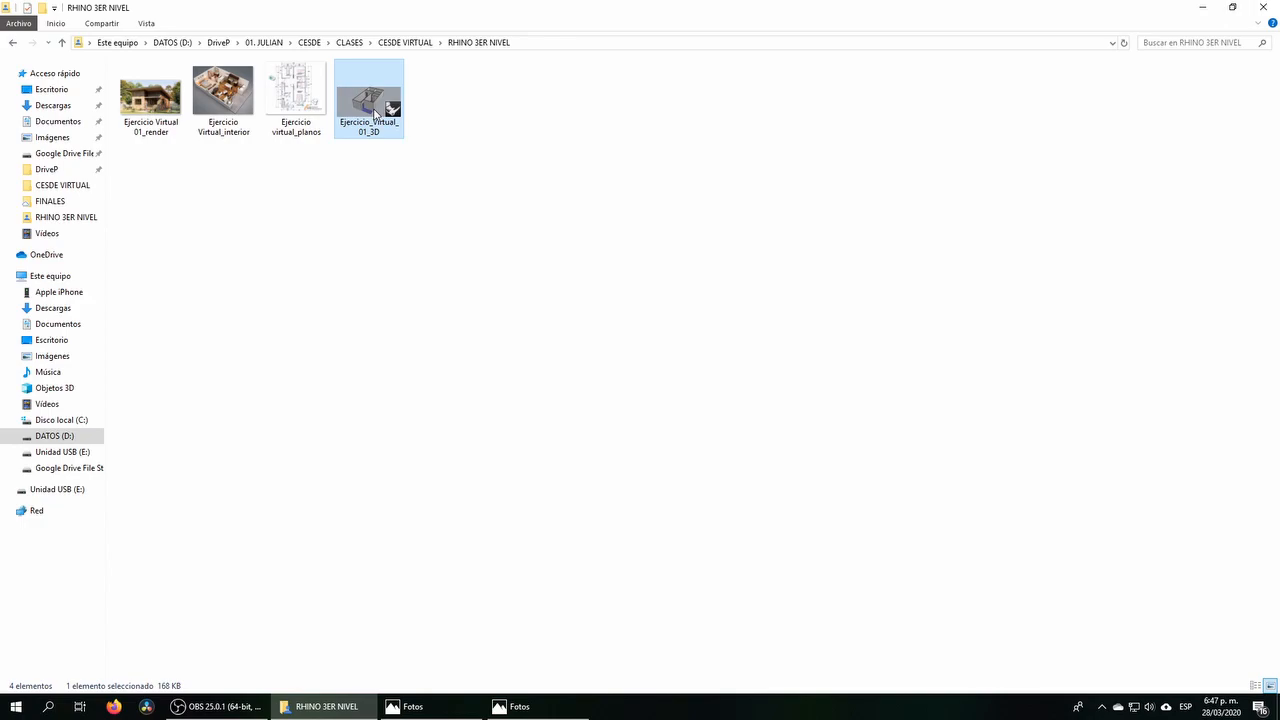
Step: Open the Ejercicio_Virtual_01_3D model in Rhinoceros from the RHINO 3ER NIVEL folder
{"action": "double_click", "coordinate": [372, 112]}
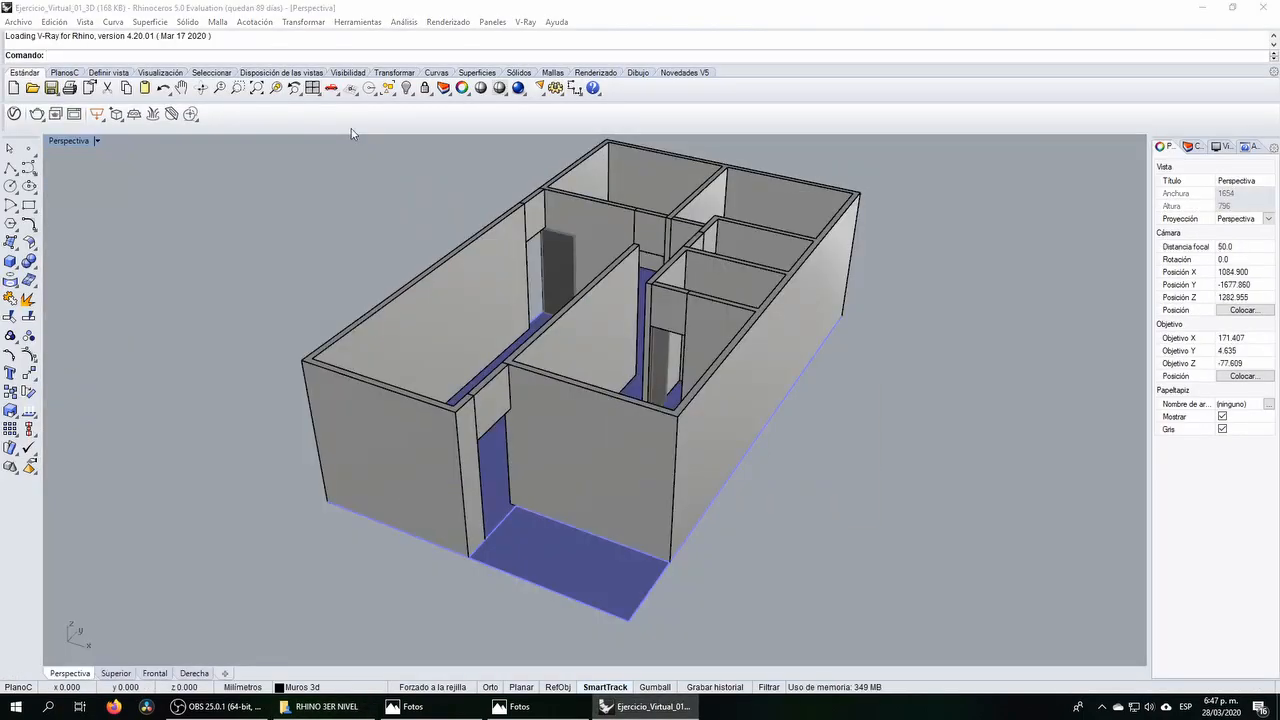
{"action": "right_click_drag", "start_coordinate": [391, 286], "coordinate": [372, 248]}
{"action": "scroll", "coordinate": [380, 234], "scroll_direction": "down", "scroll_amount": 3}
{"action": "scroll", "coordinate": [381, 232], "scroll_direction": "up", "scroll_amount": 3}
{"action": "scroll", "coordinate": [381, 232], "scroll_direction": "up", "scroll_amount": 2}
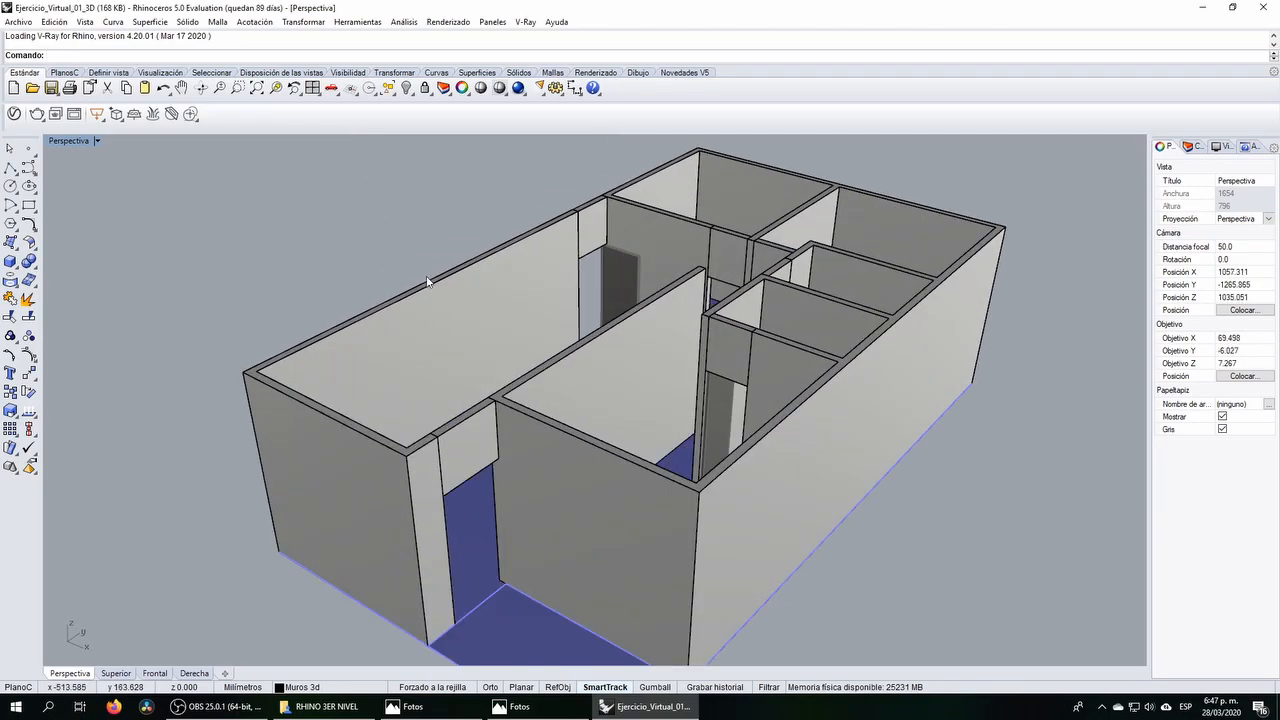
Step: Examine the house's floor slab and the front entrance door from several angles, selecting each of them
{"action": "left_click", "coordinate": [428, 283]}
{"action": "right_click_drag", "start_coordinate": [509, 521], "coordinate": [795, 559]}
{"action": "left_click", "coordinate": [524, 554]}
{"action": "scroll", "coordinate": [557, 557], "scroll_direction": "down", "scroll_amount": 5}
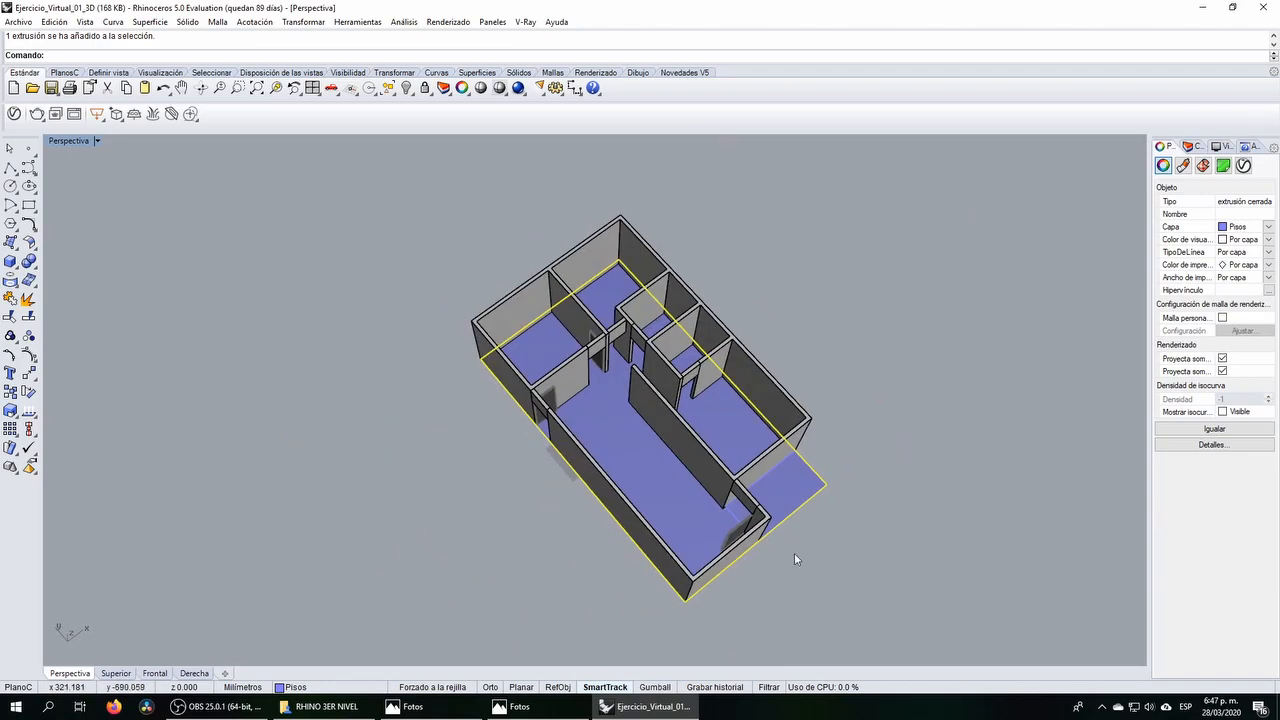
{"action": "left_click", "coordinate": [810, 484]}
{"action": "left_click", "coordinate": [845, 517]}
{"action": "right_click_drag", "start_coordinate": [845, 517], "coordinate": [614, 520]}
{"action": "scroll", "coordinate": [640, 522], "scroll_direction": "up", "scroll_amount": 5}
{"action": "scroll", "coordinate": [751, 557], "scroll_direction": "up", "scroll_amount": 5}
{"action": "right_click_drag", "start_coordinate": [751, 557], "coordinate": [1009, 345]}
{"action": "left_click", "coordinate": [1050, 384]}
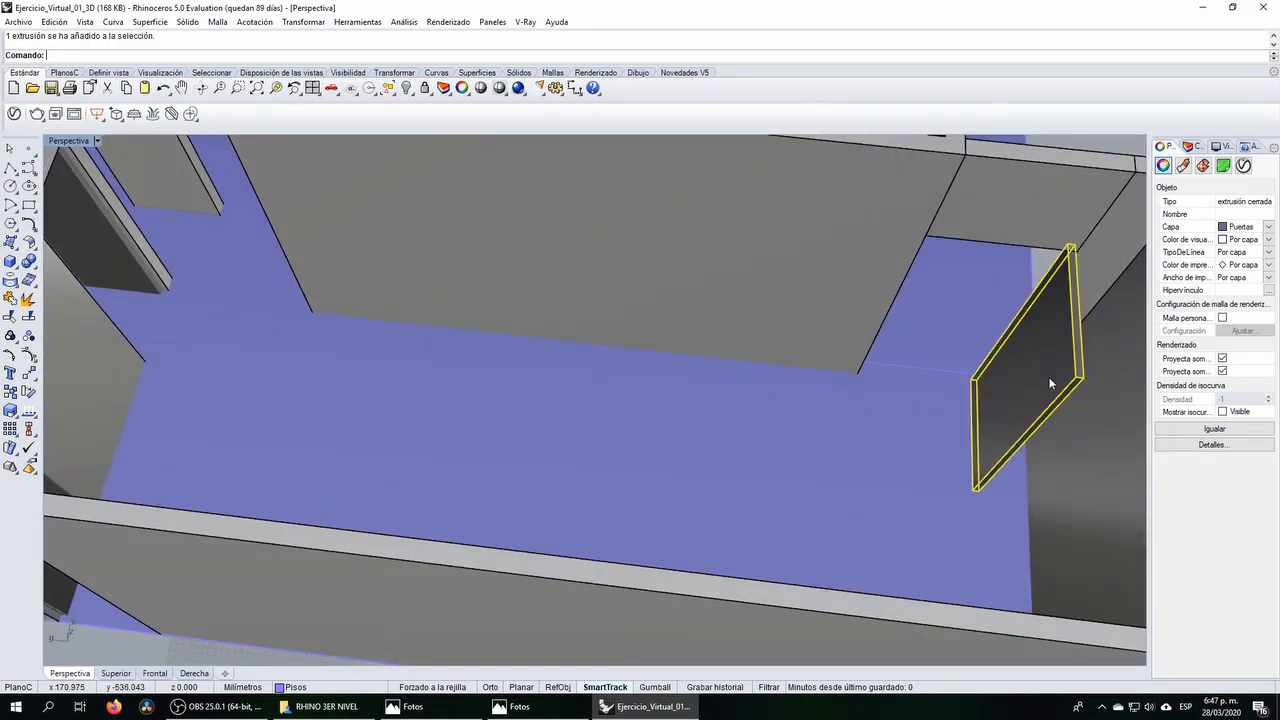
Step: Examine the wall piece above the front entrance, selecting it and viewing the whole house
{"action": "scroll", "coordinate": [474, 368], "scroll_direction": "down", "scroll_amount": 5}
{"action": "right_click_drag", "start_coordinate": [570, 370], "coordinate": [451, 360]}
{"action": "scroll", "coordinate": [451, 358], "scroll_direction": "down", "scroll_amount": 5}
{"action": "right_click_drag", "start_coordinate": [650, 345], "coordinate": [386, 332]}
{"action": "left_click", "coordinate": [522, 303]}
{"action": "scroll", "coordinate": [486, 342], "scroll_direction": "down", "scroll_amount": 5}
{"action": "right_click_drag", "start_coordinate": [486, 350], "coordinate": [498, 322]}
{"action": "scroll", "coordinate": [498, 320], "scroll_direction": "up", "scroll_amount": 2}
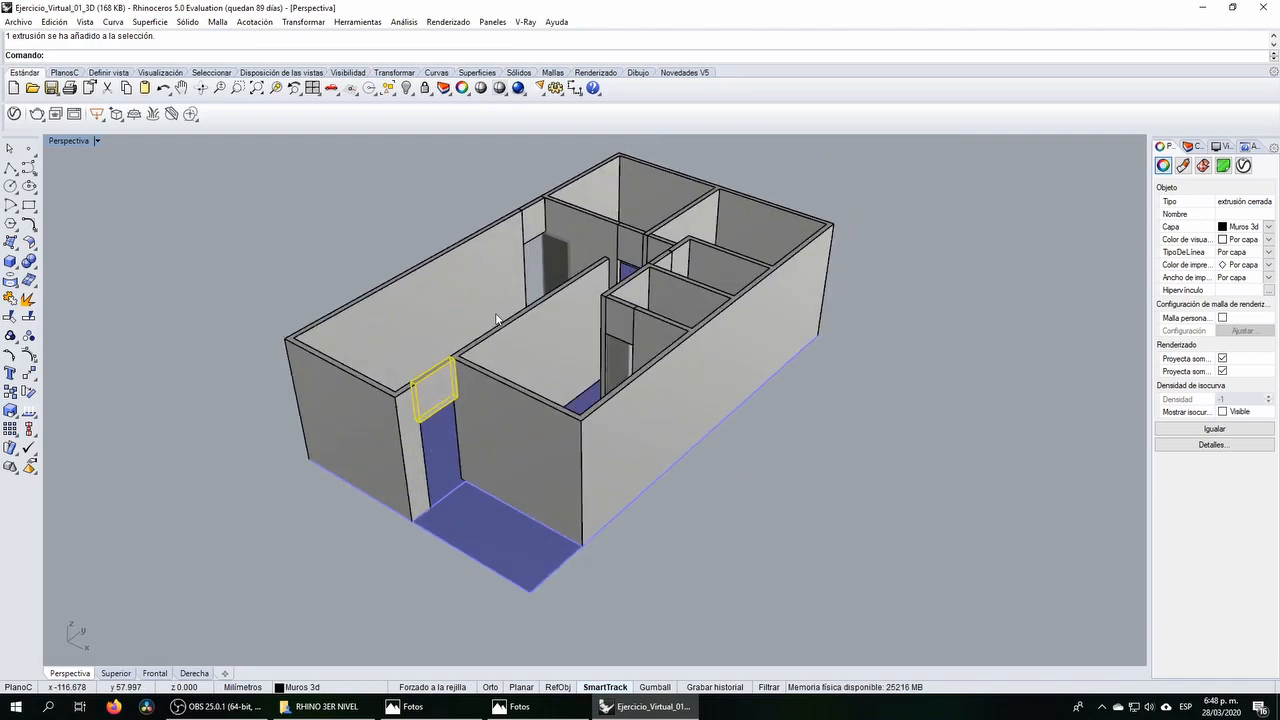
Step: Switch to the RHINO 3ER NIVEL folder and view the Ejercicio Virtual 01_render and Ejercicio Virtual_interior images
{"action": "left_click", "coordinate": [645, 706]}
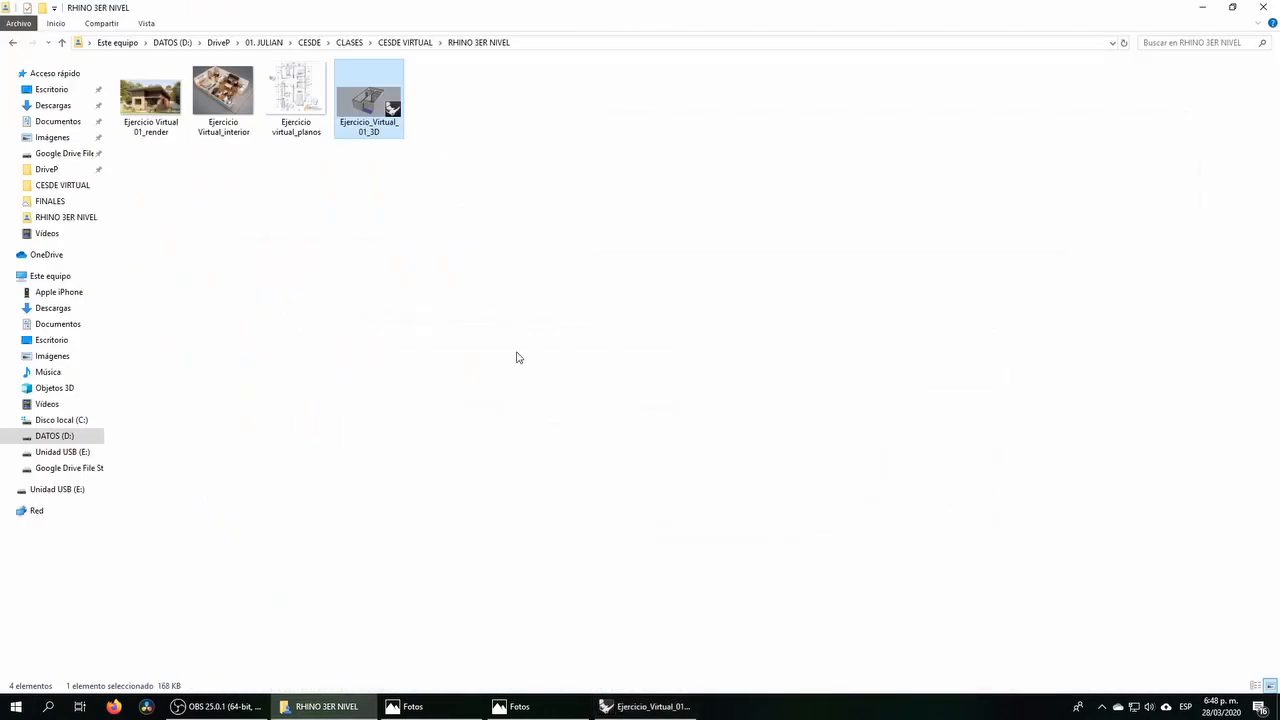
{"action": "double_click", "coordinate": [141, 118]}
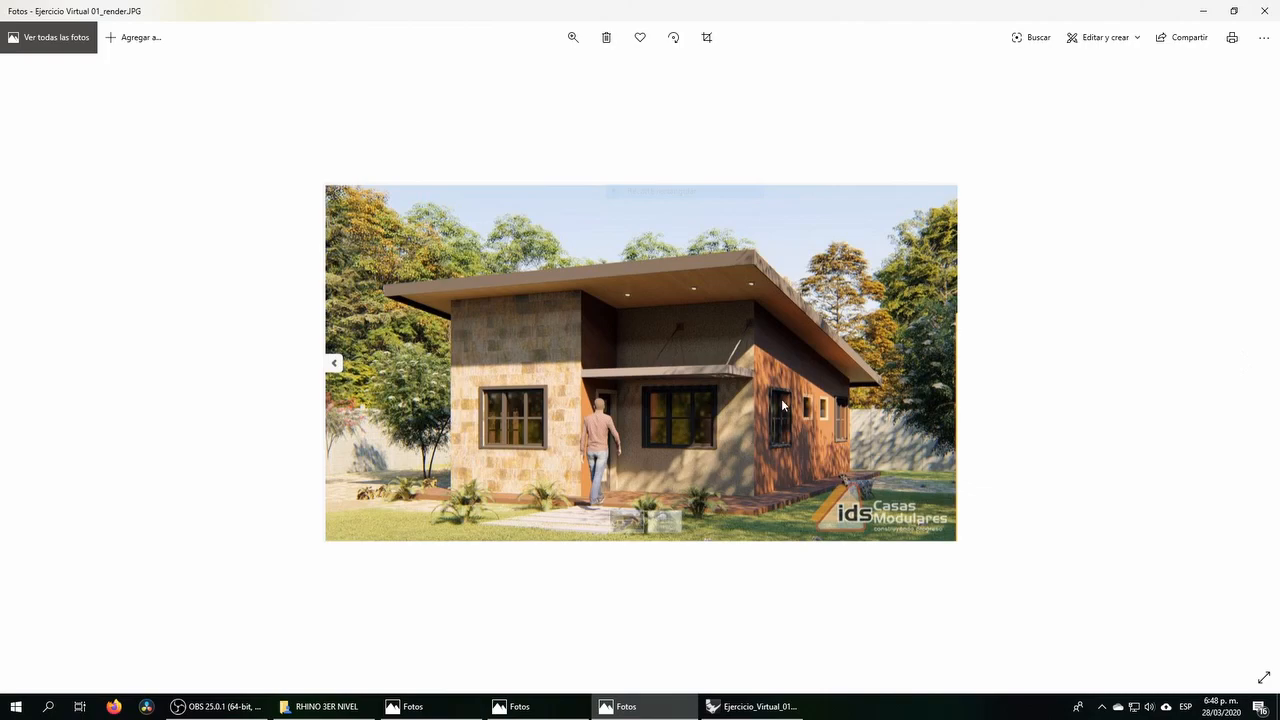
{"action": "key", "text": "alt+Tab"}
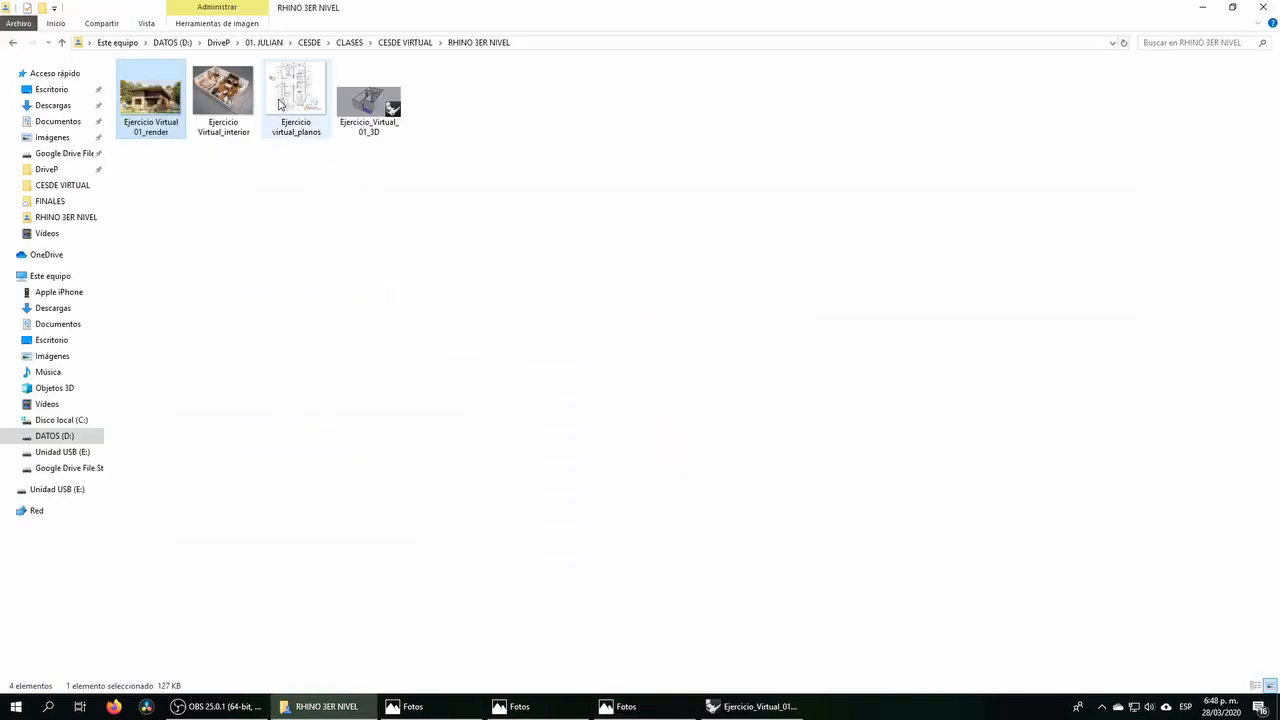
{"action": "double_click", "coordinate": [248, 90]}
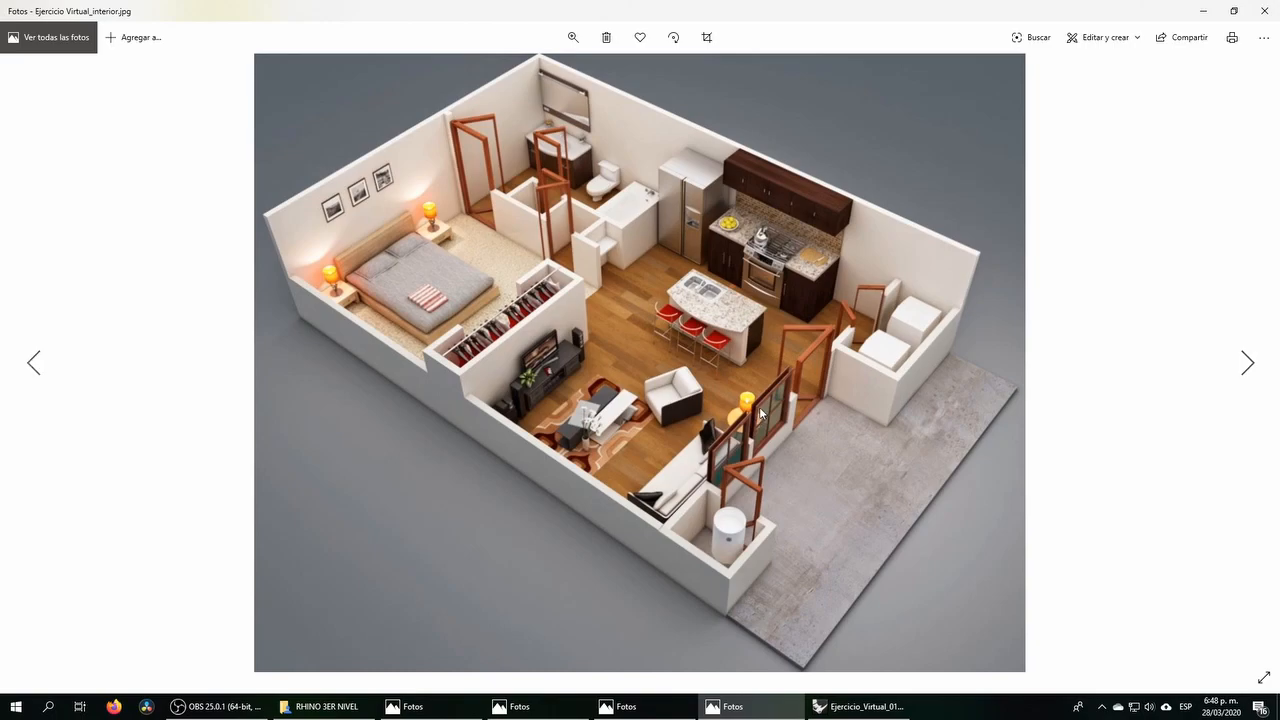
{"action": "key", "text": "alt+Tab"}
Step: Open the floor plan image Ejercicio virtual_planos from the project folder
{"action": "left_click", "coordinate": [289, 86]}
{"action": "double_click", "coordinate": [289, 86]}
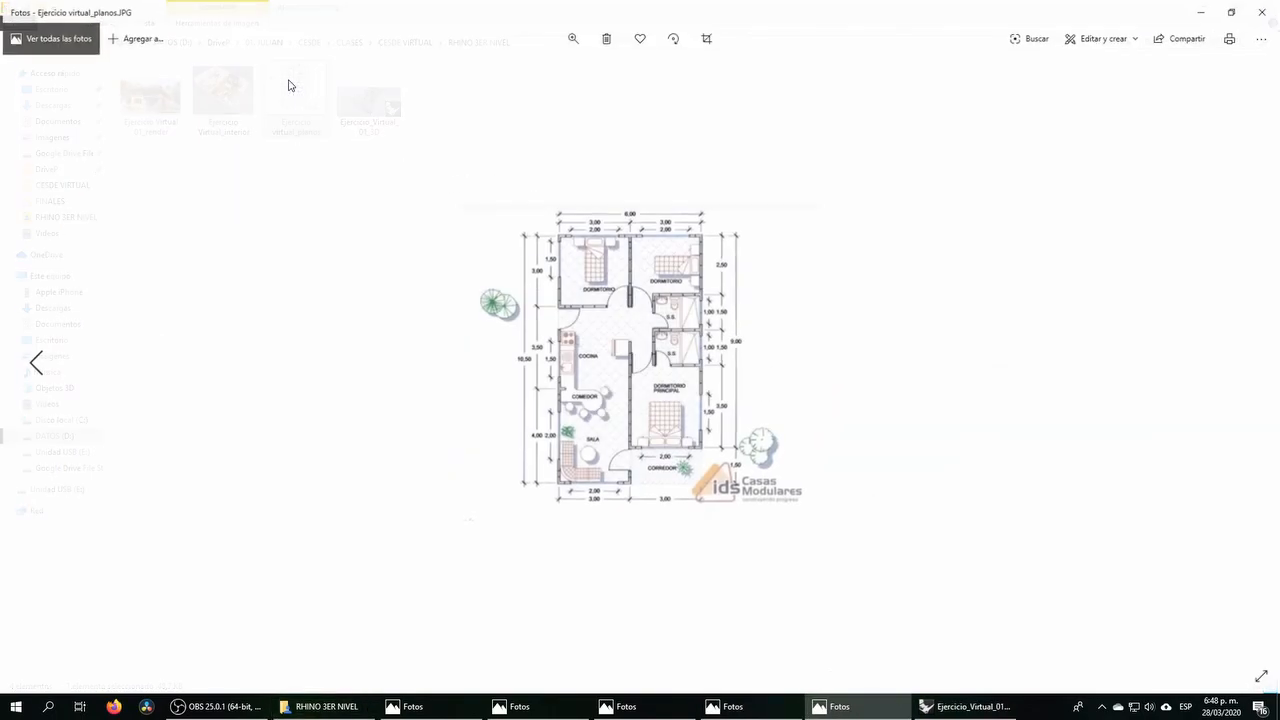
{"action": "scroll", "coordinate": [705, 307], "scroll_direction": "up", "scroll_amount": 1}
{"action": "scroll", "coordinate": [705, 307], "scroll_direction": "down", "scroll_amount": 1}
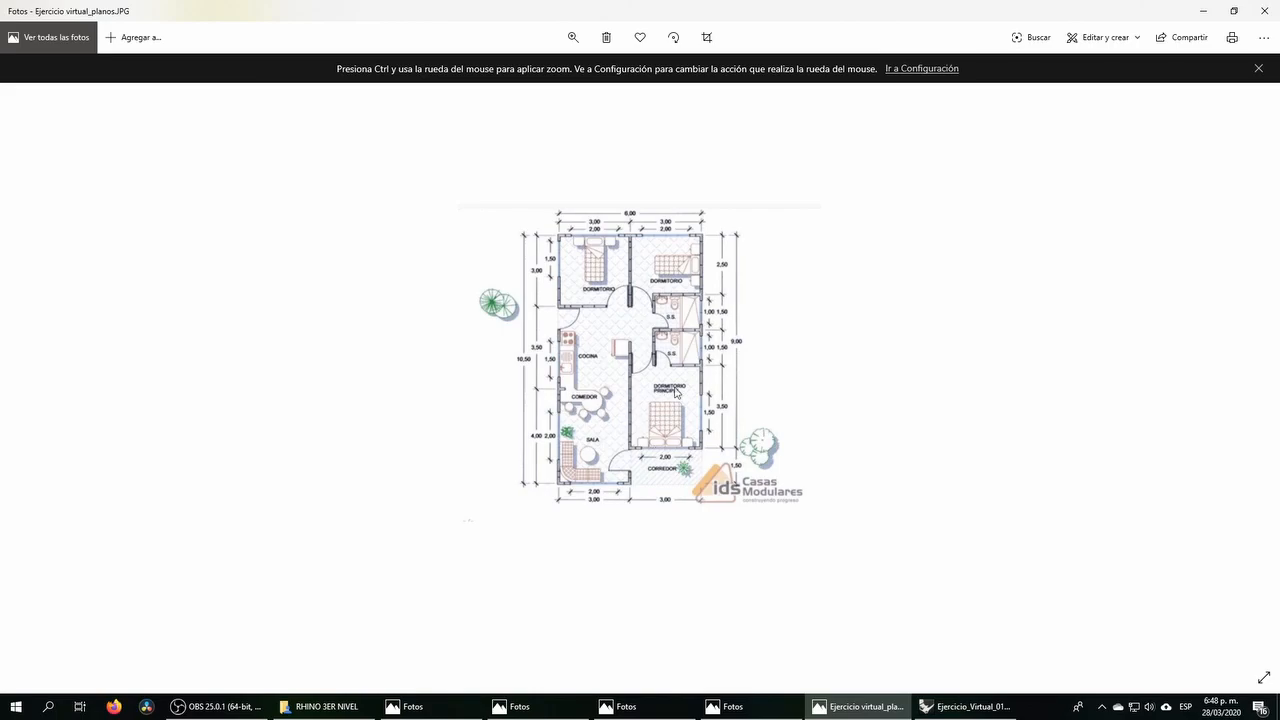
Step: Switch back to Rhinoceros, clear the selection and examine the house's facade and room walls
{"action": "left_click", "coordinate": [965, 706]}
{"action": "left_click", "coordinate": [370, 536]}
{"action": "right_click_drag", "start_coordinate": [620, 522], "coordinate": [484, 514]}
{"action": "scroll", "coordinate": [394, 360], "scroll_direction": "up", "scroll_amount": 5}
{"action": "scroll", "coordinate": [372, 482], "scroll_direction": "down", "scroll_amount": 5}
{"action": "right_click_drag", "start_coordinate": [370, 480], "coordinate": [395, 499]}
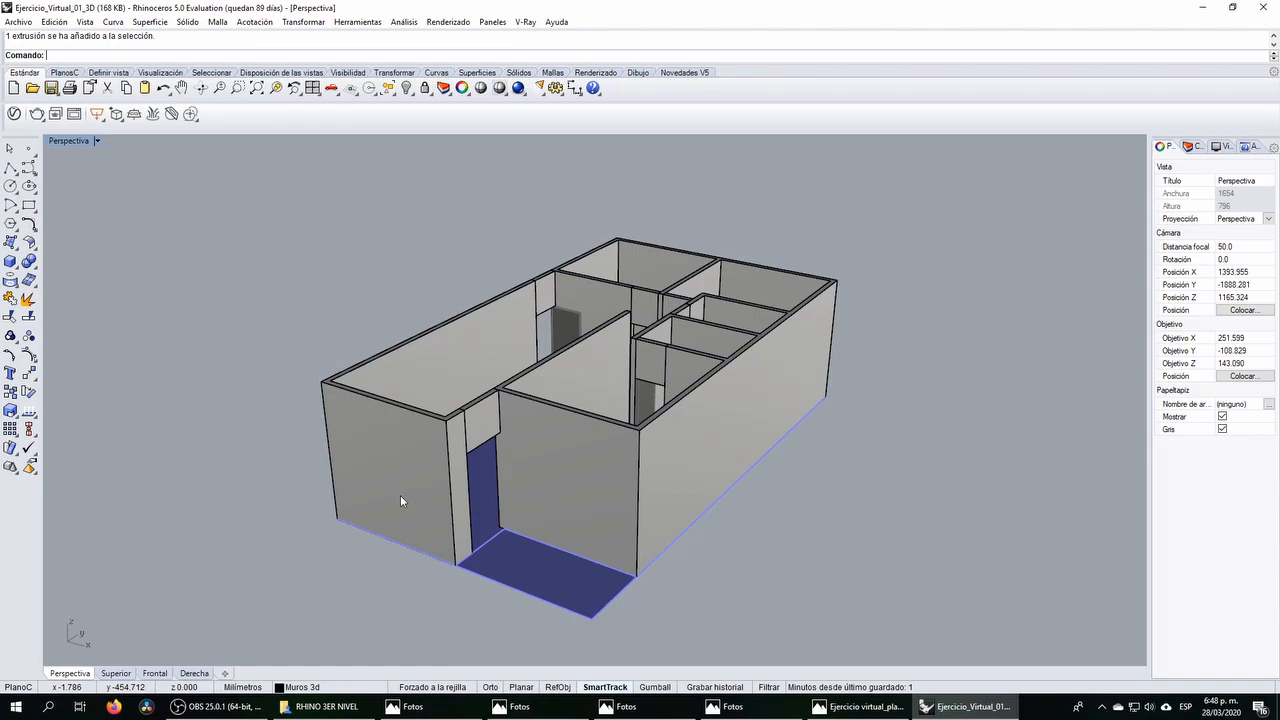
{"action": "scroll", "coordinate": [589, 412], "scroll_direction": "up", "scroll_amount": 5}
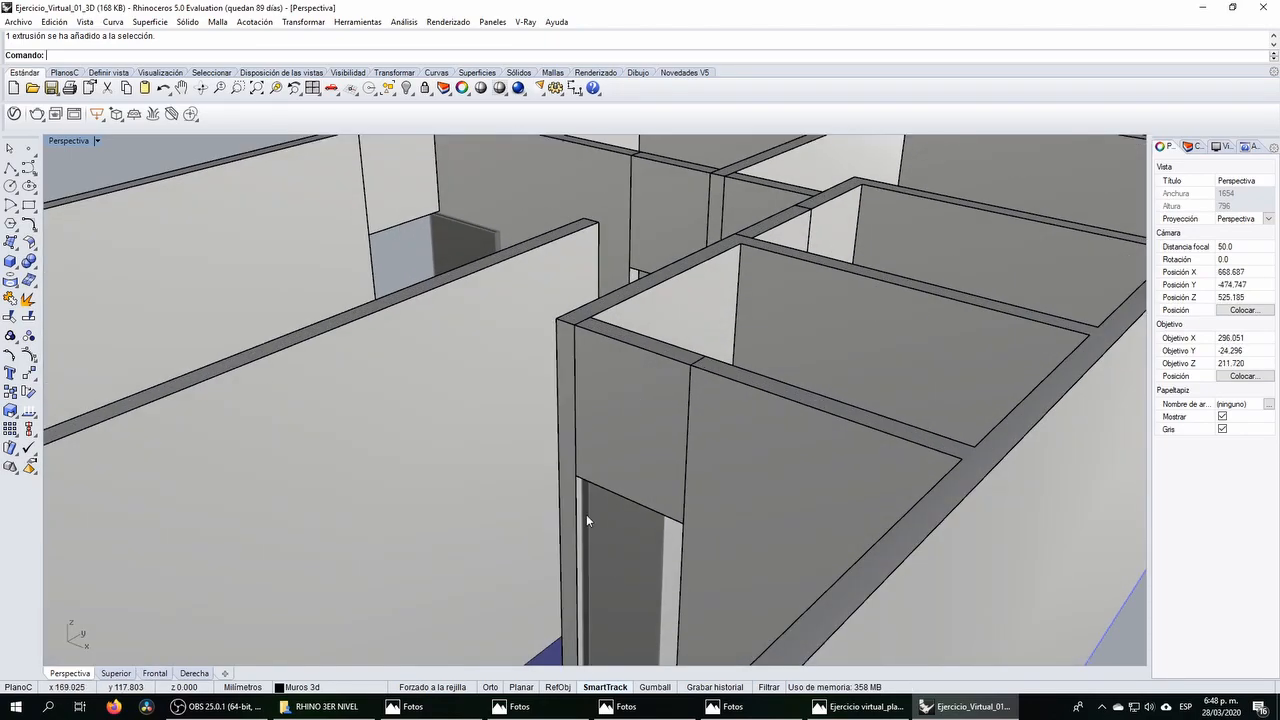
Step: Select the bathroom door off the main bedroom and examine how it sits in the surrounding walls
{"action": "left_click", "coordinate": [587, 515]}
{"action": "scroll", "coordinate": [596, 472], "scroll_direction": "down", "scroll_amount": 5}
{"action": "right_click_drag", "start_coordinate": [597, 458], "coordinate": [620, 514]}
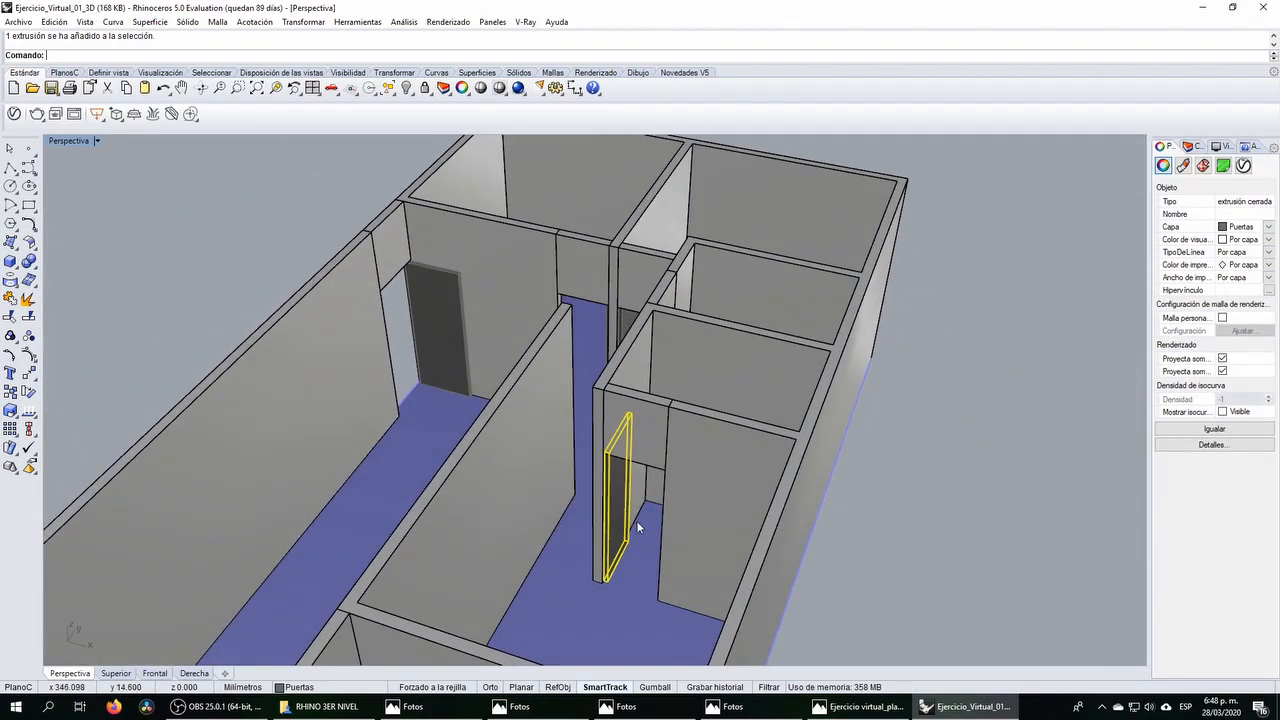
{"action": "scroll", "coordinate": [636, 522], "scroll_direction": "up", "scroll_amount": 2}
{"action": "scroll", "coordinate": [720, 439], "scroll_direction": "down", "scroll_amount": 2}
{"action": "right_click_drag", "start_coordinate": [723, 437], "coordinate": [563, 472]}
{"action": "scroll", "coordinate": [563, 472], "scroll_direction": "up", "scroll_amount": 7}
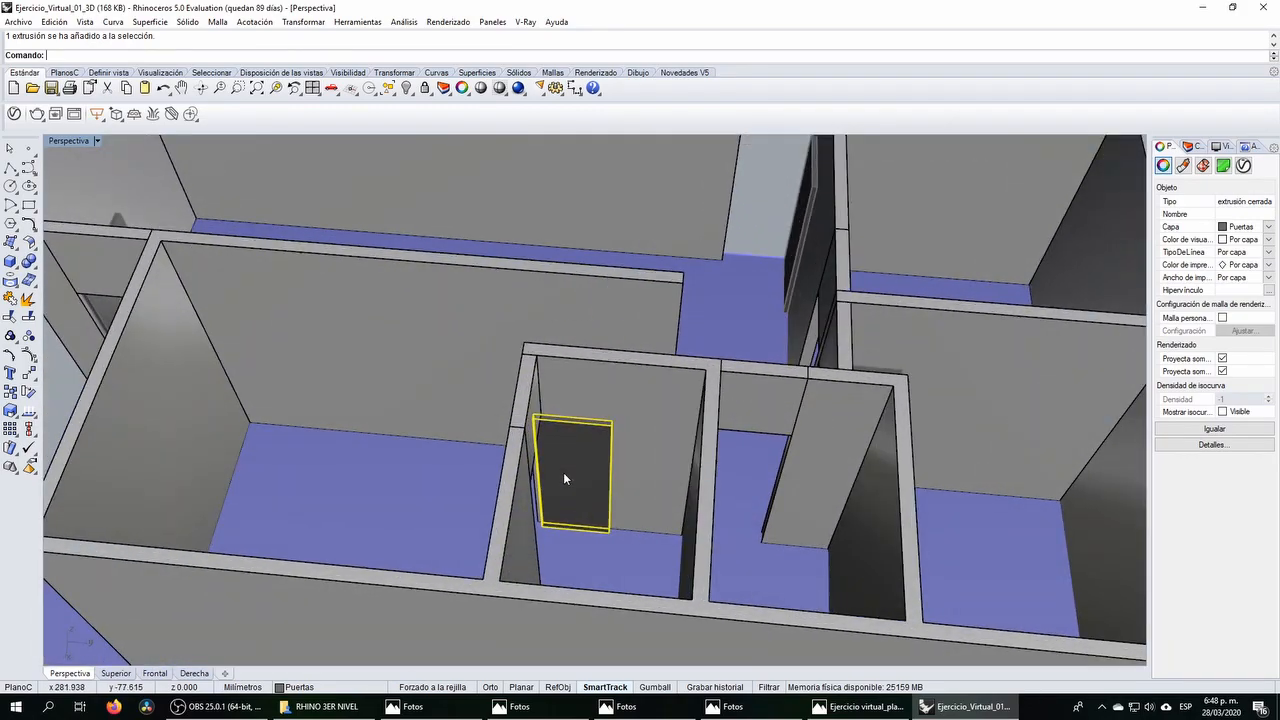
{"action": "right_click_drag", "start_coordinate": [641, 481], "coordinate": [520, 396]}
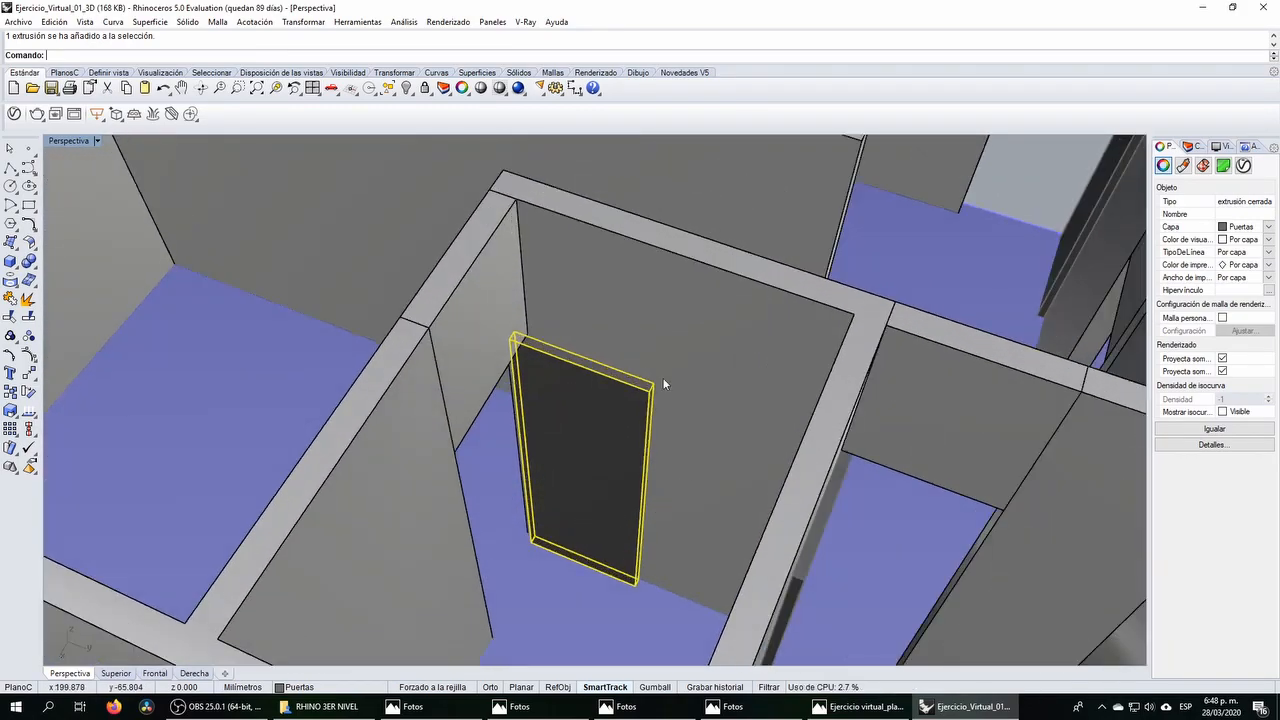
{"action": "scroll", "coordinate": [538, 395], "scroll_direction": "down", "scroll_amount": 5}
{"action": "mouse_move", "coordinate": [538, 395]}
{"action": "right_mouse_down"}
{"action": "mouse_move", "coordinate": [529, 421]}
{"action": "mouse_move", "coordinate": [492, 417]}
{"action": "mouse_move", "coordinate": [549, 406]}
{"action": "right_mouse_up"}
{"action": "scroll", "coordinate": [442, 450], "scroll_direction": "up", "scroll_amount": 4}
{"action": "right_click_drag", "start_coordinate": [442, 450], "coordinate": [652, 540]}
{"action": "mouse_move", "coordinate": [523, 410]}
{"action": "right_mouse_down"}
{"action": "mouse_move", "coordinate": [651, 387]}
{"action": "mouse_move", "coordinate": [511, 396]}
{"action": "right_mouse_up"}
{"action": "scroll", "coordinate": [605, 355], "scroll_direction": "down", "scroll_amount": 8}
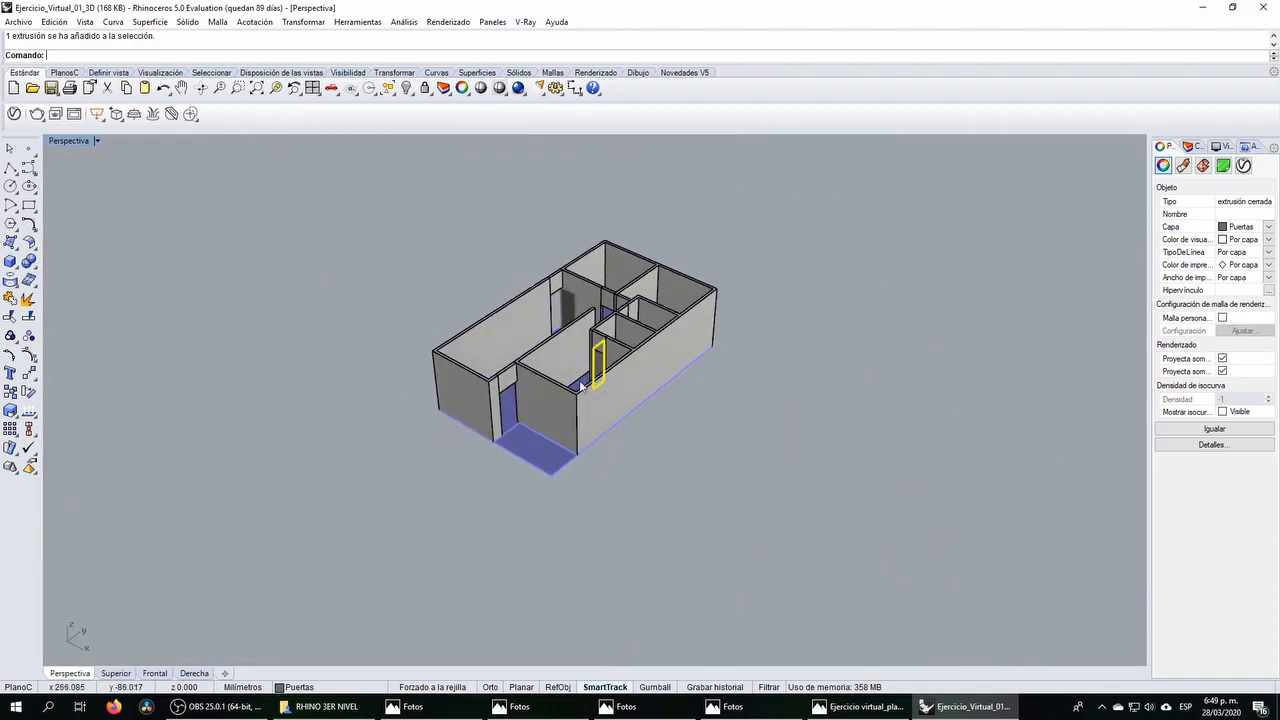
Step: Deselect the door and maximize the Superior viewport, bringing the floor plan image into view
{"action": "left_click", "coordinate": [374, 294]}
{"action": "scroll", "coordinate": [476, 379], "scroll_direction": "up", "scroll_amount": 4}
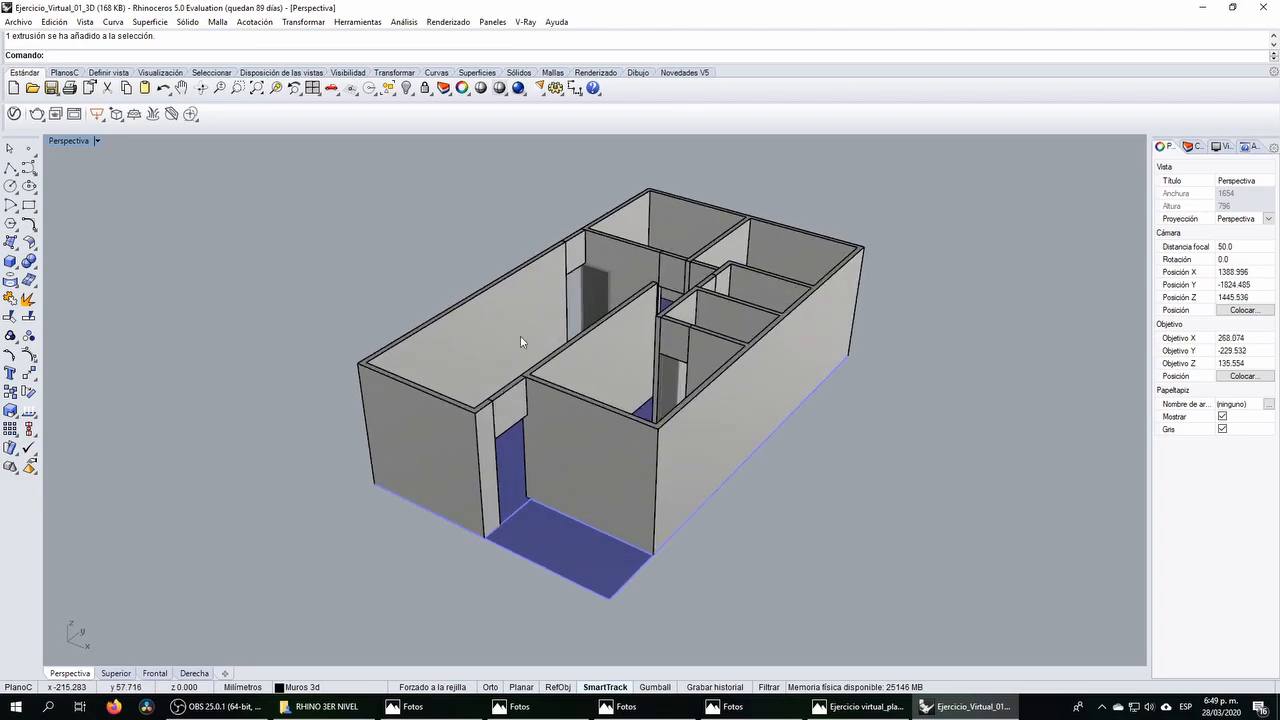
{"action": "right_click_drag", "start_coordinate": [507, 339], "coordinate": [614, 345]}
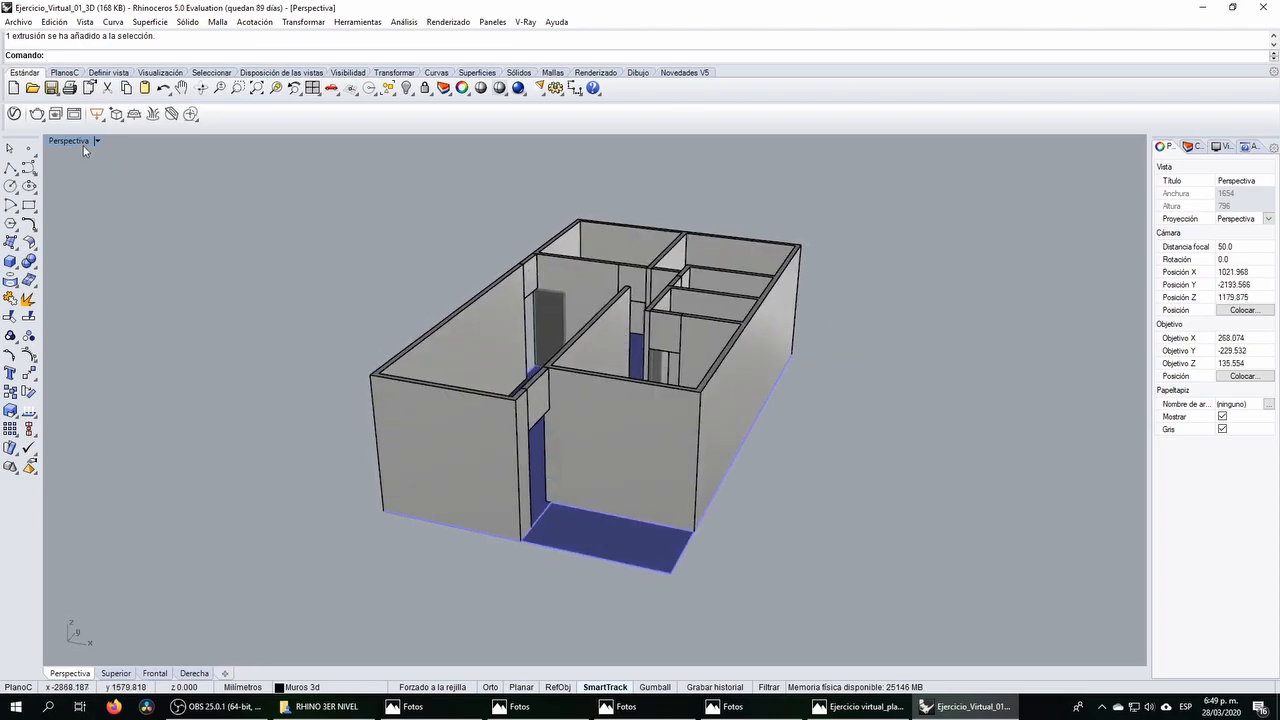
{"action": "double_click", "coordinate": [81, 140]}
{"action": "scroll", "coordinate": [148, 234], "scroll_direction": "down", "scroll_amount": 8}
{"action": "left_click", "coordinate": [59, 142]}
{"action": "double_click", "coordinate": [59, 144]}
{"action": "right_click_drag", "start_coordinate": [177, 261], "coordinate": [239, 262]}
{"action": "scroll", "coordinate": [347, 268], "scroll_direction": "down", "scroll_amount": 4}
{"action": "right_click_drag", "start_coordinate": [351, 271], "coordinate": [405, 299]}
{"action": "scroll", "coordinate": [265, 357], "scroll_direction": "up", "scroll_amount": 6}
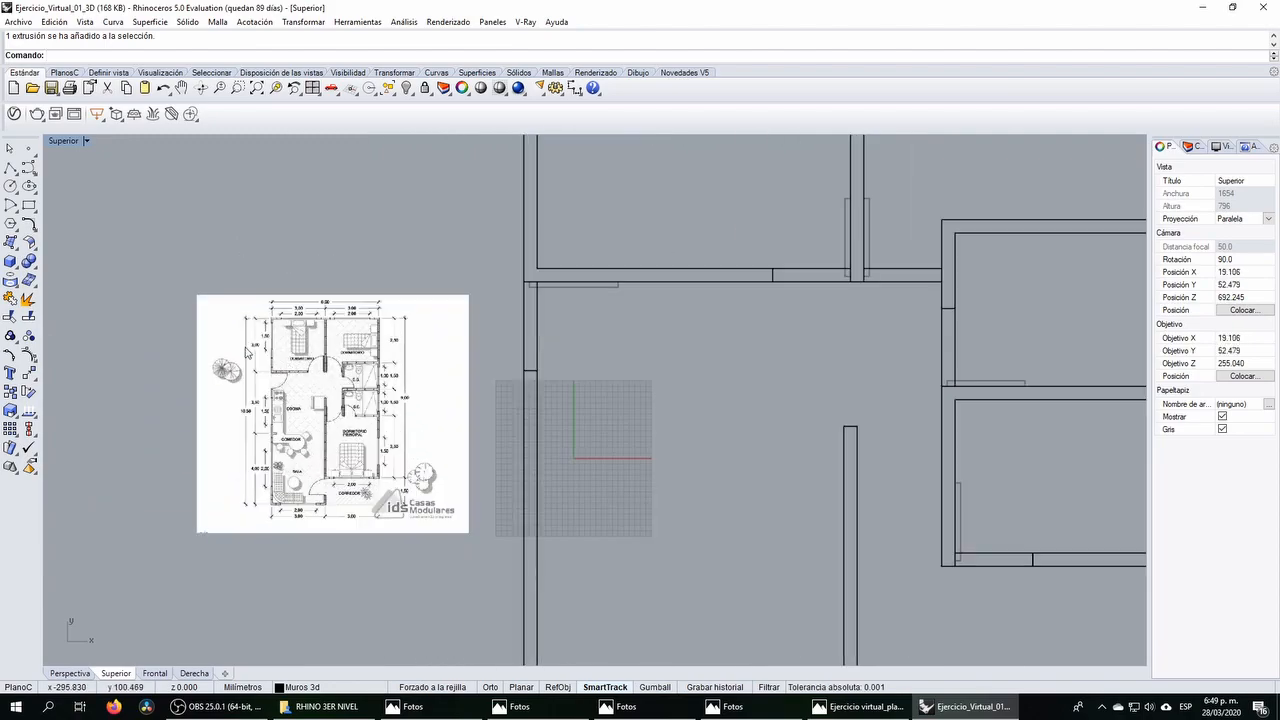
Step: Examine the floor plan image for the width of the main bedroom's window facing the corridor
{"action": "scroll", "coordinate": [252, 410], "scroll_direction": "up", "scroll_amount": 2}
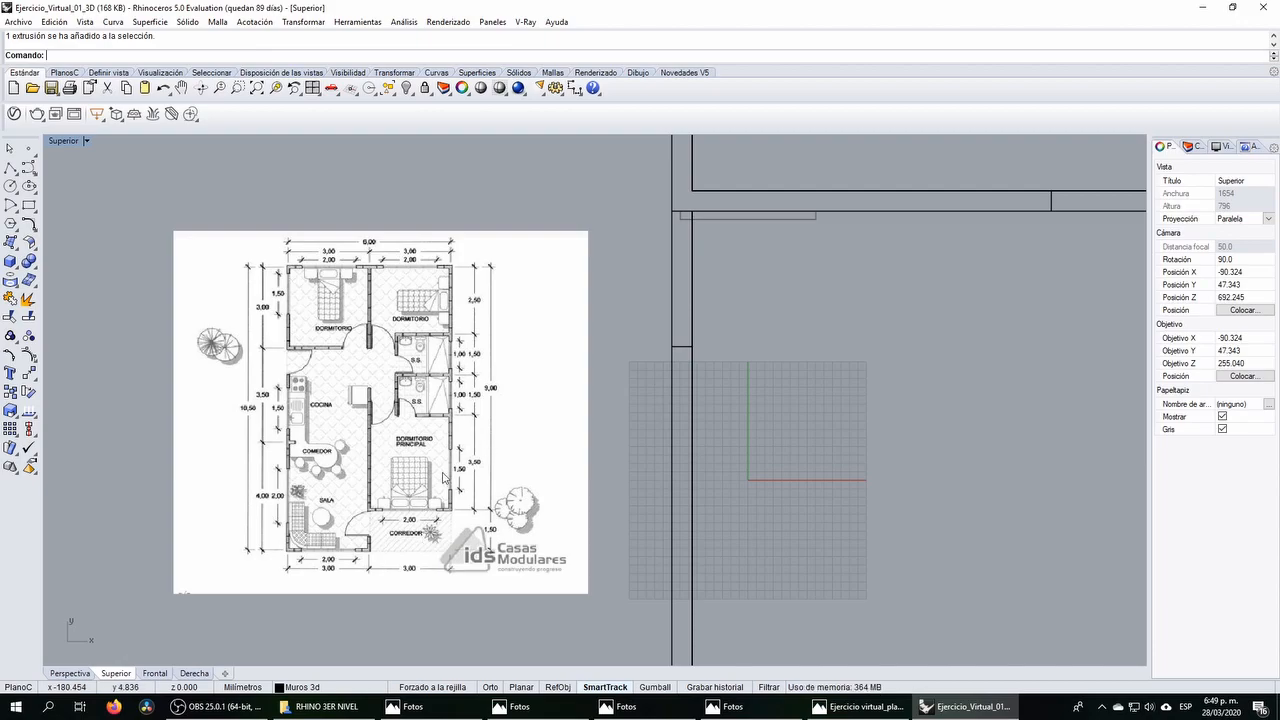
{"action": "scroll", "coordinate": [436, 537], "scroll_direction": "up", "scroll_amount": 8}
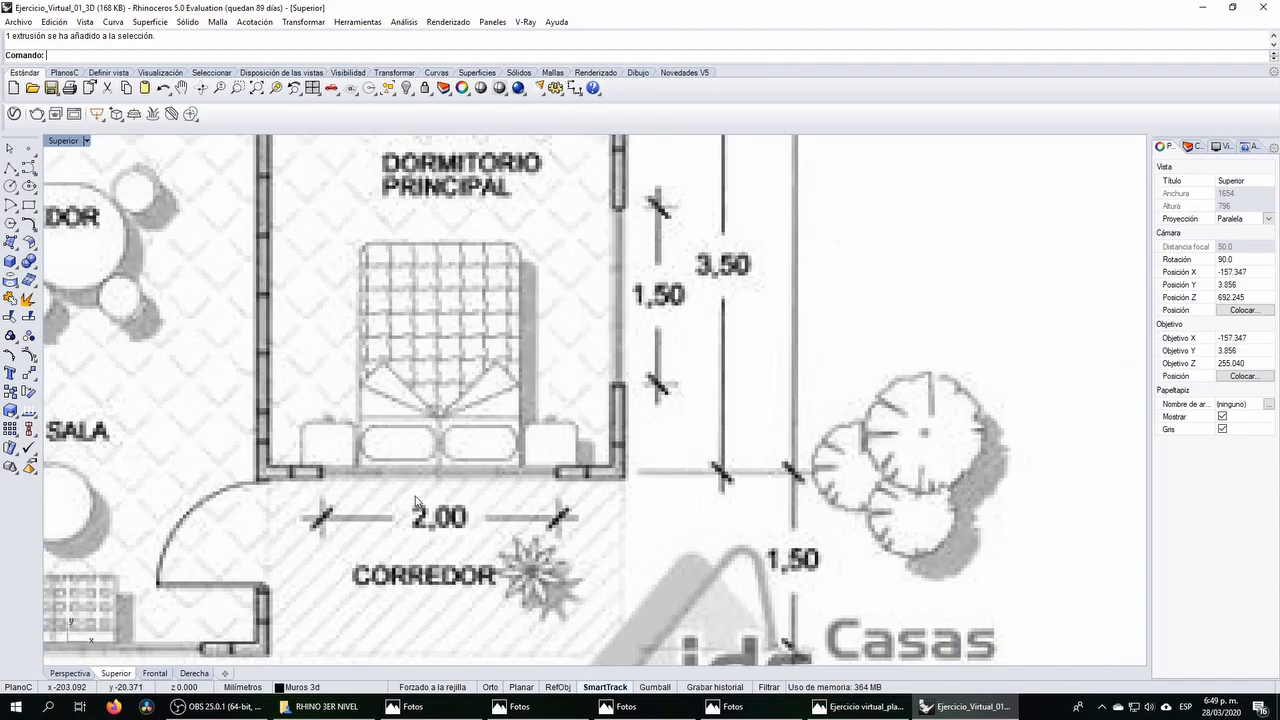
{"action": "scroll", "coordinate": [420, 498], "scroll_direction": "down", "scroll_amount": 4}
{"action": "right_click_drag", "start_coordinate": [398, 545], "coordinate": [416, 529]}
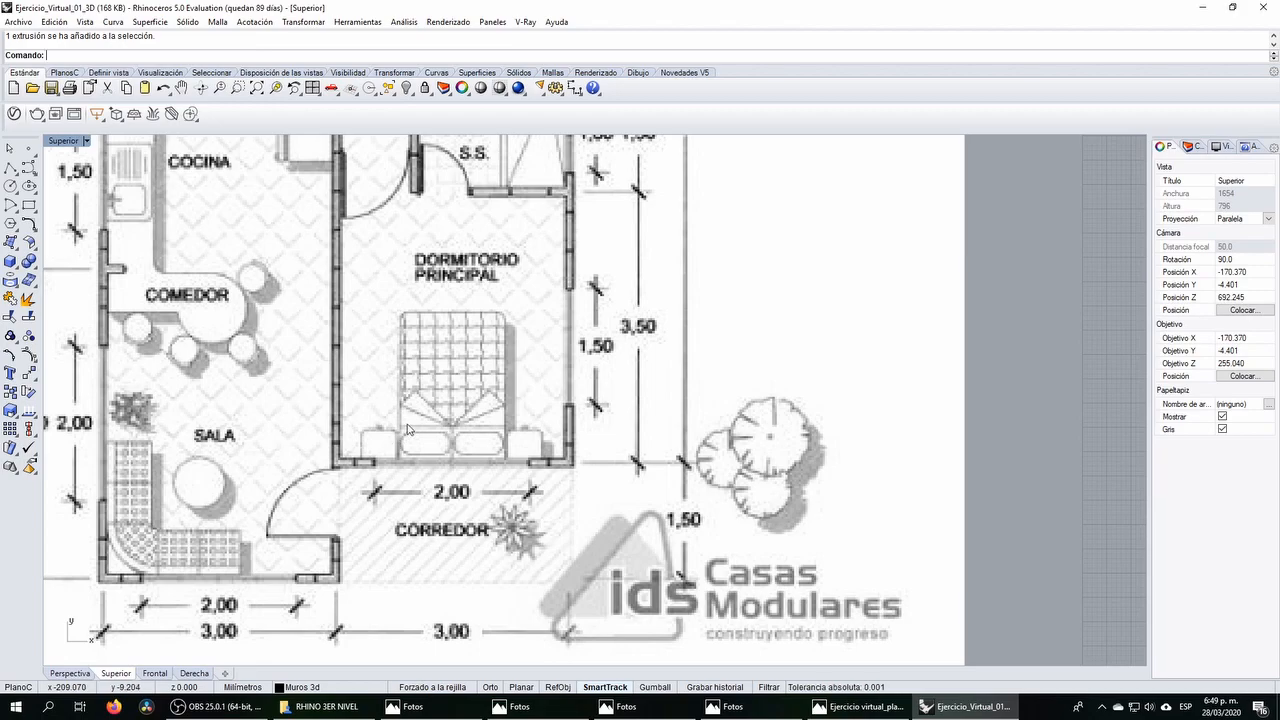
{"action": "scroll", "coordinate": [400, 437], "scroll_direction": "down", "scroll_amount": 5}
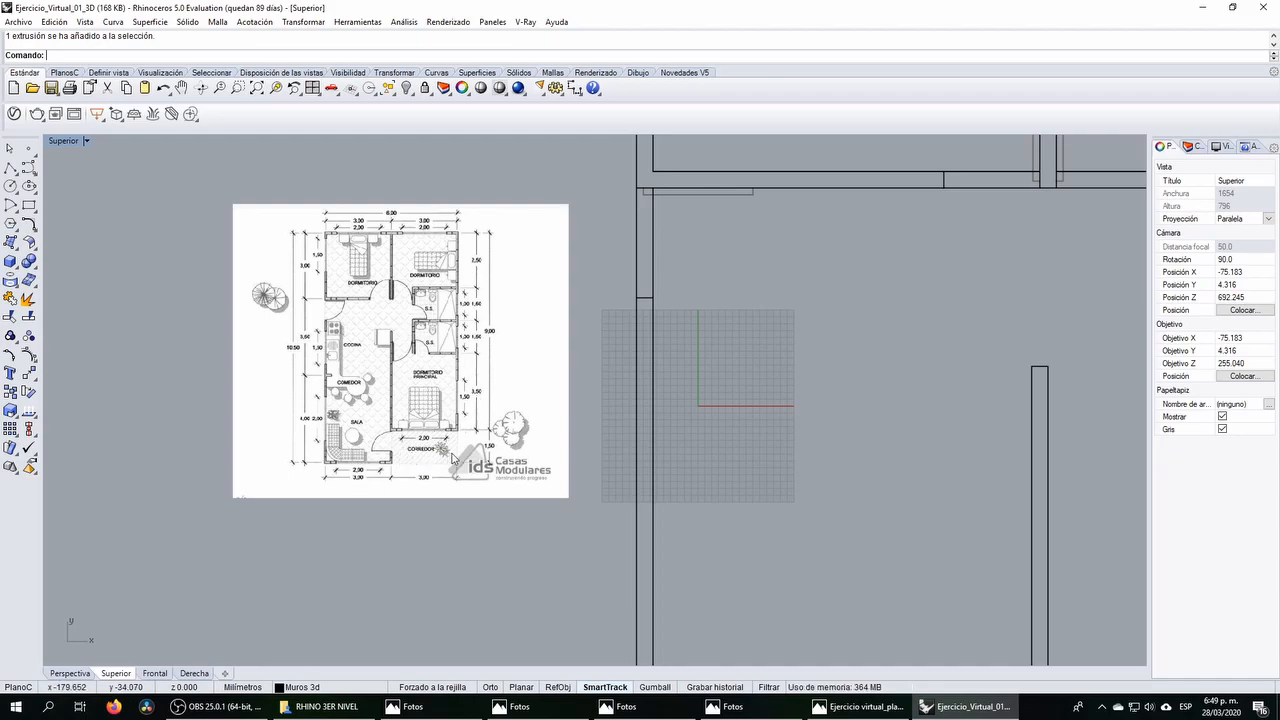
{"action": "scroll", "coordinate": [452, 458], "scroll_direction": "up", "scroll_amount": 5}
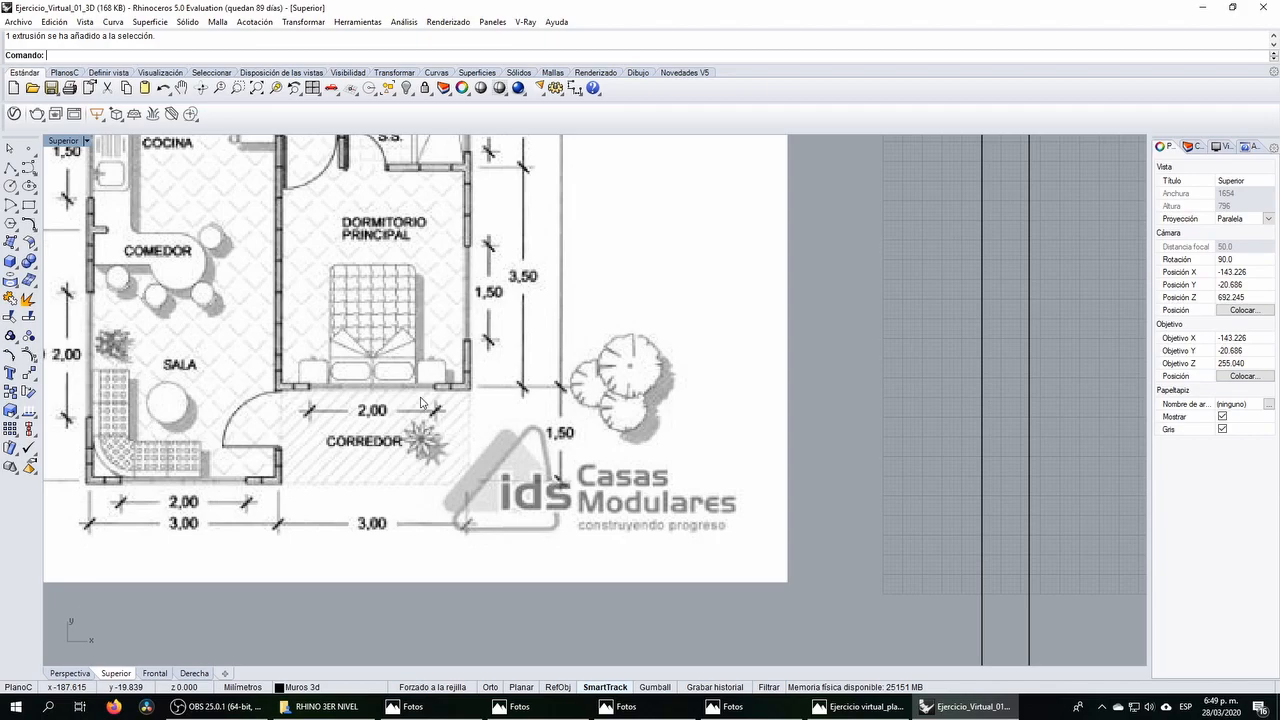
Step: Switch to Photos and bring up the exterior render to examine the front facade windows
{"action": "left_click", "coordinate": [835, 706]}
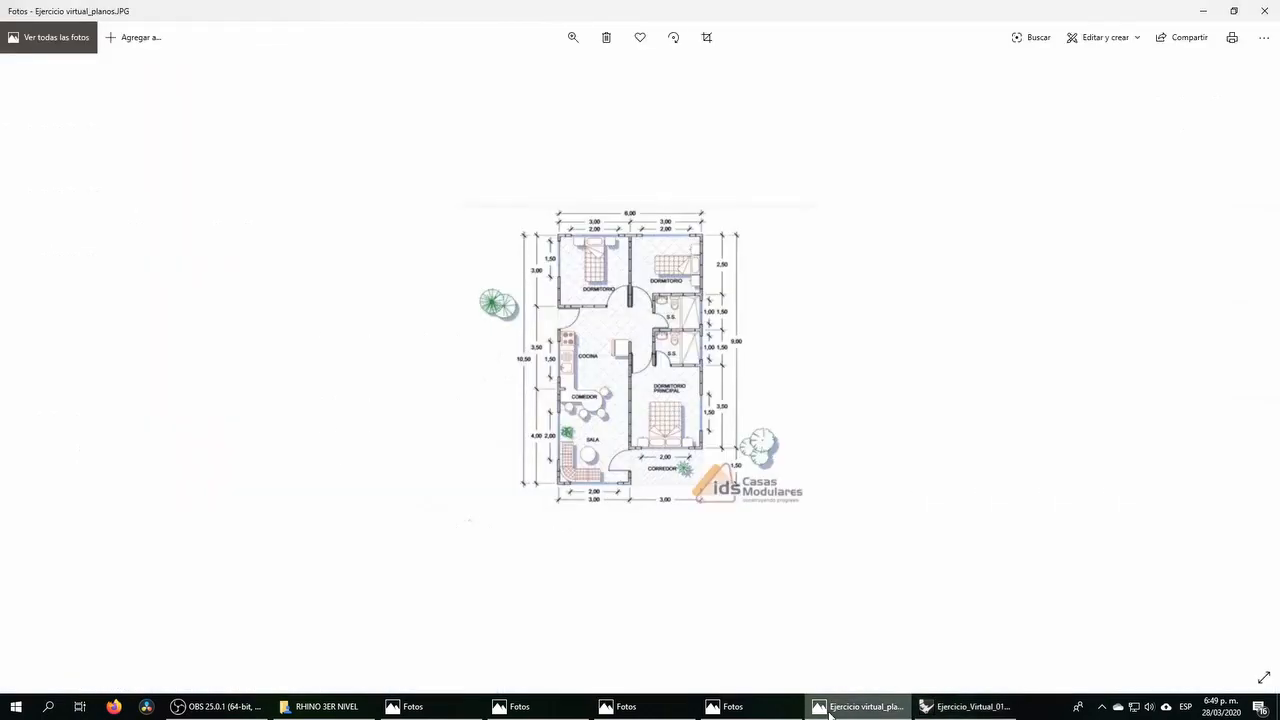
{"action": "left_click", "coordinate": [722, 706]}
{"action": "left_click", "coordinate": [655, 706]}
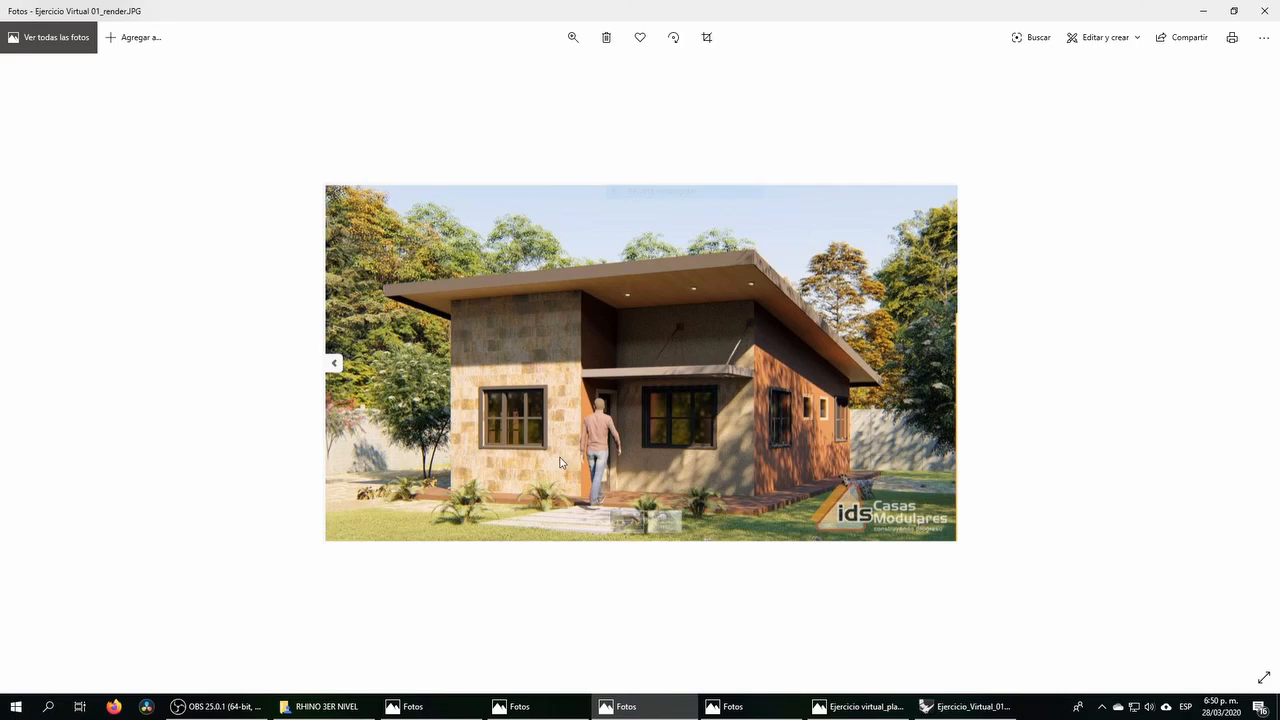
Step: Return to Rhinoceros, restore the four-viewport layout and frame the house elevation in the Frontal viewport
{"action": "left_click", "coordinate": [965, 706]}
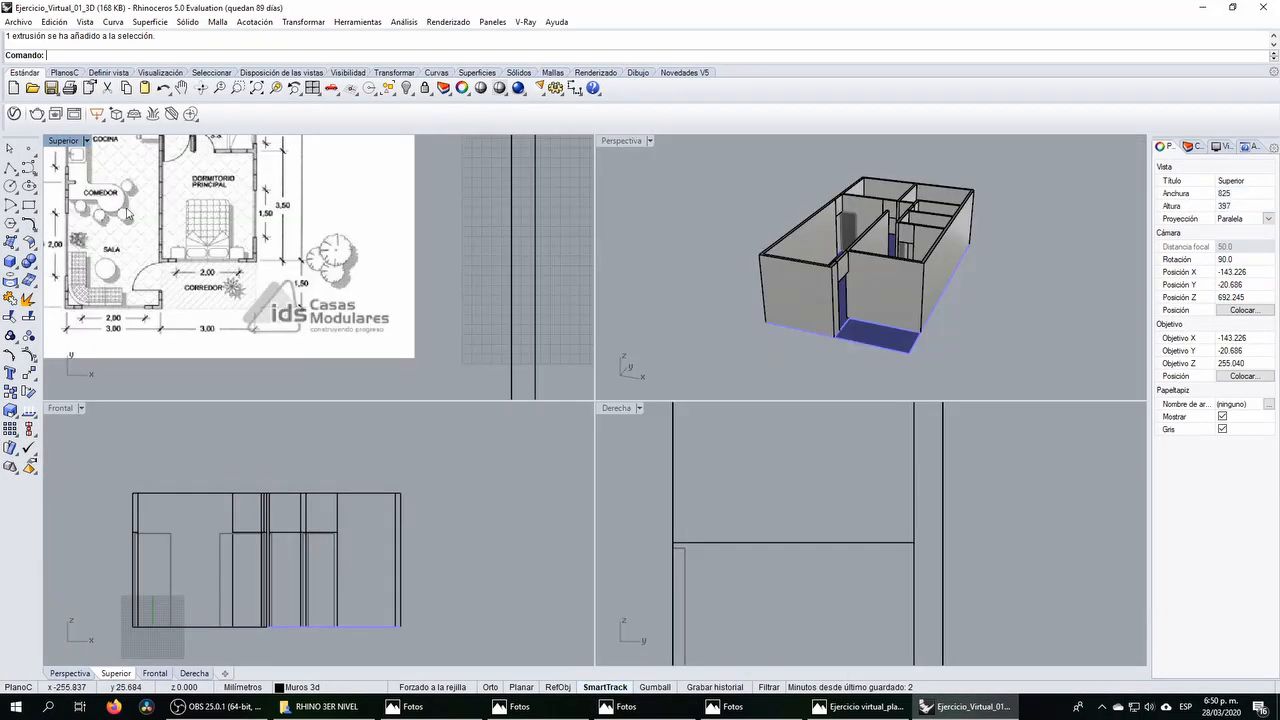
{"action": "key", "text": "ctrl+m"}
{"action": "scroll", "coordinate": [363, 480], "scroll_direction": "down", "scroll_amount": 2}
{"action": "right_click_drag", "start_coordinate": [297, 512], "coordinate": [313, 516]}
{"action": "scroll", "coordinate": [196, 532], "scroll_direction": "up", "scroll_amount": 4}
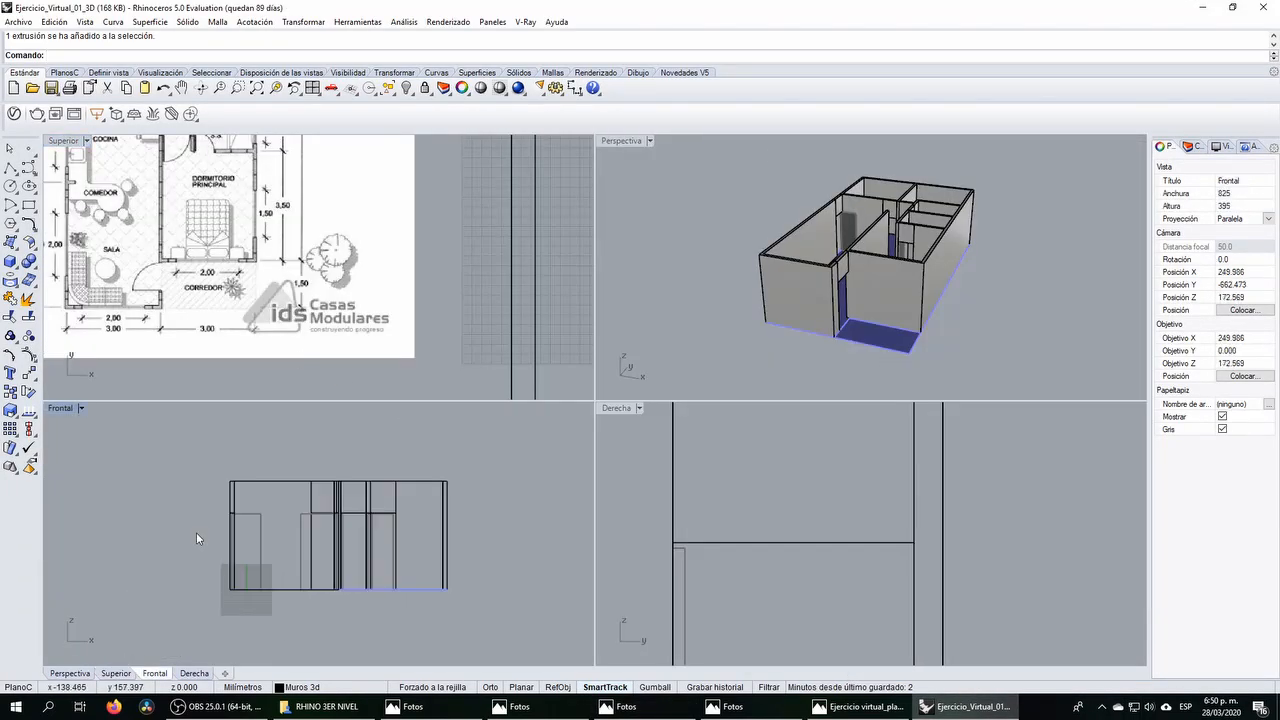
{"action": "right_click_drag", "start_coordinate": [399, 542], "coordinate": [376, 535]}
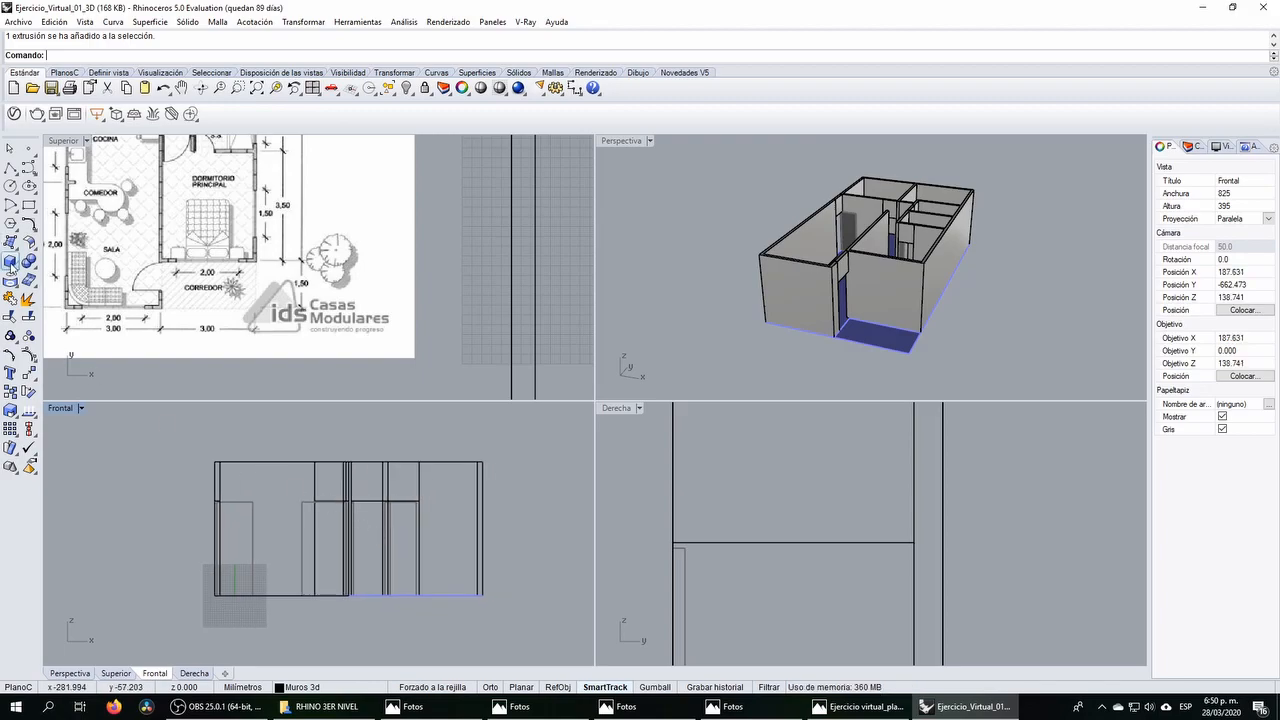
Step: Model a thin window box 200 long and 100 high beside the house elevation in the Frontal viewport
{"action": "left_click", "coordinate": [9, 261]}
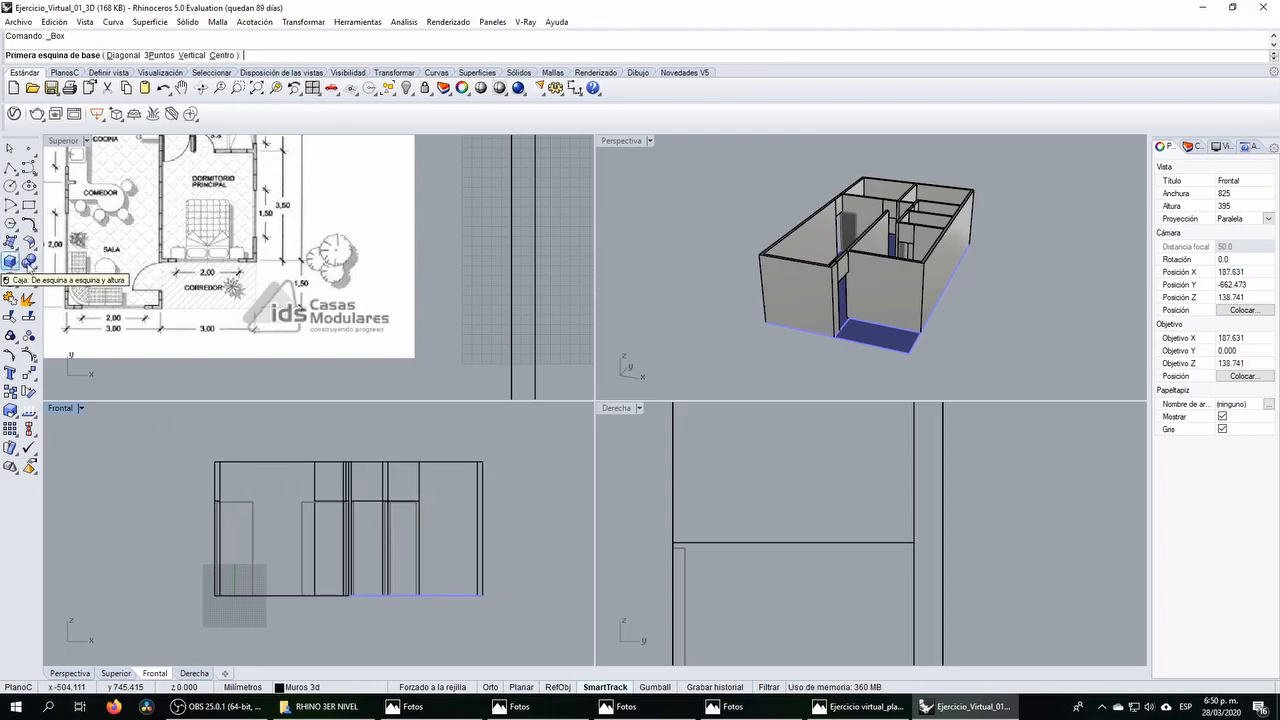
{"action": "scroll", "coordinate": [180, 252], "scroll_direction": "up", "scroll_amount": 2}
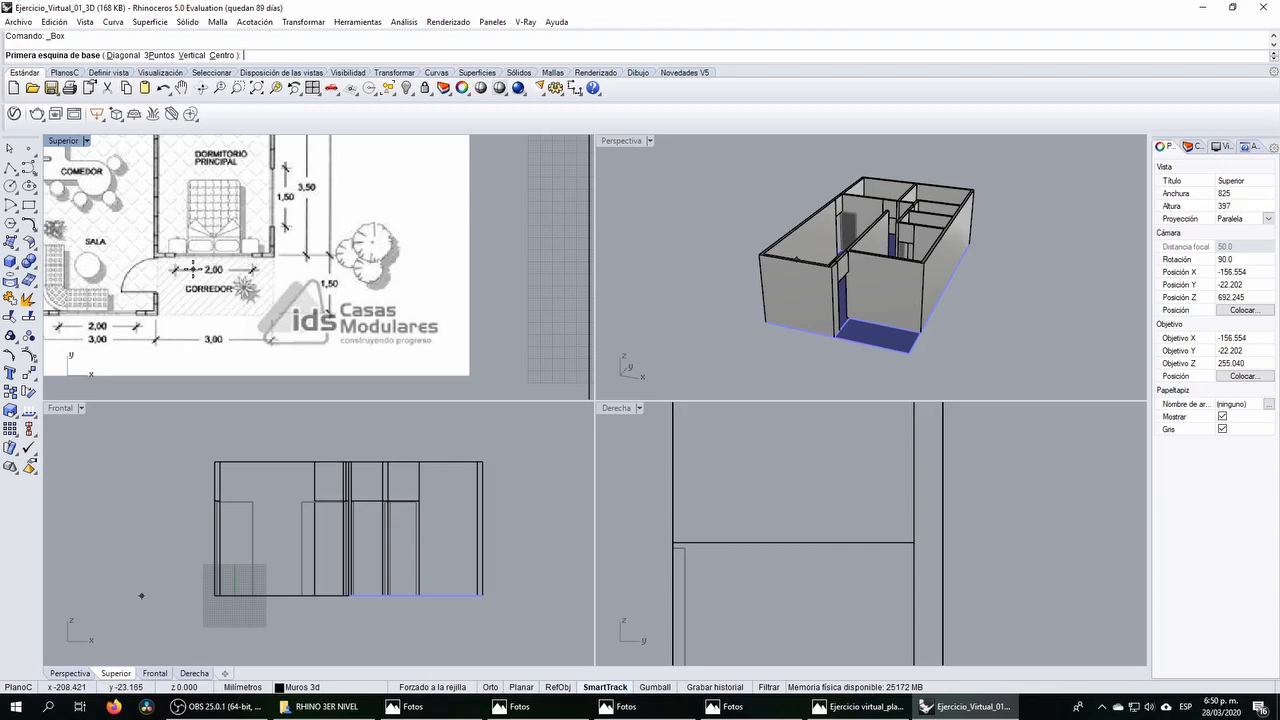
{"action": "right_click_drag", "start_coordinate": [487, 540], "coordinate": [451, 545]}
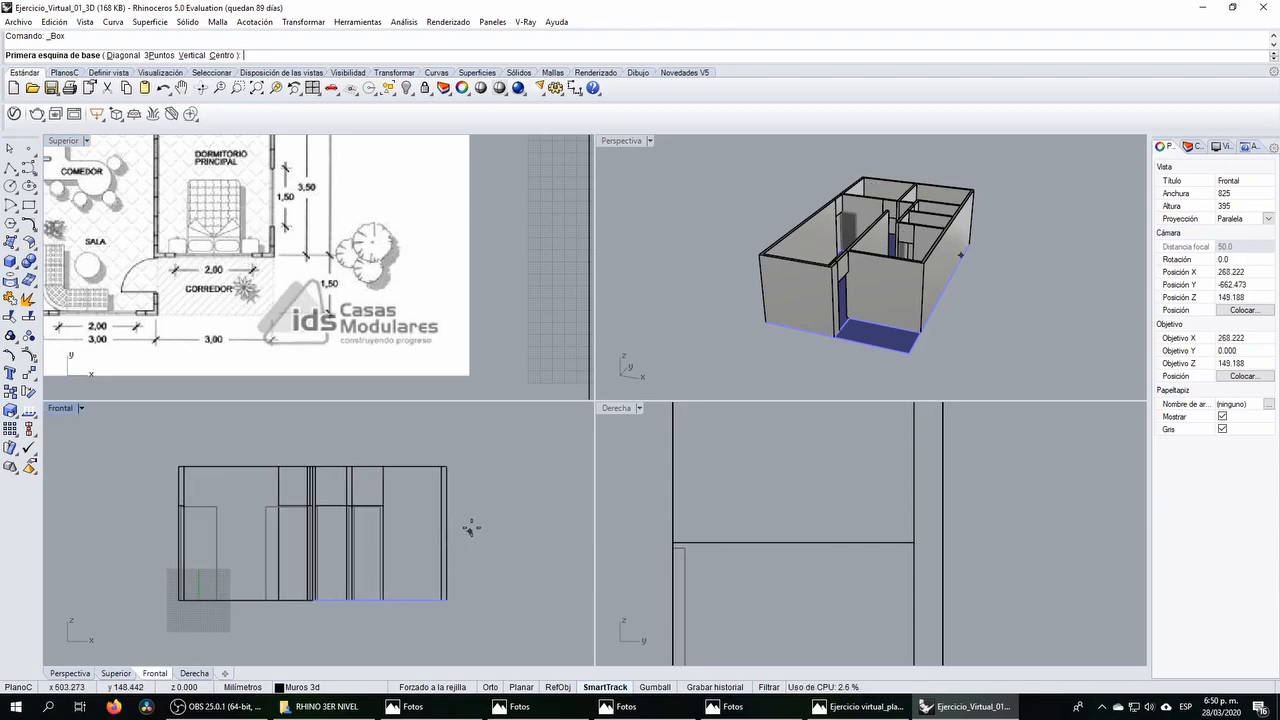
{"action": "left_click", "coordinate": [464, 513]}
{"action": "type", "text": "200"}
{"action": "key", "text": "Return"}
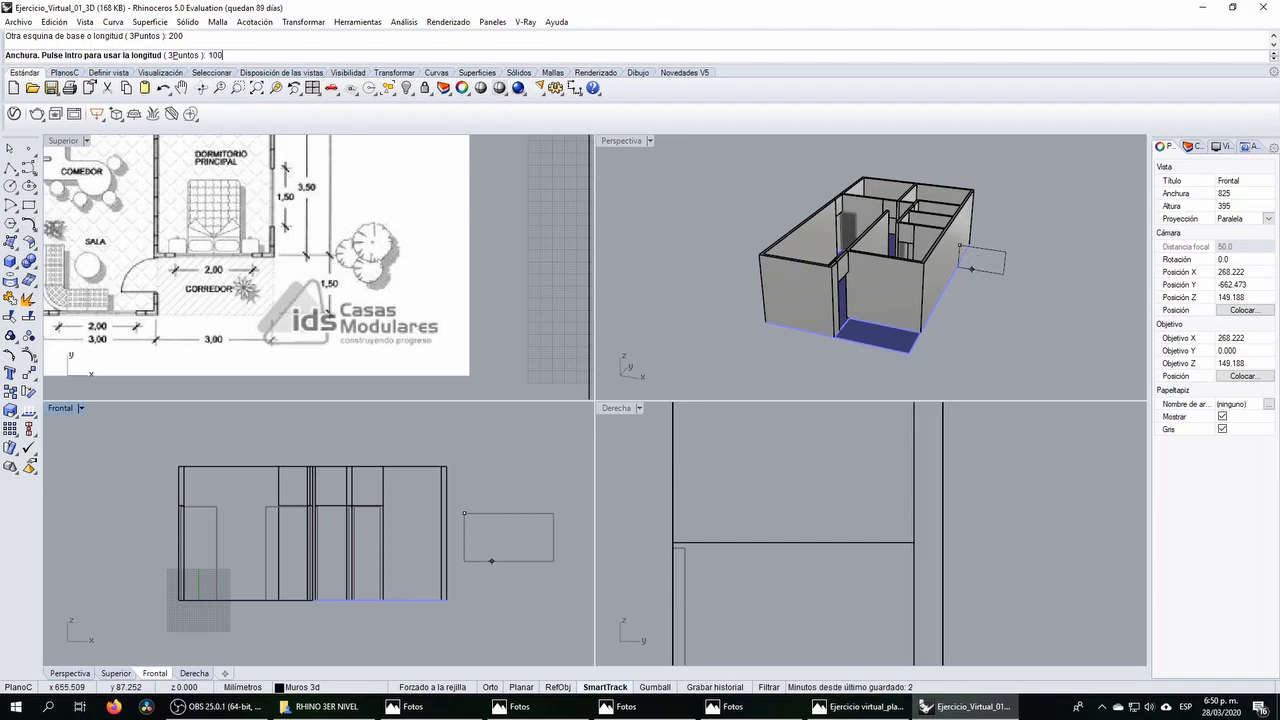
{"action": "key", "text": "Return"}
{"action": "scroll", "coordinate": [374, 279], "scroll_direction": "down", "scroll_amount": 4}
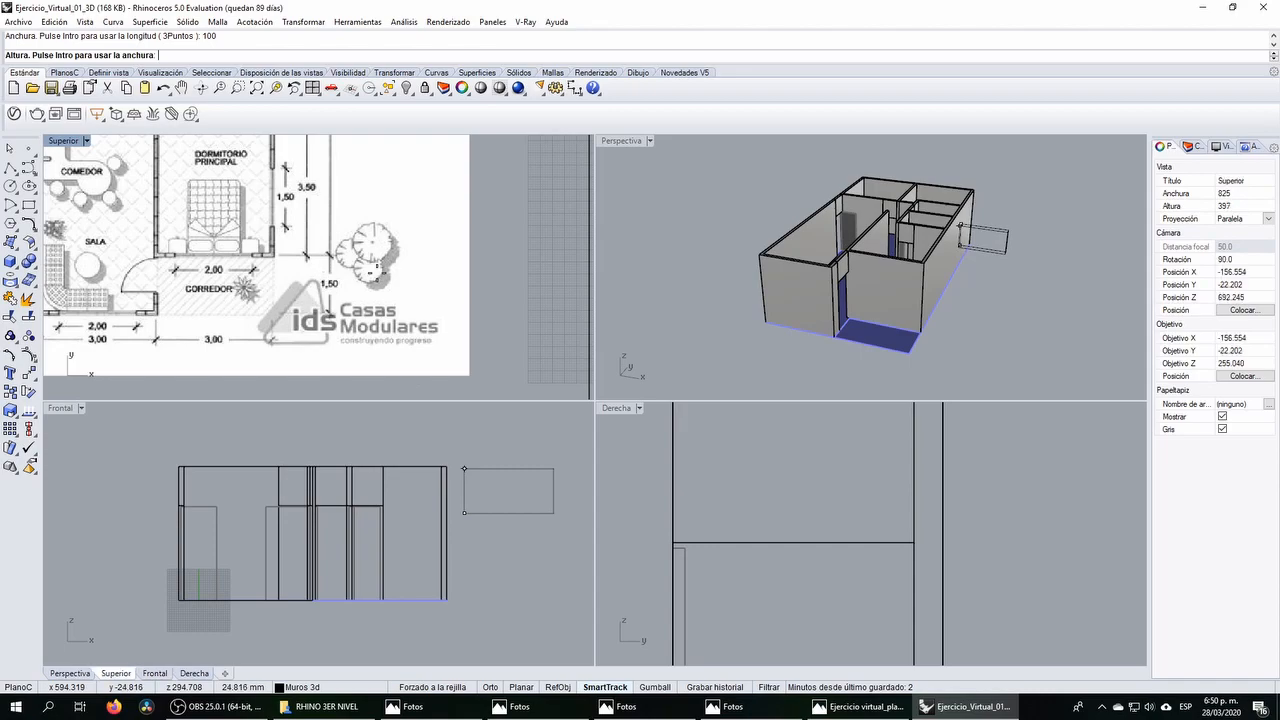
{"action": "scroll", "coordinate": [374, 279], "scroll_direction": "down", "scroll_amount": 6}
{"action": "scroll", "coordinate": [490, 276], "scroll_direction": "up", "scroll_amount": 3}
{"action": "scroll", "coordinate": [490, 276], "scroll_direction": "up", "scroll_amount": 3}
{"action": "key", "text": "Return"}
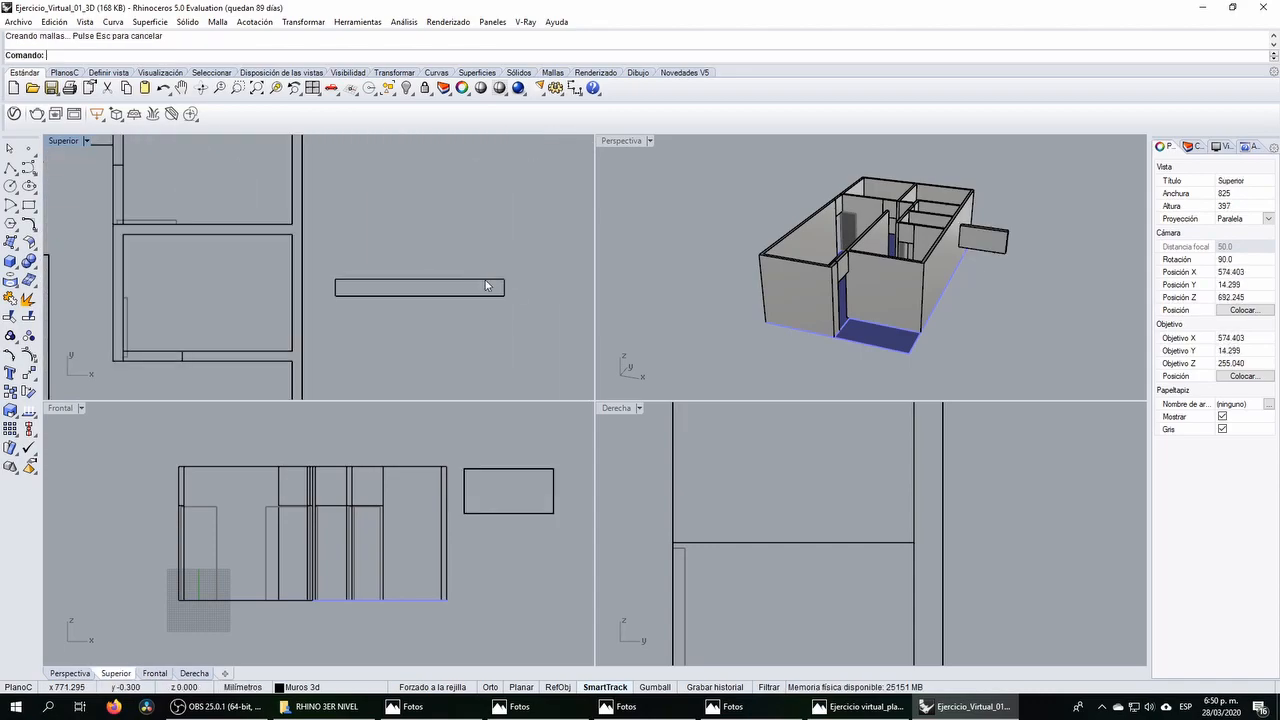
Step: Select the new window box and create a layer named Ventanas
{"action": "scroll", "coordinate": [485, 278], "scroll_direction": "down", "scroll_amount": 2}
{"action": "left_click", "coordinate": [485, 278]}
{"action": "scroll", "coordinate": [505, 235], "scroll_direction": "down", "scroll_amount": 4}
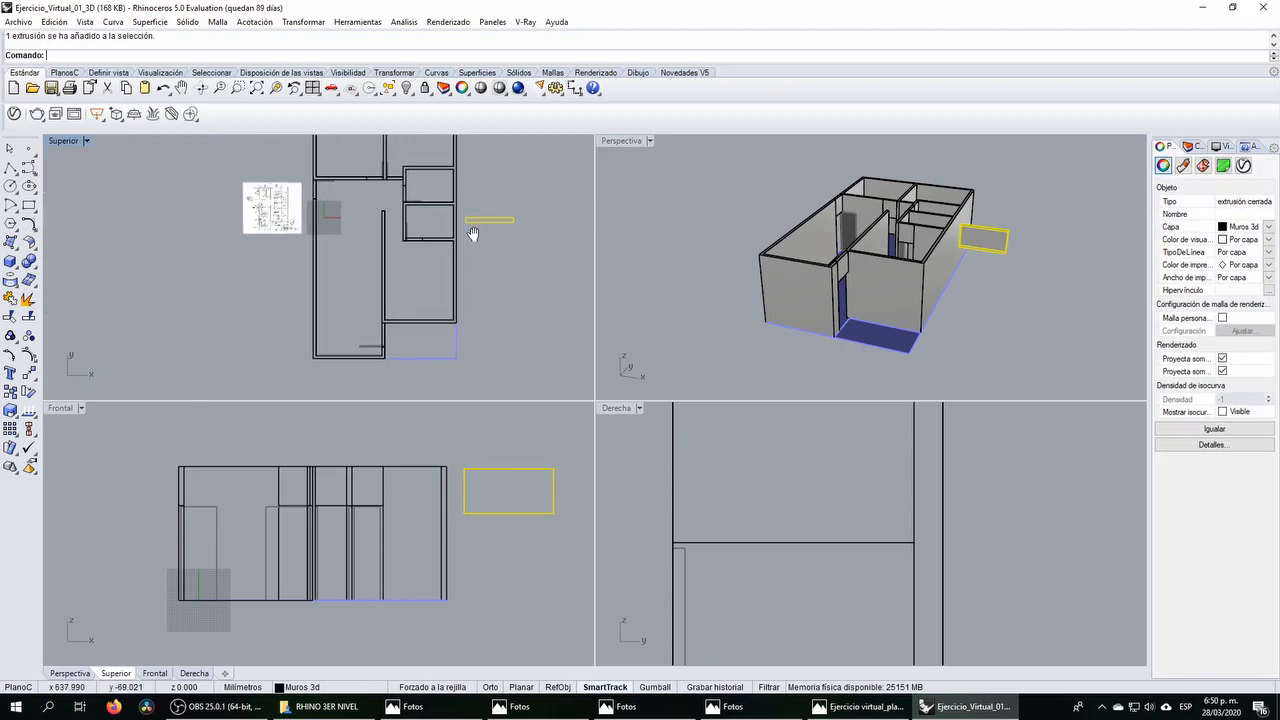
{"action": "left_click", "coordinate": [1205, 148]}
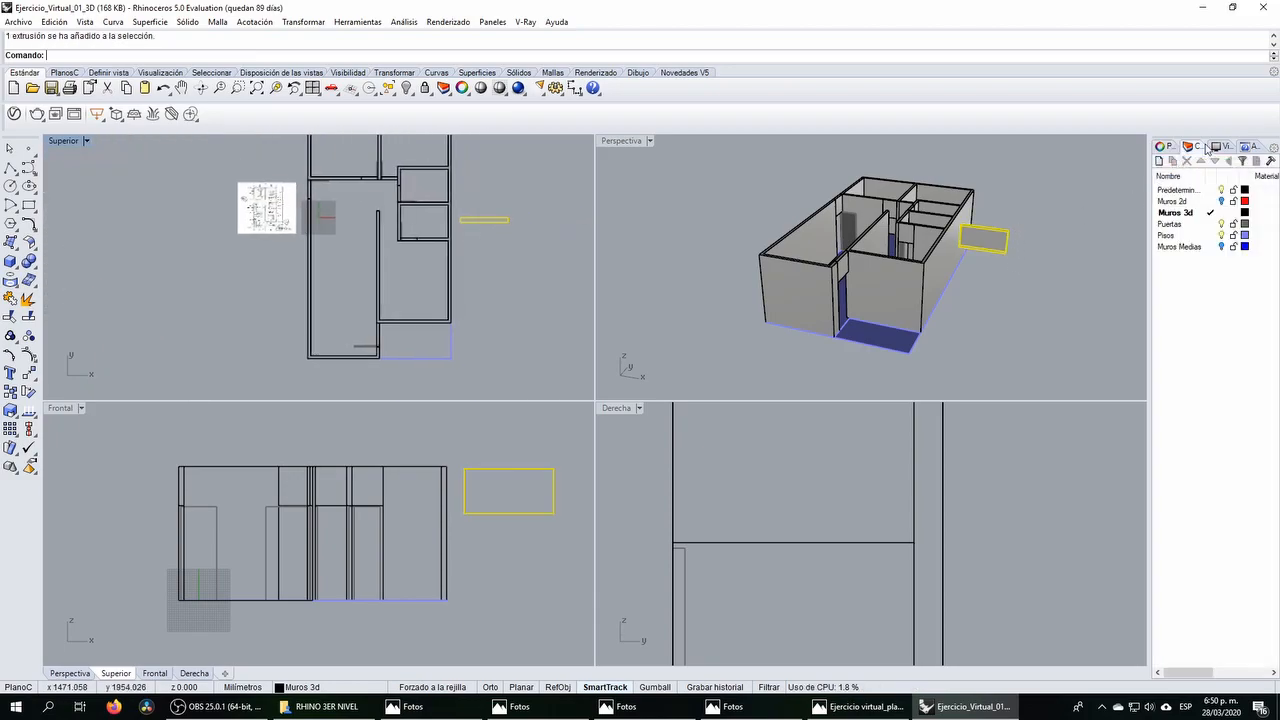
{"action": "left_click", "coordinate": [1159, 161]}
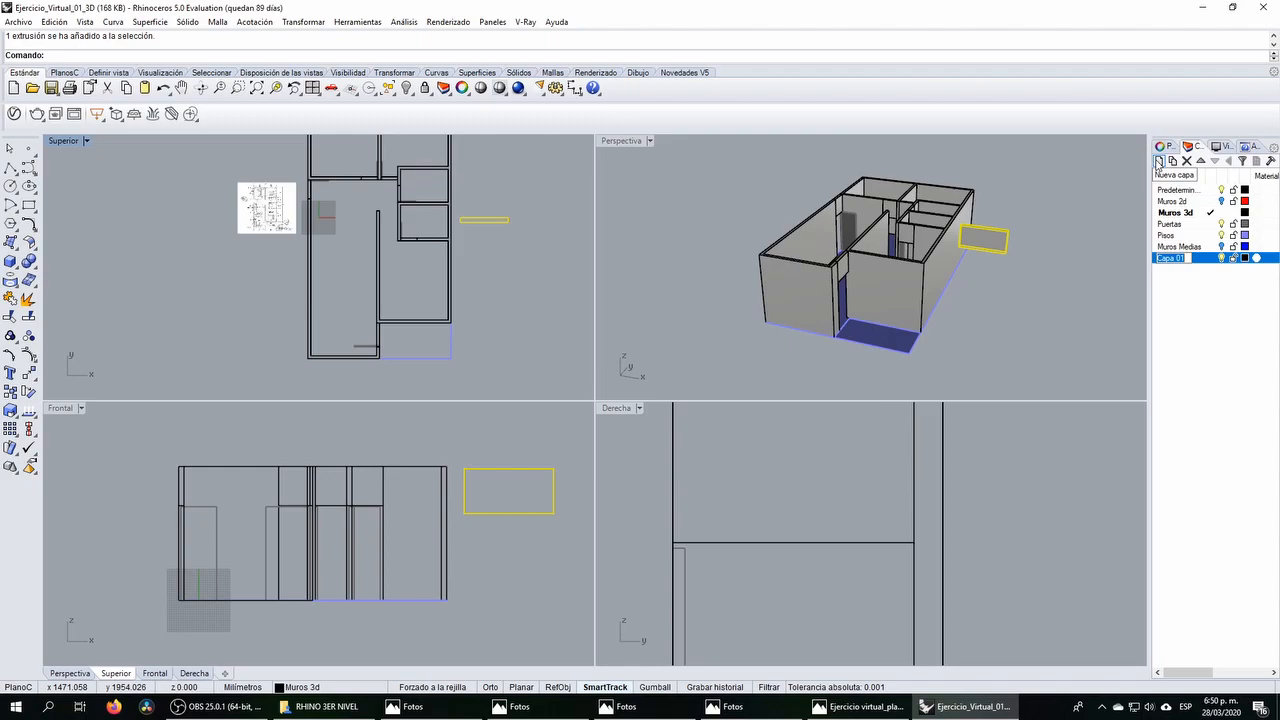
{"action": "type", "text": "ve"}
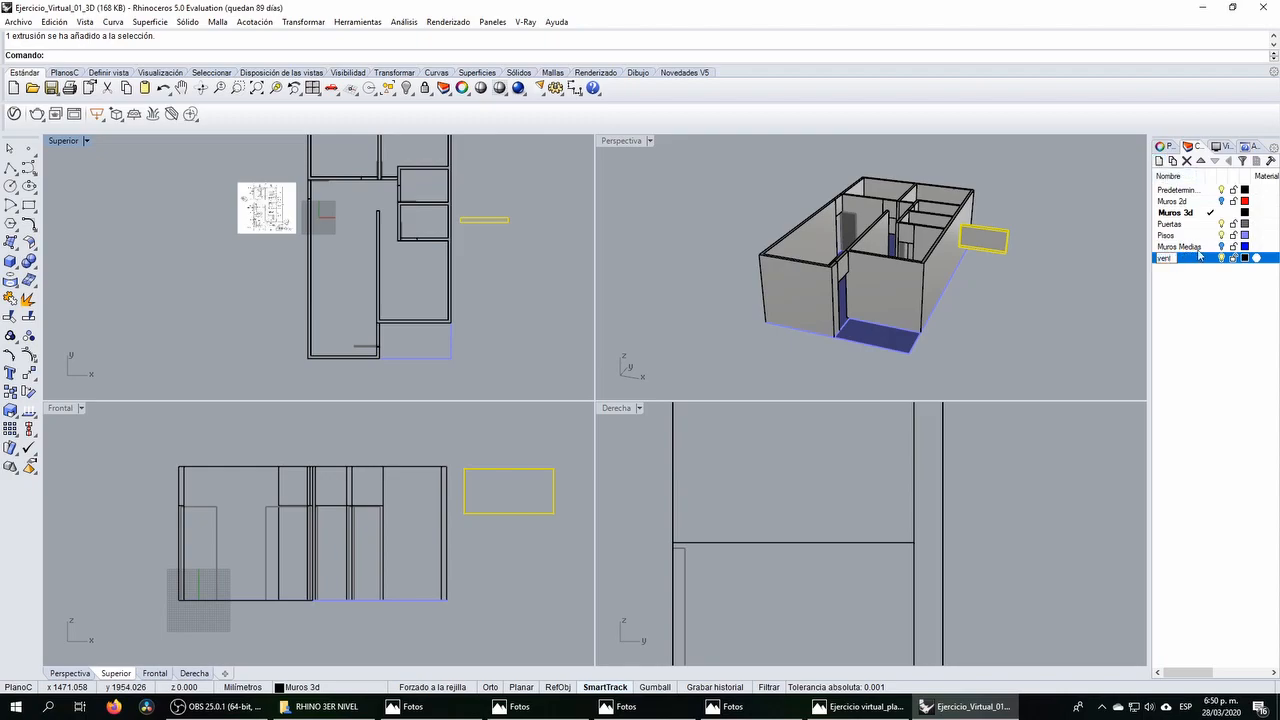
{"action": "type", "text": "ntanas"}
{"action": "key", "text": "Return"}
Step: Change the selected window box to the Ventanas layer and set that layer's color to Azul
{"action": "right_click", "coordinate": [1243, 264]}
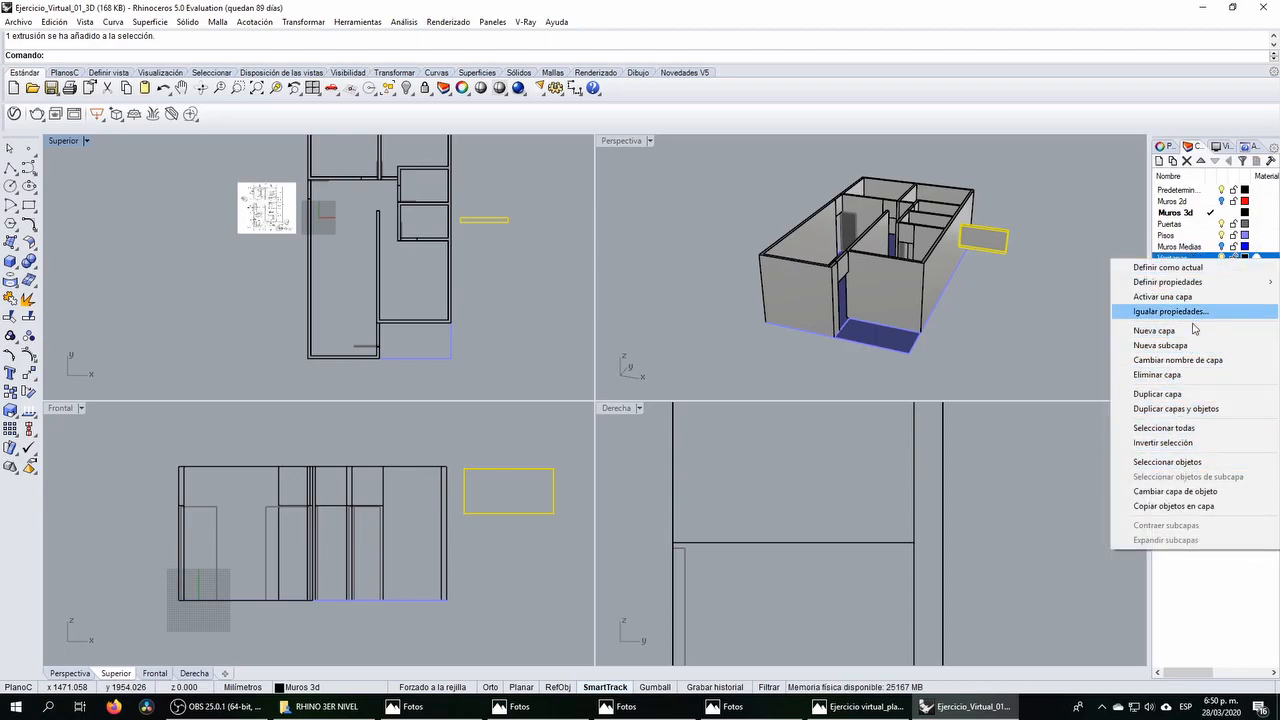
{"action": "left_click", "coordinate": [1187, 493]}
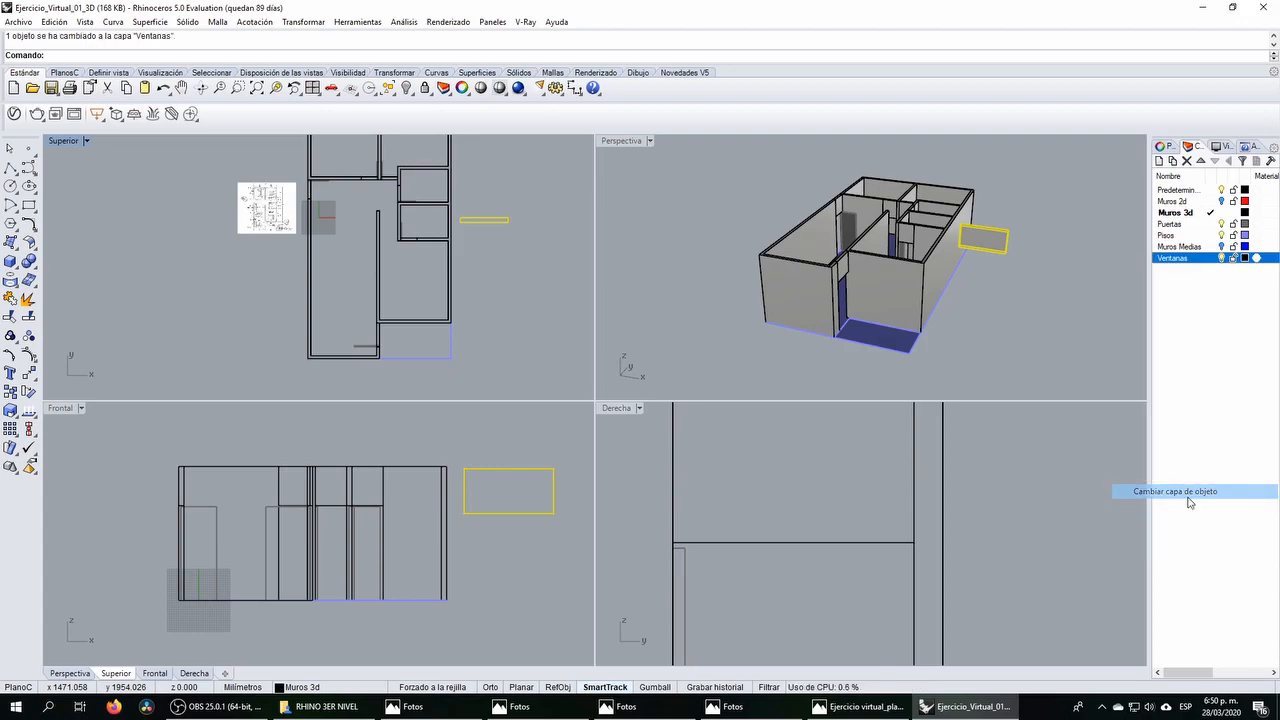
{"action": "left_click", "coordinate": [1245, 258]}
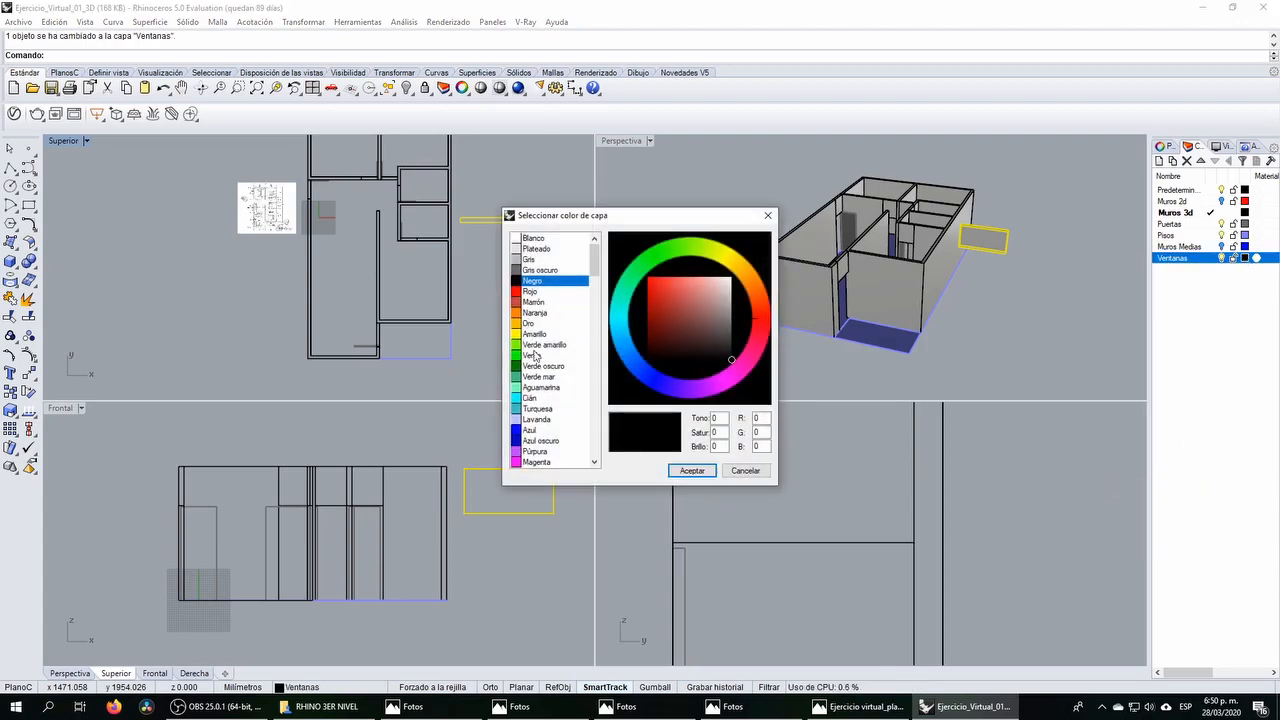
{"action": "left_click", "coordinate": [540, 430]}
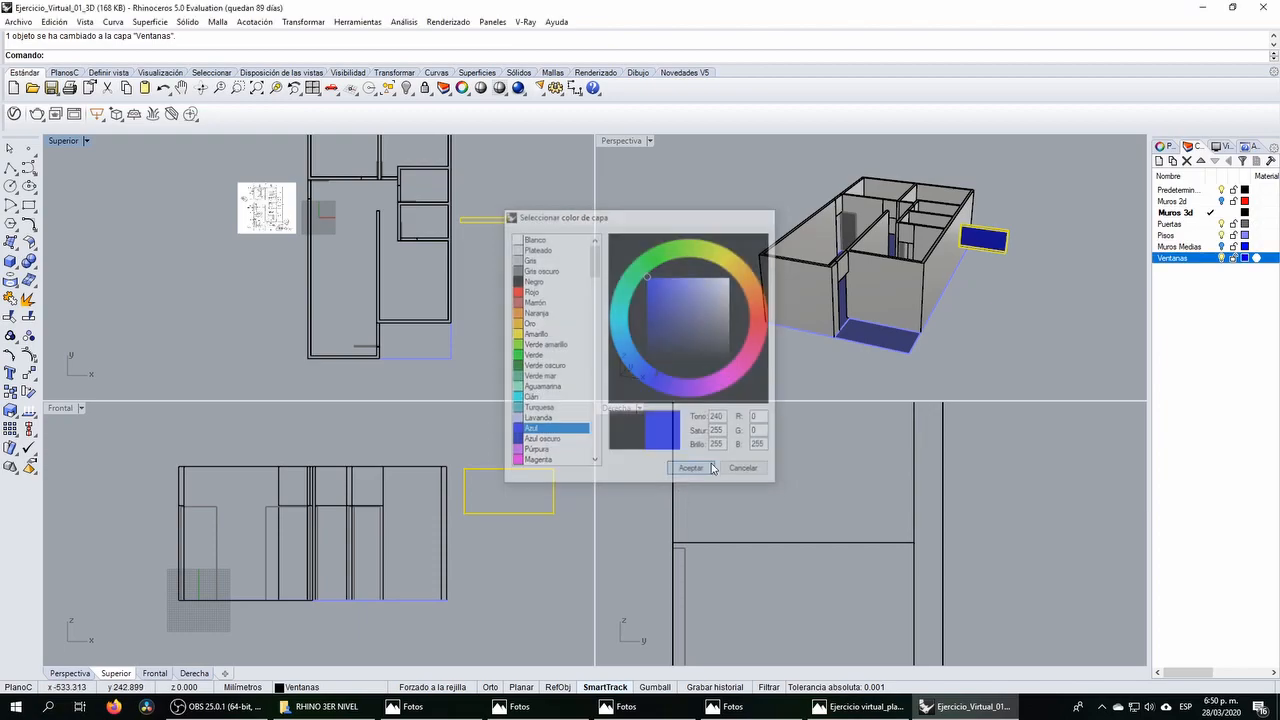
{"action": "left_click", "coordinate": [690, 470]}
Step: Reselect the window box and move it in the Superior viewport onto the main bedroom wall facing the corridor
{"action": "left_click", "coordinate": [981, 353]}
{"action": "left_click", "coordinate": [999, 256]}
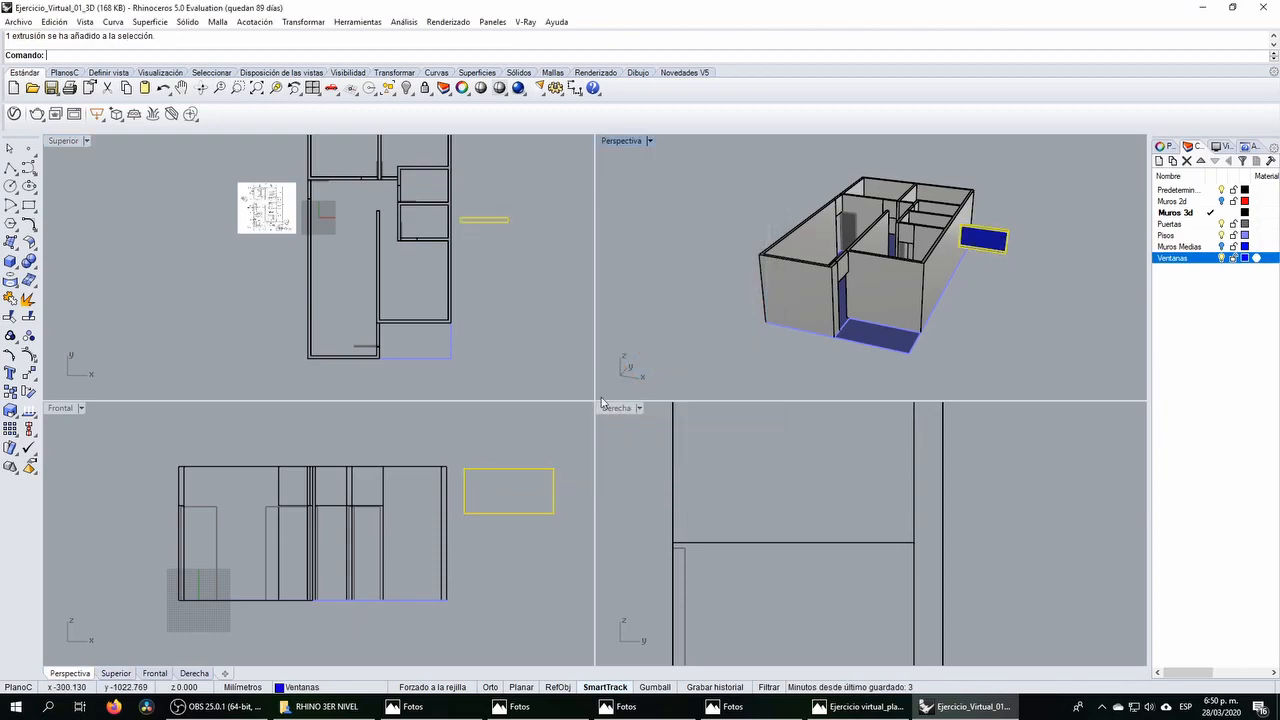
{"action": "right_click_drag", "start_coordinate": [404, 346], "coordinate": [347, 326]}
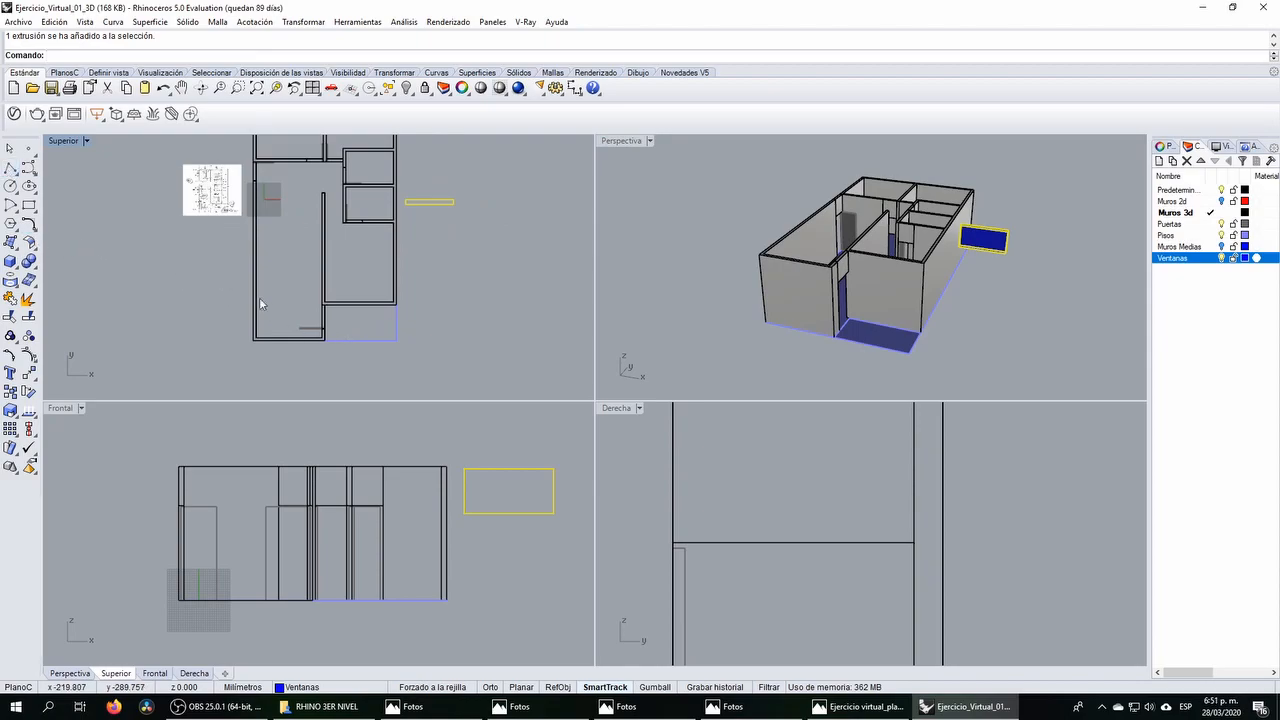
{"action": "scroll", "coordinate": [211, 193], "scroll_direction": "up", "scroll_amount": 5}
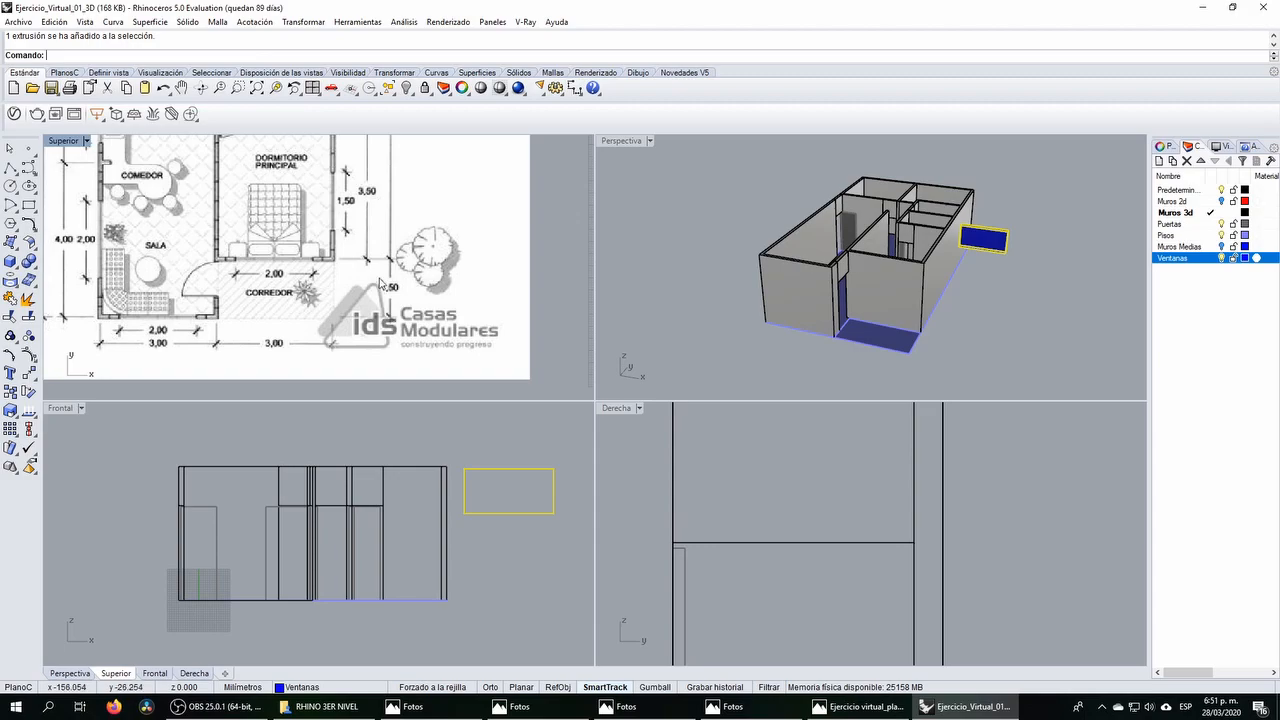
{"action": "scroll", "coordinate": [352, 318], "scroll_direction": "down", "scroll_amount": 7}
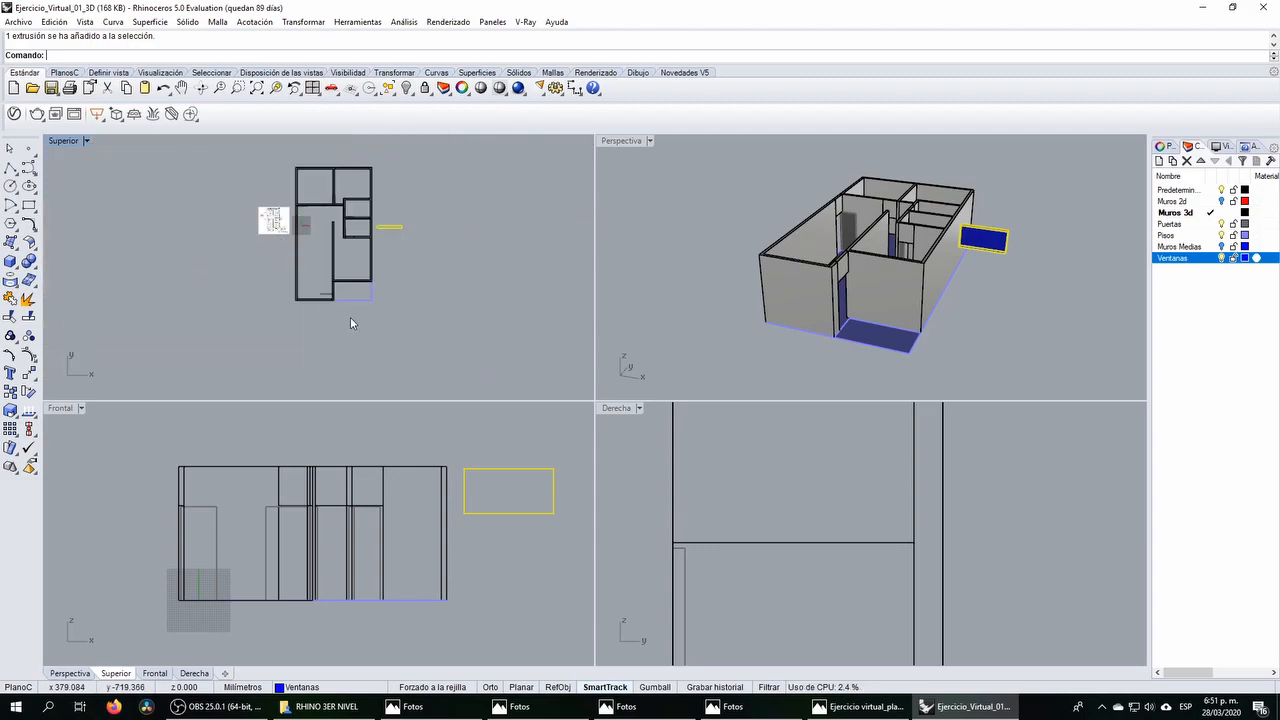
{"action": "scroll", "coordinate": [355, 303], "scroll_direction": "up", "scroll_amount": 3}
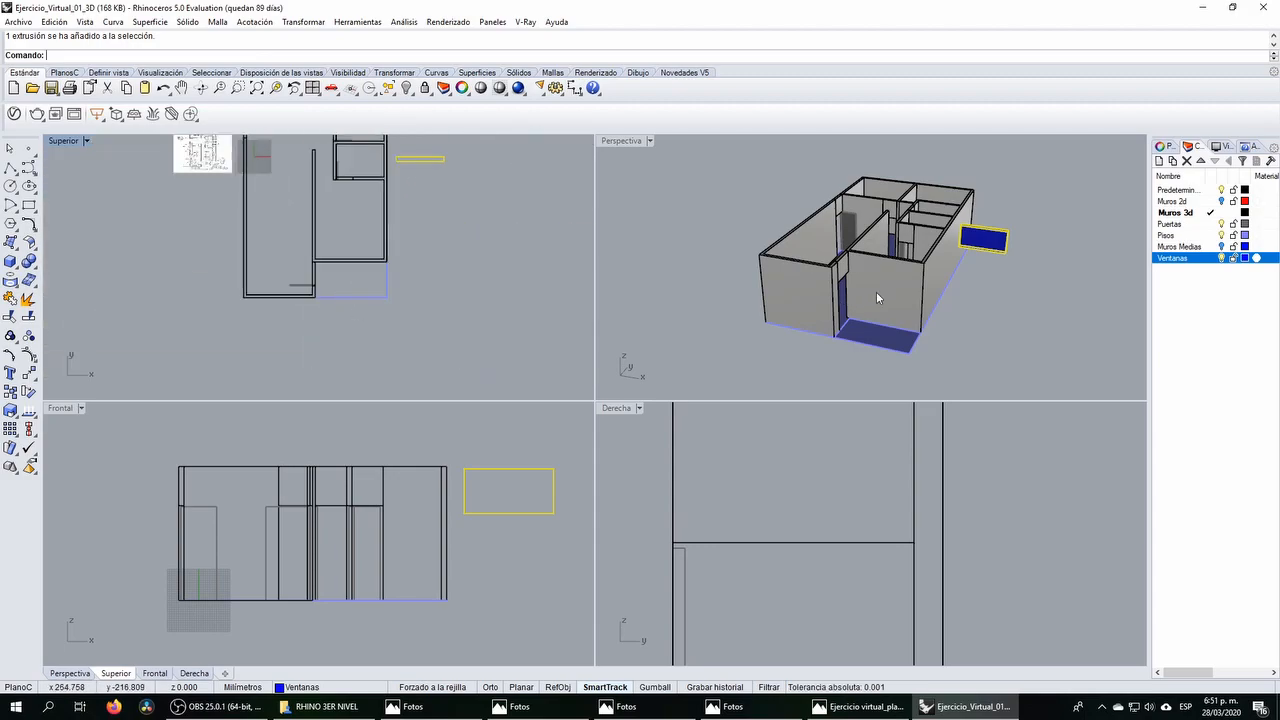
{"action": "left_click_drag", "start_coordinate": [432, 161], "coordinate": [362, 264]}
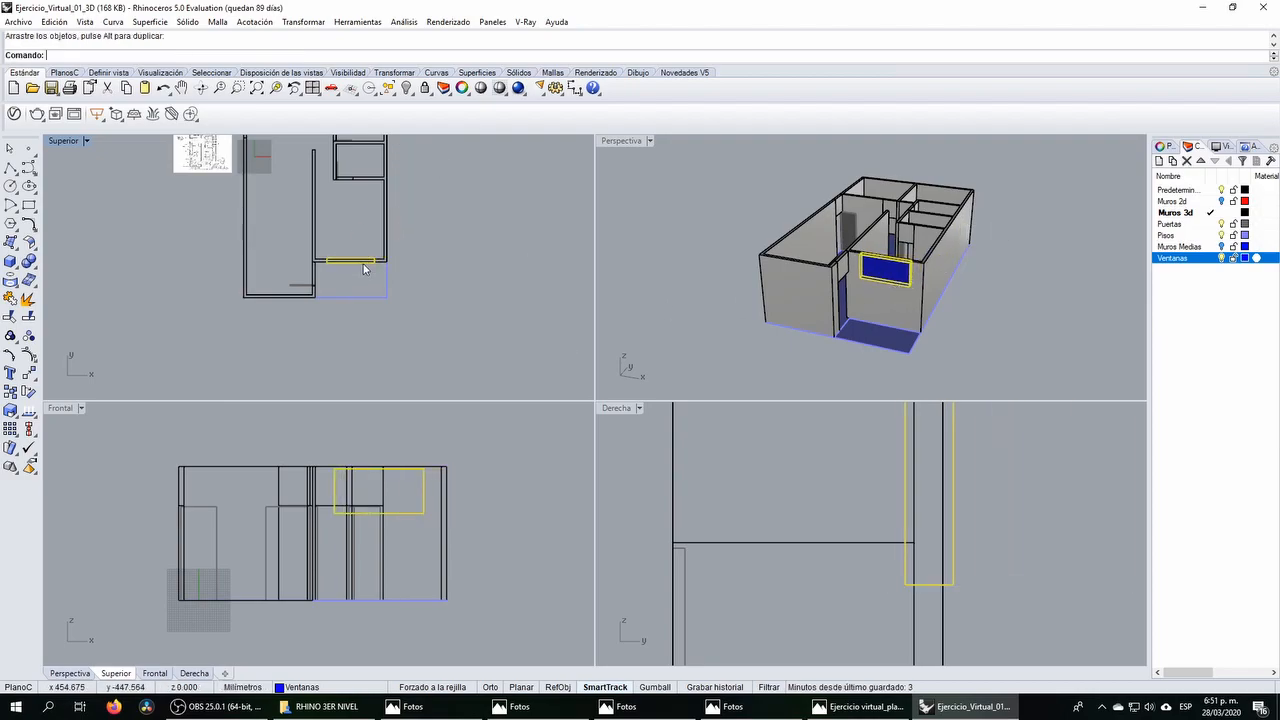
{"action": "scroll", "coordinate": [364, 266], "scroll_direction": "up", "scroll_amount": 5}
{"action": "left_click", "coordinate": [10, 168]}
{"action": "scroll", "coordinate": [365, 299], "scroll_direction": "down", "scroll_amount": 5}
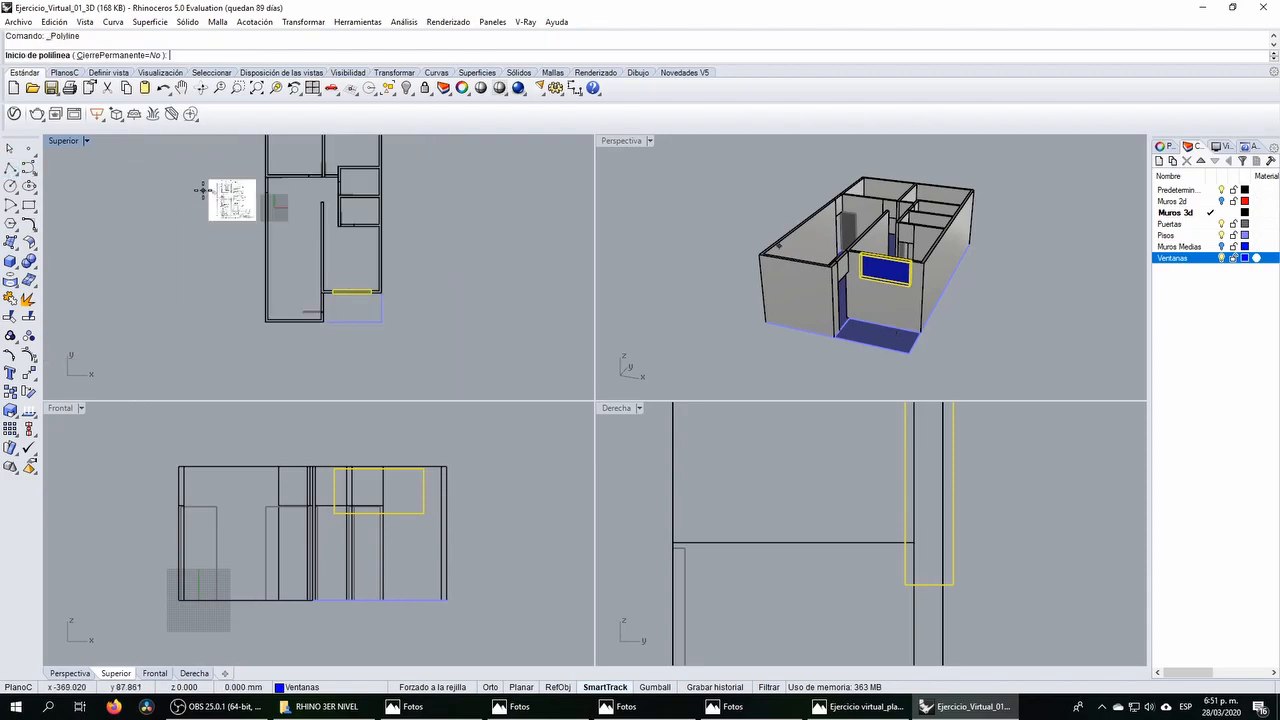
{"action": "scroll", "coordinate": [203, 191], "scroll_direction": "up", "scroll_amount": 15}
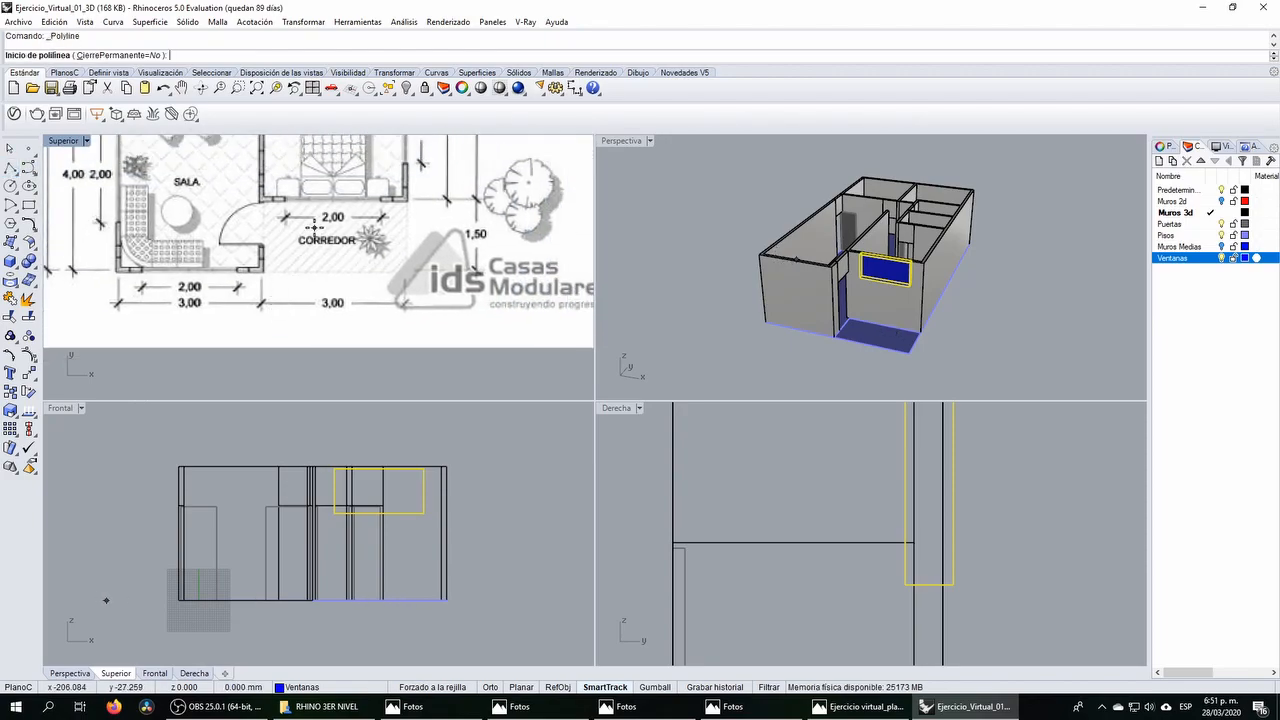
{"action": "left_click", "coordinate": [405, 198]}
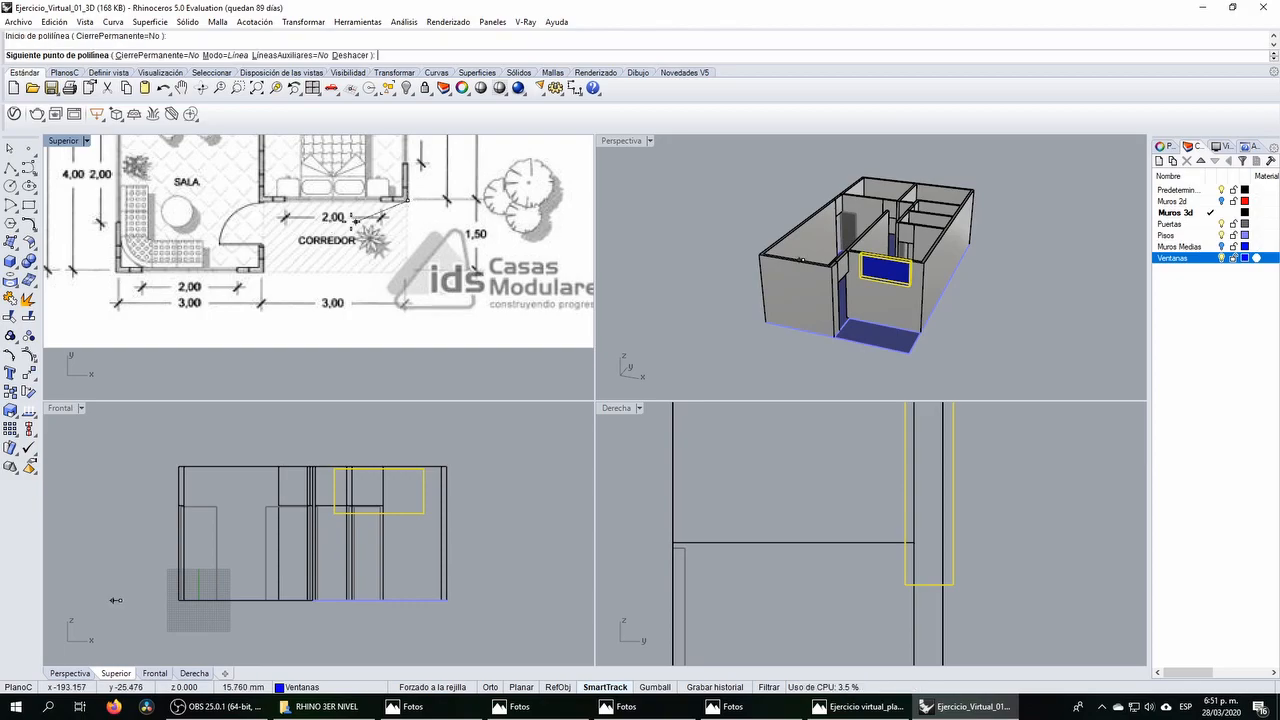
{"action": "scroll", "coordinate": [340, 205], "scroll_direction": "up", "scroll_amount": 3}
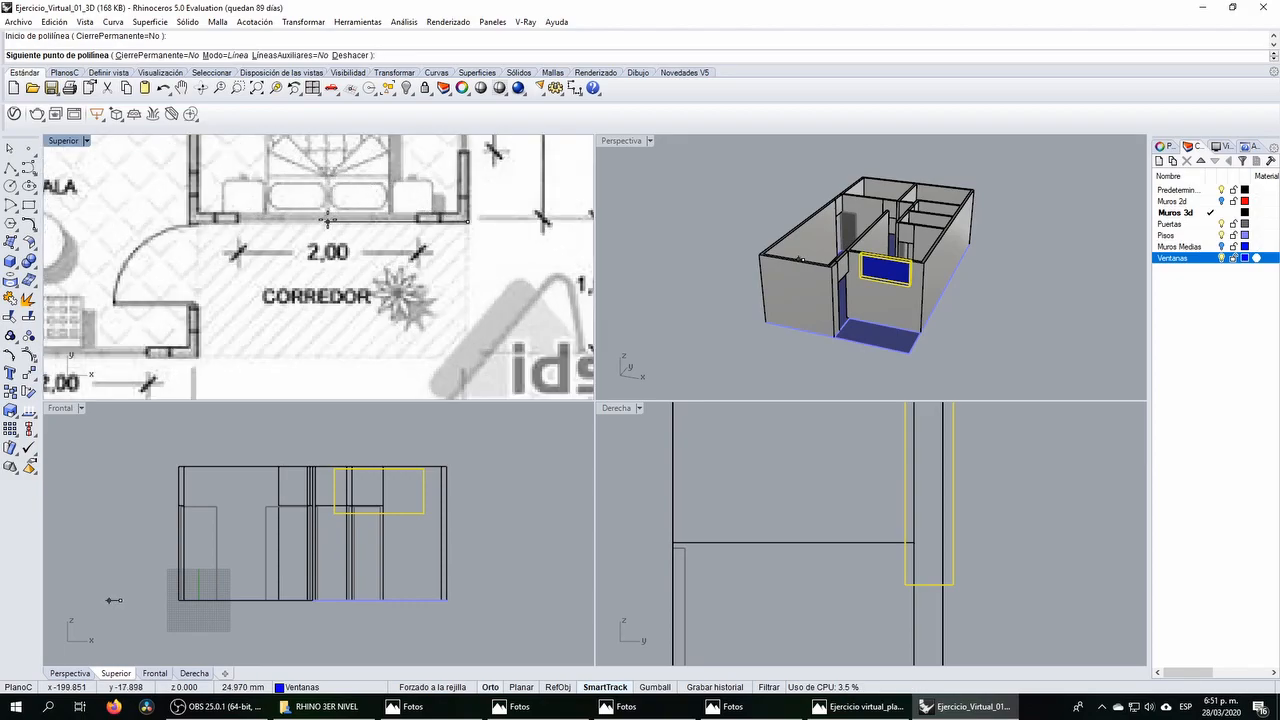
{"action": "left_click", "coordinate": [327, 218]}
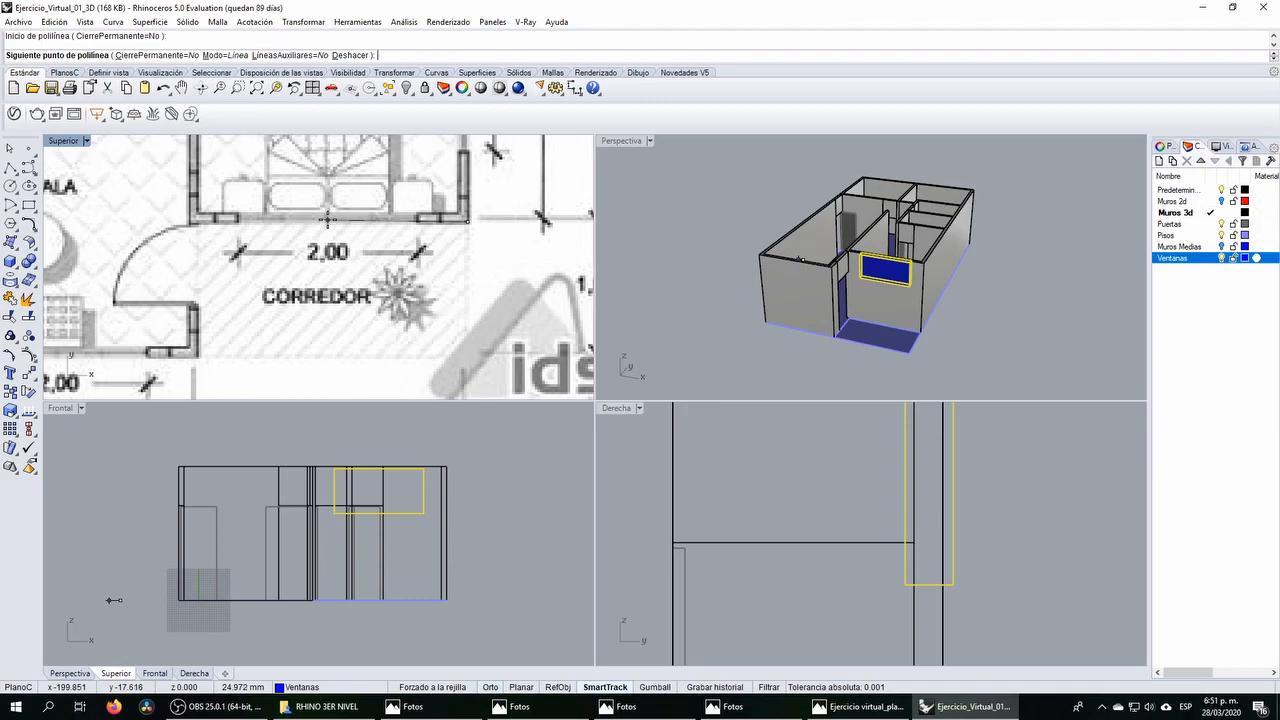
{"action": "key", "text": "Return"}
{"action": "scroll", "coordinate": [385, 270], "scroll_direction": "down", "scroll_amount": 7}
{"action": "scroll", "coordinate": [383, 270], "scroll_direction": "up", "scroll_amount": 5}
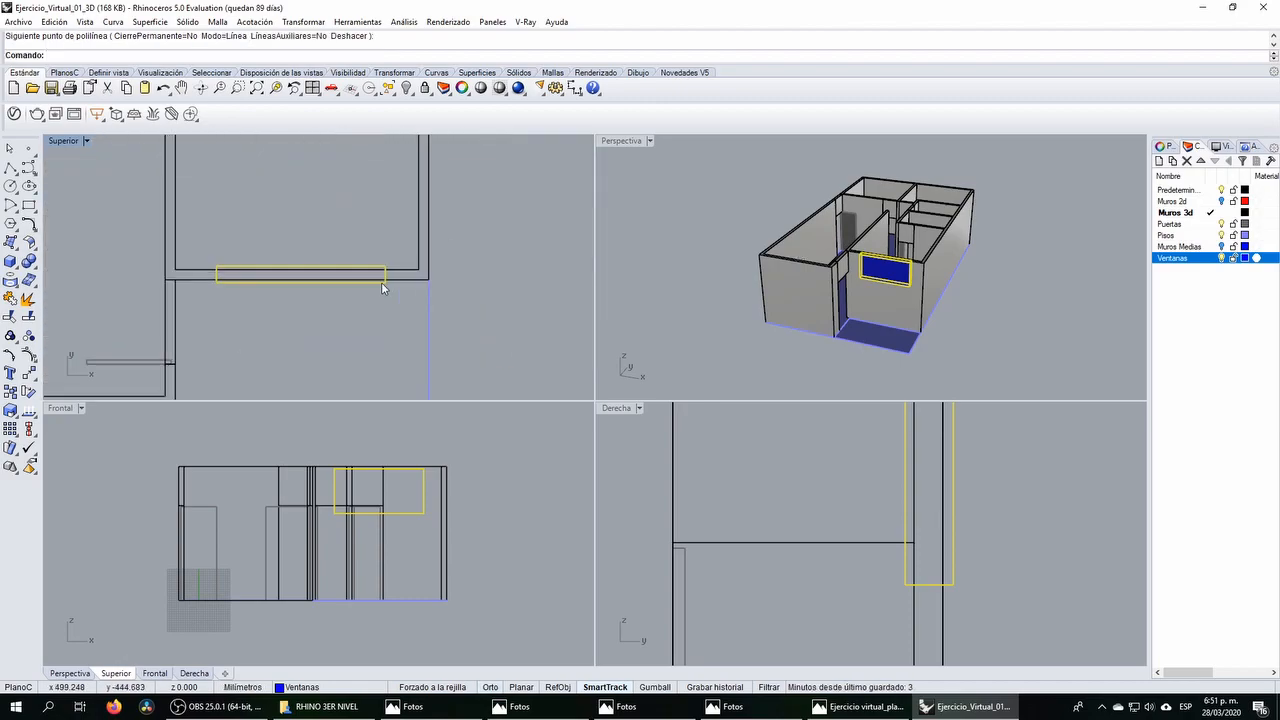
Step: Enable the Fin object snap and draw a polyline along the outer face of the bedroom's corridor wall from its outer corner
{"action": "key", "text": "Return"}
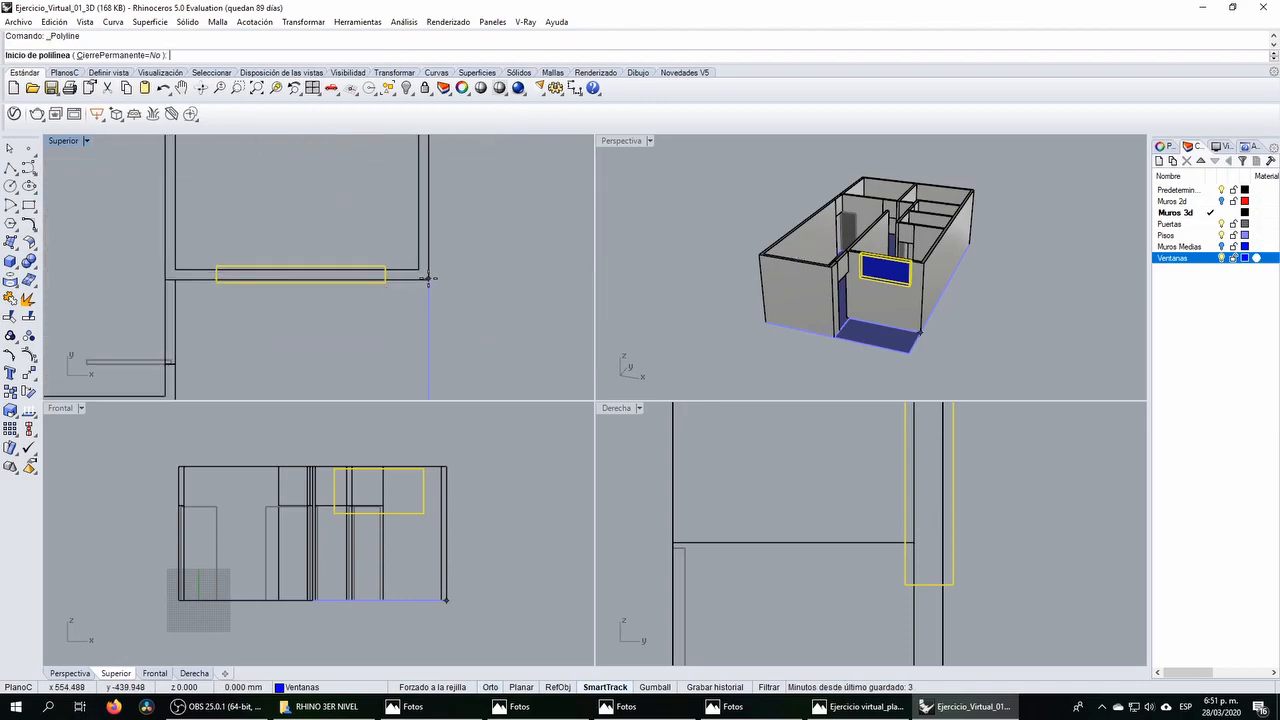
{"action": "left_click", "coordinate": [552, 687]}
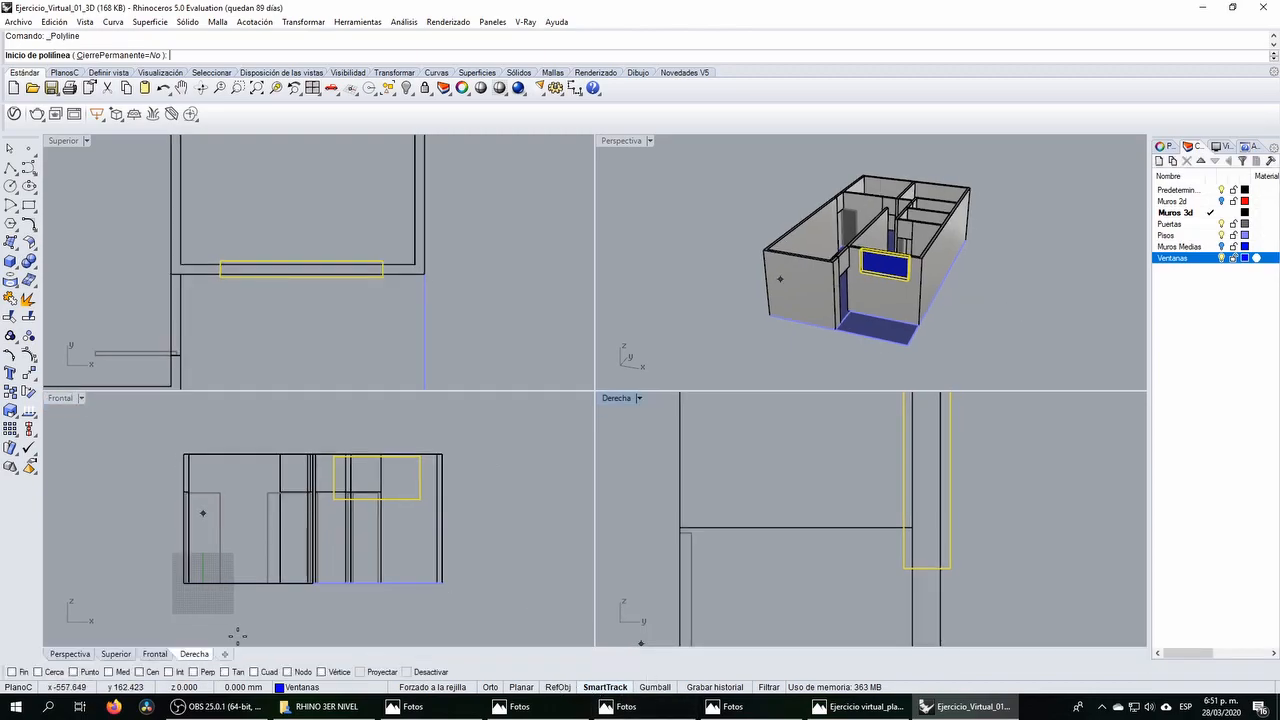
{"action": "left_click", "coordinate": [22, 672]}
{"action": "left_click", "coordinate": [428, 275]}
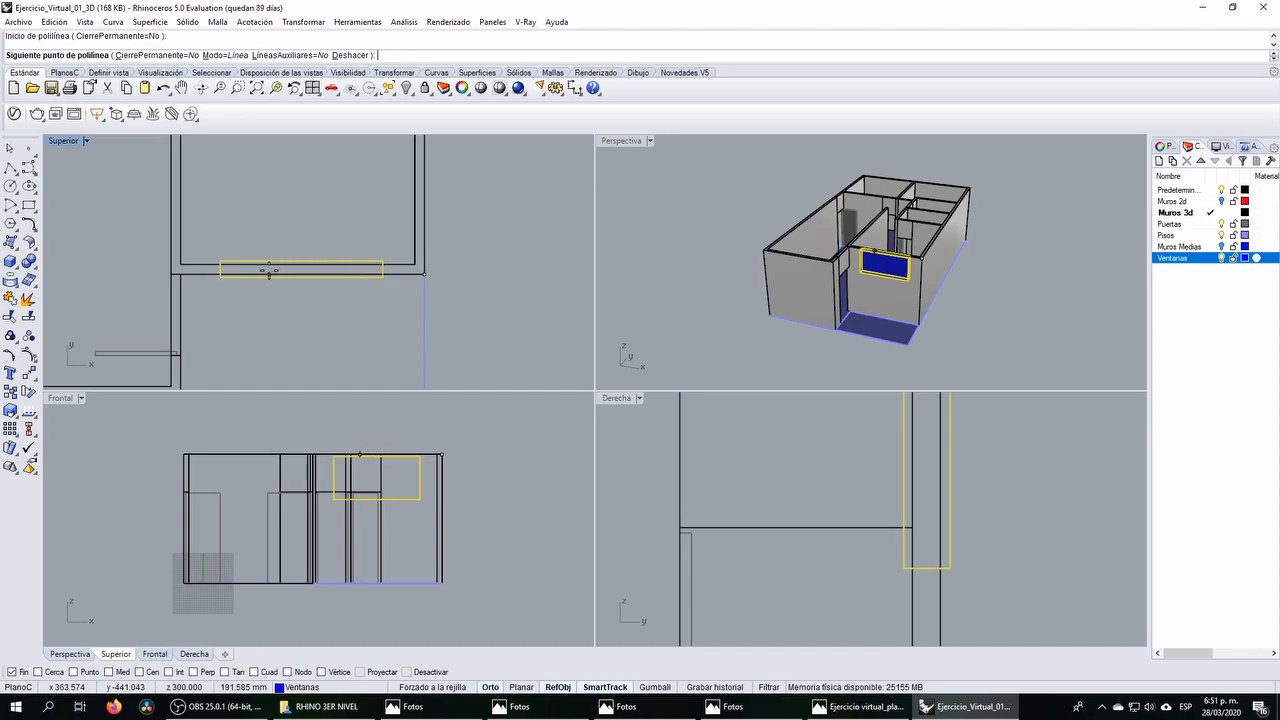
{"action": "left_click", "coordinate": [171, 274], "text": "shift"}
{"action": "key", "text": "Return"}
Step: Enable the Med object snap and draw a guide line from the middle of the bedroom's corridor wall straight out into the corridor
{"action": "key", "text": "Return"}
{"action": "left_click", "coordinate": [112, 672]}
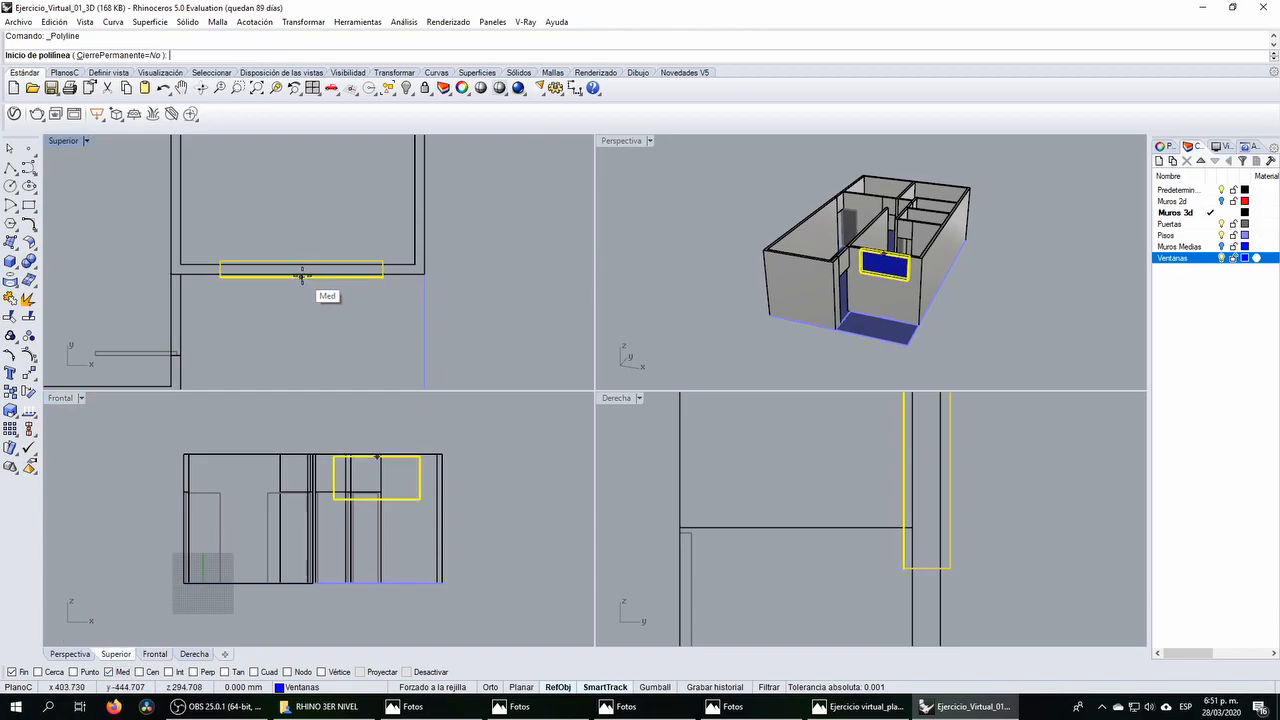
{"action": "left_click", "coordinate": [300, 318]}
{"action": "left_click", "coordinate": [301, 349]}
{"action": "key", "text": "Return"}
{"action": "scroll", "coordinate": [289, 273], "scroll_direction": "up", "scroll_amount": 6}
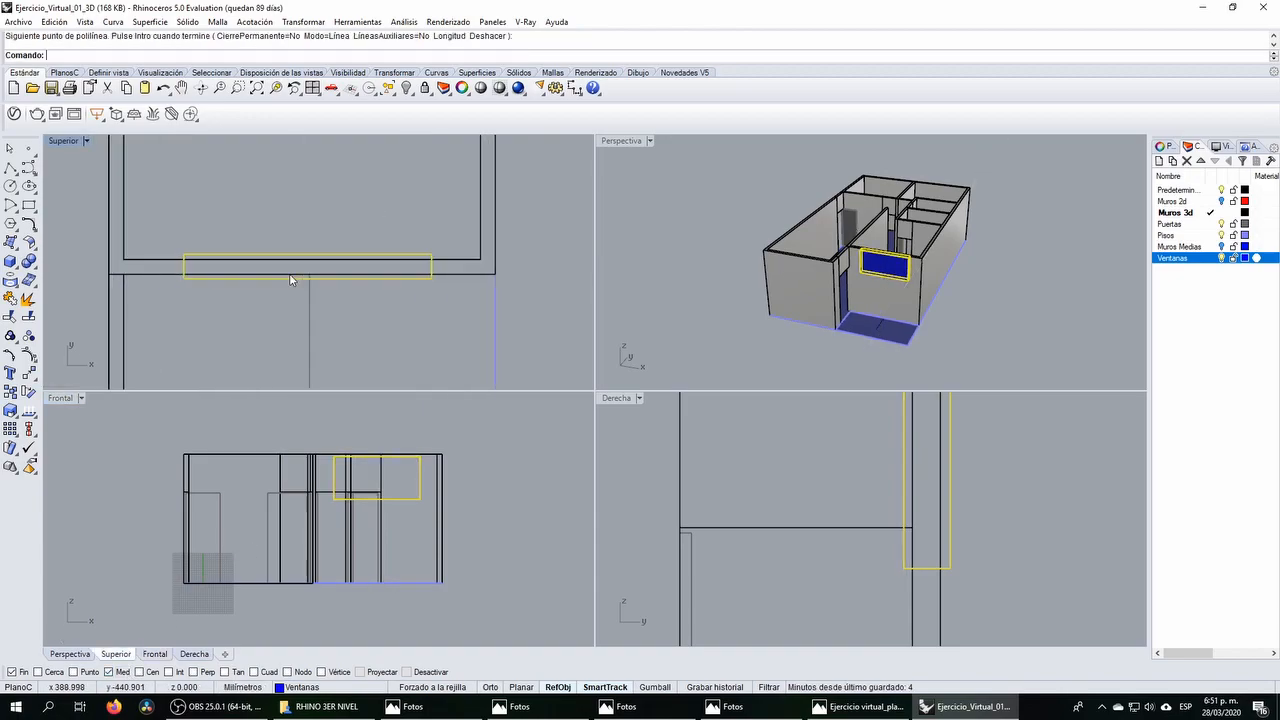
Step: Move the window box off the bedroom wall into the open corridor area beside the guide line
{"action": "left_click_drag", "start_coordinate": [327, 281], "coordinate": [490, 316]}
{"action": "scroll", "coordinate": [477, 467], "scroll_direction": "down", "scroll_amount": 2}
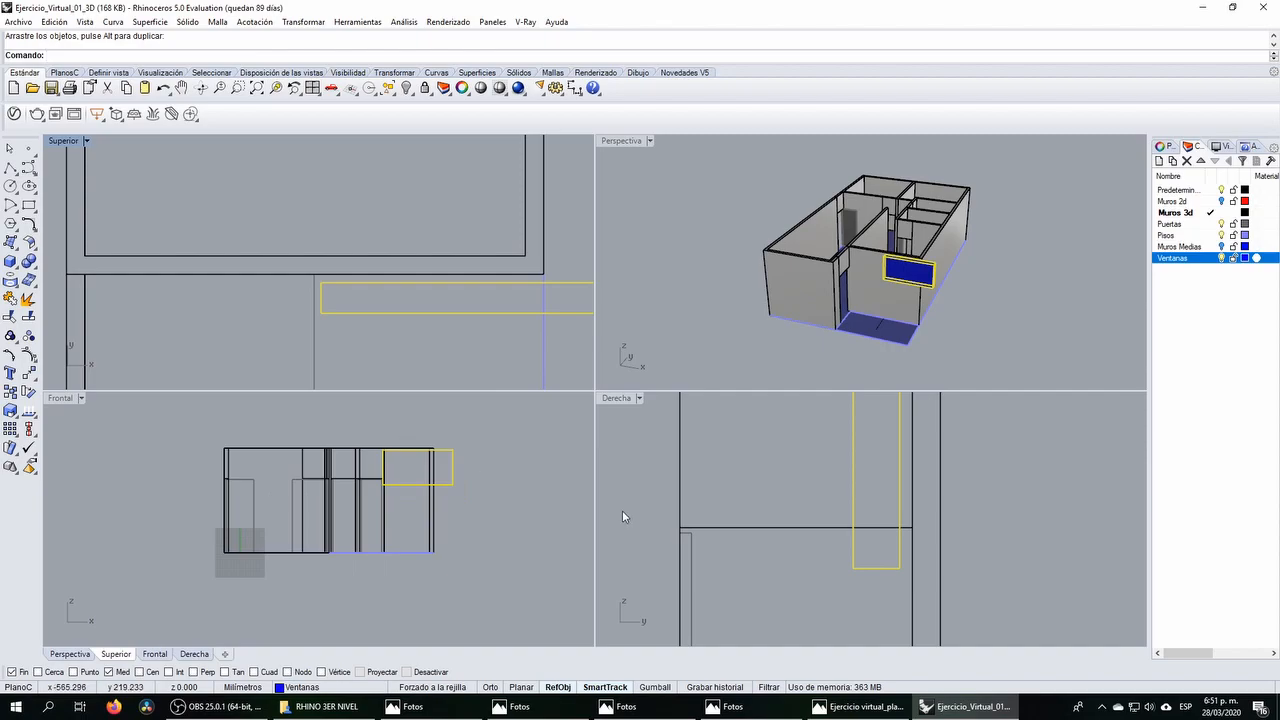
{"action": "scroll", "coordinate": [294, 206], "scroll_direction": "down", "scroll_amount": 3}
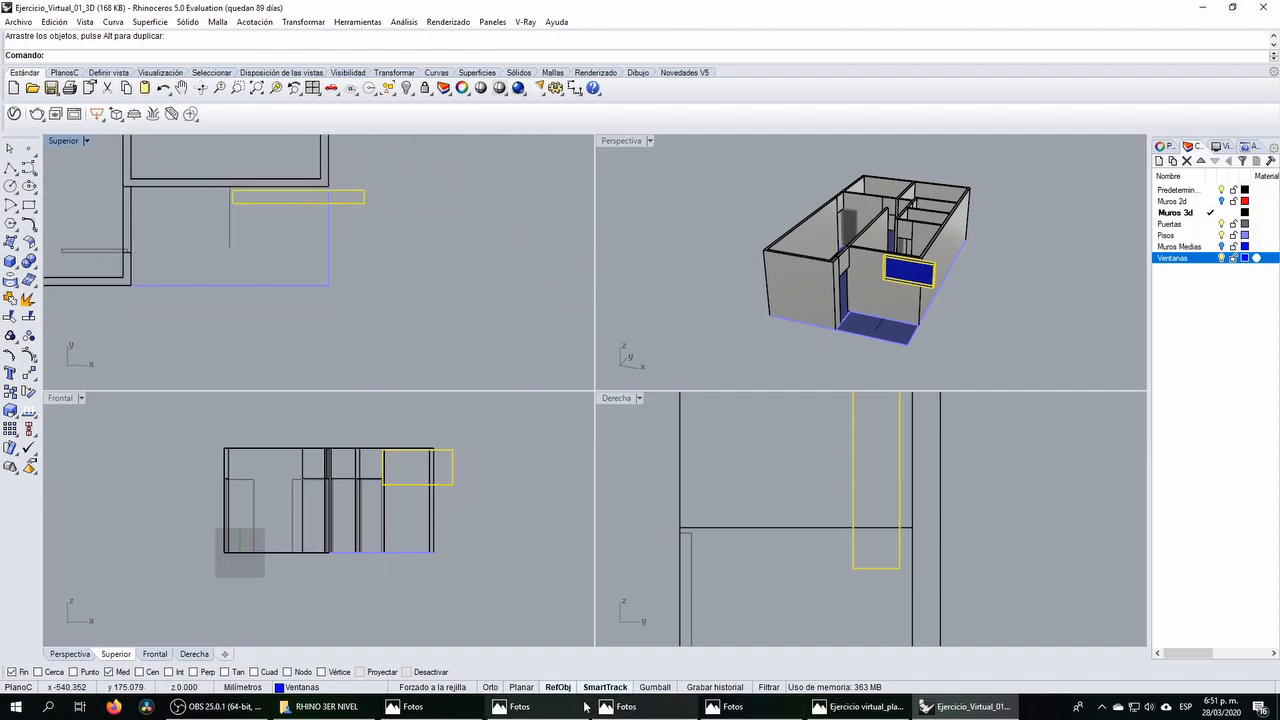
Step: Turn on the Gumball and move the window box from its long edge's midpoint to the middle of the bedroom's corridor wall
{"action": "left_click", "coordinate": [655, 688]}
{"action": "right_click_drag", "start_coordinate": [272, 286], "coordinate": [309, 311]}
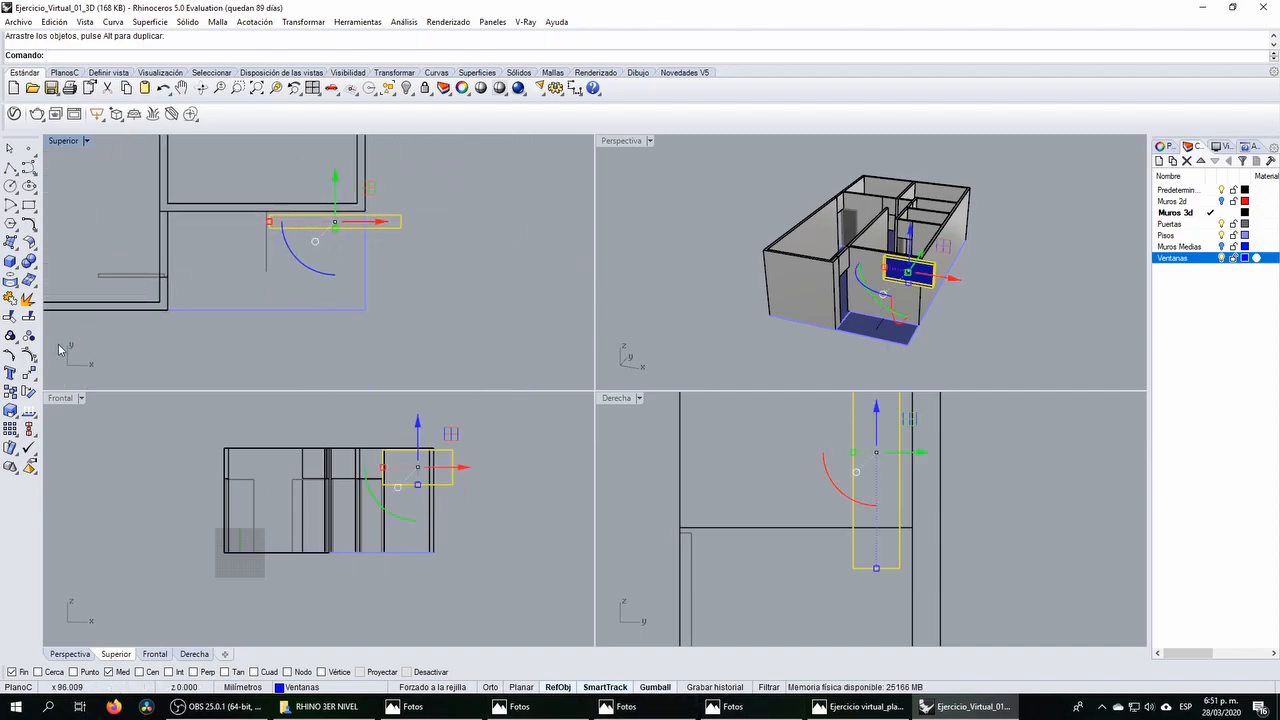
{"action": "left_click", "coordinate": [29, 373]}
{"action": "scroll", "coordinate": [254, 252], "scroll_direction": "up", "scroll_amount": 6}
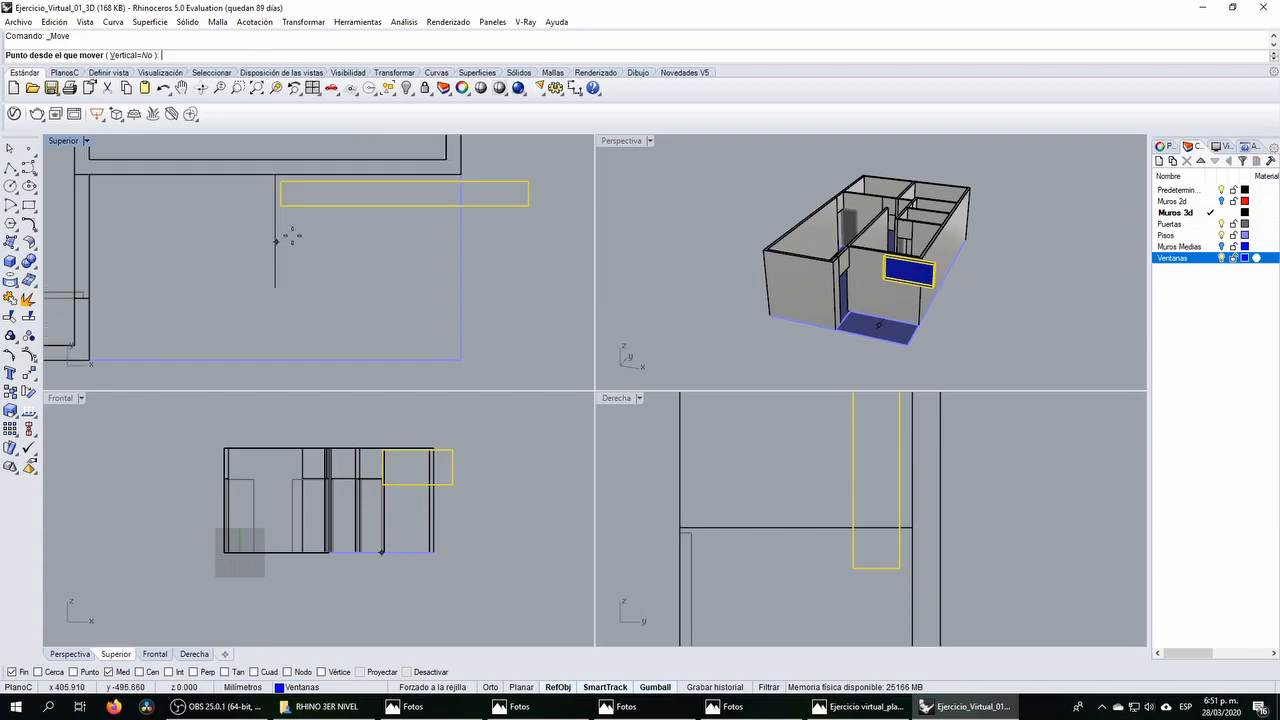
{"action": "left_click", "coordinate": [408, 183]}
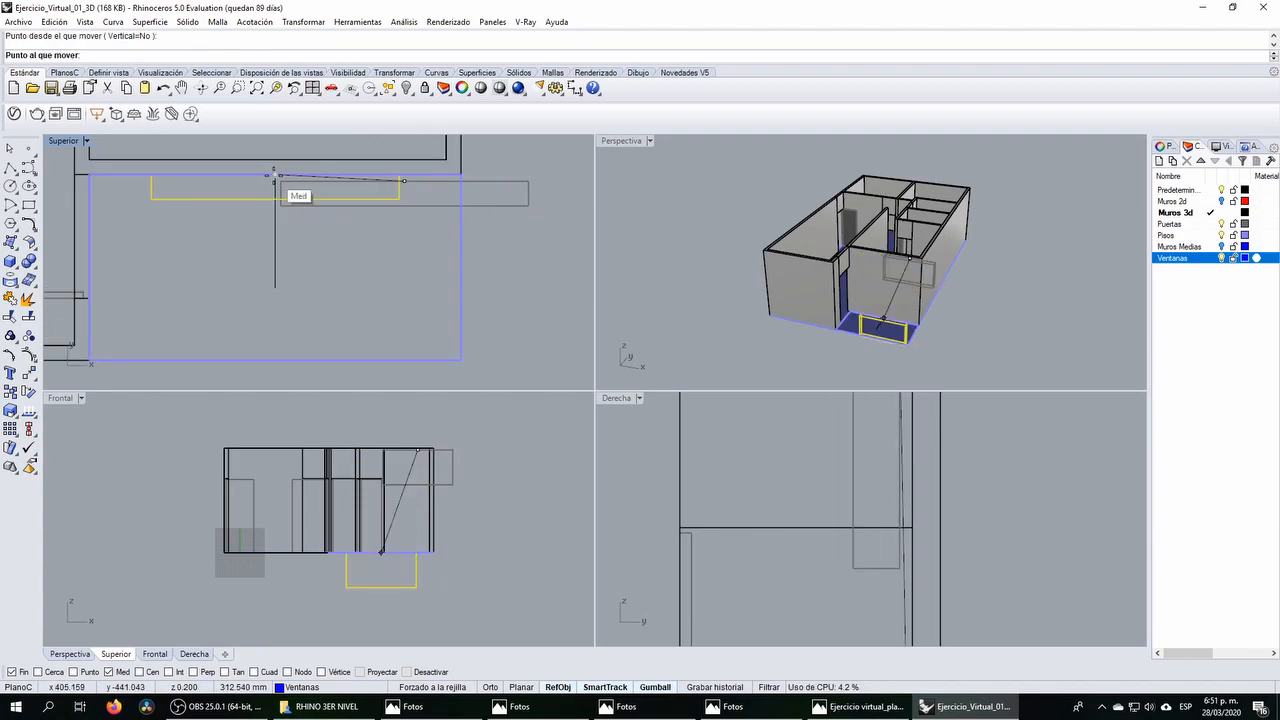
{"action": "left_click", "coordinate": [277, 176]}
Step: Shift the window box into the corridor wall so it passes through both wall faces, and delete the guide line
{"action": "right_click_drag", "start_coordinate": [278, 182], "coordinate": [304, 246]}
{"action": "left_click_drag", "start_coordinate": [310, 234], "coordinate": [309, 213]}
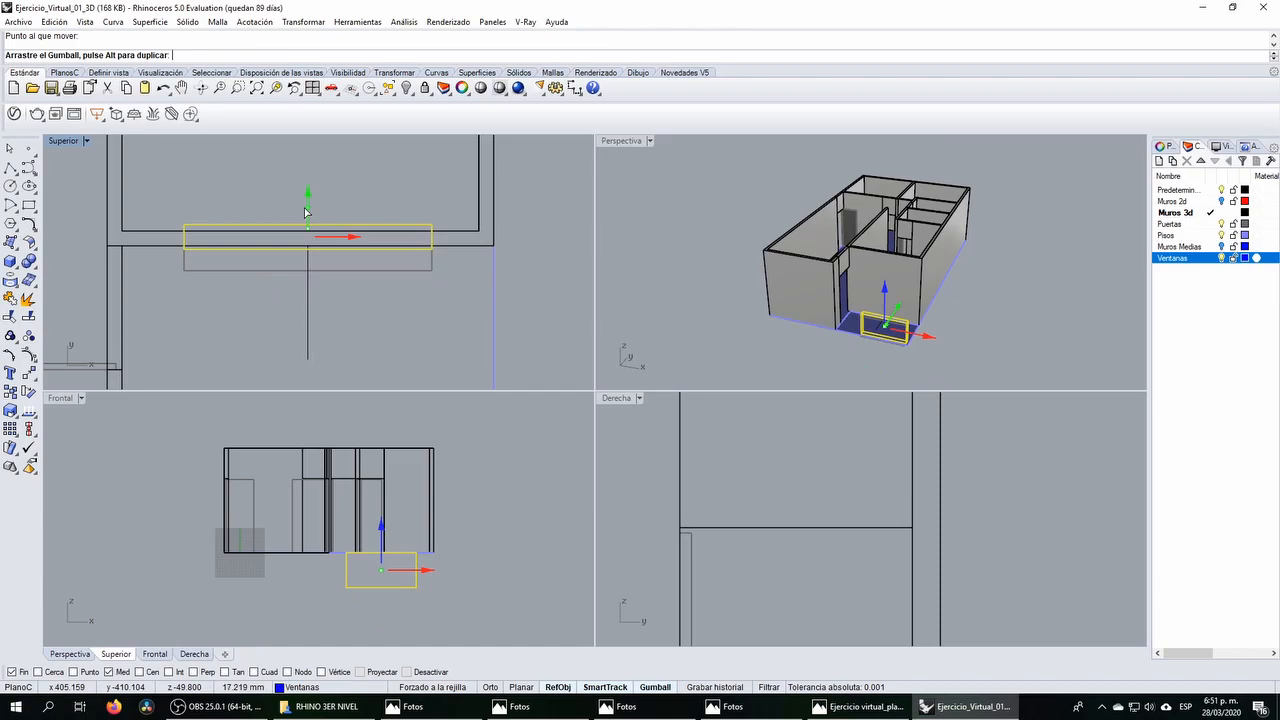
{"action": "left_click_drag", "start_coordinate": [346, 331], "coordinate": [274, 313]}
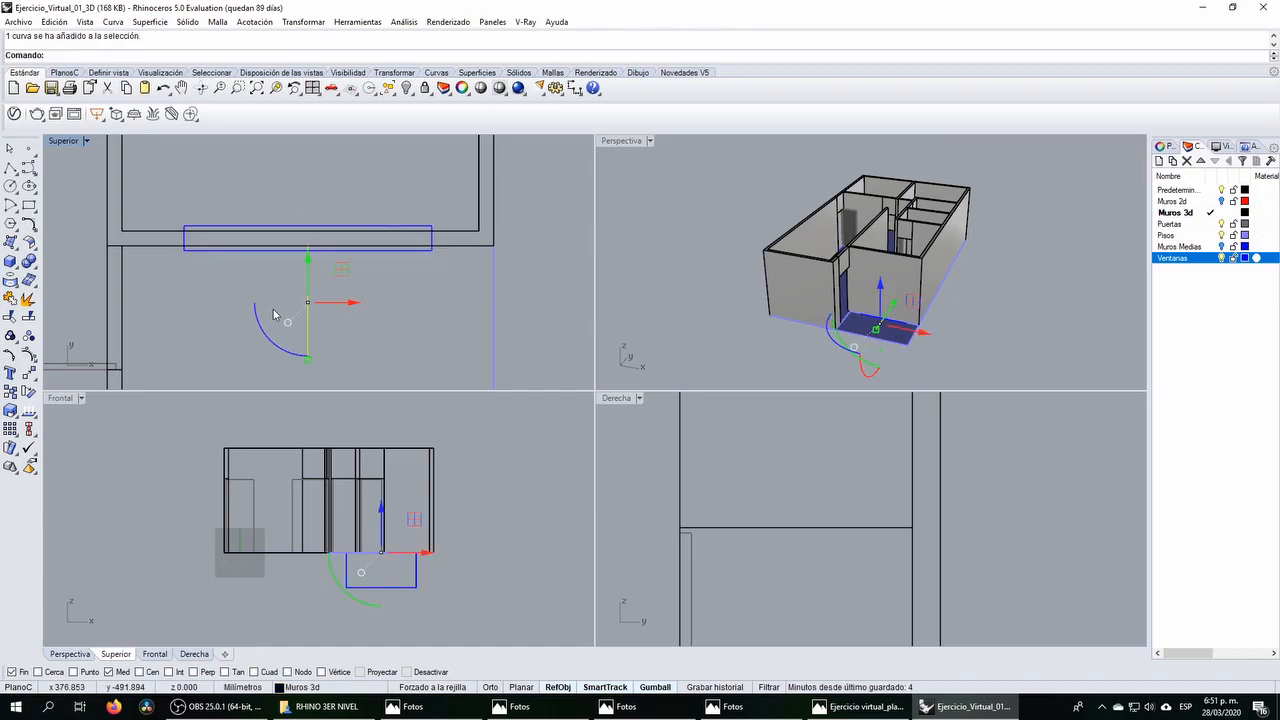
{"action": "key", "text": "Delete"}
Step: Raise the window box in the Frontal viewport until its top edge is about level with the door head
{"action": "left_click", "coordinate": [253, 250]}
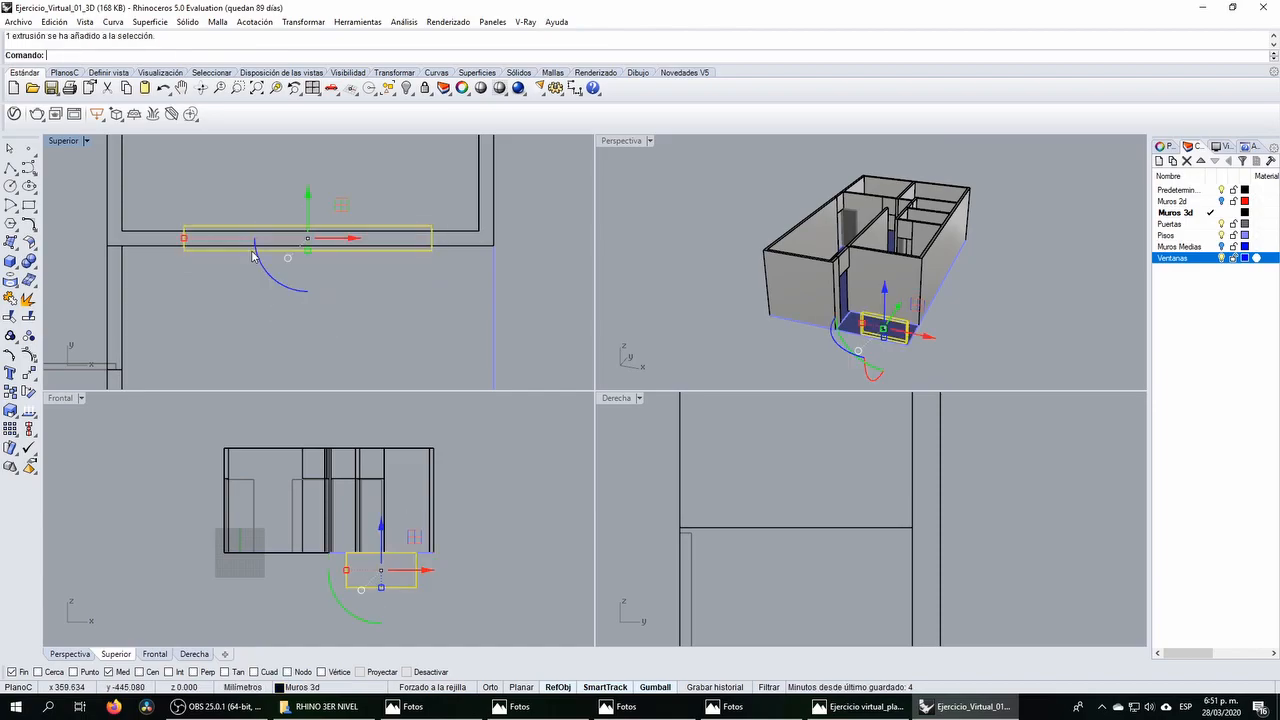
{"action": "left_click_drag", "start_coordinate": [378, 538], "coordinate": [387, 467]}
{"action": "left_click", "coordinate": [374, 421]}
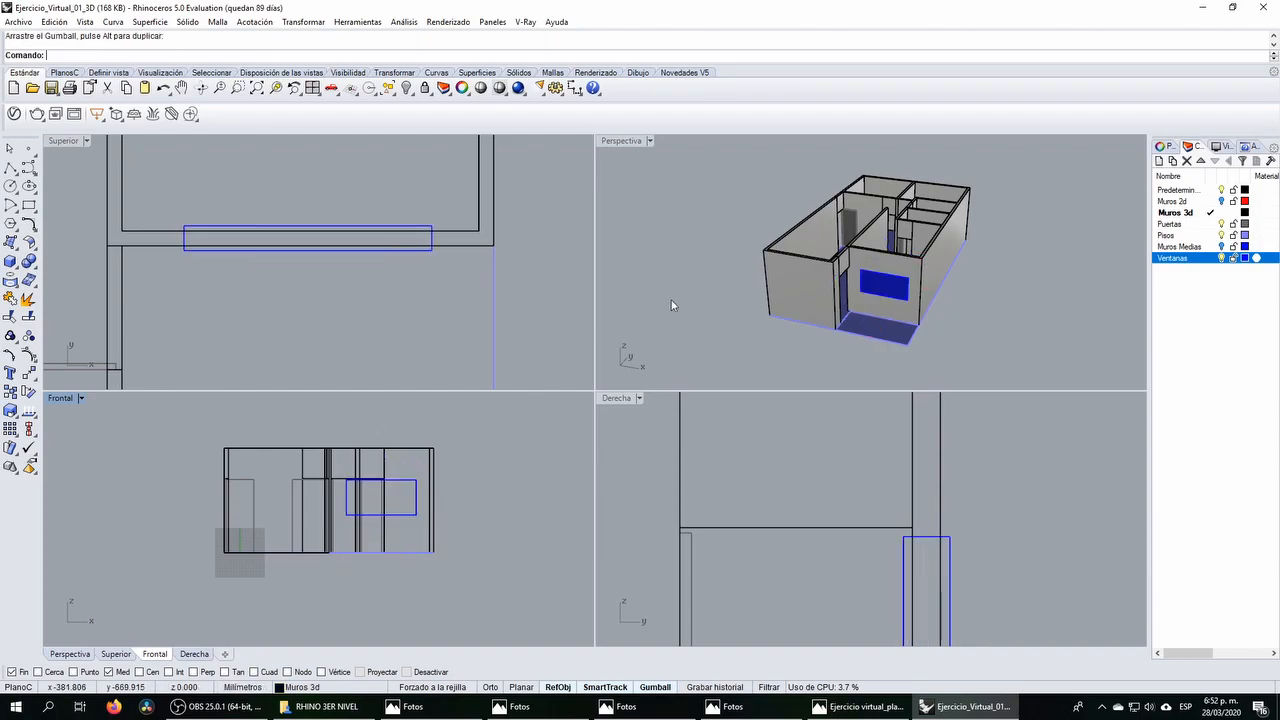
Step: Compare the window's position on the wall in the maximized perspective view with the house render photo
{"action": "double_click", "coordinate": [634, 142]}
{"action": "right_click_drag", "start_coordinate": [542, 400], "coordinate": [471, 420]}
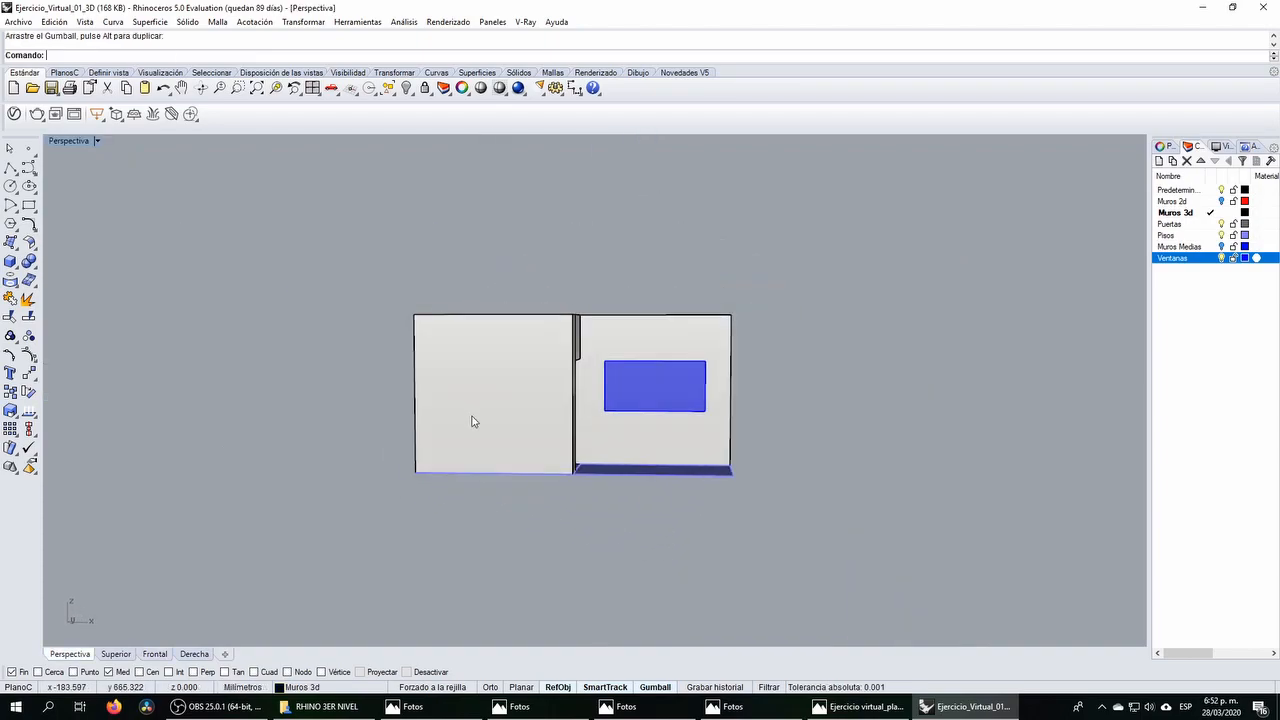
{"action": "scroll", "coordinate": [640, 449], "scroll_direction": "up", "scroll_amount": 3}
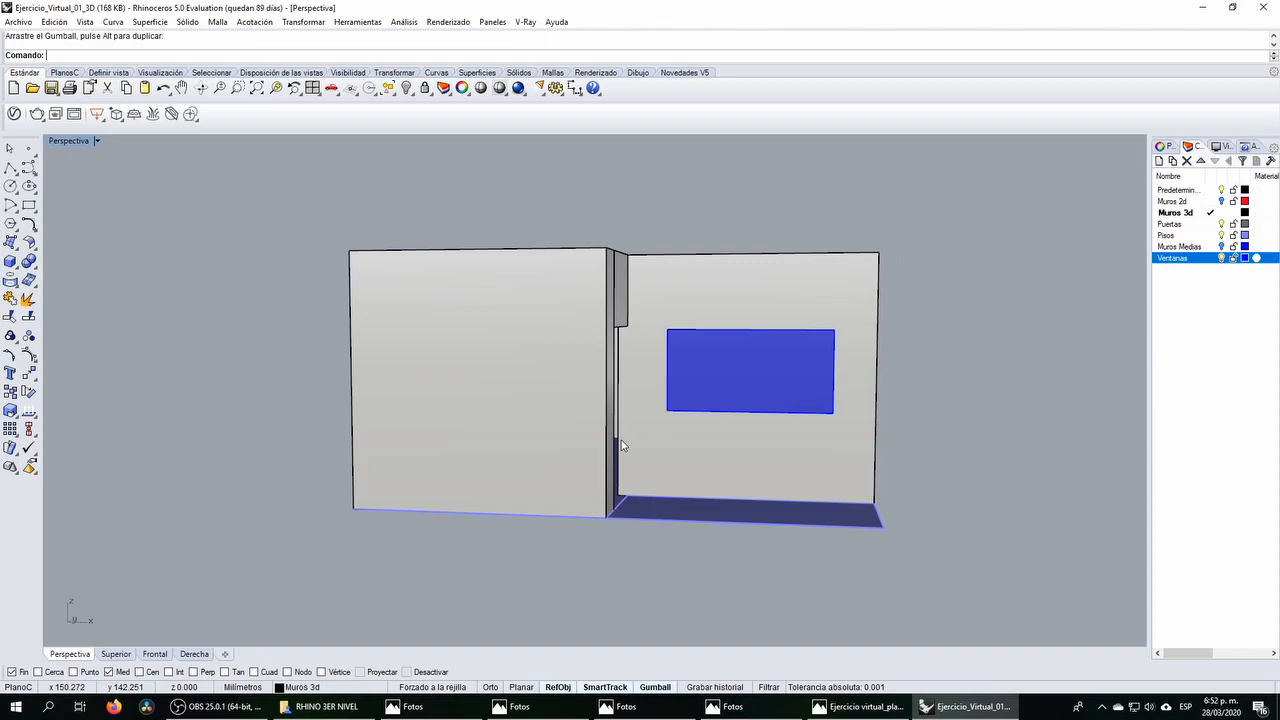
{"action": "key", "text": "alt+Tab"}
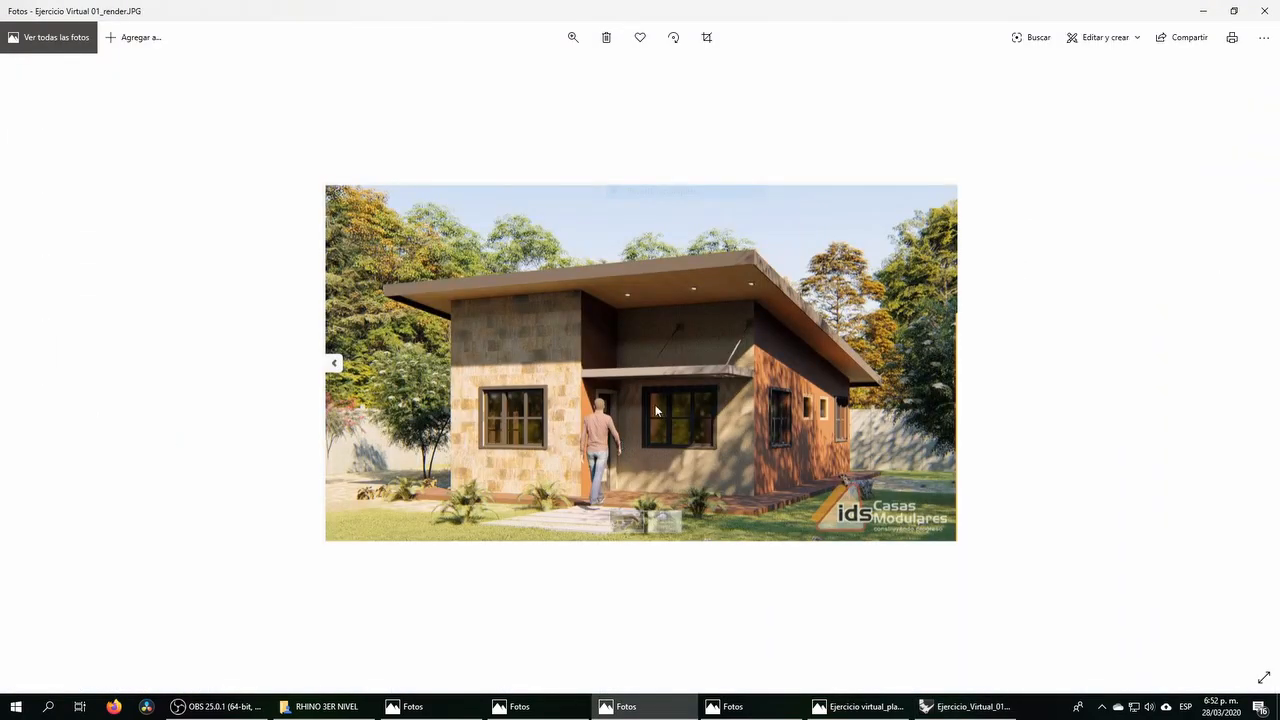
{"action": "key", "text": "alt+Tab"}
{"action": "key", "text": "alt+Tab"}
{"action": "key", "text": "alt+Tab"}
Step: In the Frontal viewport, draw a guide polyline 100 mm up from the floor's outer corner and horizontally across under the window box
{"action": "left_click", "coordinate": [680, 390]}
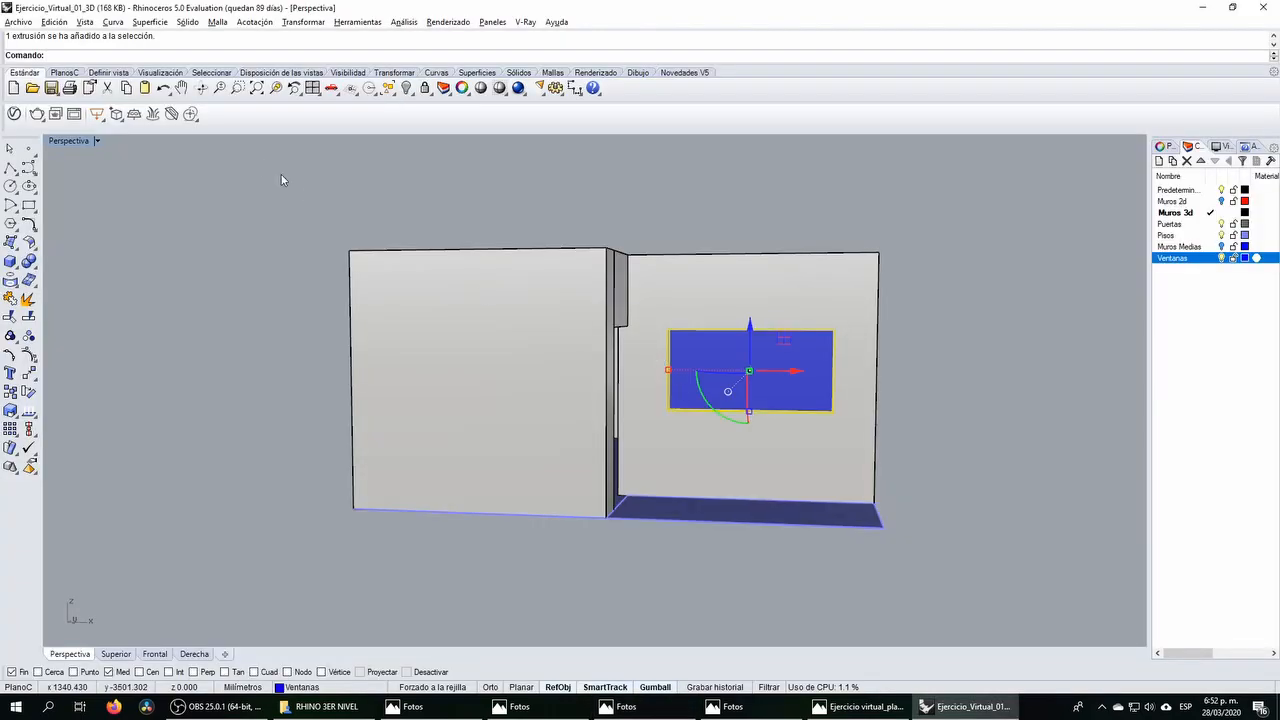
{"action": "double_click", "coordinate": [68, 141]}
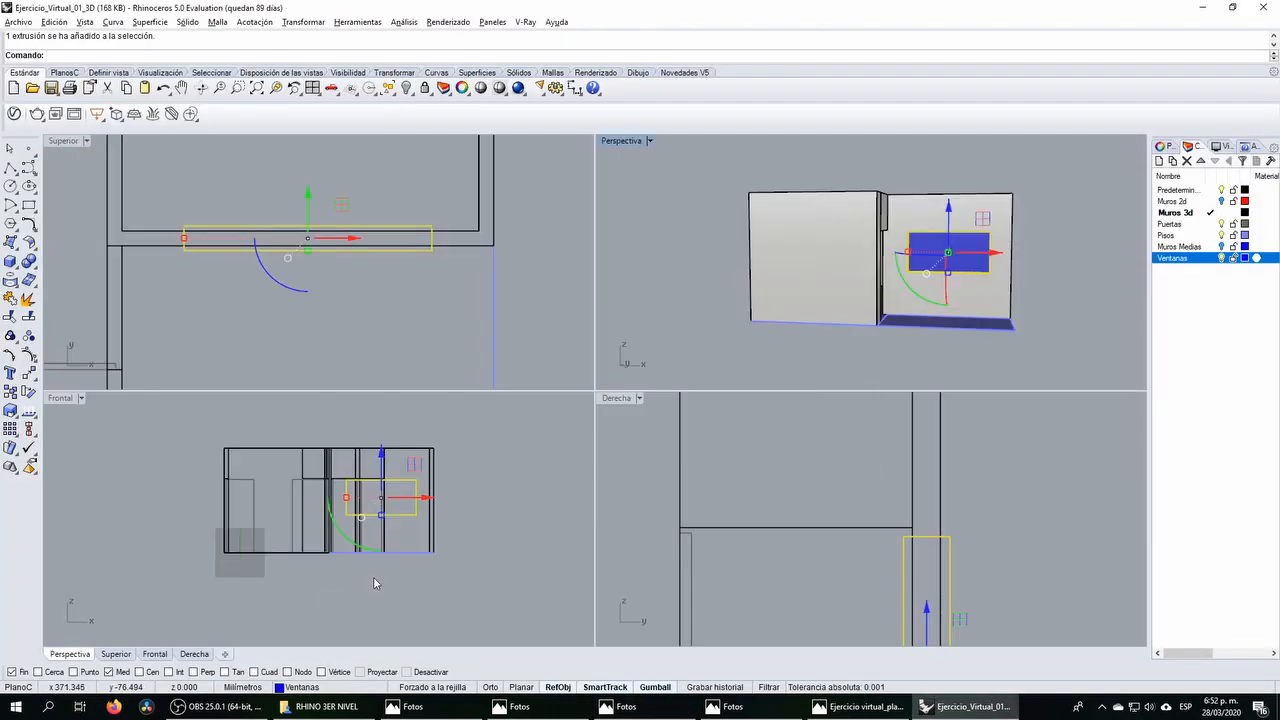
{"action": "scroll", "coordinate": [369, 578], "scroll_direction": "down", "scroll_amount": 1}
{"action": "left_click", "coordinate": [10, 168]}
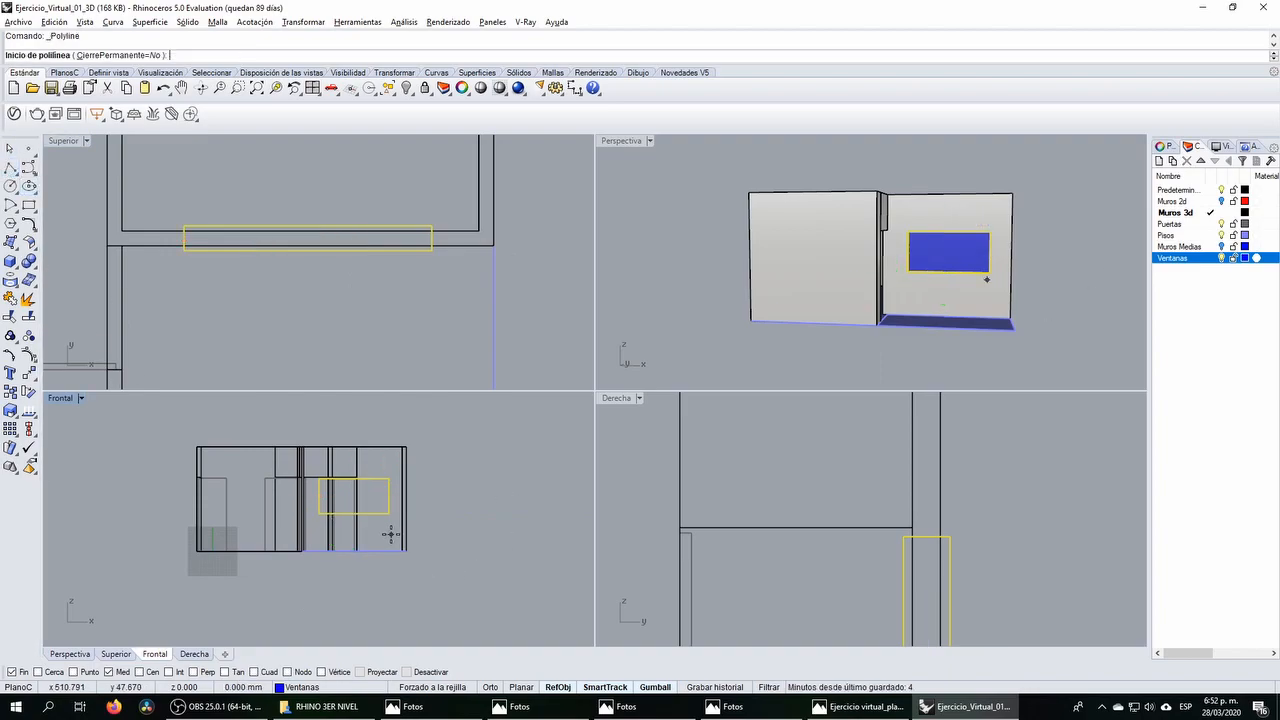
{"action": "scroll", "coordinate": [384, 560], "scroll_direction": "up", "scroll_amount": 2}
{"action": "left_click", "coordinate": [440, 585]}
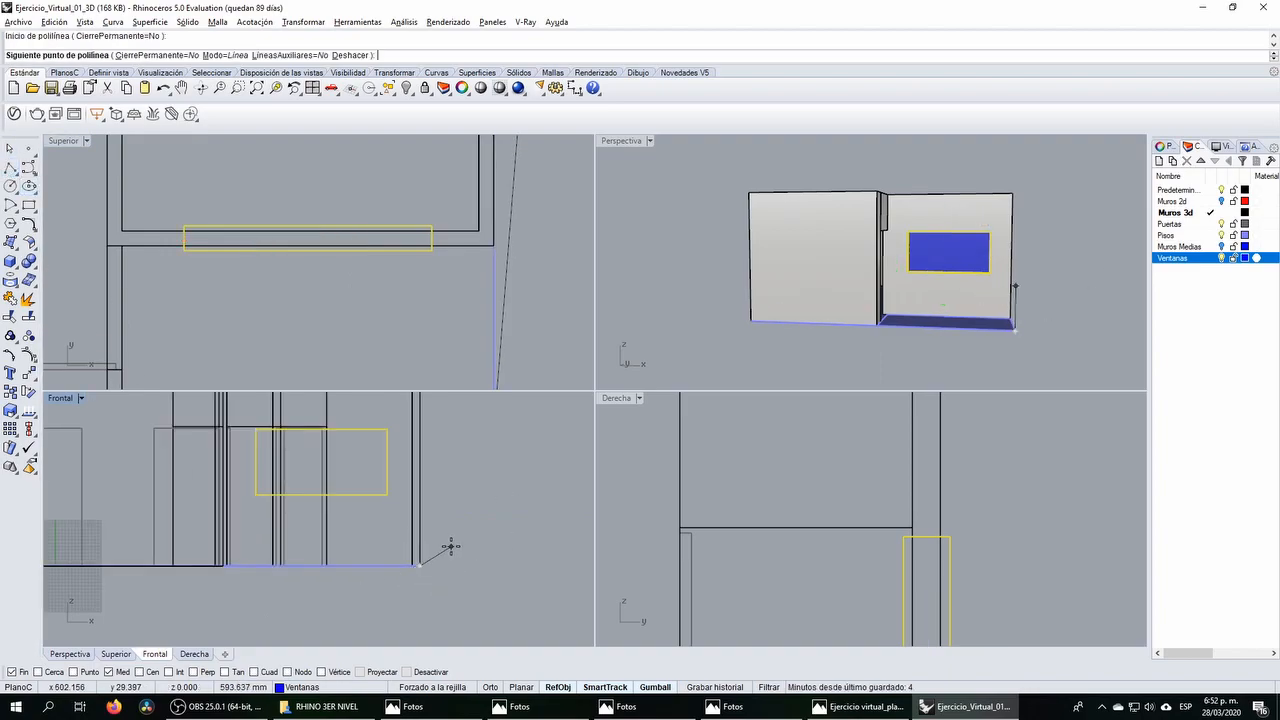
{"action": "type", "text": "100"}
{"action": "key", "text": "Return"}
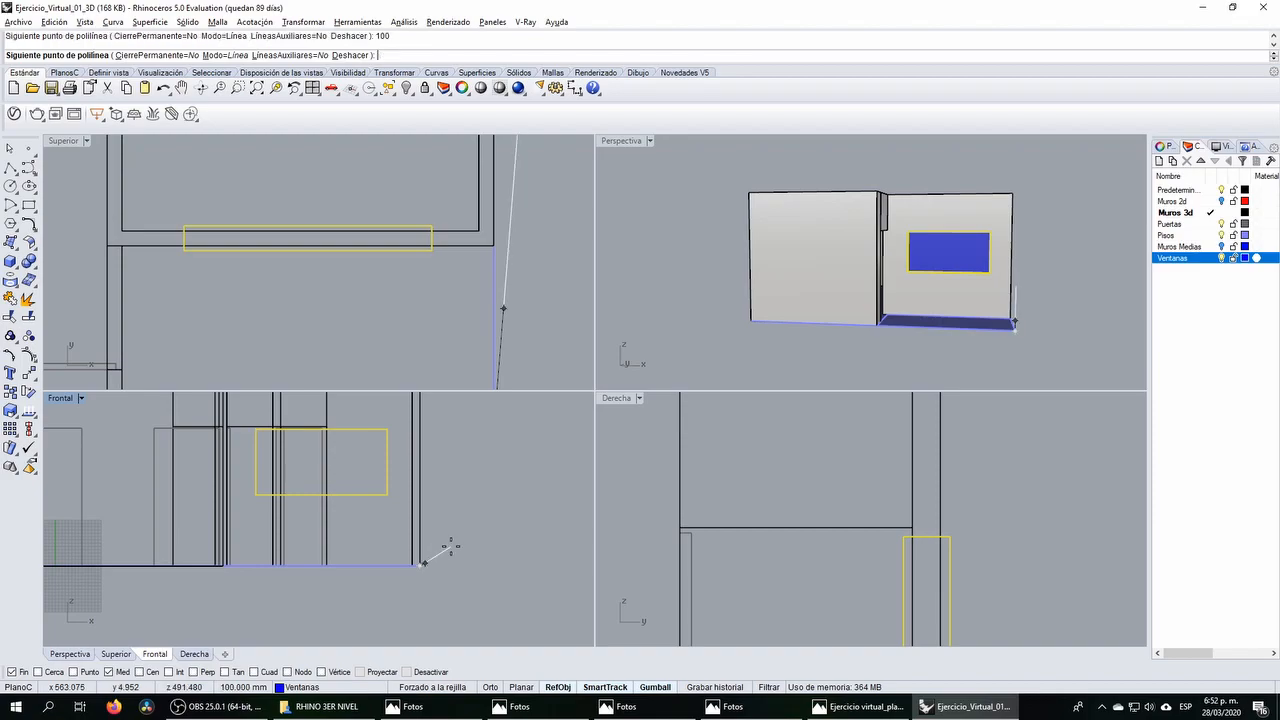
{"action": "left_click", "coordinate": [443, 505], "text": "shift"}
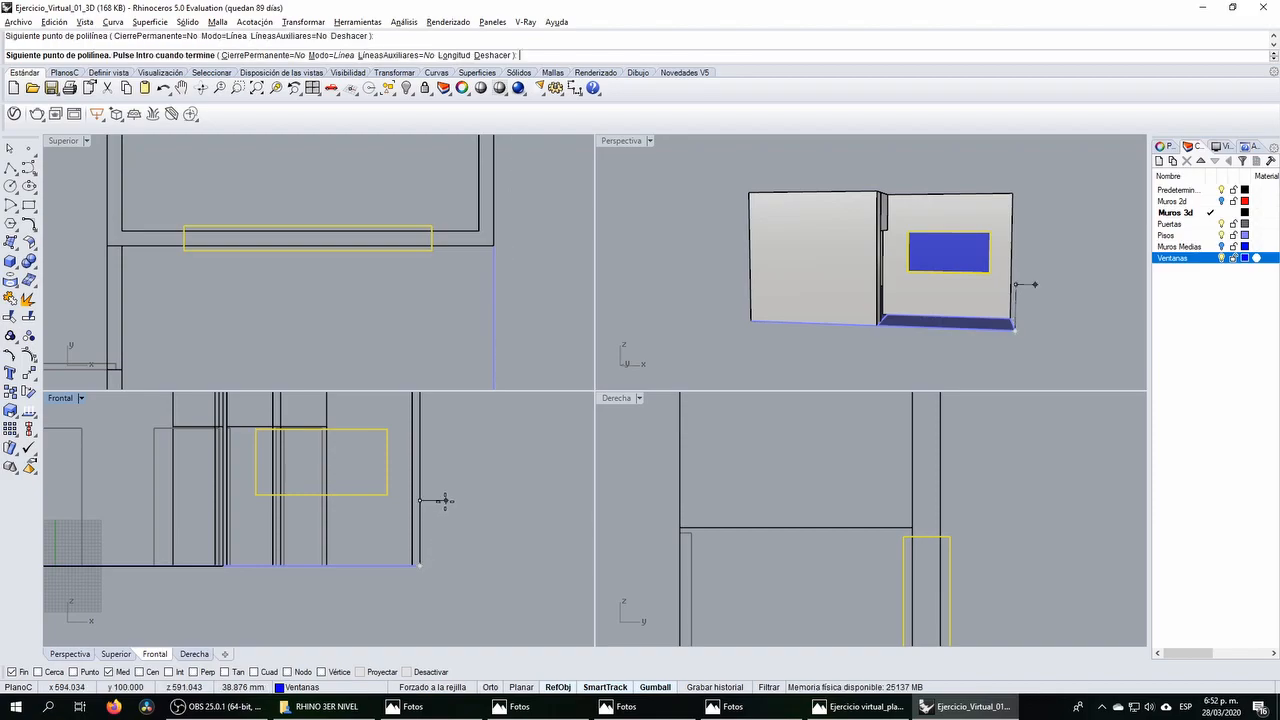
{"action": "left_click", "coordinate": [347, 513]}
{"action": "key", "text": "Return"}
Step: Lower the window box until its bottom edge meets the horizontal guide, and delete the guide polyline
{"action": "scroll", "coordinate": [391, 513], "scroll_direction": "up", "scroll_amount": 6}
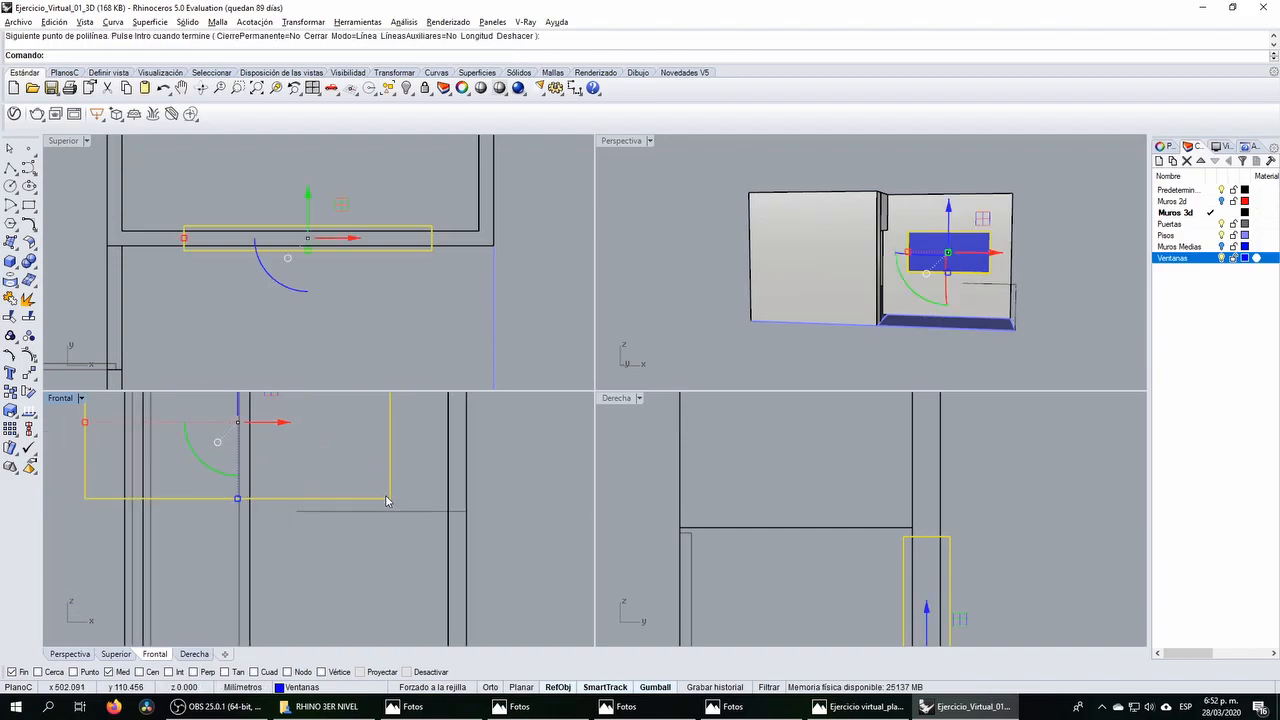
{"action": "scroll", "coordinate": [391, 513], "scroll_direction": "up", "scroll_amount": 2}
{"action": "left_click_drag", "start_coordinate": [381, 490], "coordinate": [381, 516]}
{"action": "left_click_drag", "start_coordinate": [472, 541], "coordinate": [442, 492]}
{"action": "key", "text": "Delete"}
Step: Stretch the window box upward from its bottom corner with Scale 1D to a height of about 128 mm
{"action": "scroll", "coordinate": [412, 526], "scroll_direction": "down", "scroll_amount": 2}
{"action": "left_click", "coordinate": [374, 489]}
{"action": "right_click_drag", "start_coordinate": [374, 489], "coordinate": [398, 553]}
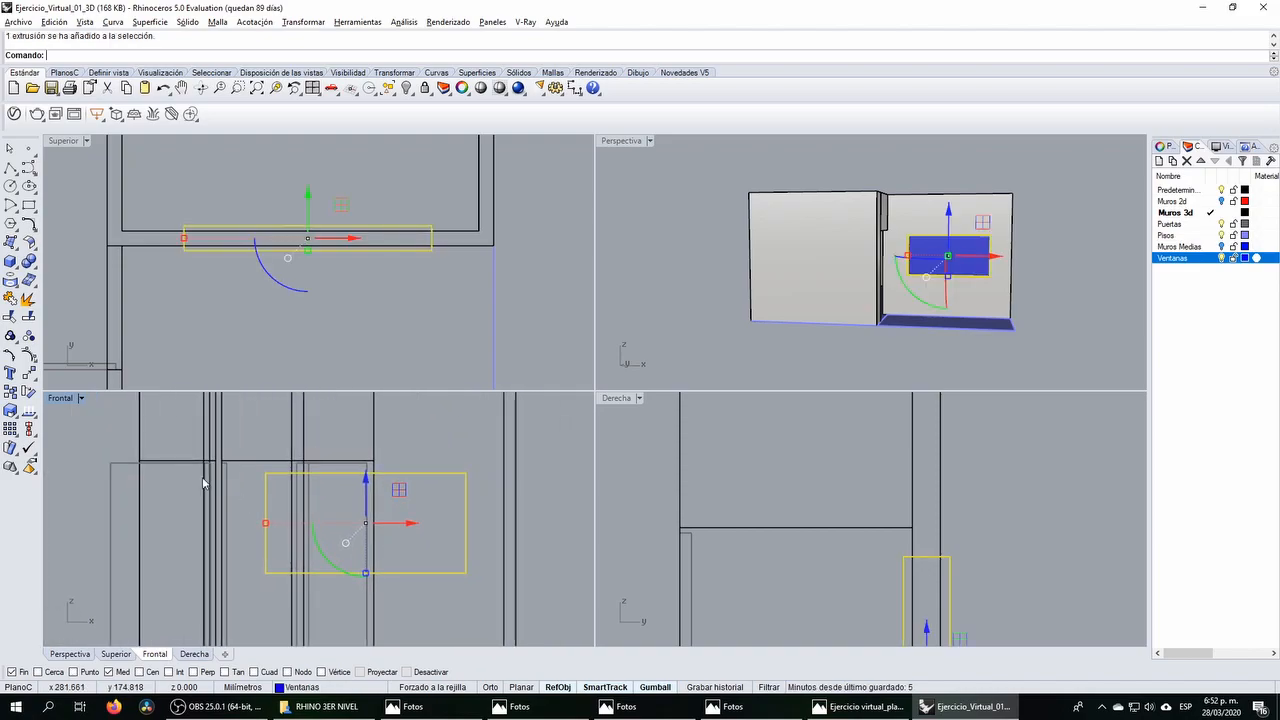
{"action": "left_click", "coordinate": [14, 412]}
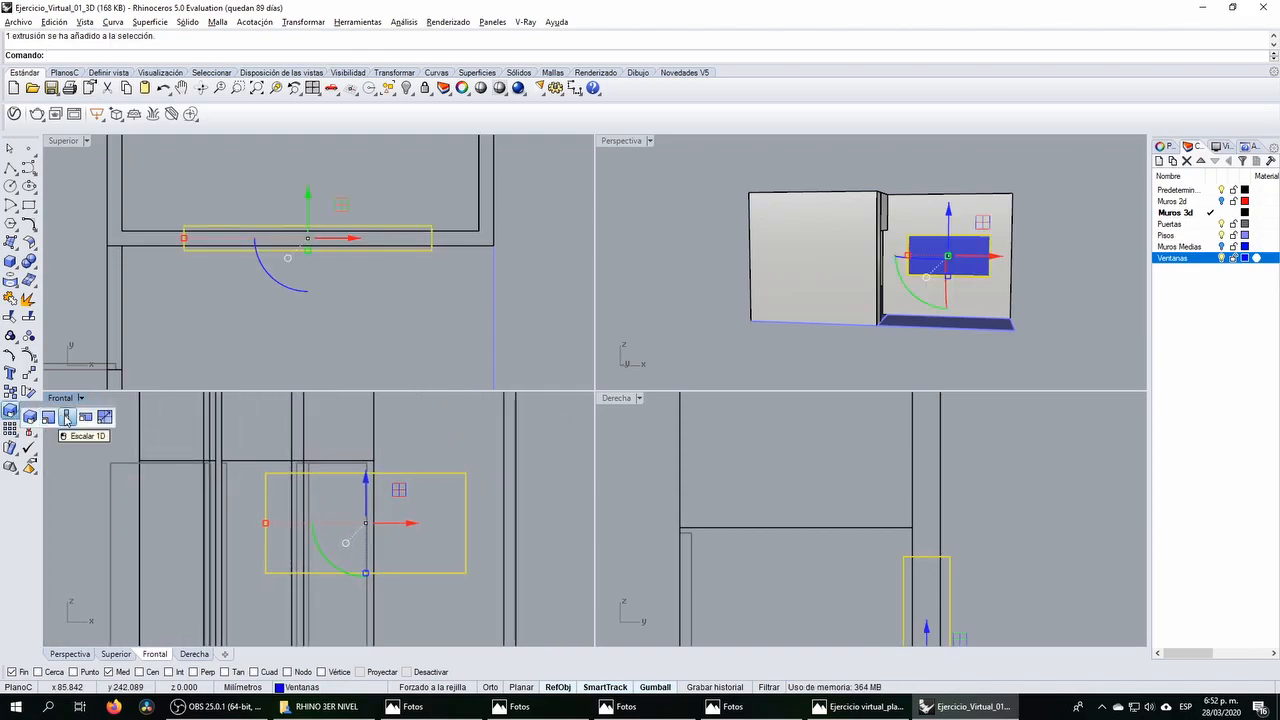
{"action": "left_click", "coordinate": [66, 418]}
{"action": "left_click", "coordinate": [269, 576]}
{"action": "left_click", "coordinate": [264, 474]}
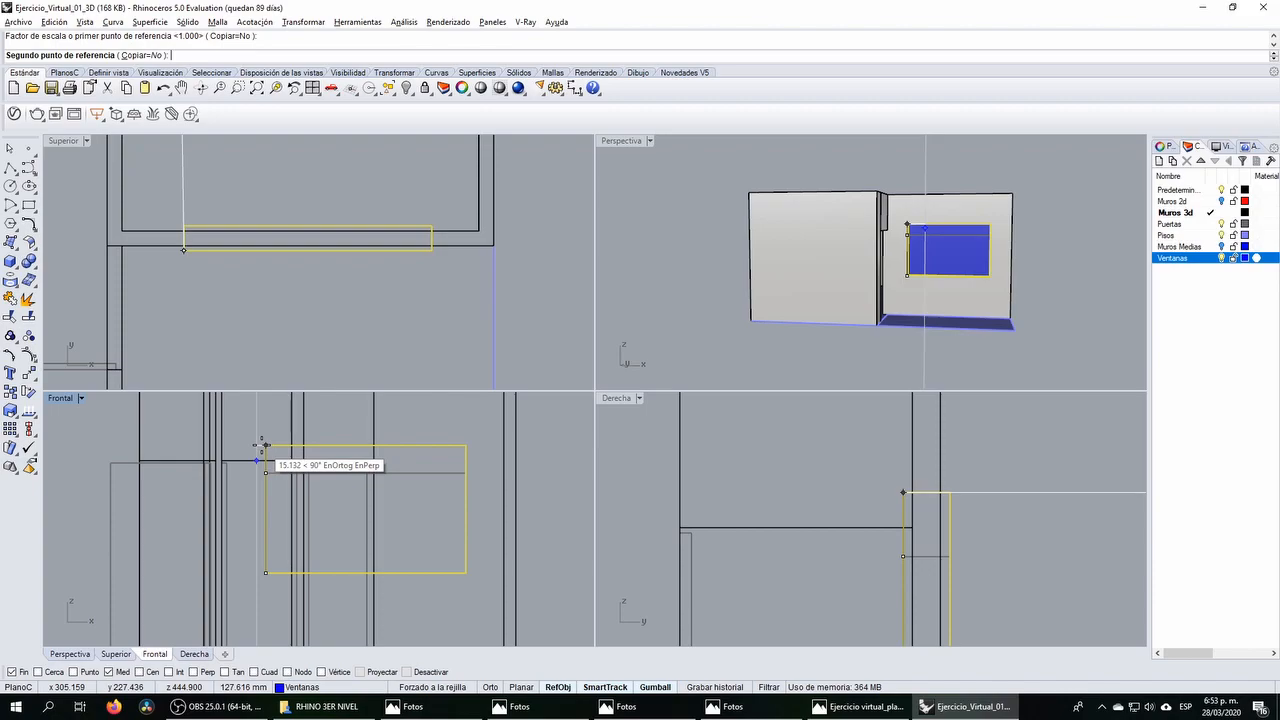
{"action": "left_click", "coordinate": [265, 444]}
{"action": "key", "text": "Escape"}
Step: Compare the window box's height and proportions from several perspective angles with the windows in the house render photo
{"action": "right_click_drag", "start_coordinate": [1000, 252], "coordinate": [954, 252]}
{"action": "scroll", "coordinate": [879, 321], "scroll_direction": "down", "scroll_amount": 4}
{"action": "scroll", "coordinate": [877, 317], "scroll_direction": "up", "scroll_amount": 4}
{"action": "scroll", "coordinate": [858, 237], "scroll_direction": "down", "scroll_amount": 3}
{"action": "scroll", "coordinate": [866, 240], "scroll_direction": "up", "scroll_amount": 1}
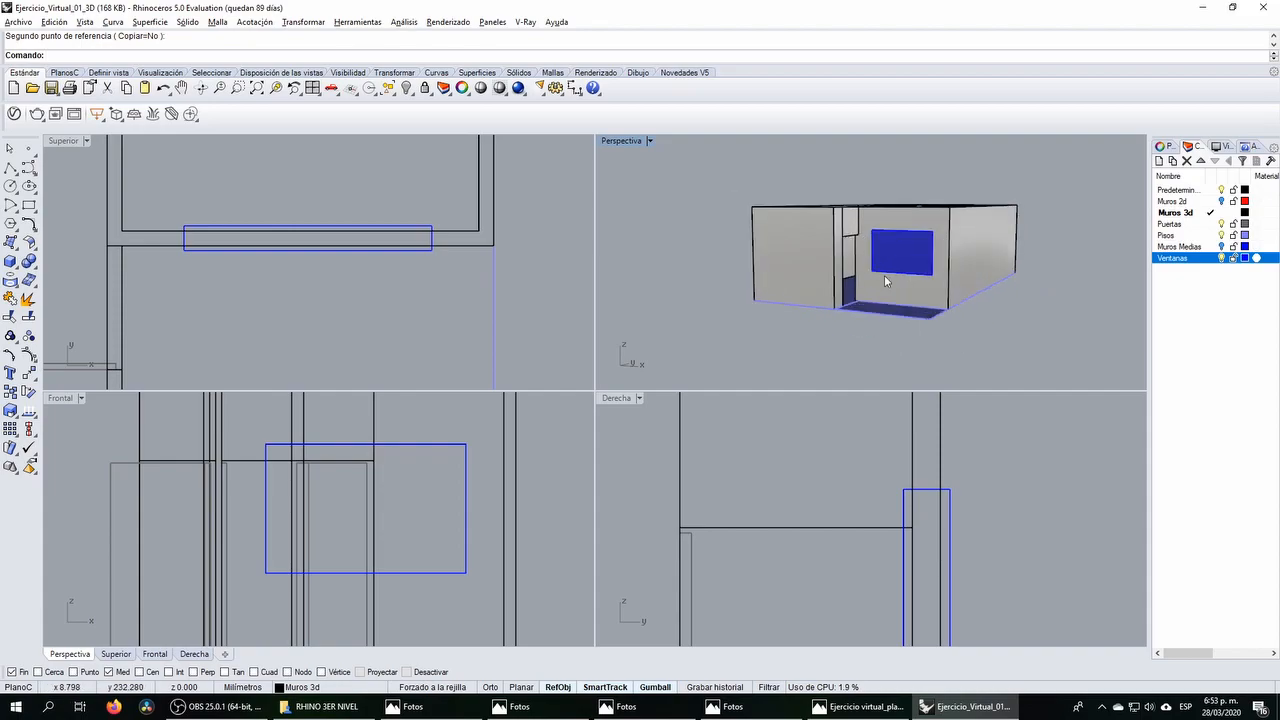
{"action": "scroll", "coordinate": [883, 277], "scroll_direction": "up", "scroll_amount": 3}
{"action": "scroll", "coordinate": [880, 284], "scroll_direction": "down", "scroll_amount": 2}
{"action": "scroll", "coordinate": [886, 265], "scroll_direction": "down", "scroll_amount": 1}
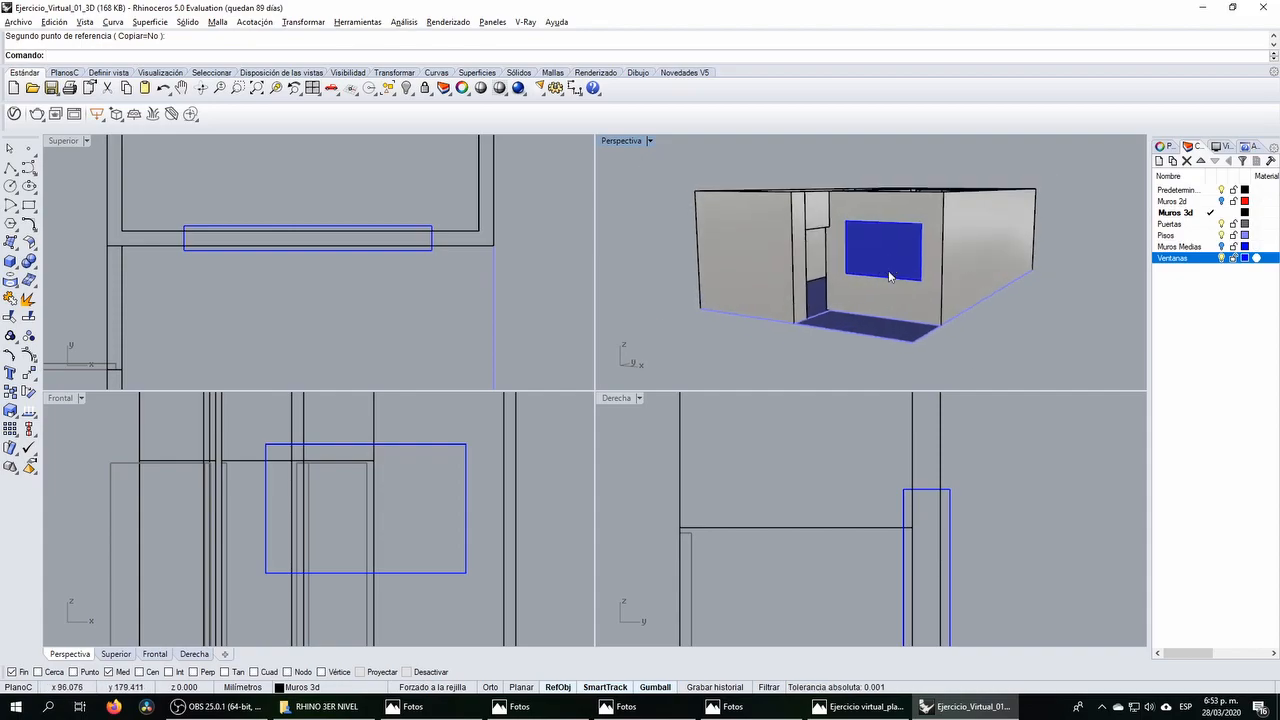
{"action": "key", "text": "alt+Tab"}
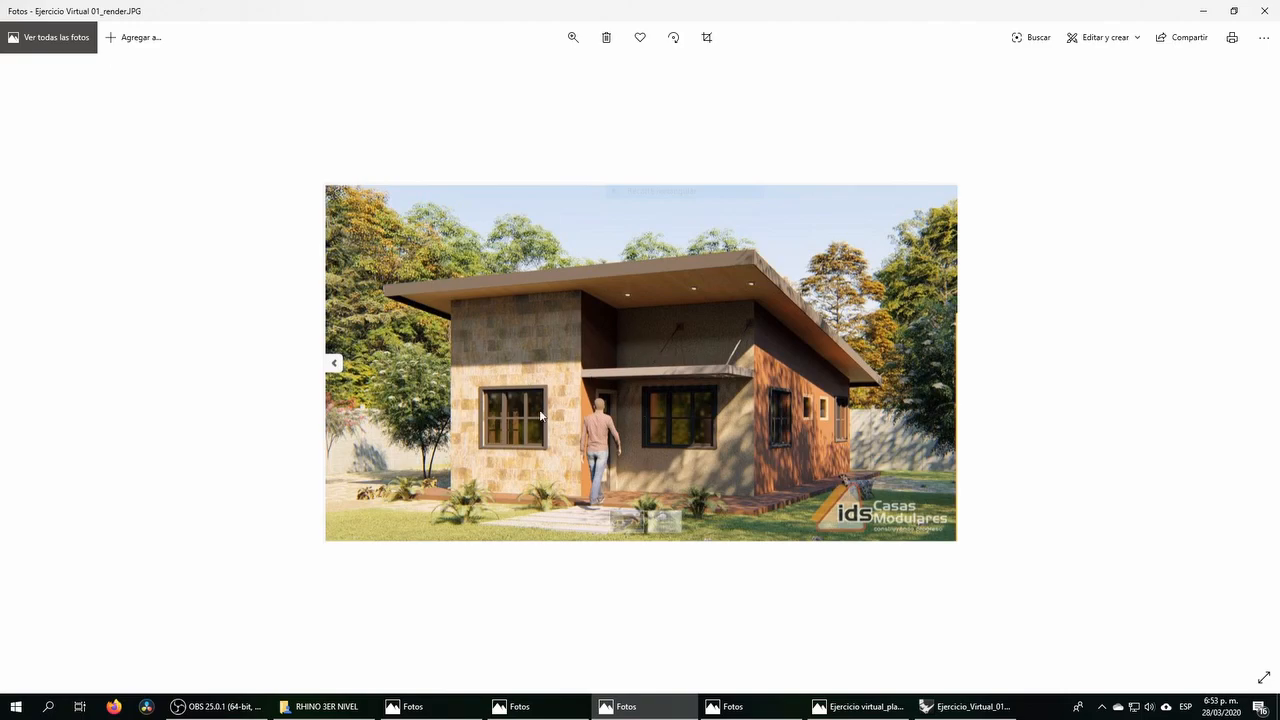
{"action": "key", "text": "alt+Tab"}
{"action": "right_click_drag", "start_coordinate": [811, 332], "coordinate": [836, 366]}
{"action": "scroll", "coordinate": [846, 326], "scroll_direction": "down", "scroll_amount": 3}
{"action": "scroll", "coordinate": [845, 325], "scroll_direction": "up", "scroll_amount": 3}
{"action": "key", "text": "alt+Tab"}
{"action": "key", "text": "alt+Tab"}
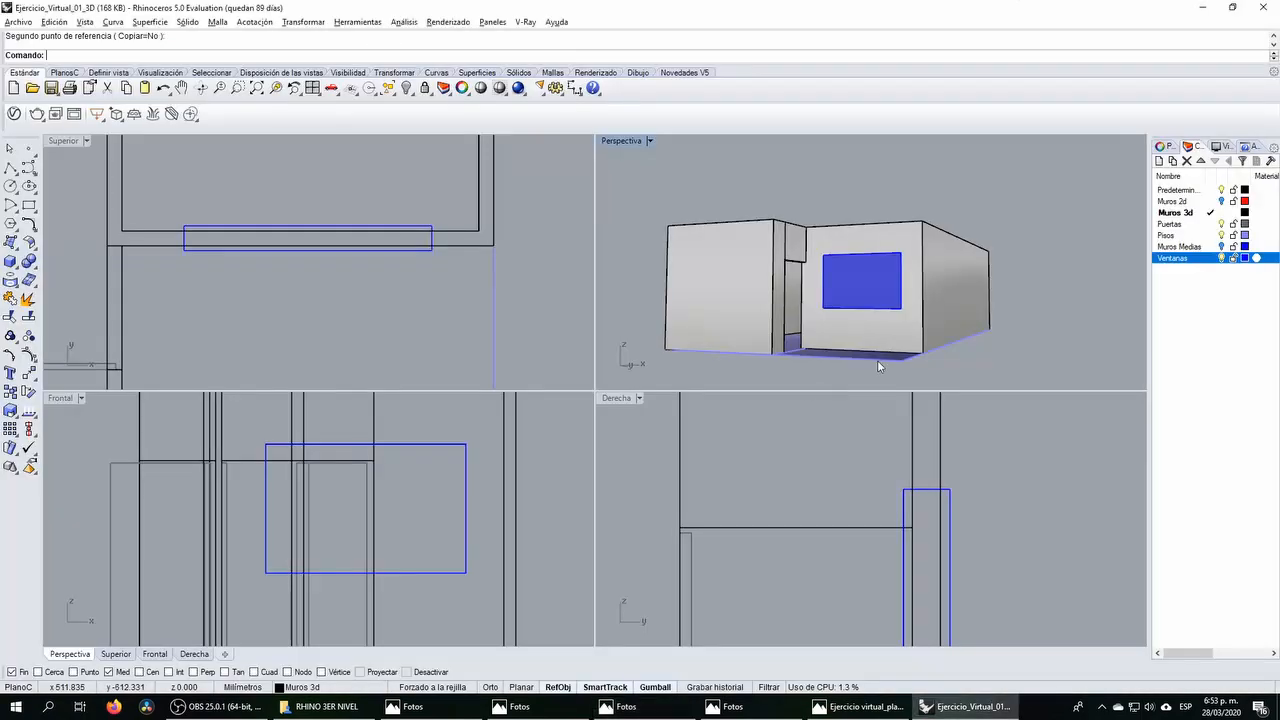
{"action": "key", "text": "alt+Tab"}
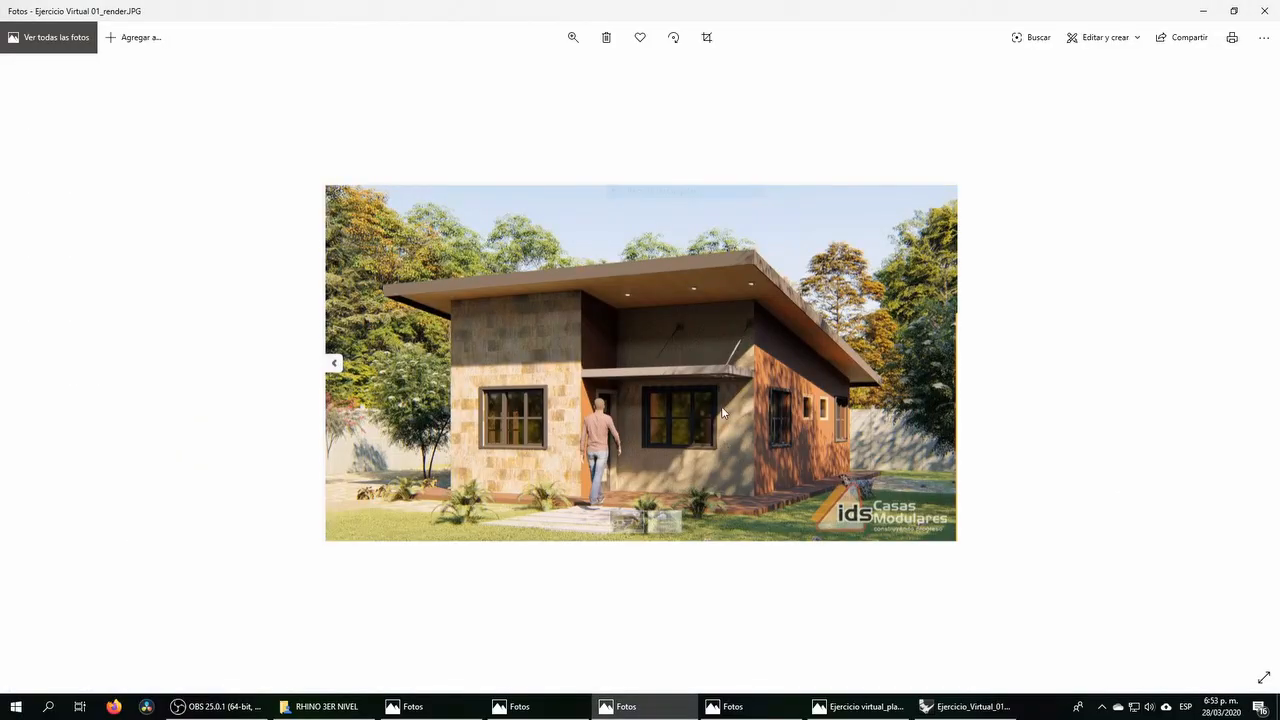
{"action": "key", "text": "alt+Tab"}
{"action": "key", "text": "alt+Tab"}
{"action": "key", "text": "alt+Tab"}
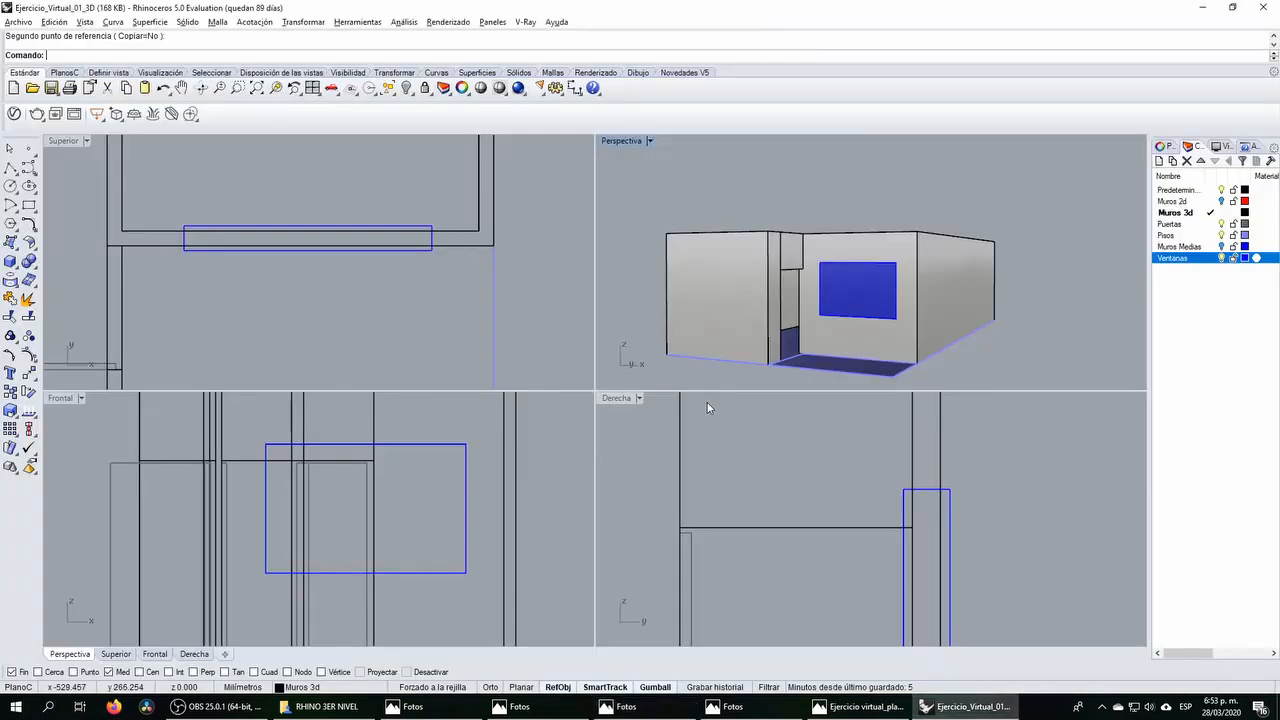
{"action": "right_click_drag", "start_coordinate": [843, 250], "coordinate": [808, 346]}
{"action": "scroll", "coordinate": [800, 346], "scroll_direction": "up", "scroll_amount": 3}
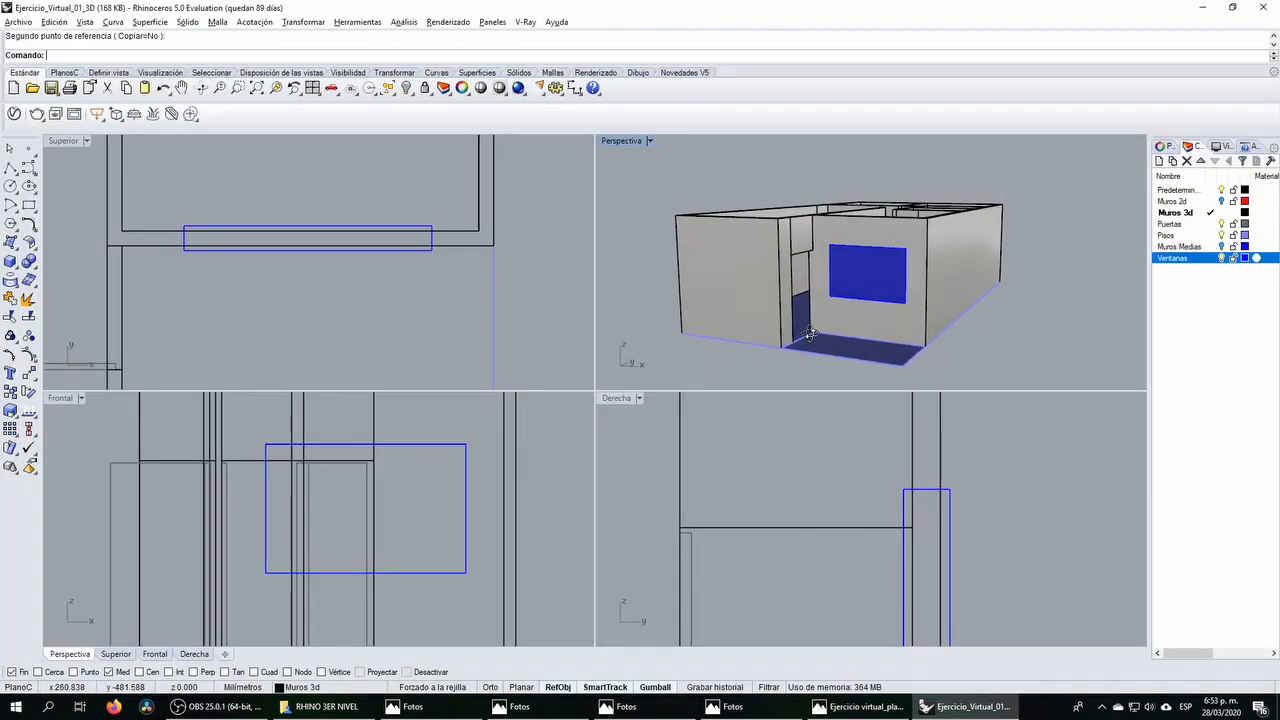
{"action": "key", "text": "alt+Tab"}
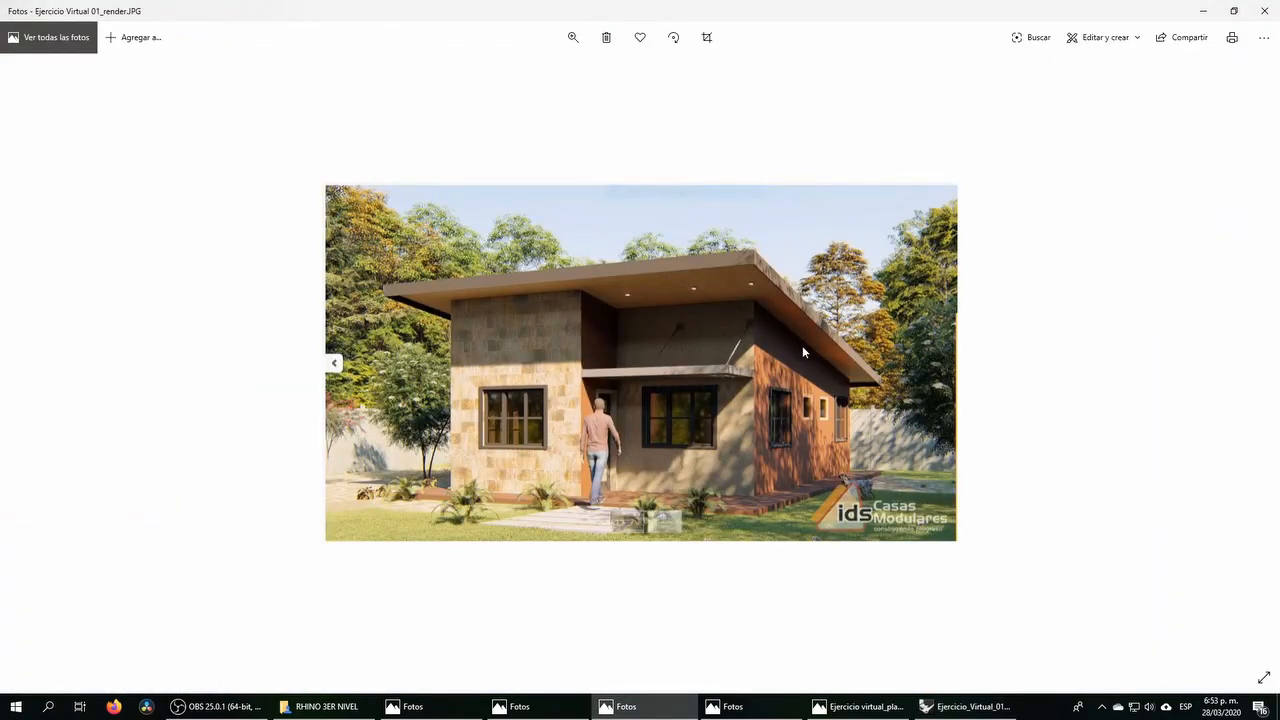
{"action": "key", "text": "alt+Tab"}
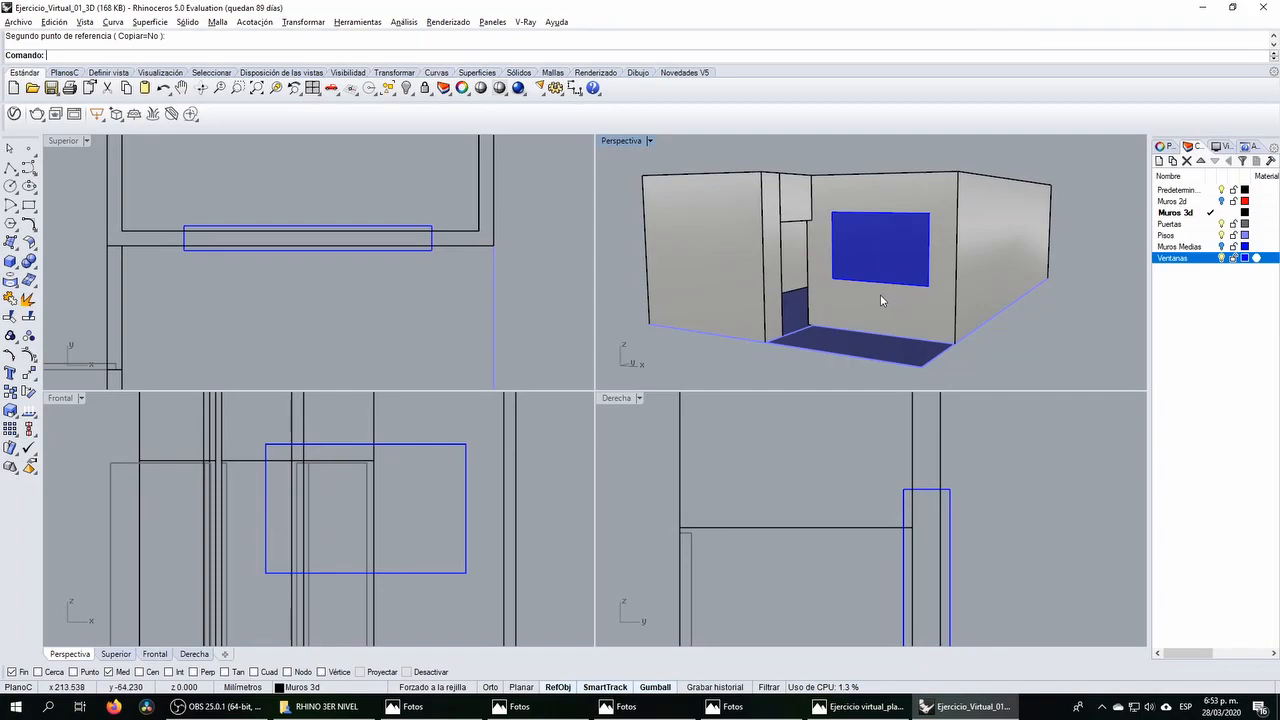
Step: Subtract the window box from the bedroom walls with Boolean Difference, inspect the opening in perspective, and undo the cut
{"action": "left_click", "coordinate": [420, 254]}
{"action": "left_click", "coordinate": [439, 266]}
{"action": "left_click_drag", "start_coordinate": [459, 258], "coordinate": [441, 221]}
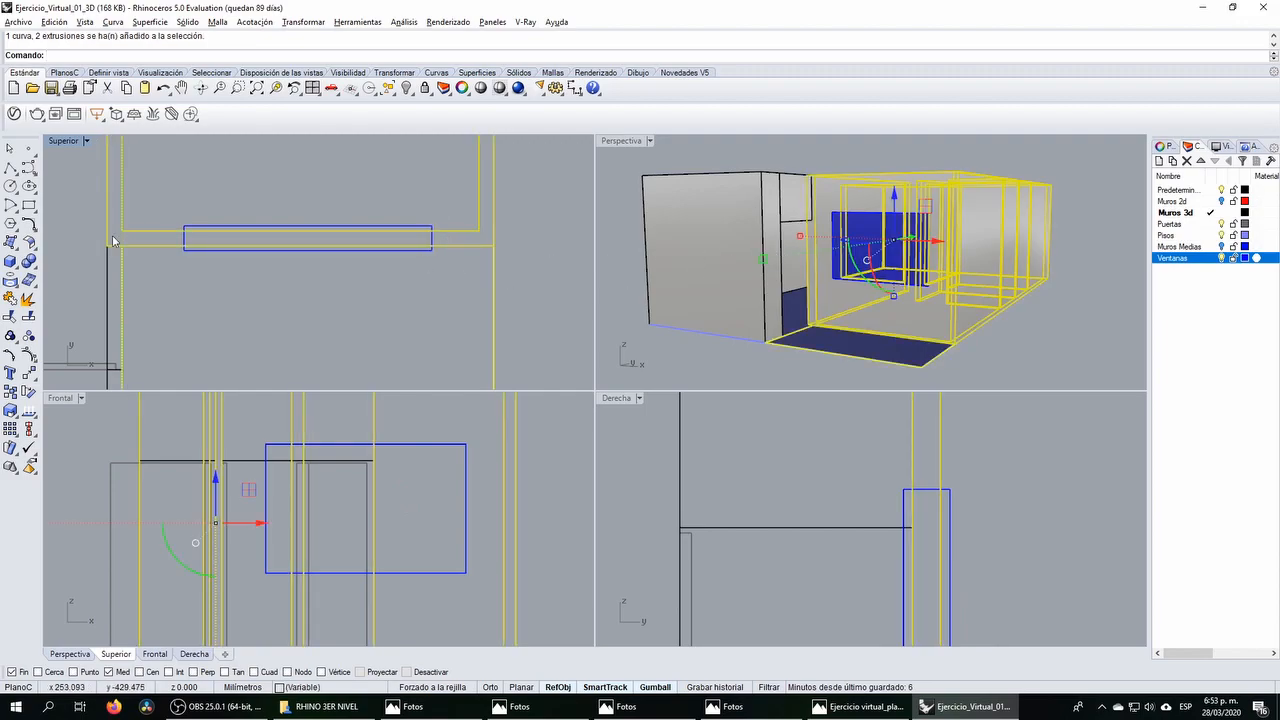
{"action": "left_click", "coordinate": [29, 261]}
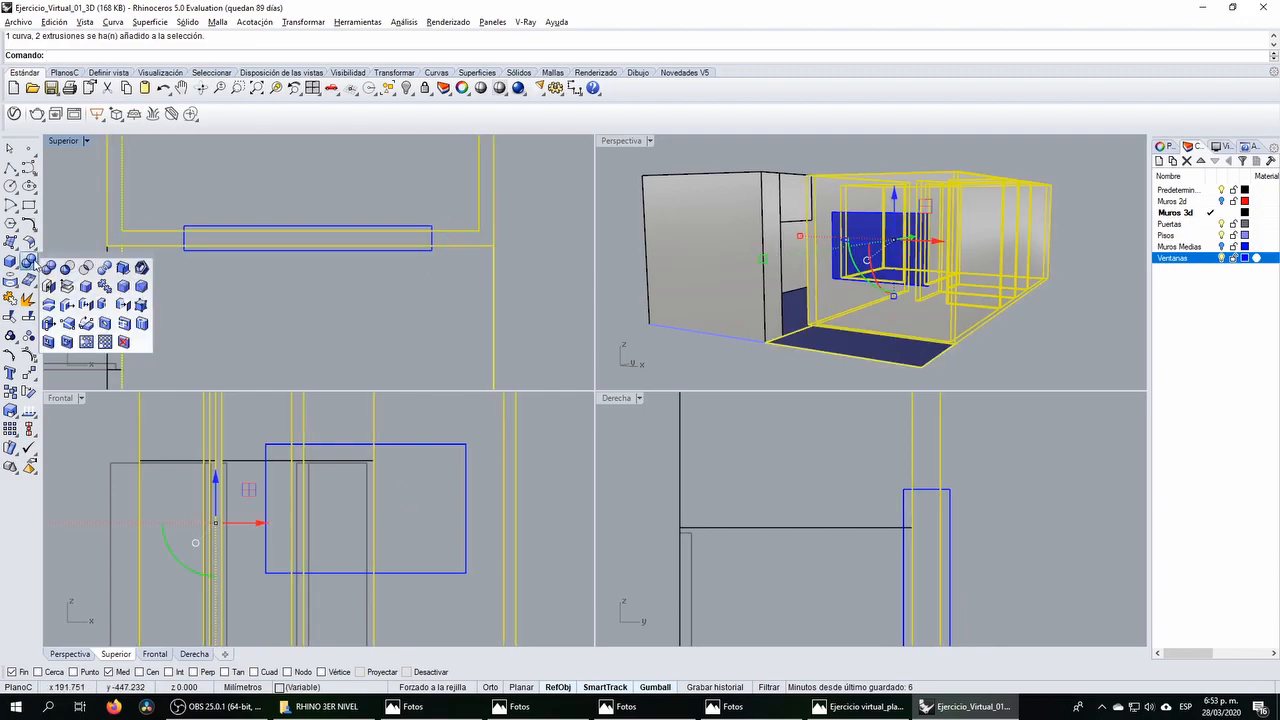
{"action": "left_click", "coordinate": [70, 270]}
{"action": "left_click", "coordinate": [193, 251]}
{"action": "key", "text": "Return"}
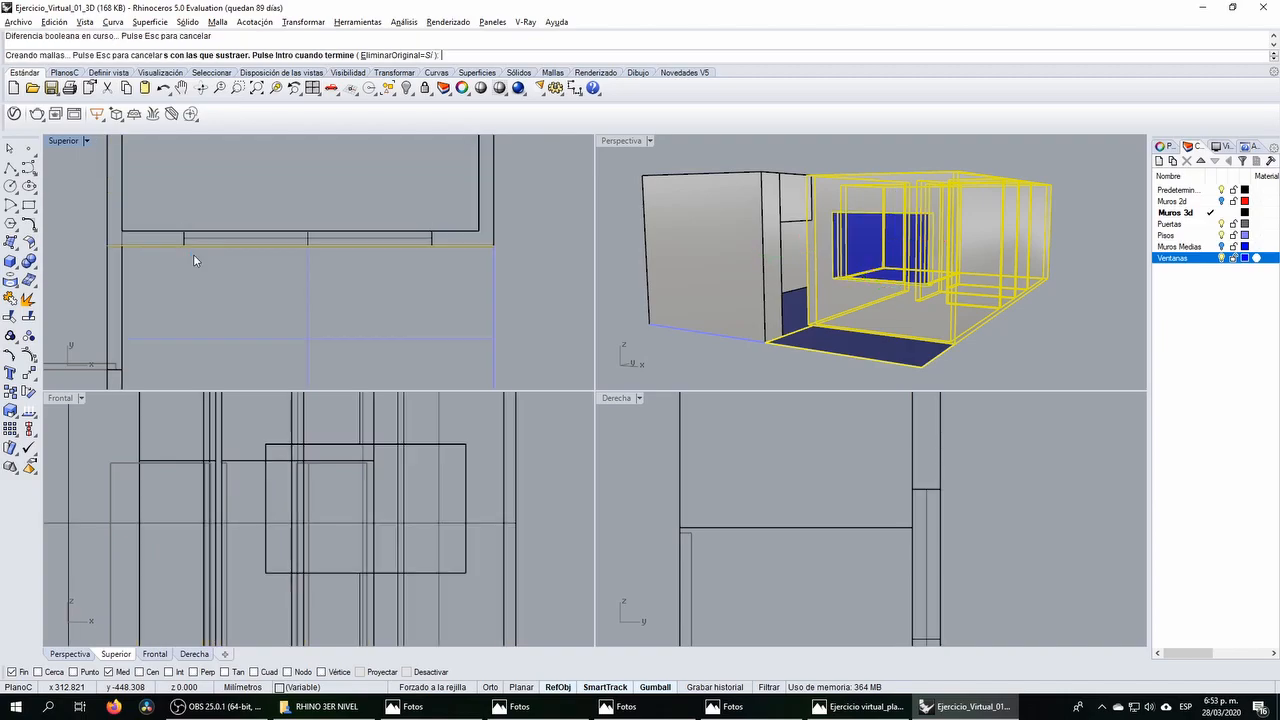
{"action": "left_click", "coordinate": [221, 173]}
{"action": "right_click_drag", "start_coordinate": [858, 240], "coordinate": [844, 270]}
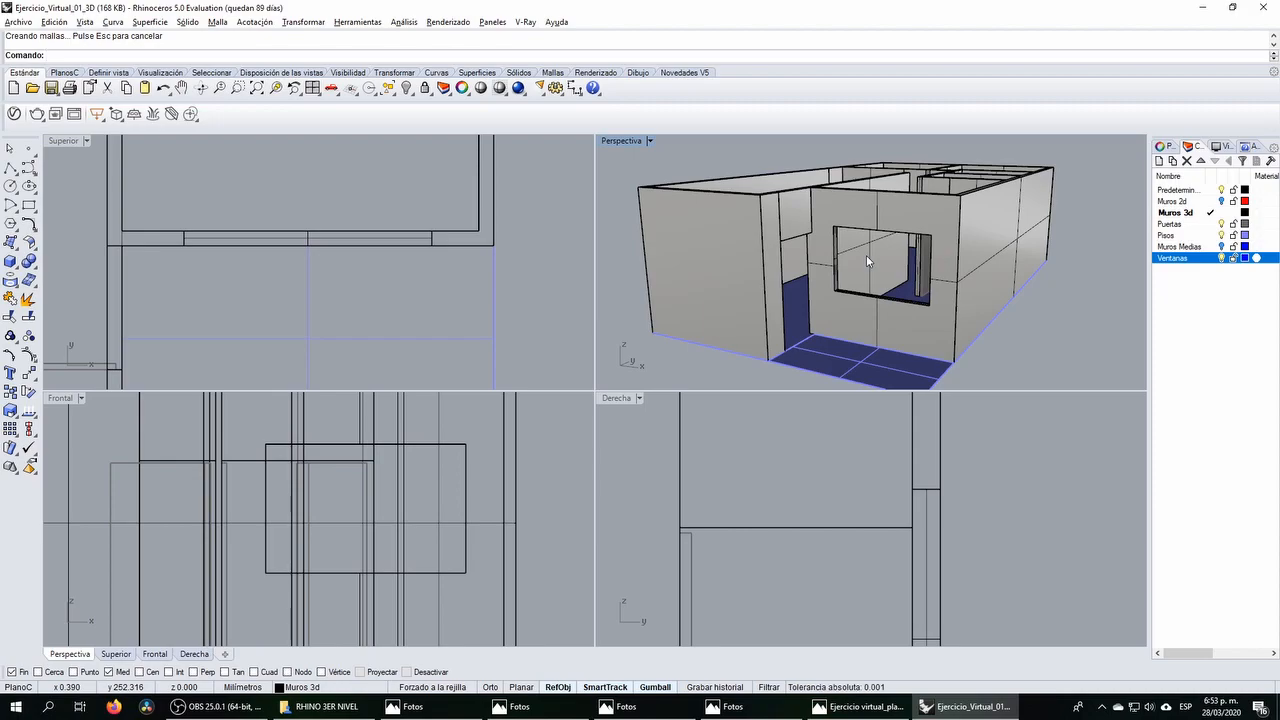
{"action": "key", "text": "ctrl+z"}
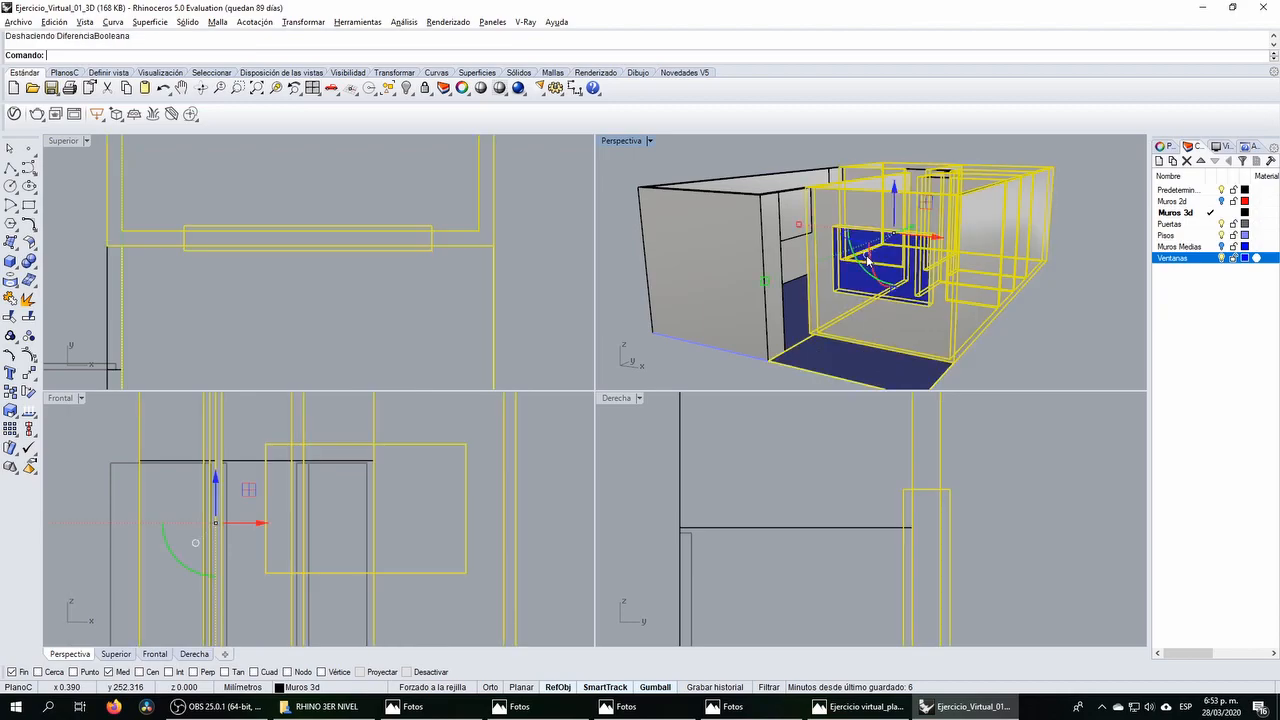
Step: Try to subtract the bedroom walls from the window box with Boolean Difference, keeping the original objects, and undo the cut
{"action": "left_click", "coordinate": [405, 263]}
{"action": "left_click", "coordinate": [403, 255]}
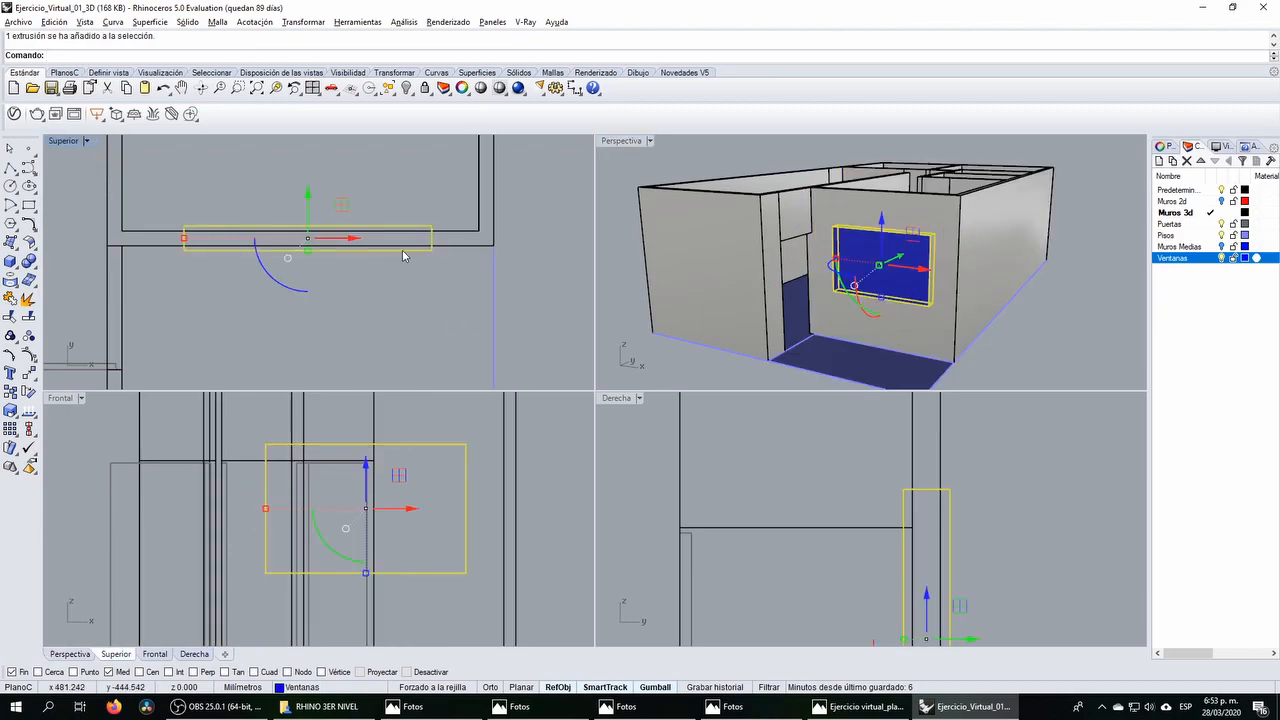
{"action": "key", "text": "Escape"}
{"action": "left_click", "coordinate": [30, 260]}
{"action": "left_click", "coordinate": [68, 267]}
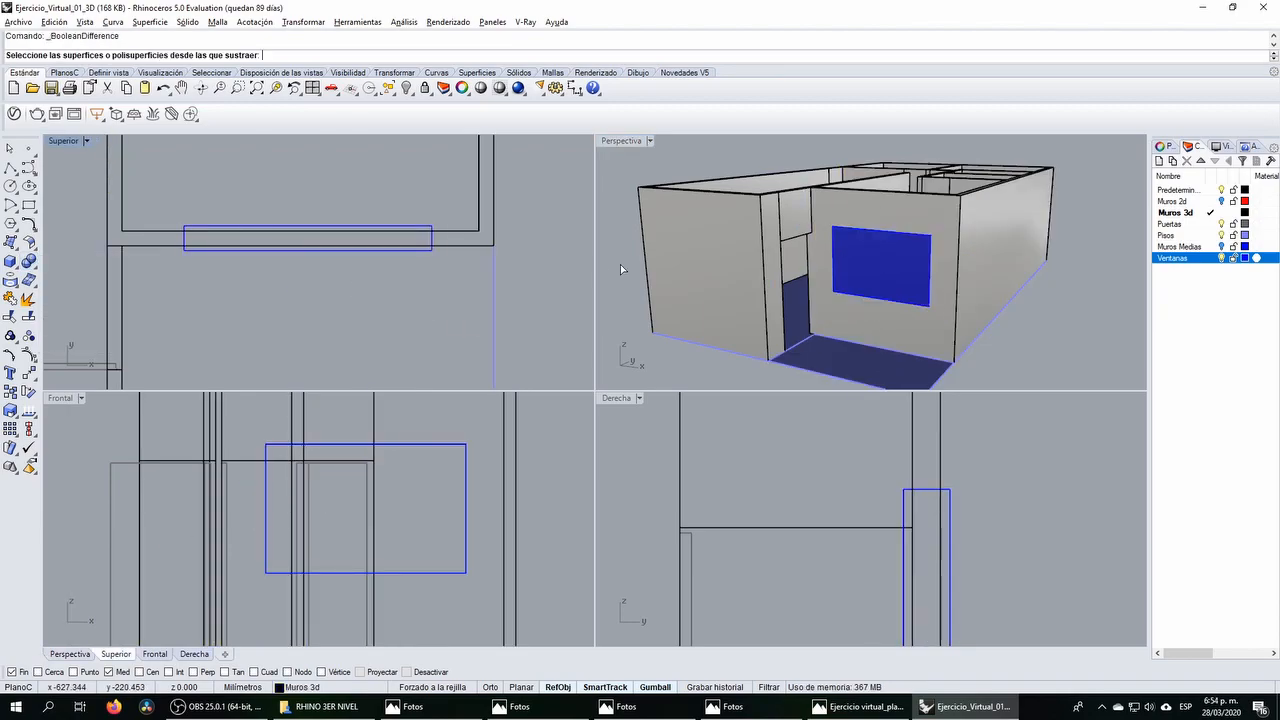
{"action": "left_click", "coordinate": [420, 250]}
{"action": "key", "text": "Return"}
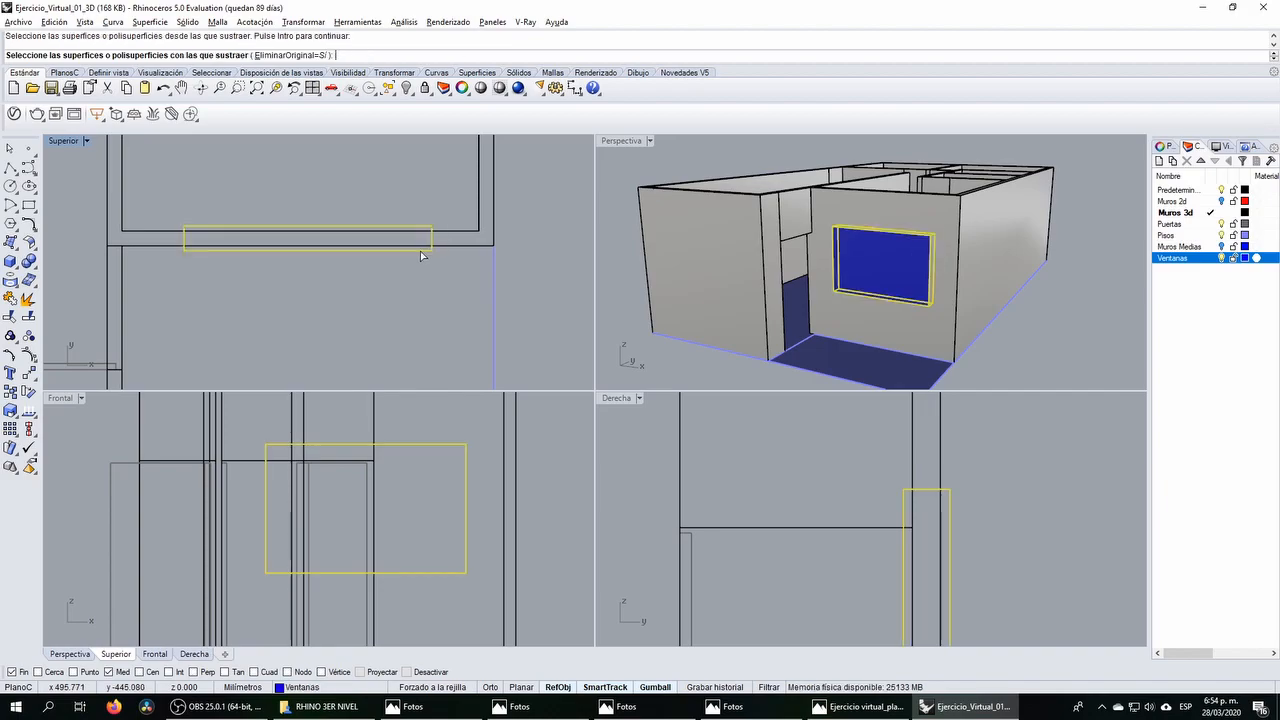
{"action": "left_click", "coordinate": [299, 56]}
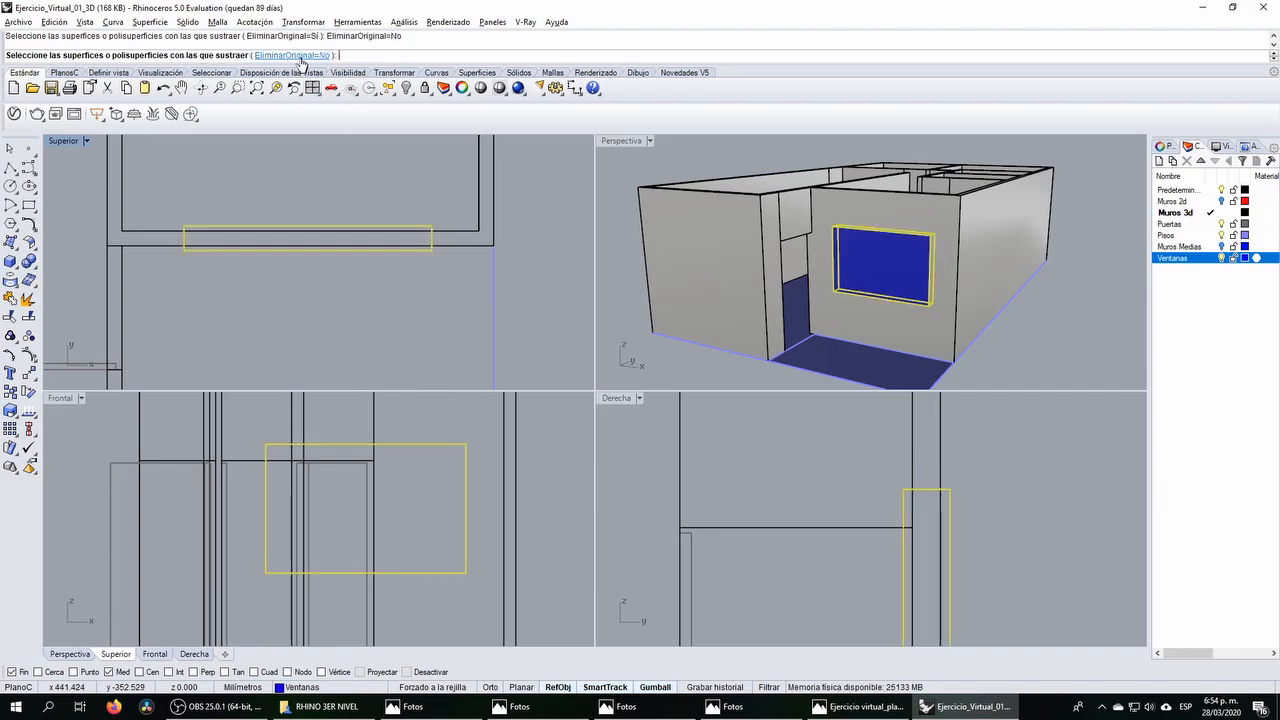
{"action": "left_click", "coordinate": [449, 238]}
{"action": "key", "text": "Return"}
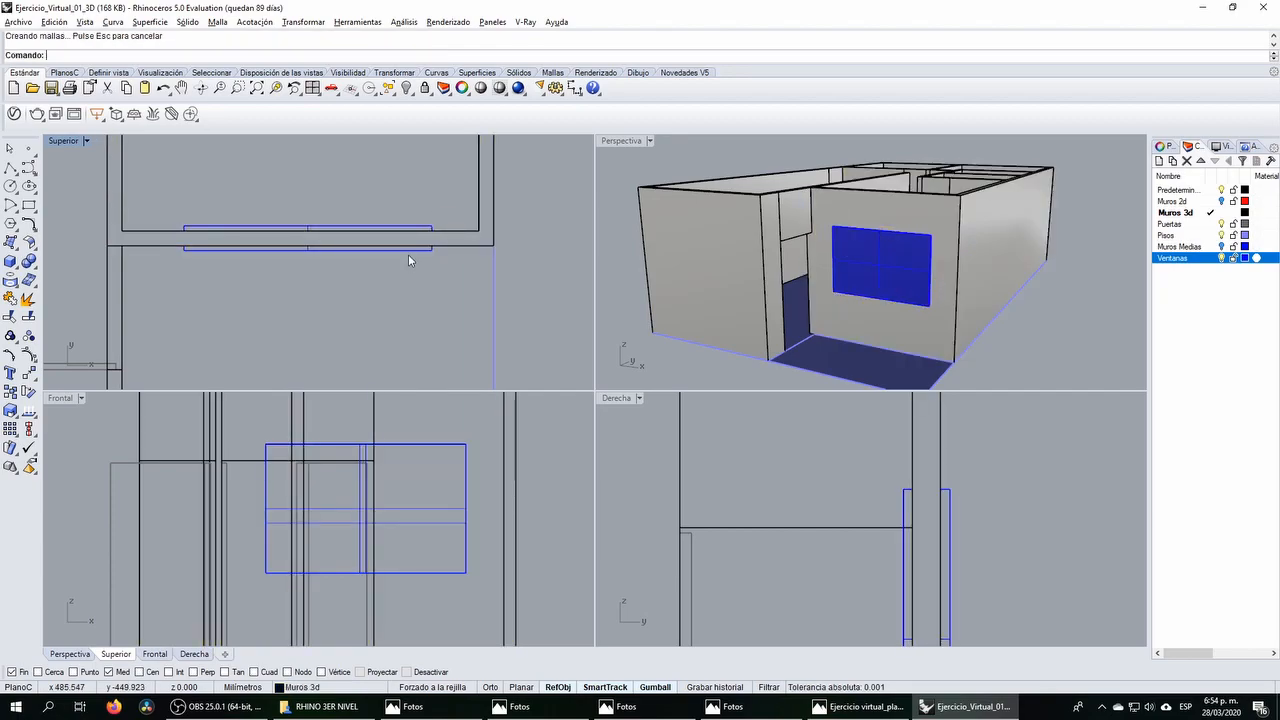
{"action": "left_click", "coordinate": [408, 251]}
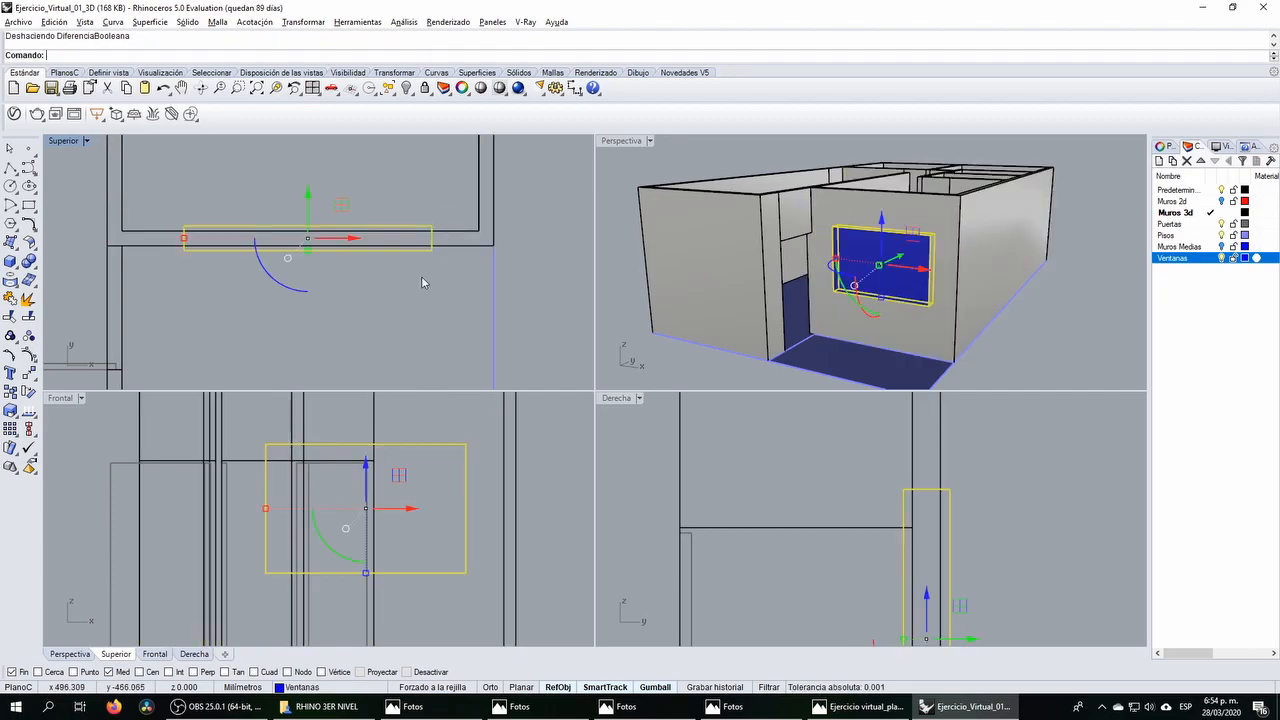
{"action": "key", "text": "ctrl+z"}
Step: Subtract the window box from the bedroom walls with Boolean Difference, keeping the box as a separate object
{"action": "left_click", "coordinate": [458, 257]}
{"action": "left_click", "coordinate": [466, 290]}
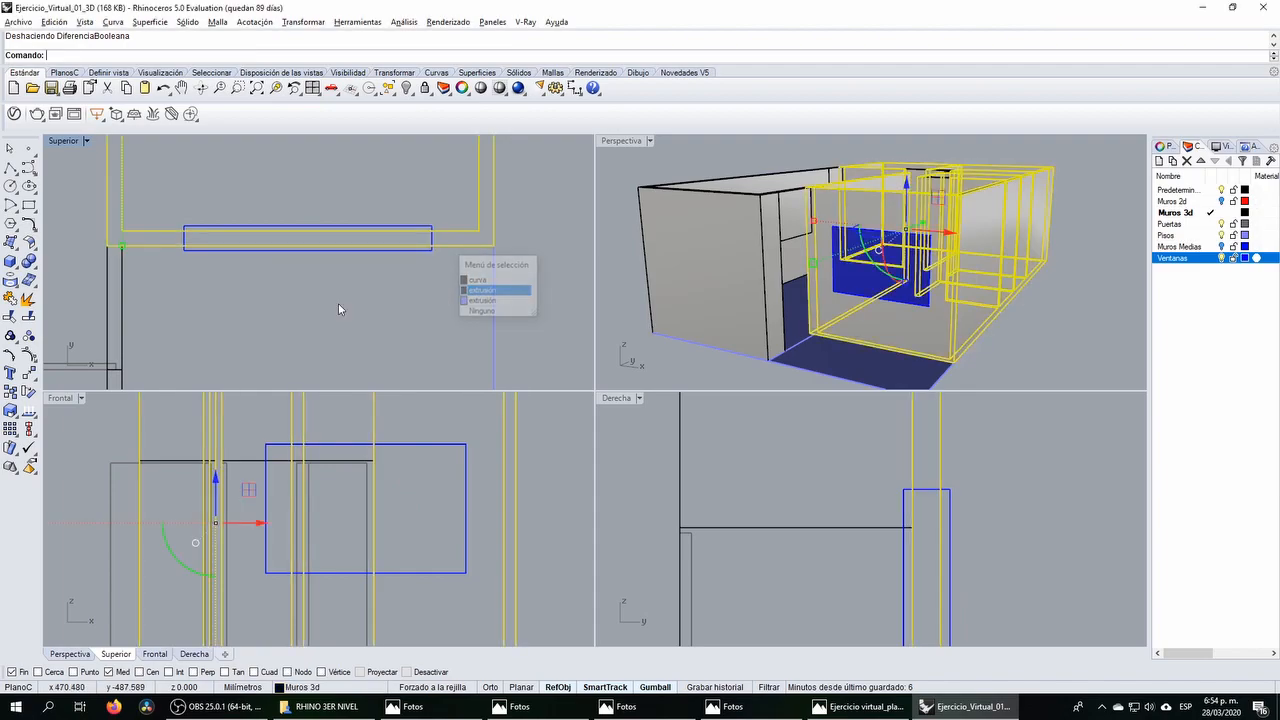
{"action": "left_click", "coordinate": [29, 261]}
{"action": "left_click", "coordinate": [67, 268]}
{"action": "left_click", "coordinate": [280, 250]}
{"action": "key", "text": "Return"}
{"action": "left_click", "coordinate": [293, 251]}
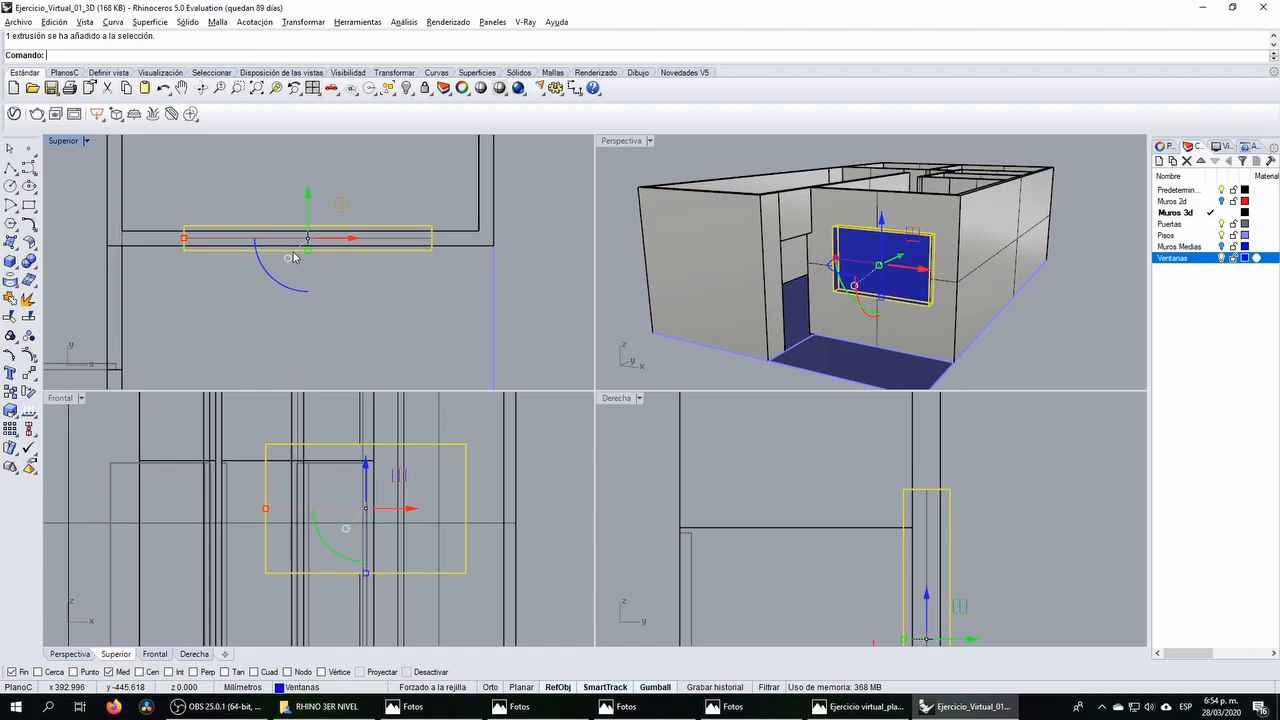
{"action": "left_click", "coordinate": [316, 298]}
Step: Move the window box along X out of its opening until it stands clear of the house's side wall
{"action": "right_click_drag", "start_coordinate": [741, 267], "coordinate": [848, 269]}
{"action": "key", "text": "alt+Tab"}
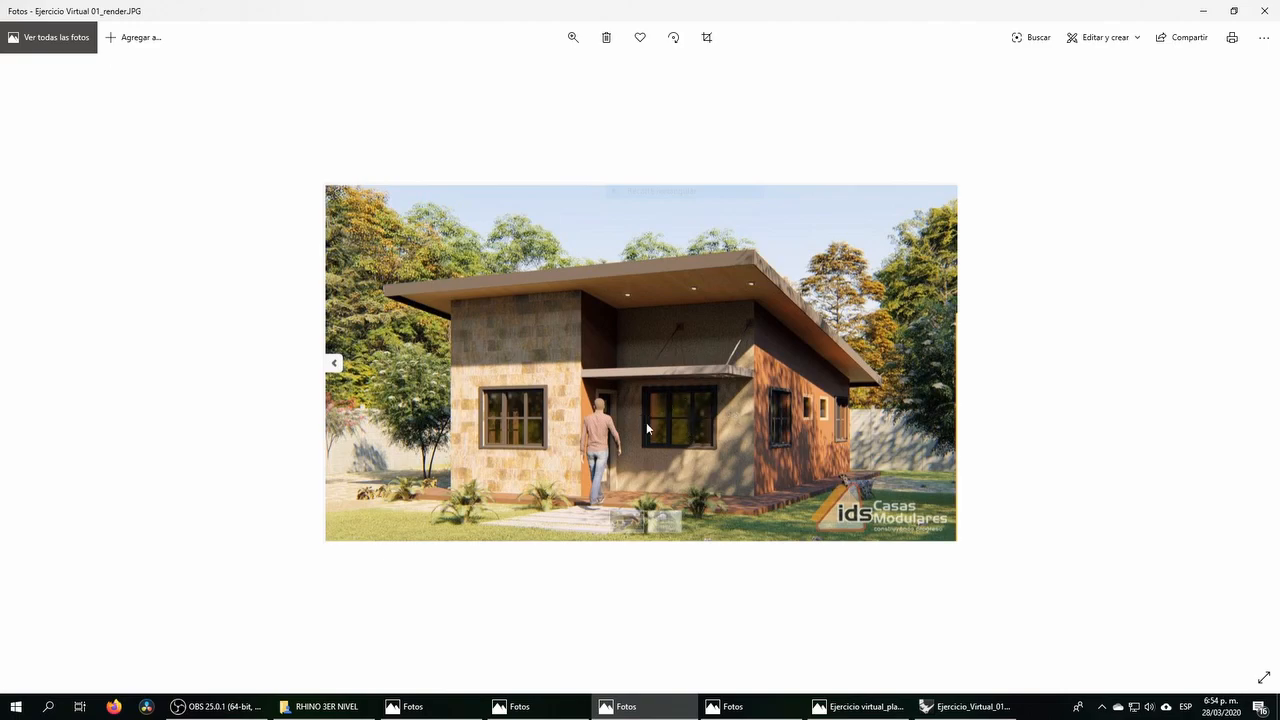
{"action": "key", "text": "alt+Tab"}
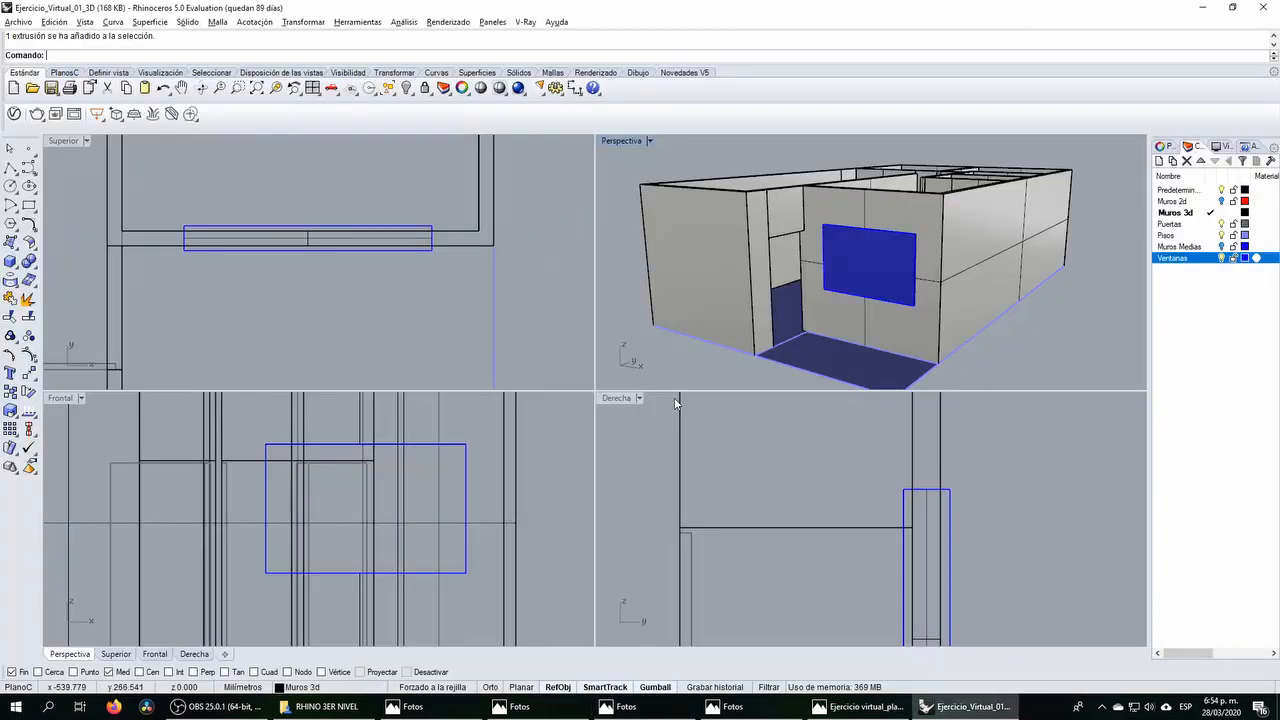
{"action": "left_click", "coordinate": [860, 270]}
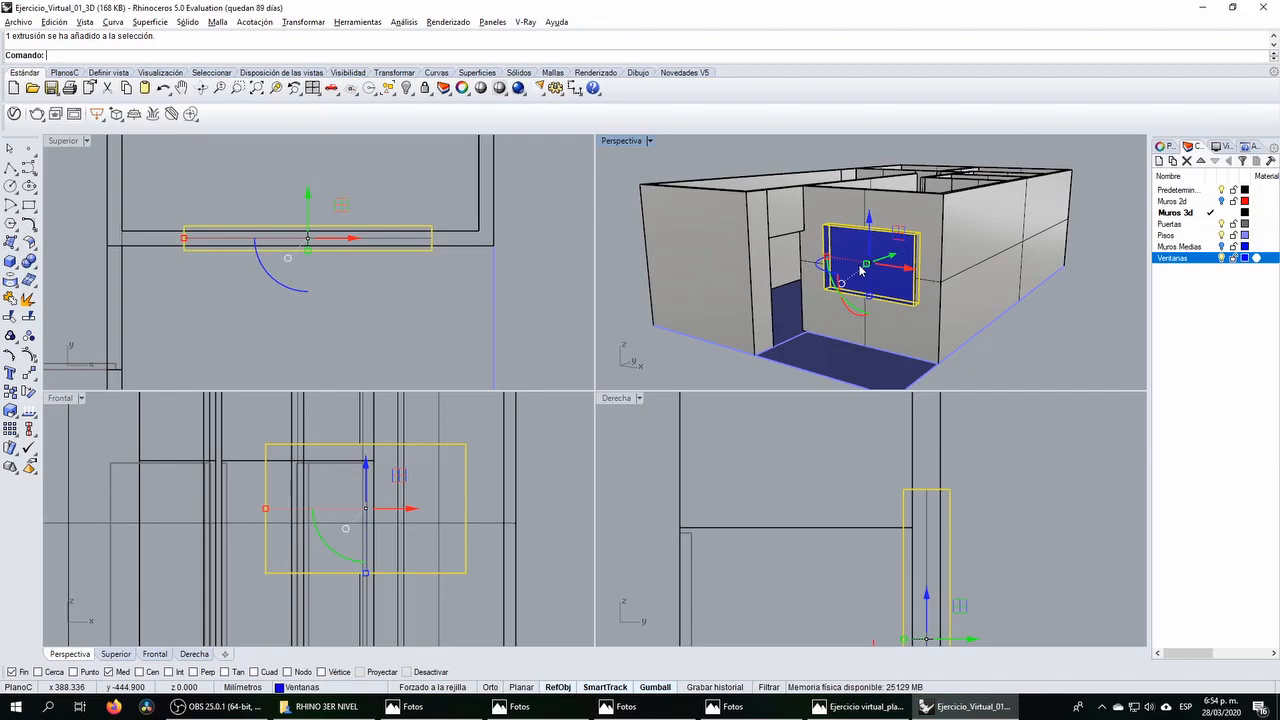
{"action": "scroll", "coordinate": [325, 492], "scroll_direction": "down", "scroll_amount": 5}
{"action": "left_click_drag", "start_coordinate": [325, 492], "coordinate": [480, 470]}
{"action": "left_click", "coordinate": [467, 425]}
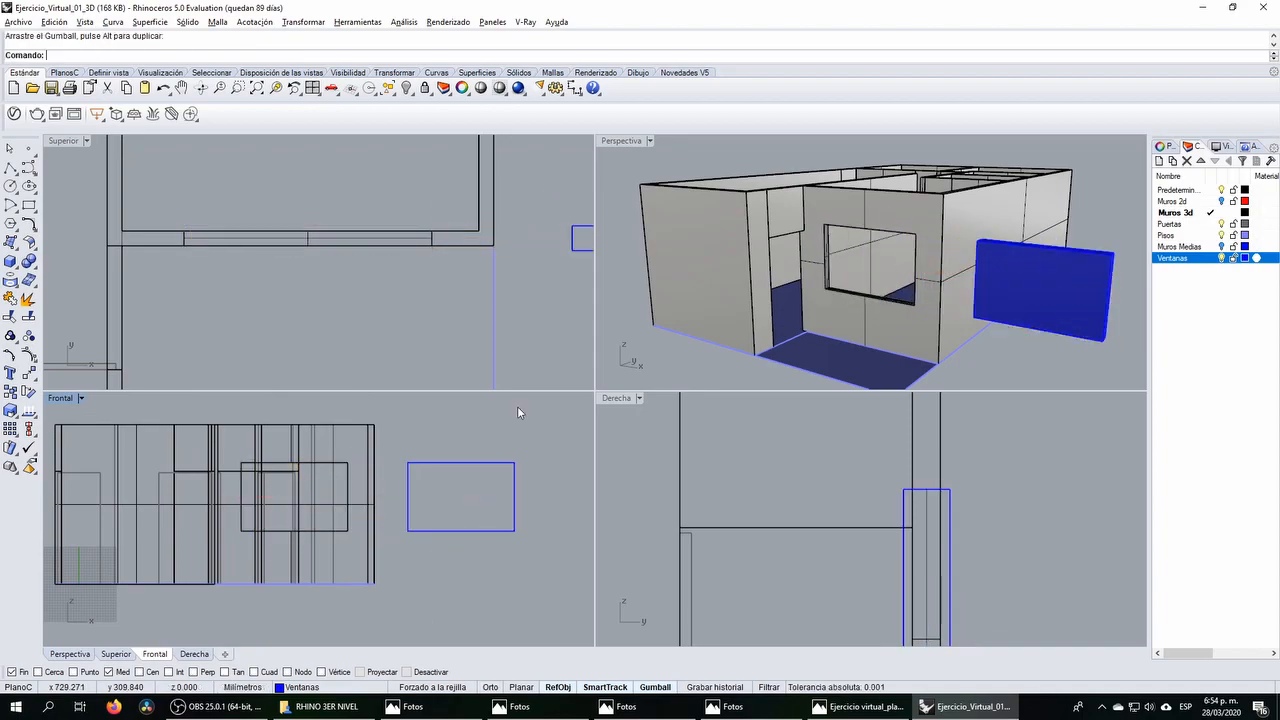
{"action": "scroll", "coordinate": [848, 264], "scroll_direction": "down", "scroll_amount": 6}
{"action": "right_click_drag", "start_coordinate": [849, 266], "coordinate": [872, 300]}
{"action": "scroll", "coordinate": [945, 306], "scroll_direction": "up", "scroll_amount": 4}
Step: Reduce the displaced window box's thickness to 0.5 mm with Scale 1D, measured from its back corner in the top view
{"action": "left_click", "coordinate": [949, 300]}
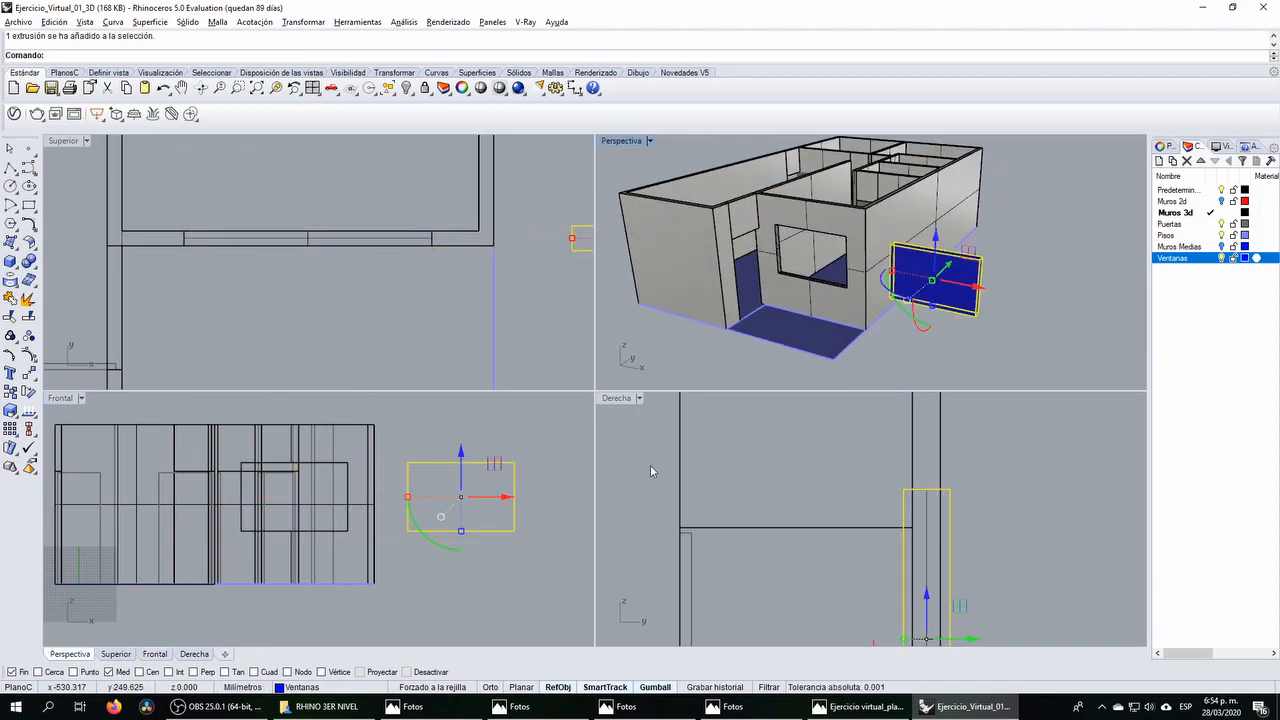
{"action": "scroll", "coordinate": [460, 466], "scroll_direction": "up", "scroll_amount": 8}
{"action": "right_click_drag", "start_coordinate": [464, 472], "coordinate": [431, 456]}
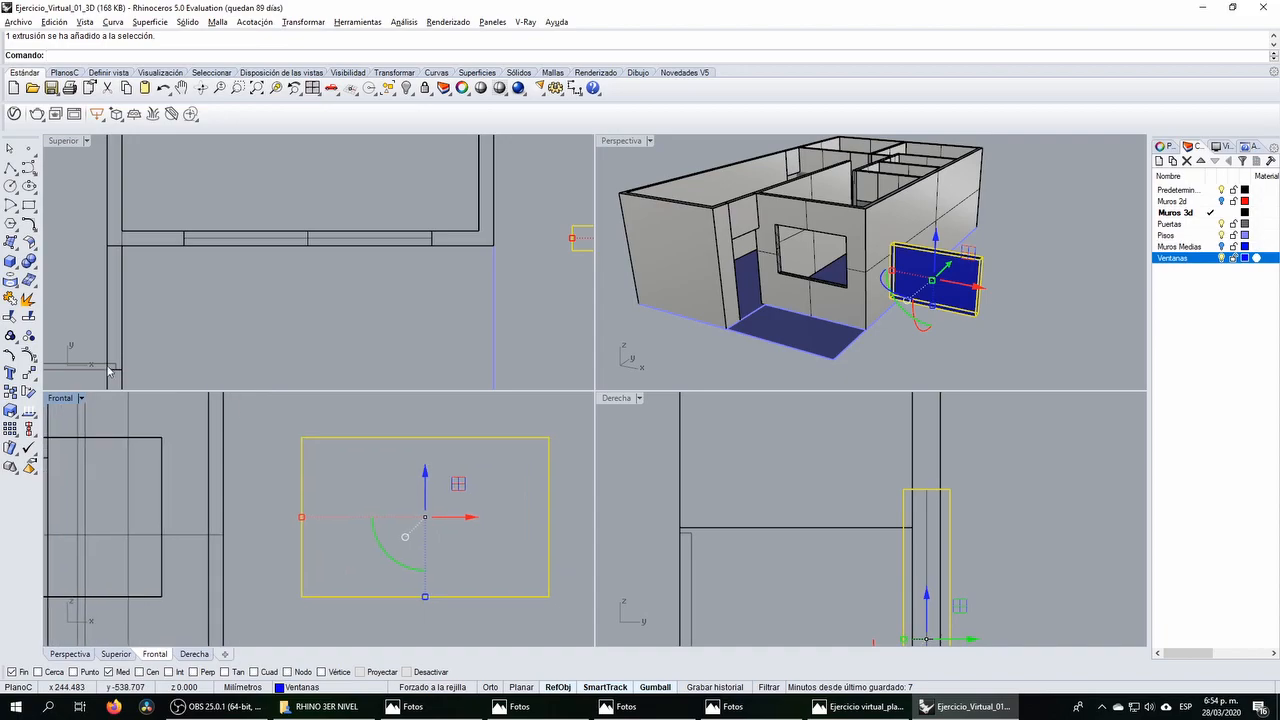
{"action": "scroll", "coordinate": [470, 276], "scroll_direction": "down", "scroll_amount": 9}
{"action": "right_click_drag", "start_coordinate": [515, 288], "coordinate": [421, 273]}
{"action": "key", "text": "alt+Tab"}
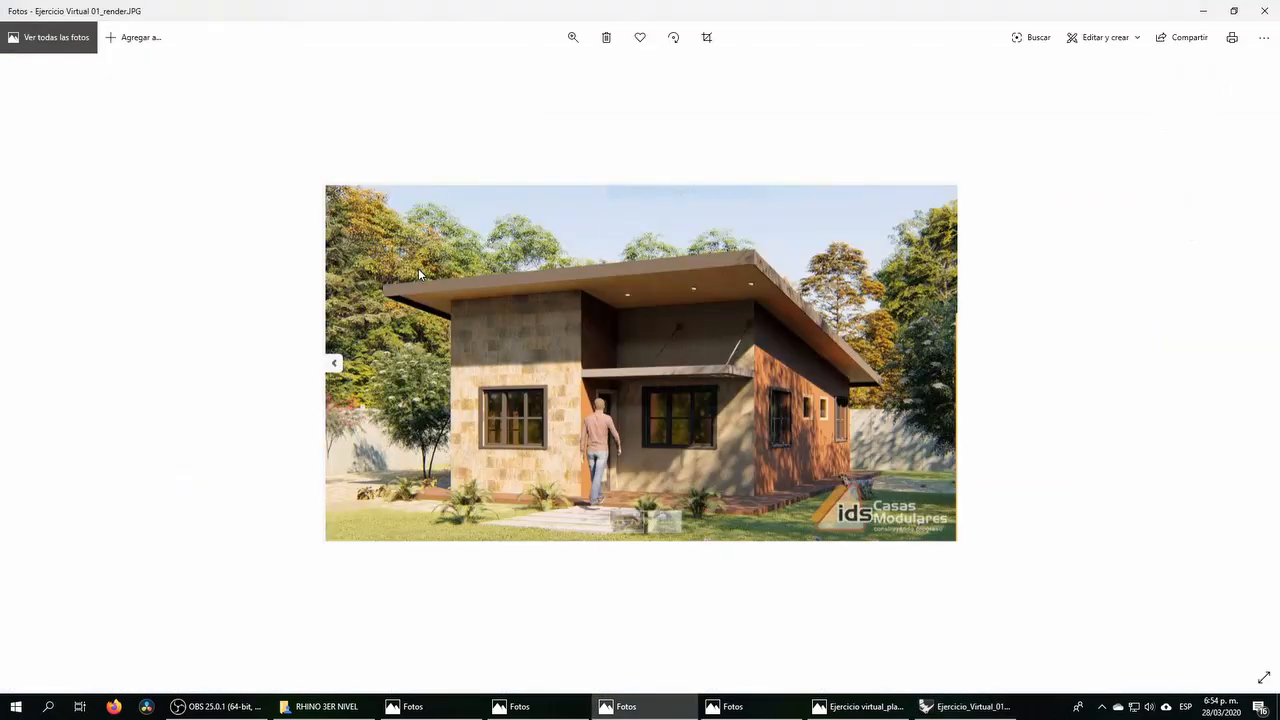
{"action": "key", "text": "alt+Tab"}
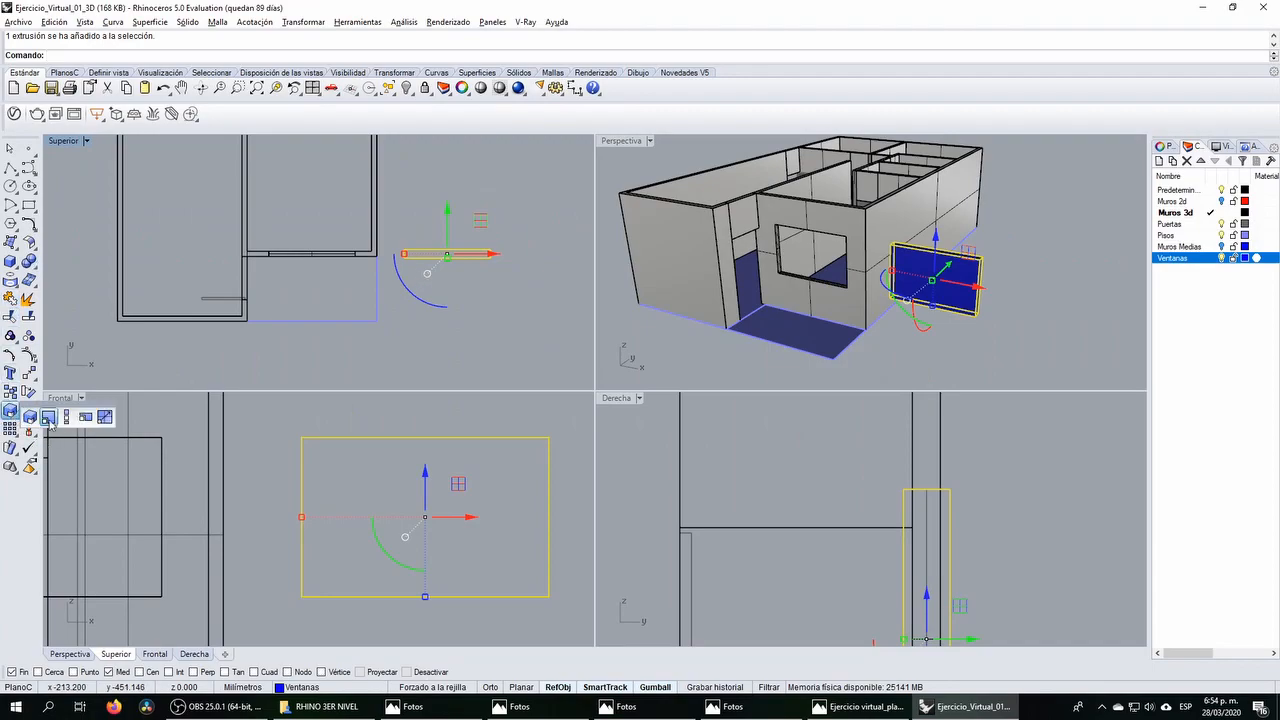
{"action": "left_click", "coordinate": [10, 410]}
{"action": "scroll", "coordinate": [415, 255], "scroll_direction": "up", "scroll_amount": 10}
{"action": "left_click", "coordinate": [362, 244]}
{"action": "left_click", "coordinate": [362, 283]}
{"action": "type", "text": "0.5"}
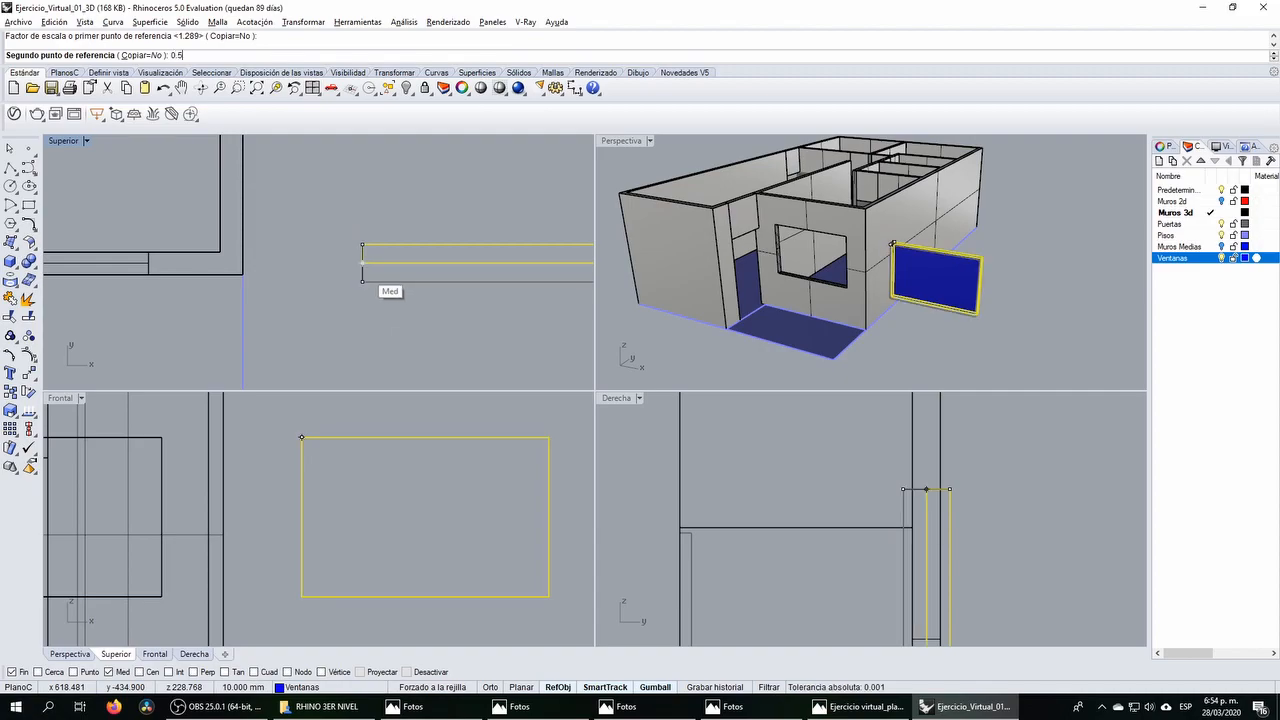
{"action": "key", "text": "Return"}
Step: Shift the thin window panel slightly toward the front of the house so its depth lies within the wall's thickness
{"action": "right_click_drag", "start_coordinate": [445, 234], "coordinate": [381, 242]}
{"action": "left_click_drag", "start_coordinate": [486, 208], "coordinate": [486, 225]}
{"action": "left_click", "coordinate": [494, 309]}
{"action": "right_click_drag", "start_coordinate": [1030, 280], "coordinate": [866, 290]}
{"action": "scroll", "coordinate": [908, 272], "scroll_direction": "up", "scroll_amount": 2}
{"action": "left_click", "coordinate": [893, 281]}
{"action": "left_click", "coordinate": [386, 449]}
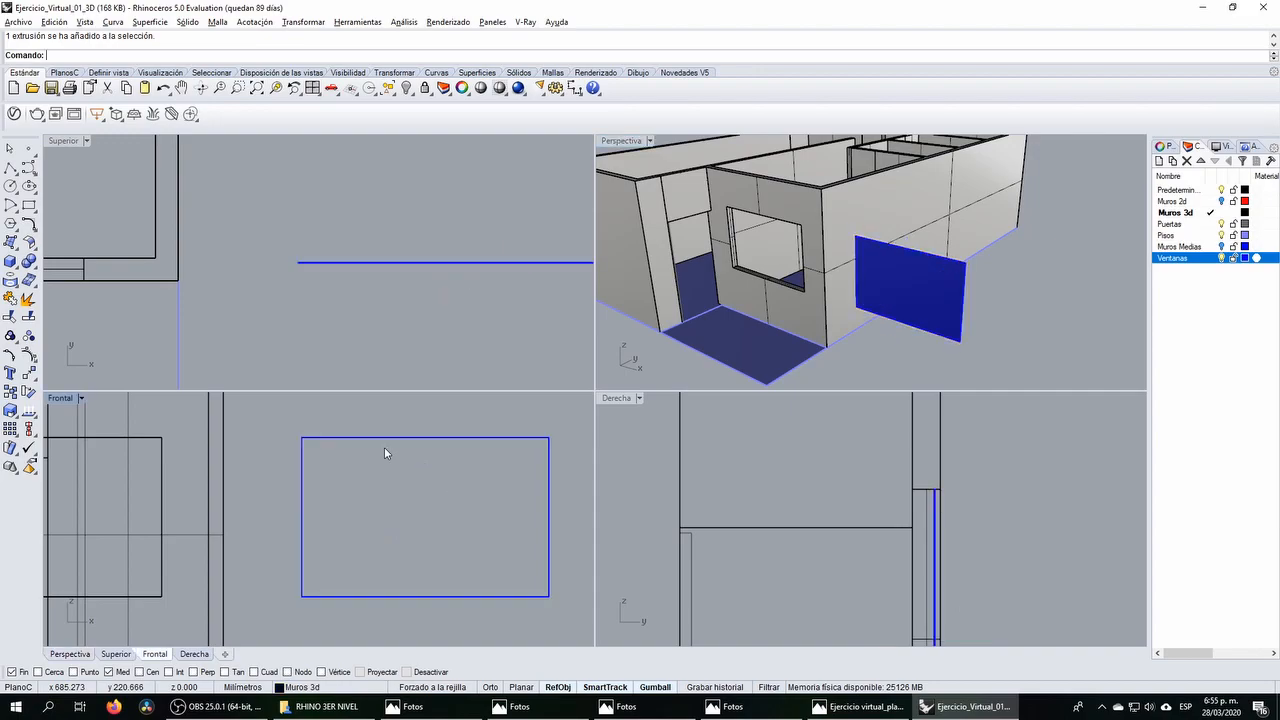
Step: Trace the window panel's outline in the front view with a rectangle from its upper corner to the opposite lower corner
{"action": "key", "text": "alt+Tab"}
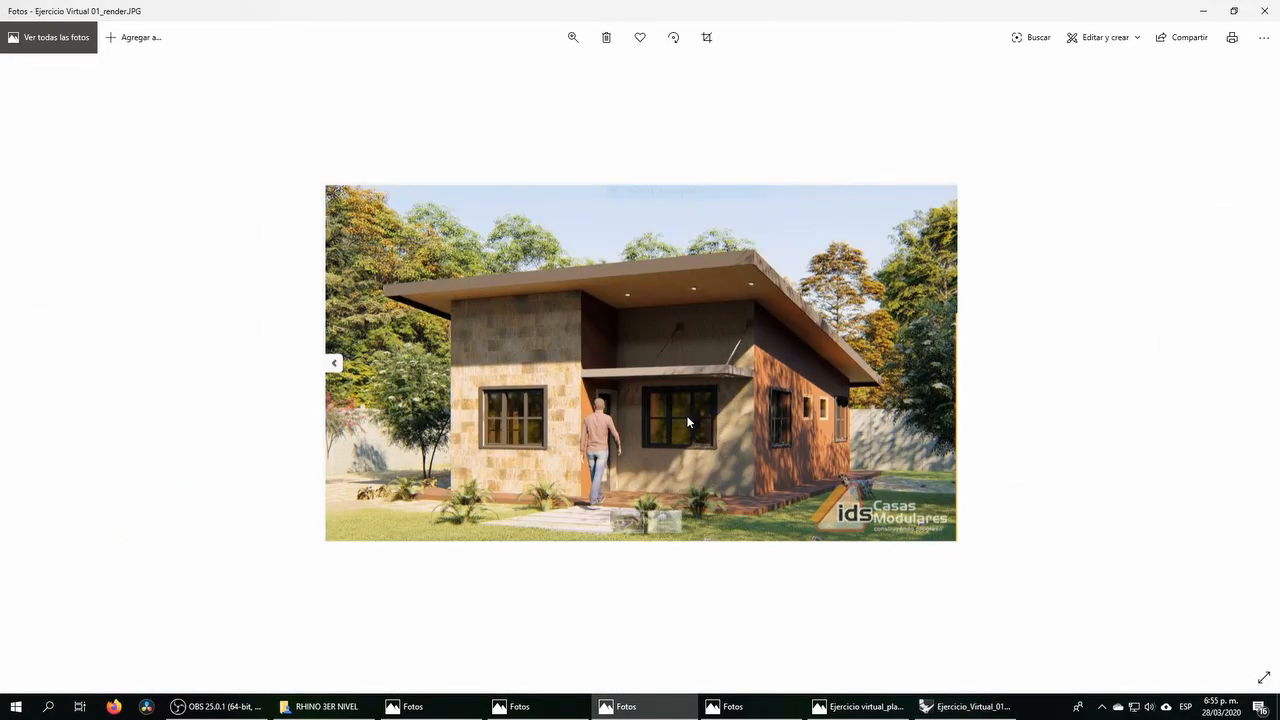
{"action": "key", "text": "alt+Tab"}
{"action": "right_click_drag", "start_coordinate": [395, 491], "coordinate": [358, 473]}
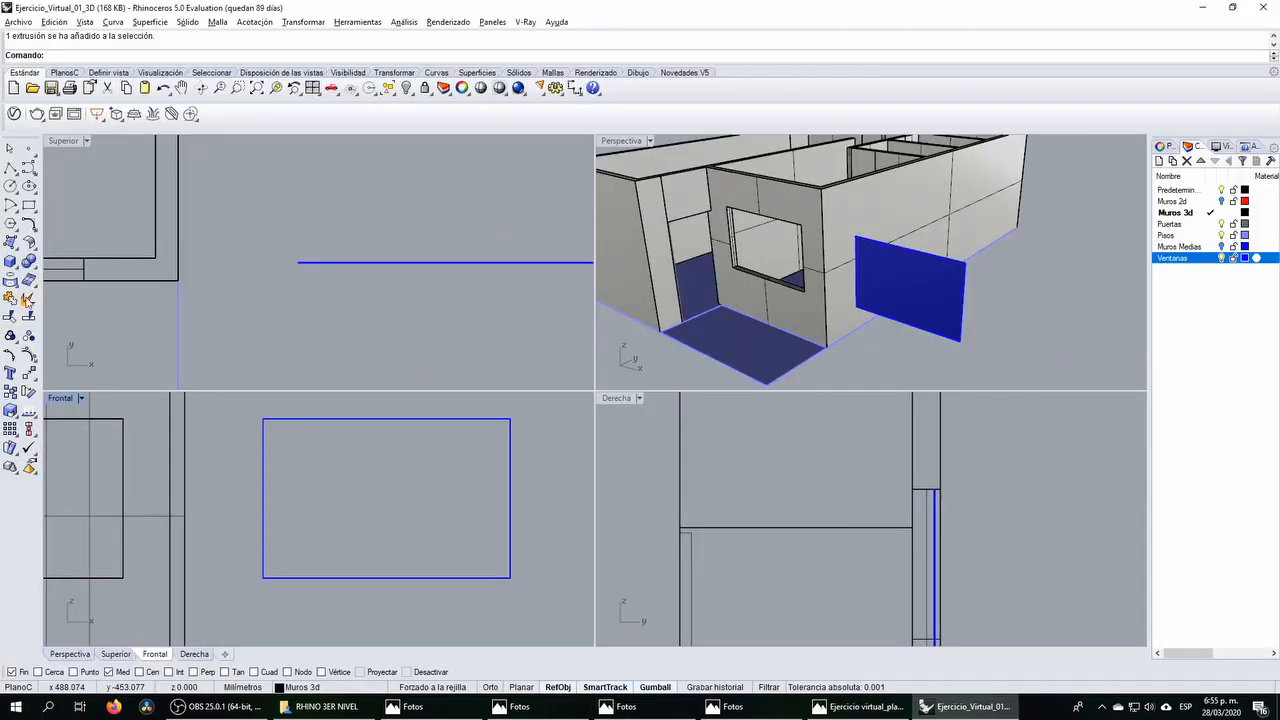
{"action": "left_click", "coordinate": [29, 205]}
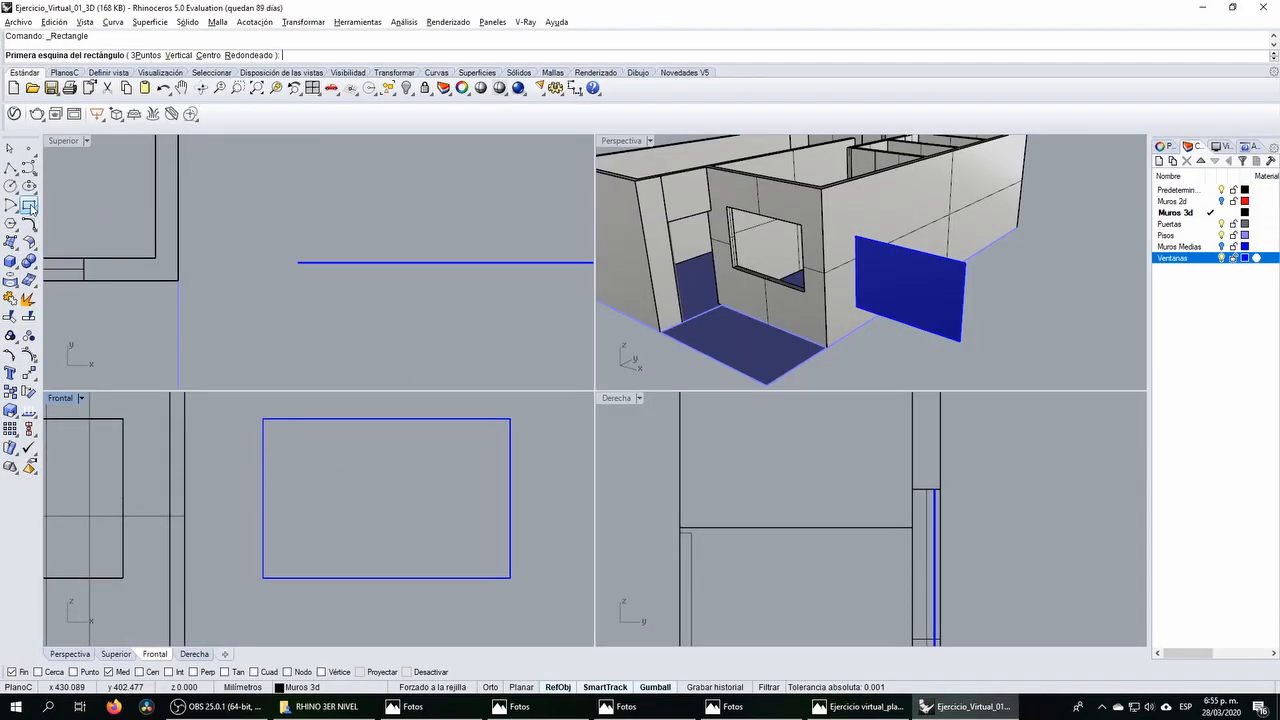
{"action": "left_click", "coordinate": [264, 420]}
{"action": "left_click", "coordinate": [509, 578]}
{"action": "left_click", "coordinate": [511, 457]}
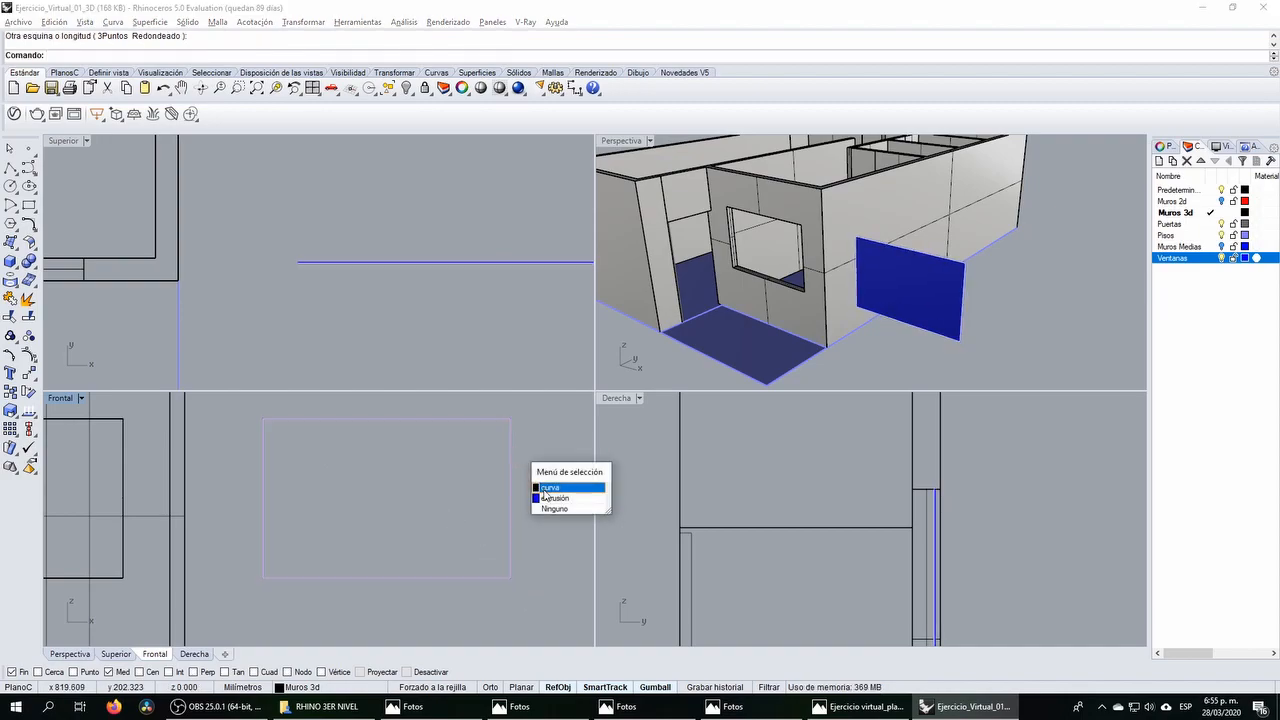
{"action": "left_click", "coordinate": [547, 488]}
{"action": "left_click", "coordinate": [545, 486]}
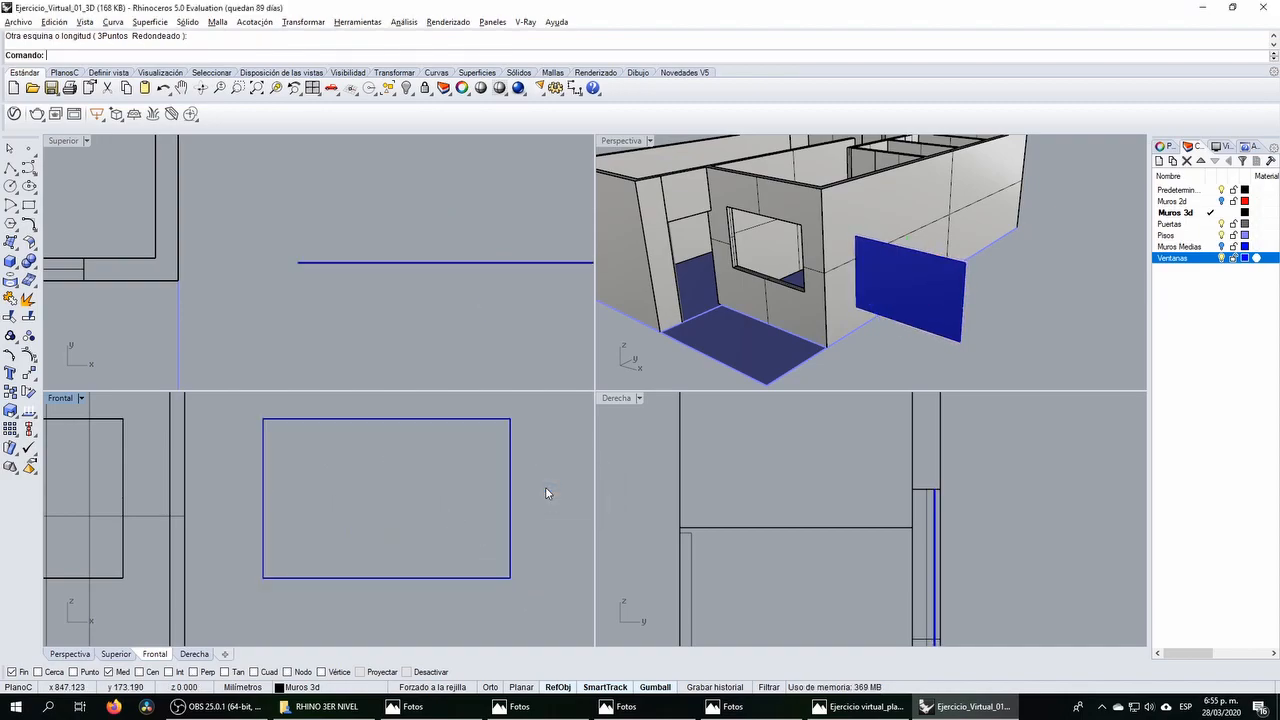
Step: Hide the thin window panel so only its traced rectangle remains
{"action": "left_click", "coordinate": [876, 297]}
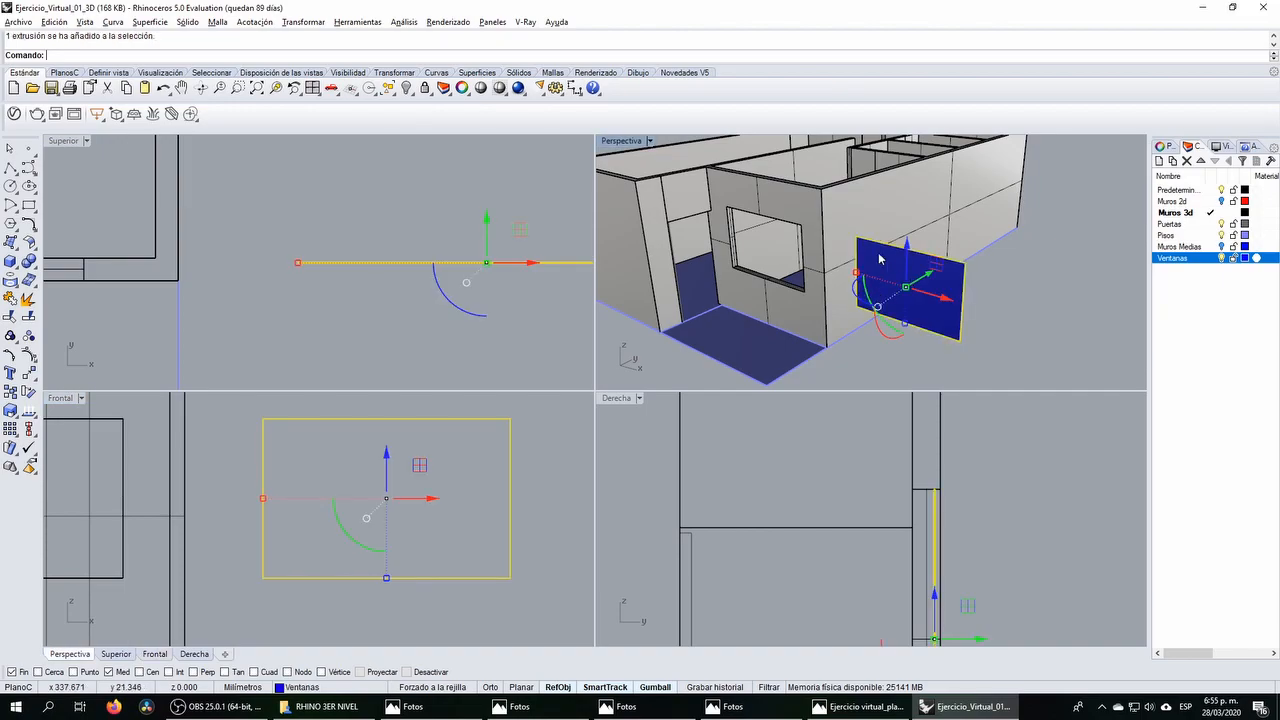
{"action": "left_click", "coordinate": [987, 301]}
{"action": "left_click", "coordinate": [948, 292]}
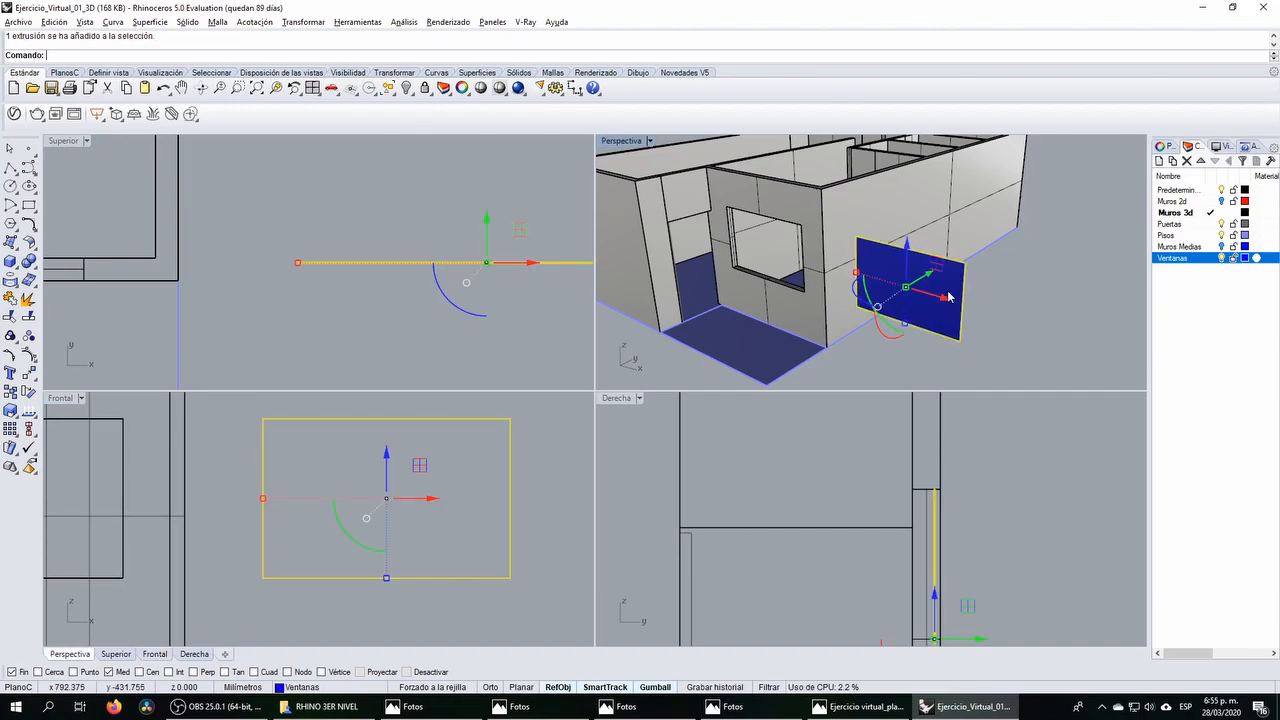
{"action": "left_click", "coordinate": [407, 91]}
{"action": "left_click", "coordinate": [954, 311]}
{"action": "right_click_drag", "start_coordinate": [456, 472], "coordinate": [447, 475]}
{"action": "left_click", "coordinate": [29, 224]}
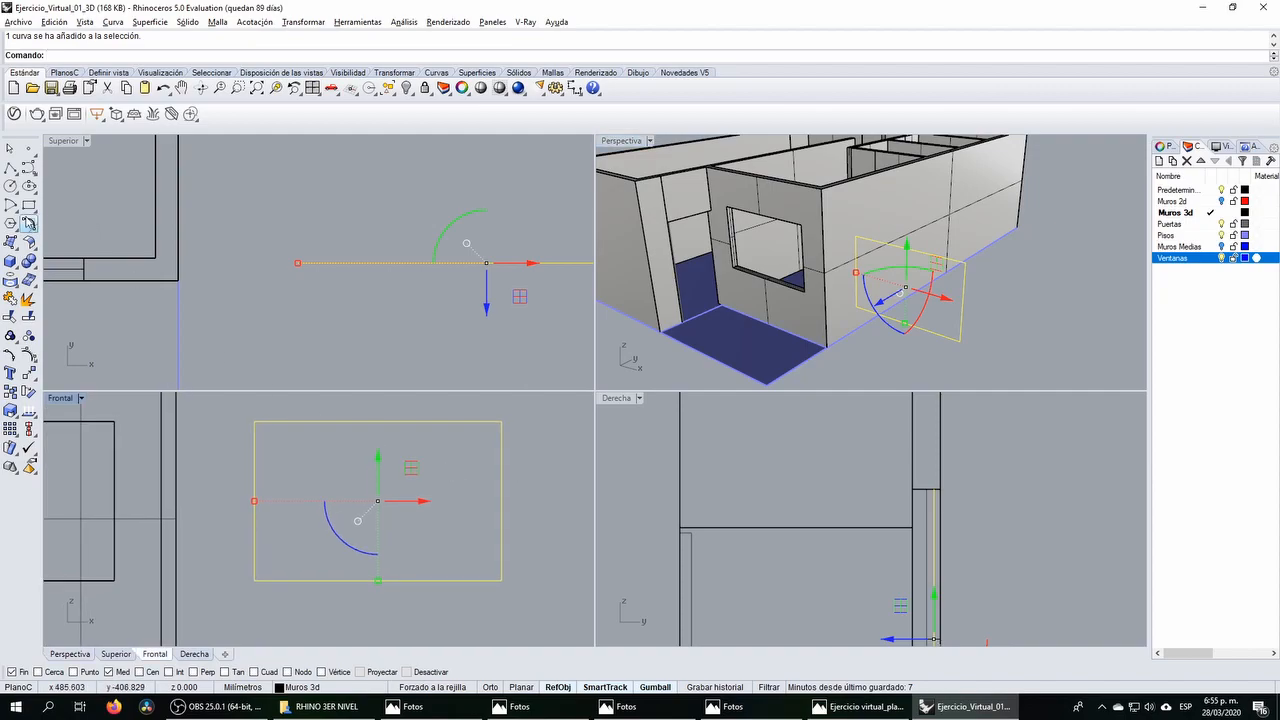
{"action": "left_click", "coordinate": [84, 250]}
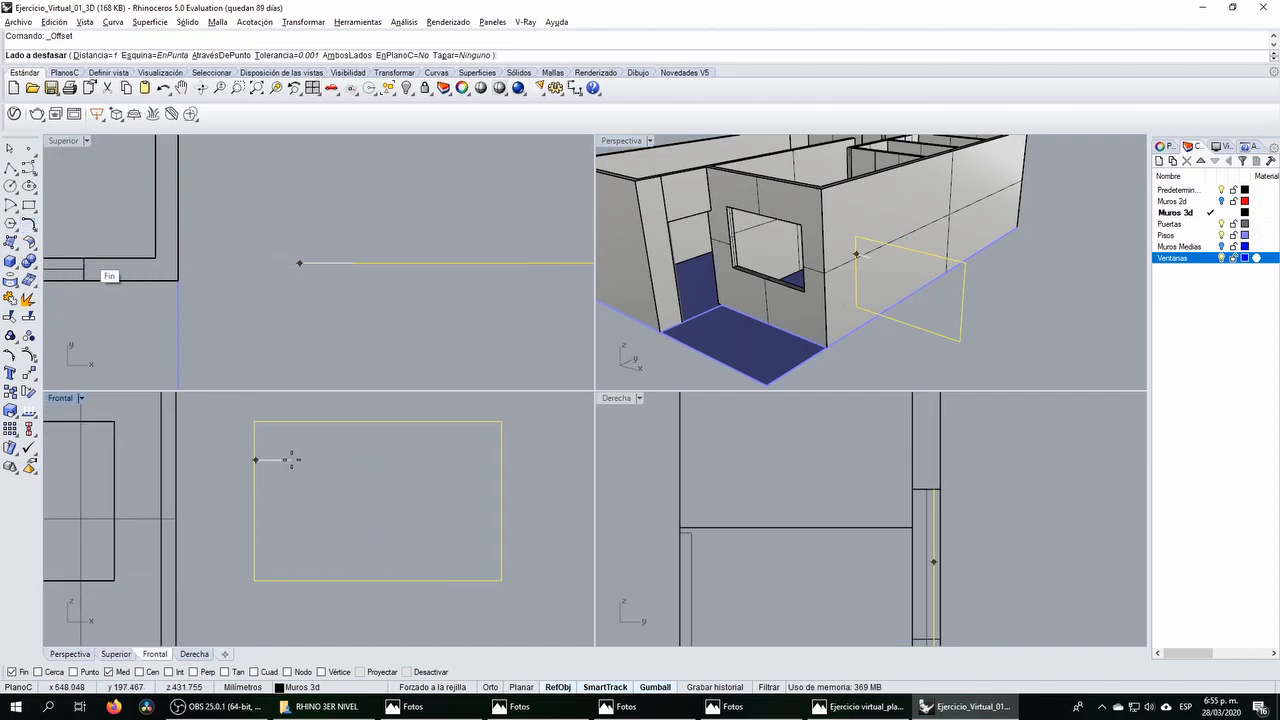
{"action": "key", "text": "Escape"}
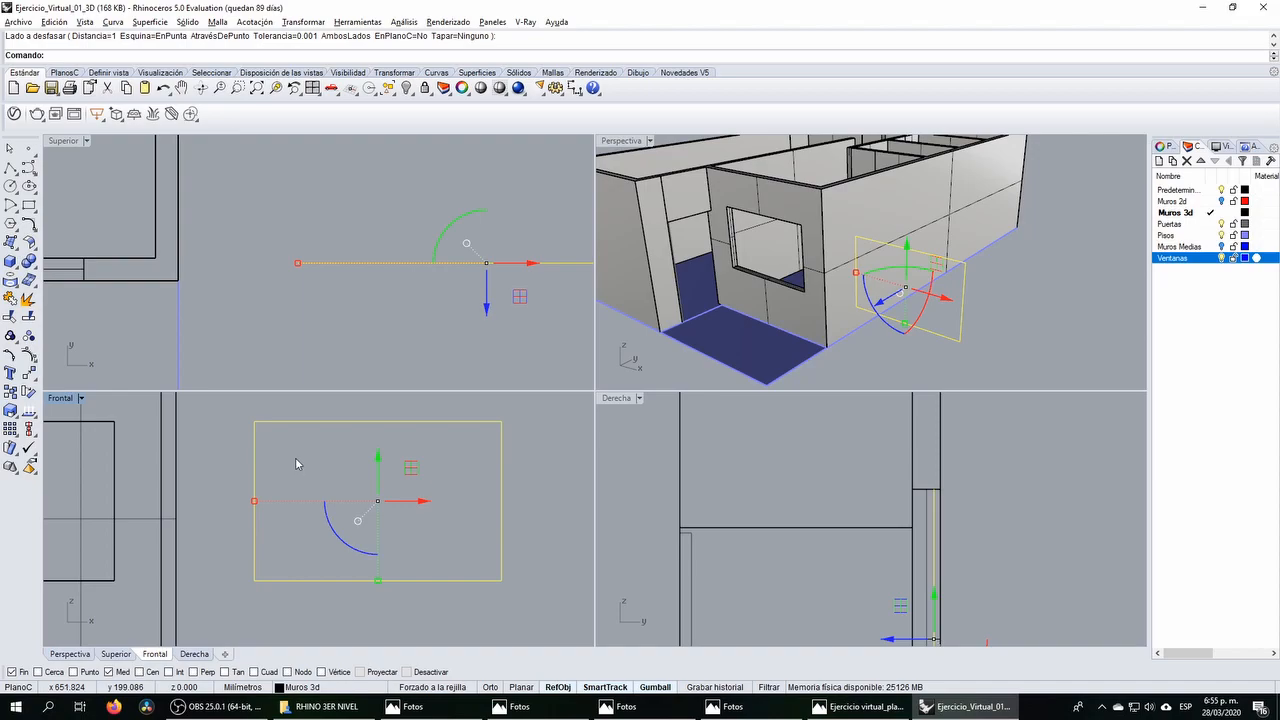
Step: Draw a horizontal polyline across the window rectangle between the midpoints of its two vertical sides
{"action": "key", "text": "alt+Tab"}
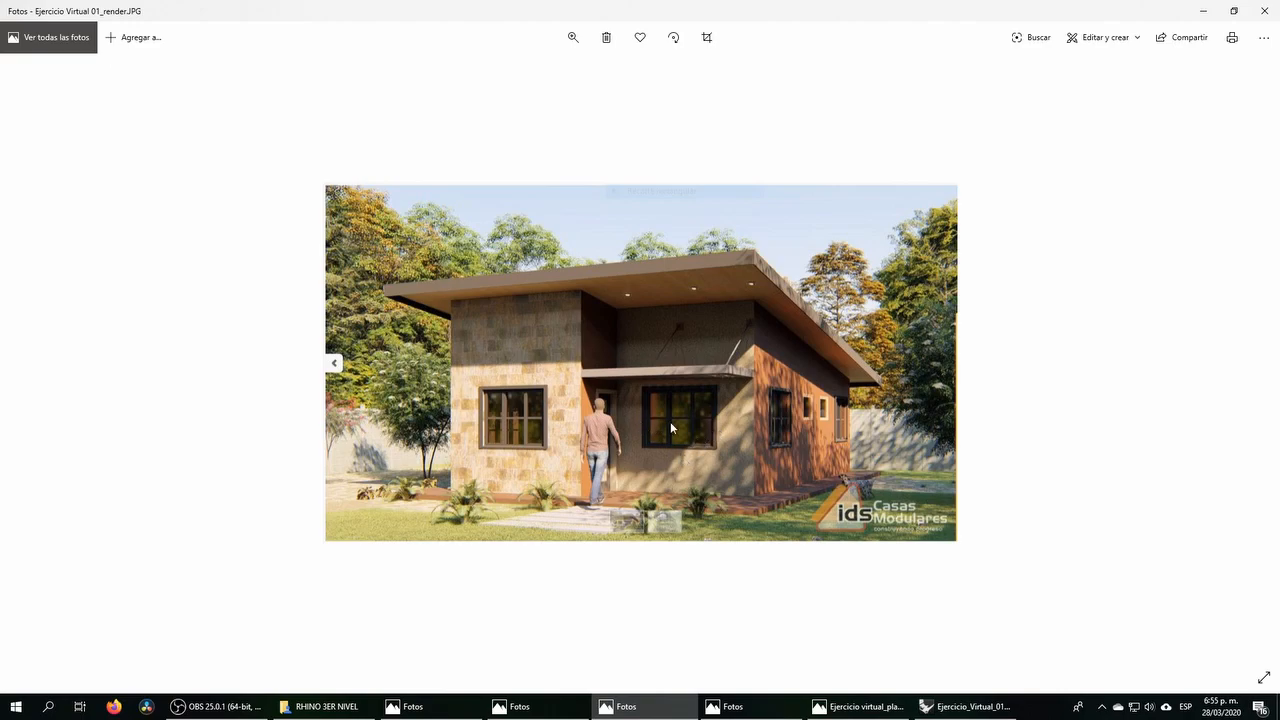
{"action": "key", "text": "alt+Tab"}
{"action": "right_click_drag", "start_coordinate": [326, 460], "coordinate": [305, 458]}
{"action": "left_click", "coordinate": [305, 458]}
{"action": "left_click", "coordinate": [10, 168]}
{"action": "left_click", "coordinate": [233, 498]}
{"action": "left_click", "coordinate": [479, 497]}
{"action": "key", "text": "Return"}
{"action": "key", "text": "Return"}
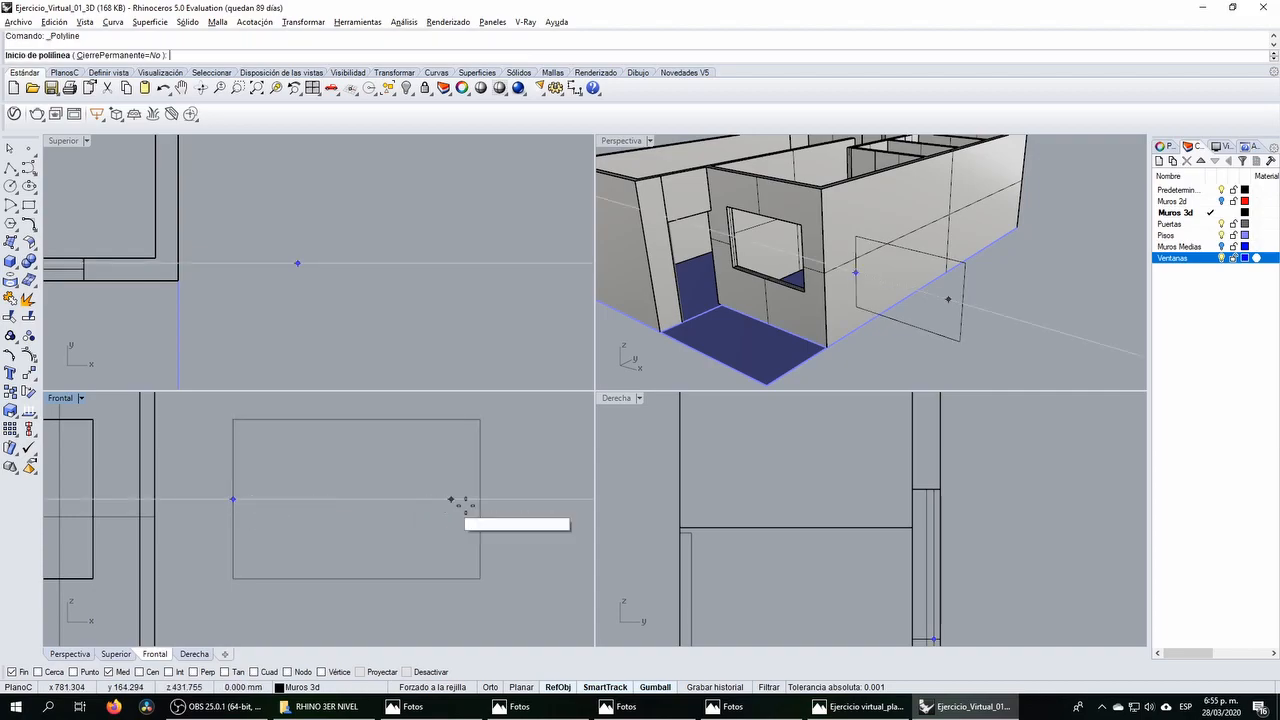
{"action": "key", "text": "Escape"}
{"action": "left_click", "coordinate": [312, 498]}
{"action": "left_click", "coordinate": [302, 462]}
Step: Check the window divisions in the render photo, and draw a vertical polyline over the rectangle's left side in the maximized front view
{"action": "key", "text": "alt+Tab"}
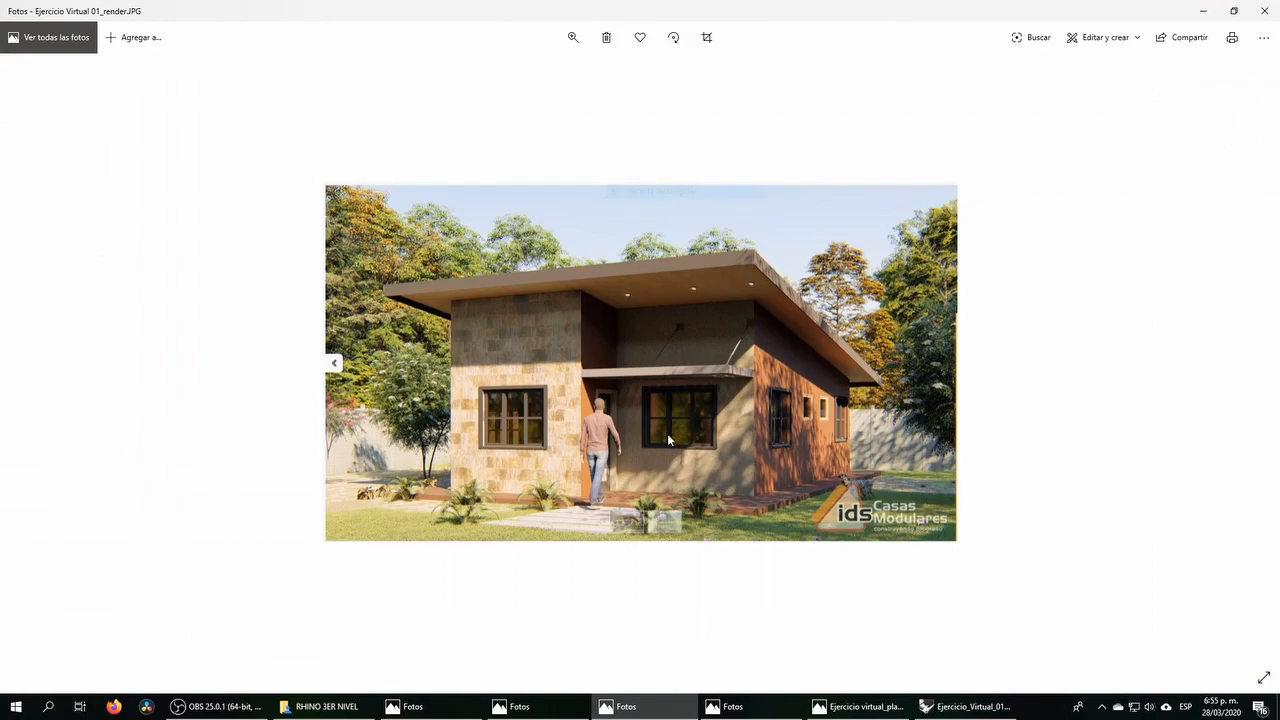
{"action": "key", "text": "alt+Tab"}
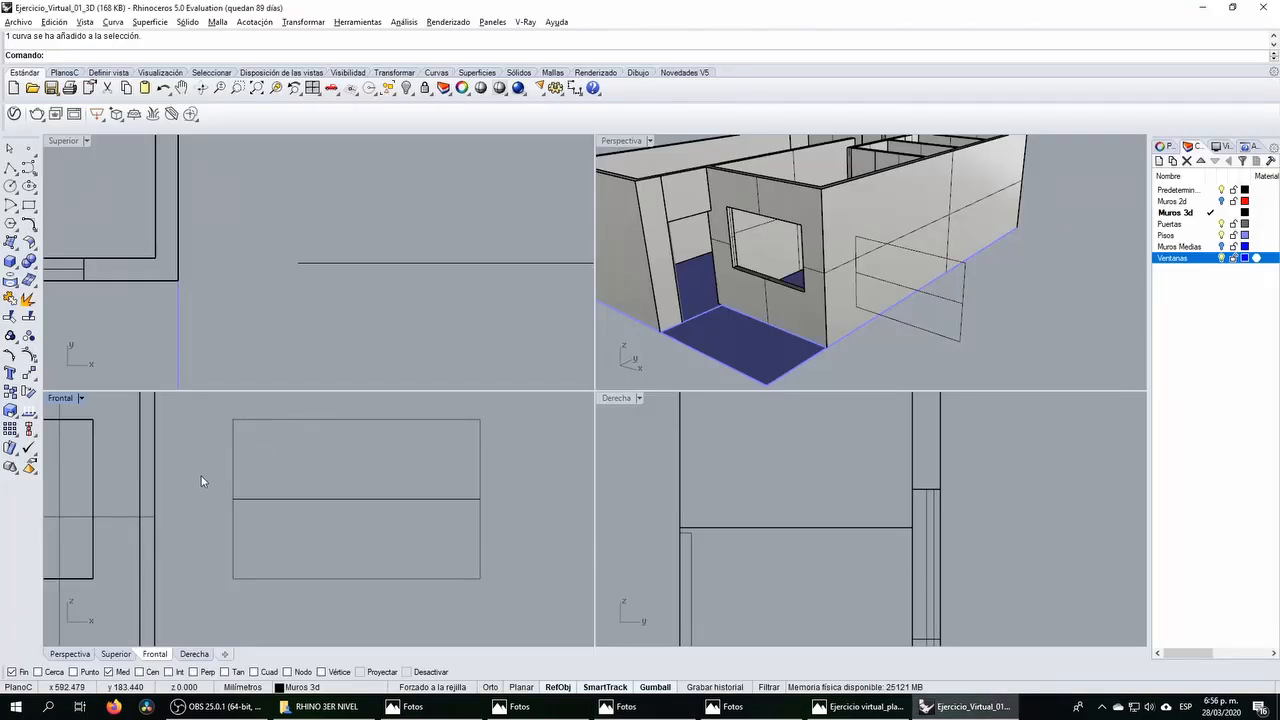
{"action": "right_click_drag", "start_coordinate": [210, 470], "coordinate": [218, 478]}
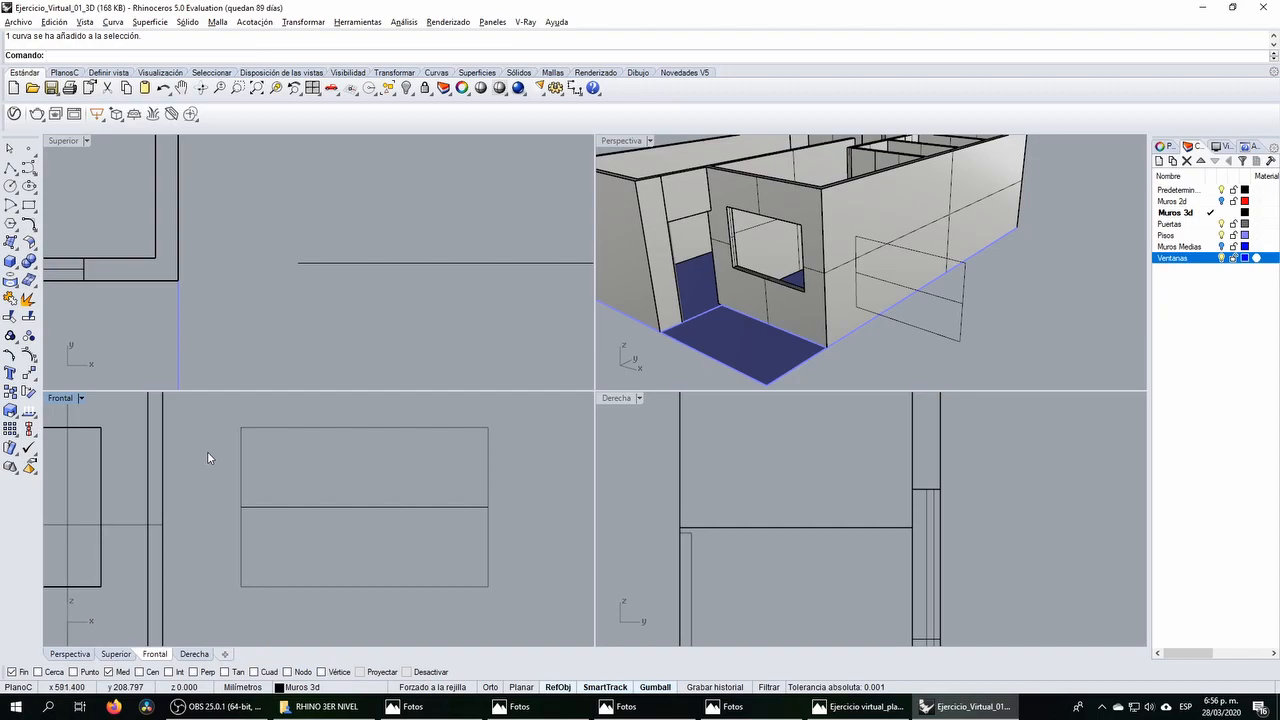
{"action": "double_click", "coordinate": [62, 398]}
{"action": "right_click_drag", "start_coordinate": [791, 391], "coordinate": [695, 408]}
{"action": "key", "text": "Return"}
{"action": "left_click", "coordinate": [343, 223]}
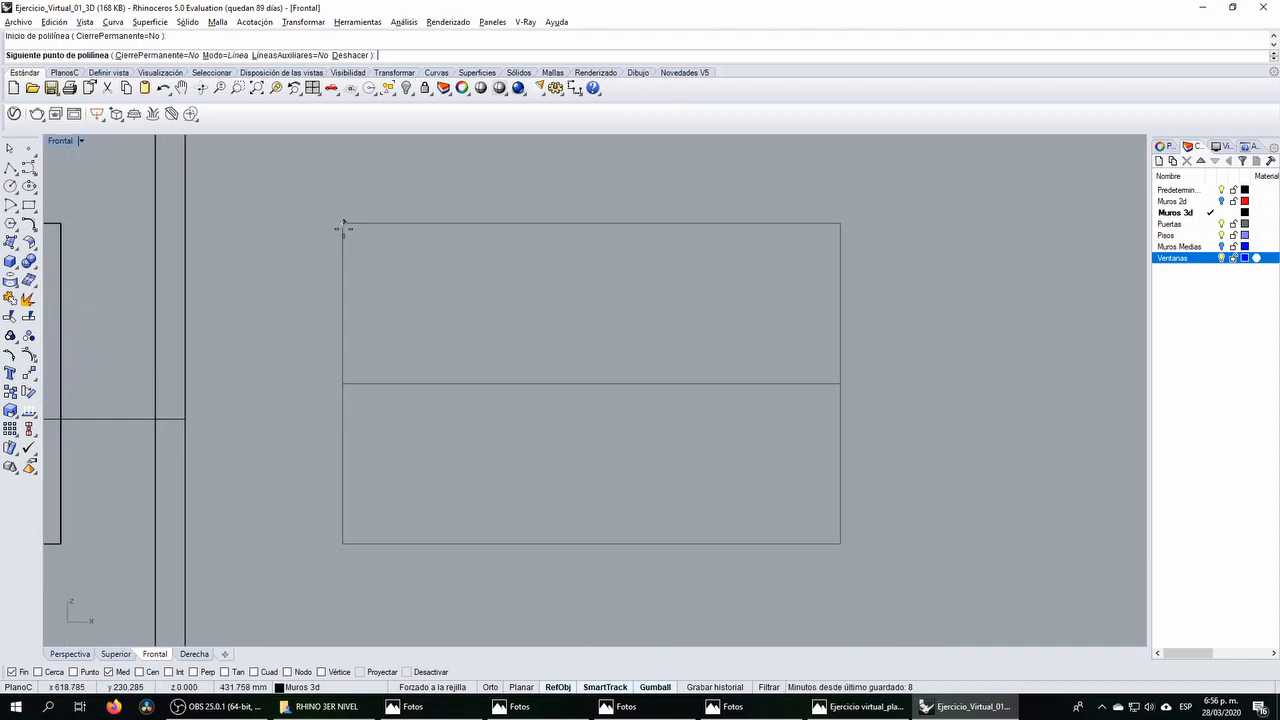
{"action": "left_click", "coordinate": [343, 543]}
{"action": "key", "text": "Return"}
Step: Move the vertical line inward and duplicate it, placing the two dividers at about 30 and 70 percent of the rectangle's width
{"action": "left_click_drag", "start_coordinate": [307, 191], "coordinate": [367, 556]}
{"action": "left_click_drag", "start_coordinate": [386, 384], "coordinate": [742, 387]}
{"action": "left_click", "coordinate": [793, 446]}
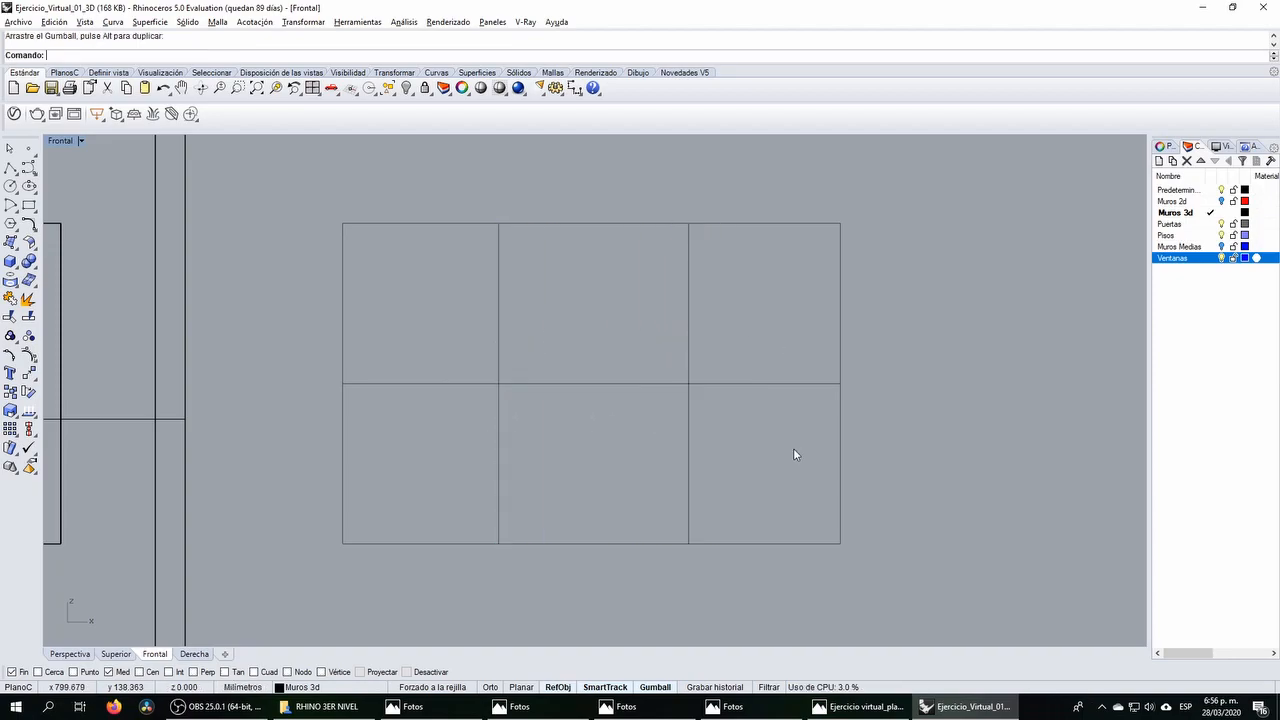
Step: Delete the two freely placed vertical dividers inside the window rectangle, keeping the vertical line over its left side
{"action": "left_click_drag", "start_coordinate": [793, 450], "coordinate": [449, 432]}
{"action": "key", "text": "Delete"}
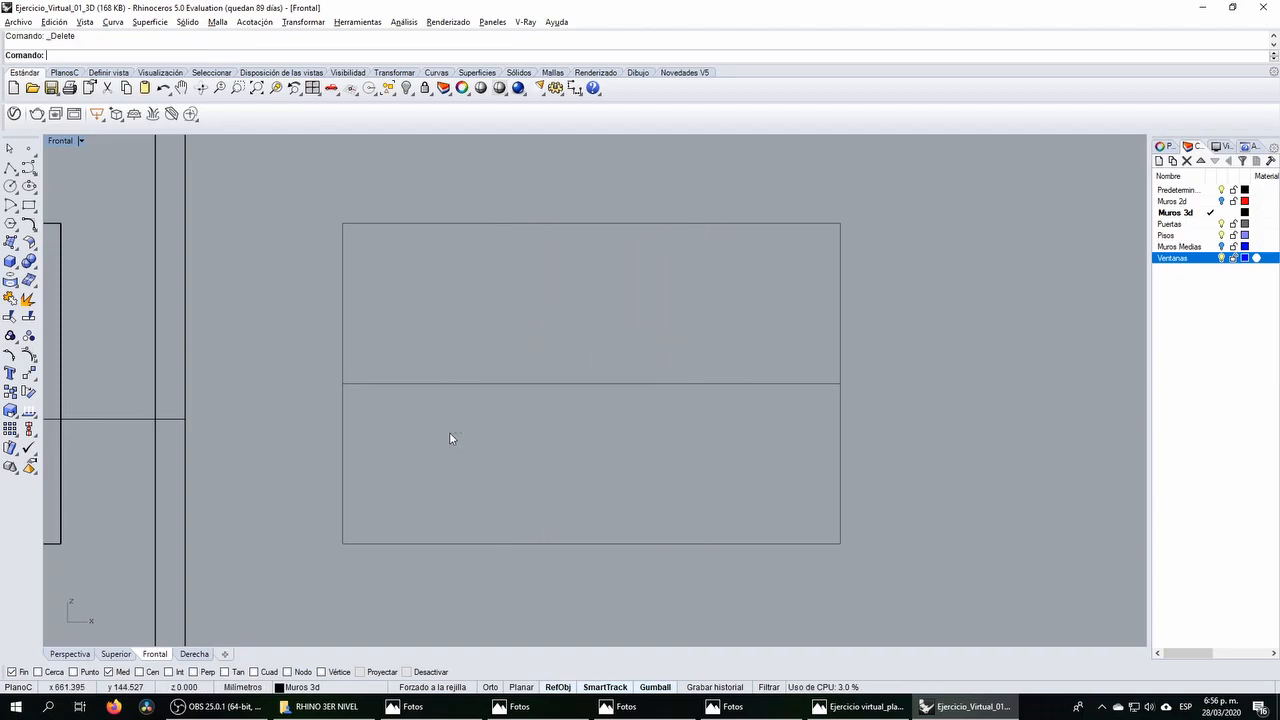
{"action": "left_click_drag", "start_coordinate": [314, 186], "coordinate": [384, 562]}
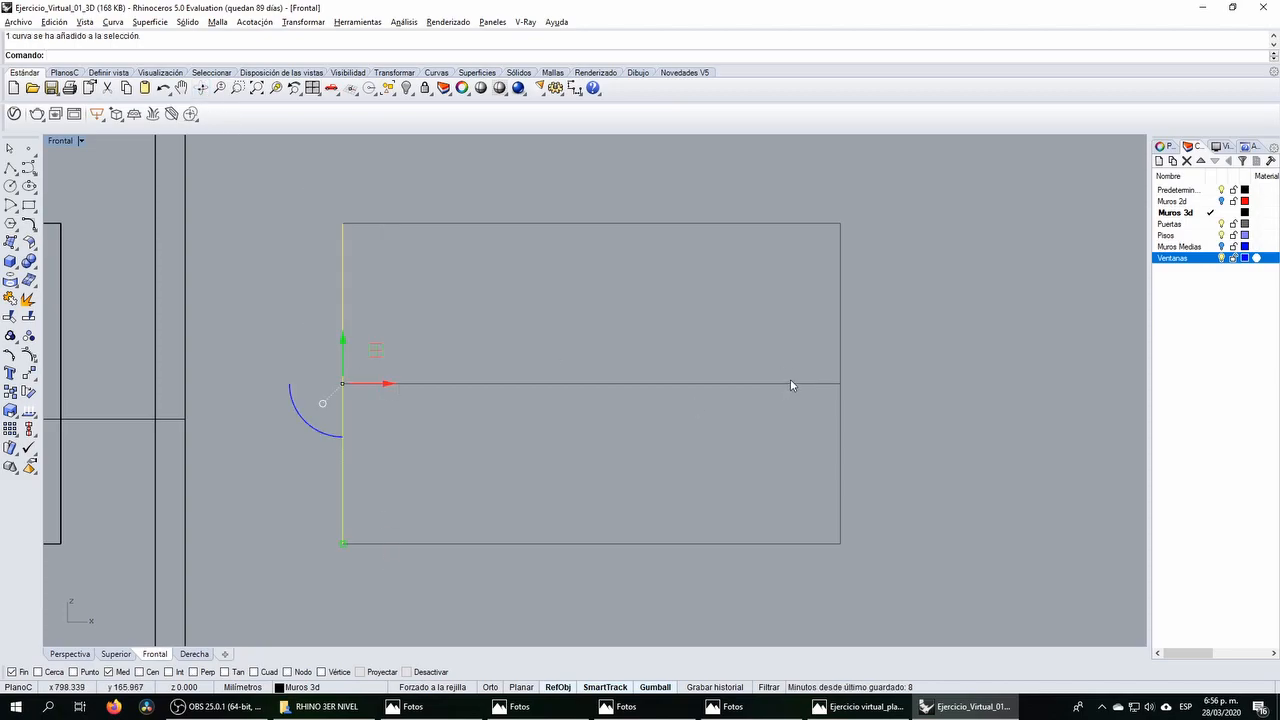
{"action": "left_click", "coordinate": [754, 420]}
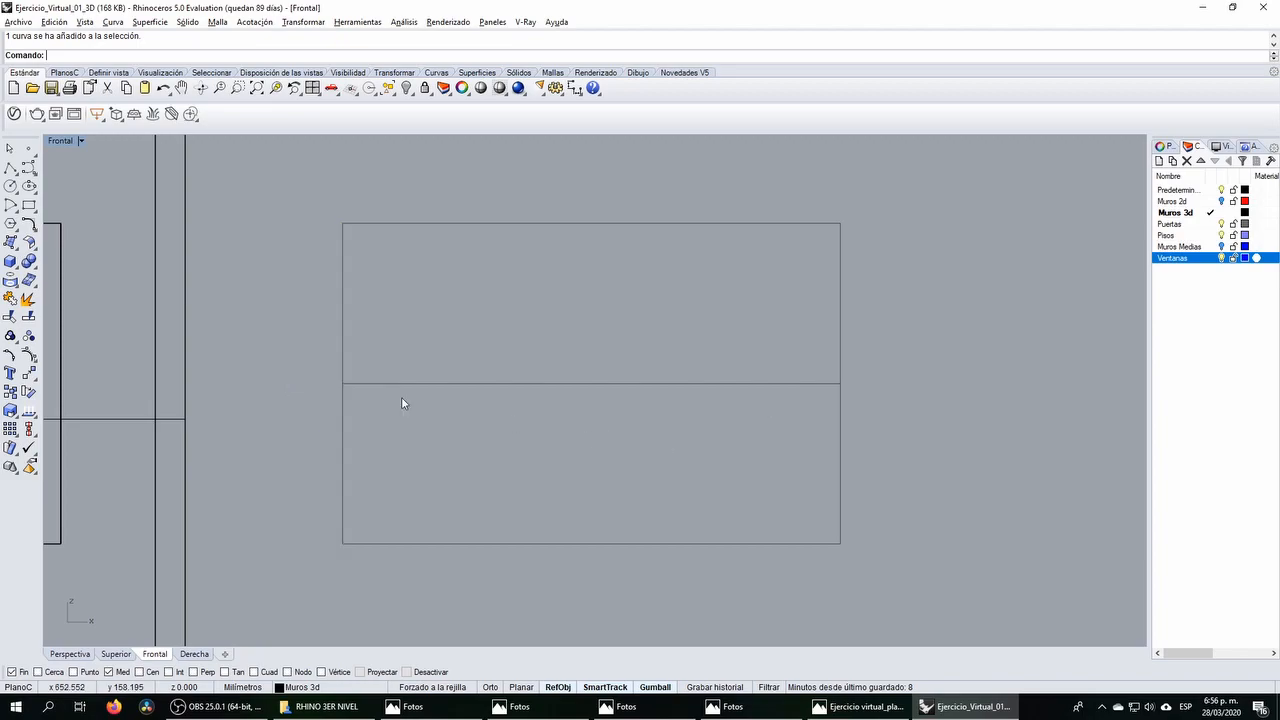
Step: Array the vertical line from the rectangle's left side along the horizontal divider curve, with 4 elements and freeform orientation
{"action": "left_click_drag", "start_coordinate": [307, 188], "coordinate": [371, 575]}
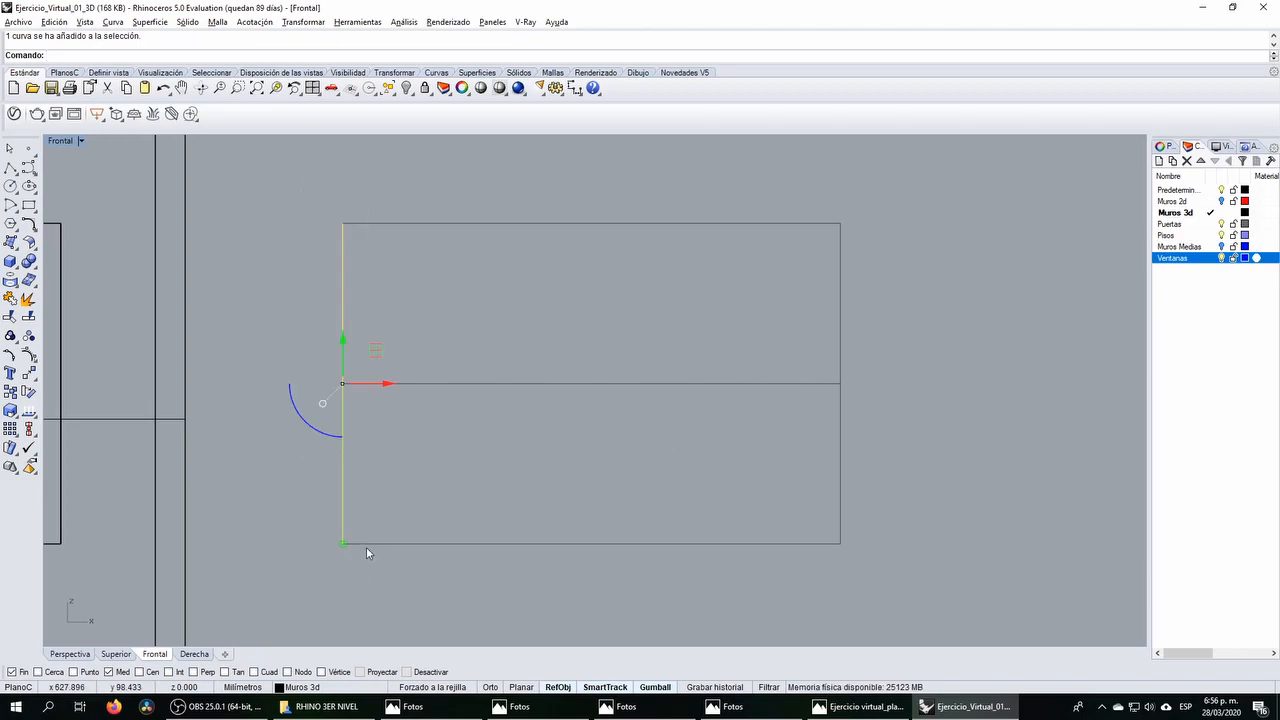
{"action": "left_click", "coordinate": [33, 375]}
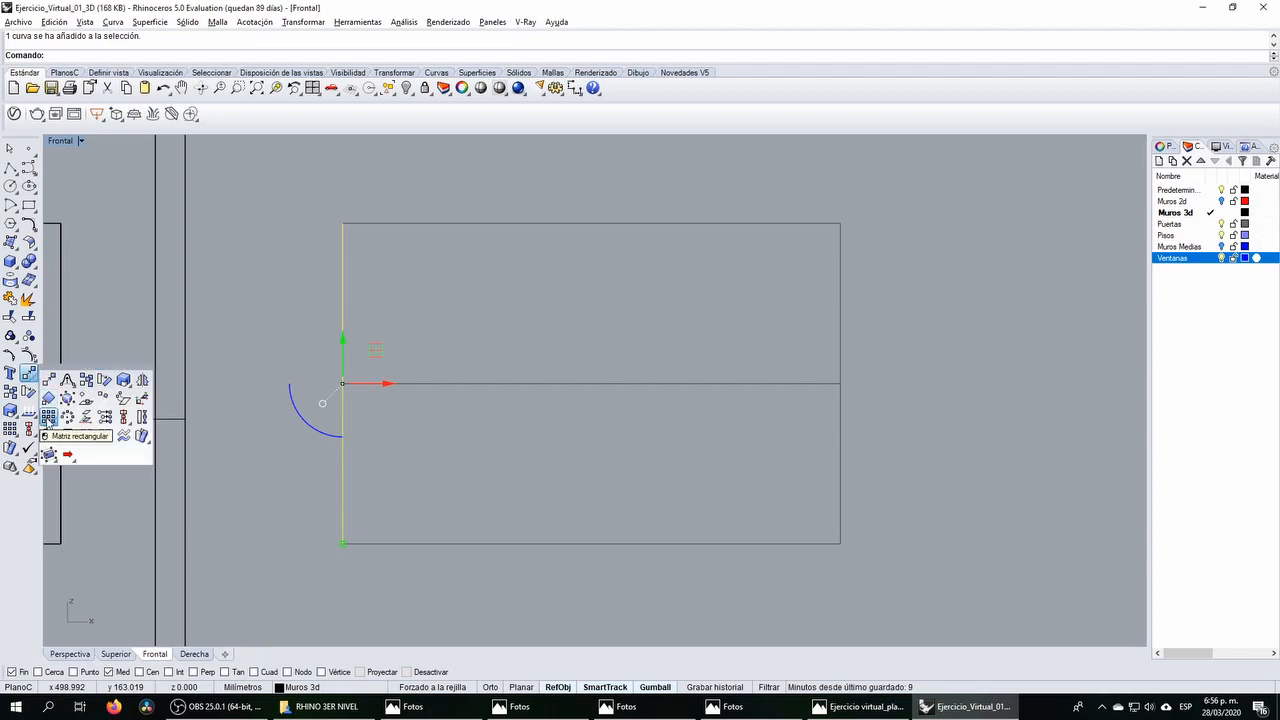
{"action": "left_click", "coordinate": [48, 420]}
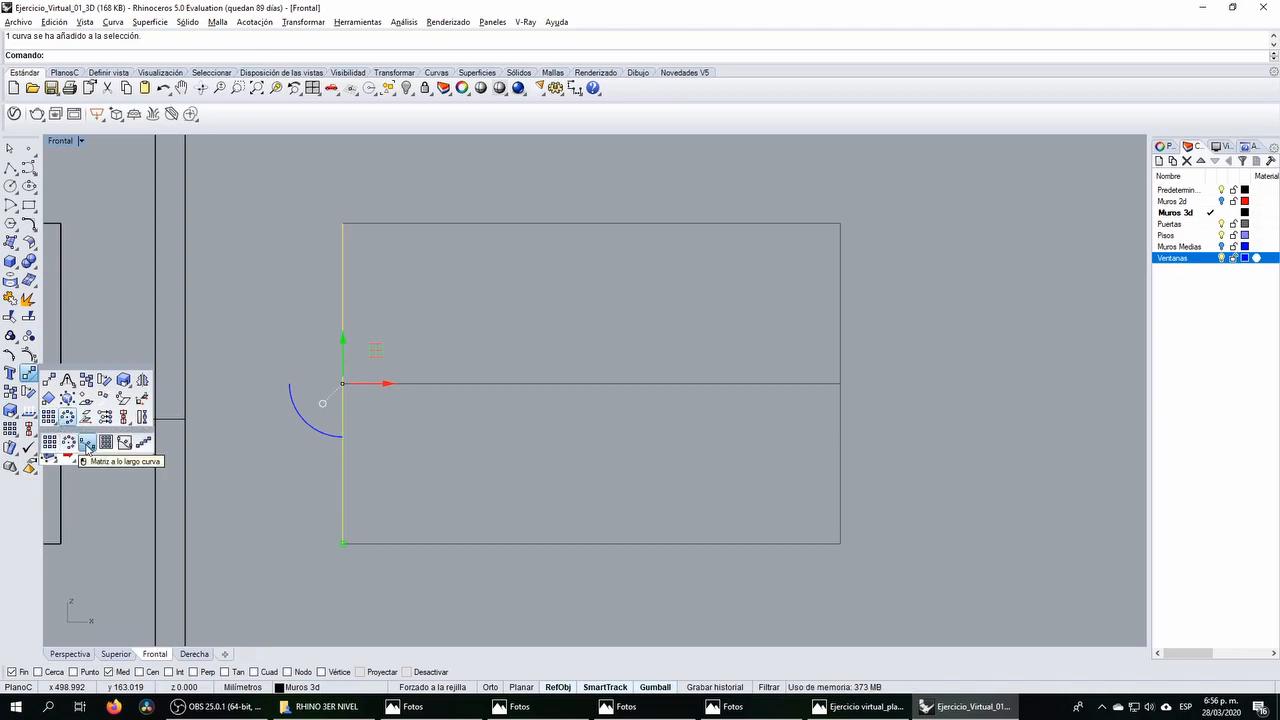
{"action": "left_click", "coordinate": [87, 447]}
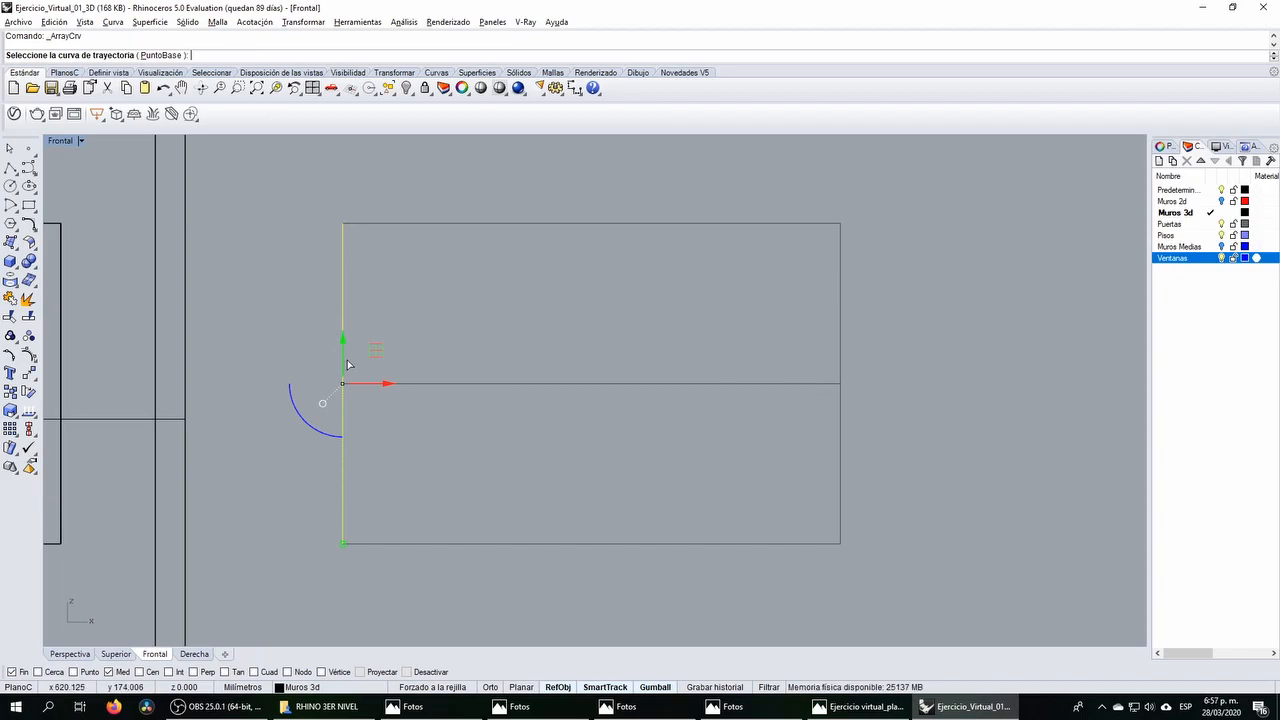
{"action": "left_click", "coordinate": [461, 383]}
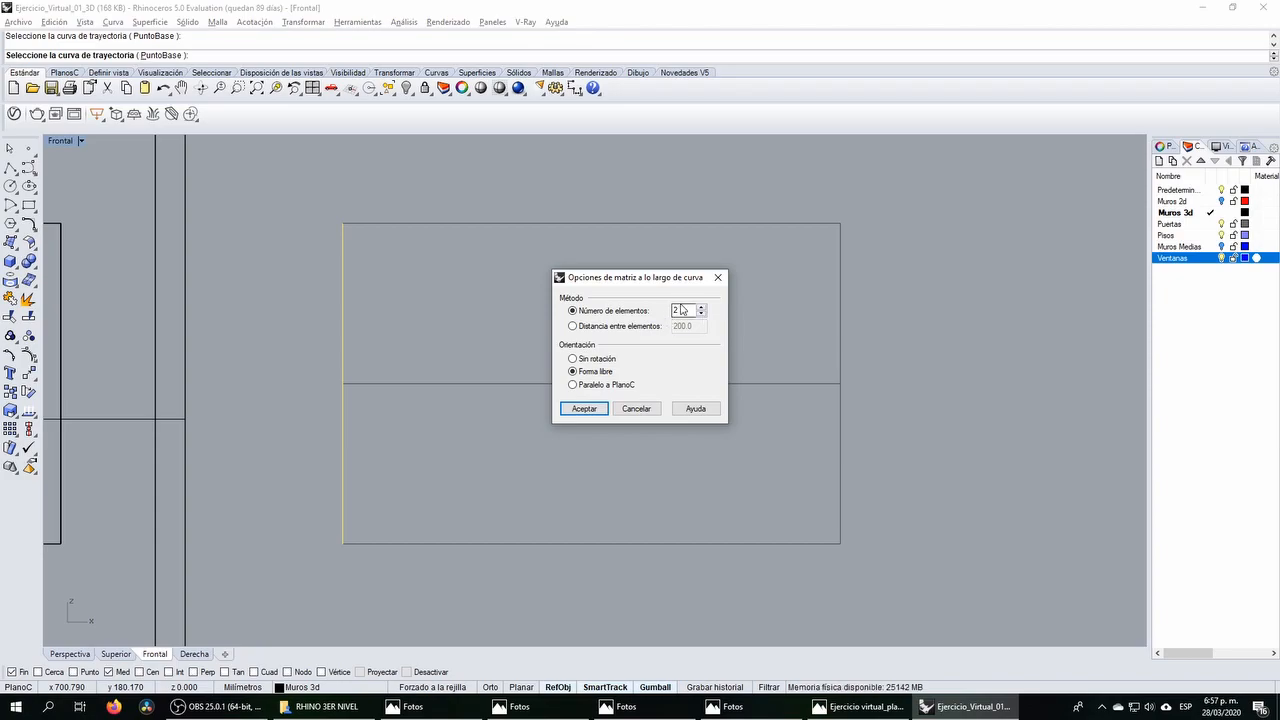
{"action": "left_click_drag", "start_coordinate": [682, 309], "coordinate": [648, 313]}
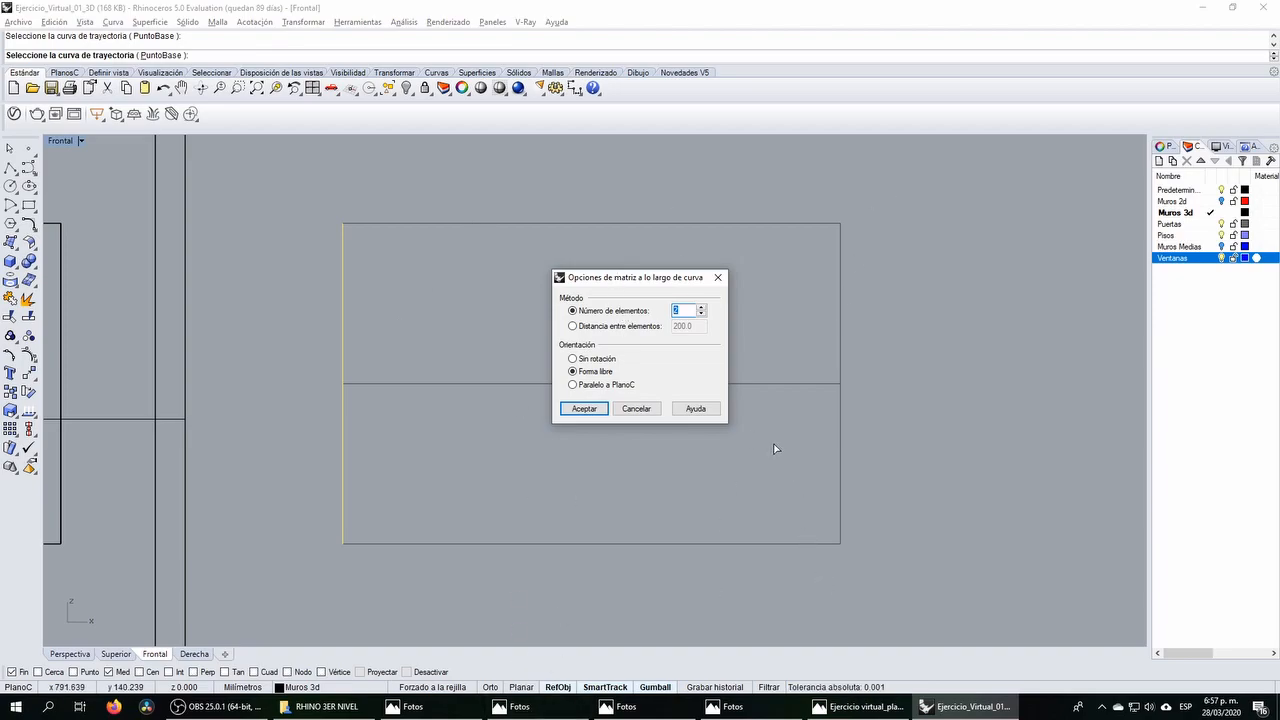
{"action": "type", "text": "4"}
{"action": "left_click_drag", "start_coordinate": [682, 310], "coordinate": [672, 310]}
{"action": "left_click", "coordinate": [590, 410]}
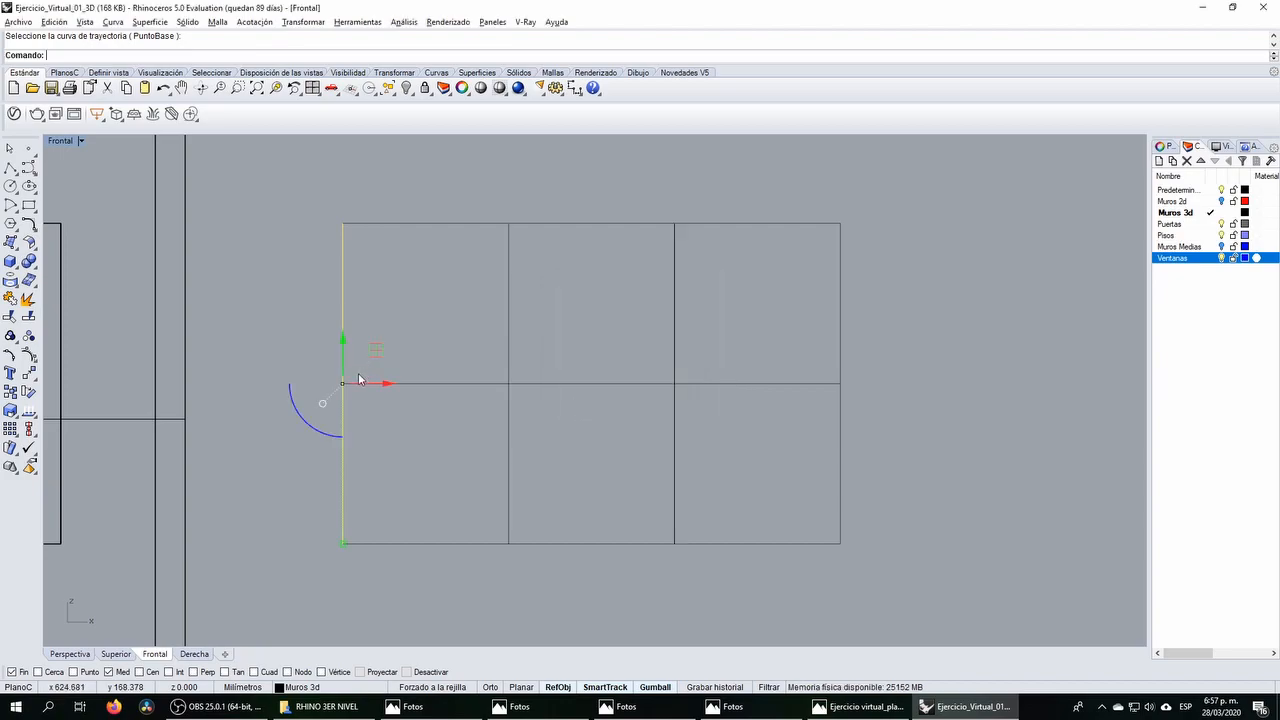
Step: Check the arrayed vertical lines and delete the copy lying over the window rectangle's right side
{"action": "left_click", "coordinate": [343, 430]}
{"action": "left_click_drag", "start_coordinate": [481, 186], "coordinate": [547, 549]}
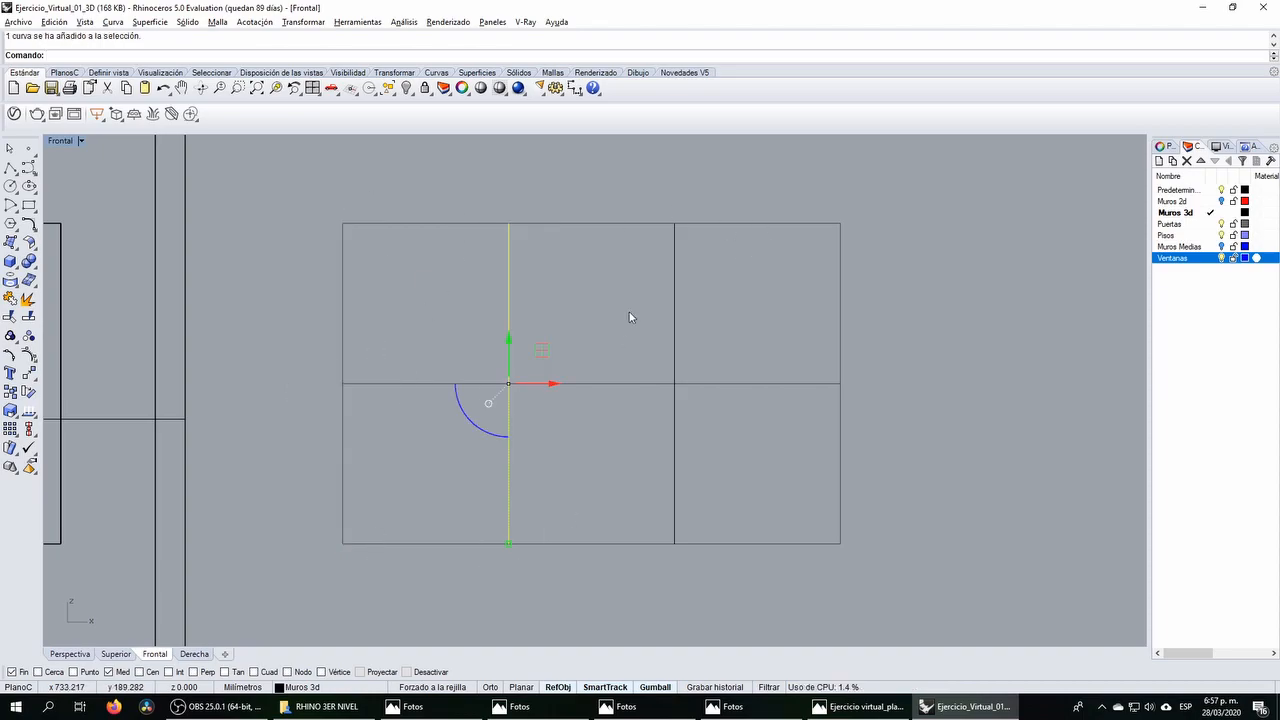
{"action": "left_click_drag", "start_coordinate": [653, 187], "coordinate": [698, 640]}
{"action": "left_click_drag", "start_coordinate": [794, 191], "coordinate": [888, 573]}
{"action": "key", "text": "Escape"}
{"action": "left_click_drag", "start_coordinate": [804, 172], "coordinate": [927, 554]}
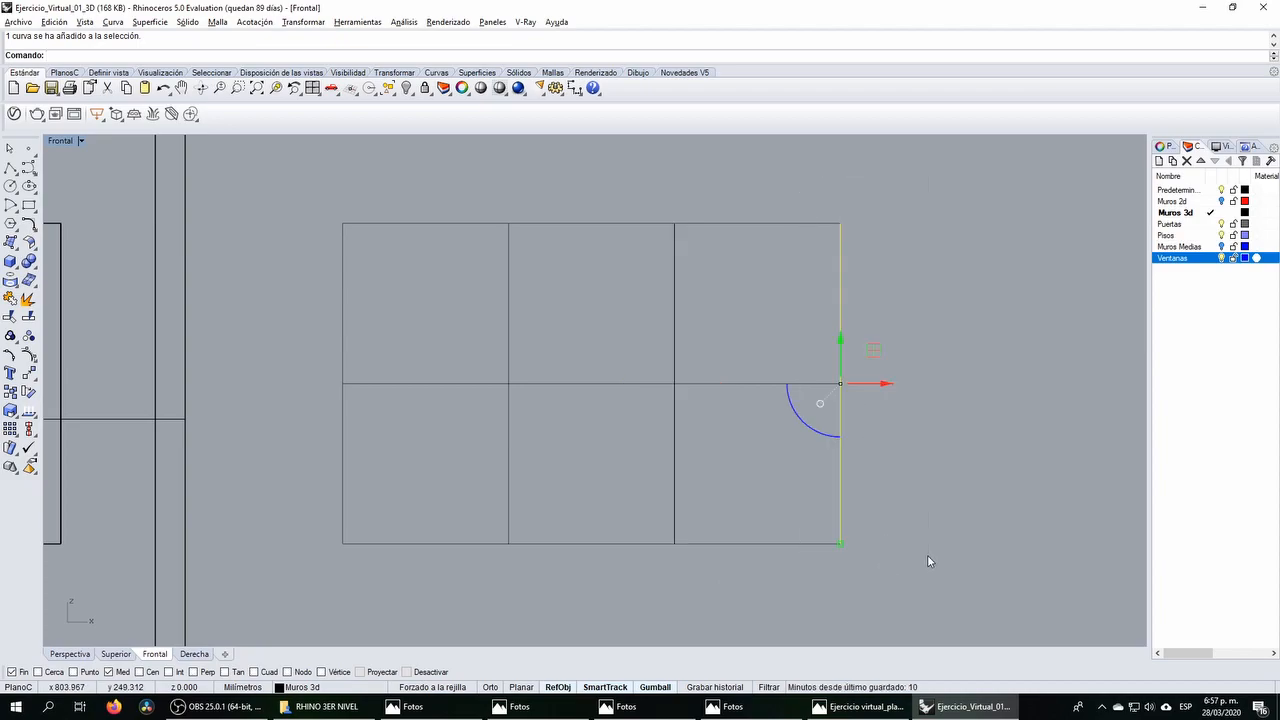
{"action": "key", "text": "Delete"}
{"action": "left_click_drag", "start_coordinate": [300, 166], "coordinate": [387, 563]}
{"action": "left_click_drag", "start_coordinate": [698, 306], "coordinate": [455, 279]}
{"action": "left_click", "coordinate": [453, 285]}
{"action": "left_click_drag", "start_coordinate": [458, 356], "coordinate": [422, 404]}
{"action": "left_click", "coordinate": [429, 337]}
{"action": "right_click_drag", "start_coordinate": [419, 341], "coordinate": [441, 354]}
Step: Enlarge the house render photo and examine the frames and divisions of the front windows
{"action": "key", "text": "alt+Tab"}
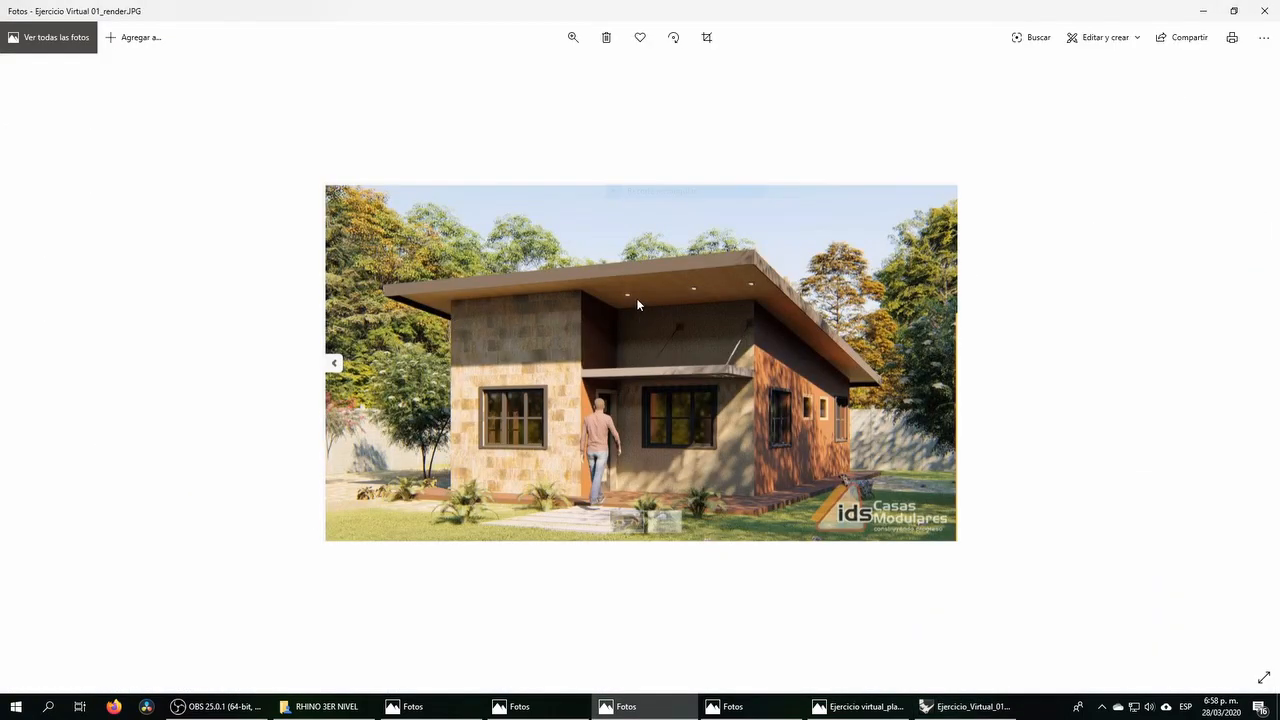
{"action": "left_click", "coordinate": [573, 37]}
{"action": "left_click_drag", "start_coordinate": [509, 72], "coordinate": [583, 92]}
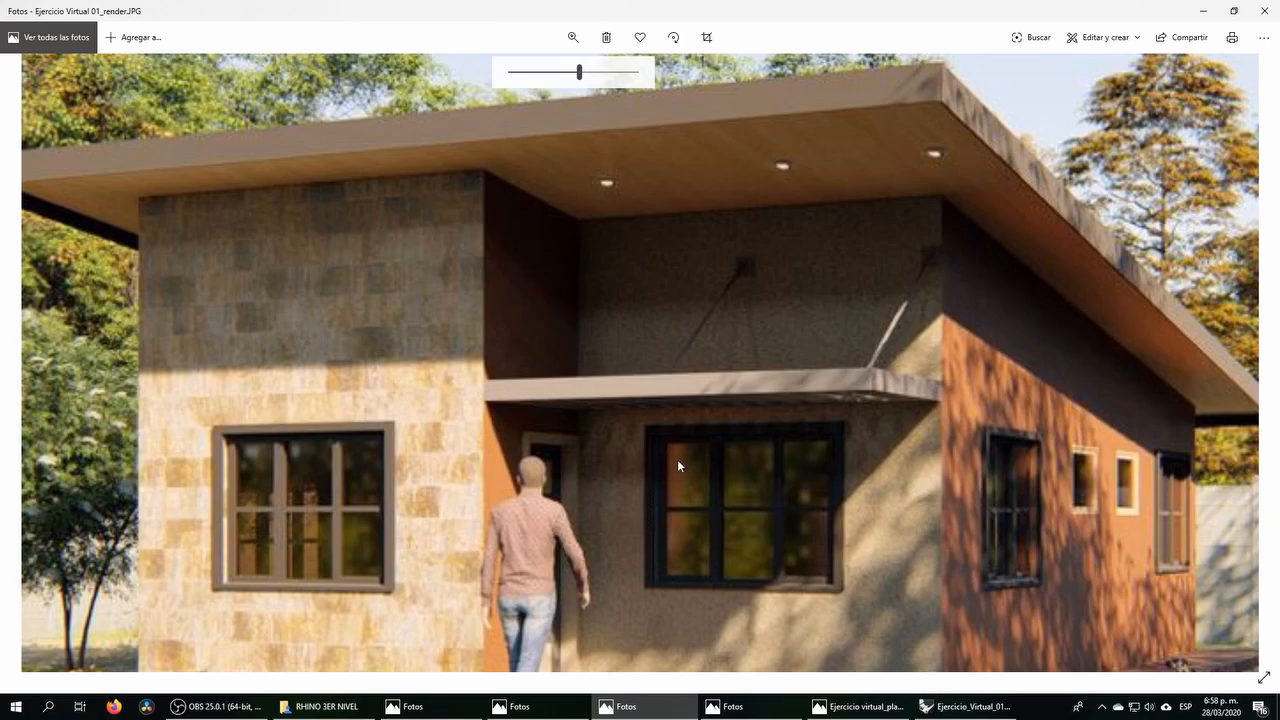
{"action": "key", "text": "alt+Tab"}
Step: Offset the window's outer rectangle inward by a distance of 5.08 to outline the outer frame
{"action": "scroll", "coordinate": [582, 293], "scroll_direction": "down", "scroll_amount": 2}
{"action": "left_click", "coordinate": [503, 245]}
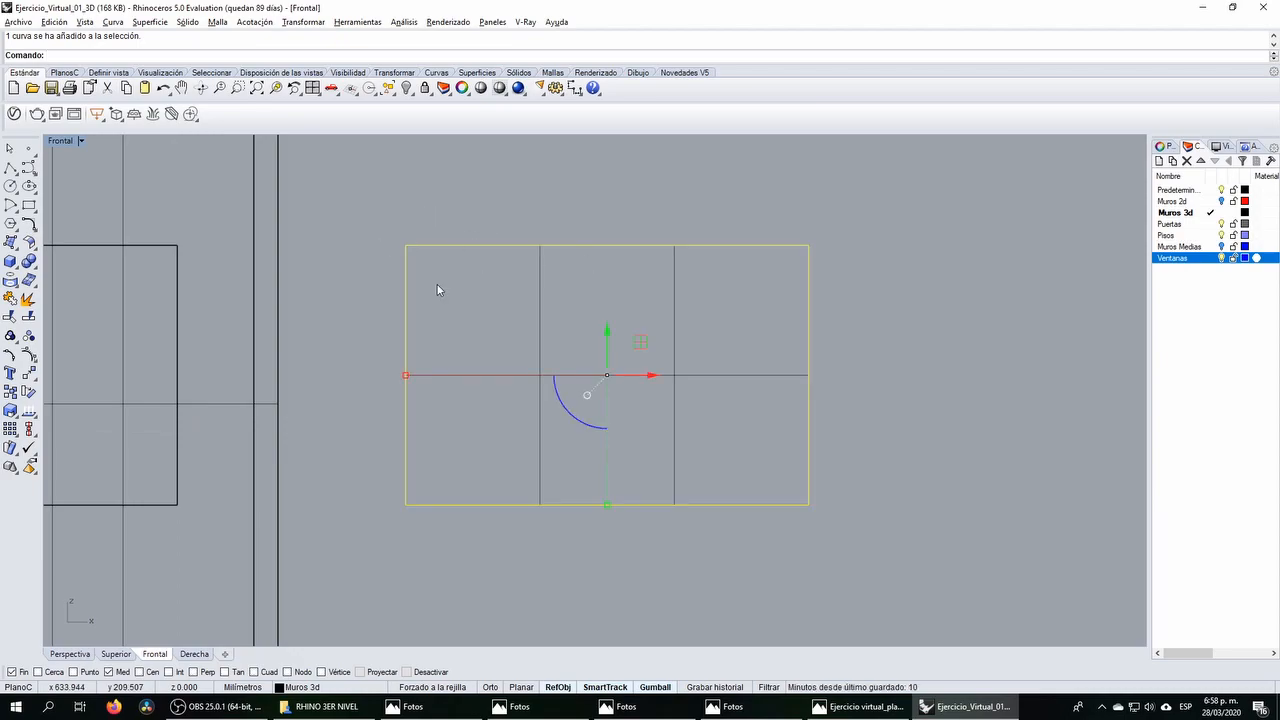
{"action": "right_click_drag", "start_coordinate": [421, 257], "coordinate": [437, 270]}
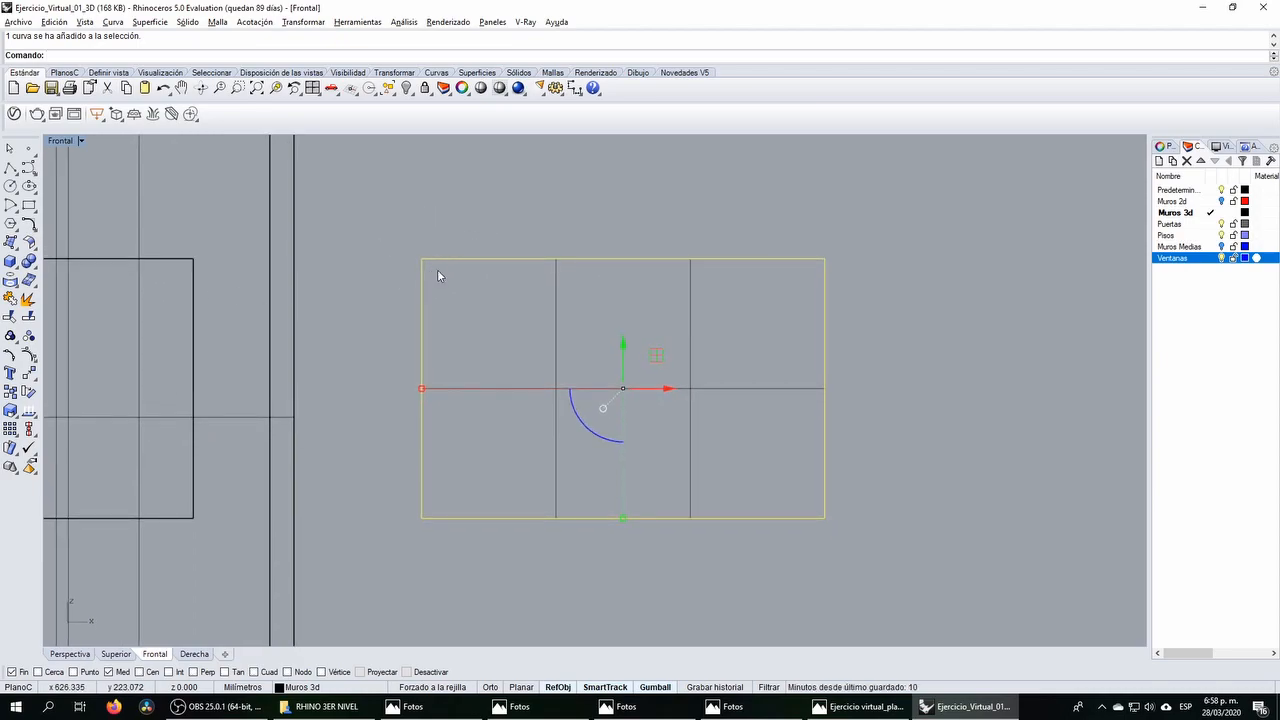
{"action": "left_click", "coordinate": [34, 224]}
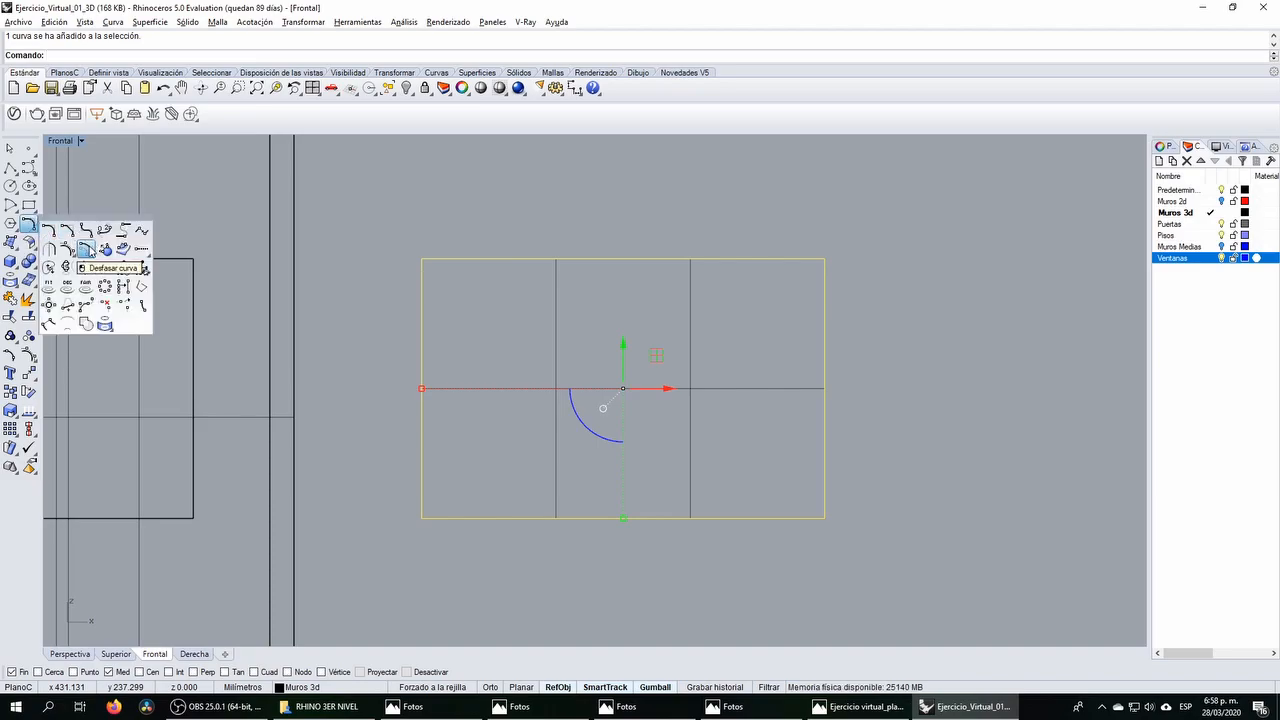
{"action": "left_click", "coordinate": [85, 249]}
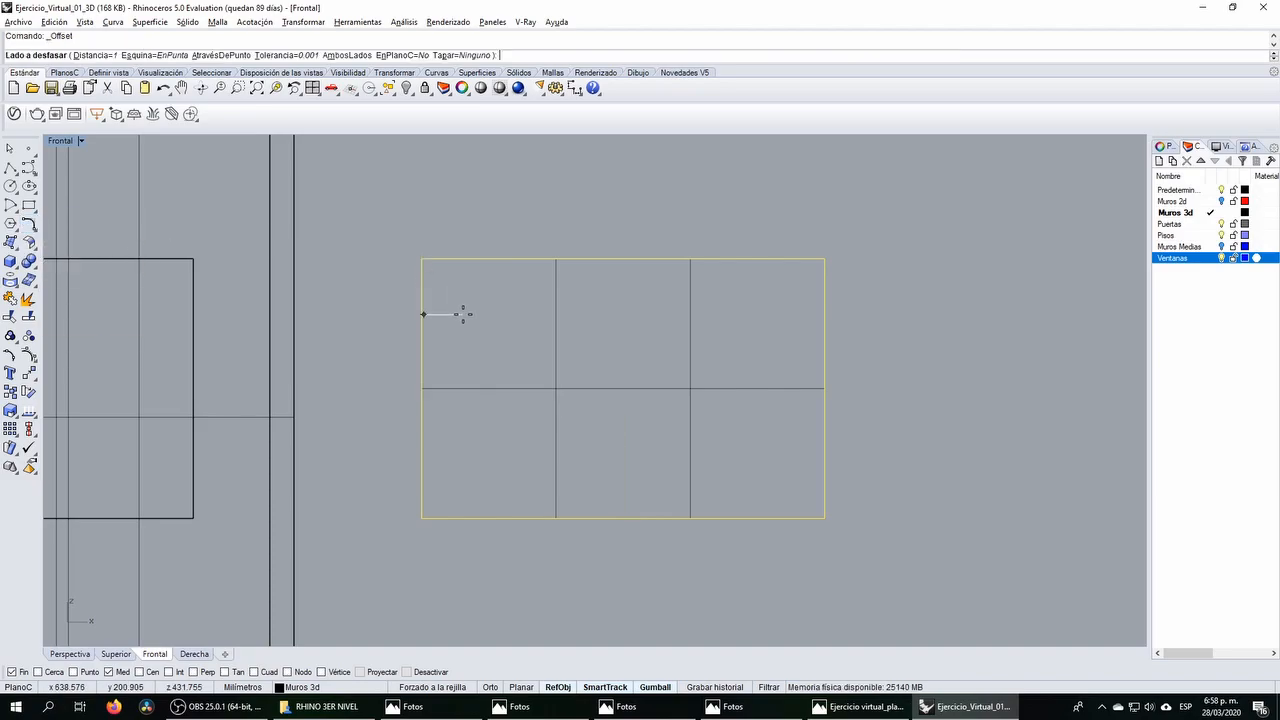
{"action": "left_click", "coordinate": [86, 57]}
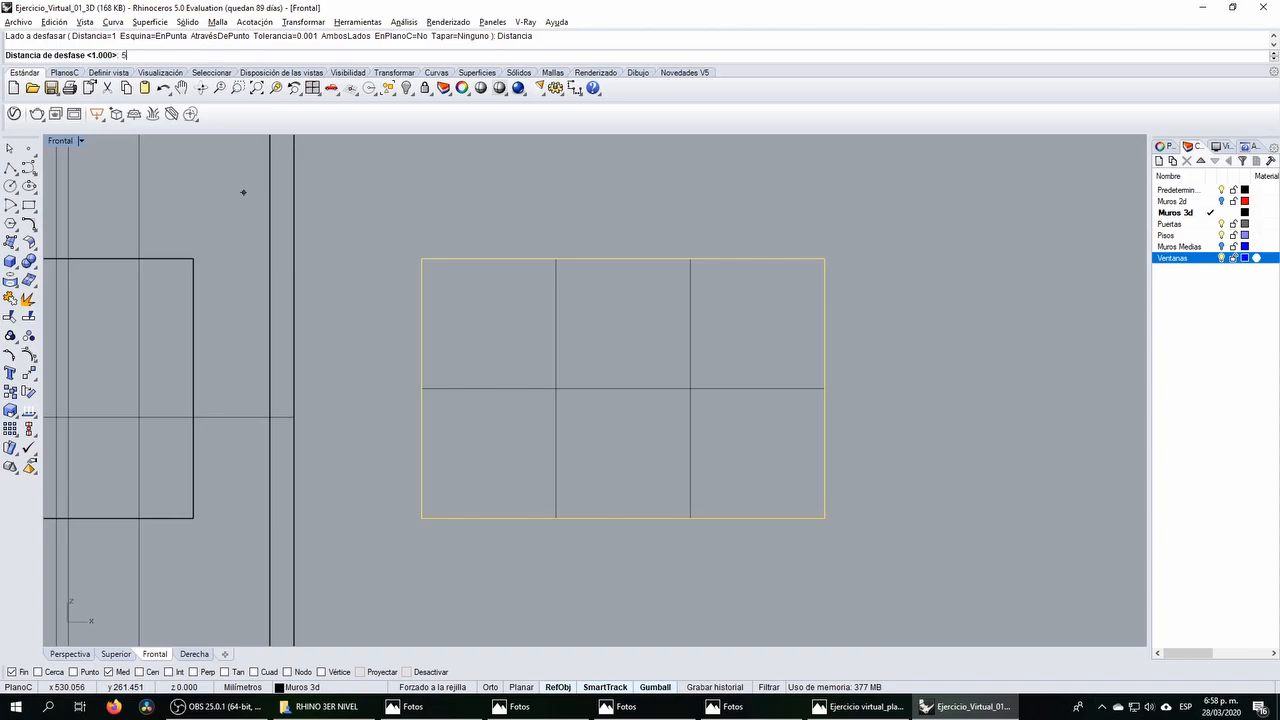
{"action": "type", "text": ".08"}
{"action": "key", "text": "Return"}
{"action": "left_click", "coordinate": [490, 319]}
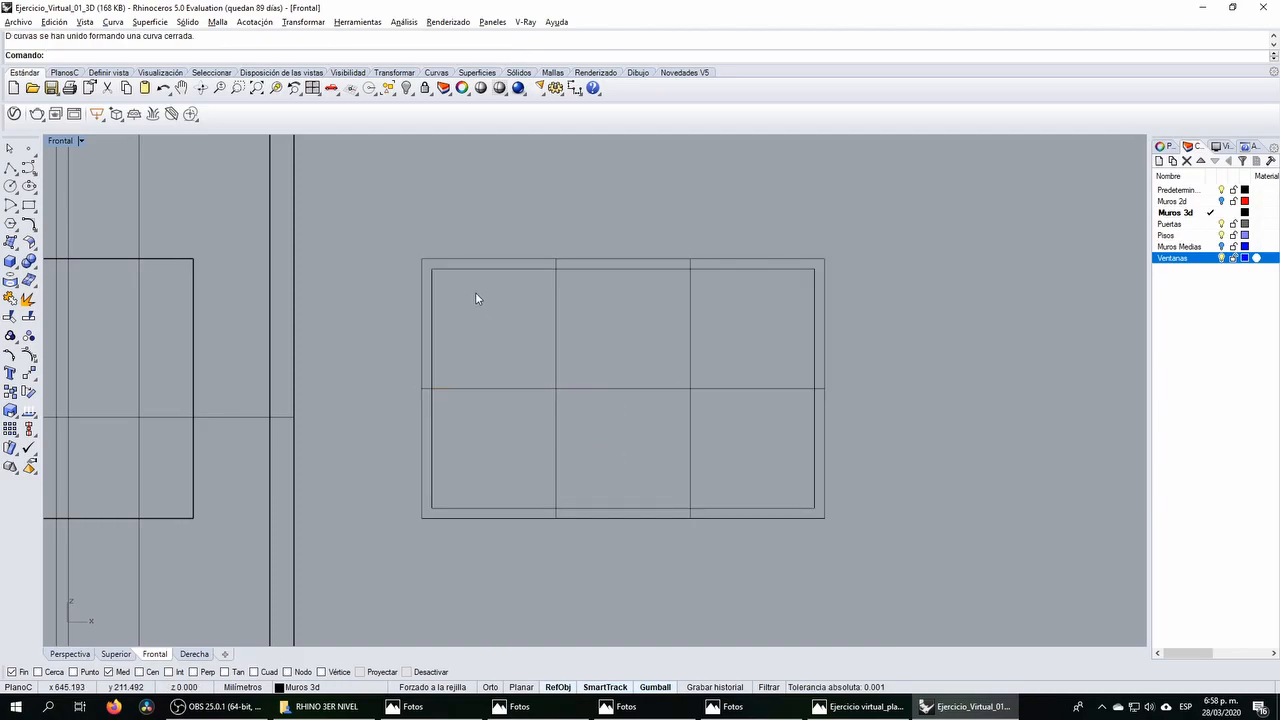
Step: Compare the outlined frame and the vertical and horizontal dividers with the window frames in the render photo
{"action": "left_click", "coordinate": [445, 271]}
{"action": "scroll", "coordinate": [447, 275], "scroll_direction": "down", "scroll_amount": 3}
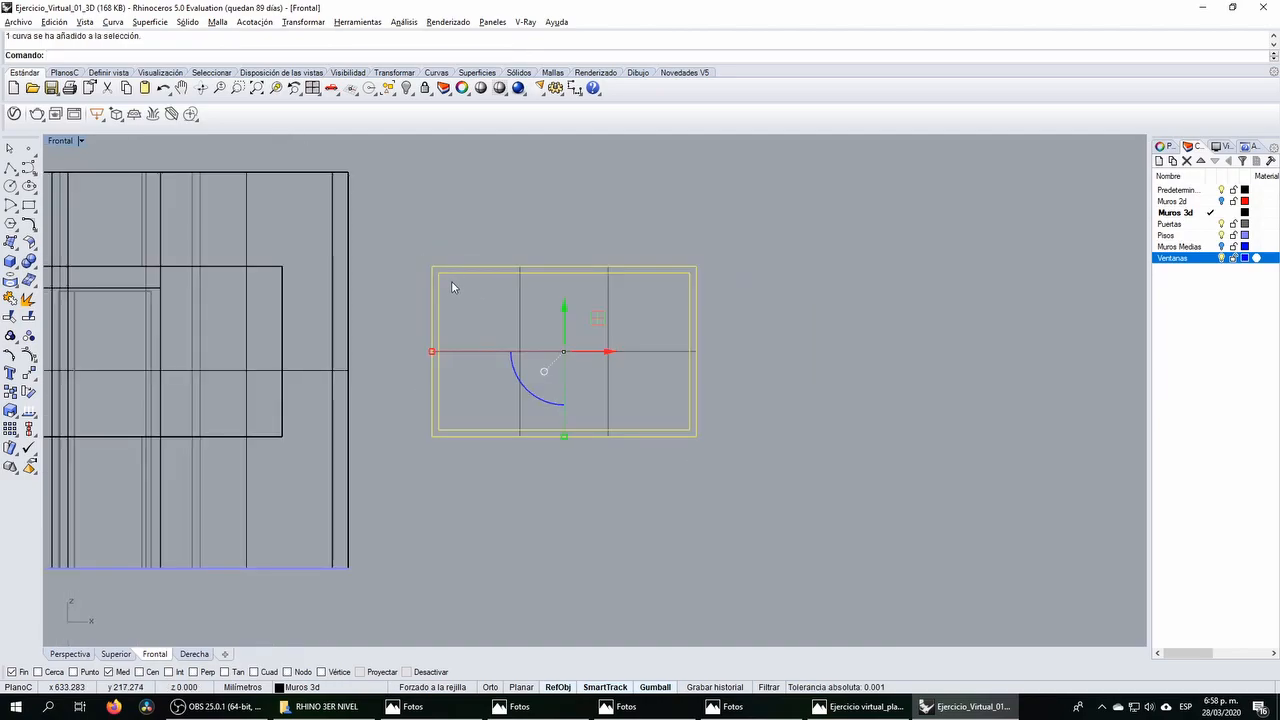
{"action": "key", "text": "alt+Tab"}
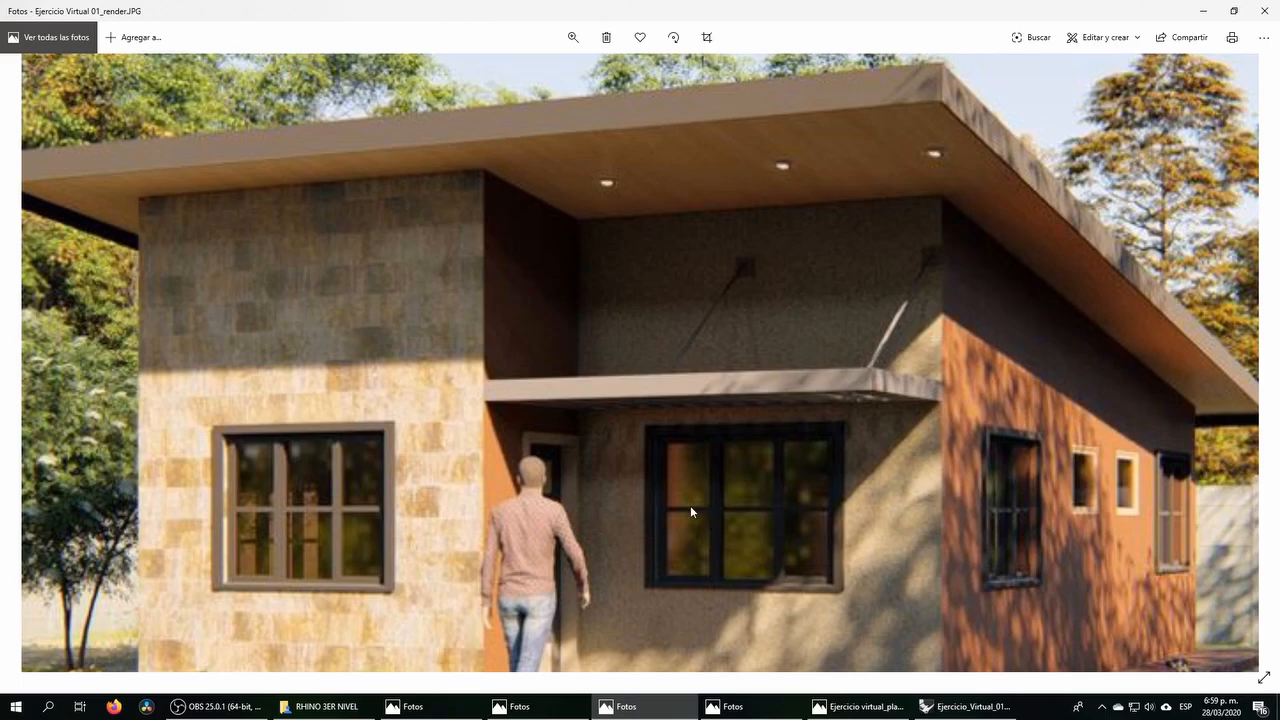
{"action": "key", "text": "alt+Tab"}
{"action": "scroll", "coordinate": [555, 316], "scroll_direction": "up", "scroll_amount": 1}
{"action": "left_click", "coordinate": [512, 302]}
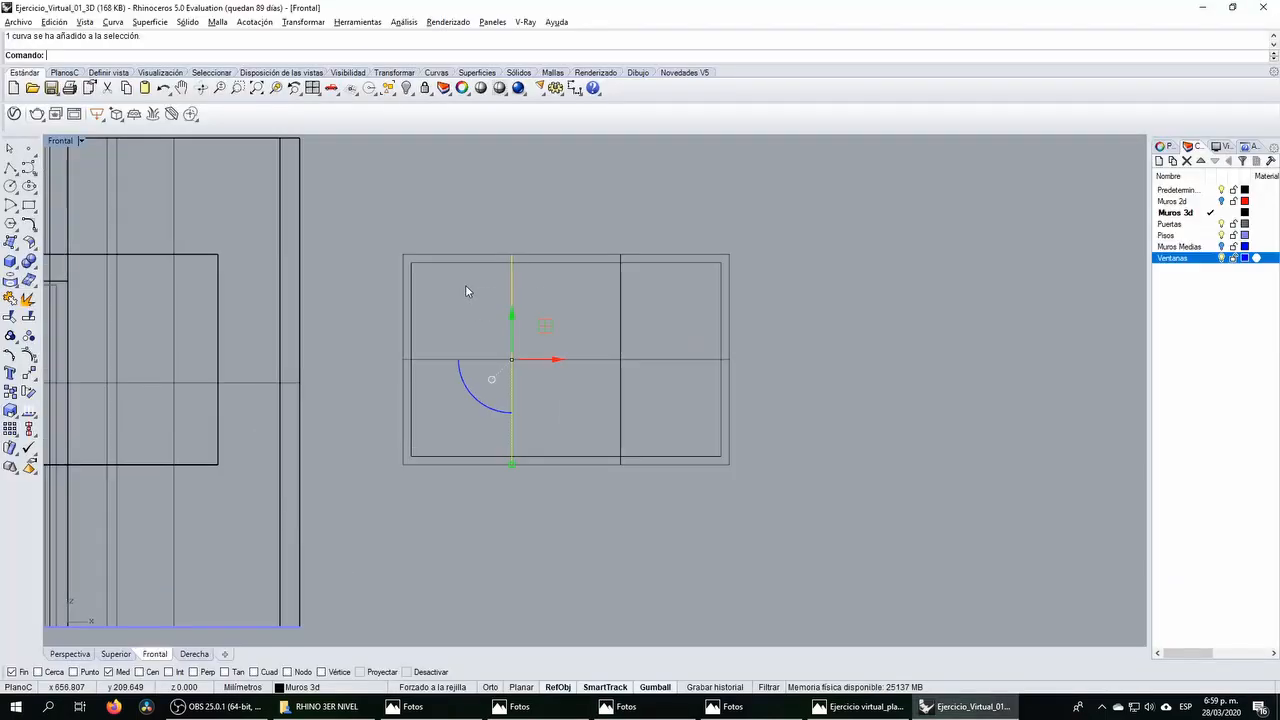
{"action": "left_click", "coordinate": [542, 395]}
{"action": "left_click", "coordinate": [512, 325]}
{"action": "left_click", "coordinate": [651, 317]}
{"action": "left_click", "coordinate": [620, 328]}
{"action": "left_click", "coordinate": [543, 359]}
{"action": "key", "text": "alt+Tab"}
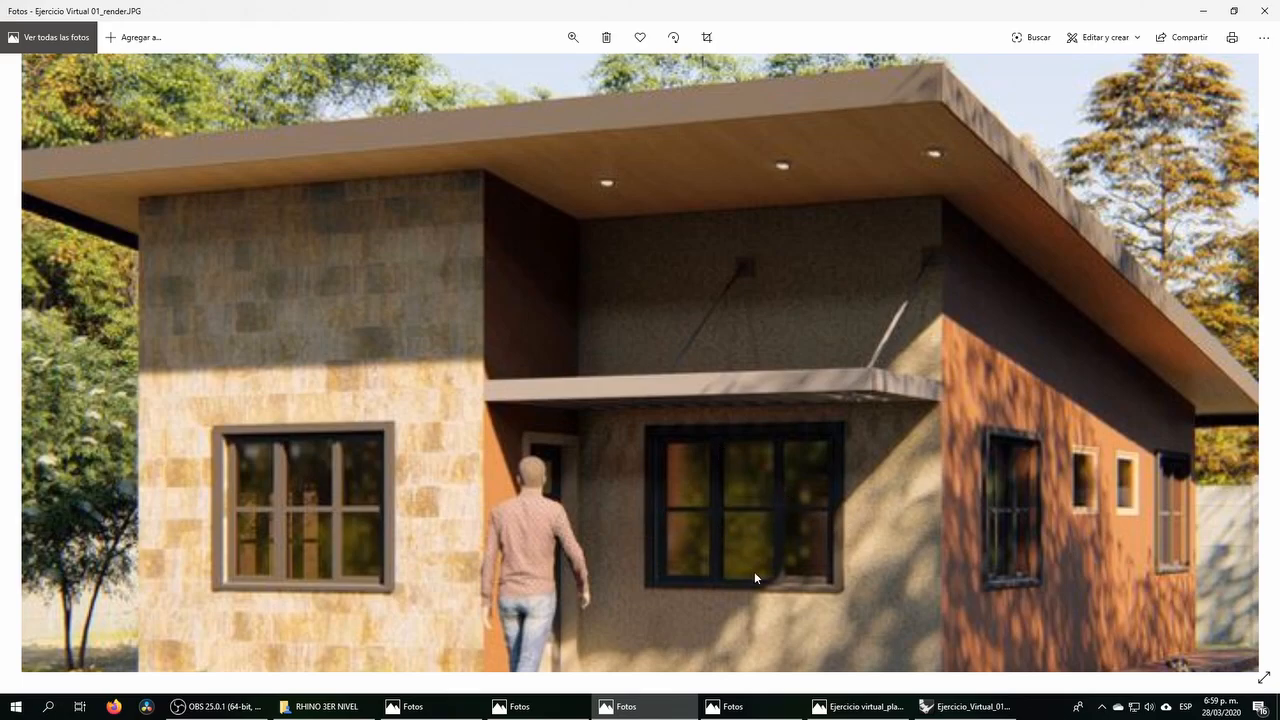
{"action": "key", "text": "alt+Tab"}
Step: Offset the left vertical divider to both sides by a distance of 5.08
{"action": "left_click_drag", "start_coordinate": [534, 319], "coordinate": [493, 296]}
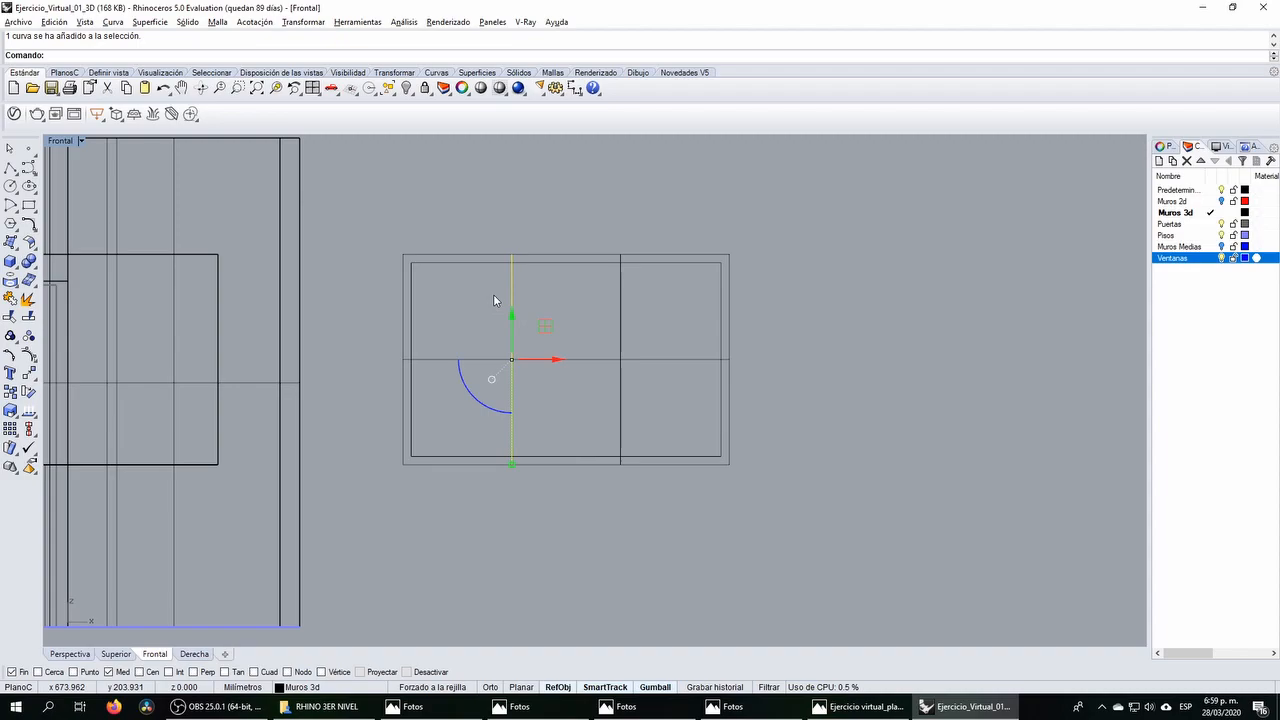
{"action": "left_click", "coordinate": [29, 224]}
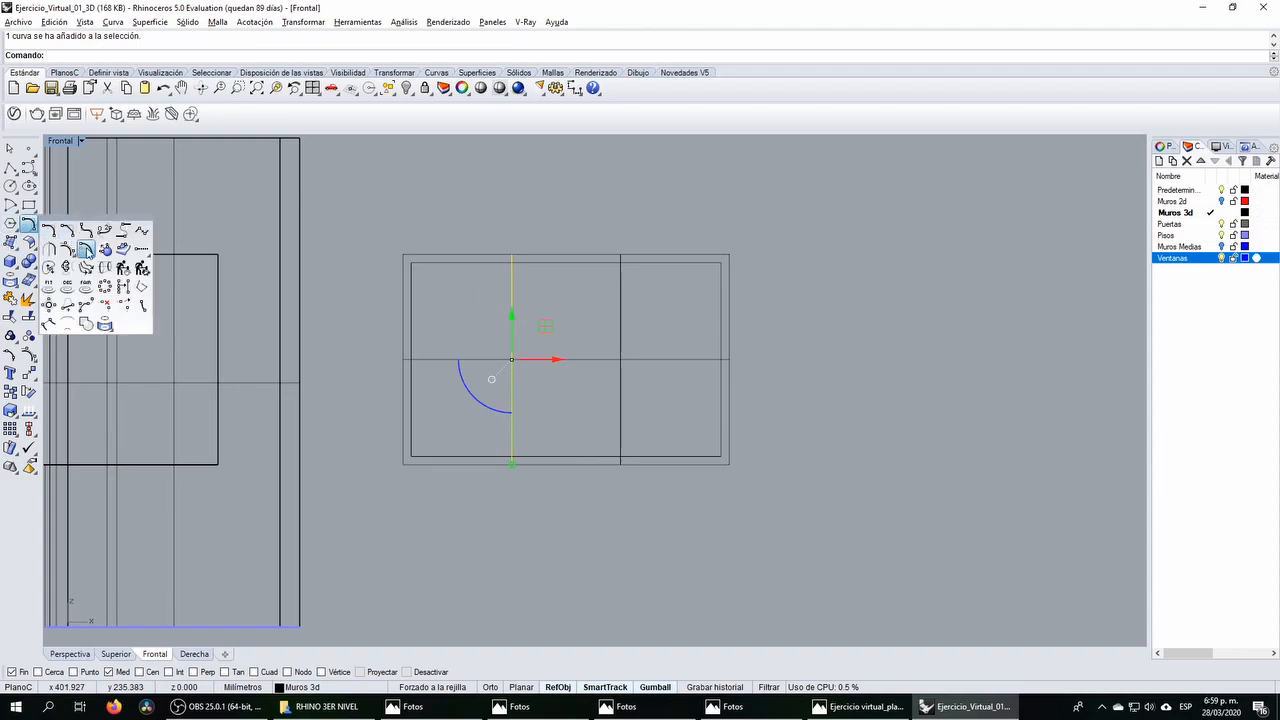
{"action": "left_click", "coordinate": [87, 250]}
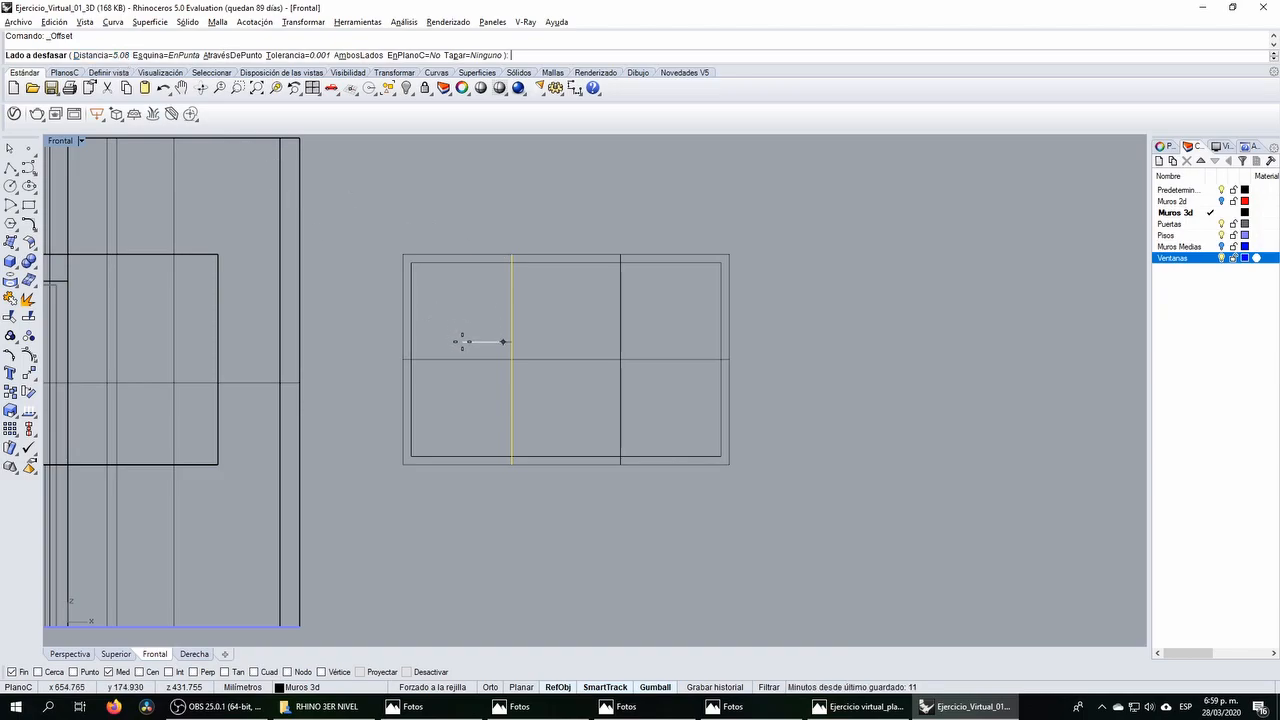
{"action": "left_click", "coordinate": [356, 56]}
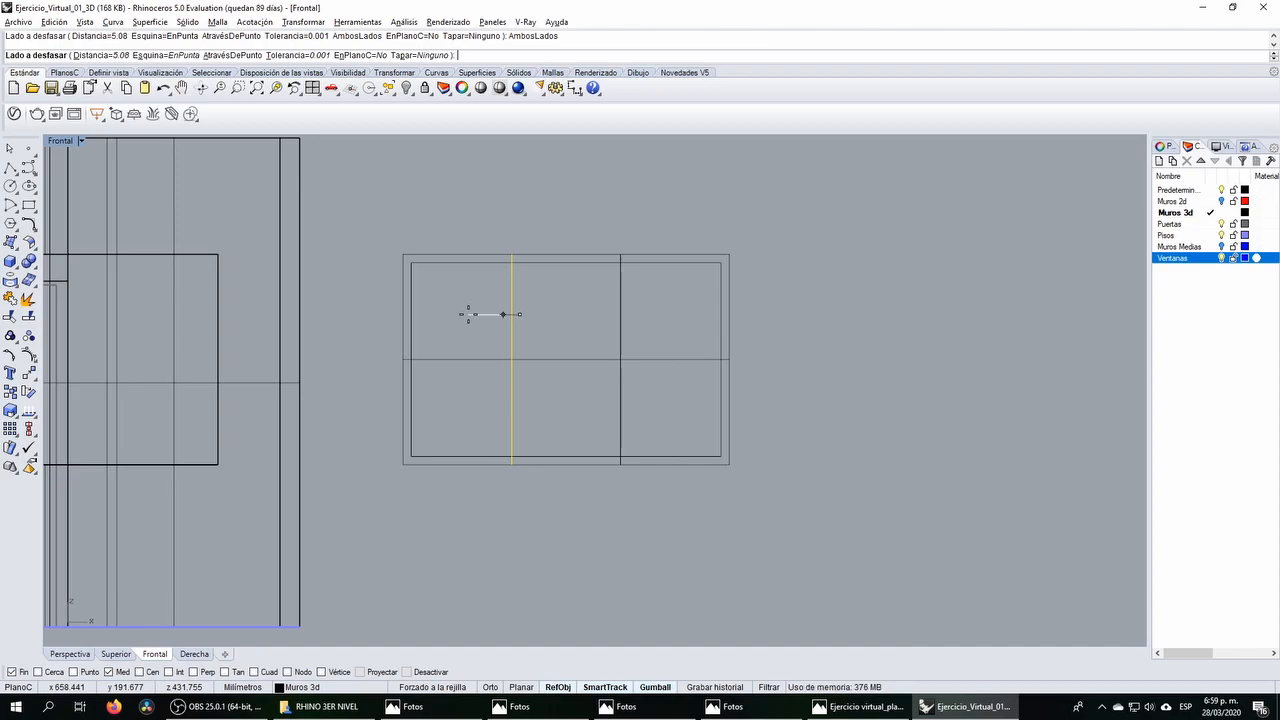
{"action": "left_click", "coordinate": [468, 314]}
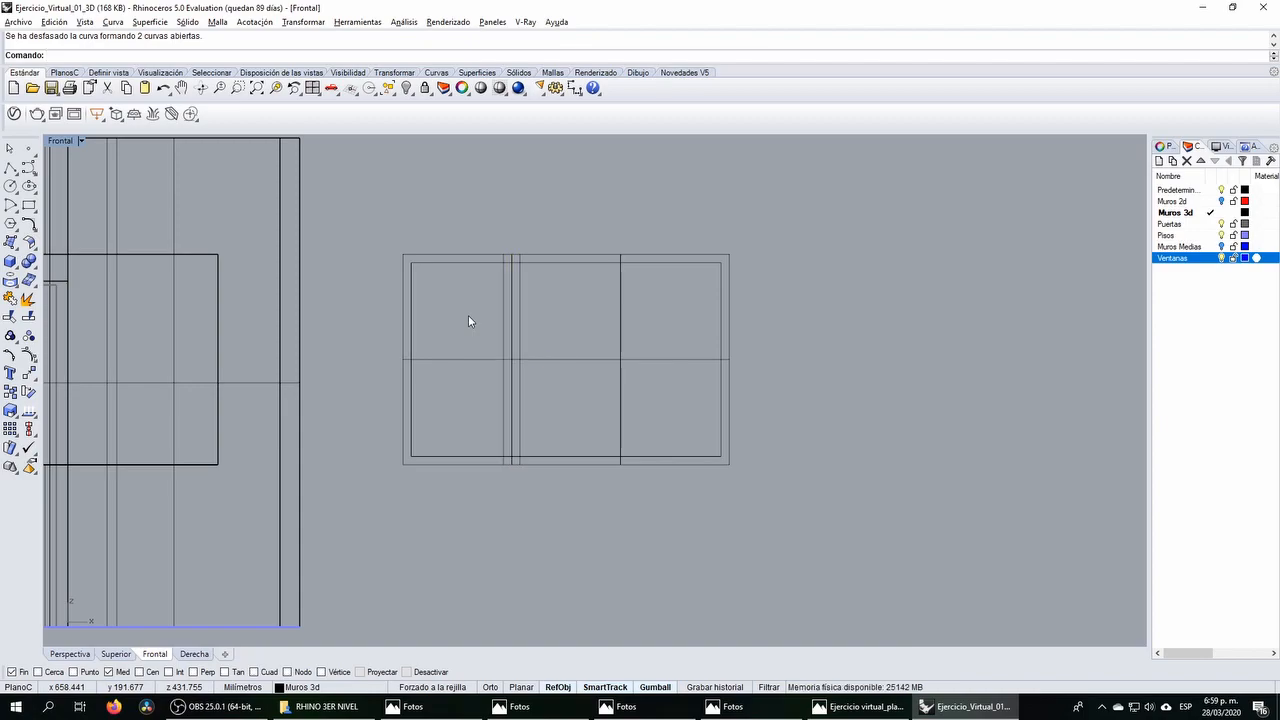
Step: Offset the right vertical divider to both sides, using the same 5.08 distance
{"action": "left_click", "coordinate": [620, 306]}
{"action": "key", "text": "Return"}
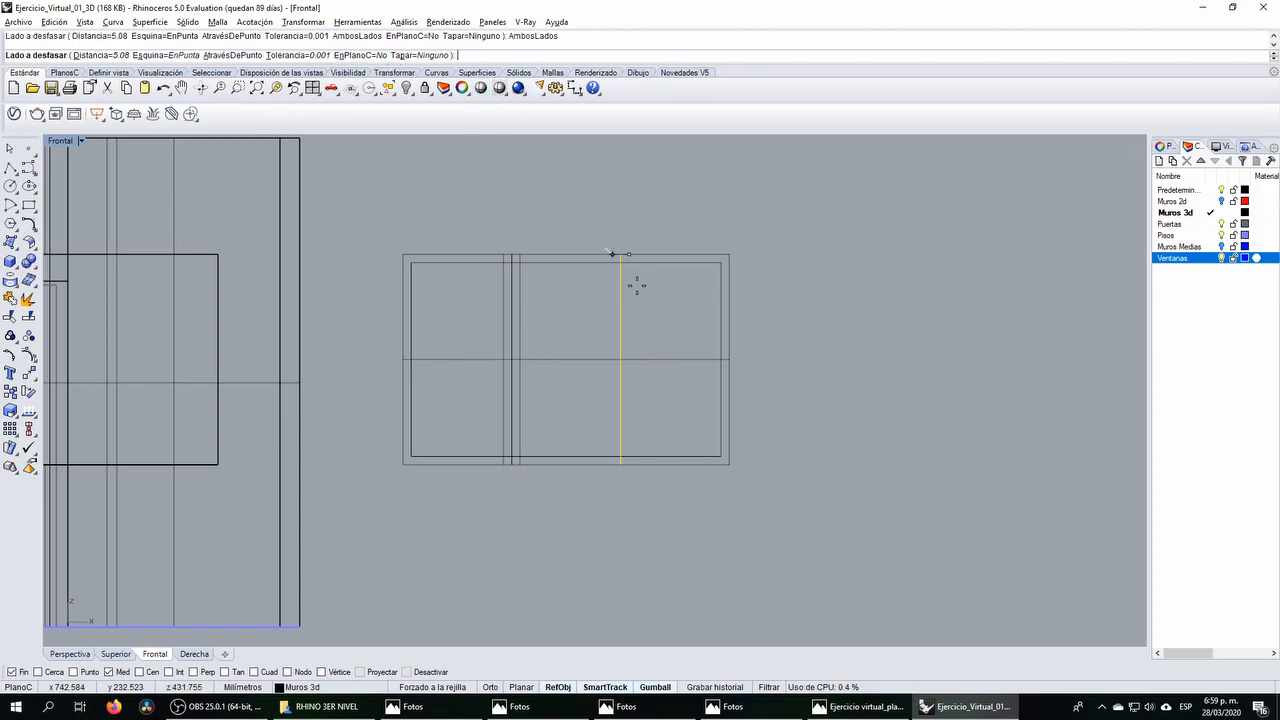
{"action": "left_click", "coordinate": [603, 309]}
{"action": "left_click", "coordinate": [596, 309]}
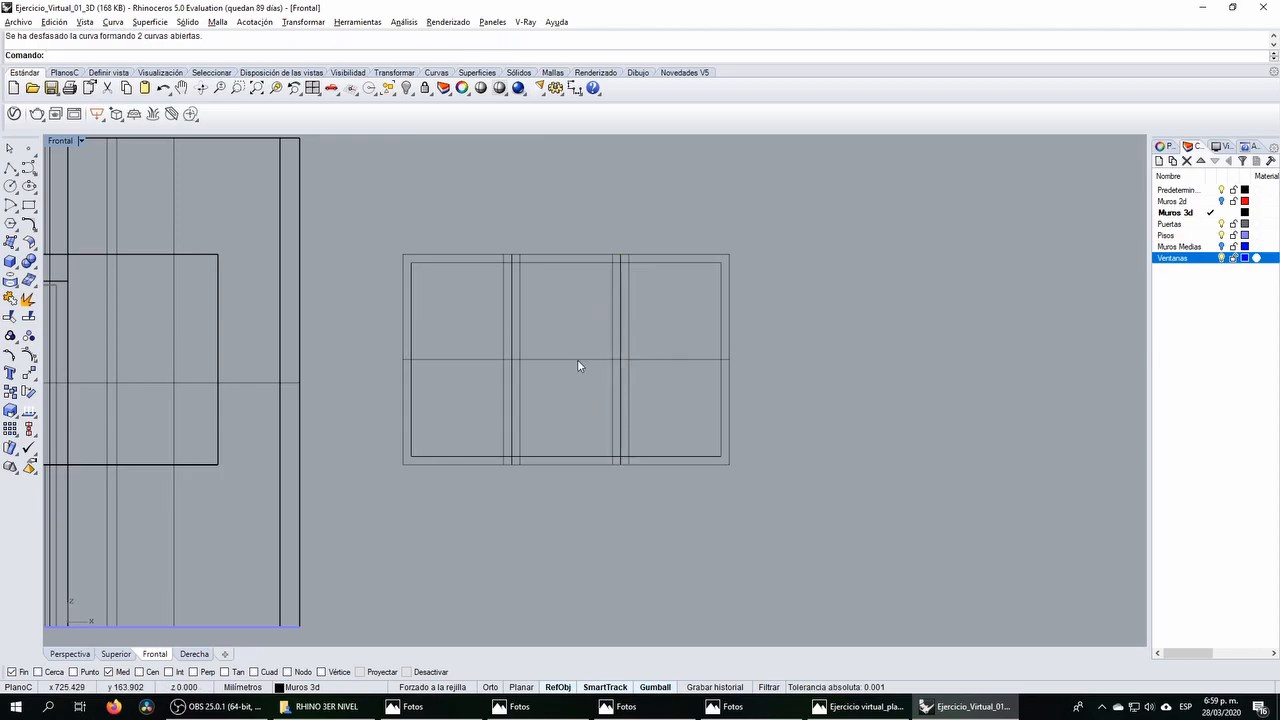
Step: Check the horizontal bar in the render, and offset the horizontal divider to both sides by 2.54
{"action": "left_click", "coordinate": [578, 361]}
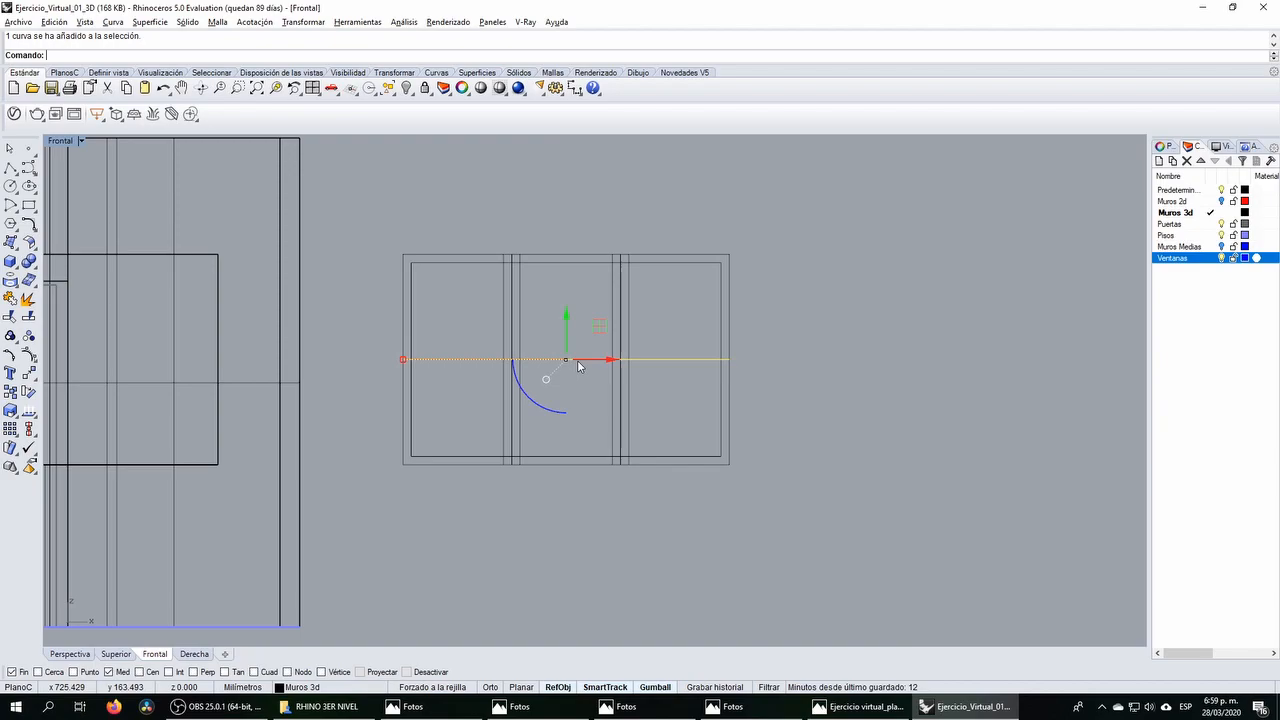
{"action": "key", "text": "alt+Tab"}
{"action": "key", "text": "alt+Tab"}
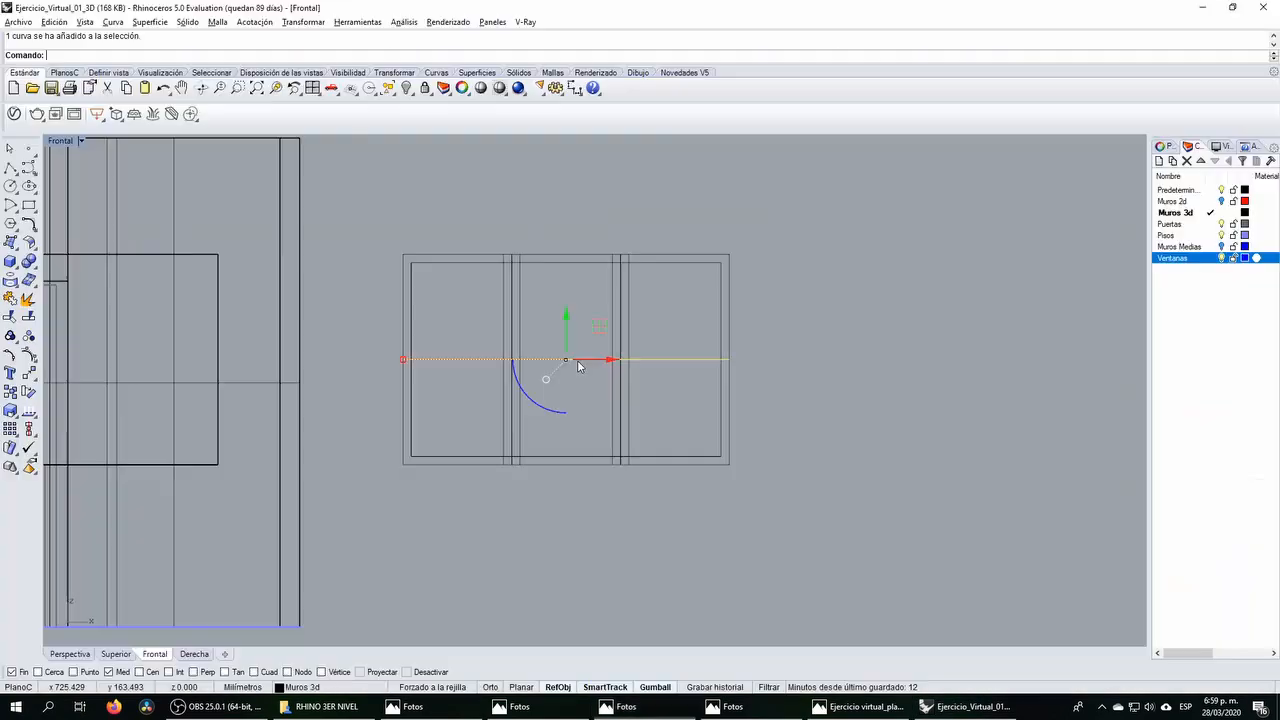
{"action": "left_click", "coordinate": [107, 57]}
{"action": "type", "text": "2.54"}
{"action": "key", "text": "Return"}
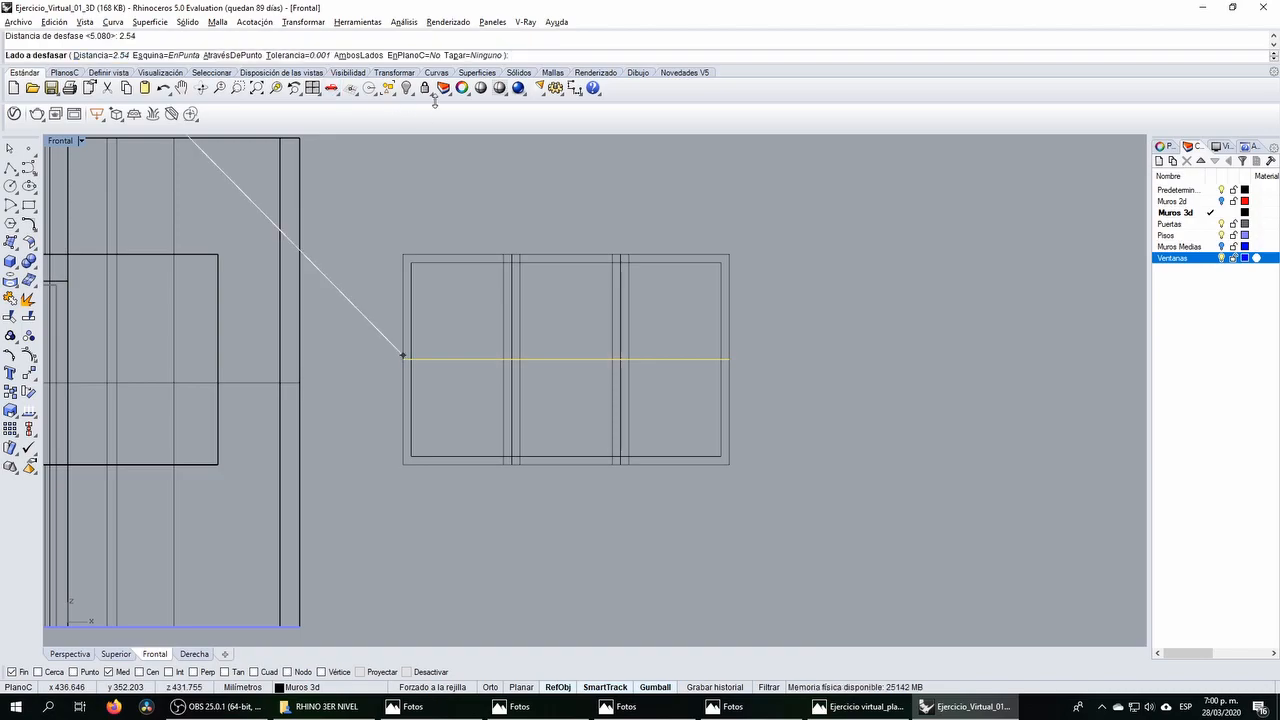
{"action": "left_click", "coordinate": [358, 55]}
{"action": "left_click", "coordinate": [468, 307]}
{"action": "key", "text": "Escape"}
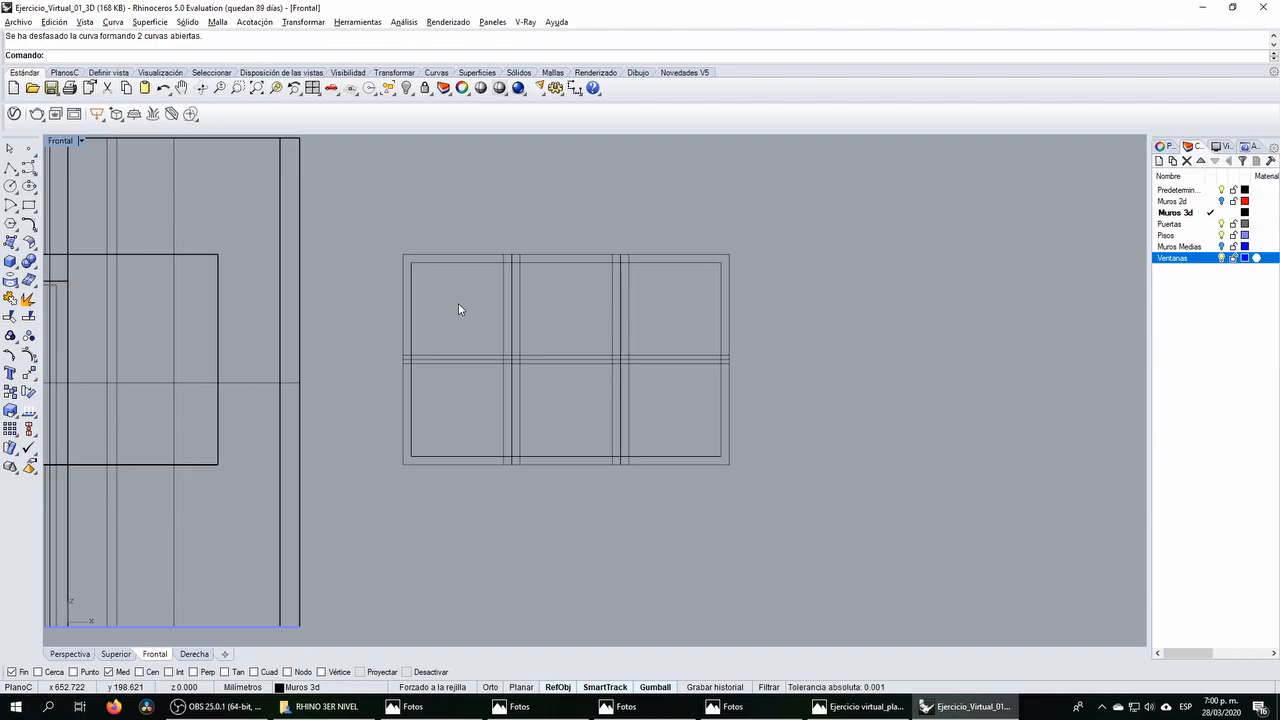
Step: Delete the original centre lines of the two vertical dividers and the horizontal divider, keeping only their offset lines
{"action": "scroll", "coordinate": [569, 354], "scroll_direction": "up", "scroll_amount": 3}
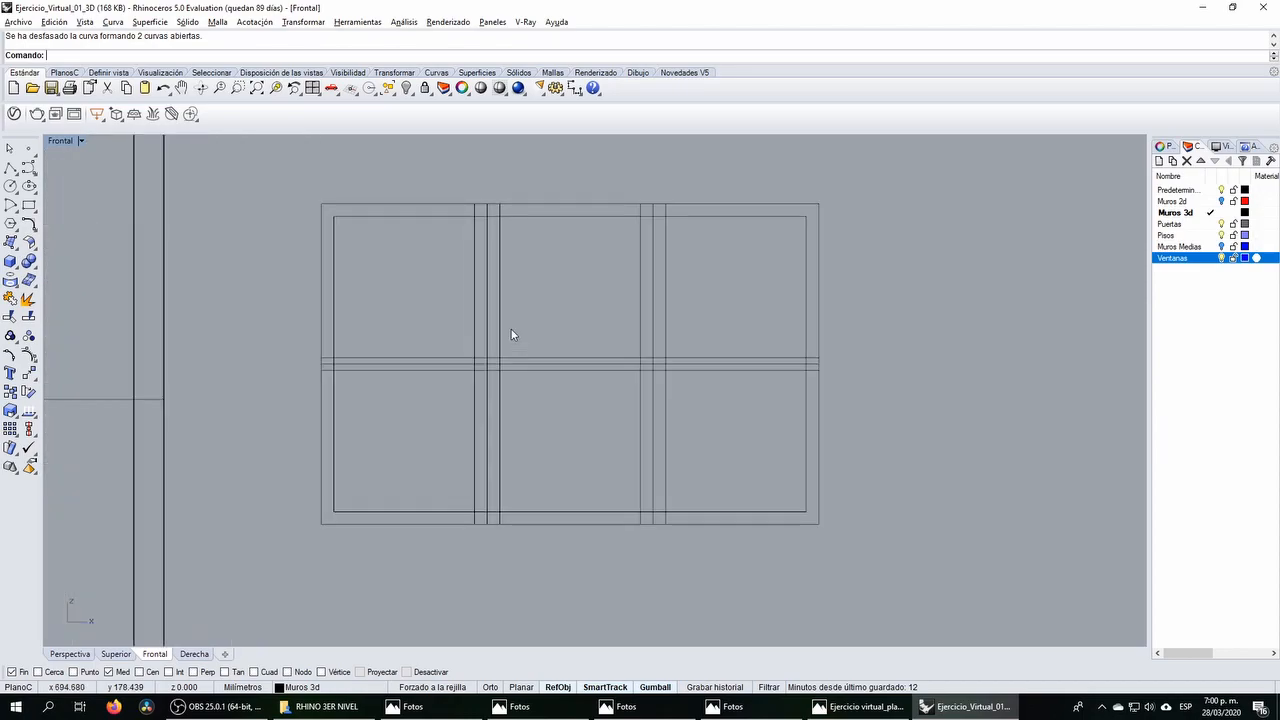
{"action": "left_click", "coordinate": [487, 313]}
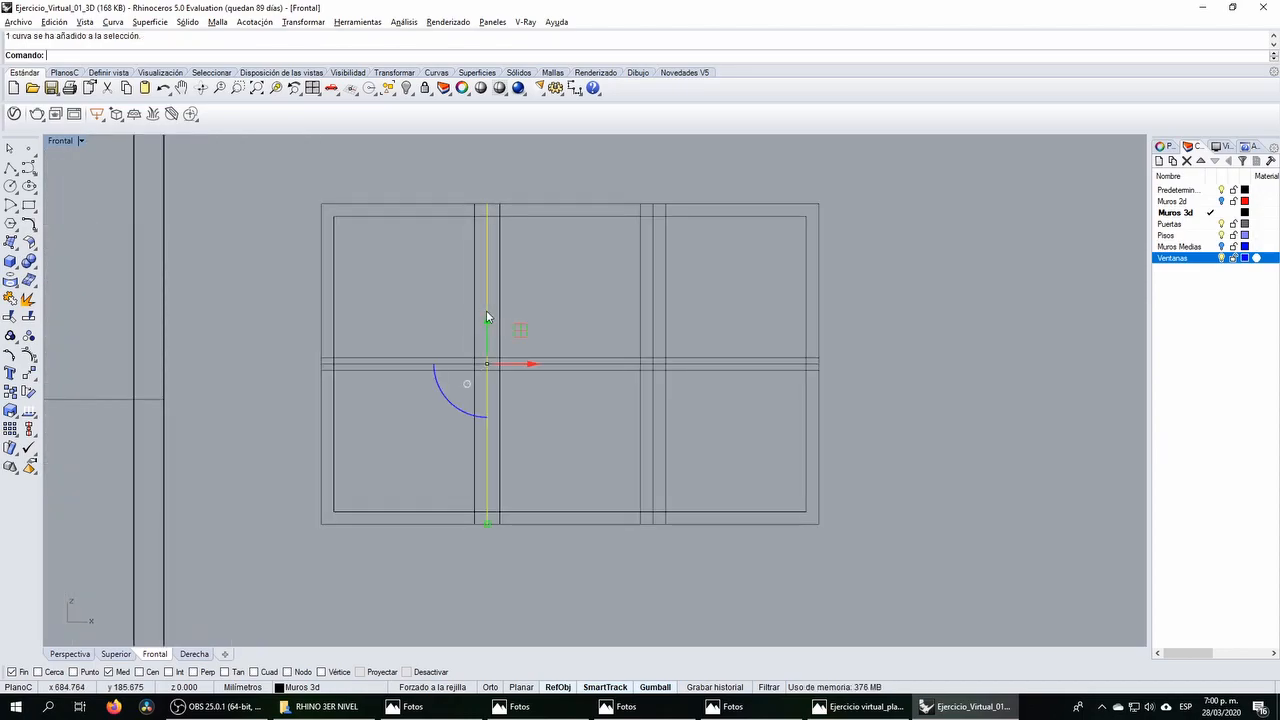
{"action": "key", "text": "Delete"}
{"action": "left_click", "coordinate": [489, 362]}
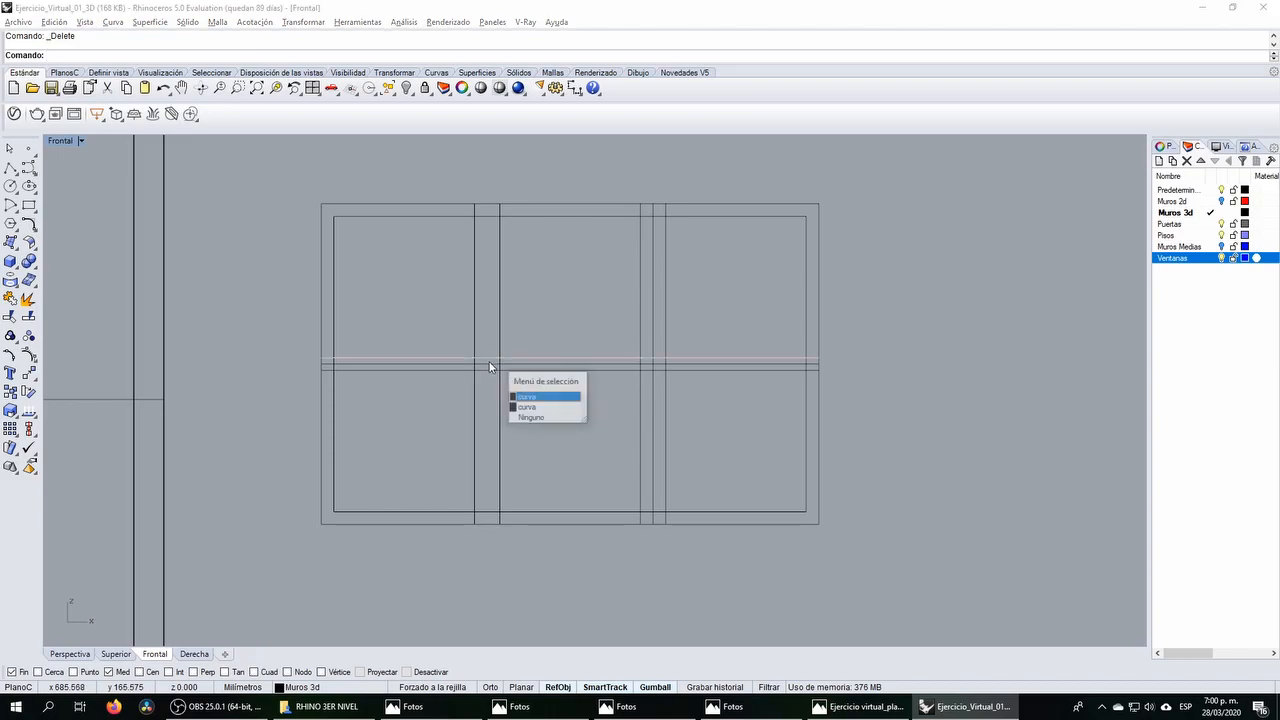
{"action": "key", "text": "Escape"}
{"action": "left_click", "coordinate": [653, 335]}
{"action": "key", "text": "Delete"}
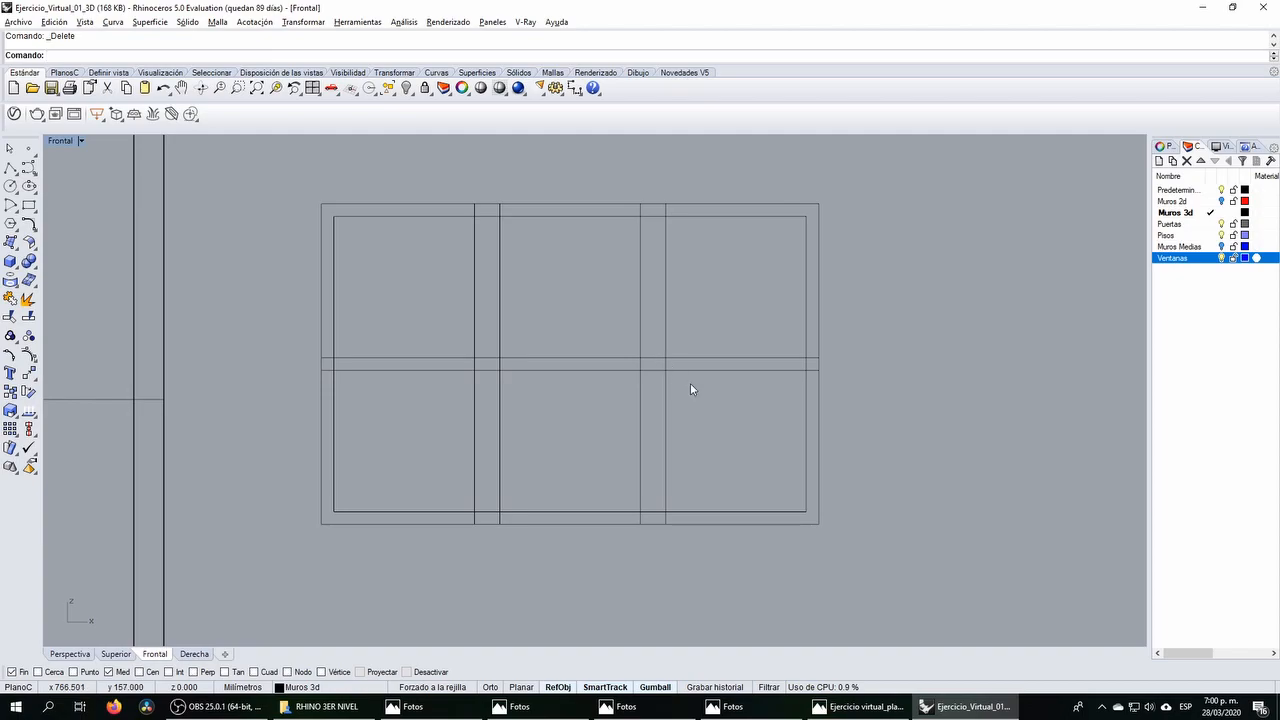
Step: Split the two horizontal divider lines with the vertical divider lines and delete the pieces crossing both vertical bars
{"action": "left_click_drag", "start_coordinate": [626, 340], "coordinate": [626, 340]}
{"action": "left_click", "coordinate": [610, 370]}
{"action": "left_click", "coordinate": [603, 396]}
{"action": "left_click", "coordinate": [573, 370]}
{"action": "left_click", "coordinate": [600, 420]}
{"action": "left_click_drag", "start_coordinate": [600, 421], "coordinate": [545, 331]}
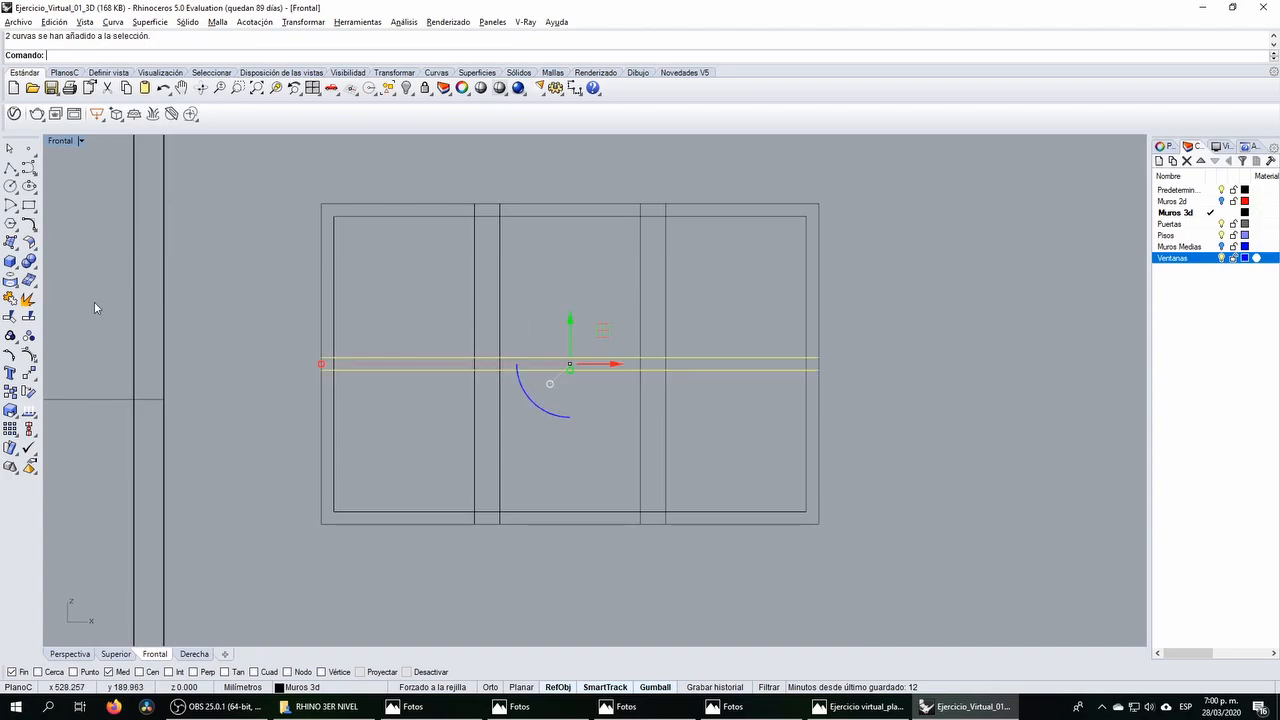
{"action": "left_click", "coordinate": [27, 320]}
{"action": "left_click_drag", "start_coordinate": [687, 406], "coordinate": [522, 384]}
{"action": "right_click", "coordinate": [396, 302]}
{"action": "key", "text": "Delete"}
{"action": "left_click_drag", "start_coordinate": [575, 310], "coordinate": [672, 378]}
{"action": "key", "text": "Delete"}
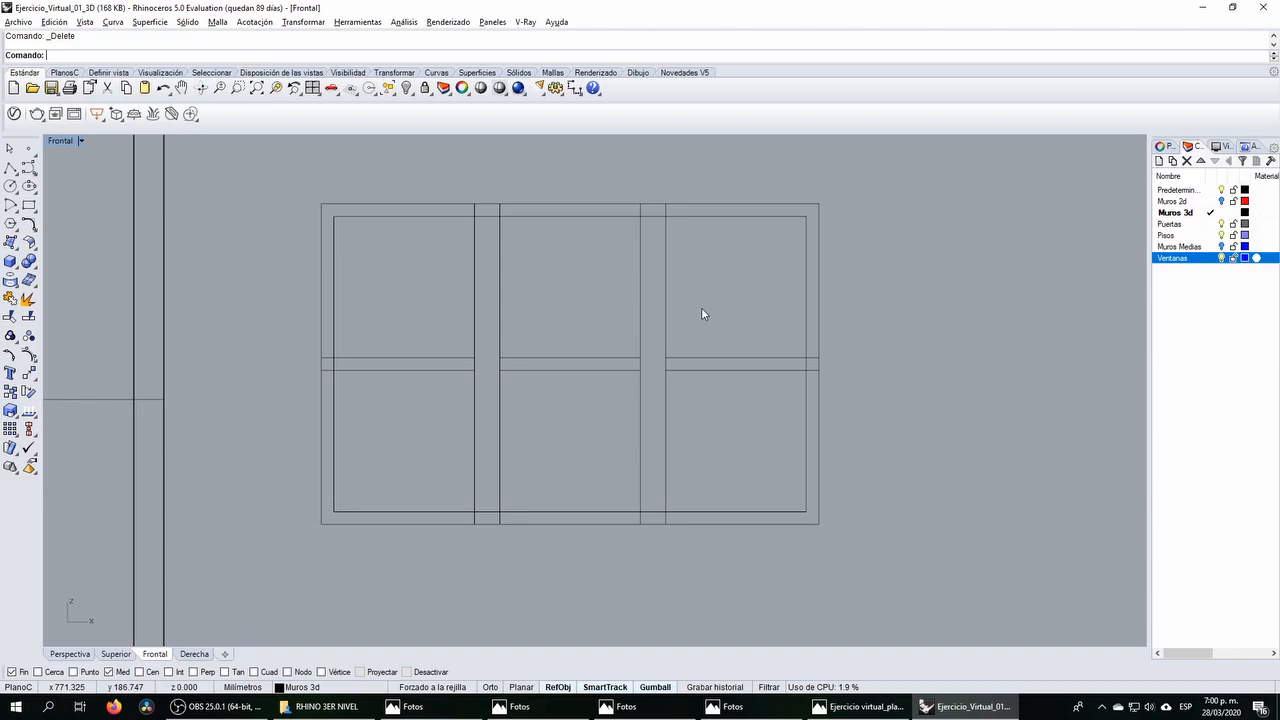
Step: Split the four vertical divider lines with the horizontal divider lines and delete the short pieces crossing the horizontal bar
{"action": "left_click_drag", "start_coordinate": [701, 312], "coordinate": [480, 251]}
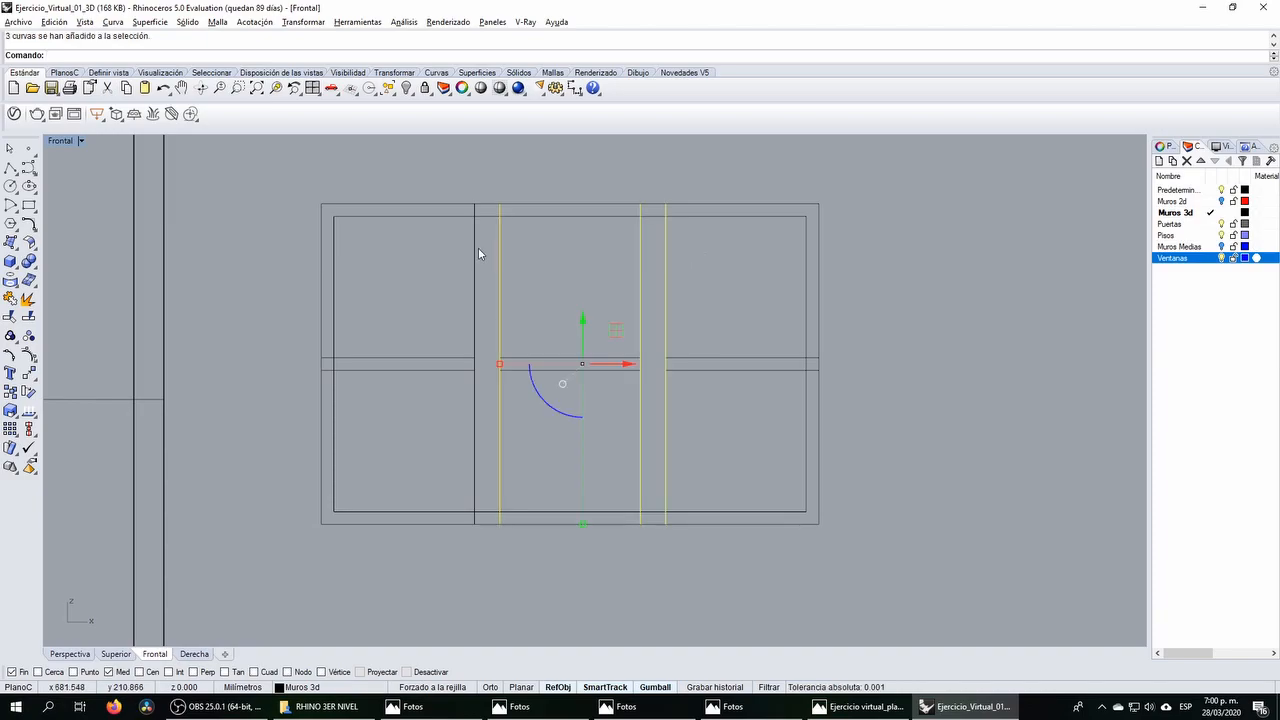
{"action": "left_click_drag", "start_coordinate": [705, 308], "coordinate": [425, 291]}
{"action": "right_click", "coordinate": [548, 321]}
{"action": "left_click_drag", "start_coordinate": [697, 402], "coordinate": [571, 414]}
{"action": "right_click", "coordinate": [455, 322]}
{"action": "key", "text": "Delete"}
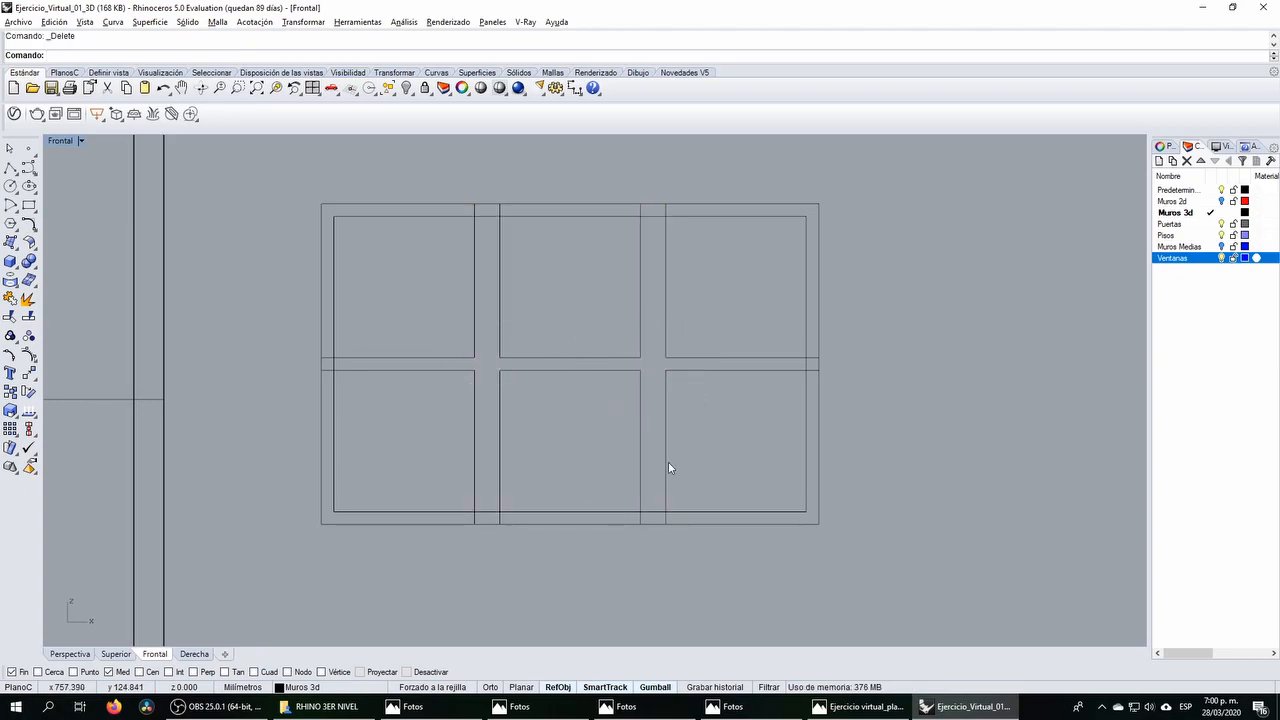
Step: Try splitting both frame outlines with the divider lines and deleting the outline pieces at the top of the left vertical bar
{"action": "scroll", "coordinate": [588, 327], "scroll_direction": "down", "scroll_amount": 4}
{"action": "scroll", "coordinate": [588, 322], "scroll_direction": "up", "scroll_amount": 8}
{"action": "left_click_drag", "start_coordinate": [589, 316], "coordinate": [555, 233]}
{"action": "left_click", "coordinate": [575, 325]}
{"action": "left_click_drag", "start_coordinate": [762, 352], "coordinate": [466, 309]}
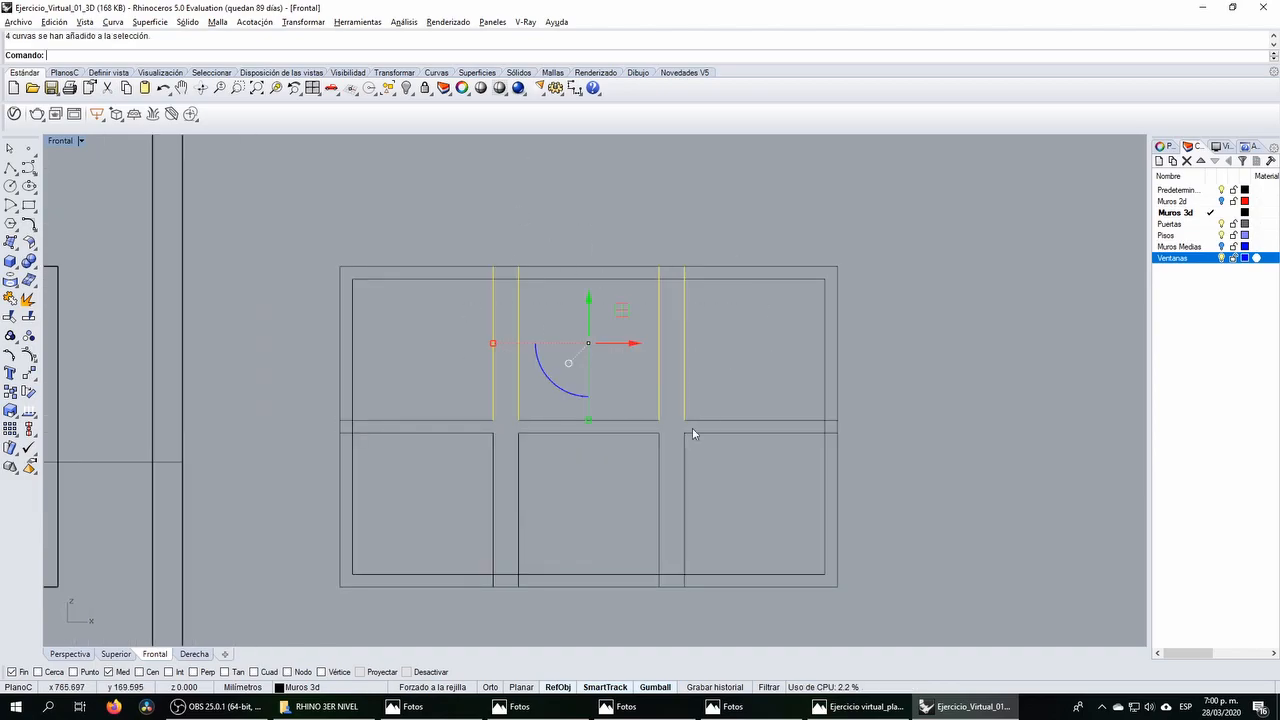
{"action": "left_click", "coordinate": [729, 325]}
{"action": "left_click", "coordinate": [740, 278]}
{"action": "left_click", "coordinate": [778, 332]}
{"action": "left_click_drag", "start_coordinate": [778, 339], "coordinate": [737, 222]}
{"action": "left_click", "coordinate": [28, 316]}
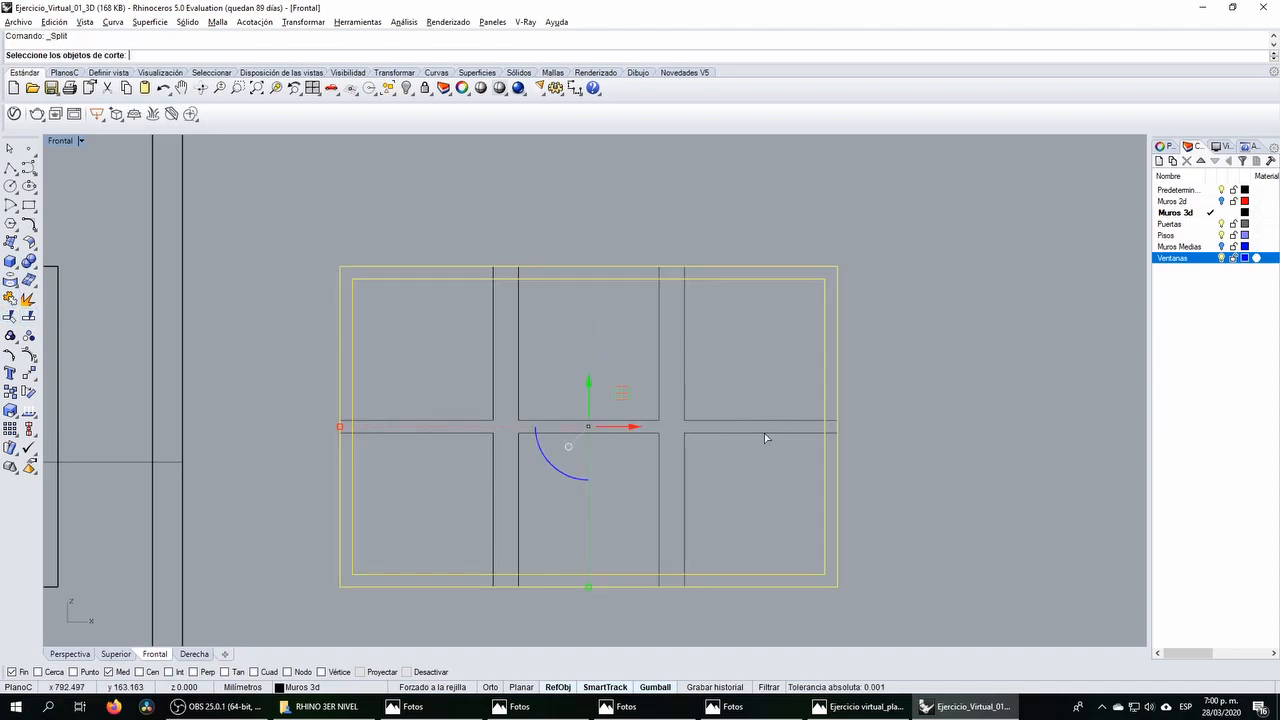
{"action": "left_click_drag", "start_coordinate": [730, 523], "coordinate": [428, 277]}
{"action": "left_click_drag", "start_coordinate": [420, 244], "coordinate": [553, 308]}
{"action": "right_click", "coordinate": [624, 493]}
{"action": "key", "text": "Delete"}
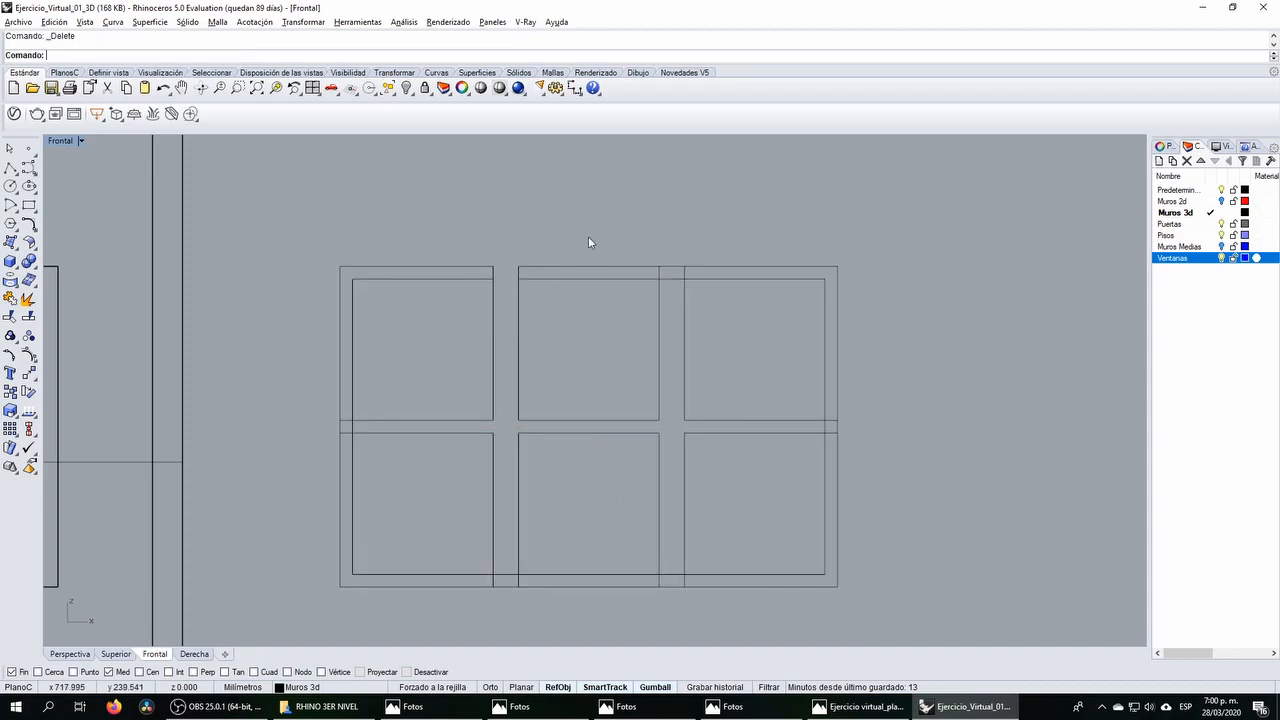
Step: Undo the deletion of the outline pieces and the split of both frame outlines
{"action": "key", "text": "ctrl+z"}
{"action": "left_click", "coordinate": [491, 232]}
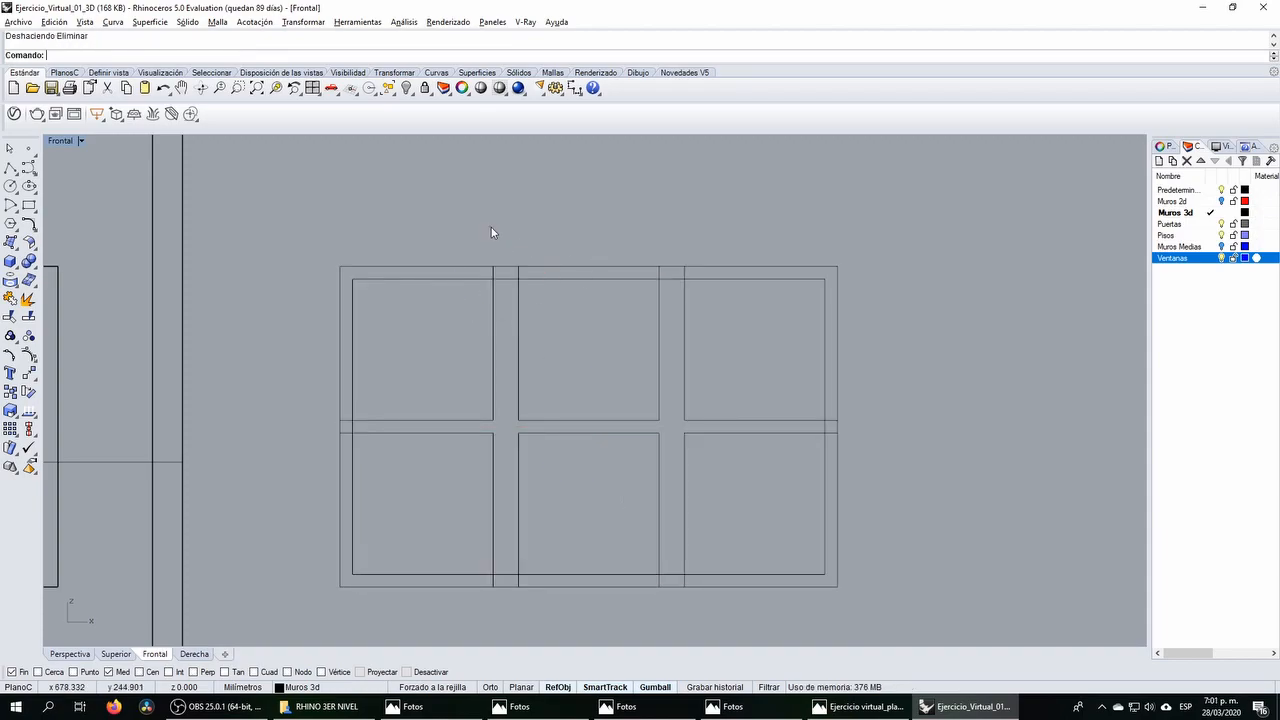
{"action": "key", "text": "ctrl+z"}
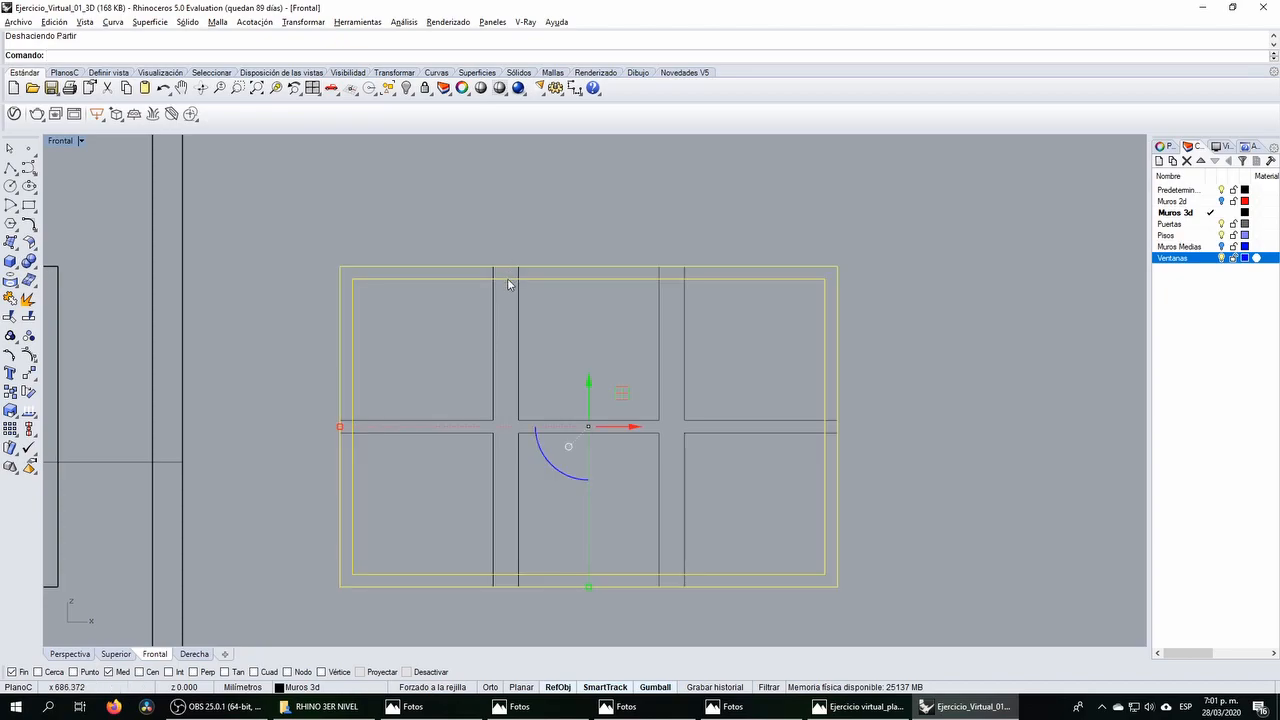
{"action": "left_click", "coordinate": [506, 256]}
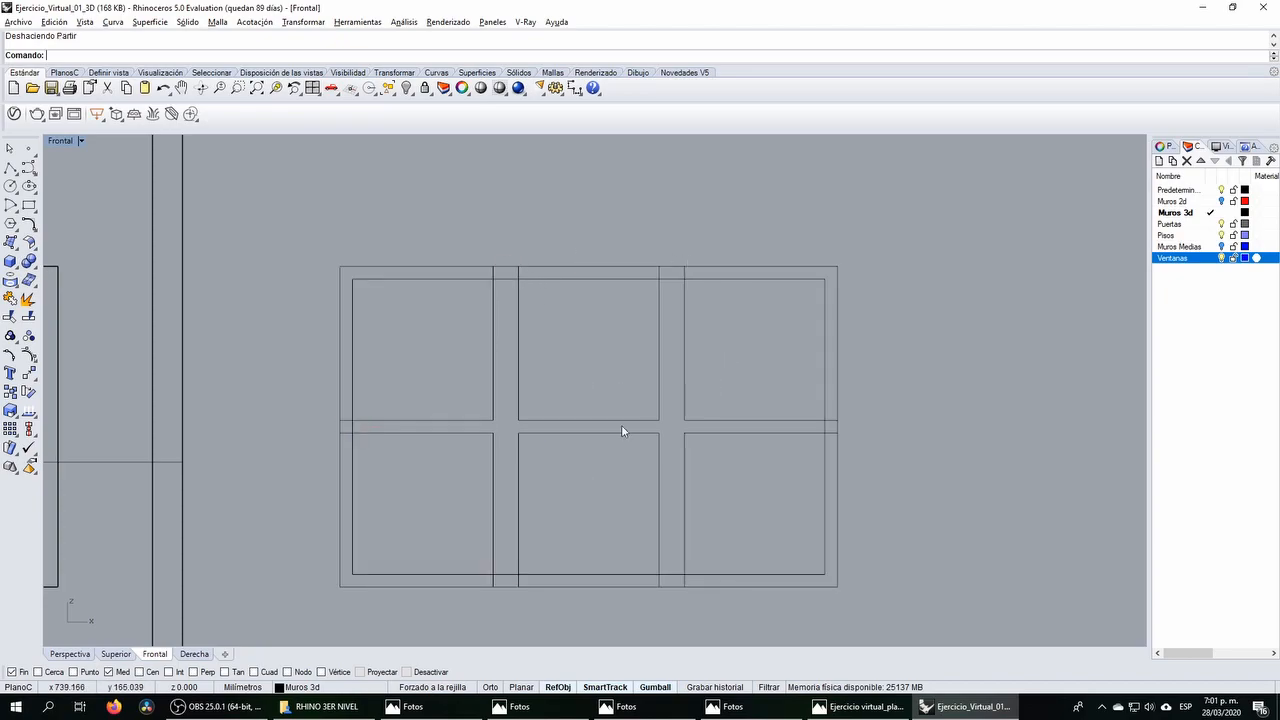
Step: Split only the inner frame outline, using all the vertical and horizontal divider lines as cutting objects
{"action": "left_click", "coordinate": [587, 279]}
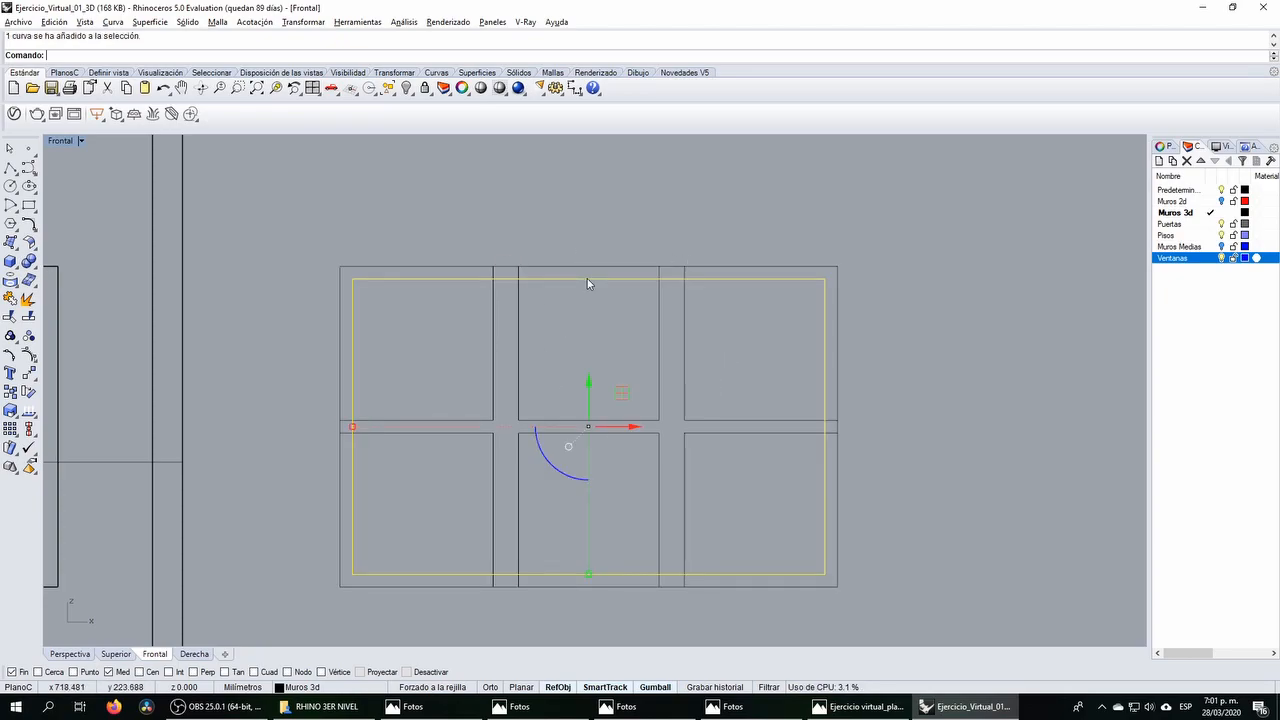
{"action": "left_click", "coordinate": [579, 307]}
{"action": "left_click", "coordinate": [588, 277]}
{"action": "left_click", "coordinate": [487, 262]}
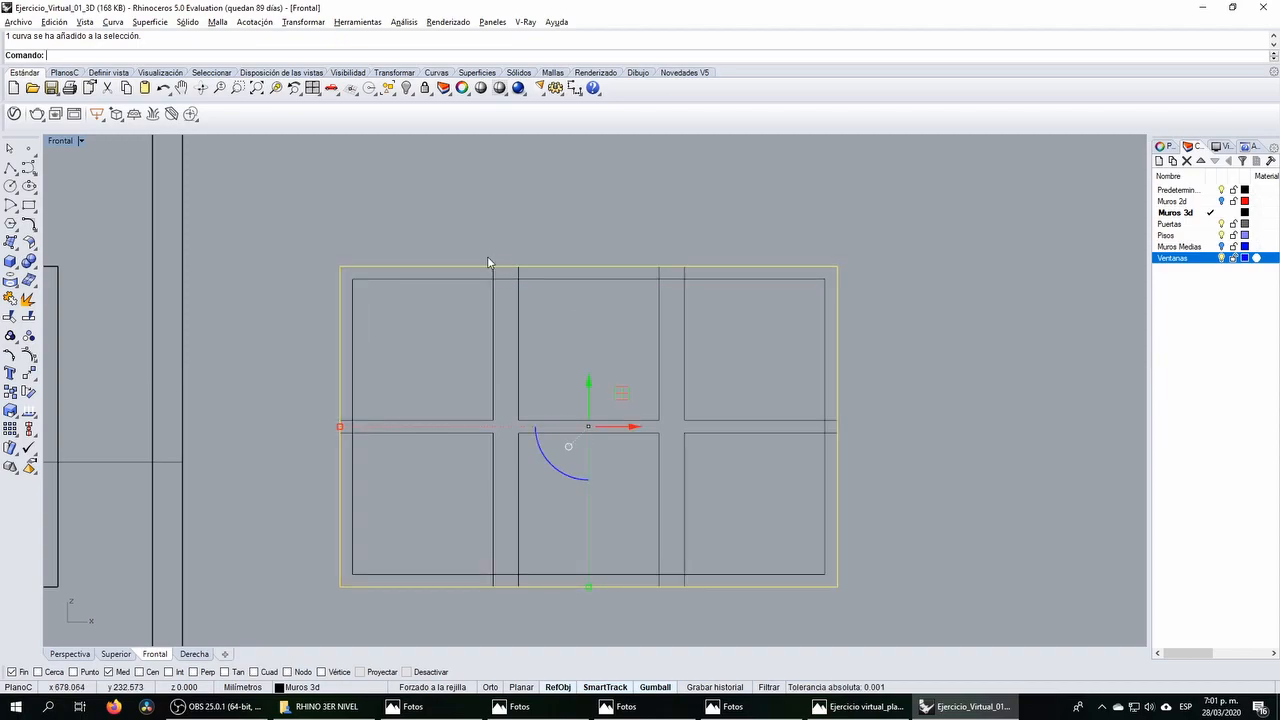
{"action": "left_click", "coordinate": [564, 279]}
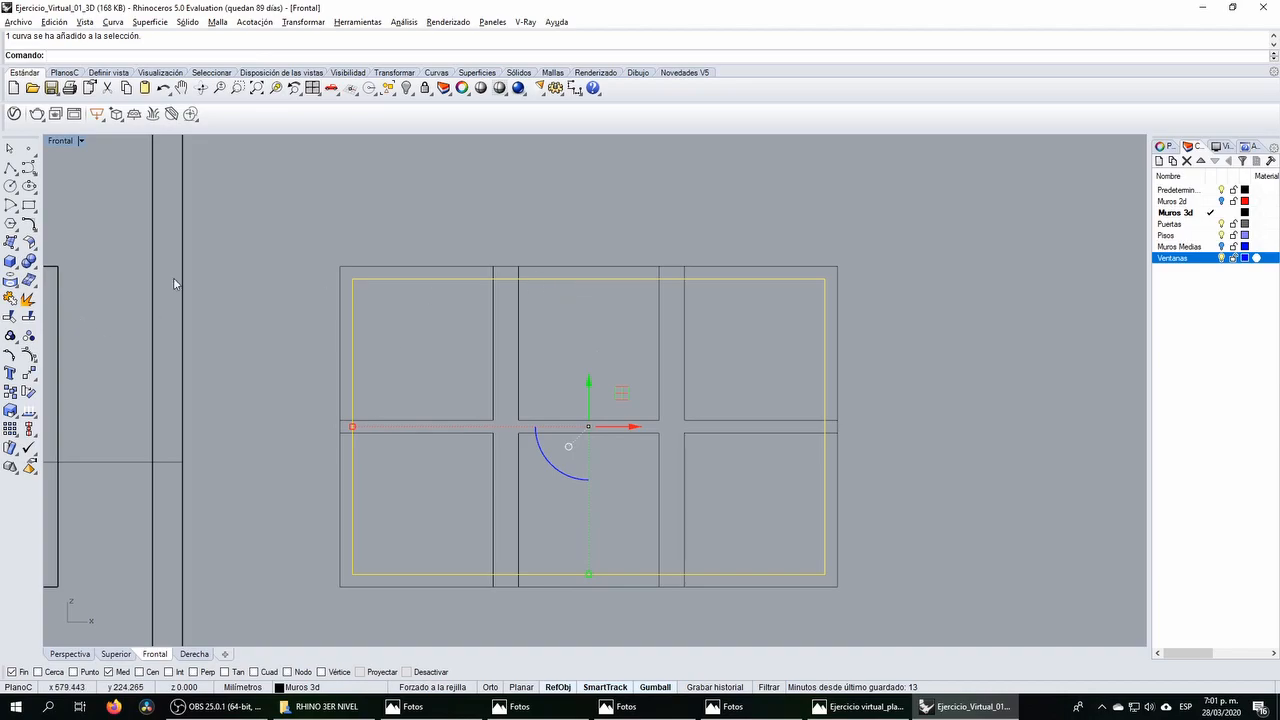
{"action": "left_click", "coordinate": [28, 316]}
{"action": "left_click_drag", "start_coordinate": [716, 514], "coordinate": [417, 358]}
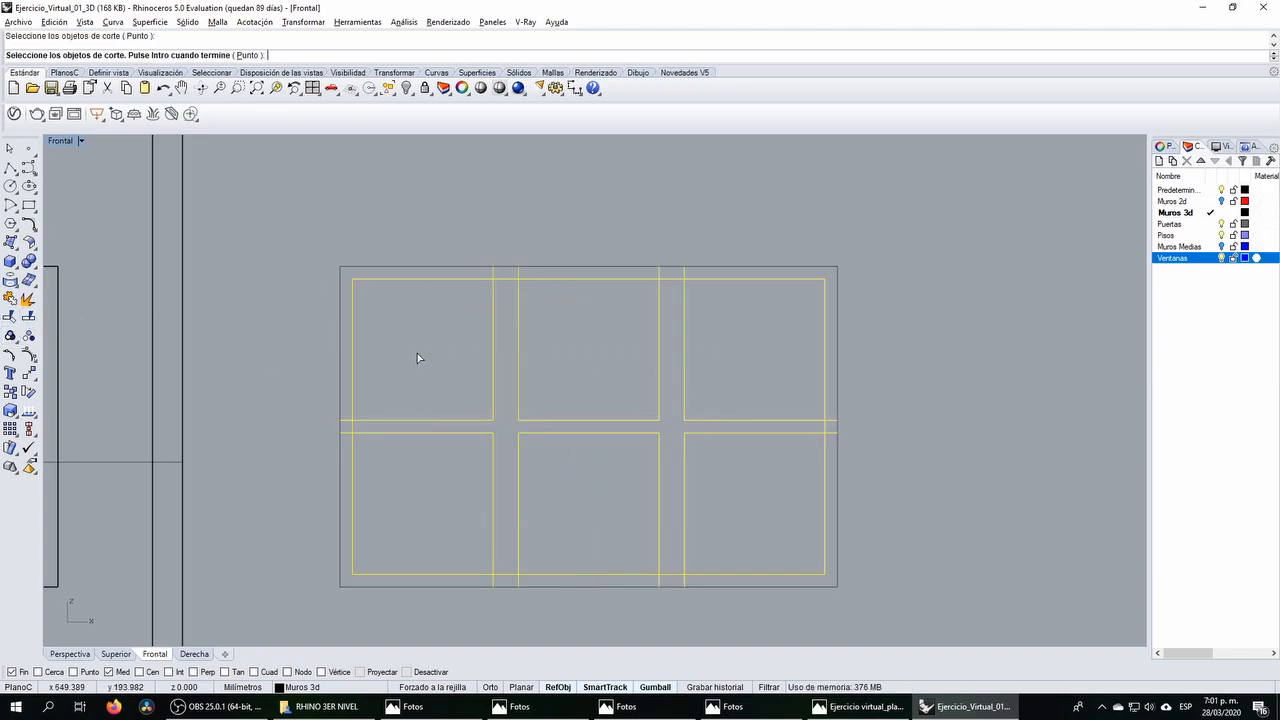
{"action": "right_click", "coordinate": [589, 393]}
Step: Delete the inner outline pieces that cross the ends of the vertical and horizontal bars on all four sides
{"action": "left_click", "coordinate": [483, 244]}
{"action": "left_click_drag", "start_coordinate": [483, 244], "coordinate": [563, 317]}
{"action": "key", "text": "Delete"}
{"action": "left_click_drag", "start_coordinate": [616, 236], "coordinate": [856, 467]}
{"action": "key", "text": "Delete"}
{"action": "key", "text": "Delete"}
{"action": "left_click_drag", "start_coordinate": [623, 543], "coordinate": [726, 657]}
{"action": "left_click_drag", "start_coordinate": [489, 543], "coordinate": [541, 607]}
{"action": "key", "text": "Delete"}
{"action": "left_click_drag", "start_coordinate": [301, 393], "coordinate": [417, 479]}
{"action": "key", "text": "Delete"}
Step: Split all the divider lines, using the remaining inner outline segments as cutting objects
{"action": "left_click_drag", "start_coordinate": [735, 487], "coordinate": [425, 292]}
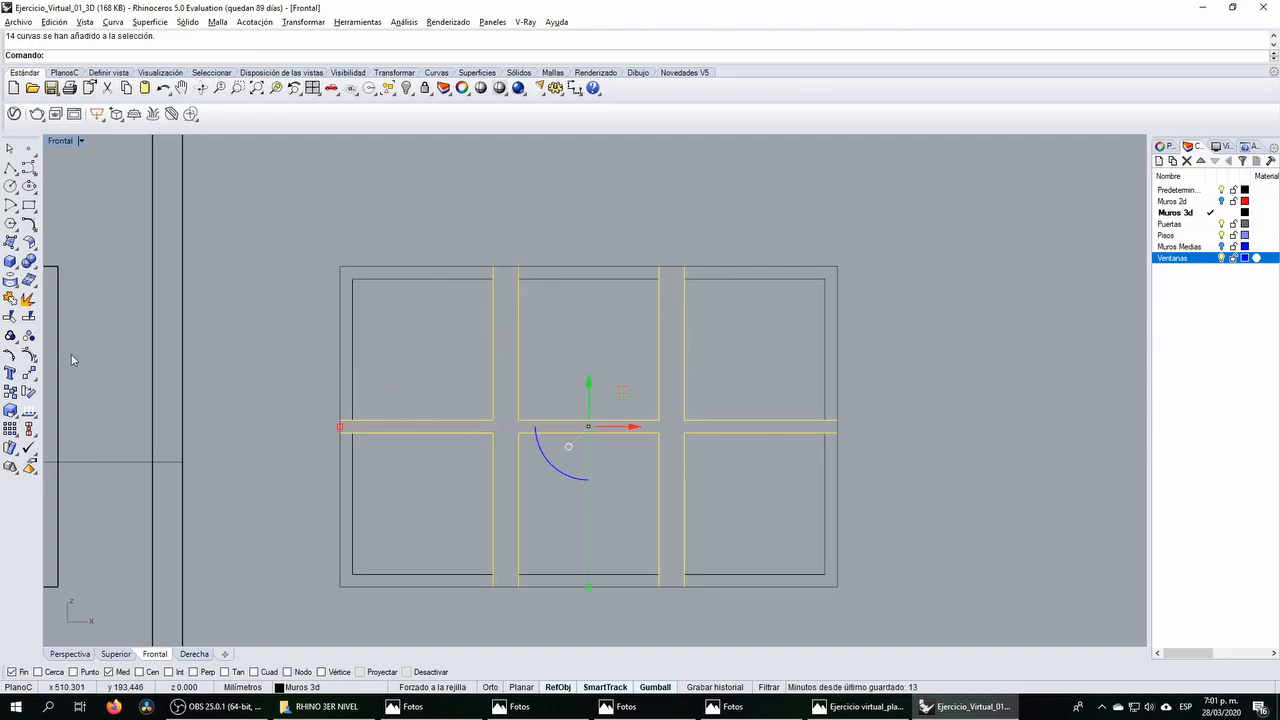
{"action": "left_click", "coordinate": [28, 316]}
{"action": "left_click", "coordinate": [649, 279]}
{"action": "left_click", "coordinate": [749, 279]}
{"action": "left_click", "coordinate": [828, 445]}
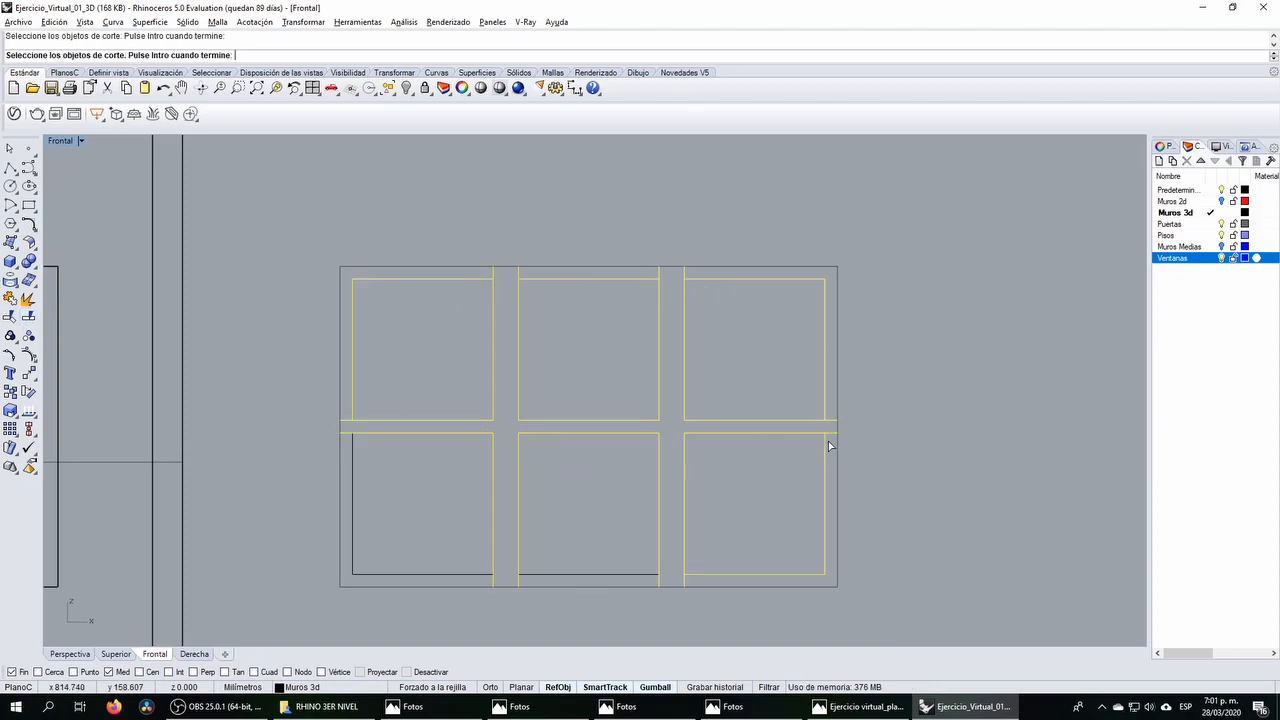
{"action": "left_click", "coordinate": [480, 576]}
{"action": "key", "text": "Return"}
Step: Delete the divider line ends between the inner and outer outlines, leaving six separate pane rectangles inside the frame
{"action": "left_click_drag", "start_coordinate": [315, 378], "coordinate": [393, 490]}
{"action": "key", "text": "Delete"}
{"action": "left_click_drag", "start_coordinate": [456, 233], "coordinate": [532, 295]}
{"action": "key", "text": "Delete"}
{"action": "left_click_drag", "start_coordinate": [616, 227], "coordinate": [710, 300]}
{"action": "key", "text": "Delete"}
{"action": "left_click_drag", "start_coordinate": [788, 230], "coordinate": [831, 281]}
{"action": "left_click_drag", "start_coordinate": [788, 337], "coordinate": [857, 440]}
{"action": "key", "text": "Delete"}
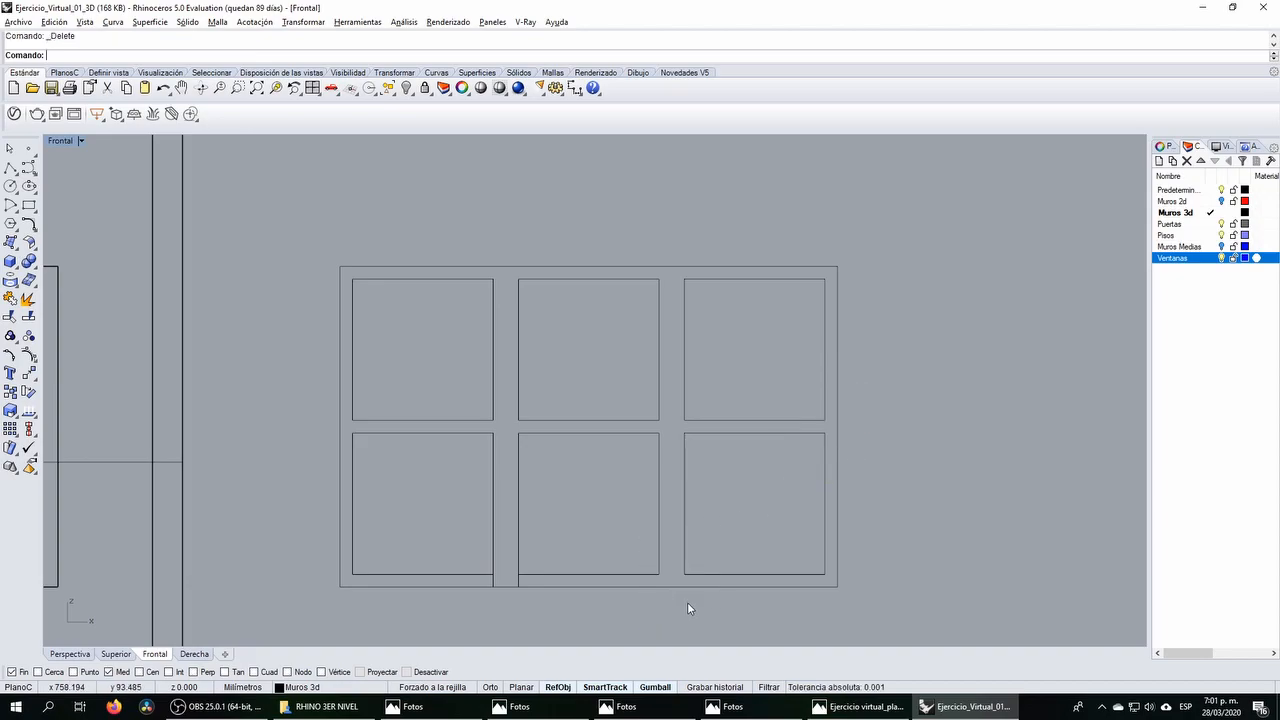
{"action": "scroll", "coordinate": [558, 516], "scroll_direction": "down", "scroll_amount": 3}
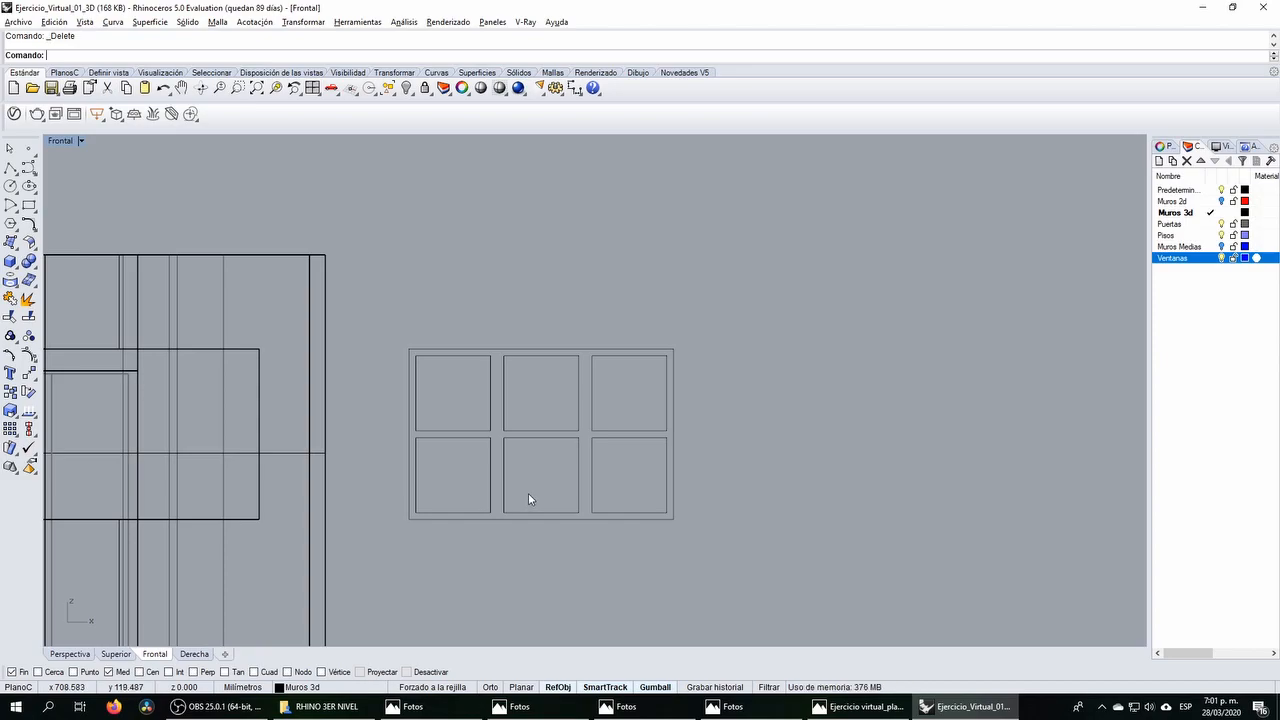
Step: Select all the window frame curves and join the pane segments into closed curves
{"action": "scroll", "coordinate": [529, 494], "scroll_direction": "up", "scroll_amount": 1}
{"action": "left_click_drag", "start_coordinate": [354, 283], "coordinate": [773, 552]}
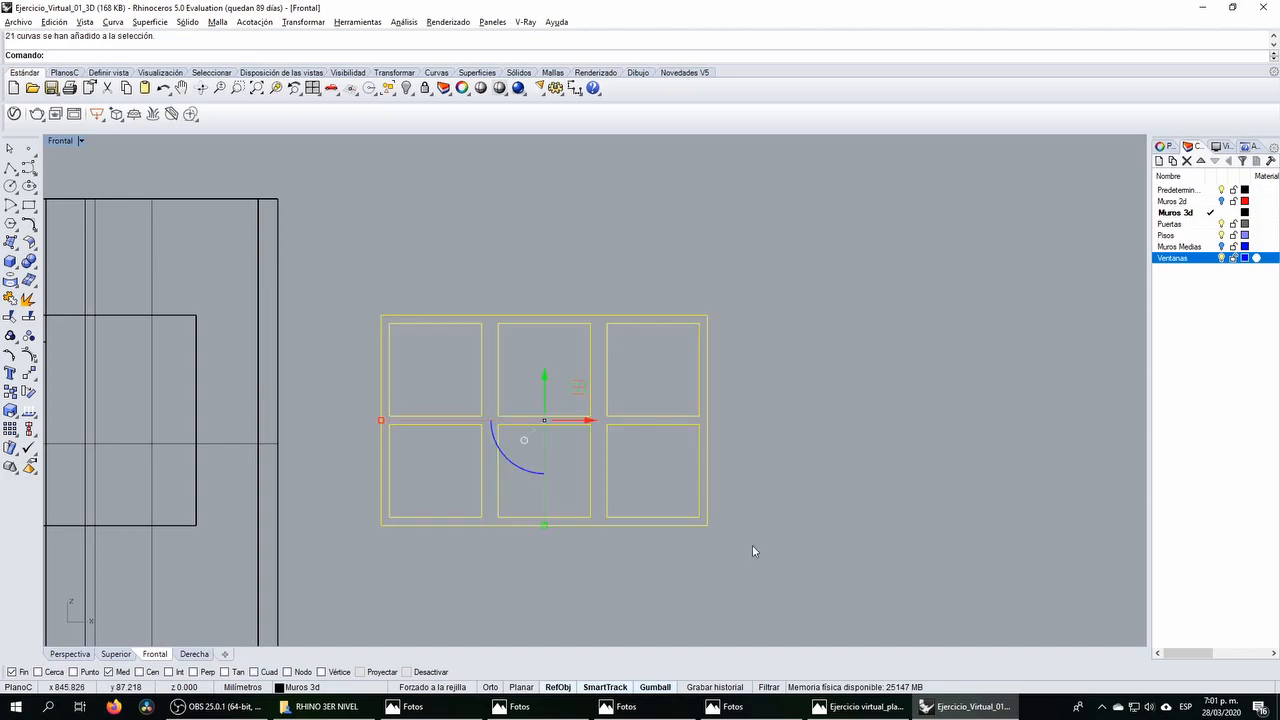
{"action": "scroll", "coordinate": [390, 476], "scroll_direction": "up", "scroll_amount": 2}
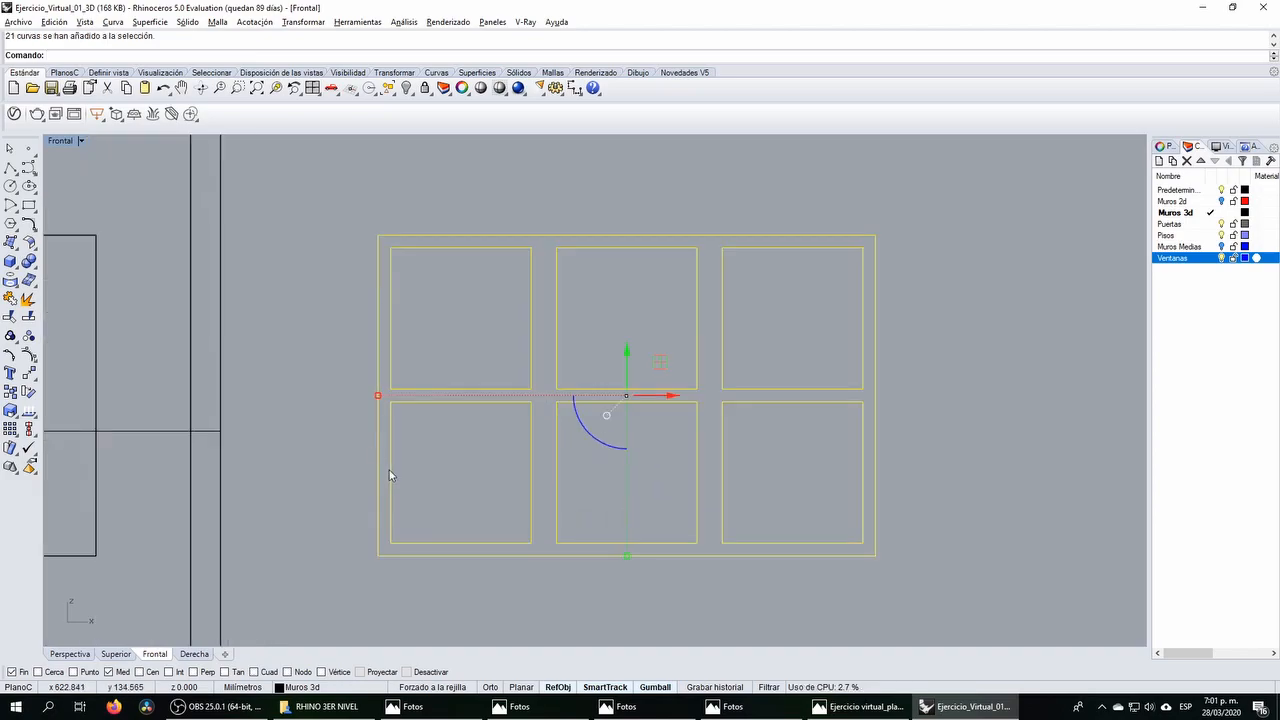
{"action": "left_click", "coordinate": [12, 302]}
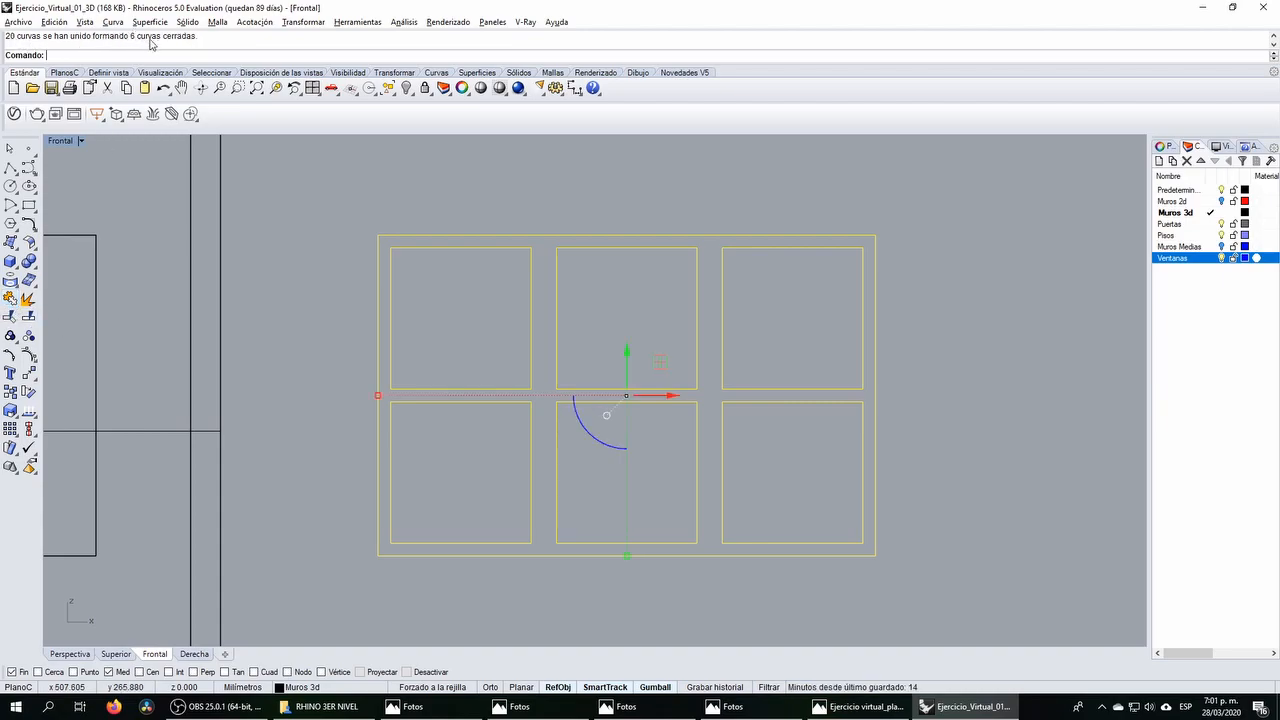
Step: Check one by one that the outer outline and the pane rectangles are each a single curve
{"action": "left_click", "coordinate": [350, 192]}
{"action": "left_click", "coordinate": [391, 237]}
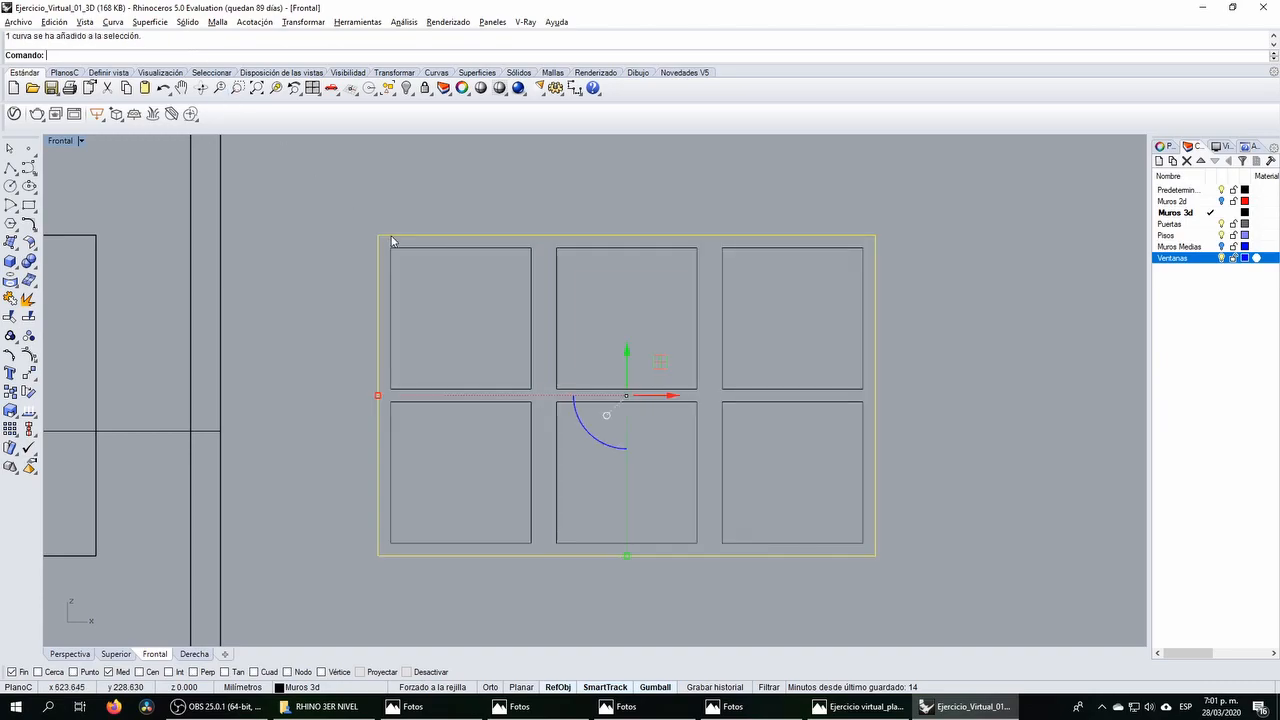
{"action": "left_click", "coordinate": [409, 249]}
{"action": "left_click", "coordinate": [615, 249]}
{"action": "left_click", "coordinate": [737, 249]}
{"action": "left_click", "coordinate": [724, 415]}
{"action": "left_click", "coordinate": [697, 410]}
{"action": "left_click", "coordinate": [531, 405]}
{"action": "left_click", "coordinate": [975, 440]}
Step: Extrude the outer outline and six pane curves together as a solid window frame with a distance of 2.54
{"action": "left_click_drag", "start_coordinate": [370, 187], "coordinate": [369, 186]}
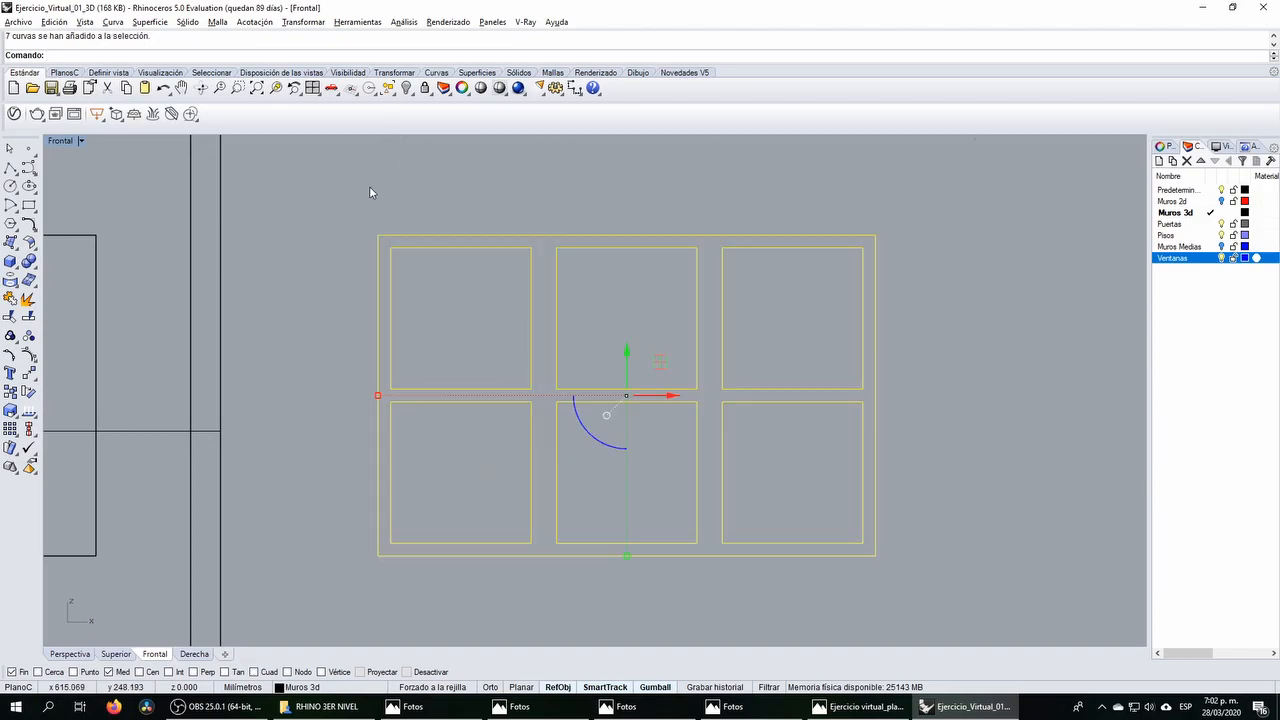
{"action": "double_click", "coordinate": [62, 141]}
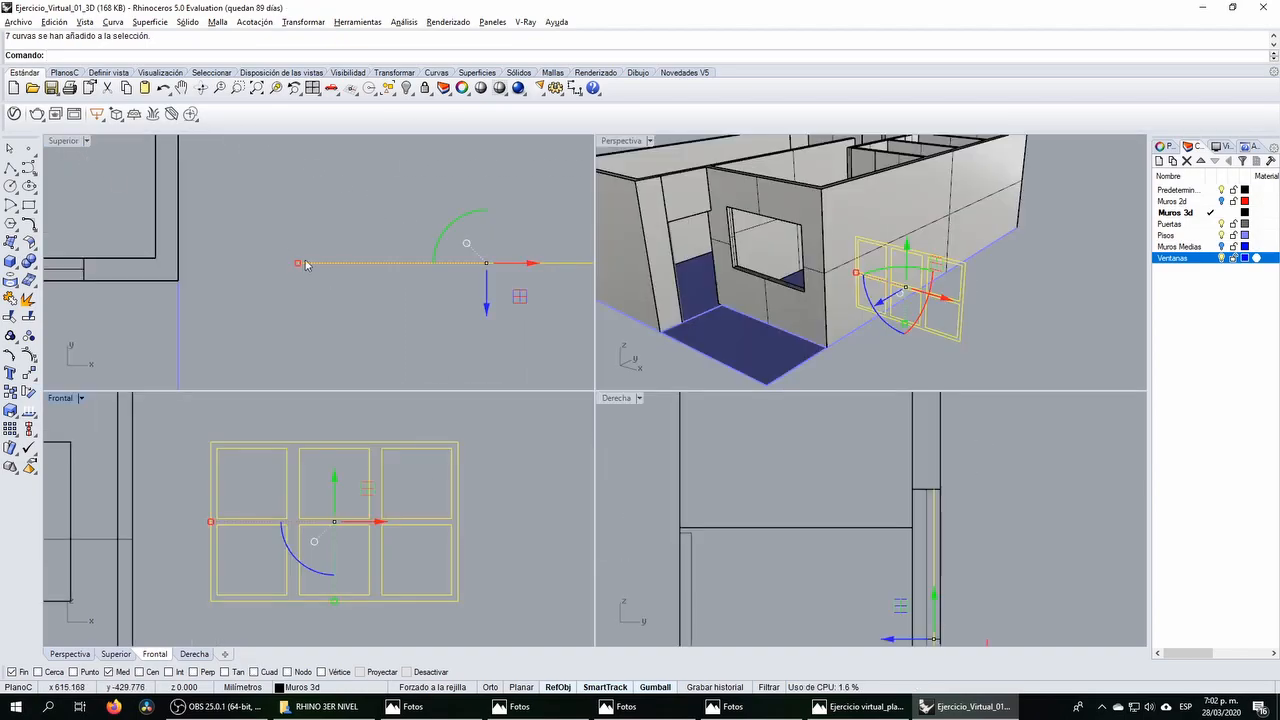
{"action": "left_click", "coordinate": [12, 263]}
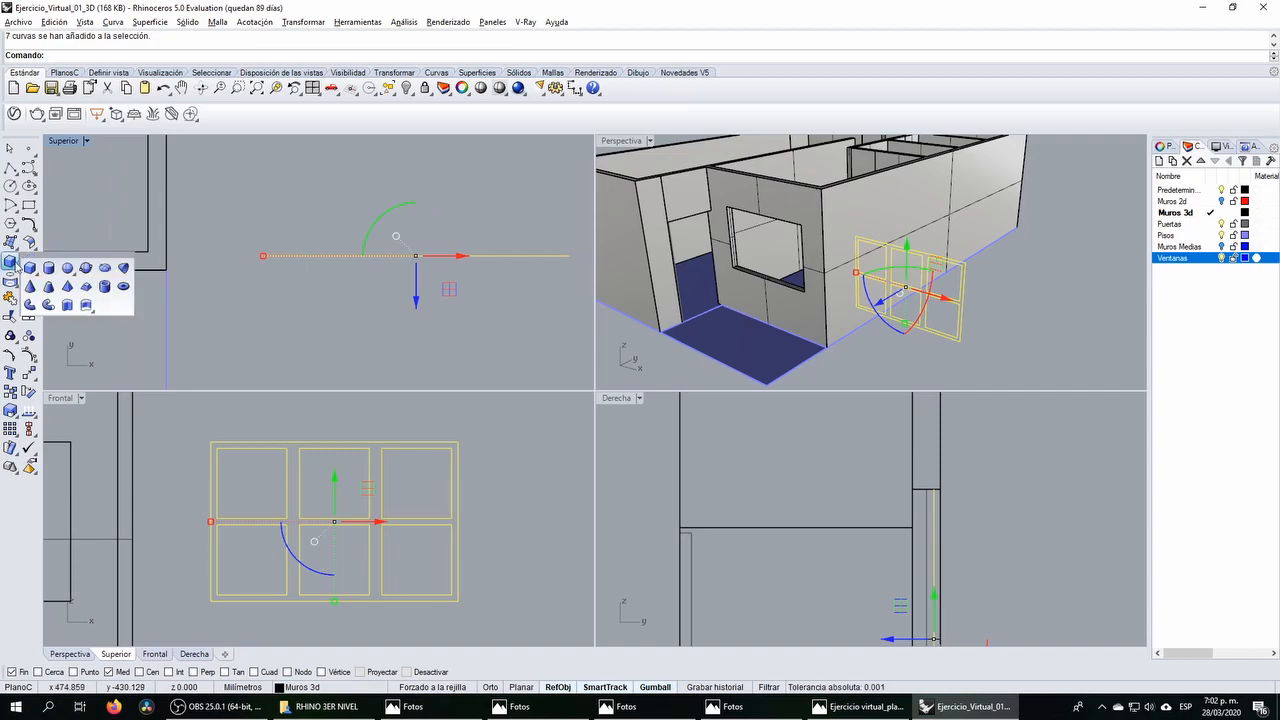
{"action": "left_click", "coordinate": [78, 310]}
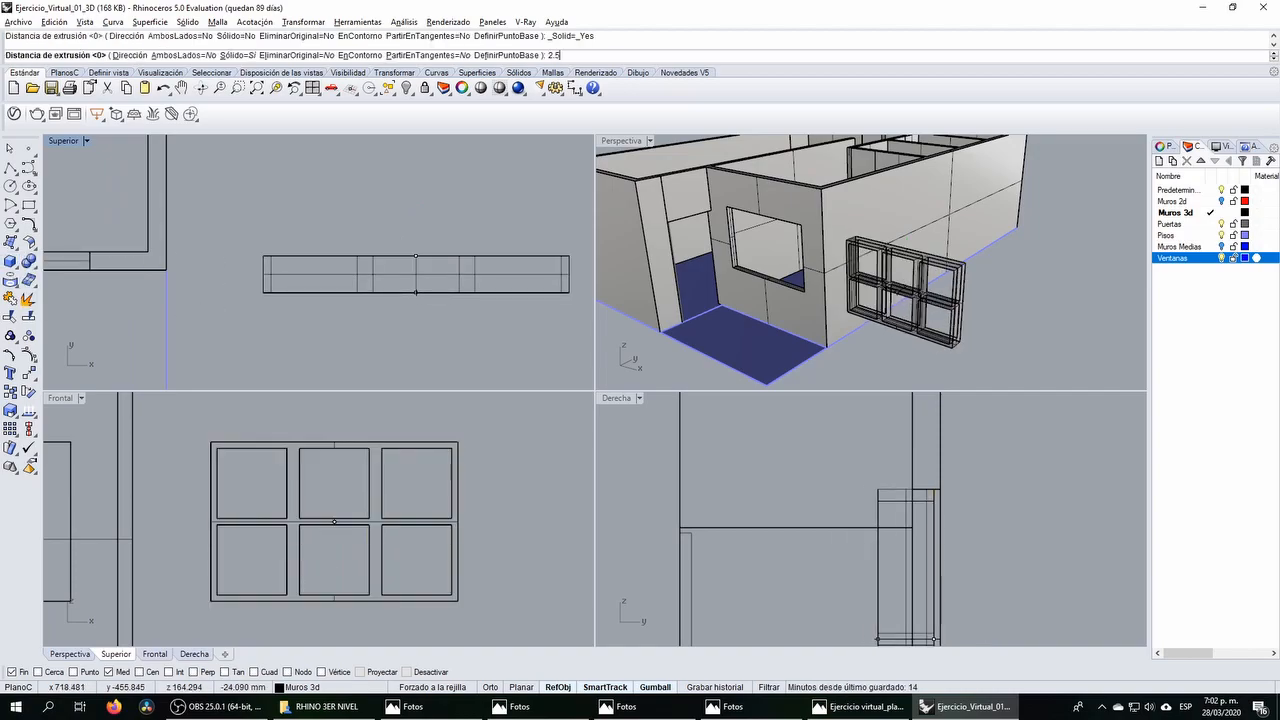
{"action": "type", "text": "2.54"}
{"action": "key", "text": "Return"}
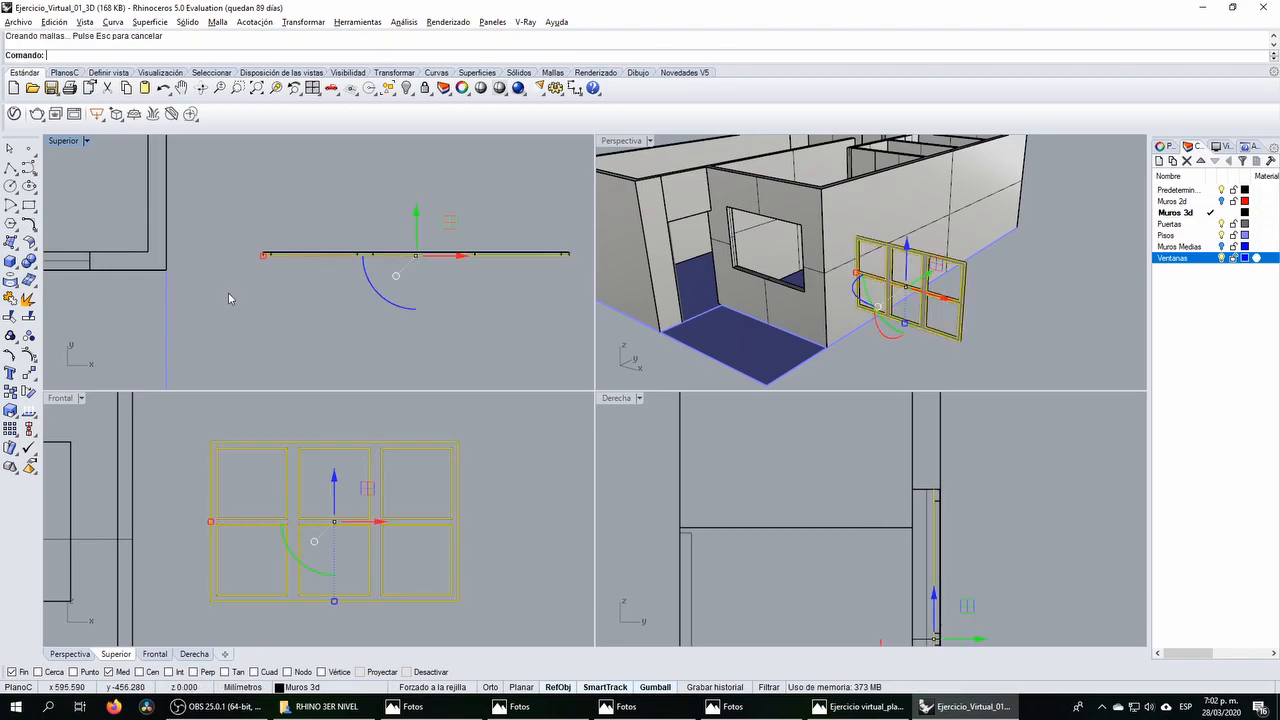
{"action": "left_click", "coordinate": [228, 293]}
{"action": "right_click_drag", "start_coordinate": [880, 290], "coordinate": [900, 330]}
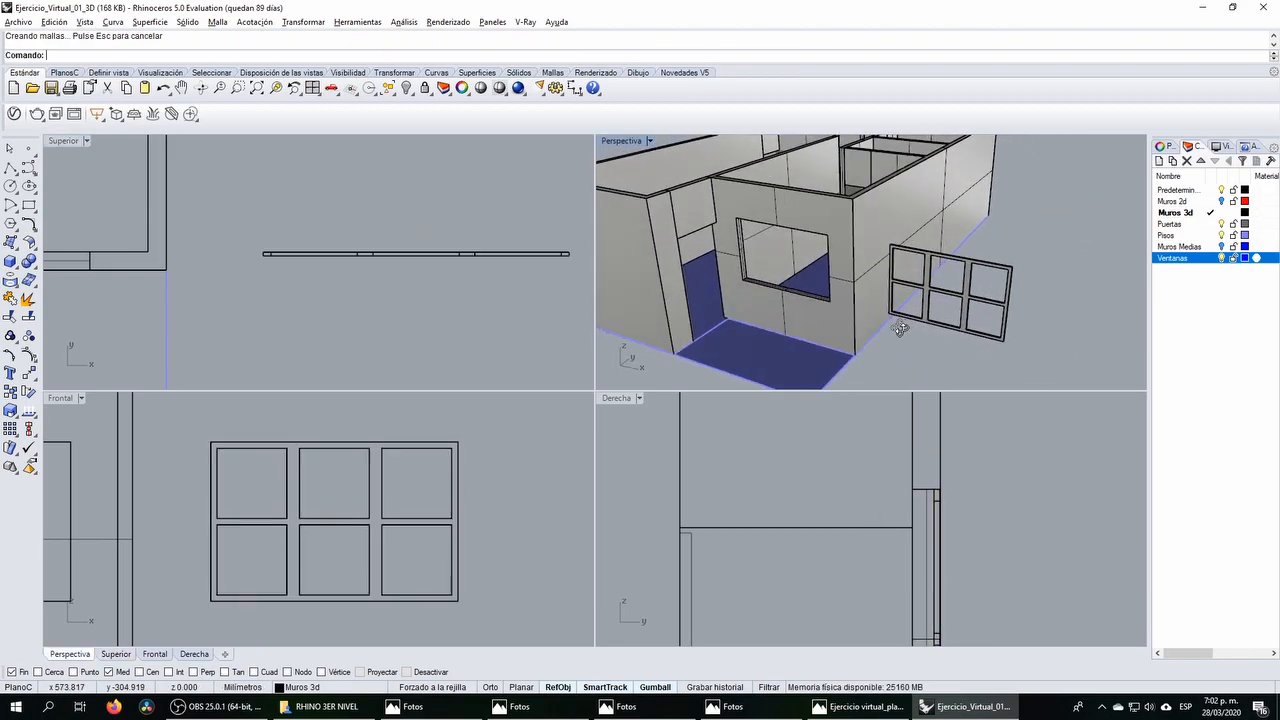
Step: Show the hidden glass panel and move it in the top view to the middle of the frame's thickness
{"action": "left_click", "coordinate": [407, 89]}
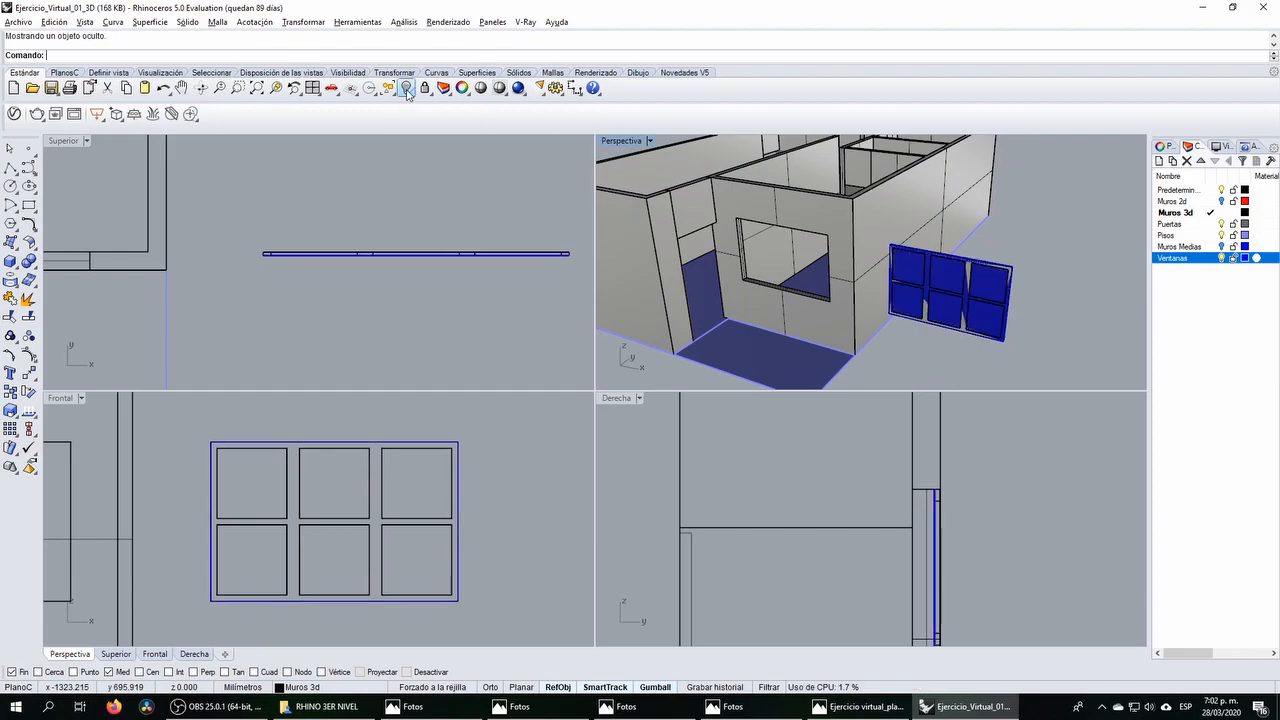
{"action": "scroll", "coordinate": [284, 268], "scroll_direction": "up", "scroll_amount": 3}
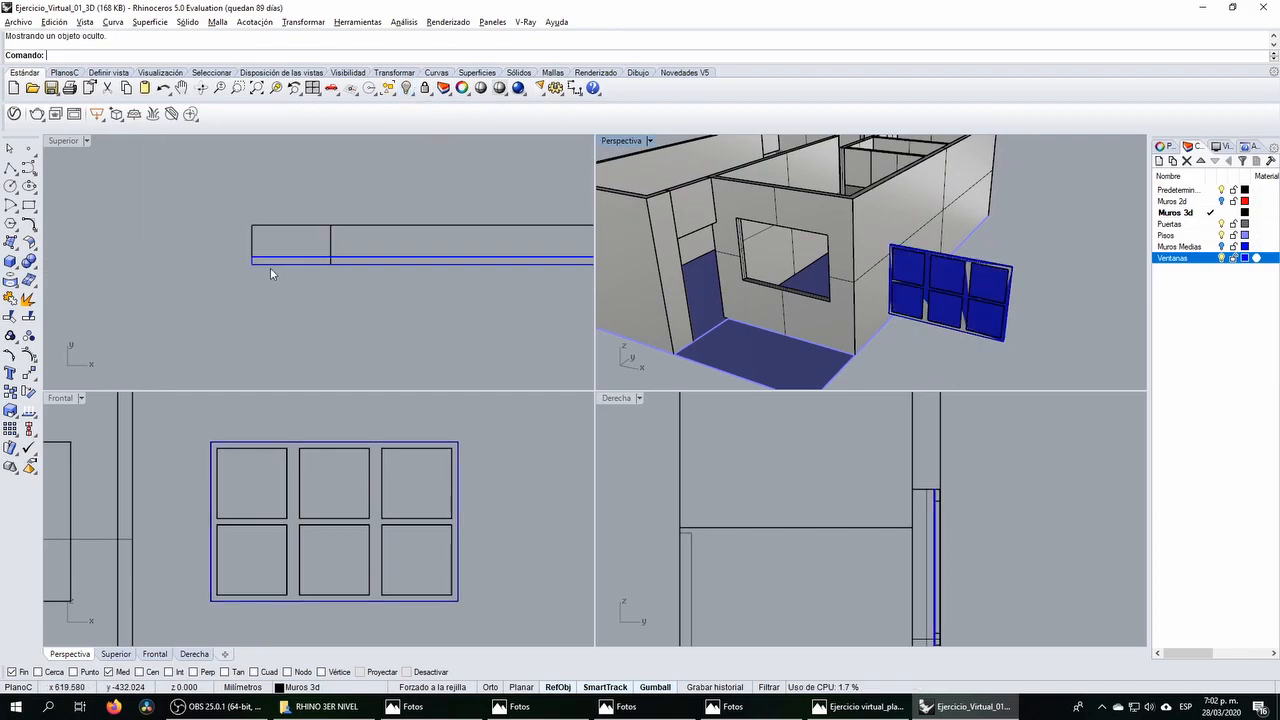
{"action": "left_click", "coordinate": [280, 260]}
{"action": "mouse_move", "coordinate": [280, 260]}
{"action": "left_mouse_down"}
{"action": "mouse_move", "coordinate": [274, 241]}
{"action": "mouse_move", "coordinate": [268, 250]}
{"action": "left_mouse_up"}
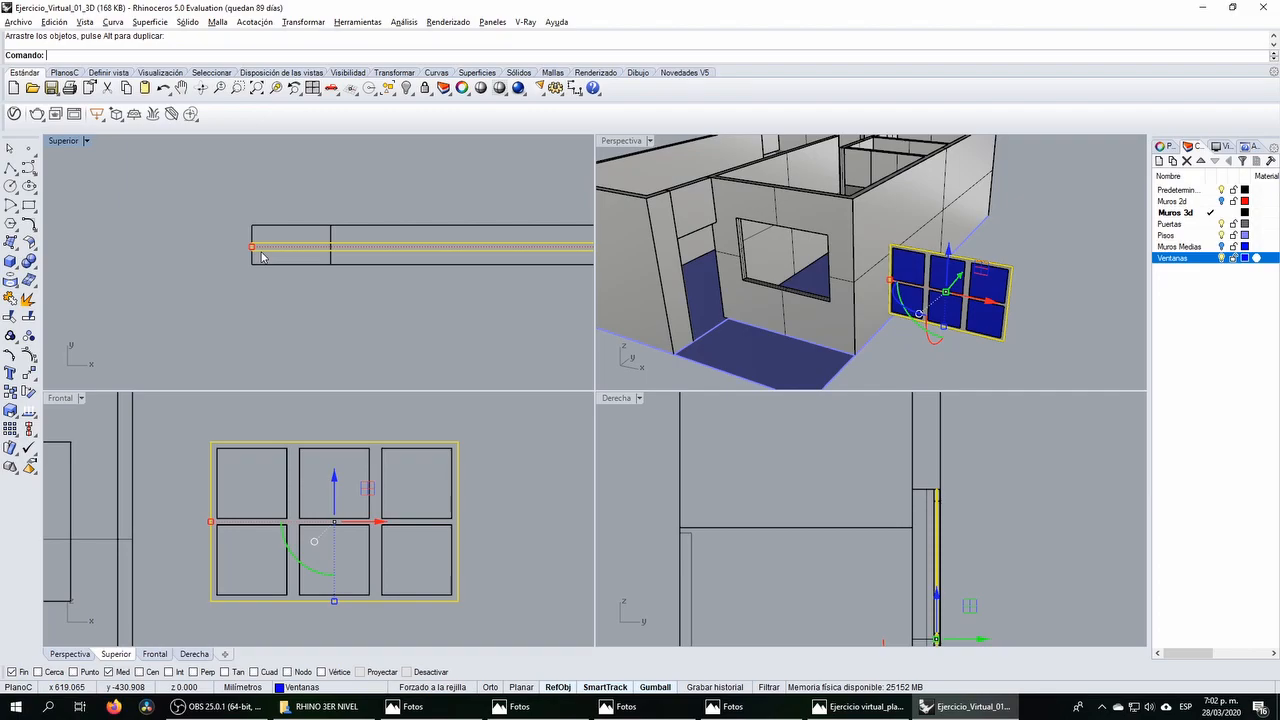
Step: Scale the glass panel in one direction in the front view so its left edge meets the frame's inner left edge
{"action": "left_click", "coordinate": [291, 282]}
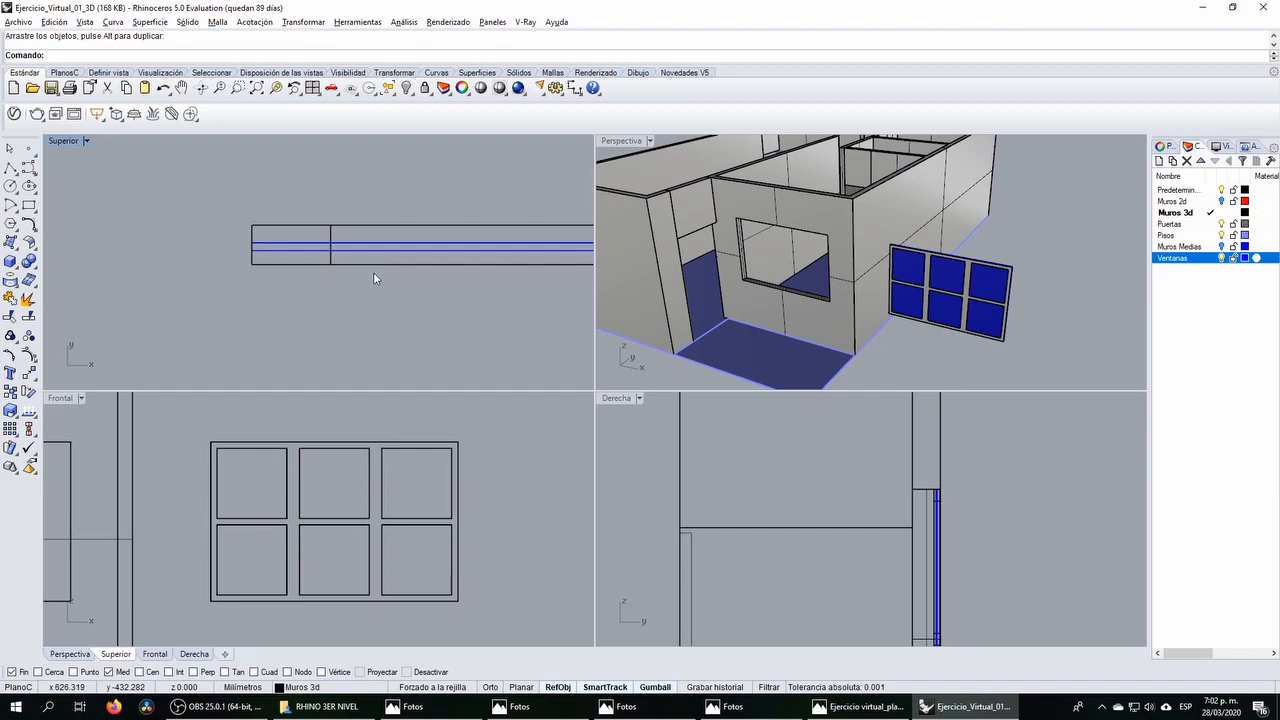
{"action": "right_click_drag", "start_coordinate": [905, 334], "coordinate": [937, 314]}
{"action": "left_click", "coordinate": [453, 252]}
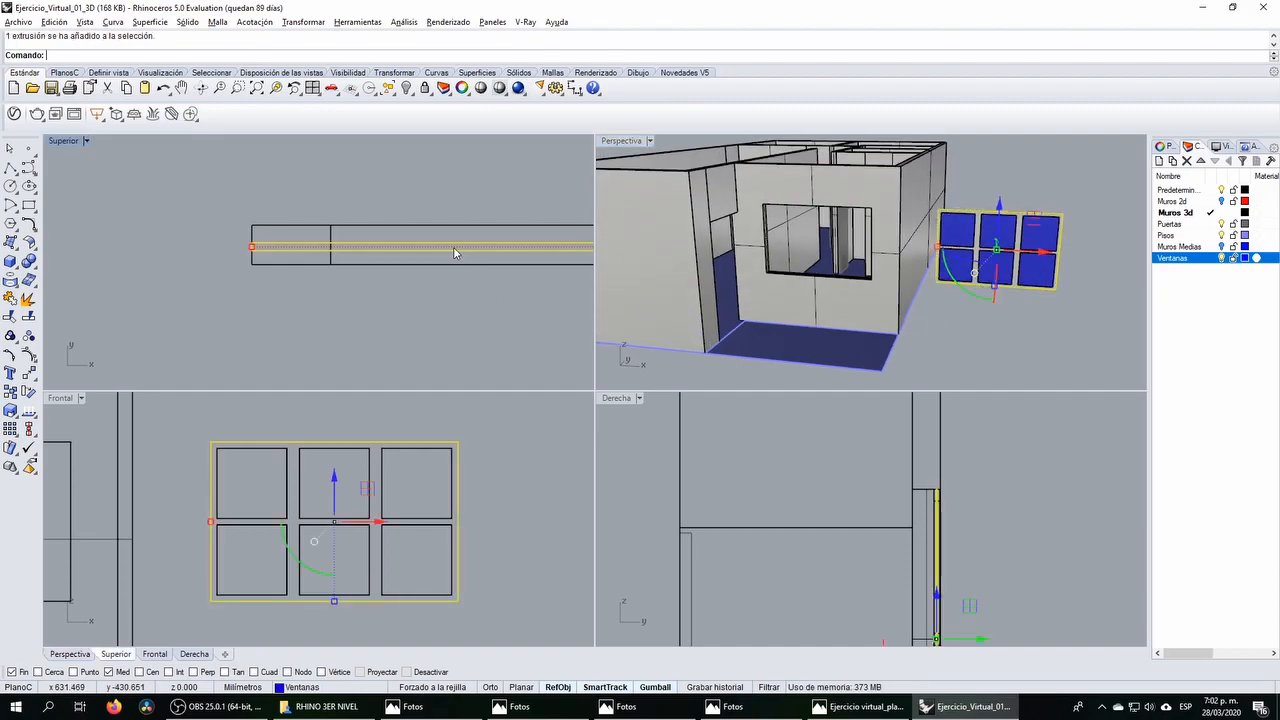
{"action": "right_click_drag", "start_coordinate": [205, 493], "coordinate": [190, 480]}
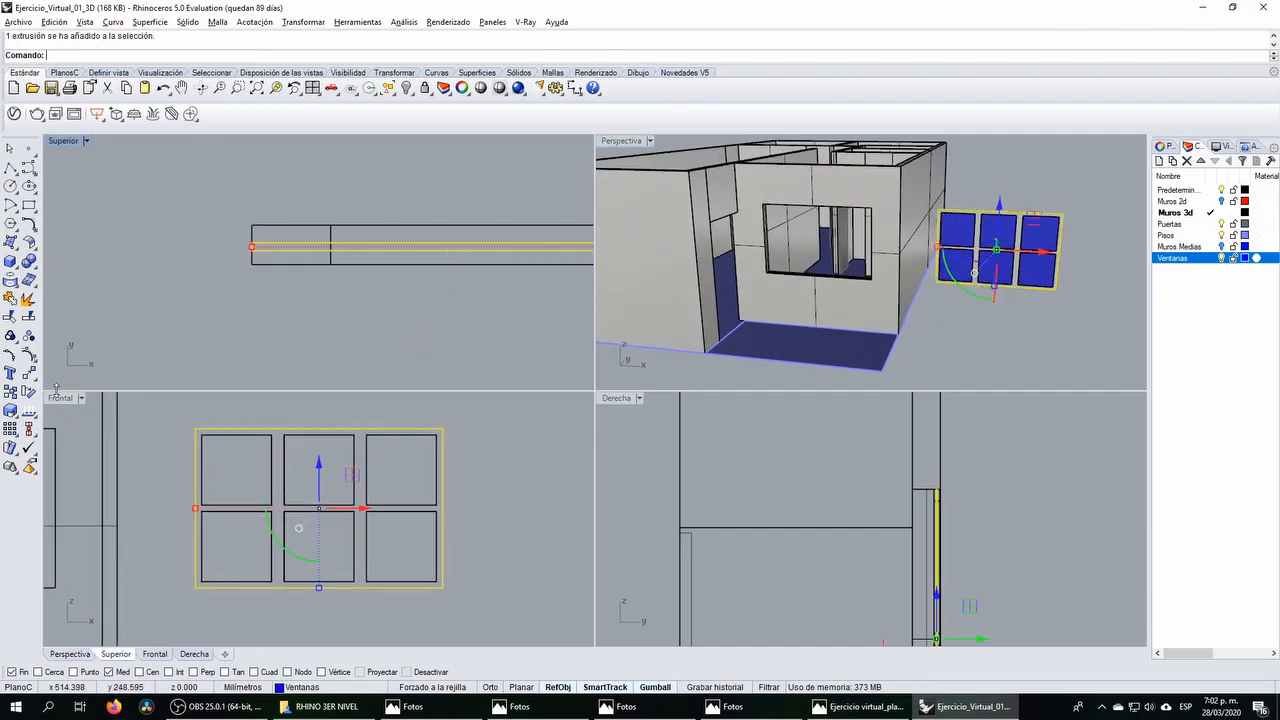
{"action": "double_click", "coordinate": [60, 398]}
{"action": "scroll", "coordinate": [62, 420], "scroll_direction": "down", "scroll_amount": 1}
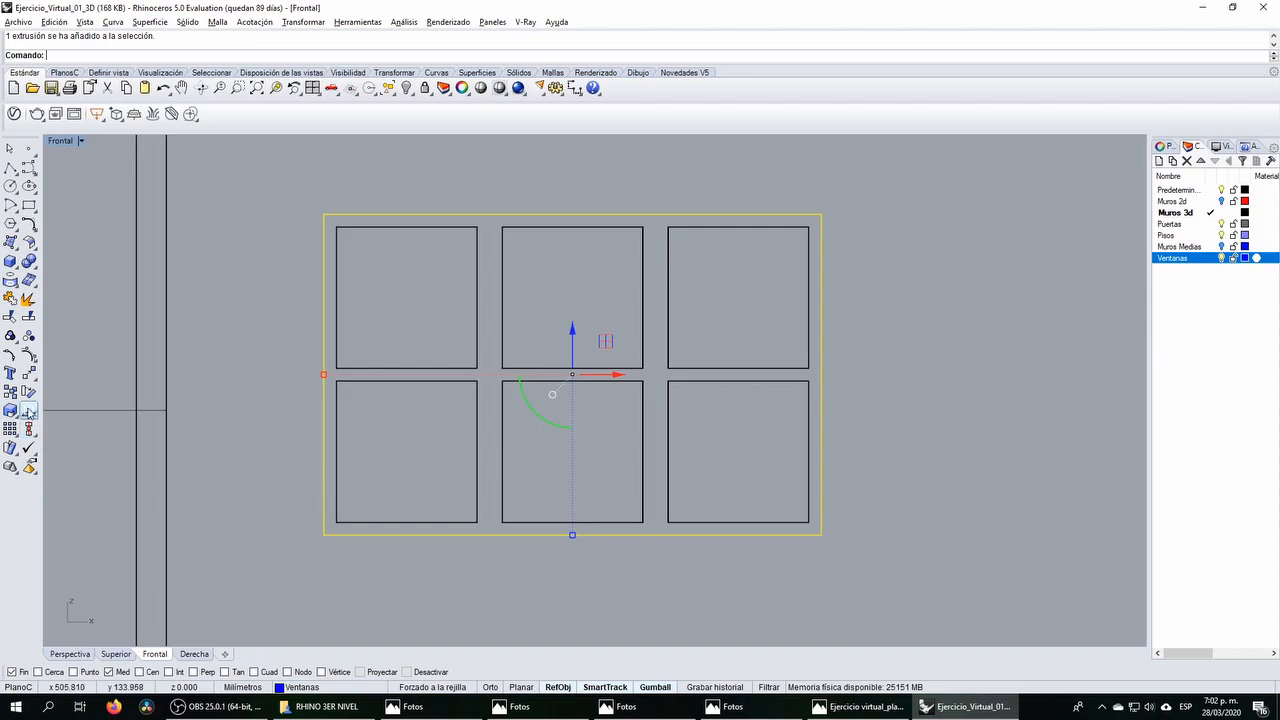
{"action": "left_click", "coordinate": [12, 410]}
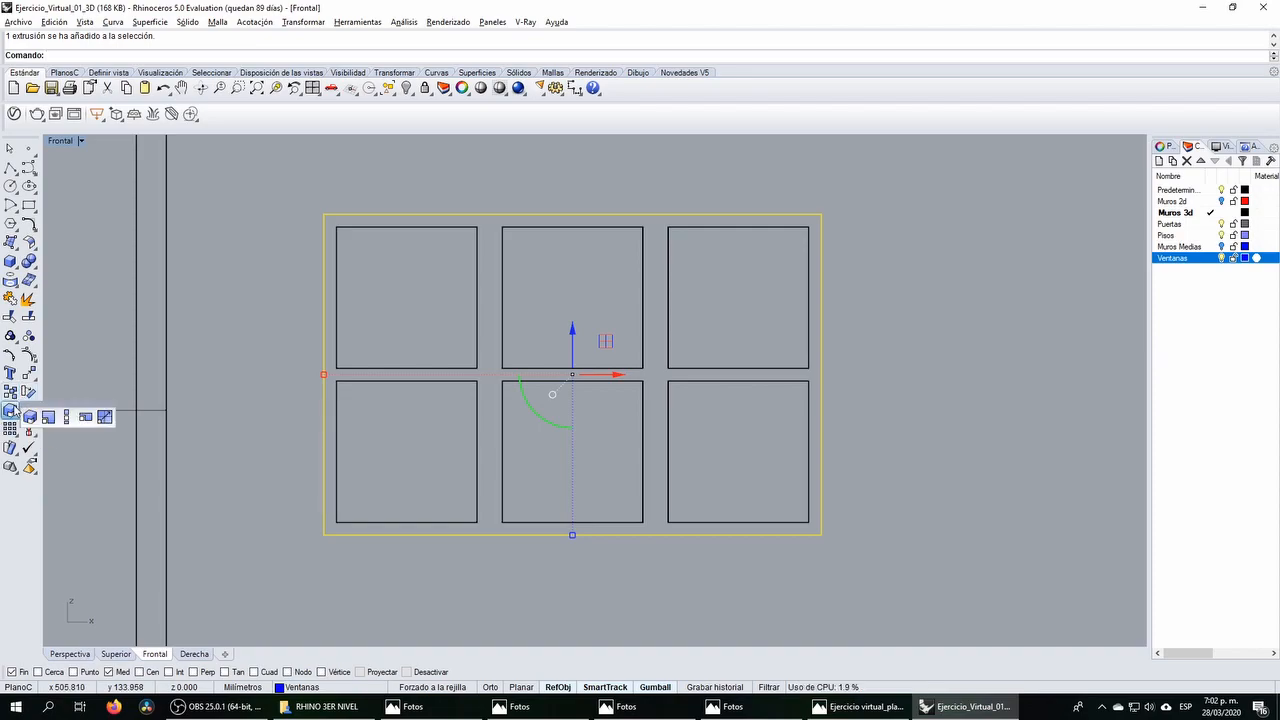
{"action": "left_click", "coordinate": [66, 416]}
{"action": "left_click", "coordinate": [823, 214]}
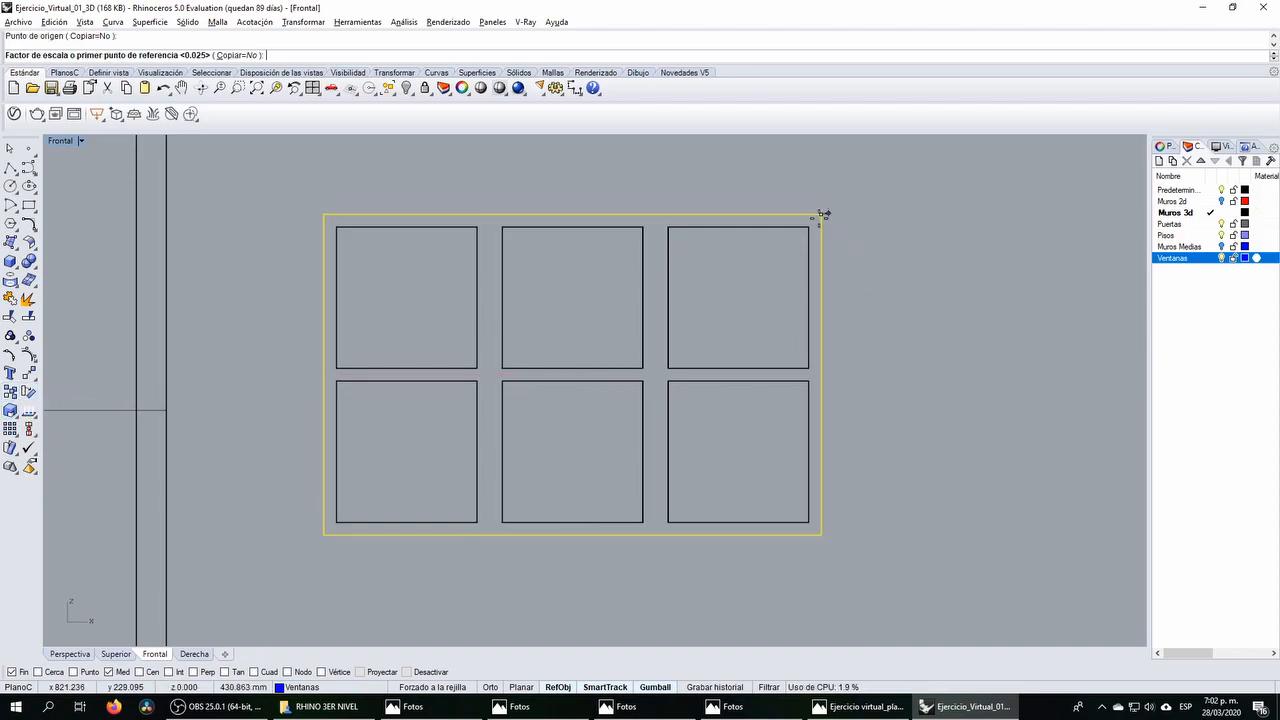
{"action": "left_click", "coordinate": [323, 214]}
{"action": "left_click", "coordinate": [336, 222]}
Step: Scale the glass panel in one direction so its right edge meets the outer side of the right-hand panes
{"action": "key", "text": "Return"}
{"action": "left_click", "coordinate": [333, 215]}
{"action": "left_click", "coordinate": [820, 214]}
{"action": "left_click", "coordinate": [808, 227]}
Step: Scale the glass panel vertically so its top and bottom edges meet the upper and lower edges of the panes
{"action": "key", "text": "Return"}
{"action": "left_click", "coordinate": [808, 534]}
{"action": "left_click", "coordinate": [808, 216]}
{"action": "left_click", "coordinate": [808, 228]}
{"action": "key", "text": "Return"}
{"action": "left_click", "coordinate": [808, 227]}
{"action": "left_click", "coordinate": [808, 534]}
{"action": "left_click", "coordinate": [808, 522]}
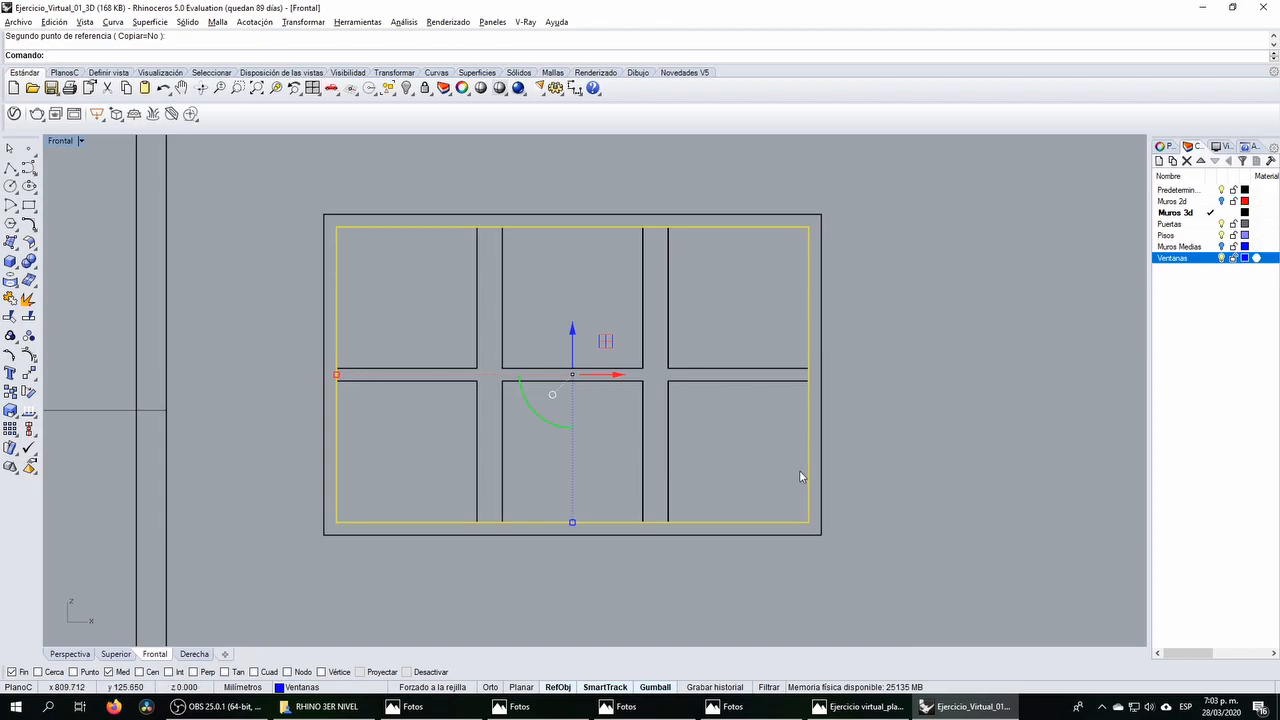
Step: Select the window frame and glass together with the overlapping pane curves and shift them slightly closer to the house
{"action": "right_click_drag", "start_coordinate": [535, 369], "coordinate": [576, 349]}
{"action": "key", "text": "Escape"}
{"action": "double_click", "coordinate": [67, 143]}
{"action": "mouse_move", "coordinate": [1013, 306]}
{"action": "right_mouse_down"}
{"action": "mouse_move", "coordinate": [986, 294]}
{"action": "mouse_move", "coordinate": [843, 309]}
{"action": "mouse_move", "coordinate": [1014, 309]}
{"action": "mouse_move", "coordinate": [993, 295]}
{"action": "mouse_move", "coordinate": [1013, 311]}
{"action": "right_mouse_up"}
{"action": "scroll", "coordinate": [993, 293], "scroll_direction": "down", "scroll_amount": 5}
{"action": "scroll", "coordinate": [1011, 311], "scroll_direction": "up", "scroll_amount": 7}
{"action": "left_click_drag", "start_coordinate": [1022, 330], "coordinate": [977, 263]}
{"action": "scroll", "coordinate": [229, 526], "scroll_direction": "down", "scroll_amount": 4}
{"action": "right_click_drag", "start_coordinate": [229, 526], "coordinate": [396, 506]}
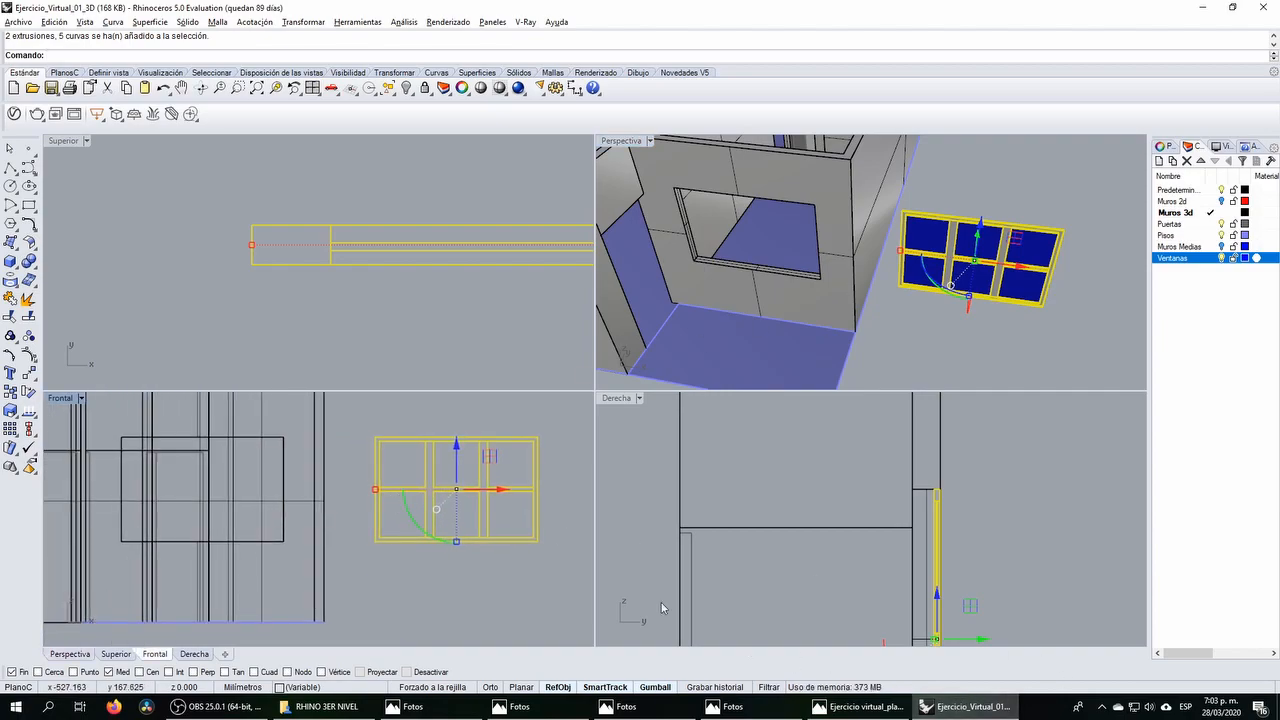
{"action": "mouse_move", "coordinate": [503, 494]}
{"action": "left_mouse_down"}
{"action": "mouse_move", "coordinate": [249, 514]}
{"action": "mouse_move", "coordinate": [486, 501]}
{"action": "left_mouse_up"}
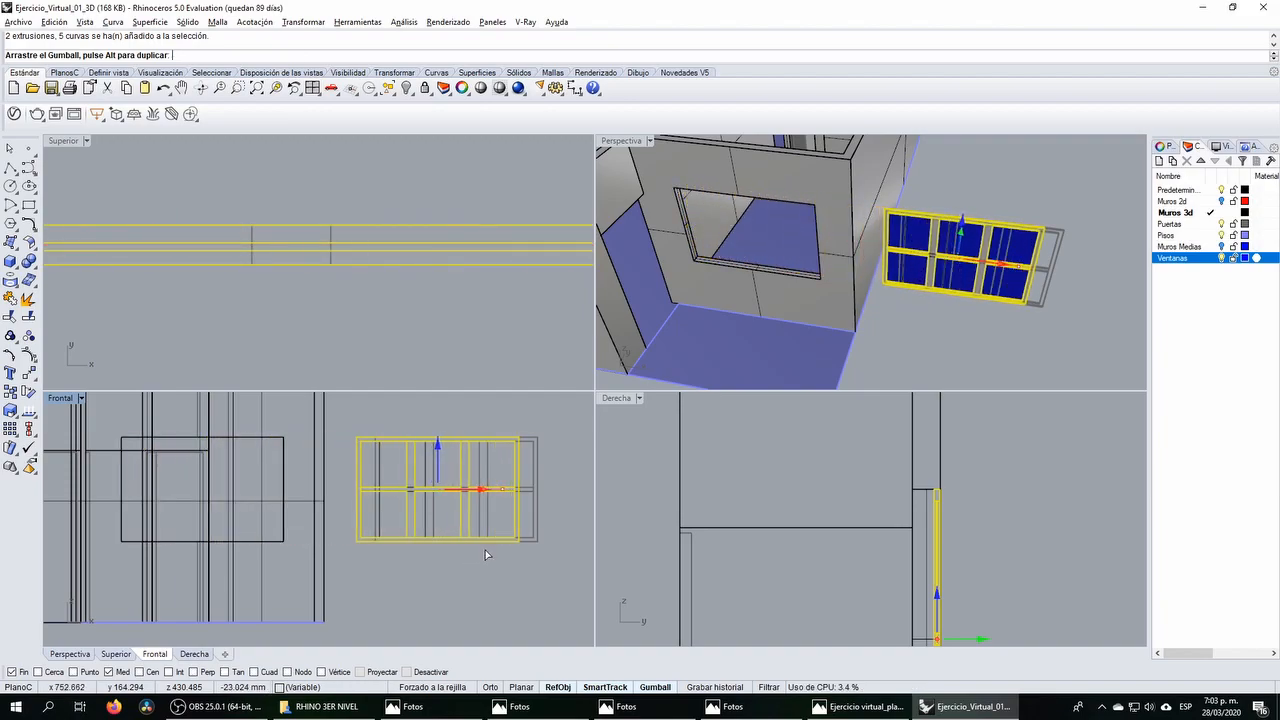
Step: Move the selected window from its upper-left corner to the upper-left corner of the front wall's opening
{"action": "right_click_drag", "start_coordinate": [300, 501], "coordinate": [312, 503]}
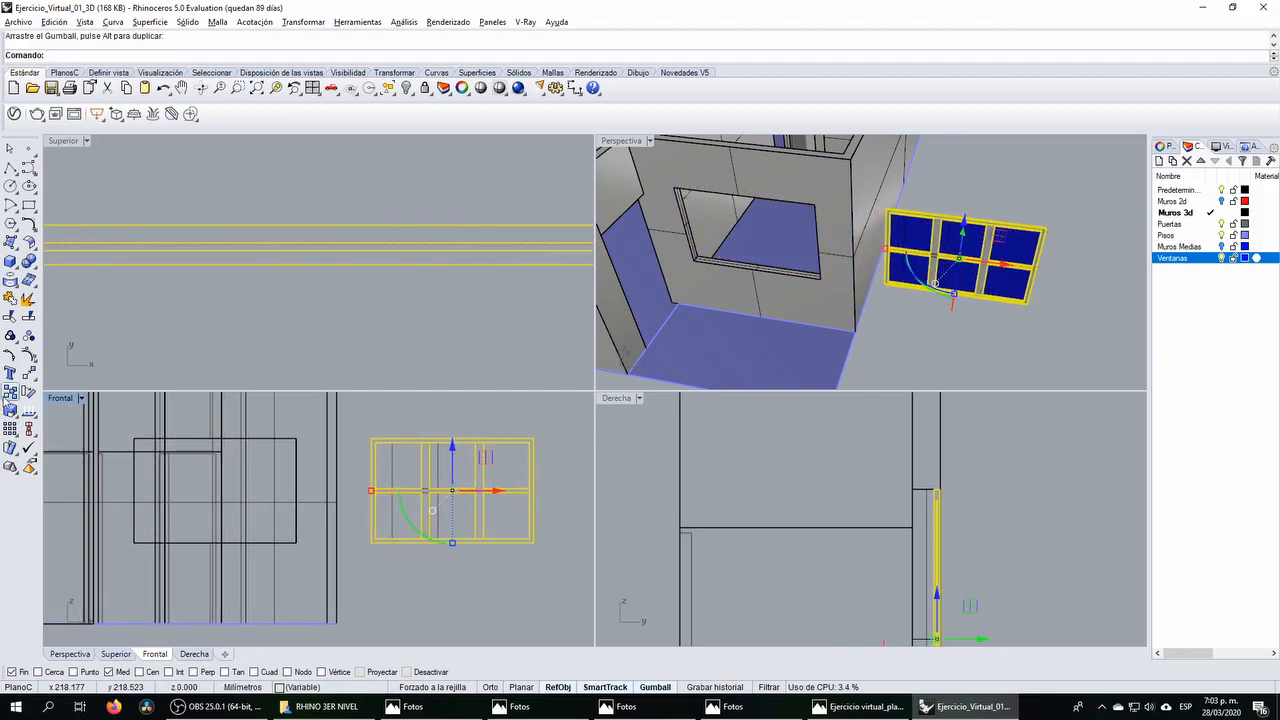
{"action": "left_click", "coordinate": [28, 374]}
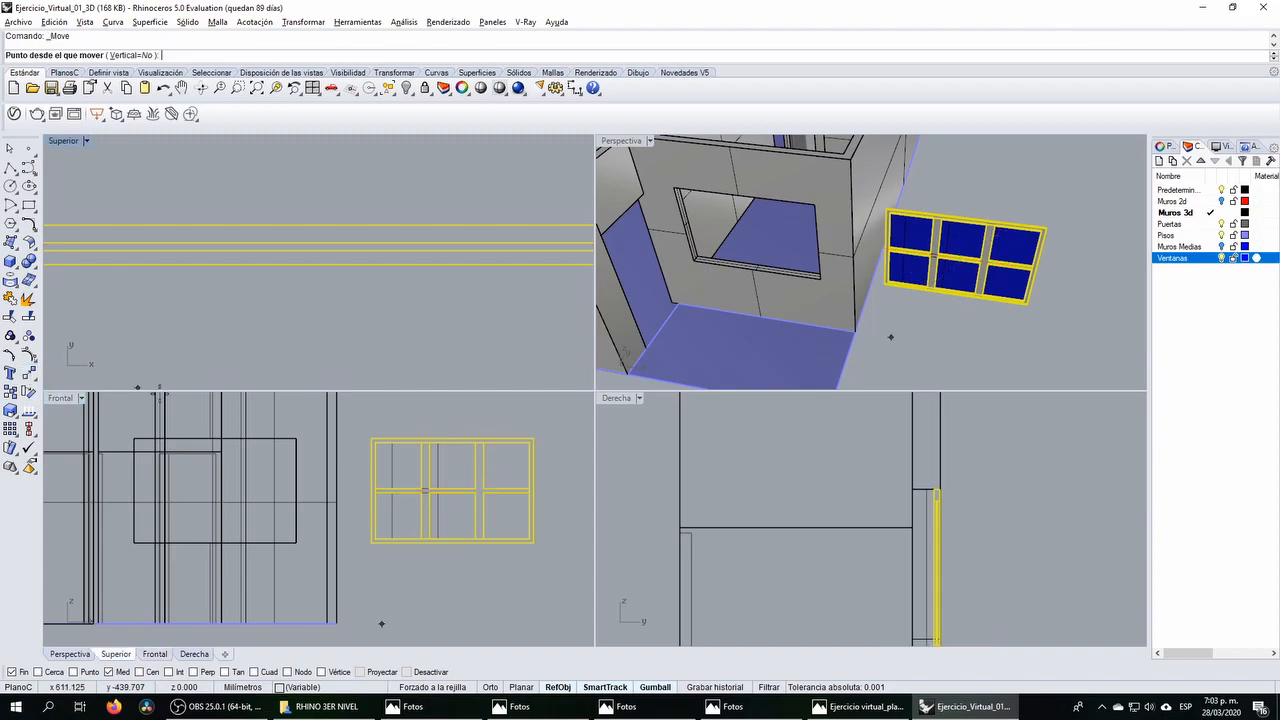
{"action": "left_click", "coordinate": [370, 436]}
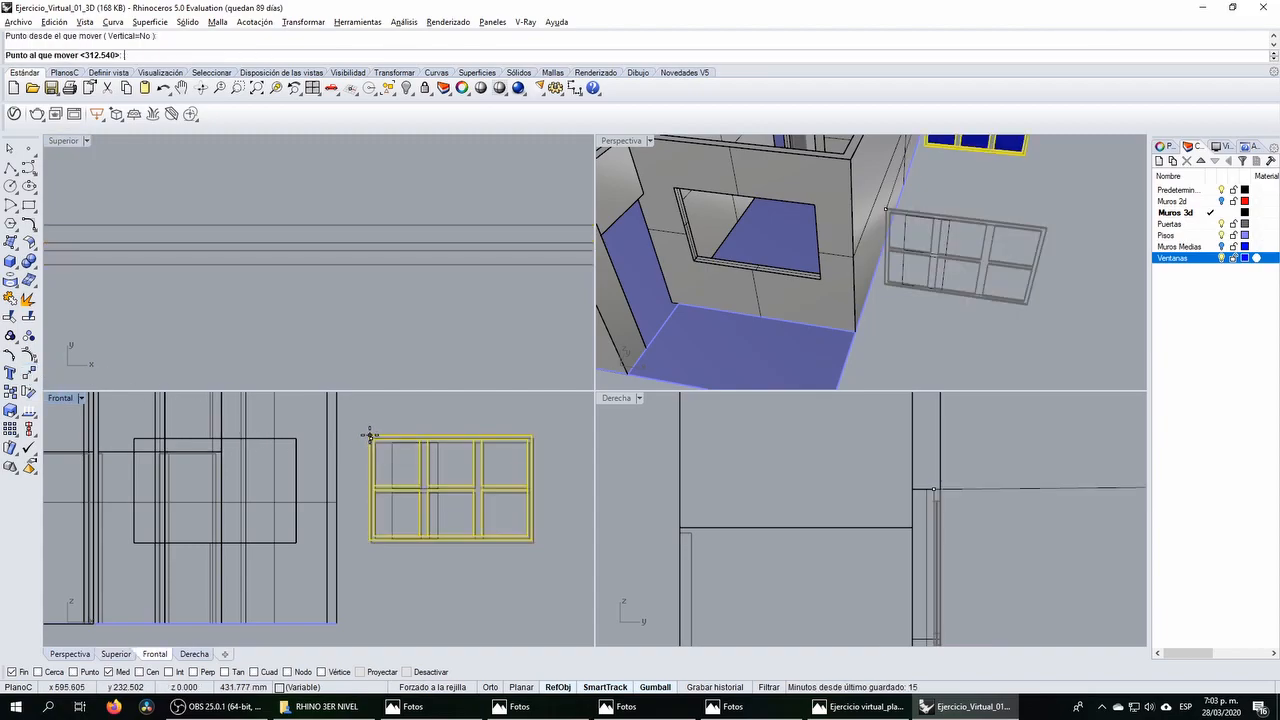
{"action": "left_click", "coordinate": [130, 437]}
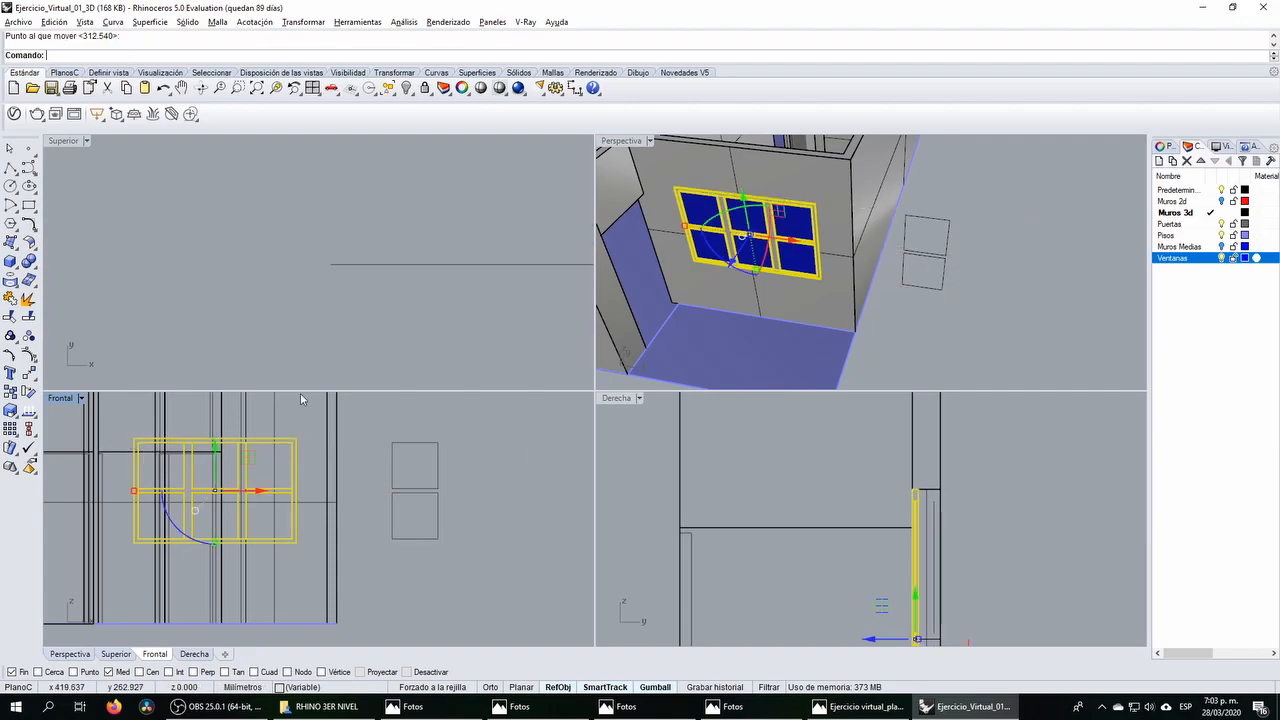
{"action": "left_click", "coordinate": [541, 207]}
{"action": "right_click_drag", "start_coordinate": [703, 253], "coordinate": [711, 186]}
{"action": "scroll", "coordinate": [711, 186], "scroll_direction": "up", "scroll_amount": 5}
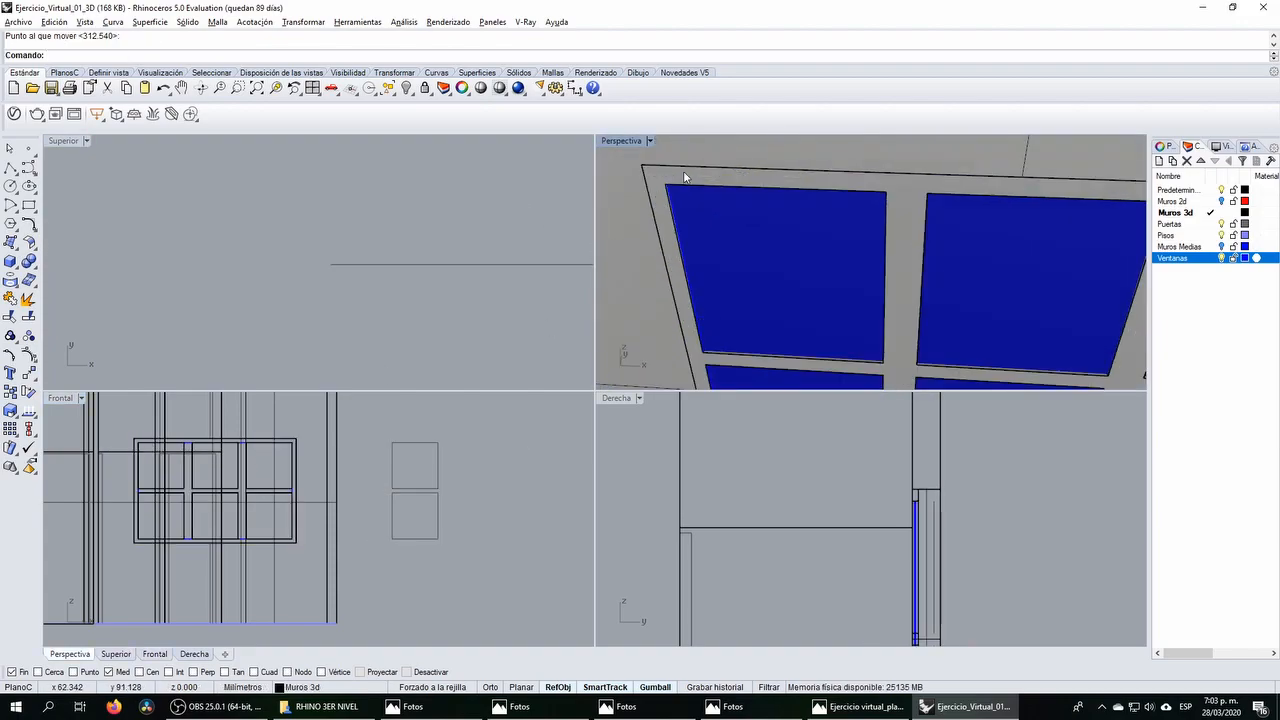
{"action": "scroll", "coordinate": [811, 254], "scroll_direction": "down", "scroll_amount": 3}
Step: Check the window's placement in the render image and move the frame and glass inward to the middle of the wall's thickness
{"action": "left_click", "coordinate": [858, 706]}
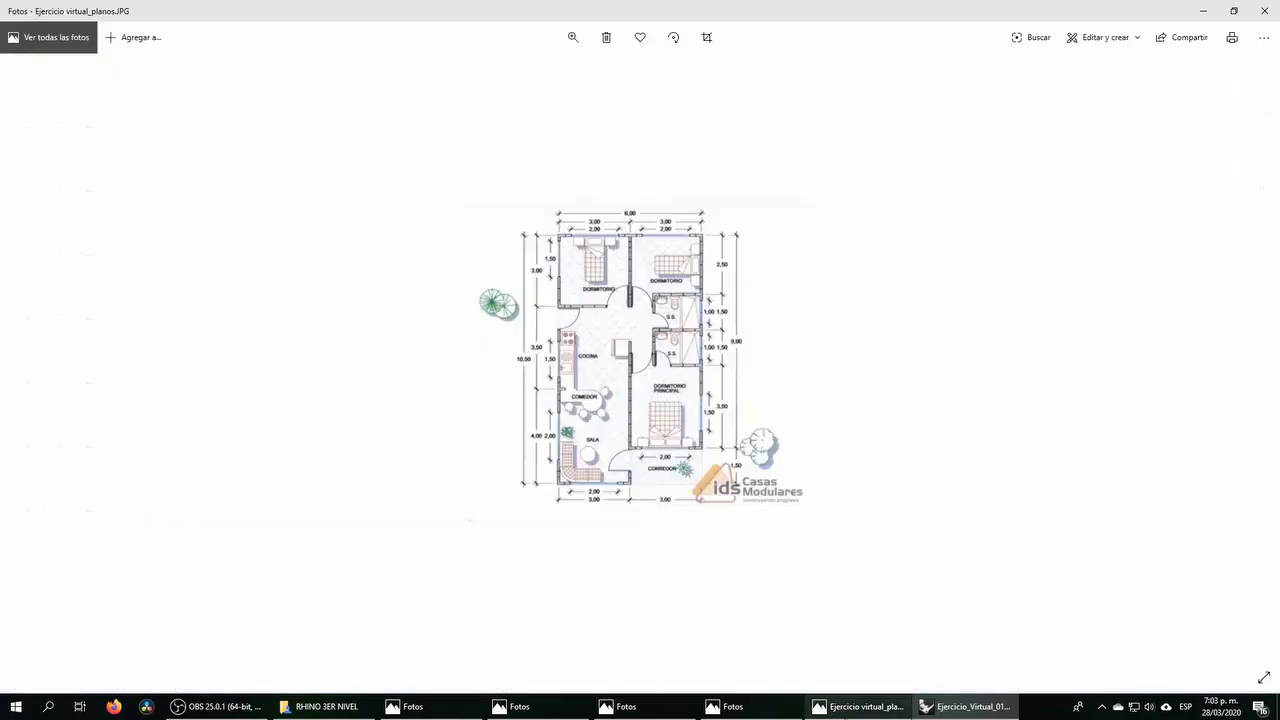
{"action": "left_click", "coordinate": [756, 706]}
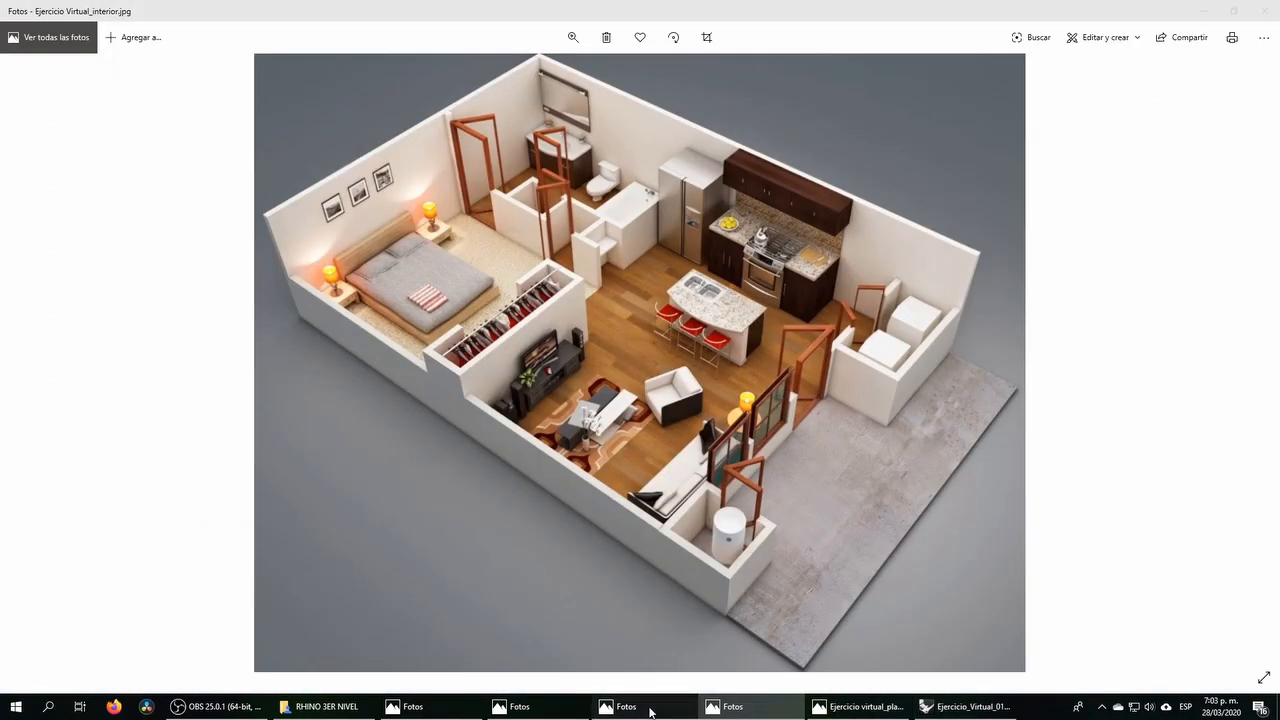
{"action": "left_click", "coordinate": [640, 706]}
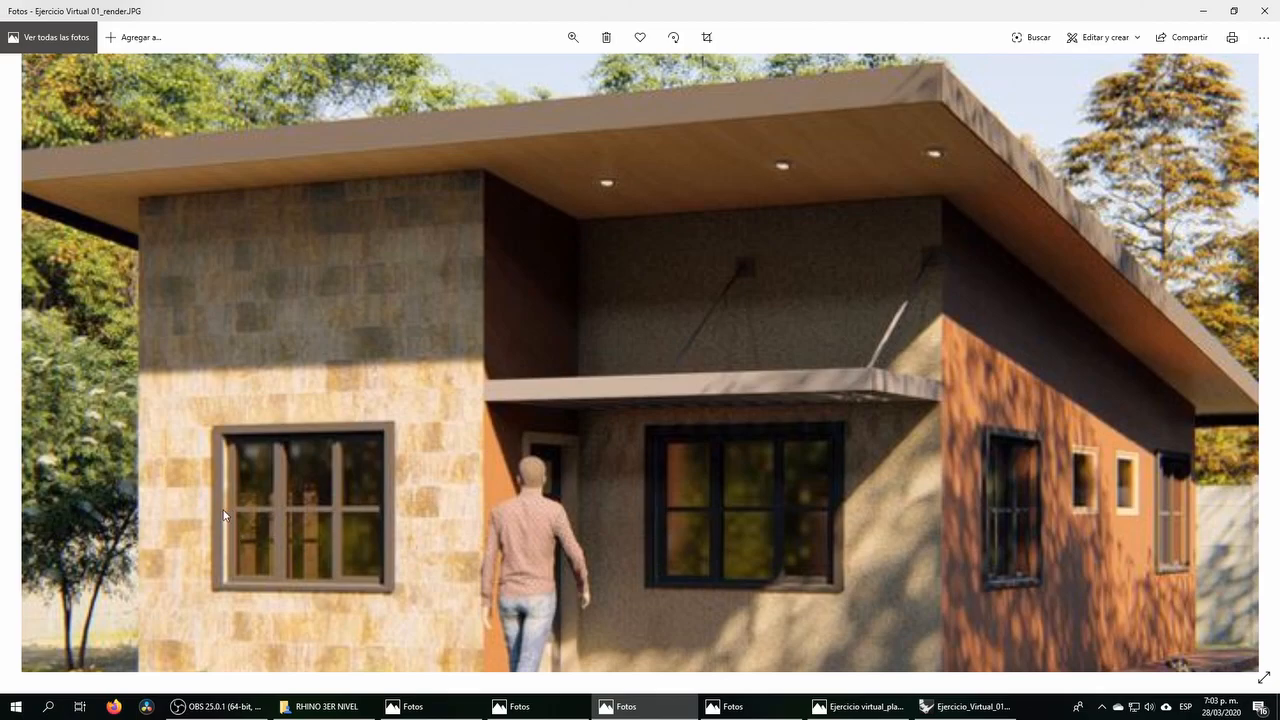
{"action": "left_click", "coordinate": [960, 706]}
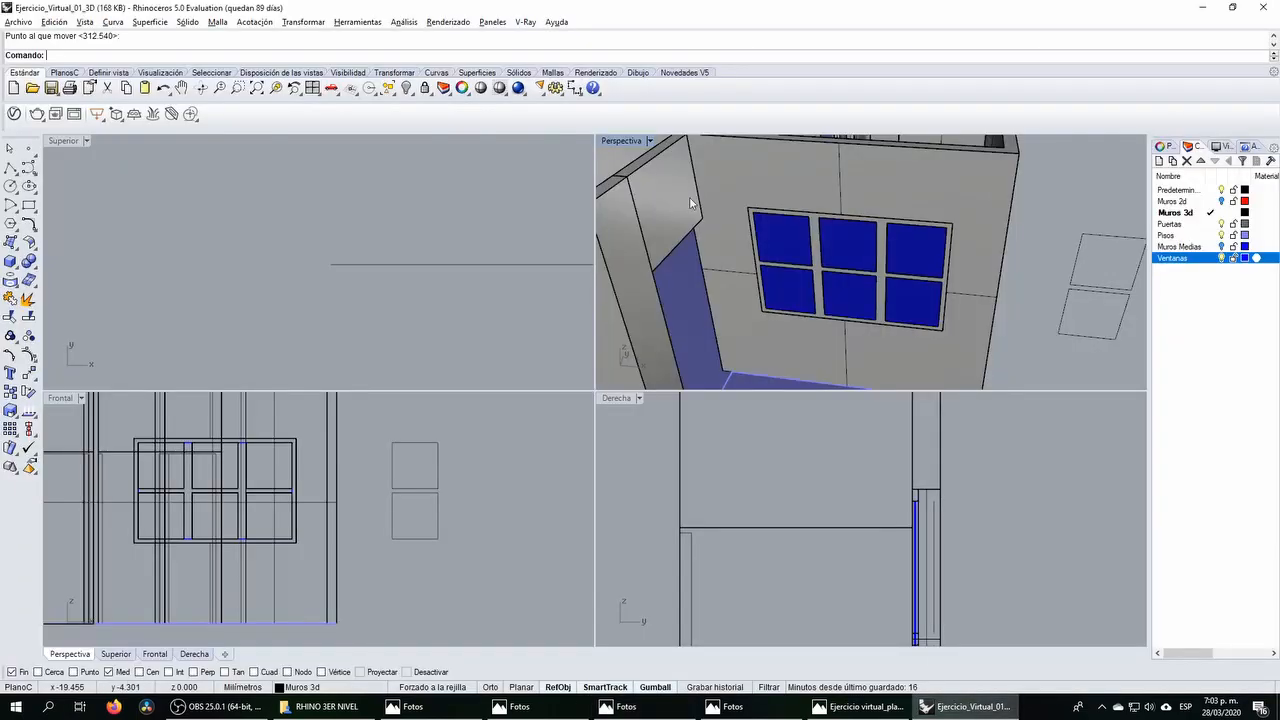
{"action": "left_click", "coordinate": [790, 240]}
{"action": "left_click", "coordinate": [815, 253], "text": "shift"}
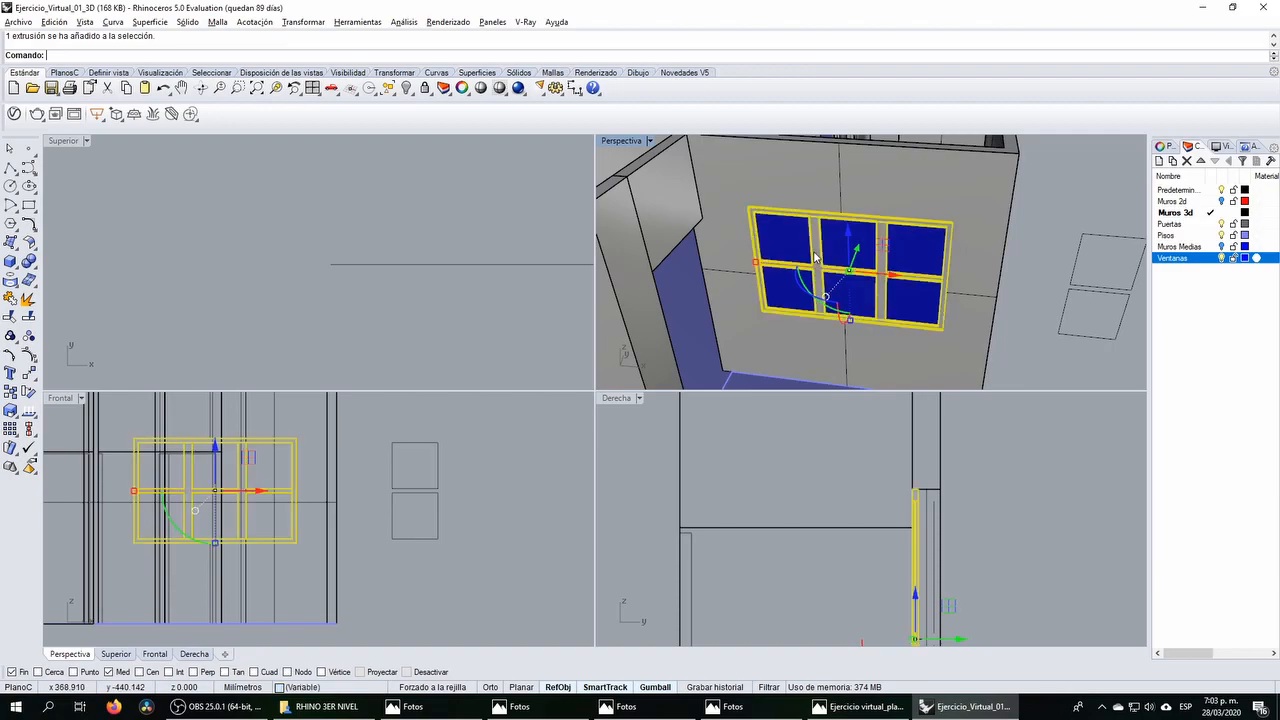
{"action": "scroll", "coordinate": [264, 222], "scroll_direction": "down", "scroll_amount": 15}
{"action": "scroll", "coordinate": [212, 220], "scroll_direction": "up", "scroll_amount": 8}
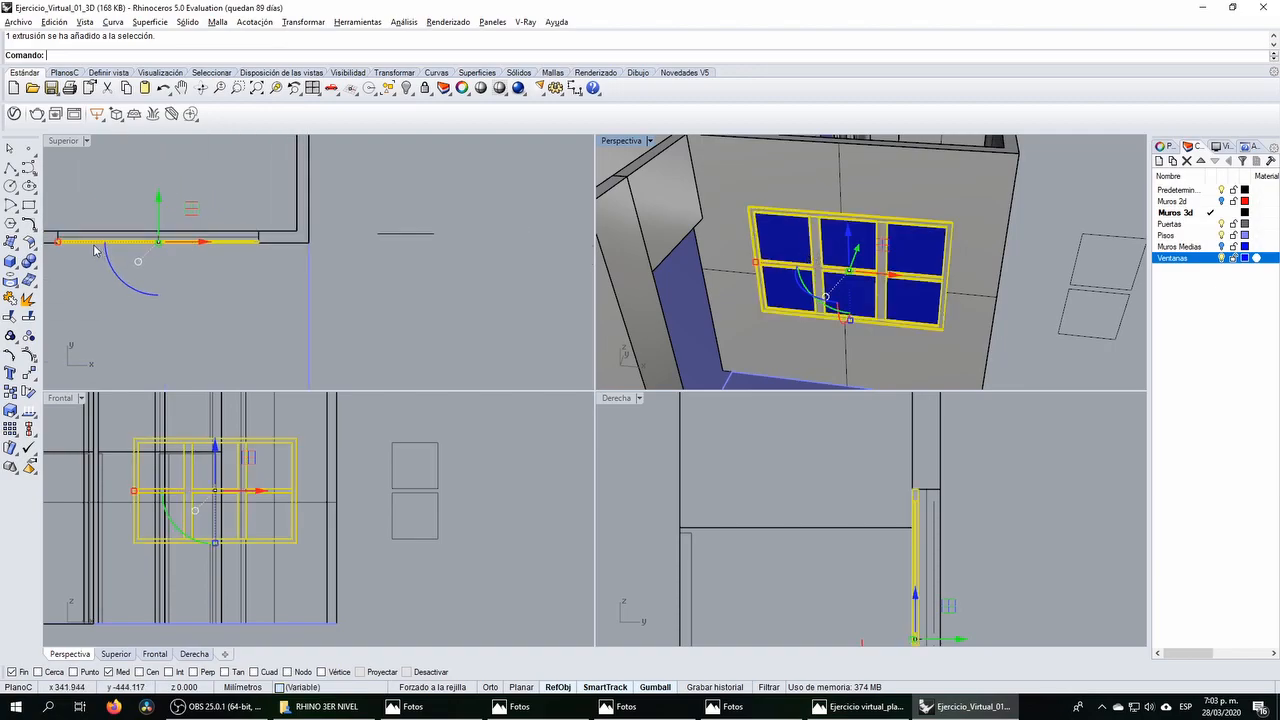
{"action": "double_click", "coordinate": [69, 146]}
{"action": "right_click_drag", "start_coordinate": [90, 294], "coordinate": [160, 295]}
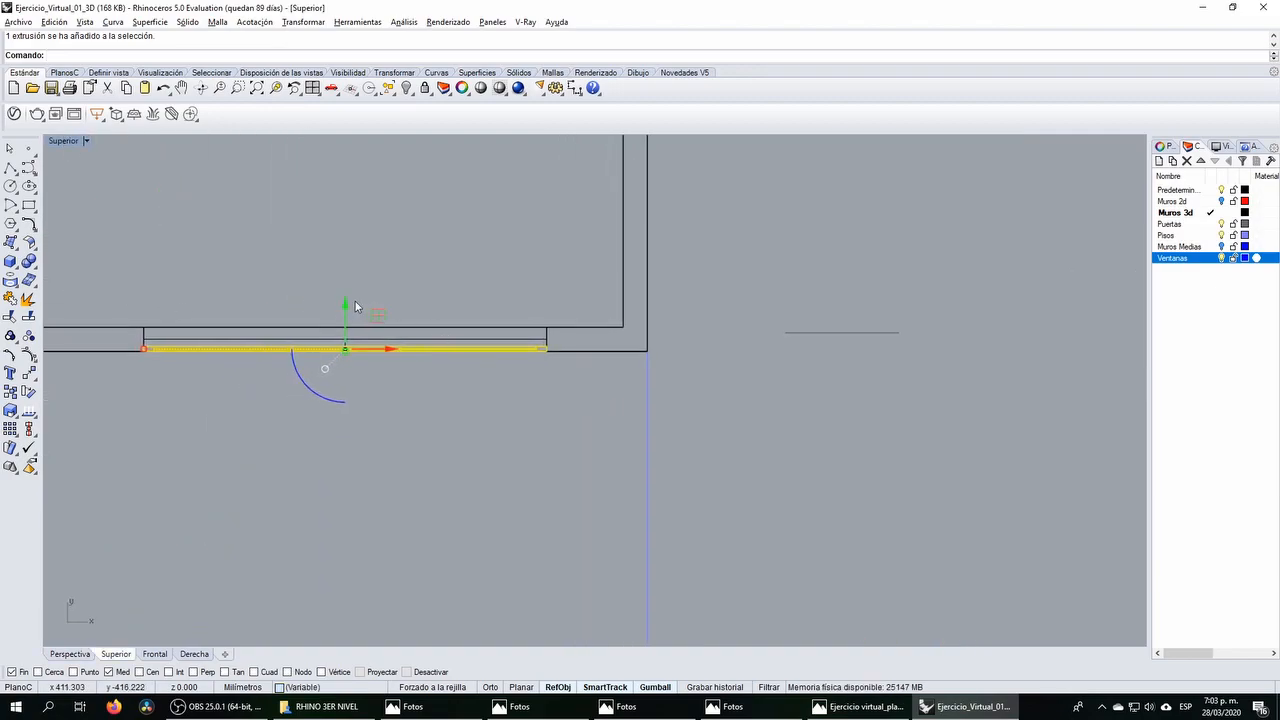
{"action": "left_click_drag", "start_coordinate": [343, 309], "coordinate": [346, 295]}
{"action": "left_click", "coordinate": [312, 276]}
{"action": "double_click", "coordinate": [66, 143]}
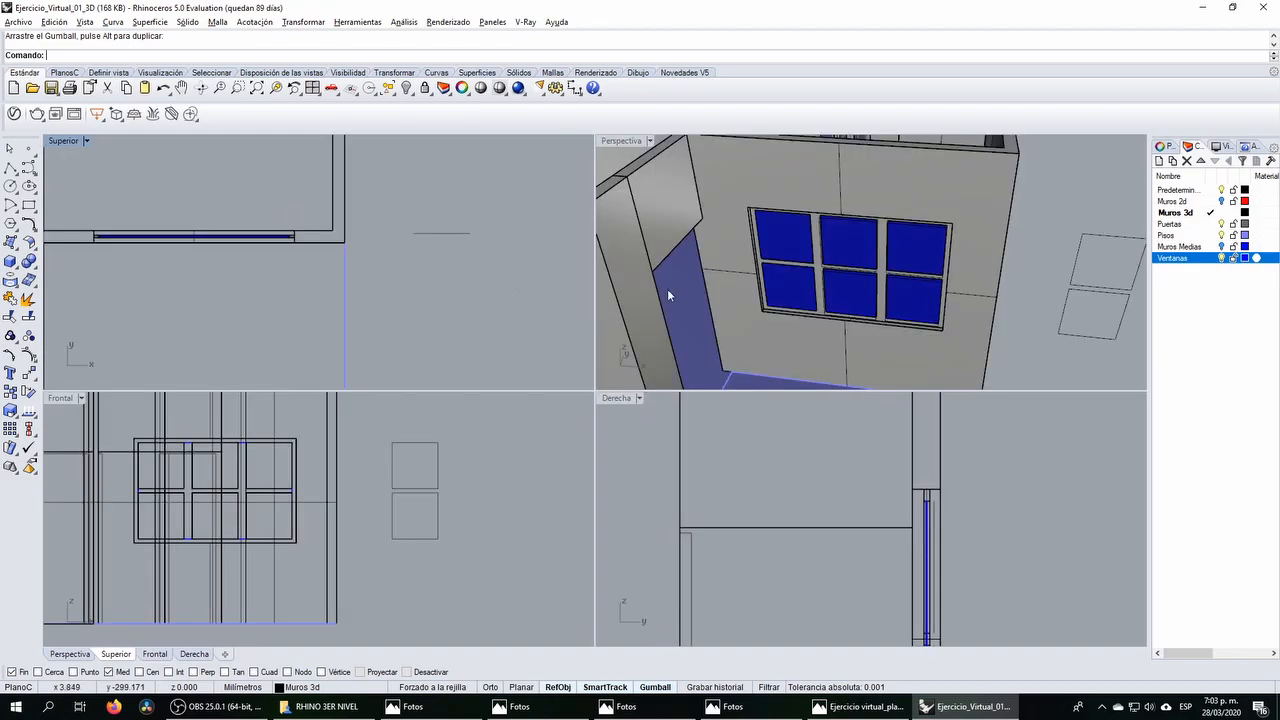
Step: Examine in the perspective view how the window frame and glass sit inside the wall opening
{"action": "double_click", "coordinate": [603, 141]}
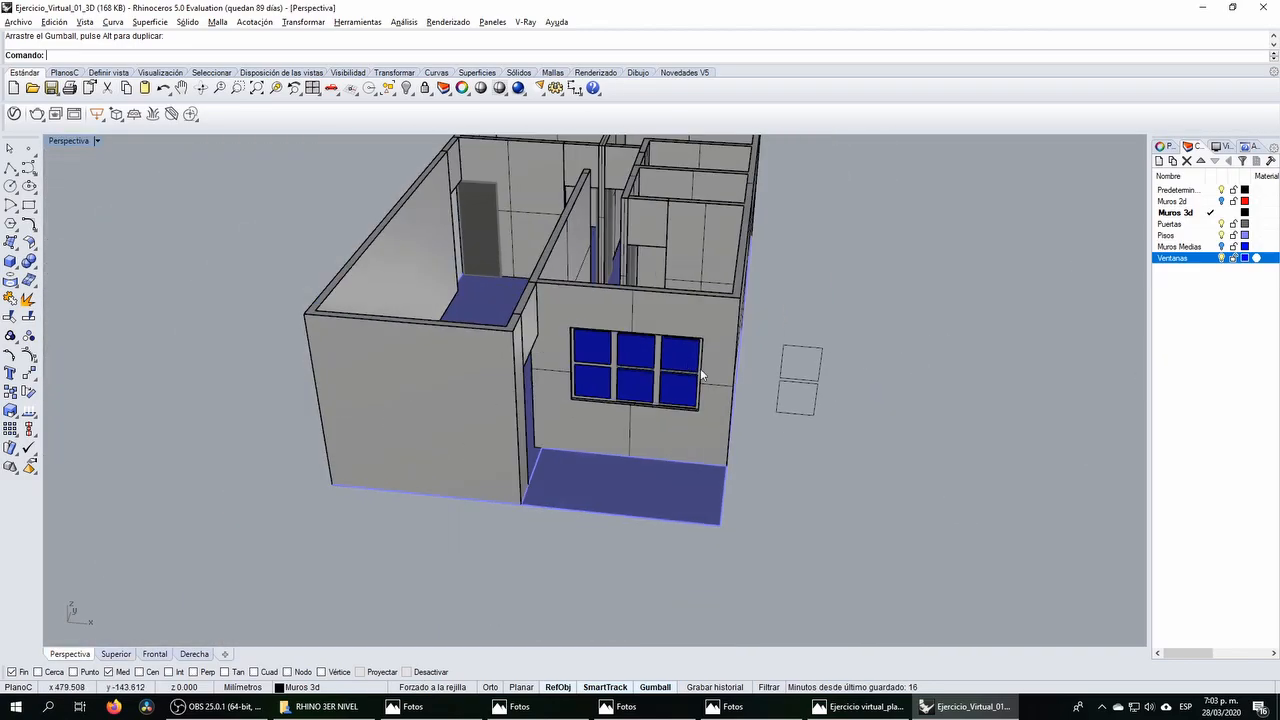
{"action": "scroll", "coordinate": [532, 350], "scroll_direction": "up", "scroll_amount": 7}
{"action": "right_click_drag", "start_coordinate": [532, 350], "coordinate": [633, 370]}
{"action": "scroll", "coordinate": [538, 347], "scroll_direction": "down", "scroll_amount": 7}
{"action": "scroll", "coordinate": [550, 293], "scroll_direction": "up", "scroll_amount": 12}
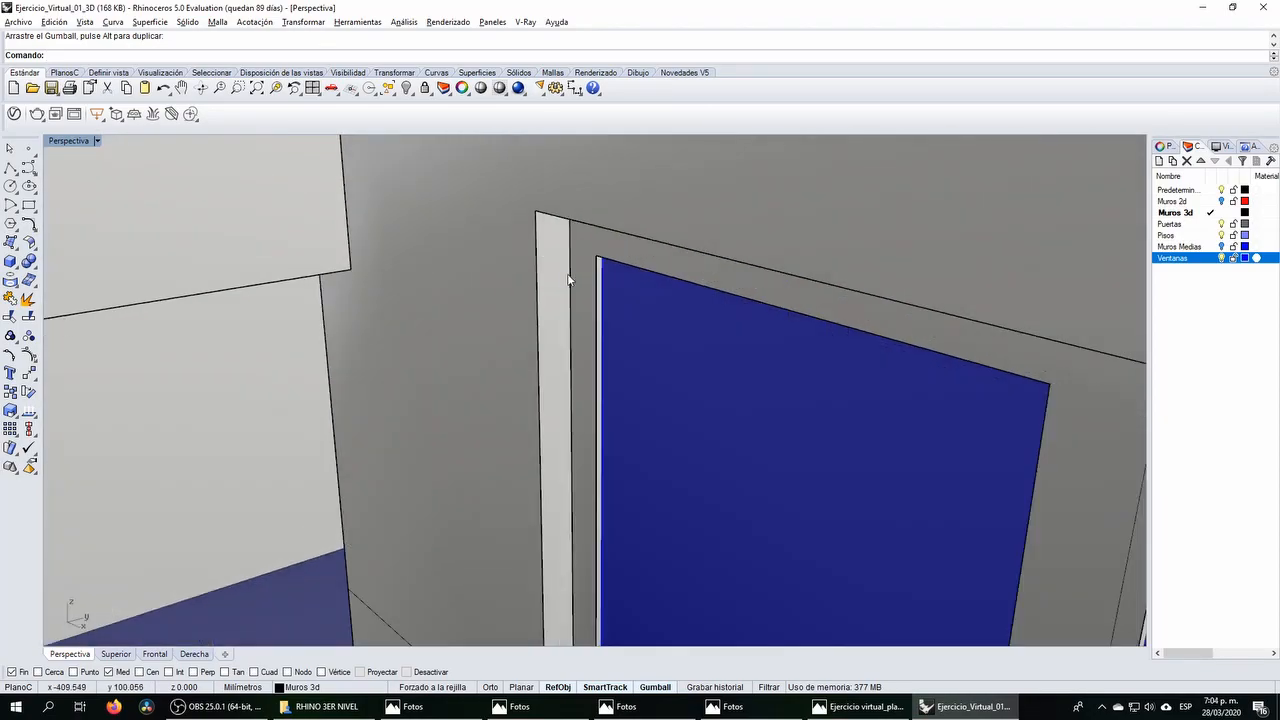
{"action": "scroll", "coordinate": [357, 219], "scroll_direction": "down", "scroll_amount": 12}
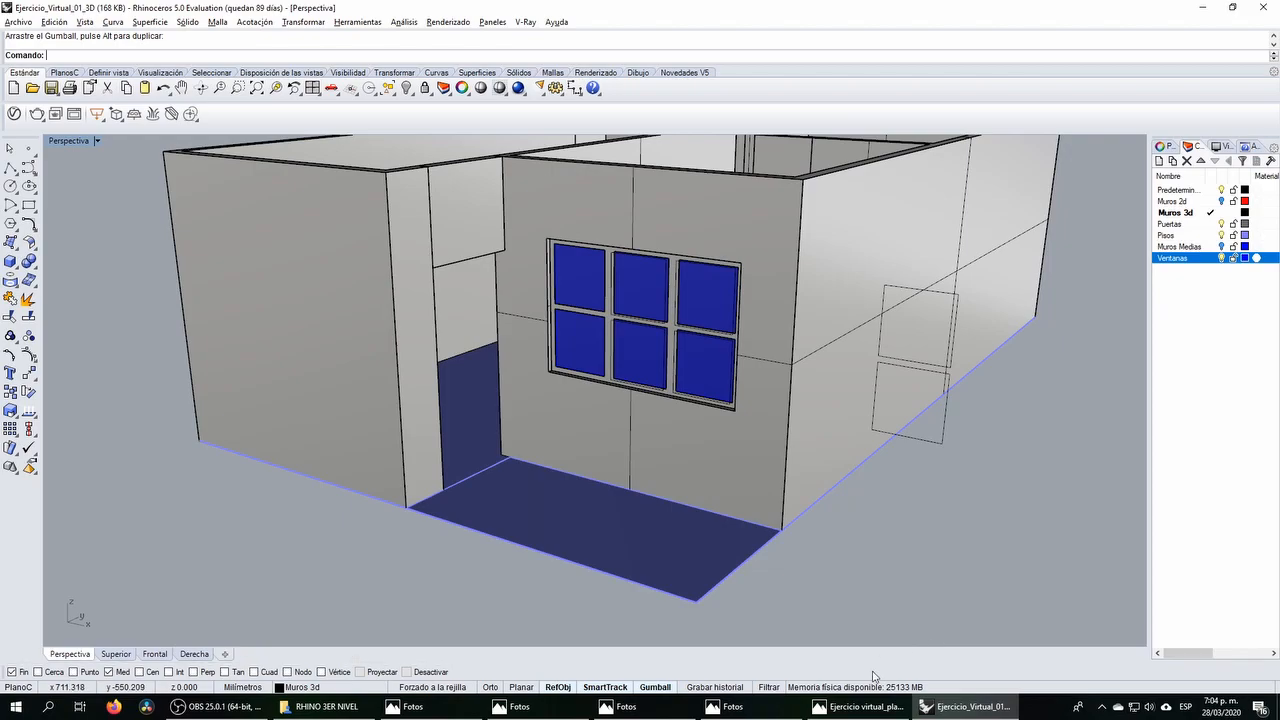
{"action": "left_click", "coordinate": [218, 706]}
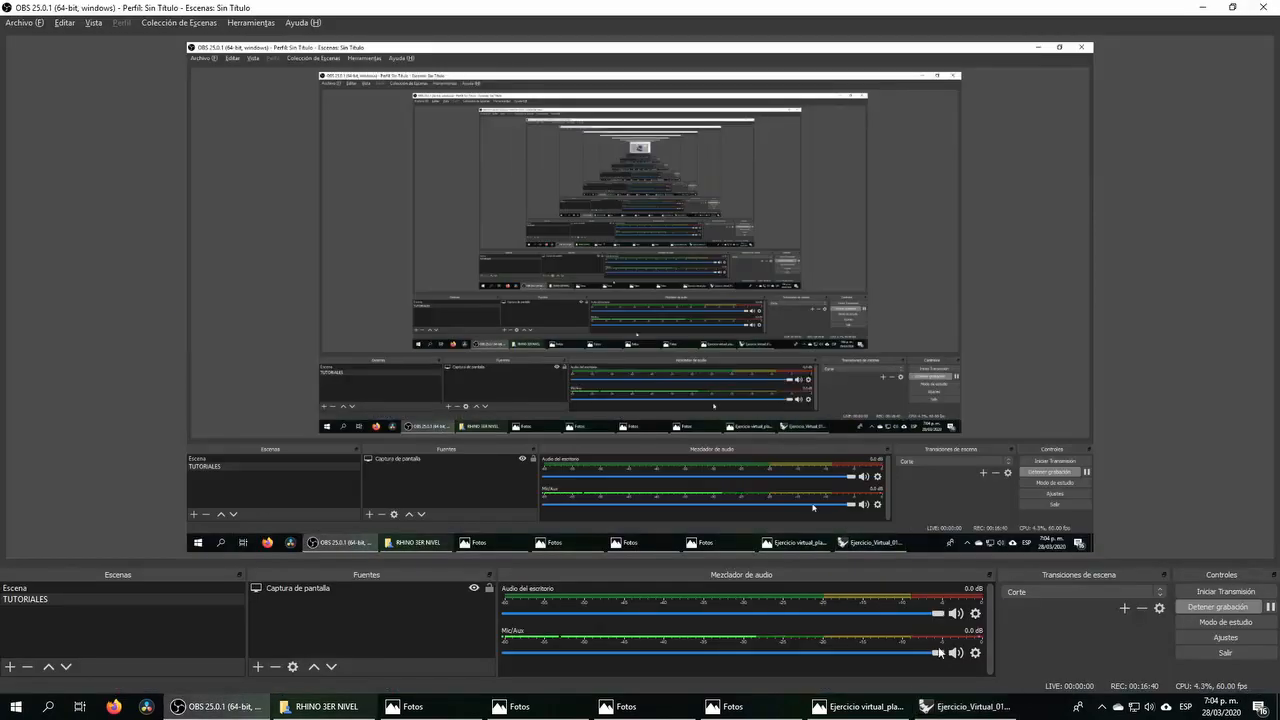
{"action": "left_click", "coordinate": [1270, 609]}
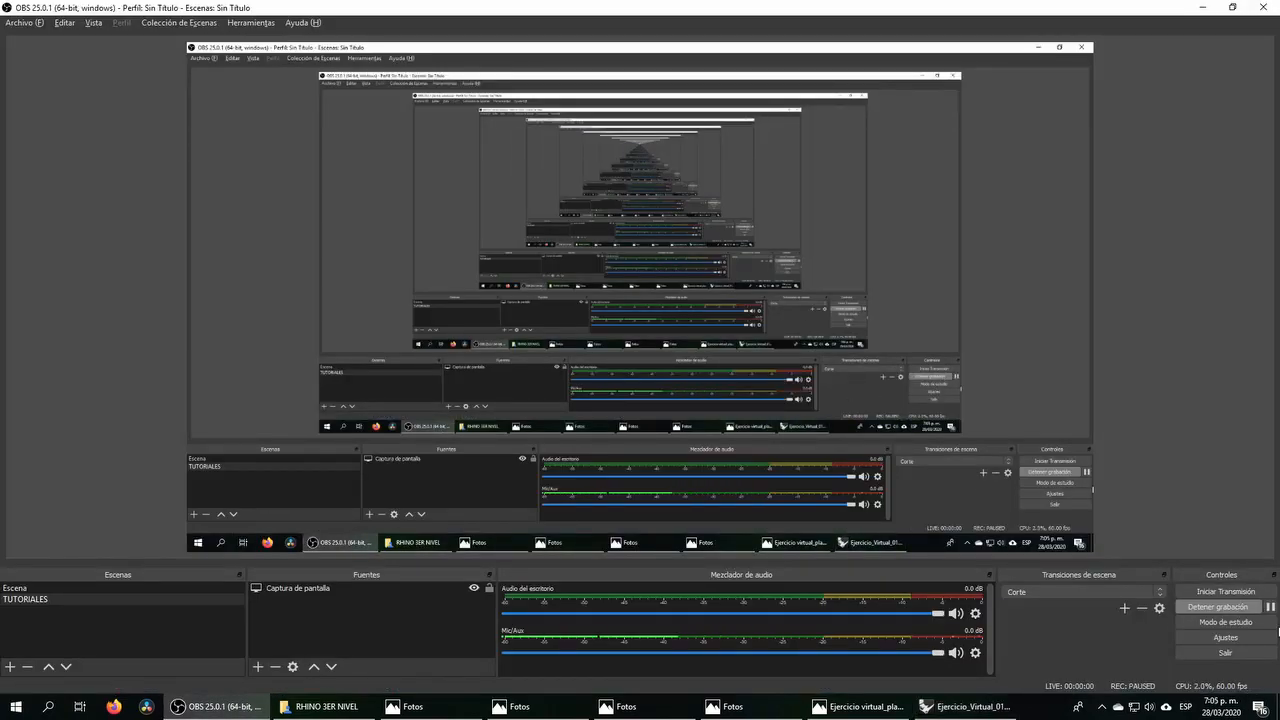
{"action": "left_click", "coordinate": [965, 706]}
Step: Compare the modelled front window and its frame with the windows in the render image
{"action": "scroll", "coordinate": [765, 506], "scroll_direction": "down", "scroll_amount": 2}
{"action": "right_click_drag", "start_coordinate": [689, 457], "coordinate": [713, 440]}
{"action": "right_click_drag", "start_coordinate": [755, 364], "coordinate": [749, 372]}
{"action": "scroll", "coordinate": [623, 292], "scroll_direction": "up", "scroll_amount": 6}
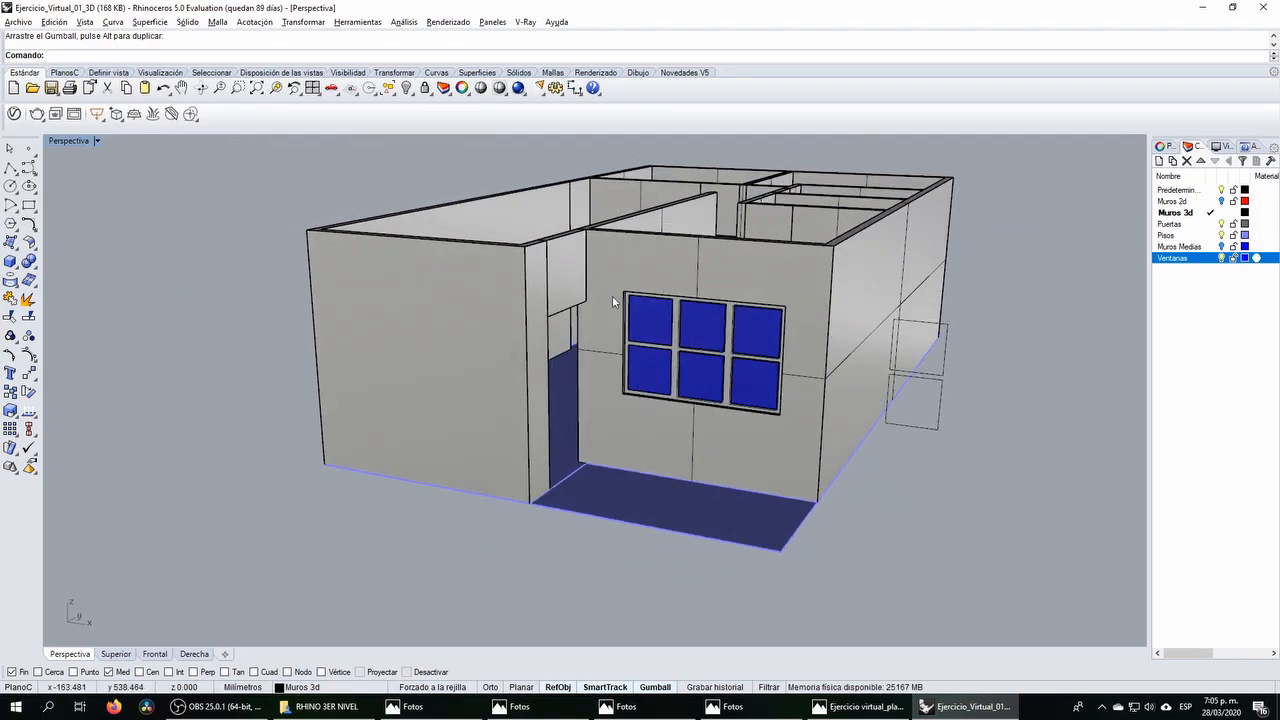
{"action": "left_click", "coordinate": [653, 316]}
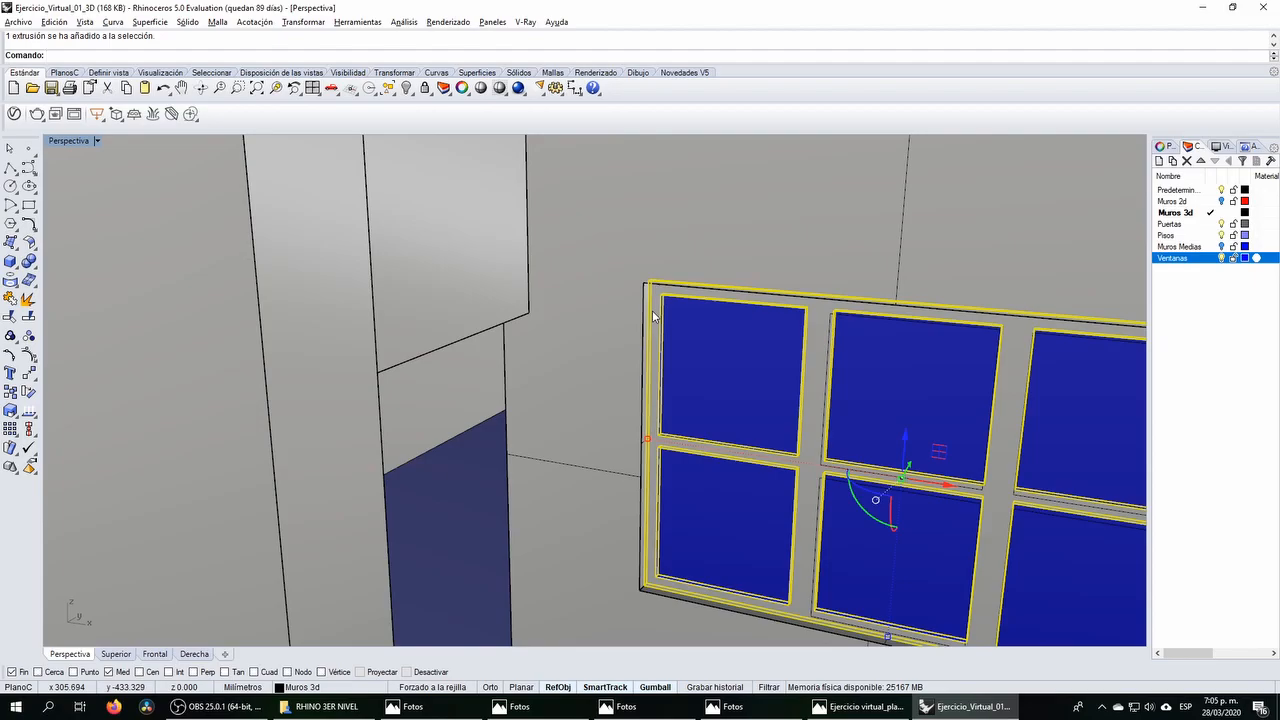
{"action": "scroll", "coordinate": [653, 316], "scroll_direction": "down", "scroll_amount": 7}
{"action": "right_click_drag", "start_coordinate": [658, 346], "coordinate": [651, 349]}
{"action": "key", "text": "alt+Tab"}
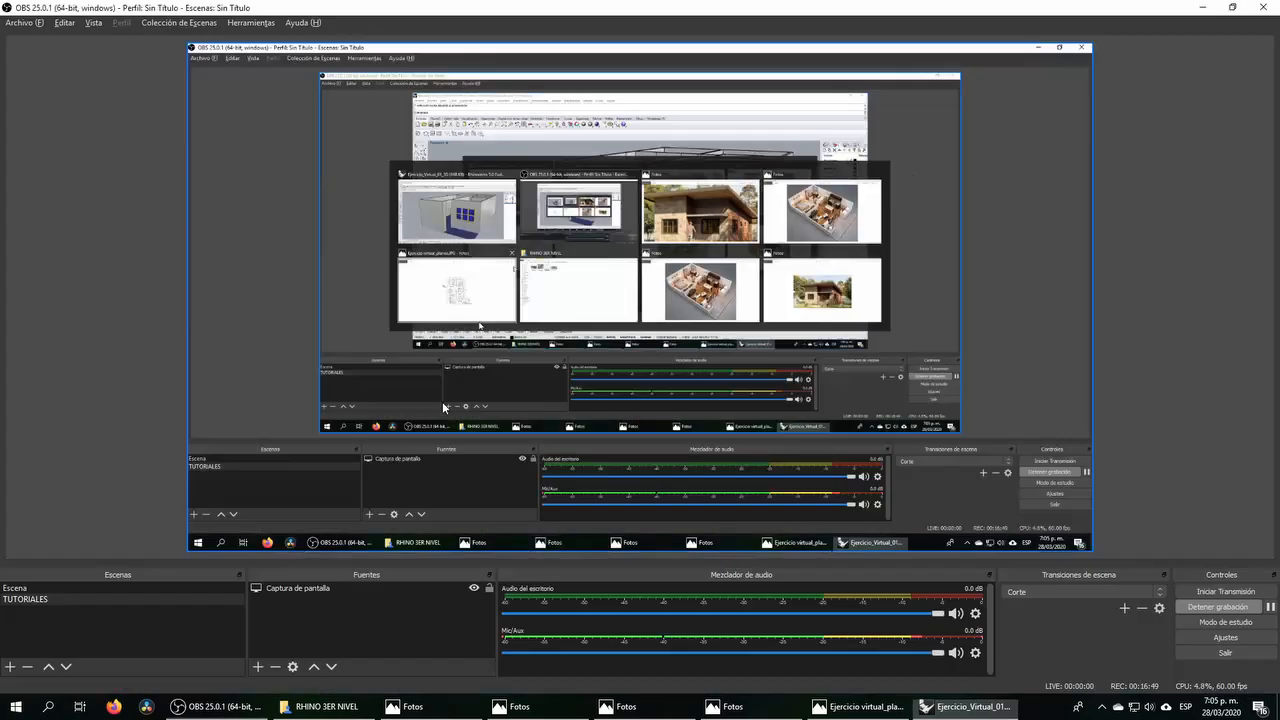
{"action": "key", "text": "alt+Tab"}
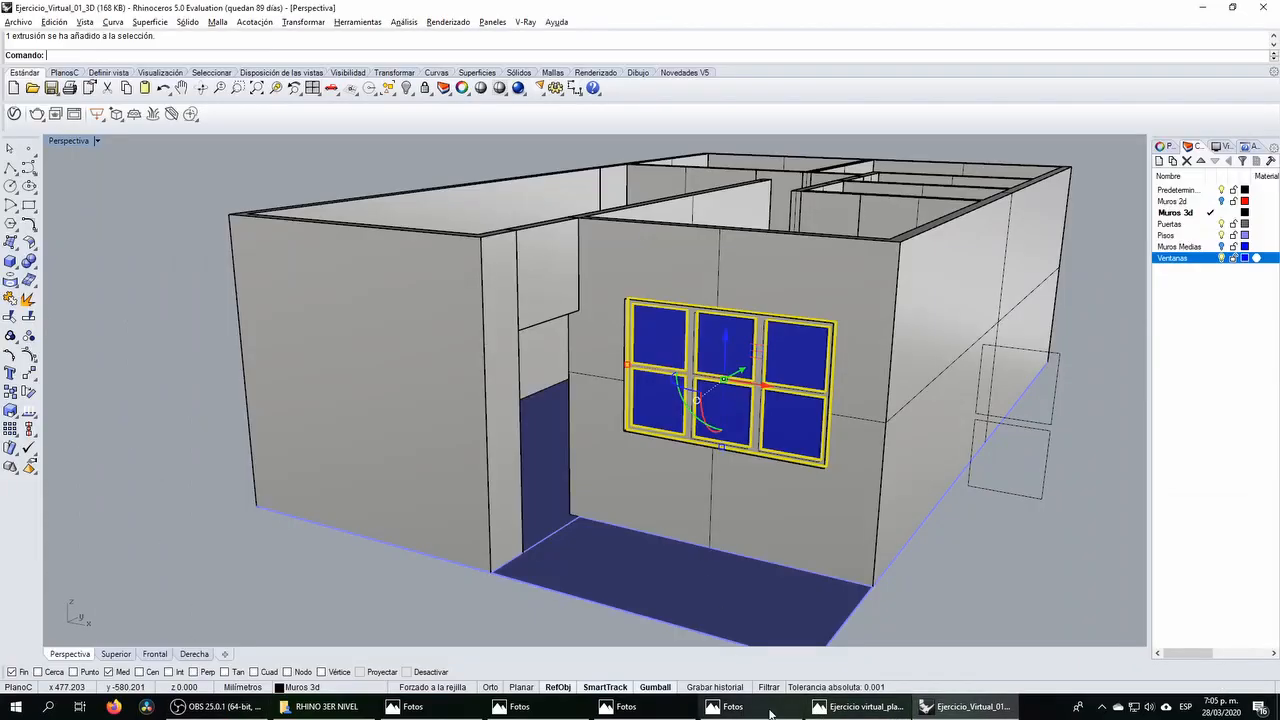
{"action": "left_click", "coordinate": [626, 706]}
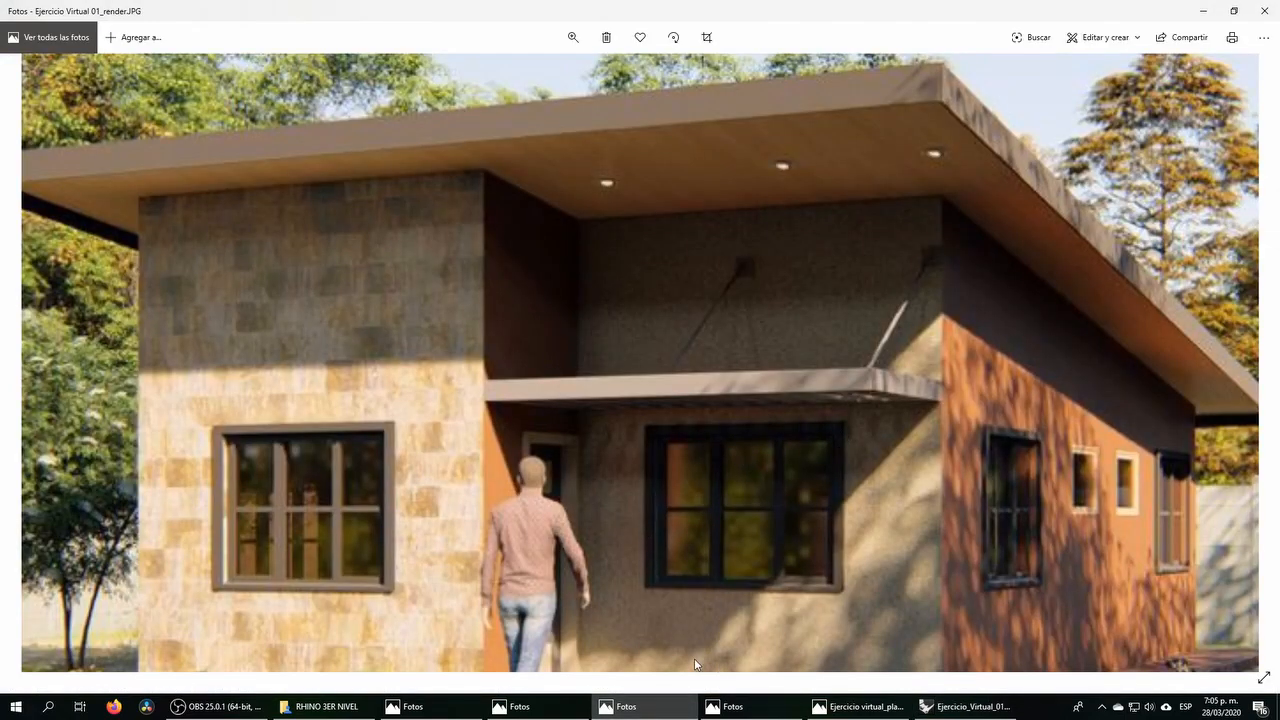
{"action": "left_click", "coordinate": [634, 708]}
{"action": "left_click", "coordinate": [244, 609]}
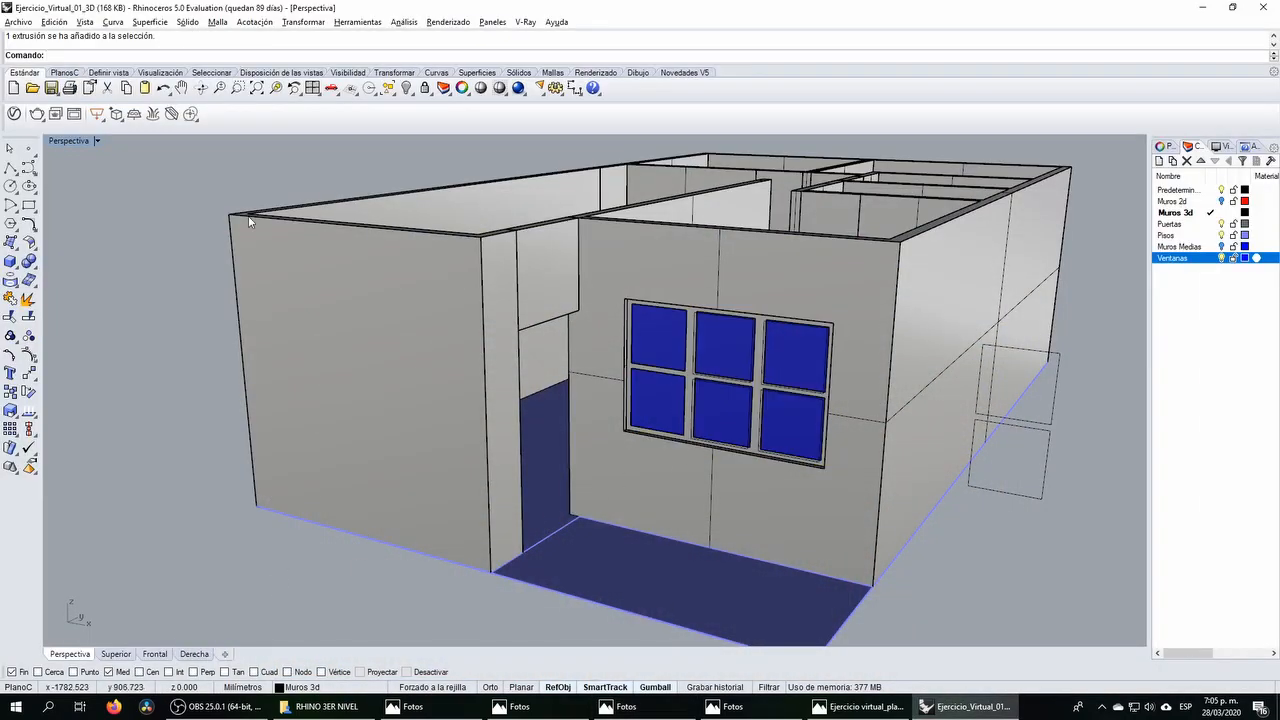
Step: Draw a rectangle from corner to corner over the front window's opening in the shaded front view
{"action": "double_click", "coordinate": [70, 141]}
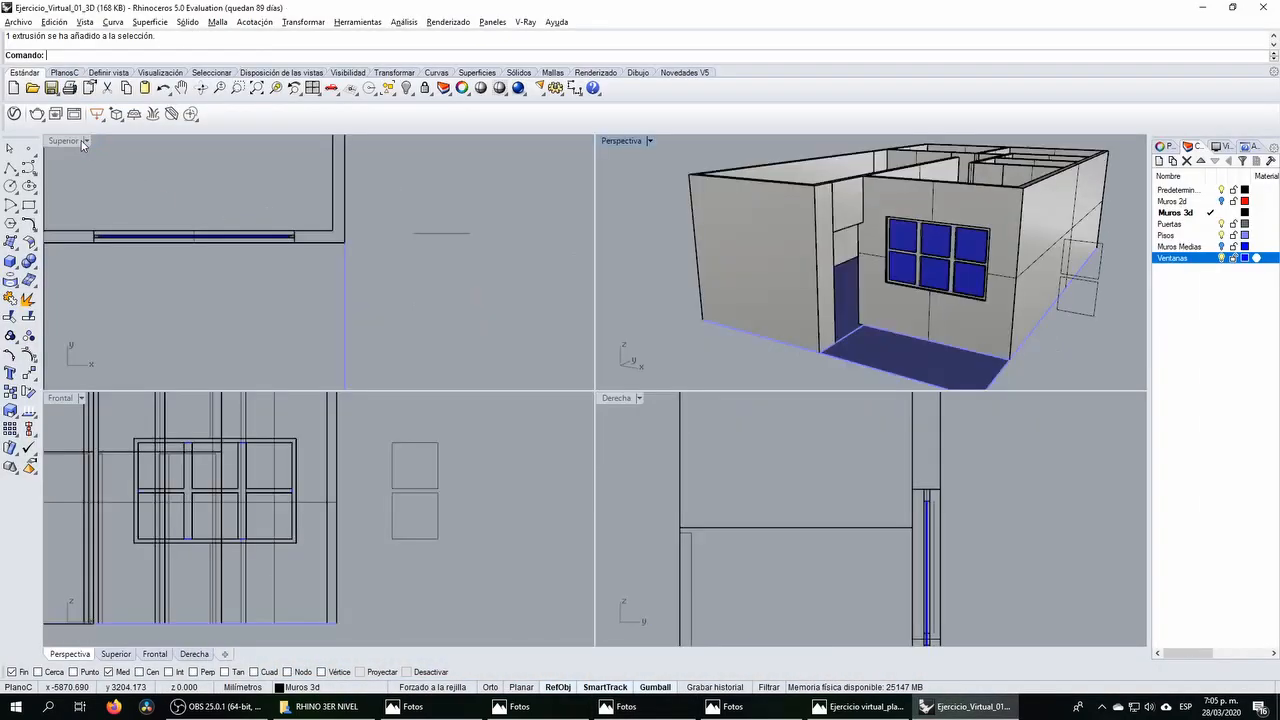
{"action": "left_click", "coordinate": [116, 421]}
{"action": "double_click", "coordinate": [60, 399]}
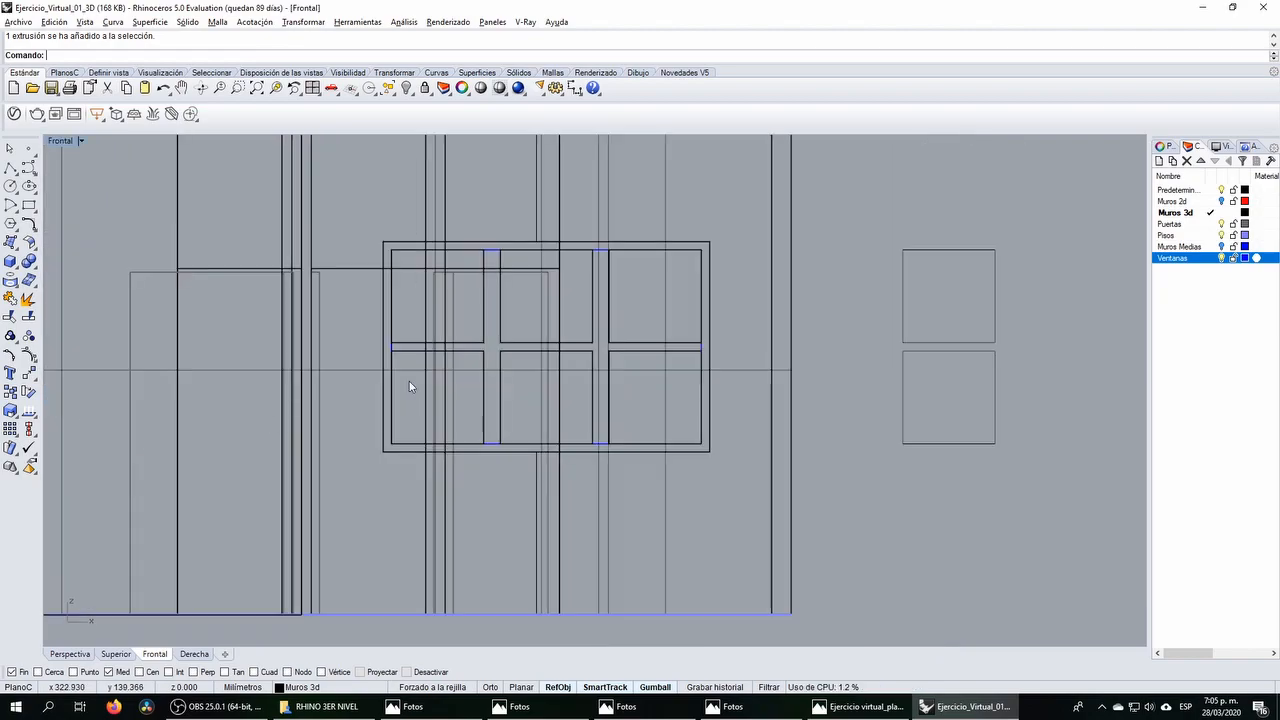
{"action": "scroll", "coordinate": [414, 393], "scroll_direction": "up", "scroll_amount": 2}
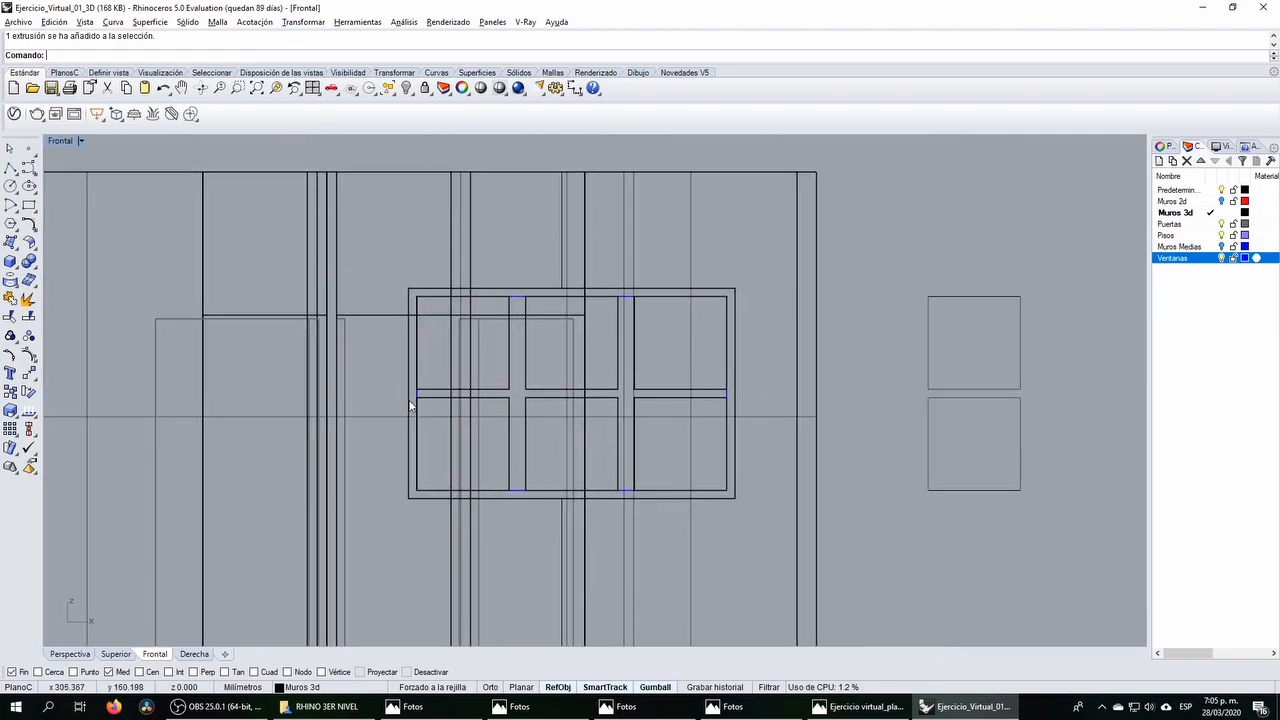
{"action": "left_click", "coordinate": [499, 88]}
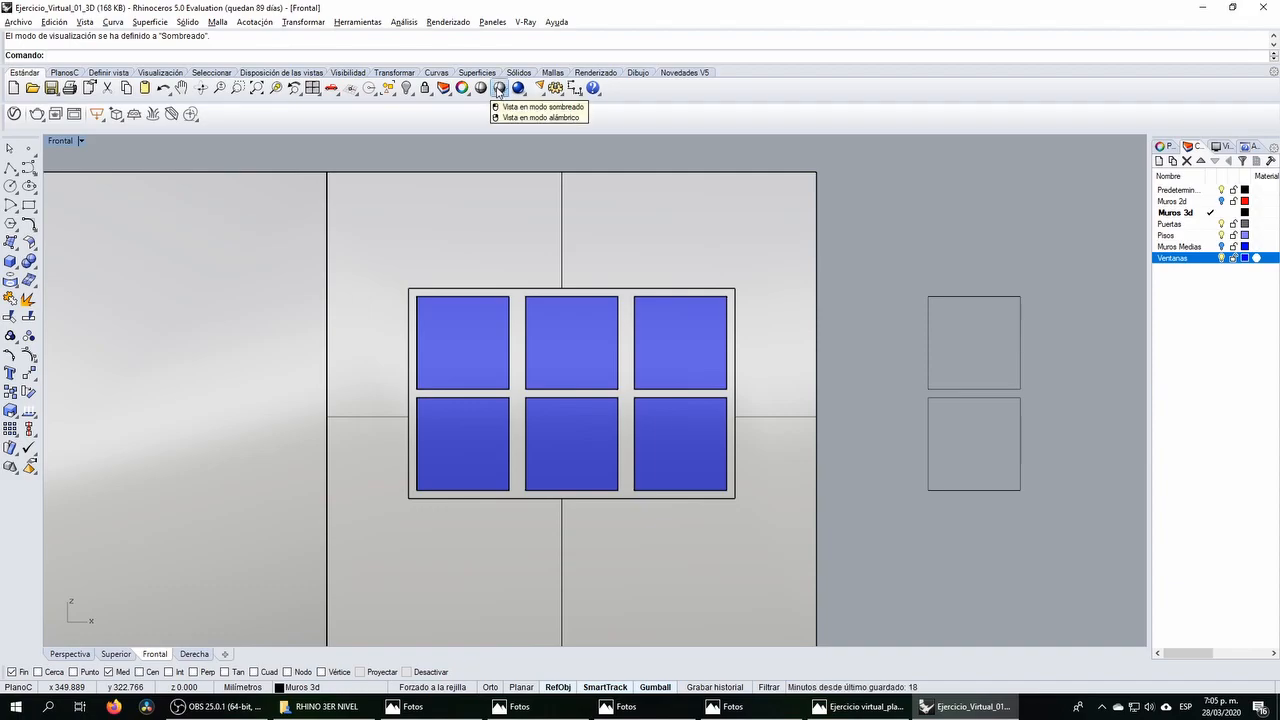
{"action": "scroll", "coordinate": [600, 302], "scroll_direction": "down", "scroll_amount": 3}
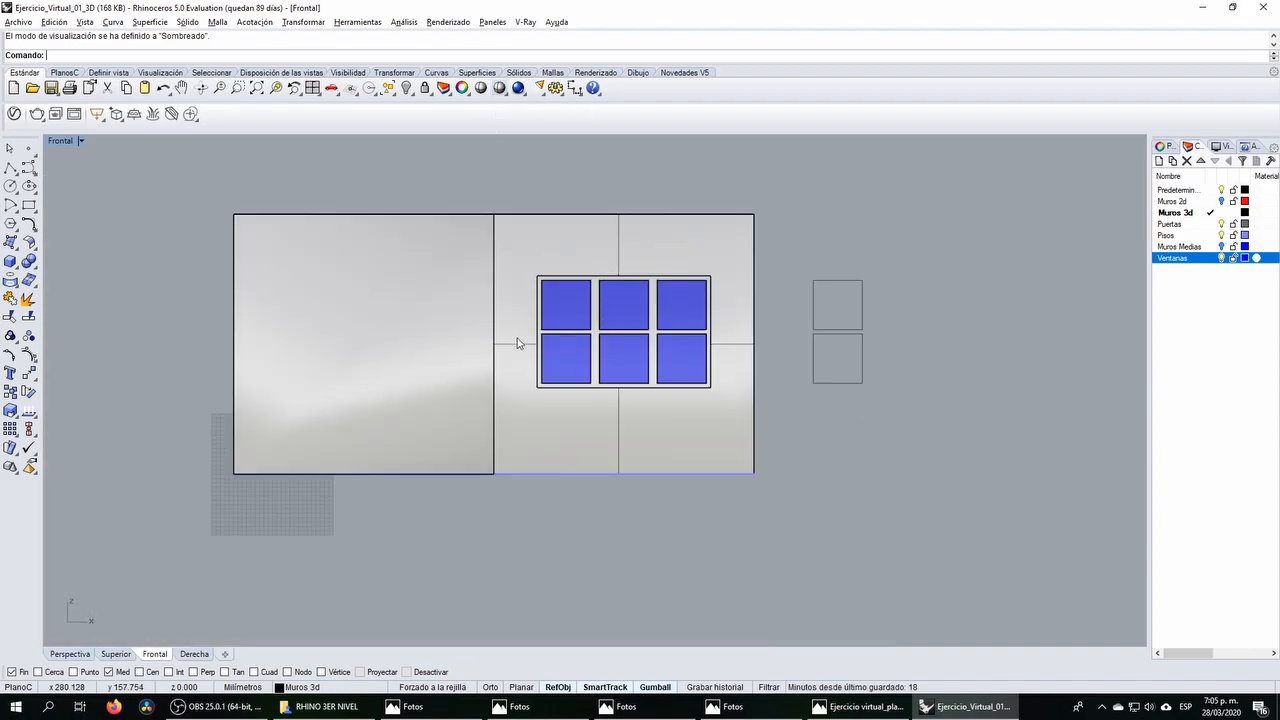
{"action": "right_click_drag", "start_coordinate": [577, 293], "coordinate": [563, 308]}
{"action": "left_click", "coordinate": [29, 207]}
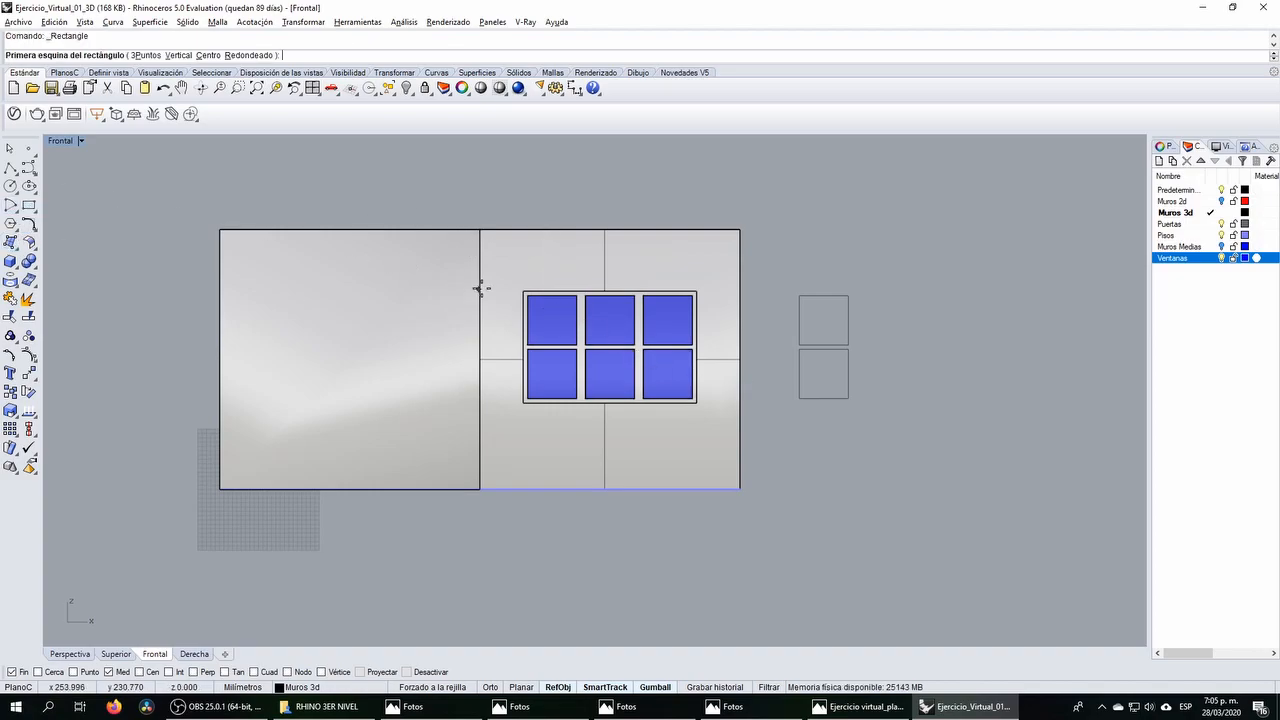
{"action": "left_click", "coordinate": [523, 291]}
{"action": "left_click", "coordinate": [703, 410]}
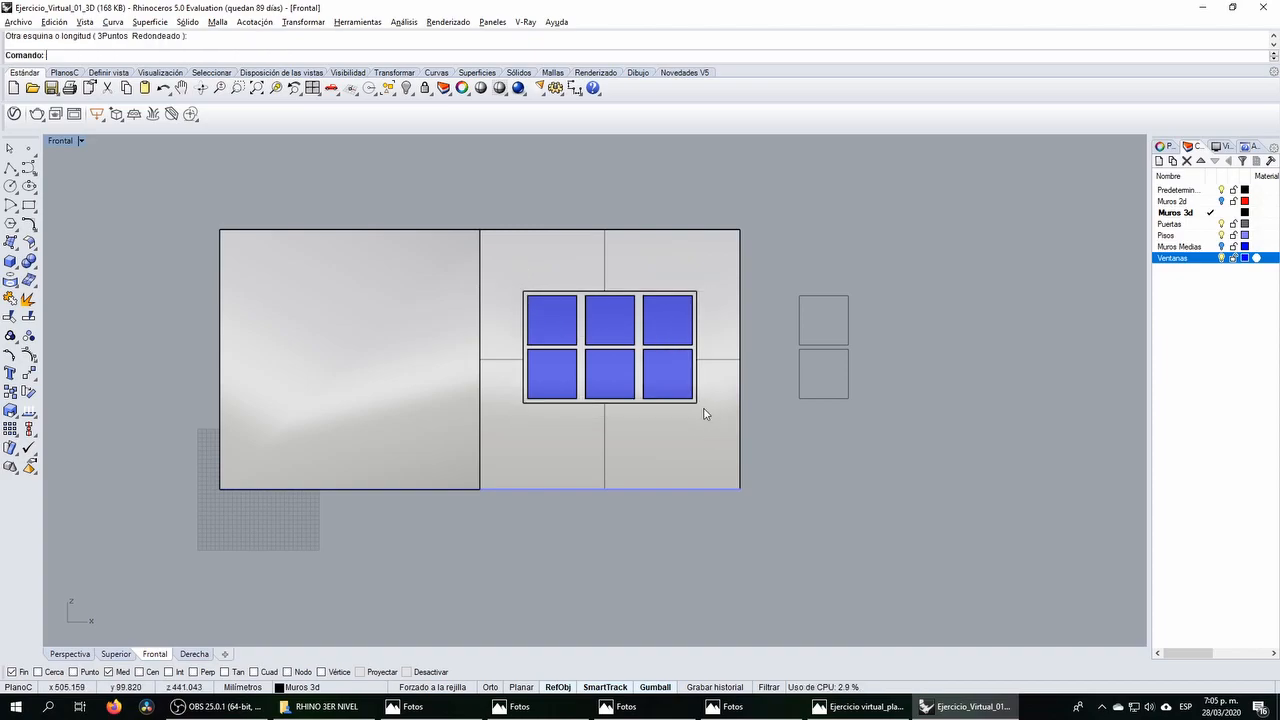
Step: Offset the rectangle around the front window outward by 5.08
{"action": "scroll", "coordinate": [556, 296], "scroll_direction": "up", "scroll_amount": 2}
{"action": "left_click", "coordinate": [553, 295]}
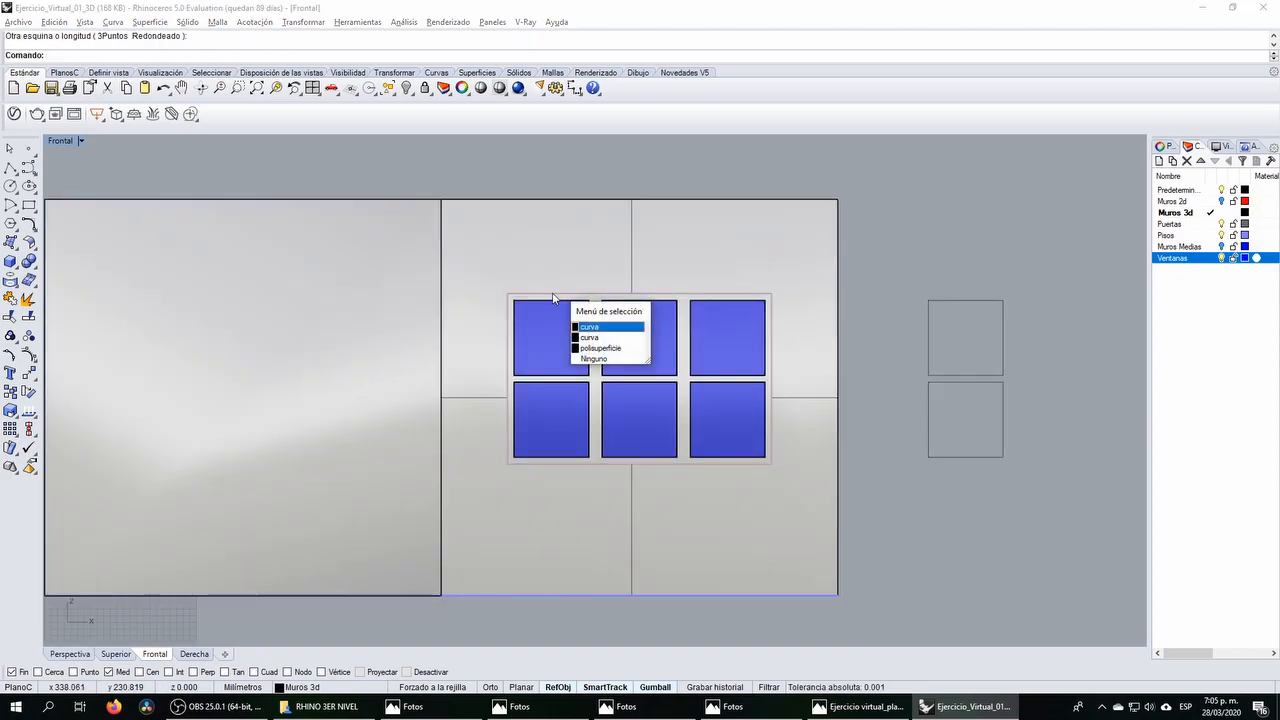
{"action": "left_click", "coordinate": [588, 327]}
{"action": "scroll", "coordinate": [560, 340], "scroll_direction": "up", "scroll_amount": 5}
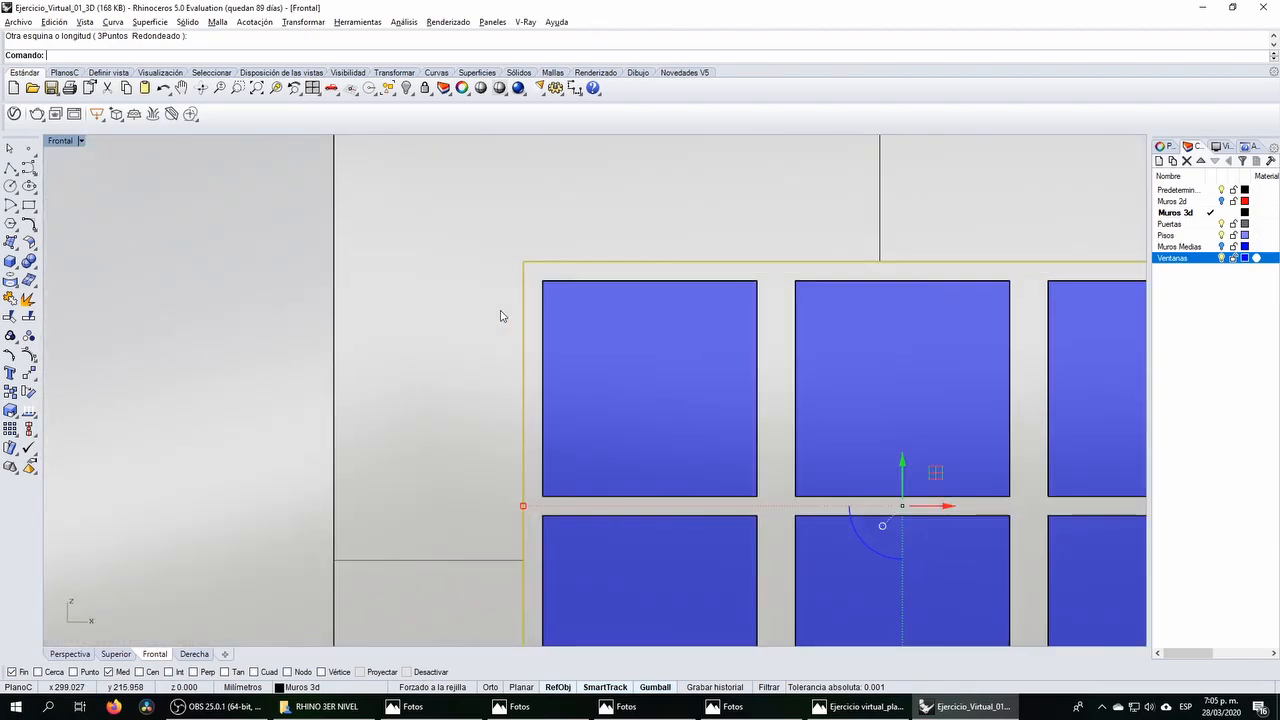
{"action": "scroll", "coordinate": [571, 357], "scroll_direction": "down", "scroll_amount": 5}
{"action": "scroll", "coordinate": [608, 354], "scroll_direction": "up", "scroll_amount": 3}
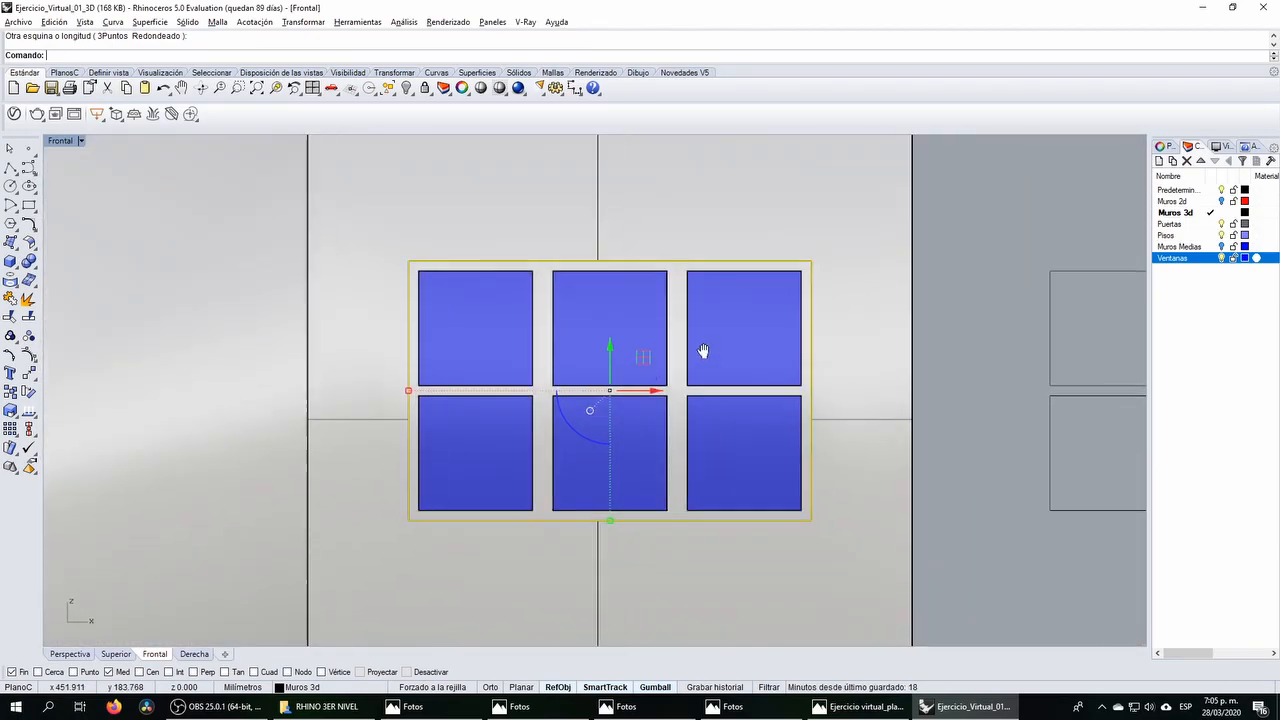
{"action": "left_click", "coordinate": [29, 223]}
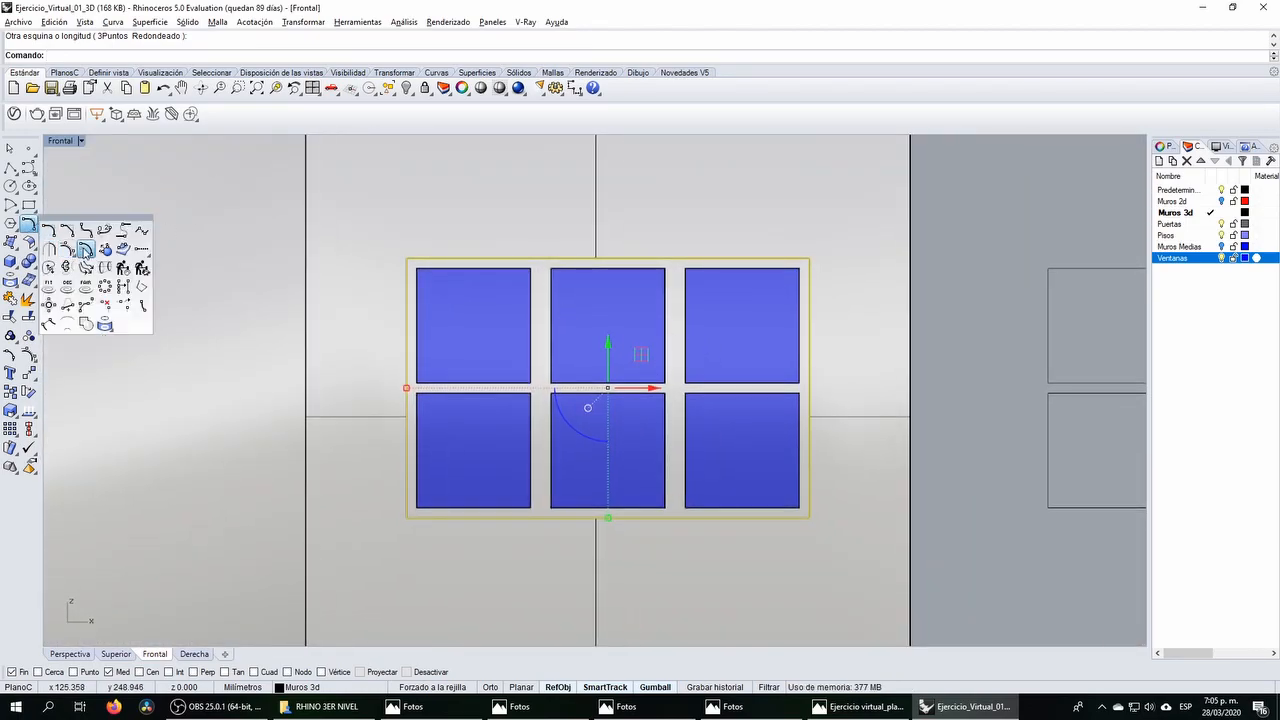
{"action": "left_click", "coordinate": [85, 250]}
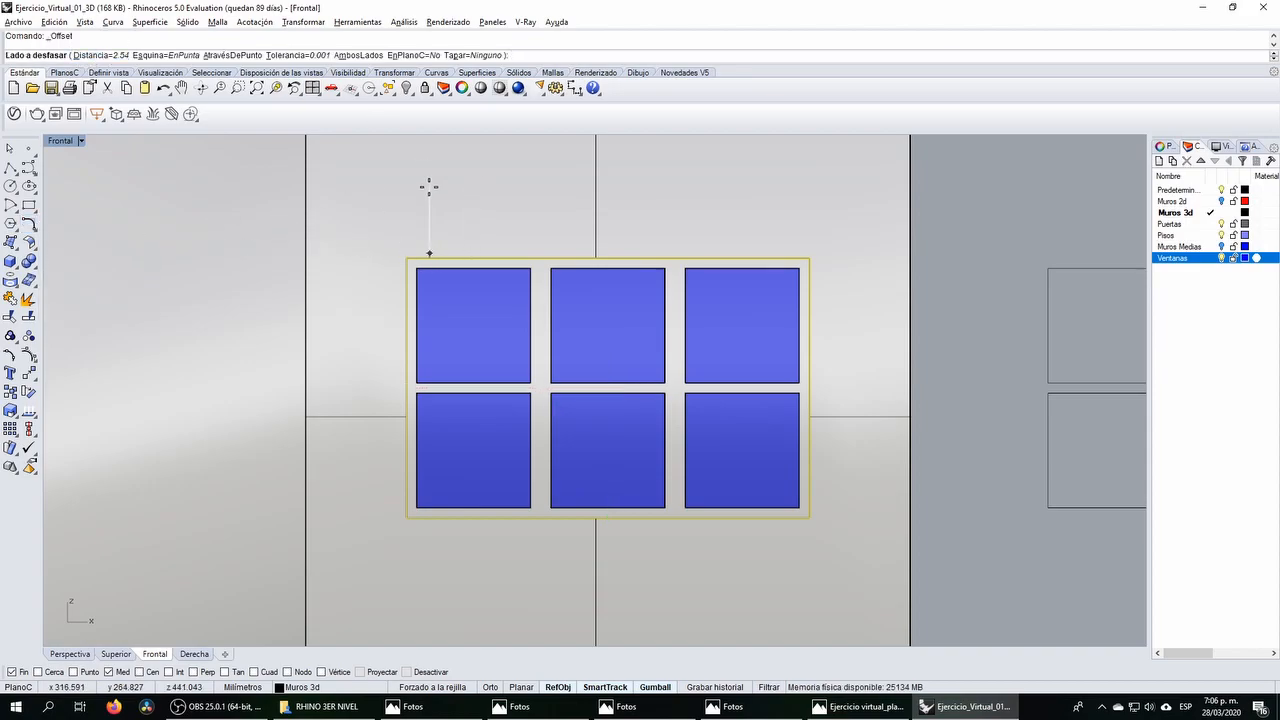
{"action": "scroll", "coordinate": [428, 205], "scroll_direction": "up", "scroll_amount": 5}
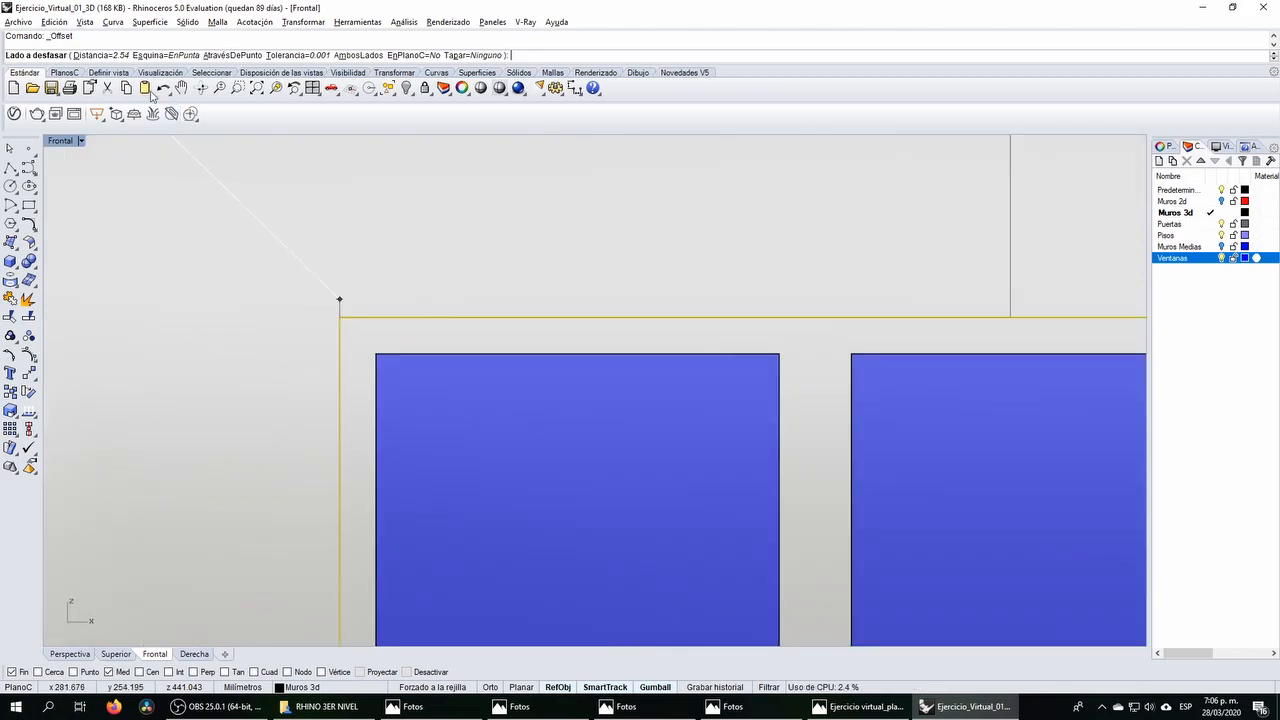
{"action": "scroll", "coordinate": [380, 271], "scroll_direction": "down", "scroll_amount": 5}
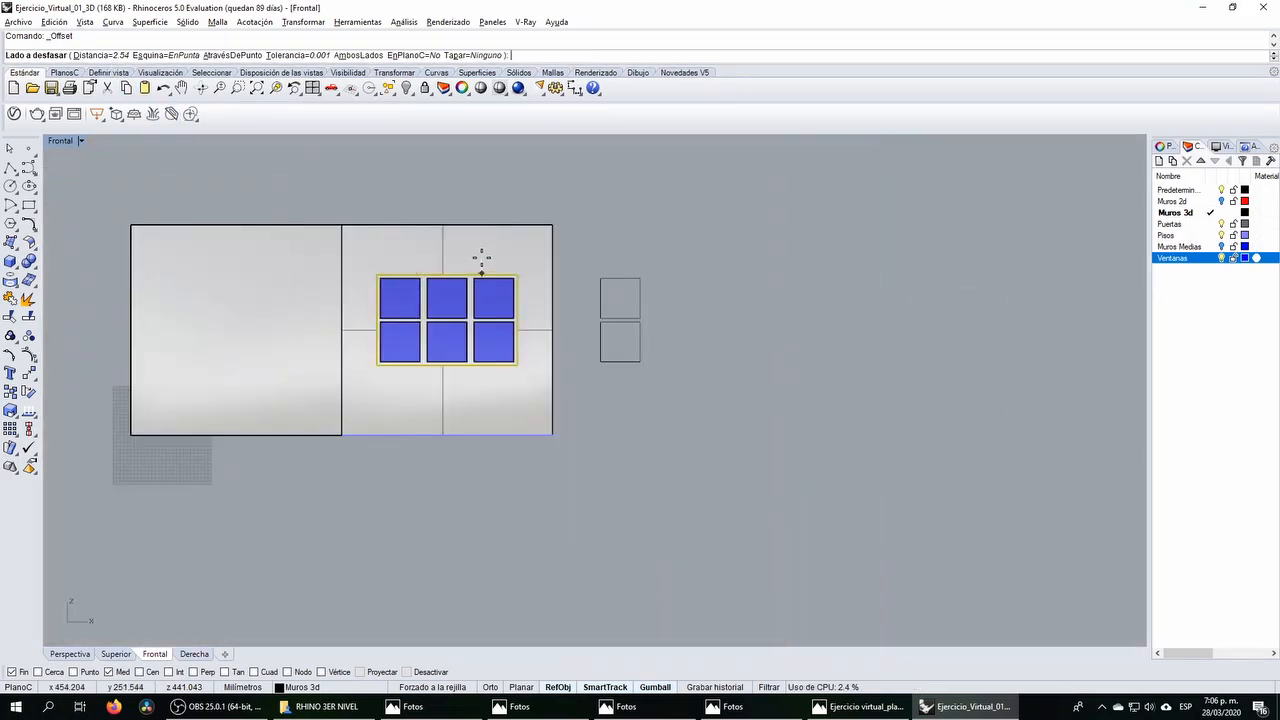
{"action": "scroll", "coordinate": [493, 263], "scroll_direction": "up", "scroll_amount": 3}
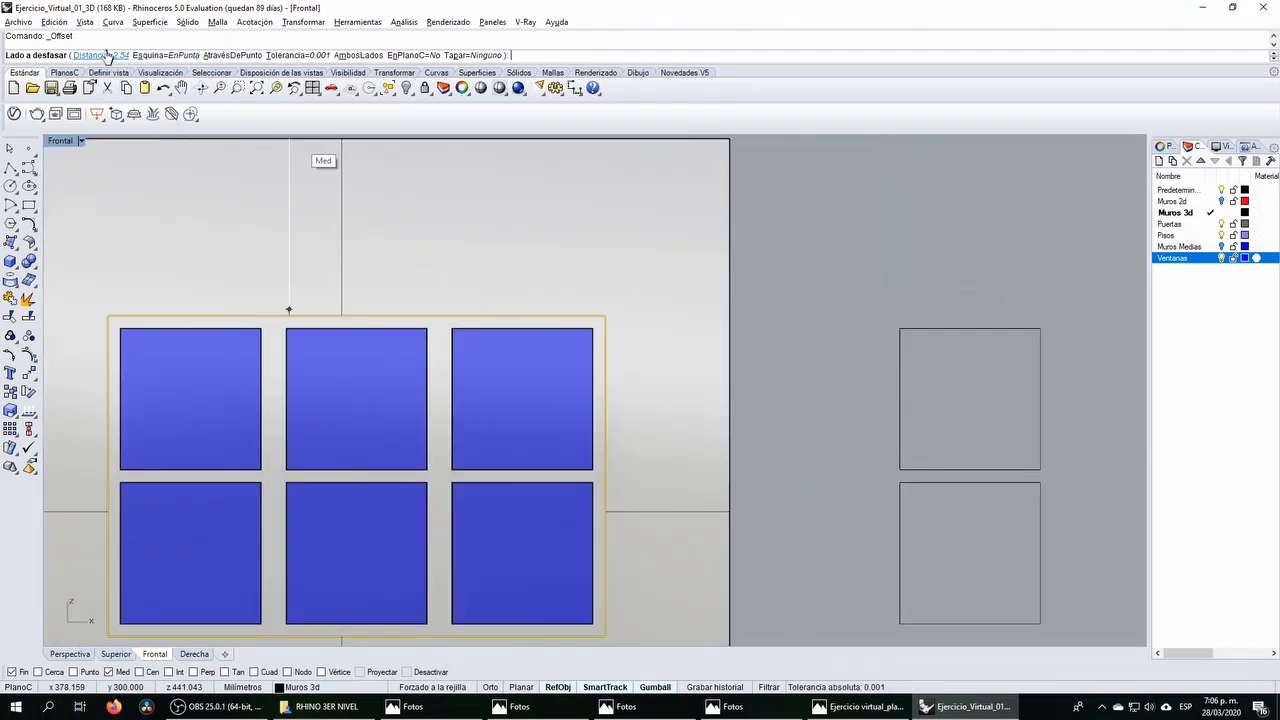
{"action": "left_click", "coordinate": [100, 57]}
{"action": "type", "text": "5.08"}
{"action": "key", "text": "Return"}
{"action": "left_click", "coordinate": [230, 212]}
Step: Extrude the window's rectangle together with its outer offset into a solid trim 0.6 thick
{"action": "right_click_drag", "start_coordinate": [200, 243], "coordinate": [289, 234]}
{"action": "left_click", "coordinate": [258, 290]}
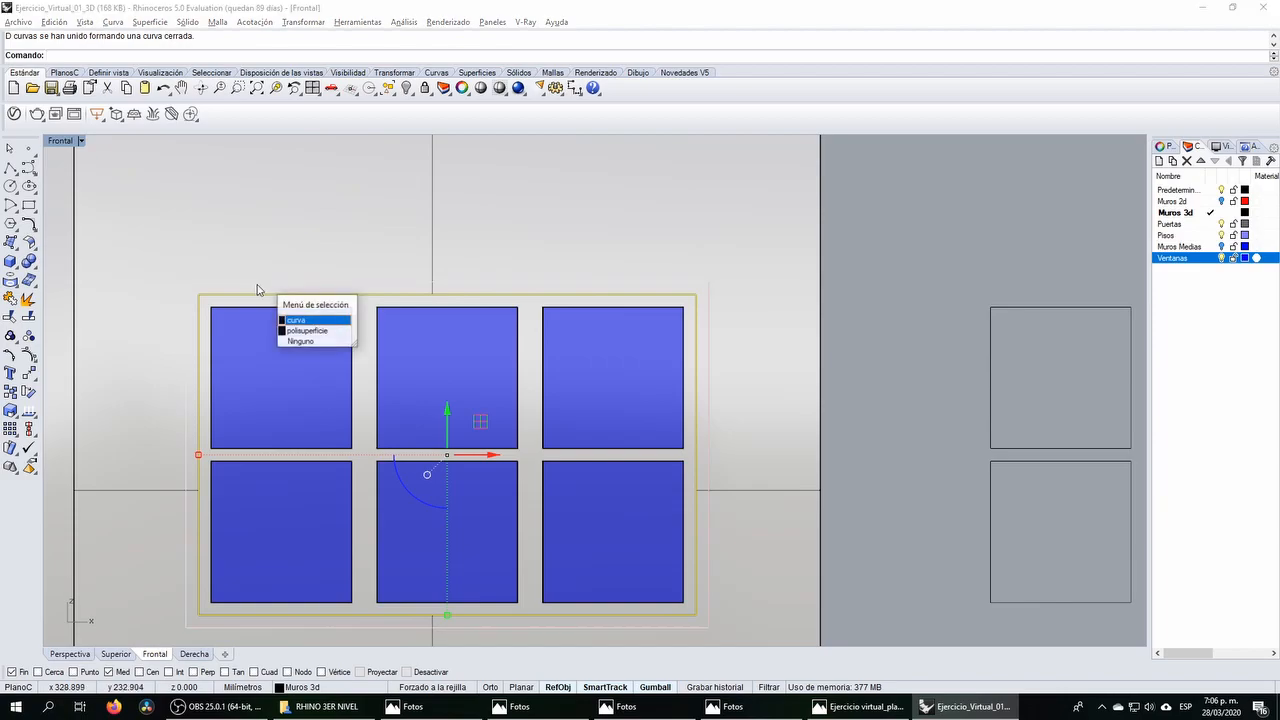
{"action": "left_click", "coordinate": [297, 320]}
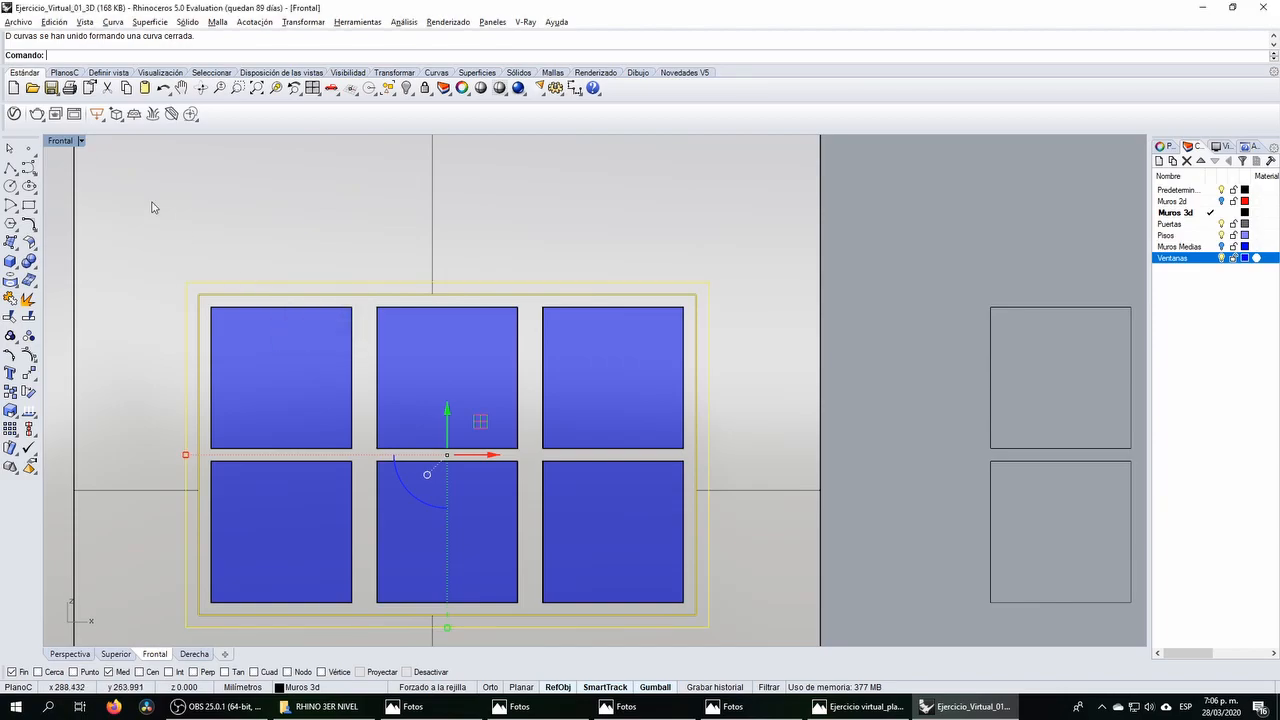
{"action": "double_click", "coordinate": [60, 141]}
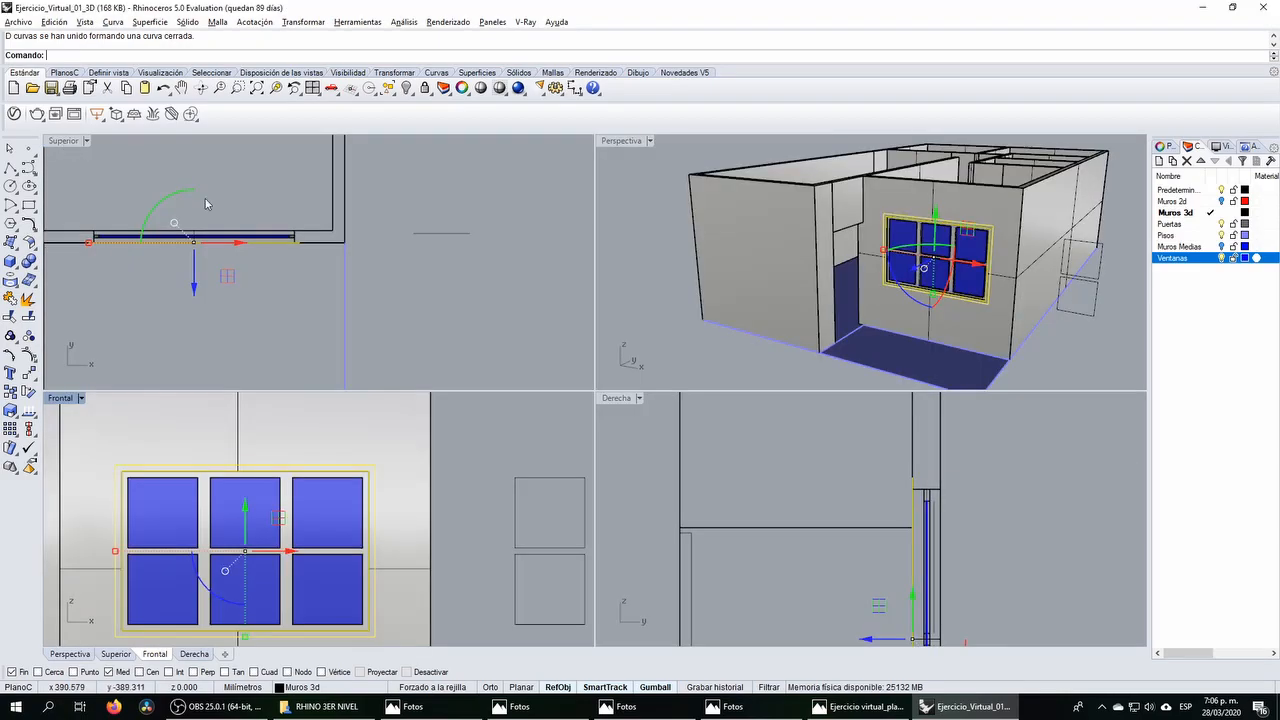
{"action": "double_click", "coordinate": [621, 141]}
{"action": "scroll", "coordinate": [722, 310], "scroll_direction": "up", "scroll_amount": 5}
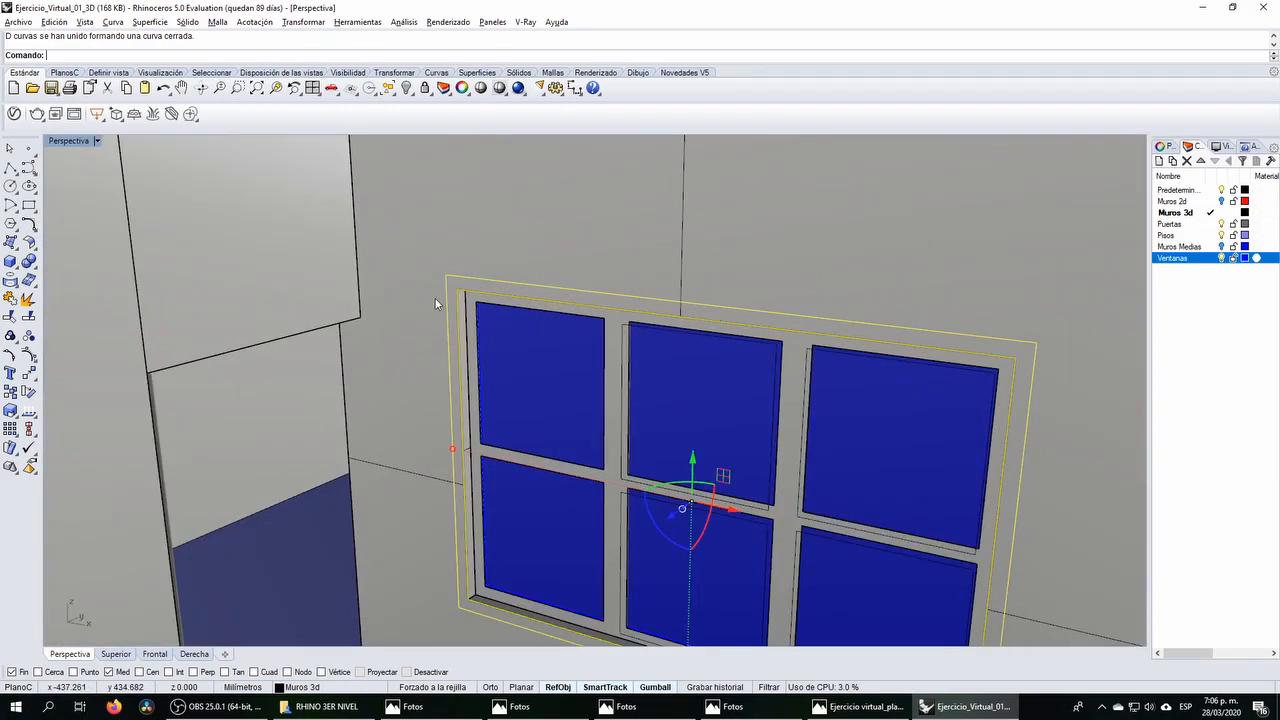
{"action": "scroll", "coordinate": [472, 253], "scroll_direction": "down", "scroll_amount": 5}
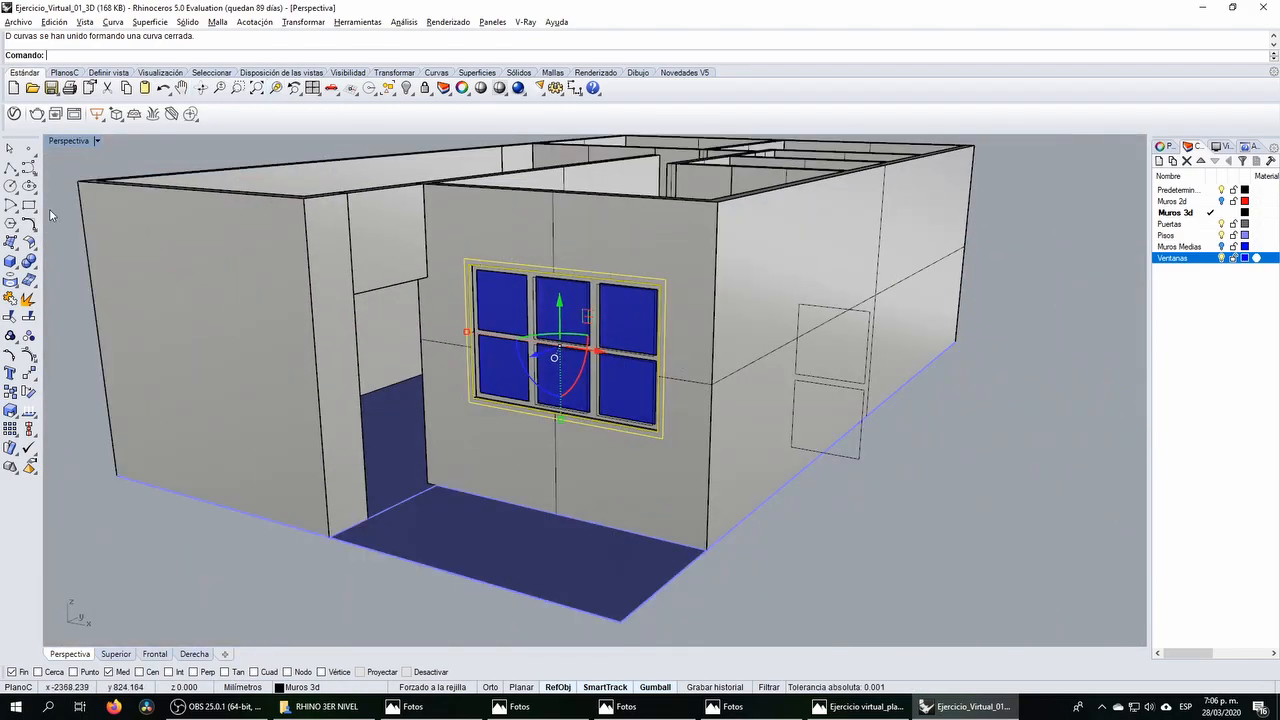
{"action": "left_click", "coordinate": [9, 266]}
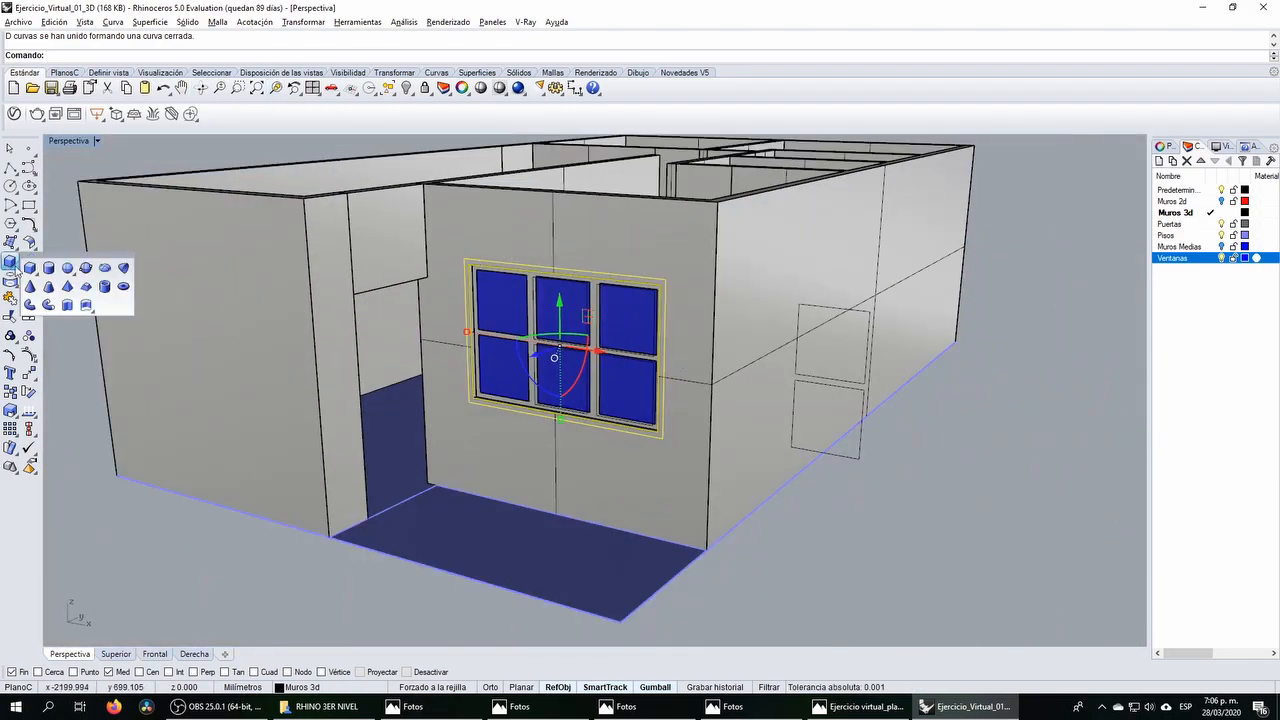
{"action": "left_click", "coordinate": [68, 306]}
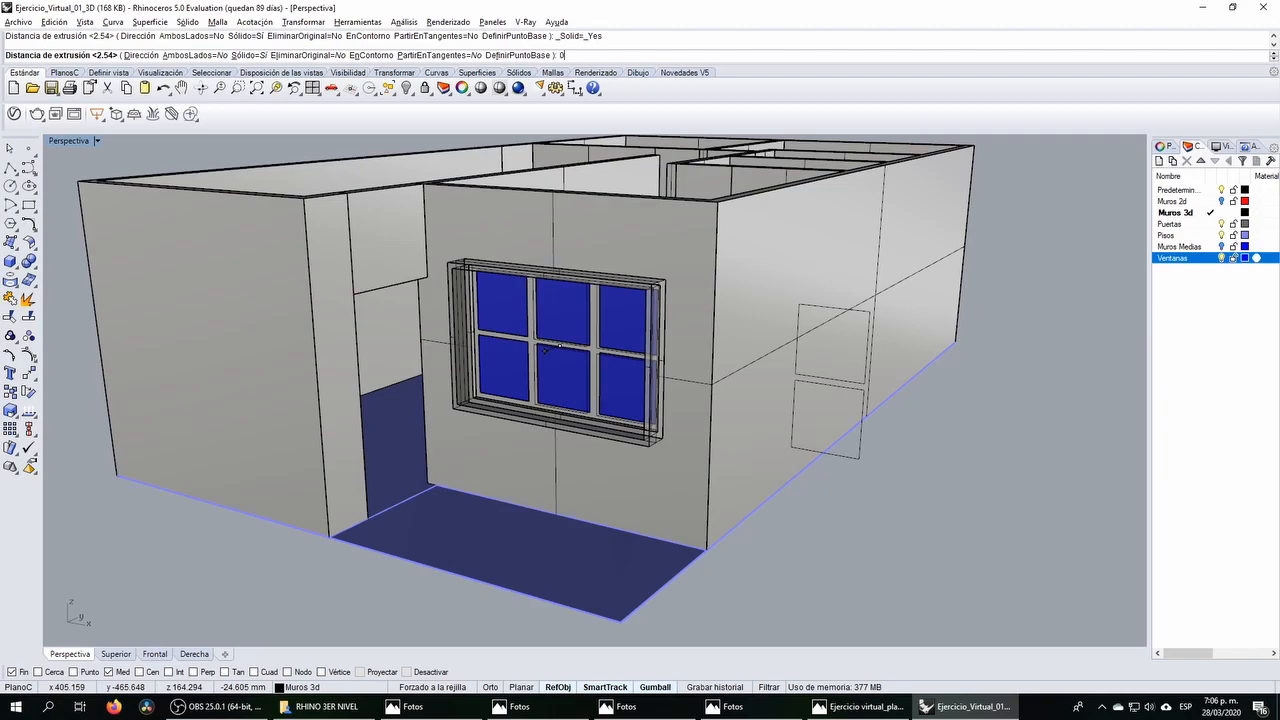
{"action": "type", "text": "0.6"}
{"action": "key", "text": "Return"}
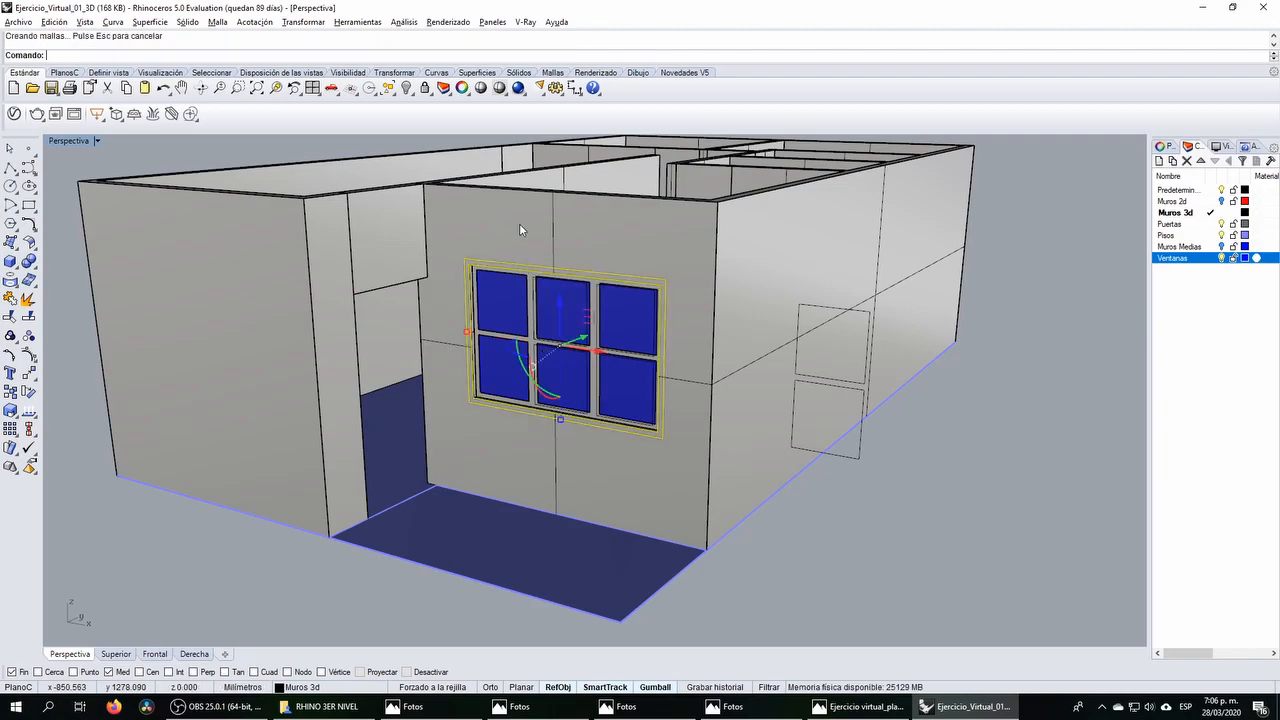
Step: Move the extruded trim outward in the top view so it rests against the front wall's outer face
{"action": "double_click", "coordinate": [66, 141]}
{"action": "scroll", "coordinate": [297, 240], "scroll_direction": "up", "scroll_amount": 20}
{"action": "scroll", "coordinate": [269, 224], "scroll_direction": "up", "scroll_amount": 5}
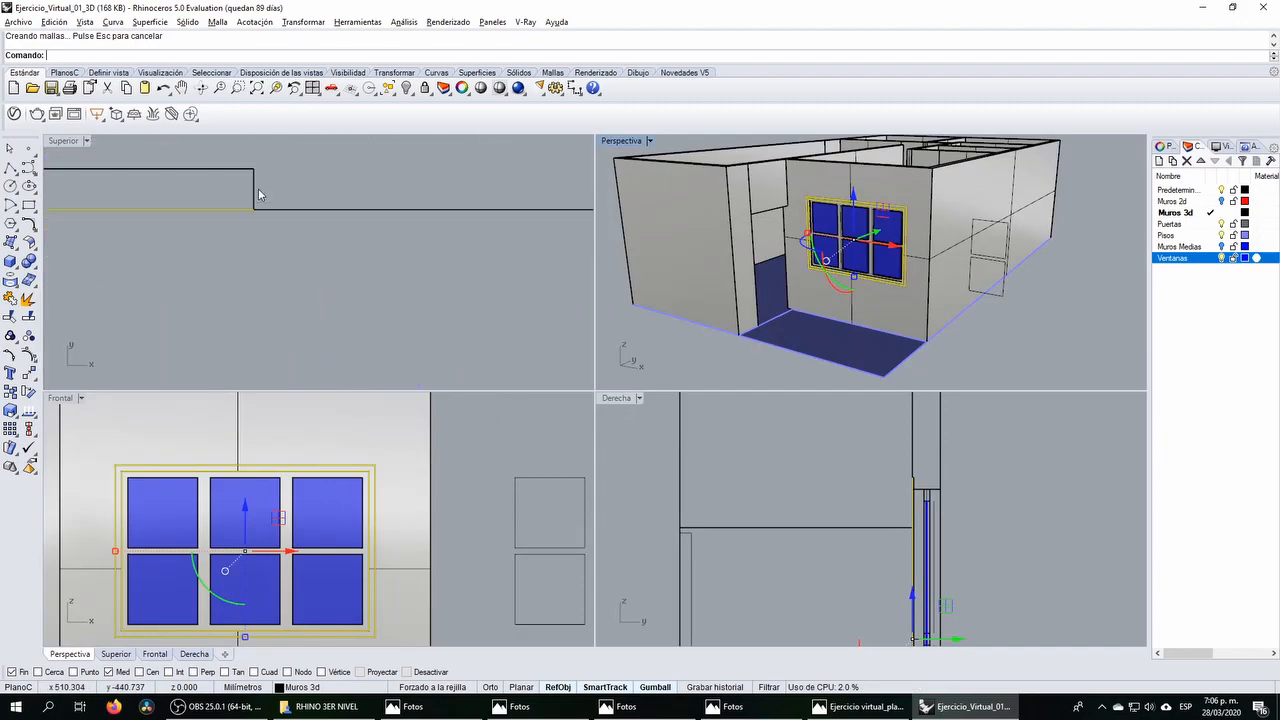
{"action": "left_click_drag", "start_coordinate": [278, 195], "coordinate": [252, 228]}
{"action": "left_click", "coordinate": [269, 235]}
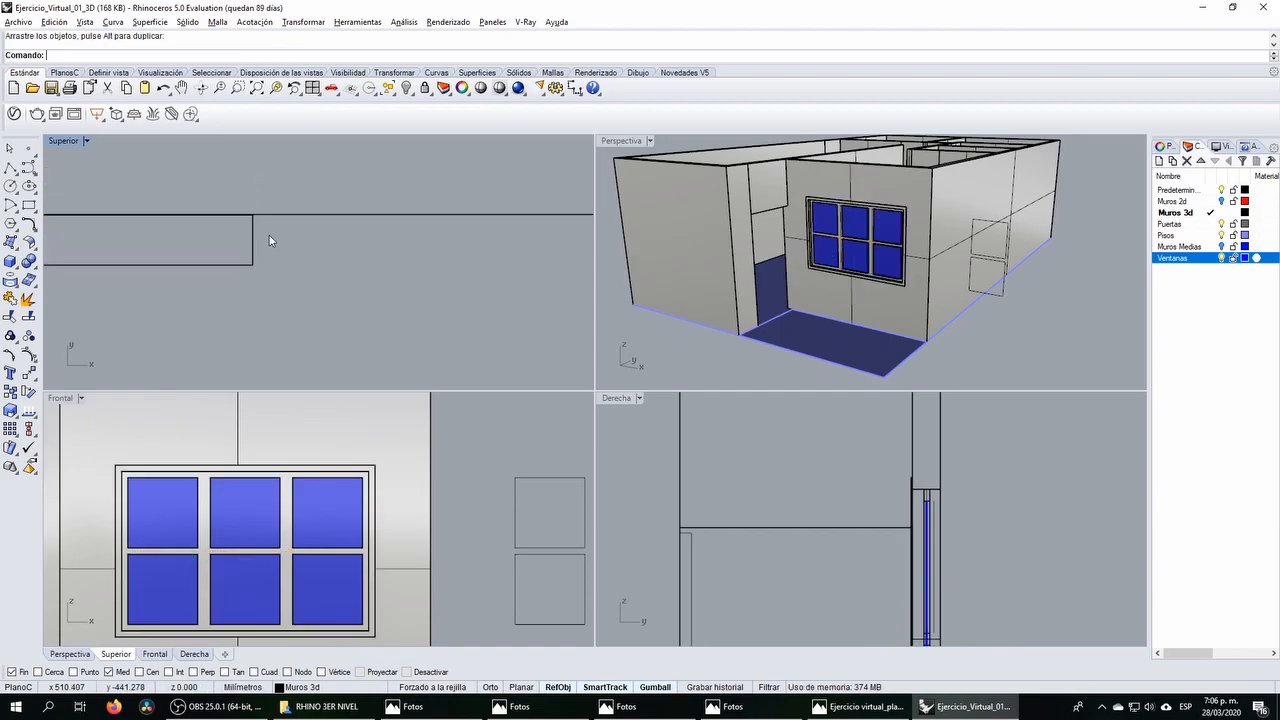
Step: Examine in the perspective view how the trim sits on the front wall around the window
{"action": "double_click", "coordinate": [633, 141]}
{"action": "scroll", "coordinate": [640, 269], "scroll_direction": "up", "scroll_amount": 10}
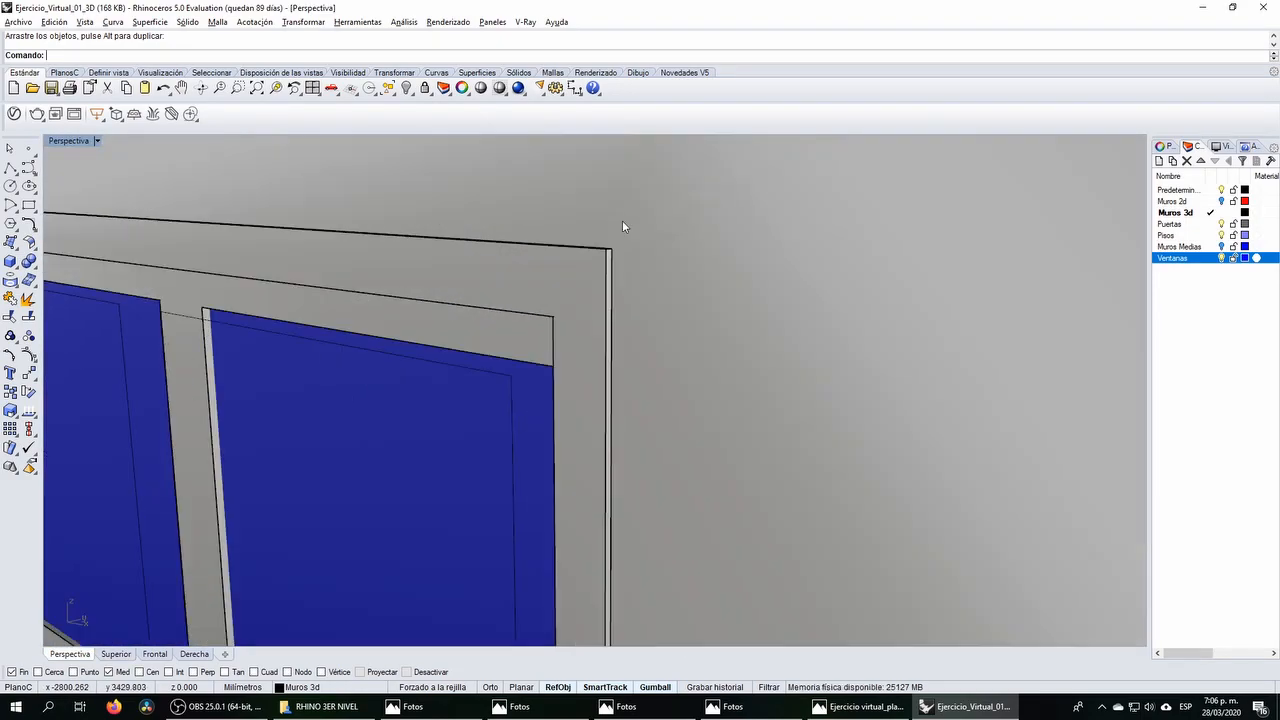
{"action": "scroll", "coordinate": [596, 253], "scroll_direction": "down", "scroll_amount": 8}
{"action": "scroll", "coordinate": [596, 290], "scroll_direction": "up", "scroll_amount": 3}
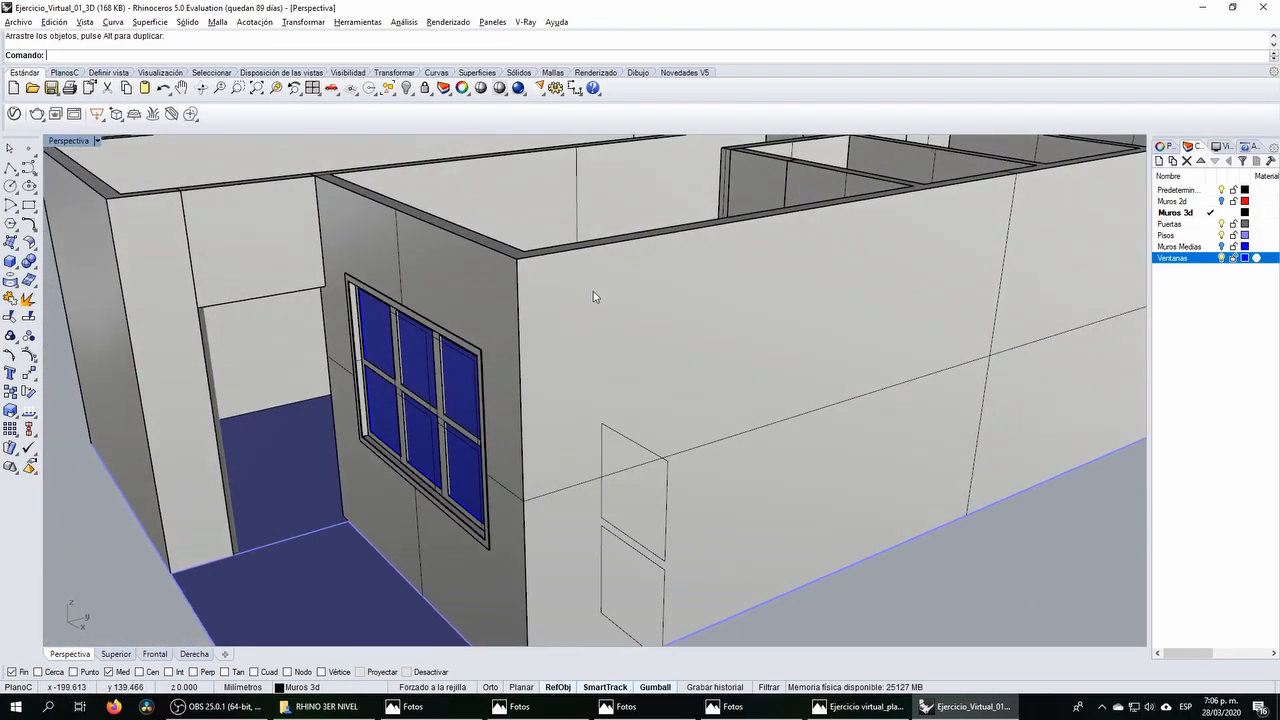
{"action": "scroll", "coordinate": [480, 361], "scroll_direction": "up", "scroll_amount": 5}
{"action": "scroll", "coordinate": [495, 338], "scroll_direction": "down", "scroll_amount": 8}
{"action": "right_click_drag", "start_coordinate": [370, 345], "coordinate": [458, 330]}
{"action": "scroll", "coordinate": [640, 271], "scroll_direction": "down", "scroll_amount": 5}
{"action": "right_click_drag", "start_coordinate": [654, 264], "coordinate": [640, 290]}
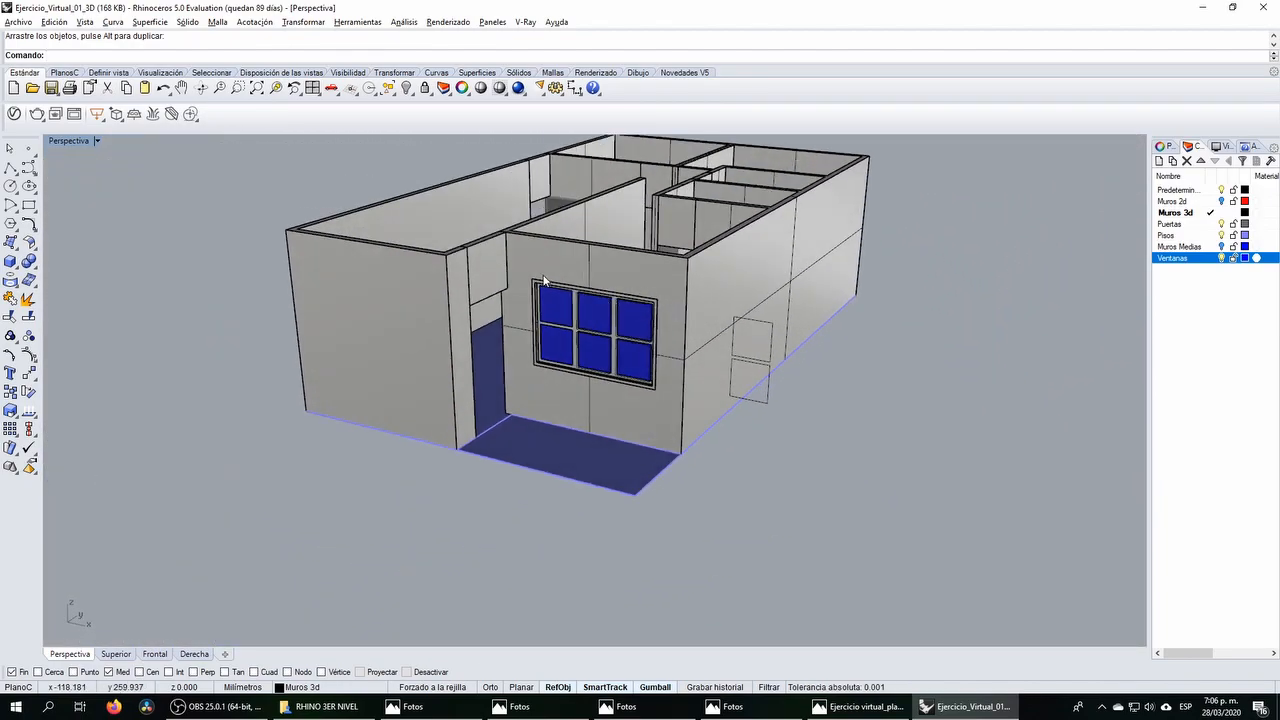
{"action": "scroll", "coordinate": [550, 282], "scroll_direction": "up", "scroll_amount": 3}
{"action": "scroll", "coordinate": [790, 322], "scroll_direction": "down", "scroll_amount": 3}
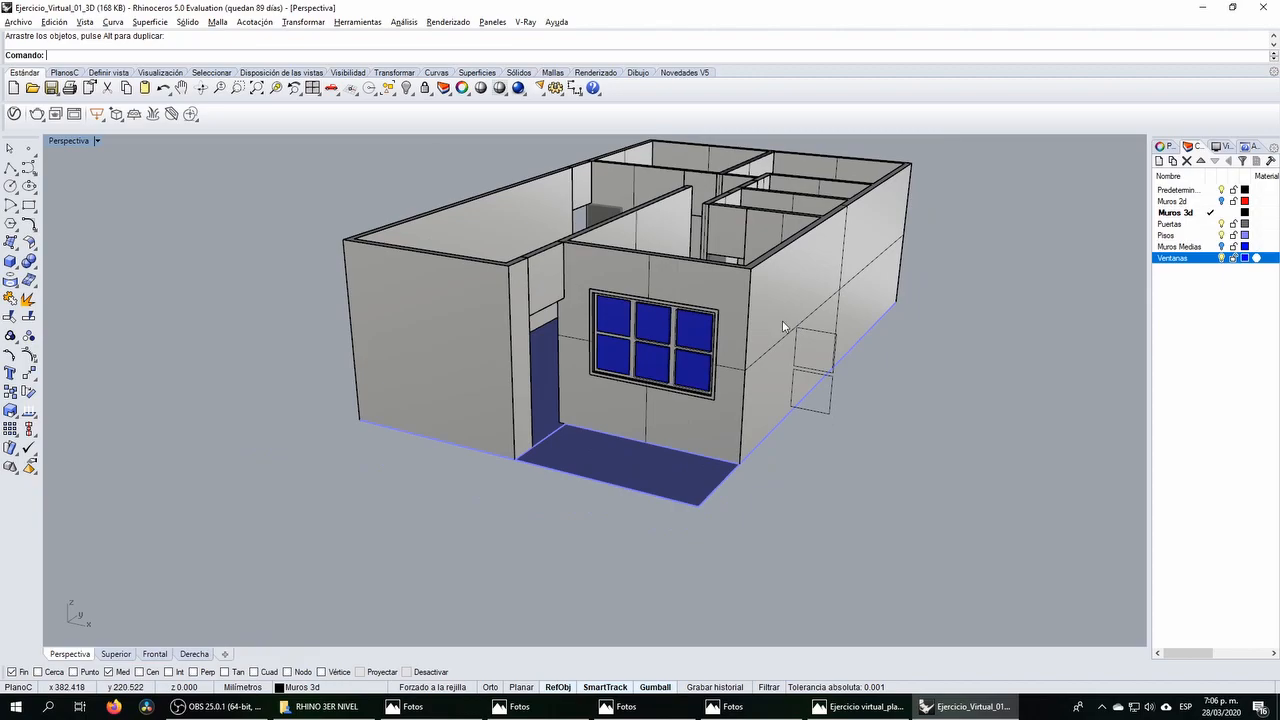
{"action": "scroll", "coordinate": [655, 340], "scroll_direction": "up", "scroll_amount": 5}
Step: Assign the front window's frame and outer trim to the Ventanas layer and make that layer current
{"action": "left_click", "coordinate": [655, 340]}
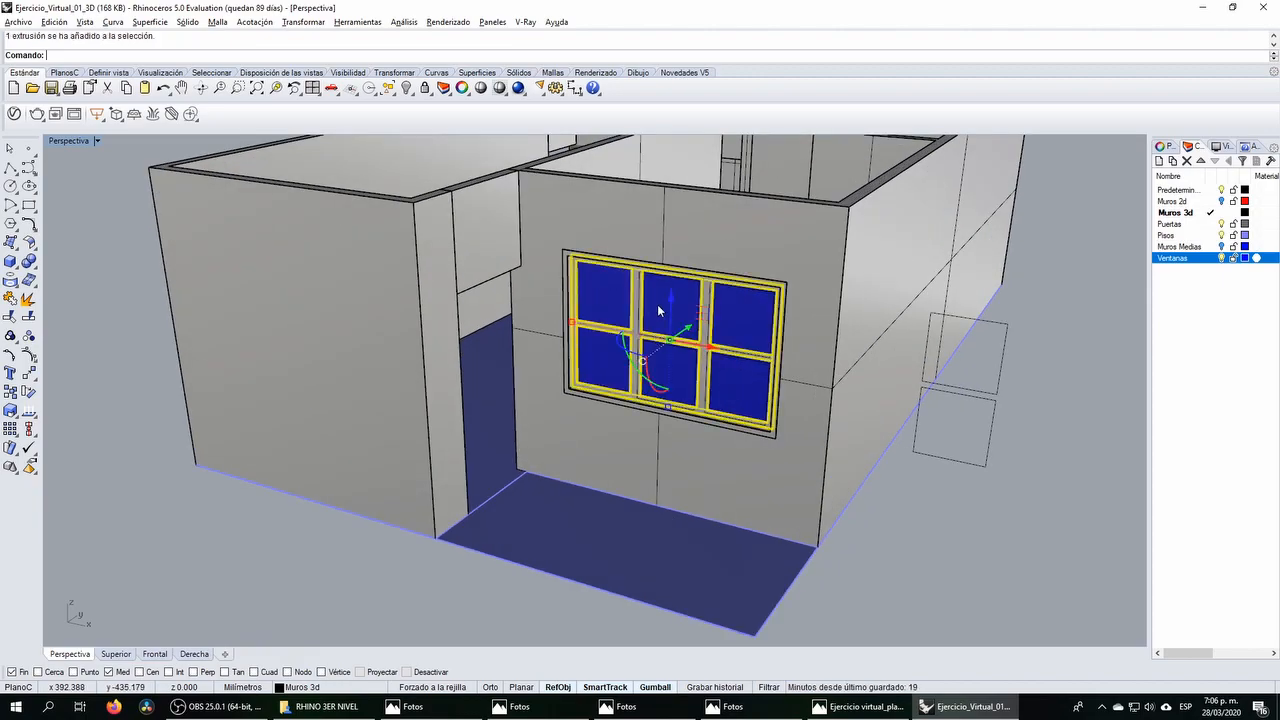
{"action": "scroll", "coordinate": [575, 258], "scroll_direction": "up", "scroll_amount": 5}
{"action": "left_click", "coordinate": [568, 253]}
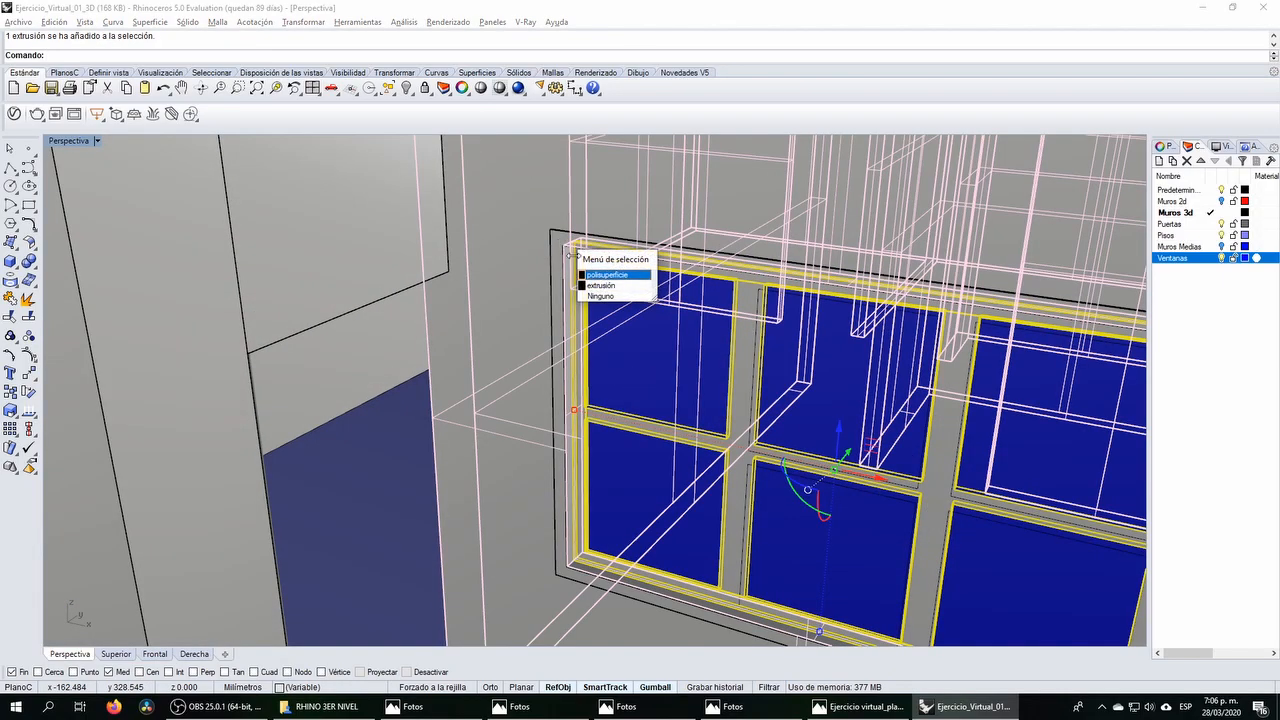
{"action": "left_click", "coordinate": [601, 285]}
{"action": "right_click", "coordinate": [1213, 258]}
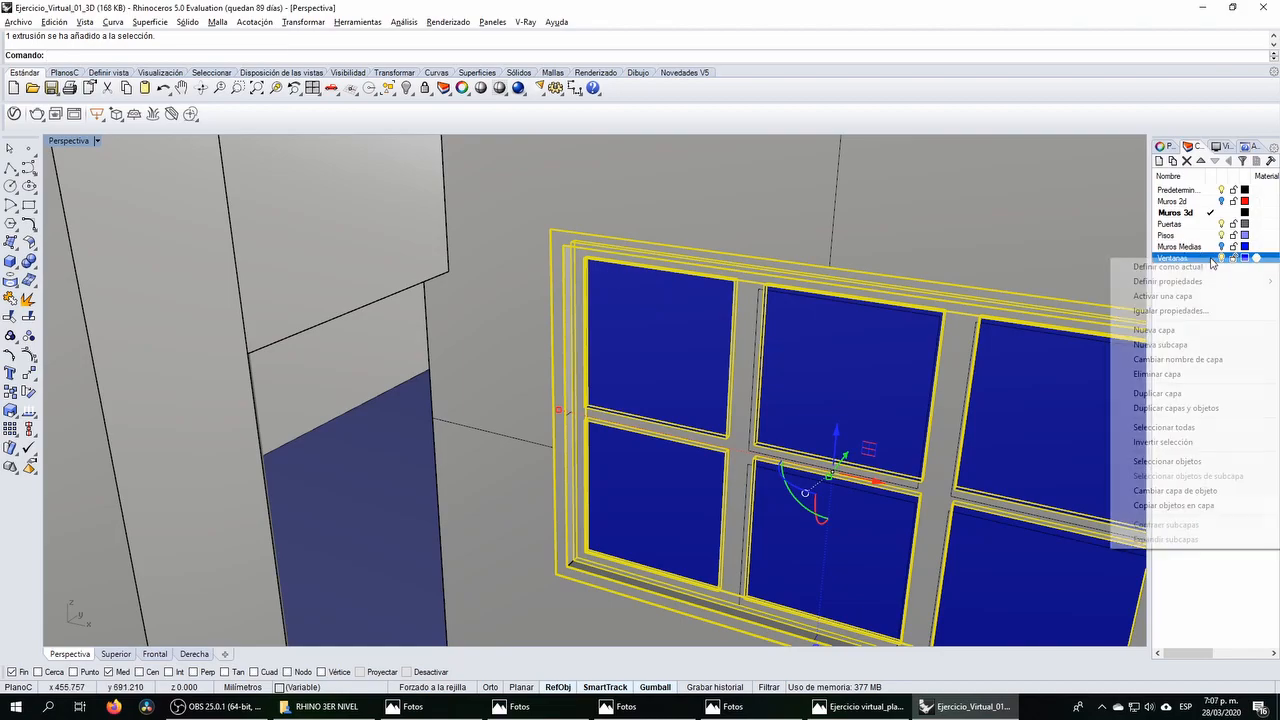
{"action": "left_click", "coordinate": [1215, 491]}
{"action": "left_click", "coordinate": [1212, 259]}
{"action": "scroll", "coordinate": [501, 293], "scroll_direction": "down", "scroll_amount": 8}
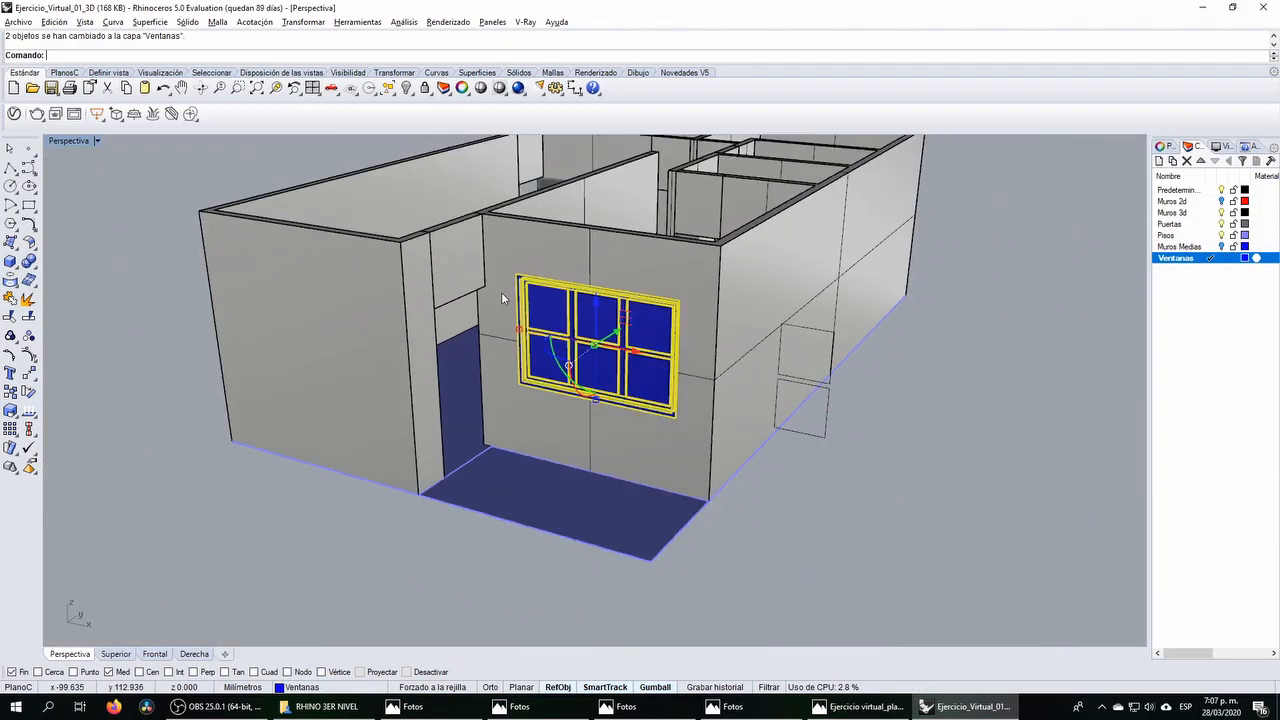
{"action": "left_click", "coordinate": [931, 413]}
Step: Delete the leftover pane outlines standing beside the house and check the model from above
{"action": "right_click_drag", "start_coordinate": [634, 423], "coordinate": [640, 398]}
{"action": "scroll", "coordinate": [551, 258], "scroll_direction": "up", "scroll_amount": 2}
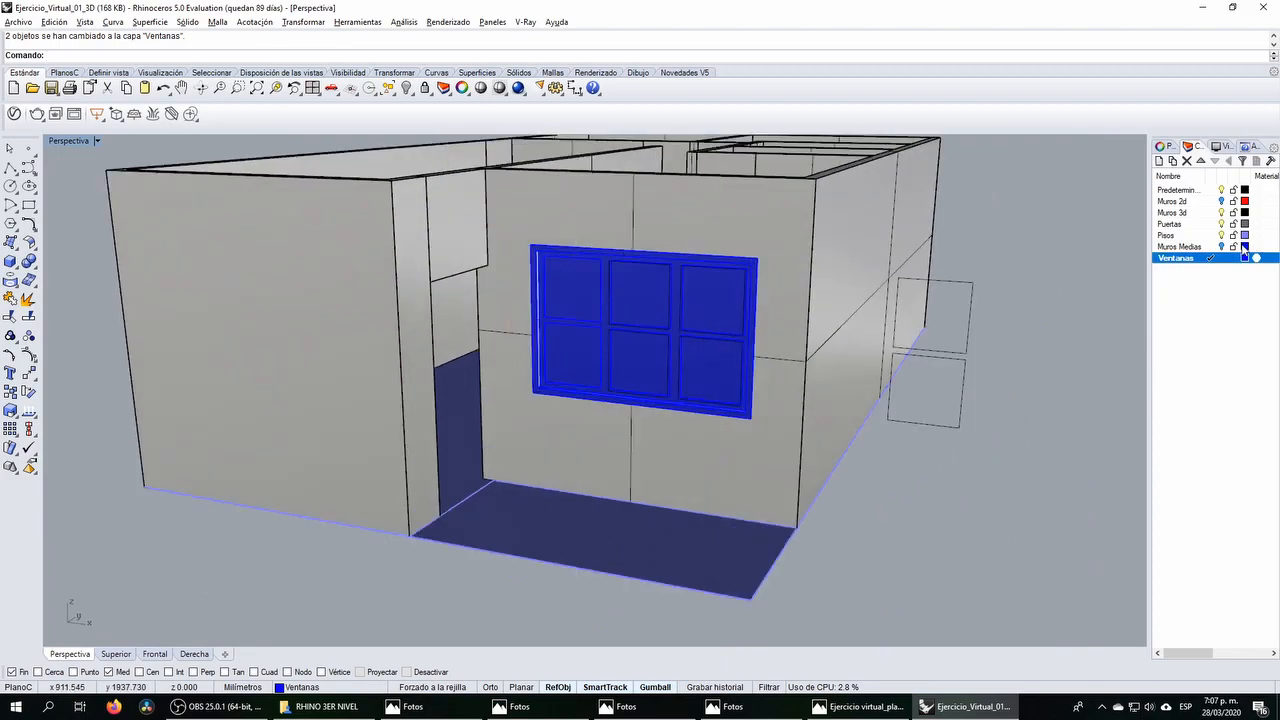
{"action": "right_click_drag", "start_coordinate": [870, 380], "coordinate": [595, 515]}
{"action": "left_click", "coordinate": [992, 300]}
{"action": "key", "text": "Delete"}
{"action": "scroll", "coordinate": [739, 420], "scroll_direction": "down", "scroll_amount": 5}
{"action": "right_click_drag", "start_coordinate": [739, 420], "coordinate": [572, 445]}
{"action": "scroll", "coordinate": [504, 480], "scroll_direction": "up", "scroll_amount": 4}
{"action": "scroll", "coordinate": [504, 480], "scroll_direction": "down", "scroll_amount": 3}
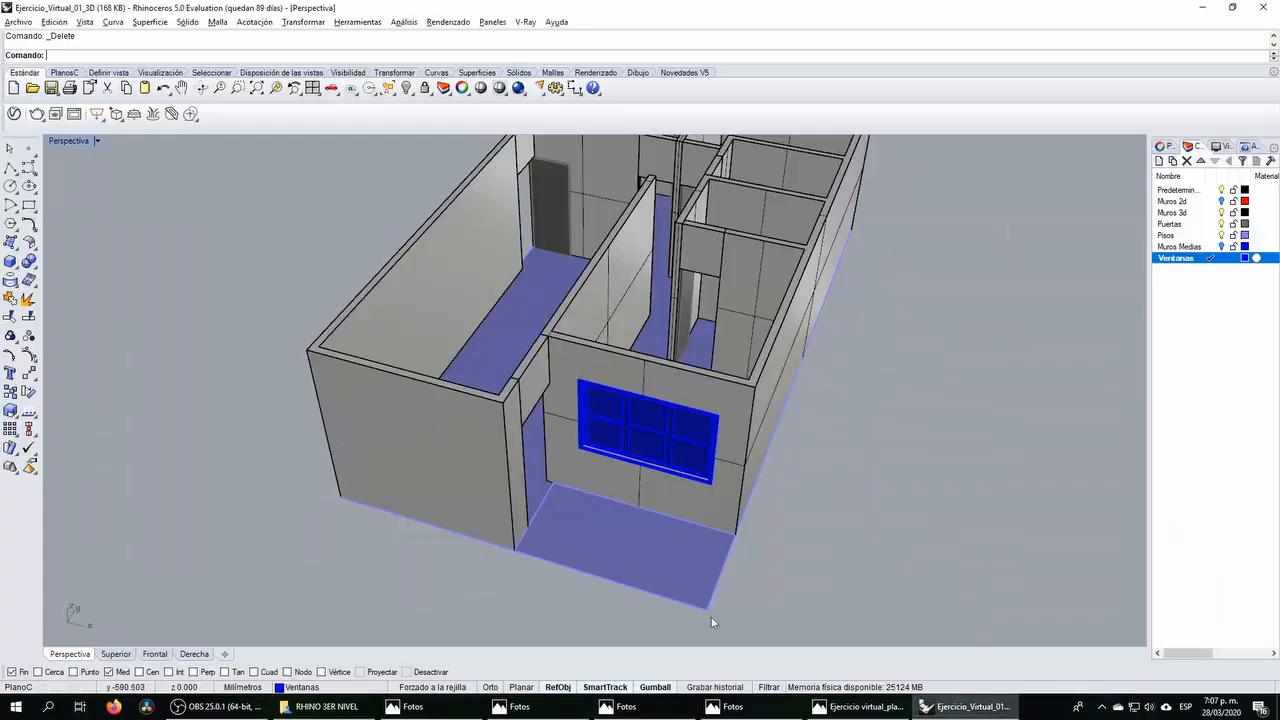
Step: Review the interior render and the enlarged floor plan image to check the window widths along the exterior walls
{"action": "left_click", "coordinate": [520, 706]}
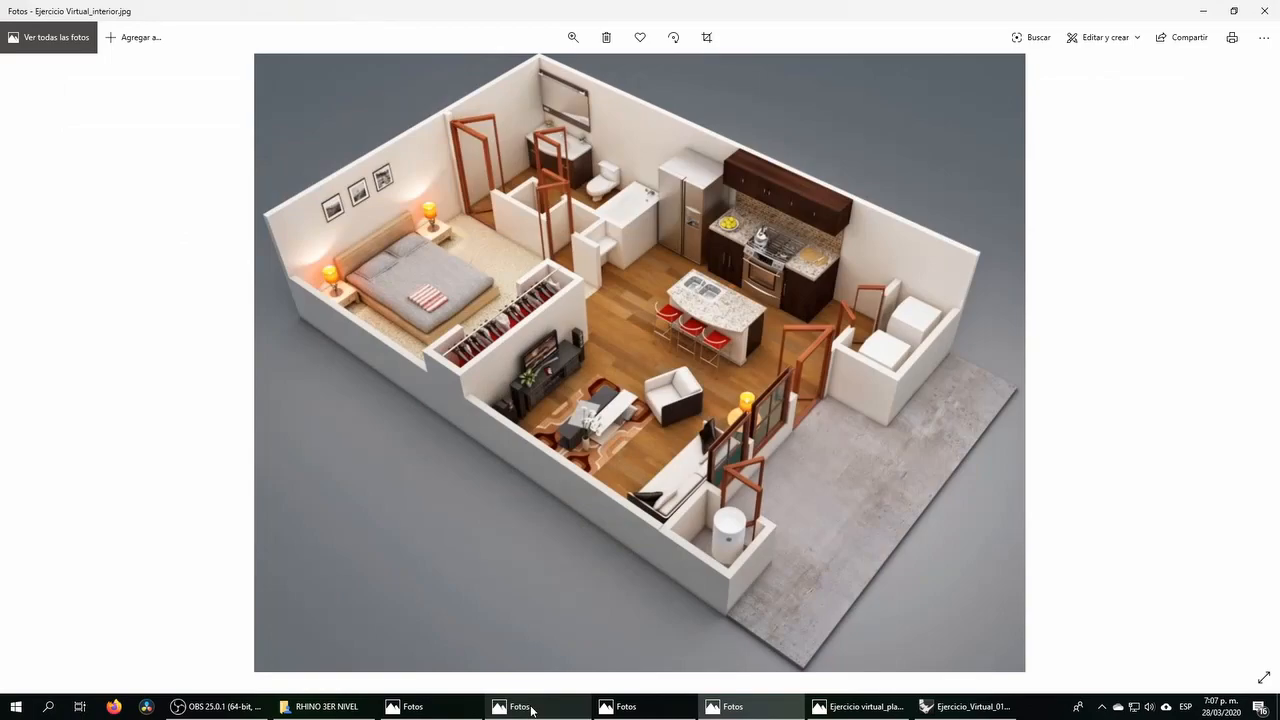
{"action": "left_click", "coordinate": [463, 706]}
{"action": "left_click", "coordinate": [744, 715]}
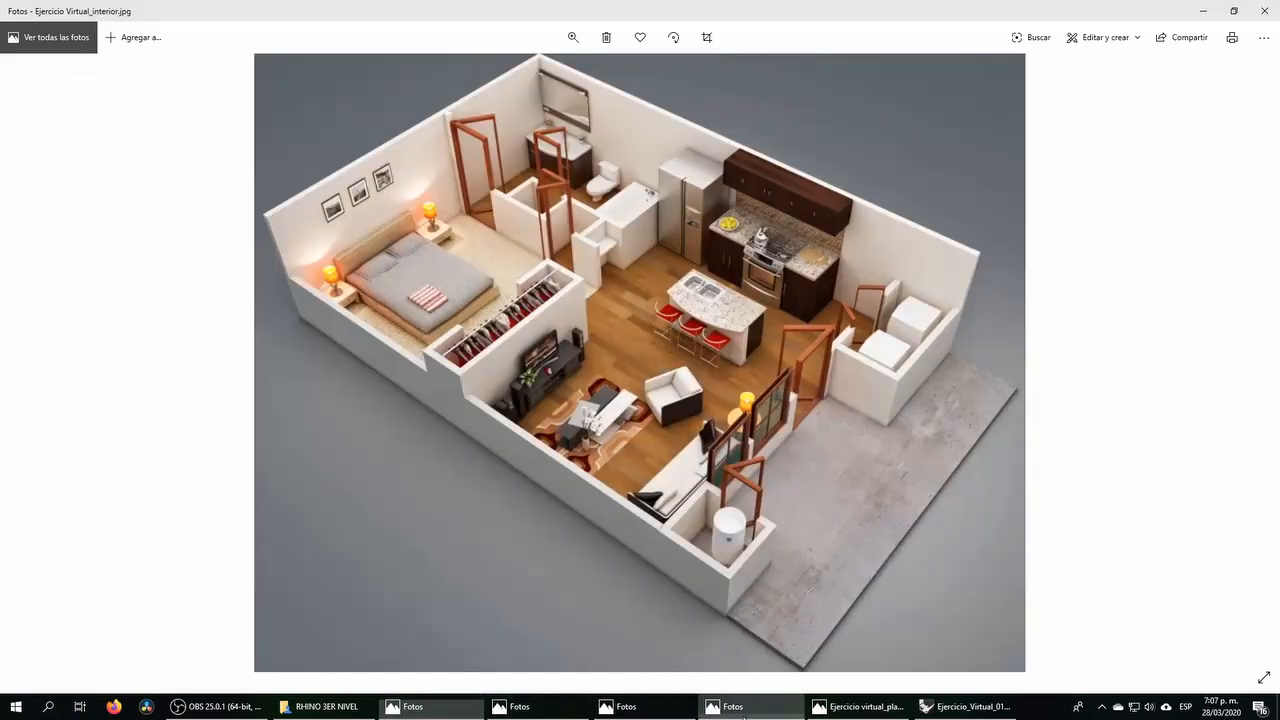
{"action": "left_click", "coordinate": [858, 706]}
{"action": "scroll", "coordinate": [685, 470], "scroll_direction": "up", "scroll_amount": 1}
{"action": "scroll", "coordinate": [685, 470], "scroll_direction": "down", "scroll_amount": 1}
{"action": "scroll", "coordinate": [695, 418], "scroll_direction": "up", "scroll_amount": 1}
{"action": "scroll", "coordinate": [695, 418], "scroll_direction": "down", "scroll_amount": 1}
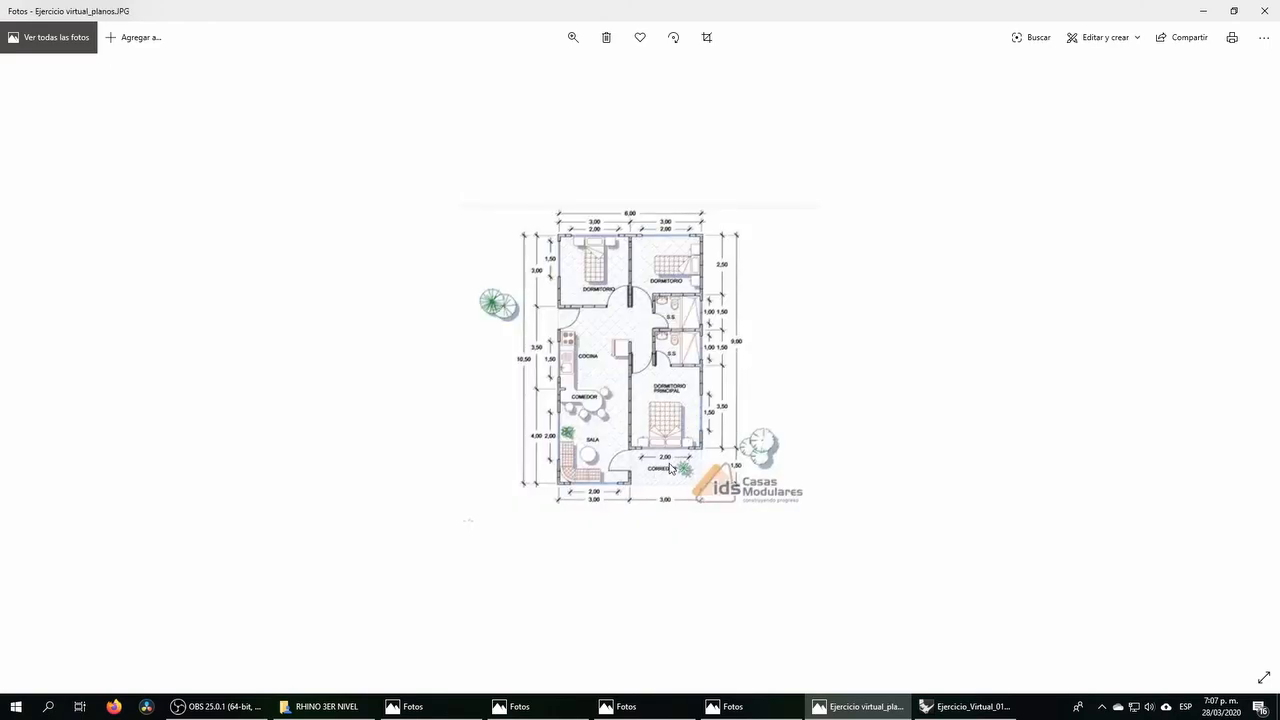
{"action": "left_click", "coordinate": [573, 38]}
{"action": "left_click_drag", "start_coordinate": [535, 80], "coordinate": [560, 75]}
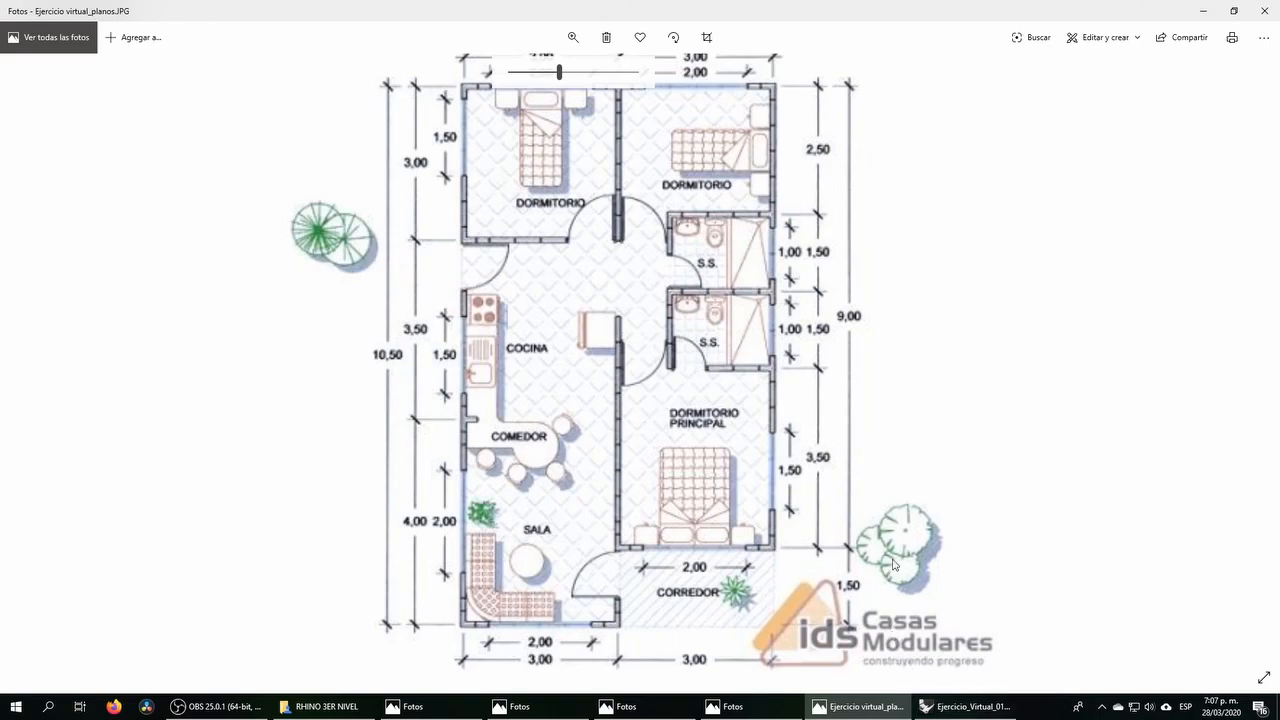
Step: Return to Rhinoceros and measure the height of the front window's frame in the front view without keeping the dimension
{"action": "left_click", "coordinate": [965, 706]}
{"action": "scroll", "coordinate": [498, 388], "scroll_direction": "down", "scroll_amount": 4}
{"action": "mouse_move", "coordinate": [790, 385]}
{"action": "right_mouse_down"}
{"action": "mouse_move", "coordinate": [697, 380]}
{"action": "mouse_move", "coordinate": [780, 366]}
{"action": "right_mouse_up"}
{"action": "double_click", "coordinate": [72, 141]}
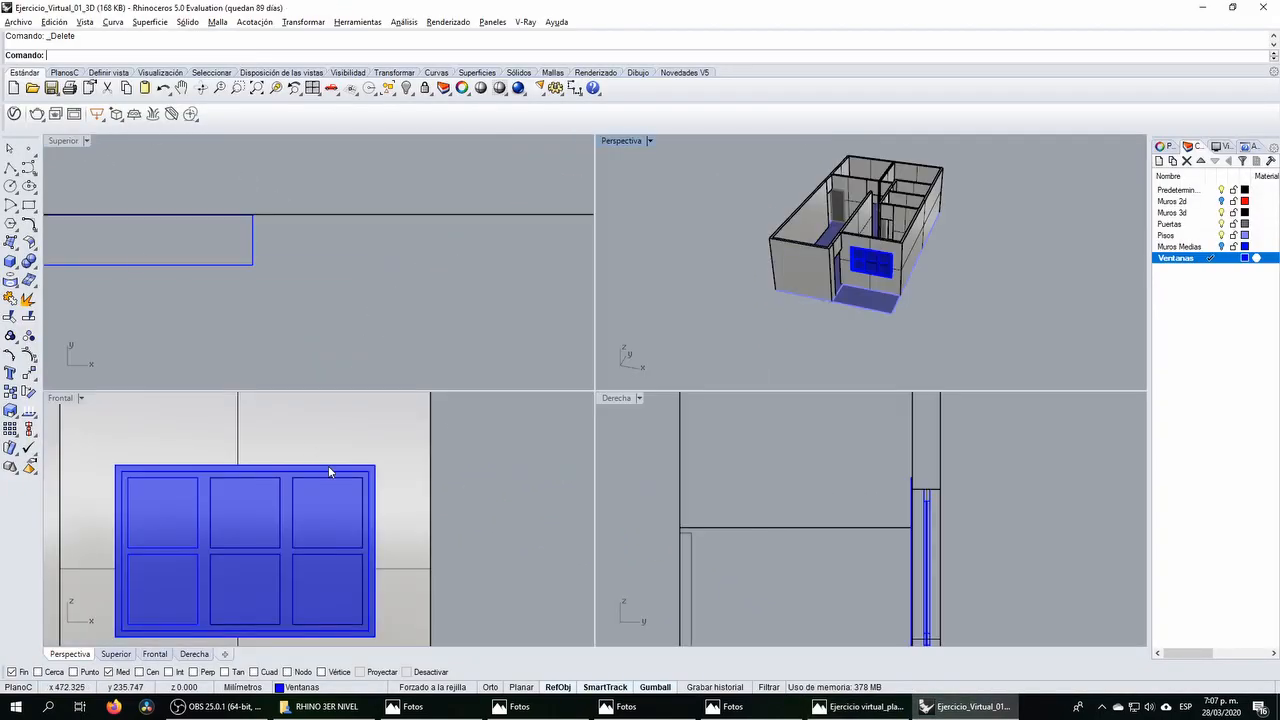
{"action": "left_click", "coordinate": [572, 88]}
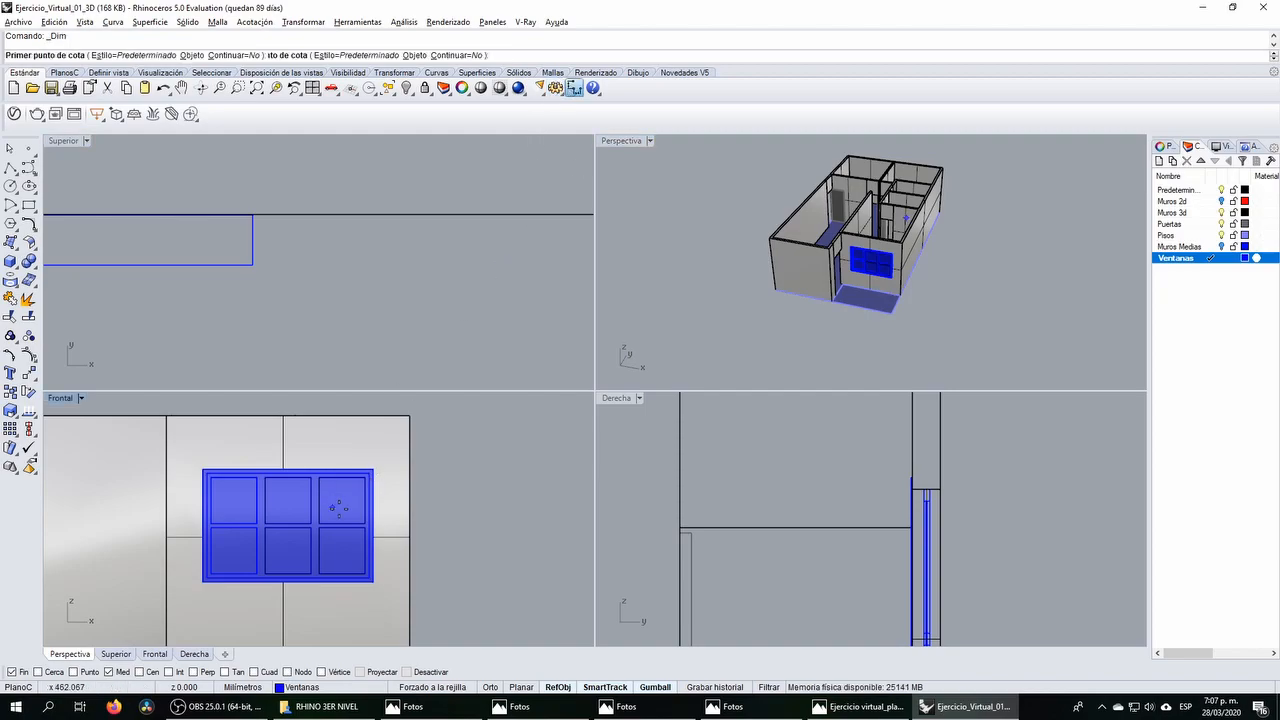
{"action": "left_click", "coordinate": [375, 470]}
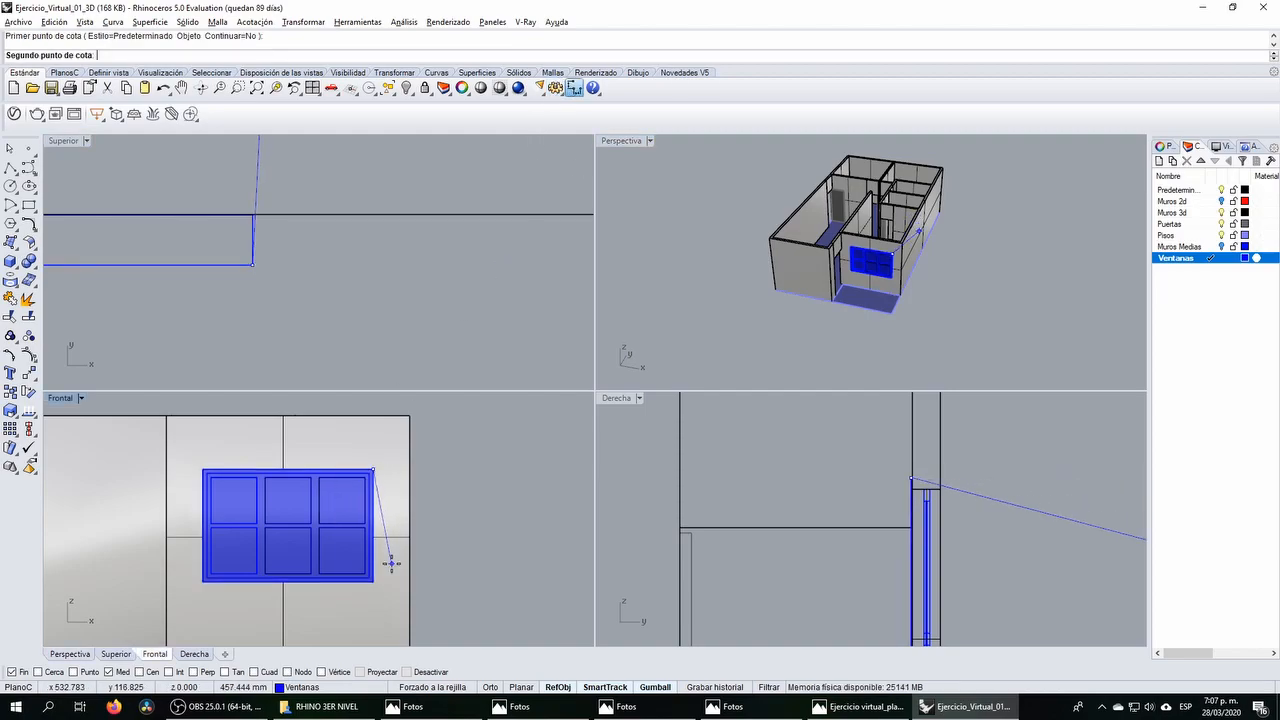
{"action": "key", "text": "Escape"}
{"action": "left_click", "coordinate": [358, 541]}
{"action": "left_click", "coordinate": [380, 575]}
{"action": "scroll", "coordinate": [358, 498], "scroll_direction": "up", "scroll_amount": 4}
{"action": "key", "text": "Return"}
{"action": "left_click", "coordinate": [377, 460]}
{"action": "left_click", "coordinate": [377, 622]}
{"action": "scroll", "coordinate": [443, 543], "scroll_direction": "up", "scroll_amount": 5}
{"action": "scroll", "coordinate": [445, 535], "scroll_direction": "up", "scroll_amount": 3}
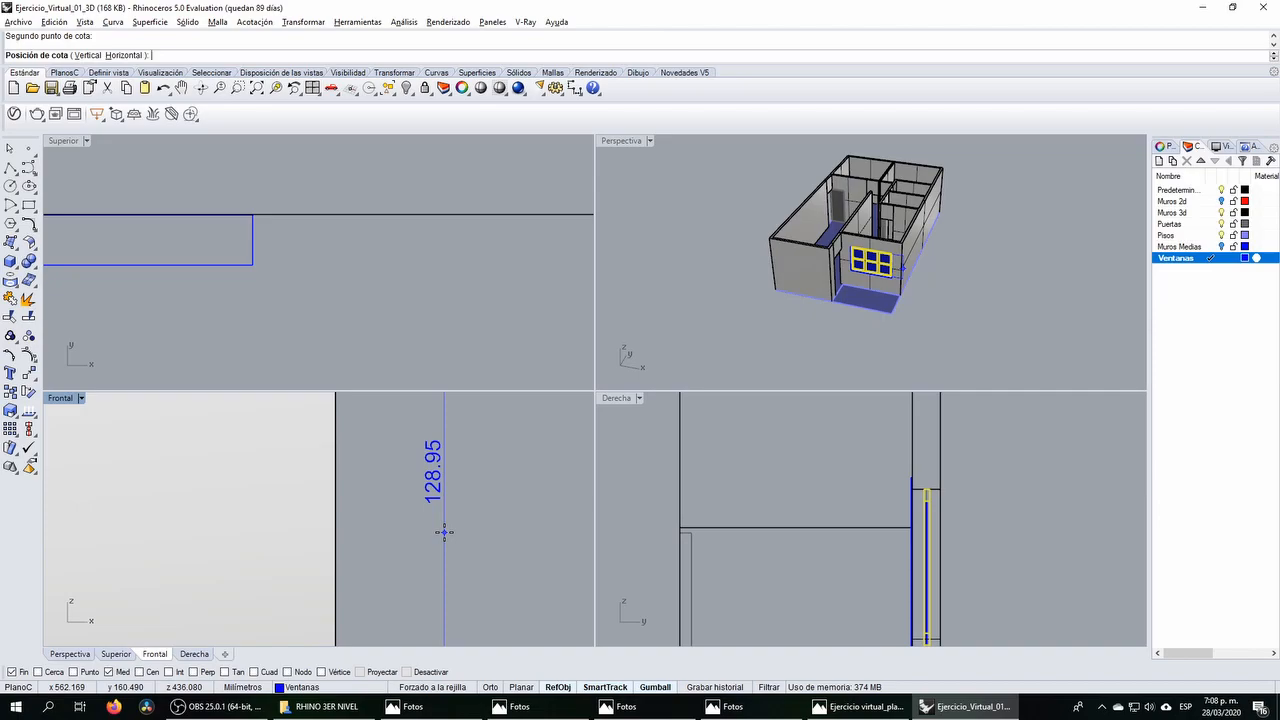
{"action": "key", "text": "Escape"}
{"action": "scroll", "coordinate": [341, 280], "scroll_direction": "down", "scroll_amount": 5}
{"action": "scroll", "coordinate": [346, 290], "scroll_direction": "up", "scroll_amount": 2}
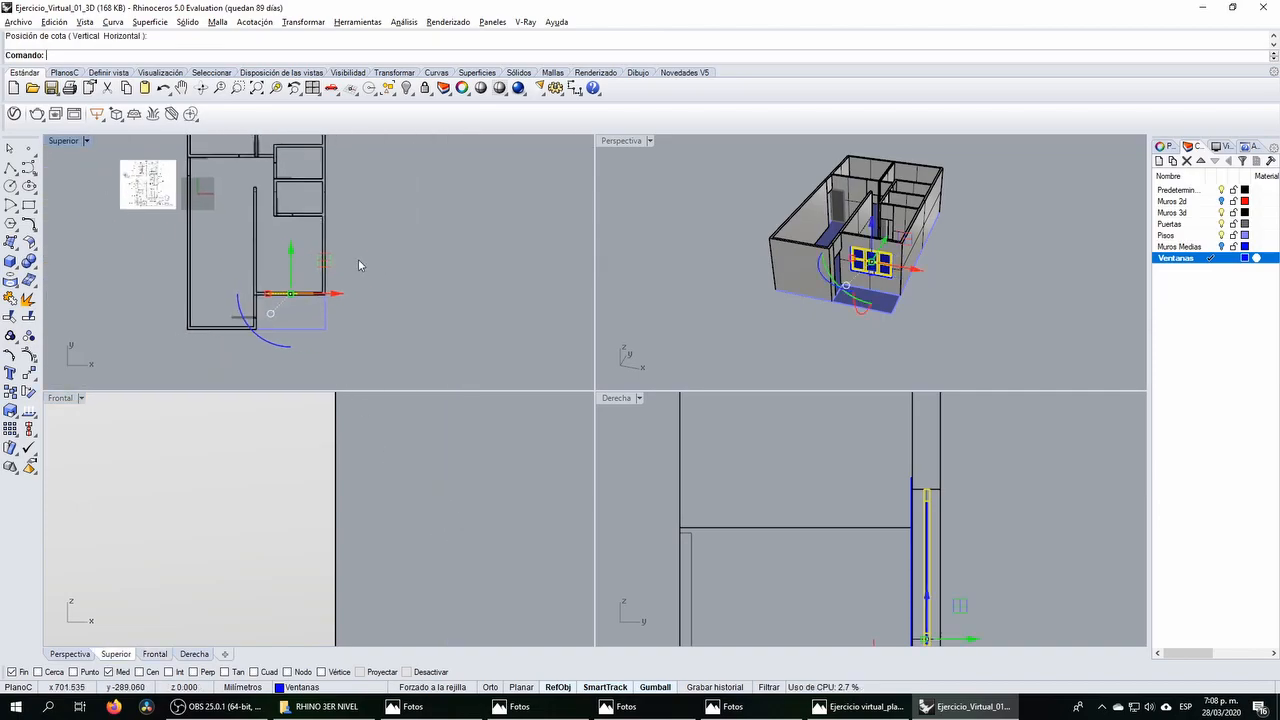
{"action": "left_click", "coordinate": [10, 261]}
{"action": "left_click", "coordinate": [334, 232]}
{"action": "type", "text": "150"}
{"action": "key", "text": "Return"}
{"action": "key", "text": "alt+Tab"}
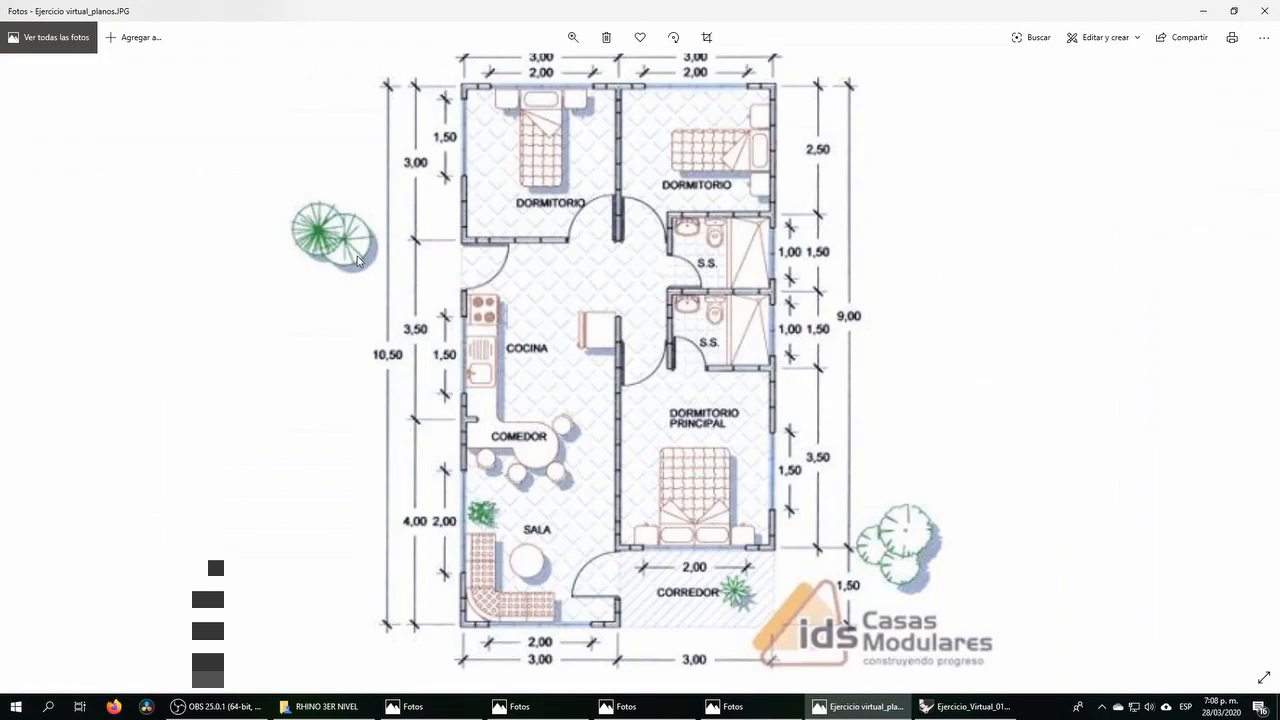
{"action": "key", "text": "alt+Tab"}
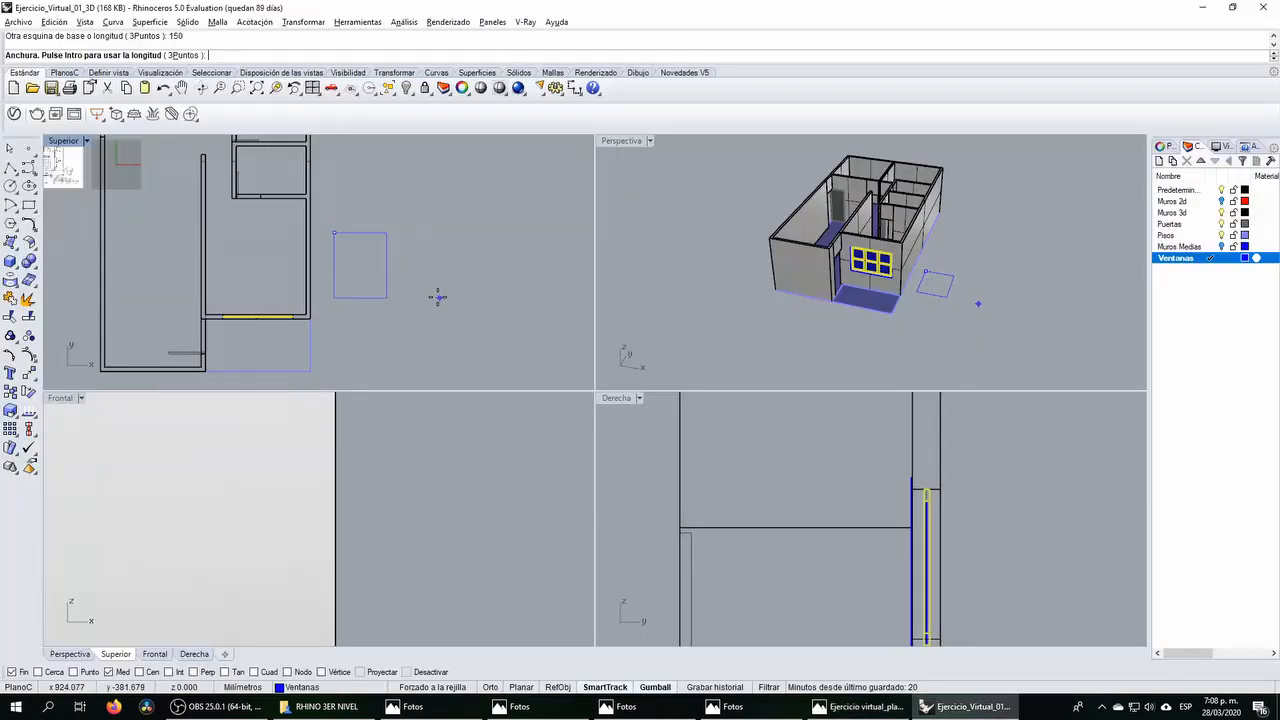
{"action": "scroll", "coordinate": [401, 249], "scroll_direction": "down", "scroll_amount": 3}
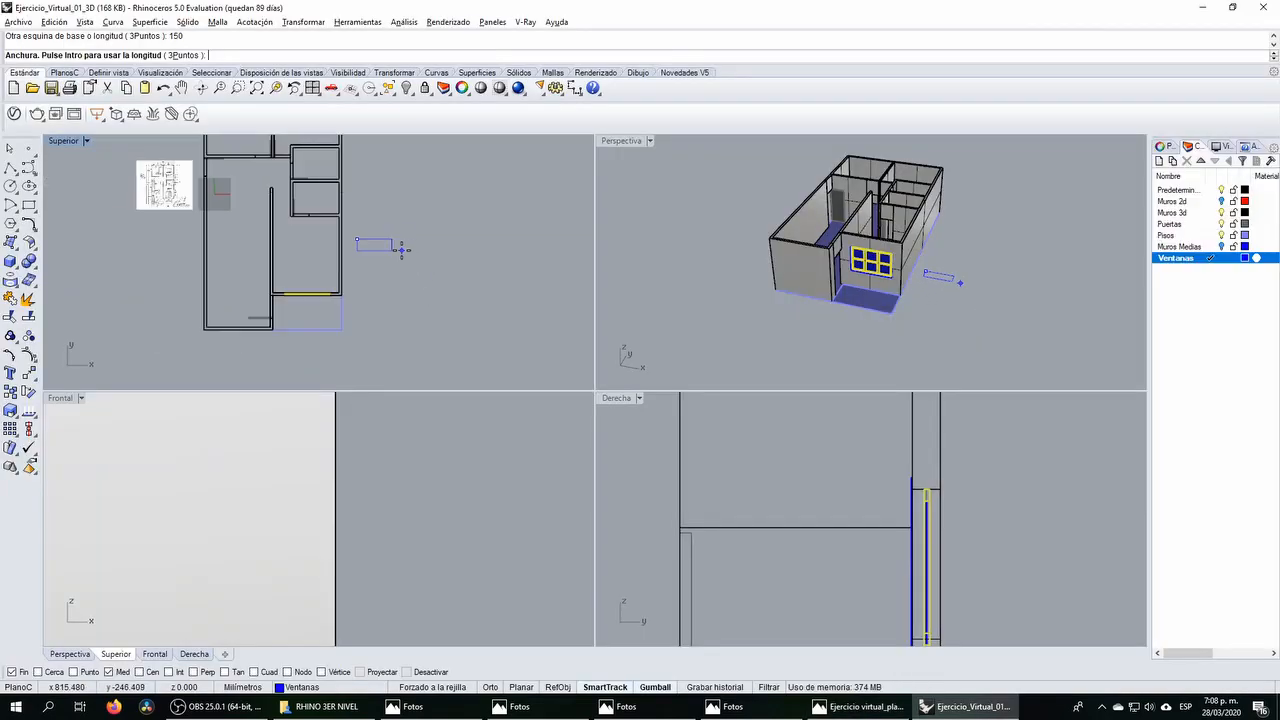
{"action": "type", "text": "128.95"}
{"action": "key", "text": "Return"}
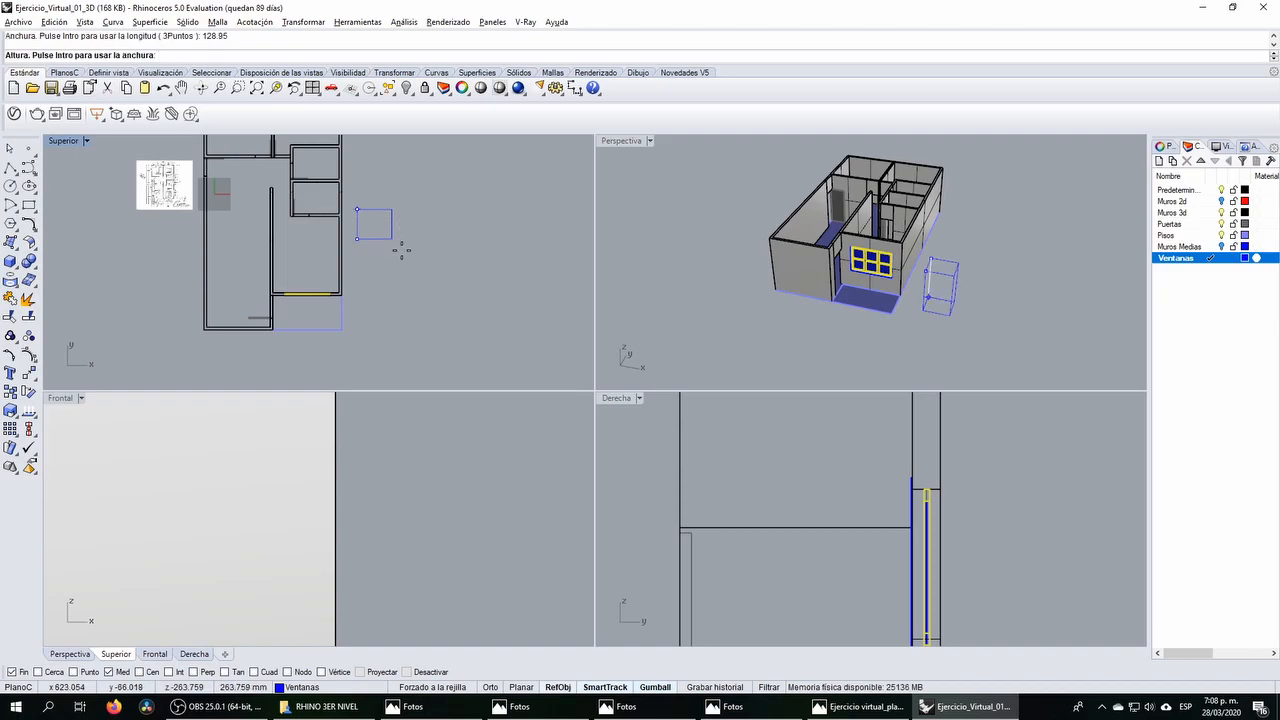
{"action": "key", "text": "Escape"}
Step: Create a box 150 mm long, 20 mm wide and 128.95 mm high beside the main bedroom's outer side wall
{"action": "right_click", "coordinate": [407, 255]}
{"action": "left_click", "coordinate": [366, 242]}
{"action": "type", "text": "150"}
{"action": "key", "text": "Return"}
{"action": "type", "text": "20"}
{"action": "key", "text": "Return"}
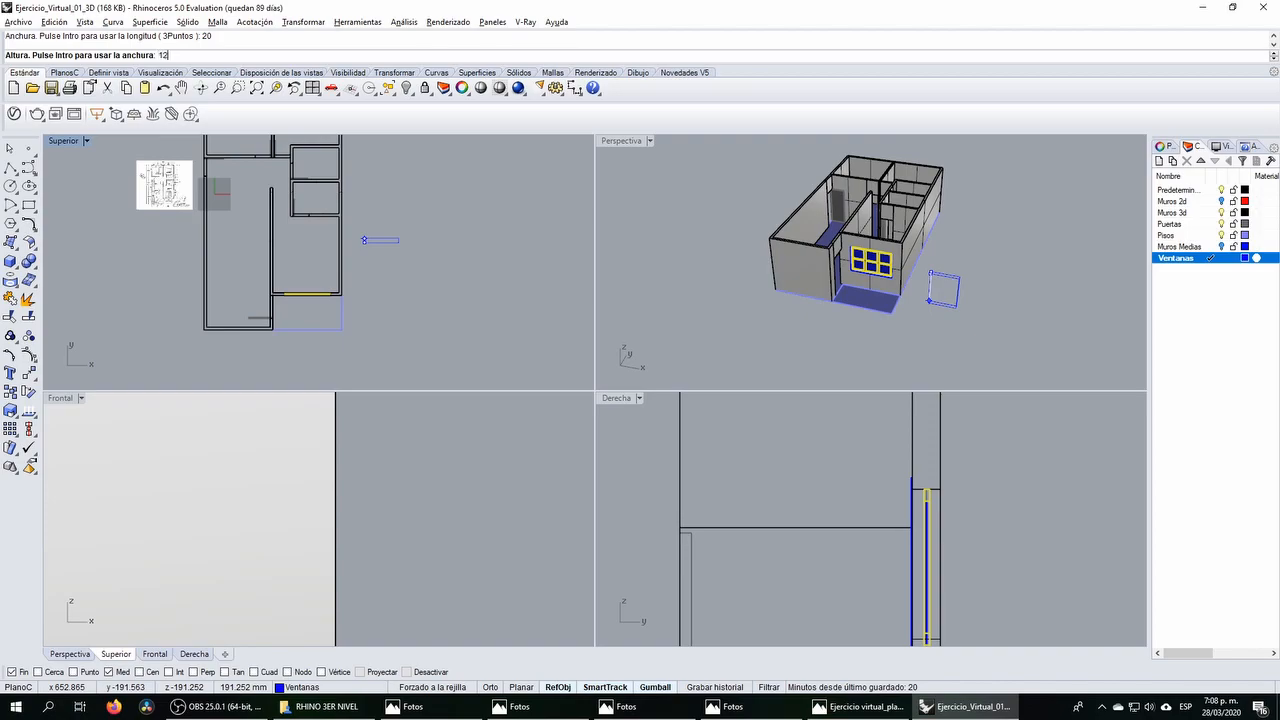
{"action": "type", "text": "128.95"}
{"action": "key", "text": "Return"}
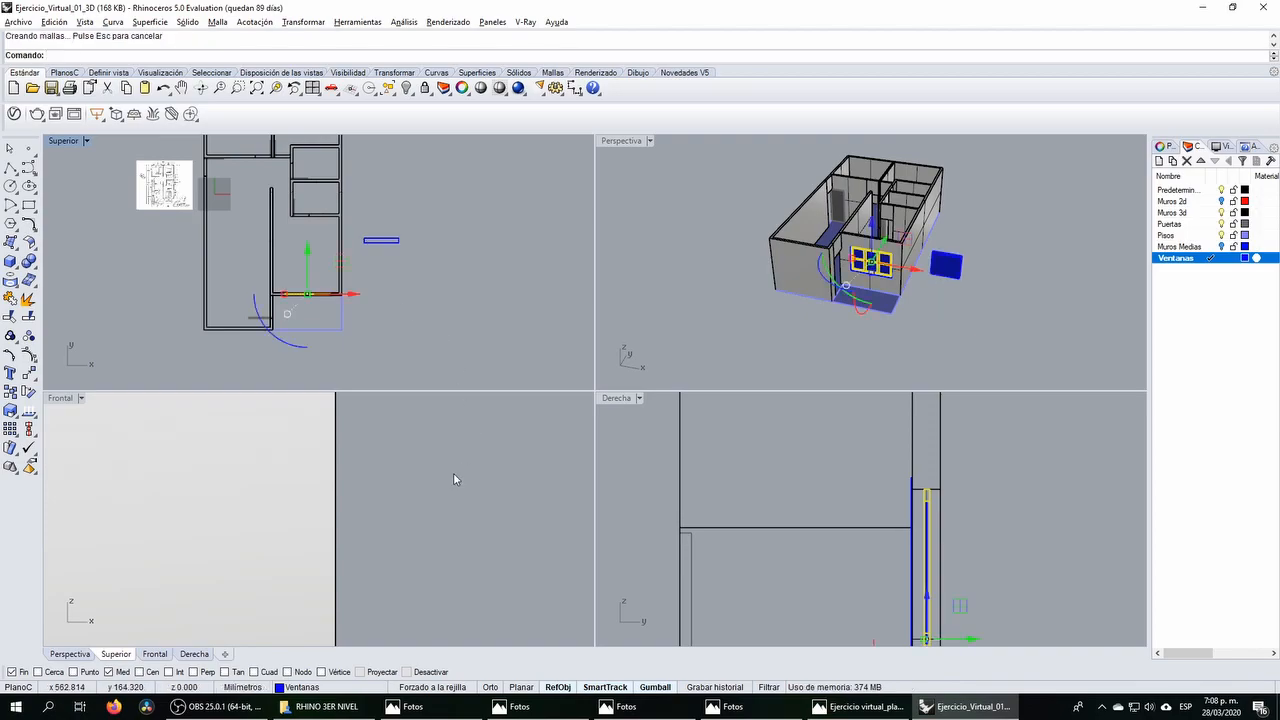
Step: Move the new box in the front view so it sits level with the front window
{"action": "scroll", "coordinate": [428, 472], "scroll_direction": "up", "scroll_amount": 5}
{"action": "left_click", "coordinate": [511, 522]}
{"action": "right_click_drag", "start_coordinate": [511, 523], "coordinate": [462, 535]}
{"action": "left_click_drag", "start_coordinate": [517, 514], "coordinate": [475, 452]}
{"action": "scroll", "coordinate": [376, 246], "scroll_direction": "up", "scroll_amount": 3}
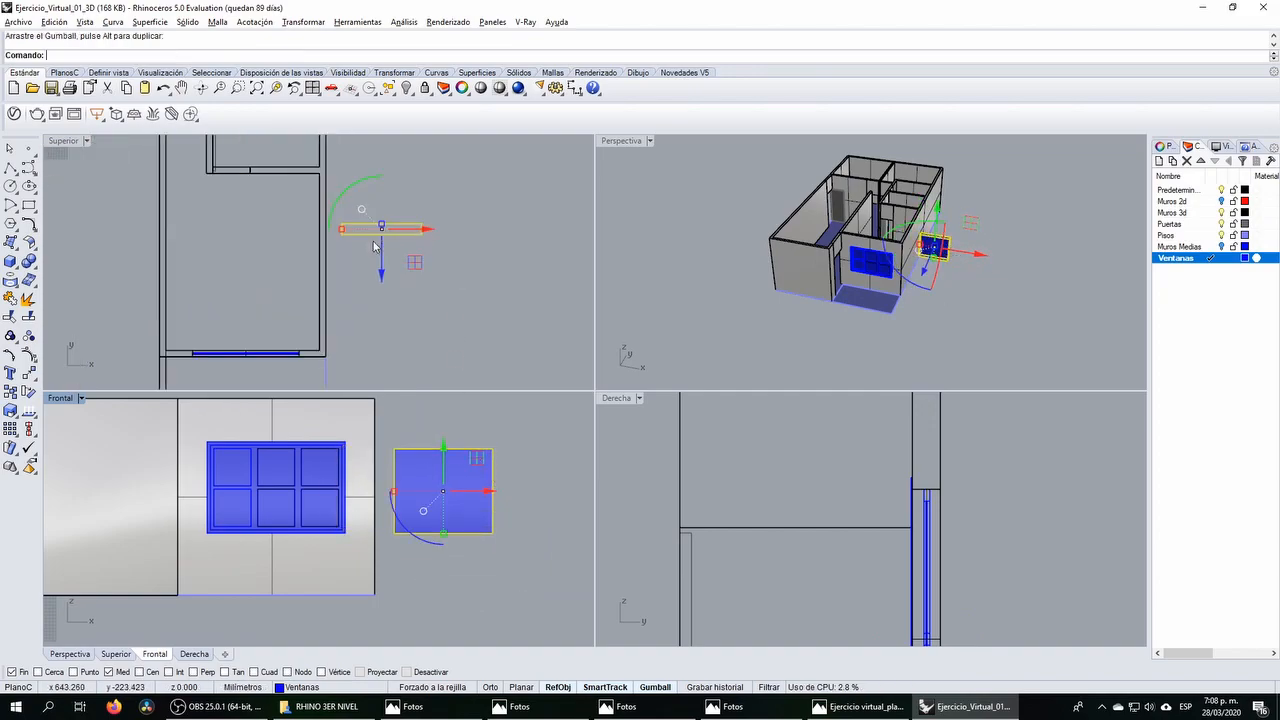
Step: Rotate the box 90 degrees in the top view to run parallel to the side wall, and check its location on the plan
{"action": "left_click_drag", "start_coordinate": [340, 204], "coordinate": [366, 278]}
{"action": "left_click", "coordinate": [403, 306]}
{"action": "right_click_drag", "start_coordinate": [337, 267], "coordinate": [351, 270]}
{"action": "key", "text": "alt+Tab"}
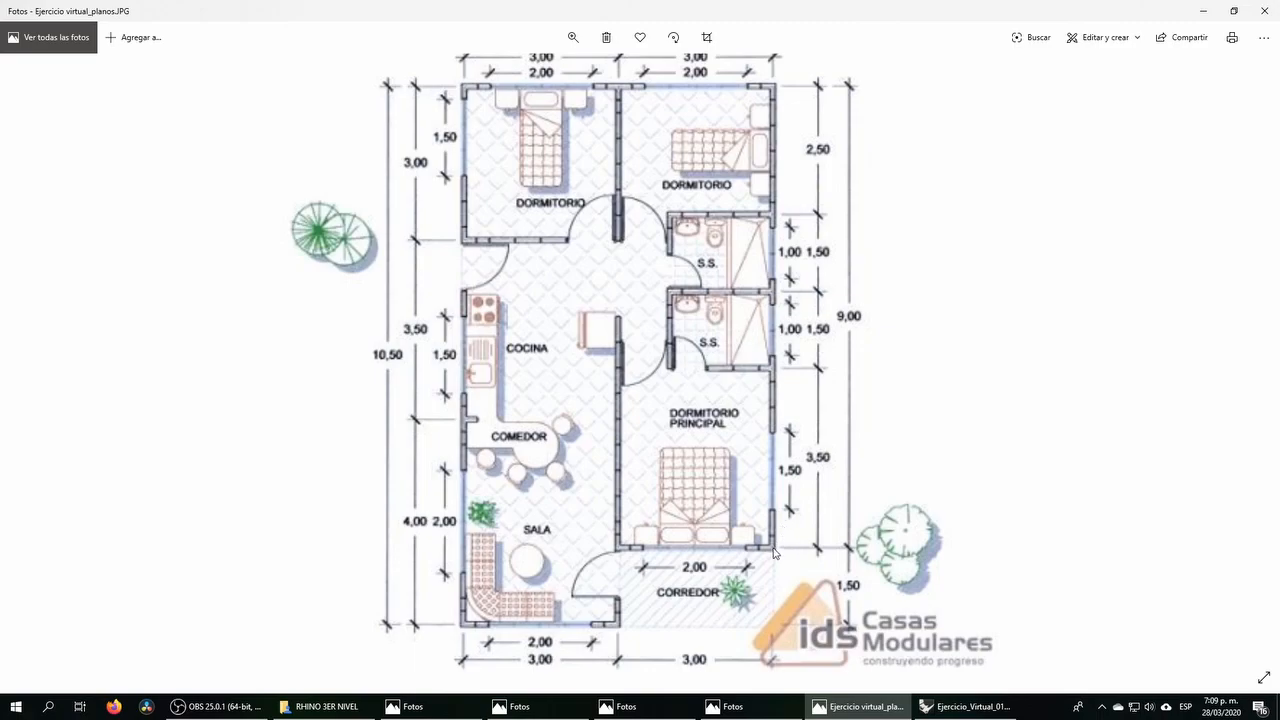
{"action": "key", "text": "alt+Tab"}
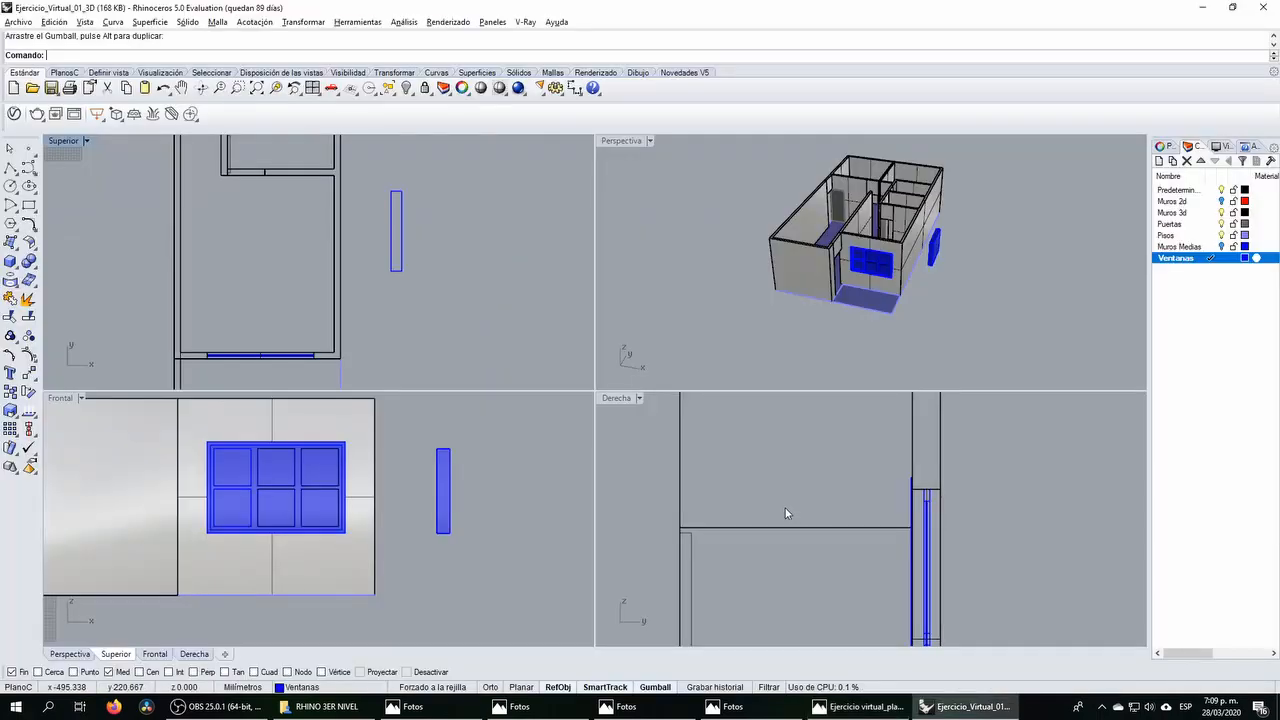
Step: Move the box in the top view so it straddles the main bedroom's outer side wall
{"action": "right_click_drag", "start_coordinate": [418, 285], "coordinate": [430, 285]}
{"action": "left_click", "coordinate": [407, 235]}
{"action": "left_click_drag", "start_coordinate": [434, 200], "coordinate": [380, 252]}
{"action": "left_click", "coordinate": [364, 284]}
{"action": "right_click_drag", "start_coordinate": [343, 275], "coordinate": [400, 280]}
{"action": "scroll", "coordinate": [397, 284], "scroll_direction": "down", "scroll_amount": 6}
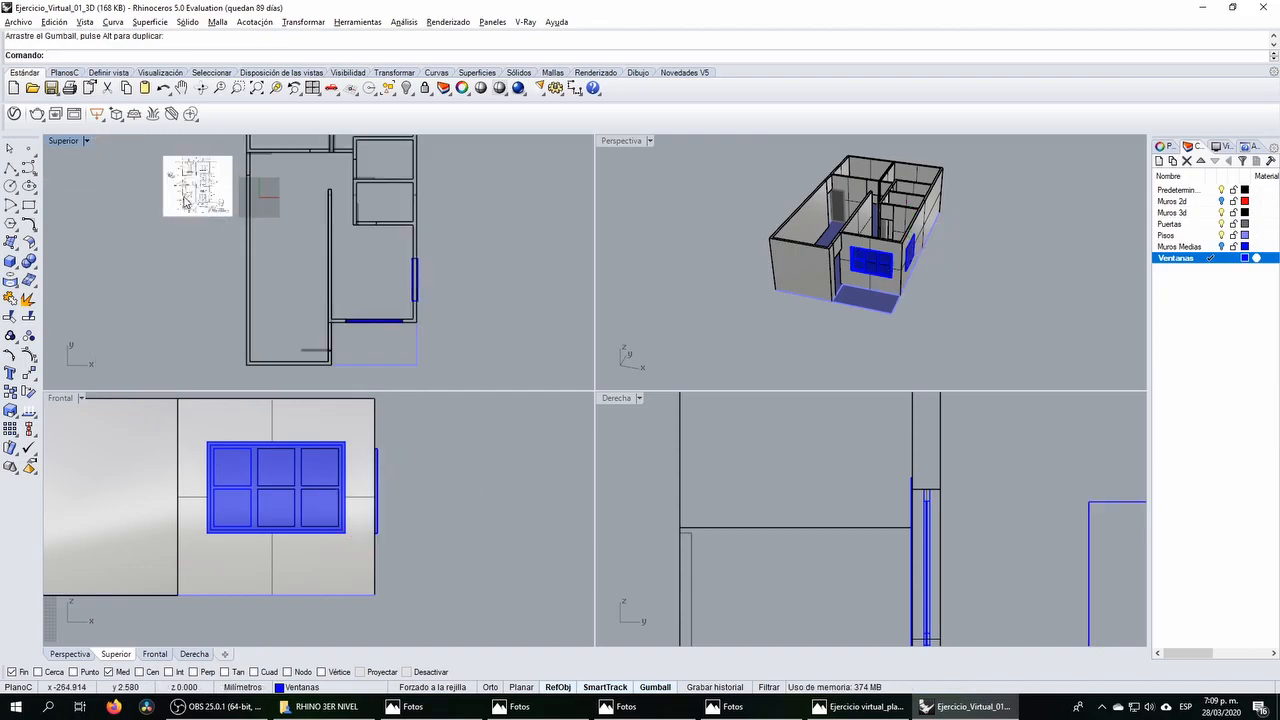
Step: Trace the main bedroom's front and side wall outer edges over the plan image with a polyline
{"action": "double_click", "coordinate": [65, 142]}
{"action": "scroll", "coordinate": [360, 296], "scroll_direction": "up", "scroll_amount": 10}
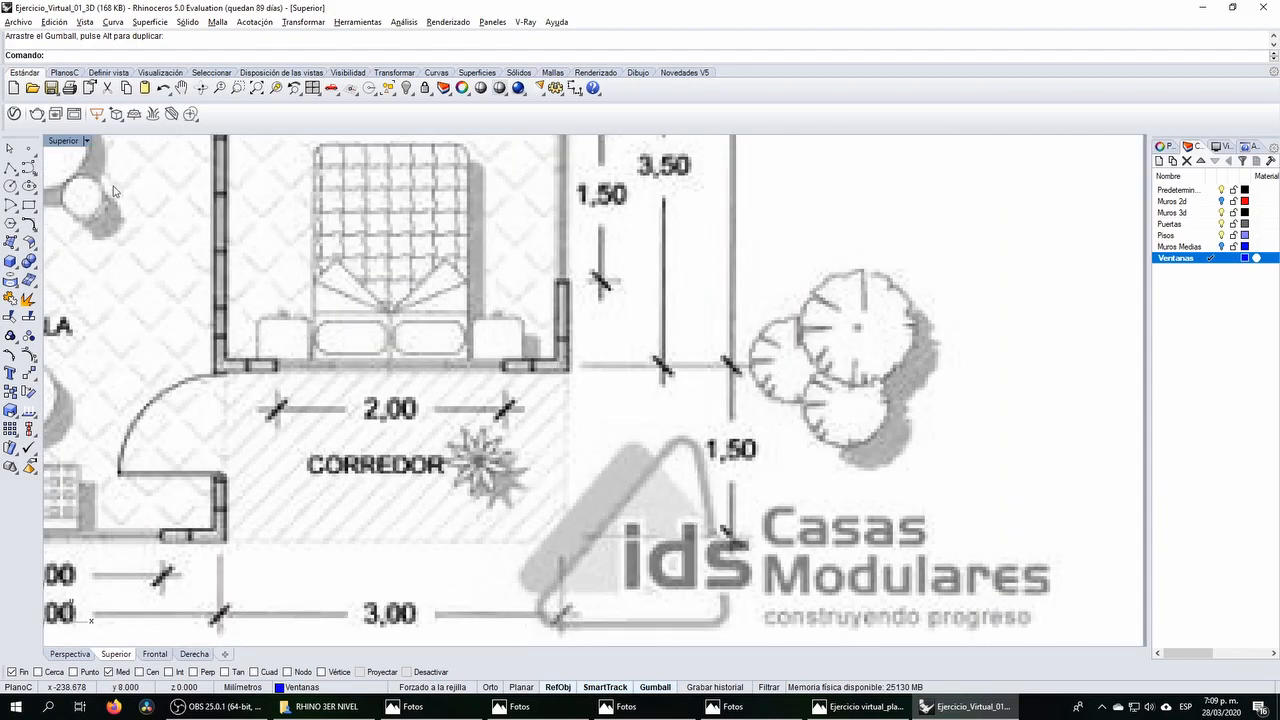
{"action": "left_click", "coordinate": [29, 167]}
{"action": "left_click", "coordinate": [213, 374]}
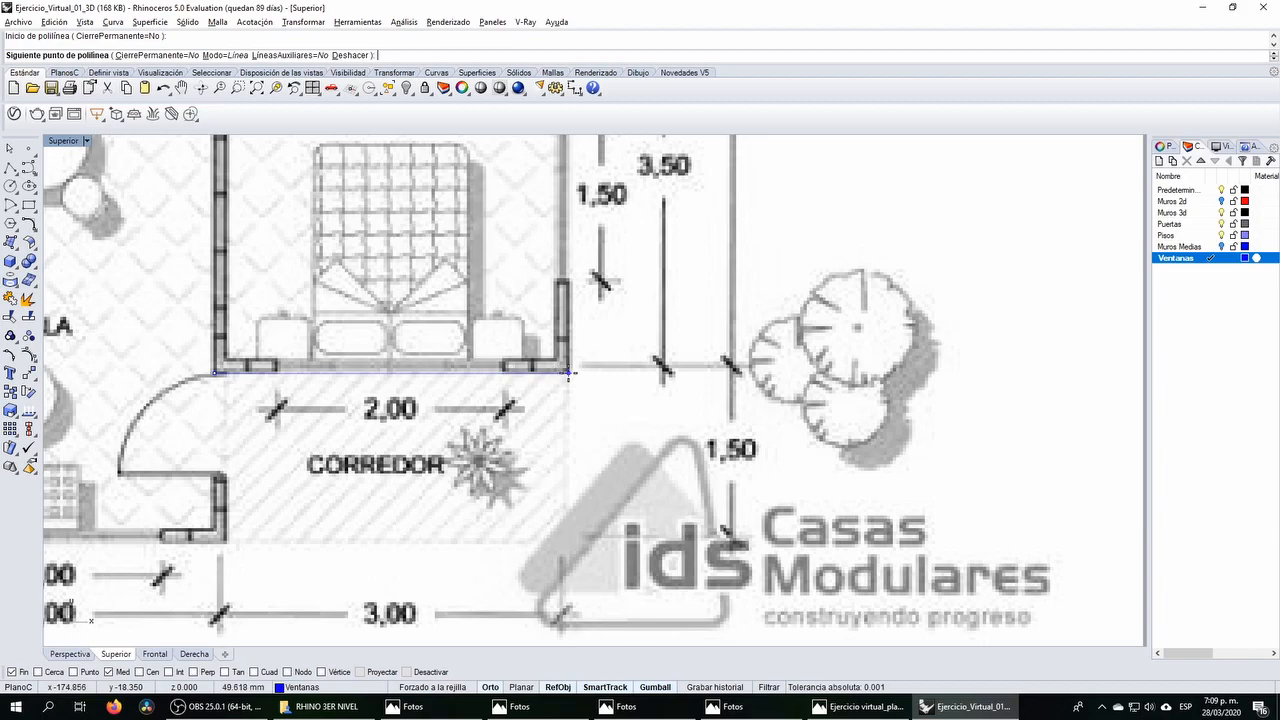
{"action": "scroll", "coordinate": [528, 452], "scroll_direction": "down", "scroll_amount": 3}
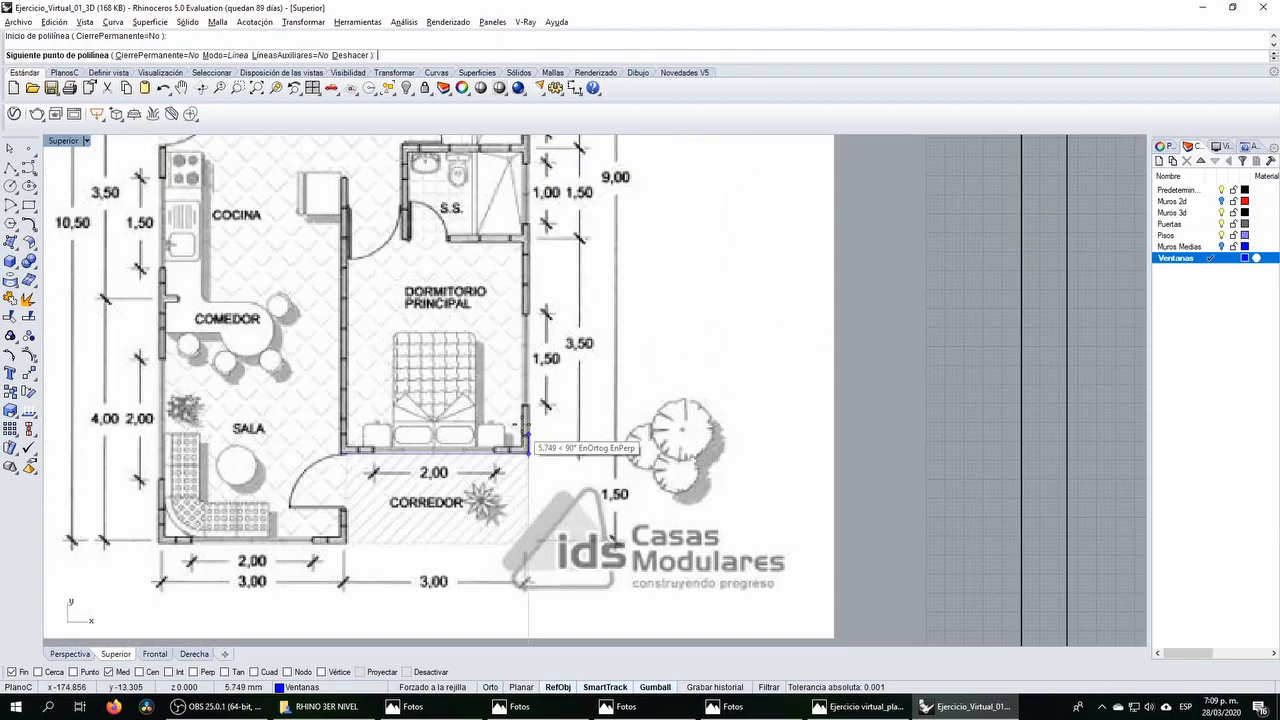
{"action": "scroll", "coordinate": [529, 240], "scroll_direction": "up", "scroll_amount": 3}
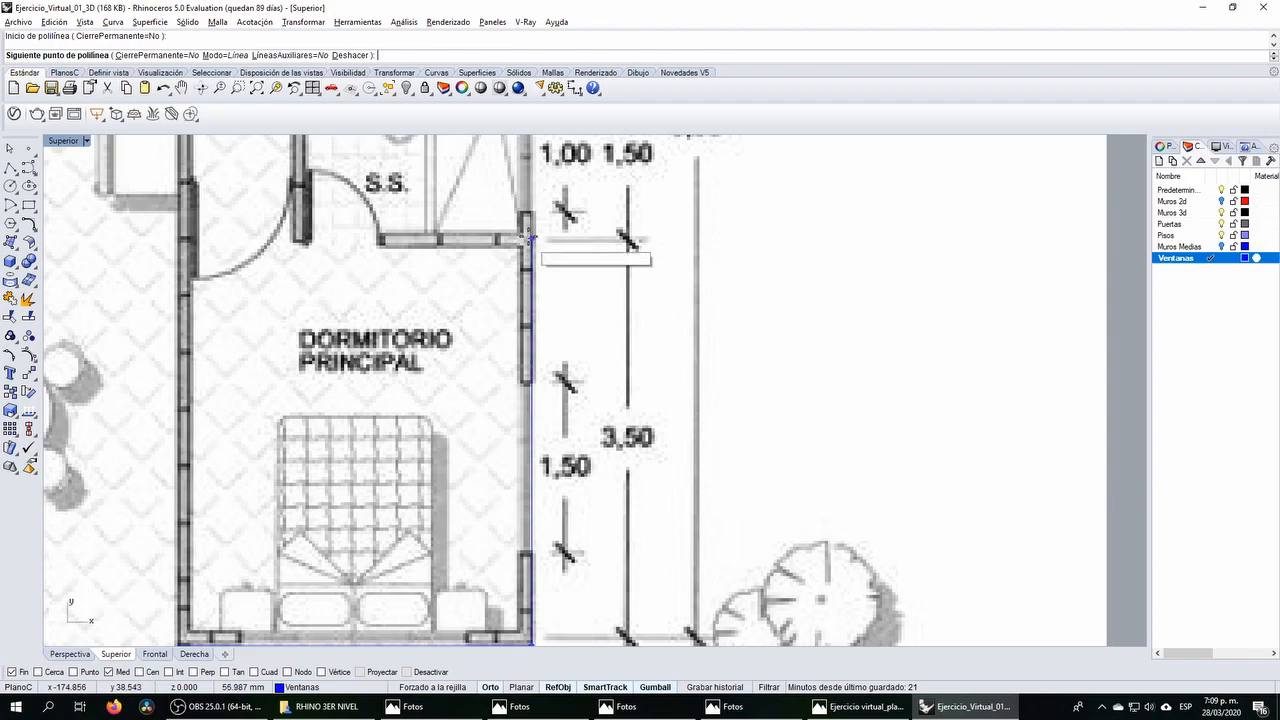
{"action": "left_click", "coordinate": [529, 240]}
{"action": "key", "text": "Return"}
{"action": "scroll", "coordinate": [549, 345], "scroll_direction": "down", "scroll_amount": 5}
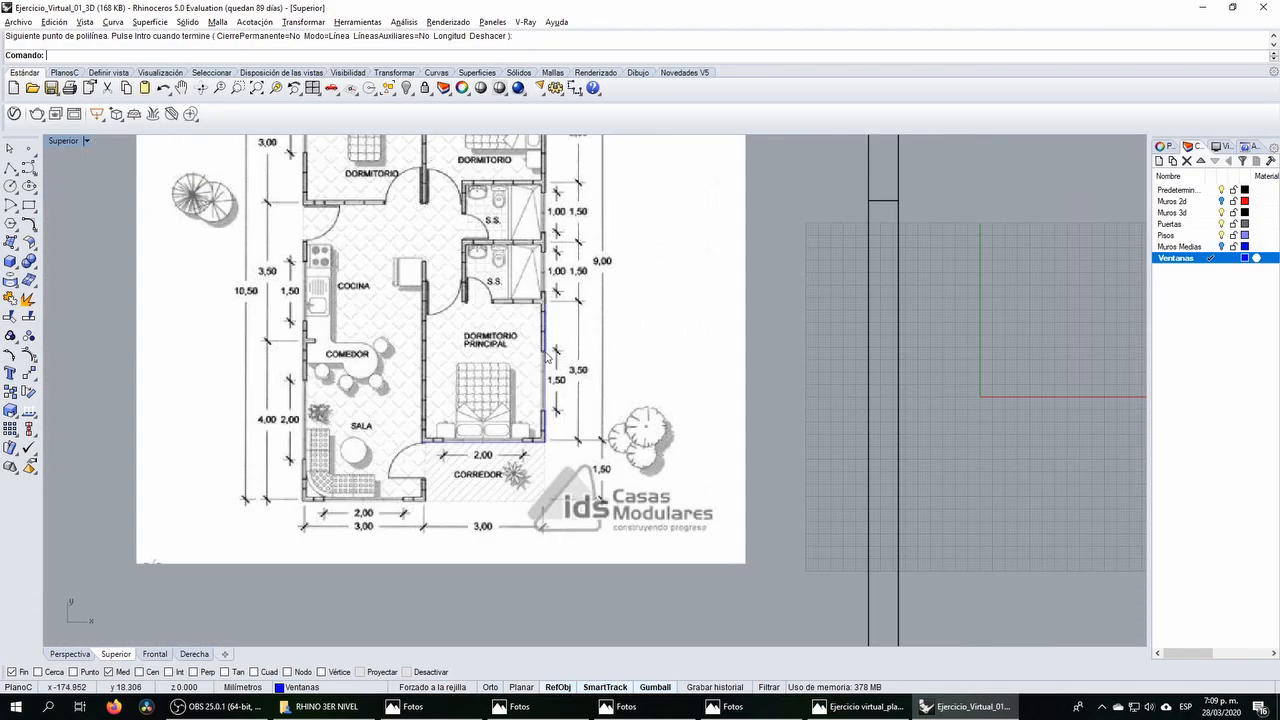
Step: Trace the 1.50 window opening in the main bedroom's side wall on the plan image with a vertical line
{"action": "scroll", "coordinate": [549, 346], "scroll_direction": "up", "scroll_amount": 5}
{"action": "key", "text": "Return"}
{"action": "left_click", "coordinate": [545, 390]}
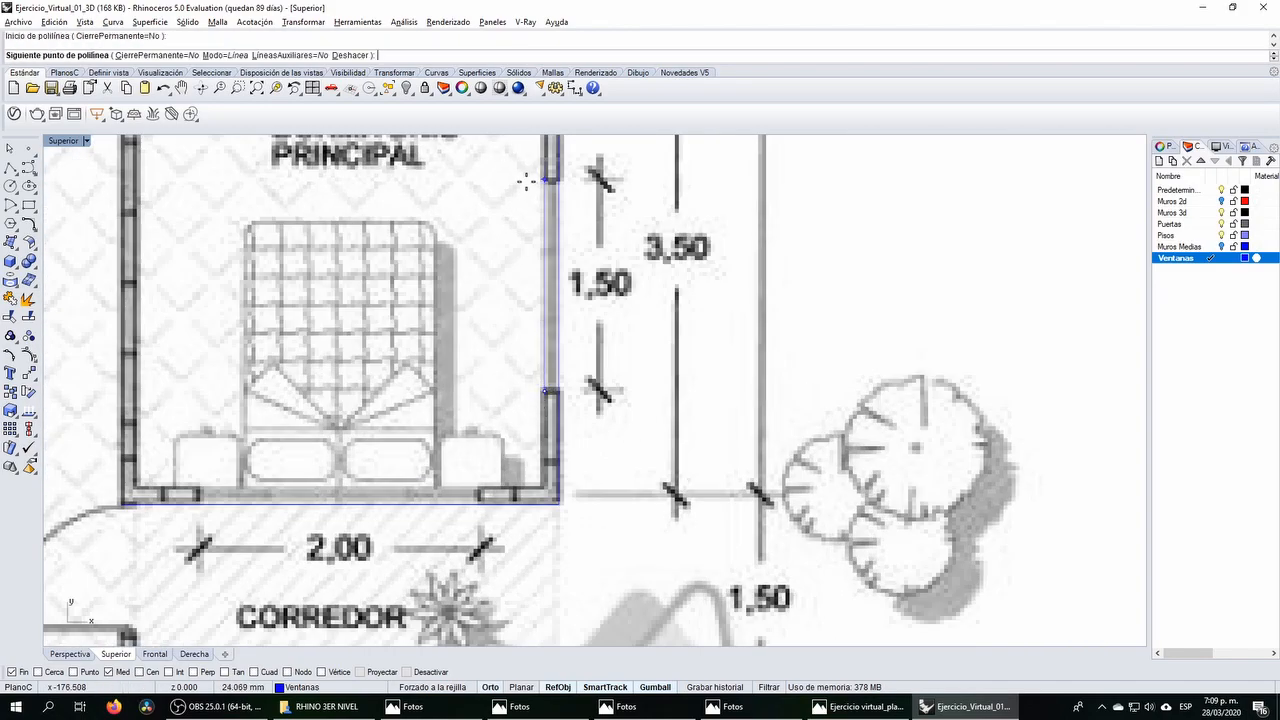
{"action": "left_click", "coordinate": [545, 180], "text": "shift"}
{"action": "key", "text": "Return"}
Step: Select the traced wall and window lines and move them from the plan image to the corridor area of the house
{"action": "left_click_drag", "start_coordinate": [605, 342], "coordinate": [528, 277]}
{"action": "scroll", "coordinate": [468, 289], "scroll_direction": "down", "scroll_amount": 7}
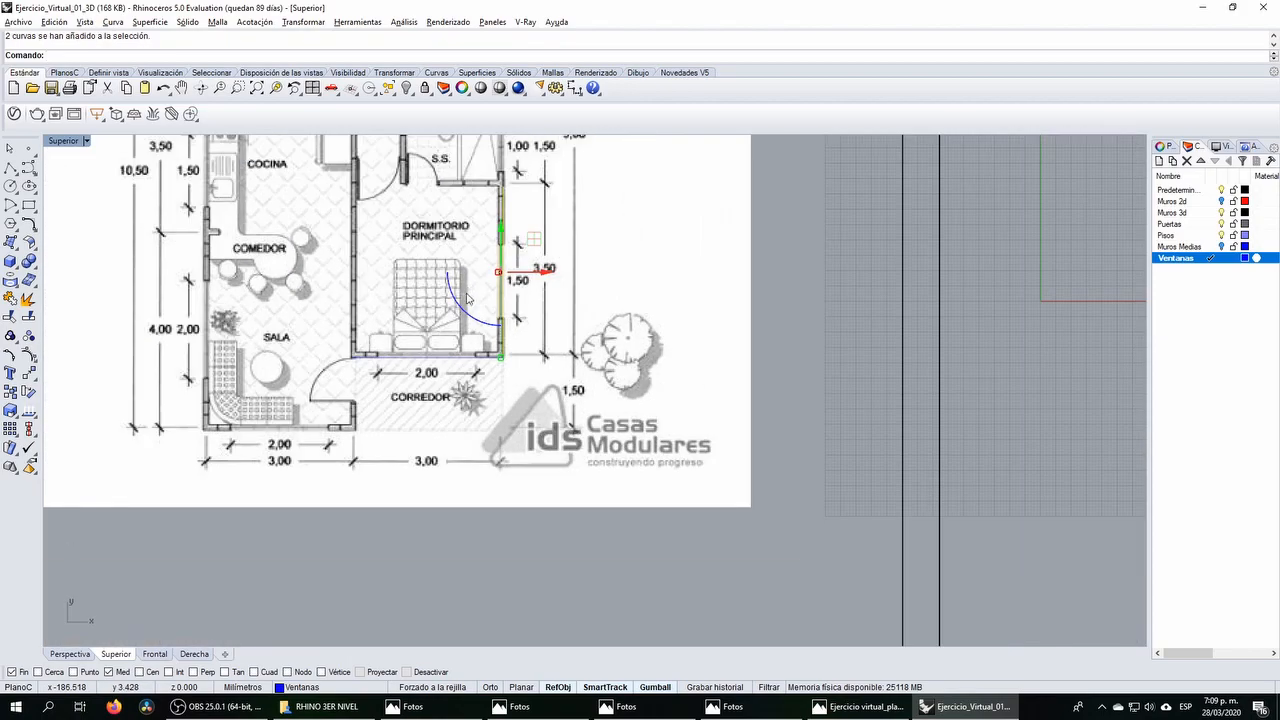
{"action": "left_click", "coordinate": [453, 355], "text": "shift"}
{"action": "scroll", "coordinate": [395, 338], "scroll_direction": "down", "scroll_amount": 6}
{"action": "right_click_drag", "start_coordinate": [478, 304], "coordinate": [400, 325]}
{"action": "scroll", "coordinate": [371, 280], "scroll_direction": "down", "scroll_amount": 8}
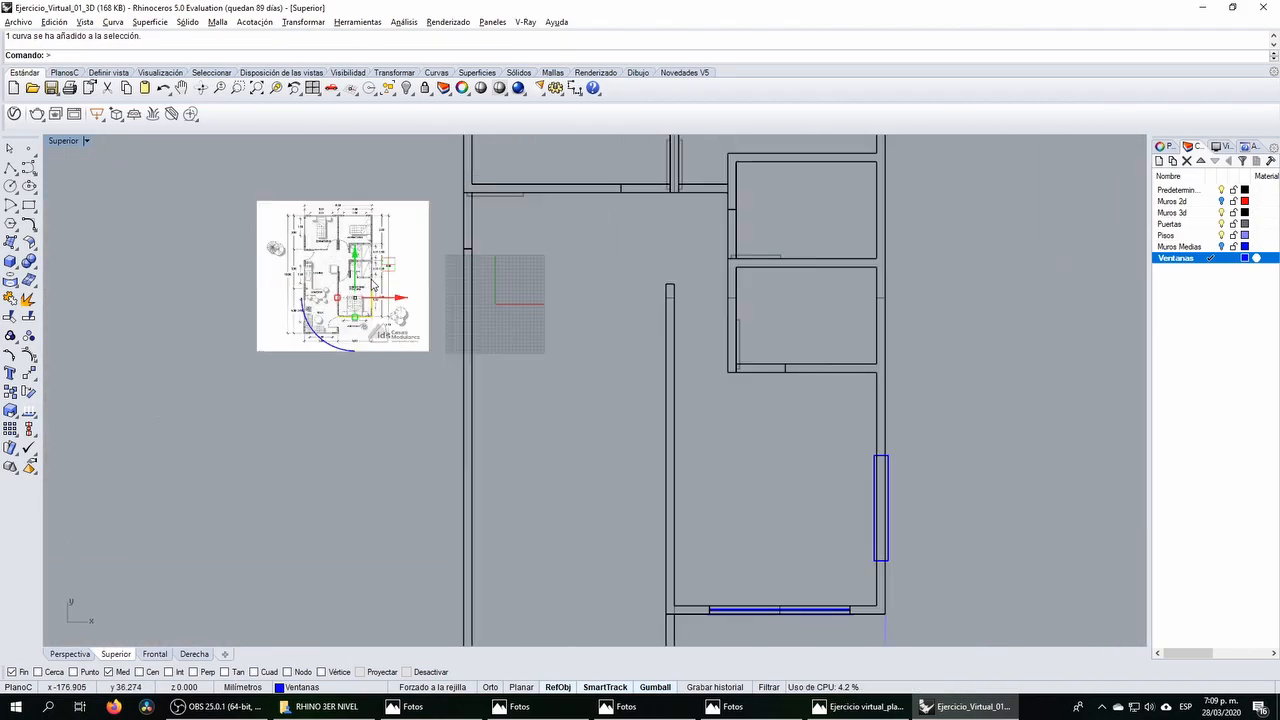
{"action": "left_click_drag", "start_coordinate": [386, 268], "coordinate": [537, 373]}
{"action": "right_click_drag", "start_coordinate": [744, 443], "coordinate": [484, 240]}
{"action": "left_click_drag", "start_coordinate": [537, 373], "coordinate": [526, 446]}
Step: Snap the traced lines to the front wall's outer corner and scale them by reference to the bedroom's full width
{"action": "left_click", "coordinate": [28, 374]}
{"action": "left_click", "coordinate": [478, 494]}
{"action": "scroll", "coordinate": [431, 438], "scroll_direction": "up", "scroll_amount": 3}
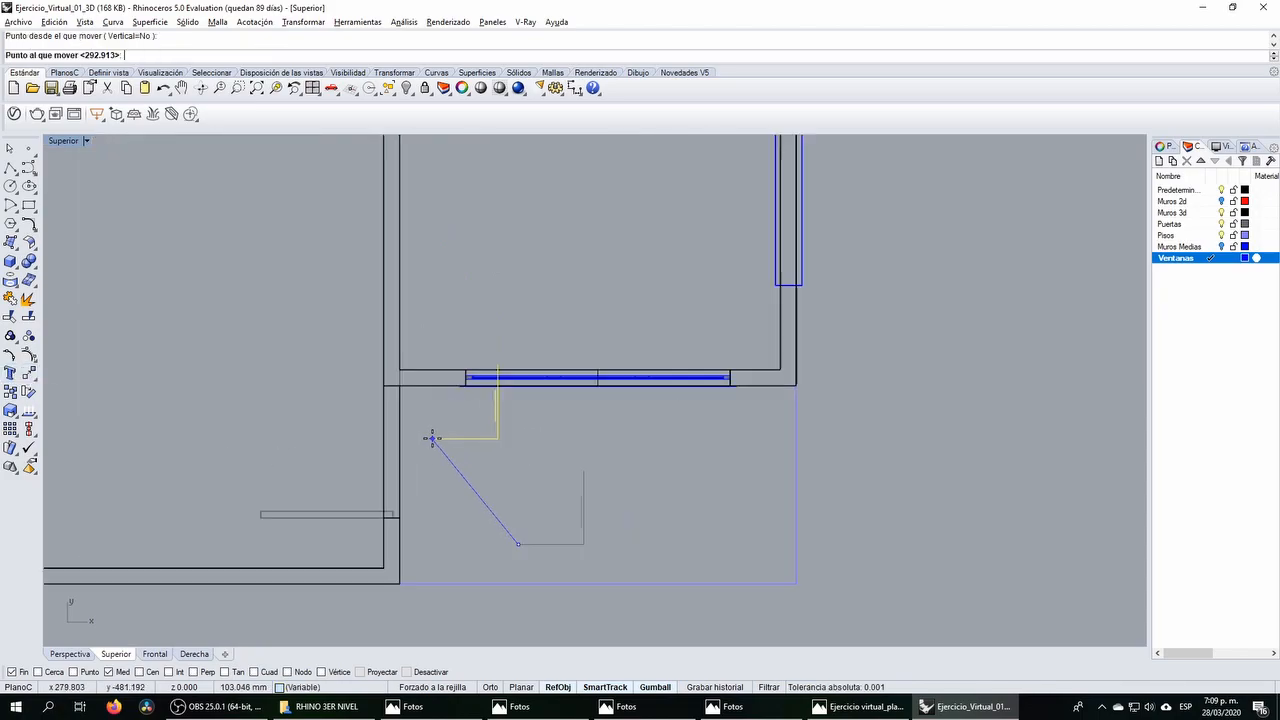
{"action": "left_click", "coordinate": [386, 387]}
{"action": "left_click", "coordinate": [28, 410]}
{"action": "left_click", "coordinate": [384, 386]}
{"action": "left_click", "coordinate": [449, 386]}
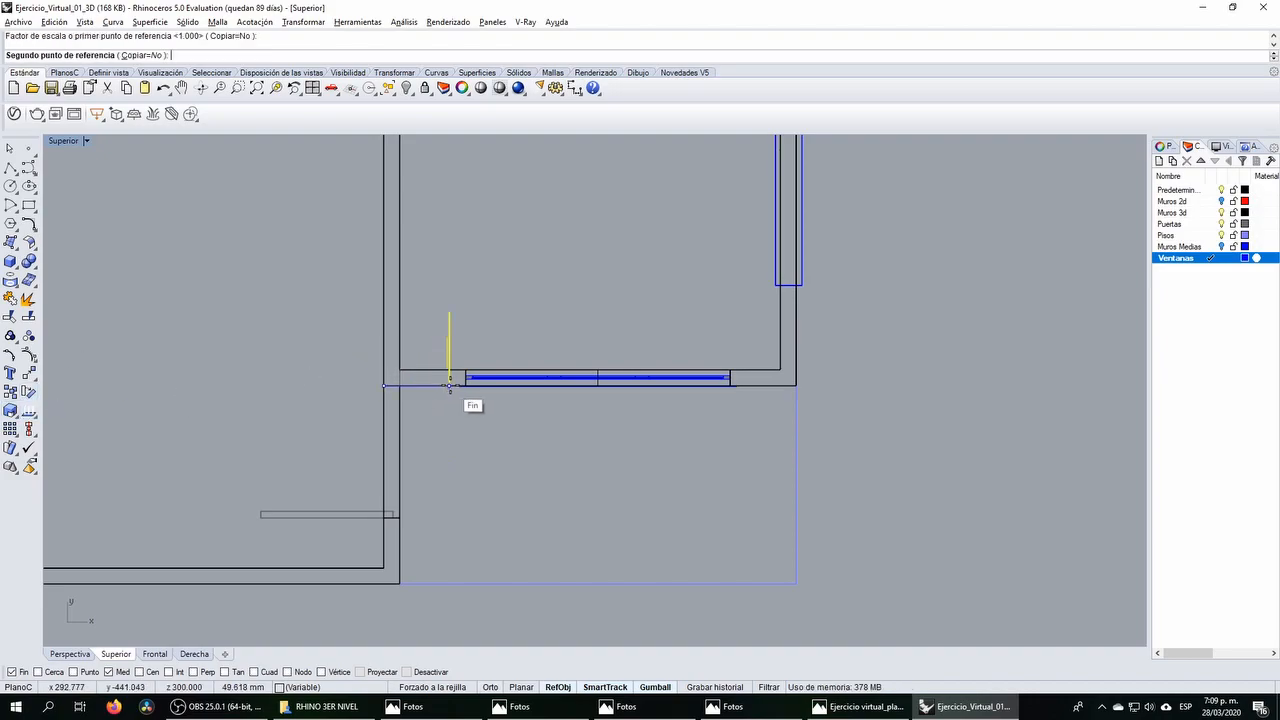
{"action": "left_click", "coordinate": [799, 389]}
Step: Slide the box along the side wall to align its ends with the scaled window opening line
{"action": "scroll", "coordinate": [765, 379], "scroll_direction": "down", "scroll_amount": 10}
{"action": "right_click_drag", "start_coordinate": [760, 333], "coordinate": [576, 339]}
{"action": "scroll", "coordinate": [746, 261], "scroll_direction": "up", "scroll_amount": 18}
{"action": "scroll", "coordinate": [662, 265], "scroll_direction": "down", "scroll_amount": 12}
{"action": "scroll", "coordinate": [672, 456], "scroll_direction": "up", "scroll_amount": 8}
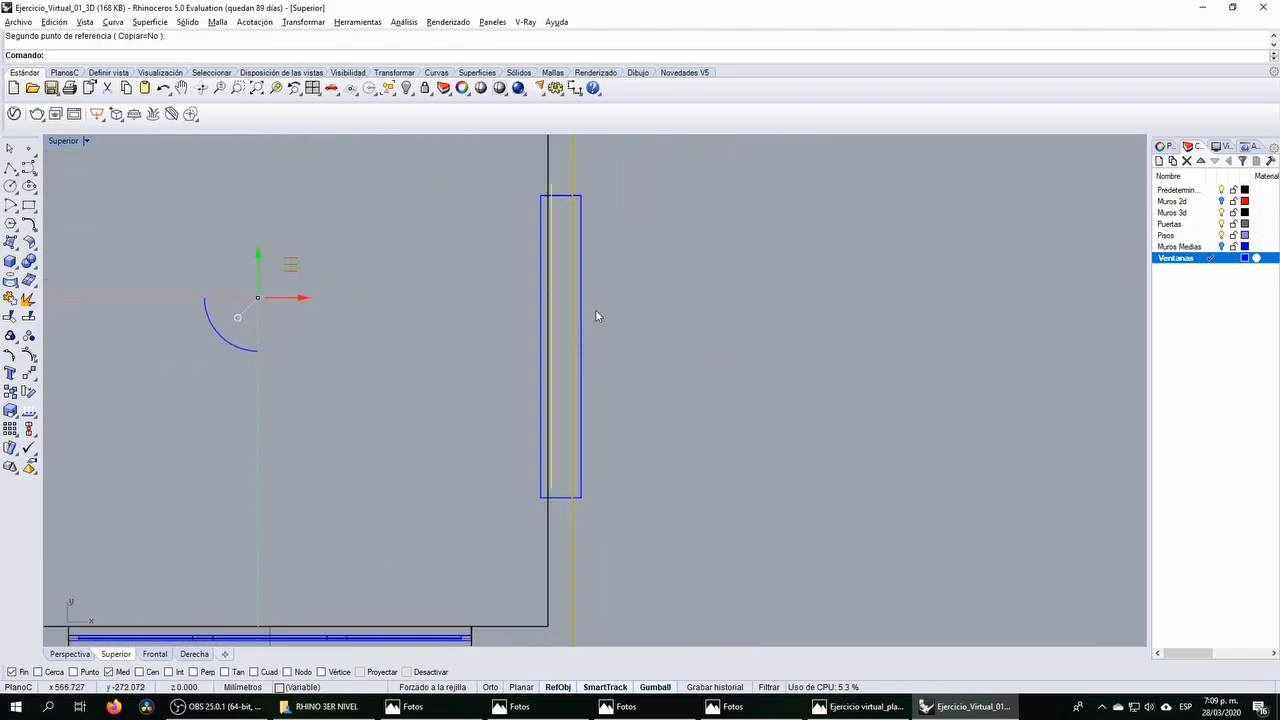
{"action": "left_click", "coordinate": [588, 309]}
{"action": "left_click_drag", "start_coordinate": [563, 303], "coordinate": [565, 297]}
{"action": "key", "text": "Escape"}
Step: Delete the traced window and wall reference lines around the main bedroom
{"action": "left_click", "coordinate": [552, 211]}
{"action": "key", "text": "Delete"}
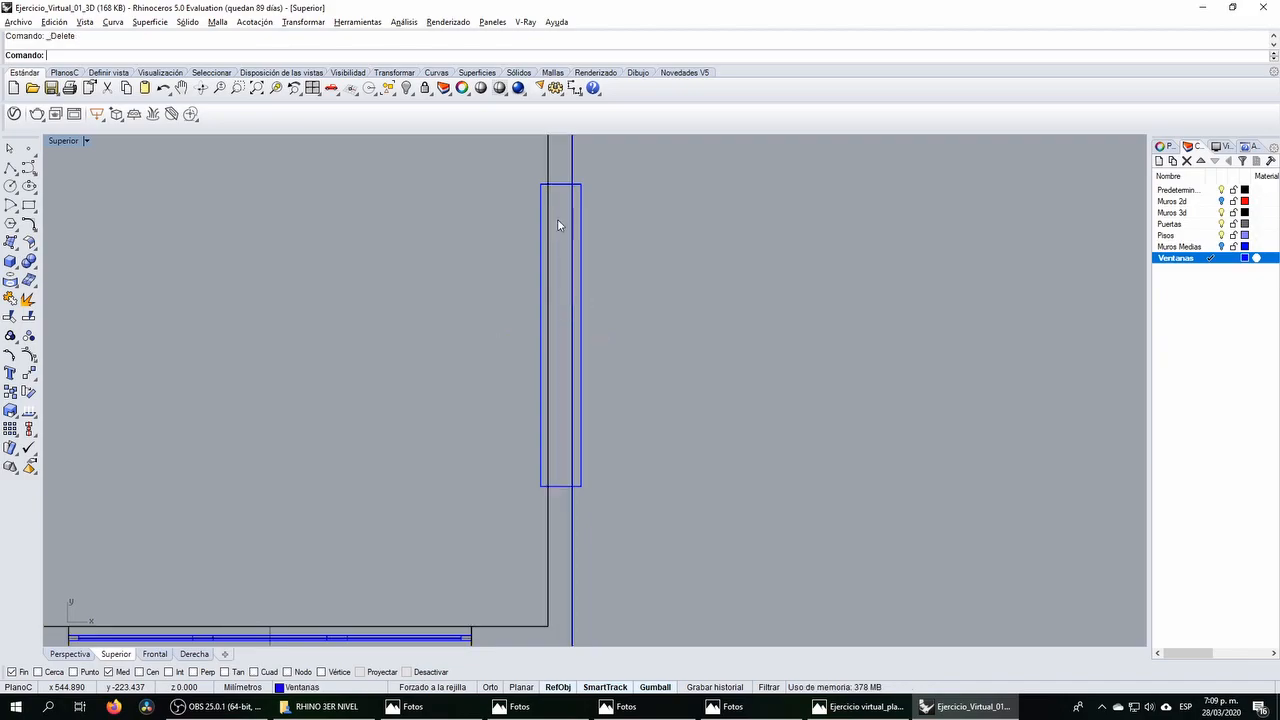
{"action": "left_click", "coordinate": [573, 515]}
{"action": "key", "text": "Escape"}
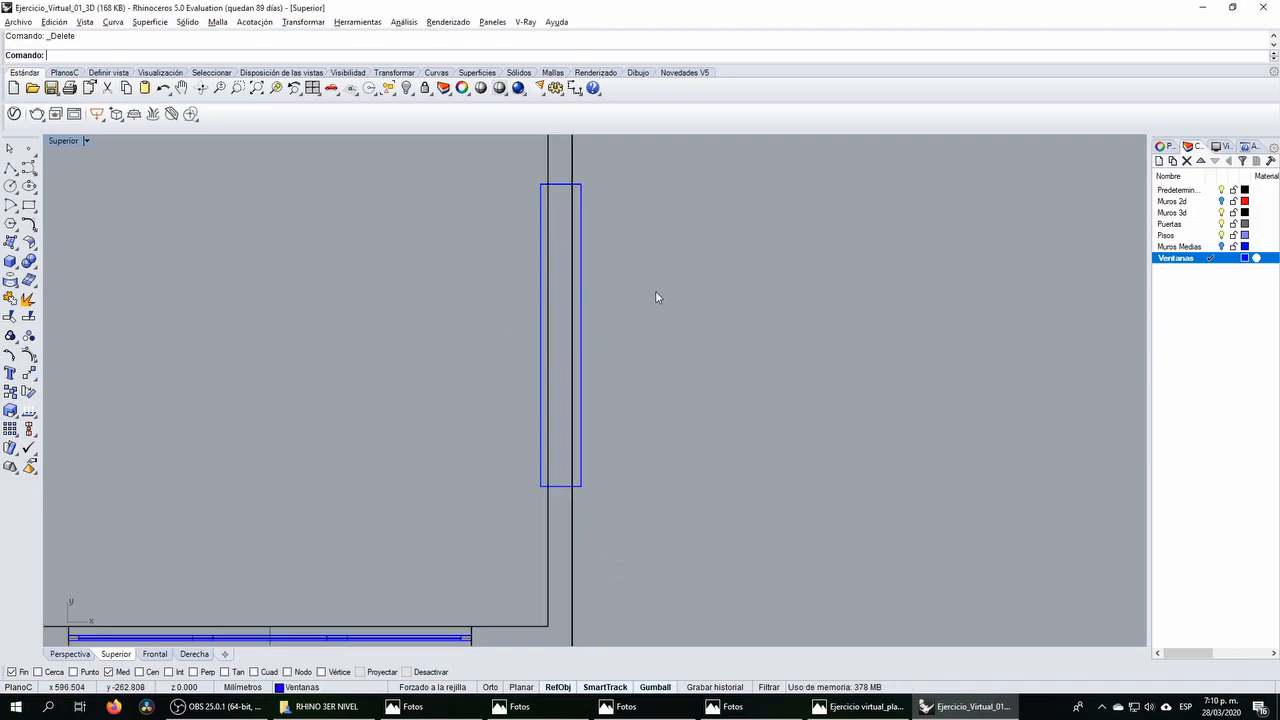
{"action": "scroll", "coordinate": [655, 290], "scroll_direction": "down", "scroll_amount": 5}
{"action": "scroll", "coordinate": [423, 415], "scroll_direction": "up", "scroll_amount": 6}
{"action": "left_click", "coordinate": [423, 426]}
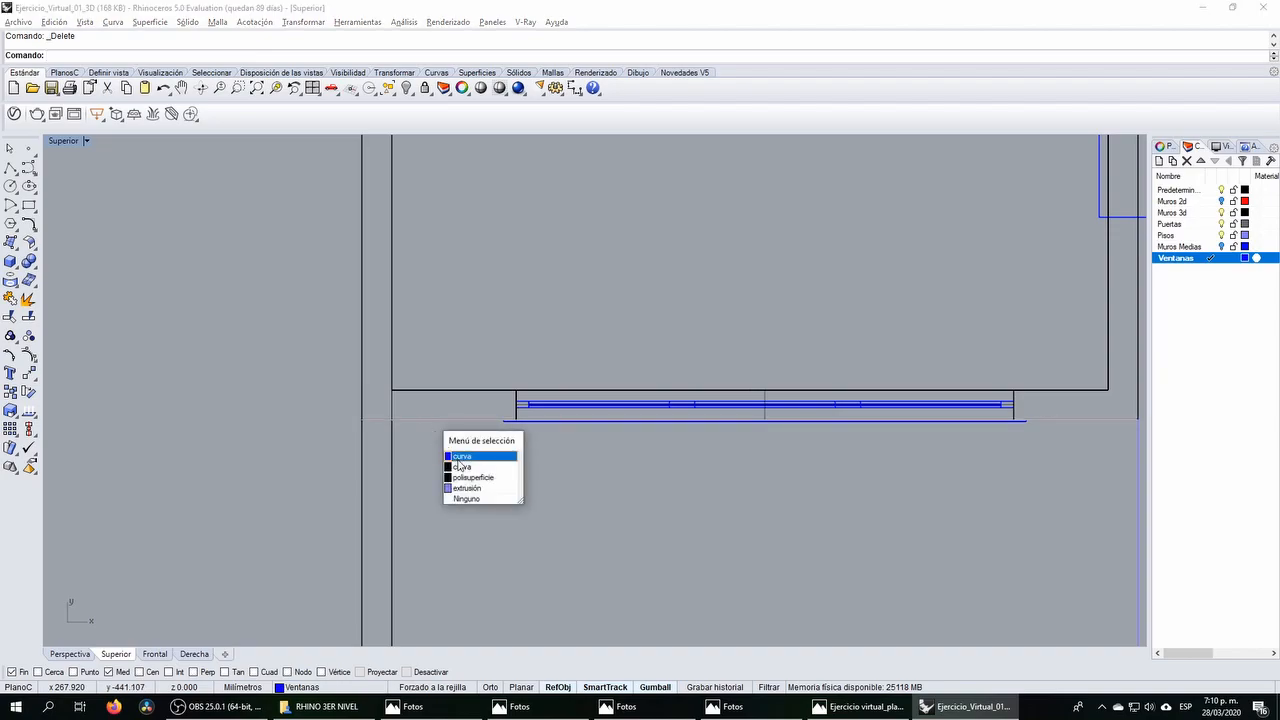
{"action": "key", "text": "Escape"}
Step: Examine the plan image around the main bedroom and the render's side wall to check the side window positions and heights
{"action": "scroll", "coordinate": [482, 426], "scroll_direction": "down", "scroll_amount": 5}
{"action": "right_click_drag", "start_coordinate": [690, 320], "coordinate": [652, 340]}
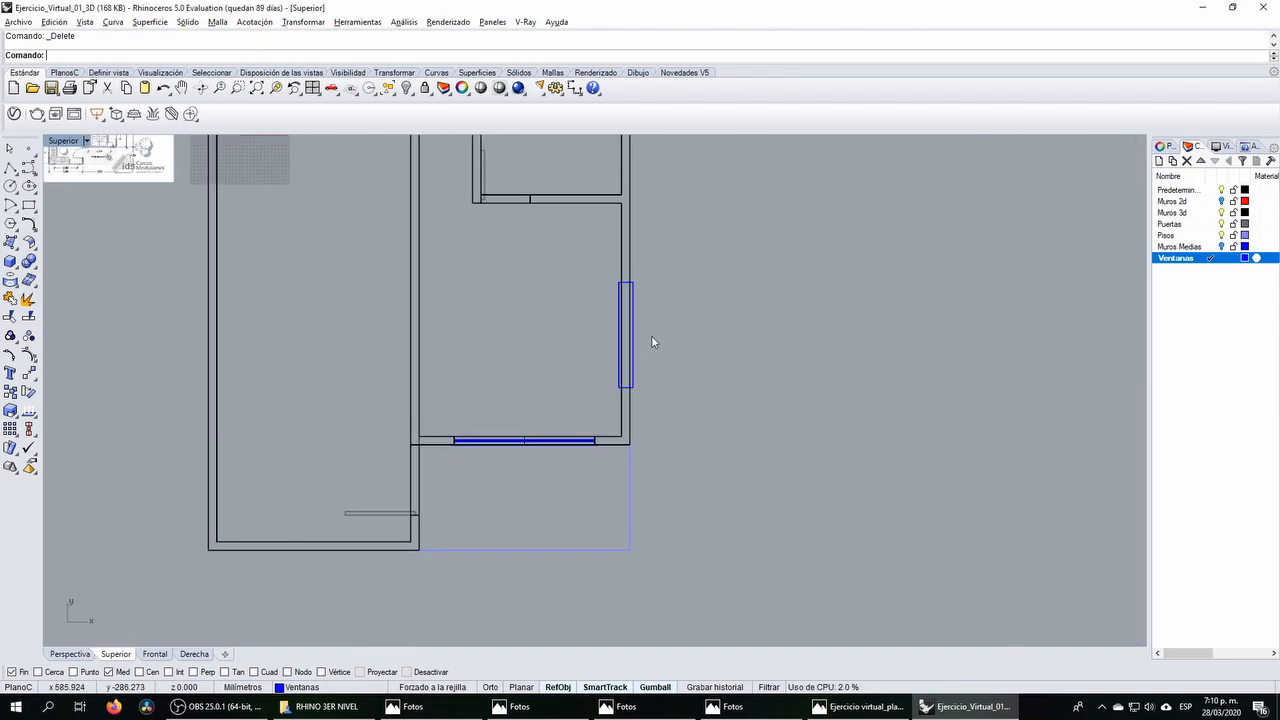
{"action": "right_click_drag", "start_coordinate": [146, 205], "coordinate": [247, 303]}
{"action": "scroll", "coordinate": [208, 220], "scroll_direction": "up", "scroll_amount": 14}
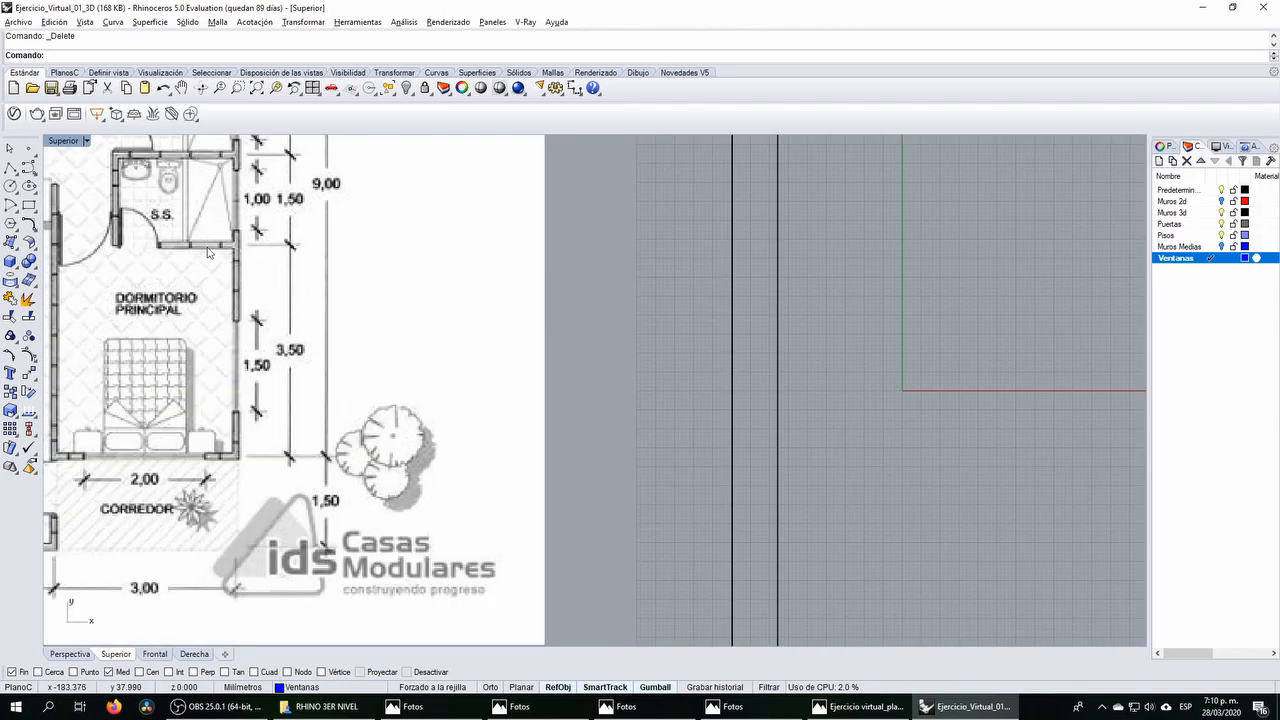
{"action": "scroll", "coordinate": [243, 306], "scroll_direction": "down", "scroll_amount": 6}
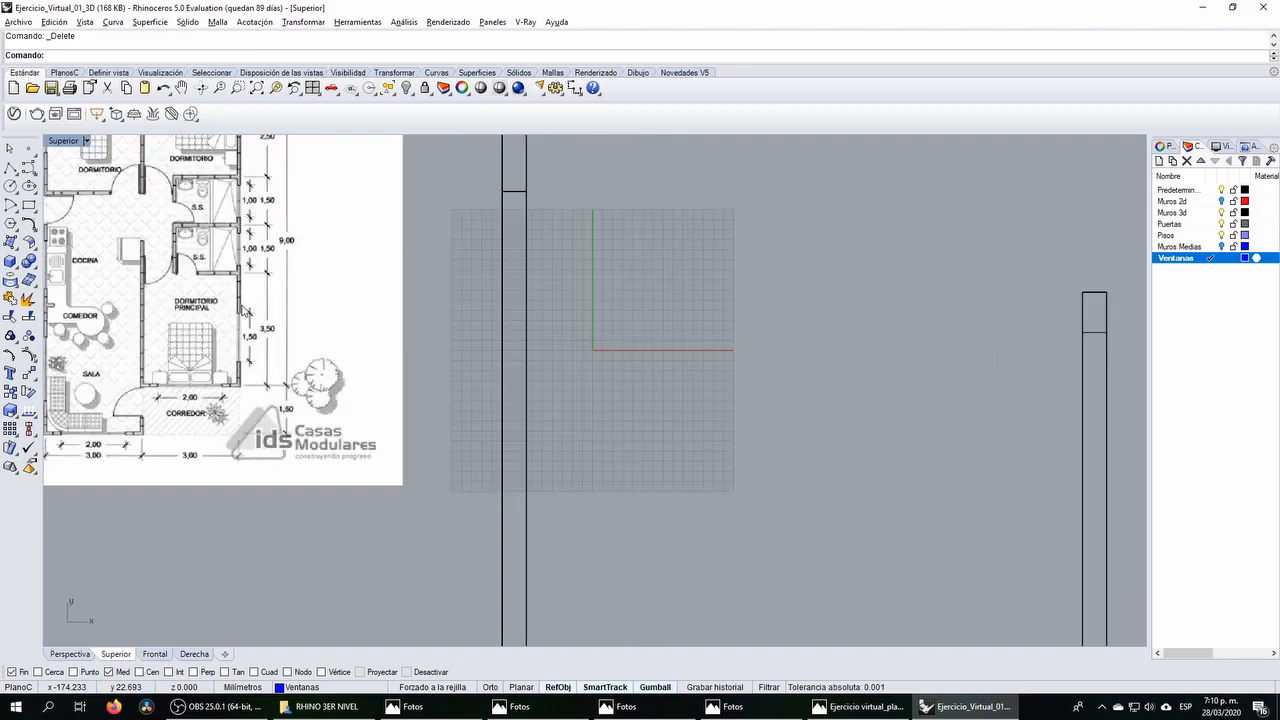
{"action": "scroll", "coordinate": [242, 308], "scroll_direction": "down", "scroll_amount": 12}
{"action": "right_click_drag", "start_coordinate": [523, 461], "coordinate": [544, 424]}
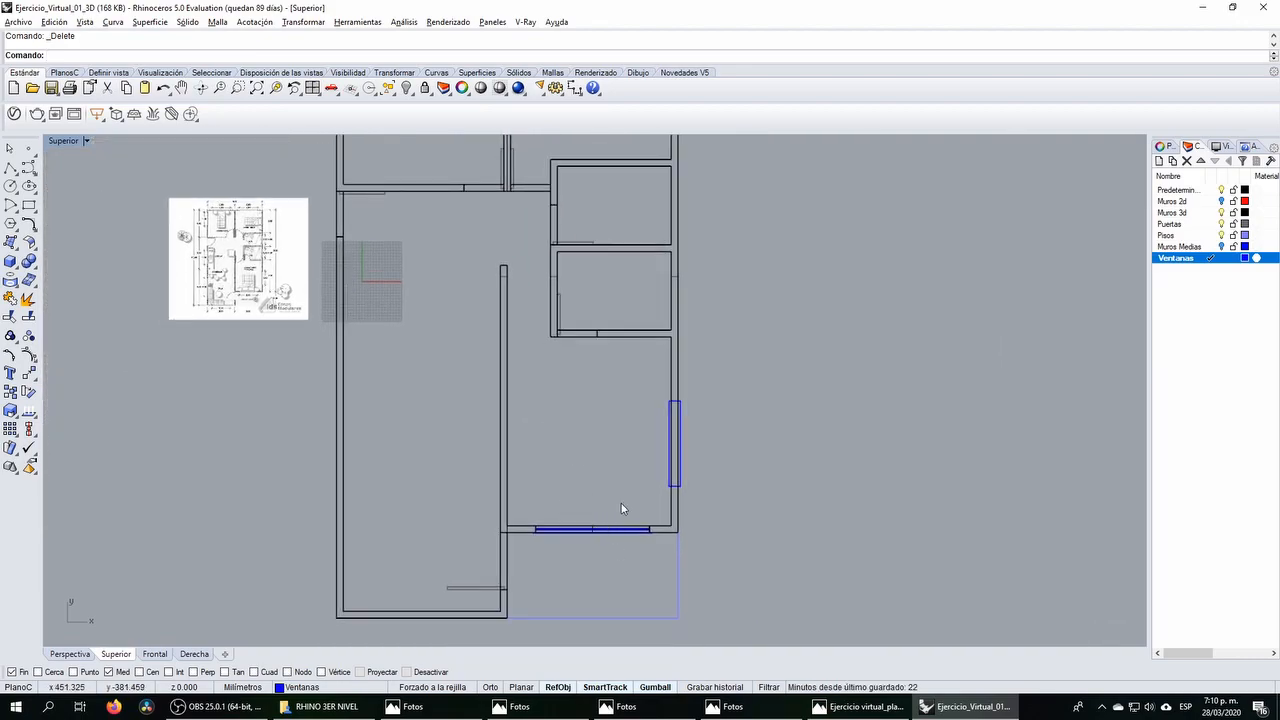
{"action": "right_click_drag", "start_coordinate": [210, 215], "coordinate": [306, 272]}
{"action": "scroll", "coordinate": [306, 272], "scroll_direction": "up", "scroll_amount": 8}
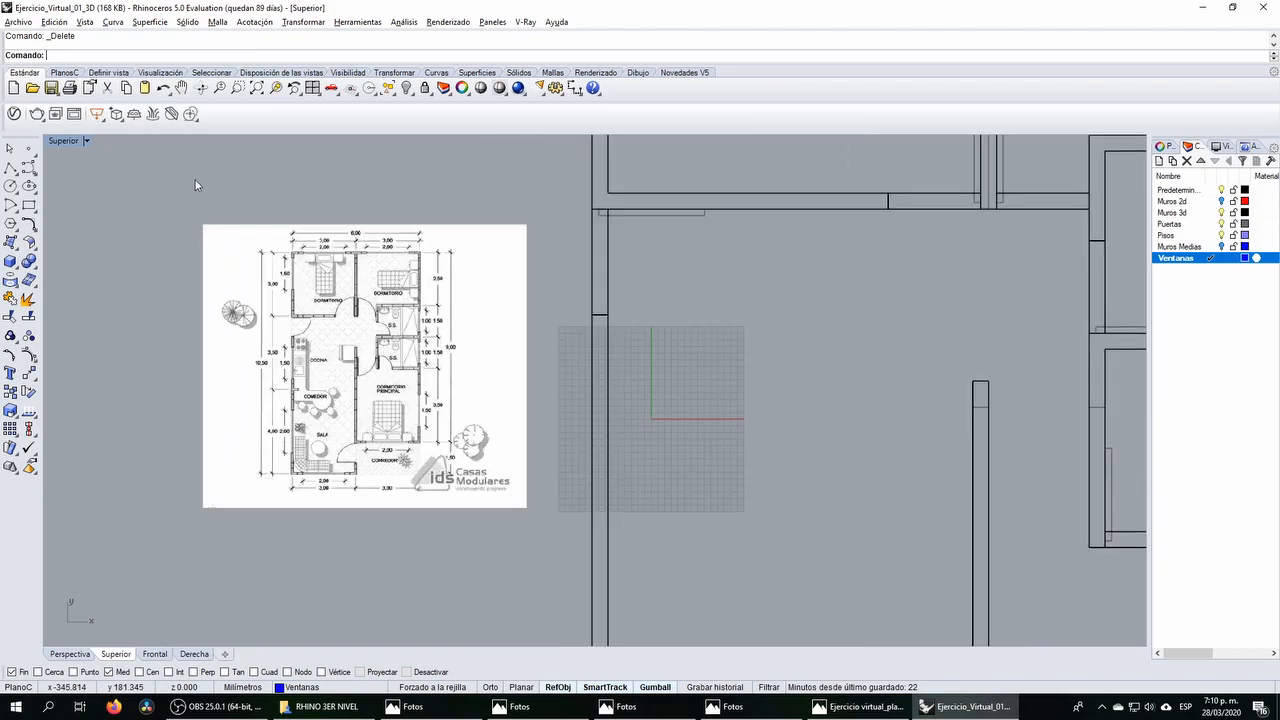
{"action": "left_click_drag", "start_coordinate": [196, 184], "coordinate": [546, 536]}
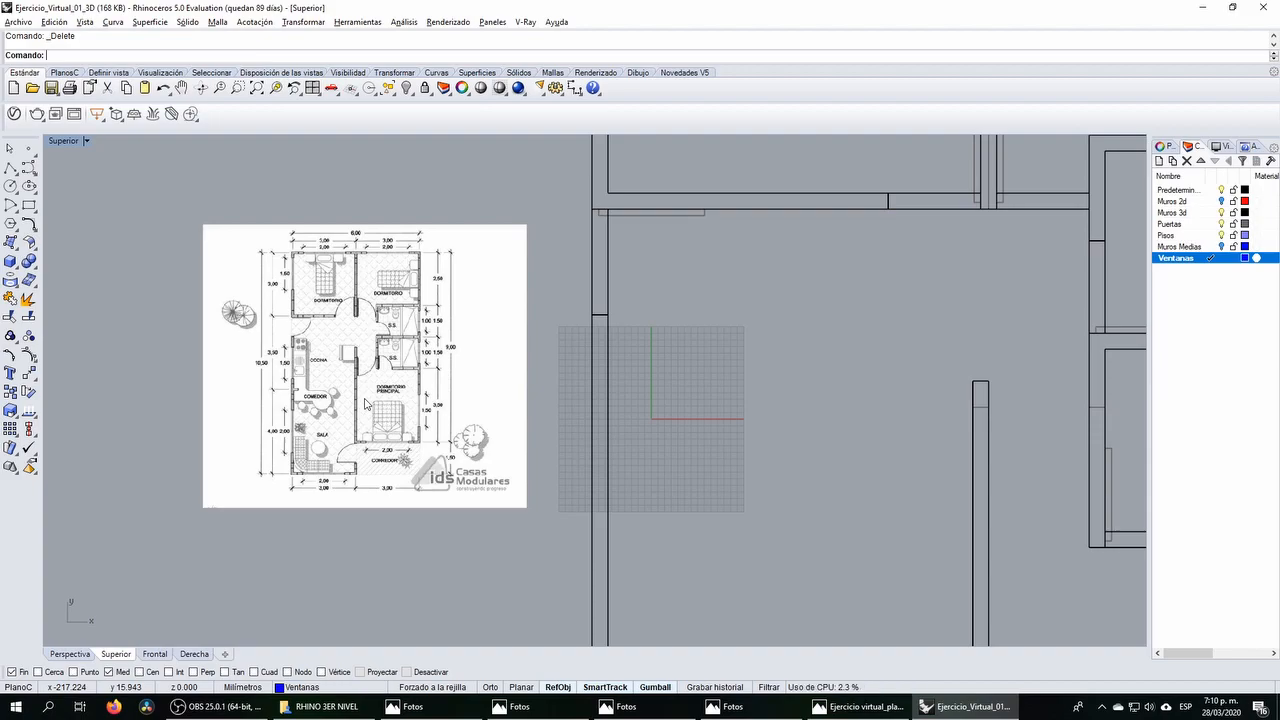
{"action": "left_click", "coordinate": [625, 706]}
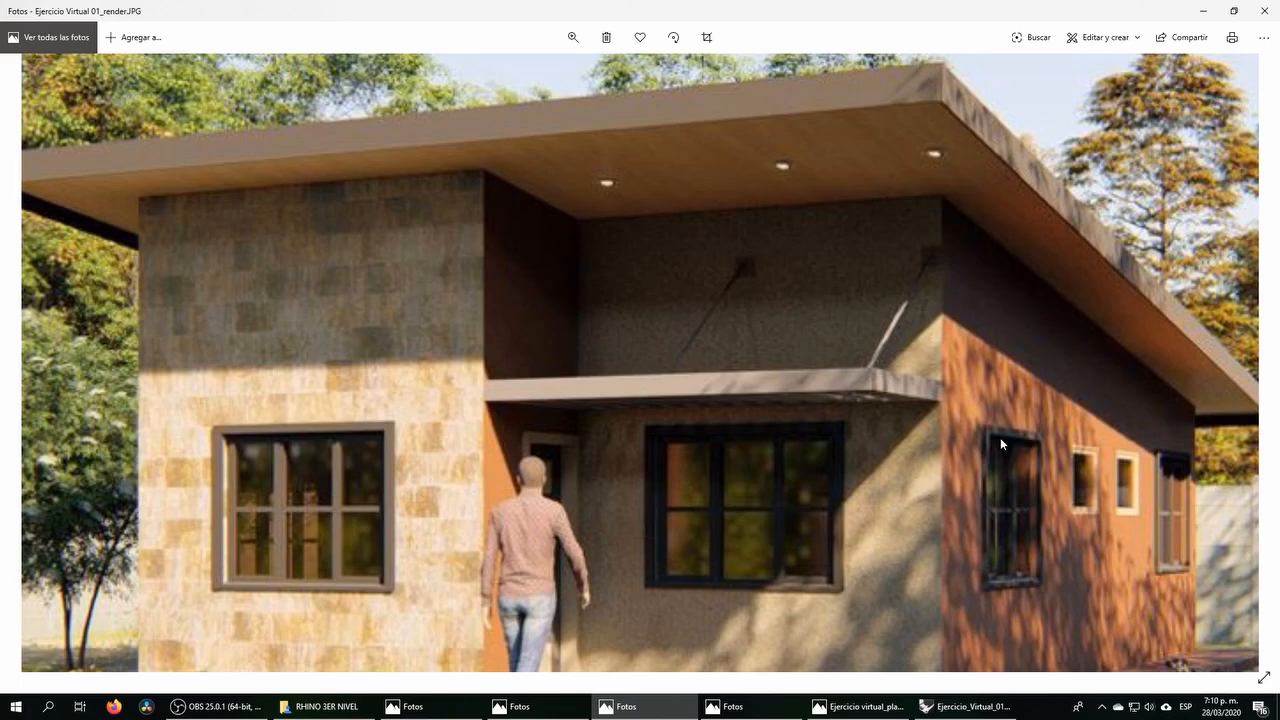
{"action": "left_click", "coordinate": [966, 706]}
{"action": "scroll", "coordinate": [653, 392], "scroll_direction": "down", "scroll_amount": 5}
{"action": "scroll", "coordinate": [741, 451], "scroll_direction": "up", "scroll_amount": 5}
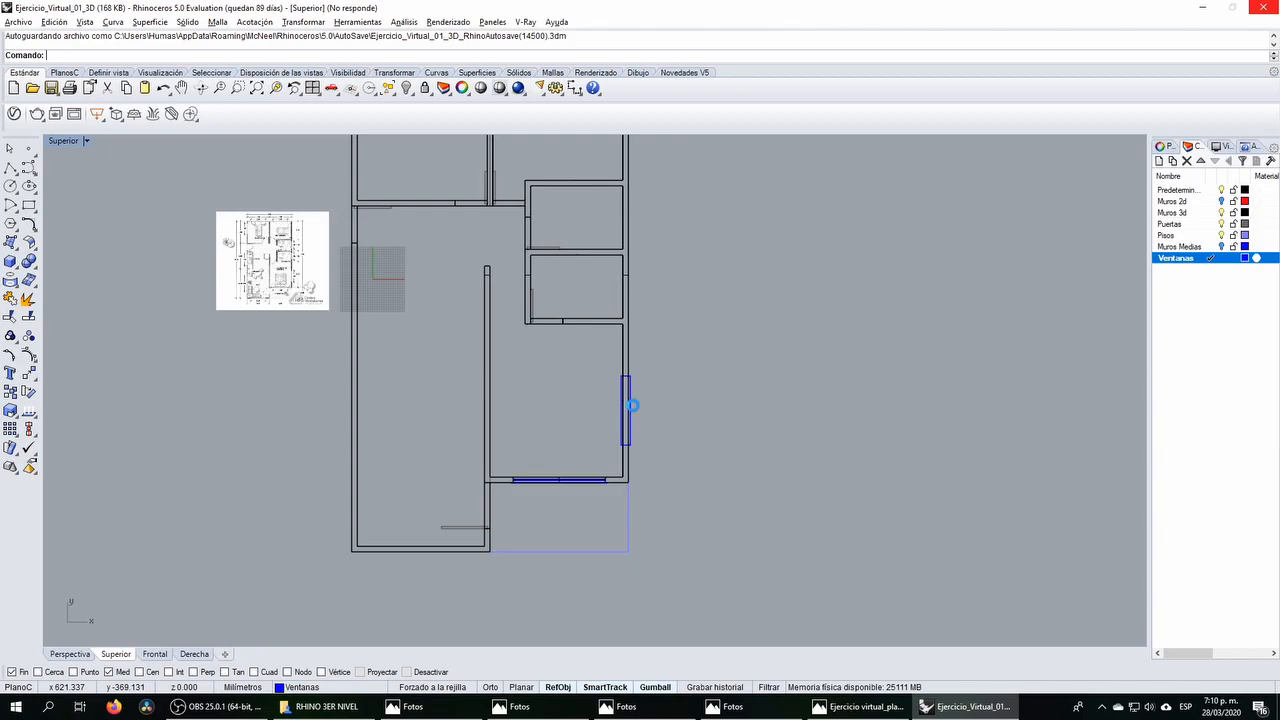
{"action": "scroll", "coordinate": [633, 408], "scroll_direction": "up", "scroll_amount": 2}
{"action": "left_click", "coordinate": [518, 302]}
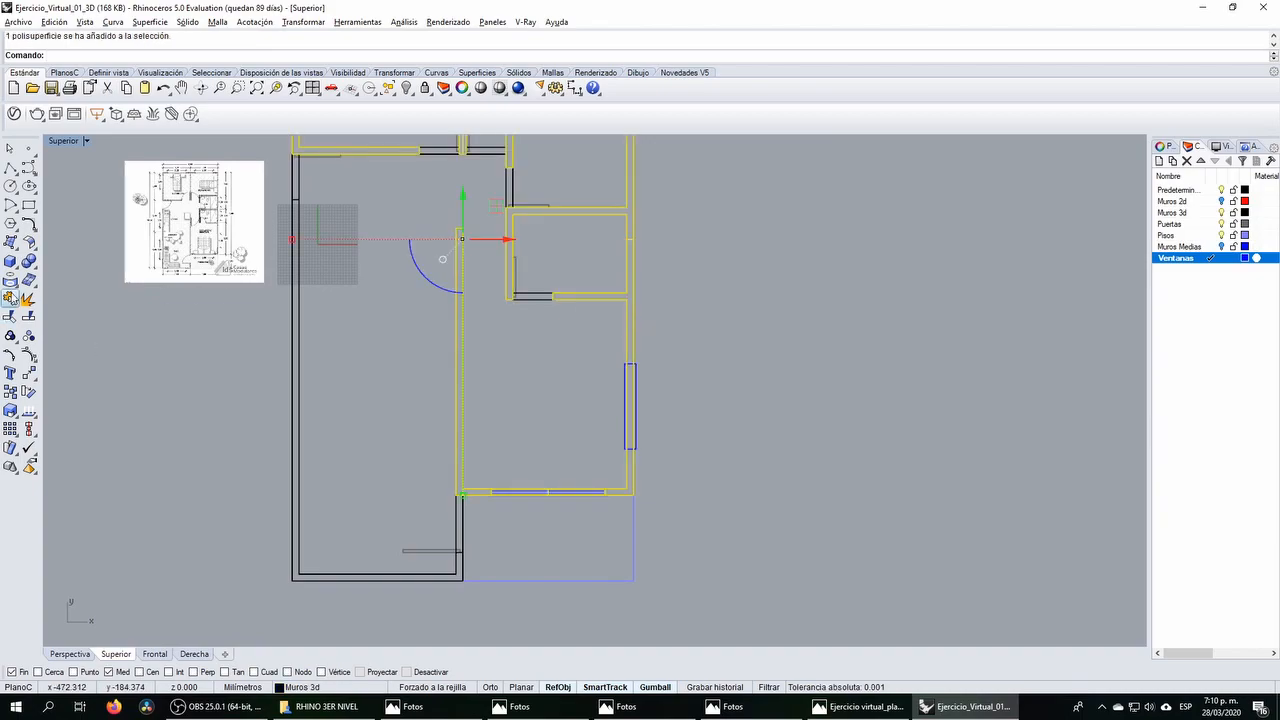
{"action": "key", "text": "Escape"}
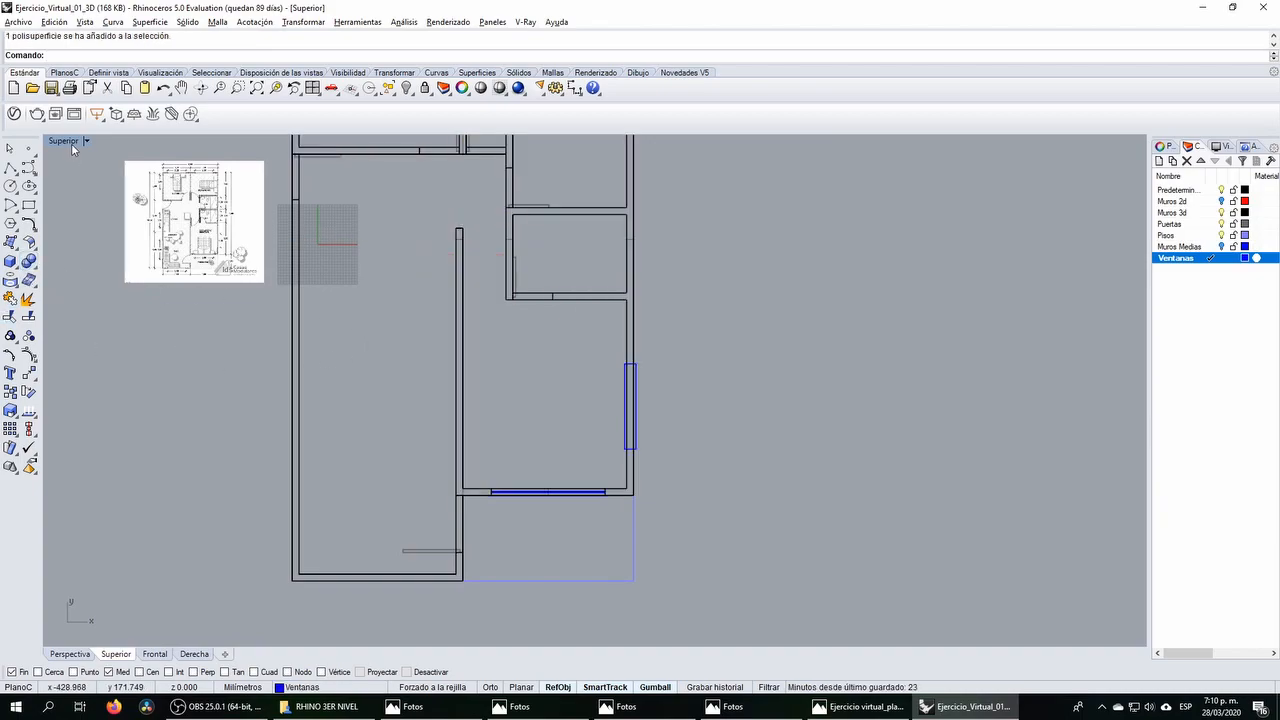
Step: Restore the four-viewport layout and set the right view to shaded display, framed on the side wall and its window box
{"action": "double_click", "coordinate": [71, 143]}
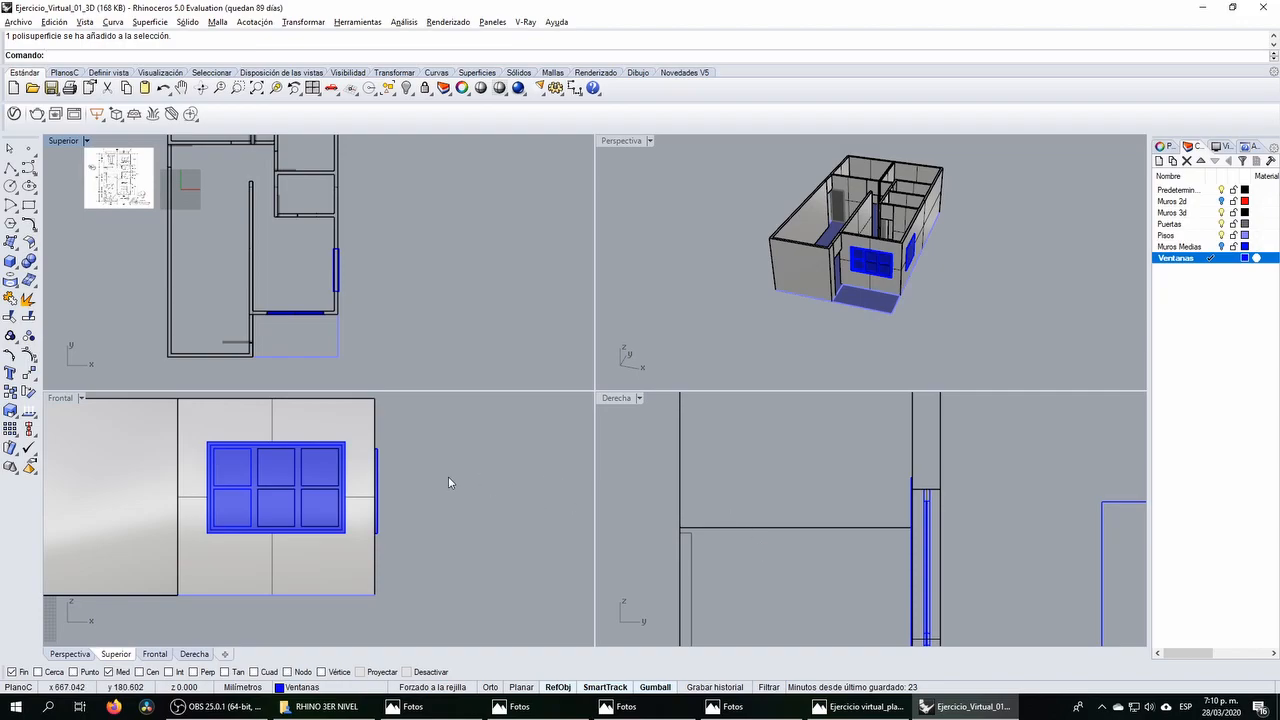
{"action": "scroll", "coordinate": [448, 482], "scroll_direction": "down", "scroll_amount": 4}
{"action": "scroll", "coordinate": [795, 529], "scroll_direction": "down", "scroll_amount": 5}
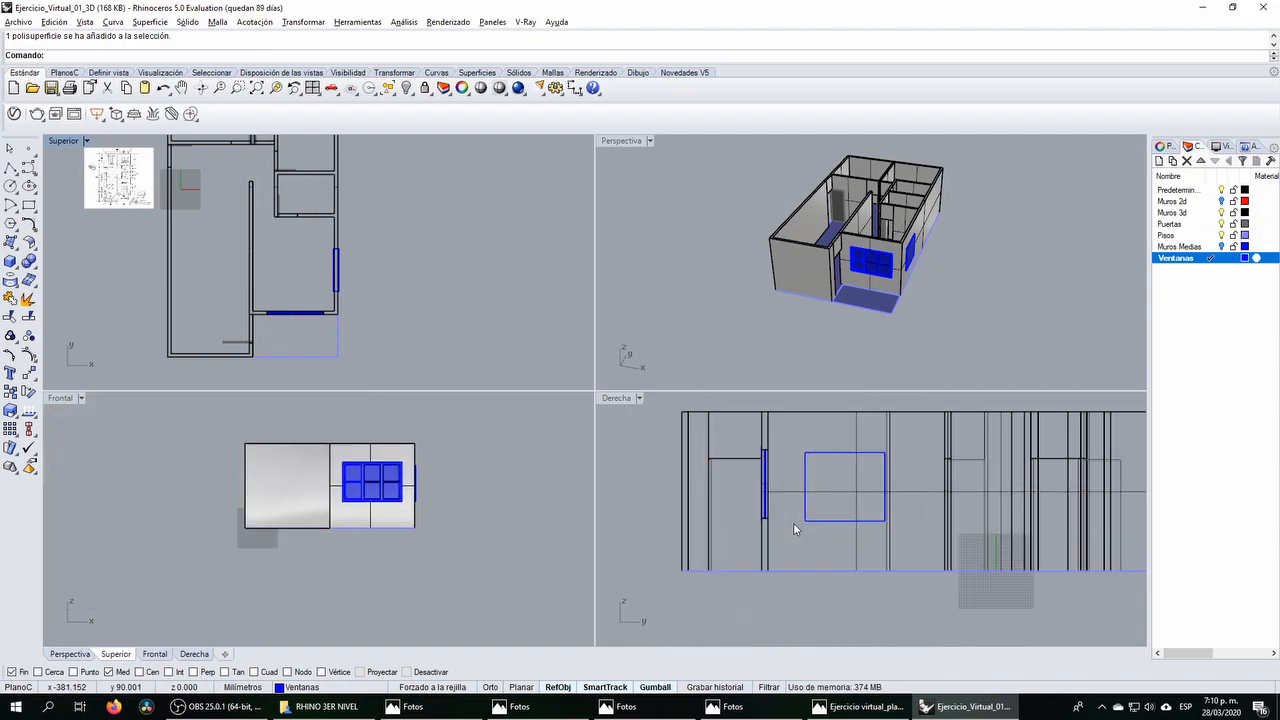
{"action": "scroll", "coordinate": [800, 524], "scroll_direction": "up", "scroll_amount": 3}
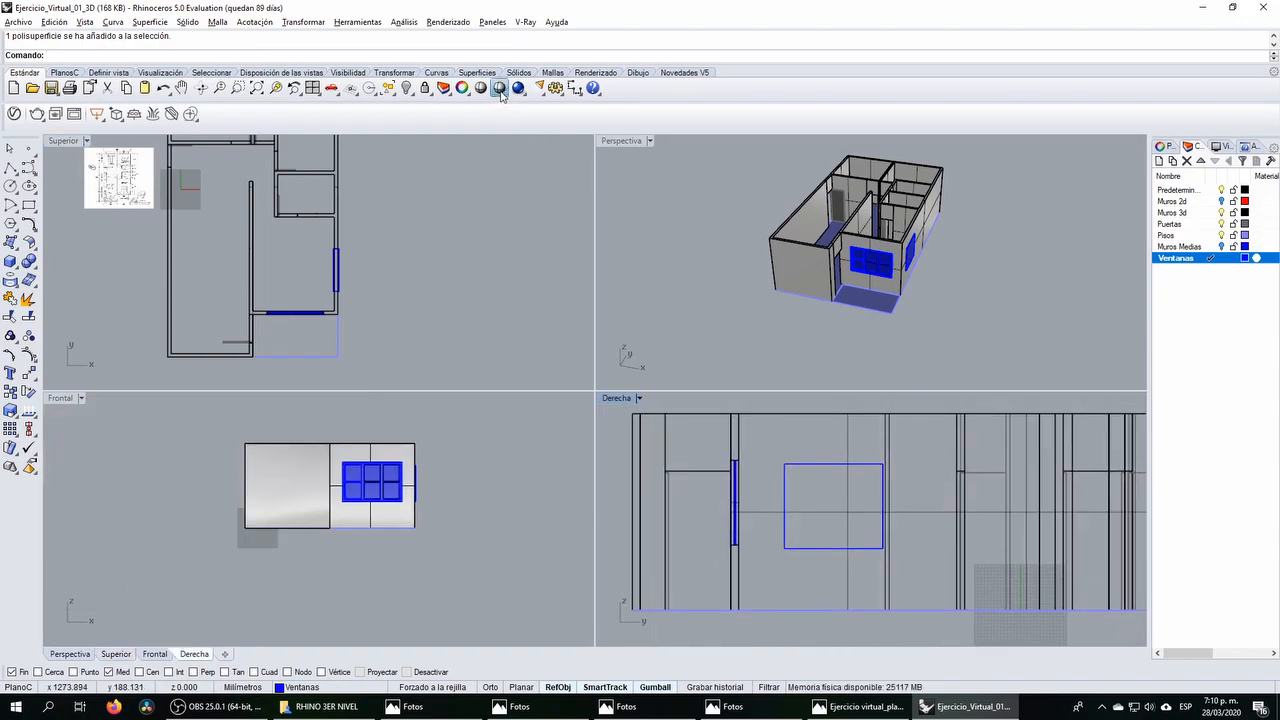
{"action": "left_click", "coordinate": [499, 88]}
{"action": "right_click_drag", "start_coordinate": [854, 541], "coordinate": [843, 541]}
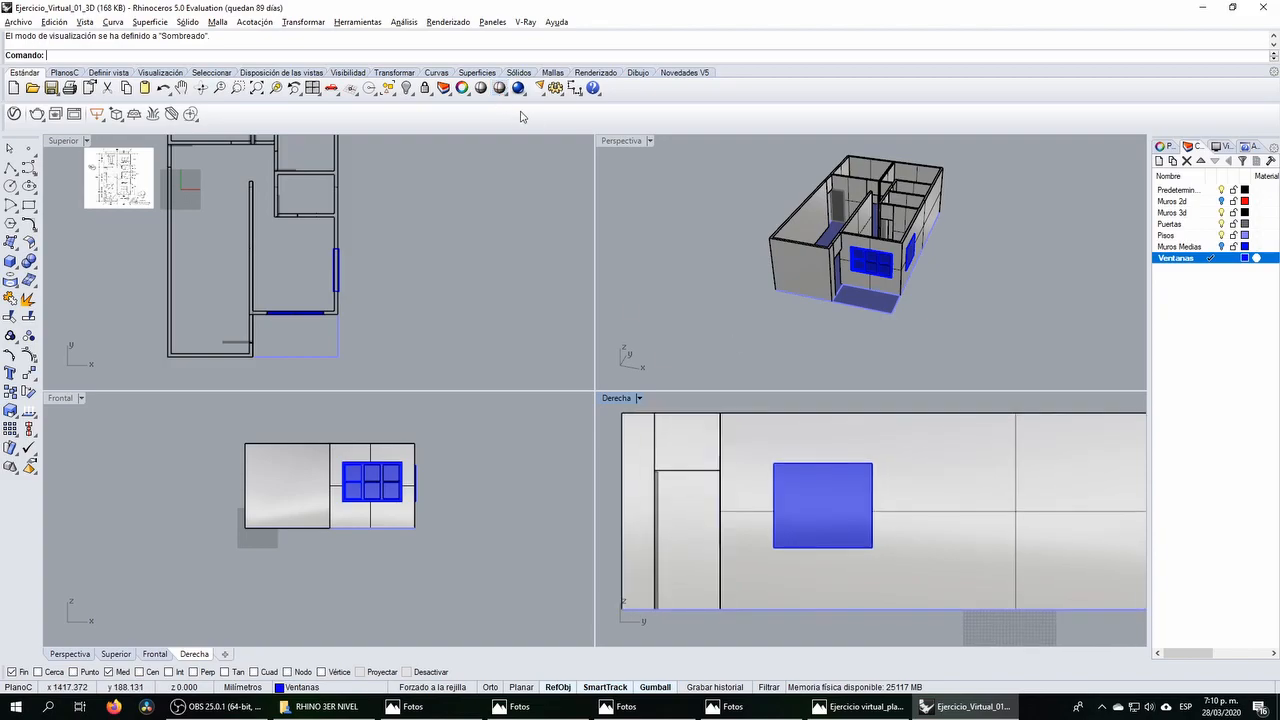
Step: Draw a reference polyline from the bedroom wall's base corner up to the front window's sill and horizontally along the side wall
{"action": "left_click", "coordinate": [10, 166]}
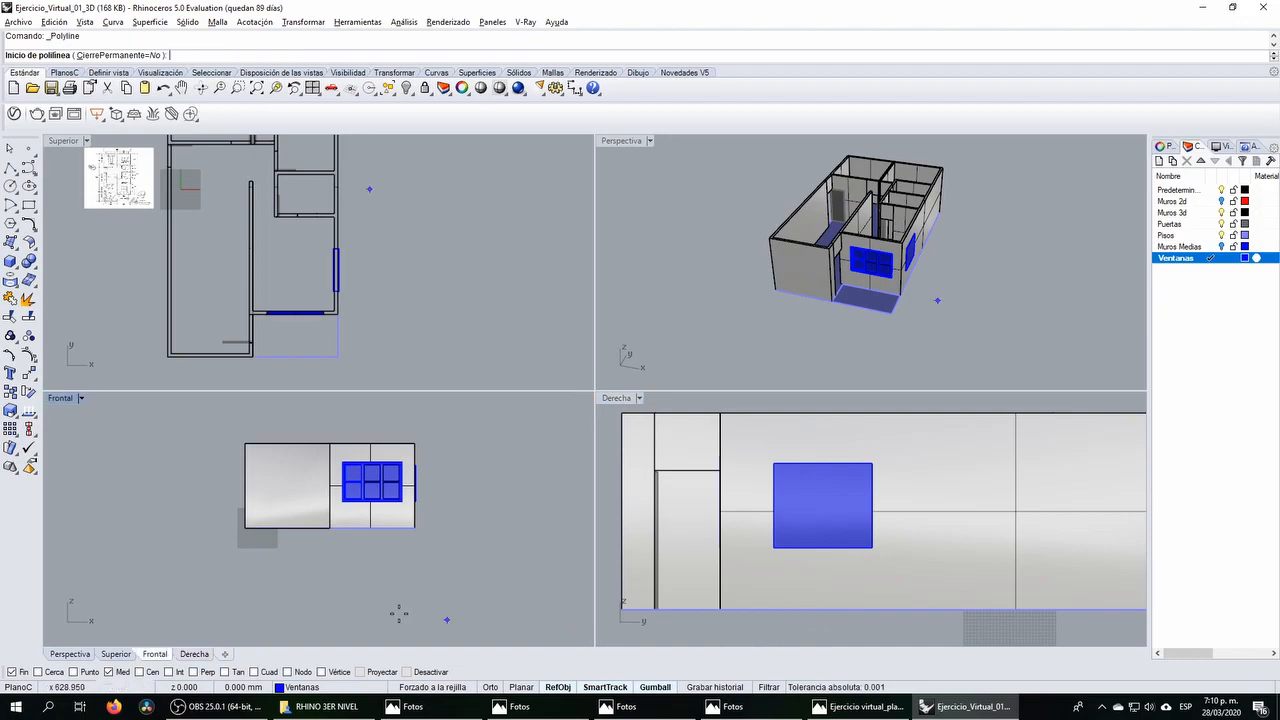
{"action": "left_click", "coordinate": [408, 672]}
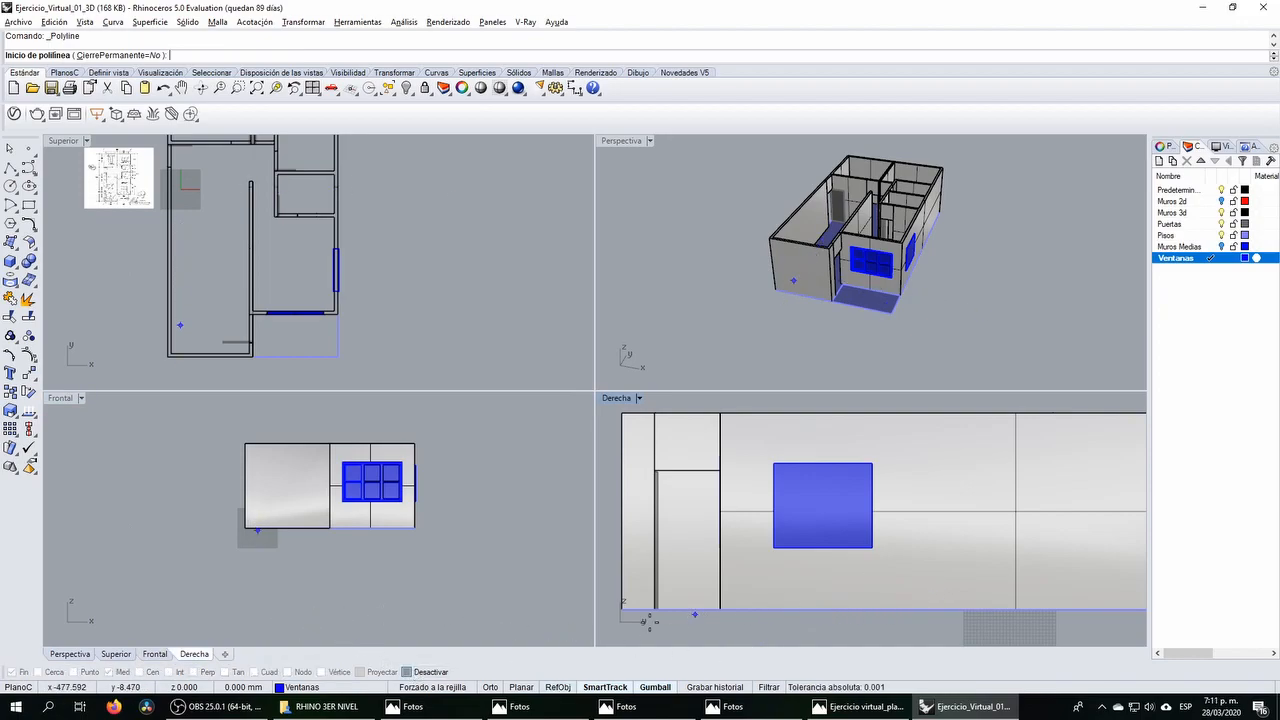
{"action": "left_click", "coordinate": [408, 672]}
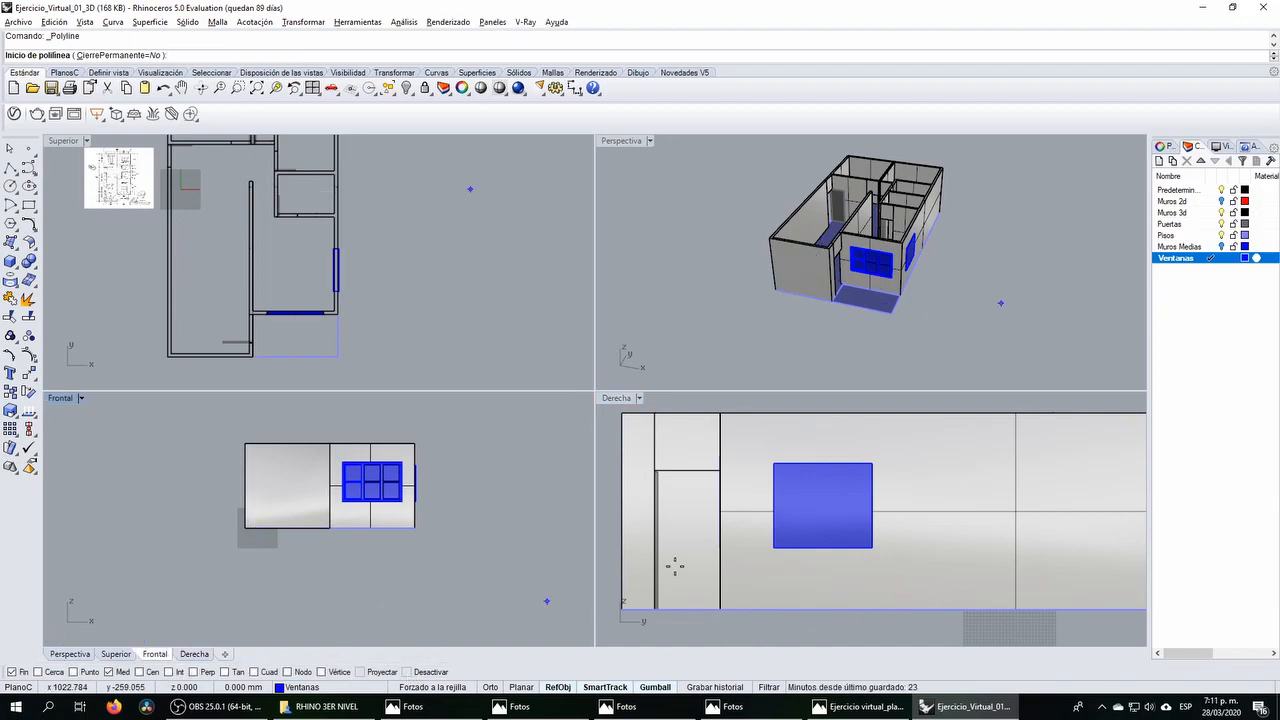
{"action": "left_click", "coordinate": [720, 608]}
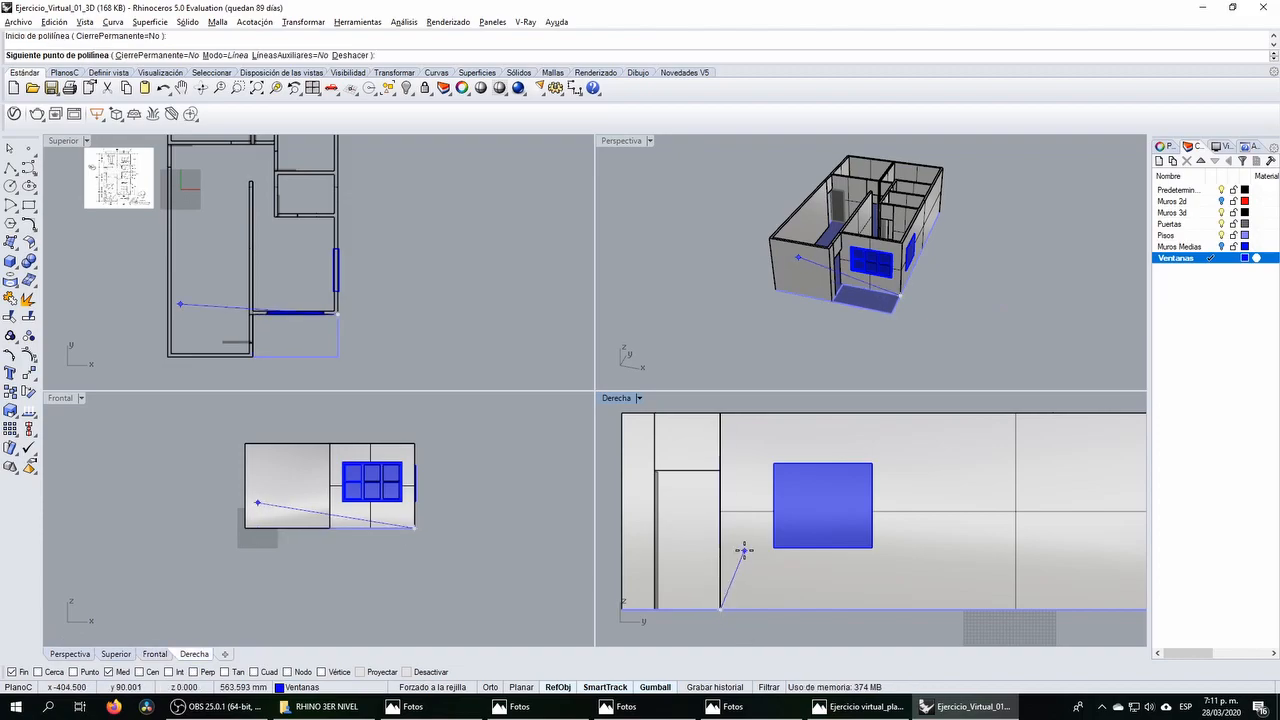
{"action": "key", "text": "F8"}
{"action": "left_click", "coordinate": [720, 548]}
{"action": "left_click", "coordinate": [1042, 578]}
{"action": "key", "text": "Return"}
Step: Set the right view to wireframe and lower the window box until its bottom edge meets the reference line
{"action": "scroll", "coordinate": [800, 549], "scroll_direction": "up", "scroll_amount": 3}
{"action": "scroll", "coordinate": [790, 538], "scroll_direction": "down", "scroll_amount": 3}
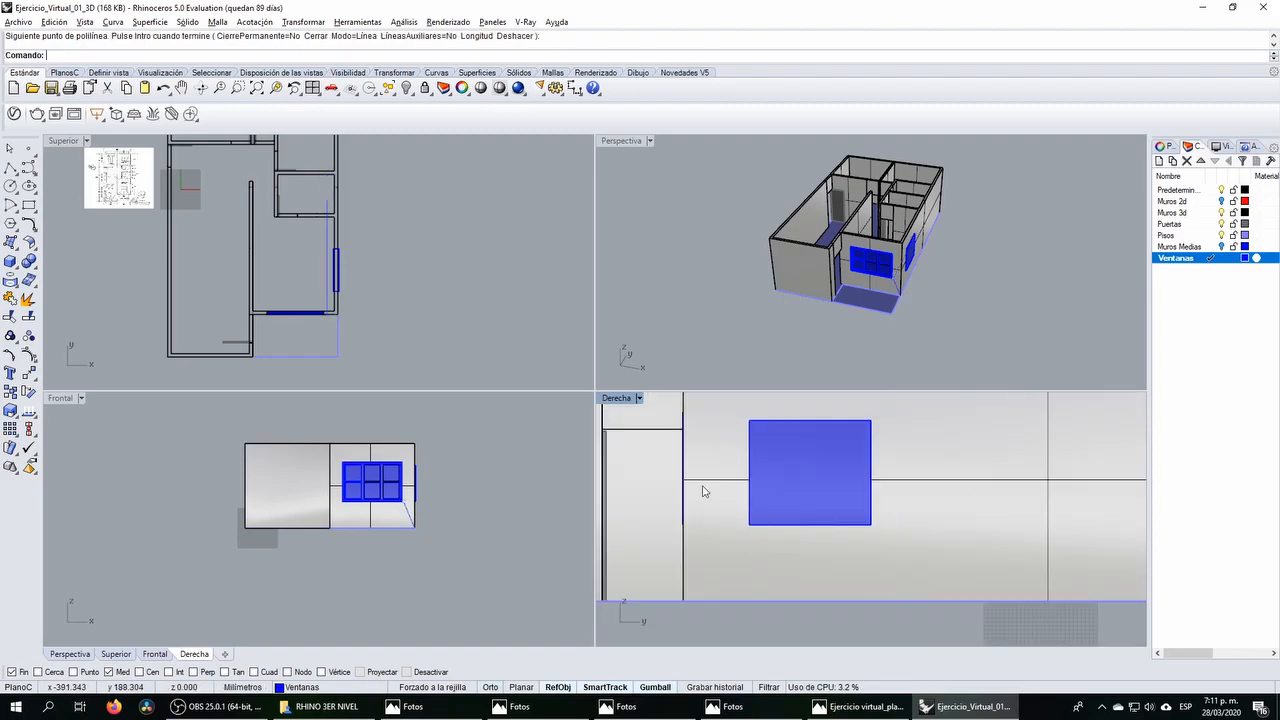
{"action": "scroll", "coordinate": [745, 530], "scroll_direction": "down", "scroll_amount": 4}
{"action": "right_click_drag", "start_coordinate": [681, 554], "coordinate": [681, 556]}
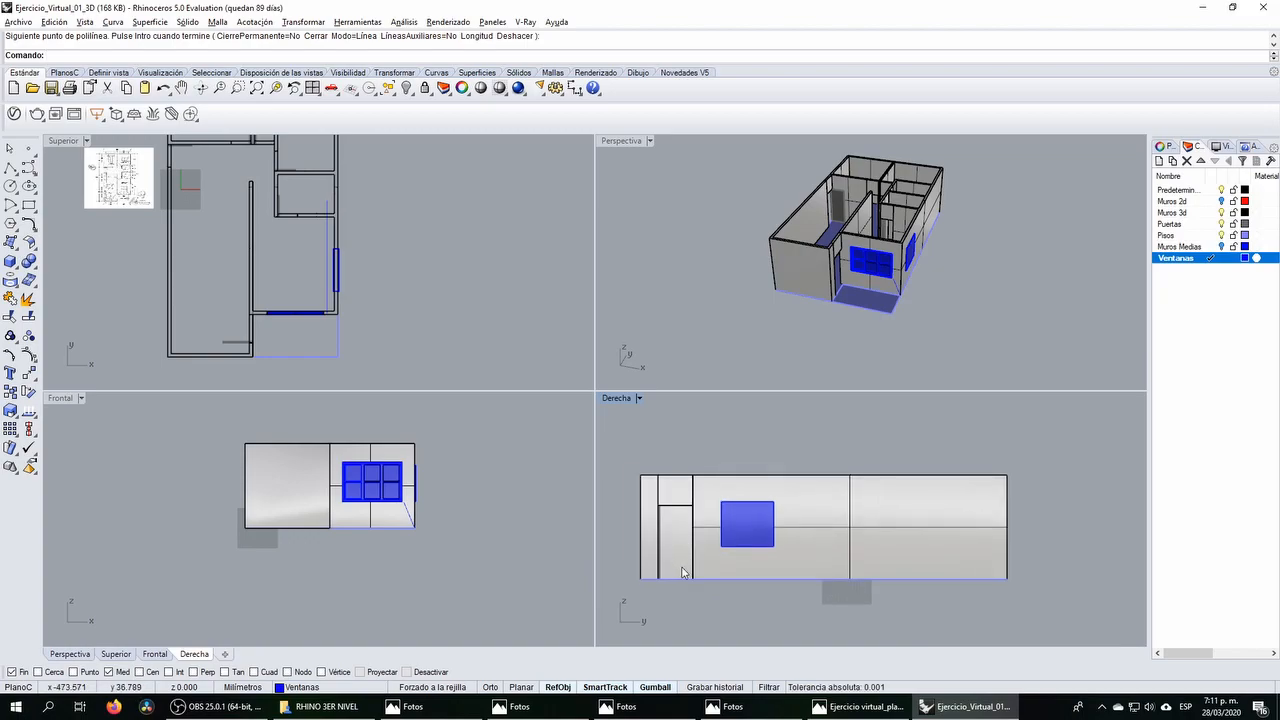
{"action": "scroll", "coordinate": [682, 571], "scroll_direction": "up", "scroll_amount": 2}
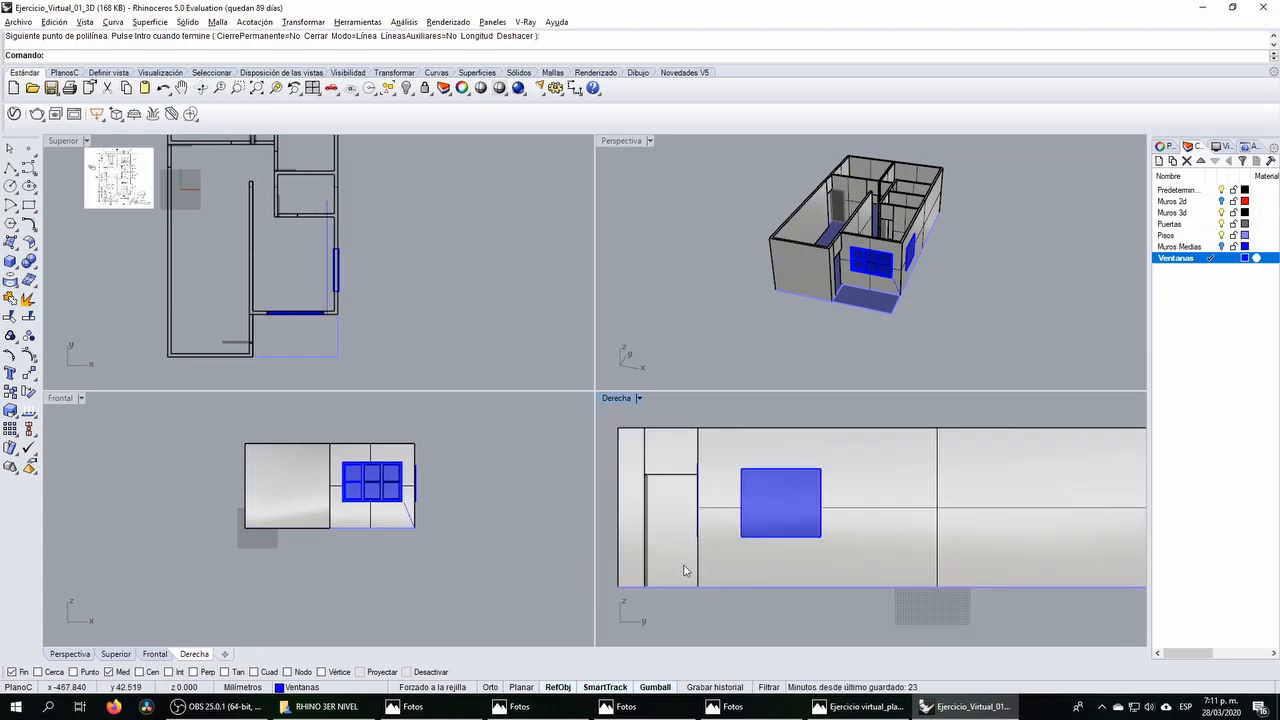
{"action": "right_click_drag", "start_coordinate": [702, 570], "coordinate": [744, 553]}
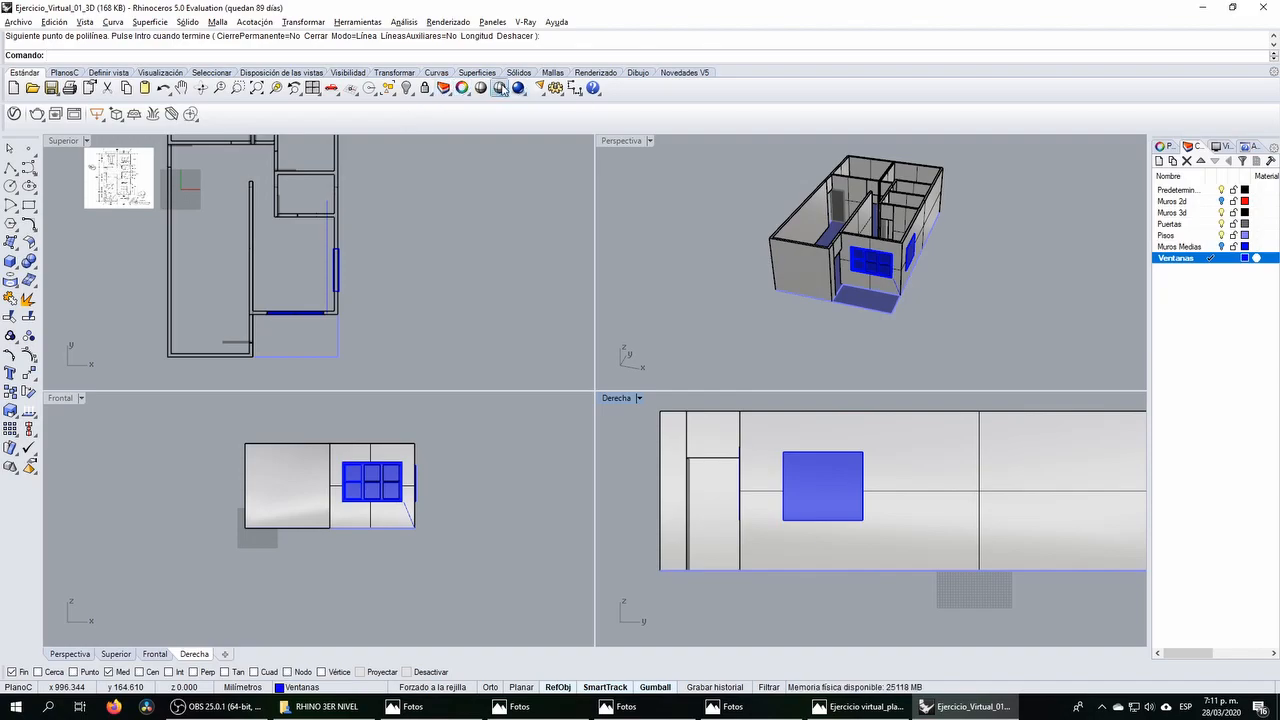
{"action": "right_click_drag", "start_coordinate": [757, 475], "coordinate": [752, 486]}
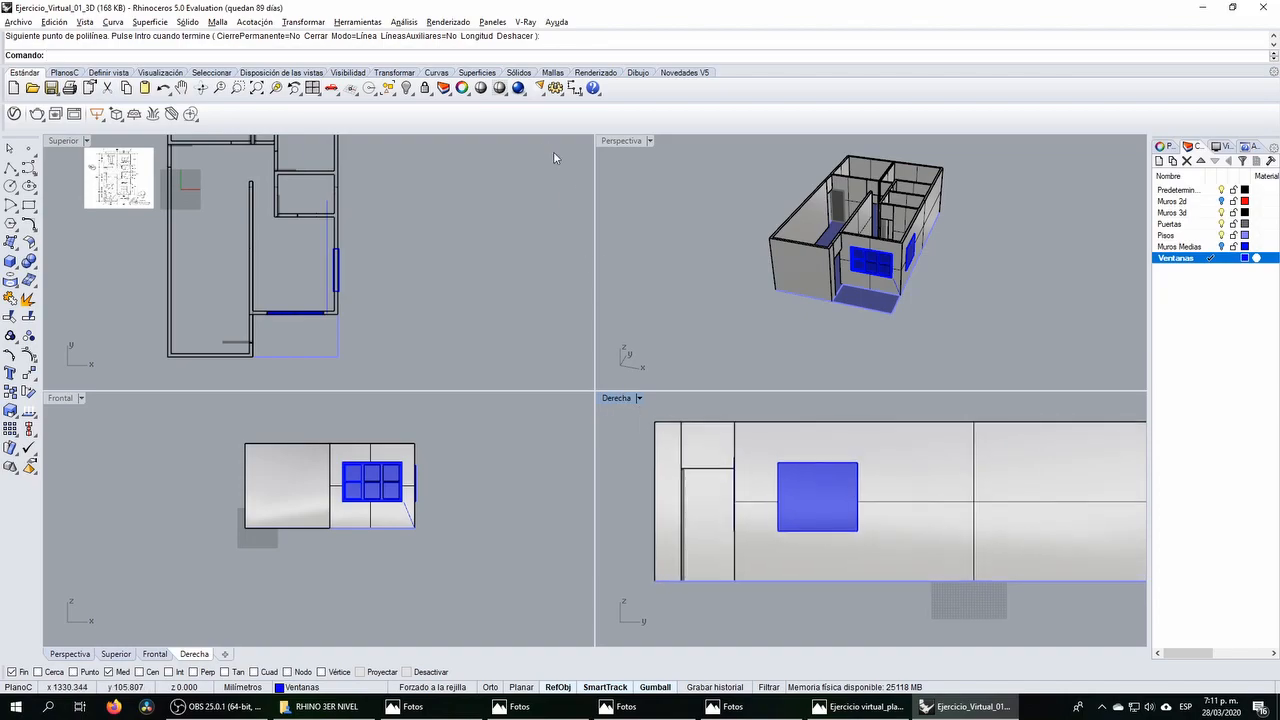
{"action": "right_click", "coordinate": [498, 93]}
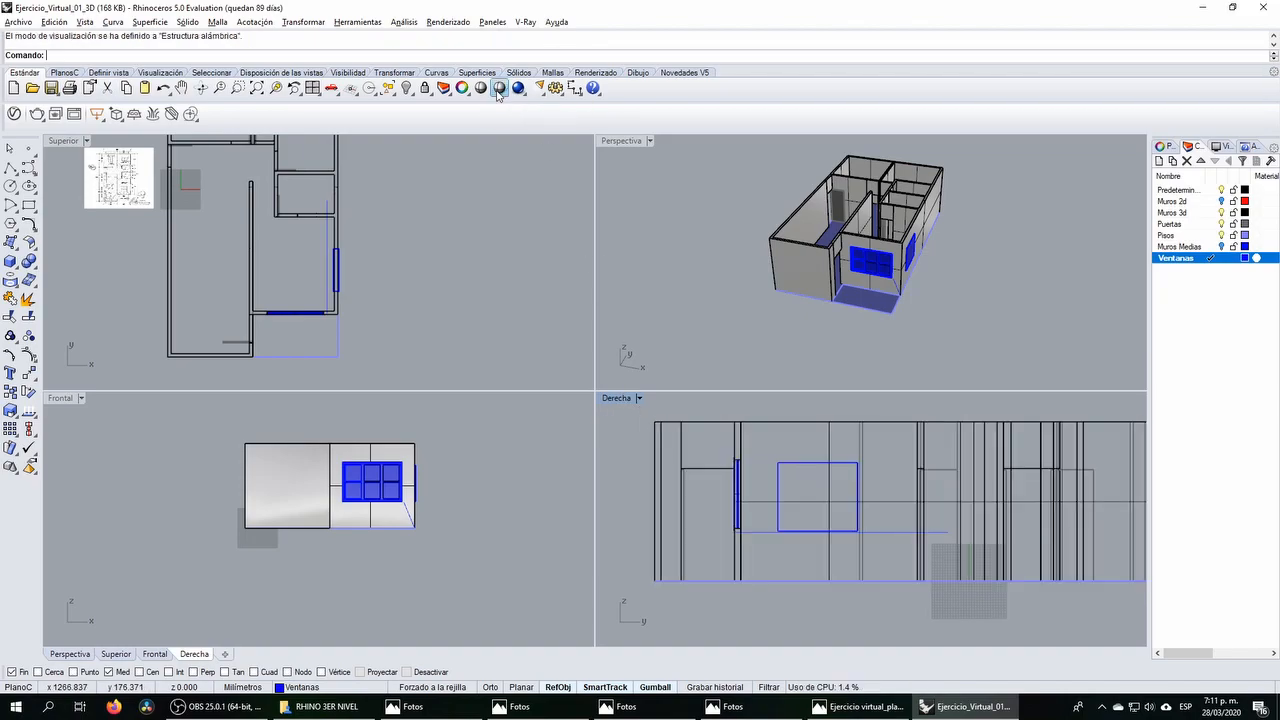
{"action": "scroll", "coordinate": [774, 517], "scroll_direction": "up", "scroll_amount": 5}
{"action": "left_click", "coordinate": [791, 533]}
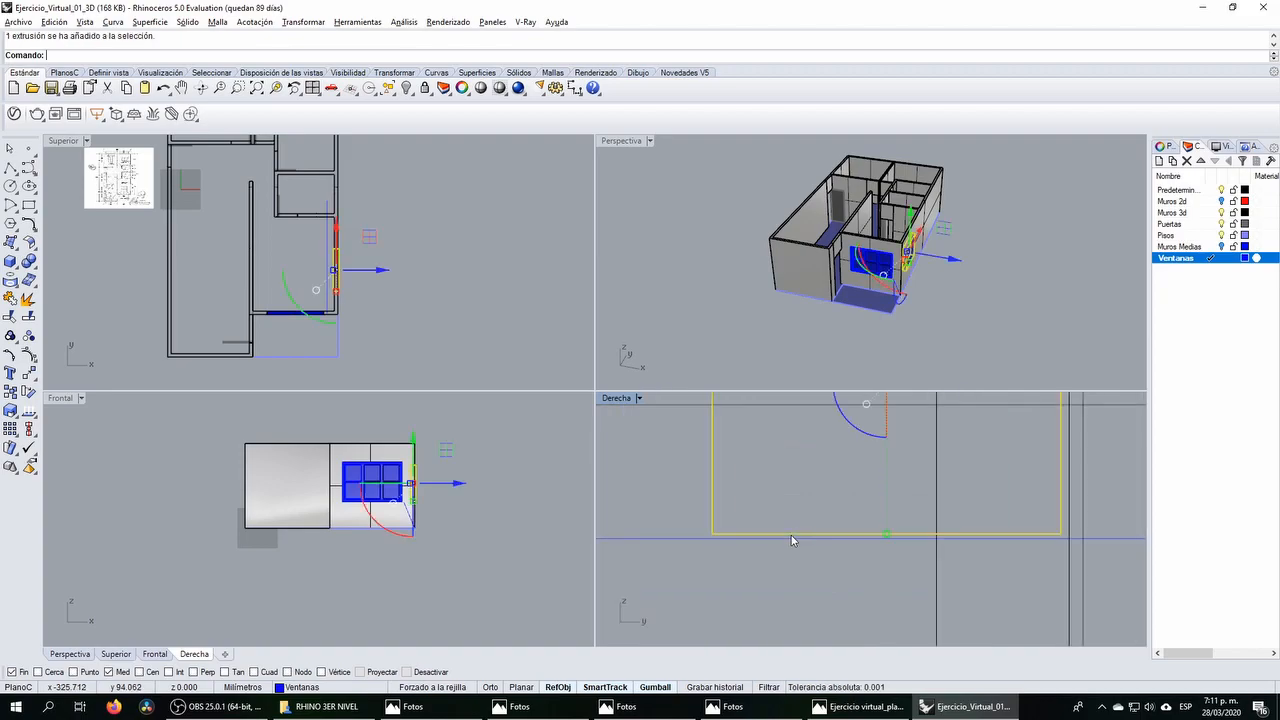
{"action": "left_click_drag", "start_coordinate": [781, 535], "coordinate": [781, 541]}
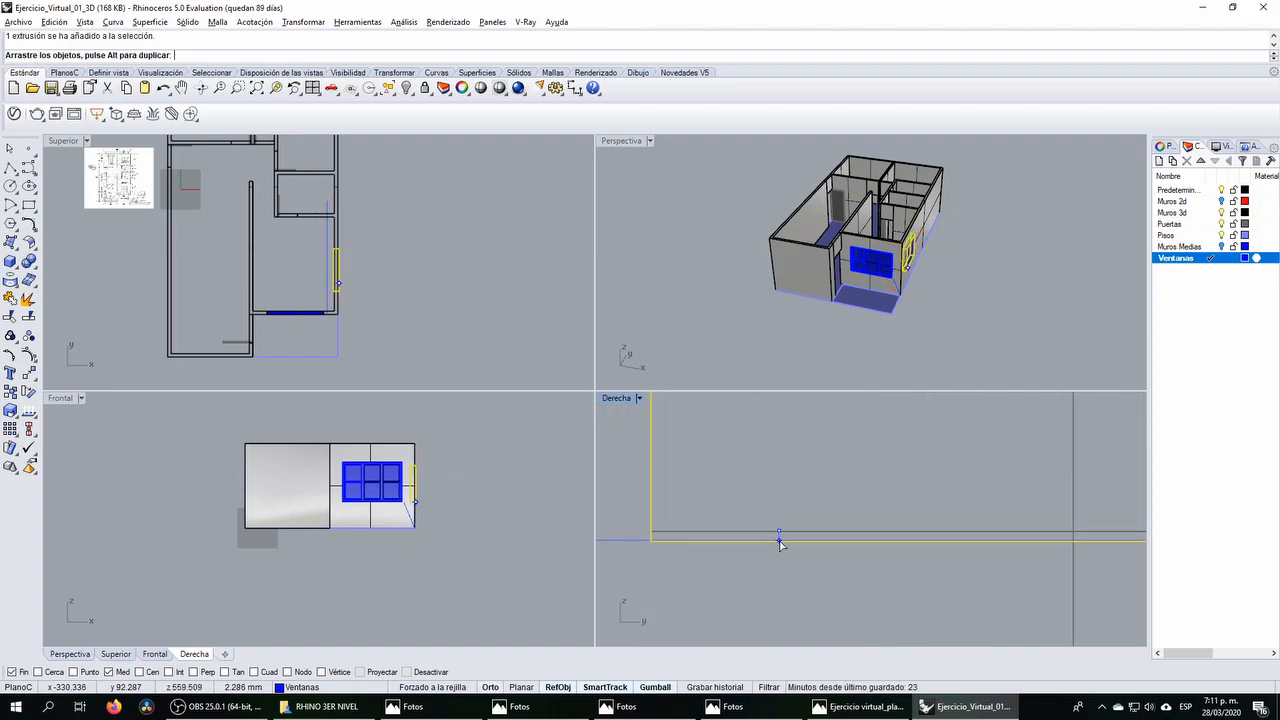
Step: Select and delete the sill-height reference polyline in the right view
{"action": "left_click", "coordinate": [602, 540]}
{"action": "scroll", "coordinate": [652, 556], "scroll_direction": "down", "scroll_amount": 18}
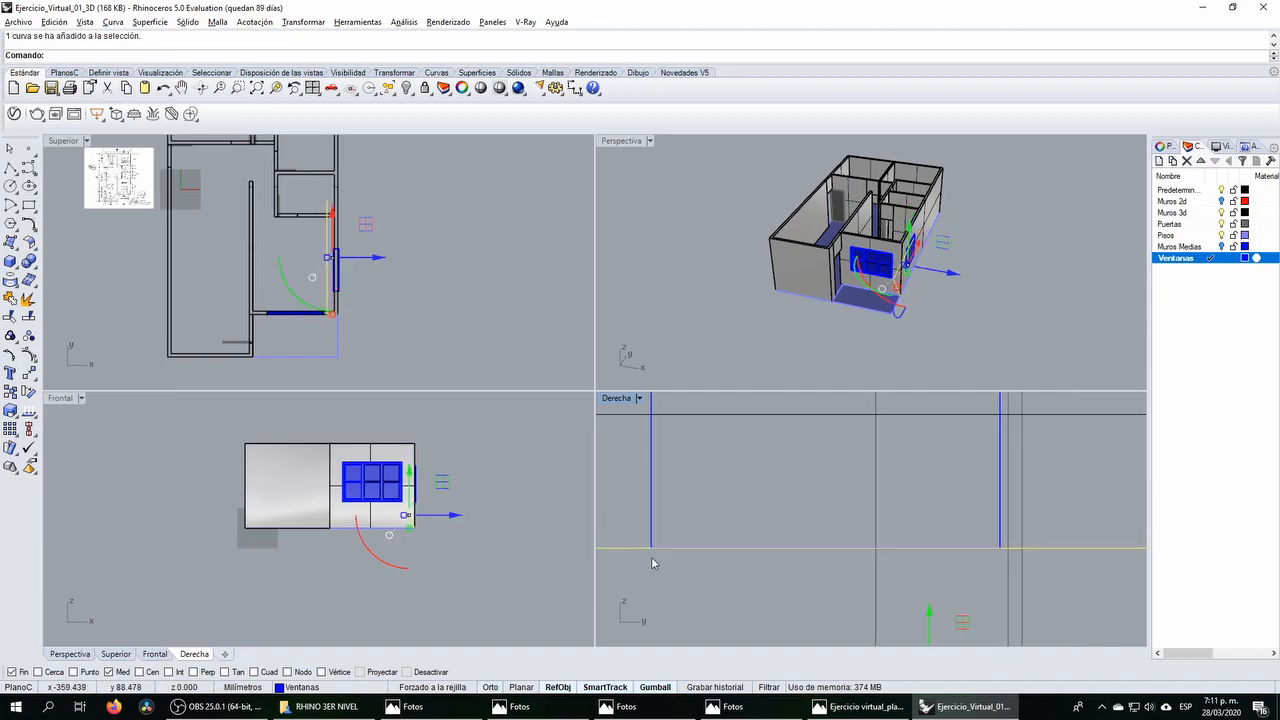
{"action": "right_click_drag", "start_coordinate": [657, 555], "coordinate": [760, 562]}
{"action": "key", "text": "Delete"}
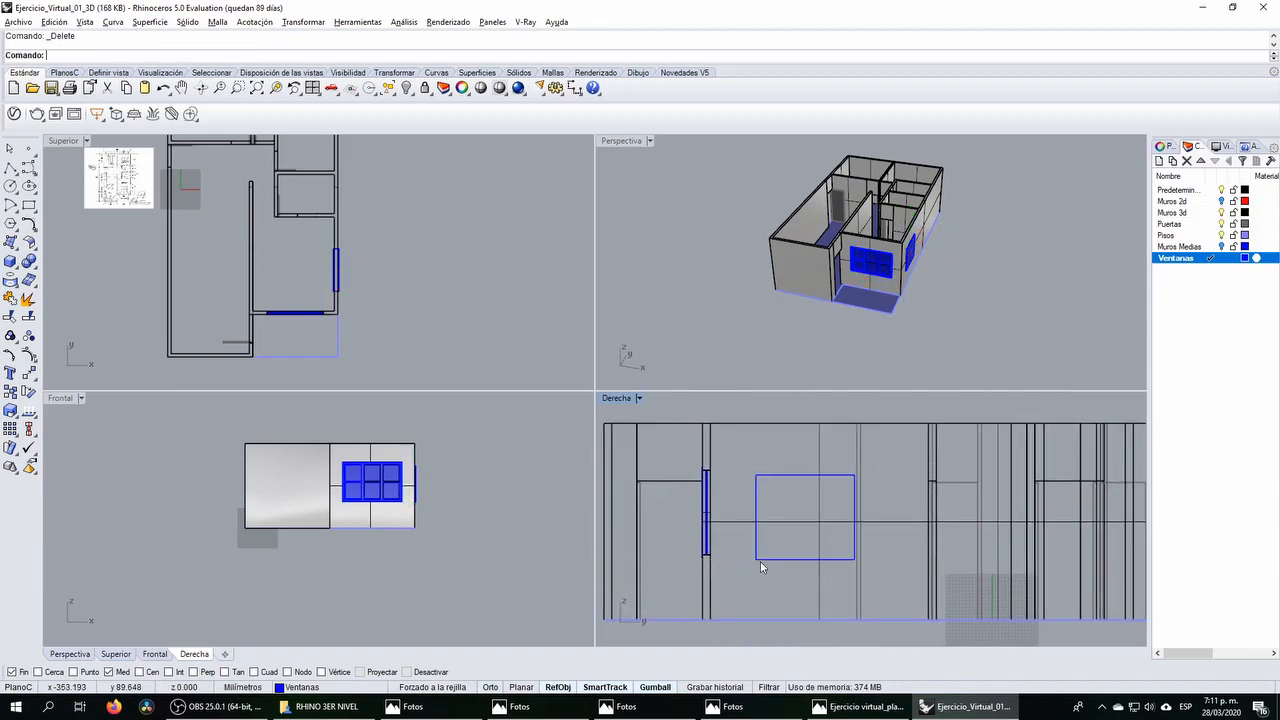
Step: Subtract the window box from the bedroom walls with a Boolean Difference, keeping the box (EliminarOriginal=No)
{"action": "right_click_drag", "start_coordinate": [1027, 358], "coordinate": [930, 290]}
{"action": "scroll", "coordinate": [874, 238], "scroll_direction": "up", "scroll_amount": 5}
{"action": "right_click_drag", "start_coordinate": [874, 238], "coordinate": [886, 249]}
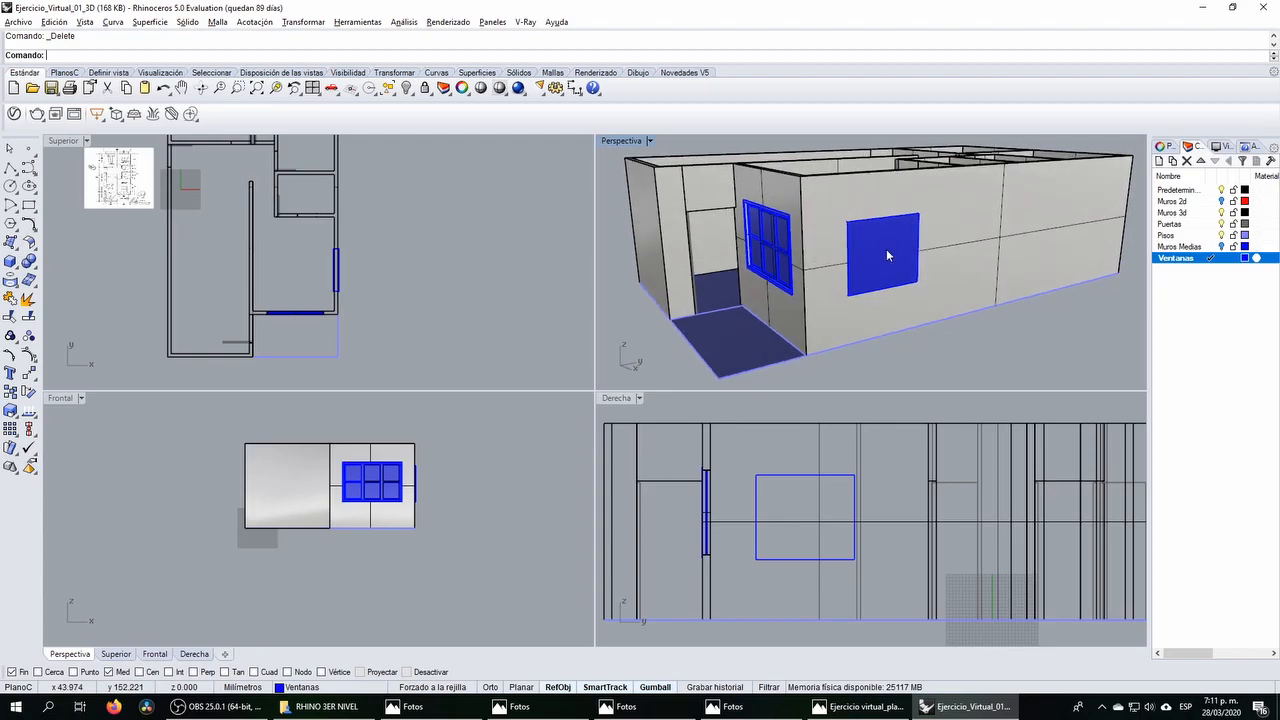
{"action": "left_click", "coordinate": [852, 204]}
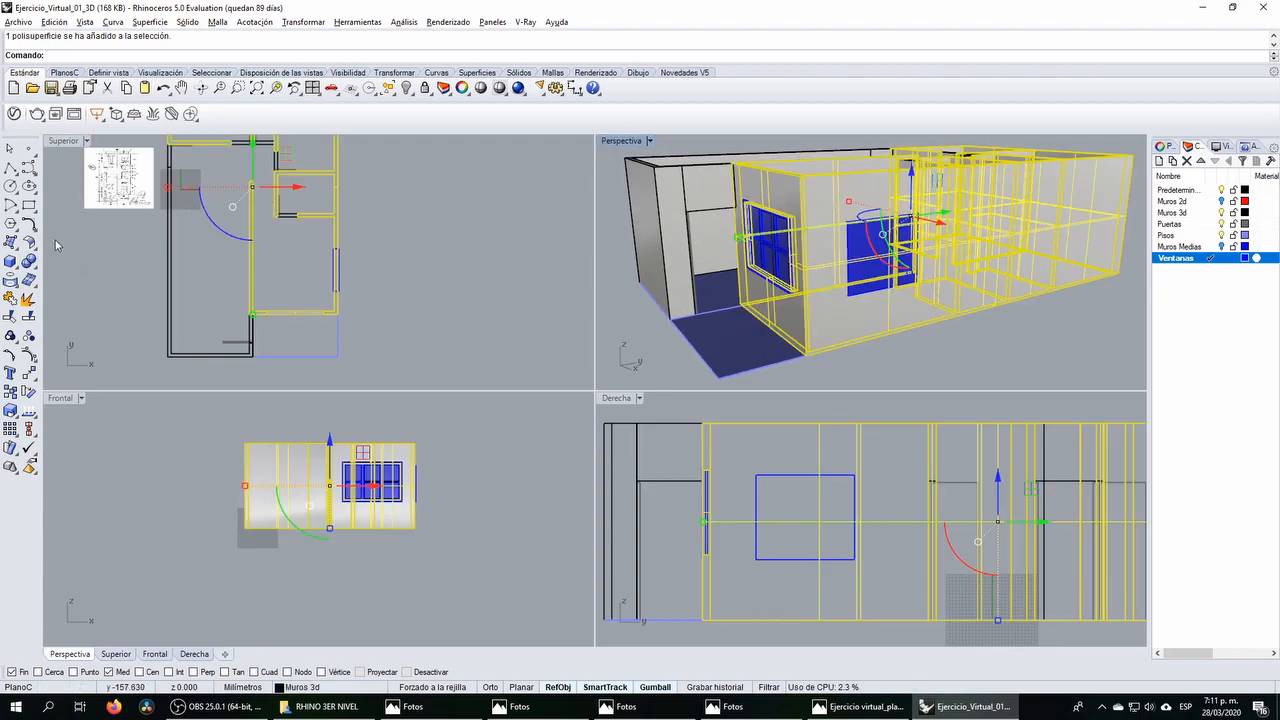
{"action": "left_click", "coordinate": [30, 262]}
{"action": "left_click", "coordinate": [67, 267]}
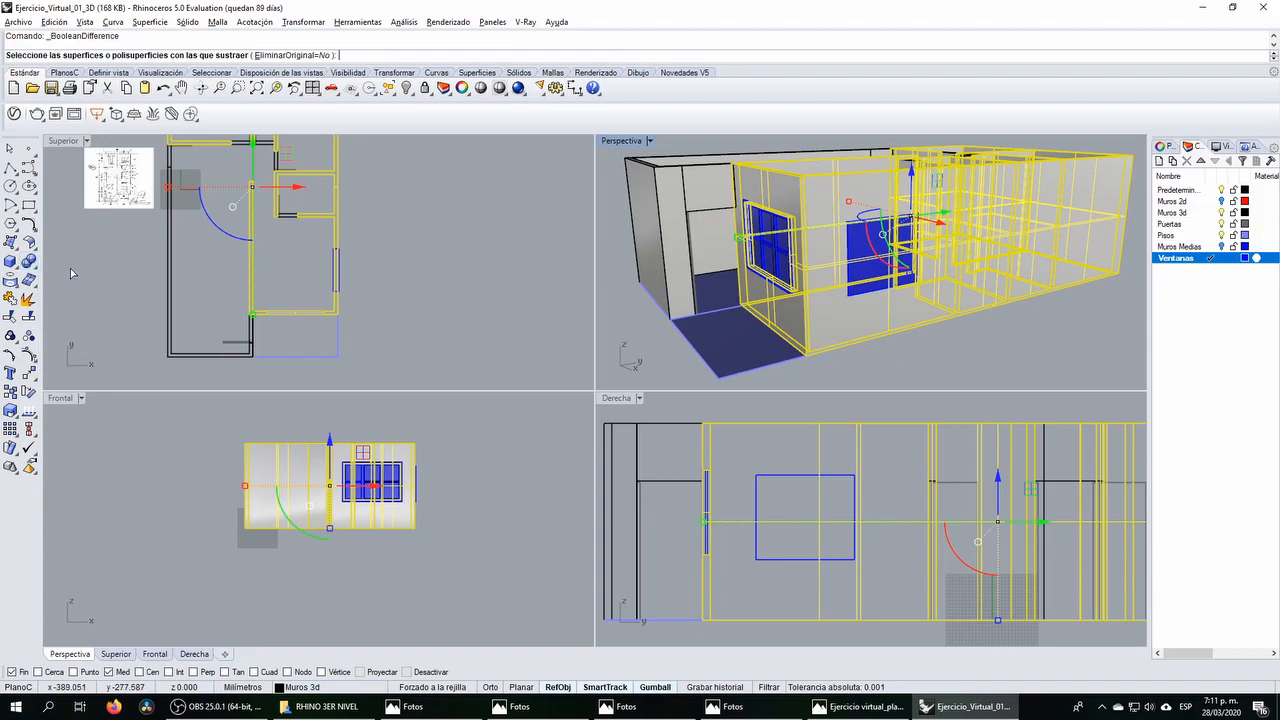
{"action": "left_click", "coordinate": [856, 249]}
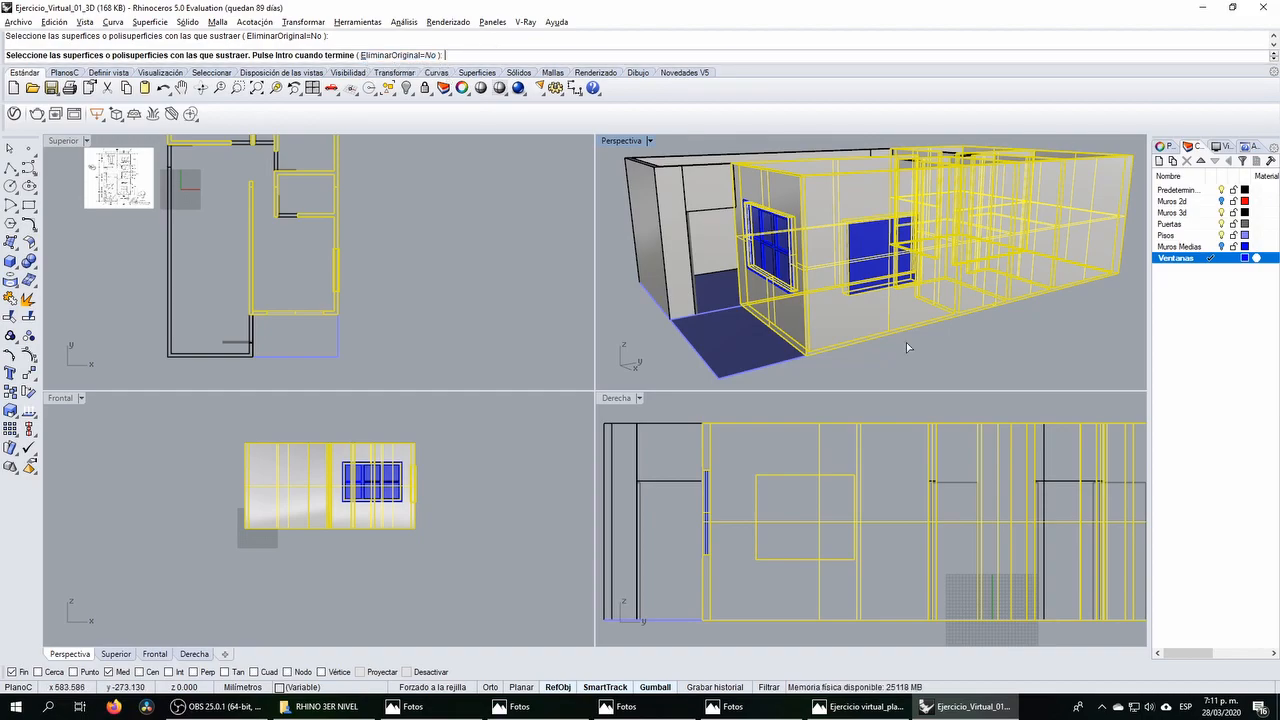
{"action": "key", "text": "Return"}
Step: Move the window box outward, clear of the bedroom's side wall, and deselect it
{"action": "left_click", "coordinate": [875, 250]}
{"action": "right_click_drag", "start_coordinate": [877, 251], "coordinate": [884, 258]}
{"action": "left_click_drag", "start_coordinate": [910, 271], "coordinate": [959, 294]}
{"action": "left_click", "coordinate": [1029, 336]}
{"action": "right_click_drag", "start_coordinate": [898, 277], "coordinate": [942, 277]}
{"action": "right_click_drag", "start_coordinate": [928, 287], "coordinate": [837, 277]}
Step: Move the window box parallel to the side wall until it is past the front of the house, and deselect it
{"action": "left_click", "coordinate": [837, 277]}
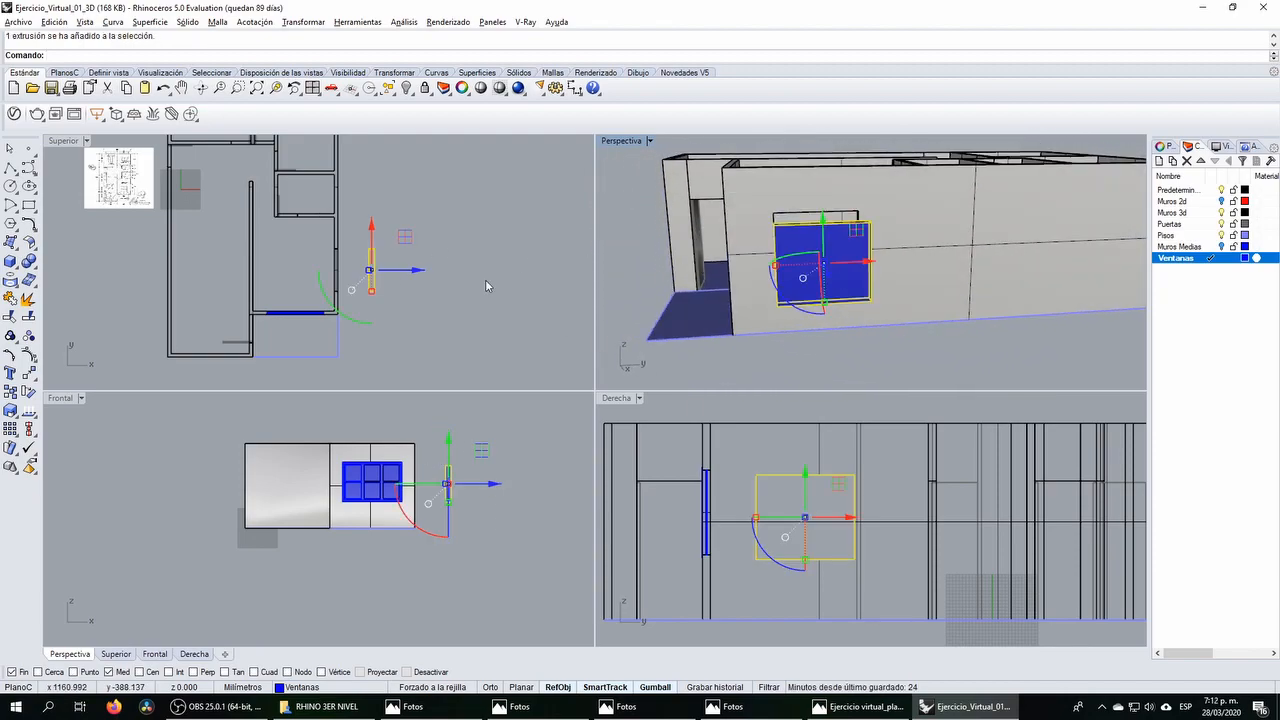
{"action": "scroll", "coordinate": [800, 492], "scroll_direction": "down", "scroll_amount": 5}
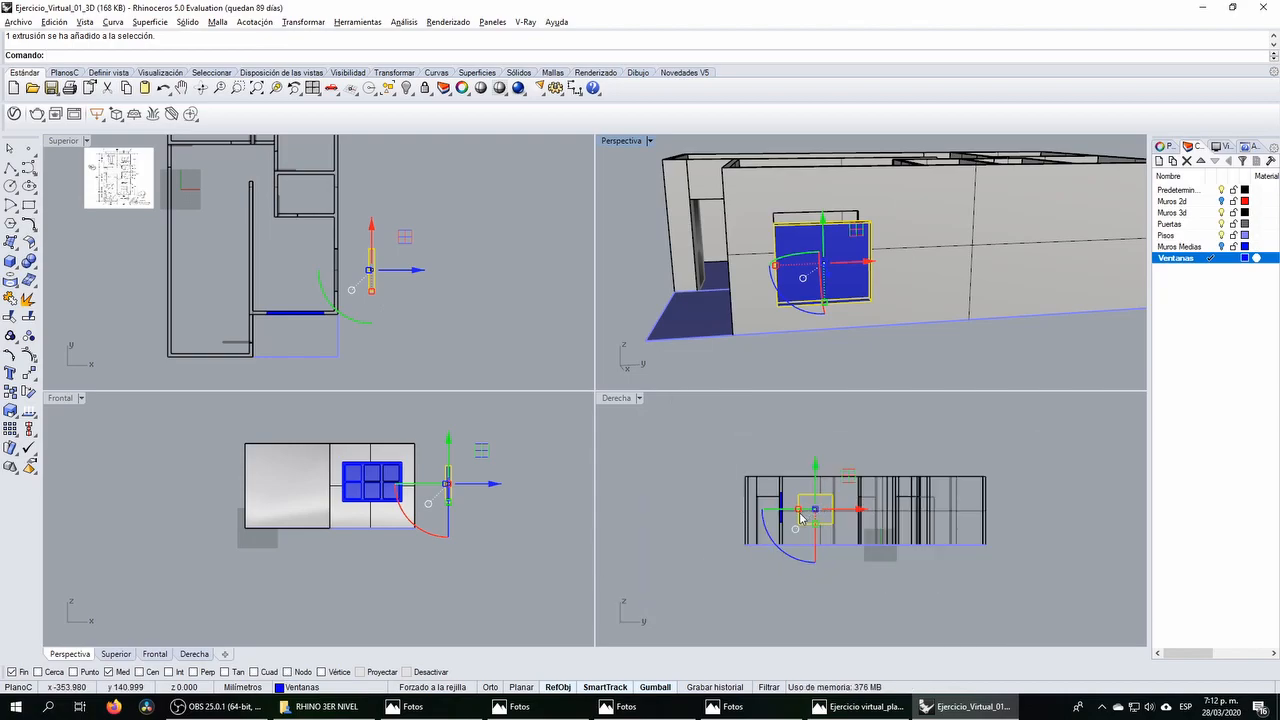
{"action": "left_click_drag", "start_coordinate": [878, 508], "coordinate": [772, 520]}
{"action": "left_click", "coordinate": [756, 474]}
{"action": "scroll", "coordinate": [803, 279], "scroll_direction": "down", "scroll_amount": 5}
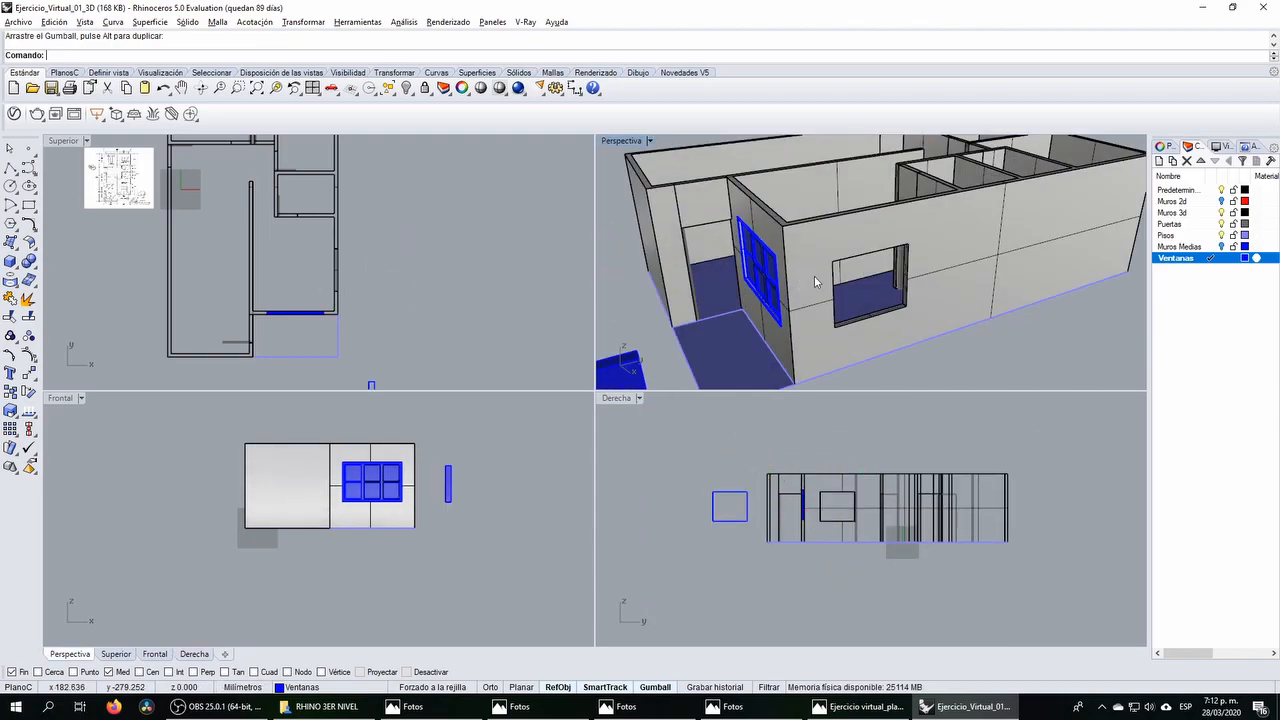
Step: Draw a rectangle from corner to corner over the window box's outline in the right view
{"action": "scroll", "coordinate": [716, 518], "scroll_direction": "up", "scroll_amount": 3}
{"action": "scroll", "coordinate": [680, 476], "scroll_direction": "up", "scroll_amount": 2}
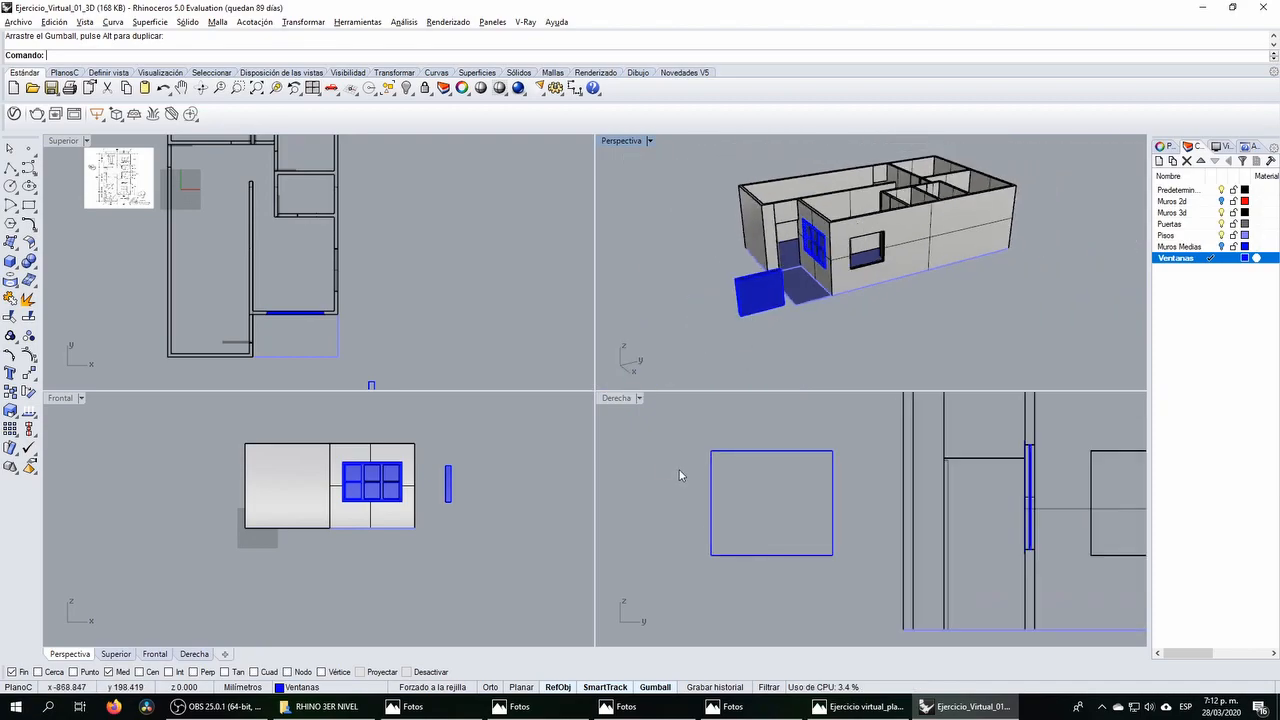
{"action": "left_click", "coordinate": [29, 205]}
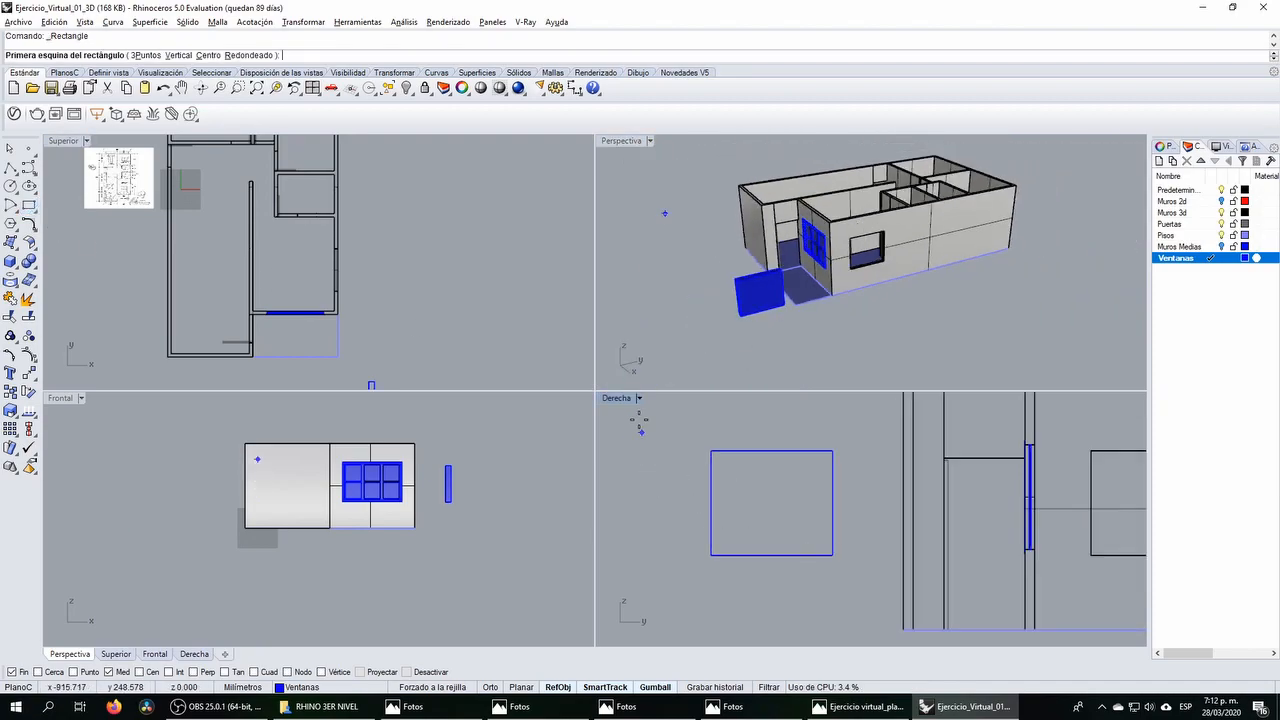
{"action": "left_click", "coordinate": [713, 453]}
{"action": "left_click", "coordinate": [835, 557]}
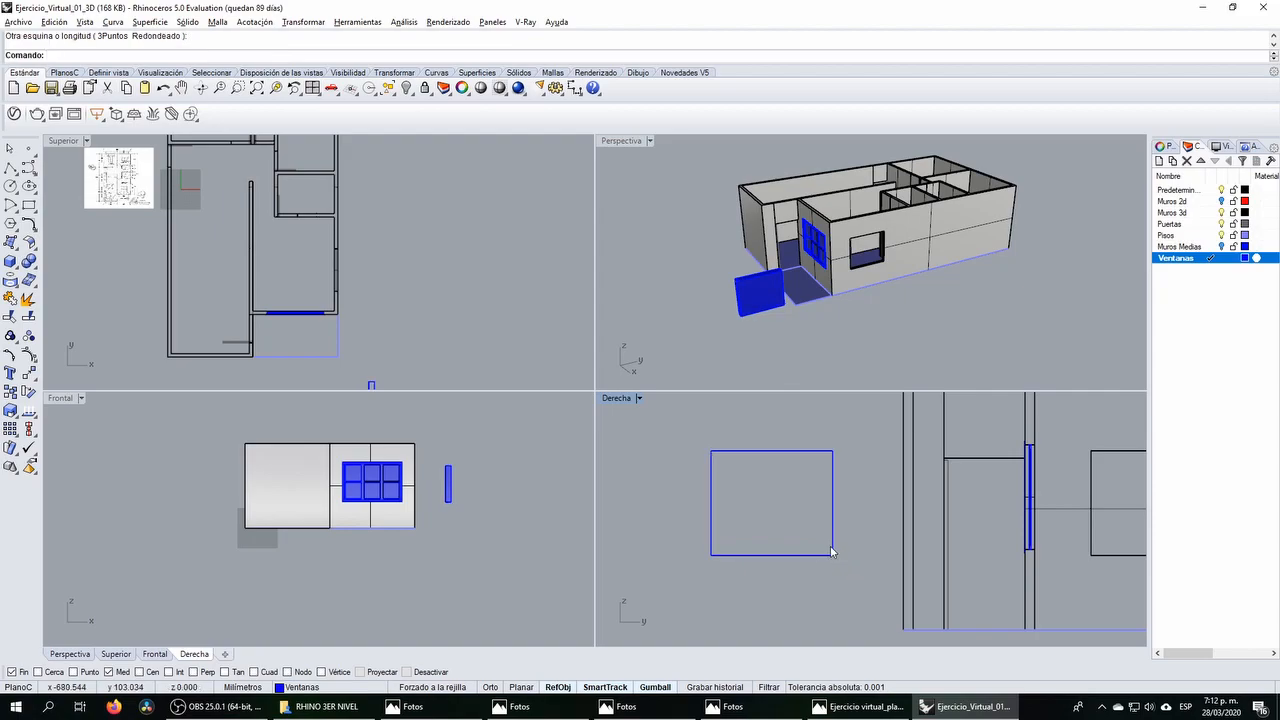
Step: Check the side windows in the render and draw a vertical center polyline through the window rectangle
{"action": "mouse_move", "coordinate": [736, 708]}
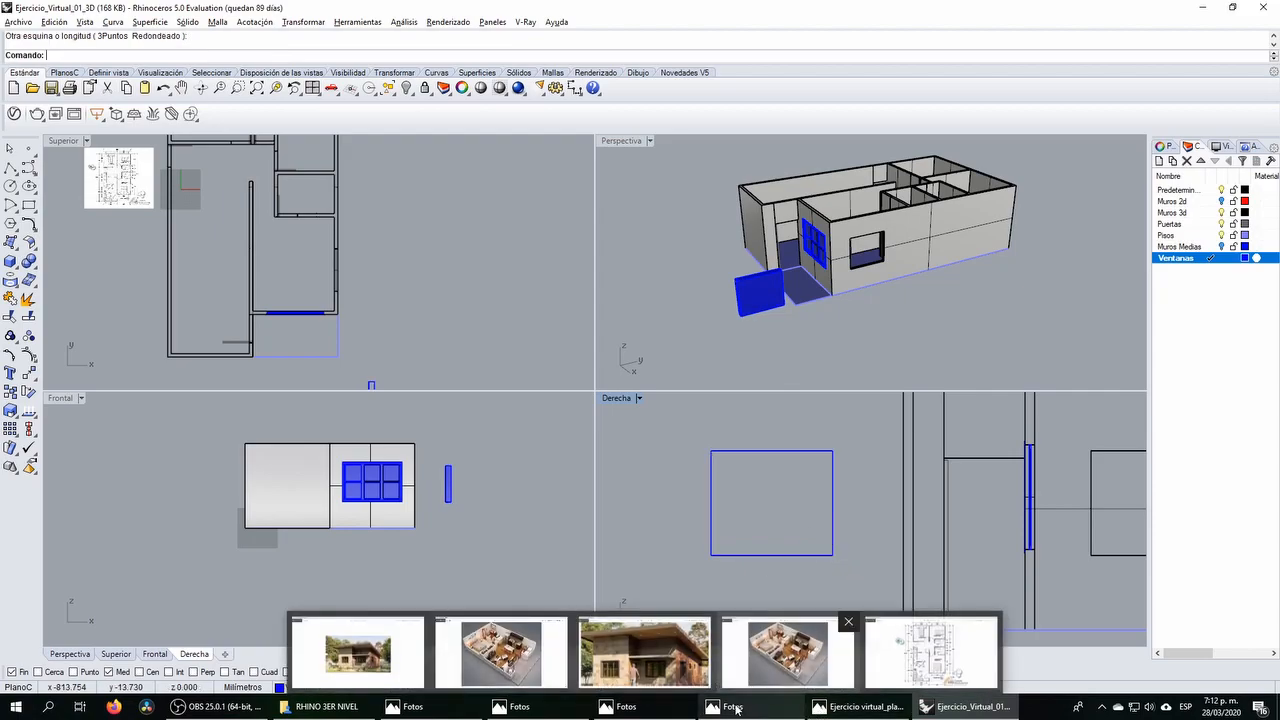
{"action": "left_click", "coordinate": [672, 667]}
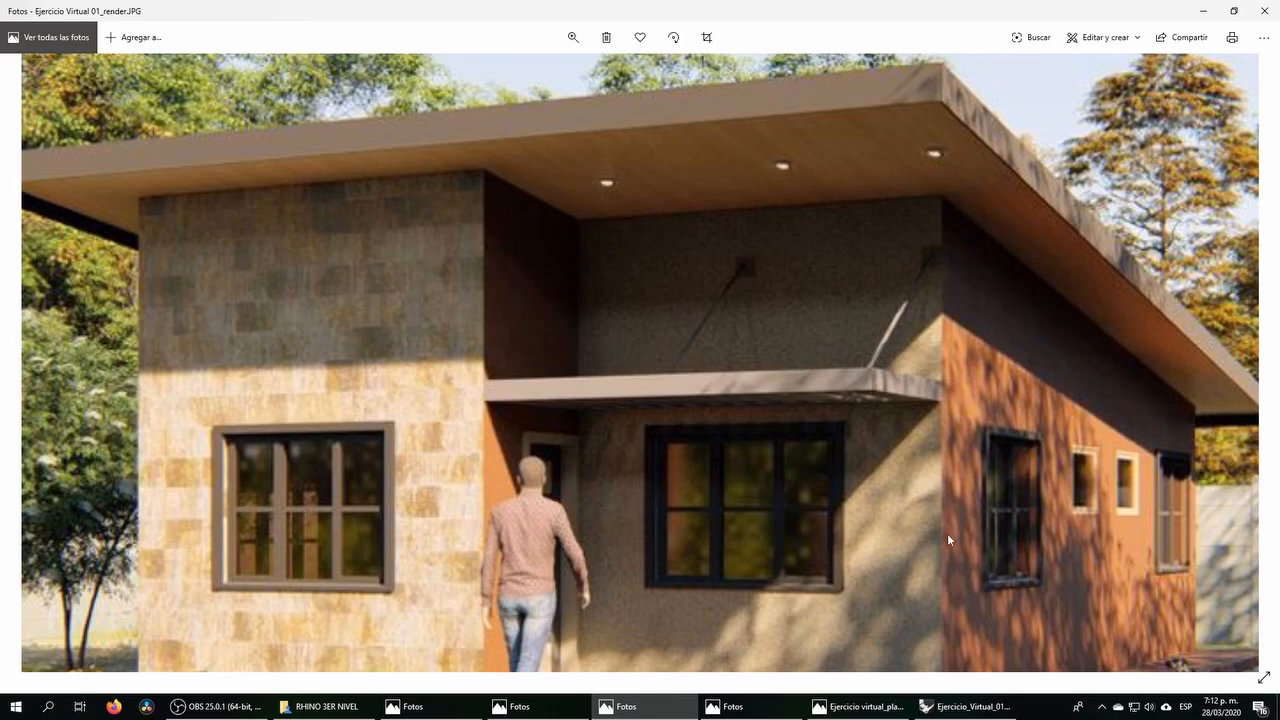
{"action": "left_click", "coordinate": [965, 706]}
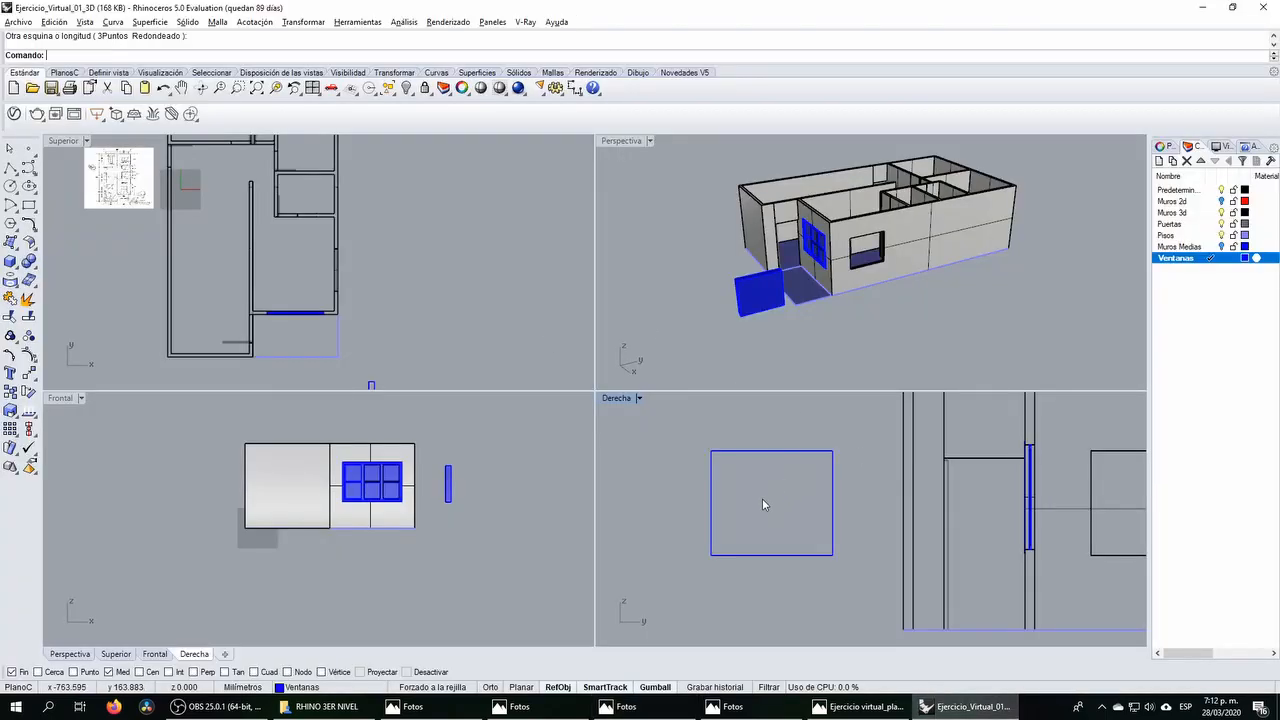
{"action": "right_click_drag", "start_coordinate": [795, 336], "coordinate": [784, 310]}
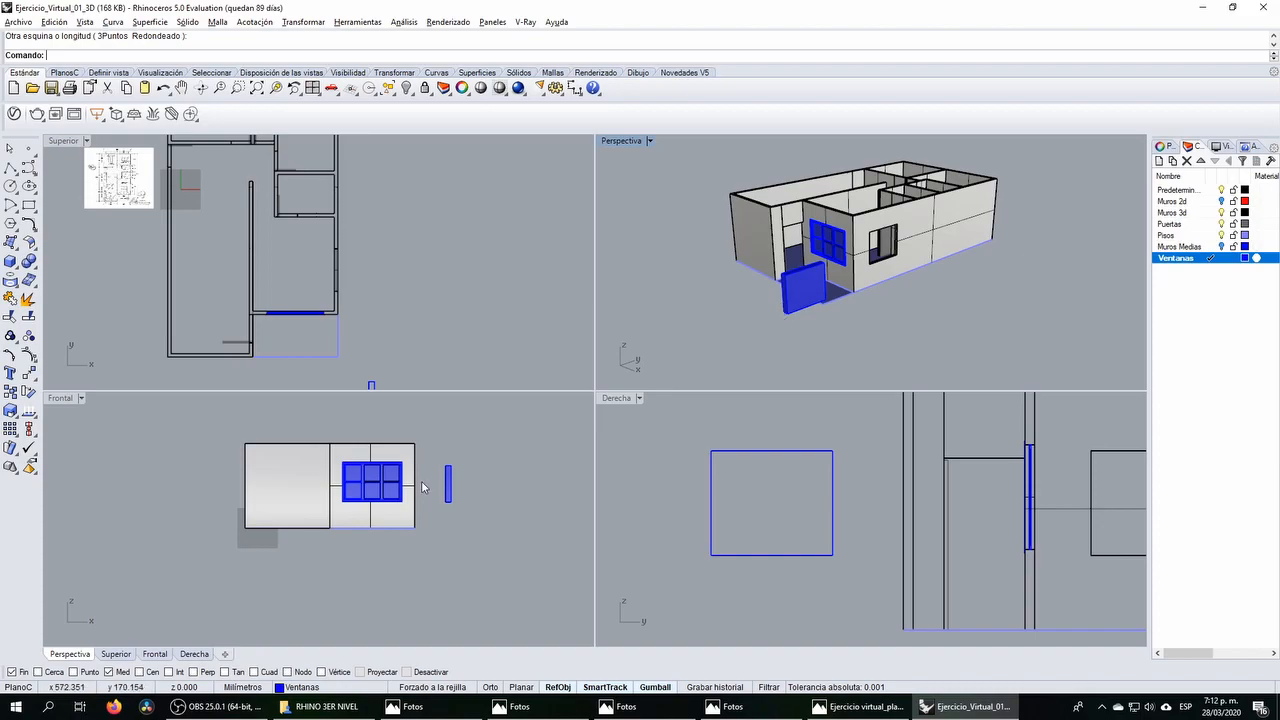
{"action": "left_click", "coordinate": [713, 451]}
{"action": "left_click", "coordinate": [750, 489]}
{"action": "right_click_drag", "start_coordinate": [727, 442], "coordinate": [695, 440]}
{"action": "left_click", "coordinate": [10, 168]}
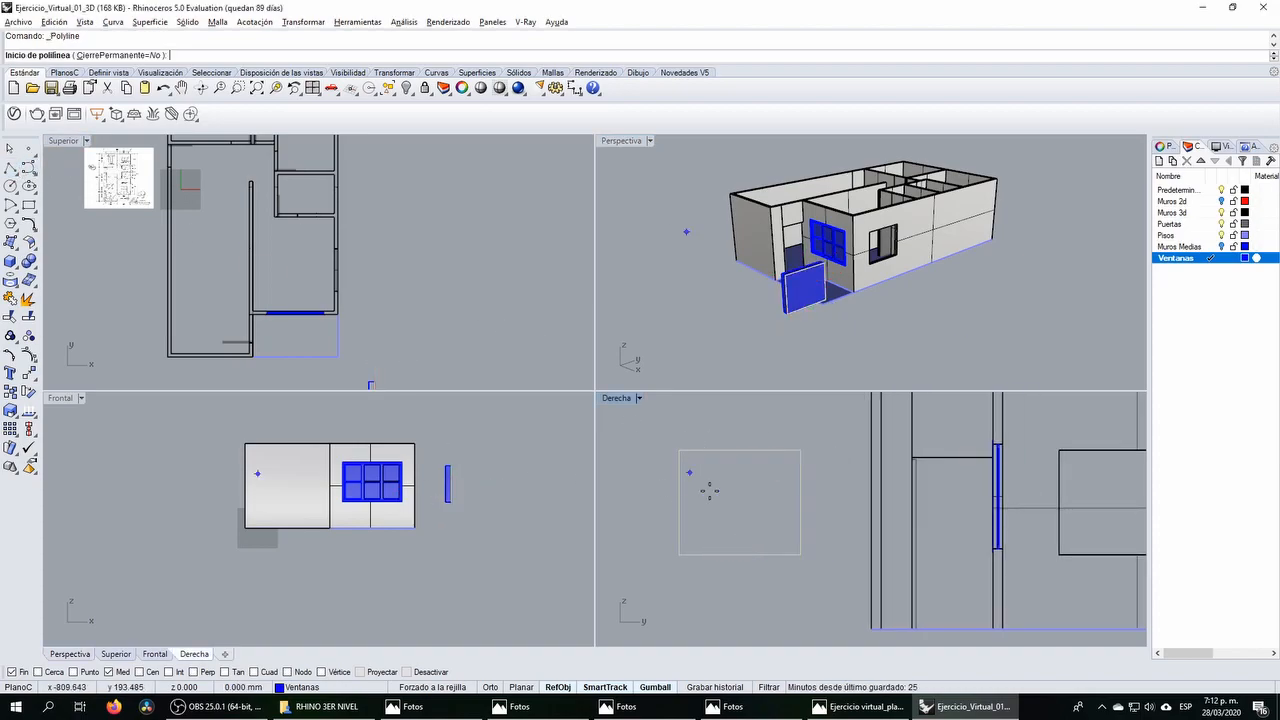
{"action": "left_click", "coordinate": [740, 452]}
{"action": "left_click", "coordinate": [741, 547]}
{"action": "key", "text": "Return"}
Step: Draw a horizontal polyline between the midpoints of the window rectangle's sides
{"action": "key", "text": "Return"}
{"action": "left_click", "coordinate": [679, 502]}
{"action": "left_click", "coordinate": [800, 502]}
{"action": "key", "text": "Return"}
{"action": "key", "text": "Escape"}
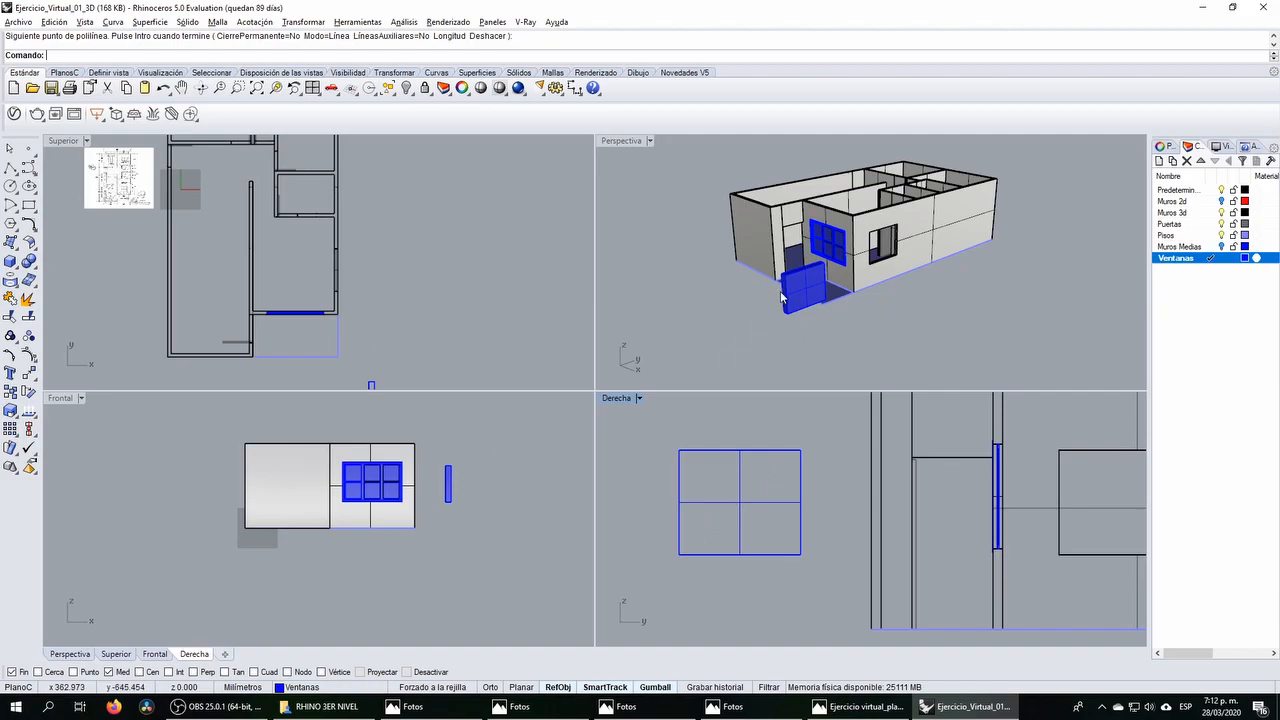
Step: Hide the window box and offset the window rectangle inward by 5.08
{"action": "left_click", "coordinate": [800, 286]}
{"action": "left_click", "coordinate": [407, 88]}
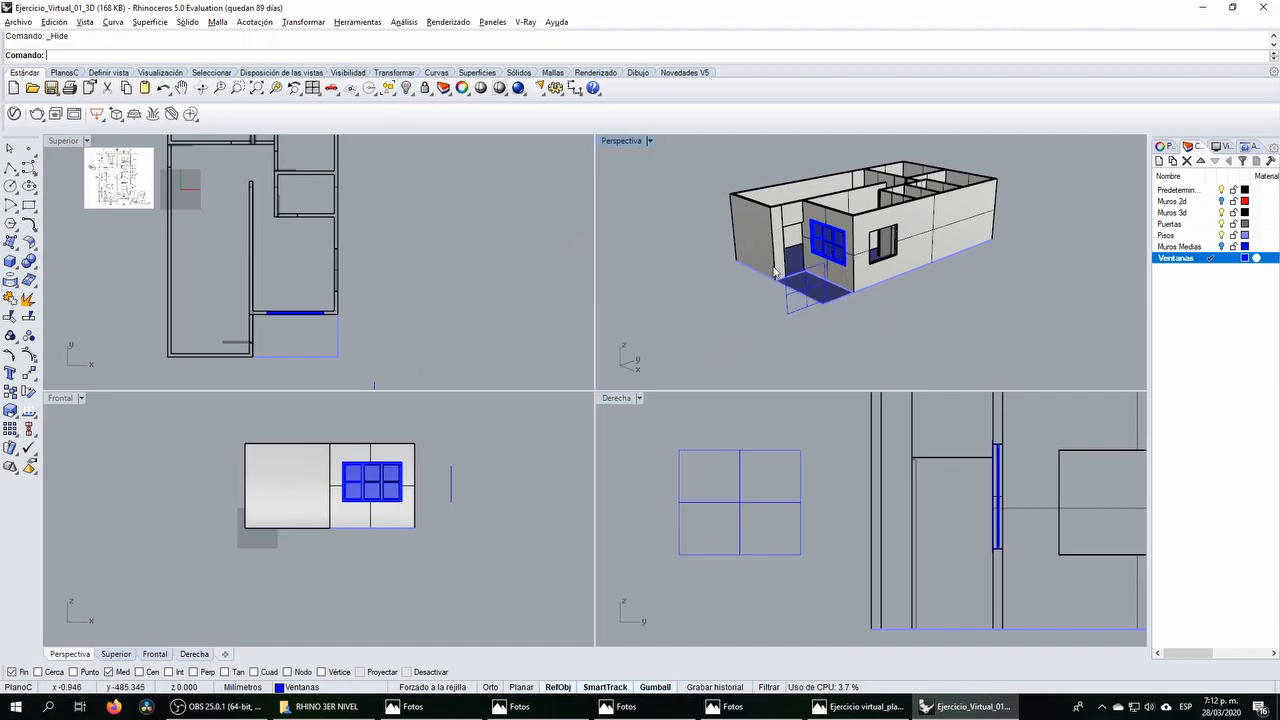
{"action": "right_click_drag", "start_coordinate": [765, 300], "coordinate": [788, 317]}
{"action": "scroll", "coordinate": [726, 487], "scroll_direction": "up", "scroll_amount": 2}
{"action": "left_click_drag", "start_coordinate": [703, 468], "coordinate": [651, 426]}
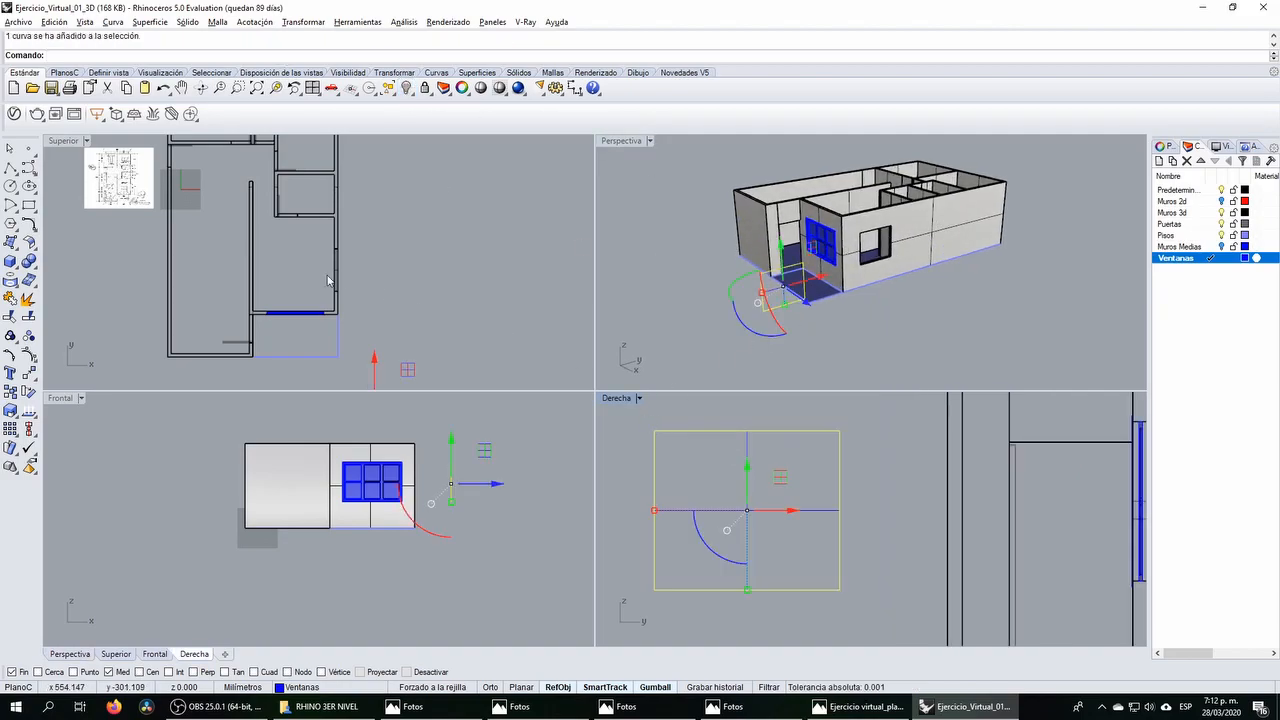
{"action": "left_click", "coordinate": [28, 224]}
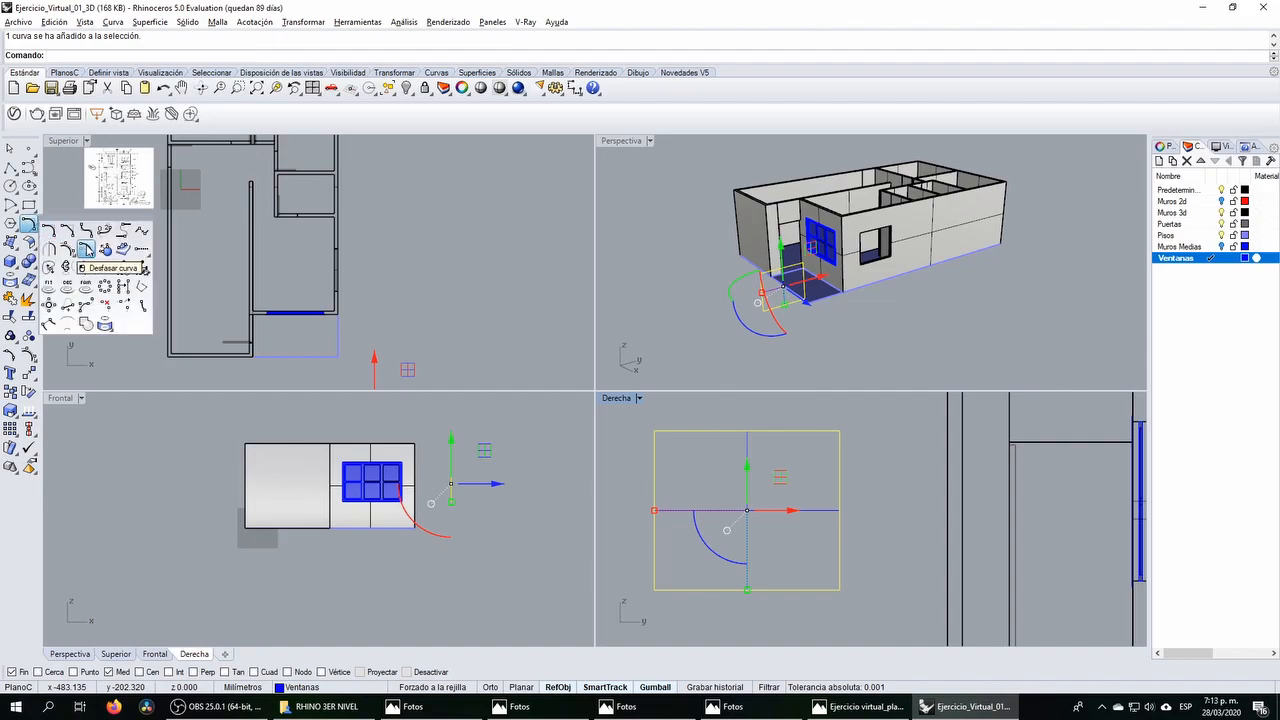
{"action": "left_click", "coordinate": [85, 250]}
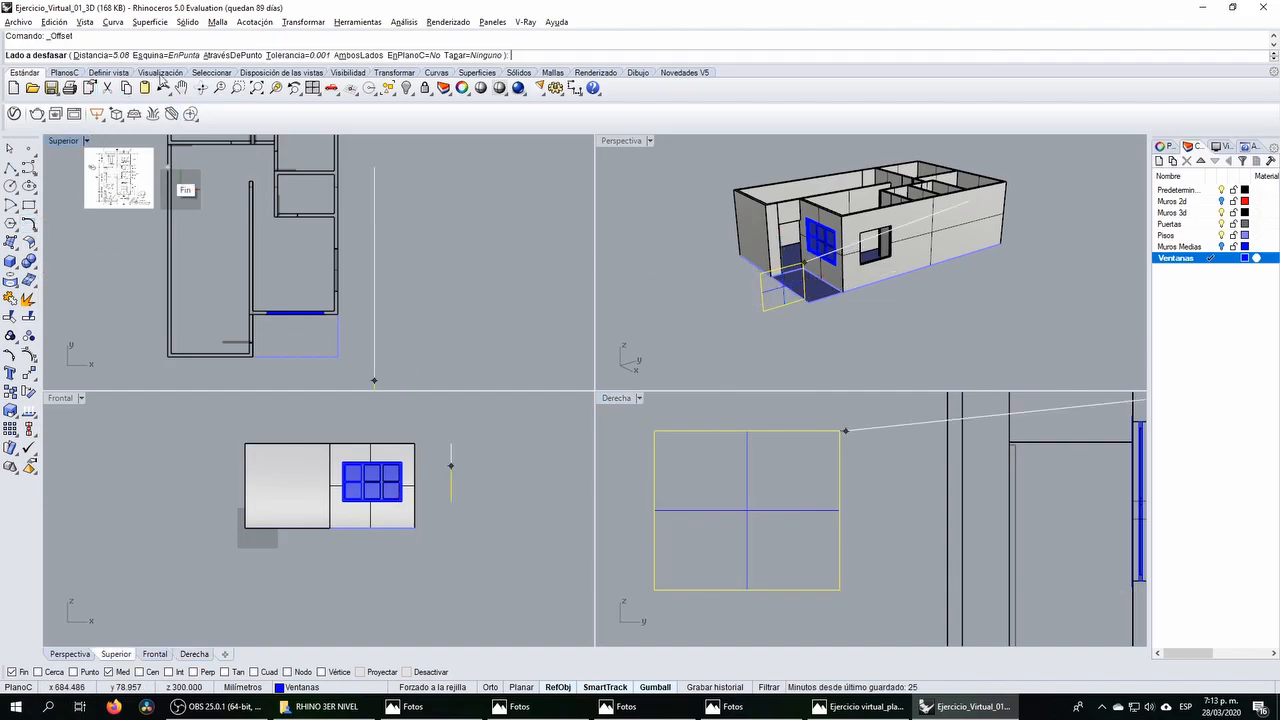
{"action": "left_click", "coordinate": [704, 473]}
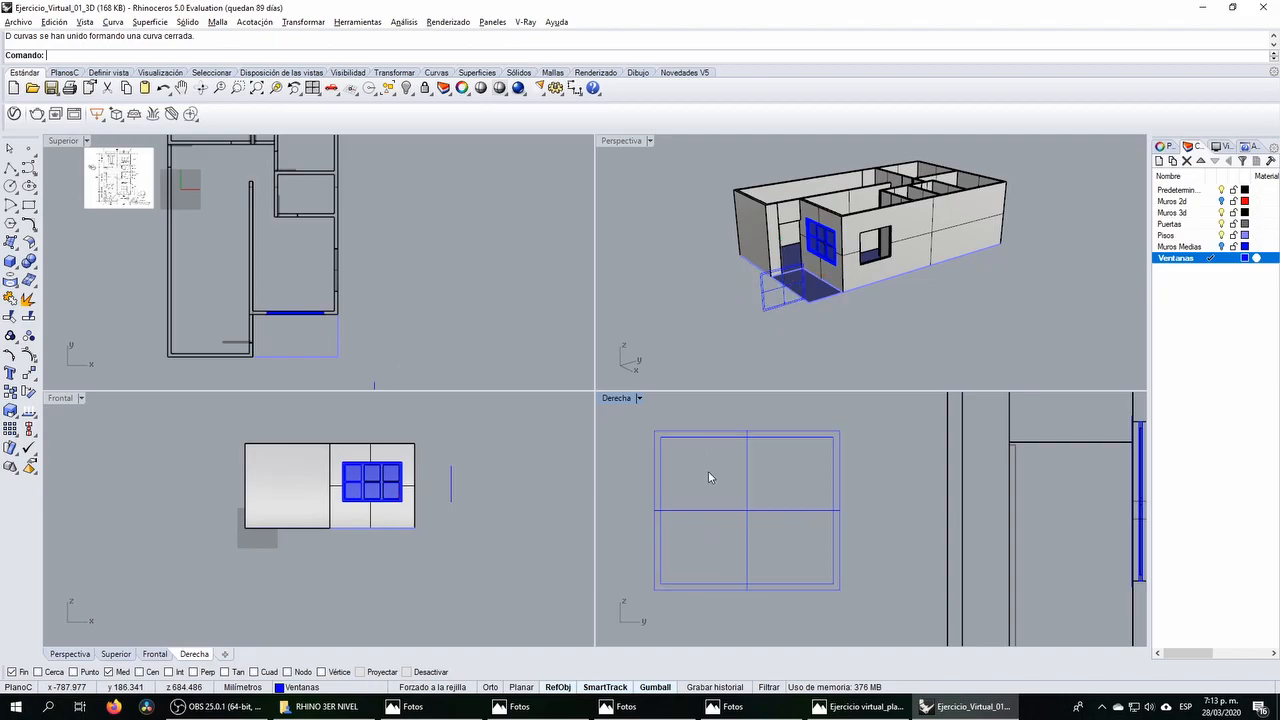
Step: Offset the vertical center line by 5.08 to both sides
{"action": "left_click", "coordinate": [28, 224]}
{"action": "left_click", "coordinate": [86, 250]}
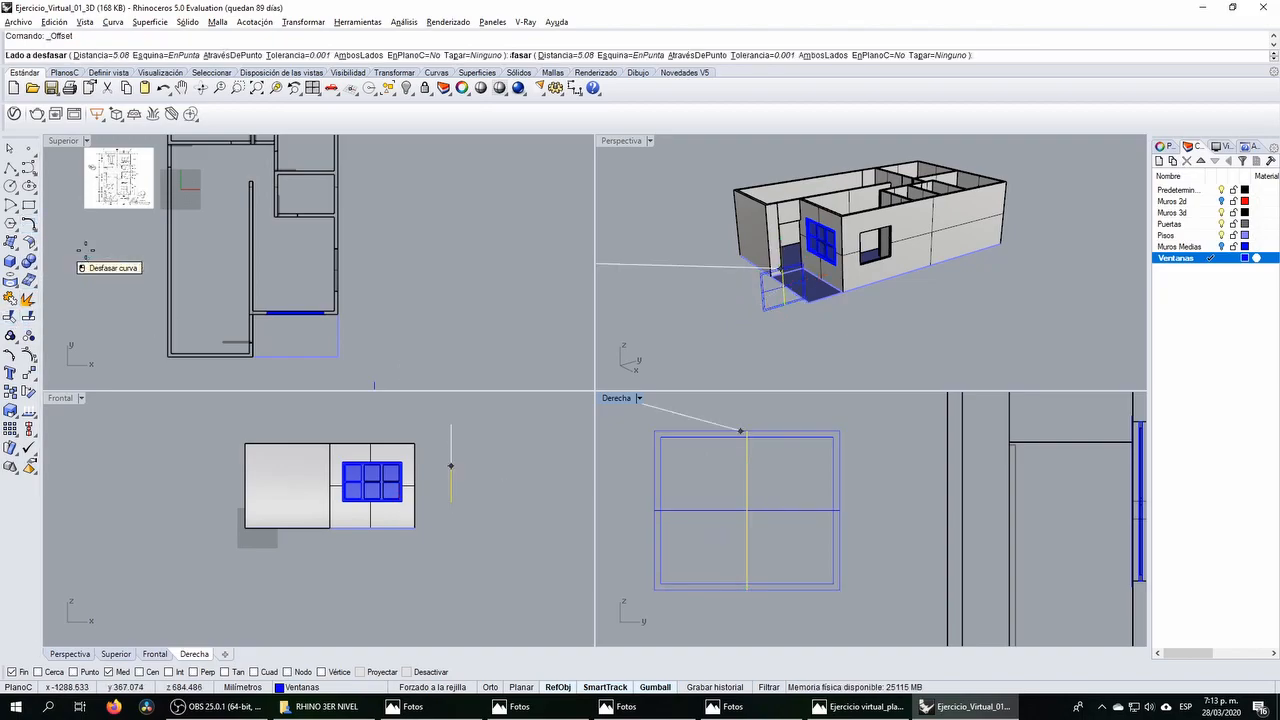
{"action": "left_click", "coordinate": [346, 58]}
{"action": "left_click", "coordinate": [696, 466]}
Step: Offset the horizontal center line to both sides at a distance of 2.54
{"action": "right_click", "coordinate": [702, 513]}
{"action": "left_click", "coordinate": [710, 511]}
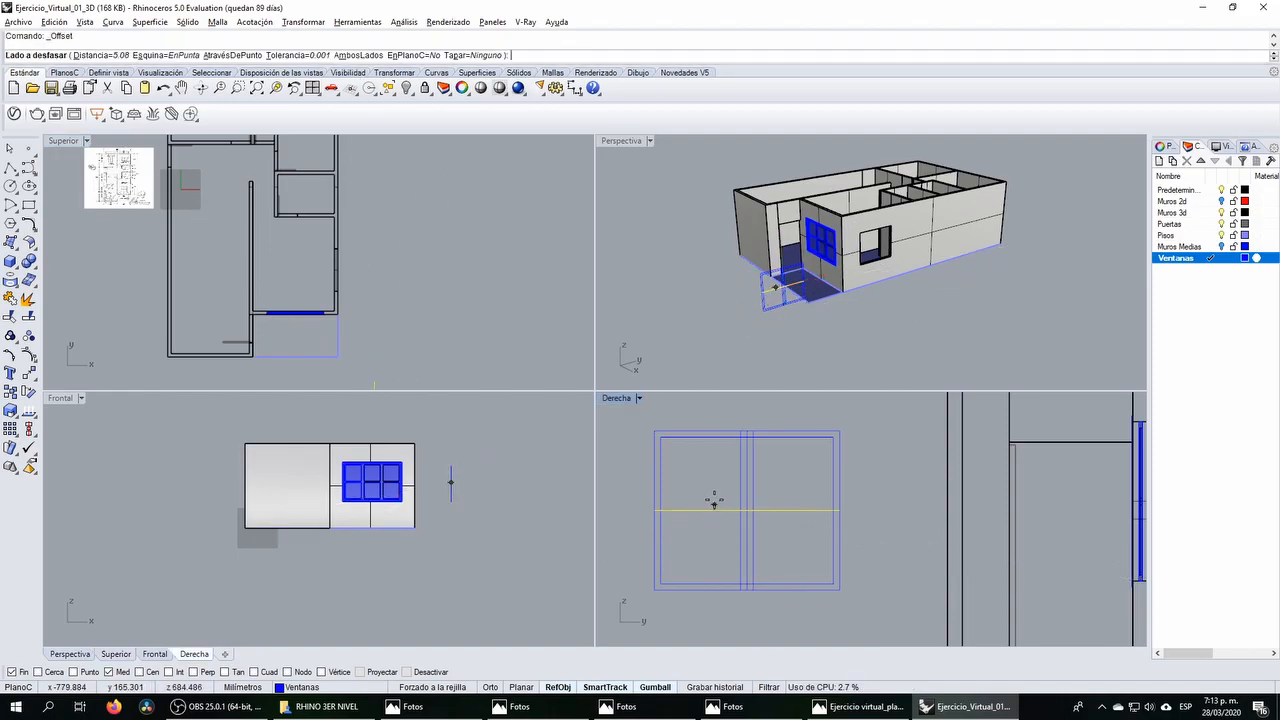
{"action": "left_click", "coordinate": [106, 55]}
{"action": "type", "text": "2.54"}
{"action": "key", "text": "Return"}
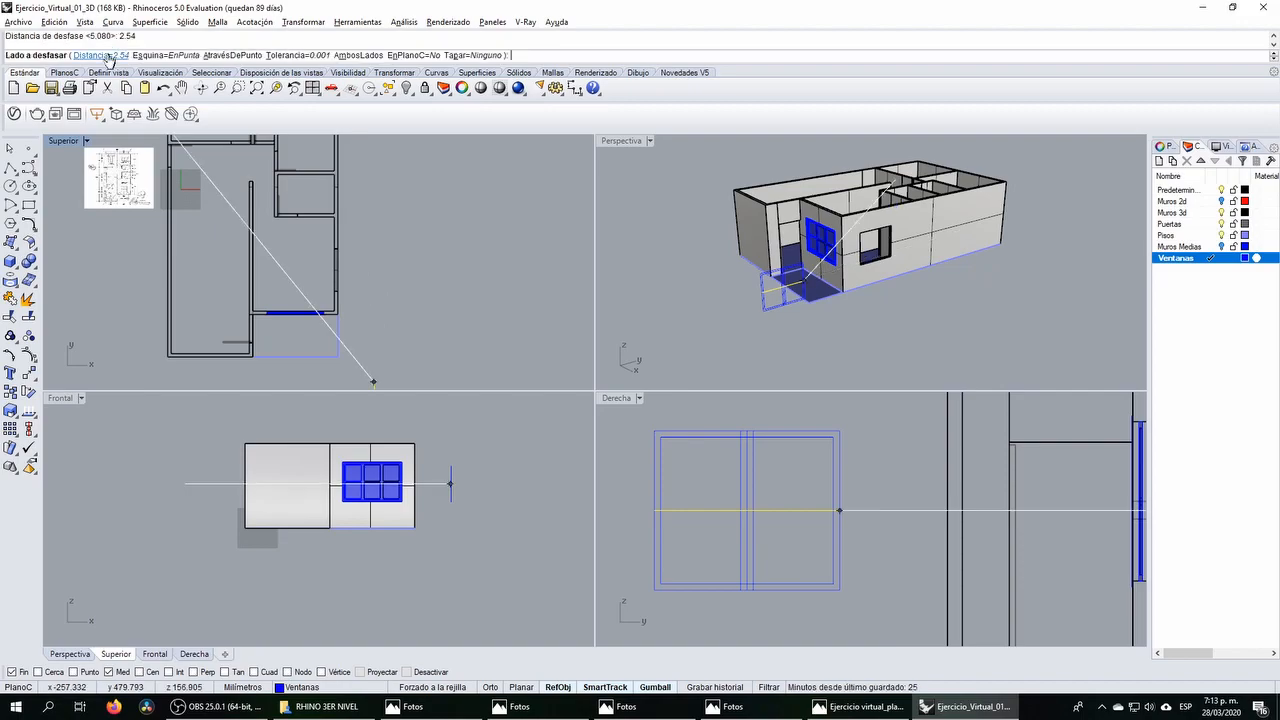
{"action": "left_click", "coordinate": [358, 55]}
{"action": "left_click", "coordinate": [698, 480]}
Step: Delete the original center lines between the offset division lines of the window
{"action": "scroll", "coordinate": [750, 530], "scroll_direction": "up", "scroll_amount": 1}
{"action": "scroll", "coordinate": [760, 500], "scroll_direction": "up", "scroll_amount": 3}
{"action": "left_click", "coordinate": [758, 461]}
{"action": "key", "text": "Delete"}
{"action": "scroll", "coordinate": [766, 515], "scroll_direction": "up", "scroll_amount": 2}
{"action": "scroll", "coordinate": [752, 491], "scroll_direction": "down", "scroll_amount": 5}
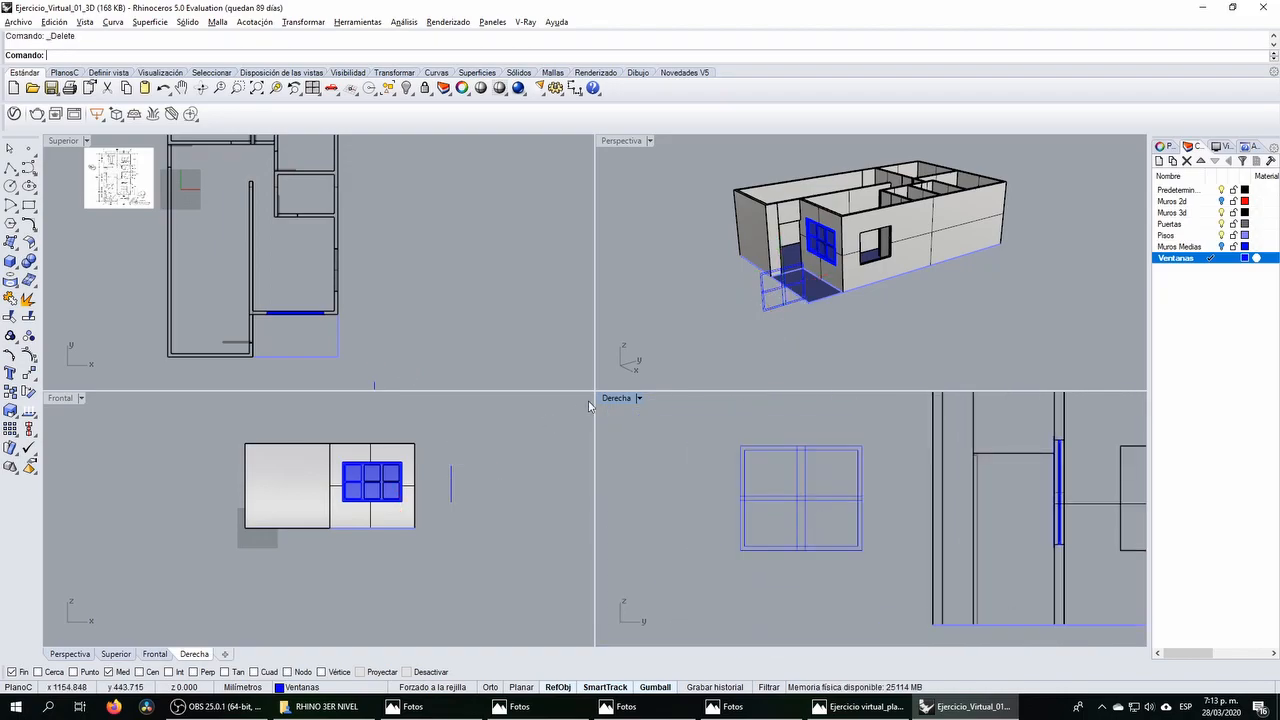
Step: Split the four division lines with the inner rectangle in the maximized right view
{"action": "double_click", "coordinate": [616, 398]}
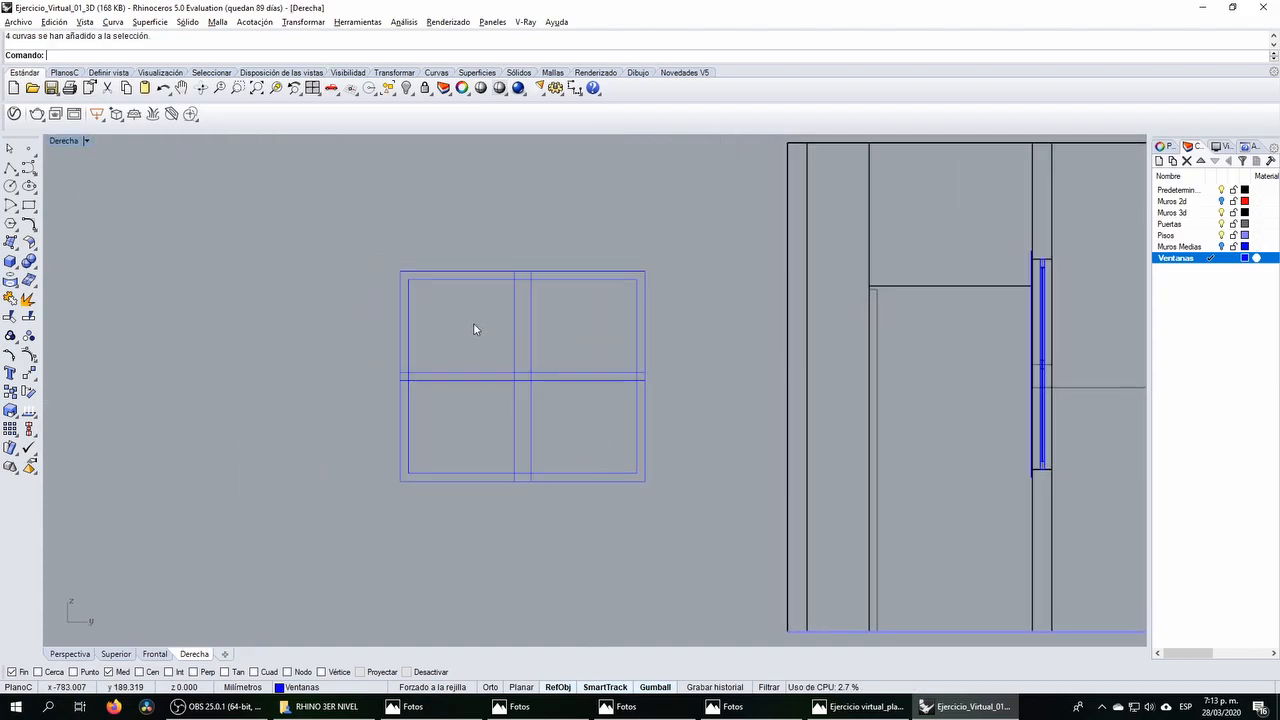
{"action": "right_click_drag", "start_coordinate": [517, 380], "coordinate": [536, 404]}
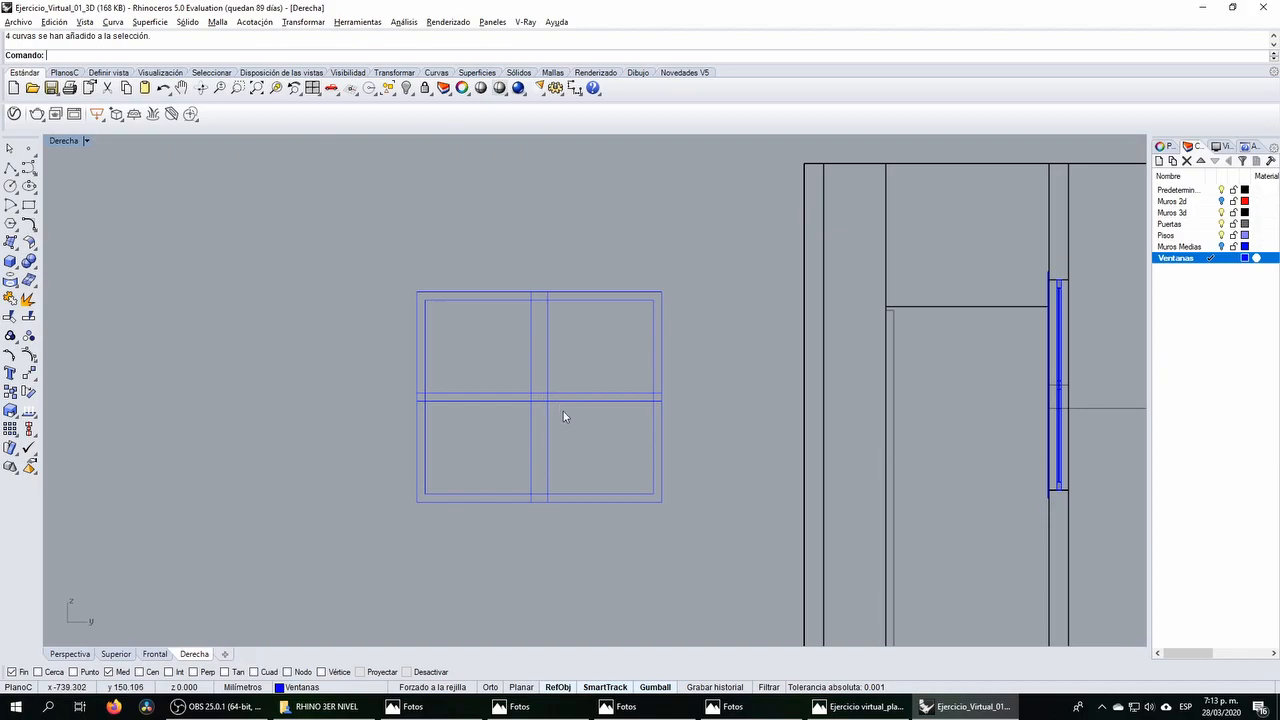
{"action": "left_click_drag", "start_coordinate": [493, 368], "coordinate": [492, 364]}
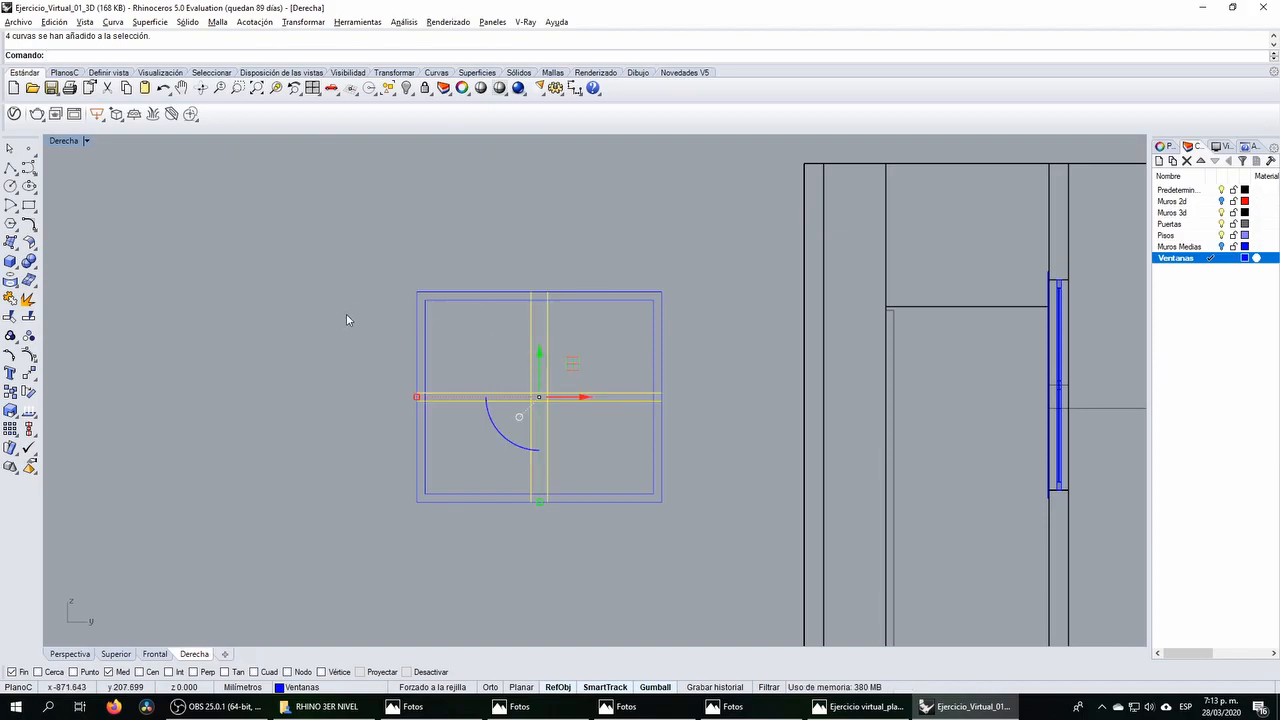
{"action": "left_click", "coordinate": [29, 317]}
{"action": "left_click", "coordinate": [485, 299]}
{"action": "right_click", "coordinate": [485, 299]}
{"action": "key", "text": "Escape"}
Step: Delete the division line stubs that lie between the inner and outer rectangles
{"action": "left_click_drag", "start_coordinate": [495, 256], "coordinate": [614, 328]}
{"action": "key", "text": "Delete"}
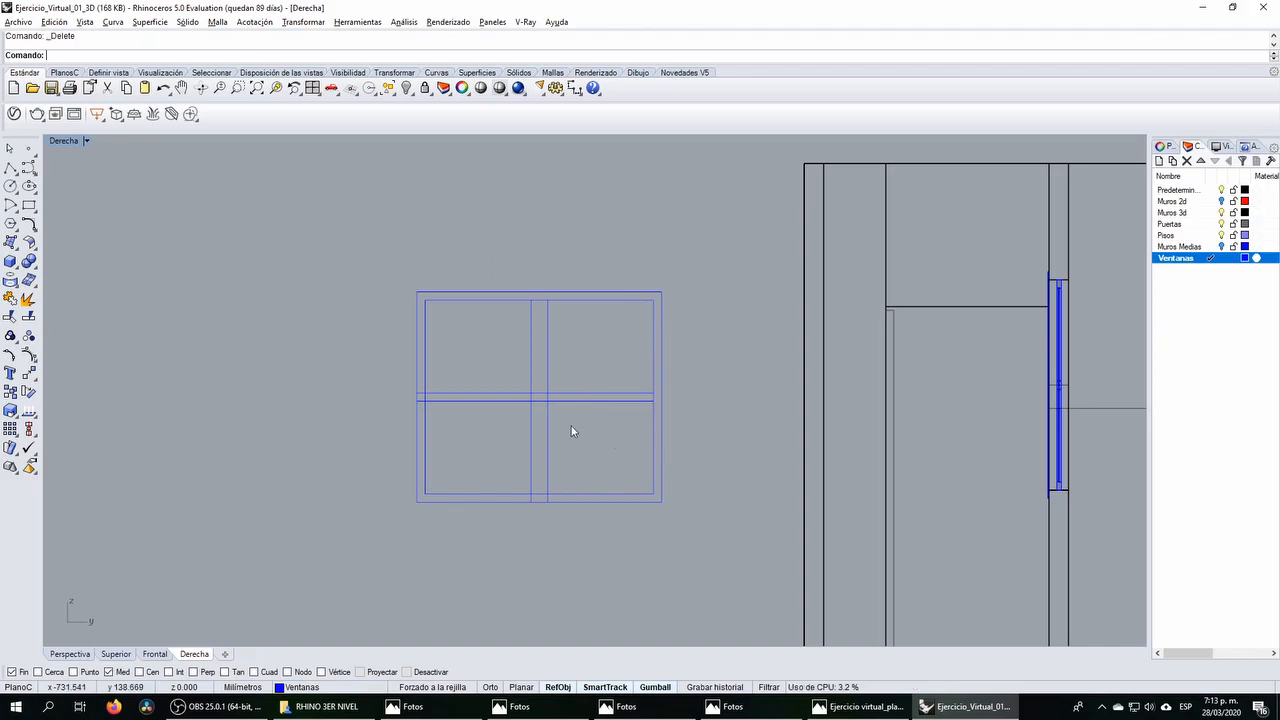
{"action": "left_click_drag", "start_coordinate": [547, 519], "coordinate": [570, 530]}
{"action": "key", "text": "Delete"}
{"action": "left_click_drag", "start_coordinate": [360, 328], "coordinate": [462, 436]}
{"action": "key", "text": "Delete"}
Step: Split the two vertical division lines with the horizontal ones and delete their short pieces at the crossing
{"action": "right_click_drag", "start_coordinate": [484, 408], "coordinate": [468, 421]}
{"action": "left_click_drag", "start_coordinate": [541, 381], "coordinate": [495, 349]}
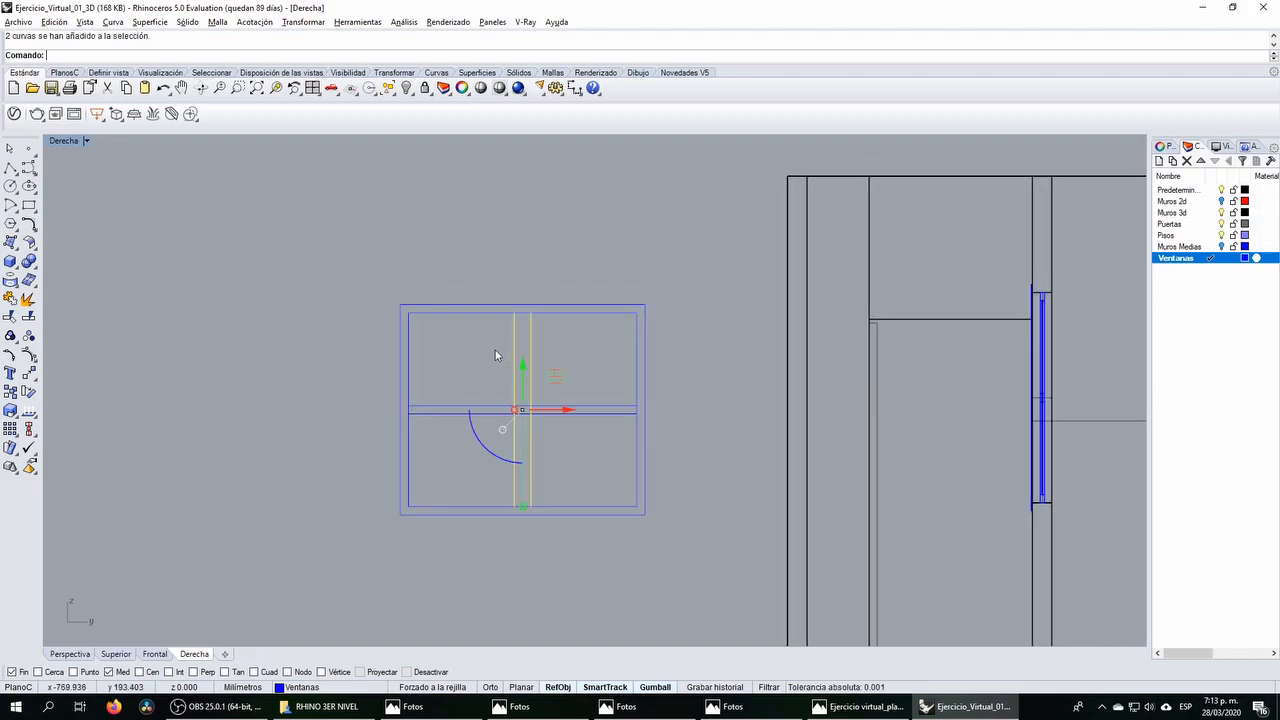
{"action": "left_click", "coordinate": [30, 317]}
{"action": "left_click_drag", "start_coordinate": [540, 427], "coordinate": [503, 398]}
{"action": "right_click", "coordinate": [504, 400]}
{"action": "mouse_move", "coordinate": [558, 437]}
{"action": "left_mouse_down"}
{"action": "mouse_move", "coordinate": [506, 430]}
{"action": "mouse_move", "coordinate": [497, 388]}
{"action": "mouse_move", "coordinate": [564, 456]}
{"action": "left_mouse_up"}
{"action": "right_click", "coordinate": [508, 430]}
{"action": "right_click", "coordinate": [497, 388]}
{"action": "key", "text": "Escape"}
{"action": "key", "text": "Delete"}
Step: Split the two horizontal division lines with the vertical ones and delete their middle pieces
{"action": "left_click", "coordinate": [555, 419]}
{"action": "right_click", "coordinate": [553, 420]}
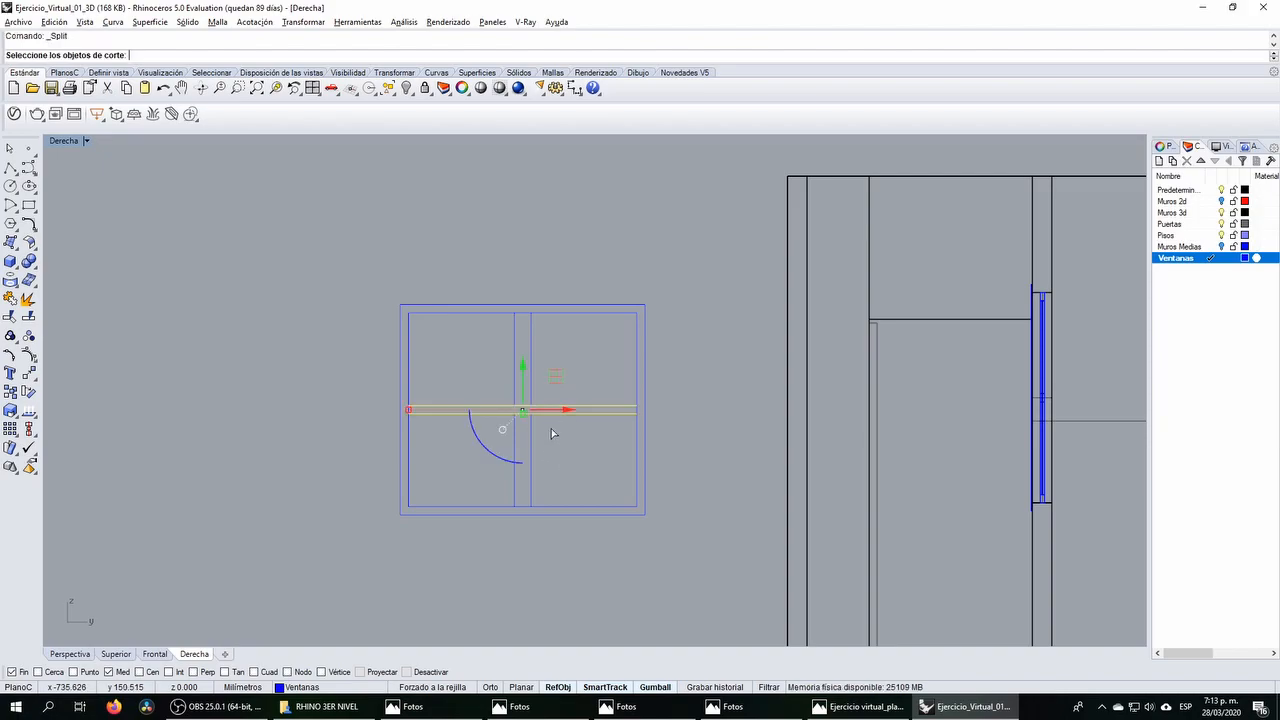
{"action": "key", "text": "Escape"}
{"action": "key", "text": "Delete"}
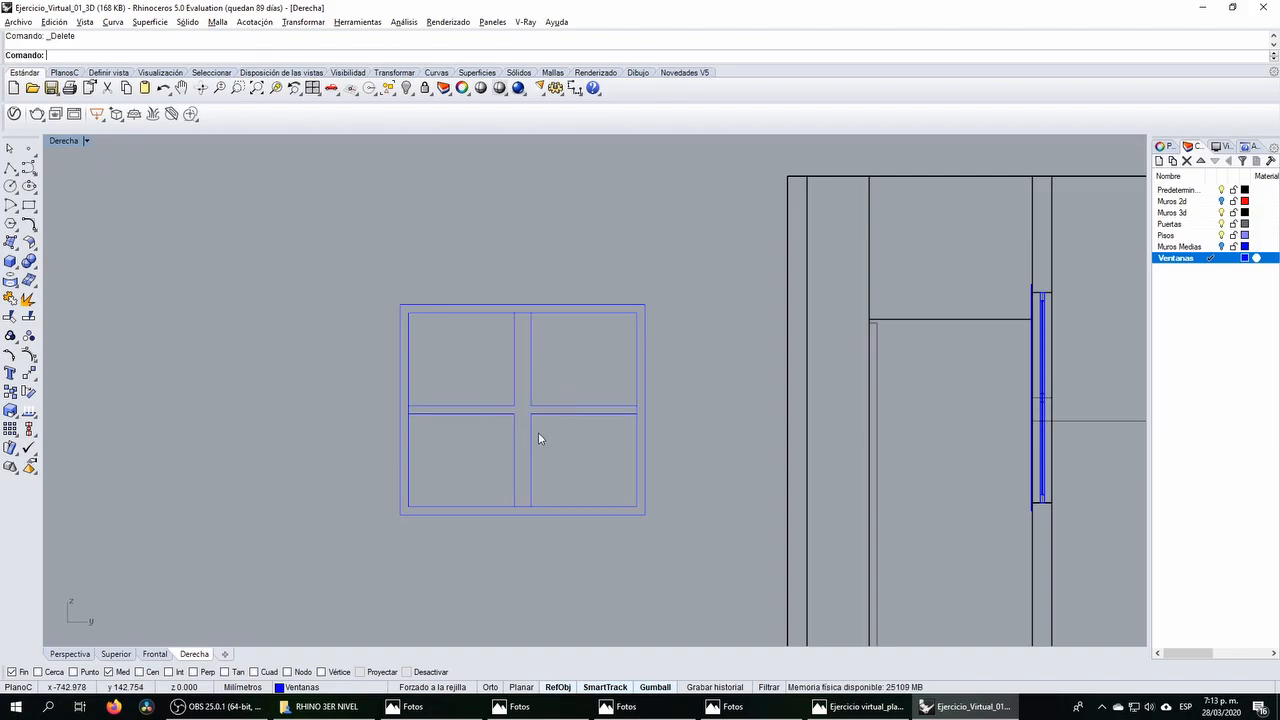
Step: Split the inner rectangle with the ends of the division lines
{"action": "scroll", "coordinate": [535, 434], "scroll_direction": "down", "scroll_amount": 2}
{"action": "scroll", "coordinate": [516, 490], "scroll_direction": "up", "scroll_amount": 1}
{"action": "left_click", "coordinate": [506, 492]}
{"action": "left_click", "coordinate": [29, 314]}
{"action": "left_click_drag", "start_coordinate": [559, 442], "coordinate": [471, 350]}
{"action": "right_click", "coordinate": [491, 292]}
Step: Delete the short inner rectangle segments that close the ends of the four divider bars
{"action": "left_click_drag", "start_coordinate": [482, 226], "coordinate": [553, 312]}
{"action": "key", "text": "Delete"}
{"action": "left_click_drag", "start_coordinate": [625, 353], "coordinate": [676, 438]}
{"action": "key", "text": "Delete"}
{"action": "left_click_drag", "start_coordinate": [476, 456], "coordinate": [563, 509]}
{"action": "key", "text": "Delete"}
{"action": "left_click_drag", "start_coordinate": [365, 347], "coordinate": [439, 410]}
Step: Join the remaining window curves into four closed pane outlines and deselect them
{"action": "mouse_move", "coordinate": [346, 229]}
{"action": "left_mouse_down"}
{"action": "mouse_move", "coordinate": [463, 386]}
{"action": "mouse_move", "coordinate": [751, 556]}
{"action": "mouse_move", "coordinate": [315, 237]}
{"action": "mouse_move", "coordinate": [670, 540]}
{"action": "left_mouse_up"}
{"action": "left_click", "coordinate": [10, 300]}
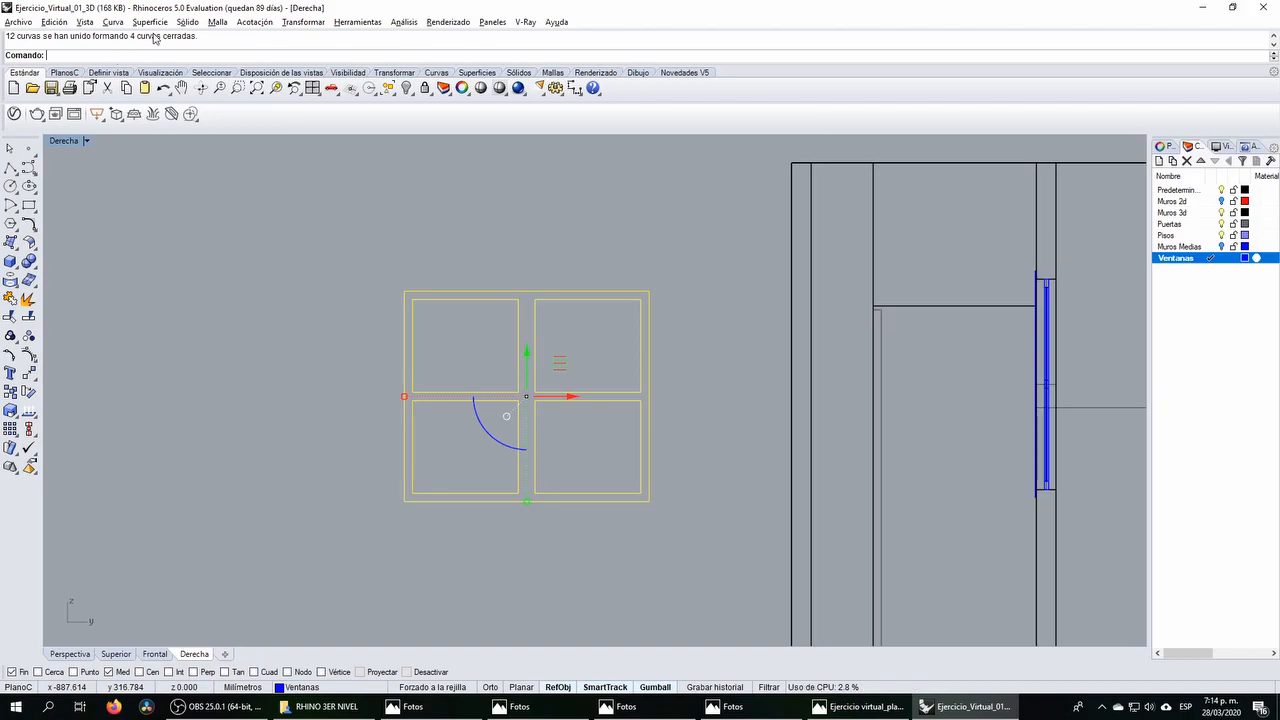
{"action": "left_click", "coordinate": [402, 236]}
{"action": "left_click_drag", "start_coordinate": [438, 316], "coordinate": [582, 504]}
{"action": "left_click", "coordinate": [681, 527]}
Step: Extrude the outer rectangle and the four pane outlines together as a 2.54 thick solid frame
{"action": "left_click_drag", "start_coordinate": [680, 527], "coordinate": [336, 239]}
{"action": "left_click", "coordinate": [10, 262]}
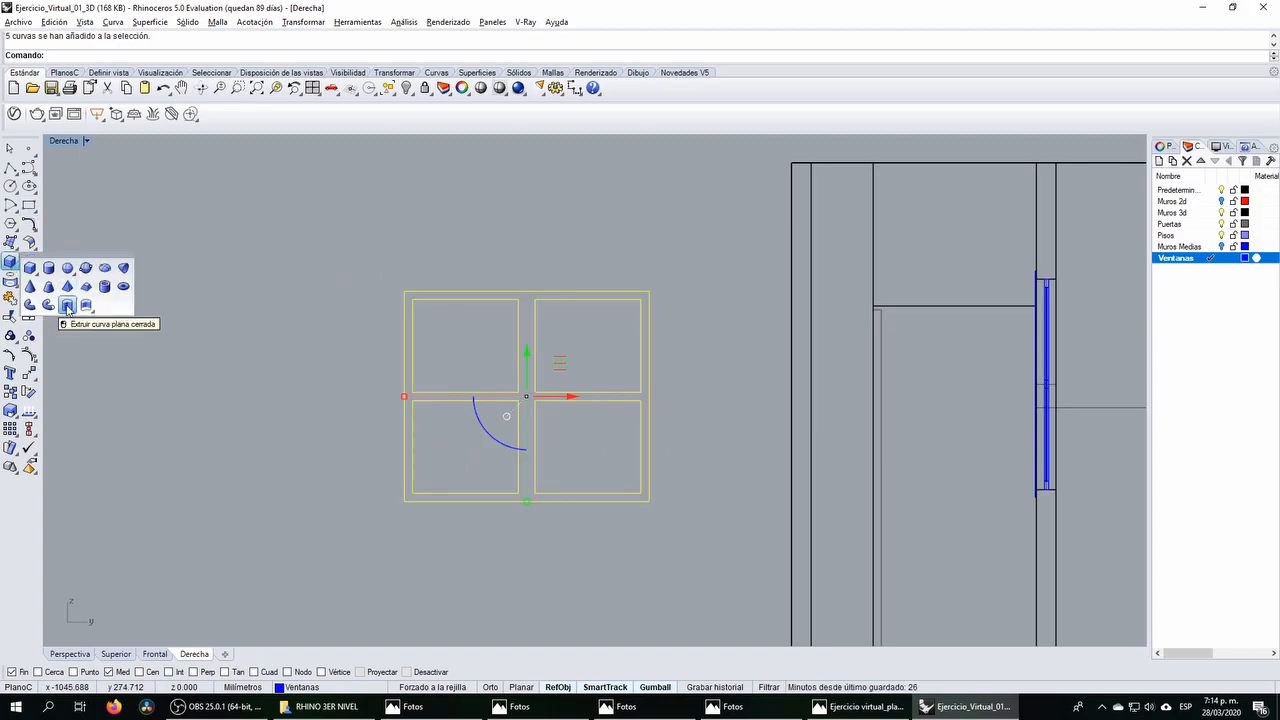
{"action": "left_click", "coordinate": [67, 305]}
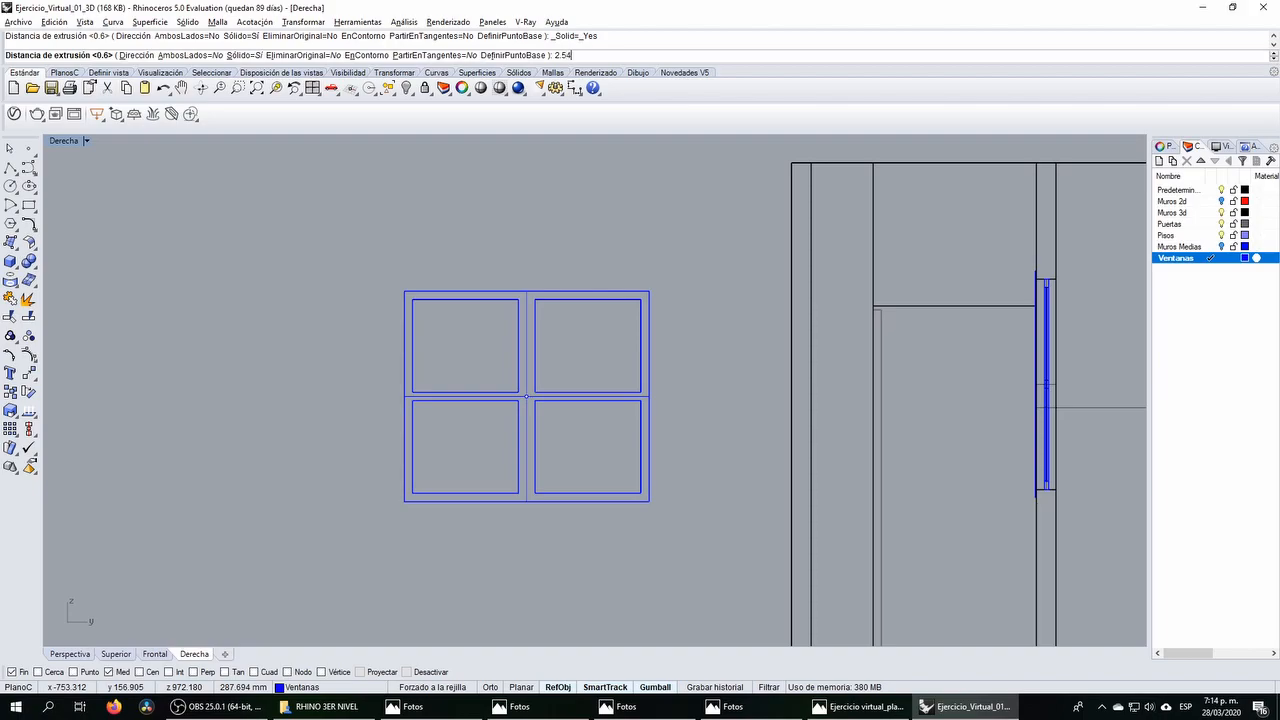
{"action": "key", "text": "Return"}
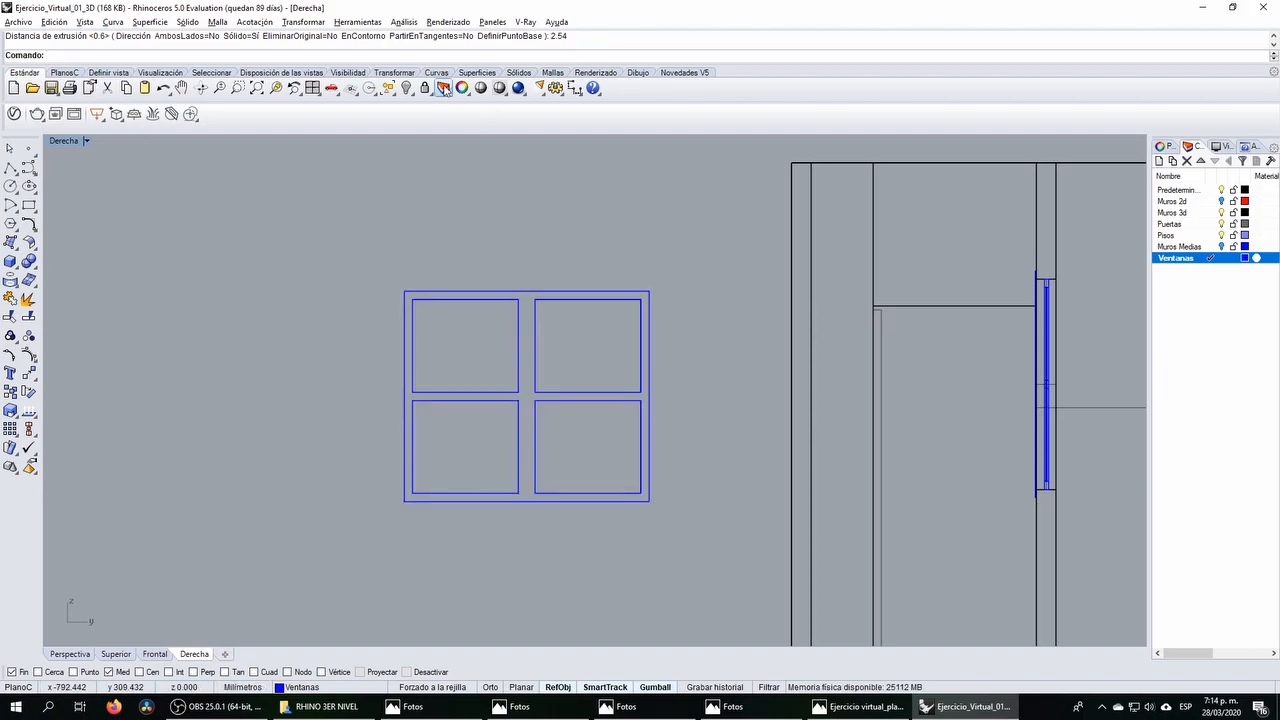
Step: Show the hidden window box again and select it in the top view
{"action": "right_click", "coordinate": [407, 88]}
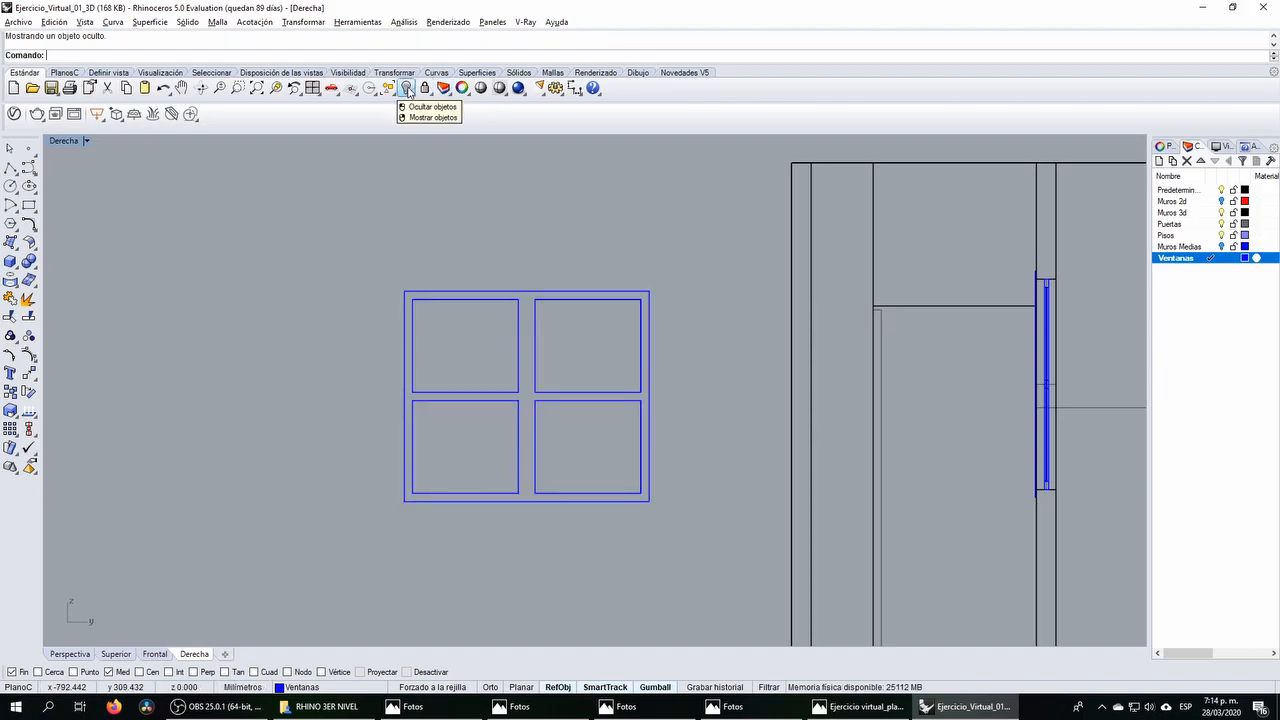
{"action": "double_click", "coordinate": [70, 141]}
{"action": "right_click_drag", "start_coordinate": [728, 289], "coordinate": [750, 304]}
{"action": "right_click_drag", "start_coordinate": [398, 346], "coordinate": [408, 258]}
{"action": "scroll", "coordinate": [385, 315], "scroll_direction": "up", "scroll_amount": 5}
{"action": "left_click", "coordinate": [364, 265]}
{"action": "scroll", "coordinate": [340, 250], "scroll_direction": "up", "scroll_amount": 5}
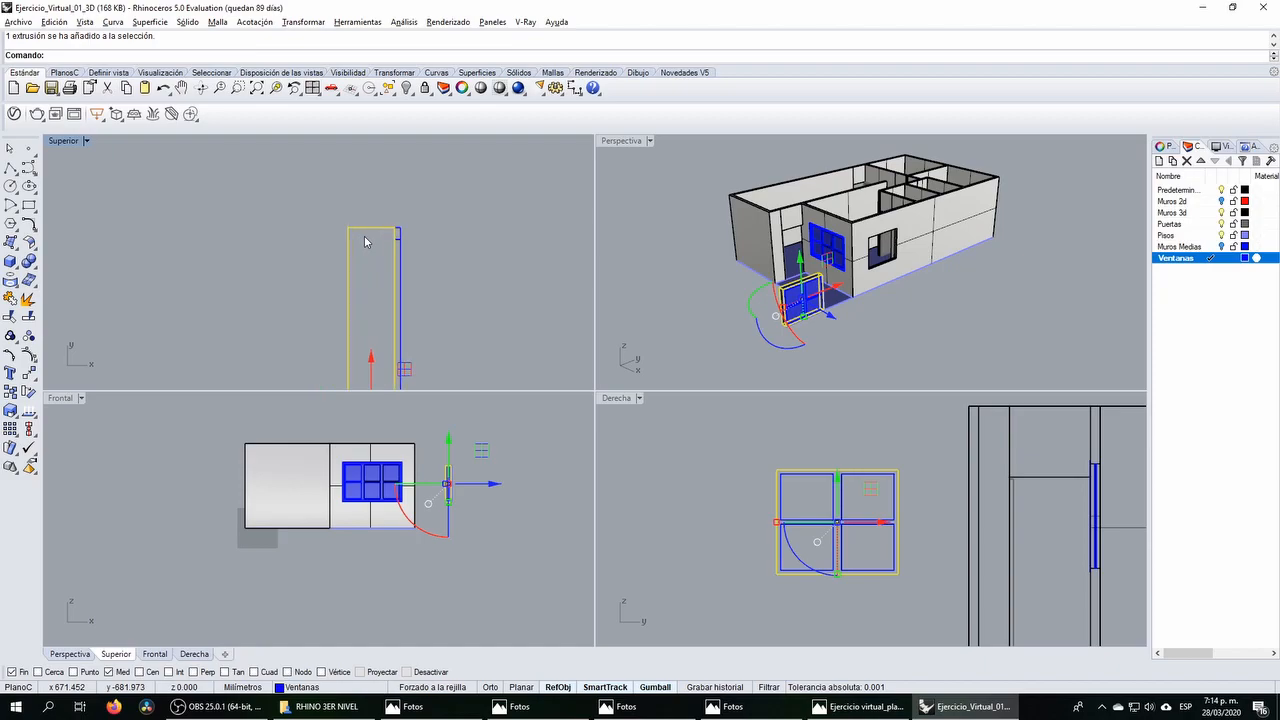
Step: Thin the window box along its depth with Scale1D and move it to the middle of the frame's thickness
{"action": "right_click", "coordinate": [10, 411]}
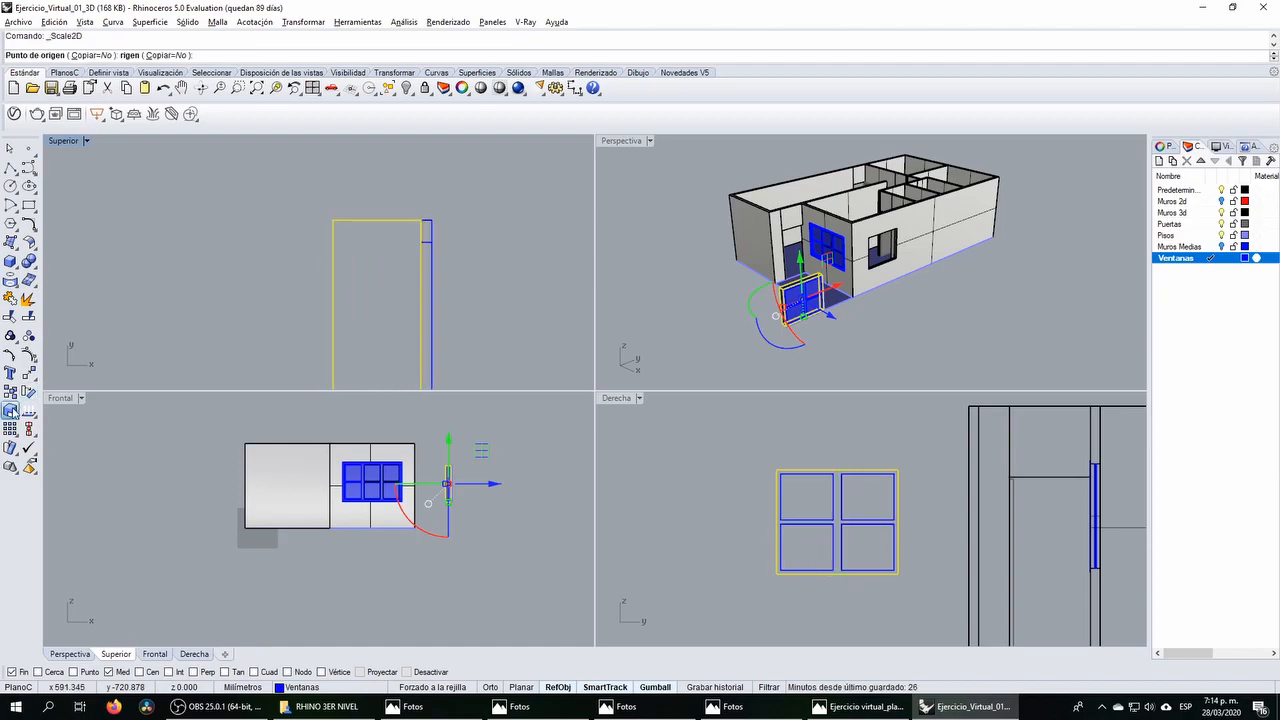
{"action": "left_click", "coordinate": [14, 416]}
{"action": "left_click", "coordinate": [67, 417]}
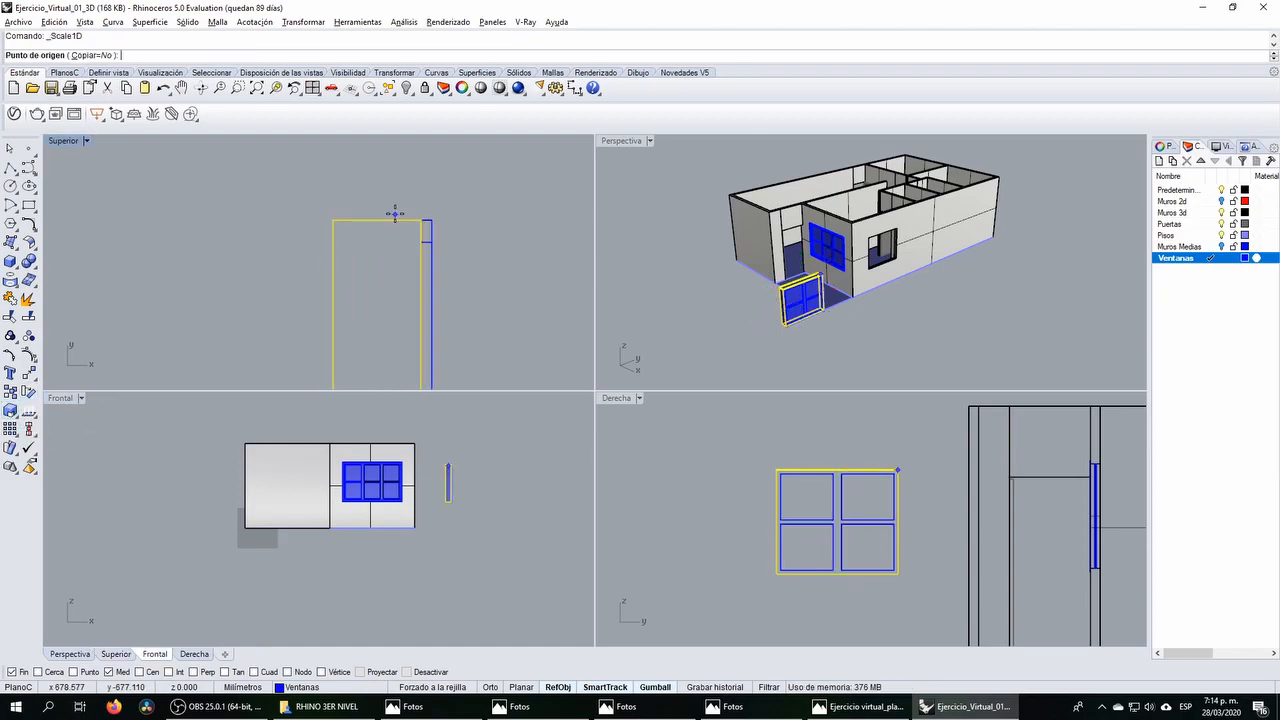
{"action": "left_click", "coordinate": [419, 219]}
{"action": "left_click", "coordinate": [333, 217]}
{"action": "type", "text": "0"}
{"action": "key", "text": "Return"}
{"action": "left_click_drag", "start_coordinate": [418, 243], "coordinate": [456, 259]}
{"action": "left_click", "coordinate": [443, 192]}
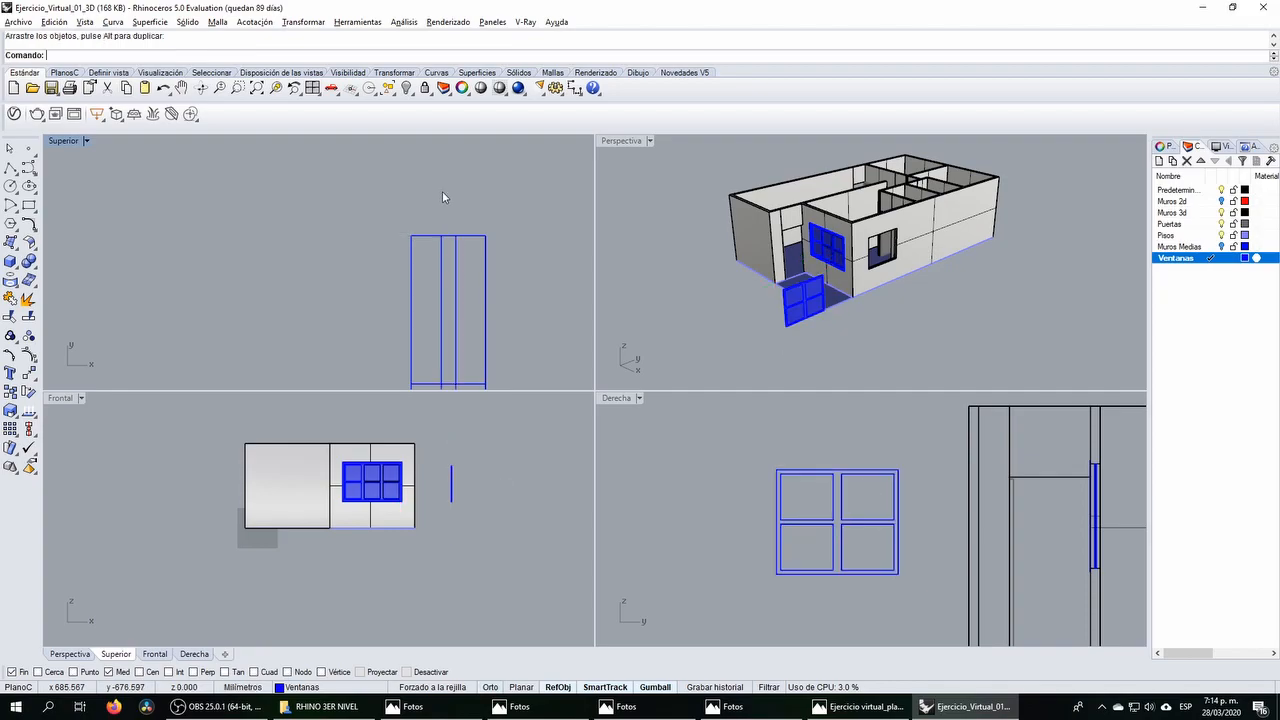
Step: Select the thinned pane inside the window frame and maximize the right view
{"action": "scroll", "coordinate": [790, 312], "scroll_direction": "up", "scroll_amount": 5}
{"action": "left_click", "coordinate": [793, 295]}
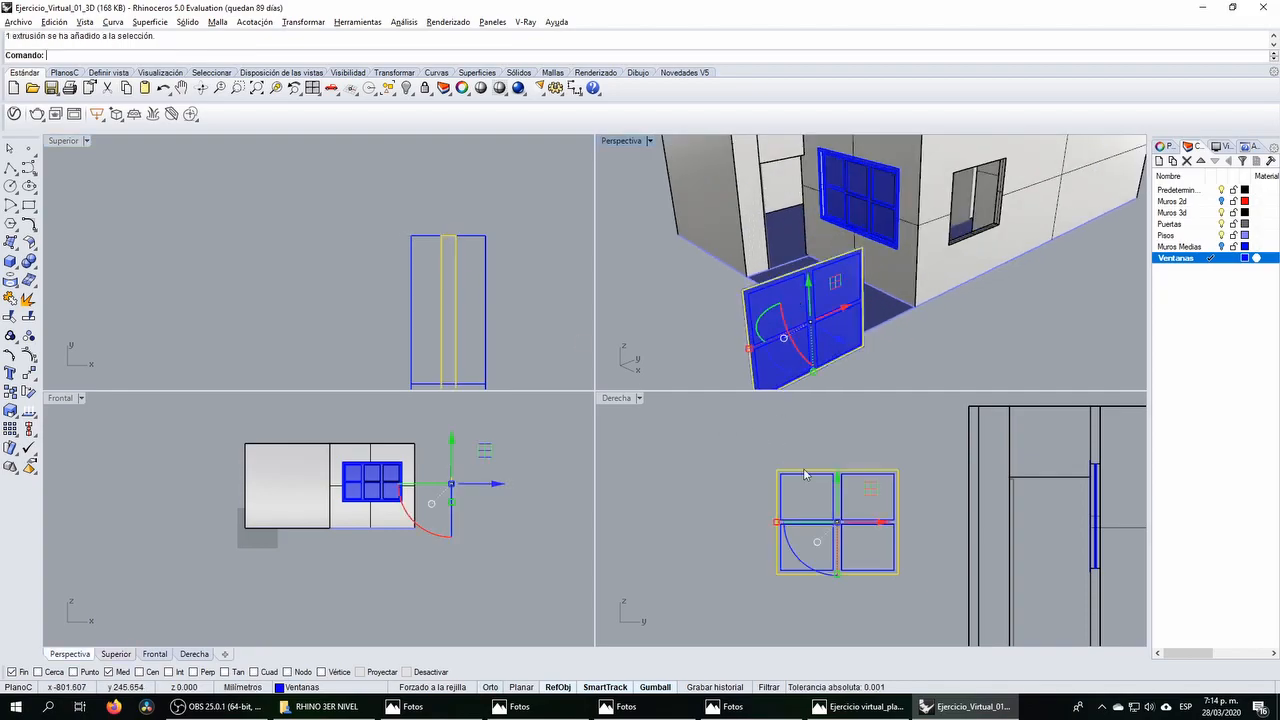
{"action": "double_click", "coordinate": [616, 398]}
{"action": "scroll", "coordinate": [411, 362], "scroll_direction": "up", "scroll_amount": 1}
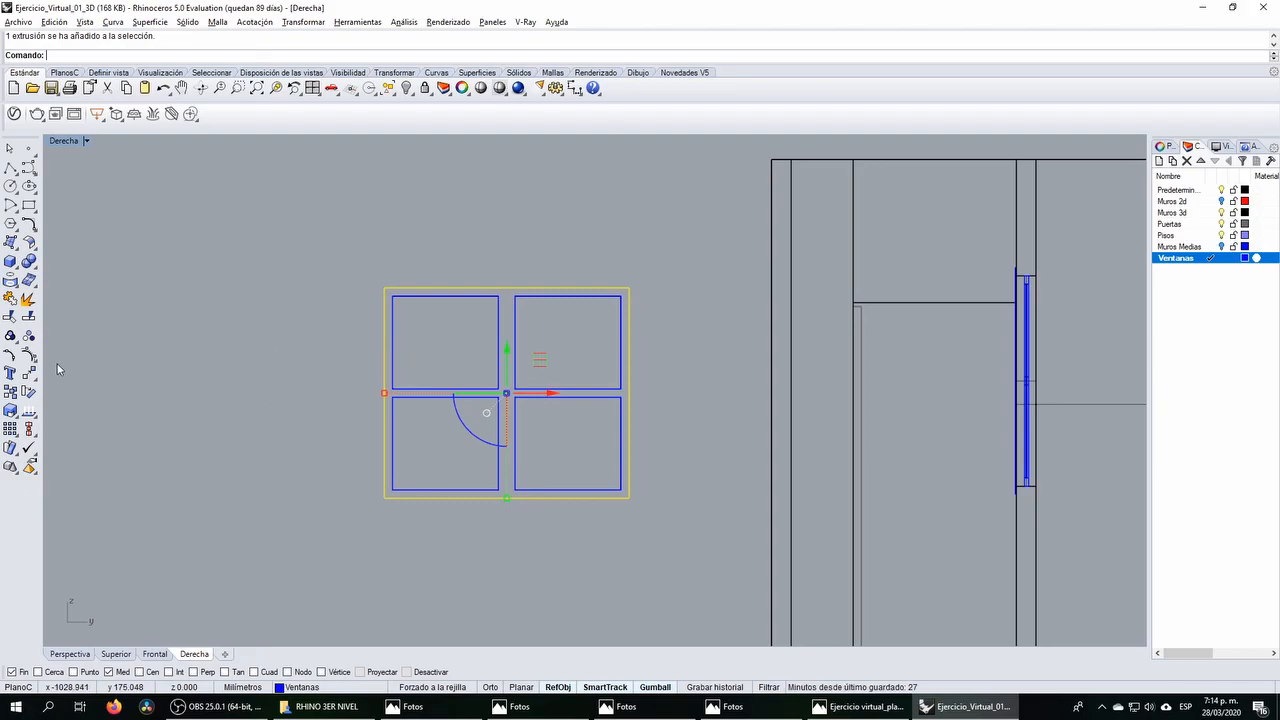
{"action": "left_click", "coordinate": [11, 411]}
{"action": "left_click", "coordinate": [628, 288]}
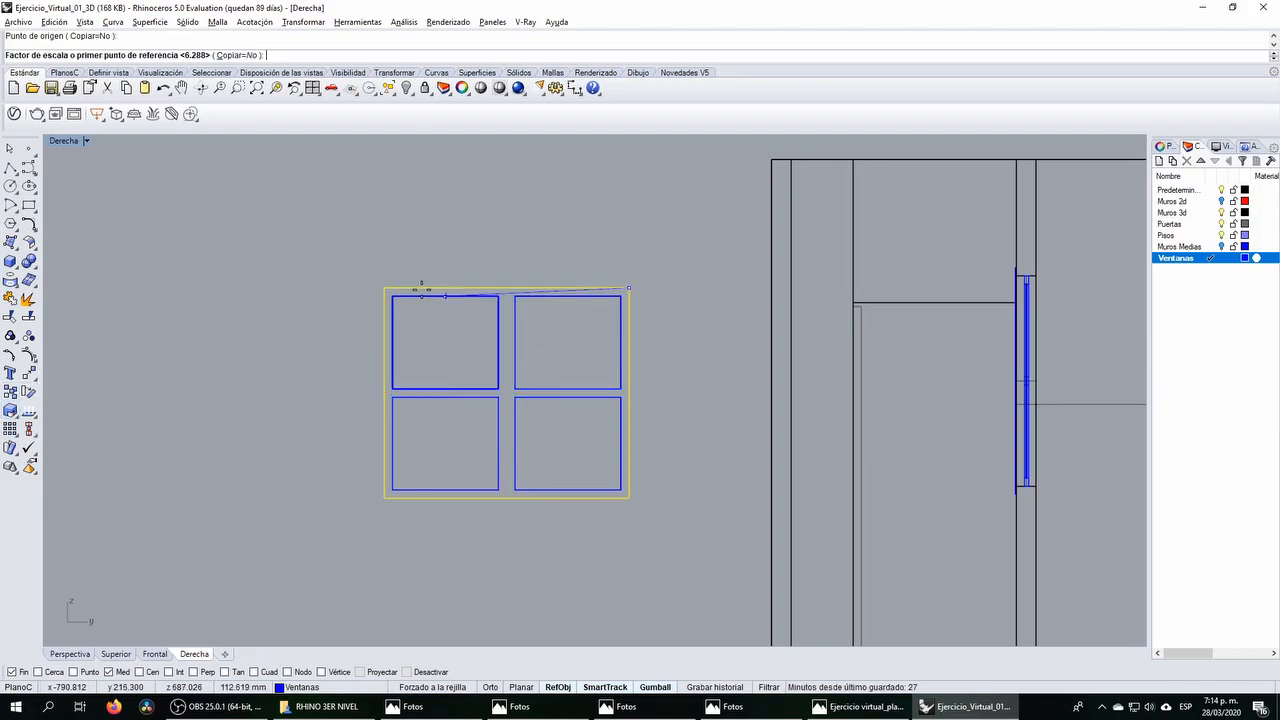
{"action": "key", "text": "Escape"}
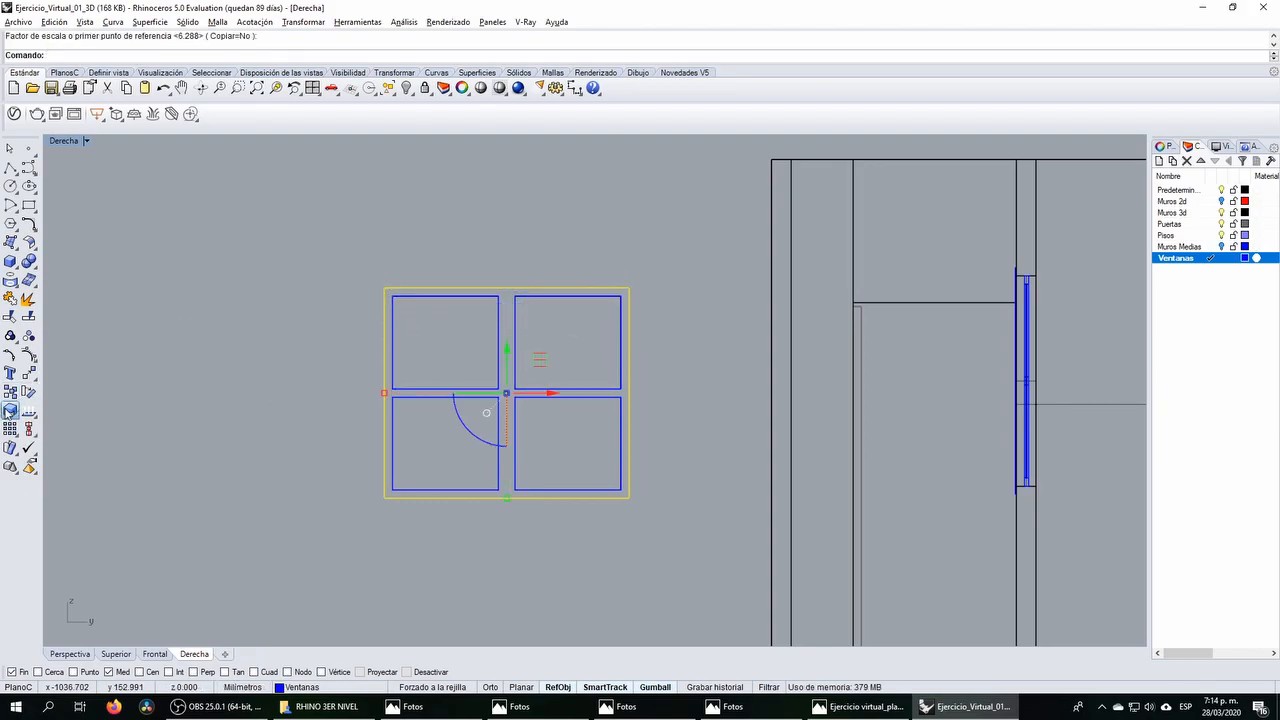
Step: Scale the thinned pane in the right view, using its upper corner as the origin point
{"action": "left_click", "coordinate": [11, 411]}
{"action": "left_click", "coordinate": [628, 288]}
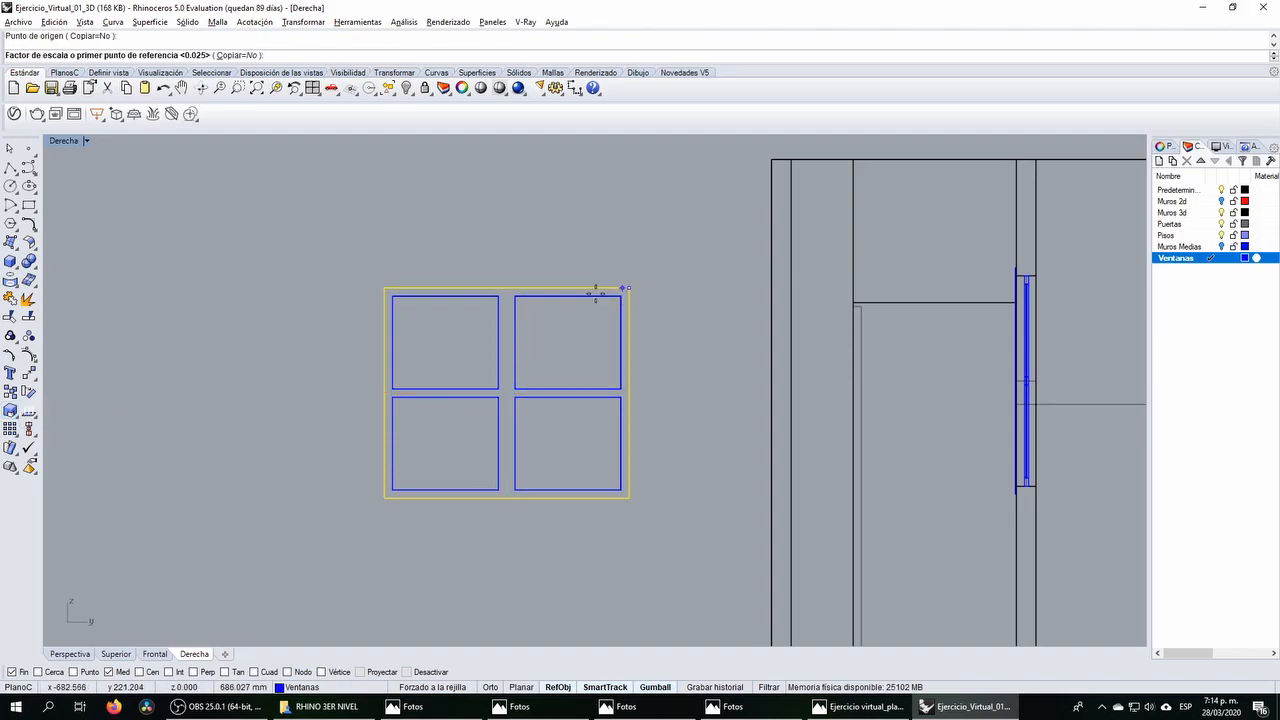
Step: Scale the window's glass panel in one dimension so both vertical edges line up with the frame's inner edges
{"action": "left_click", "coordinate": [385, 288]}
{"action": "left_click", "coordinate": [393, 295]}
{"action": "right_click", "coordinate": [393, 289]}
{"action": "left_click", "coordinate": [390, 287]}
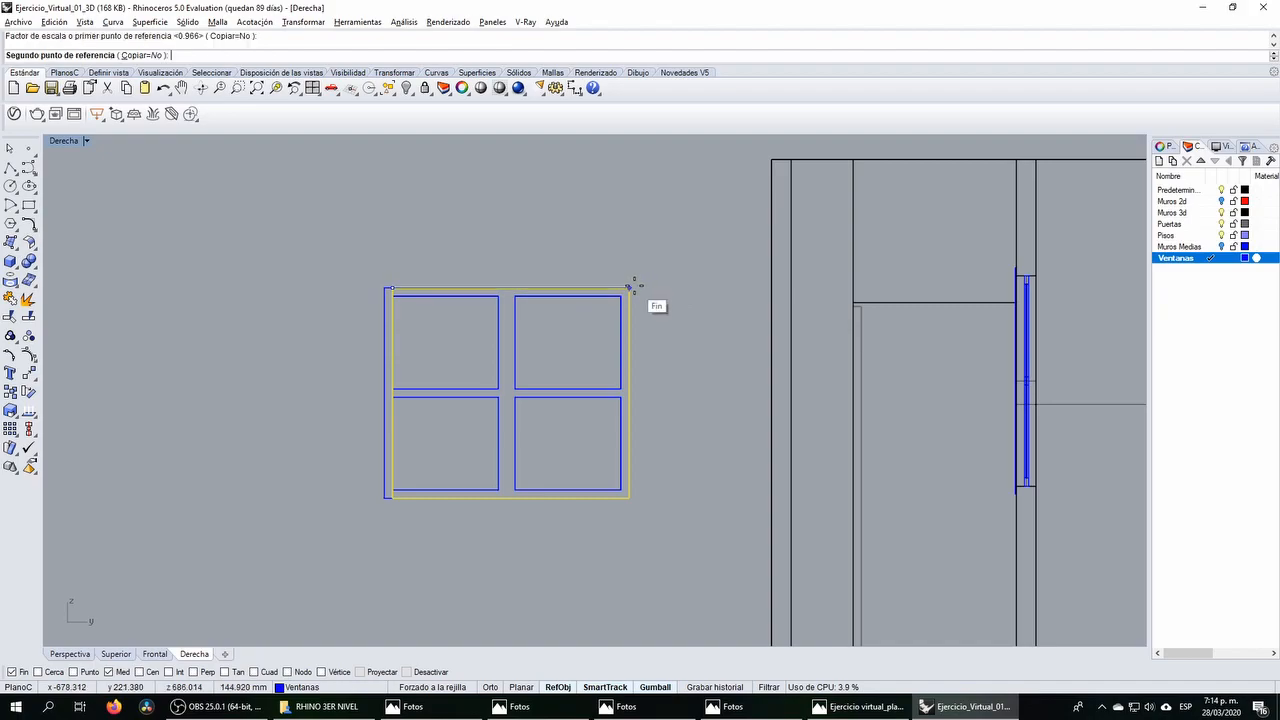
{"action": "left_click", "coordinate": [630, 288]}
{"action": "left_click", "coordinate": [622, 298]}
{"action": "right_click", "coordinate": [622, 296]}
{"action": "left_click", "coordinate": [622, 288]}
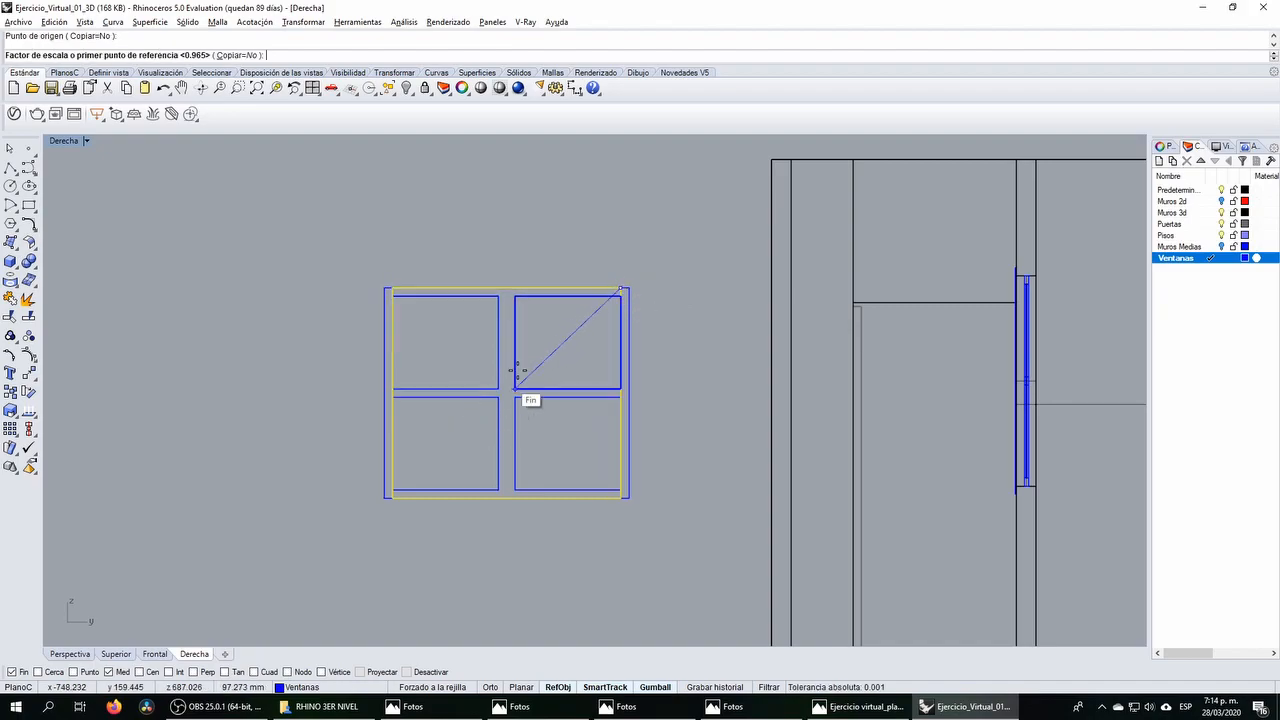
Step: Scale the glass panel vertically so its bottom and top edges line up with the frame's inner edges
{"action": "left_click", "coordinate": [627, 497]}
{"action": "left_click", "coordinate": [621, 490]}
{"action": "right_click", "coordinate": [621, 490]}
{"action": "left_click", "coordinate": [621, 490]}
{"action": "left_click", "coordinate": [621, 290]}
{"action": "left_click", "coordinate": [622, 297]}
{"action": "left_click", "coordinate": [590, 257]}
Step: Examine the fit of the resized glass panel inside the four-pane window frame in the perspective view
{"action": "double_click", "coordinate": [63, 141]}
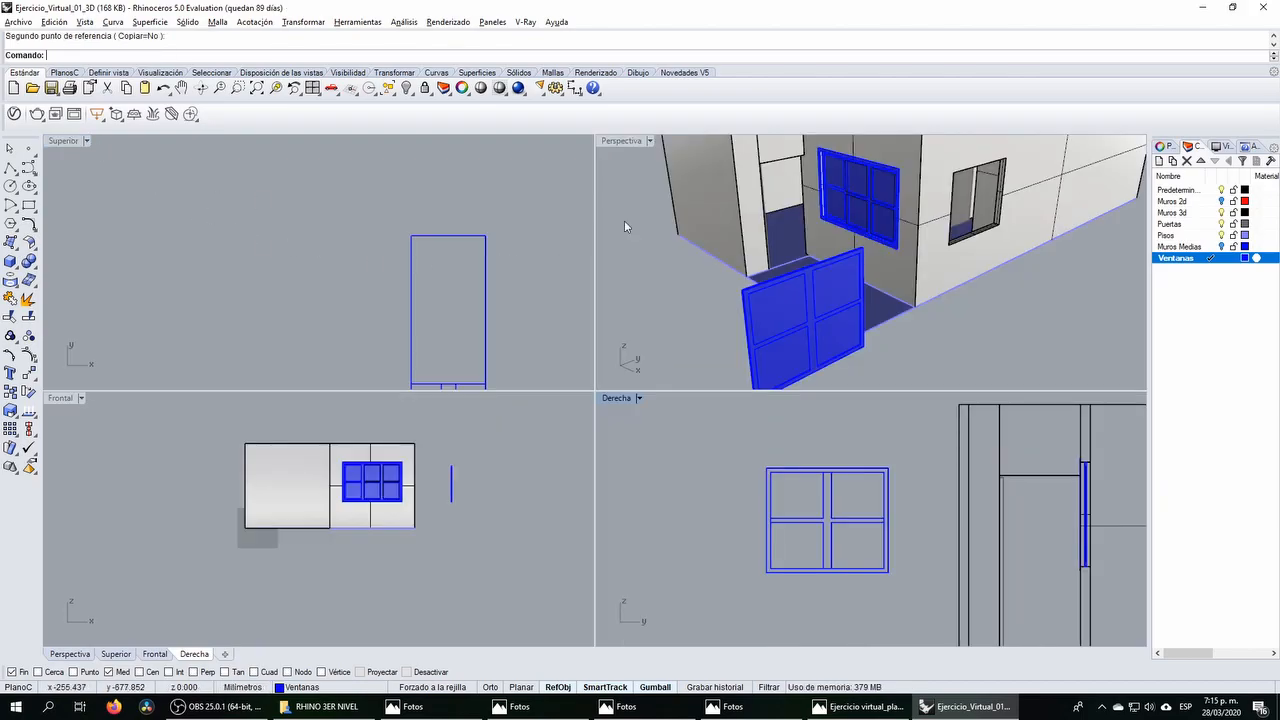
{"action": "left_click", "coordinate": [619, 146]}
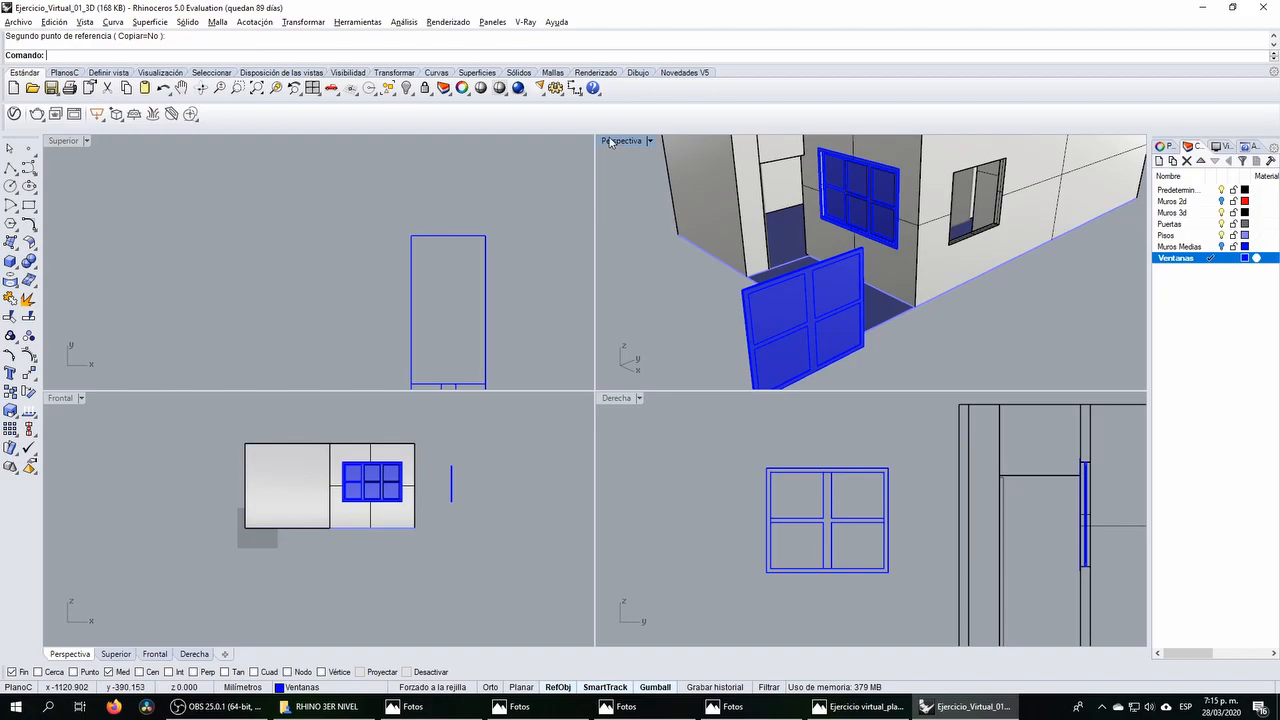
{"action": "double_click", "coordinate": [611, 141]}
{"action": "scroll", "coordinate": [700, 443], "scroll_direction": "down", "scroll_amount": 5}
{"action": "scroll", "coordinate": [311, 368], "scroll_direction": "up", "scroll_amount": 10}
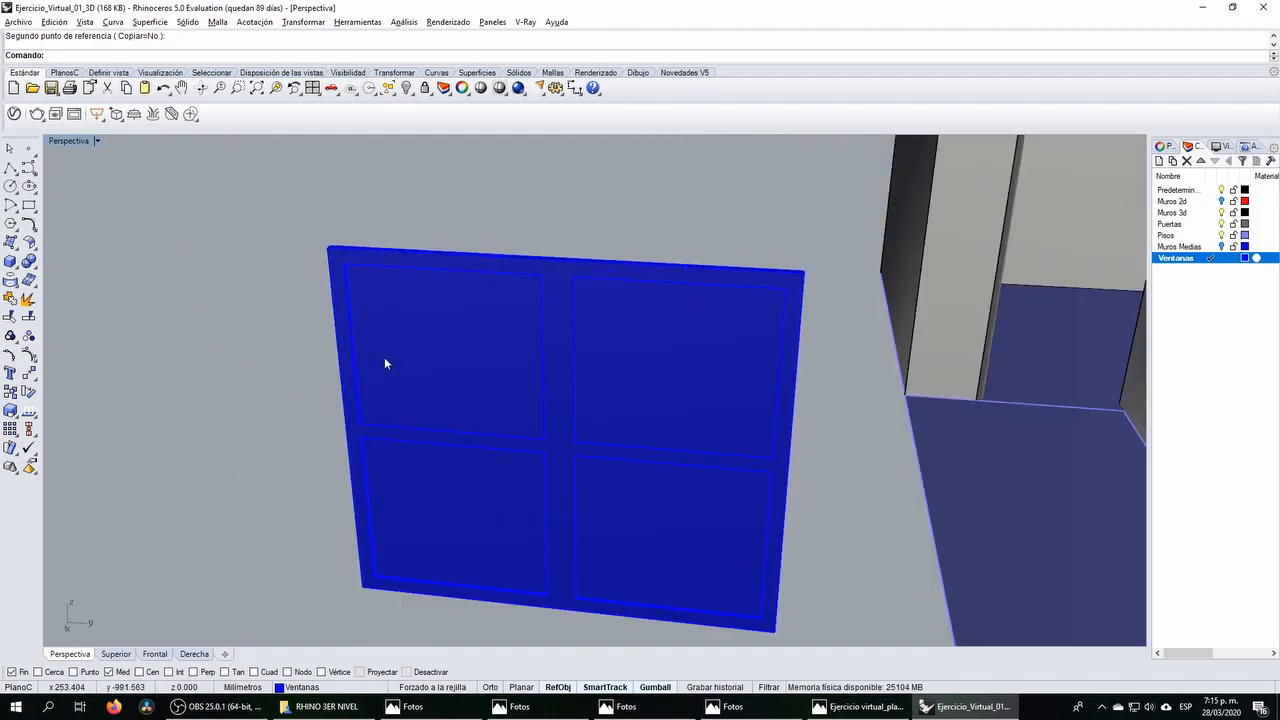
{"action": "right_click_drag", "start_coordinate": [590, 434], "coordinate": [534, 441]}
{"action": "left_click", "coordinate": [370, 429]}
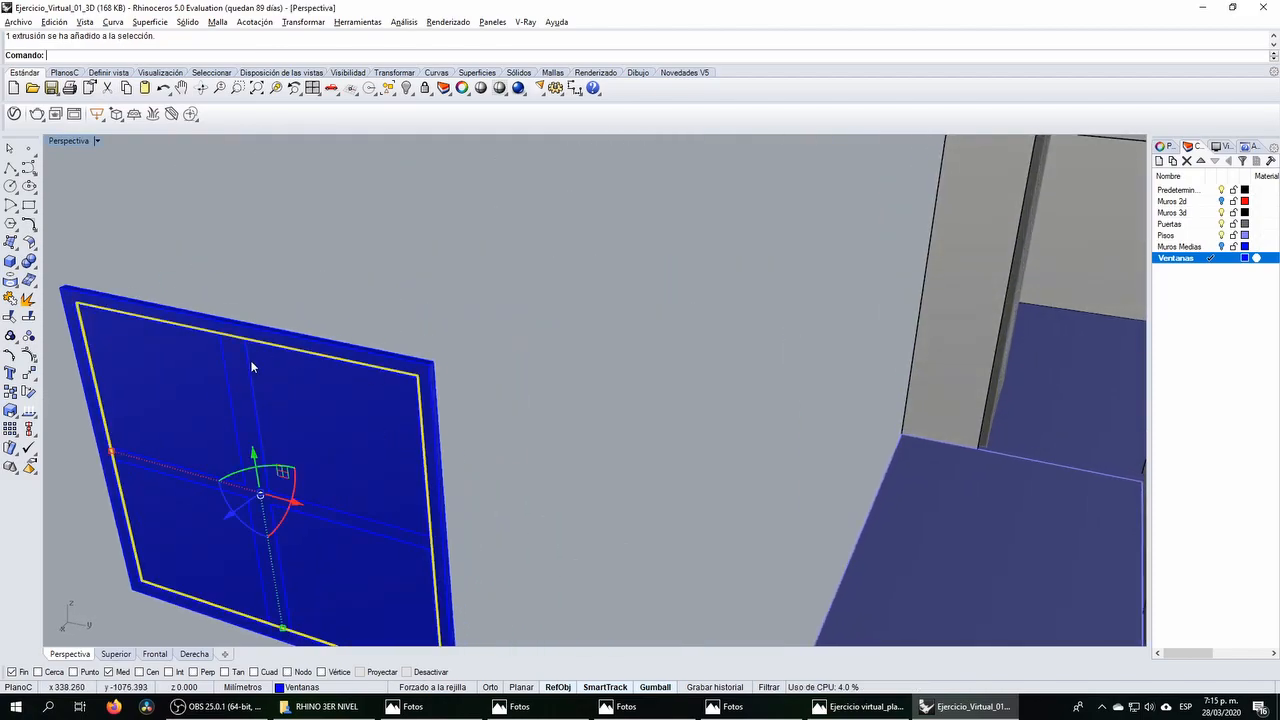
{"action": "left_click", "coordinate": [231, 387]}
{"action": "left_click", "coordinate": [332, 281]}
{"action": "scroll", "coordinate": [328, 292], "scroll_direction": "down", "scroll_amount": 7}
{"action": "right_click_drag", "start_coordinate": [328, 295], "coordinate": [341, 385]}
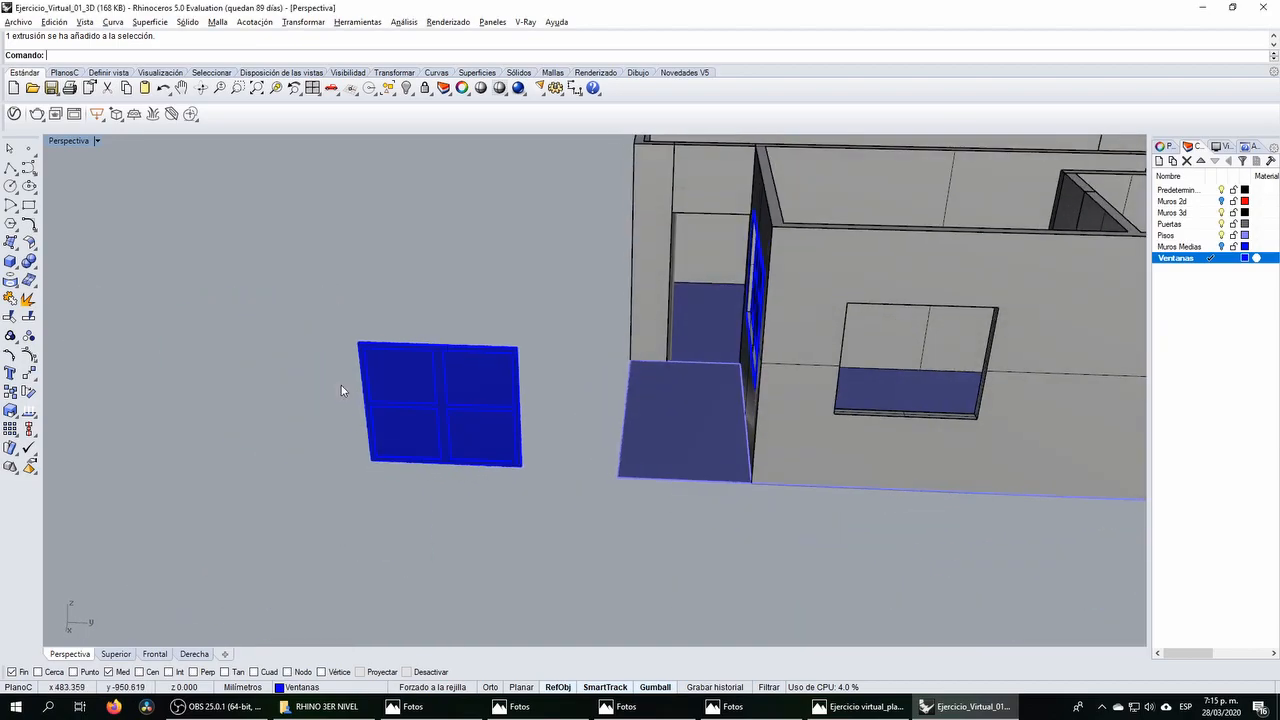
Step: Move the whole four-pane window from its upper outer corner to the matching corner of the side wall's opening
{"action": "left_click_drag", "start_coordinate": [377, 300], "coordinate": [383, 306]}
{"action": "double_click", "coordinate": [79, 142]}
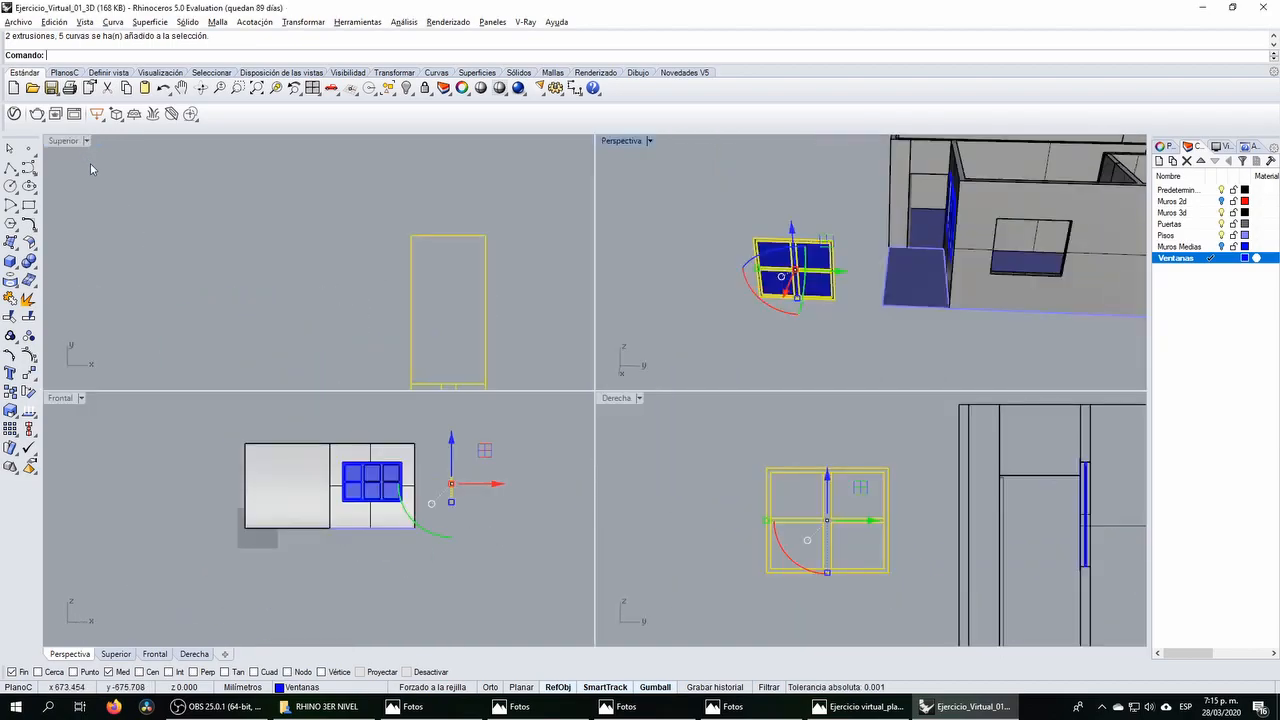
{"action": "left_click", "coordinate": [10, 316]}
{"action": "scroll", "coordinate": [846, 246], "scroll_direction": "up", "scroll_amount": 3}
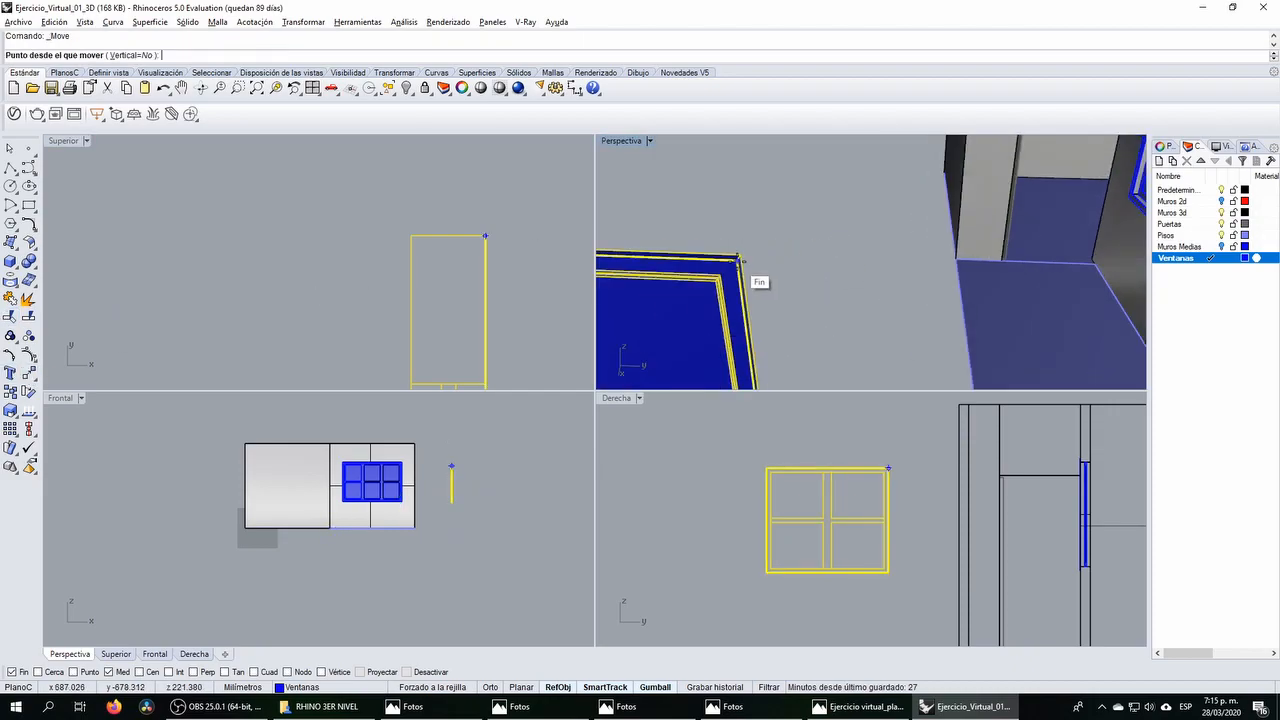
{"action": "left_click", "coordinate": [740, 262]}
{"action": "scroll", "coordinate": [740, 262], "scroll_direction": "down", "scroll_amount": 3}
{"action": "scroll", "coordinate": [836, 243], "scroll_direction": "up", "scroll_amount": 5}
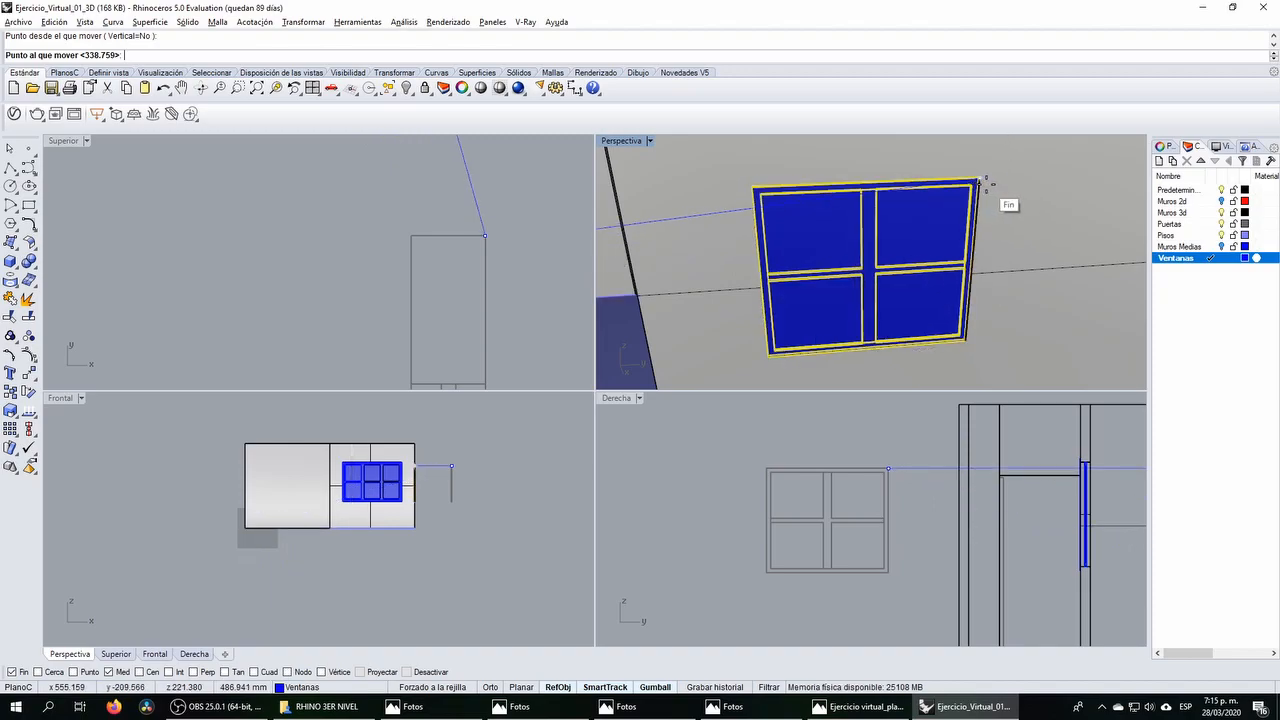
{"action": "left_click", "coordinate": [979, 182]}
{"action": "left_click", "coordinate": [494, 262]}
Step: Shift the placed window inward from the wall's outer face to around the middle of the wall thickness in the top view
{"action": "right_click_drag", "start_coordinate": [1022, 218], "coordinate": [993, 213]}
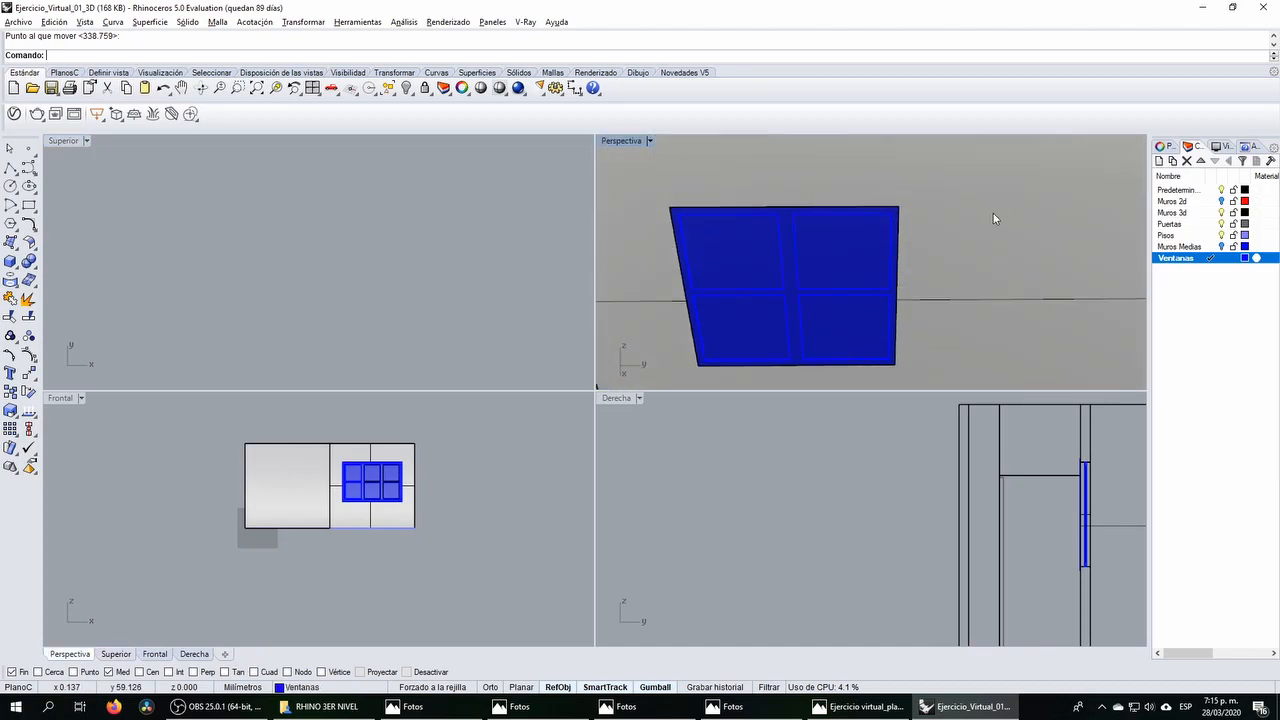
{"action": "scroll", "coordinate": [914, 187], "scroll_direction": "up", "scroll_amount": 5}
{"action": "scroll", "coordinate": [292, 279], "scroll_direction": "down", "scroll_amount": 3}
{"action": "scroll", "coordinate": [254, 238], "scroll_direction": "up", "scroll_amount": 4}
{"action": "scroll", "coordinate": [300, 200], "scroll_direction": "up", "scroll_amount": 5}
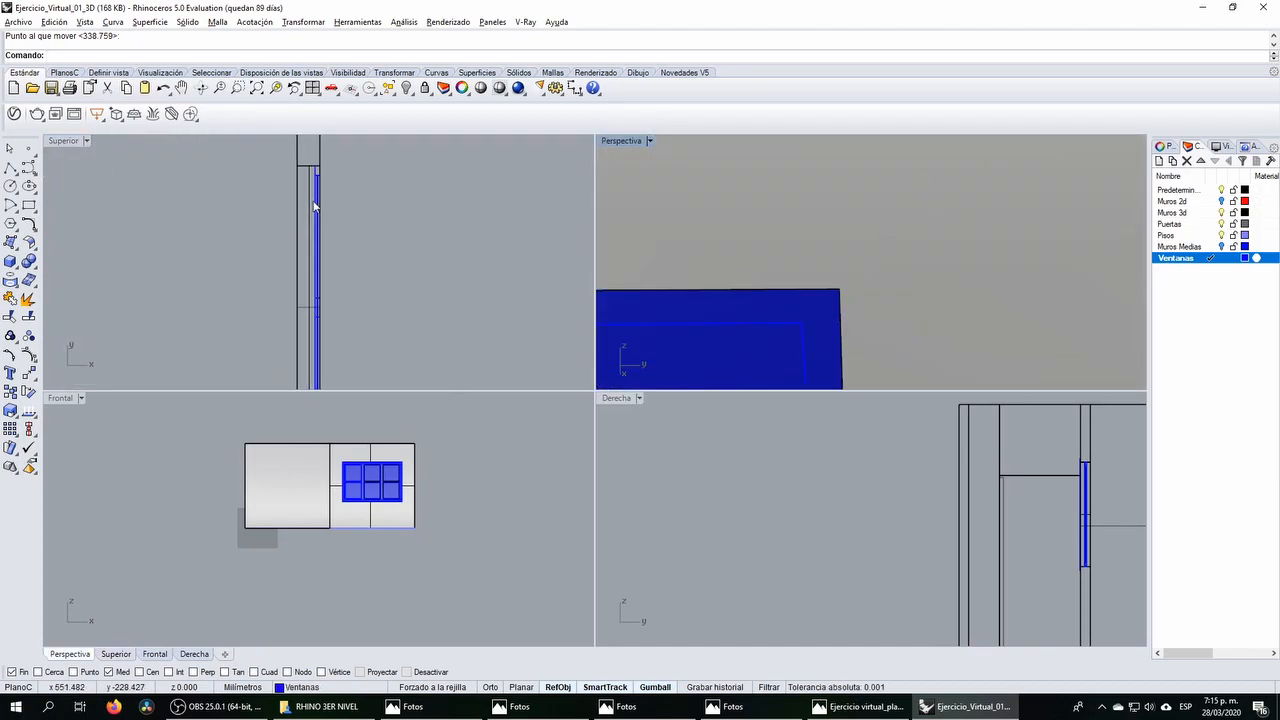
{"action": "scroll", "coordinate": [342, 173], "scroll_direction": "up", "scroll_amount": 8}
{"action": "left_click", "coordinate": [322, 147]}
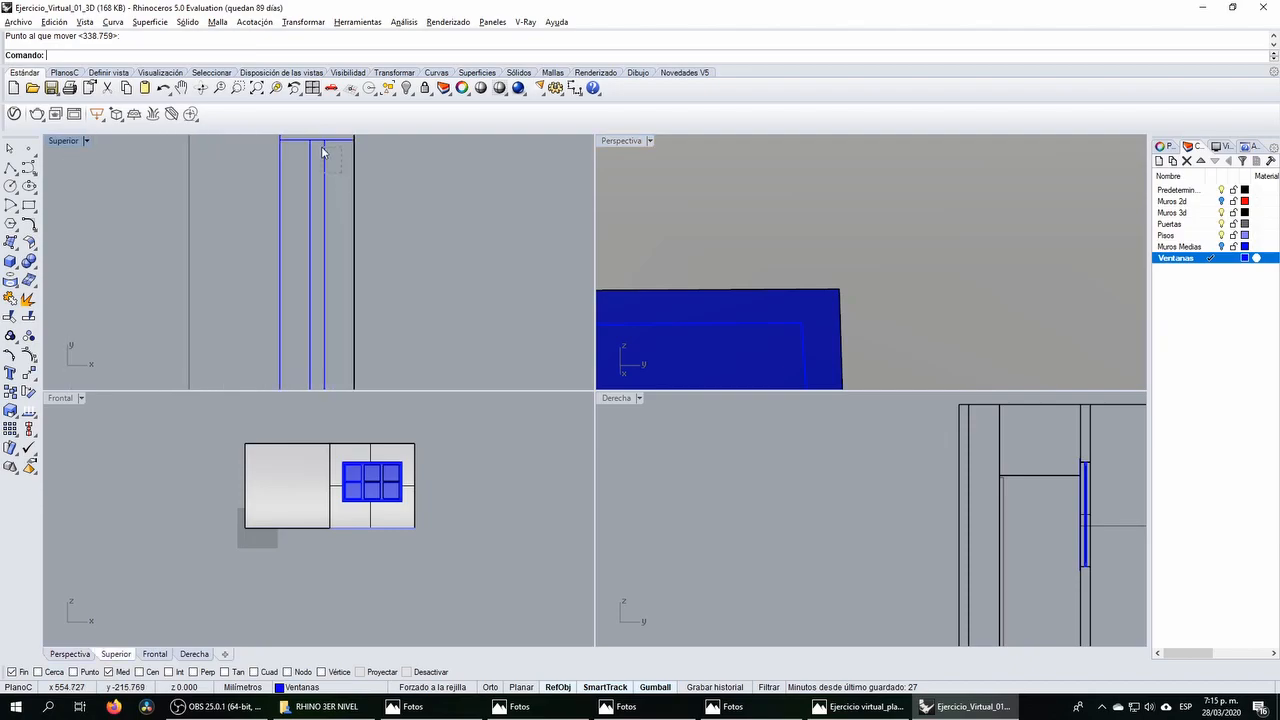
{"action": "right_click_drag", "start_coordinate": [302, 163], "coordinate": [312, 208]}
{"action": "left_click", "coordinate": [294, 194]}
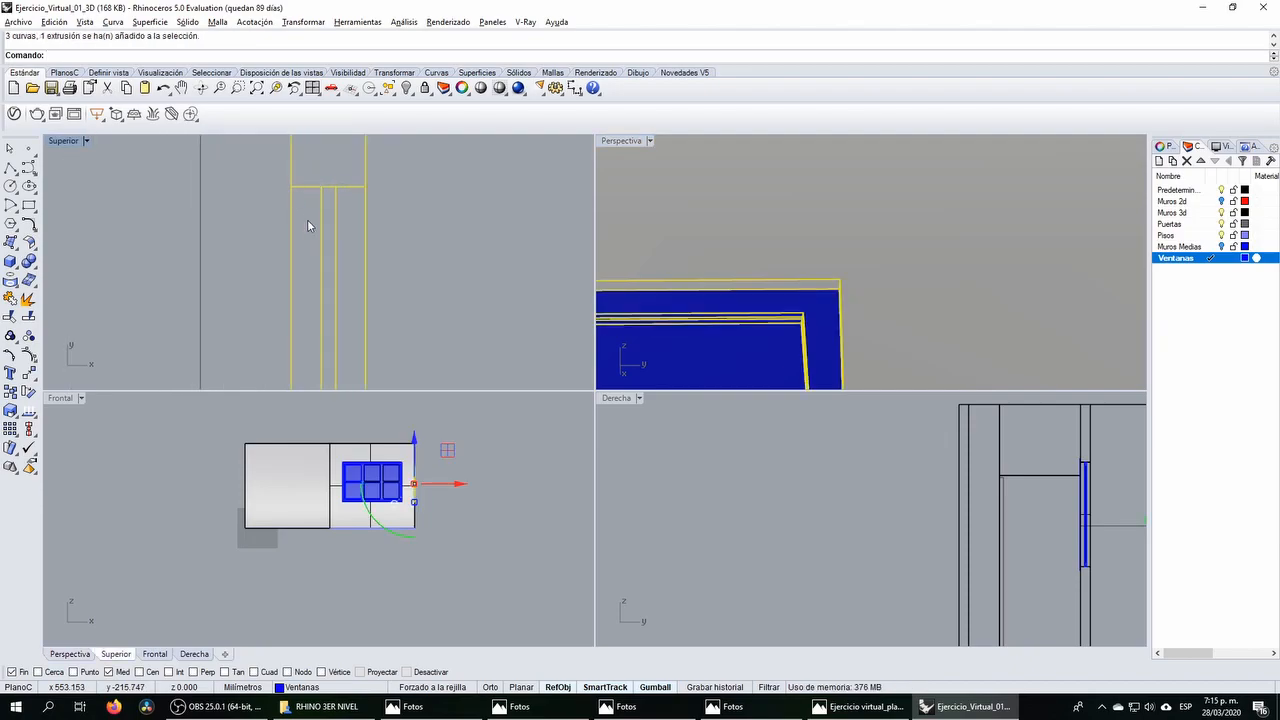
{"action": "scroll", "coordinate": [817, 238], "scroll_direction": "down", "scroll_amount": 12}
{"action": "right_click_drag", "start_coordinate": [790, 258], "coordinate": [807, 270]}
{"action": "scroll", "coordinate": [792, 274], "scroll_direction": "up", "scroll_amount": 4}
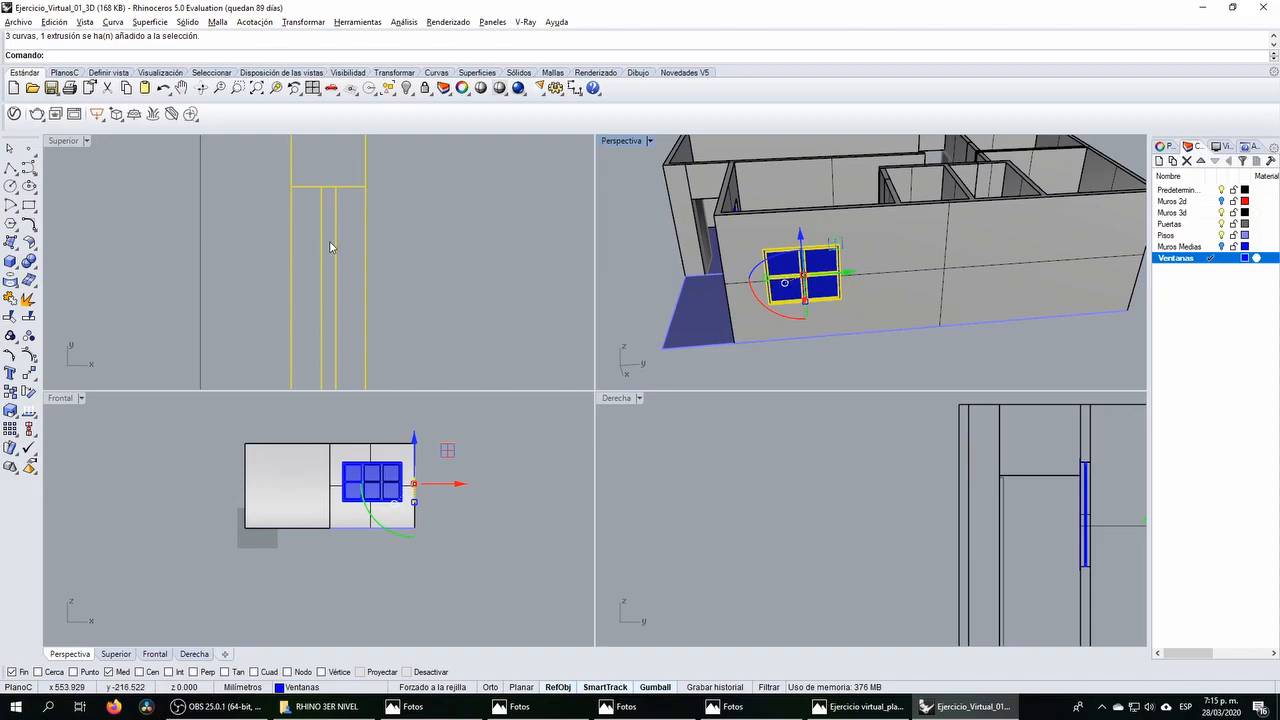
{"action": "scroll", "coordinate": [330, 243], "scroll_direction": "down", "scroll_amount": 6}
{"action": "right_click_drag", "start_coordinate": [330, 244], "coordinate": [337, 250]}
{"action": "scroll", "coordinate": [337, 244], "scroll_direction": "down", "scroll_amount": 6}
{"action": "left_click_drag", "start_coordinate": [344, 259], "coordinate": [334, 246]}
{"action": "scroll", "coordinate": [333, 356], "scroll_direction": "up", "scroll_amount": 6}
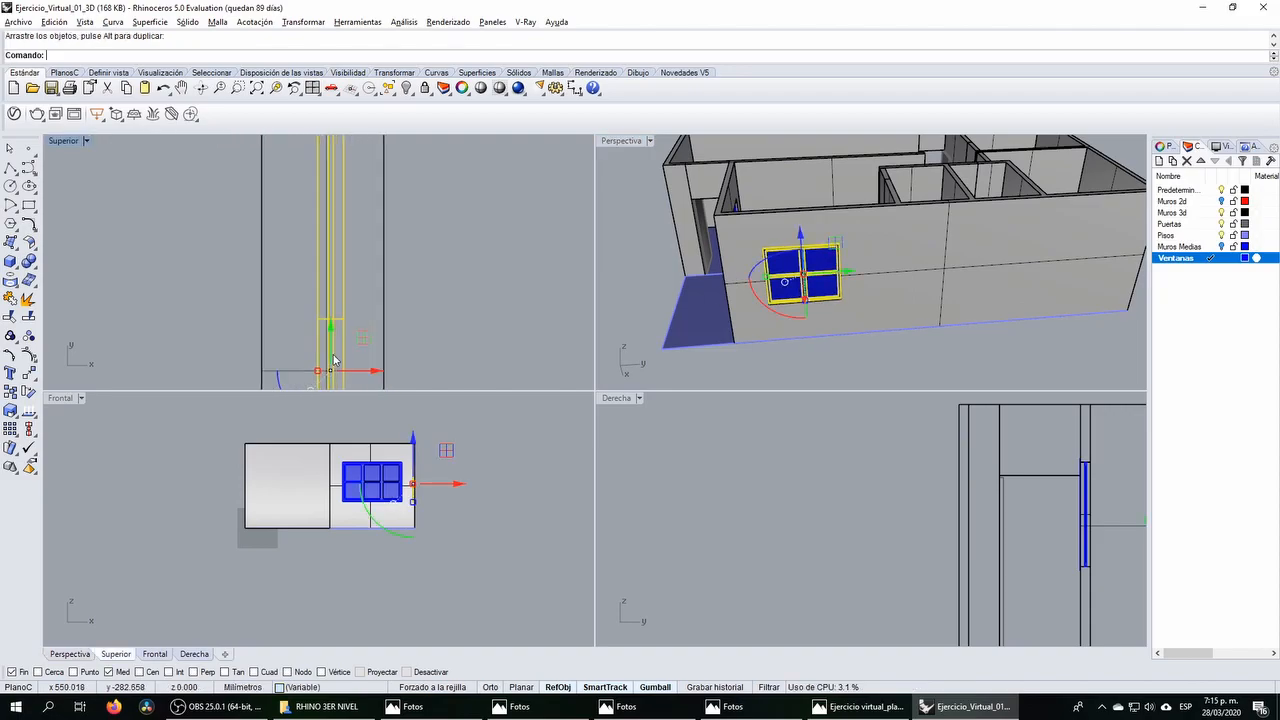
{"action": "left_click_drag", "start_coordinate": [344, 370], "coordinate": [344, 371]}
{"action": "left_click", "coordinate": [467, 264]}
Step: Examine how the four-pane window sits recessed in the side wall opening from several angles
{"action": "right_click_drag", "start_coordinate": [791, 242], "coordinate": [731, 247]}
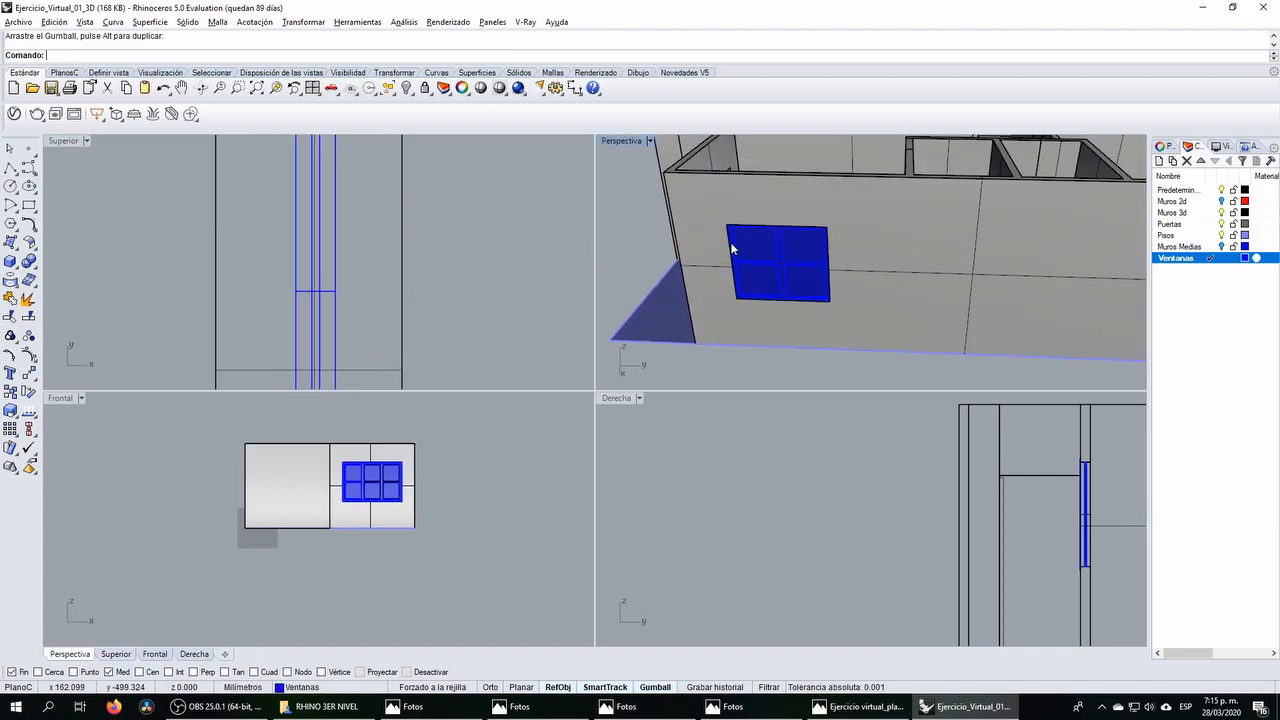
{"action": "scroll", "coordinate": [731, 247], "scroll_direction": "up", "scroll_amount": 5}
{"action": "right_click_drag", "start_coordinate": [884, 262], "coordinate": [800, 280]}
{"action": "scroll", "coordinate": [868, 299], "scroll_direction": "down", "scroll_amount": 9}
{"action": "scroll", "coordinate": [773, 248], "scroll_direction": "up", "scroll_amount": 5}
{"action": "scroll", "coordinate": [775, 210], "scroll_direction": "up", "scroll_amount": 4}
{"action": "scroll", "coordinate": [775, 205], "scroll_direction": "down", "scroll_amount": 4}
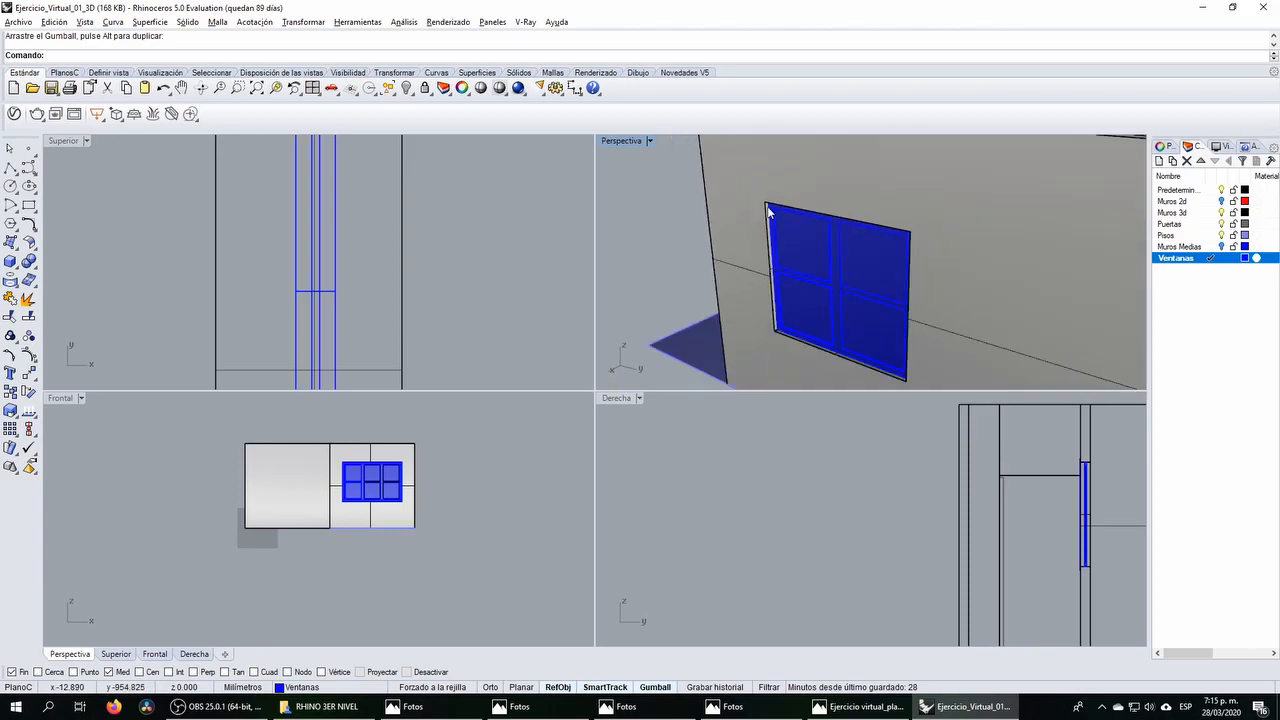
{"action": "scroll", "coordinate": [772, 250], "scroll_direction": "up", "scroll_amount": 3}
{"action": "scroll", "coordinate": [773, 273], "scroll_direction": "down", "scroll_amount": 5}
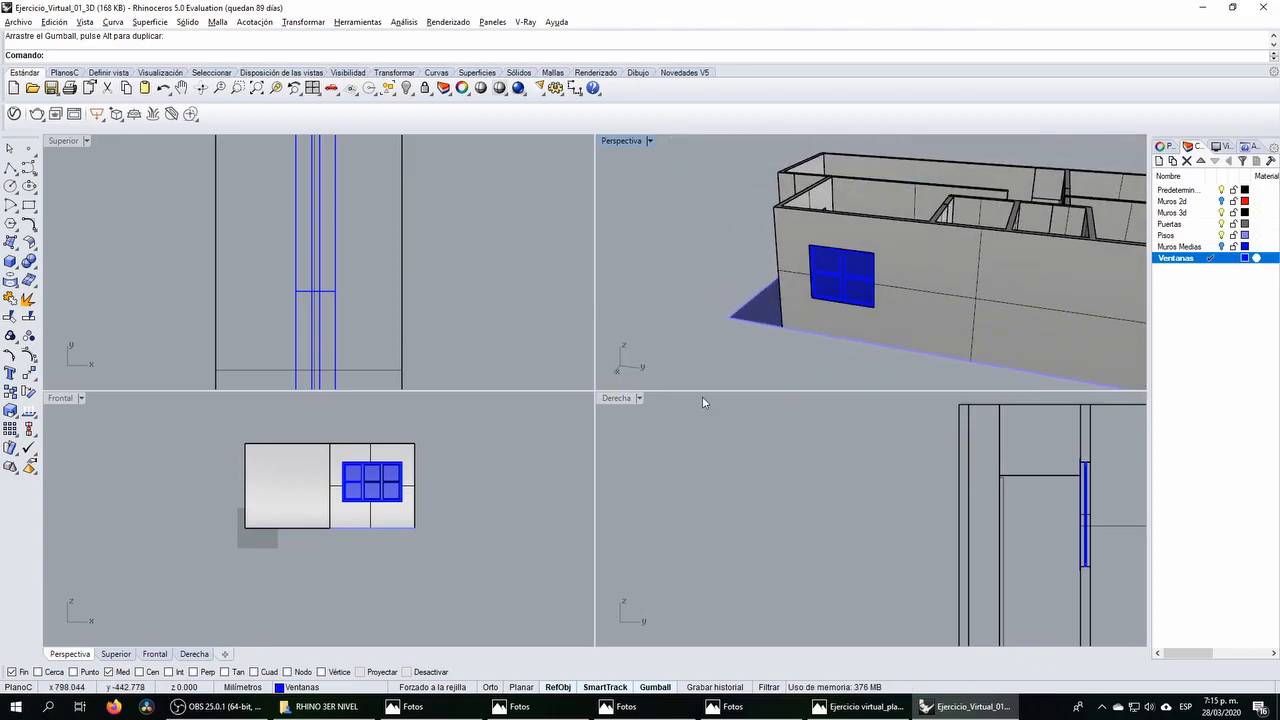
Step: Draw a rectangle corner to corner over the side wall's window opening in the right view
{"action": "scroll", "coordinate": [735, 474], "scroll_direction": "down", "scroll_amount": 5}
{"action": "scroll", "coordinate": [844, 484], "scroll_direction": "up", "scroll_amount": 4}
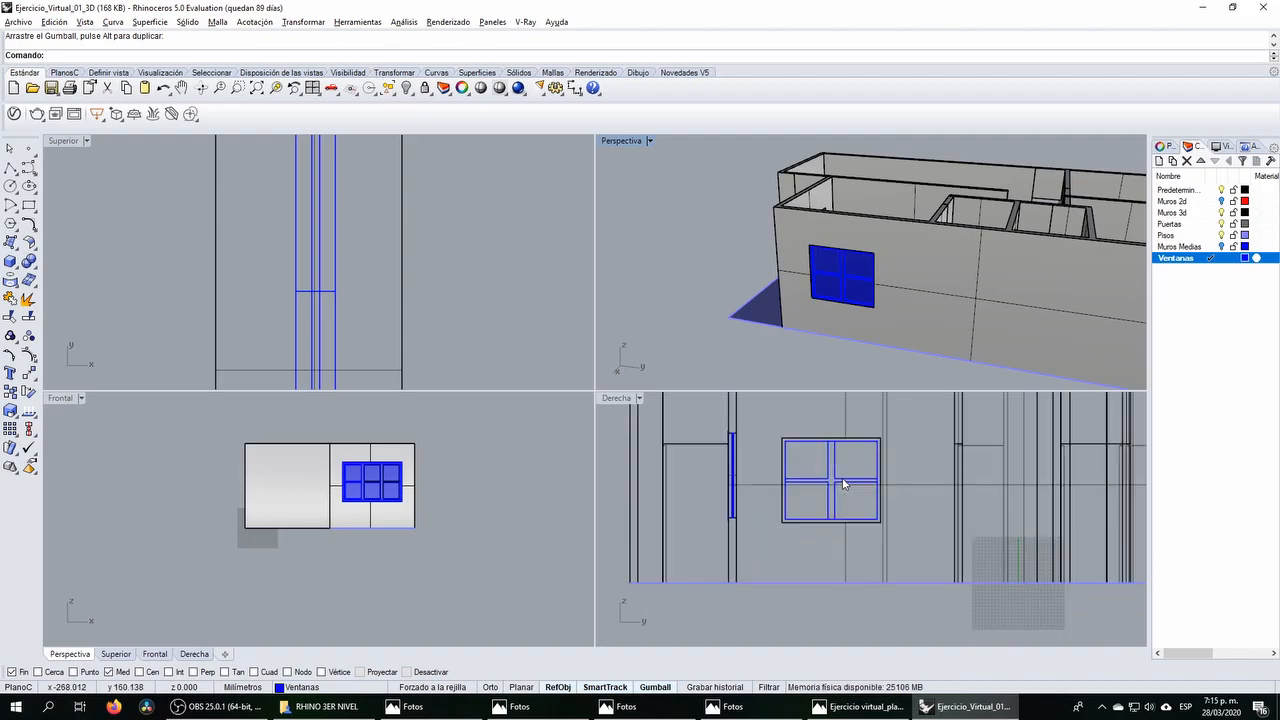
{"action": "scroll", "coordinate": [810, 440], "scroll_direction": "up", "scroll_amount": 2}
{"action": "right_click_drag", "start_coordinate": [809, 441], "coordinate": [769, 454]}
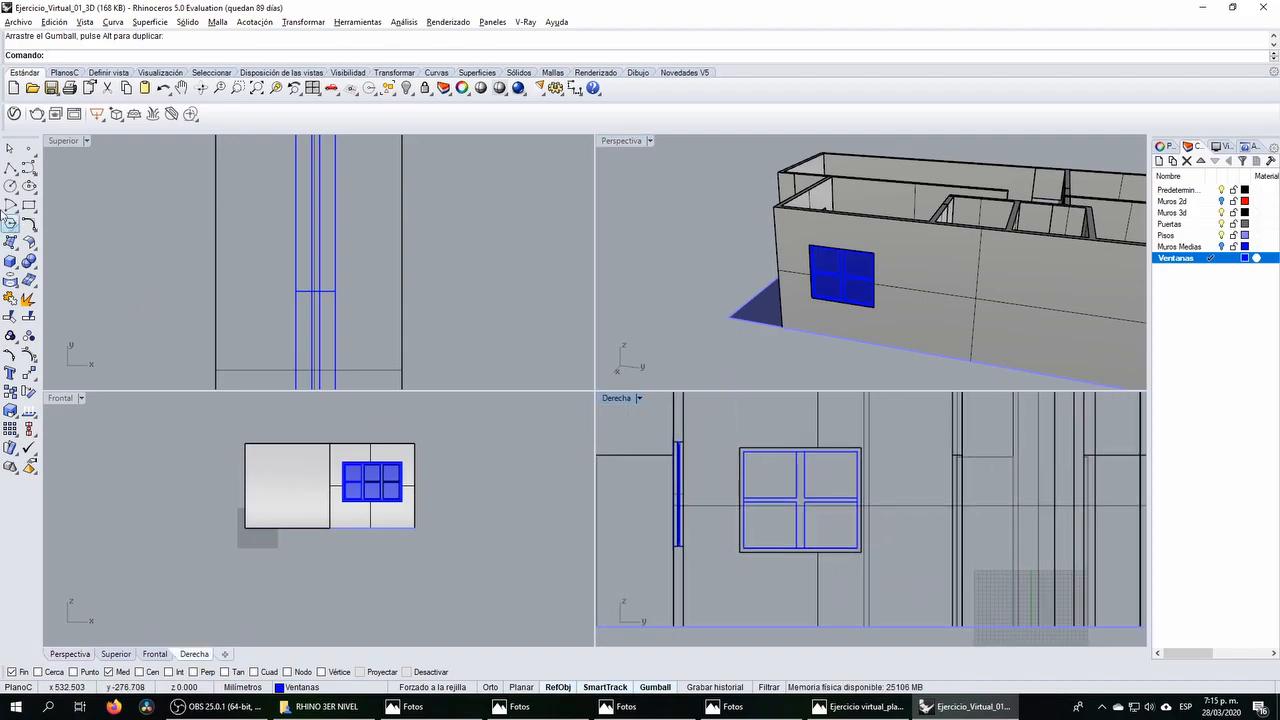
{"action": "left_click", "coordinate": [29, 205]}
{"action": "left_click", "coordinate": [736, 441]}
{"action": "left_click", "coordinate": [860, 551]}
{"action": "left_click", "coordinate": [759, 446]}
{"action": "left_click", "coordinate": [805, 482]}
{"action": "right_click_drag", "start_coordinate": [763, 463], "coordinate": [753, 463]}
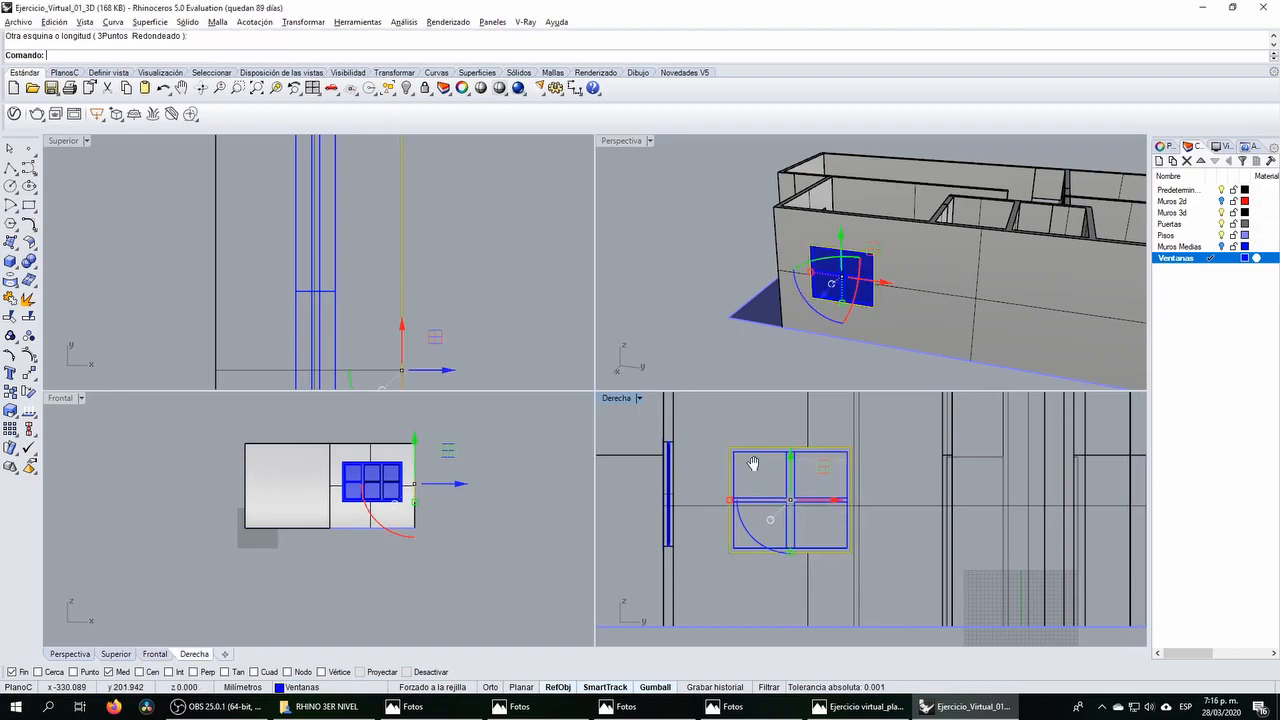
Step: Offset the opening rectangle outward by 5.08 mm
{"action": "left_click", "coordinate": [30, 228]}
{"action": "left_click", "coordinate": [84, 251]}
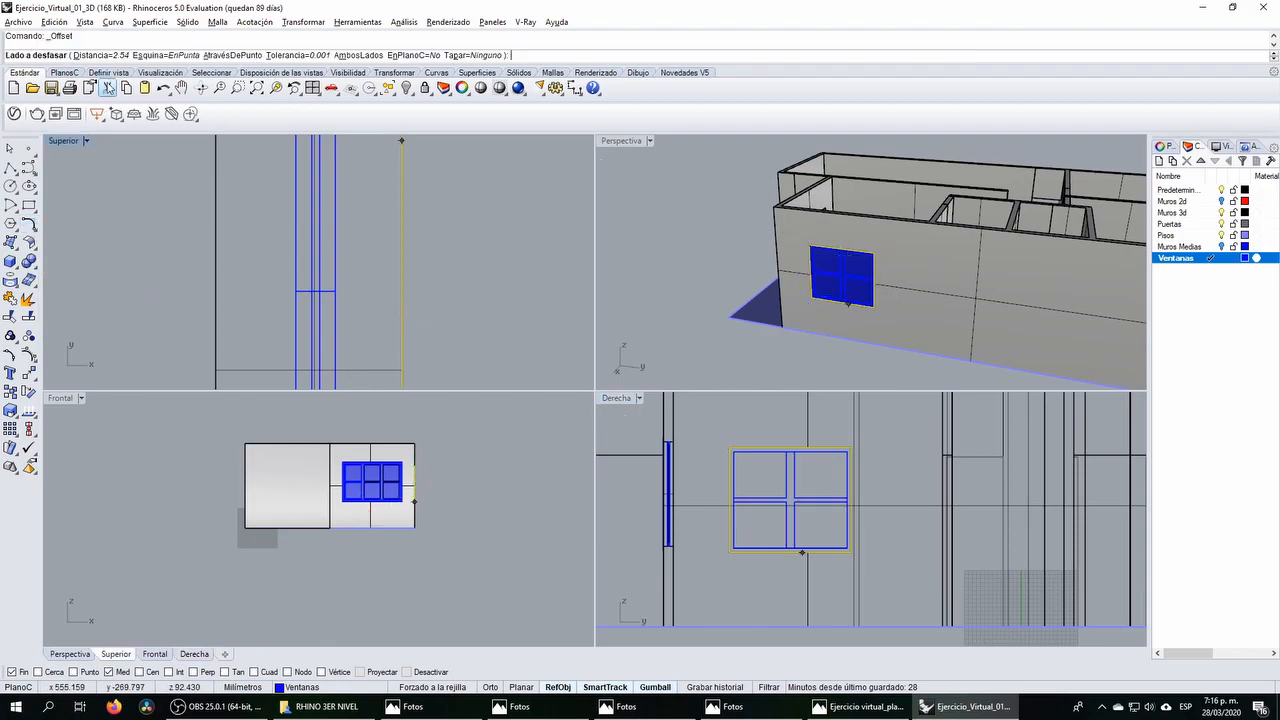
{"action": "left_click", "coordinate": [93, 55]}
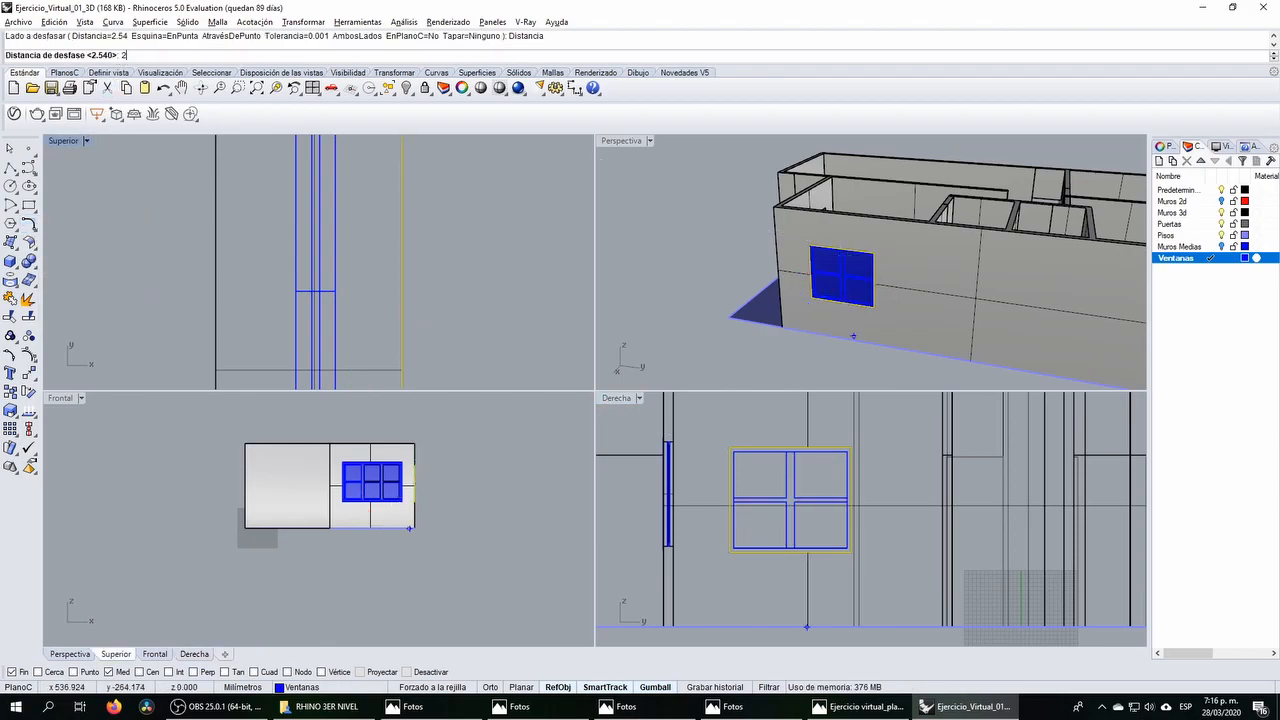
{"action": "key", "text": "Return"}
{"action": "left_click", "coordinate": [120, 55]}
{"action": "type", "text": "5.08"}
{"action": "key", "text": "Return"}
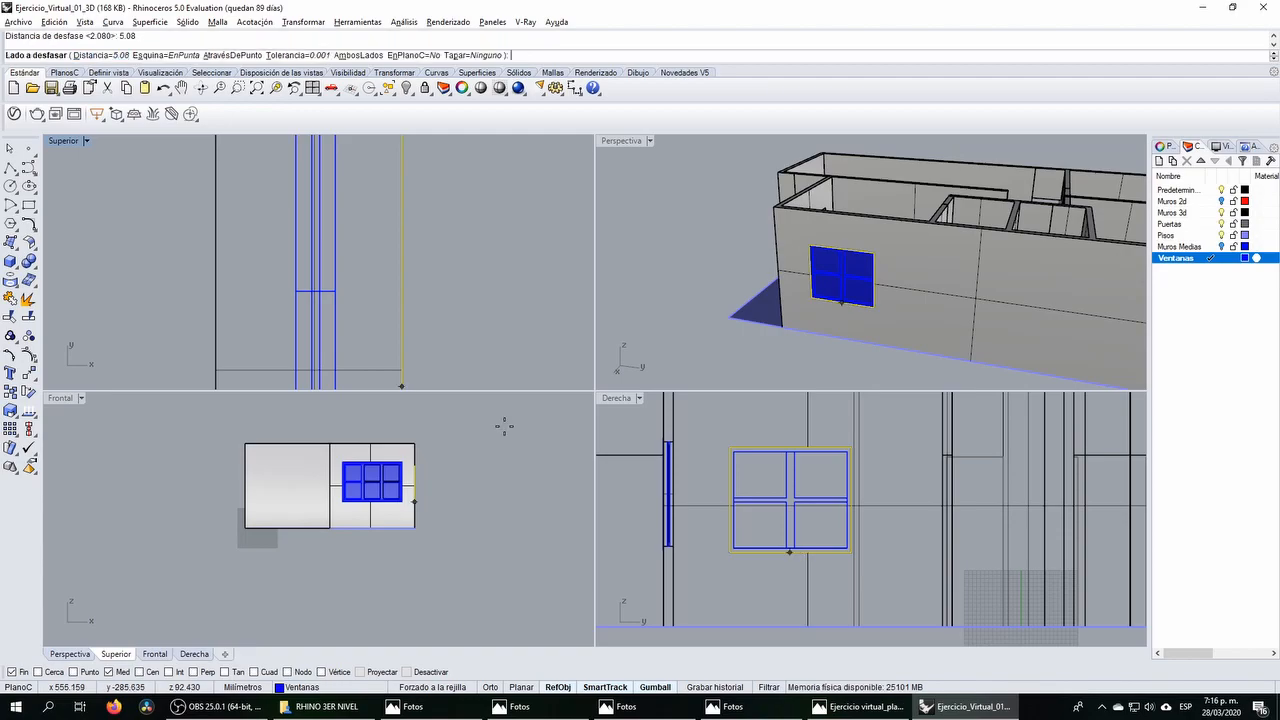
{"action": "left_click", "coordinate": [705, 425]}
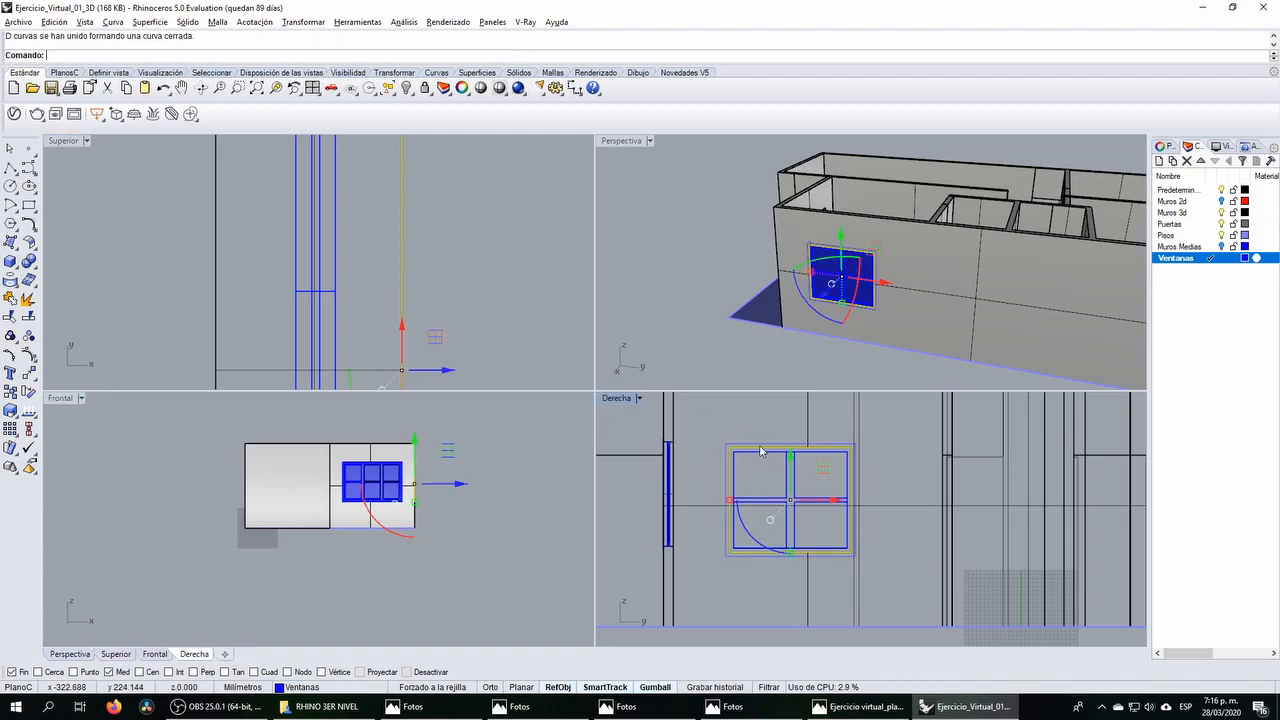
Step: Extrude the opening rectangle and its offset together as a solid trim 0.5 mm deep
{"action": "left_click", "coordinate": [15, 267]}
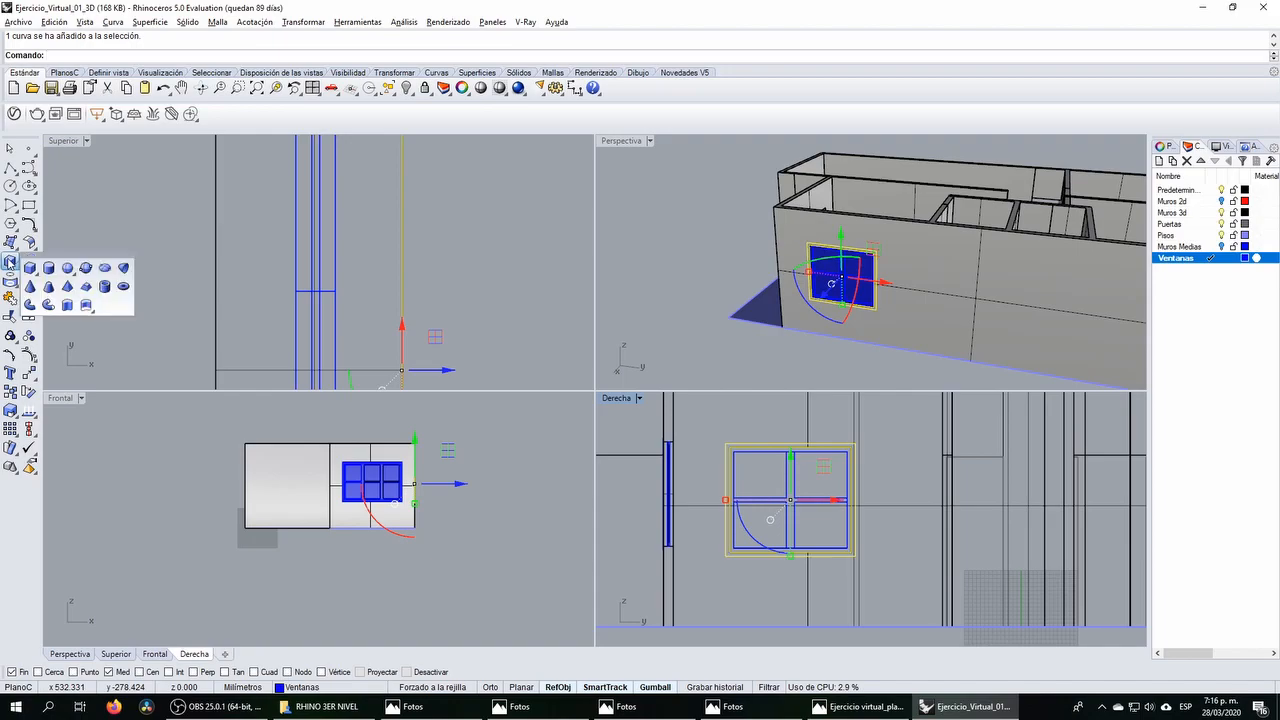
{"action": "left_click", "coordinate": [68, 305]}
{"action": "right_click_drag", "start_coordinate": [456, 312], "coordinate": [409, 283]}
{"action": "scroll", "coordinate": [409, 283], "scroll_direction": "down", "scroll_amount": 10}
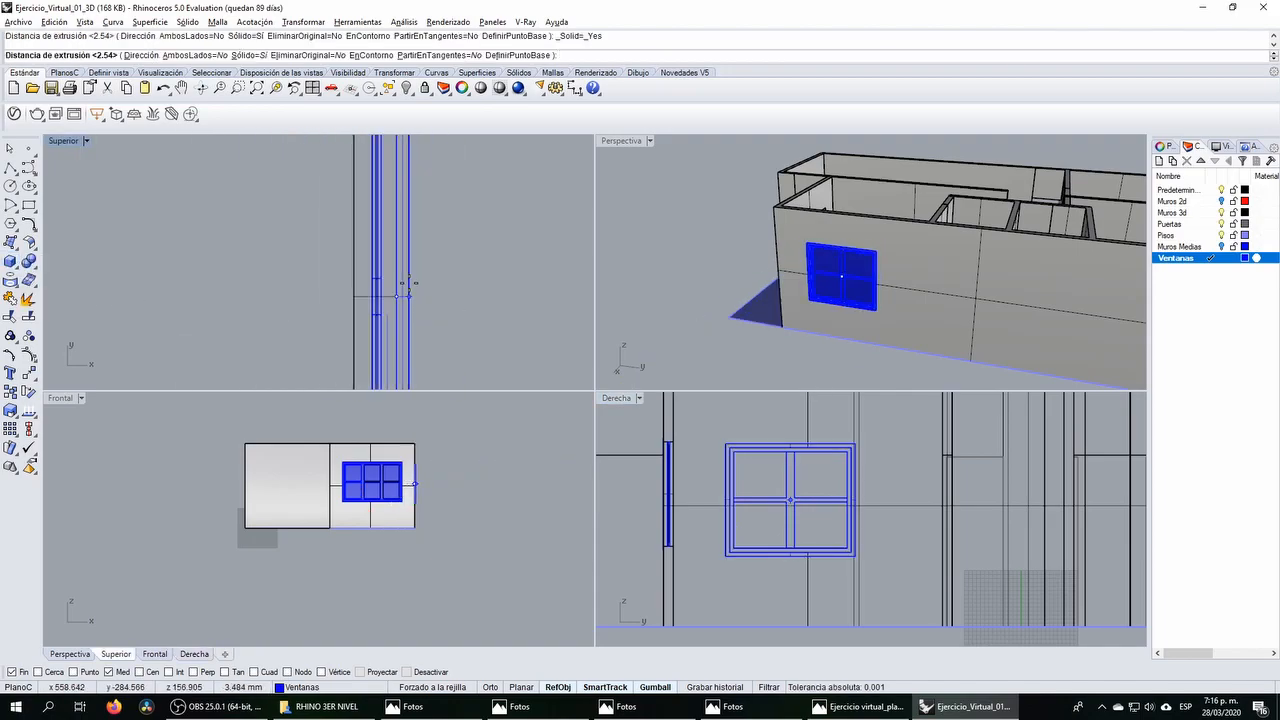
{"action": "type", "text": "0.5"}
{"action": "key", "text": "Return"}
{"action": "key", "text": "Escape"}
{"action": "scroll", "coordinate": [393, 241], "scroll_direction": "up", "scroll_amount": 5}
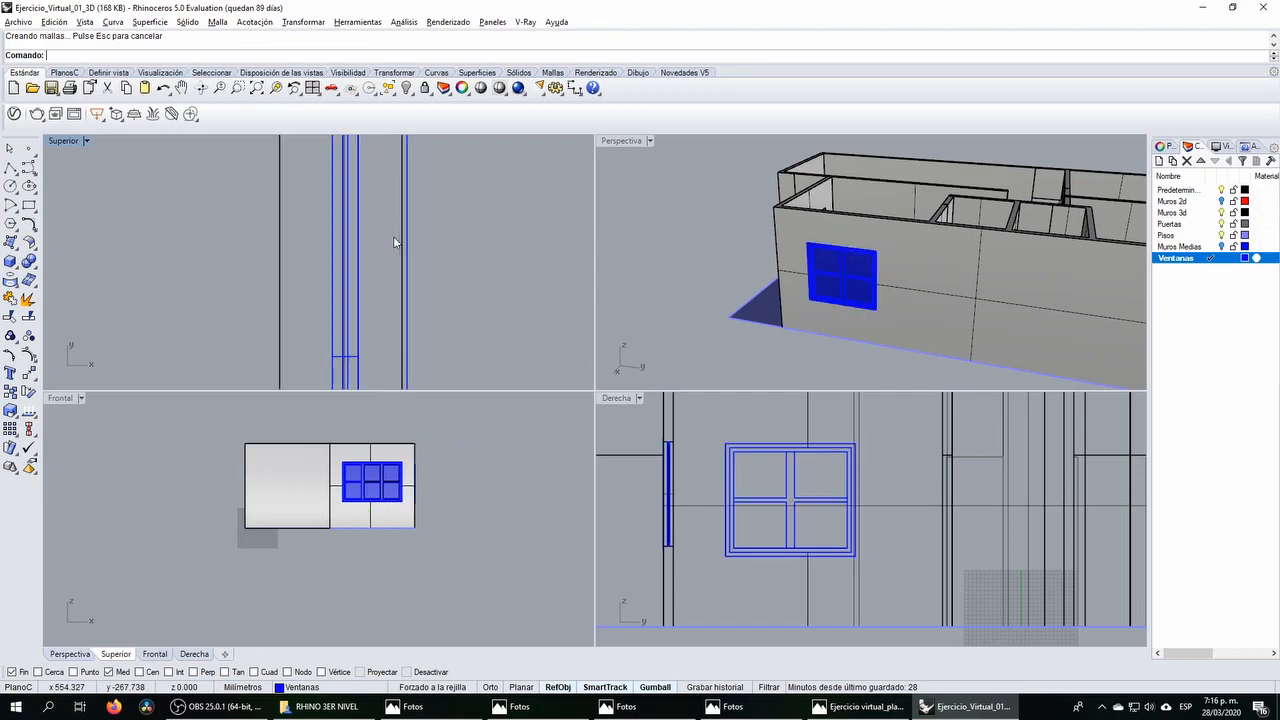
Step: Inspect the window trim against the outer face of the side wall in the top and perspective views
{"action": "left_click", "coordinate": [405, 243]}
{"action": "left_click", "coordinate": [412, 246]}
{"action": "scroll", "coordinate": [415, 275], "scroll_direction": "down", "scroll_amount": 15}
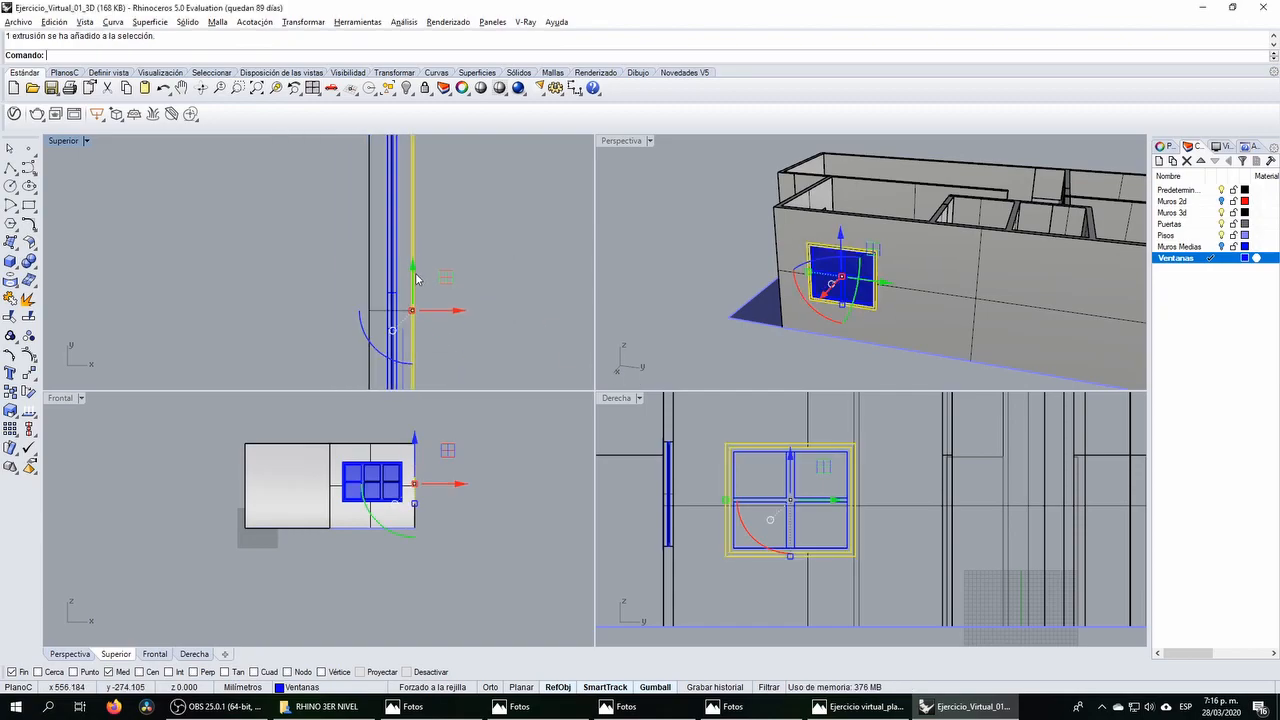
{"action": "scroll", "coordinate": [415, 250], "scroll_direction": "up", "scroll_amount": 10}
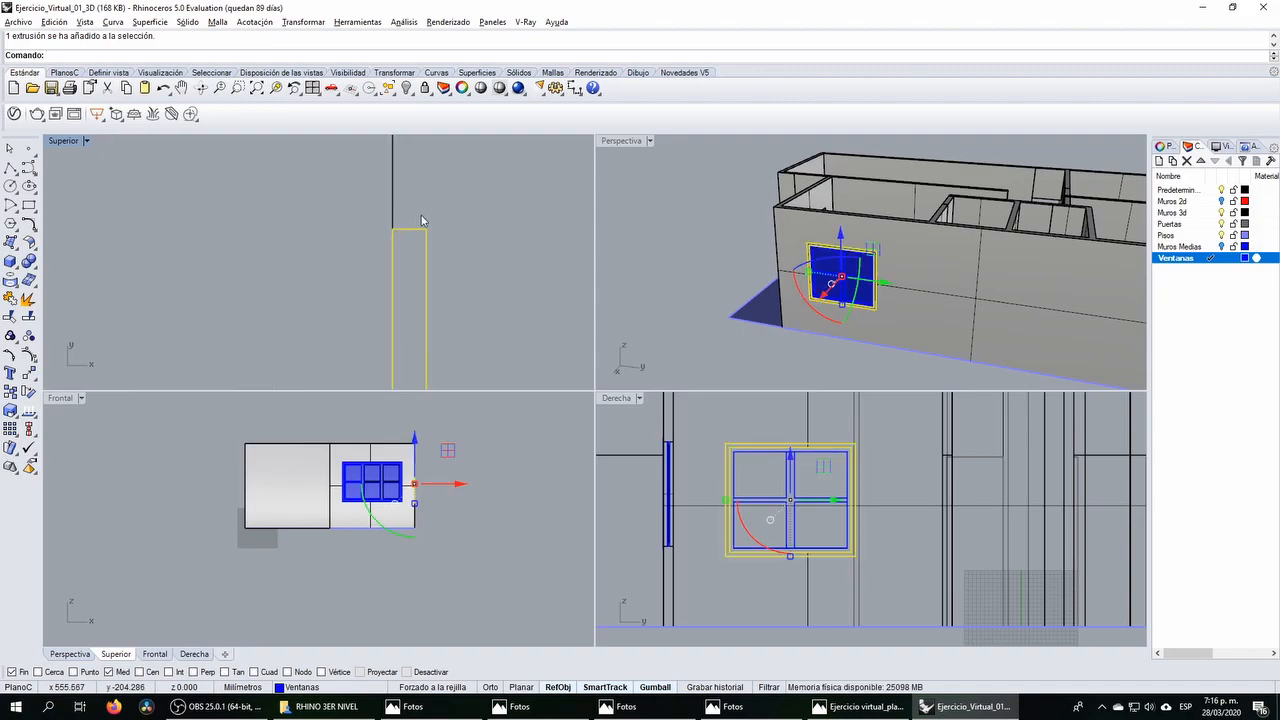
{"action": "left_click", "coordinate": [420, 220]}
{"action": "double_click", "coordinate": [630, 141]}
{"action": "right_click_drag", "start_coordinate": [735, 350], "coordinate": [640, 405]}
{"action": "scroll", "coordinate": [362, 354], "scroll_direction": "up", "scroll_amount": 1}
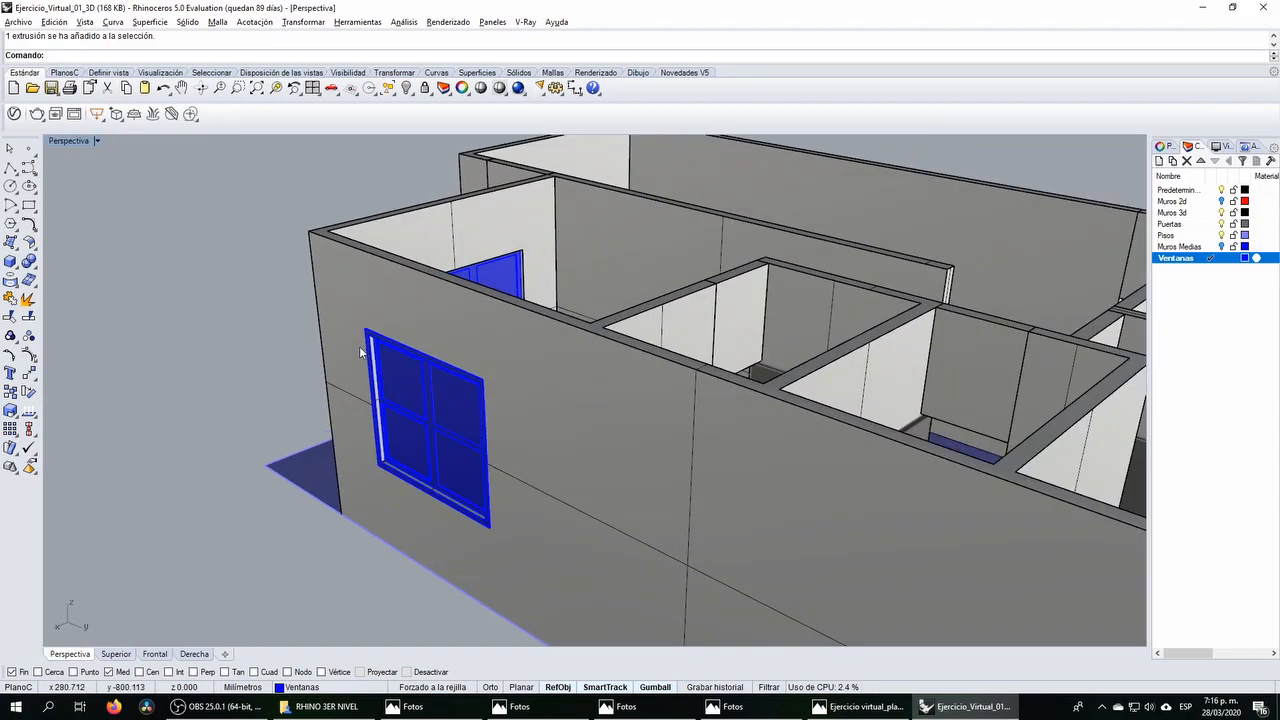
{"action": "scroll", "coordinate": [363, 354], "scroll_direction": "up", "scroll_amount": 5}
{"action": "scroll", "coordinate": [382, 301], "scroll_direction": "up", "scroll_amount": 3}
{"action": "scroll", "coordinate": [382, 301], "scroll_direction": "down", "scroll_amount": 6}
{"action": "scroll", "coordinate": [470, 350], "scroll_direction": "up", "scroll_amount": 2}
{"action": "scroll", "coordinate": [490, 320], "scroll_direction": "down", "scroll_amount": 6}
{"action": "scroll", "coordinate": [470, 335], "scroll_direction": "up", "scroll_amount": 3}
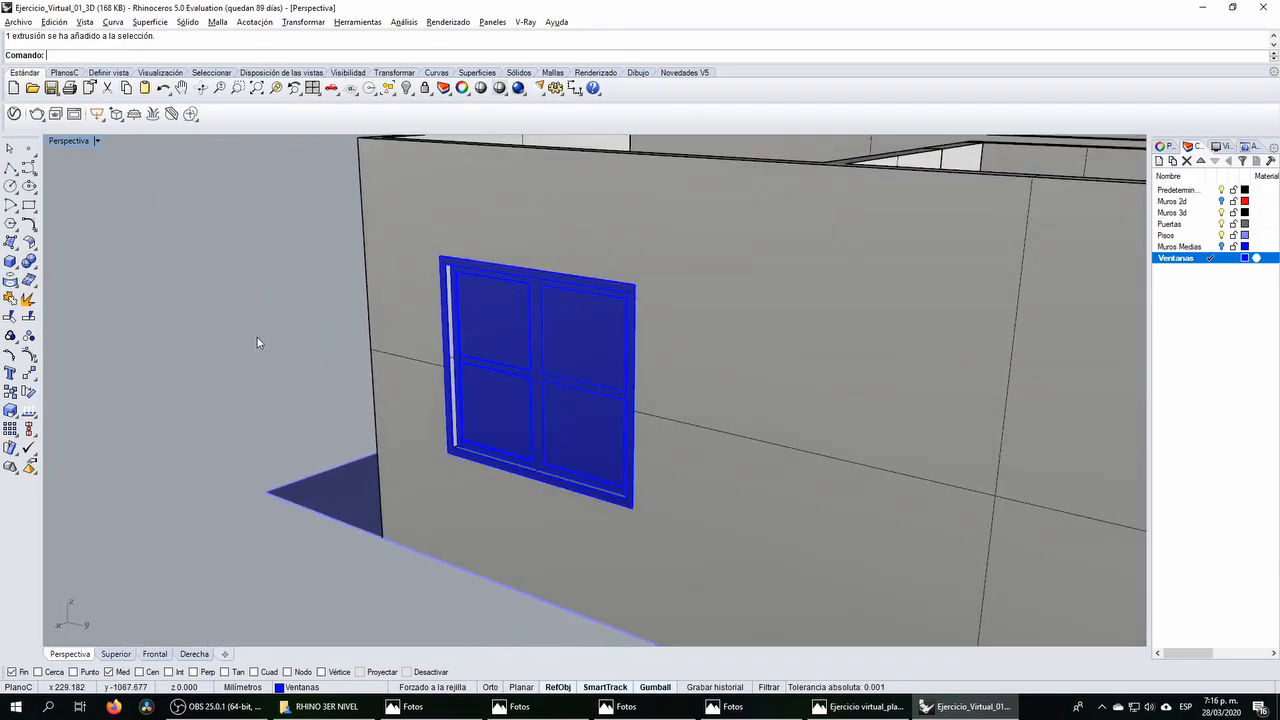
{"action": "scroll", "coordinate": [270, 350], "scroll_direction": "down", "scroll_amount": 6}
{"action": "right_click_drag", "start_coordinate": [289, 358], "coordinate": [460, 335]}
Step: Check the window frames in the reference image Ejercicio Virtual 01_render.JPG in Photos, and return to the Rhinoceros house model
{"action": "left_click", "coordinate": [731, 713]}
{"action": "left_click", "coordinate": [731, 714]}
{"action": "left_click", "coordinate": [661, 716]}
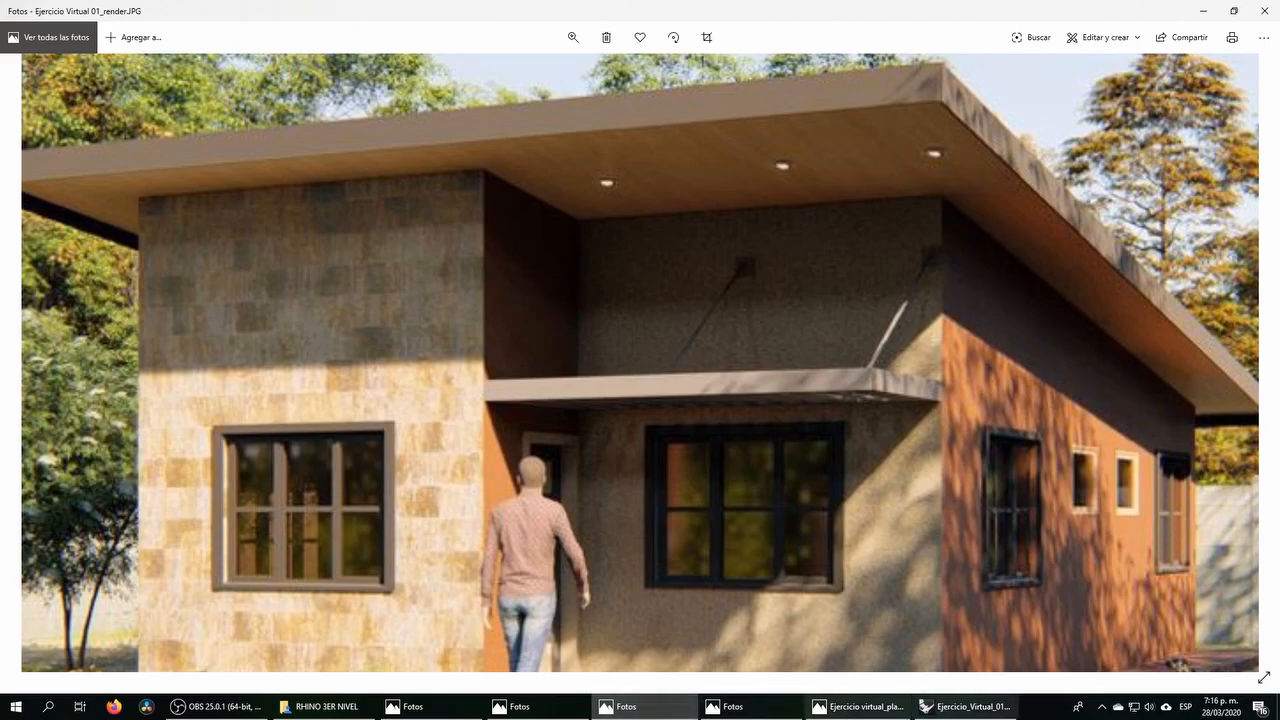
{"action": "left_click", "coordinate": [963, 706]}
{"action": "scroll", "coordinate": [484, 346], "scroll_direction": "down", "scroll_amount": 4}
{"action": "right_click_drag", "start_coordinate": [468, 343], "coordinate": [630, 409]}
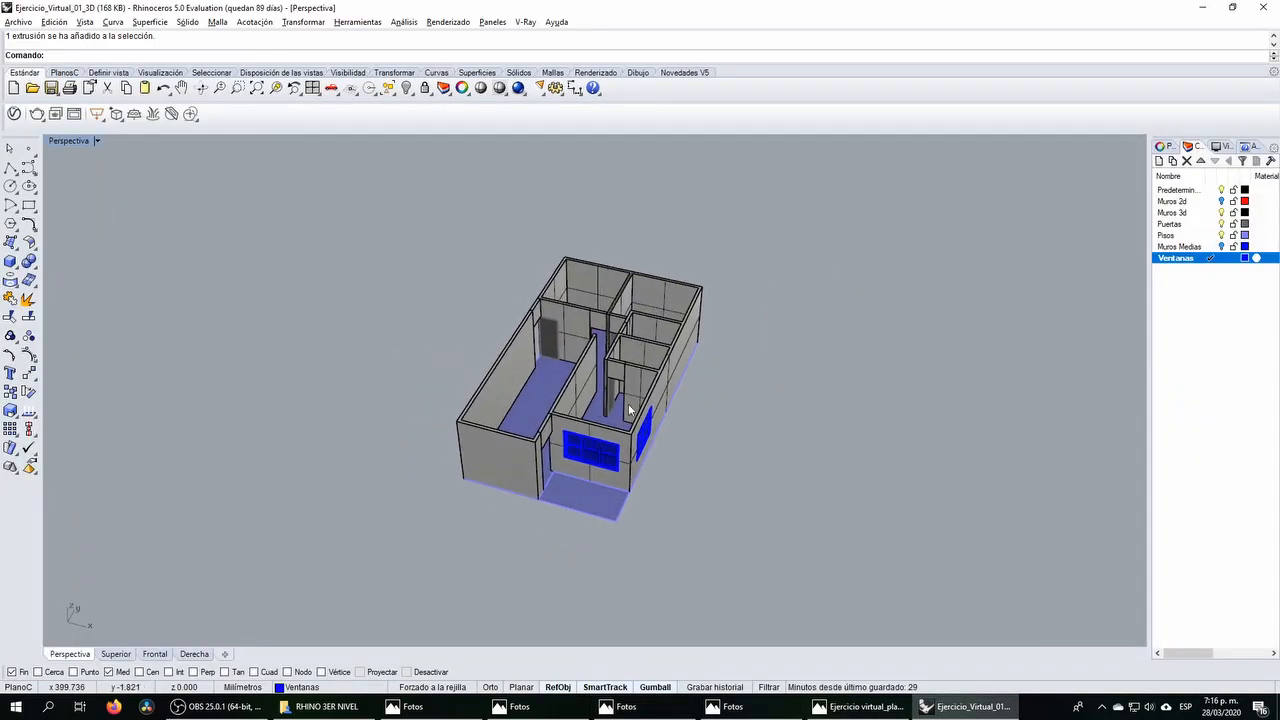
Step: Examine the bathroom window opening and its dimensions on the floor plan image and the small side windows in the reference render
{"action": "scroll", "coordinate": [630, 409], "scroll_direction": "up", "scroll_amount": 1}
{"action": "double_click", "coordinate": [70, 141]}
{"action": "scroll", "coordinate": [364, 307], "scroll_direction": "down", "scroll_amount": 2}
{"action": "scroll", "coordinate": [364, 309], "scroll_direction": "down", "scroll_amount": 10}
{"action": "scroll", "coordinate": [240, 266], "scroll_direction": "up", "scroll_amount": 20}
{"action": "scroll", "coordinate": [392, 273], "scroll_direction": "up", "scroll_amount": 8}
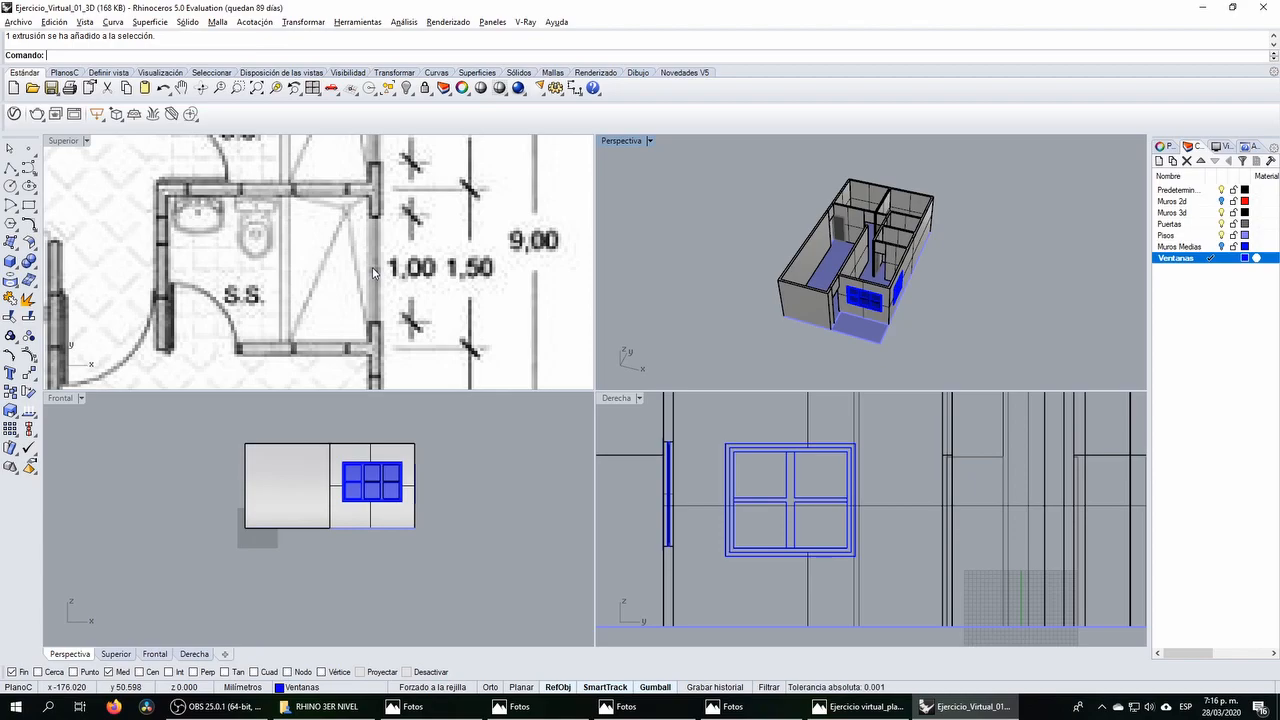
{"action": "key", "text": "alt+Tab"}
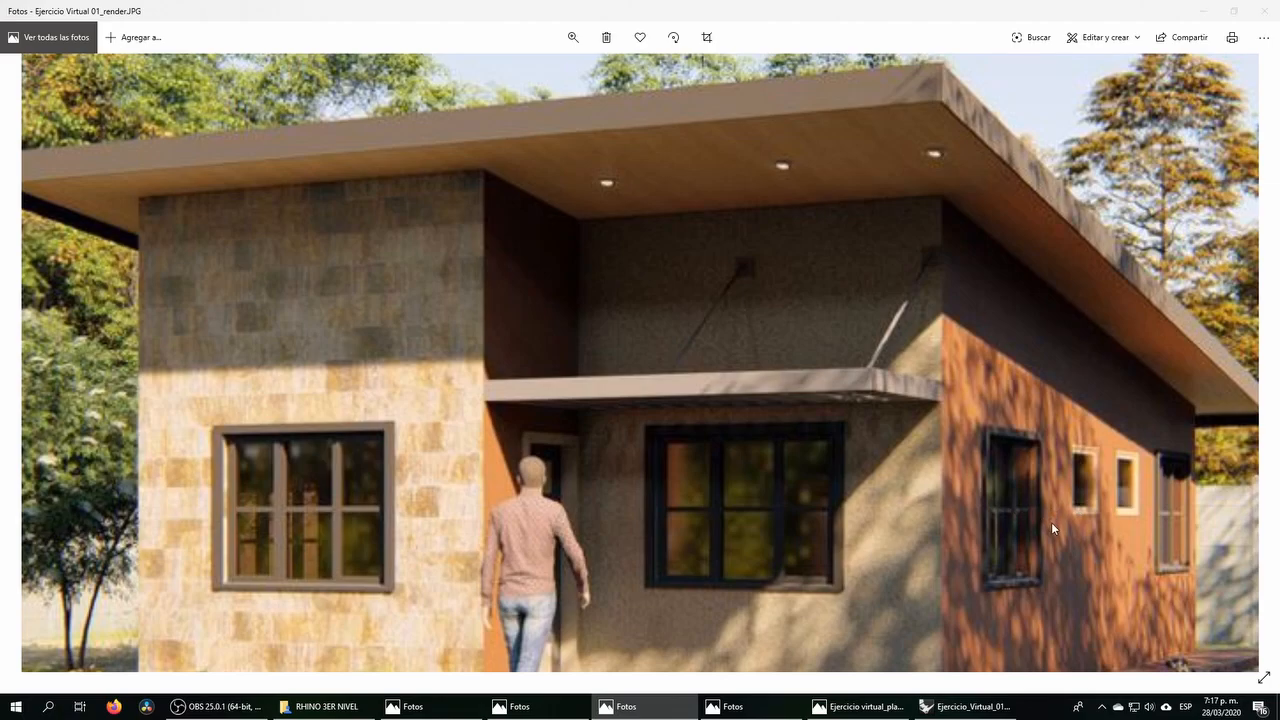
{"action": "key", "text": "alt+Tab"}
{"action": "scroll", "coordinate": [329, 270], "scroll_direction": "down", "scroll_amount": 3}
{"action": "scroll", "coordinate": [329, 270], "scroll_direction": "down", "scroll_amount": 5}
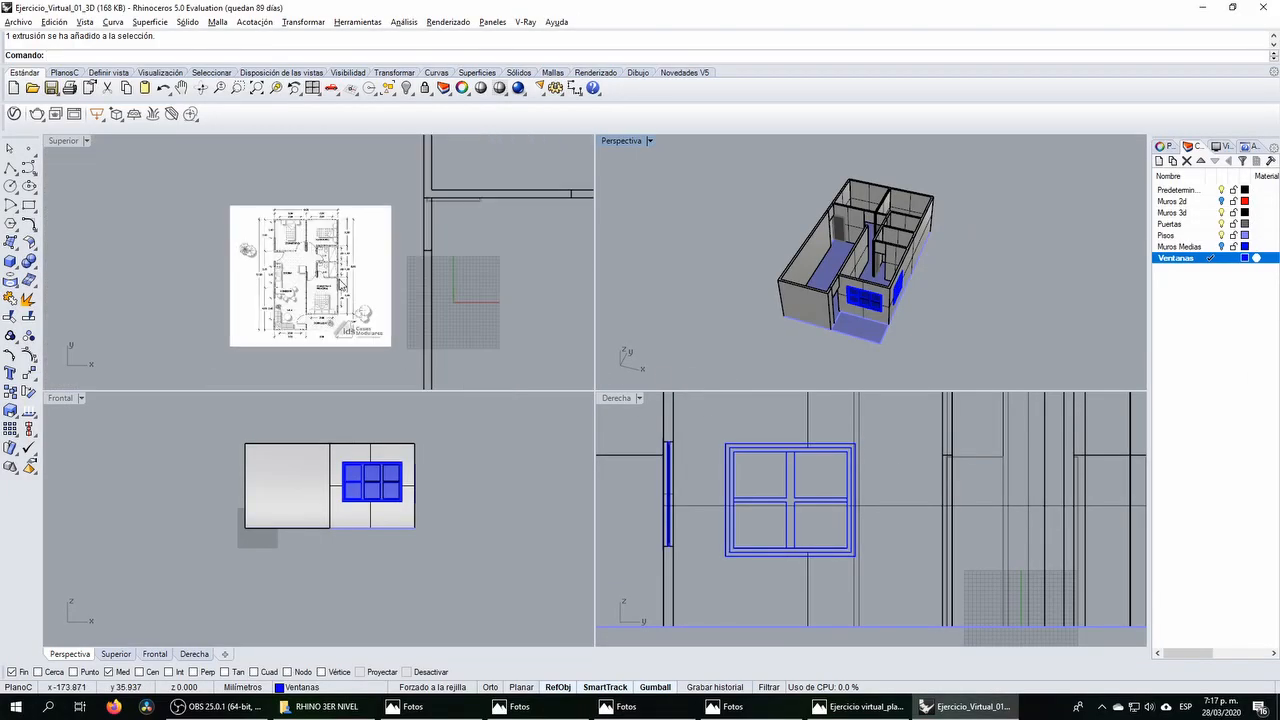
Step: Create a box 100 mm long, 20 mm wide and 50 mm high just outside the bathroom's exterior wall
{"action": "left_click", "coordinate": [10, 260]}
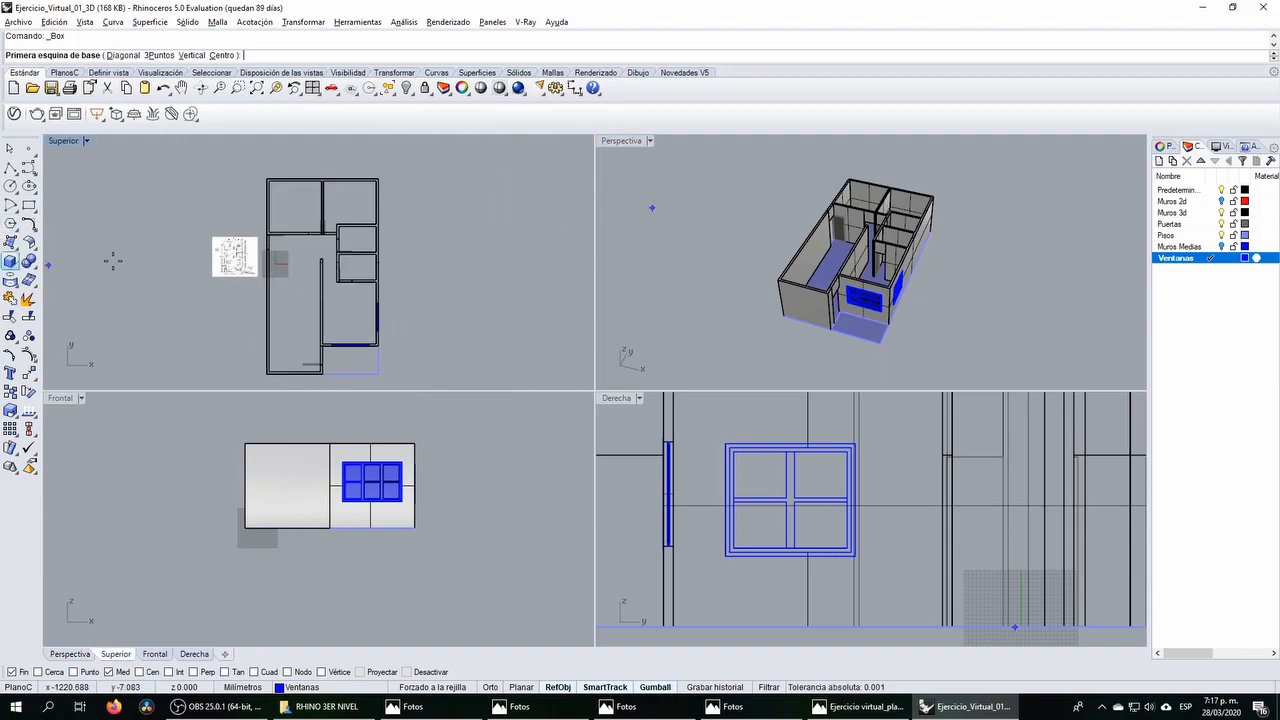
{"action": "scroll", "coordinate": [346, 263], "scroll_direction": "up", "scroll_amount": 8}
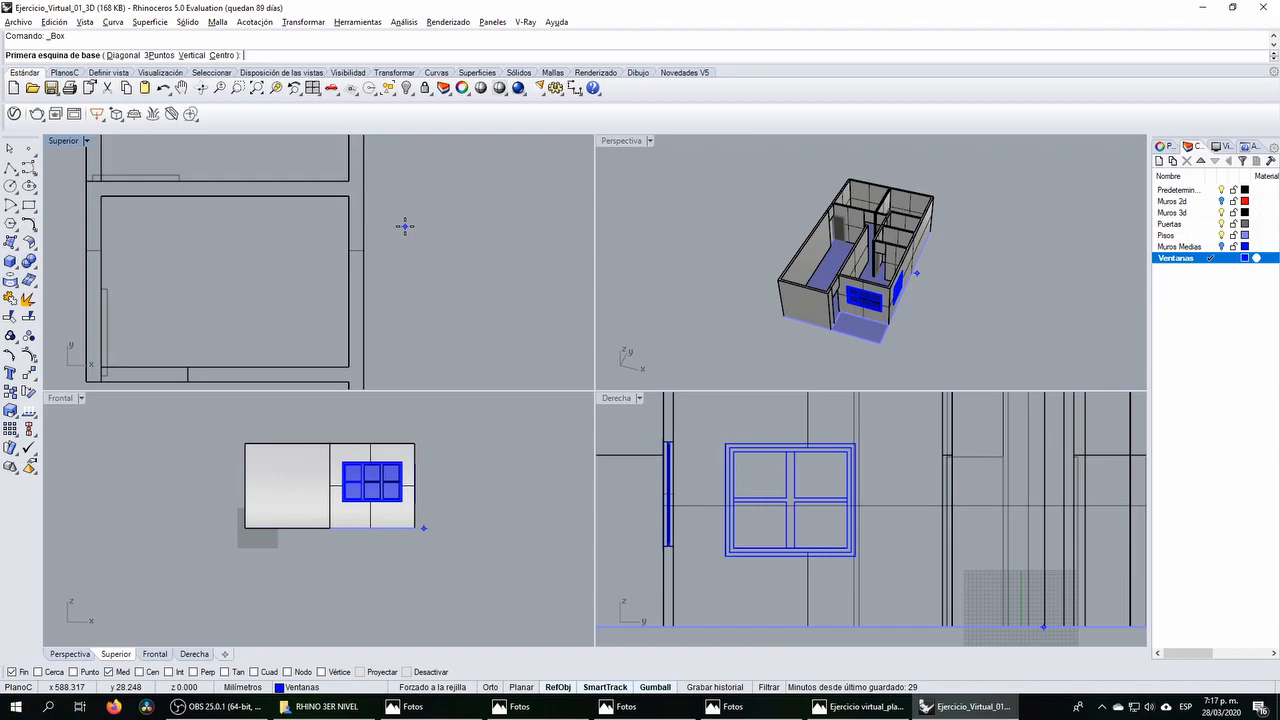
{"action": "left_click", "coordinate": [391, 223]}
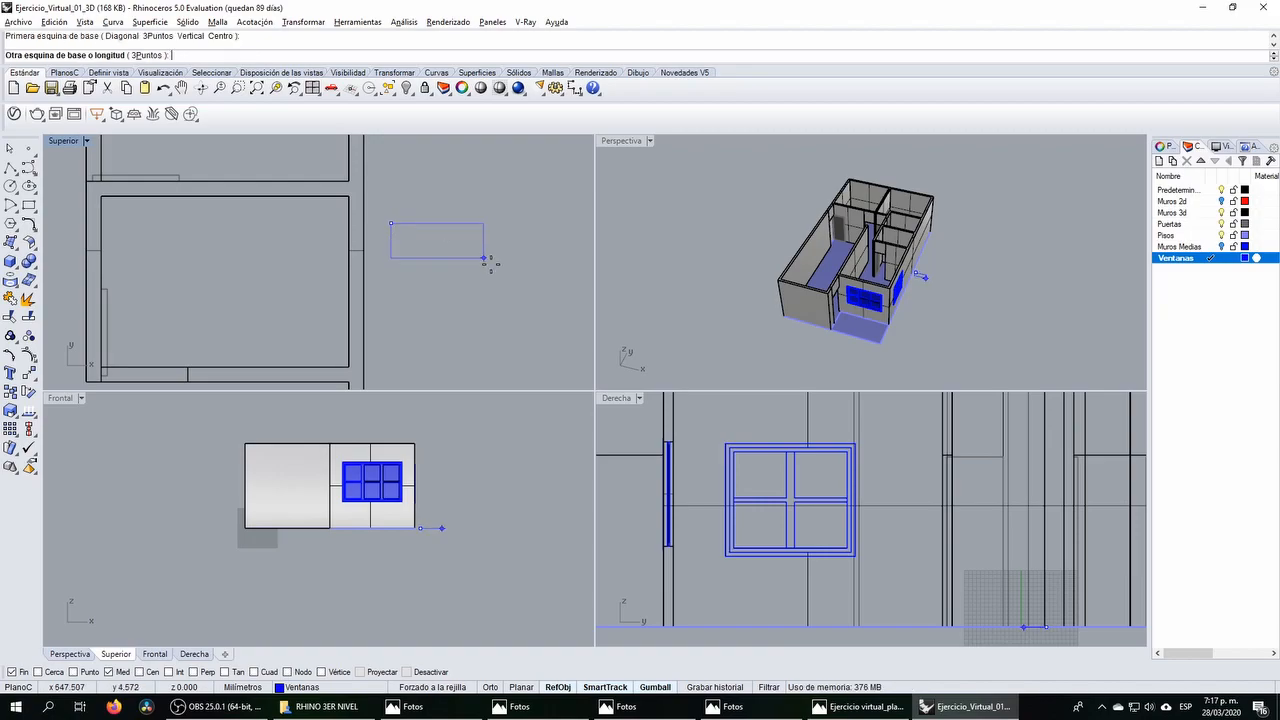
{"action": "type", "text": "100"}
{"action": "key", "text": "Return"}
{"action": "type", "text": "20"}
{"action": "key", "text": "Return"}
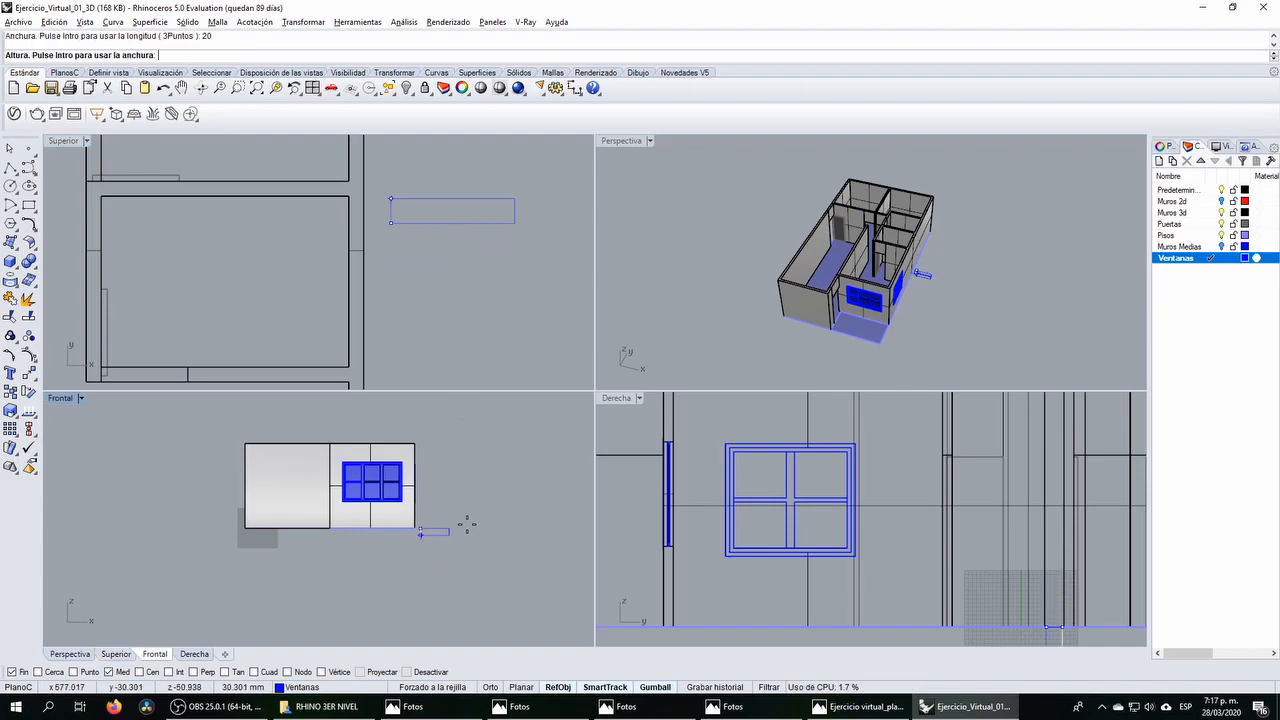
{"action": "type", "text": "50"}
{"action": "key", "text": "Return"}
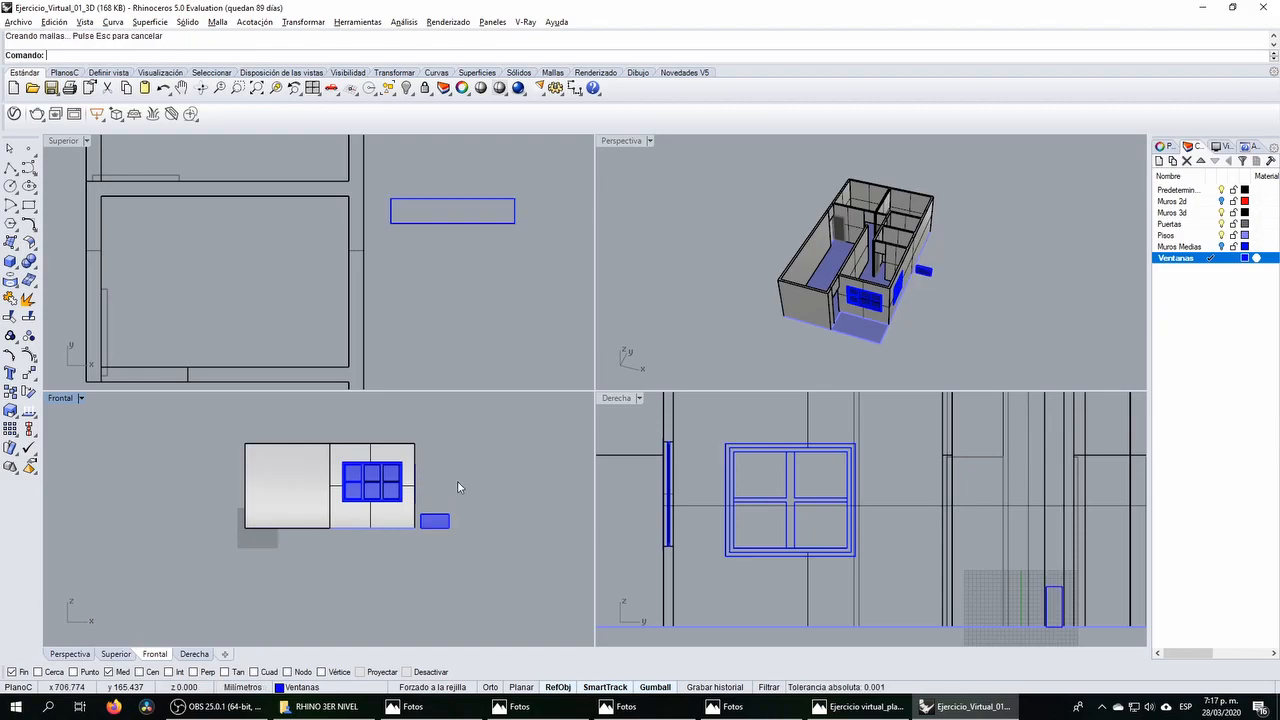
Step: Rotate the box 90 degrees in plan so its length runs parallel to the exterior side wall
{"action": "left_click", "coordinate": [440, 532]}
{"action": "scroll", "coordinate": [838, 560], "scroll_direction": "down", "scroll_amount": 4}
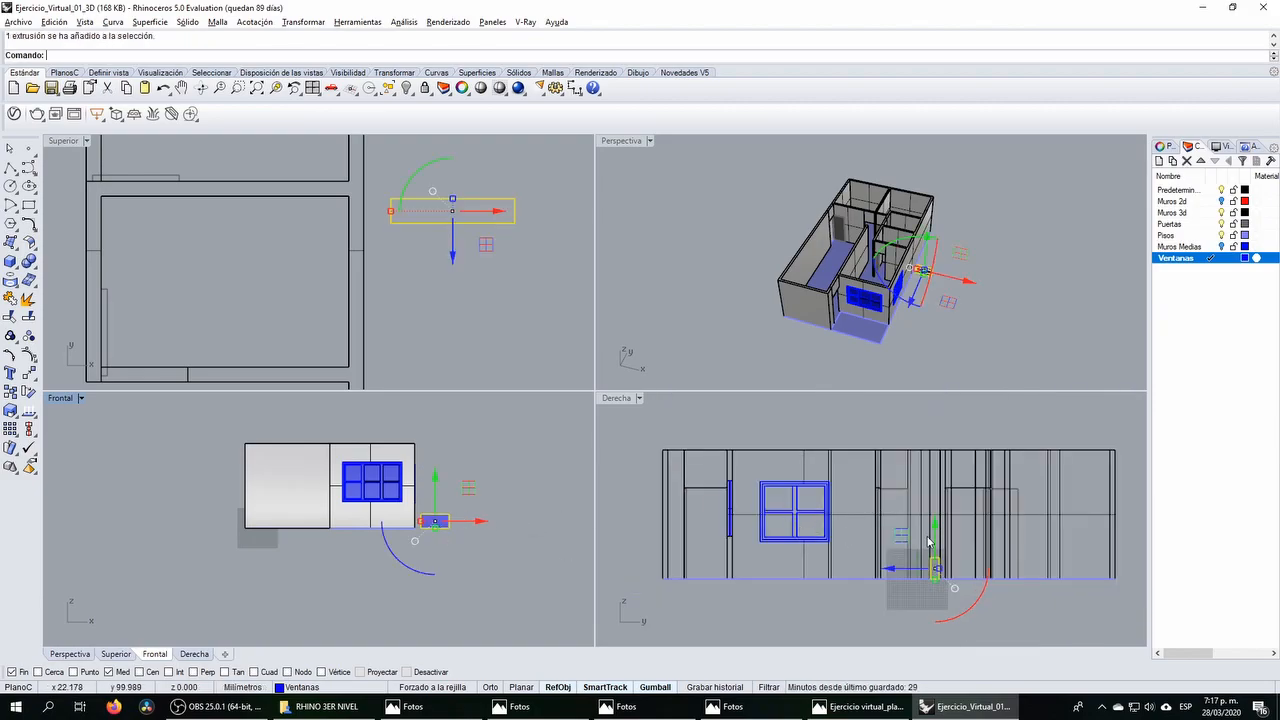
{"action": "scroll", "coordinate": [478, 288], "scroll_direction": "down", "scroll_amount": 2}
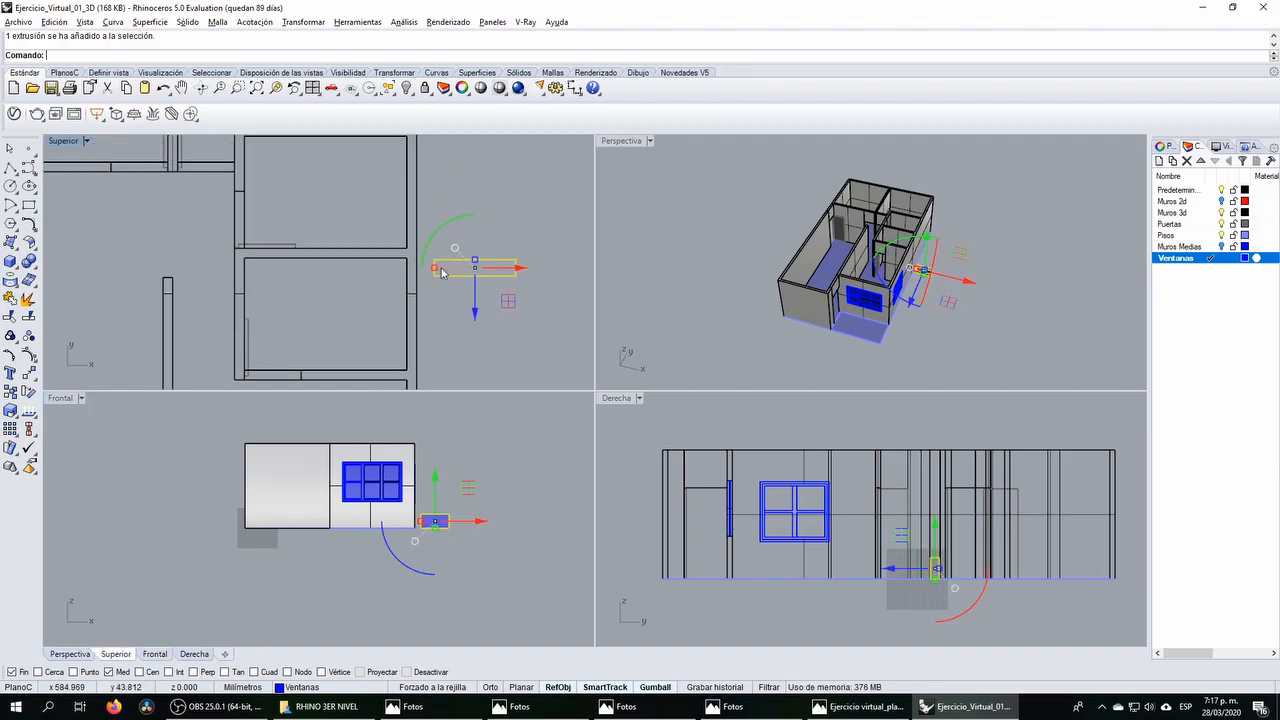
{"action": "left_click_drag", "start_coordinate": [439, 233], "coordinate": [471, 263]}
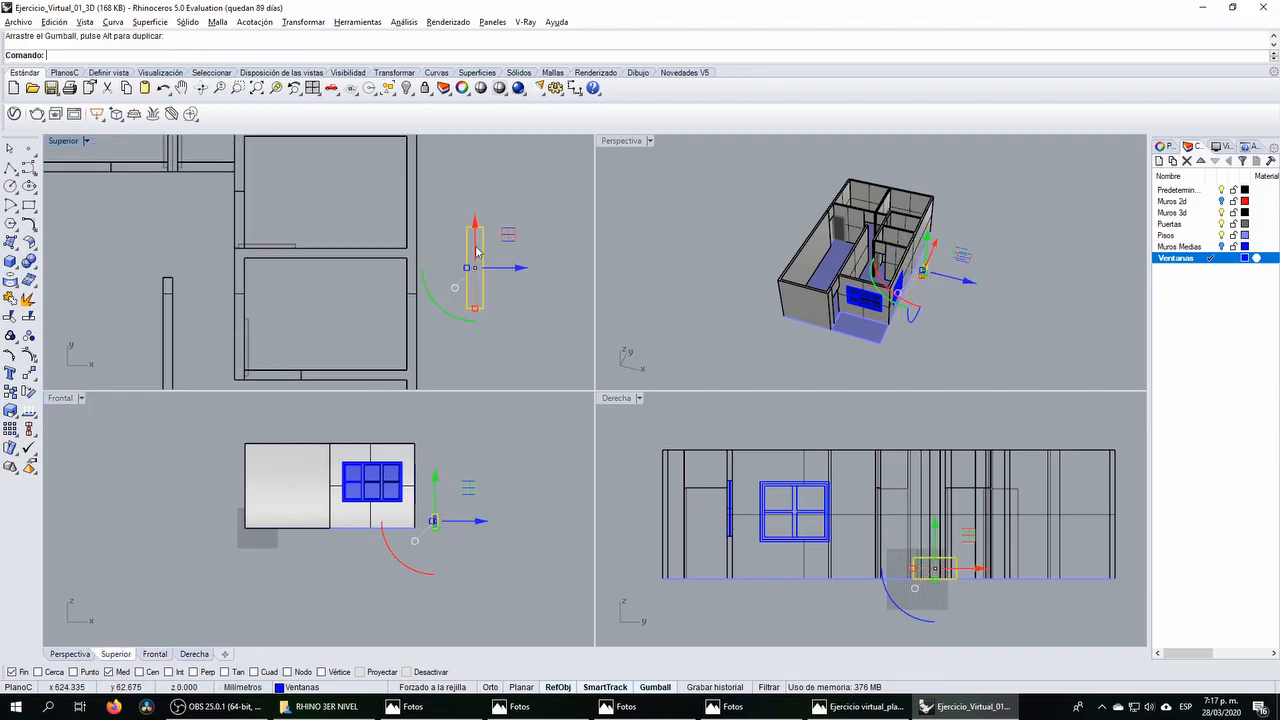
{"action": "right_click_drag", "start_coordinate": [474, 248], "coordinate": [443, 272]}
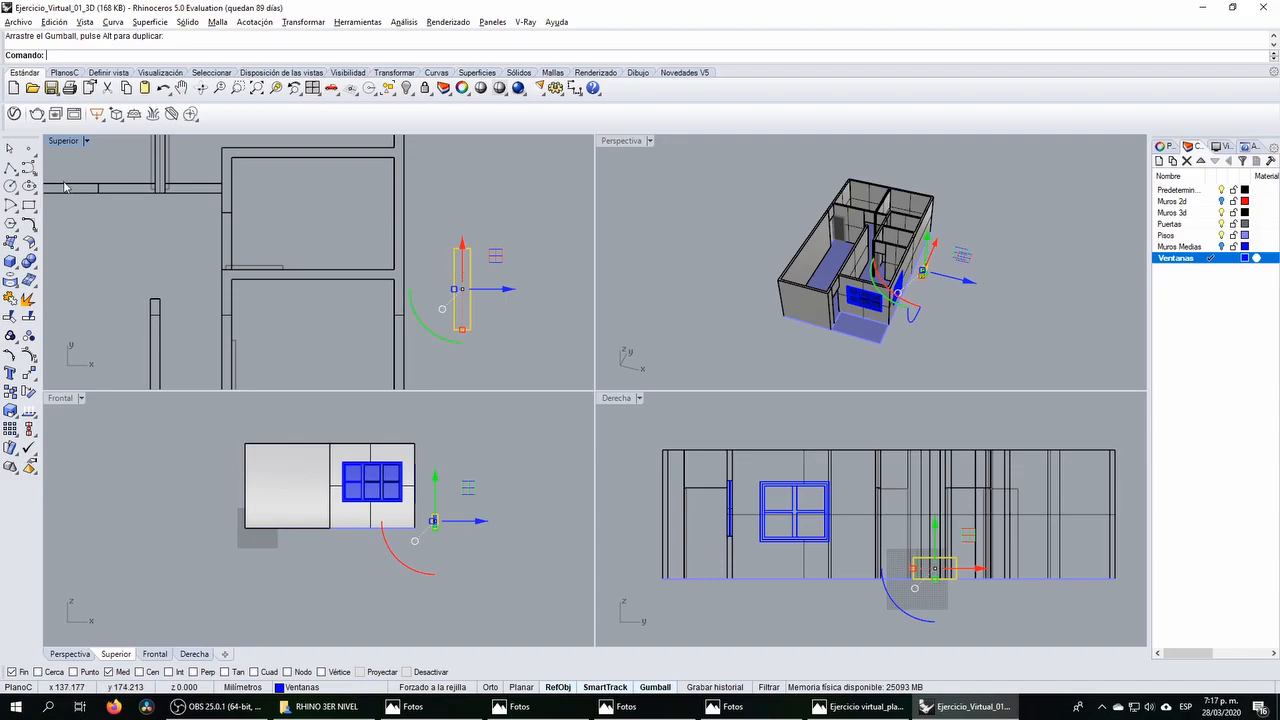
Step: Draw a guide line along the inner face of the bathroom's exterior wall and a perpendicular one outward from its midpoint
{"action": "left_click", "coordinate": [10, 168]}
{"action": "left_click", "coordinate": [394, 268]}
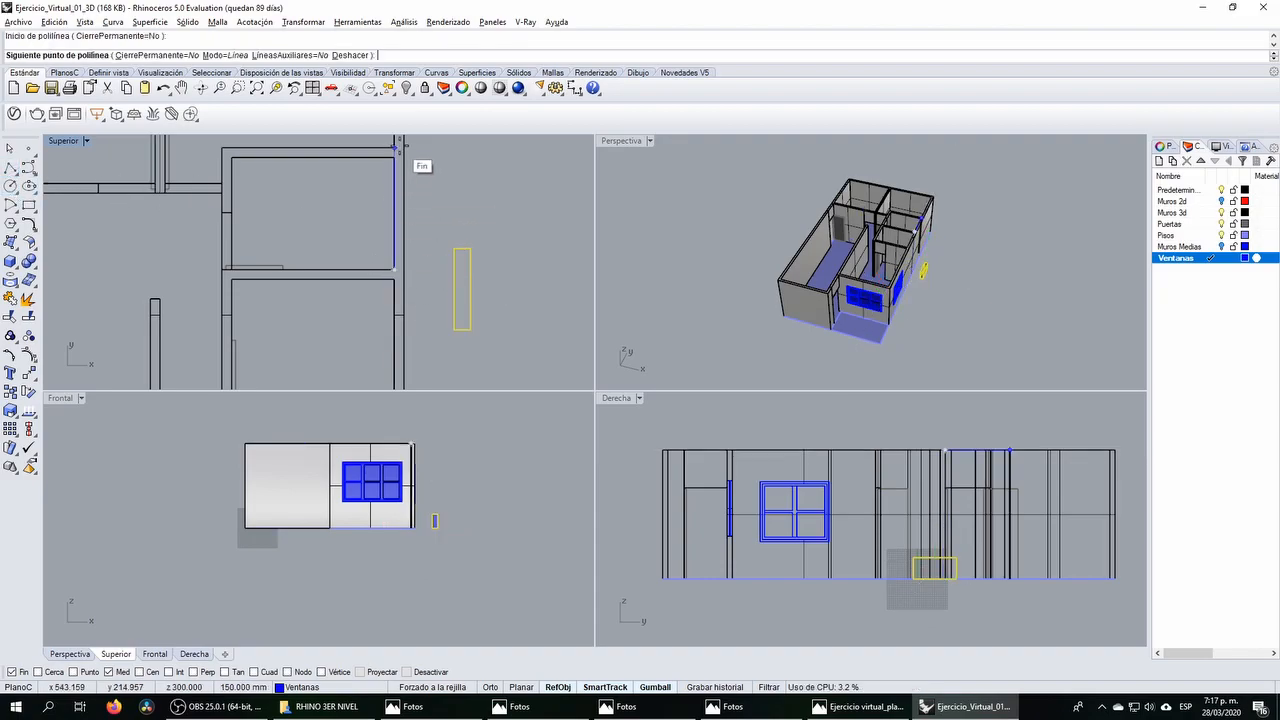
{"action": "left_click", "coordinate": [396, 157]}
{"action": "right_click", "coordinate": [392, 174]}
{"action": "right_click", "coordinate": [389, 178]}
{"action": "left_click", "coordinate": [394, 212]}
{"action": "left_click", "coordinate": [477, 213]}
{"action": "right_click", "coordinate": [480, 194]}
Step: Move the box by its long edge's midpoint onto the wall's midpoint, and shift it slightly inward so it crosses both wall faces
{"action": "left_click", "coordinate": [10, 338]}
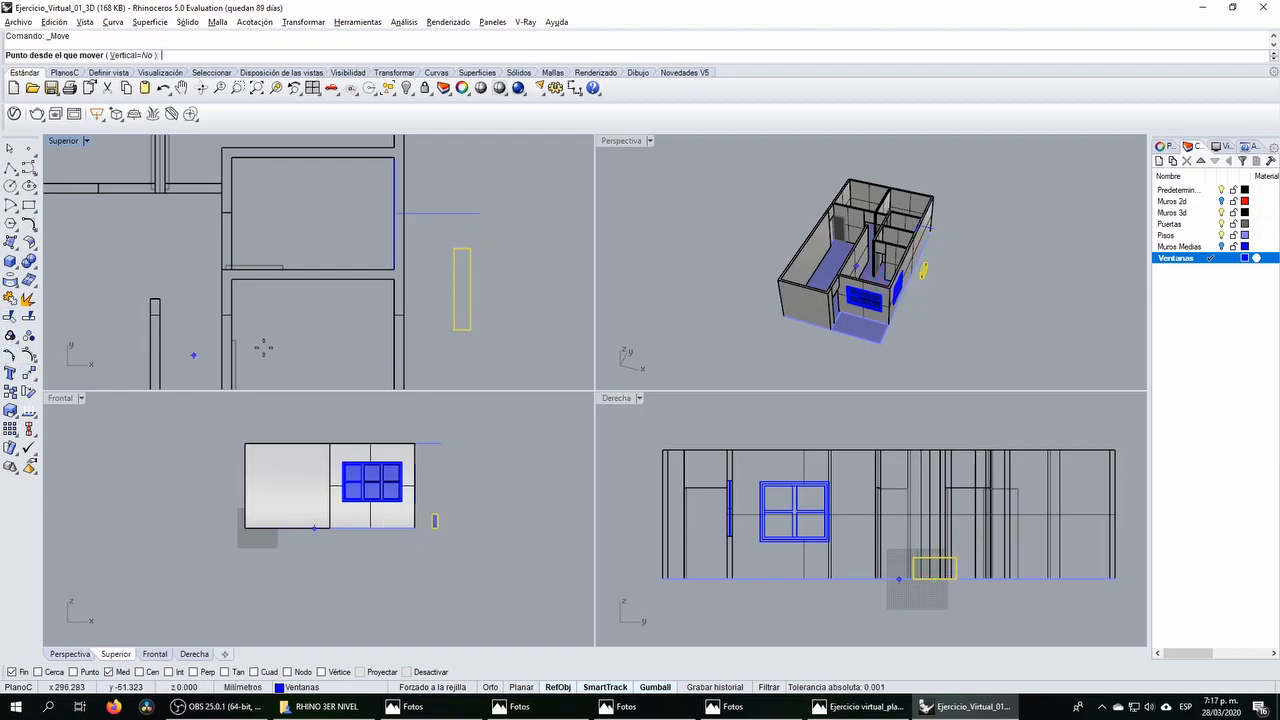
{"action": "left_click", "coordinate": [455, 289]}
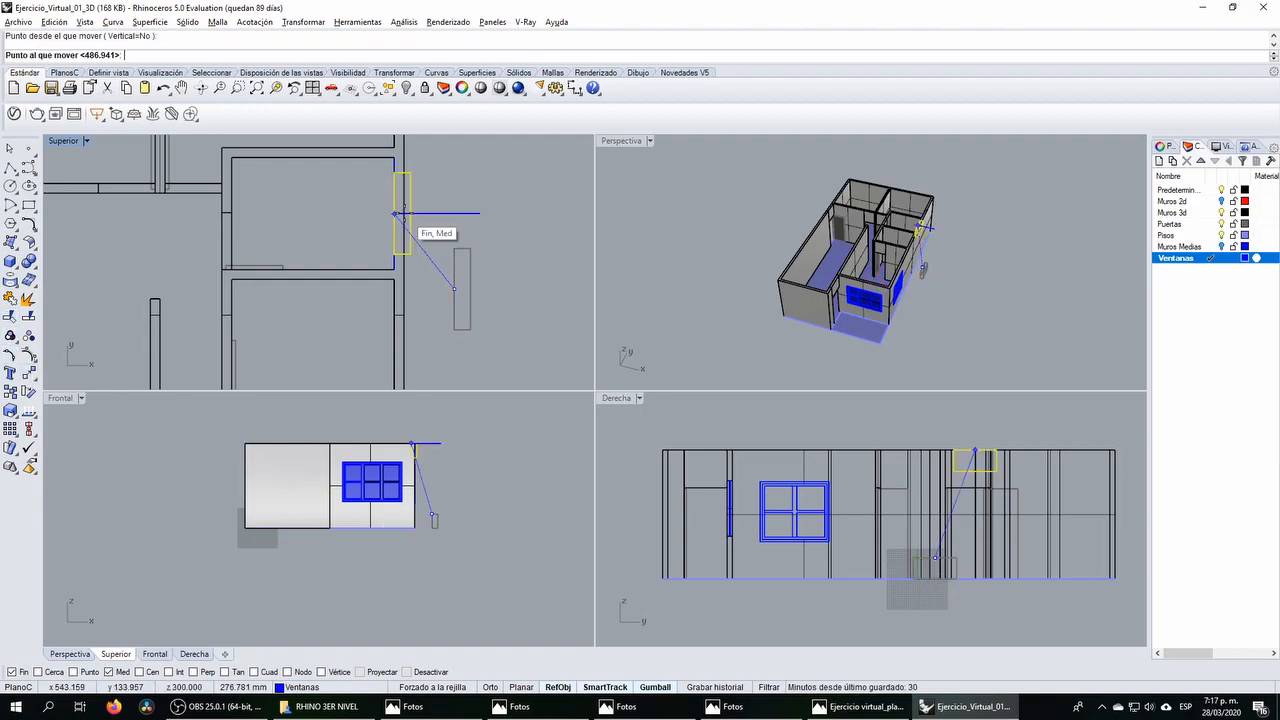
{"action": "left_click", "coordinate": [402, 214]}
{"action": "scroll", "coordinate": [393, 213], "scroll_direction": "up", "scroll_amount": 2}
{"action": "right_click_drag", "start_coordinate": [393, 213], "coordinate": [415, 275]}
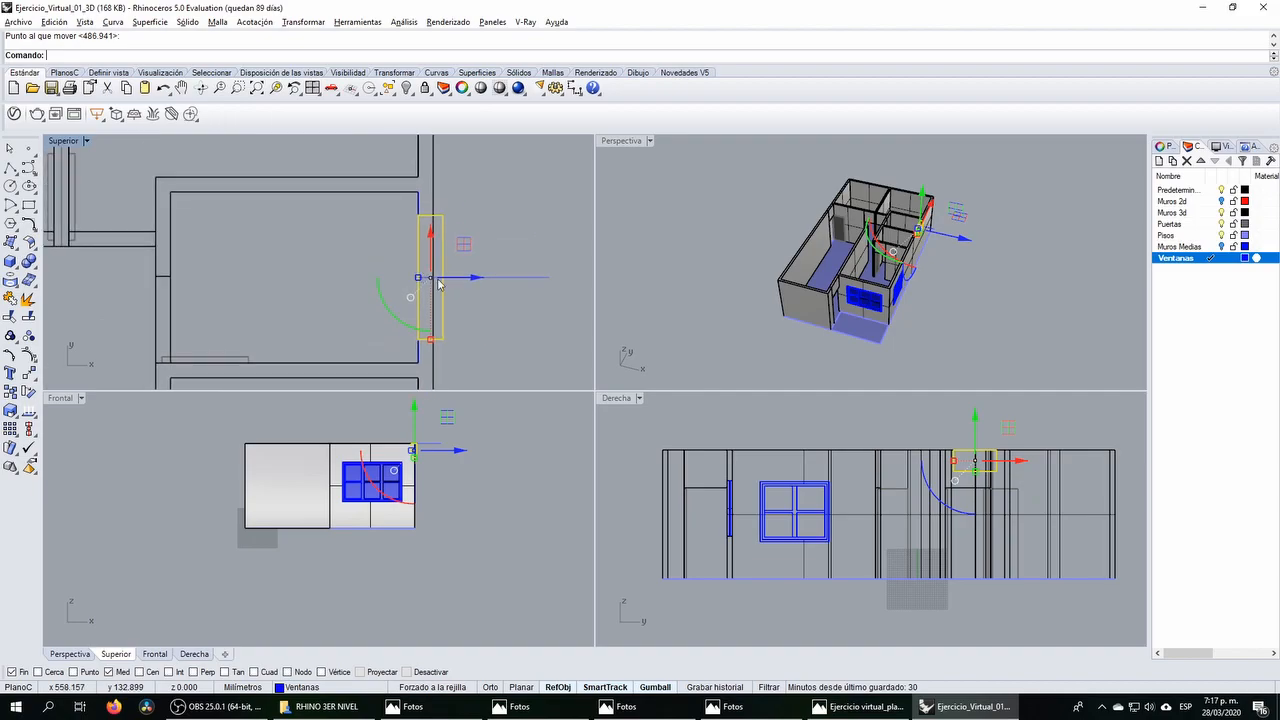
{"action": "left_click_drag", "start_coordinate": [450, 279], "coordinate": [450, 279]}
Step: Delete the guide line extending outward from the bathroom wall
{"action": "left_click_drag", "start_coordinate": [518, 301], "coordinate": [464, 197]}
{"action": "key", "text": "Delete"}
{"action": "left_click", "coordinate": [420, 206]}
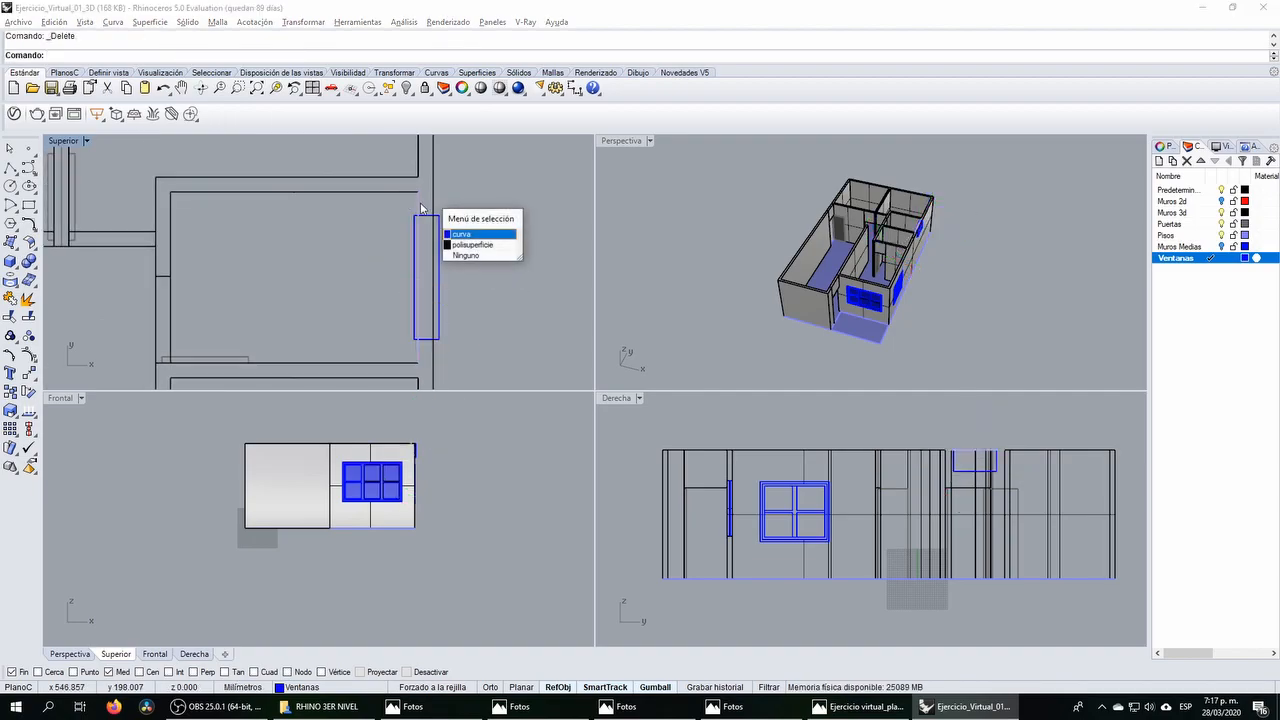
{"action": "left_click", "coordinate": [463, 254]}
Step: Select the box on the exterior side wall and lower it from the wall's top edge to roughly window height
{"action": "right_click_drag", "start_coordinate": [872, 306], "coordinate": [845, 233]}
{"action": "left_click", "coordinate": [446, 244]}
{"action": "right_click_drag", "start_coordinate": [911, 305], "coordinate": [872, 268]}
{"action": "scroll", "coordinate": [845, 247], "scroll_direction": "up", "scroll_amount": 5}
{"action": "left_click", "coordinate": [924, 230]}
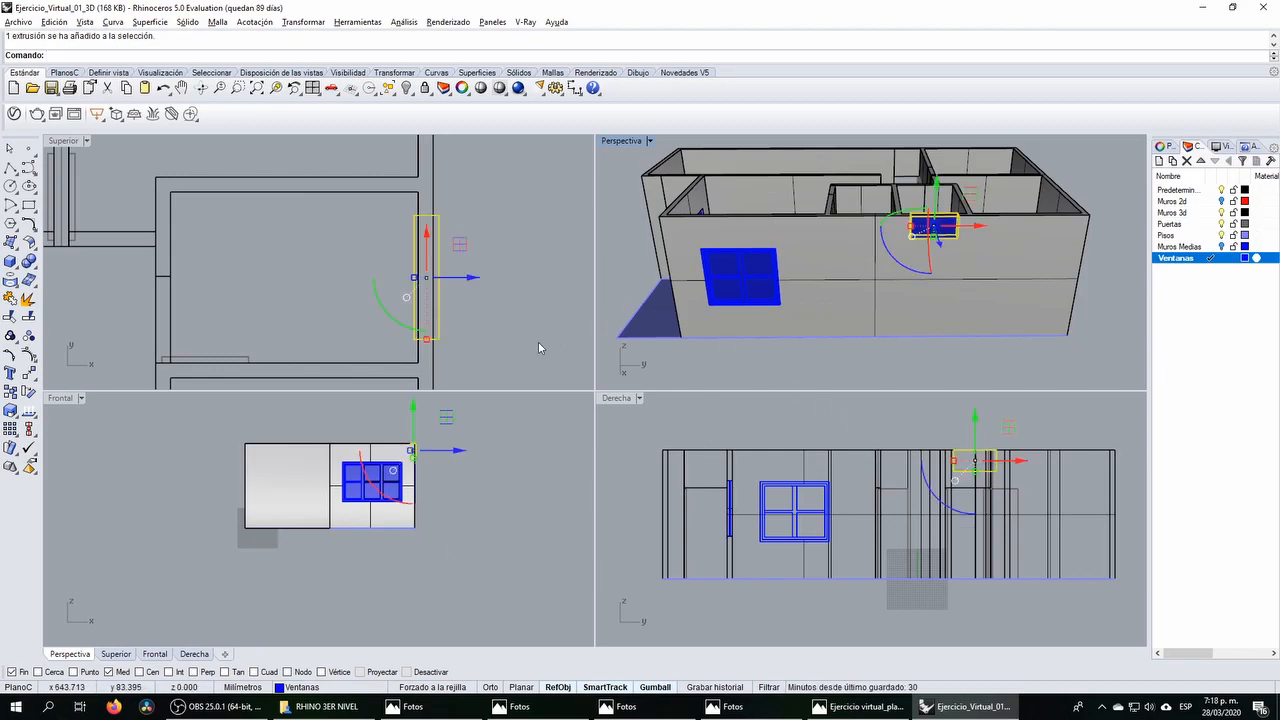
{"action": "scroll", "coordinate": [410, 458], "scroll_direction": "up", "scroll_amount": 3}
{"action": "left_click_drag", "start_coordinate": [422, 403], "coordinate": [431, 430]}
{"action": "left_click", "coordinate": [9, 168]}
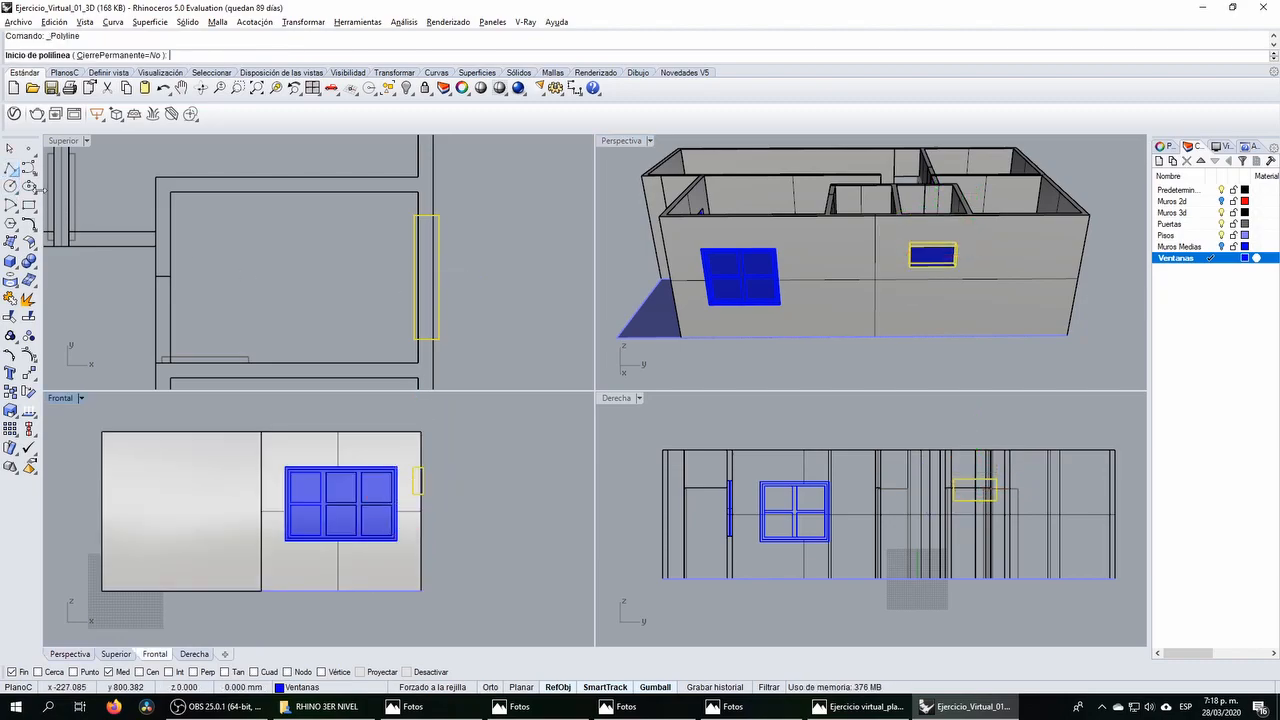
{"action": "scroll", "coordinate": [805, 460], "scroll_direction": "up", "scroll_amount": 5}
{"action": "left_click", "coordinate": [755, 457]}
{"action": "scroll", "coordinate": [777, 472], "scroll_direction": "down", "scroll_amount": 3}
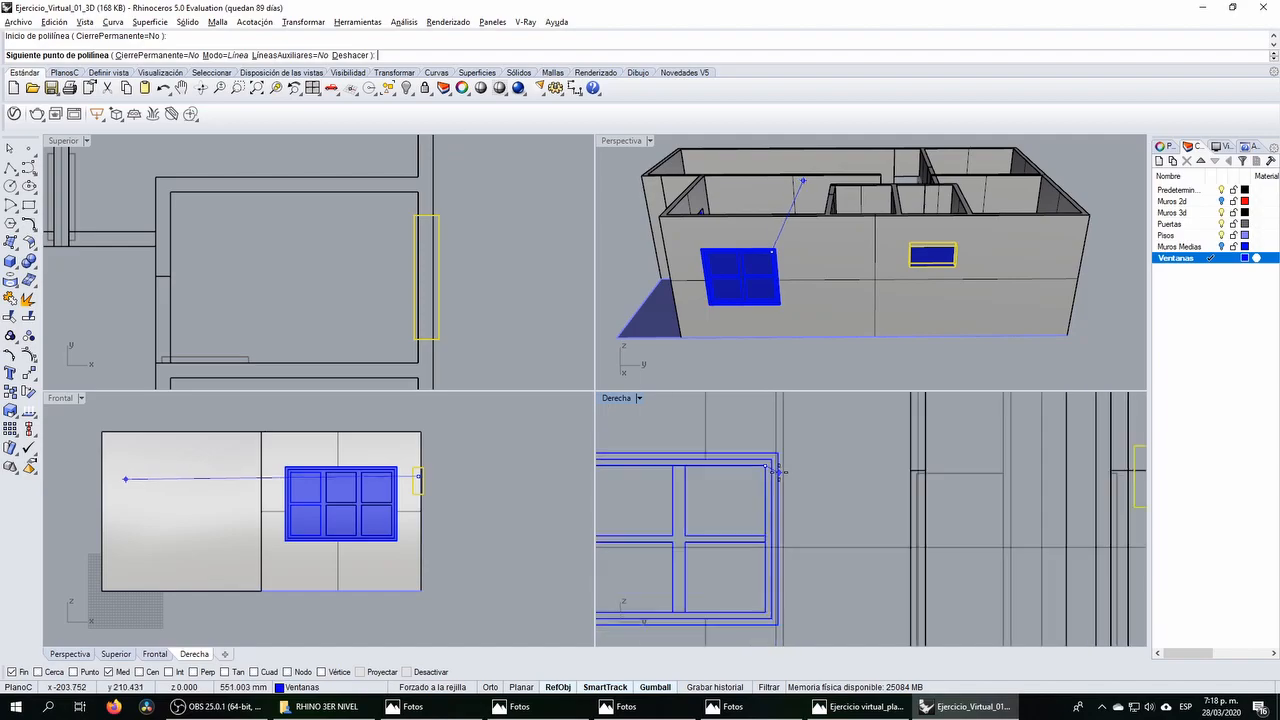
{"action": "scroll", "coordinate": [777, 472], "scroll_direction": "up", "scroll_amount": 3}
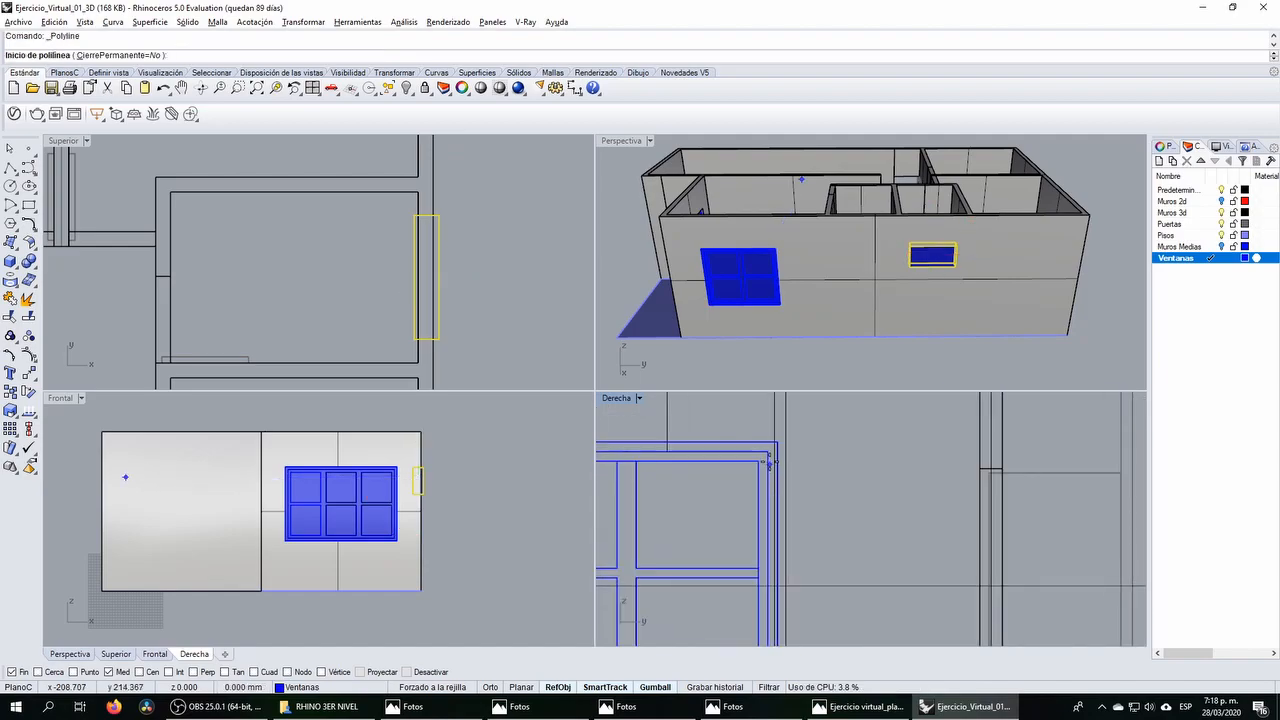
{"action": "scroll", "coordinate": [770, 452], "scroll_direction": "up", "scroll_amount": 2}
{"action": "scroll", "coordinate": [772, 456], "scroll_direction": "down", "scroll_amount": 5}
{"action": "key", "text": "Escape"}
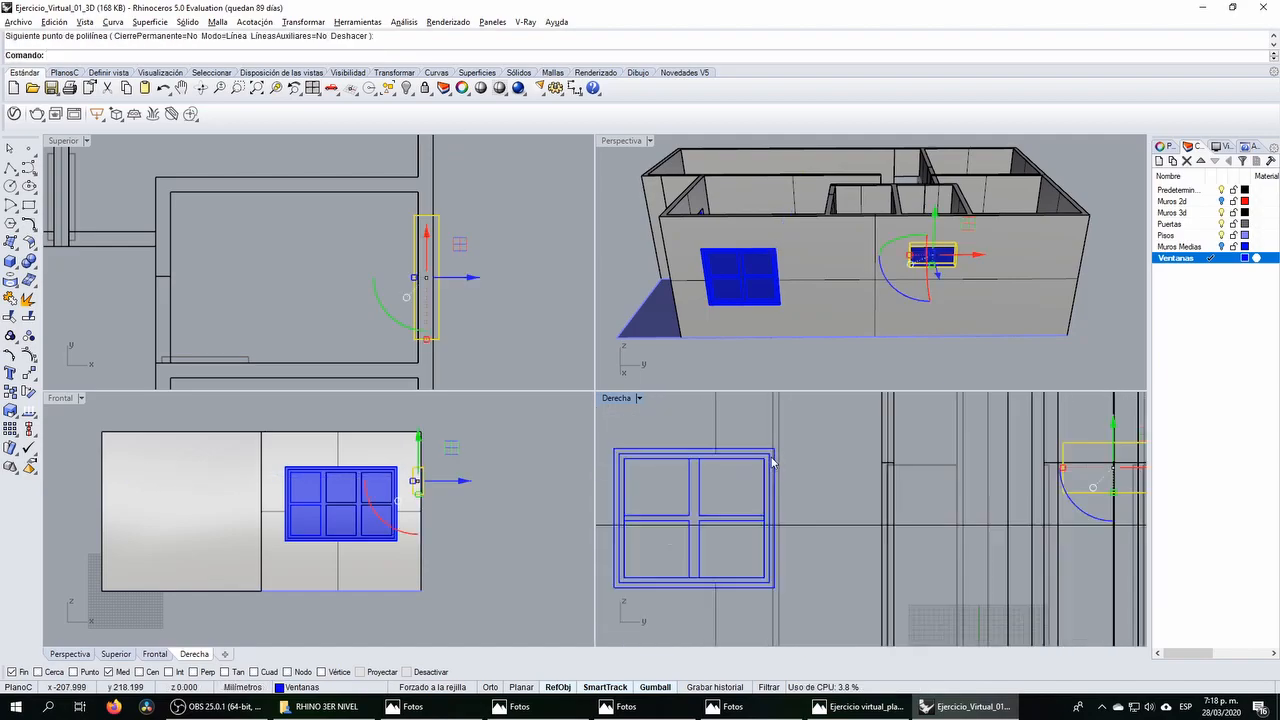
Step: Draw a horizontal guide from the four-pane window frame's upper corner past the box, and lower the box until its top edge meets it
{"action": "scroll", "coordinate": [787, 463], "scroll_direction": "up", "scroll_amount": 5}
{"action": "key", "text": "Return"}
{"action": "left_click", "coordinate": [765, 459]}
{"action": "scroll", "coordinate": [765, 459], "scroll_direction": "down", "scroll_amount": 4}
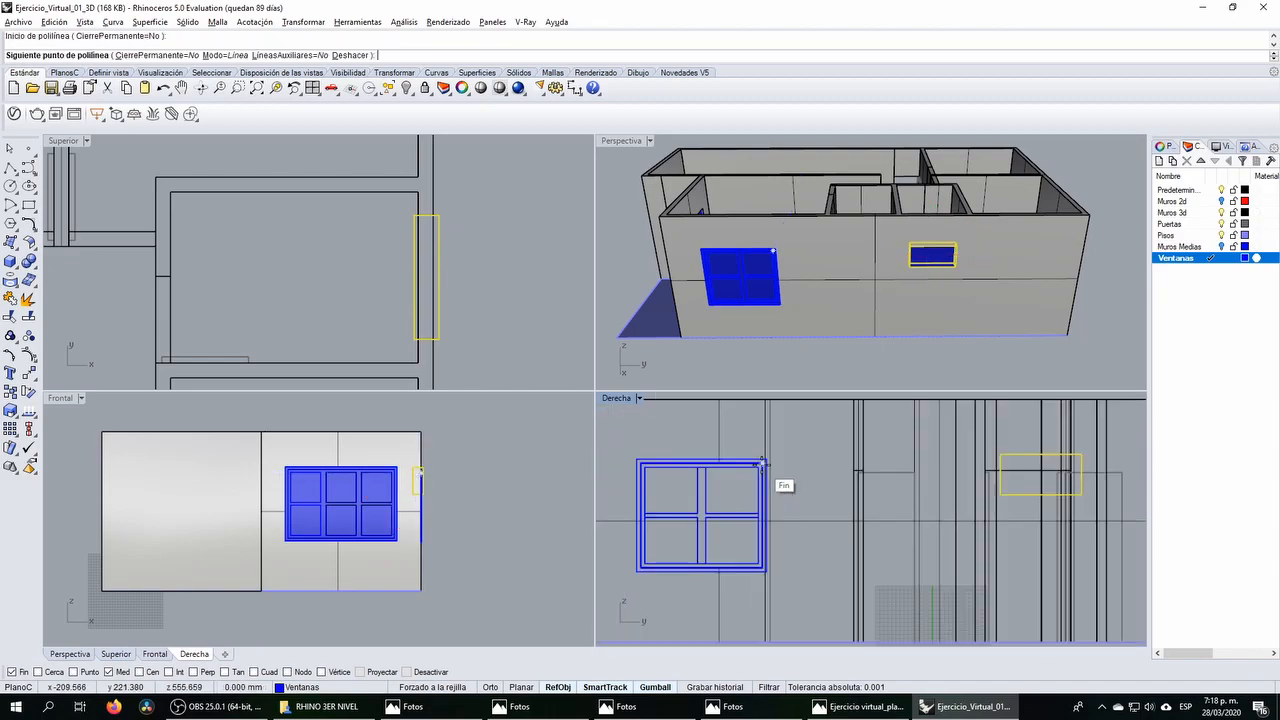
{"action": "scroll", "coordinate": [943, 480], "scroll_direction": "down", "scroll_amount": 2}
{"action": "left_click", "coordinate": [949, 479]}
{"action": "key", "text": "Return"}
{"action": "scroll", "coordinate": [841, 490], "scroll_direction": "up", "scroll_amount": 5}
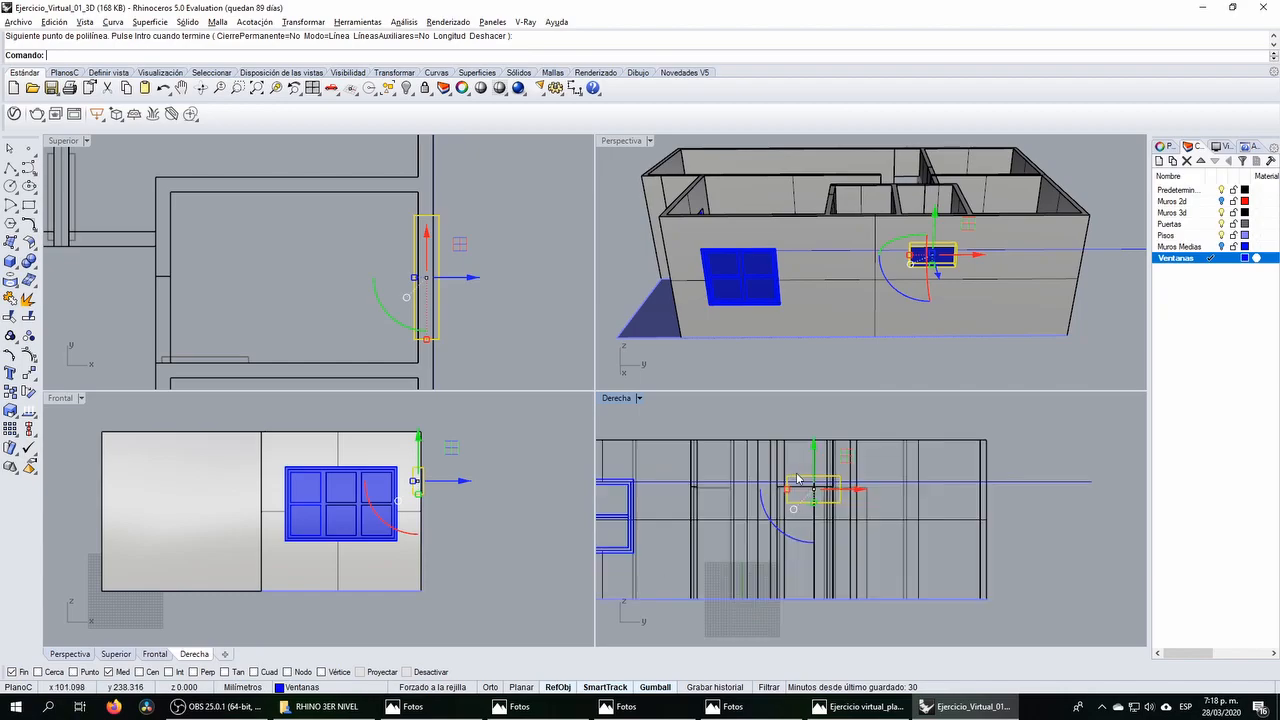
{"action": "left_click_drag", "start_coordinate": [840, 488], "coordinate": [840, 510]}
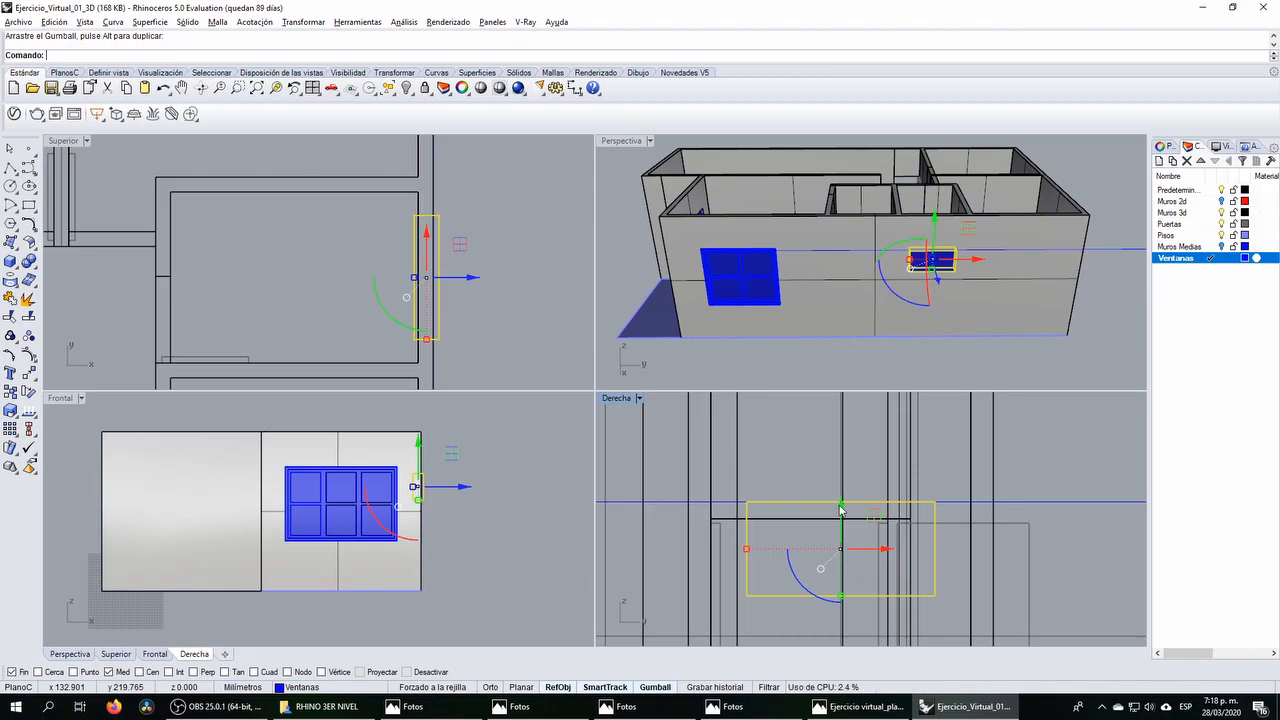
Step: Check the small windows in the reference render and draw a second horizontal guide from the four-pane window's middle crossbar past the box
{"action": "key", "text": "alt+Tab"}
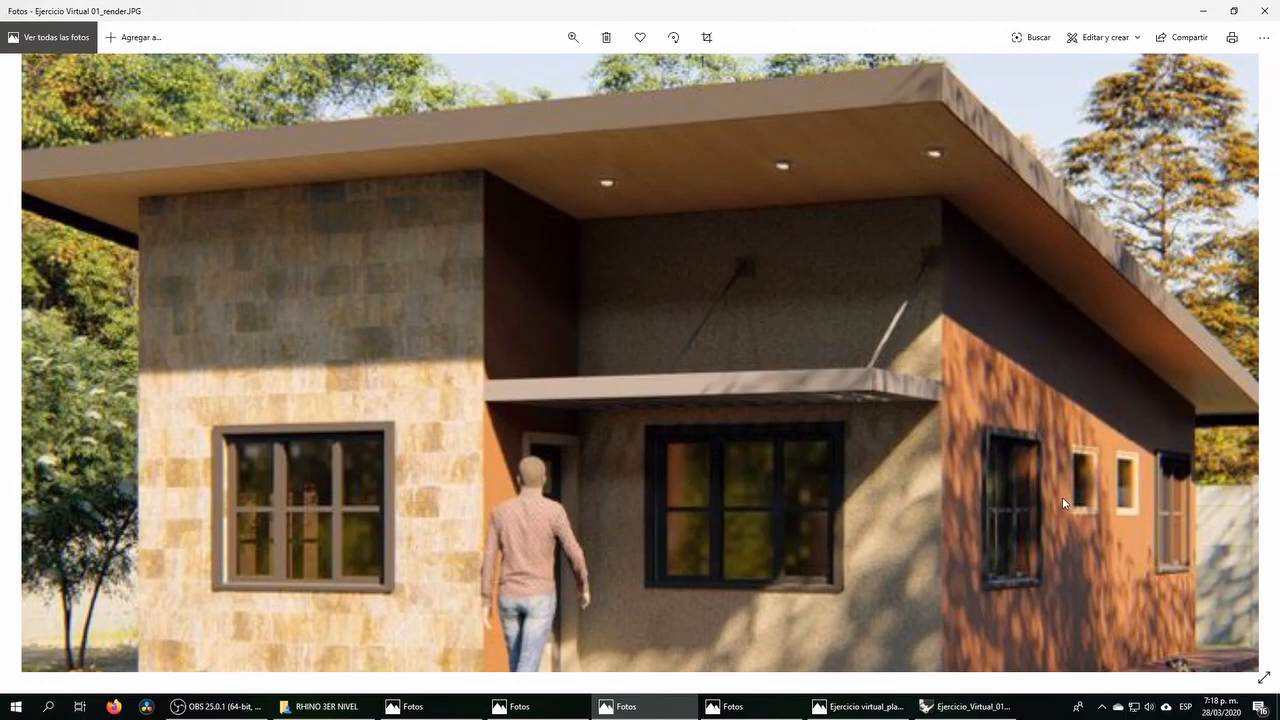
{"action": "key", "text": "alt+Tab"}
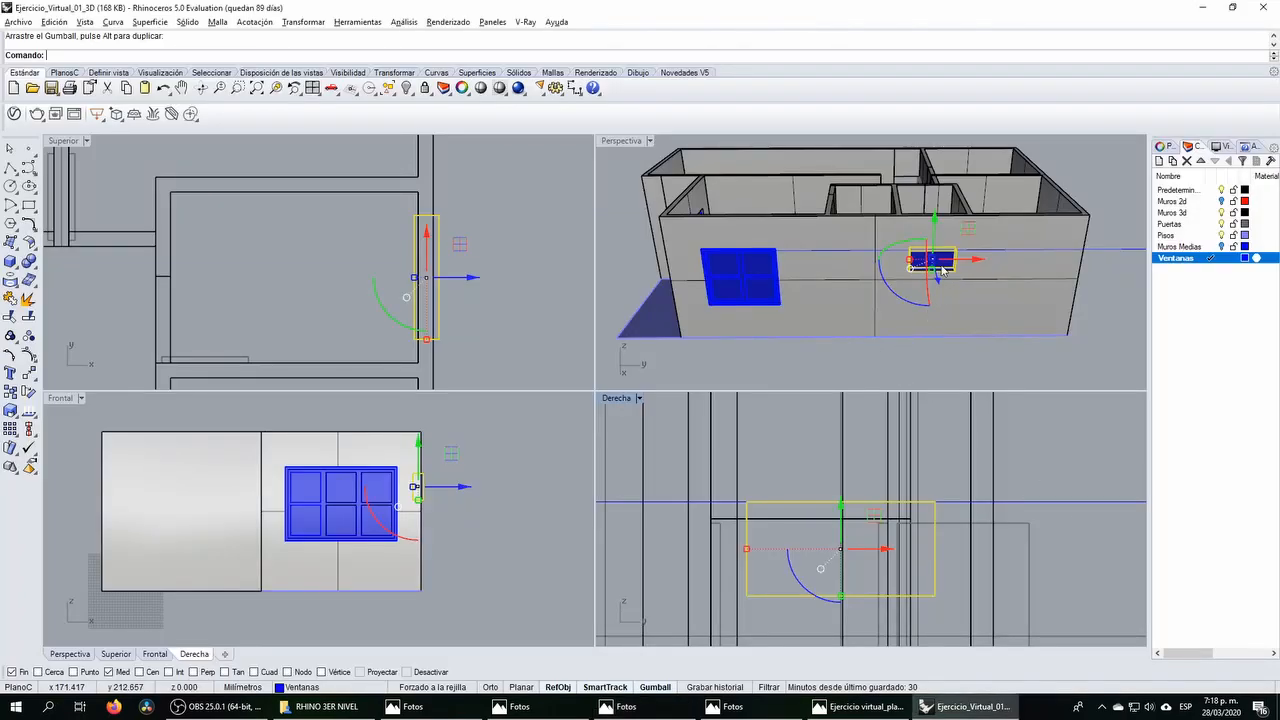
{"action": "scroll", "coordinate": [875, 467], "scroll_direction": "down", "scroll_amount": 4}
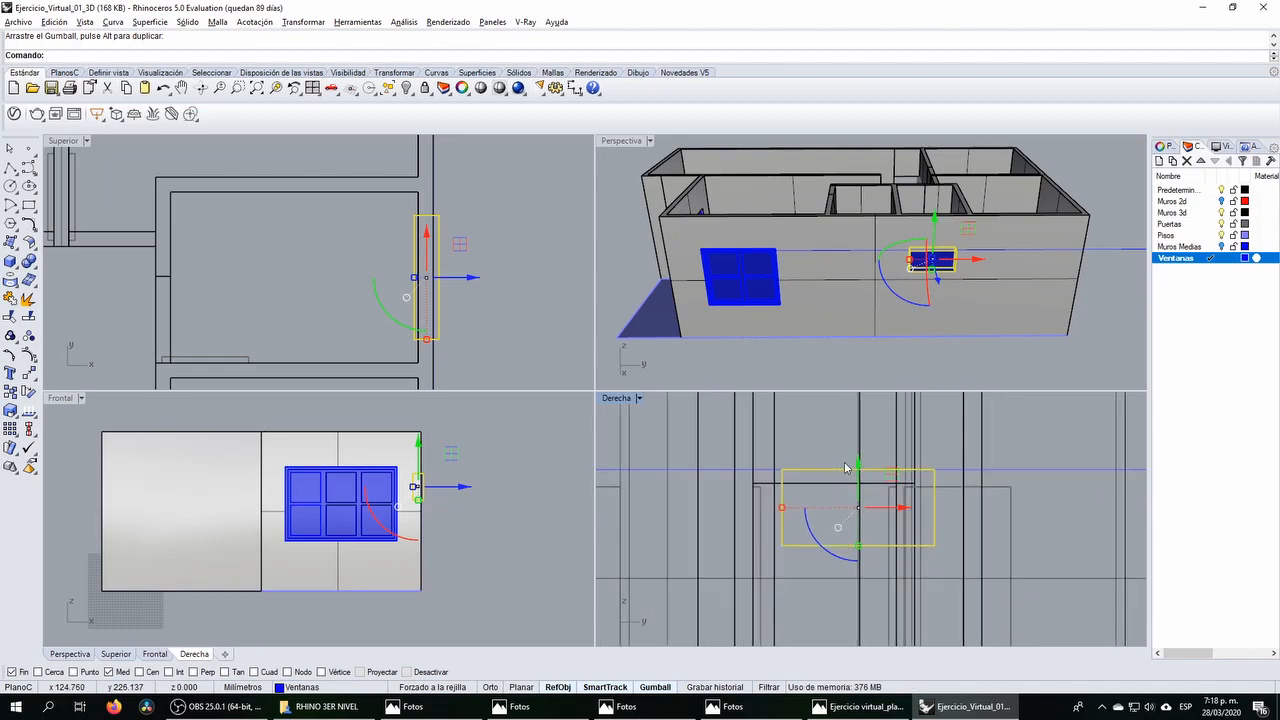
{"action": "scroll", "coordinate": [875, 467], "scroll_direction": "down", "scroll_amount": 3}
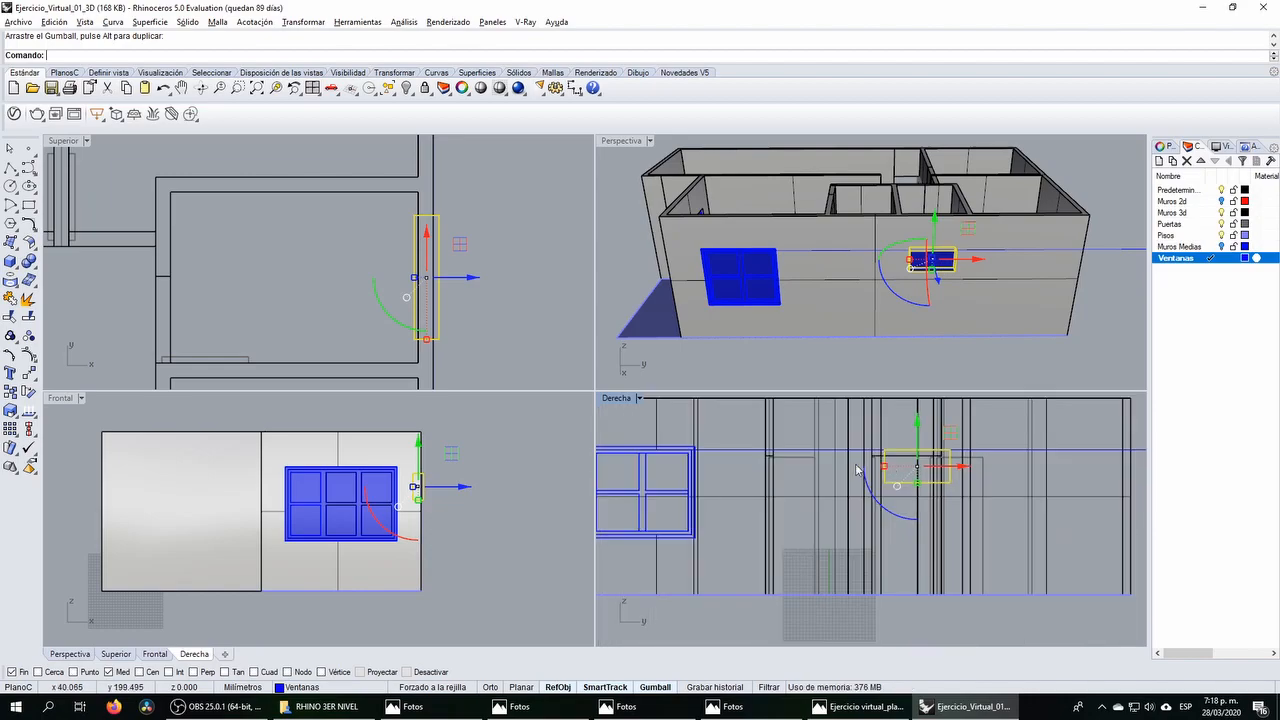
{"action": "double_click", "coordinate": [616, 398]}
{"action": "scroll", "coordinate": [664, 388], "scroll_direction": "up", "scroll_amount": 3}
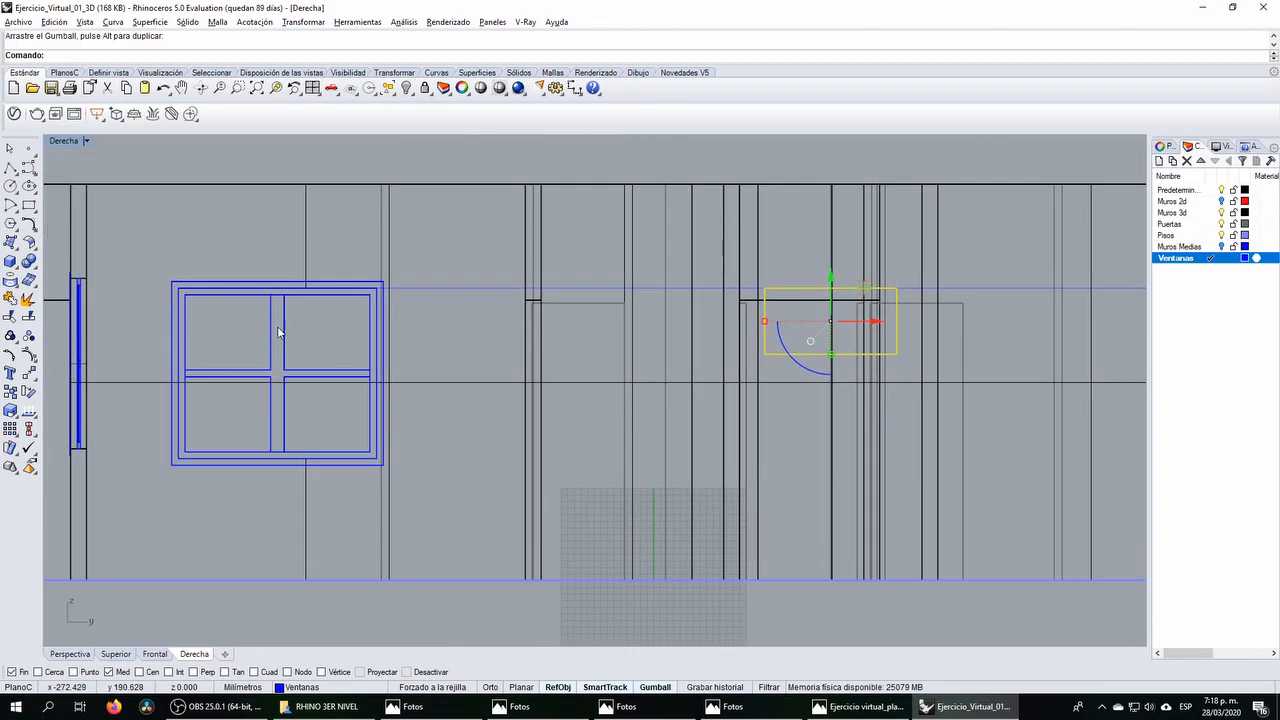
{"action": "scroll", "coordinate": [345, 393], "scroll_direction": "up", "scroll_amount": 8}
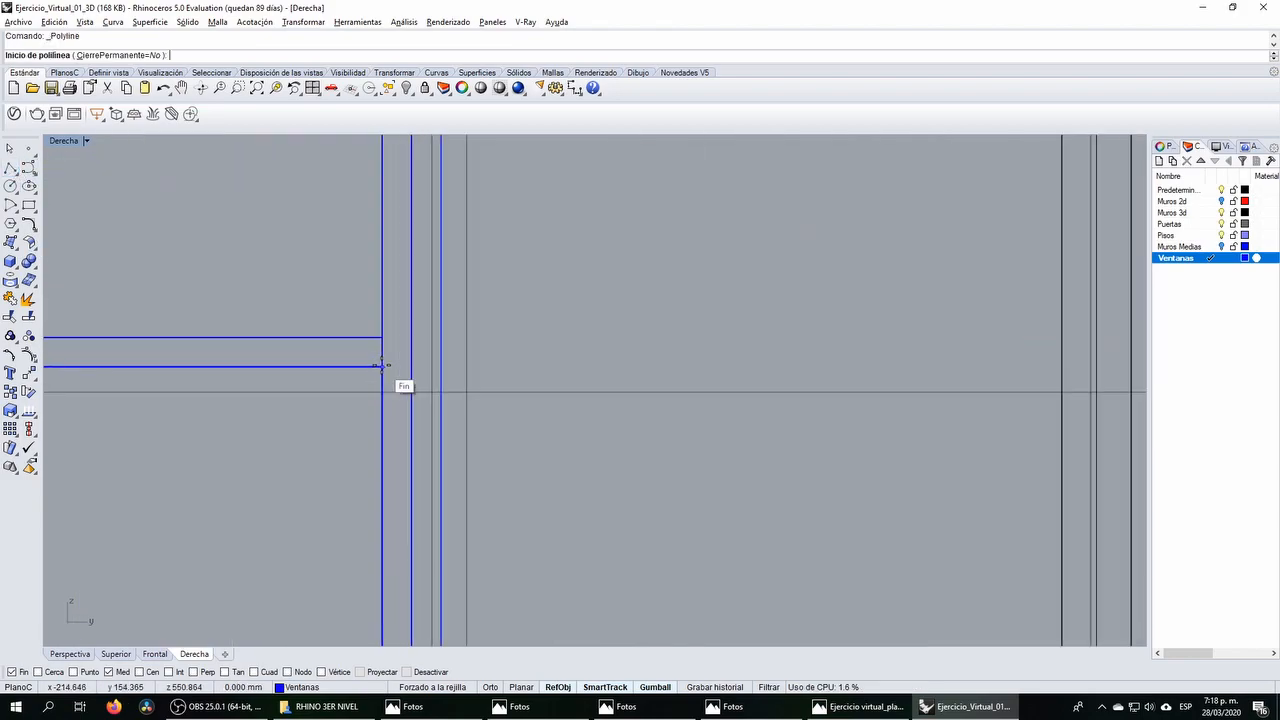
{"action": "left_click", "coordinate": [378, 350]}
{"action": "scroll", "coordinate": [378, 350], "scroll_direction": "down", "scroll_amount": 6}
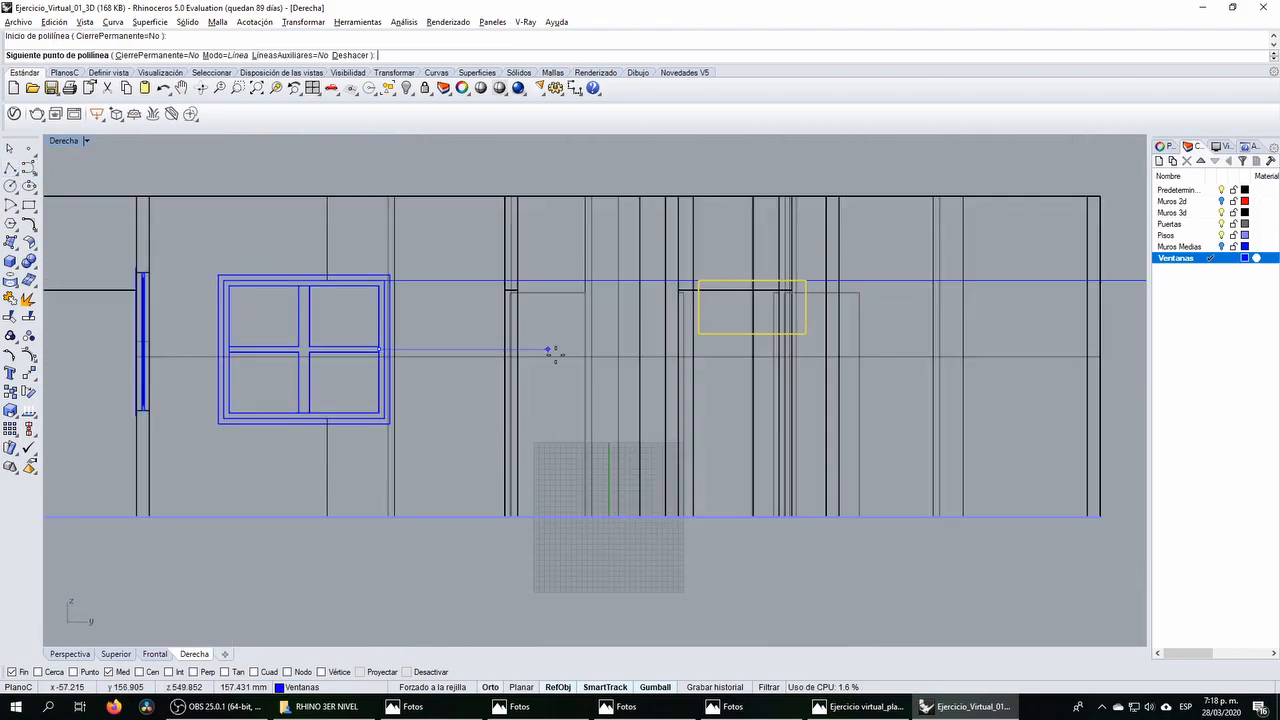
{"action": "left_click", "coordinate": [872, 336], "text": "shift"}
{"action": "right_click", "coordinate": [868, 338]}
Step: Scale the box vertically from its upper corner until its bottom edge meets the lower guide, using the Cerca object snap
{"action": "right_click_drag", "start_coordinate": [811, 328], "coordinate": [784, 338]}
{"action": "left_click", "coordinate": [12, 413]}
{"action": "left_click", "coordinate": [72, 417]}
{"action": "scroll", "coordinate": [741, 288], "scroll_direction": "up", "scroll_amount": 6}
{"action": "left_click", "coordinate": [609, 293]}
{"action": "left_click", "coordinate": [609, 393]}
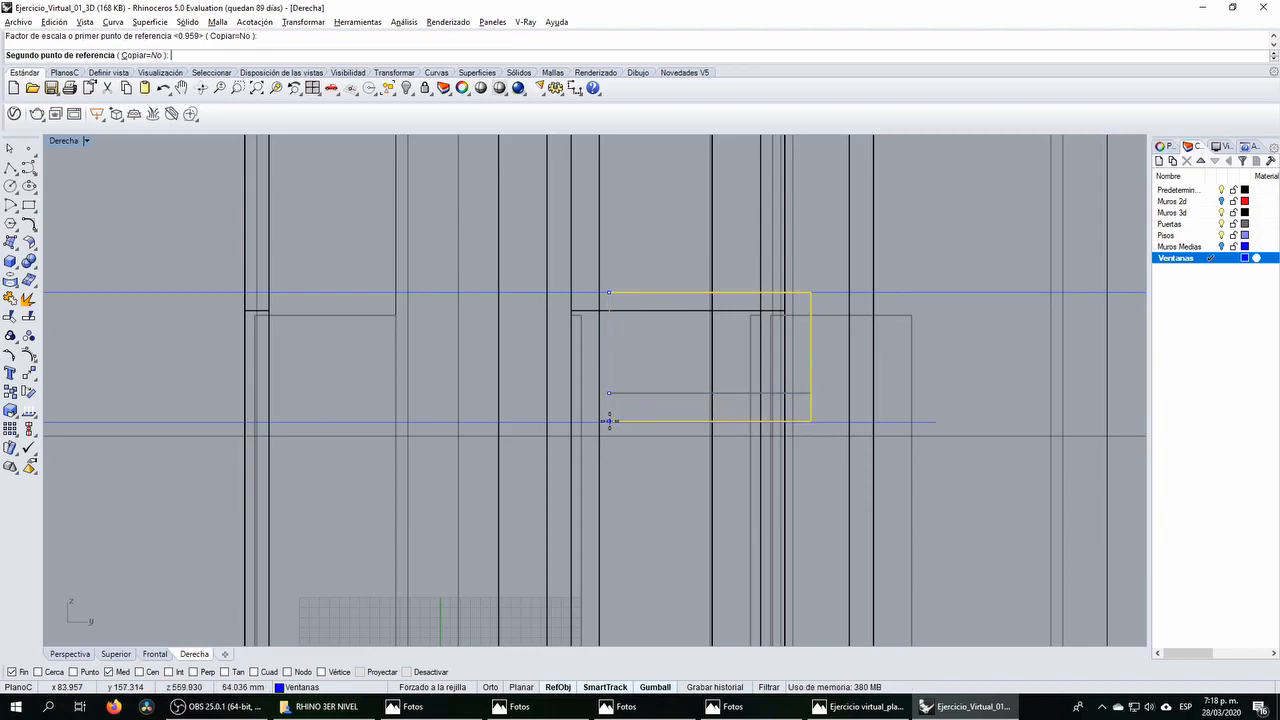
{"action": "left_click", "coordinate": [38, 672]}
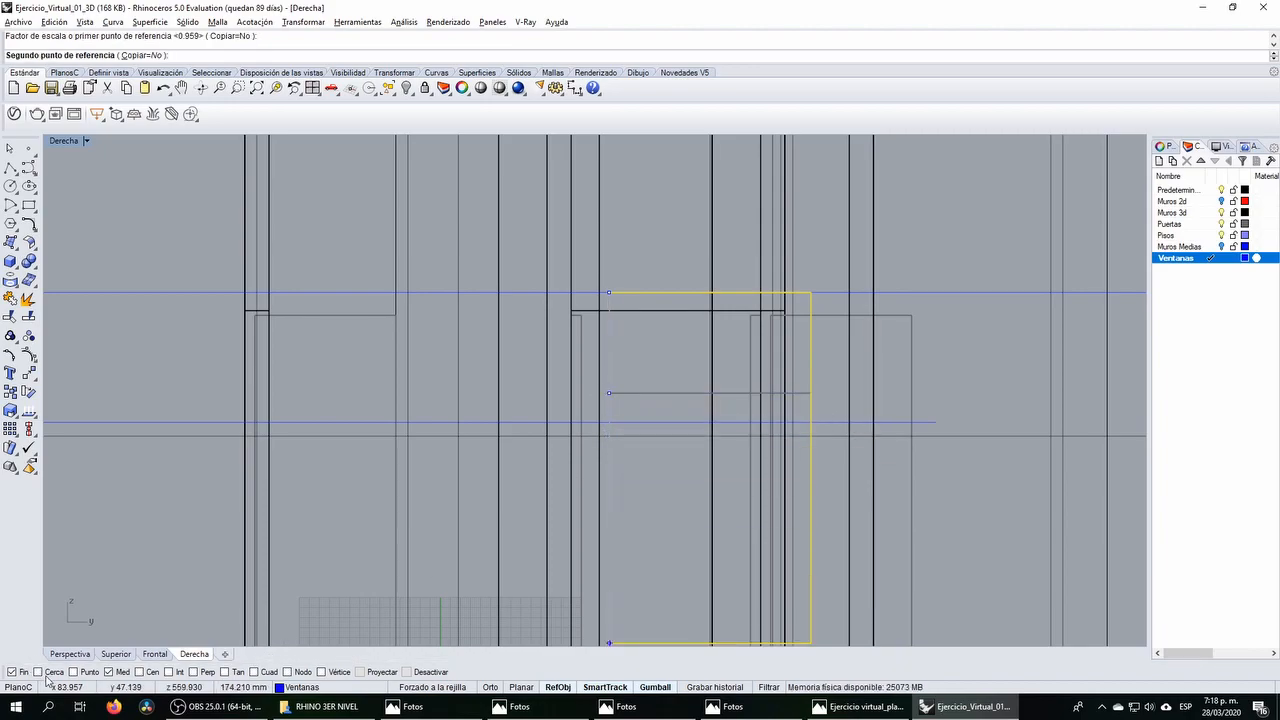
{"action": "left_click", "coordinate": [610, 422]}
{"action": "left_click", "coordinate": [640, 375]}
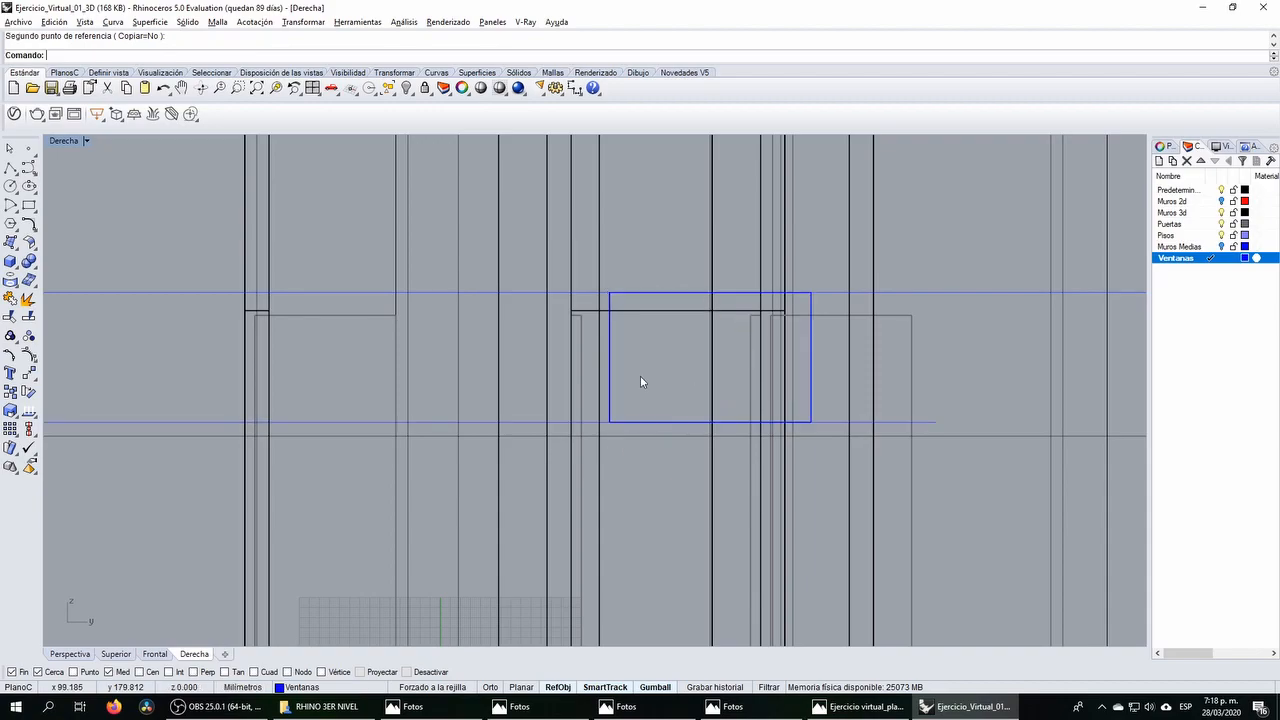
Step: Return to the four-viewport layout and delete the two horizontal guide lines running past the box
{"action": "left_click", "coordinate": [609, 360]}
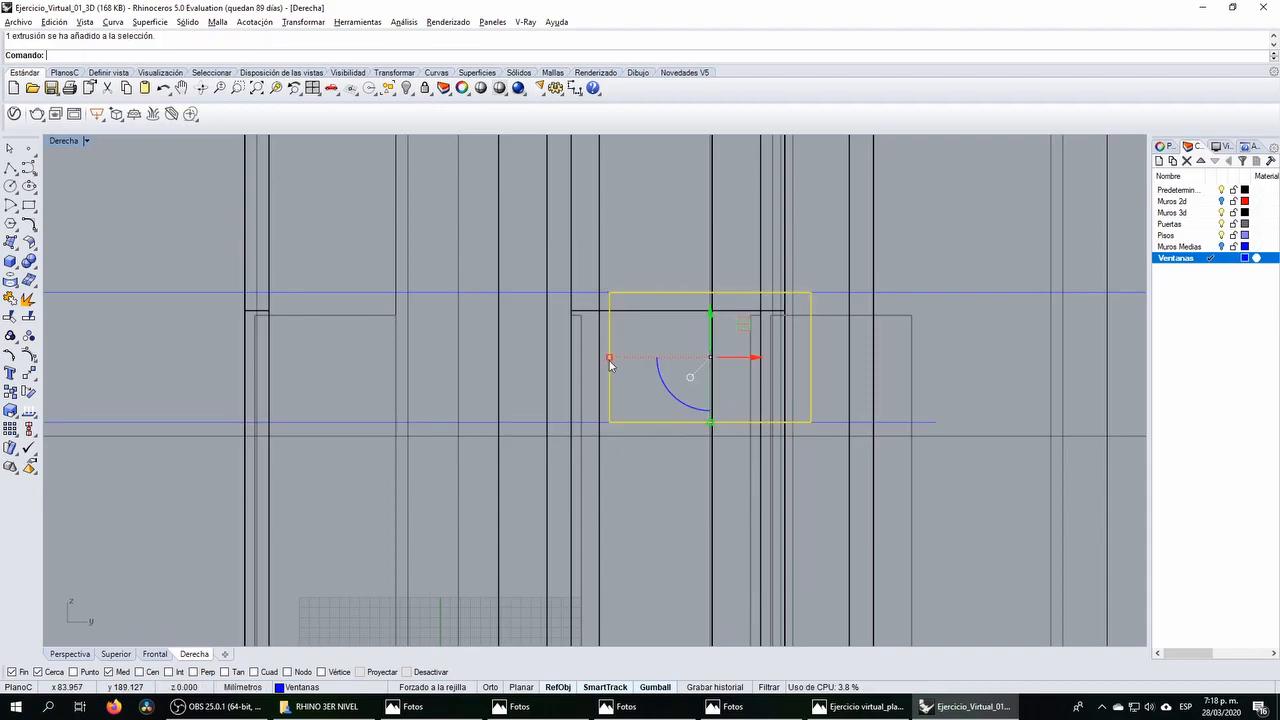
{"action": "double_click", "coordinate": [68, 141]}
{"action": "left_click", "coordinate": [504, 259]}
{"action": "right_click_drag", "start_coordinate": [1038, 267], "coordinate": [1048, 235]}
{"action": "left_click", "coordinate": [1108, 202]}
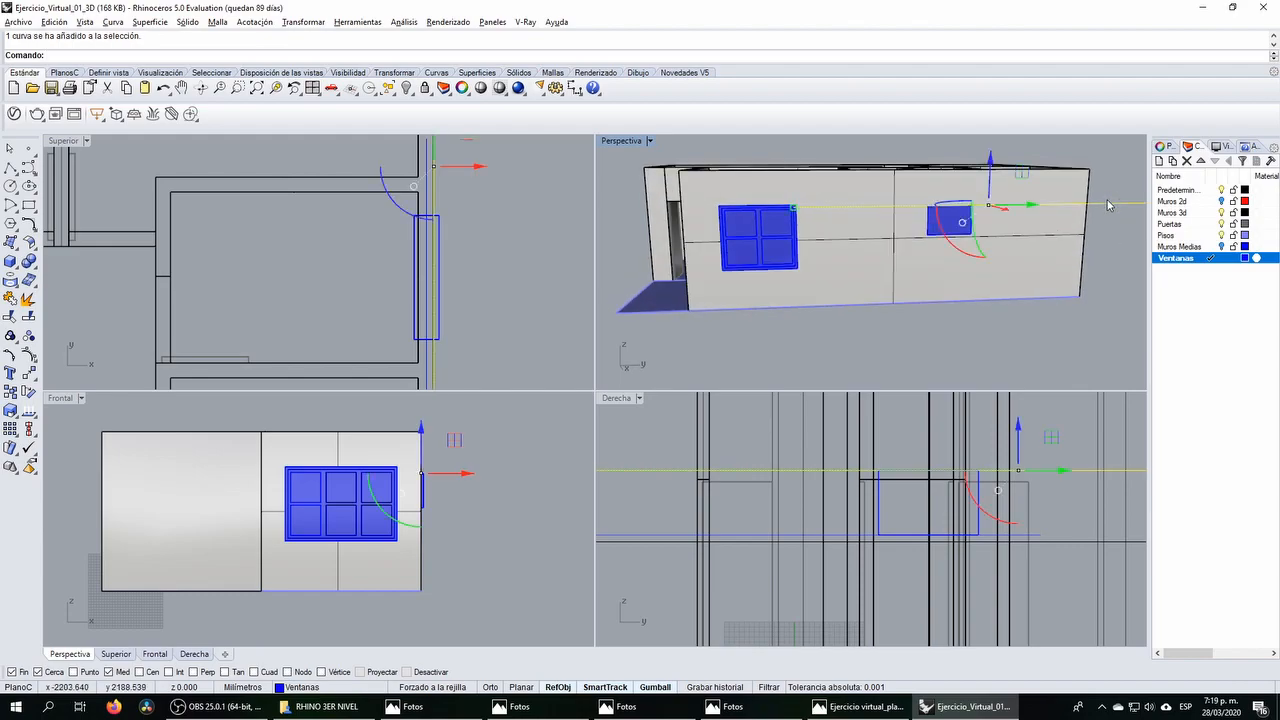
{"action": "key", "text": "Delete"}
{"action": "left_click", "coordinate": [788, 536]}
{"action": "key", "text": "Delete"}
{"action": "left_click", "coordinate": [898, 474]}
{"action": "scroll", "coordinate": [496, 323], "scroll_direction": "down", "scroll_amount": 10}
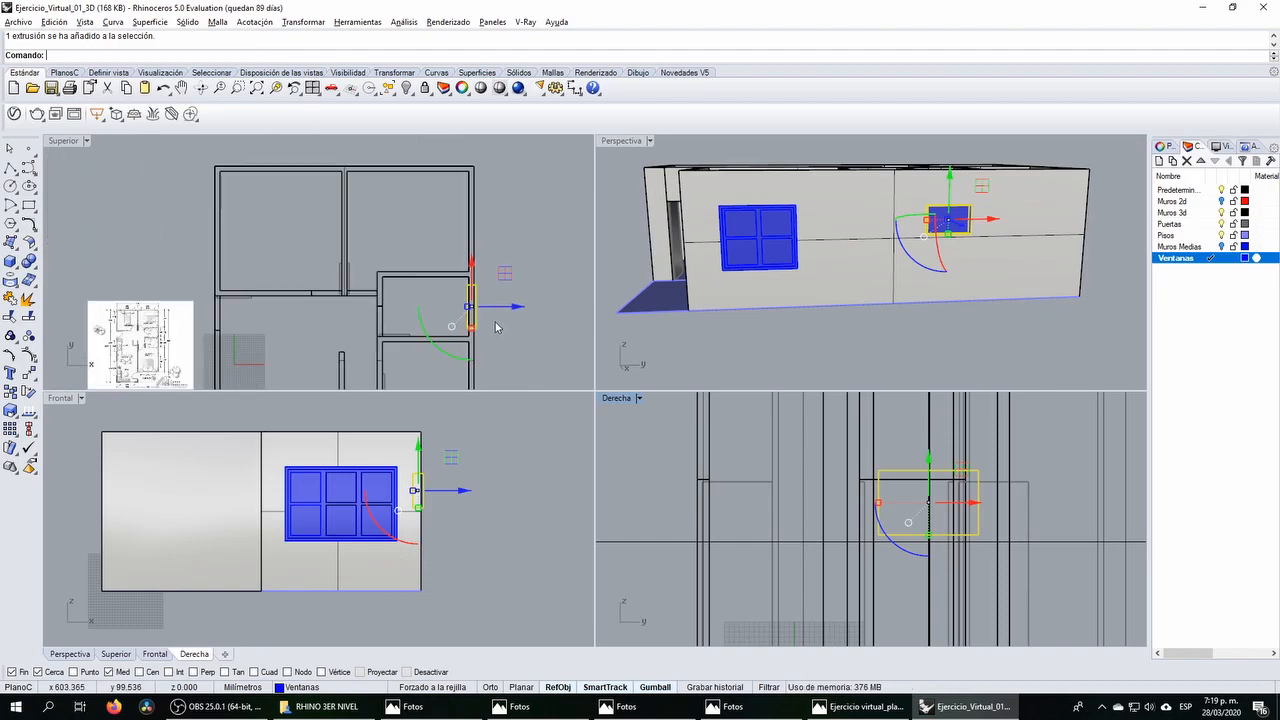
{"action": "right_click_drag", "start_coordinate": [496, 325], "coordinate": [476, 297]}
{"action": "right_click_drag", "start_coordinate": [938, 200], "coordinate": [986, 230]}
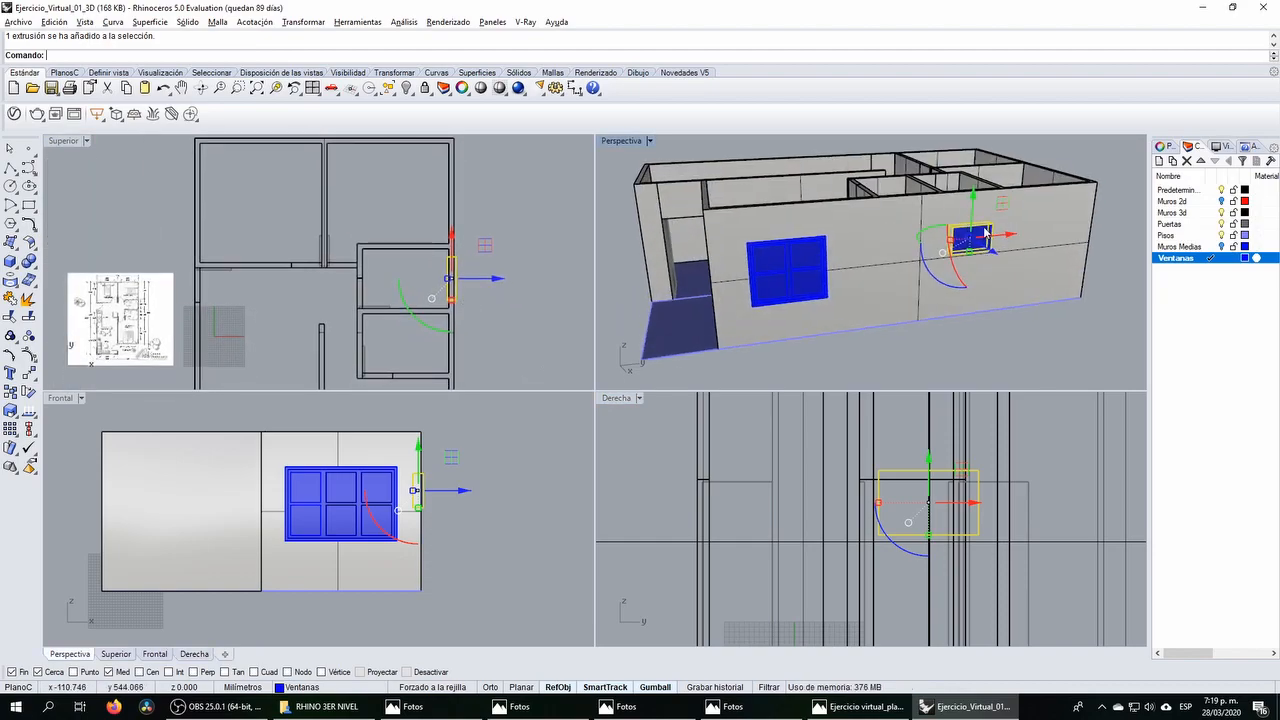
{"action": "right_click_drag", "start_coordinate": [420, 278], "coordinate": [424, 297]}
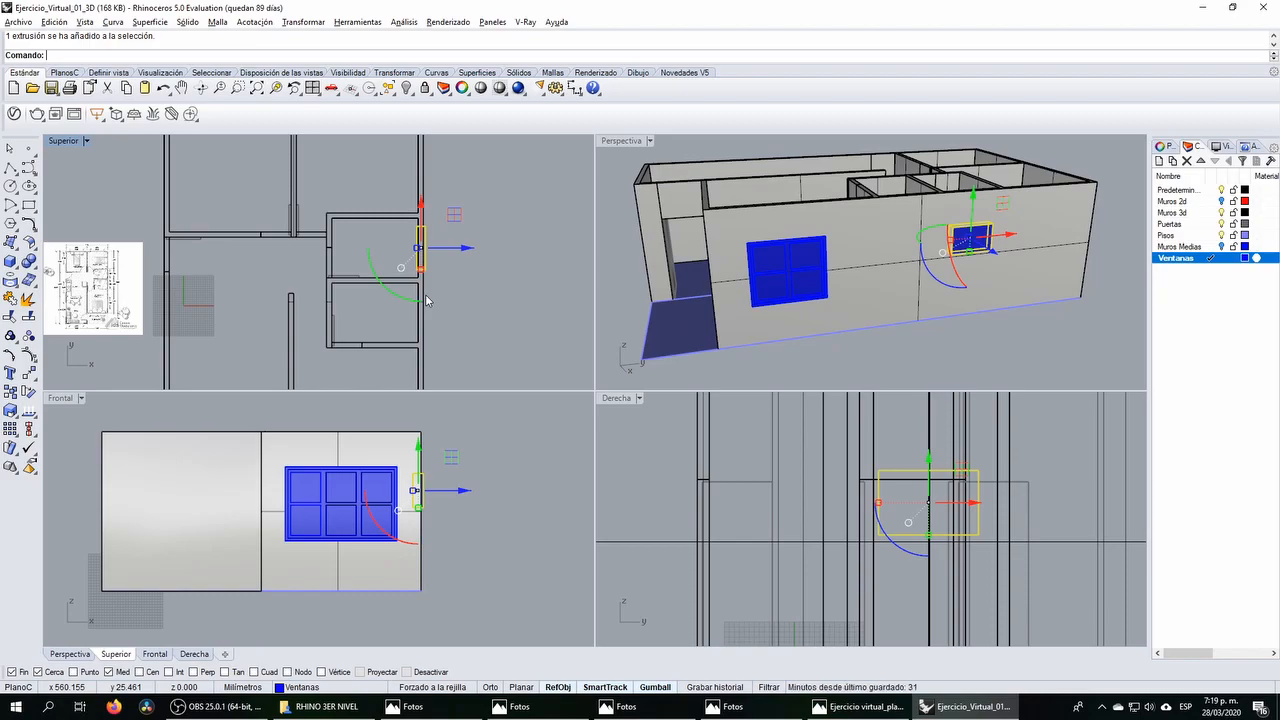
{"action": "scroll", "coordinate": [425, 294], "scroll_direction": "down", "scroll_amount": 2}
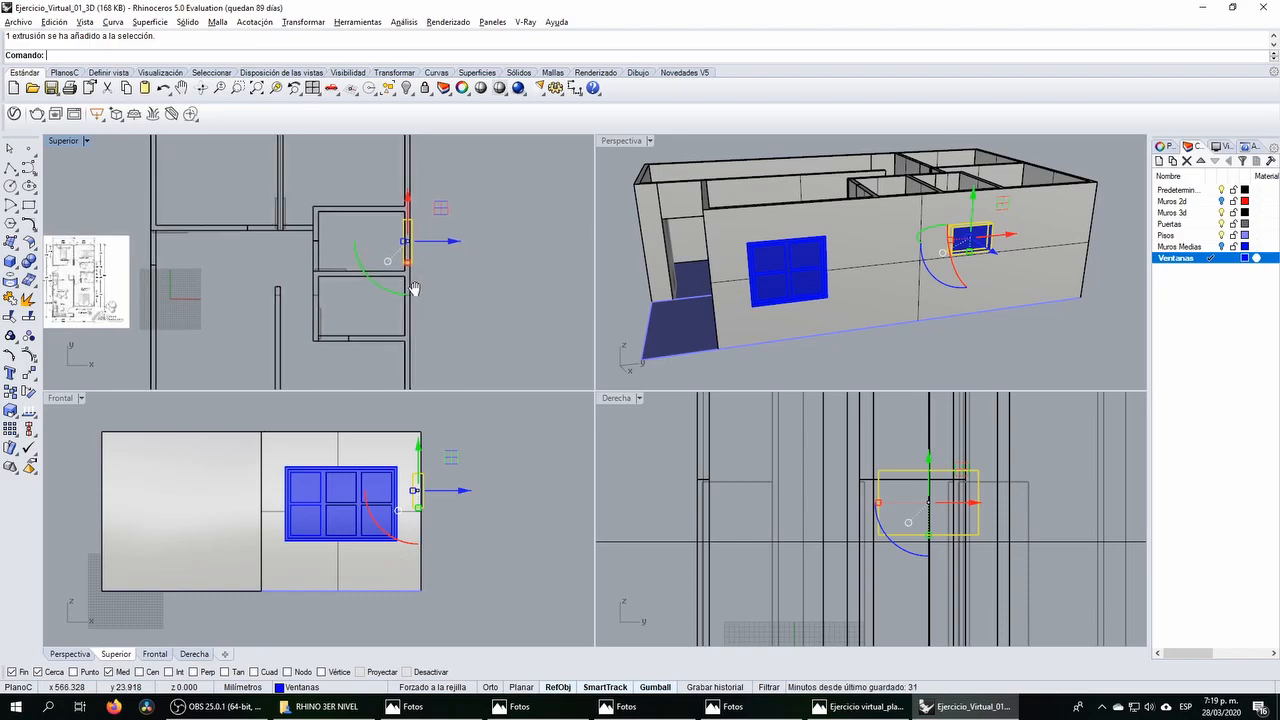
{"action": "left_click", "coordinate": [8, 168]}
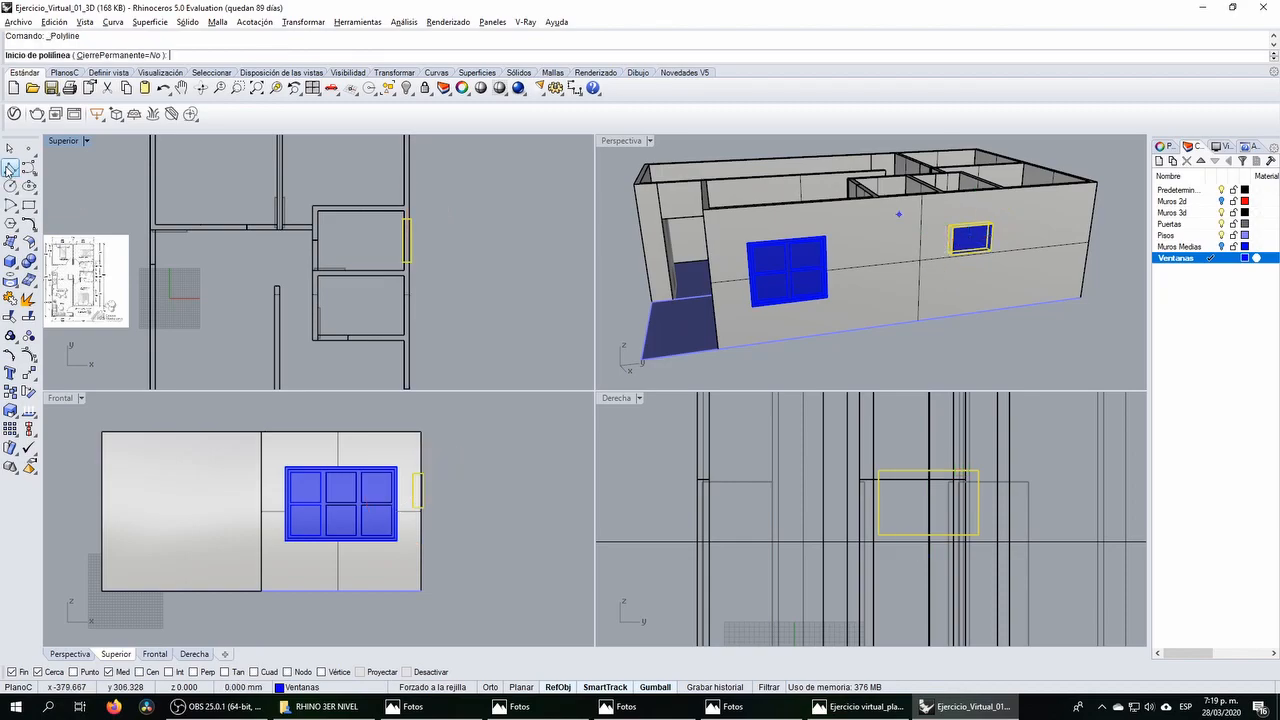
{"action": "scroll", "coordinate": [425, 280], "scroll_direction": "up", "scroll_amount": 6}
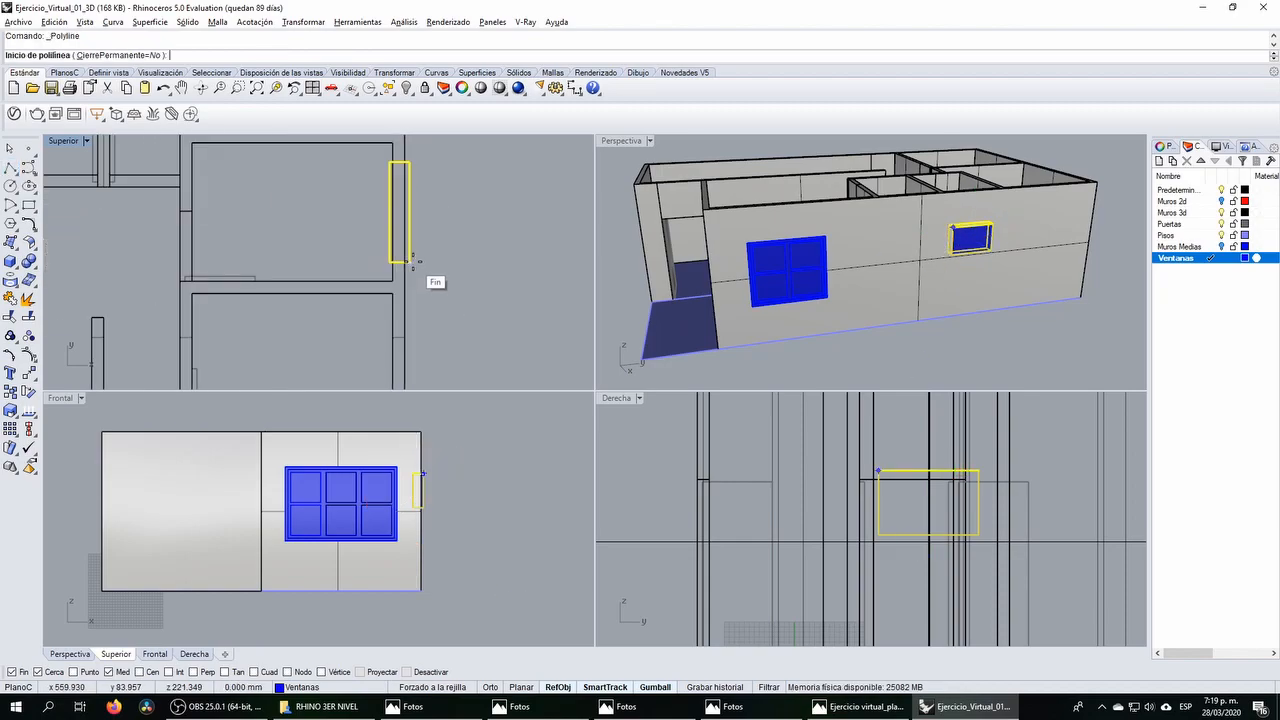
{"action": "left_click", "coordinate": [369, 299]}
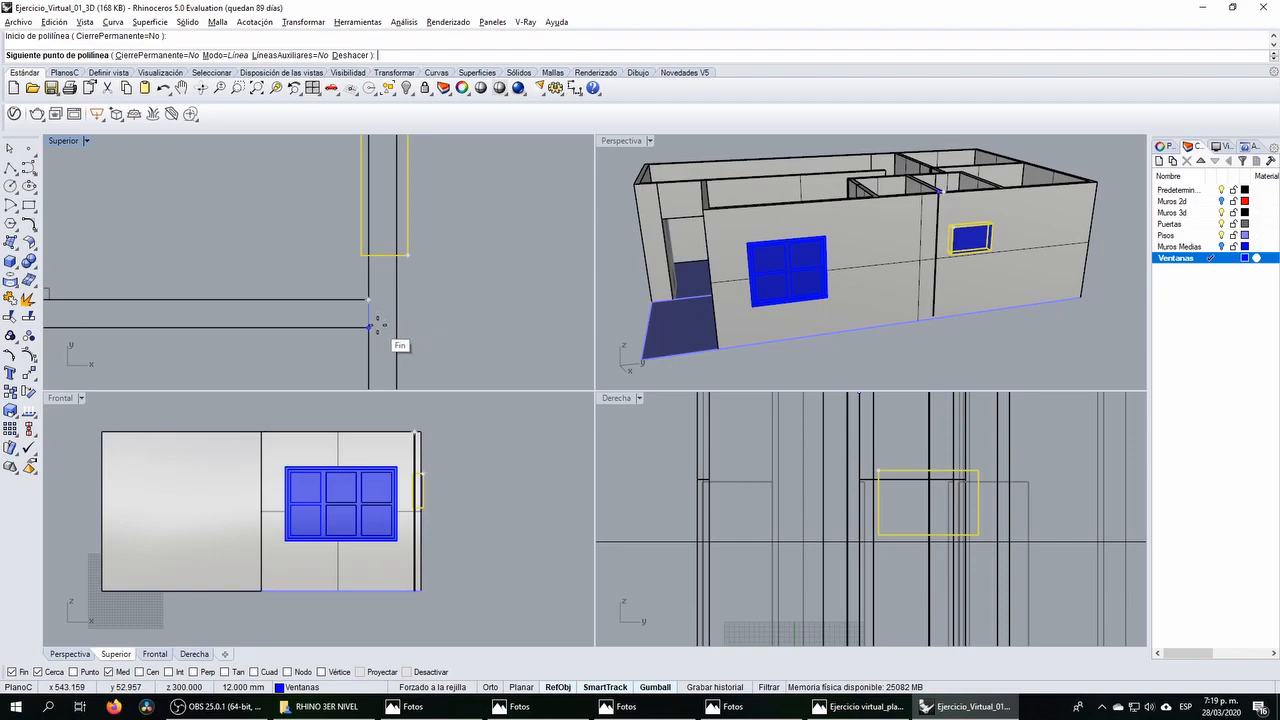
{"action": "key", "text": "Escape"}
{"action": "scroll", "coordinate": [384, 310], "scroll_direction": "down", "scroll_amount": 3}
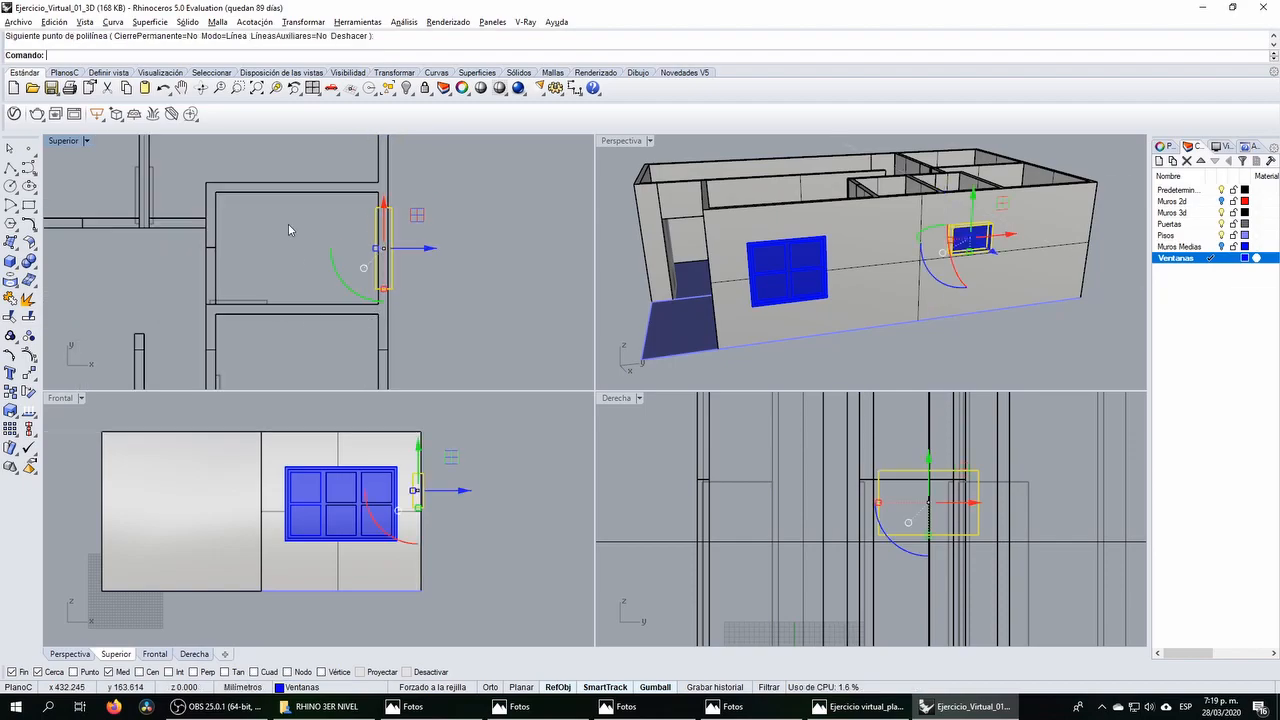
Step: Draw a short line in the top view across the end of the partition between the two small rooms, joining its wall corners
{"action": "right_click_drag", "start_coordinate": [347, 276], "coordinate": [321, 218]}
{"action": "scroll", "coordinate": [322, 222], "scroll_direction": "up", "scroll_amount": 2}
{"action": "left_click", "coordinate": [285, 237]}
{"action": "left_click", "coordinate": [285, 247]}
{"action": "left_click", "coordinate": [283, 231]}
{"action": "scroll", "coordinate": [349, 249], "scroll_direction": "up", "scroll_amount": 2}
{"action": "scroll", "coordinate": [349, 249], "scroll_direction": "up", "scroll_amount": 5}
{"action": "right_click", "coordinate": [358, 252]}
{"action": "left_click", "coordinate": [379, 252]}
{"action": "left_click", "coordinate": [379, 293]}
{"action": "right_click", "coordinate": [391, 286]}
Step: Draw a horizontal guide from the midpoint of the short line outward past the exterior wall
{"action": "right_click", "coordinate": [380, 271]}
{"action": "left_click", "coordinate": [380, 274]}
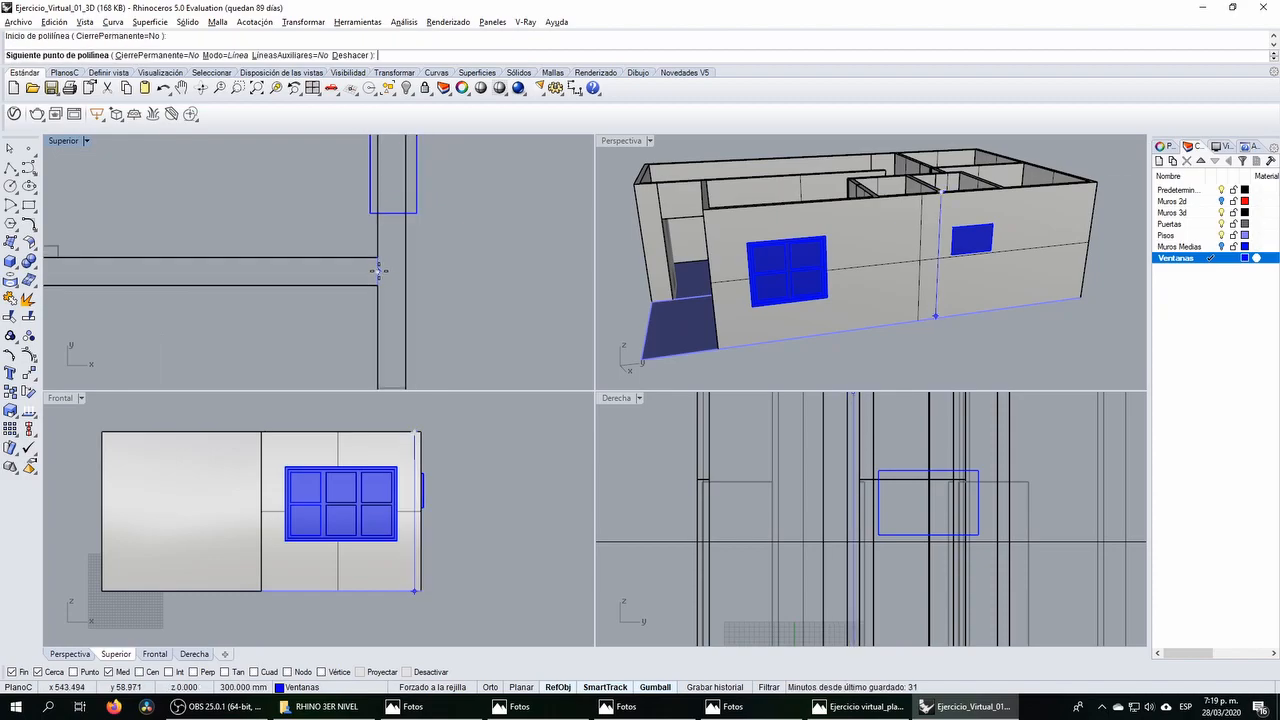
{"action": "scroll", "coordinate": [385, 270], "scroll_direction": "down", "scroll_amount": 4}
{"action": "left_click", "coordinate": [452, 271]}
{"action": "right_click", "coordinate": [452, 271]}
{"action": "scroll", "coordinate": [395, 278], "scroll_direction": "up", "scroll_amount": 4}
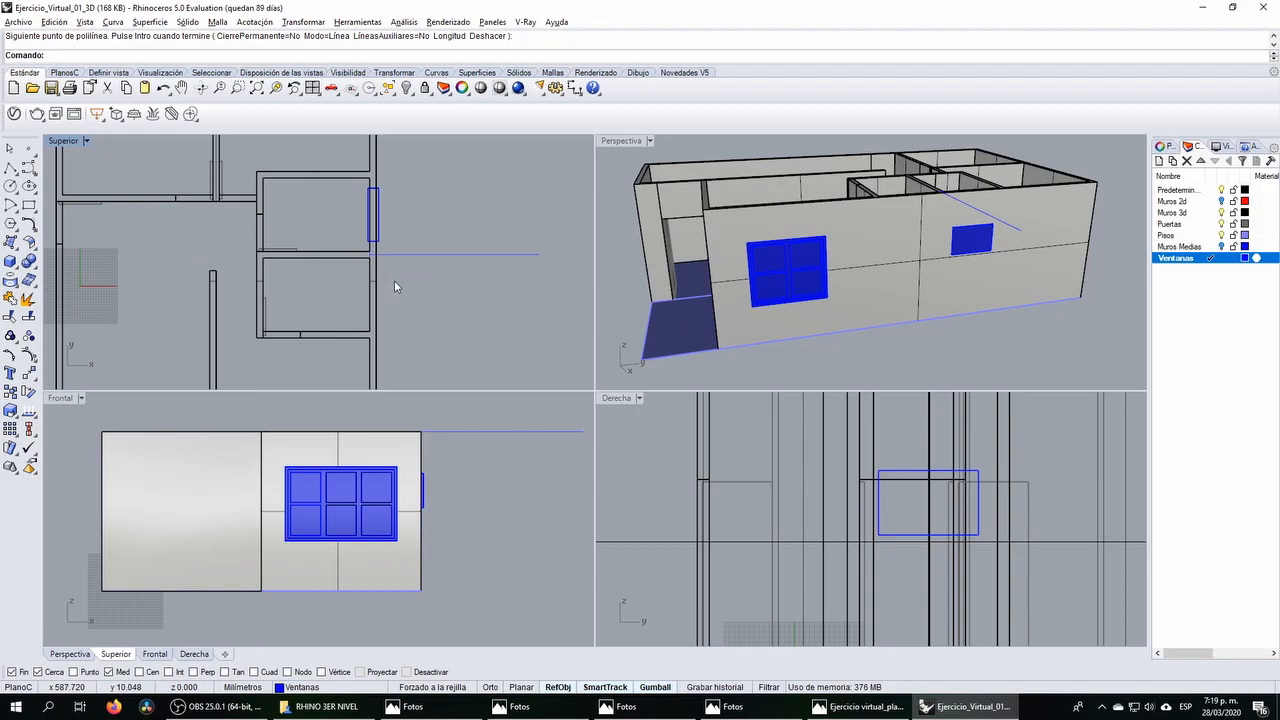
{"action": "left_click", "coordinate": [405, 230]}
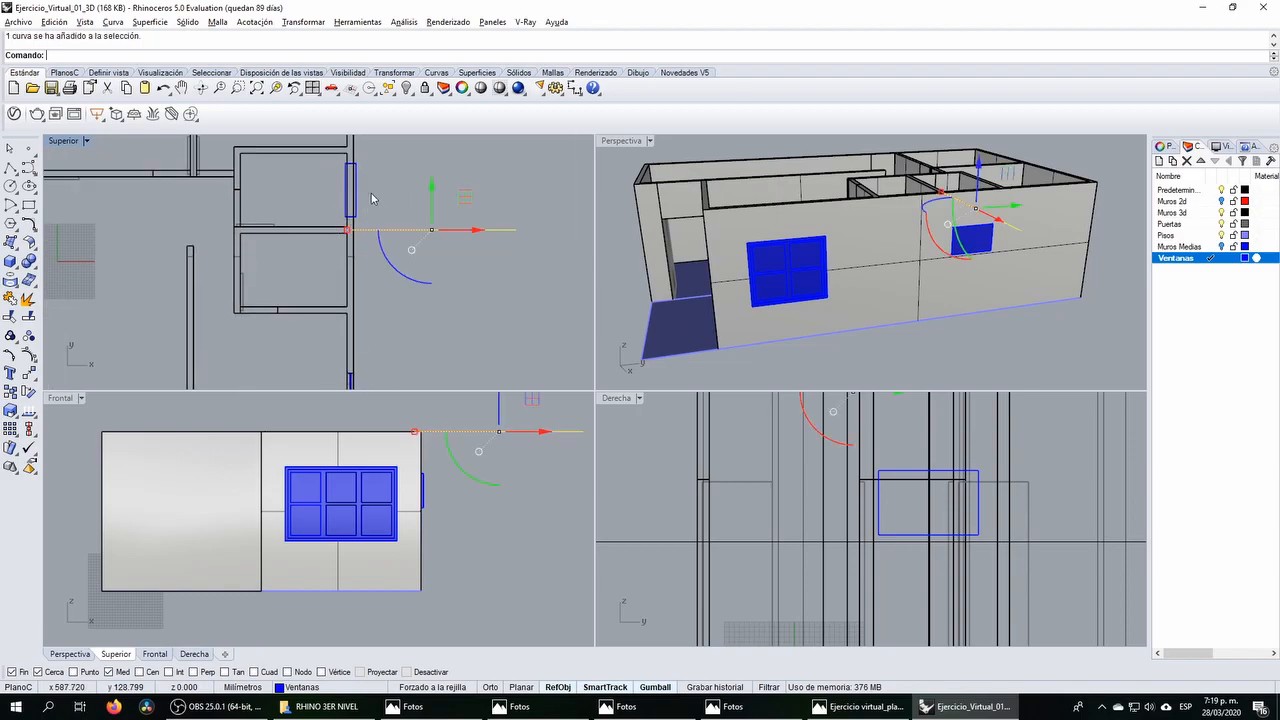
Step: Mirror a copy of the window box across the horizontal guide onto the neighbouring room's exterior wall
{"action": "left_click", "coordinate": [358, 184]}
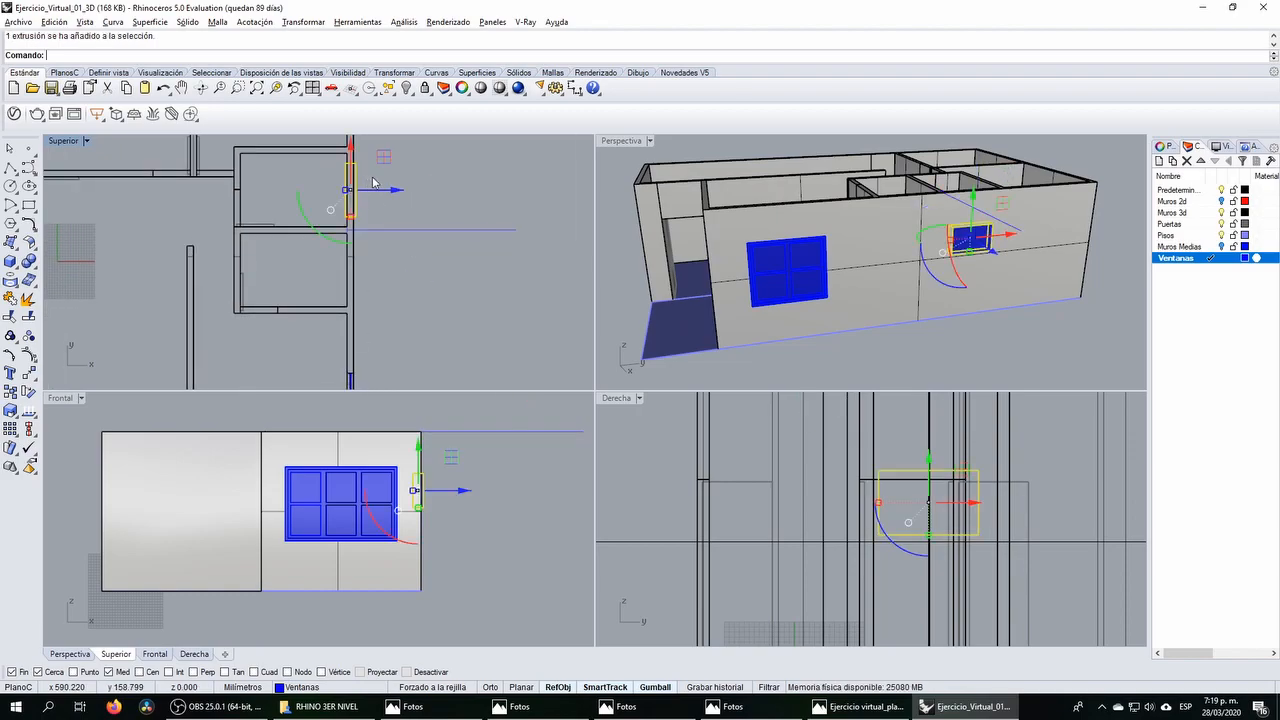
{"action": "left_click", "coordinate": [303, 22]}
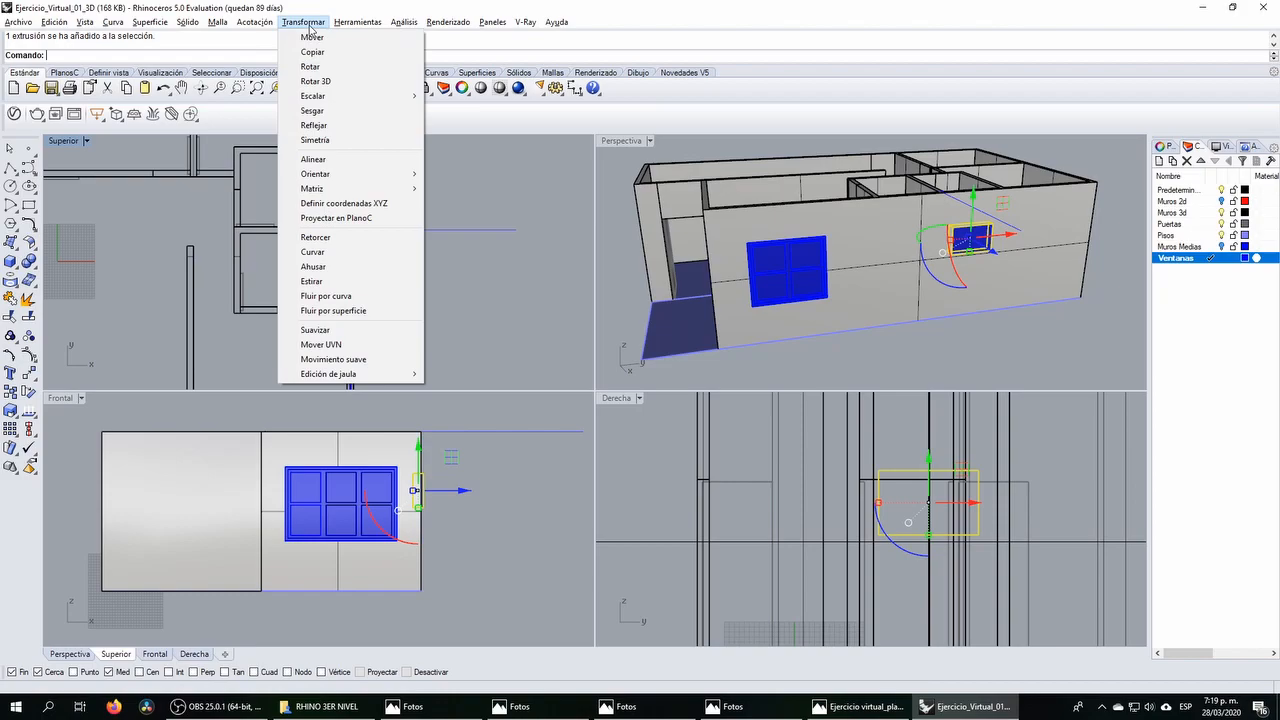
{"action": "left_click", "coordinate": [336, 125]}
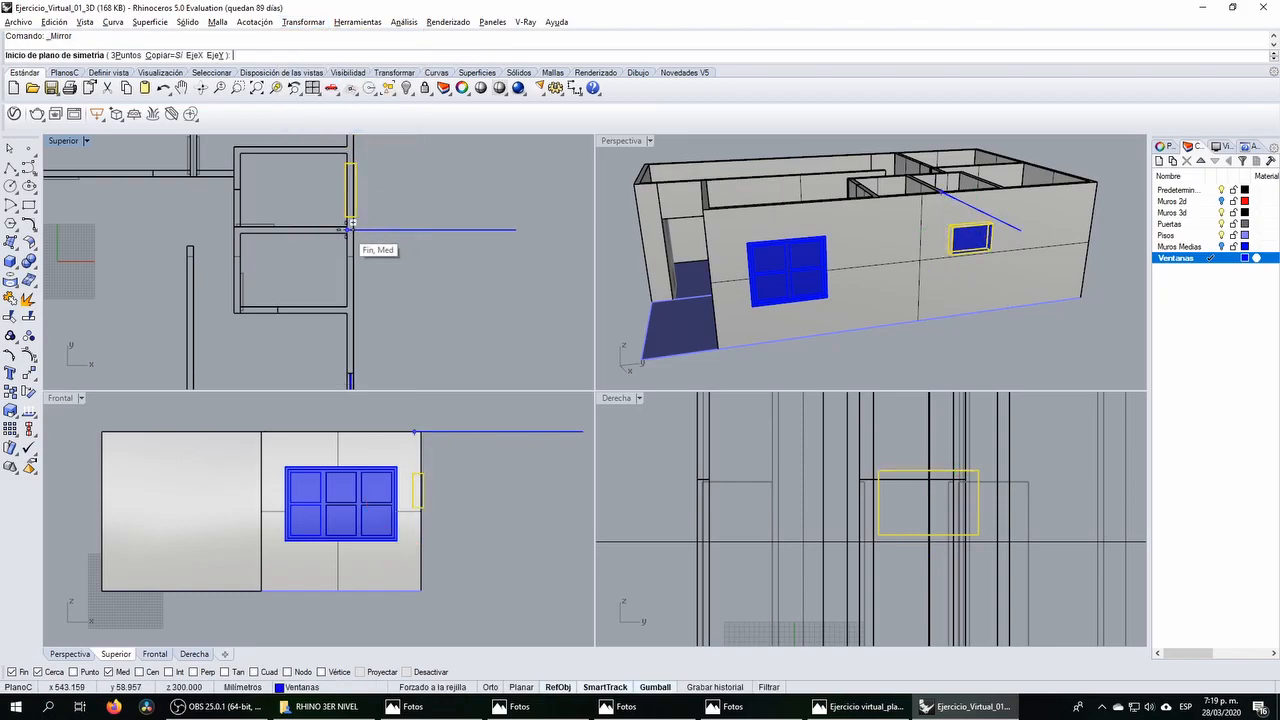
{"action": "left_click", "coordinate": [350, 224]}
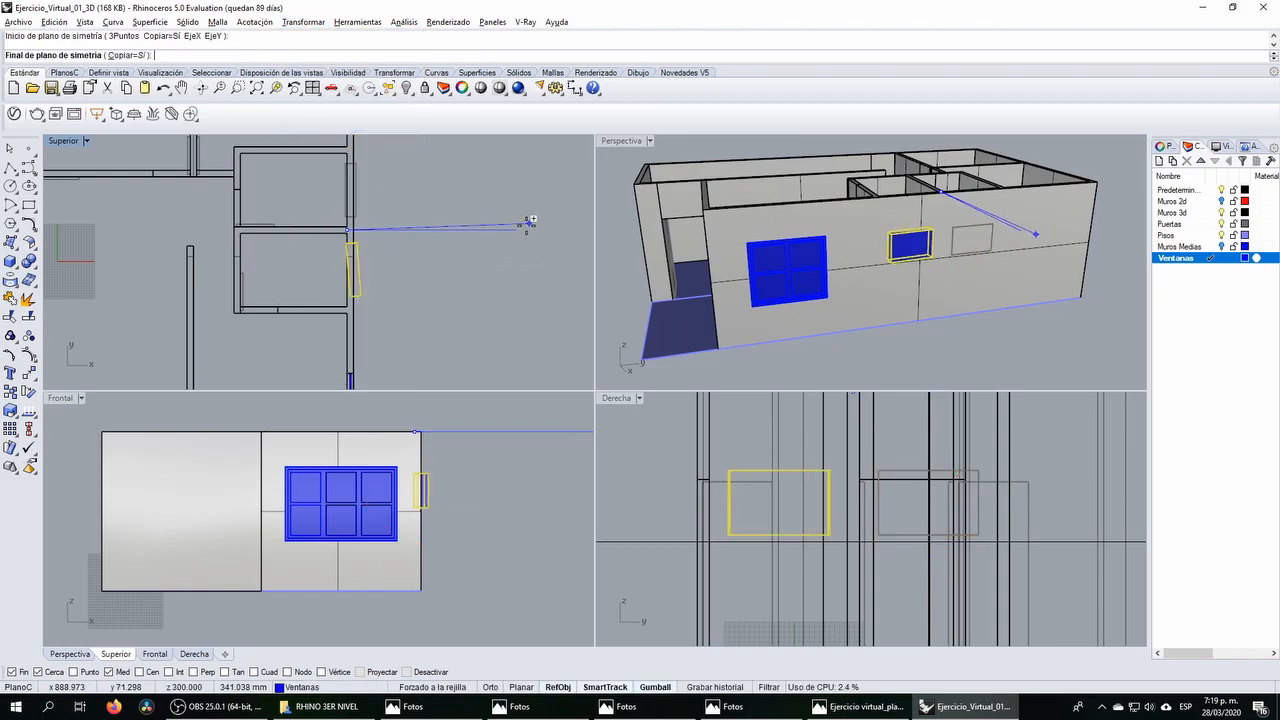
{"action": "left_click", "coordinate": [516, 229]}
{"action": "left_click", "coordinate": [496, 189]}
Step: Subtract both window boxes from the walls with a Boolean difference, keeping the original boxes
{"action": "mouse_move", "coordinate": [886, 260]}
{"action": "right_mouse_down"}
{"action": "mouse_move", "coordinate": [857, 350]}
{"action": "mouse_move", "coordinate": [870, 268]}
{"action": "right_mouse_up"}
{"action": "left_click", "coordinate": [868, 294]}
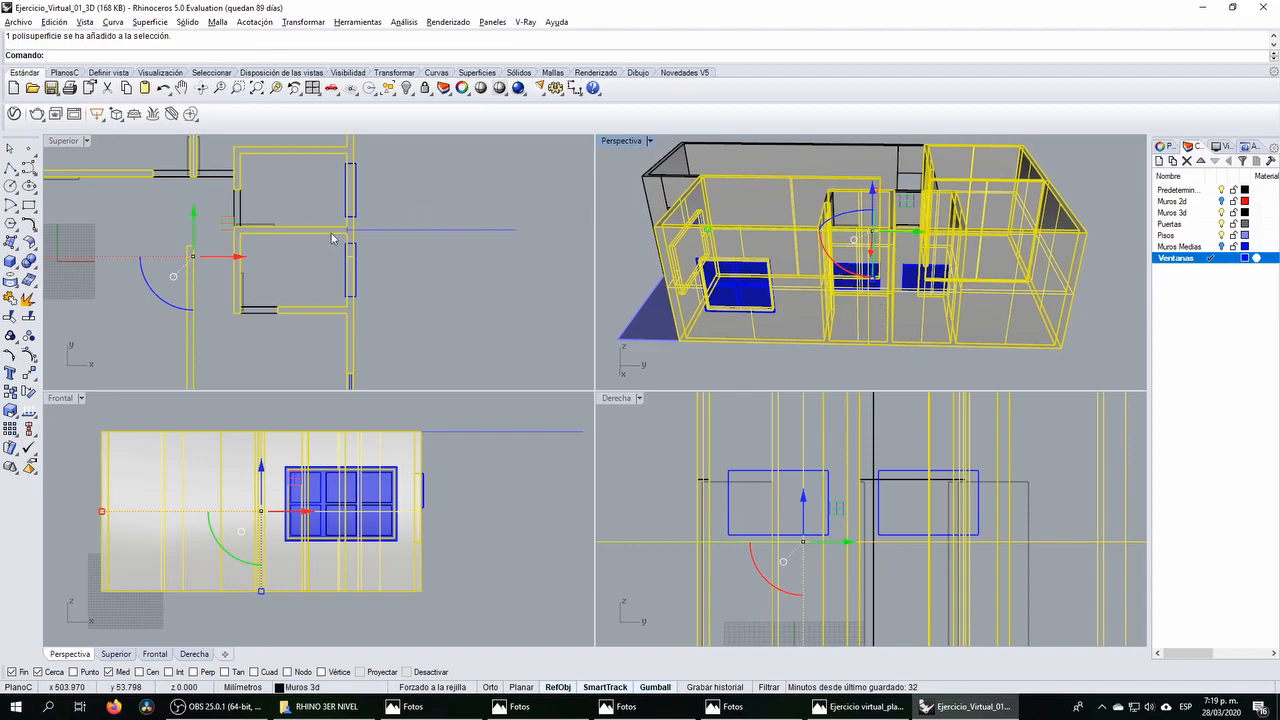
{"action": "left_click", "coordinate": [40, 262]}
{"action": "left_click", "coordinate": [69, 271]}
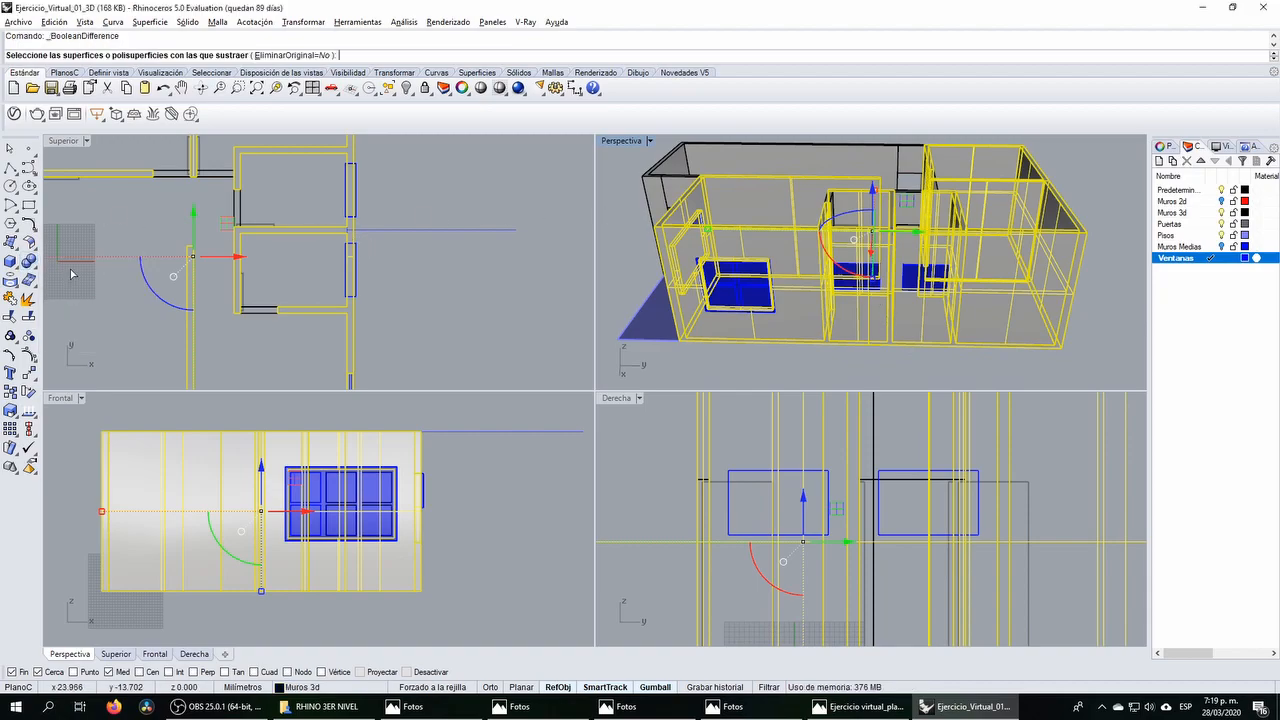
{"action": "left_click", "coordinate": [352, 266]}
{"action": "left_click", "coordinate": [358, 211]}
{"action": "key", "text": "Return"}
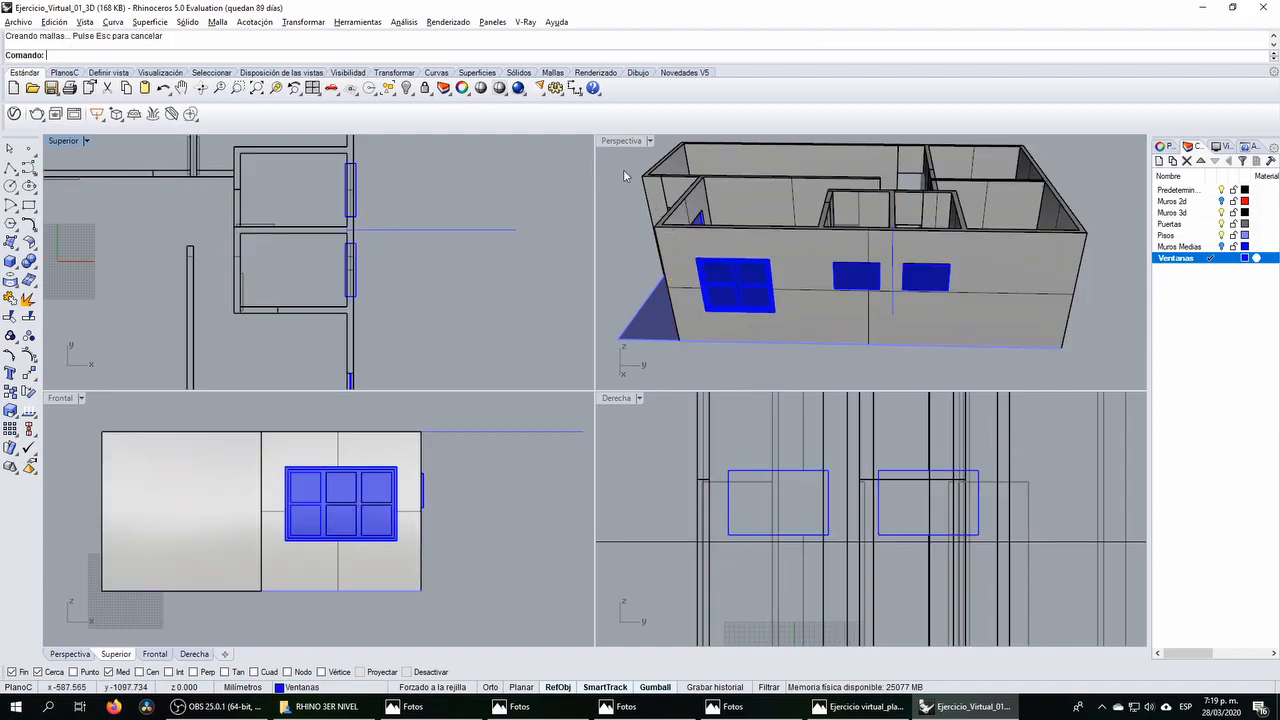
Step: Delete the mirrored box and move the other one out of its opening to the outside of the house
{"action": "left_click", "coordinate": [847, 279]}
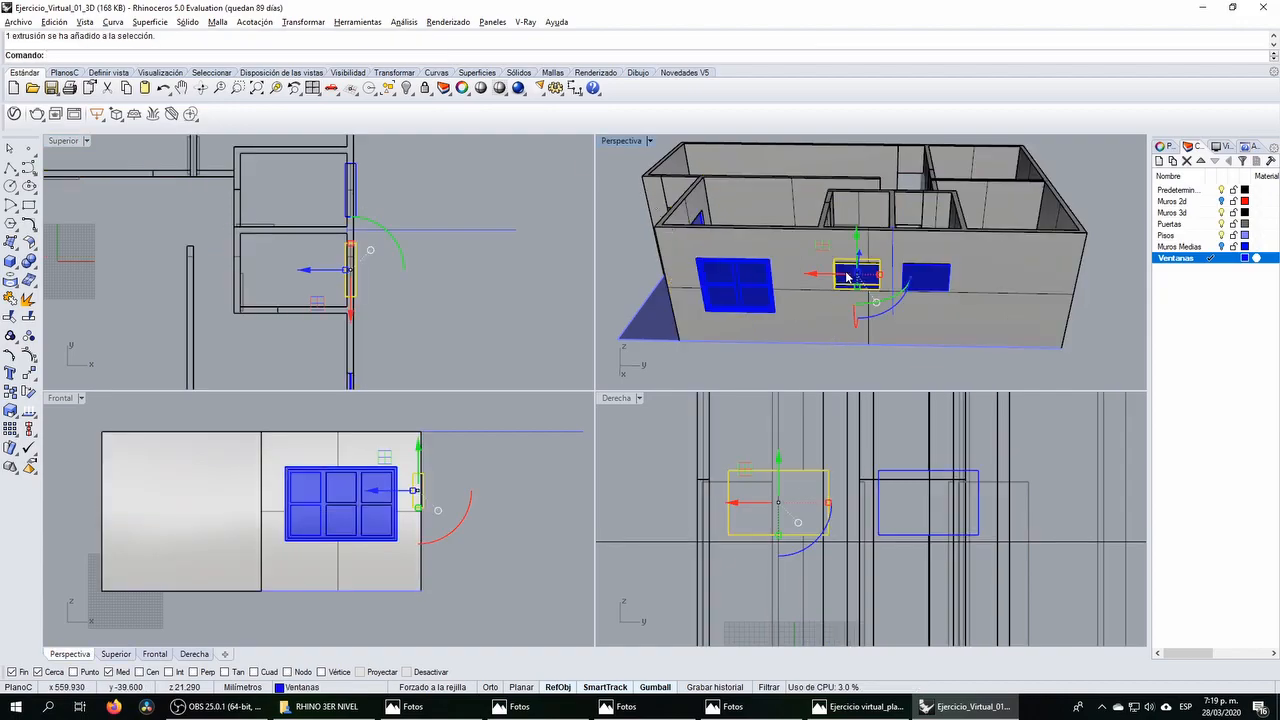
{"action": "key", "text": "Delete"}
{"action": "left_click", "coordinate": [922, 276]}
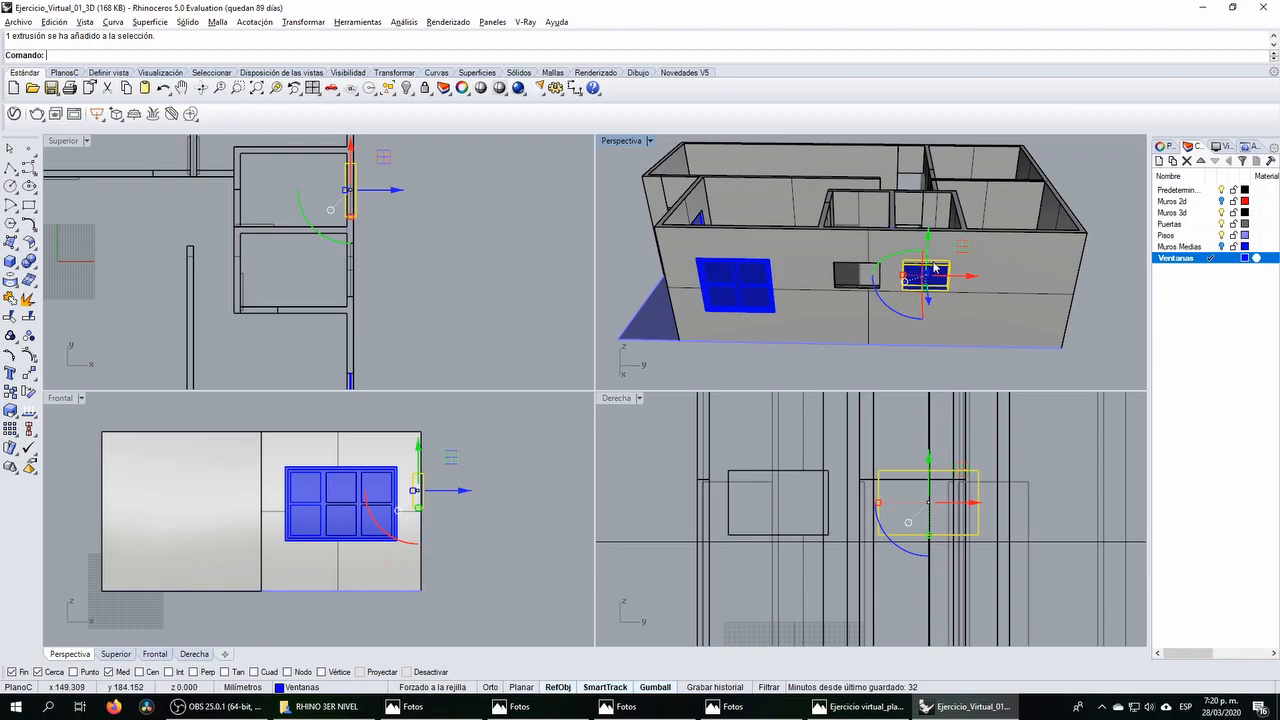
{"action": "scroll", "coordinate": [443, 251], "scroll_direction": "down", "scroll_amount": 4}
{"action": "left_click_drag", "start_coordinate": [351, 191], "coordinate": [400, 238]}
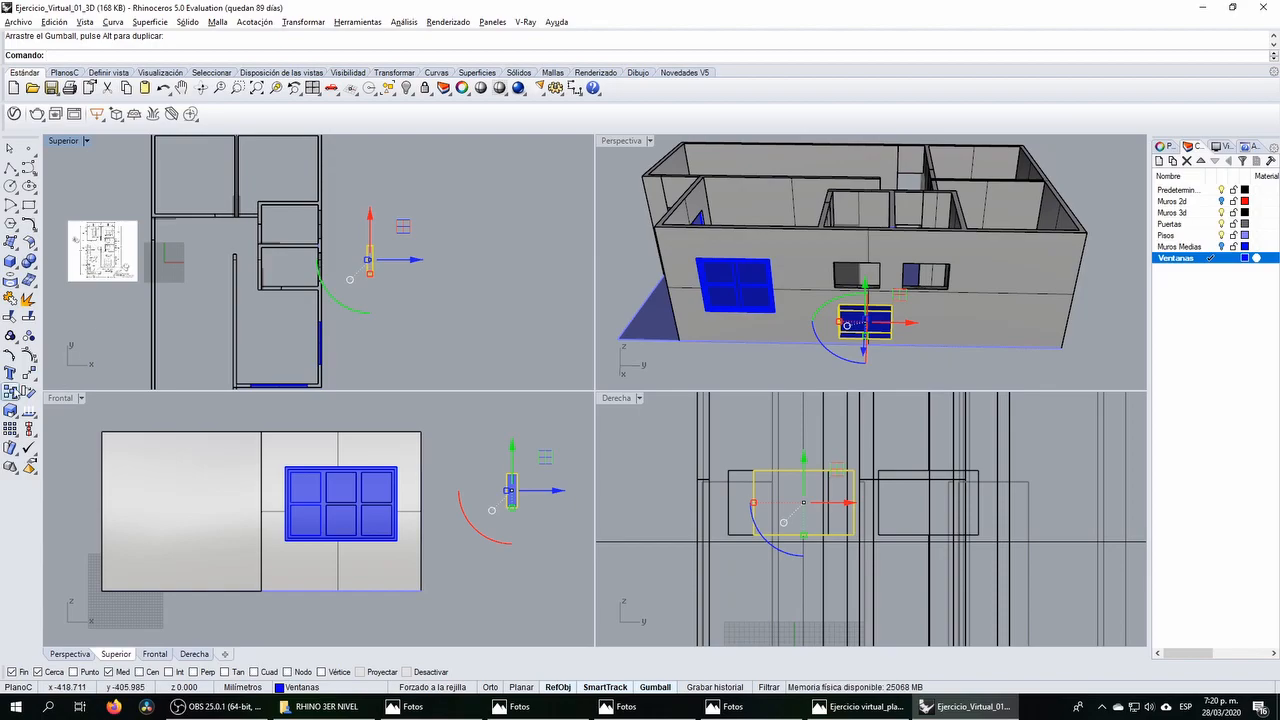
Step: Rotate the box a quarter turn in the top view so its wide face points to the front, and move it closer to the house
{"action": "left_click_drag", "start_coordinate": [371, 313], "coordinate": [325, 268]}
{"action": "right_click_drag", "start_coordinate": [383, 292], "coordinate": [362, 237]}
{"action": "scroll", "coordinate": [345, 208], "scroll_direction": "up", "scroll_amount": 2}
{"action": "right_click_drag", "start_coordinate": [483, 467], "coordinate": [460, 465]}
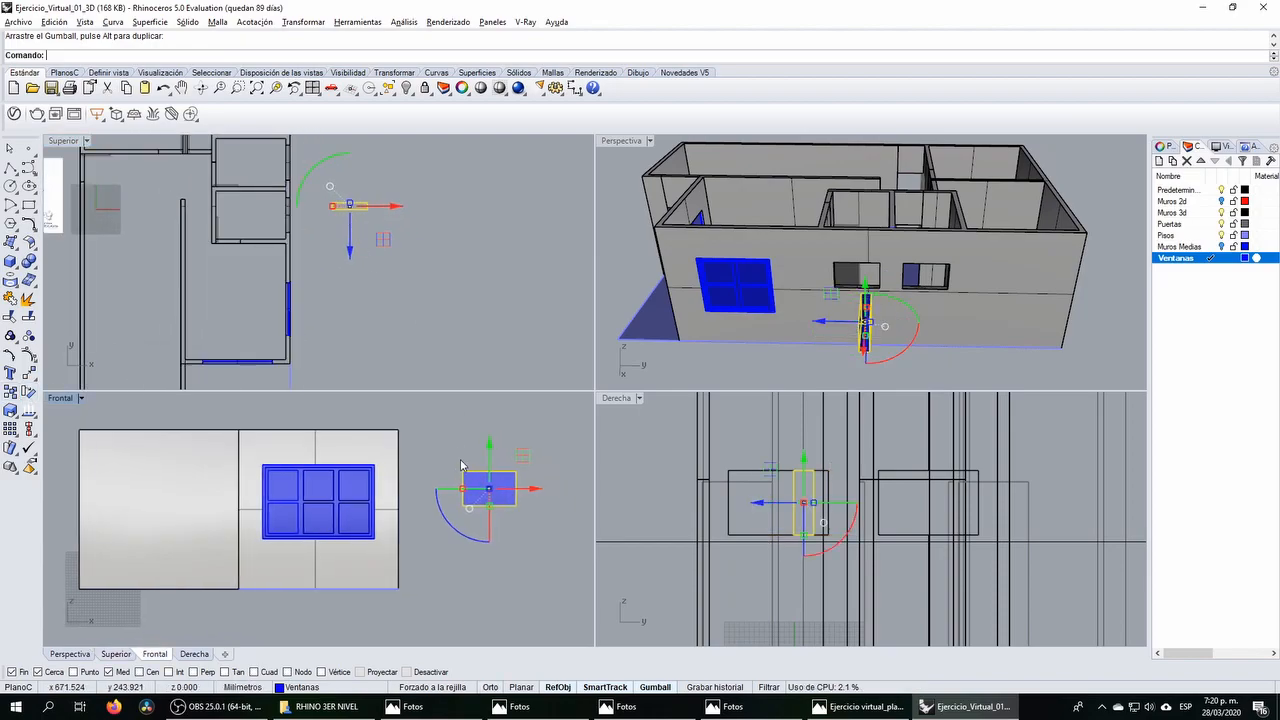
{"action": "left_click_drag", "start_coordinate": [525, 492], "coordinate": [501, 490]}
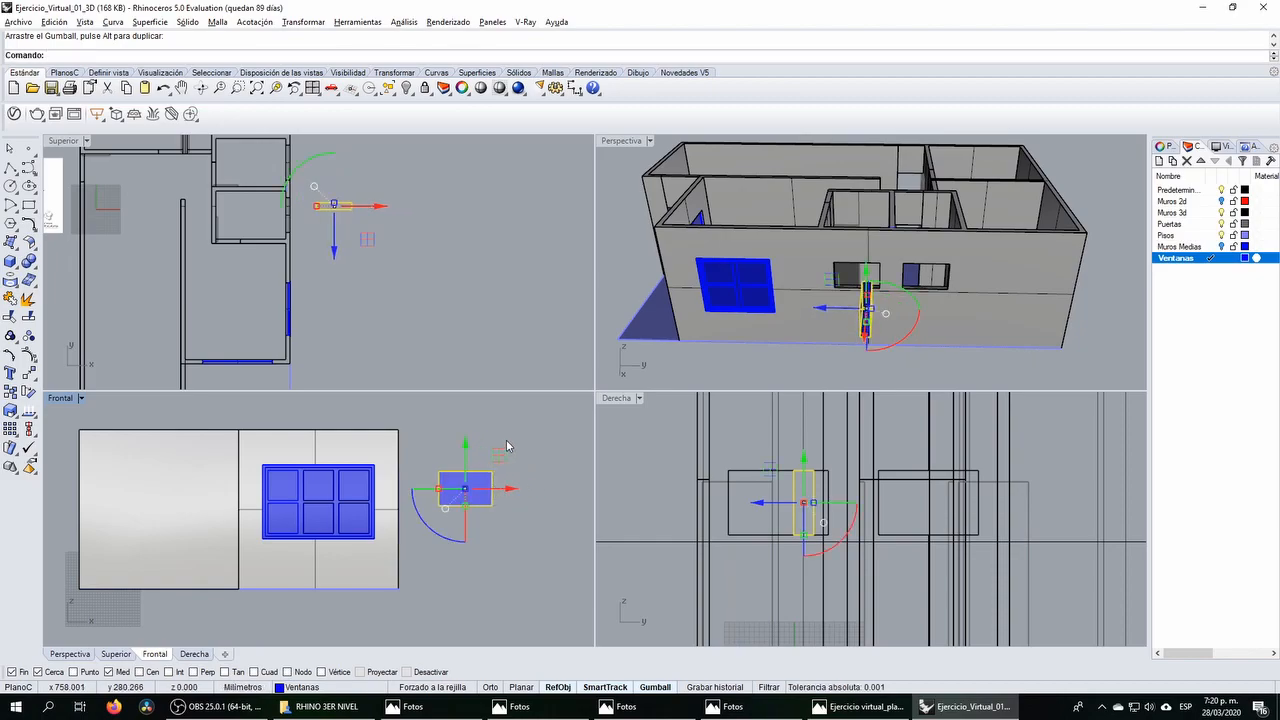
{"action": "right_click_drag", "start_coordinate": [429, 484], "coordinate": [409, 467]}
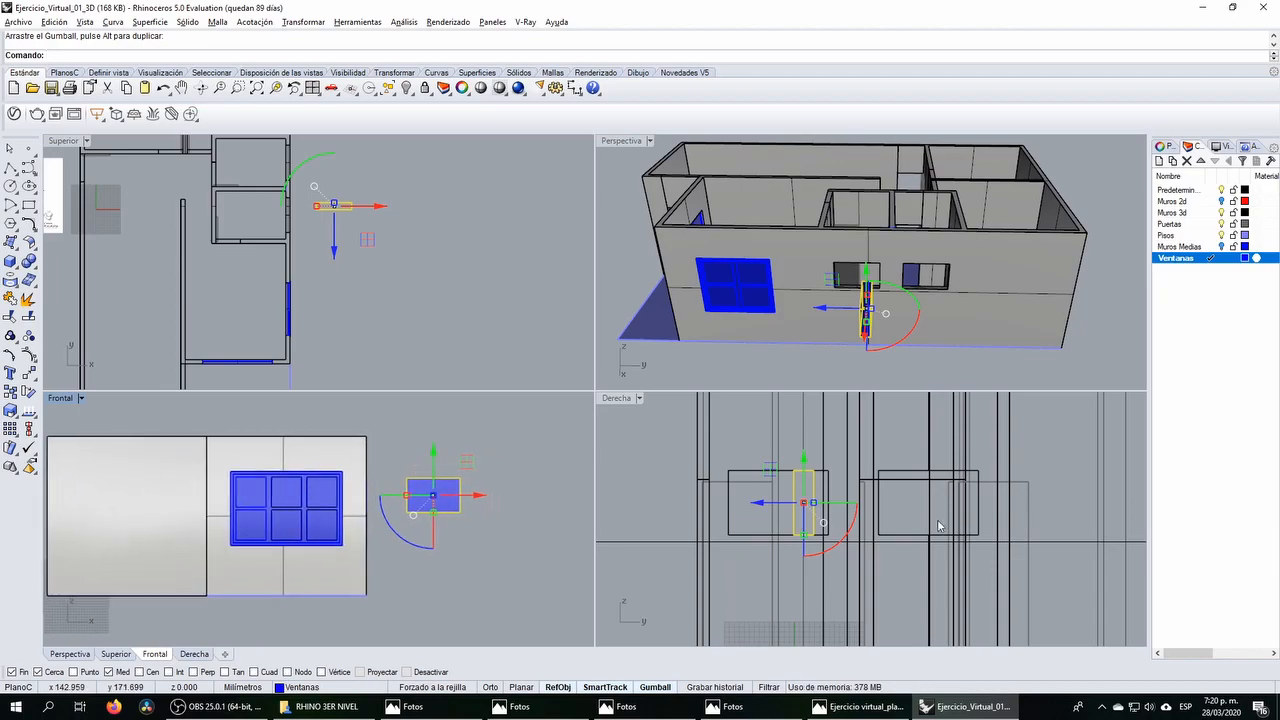
{"action": "scroll", "coordinate": [745, 481], "scroll_direction": "down", "scroll_amount": 2}
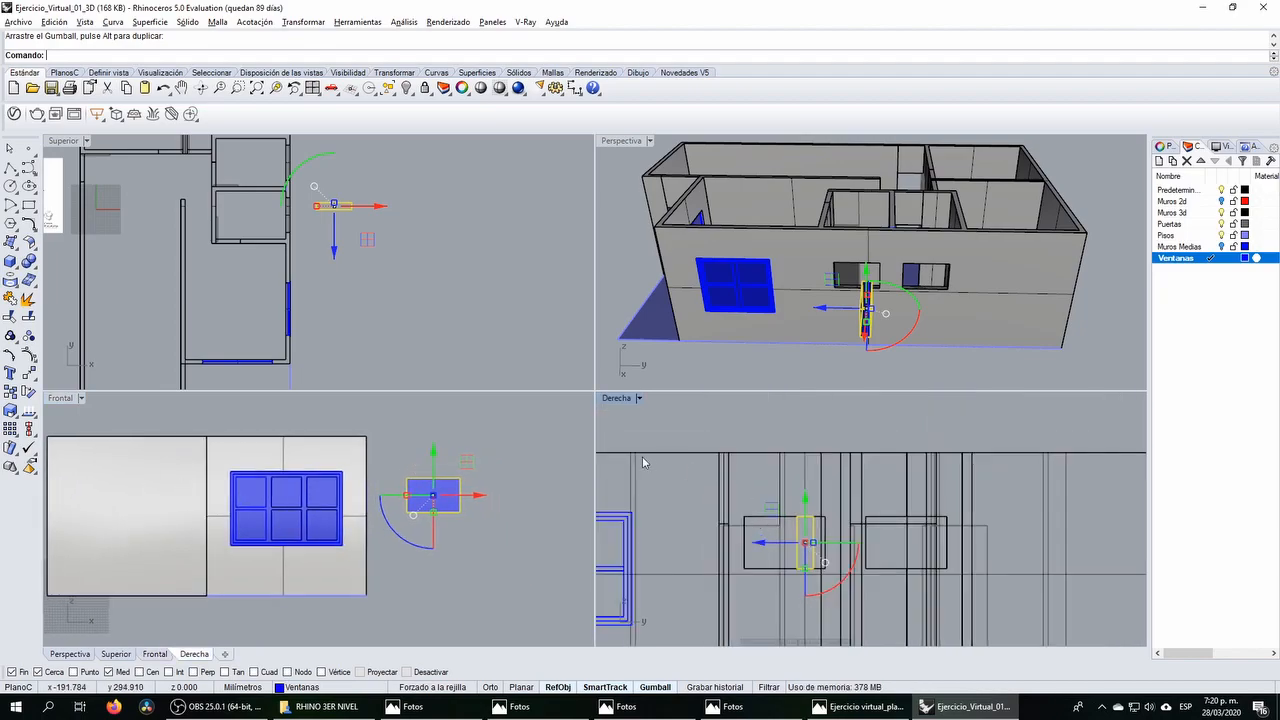
Step: Trace a rectangle over the box's front face from corner to corner in the front view, and hide the box
{"action": "scroll", "coordinate": [369, 447], "scroll_direction": "up", "scroll_amount": 3}
{"action": "left_click", "coordinate": [346, 414]}
{"action": "left_click", "coordinate": [372, 459]}
{"action": "left_click", "coordinate": [30, 221]}
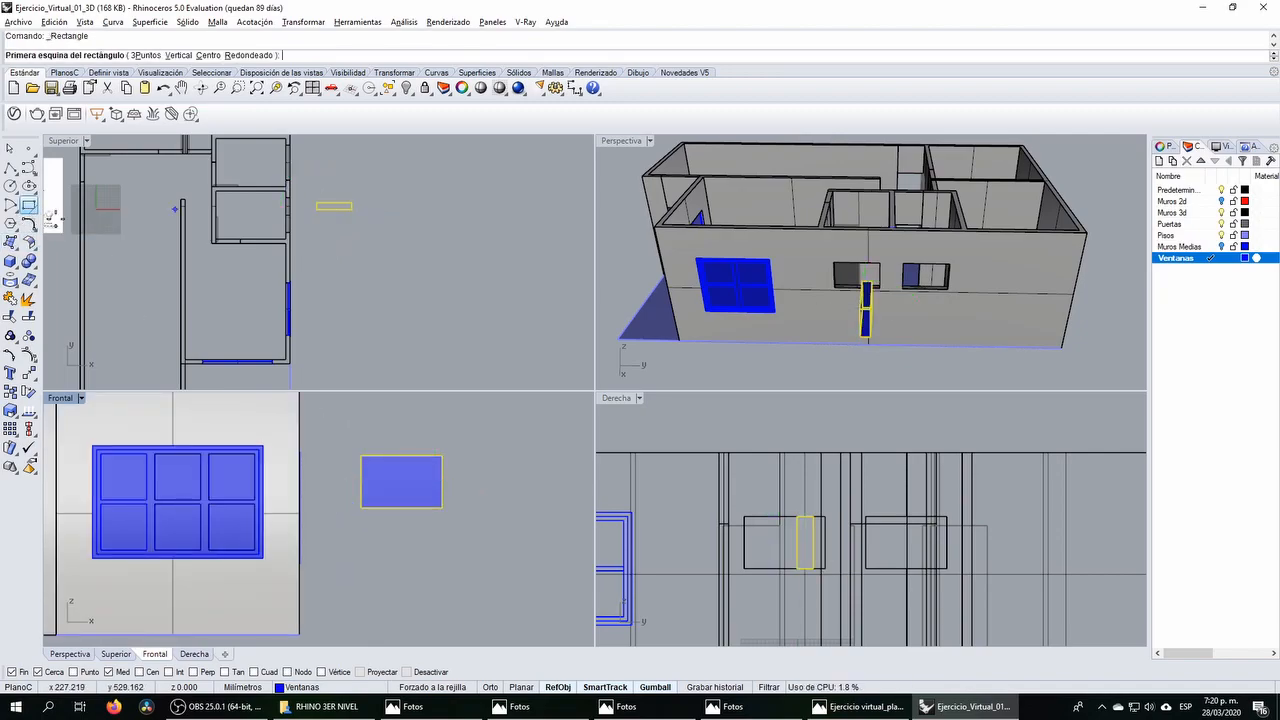
{"action": "left_click", "coordinate": [350, 451]}
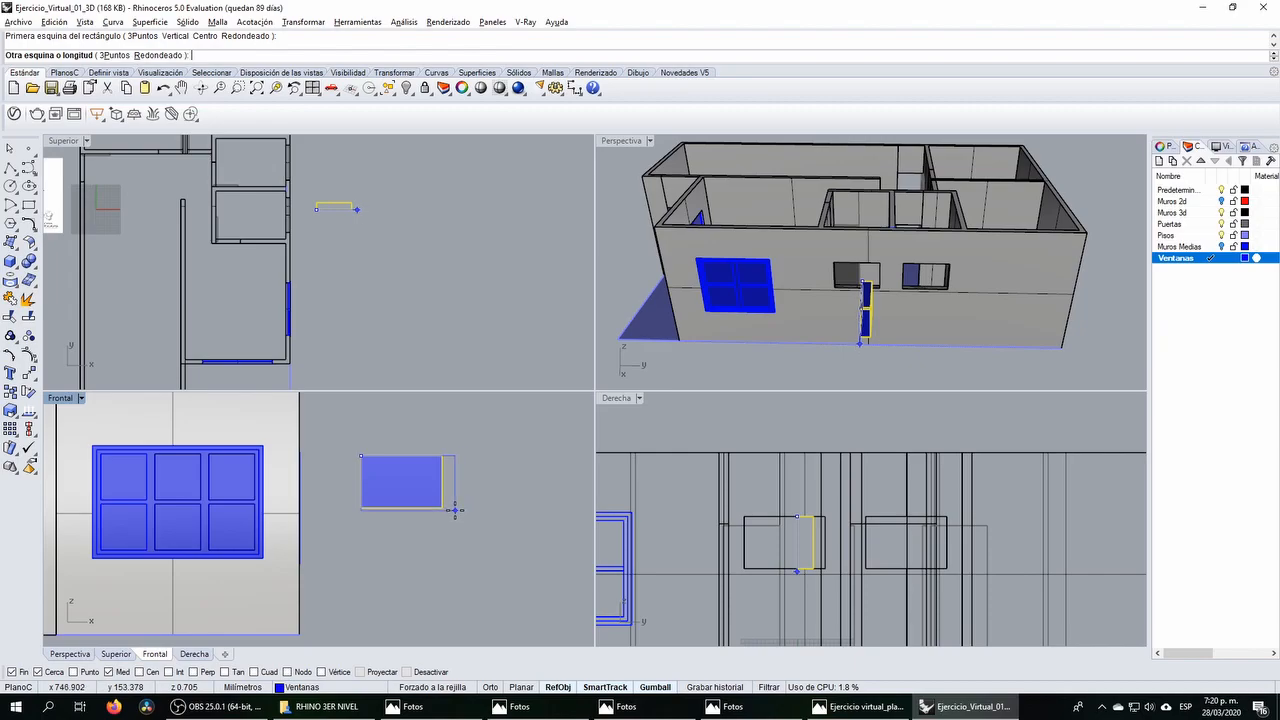
{"action": "key", "text": "Escape"}
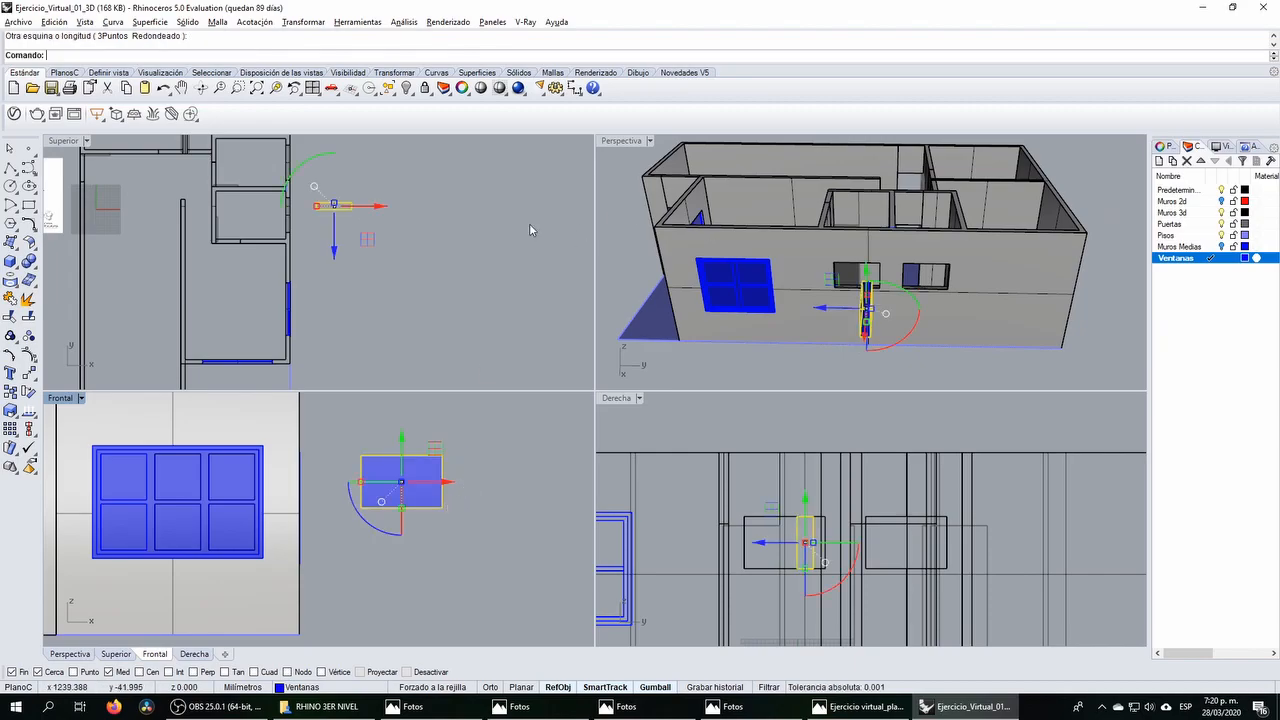
{"action": "left_click", "coordinate": [407, 88]}
Step: Offset the traced rectangle inward by 2.54
{"action": "left_click", "coordinate": [418, 460]}
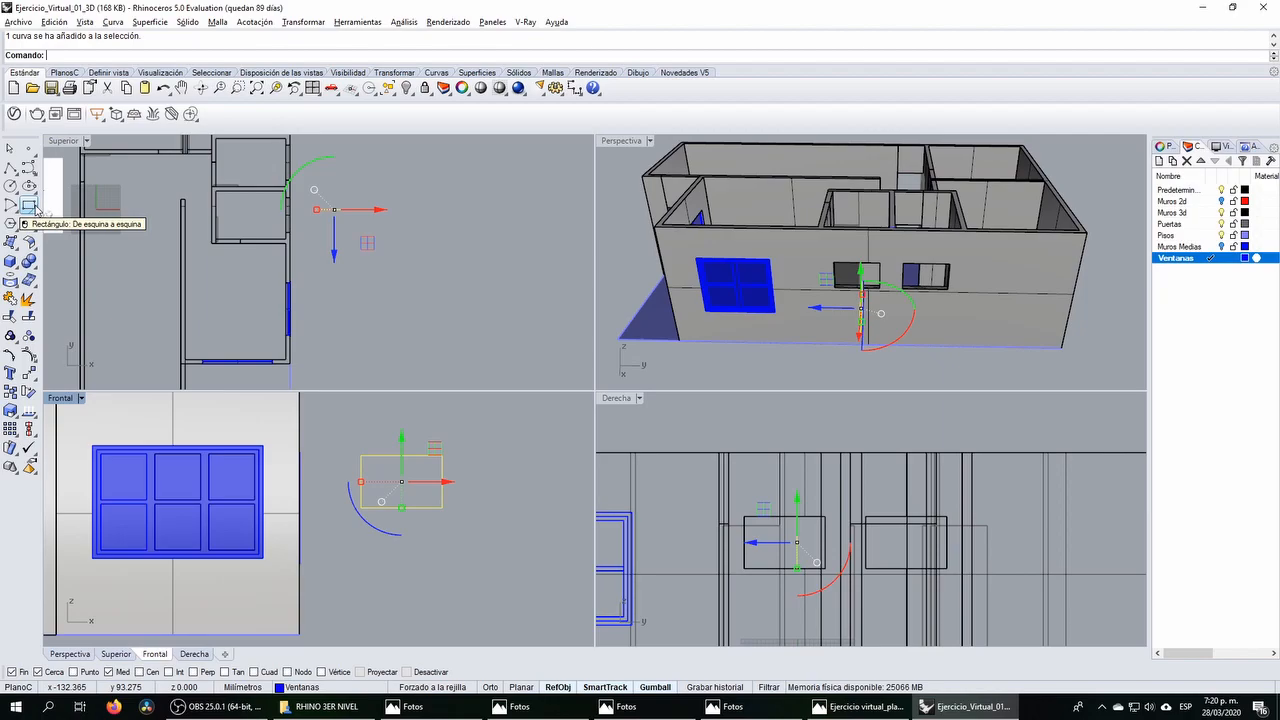
{"action": "mouse_move", "coordinate": [37, 209]}
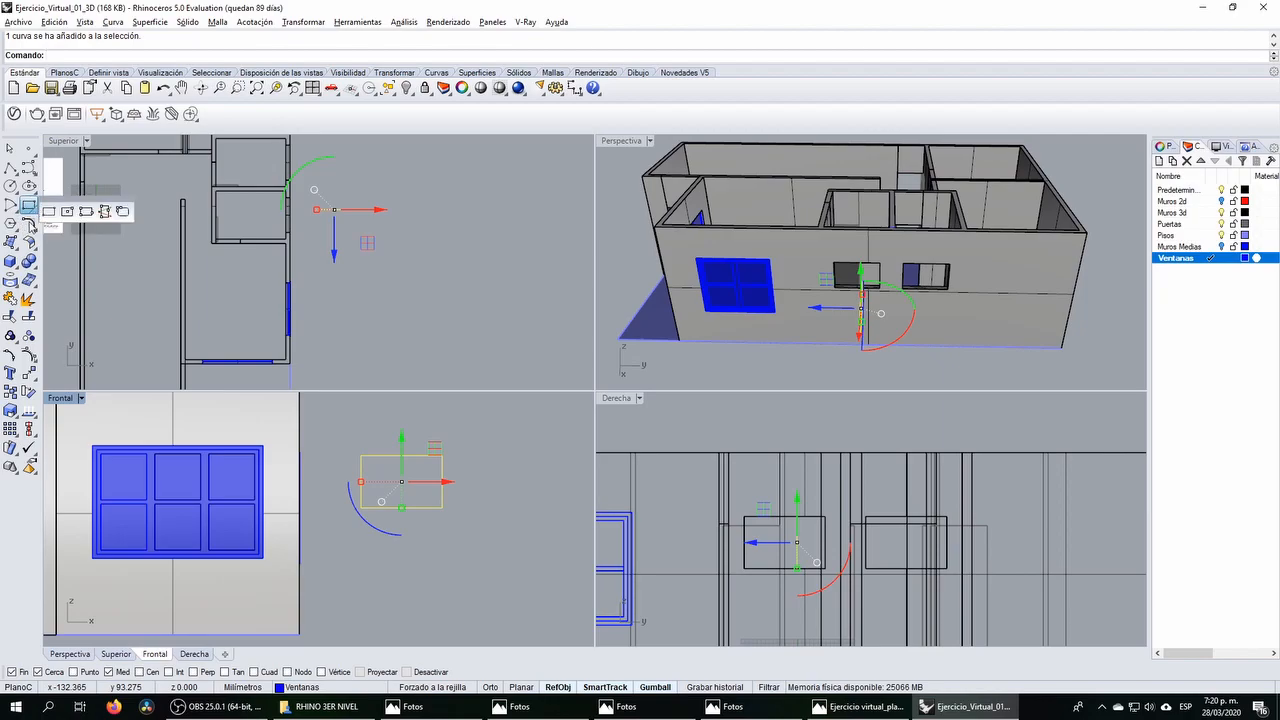
{"action": "left_click", "coordinate": [29, 224]}
{"action": "left_click", "coordinate": [118, 56]}
{"action": "type", "text": "2.54"}
{"action": "key", "text": "Return"}
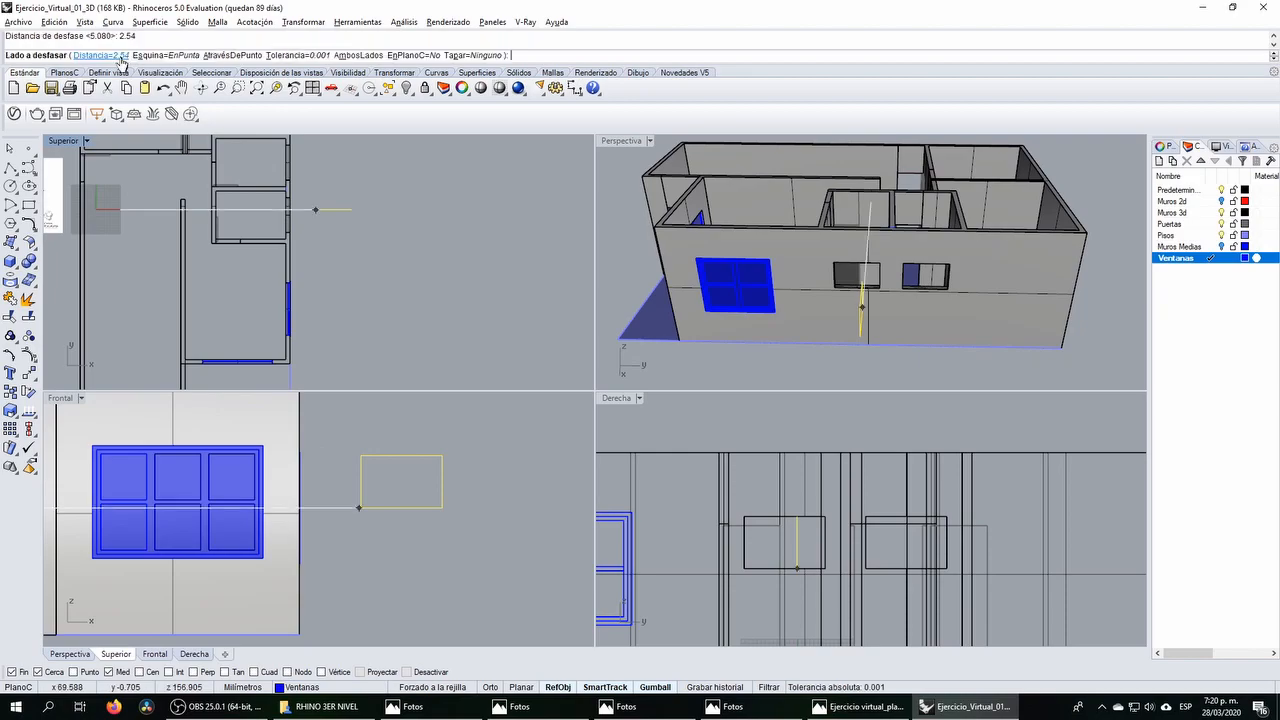
{"action": "scroll", "coordinate": [394, 466], "scroll_direction": "up", "scroll_amount": 6}
{"action": "left_click", "coordinate": [397, 478]}
Step: Try extruding the two nested rectangles into a solid with a distance of 2.514, and undo it
{"action": "left_click_drag", "start_coordinate": [367, 464], "coordinate": [347, 439]}
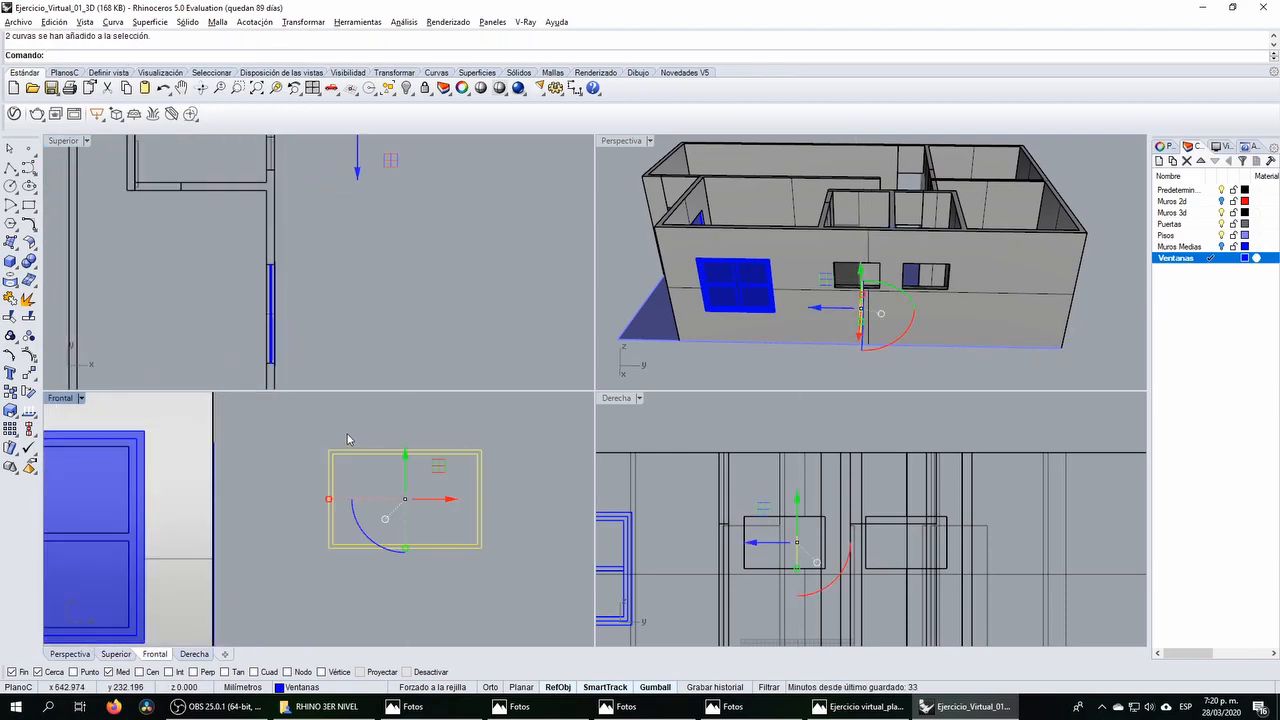
{"action": "left_click", "coordinate": [11, 263]}
{"action": "left_click", "coordinate": [69, 304]}
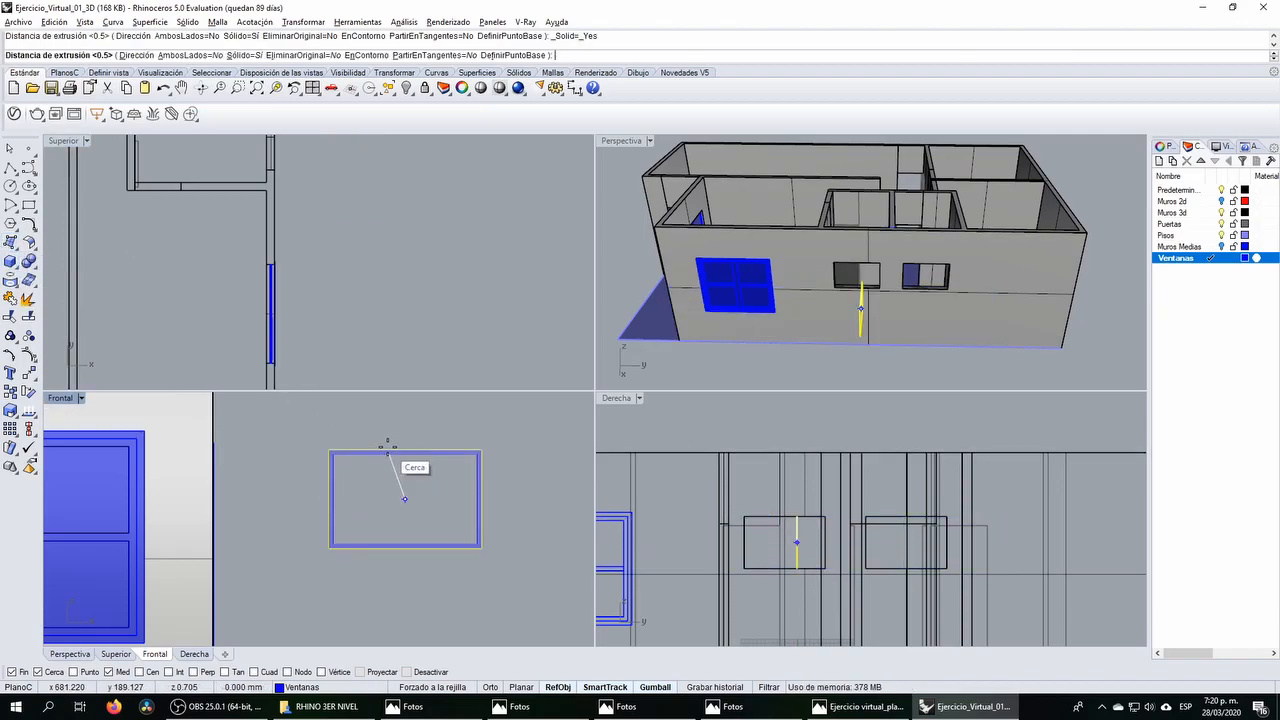
{"action": "type", "text": "2"}
{"action": "key", "text": "Return"}
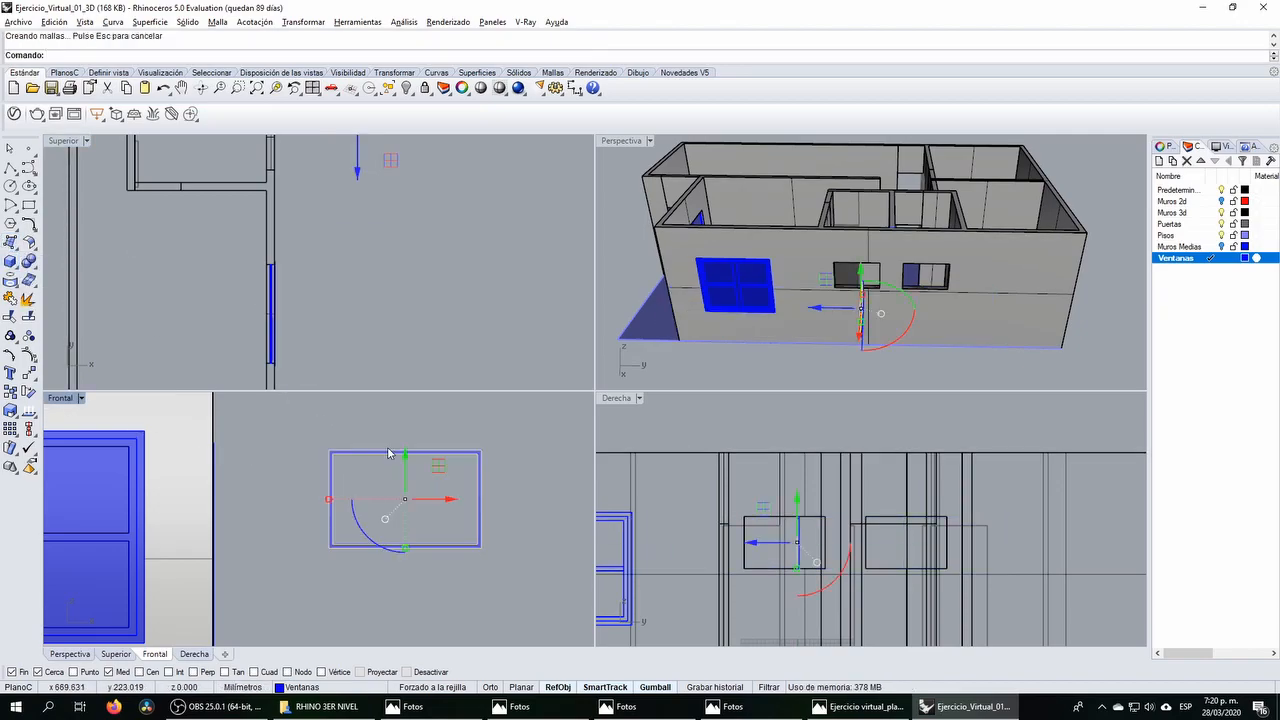
{"action": "left_click", "coordinate": [1274, 38]}
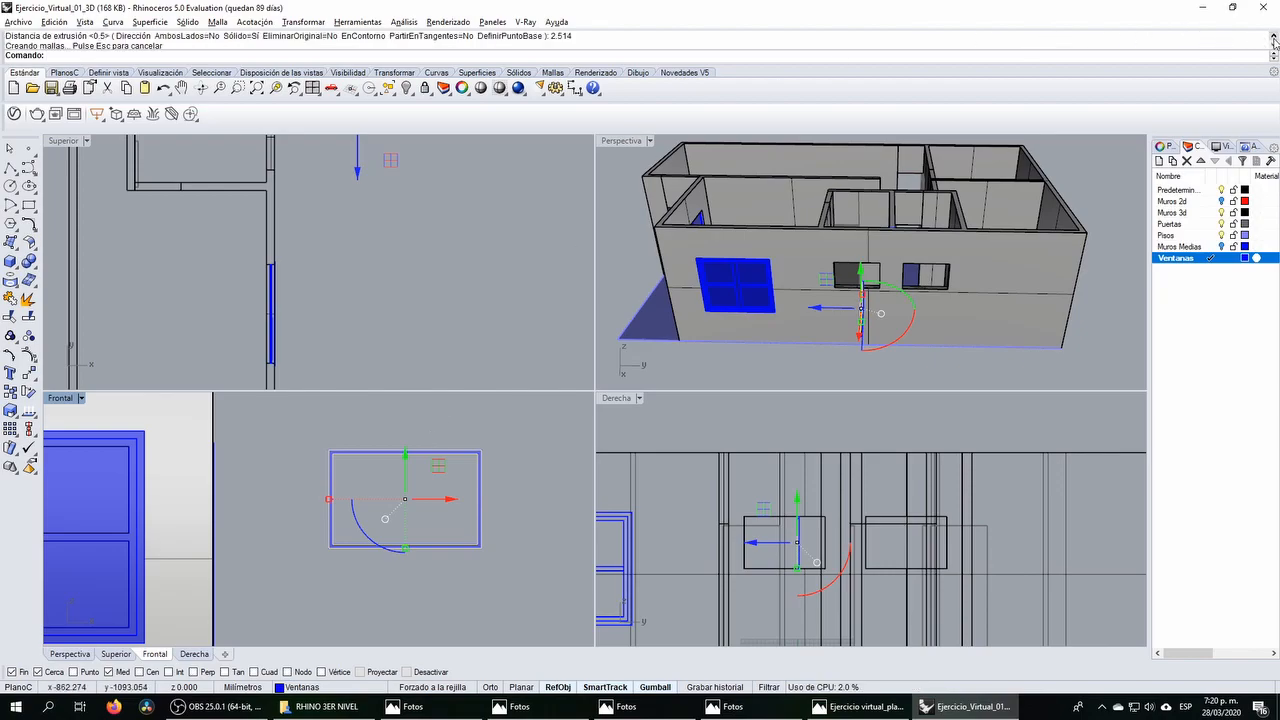
{"action": "key", "text": "ctrl+z"}
Step: Extrude the two nested rectangles into a solid window frame, and show the hidden box again
{"action": "right_click", "coordinate": [380, 435]}
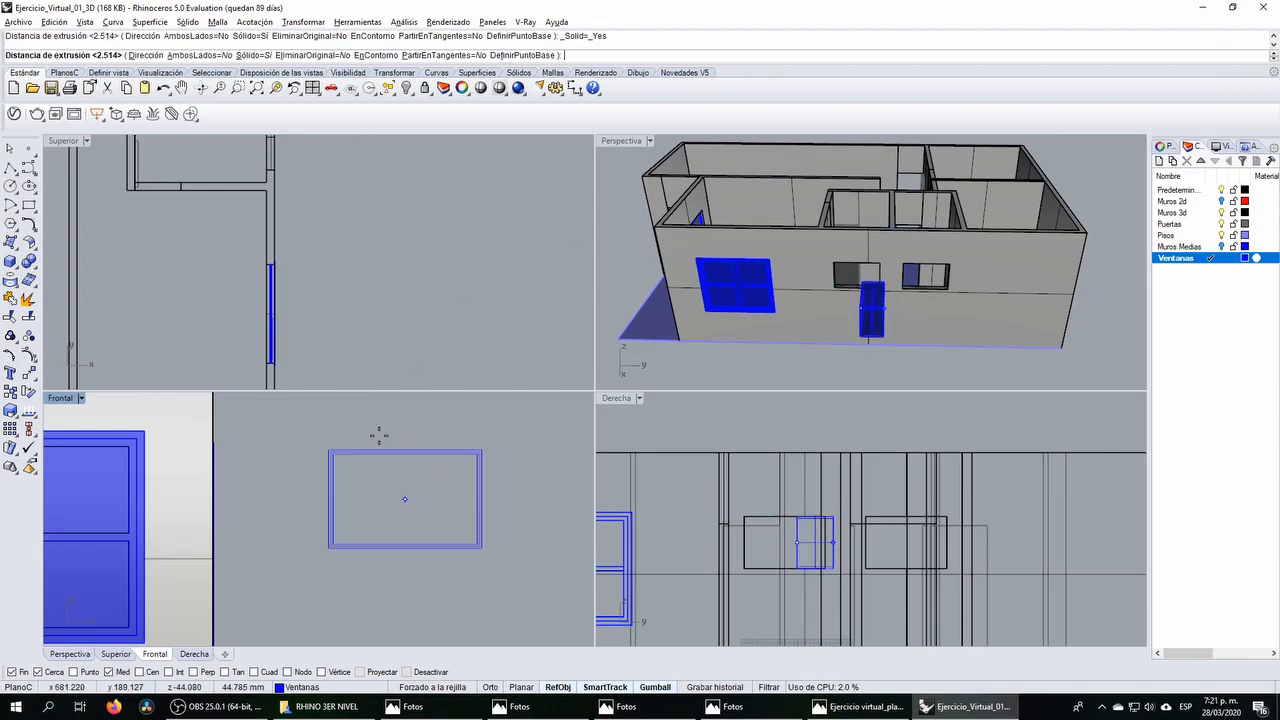
{"action": "key", "text": "Return"}
{"action": "left_click", "coordinate": [375, 441]}
{"action": "right_click_drag", "start_coordinate": [821, 325], "coordinate": [966, 289]}
{"action": "scroll", "coordinate": [1019, 240], "scroll_direction": "up", "scroll_amount": 8}
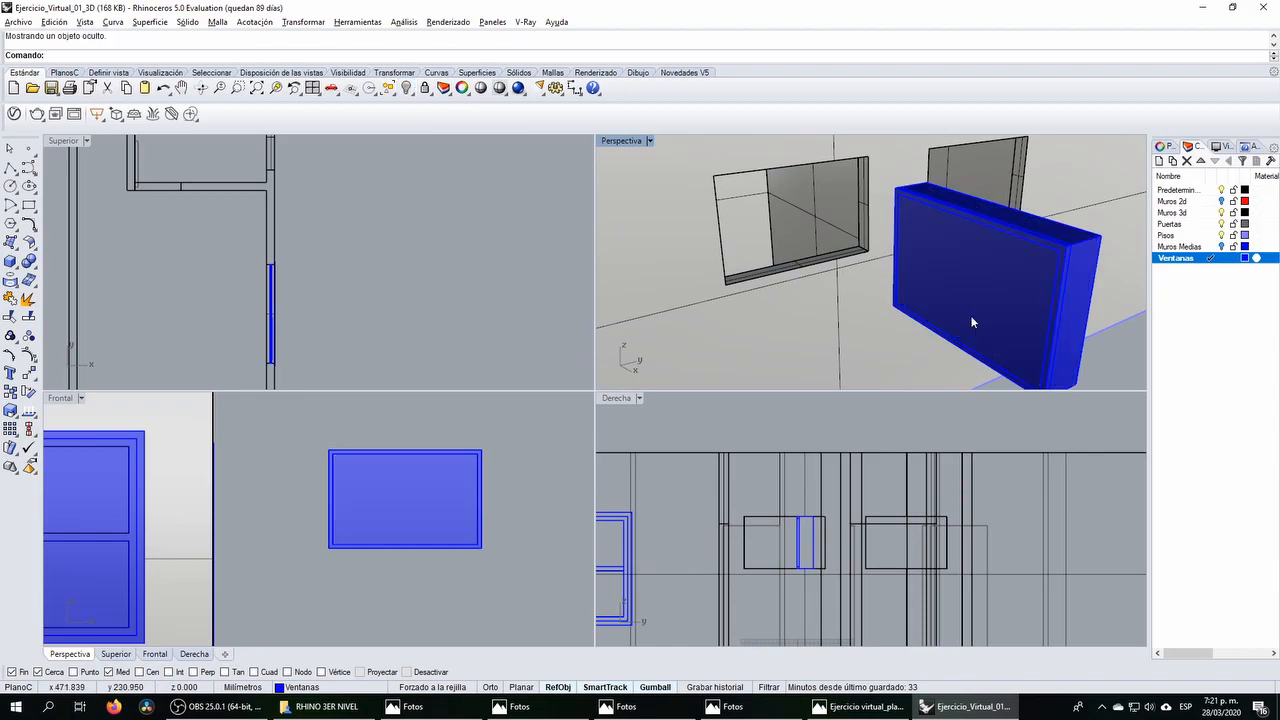
Step: Scale the box in one direction in the top view, reducing its thickness to 0.5 mm to form a glass pane
{"action": "left_click", "coordinate": [975, 326]}
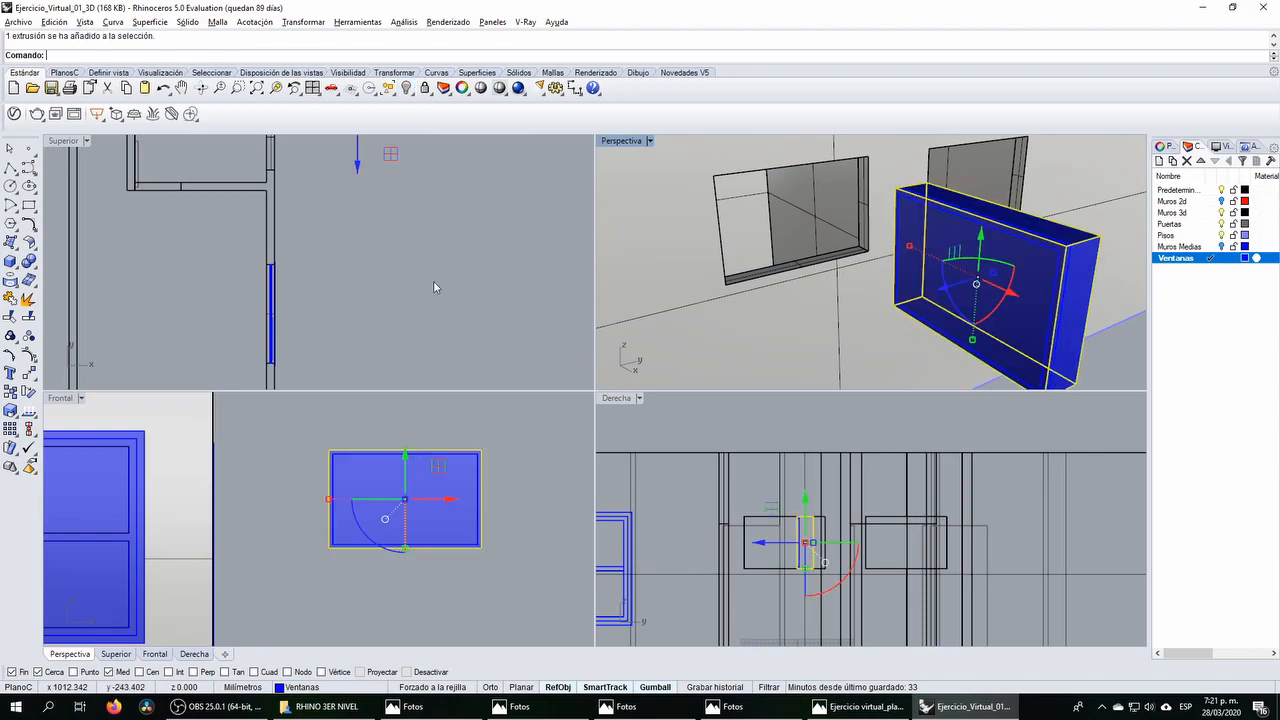
{"action": "left_click", "coordinate": [10, 411]}
{"action": "scroll", "coordinate": [357, 306], "scroll_direction": "up", "scroll_amount": 10}
{"action": "left_click", "coordinate": [347, 298]}
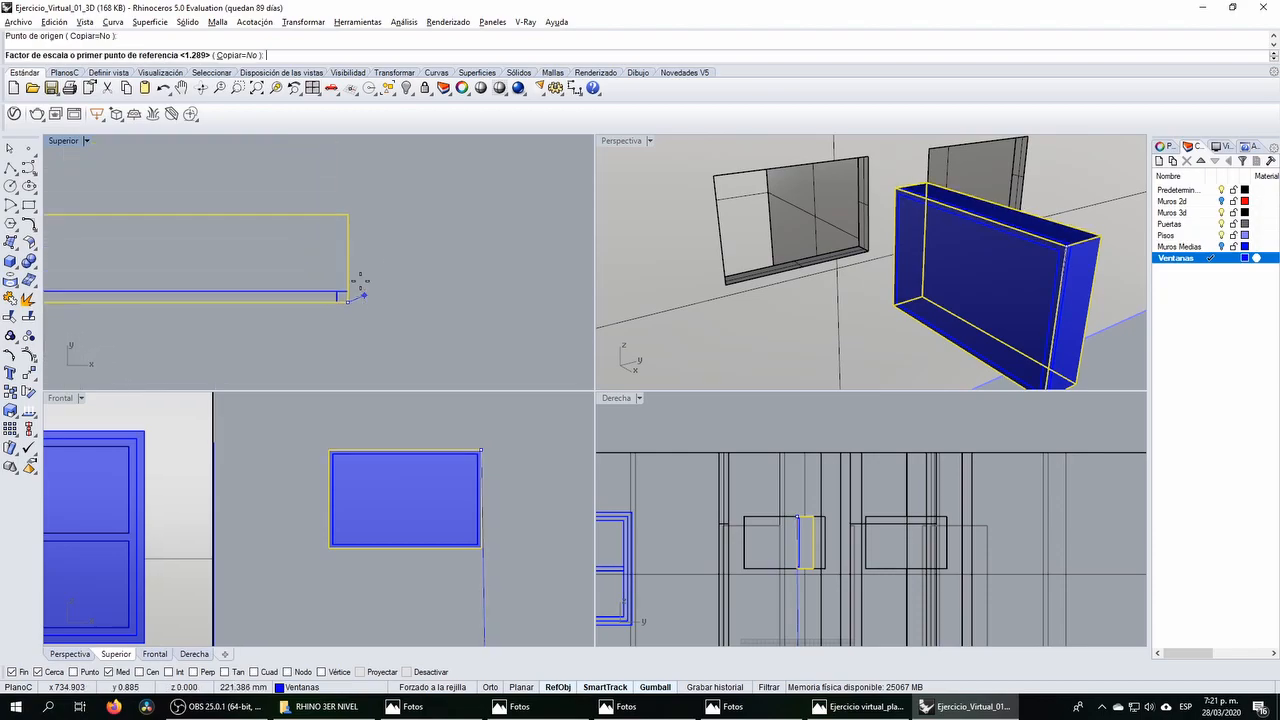
{"action": "left_click", "coordinate": [348, 213]}
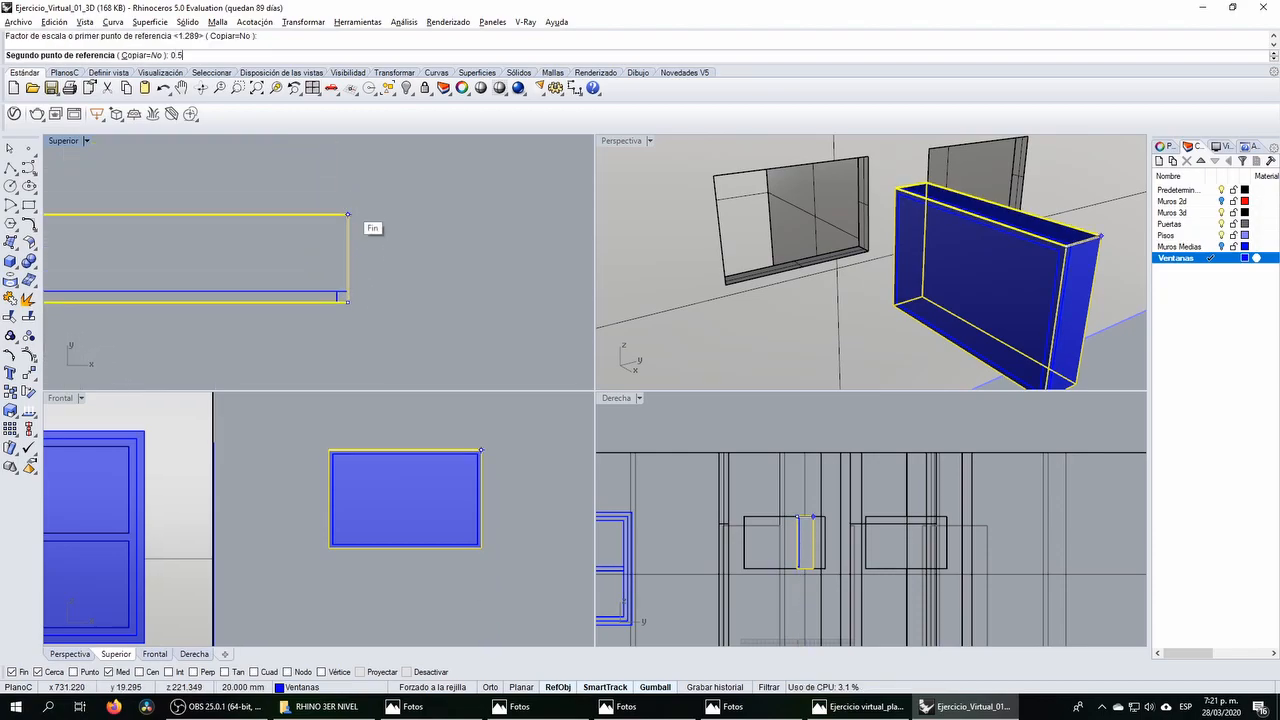
{"action": "type", "text": "0.5"}
{"action": "key", "text": "Return"}
Step: Move the thin pane to the middle of the frame's thickness in the top view
{"action": "scroll", "coordinate": [342, 295], "scroll_direction": "up", "scroll_amount": 8}
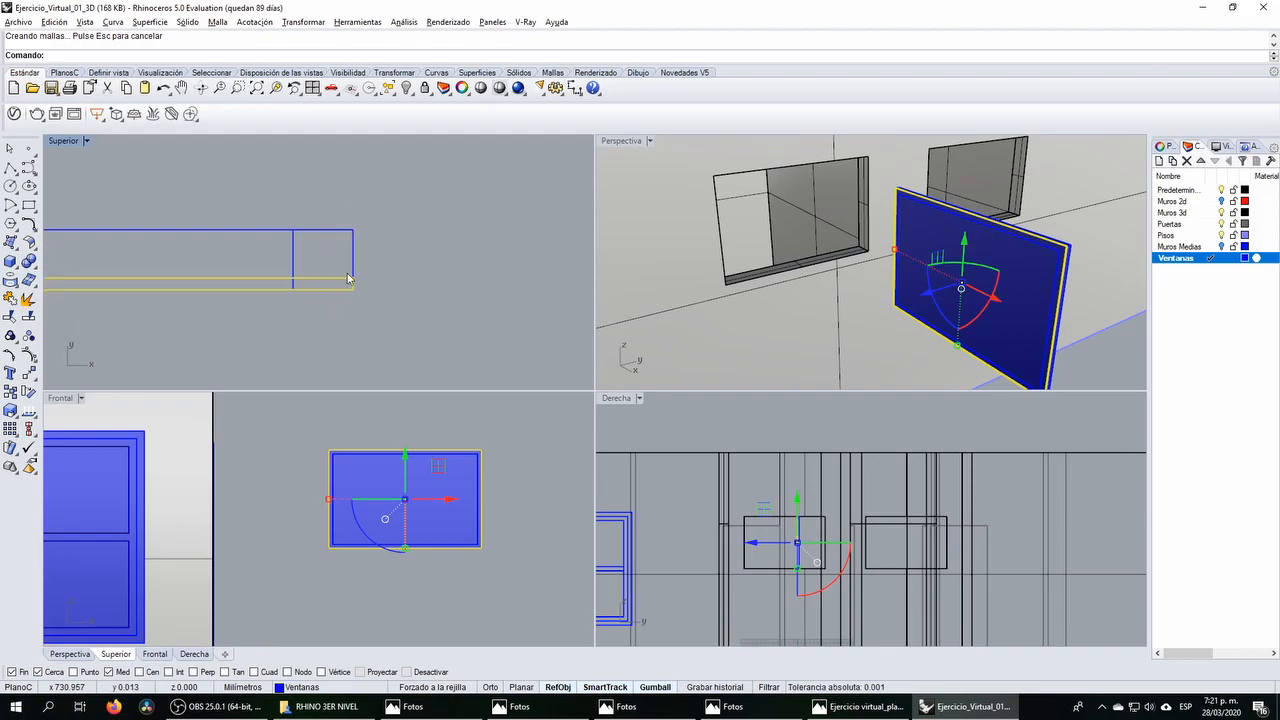
{"action": "left_click_drag", "start_coordinate": [347, 281], "coordinate": [348, 261]}
{"action": "left_click", "coordinate": [371, 277]}
{"action": "left_click", "coordinate": [346, 269]}
{"action": "left_click", "coordinate": [449, 283]}
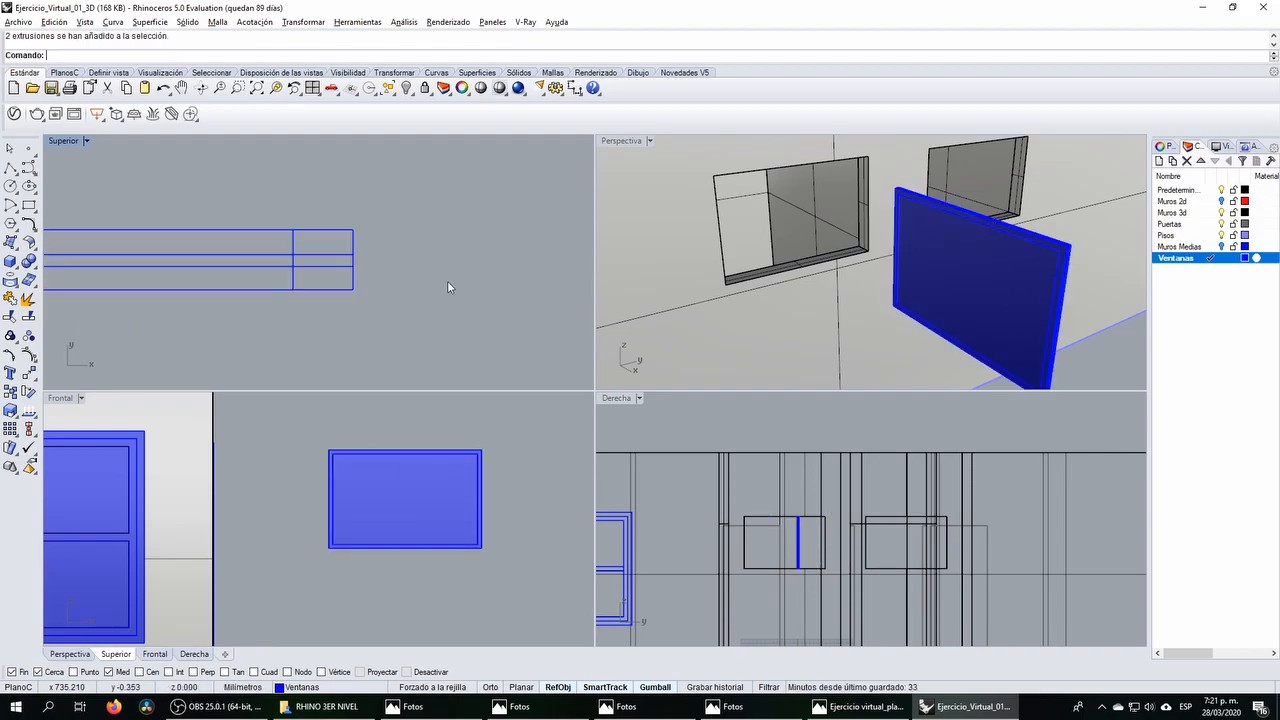
Step: Scale the pane's width in the front view so both side edges meet the frame's inner edges
{"action": "left_click", "coordinate": [408, 508]}
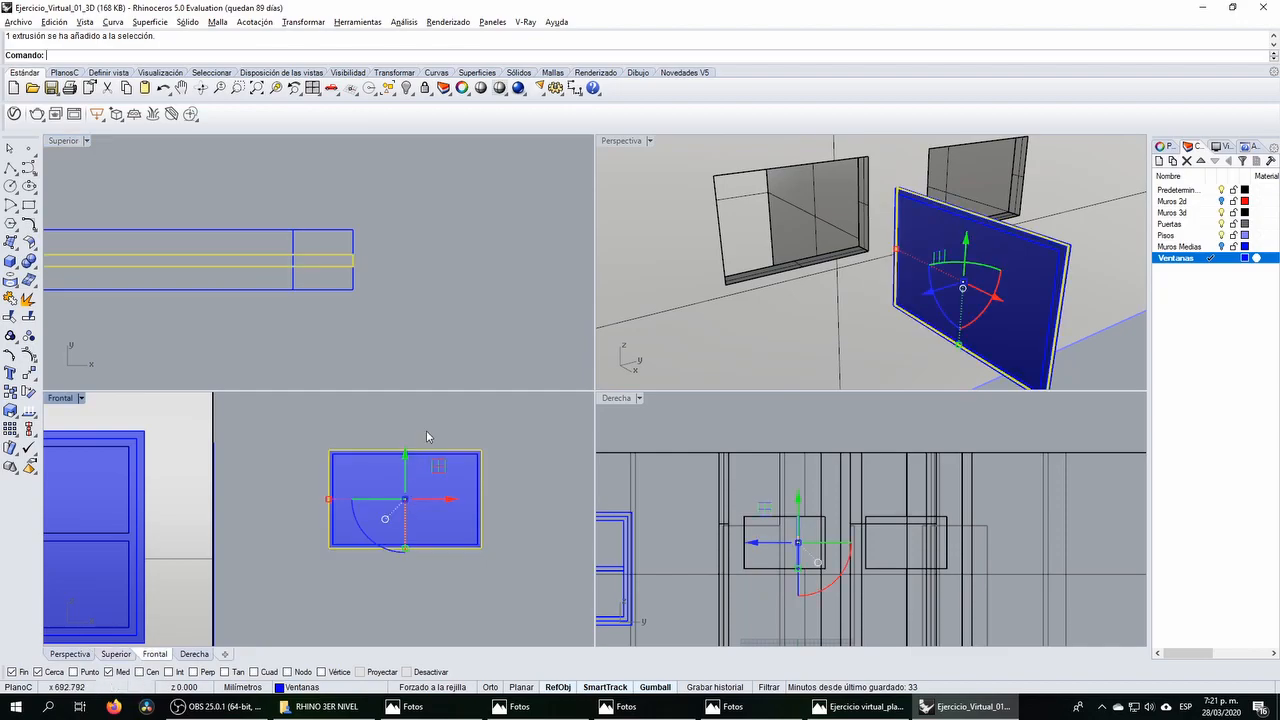
{"action": "left_click", "coordinate": [10, 410]}
{"action": "left_click", "coordinate": [331, 451]}
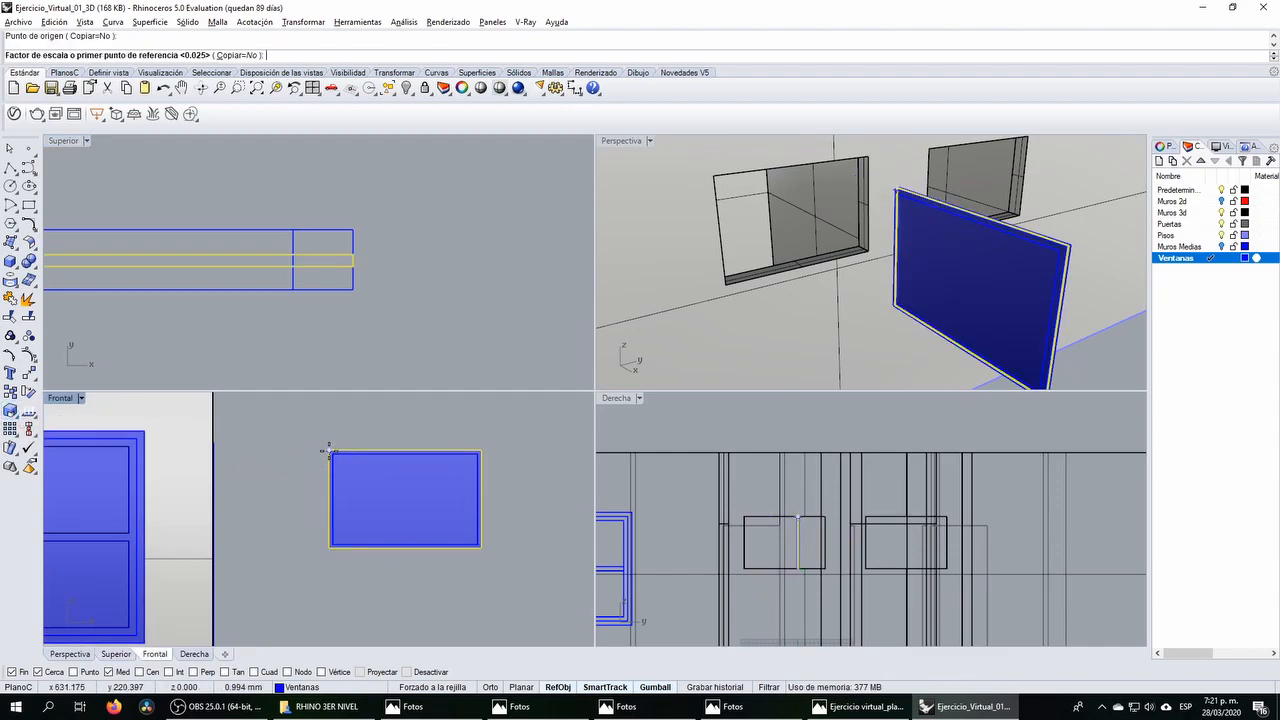
{"action": "left_click", "coordinate": [480, 452]}
{"action": "left_click", "coordinate": [470, 466]}
{"action": "key", "text": "Return"}
{"action": "left_click", "coordinate": [471, 455]}
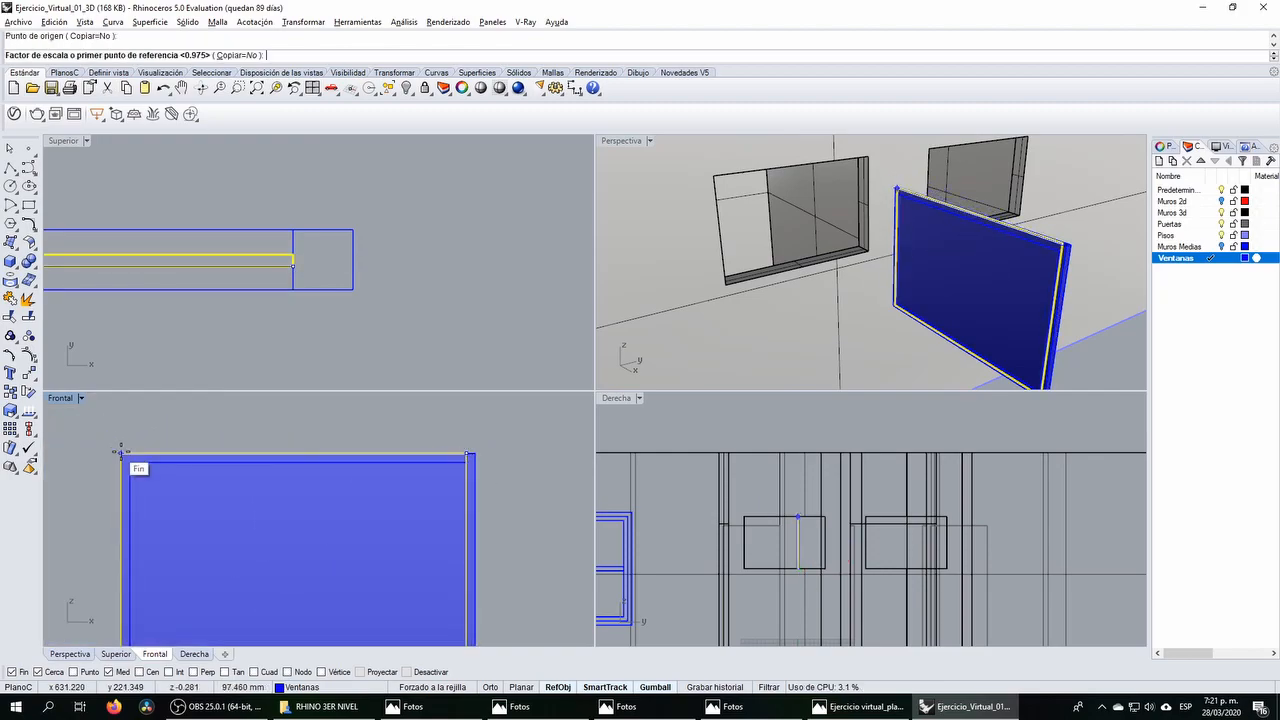
{"action": "left_click", "coordinate": [126, 455]}
{"action": "left_click", "coordinate": [168, 451]}
Step: Scale the pane's height so its upper and lower edges meet the frame's inner edges
{"action": "key", "text": "Return"}
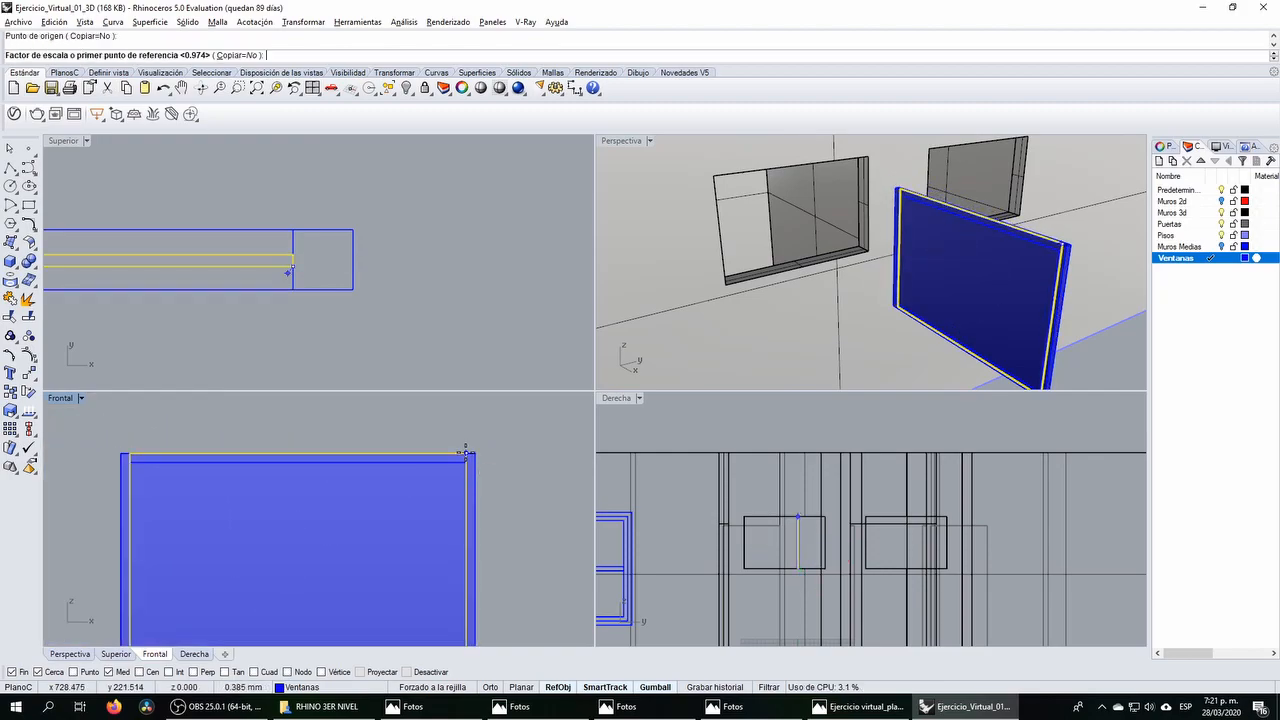
{"action": "scroll", "coordinate": [466, 452], "scroll_direction": "down", "scroll_amount": 2}
{"action": "left_click", "coordinate": [467, 454]}
{"action": "left_click", "coordinate": [465, 603]}
{"action": "left_click", "coordinate": [466, 598]}
{"action": "key", "text": "Return"}
{"action": "left_click", "coordinate": [466, 598]}
{"action": "left_click", "coordinate": [466, 453]}
{"action": "left_click", "coordinate": [466, 459]}
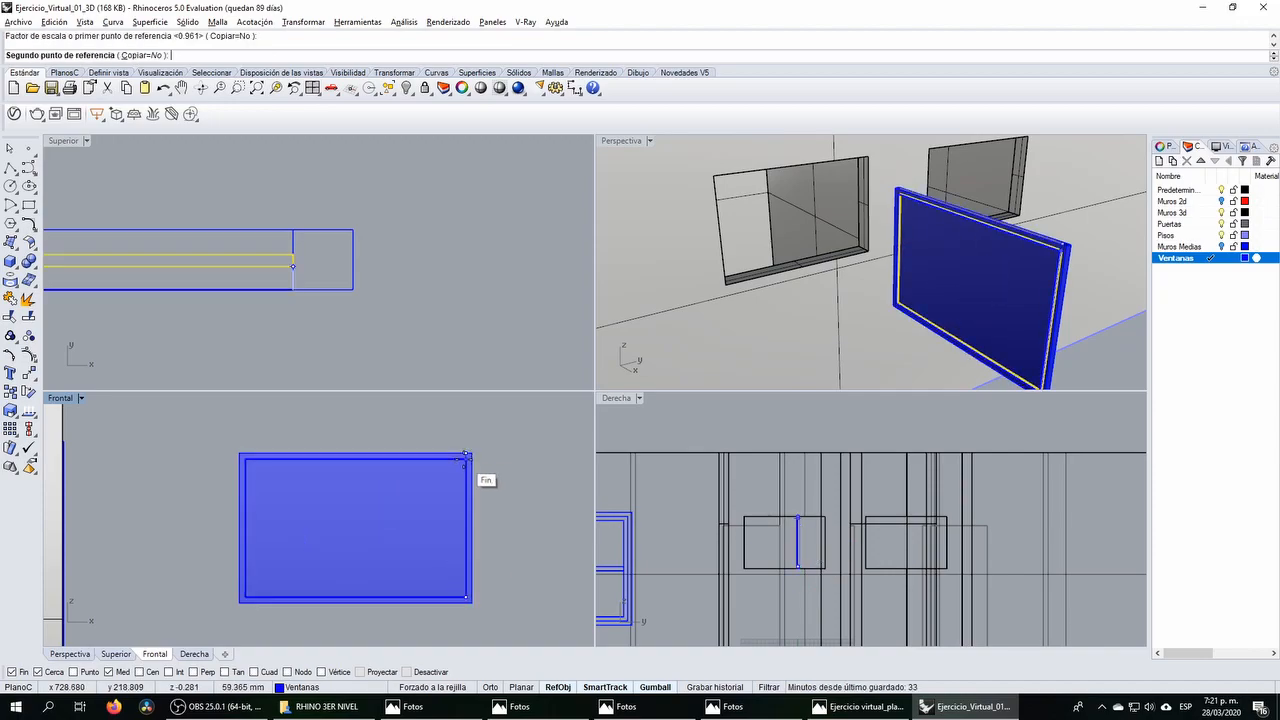
Step: Select the frame, pane and traced rectangles, and rotate them a quarter turn in the top view to run parallel to the side wall
{"action": "scroll", "coordinate": [912, 260], "scroll_direction": "down", "scroll_amount": 5}
{"action": "left_click", "coordinate": [1000, 288]}
{"action": "left_click", "coordinate": [1070, 303]}
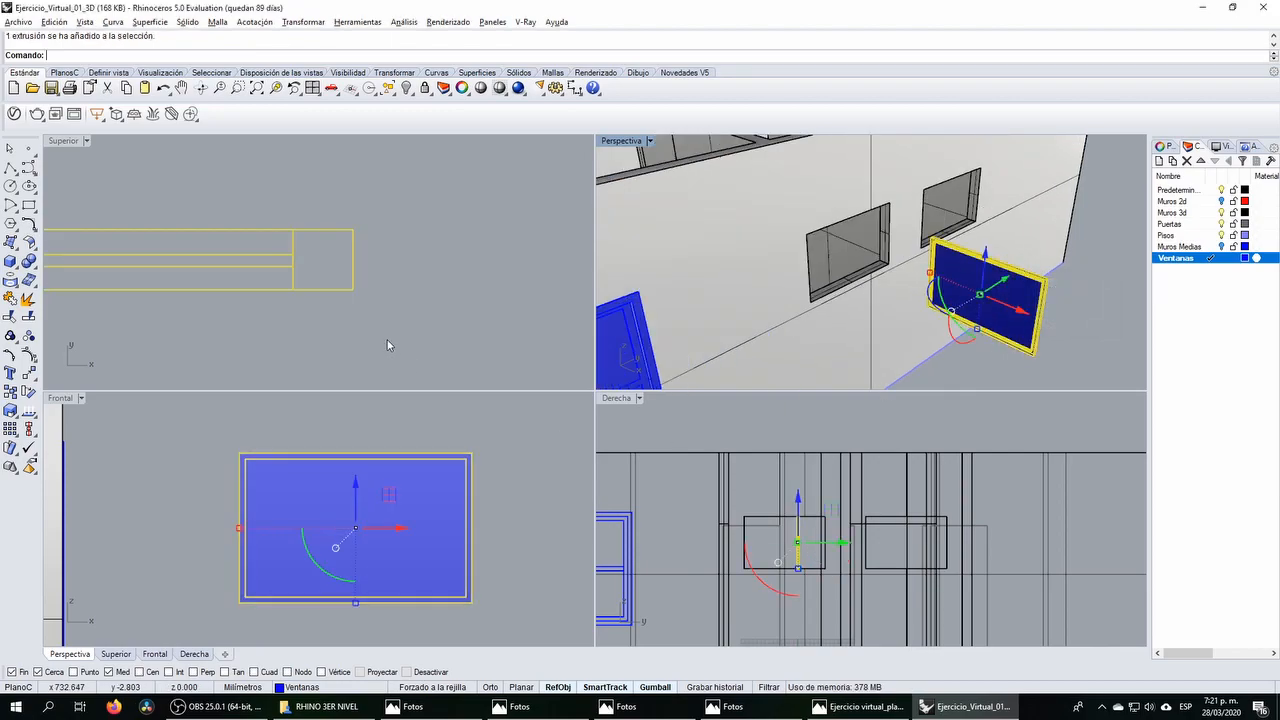
{"action": "left_click_drag", "start_coordinate": [390, 318], "coordinate": [287, 239]}
{"action": "scroll", "coordinate": [280, 236], "scroll_direction": "down", "scroll_amount": 5}
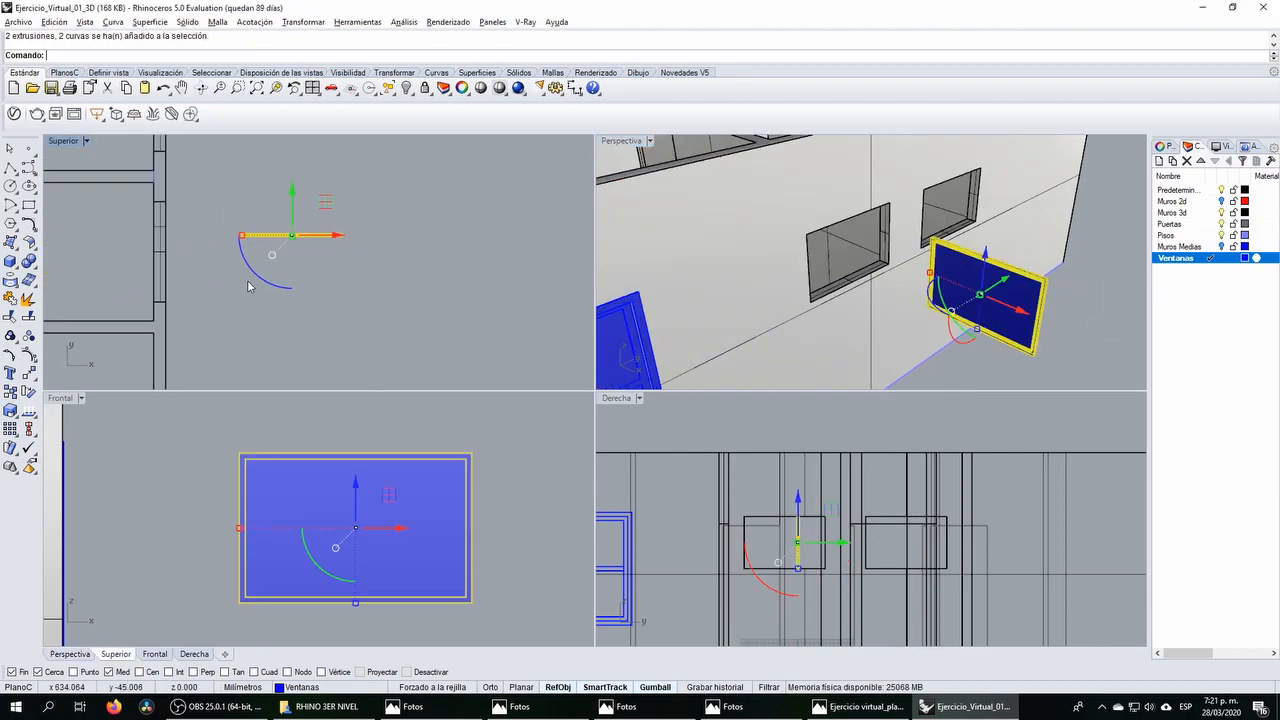
{"action": "left_click_drag", "start_coordinate": [256, 280], "coordinate": [149, 265]}
Step: Move the window by its end corner to the outer corner of the farther small opening, and shift it inward into the wall's thickness
{"action": "left_click", "coordinate": [29, 374]}
{"action": "scroll", "coordinate": [316, 199], "scroll_direction": "up", "scroll_amount": 3}
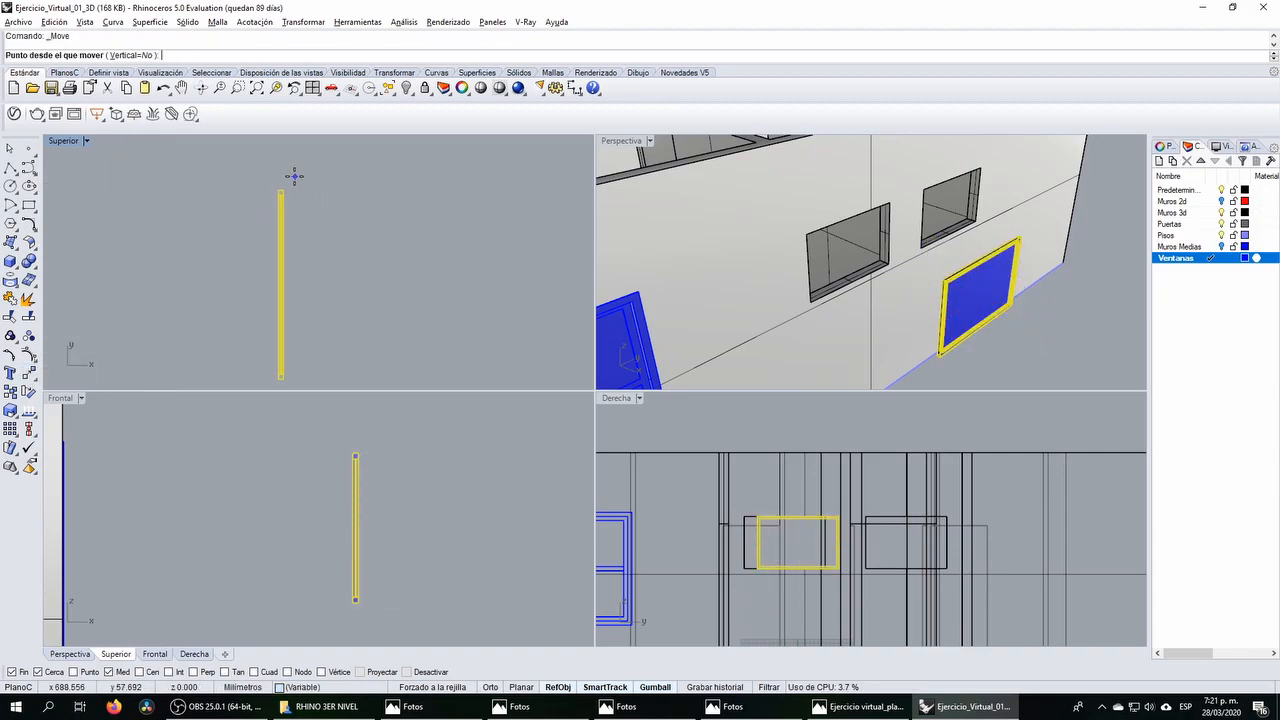
{"action": "left_click", "coordinate": [271, 196]}
{"action": "scroll", "coordinate": [305, 250], "scroll_direction": "down", "scroll_amount": 3}
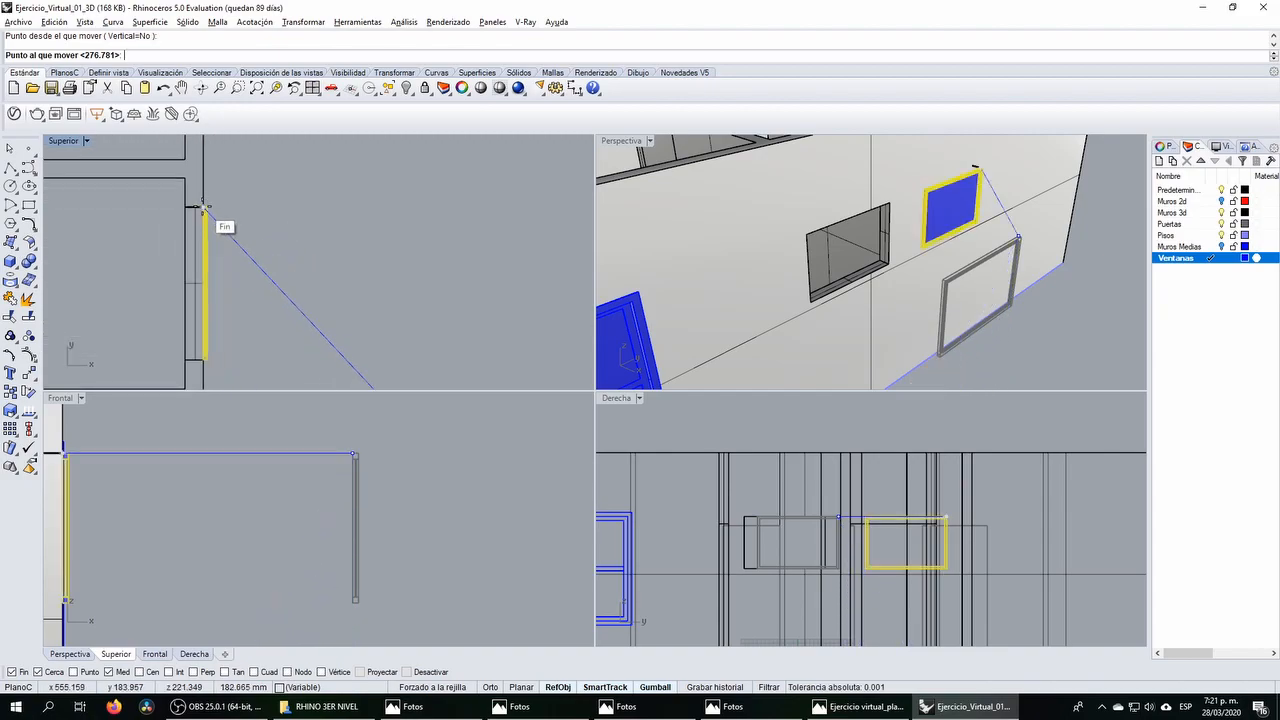
{"action": "left_click", "coordinate": [206, 207]}
{"action": "left_click_drag", "start_coordinate": [243, 284], "coordinate": [260, 329]}
{"action": "scroll", "coordinate": [186, 267], "scroll_direction": "up", "scroll_amount": 10}
{"action": "scroll", "coordinate": [240, 312], "scroll_direction": "up", "scroll_amount": 8}
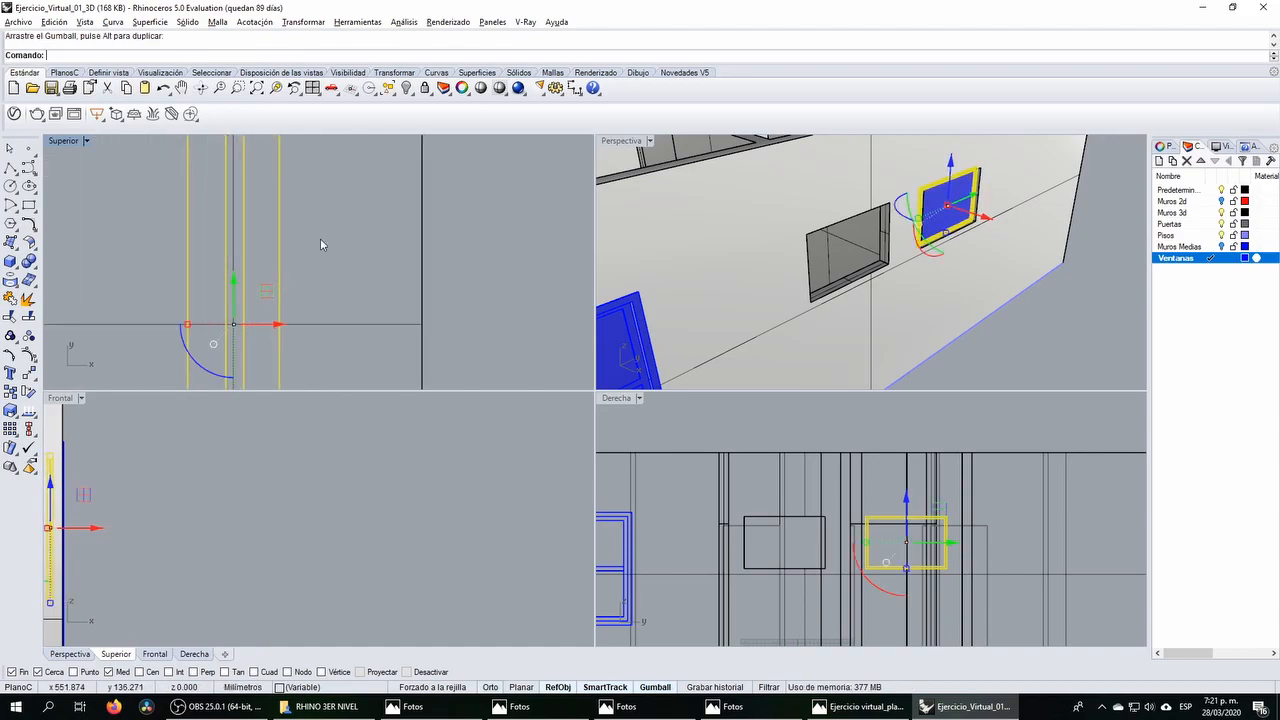
Step: Examine how the pane sits inside the frame in the small opening
{"action": "left_click", "coordinate": [1068, 303]}
{"action": "right_click_drag", "start_coordinate": [1068, 303], "coordinate": [891, 284]}
{"action": "left_click", "coordinate": [737, 196]}
{"action": "scroll", "coordinate": [869, 564], "scroll_direction": "up", "scroll_amount": 5}
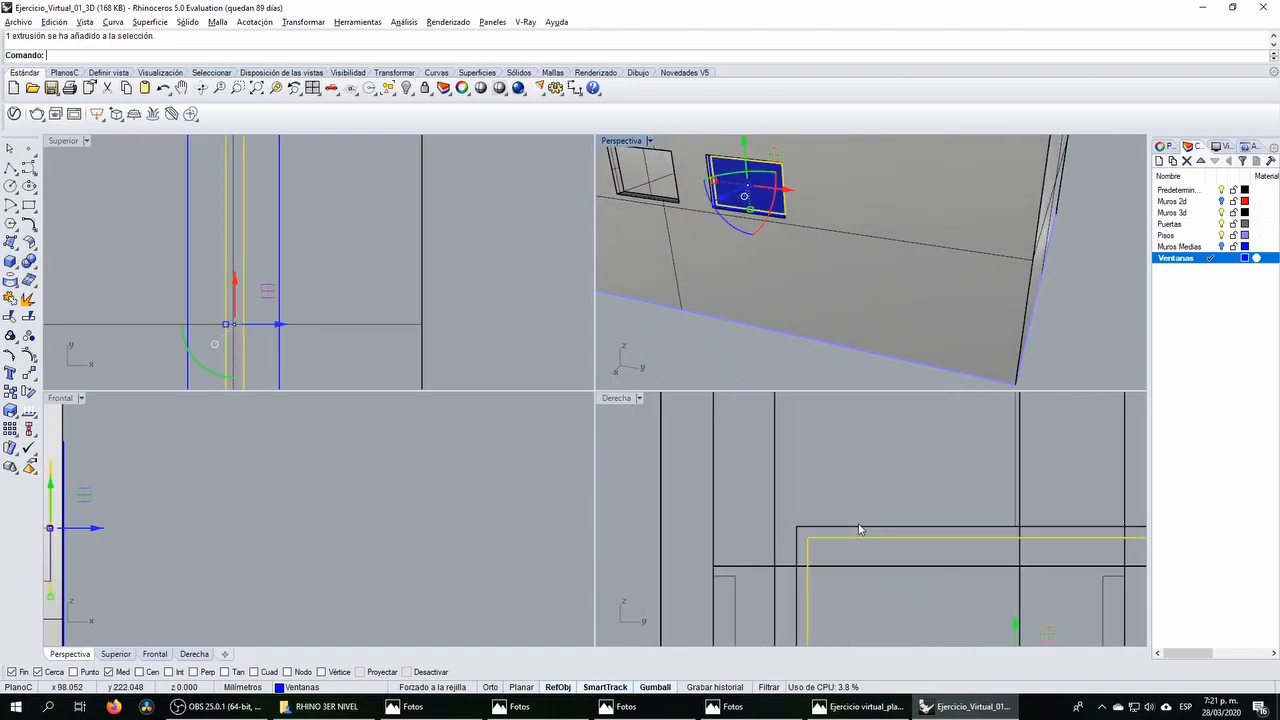
{"action": "left_click", "coordinate": [866, 562]}
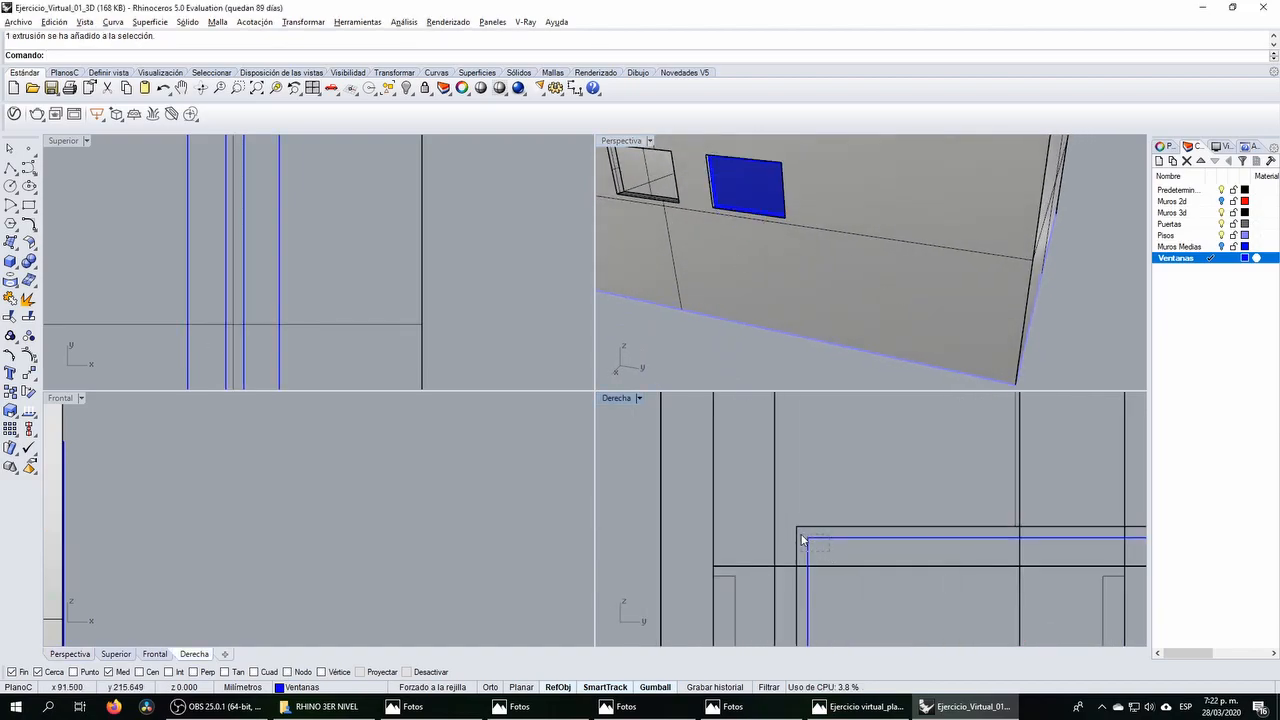
Step: Mirror the small window's frame, pane and inner rectangle into the second opening, about the centreline of the partition wall between the two small rooms
{"action": "left_click_drag", "start_coordinate": [801, 540], "coordinate": [800, 539]}
{"action": "scroll", "coordinate": [286, 306], "scroll_direction": "down", "scroll_amount": 10}
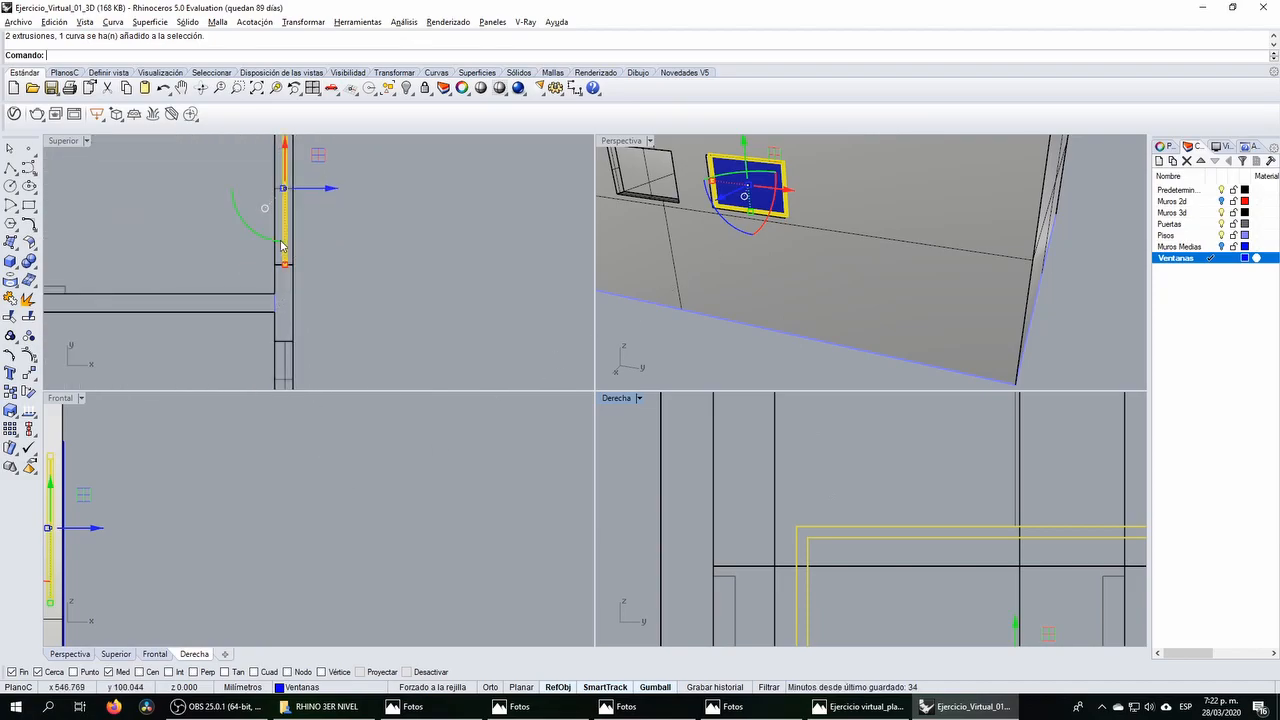
{"action": "scroll", "coordinate": [284, 250], "scroll_direction": "down", "scroll_amount": 2}
{"action": "double_click", "coordinate": [69, 142]}
{"action": "scroll", "coordinate": [445, 308], "scroll_direction": "down", "scroll_amount": 2}
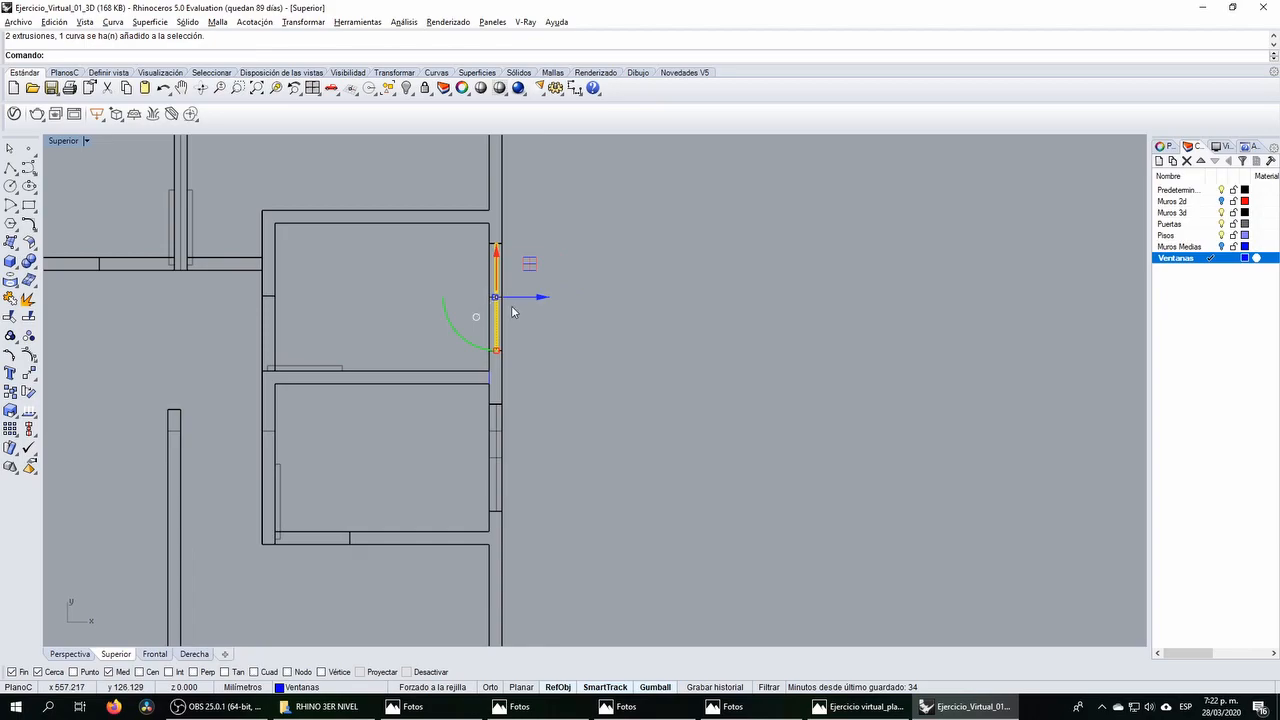
{"action": "scroll", "coordinate": [506, 381], "scroll_direction": "up", "scroll_amount": 5}
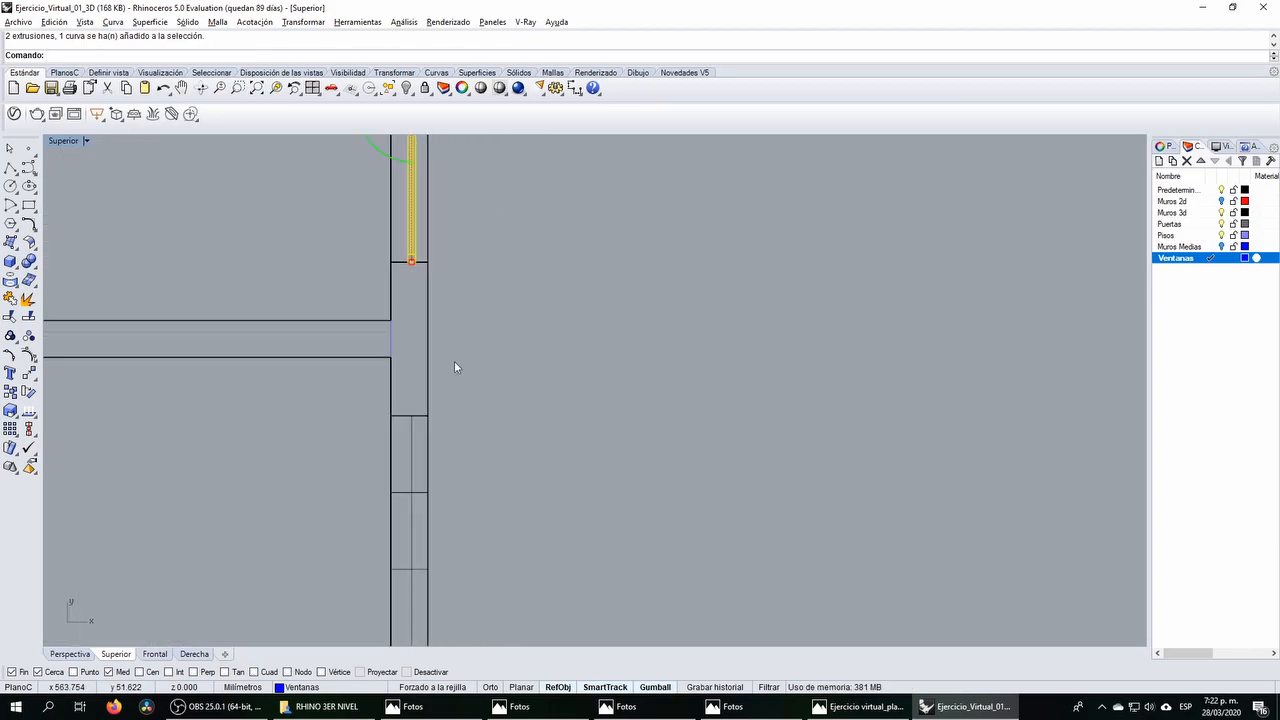
{"action": "scroll", "coordinate": [389, 333], "scroll_direction": "up", "scroll_amount": 4}
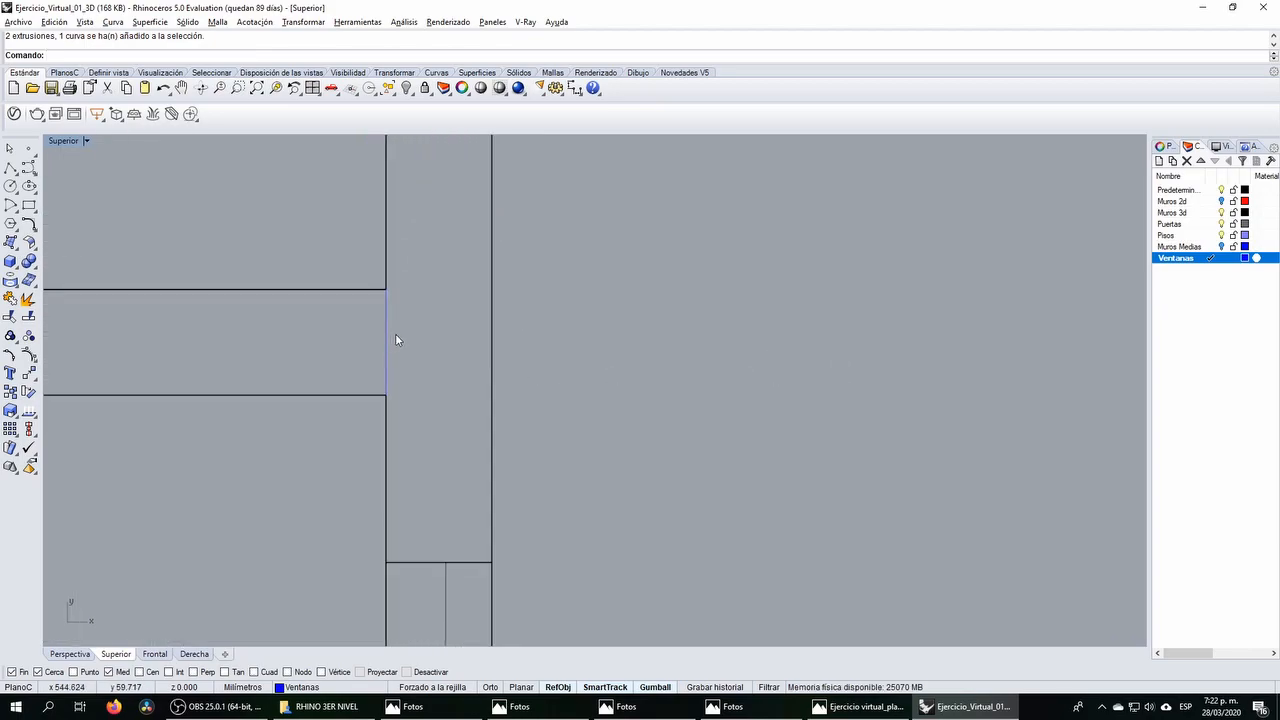
{"action": "scroll", "coordinate": [420, 350], "scroll_direction": "down", "scroll_amount": 4}
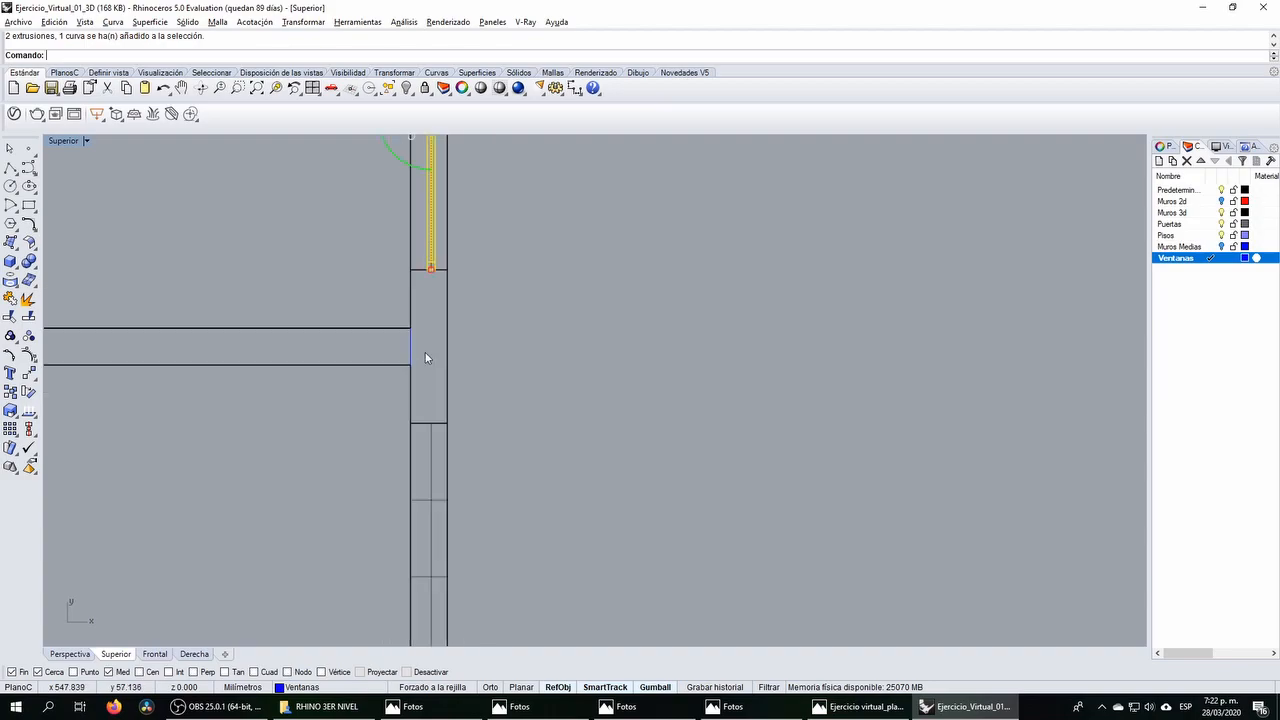
{"action": "scroll", "coordinate": [425, 352], "scroll_direction": "down", "scroll_amount": 4}
{"action": "right_click_drag", "start_coordinate": [438, 334], "coordinate": [420, 336]}
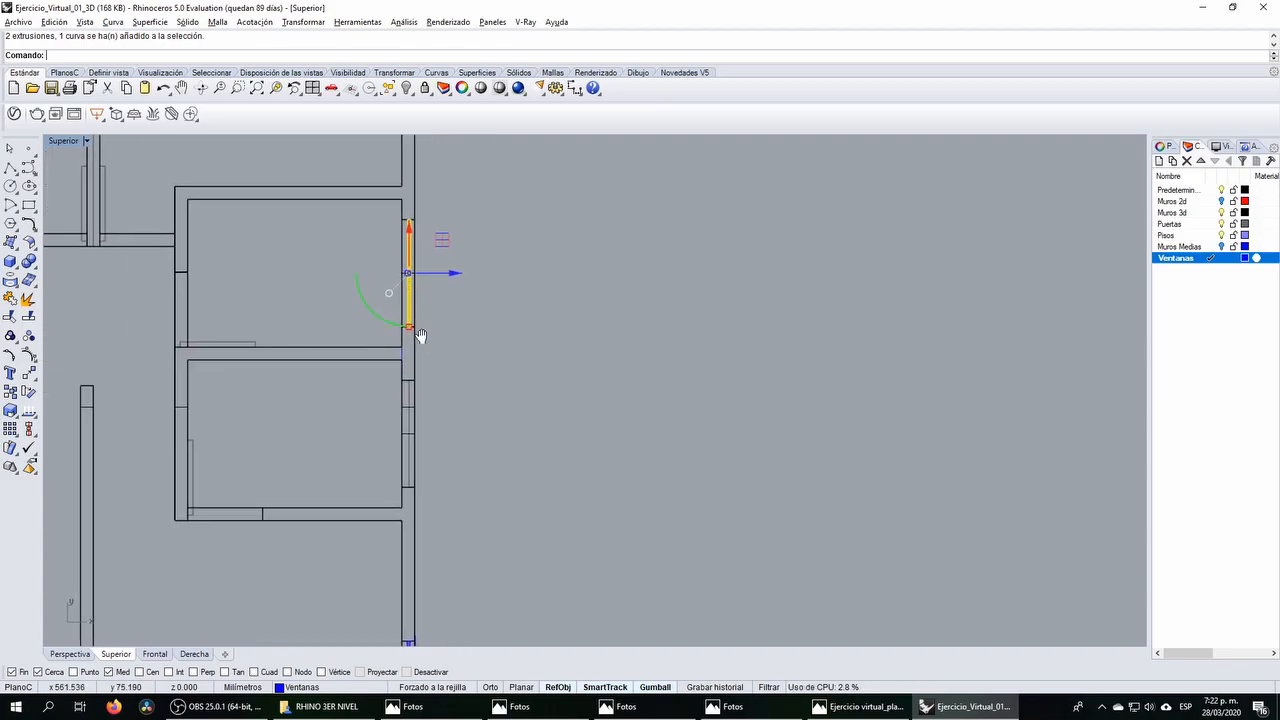
{"action": "left_click", "coordinate": [303, 21]}
{"action": "left_click", "coordinate": [340, 120]}
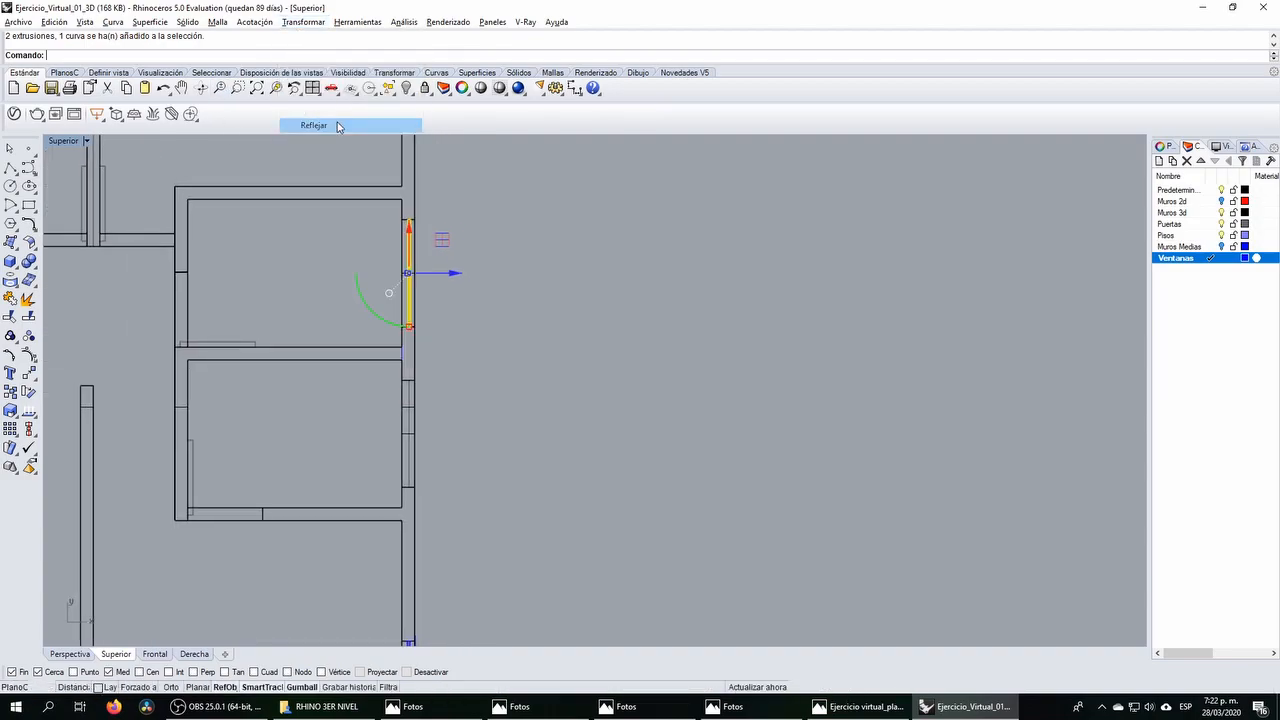
{"action": "scroll", "coordinate": [396, 342], "scroll_direction": "up", "scroll_amount": 4}
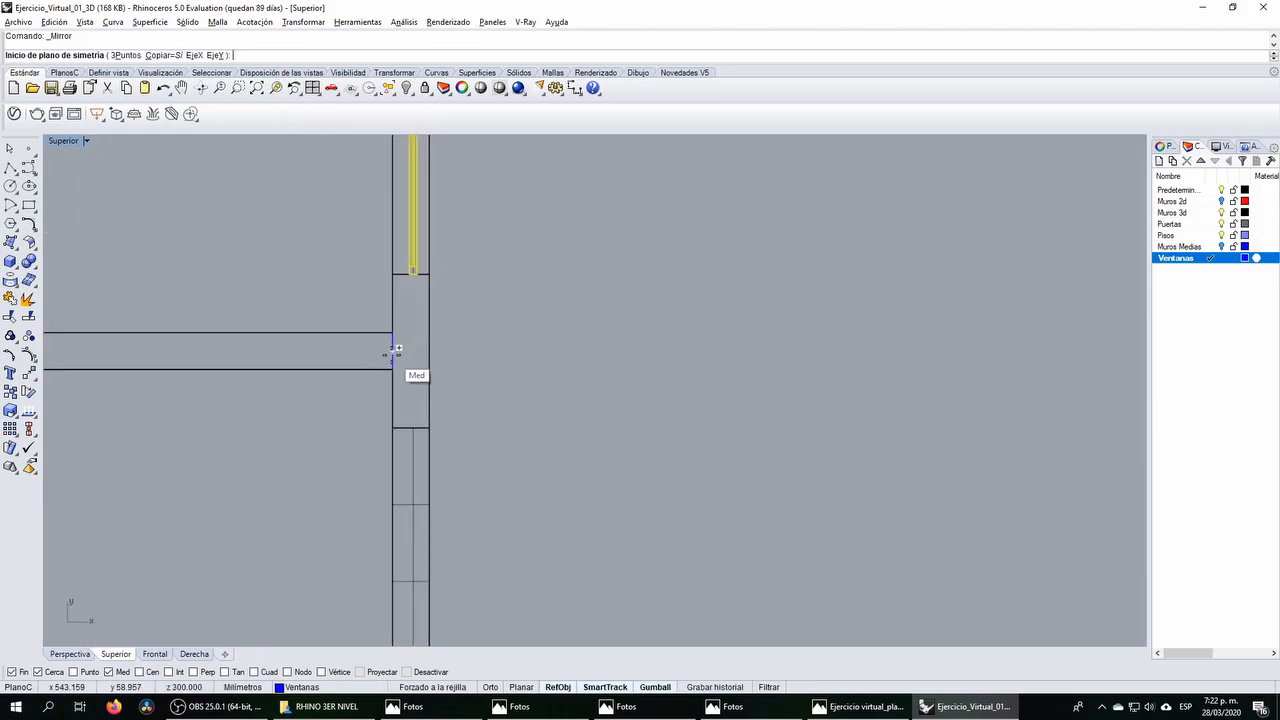
{"action": "left_click", "coordinate": [397, 348]}
{"action": "scroll", "coordinate": [566, 343], "scroll_direction": "down", "scroll_amount": 3}
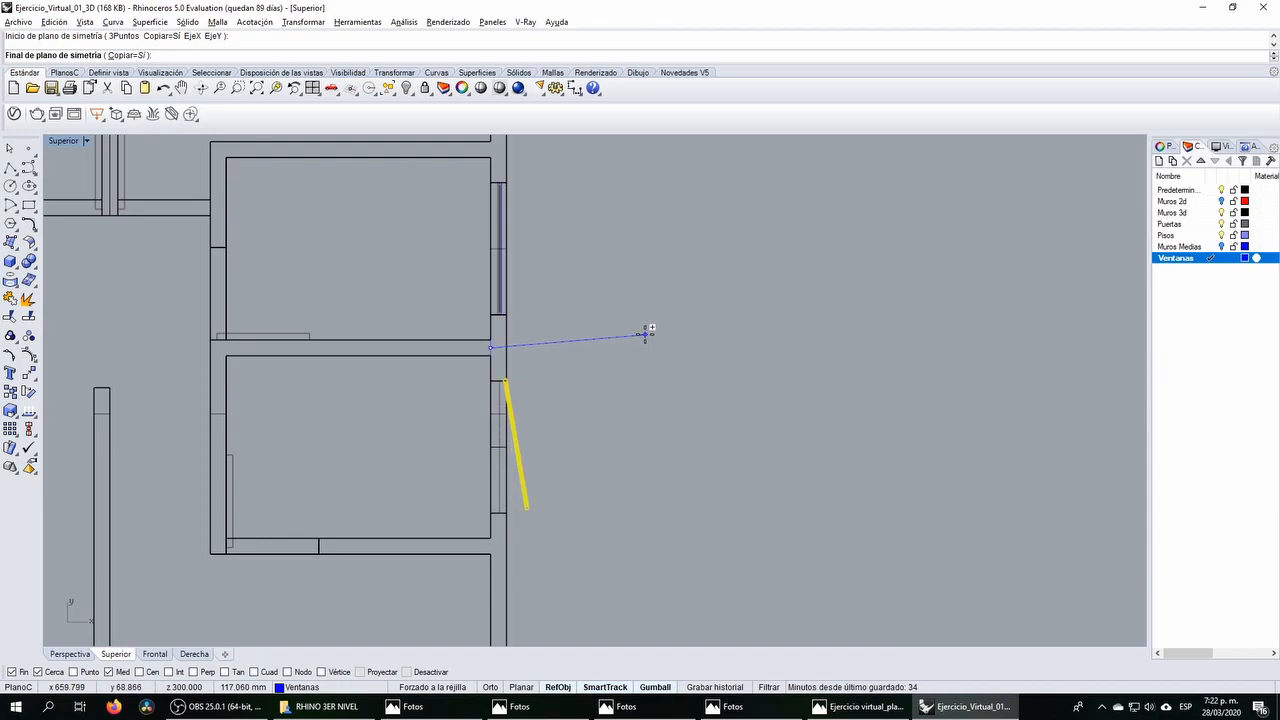
{"action": "left_click", "coordinate": [645, 347]}
{"action": "key", "text": "Escape"}
Step: Return to the four-view layout, inspect both small windows in perspective, and switch to the house's reference render in Photos
{"action": "double_click", "coordinate": [62, 145]}
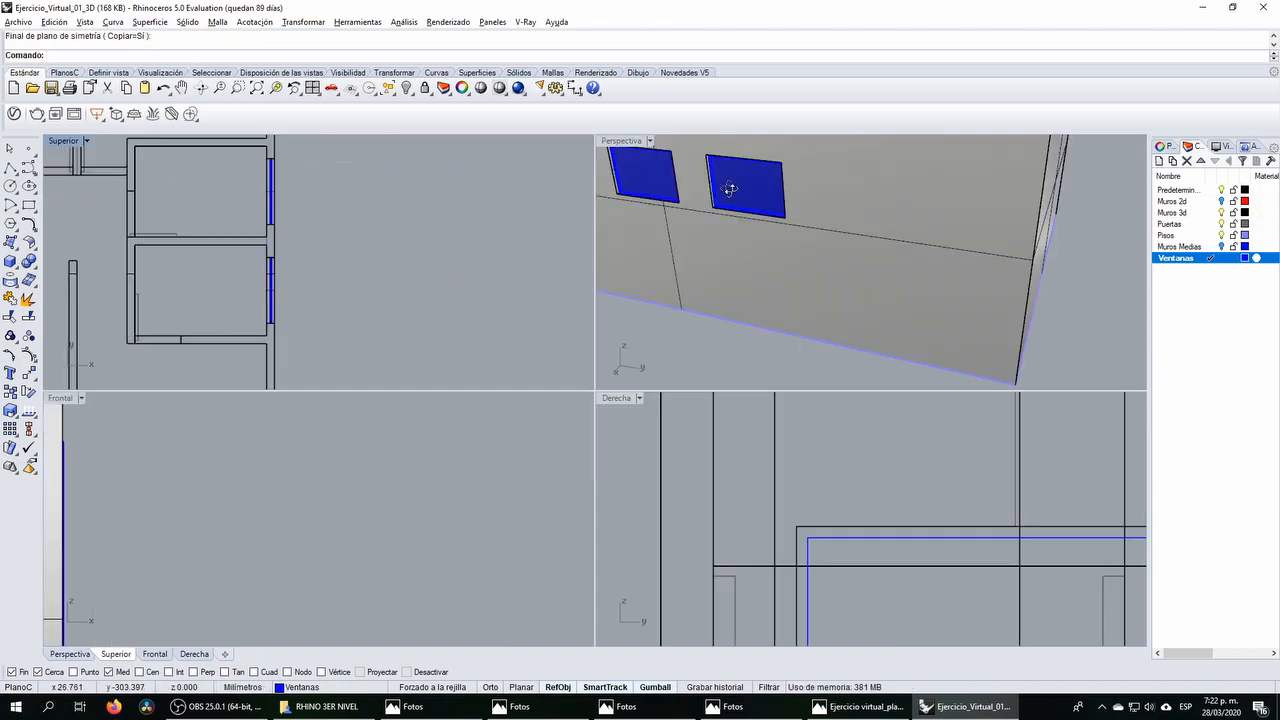
{"action": "scroll", "coordinate": [727, 192], "scroll_direction": "up", "scroll_amount": 3}
{"action": "scroll", "coordinate": [737, 220], "scroll_direction": "down", "scroll_amount": 6}
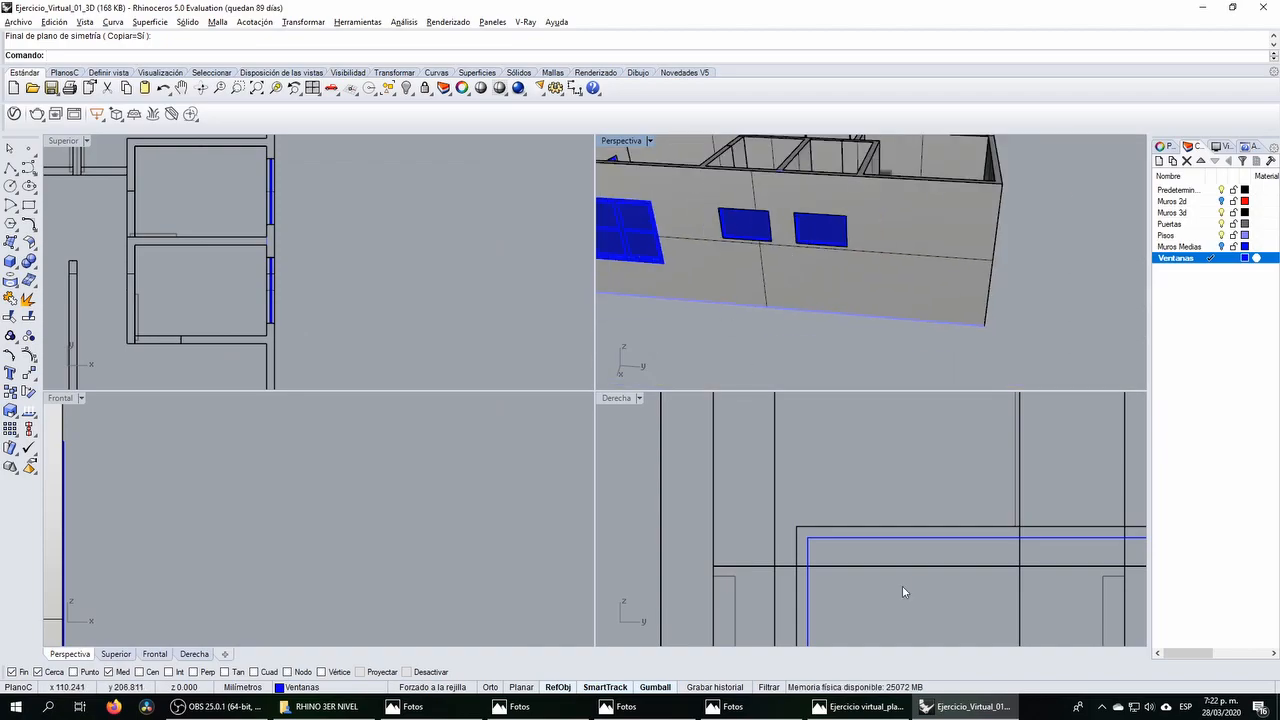
{"action": "scroll", "coordinate": [911, 590], "scroll_direction": "down", "scroll_amount": 1}
{"action": "key", "text": "alt+Tab"}
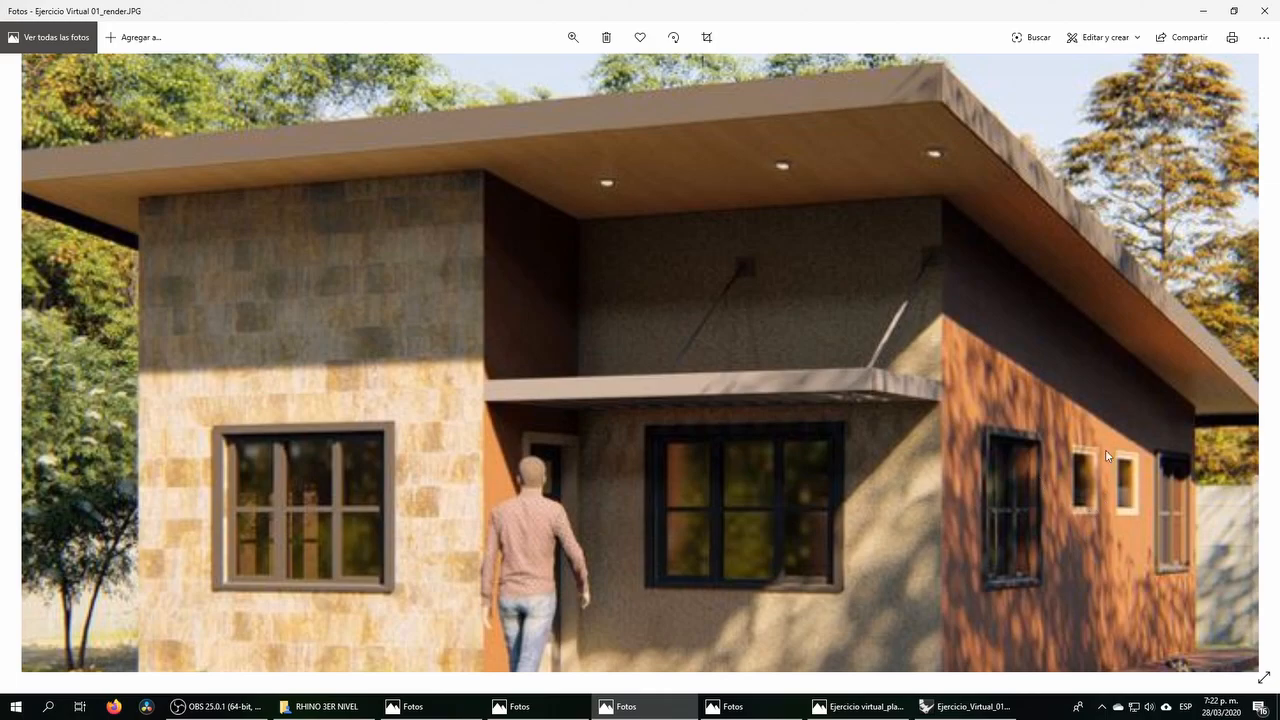
Step: Return to Rhino and draw a rectangle in the right view tracing the outer edge of the farther small window's frame
{"action": "key", "text": "alt+Tab"}
{"action": "scroll", "coordinate": [755, 432], "scroll_direction": "down", "scroll_amount": 4}
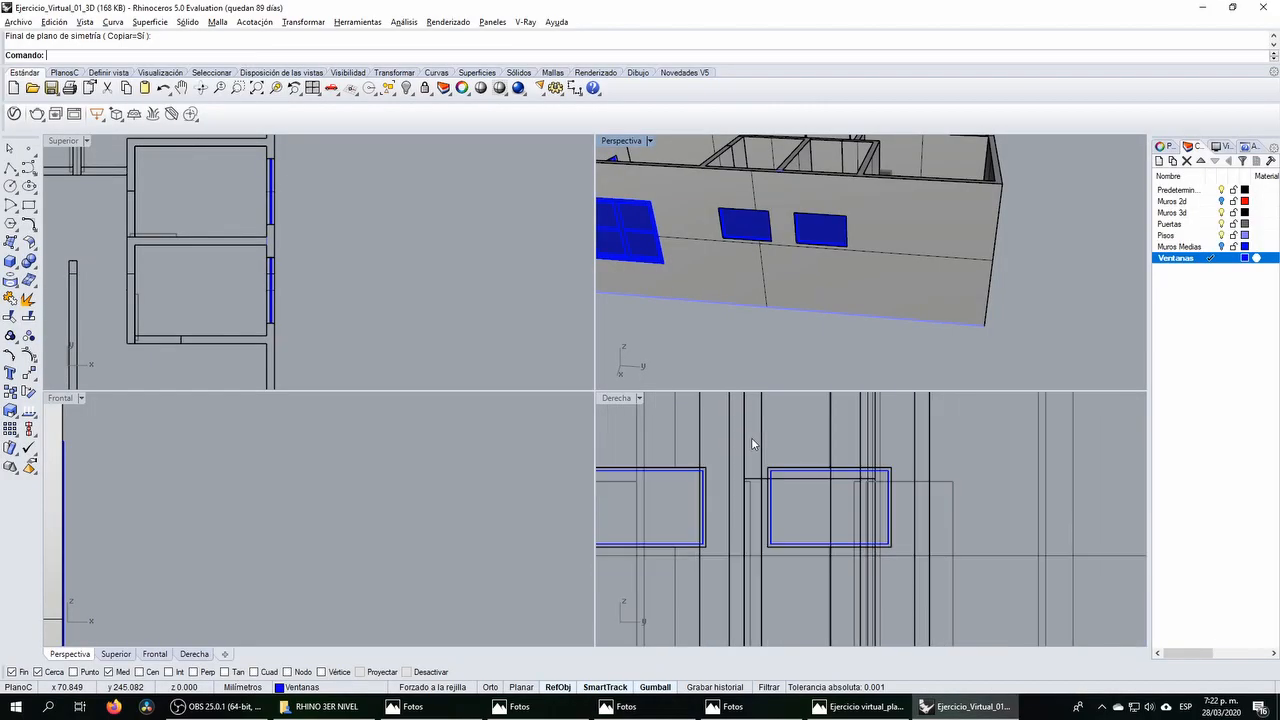
{"action": "scroll", "coordinate": [796, 511], "scroll_direction": "down", "scroll_amount": 1}
{"action": "left_click", "coordinate": [29, 205]}
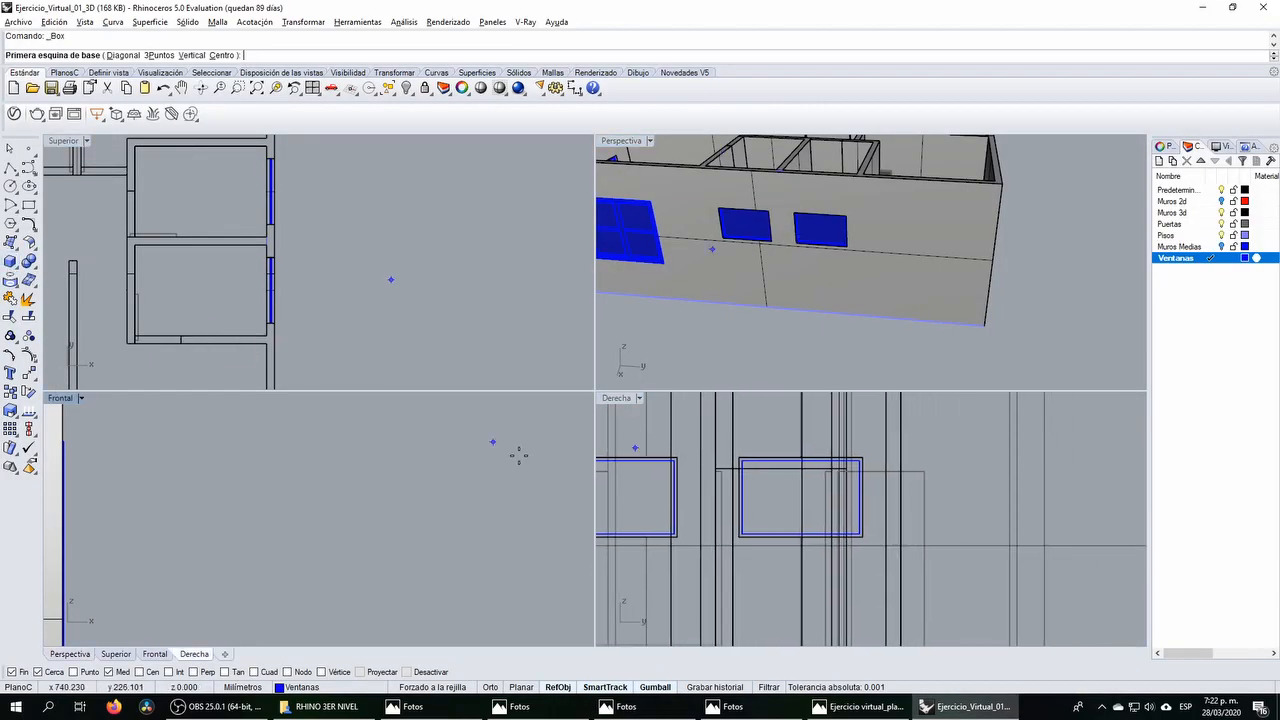
{"action": "left_click", "coordinate": [740, 458]}
{"action": "scroll", "coordinate": [873, 538], "scroll_direction": "up", "scroll_amount": 6}
{"action": "left_click", "coordinate": [853, 536]}
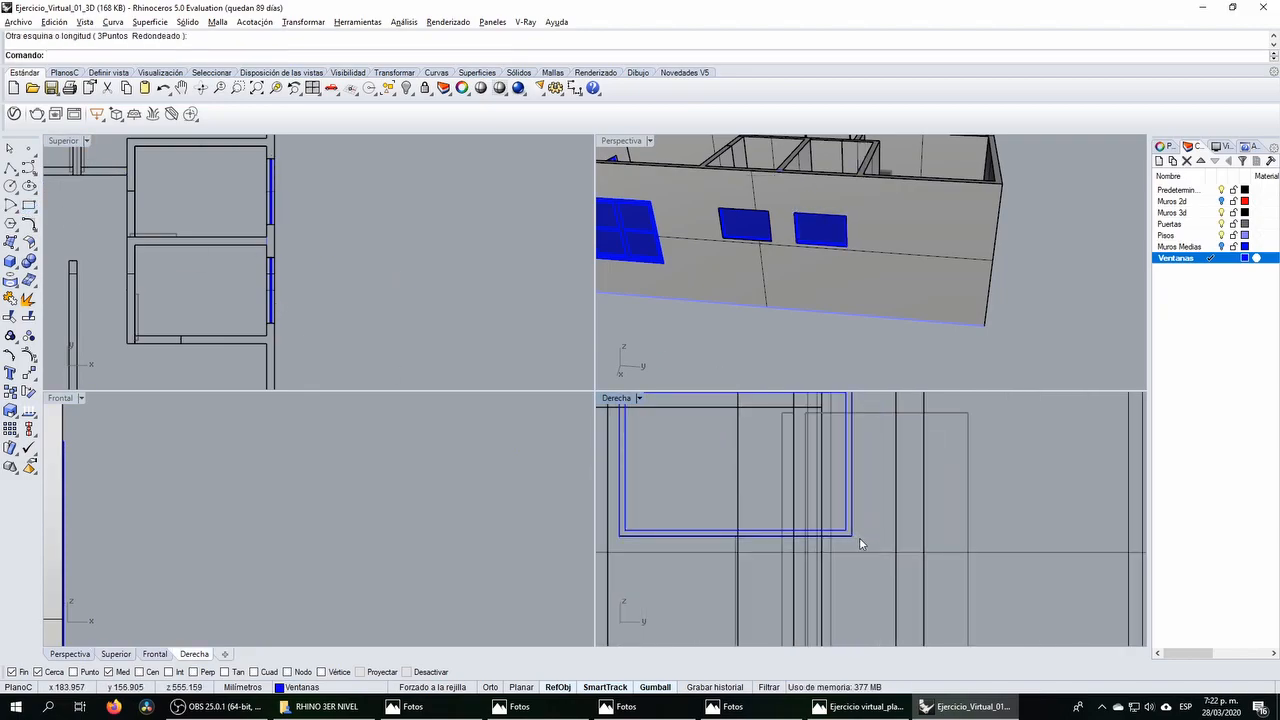
Step: Offset the rectangle outward around the farther small window, and select both the original and the offset curve
{"action": "scroll", "coordinate": [858, 540], "scroll_direction": "down", "scroll_amount": 5}
{"action": "left_click", "coordinate": [884, 567]}
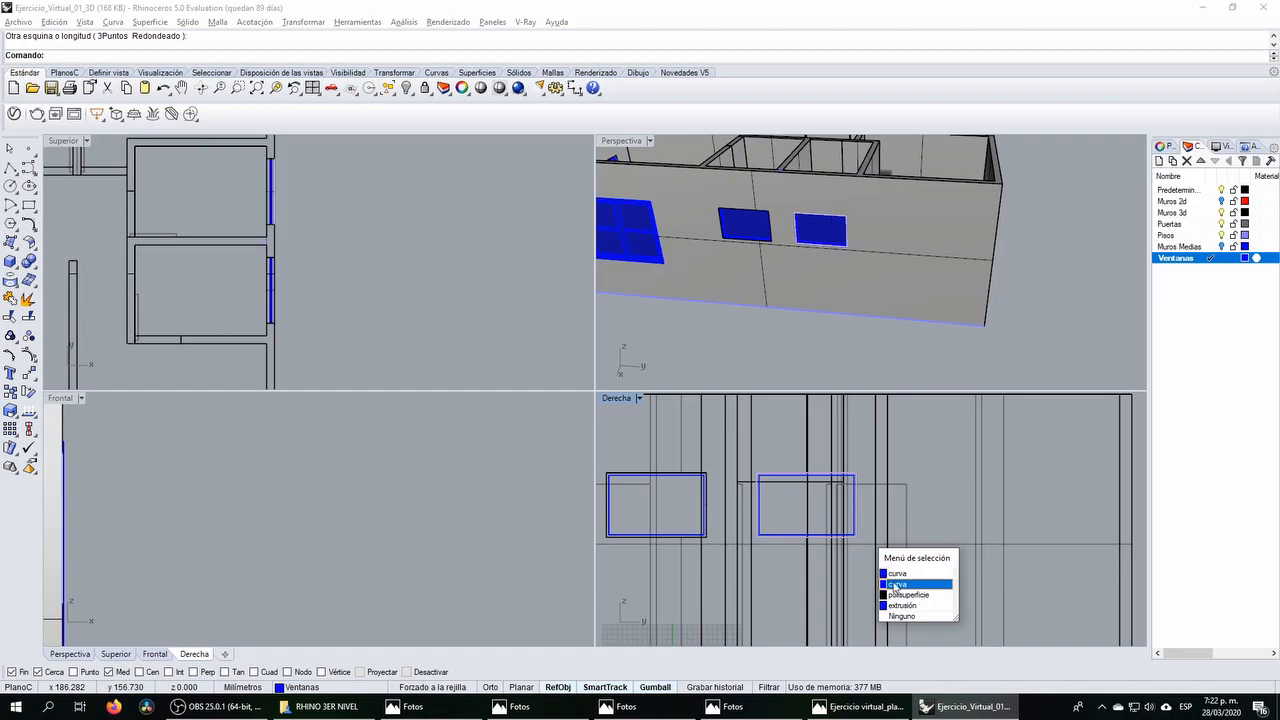
{"action": "left_click", "coordinate": [896, 584]}
{"action": "left_click", "coordinate": [10, 224]}
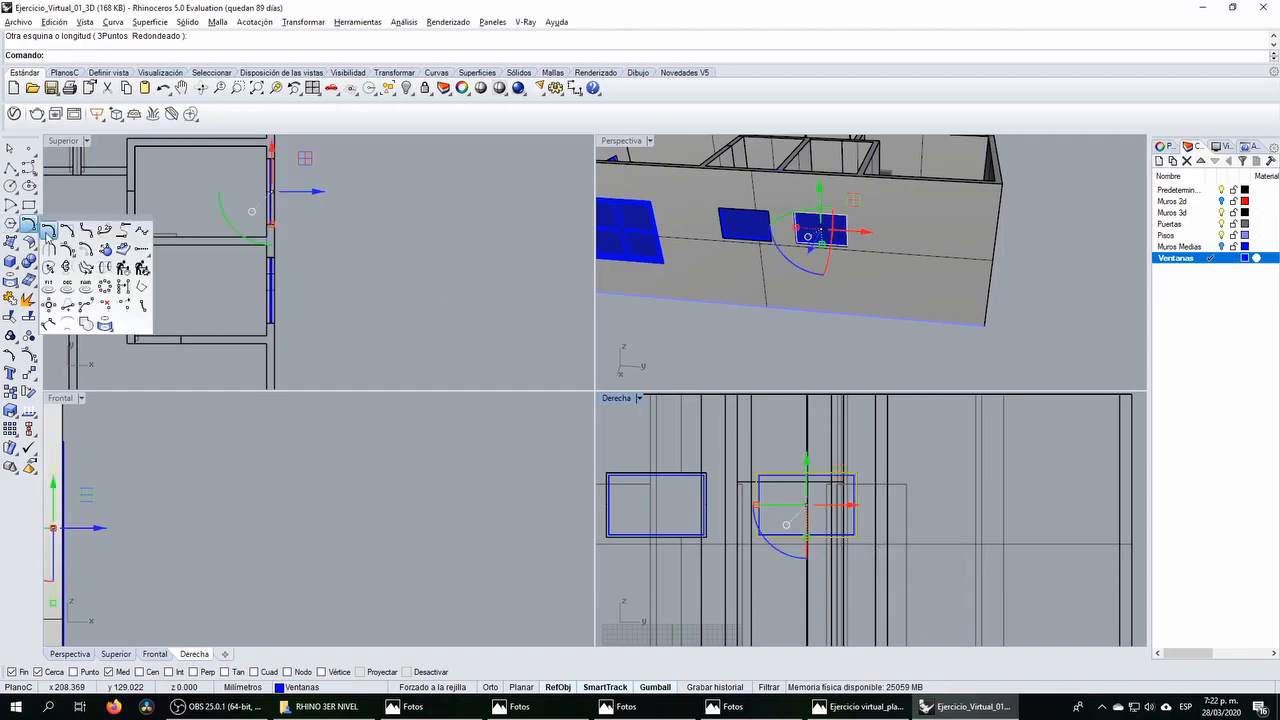
{"action": "left_click", "coordinate": [77, 251]}
{"action": "scroll", "coordinate": [778, 440], "scroll_direction": "up", "scroll_amount": 5}
{"action": "left_click", "coordinate": [778, 440]}
{"action": "left_click", "coordinate": [773, 539]}
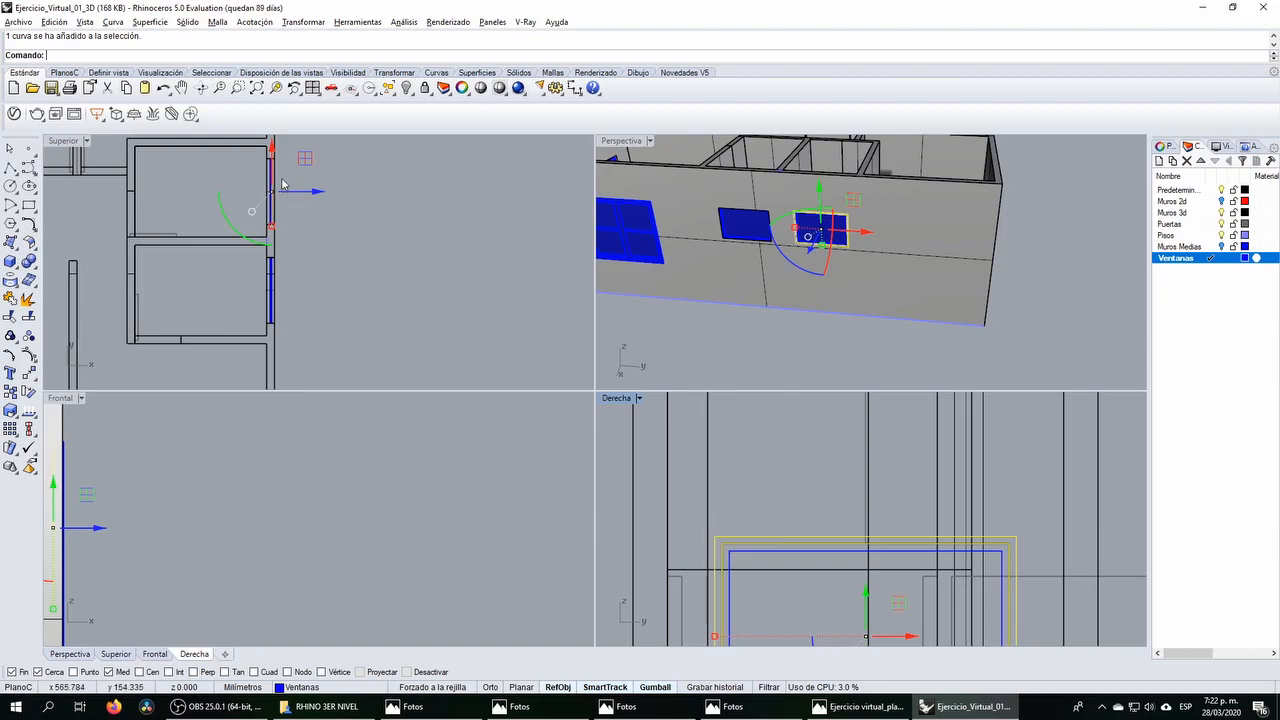
Step: Move both rectangles to the wall's outer face and extrude them 0.5 outward as a solid window trim
{"action": "scroll", "coordinate": [282, 184], "scroll_direction": "up", "scroll_amount": 6}
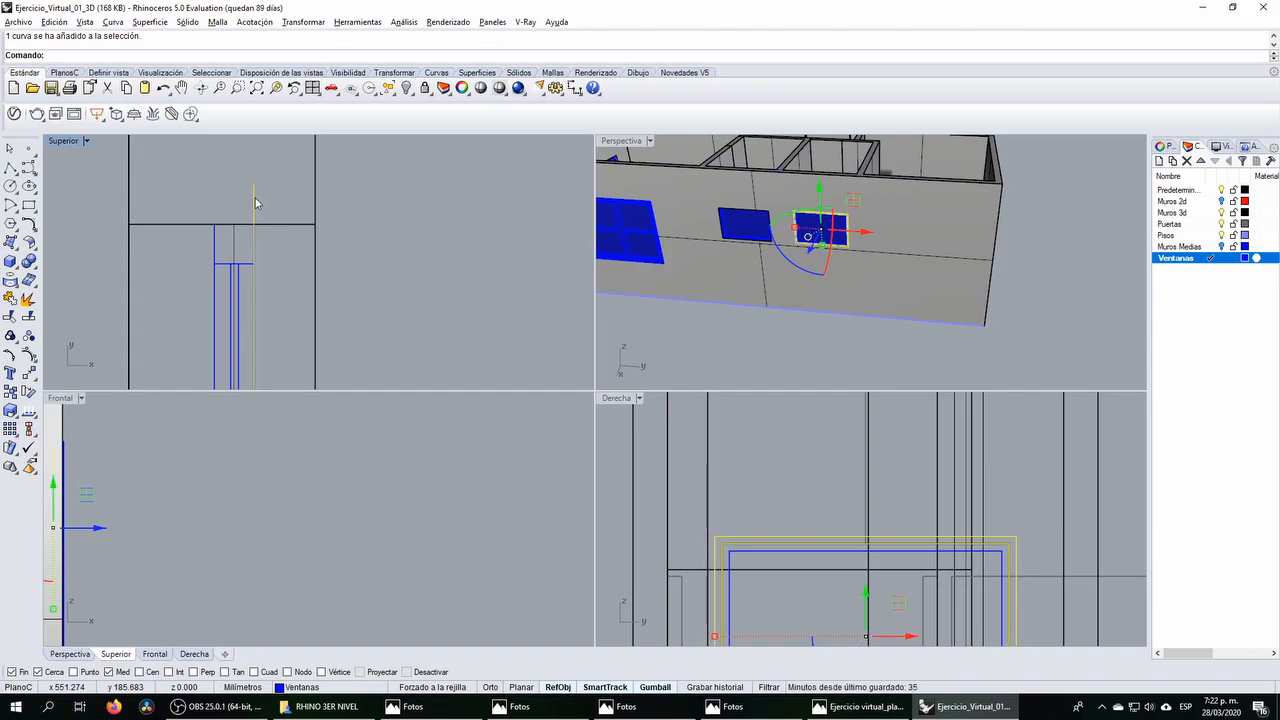
{"action": "left_click_drag", "start_coordinate": [255, 198], "coordinate": [318, 206]}
{"action": "left_click", "coordinate": [10, 262]}
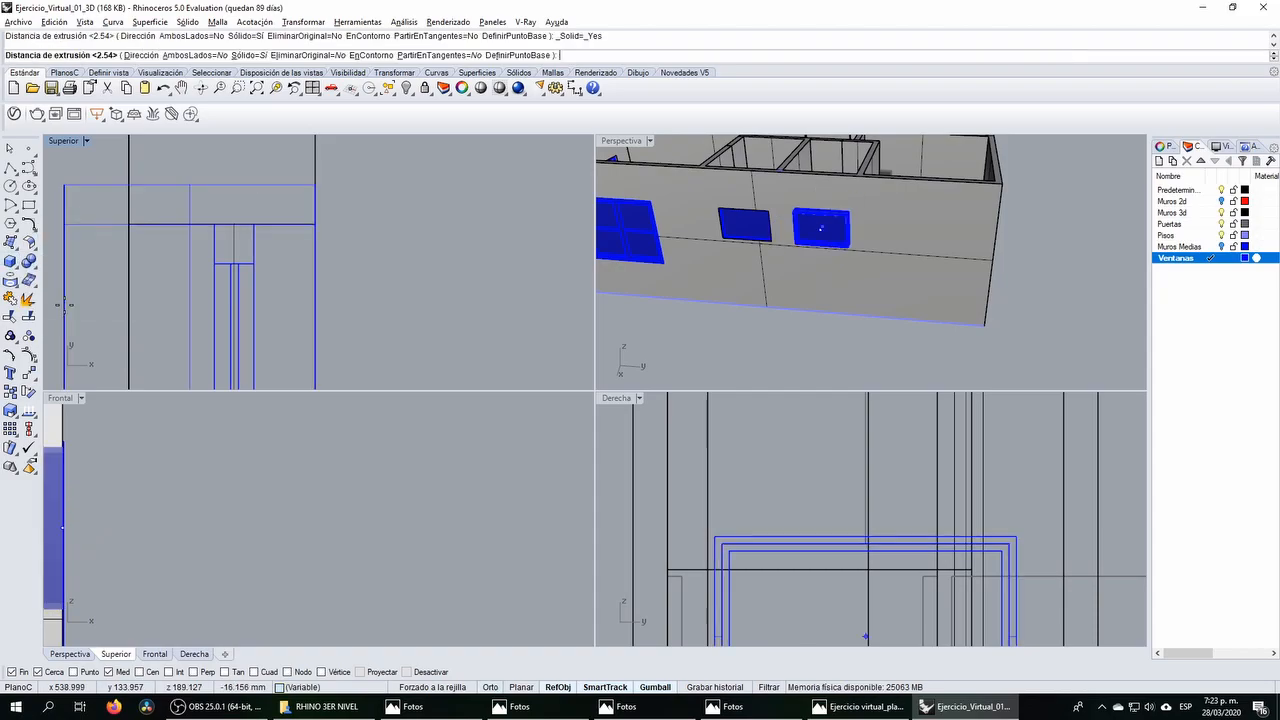
{"action": "type", "text": "0.5"}
{"action": "key", "text": "Return"}
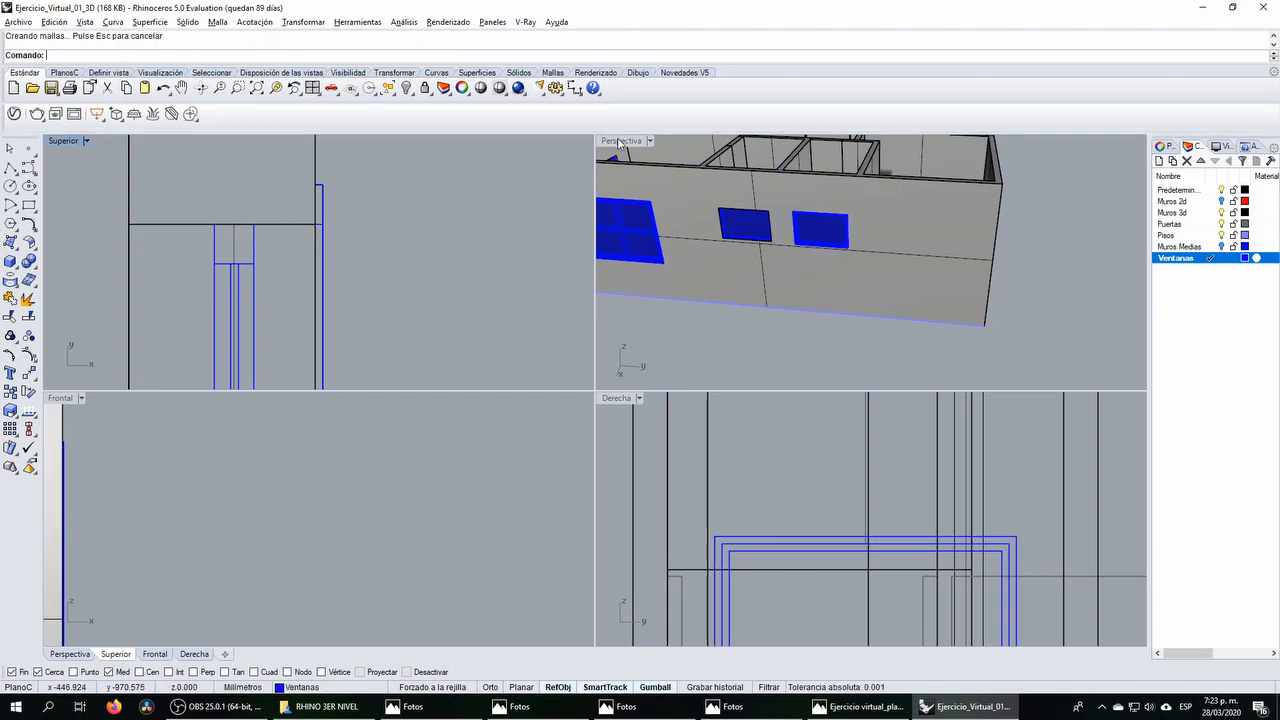
Step: Inspect the new trim in an enlarged perspective view and compare it with the small windows in the reference render
{"action": "double_click", "coordinate": [614, 141]}
{"action": "scroll", "coordinate": [540, 320], "scroll_direction": "down", "scroll_amount": 3}
{"action": "scroll", "coordinate": [490, 297], "scroll_direction": "up", "scroll_amount": 4}
{"action": "right_click_drag", "start_coordinate": [490, 297], "coordinate": [679, 316]}
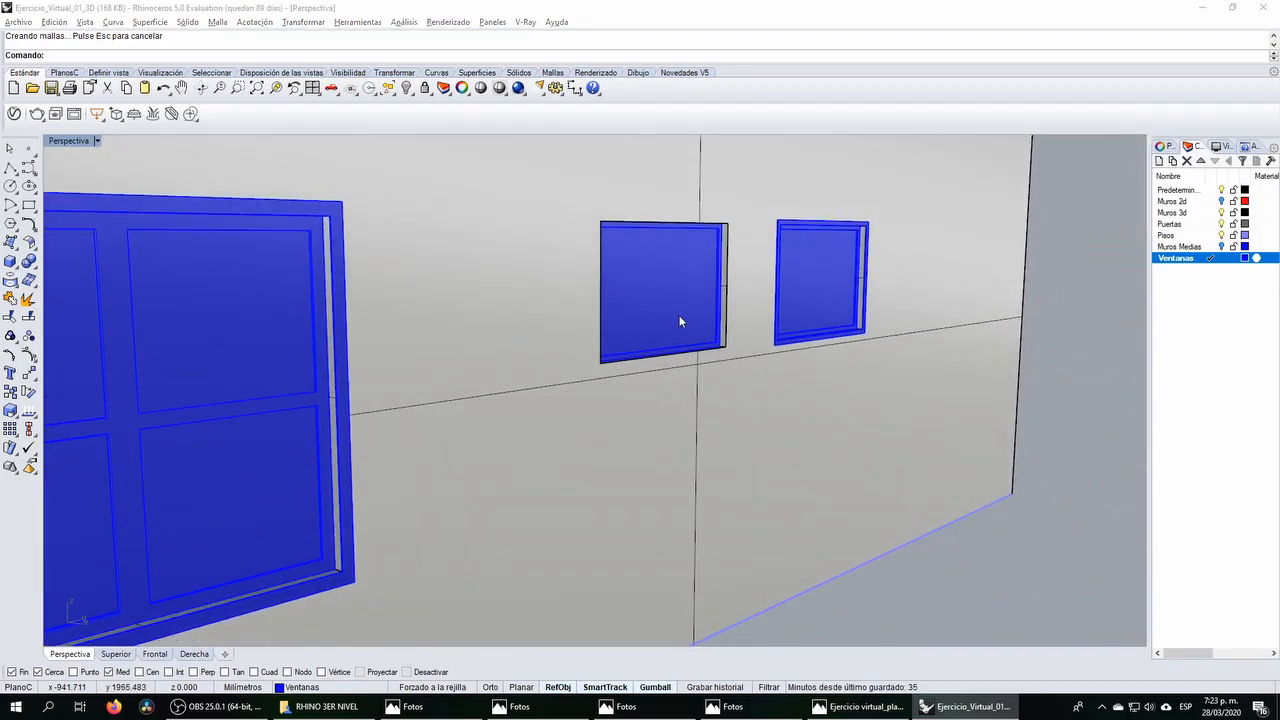
{"action": "key", "text": "alt+Tab"}
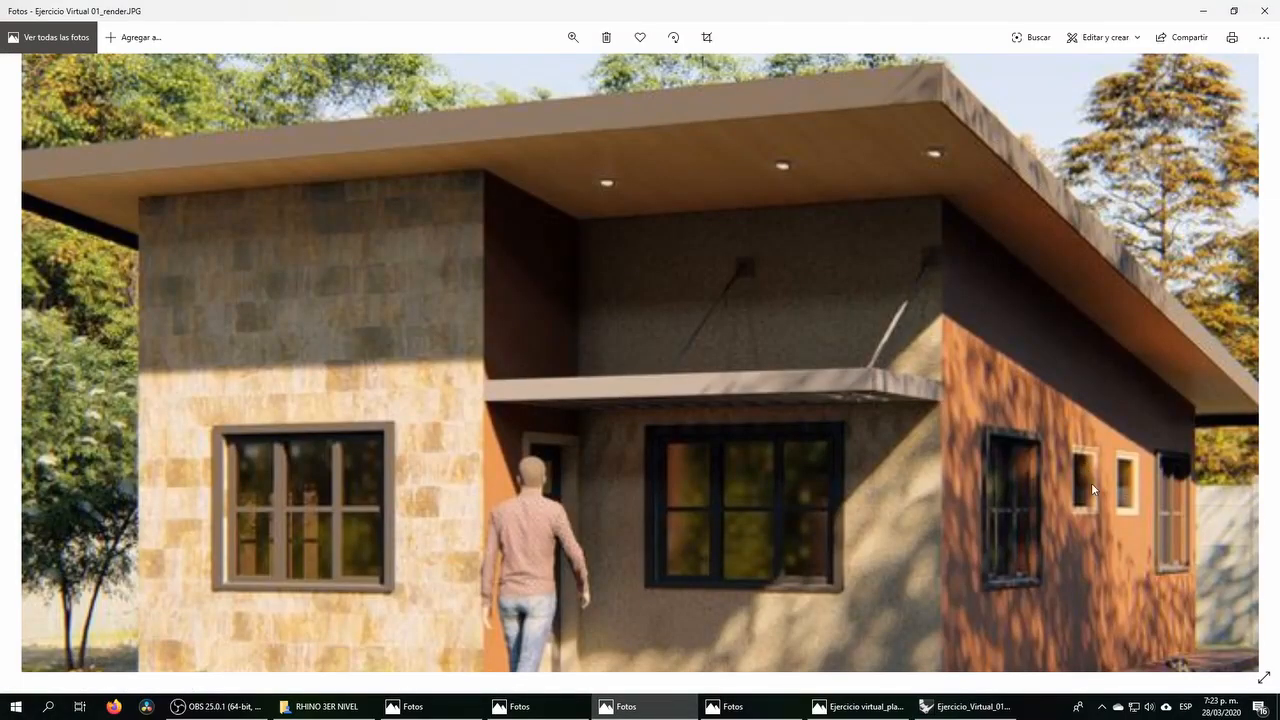
{"action": "key", "text": "alt+Tab"}
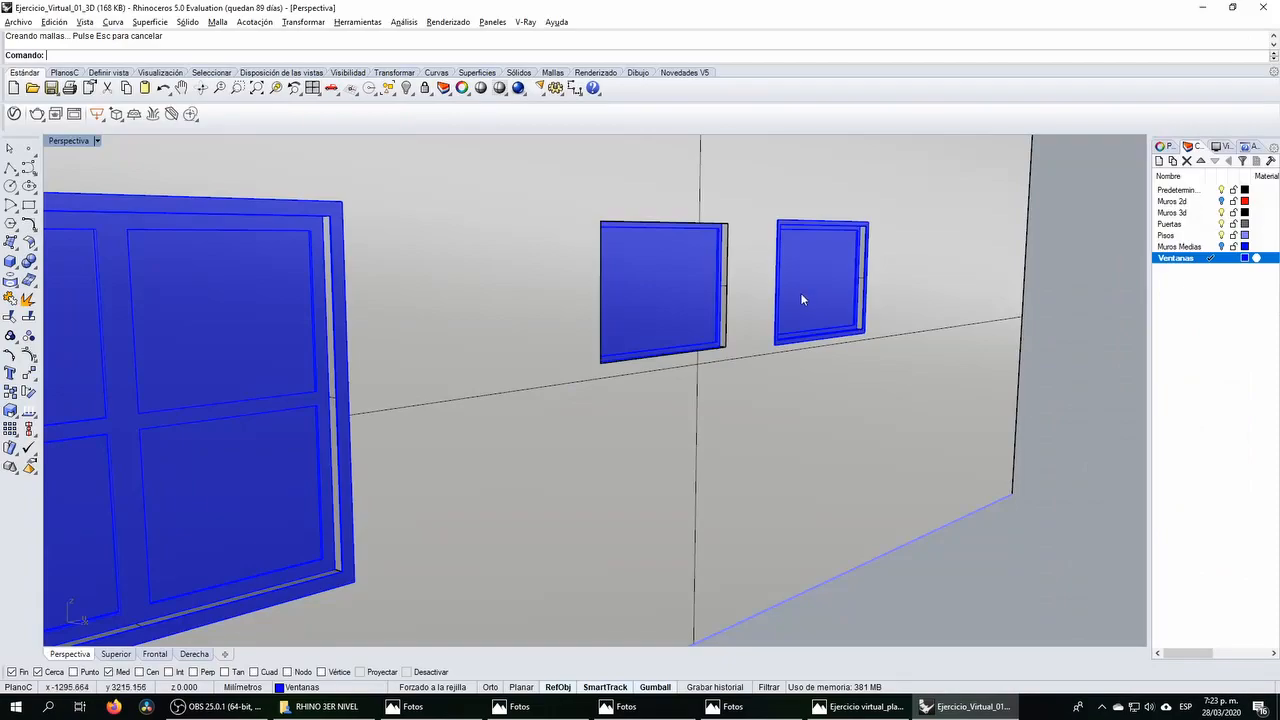
Step: Mirror the farther small window's trim onto the other small window, about the centreline of the partition wall between the two small rooms
{"action": "left_click", "coordinate": [858, 236]}
{"action": "left_click", "coordinate": [891, 279]}
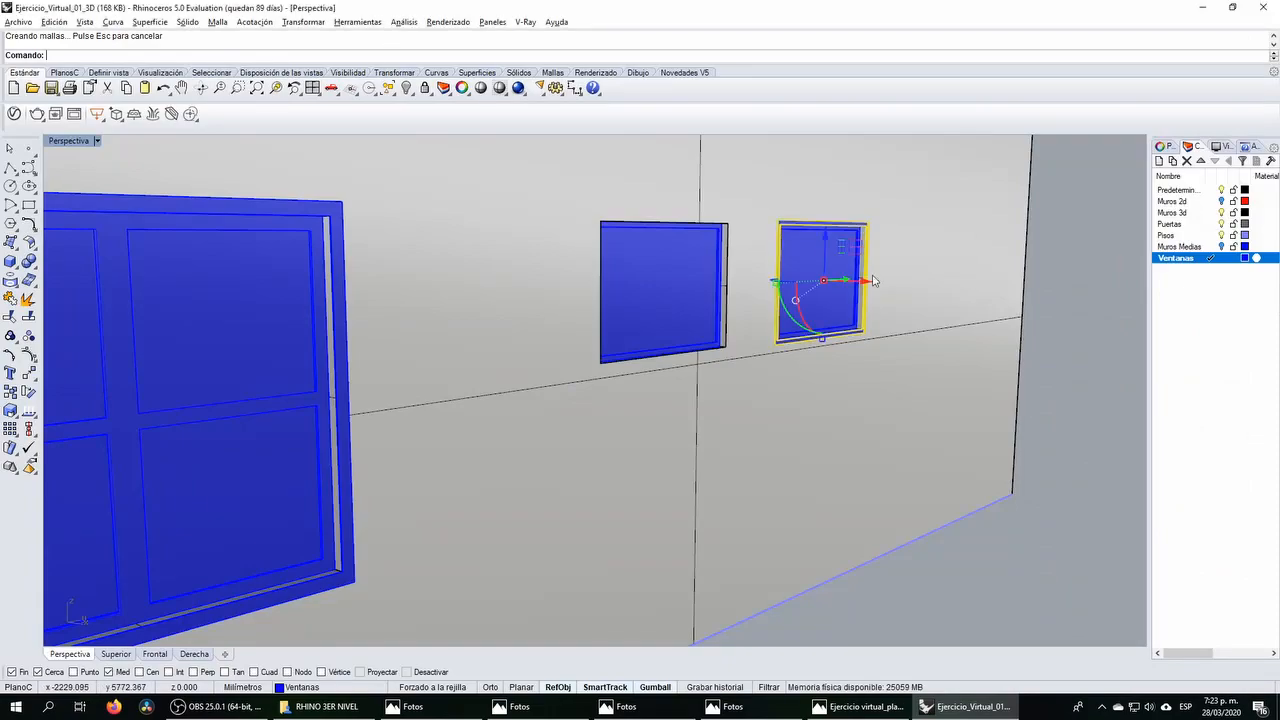
{"action": "double_click", "coordinate": [73, 146]}
{"action": "scroll", "coordinate": [311, 308], "scroll_direction": "down", "scroll_amount": 12}
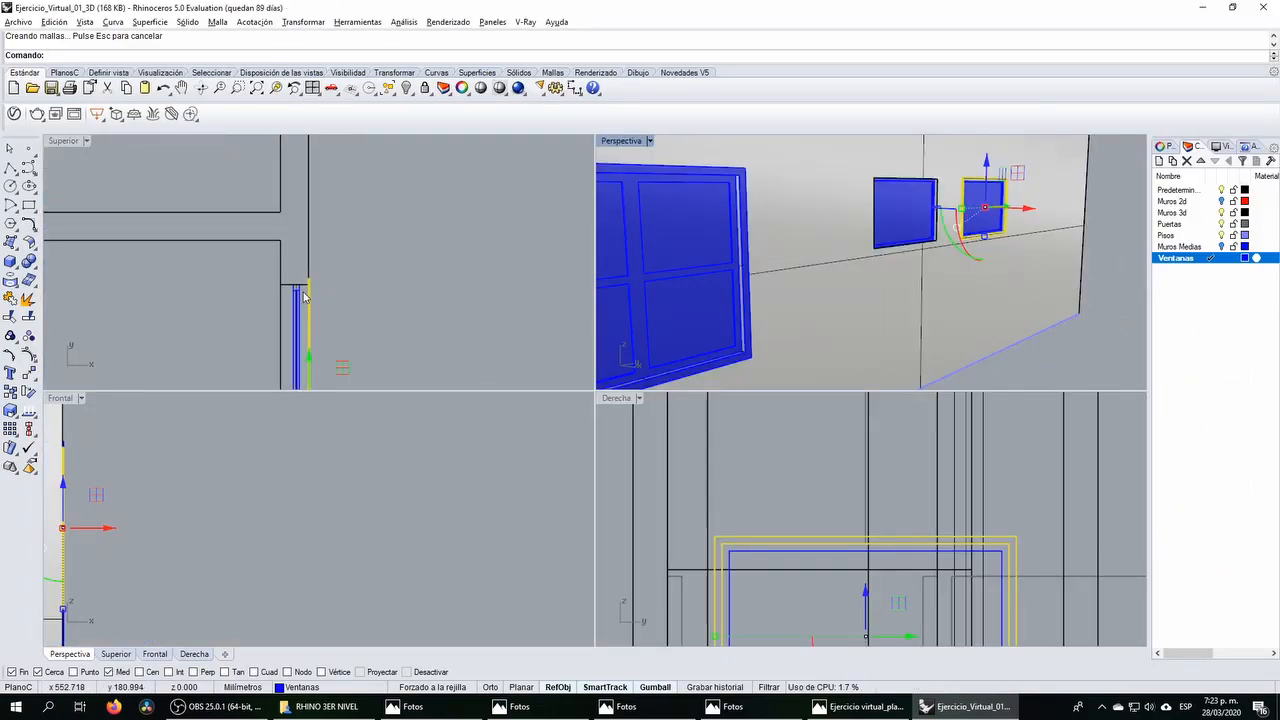
{"action": "right_click_drag", "start_coordinate": [312, 326], "coordinate": [297, 285]}
{"action": "left_click", "coordinate": [304, 22]}
{"action": "left_click", "coordinate": [340, 171]}
{"action": "scroll", "coordinate": [285, 320], "scroll_direction": "up", "scroll_amount": 5}
{"action": "left_click", "coordinate": [283, 297]}
{"action": "left_click", "coordinate": [413, 293]}
{"action": "key", "text": "Escape"}
Step: Examine the rear bedroom's side wall in the model, the floor plan image and the reference render to check for a further window
{"action": "scroll", "coordinate": [988, 222], "scroll_direction": "down", "scroll_amount": 6}
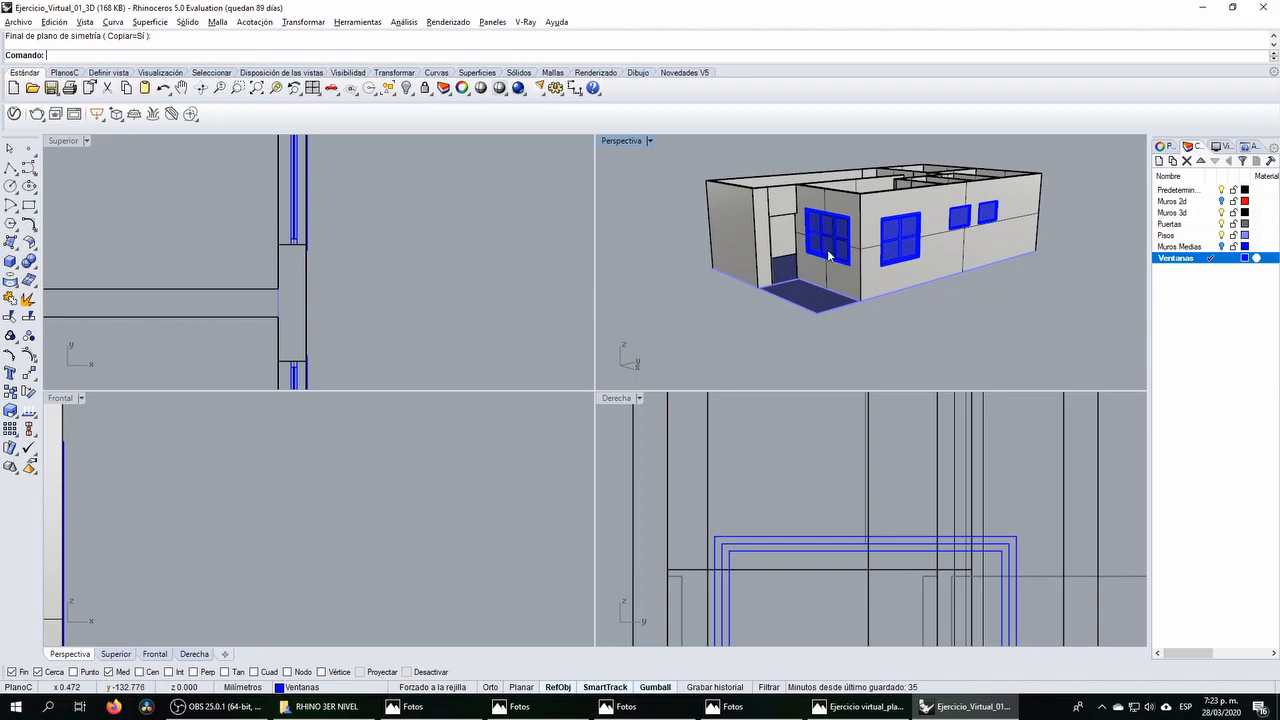
{"action": "scroll", "coordinate": [1080, 225], "scroll_direction": "up", "scroll_amount": 4}
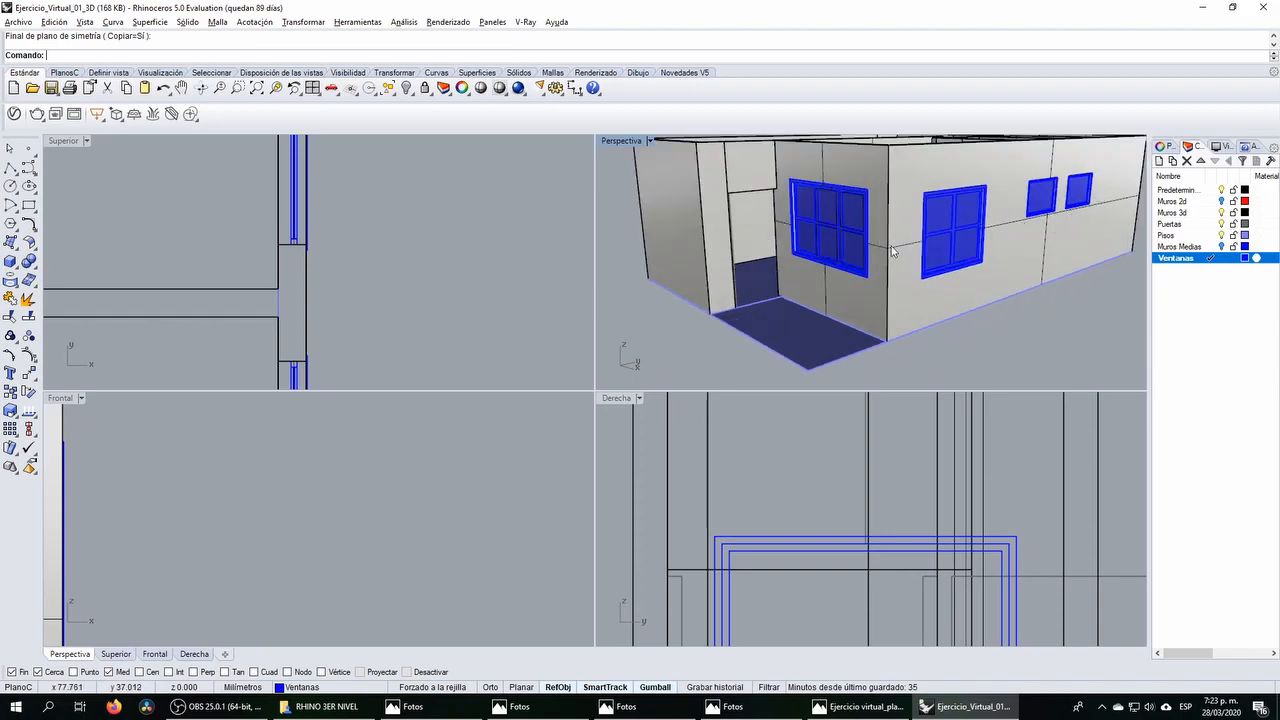
{"action": "scroll", "coordinate": [894, 251], "scroll_direction": "down", "scroll_amount": 2}
{"action": "scroll", "coordinate": [417, 300], "scroll_direction": "down", "scroll_amount": 5}
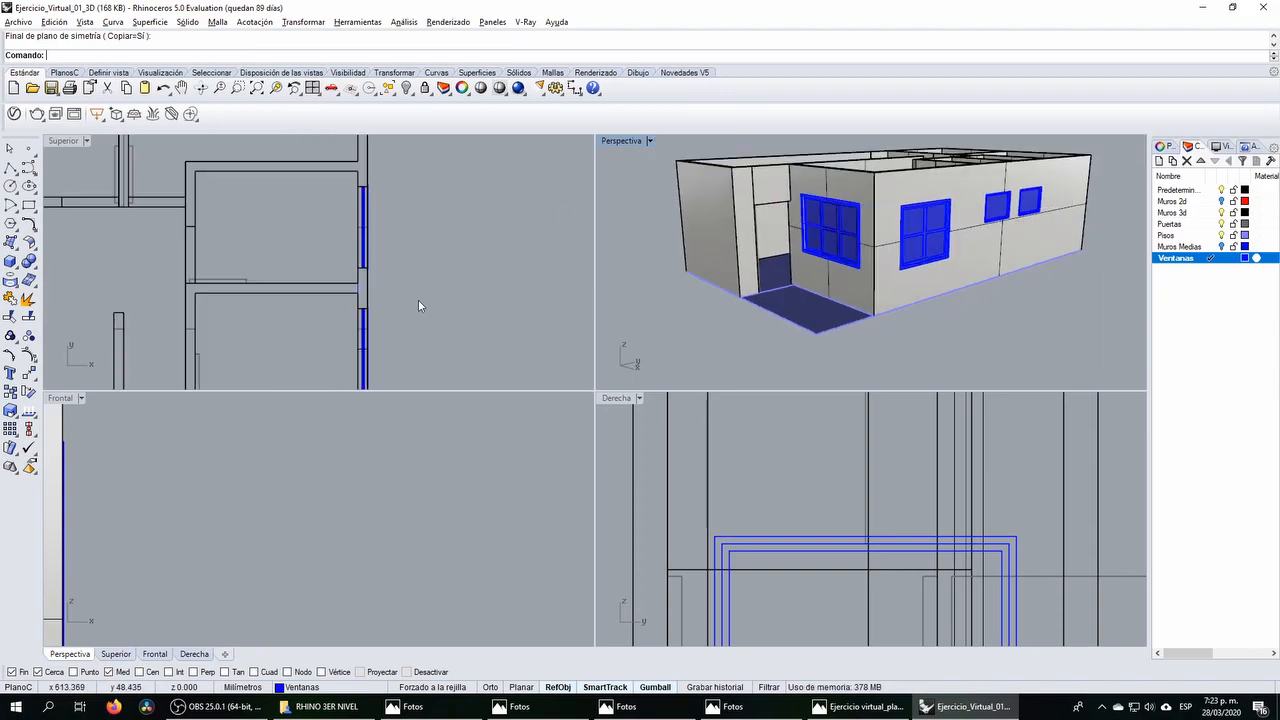
{"action": "scroll", "coordinate": [245, 243], "scroll_direction": "up", "scroll_amount": 5}
{"action": "scroll", "coordinate": [245, 243], "scroll_direction": "up", "scroll_amount": 3}
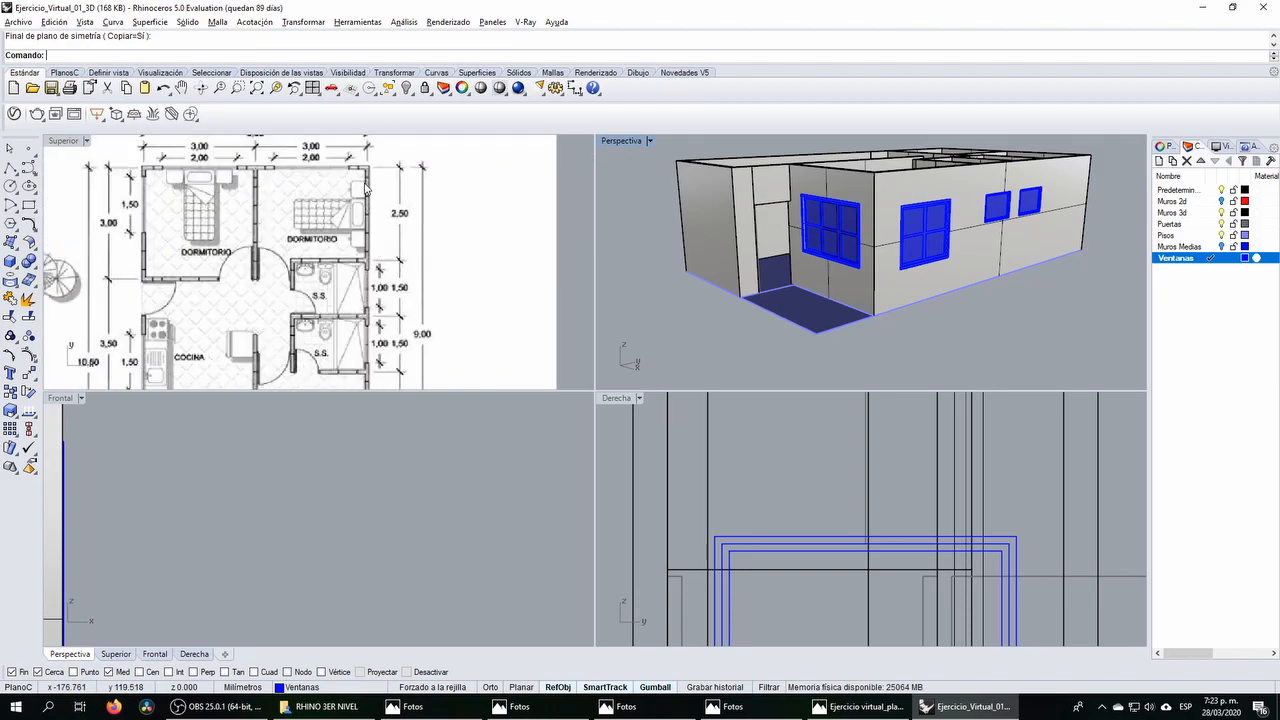
{"action": "scroll", "coordinate": [366, 187], "scroll_direction": "up", "scroll_amount": 3}
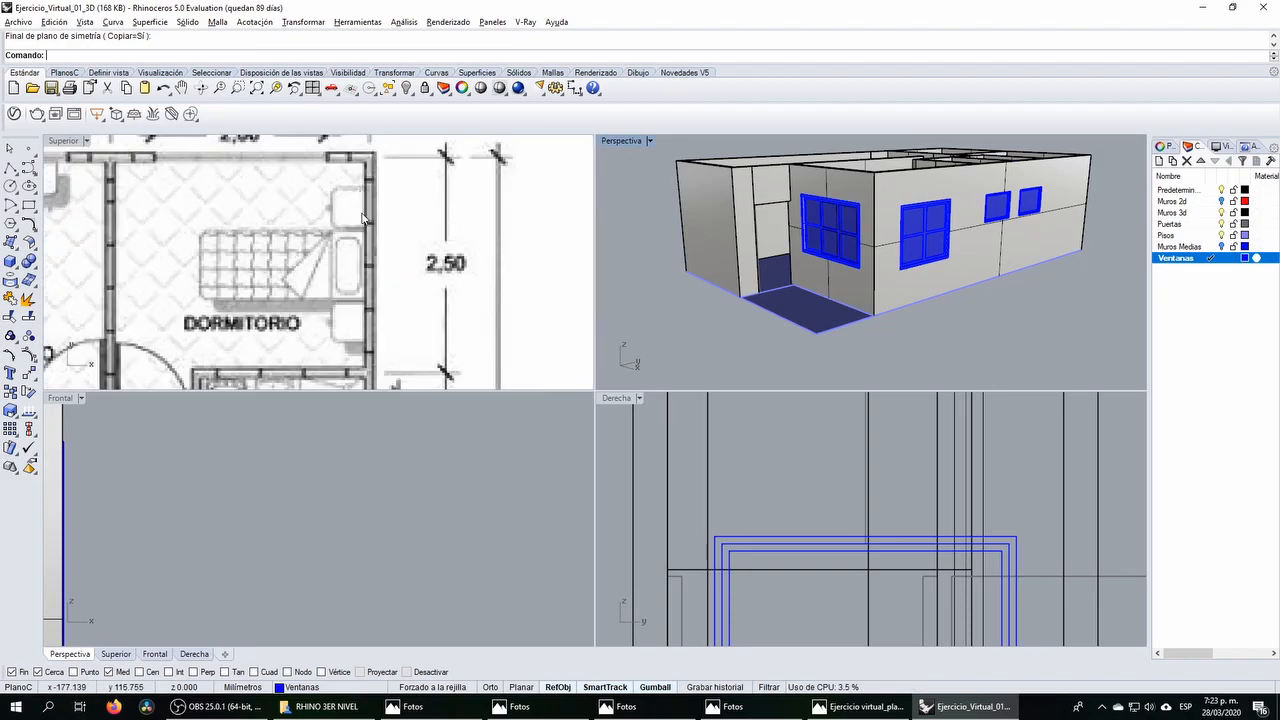
{"action": "scroll", "coordinate": [368, 224], "scroll_direction": "down", "scroll_amount": 4}
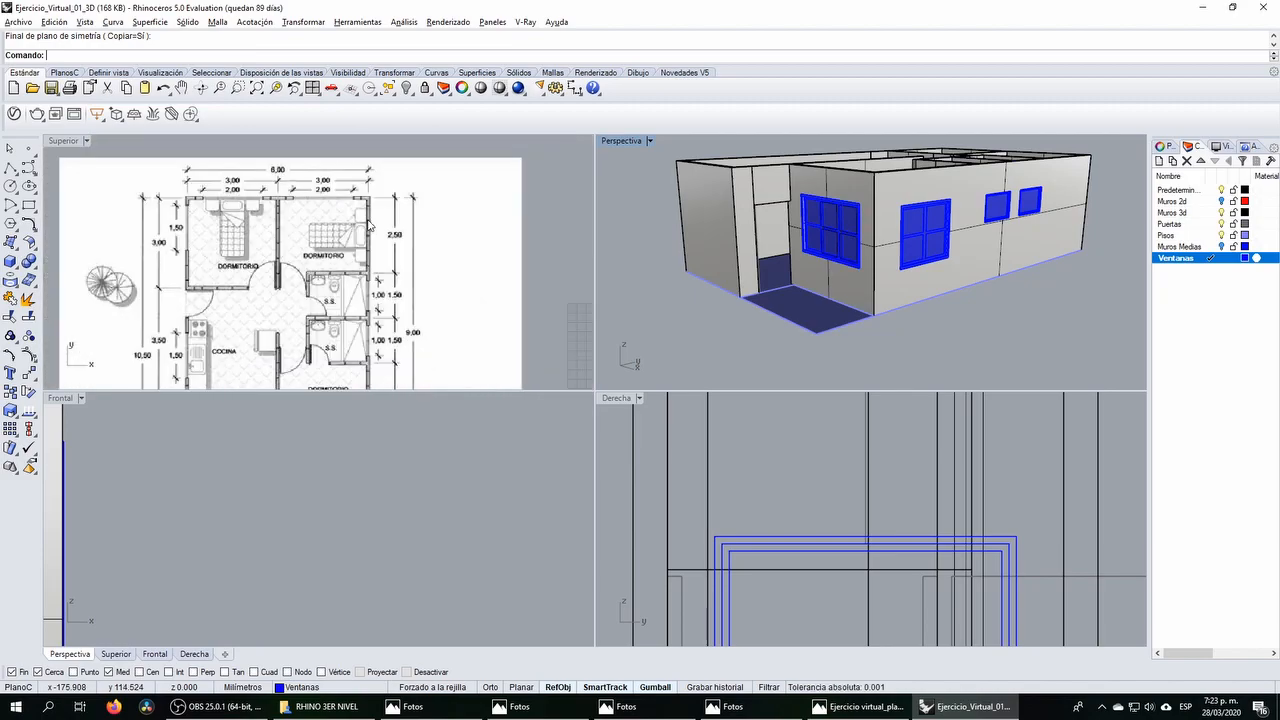
{"action": "scroll", "coordinate": [370, 235], "scroll_direction": "down", "scroll_amount": 4}
{"action": "scroll", "coordinate": [376, 256], "scroll_direction": "up", "scroll_amount": 3}
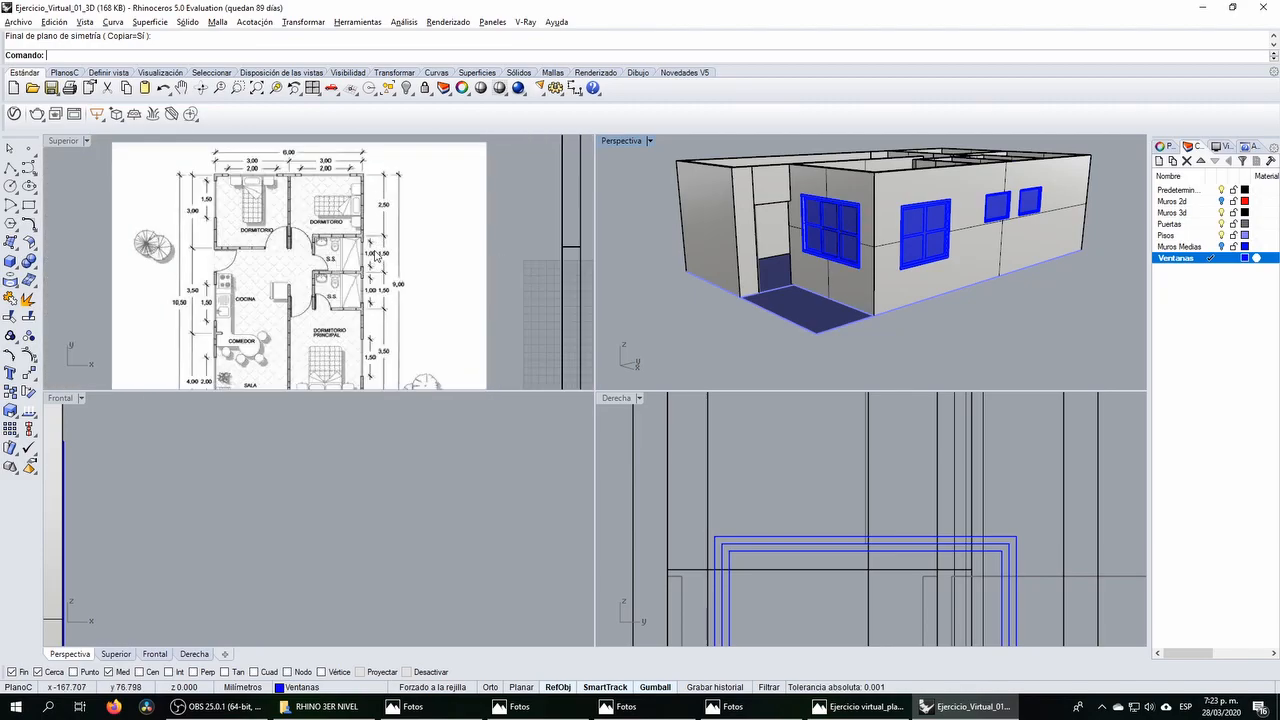
{"action": "scroll", "coordinate": [376, 186], "scroll_direction": "up", "scroll_amount": 4}
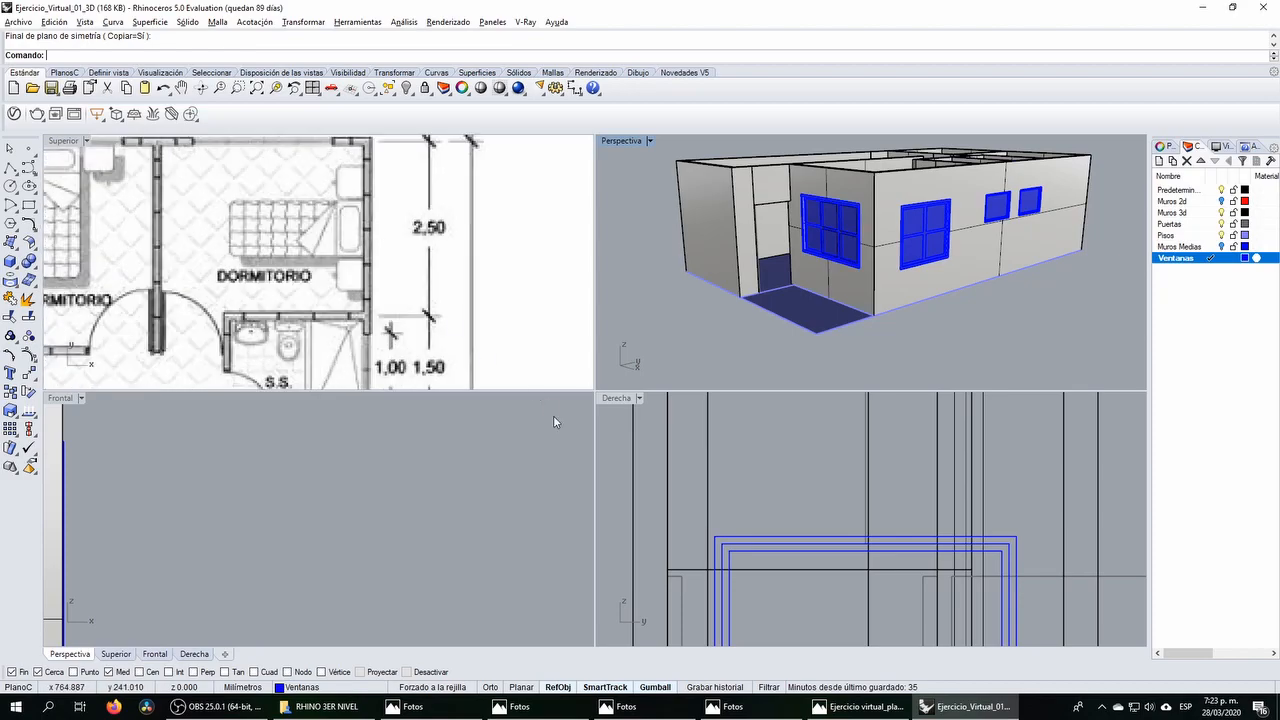
{"action": "left_click", "coordinate": [626, 707]}
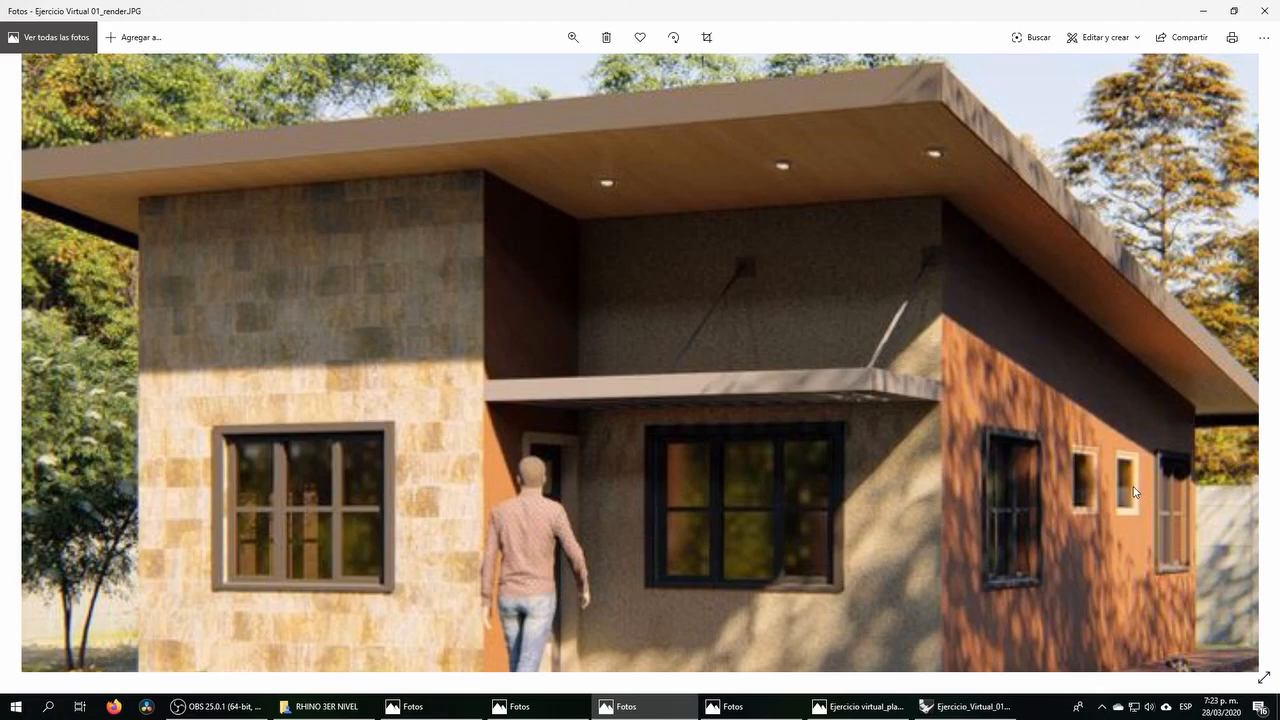
{"action": "key", "text": "alt+Tab"}
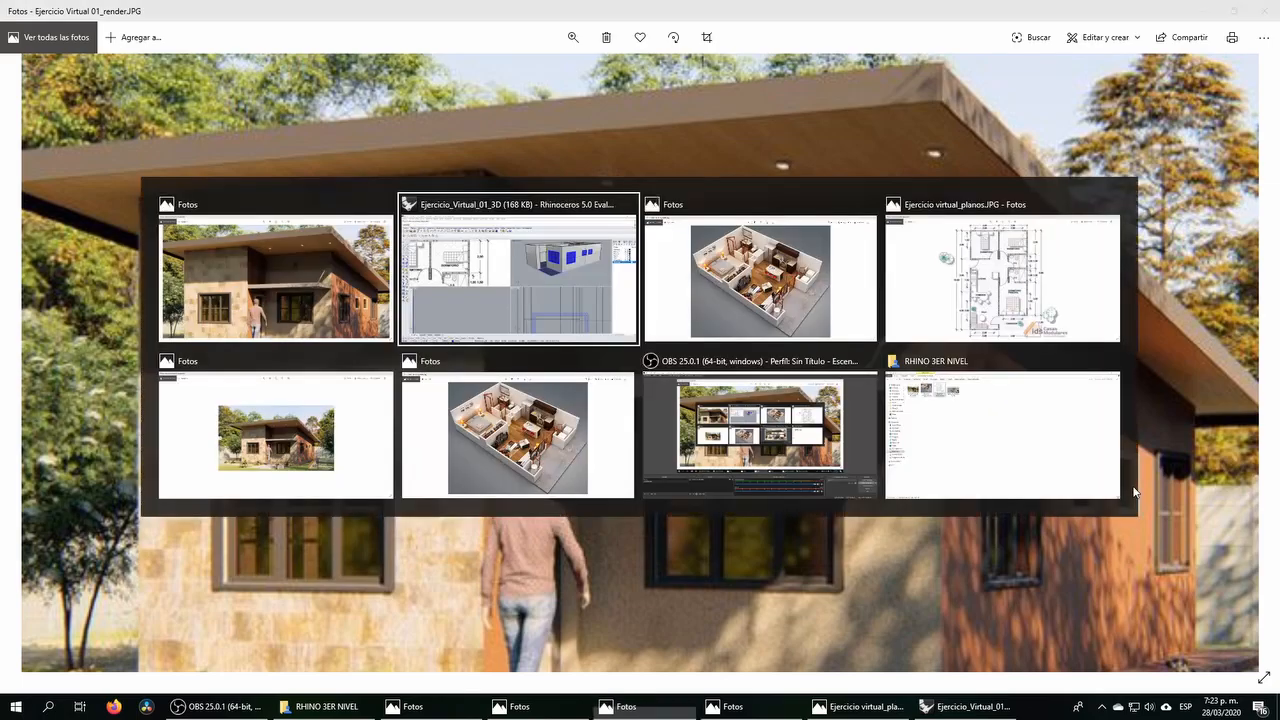
Step: Select the complete four-pane side-wall window and copy it about 615 mm along the wall to the rear bedroom
{"action": "left_click", "coordinate": [926, 232]}
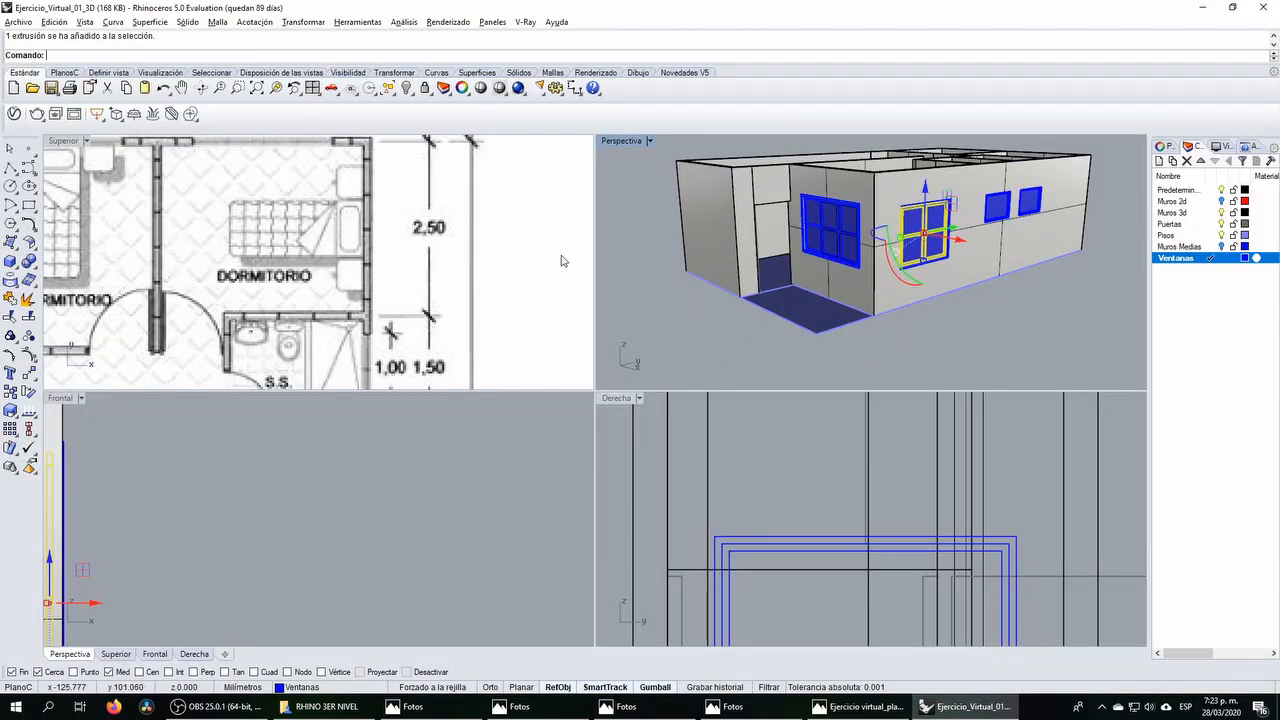
{"action": "scroll", "coordinate": [785, 482], "scroll_direction": "down", "scroll_amount": 5}
{"action": "scroll", "coordinate": [642, 479], "scroll_direction": "up", "scroll_amount": 8}
{"action": "left_click_drag", "start_coordinate": [687, 477], "coordinate": [825, 593]}
{"action": "scroll", "coordinate": [744, 520], "scroll_direction": "down", "scroll_amount": 6}
{"action": "scroll", "coordinate": [745, 520], "scroll_direction": "down", "scroll_amount": 5}
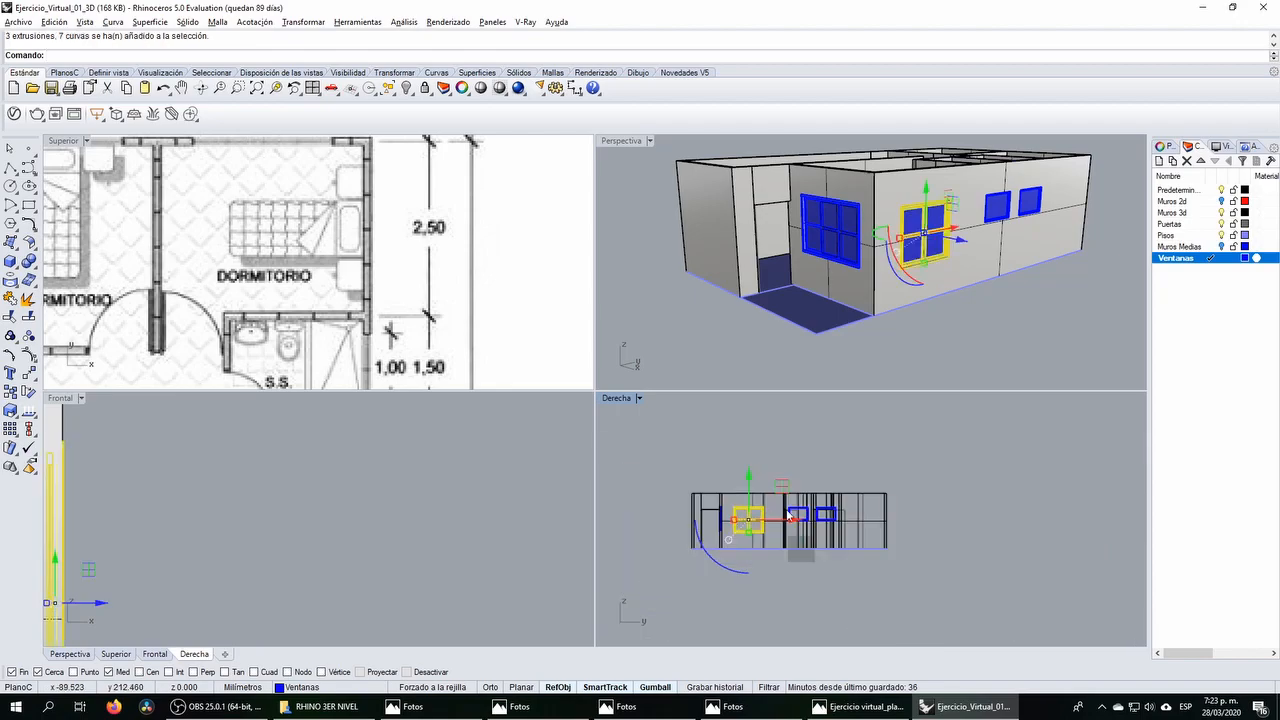
{"action": "left_click_drag", "start_coordinate": [772, 535], "coordinate": [871, 553]}
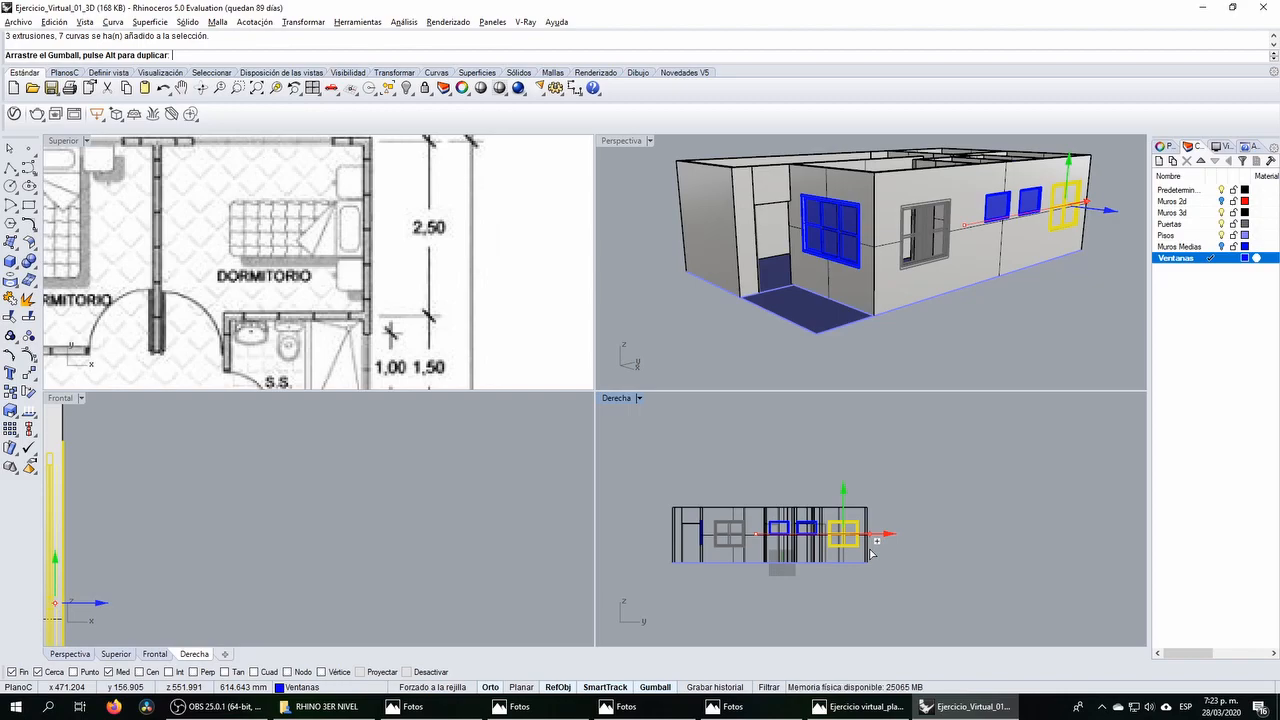
{"action": "left_click_drag", "start_coordinate": [871, 553], "coordinate": [871, 555]}
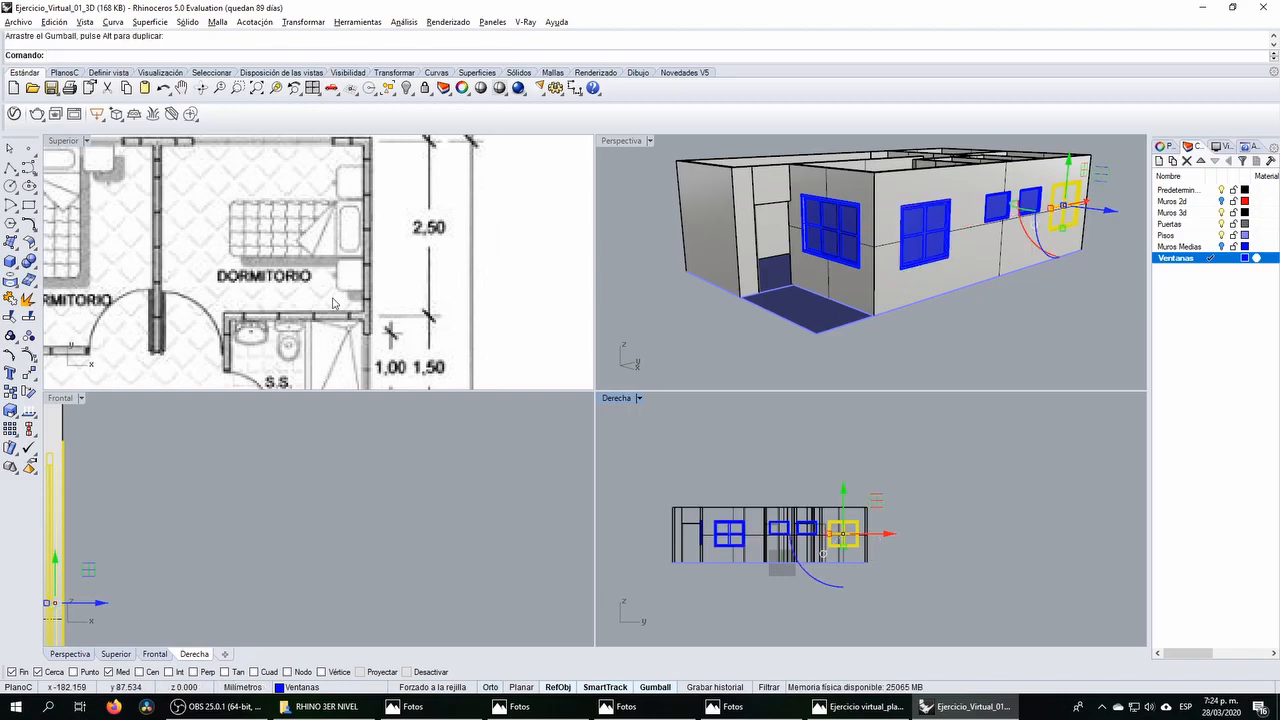
Step: Move the copied window outward, clear of the rear bedroom's side wall, in the enlarged top view
{"action": "scroll", "coordinate": [346, 316], "scroll_direction": "down", "scroll_amount": 12}
{"action": "scroll", "coordinate": [429, 267], "scroll_direction": "down", "scroll_amount": 12}
{"action": "scroll", "coordinate": [435, 272], "scroll_direction": "up", "scroll_amount": 6}
{"action": "scroll", "coordinate": [430, 260], "scroll_direction": "up", "scroll_amount": 8}
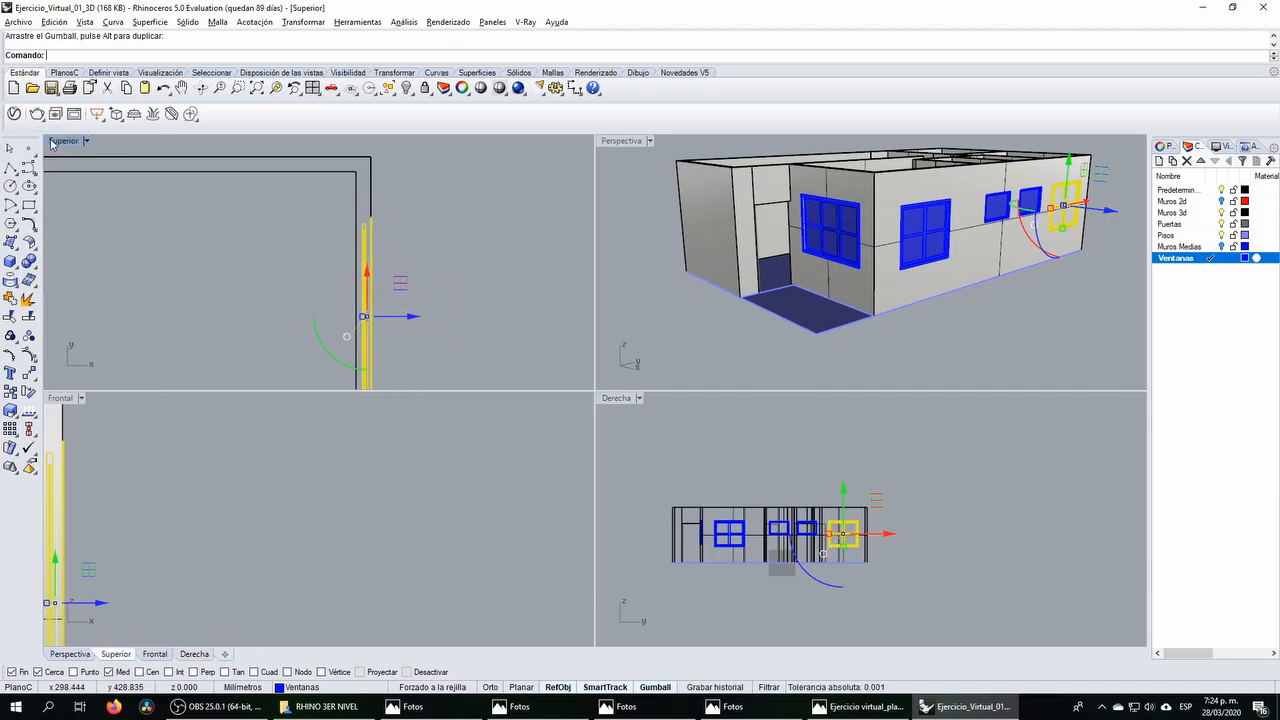
{"action": "double_click", "coordinate": [52, 143]}
{"action": "scroll", "coordinate": [494, 237], "scroll_direction": "down", "scroll_amount": 5}
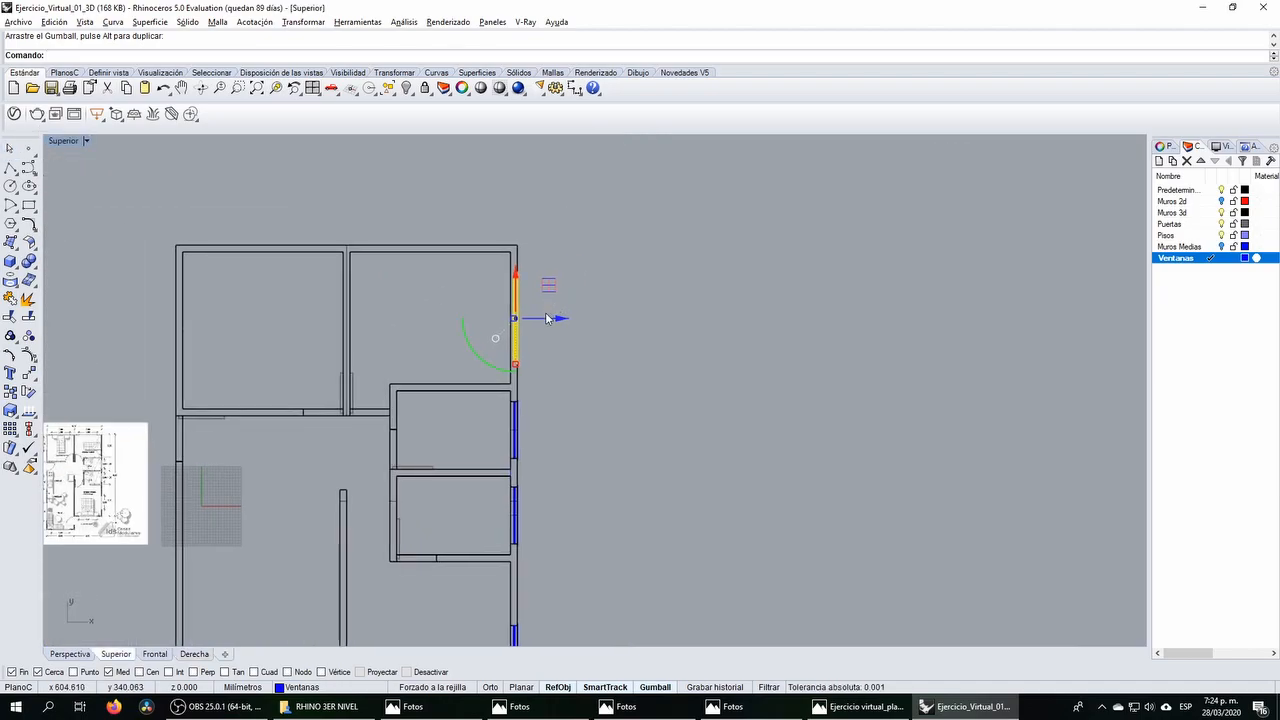
{"action": "left_click_drag", "start_coordinate": [546, 320], "coordinate": [595, 322]}
{"action": "left_click", "coordinate": [594, 335]}
{"action": "scroll", "coordinate": [474, 341], "scroll_direction": "up", "scroll_amount": 3}
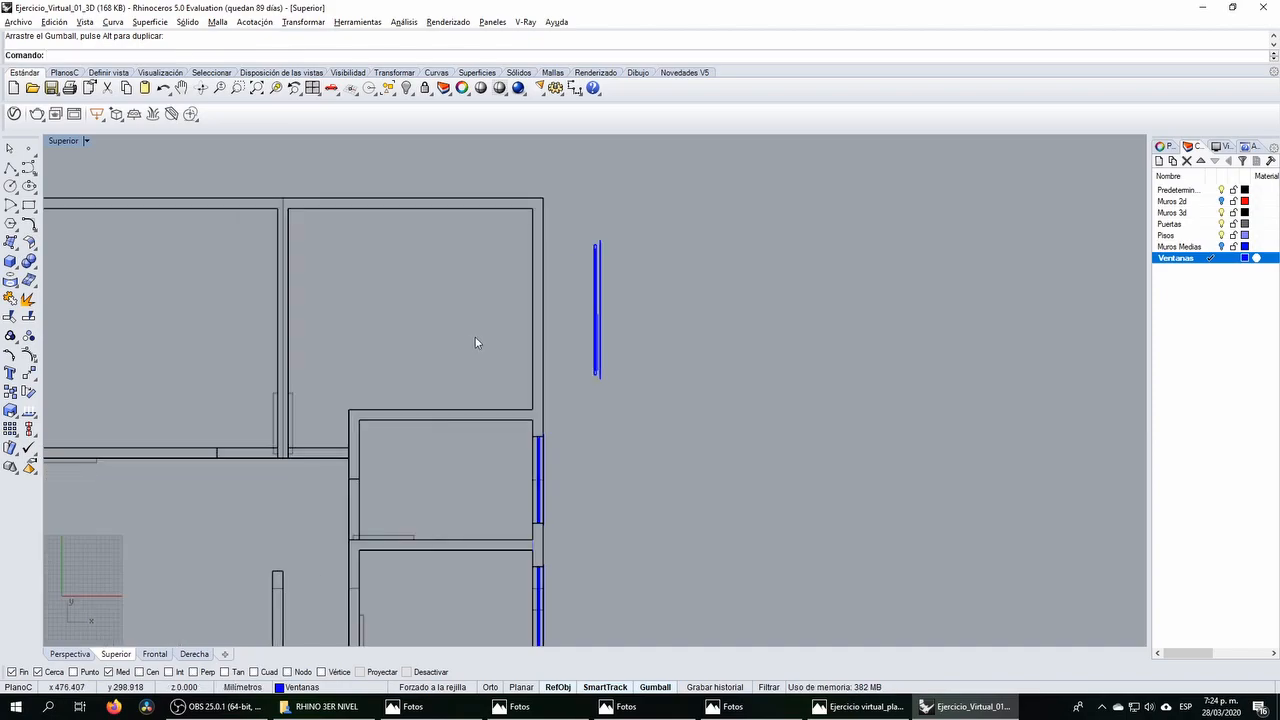
Step: Draw a line between the inner corners of the rear bedroom's side wall, and a perpendicular line outward from its midpoint
{"action": "left_click", "coordinate": [9, 167]}
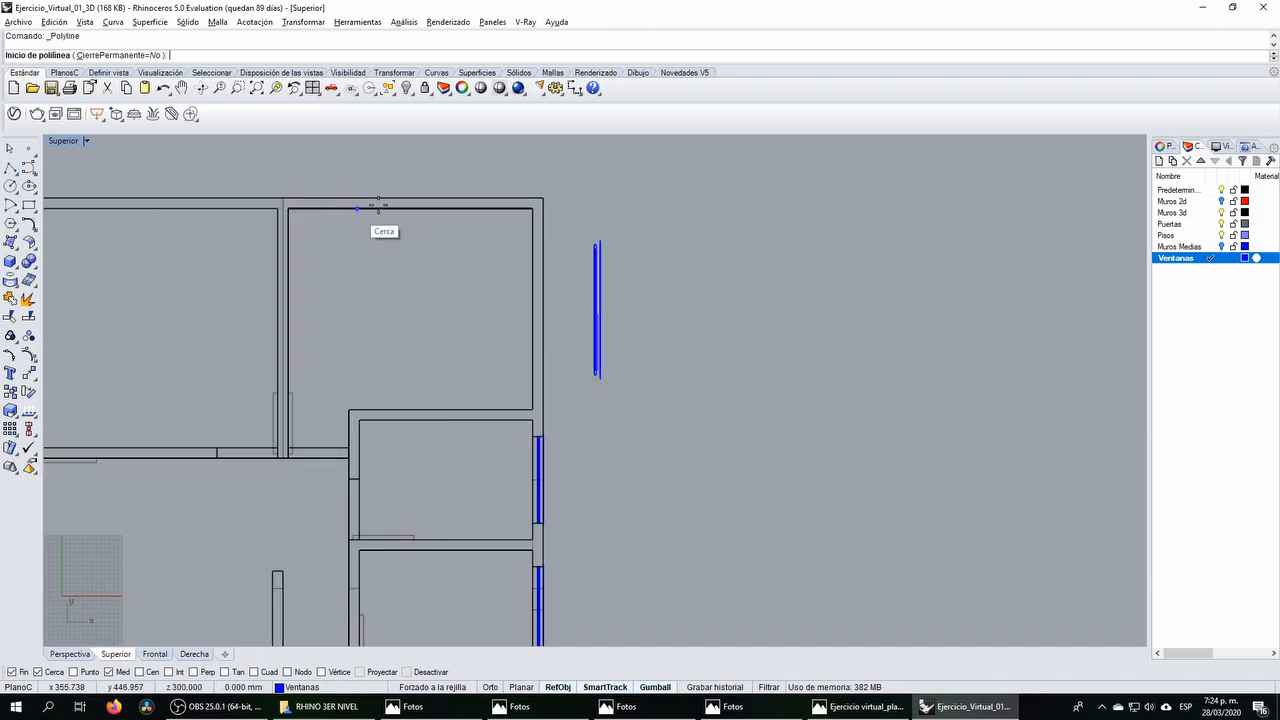
{"action": "left_click", "coordinate": [532, 206]}
{"action": "left_click", "coordinate": [532, 408]}
{"action": "key", "text": "Return"}
{"action": "key", "text": "Return"}
{"action": "left_click", "coordinate": [532, 306]}
{"action": "left_click", "coordinate": [669, 309]}
{"action": "key", "text": "Return"}
Step: Select the entire copied window and shift it along the wall direction to centre it on the perpendicular guide line
{"action": "left_click_drag", "start_coordinate": [576, 210], "coordinate": [634, 406]}
{"action": "scroll", "coordinate": [630, 356], "scroll_direction": "up", "scroll_amount": 10}
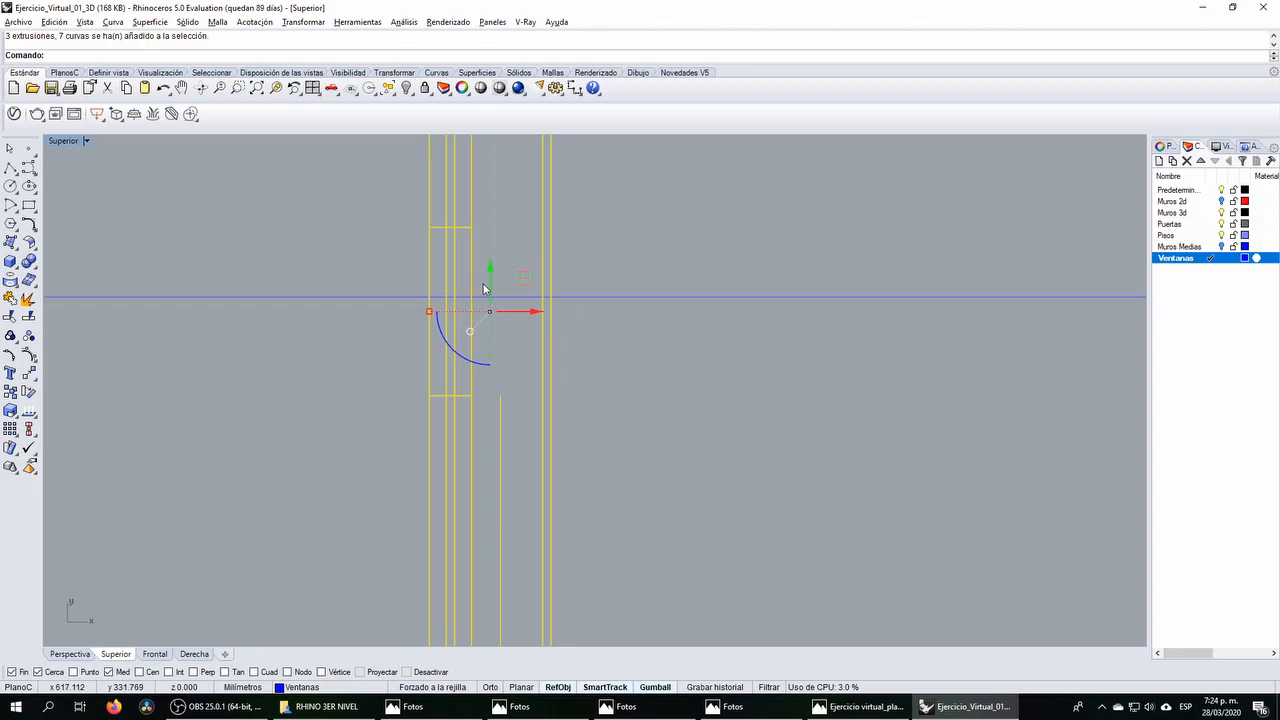
{"action": "left_click_drag", "start_coordinate": [489, 282], "coordinate": [491, 270]}
{"action": "scroll", "coordinate": [476, 280], "scroll_direction": "down", "scroll_amount": 6}
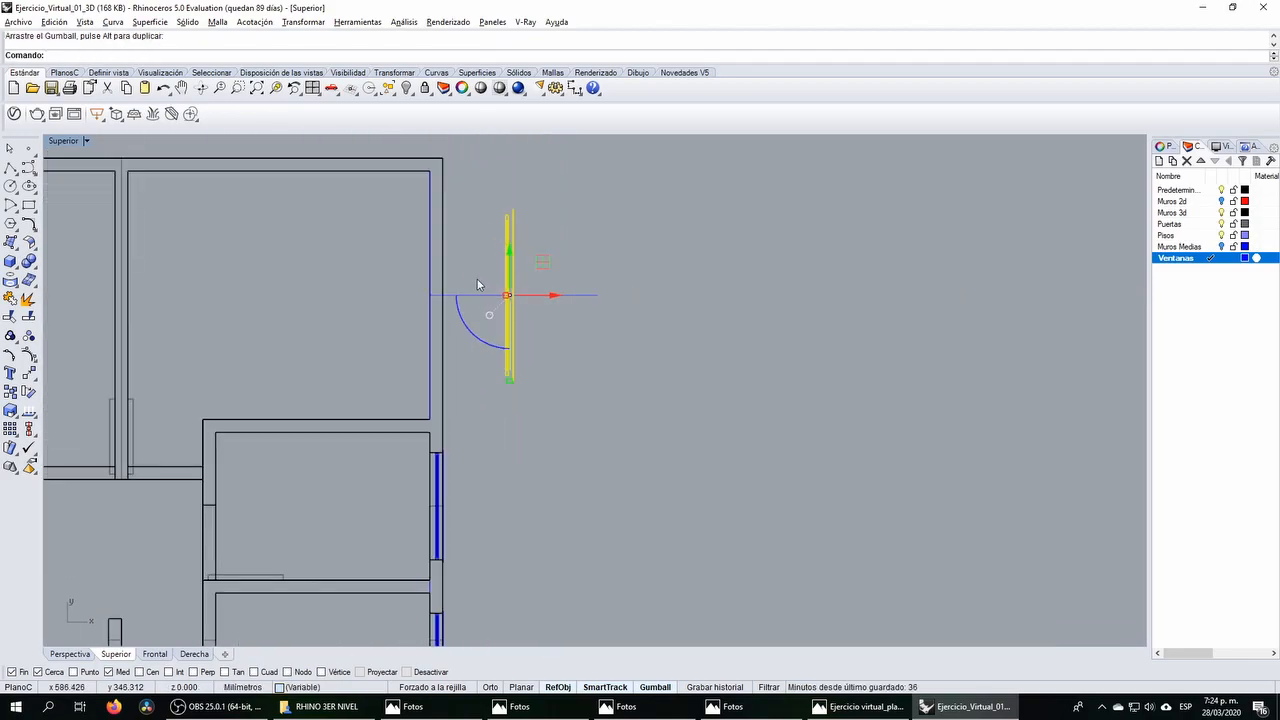
{"action": "left_click", "coordinate": [481, 245]}
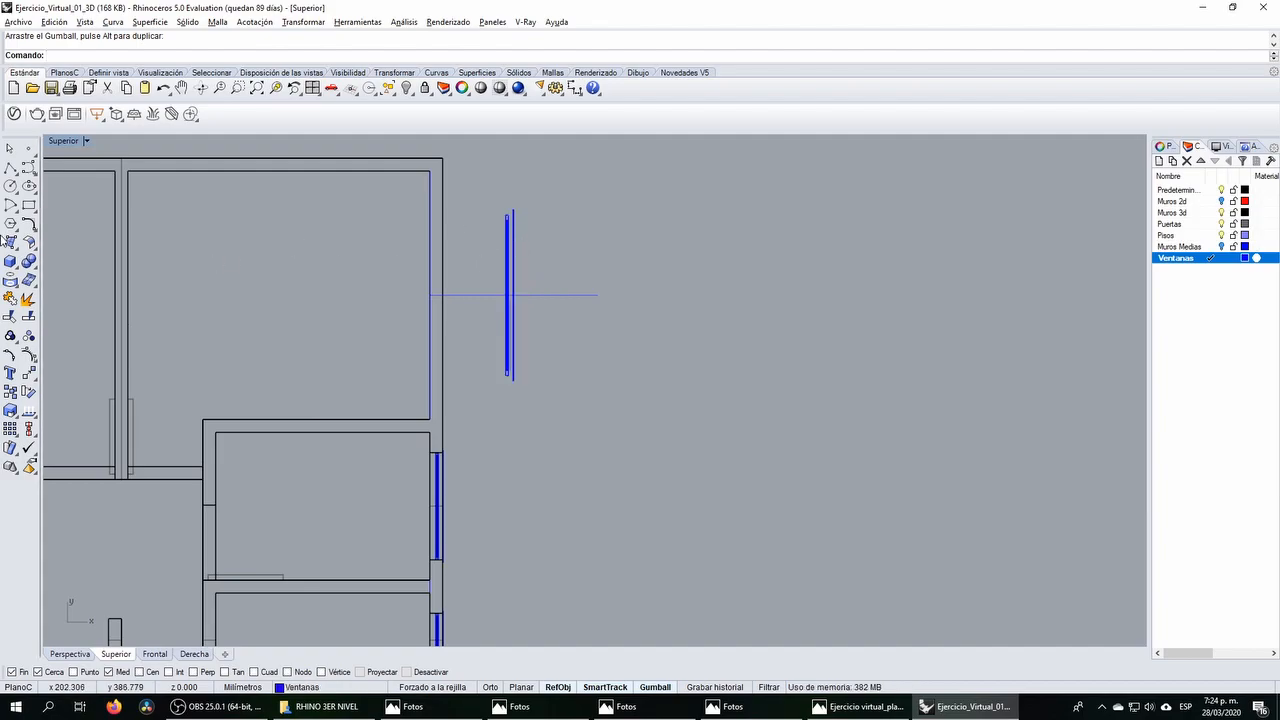
Step: Build a box from the copied window's frame outline in the side view, extending it through the rear bedroom's side wall
{"action": "left_click_drag", "start_coordinate": [494, 195], "coordinate": [555, 441]}
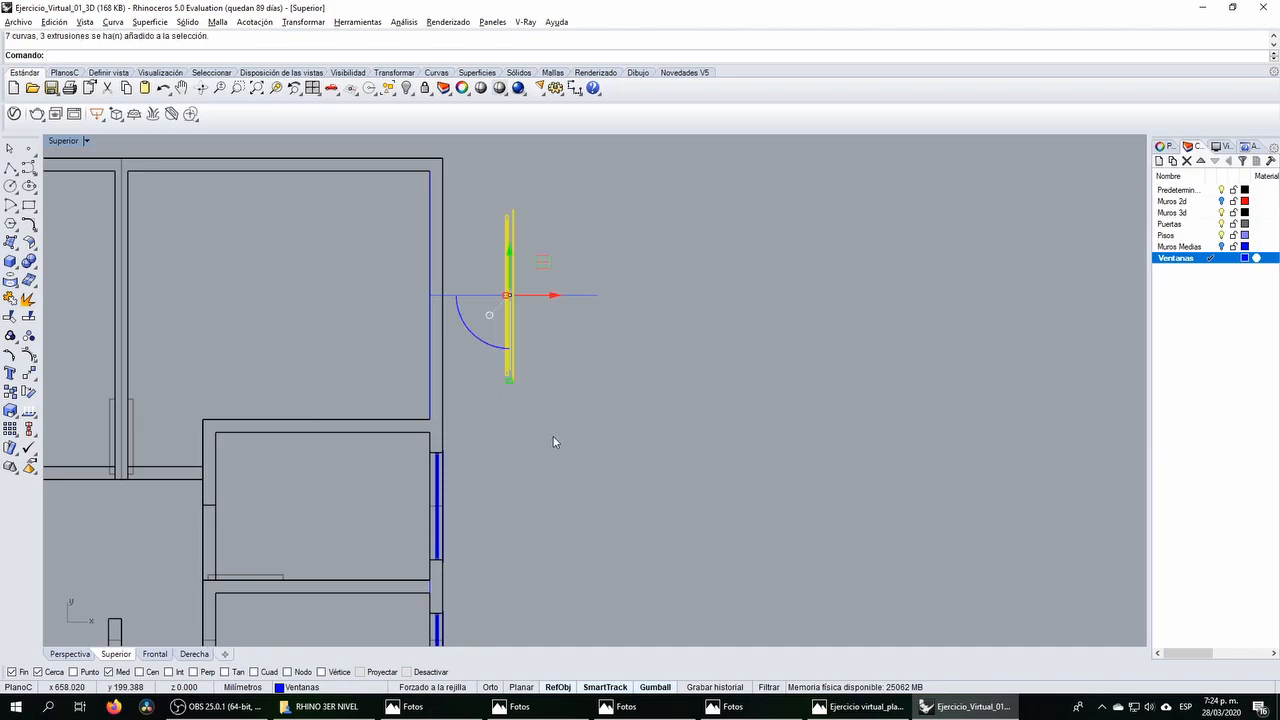
{"action": "left_click", "coordinate": [548, 445]}
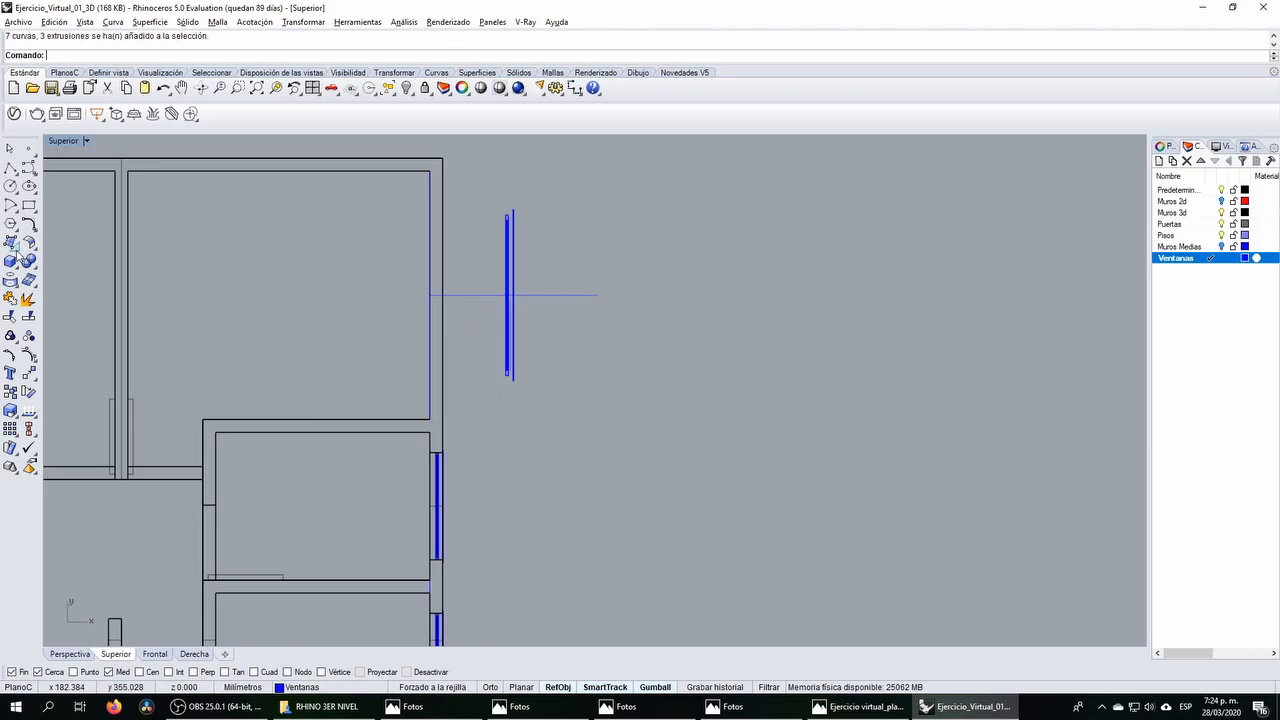
{"action": "double_click", "coordinate": [80, 141]}
{"action": "scroll", "coordinate": [845, 539], "scroll_direction": "up", "scroll_amount": 5}
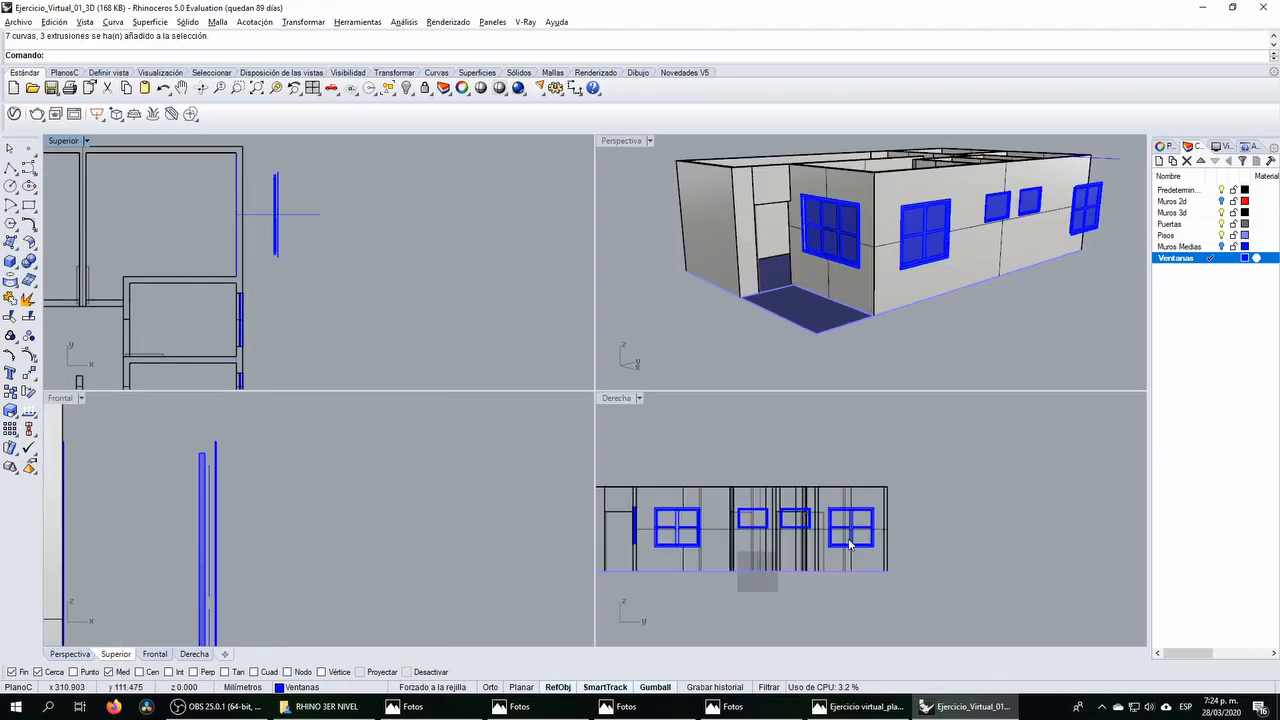
{"action": "scroll", "coordinate": [870, 531], "scroll_direction": "up", "scroll_amount": 3}
{"action": "left_click", "coordinate": [10, 261]}
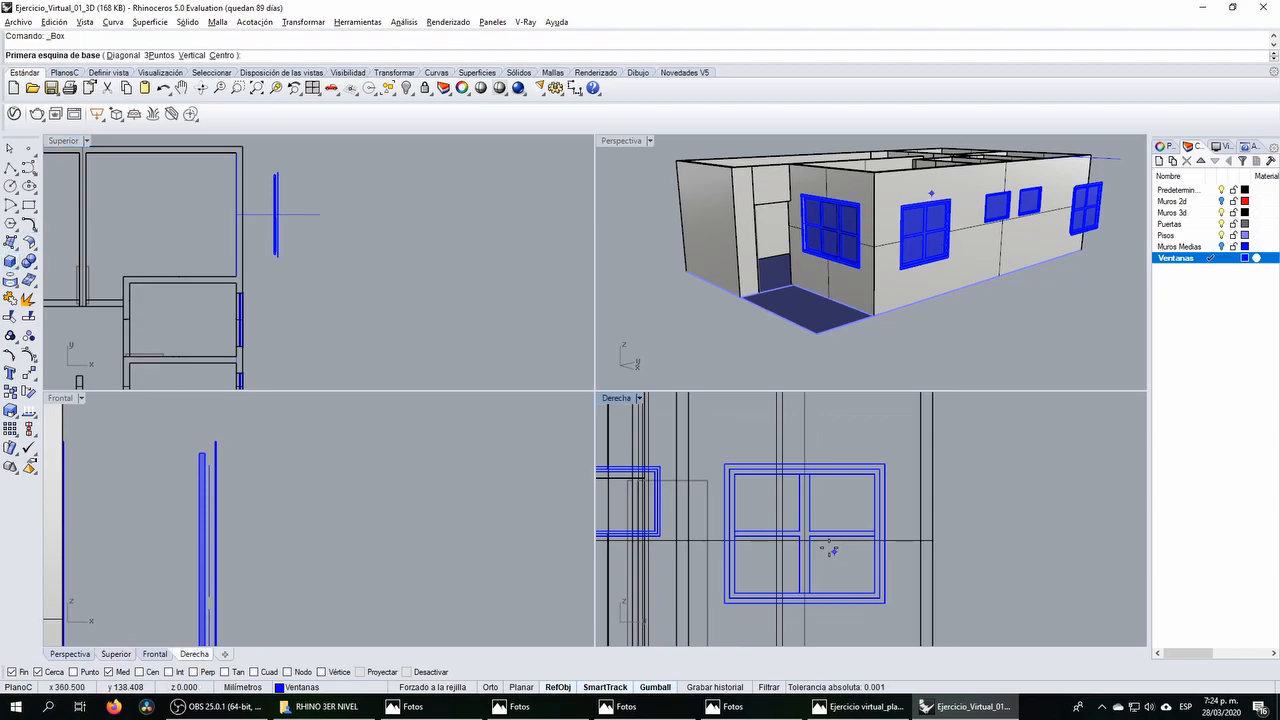
{"action": "scroll", "coordinate": [743, 486], "scroll_direction": "up", "scroll_amount": 3}
{"action": "left_click", "coordinate": [720, 454]}
{"action": "scroll", "coordinate": [830, 545], "scroll_direction": "down", "scroll_amount": 3}
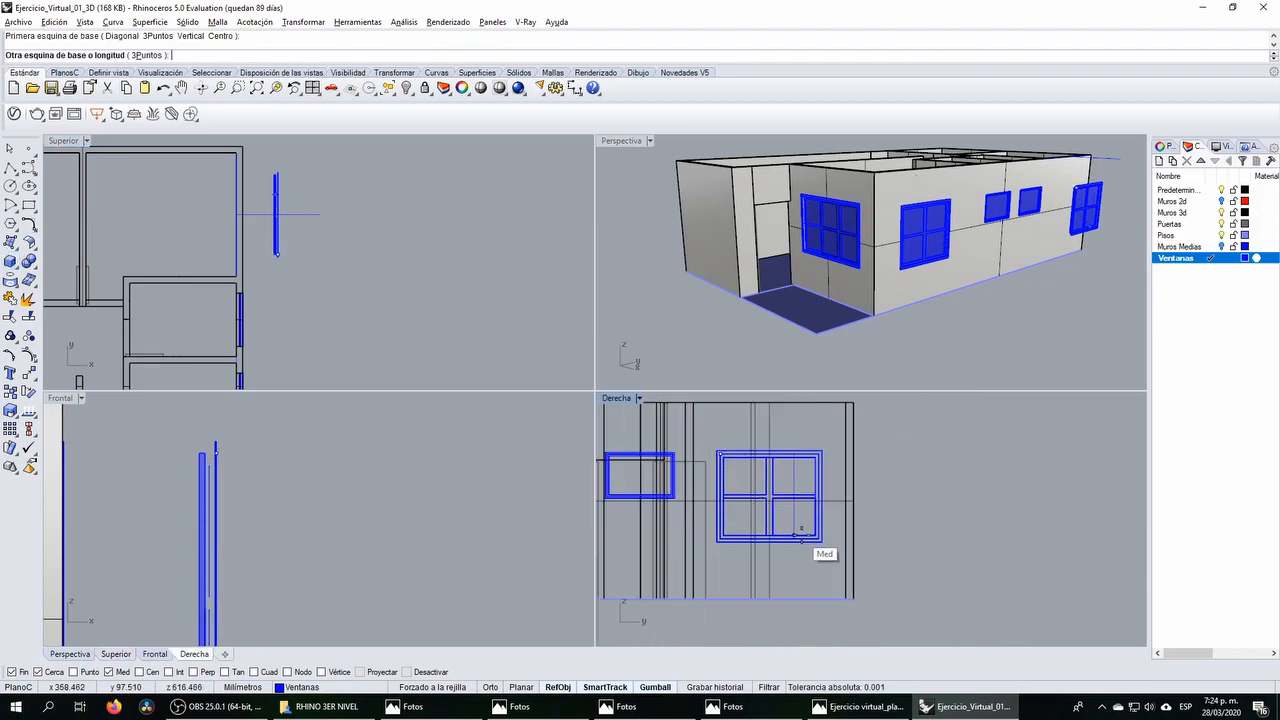
{"action": "scroll", "coordinate": [849, 568], "scroll_direction": "up", "scroll_amount": 3}
{"action": "left_click", "coordinate": [852, 541]}
{"action": "scroll", "coordinate": [852, 541], "scroll_direction": "down", "scroll_amount": 3}
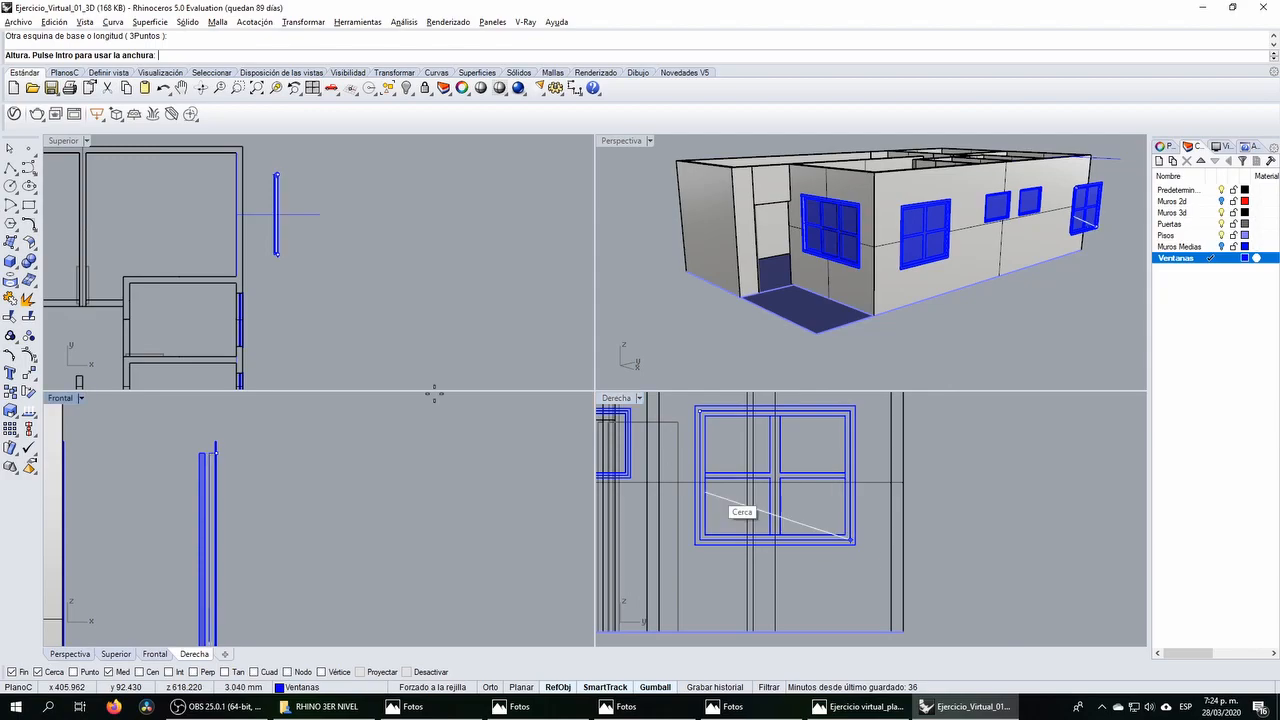
{"action": "left_click", "coordinate": [203, 231]}
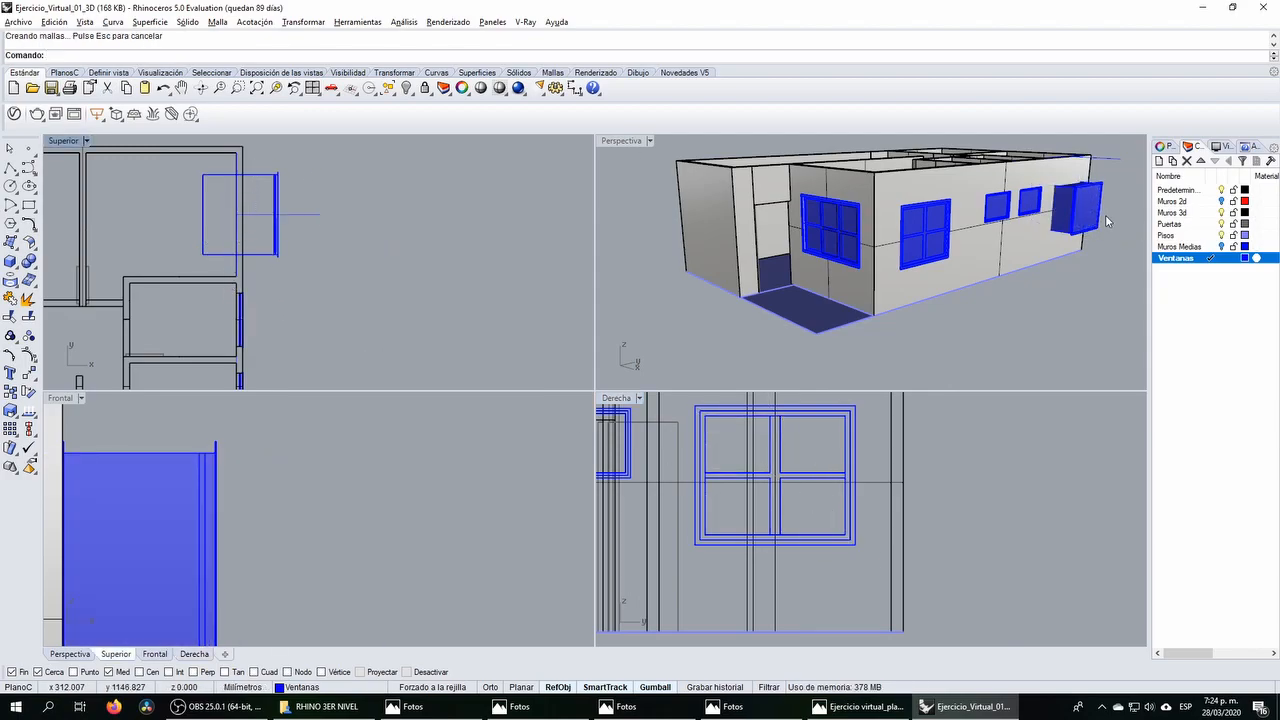
Step: Subtract the box from the house walls with Boolean Difference to cut the rear bedroom's window opening, and delete the box
{"action": "left_click", "coordinate": [228, 214]}
{"action": "left_click", "coordinate": [31, 261]}
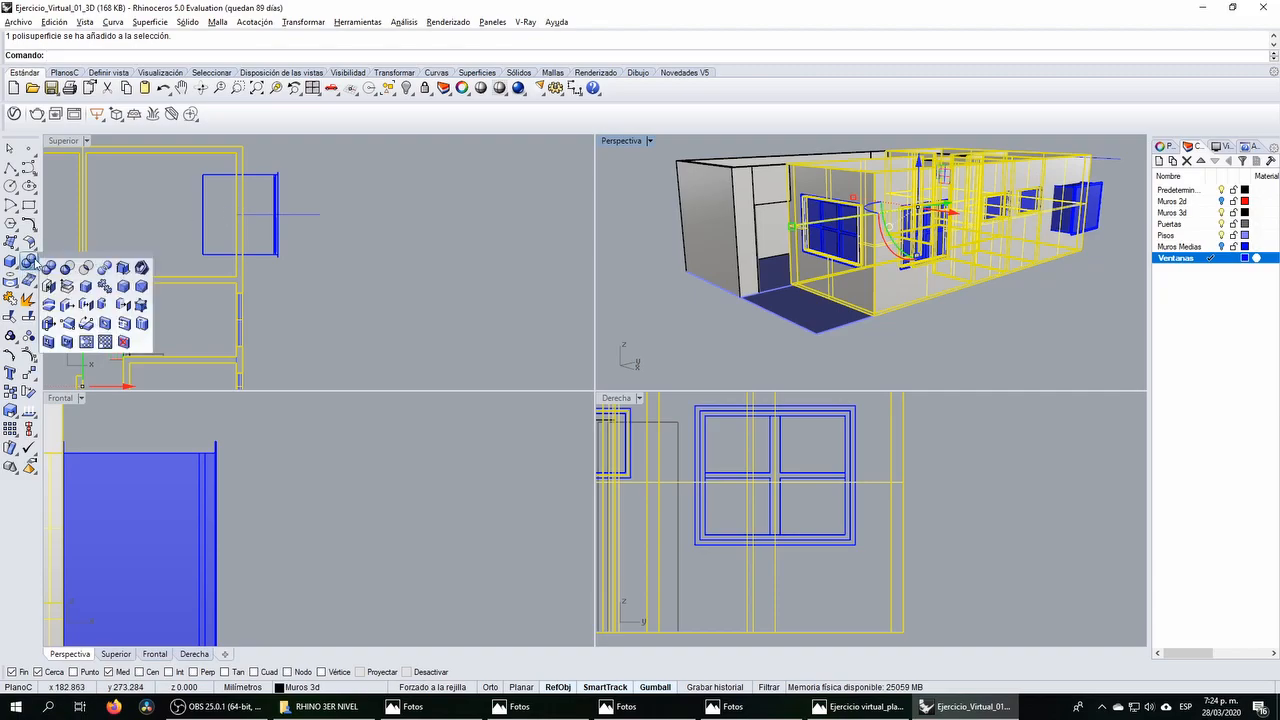
{"action": "left_click", "coordinate": [66, 268]}
{"action": "left_click", "coordinate": [255, 177]}
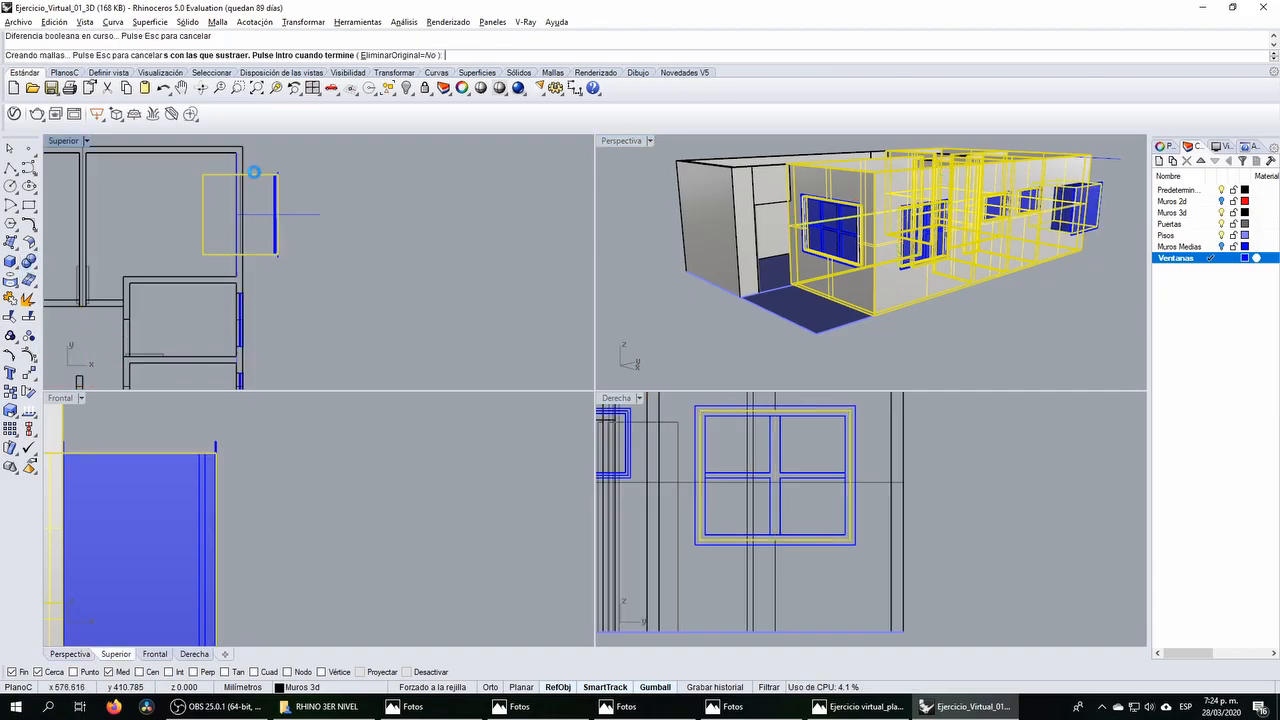
{"action": "key", "text": "Return"}
{"action": "key", "text": "Delete"}
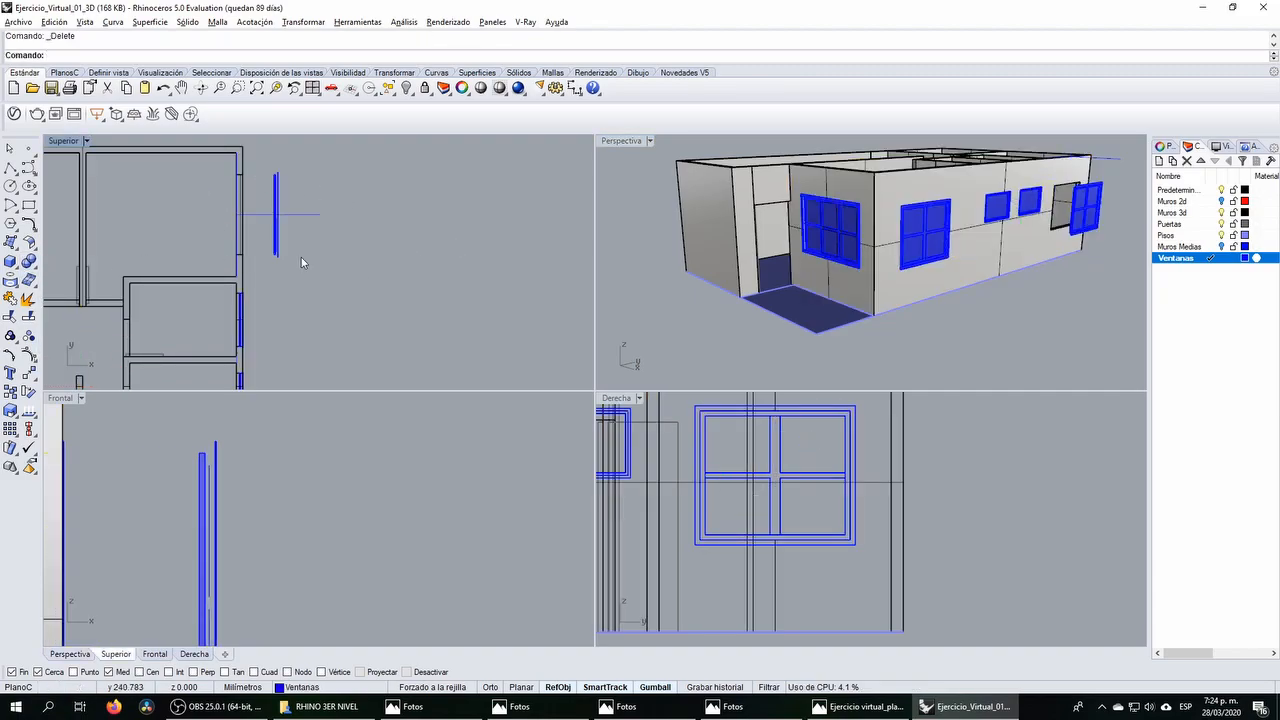
Step: Select the whole rear bedroom window and move it inward into its opening, aligning it with the wall's outer face
{"action": "left_click_drag", "start_coordinate": [260, 164], "coordinate": [298, 286]}
{"action": "scroll", "coordinate": [255, 232], "scroll_direction": "up", "scroll_amount": 2}
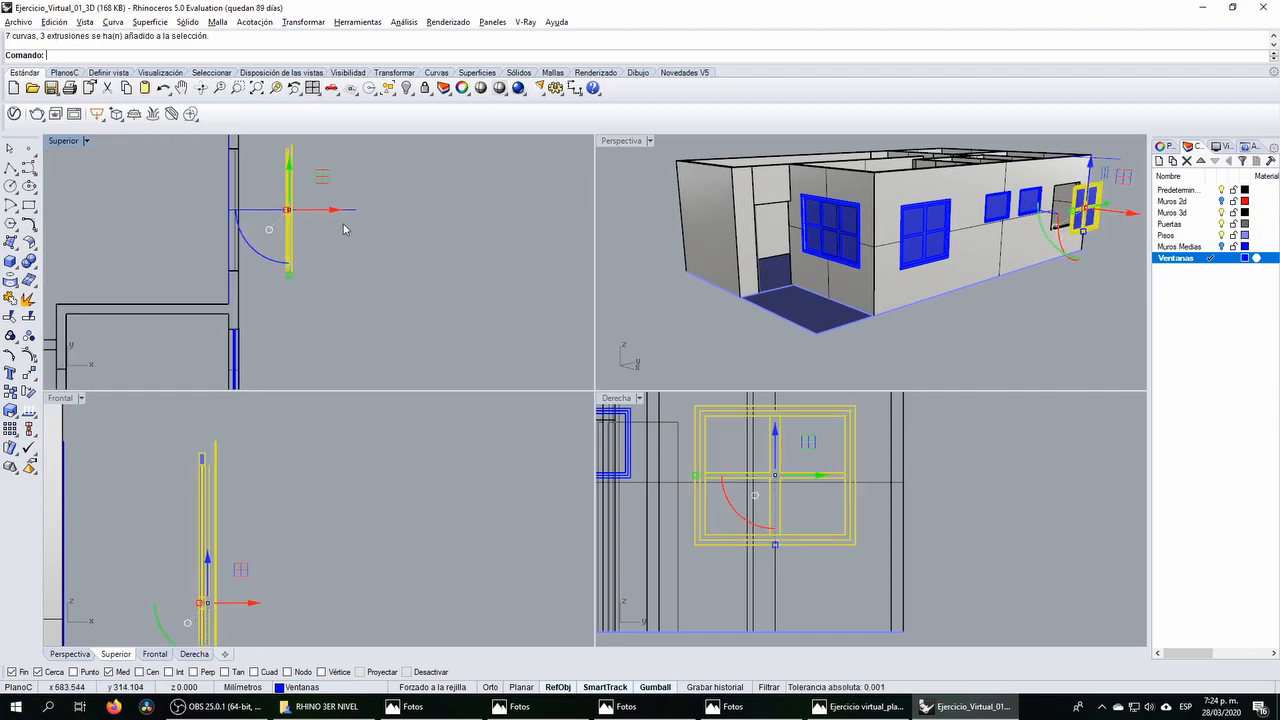
{"action": "left_click_drag", "start_coordinate": [322, 210], "coordinate": [238, 293]}
{"action": "scroll", "coordinate": [270, 279], "scroll_direction": "up", "scroll_amount": 18}
{"action": "mouse_move", "coordinate": [300, 226]}
{"action": "left_mouse_down"}
{"action": "mouse_move", "coordinate": [339, 226]}
{"action": "mouse_move", "coordinate": [285, 226]}
{"action": "left_mouse_up"}
{"action": "left_click", "coordinate": [429, 233]}
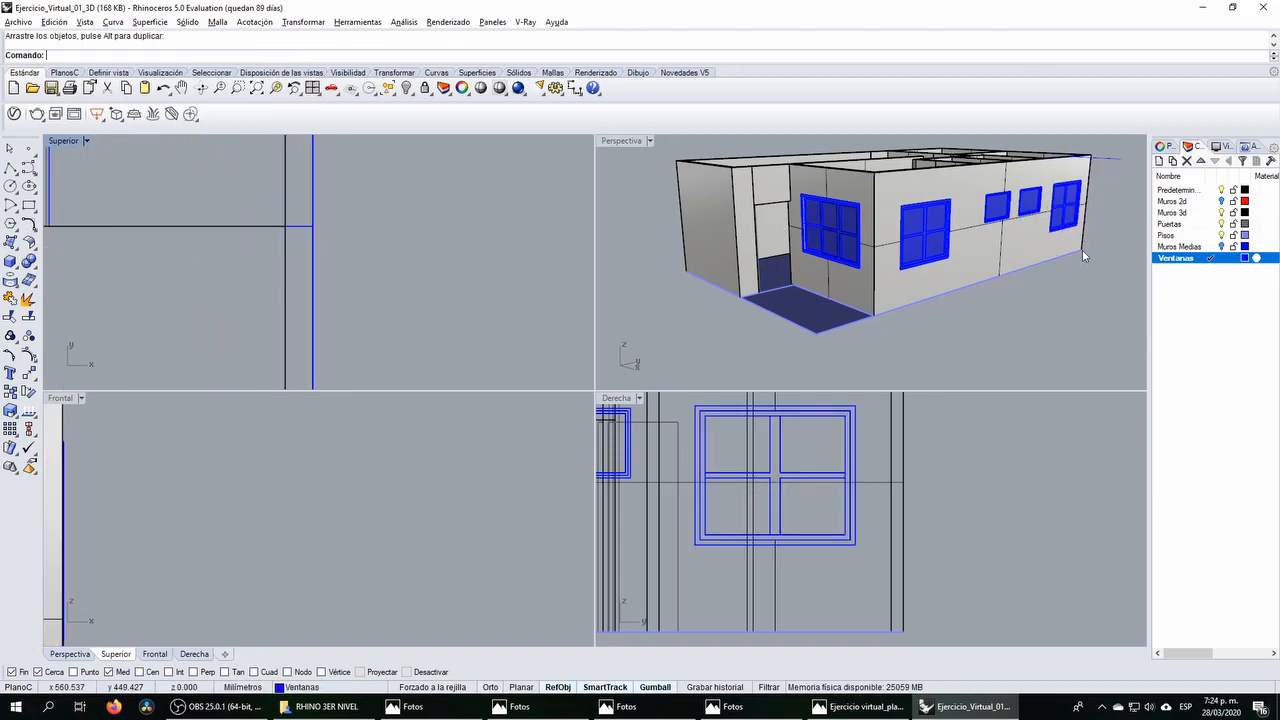
Step: Inspect the front and side-wall windows from several angles, and check the floor plan image in Photos for the remaining windows
{"action": "right_click_drag", "start_coordinate": [1080, 251], "coordinate": [1059, 247]}
{"action": "scroll", "coordinate": [1104, 190], "scroll_direction": "up", "scroll_amount": 12}
{"action": "scroll", "coordinate": [970, 241], "scroll_direction": "down", "scroll_amount": 7}
{"action": "right_click_drag", "start_coordinate": [970, 241], "coordinate": [917, 278]}
{"action": "scroll", "coordinate": [866, 226], "scroll_direction": "down", "scroll_amount": 6}
{"action": "right_click_drag", "start_coordinate": [866, 226], "coordinate": [489, 497]}
{"action": "double_click", "coordinate": [629, 145]}
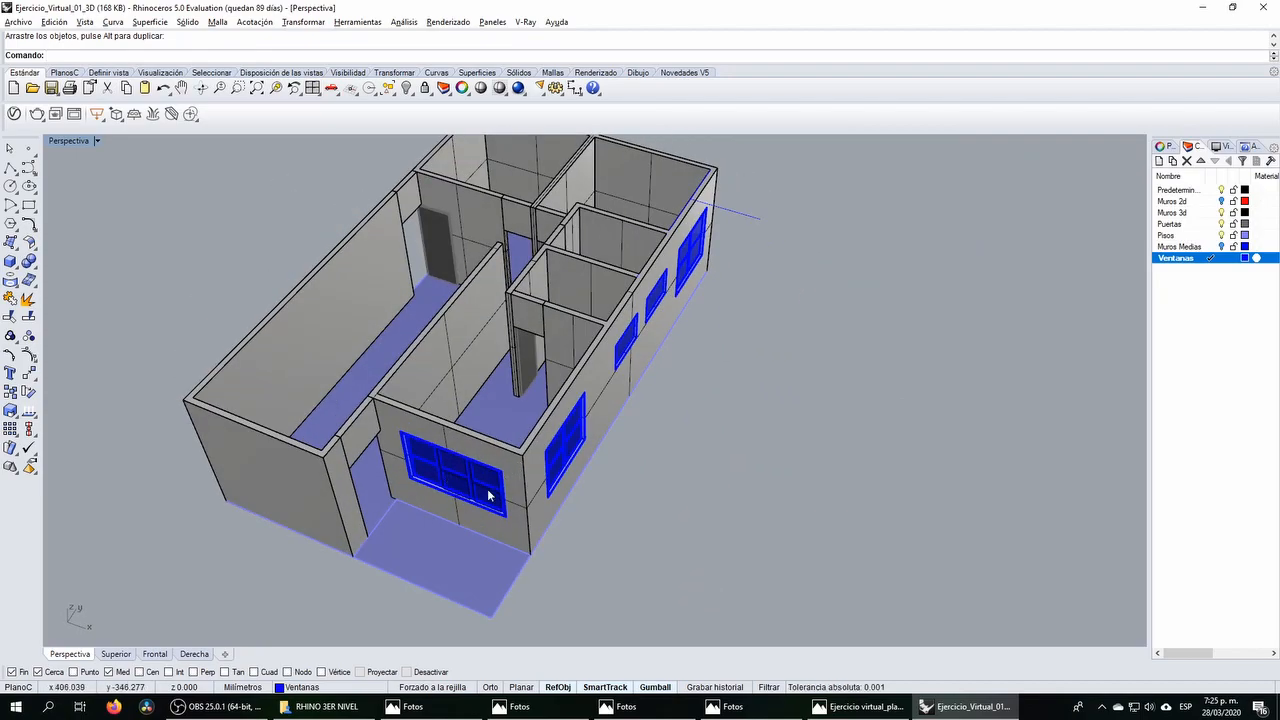
{"action": "right_click_drag", "start_coordinate": [788, 400], "coordinate": [437, 425]}
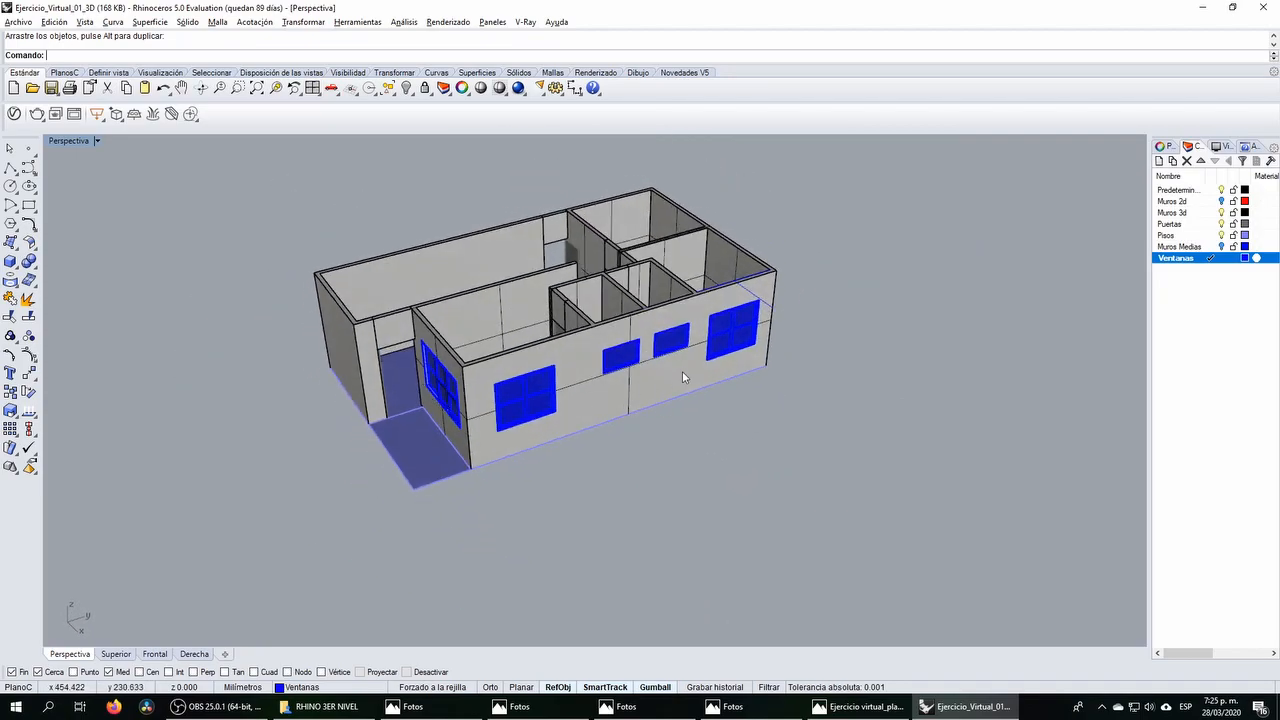
{"action": "right_click_drag", "start_coordinate": [636, 389], "coordinate": [543, 354]}
{"action": "scroll", "coordinate": [621, 370], "scroll_direction": "up", "scroll_amount": 4}
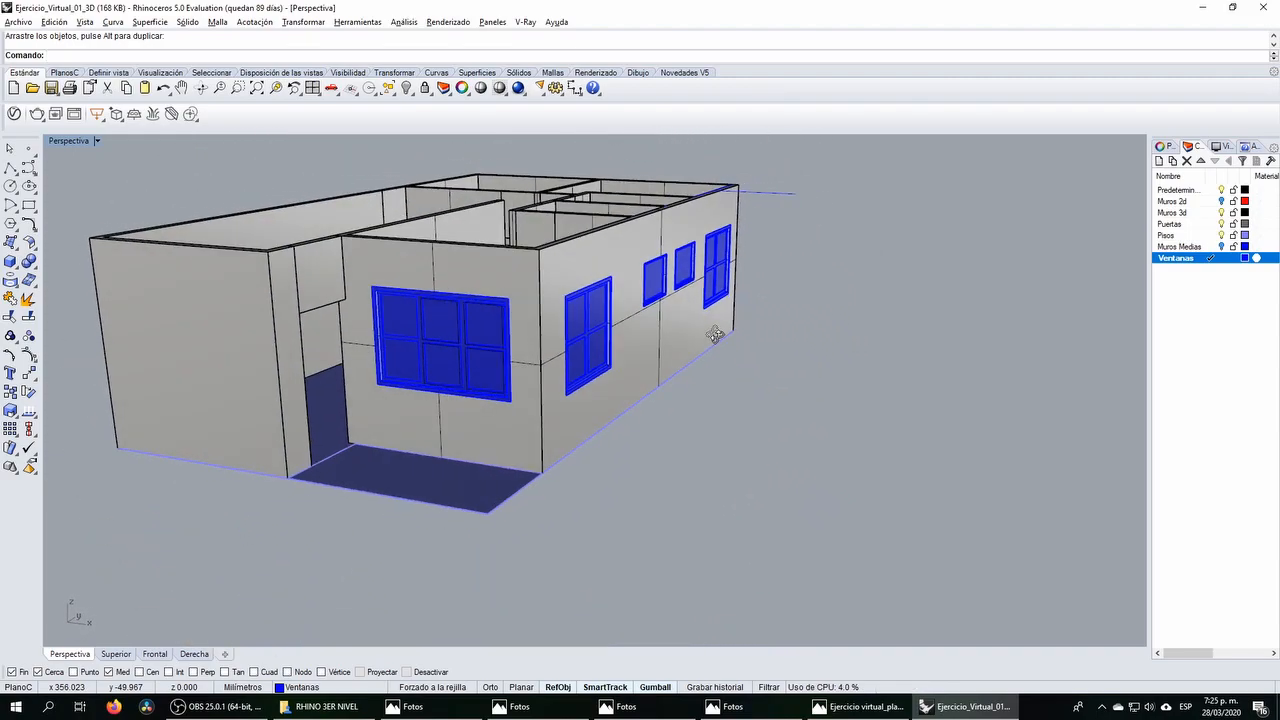
{"action": "right_click_drag", "start_coordinate": [720, 345], "coordinate": [690, 370]}
{"action": "left_click", "coordinate": [852, 706]}
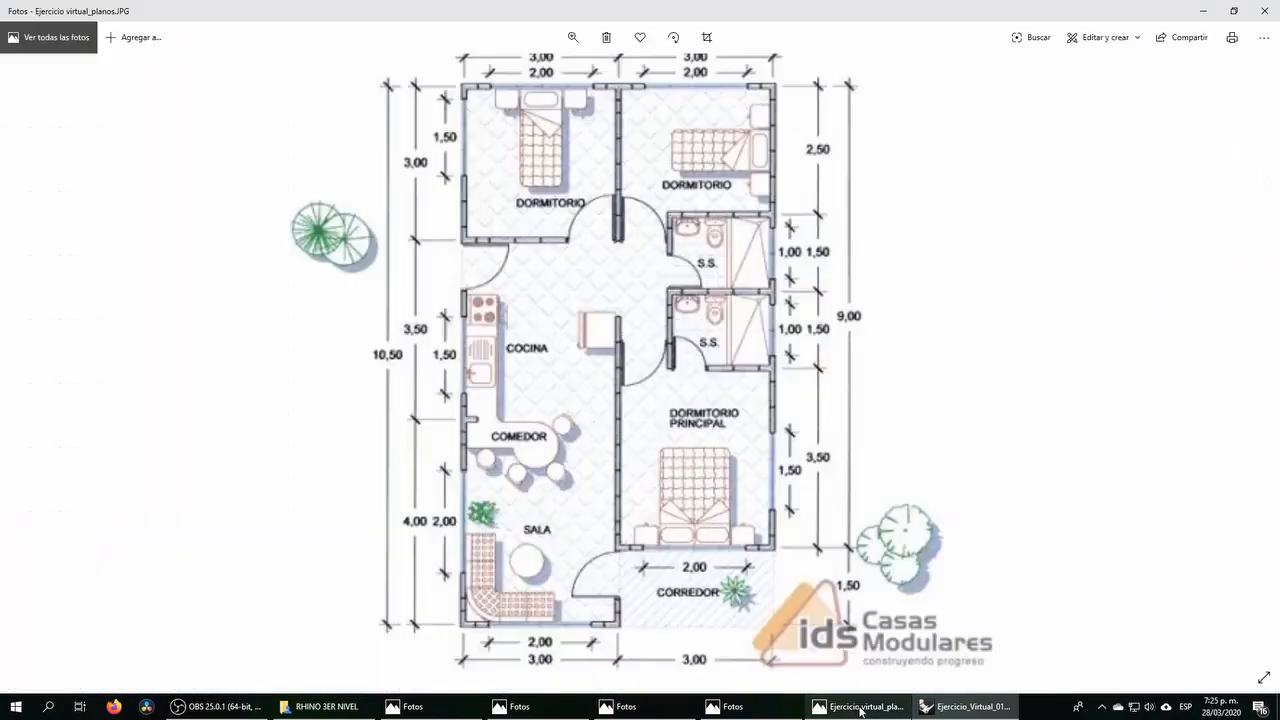
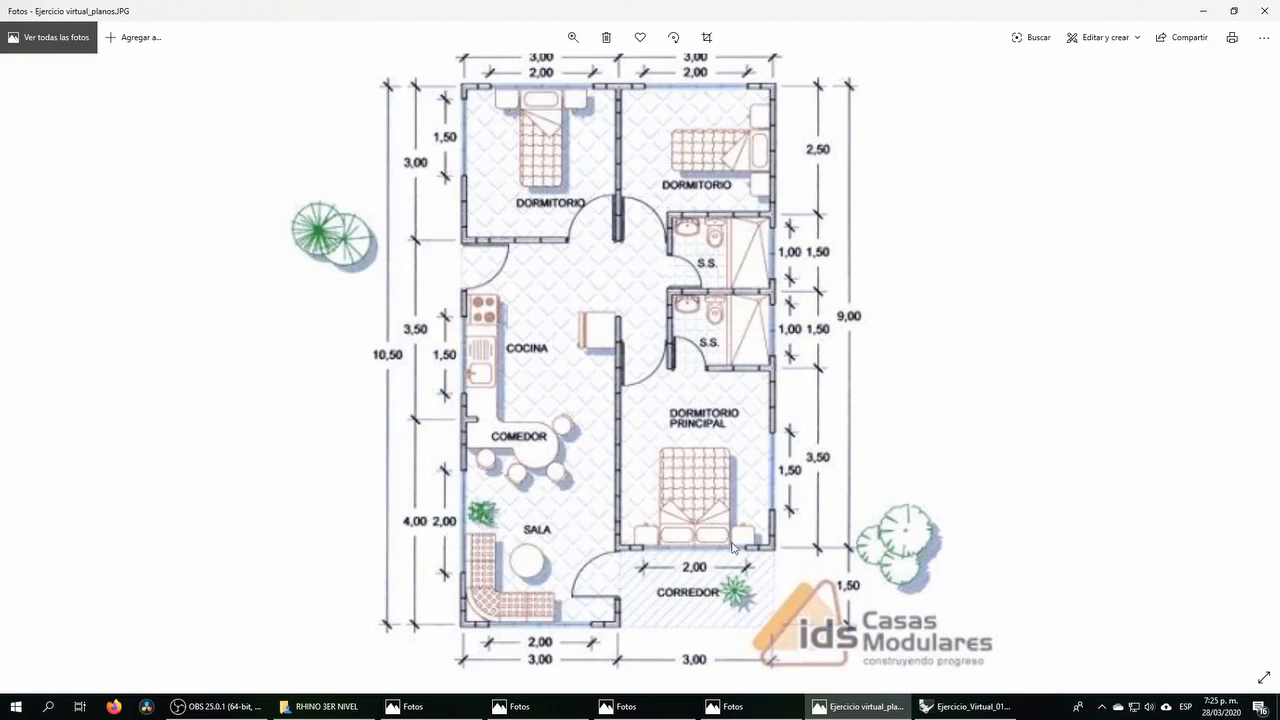
{"action": "left_click", "coordinate": [925, 703]}
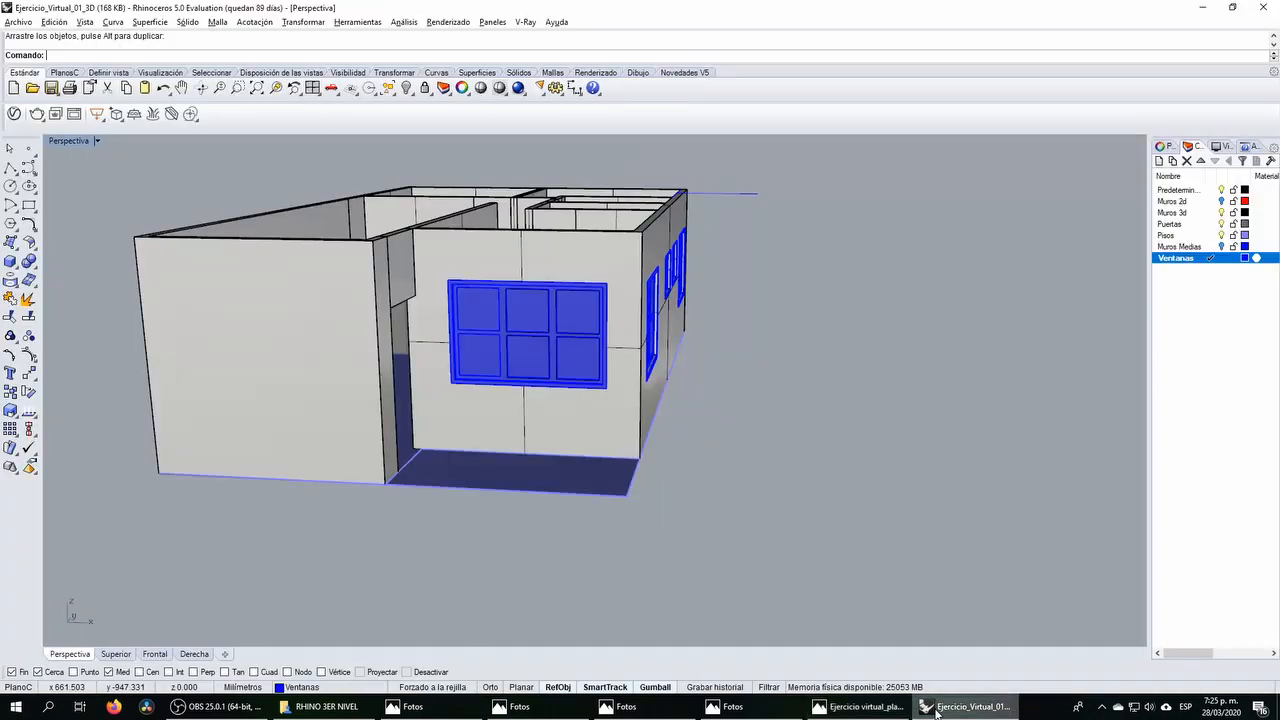
Step: Select the complete six-pane front window and copy it in the top view to the outside of the living room's front wall
{"action": "double_click", "coordinate": [88, 143]}
{"action": "scroll", "coordinate": [251, 239], "scroll_direction": "down", "scroll_amount": 10}
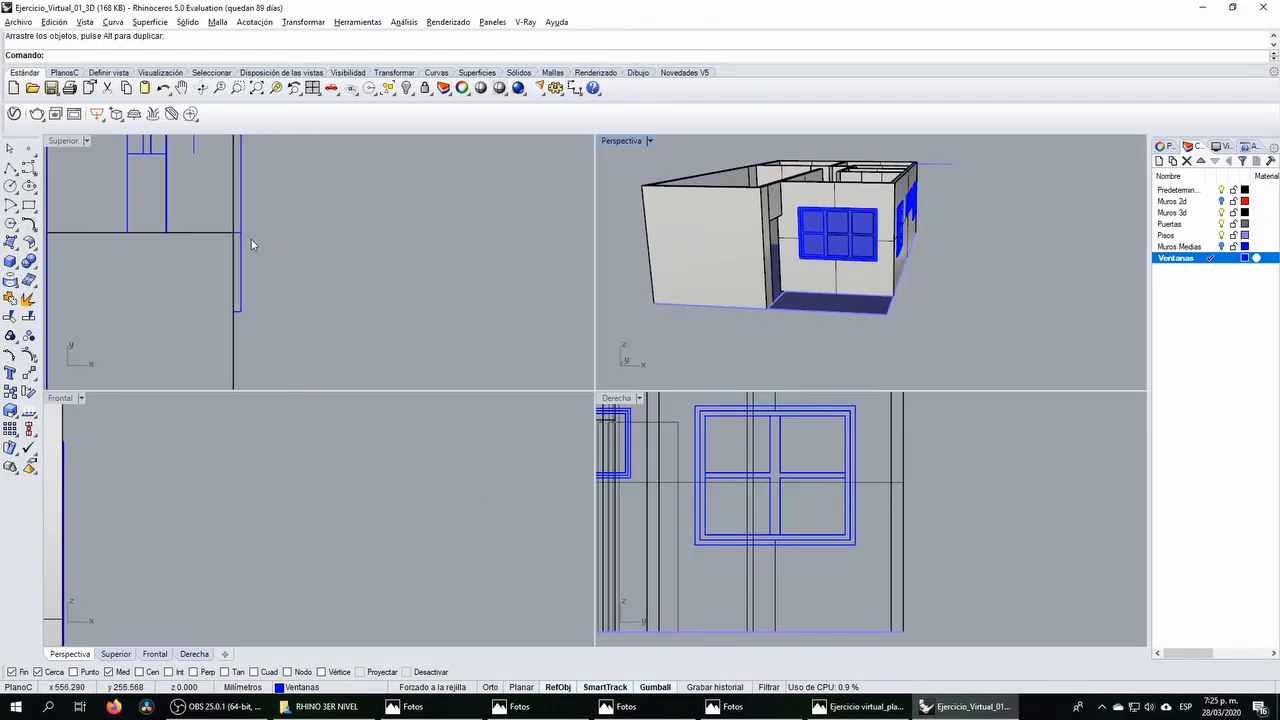
{"action": "scroll", "coordinate": [257, 325], "scroll_direction": "up", "scroll_amount": 4}
{"action": "left_click_drag", "start_coordinate": [250, 267], "coordinate": [350, 328]}
{"action": "scroll", "coordinate": [340, 300], "scroll_direction": "up", "scroll_amount": 1}
{"action": "right_click_drag", "start_coordinate": [383, 198], "coordinate": [404, 183]}
{"action": "left_click_drag", "start_coordinate": [431, 189], "coordinate": [288, 311]}
{"action": "left_click", "coordinate": [347, 331]}
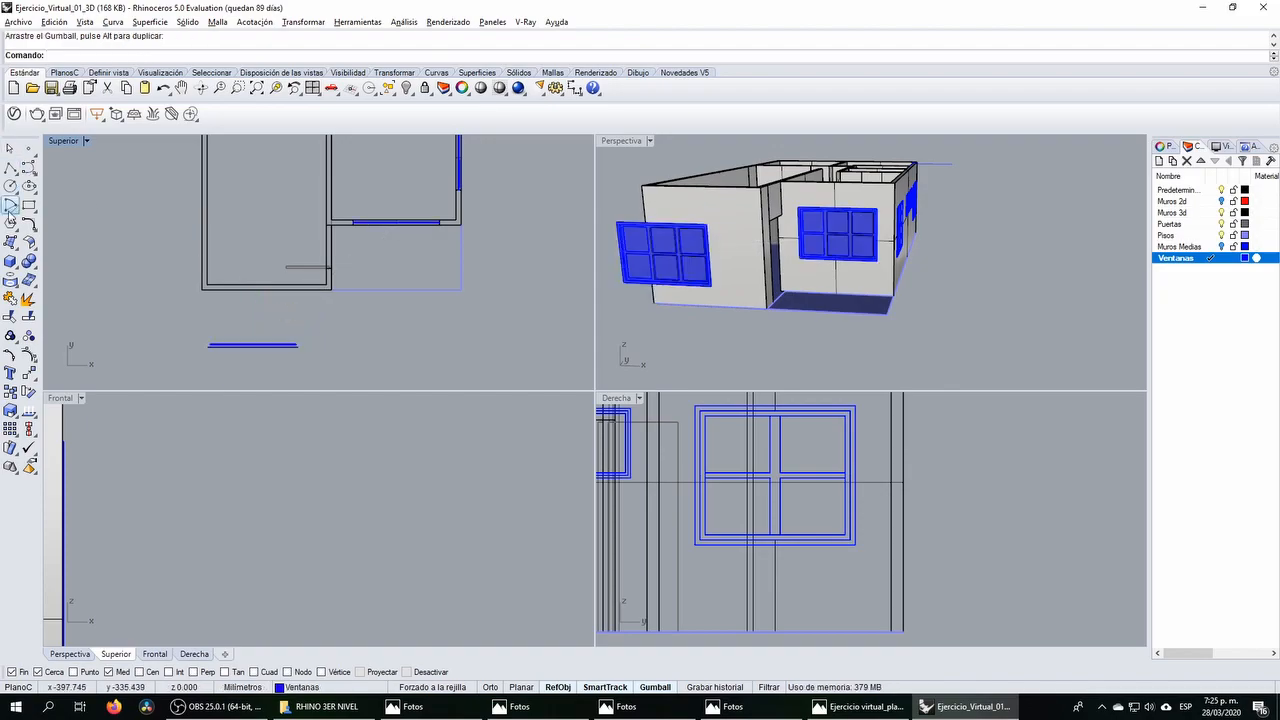
Step: Draw a line between the inner corners of the living room's front wall, and a perpendicular line outward from its midpoint
{"action": "left_click", "coordinate": [10, 168]}
{"action": "scroll", "coordinate": [235, 300], "scroll_direction": "up", "scroll_amount": 3}
{"action": "left_click", "coordinate": [170, 265]}
{"action": "left_click", "coordinate": [447, 265]}
{"action": "right_click", "coordinate": [430, 263]}
{"action": "right_click", "coordinate": [340, 250]}
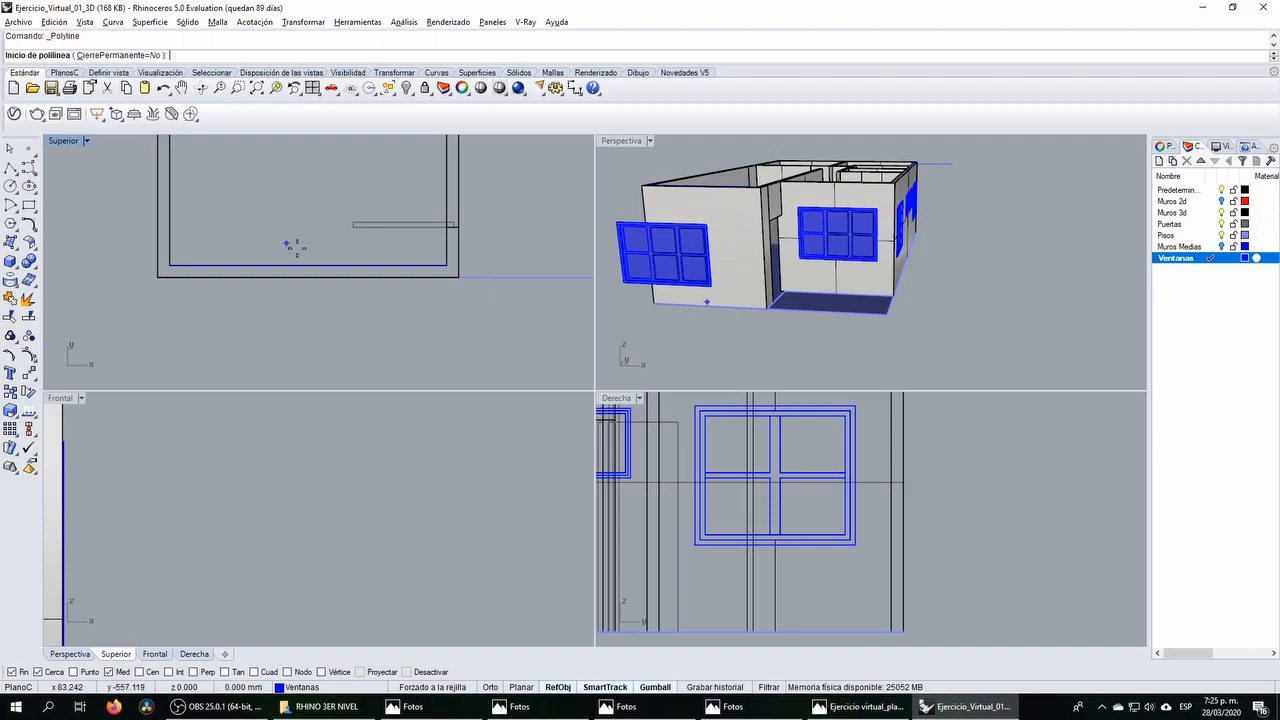
{"action": "left_click", "coordinate": [310, 265]}
{"action": "left_click", "coordinate": [306, 337]}
{"action": "right_click", "coordinate": [319, 234]}
{"action": "scroll", "coordinate": [319, 234], "scroll_direction": "down", "scroll_amount": 3}
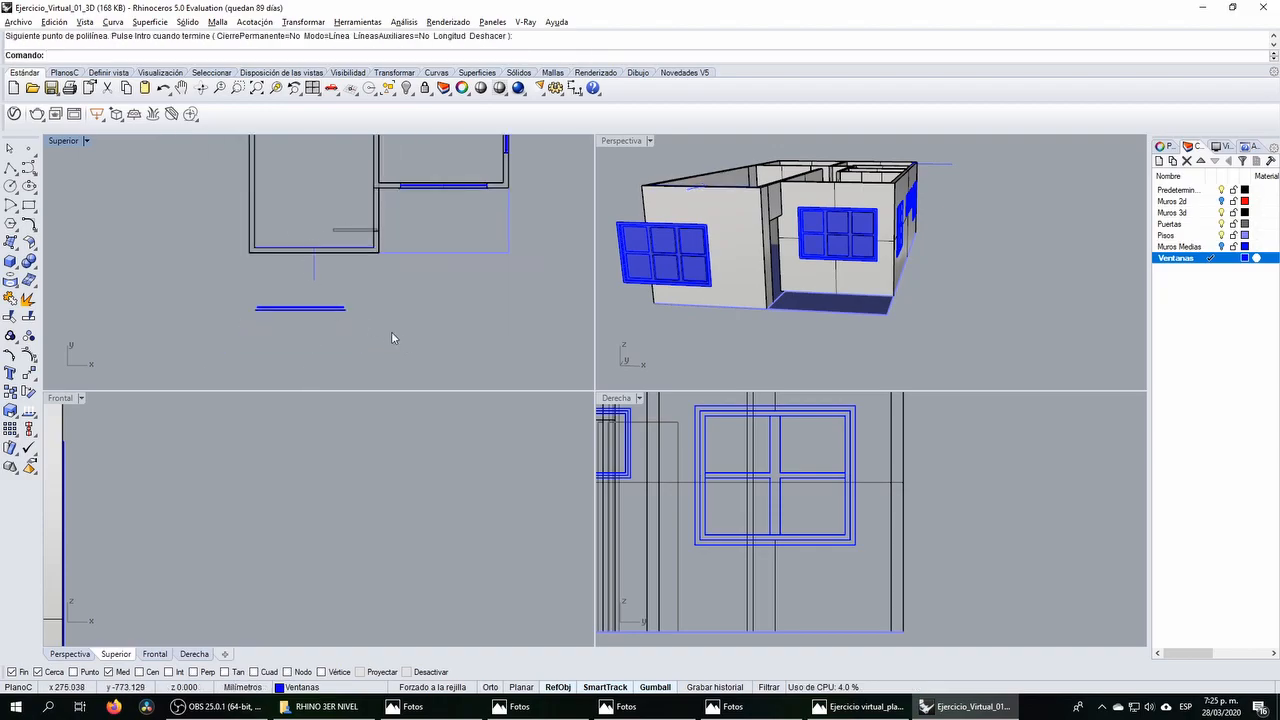
Step: Select the entire copied six-pane window and shift it along the front wall to centre it on the perpendicular guide line
{"action": "left_click_drag", "start_coordinate": [212, 297], "coordinate": [171, 297]}
{"action": "left_click_drag", "start_coordinate": [292, 304], "coordinate": [345, 255]}
{"action": "scroll", "coordinate": [343, 320], "scroll_direction": "up", "scroll_amount": 5}
{"action": "scroll", "coordinate": [341, 322], "scroll_direction": "up", "scroll_amount": 4}
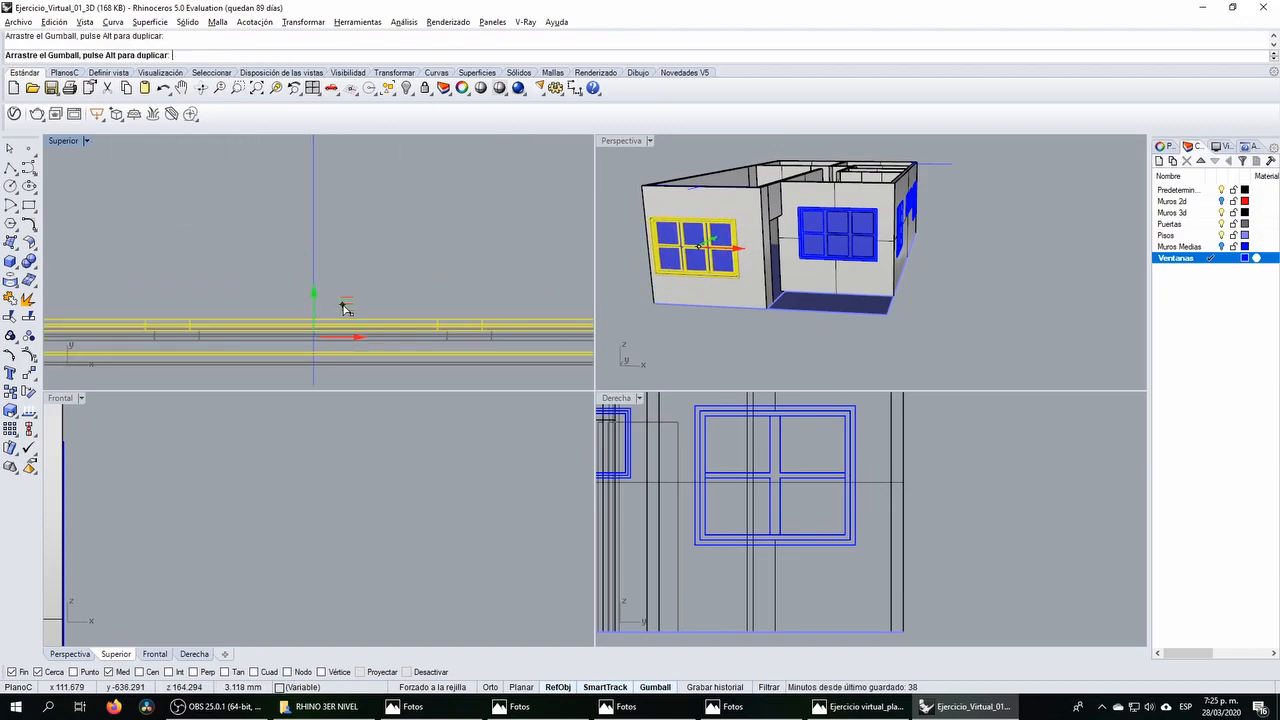
{"action": "scroll", "coordinate": [325, 343], "scroll_direction": "up", "scroll_amount": 4}
{"action": "right_click_drag", "start_coordinate": [325, 343], "coordinate": [290, 216]}
{"action": "scroll", "coordinate": [295, 240], "scroll_direction": "down", "scroll_amount": 5}
{"action": "scroll", "coordinate": [294, 278], "scroll_direction": "up", "scroll_amount": 7}
{"action": "right_click_drag", "start_coordinate": [314, 340], "coordinate": [314, 259]}
{"action": "scroll", "coordinate": [307, 276], "scroll_direction": "up", "scroll_amount": 8}
{"action": "left_click_drag", "start_coordinate": [319, 313], "coordinate": [305, 316]}
{"action": "scroll", "coordinate": [327, 200], "scroll_direction": "down", "scroll_amount": 20}
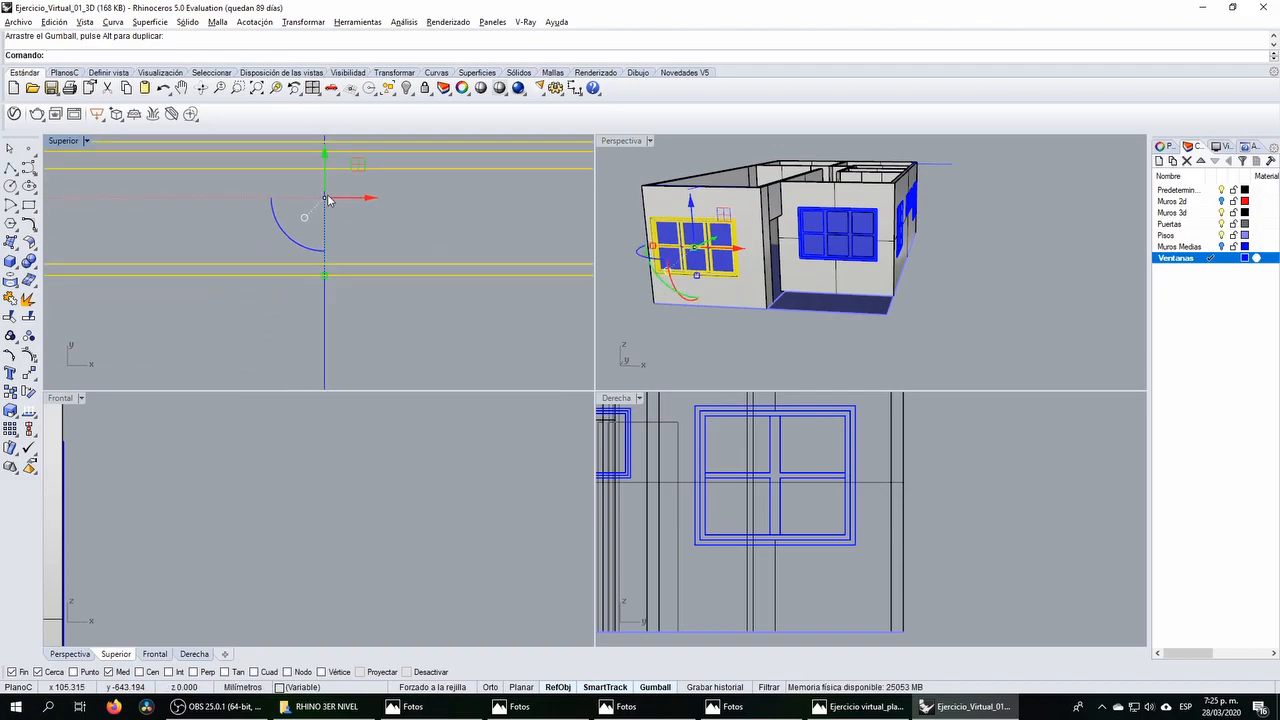
{"action": "scroll", "coordinate": [327, 200], "scroll_direction": "up", "scroll_amount": 10}
{"action": "key", "text": "Escape"}
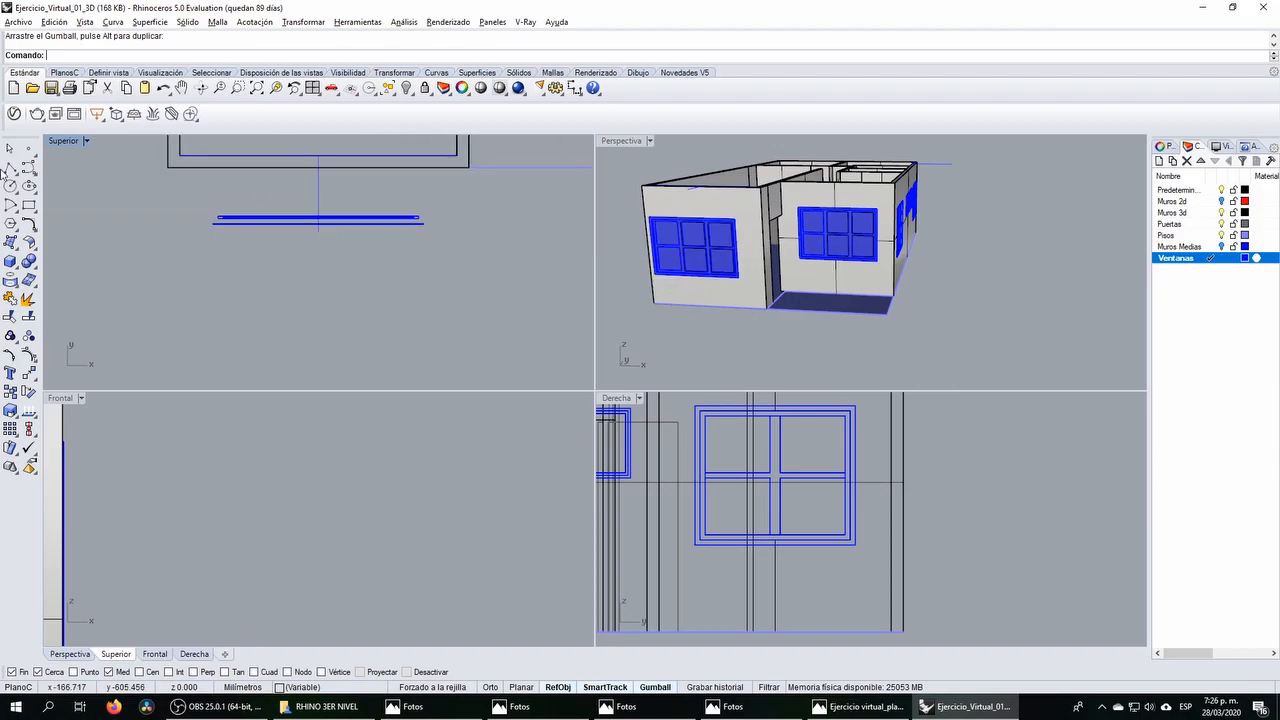
Step: Build a box from the copied six-pane window's frame outline in the front view, extending it through the living room's front wall
{"action": "left_click", "coordinate": [9, 260]}
{"action": "scroll", "coordinate": [780, 470], "scroll_direction": "down", "scroll_amount": 5}
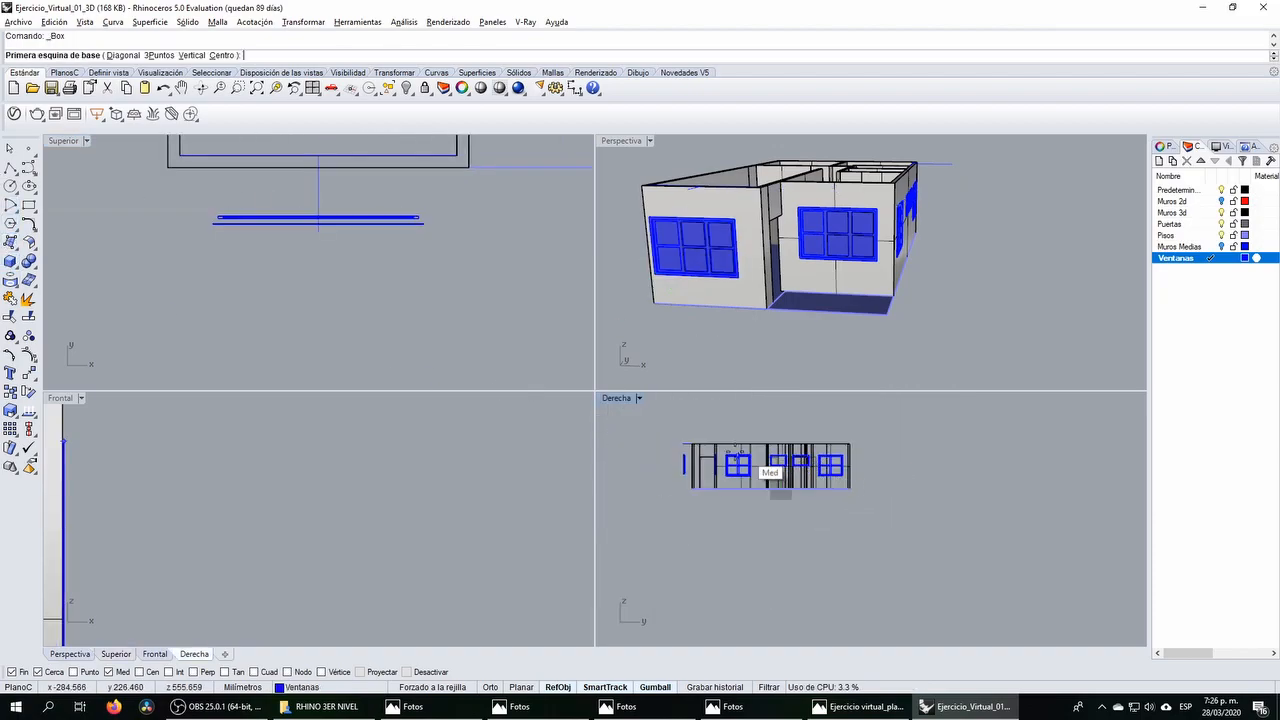
{"action": "scroll", "coordinate": [705, 455], "scroll_direction": "up", "scroll_amount": 2}
{"action": "scroll", "coordinate": [366, 477], "scroll_direction": "down", "scroll_amount": 6}
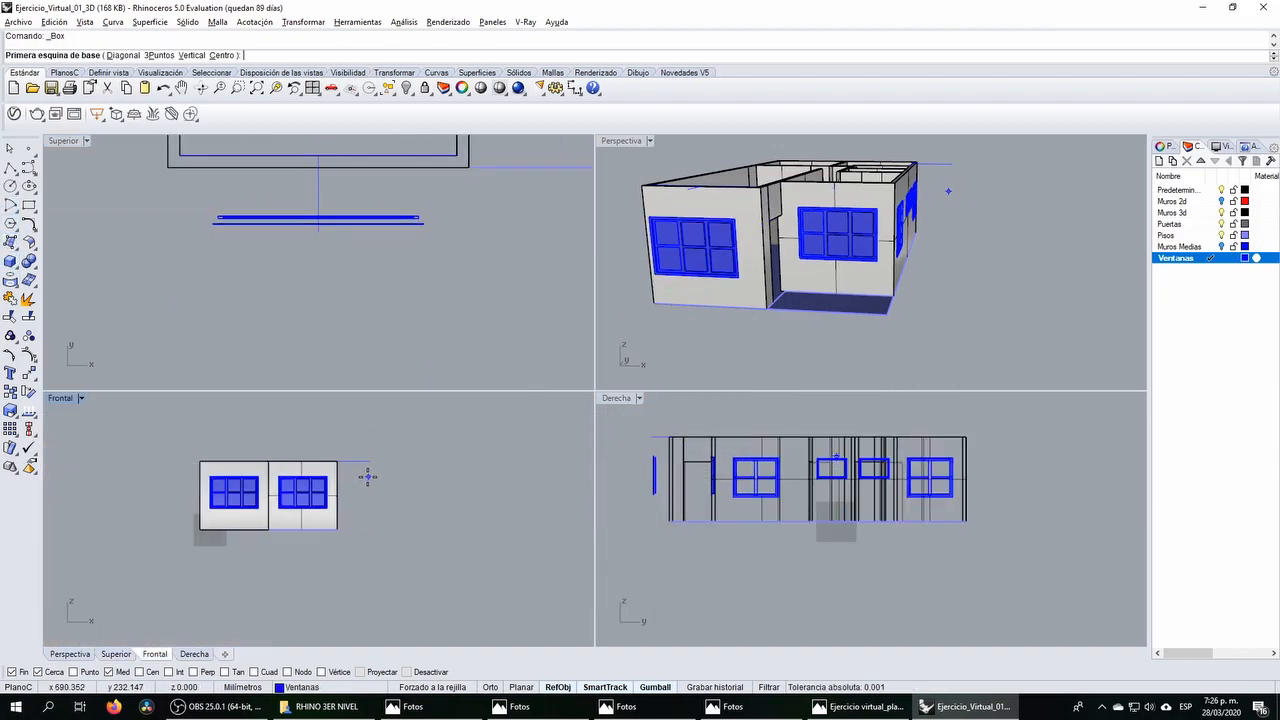
{"action": "scroll", "coordinate": [198, 492], "scroll_direction": "up", "scroll_amount": 6}
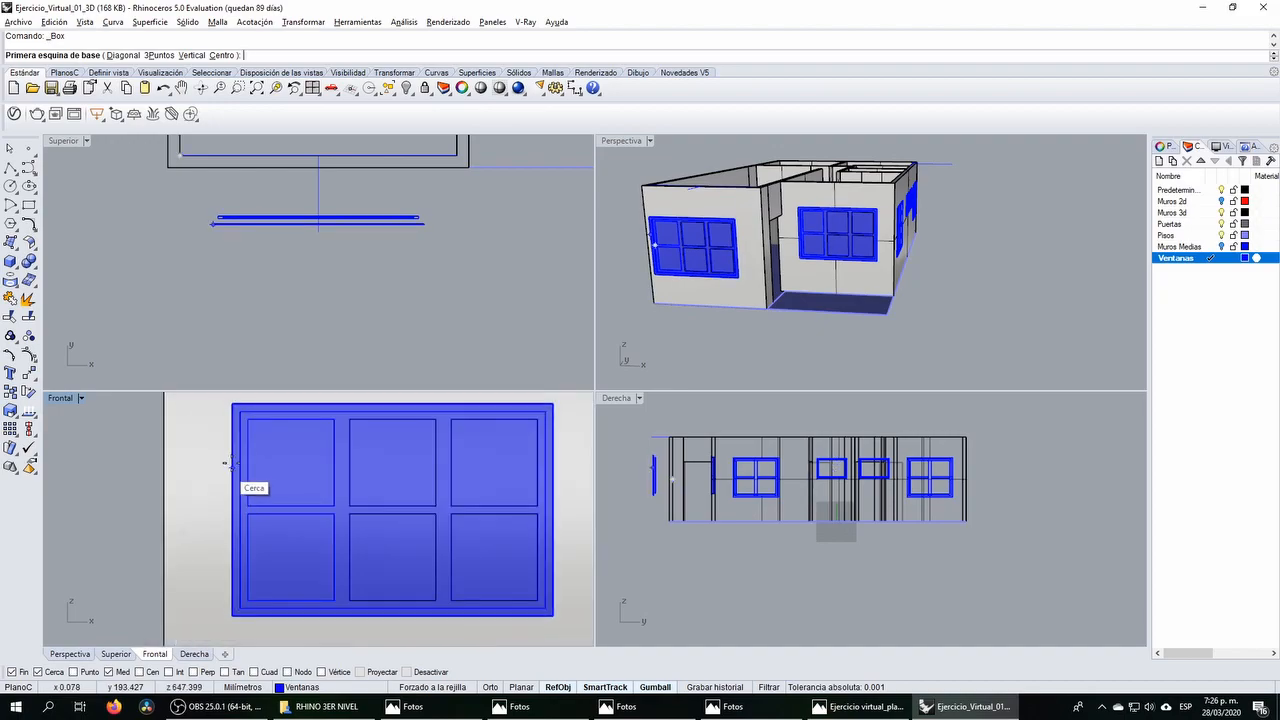
{"action": "left_click", "coordinate": [237, 410]}
{"action": "left_click", "coordinate": [547, 607]}
{"action": "right_click_drag", "start_coordinate": [348, 195], "coordinate": [362, 267]}
{"action": "left_click", "coordinate": [334, 159]}
Step: Subtract the box from the living room walls with Boolean Difference to cut the front window opening
{"action": "left_click", "coordinate": [181, 192]}
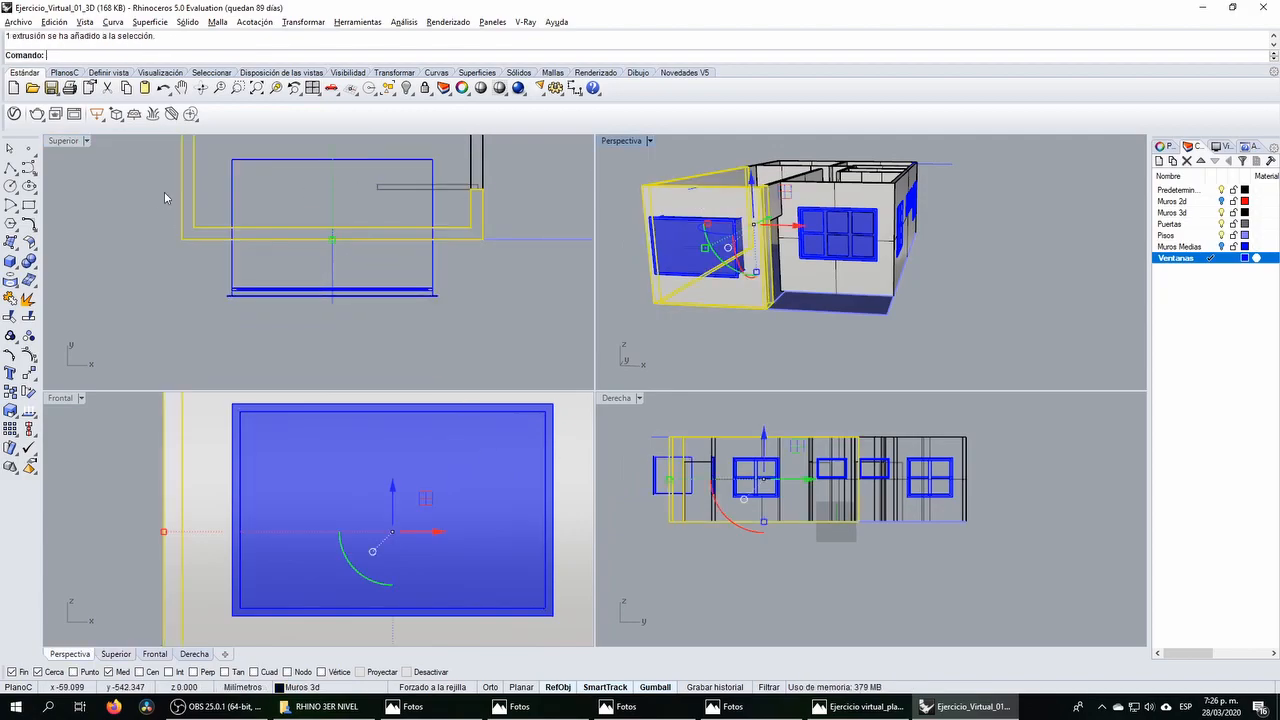
{"action": "left_click", "coordinate": [31, 264]}
{"action": "left_click", "coordinate": [66, 269]}
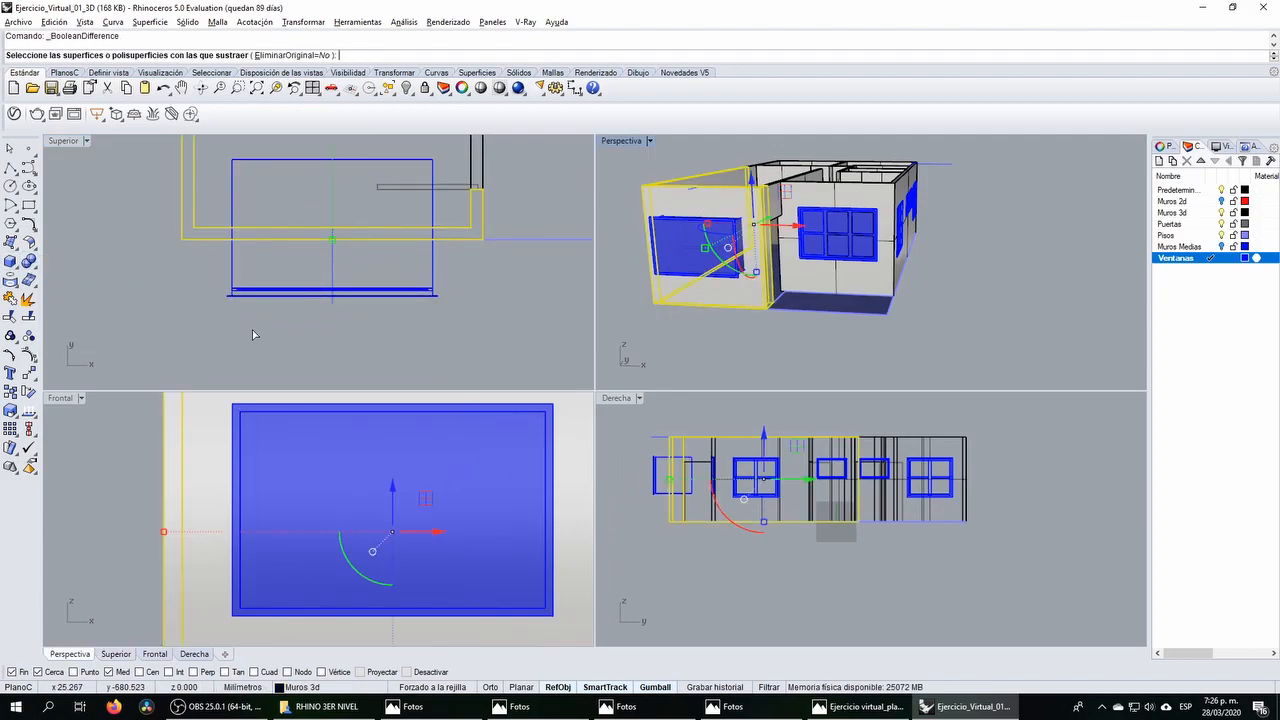
{"action": "left_click", "coordinate": [237, 275]}
{"action": "key", "text": "Return"}
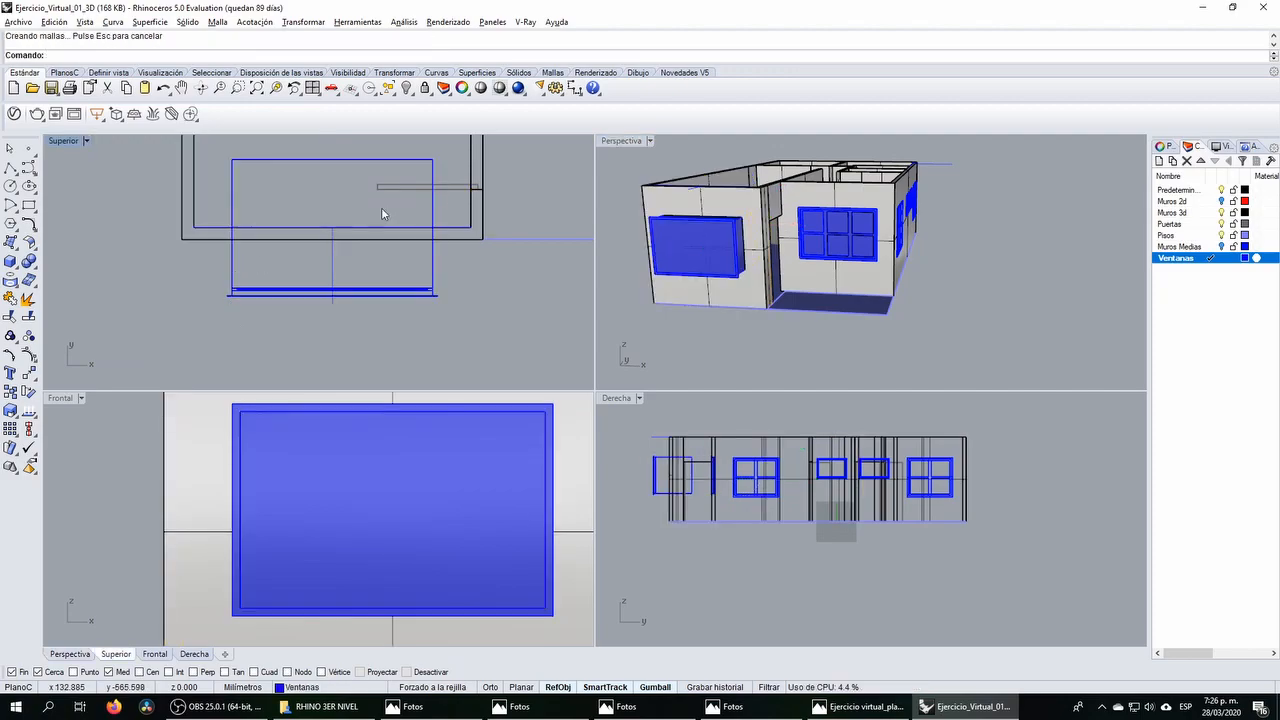
Step: Move the cutting box out of the living room's front wall to a free spot beside the house
{"action": "left_click", "coordinate": [374, 165]}
{"action": "scroll", "coordinate": [452, 284], "scroll_direction": "down", "scroll_amount": 5}
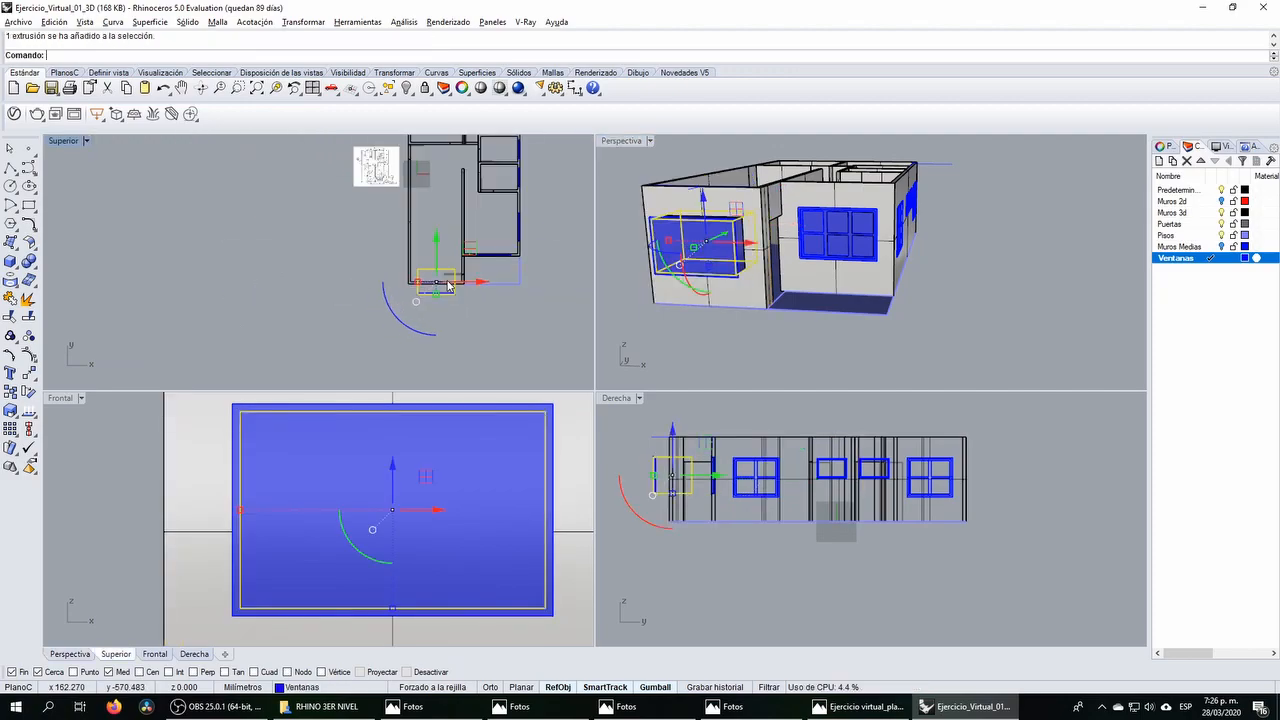
{"action": "scroll", "coordinate": [455, 277], "scroll_direction": "up", "scroll_amount": 2}
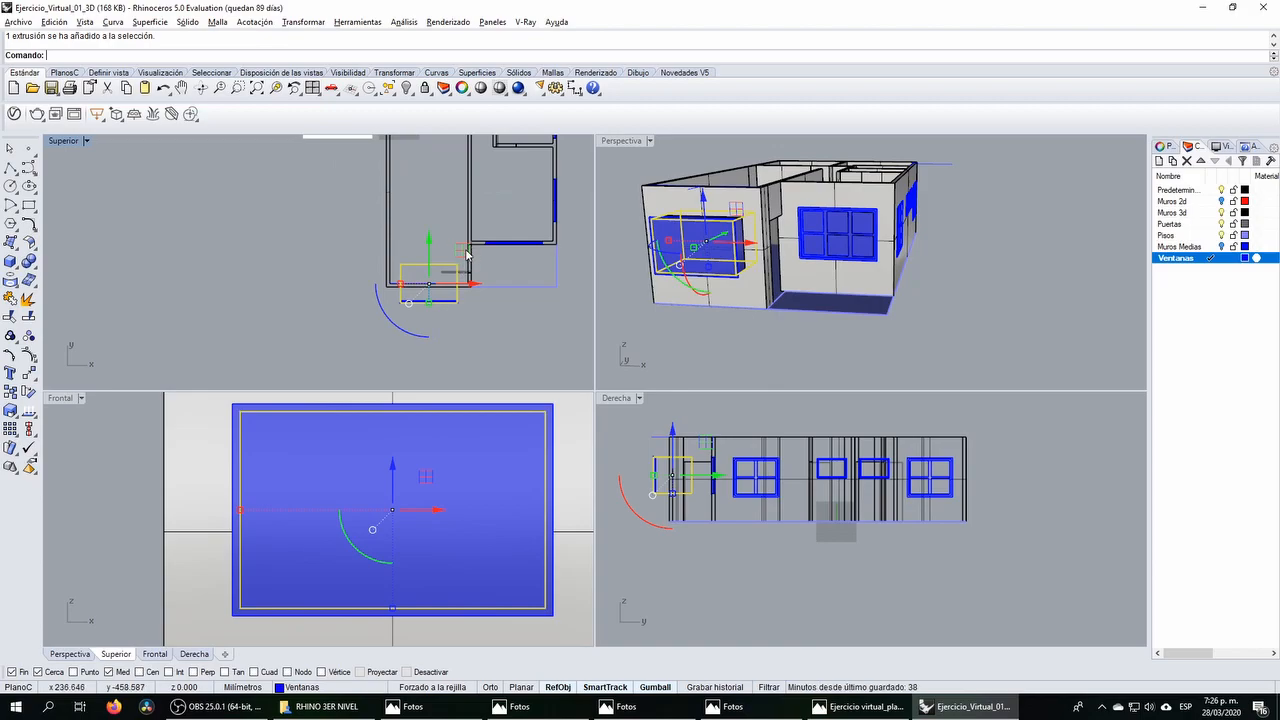
{"action": "left_click_drag", "start_coordinate": [465, 255], "coordinate": [366, 199]}
{"action": "left_click", "coordinate": [331, 308]}
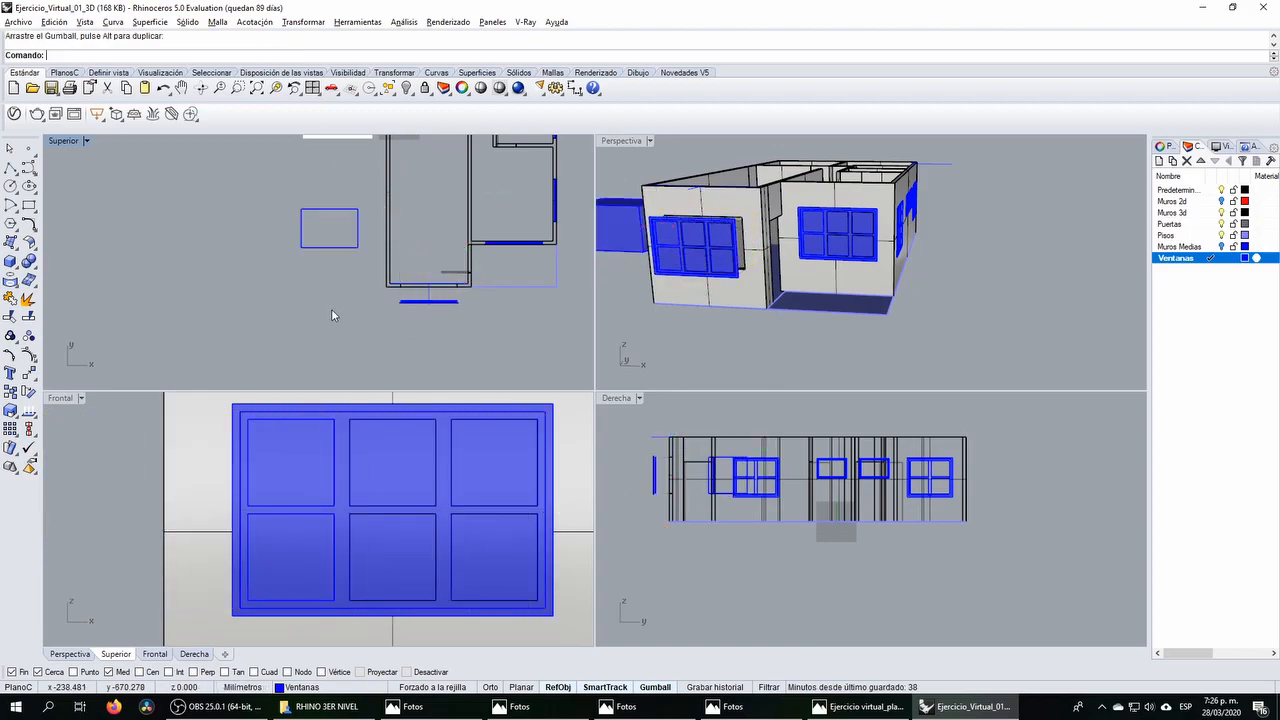
{"action": "scroll", "coordinate": [659, 263], "scroll_direction": "up", "scroll_amount": 5}
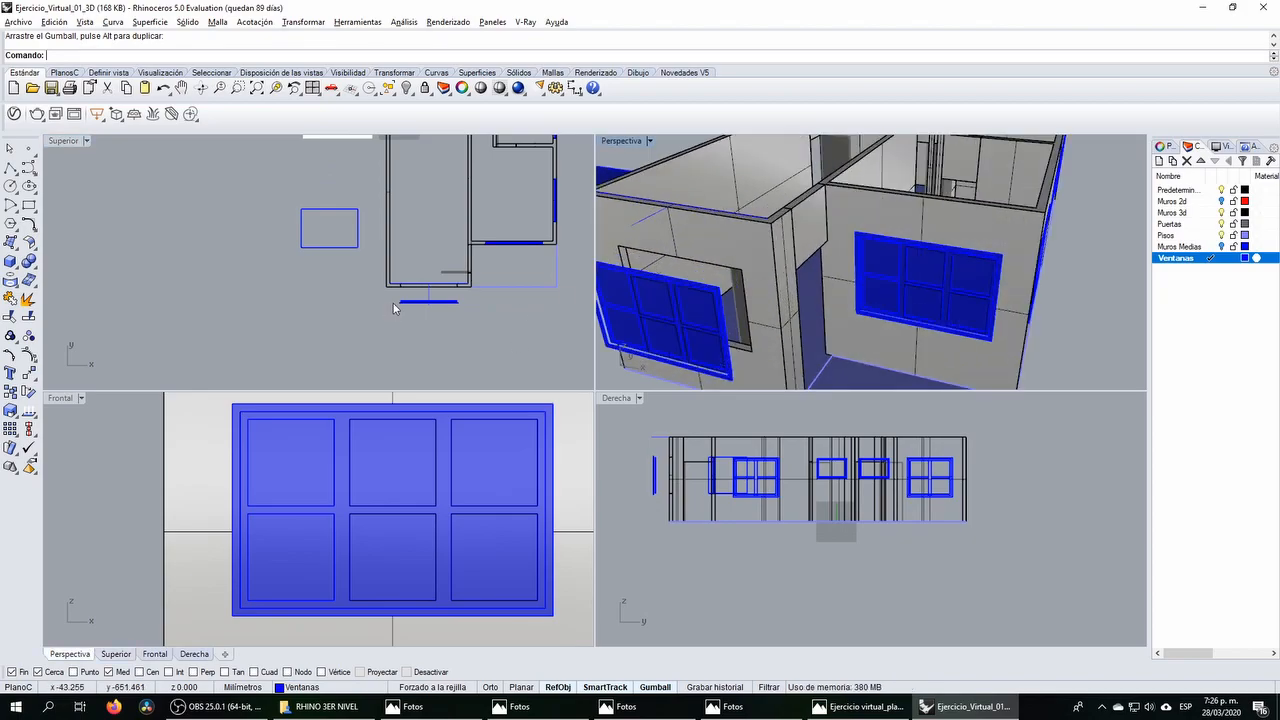
Step: Move the six-pane window back into the living room's front wall opening, aligning its frame corner exactly with the opening's corner
{"action": "scroll", "coordinate": [466, 291], "scroll_direction": "up", "scroll_amount": 6}
{"action": "left_click_drag", "start_coordinate": [450, 327], "coordinate": [296, 303]}
{"action": "scroll", "coordinate": [398, 310], "scroll_direction": "up", "scroll_amount": 8}
{"action": "left_click_drag", "start_coordinate": [377, 276], "coordinate": [376, 206]}
{"action": "scroll", "coordinate": [248, 258], "scroll_direction": "up", "scroll_amount": 14}
{"action": "left_click_drag", "start_coordinate": [299, 245], "coordinate": [298, 203]}
{"action": "scroll", "coordinate": [298, 204], "scroll_direction": "up", "scroll_amount": 10}
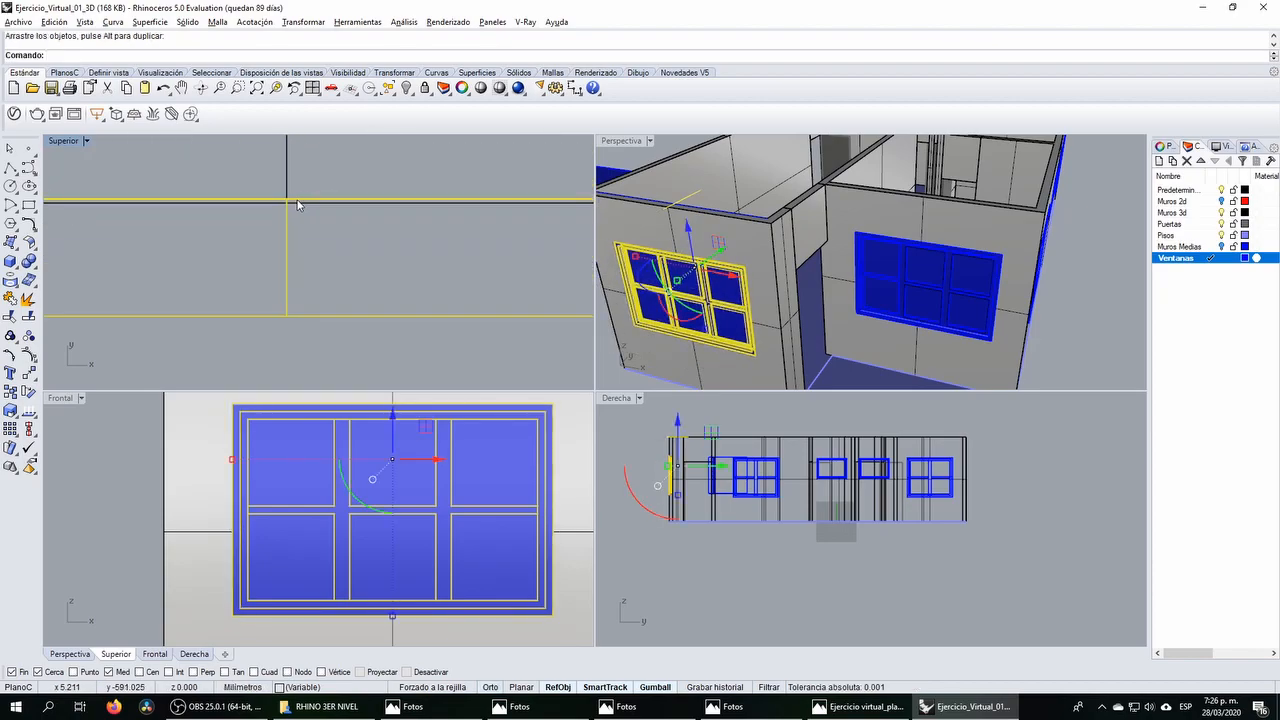
{"action": "left_click", "coordinate": [390, 371]}
Step: Rotate the cutting box beside the house by 90 degrees in plan to match the orientation of the living room's side wall
{"action": "right_click_drag", "start_coordinate": [809, 282], "coordinate": [745, 252]}
{"action": "scroll", "coordinate": [757, 243], "scroll_direction": "down", "scroll_amount": 8}
{"action": "left_click", "coordinate": [745, 252]}
{"action": "scroll", "coordinate": [338, 247], "scroll_direction": "down", "scroll_amount": 5}
{"action": "scroll", "coordinate": [328, 250], "scroll_direction": "down", "scroll_amount": 7}
{"action": "scroll", "coordinate": [276, 216], "scroll_direction": "up", "scroll_amount": 9}
{"action": "left_click_drag", "start_coordinate": [296, 273], "coordinate": [222, 223]}
{"action": "left_click", "coordinate": [222, 223]}
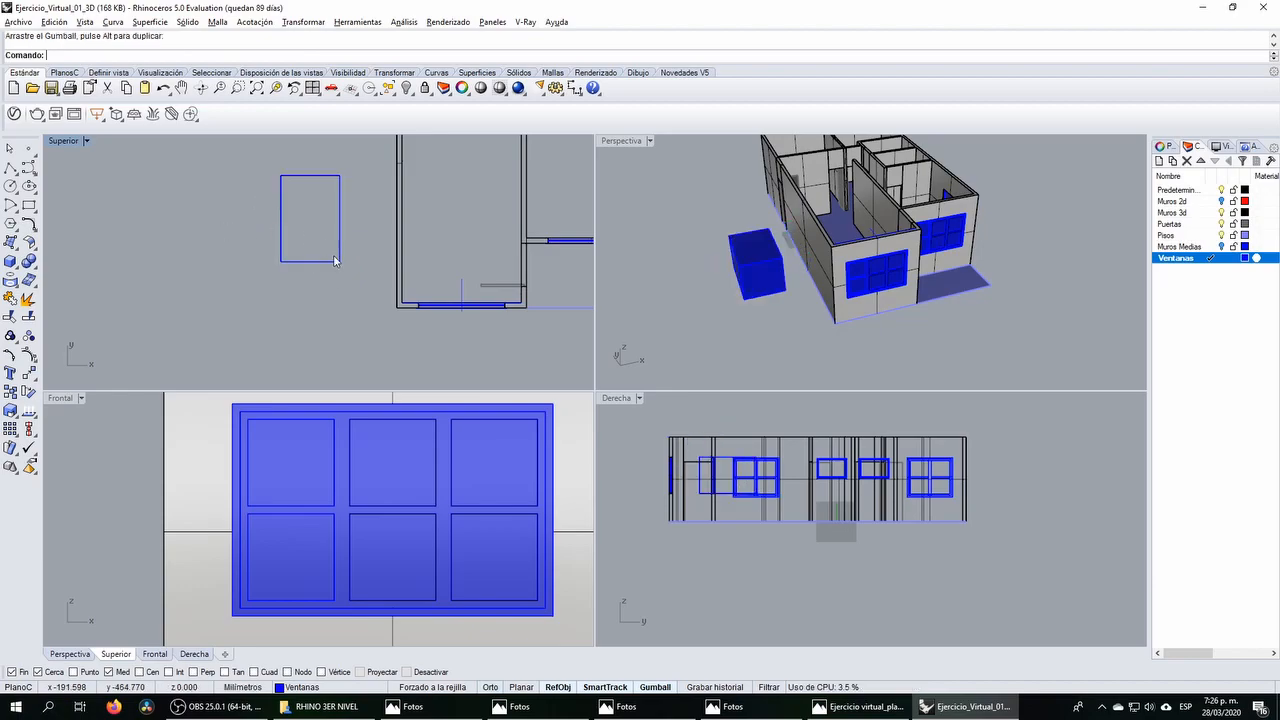
Step: Duplicate the living room's front six-pane window, rotated 90 degrees in plan, and place the copy outside the house beside the cutting box
{"action": "scroll", "coordinate": [336, 258], "scroll_direction": "down", "scroll_amount": 9}
{"action": "scroll", "coordinate": [330, 225], "scroll_direction": "up", "scroll_amount": 20}
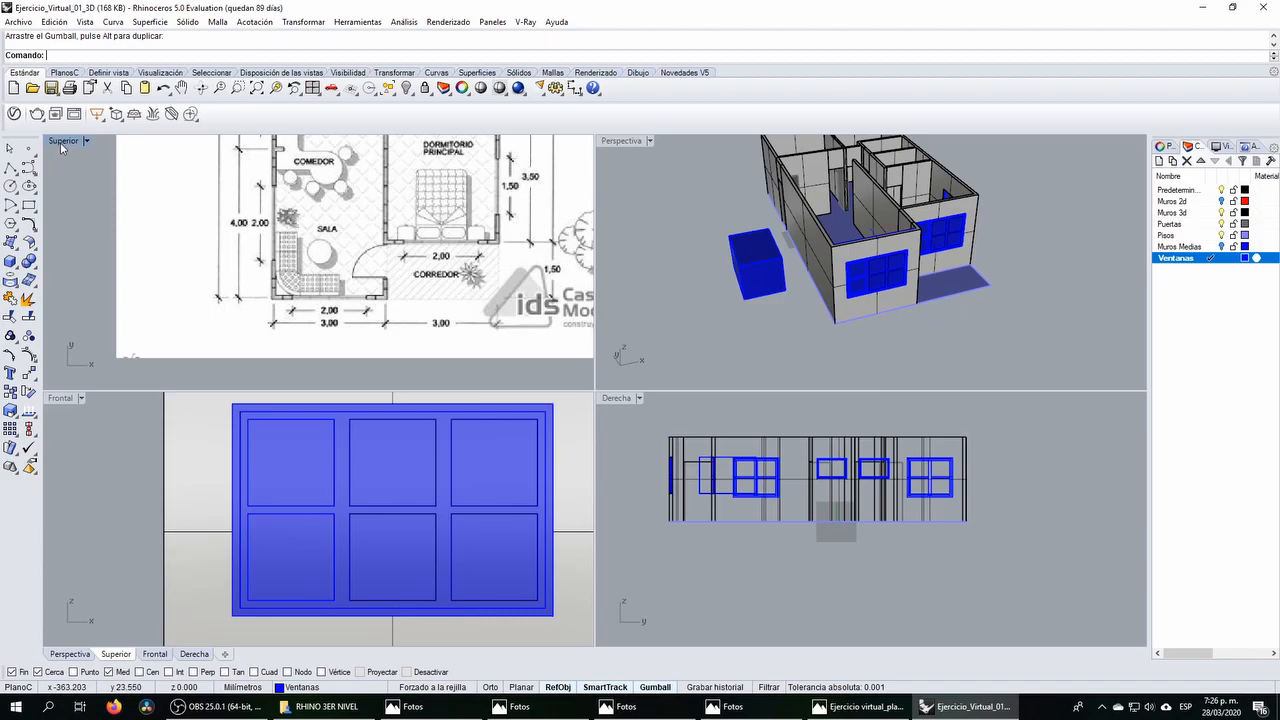
{"action": "double_click", "coordinate": [62, 142]}
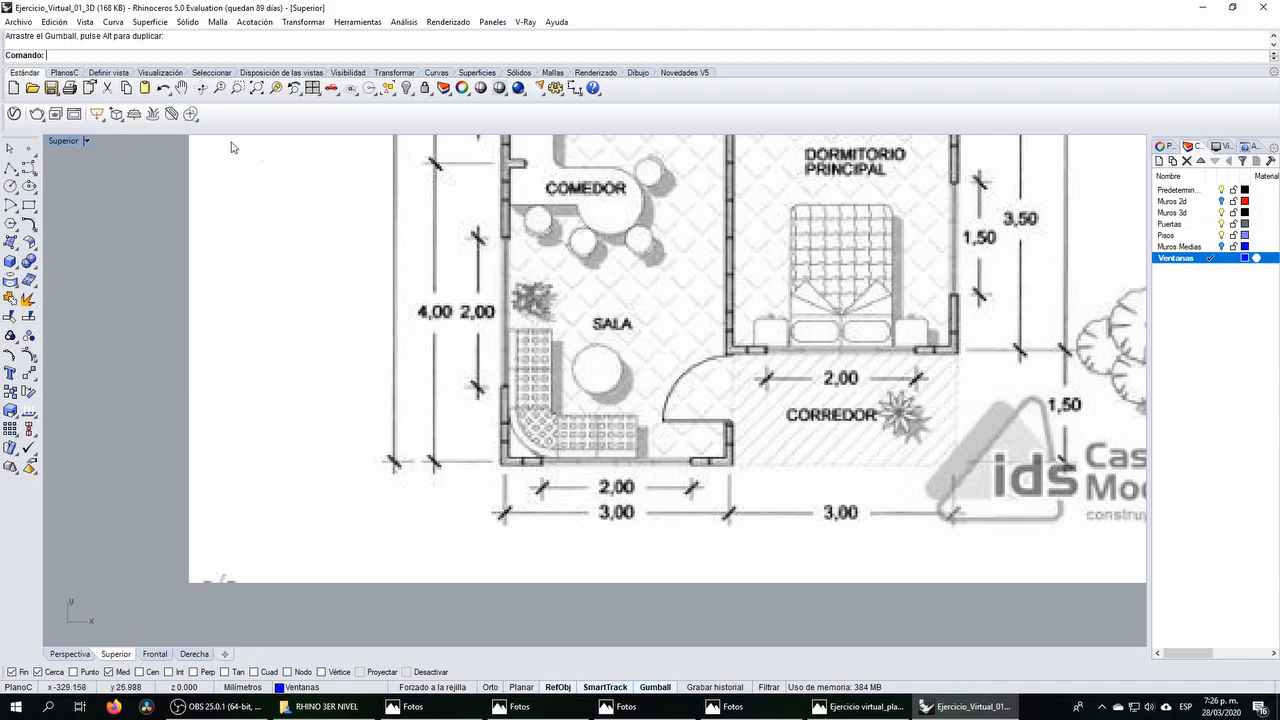
{"action": "double_click", "coordinate": [80, 142]}
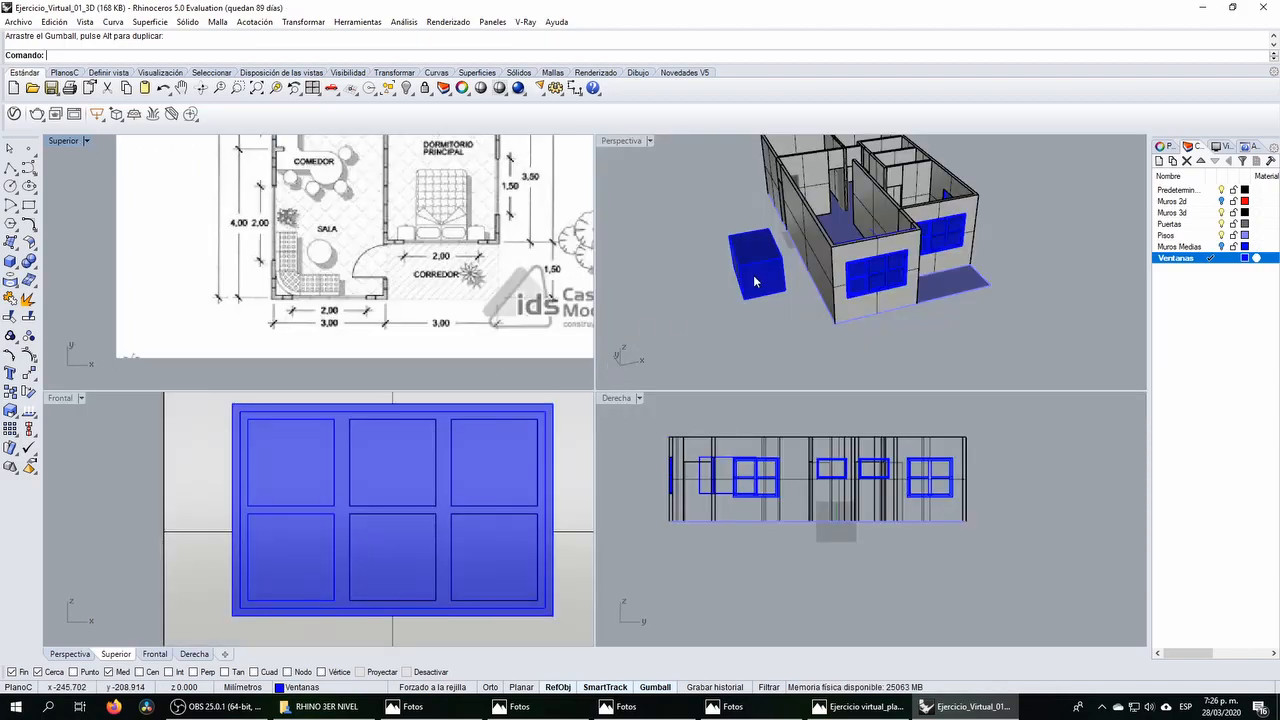
{"action": "scroll", "coordinate": [440, 344], "scroll_direction": "down", "scroll_amount": 3}
{"action": "scroll", "coordinate": [395, 341], "scroll_direction": "up", "scroll_amount": 8}
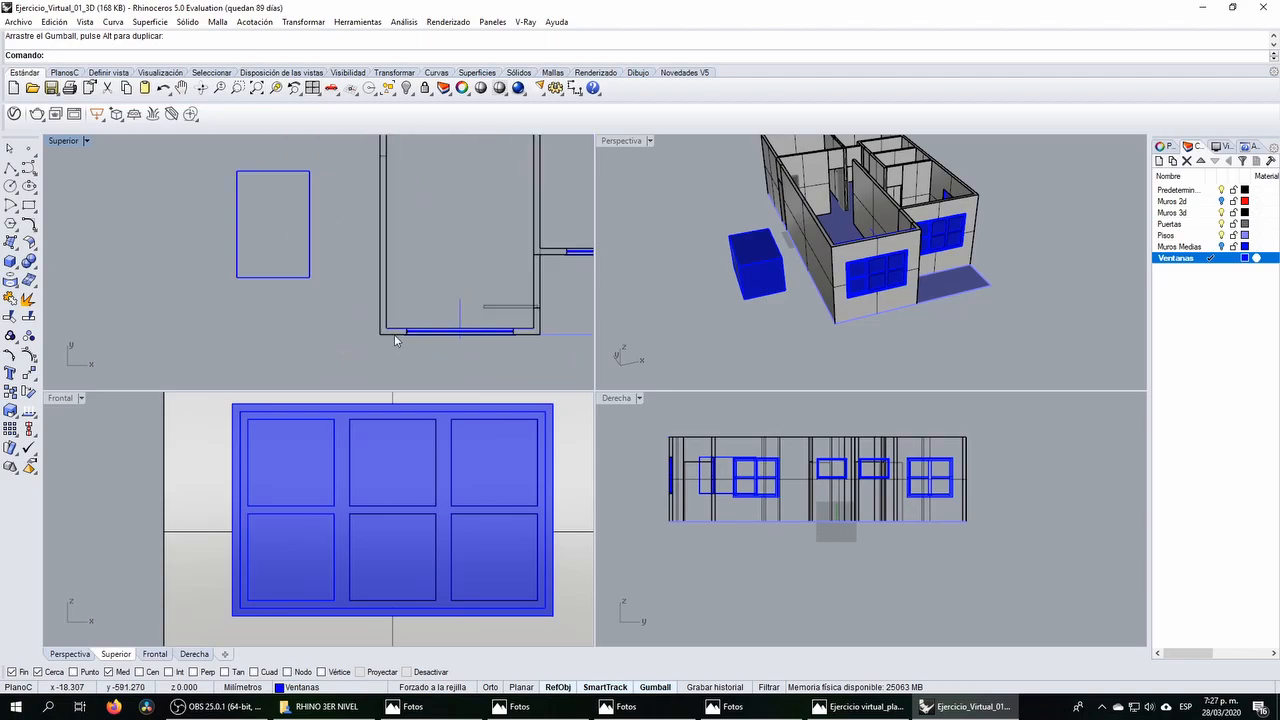
{"action": "left_click", "coordinate": [506, 330]}
{"action": "scroll", "coordinate": [502, 313], "scroll_direction": "down", "scroll_amount": 3}
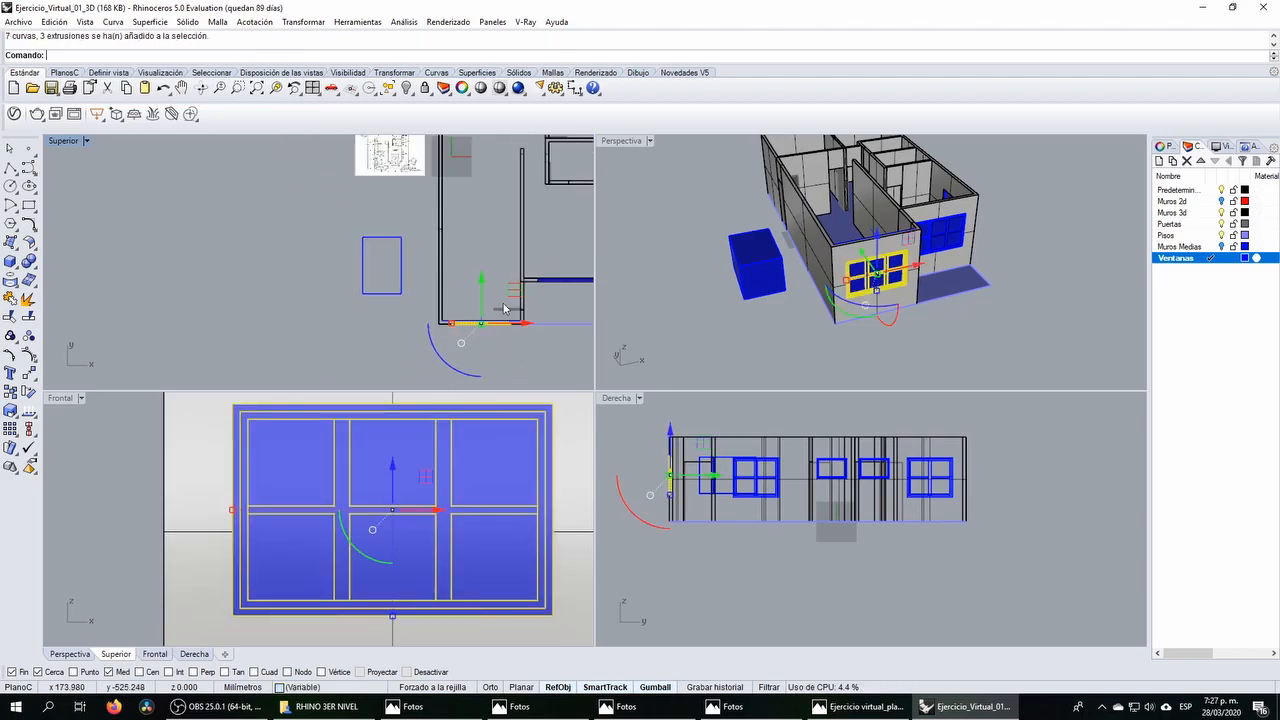
{"action": "left_click_drag", "start_coordinate": [516, 294], "coordinate": [358, 292]}
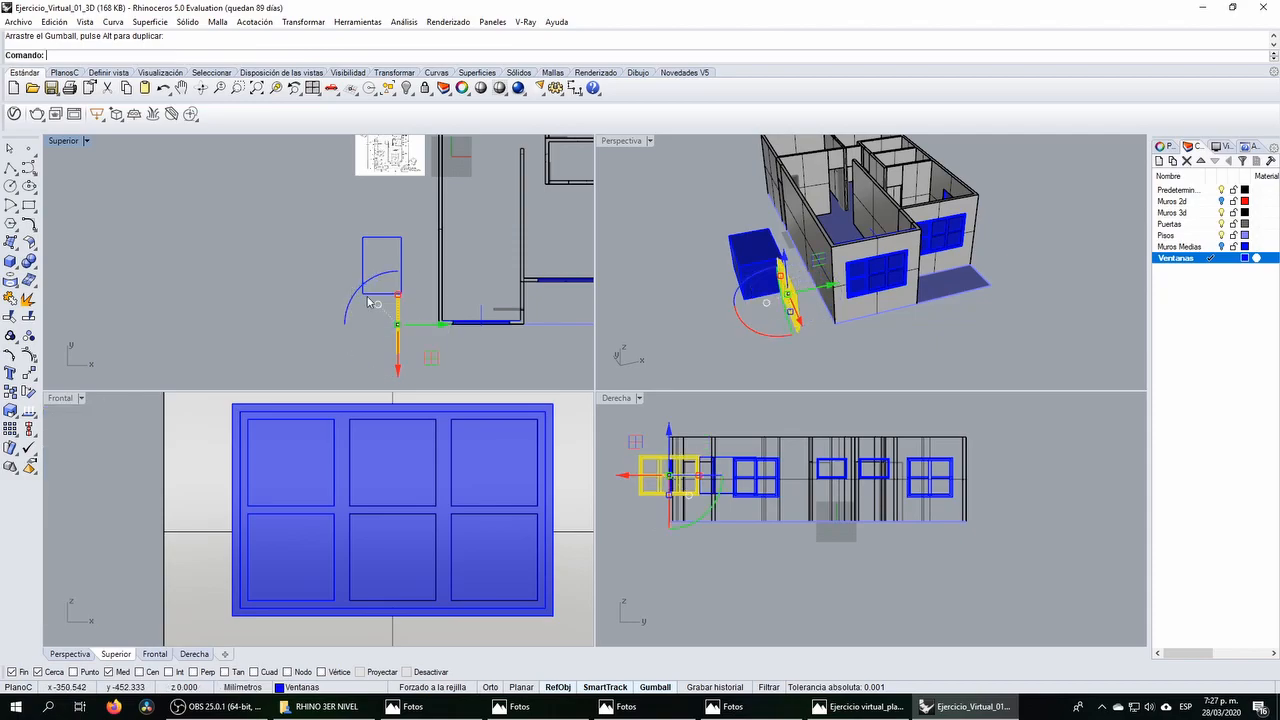
{"action": "left_click_drag", "start_coordinate": [432, 355], "coordinate": [378, 320]}
{"action": "right_click_drag", "start_coordinate": [396, 195], "coordinate": [403, 234]}
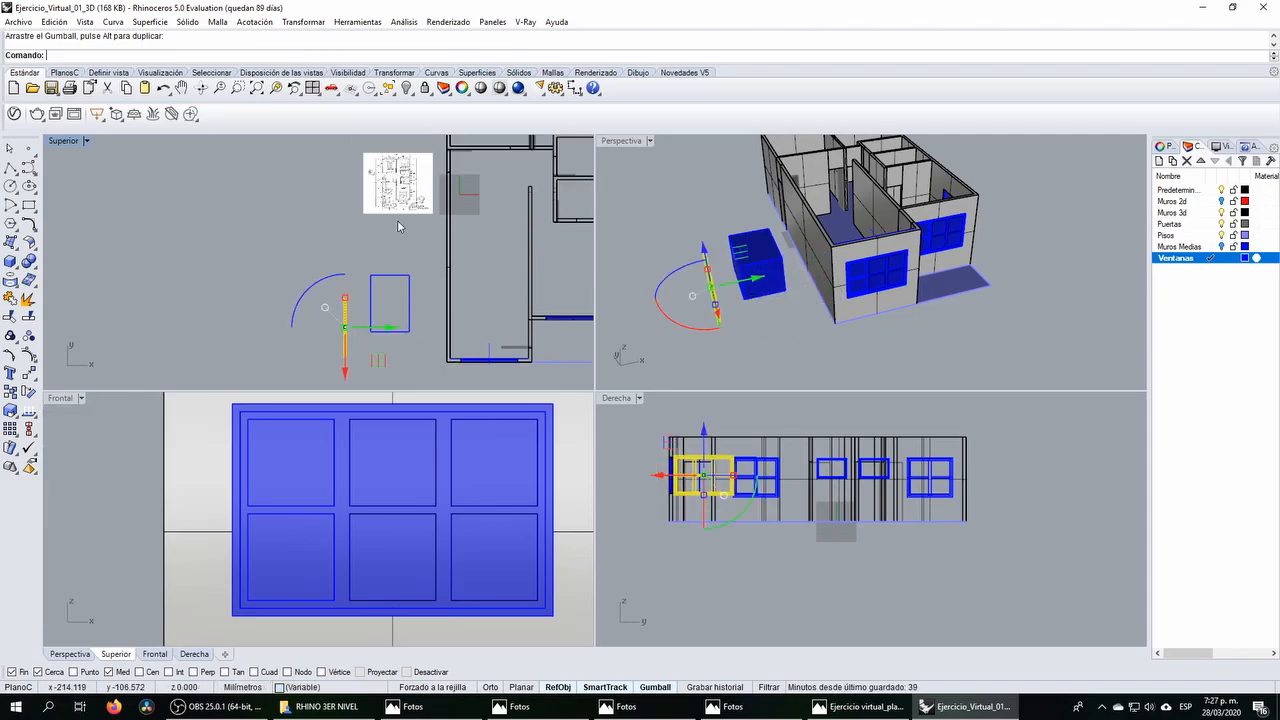
Step: Trace two polylines on the floor plan image: the living room's full front width and the side wall stretch from the corner to its window
{"action": "scroll", "coordinate": [388, 185], "scroll_direction": "up", "scroll_amount": 8}
{"action": "scroll", "coordinate": [388, 185], "scroll_direction": "up", "scroll_amount": 5}
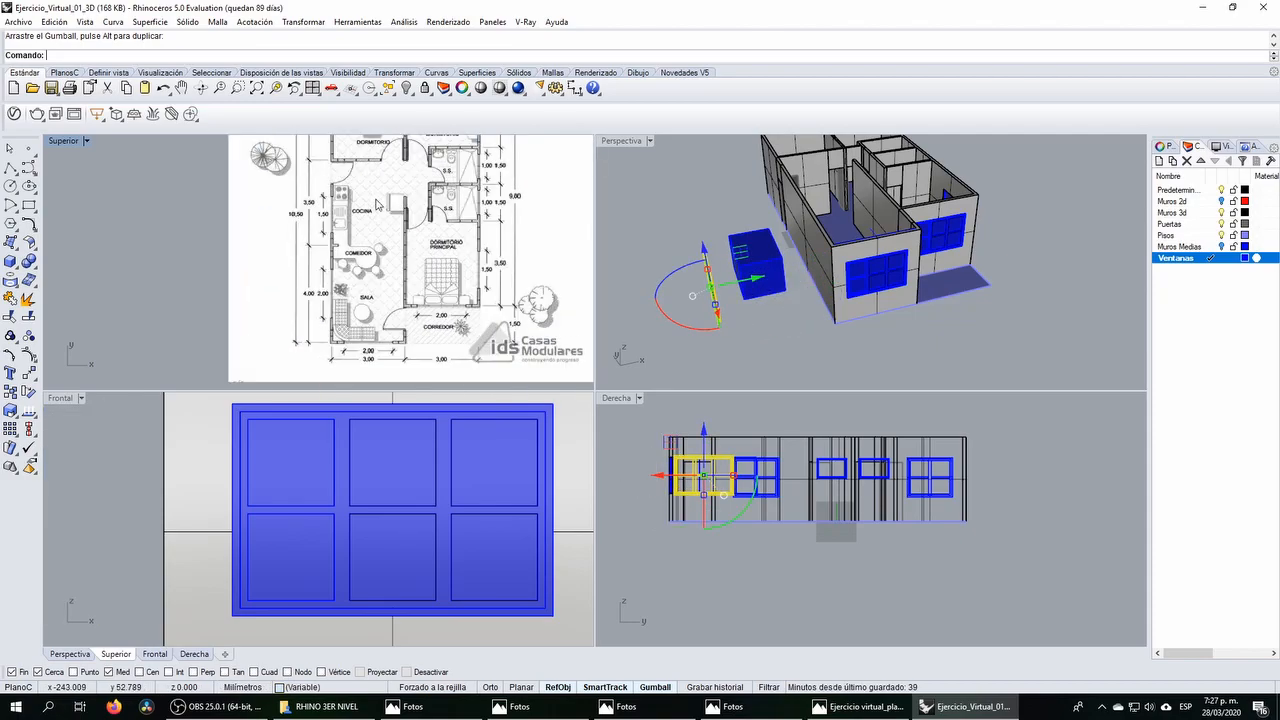
{"action": "double_click", "coordinate": [64, 142]}
{"action": "scroll", "coordinate": [672, 300], "scroll_direction": "down", "scroll_amount": 2}
{"action": "left_click", "coordinate": [10, 167]}
{"action": "scroll", "coordinate": [592, 494], "scroll_direction": "up", "scroll_amount": 4}
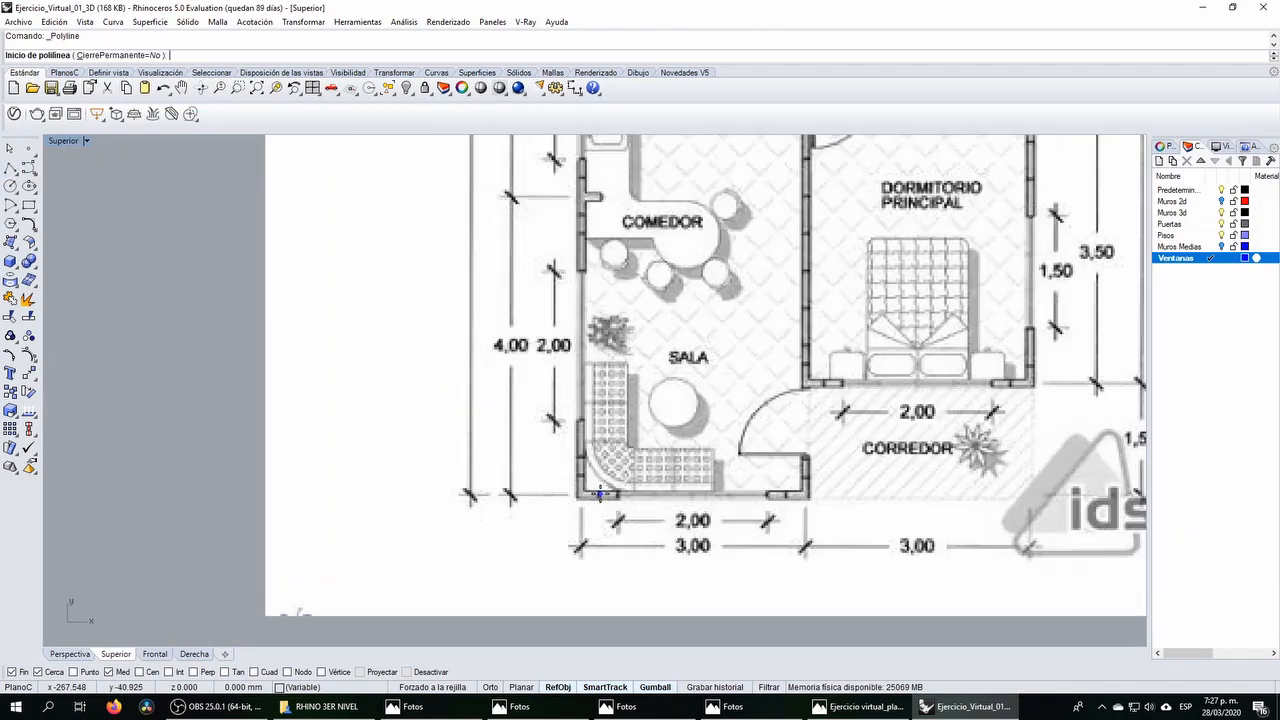
{"action": "left_click", "coordinate": [571, 498]}
{"action": "left_click", "coordinate": [858, 499]}
{"action": "key", "text": "Return"}
{"action": "key", "text": "Return"}
{"action": "left_click", "coordinate": [569, 498]}
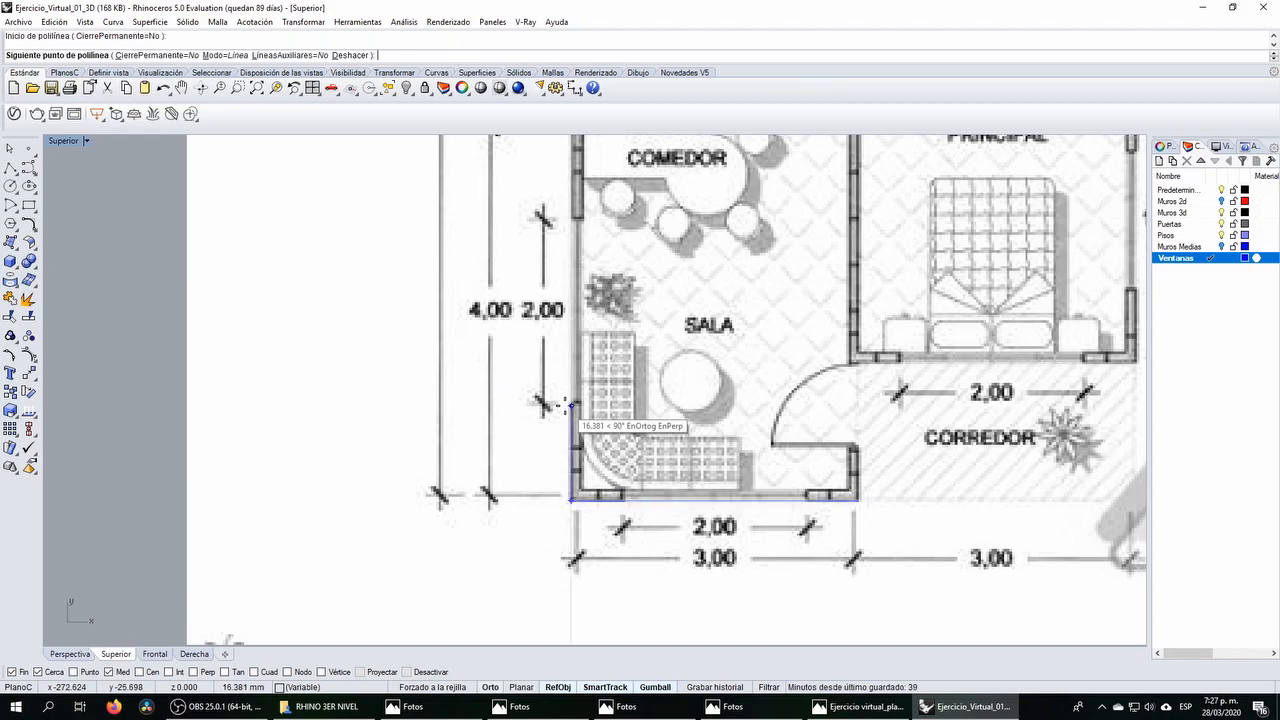
{"action": "left_click", "coordinate": [569, 403]}
{"action": "key", "text": "Return"}
Step: Move both traced reference lines from the plan image onto the model, snapping their end to the front-right outer corner of the living room
{"action": "left_click_drag", "start_coordinate": [548, 396], "coordinate": [928, 584]}
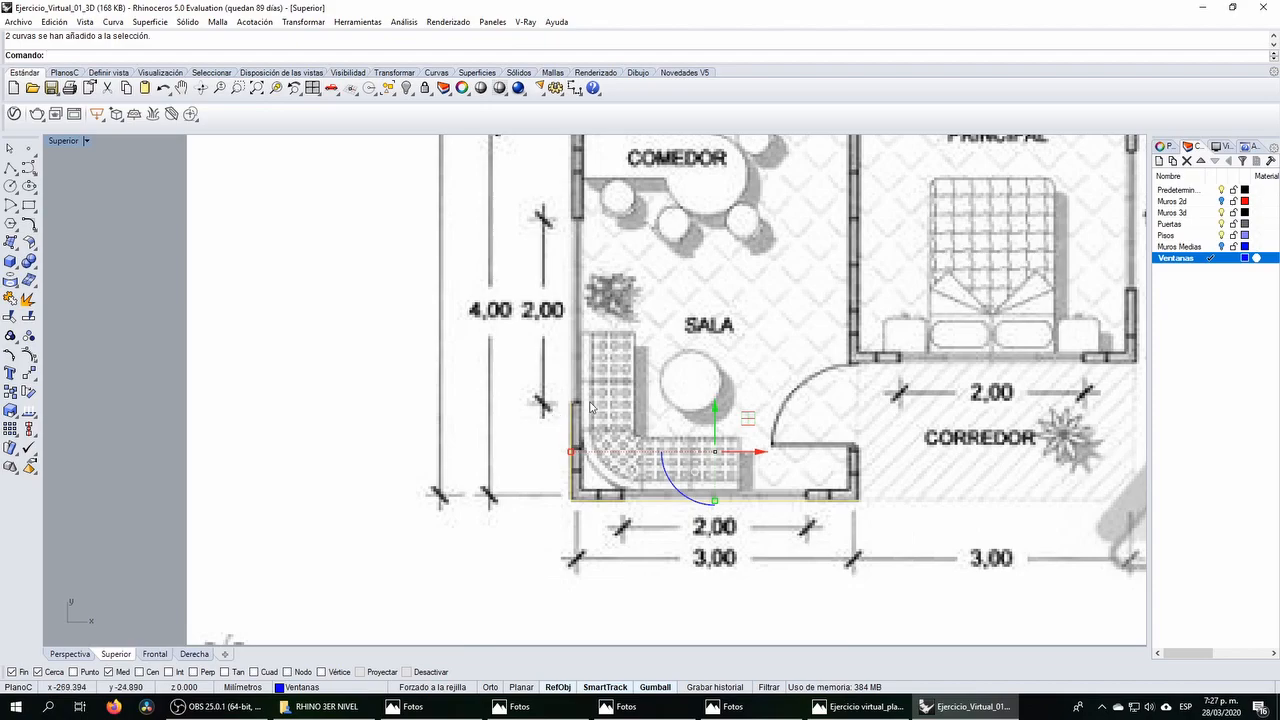
{"action": "scroll", "coordinate": [590, 405], "scroll_direction": "down", "scroll_amount": 20}
{"action": "right_click_drag", "start_coordinate": [590, 405], "coordinate": [432, 278]}
{"action": "left_click_drag", "start_coordinate": [473, 252], "coordinate": [701, 554]}
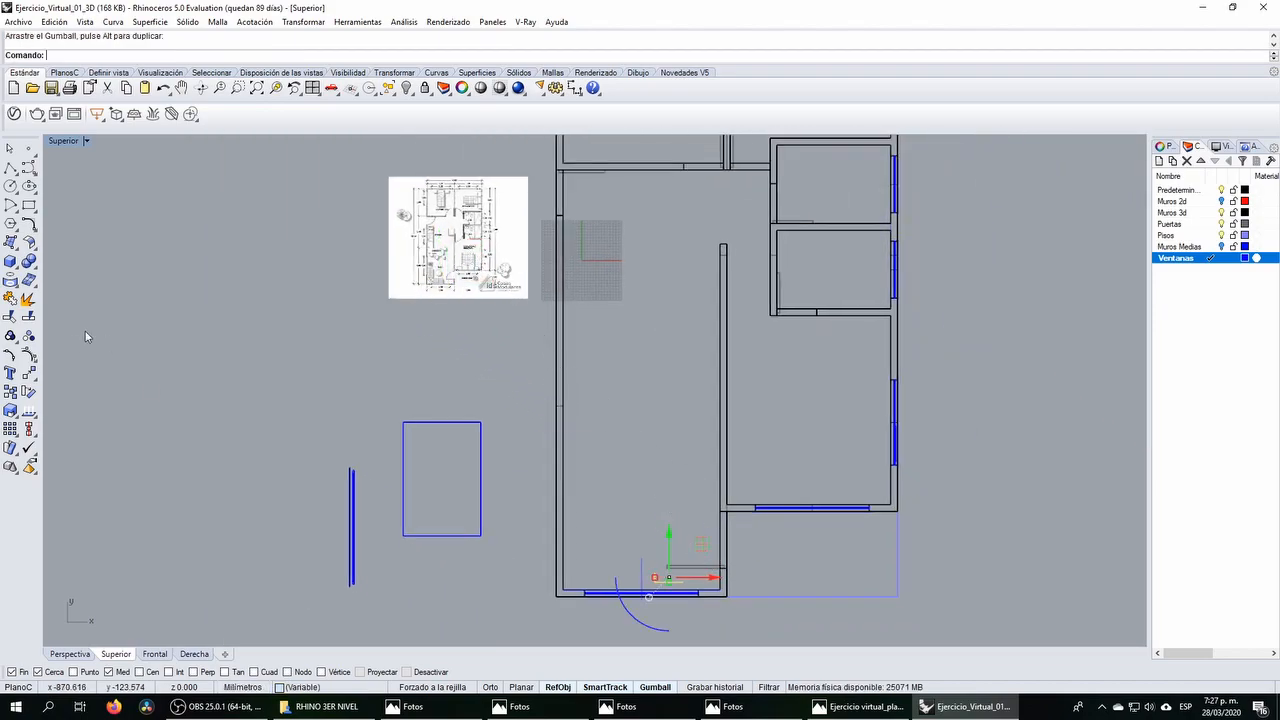
{"action": "left_click", "coordinate": [30, 374]}
{"action": "left_click", "coordinate": [668, 581]}
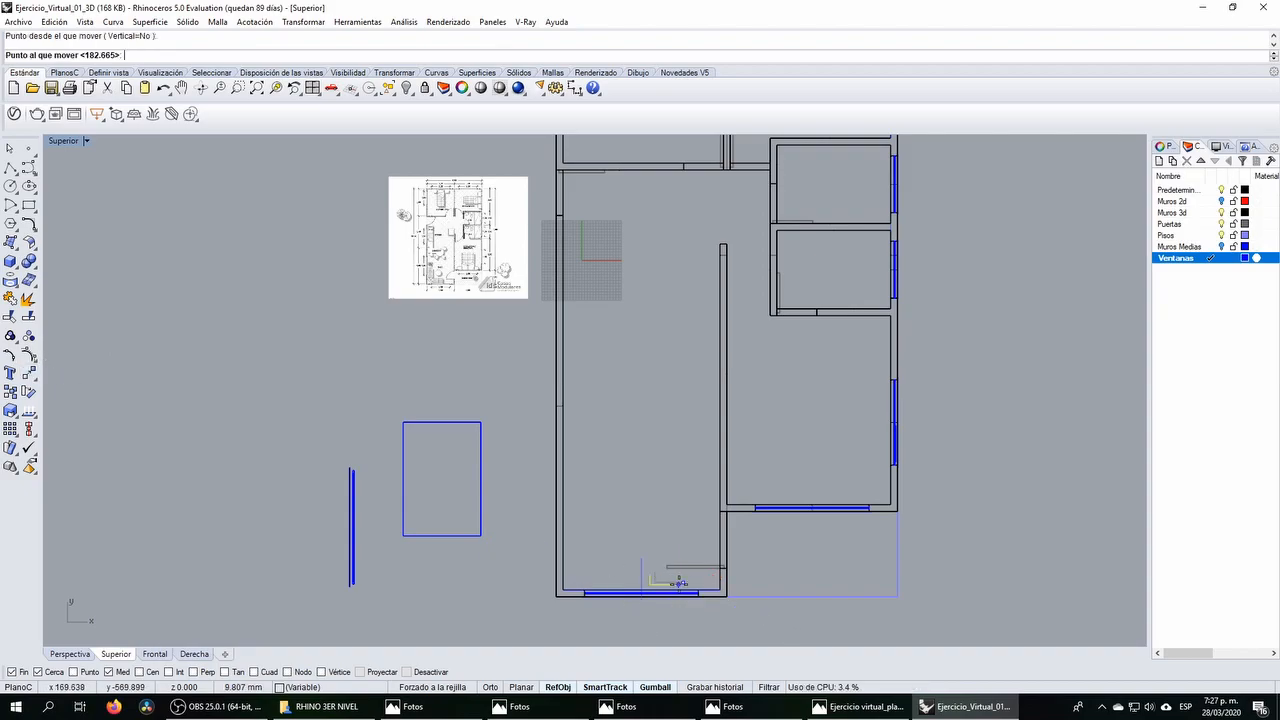
{"action": "scroll", "coordinate": [680, 583], "scroll_direction": "up", "scroll_amount": 5}
{"action": "left_click", "coordinate": [772, 520]}
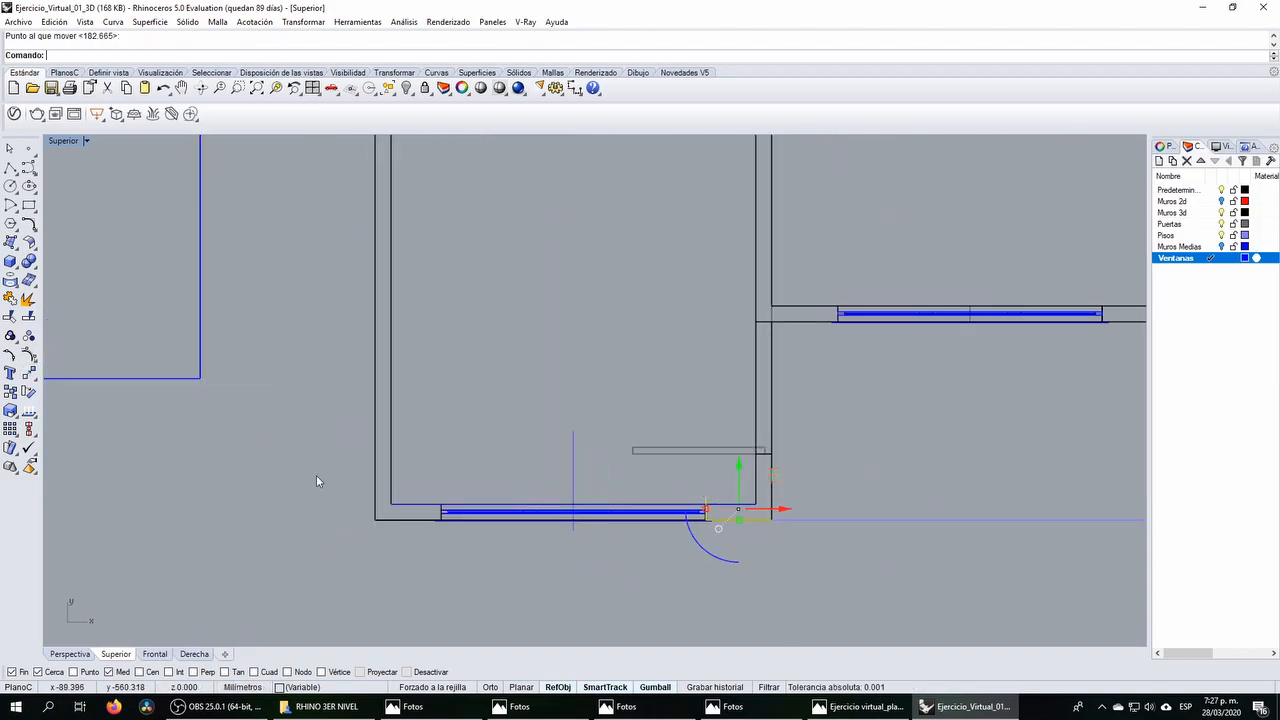
Step: Scale the reference lines from the living room's front-right corner until they span the full front wall to its opposite corner
{"action": "left_click", "coordinate": [10, 410]}
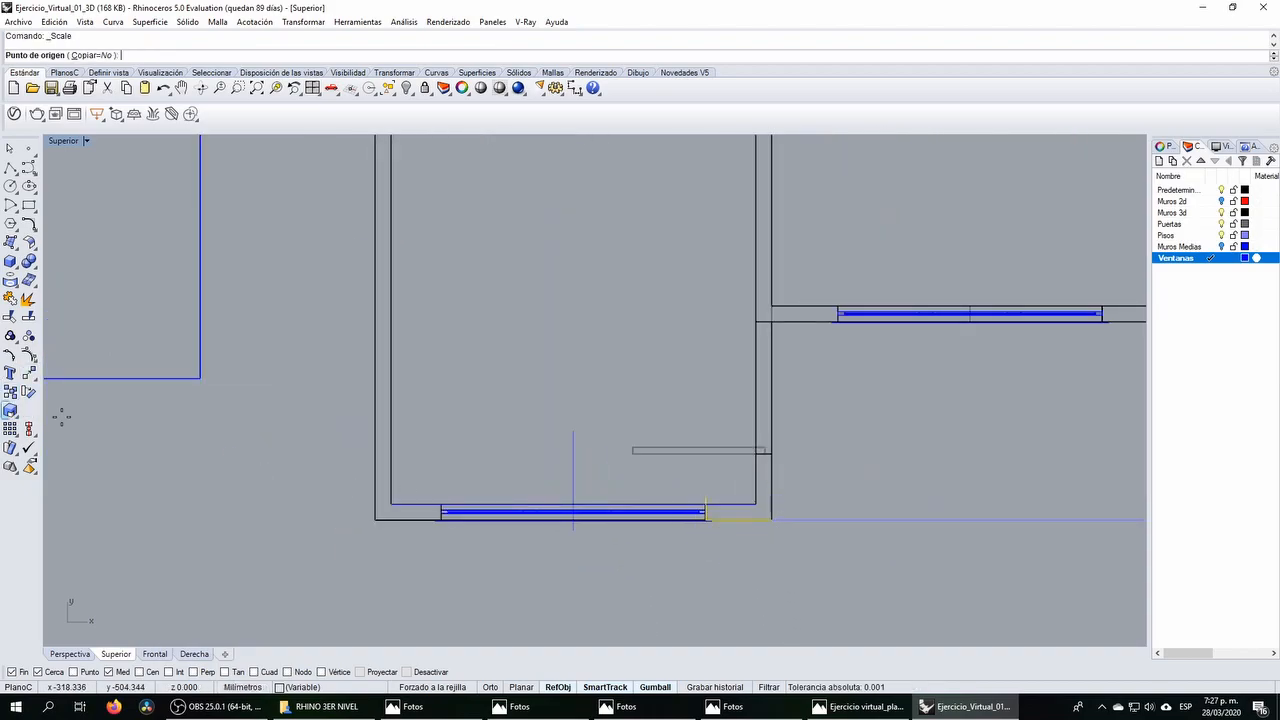
{"action": "left_click", "coordinate": [772, 520]}
{"action": "scroll", "coordinate": [768, 524], "scroll_direction": "up", "scroll_amount": 4}
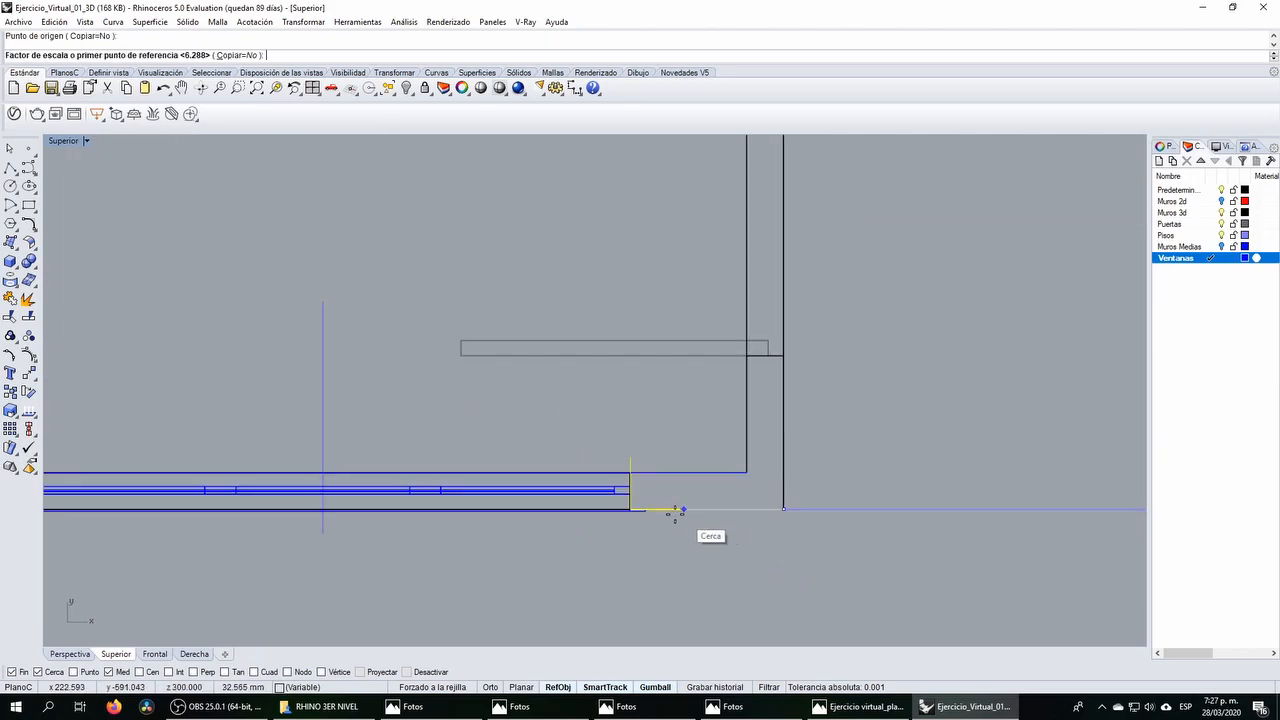
{"action": "scroll", "coordinate": [630, 510], "scroll_direction": "up", "scroll_amount": 2}
{"action": "left_click", "coordinate": [631, 504]}
{"action": "scroll", "coordinate": [632, 503], "scroll_direction": "down", "scroll_amount": 1}
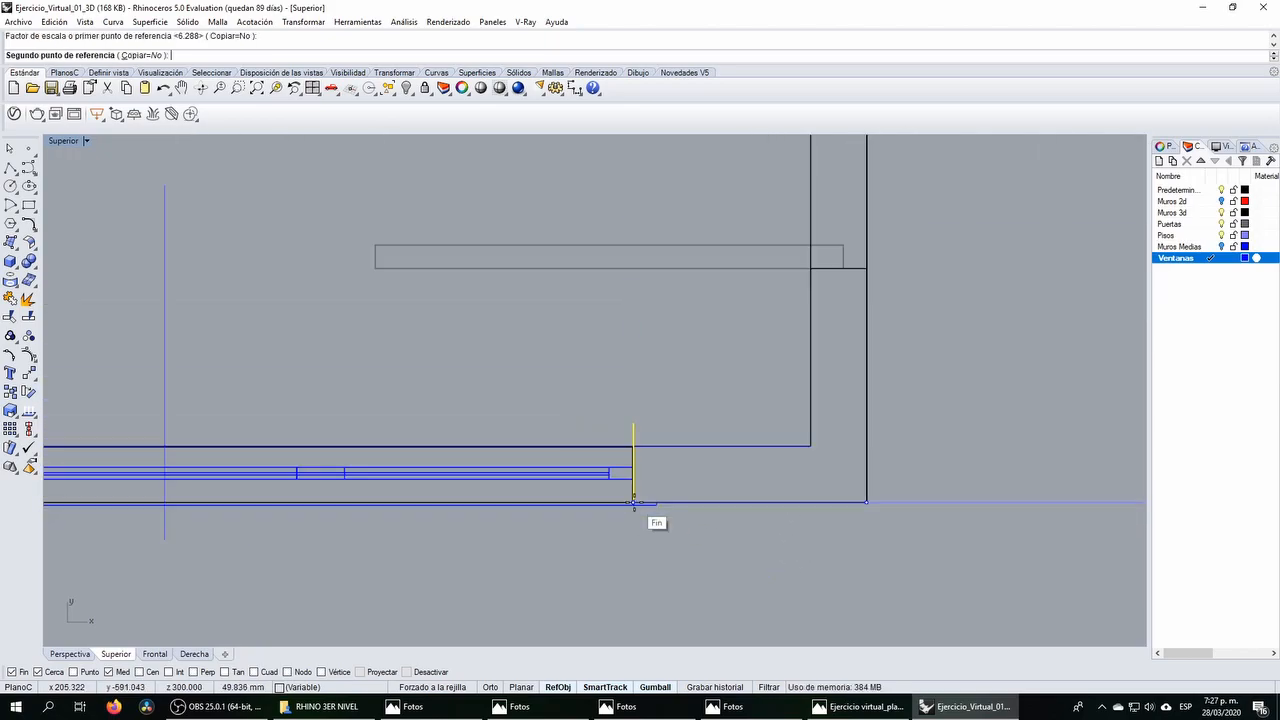
{"action": "scroll", "coordinate": [633, 505], "scroll_direction": "down", "scroll_amount": 2}
{"action": "left_click", "coordinate": [305, 503]}
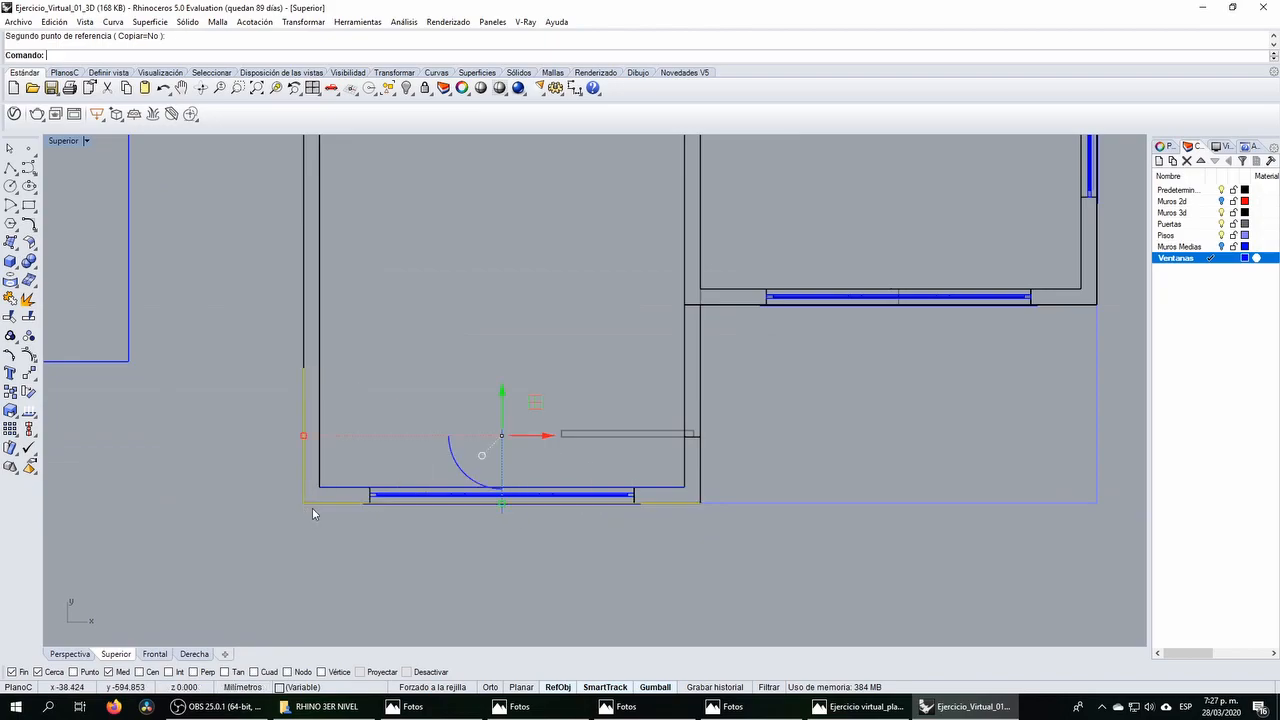
Step: Move the rotated cutting box across the living room's side wall, snapping its corner to the upper end of the side reference line
{"action": "scroll", "coordinate": [312, 507], "scroll_direction": "down", "scroll_amount": 3}
{"action": "scroll", "coordinate": [332, 444], "scroll_direction": "up", "scroll_amount": 4}
{"action": "scroll", "coordinate": [346, 386], "scroll_direction": "up", "scroll_amount": 2}
{"action": "mouse_move", "coordinate": [636, 503]}
{"action": "left_mouse_down"}
{"action": "mouse_move", "coordinate": [623, 501]}
{"action": "mouse_move", "coordinate": [636, 502]}
{"action": "left_mouse_up"}
{"action": "left_click", "coordinate": [461, 407]}
{"action": "scroll", "coordinate": [199, 413], "scroll_direction": "down", "scroll_amount": 5}
{"action": "left_click", "coordinate": [181, 403]}
{"action": "scroll", "coordinate": [178, 346], "scroll_direction": "up", "scroll_amount": 3}
{"action": "left_click_drag", "start_coordinate": [177, 346], "coordinate": [631, 430]}
{"action": "scroll", "coordinate": [270, 400], "scroll_direction": "up", "scroll_amount": 5}
{"action": "scroll", "coordinate": [246, 423], "scroll_direction": "up", "scroll_amount": 6}
{"action": "scroll", "coordinate": [442, 432], "scroll_direction": "up", "scroll_amount": 7}
{"action": "left_click_drag", "start_coordinate": [402, 392], "coordinate": [425, 384]}
{"action": "scroll", "coordinate": [424, 385], "scroll_direction": "down", "scroll_amount": 12}
{"action": "scroll", "coordinate": [424, 386], "scroll_direction": "down", "scroll_amount": 16}
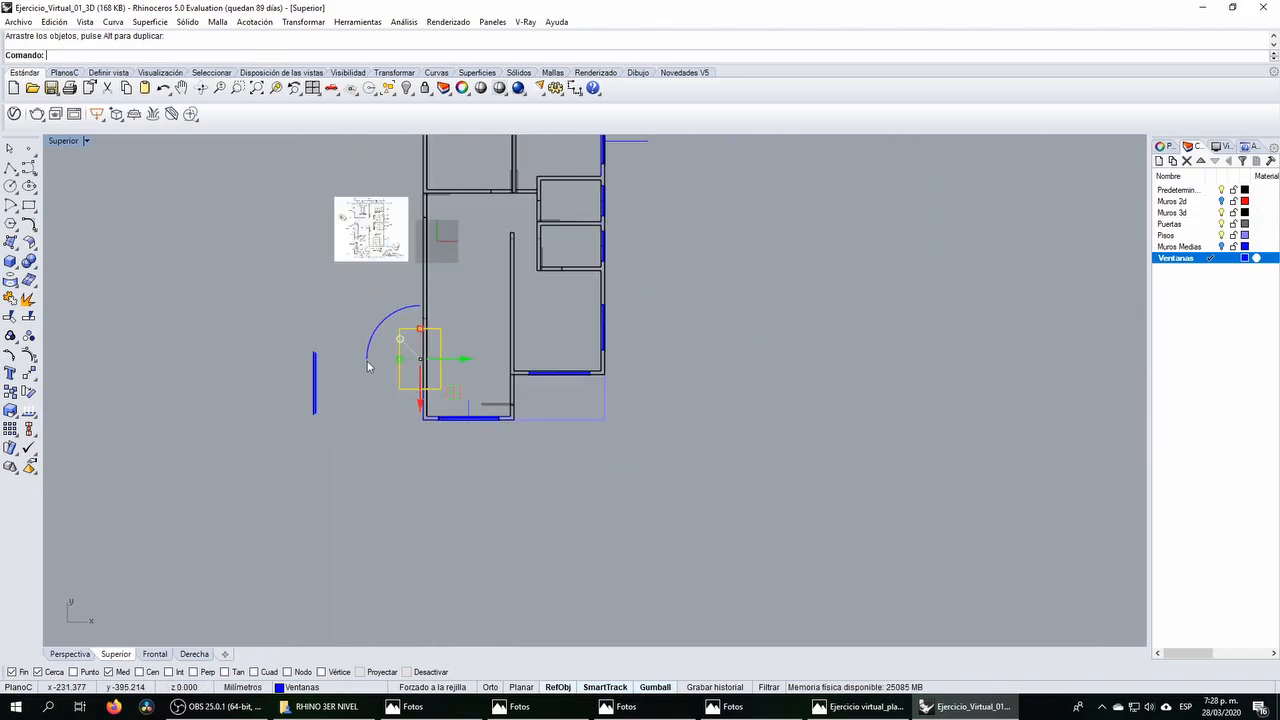
Step: Subtract the box from the living room's side wall with Boolean Difference and delete the cutting box
{"action": "scroll", "coordinate": [366, 361], "scroll_direction": "up", "scroll_amount": 5}
{"action": "left_click_drag", "start_coordinate": [528, 259], "coordinate": [462, 240]}
{"action": "left_click", "coordinate": [37, 258]}
{"action": "left_click", "coordinate": [64, 269]}
{"action": "left_click", "coordinate": [517, 288]}
{"action": "key", "text": "Return"}
{"action": "left_click", "coordinate": [459, 310]}
{"action": "key", "text": "Delete"}
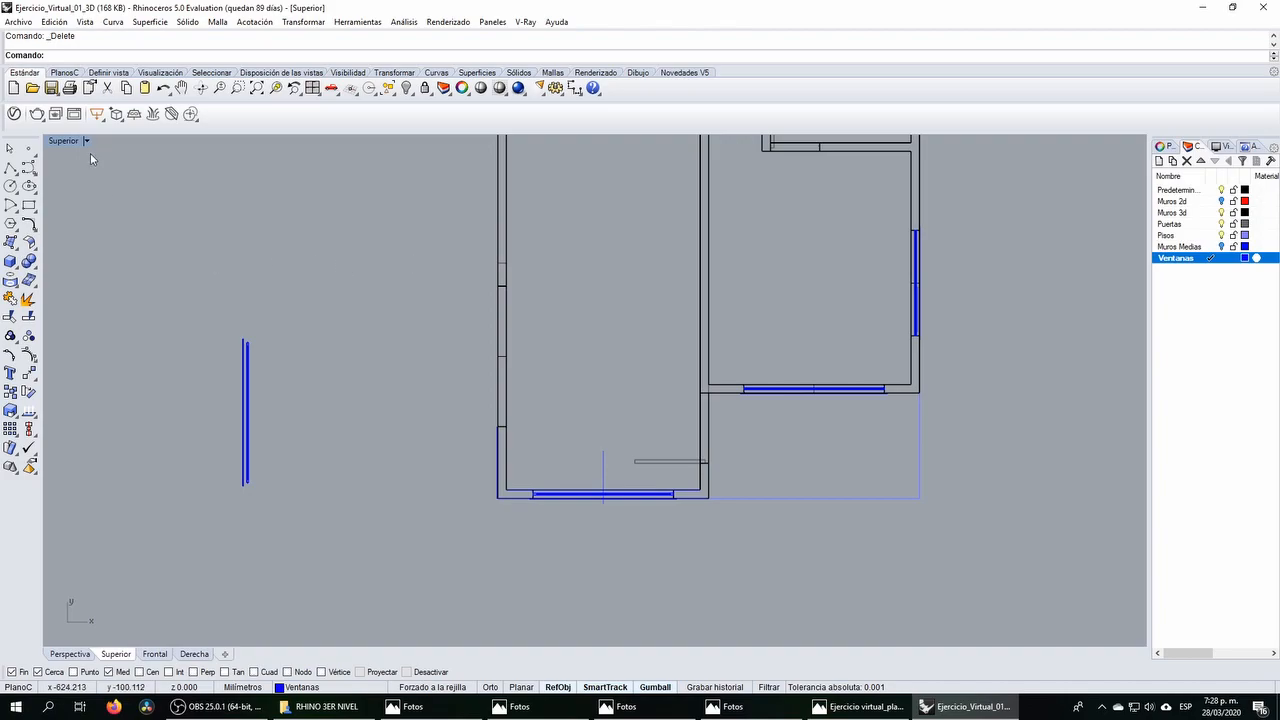
Step: Return to the four-view layout and move the rotated six-pane window from outside the house to the living room's side wall
{"action": "double_click", "coordinate": [66, 141]}
{"action": "right_click_drag", "start_coordinate": [775, 305], "coordinate": [886, 293]}
{"action": "scroll", "coordinate": [886, 293], "scroll_direction": "up", "scroll_amount": 3}
{"action": "left_click_drag", "start_coordinate": [165, 319], "coordinate": [300, 217]}
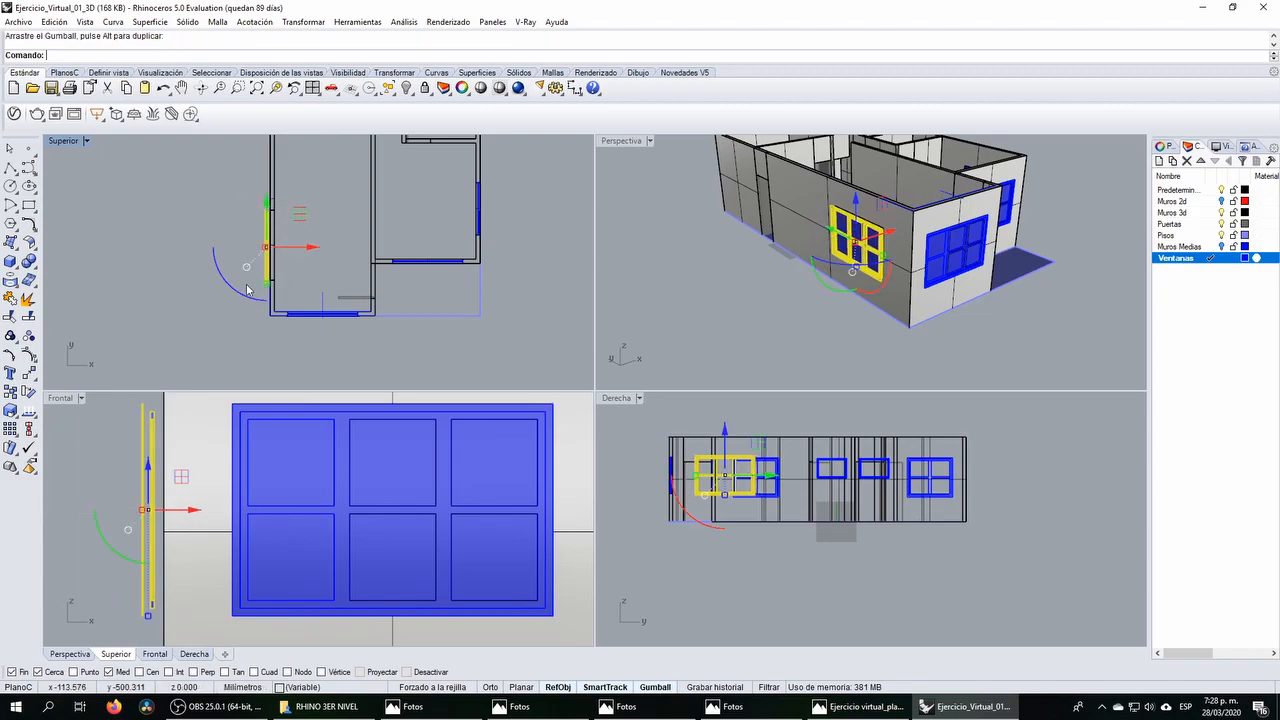
Step: Fit the rotated window into the side wall opening by snapping its frame corner to the opening's corner in the top view
{"action": "scroll", "coordinate": [289, 275], "scroll_direction": "up", "scroll_amount": 3}
{"action": "left_click_drag", "start_coordinate": [271, 263], "coordinate": [356, 204]}
{"action": "scroll", "coordinate": [306, 240], "scroll_direction": "up", "scroll_amount": 8}
{"action": "scroll", "coordinate": [335, 326], "scroll_direction": "down", "scroll_amount": 4}
{"action": "scroll", "coordinate": [301, 312], "scroll_direction": "up", "scroll_amount": 4}
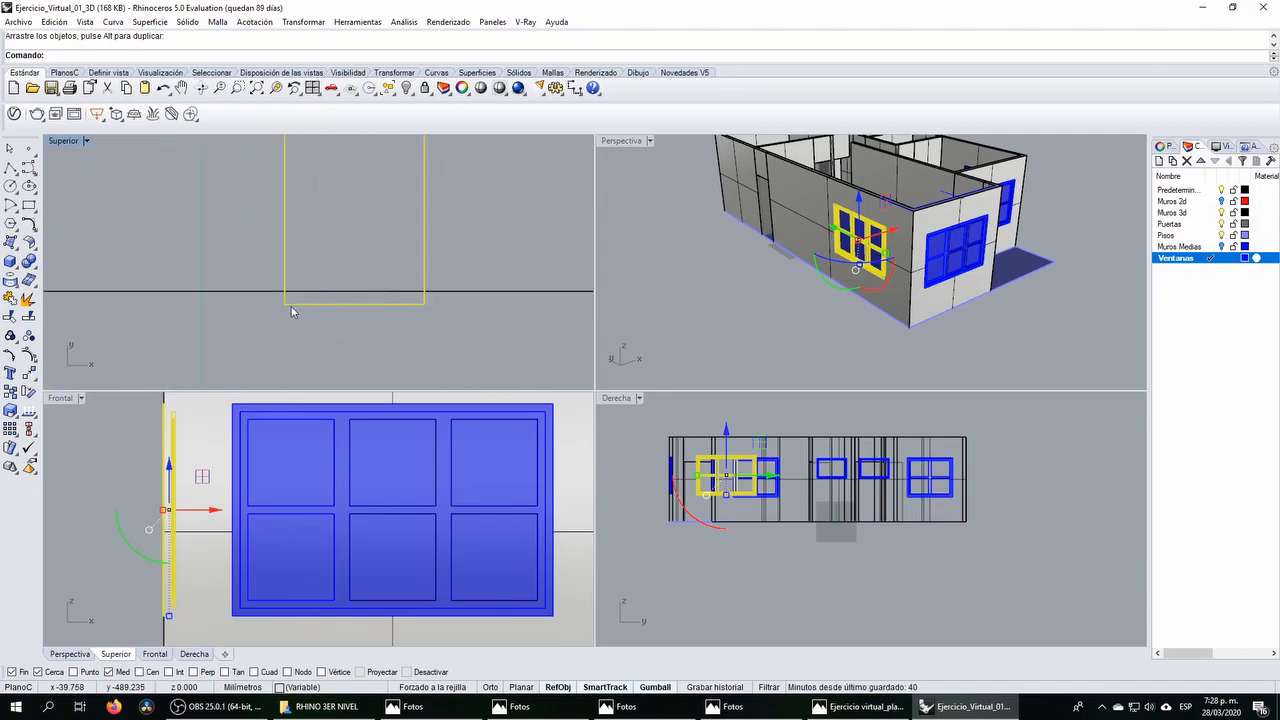
{"action": "mouse_move", "coordinate": [291, 304]}
{"action": "left_mouse_down"}
{"action": "mouse_move", "coordinate": [300, 290]}
{"action": "mouse_move", "coordinate": [282, 318]}
{"action": "left_mouse_up"}
{"action": "scroll", "coordinate": [287, 300], "scroll_direction": "up", "scroll_amount": 5}
{"action": "left_click", "coordinate": [292, 298]}
{"action": "right_click_drag", "start_coordinate": [705, 272], "coordinate": [907, 308]}
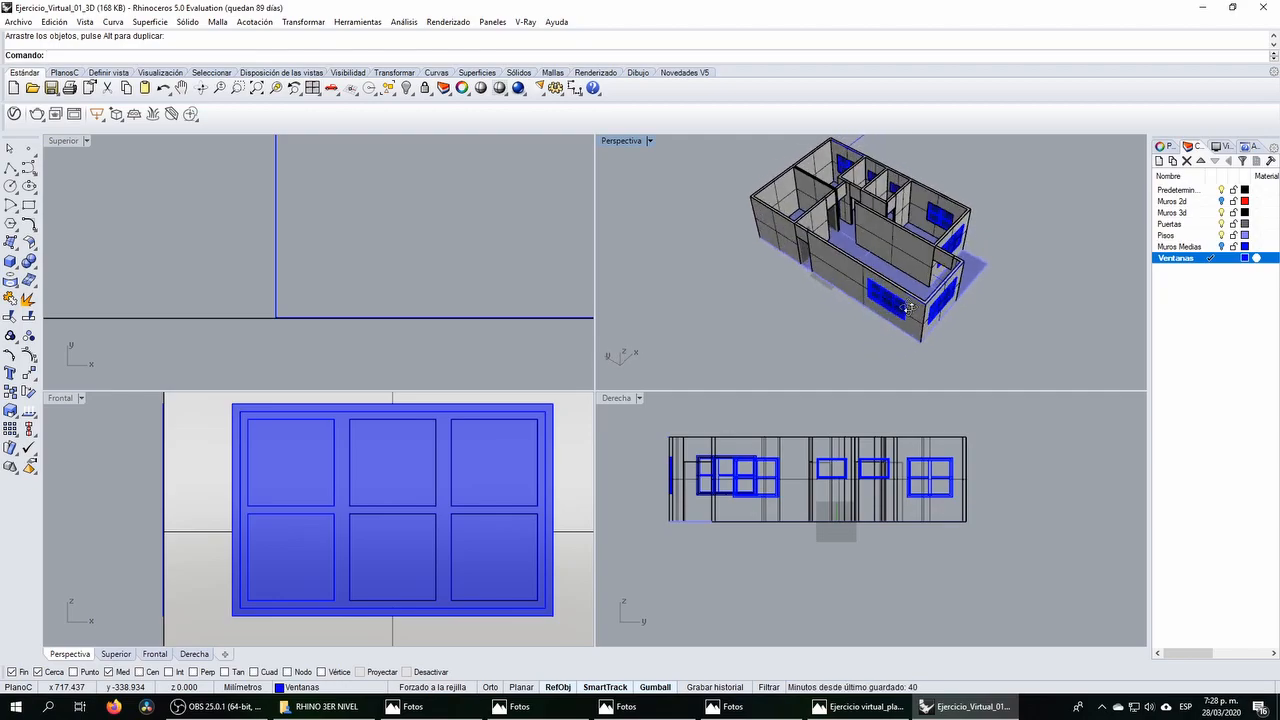
{"action": "scroll", "coordinate": [303, 283], "scroll_direction": "down", "scroll_amount": 15}
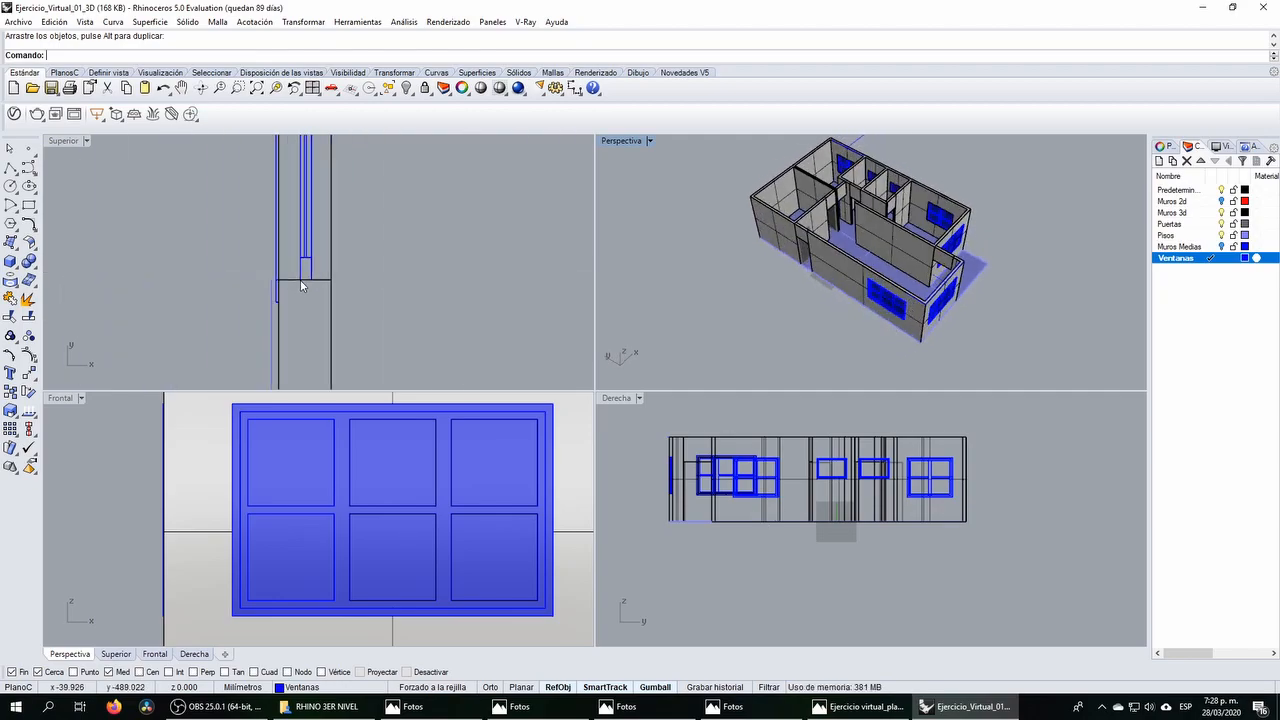
Step: Examine the floor plan image for the widths and positions of the remaining windows in the kitchen and bedrooms
{"action": "scroll", "coordinate": [307, 311], "scroll_direction": "down", "scroll_amount": 12}
{"action": "scroll", "coordinate": [284, 284], "scroll_direction": "up", "scroll_amount": 8}
{"action": "scroll", "coordinate": [288, 236], "scroll_direction": "up", "scroll_amount": 10}
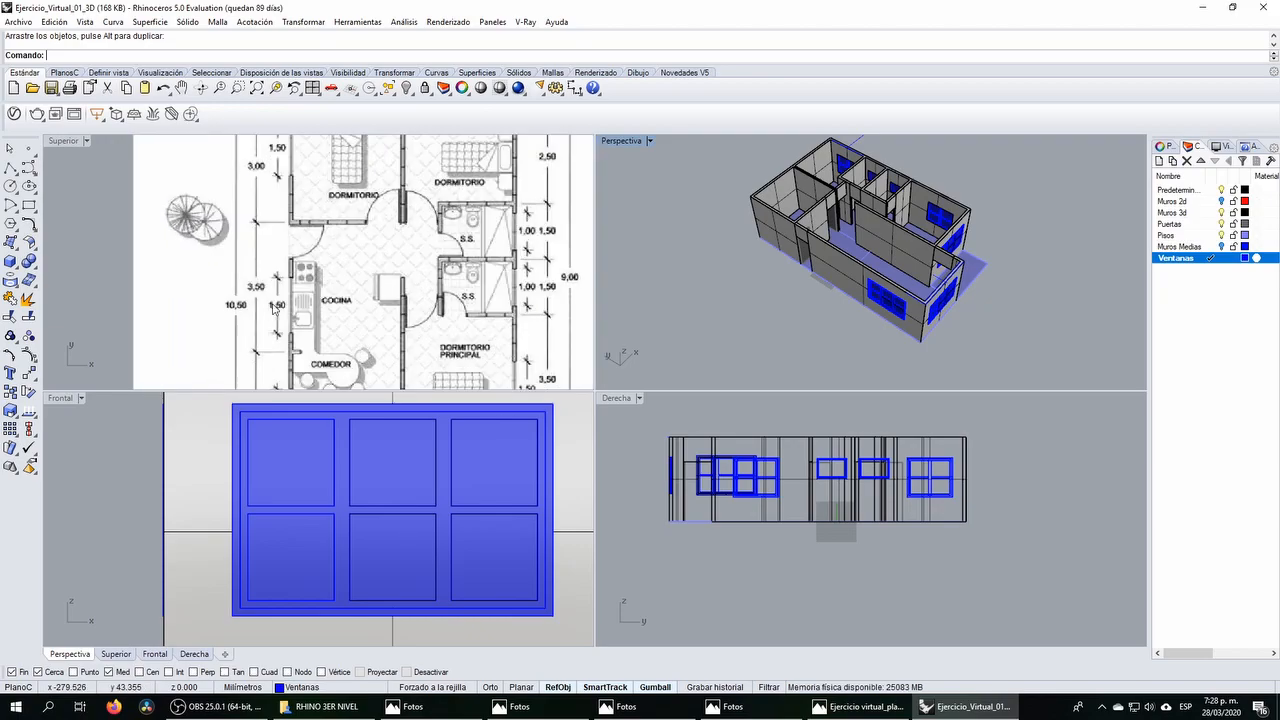
{"action": "scroll", "coordinate": [280, 303], "scroll_direction": "down", "scroll_amount": 4}
{"action": "scroll", "coordinate": [284, 205], "scroll_direction": "up", "scroll_amount": 4}
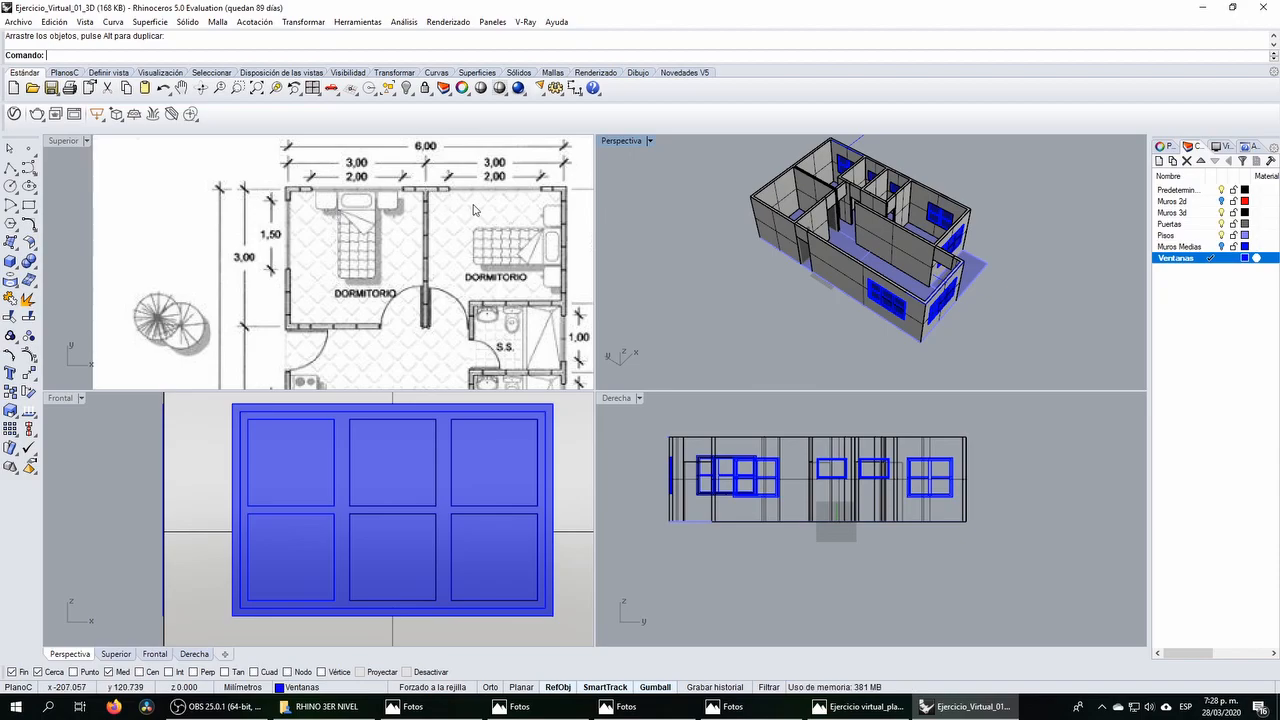
{"action": "scroll", "coordinate": [475, 209], "scroll_direction": "down", "scroll_amount": 3}
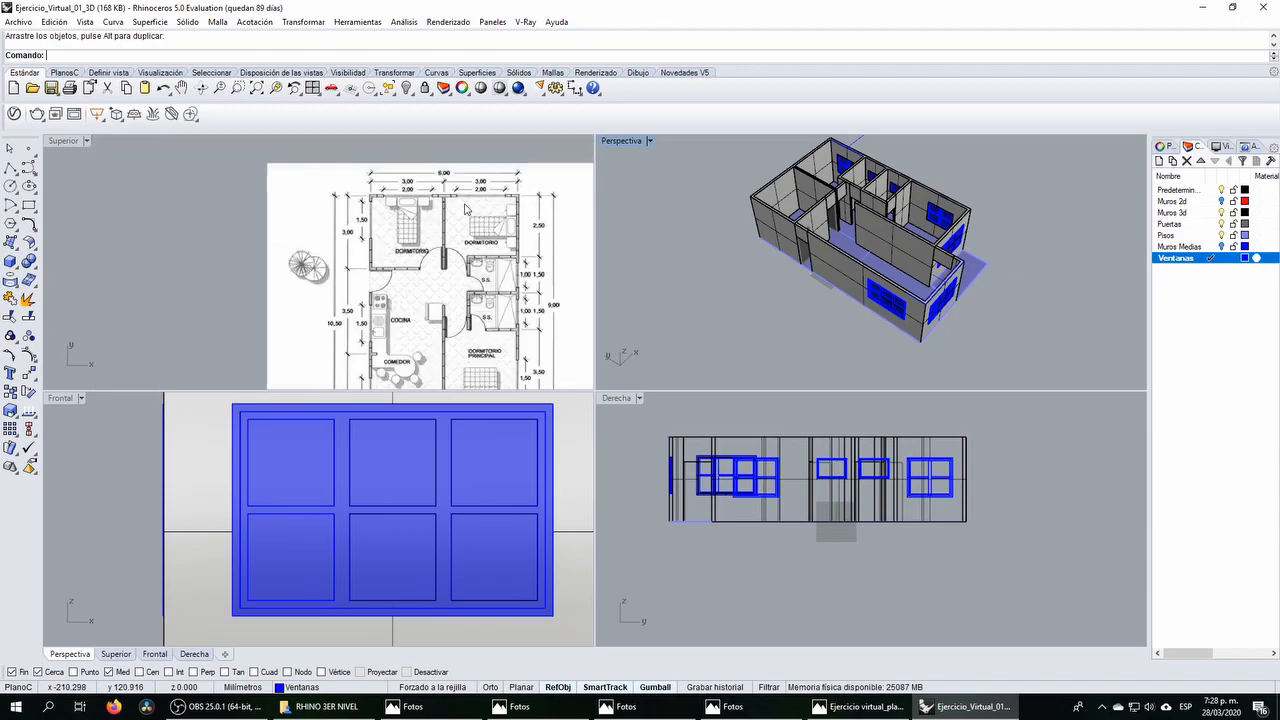
{"action": "scroll", "coordinate": [465, 209], "scroll_direction": "up", "scroll_amount": 5}
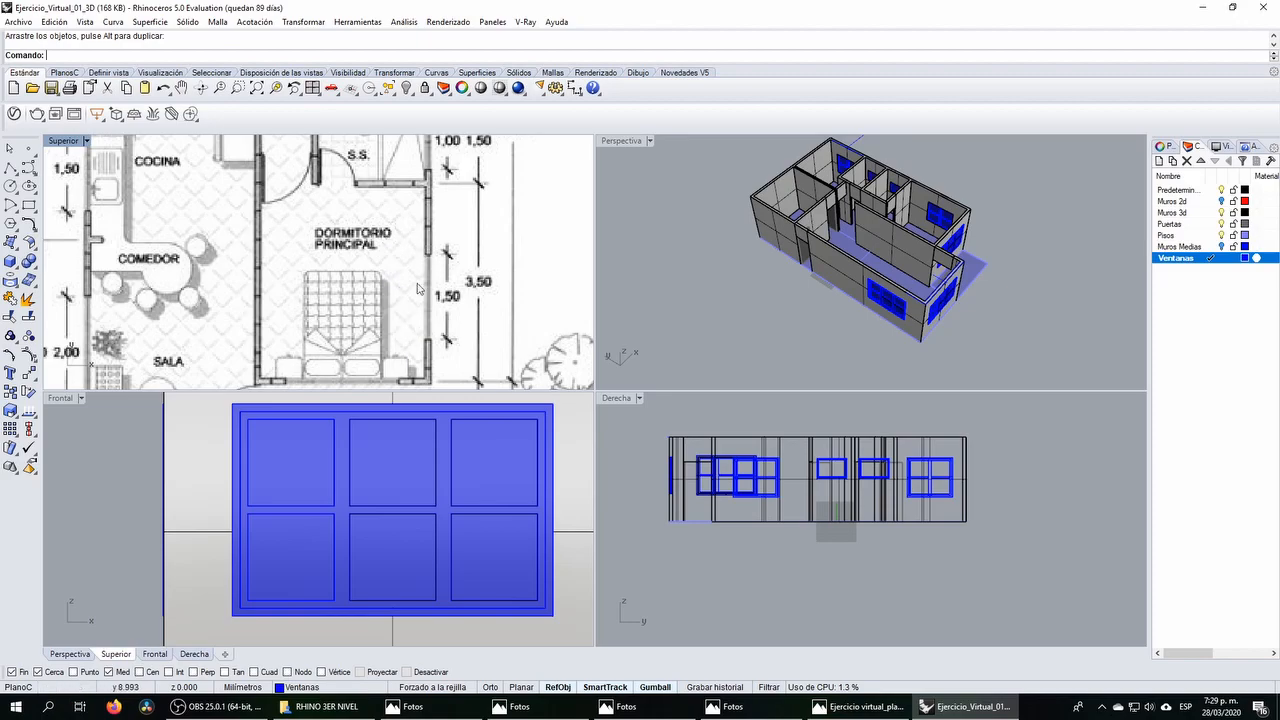
{"action": "scroll", "coordinate": [396, 306], "scroll_direction": "down", "scroll_amount": 4}
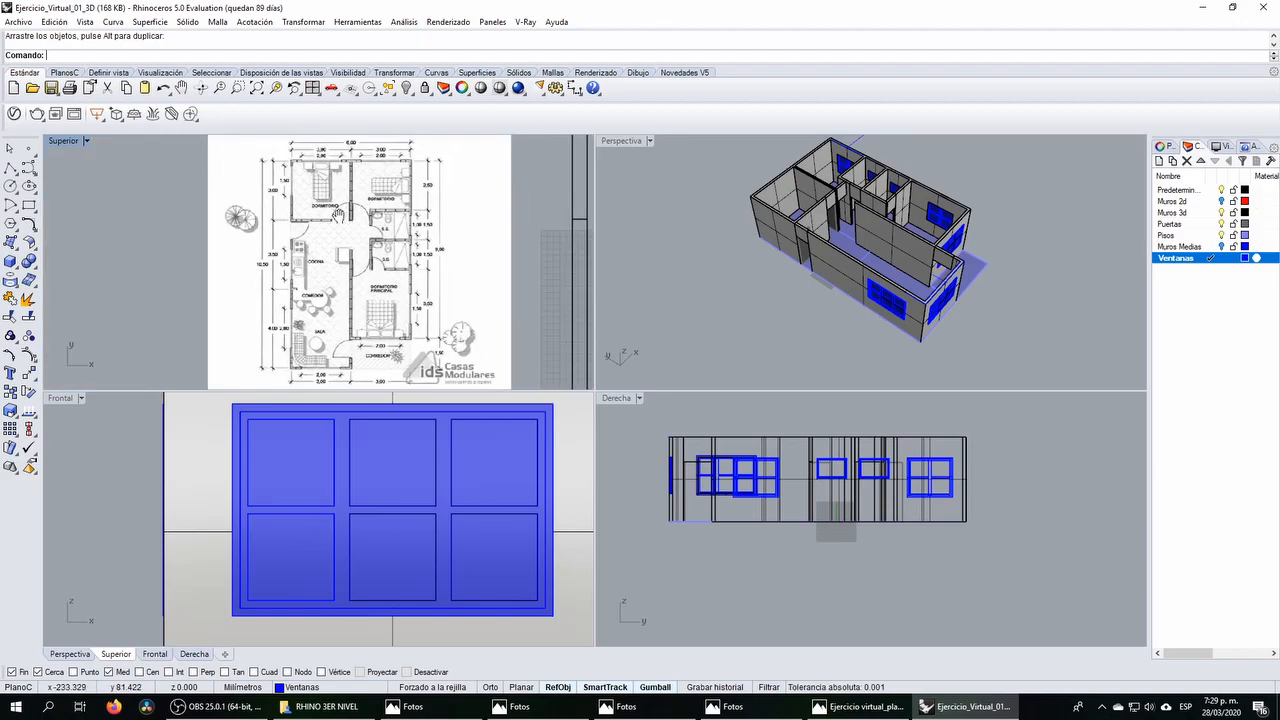
{"action": "scroll", "coordinate": [338, 215], "scroll_direction": "up", "scroll_amount": 5}
{"action": "scroll", "coordinate": [358, 234], "scroll_direction": "down", "scroll_amount": 12}
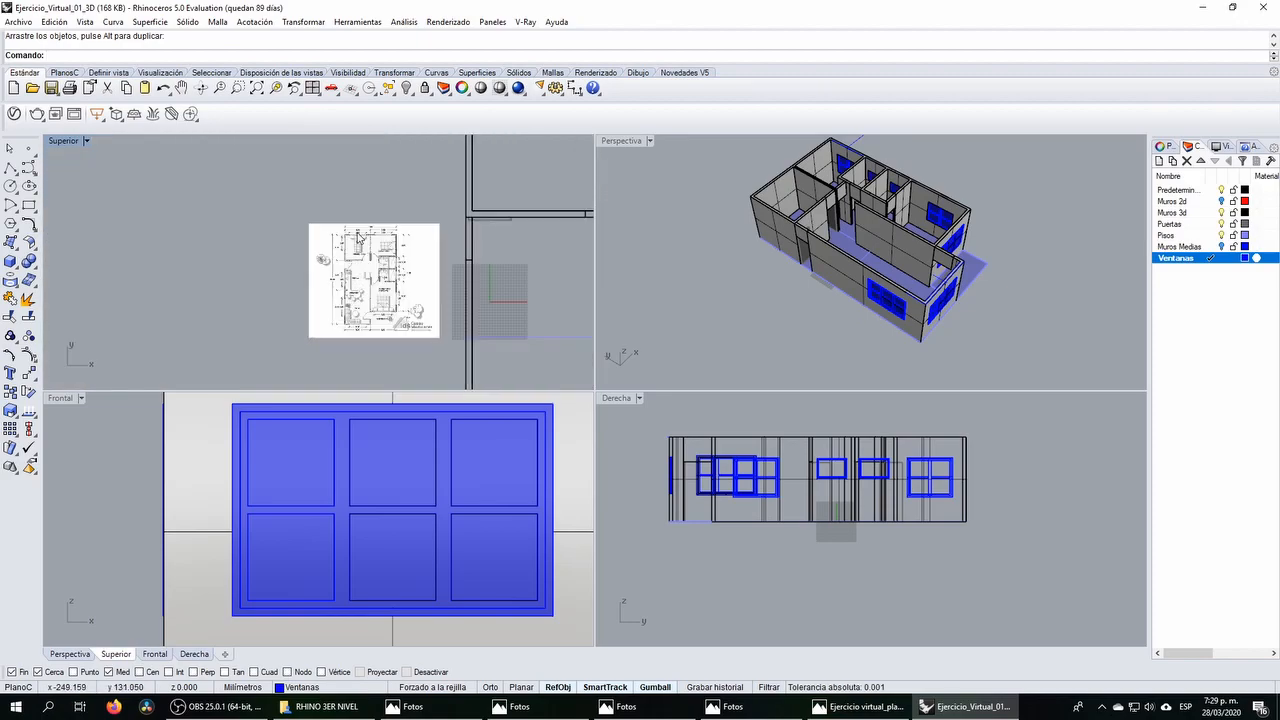
Step: Mirror a copy of the living room's front six-pane window across a horizontal axis to the bedroom end of the house
{"action": "right_click_drag", "start_coordinate": [348, 340], "coordinate": [304, 194]}
{"action": "scroll", "coordinate": [340, 240], "scroll_direction": "up", "scroll_amount": 5}
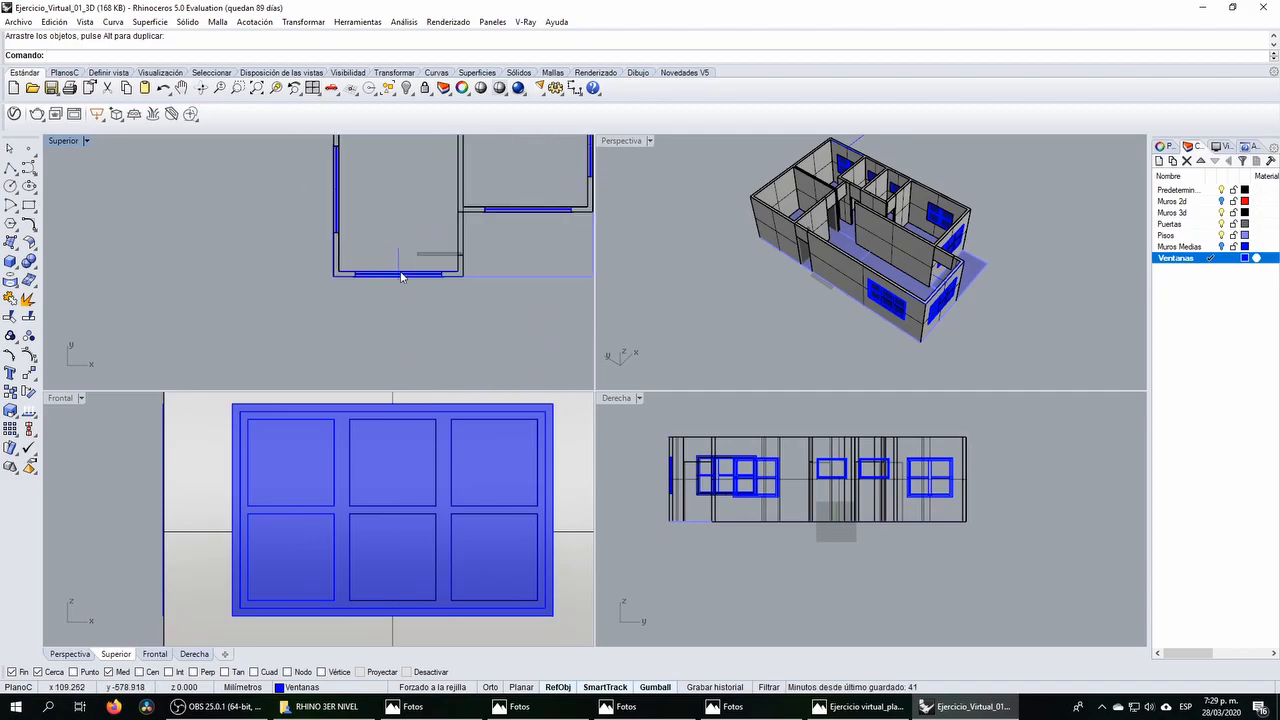
{"action": "left_click_drag", "start_coordinate": [506, 325], "coordinate": [526, 321]}
{"action": "scroll", "coordinate": [420, 300], "scroll_direction": "down", "scroll_amount": 6}
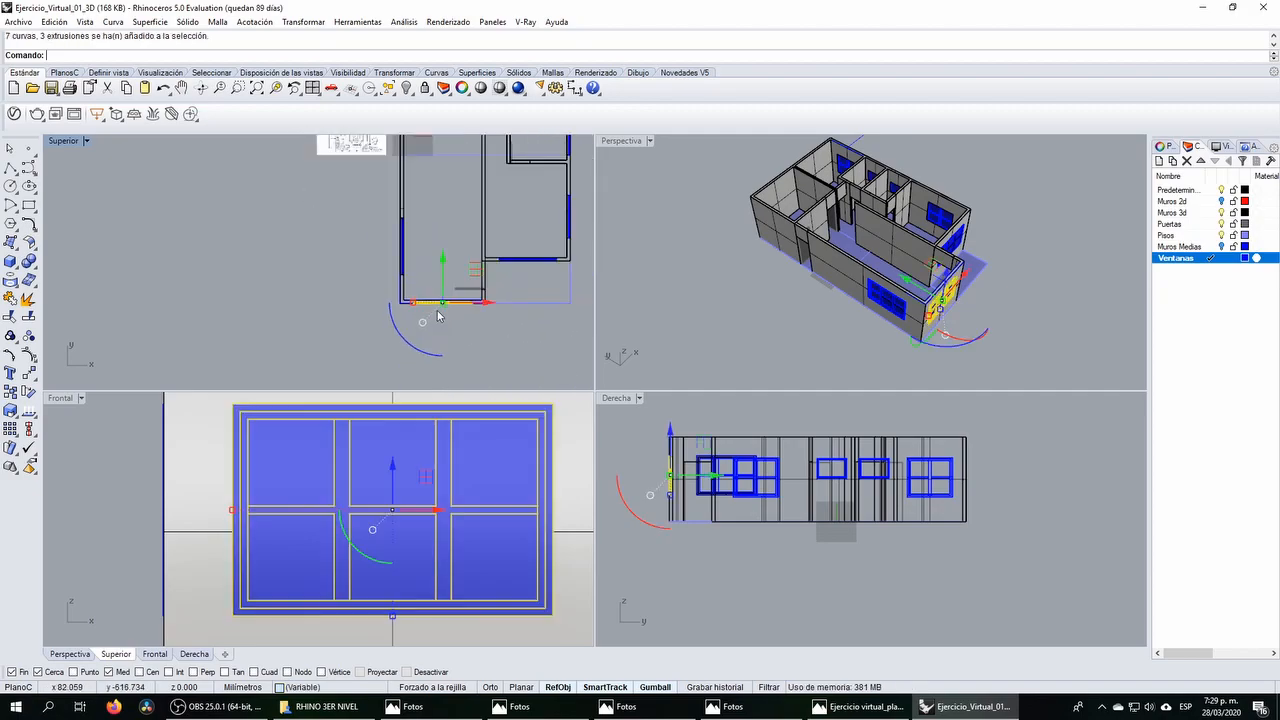
{"action": "right_click_drag", "start_coordinate": [388, 299], "coordinate": [348, 311]}
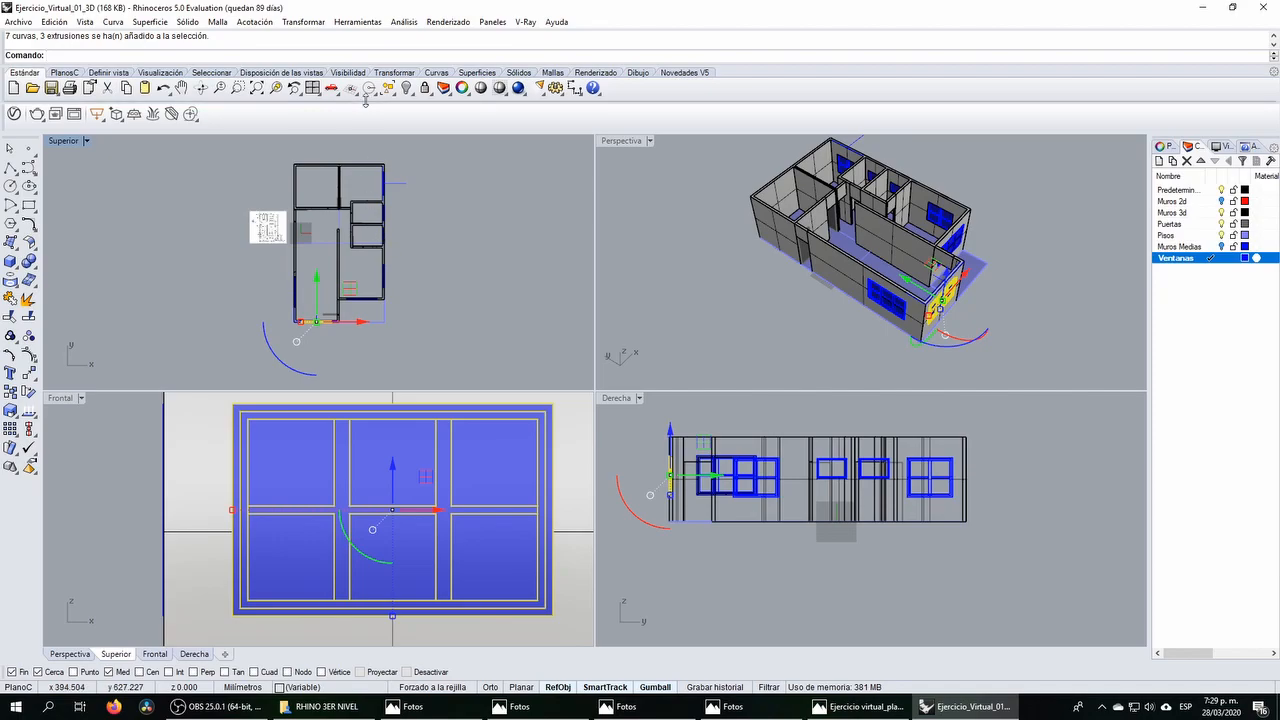
{"action": "left_click", "coordinate": [303, 21]}
{"action": "left_click", "coordinate": [315, 140]}
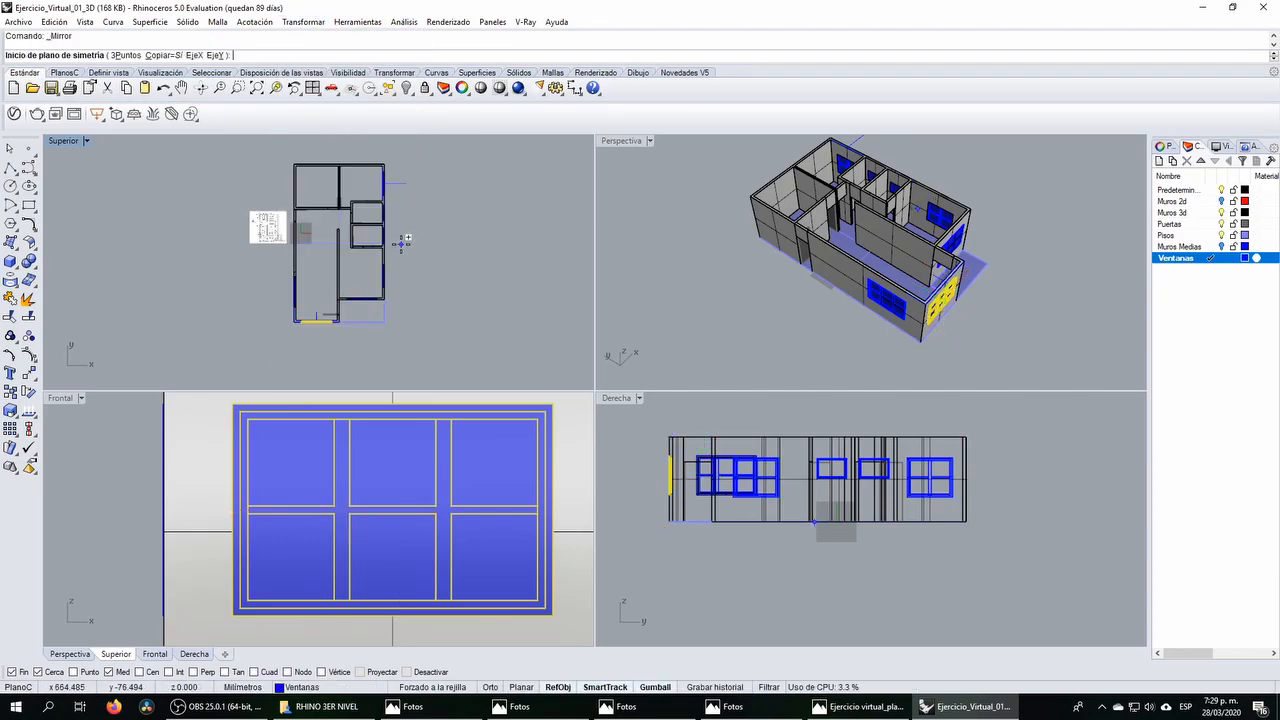
{"action": "left_click", "coordinate": [399, 244]}
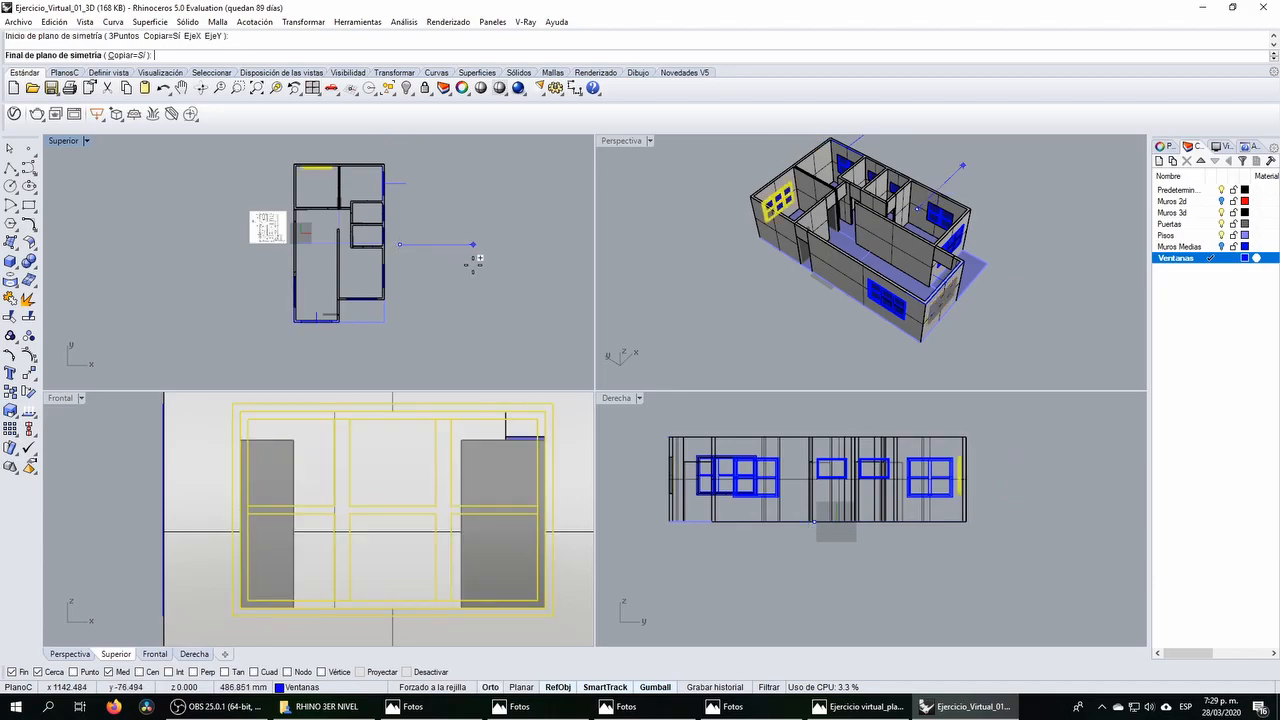
{"action": "left_click", "coordinate": [476, 258]}
Step: Move the mirrored window from inside the bedroom to a clear spot outside its rear wall in the top view
{"action": "scroll", "coordinate": [310, 160], "scroll_direction": "up", "scroll_amount": 5}
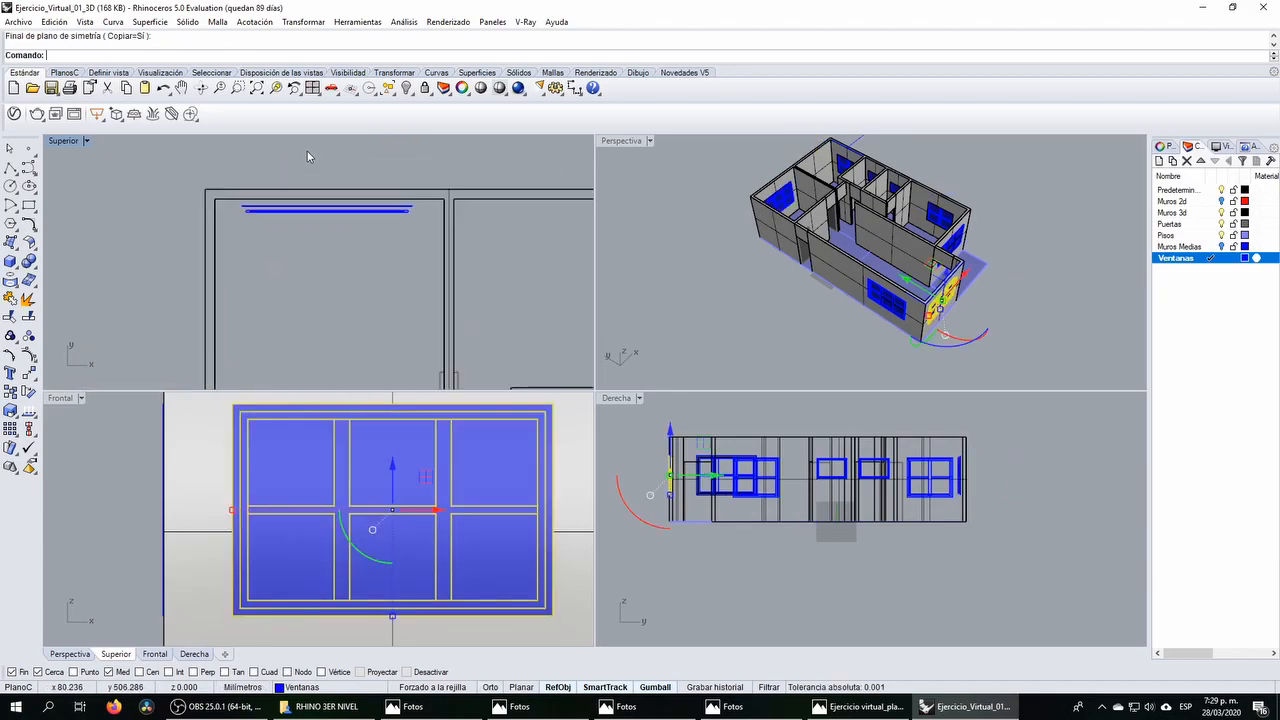
{"action": "left_click_drag", "start_coordinate": [219, 167], "coordinate": [421, 237]}
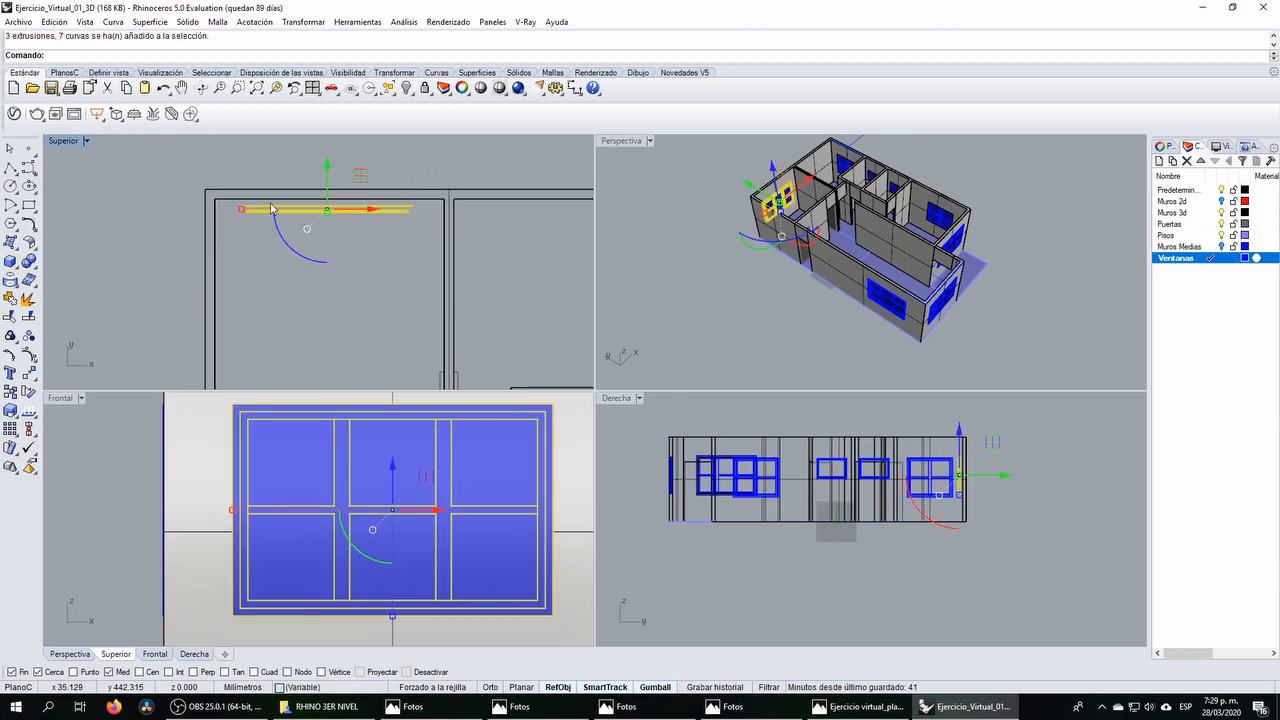
{"action": "scroll", "coordinate": [258, 210], "scroll_direction": "up", "scroll_amount": 3}
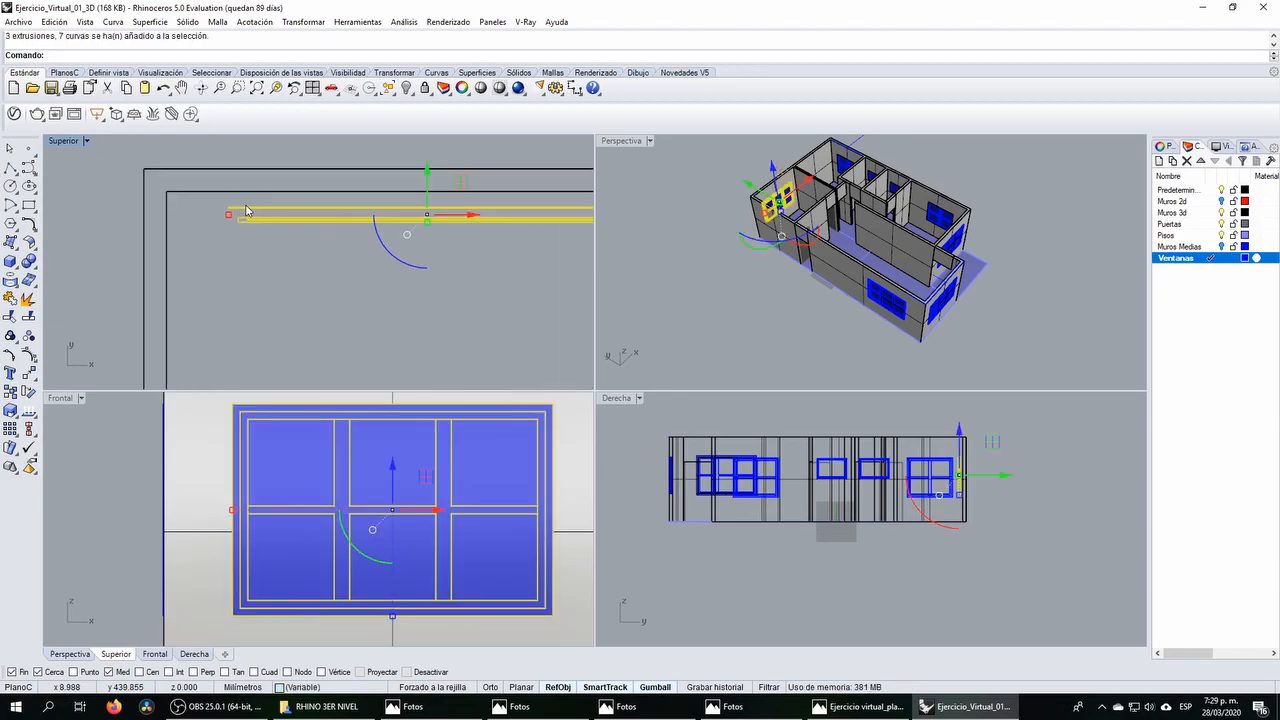
{"action": "scroll", "coordinate": [265, 210], "scroll_direction": "down", "scroll_amount": 5}
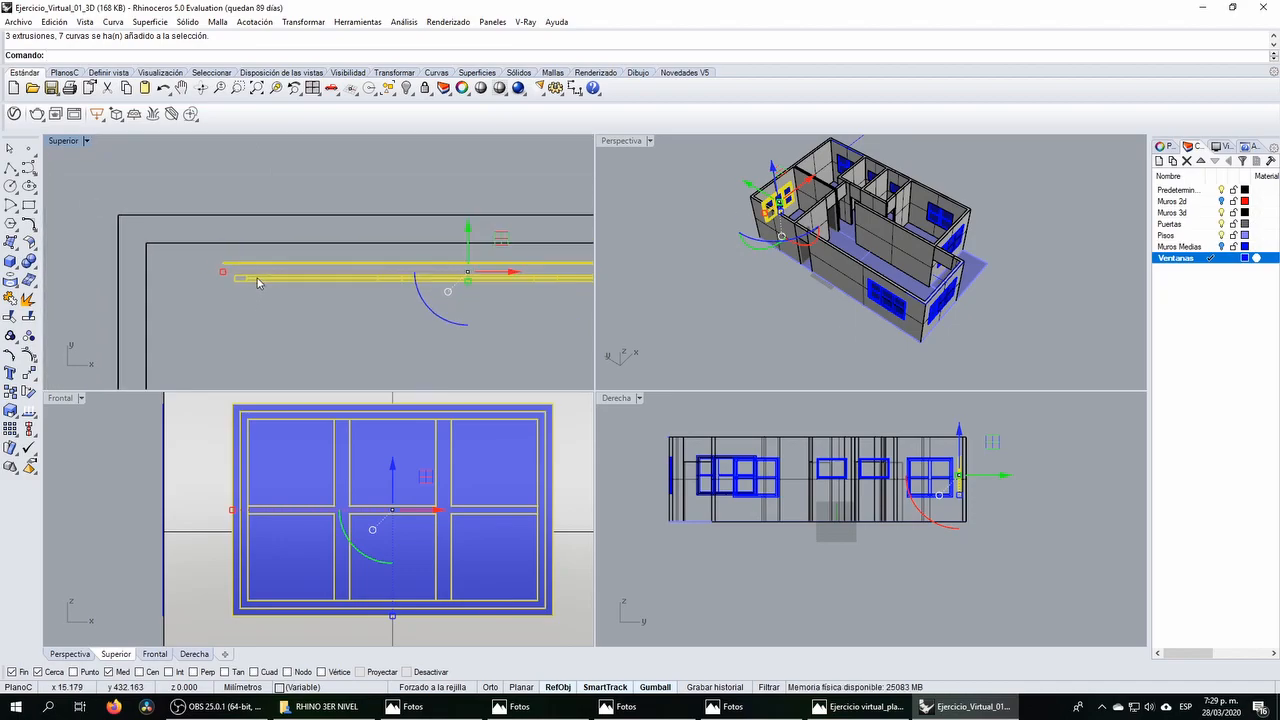
{"action": "left_click_drag", "start_coordinate": [258, 274], "coordinate": [287, 162]}
{"action": "right_click_drag", "start_coordinate": [303, 176], "coordinate": [248, 245]}
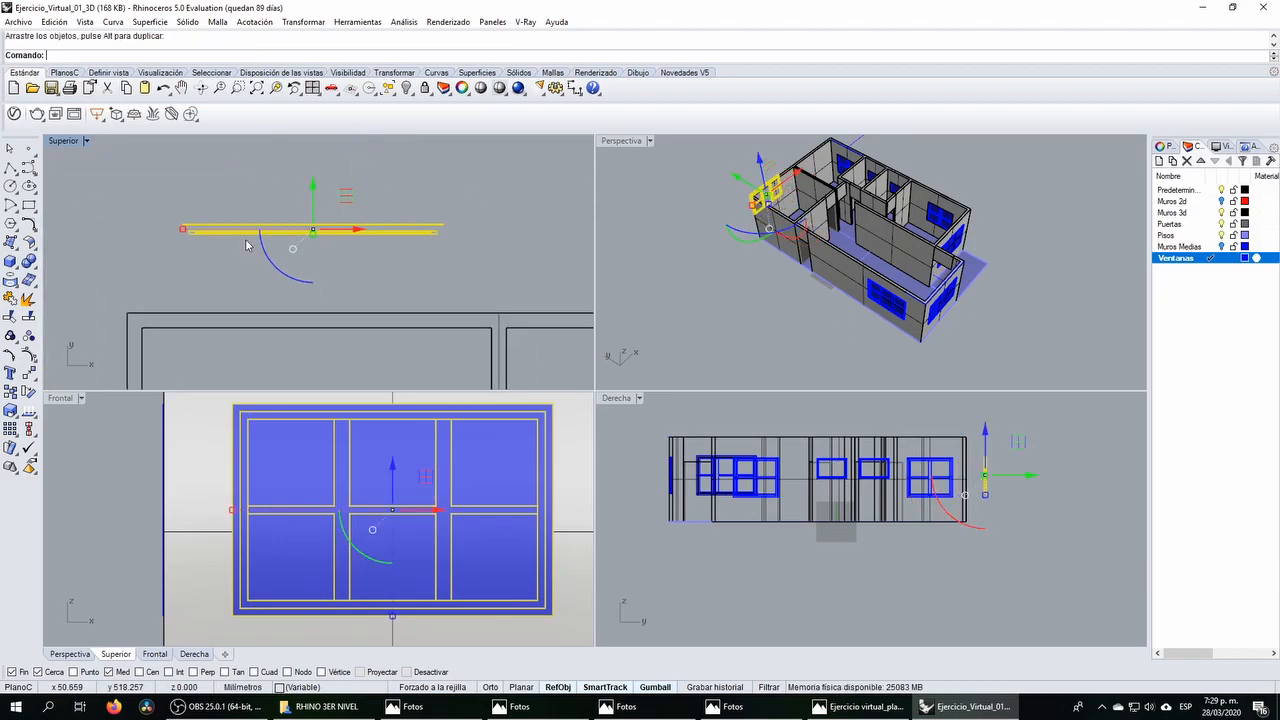
{"action": "left_click_drag", "start_coordinate": [313, 206], "coordinate": [312, 190]}
{"action": "left_click", "coordinate": [245, 187]}
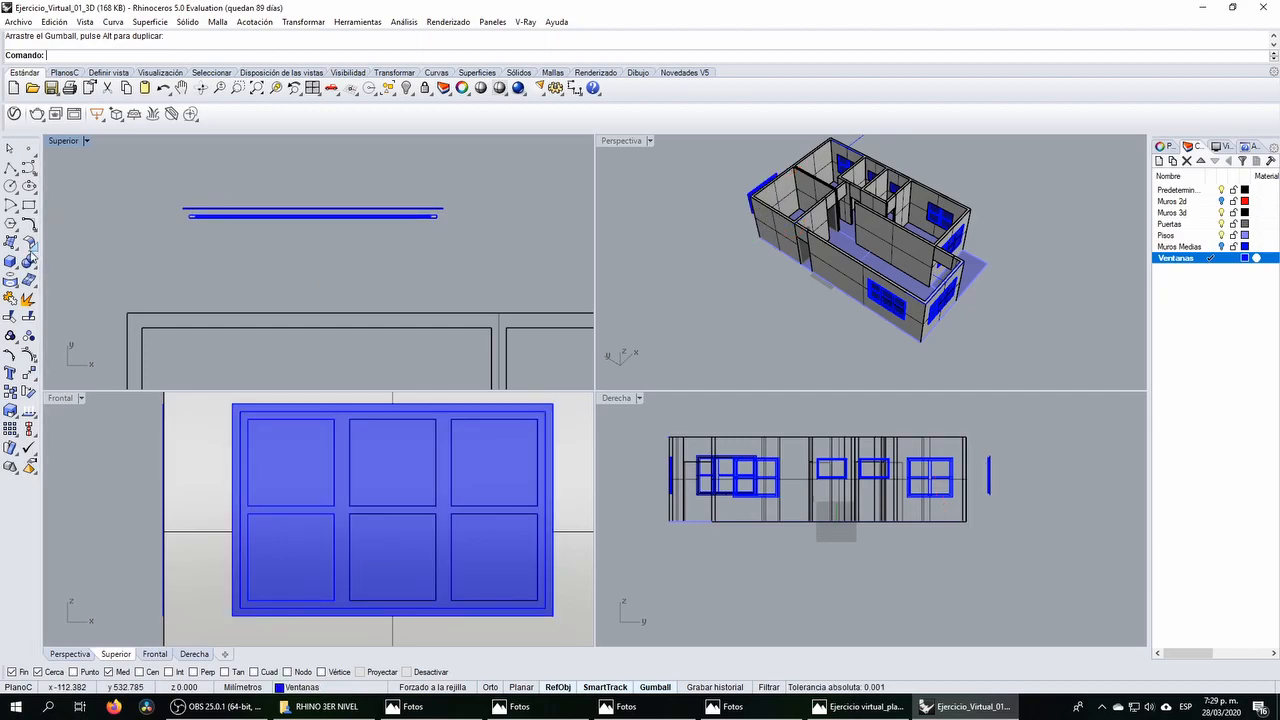
{"action": "left_click_drag", "start_coordinate": [180, 180], "coordinate": [140, 180]}
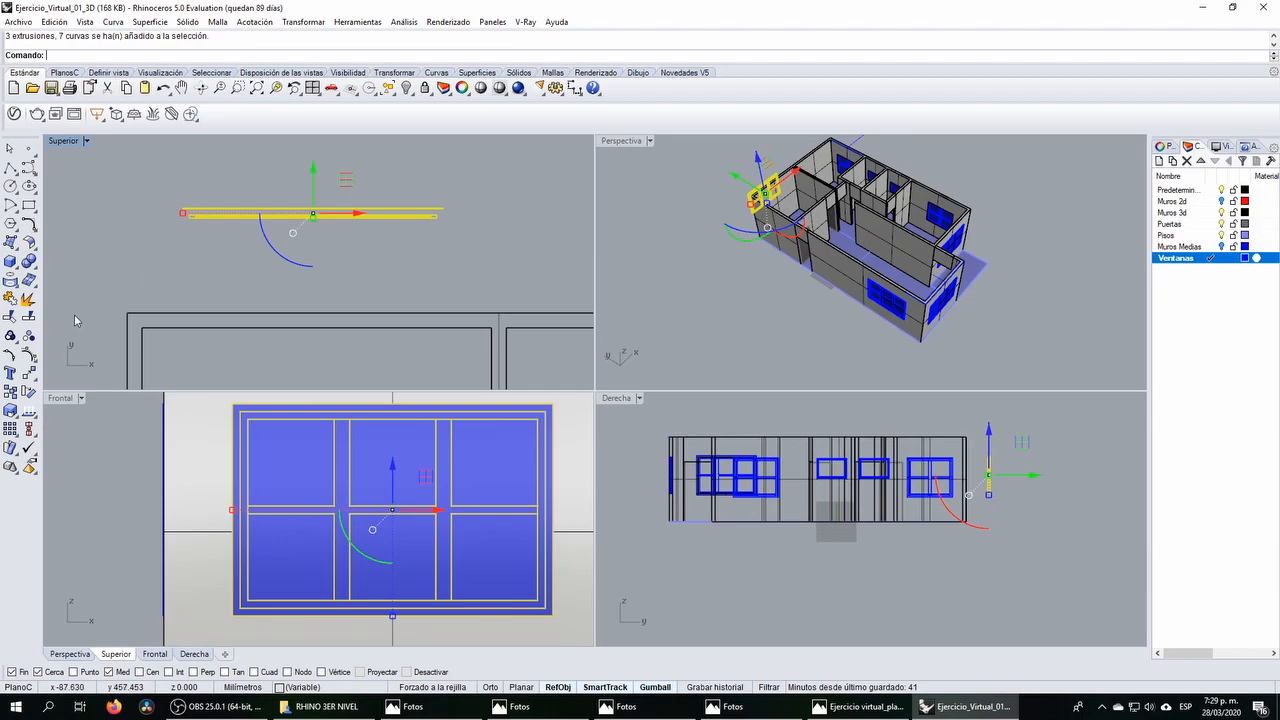
Step: Create a cutting box about 42 mm deep from the window frame's inner corners towards the house, and select it together with the window
{"action": "left_click", "coordinate": [29, 261]}
{"action": "left_click", "coordinate": [240, 411]}
{"action": "left_click", "coordinate": [545, 607]}
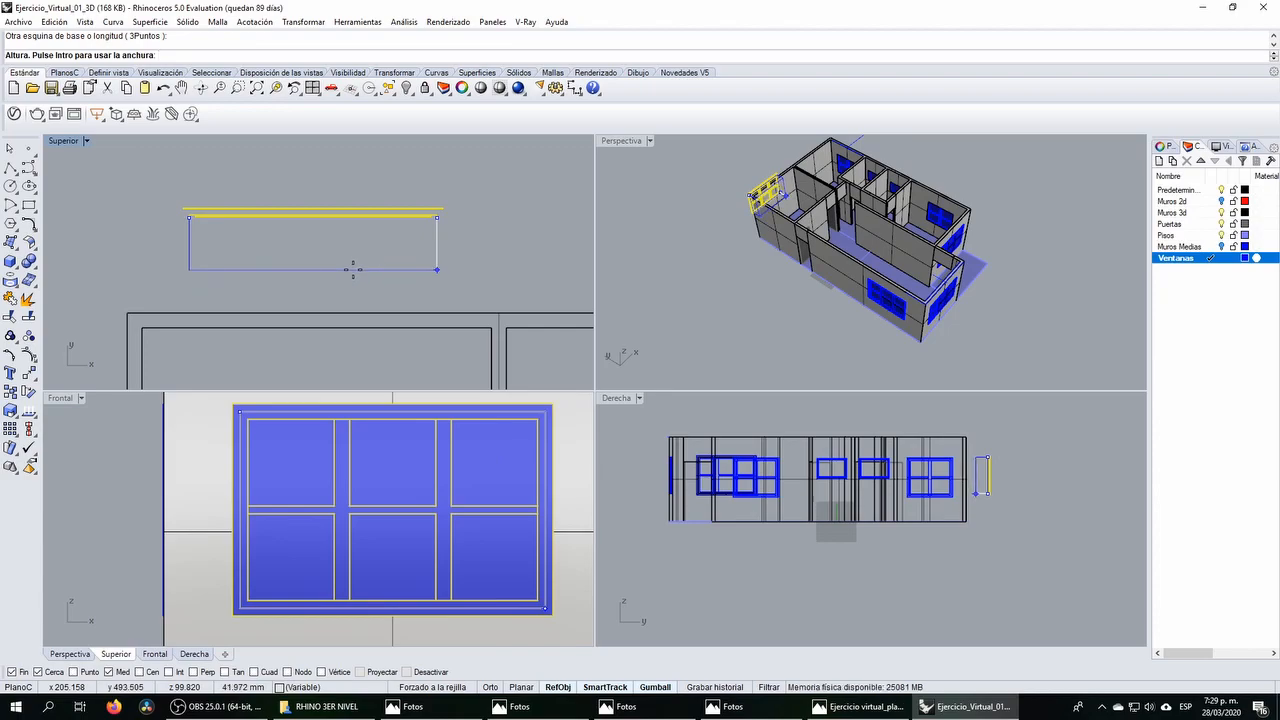
{"action": "left_click", "coordinate": [348, 277]}
{"action": "left_click", "coordinate": [347, 277]}
{"action": "right_click_drag", "start_coordinate": [356, 241], "coordinate": [335, 219]}
{"action": "left_click", "coordinate": [346, 210]}
{"action": "left_click_drag", "start_coordinate": [362, 210], "coordinate": [428, 264]}
{"action": "left_click", "coordinate": [135, 160]}
{"action": "scroll", "coordinate": [348, 250], "scroll_direction": "down", "scroll_amount": 3}
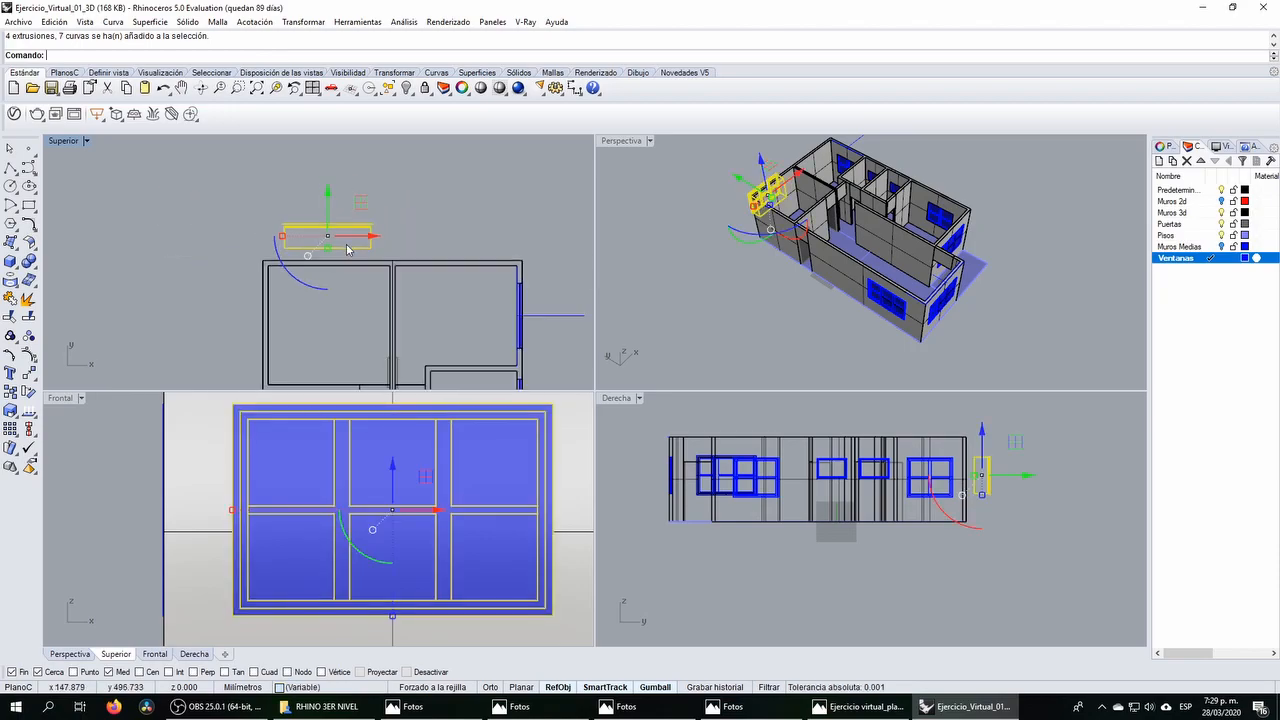
Step: Check the bedroom window dimensions on the floor plan image and draw a guide polyline along the bedroom's inner rear wall edge
{"action": "right_click_drag", "start_coordinate": [377, 262], "coordinate": [339, 231]}
{"action": "scroll", "coordinate": [365, 260], "scroll_direction": "up", "scroll_amount": 2}
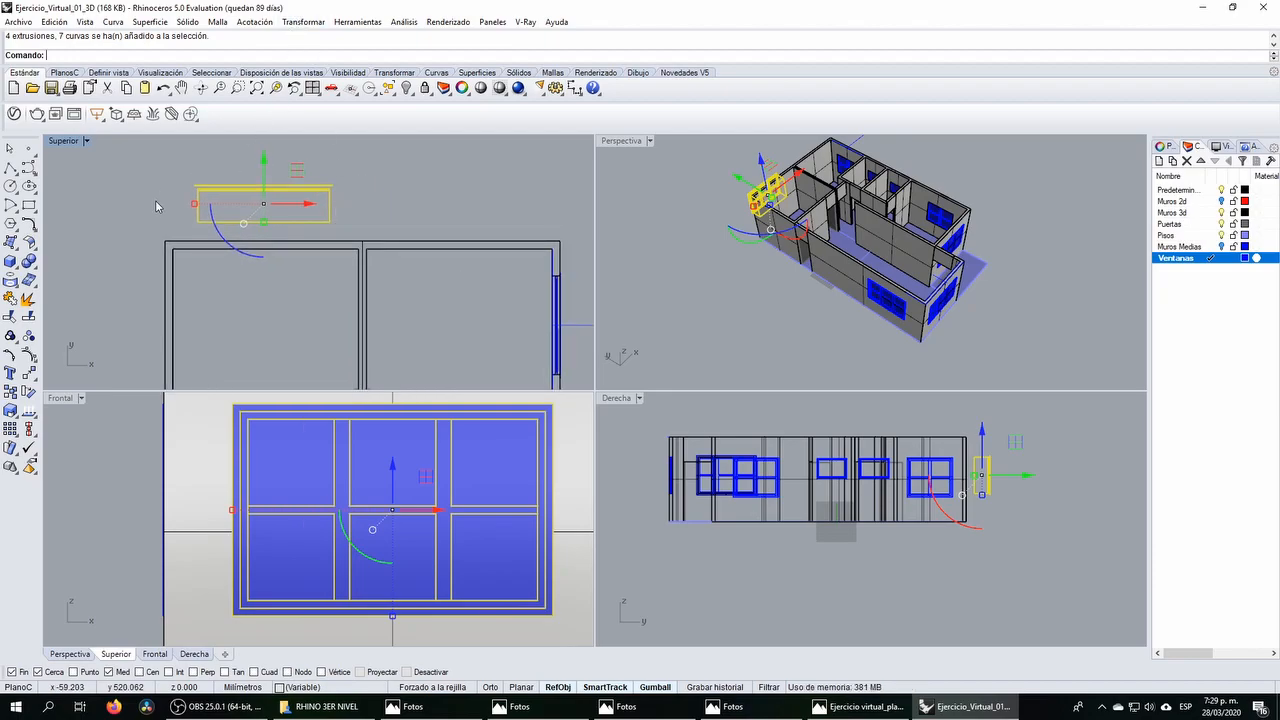
{"action": "scroll", "coordinate": [168, 214], "scroll_direction": "down", "scroll_amount": 3}
{"action": "scroll", "coordinate": [110, 290], "scroll_direction": "up", "scroll_amount": 8}
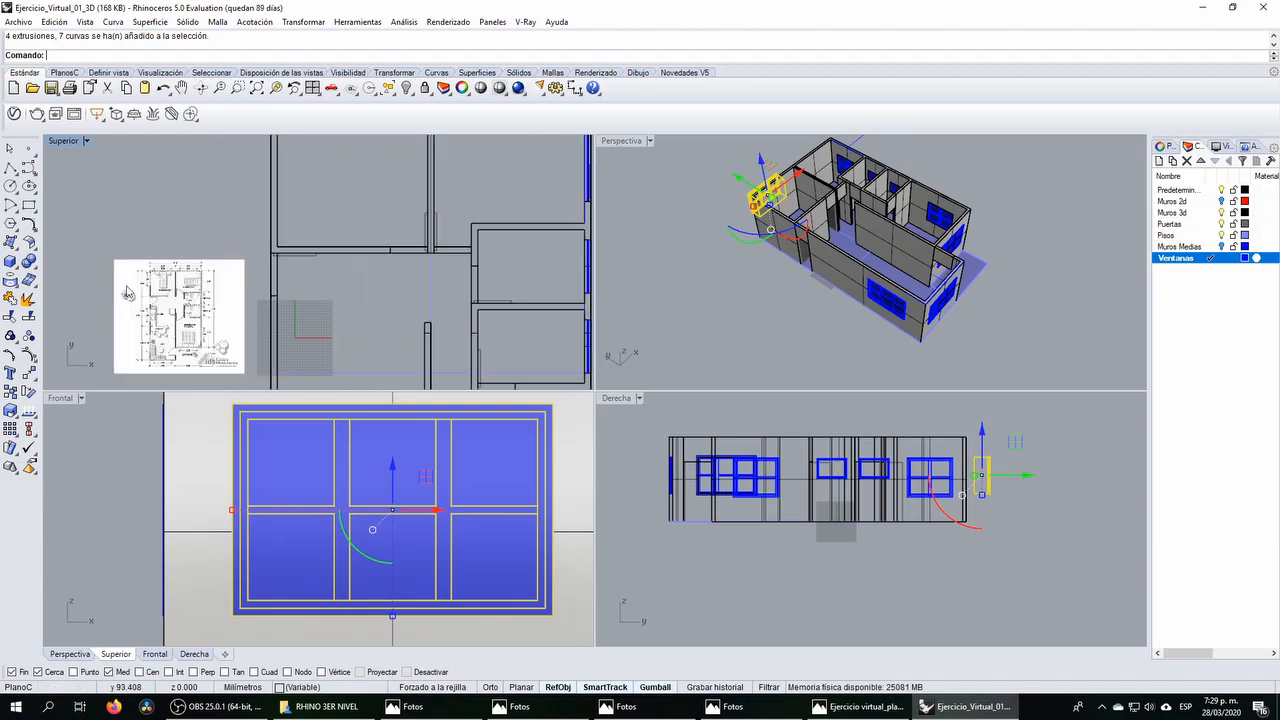
{"action": "scroll", "coordinate": [192, 243], "scroll_direction": "up", "scroll_amount": 2}
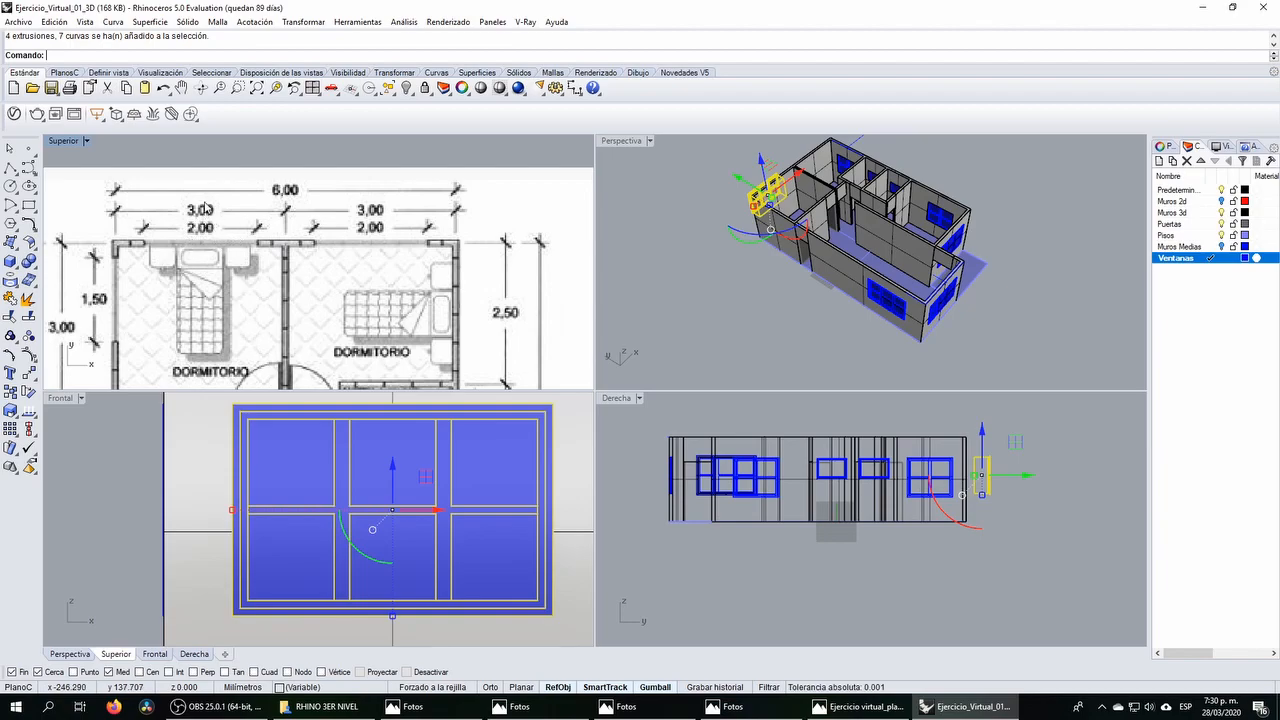
{"action": "scroll", "coordinate": [205, 209], "scroll_direction": "down", "scroll_amount": 15}
{"action": "right_click_drag", "start_coordinate": [328, 167], "coordinate": [309, 264]}
{"action": "scroll", "coordinate": [280, 162], "scroll_direction": "up", "scroll_amount": 6}
{"action": "right_click_drag", "start_coordinate": [280, 162], "coordinate": [261, 218]}
{"action": "left_click", "coordinate": [10, 168]}
{"action": "left_click", "coordinate": [226, 265]}
{"action": "left_click", "coordinate": [404, 262]}
{"action": "key", "text": "Return"}
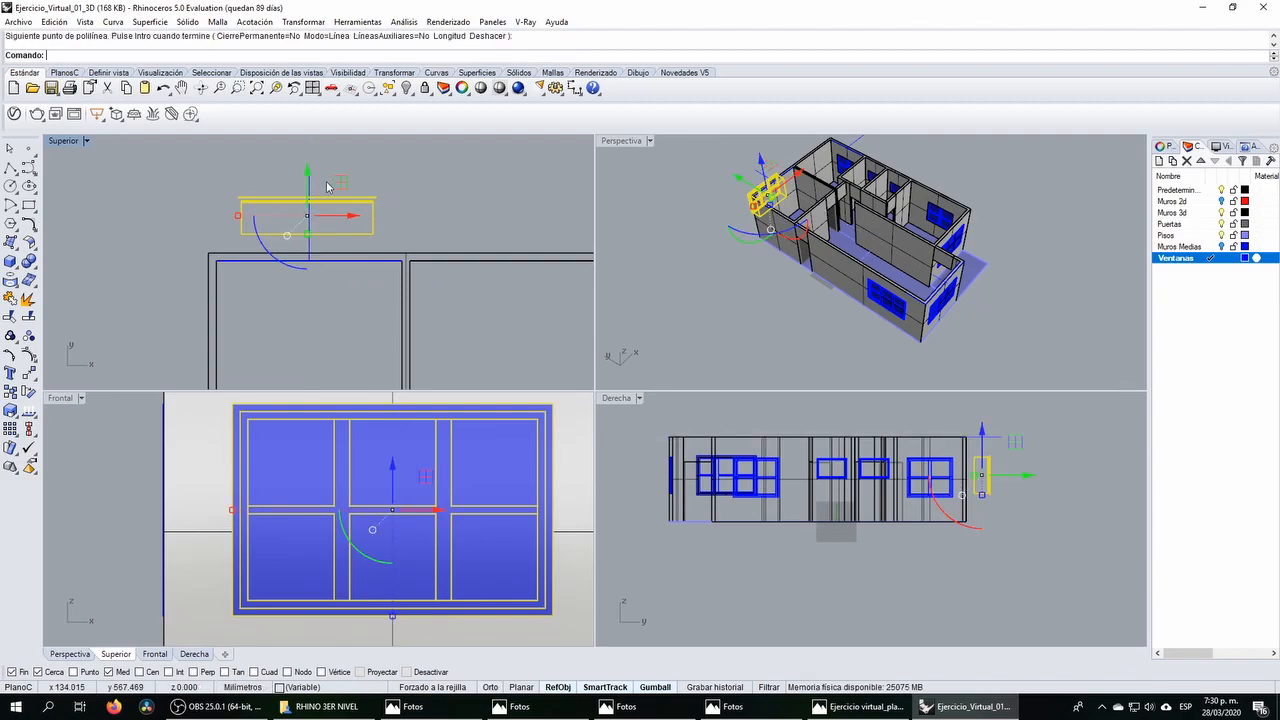
Step: Align the window and box with the vertical guide at the bedroom wall's midpoint and move them so the box crosses the rear wall
{"action": "scroll", "coordinate": [306, 210], "scroll_direction": "up", "scroll_amount": 10}
{"action": "left_click_drag", "start_coordinate": [322, 239], "coordinate": [333, 241]}
{"action": "scroll", "coordinate": [333, 241], "scroll_direction": "down", "scroll_amount": 5}
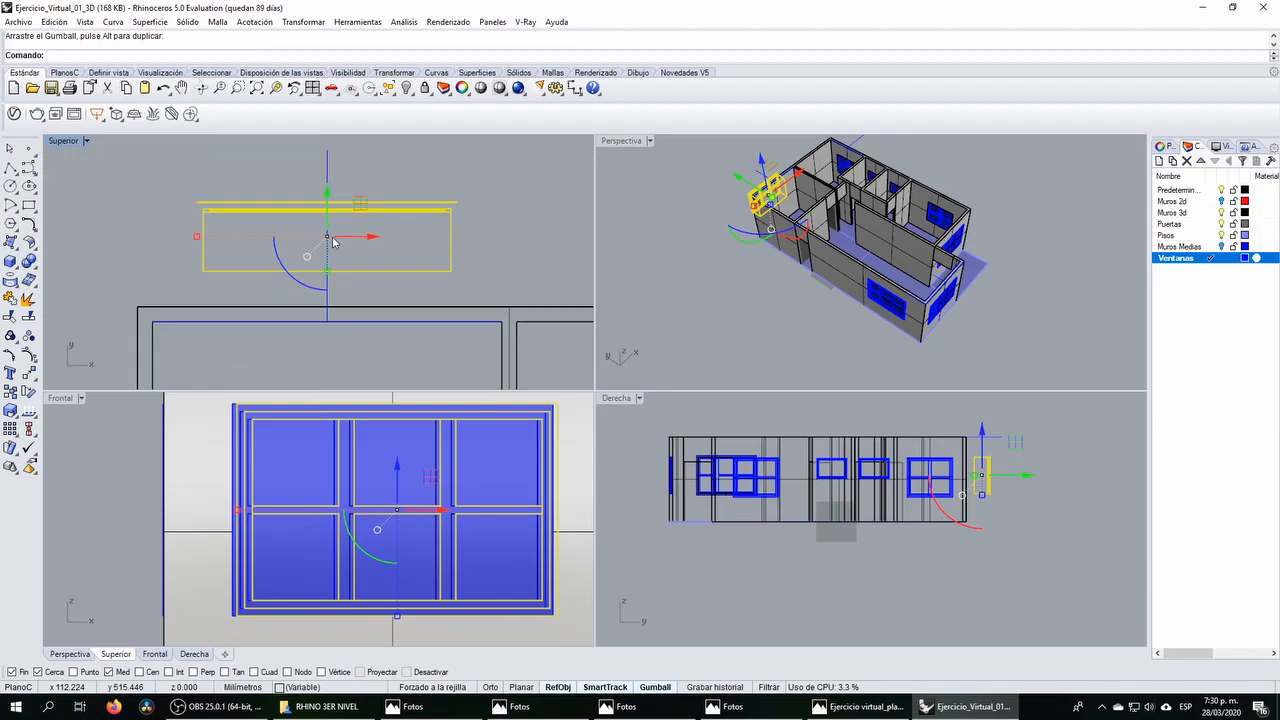
{"action": "scroll", "coordinate": [333, 241], "scroll_direction": "down", "scroll_amount": 2}
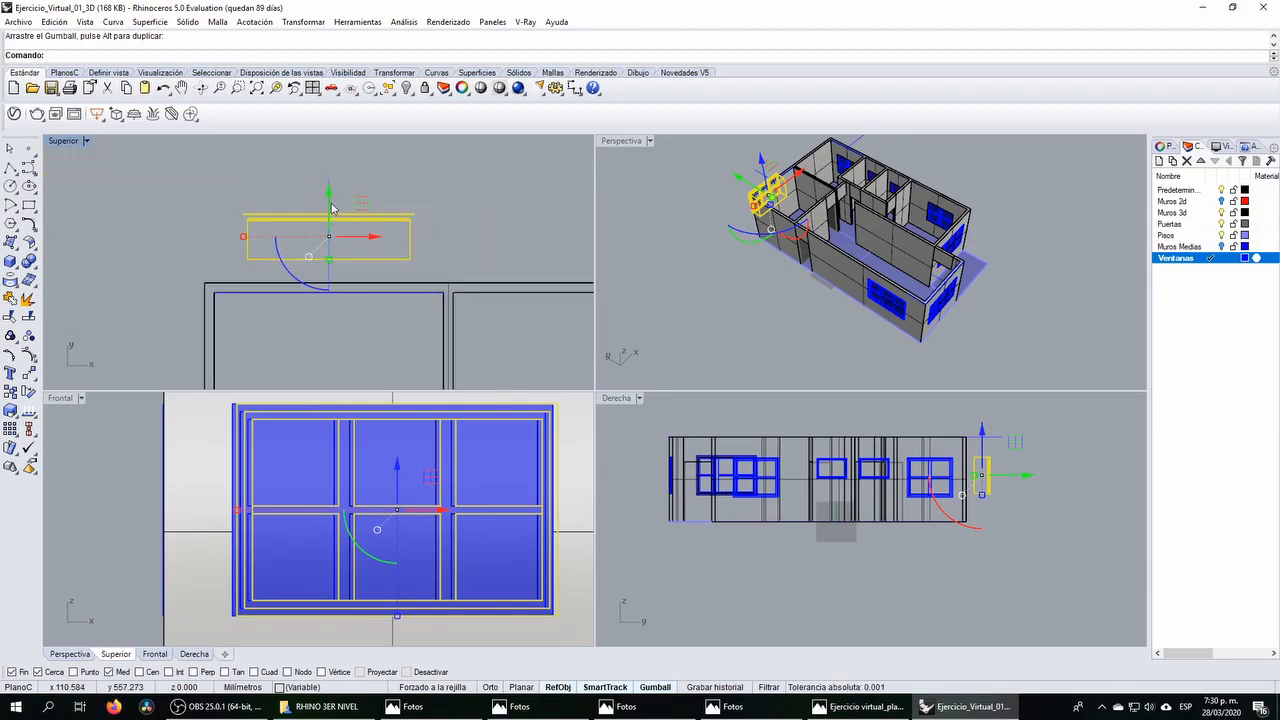
{"action": "left_click_drag", "start_coordinate": [333, 192], "coordinate": [333, 238]}
{"action": "right_click_drag", "start_coordinate": [429, 271], "coordinate": [333, 253]}
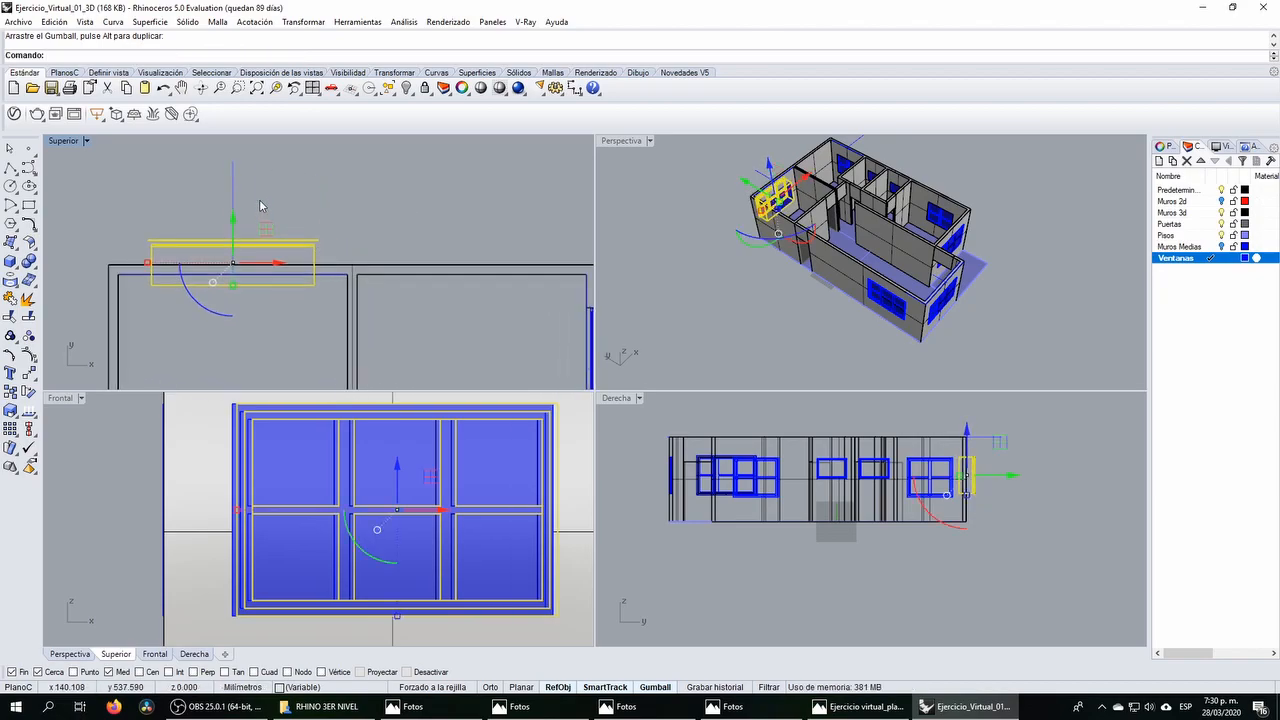
Step: Delete the vertical guide line at the bedroom's rear wall and undo the deletion
{"action": "left_click", "coordinate": [246, 188]}
{"action": "left_click", "coordinate": [233, 181]}
{"action": "key", "text": "Delete"}
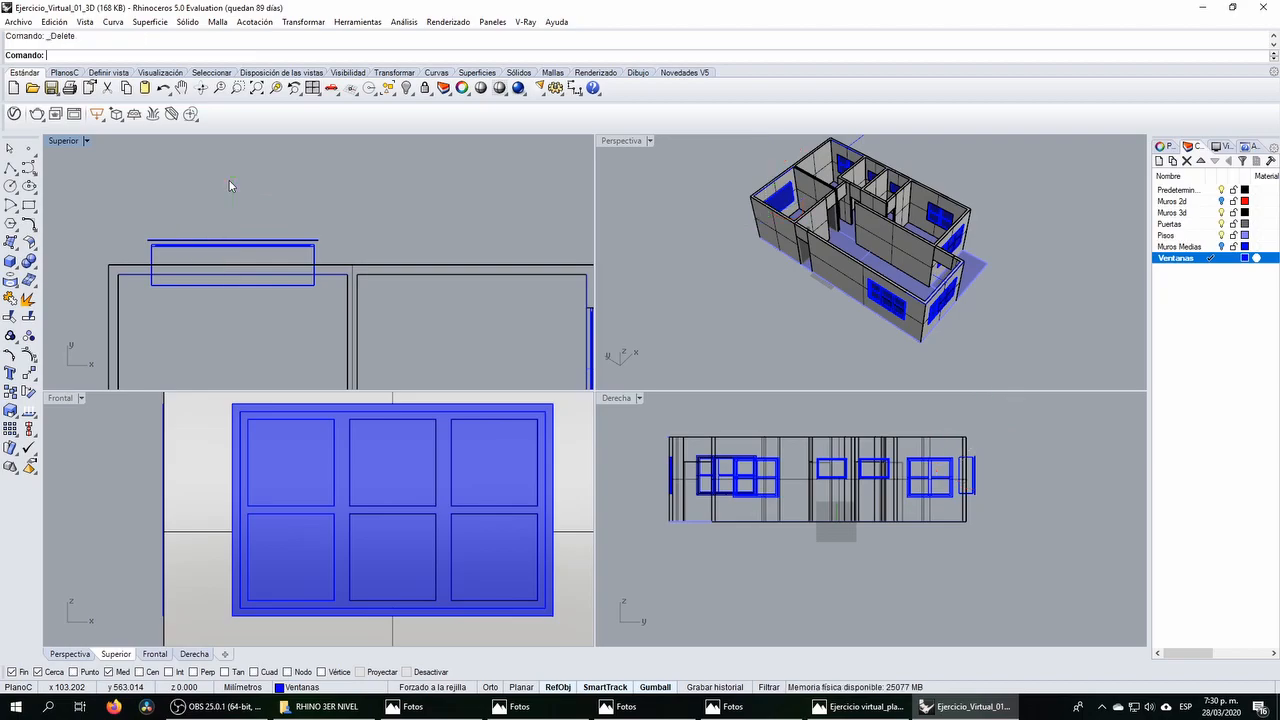
{"action": "key", "text": "ctrl+z"}
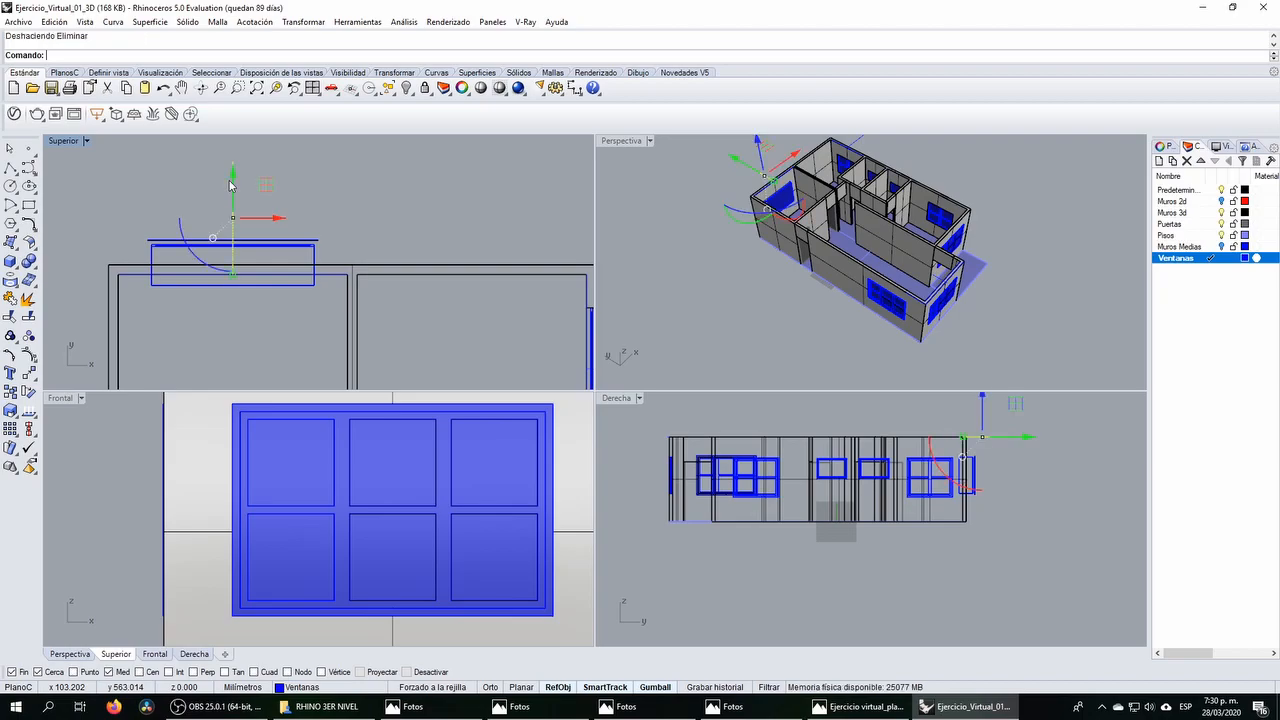
{"action": "left_click", "coordinate": [325, 223]}
{"action": "scroll", "coordinate": [313, 271], "scroll_direction": "up", "scroll_amount": 4}
{"action": "left_click_drag", "start_coordinate": [342, 286], "coordinate": [332, 250]}
{"action": "left_click", "coordinate": [333, 284]}
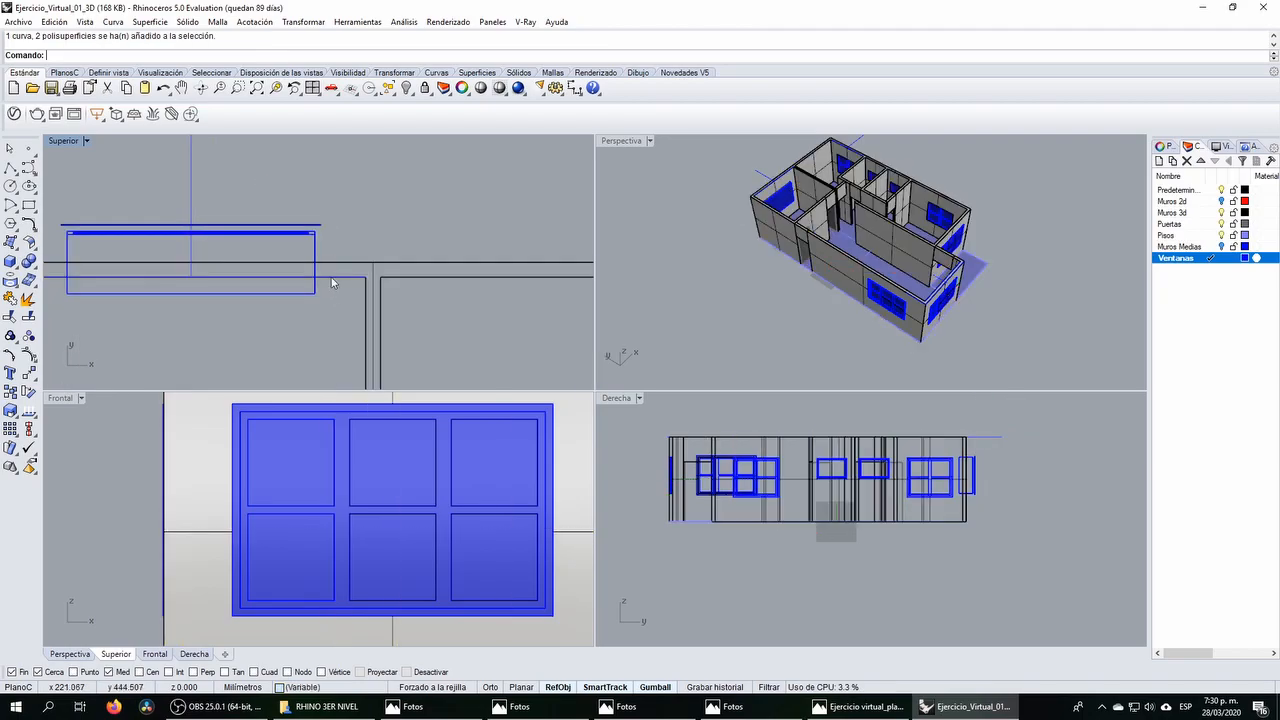
{"action": "left_click", "coordinate": [346, 262]}
{"action": "left_click", "coordinate": [342, 249]}
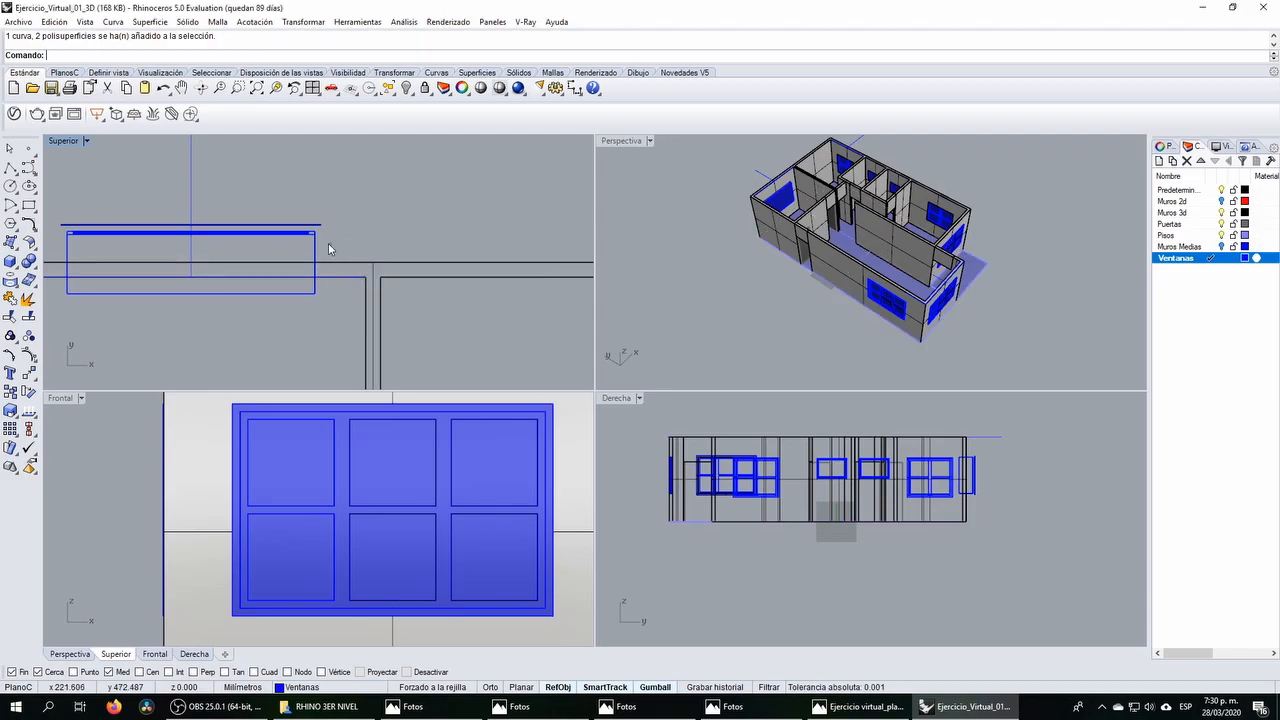
Step: Mirror a copy of the window and cutting box about the dividing wall's centre to the neighbouring bedroom
{"action": "left_click_drag", "start_coordinate": [332, 247], "coordinate": [279, 207]}
{"action": "scroll", "coordinate": [279, 210], "scroll_direction": "down", "scroll_amount": 3}
{"action": "scroll", "coordinate": [279, 210], "scroll_direction": "up", "scroll_amount": 2}
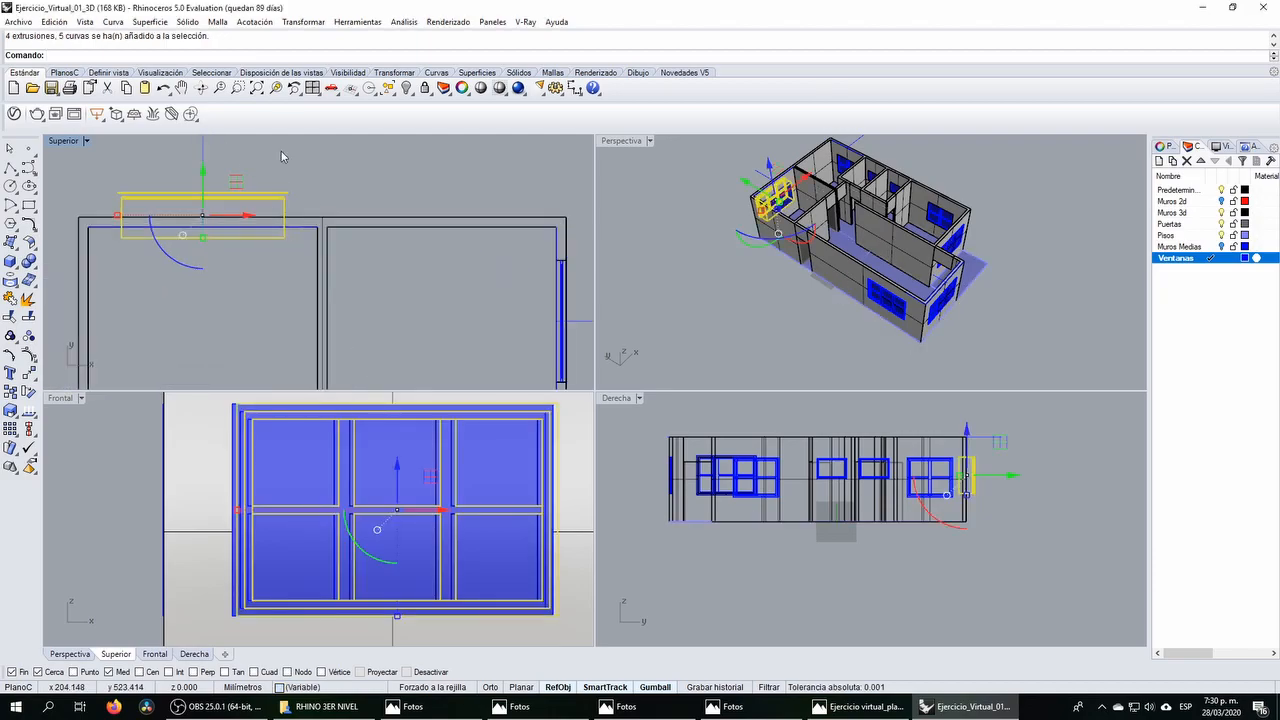
{"action": "left_click", "coordinate": [303, 21]}
{"action": "left_click", "coordinate": [312, 125]}
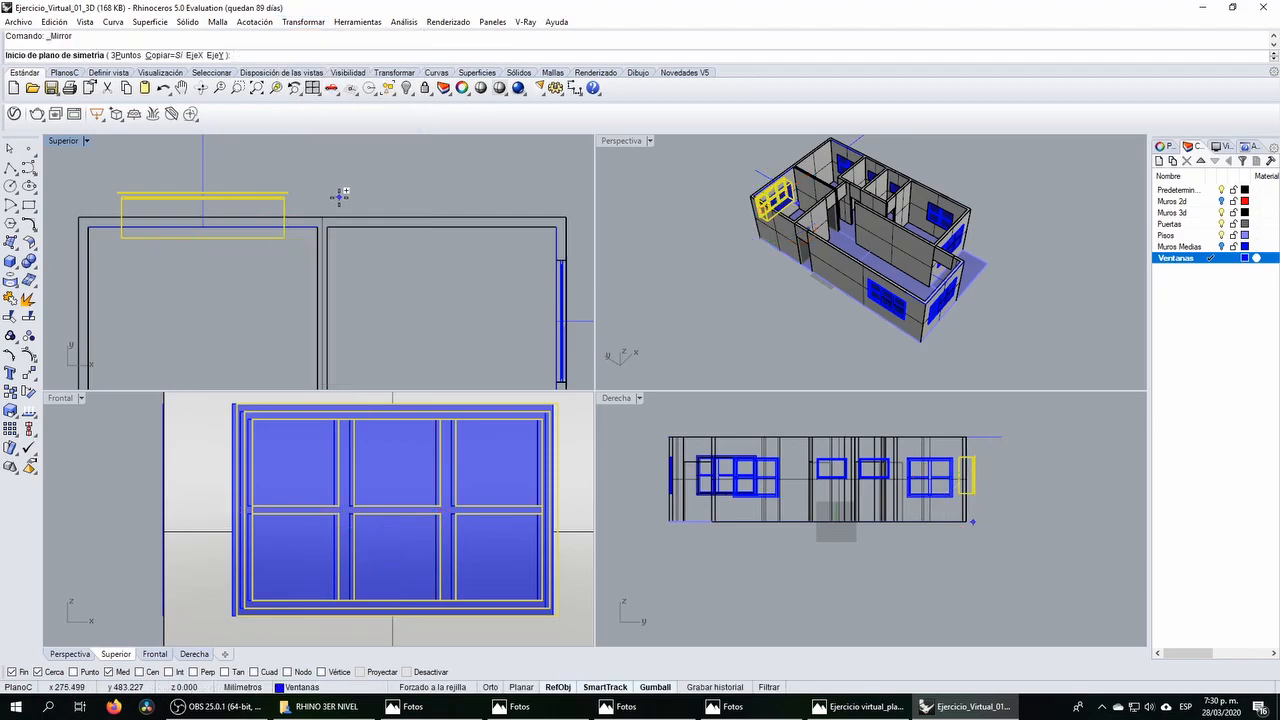
{"action": "left_click", "coordinate": [323, 212]}
{"action": "left_click", "coordinate": [326, 182]}
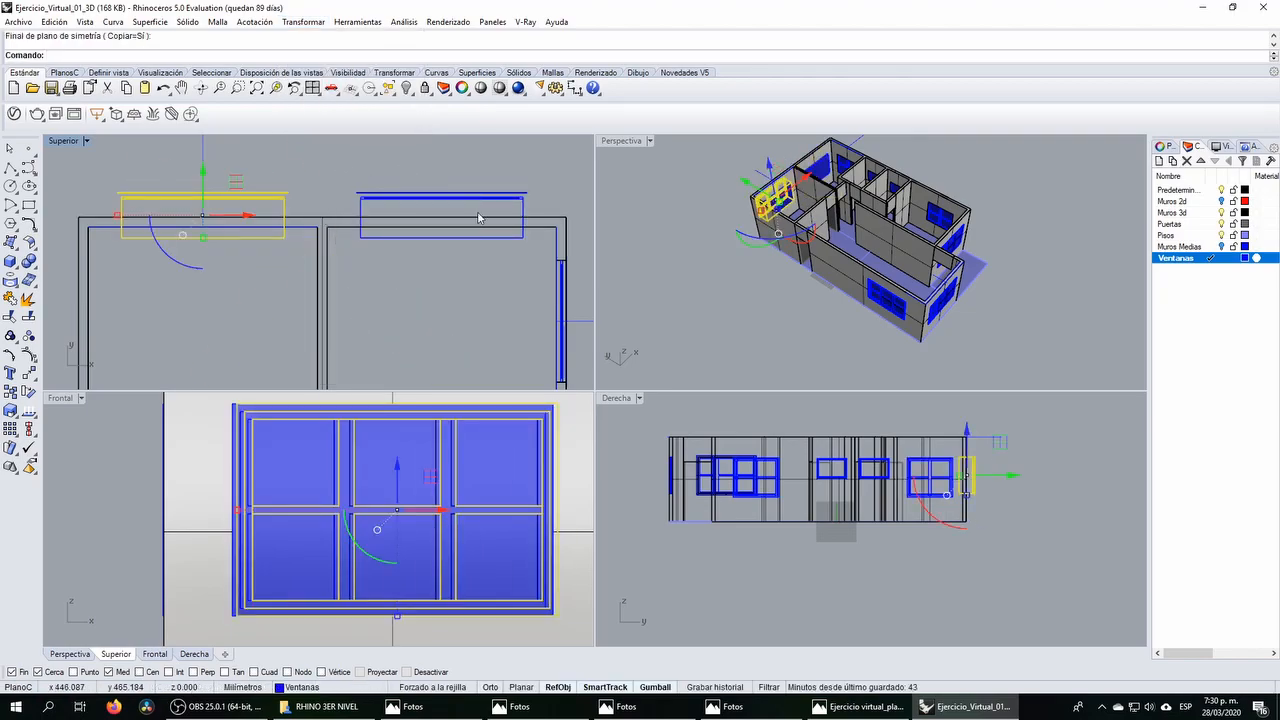
{"action": "key", "text": "alt"}
Step: Compare the bedroom windows with the floor plan image and subtract both boxes from the rear wall using Boolean Difference
{"action": "scroll", "coordinate": [361, 225], "scroll_direction": "down", "scroll_amount": 5}
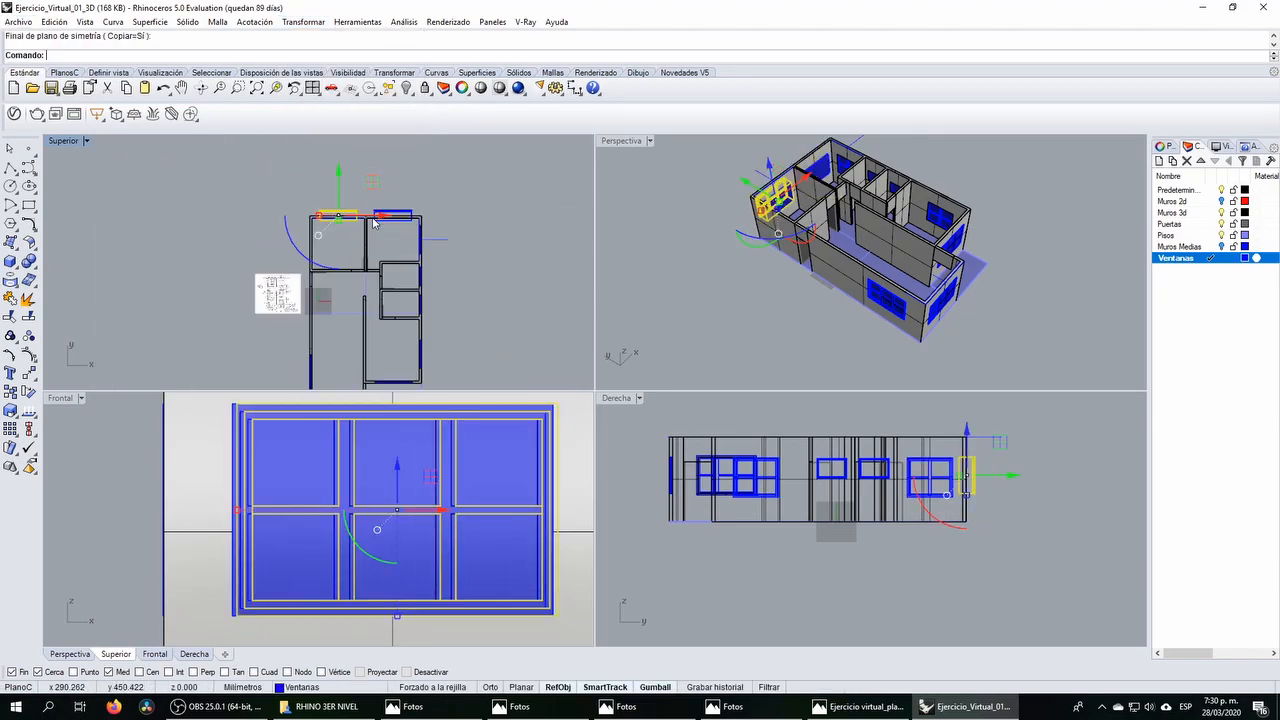
{"action": "scroll", "coordinate": [312, 270], "scroll_direction": "up", "scroll_amount": 5}
{"action": "scroll", "coordinate": [305, 245], "scroll_direction": "up", "scroll_amount": 2}
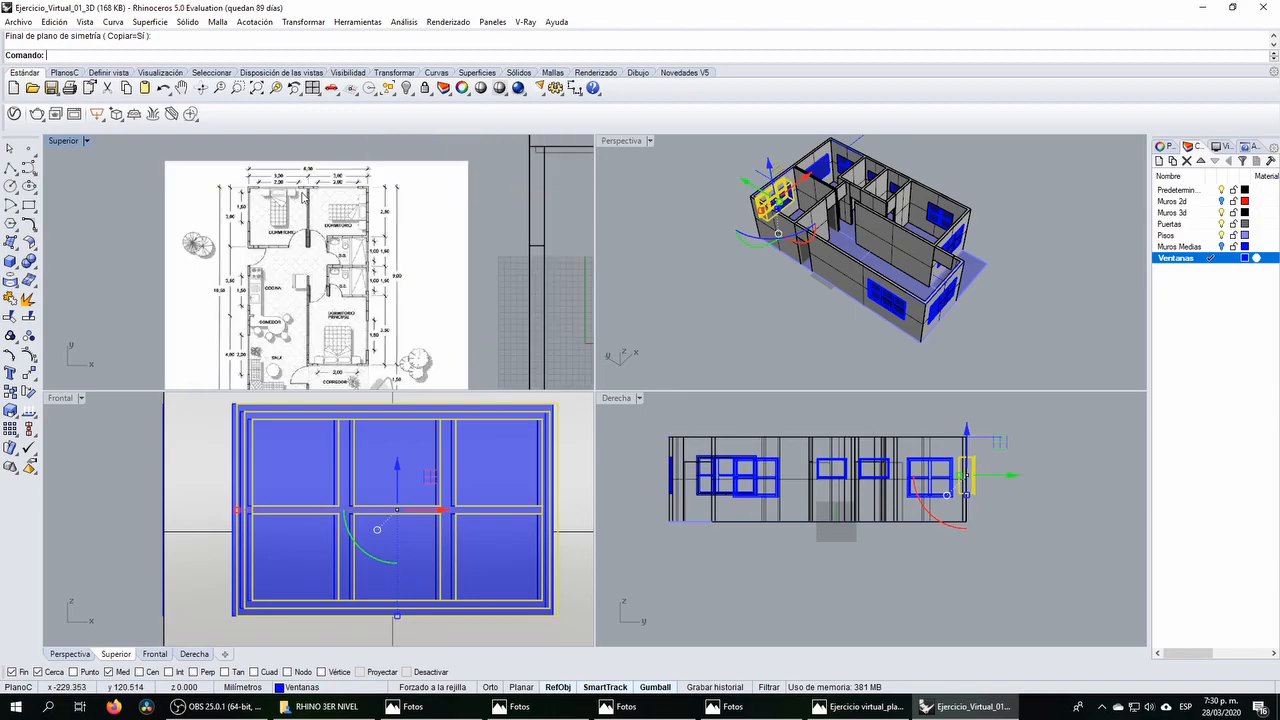
{"action": "scroll", "coordinate": [270, 198], "scroll_direction": "up", "scroll_amount": 4}
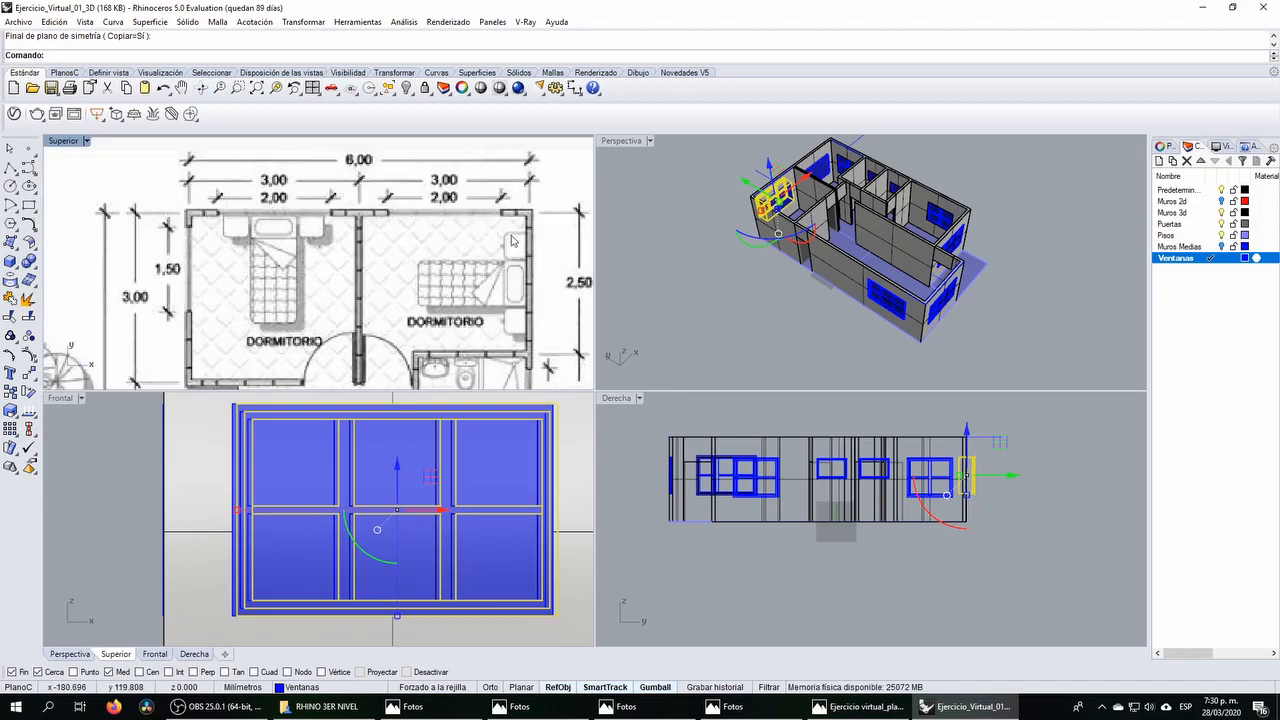
{"action": "scroll", "coordinate": [453, 222], "scroll_direction": "down", "scroll_amount": 4}
{"action": "scroll", "coordinate": [380, 247], "scroll_direction": "up", "scroll_amount": 3}
{"action": "left_click", "coordinate": [387, 231]}
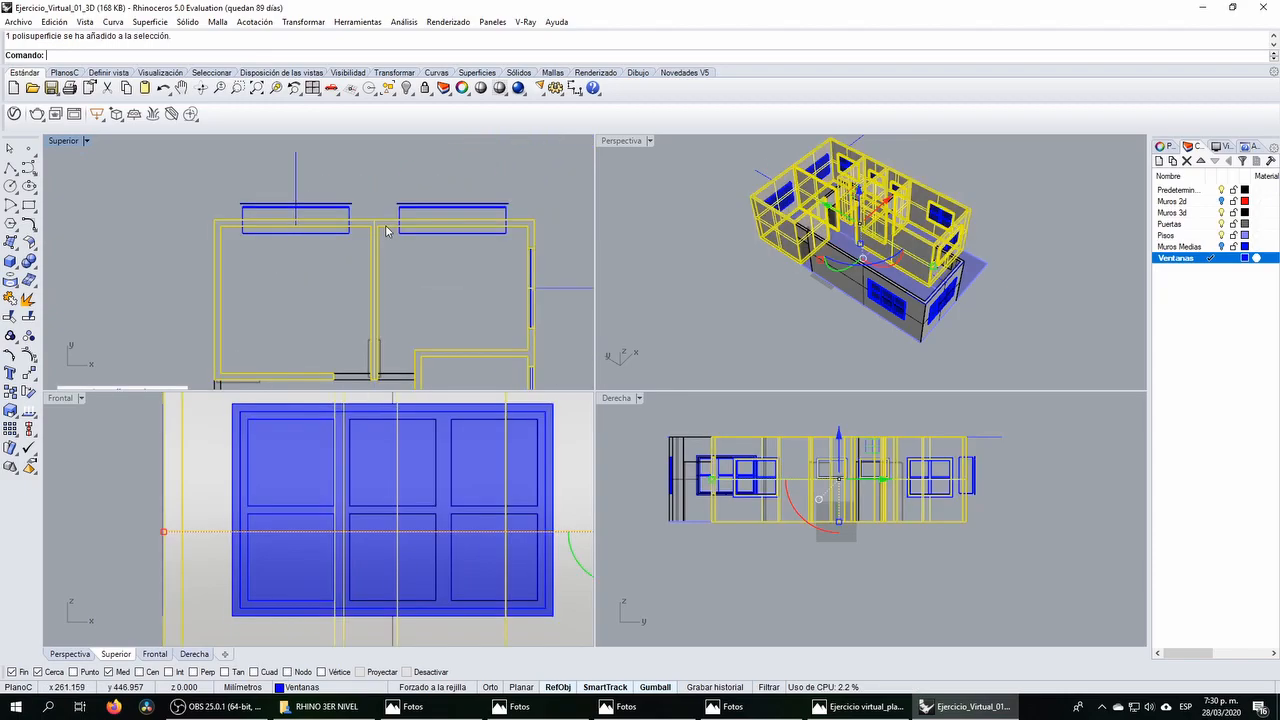
{"action": "left_click", "coordinate": [30, 262]}
{"action": "left_click", "coordinate": [62, 264]}
{"action": "scroll", "coordinate": [350, 218], "scroll_direction": "up", "scroll_amount": 3}
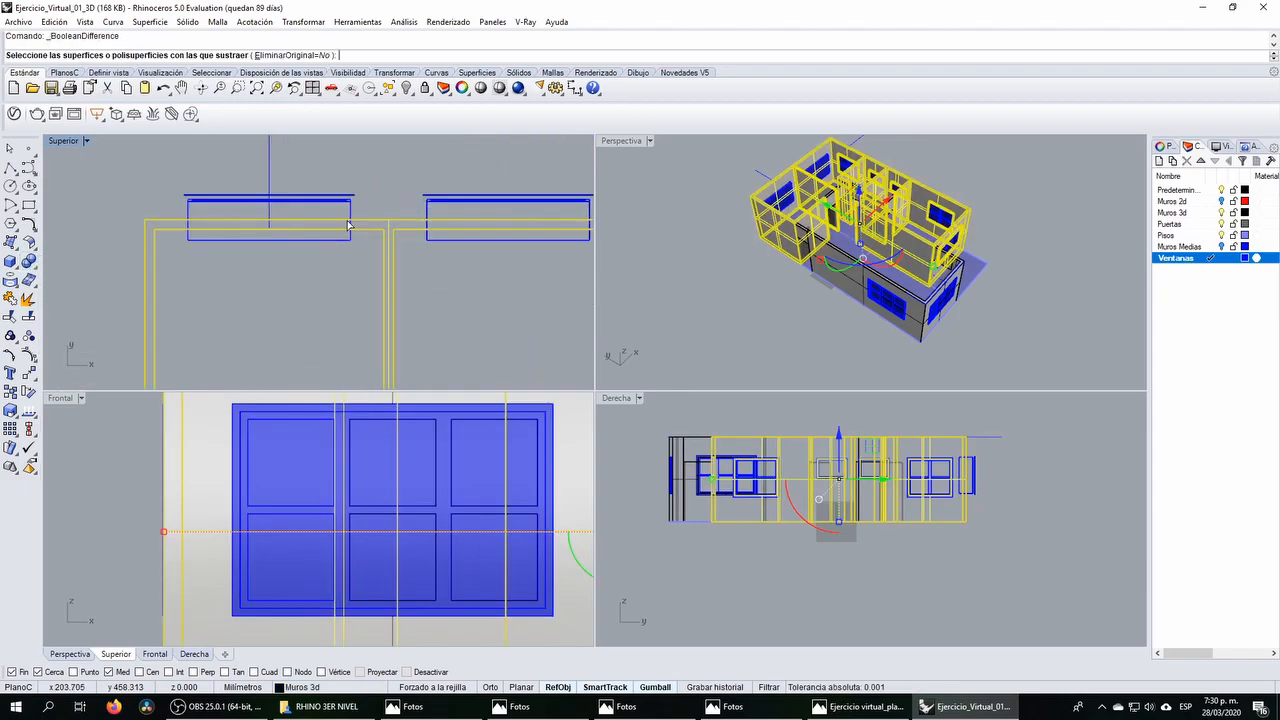
{"action": "left_click", "coordinate": [445, 208]}
{"action": "key", "text": "Return"}
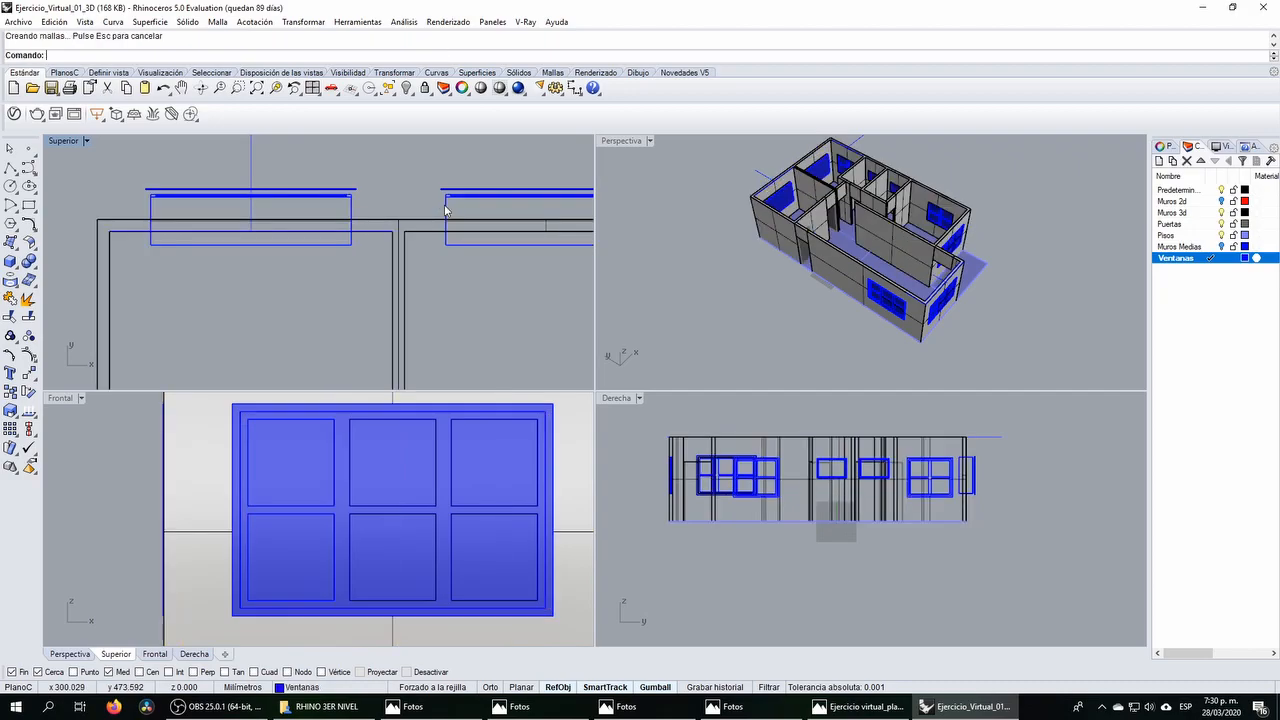
Step: Delete the two cutting boxes at the bedrooms' rear wall
{"action": "key", "text": "Delete"}
{"action": "left_click", "coordinate": [351, 211]}
{"action": "key", "text": "Delete"}
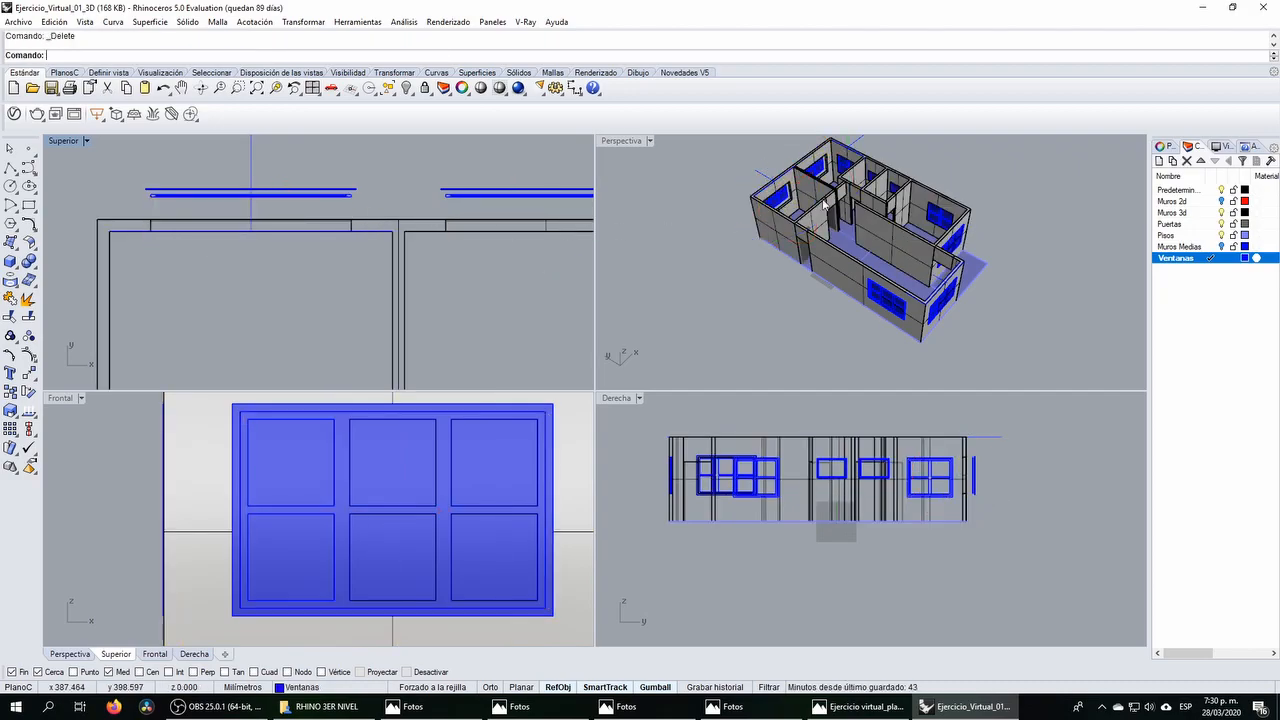
Step: Move both bedroom windows into their rear wall openings and delete the guide line behind the wall
{"action": "right_click_drag", "start_coordinate": [821, 199], "coordinate": [723, 152]}
{"action": "scroll", "coordinate": [800, 166], "scroll_direction": "up", "scroll_amount": 8}
{"action": "scroll", "coordinate": [800, 171], "scroll_direction": "up", "scroll_amount": 5}
{"action": "right_click_drag", "start_coordinate": [754, 303], "coordinate": [690, 290]}
{"action": "scroll", "coordinate": [745, 298], "scroll_direction": "down", "scroll_amount": 9}
{"action": "scroll", "coordinate": [893, 272], "scroll_direction": "up", "scroll_amount": 2}
{"action": "scroll", "coordinate": [896, 270], "scroll_direction": "up", "scroll_amount": 2}
{"action": "scroll", "coordinate": [225, 212], "scroll_direction": "down", "scroll_amount": 4}
{"action": "left_click_drag", "start_coordinate": [156, 178], "coordinate": [536, 218]}
{"action": "scroll", "coordinate": [480, 198], "scroll_direction": "up", "scroll_amount": 3}
{"action": "left_click_drag", "start_coordinate": [210, 173], "coordinate": [253, 263]}
{"action": "scroll", "coordinate": [240, 203], "scroll_direction": "up", "scroll_amount": 5}
{"action": "scroll", "coordinate": [267, 249], "scroll_direction": "down", "scroll_amount": 10}
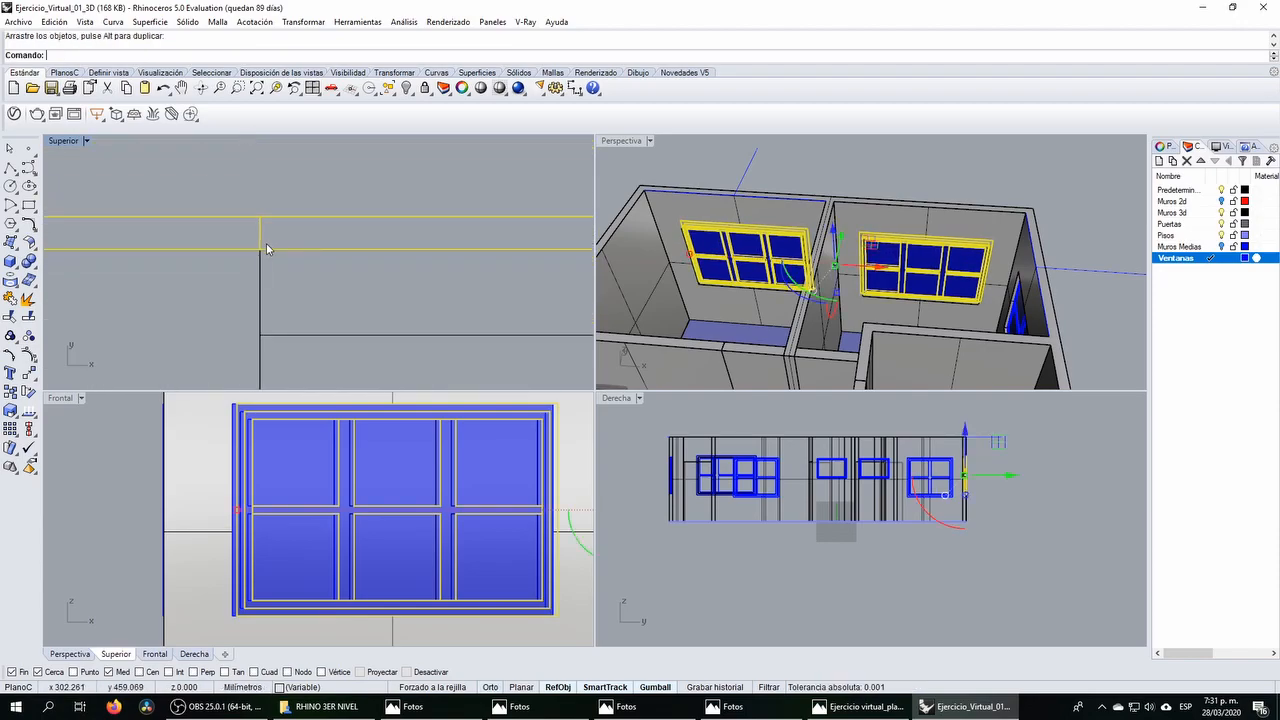
{"action": "scroll", "coordinate": [243, 215], "scroll_direction": "down", "scroll_amount": 3}
{"action": "left_click", "coordinate": [354, 199]}
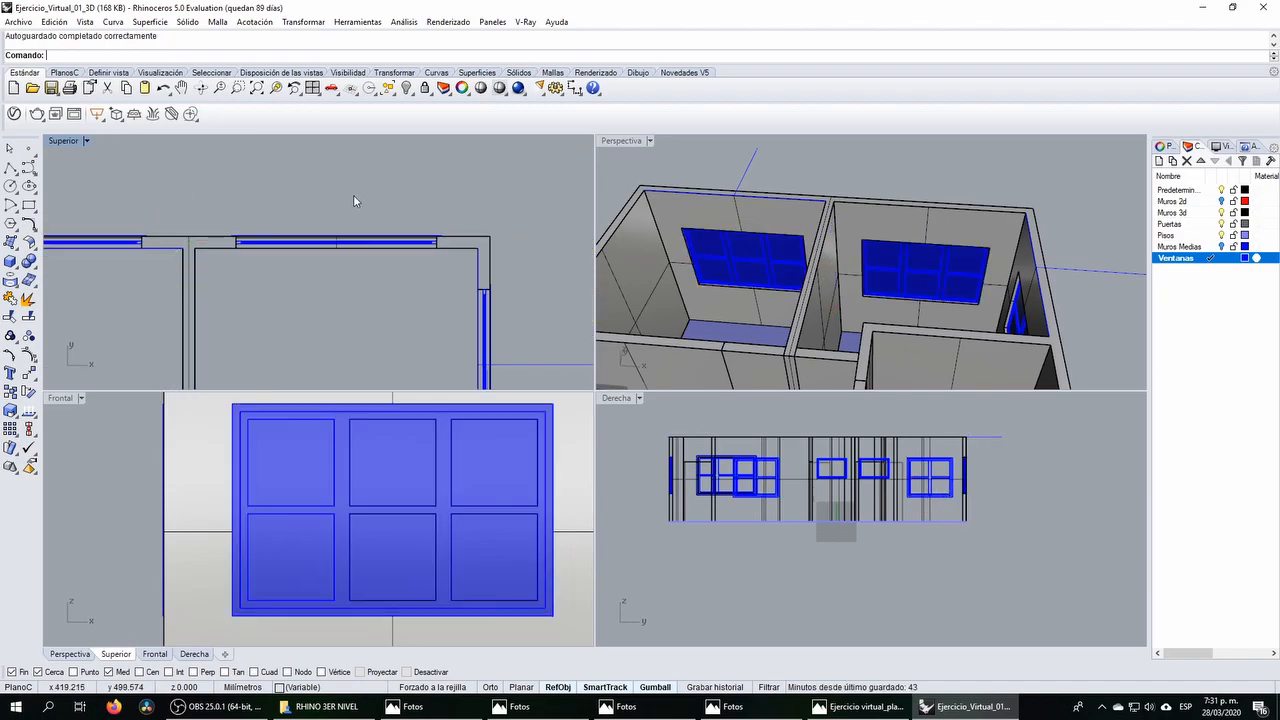
{"action": "left_click", "coordinate": [748, 152]}
{"action": "key", "text": "Delete"}
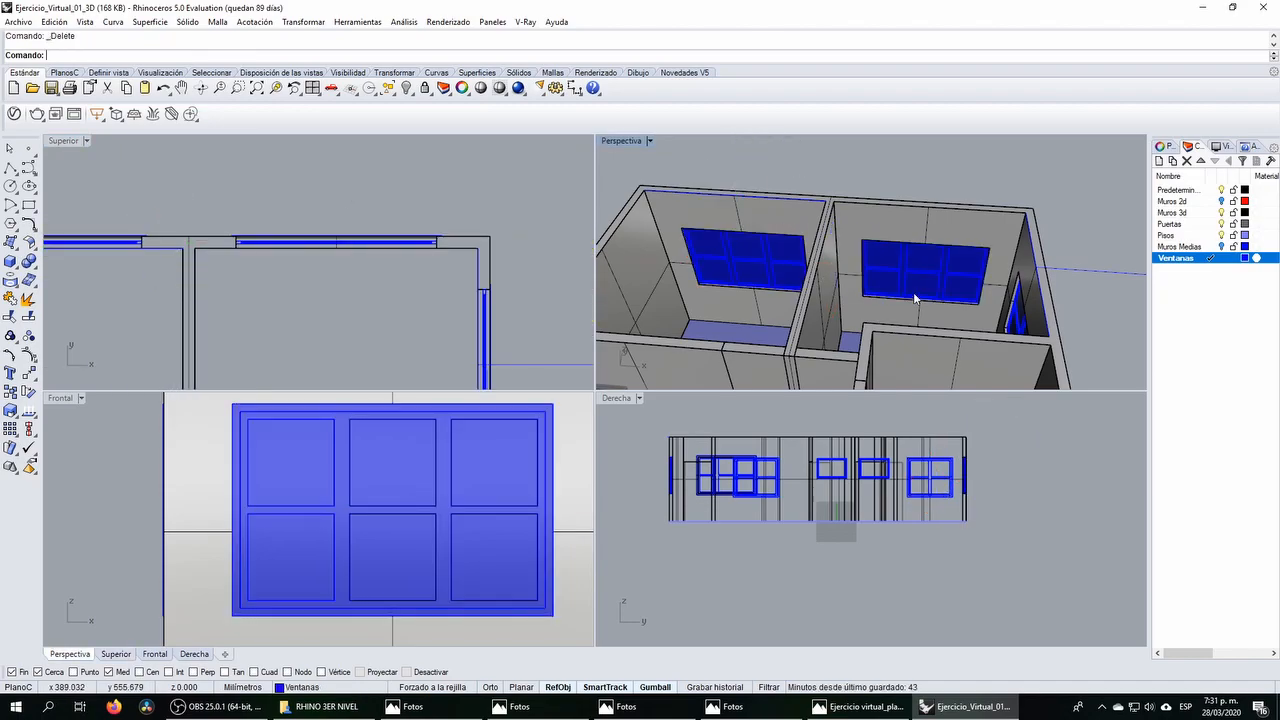
Step: Inspect the house in perspective from several sides to check the placed windows and find walls still missing one
{"action": "scroll", "coordinate": [785, 253], "scroll_direction": "down", "scroll_amount": 5}
{"action": "right_click_drag", "start_coordinate": [785, 253], "coordinate": [924, 262]}
{"action": "scroll", "coordinate": [922, 272], "scroll_direction": "down", "scroll_amount": 1}
{"action": "right_click_drag", "start_coordinate": [837, 259], "coordinate": [912, 272]}
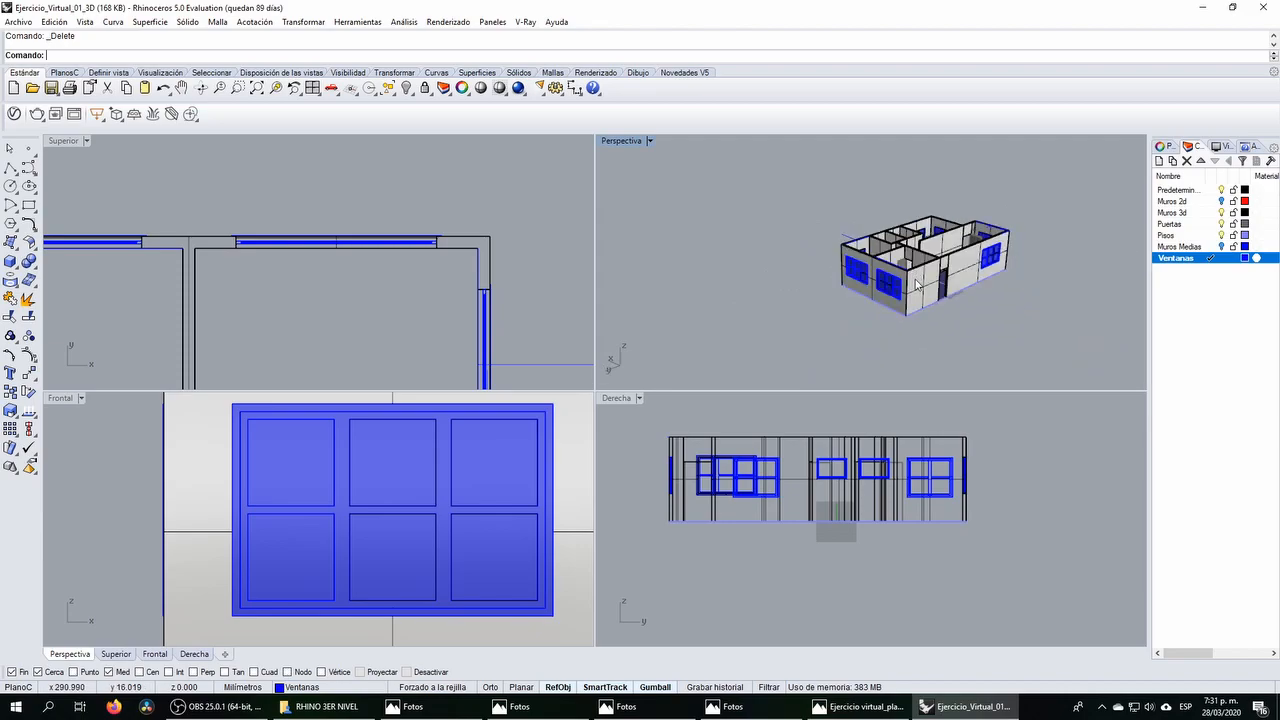
{"action": "scroll", "coordinate": [905, 276], "scroll_direction": "up", "scroll_amount": 8}
{"action": "right_click_drag", "start_coordinate": [830, 296], "coordinate": [1040, 292]}
{"action": "scroll", "coordinate": [829, 284], "scroll_direction": "down", "scroll_amount": 7}
{"action": "scroll", "coordinate": [943, 308], "scroll_direction": "up", "scroll_amount": 9}
{"action": "scroll", "coordinate": [952, 303], "scroll_direction": "down", "scroll_amount": 10}
{"action": "right_click_drag", "start_coordinate": [866, 272], "coordinate": [820, 280]}
{"action": "scroll", "coordinate": [796, 289], "scroll_direction": "up", "scroll_amount": 8}
{"action": "scroll", "coordinate": [796, 289], "scroll_direction": "down", "scroll_amount": 8}
{"action": "scroll", "coordinate": [853, 210], "scroll_direction": "up", "scroll_amount": 3}
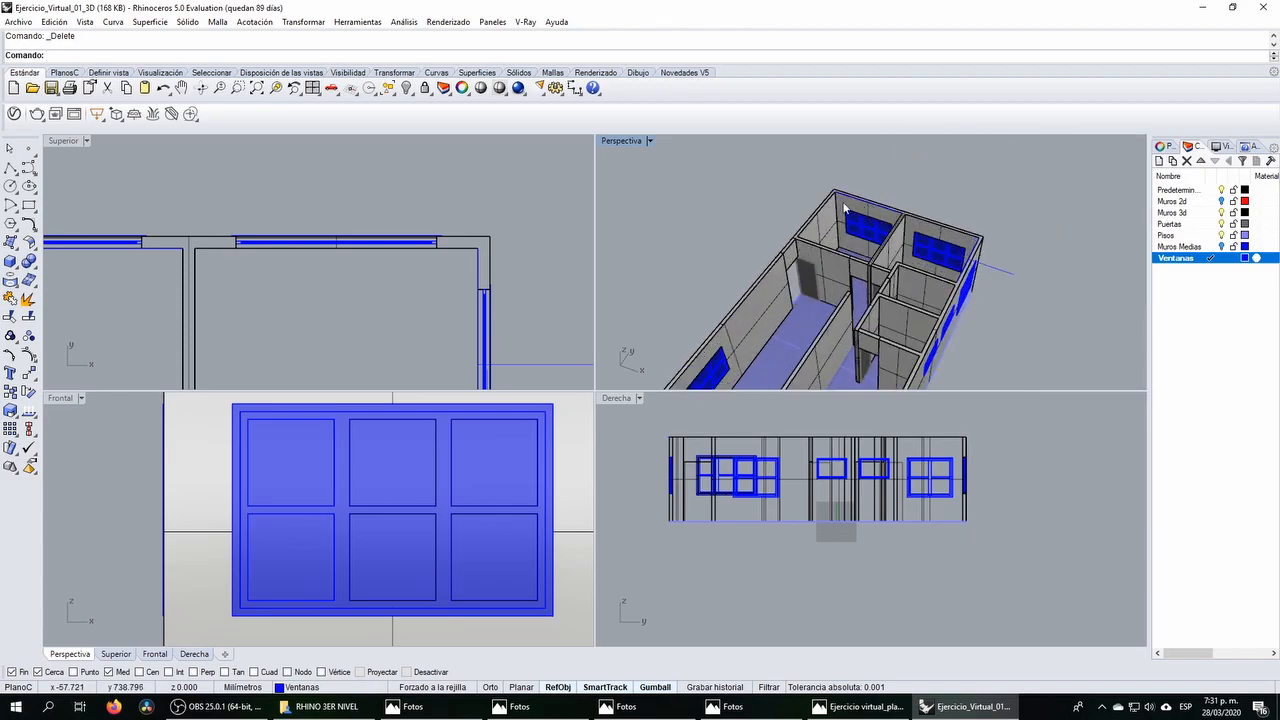
{"action": "scroll", "coordinate": [854, 209], "scroll_direction": "up", "scroll_amount": 5}
{"action": "scroll", "coordinate": [872, 251], "scroll_direction": "down", "scroll_amount": 1}
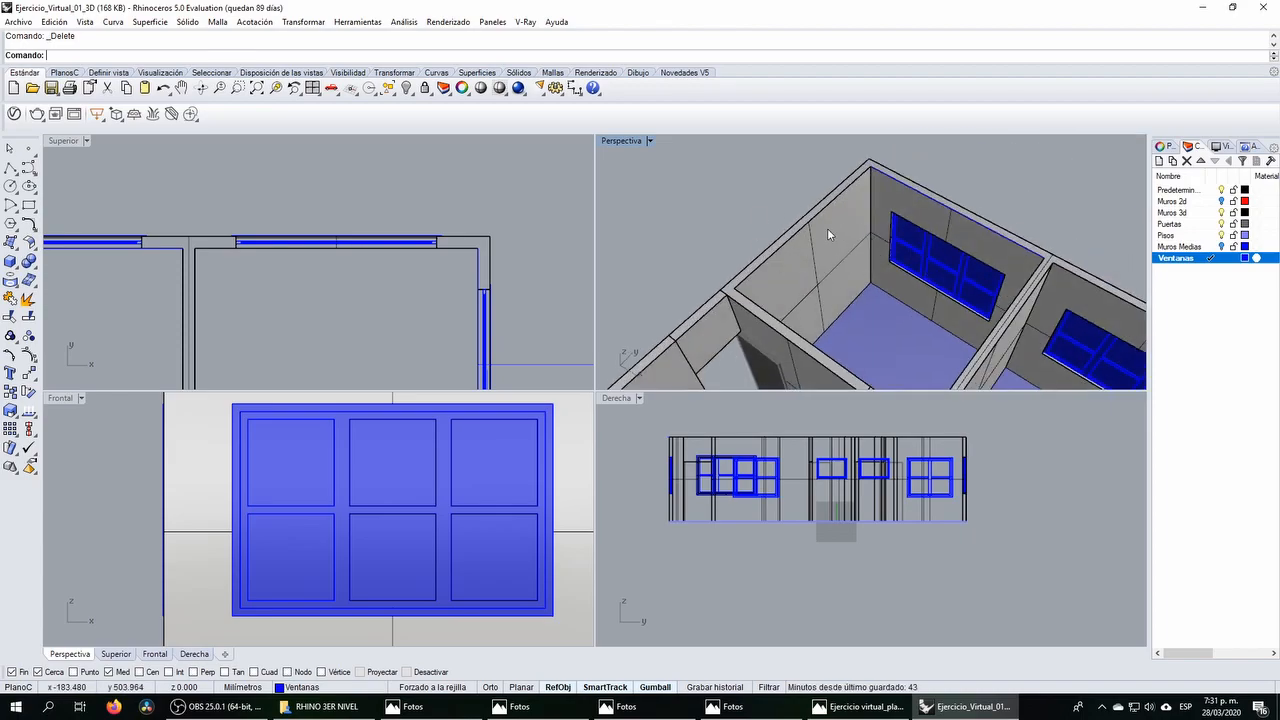
{"action": "scroll", "coordinate": [827, 234], "scroll_direction": "down", "scroll_amount": 5}
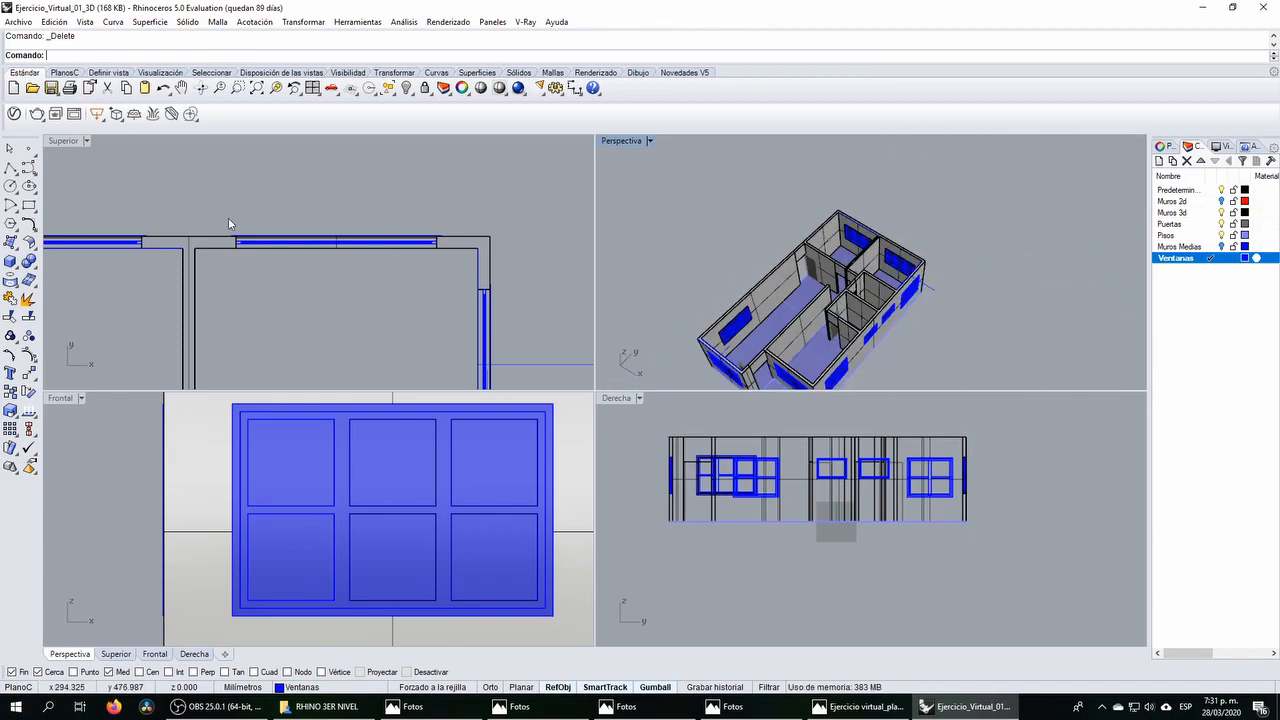
Step: Mirror a copy of the main bedroom's side window across the house to the opposite side
{"action": "scroll", "coordinate": [291, 257], "scroll_direction": "down", "scroll_amount": 5}
{"action": "scroll", "coordinate": [300, 295], "scroll_direction": "up", "scroll_amount": 5}
{"action": "left_click_drag", "start_coordinate": [277, 225], "coordinate": [362, 374]}
{"action": "scroll", "coordinate": [385, 214], "scroll_direction": "down", "scroll_amount": 5}
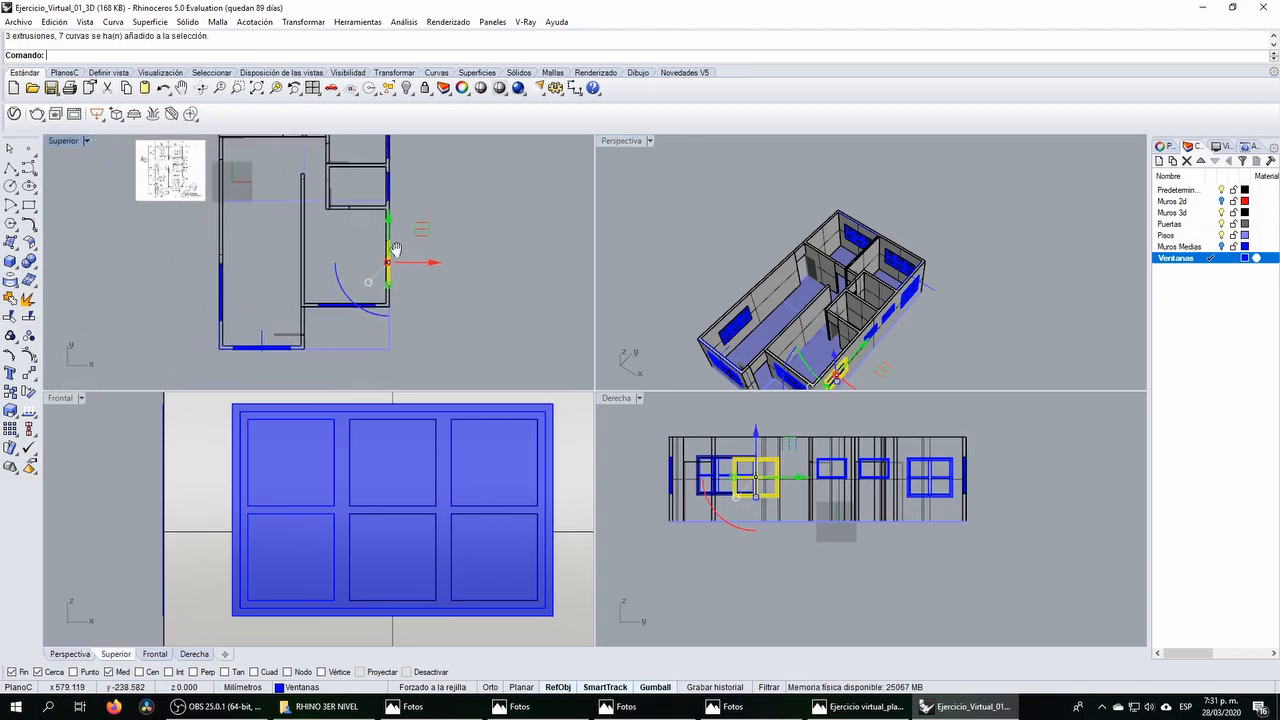
{"action": "left_click", "coordinate": [303, 22]}
{"action": "left_click", "coordinate": [315, 140]}
{"action": "left_click", "coordinate": [334, 152]}
{"action": "left_click", "coordinate": [333, 148], "text": "shift"}
Step: Move the mirrored window along the side wall to the kitchen area, just outside the wall
{"action": "left_click_drag", "start_coordinate": [229, 302], "coordinate": [271, 378]}
{"action": "left_click_drag", "start_coordinate": [250, 328], "coordinate": [249, 314]}
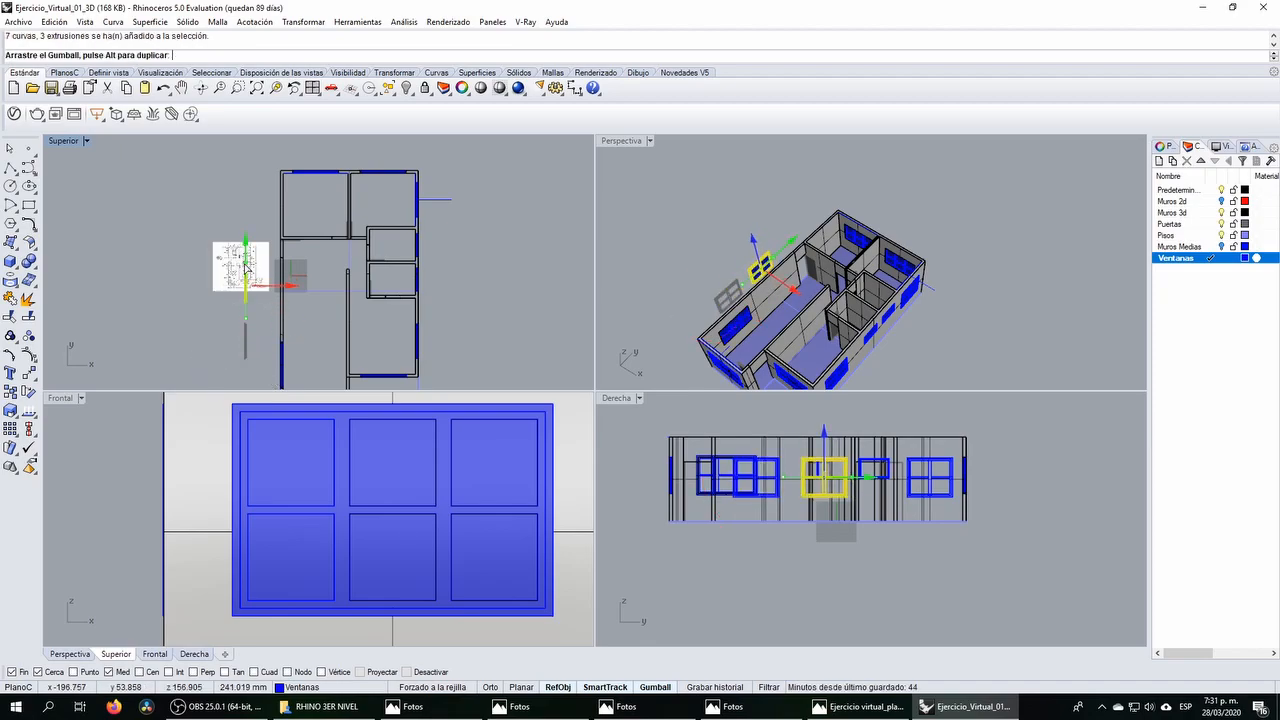
{"action": "scroll", "coordinate": [249, 314], "scroll_direction": "up", "scroll_amount": 4}
{"action": "left_click_drag", "start_coordinate": [277, 257], "coordinate": [362, 260]}
{"action": "scroll", "coordinate": [362, 260], "scroll_direction": "down", "scroll_amount": 3}
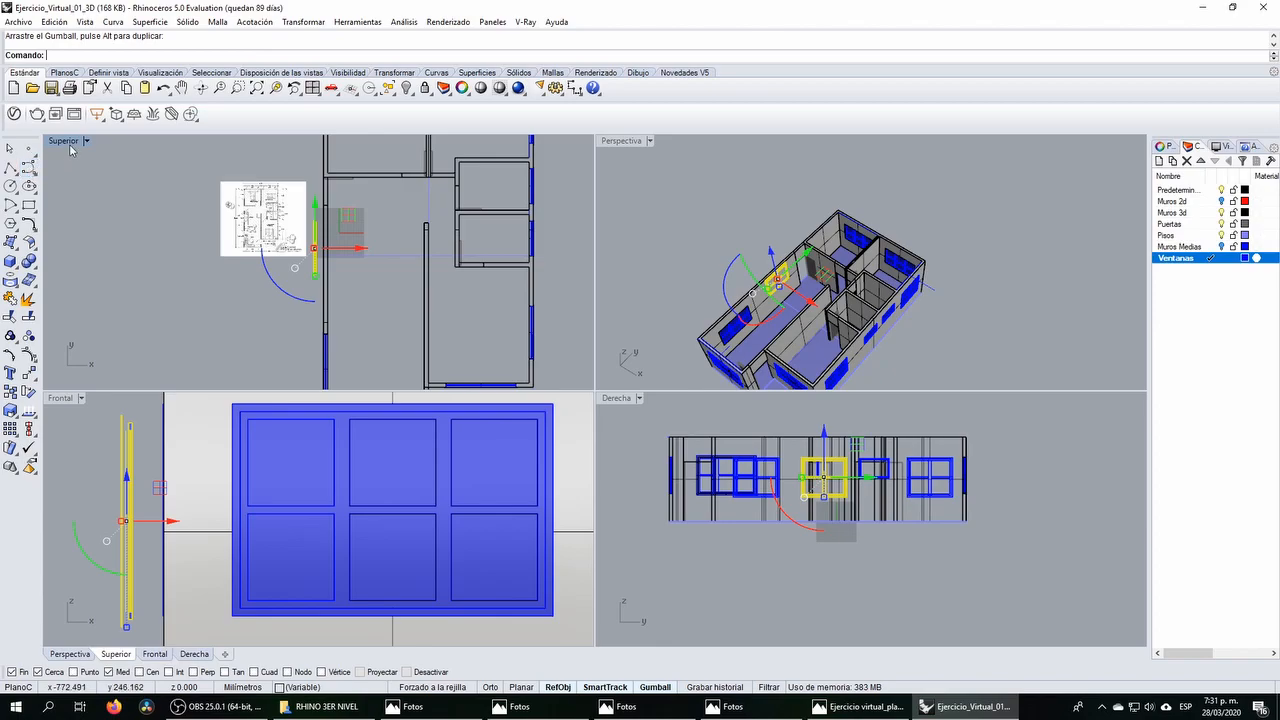
Step: Trace the living room's front and side walls on the floor plan image with a polyline ending at the kitchen window's lower edge
{"action": "double_click", "coordinate": [66, 141]}
{"action": "scroll", "coordinate": [424, 297], "scroll_direction": "up", "scroll_amount": 16}
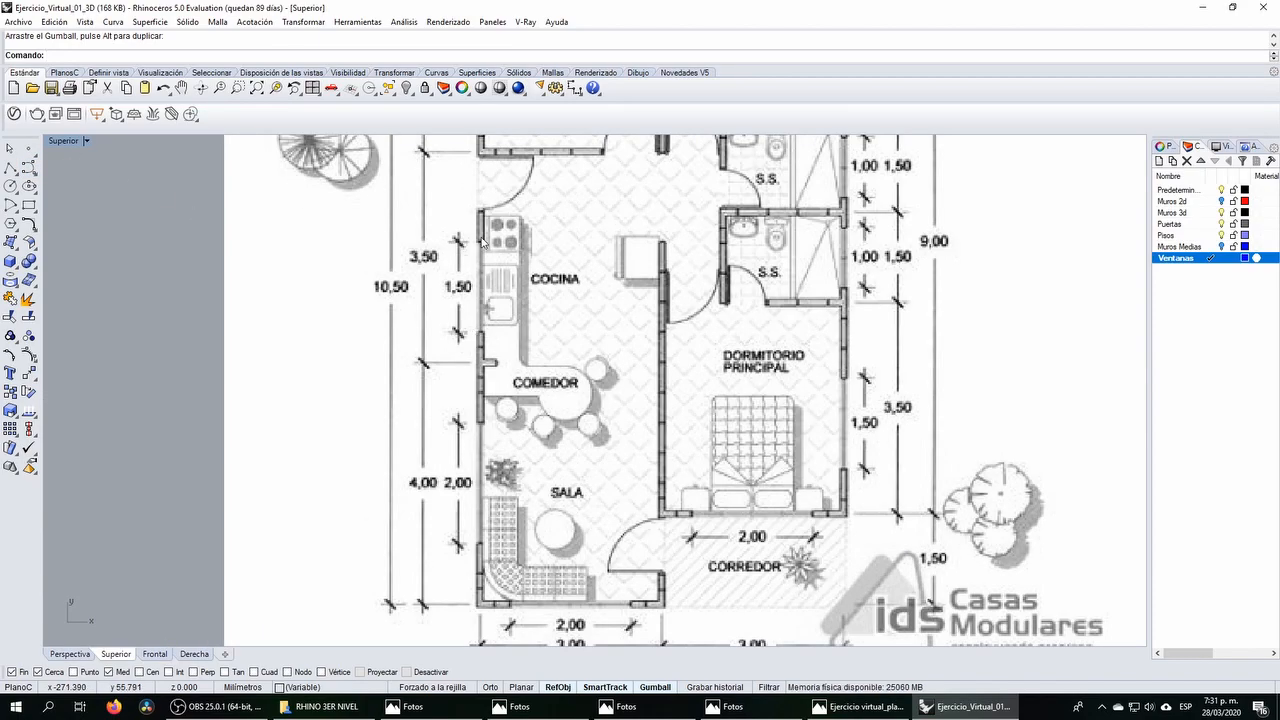
{"action": "right_click_drag", "start_coordinate": [481, 237], "coordinate": [438, 277]}
{"action": "left_click", "coordinate": [10, 168]}
{"action": "scroll", "coordinate": [396, 328], "scroll_direction": "down", "scroll_amount": 5}
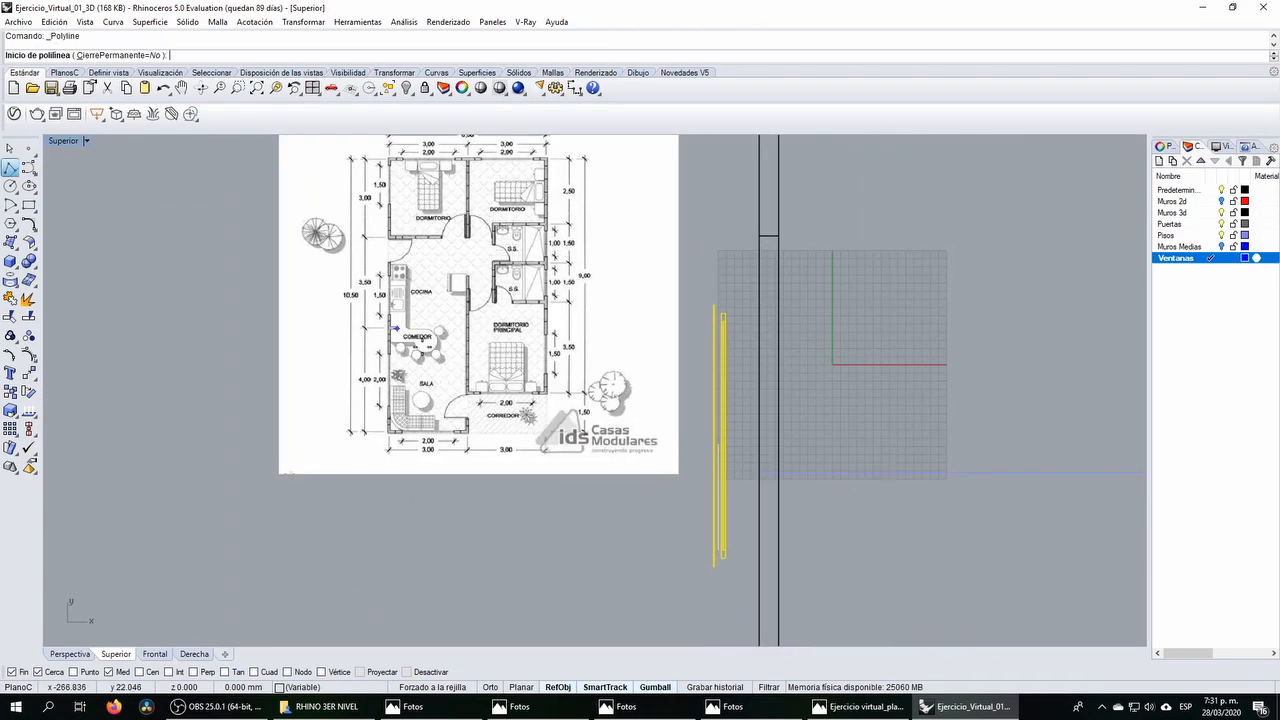
{"action": "scroll", "coordinate": [451, 408], "scroll_direction": "up", "scroll_amount": 12}
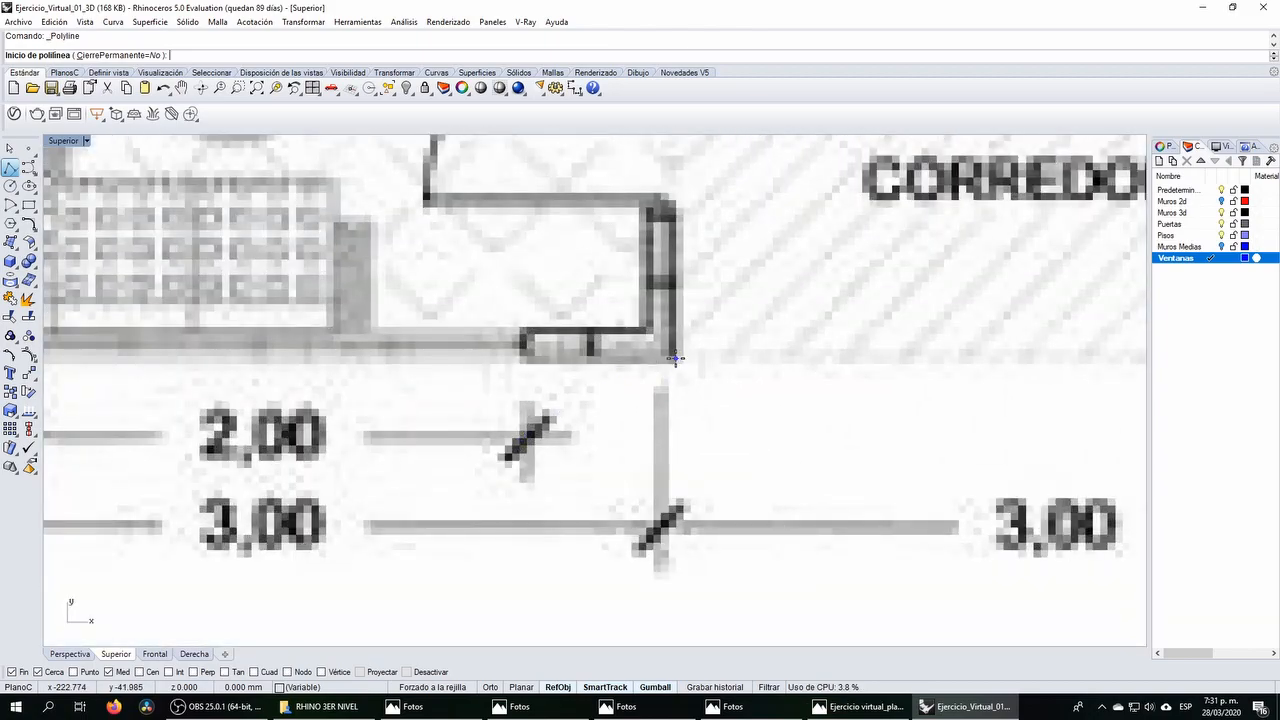
{"action": "left_click", "coordinate": [675, 358]}
{"action": "scroll", "coordinate": [675, 358], "scroll_direction": "down", "scroll_amount": 5}
{"action": "left_click", "coordinate": [390, 357]}
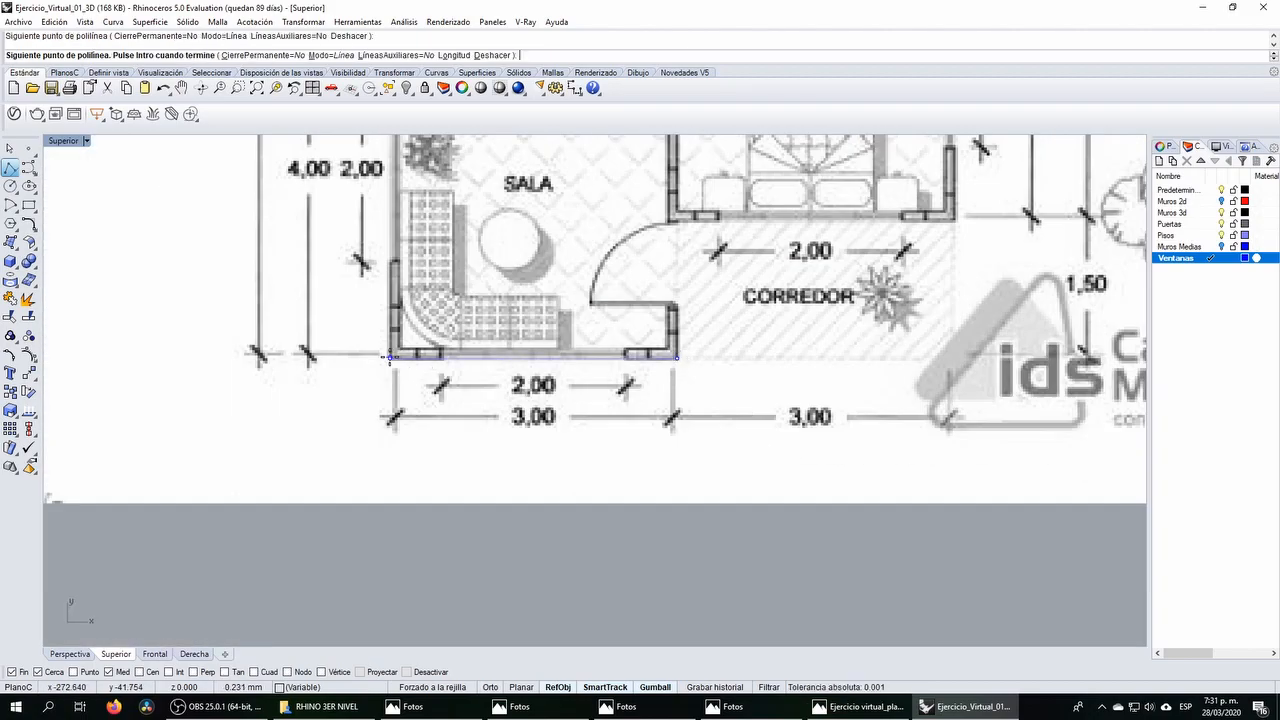
{"action": "scroll", "coordinate": [390, 357], "scroll_direction": "down", "scroll_amount": 5}
{"action": "scroll", "coordinate": [380, 212], "scroll_direction": "up", "scroll_amount": 5}
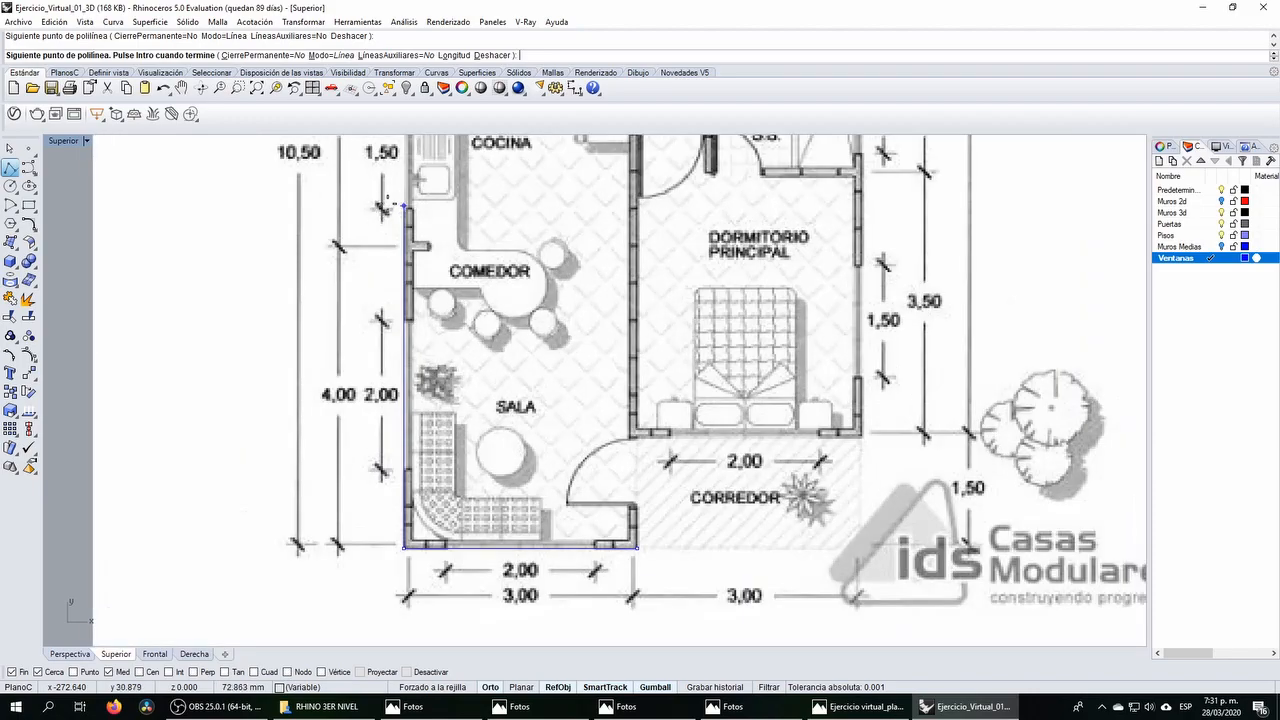
{"action": "left_click", "coordinate": [390, 211]}
{"action": "right_click", "coordinate": [408, 210]}
{"action": "left_click", "coordinate": [408, 212]}
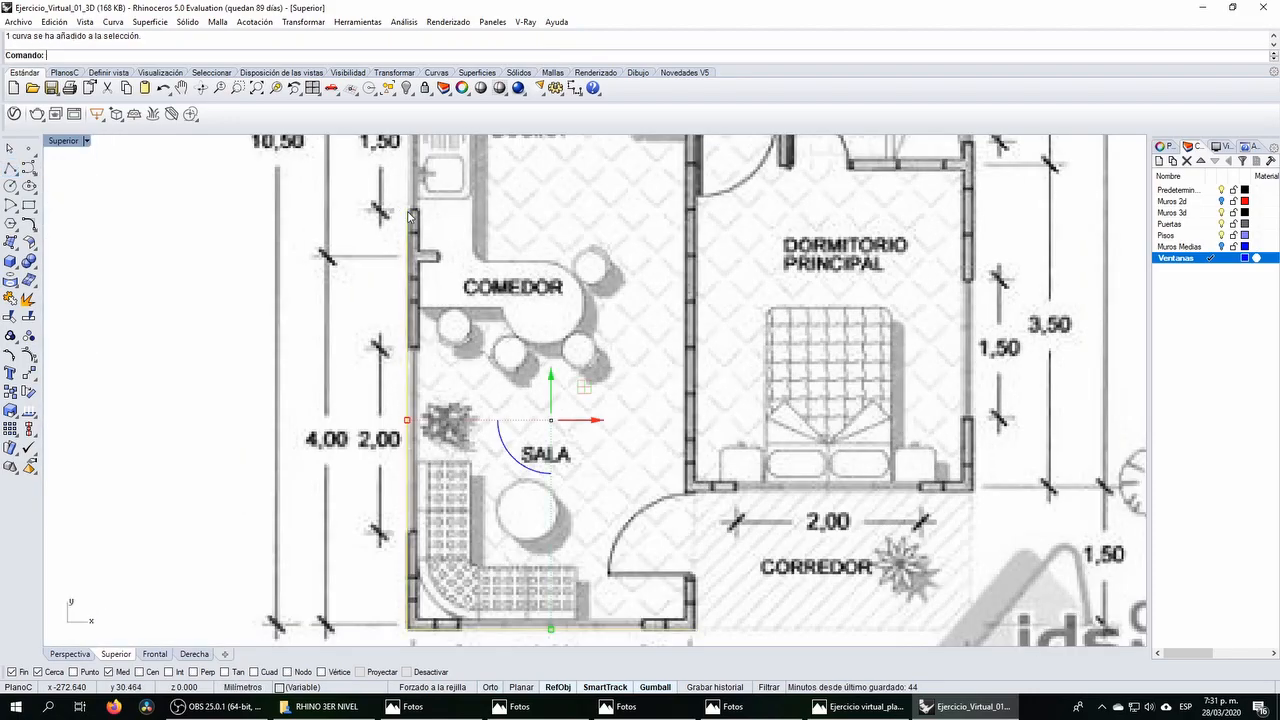
Step: Move the traced polyline onto the 3D model, placing its starting end at the living room's front corner beside the entrance
{"action": "scroll", "coordinate": [408, 212], "scroll_direction": "down", "scroll_amount": 12}
{"action": "right_click_drag", "start_coordinate": [440, 213], "coordinate": [323, 220]}
{"action": "left_click_drag", "start_coordinate": [334, 208], "coordinate": [553, 456]}
{"action": "right_click_drag", "start_coordinate": [547, 510], "coordinate": [516, 437]}
{"action": "left_click", "coordinate": [507, 433]}
{"action": "left_click", "coordinate": [557, 497]}
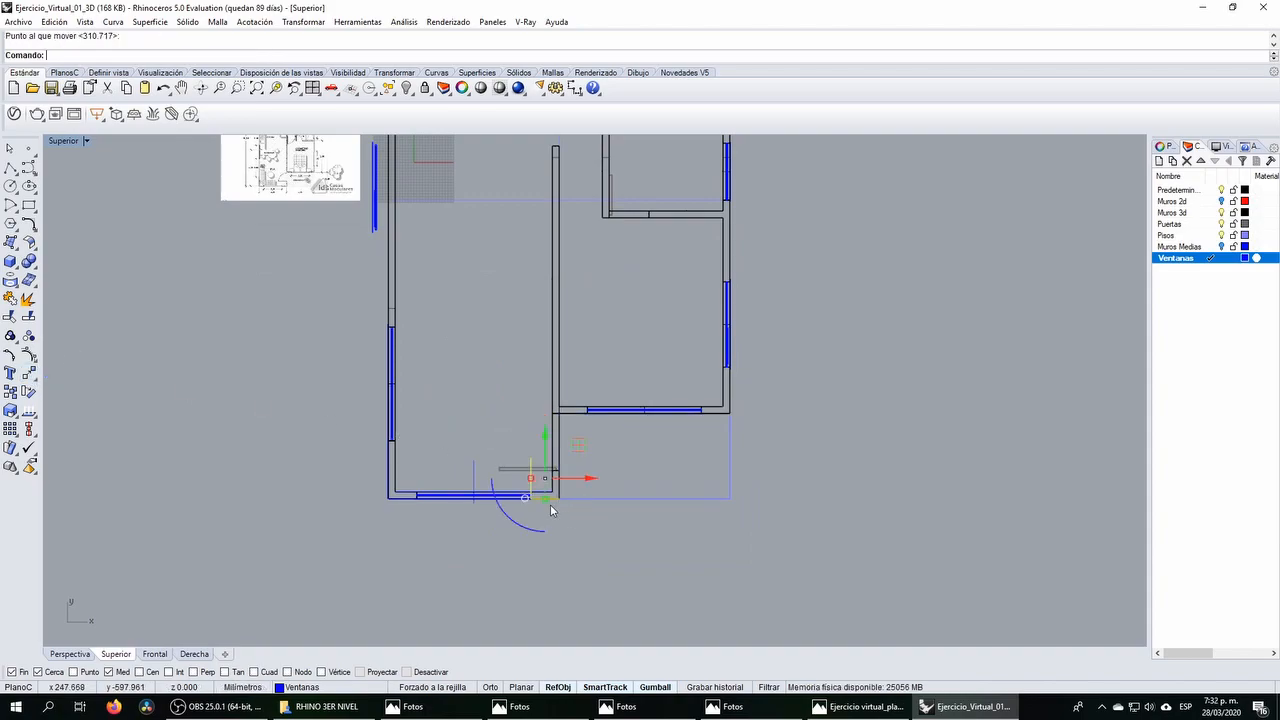
Step: Try to scale the traced polyline with reference points from the living room's front corner beside the entrance
{"action": "scroll", "coordinate": [555, 503], "scroll_direction": "up", "scroll_amount": 5}
{"action": "left_click", "coordinate": [10, 411]}
{"action": "scroll", "coordinate": [491, 495], "scroll_direction": "up", "scroll_amount": 3}
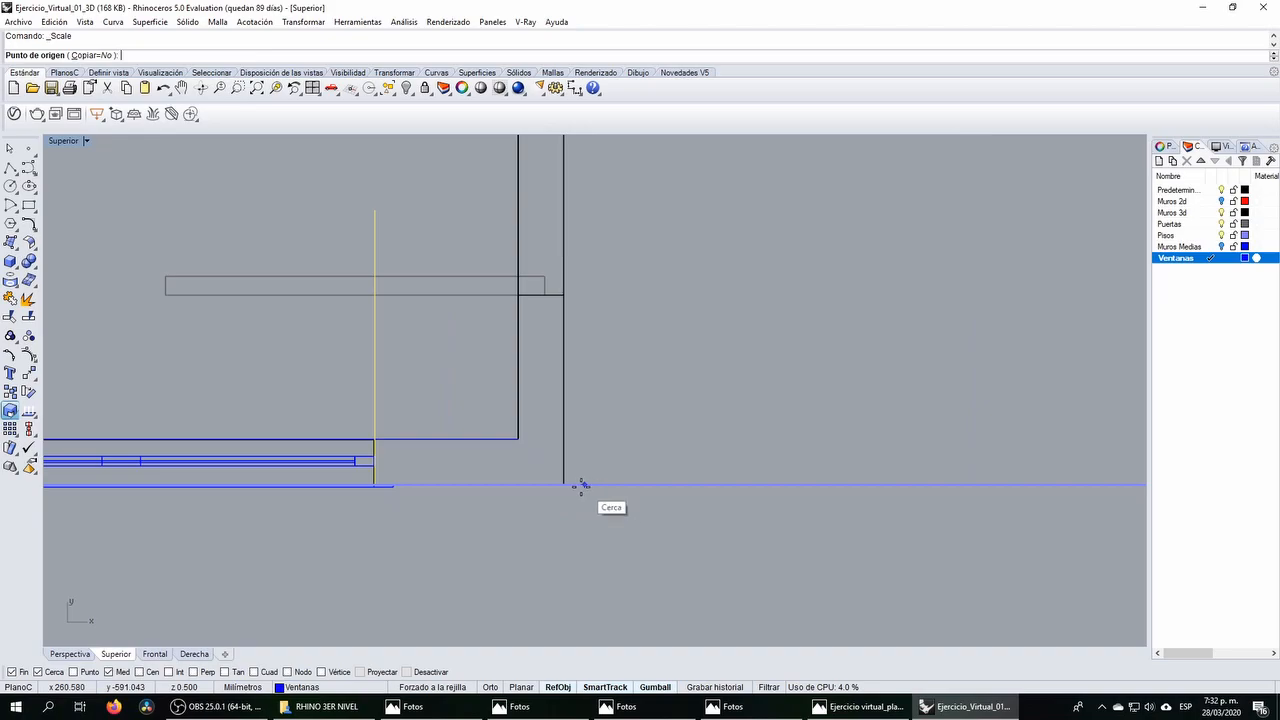
{"action": "left_click", "coordinate": [566, 486]}
{"action": "scroll", "coordinate": [333, 481], "scroll_direction": "up", "scroll_amount": 3}
{"action": "scroll", "coordinate": [486, 480], "scroll_direction": "up", "scroll_amount": 3}
{"action": "left_click", "coordinate": [491, 497]}
{"action": "scroll", "coordinate": [495, 500], "scroll_direction": "down", "scroll_amount": 5}
{"action": "right_click_drag", "start_coordinate": [341, 500], "coordinate": [414, 466]}
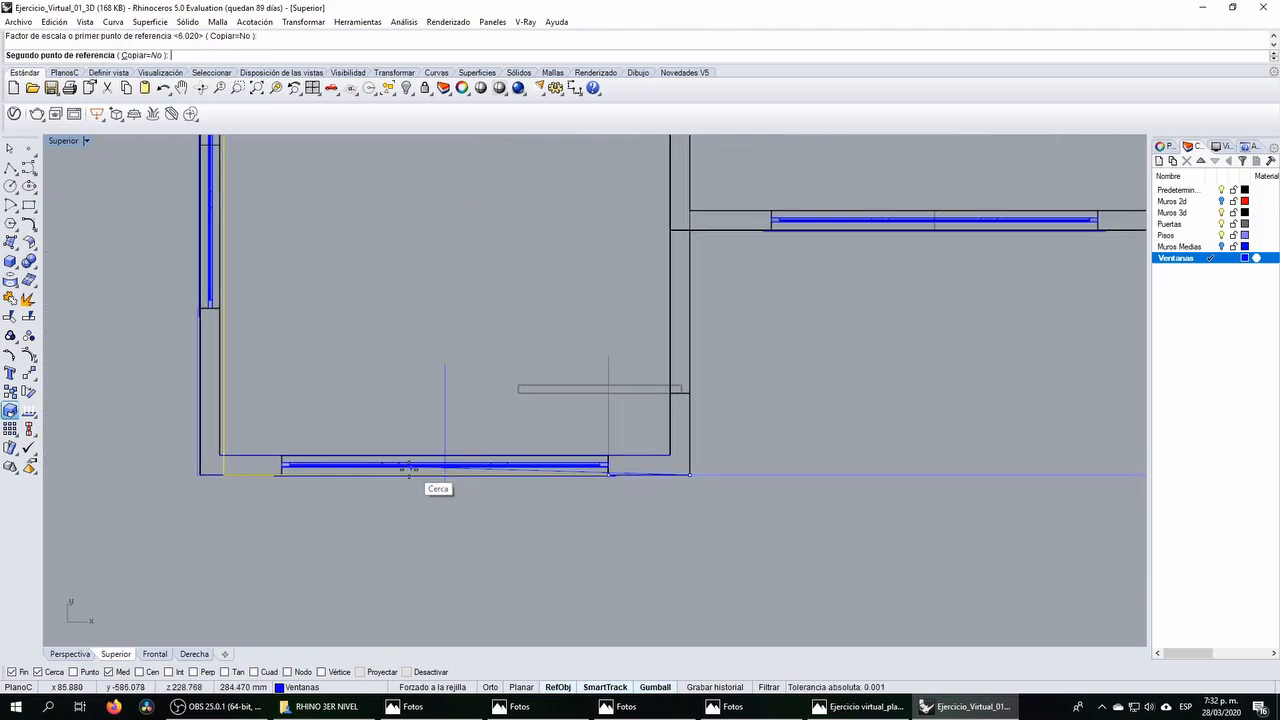
{"action": "left_click", "coordinate": [608, 475]}
{"action": "scroll", "coordinate": [675, 480], "scroll_direction": "up", "scroll_amount": 6}
{"action": "right_click", "coordinate": [698, 477]}
{"action": "left_click", "coordinate": [704, 473]}
{"action": "scroll", "coordinate": [539, 497], "scroll_direction": "up", "scroll_amount": 5}
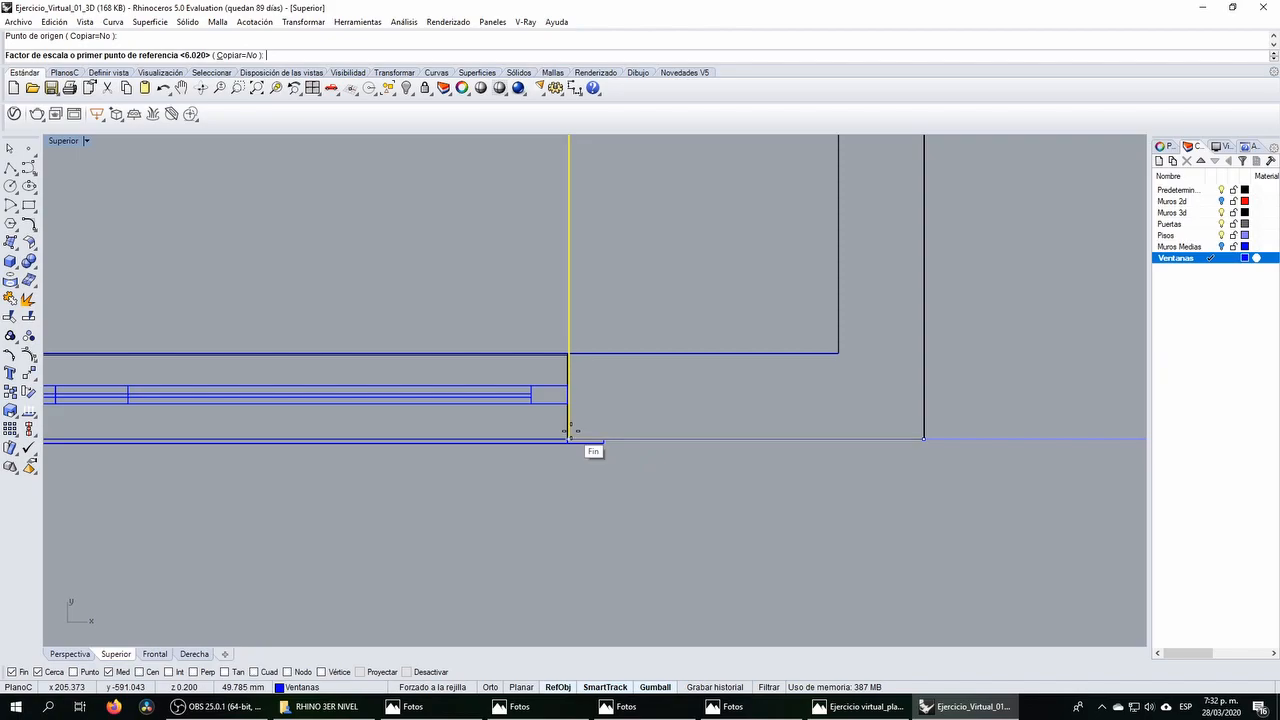
{"action": "left_click", "coordinate": [570, 438]}
{"action": "scroll", "coordinate": [571, 437], "scroll_direction": "down", "scroll_amount": 5}
{"action": "left_click", "coordinate": [525, 404]}
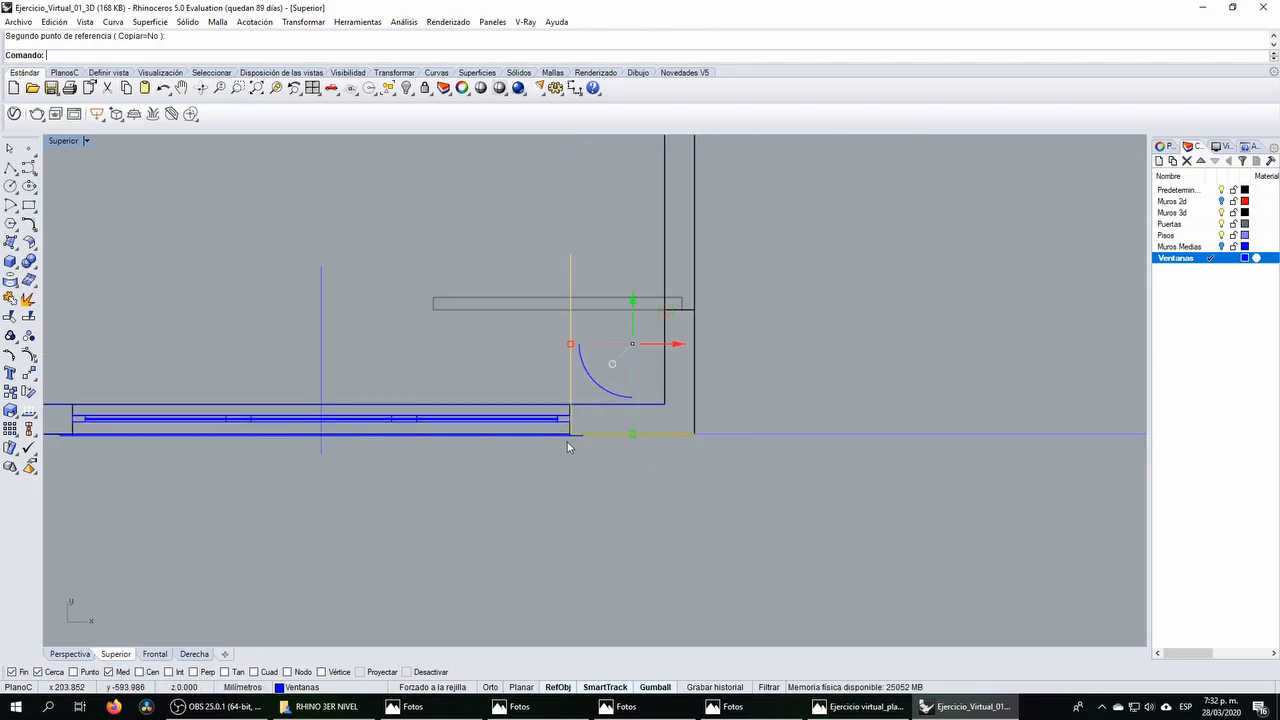
{"action": "scroll", "coordinate": [577, 441], "scroll_direction": "up", "scroll_amount": 5}
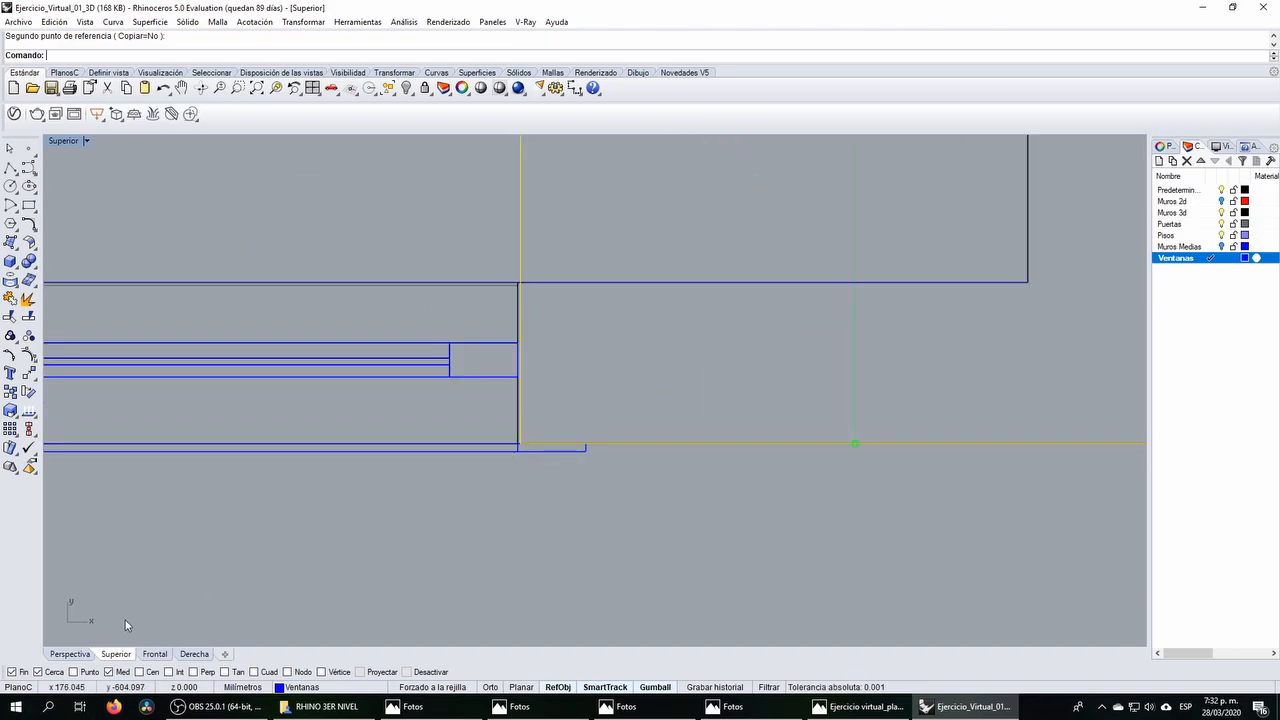
Step: Disable object snaps and scale the traced polyline from the entrance-side corner to span the living room's full front wall
{"action": "left_click", "coordinate": [409, 673]}
{"action": "left_click", "coordinate": [14, 412]}
{"action": "scroll", "coordinate": [814, 497], "scroll_direction": "up", "scroll_amount": 6}
{"action": "scroll", "coordinate": [902, 463], "scroll_direction": "up", "scroll_amount": 8}
{"action": "left_click", "coordinate": [923, 434]}
{"action": "scroll", "coordinate": [880, 480], "scroll_direction": "down", "scroll_amount": 3}
{"action": "scroll", "coordinate": [578, 495], "scroll_direction": "up", "scroll_amount": 8}
{"action": "scroll", "coordinate": [601, 526], "scroll_direction": "up", "scroll_amount": 3}
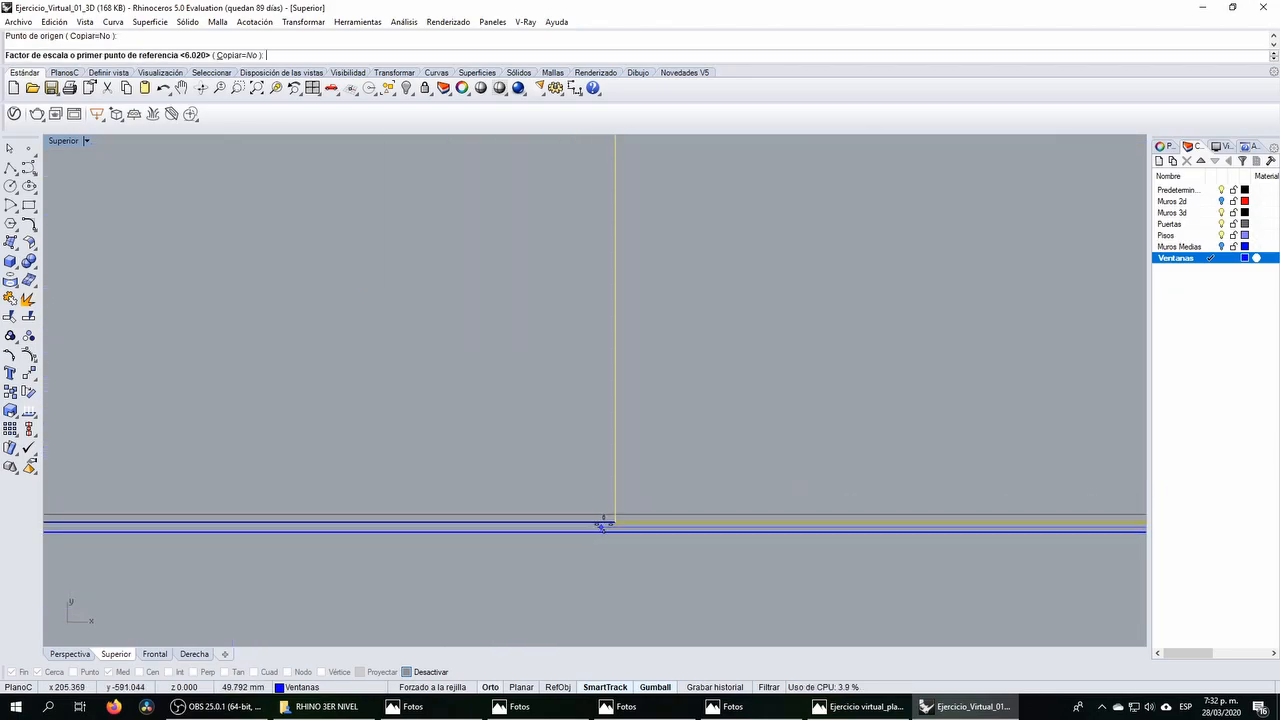
{"action": "left_click", "coordinate": [616, 522]}
{"action": "scroll", "coordinate": [616, 520], "scroll_direction": "down", "scroll_amount": 5}
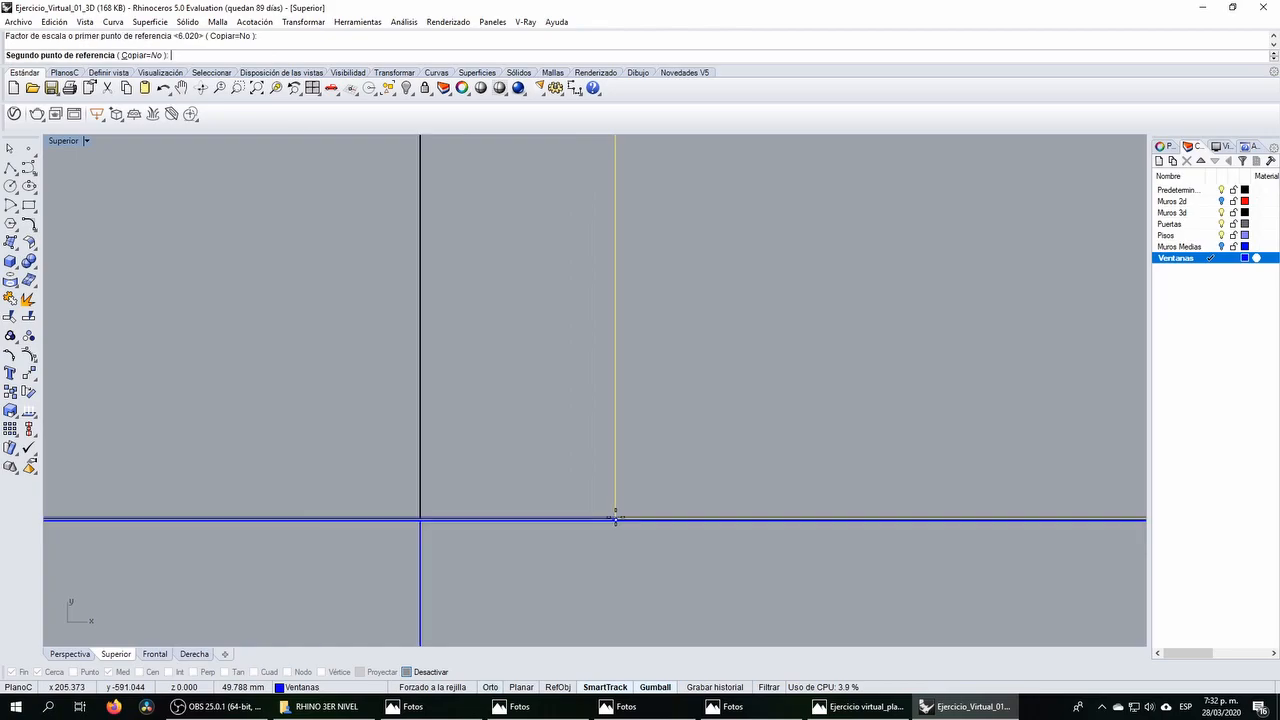
{"action": "scroll", "coordinate": [616, 517], "scroll_direction": "down", "scroll_amount": 4}
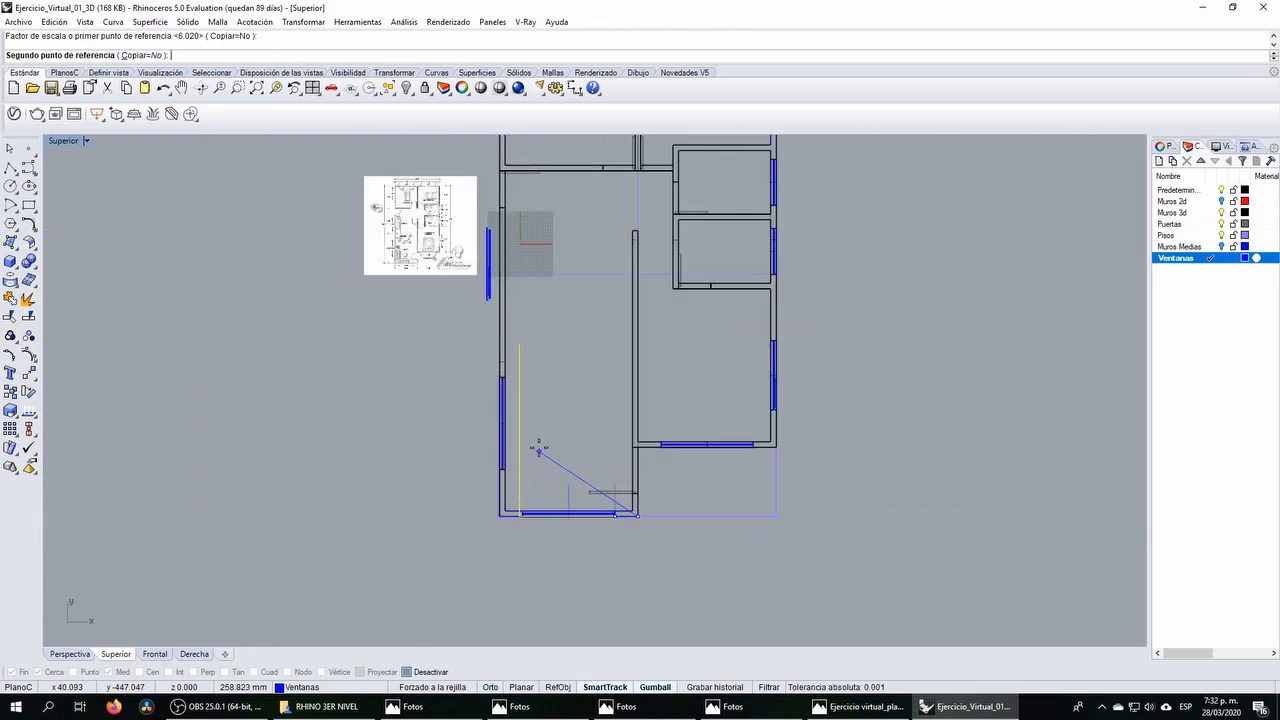
{"action": "scroll", "coordinate": [497, 510], "scroll_direction": "up", "scroll_amount": 1}
{"action": "scroll", "coordinate": [497, 510], "scroll_direction": "up", "scroll_amount": 6}
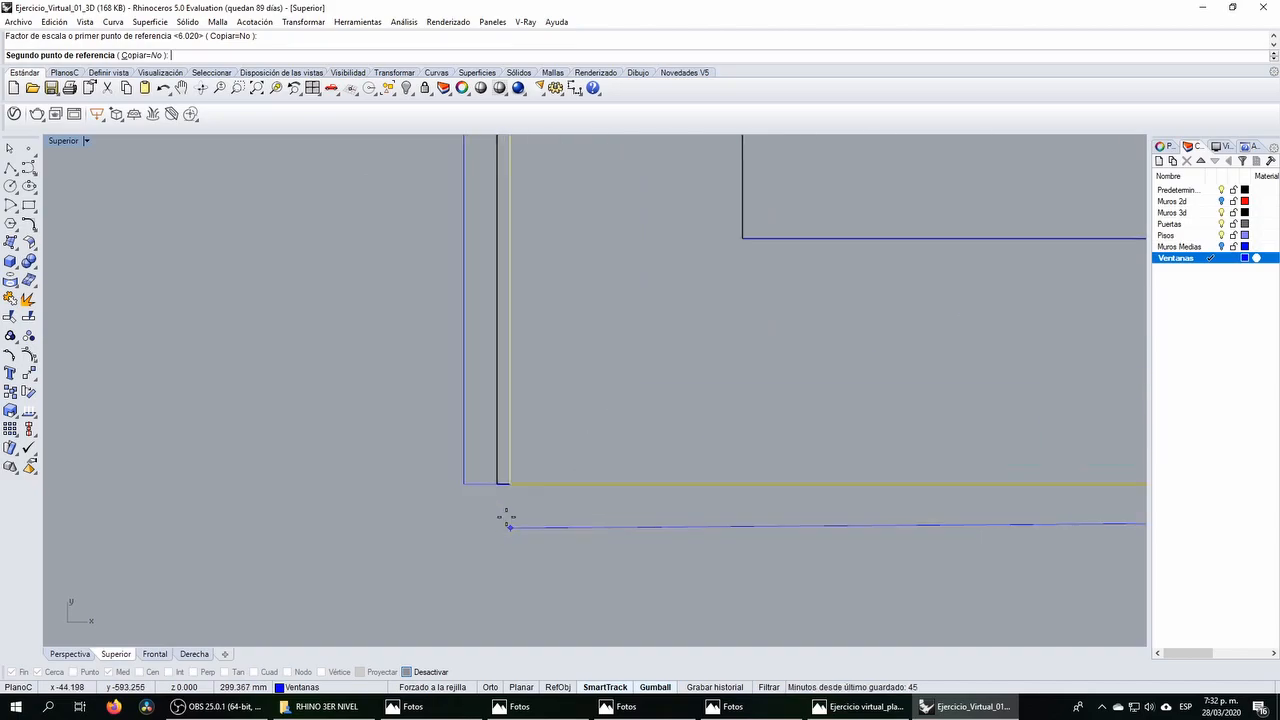
{"action": "left_click", "coordinate": [526, 479]}
{"action": "scroll", "coordinate": [518, 478], "scroll_direction": "down", "scroll_amount": 5}
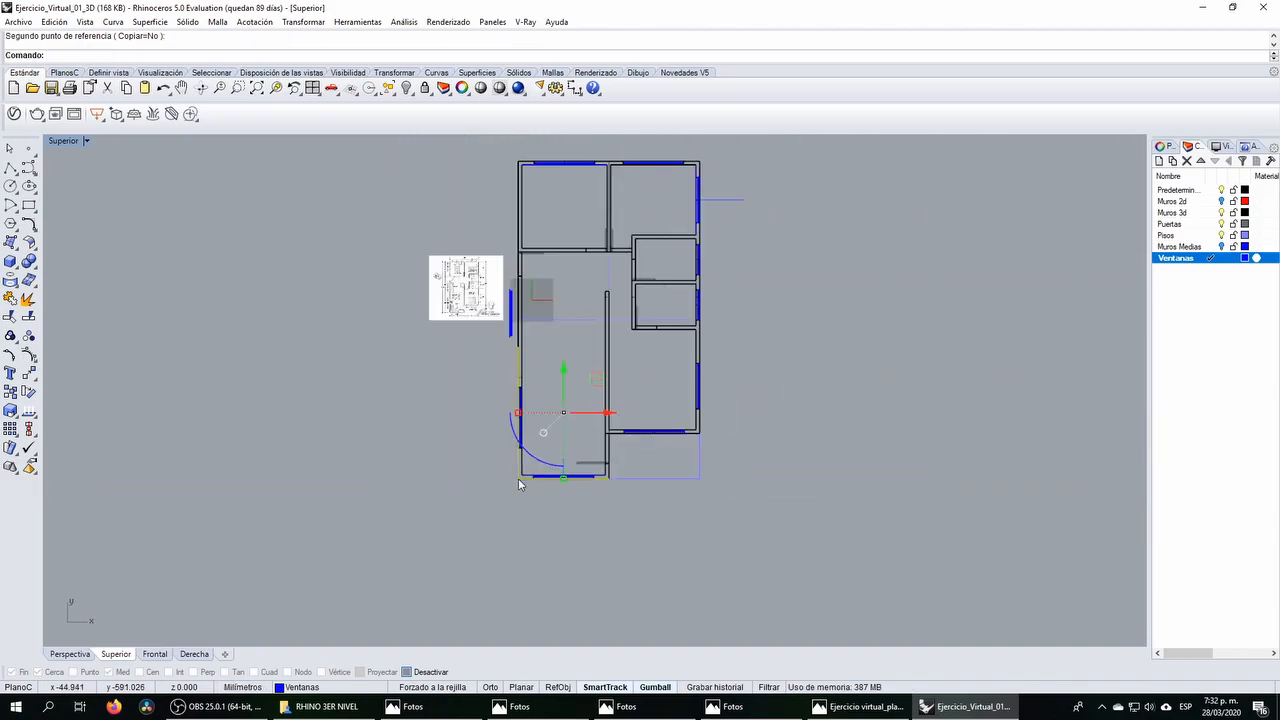
Step: Re-enable object snaps and draw a horizontal guide line outward from the scaled polyline's upper end at the kitchen wall
{"action": "scroll", "coordinate": [519, 349], "scroll_direction": "up", "scroll_amount": 5}
{"action": "right_click_drag", "start_coordinate": [508, 333], "coordinate": [504, 394]}
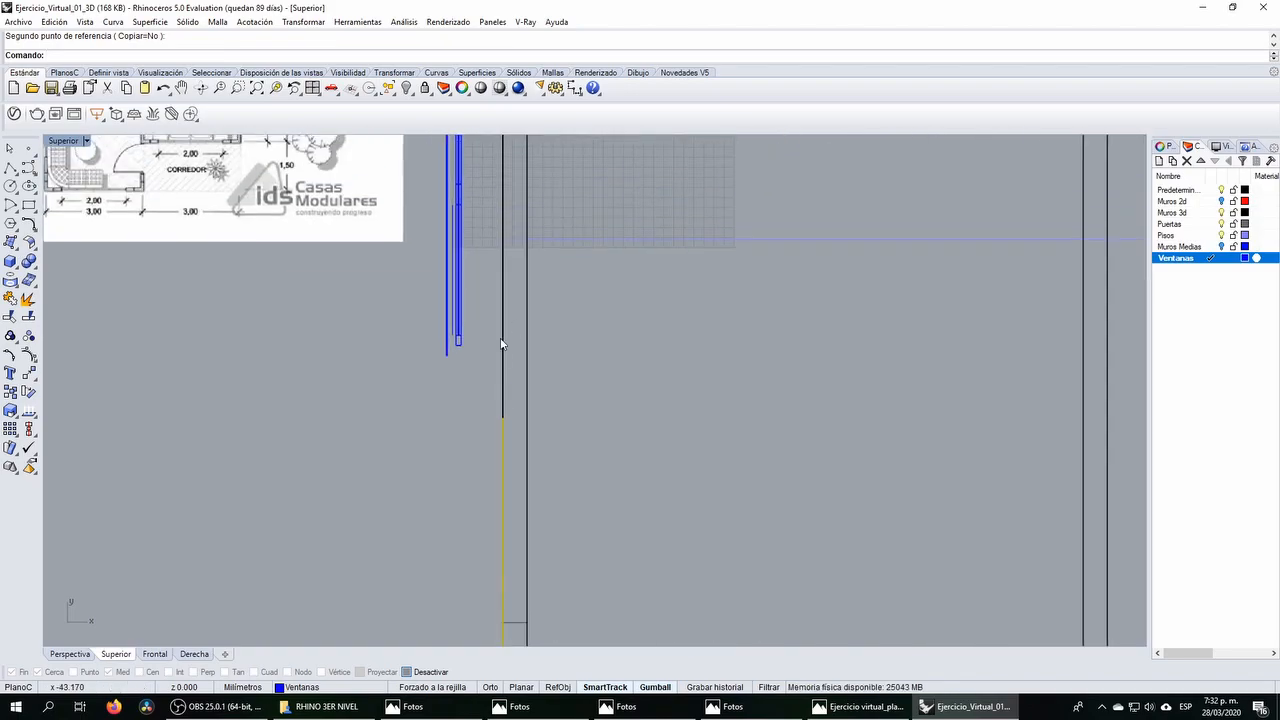
{"action": "left_click", "coordinate": [10, 170]}
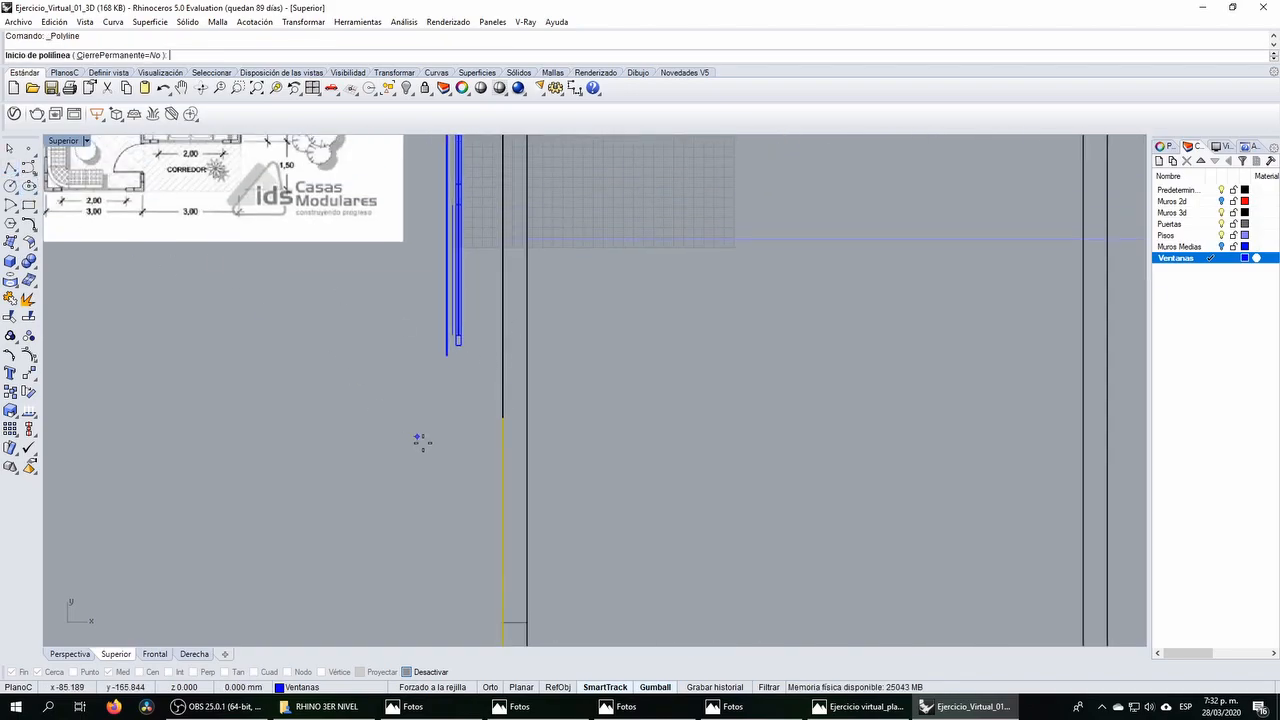
{"action": "left_click", "coordinate": [434, 677]}
{"action": "left_click", "coordinate": [503, 420]}
{"action": "left_click", "coordinate": [386, 404]}
{"action": "right_click", "coordinate": [386, 404]}
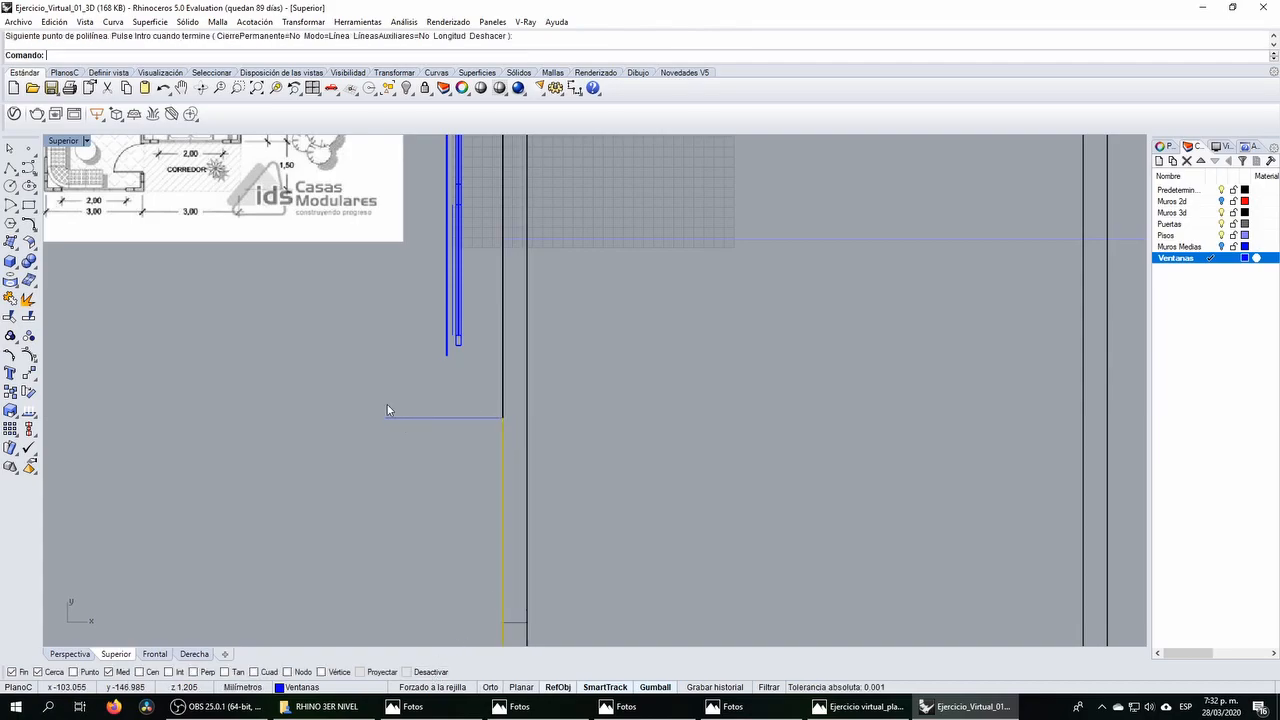
Step: Delete the scaled polyline along the living room walls
{"action": "scroll", "coordinate": [436, 449], "scroll_direction": "down", "scroll_amount": 5}
{"action": "key", "text": "Delete"}
{"action": "left_click", "coordinate": [404, 400]}
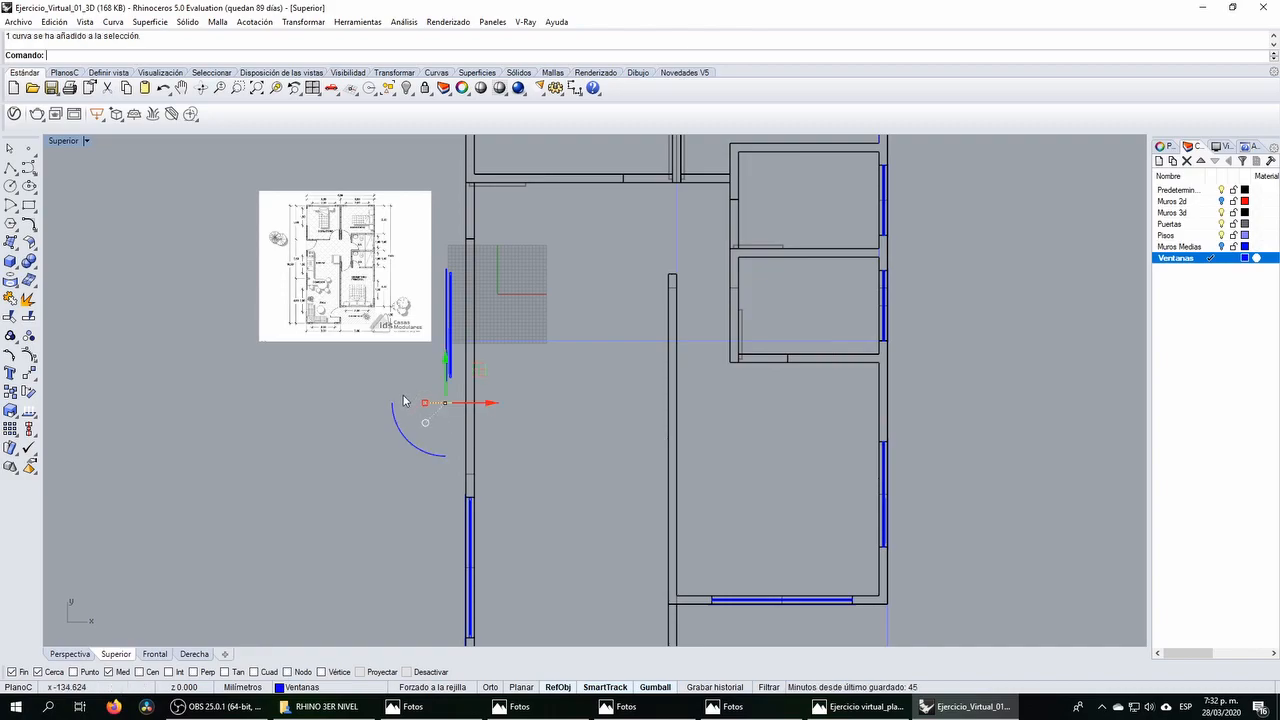
{"action": "scroll", "coordinate": [391, 378], "scroll_direction": "down", "scroll_amount": 2}
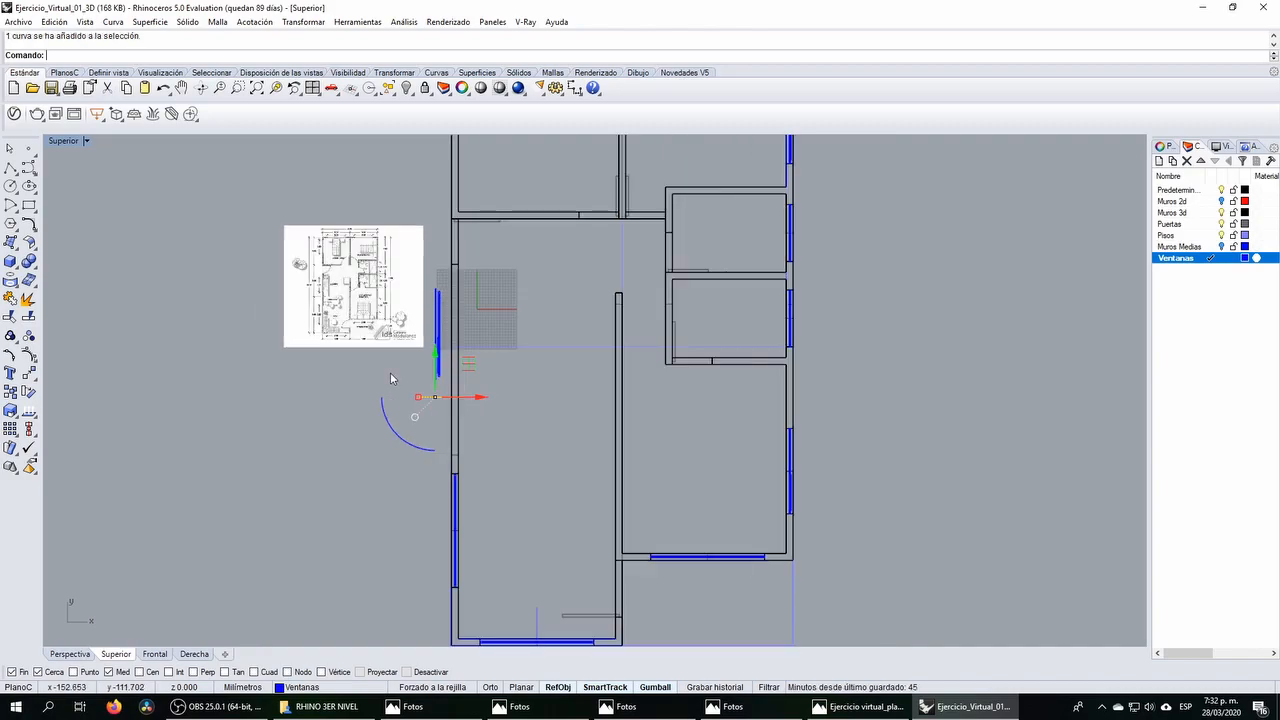
Step: Restore the four-viewport layout and draw a box over the kitchen window's frame, deep enough to pass through the wall
{"action": "double_click", "coordinate": [75, 143]}
{"action": "left_click", "coordinate": [222, 172]}
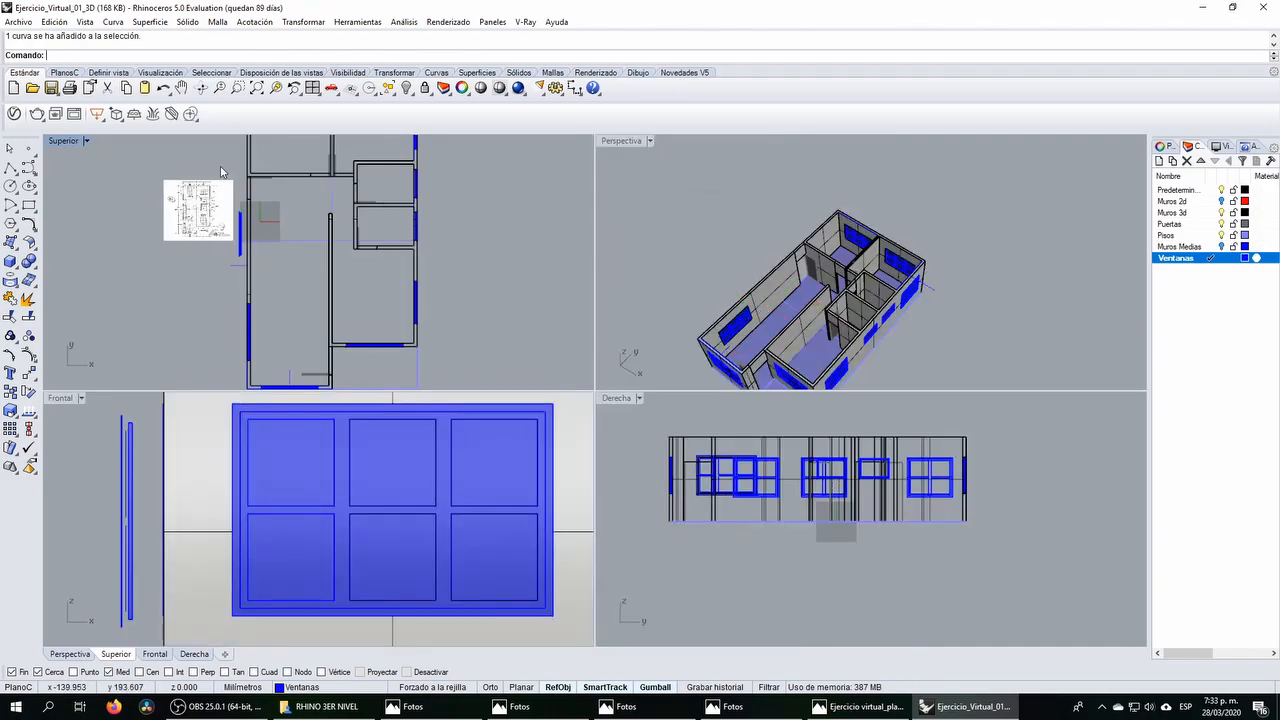
{"action": "left_click", "coordinate": [245, 262]}
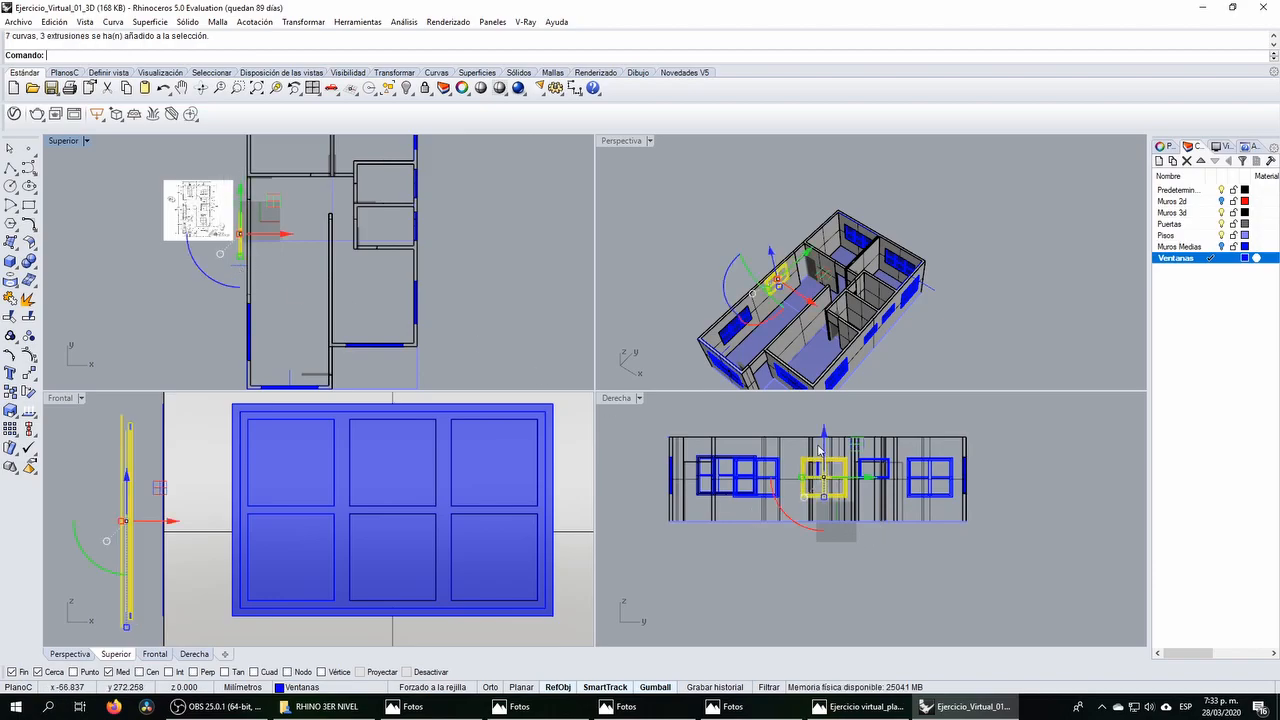
{"action": "scroll", "coordinate": [818, 450], "scroll_direction": "up", "scroll_amount": 5}
{"action": "right_click_drag", "start_coordinate": [763, 510], "coordinate": [750, 490]}
{"action": "left_click", "coordinate": [9, 264]}
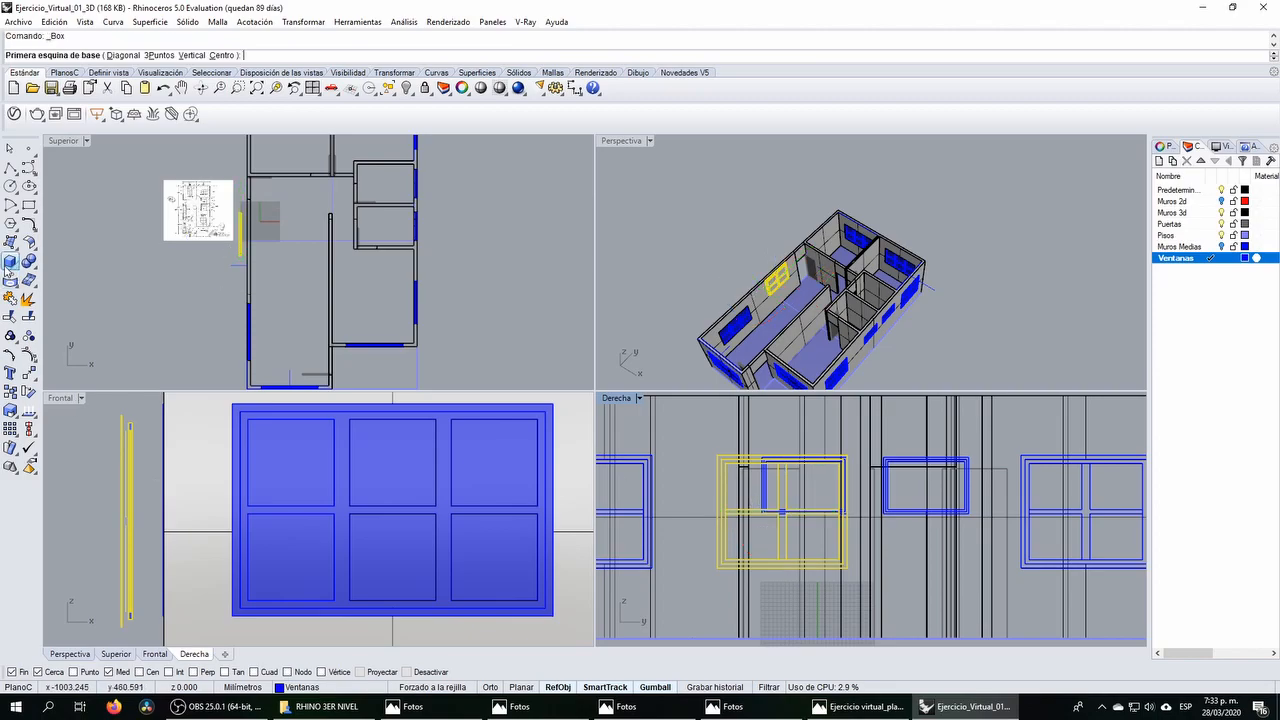
{"action": "scroll", "coordinate": [724, 463], "scroll_direction": "up", "scroll_amount": 3}
{"action": "left_click", "coordinate": [721, 444]}
{"action": "scroll", "coordinate": [726, 450], "scroll_direction": "down", "scroll_amount": 4}
{"action": "scroll", "coordinate": [854, 578], "scroll_direction": "up", "scroll_amount": 5}
{"action": "left_click", "coordinate": [830, 511]}
{"action": "scroll", "coordinate": [210, 218], "scroll_direction": "up", "scroll_amount": 5}
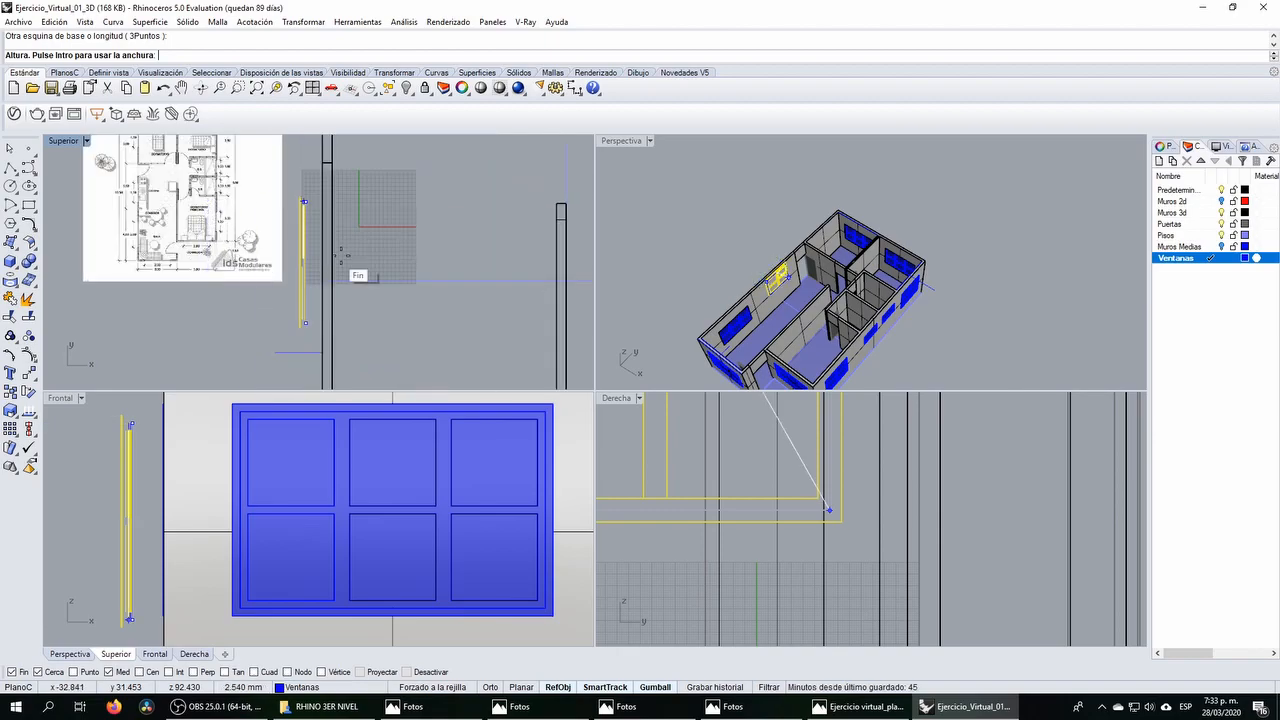
{"action": "left_click", "coordinate": [404, 239]}
{"action": "right_click_drag", "start_coordinate": [770, 284], "coordinate": [884, 251]}
{"action": "scroll", "coordinate": [776, 292], "scroll_direction": "up", "scroll_amount": 3}
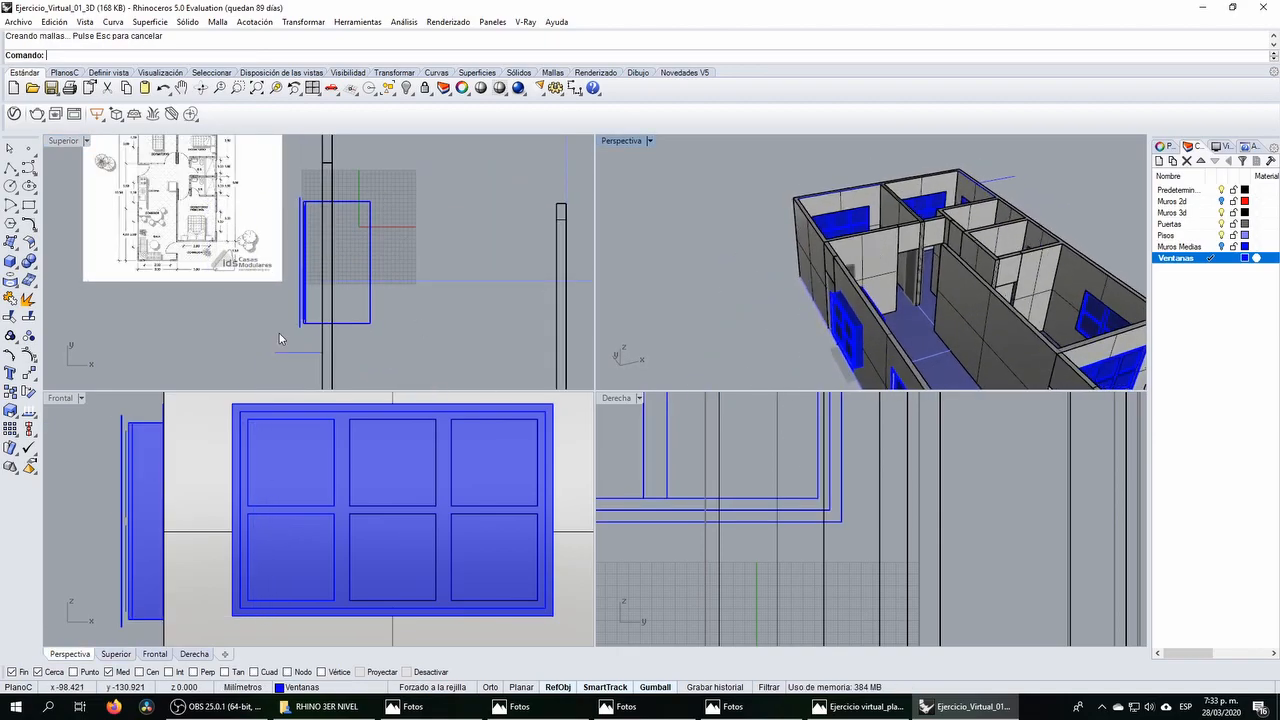
Step: Move the kitchen window and its cutting box along the wall until the box's lower edge meets the horizontal guide line
{"action": "left_click_drag", "start_coordinate": [315, 340], "coordinate": [281, 265]}
{"action": "right_click_drag", "start_coordinate": [309, 297], "coordinate": [326, 237]}
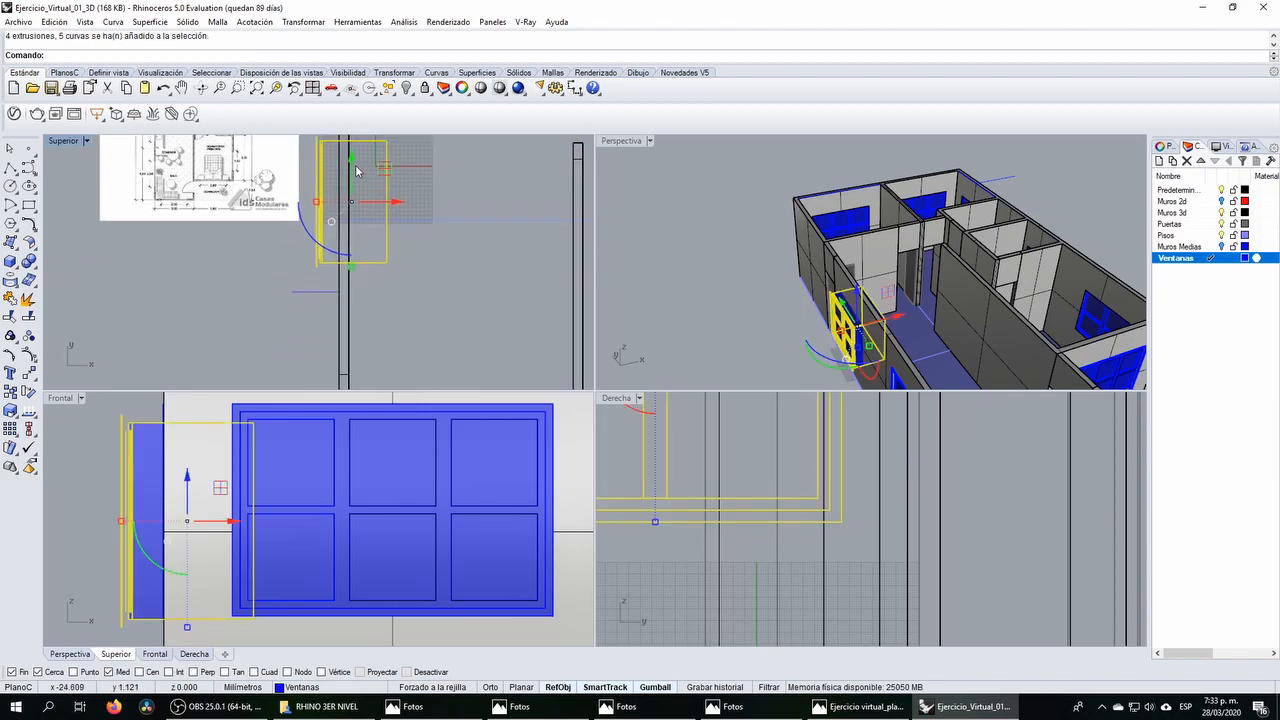
{"action": "left_click_drag", "start_coordinate": [352, 168], "coordinate": [351, 196]}
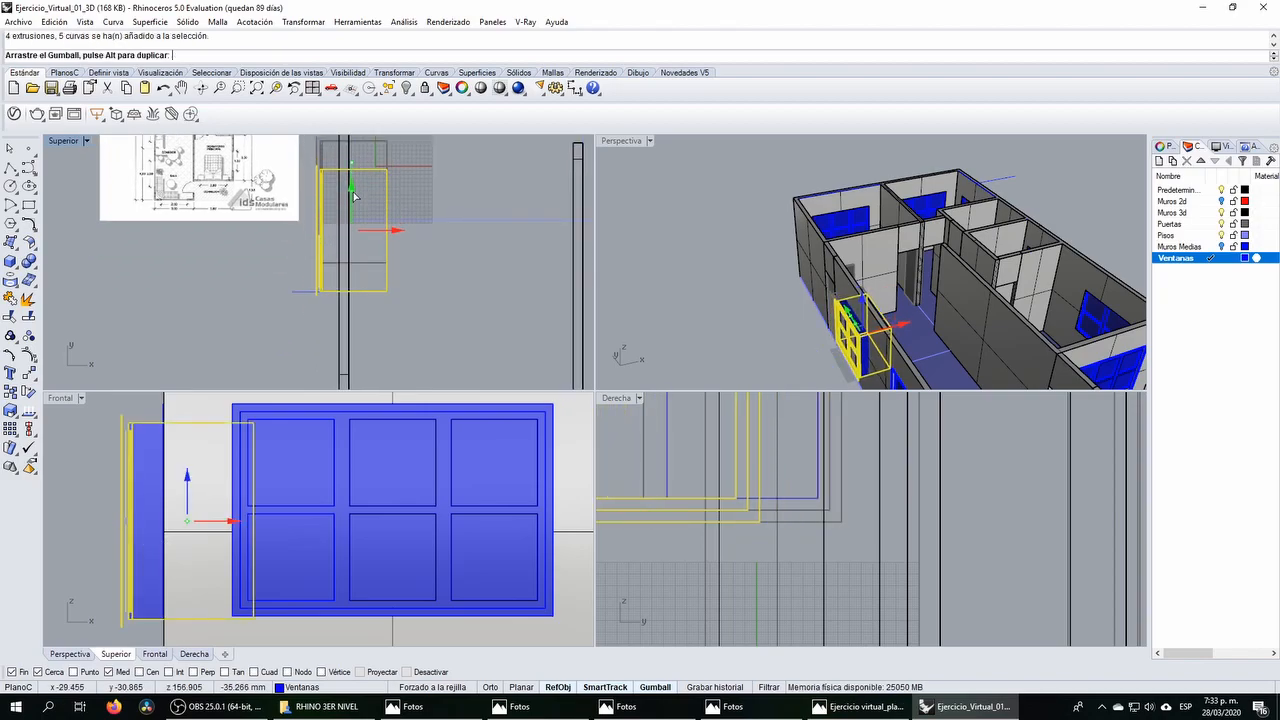
{"action": "scroll", "coordinate": [346, 251], "scroll_direction": "up", "scroll_amount": 8}
{"action": "left_click_drag", "start_coordinate": [403, 262], "coordinate": [406, 285]}
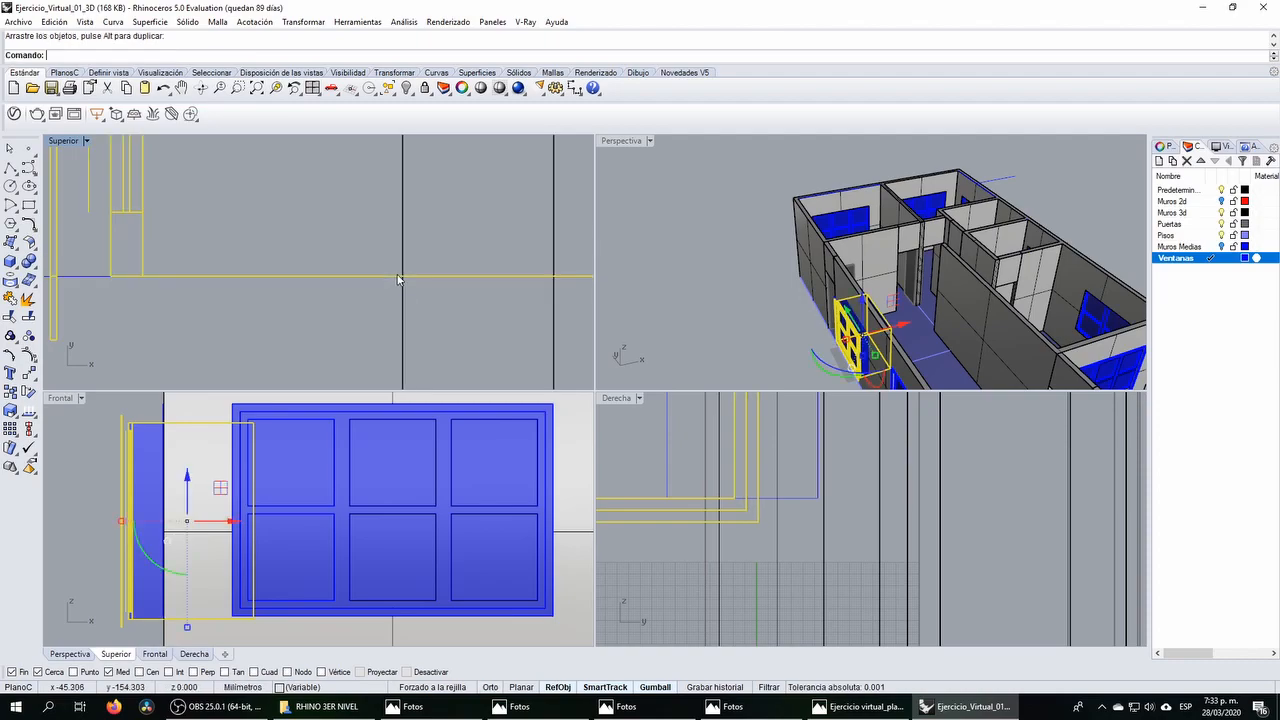
{"action": "scroll", "coordinate": [398, 278], "scroll_direction": "up", "scroll_amount": 8}
{"action": "left_click_drag", "start_coordinate": [407, 238], "coordinate": [419, 250]}
{"action": "scroll", "coordinate": [419, 250], "scroll_direction": "up", "scroll_amount": 6}
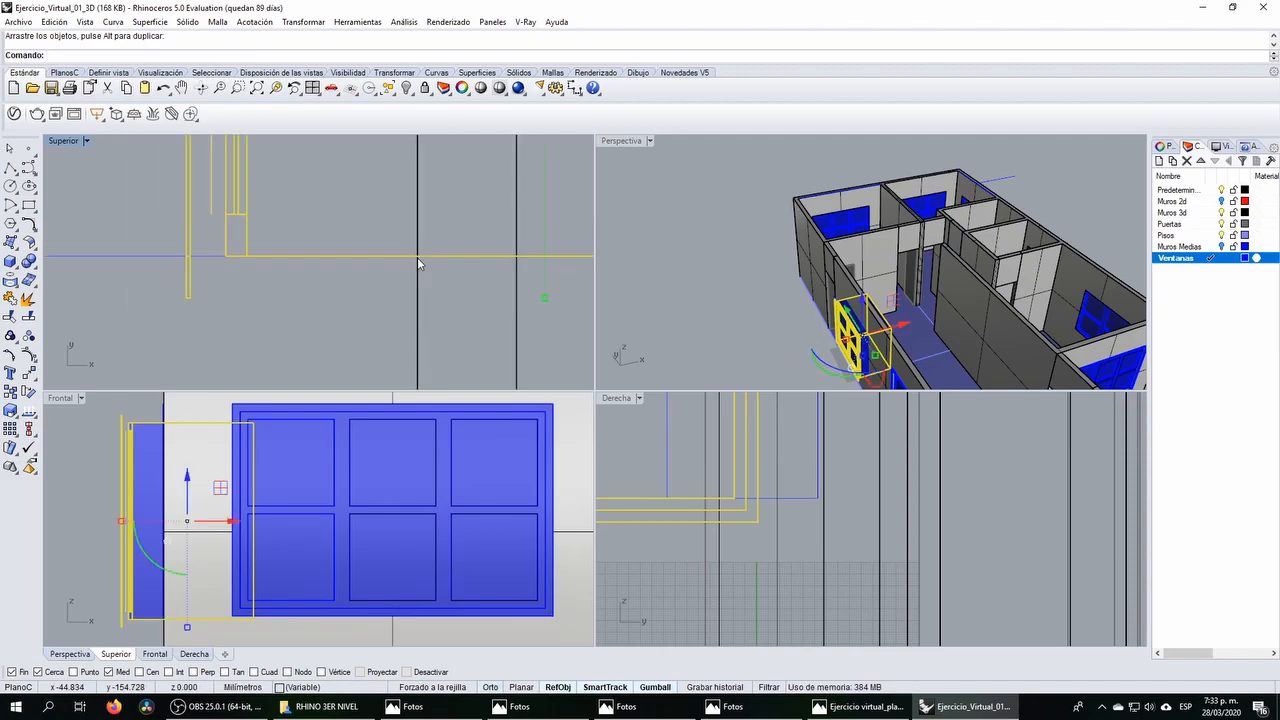
{"action": "scroll", "coordinate": [419, 266], "scroll_direction": "down", "scroll_amount": 3}
{"action": "scroll", "coordinate": [421, 190], "scroll_direction": "up", "scroll_amount": 6}
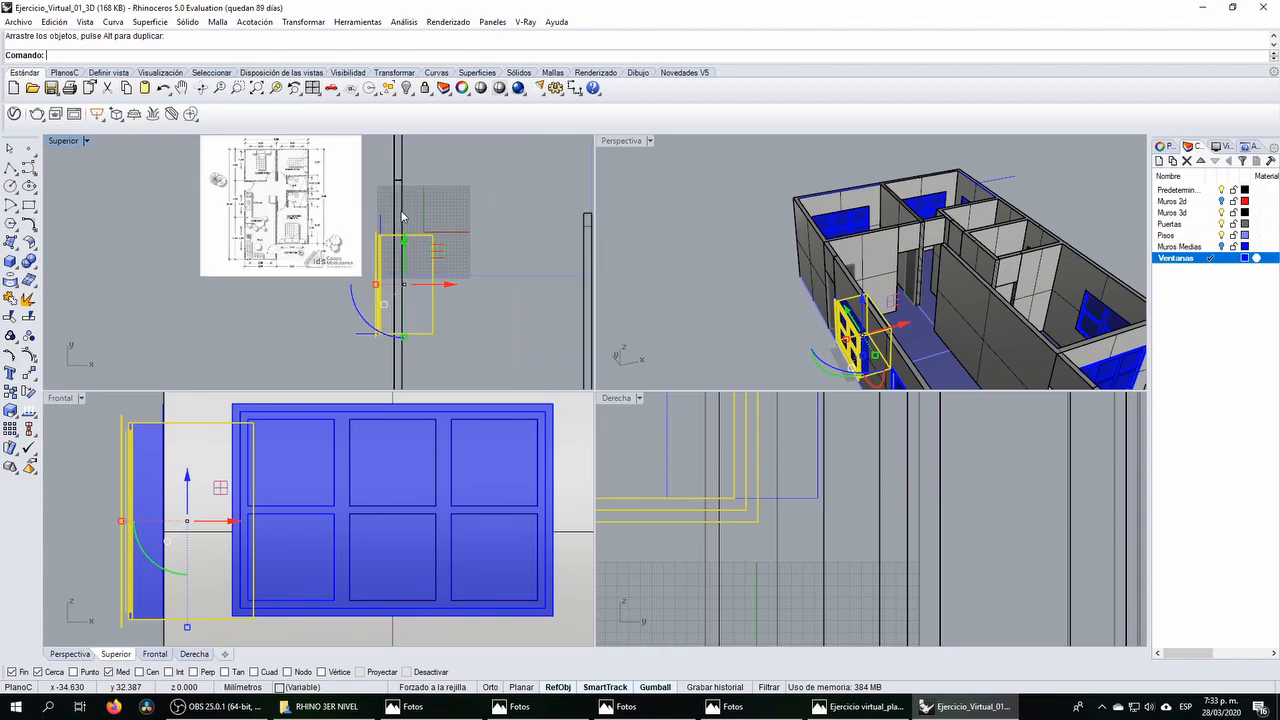
Step: Subtract the cutting box from the kitchen wall with a Boolean difference, keeping the box
{"action": "left_click", "coordinate": [411, 219]}
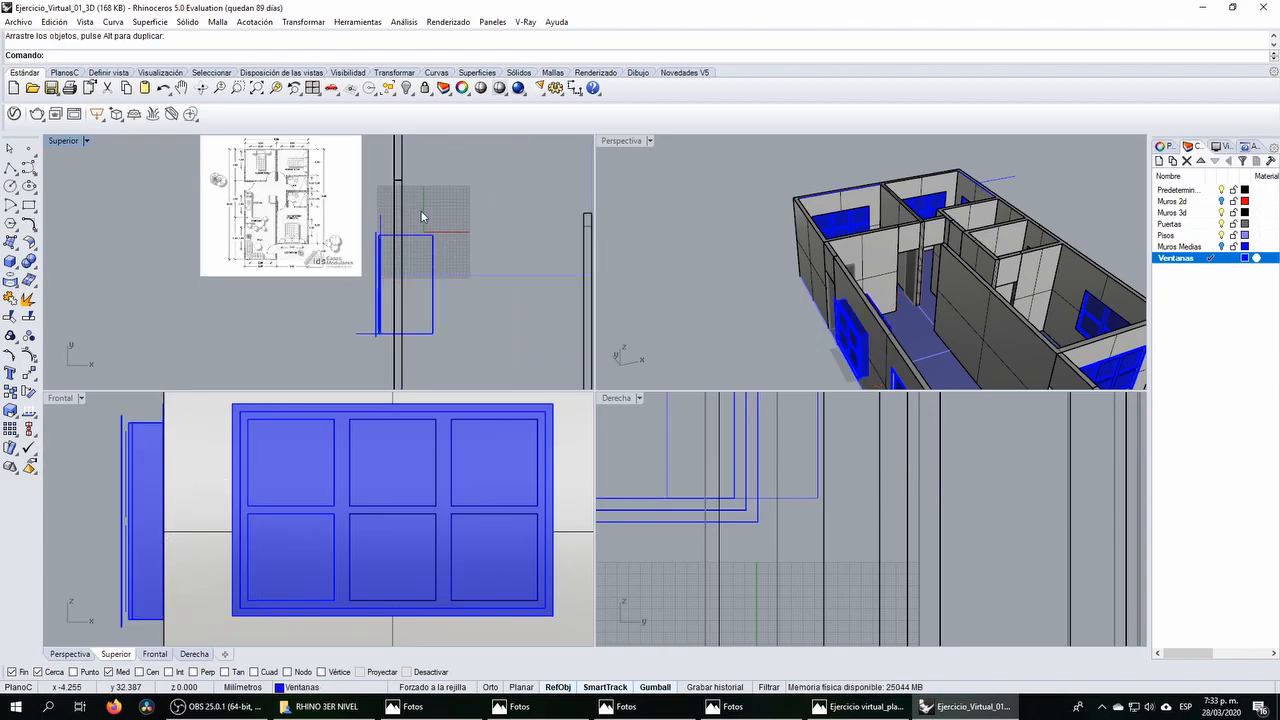
{"action": "left_click_drag", "start_coordinate": [381, 193], "coordinate": [381, 193]}
{"action": "left_click", "coordinate": [407, 191]}
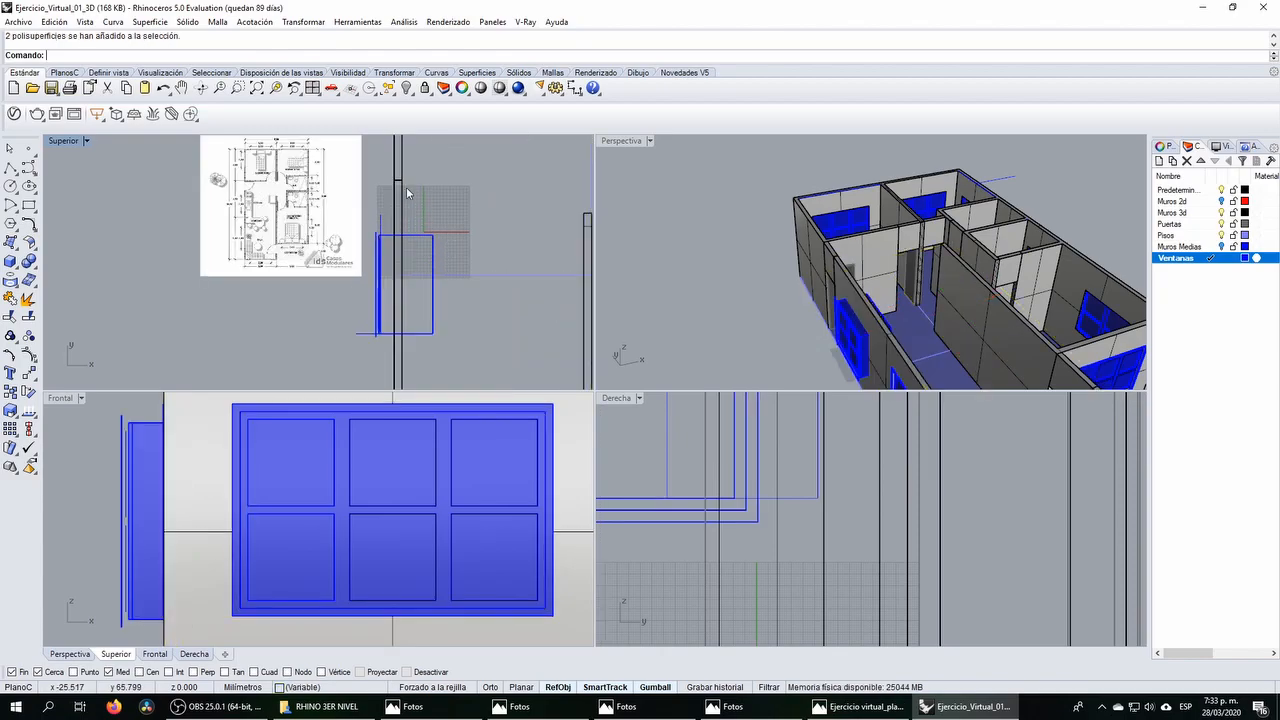
{"action": "left_click", "coordinate": [852, 285]}
{"action": "left_click", "coordinate": [37, 258]}
{"action": "left_click", "coordinate": [55, 266]}
{"action": "right_click_drag", "start_coordinate": [870, 330], "coordinate": [843, 334]}
{"action": "left_click", "coordinate": [841, 335]}
{"action": "right_click", "coordinate": [841, 335]}
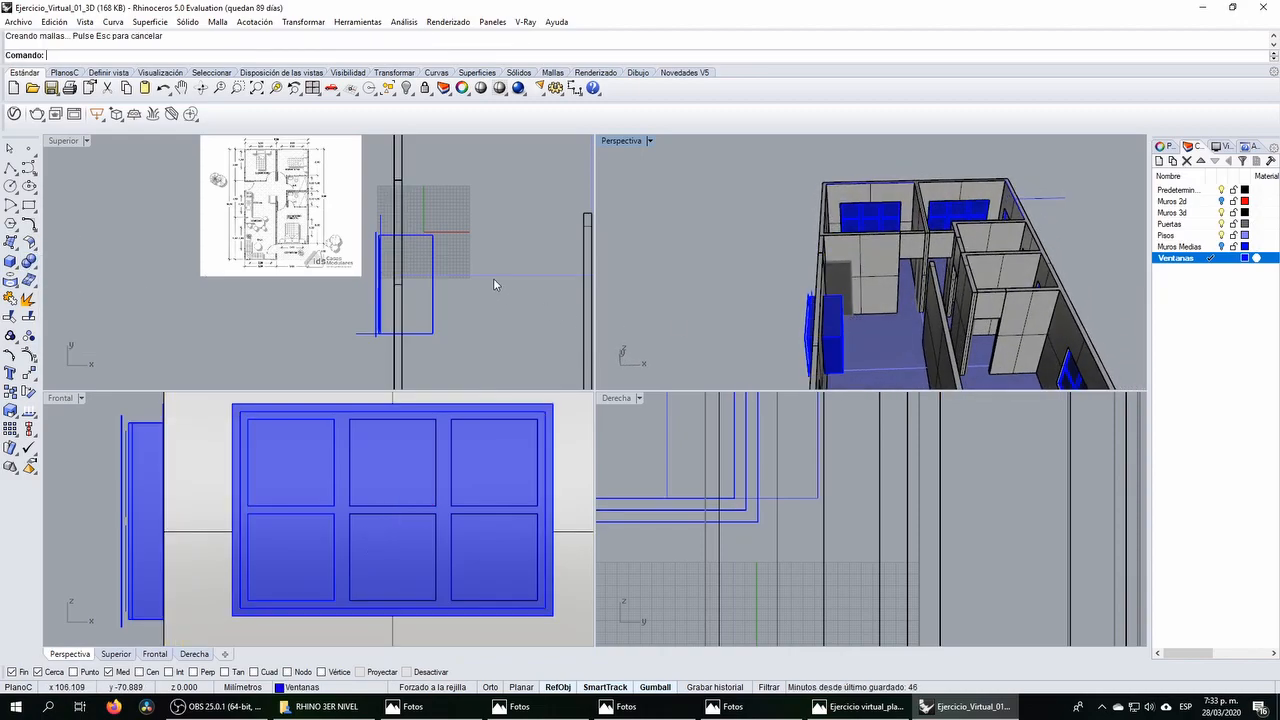
Step: Copy the kitchen window and cutting box up to the upper bedroom's outer side wall and delete the original kitchen box
{"action": "left_click", "coordinate": [370, 206]}
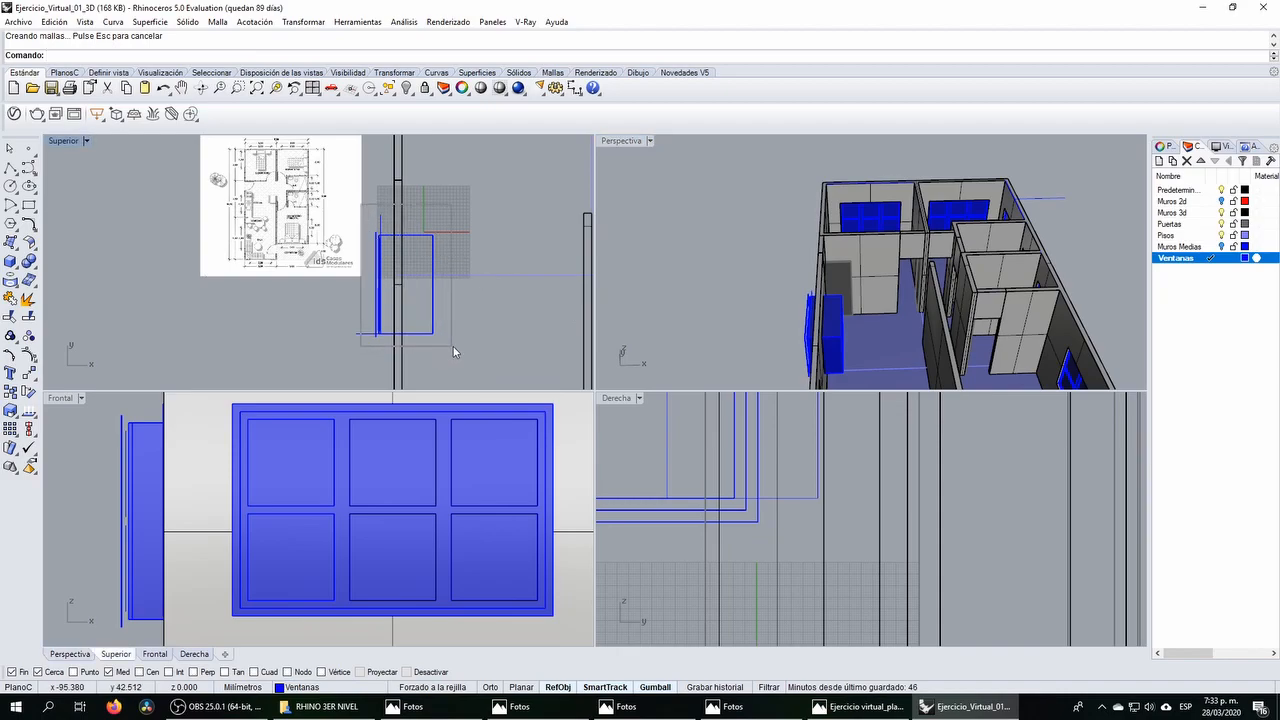
{"action": "left_click_drag", "start_coordinate": [451, 347], "coordinate": [451, 347]}
{"action": "scroll", "coordinate": [451, 347], "scroll_direction": "down", "scroll_amount": 4}
{"action": "right_click_drag", "start_coordinate": [321, 153], "coordinate": [321, 192]}
{"action": "left_click_drag", "start_coordinate": [321, 189], "coordinate": [321, 189], "text": "alt"}
{"action": "right_click_drag", "start_coordinate": [346, 254], "coordinate": [352, 189]}
{"action": "key", "text": "Delete"}
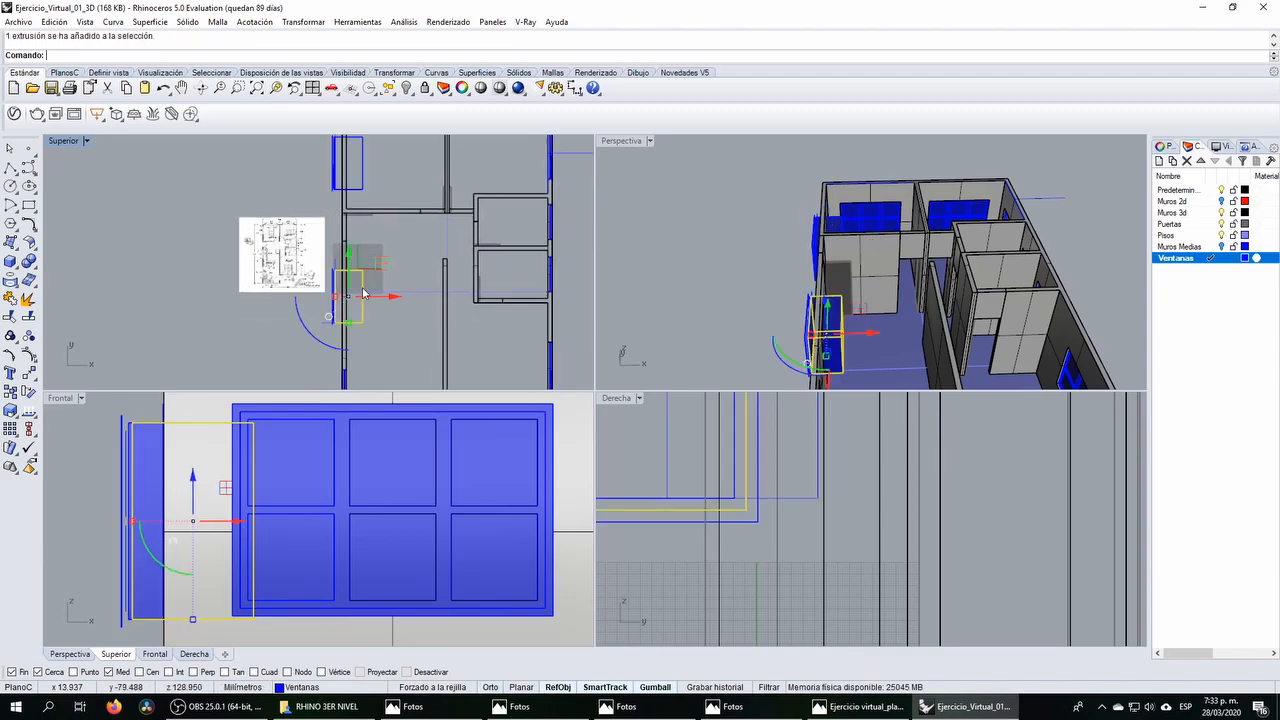
Step: Delete the leftover vertical and horizontal guide lines beside the kitchen window
{"action": "scroll", "coordinate": [351, 293], "scroll_direction": "up", "scroll_amount": 3}
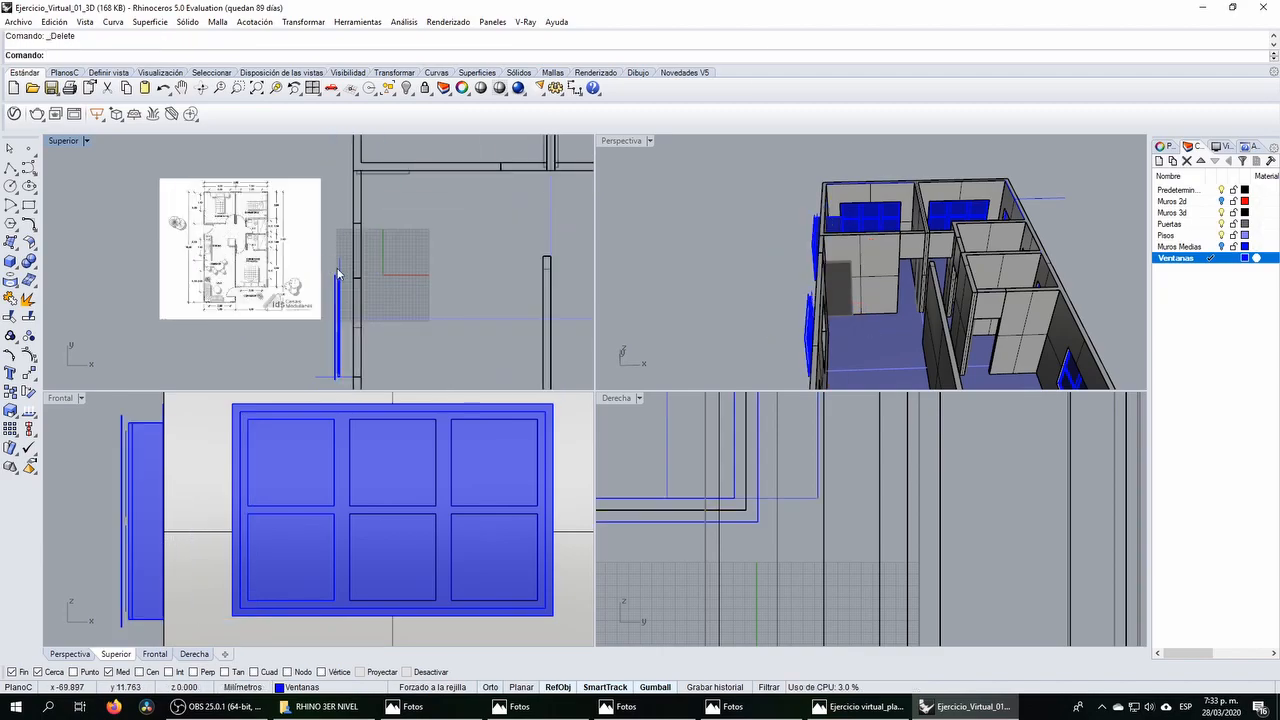
{"action": "left_click", "coordinate": [340, 276]}
{"action": "left_click", "coordinate": [345, 297]}
{"action": "left_click", "coordinate": [341, 264]}
{"action": "key", "text": "Delete"}
{"action": "right_click_drag", "start_coordinate": [350, 312], "coordinate": [349, 277]}
{"action": "scroll", "coordinate": [323, 354], "scroll_direction": "up", "scroll_amount": 8}
{"action": "left_click", "coordinate": [306, 328]}
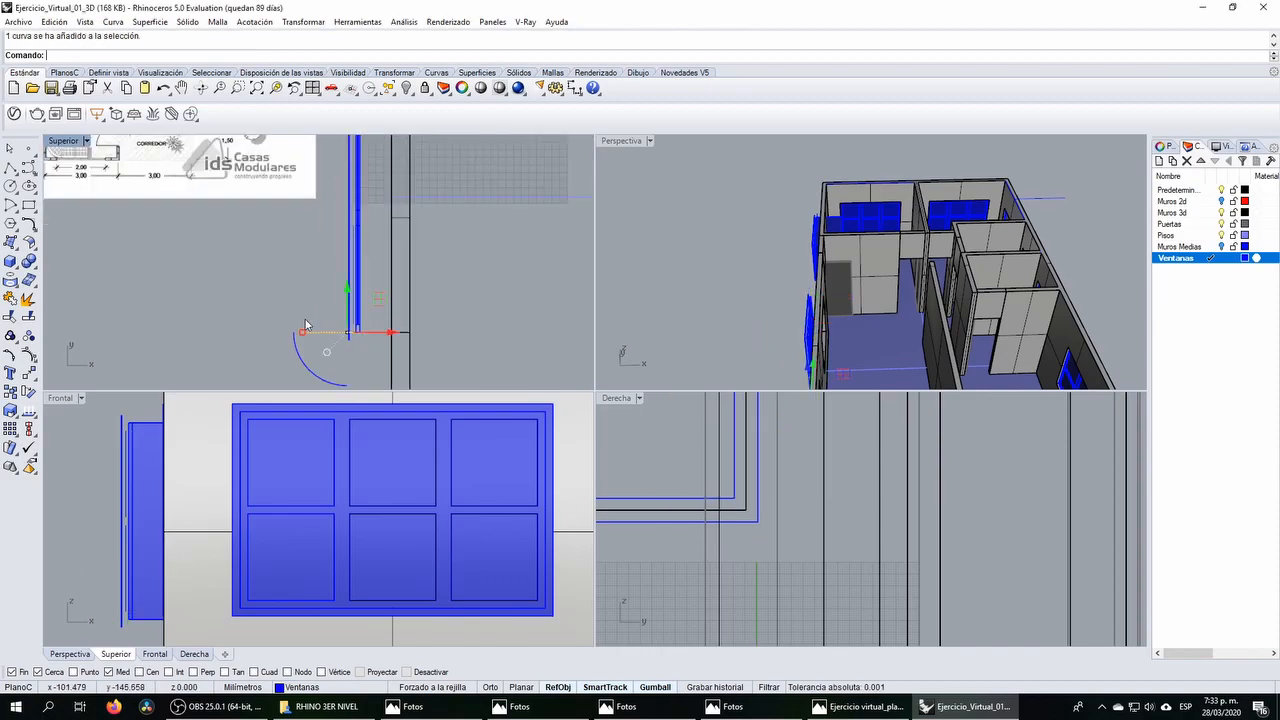
{"action": "key", "text": "Delete"}
Step: Move the kitchen window into its wall opening, snapped to the opening's corner, and check the fit in 3D
{"action": "scroll", "coordinate": [315, 325], "scroll_direction": "down", "scroll_amount": 10}
{"action": "left_click_drag", "start_coordinate": [319, 215], "coordinate": [480, 338]}
{"action": "scroll", "coordinate": [333, 337], "scroll_direction": "up", "scroll_amount": 5}
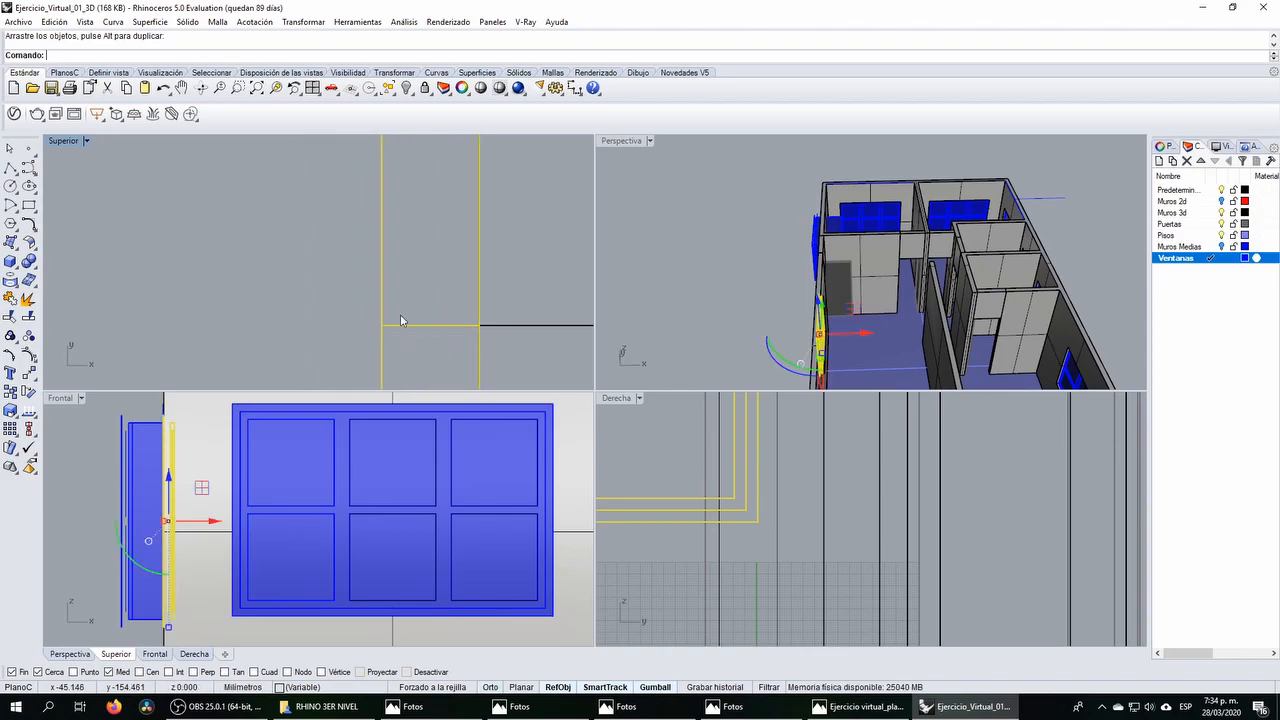
{"action": "key", "text": "Escape"}
{"action": "mouse_move", "coordinate": [887, 304]}
{"action": "right_mouse_down"}
{"action": "mouse_move", "coordinate": [855, 314]}
{"action": "mouse_move", "coordinate": [894, 292]}
{"action": "right_mouse_up"}
{"action": "scroll", "coordinate": [905, 302], "scroll_direction": "up", "scroll_amount": 4}
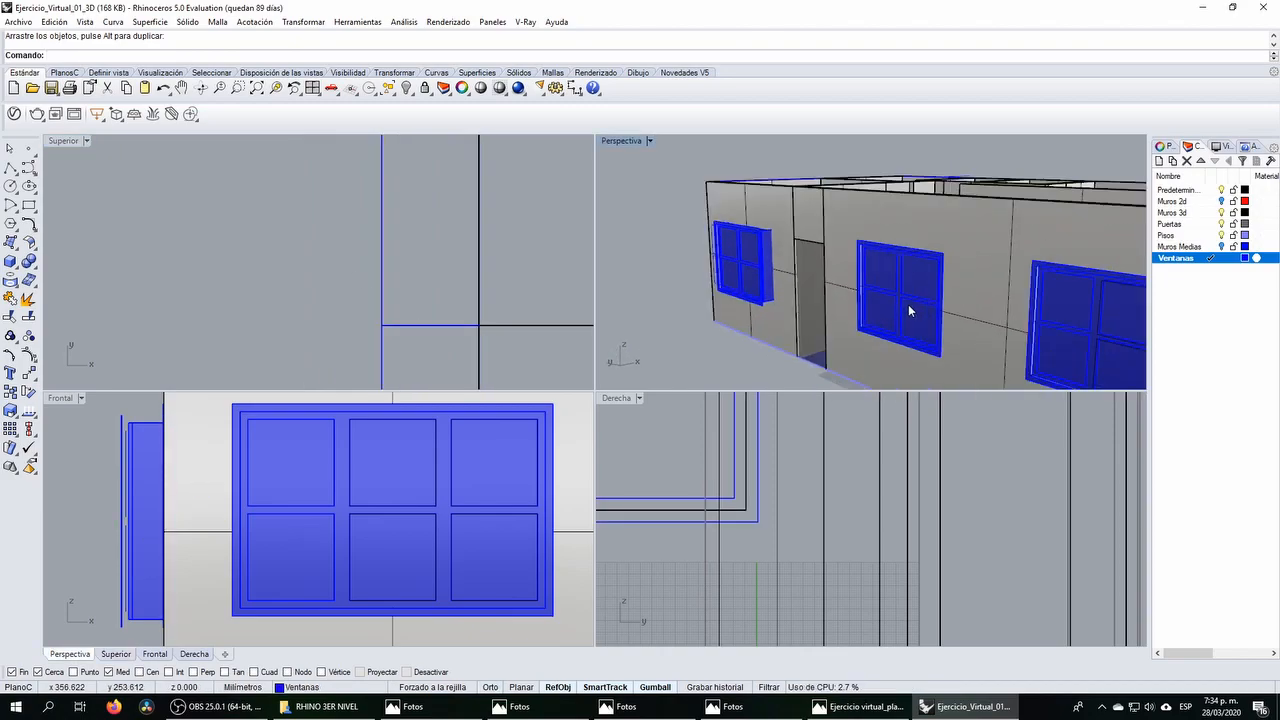
{"action": "scroll", "coordinate": [870, 292], "scroll_direction": "down", "scroll_amount": 2}
{"action": "scroll", "coordinate": [391, 276], "scroll_direction": "down", "scroll_amount": 10}
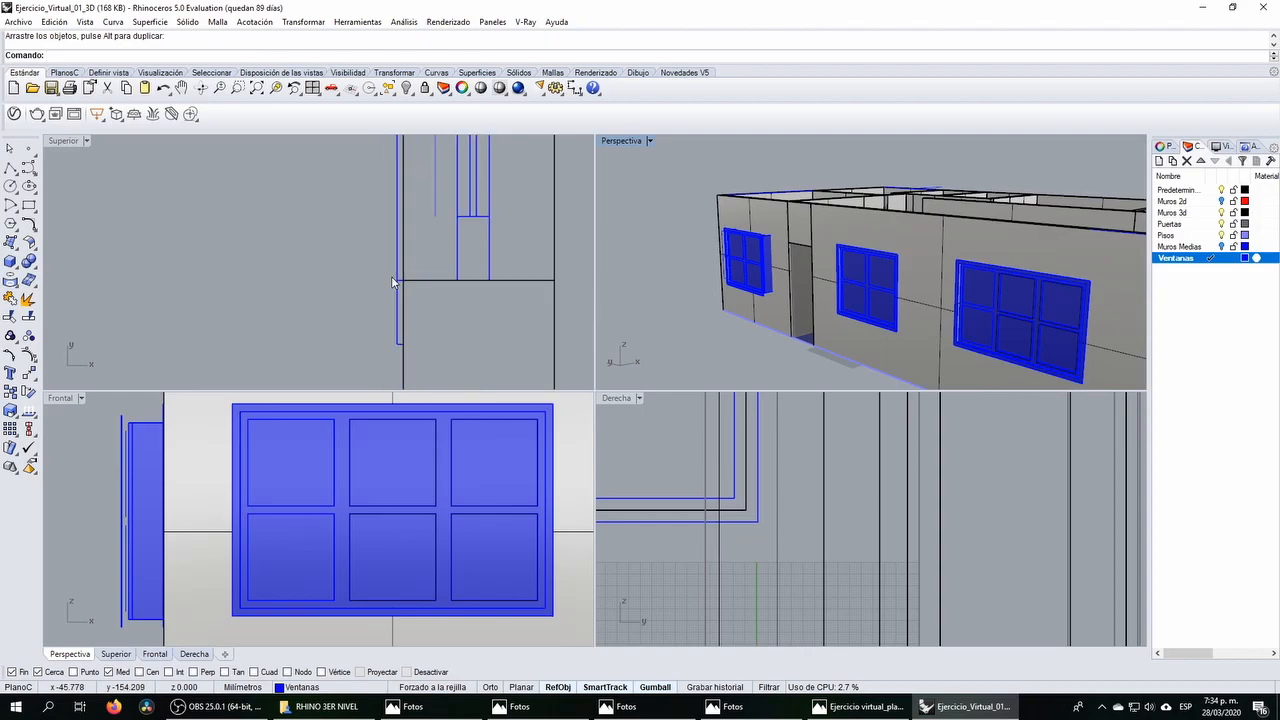
Step: On the floor plan image, trace a short vertical line from the upper-left bedroom's outer corner to its side window's start
{"action": "scroll", "coordinate": [332, 200], "scroll_direction": "down", "scroll_amount": 4}
{"action": "right_click_drag", "start_coordinate": [330, 196], "coordinate": [344, 252]}
{"action": "scroll", "coordinate": [310, 203], "scroll_direction": "up", "scroll_amount": 12}
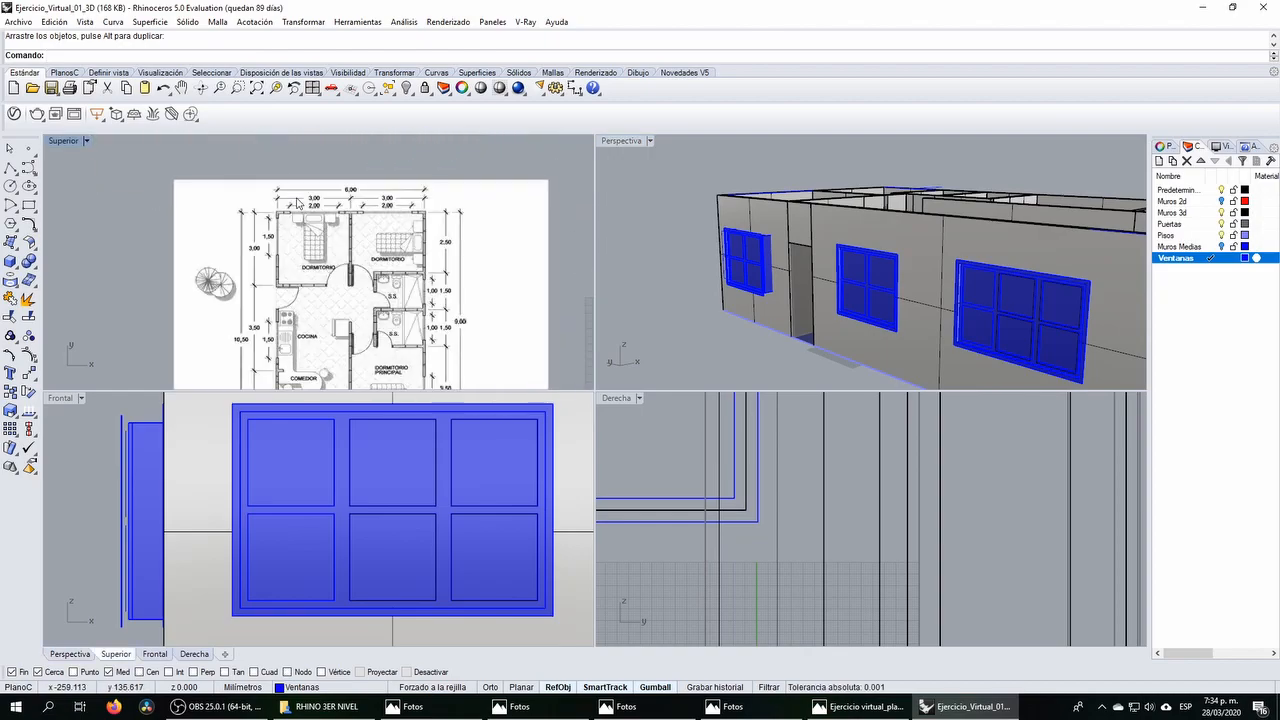
{"action": "scroll", "coordinate": [295, 208], "scroll_direction": "up", "scroll_amount": 9}
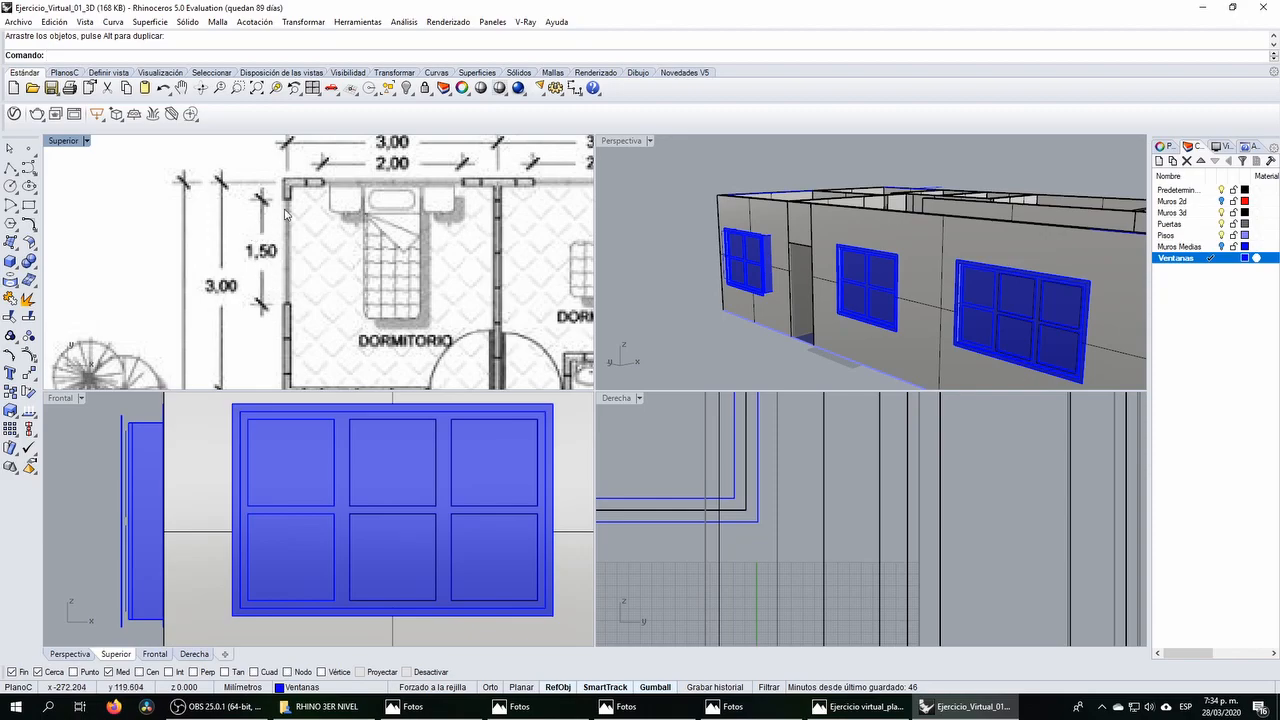
{"action": "scroll", "coordinate": [265, 205], "scroll_direction": "down", "scroll_amount": 4}
{"action": "scroll", "coordinate": [284, 190], "scroll_direction": "up", "scroll_amount": 8}
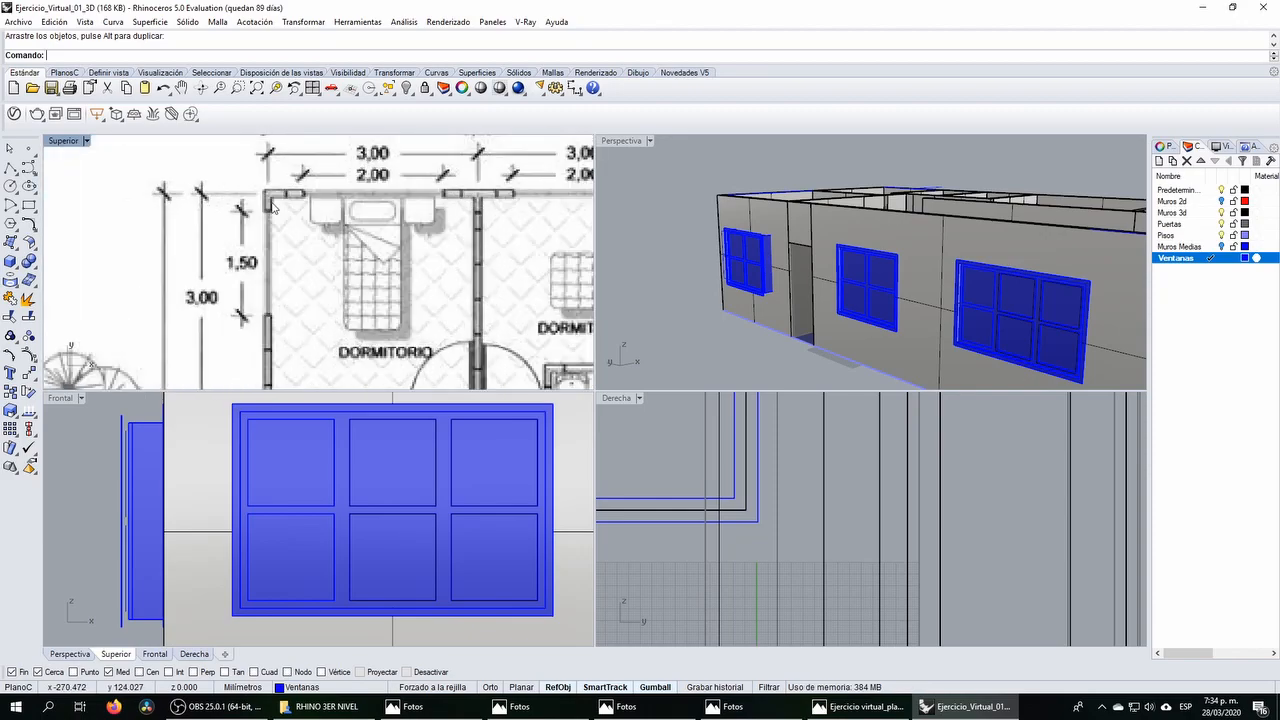
{"action": "left_click", "coordinate": [10, 169]}
{"action": "left_click", "coordinate": [263, 185]}
{"action": "left_click", "coordinate": [263, 213], "text": "shift"}
{"action": "right_click", "coordinate": [270, 212]}
Step: Trace a horizontal polyline on the floor plan image along the full upper wall, from one outer corner to the other
{"action": "right_click", "coordinate": [288, 206]}
{"action": "left_click", "coordinate": [263, 185]}
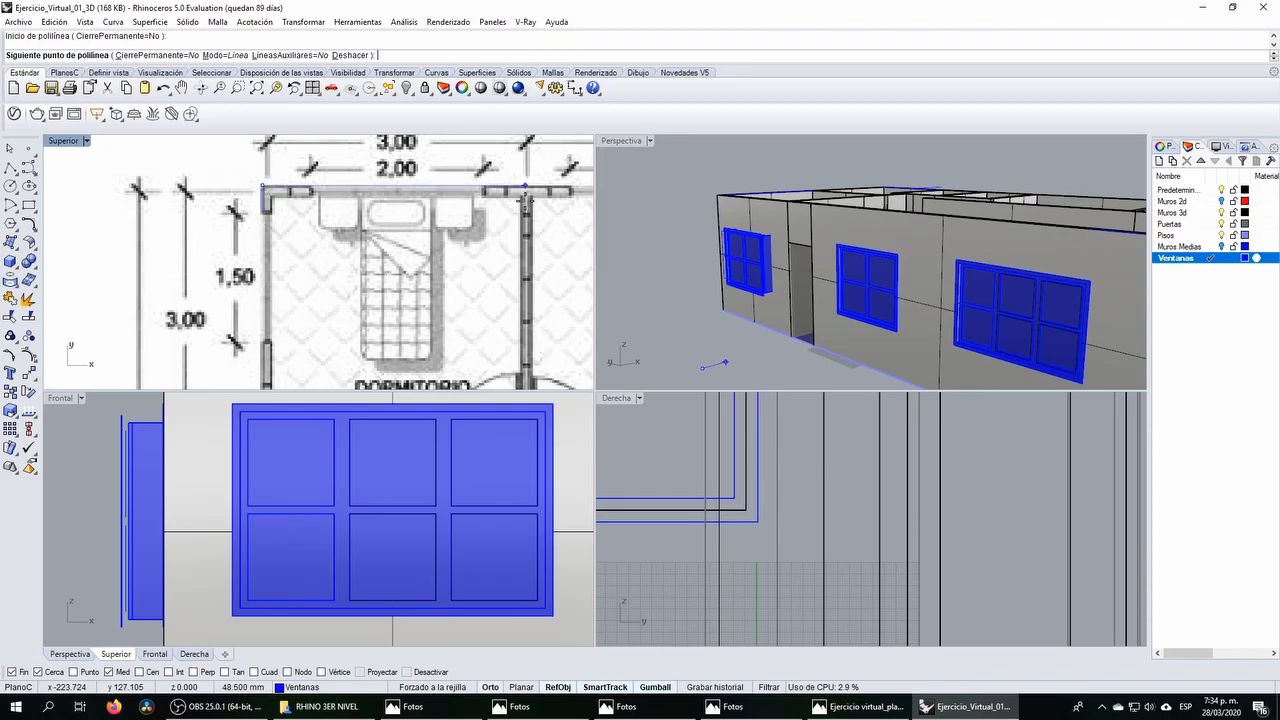
{"action": "scroll", "coordinate": [524, 190], "scroll_direction": "down", "scroll_amount": 4}
{"action": "scroll", "coordinate": [462, 203], "scroll_direction": "up", "scroll_amount": 10}
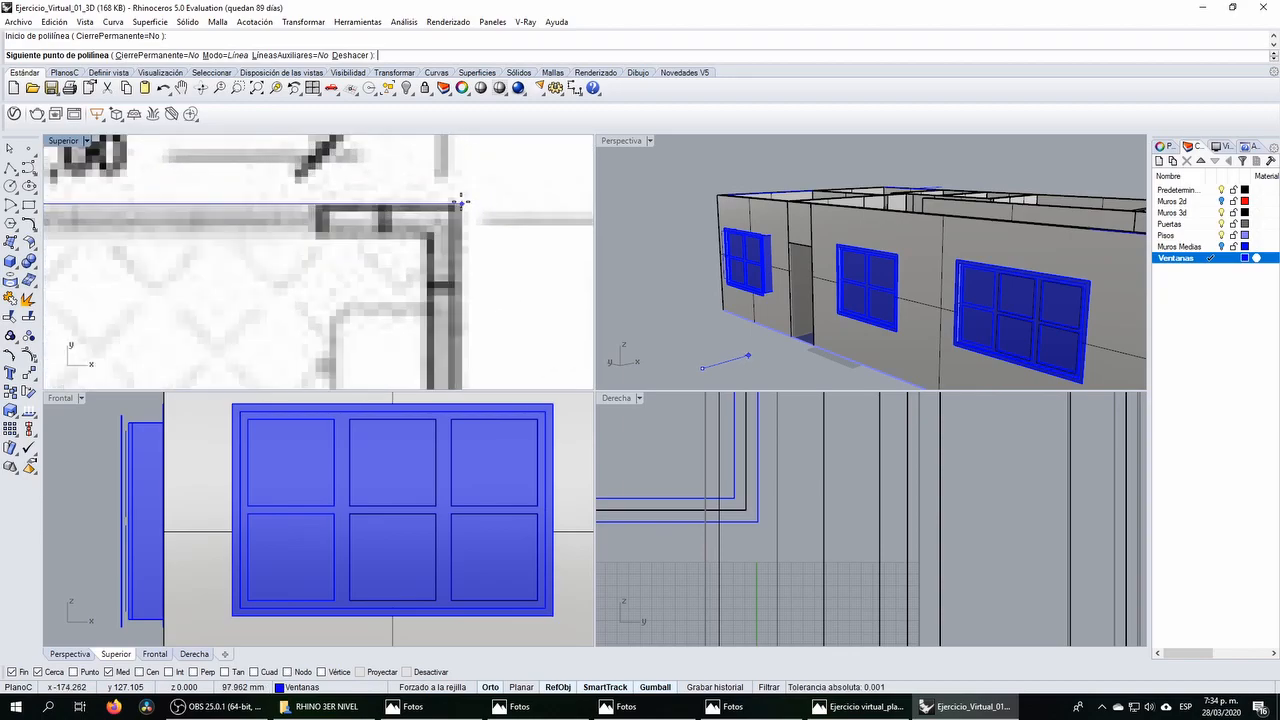
{"action": "left_click", "coordinate": [456, 206]}
{"action": "right_click", "coordinate": [456, 207]}
{"action": "scroll", "coordinate": [456, 210], "scroll_direction": "down", "scroll_amount": 6}
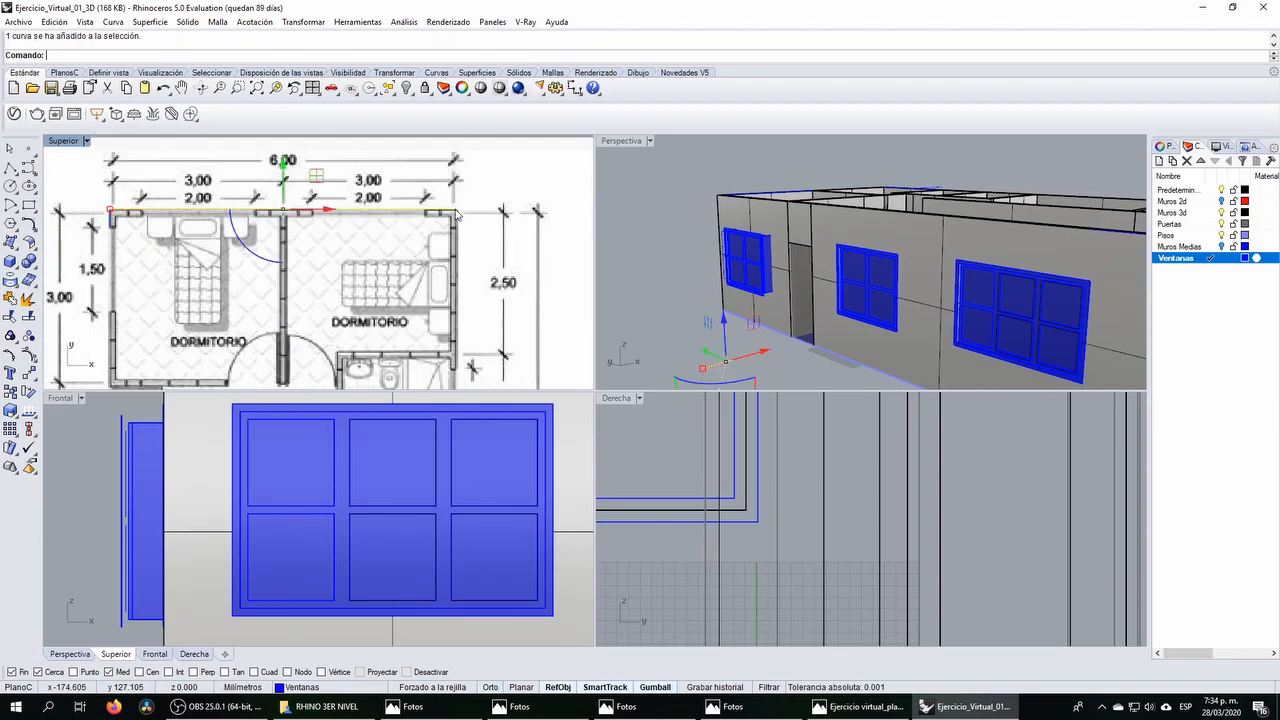
Step: Move both traced lines from the floor plan image onto the upper-left outer corner of the house walls
{"action": "scroll", "coordinate": [104, 220], "scroll_direction": "down", "scroll_amount": 14}
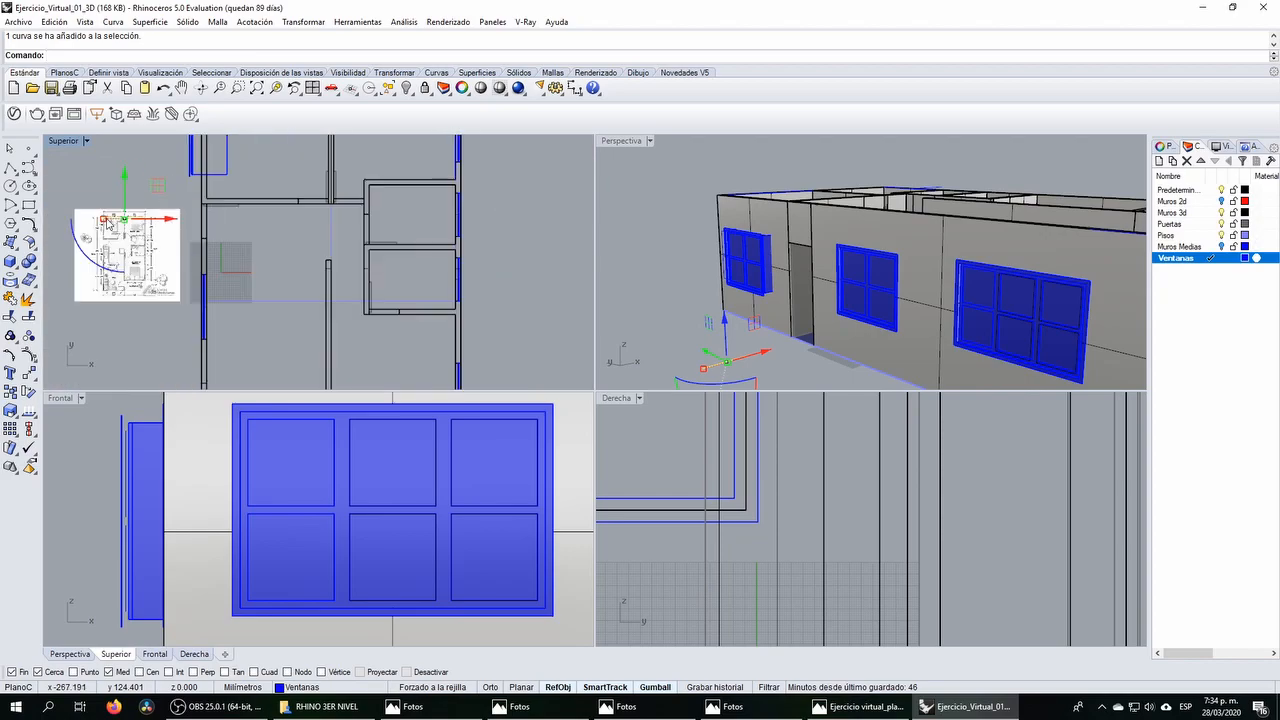
{"action": "right_click_drag", "start_coordinate": [133, 217], "coordinate": [112, 263]}
{"action": "scroll", "coordinate": [112, 263], "scroll_direction": "down", "scroll_amount": 10}
{"action": "left_click_drag", "start_coordinate": [145, 227], "coordinate": [179, 178]}
{"action": "scroll", "coordinate": [70, 236], "scroll_direction": "up", "scroll_amount": 8}
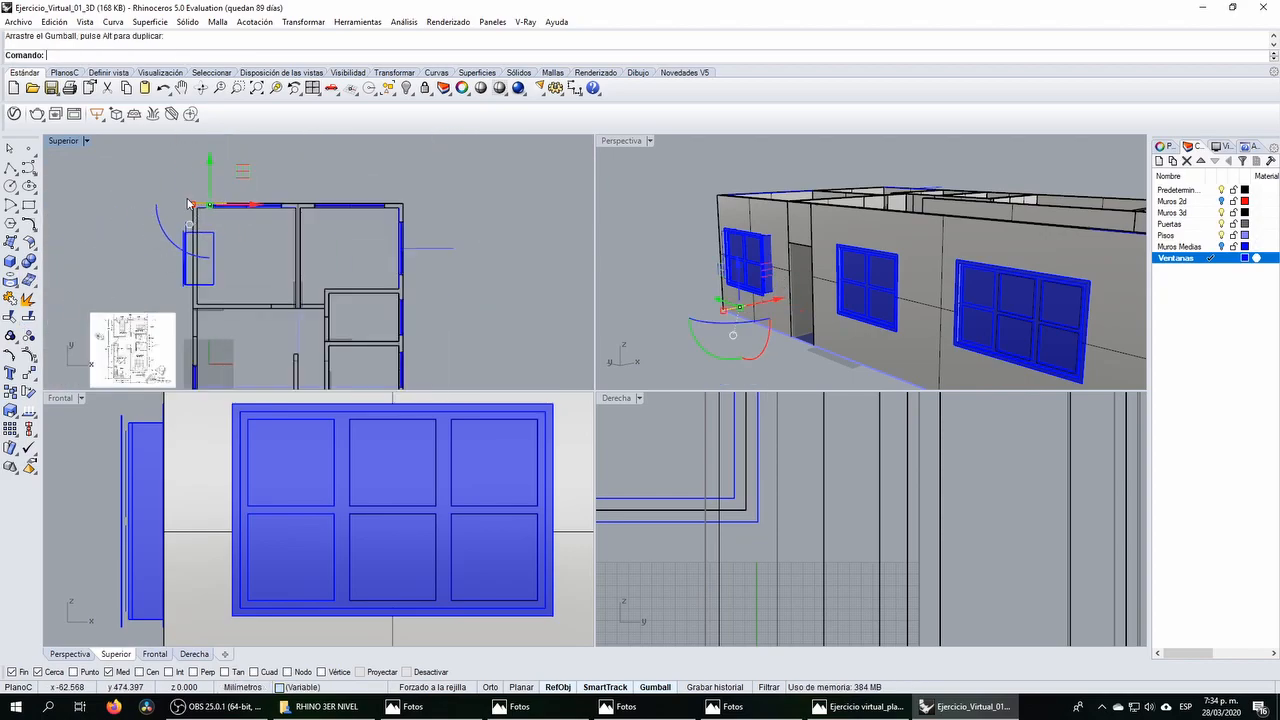
{"action": "scroll", "coordinate": [188, 204], "scroll_direction": "up", "scroll_amount": 12}
{"action": "left_click_drag", "start_coordinate": [239, 193], "coordinate": [288, 200]}
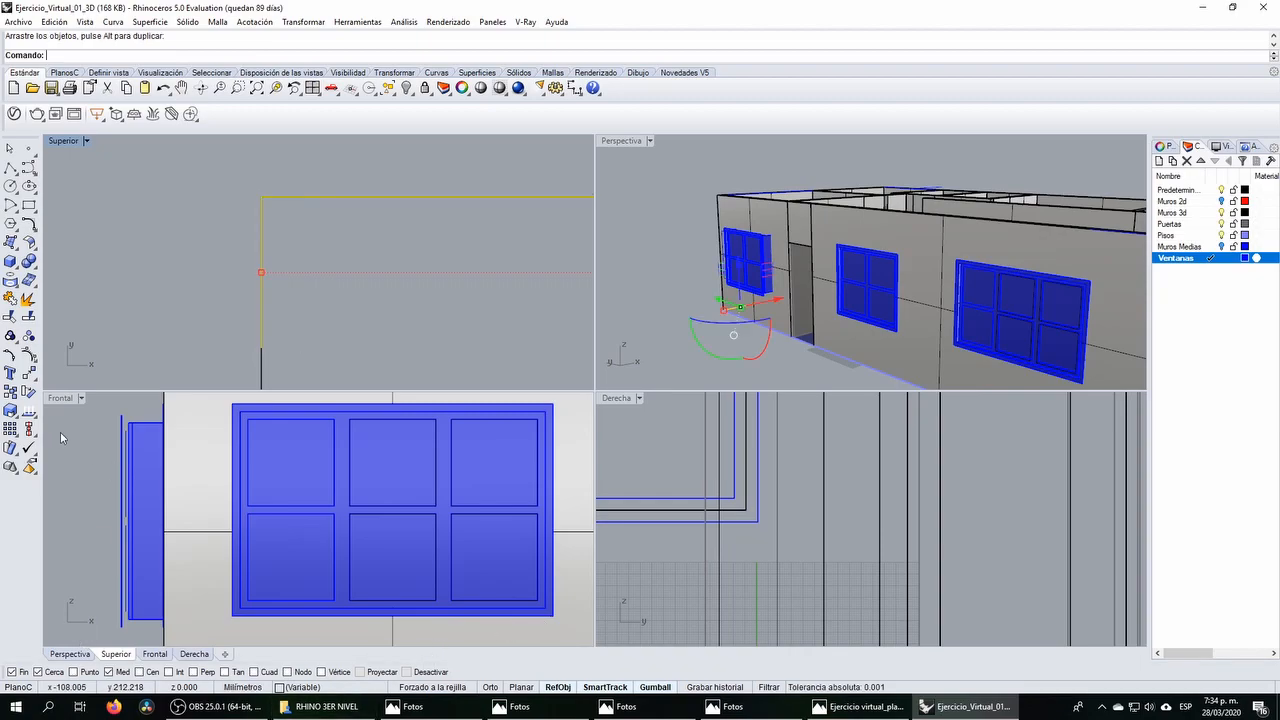
Step: Disable object snaps and scale the traced lines from the upper-left house corner so the horizontal one spans the full upper wall
{"action": "left_click", "coordinate": [10, 410]}
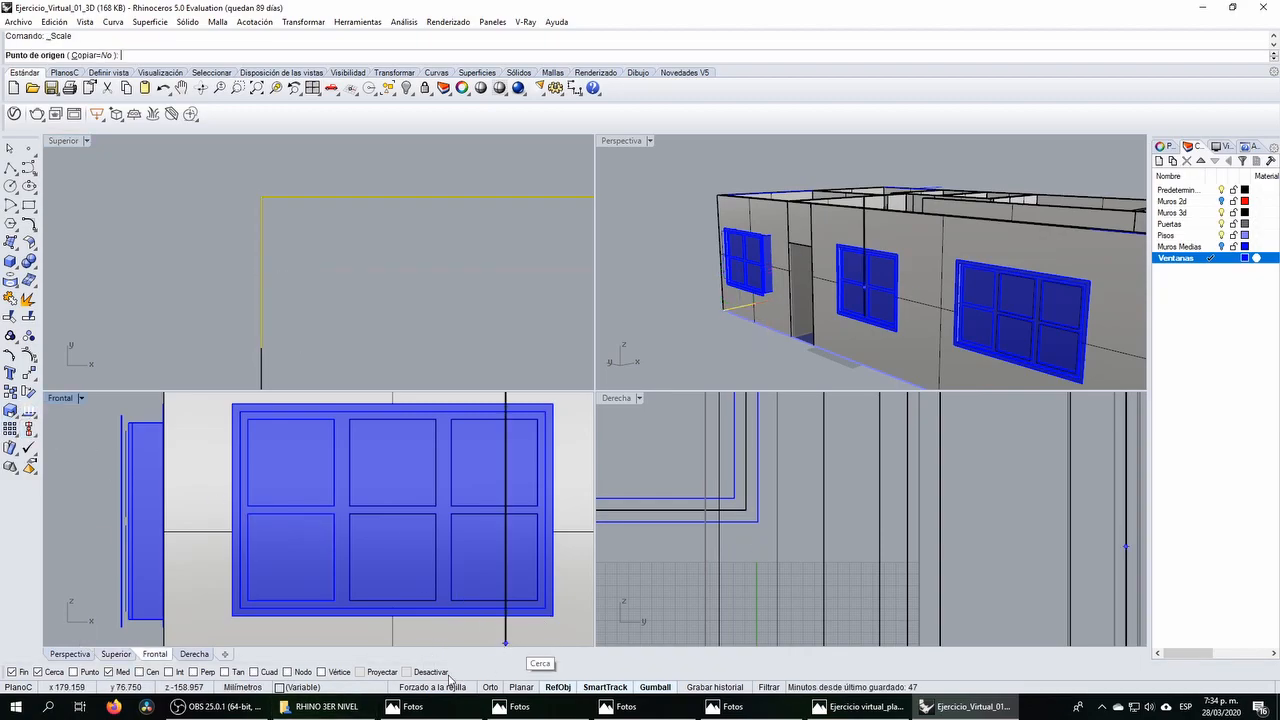
{"action": "left_click", "coordinate": [260, 196]}
{"action": "scroll", "coordinate": [261, 196], "scroll_direction": "down", "scroll_amount": 14}
{"action": "scroll", "coordinate": [350, 216], "scroll_direction": "up", "scroll_amount": 8}
{"action": "right_click_drag", "start_coordinate": [451, 177], "coordinate": [338, 312]}
{"action": "scroll", "coordinate": [343, 317], "scroll_direction": "up", "scroll_amount": 6}
{"action": "scroll", "coordinate": [371, 289], "scroll_direction": "up", "scroll_amount": 12}
{"action": "scroll", "coordinate": [418, 268], "scroll_direction": "up", "scroll_amount": 7}
{"action": "right_click_drag", "start_coordinate": [348, 374], "coordinate": [348, 322]}
{"action": "scroll", "coordinate": [348, 322], "scroll_direction": "up", "scroll_amount": 7}
{"action": "key", "text": "F8"}
{"action": "left_click", "coordinate": [331, 305]}
{"action": "scroll", "coordinate": [331, 305], "scroll_direction": "down", "scroll_amount": 5}
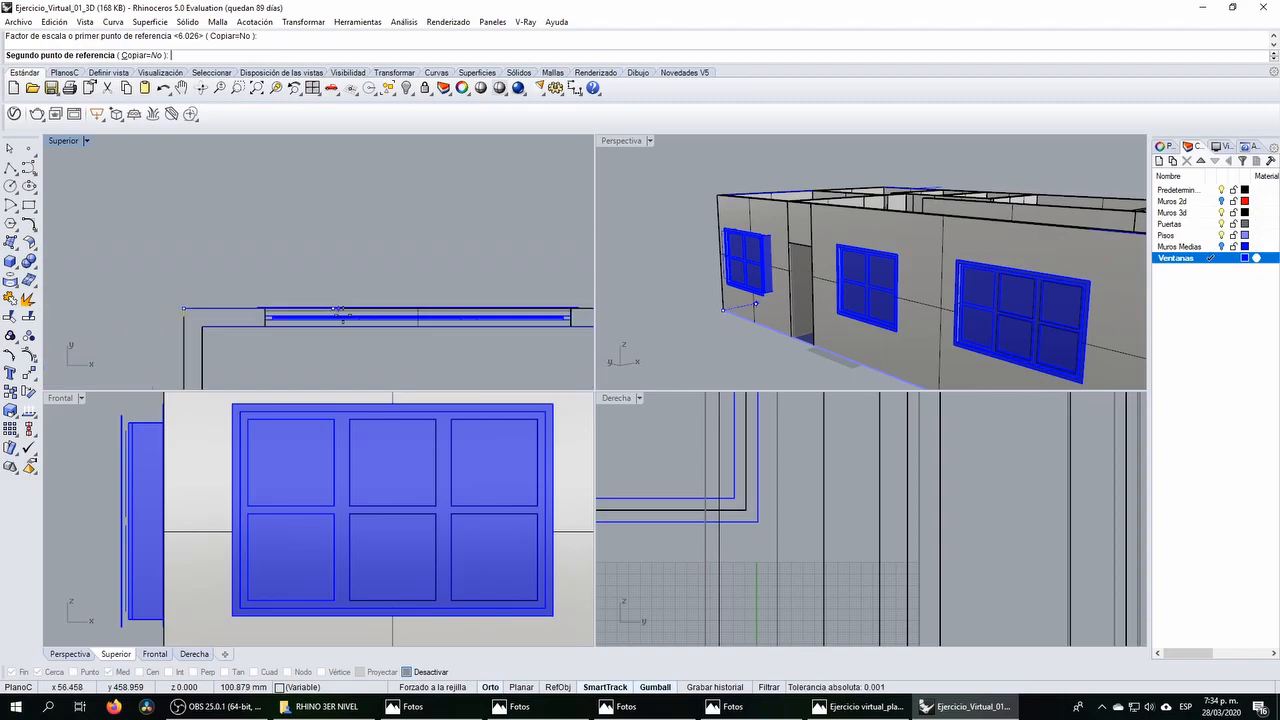
{"action": "scroll", "coordinate": [429, 332], "scroll_direction": "down", "scroll_amount": 5}
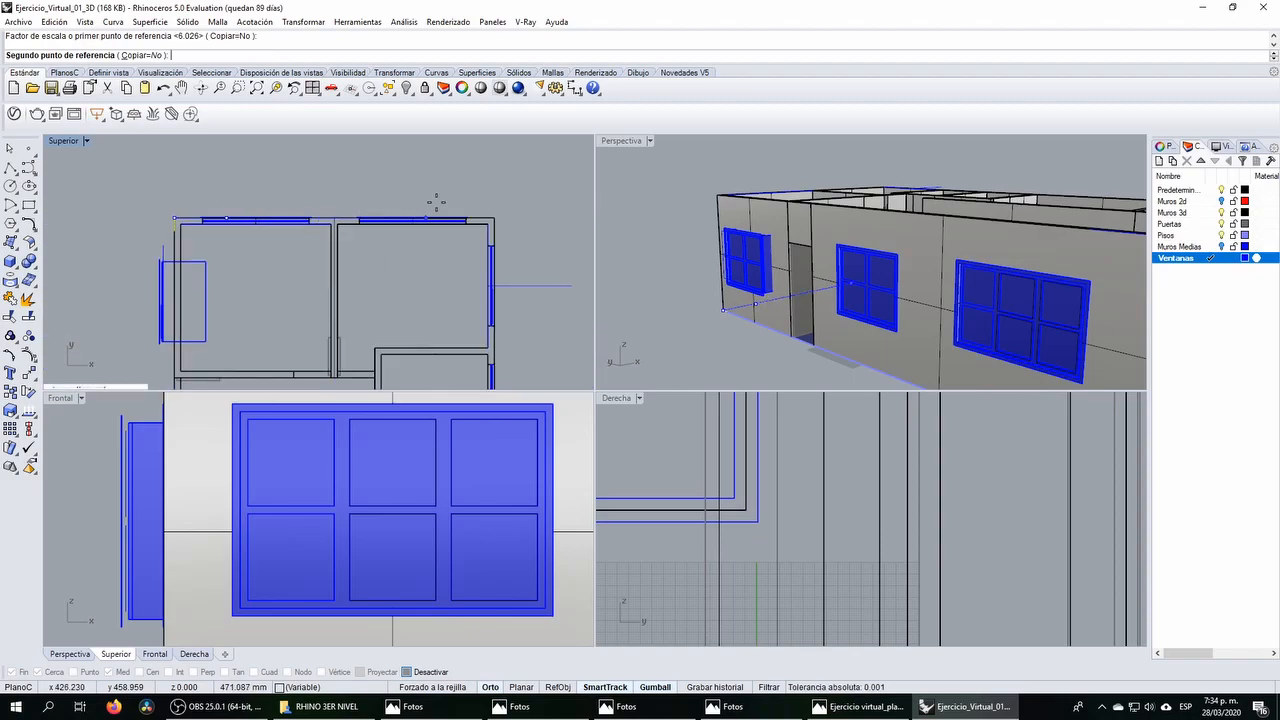
{"action": "scroll", "coordinate": [486, 213], "scroll_direction": "up", "scroll_amount": 8}
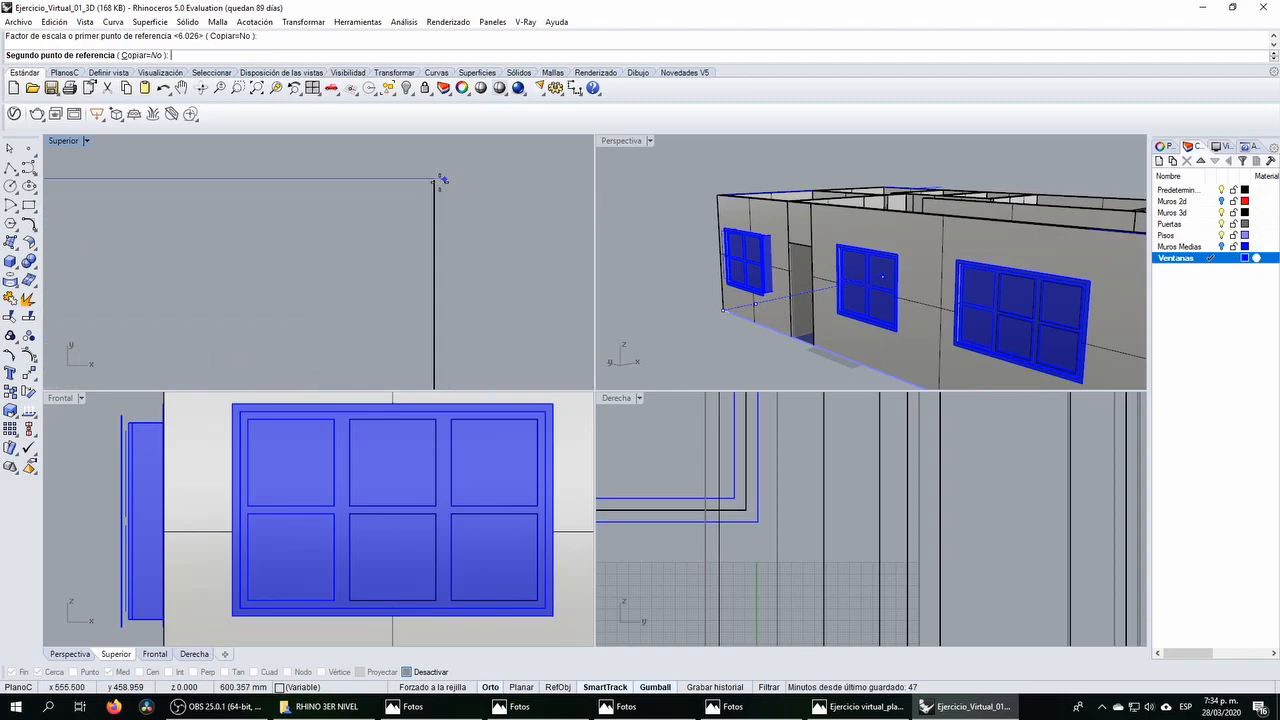
{"action": "scroll", "coordinate": [447, 182], "scroll_direction": "up", "scroll_amount": 8}
{"action": "right_click_drag", "start_coordinate": [462, 342], "coordinate": [401, 191]}
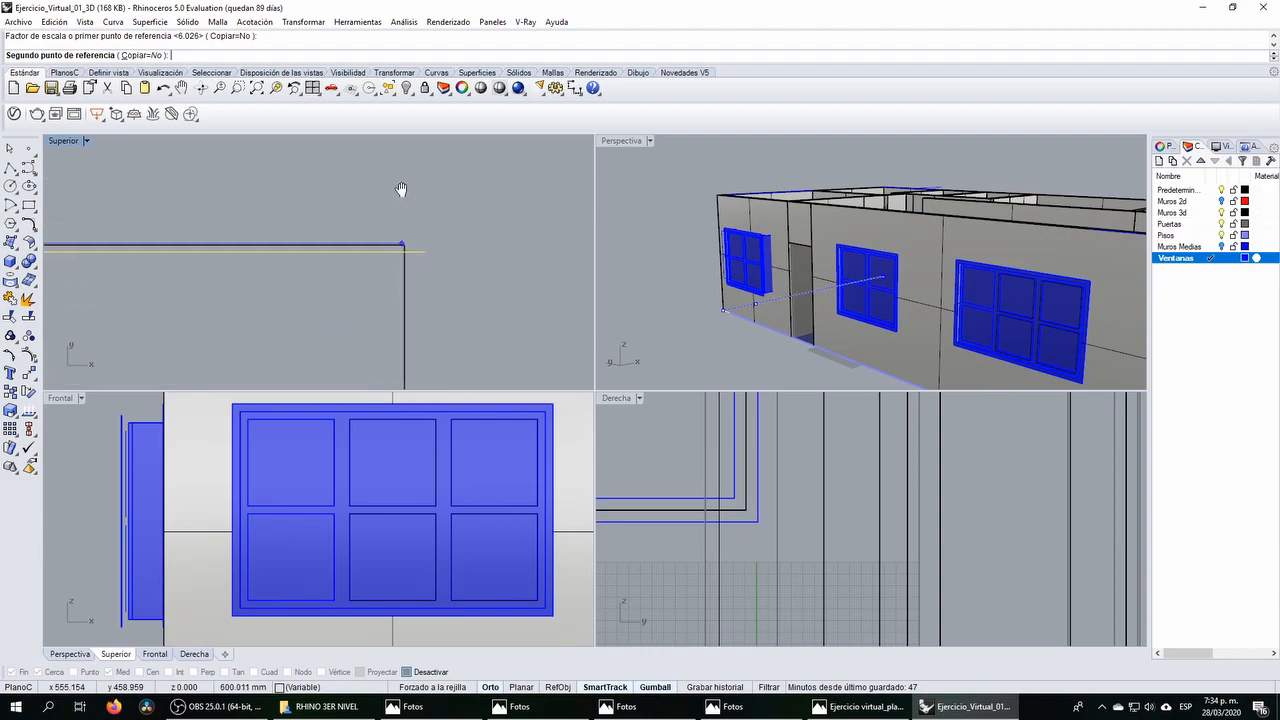
{"action": "left_click", "coordinate": [405, 248]}
{"action": "scroll", "coordinate": [412, 250], "scroll_direction": "down", "scroll_amount": 15}
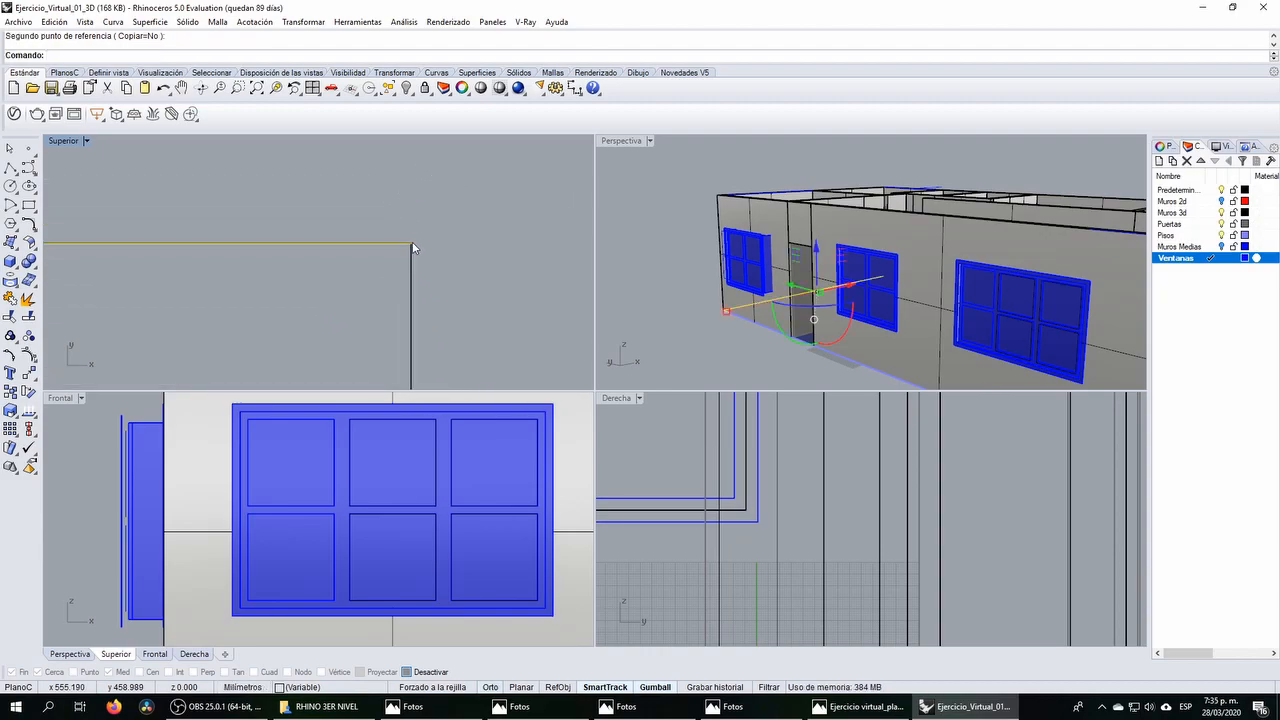
Step: Enable object snaps and draw a horizontal reference line outward from the lower end of the short vertical line at the upper-left house corner
{"action": "scroll", "coordinate": [135, 256], "scroll_direction": "up", "scroll_amount": 10}
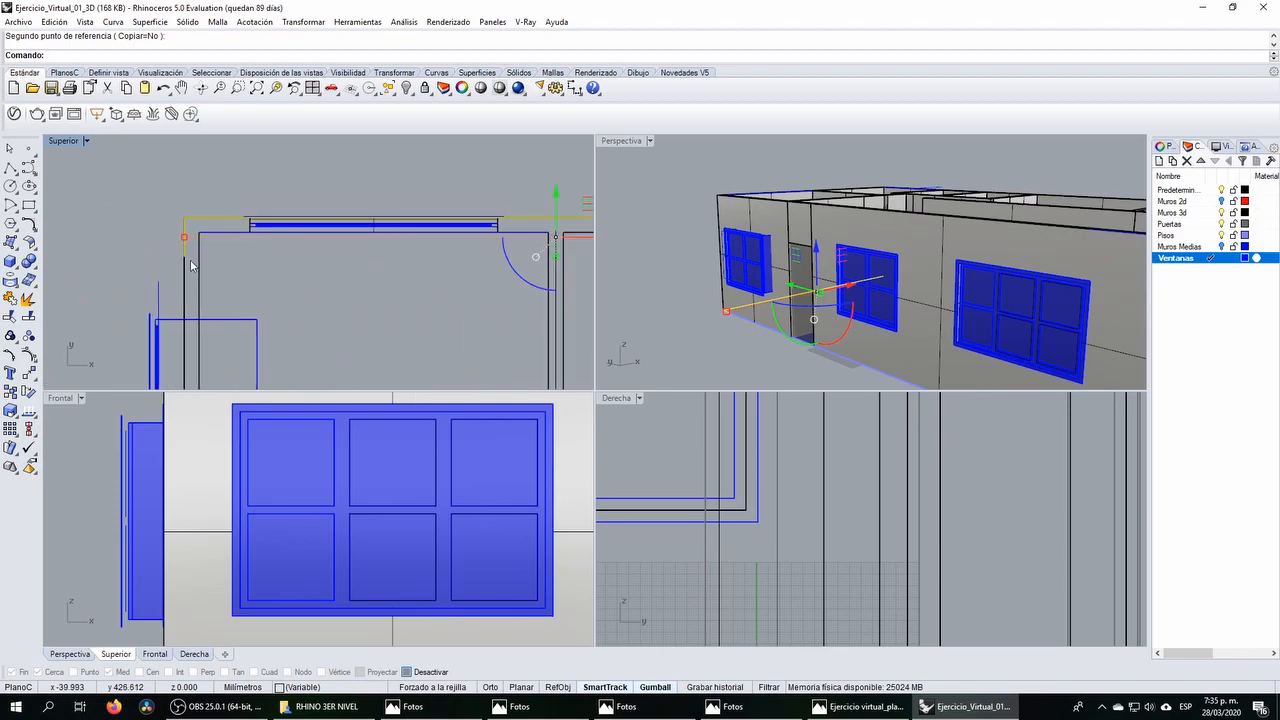
{"action": "right_click_drag", "start_coordinate": [197, 288], "coordinate": [215, 248]}
{"action": "key", "text": "Escape"}
{"action": "left_click", "coordinate": [275, 297]}
{"action": "left_click_drag", "start_coordinate": [178, 156], "coordinate": [240, 220]}
{"action": "left_click", "coordinate": [10, 168]}
{"action": "left_click", "coordinate": [407, 672]}
{"action": "left_click", "coordinate": [205, 215]}
{"action": "left_click", "coordinate": [134, 217]}
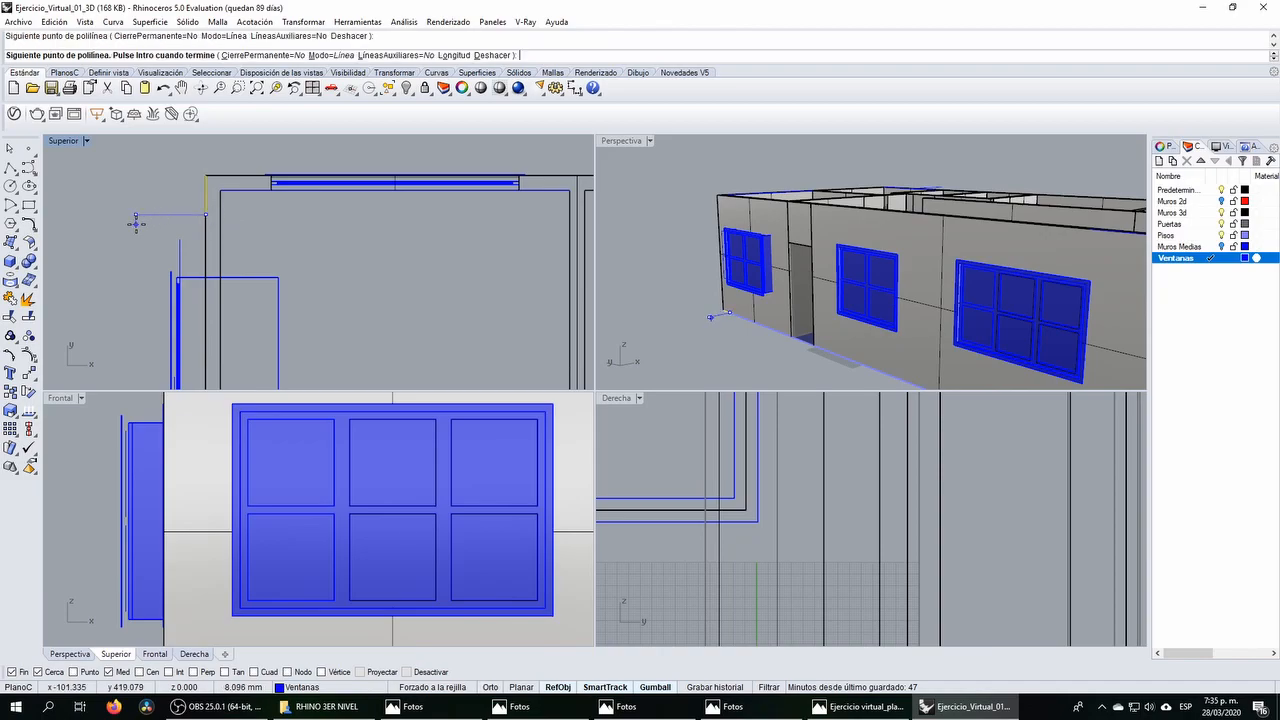
{"action": "right_click", "coordinate": [154, 239]}
Step: Move the bedroom's side window with its cutting box so its upper edge aligns with the horizontal reference line
{"action": "scroll", "coordinate": [155, 240], "scroll_direction": "down", "scroll_amount": 6}
{"action": "left_click", "coordinate": [152, 250]}
{"action": "scroll", "coordinate": [160, 257], "scroll_direction": "up", "scroll_amount": 7}
{"action": "left_click_drag", "start_coordinate": [191, 278], "coordinate": [220, 220]}
{"action": "scroll", "coordinate": [210, 187], "scroll_direction": "up", "scroll_amount": 15}
{"action": "left_click_drag", "start_coordinate": [222, 233], "coordinate": [221, 226]}
{"action": "scroll", "coordinate": [225, 226], "scroll_direction": "down", "scroll_amount": 5}
{"action": "scroll", "coordinate": [236, 238], "scroll_direction": "up", "scroll_amount": 3}
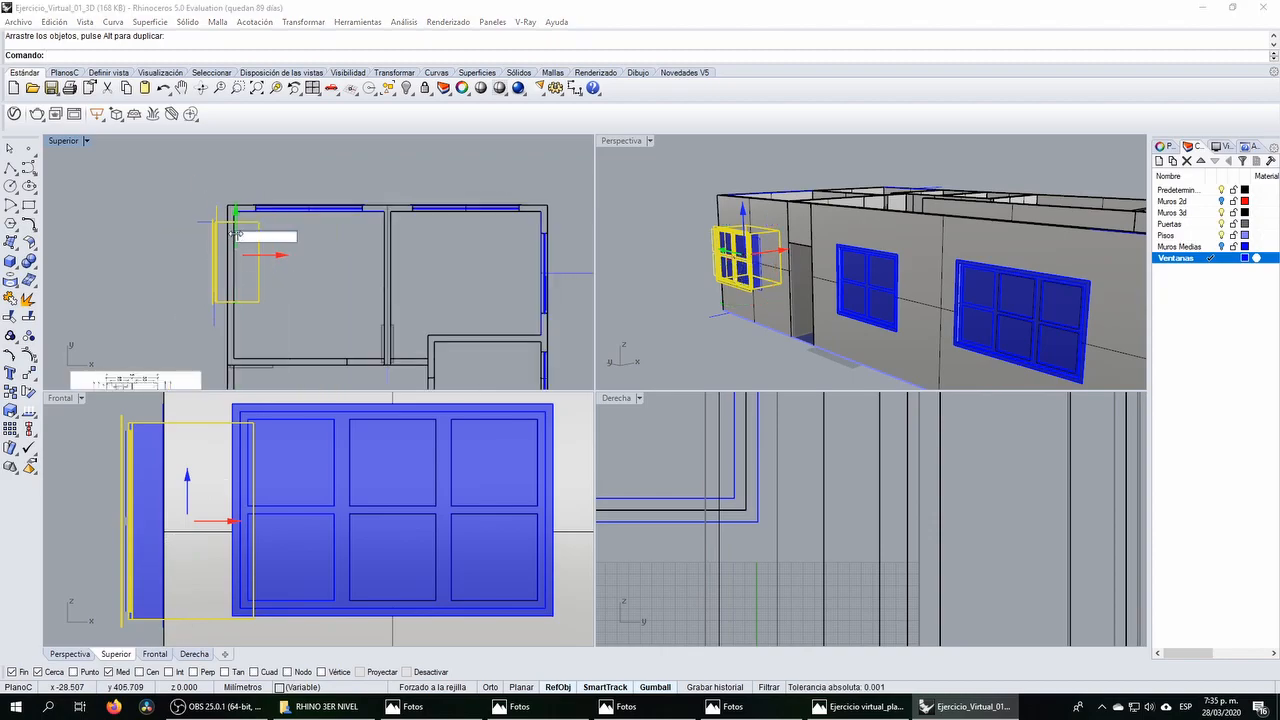
Step: Subtract the side window's cutting box from the house walls with a Boolean difference, keeping the original, and delete the box
{"action": "left_click", "coordinate": [240, 247]}
{"action": "left_click", "coordinate": [228, 245]}
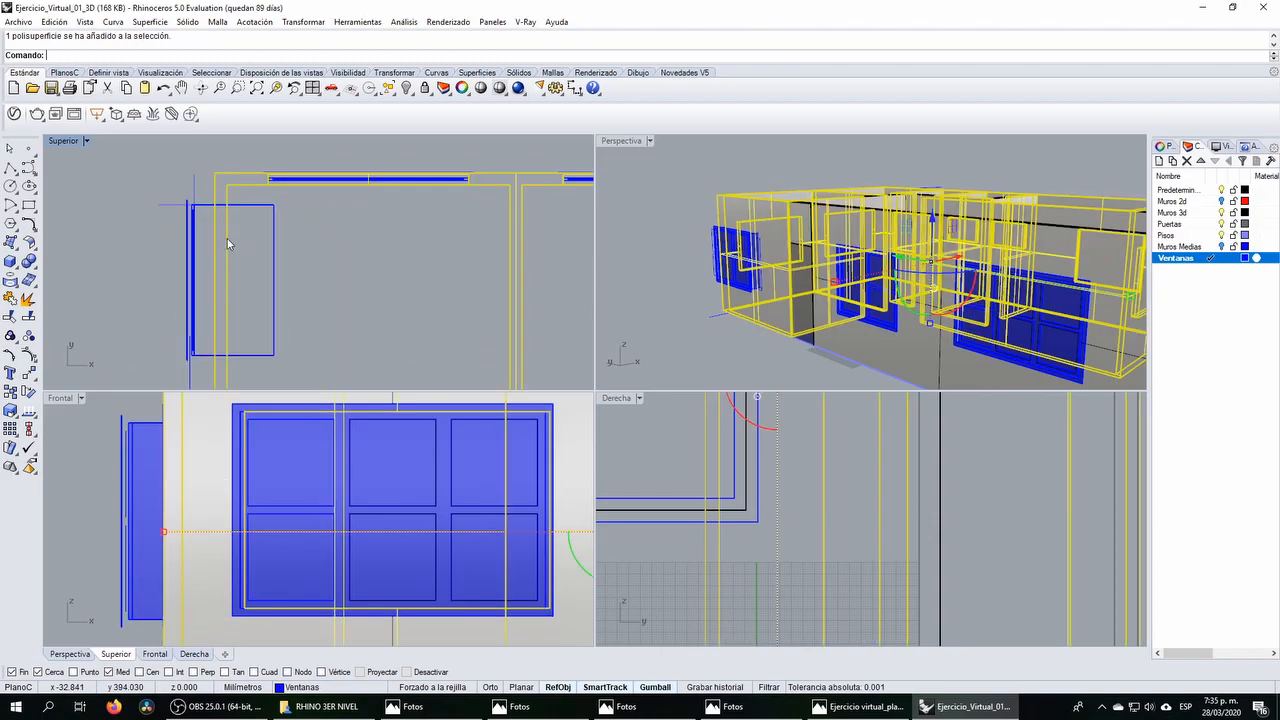
{"action": "left_click", "coordinate": [33, 266]}
{"action": "left_click", "coordinate": [71, 272]}
{"action": "left_click", "coordinate": [274, 213]}
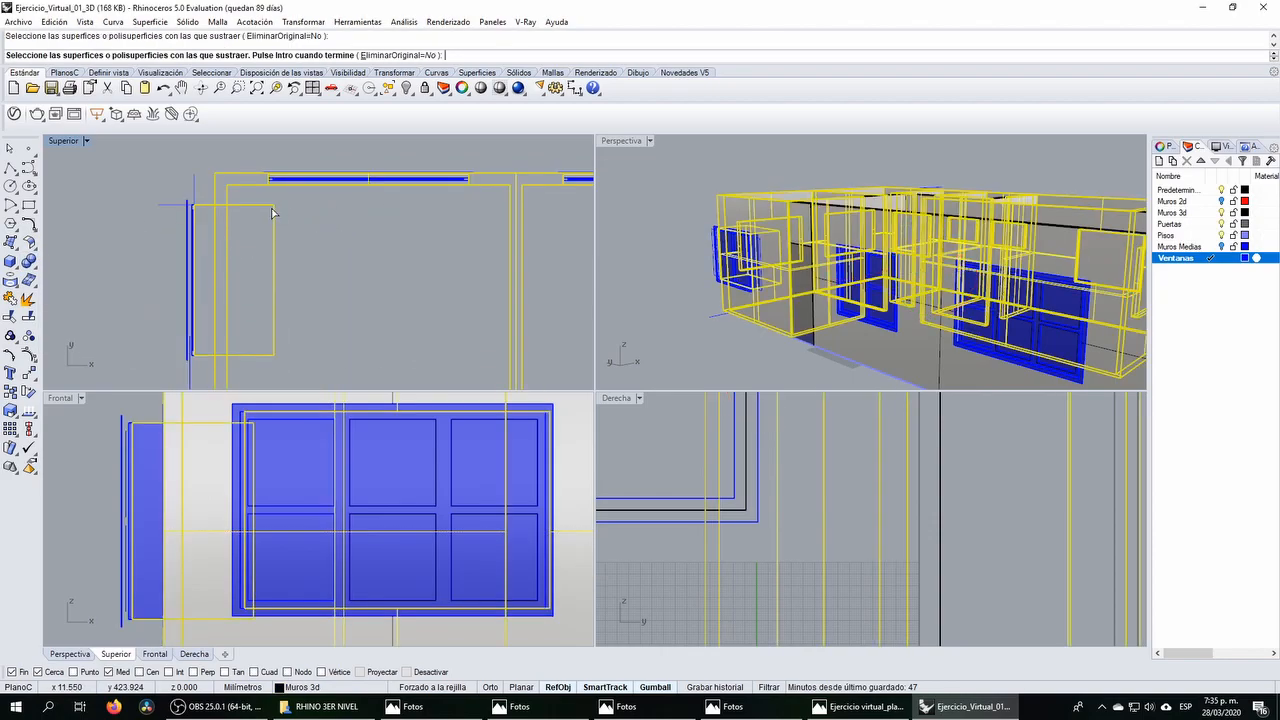
{"action": "key", "text": "Return"}
{"action": "left_click", "coordinate": [274, 220]}
{"action": "key", "text": "Delete"}
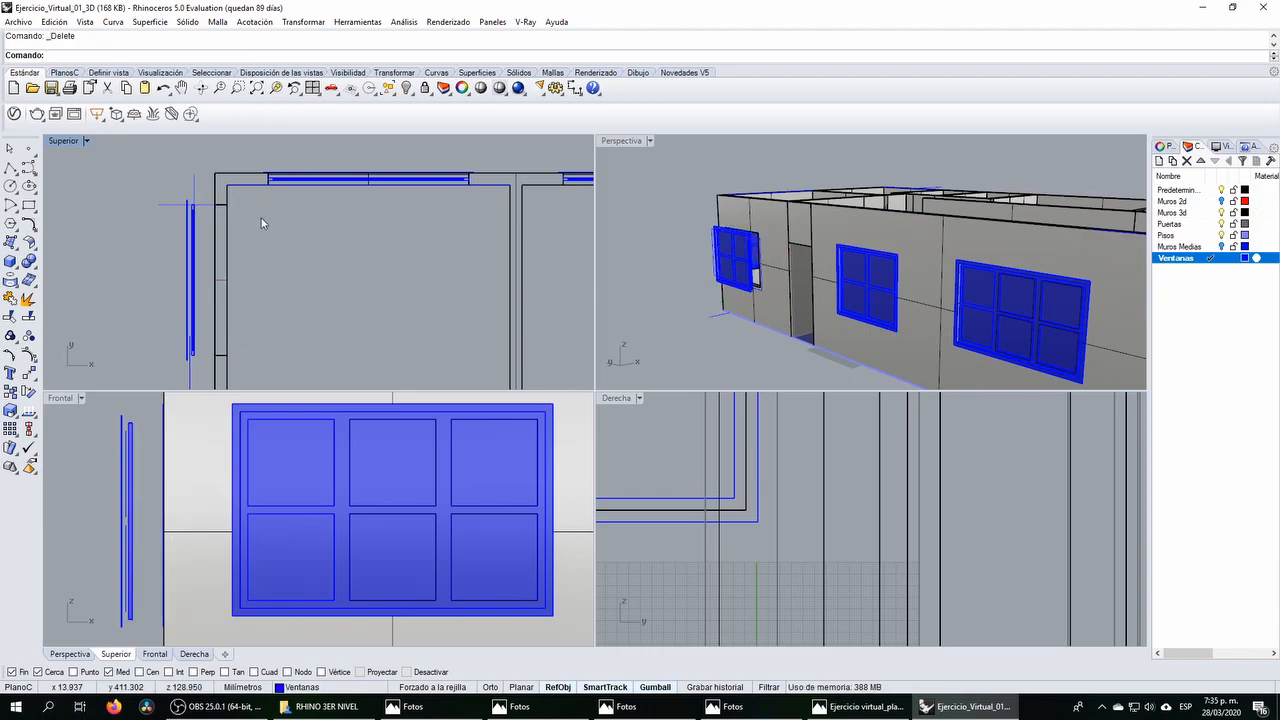
Step: Select the bedroom's side window and move it horizontally into the new wall opening
{"action": "left_click_drag", "start_coordinate": [180, 183], "coordinate": [193, 320]}
{"action": "left_click", "coordinate": [193, 320]}
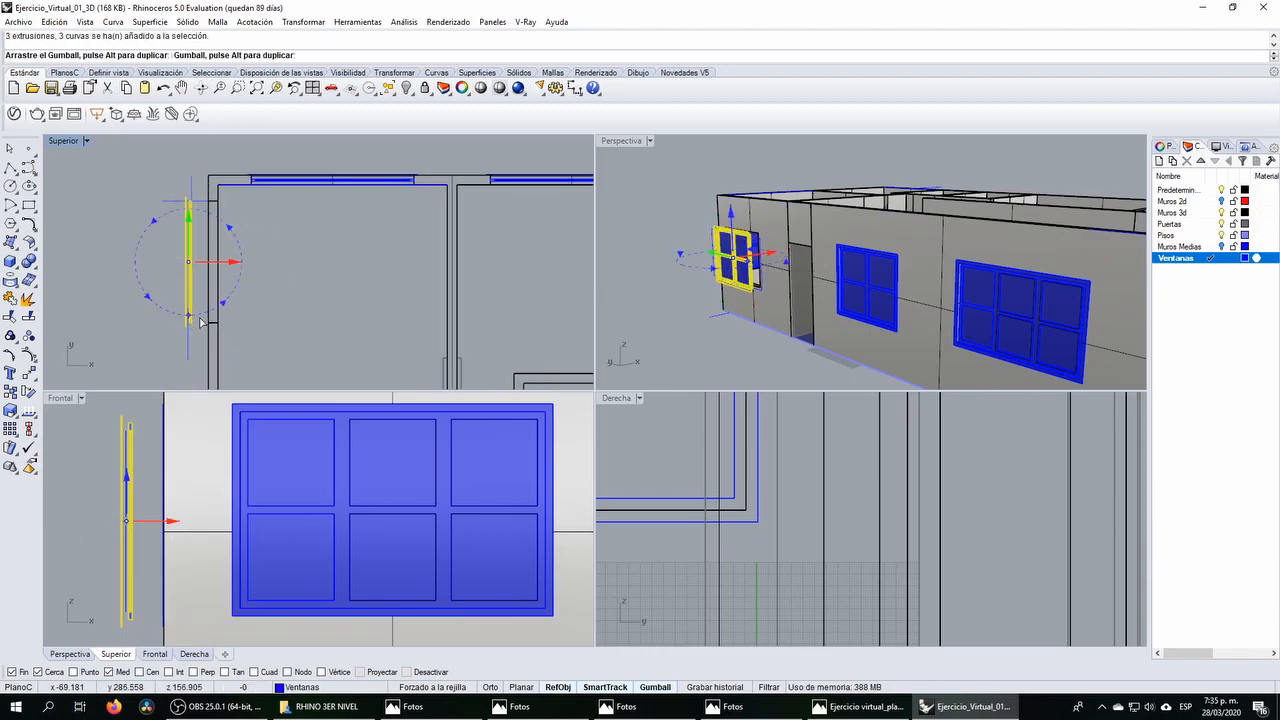
{"action": "left_click_drag", "start_coordinate": [211, 263], "coordinate": [233, 265]}
{"action": "scroll", "coordinate": [197, 327], "scroll_direction": "up", "scroll_amount": 12}
{"action": "scroll", "coordinate": [217, 327], "scroll_direction": "up", "scroll_amount": 4}
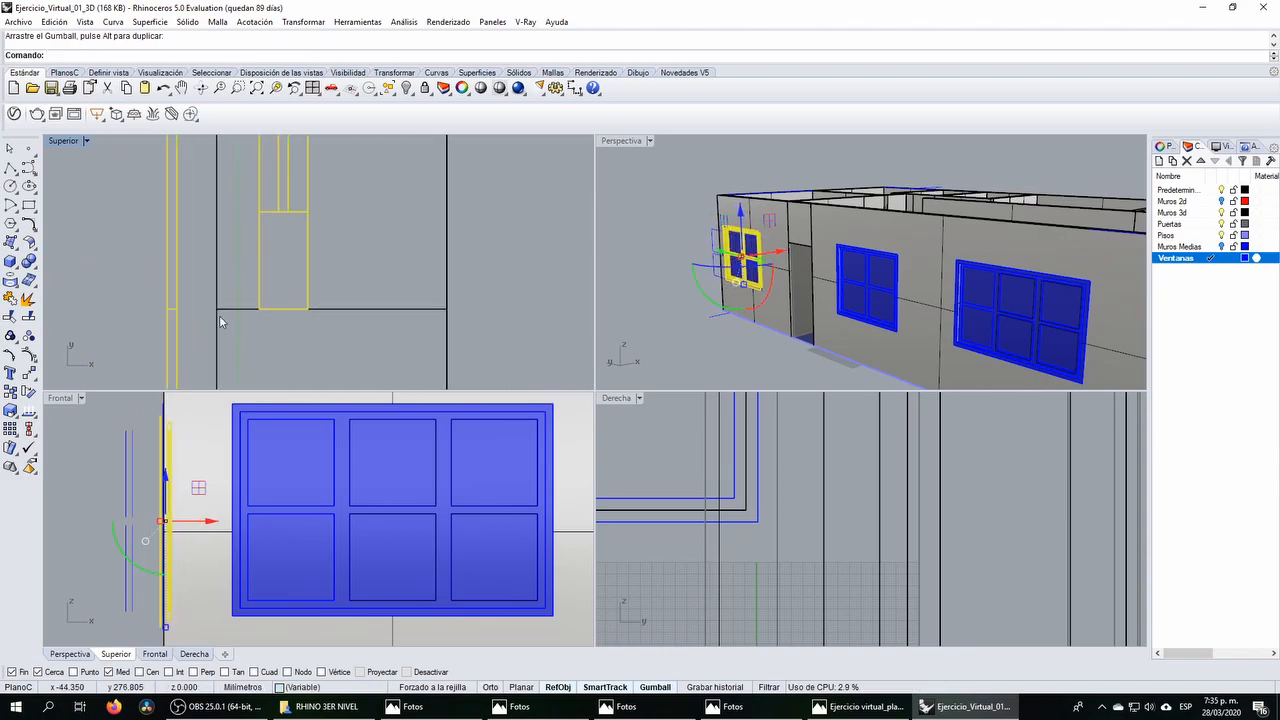
Step: Try to snap the side window onto the lower corner of its wall opening
{"action": "left_click_drag", "start_coordinate": [177, 309], "coordinate": [238, 246]}
{"action": "scroll", "coordinate": [217, 309], "scroll_direction": "up", "scroll_amount": 14}
{"action": "key", "text": "ctrl+z"}
Step: Align the side window's outer trim with the outer wall face and its lower end with the edge of the opening
{"action": "scroll", "coordinate": [219, 269], "scroll_direction": "down", "scroll_amount": 5}
{"action": "right_click_drag", "start_coordinate": [219, 269], "coordinate": [187, 238]}
{"action": "scroll", "coordinate": [194, 261], "scroll_direction": "down", "scroll_amount": 13}
{"action": "scroll", "coordinate": [199, 270], "scroll_direction": "up", "scroll_amount": 20}
{"action": "left_click_drag", "start_coordinate": [185, 245], "coordinate": [221, 266], "text": "shift"}
{"action": "scroll", "coordinate": [221, 266], "scroll_direction": "down", "scroll_amount": 3}
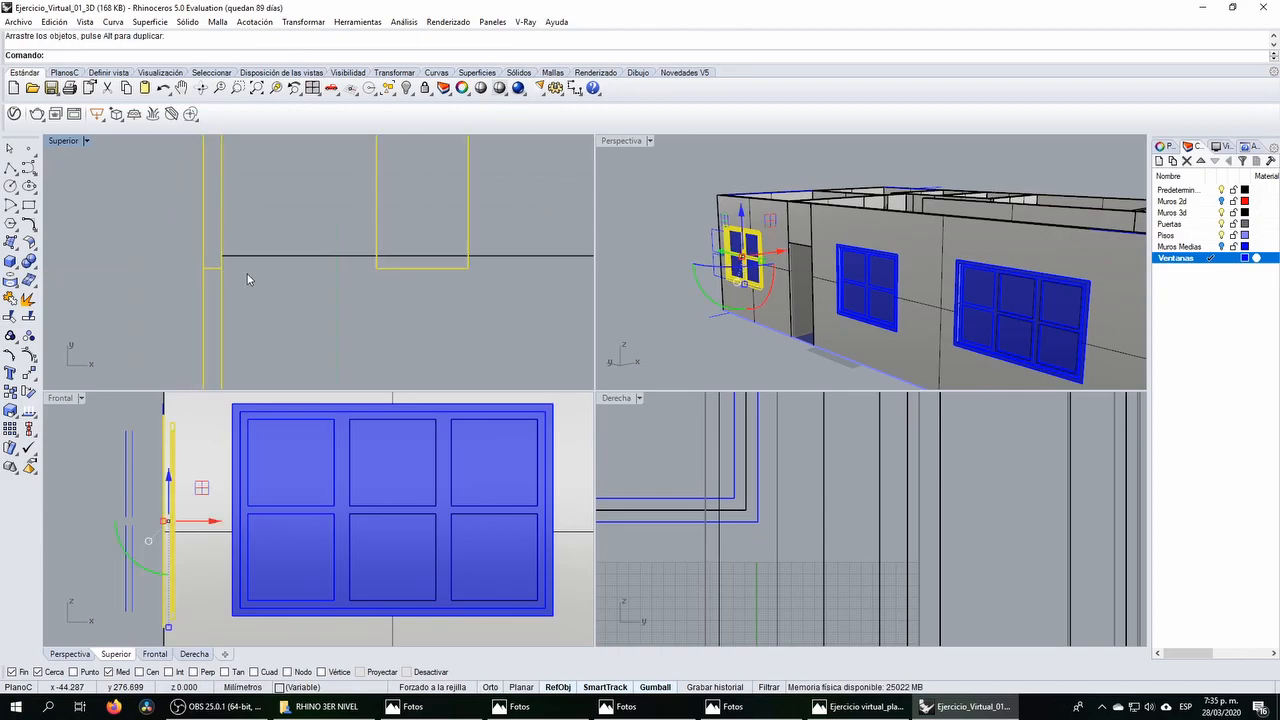
{"action": "scroll", "coordinate": [432, 290], "scroll_direction": "up", "scroll_amount": 2}
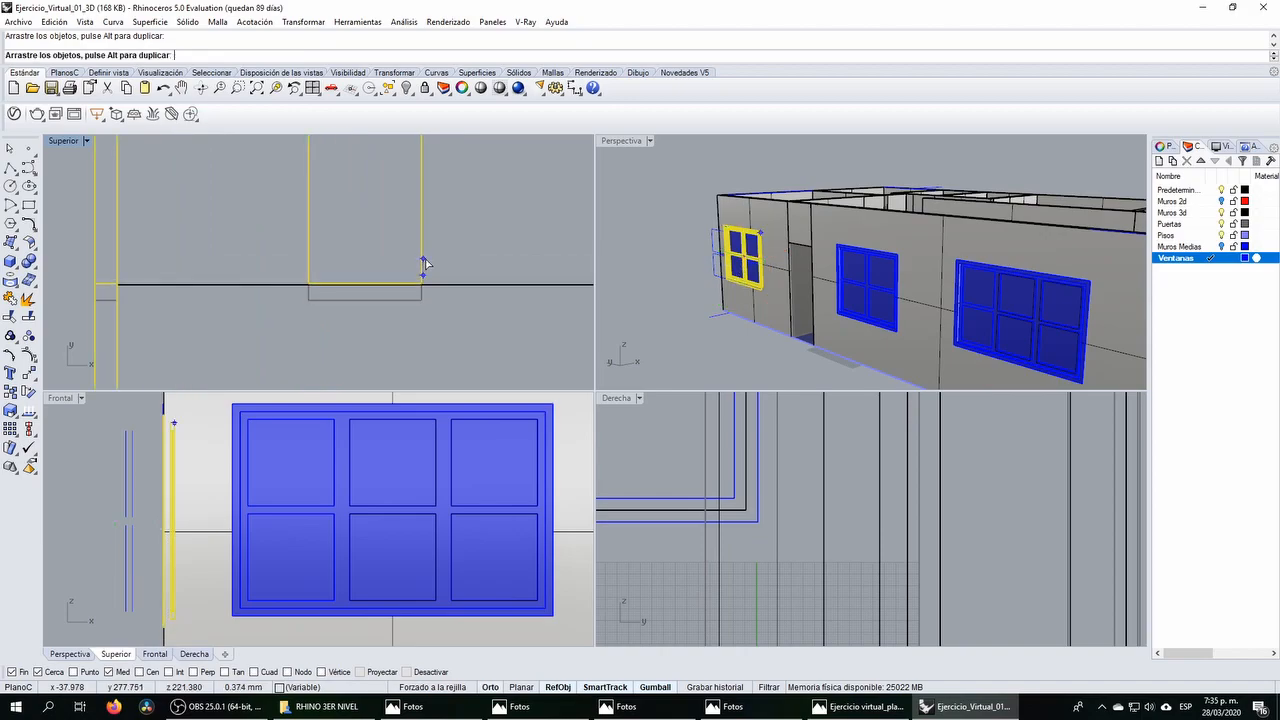
{"action": "scroll", "coordinate": [395, 288], "scroll_direction": "down", "scroll_amount": 3}
{"action": "scroll", "coordinate": [395, 288], "scroll_direction": "down", "scroll_amount": 8}
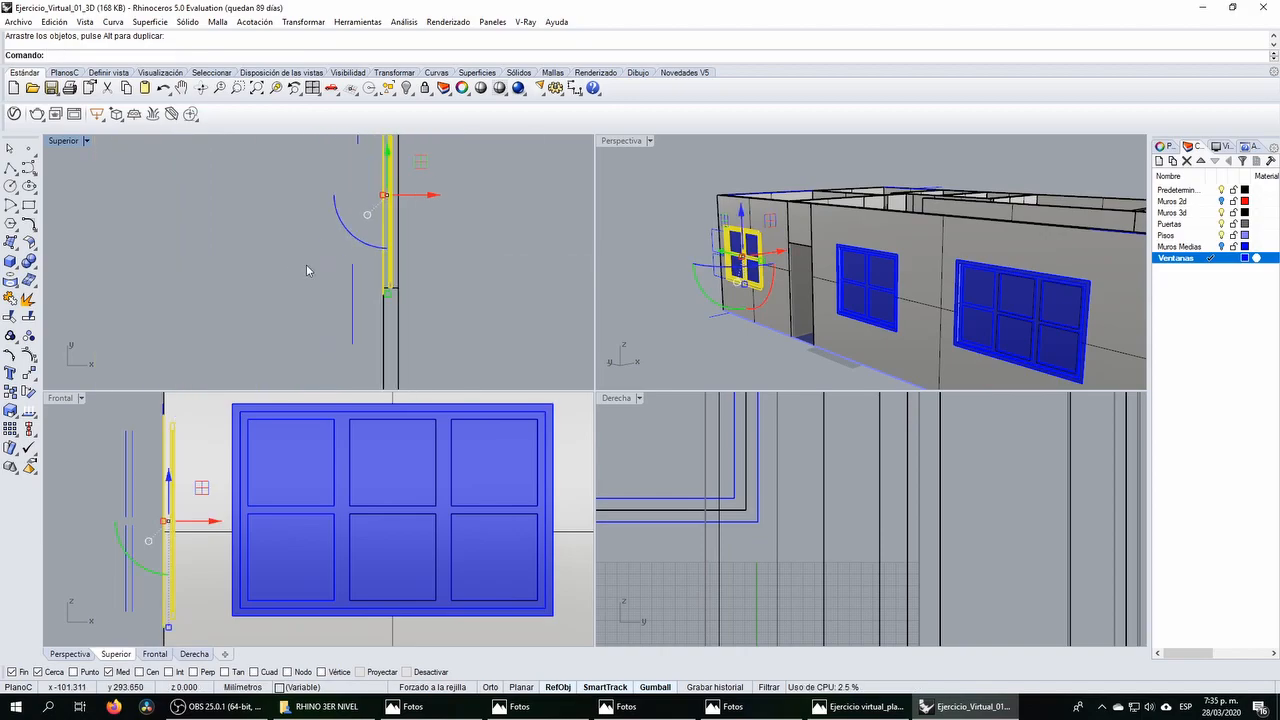
{"action": "left_click", "coordinate": [320, 190]}
Step: Select all the curves in the model and delete them, leaving only the walls, floors, doors and windows
{"action": "scroll", "coordinate": [320, 190], "scroll_direction": "down", "scroll_amount": 6}
{"action": "right_click_drag", "start_coordinate": [760, 212], "coordinate": [737, 226]}
{"action": "scroll", "coordinate": [737, 226], "scroll_direction": "down", "scroll_amount": 6}
{"action": "right_click_drag", "start_coordinate": [880, 190], "coordinate": [824, 243]}
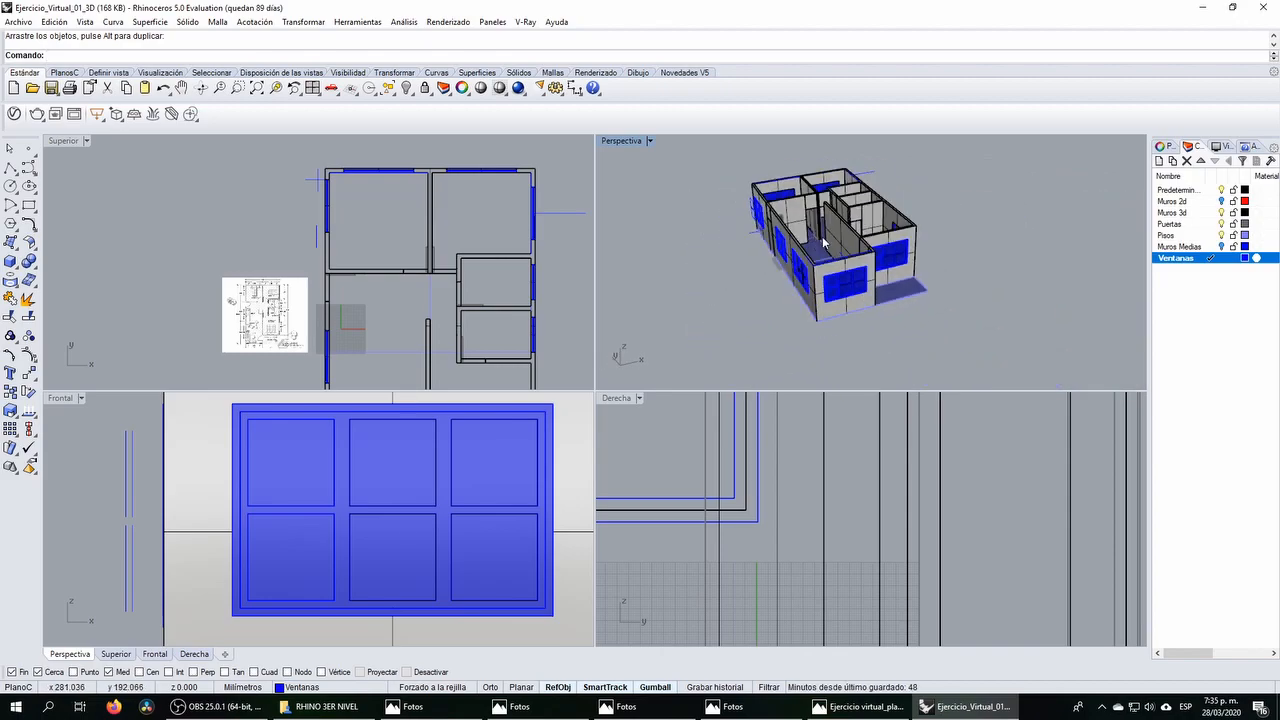
{"action": "scroll", "coordinate": [822, 236], "scroll_direction": "up", "scroll_amount": 3}
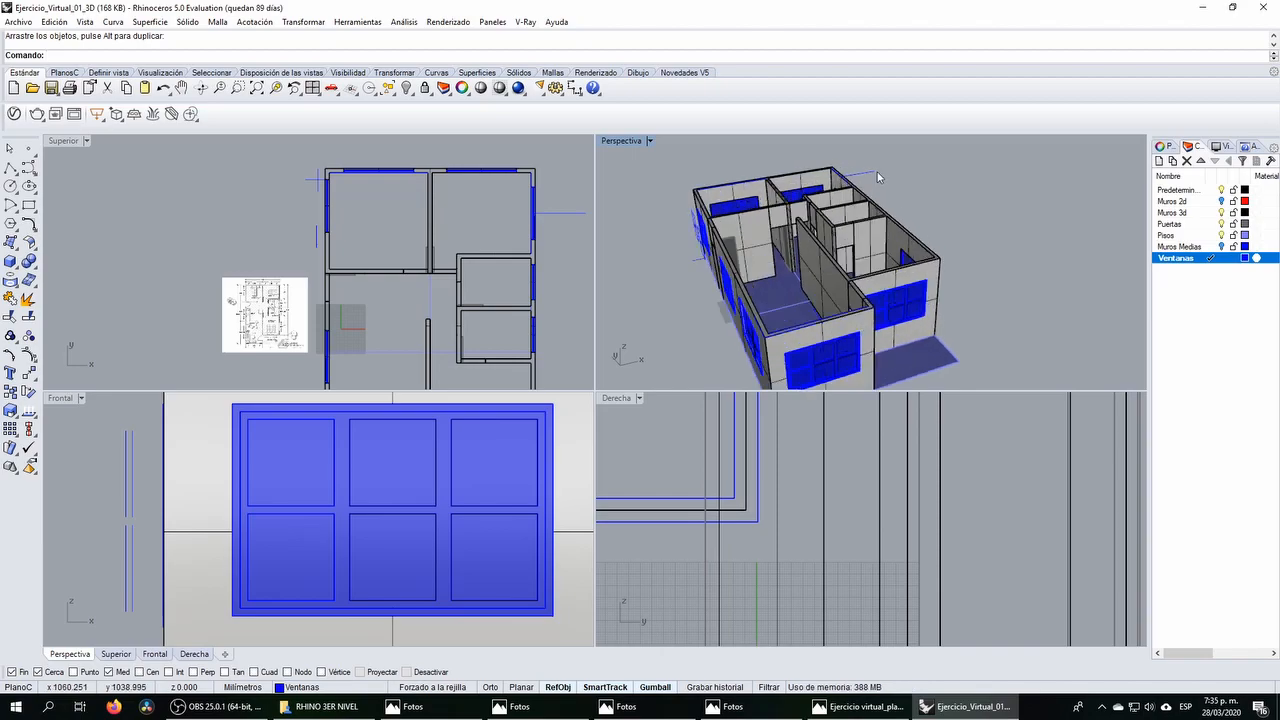
{"action": "right_click_drag", "start_coordinate": [716, 262], "coordinate": [666, 292]}
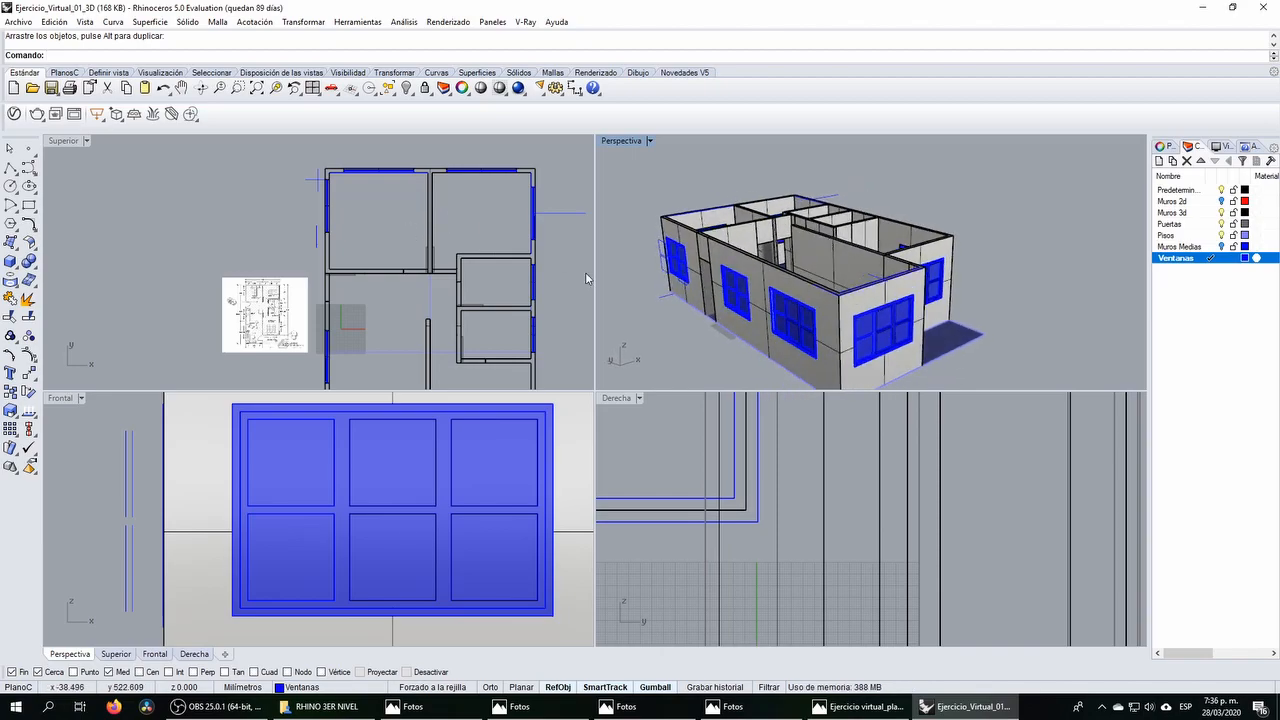
{"action": "left_click", "coordinate": [387, 91]}
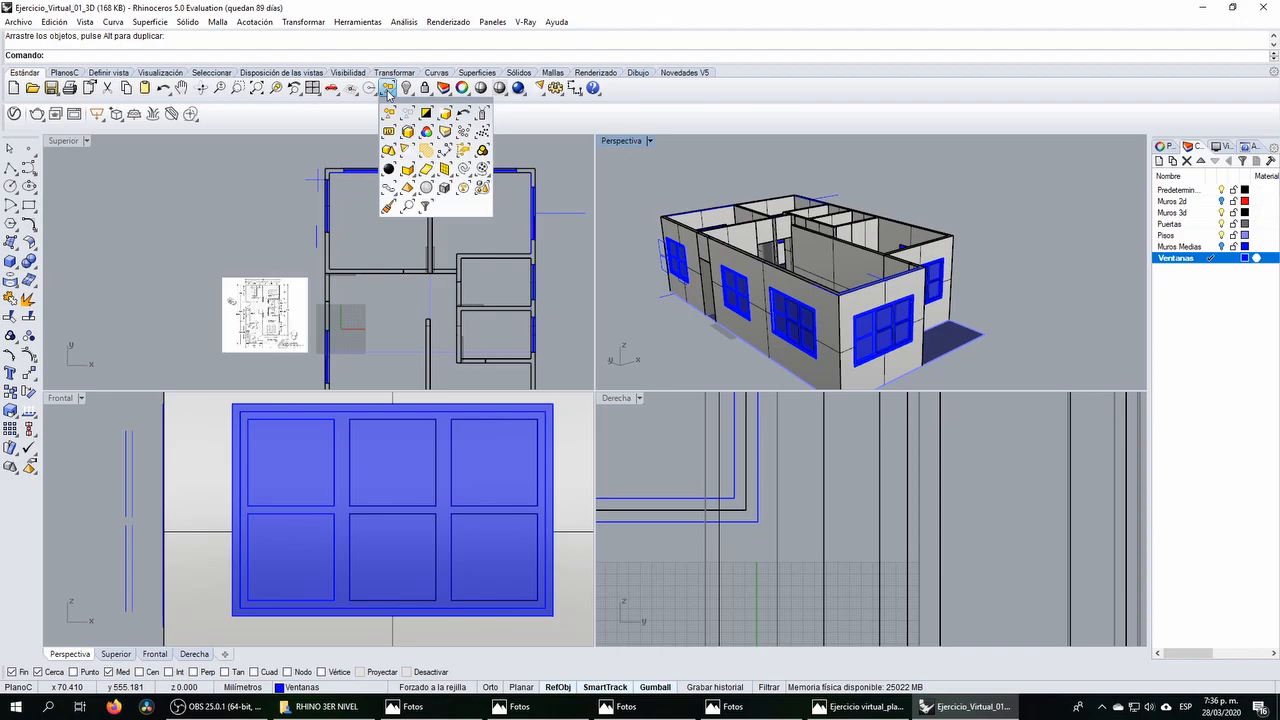
{"action": "left_click", "coordinate": [464, 170]}
{"action": "mouse_move", "coordinate": [715, 221]}
{"action": "right_mouse_down"}
{"action": "mouse_move", "coordinate": [705, 228]}
{"action": "mouse_move", "coordinate": [735, 226]}
{"action": "mouse_move", "coordinate": [725, 235]}
{"action": "right_mouse_up"}
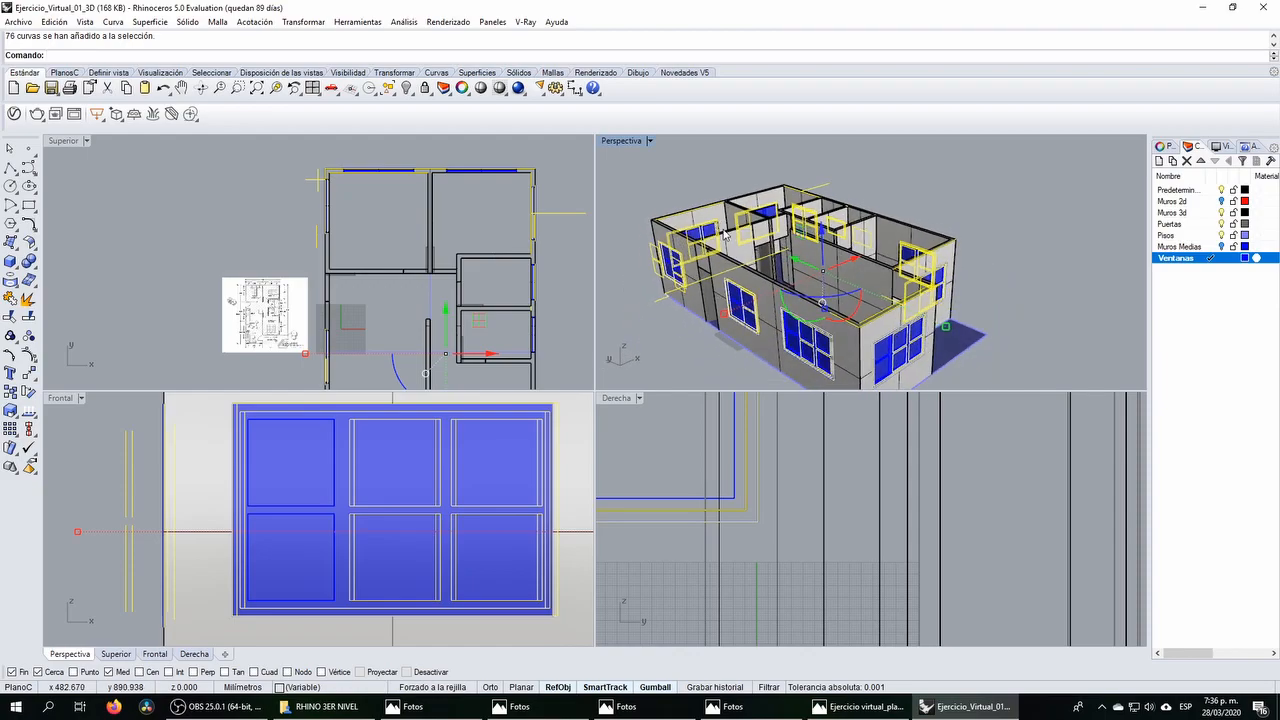
{"action": "key", "text": "Delete"}
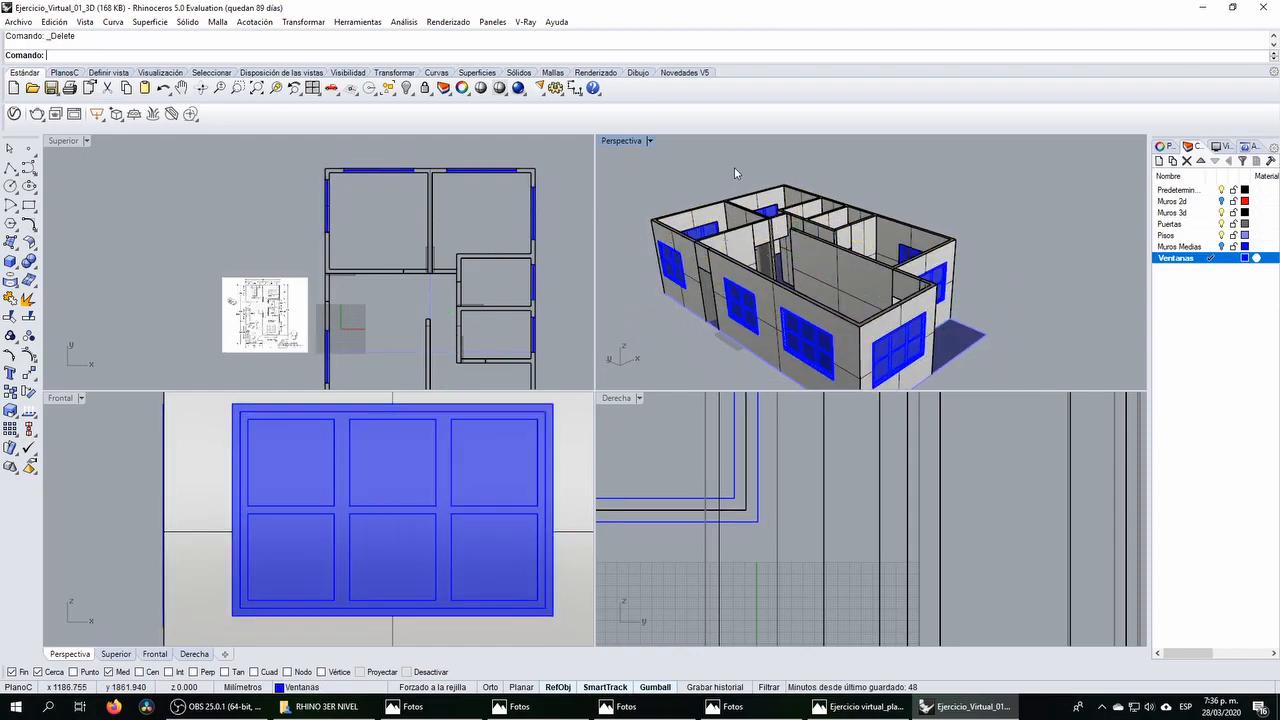
Step: Maximize the perspective view and examine the house's walls, windows and interior rooms from several angles
{"action": "double_click", "coordinate": [628, 145]}
{"action": "scroll", "coordinate": [637, 217], "scroll_direction": "down", "scroll_amount": 4}
{"action": "right_click_drag", "start_coordinate": [637, 217], "coordinate": [494, 277]}
{"action": "scroll", "coordinate": [499, 276], "scroll_direction": "up", "scroll_amount": 5}
{"action": "scroll", "coordinate": [731, 281], "scroll_direction": "down", "scroll_amount": 5}
{"action": "right_click_drag", "start_coordinate": [731, 281], "coordinate": [629, 222]}
{"action": "scroll", "coordinate": [629, 219], "scroll_direction": "up", "scroll_amount": 4}
{"action": "right_click_drag", "start_coordinate": [706, 385], "coordinate": [626, 330]}
{"action": "scroll", "coordinate": [664, 319], "scroll_direction": "up", "scroll_amount": 2}
{"action": "right_click_drag", "start_coordinate": [559, 293], "coordinate": [539, 300]}
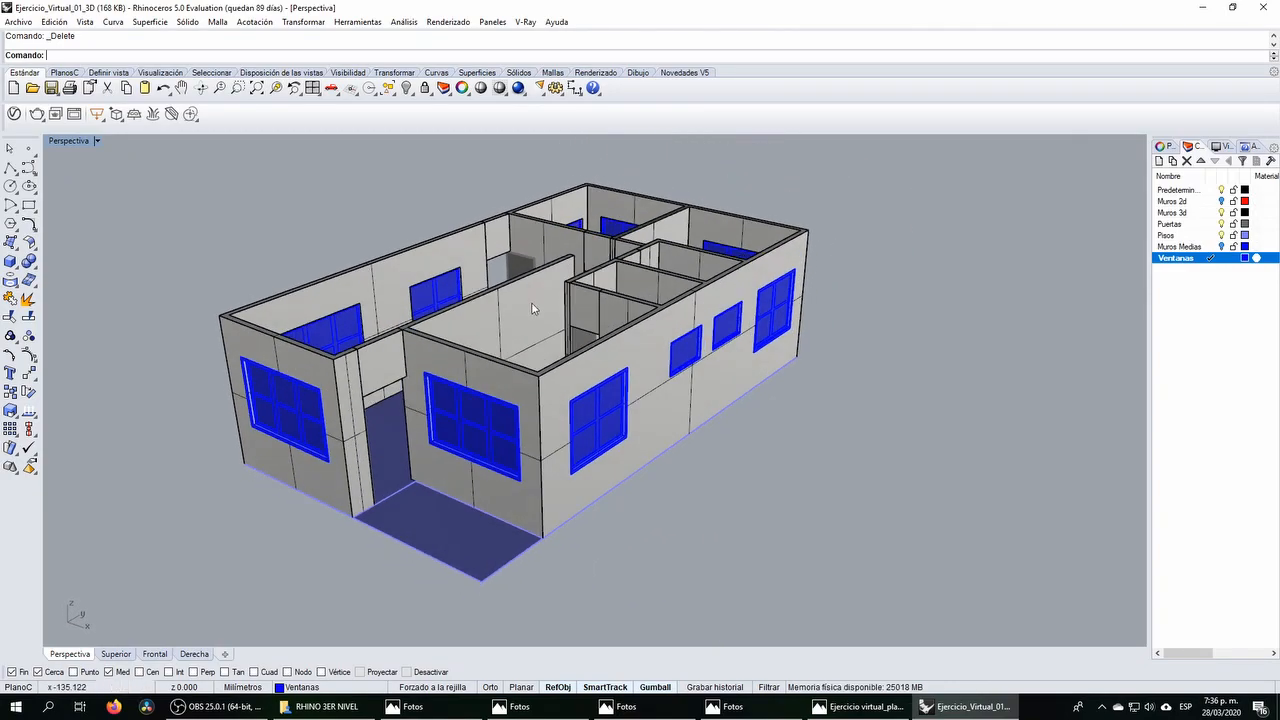
{"action": "scroll", "coordinate": [477, 297], "scroll_direction": "up", "scroll_amount": 2}
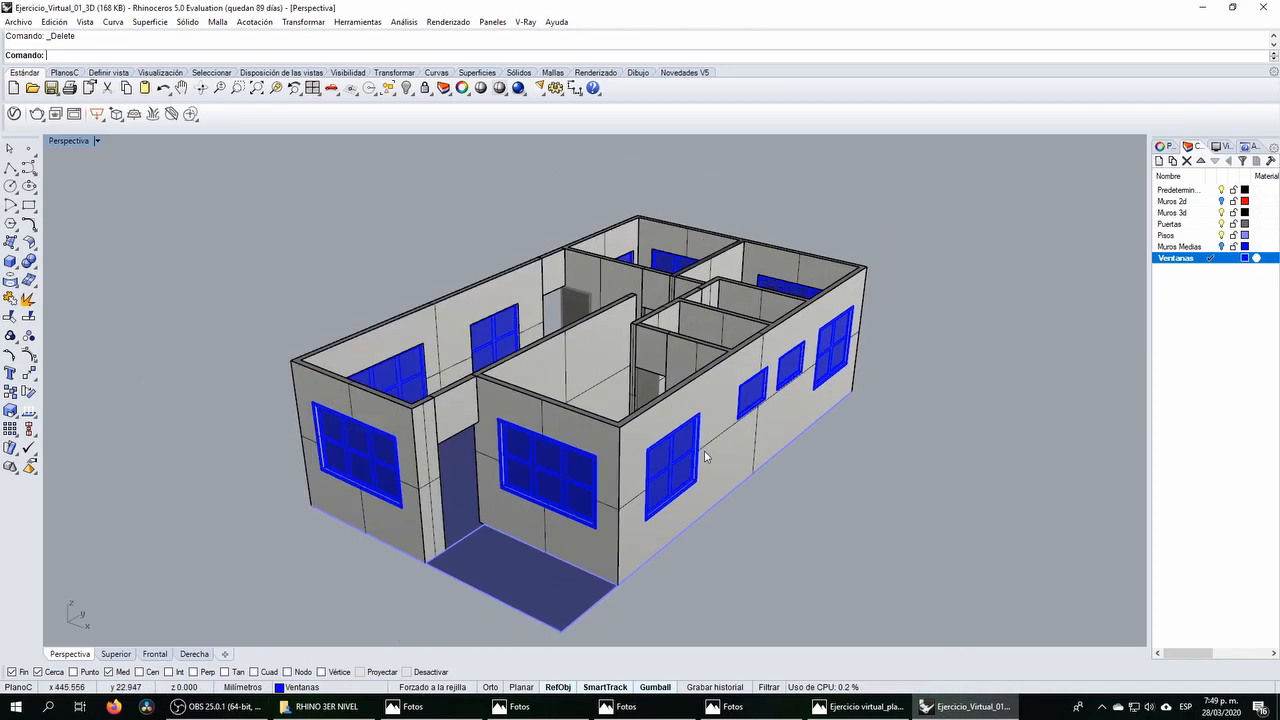
{"action": "right_click_drag", "start_coordinate": [706, 456], "coordinate": [750, 440]}
{"action": "scroll", "coordinate": [855, 396], "scroll_direction": "down", "scroll_amount": 6}
{"action": "scroll", "coordinate": [860, 455], "scroll_direction": "up", "scroll_amount": 5}
{"action": "right_click_drag", "start_coordinate": [668, 415], "coordinate": [697, 407]}
{"action": "scroll", "coordinate": [678, 371], "scroll_direction": "down", "scroll_amount": 7}
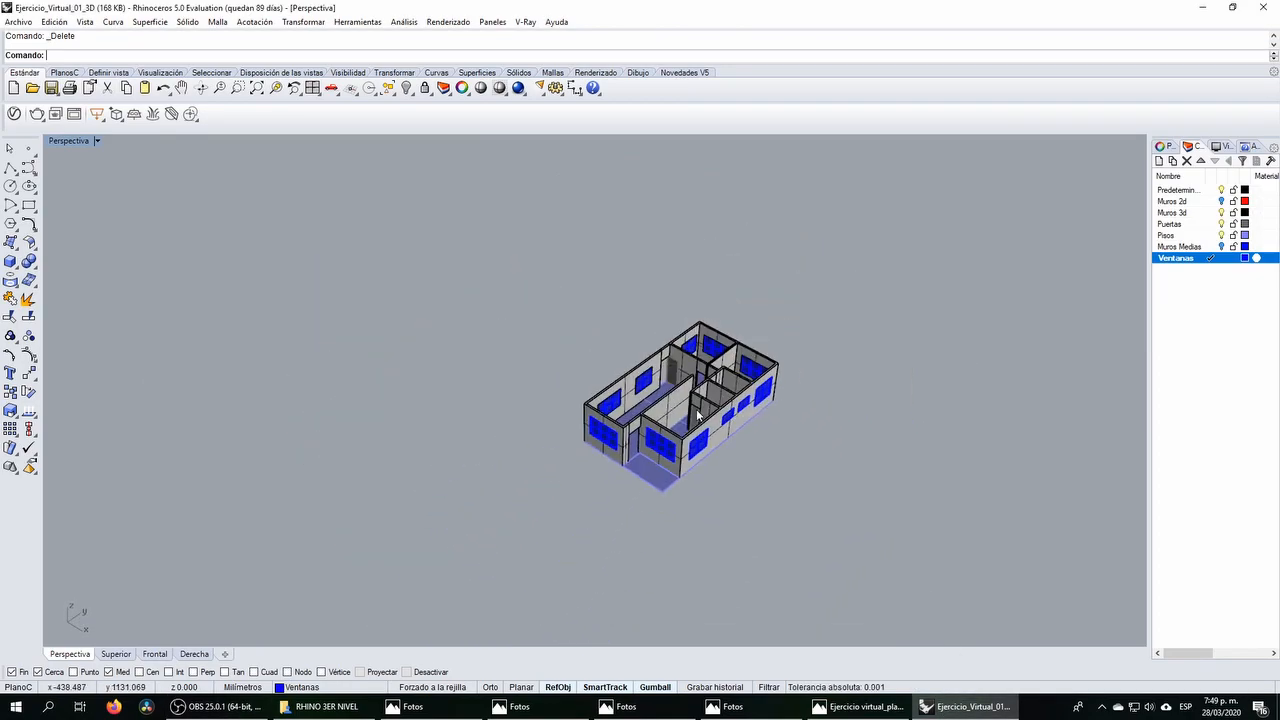
{"action": "scroll", "coordinate": [693, 426], "scroll_direction": "up", "scroll_amount": 3}
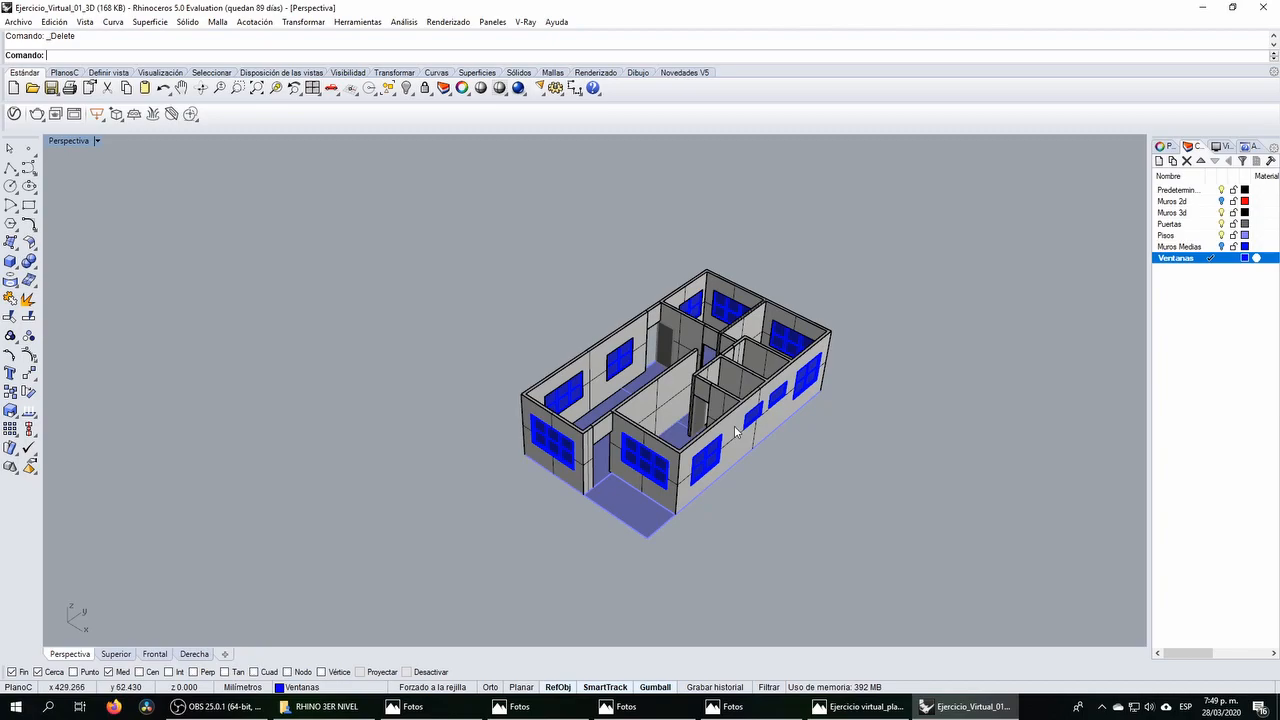
{"action": "right_click_drag", "start_coordinate": [636, 438], "coordinate": [644, 480]}
{"action": "scroll", "coordinate": [644, 480], "scroll_direction": "up", "scroll_amount": 9}
{"action": "scroll", "coordinate": [557, 454], "scroll_direction": "down", "scroll_amount": 6}
{"action": "right_click_drag", "start_coordinate": [557, 454], "coordinate": [570, 462]}
{"action": "scroll", "coordinate": [640, 487], "scroll_direction": "up", "scroll_amount": 5}
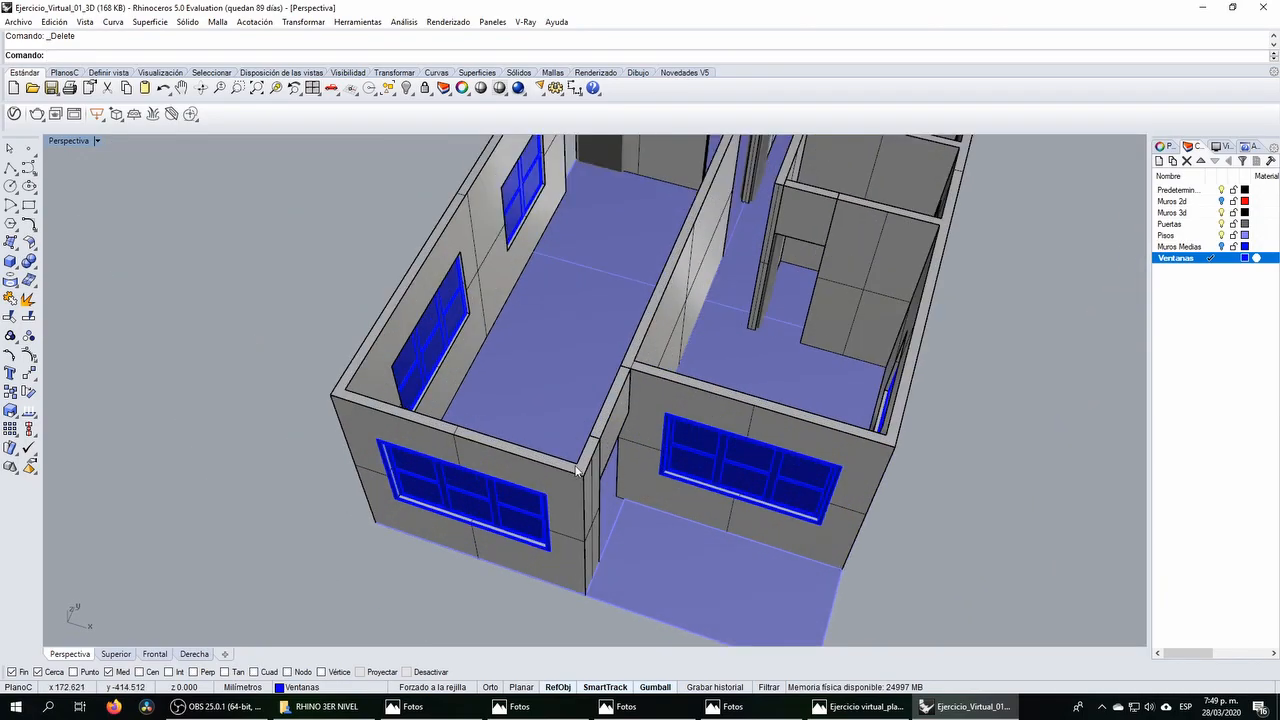
{"action": "right_click_drag", "start_coordinate": [624, 482], "coordinate": [648, 414]}
{"action": "scroll", "coordinate": [648, 414], "scroll_direction": "down", "scroll_amount": 4}
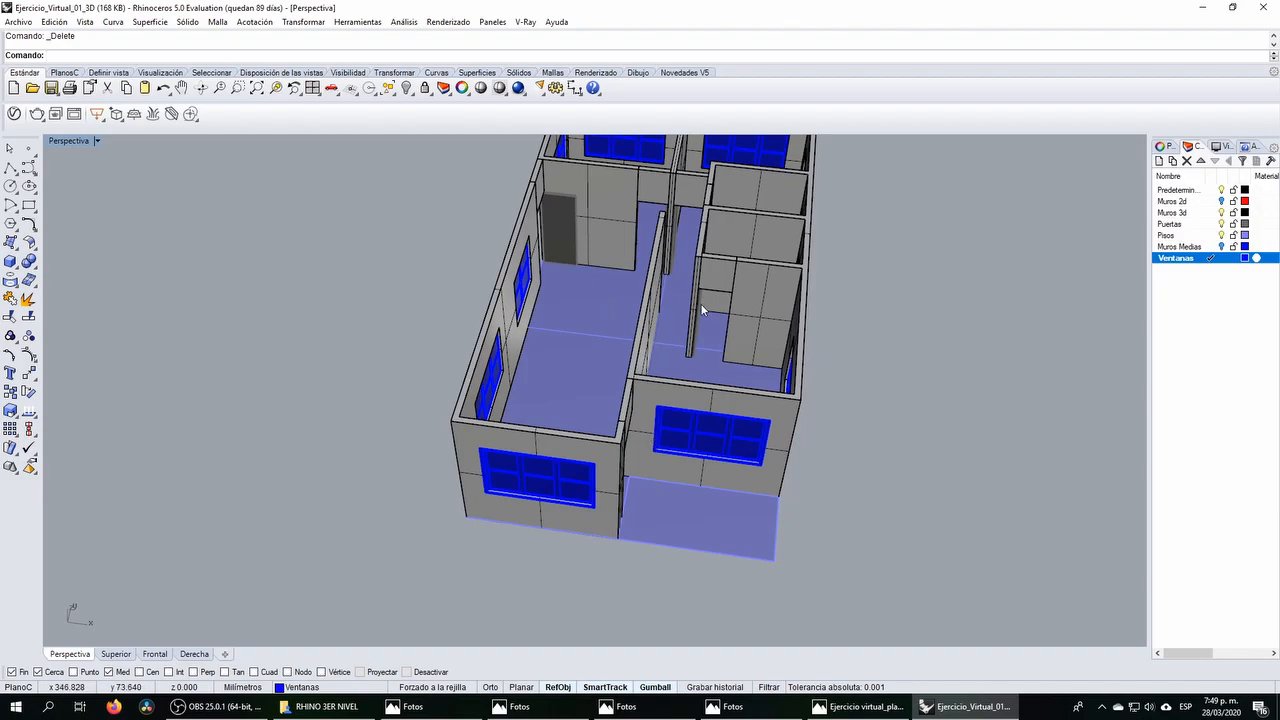
{"action": "scroll", "coordinate": [682, 354], "scroll_direction": "down", "scroll_amount": 3}
{"action": "right_click_drag", "start_coordinate": [682, 354], "coordinate": [708, 401]}
{"action": "scroll", "coordinate": [782, 377], "scroll_direction": "up", "scroll_amount": 2}
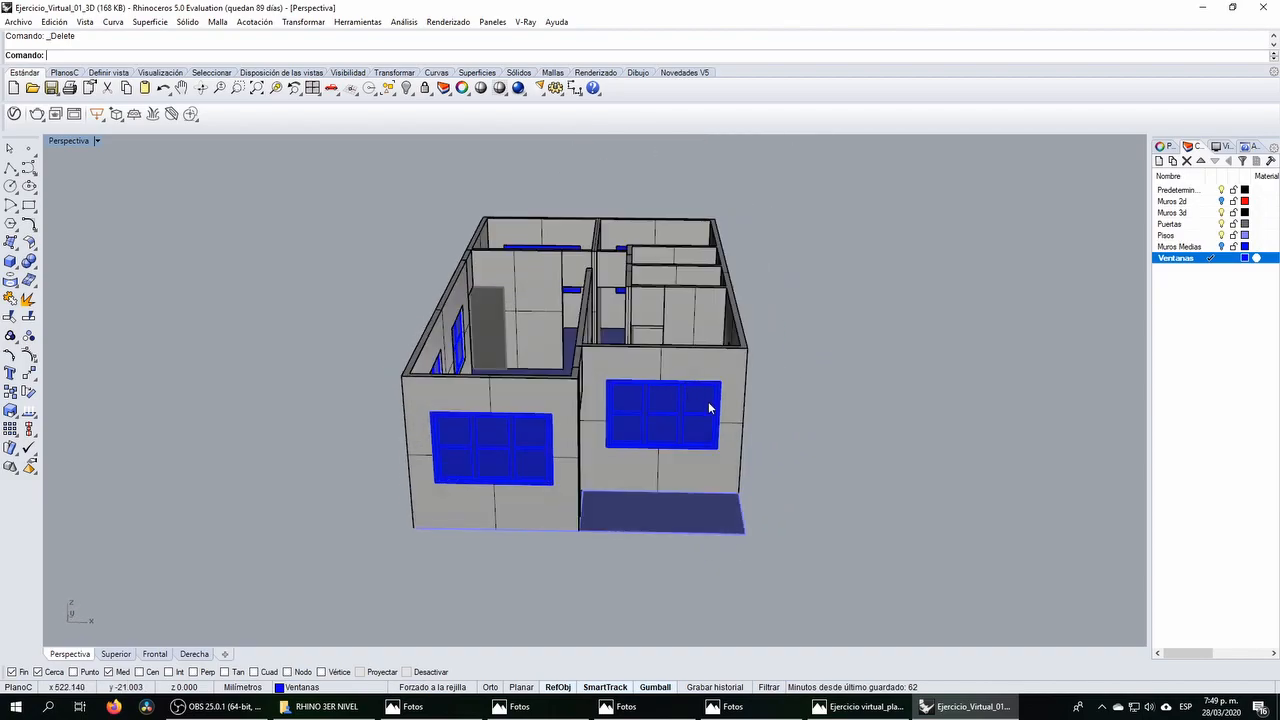
Step: Restore the four-view layout and show the whole house in the top and front views
{"action": "double_click", "coordinate": [62, 141]}
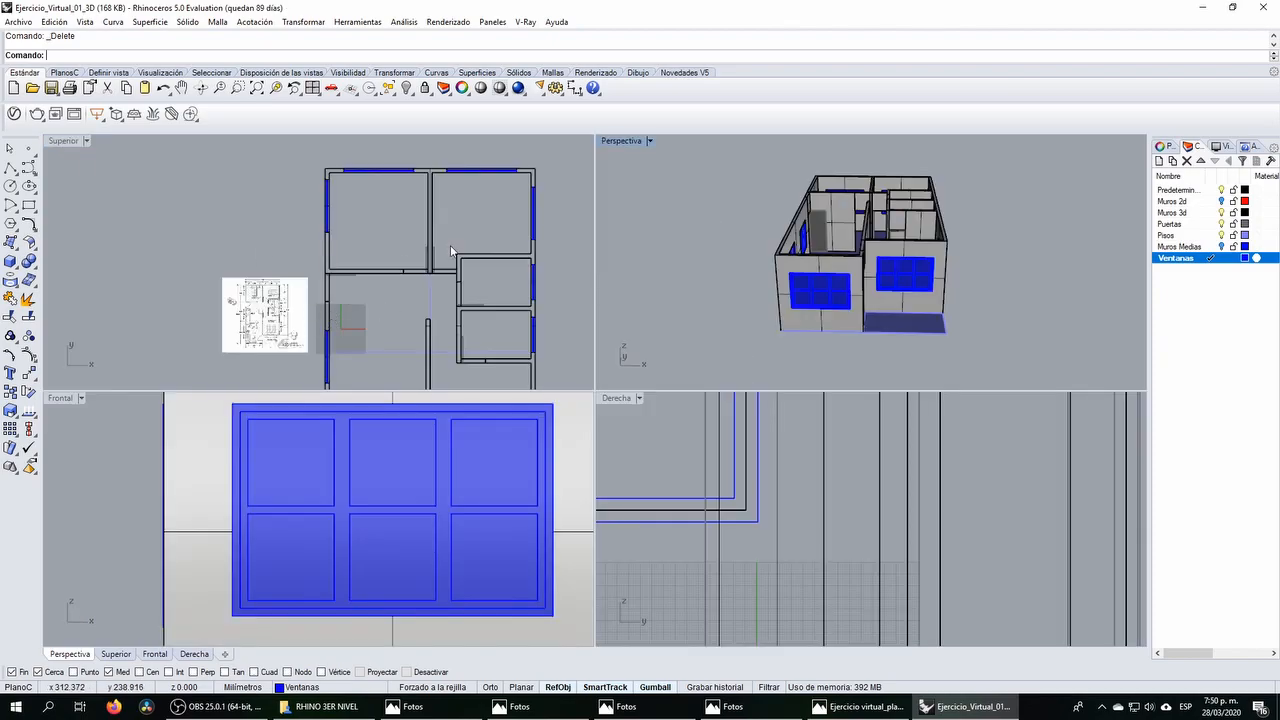
{"action": "scroll", "coordinate": [450, 245], "scroll_direction": "down", "scroll_amount": 5}
{"action": "right_click_drag", "start_coordinate": [351, 277], "coordinate": [313, 265]}
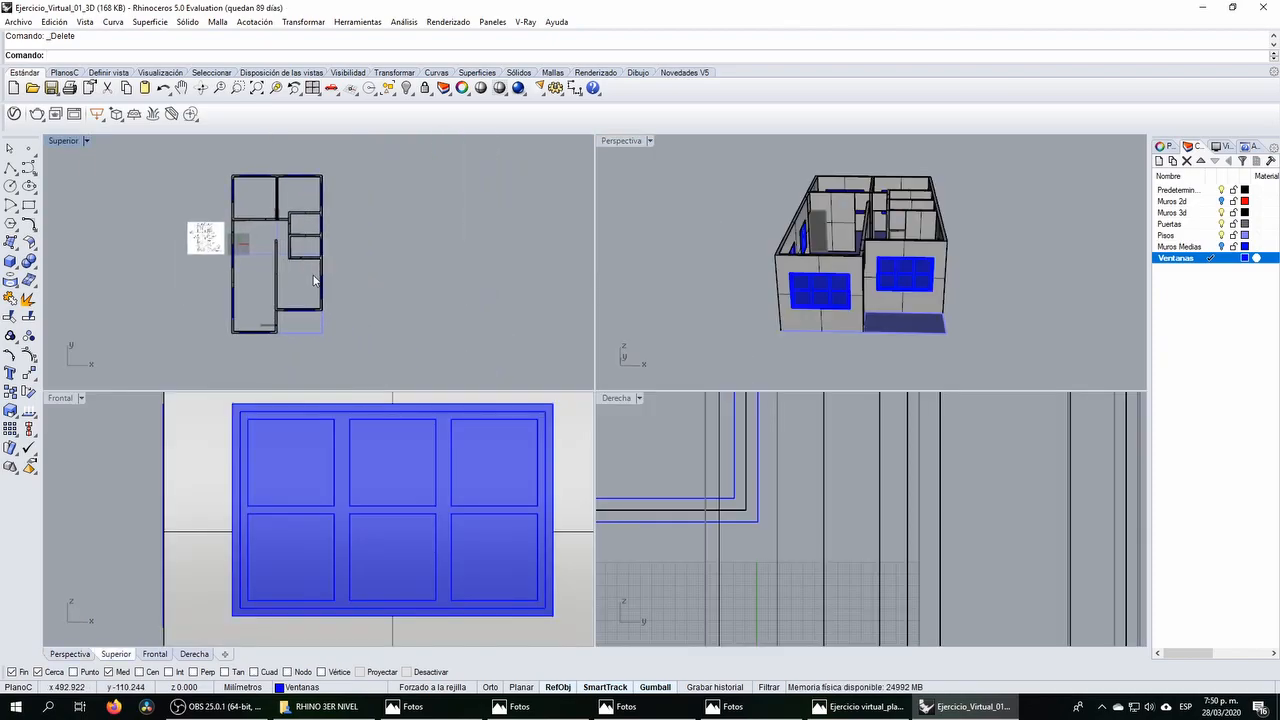
{"action": "scroll", "coordinate": [258, 445], "scroll_direction": "down", "scroll_amount": 12}
{"action": "right_click_drag", "start_coordinate": [365, 471], "coordinate": [206, 474]}
{"action": "scroll", "coordinate": [220, 480], "scroll_direction": "down", "scroll_amount": 2}
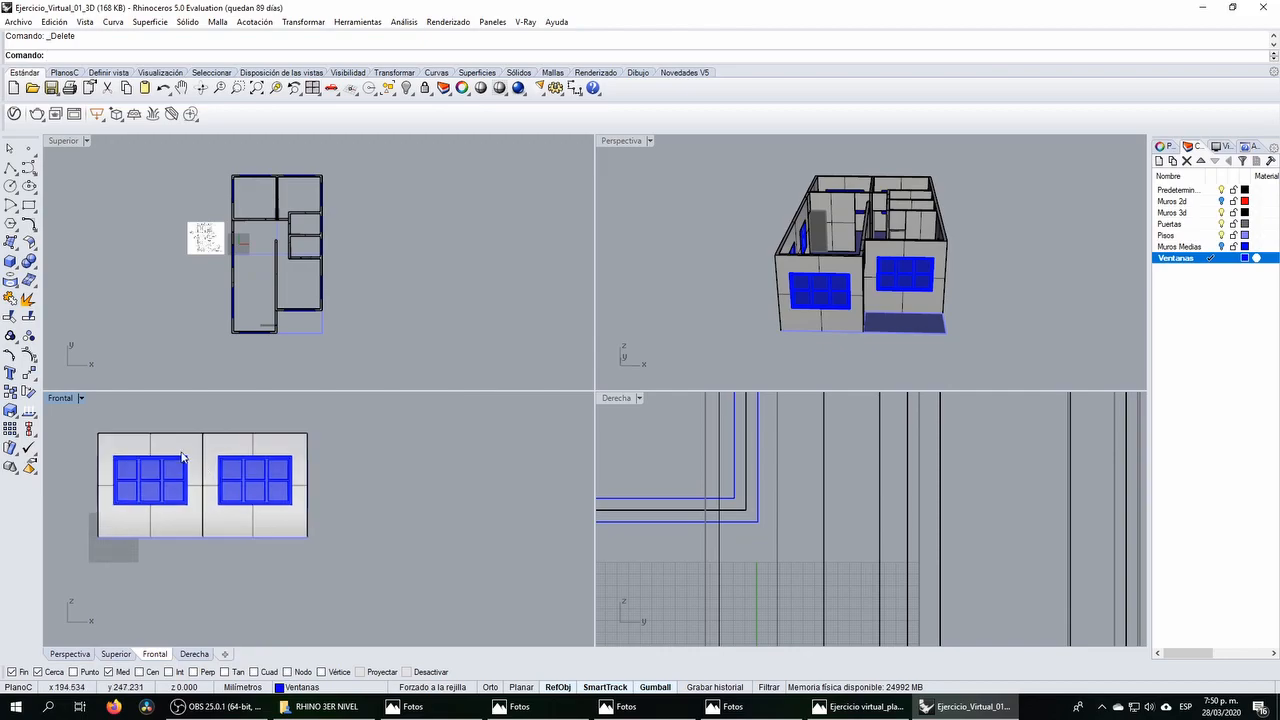
Step: Switch to Firefox, search Google Images for "puertas", and open the white Puerta Premoldeado HDF Prestige result
{"action": "left_click", "coordinate": [115, 706]}
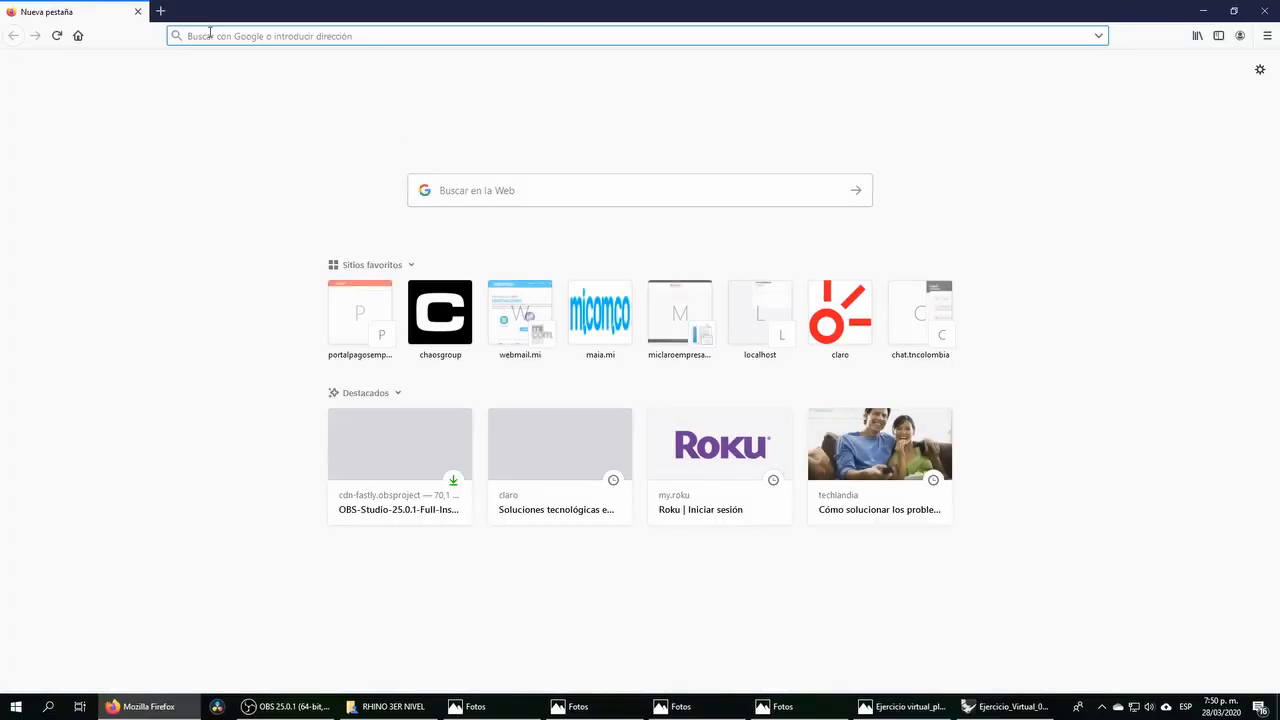
{"action": "type", "text": "puertas"}
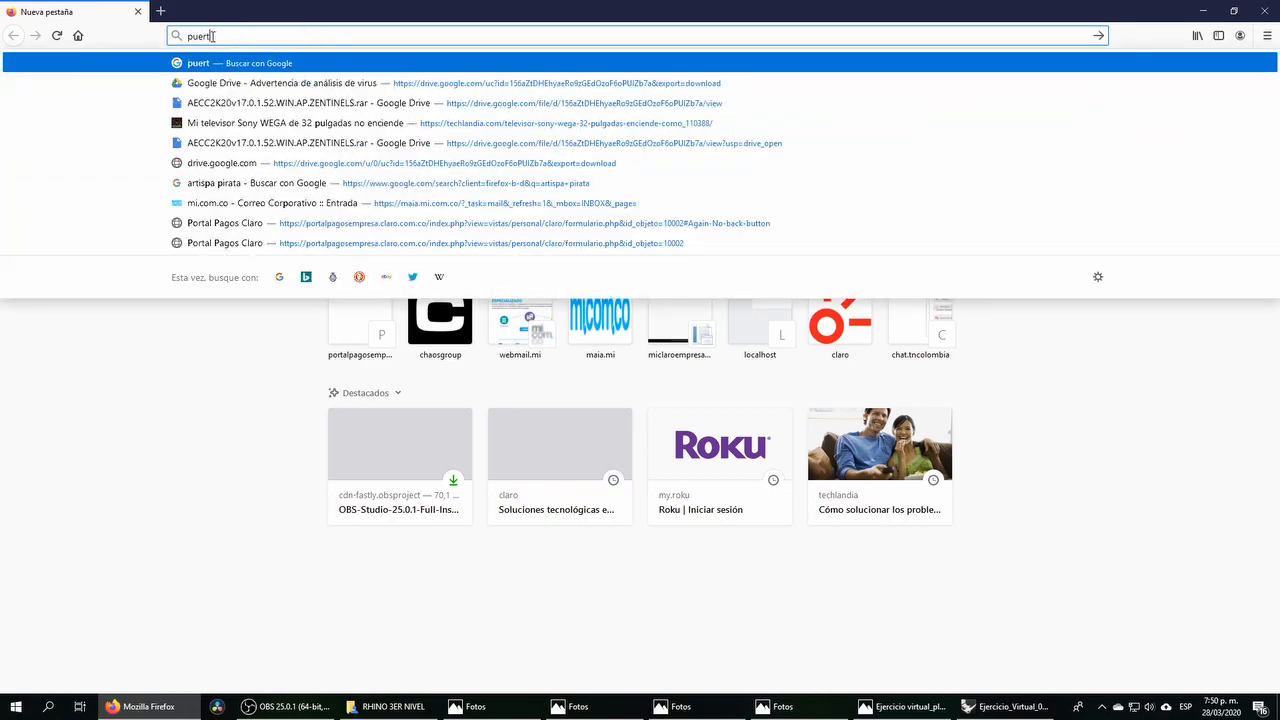
{"action": "key", "text": "Return"}
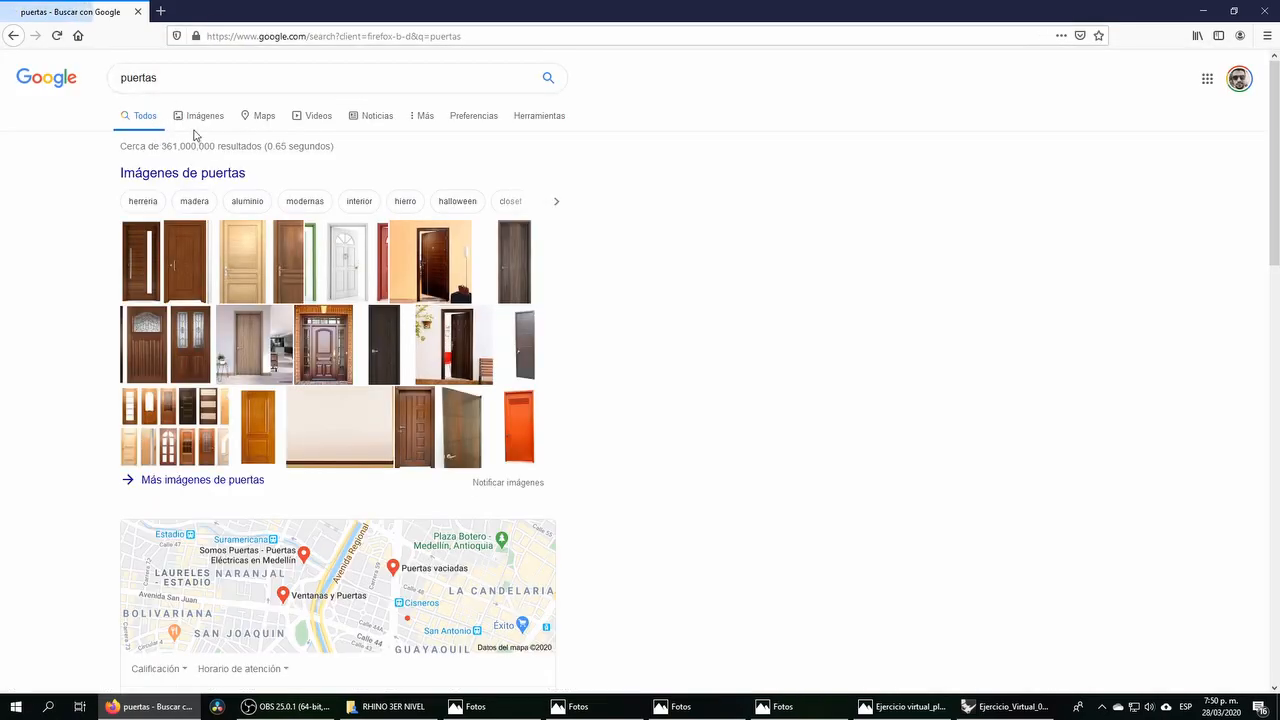
{"action": "left_click", "coordinate": [195, 120]}
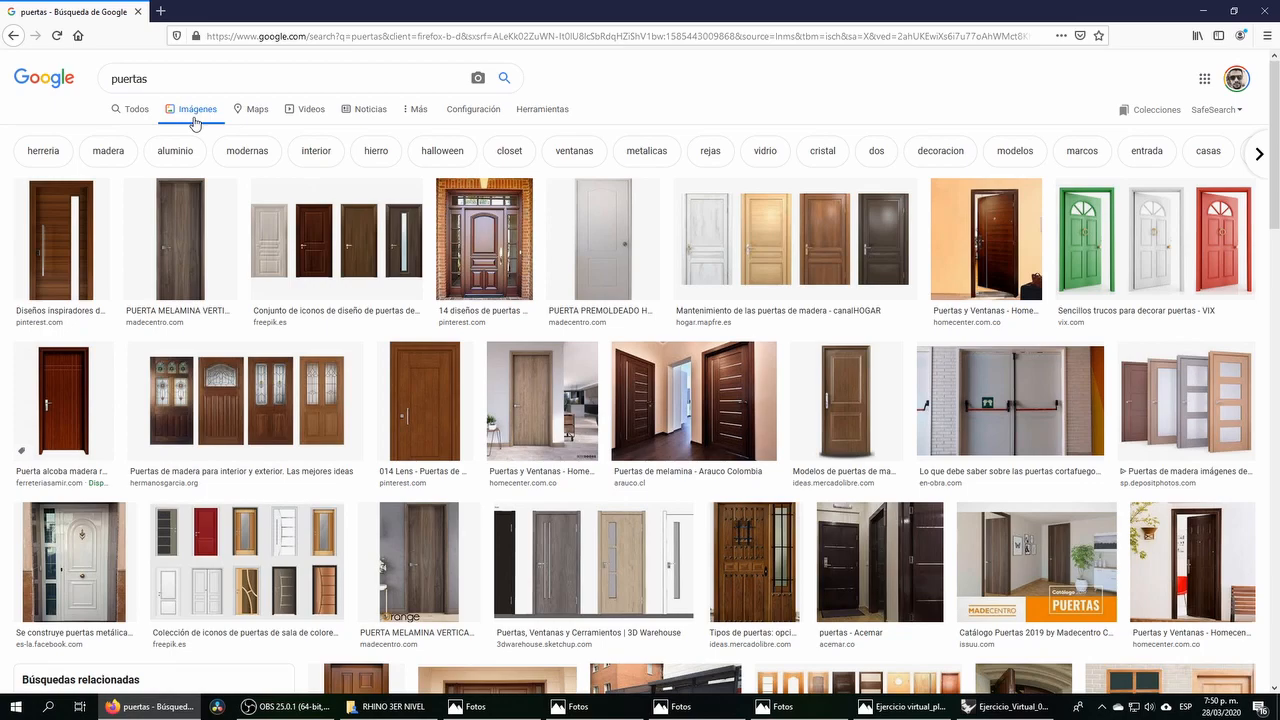
{"action": "left_click", "coordinate": [619, 244]}
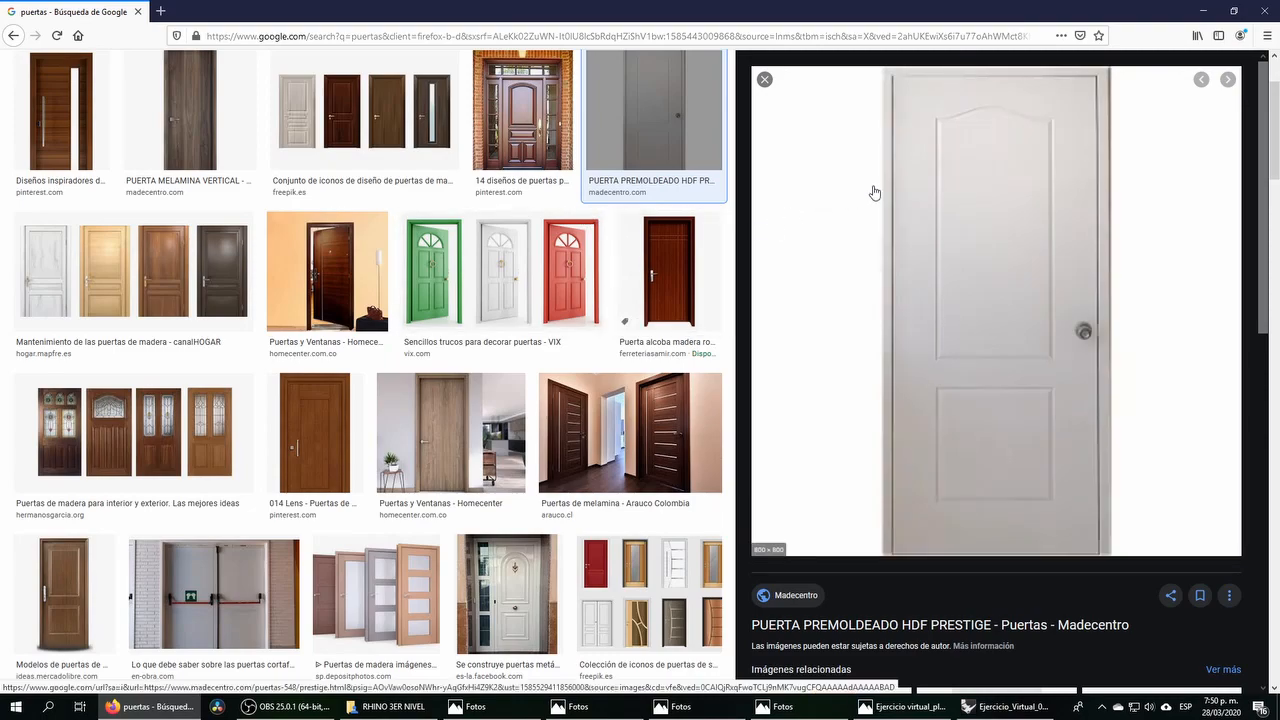
Step: Start saving the white door image to disk and browse Mi unidad on Google Drive File Stream for a destination folder
{"action": "right_click", "coordinate": [975, 215]}
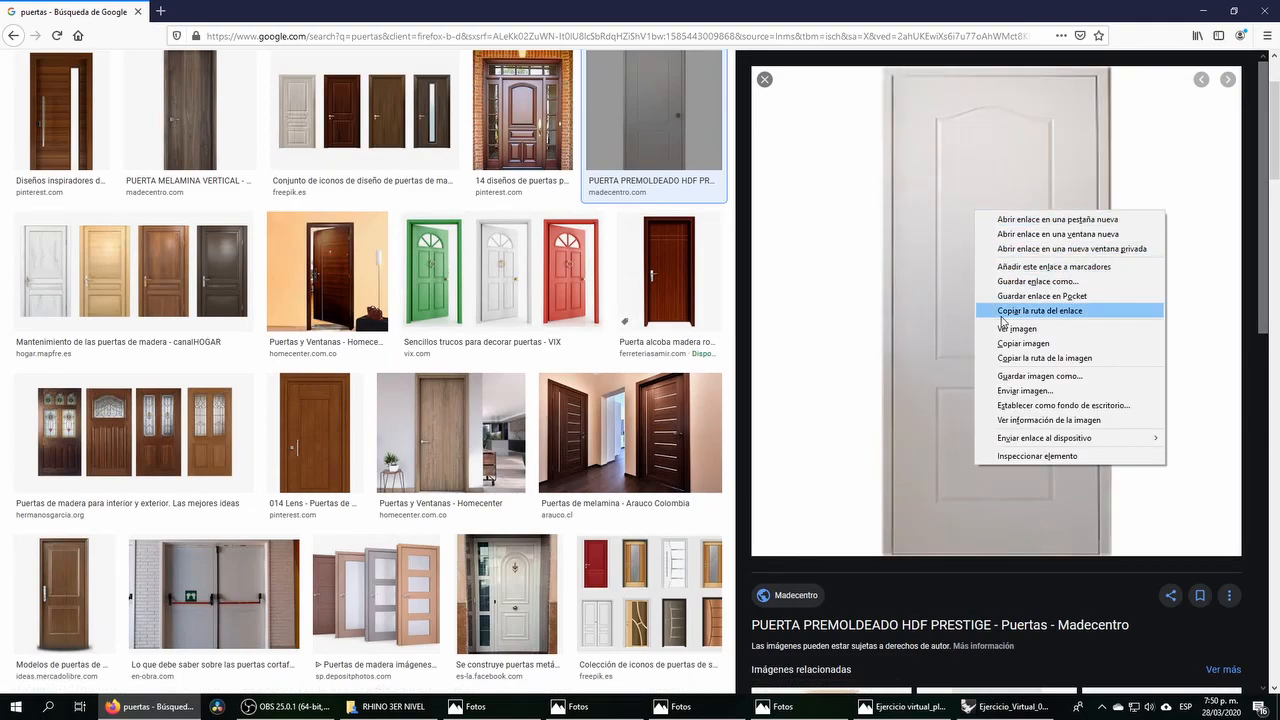
{"action": "left_click", "coordinate": [1035, 376]}
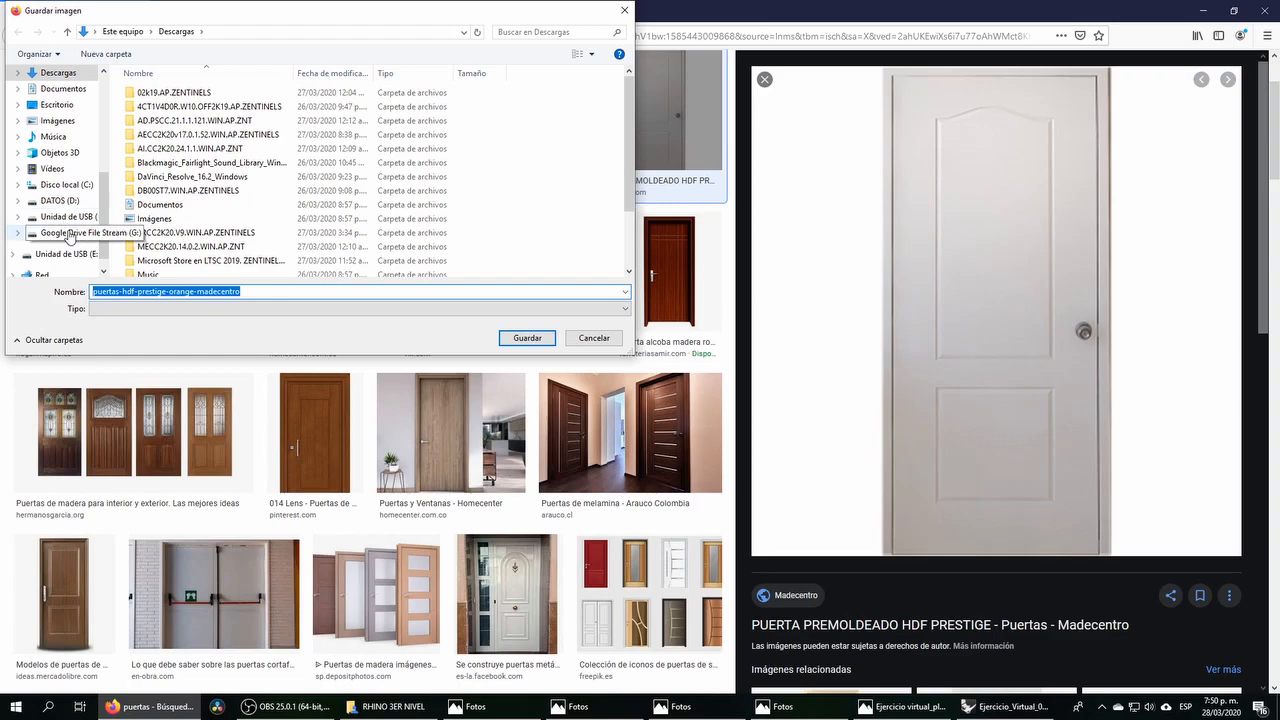
{"action": "left_click", "coordinate": [62, 233]}
{"action": "double_click", "coordinate": [152, 93]}
{"action": "scroll", "coordinate": [50, 128], "scroll_direction": "up", "scroll_amount": 4}
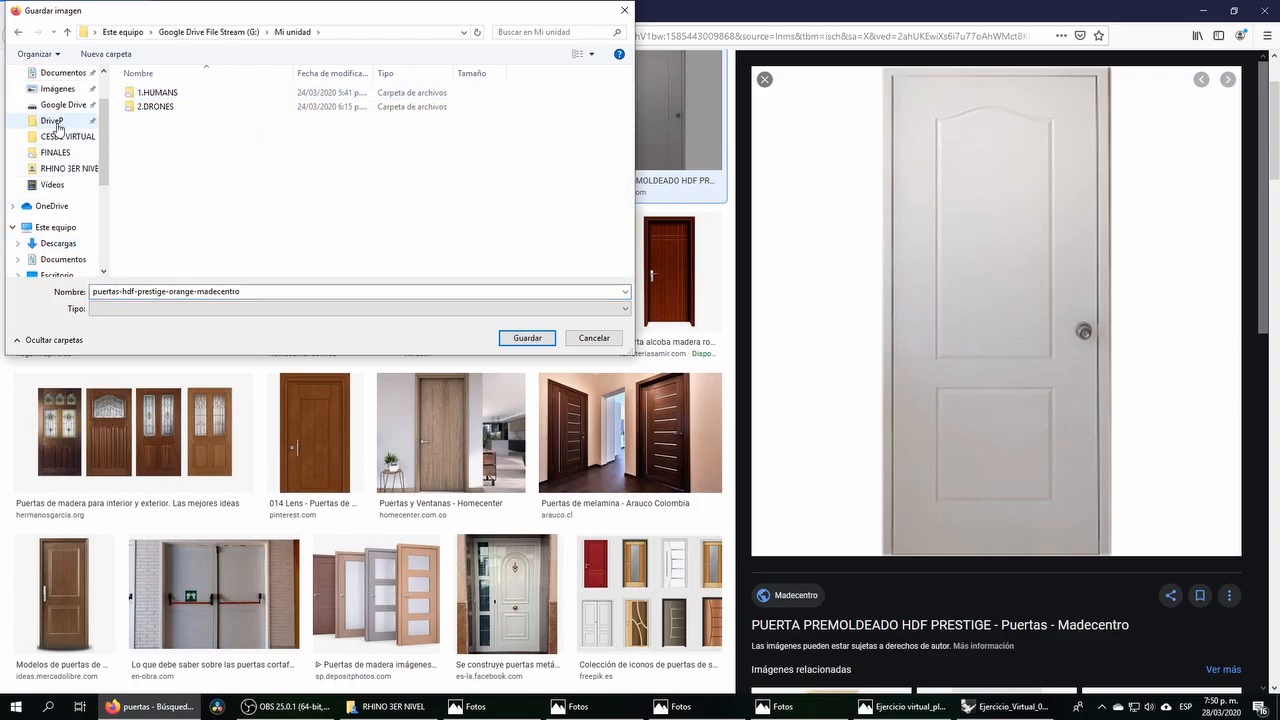
Step: Save the white door image as PUERTA in the RHINO 3ER NIVEL folder under CESDE VIRTUAL
{"action": "left_click", "coordinate": [57, 122]}
{"action": "double_click", "coordinate": [148, 93]}
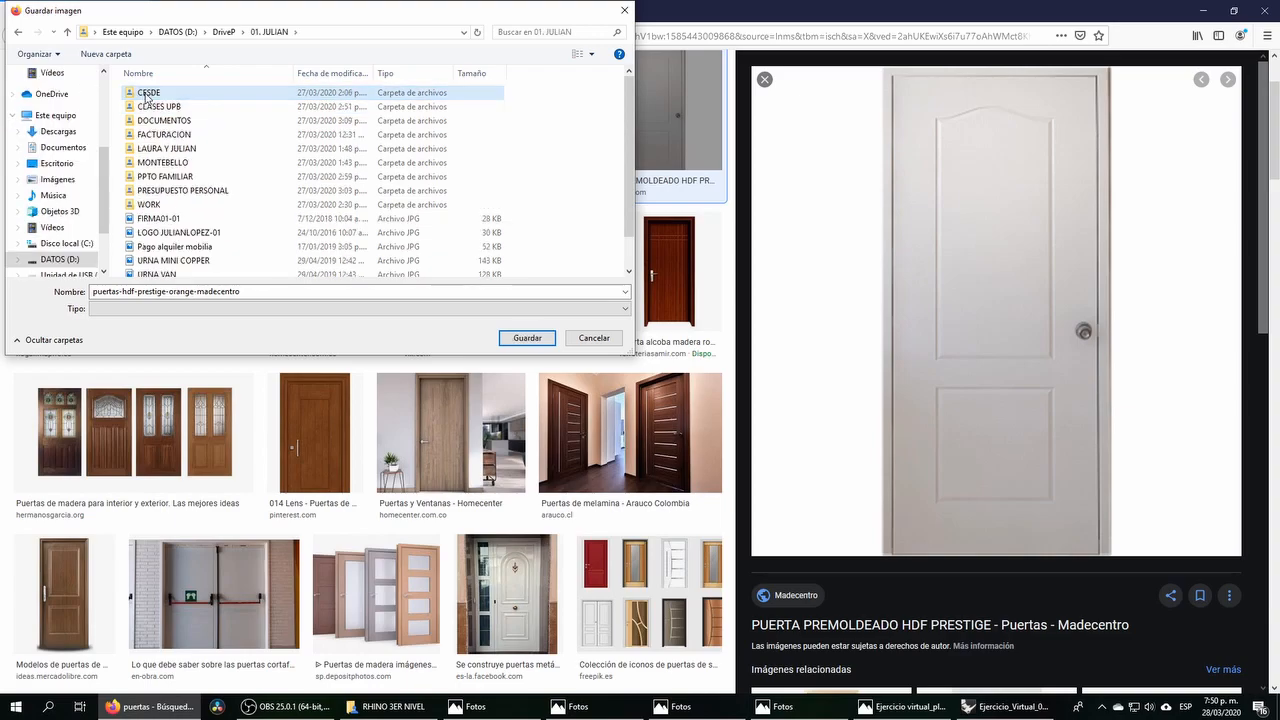
{"action": "double_click", "coordinate": [147, 93]}
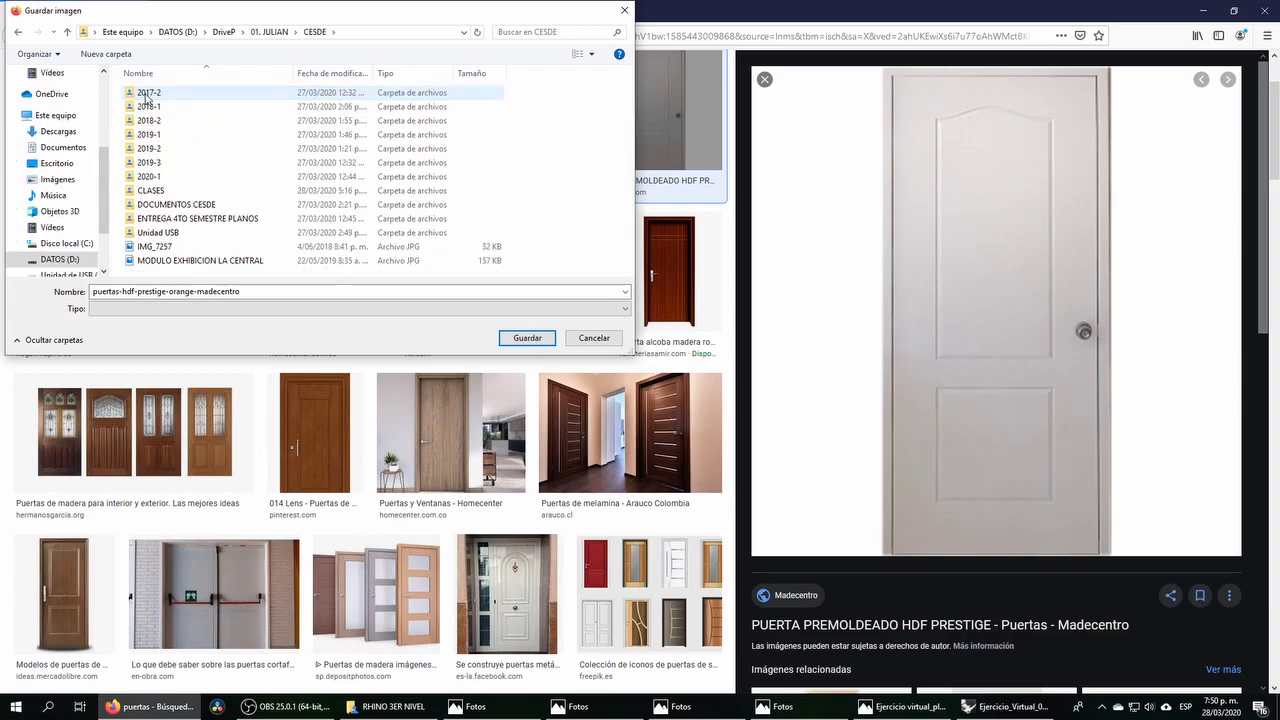
{"action": "double_click", "coordinate": [150, 190]}
{"action": "double_click", "coordinate": [160, 106]}
{"action": "double_click", "coordinate": [164, 107]}
{"action": "left_click", "coordinate": [158, 290]}
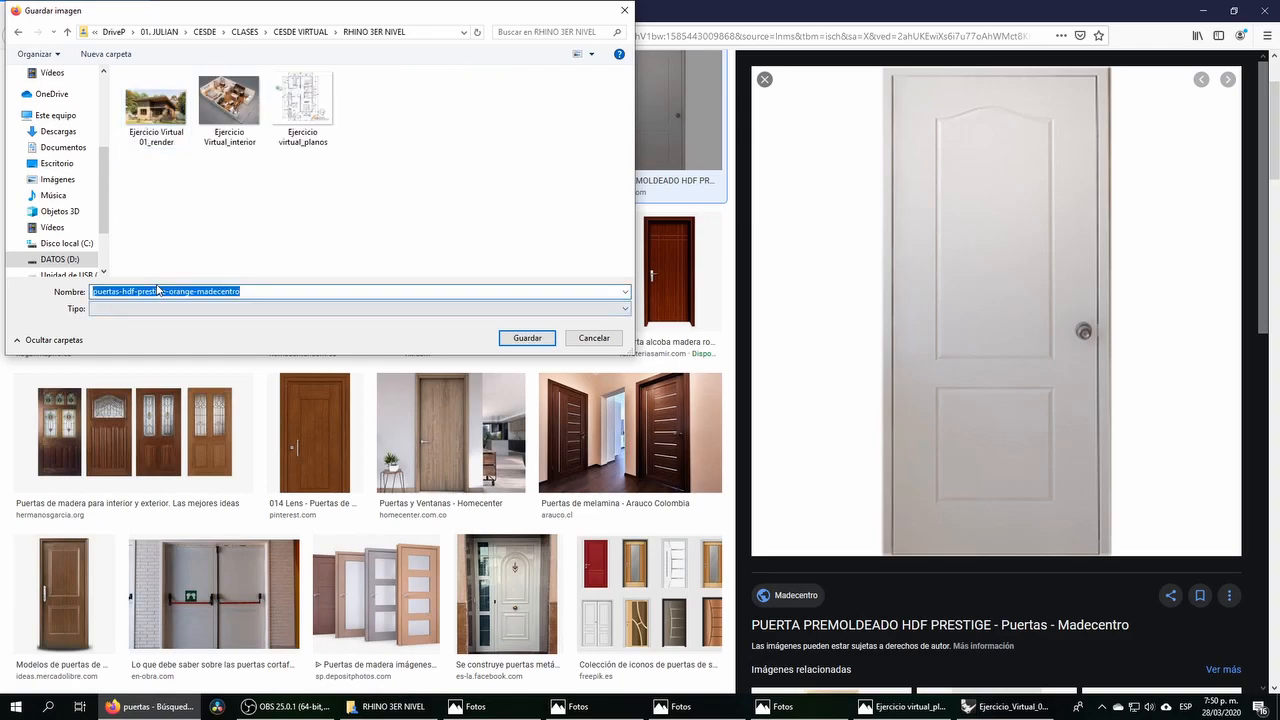
{"action": "type", "text": "PUERTA"}
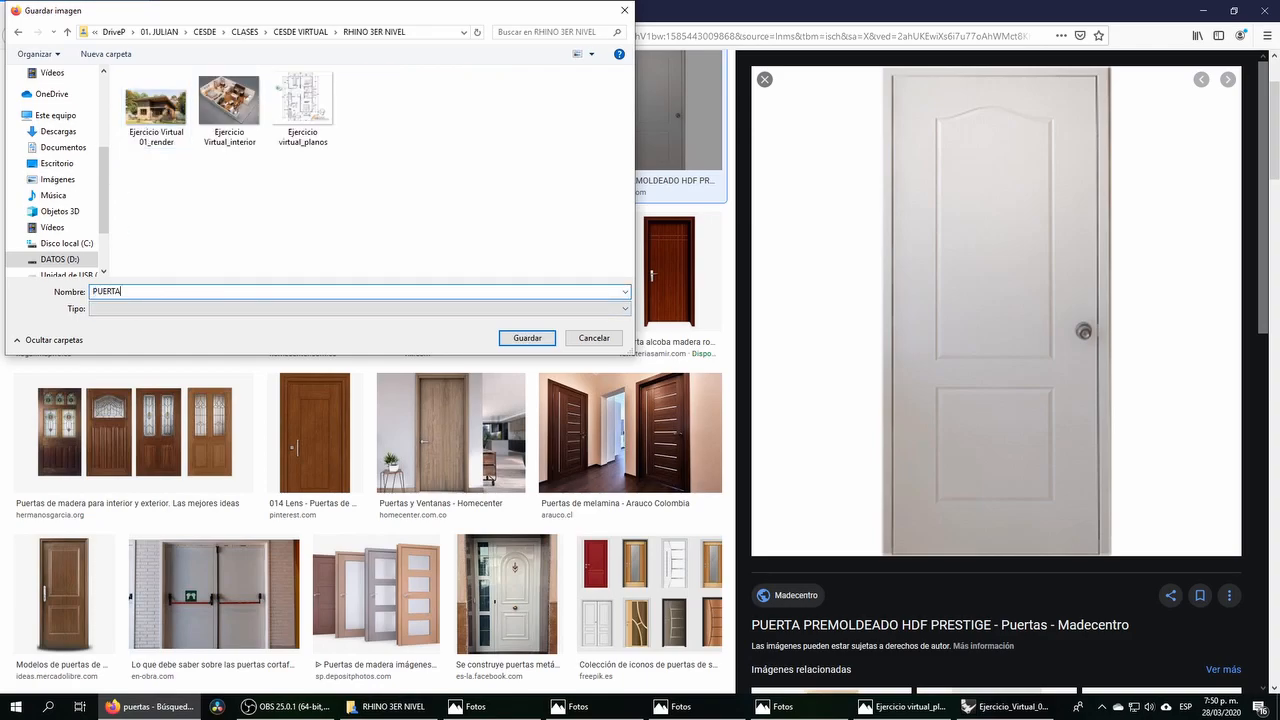
{"action": "key", "text": "Return"}
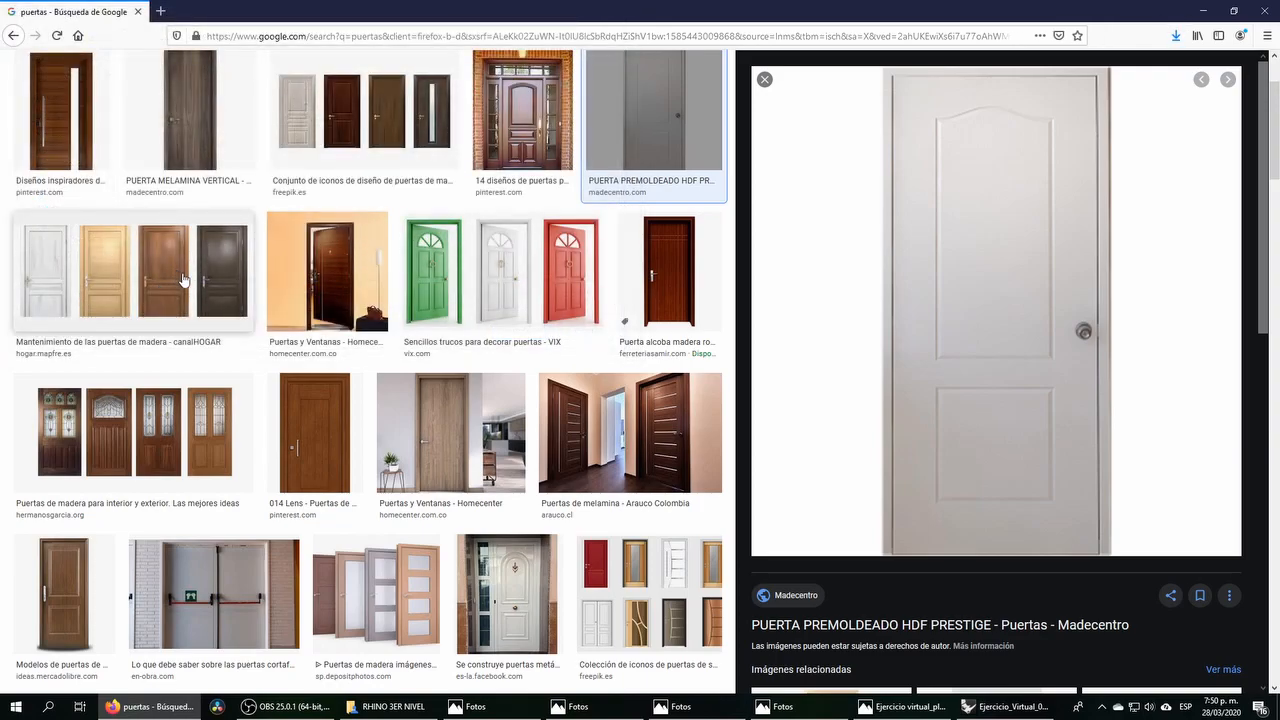
Step: Check the saved PUERTA image in the RHINO 3ER NIVEL folder and switch to Rhinoceros
{"action": "left_click", "coordinate": [385, 706]}
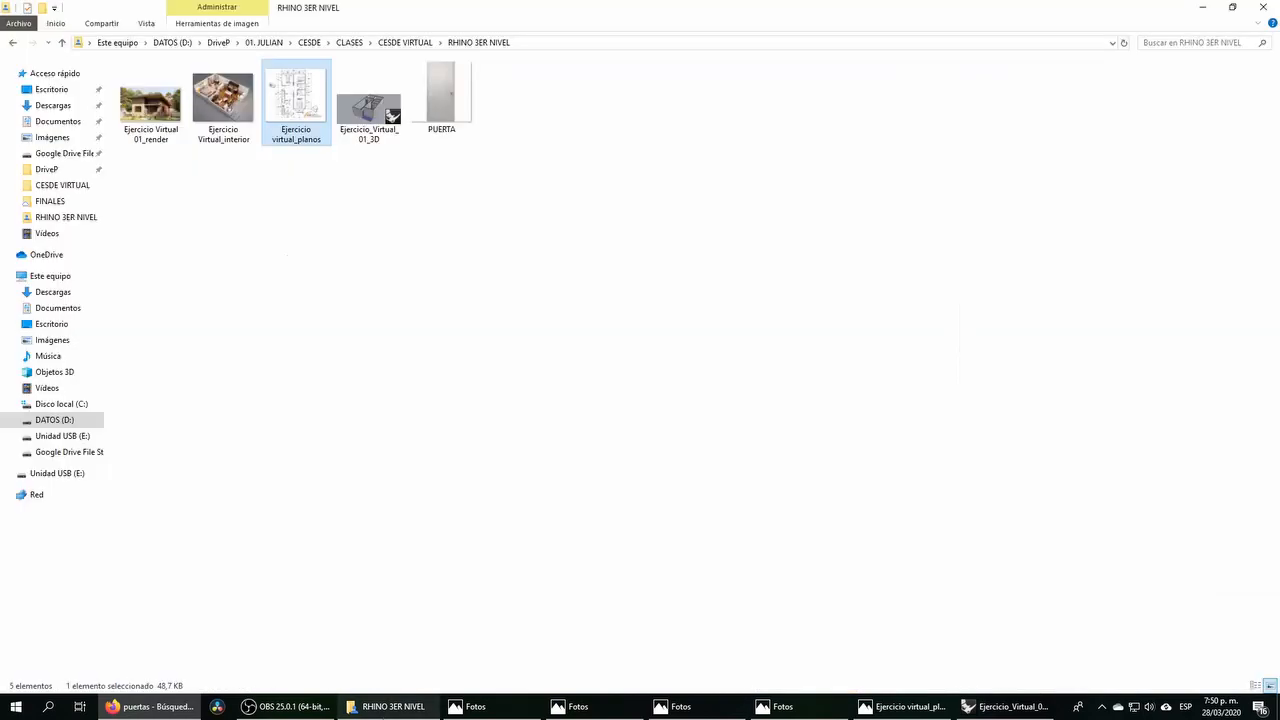
{"action": "left_click", "coordinate": [448, 131]}
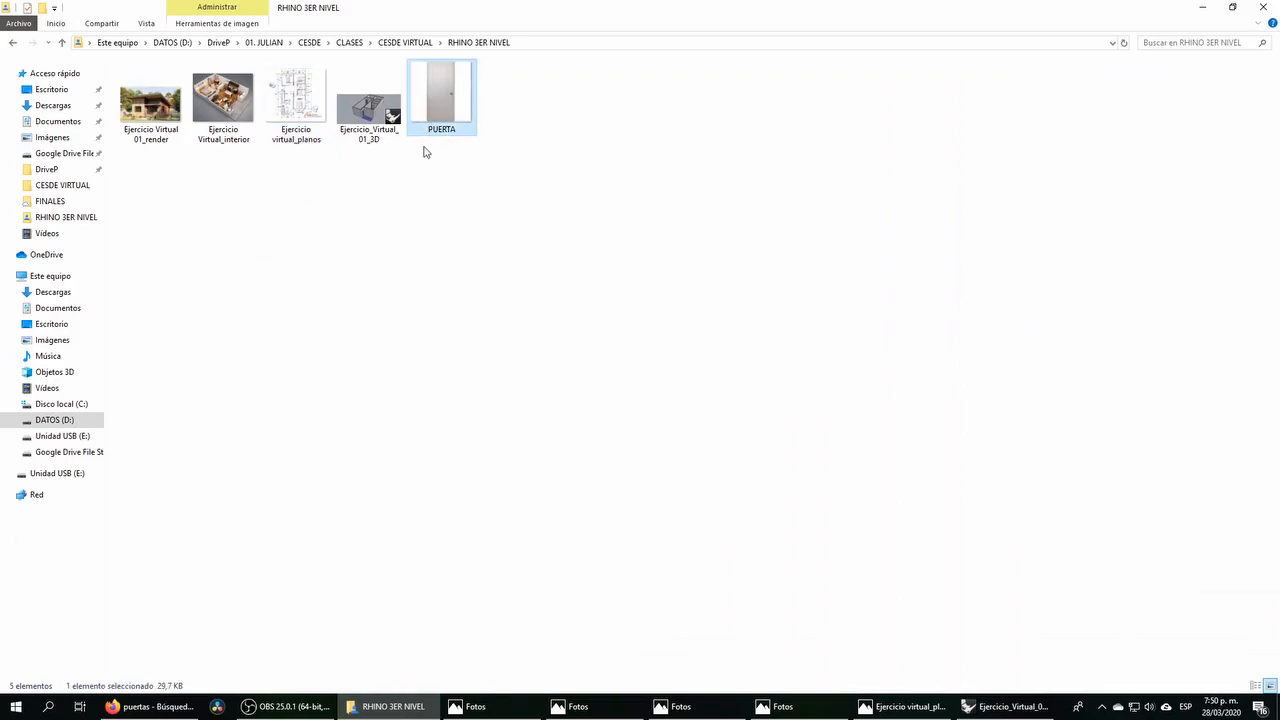
{"action": "left_click", "coordinate": [992, 706]}
Step: Load the PUERTA image from the RHINO 3ER NIVEL folder as a background bitmap for the Frontal view
{"action": "right_click_drag", "start_coordinate": [210, 296], "coordinate": [247, 282]}
{"action": "right_click_drag", "start_coordinate": [183, 475], "coordinate": [259, 486]}
{"action": "left_click", "coordinate": [81, 398]}
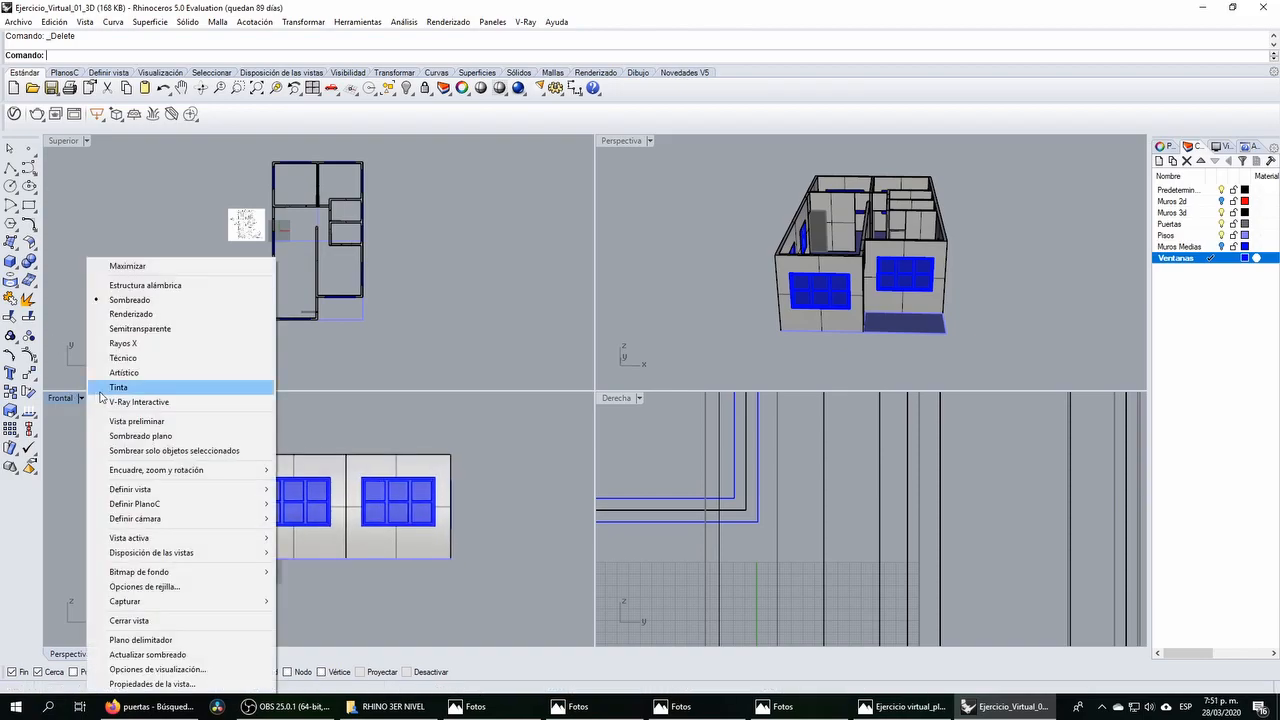
{"action": "right_click", "coordinate": [61, 401]}
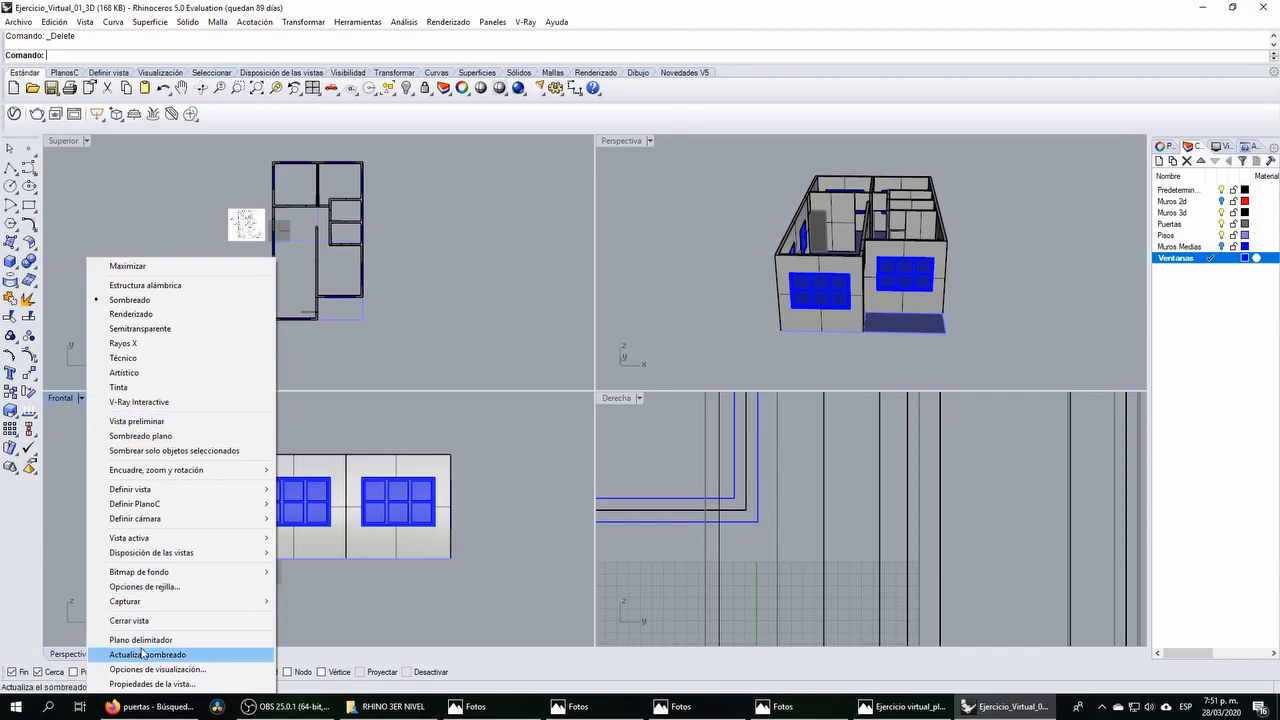
{"action": "mouse_move", "coordinate": [180, 571]}
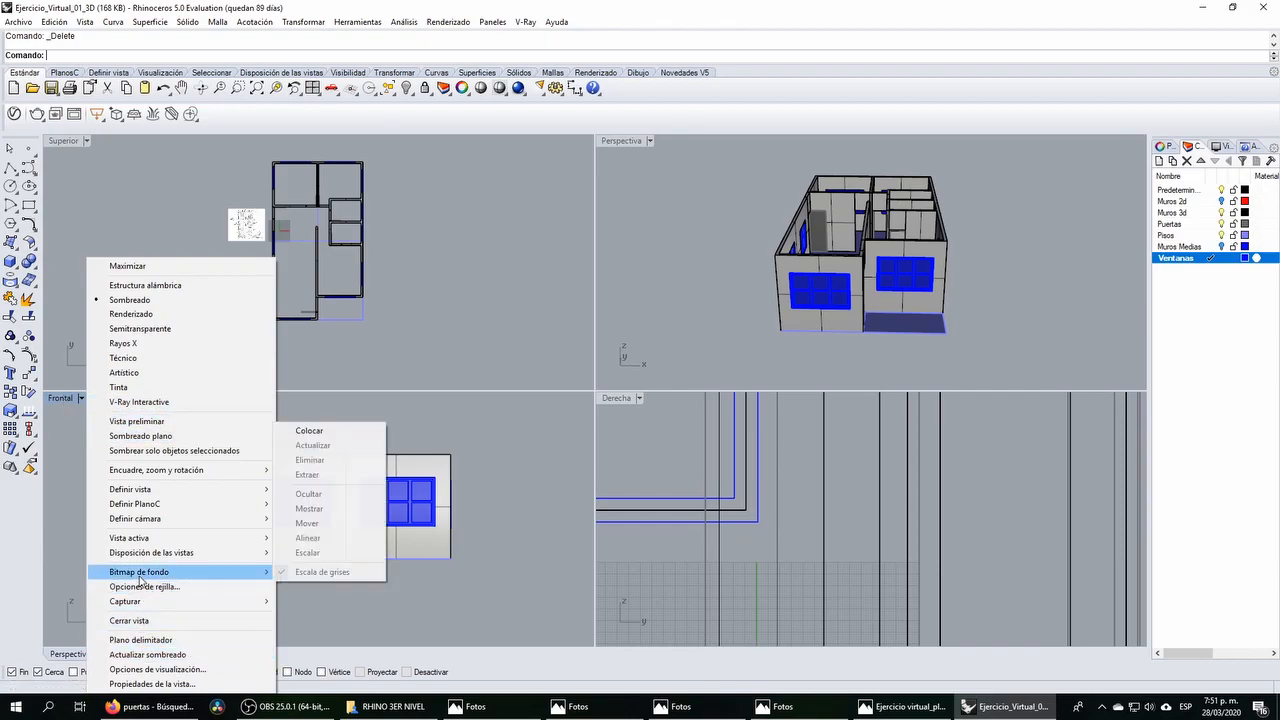
{"action": "left_click", "coordinate": [308, 430]}
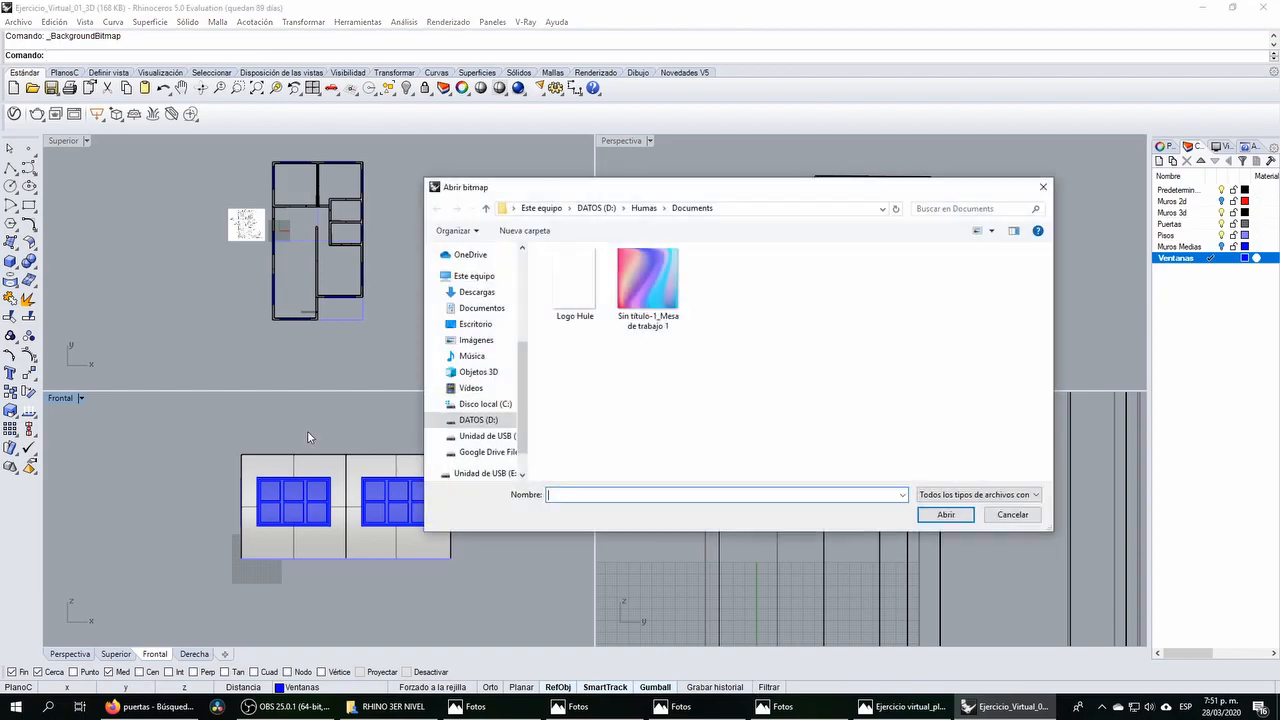
{"action": "scroll", "coordinate": [484, 350], "scroll_direction": "up", "scroll_amount": 3}
{"action": "left_click", "coordinate": [480, 331]}
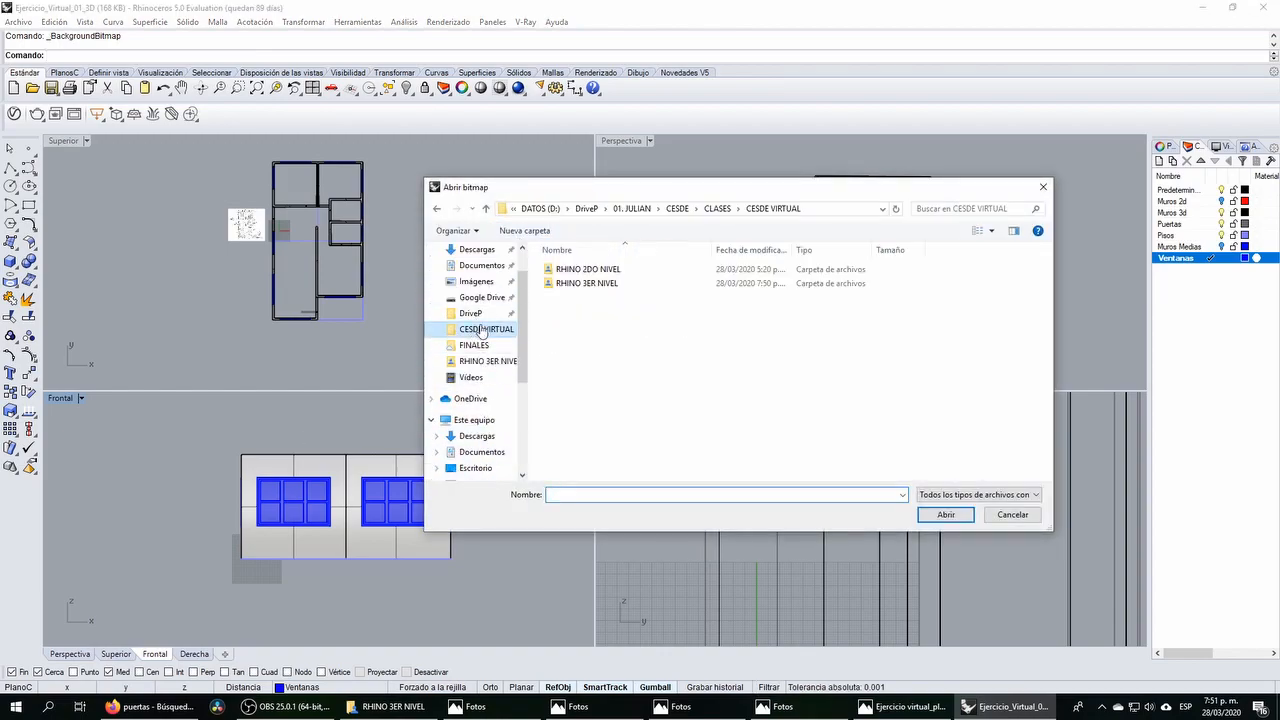
{"action": "double_click", "coordinate": [574, 283]}
{"action": "left_click", "coordinate": [795, 285]}
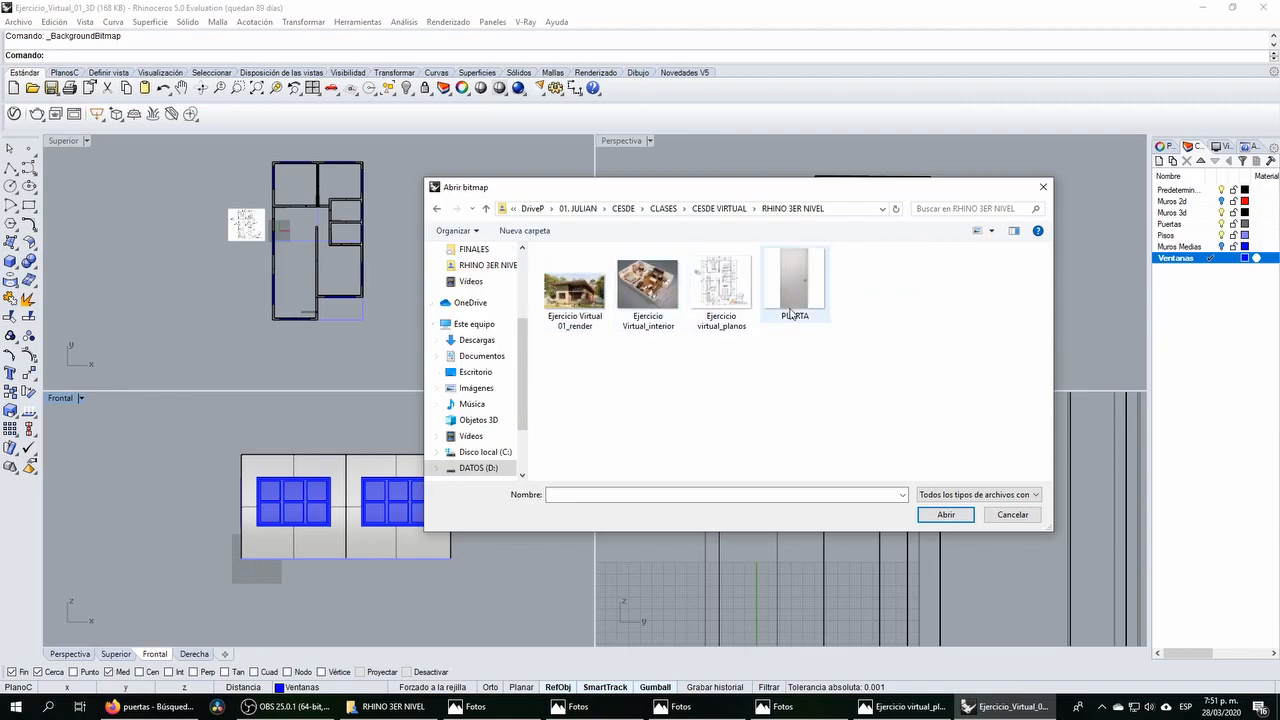
{"action": "left_click", "coordinate": [930, 518]}
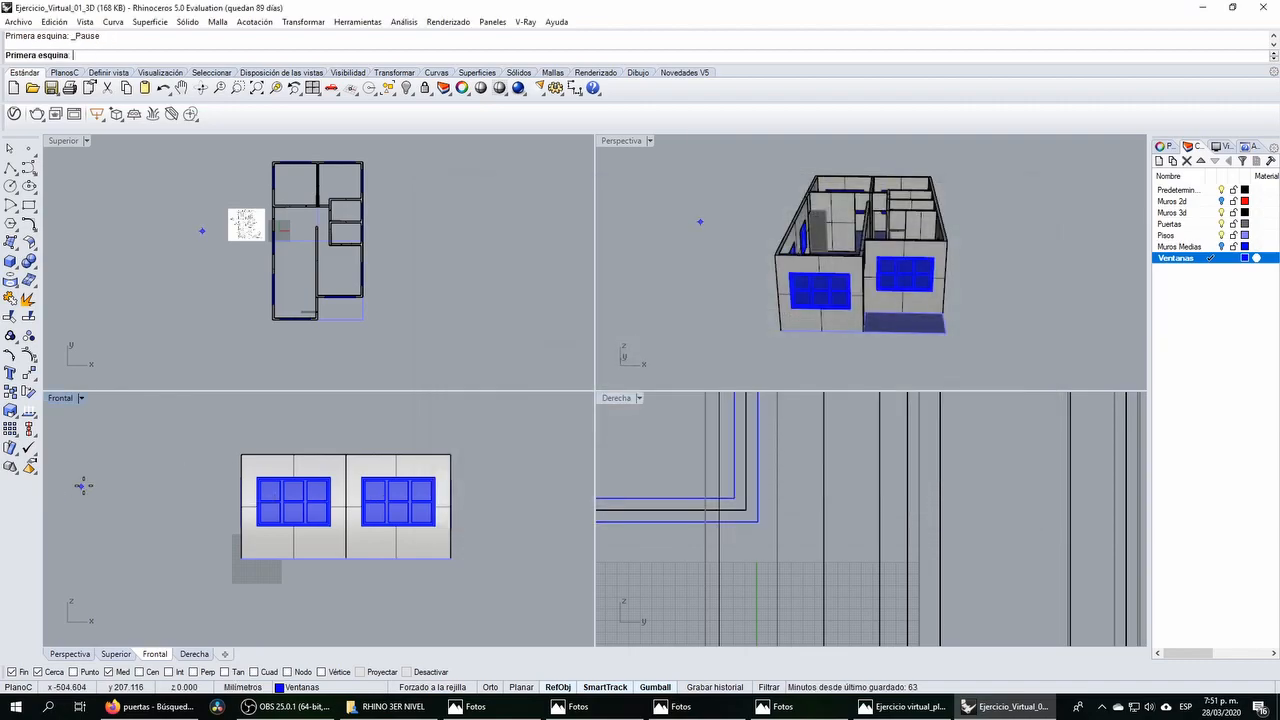
Step: Place the door bitmap in the empty space to the left of the house facade in the Frontal view
{"action": "left_click", "coordinate": [110, 454]}
{"action": "right_click_drag", "start_coordinate": [187, 544], "coordinate": [238, 513]}
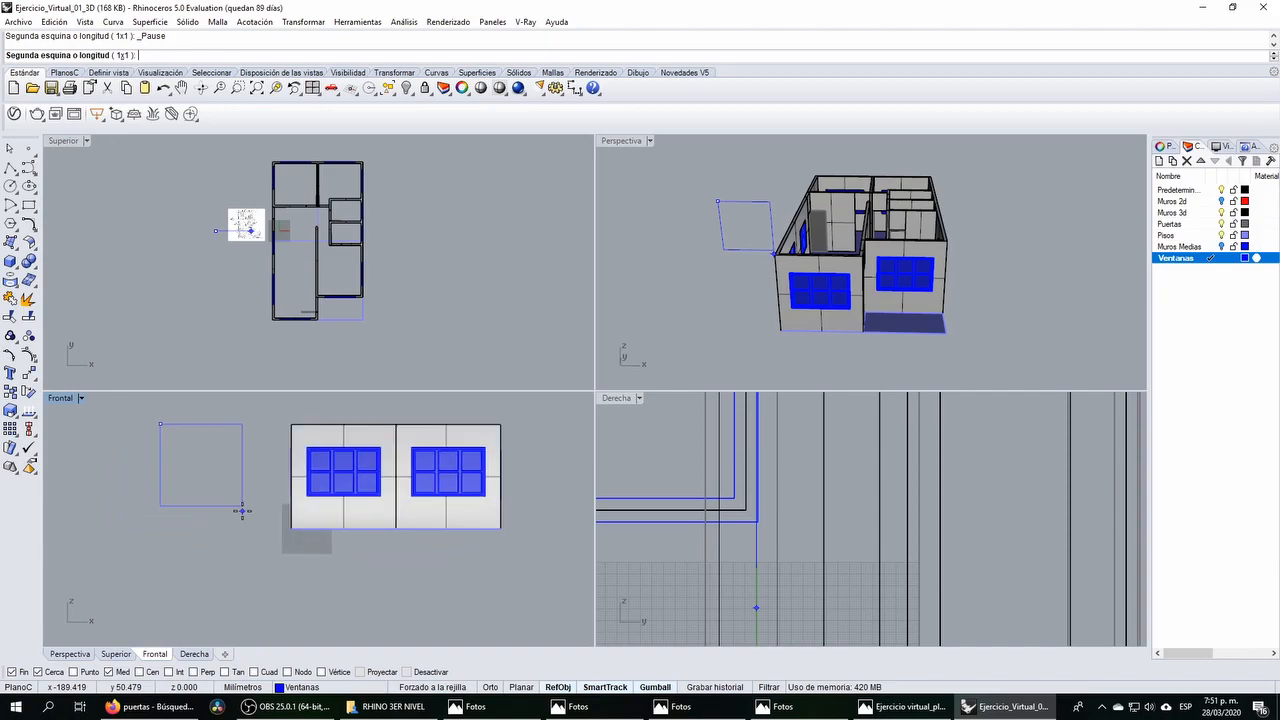
{"action": "left_click", "coordinate": [266, 546]}
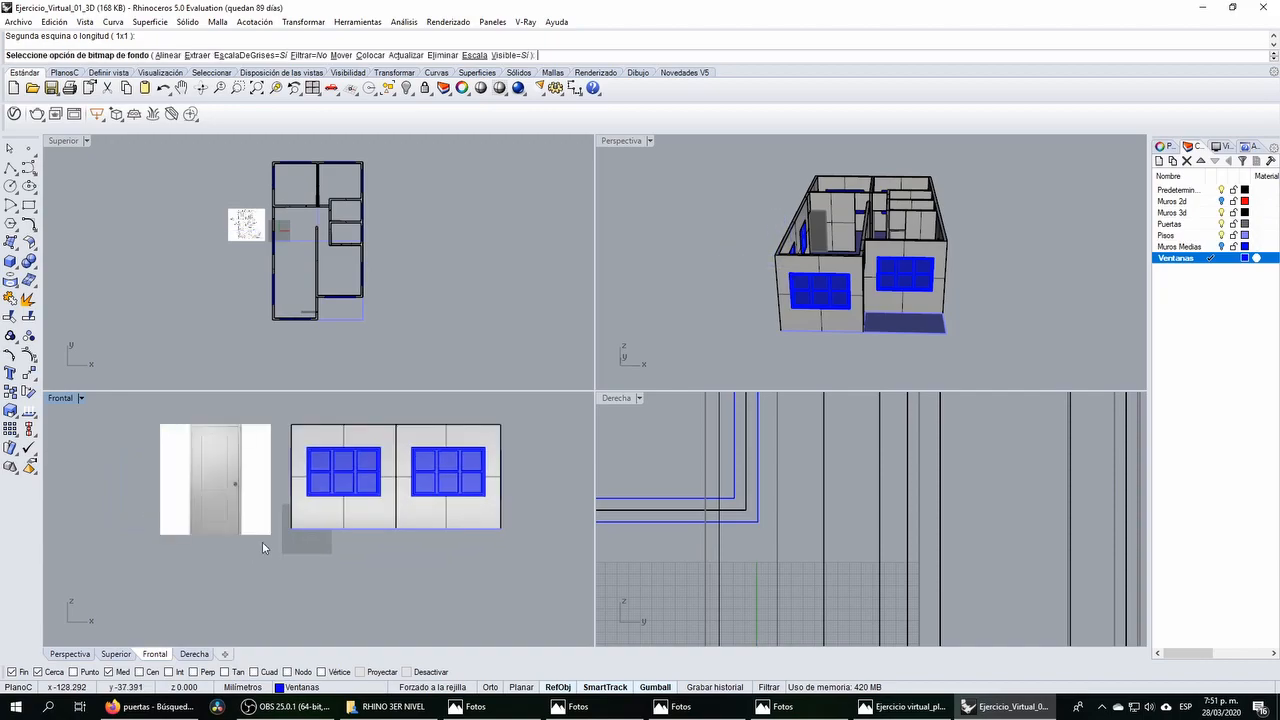
Step: Maximize the Frontal view and draw a rectangle around the outer frame of the door in the bitmap
{"action": "double_click", "coordinate": [70, 399]}
{"action": "scroll", "coordinate": [350, 320], "scroll_direction": "up", "scroll_amount": 5}
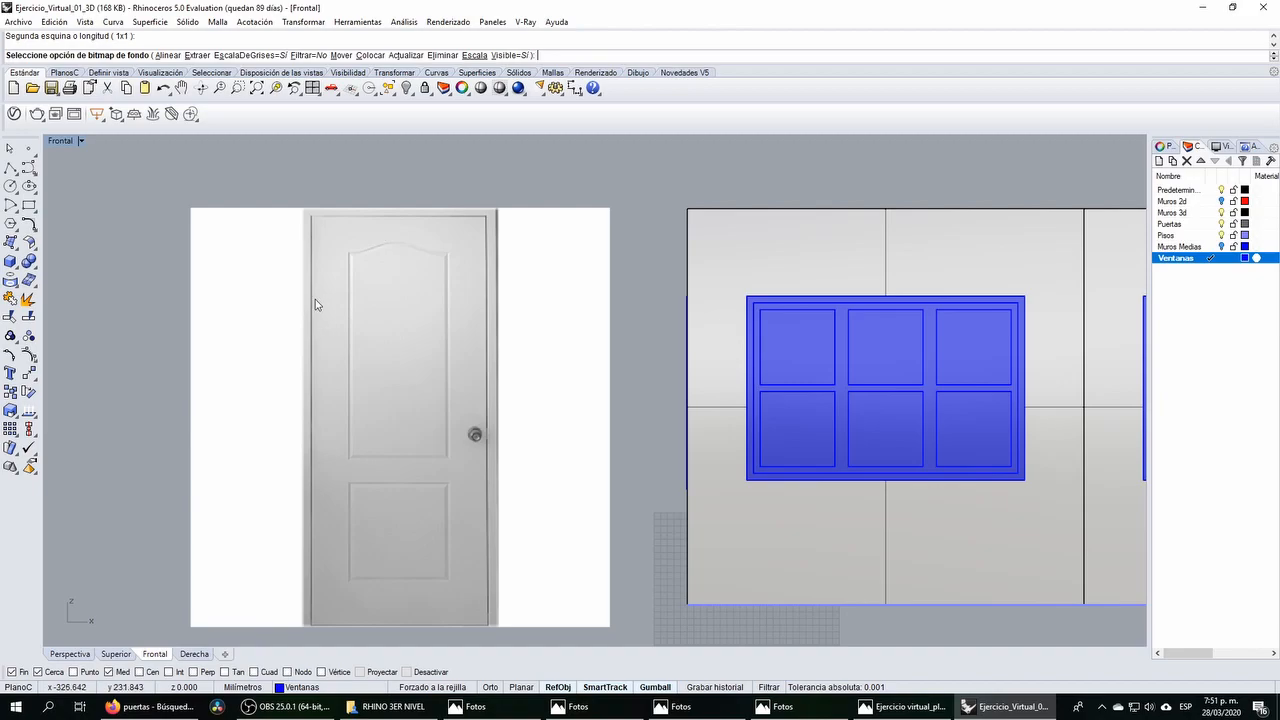
{"action": "right_click_drag", "start_coordinate": [314, 297], "coordinate": [324, 283]}
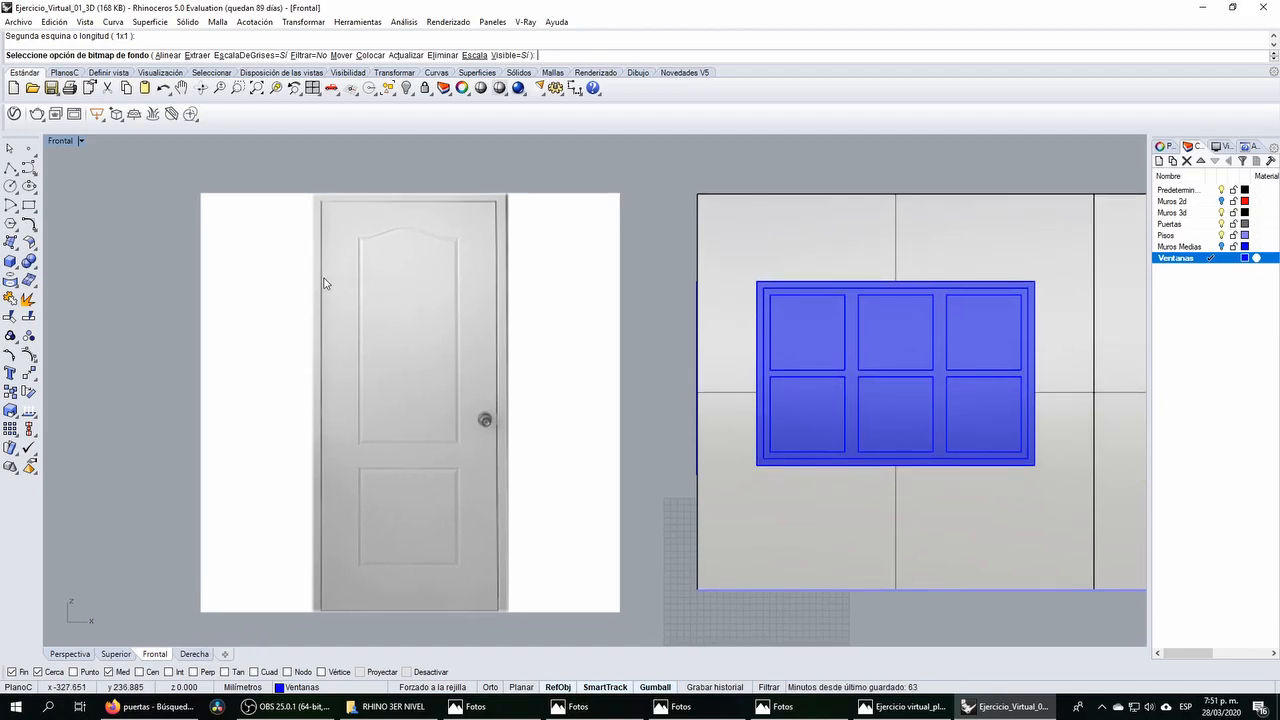
{"action": "right_click_drag", "start_coordinate": [383, 363], "coordinate": [335, 297]}
{"action": "right_click_drag", "start_coordinate": [187, 248], "coordinate": [177, 306]}
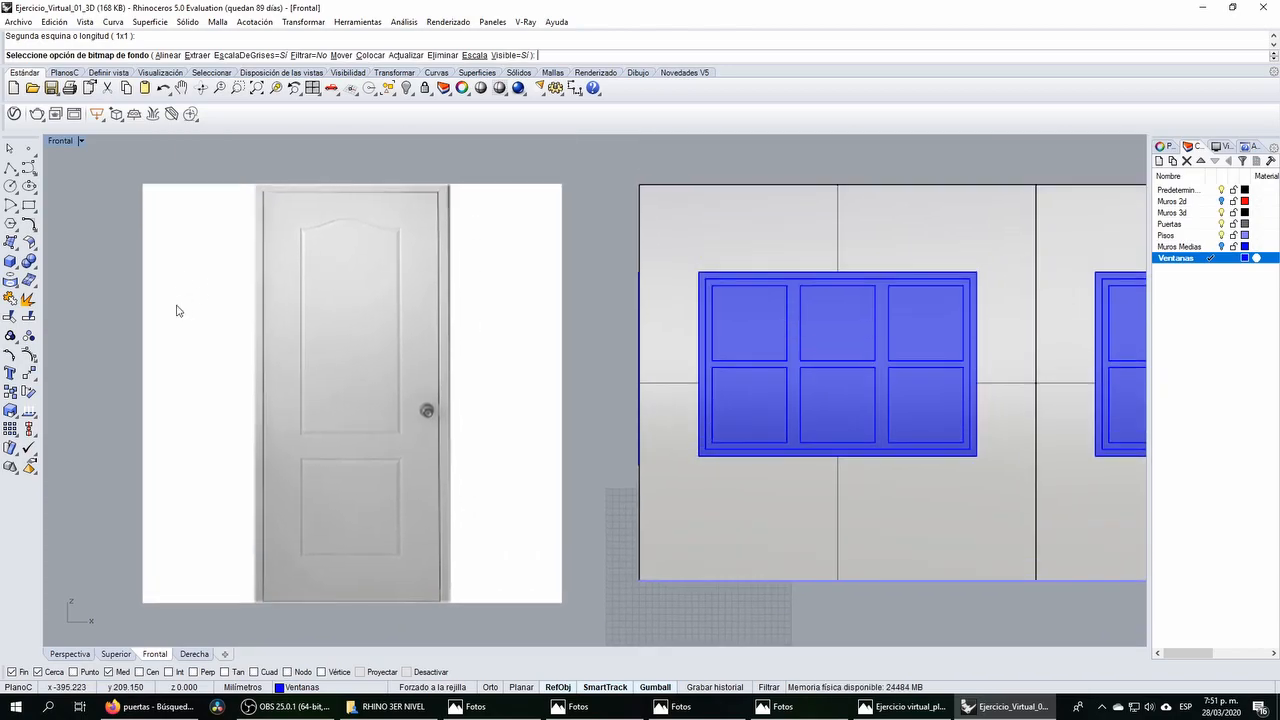
{"action": "left_click", "coordinate": [29, 205]}
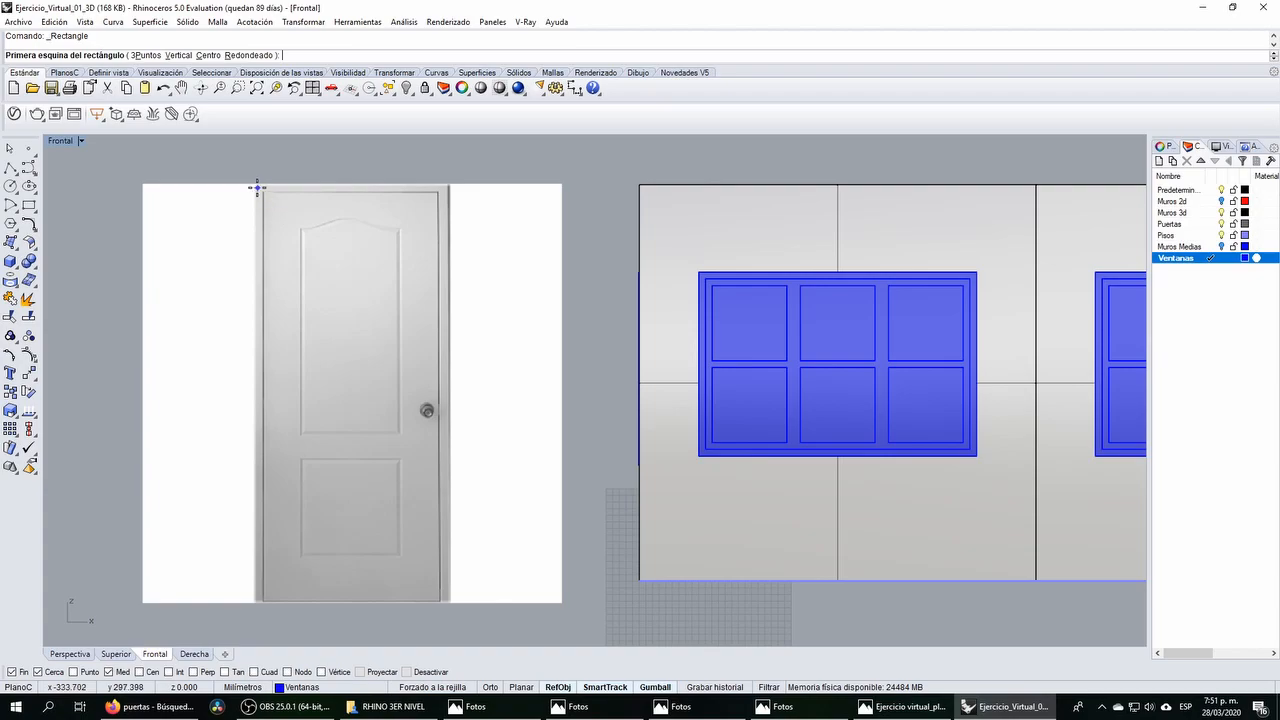
{"action": "left_click", "coordinate": [257, 186]}
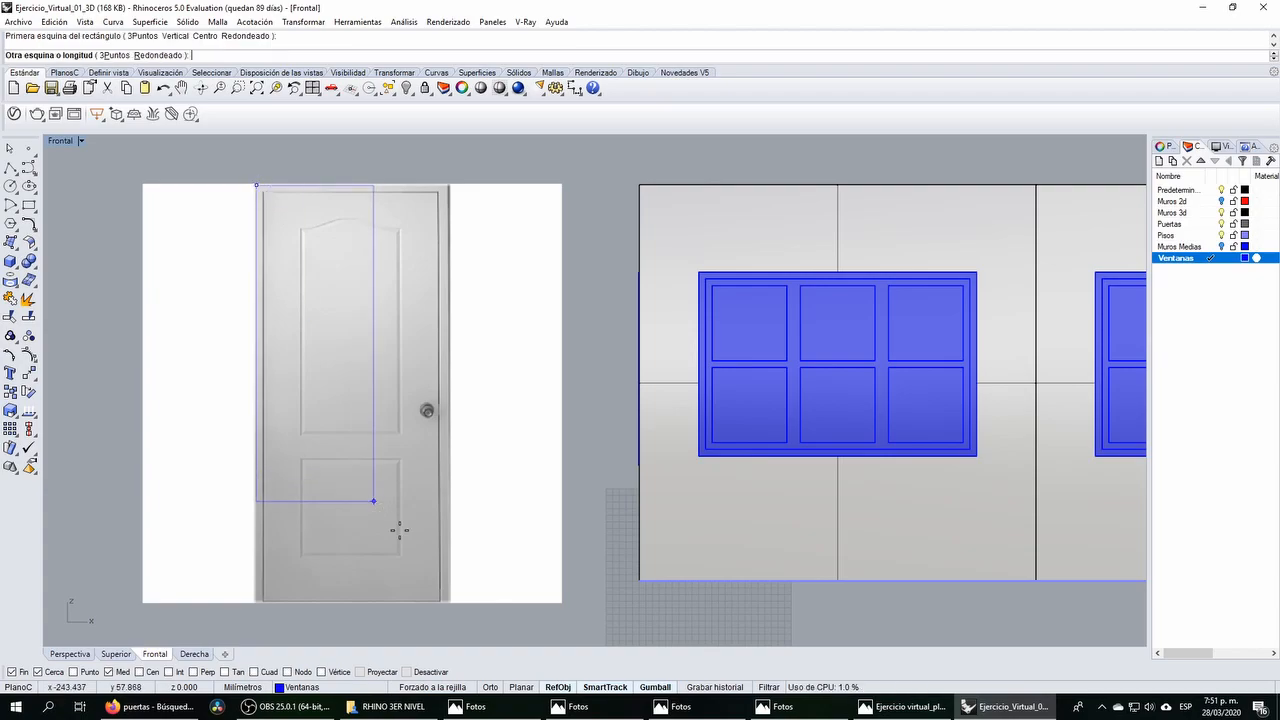
{"action": "left_click", "coordinate": [451, 602]}
{"action": "left_click", "coordinate": [10, 168]}
{"action": "left_click", "coordinate": [300, 229]}
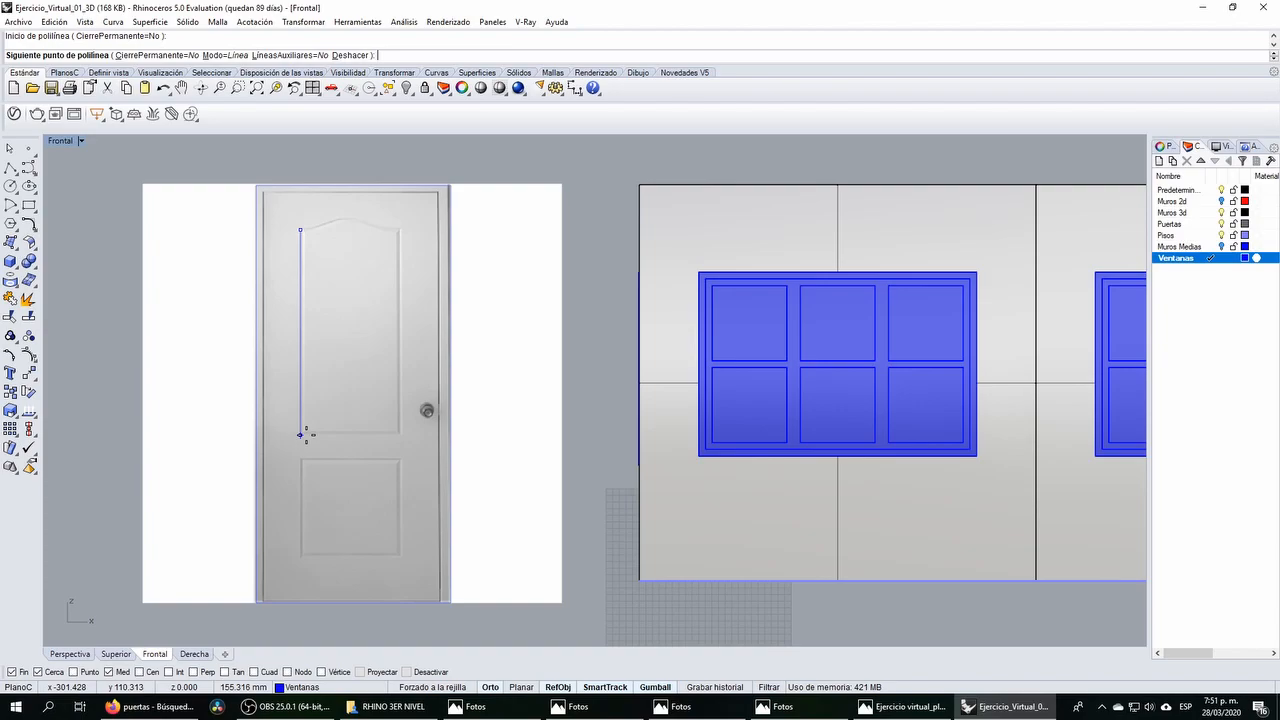
{"action": "key", "text": "Escape"}
Step: Trace the door's upper and lower inset panels with one rectangle each, enclosing the upper panel's arched top
{"action": "left_click", "coordinate": [30, 206]}
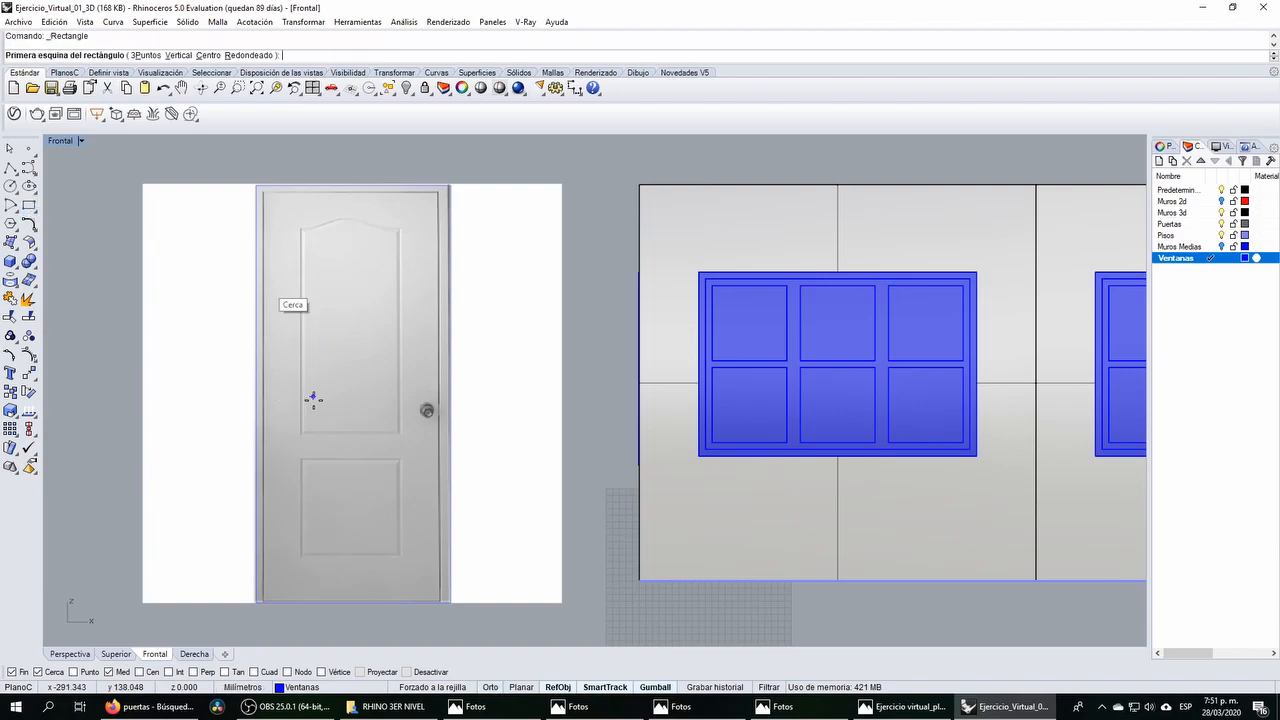
{"action": "left_click", "coordinate": [302, 434]}
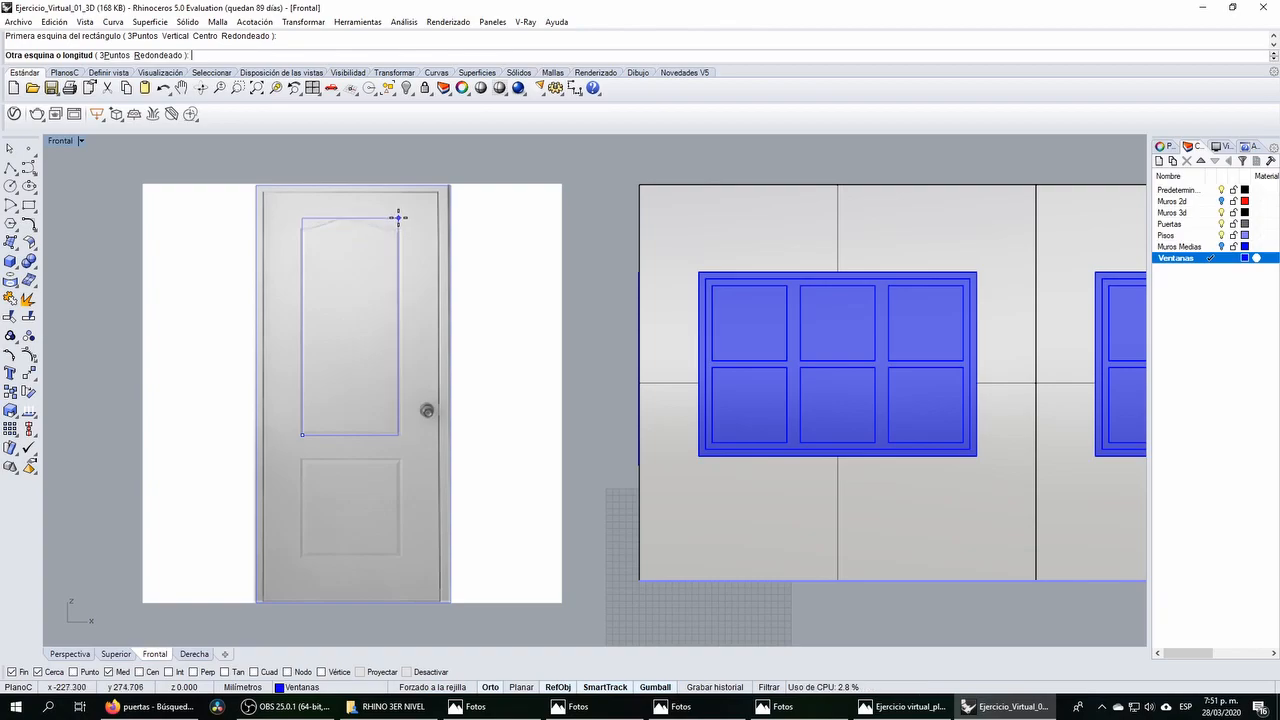
{"action": "left_click", "coordinate": [399, 216]}
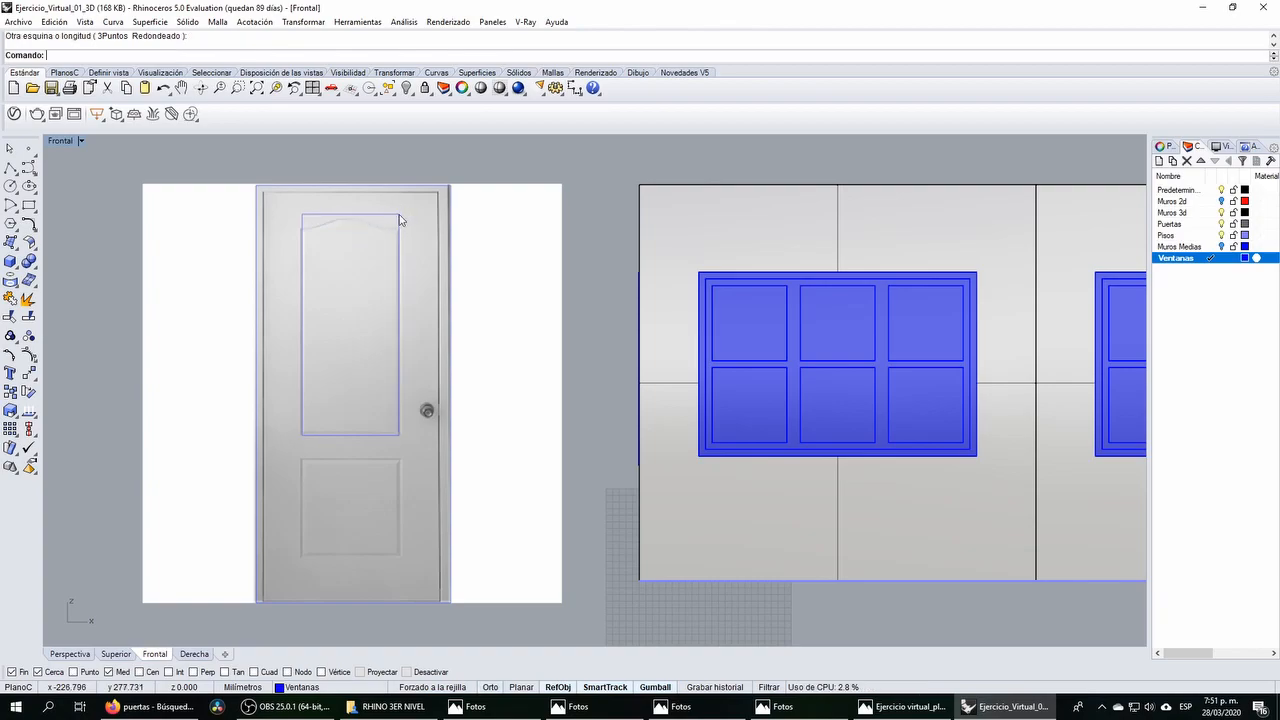
{"action": "right_click", "coordinate": [316, 449]}
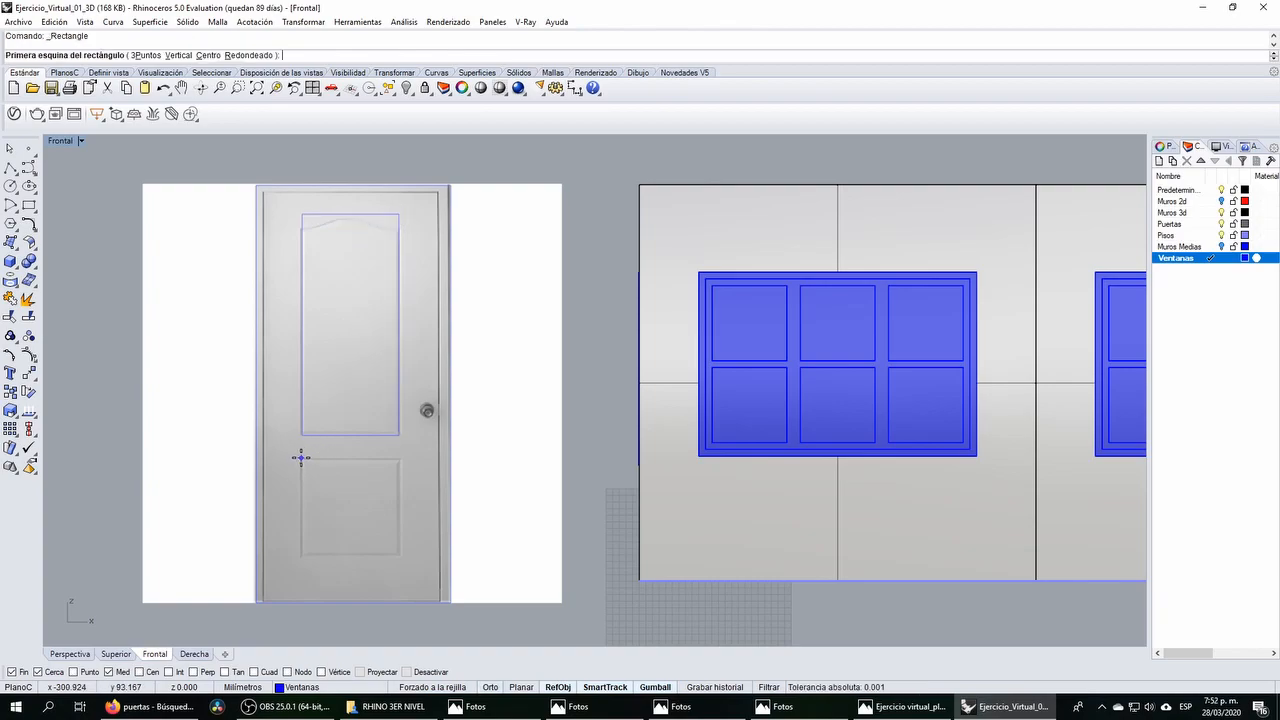
{"action": "left_click", "coordinate": [302, 458]}
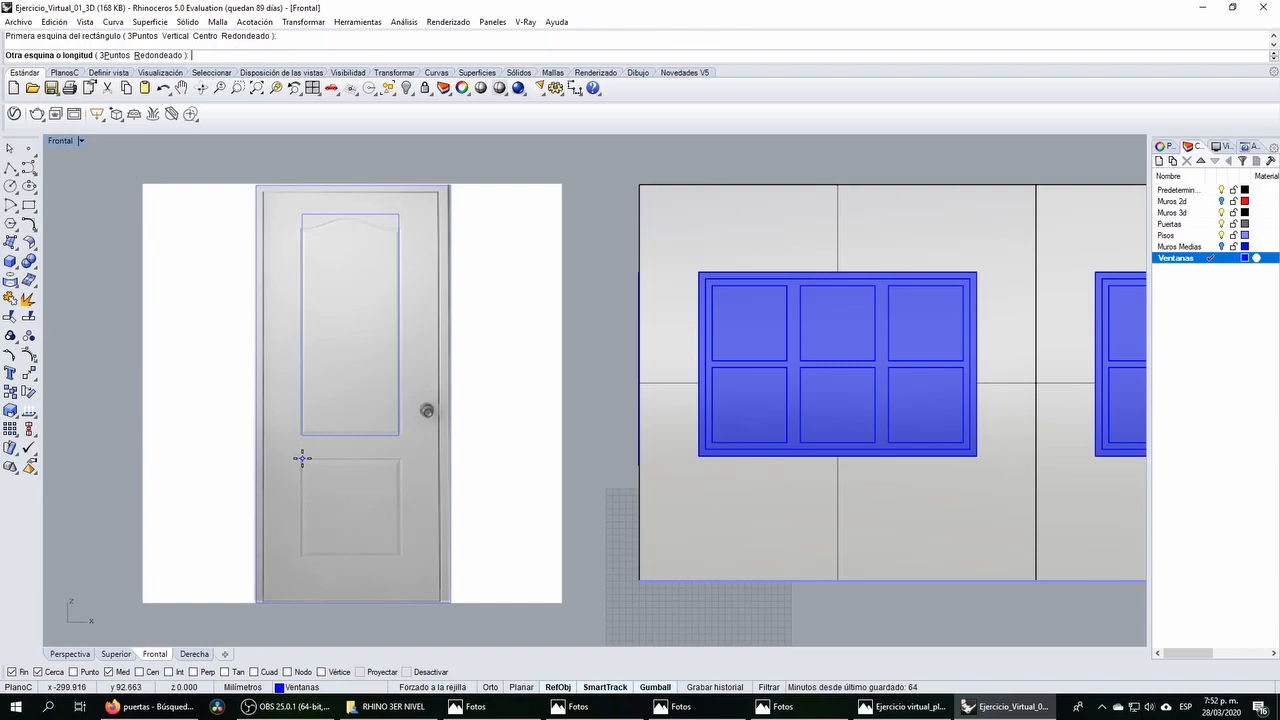
{"action": "left_click", "coordinate": [400, 556]}
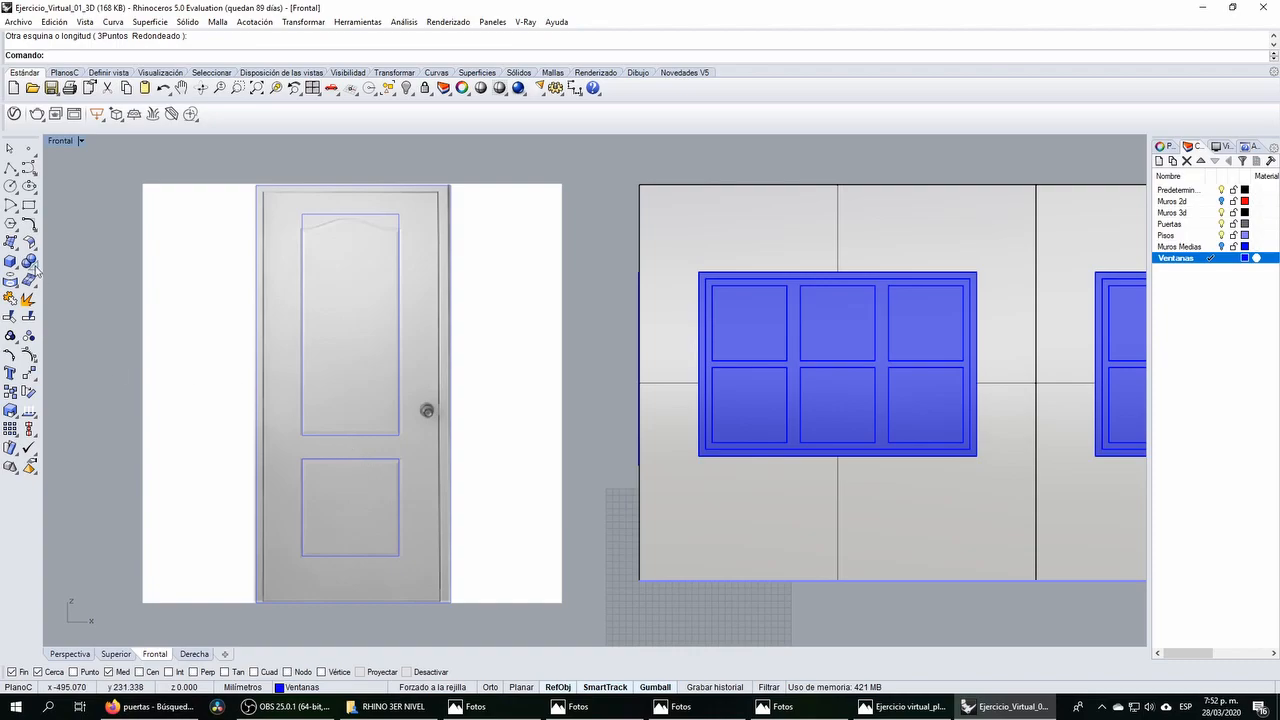
Step: Draw a circle around the door knob and shift it slightly to align with the knob in the bitmap
{"action": "left_click", "coordinate": [10, 186]}
{"action": "scroll", "coordinate": [430, 430], "scroll_direction": "up", "scroll_amount": 8}
{"action": "scroll", "coordinate": [441, 433], "scroll_direction": "up", "scroll_amount": 1}
{"action": "left_click", "coordinate": [450, 395]}
{"action": "left_click", "coordinate": [441, 345]}
{"action": "left_click", "coordinate": [473, 355]}
{"action": "left_click_drag", "start_coordinate": [487, 361], "coordinate": [478, 354]}
{"action": "scroll", "coordinate": [478, 354], "scroll_direction": "down", "scroll_amount": 5}
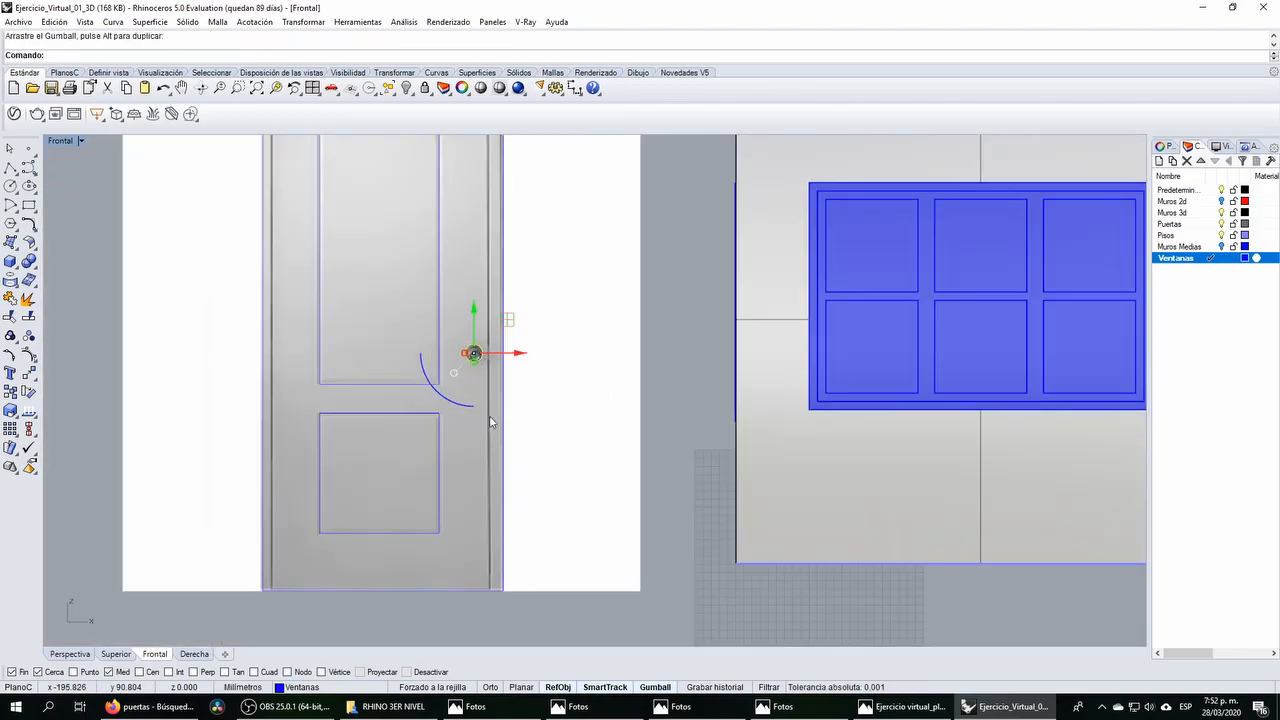
Step: Draw a degree-3 control-point curve along the upper panel's arched top, from its left edge to its right edge, with object snaps disabled
{"action": "scroll", "coordinate": [489, 420], "scroll_direction": "down", "scroll_amount": 2}
{"action": "scroll", "coordinate": [329, 199], "scroll_direction": "up", "scroll_amount": 4}
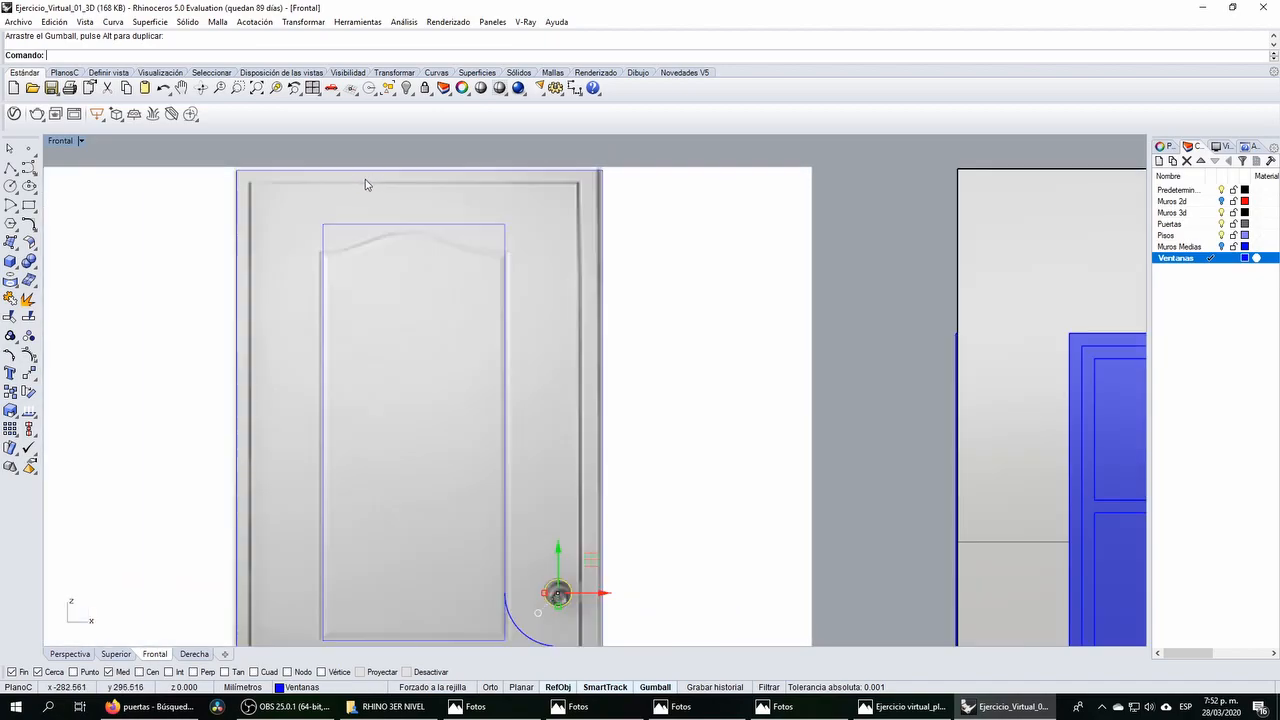
{"action": "left_click", "coordinate": [310, 243]}
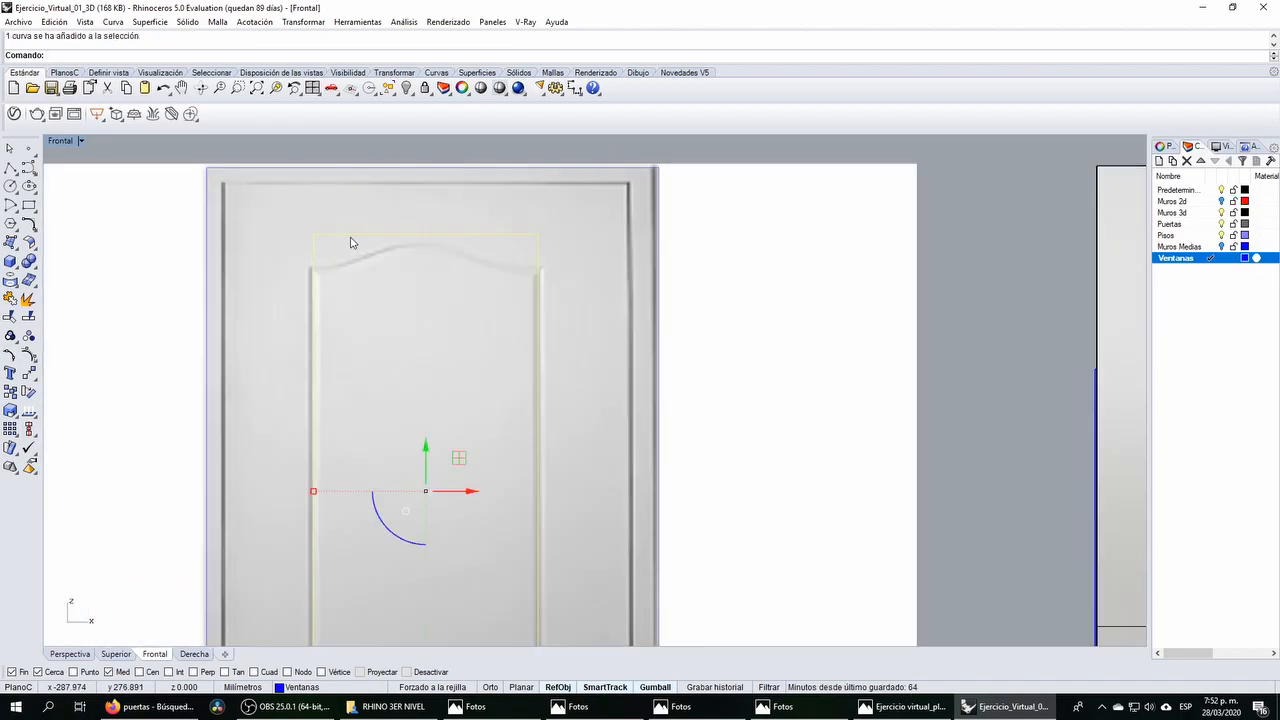
{"action": "left_click", "coordinate": [259, 251]}
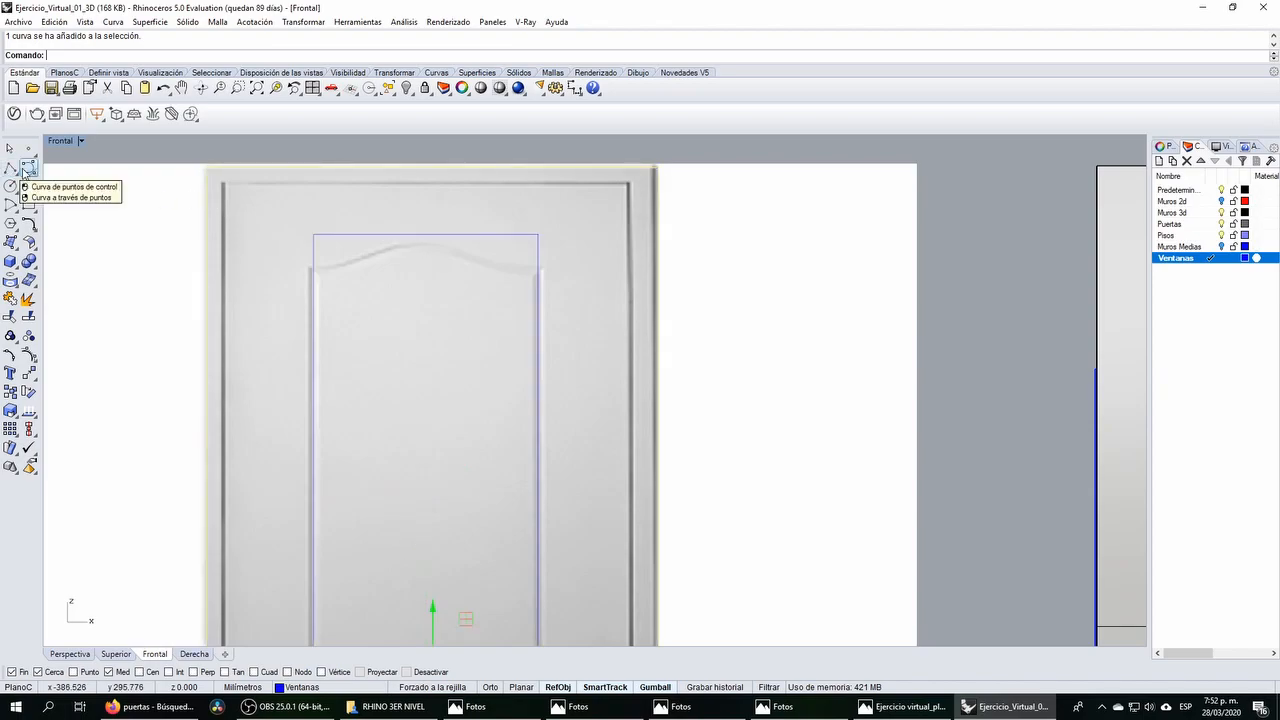
{"action": "left_click", "coordinate": [27, 168]}
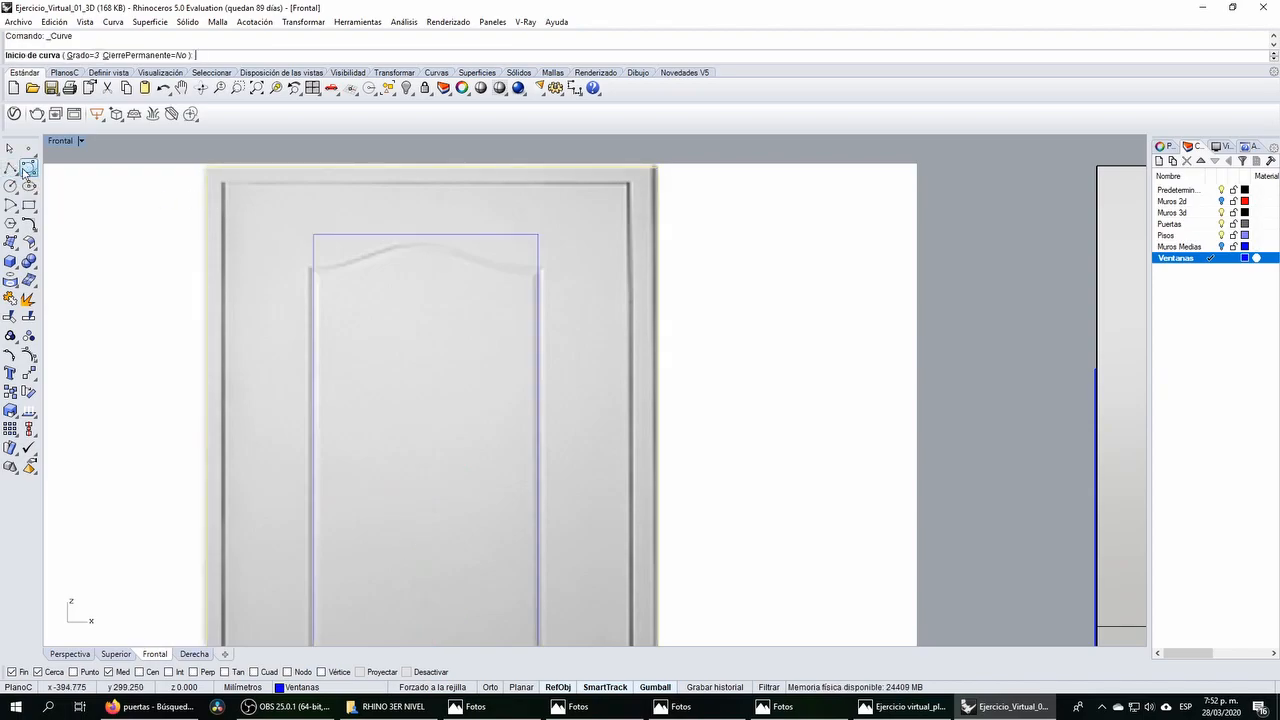
{"action": "left_click", "coordinate": [315, 270]}
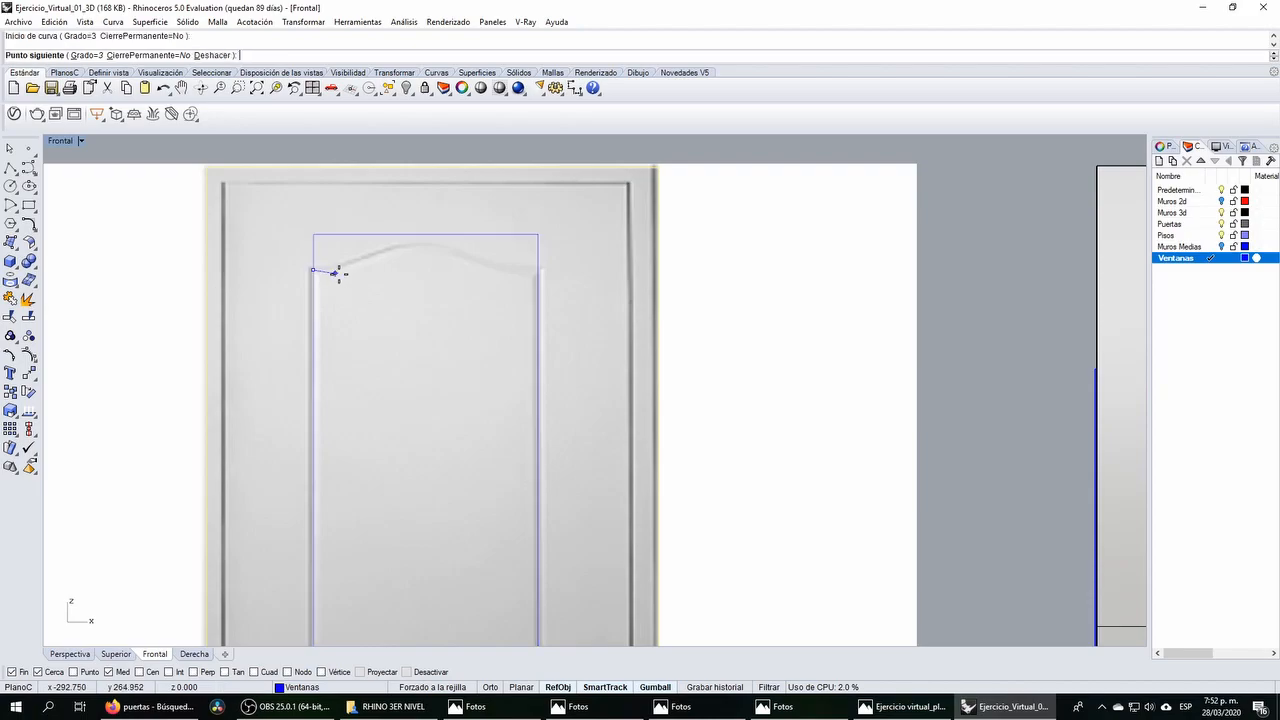
{"action": "left_click", "coordinate": [363, 269]}
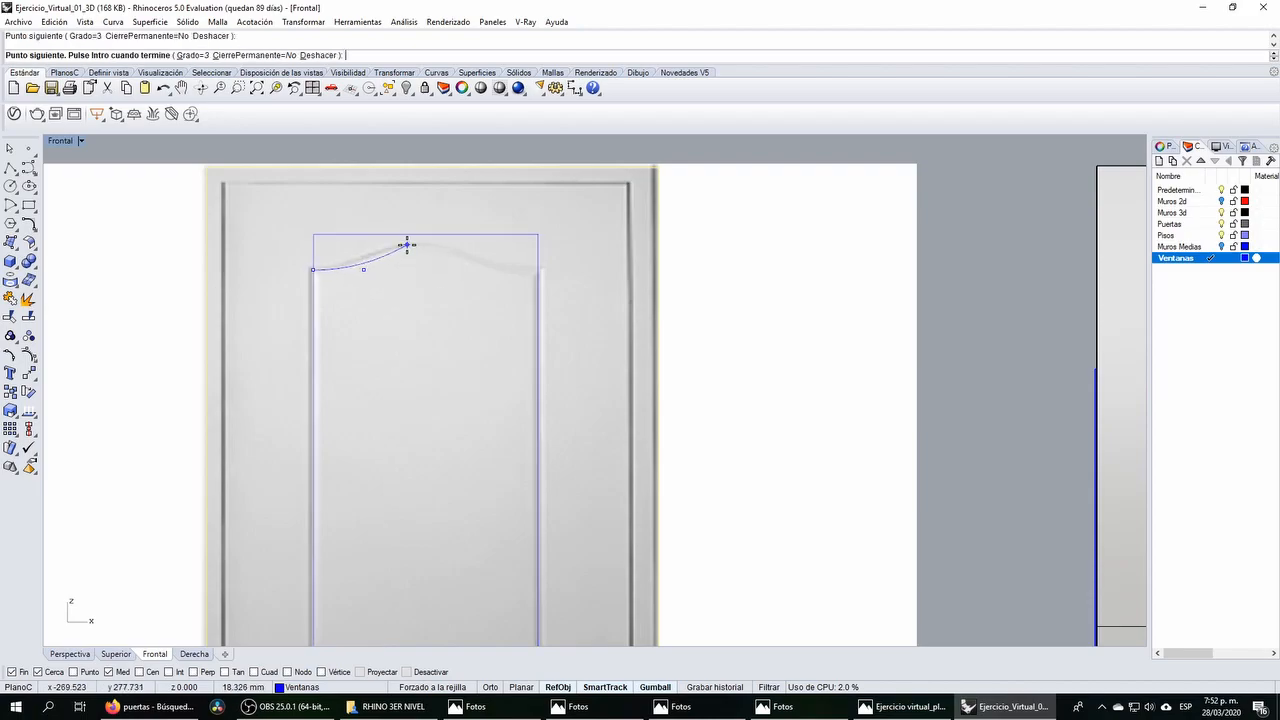
{"action": "left_click", "coordinate": [408, 672]}
{"action": "left_click", "coordinate": [391, 242]}
{"action": "left_click", "coordinate": [424, 230]}
{"action": "left_click", "coordinate": [485, 263]}
{"action": "left_click", "coordinate": [499, 276]}
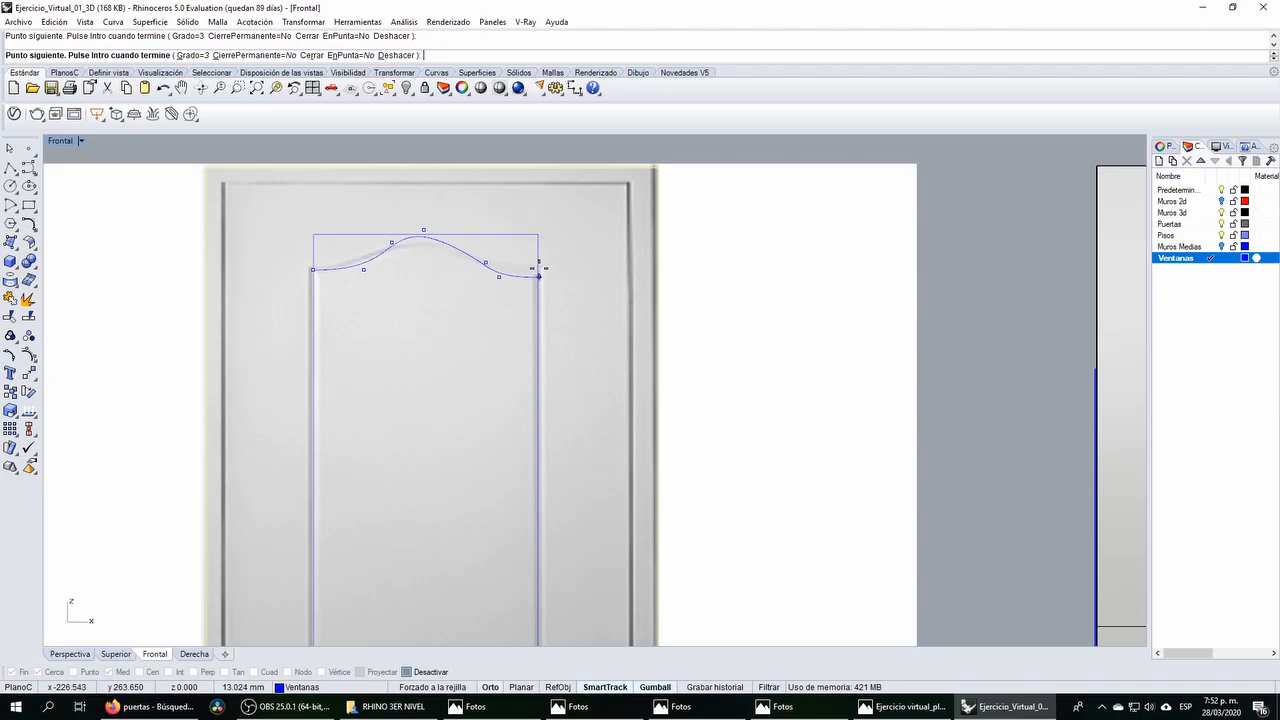
{"action": "right_click", "coordinate": [538, 268]}
Step: Show the arch curve's control points and adjust the ones on its left slope and crest to match the bitmap
{"action": "left_click", "coordinate": [449, 251]}
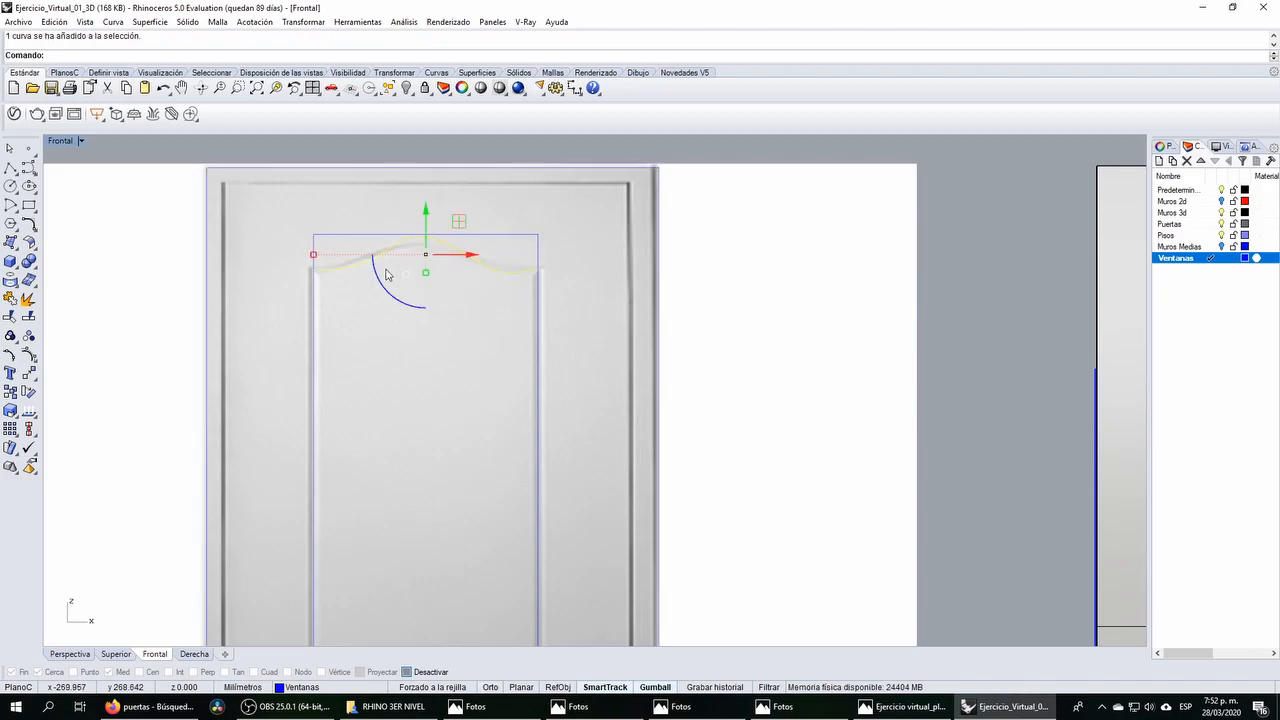
{"action": "left_click", "coordinate": [28, 356]}
{"action": "scroll", "coordinate": [380, 260], "scroll_direction": "up", "scroll_amount": 3}
{"action": "scroll", "coordinate": [341, 300], "scroll_direction": "up", "scroll_amount": 4}
{"action": "left_click", "coordinate": [300, 347]}
{"action": "left_click_drag", "start_coordinate": [338, 307], "coordinate": [308, 296]}
{"action": "left_click_drag", "start_coordinate": [363, 178], "coordinate": [492, 283]}
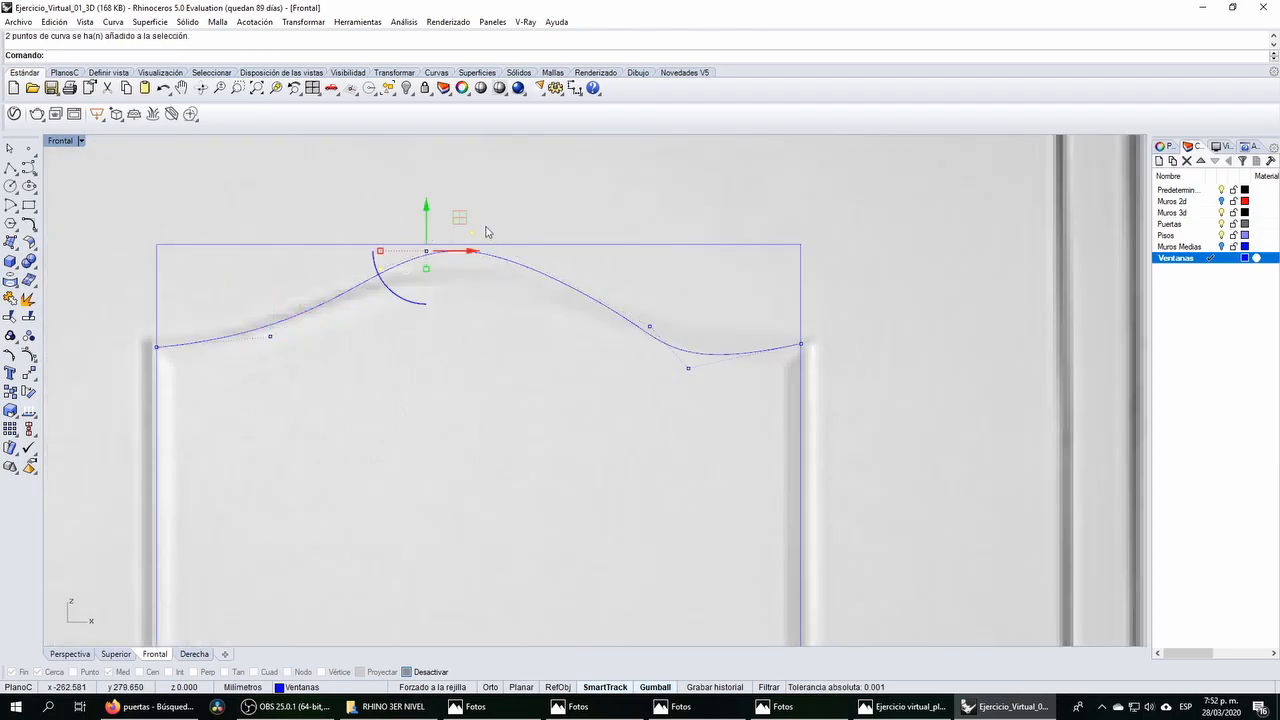
{"action": "left_click_drag", "start_coordinate": [460, 218], "coordinate": [519, 225]}
{"action": "left_click", "coordinate": [461, 206]}
{"action": "left_click", "coordinate": [468, 243]}
Step: Shift the arch's right-slope control points, fine-tune the crest and left slope to follow the bitmap, and hide the control points
{"action": "left_click_drag", "start_coordinate": [609, 289], "coordinate": [718, 322]}
{"action": "left_click", "coordinate": [704, 299]}
{"action": "mouse_move", "coordinate": [636, 282]}
{"action": "left_mouse_down"}
{"action": "mouse_move", "coordinate": [682, 338]}
{"action": "mouse_move", "coordinate": [648, 283]}
{"action": "left_mouse_up"}
{"action": "left_click_drag", "start_coordinate": [469, 188], "coordinate": [527, 268]}
{"action": "left_click_drag", "start_coordinate": [518, 218], "coordinate": [504, 219]}
{"action": "left_click_drag", "start_coordinate": [361, 264], "coordinate": [392, 258]}
{"action": "scroll", "coordinate": [472, 236], "scroll_direction": "down", "scroll_amount": 3}
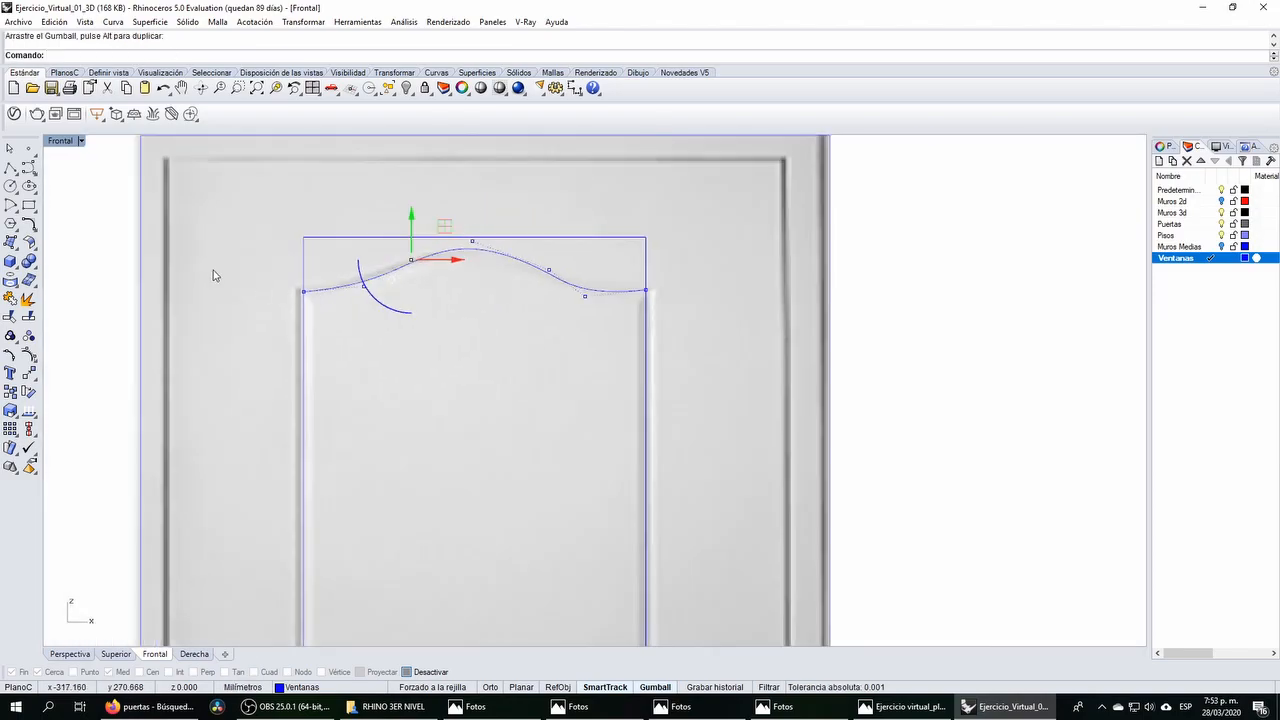
{"action": "right_click", "coordinate": [28, 335]}
{"action": "scroll", "coordinate": [272, 345], "scroll_direction": "down", "scroll_amount": 3}
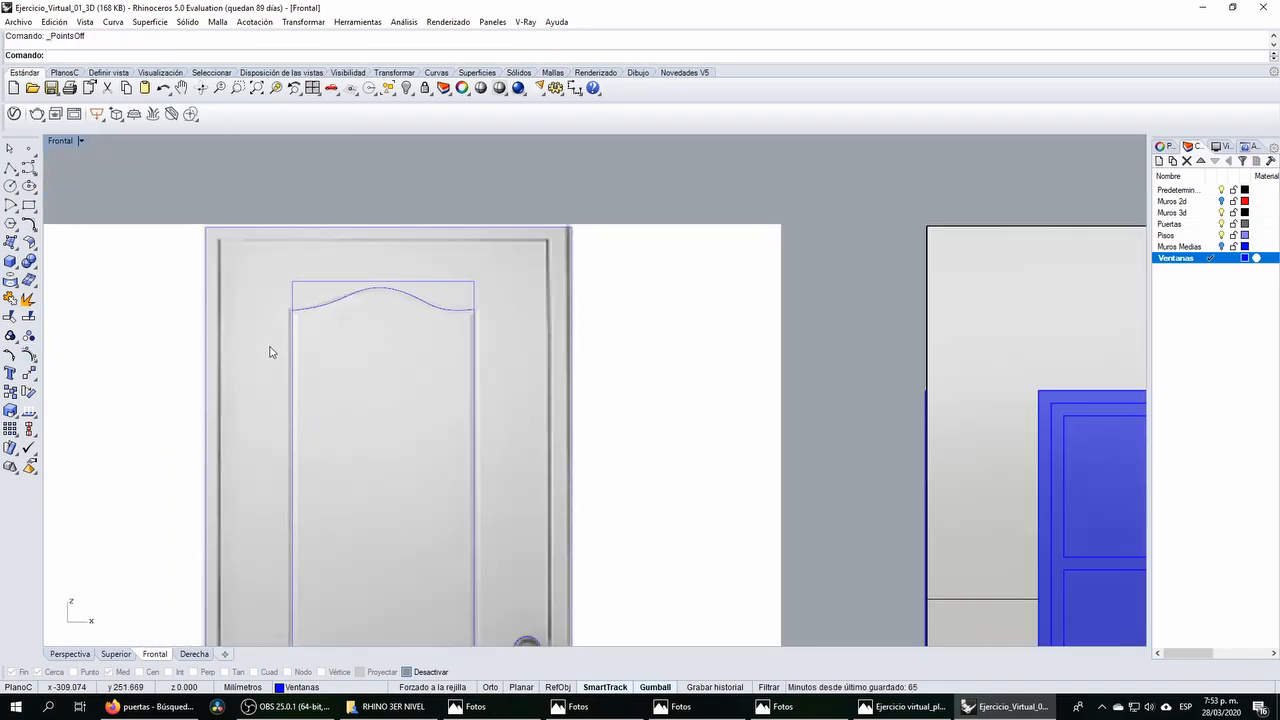
Step: Split the upper panel's rectangle with the arch curve and delete the rectangular portion above the arch
{"action": "left_click", "coordinate": [334, 305]}
{"action": "scroll", "coordinate": [489, 306], "scroll_direction": "up", "scroll_amount": 10}
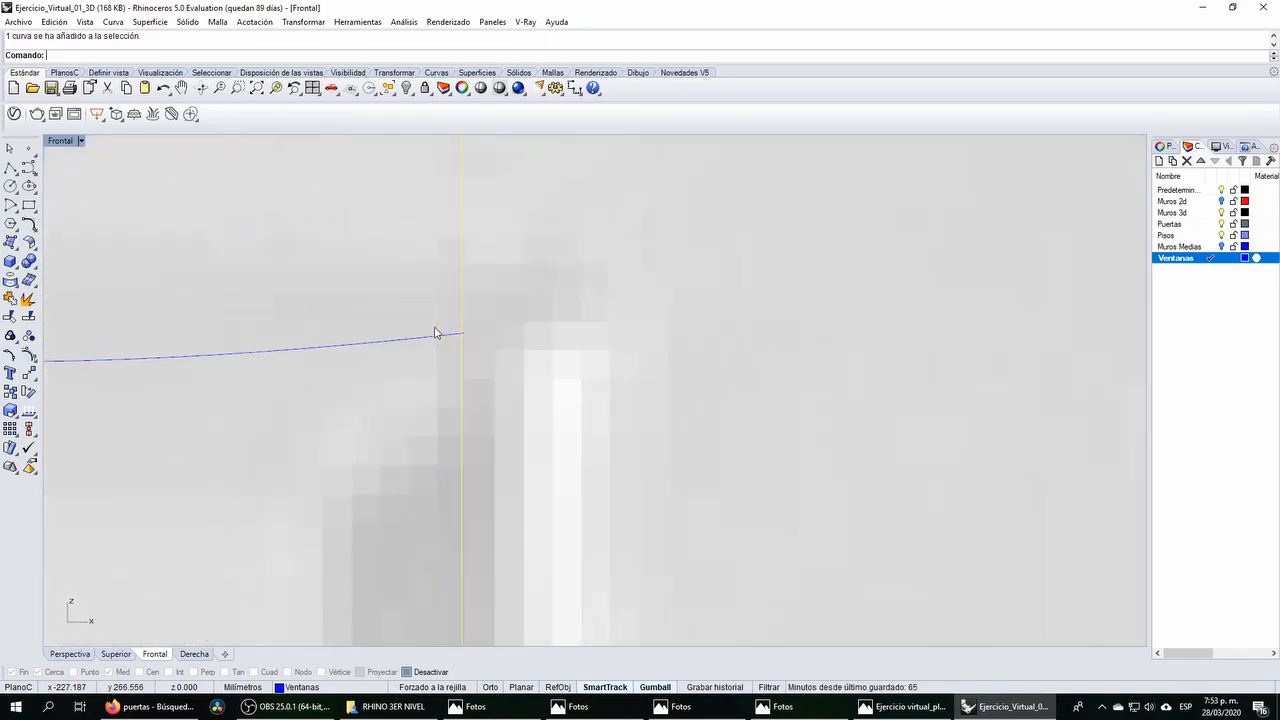
{"action": "scroll", "coordinate": [507, 307], "scroll_direction": "down", "scroll_amount": 10}
{"action": "scroll", "coordinate": [316, 308], "scroll_direction": "up", "scroll_amount": 3}
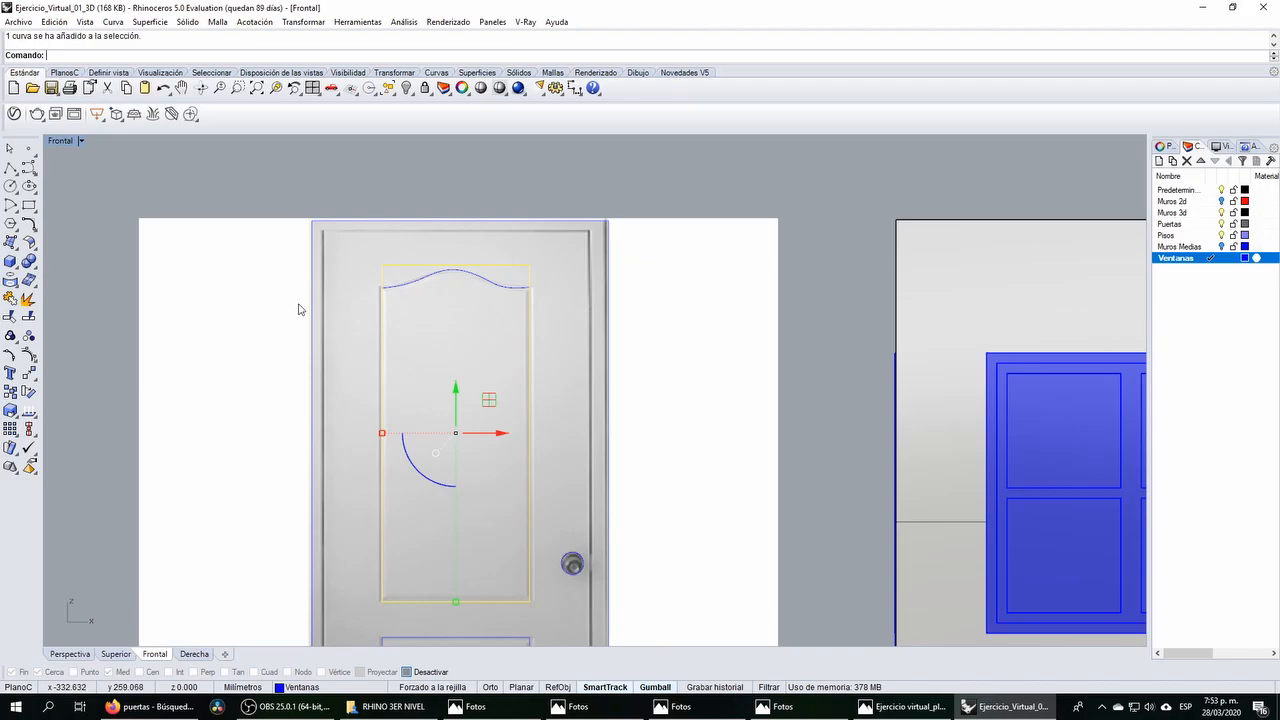
{"action": "left_click", "coordinate": [28, 316]}
{"action": "left_click", "coordinate": [390, 287]}
{"action": "right_click", "coordinate": [390, 287]}
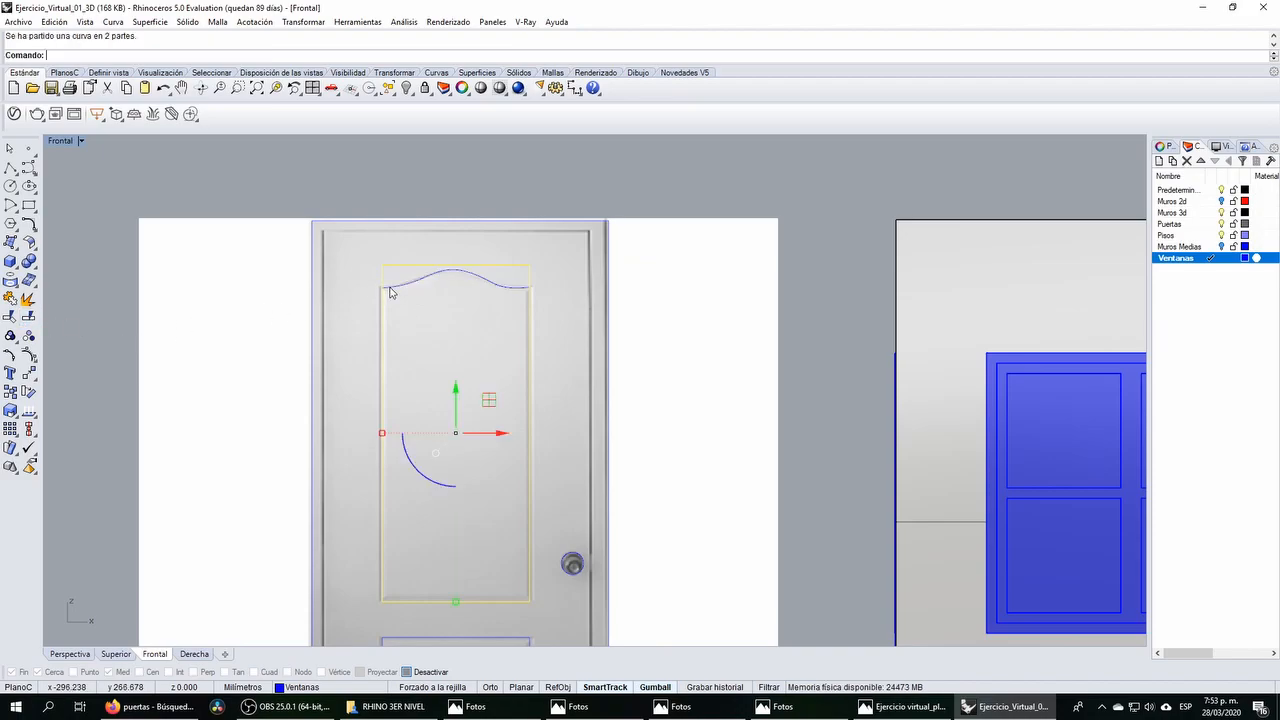
{"action": "left_click", "coordinate": [390, 270]}
{"action": "key", "text": "Delete"}
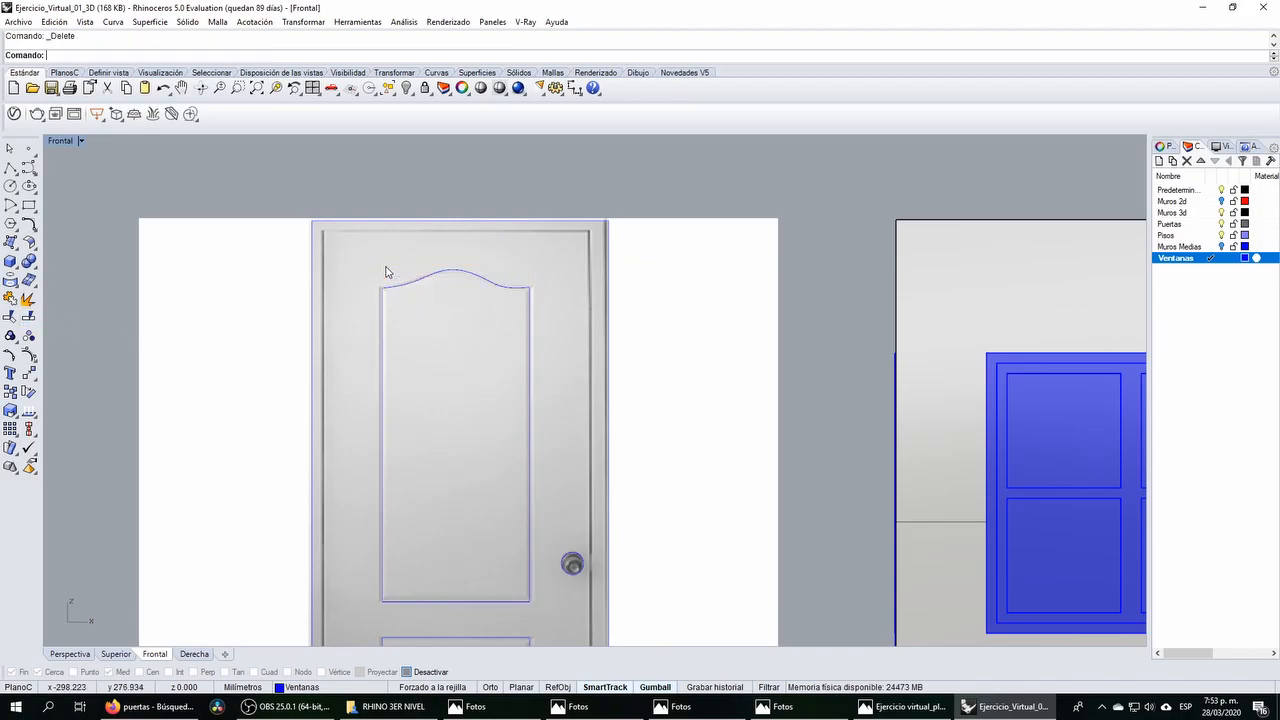
Step: Re-enable object snaps, snap the arch curve's right end point onto the top of the panel's right edge, and hide the control points
{"action": "scroll", "coordinate": [506, 291], "scroll_direction": "up", "scroll_amount": 10}
{"action": "scroll", "coordinate": [673, 237], "scroll_direction": "down", "scroll_amount": 5}
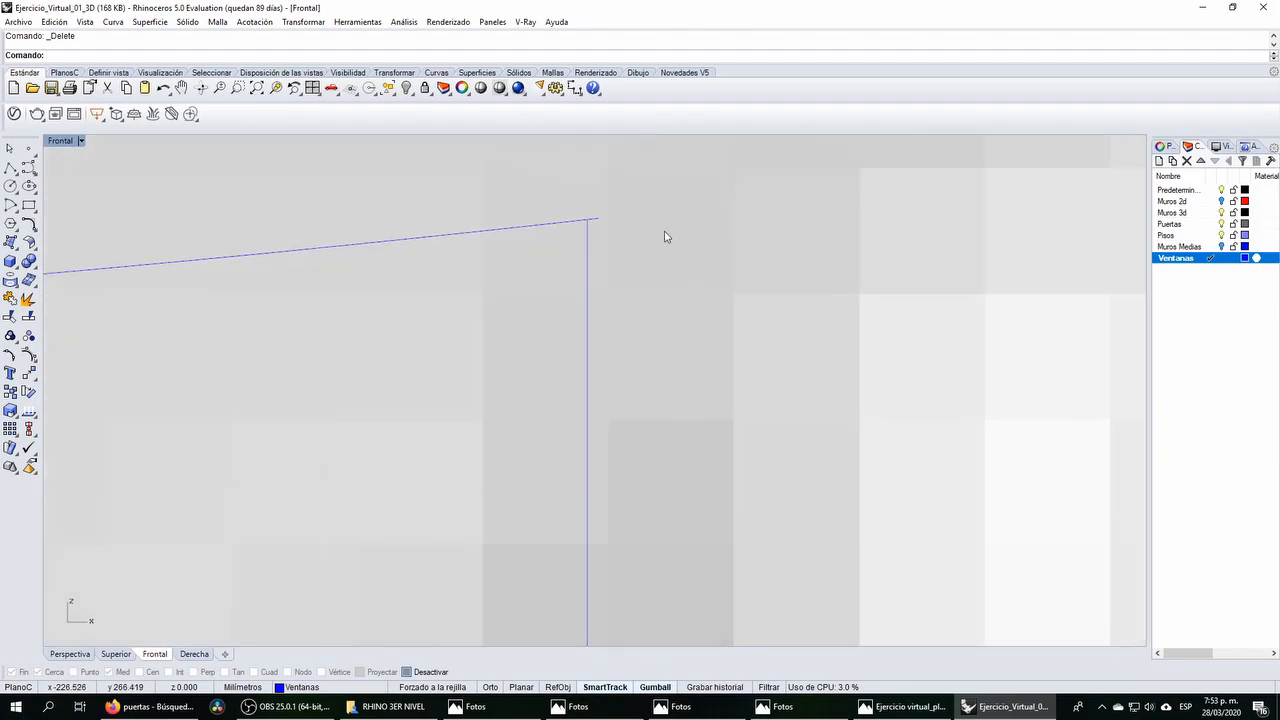
{"action": "left_click", "coordinate": [469, 219]}
{"action": "left_click", "coordinate": [10, 317]}
{"action": "left_click", "coordinate": [483, 213]}
{"action": "mouse_move", "coordinate": [483, 213]}
{"action": "left_mouse_down"}
{"action": "mouse_move", "coordinate": [405, 208]}
{"action": "mouse_move", "coordinate": [434, 220]}
{"action": "mouse_move", "coordinate": [478, 199]}
{"action": "left_mouse_up"}
{"action": "scroll", "coordinate": [478, 199], "scroll_direction": "down", "scroll_amount": 15}
{"action": "scroll", "coordinate": [323, 192], "scroll_direction": "up", "scroll_amount": 8}
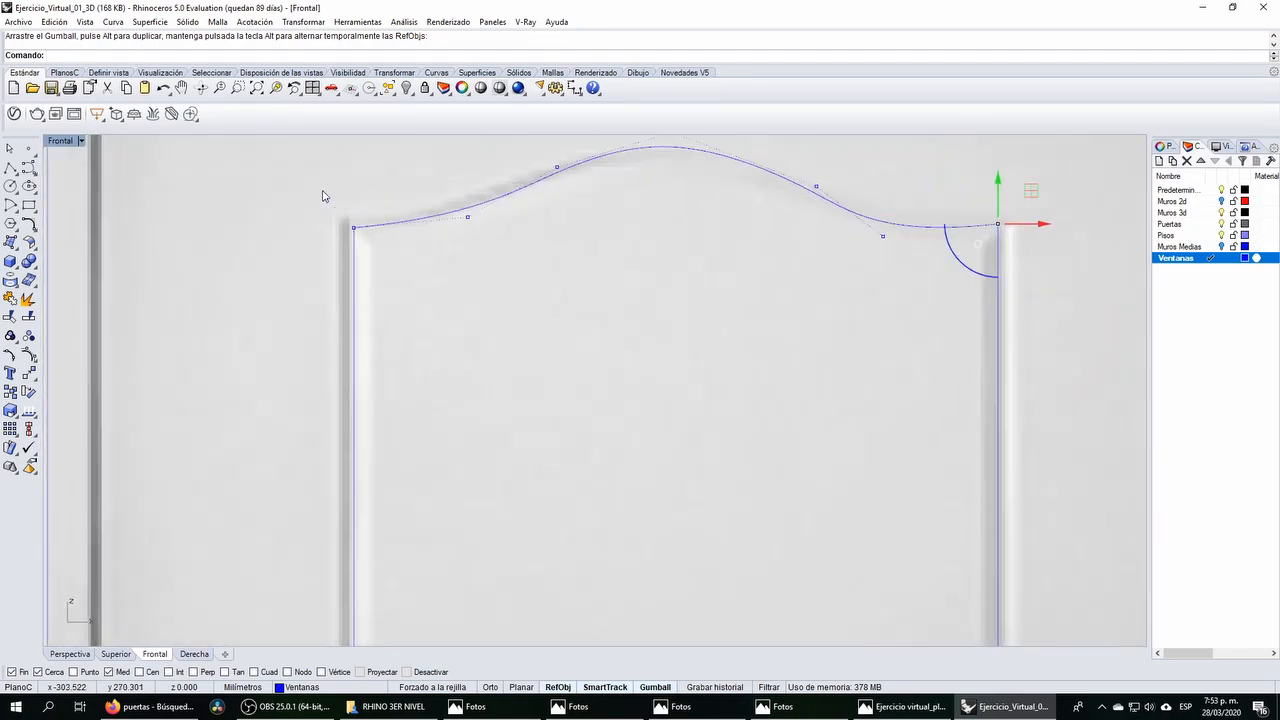
{"action": "scroll", "coordinate": [344, 211], "scroll_direction": "up", "scroll_amount": 10}
{"action": "scroll", "coordinate": [430, 341], "scroll_direction": "up", "scroll_amount": 7}
{"action": "scroll", "coordinate": [320, 311], "scroll_direction": "down", "scroll_amount": 10}
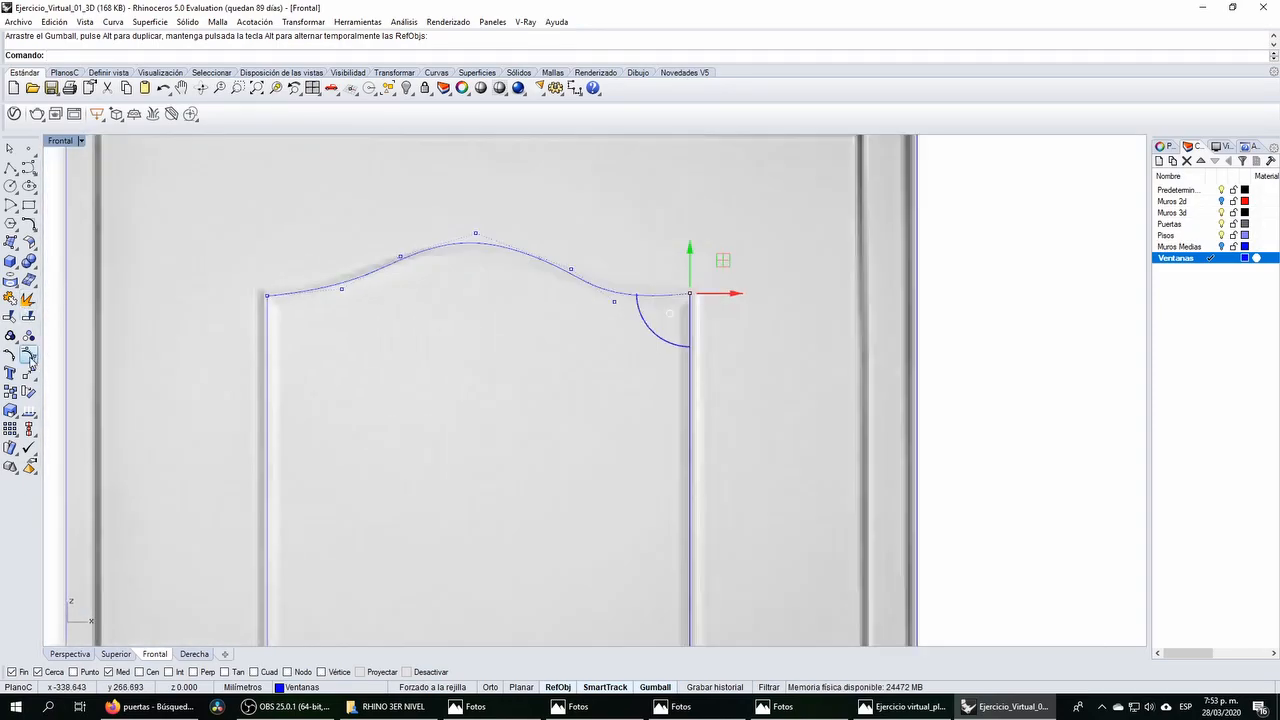
{"action": "right_click", "coordinate": [29, 357]}
{"action": "scroll", "coordinate": [336, 318], "scroll_direction": "down", "scroll_amount": 8}
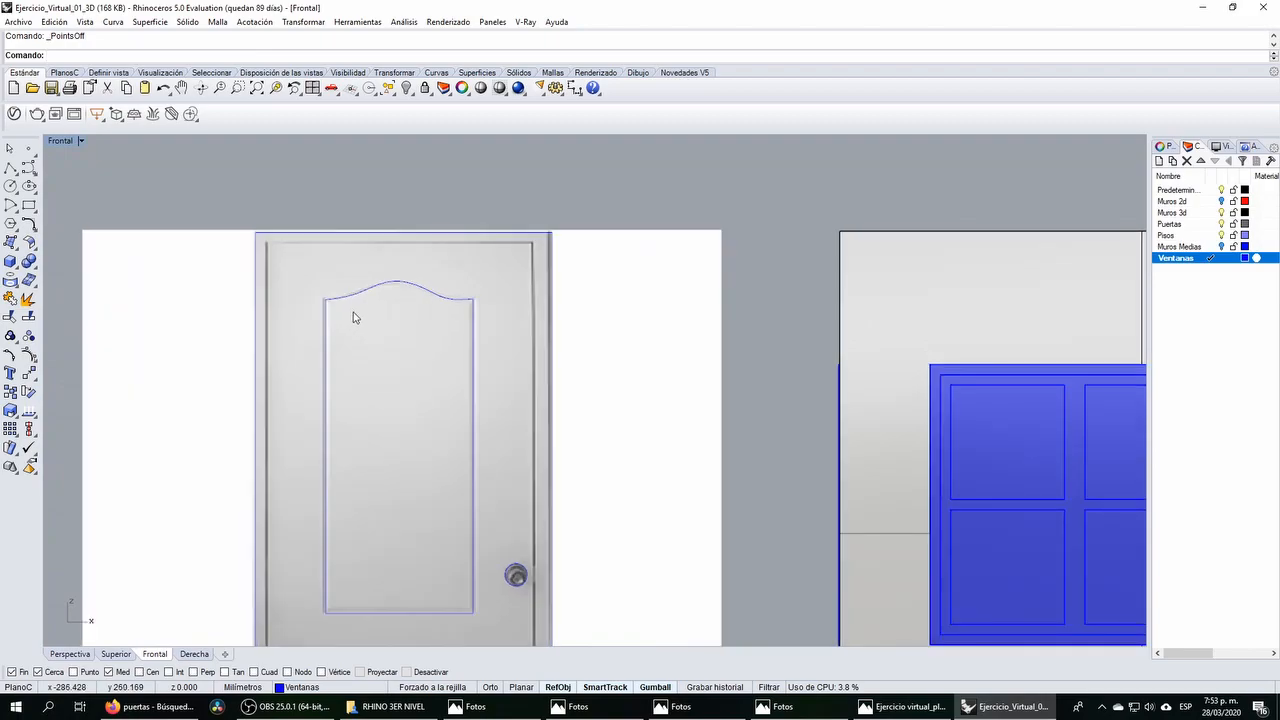
Step: Join the arch curve and the remaining upper panel outline into one closed curve
{"action": "scroll", "coordinate": [395, 305], "scroll_direction": "down", "scroll_amount": 4}
{"action": "left_click", "coordinate": [424, 276]}
{"action": "left_click", "coordinate": [442, 312], "text": "shift"}
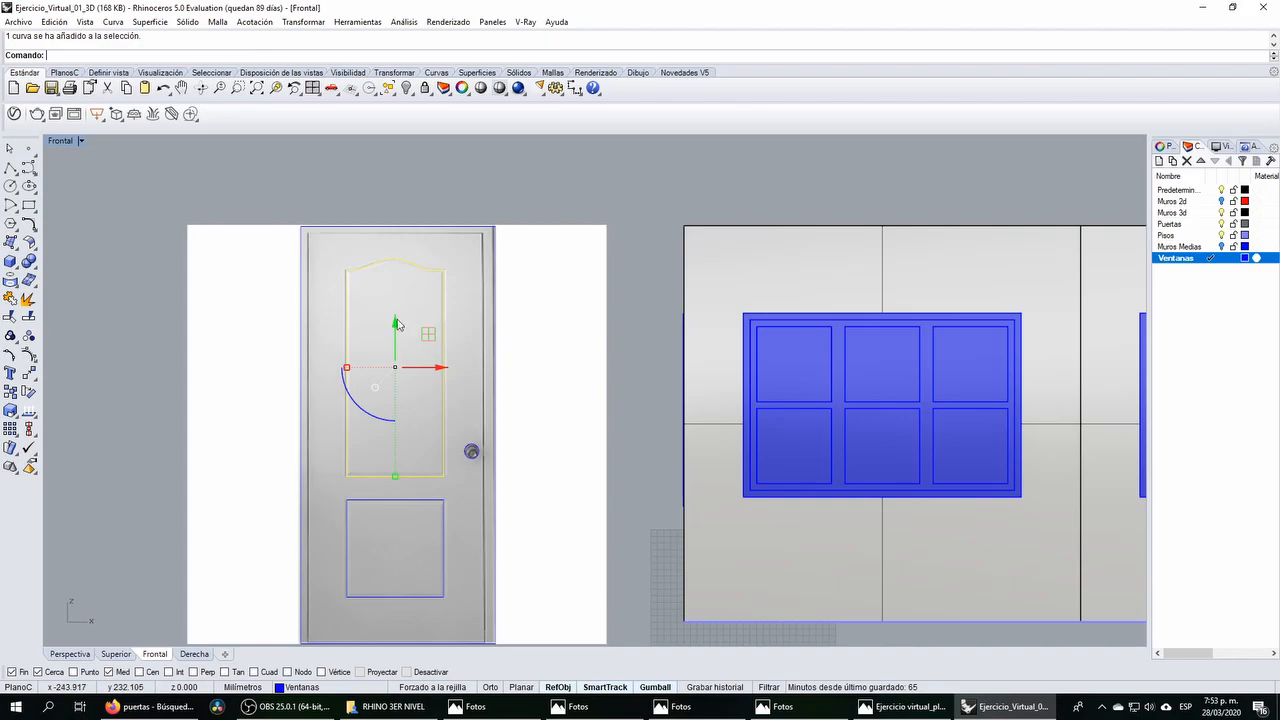
{"action": "left_click", "coordinate": [22, 300]}
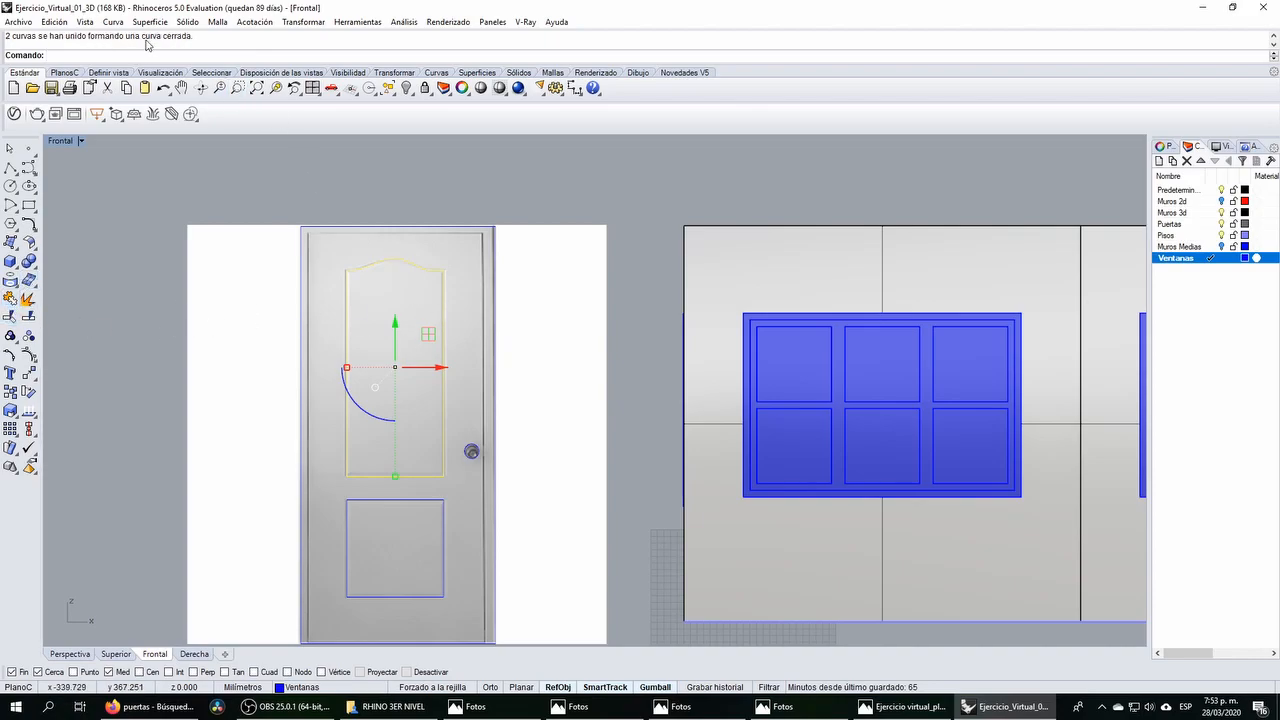
{"action": "left_click", "coordinate": [232, 233]}
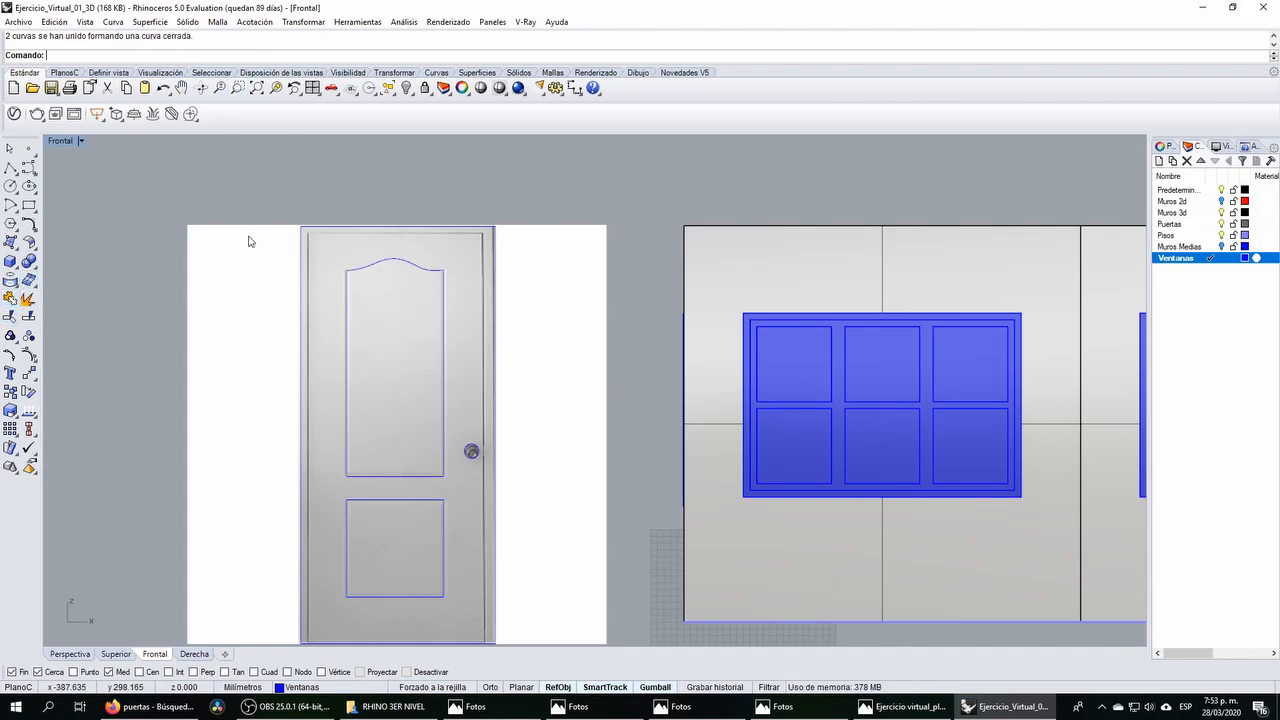
Step: Draw a rectangle around the door leaf inside the outer frame, from its upper left corner to the frame's bottom edge
{"action": "left_click", "coordinate": [29, 206]}
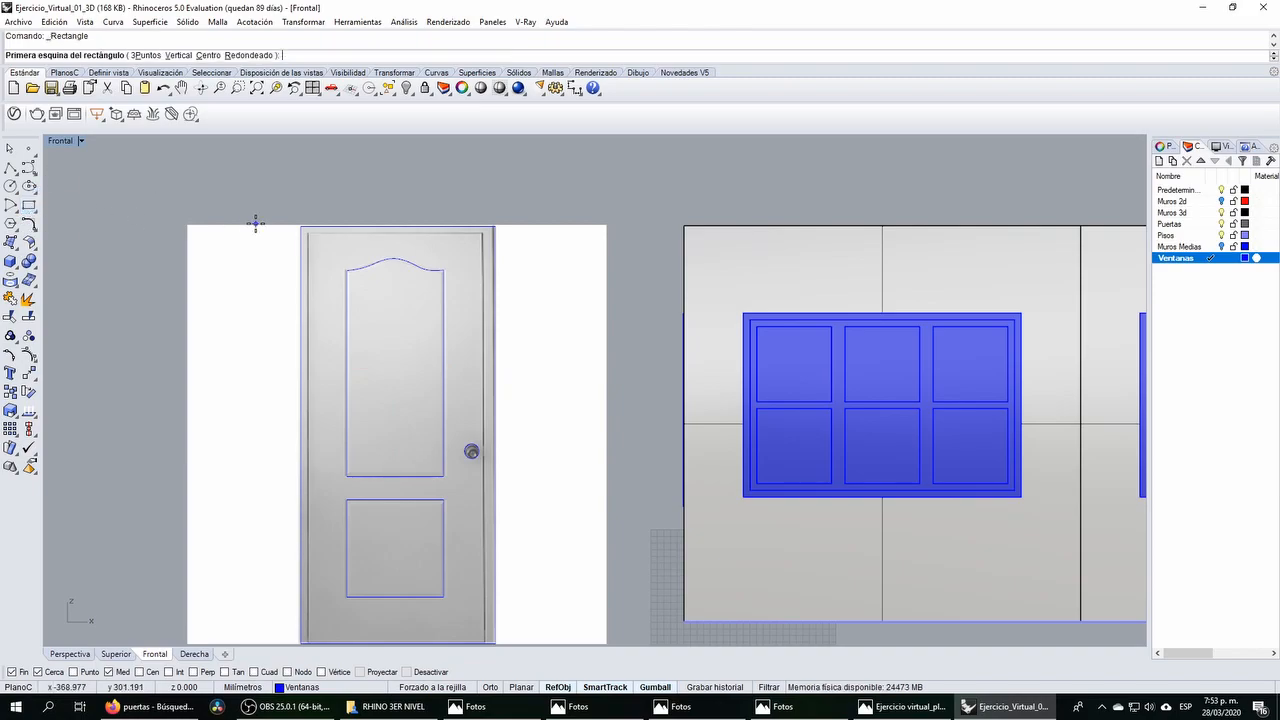
{"action": "scroll", "coordinate": [304, 236], "scroll_direction": "up", "scroll_amount": 5}
{"action": "left_click", "coordinate": [309, 213]}
{"action": "scroll", "coordinate": [309, 213], "scroll_direction": "down", "scroll_amount": 5}
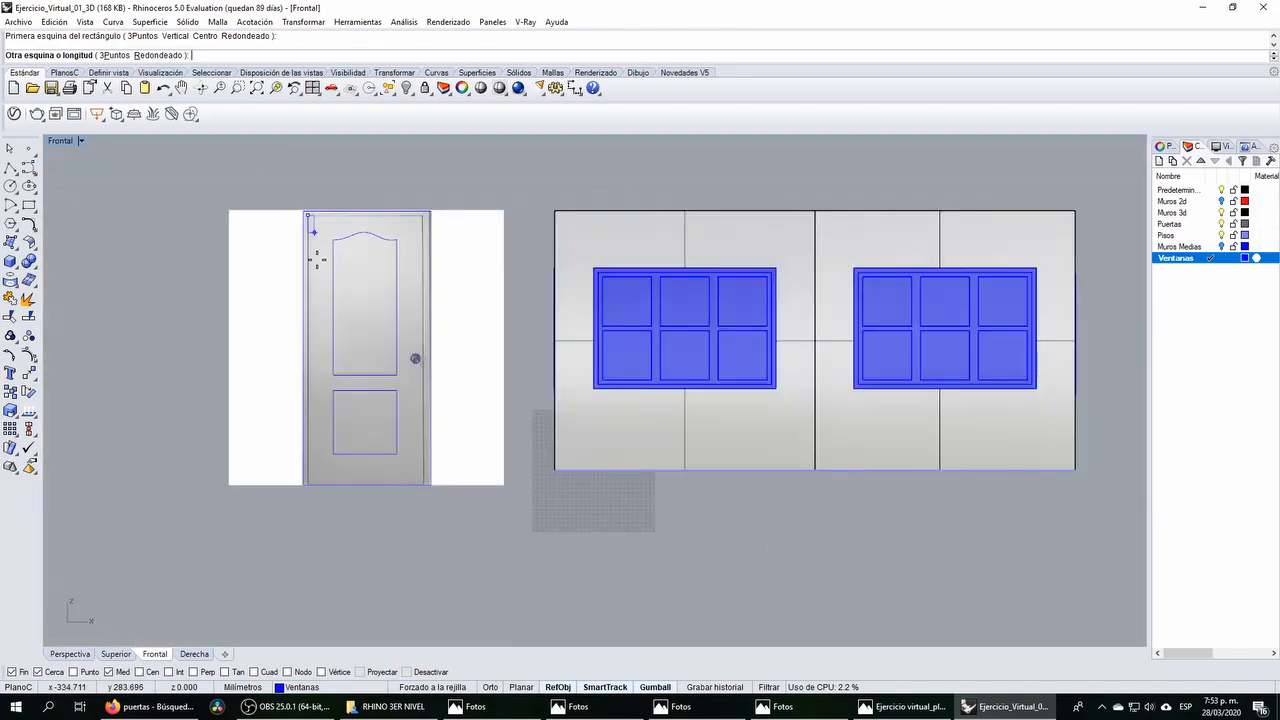
{"action": "scroll", "coordinate": [415, 452], "scroll_direction": "up", "scroll_amount": 4}
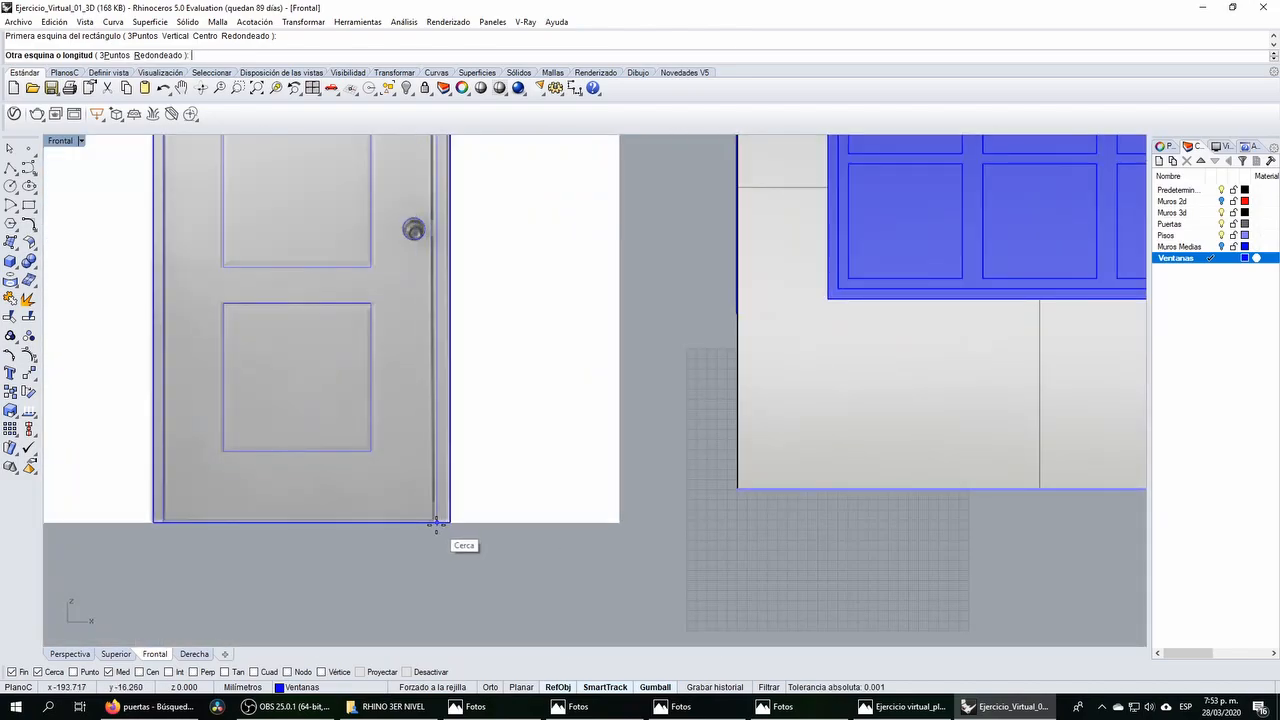
{"action": "left_click", "coordinate": [433, 522]}
{"action": "scroll", "coordinate": [434, 525], "scroll_direction": "down", "scroll_amount": 4}
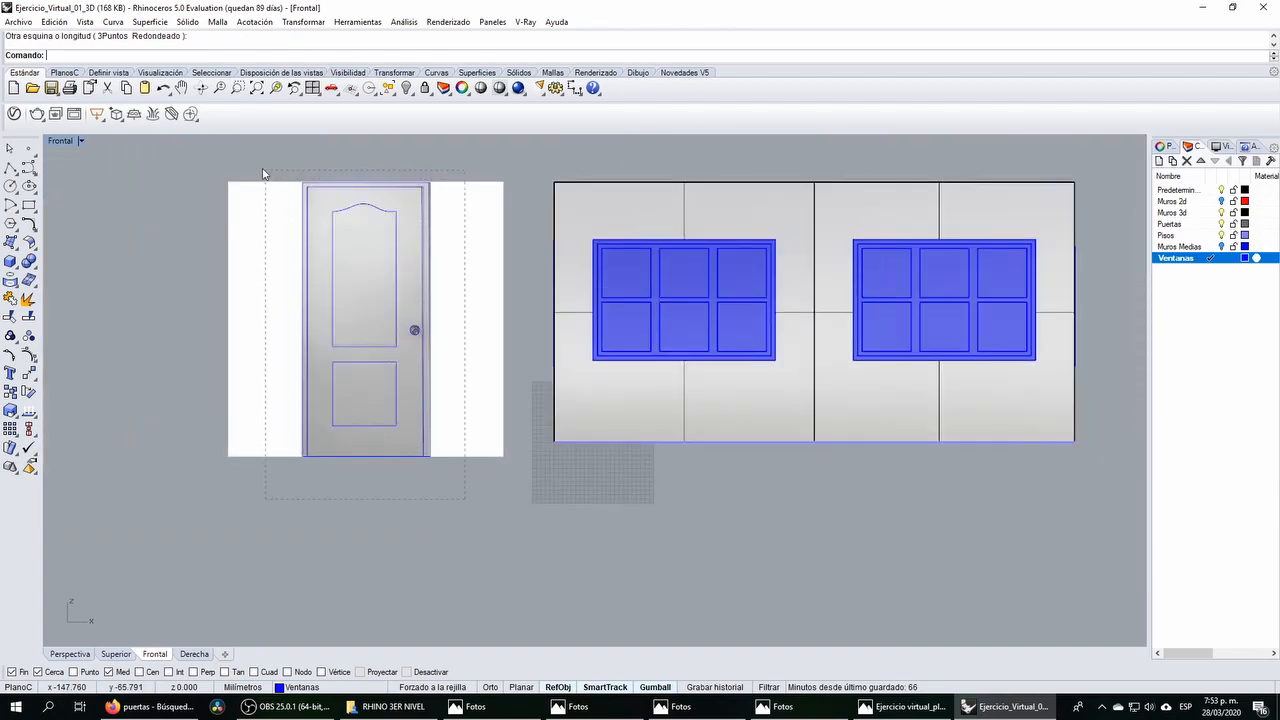
Step: Move all the traced door curves straight down into the empty space below the bitmap
{"action": "left_click_drag", "start_coordinate": [264, 170], "coordinate": [264, 172]}
{"action": "scroll", "coordinate": [295, 210], "scroll_direction": "down", "scroll_amount": 6}
{"action": "right_click_drag", "start_coordinate": [319, 239], "coordinate": [335, 227]}
{"action": "left_click_drag", "start_coordinate": [377, 213], "coordinate": [379, 372]}
{"action": "left_click", "coordinate": [288, 351]}
{"action": "scroll", "coordinate": [370, 438], "scroll_direction": "up", "scroll_amount": 5}
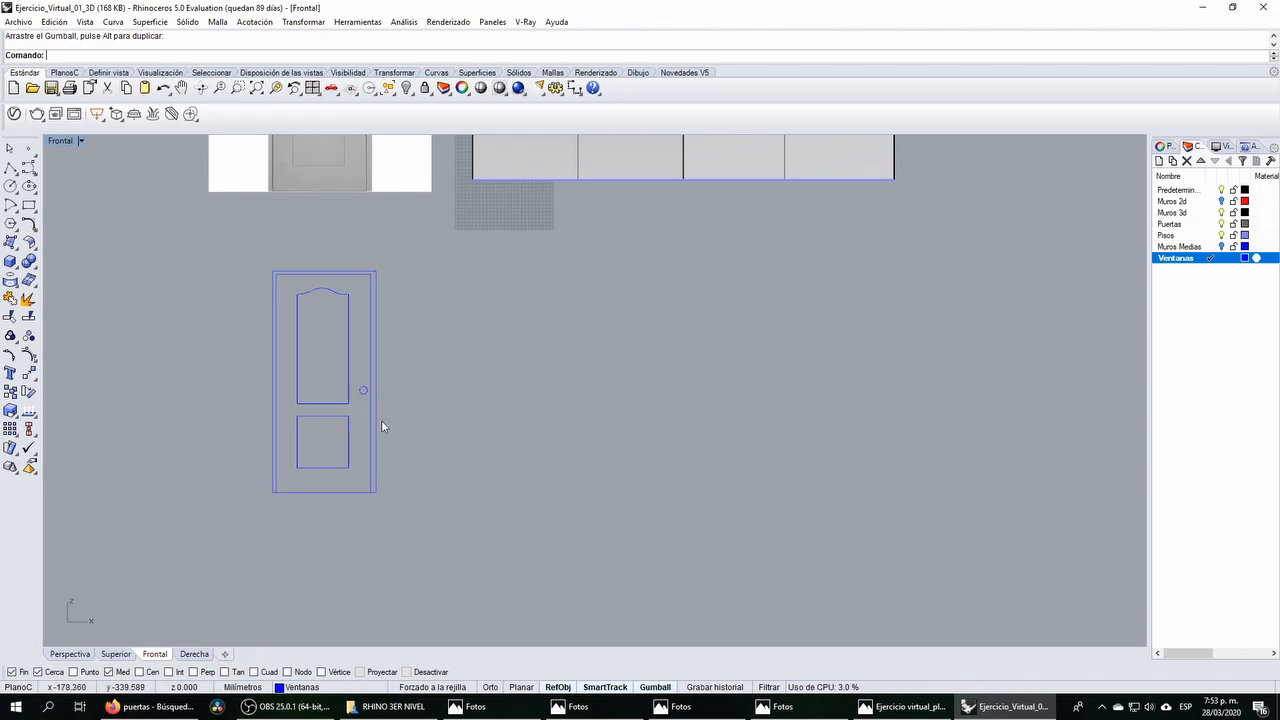
Step: Try to scale all the door curves from the frame's upper left corner to an outer width of 803 mm, and undo it
{"action": "mouse_move", "coordinate": [254, 262]}
{"action": "left_mouse_down"}
{"action": "mouse_move", "coordinate": [258, 274]}
{"action": "mouse_move", "coordinate": [276, 258]}
{"action": "left_mouse_up"}
{"action": "left_click", "coordinate": [259, 275]}
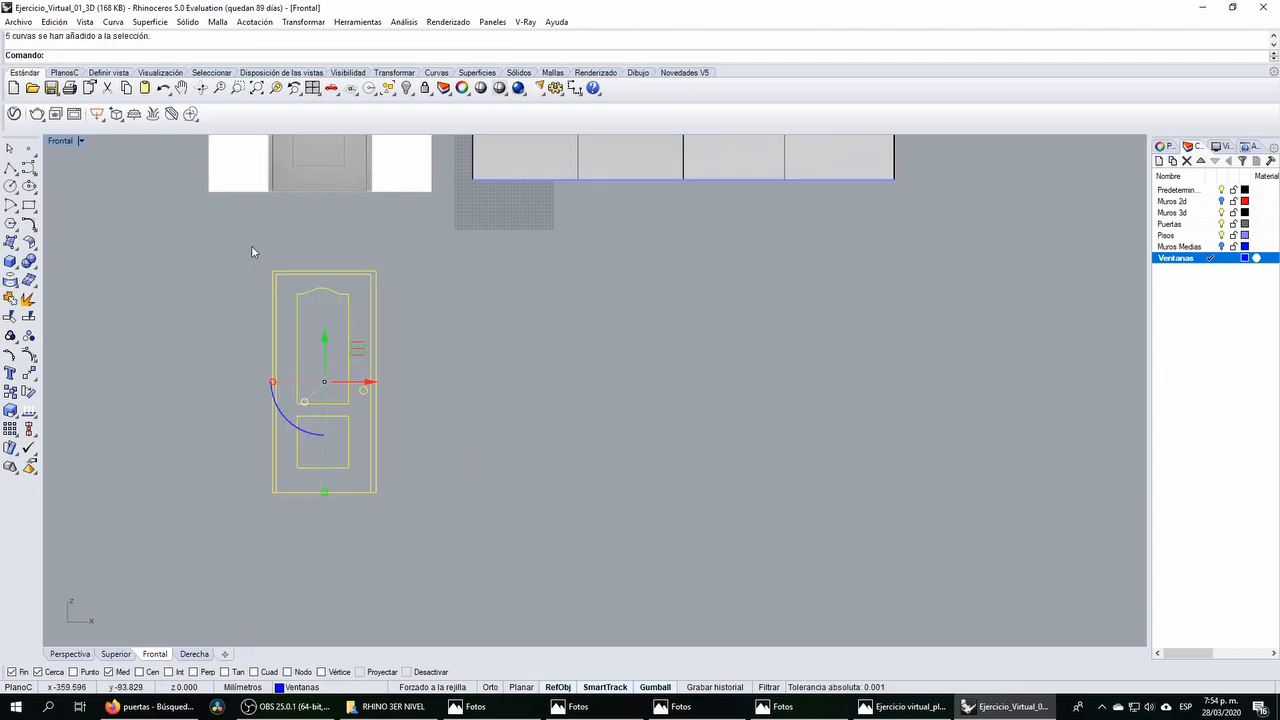
{"action": "left_click", "coordinate": [404, 537]}
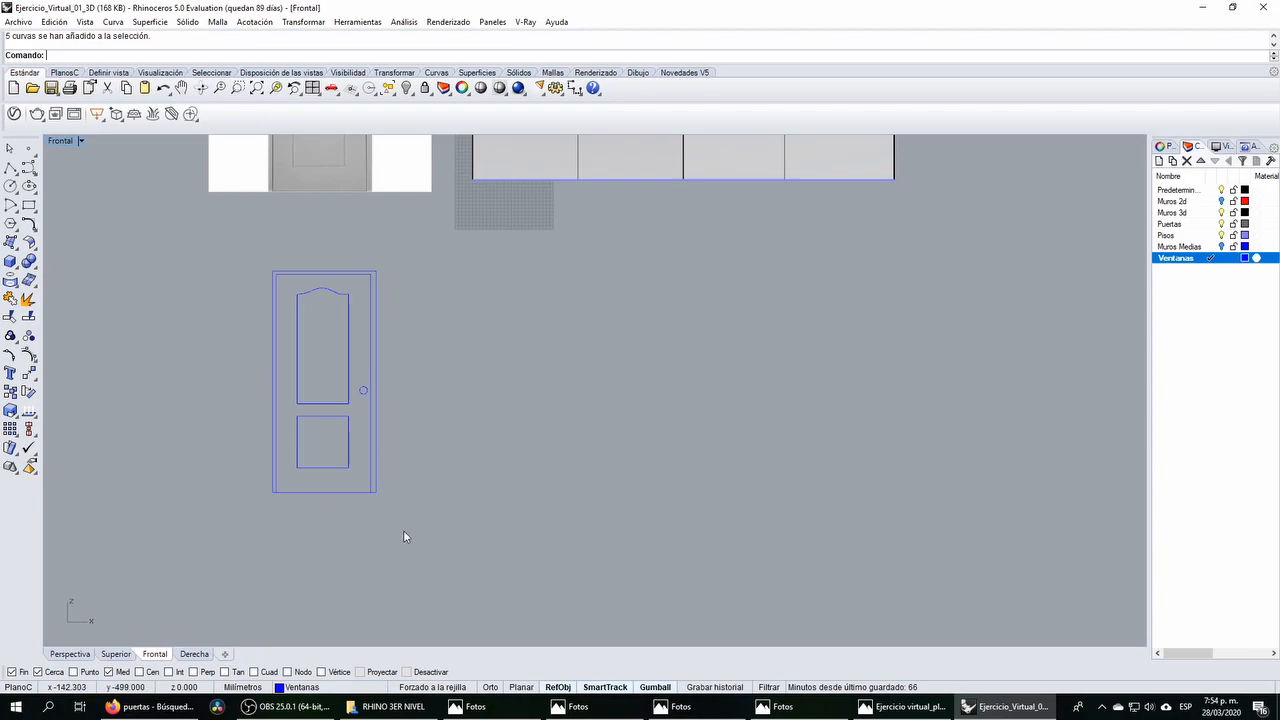
{"action": "left_click_drag", "start_coordinate": [249, 268], "coordinate": [249, 268]}
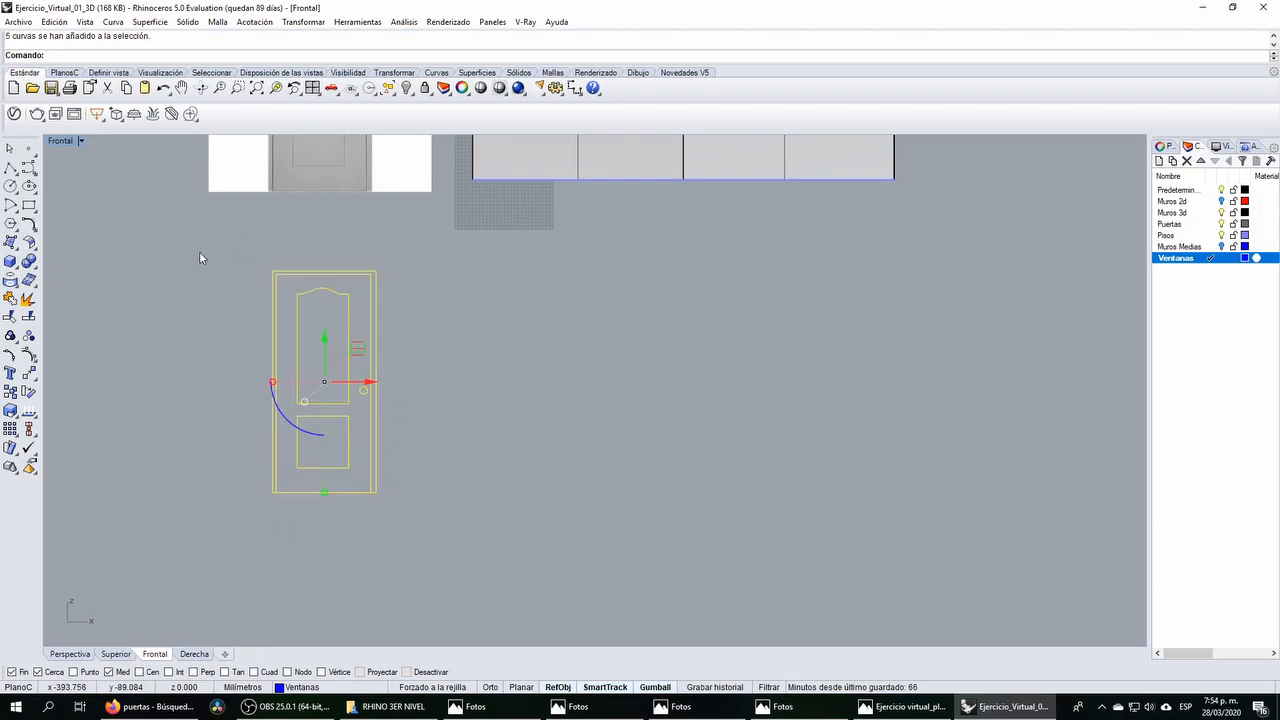
{"action": "left_click", "coordinate": [11, 411]}
{"action": "left_click", "coordinate": [273, 270]}
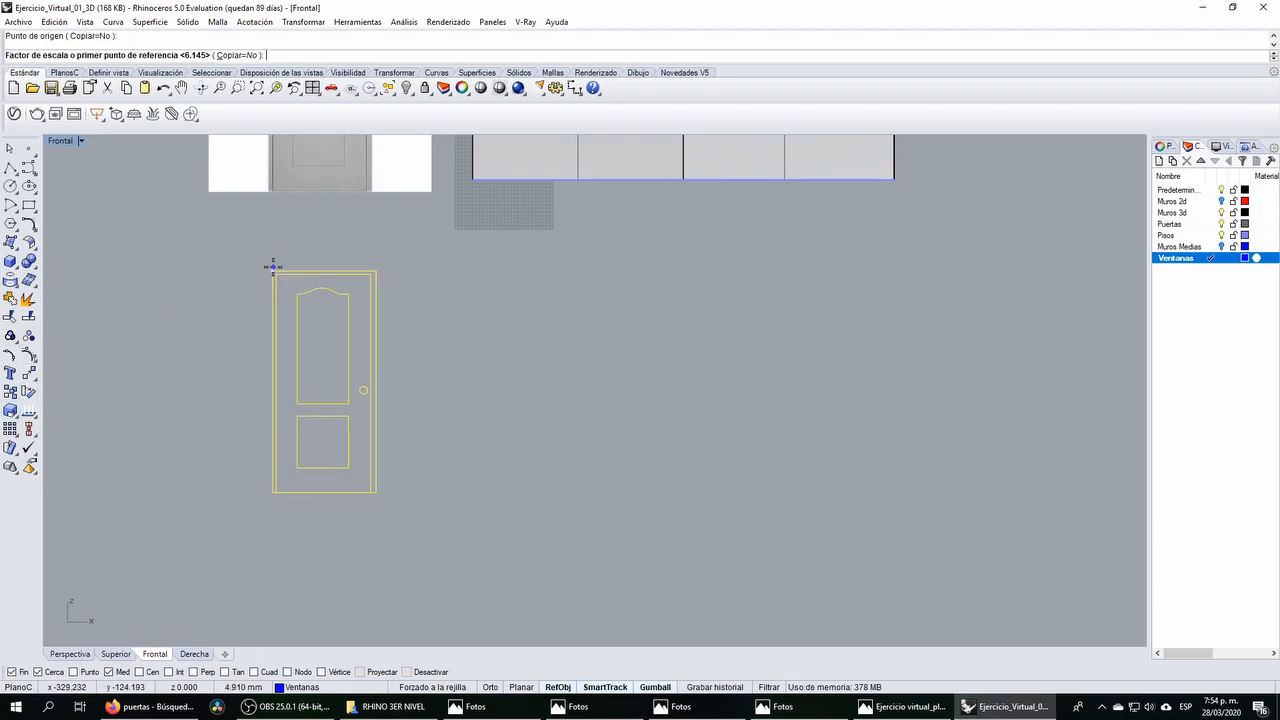
{"action": "left_click", "coordinate": [377, 269]}
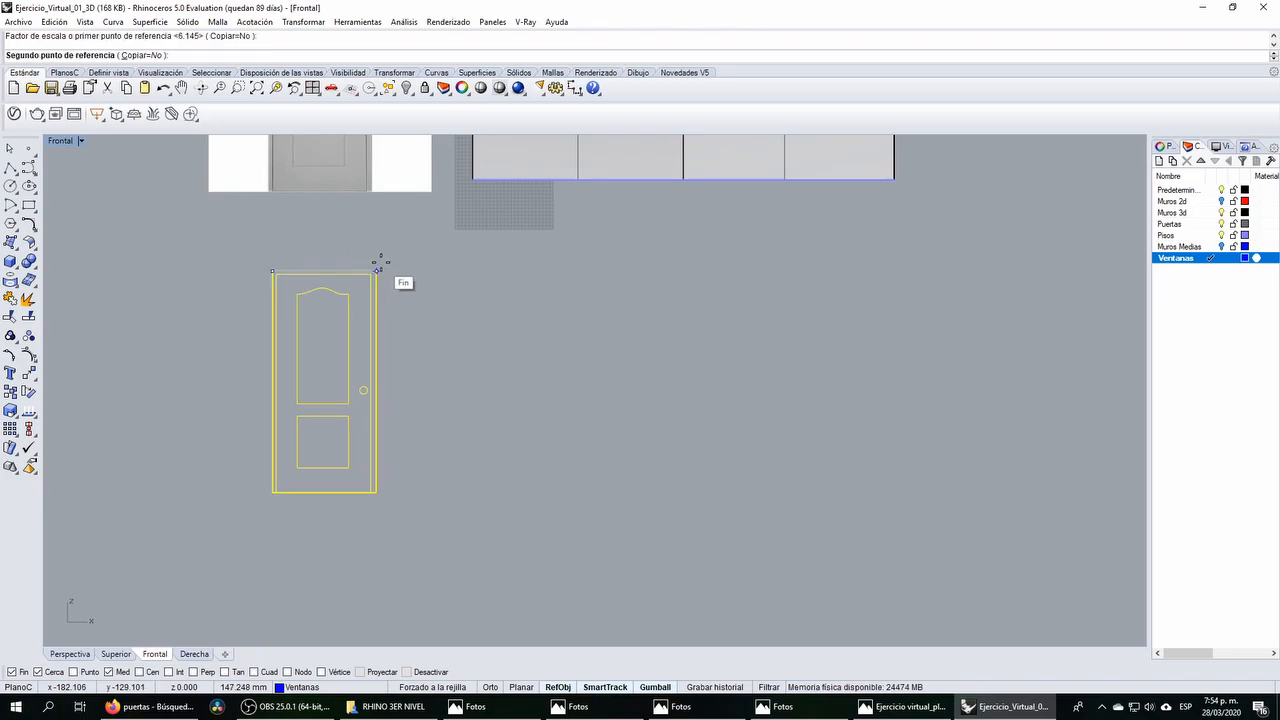
{"action": "type", "text": "803"}
{"action": "key", "text": "Return"}
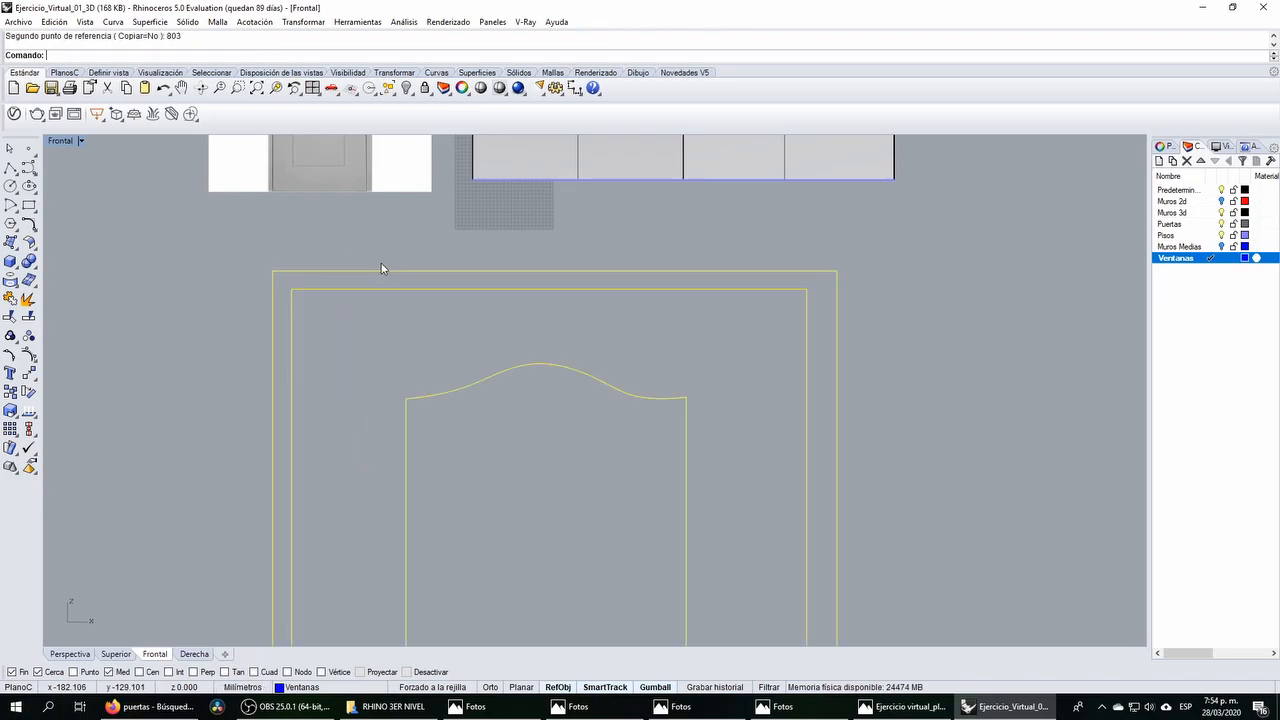
{"action": "key", "text": "ctrl+z"}
Step: Scale the door curves from the frame's upper left corner, using the top edge as reference, to an outer width of 80 mm
{"action": "key", "text": "Return"}
{"action": "left_click", "coordinate": [273, 270]}
{"action": "left_click", "coordinate": [376, 269]}
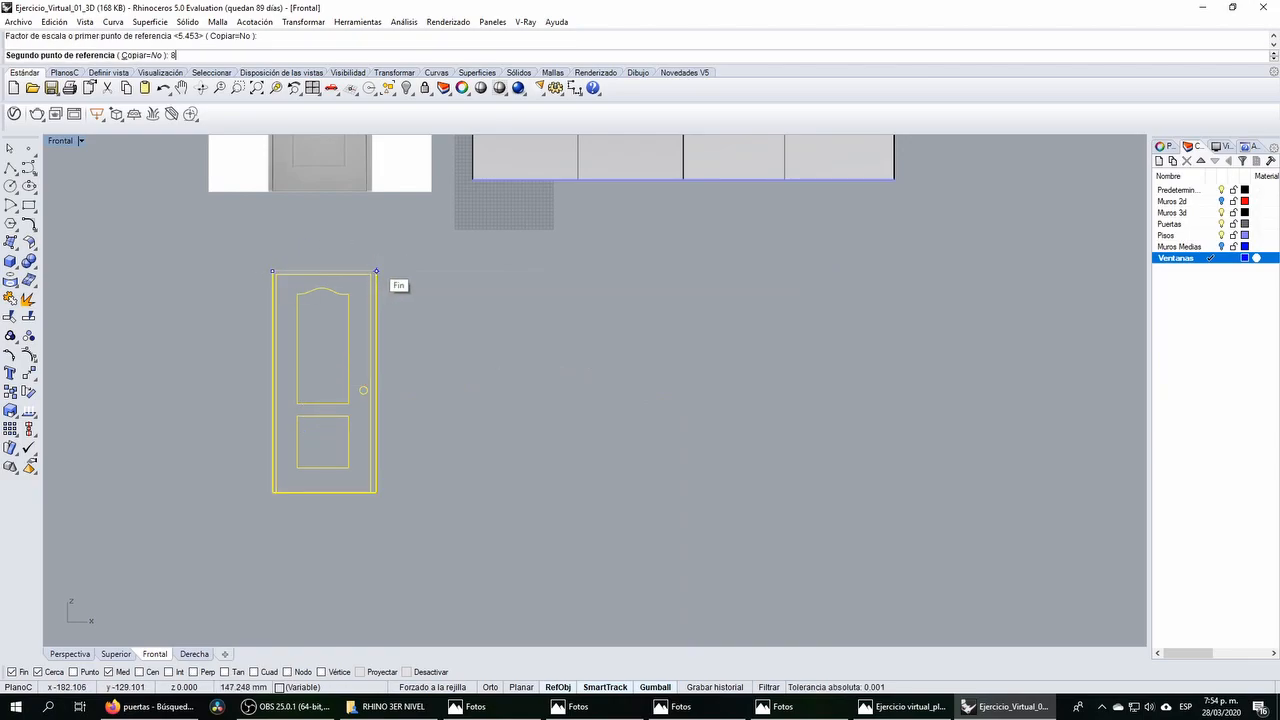
{"action": "key", "text": "Return"}
{"action": "scroll", "coordinate": [376, 265], "scroll_direction": "down", "scroll_amount": 1}
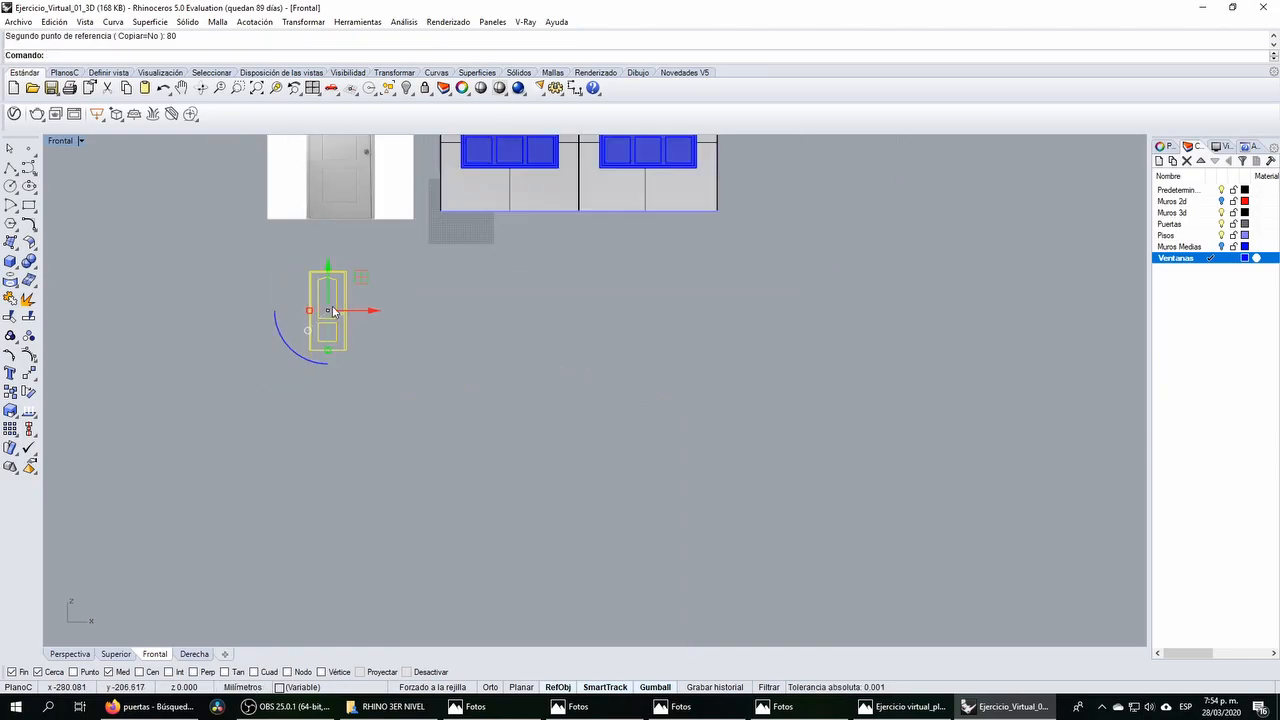
Step: Measure the height of the traced door's outer frame
{"action": "scroll", "coordinate": [323, 293], "scroll_direction": "up", "scroll_amount": 5}
{"action": "key", "text": "Escape"}
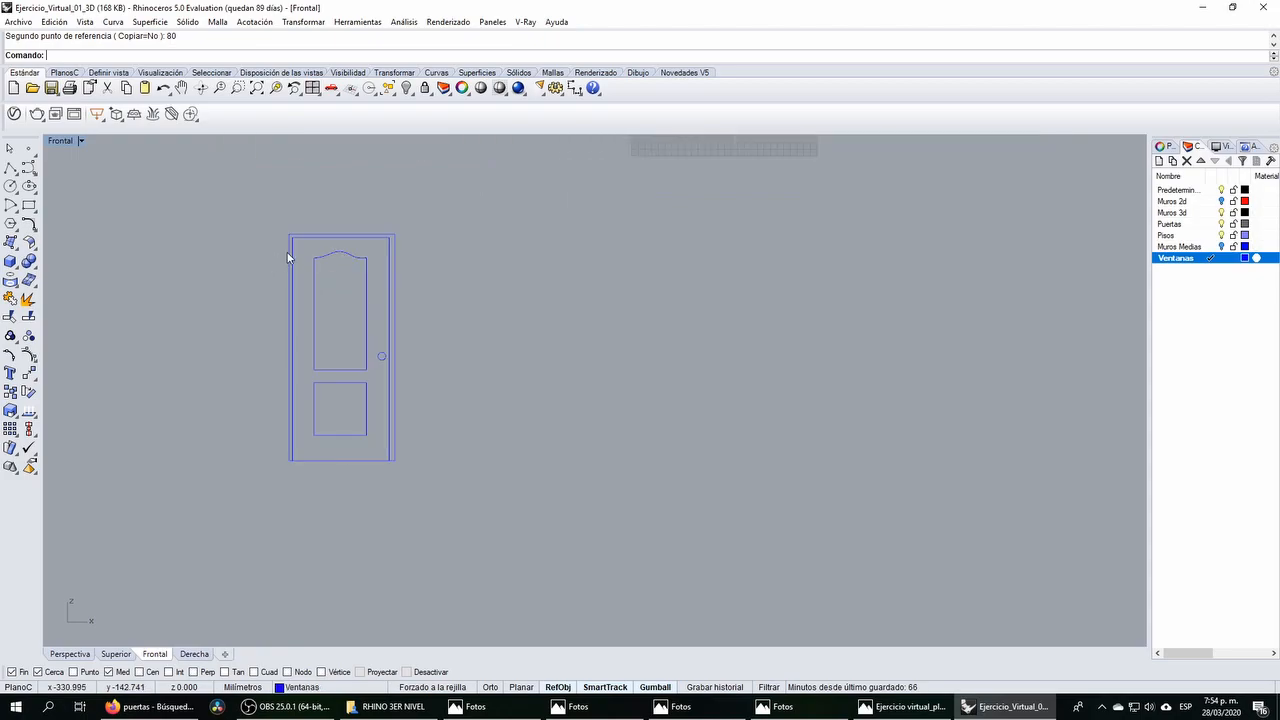
{"action": "right_click_drag", "start_coordinate": [327, 308], "coordinate": [365, 304]}
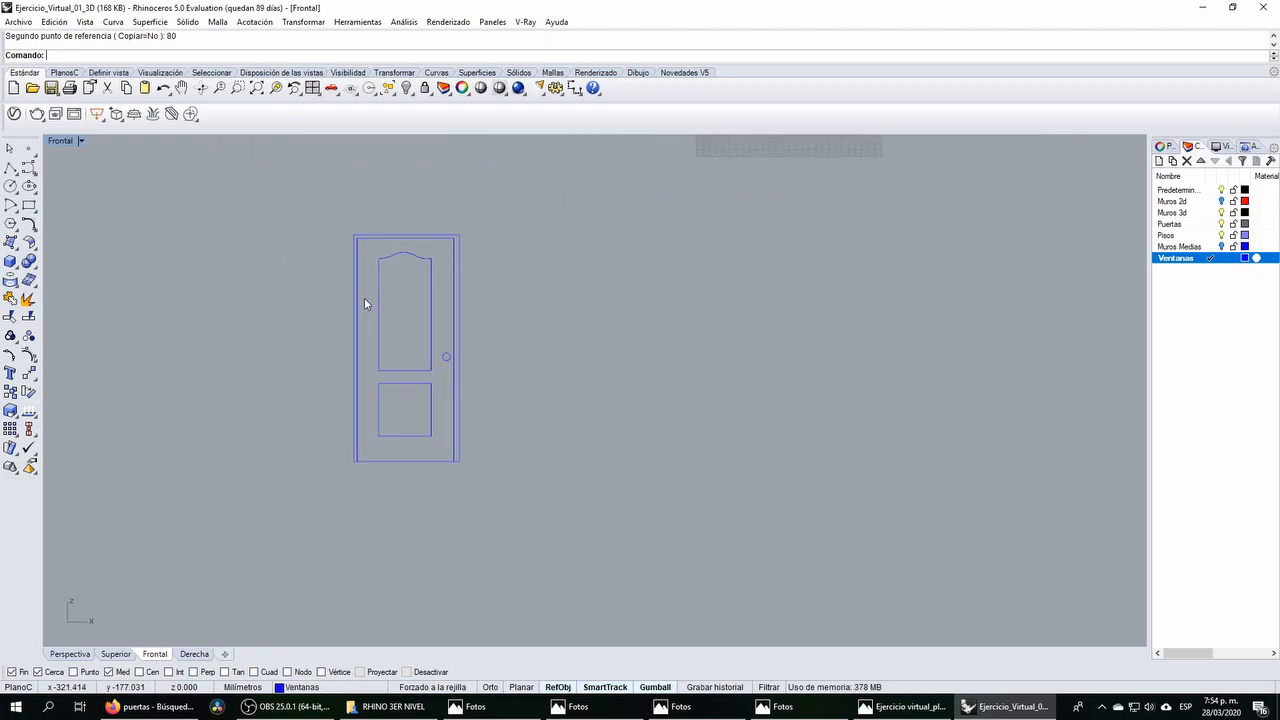
{"action": "scroll", "coordinate": [361, 297], "scroll_direction": "down", "scroll_amount": 2}
{"action": "scroll", "coordinate": [387, 295], "scroll_direction": "up", "scroll_amount": 2}
{"action": "right_click_drag", "start_coordinate": [388, 295], "coordinate": [350, 286]}
{"action": "left_click", "coordinate": [28, 205]}
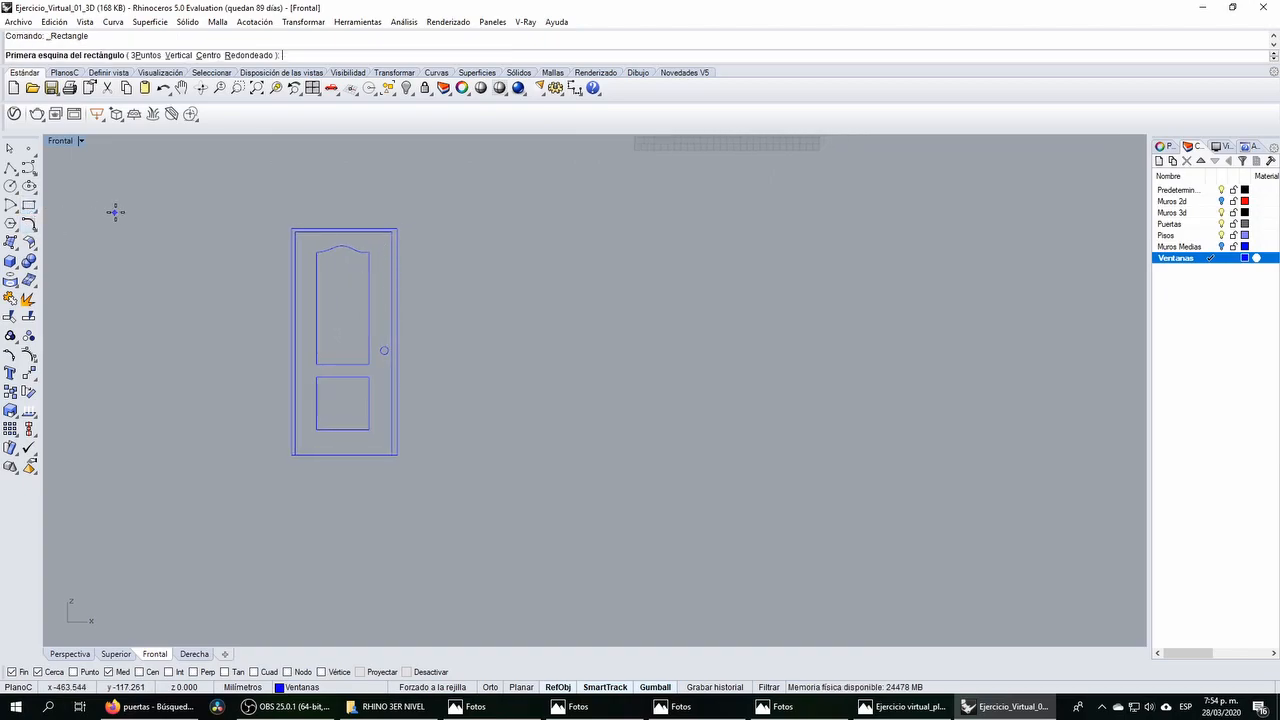
{"action": "left_click", "coordinate": [575, 88]}
{"action": "left_click", "coordinate": [292, 230]}
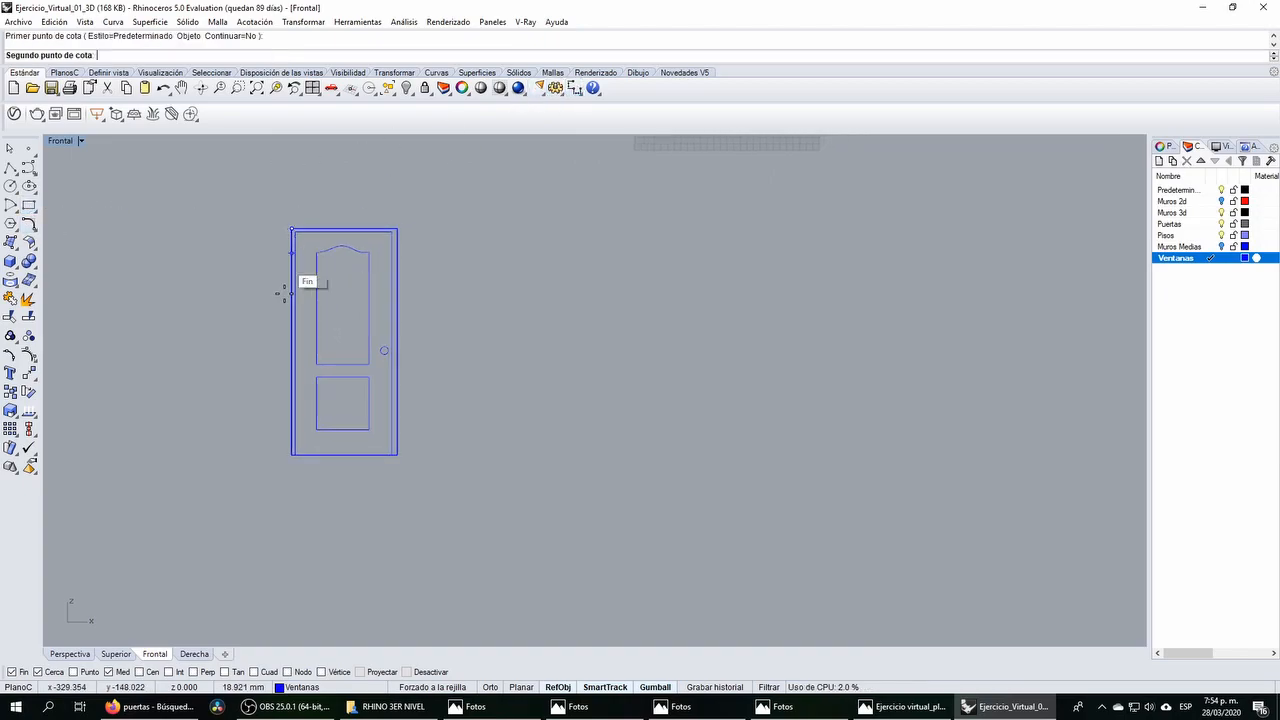
{"action": "left_click", "coordinate": [289, 456]}
{"action": "scroll", "coordinate": [291, 330], "scroll_direction": "up", "scroll_amount": 8}
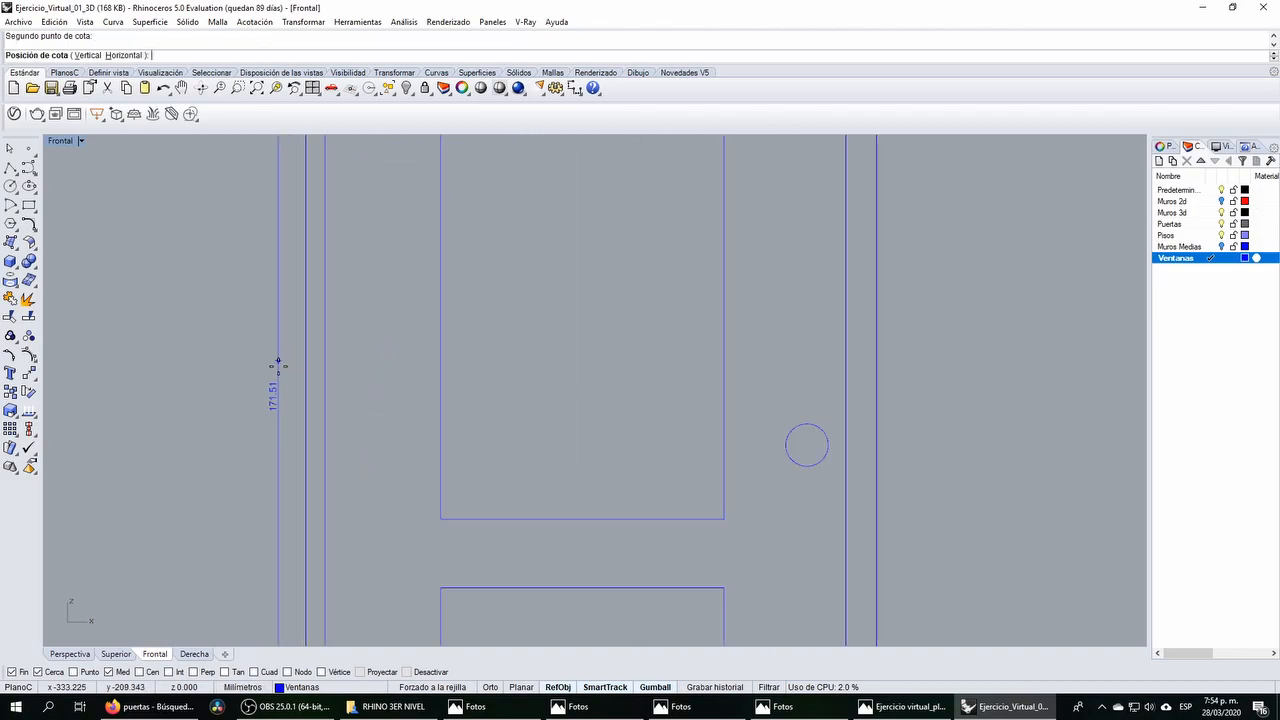
{"action": "scroll", "coordinate": [278, 371], "scroll_direction": "down", "scroll_amount": 4}
{"action": "scroll", "coordinate": [279, 372], "scroll_direction": "up", "scroll_amount": 6}
{"action": "scroll", "coordinate": [279, 374], "scroll_direction": "down", "scroll_amount": 6}
{"action": "key", "text": "Escape"}
Step: Draw an 80 mm wide, 210 mm tall rectangle beside the traced door, level with its top edge
{"action": "left_click", "coordinate": [30, 208]}
{"action": "left_click", "coordinate": [421, 266]}
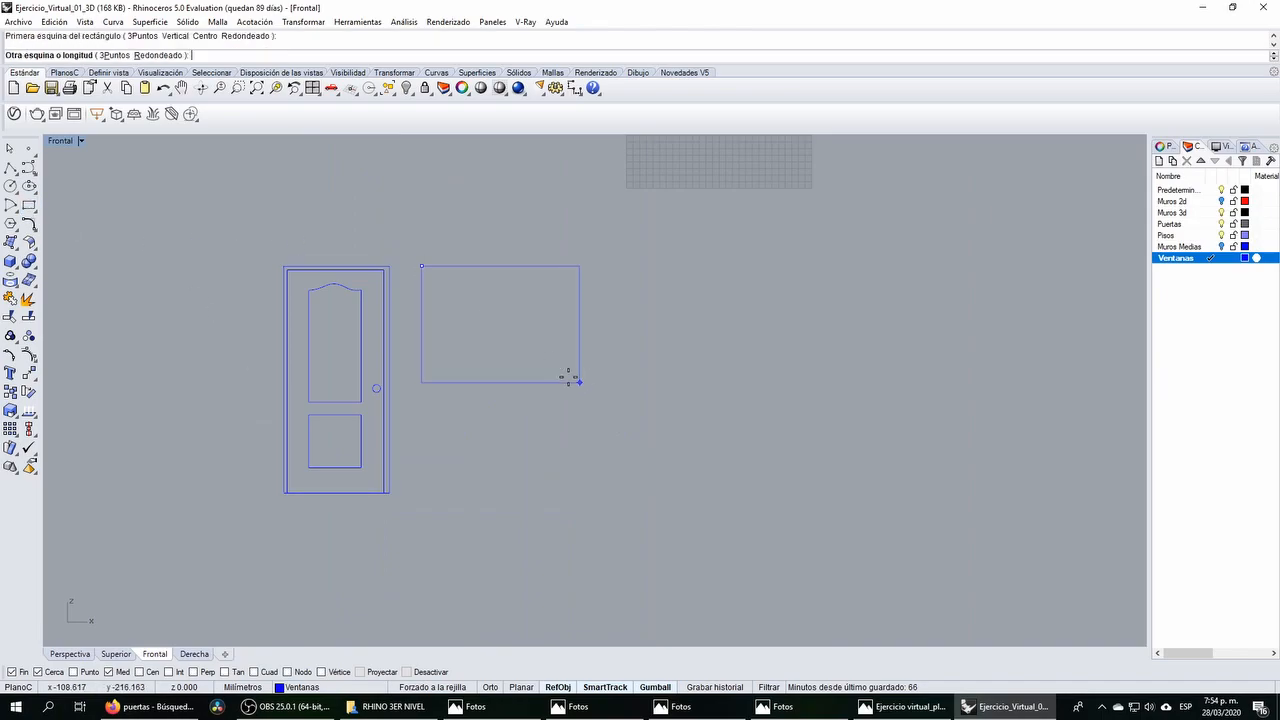
{"action": "key", "text": "Return"}
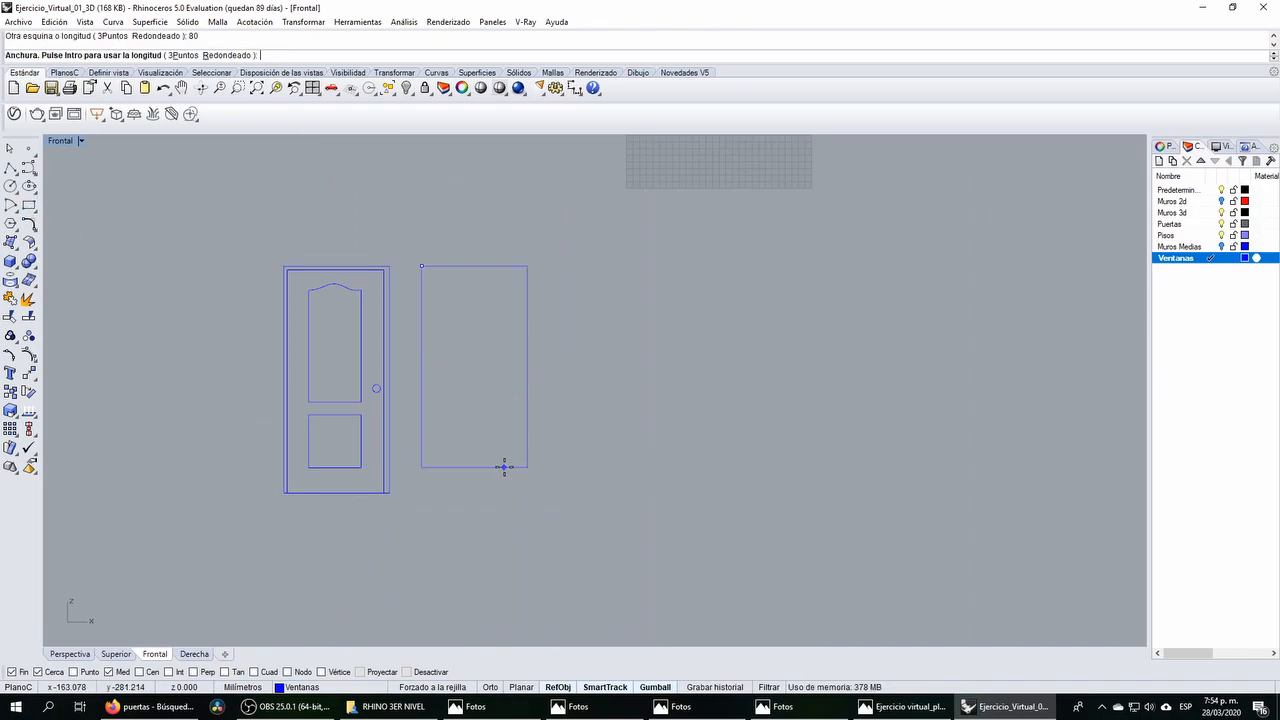
{"action": "type", "text": "-2510"}
{"action": "key", "text": "Return"}
{"action": "left_click", "coordinate": [528, 398]}
Step: Try offsetting the new rectangle 4 mm inward, and delete the offset curve
{"action": "right_click_drag", "start_coordinate": [409, 367], "coordinate": [479, 300]}
{"action": "left_click", "coordinate": [482, 299]}
{"action": "left_click", "coordinate": [447, 275]}
{"action": "left_click", "coordinate": [31, 225]}
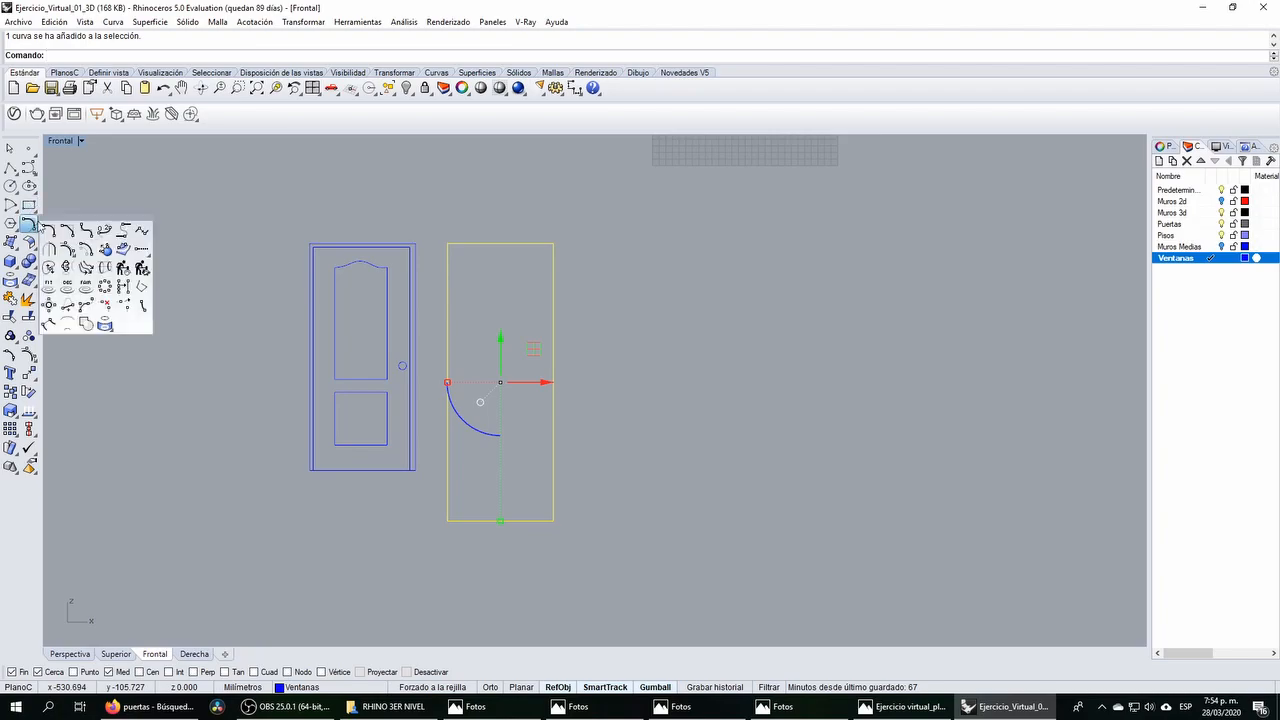
{"action": "left_click", "coordinate": [85, 251]}
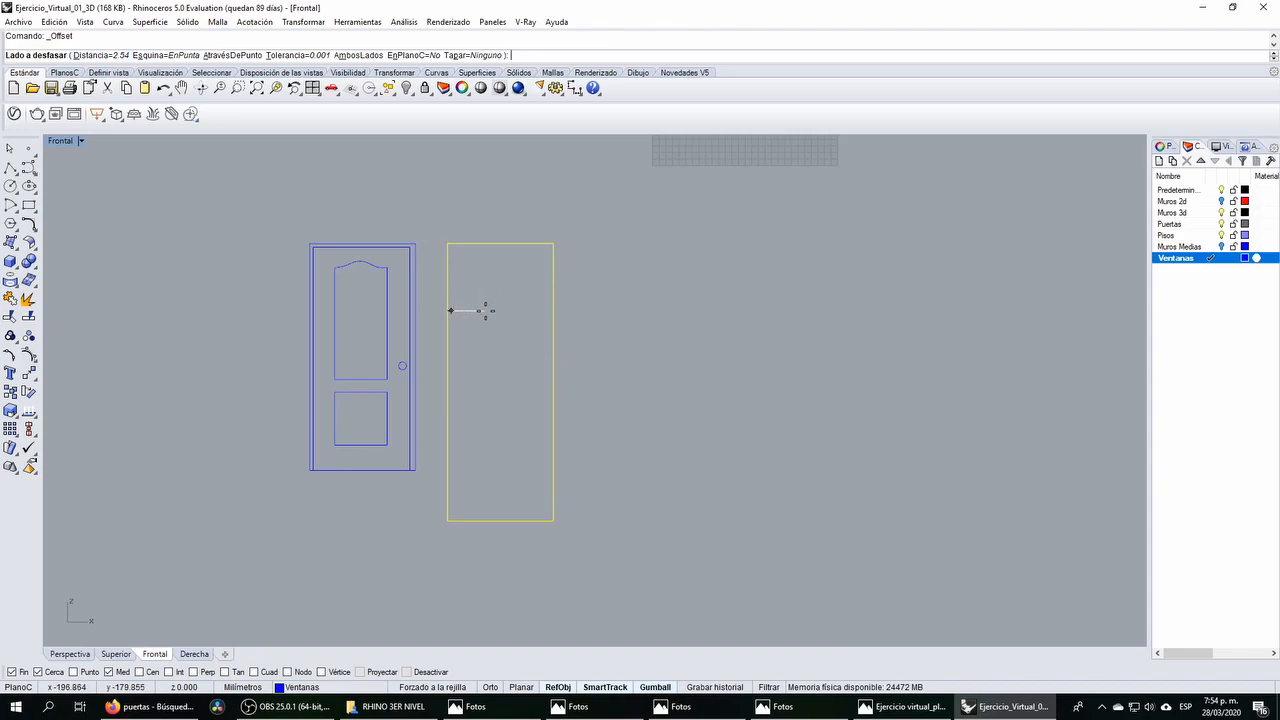
{"action": "left_click", "coordinate": [117, 56]}
{"action": "type", "text": "4"}
{"action": "key", "text": "Return"}
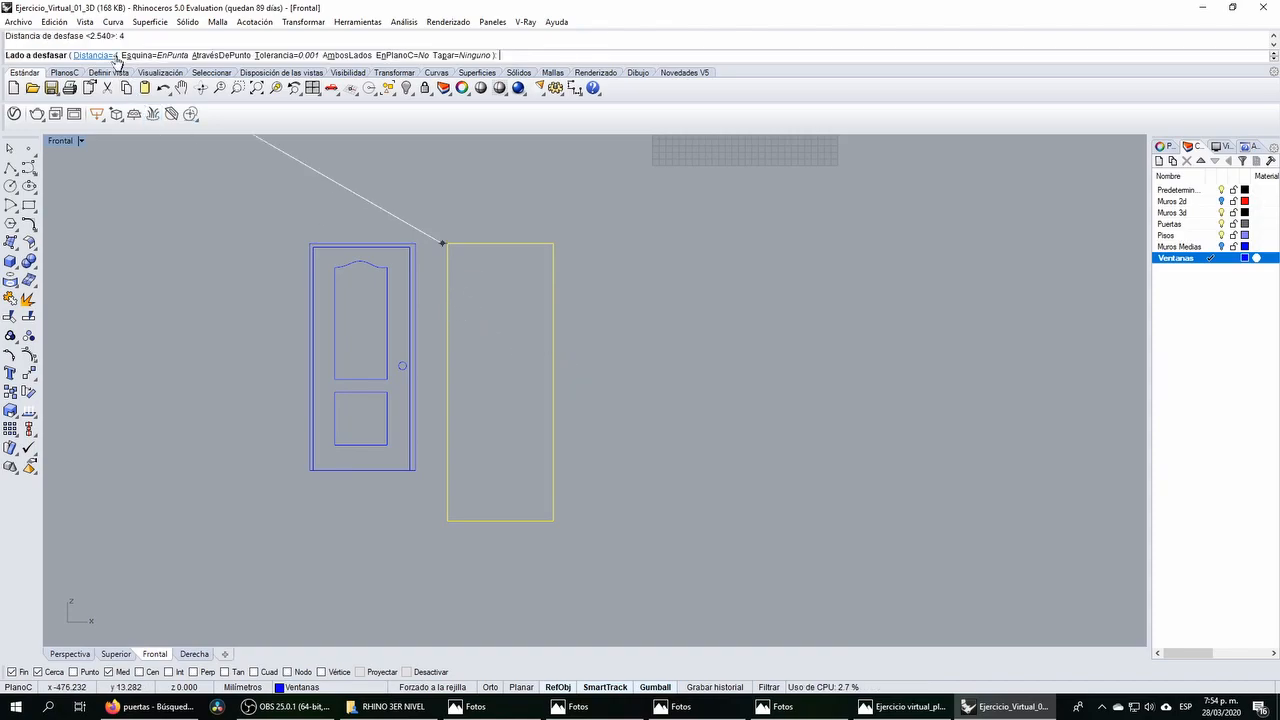
{"action": "left_click", "coordinate": [487, 350]}
{"action": "key", "text": "Escape"}
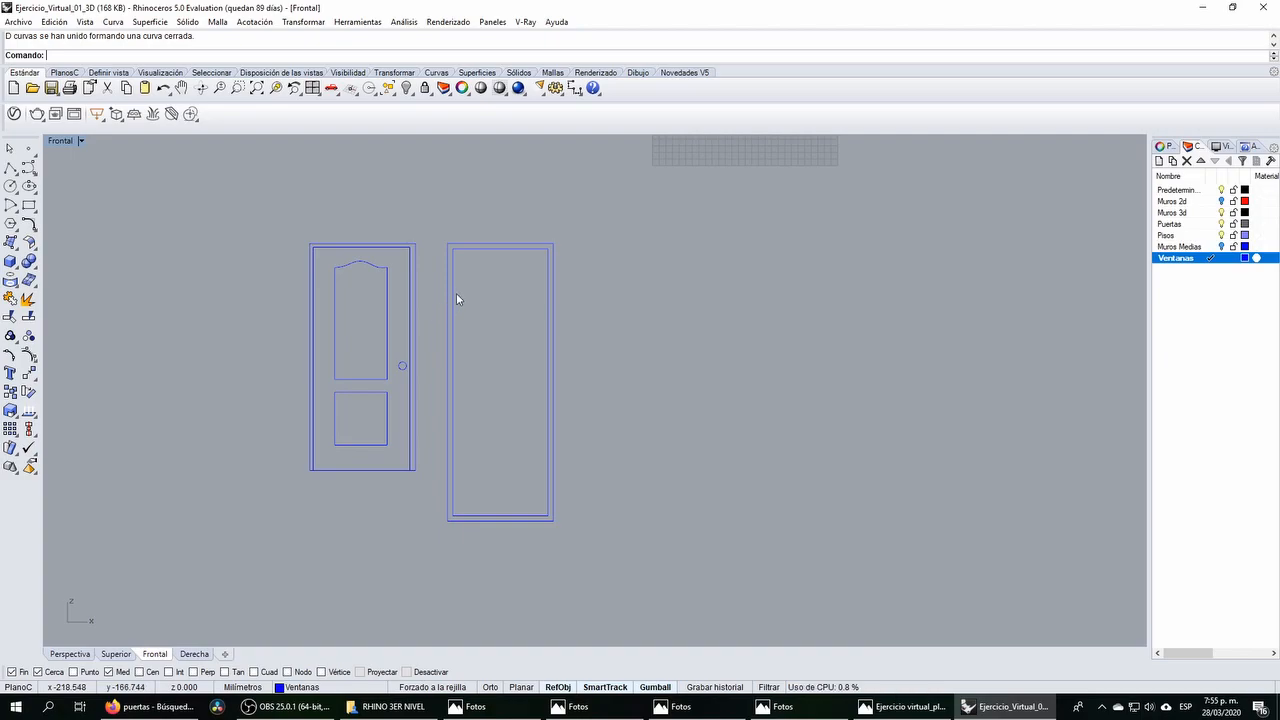
{"action": "left_click", "coordinate": [454, 277]}
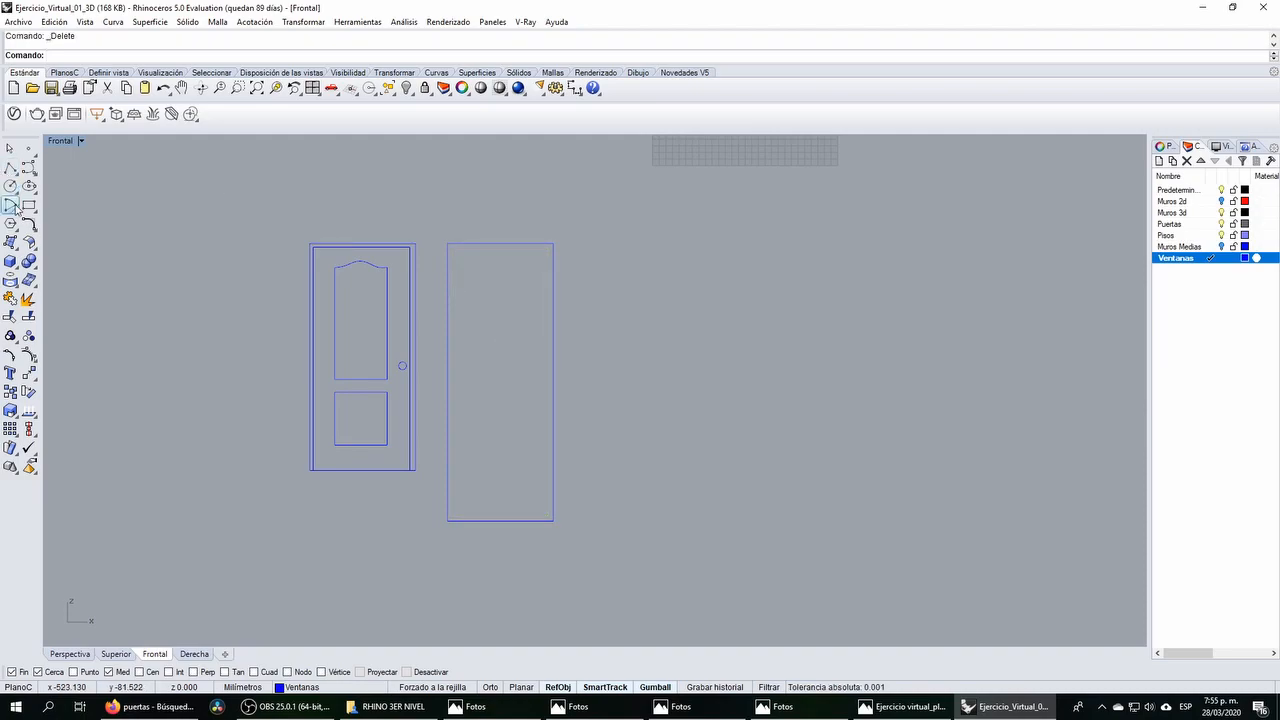
Step: Offset the new rectangle 2 mm inward to form the door frame
{"action": "left_click", "coordinate": [16, 206]}
{"action": "left_click", "coordinate": [86, 249]}
{"action": "left_click", "coordinate": [466, 242]}
{"action": "left_click", "coordinate": [104, 55]}
{"action": "type", "text": "2"}
{"action": "key", "text": "Return"}
{"action": "left_click", "coordinate": [537, 290]}
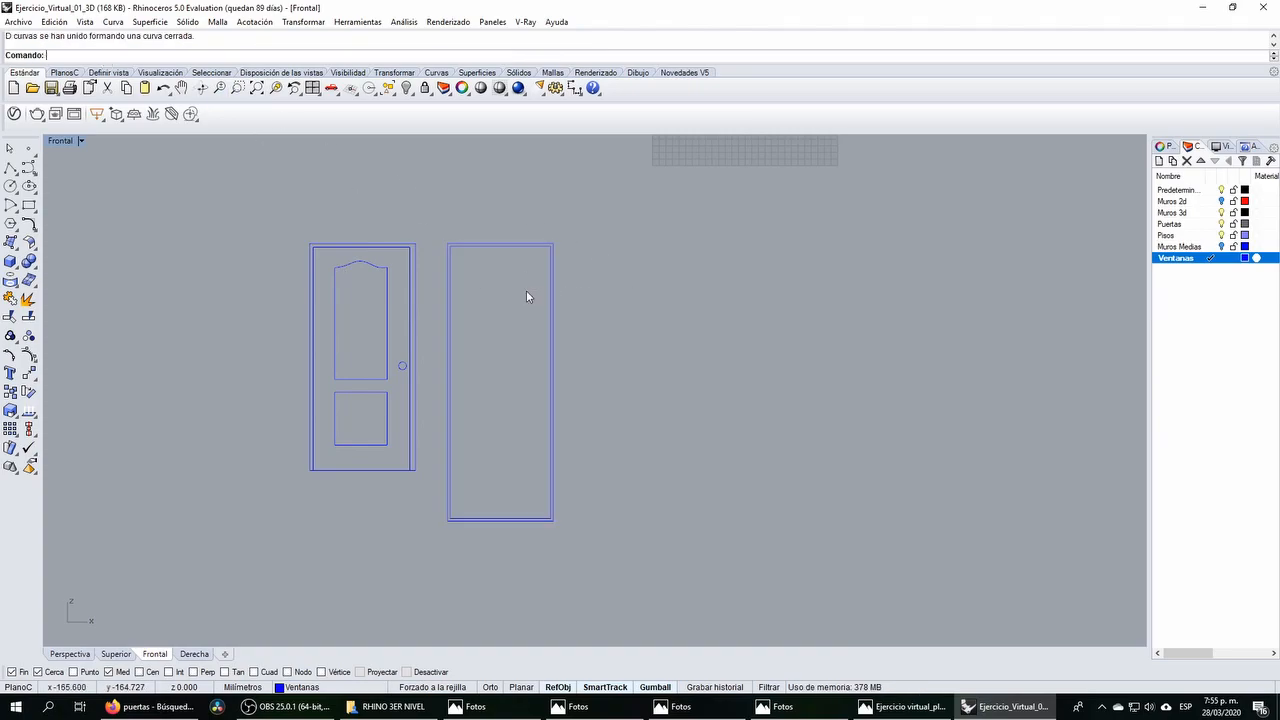
{"action": "scroll", "coordinate": [535, 265], "scroll_direction": "up", "scroll_amount": 3}
{"action": "scroll", "coordinate": [390, 254], "scroll_direction": "down", "scroll_amount": 3}
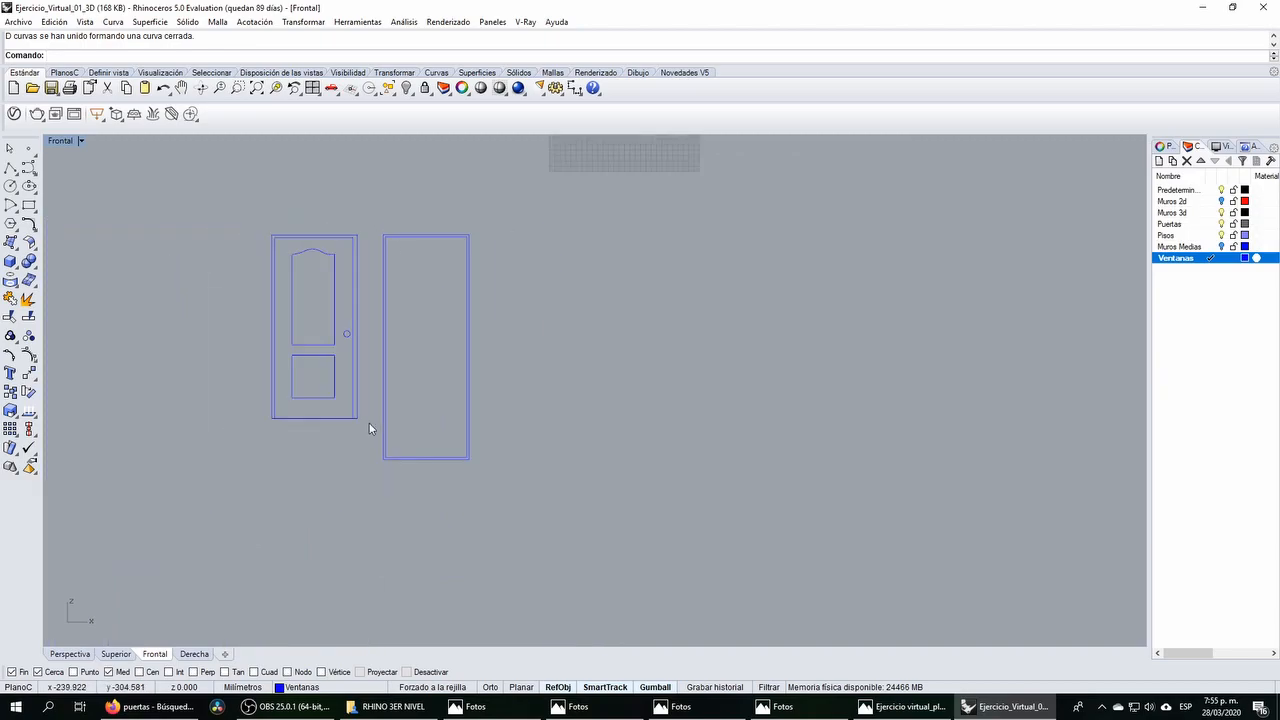
Step: Move the two door panels and the knob horizontally from the traced door into the new frame
{"action": "scroll", "coordinate": [345, 330], "scroll_direction": "up", "scroll_amount": 1}
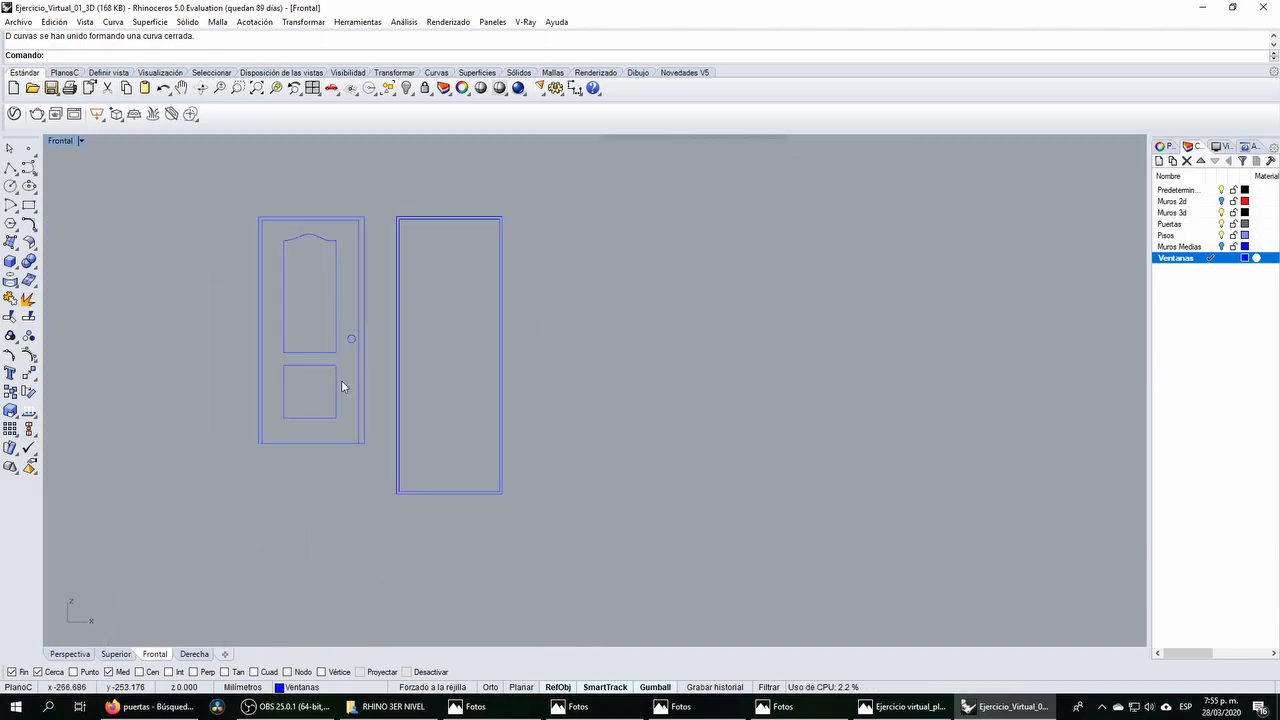
{"action": "left_click_drag", "start_coordinate": [315, 345], "coordinate": [315, 346]}
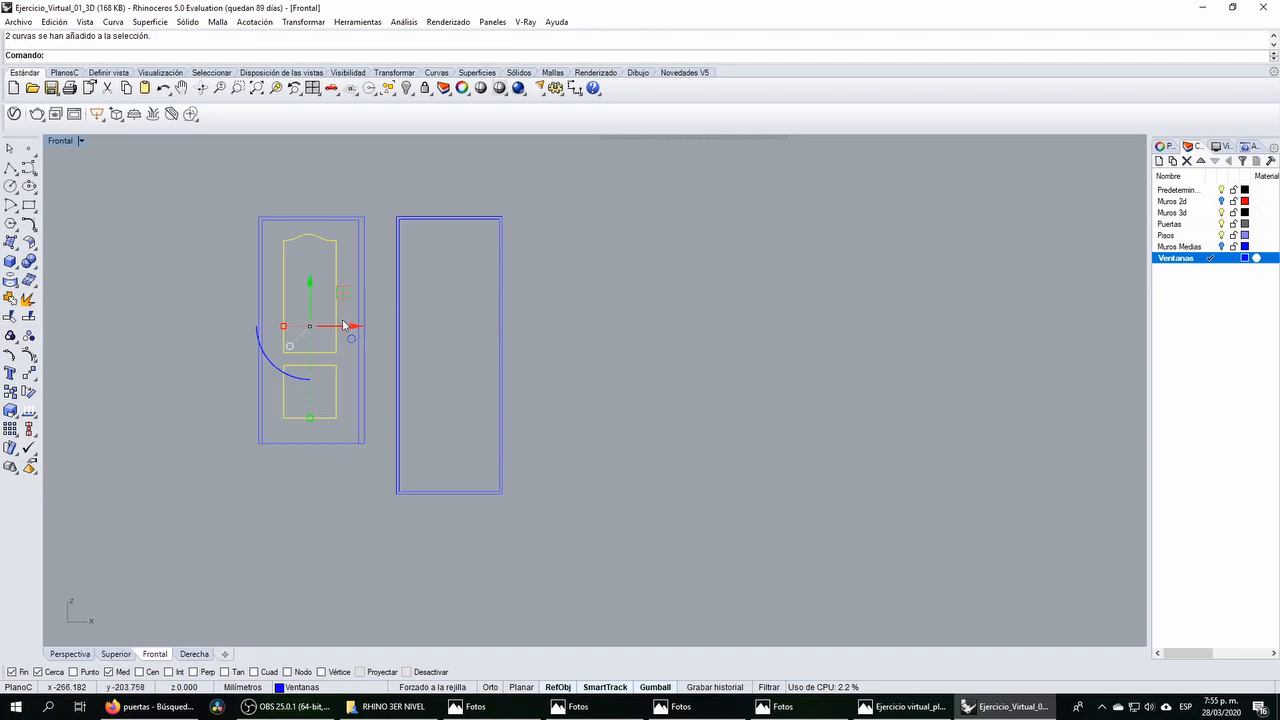
{"action": "left_click", "coordinate": [348, 340], "text": "shift"}
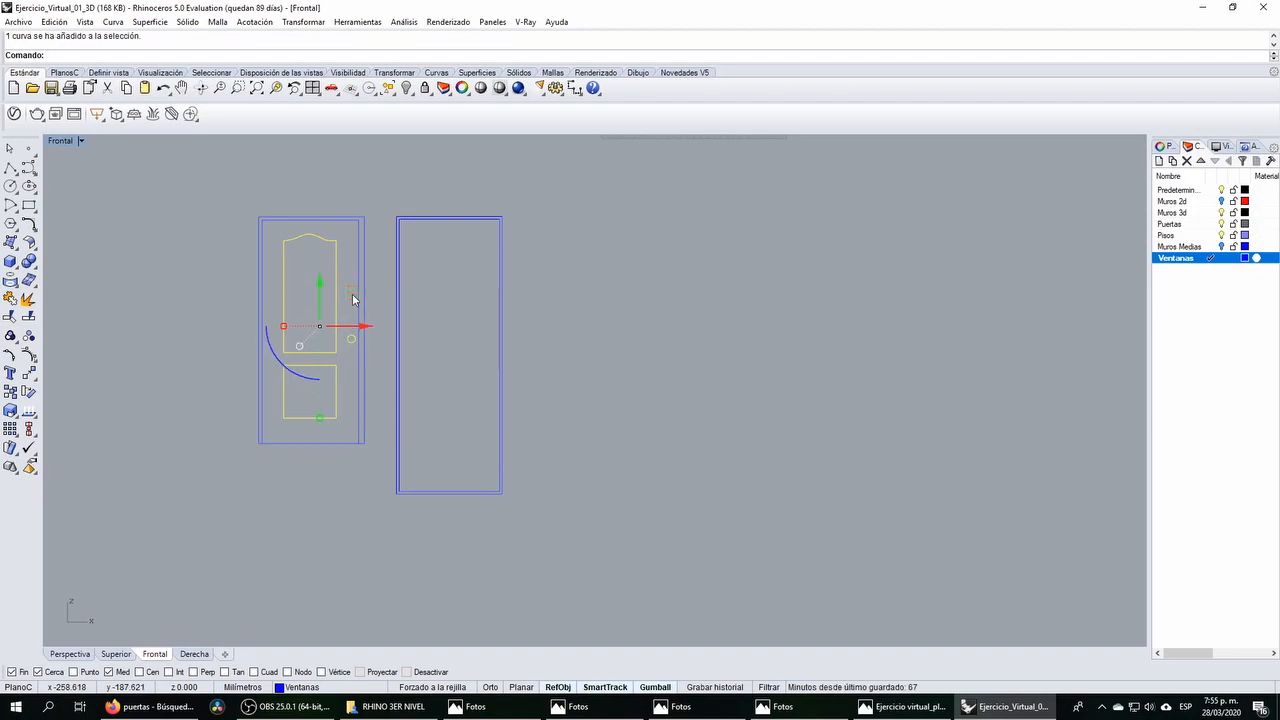
{"action": "left_click_drag", "start_coordinate": [362, 326], "coordinate": [500, 339]}
{"action": "left_click", "coordinate": [544, 340]}
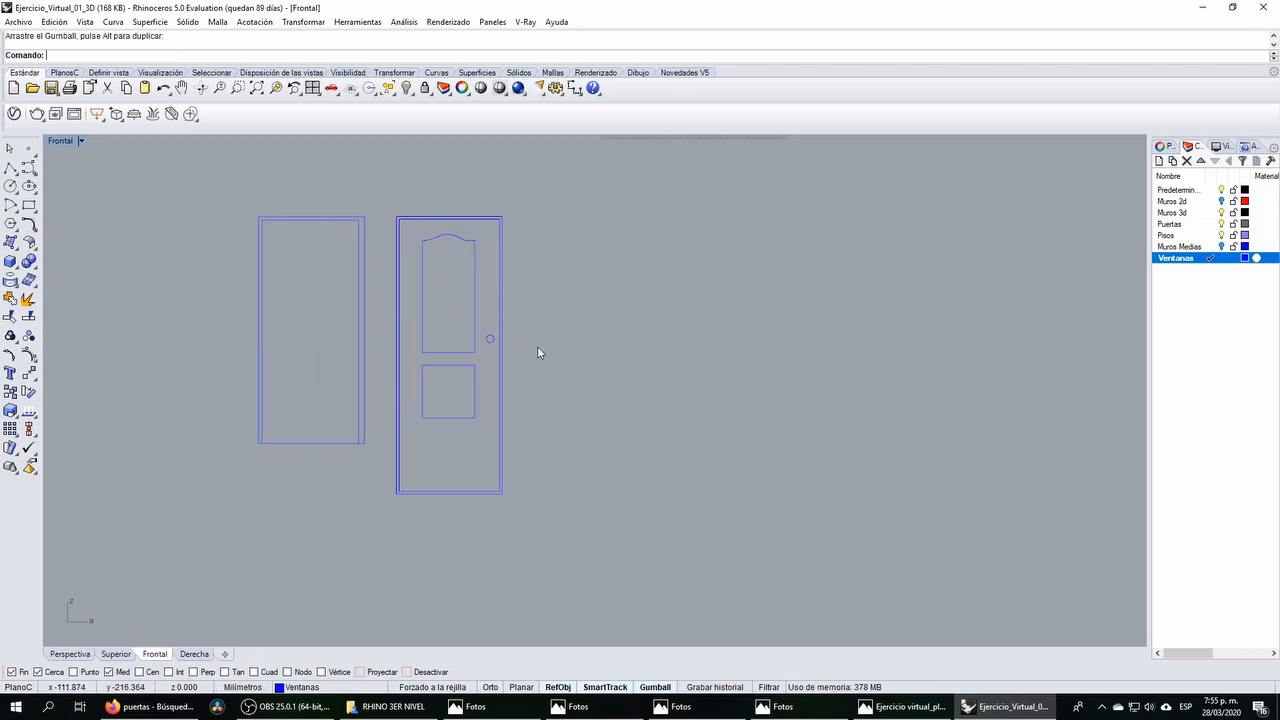
Step: Draw a vertical guide line from the midpoint of the new frame's bottom edge to just above its top
{"action": "right_click_drag", "start_coordinate": [467, 351], "coordinate": [474, 343]}
{"action": "left_click", "coordinate": [10, 168]}
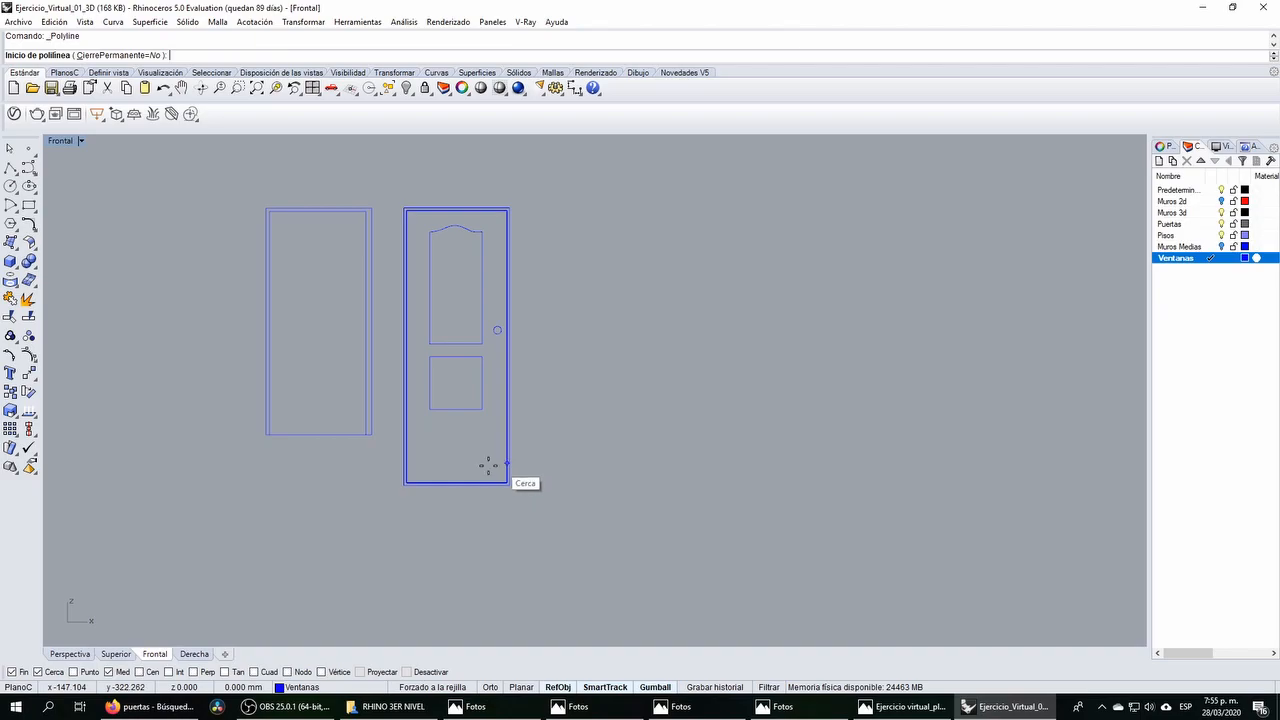
{"action": "left_click", "coordinate": [456, 482]}
{"action": "left_click", "coordinate": [457, 183]}
{"action": "right_click", "coordinate": [457, 200]}
Step: Shift both door panels sideways to centre them on the guide line, and delete the guide
{"action": "left_click", "coordinate": [483, 276]}
{"action": "left_click", "coordinate": [483, 381], "text": "shift"}
{"action": "scroll", "coordinate": [465, 310], "scroll_direction": "up", "scroll_amount": 10}
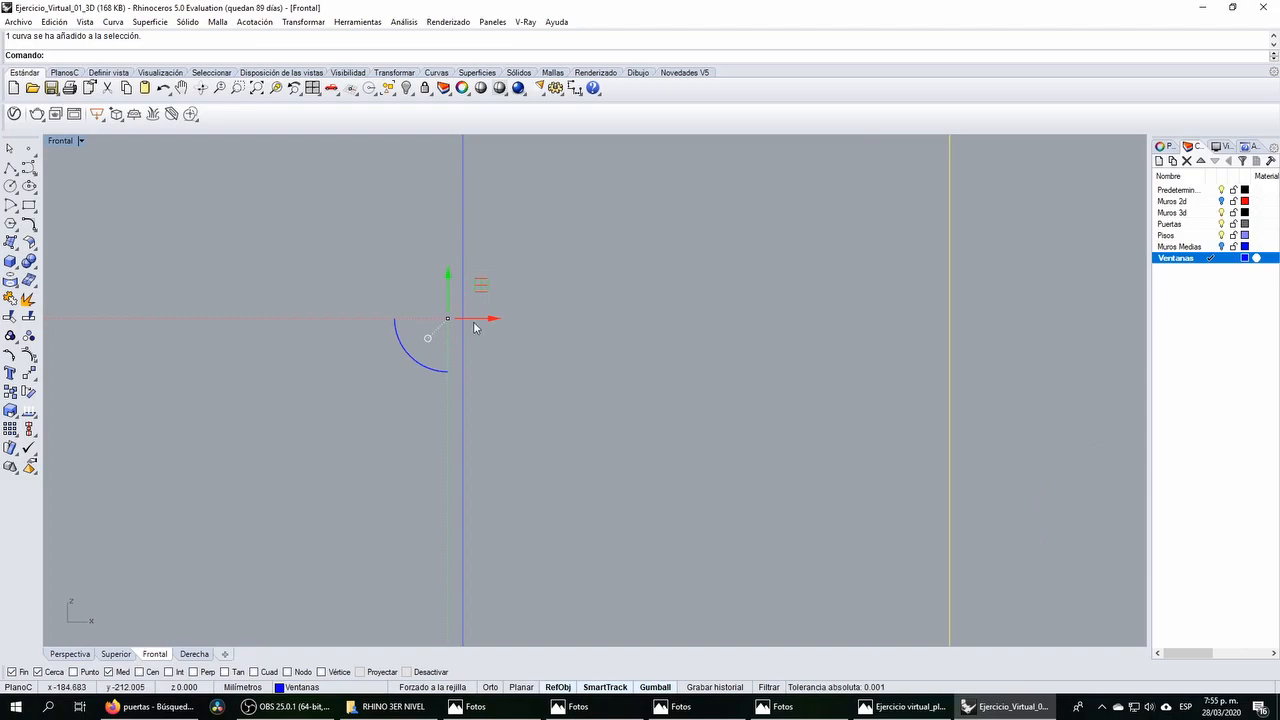
{"action": "left_click_drag", "start_coordinate": [476, 322], "coordinate": [490, 329]}
{"action": "scroll", "coordinate": [490, 329], "scroll_direction": "down", "scroll_amount": 8}
{"action": "left_click", "coordinate": [577, 323]}
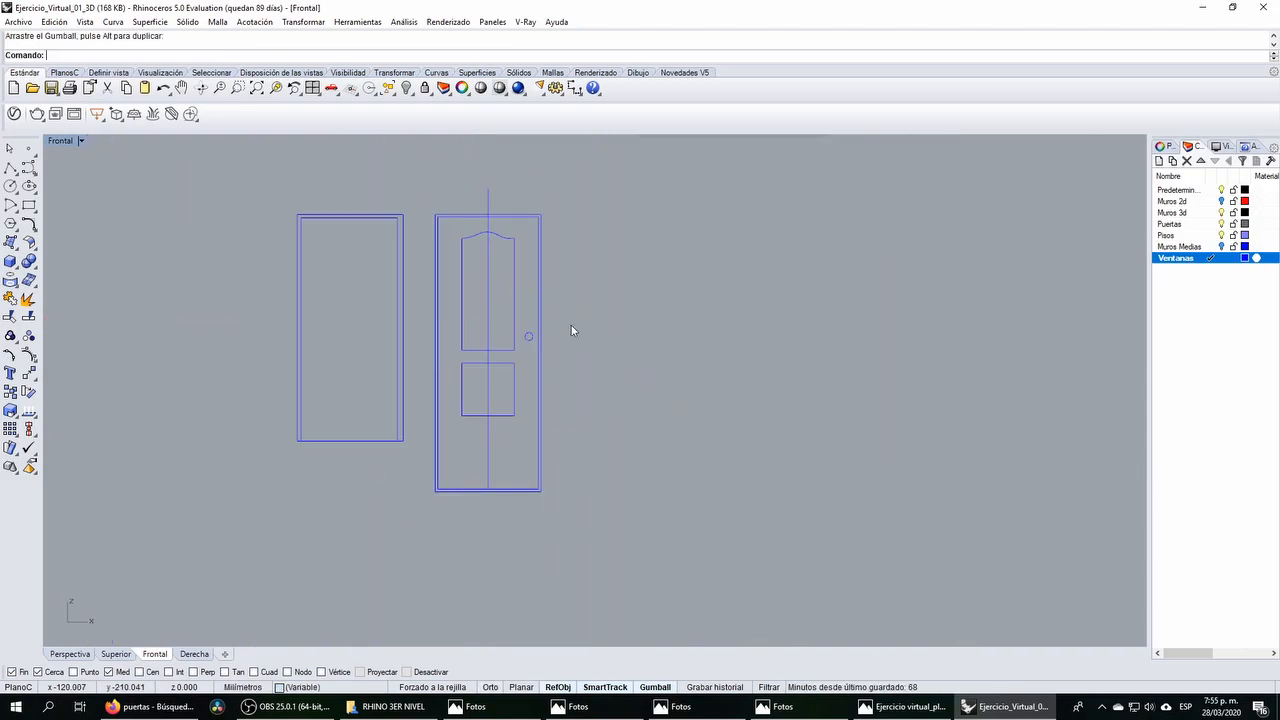
{"action": "left_click_drag", "start_coordinate": [463, 186], "coordinate": [461, 185]}
{"action": "key", "text": "Delete"}
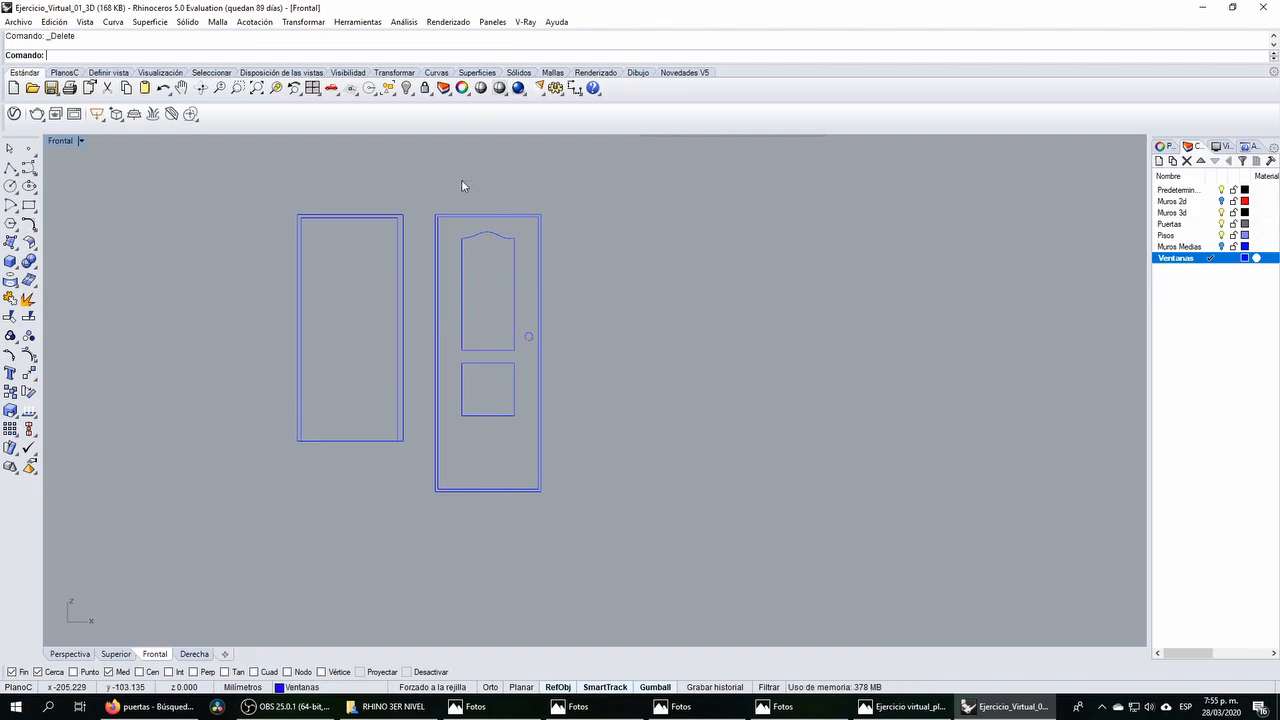
Step: Move the lower door panel straight down, close to the bottom of the new frame
{"action": "scroll", "coordinate": [493, 335], "scroll_direction": "down", "scroll_amount": 10}
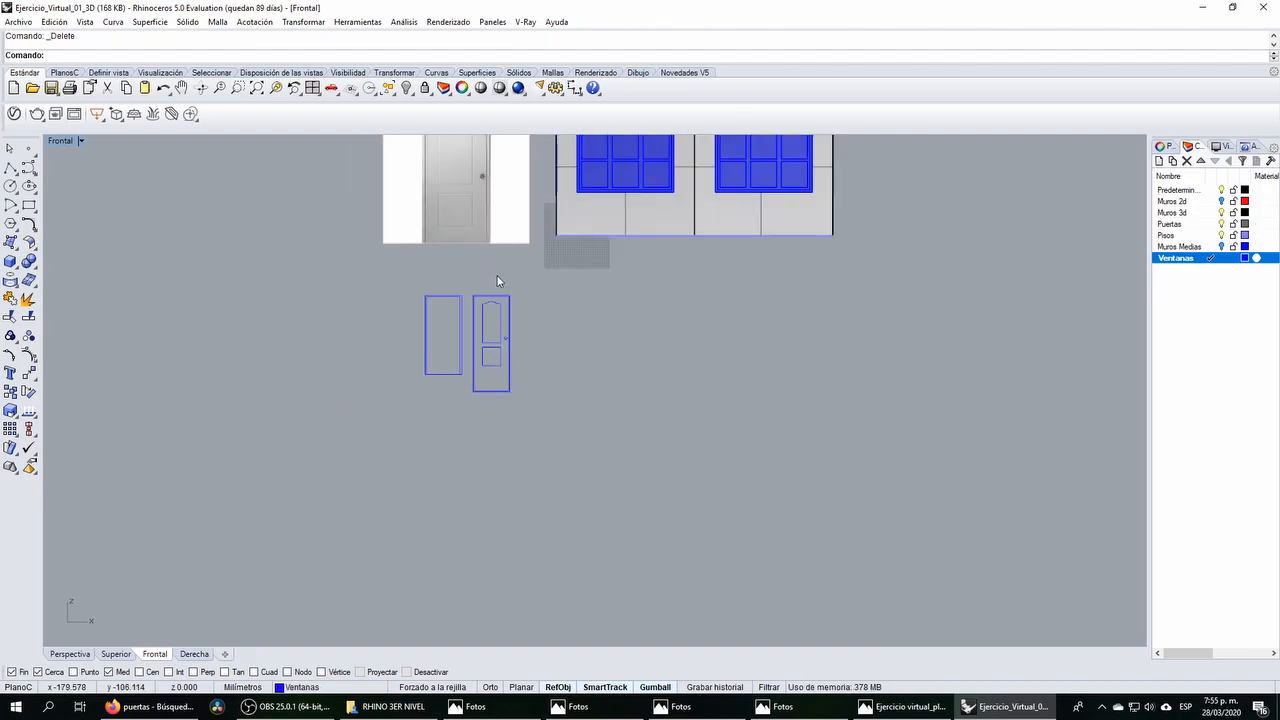
{"action": "right_click_drag", "start_coordinate": [496, 241], "coordinate": [484, 337]}
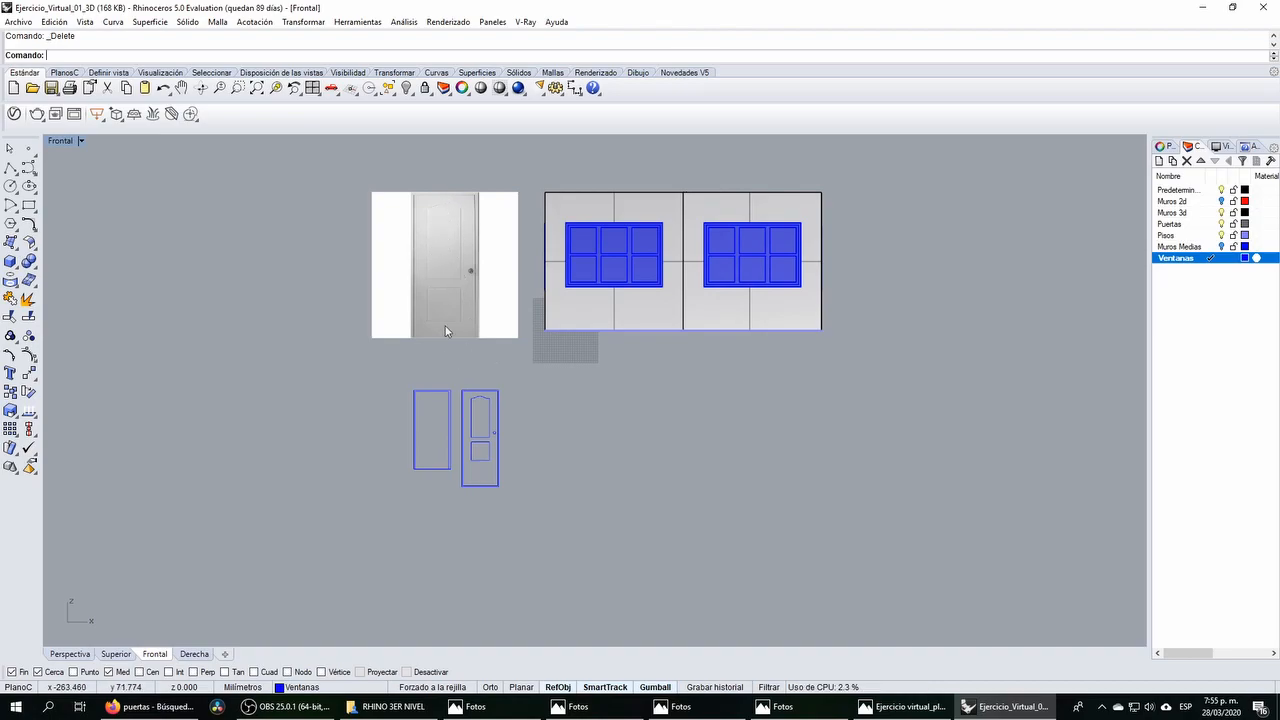
{"action": "scroll", "coordinate": [497, 447], "scroll_direction": "up", "scroll_amount": 5}
{"action": "left_click_drag", "start_coordinate": [436, 444], "coordinate": [408, 505]}
{"action": "right_click_drag", "start_coordinate": [408, 505], "coordinate": [442, 469]}
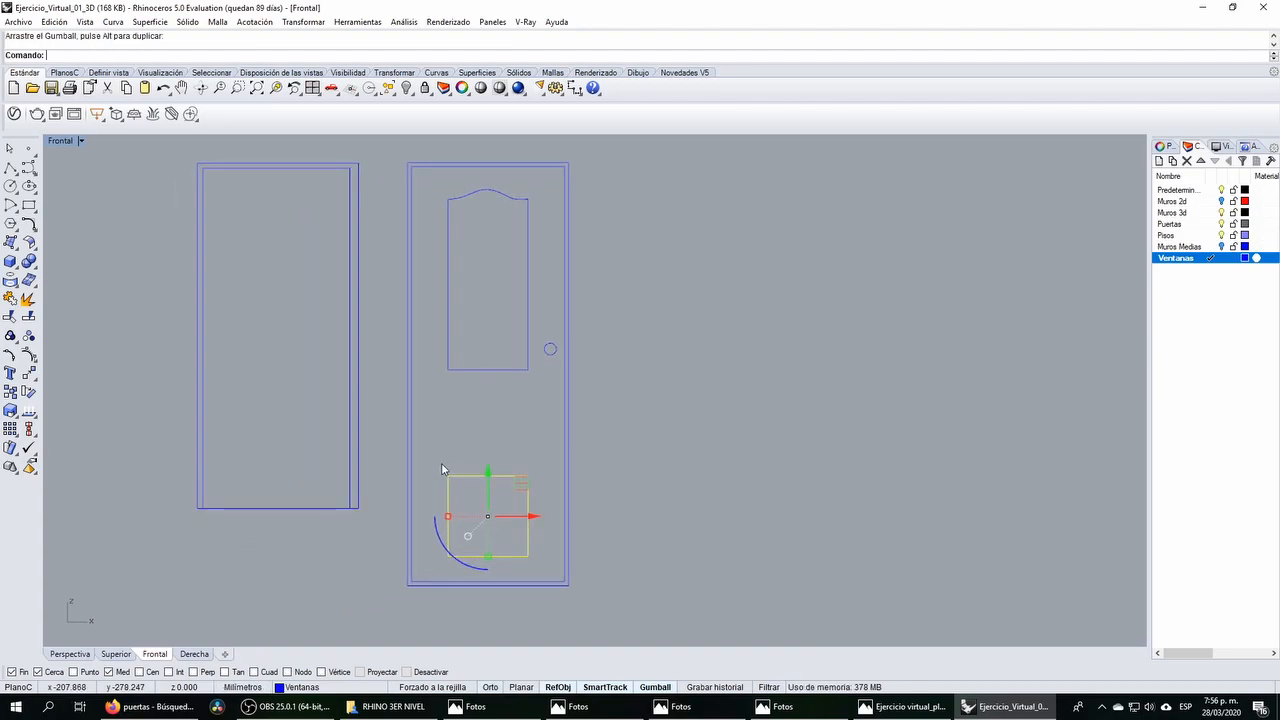
Step: Stretch the lower panel upward with a one-directional scale from its bottom edge by a factor of about 1.53
{"action": "left_click", "coordinate": [10, 411]}
{"action": "left_click", "coordinate": [67, 420]}
{"action": "left_click", "coordinate": [527, 556]}
{"action": "left_click", "coordinate": [528, 473]}
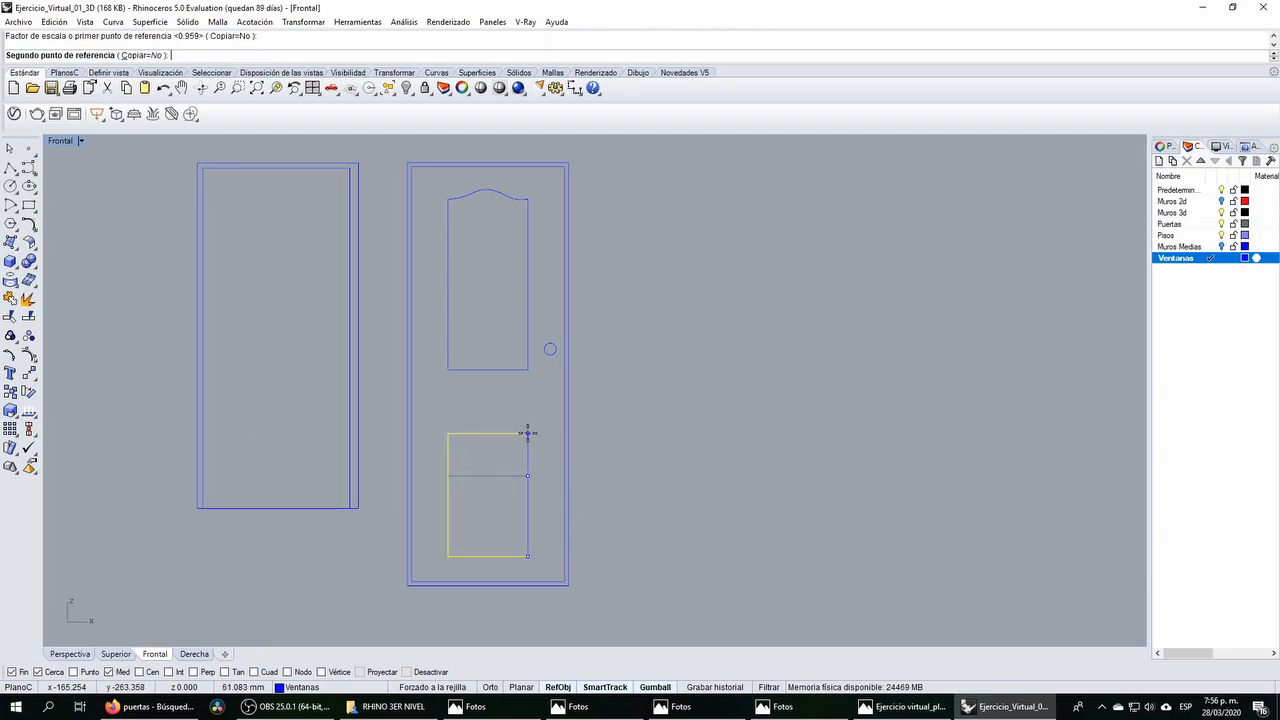
{"action": "left_click", "coordinate": [529, 433]}
Step: Try stretching the upper panel downward with a one-directional scale from its upper right corner, and undo it
{"action": "left_click", "coordinate": [507, 370]}
{"action": "key", "text": "Return"}
{"action": "left_click", "coordinate": [528, 198]}
{"action": "left_click", "coordinate": [528, 369]}
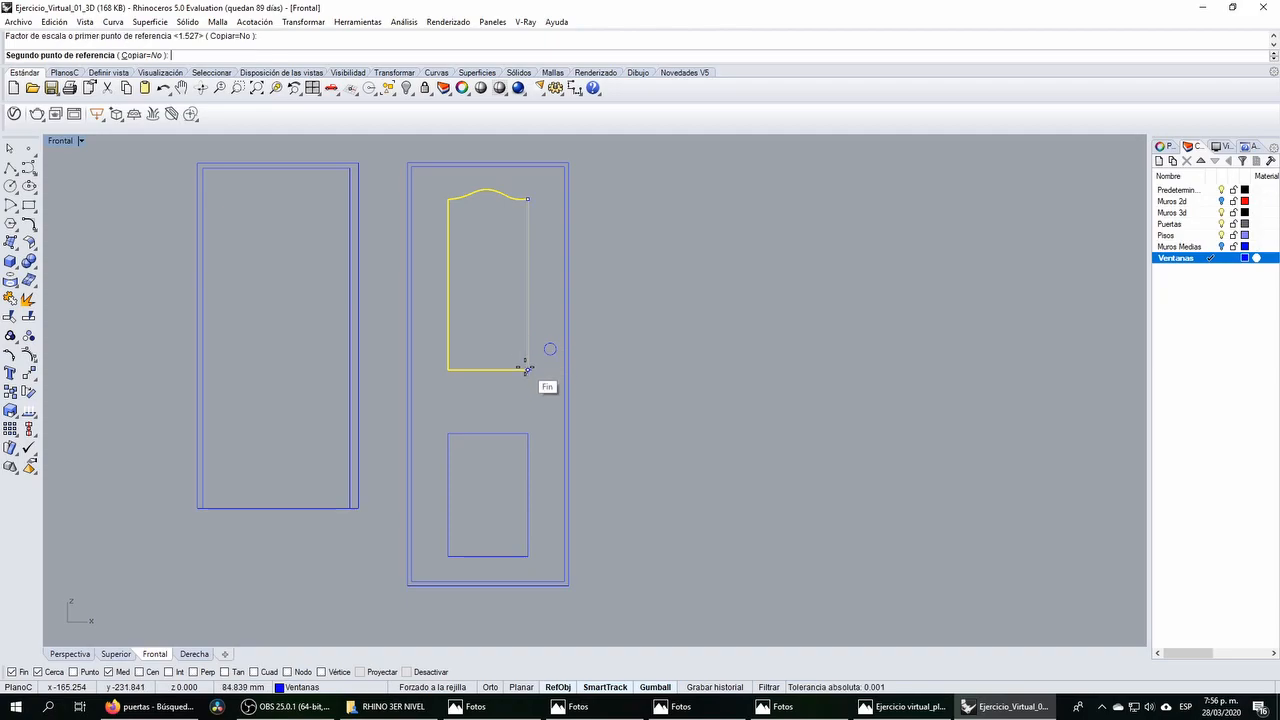
{"action": "left_click", "coordinate": [526, 424]}
{"action": "scroll", "coordinate": [525, 427], "scroll_direction": "down", "scroll_amount": 5}
{"action": "scroll", "coordinate": [524, 422], "scroll_direction": "down", "scroll_amount": 1}
{"action": "key", "text": "ctrl+z"}
Step: Stretch the upper panel downward with a one-directional scale, ending a short gap above the lower panel
{"action": "scroll", "coordinate": [520, 425], "scroll_direction": "up", "scroll_amount": 3}
{"action": "right_click", "coordinate": [531, 338]}
{"action": "left_click", "coordinate": [537, 302]}
{"action": "left_click", "coordinate": [536, 413]}
{"action": "left_click", "coordinate": [538, 432]}
{"action": "key", "text": "Escape"}
{"action": "scroll", "coordinate": [504, 445], "scroll_direction": "down", "scroll_amount": 5}
{"action": "scroll", "coordinate": [539, 421], "scroll_direction": "up", "scroll_amount": 2}
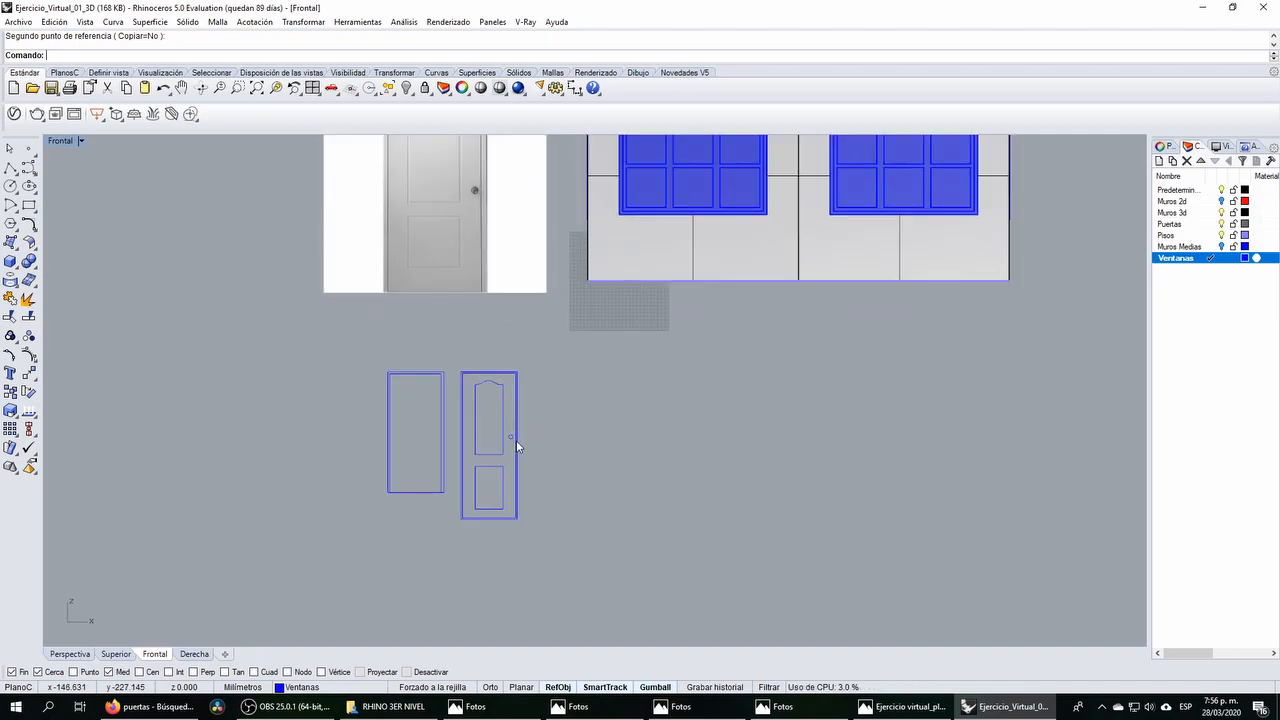
Step: Draw a guide polyline 110 mm up from the frame's lower right corner and horizontally left across the door
{"action": "scroll", "coordinate": [514, 442], "scroll_direction": "up", "scroll_amount": 2}
{"action": "scroll", "coordinate": [510, 438], "scroll_direction": "up", "scroll_amount": 2}
{"action": "left_click_drag", "start_coordinate": [490, 412], "coordinate": [501, 420]}
{"action": "left_click", "coordinate": [490, 413]}
{"action": "left_click", "coordinate": [11, 169]}
{"action": "right_click_drag", "start_coordinate": [533, 584], "coordinate": [500, 517]}
{"action": "left_click", "coordinate": [490, 561]}
{"action": "type", "text": "110"}
{"action": "key", "text": "Return"}
{"action": "key", "text": "F8"}
{"action": "left_click", "coordinate": [588, 402]}
{"action": "scroll", "coordinate": [440, 378], "scroll_direction": "up", "scroll_amount": 3}
{"action": "left_click", "coordinate": [441, 377], "text": "shift"}
{"action": "right_click", "coordinate": [443, 378]}
Step: Move the knob vertically onto the 110 mm height guide, and delete the guide polyline
{"action": "left_click_drag", "start_coordinate": [489, 342], "coordinate": [508, 361]}
{"action": "scroll", "coordinate": [506, 368], "scroll_direction": "down", "scroll_amount": 5}
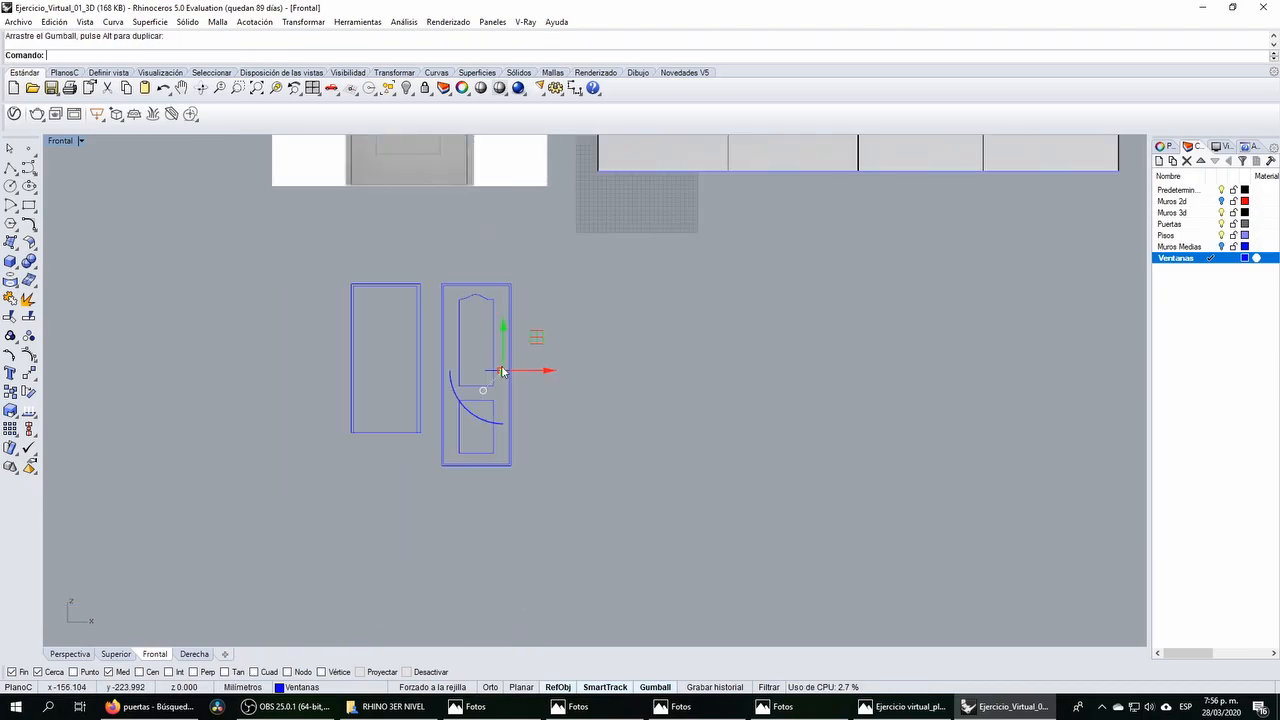
{"action": "scroll", "coordinate": [502, 376], "scroll_direction": "up", "scroll_amount": 2}
{"action": "scroll", "coordinate": [502, 378], "scroll_direction": "up", "scroll_amount": 3}
{"action": "left_click", "coordinate": [478, 380]}
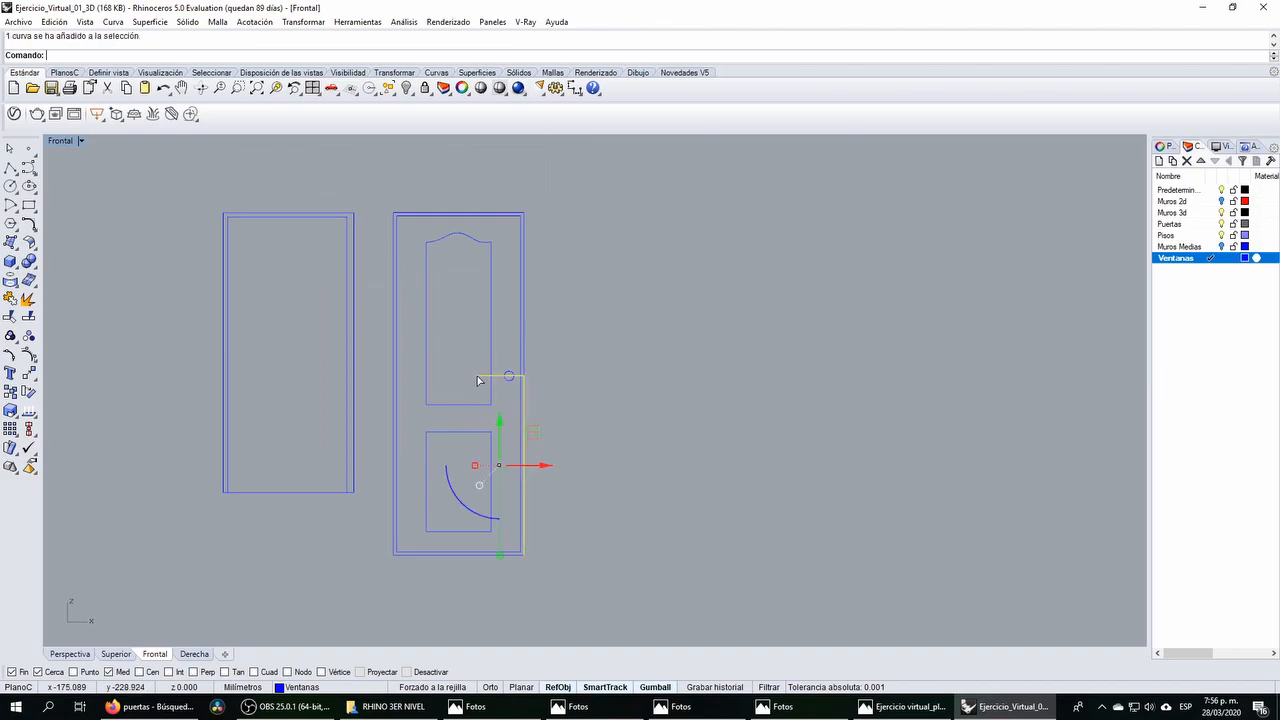
{"action": "key", "text": "Delete"}
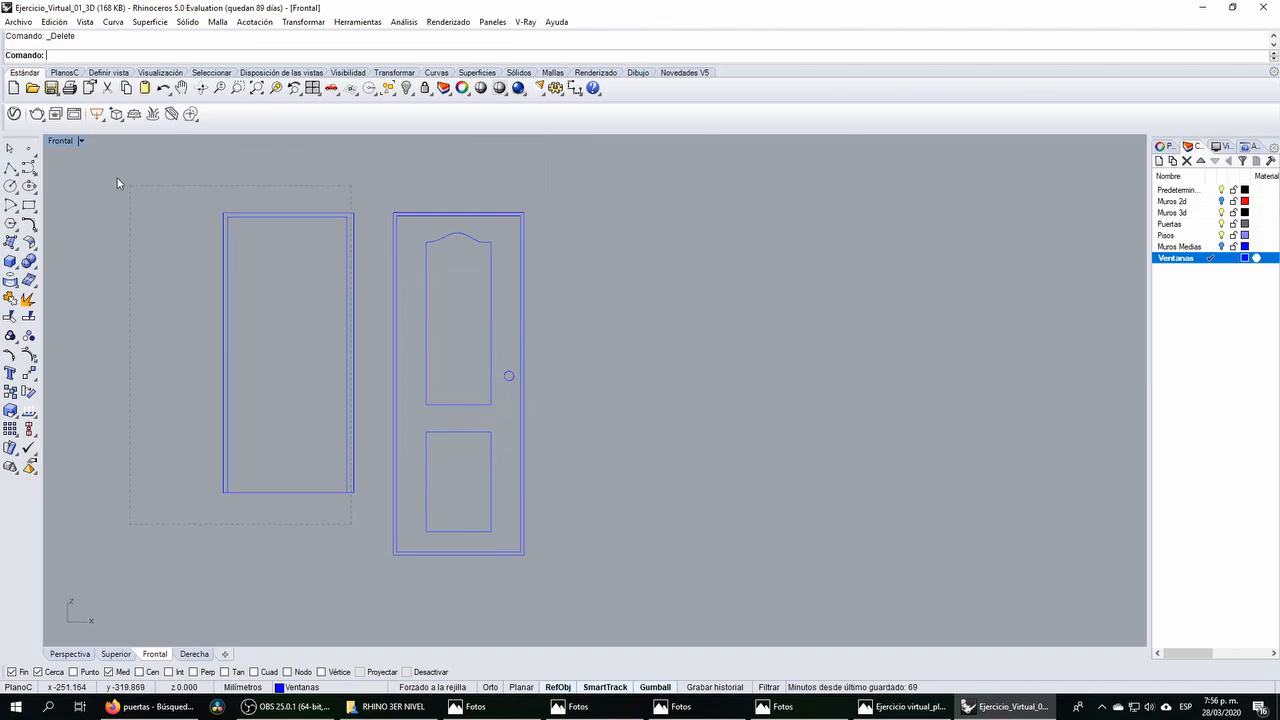
Step: Delete the old traced door frame beside the new door
{"action": "left_click_drag", "start_coordinate": [176, 200], "coordinate": [167, 186]}
{"action": "key", "text": "Delete"}
{"action": "right_click_drag", "start_coordinate": [550, 438], "coordinate": [512, 420]}
{"action": "right_click_drag", "start_coordinate": [480, 304], "coordinate": [471, 320]}
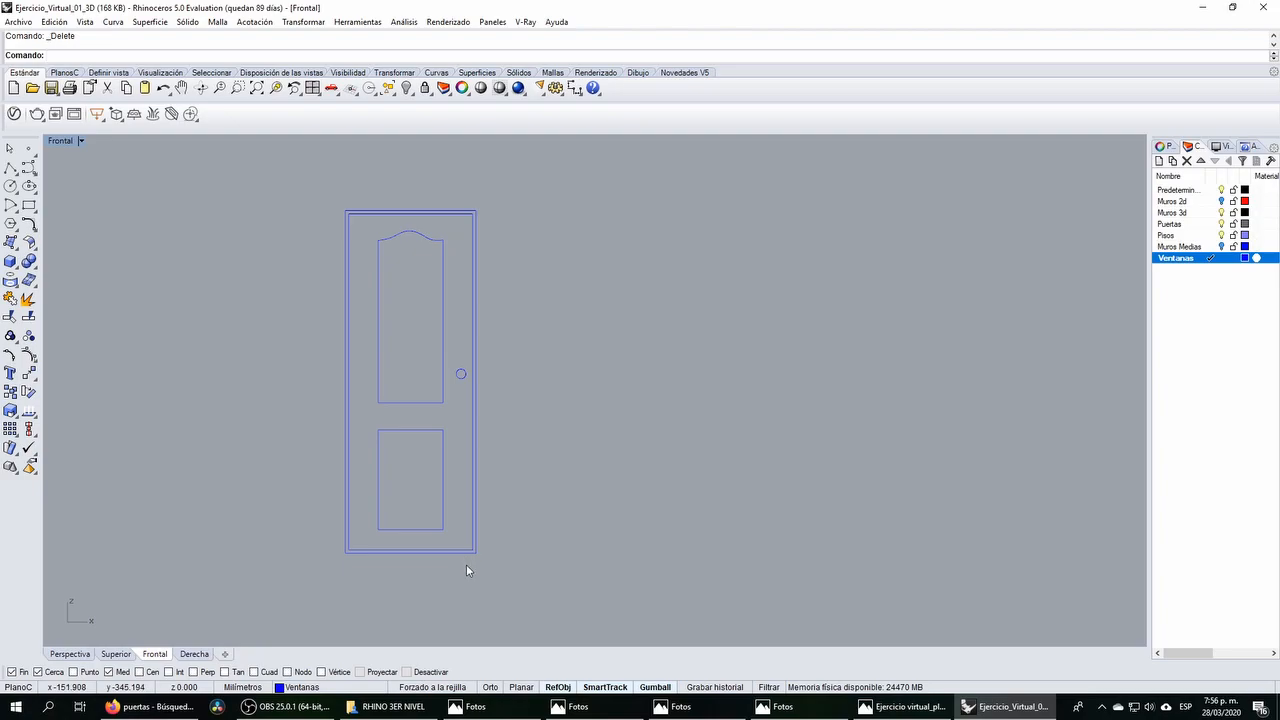
Step: Duplicate the complete new door horizontally to its right, leaving a gap between the two doors
{"action": "left_click", "coordinate": [346, 230]}
{"action": "left_click_drag", "start_coordinate": [455, 381], "coordinate": [621, 385]}
{"action": "scroll", "coordinate": [620, 395], "scroll_direction": "down", "scroll_amount": 5}
{"action": "left_click", "coordinate": [642, 342]}
{"action": "scroll", "coordinate": [520, 320], "scroll_direction": "up", "scroll_amount": 8}
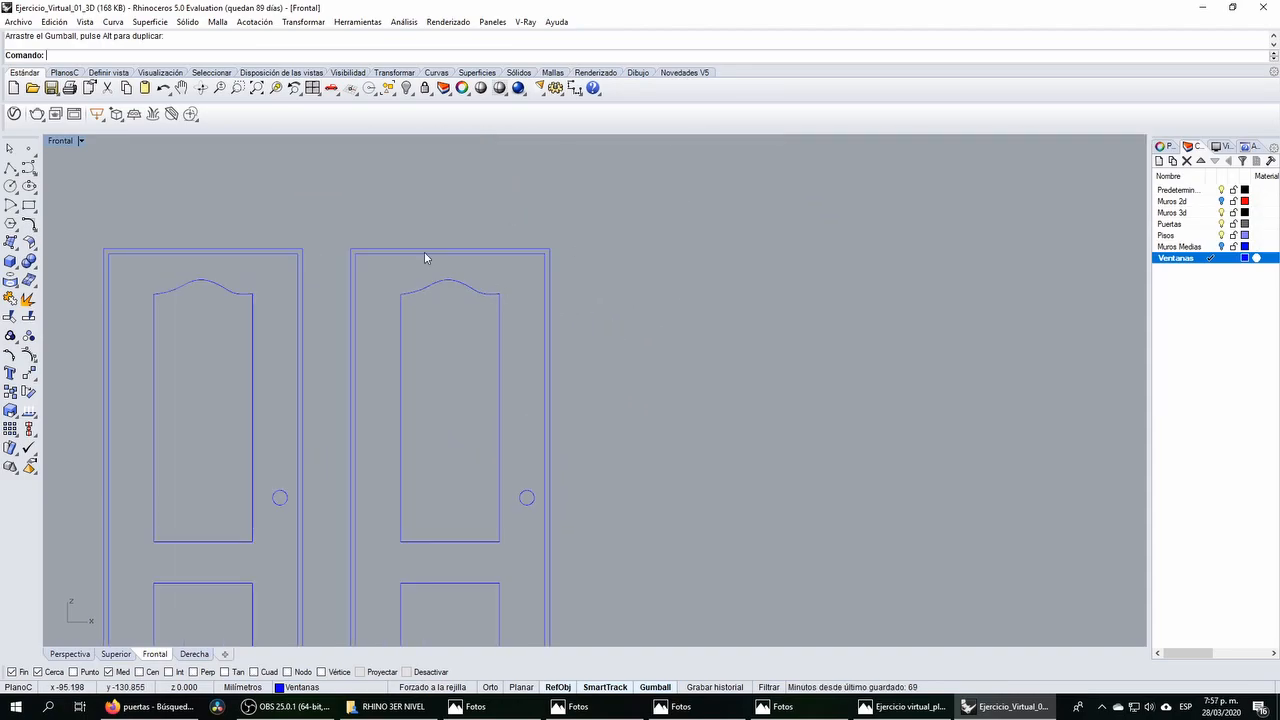
Step: Draw a guide polyline 70 mm along the duplicate's top edge from its upper left corner, with a short downward end
{"action": "right_click_drag", "start_coordinate": [400, 268], "coordinate": [406, 222]}
{"action": "left_click", "coordinate": [10, 168]}
{"action": "left_click", "coordinate": [357, 204]}
{"action": "type", "text": "70"}
{"action": "key", "text": "Return"}
{"action": "left_click", "coordinate": [525, 205]}
{"action": "left_click", "coordinate": [530, 239]}
{"action": "key", "text": "Return"}
Step: Move the right-side control points of the duplicate door's two frame outlines onto the 70 mm guide, and hide the points
{"action": "left_click", "coordinate": [551, 207]}
{"action": "scroll", "coordinate": [545, 215], "scroll_direction": "down", "scroll_amount": 4}
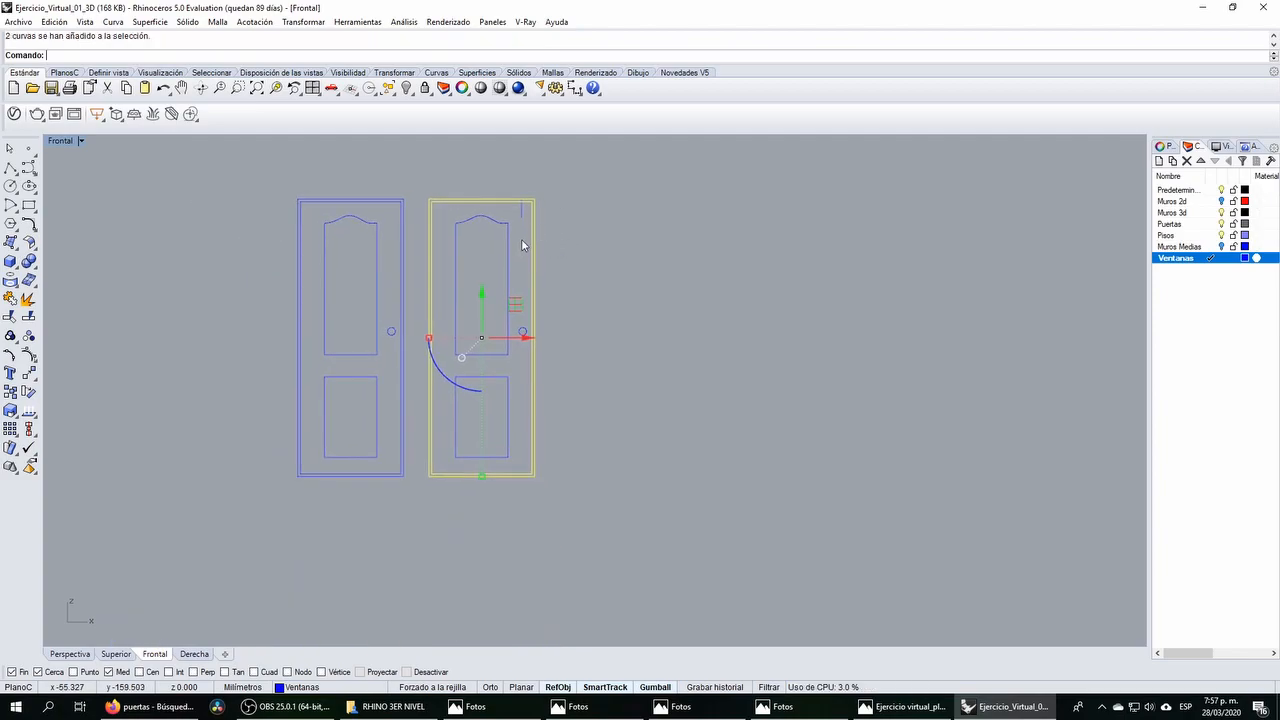
{"action": "left_click", "coordinate": [15, 358]}
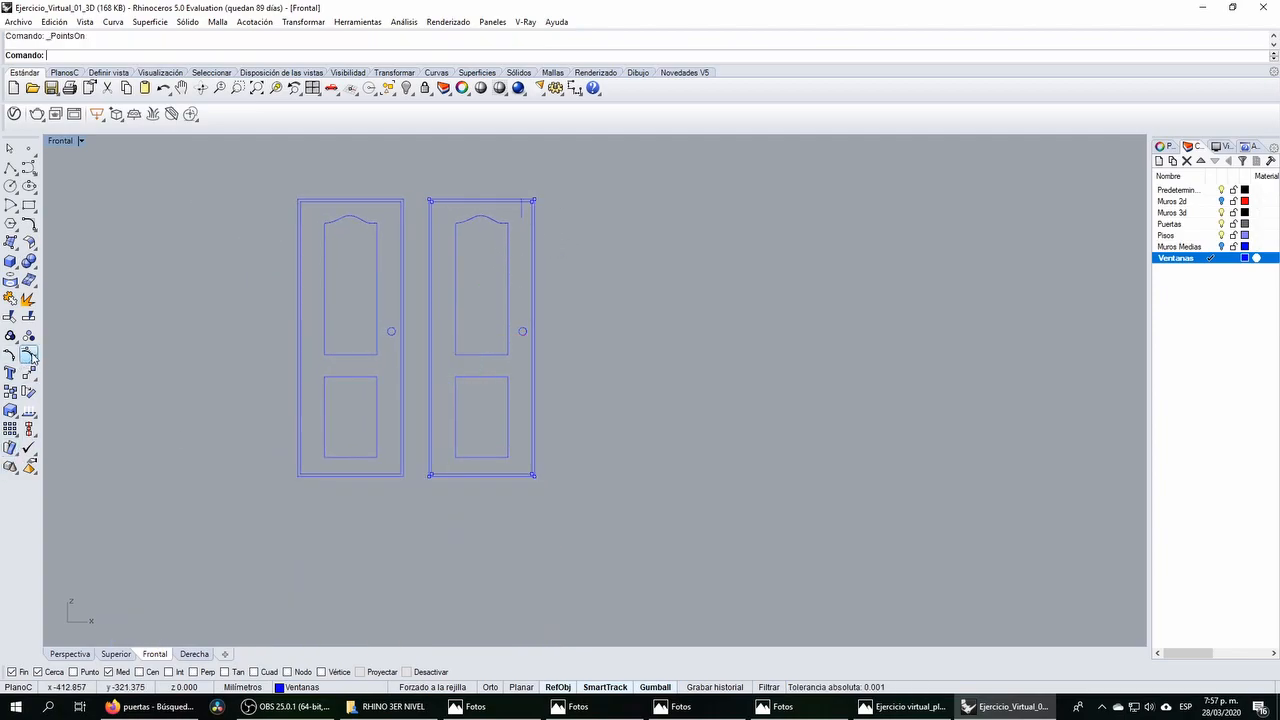
{"action": "left_click", "coordinate": [532, 199]}
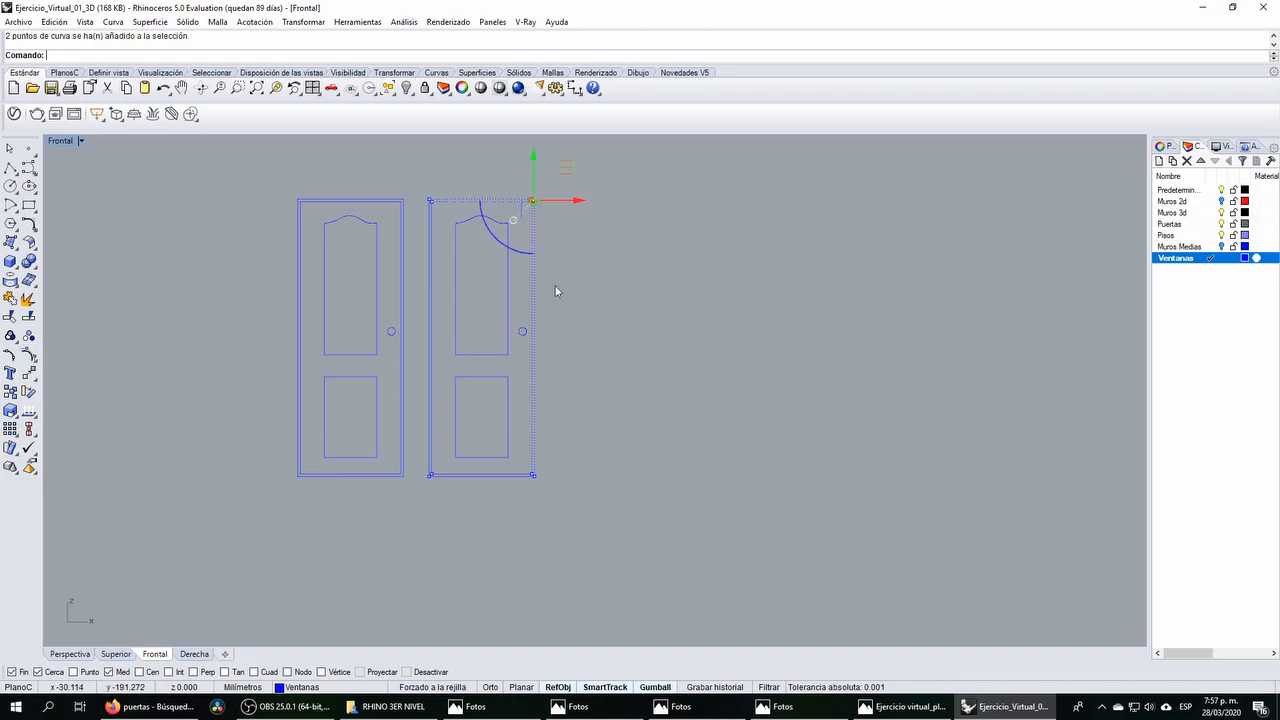
{"action": "left_click_drag", "start_coordinate": [522, 418], "coordinate": [545, 491], "text": "shift"}
{"action": "scroll", "coordinate": [533, 200], "scroll_direction": "up", "scroll_amount": 4}
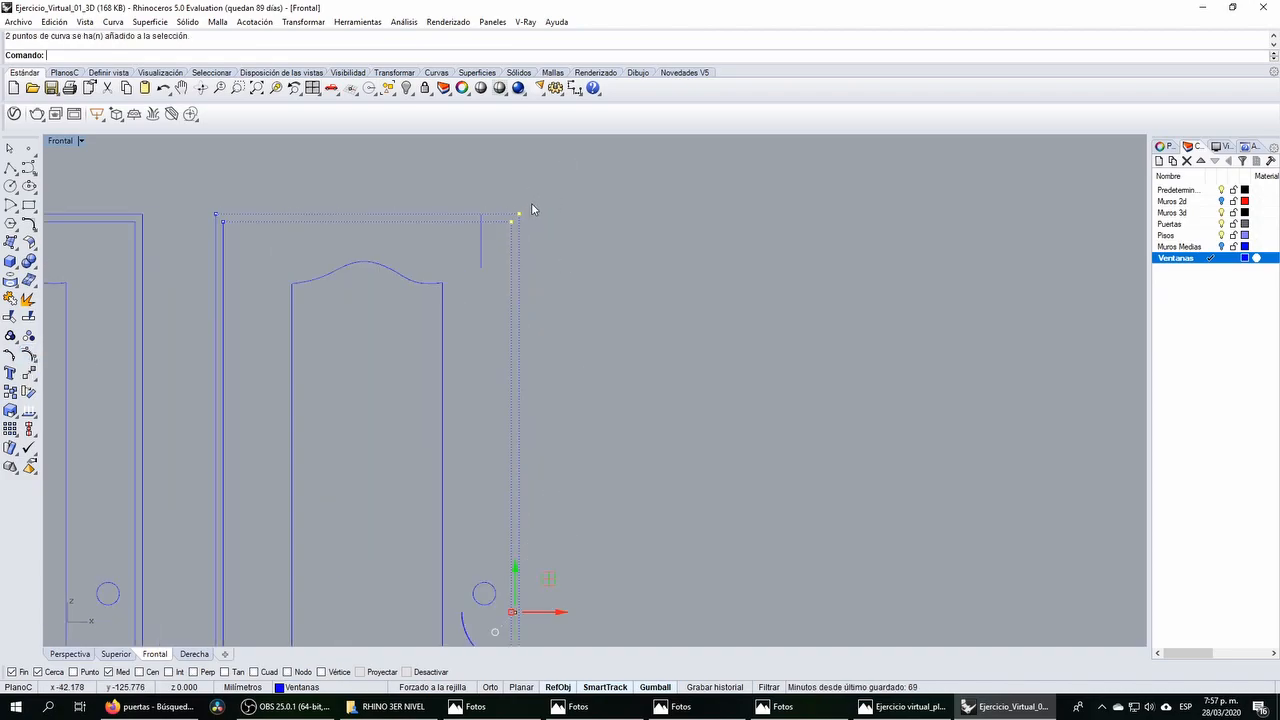
{"action": "scroll", "coordinate": [514, 232], "scroll_direction": "up", "scroll_amount": 3}
{"action": "left_click_drag", "start_coordinate": [579, 221], "coordinate": [374, 220]}
{"action": "scroll", "coordinate": [406, 221], "scroll_direction": "down", "scroll_amount": 5}
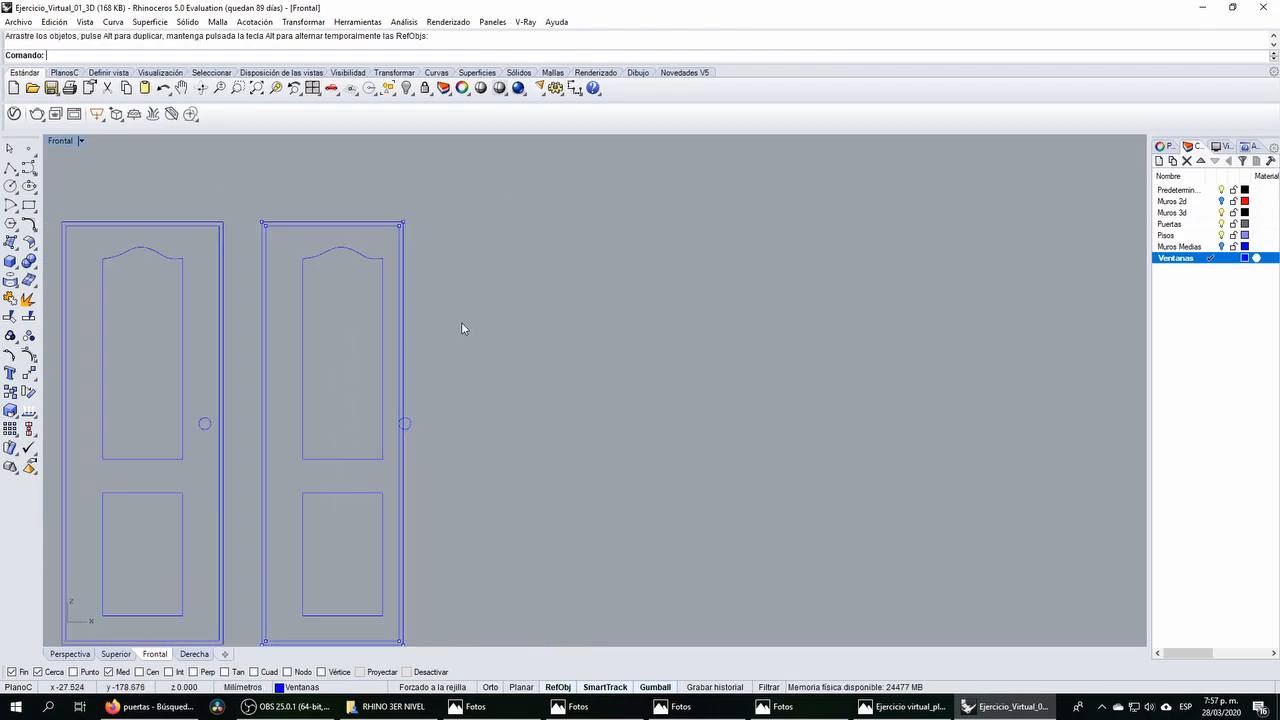
{"action": "right_click", "coordinate": [30, 357]}
Step: Delete the 70 mm guide polyline from the duplicate door's top edge
{"action": "right_click_drag", "start_coordinate": [378, 232], "coordinate": [429, 223]}
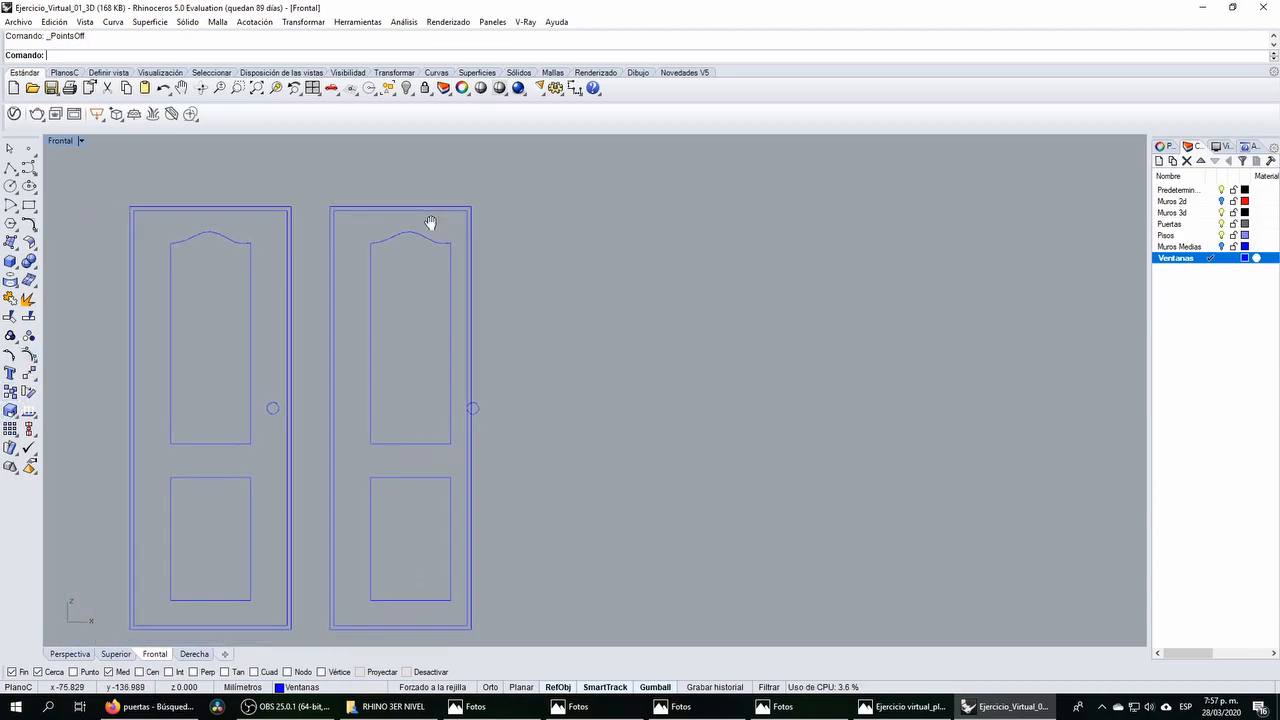
{"action": "left_click_drag", "start_coordinate": [461, 198], "coordinate": [503, 319]}
{"action": "left_click_drag", "start_coordinate": [446, 178], "coordinate": [506, 332]}
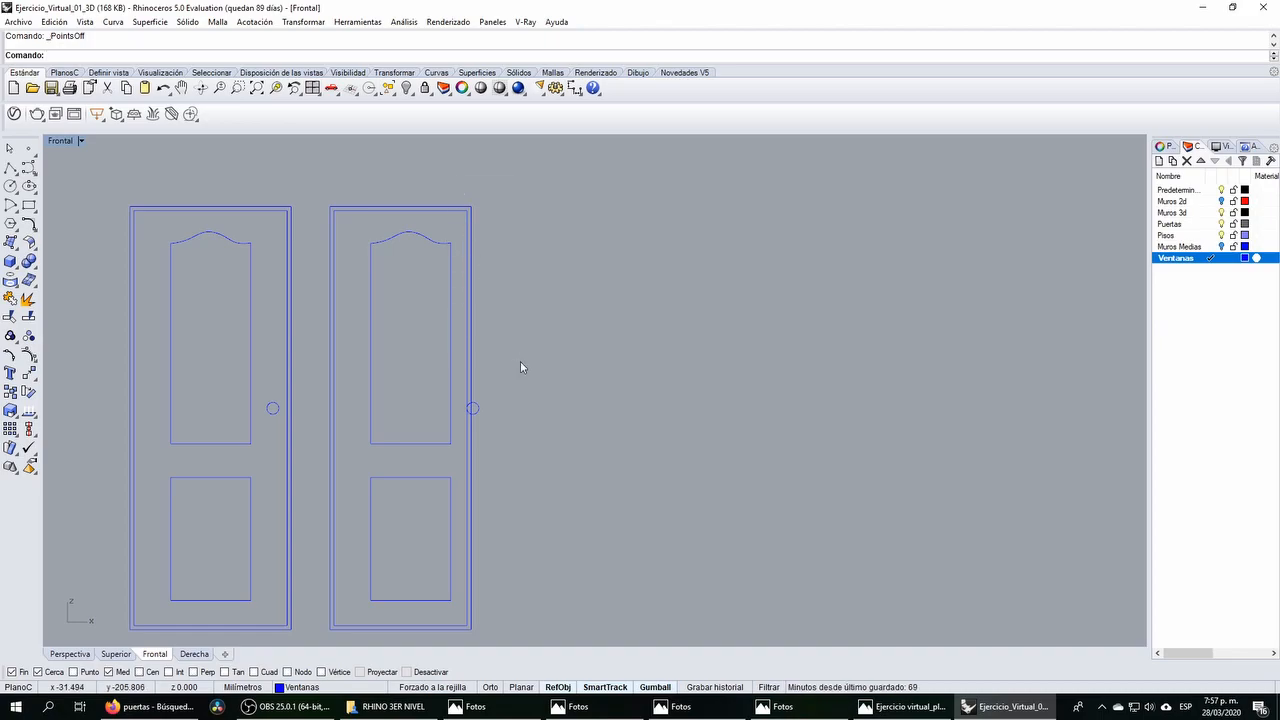
{"action": "left_click", "coordinate": [475, 235]}
{"action": "left_click", "coordinate": [503, 272]}
{"action": "key", "text": "Delete"}
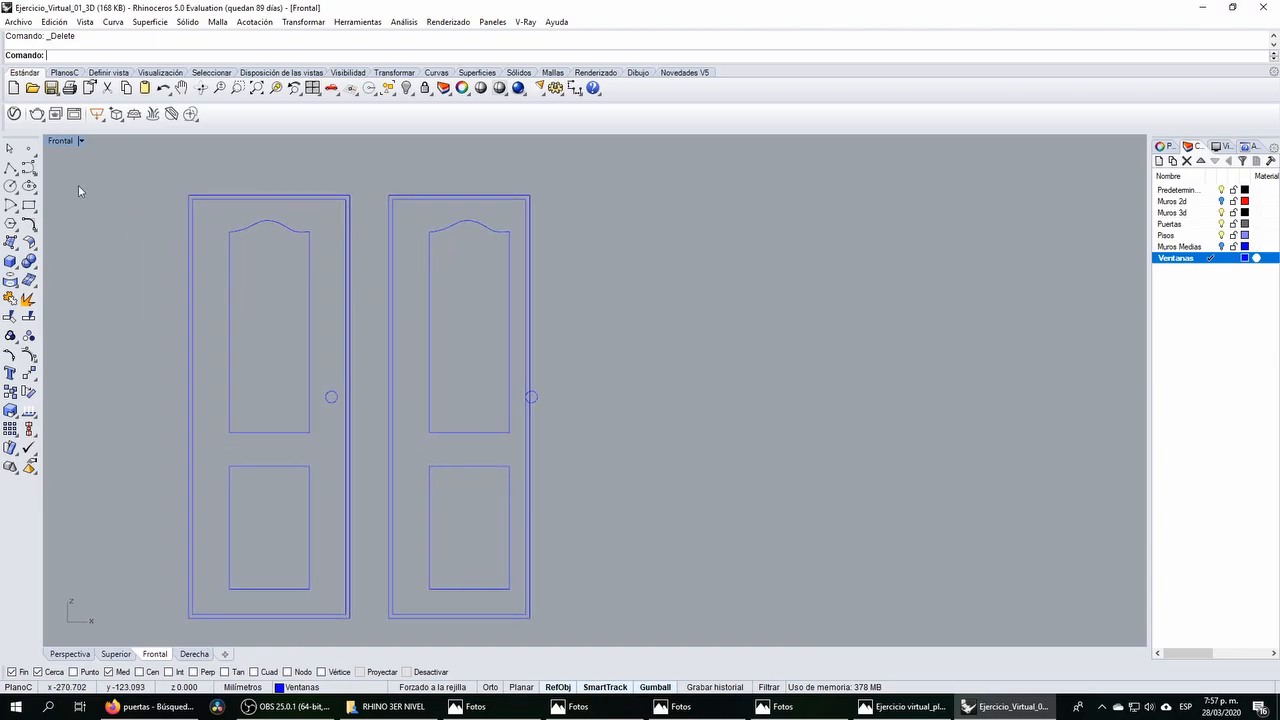
Step: Draw a vertical centre polyline through the duplicate door, from the midpoint of its top edge to its bottom edge
{"action": "left_click", "coordinate": [10, 168]}
{"action": "left_click", "coordinate": [458, 199]}
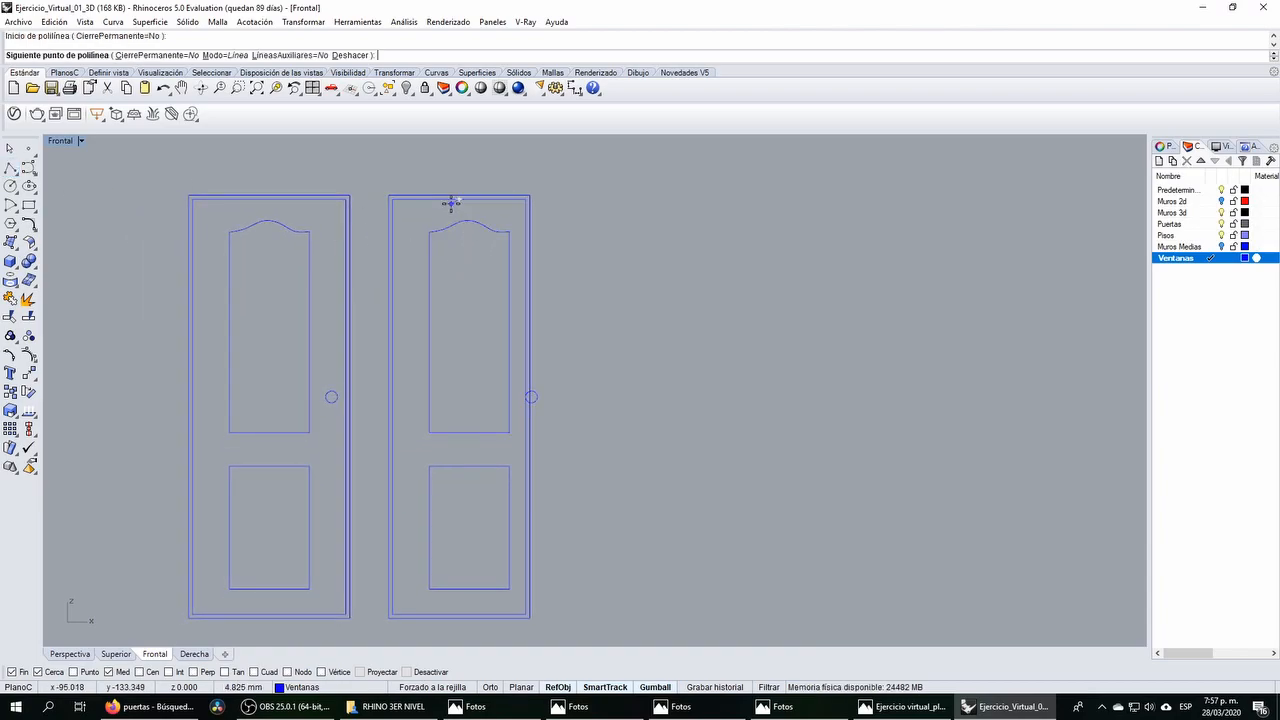
{"action": "left_click", "coordinate": [458, 617]}
{"action": "key", "text": "Return"}
Step: Move the duplicate door's upper and lower panels horizontally so that they are centred on the vertical centre line
{"action": "left_click_drag", "start_coordinate": [498, 233], "coordinate": [490, 248]}
{"action": "key", "text": "ctrl+z"}
{"action": "left_click", "coordinate": [498, 476], "text": "shift"}
{"action": "scroll", "coordinate": [475, 395], "scroll_direction": "up", "scroll_amount": 6}
{"action": "left_click_drag", "start_coordinate": [481, 405], "coordinate": [466, 443]}
{"action": "left_click", "coordinate": [465, 343]}
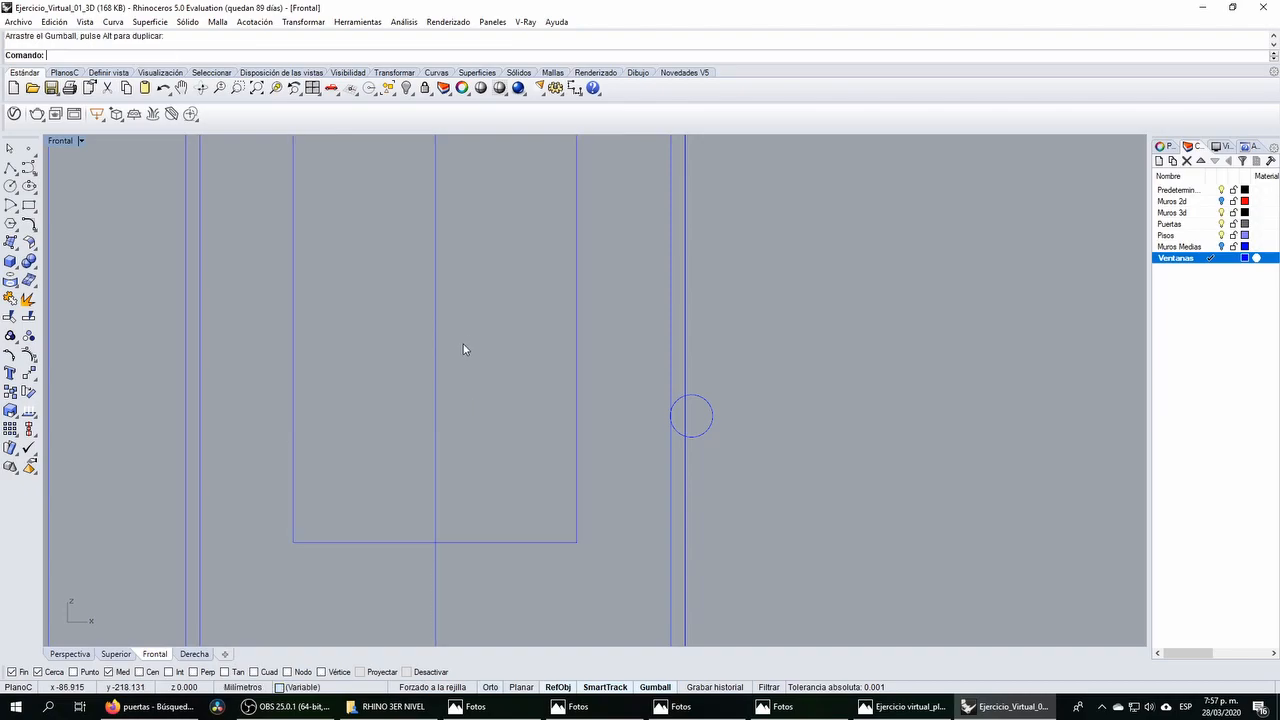
{"action": "scroll", "coordinate": [590, 398], "scroll_direction": "down", "scroll_amount": 8}
{"action": "scroll", "coordinate": [606, 402], "scroll_direction": "up", "scroll_amount": 4}
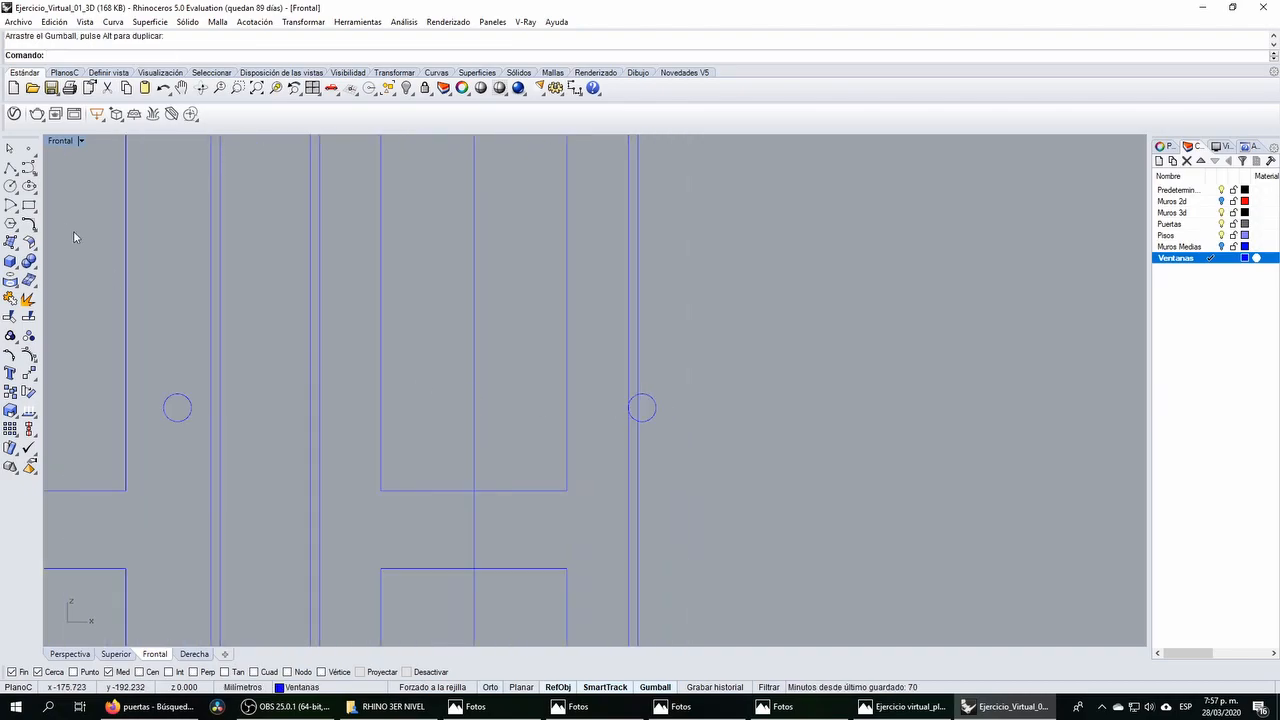
{"action": "left_click", "coordinate": [12, 169]}
{"action": "scroll", "coordinate": [177, 402], "scroll_direction": "up", "scroll_amount": 3}
{"action": "left_click", "coordinate": [226, 400]}
{"action": "scroll", "coordinate": [189, 400], "scroll_direction": "up", "scroll_amount": 1}
{"action": "left_click", "coordinate": [175, 425]}
{"action": "key", "text": "Escape"}
Step: Dimension the horizontal gap between the first door's knob and the inner frame edge
{"action": "left_click", "coordinate": [576, 91]}
{"action": "left_click", "coordinate": [173, 428]}
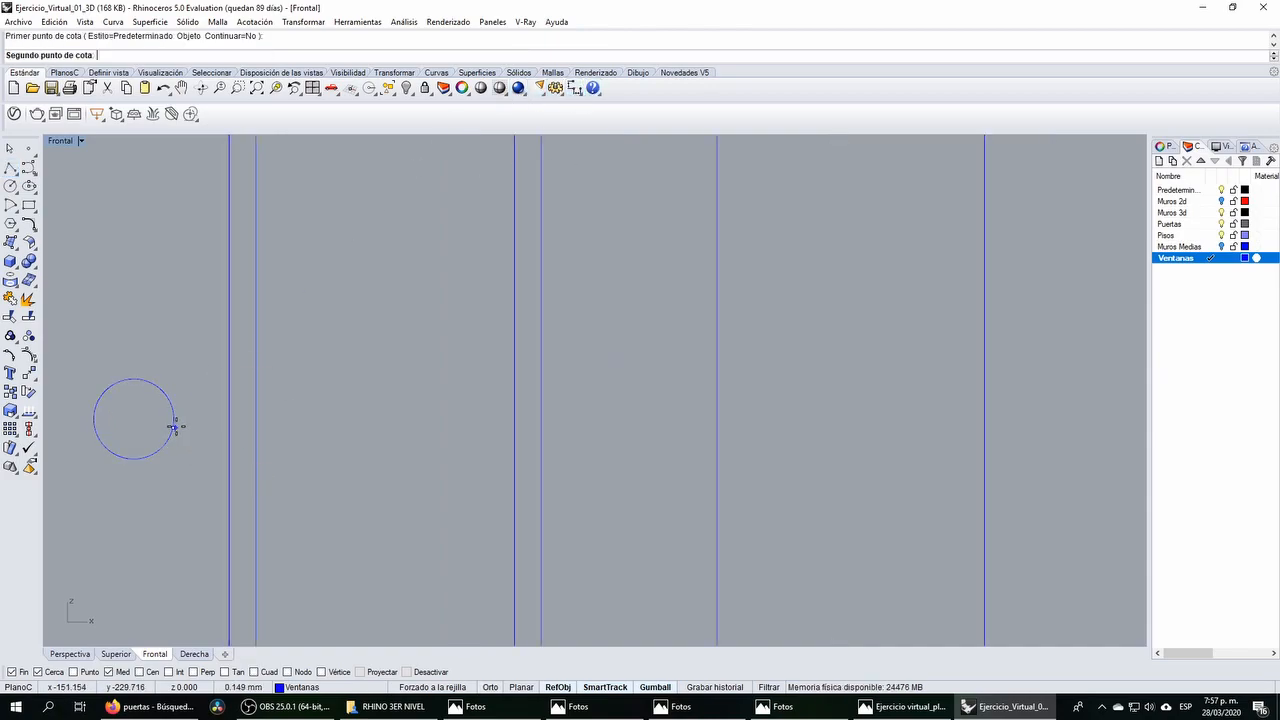
{"action": "left_click", "coordinate": [228, 427]}
{"action": "left_click", "coordinate": [226, 420]}
{"action": "scroll", "coordinate": [222, 418], "scroll_direction": "down", "scroll_amount": 3}
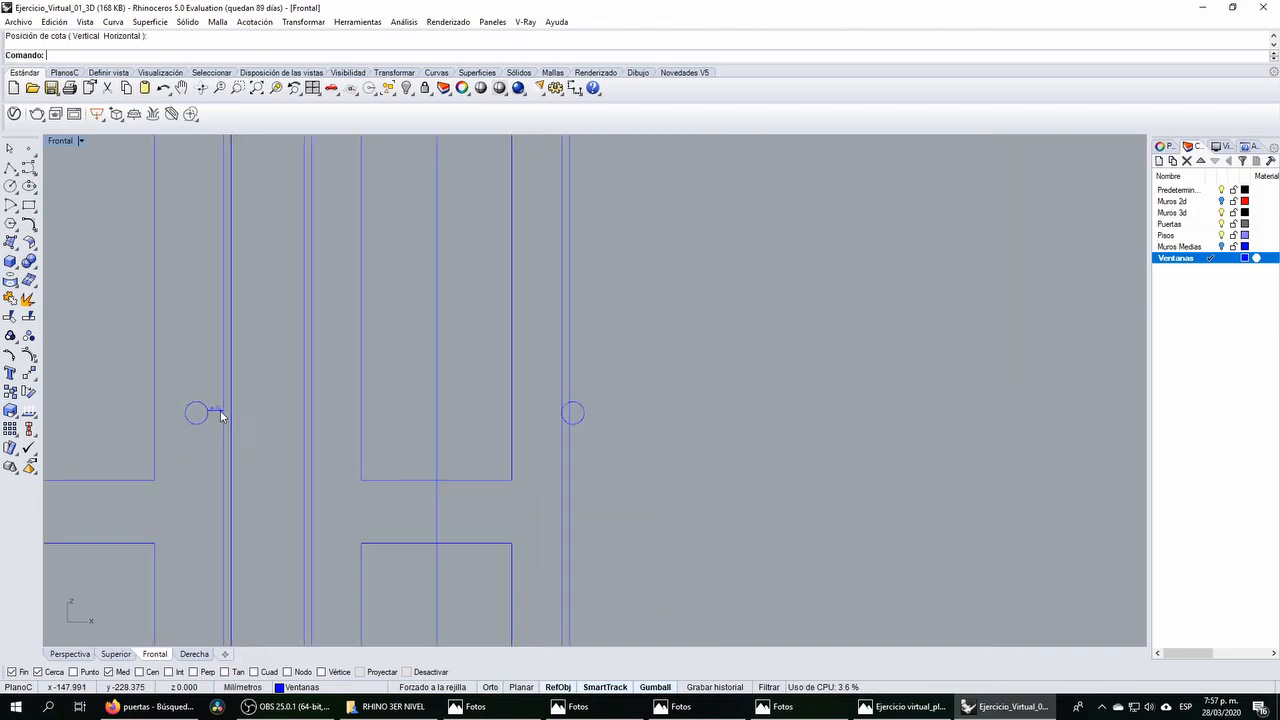
{"action": "left_click", "coordinate": [12, 167]}
{"action": "scroll", "coordinate": [569, 420], "scroll_direction": "up", "scroll_amount": 5}
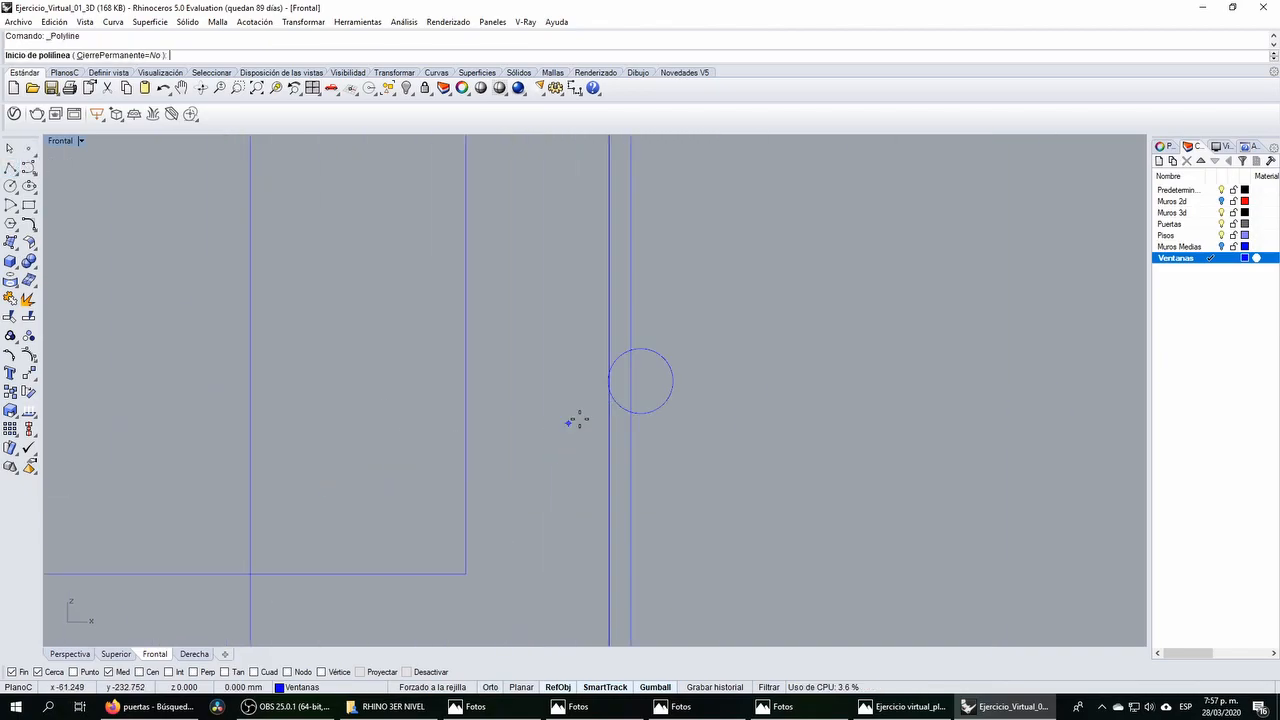
{"action": "scroll", "coordinate": [620, 356], "scroll_direction": "up", "scroll_amount": 5}
{"action": "left_click", "coordinate": [602, 365]}
{"action": "scroll", "coordinate": [600, 370], "scroll_direction": "down", "scroll_amount": 4}
{"action": "type", "text": "420"}
{"action": "key", "text": "Return"}
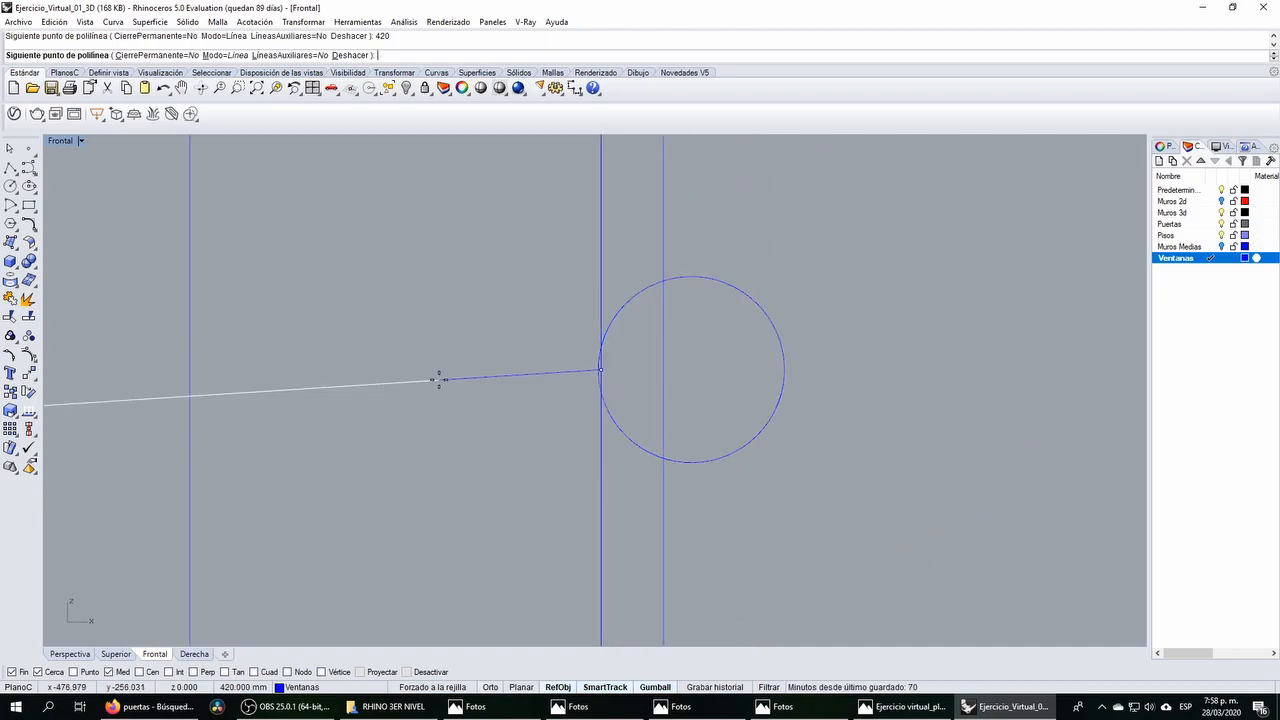
{"action": "key", "text": "Escape"}
Step: Draw a 4.20 mm guide polyline inward from the duplicate door's right inner frame edge at knob height
{"action": "right_click", "coordinate": [602, 361]}
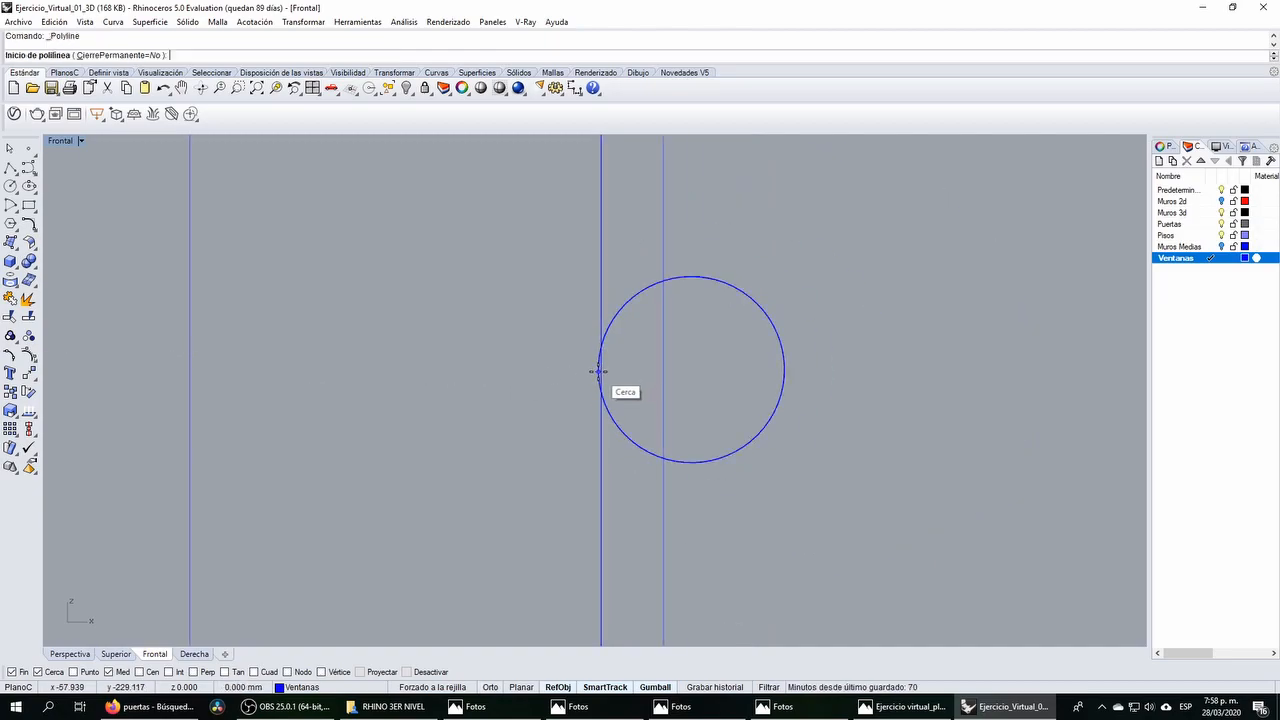
{"action": "left_click", "coordinate": [604, 371]}
{"action": "type", "text": "4.20"}
{"action": "key", "text": "Return"}
{"action": "left_click", "coordinate": [520, 379]}
{"action": "right_click", "coordinate": [520, 379]}
Step: Move the duplicate door's knob inward to the end of the 4.20 mm guide, and delete the guide
{"action": "scroll", "coordinate": [581, 355], "scroll_direction": "down", "scroll_amount": 4}
{"action": "left_click", "coordinate": [626, 313]}
{"action": "left_click_drag", "start_coordinate": [687, 366], "coordinate": [500, 396]}
{"action": "scroll", "coordinate": [500, 392], "scroll_direction": "up", "scroll_amount": 6}
{"action": "scroll", "coordinate": [632, 377], "scroll_direction": "down", "scroll_amount": 5}
{"action": "left_click", "coordinate": [641, 365]}
{"action": "scroll", "coordinate": [655, 355], "scroll_direction": "down", "scroll_amount": 8}
{"action": "key", "text": "Delete"}
{"action": "scroll", "coordinate": [660, 365], "scroll_direction": "down", "scroll_amount": 5}
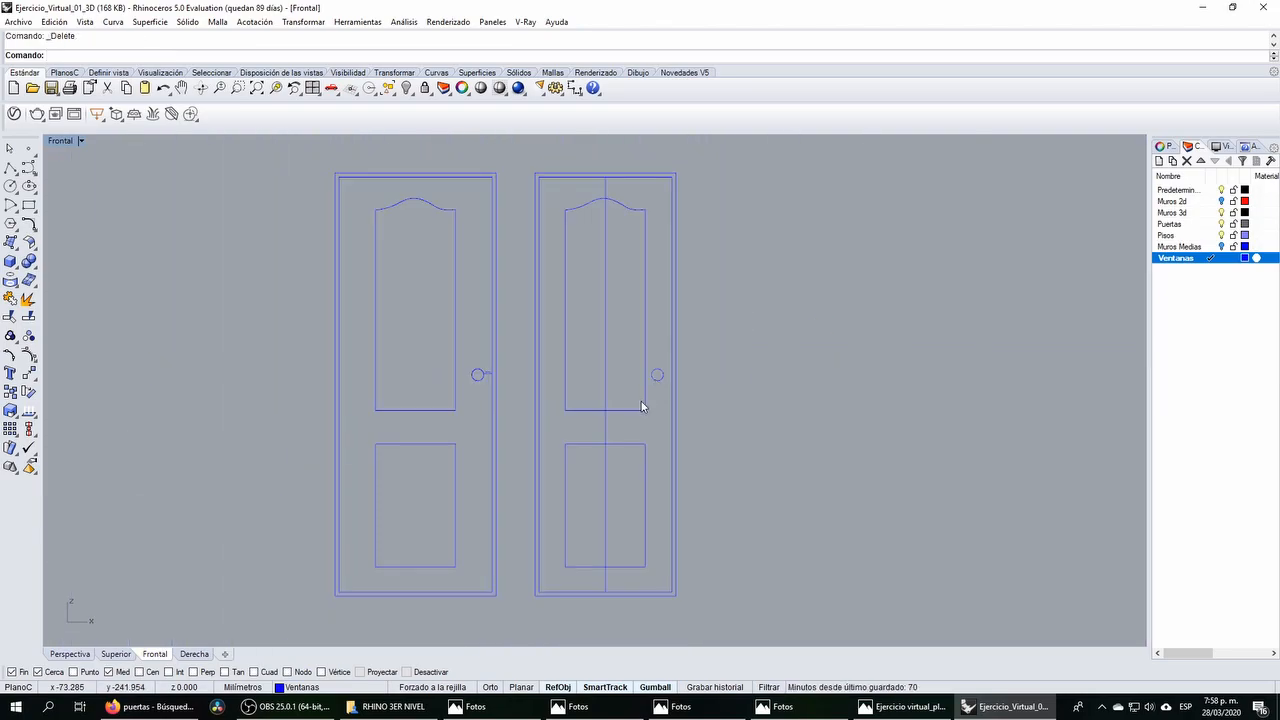
Step: Delete the duplicate door's vertical centre line and the dimension beside the first door's knob
{"action": "left_click", "coordinate": [604, 232]}
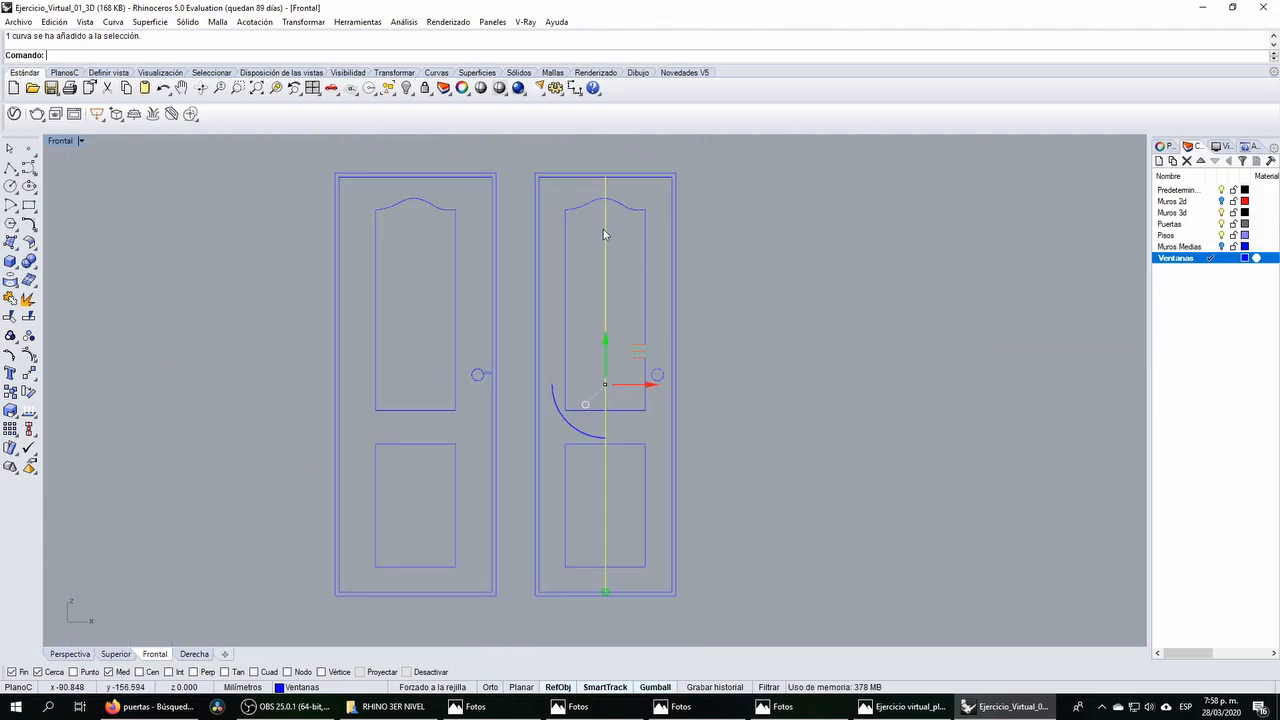
{"action": "key", "text": "Delete"}
{"action": "right_click_drag", "start_coordinate": [439, 214], "coordinate": [456, 218]}
{"action": "scroll", "coordinate": [503, 388], "scroll_direction": "up", "scroll_amount": 6}
{"action": "left_click_drag", "start_coordinate": [497, 306], "coordinate": [627, 402]}
{"action": "key", "text": "Delete"}
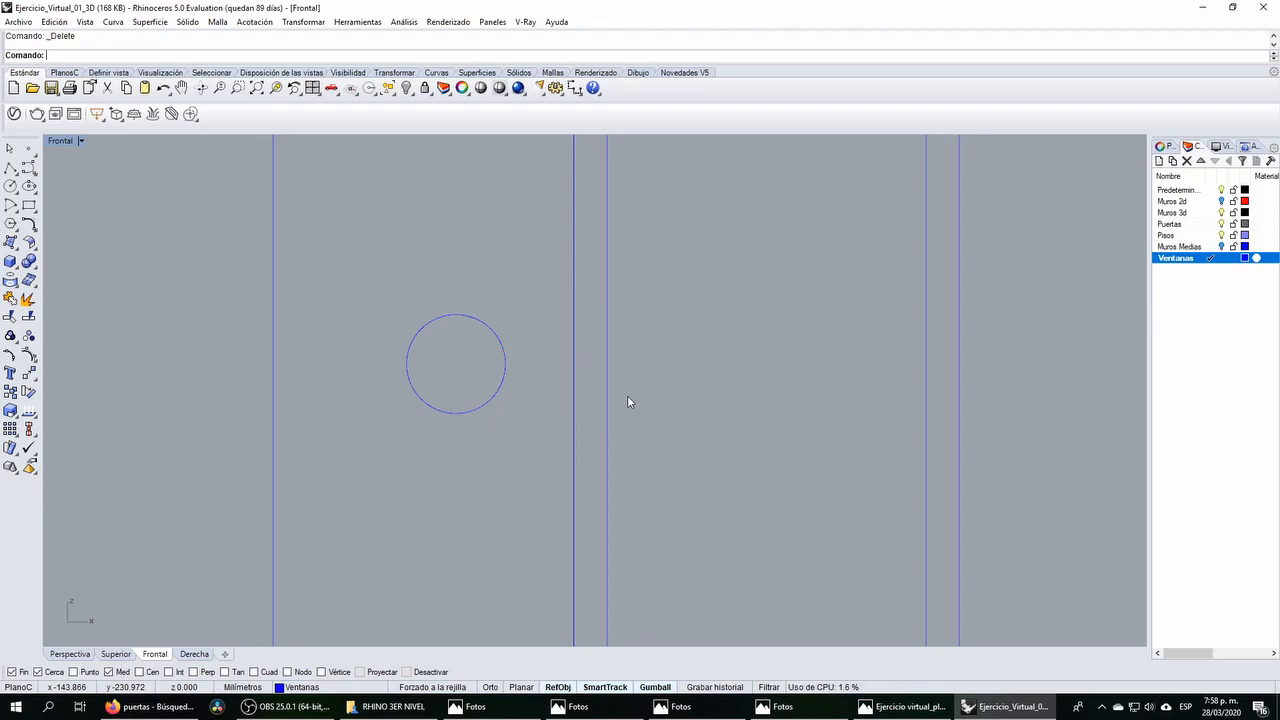
Step: Select the first door's outer and inner frame outlines, and show all four viewports
{"action": "left_click", "coordinate": [606, 368]}
{"action": "scroll", "coordinate": [598, 352], "scroll_direction": "down", "scroll_amount": 5}
{"action": "scroll", "coordinate": [594, 347], "scroll_direction": "down", "scroll_amount": 7}
{"action": "scroll", "coordinate": [594, 246], "scroll_direction": "up", "scroll_amount": 6}
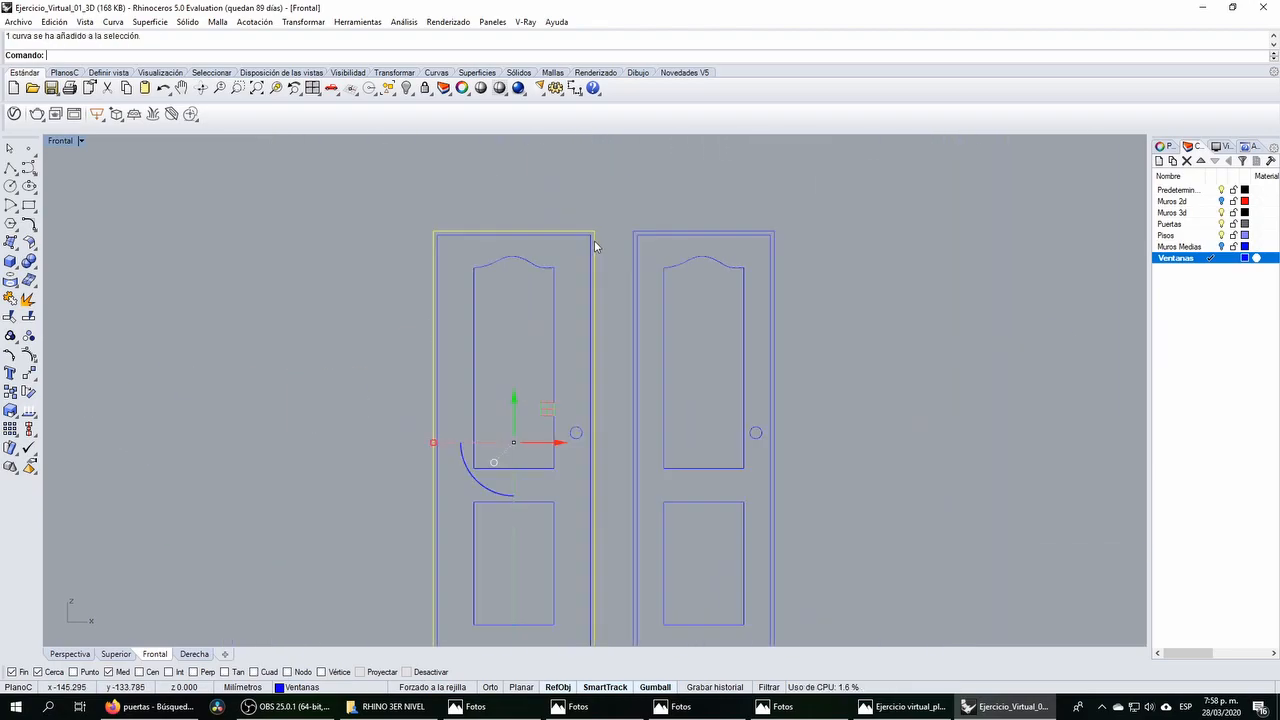
{"action": "scroll", "coordinate": [590, 246], "scroll_direction": "down", "scroll_amount": 5}
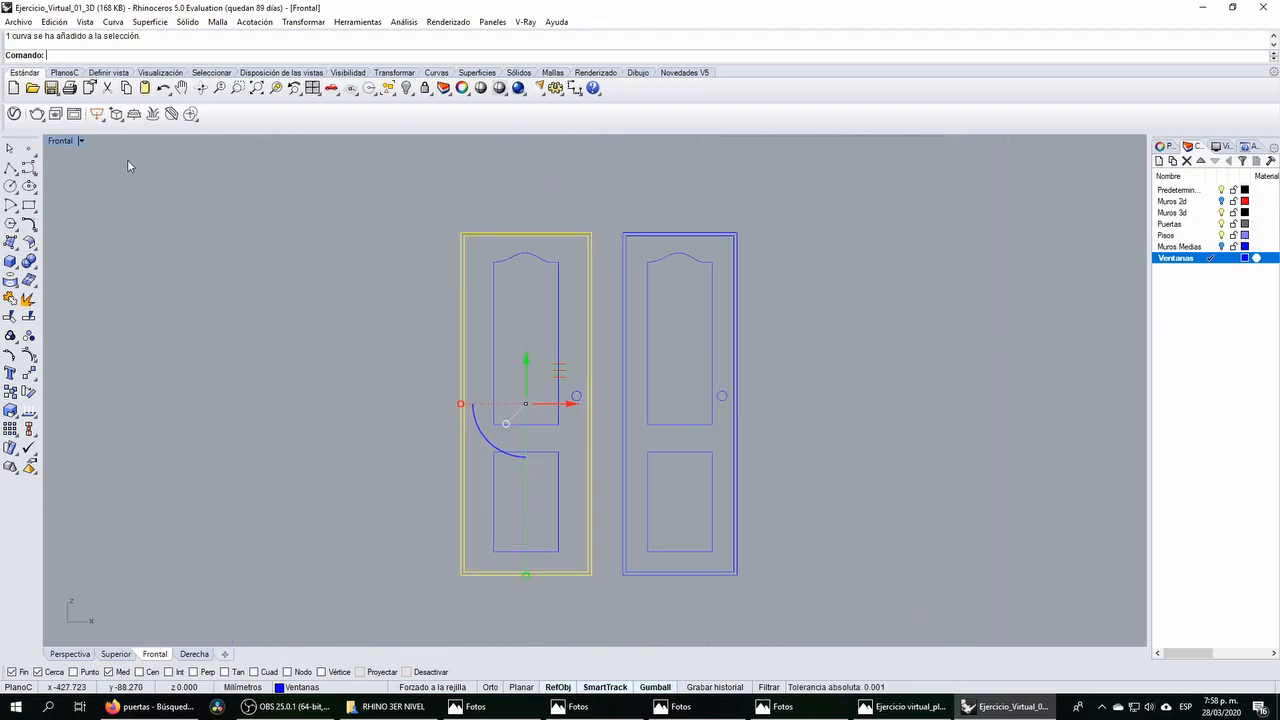
{"action": "double_click", "coordinate": [71, 144]}
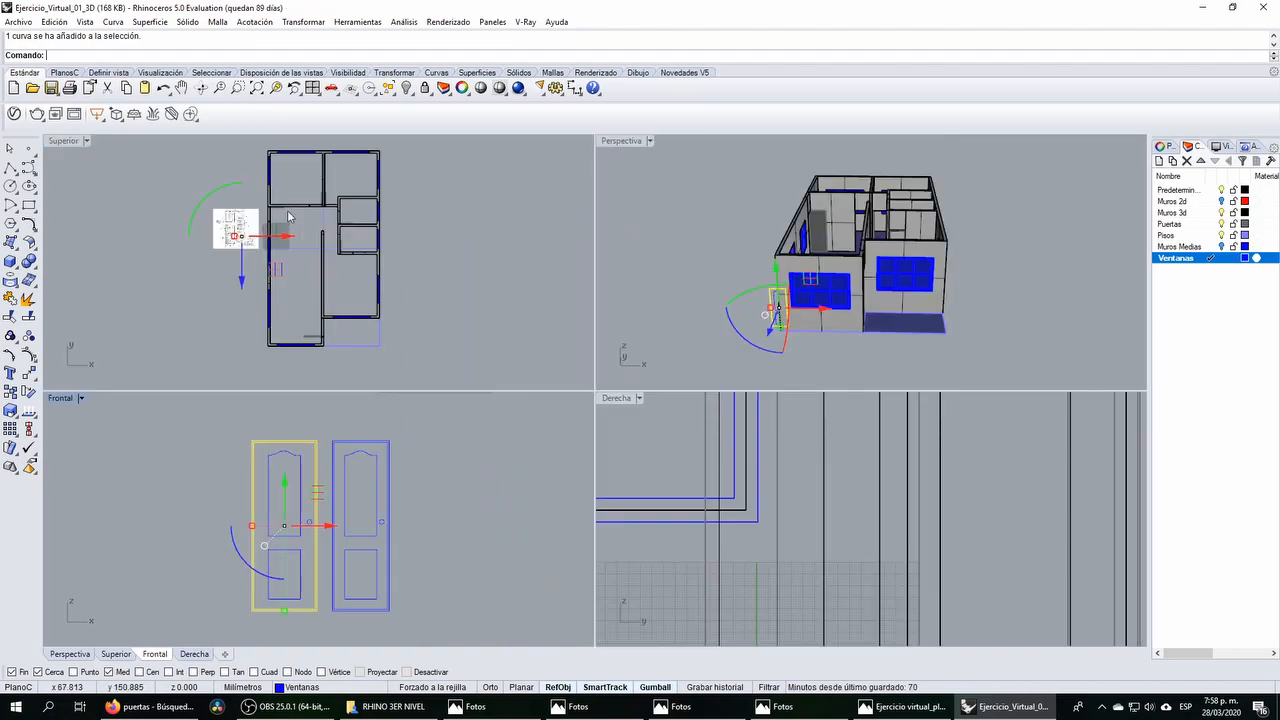
Step: Measure the thickness of a house wall in the Superior view with a trial dimension
{"action": "scroll", "coordinate": [279, 222], "scroll_direction": "up", "scroll_amount": 2}
{"action": "left_click", "coordinate": [574, 88]}
{"action": "scroll", "coordinate": [357, 190], "scroll_direction": "up", "scroll_amount": 4}
{"action": "left_click", "coordinate": [324, 203]}
{"action": "left_click", "coordinate": [324, 238]}
{"action": "scroll", "coordinate": [360, 208], "scroll_direction": "up", "scroll_amount": 8}
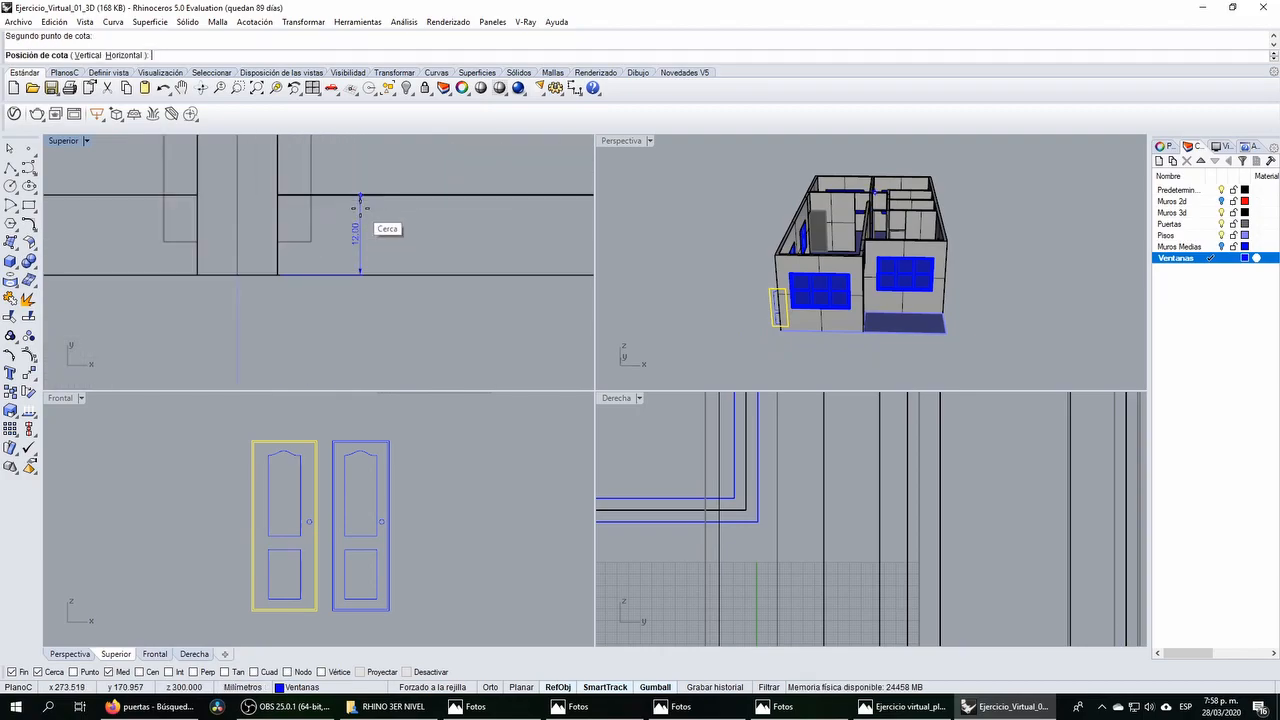
{"action": "key", "text": "Escape"}
Step: Try extruding the first door's two frame outlines into a solid frame
{"action": "scroll", "coordinate": [355, 219], "scroll_direction": "down", "scroll_amount": 10}
{"action": "scroll", "coordinate": [340, 250], "scroll_direction": "down", "scroll_amount": 5}
{"action": "scroll", "coordinate": [319, 337], "scroll_direction": "up", "scroll_amount": 5}
{"action": "scroll", "coordinate": [331, 297], "scroll_direction": "up", "scroll_amount": 3}
{"action": "scroll", "coordinate": [258, 258], "scroll_direction": "down", "scroll_amount": 8}
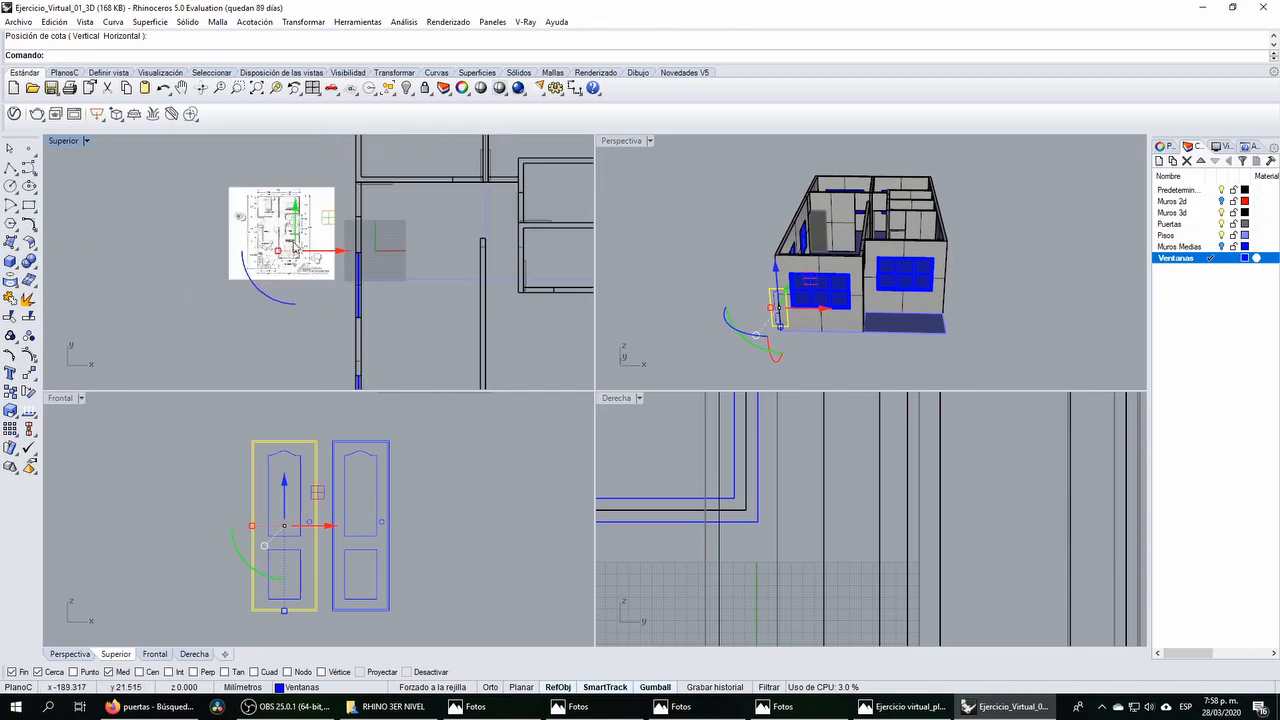
{"action": "left_click", "coordinate": [10, 263]}
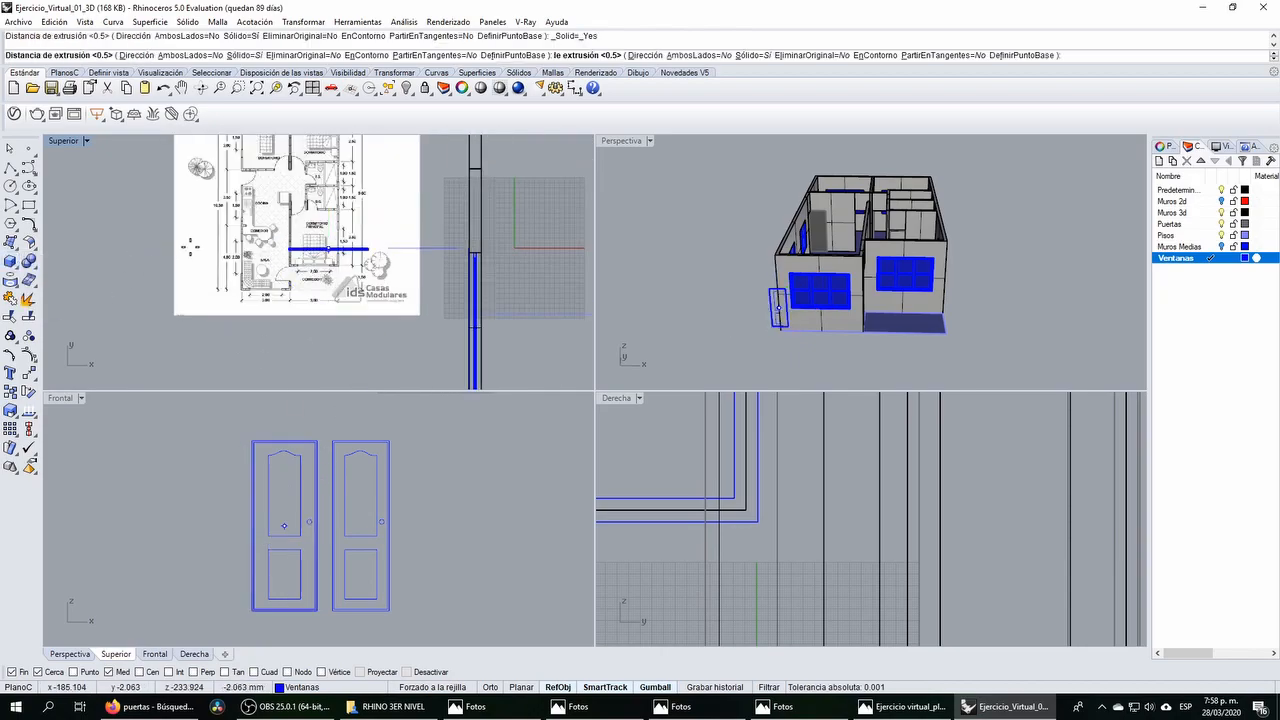
{"action": "key", "text": "Return"}
Step: Examine the extruded door frame from several angles in the enlarged Perspectiva view, zoomed to the frame
{"action": "left_click", "coordinate": [653, 264]}
{"action": "right_click_drag", "start_coordinate": [653, 264], "coordinate": [795, 318]}
{"action": "scroll", "coordinate": [797, 320], "scroll_direction": "up", "scroll_amount": 2}
{"action": "scroll", "coordinate": [701, 361], "scroll_direction": "up", "scroll_amount": 9}
{"action": "scroll", "coordinate": [701, 361], "scroll_direction": "down", "scroll_amount": 3}
{"action": "scroll", "coordinate": [740, 315], "scroll_direction": "up", "scroll_amount": 6}
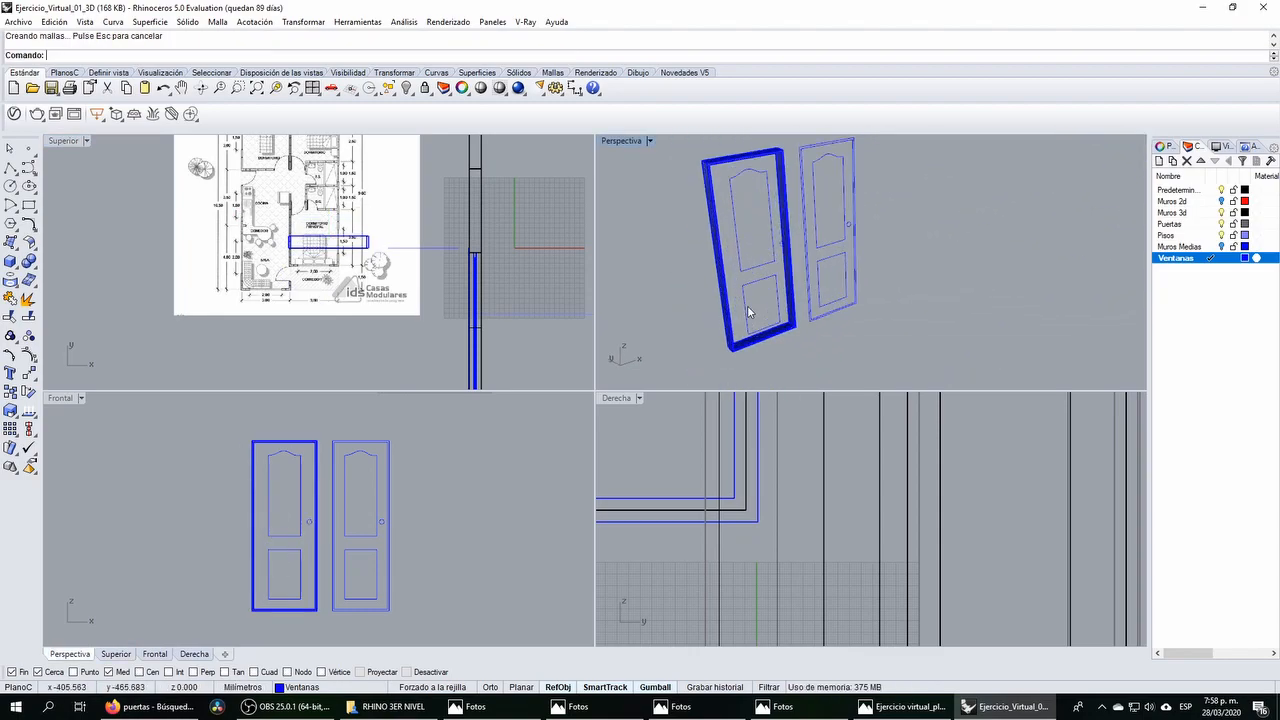
{"action": "double_click", "coordinate": [630, 142]}
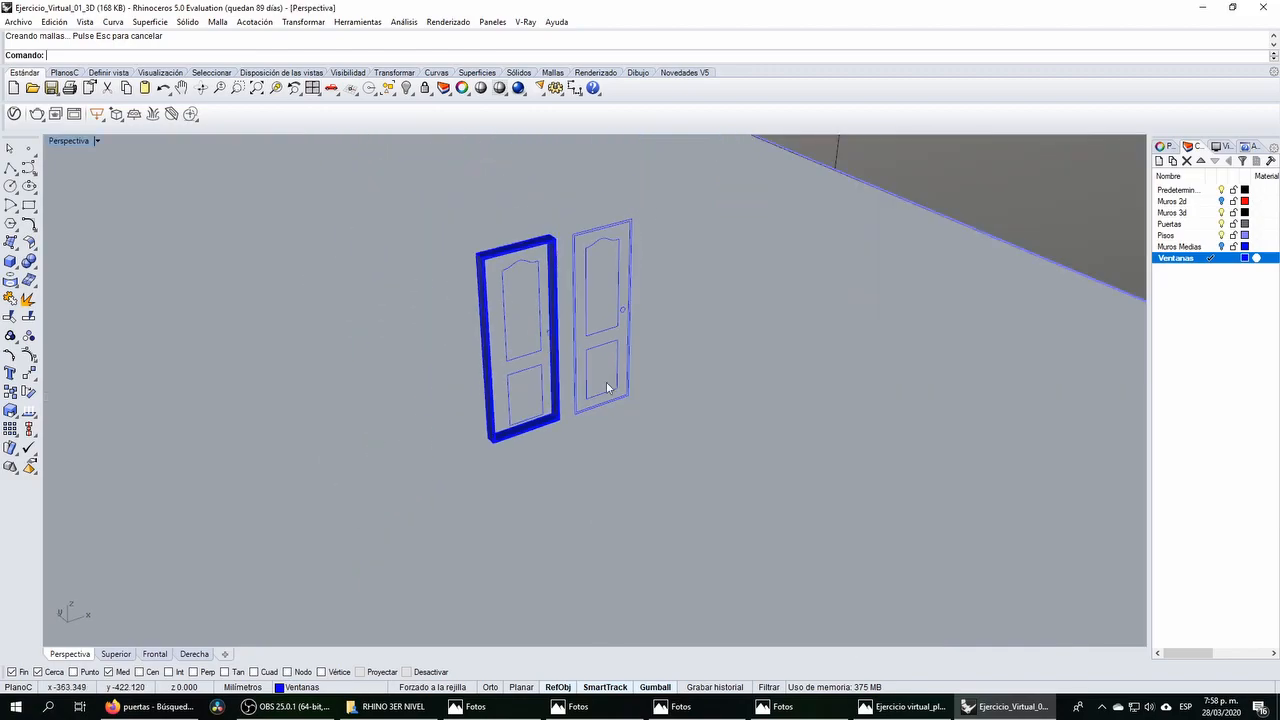
{"action": "left_click", "coordinate": [531, 246]}
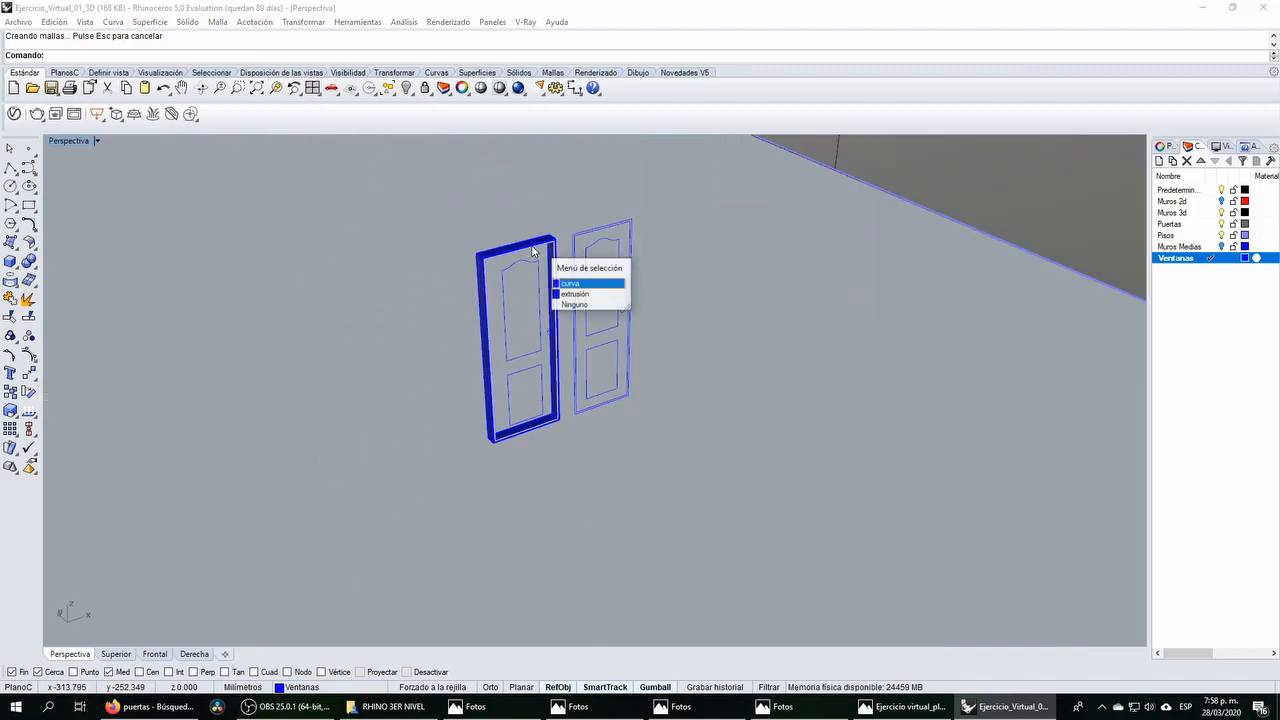
{"action": "left_click", "coordinate": [276, 88]}
{"action": "left_click", "coordinate": [266, 322]}
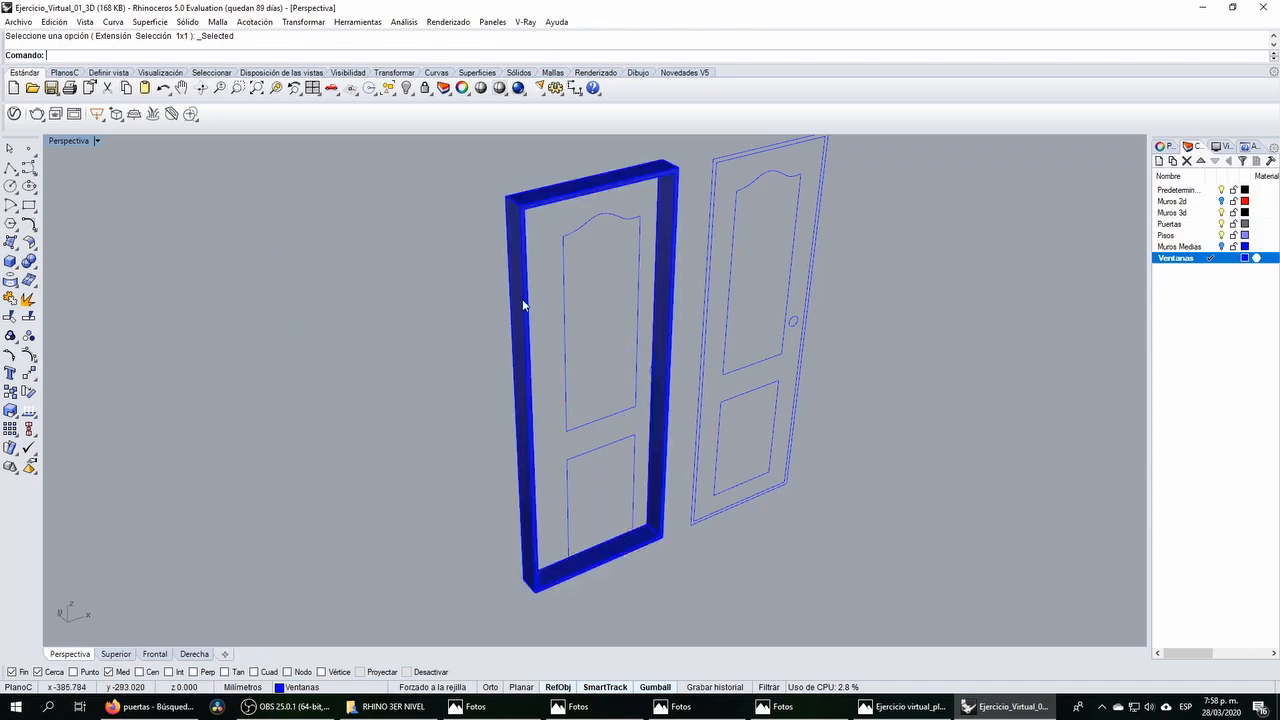
{"action": "right_click_drag", "start_coordinate": [523, 302], "coordinate": [497, 318]}
{"action": "right_click_drag", "start_coordinate": [637, 563], "coordinate": [537, 420]}
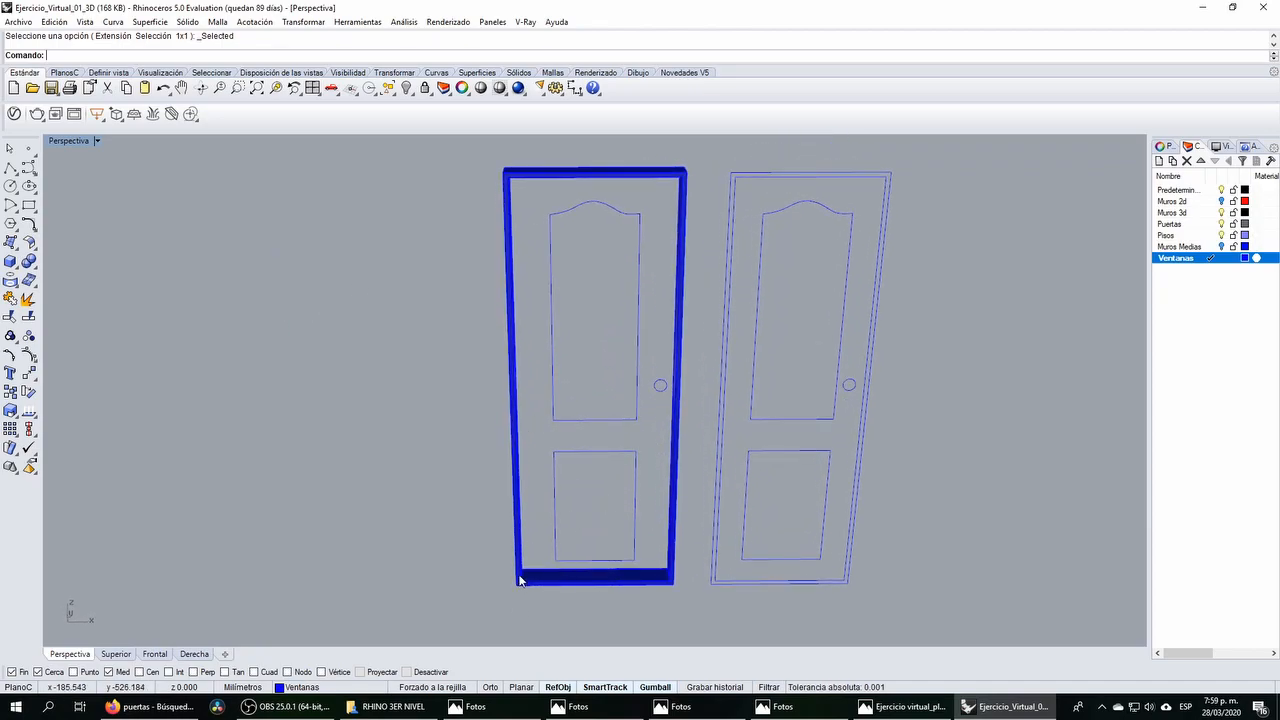
{"action": "right_click_drag", "start_coordinate": [586, 306], "coordinate": [527, 410]}
Step: Undo the frame extrusion and return to the maximized Frontal view
{"action": "key", "text": "ctrl+z"}
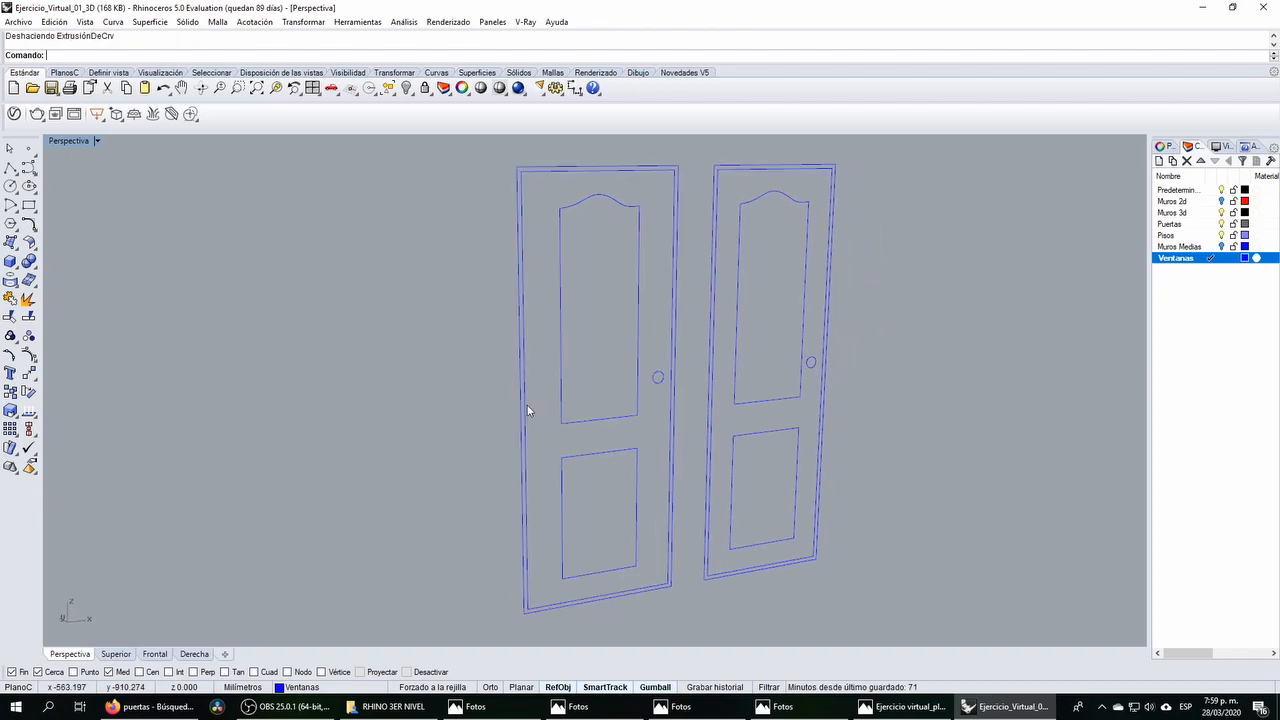
{"action": "double_click", "coordinate": [86, 144]}
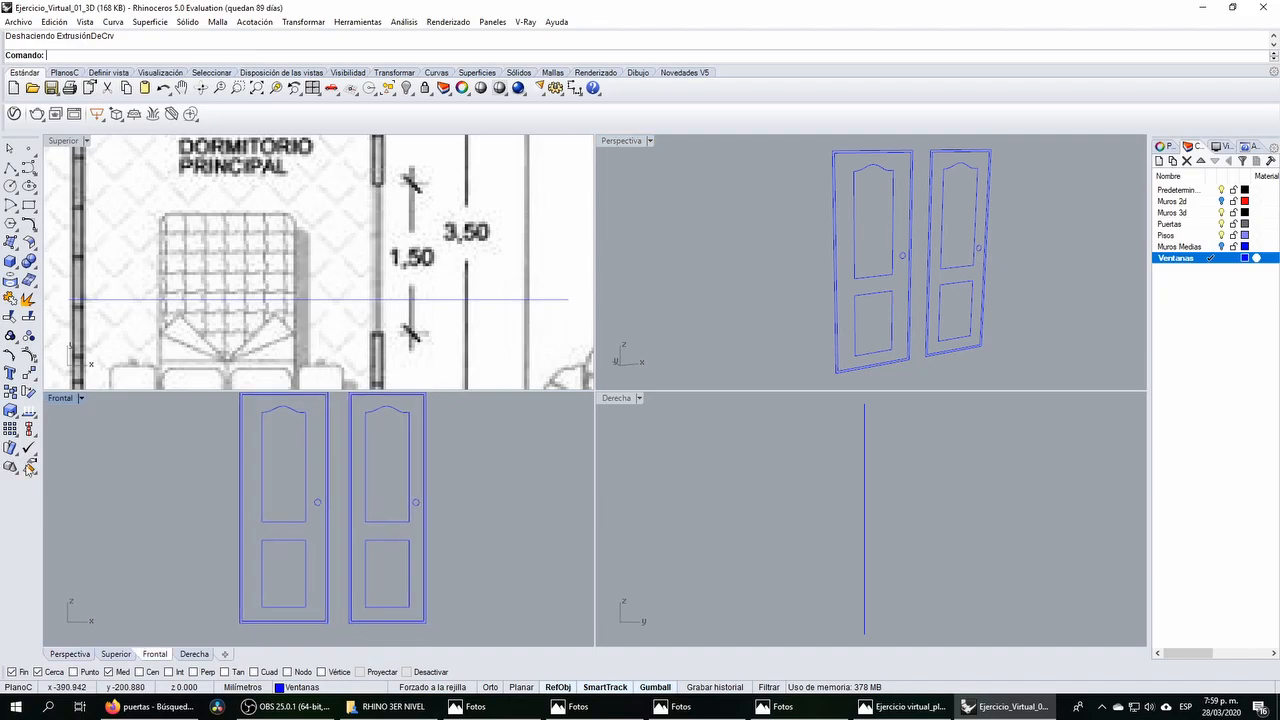
{"action": "double_click", "coordinate": [62, 399]}
Step: Draw a short vertical polyline down from the first door's lower left inner frame corner, past the outer frame's bottom edge
{"action": "left_click", "coordinate": [10, 168]}
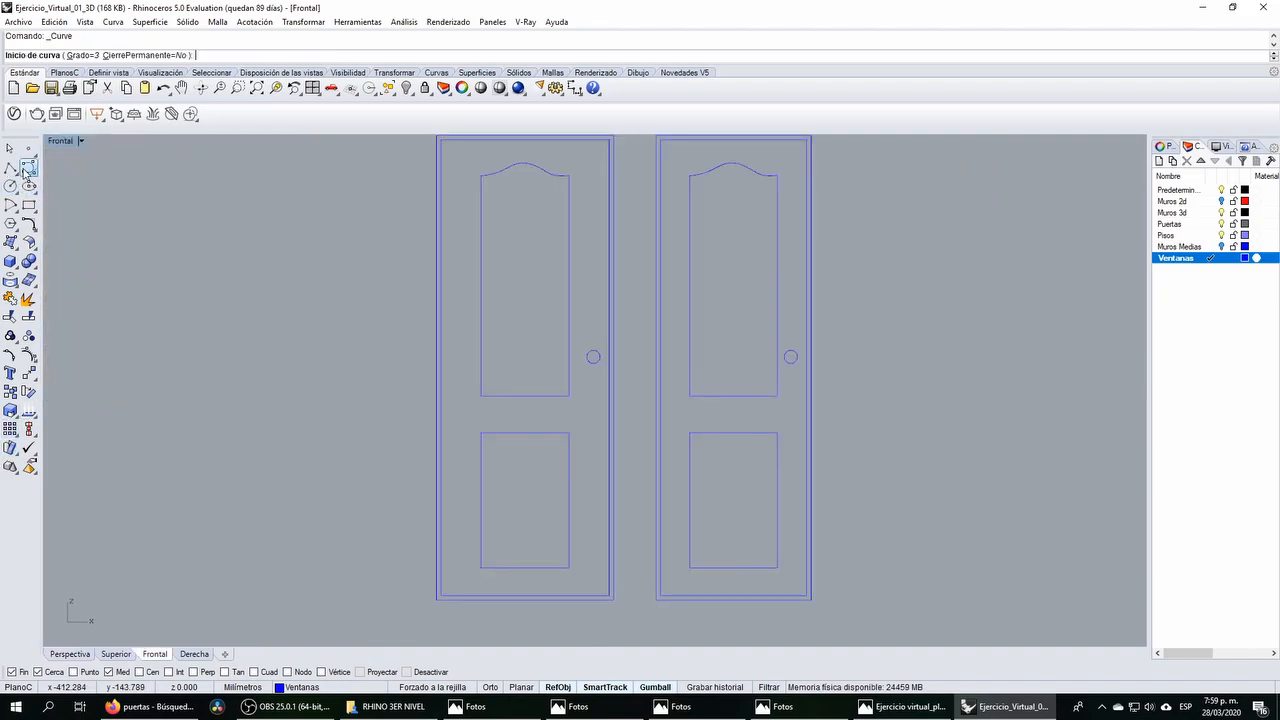
{"action": "left_click", "coordinate": [10, 168]}
{"action": "scroll", "coordinate": [500, 528], "scroll_direction": "up", "scroll_amount": 5}
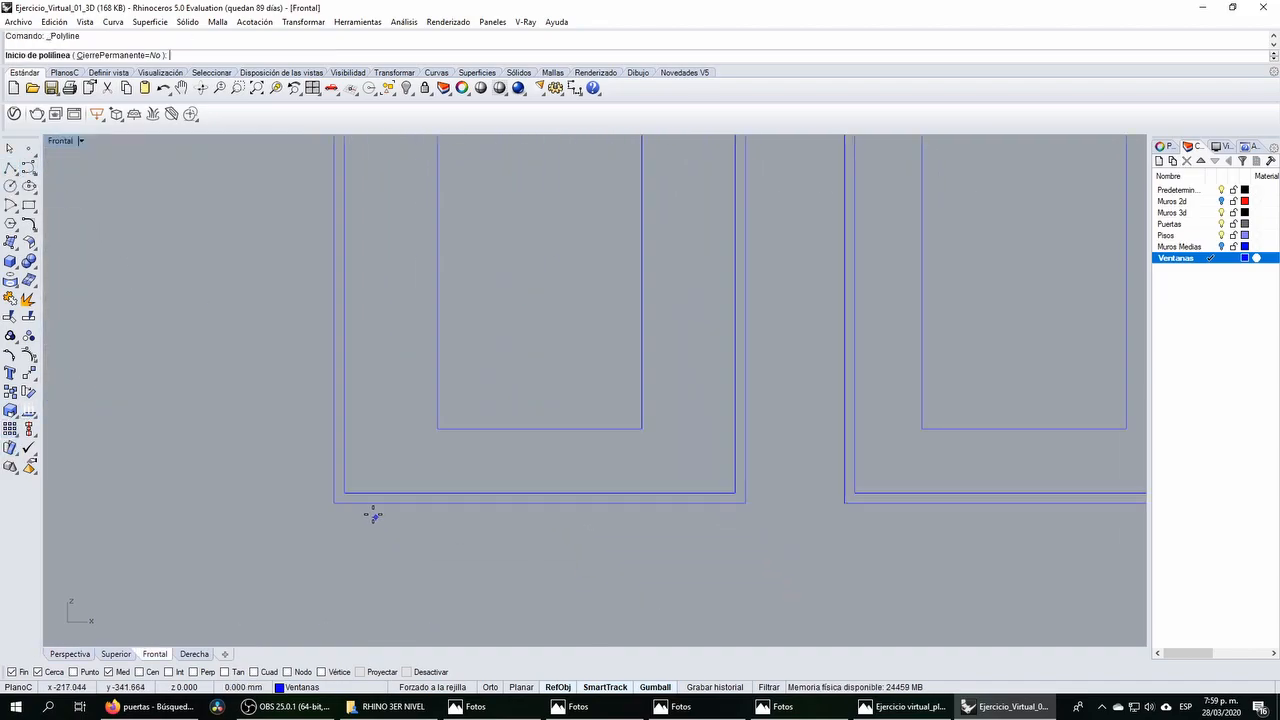
{"action": "left_click", "coordinate": [345, 491]}
{"action": "key", "text": "F8"}
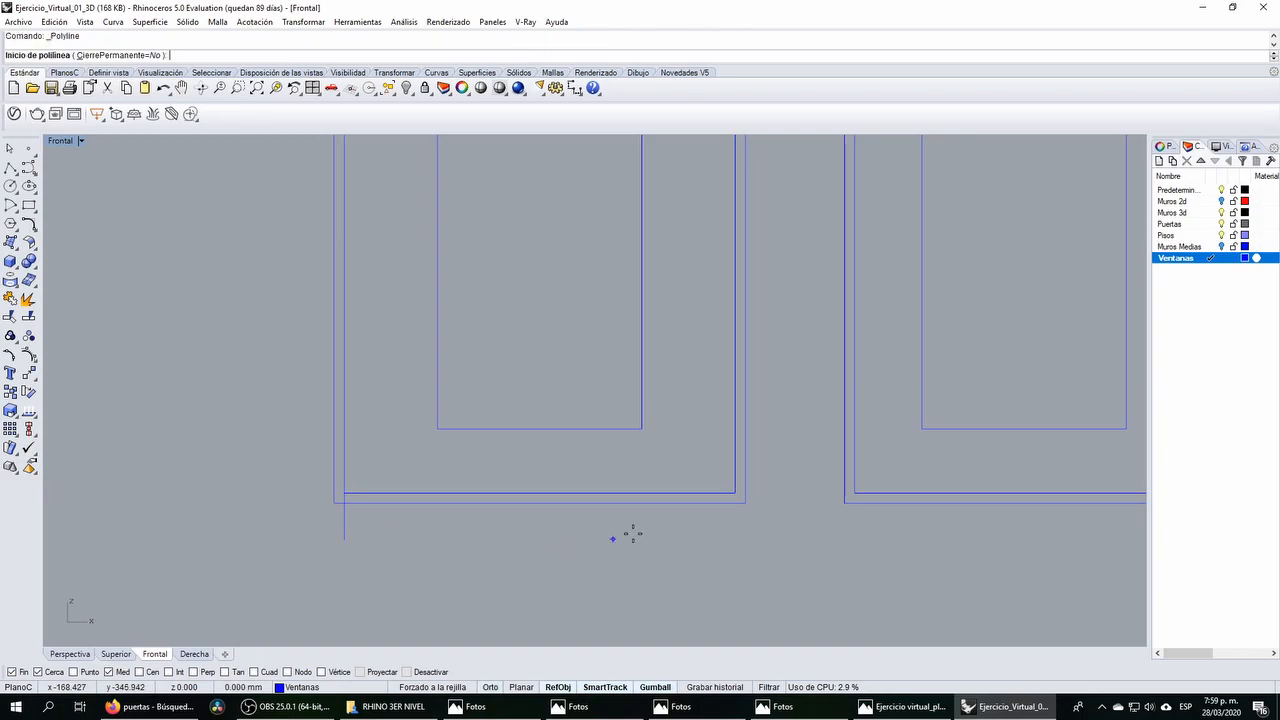
Step: Draw a short vertical line from the first door's lower right inner frame corner to the outer frame's bottom edge, and explode the inner outline
{"action": "left_click", "coordinate": [731, 497]}
{"action": "key", "text": "Return"}
{"action": "left_click", "coordinate": [736, 487]}
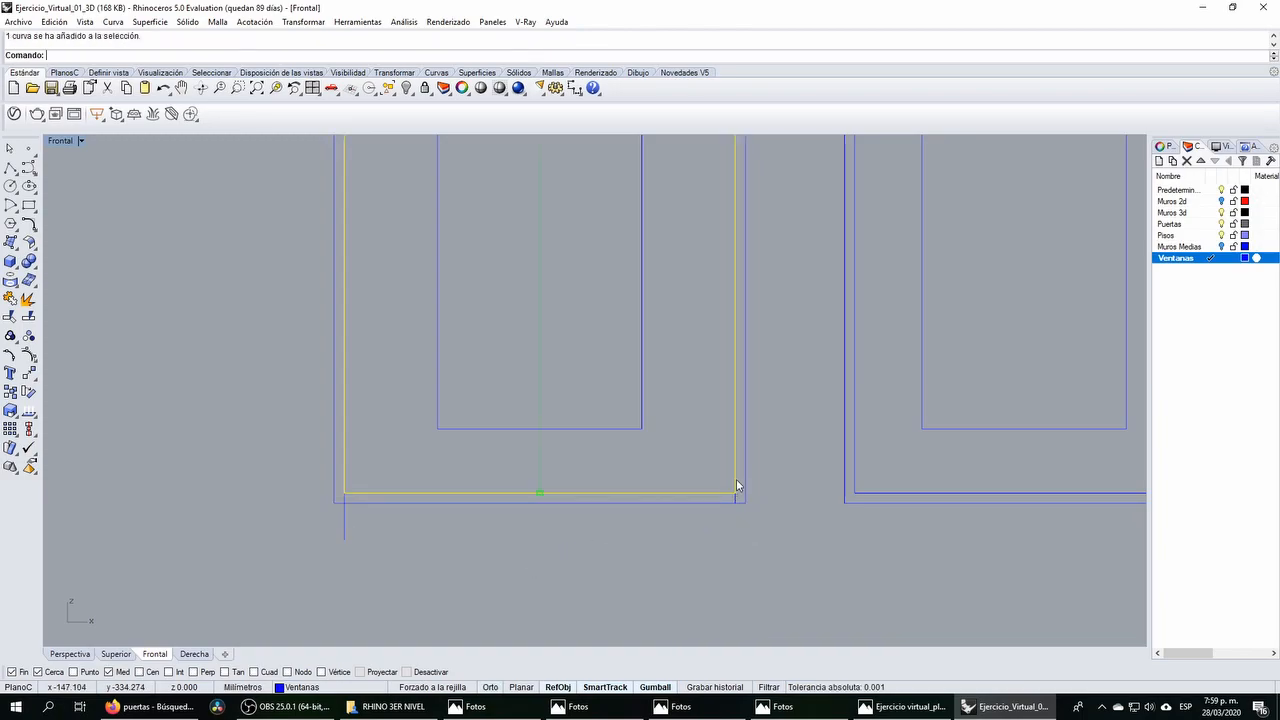
{"action": "left_click", "coordinate": [28, 300]}
{"action": "left_click", "coordinate": [343, 520]}
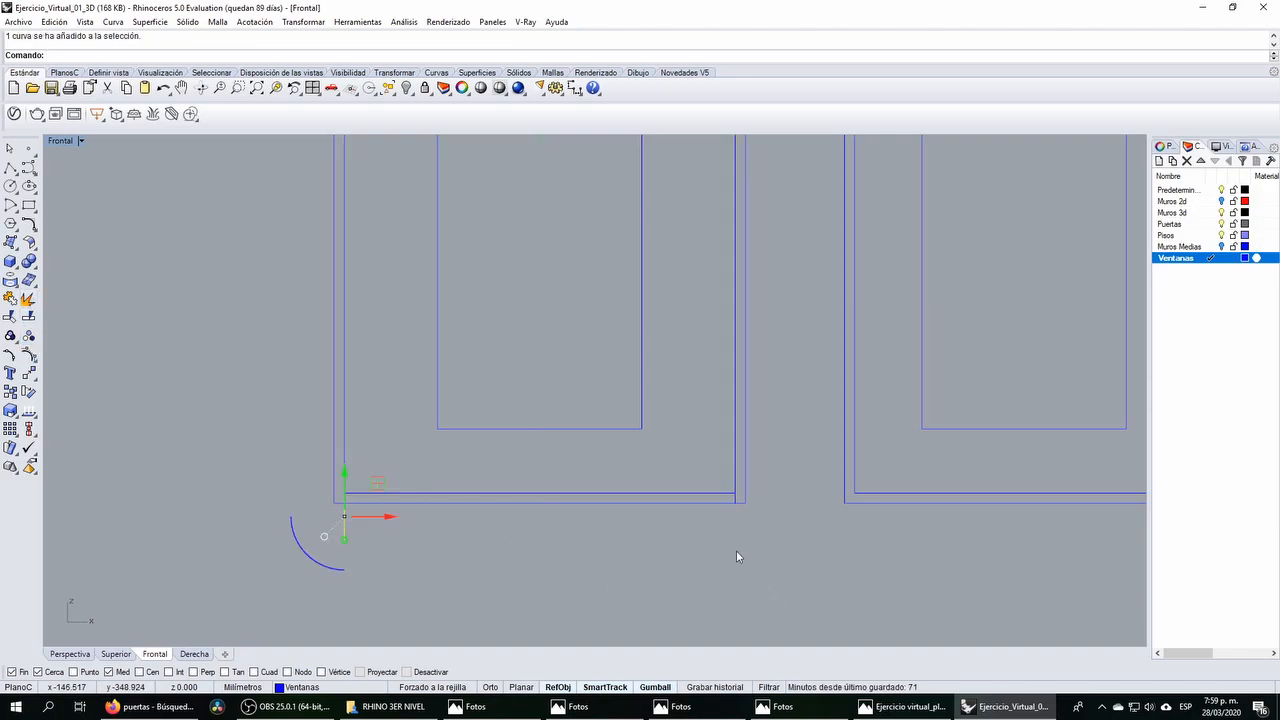
{"action": "left_click", "coordinate": [736, 499]}
{"action": "left_click", "coordinate": [343, 530]}
Step: Delete the bottom edge of the first door's inner frame outline
{"action": "left_click", "coordinate": [420, 494]}
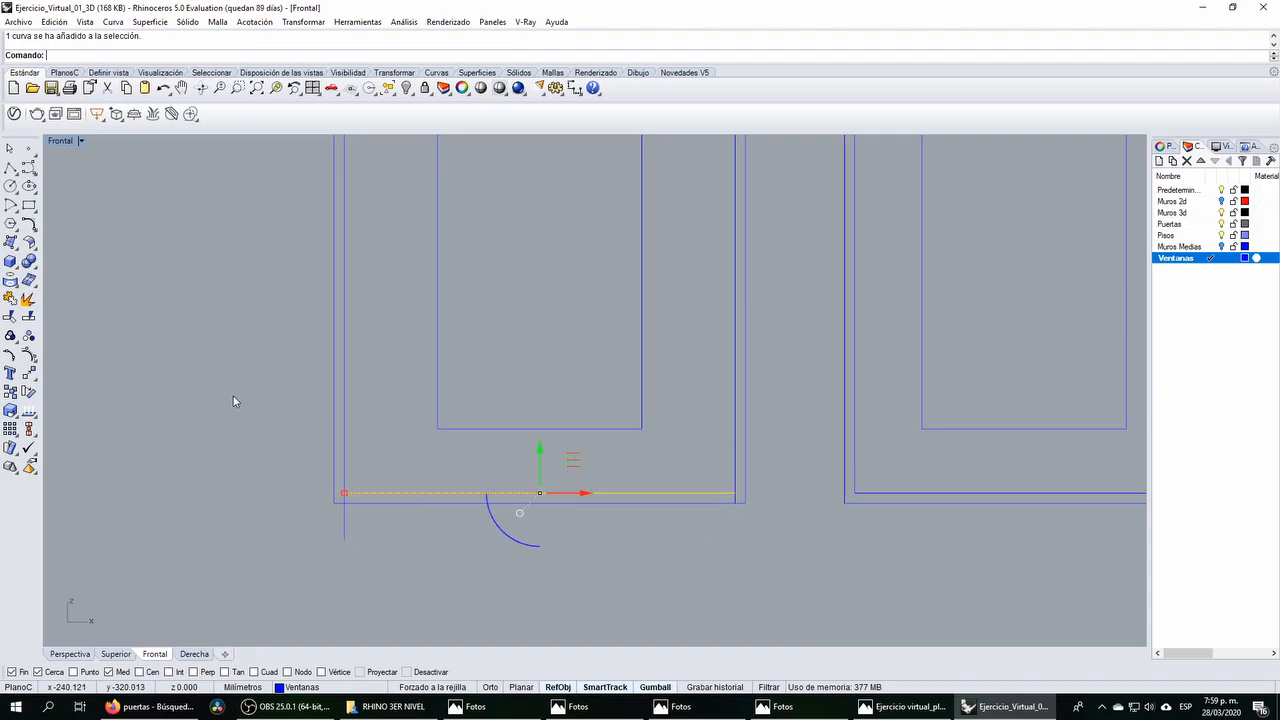
{"action": "left_click", "coordinate": [29, 317]}
{"action": "left_click", "coordinate": [351, 520]}
{"action": "scroll", "coordinate": [755, 518], "scroll_direction": "up", "scroll_amount": 5}
{"action": "key", "text": "Return"}
{"action": "scroll", "coordinate": [754, 517], "scroll_direction": "down", "scroll_amount": 6}
{"action": "left_click", "coordinate": [692, 536]}
{"action": "left_click", "coordinate": [669, 507]}
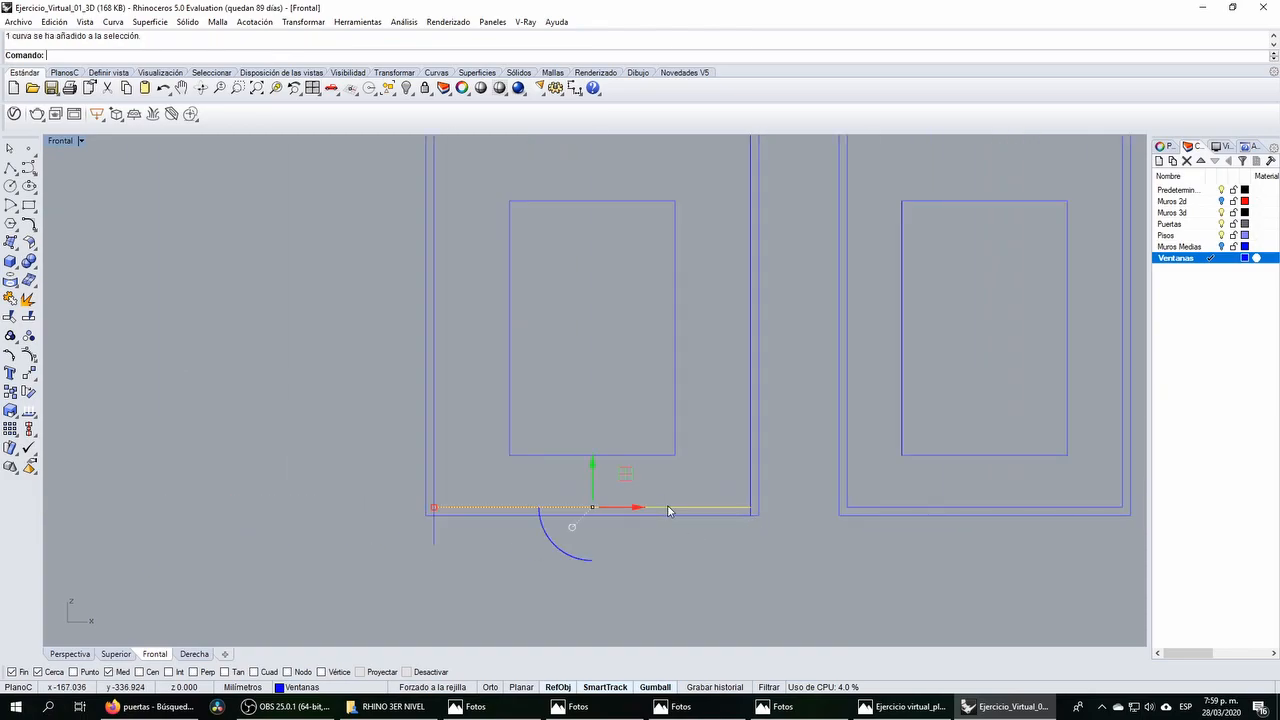
{"action": "key", "text": "Delete"}
Step: Split the short vertical line at the first door's lower left inner corner with the outer frame's bottom edge
{"action": "left_click", "coordinate": [435, 539]}
{"action": "scroll", "coordinate": [447, 527], "scroll_direction": "up", "scroll_amount": 5}
{"action": "key", "text": "Return"}
{"action": "left_click", "coordinate": [447, 509]}
{"action": "key", "text": "Return"}
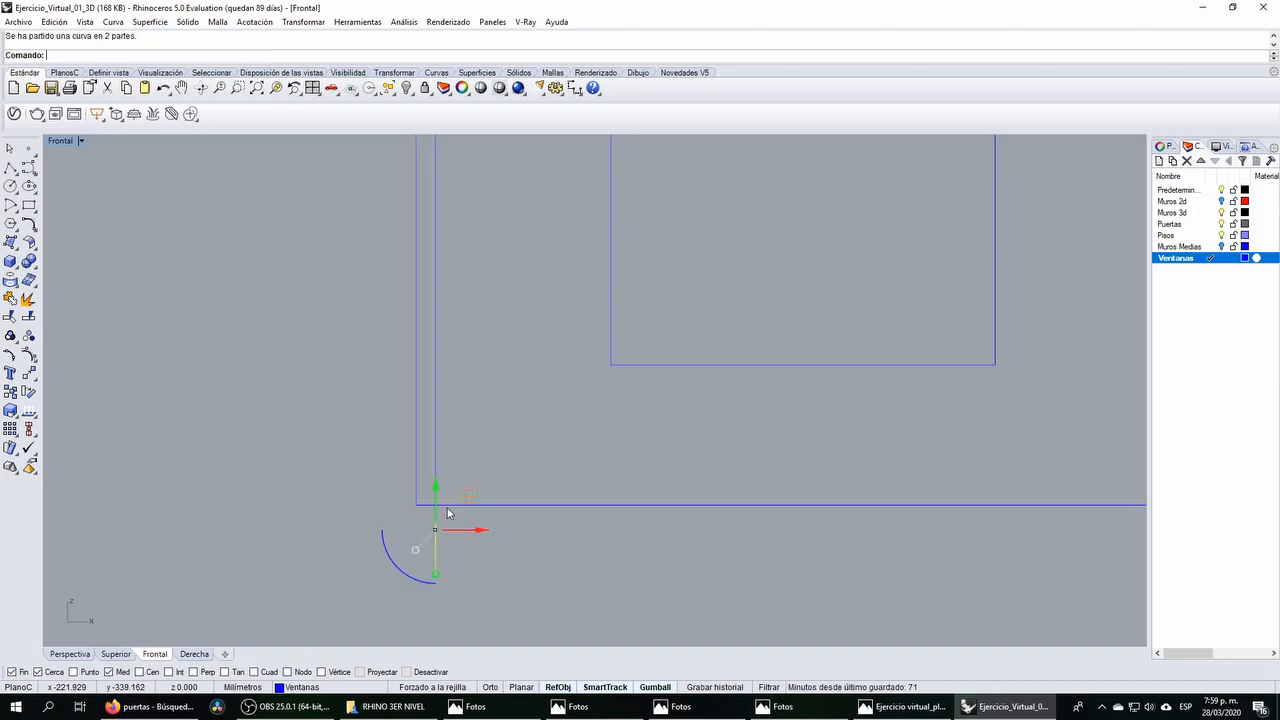
Step: Split the first door's outer frame outline where the two inner verticals meet its bottom edge, and delete the section between them
{"action": "left_click", "coordinate": [447, 507]}
{"action": "scroll", "coordinate": [449, 509], "scroll_direction": "down", "scroll_amount": 4}
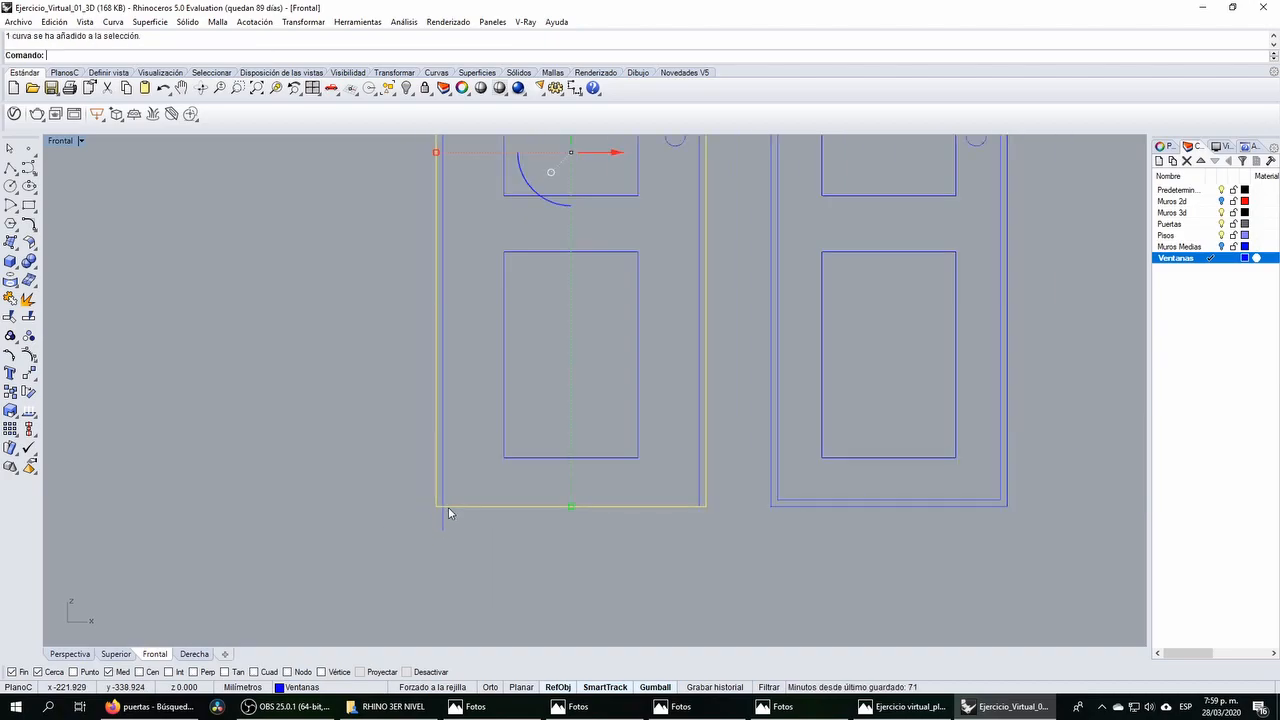
{"action": "key", "text": "Return"}
{"action": "left_click", "coordinate": [442, 514]}
{"action": "key", "text": "Return"}
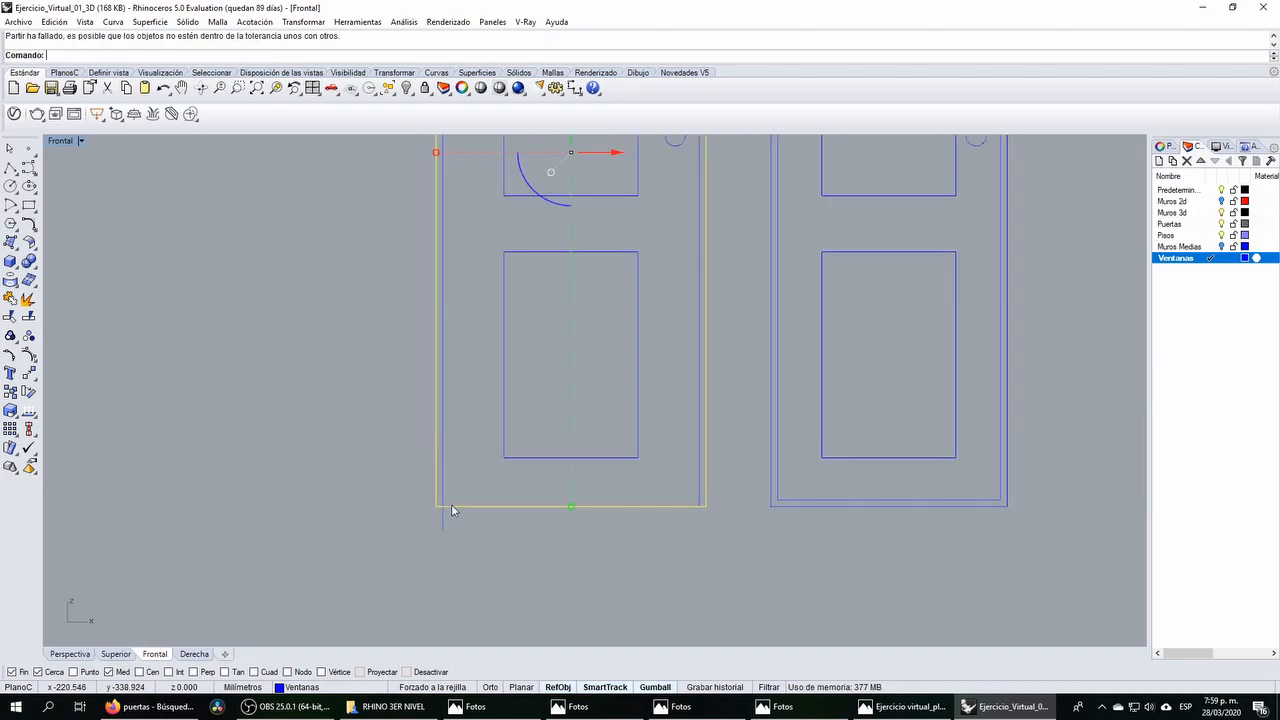
{"action": "key", "text": "Return"}
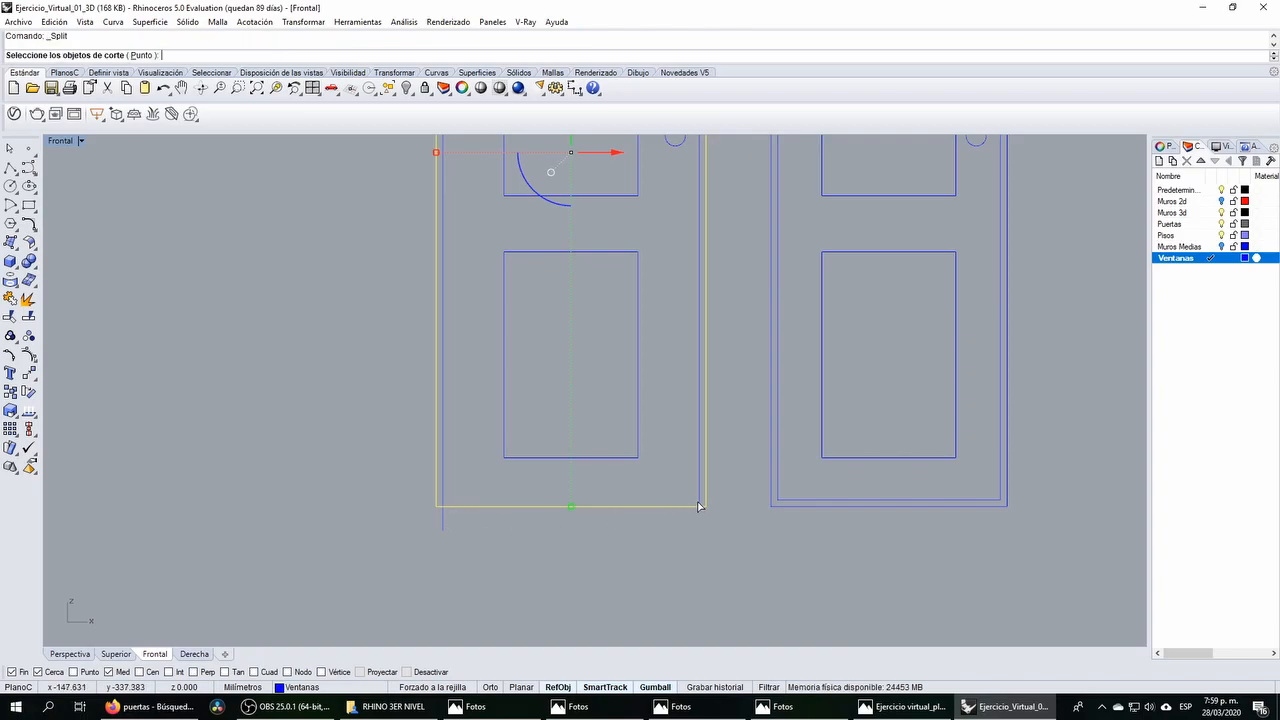
{"action": "left_click", "coordinate": [699, 505]}
{"action": "left_click", "coordinate": [772, 537]}
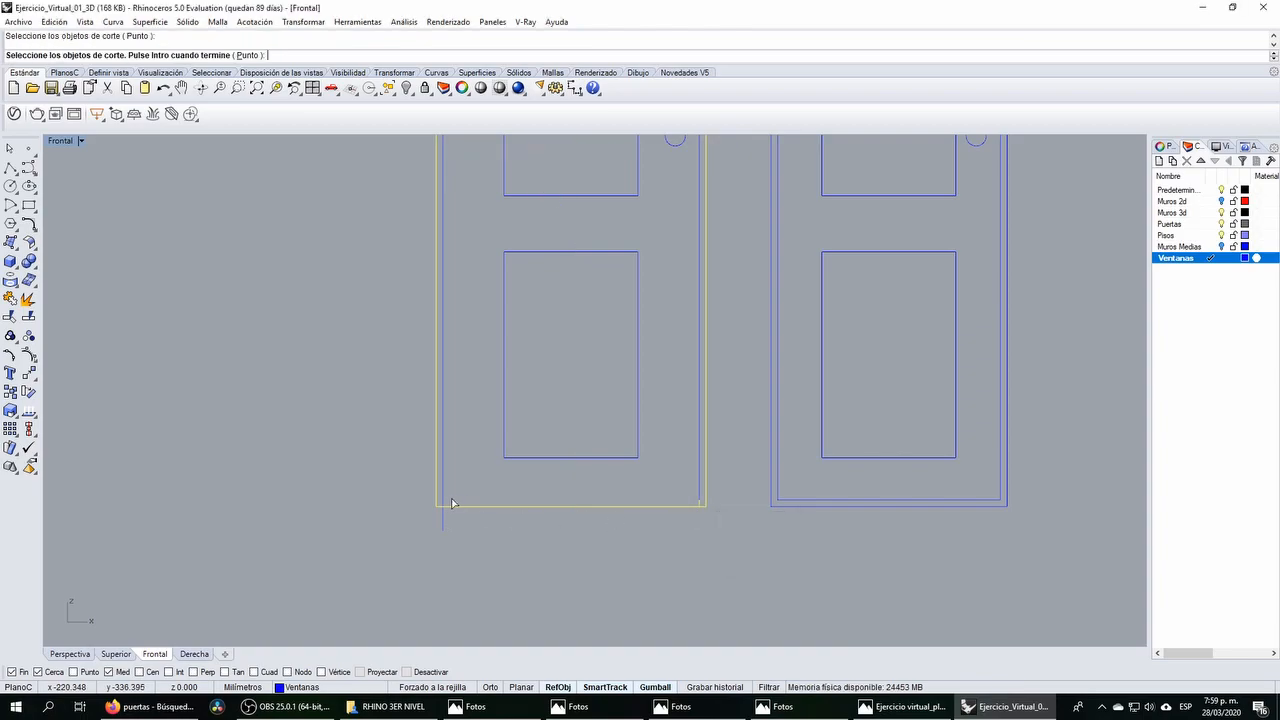
{"action": "key", "text": "Return"}
{"action": "left_click", "coordinate": [455, 507]}
{"action": "key", "text": "Delete"}
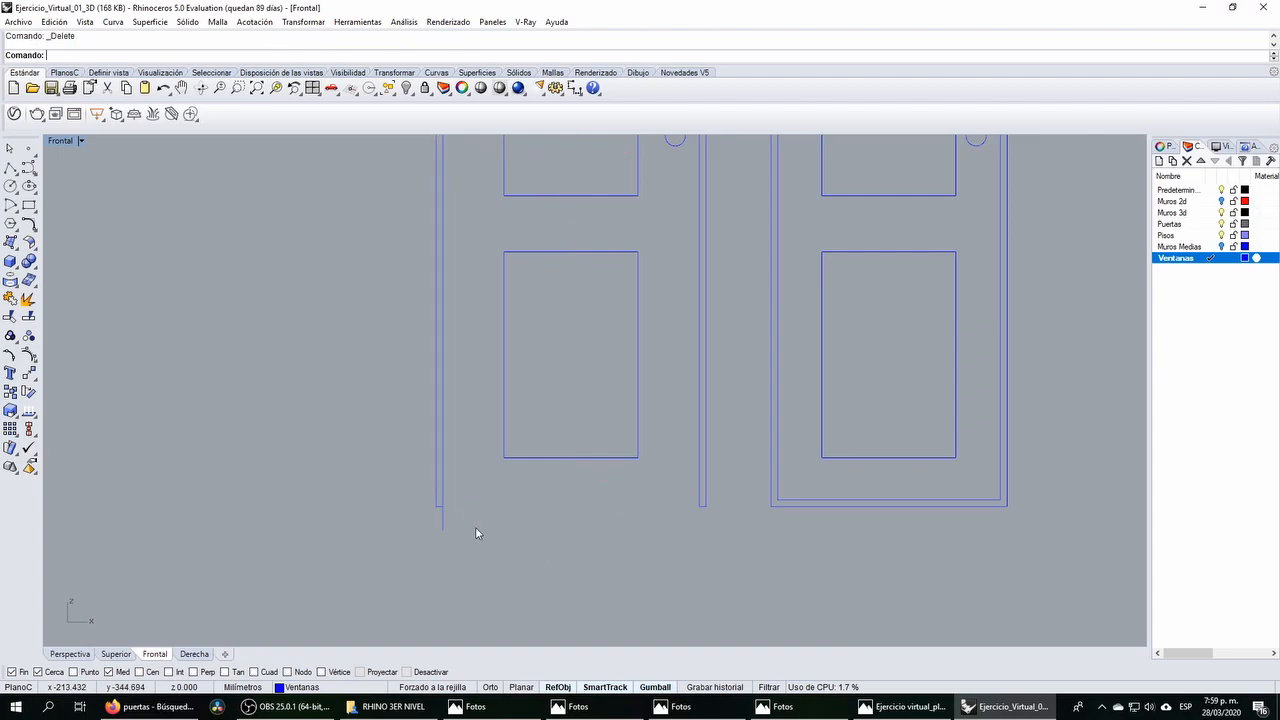
Step: Delete the leftover line below the first door's left jamb and join all its frame curves into one closed outline
{"action": "left_click", "coordinate": [443, 528]}
{"action": "key", "text": "Delete"}
{"action": "scroll", "coordinate": [453, 516], "scroll_direction": "up", "scroll_amount": 8}
{"action": "left_click_drag", "start_coordinate": [360, 435], "coordinate": [492, 530]}
{"action": "left_click", "coordinate": [491, 433]}
{"action": "left_click", "coordinate": [430, 393]}
{"action": "left_click", "coordinate": [413, 491], "text": "shift"}
{"action": "scroll", "coordinate": [426, 506], "scroll_direction": "down", "scroll_amount": 8}
{"action": "scroll", "coordinate": [680, 500], "scroll_direction": "up", "scroll_amount": 15}
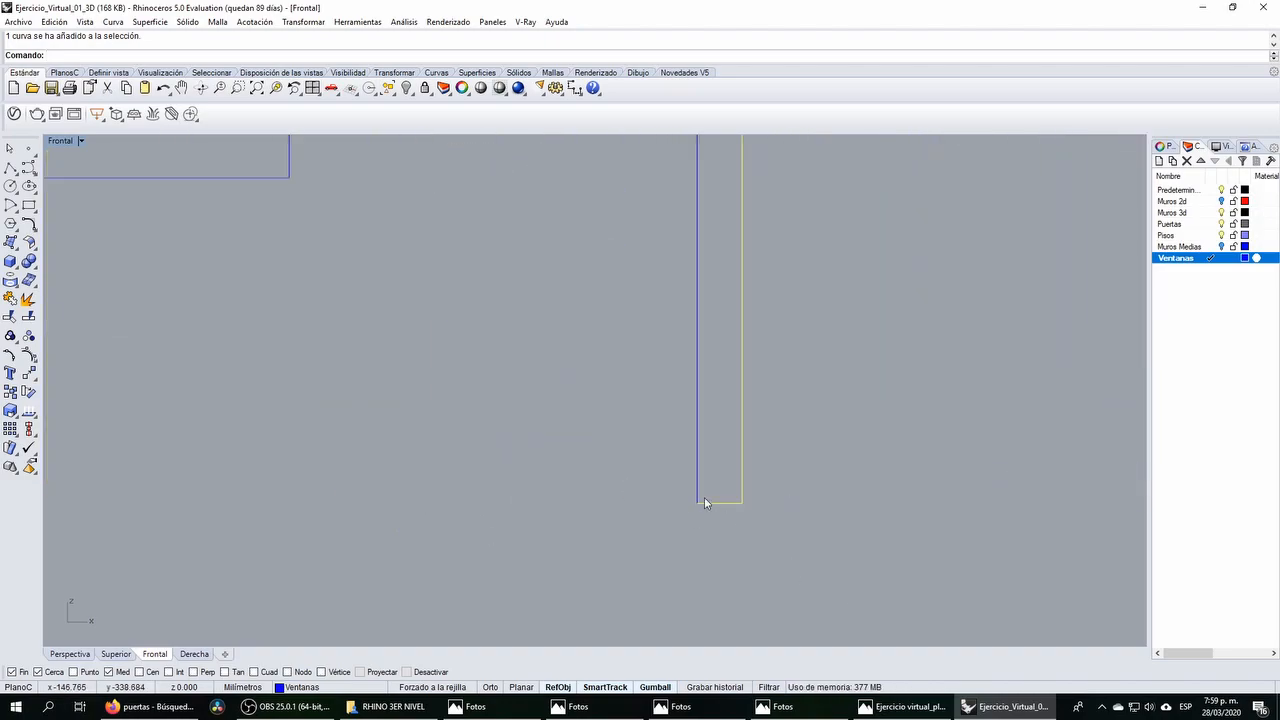
{"action": "scroll", "coordinate": [694, 443], "scroll_direction": "down", "scroll_amount": 8}
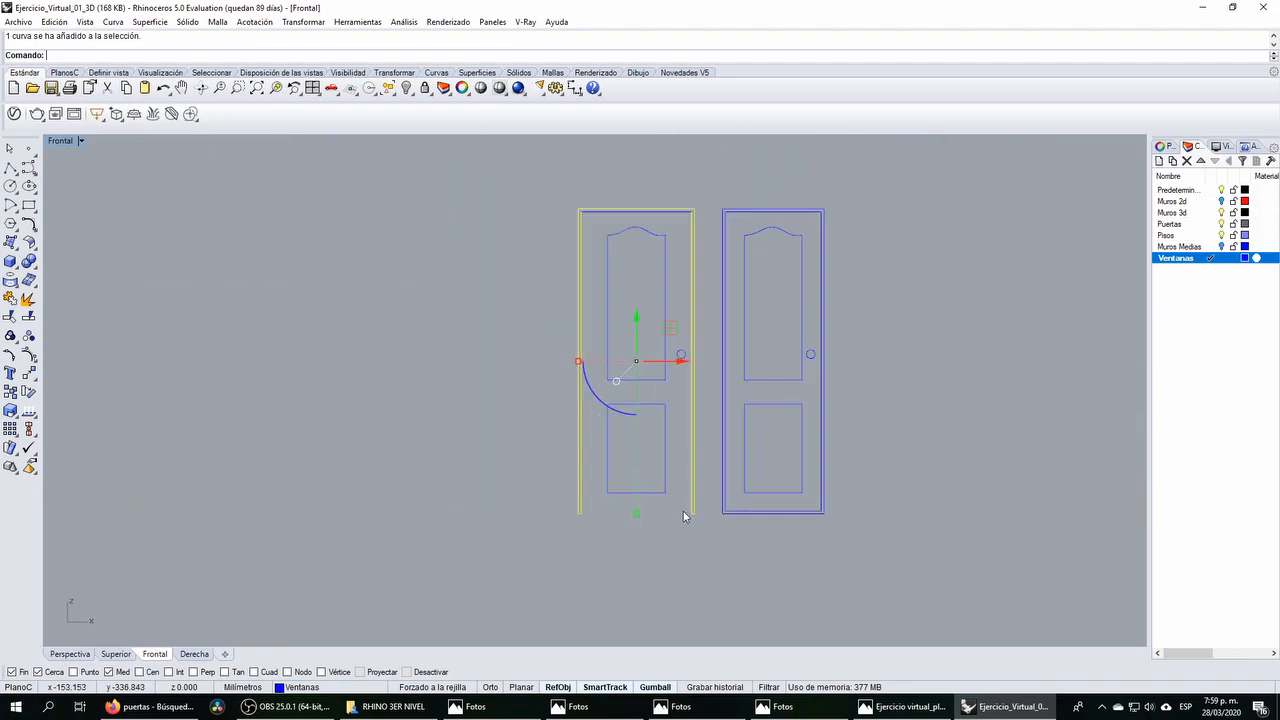
{"action": "scroll", "coordinate": [673, 284], "scroll_direction": "up", "scroll_amount": 10}
{"action": "scroll", "coordinate": [684, 292], "scroll_direction": "down", "scroll_amount": 5}
{"action": "right_click_drag", "start_coordinate": [535, 410], "coordinate": [294, 297]}
{"action": "scroll", "coordinate": [305, 285], "scroll_direction": "down", "scroll_amount": 3}
{"action": "left_click", "coordinate": [11, 299]}
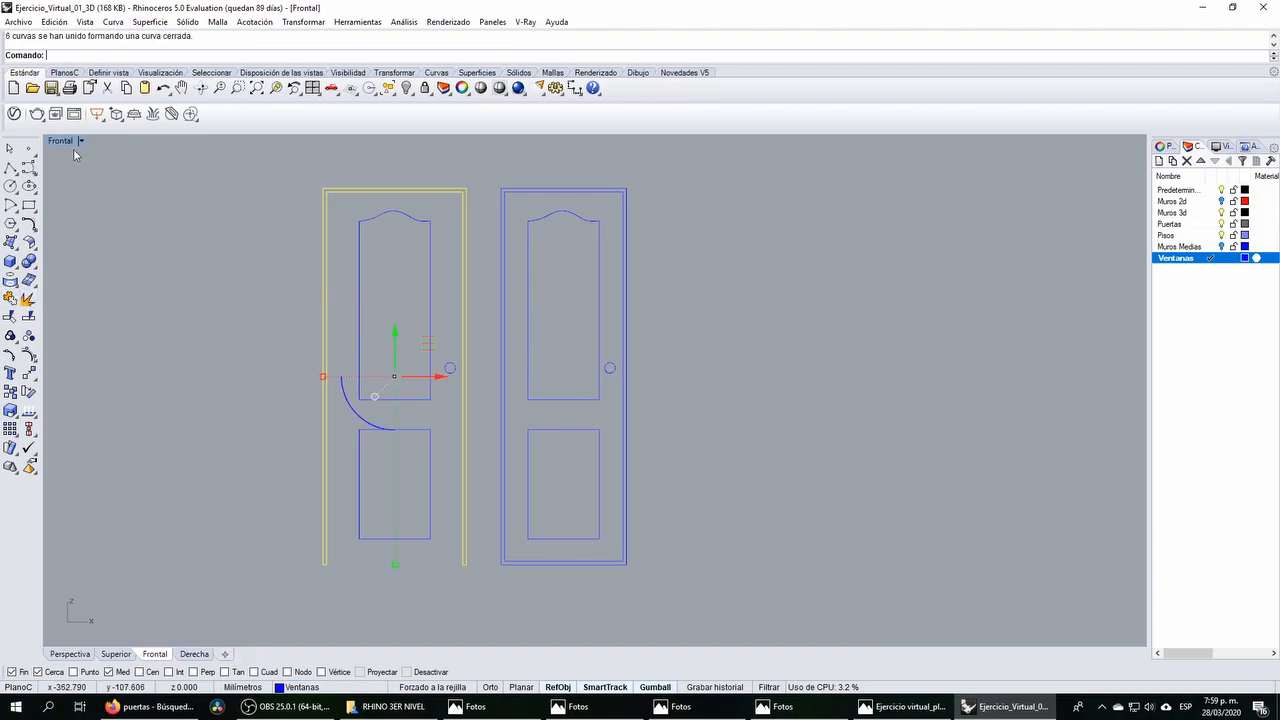
Step: Extrude the first door's closed frame outline as a solid by 12 mm
{"action": "left_click", "coordinate": [13, 264]}
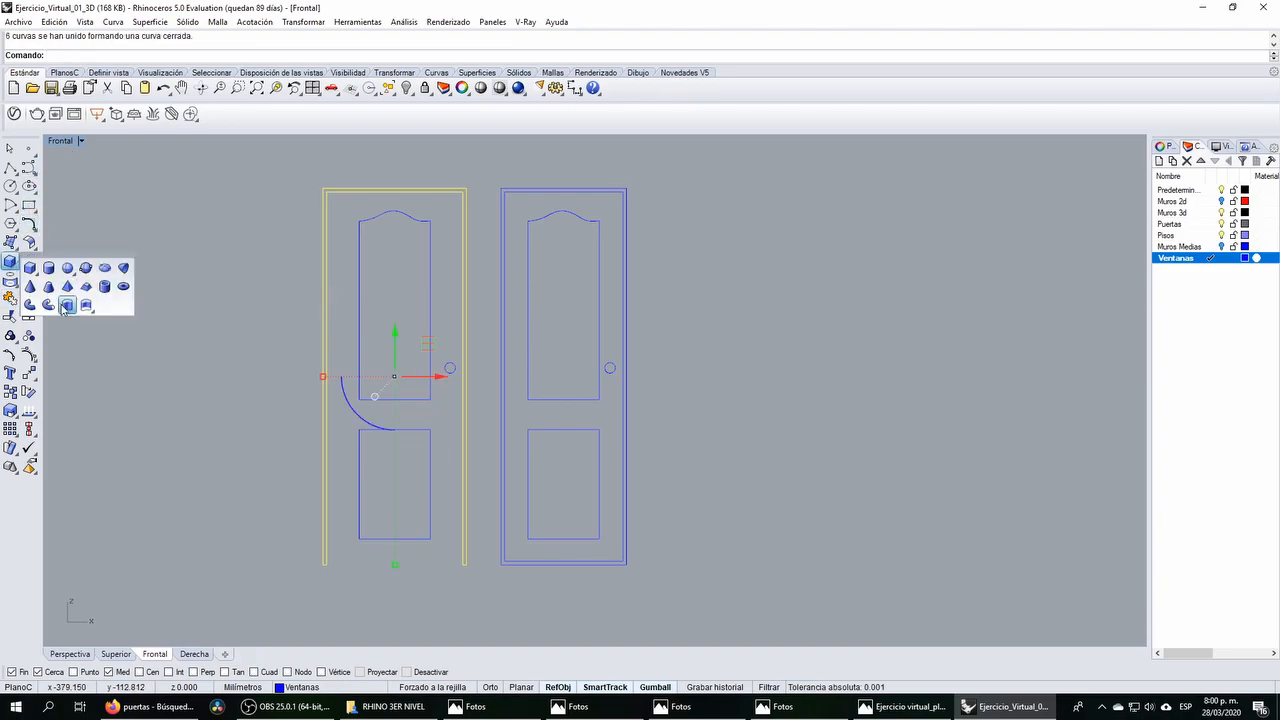
{"action": "left_click", "coordinate": [66, 305]}
{"action": "key", "text": "Return"}
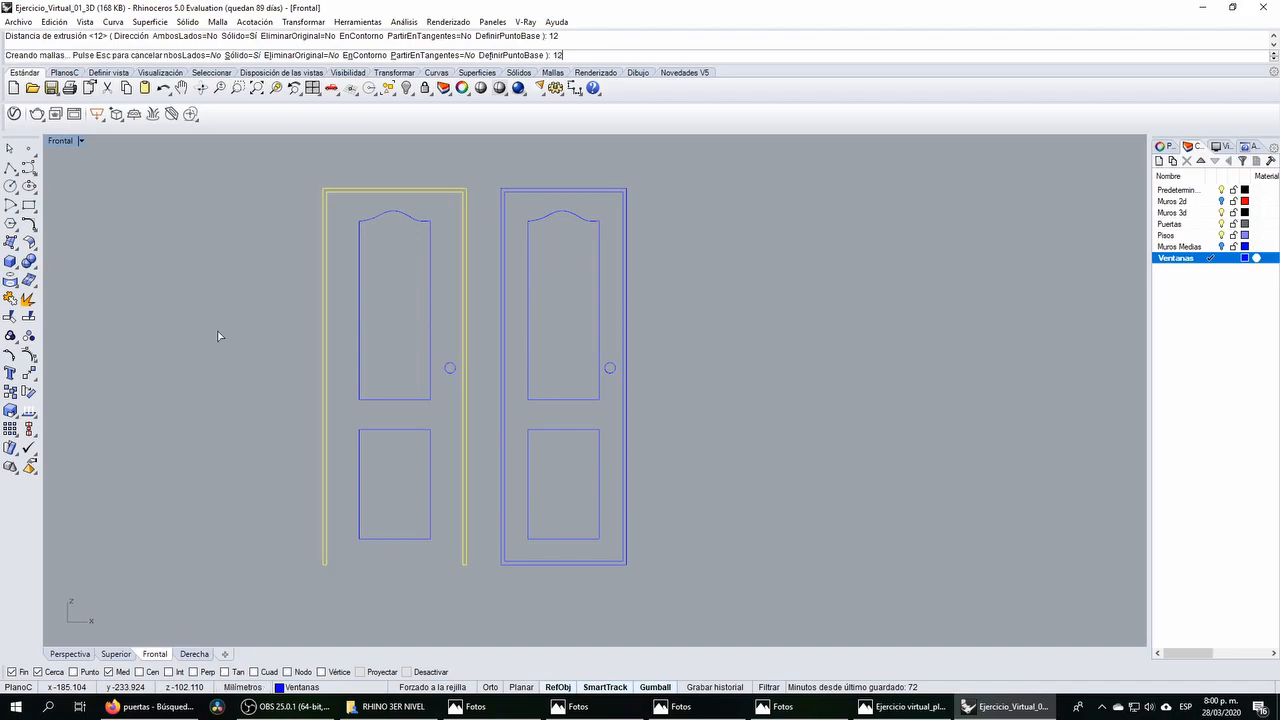
{"action": "left_click", "coordinate": [339, 322]}
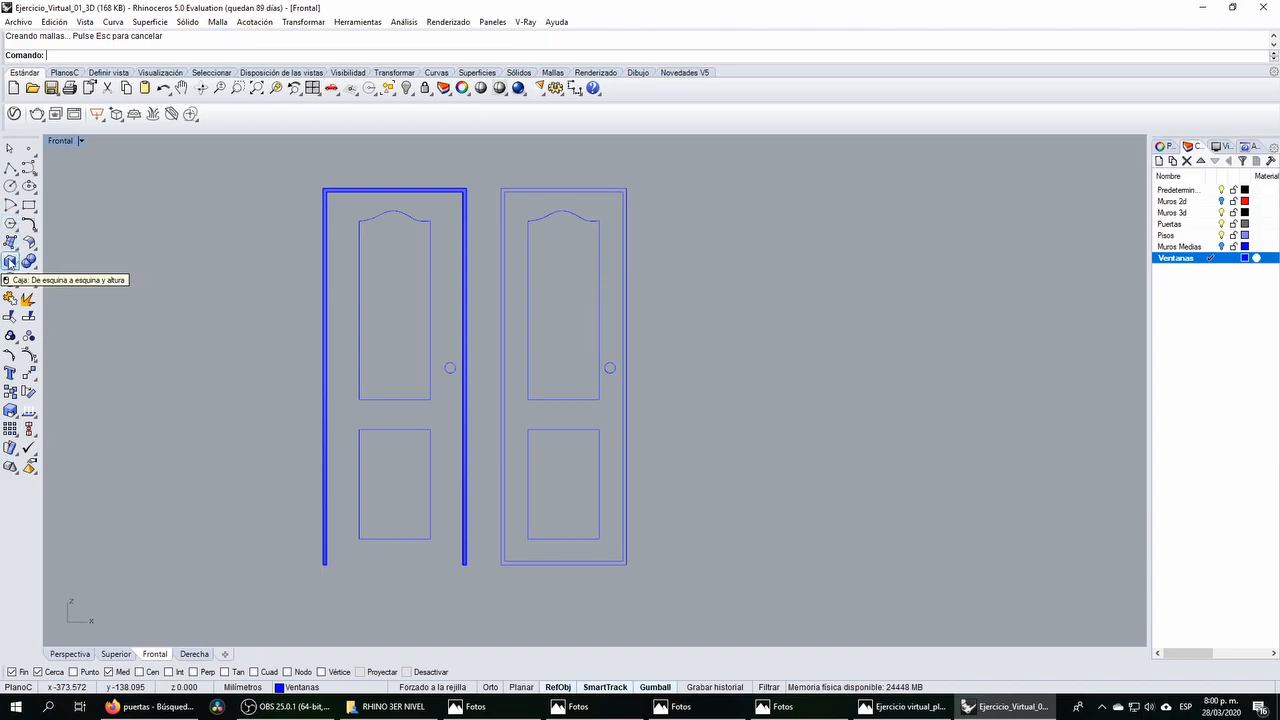
Step: Draw a solid box from the frame's upper left inner corner to its lower right inner corner as the door leaf, about 4.7 mm thick
{"action": "left_click", "coordinate": [9, 261]}
{"action": "left_click", "coordinate": [325, 190]}
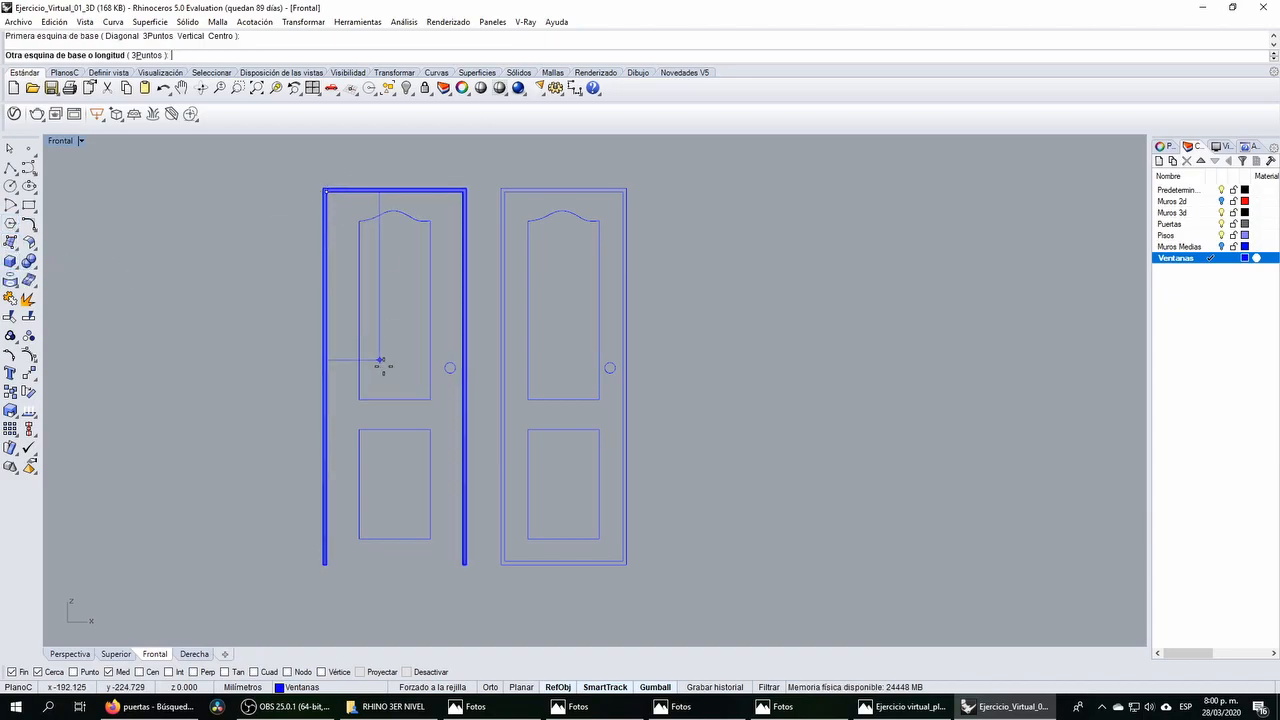
{"action": "scroll", "coordinate": [449, 564], "scroll_direction": "up", "scroll_amount": 7}
{"action": "left_click", "coordinate": [519, 592]}
{"action": "double_click", "coordinate": [72, 144]}
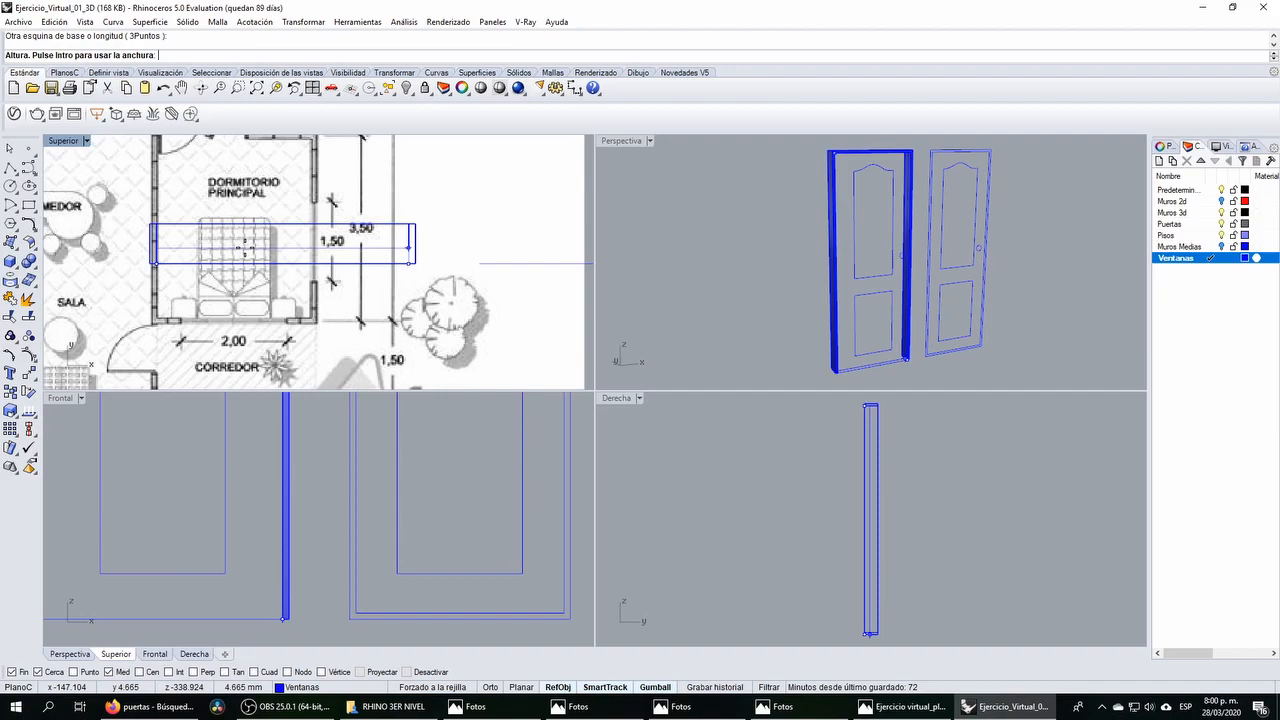
{"action": "left_click", "coordinate": [244, 246]}
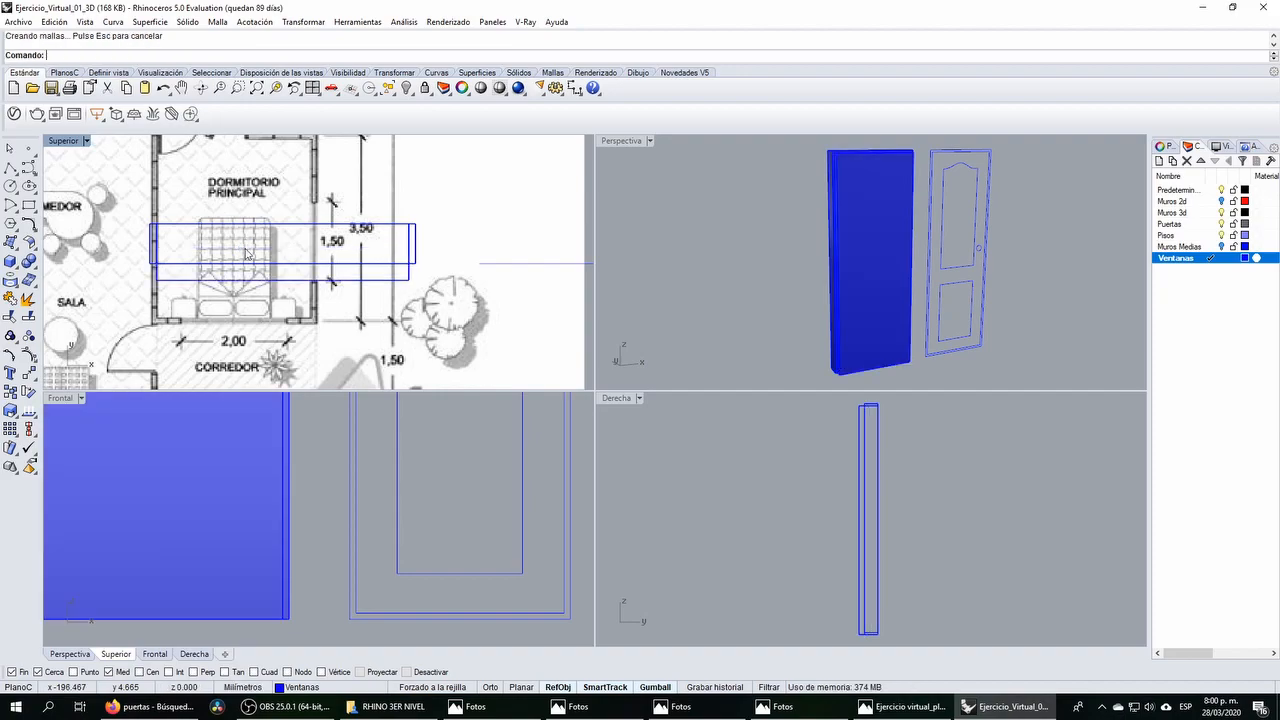
Step: Move the door leaf into the frame's depth until it sits flush with the frame's rear face in the Superior view
{"action": "left_click", "coordinate": [283, 268]}
{"action": "left_click_drag", "start_coordinate": [283, 245], "coordinate": [270, 212]}
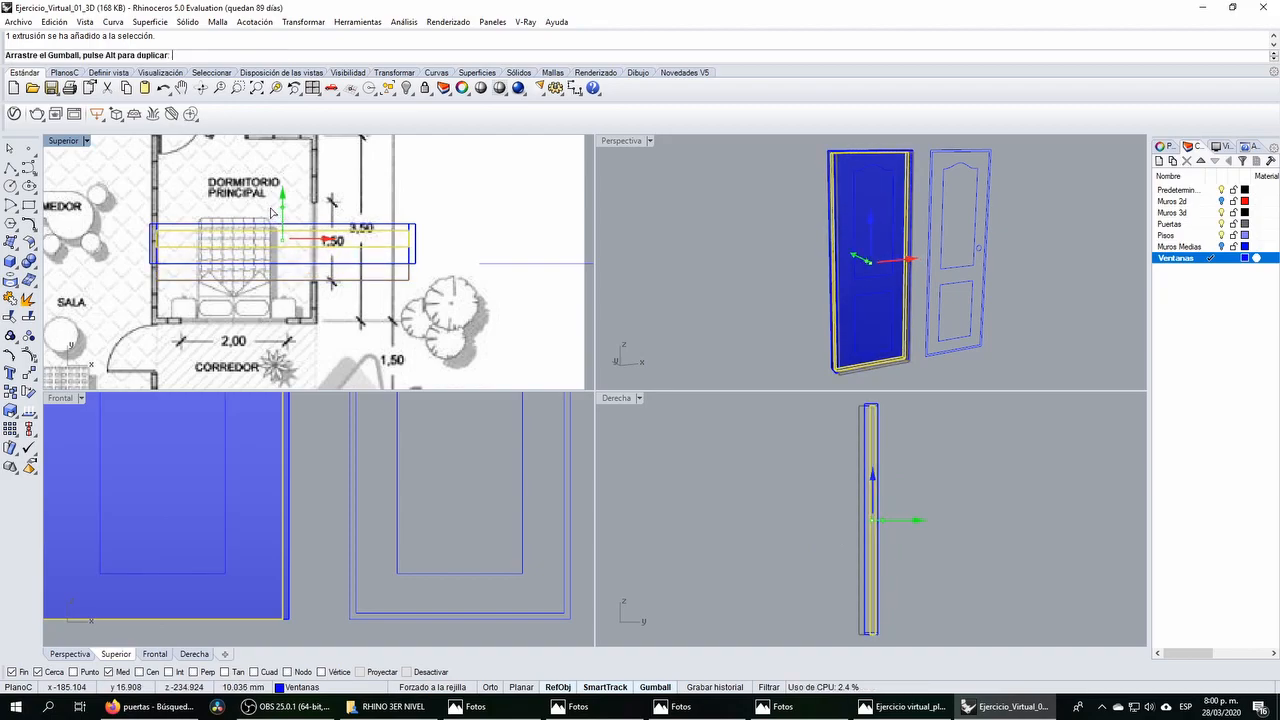
{"action": "left_click_drag", "start_coordinate": [270, 212], "coordinate": [259, 206]}
Step: Examine the door leaf and frame from an angle in the enlarged Perspectiva view
{"action": "left_click", "coordinate": [695, 211]}
{"action": "right_click_drag", "start_coordinate": [695, 211], "coordinate": [757, 249]}
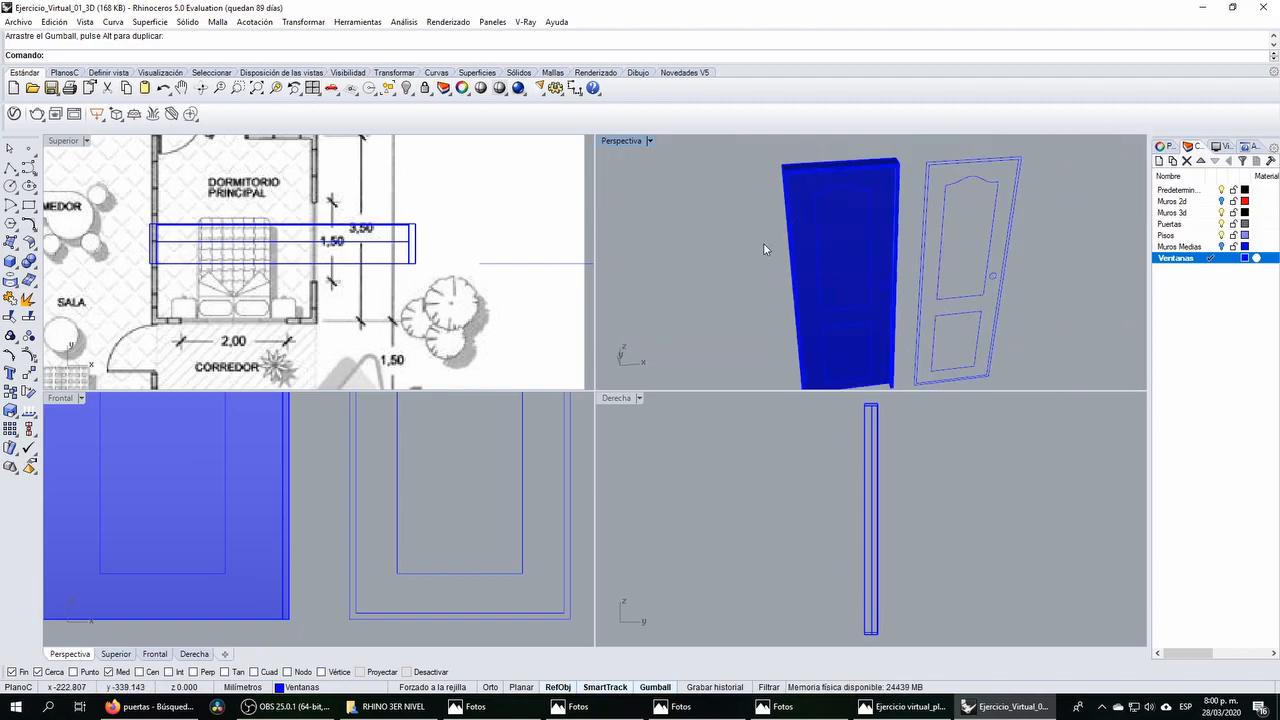
{"action": "left_click", "coordinate": [827, 200]}
{"action": "scroll", "coordinate": [815, 242], "scroll_direction": "down", "scroll_amount": 2}
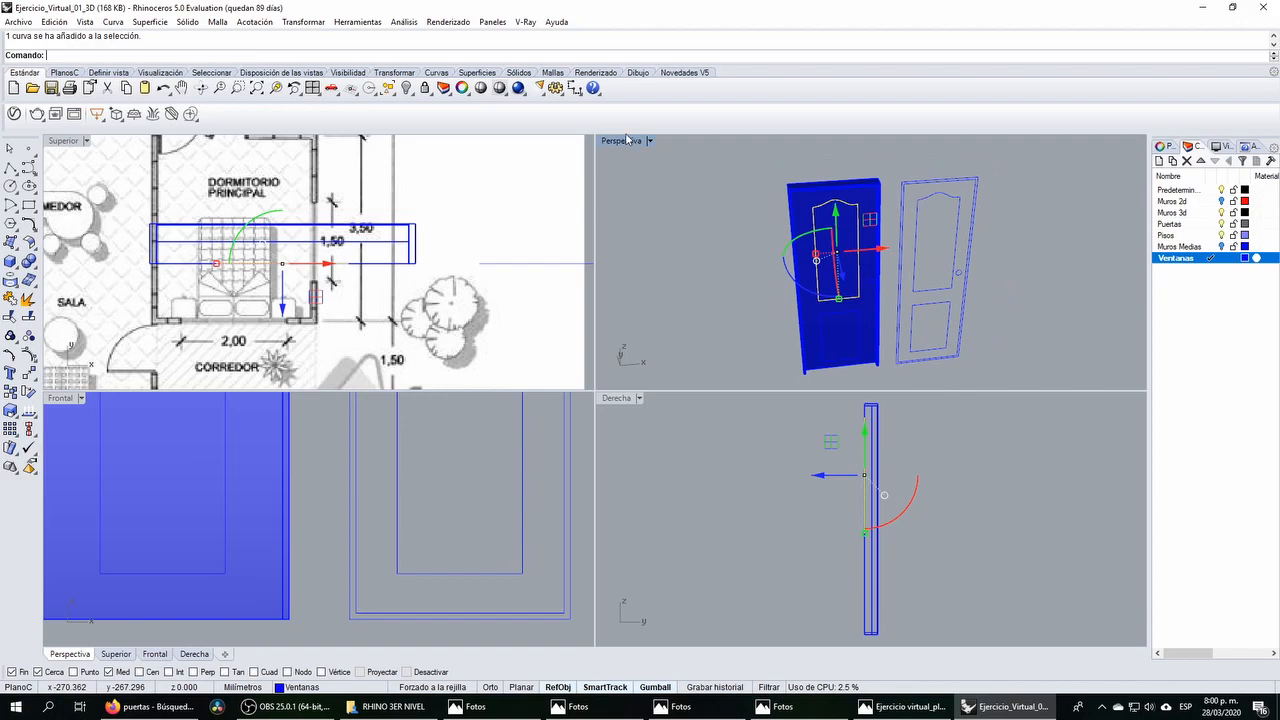
{"action": "double_click", "coordinate": [622, 141]}
{"action": "left_click", "coordinate": [557, 214]}
{"action": "right_click_drag", "start_coordinate": [557, 214], "coordinate": [535, 330]}
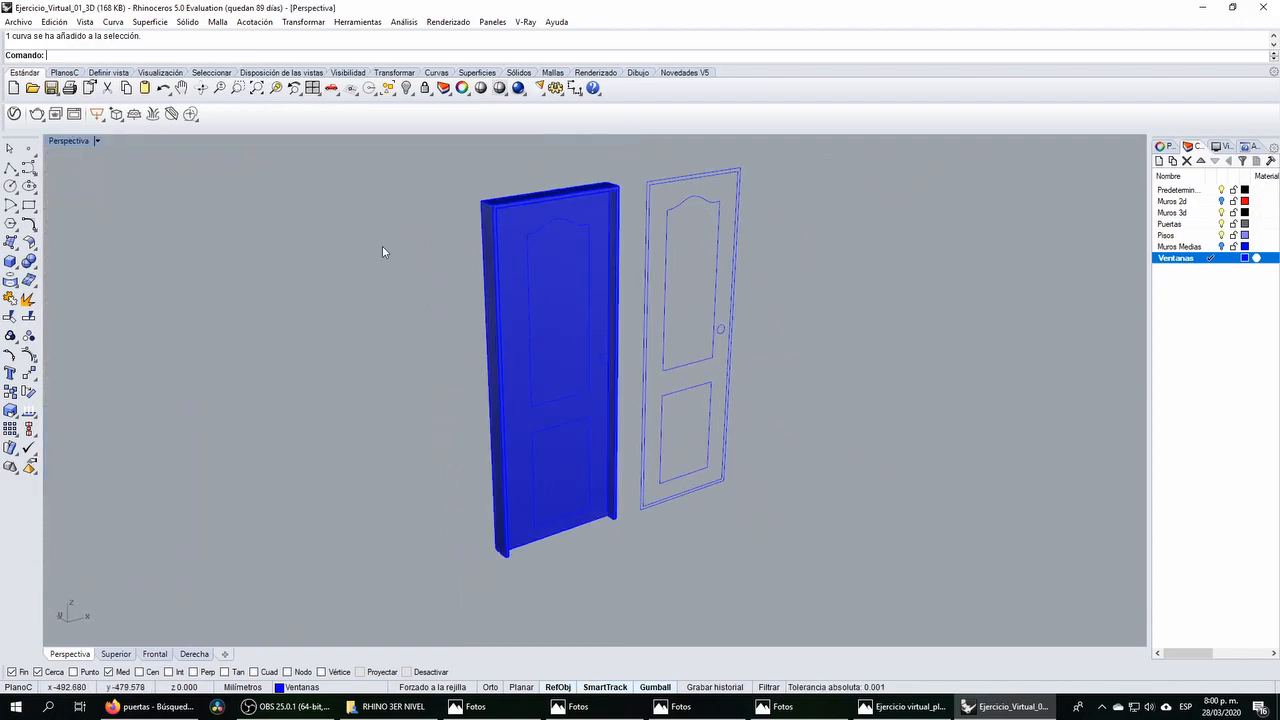
Step: Create a round-capped pipe along the first door's arched upper panel outline, with a radius of about 0.59 mm
{"action": "left_click", "coordinate": [14, 265]}
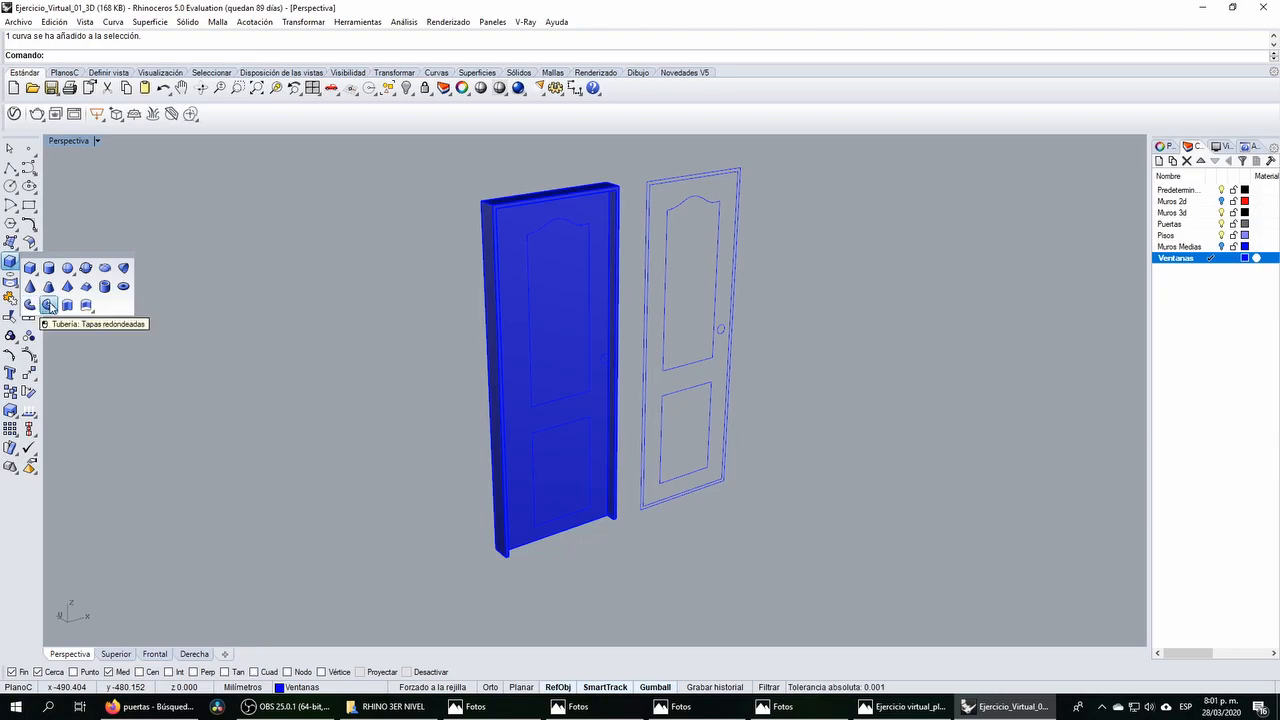
{"action": "left_click", "coordinate": [48, 305]}
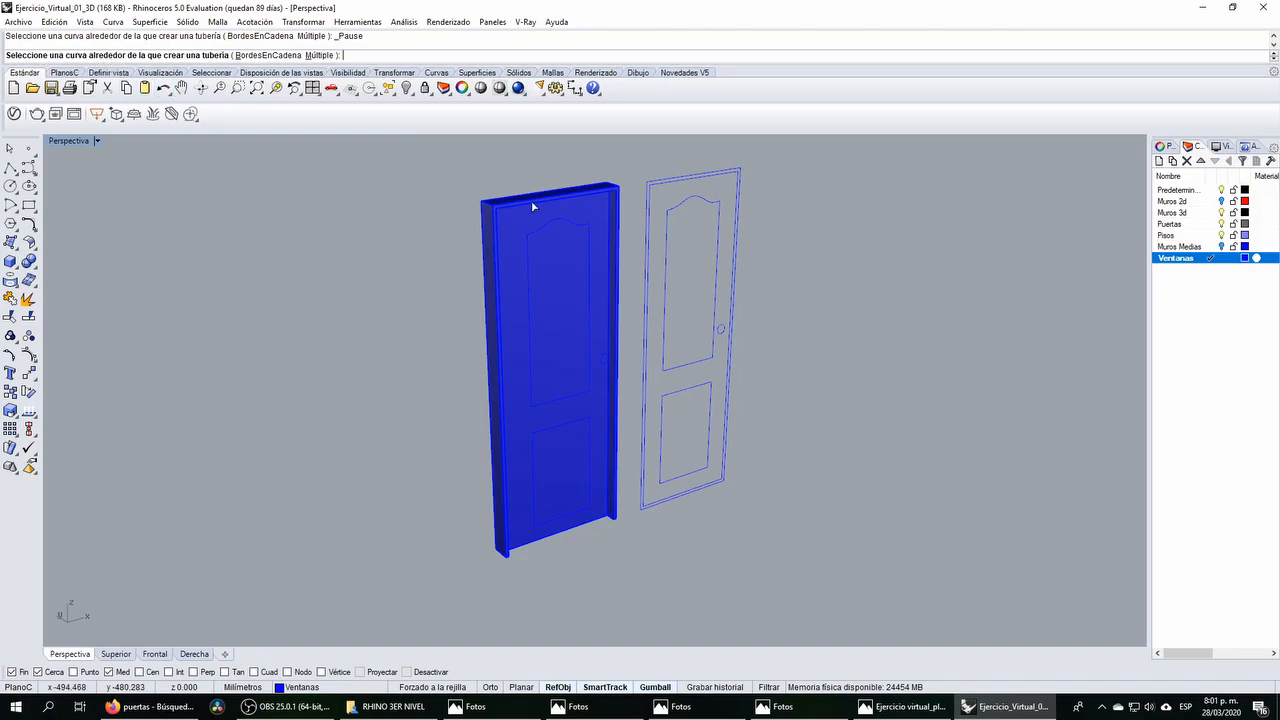
{"action": "left_click", "coordinate": [533, 233]}
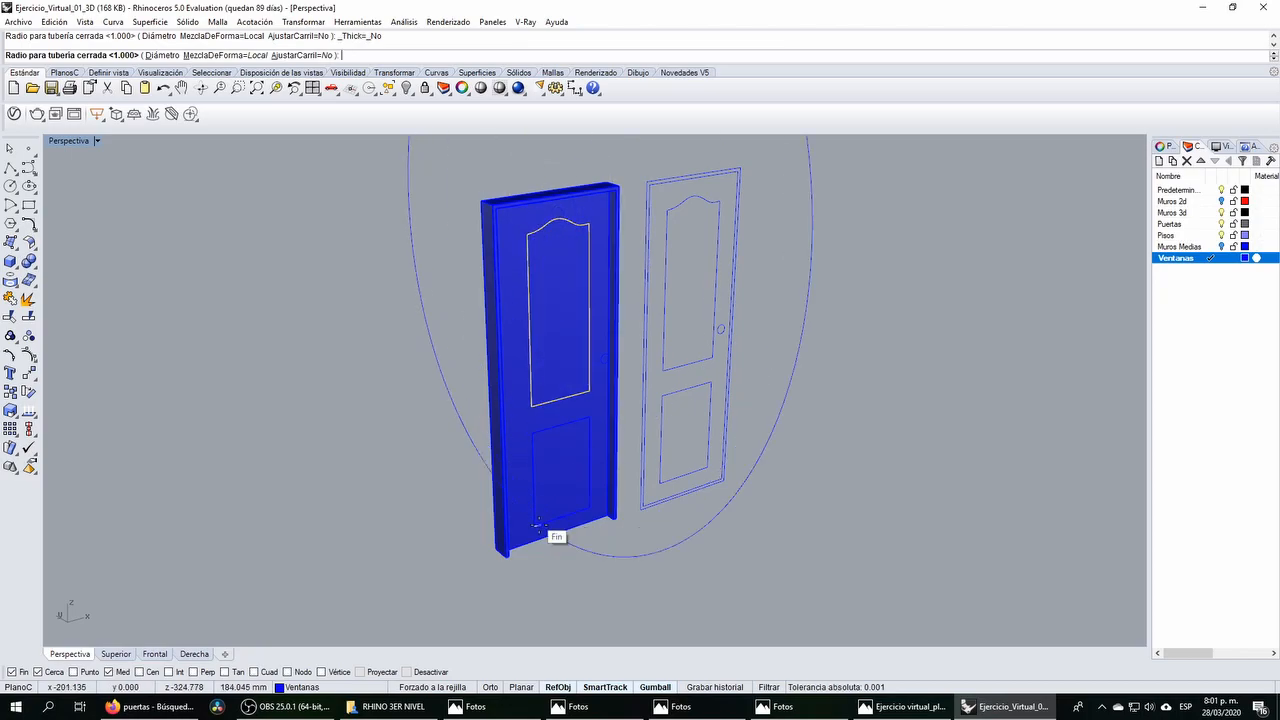
{"action": "scroll", "coordinate": [565, 235], "scroll_direction": "up", "scroll_amount": 5}
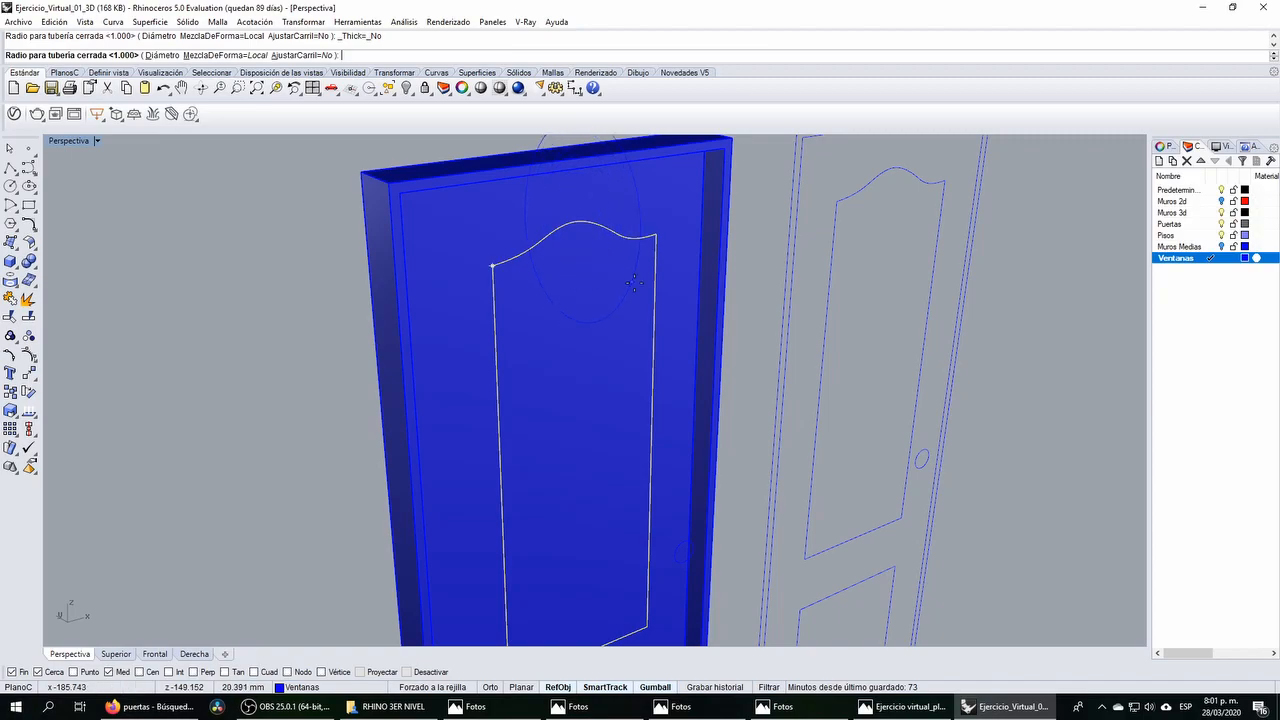
{"action": "double_click", "coordinate": [68, 141]}
{"action": "scroll", "coordinate": [252, 268], "scroll_direction": "down", "scroll_amount": 4}
{"action": "scroll", "coordinate": [262, 266], "scroll_direction": "up", "scroll_amount": 5}
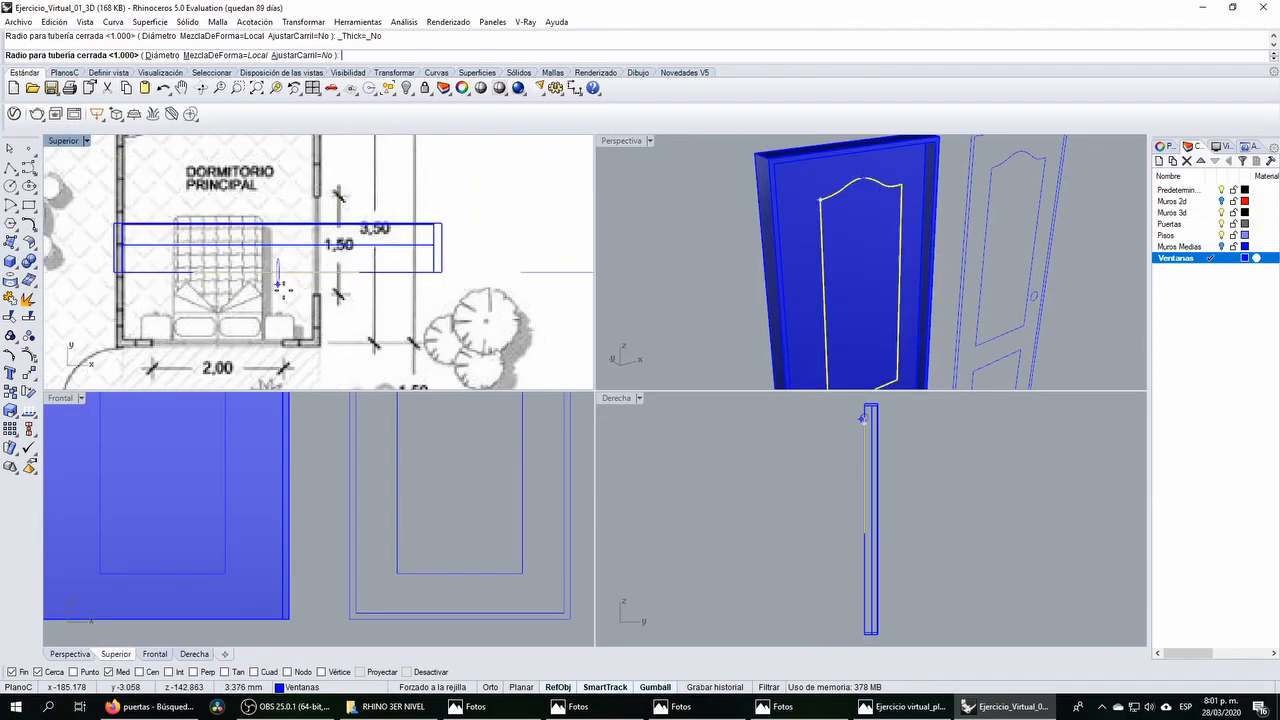
{"action": "scroll", "coordinate": [277, 278], "scroll_direction": "up", "scroll_amount": 4}
{"action": "scroll", "coordinate": [277, 275], "scroll_direction": "up", "scroll_amount": 3}
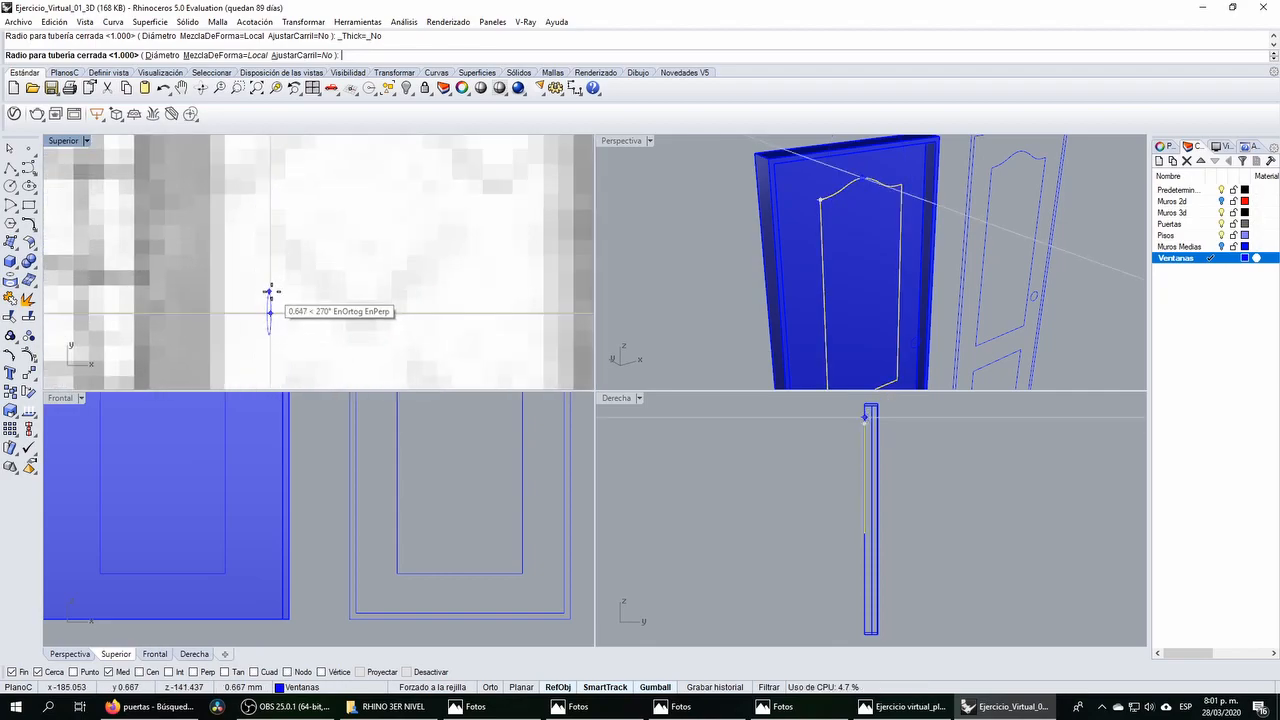
{"action": "left_click", "coordinate": [268, 291]}
{"action": "key", "text": "Return"}
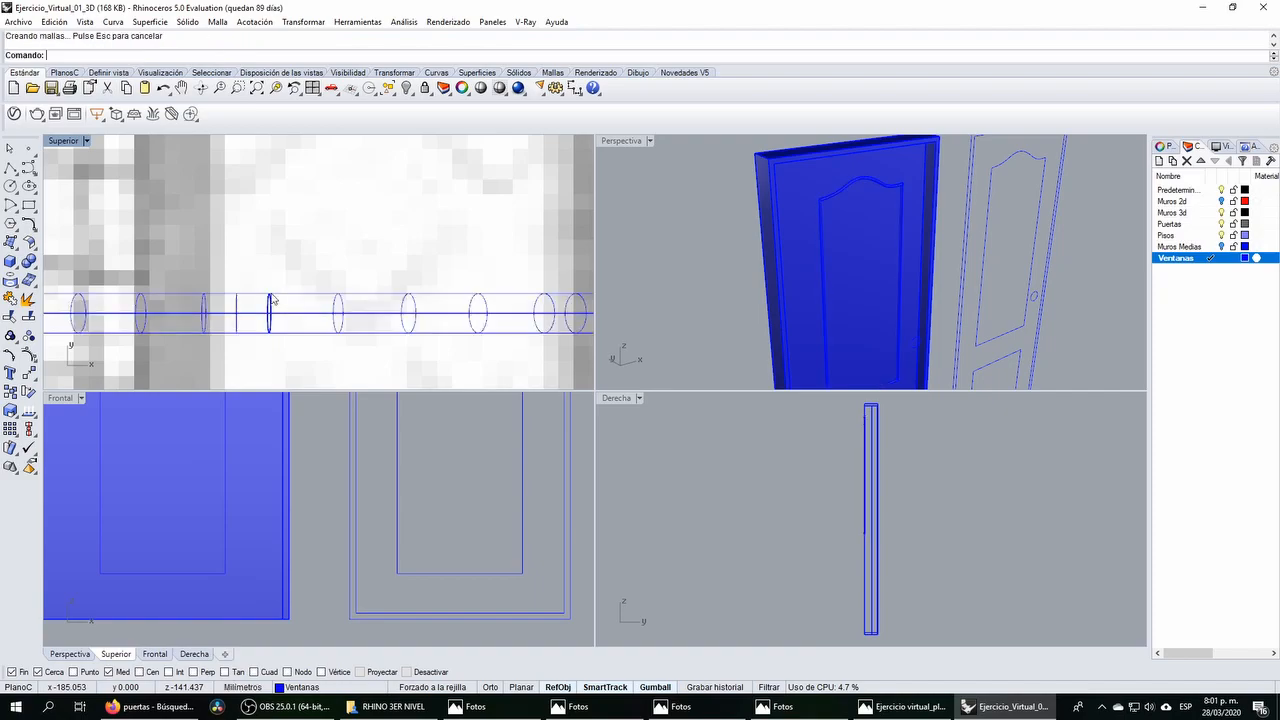
Step: Examine the upper panel's pipe moulding on the first door from several angles in the Perspectiva view
{"action": "right_click_drag", "start_coordinate": [690, 198], "coordinate": [756, 204]}
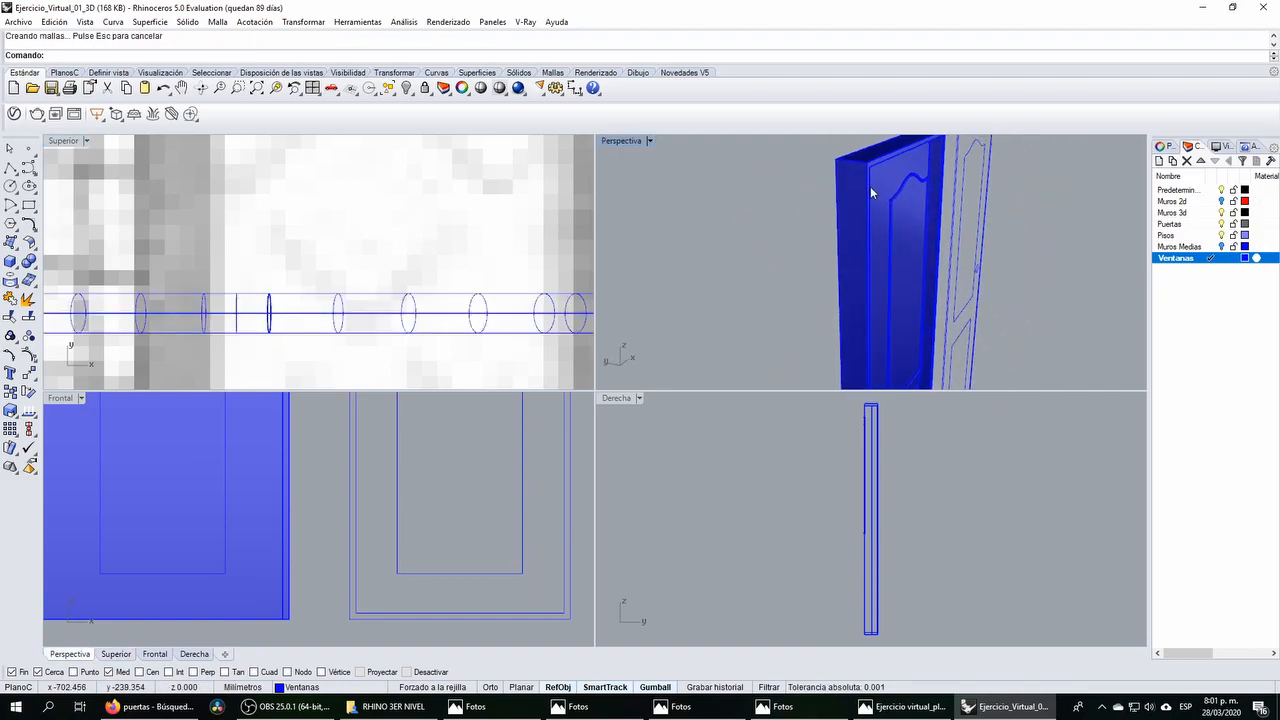
{"action": "scroll", "coordinate": [890, 185], "scroll_direction": "up", "scroll_amount": 3}
{"action": "left_click", "coordinate": [917, 198]}
{"action": "left_click", "coordinate": [968, 235]}
{"action": "scroll", "coordinate": [860, 200], "scroll_direction": "down", "scroll_amount": 4}
{"action": "right_click_drag", "start_coordinate": [854, 204], "coordinate": [814, 201]}
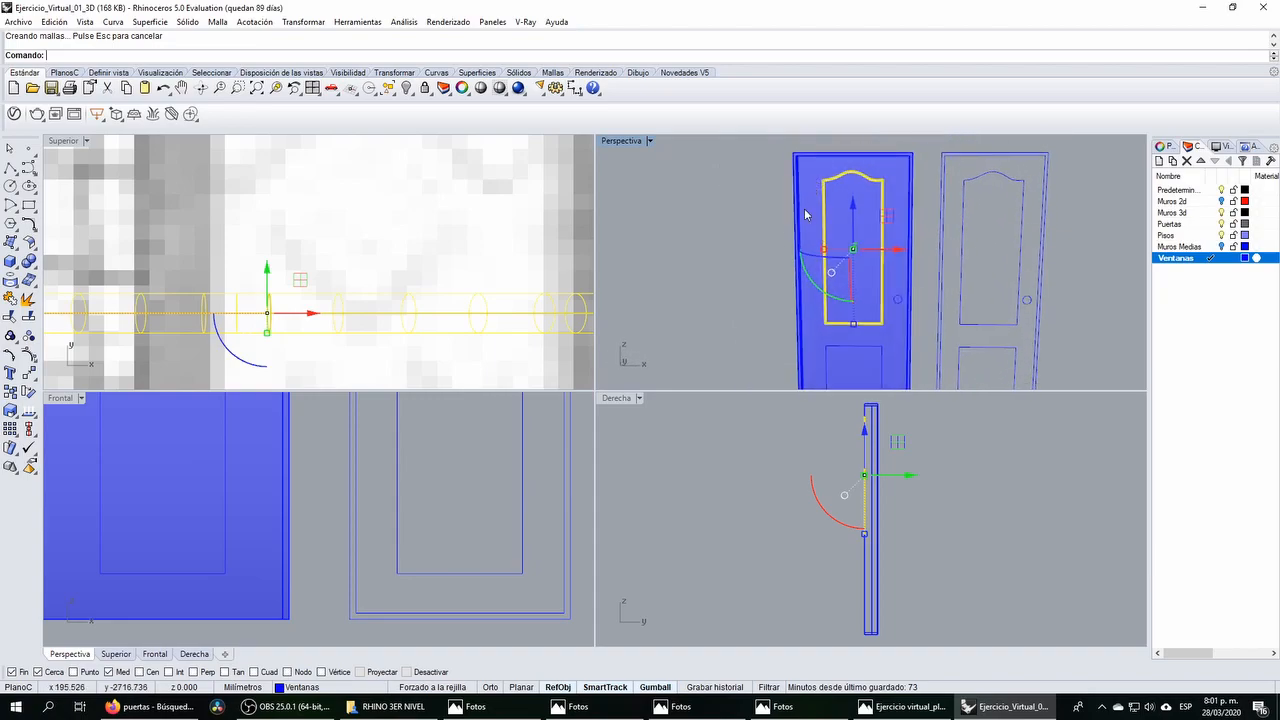
{"action": "double_click", "coordinate": [637, 141]}
{"action": "scroll", "coordinate": [616, 185], "scroll_direction": "down", "scroll_amount": 4}
{"action": "scroll", "coordinate": [614, 184], "scroll_direction": "down", "scroll_amount": 3}
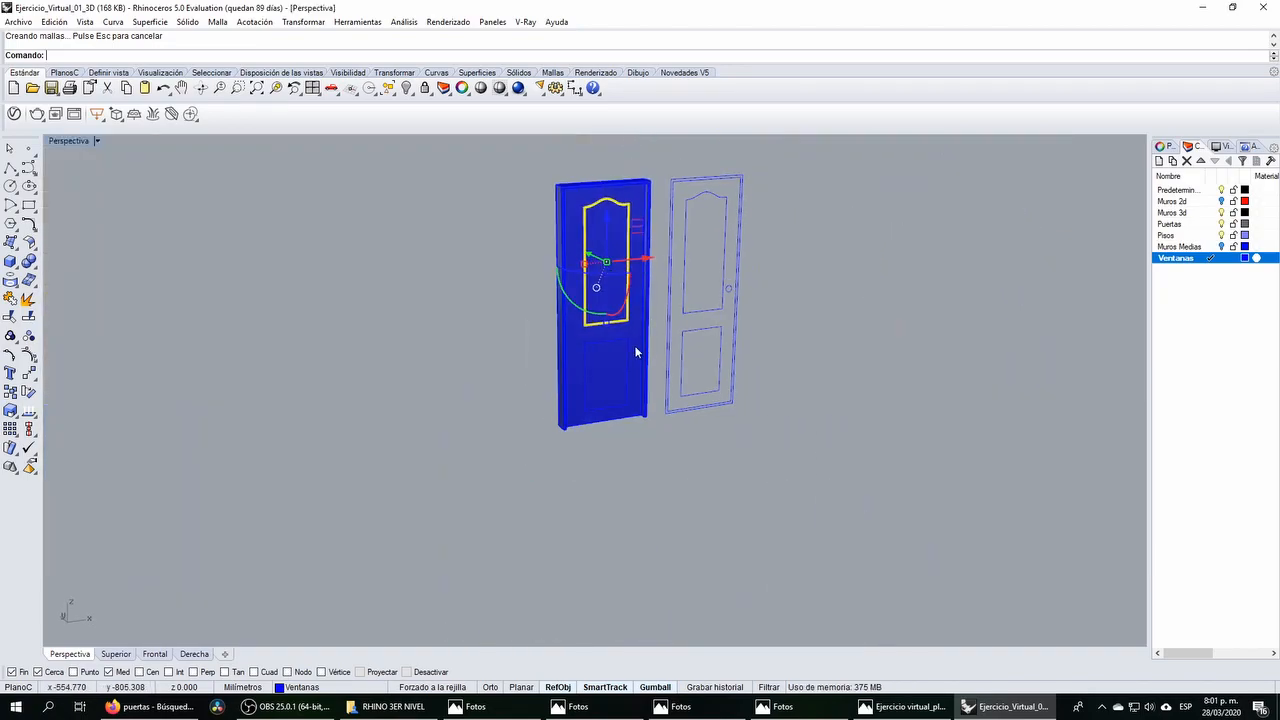
Step: Create a round-capped pipe along the first door's lower rectangular panel outline, with a radius of about 0.59 mm
{"action": "scroll", "coordinate": [634, 344], "scroll_direction": "up", "scroll_amount": 6}
{"action": "left_click", "coordinate": [623, 337]}
{"action": "left_click", "coordinate": [14, 266]}
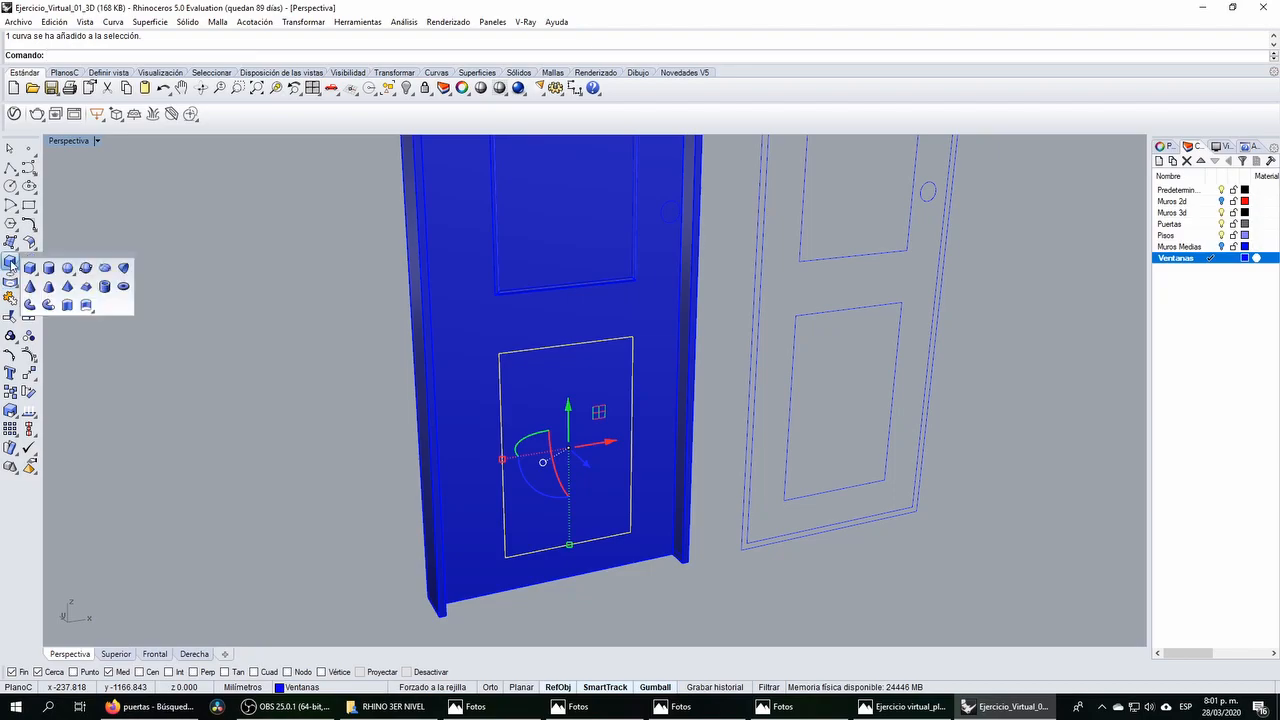
{"action": "left_click", "coordinate": [34, 305]}
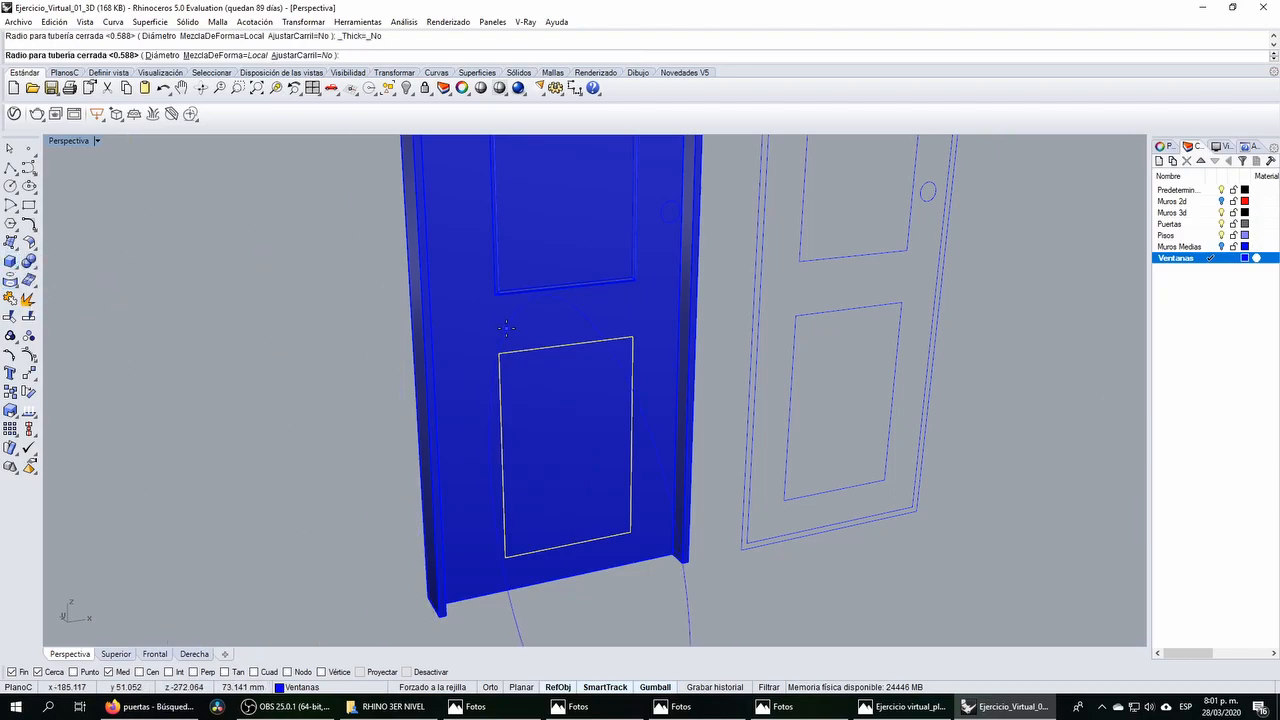
{"action": "scroll", "coordinate": [506, 328], "scroll_direction": "down", "scroll_amount": 3}
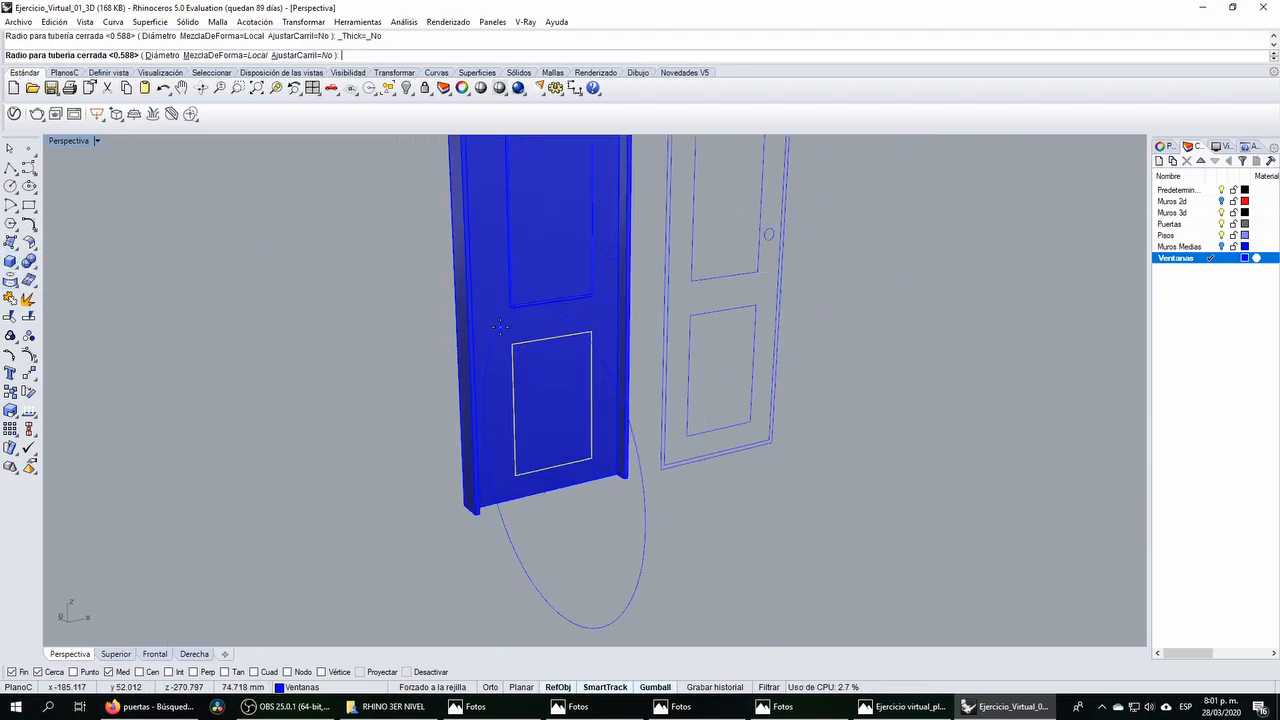
{"action": "right_click_drag", "start_coordinate": [500, 327], "coordinate": [497, 324]}
{"action": "right_click", "coordinate": [497, 324]}
{"action": "right_click", "coordinate": [514, 319]}
{"action": "left_click", "coordinate": [401, 321]}
{"action": "right_click_drag", "start_coordinate": [400, 325], "coordinate": [592, 366]}
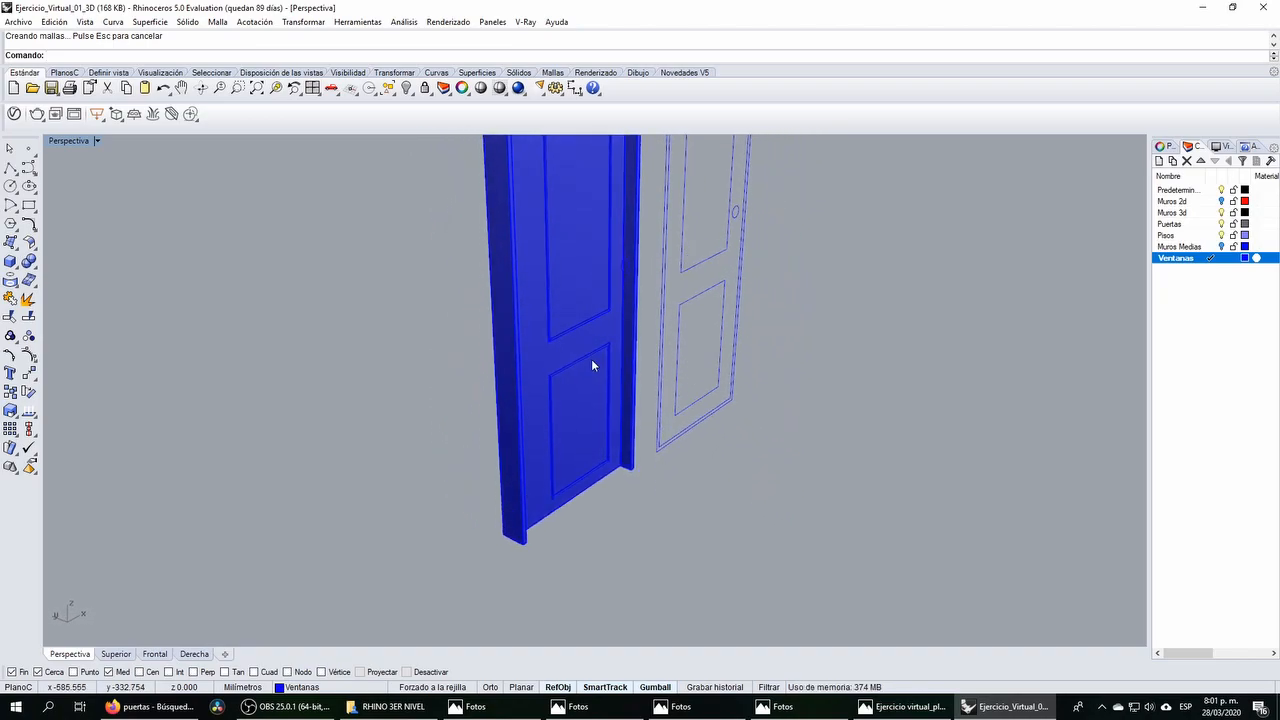
Step: Move both panel pipes back in the Superior view until their centreline lies on the door leaf's front face
{"action": "left_click", "coordinate": [592, 365]}
{"action": "left_click", "coordinate": [637, 406]}
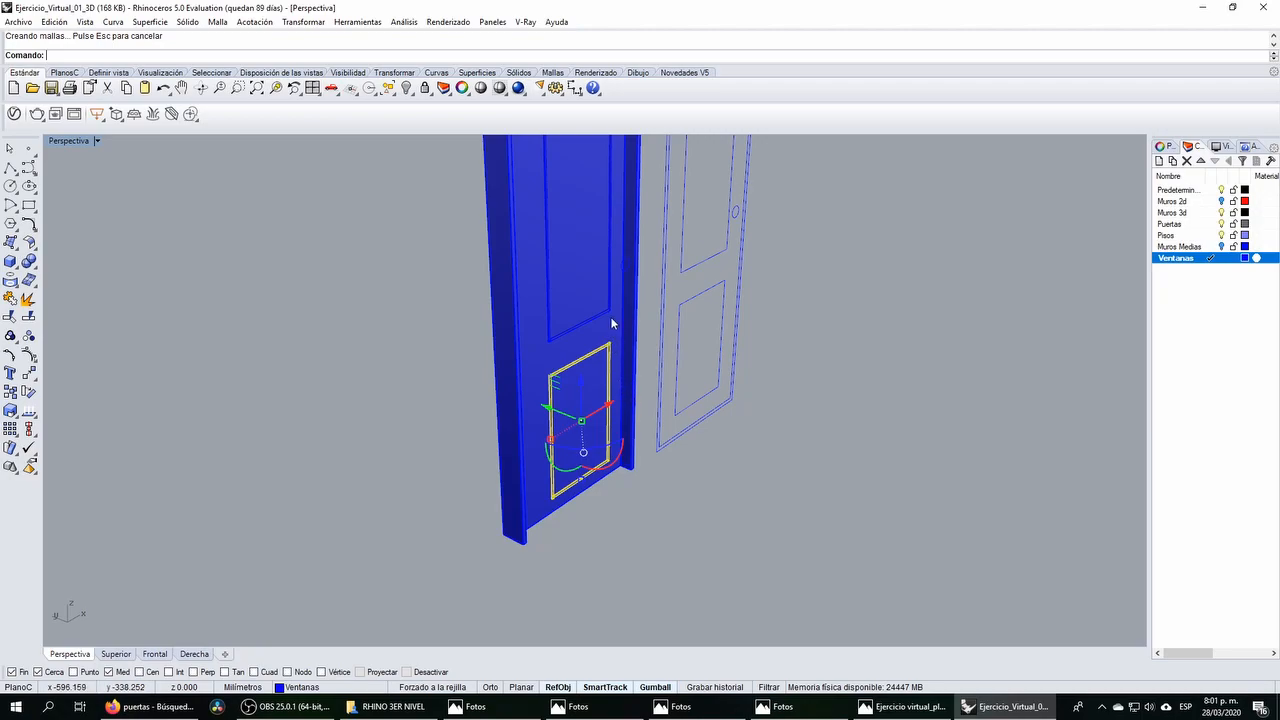
{"action": "left_click", "coordinate": [616, 330]}
{"action": "left_click", "coordinate": [650, 360]}
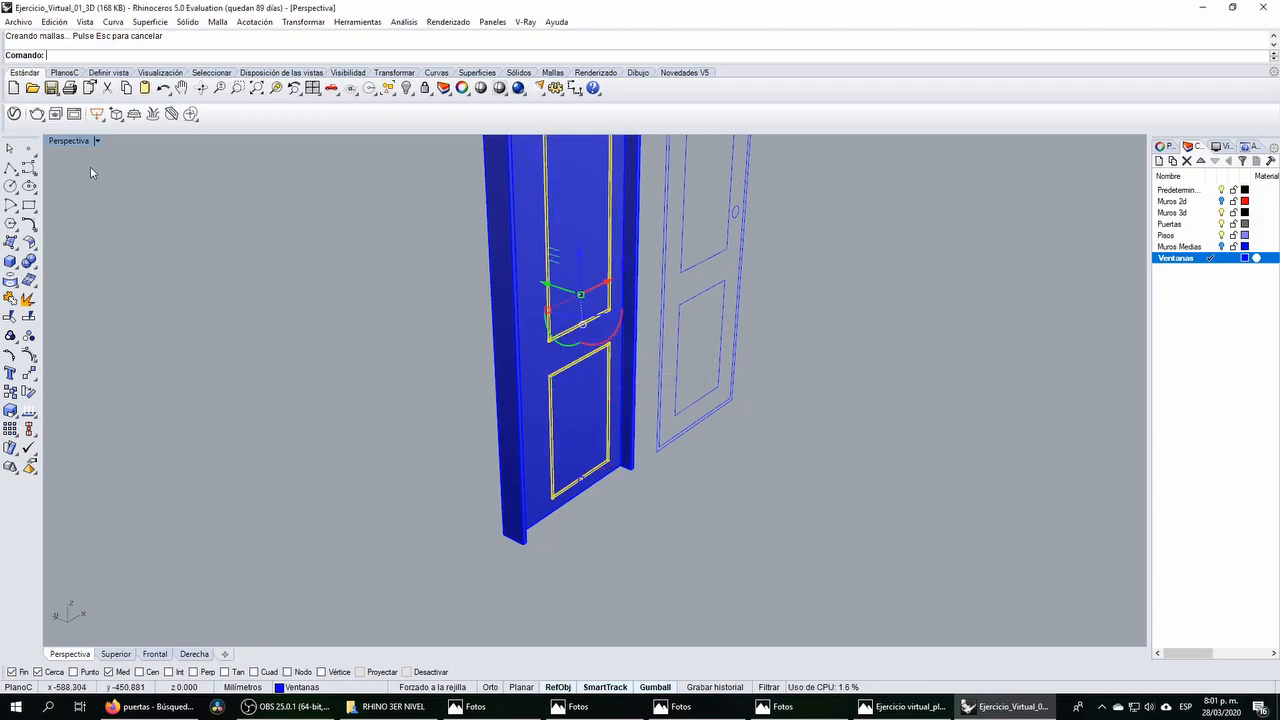
{"action": "double_click", "coordinate": [79, 144]}
{"action": "scroll", "coordinate": [330, 292], "scroll_direction": "down", "scroll_amount": 14}
{"action": "scroll", "coordinate": [318, 287], "scroll_direction": "up", "scroll_amount": 6}
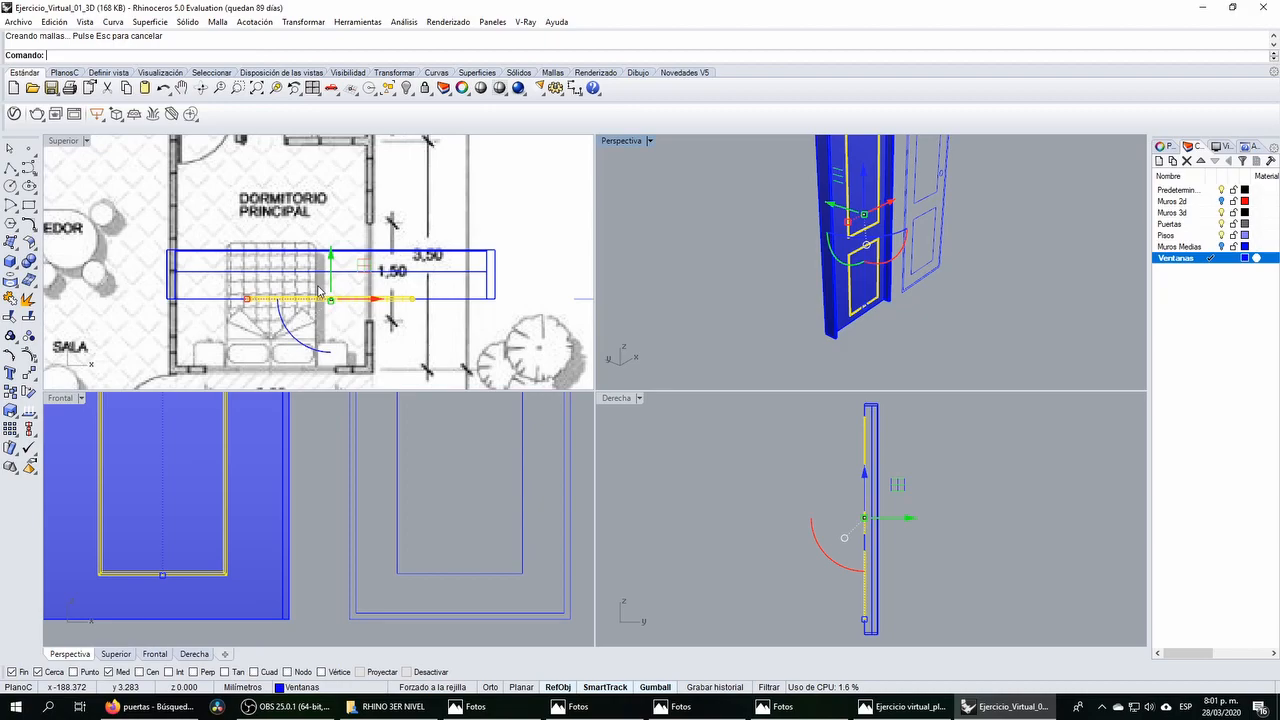
{"action": "left_click_drag", "start_coordinate": [333, 276], "coordinate": [333, 245]}
{"action": "scroll", "coordinate": [240, 274], "scroll_direction": "up", "scroll_amount": 6}
{"action": "scroll", "coordinate": [245, 275], "scroll_direction": "up", "scroll_amount": 8}
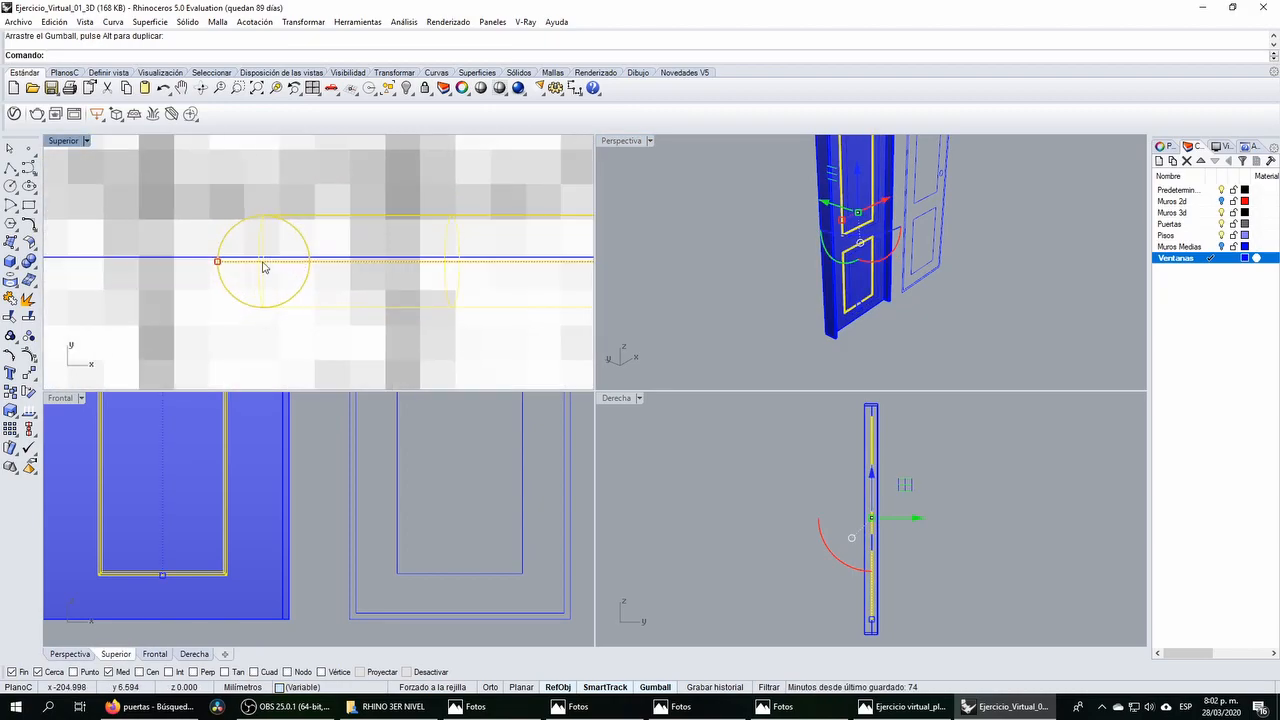
{"action": "left_click_drag", "start_coordinate": [351, 272], "coordinate": [351, 265]}
{"action": "scroll", "coordinate": [191, 253], "scroll_direction": "down", "scroll_amount": 8}
{"action": "scroll", "coordinate": [653, 272], "scroll_direction": "down", "scroll_amount": 5}
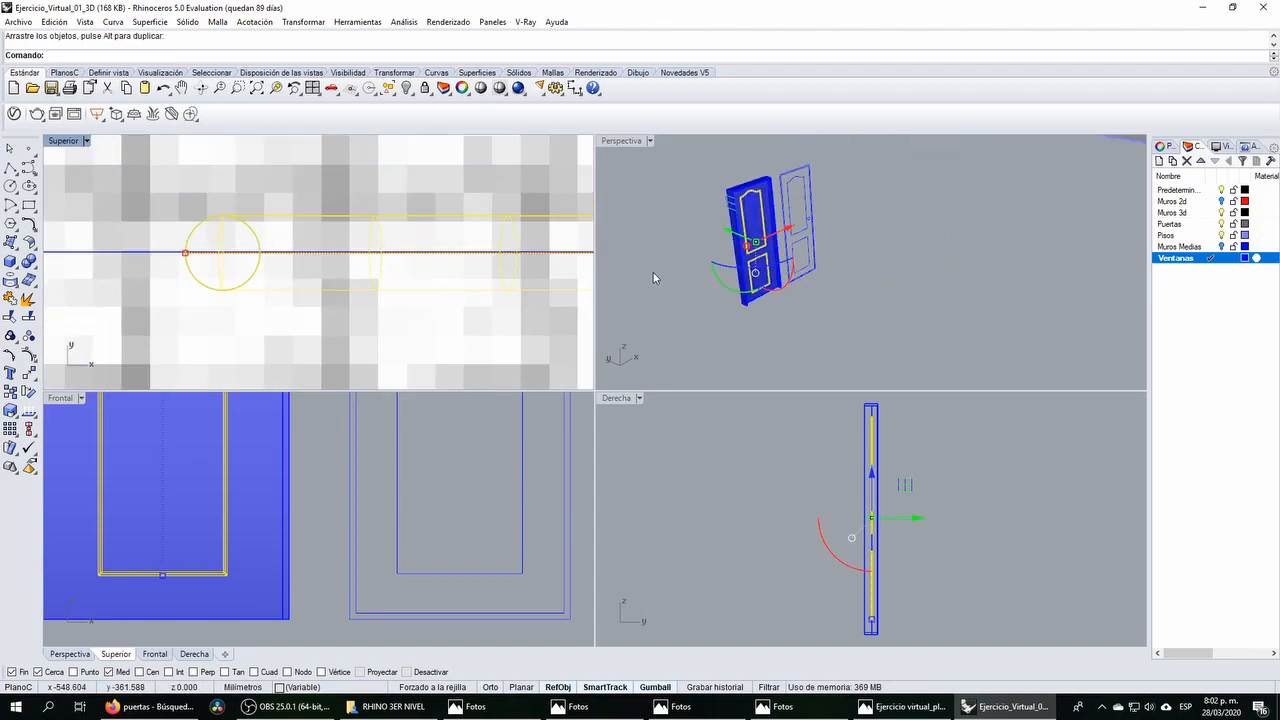
Step: Examine the repositioned pipe mouldings on the first door up close in the enlarged Perspectiva view
{"action": "left_click", "coordinate": [671, 155]}
{"action": "double_click", "coordinate": [642, 140]}
{"action": "right_click_drag", "start_coordinate": [603, 228], "coordinate": [507, 336]}
{"action": "scroll", "coordinate": [437, 224], "scroll_direction": "down", "scroll_amount": 5}
{"action": "left_click_drag", "start_coordinate": [354, 227], "coordinate": [354, 228]}
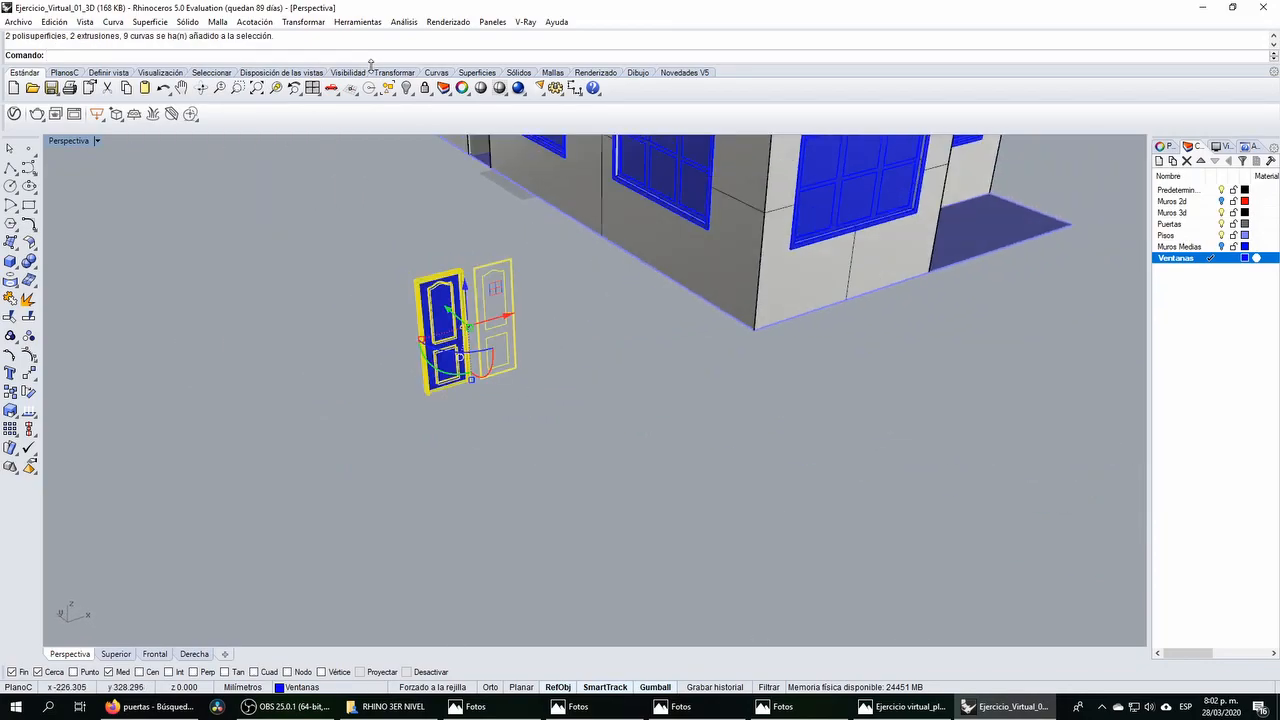
{"action": "left_click", "coordinate": [277, 88]}
{"action": "scroll", "coordinate": [500, 263], "scroll_direction": "up", "scroll_amount": 10}
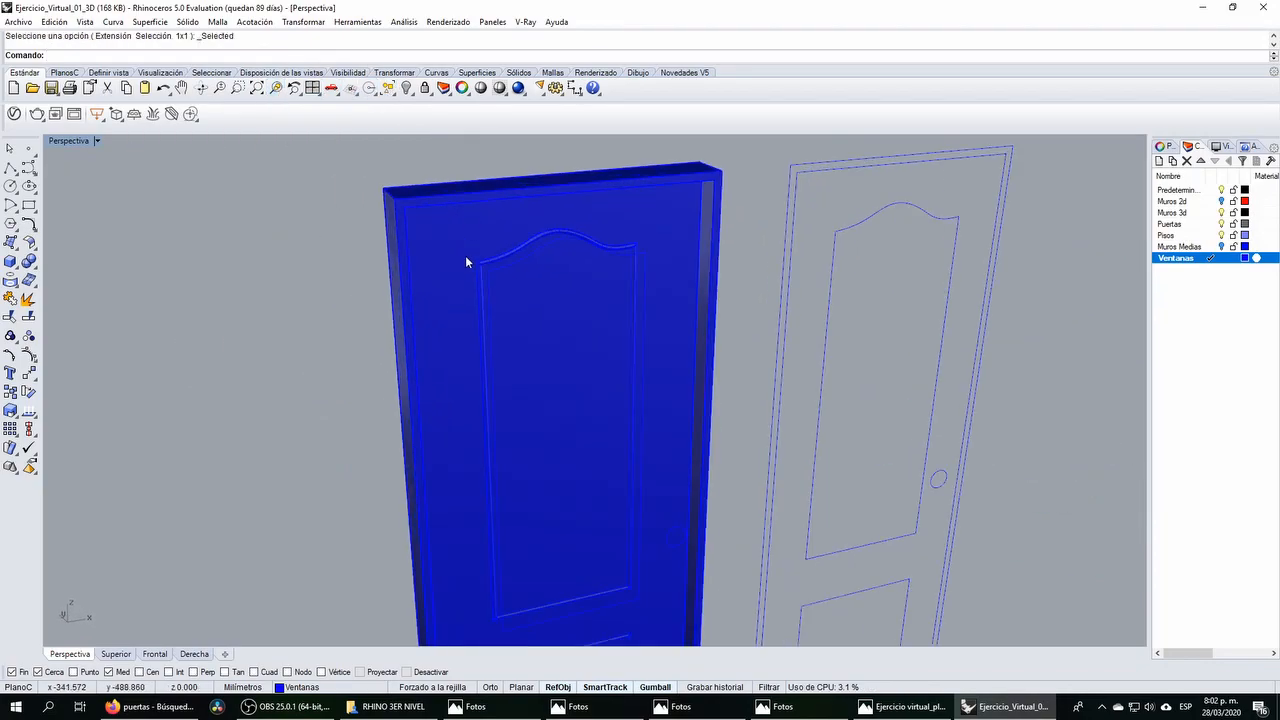
{"action": "scroll", "coordinate": [490, 245], "scroll_direction": "down", "scroll_amount": 8}
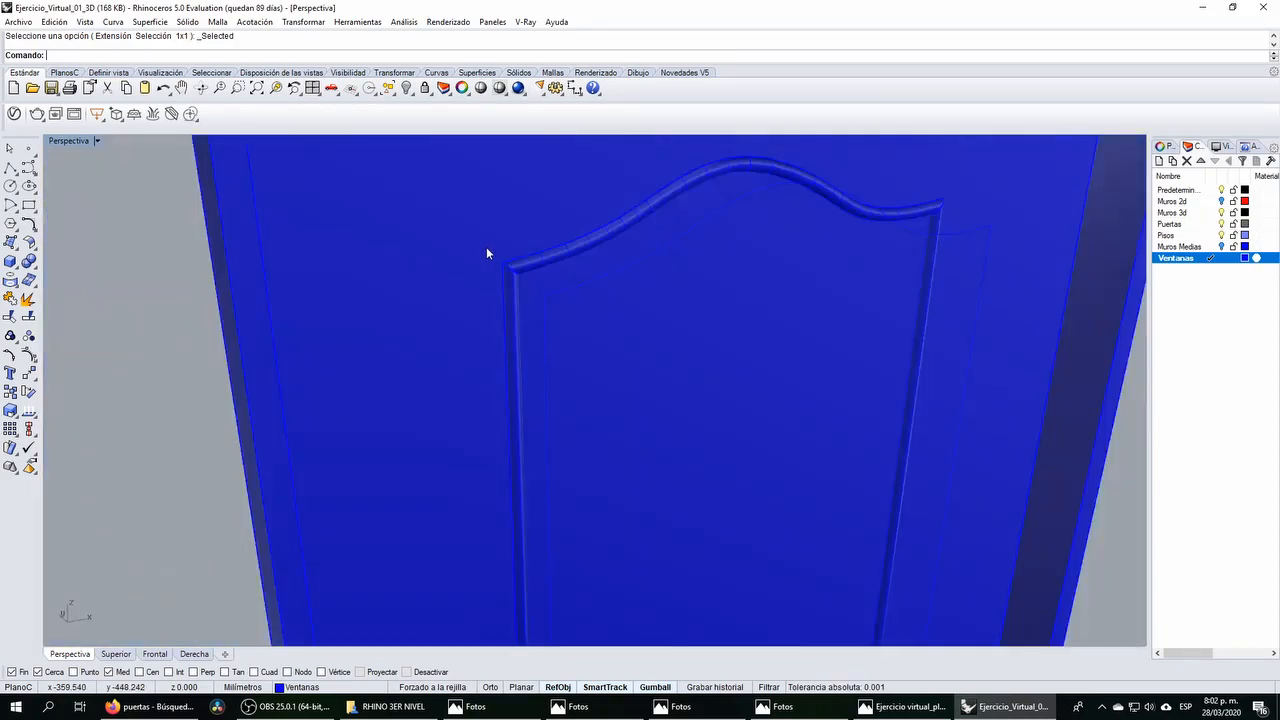
{"action": "right_click_drag", "start_coordinate": [494, 268], "coordinate": [561, 310]}
Step: Hide the original arched upper and rectangular lower panel outline curves of the first door
{"action": "left_click", "coordinate": [561, 288]}
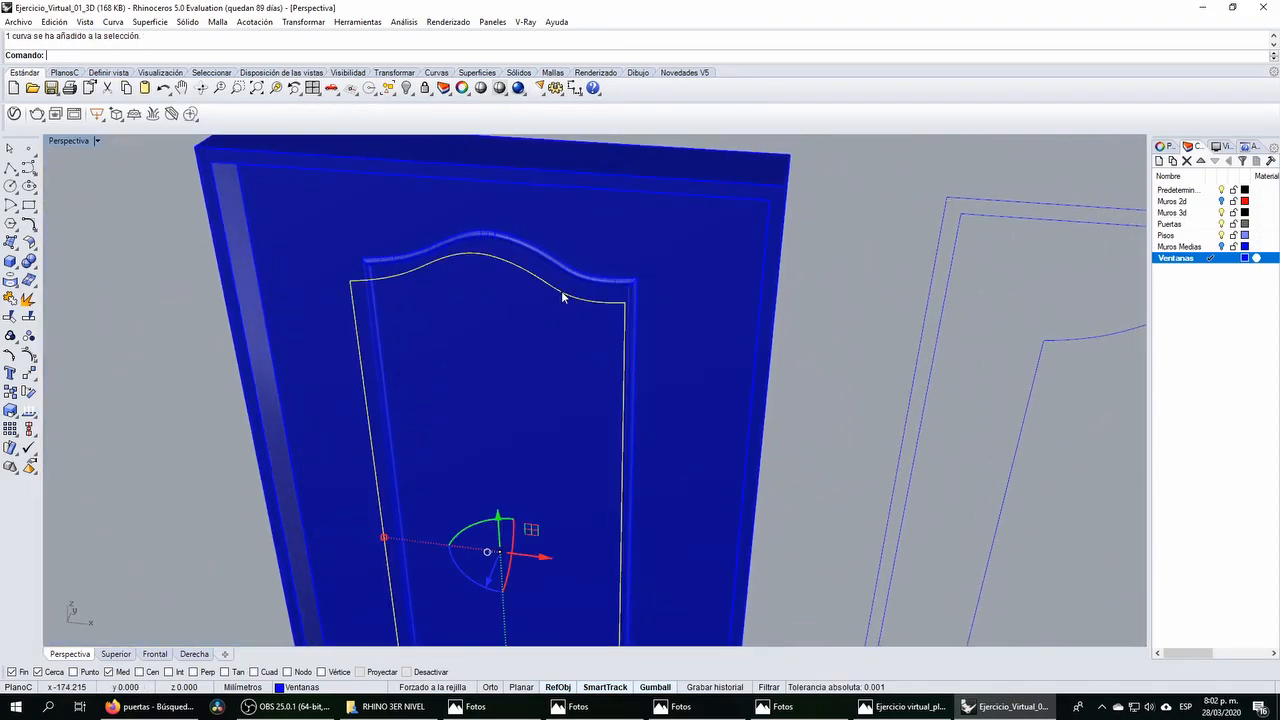
{"action": "left_click", "coordinate": [407, 88]}
{"action": "scroll", "coordinate": [568, 301], "scroll_direction": "down", "scroll_amount": 5}
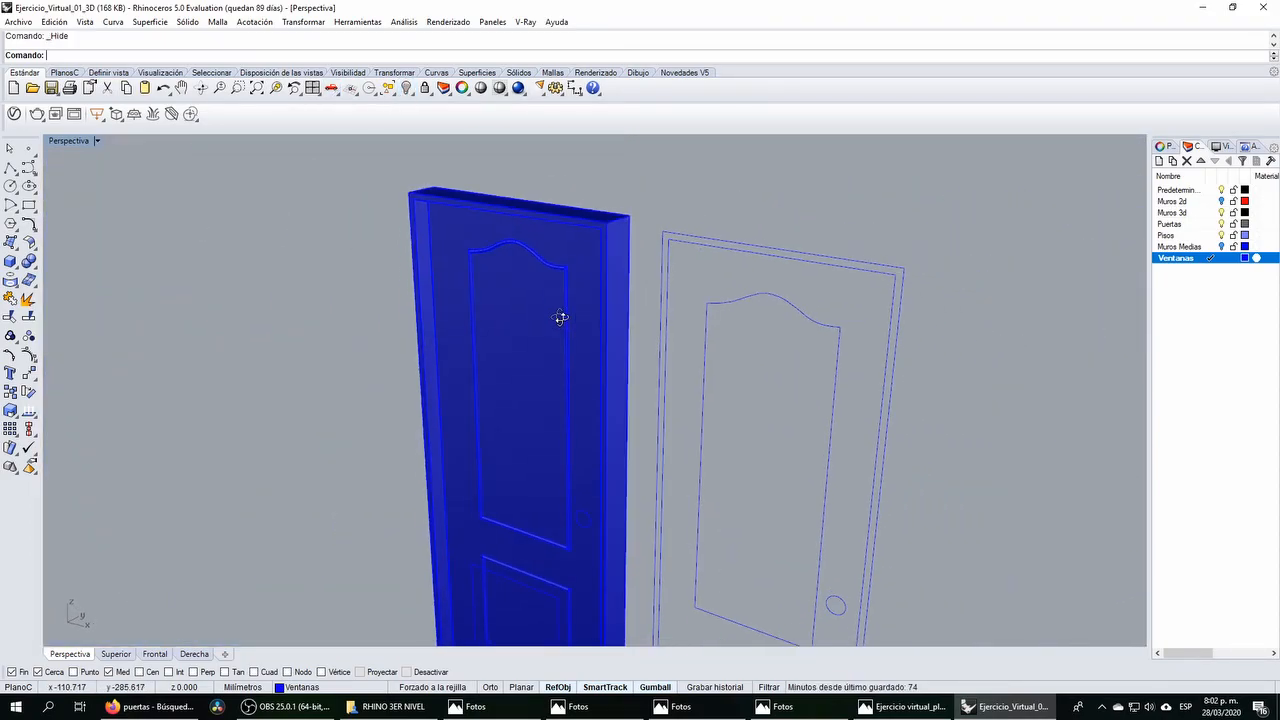
{"action": "scroll", "coordinate": [564, 268], "scroll_direction": "up", "scroll_amount": 8}
{"action": "scroll", "coordinate": [563, 258], "scroll_direction": "down", "scroll_amount": 5}
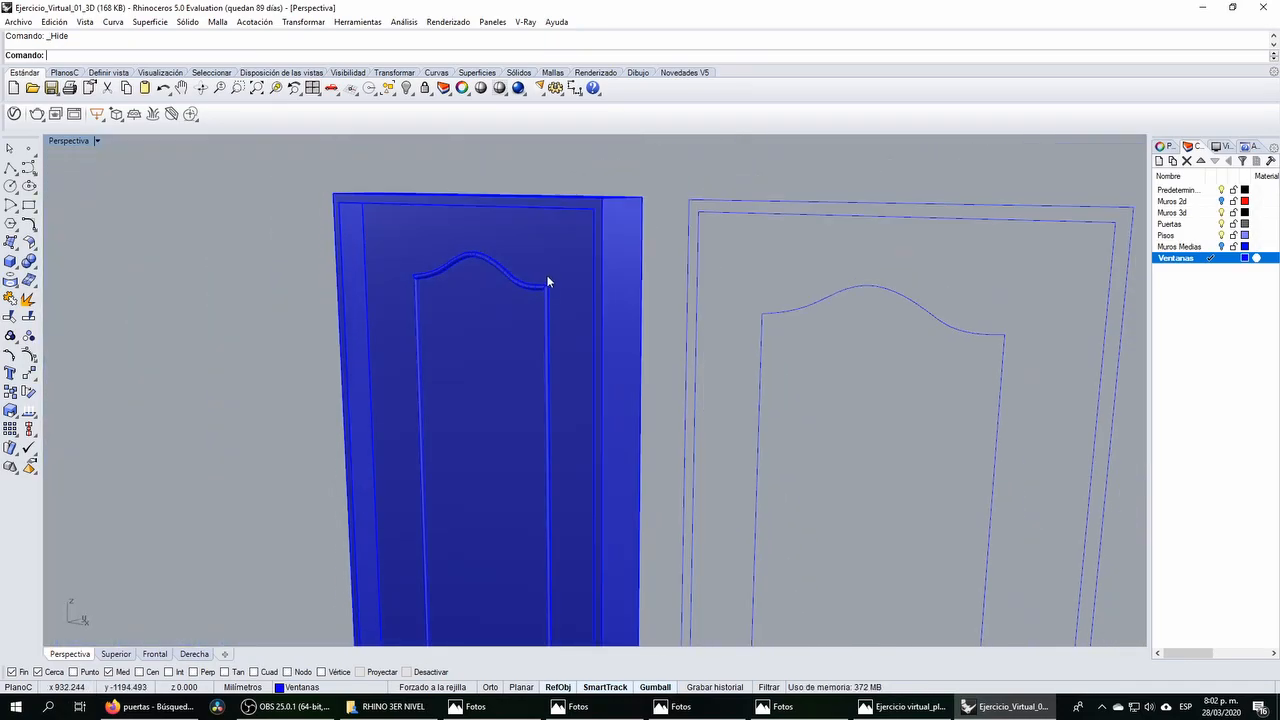
{"action": "scroll", "coordinate": [550, 268], "scroll_direction": "down", "scroll_amount": 3}
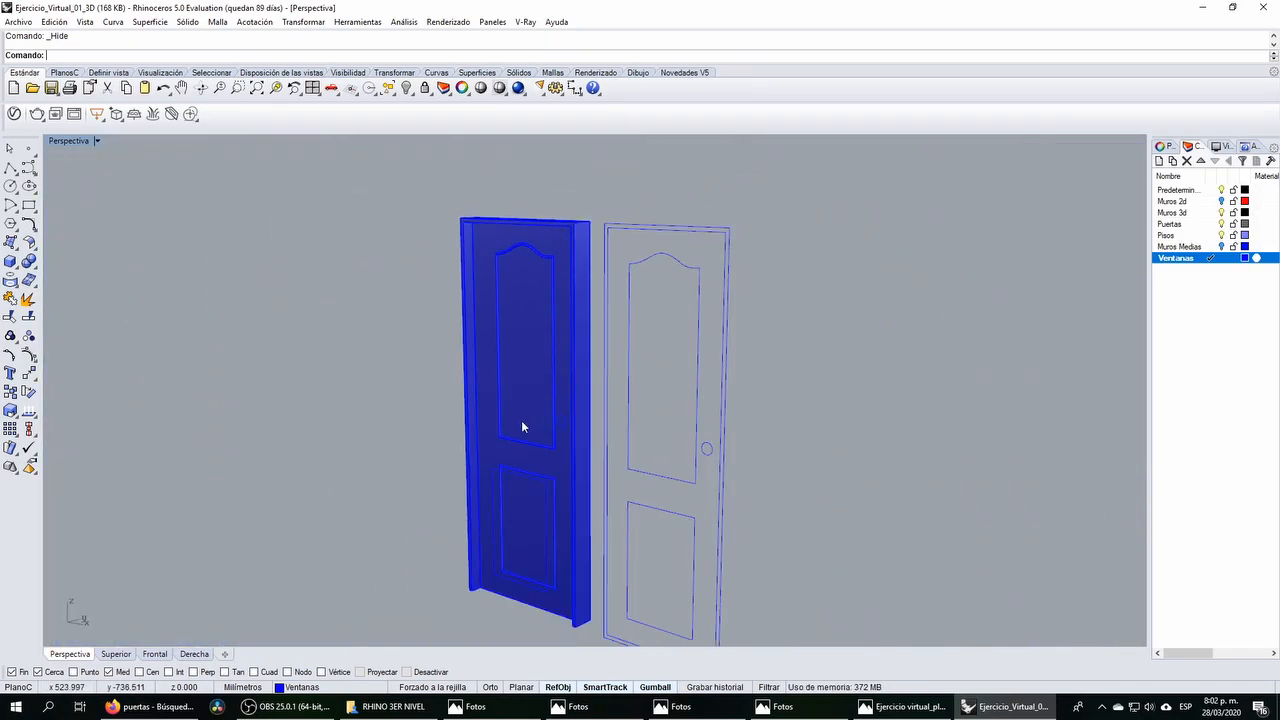
{"action": "left_click", "coordinate": [502, 482]}
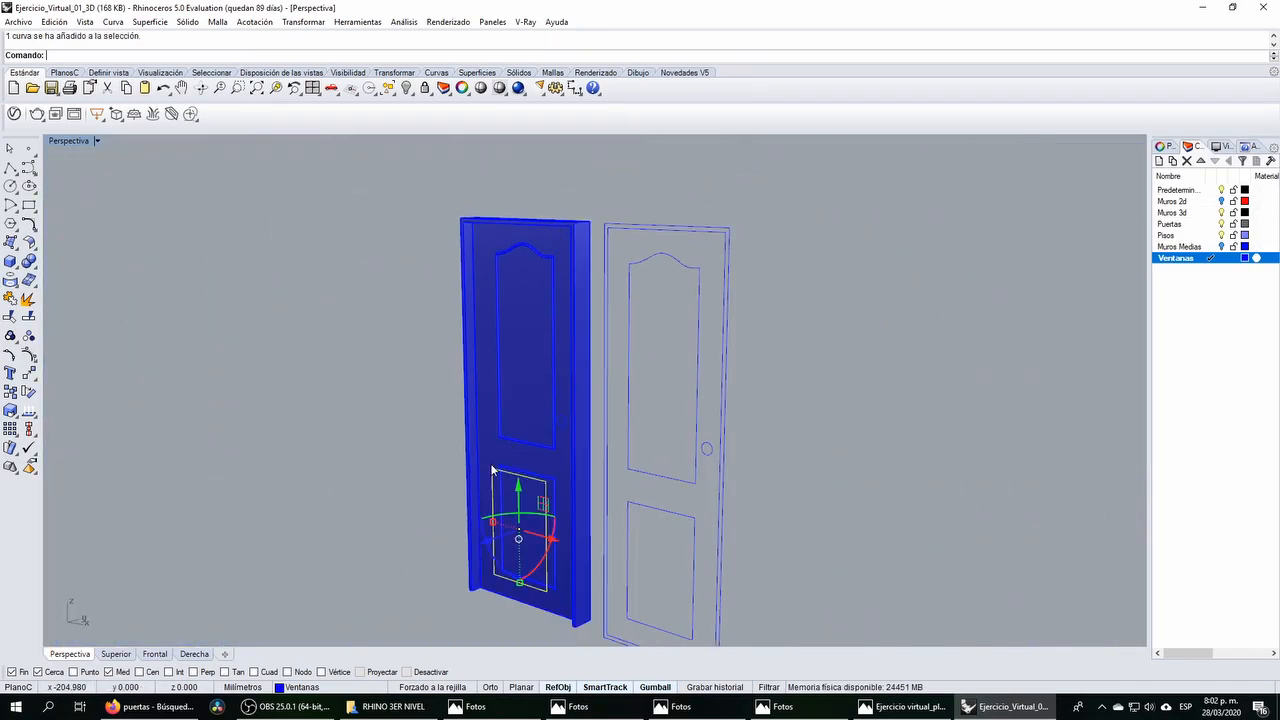
{"action": "left_click", "coordinate": [405, 90]}
Step: Subtract the upper and lower panel pipes from the first door leaf with a Boolean difference, keeping the originals
{"action": "double_click", "coordinate": [70, 141]}
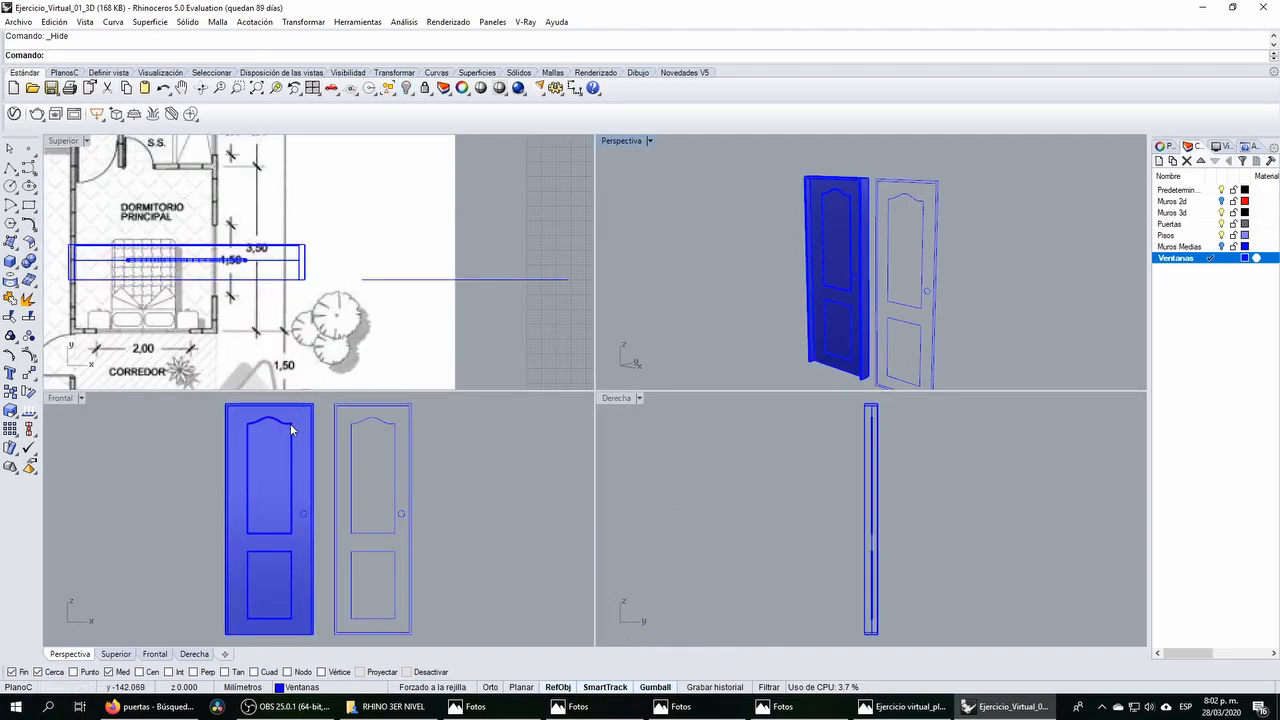
{"action": "scroll", "coordinate": [291, 428], "scroll_direction": "down", "scroll_amount": 6}
{"action": "scroll", "coordinate": [268, 418], "scroll_direction": "up", "scroll_amount": 10}
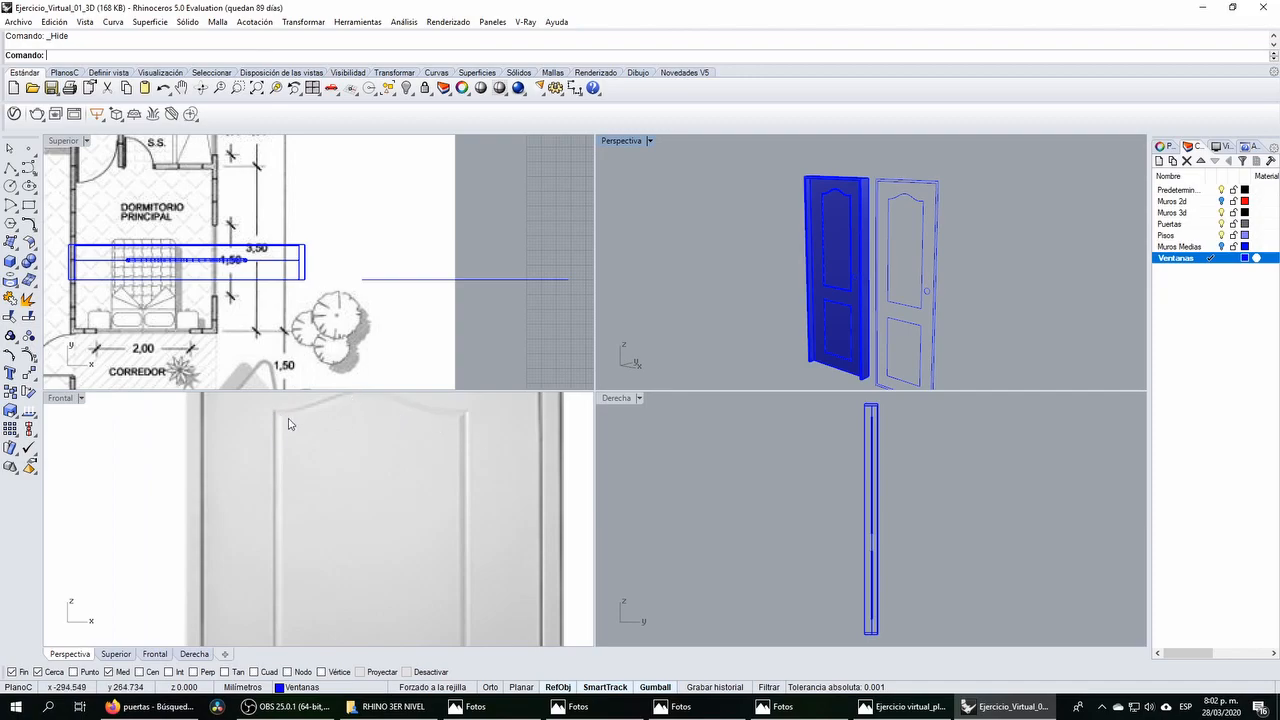
{"action": "double_click", "coordinate": [636, 141]}
{"action": "scroll", "coordinate": [465, 340], "scroll_direction": "up", "scroll_amount": 3}
{"action": "left_click", "coordinate": [522, 311]}
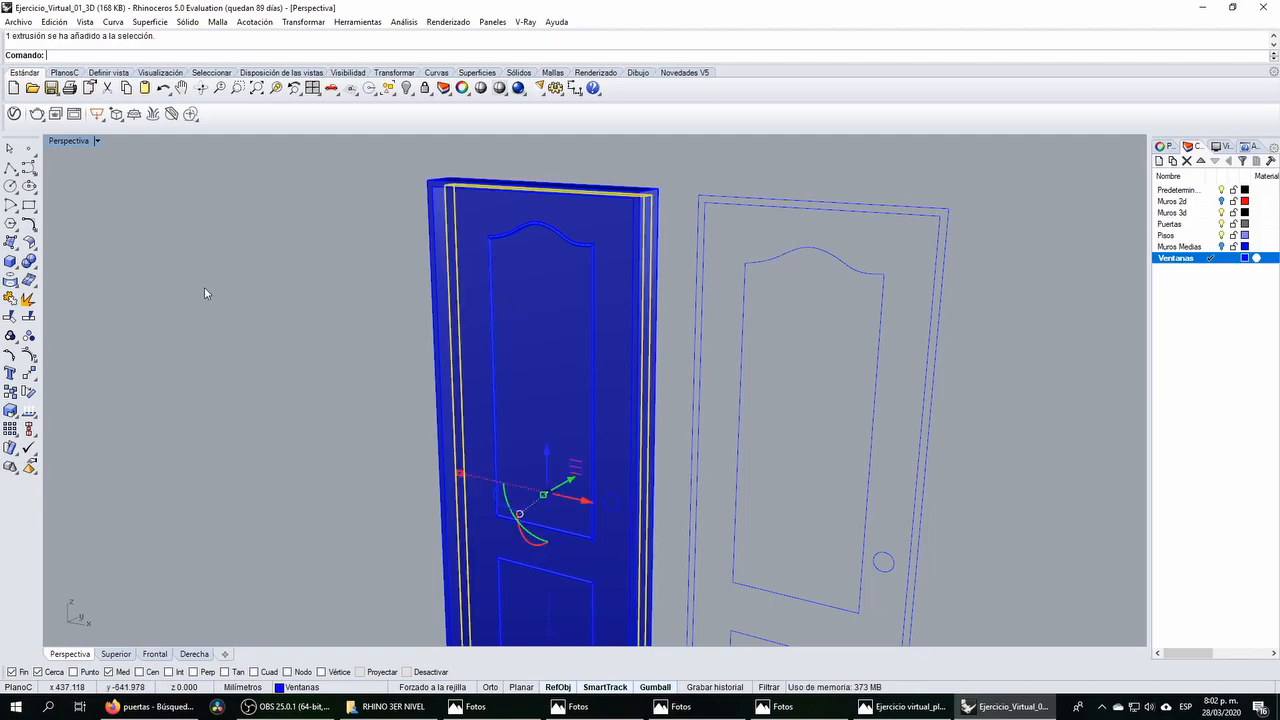
{"action": "left_click", "coordinate": [36, 264]}
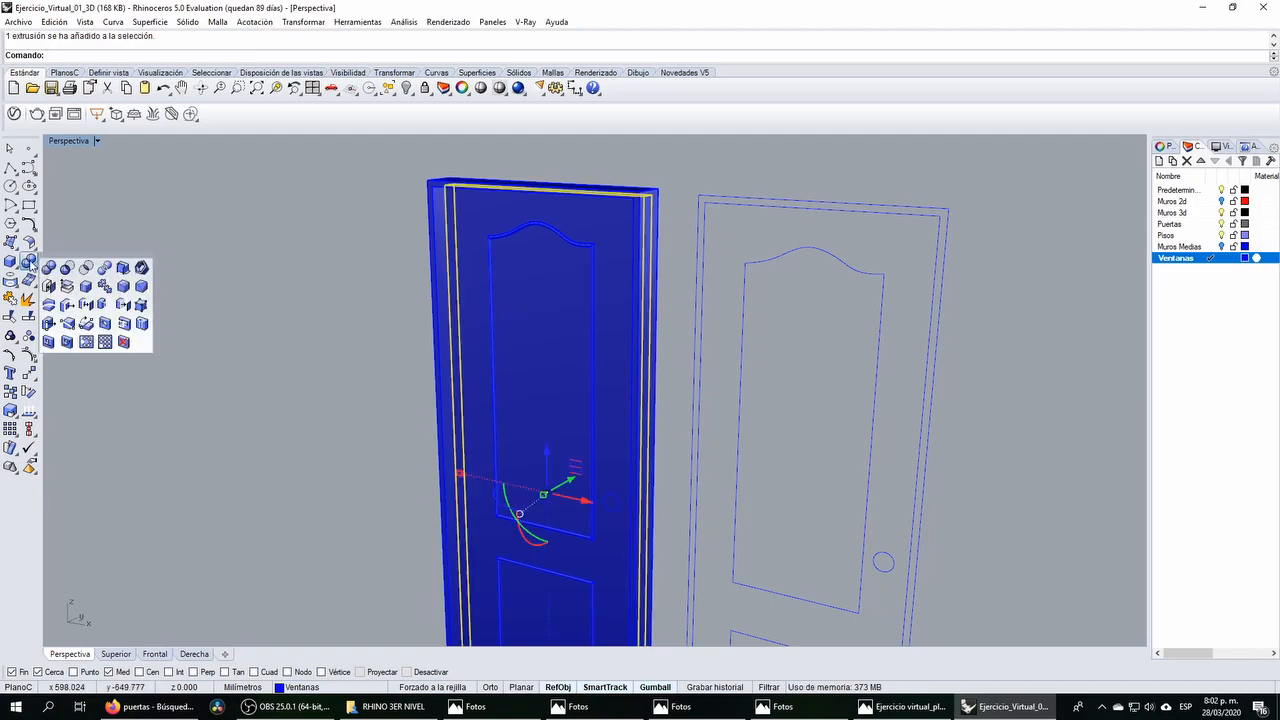
{"action": "left_click", "coordinate": [76, 281]}
{"action": "left_click", "coordinate": [495, 241]}
{"action": "scroll", "coordinate": [497, 241], "scroll_direction": "down", "scroll_amount": 2}
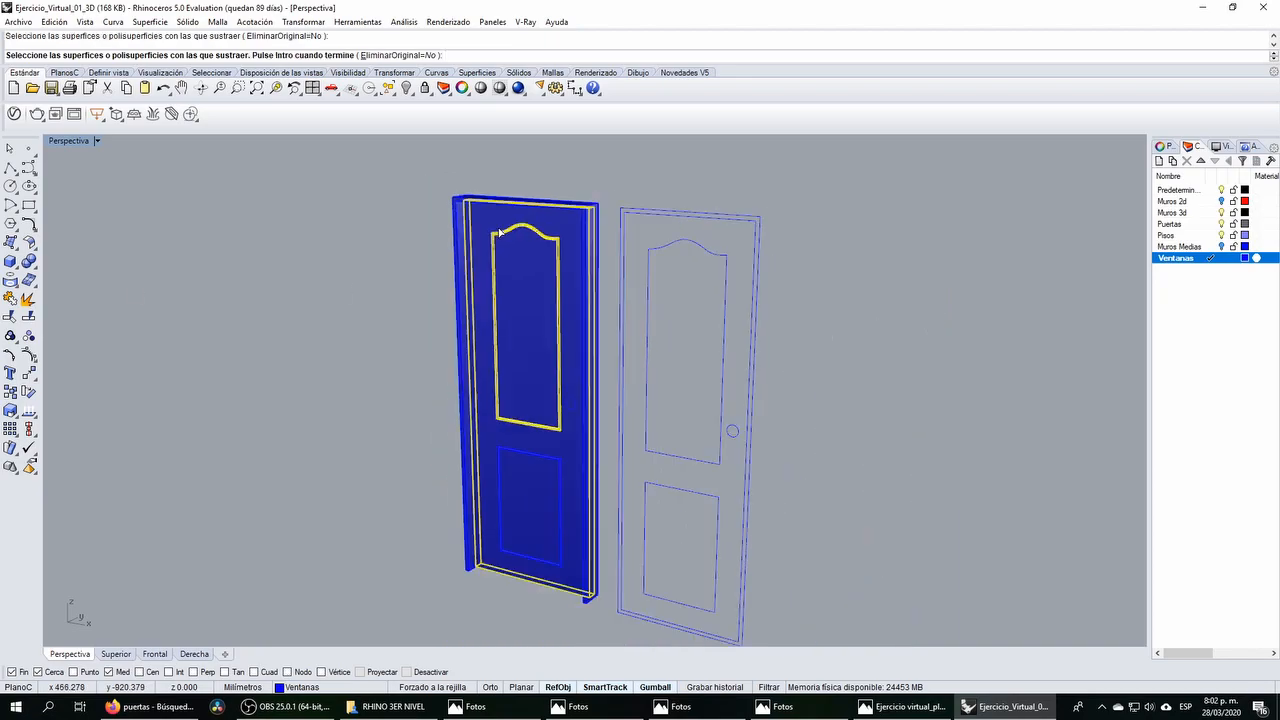
{"action": "scroll", "coordinate": [505, 451], "scroll_direction": "up", "scroll_amount": 4}
{"action": "left_click", "coordinate": [503, 450]}
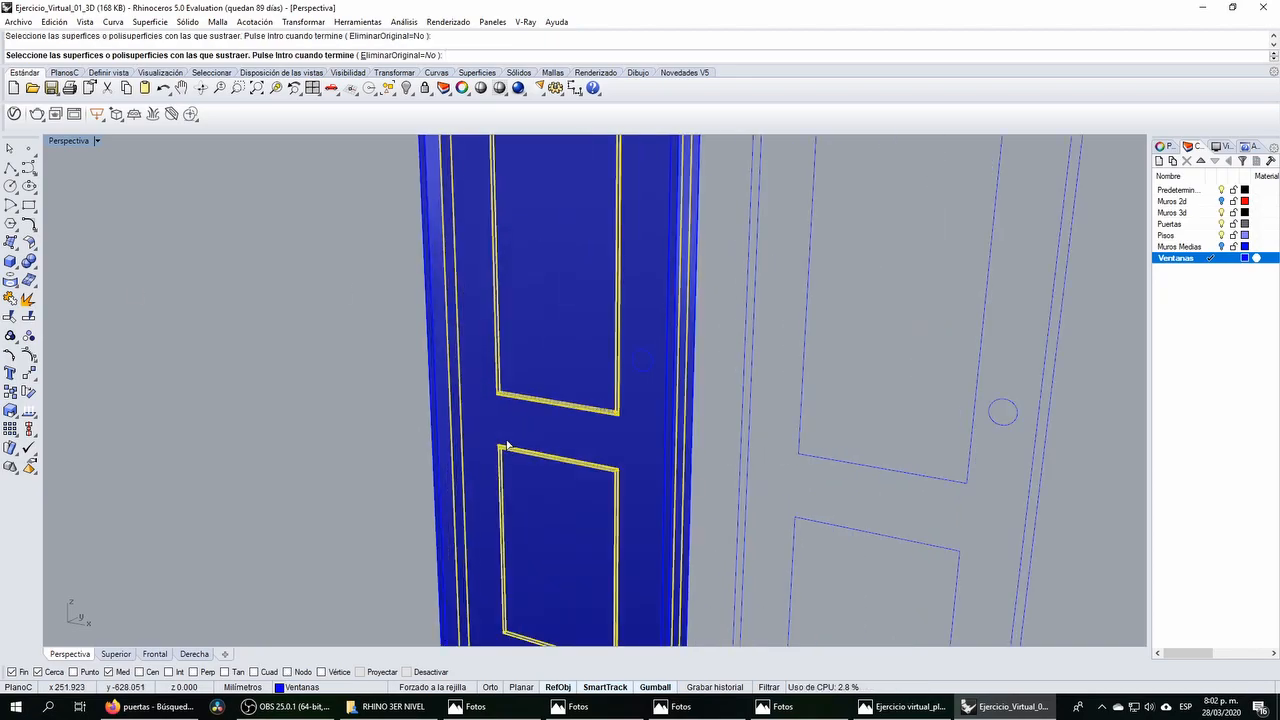
{"action": "key", "text": "Return"}
Step: Delete the two panel pipes to leave only the carved grooves in the door leaf
{"action": "scroll", "coordinate": [507, 445], "scroll_direction": "down", "scroll_amount": 4}
{"action": "left_click", "coordinate": [501, 350]}
{"action": "left_click", "coordinate": [550, 396]}
{"action": "left_click", "coordinate": [516, 452], "text": "shift"}
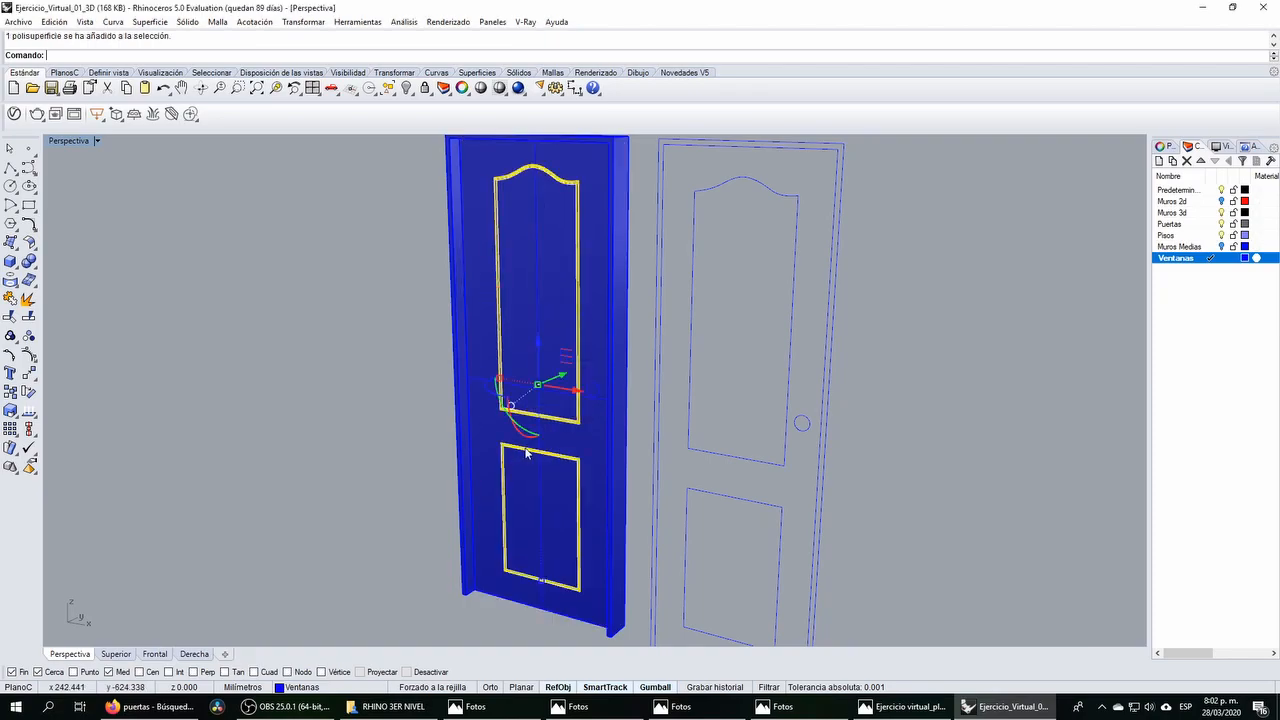
{"action": "key", "text": "Delete"}
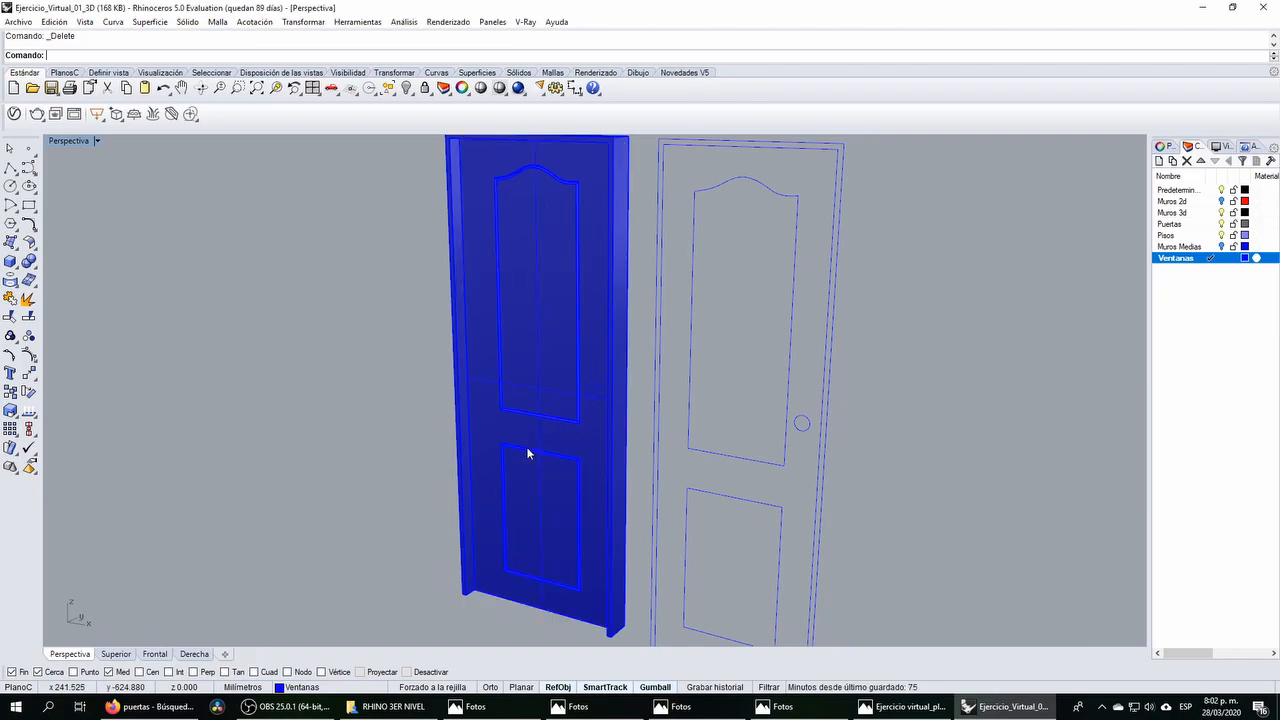
Step: Move the first door's knob circle back onto the leaf's front face in the Superior view
{"action": "scroll", "coordinate": [563, 195], "scroll_direction": "up", "scroll_amount": 8}
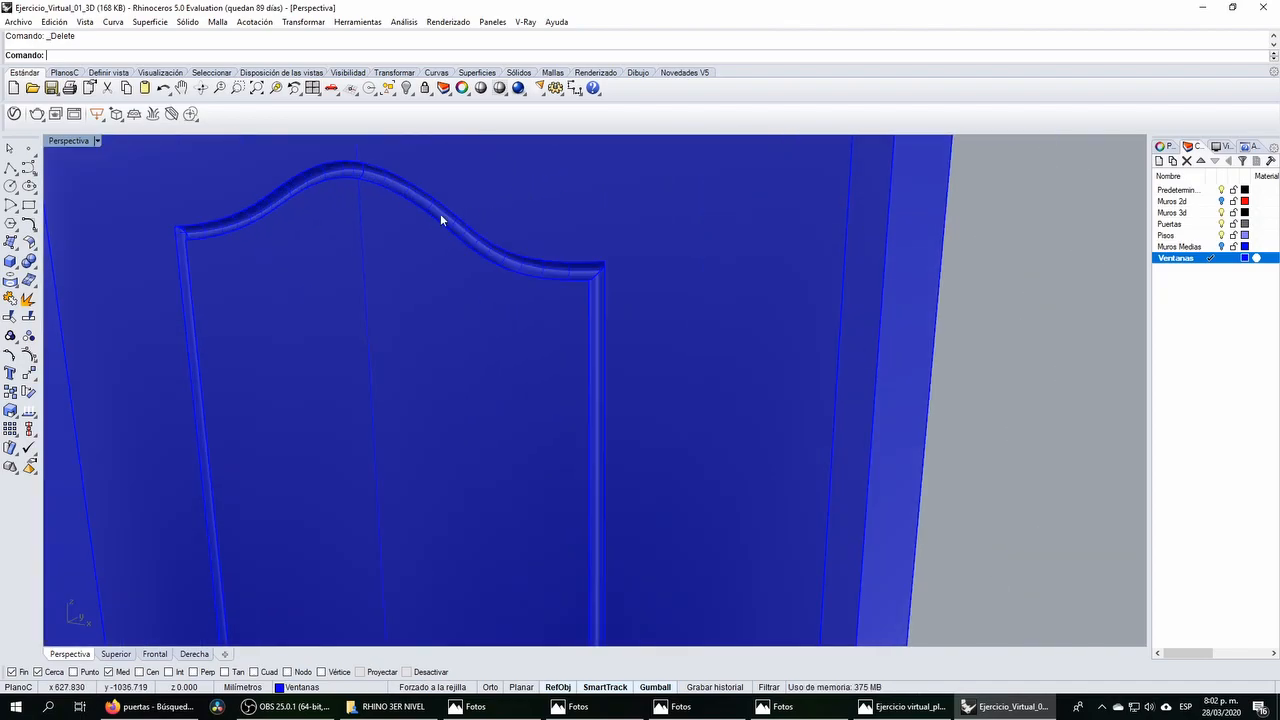
{"action": "scroll", "coordinate": [279, 224], "scroll_direction": "down", "scroll_amount": 10}
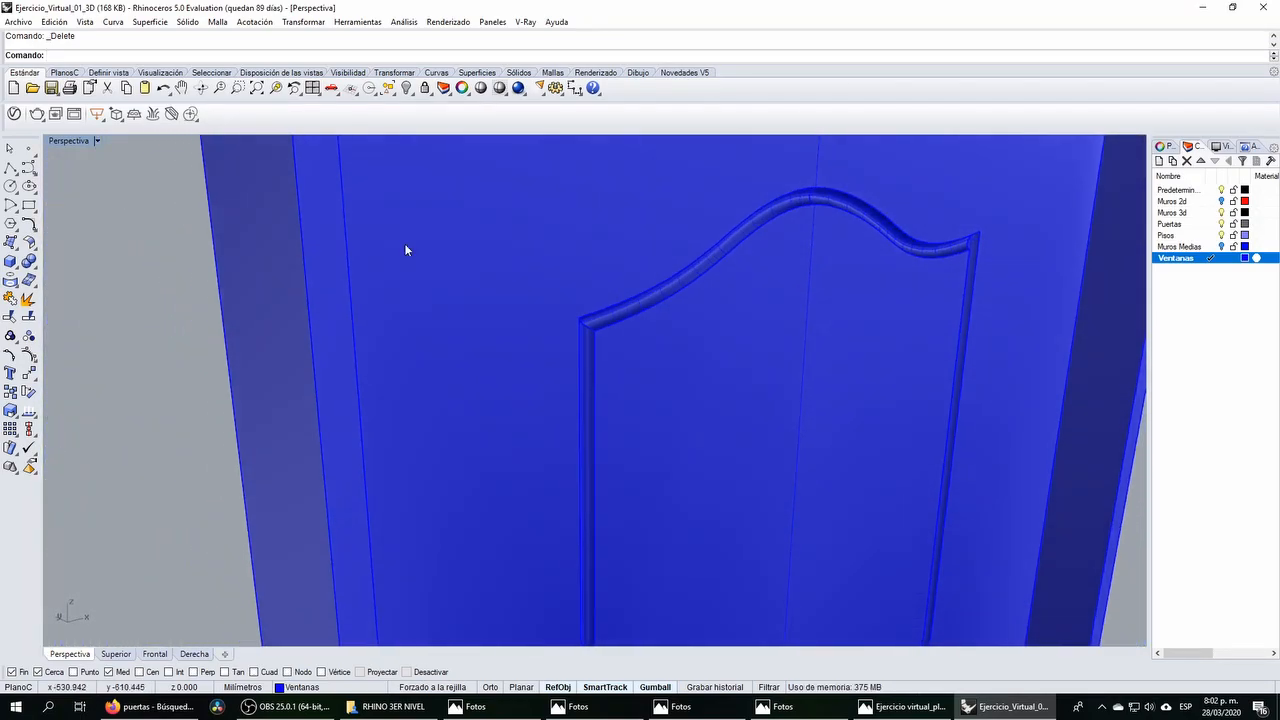
{"action": "scroll", "coordinate": [405, 339], "scroll_direction": "up", "scroll_amount": 5}
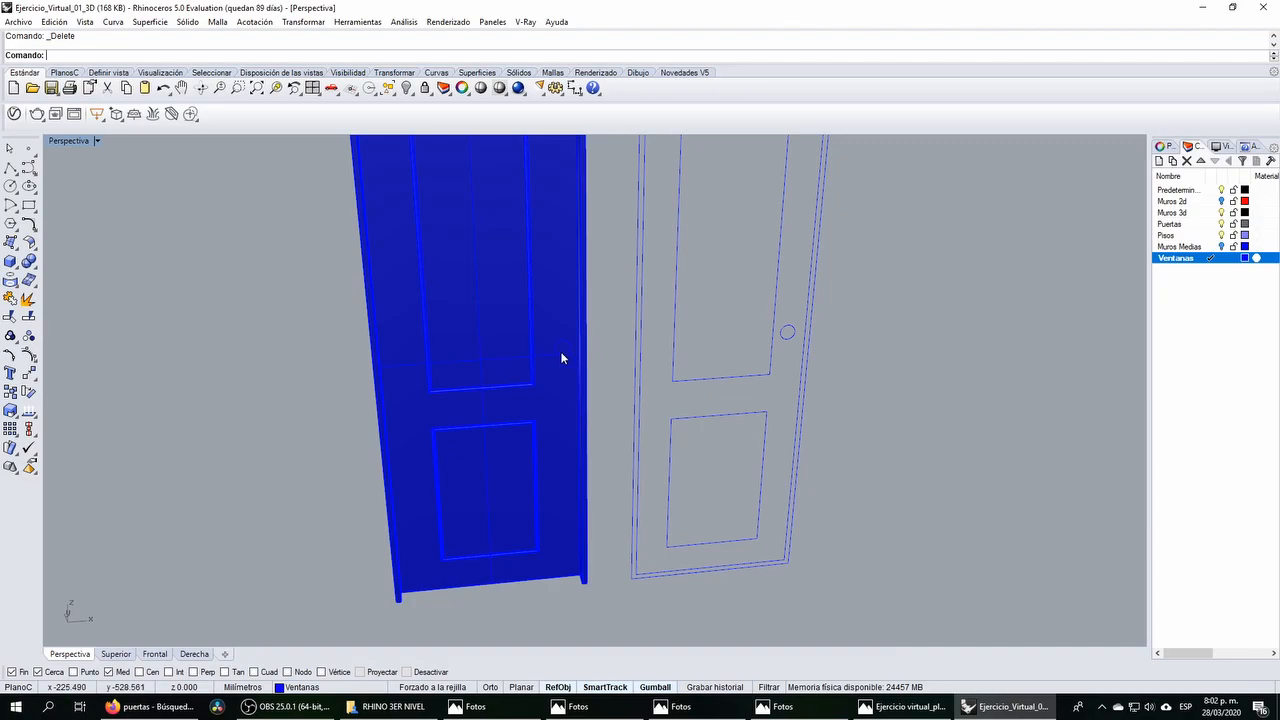
{"action": "left_click", "coordinate": [560, 351]}
{"action": "left_click", "coordinate": [598, 390]}
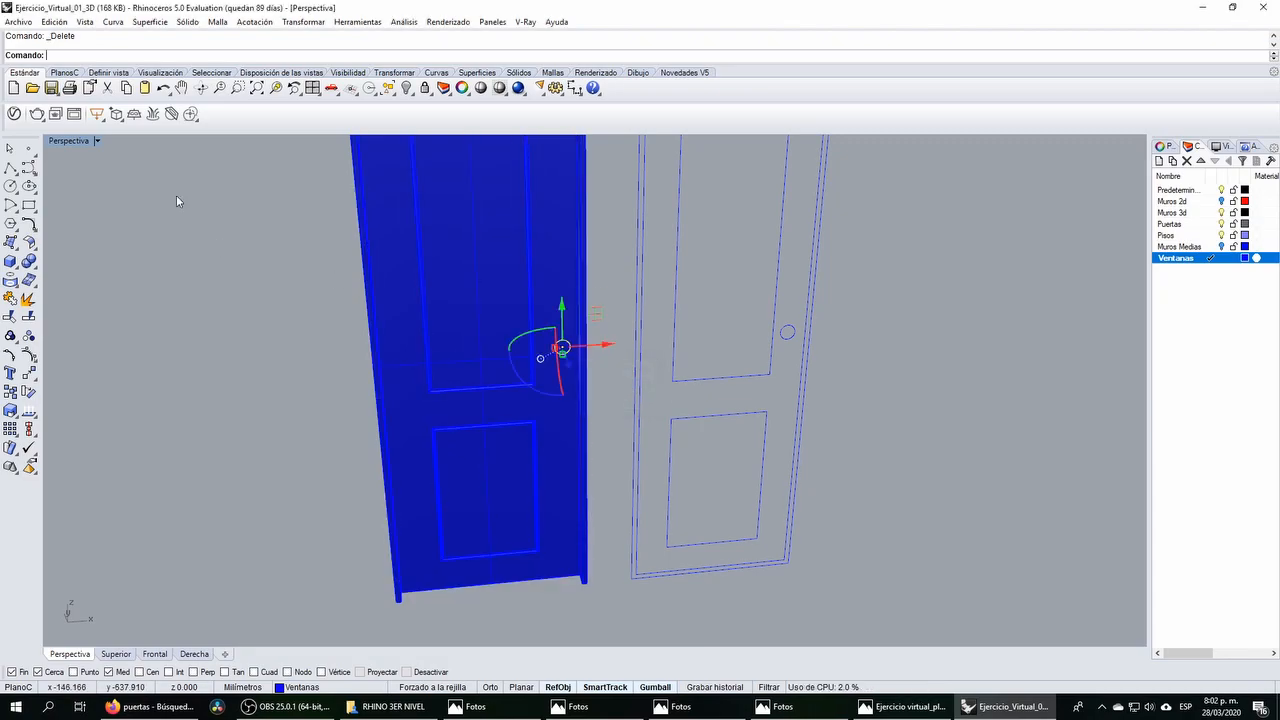
{"action": "double_click", "coordinate": [78, 143]}
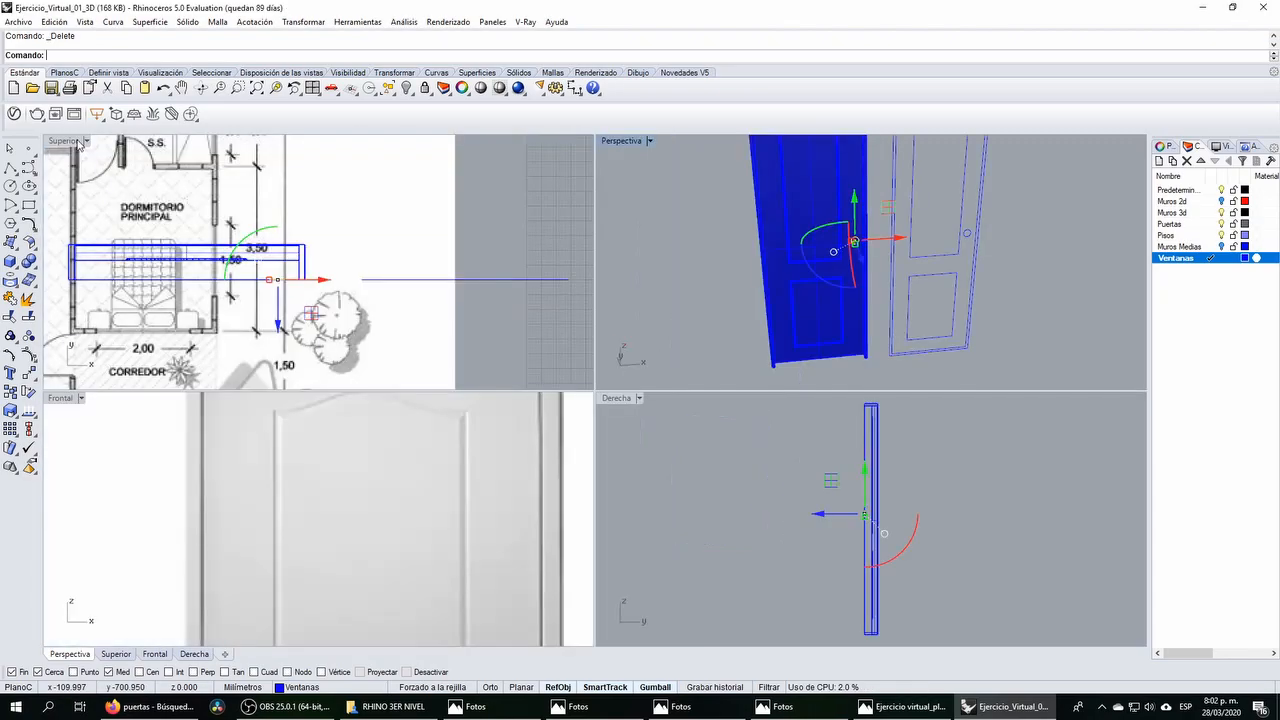
{"action": "scroll", "coordinate": [253, 245], "scroll_direction": "up", "scroll_amount": 2}
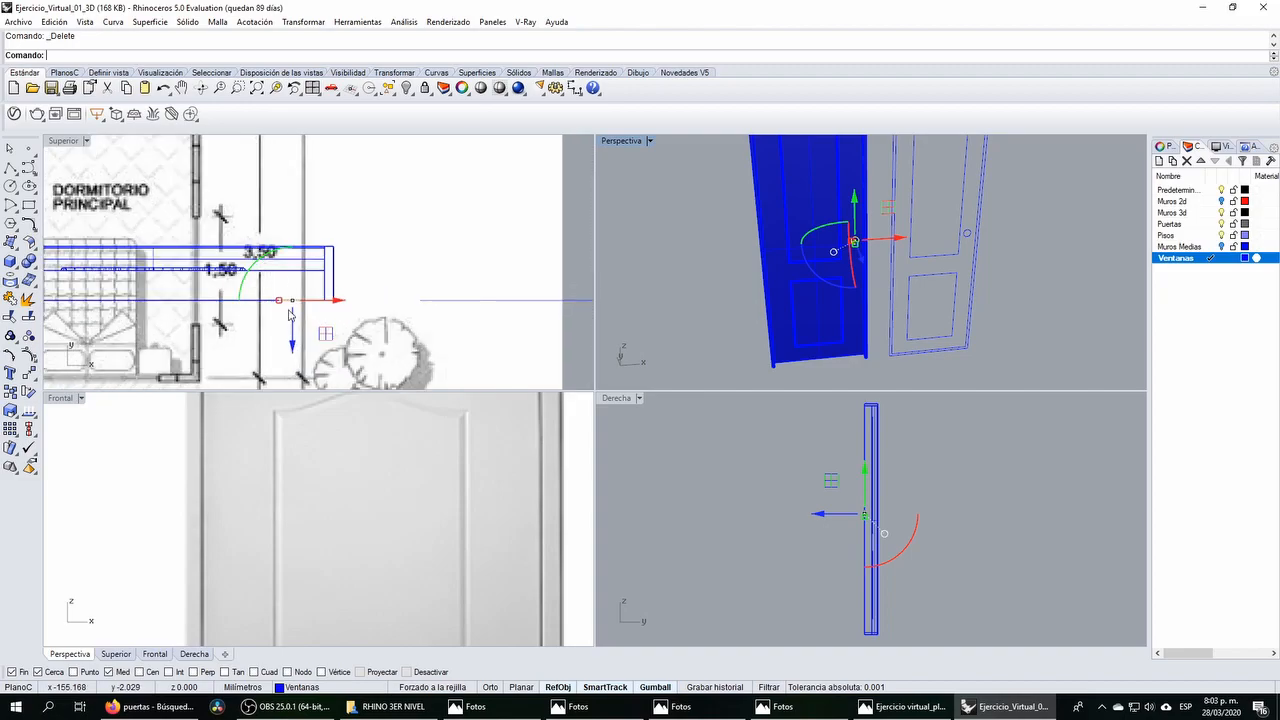
{"action": "scroll", "coordinate": [290, 315], "scroll_direction": "up", "scroll_amount": 2}
{"action": "left_click_drag", "start_coordinate": [296, 333], "coordinate": [294, 280]}
{"action": "scroll", "coordinate": [299, 242], "scroll_direction": "up", "scroll_amount": 4}
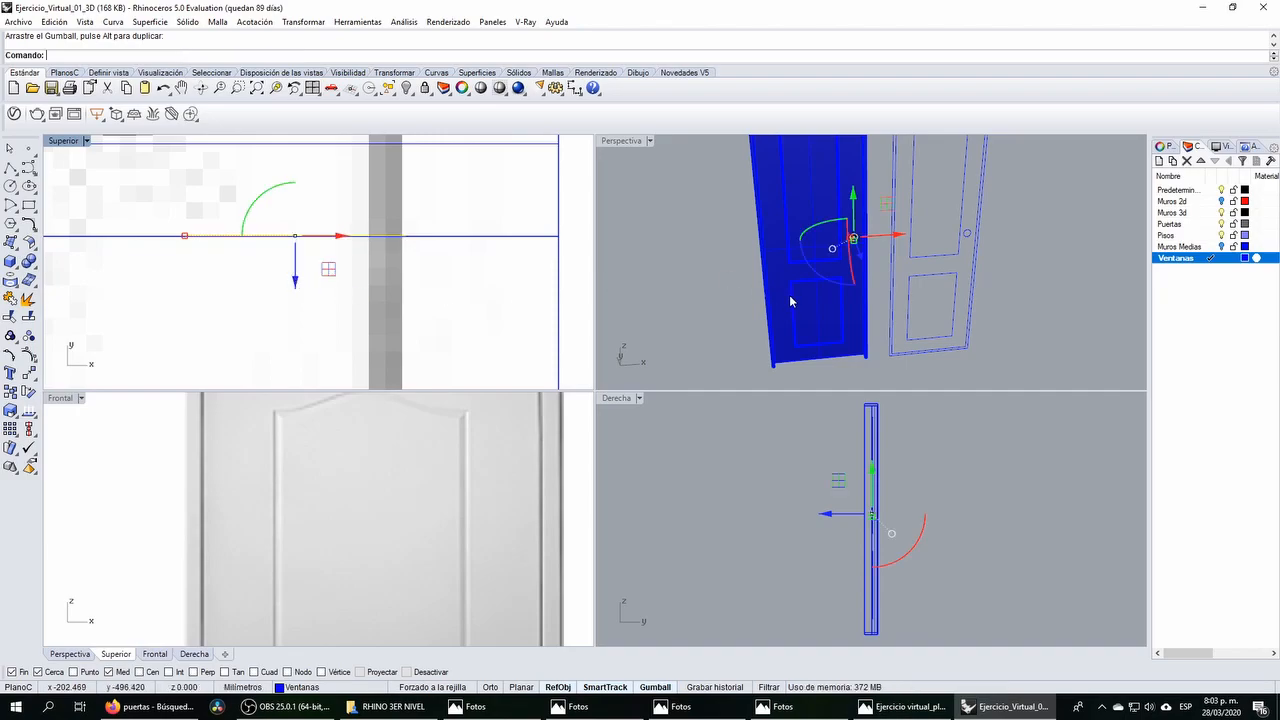
Step: Extrude the knob circle as a solid by a distance of -0.2 mm
{"action": "scroll", "coordinate": [786, 297], "scroll_direction": "up", "scroll_amount": 5}
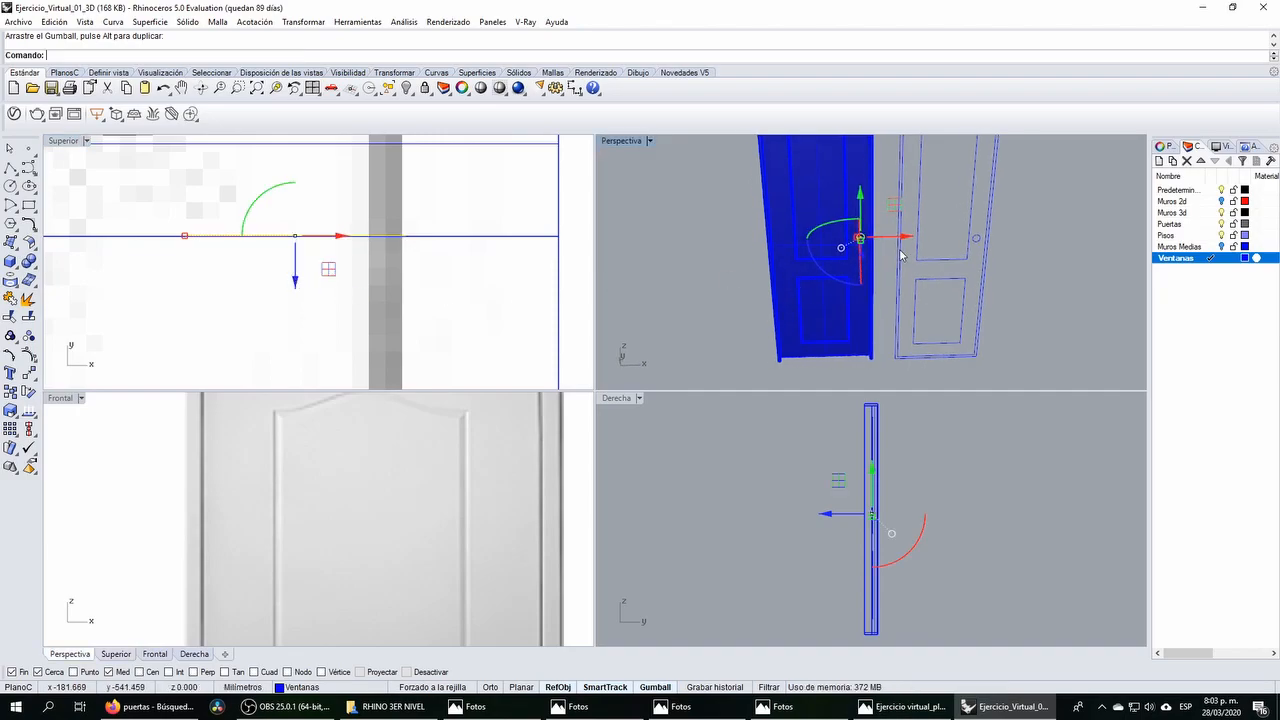
{"action": "left_click", "coordinate": [10, 262]}
{"action": "left_click", "coordinate": [66, 305]}
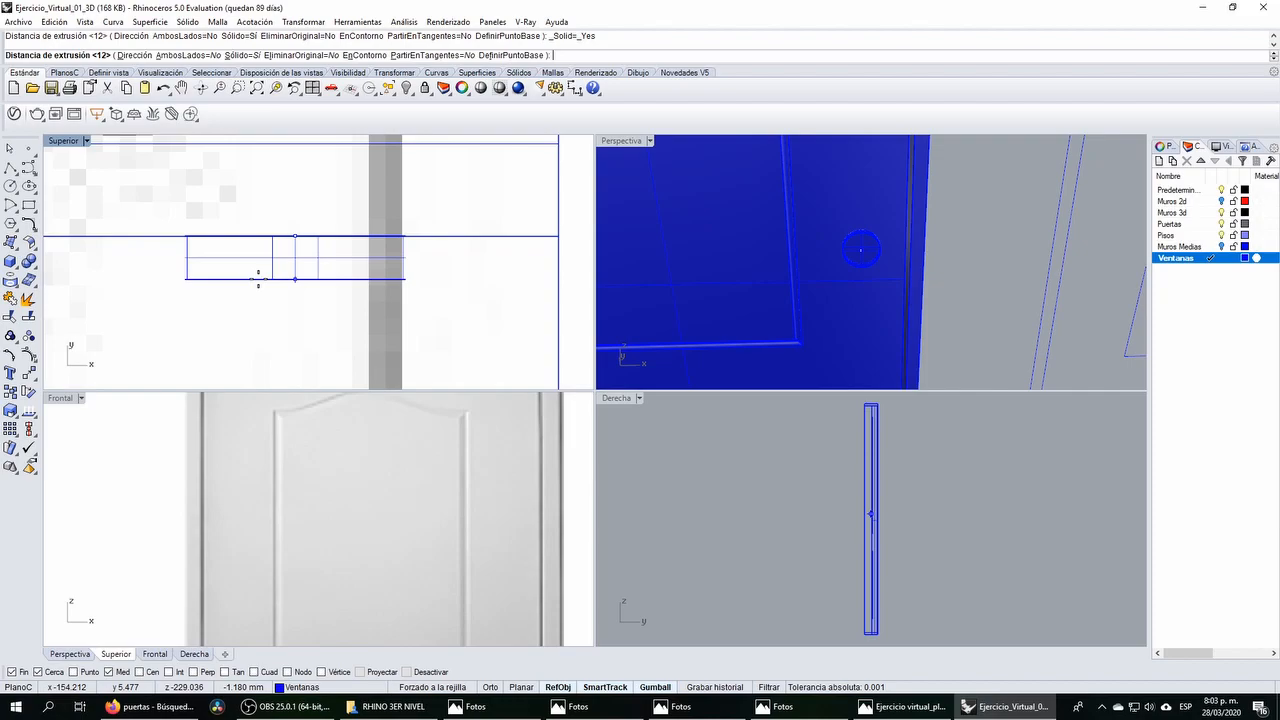
{"action": "type", "text": "-0.2"}
{"action": "key", "text": "Return"}
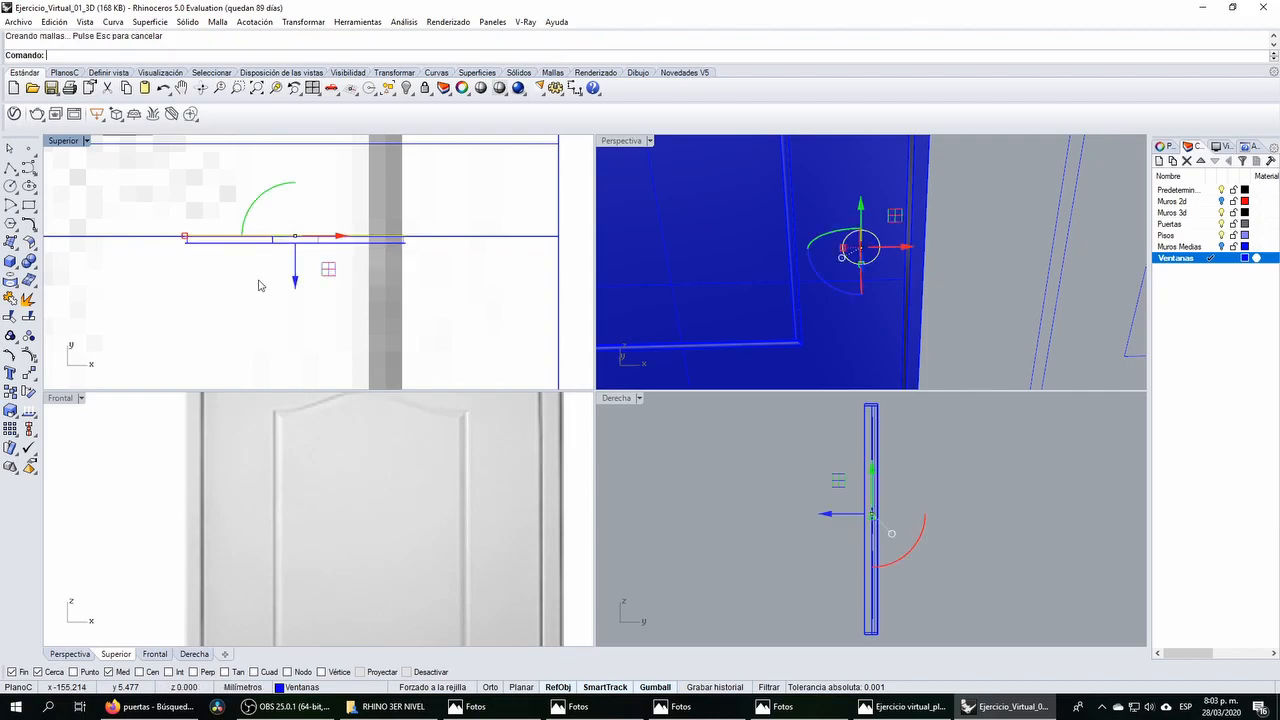
Step: Examine the extruded knob plate on the first door's leaf up close
{"action": "left_click", "coordinate": [260, 285]}
{"action": "right_click_drag", "start_coordinate": [732, 285], "coordinate": [806, 259]}
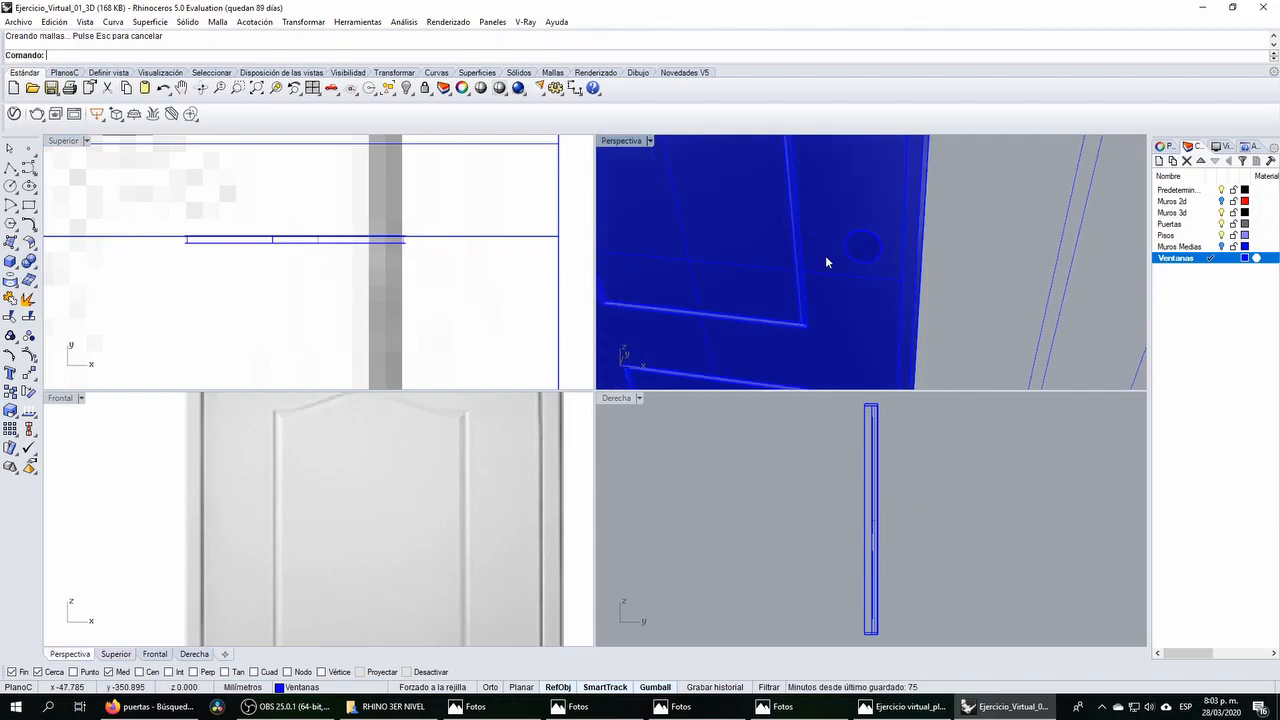
{"action": "scroll", "coordinate": [868, 238], "scroll_direction": "up", "scroll_amount": 6}
{"action": "right_click_drag", "start_coordinate": [874, 236], "coordinate": [836, 258]}
{"action": "left_click", "coordinate": [852, 230]}
{"action": "left_click", "coordinate": [886, 291]}
{"action": "scroll", "coordinate": [864, 238], "scroll_direction": "down", "scroll_amount": 6}
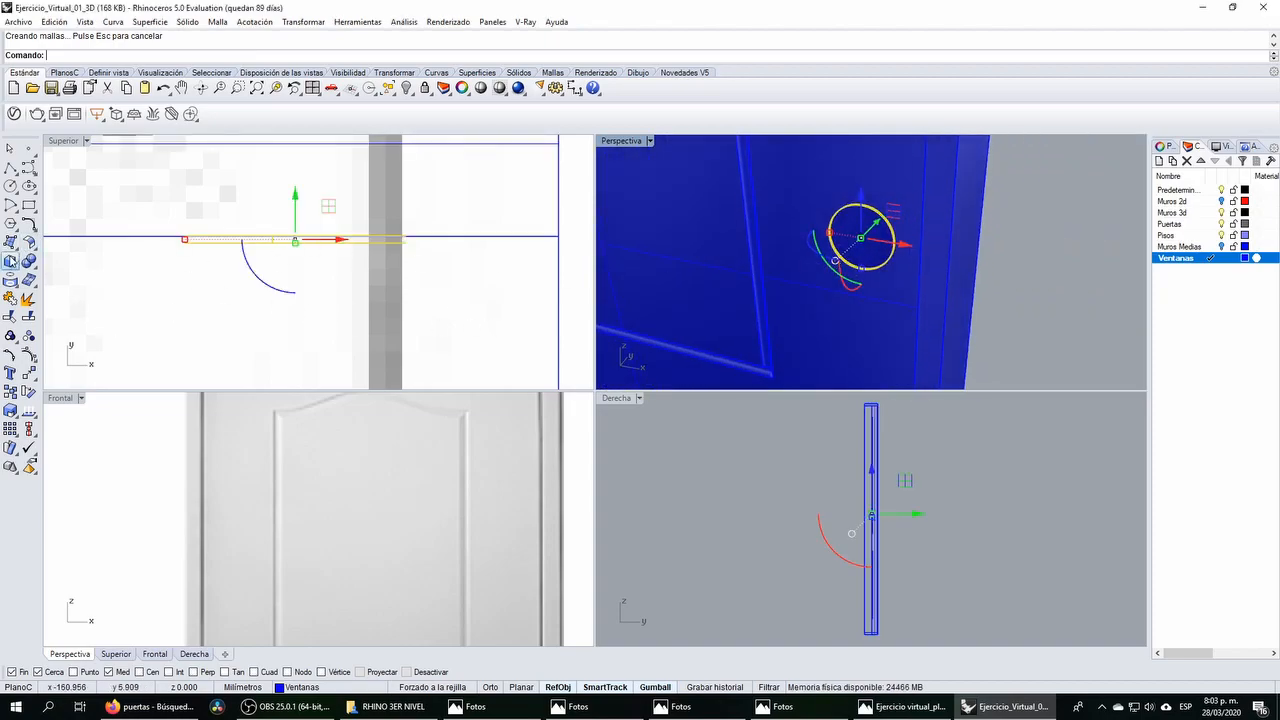
Step: Create a solid cylinder of about 1.1 mm radius centred on the knob plate in the Frontal view, projecting outward from the door
{"action": "left_click", "coordinate": [9, 261]}
{"action": "left_click", "coordinate": [48, 268]}
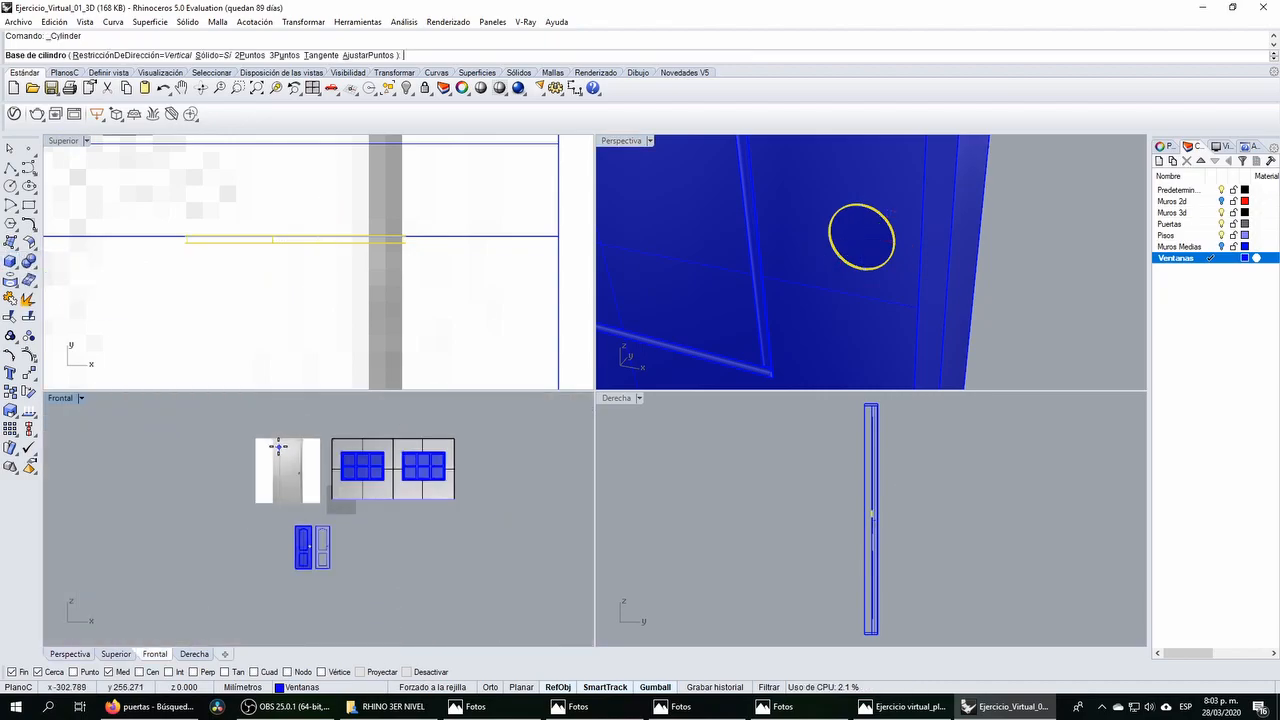
{"action": "scroll", "coordinate": [258, 445], "scroll_direction": "up", "scroll_amount": 4}
{"action": "scroll", "coordinate": [310, 430], "scroll_direction": "up", "scroll_amount": 6}
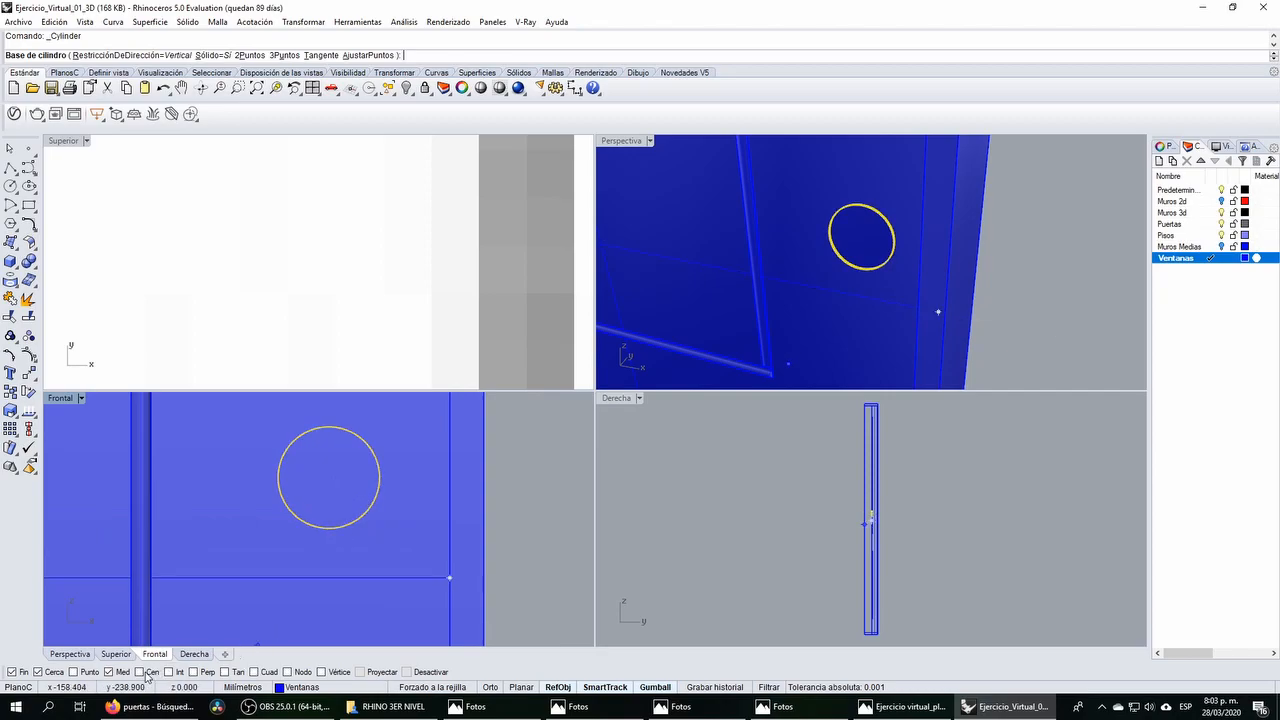
{"action": "left_click", "coordinate": [349, 486]}
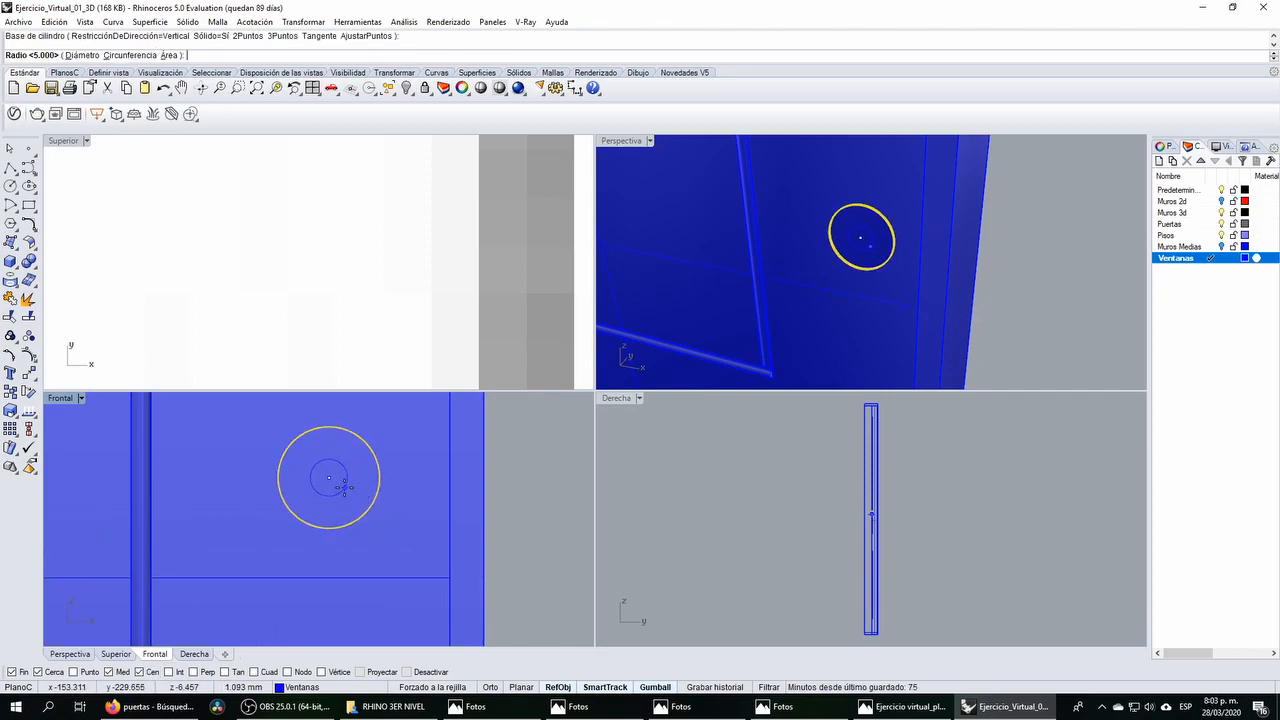
{"action": "left_click", "coordinate": [338, 476]}
{"action": "scroll", "coordinate": [853, 507], "scroll_direction": "up", "scroll_amount": 5}
{"action": "scroll", "coordinate": [853, 507], "scroll_direction": "up", "scroll_amount": 3}
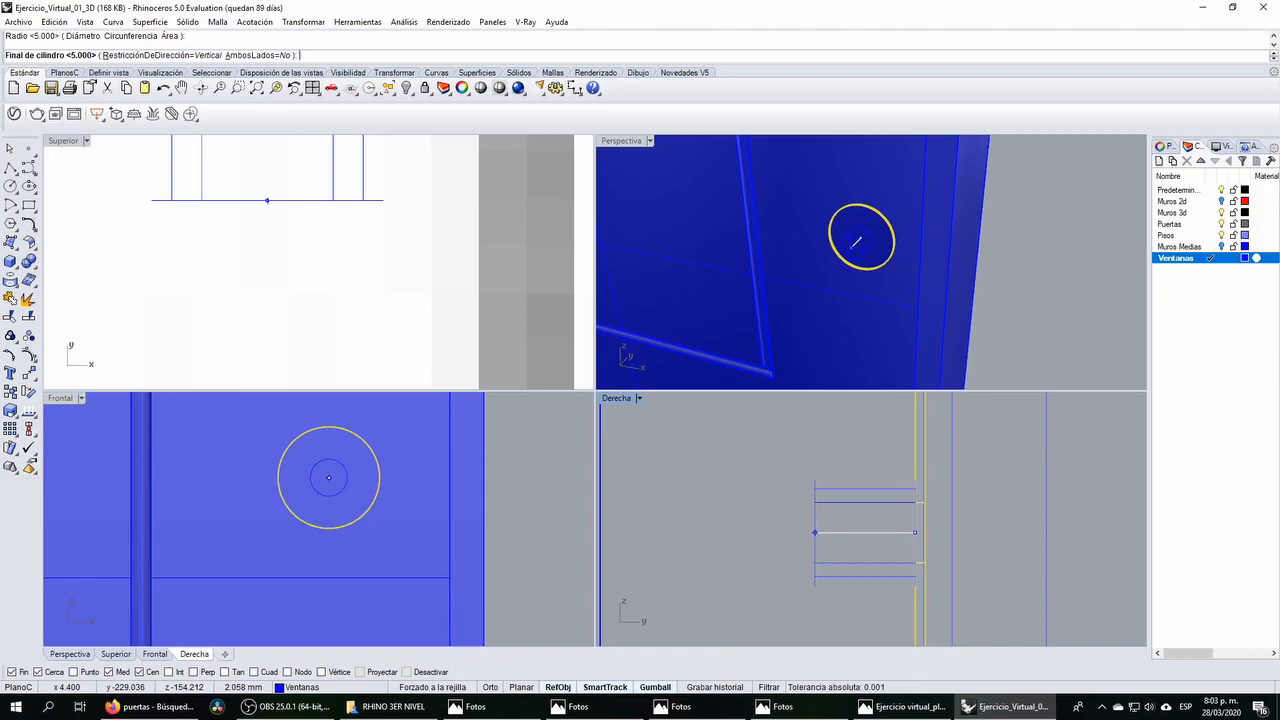
{"action": "key", "text": "Return"}
{"action": "right_click_drag", "start_coordinate": [812, 360], "coordinate": [864, 280]}
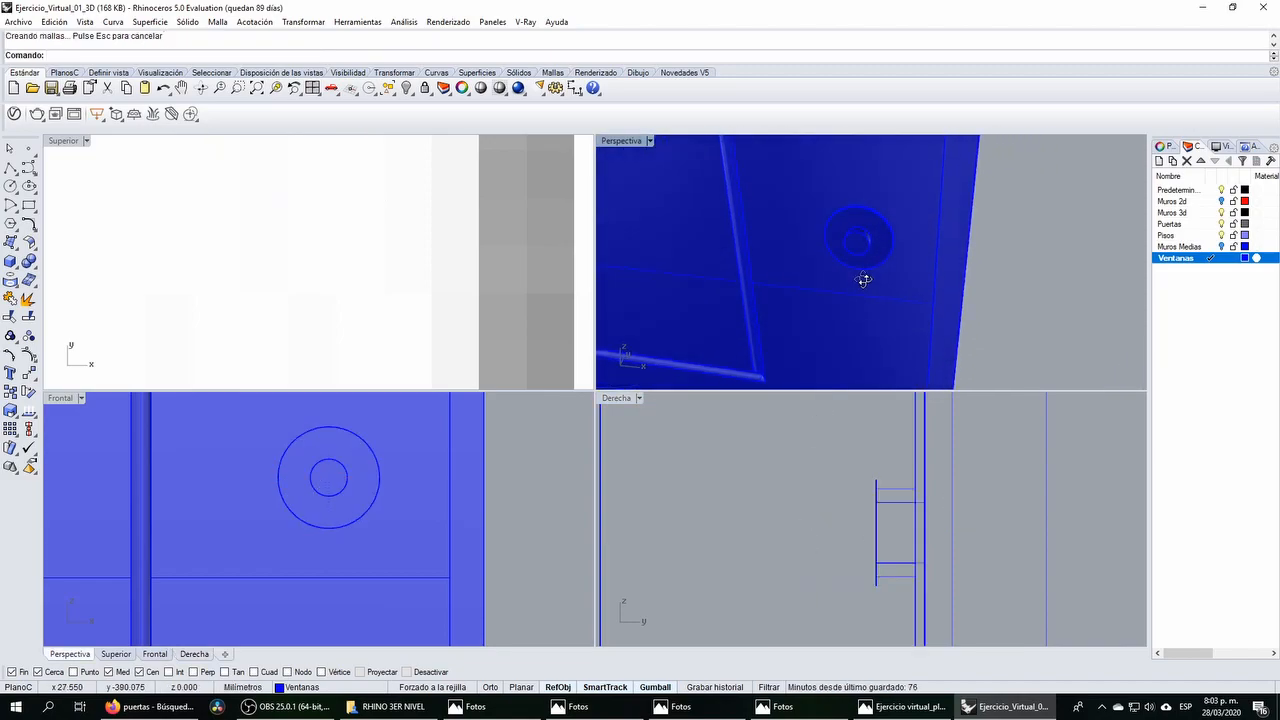
Step: Create a sphere of about 2 mm radius centred on the end of the knob's cylinder neck
{"action": "left_click", "coordinate": [11, 262]}
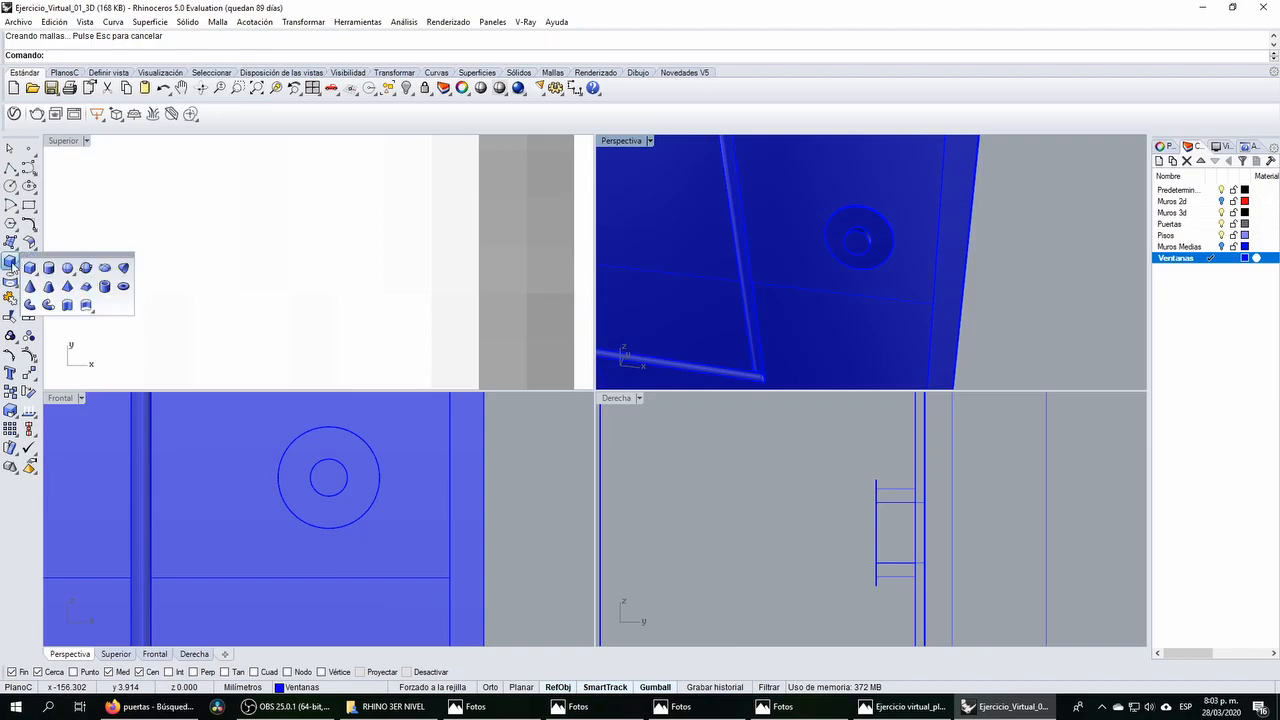
{"action": "left_click", "coordinate": [66, 268]}
{"action": "scroll", "coordinate": [330, 478], "scroll_direction": "up", "scroll_amount": 2}
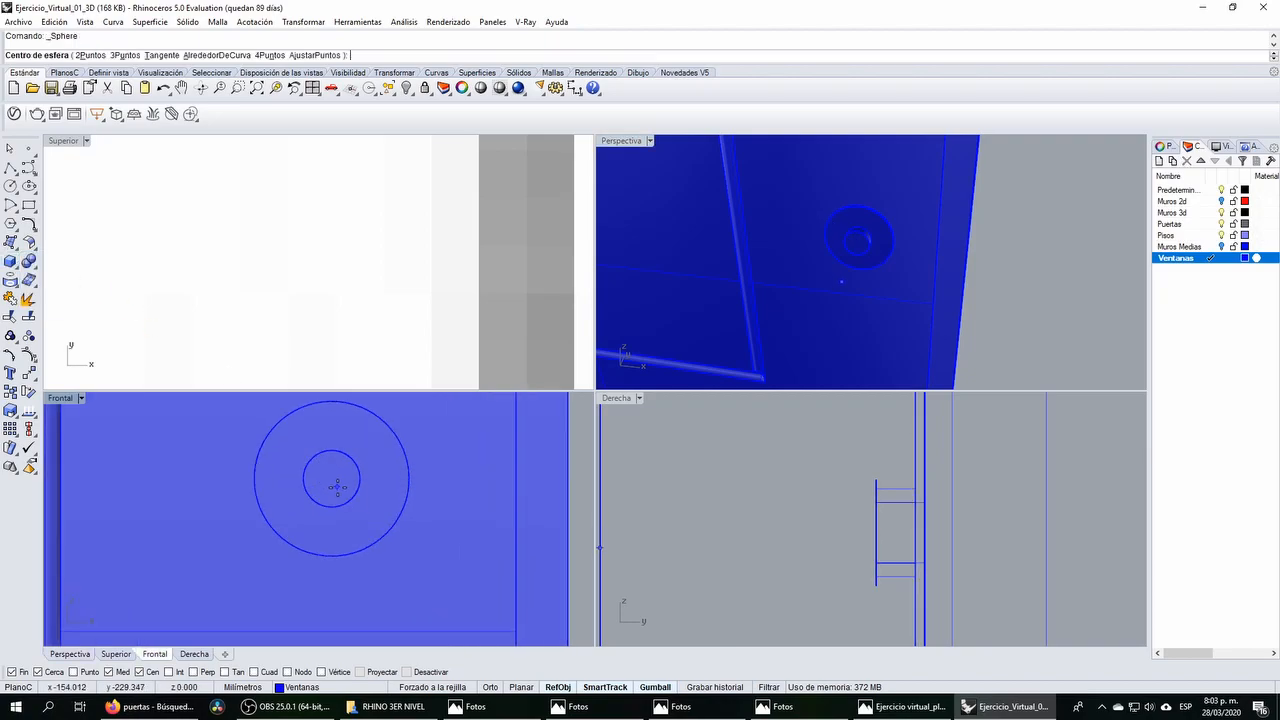
{"action": "left_click", "coordinate": [345, 498]}
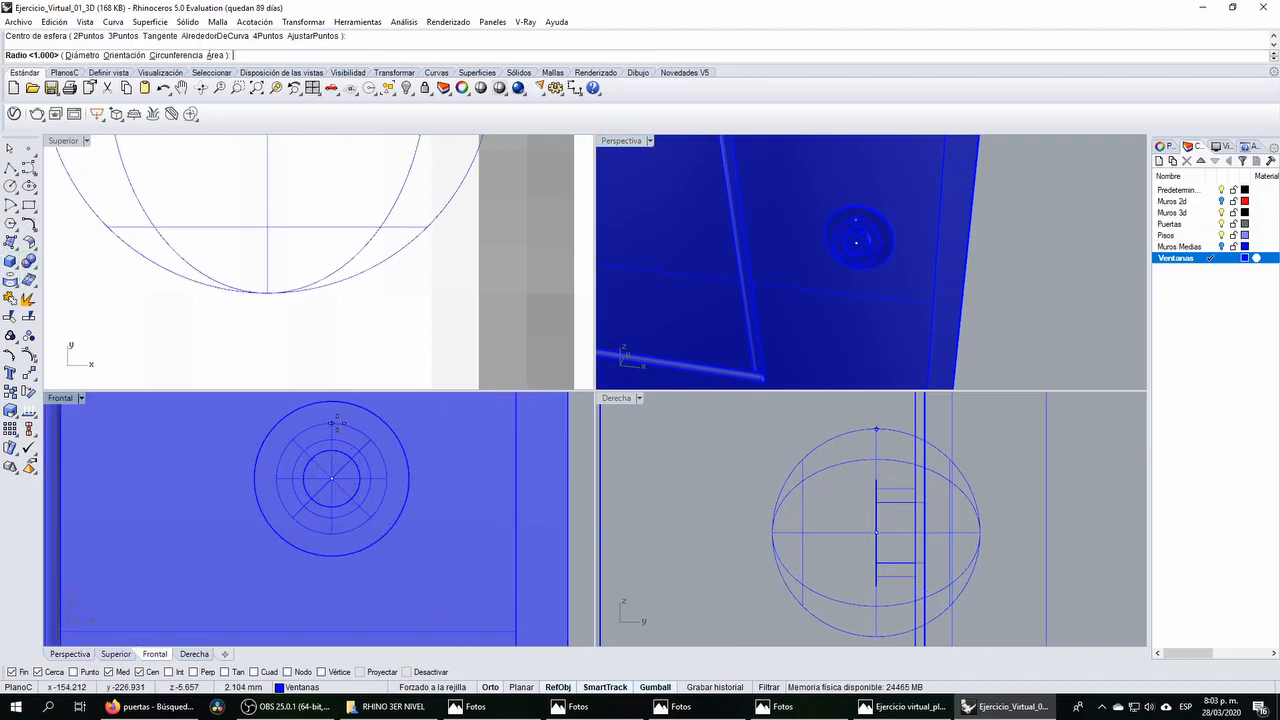
{"action": "right_click_drag", "start_coordinate": [339, 433], "coordinate": [350, 448]}
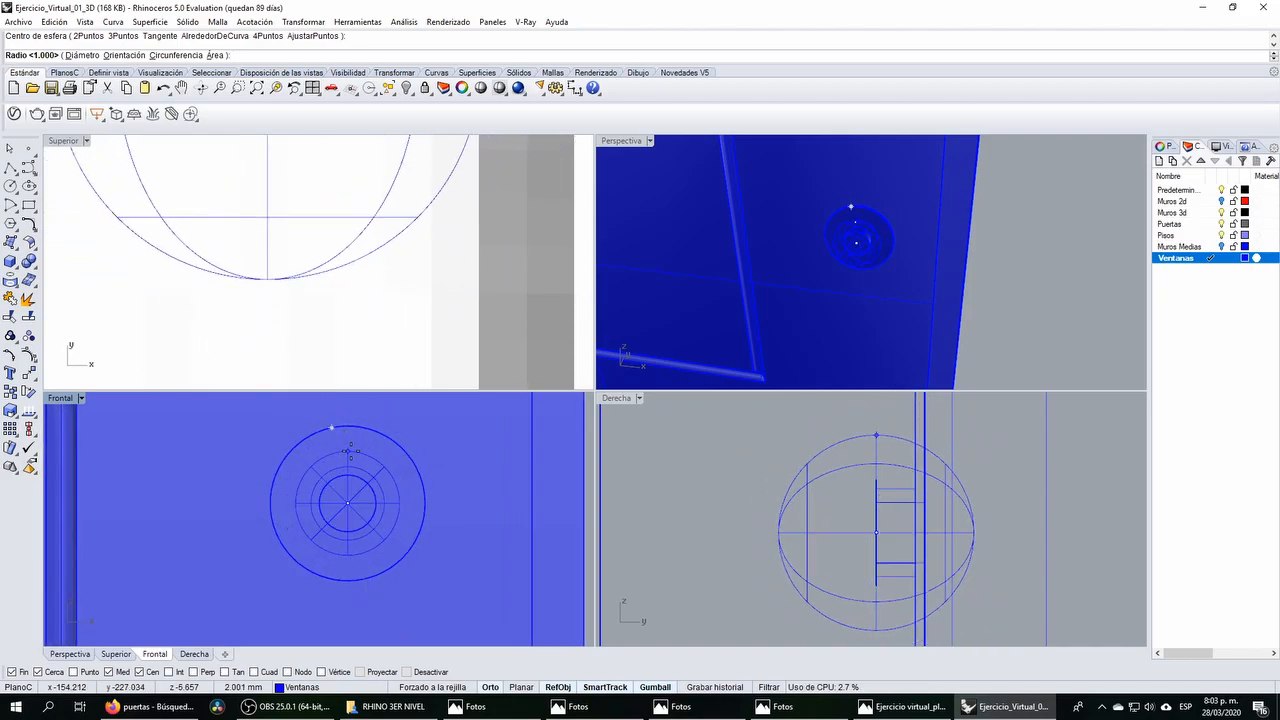
{"action": "left_click", "coordinate": [349, 450]}
Step: Move the knob sphere outward in the Derecha view so that it sits beyond the neck's outer end
{"action": "left_click", "coordinate": [346, 454]}
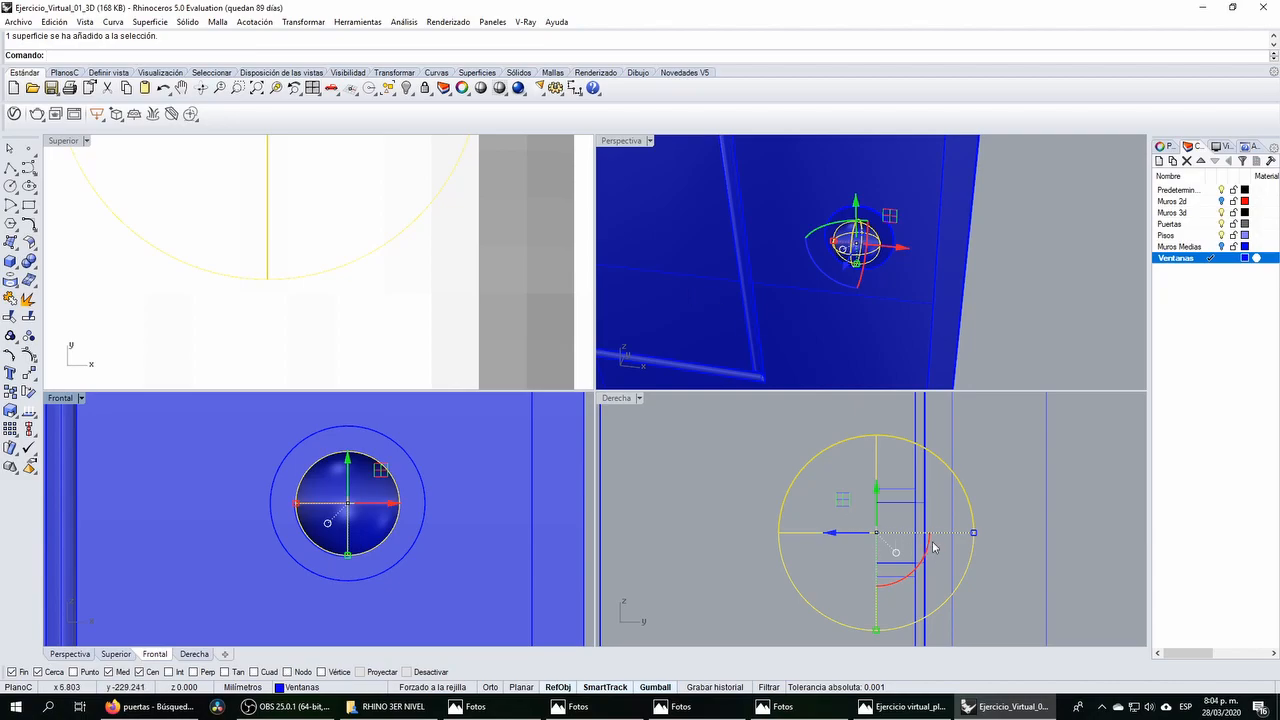
{"action": "left_click_drag", "start_coordinate": [842, 540], "coordinate": [744, 531]}
{"action": "left_click", "coordinate": [731, 509]}
Step: Try to stretch the knob's neck toward the sphere with Scale 1D, using the sphere's edge as the reference point
{"action": "right_click_drag", "start_coordinate": [845, 354], "coordinate": [955, 312]}
{"action": "scroll", "coordinate": [883, 521], "scroll_direction": "up", "scroll_amount": 1}
{"action": "left_click", "coordinate": [888, 487]}
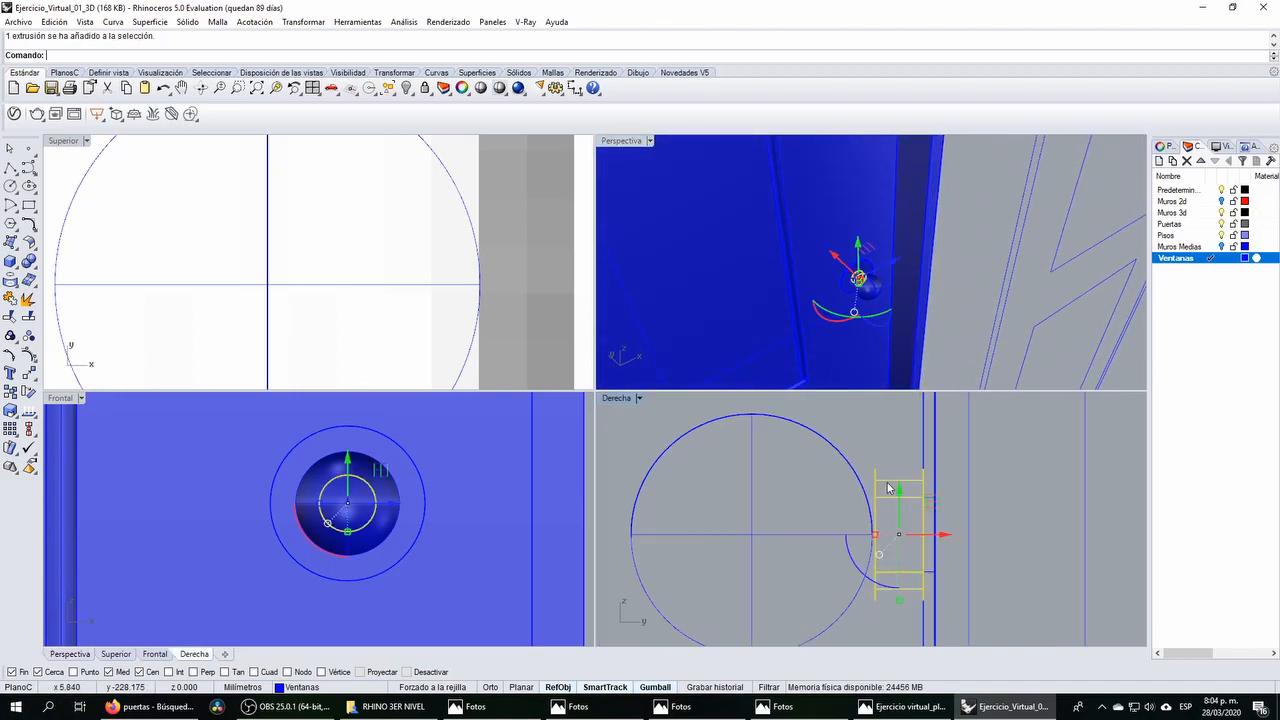
{"action": "left_click", "coordinate": [17, 419]}
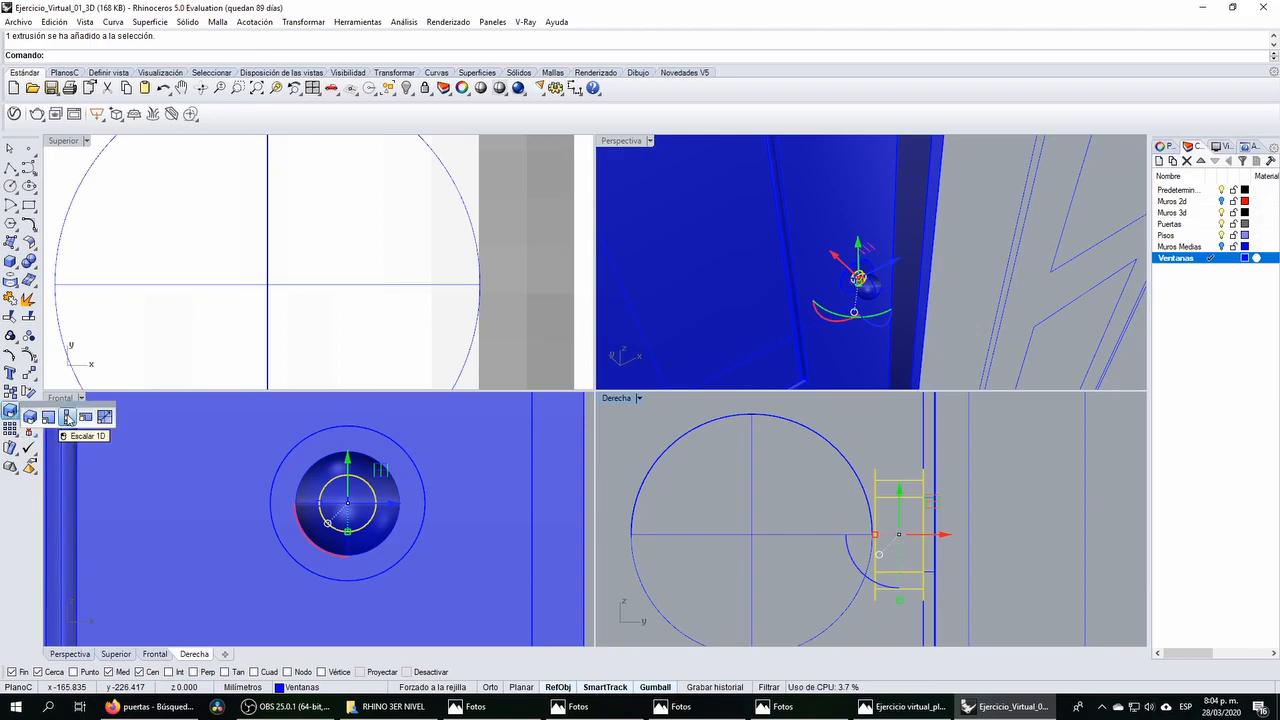
{"action": "left_click", "coordinate": [68, 418]}
{"action": "left_click", "coordinate": [922, 535]}
{"action": "scroll", "coordinate": [872, 537], "scroll_direction": "up", "scroll_amount": 5}
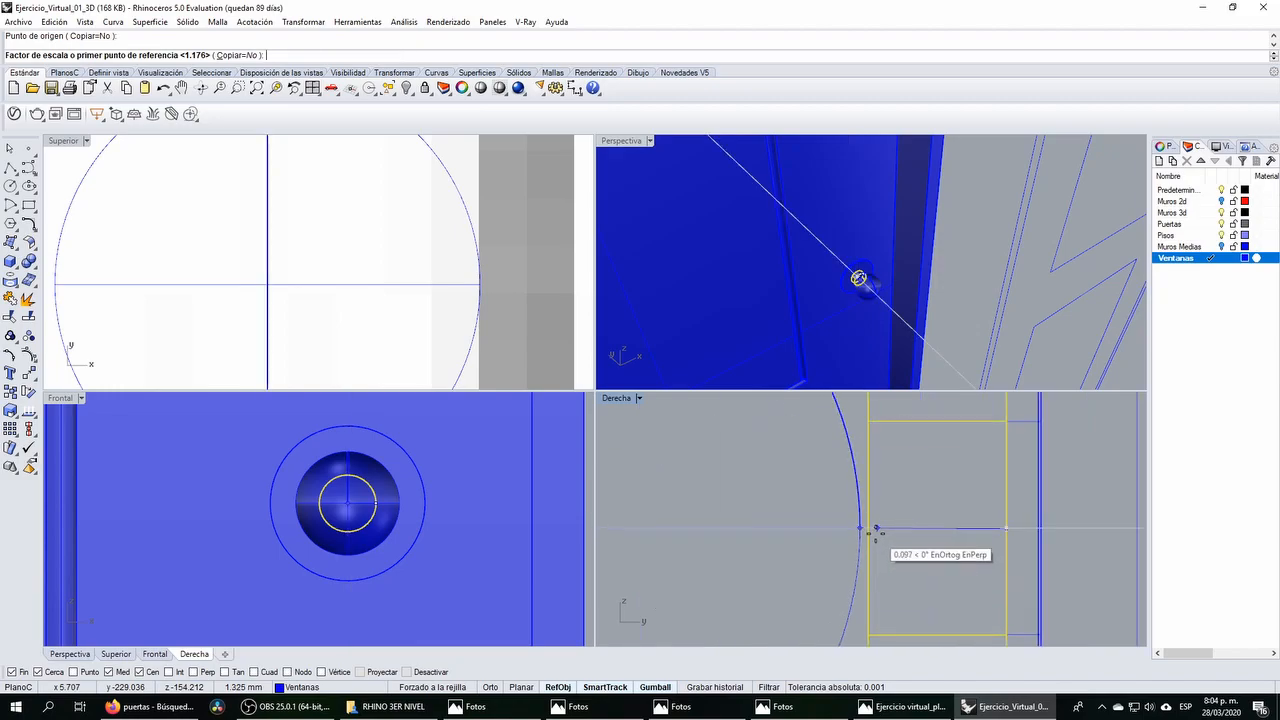
{"action": "left_click", "coordinate": [862, 528]}
{"action": "scroll", "coordinate": [708, 528], "scroll_direction": "down", "scroll_amount": 2}
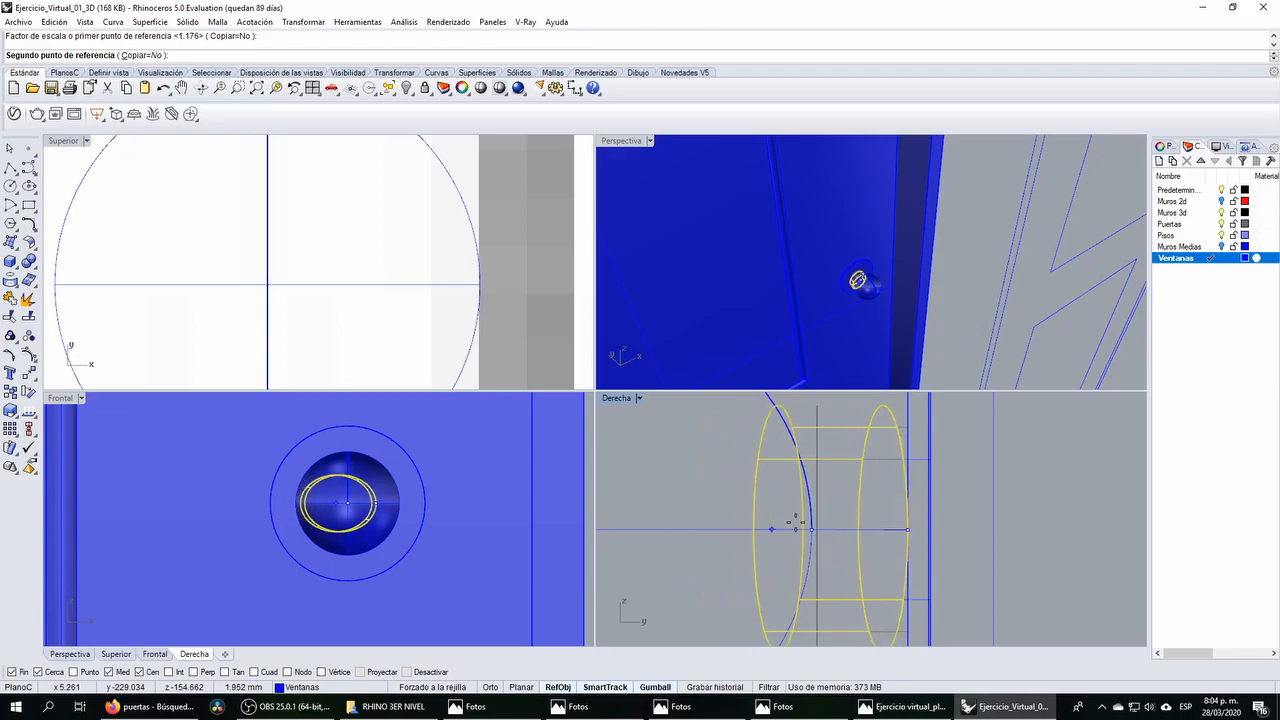
{"action": "left_click", "coordinate": [779, 531]}
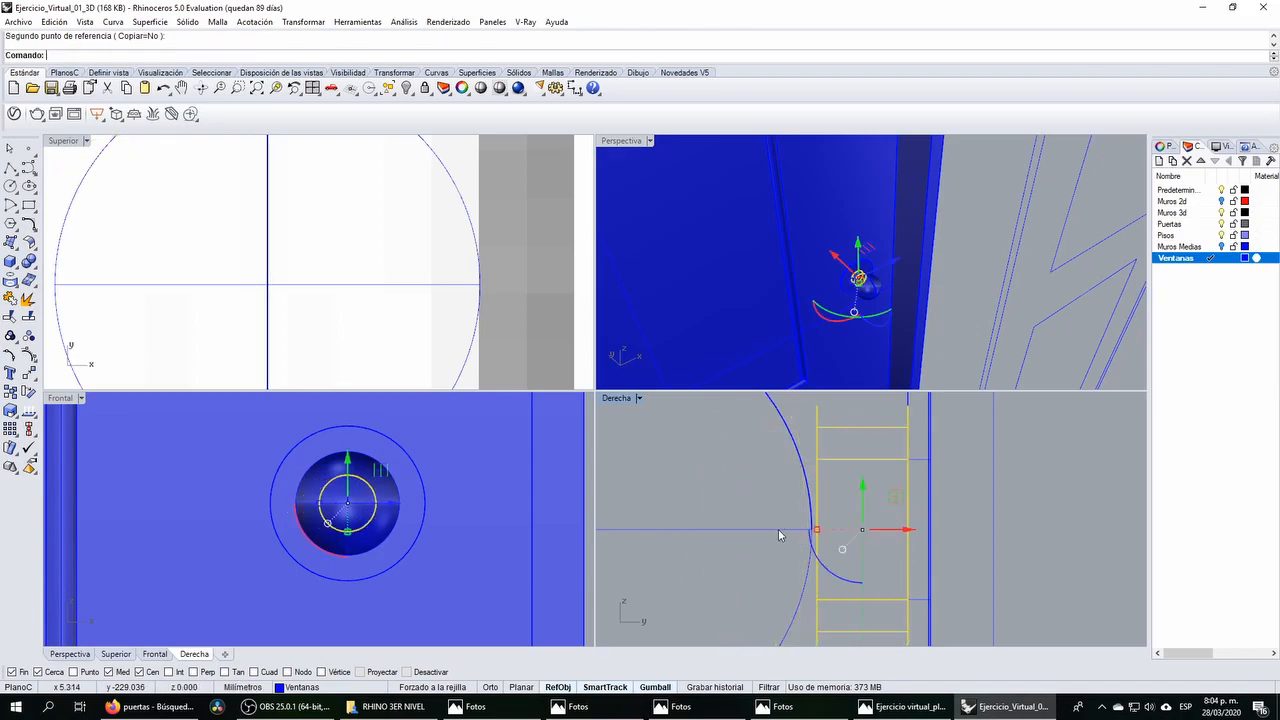
Step: Lengthen the knob's neck with Scale 1D from its base at the plate until its outer end penetrates the sphere
{"action": "right_click", "coordinate": [916, 502]}
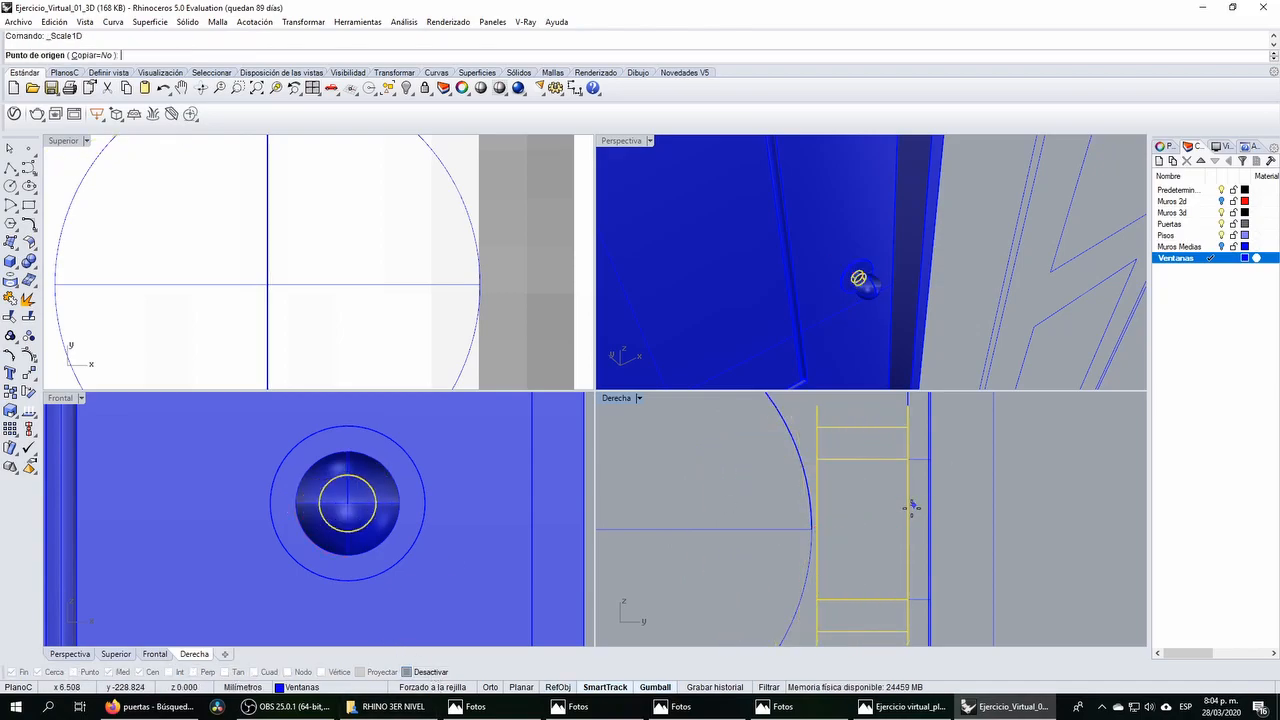
{"action": "left_click", "coordinate": [907, 526]}
{"action": "left_click", "coordinate": [816, 527]}
{"action": "scroll", "coordinate": [816, 527], "scroll_direction": "down", "scroll_amount": 2}
{"action": "left_click", "coordinate": [787, 527]}
{"action": "left_click", "coordinate": [733, 476]}
Step: Inspect from several angles how the knob's sphere, neck and plate join
{"action": "right_click_drag", "start_coordinate": [800, 333], "coordinate": [902, 280]}
{"action": "scroll", "coordinate": [872, 285], "scroll_direction": "up", "scroll_amount": 7}
{"action": "scroll", "coordinate": [872, 288], "scroll_direction": "up", "scroll_amount": 3}
{"action": "left_click", "coordinate": [857, 300]}
{"action": "left_click", "coordinate": [925, 272]}
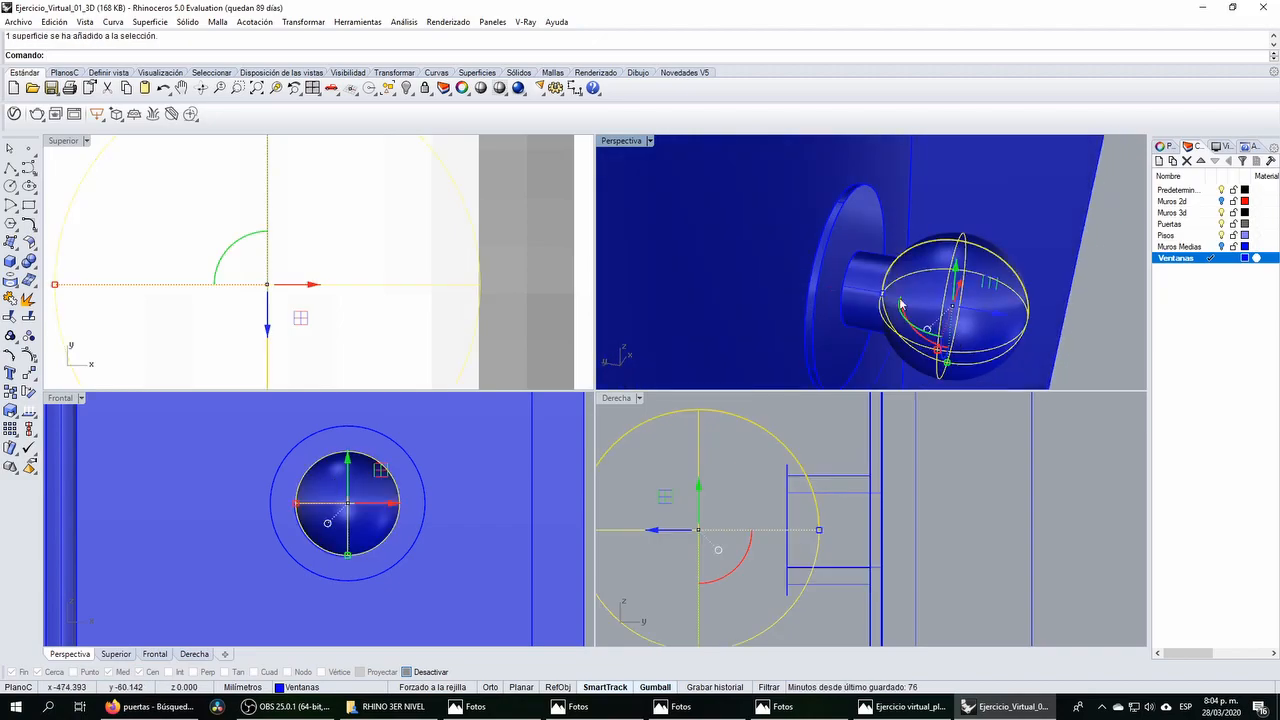
{"action": "left_click", "coordinate": [741, 486]}
{"action": "right_click_drag", "start_coordinate": [954, 176], "coordinate": [980, 205]}
{"action": "right_click_drag", "start_coordinate": [904, 321], "coordinate": [862, 284]}
{"action": "scroll", "coordinate": [871, 281], "scroll_direction": "down", "scroll_amount": 6}
{"action": "scroll", "coordinate": [867, 292], "scroll_direction": "up", "scroll_amount": 4}
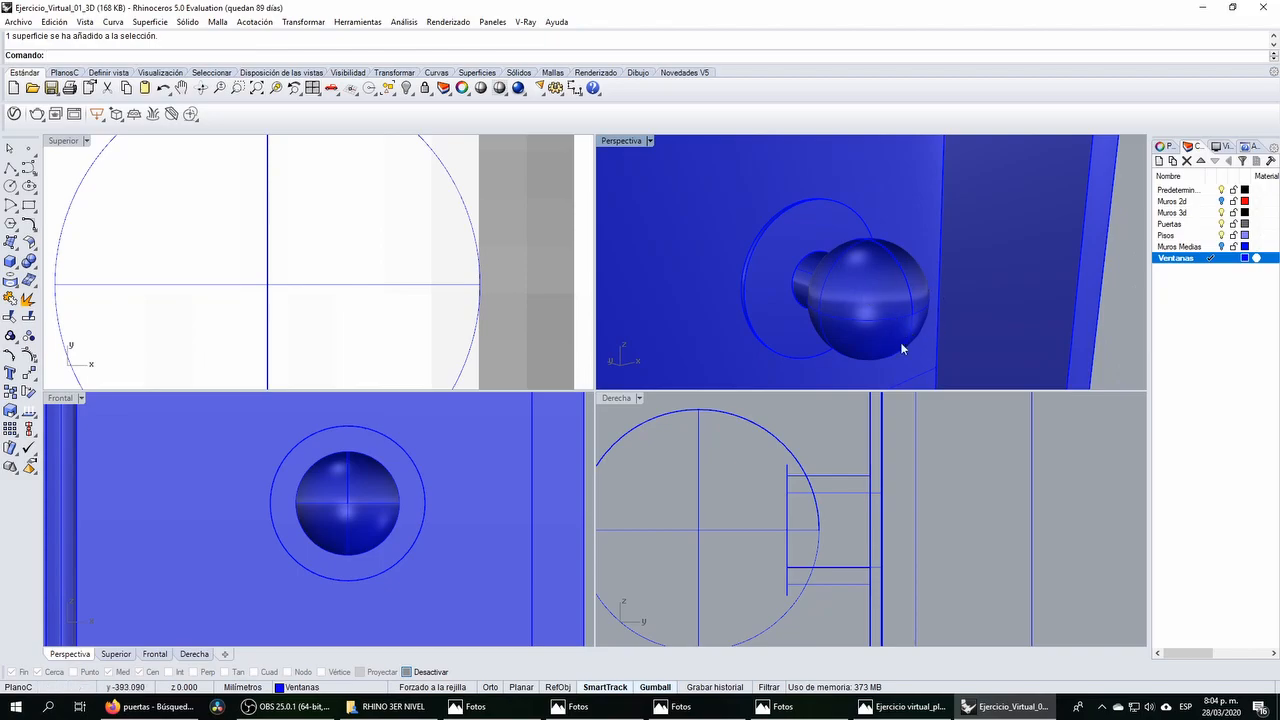
Step: Create a thin box in the Superior view across the knob sphere's front tip, setting its height in the Frontal view
{"action": "left_click", "coordinate": [9, 263]}
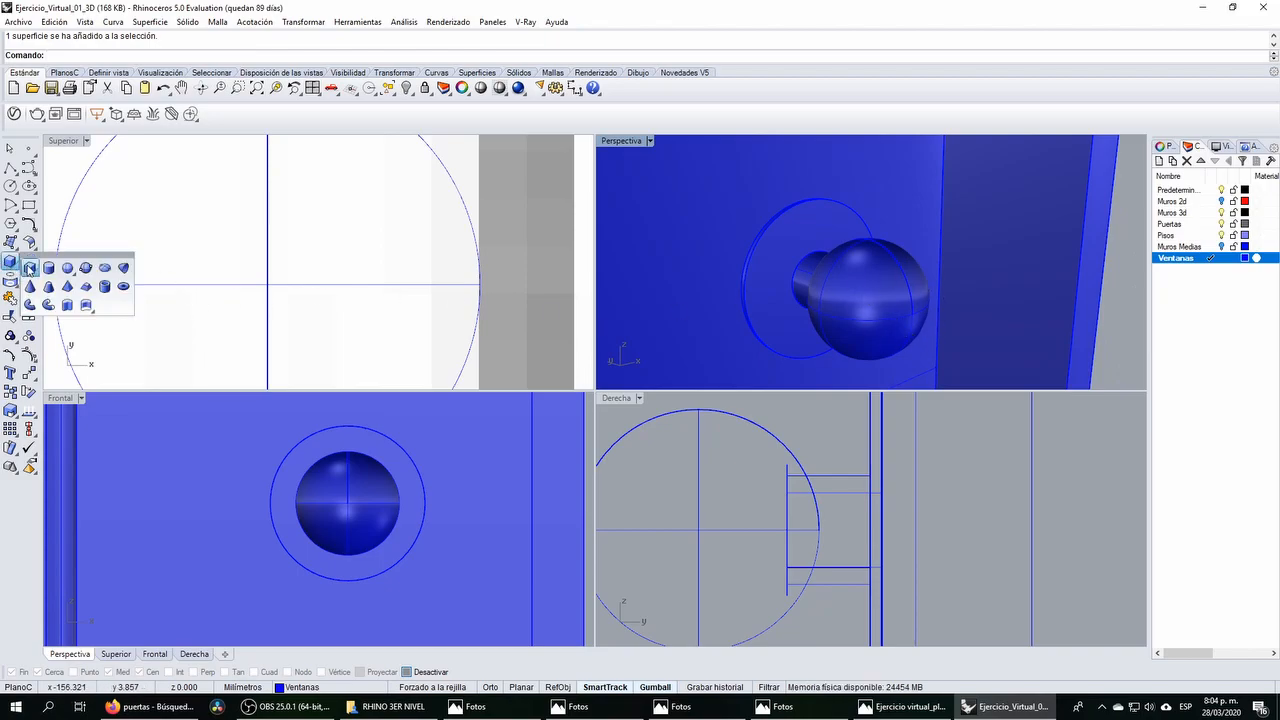
{"action": "left_click", "coordinate": [30, 268]}
{"action": "scroll", "coordinate": [245, 255], "scroll_direction": "down", "scroll_amount": 5}
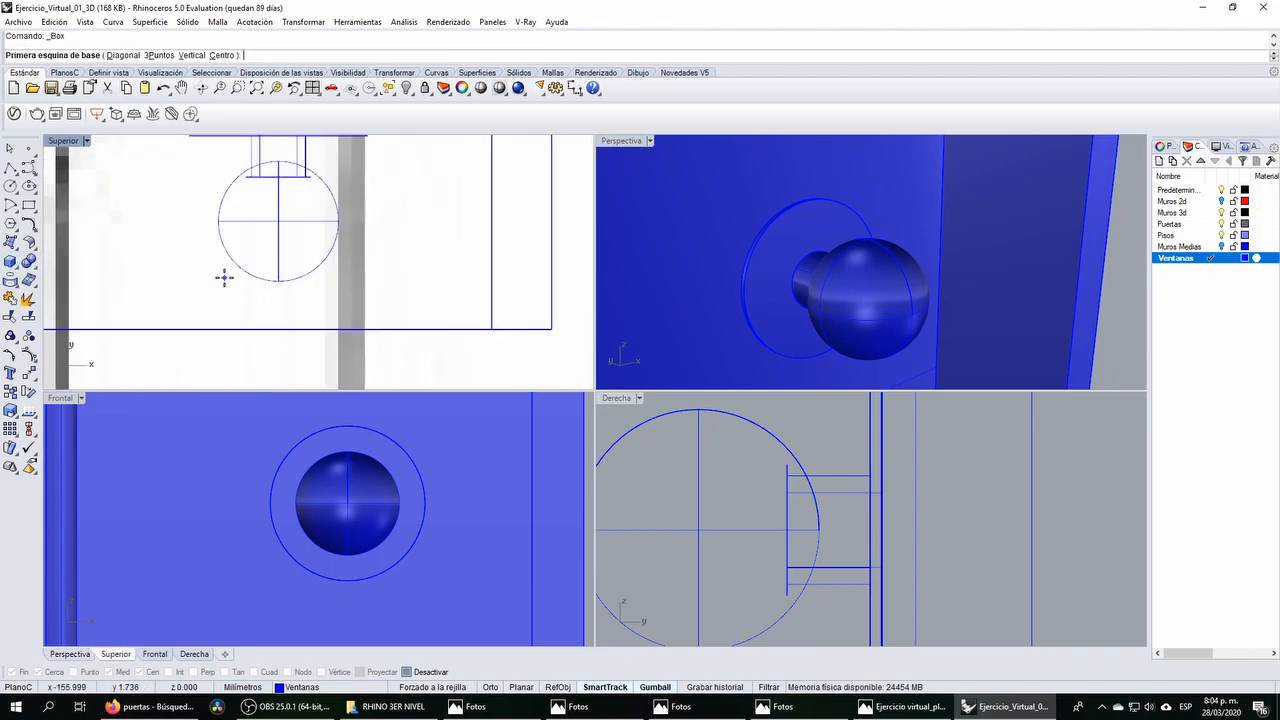
{"action": "left_click", "coordinate": [227, 275]}
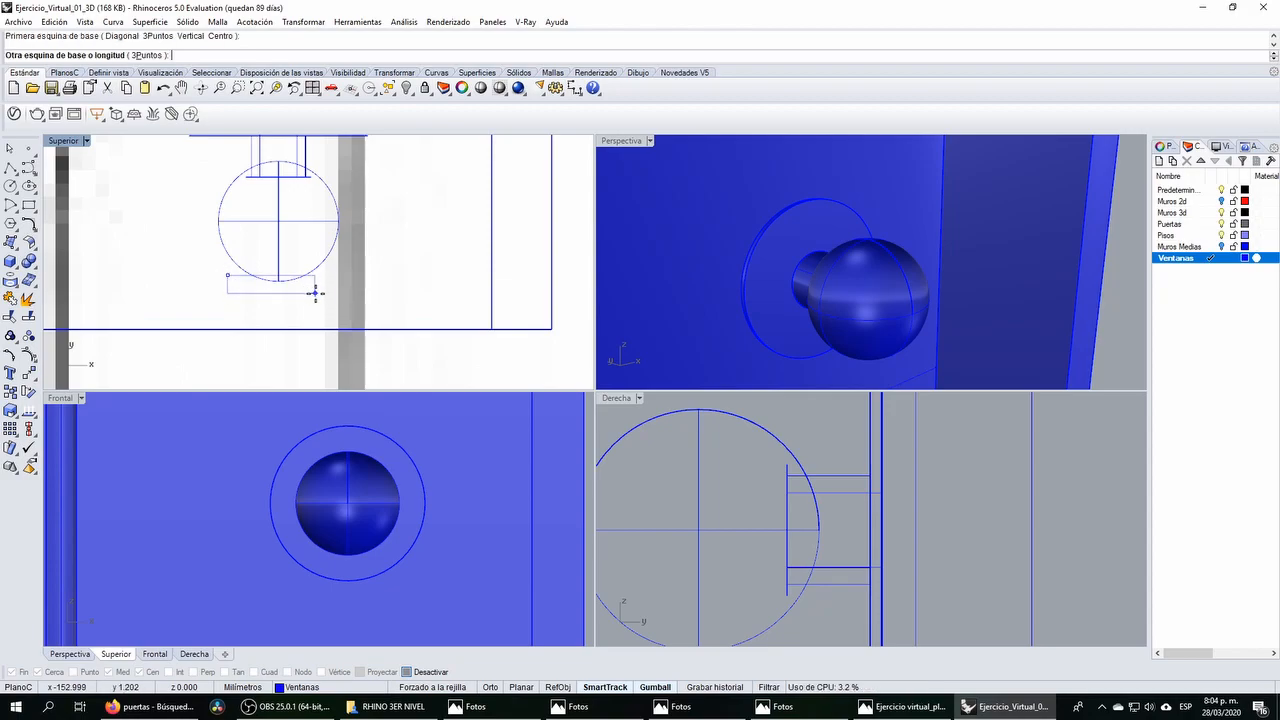
{"action": "left_click", "coordinate": [332, 291]}
{"action": "scroll", "coordinate": [378, 470], "scroll_direction": "down", "scroll_amount": 3}
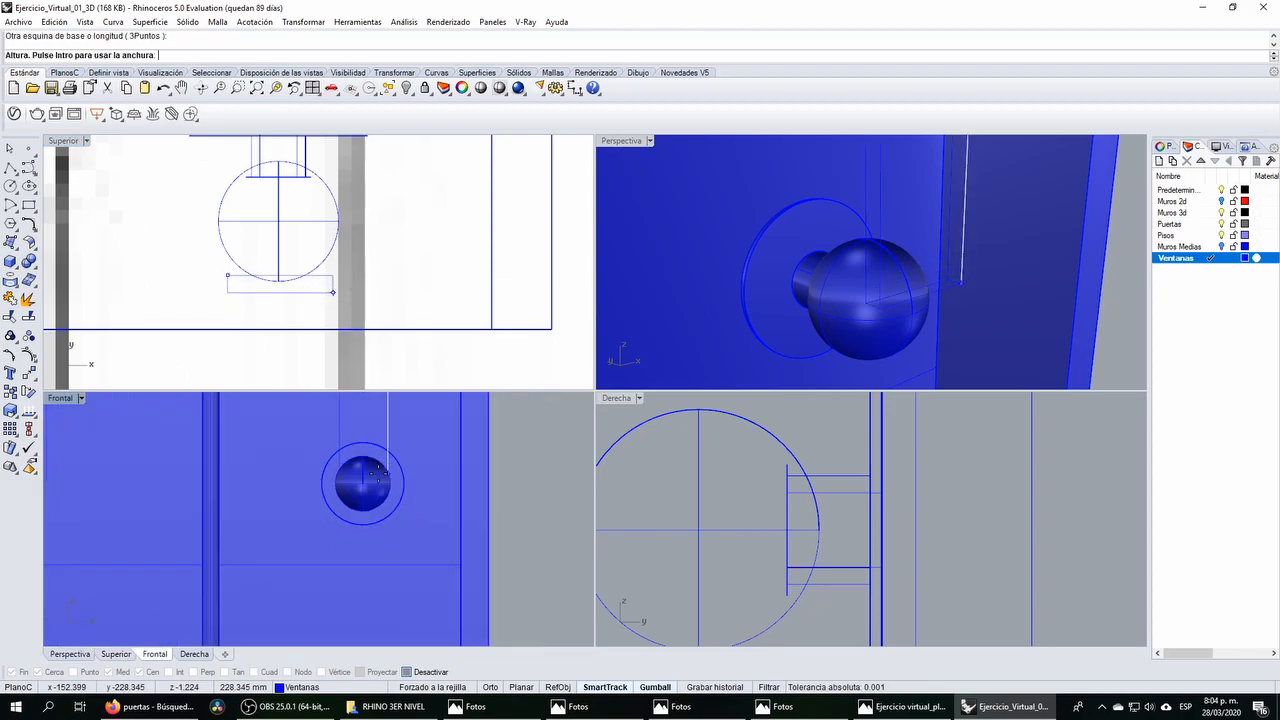
{"action": "scroll", "coordinate": [372, 470], "scroll_direction": "down", "scroll_amount": 8}
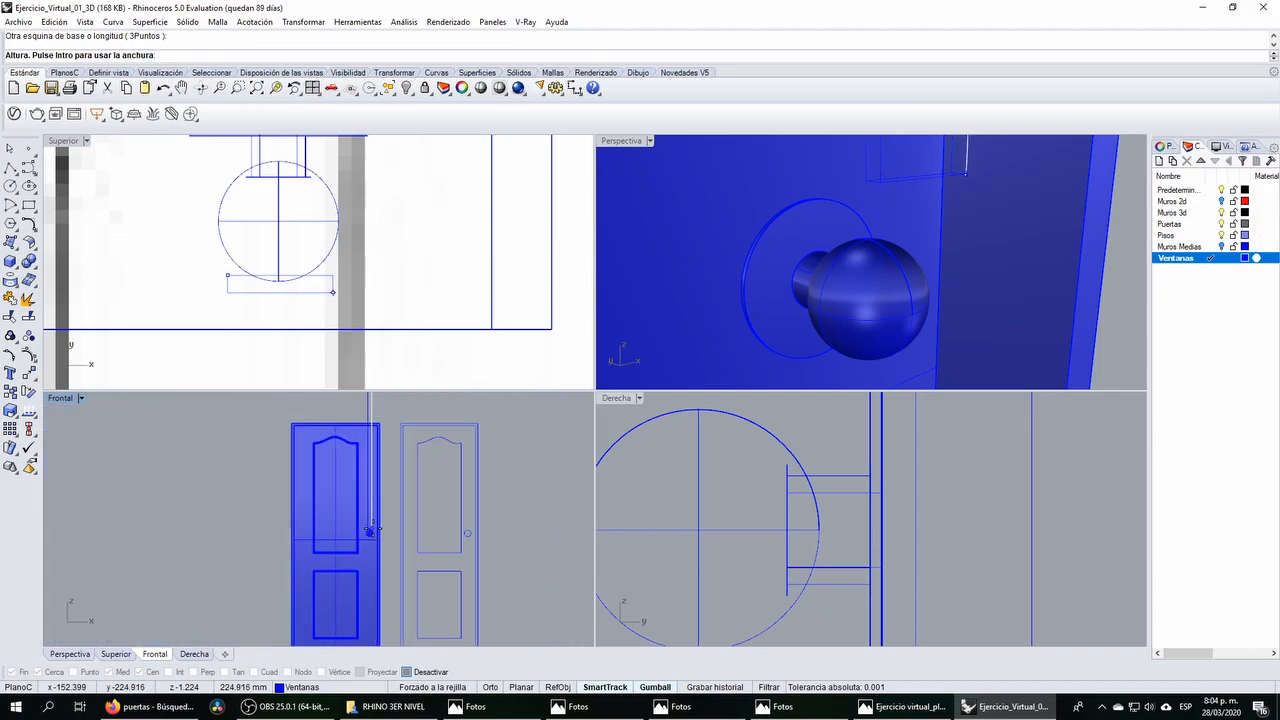
{"action": "scroll", "coordinate": [366, 420], "scroll_direction": "up", "scroll_amount": 8}
{"action": "left_click", "coordinate": [366, 430]}
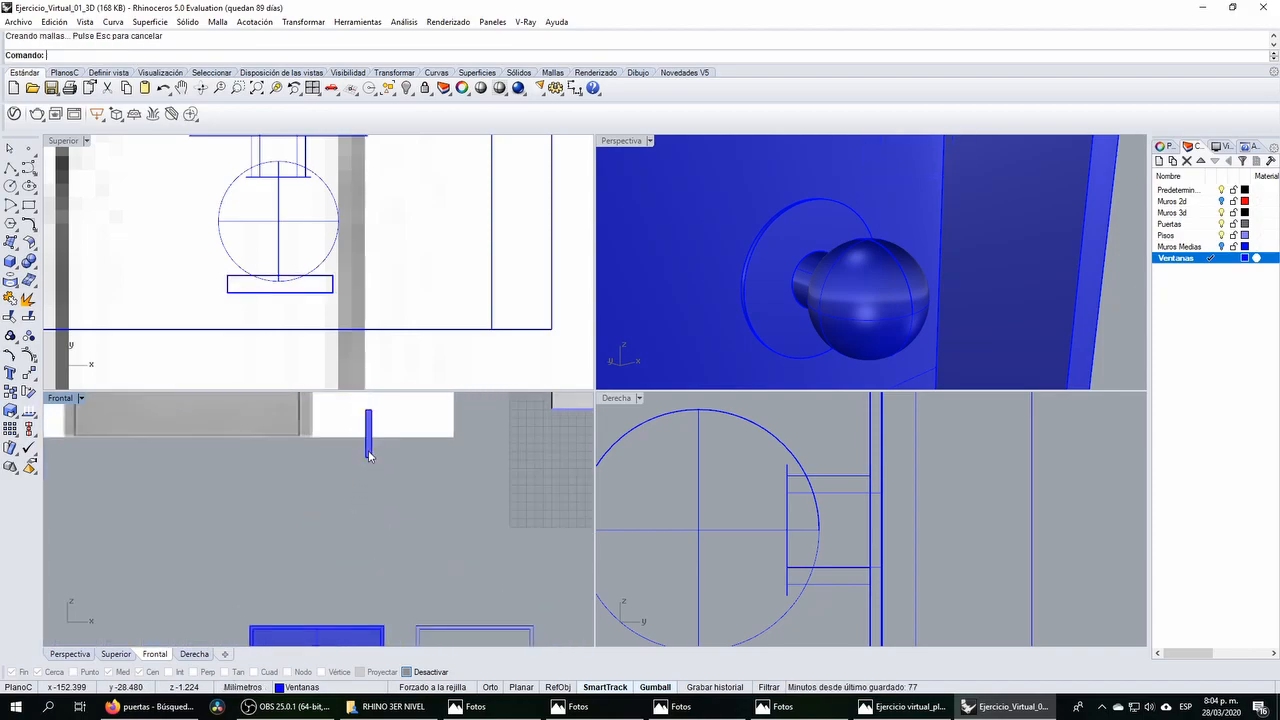
Step: Move the thin box down in the Frontal view until it crosses the door knob
{"action": "scroll", "coordinate": [368, 437], "scroll_direction": "down", "scroll_amount": 8}
{"action": "left_click_drag", "start_coordinate": [368, 409], "coordinate": [369, 565]}
{"action": "scroll", "coordinate": [364, 598], "scroll_direction": "up", "scroll_amount": 14}
{"action": "left_click", "coordinate": [447, 503]}
{"action": "right_click_drag", "start_coordinate": [818, 285], "coordinate": [720, 292]}
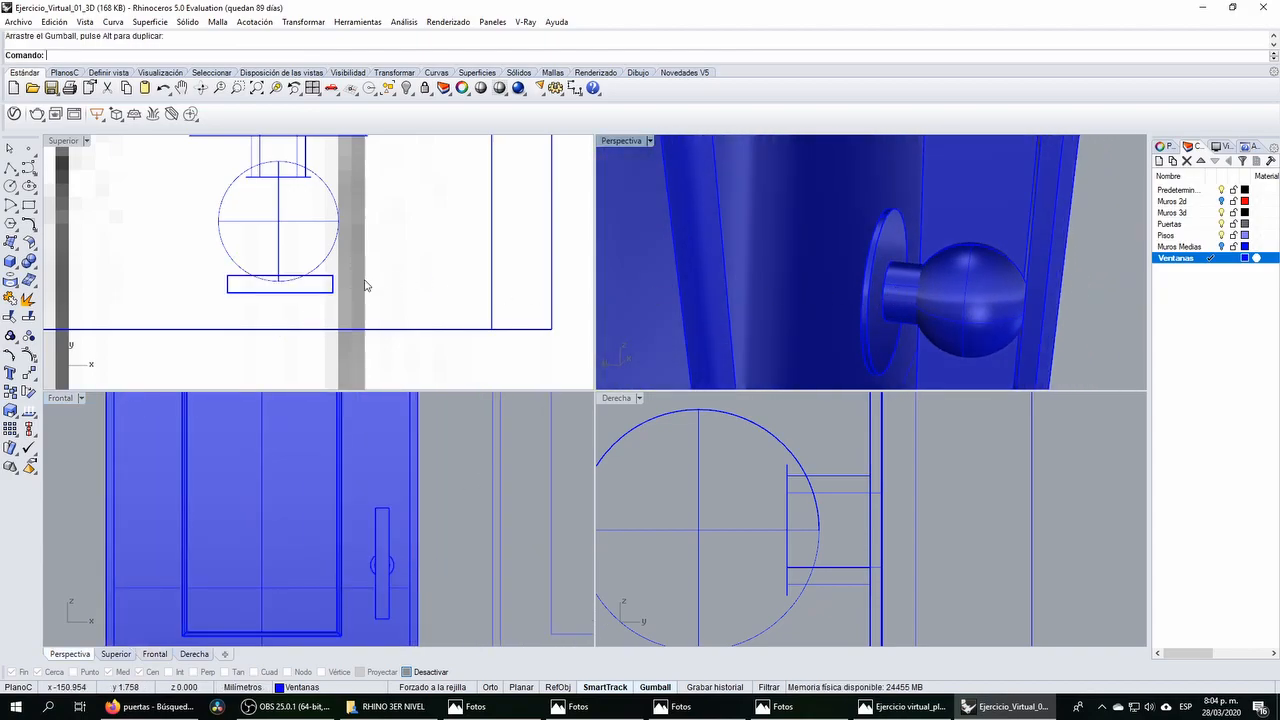
Step: Subtract the thin box from the knob sphere with a Boolean difference to flatten its front, and delete the box
{"action": "left_click", "coordinate": [328, 257]}
{"action": "left_click", "coordinate": [33, 264]}
{"action": "left_click", "coordinate": [63, 270]}
{"action": "left_click", "coordinate": [252, 291]}
{"action": "key", "text": "Return"}
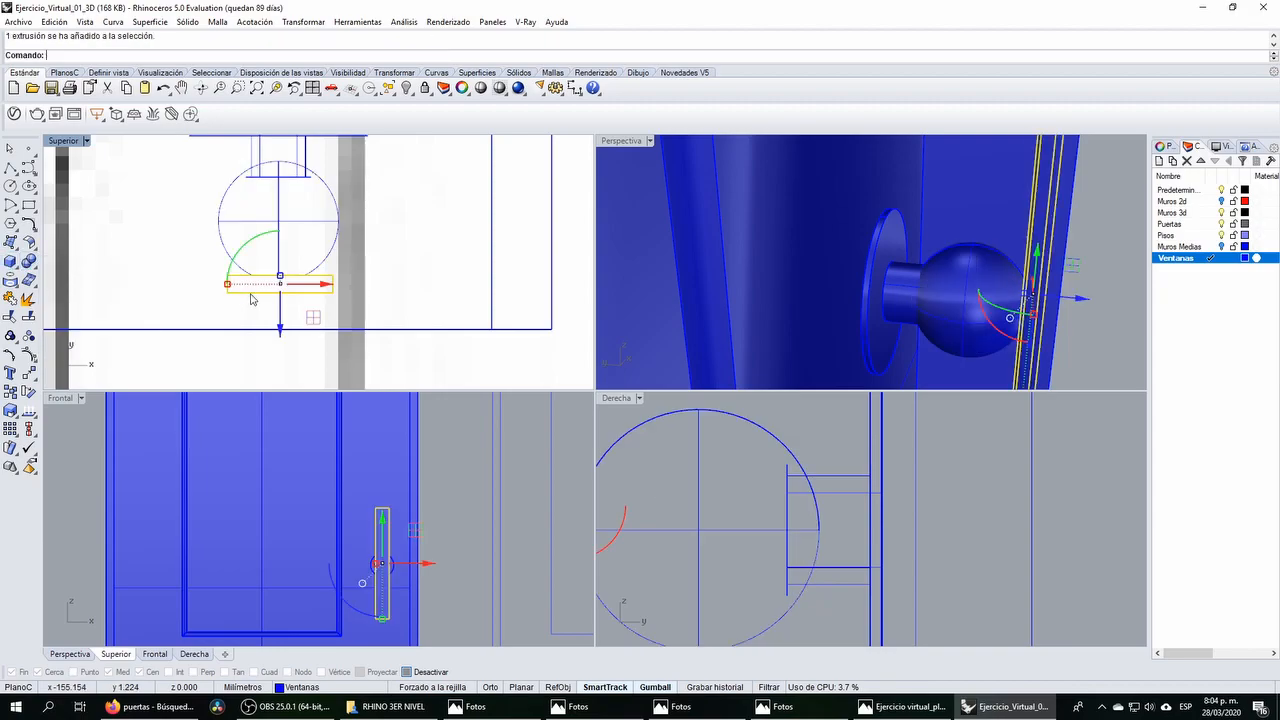
{"action": "key", "text": "Delete"}
{"action": "right_click_drag", "start_coordinate": [786, 287], "coordinate": [824, 287]}
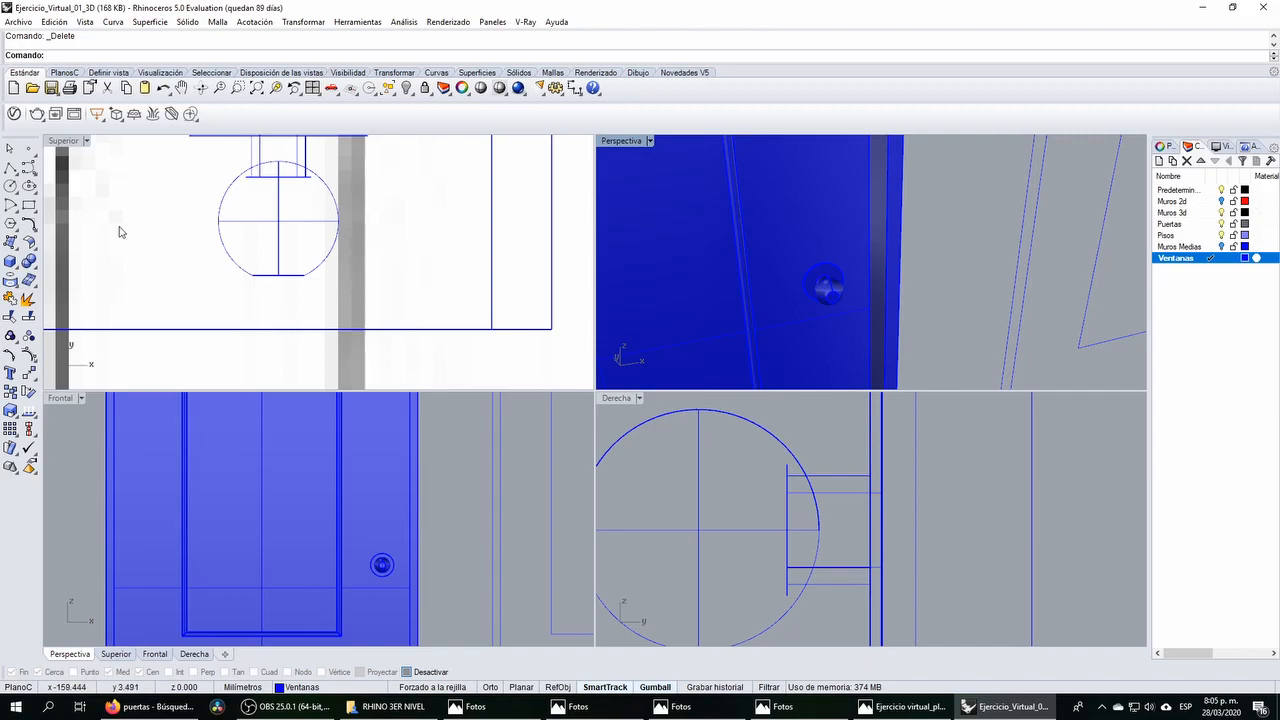
Step: Create a narrow upright box for the keyhole on the knob's flat front, extending it into the sphere in the Superior view
{"action": "left_click", "coordinate": [14, 260]}
{"action": "scroll", "coordinate": [395, 566], "scroll_direction": "up", "scroll_amount": 5}
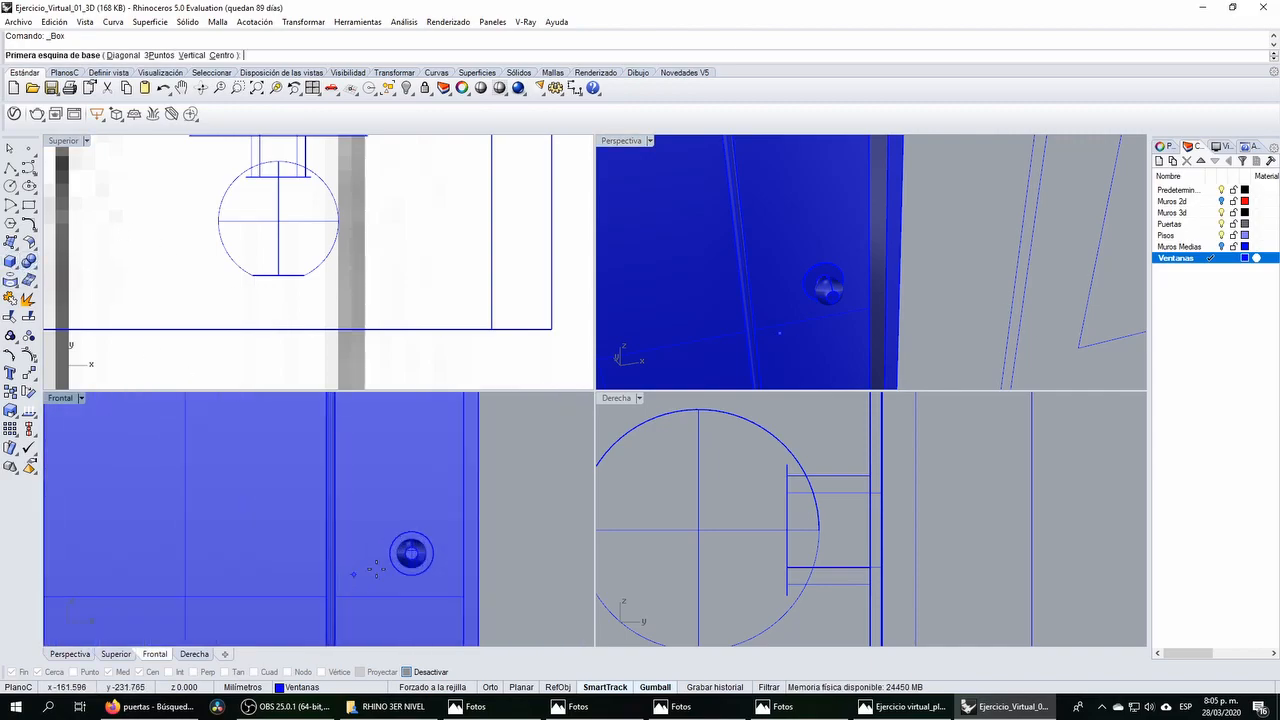
{"action": "scroll", "coordinate": [379, 549], "scroll_direction": "up", "scroll_amount": 5}
{"action": "left_click", "coordinate": [370, 483]}
{"action": "left_click", "coordinate": [384, 559]}
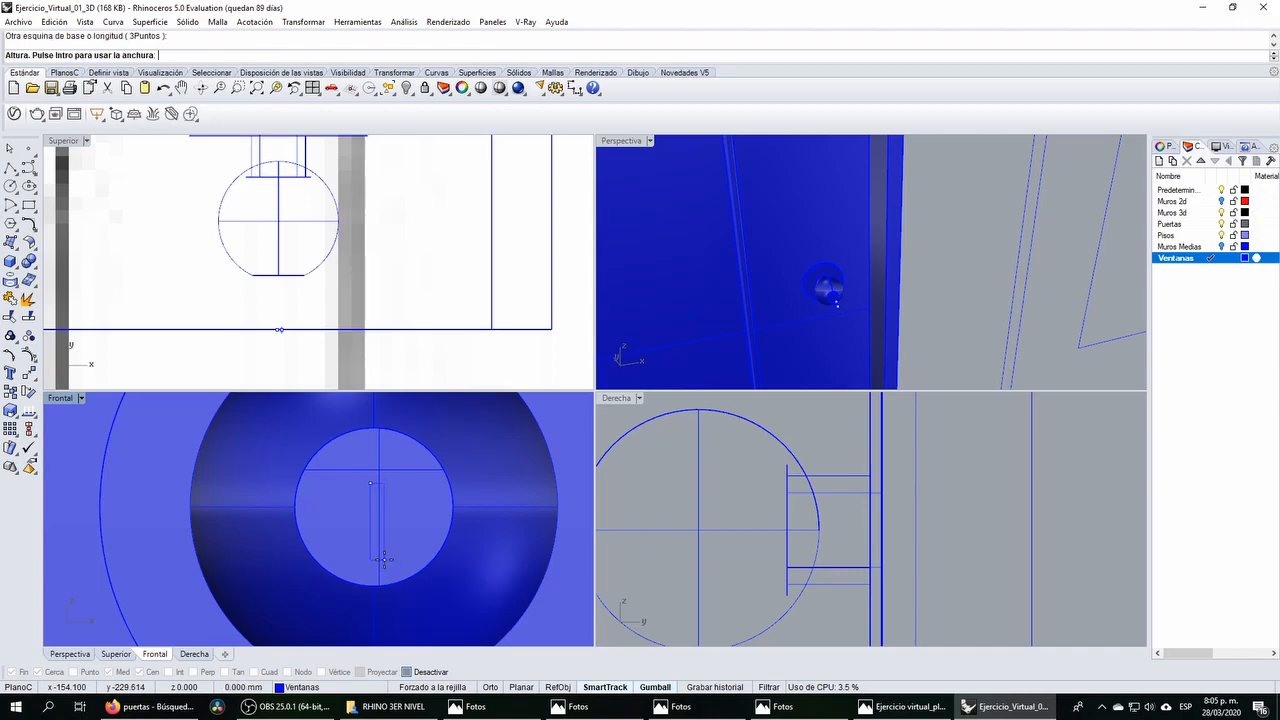
{"action": "left_click", "coordinate": [281, 241]}
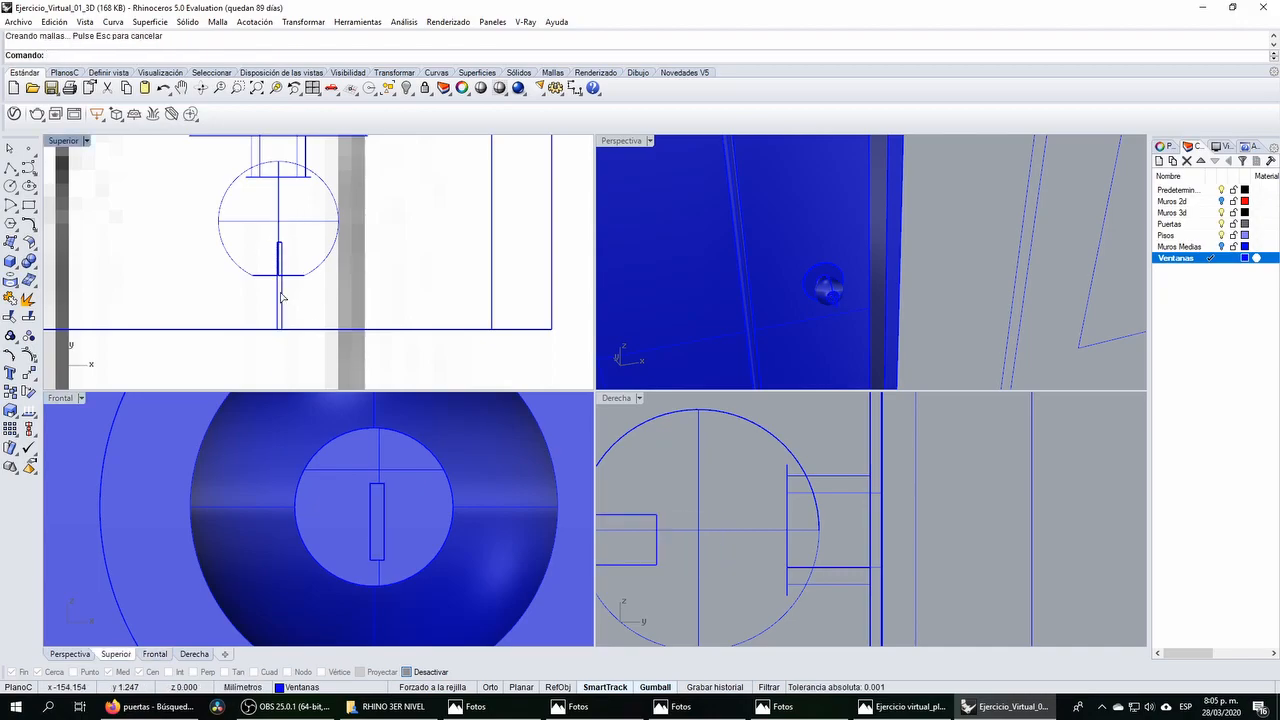
Step: Move the keyhole box to centre it on the knob's flat front face
{"action": "left_click", "coordinate": [281, 297]}
{"action": "scroll", "coordinate": [284, 296], "scroll_direction": "up", "scroll_amount": 2}
{"action": "left_click_drag", "start_coordinate": [307, 243], "coordinate": [308, 242]}
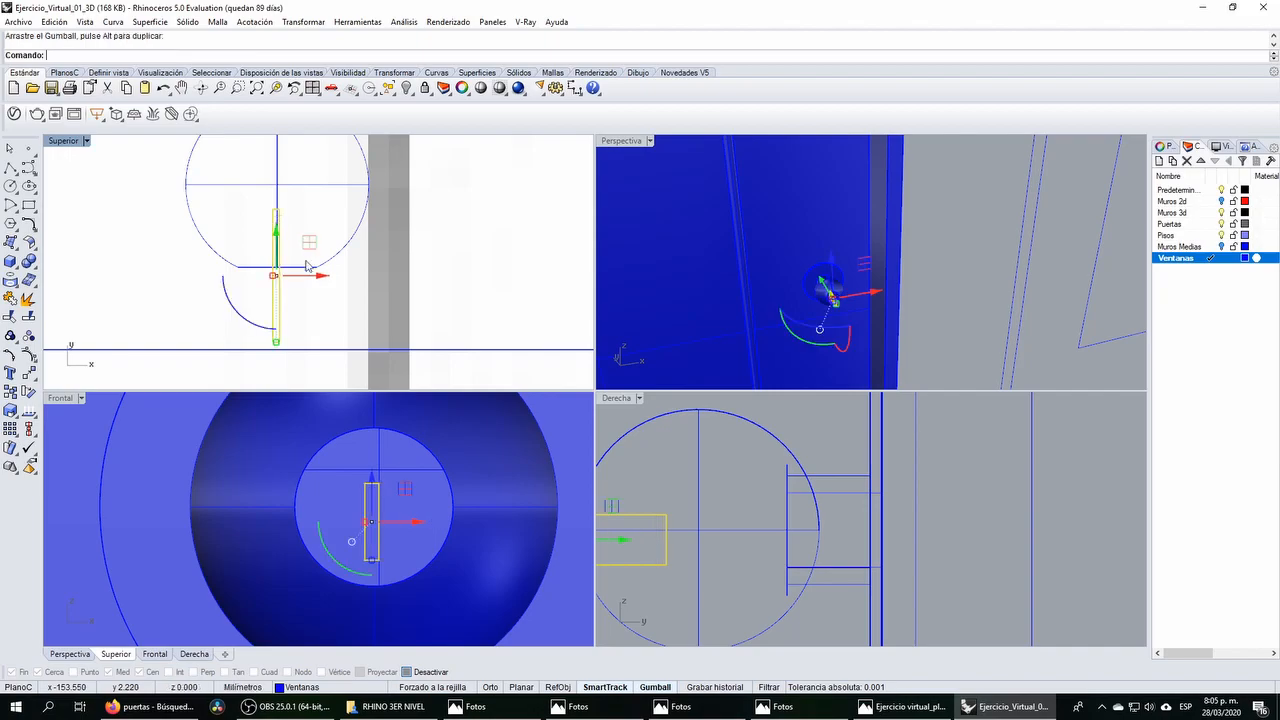
{"action": "left_click_drag", "start_coordinate": [405, 493], "coordinate": [412, 488]}
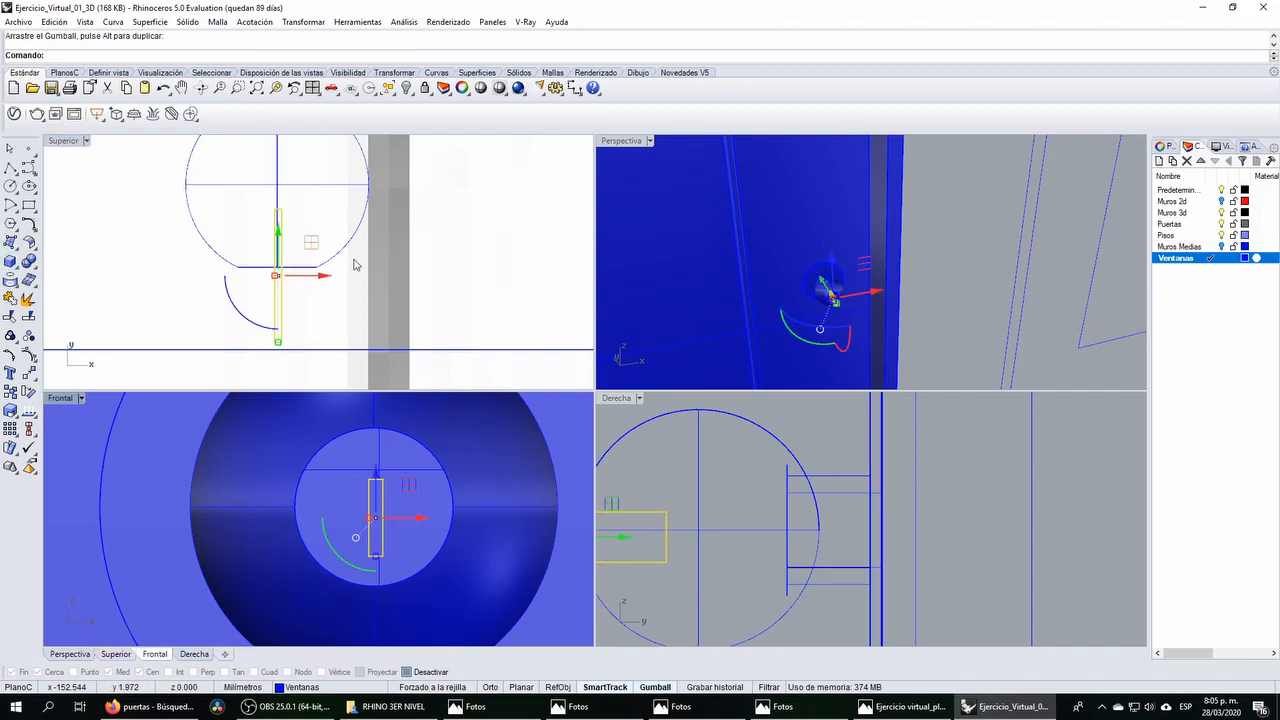
Step: Subtract the keyhole box from the door knob with a Boolean difference, delete the box, and inspect the cut slot
{"action": "left_click", "coordinate": [325, 253]}
{"action": "left_click", "coordinate": [29, 261]}
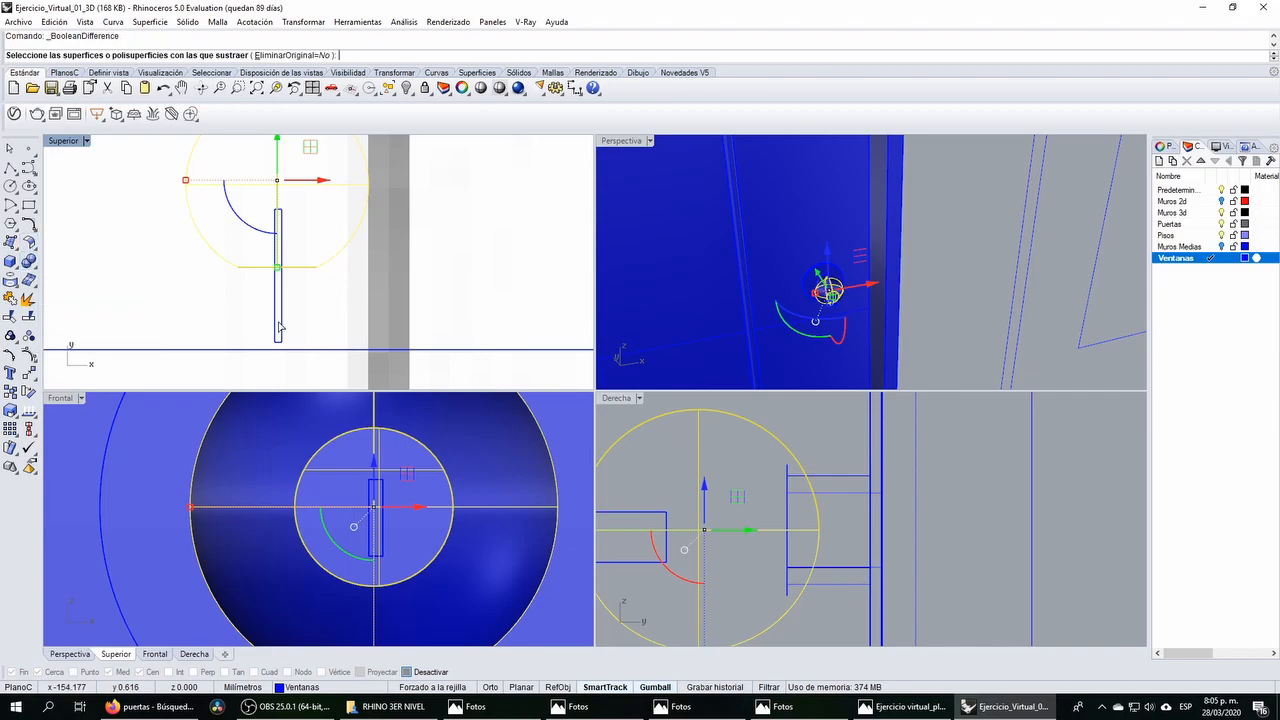
{"action": "left_click", "coordinate": [277, 321]}
{"action": "key", "text": "Return"}
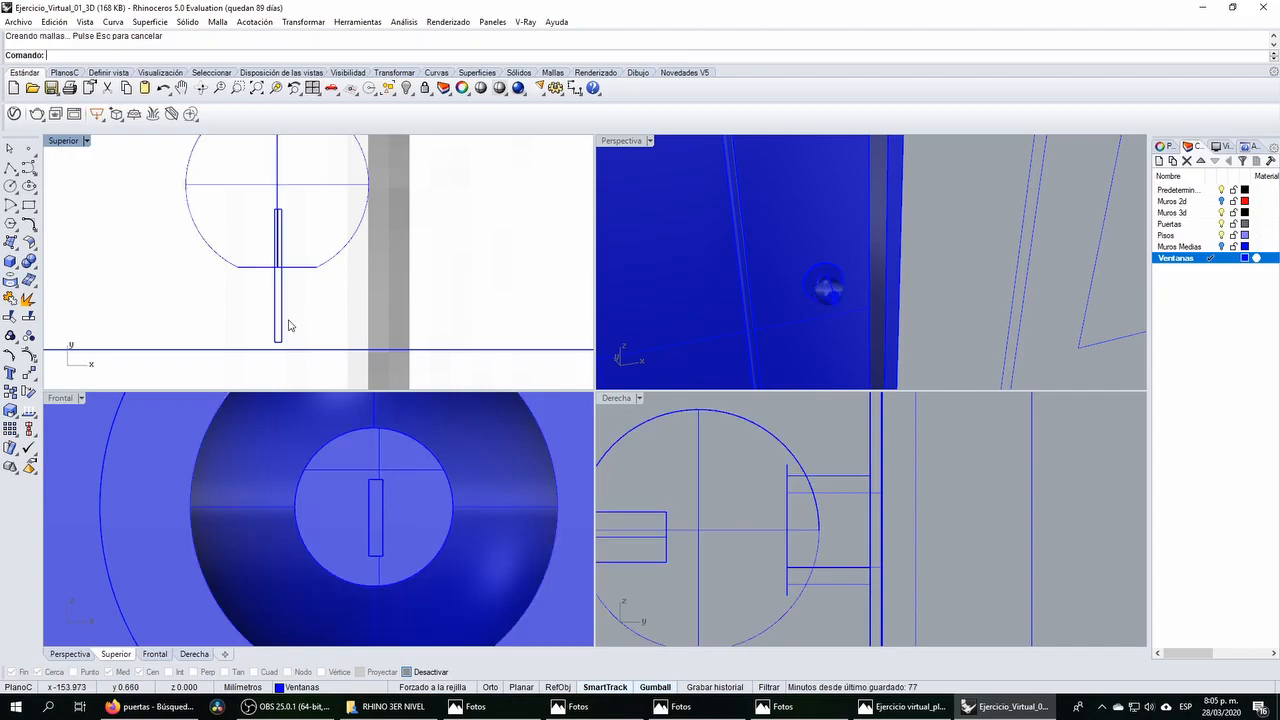
{"action": "left_click", "coordinate": [279, 322]}
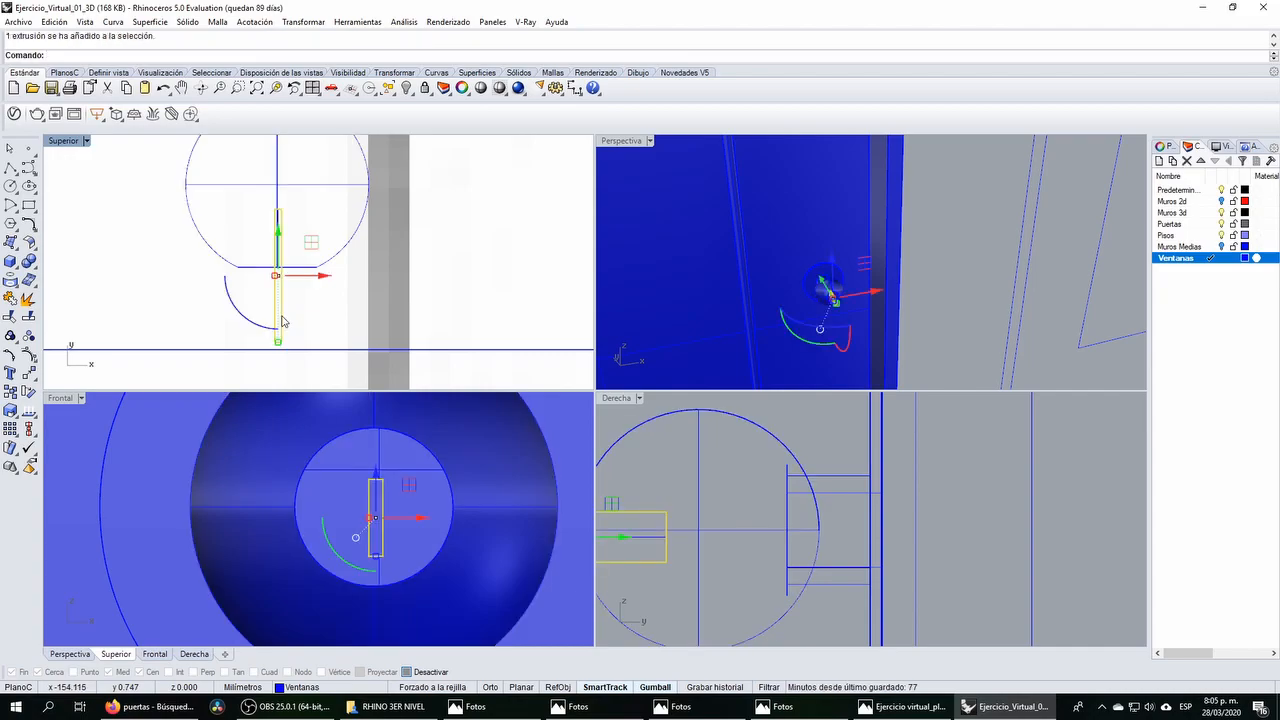
{"action": "key", "text": "Delete"}
{"action": "scroll", "coordinate": [850, 292], "scroll_direction": "up", "scroll_amount": 5}
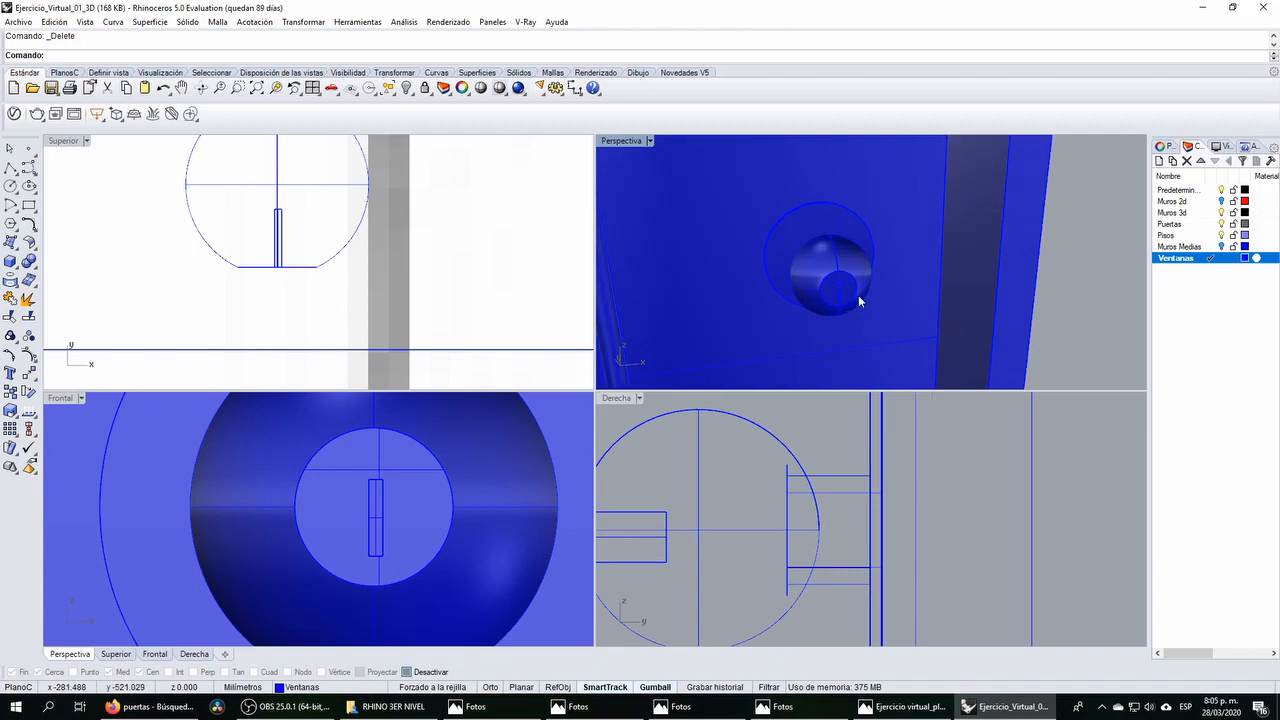
{"action": "scroll", "coordinate": [778, 265], "scroll_direction": "down", "scroll_amount": 5}
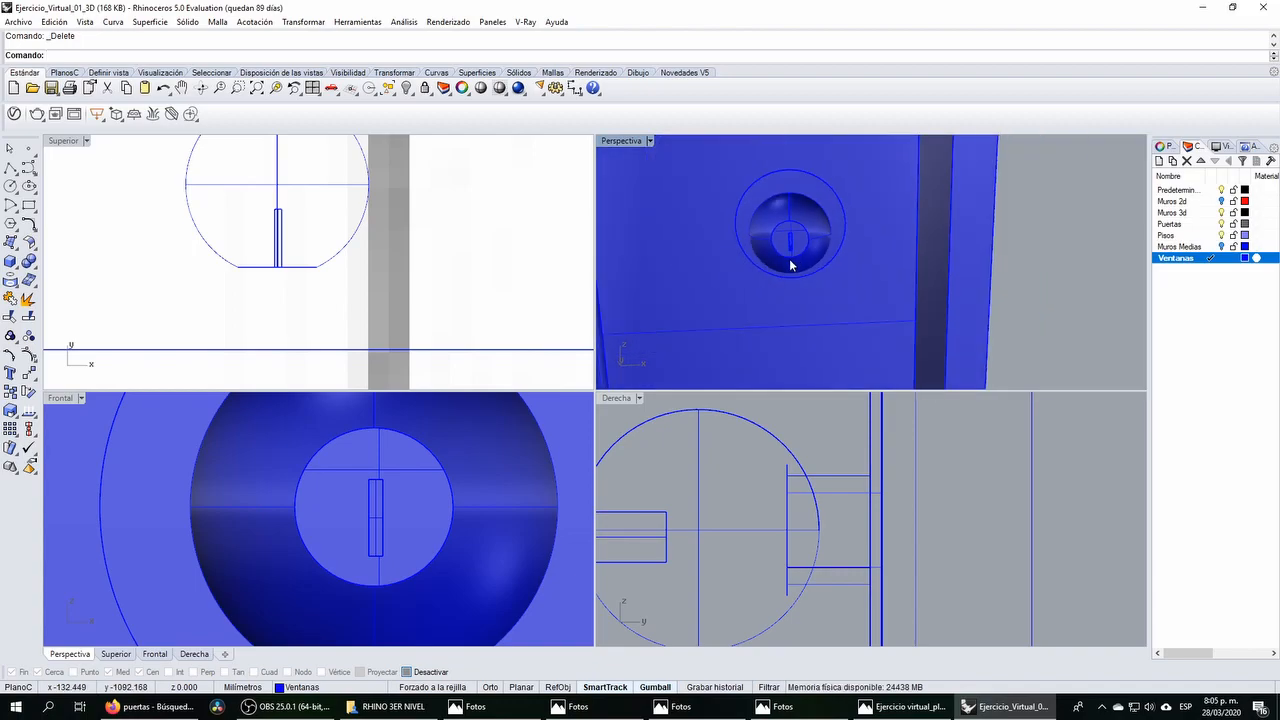
{"action": "scroll", "coordinate": [903, 263], "scroll_direction": "down", "scroll_amount": 4}
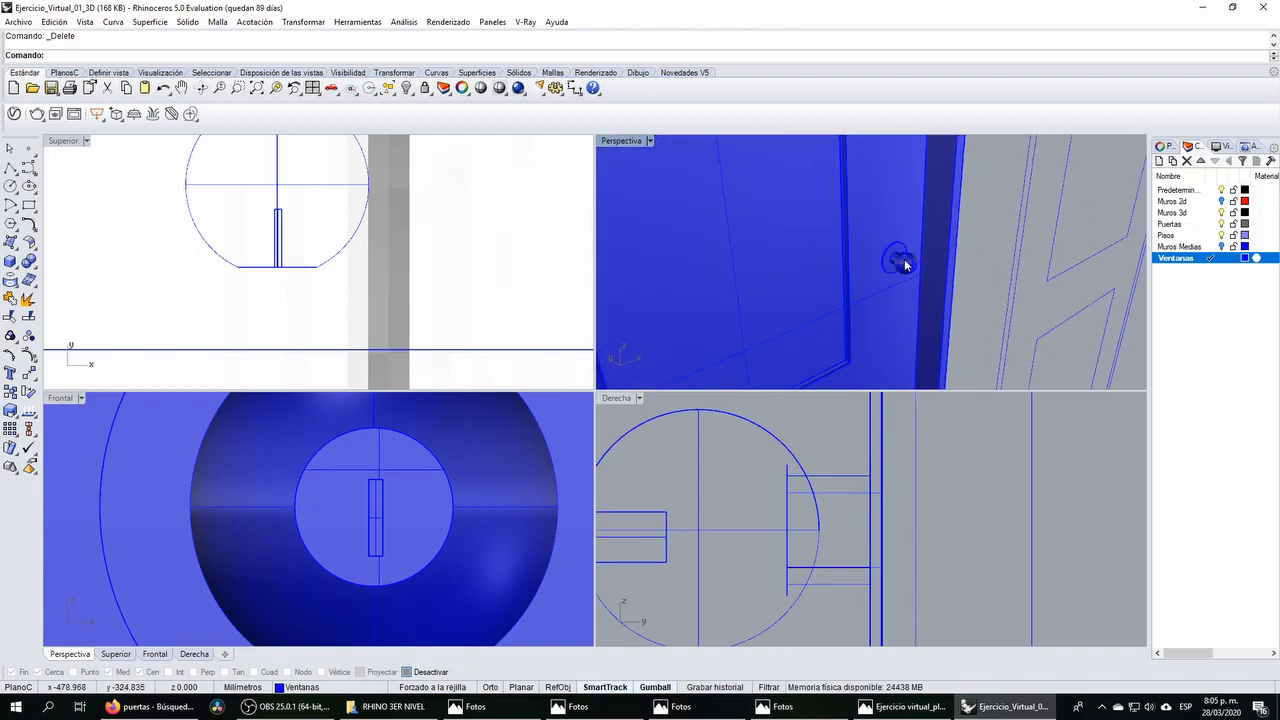
{"action": "scroll", "coordinate": [360, 290], "scroll_direction": "down", "scroll_amount": 3}
{"action": "scroll", "coordinate": [335, 258], "scroll_direction": "up", "scroll_amount": 2}
Step: Group the knob parts and mirror a copy to the other face of the door, using the leaf's mid-thickness as symmetry line in the Superior view
{"action": "left_click_drag", "start_coordinate": [303, 241], "coordinate": [413, 317]}
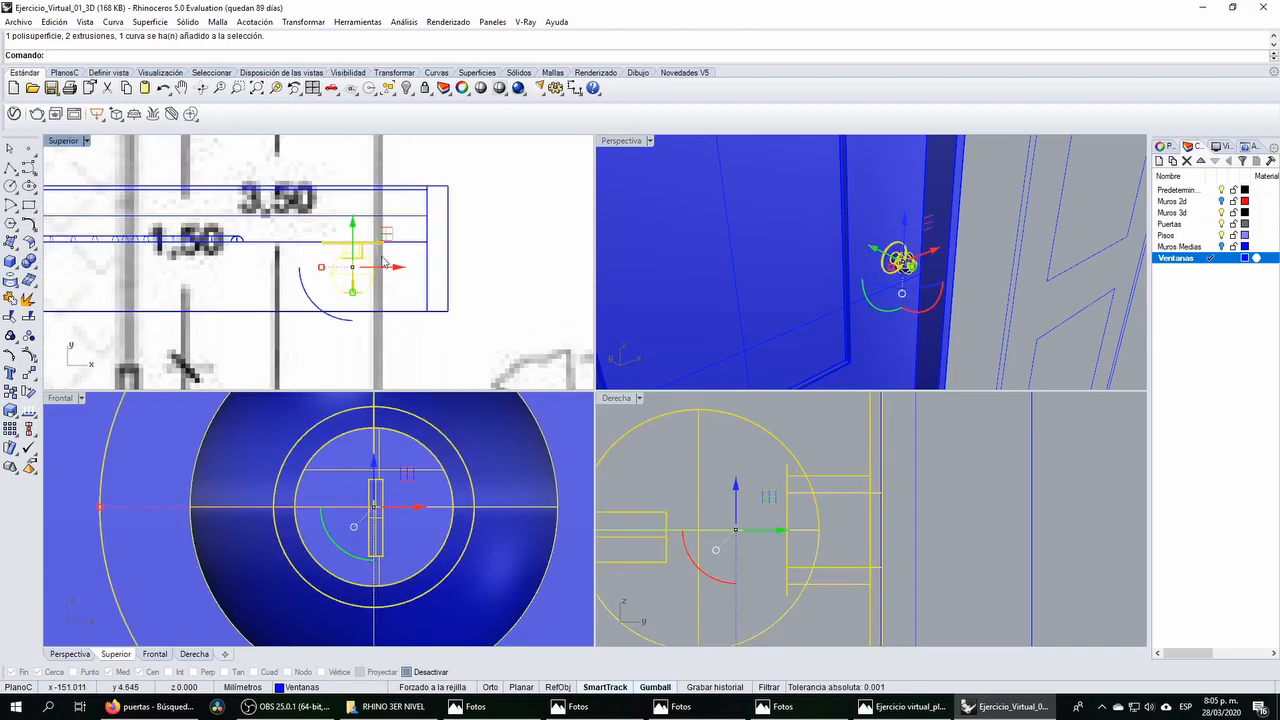
{"action": "left_click", "coordinate": [15, 336]}
{"action": "left_click", "coordinate": [303, 22]}
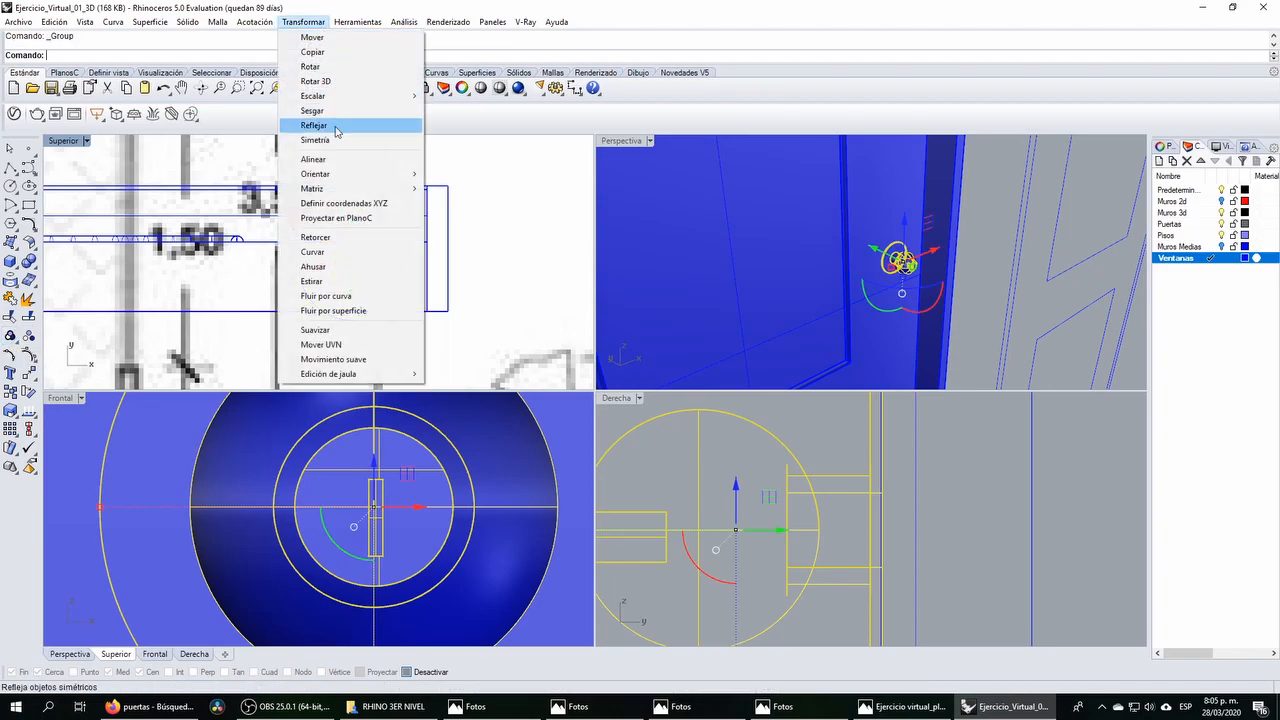
{"action": "left_click", "coordinate": [334, 127]}
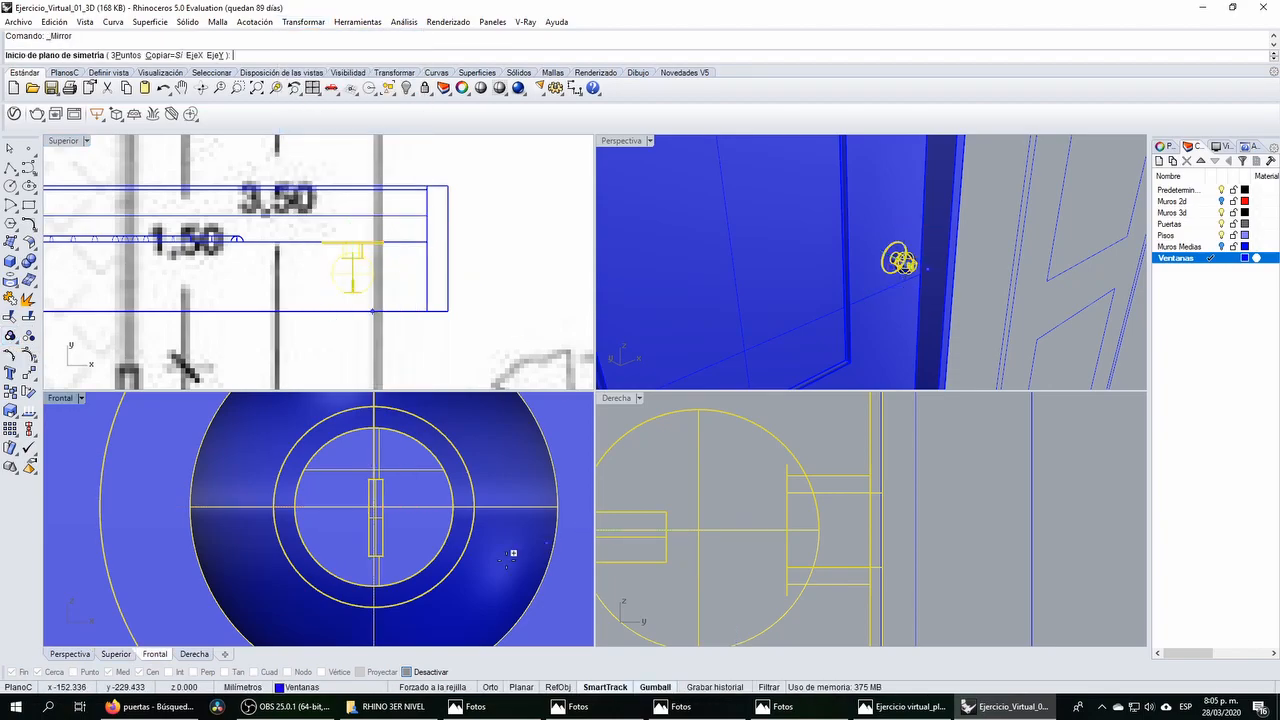
{"action": "left_click", "coordinate": [416, 673]}
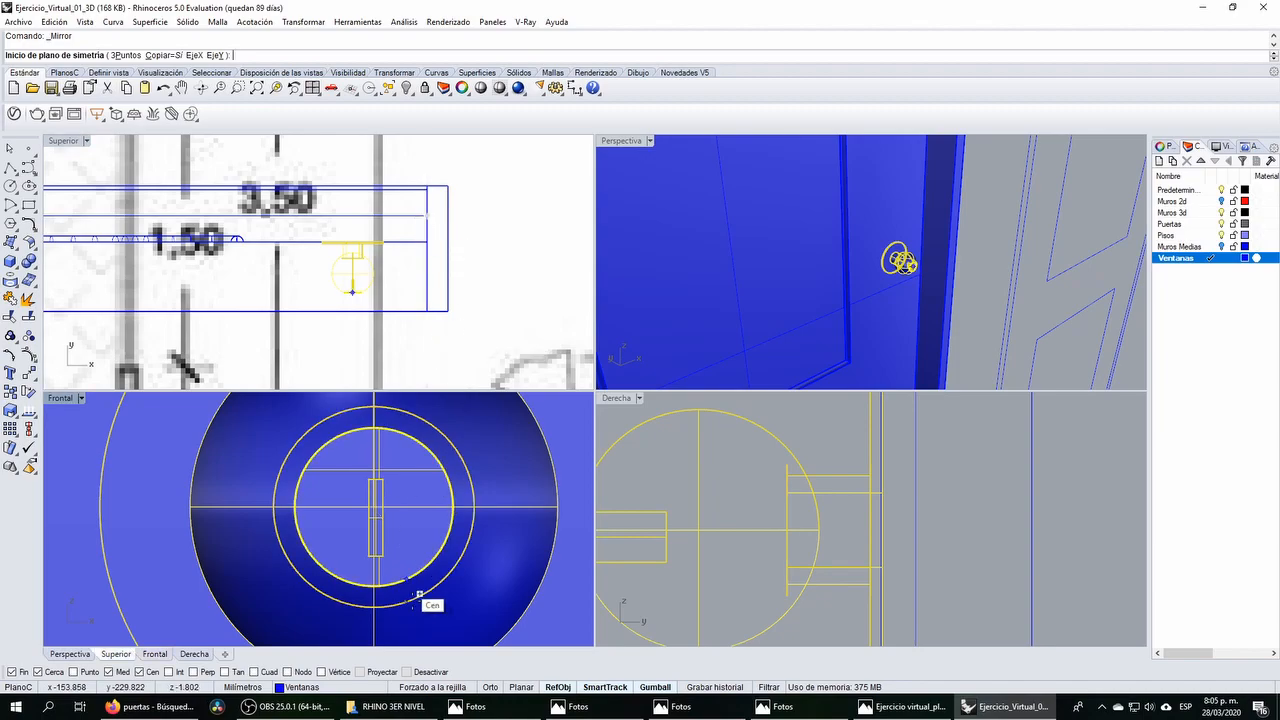
{"action": "left_click", "coordinate": [427, 215]}
{"action": "left_click", "coordinate": [486, 200]}
Step: Examine the finished first door and its knobs on both faces from several angles in the Perspective view
{"action": "right_click_drag", "start_coordinate": [816, 264], "coordinate": [683, 264]}
{"action": "left_click", "coordinate": [783, 244]}
{"action": "scroll", "coordinate": [910, 257], "scroll_direction": "down", "scroll_amount": 5}
{"action": "scroll", "coordinate": [869, 186], "scroll_direction": "up", "scroll_amount": 5}
{"action": "right_click_drag", "start_coordinate": [869, 188], "coordinate": [858, 276]}
{"action": "scroll", "coordinate": [907, 219], "scroll_direction": "down", "scroll_amount": 5}
{"action": "scroll", "coordinate": [856, 280], "scroll_direction": "up", "scroll_amount": 4}
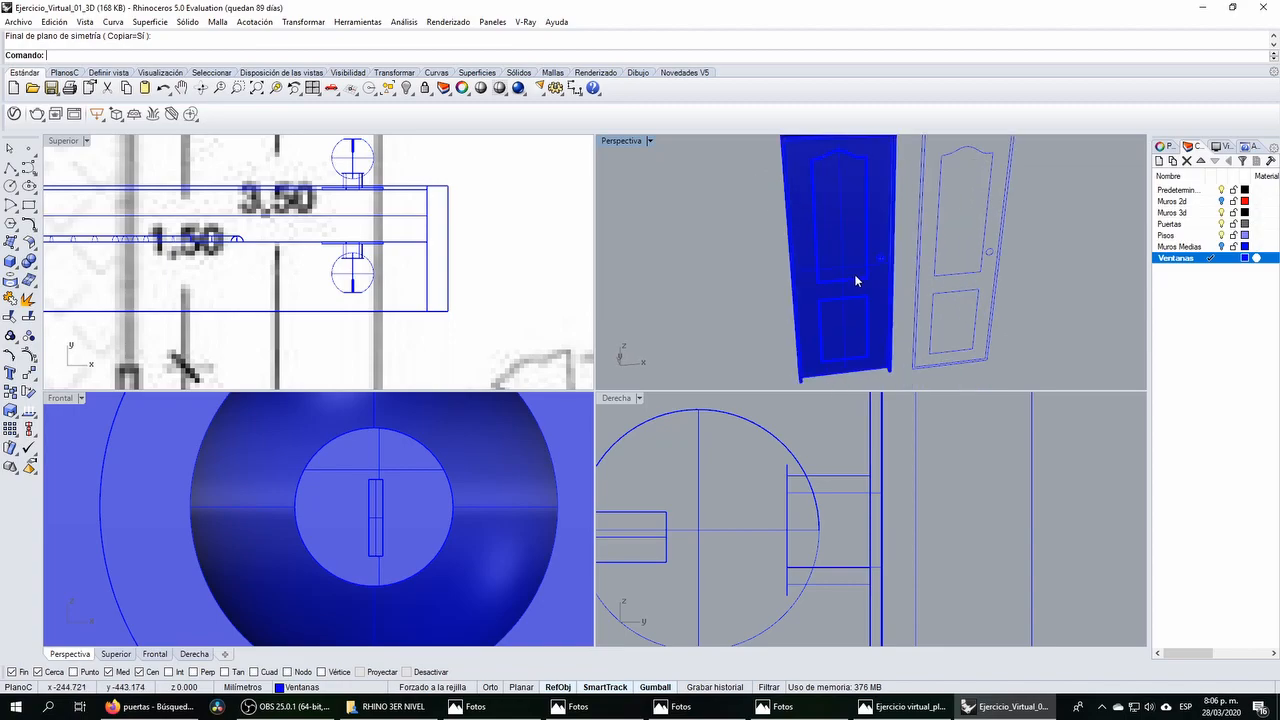
{"action": "double_click", "coordinate": [632, 141]}
{"action": "scroll", "coordinate": [535, 374], "scroll_direction": "down", "scroll_amount": 6}
{"action": "right_click_drag", "start_coordinate": [535, 374], "coordinate": [613, 347]}
{"action": "scroll", "coordinate": [635, 275], "scroll_direction": "up", "scroll_amount": 4}
{"action": "left_click", "coordinate": [55, 114]}
{"action": "scroll", "coordinate": [277, 485], "scroll_direction": "down", "scroll_amount": 5}
{"action": "scroll", "coordinate": [270, 465], "scroll_direction": "up", "scroll_amount": 3}
Step: Draw a line across the bottom of the second door's frame outline in the Frontal view and trim away the pieces between the jambs
{"action": "double_click", "coordinate": [57, 399]}
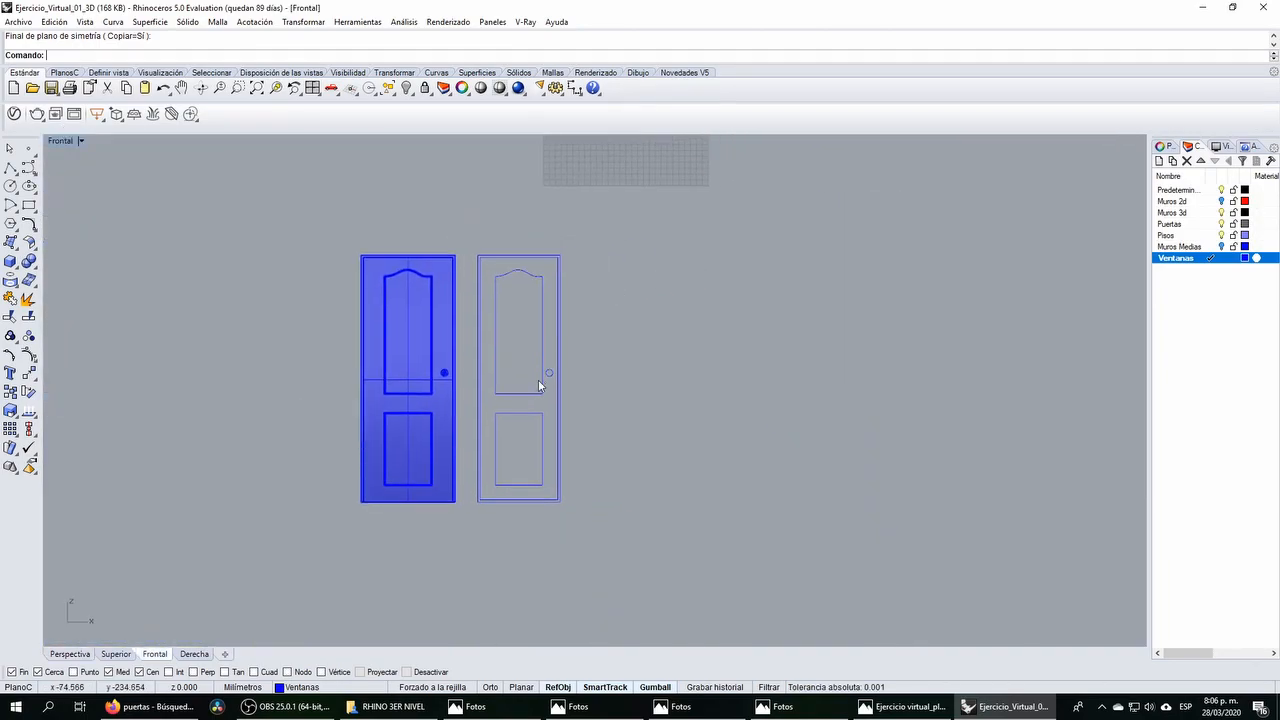
{"action": "scroll", "coordinate": [539, 377], "scroll_direction": "up", "scroll_amount": 3}
{"action": "left_click", "coordinate": [9, 167]}
{"action": "scroll", "coordinate": [360, 590], "scroll_direction": "up", "scroll_amount": 4}
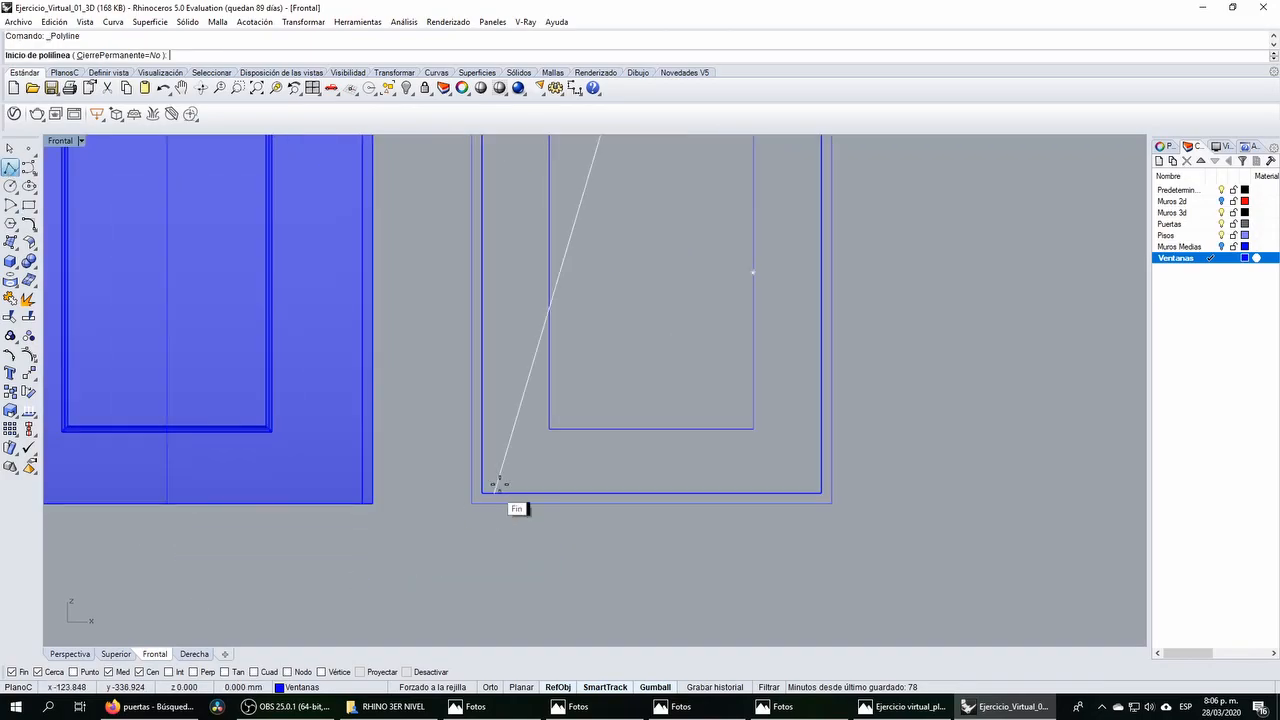
{"action": "left_click", "coordinate": [472, 503]}
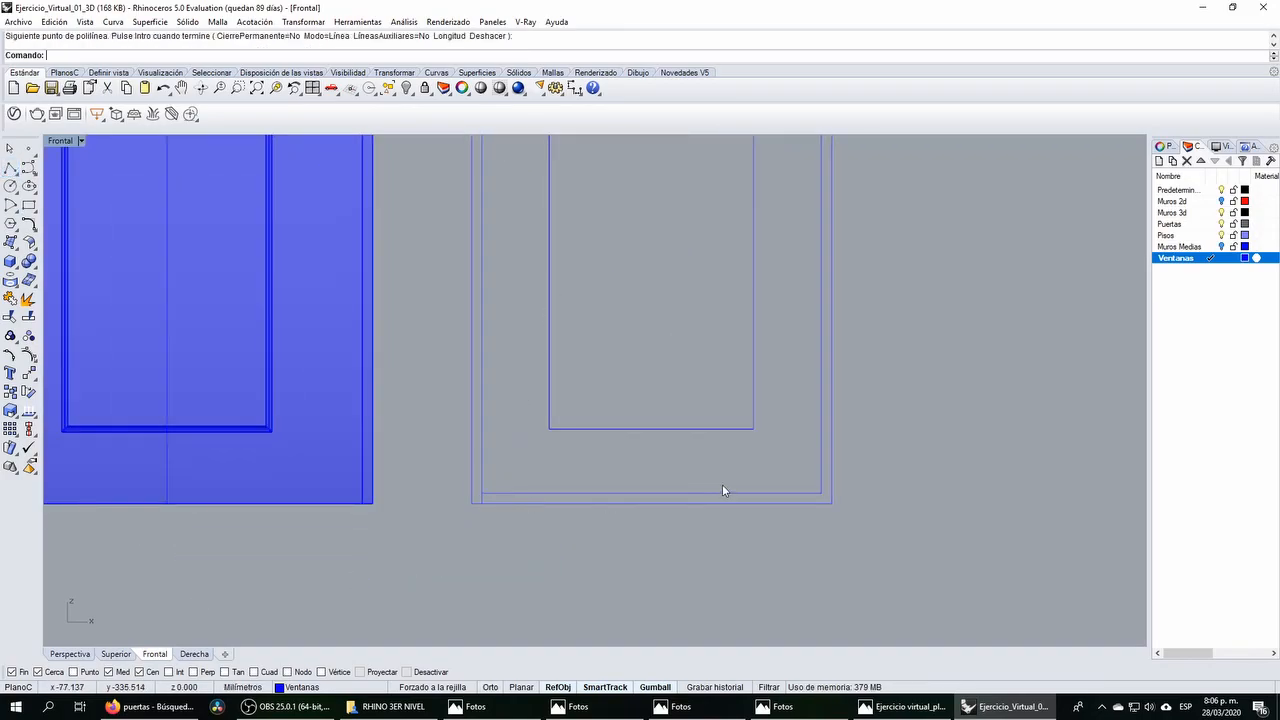
{"action": "left_click", "coordinate": [822, 503], "text": "shift"}
{"action": "right_click", "coordinate": [822, 503]}
{"action": "left_click_drag", "start_coordinate": [793, 513], "coordinate": [741, 476]}
{"action": "left_click", "coordinate": [29, 317]}
{"action": "mouse_move", "coordinate": [758, 472]}
{"action": "left_mouse_down"}
{"action": "mouse_move", "coordinate": [841, 546]}
{"action": "mouse_move", "coordinate": [754, 492]}
{"action": "left_mouse_up"}
{"action": "right_click", "coordinate": [841, 544]}
{"action": "key", "text": "Delete"}
Step: Join the second door's frame curves into one closed outline and extrude it 15 mm as a solid
{"action": "left_click", "coordinate": [480, 498]}
{"action": "left_click", "coordinate": [8, 298]}
{"action": "scroll", "coordinate": [450, 442], "scroll_direction": "down", "scroll_amount": 16}
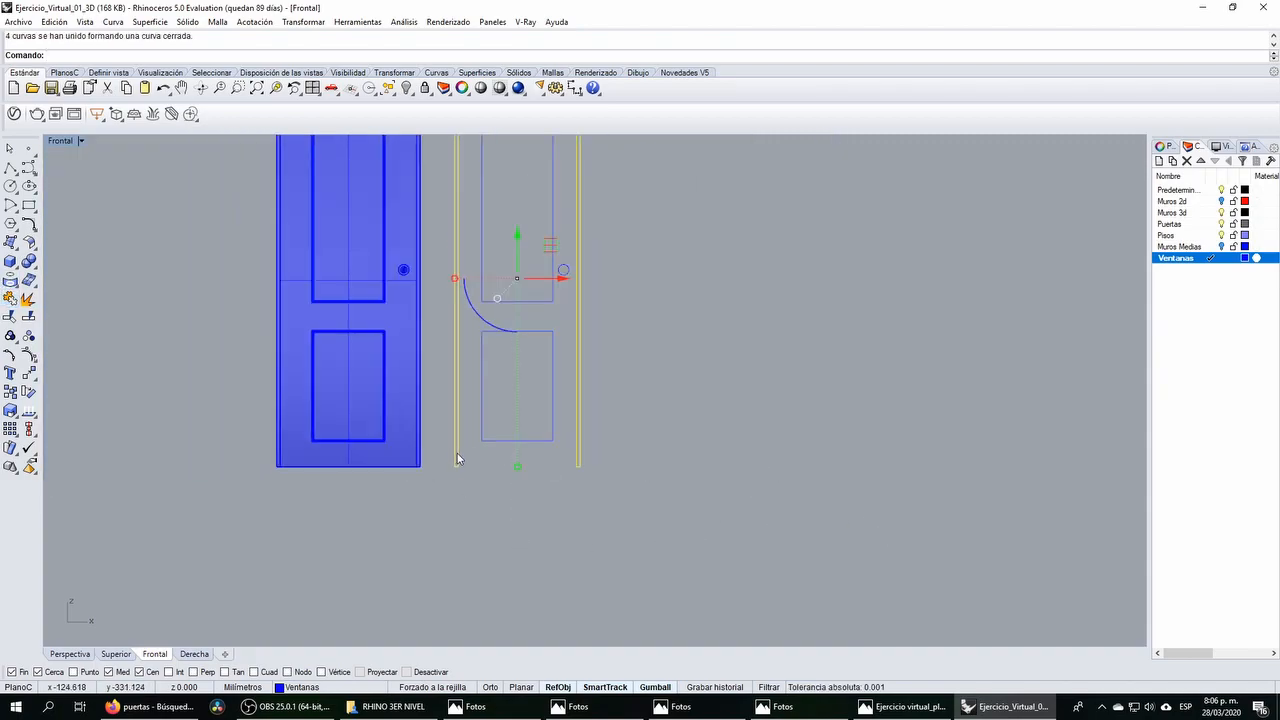
{"action": "scroll", "coordinate": [446, 268], "scroll_direction": "up", "scroll_amount": 4}
{"action": "left_click", "coordinate": [10, 261]}
{"action": "left_click", "coordinate": [62, 303]}
{"action": "type", "text": "15"}
{"action": "key", "text": "Return"}
{"action": "left_click", "coordinate": [308, 214]}
Step: Create a 5 mm thick box for the second door's leaf, from the frame's inner upper corner to the opposite lower corner
{"action": "left_click", "coordinate": [10, 261]}
{"action": "scroll", "coordinate": [455, 262], "scroll_direction": "up", "scroll_amount": 5}
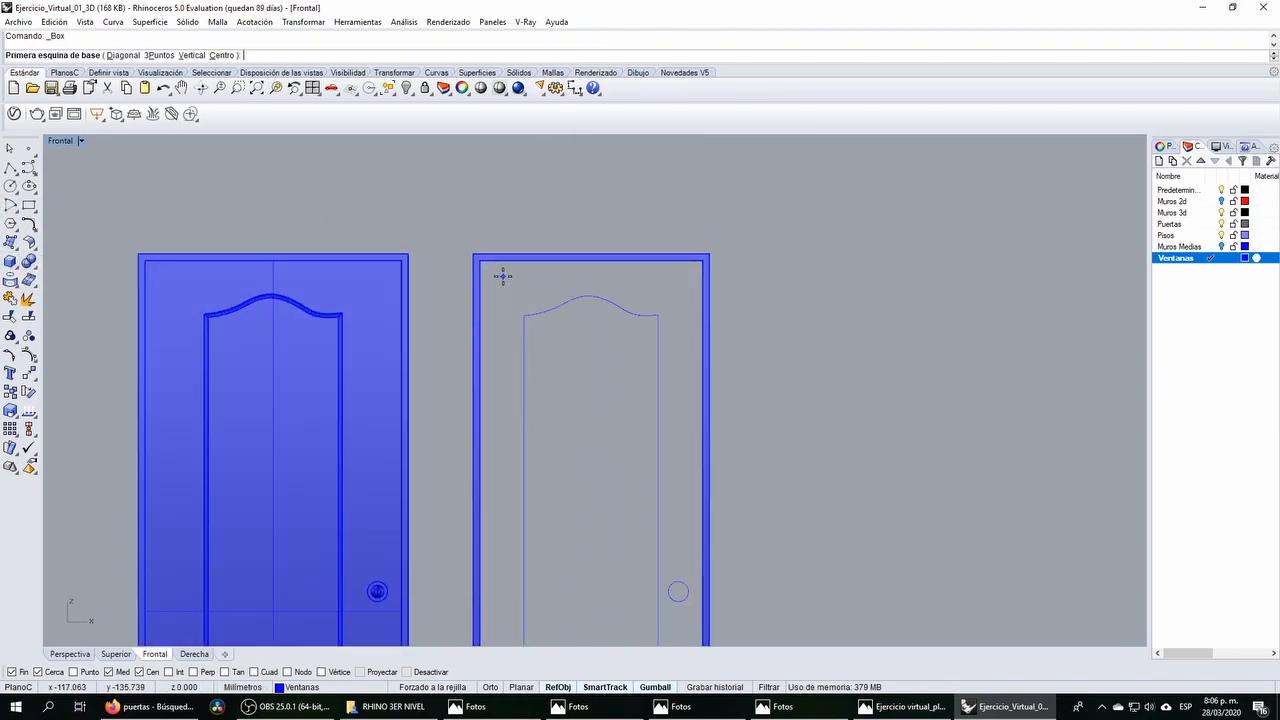
{"action": "left_click", "coordinate": [482, 268]}
{"action": "scroll", "coordinate": [503, 327], "scroll_direction": "down", "scroll_amount": 3}
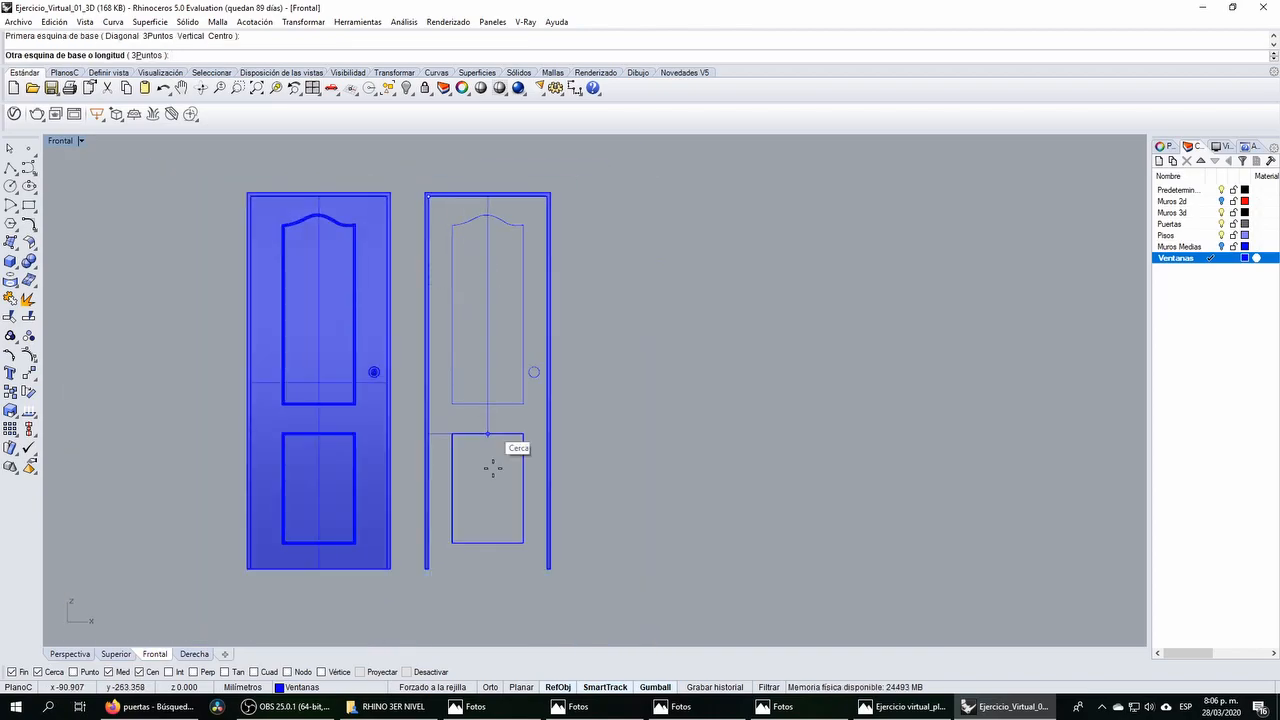
{"action": "left_click", "coordinate": [547, 567]}
{"action": "type", "text": "5"}
{"action": "key", "text": "Return"}
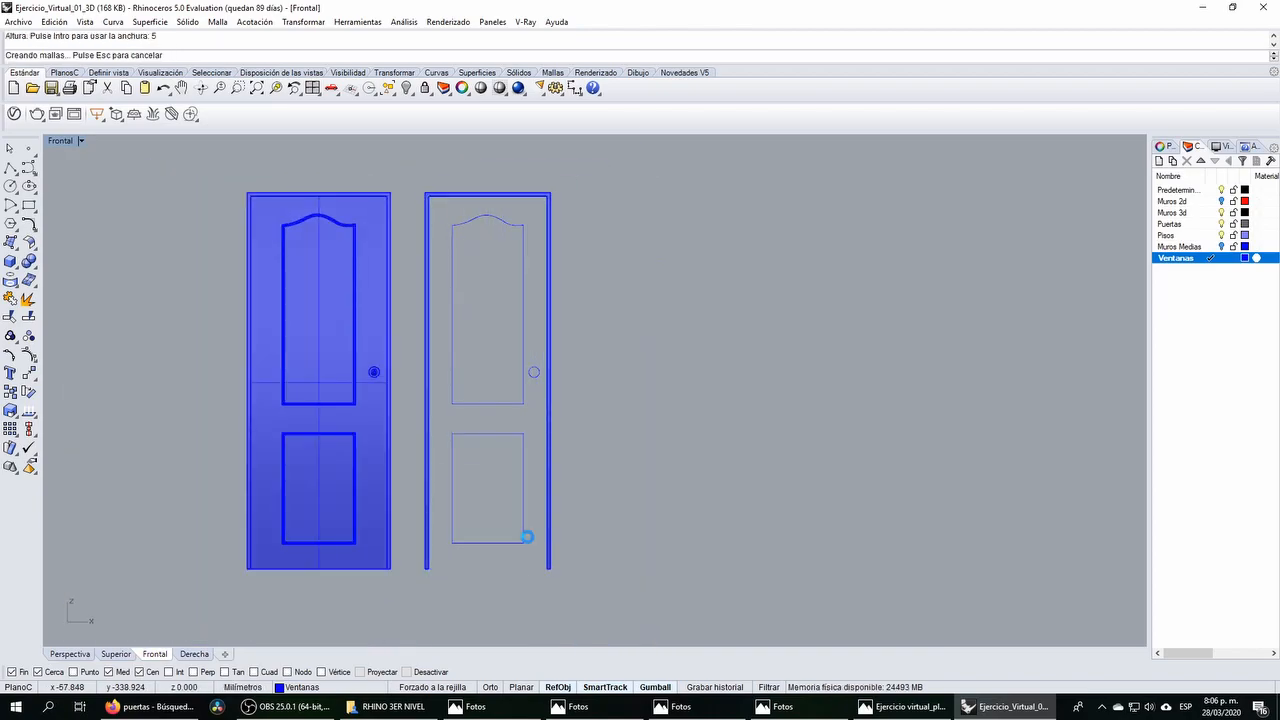
Step: Move the second door's leaf in the Superior view so that it sits within the depth of its frame
{"action": "left_click", "coordinate": [524, 512]}
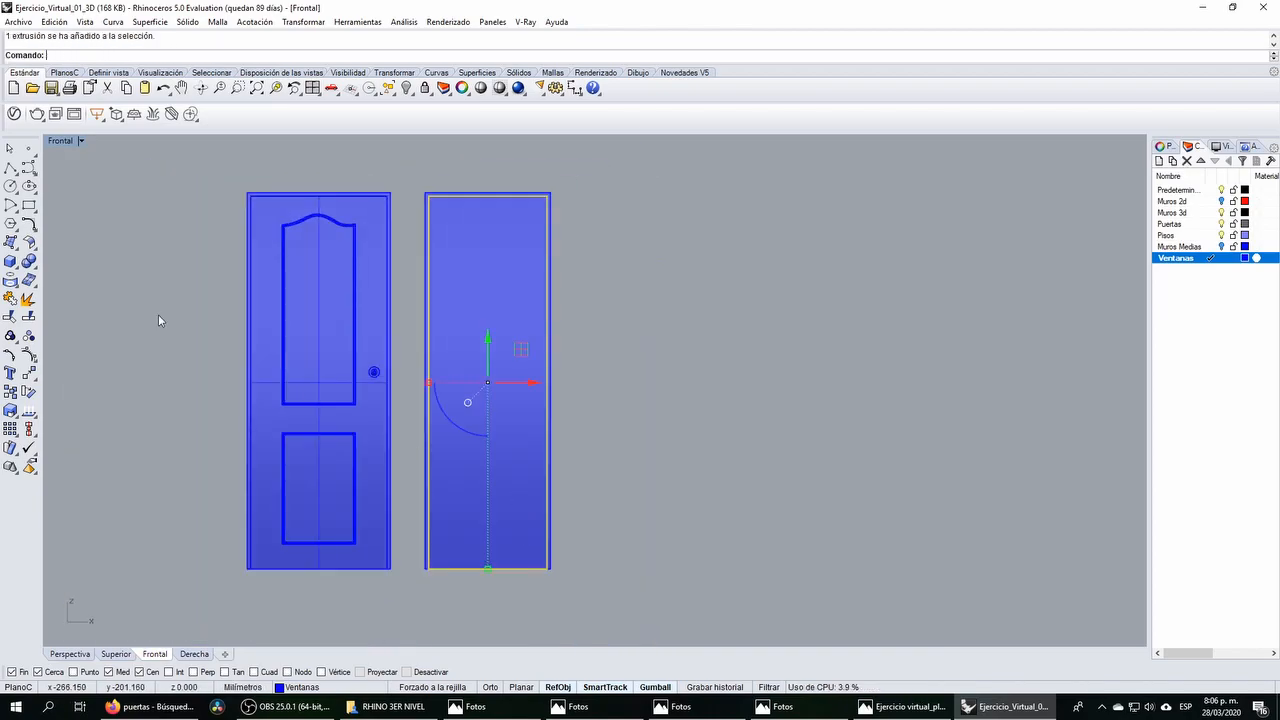
{"action": "double_click", "coordinate": [62, 141]}
{"action": "scroll", "coordinate": [401, 309], "scroll_direction": "down", "scroll_amount": 3}
{"action": "scroll", "coordinate": [401, 309], "scroll_direction": "up", "scroll_amount": 3}
{"action": "left_click_drag", "start_coordinate": [401, 309], "coordinate": [396, 280]}
{"action": "left_click", "coordinate": [345, 170]}
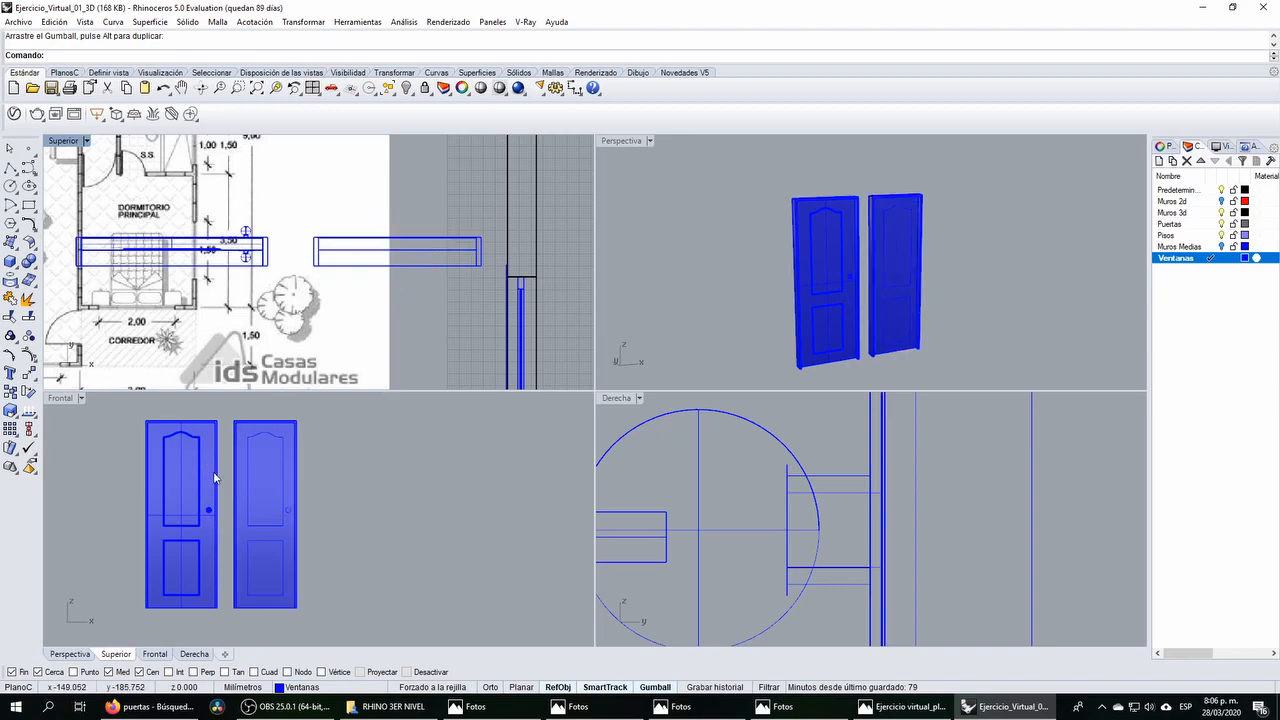
Step: Copy the knob group from the first door to the second and align it with the knob circle in the Frontal view
{"action": "scroll", "coordinate": [213, 477], "scroll_direction": "up", "scroll_amount": 4}
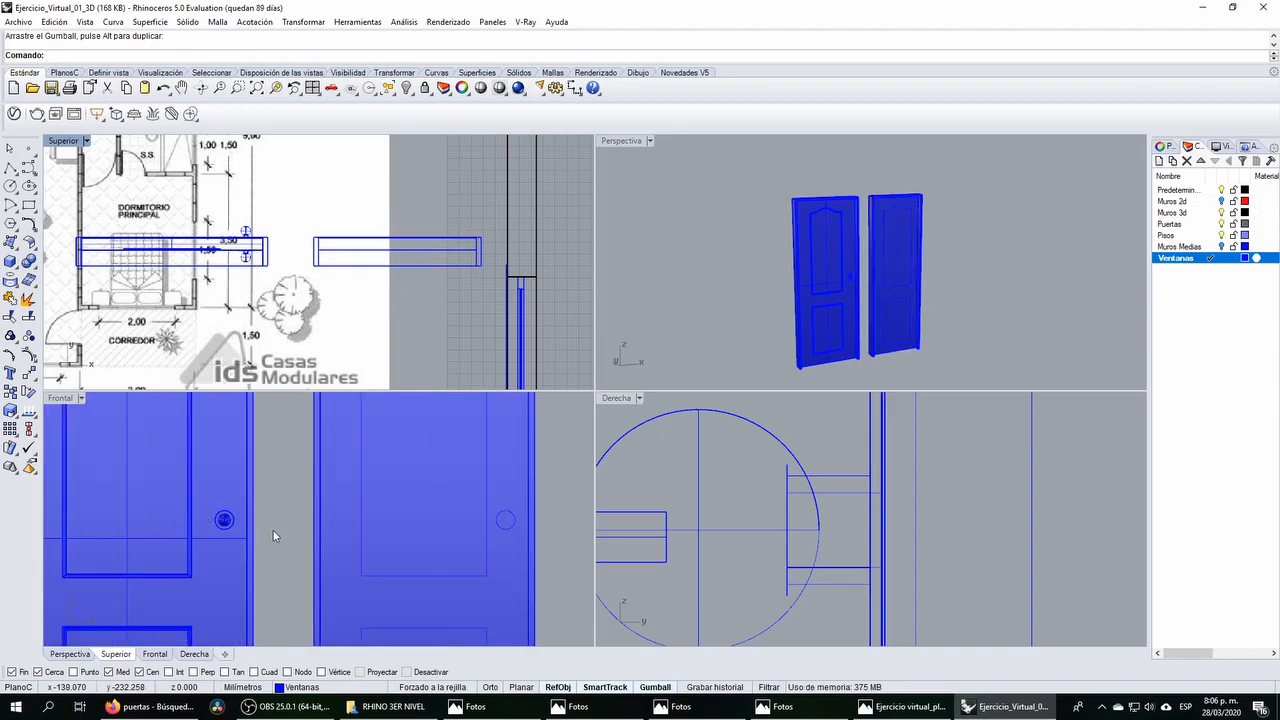
{"action": "left_click_drag", "start_coordinate": [178, 485], "coordinate": [262, 541]}
{"action": "scroll", "coordinate": [247, 519], "scroll_direction": "down", "scroll_amount": 2}
{"action": "right_click_drag", "start_coordinate": [247, 519], "coordinate": [204, 497]}
{"action": "left_click_drag", "start_coordinate": [206, 497], "coordinate": [415, 492]}
{"action": "scroll", "coordinate": [415, 490], "scroll_direction": "up", "scroll_amount": 4}
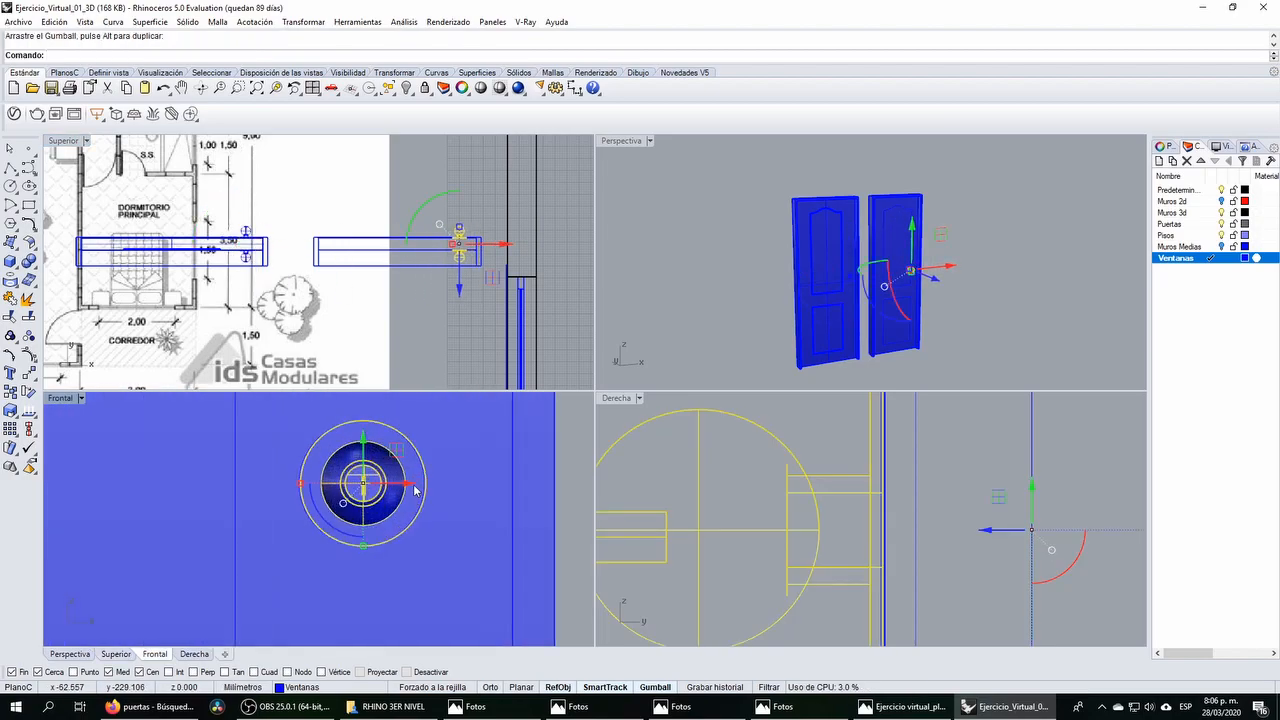
{"action": "scroll", "coordinate": [405, 487], "scroll_direction": "down", "scroll_amount": 4}
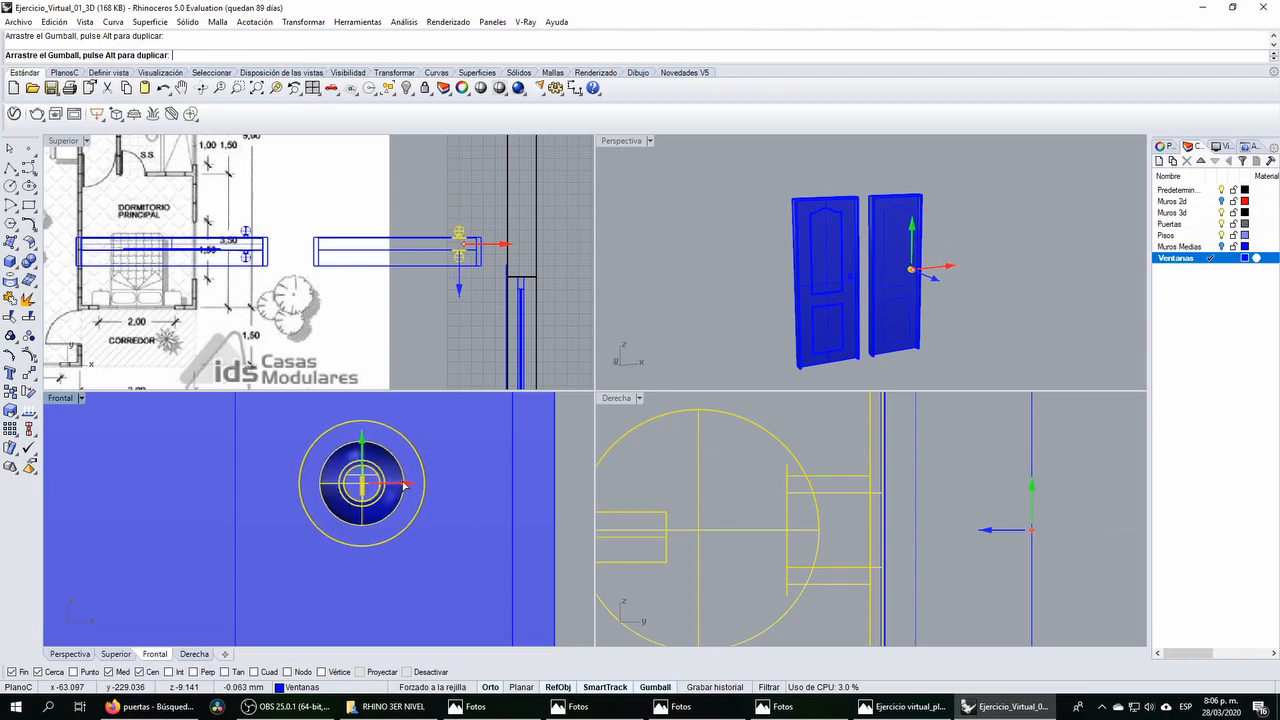
{"action": "scroll", "coordinate": [405, 487], "scroll_direction": "down", "scroll_amount": 4}
{"action": "left_click", "coordinate": [444, 320]}
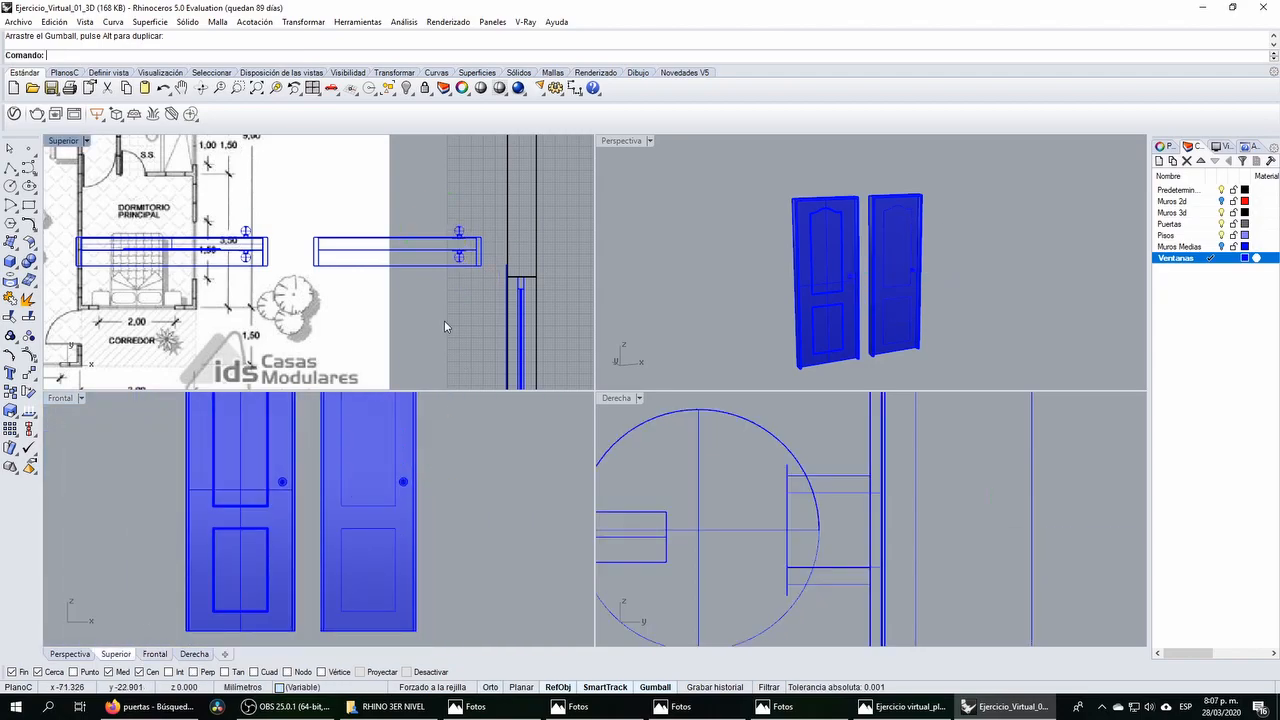
Step: Build pipes with a 1 mm radius along the upper and lower panel outlines of the second door
{"action": "left_click", "coordinate": [882, 228]}
{"action": "scroll", "coordinate": [882, 228], "scroll_direction": "up", "scroll_amount": 3}
{"action": "left_click", "coordinate": [879, 355]}
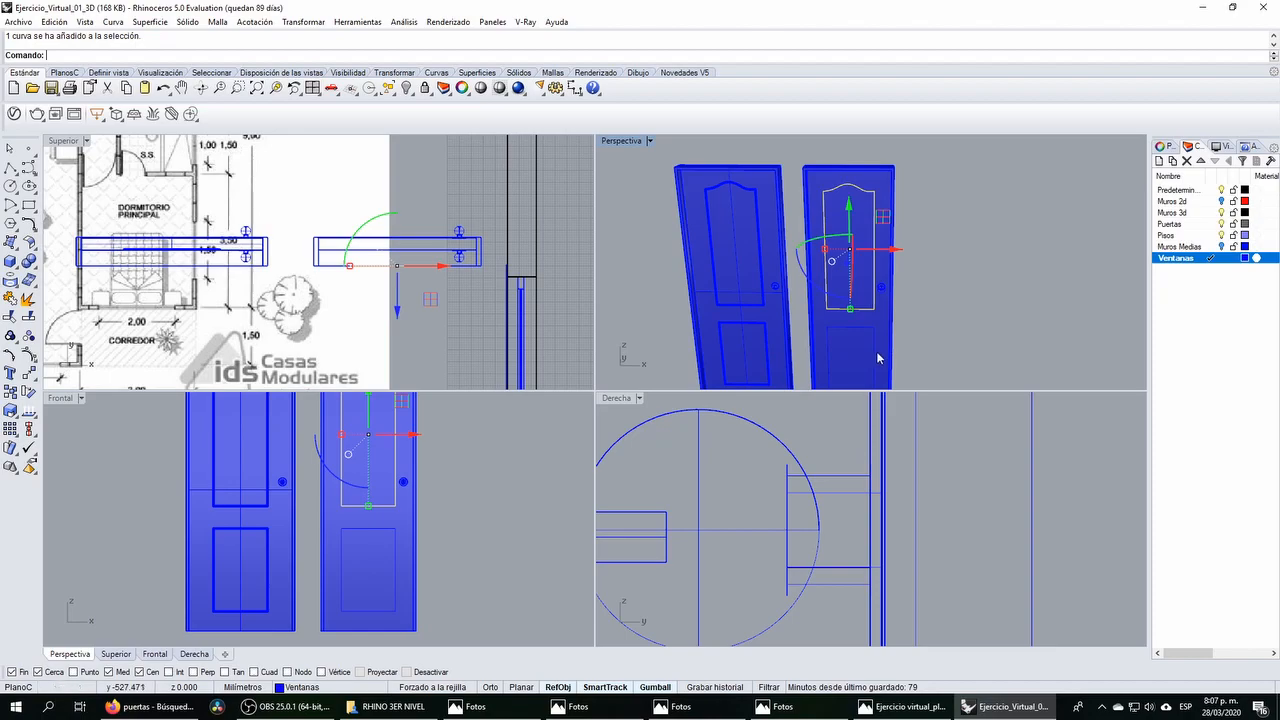
{"action": "left_click", "coordinate": [877, 346], "text": "ctrl"}
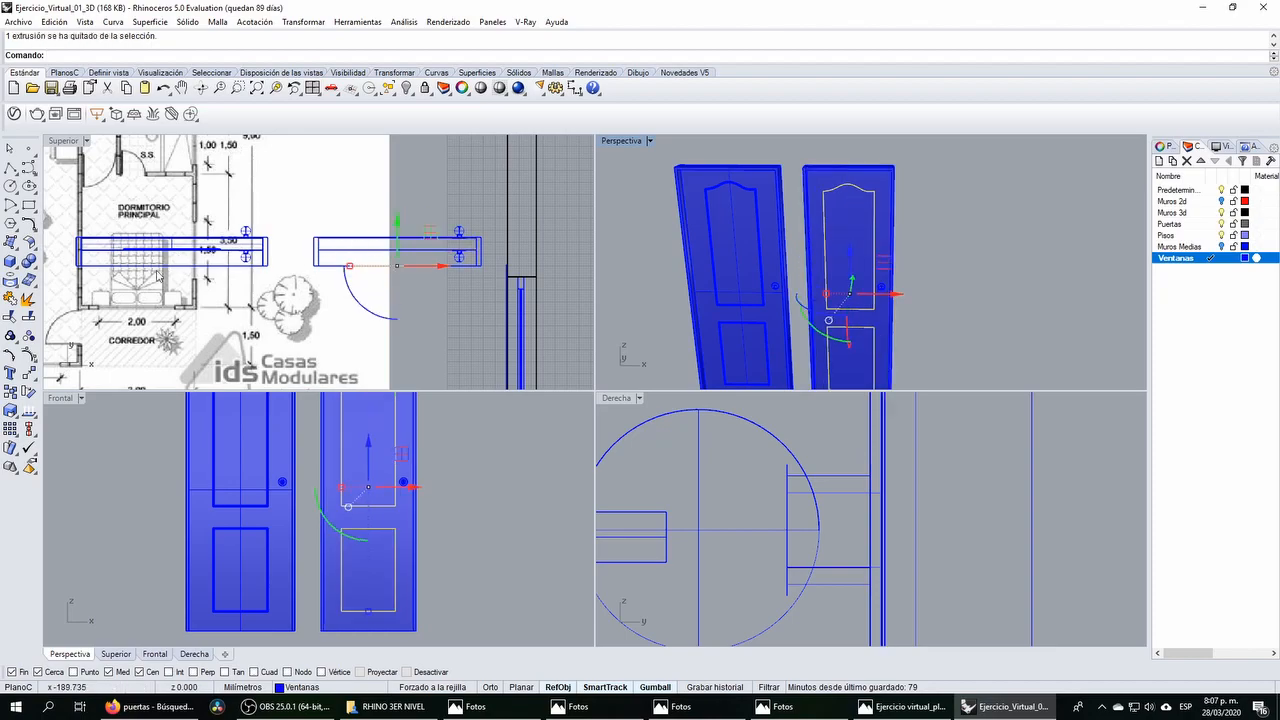
{"action": "left_click", "coordinate": [17, 265]}
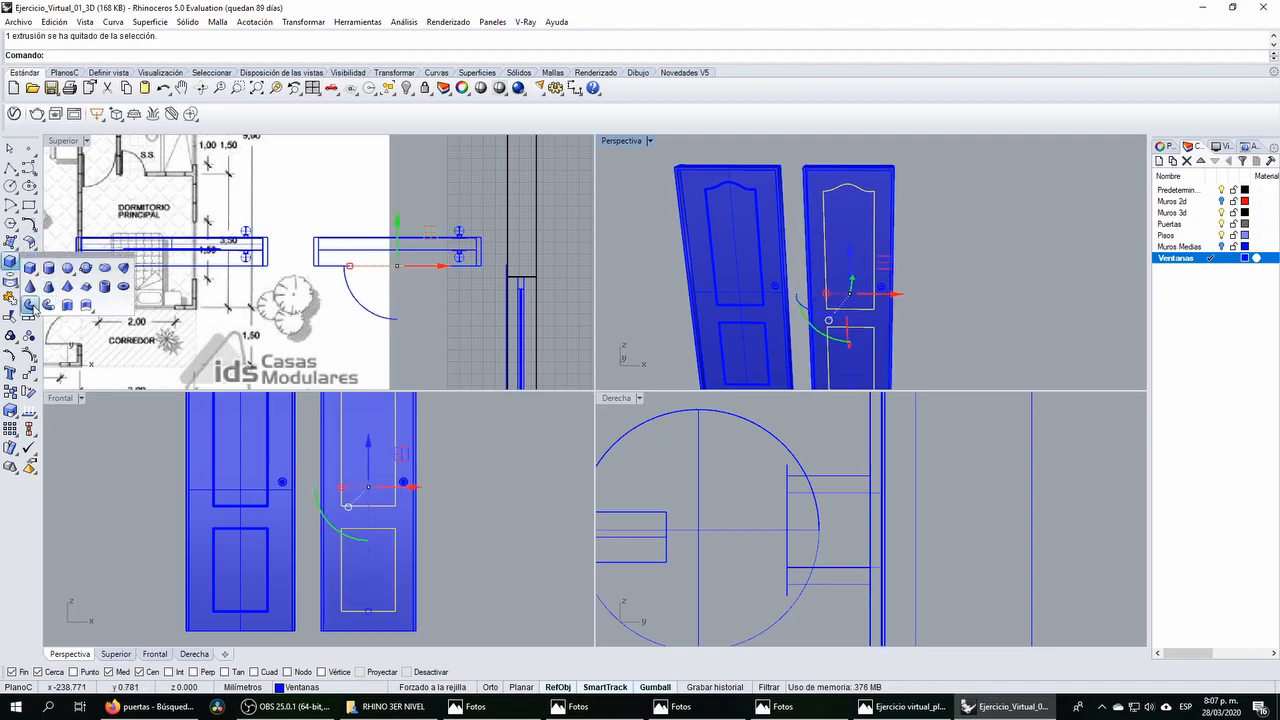
{"action": "left_click", "coordinate": [33, 308]}
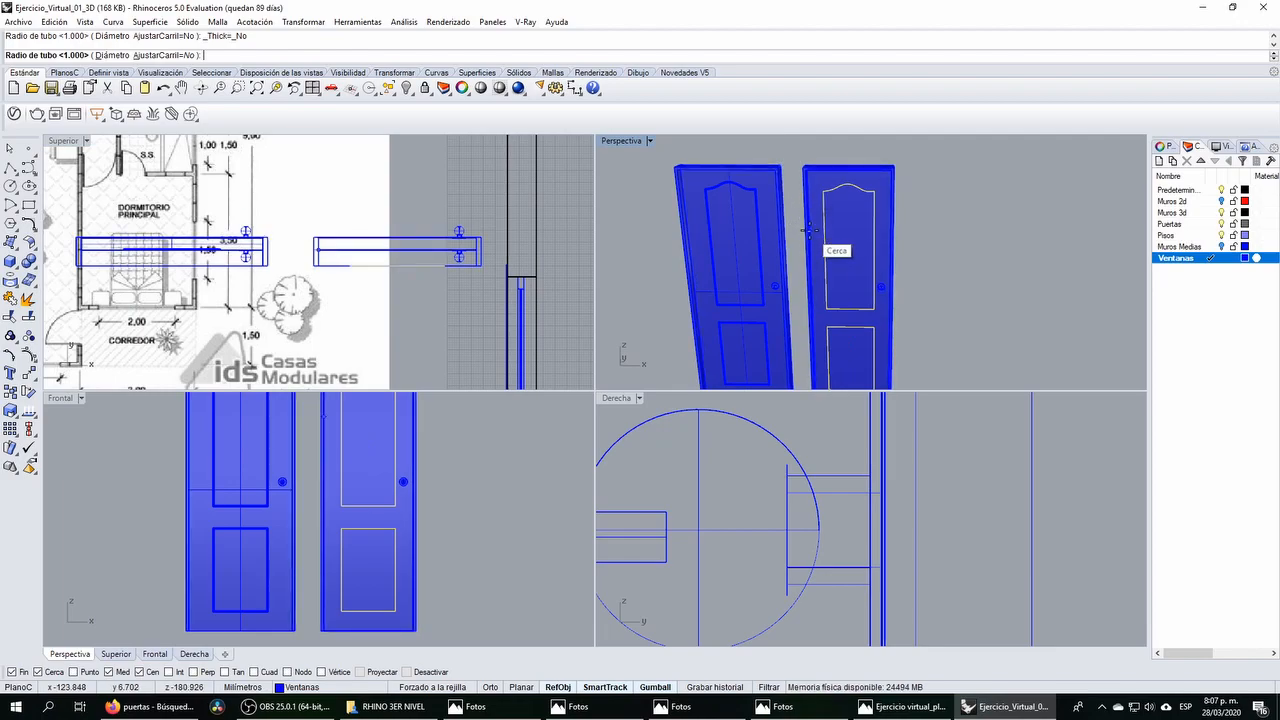
{"action": "right_click_drag", "start_coordinate": [822, 242], "coordinate": [931, 230]}
{"action": "right_click", "coordinate": [876, 253]}
{"action": "right_click", "coordinate": [897, 253]}
{"action": "right_click", "coordinate": [935, 248]}
{"action": "left_click", "coordinate": [943, 235]}
{"action": "scroll", "coordinate": [868, 184], "scroll_direction": "up", "scroll_amount": 4}
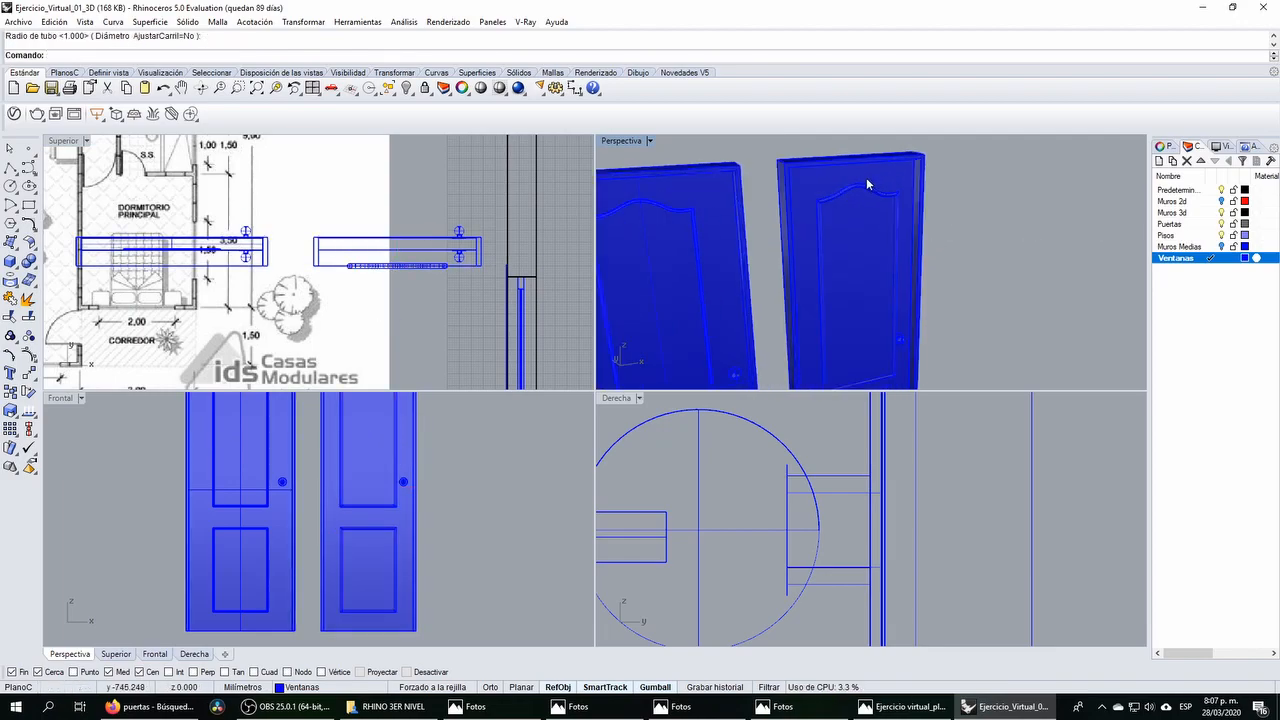
Step: Try to move both panel pipes onto the leaf's front face in the Superior view, and undo the move and the pipes
{"action": "scroll", "coordinate": [855, 191], "scroll_direction": "down", "scroll_amount": 3}
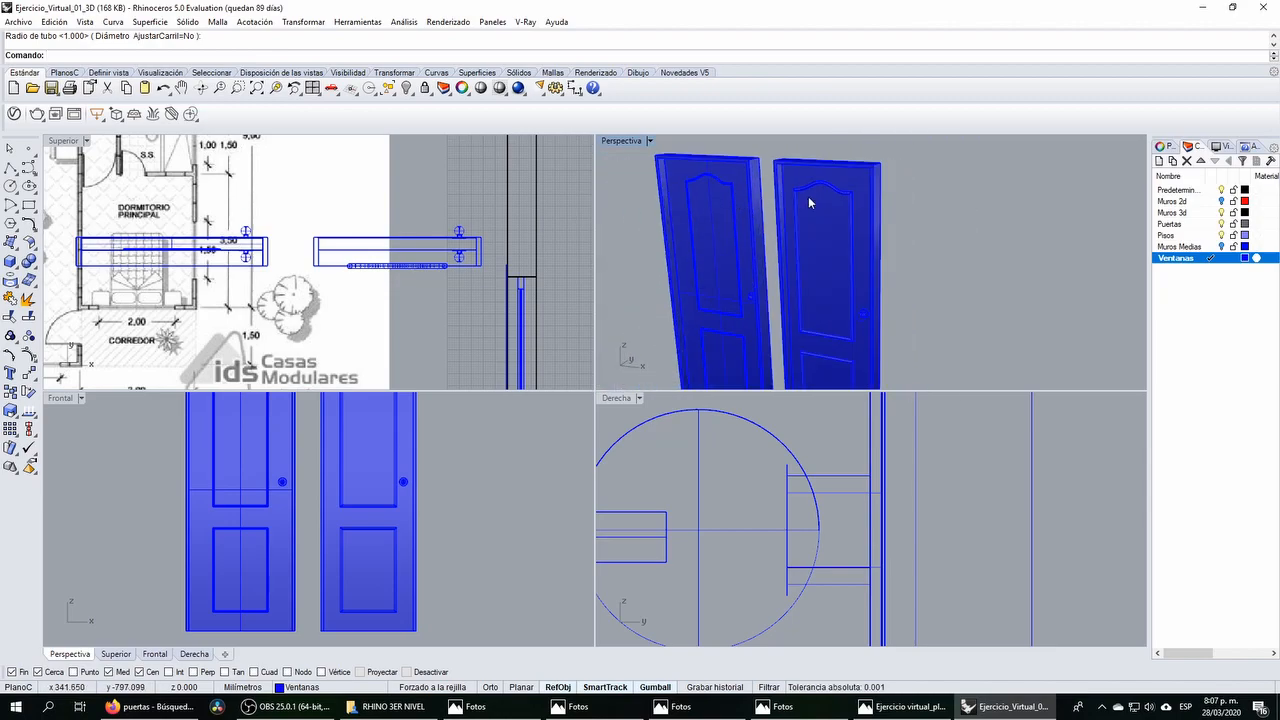
{"action": "scroll", "coordinate": [805, 195], "scroll_direction": "up", "scroll_amount": 5}
{"action": "left_click", "coordinate": [803, 205]}
{"action": "scroll", "coordinate": [804, 196], "scroll_direction": "down", "scroll_amount": 5}
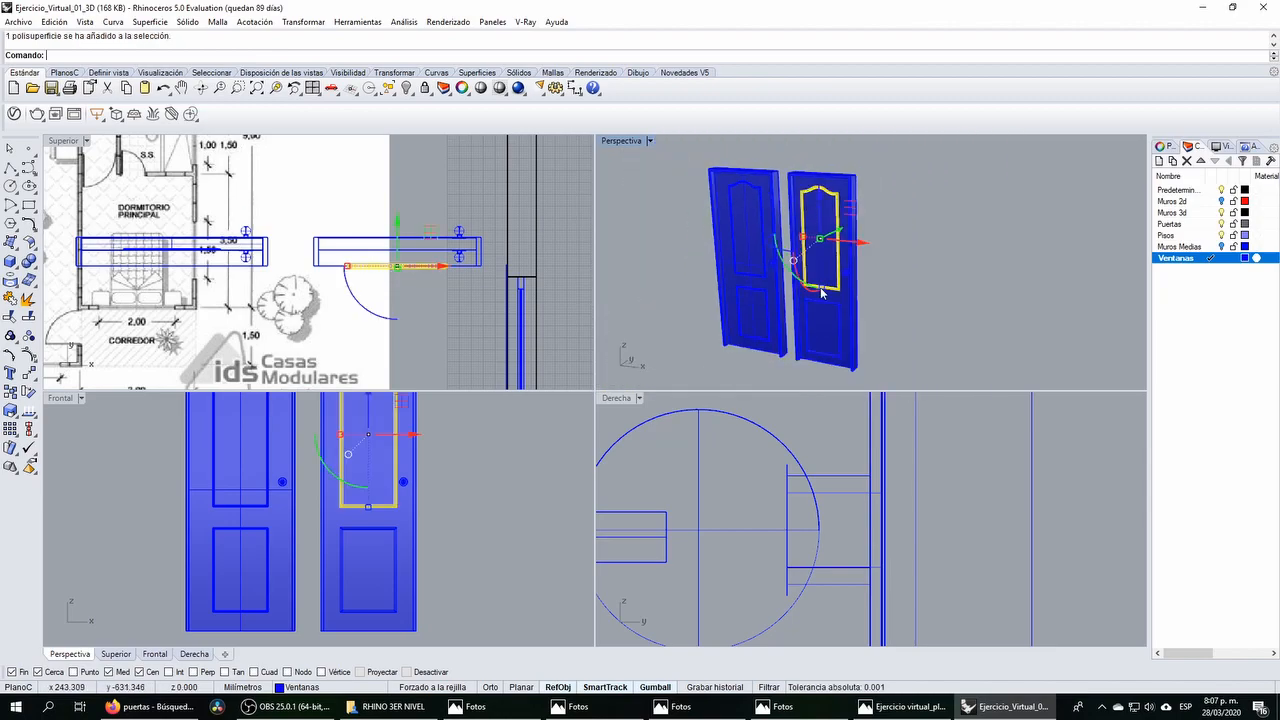
{"action": "scroll", "coordinate": [826, 309], "scroll_direction": "up", "scroll_amount": 4}
{"action": "left_click", "coordinate": [826, 309], "text": "shift"}
{"action": "right_click_drag", "start_coordinate": [376, 262], "coordinate": [408, 268]}
{"action": "scroll", "coordinate": [408, 268], "scroll_direction": "up", "scroll_amount": 2}
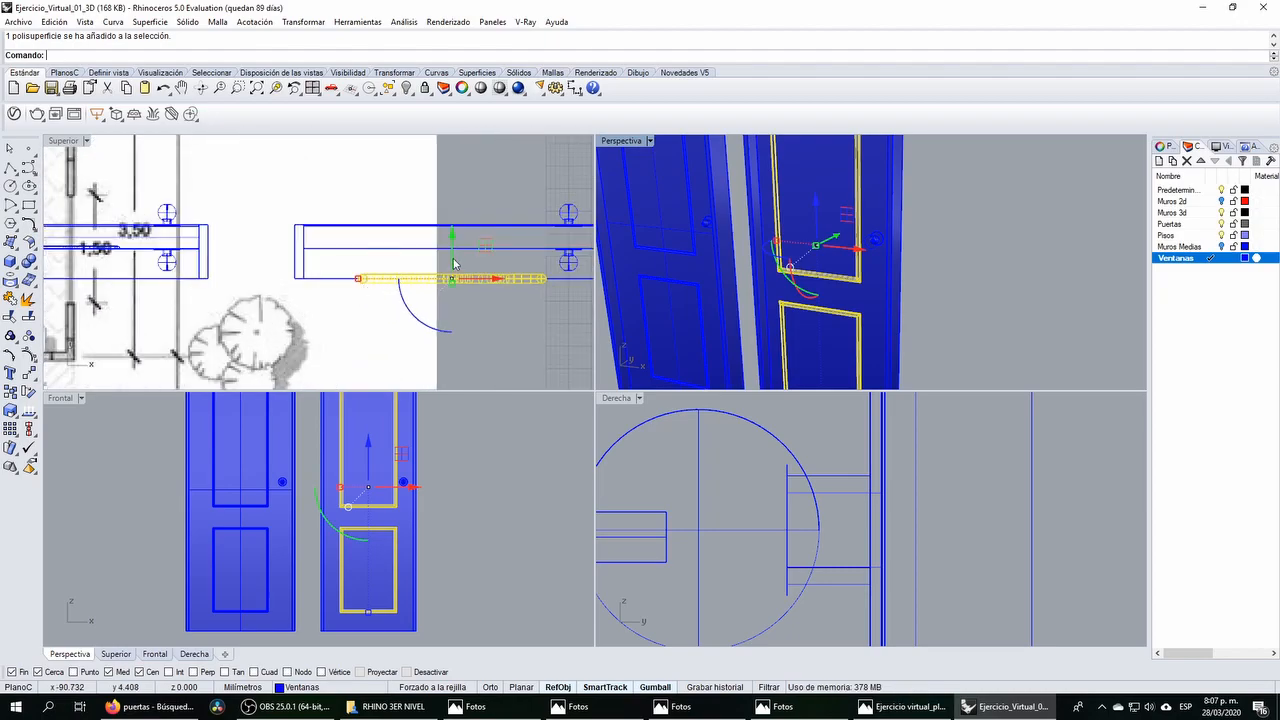
{"action": "left_click_drag", "start_coordinate": [453, 264], "coordinate": [453, 238]}
{"action": "scroll", "coordinate": [363, 284], "scroll_direction": "up", "scroll_amount": 6}
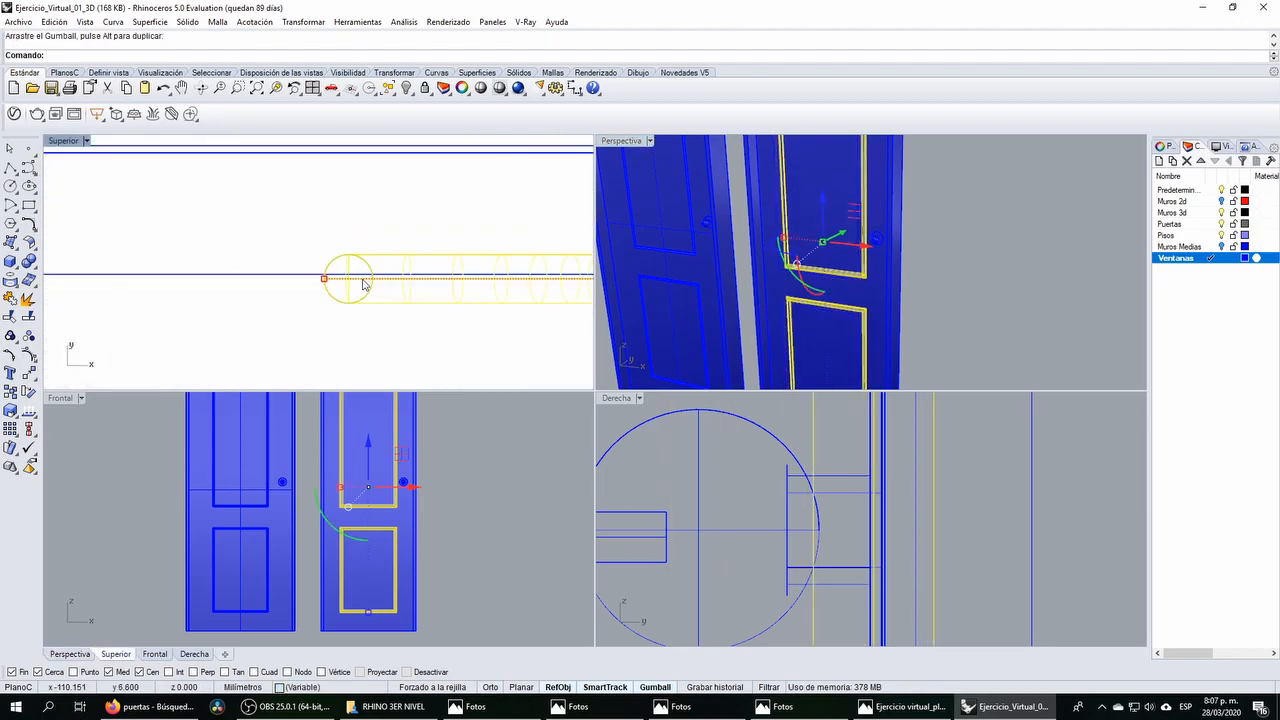
{"action": "scroll", "coordinate": [363, 284], "scroll_direction": "up", "scroll_amount": 2}
{"action": "left_click_drag", "start_coordinate": [367, 314], "coordinate": [371, 303]}
{"action": "key", "text": "ctrl+z"}
{"action": "scroll", "coordinate": [777, 281], "scroll_direction": "down", "scroll_amount": 2}
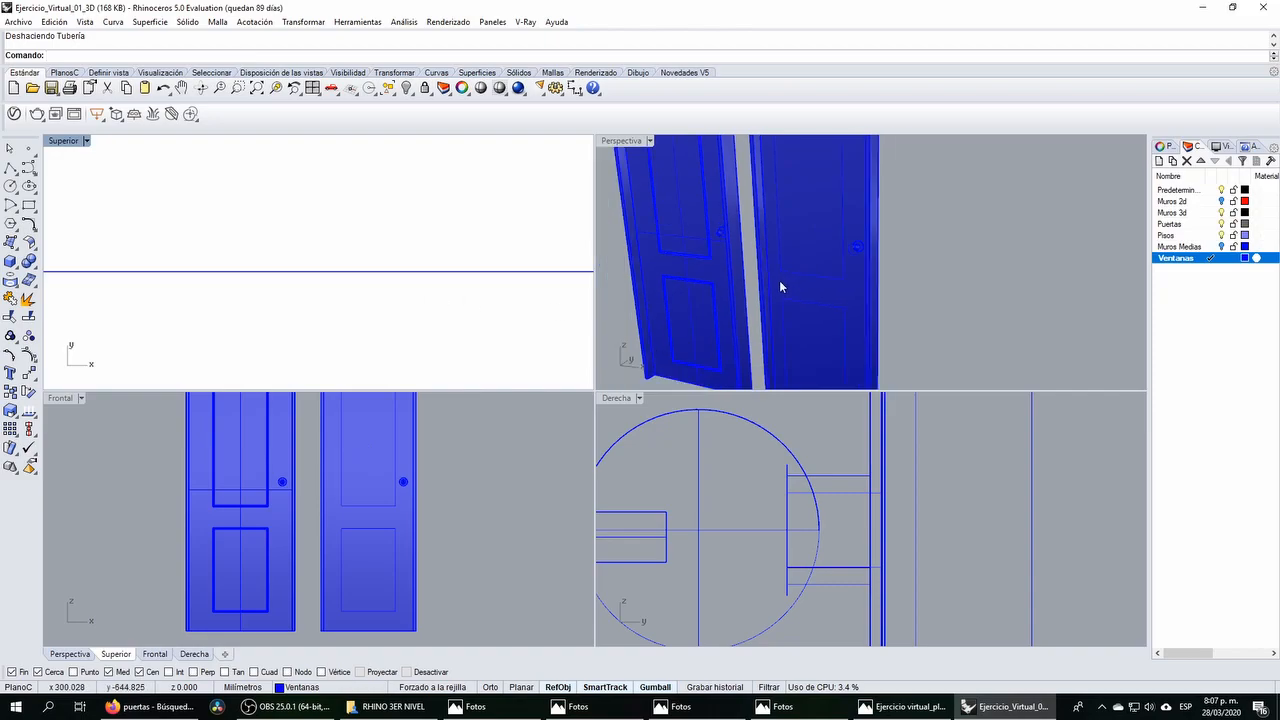
Step: Build pipes along the upper and lower panel outlines of the second door in the Perspectiva view
{"action": "left_click", "coordinate": [780, 272]}
{"action": "left_click", "coordinate": [8, 269]}
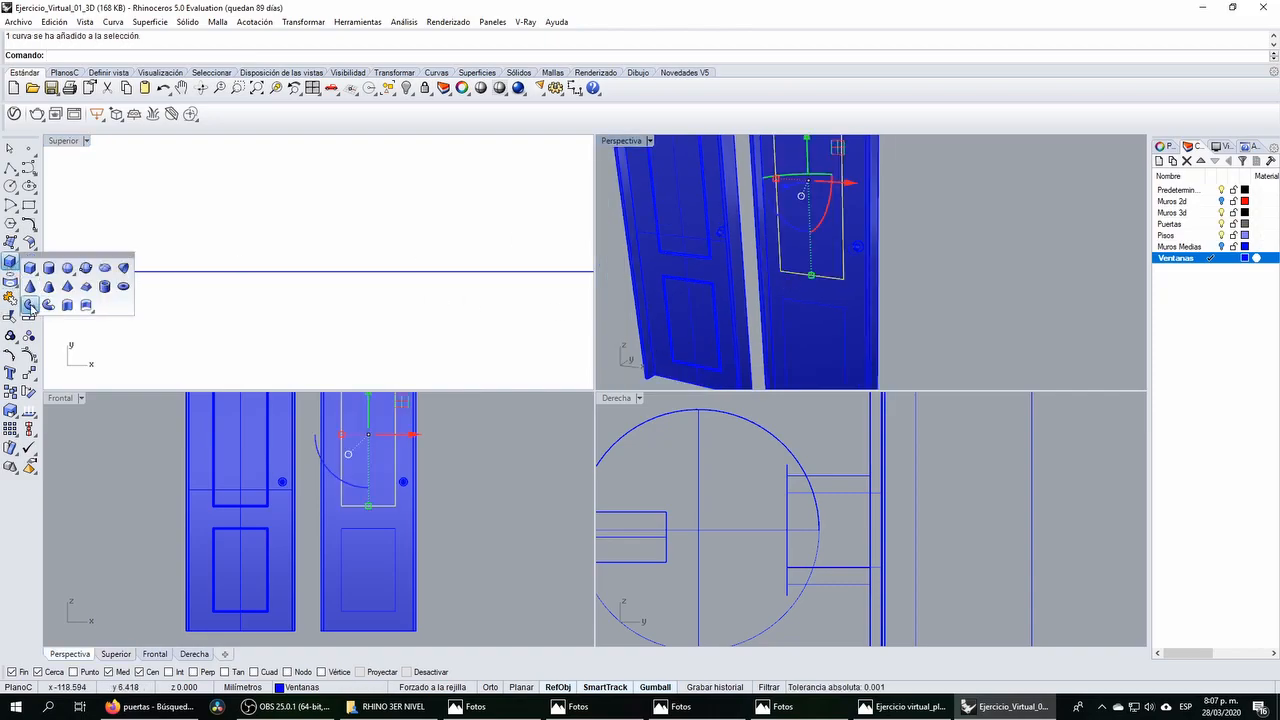
{"action": "left_click", "coordinate": [34, 310]}
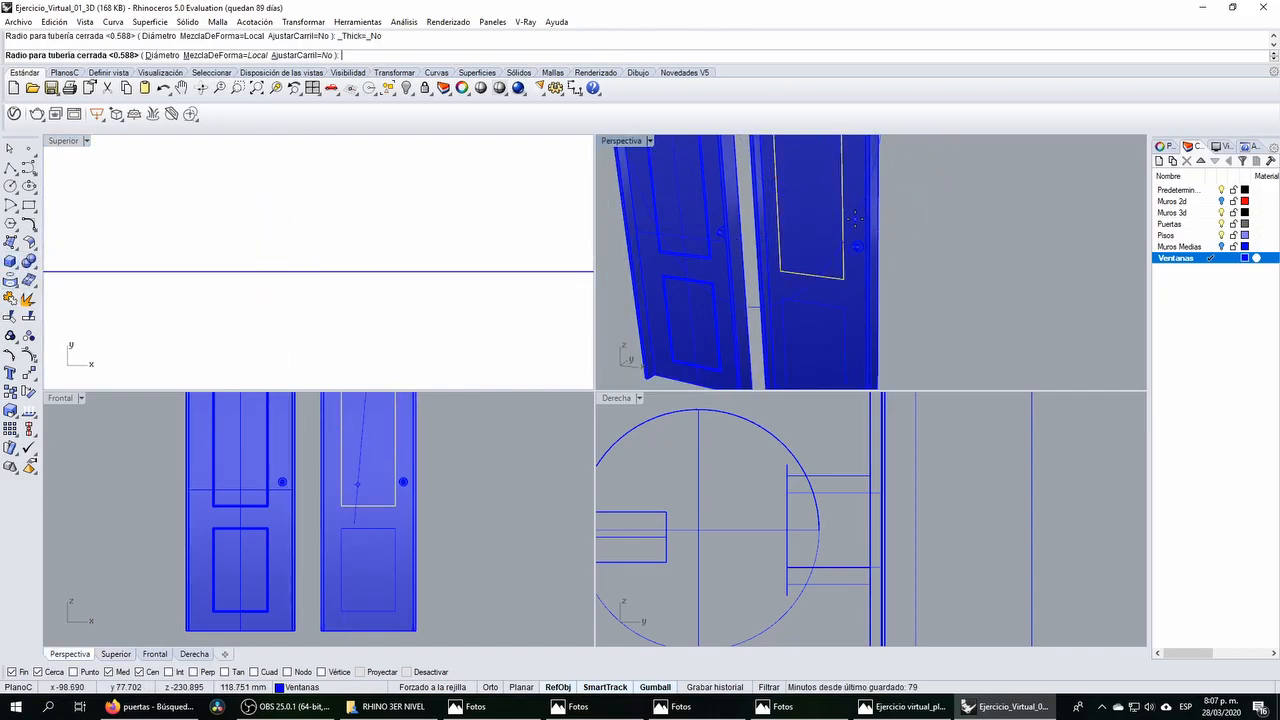
{"action": "key", "text": "Escape"}
{"action": "left_click", "coordinate": [827, 306]}
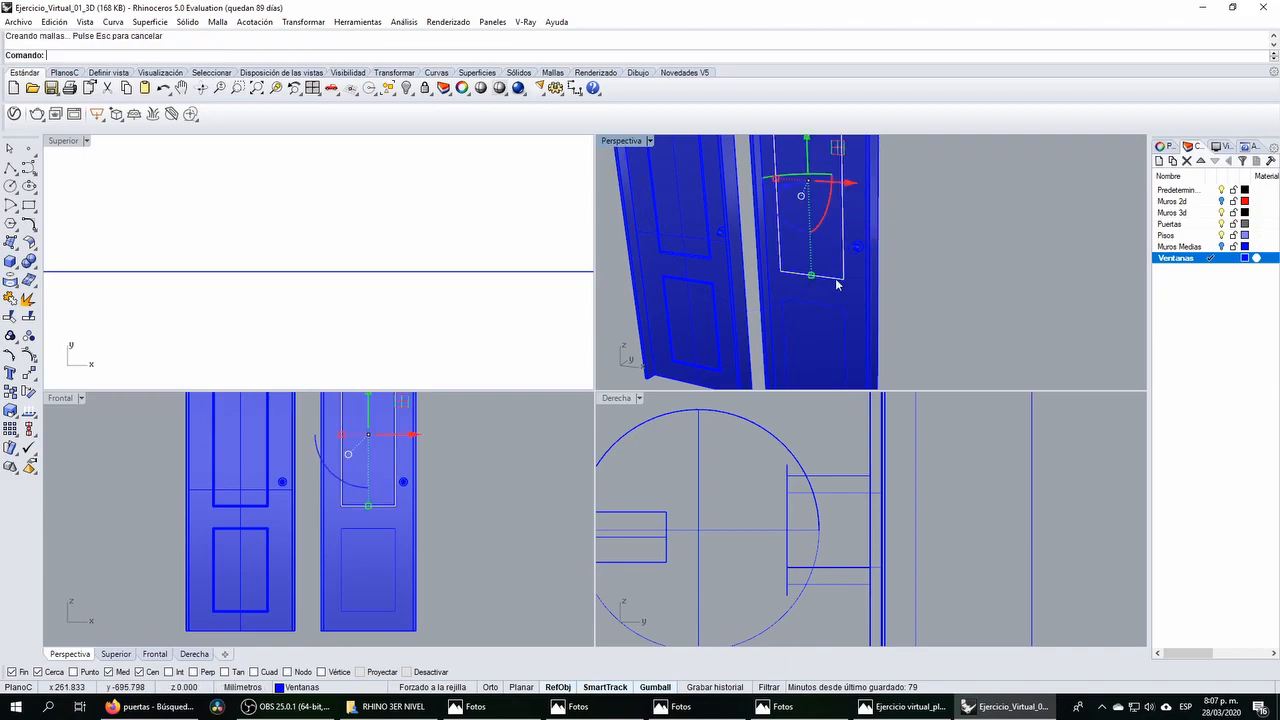
{"action": "right_click", "coordinate": [827, 310]}
{"action": "left_click", "coordinate": [822, 305]}
{"action": "right_click", "coordinate": [826, 312]}
{"action": "left_click", "coordinate": [900, 309]}
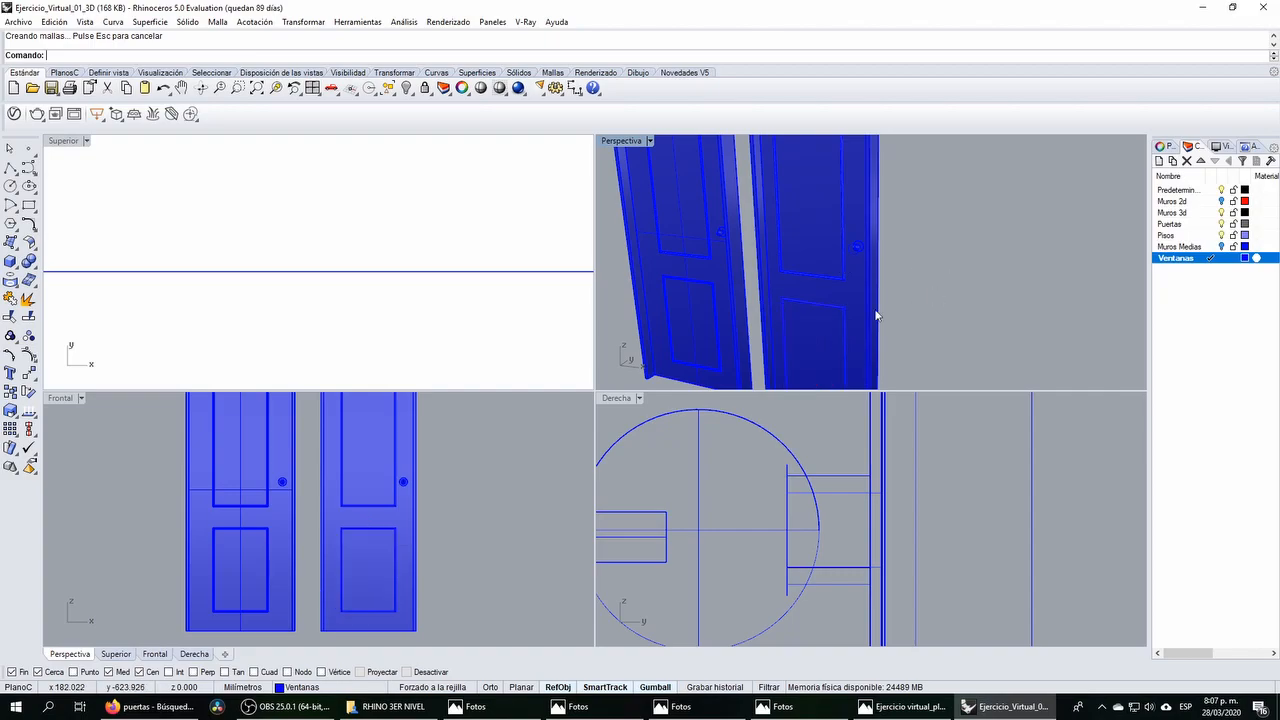
Step: Move both panel pipes of the second door onto the leaf's face in the Superior view, leaving the leaf in place
{"action": "left_click_drag", "start_coordinate": [384, 544], "coordinate": [365, 532]}
{"action": "key", "text": "ctrl+z"}
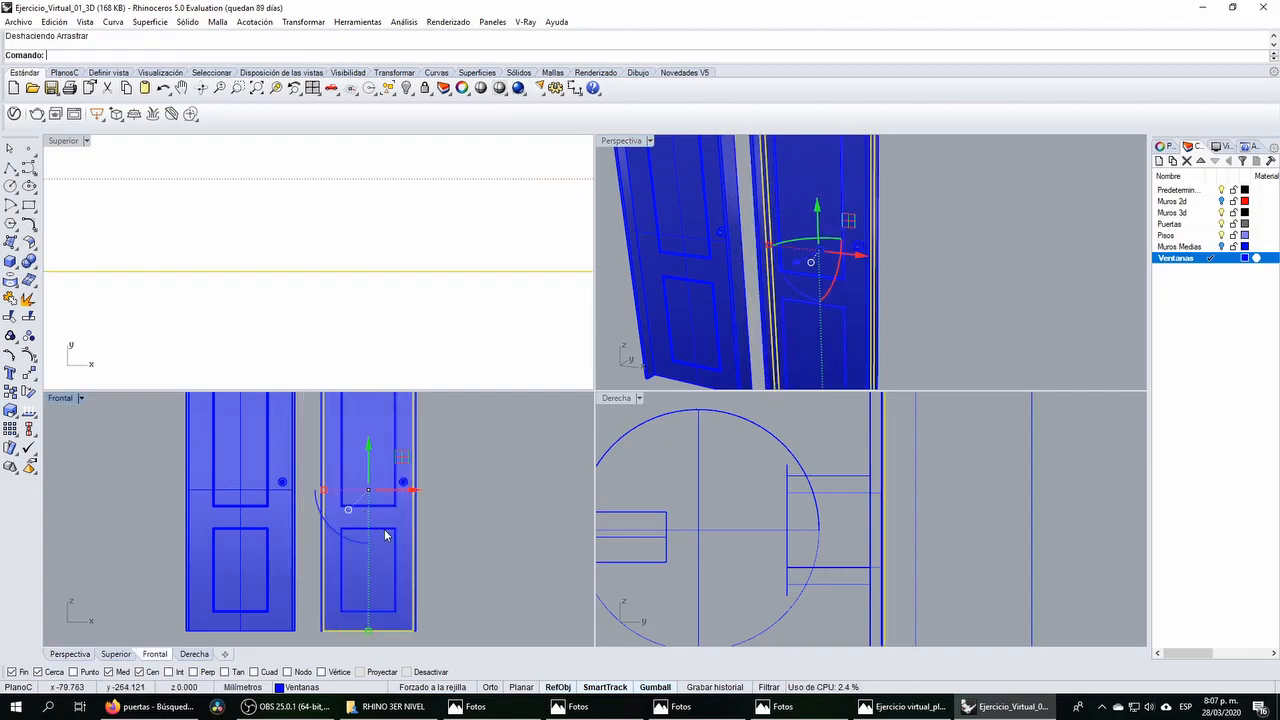
{"action": "left_click", "coordinate": [459, 549]}
{"action": "left_click_drag", "start_coordinate": [368, 510], "coordinate": [357, 498]}
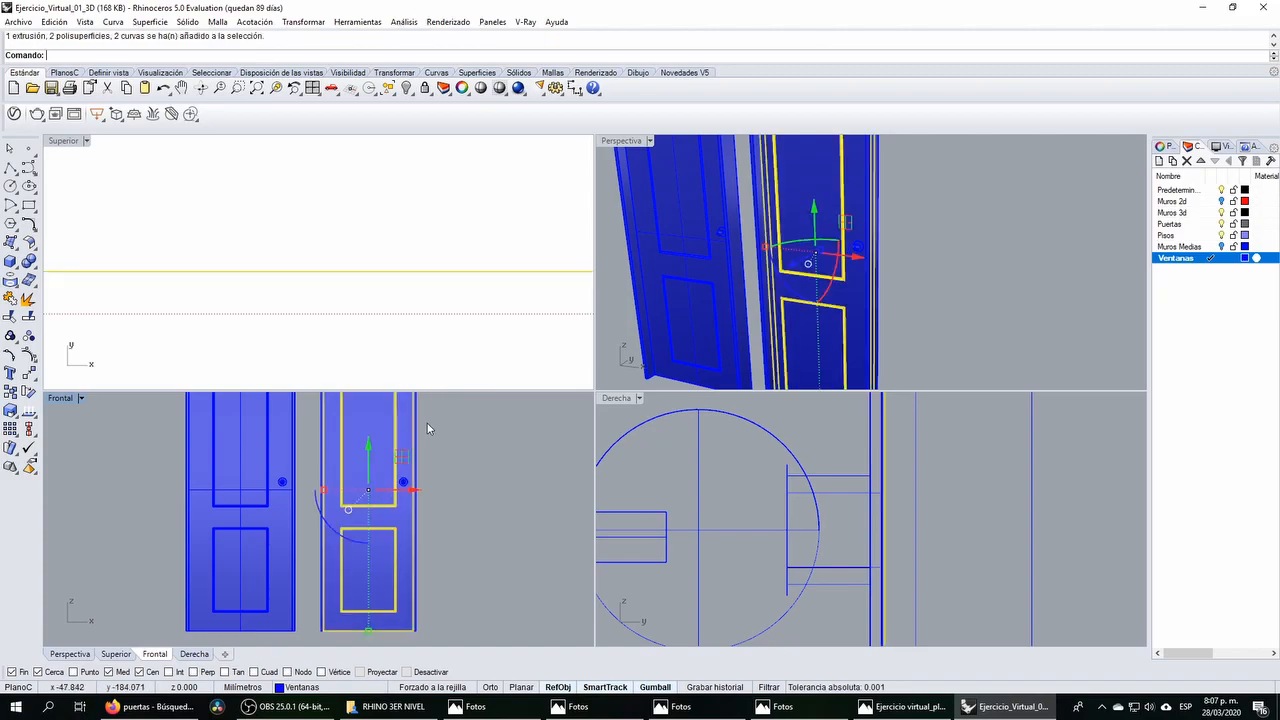
{"action": "scroll", "coordinate": [390, 327], "scroll_direction": "up", "scroll_amount": 5}
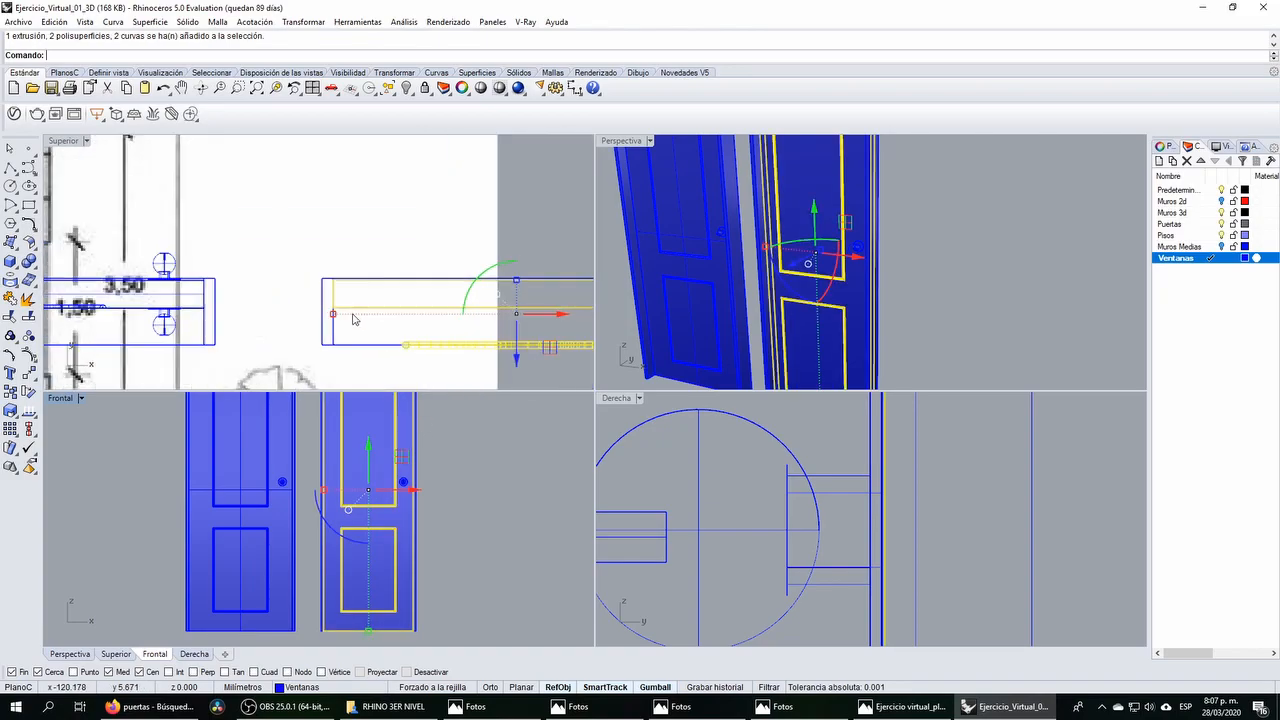
{"action": "left_click", "coordinate": [343, 304], "text": "ctrl"}
{"action": "scroll", "coordinate": [360, 305], "scroll_direction": "up", "scroll_amount": 4}
{"action": "left_click_drag", "start_coordinate": [385, 330], "coordinate": [371, 264]}
{"action": "scroll", "coordinate": [350, 290], "scroll_direction": "up", "scroll_amount": 5}
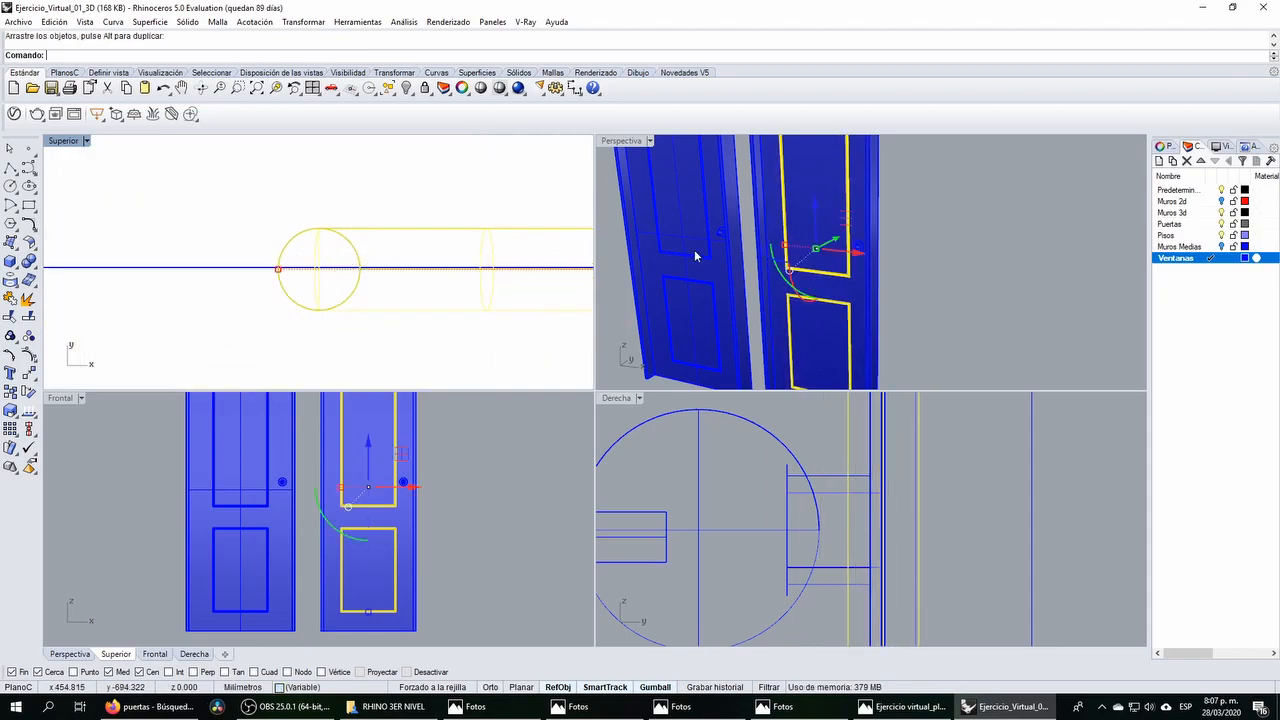
Step: Subtract both panel pipes from the second door's leaf with a Boolean difference, and delete the leftover pipes
{"action": "left_click", "coordinate": [825, 187]}
{"action": "left_click", "coordinate": [30, 263]}
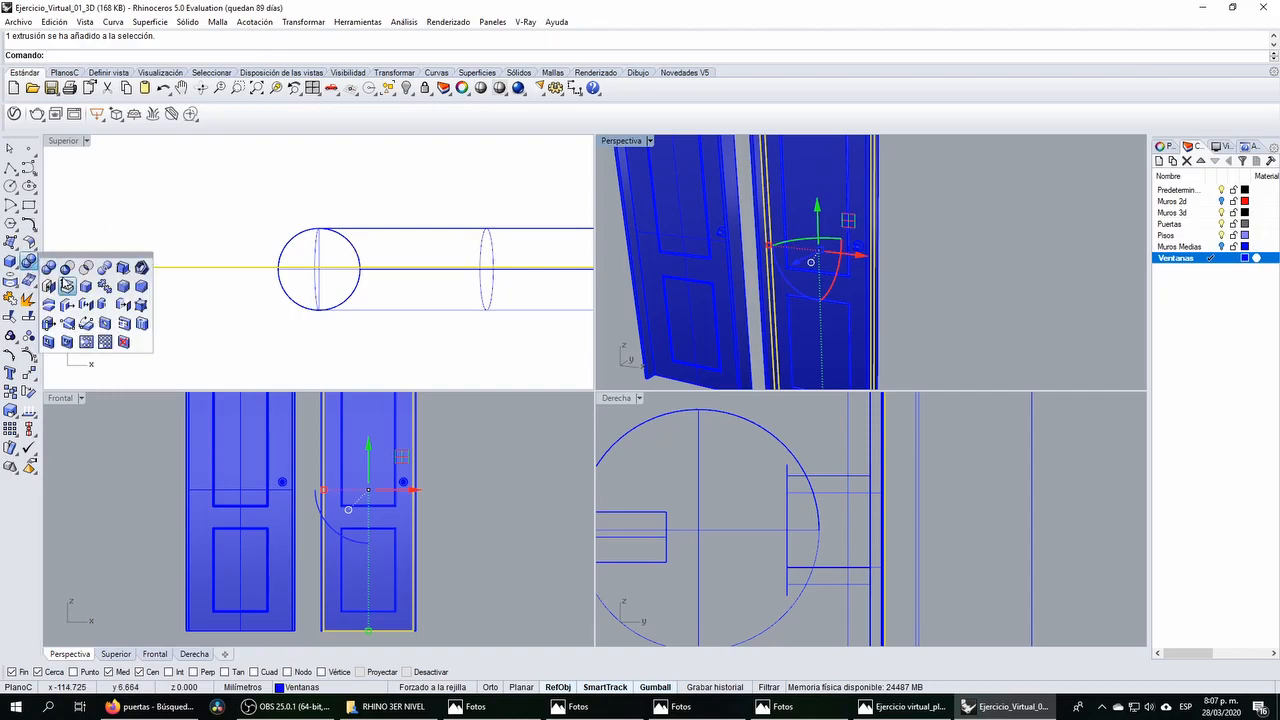
{"action": "left_click", "coordinate": [66, 286]}
{"action": "left_click", "coordinate": [401, 311]}
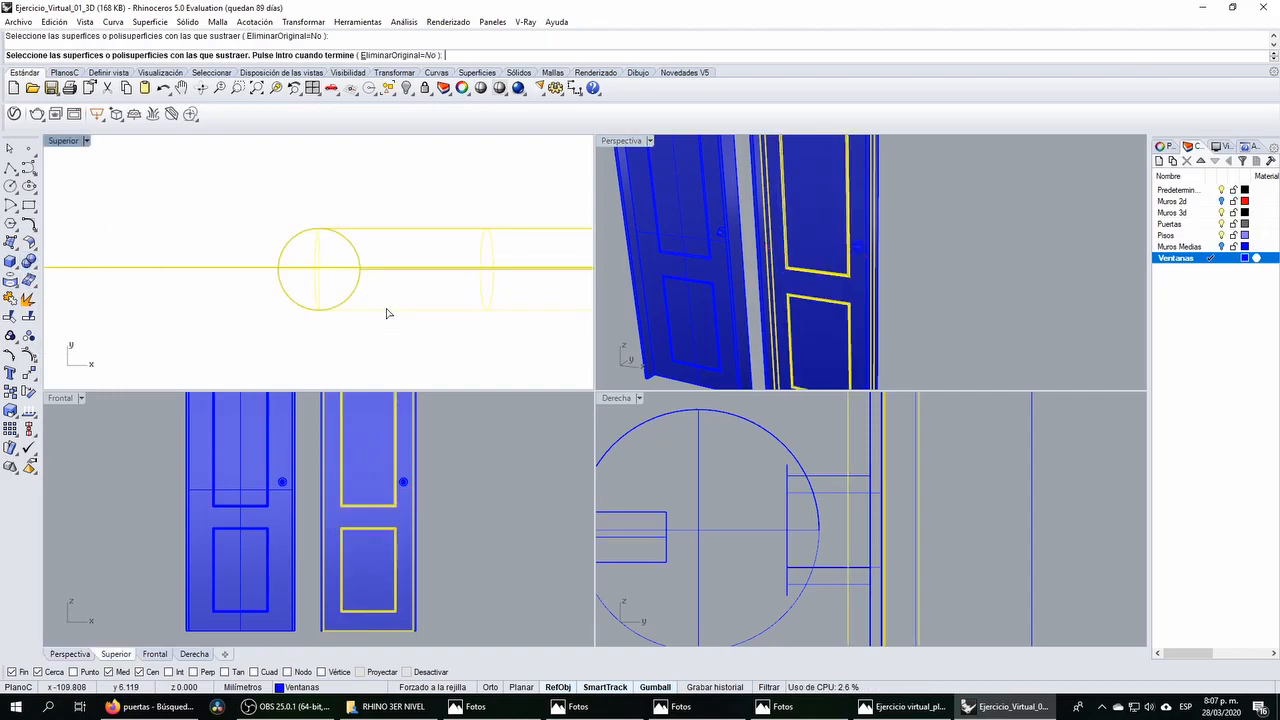
{"action": "key", "text": "Return"}
{"action": "left_click", "coordinate": [391, 312]}
{"action": "left_click", "coordinate": [368, 326]}
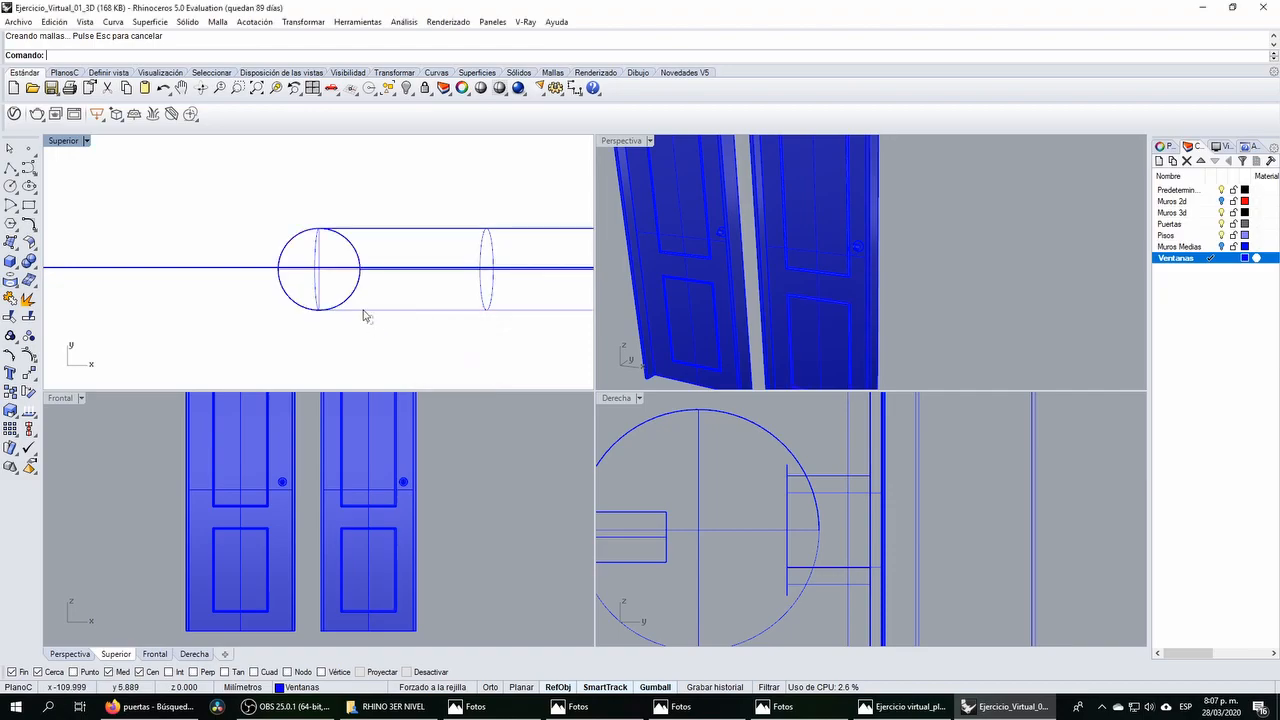
{"action": "left_click_drag", "start_coordinate": [370, 322], "coordinate": [309, 277]}
{"action": "key", "text": "Delete"}
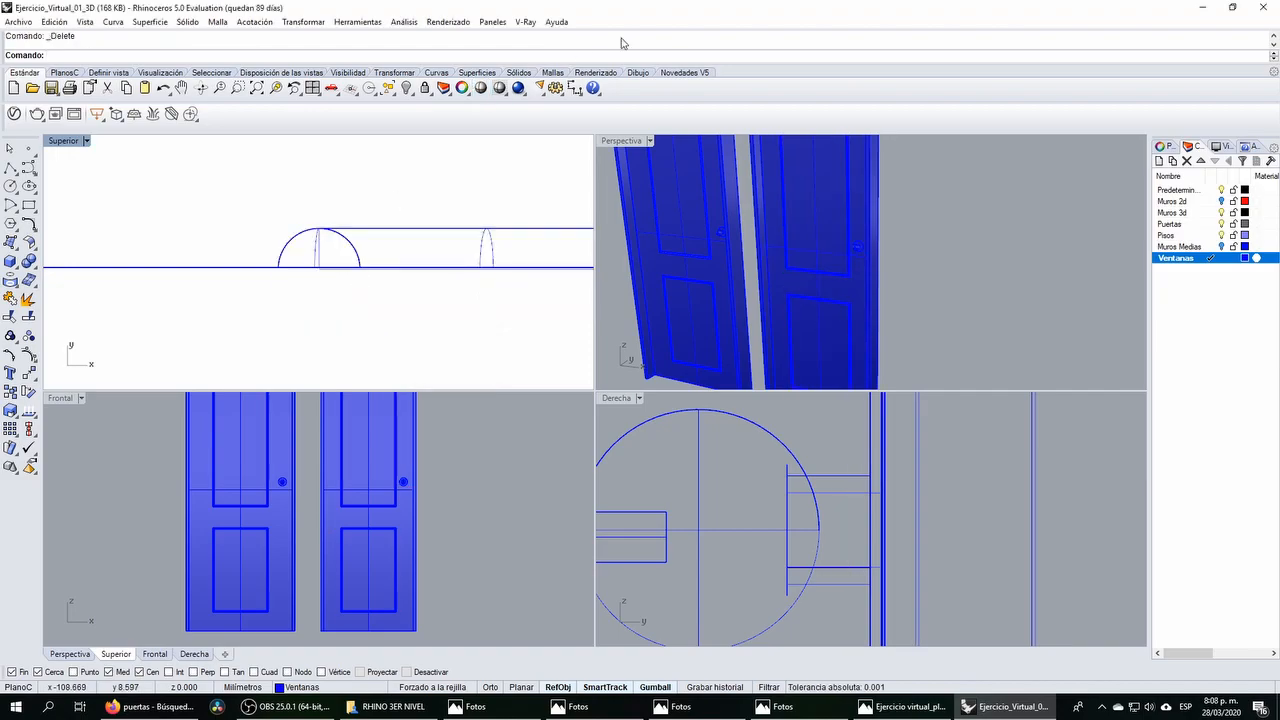
Step: Examine the grooved leaves of both doors in the maximized Perspectiva view
{"action": "double_click", "coordinate": [634, 144]}
{"action": "scroll", "coordinate": [529, 395], "scroll_direction": "down", "scroll_amount": 9}
{"action": "scroll", "coordinate": [501, 298], "scroll_direction": "up", "scroll_amount": 4}
{"action": "right_click_drag", "start_coordinate": [529, 395], "coordinate": [585, 335]}
{"action": "scroll", "coordinate": [501, 300], "scroll_direction": "up", "scroll_amount": 3}
{"action": "scroll", "coordinate": [609, 334], "scroll_direction": "up", "scroll_amount": 5}
{"action": "scroll", "coordinate": [503, 314], "scroll_direction": "down", "scroll_amount": 10}
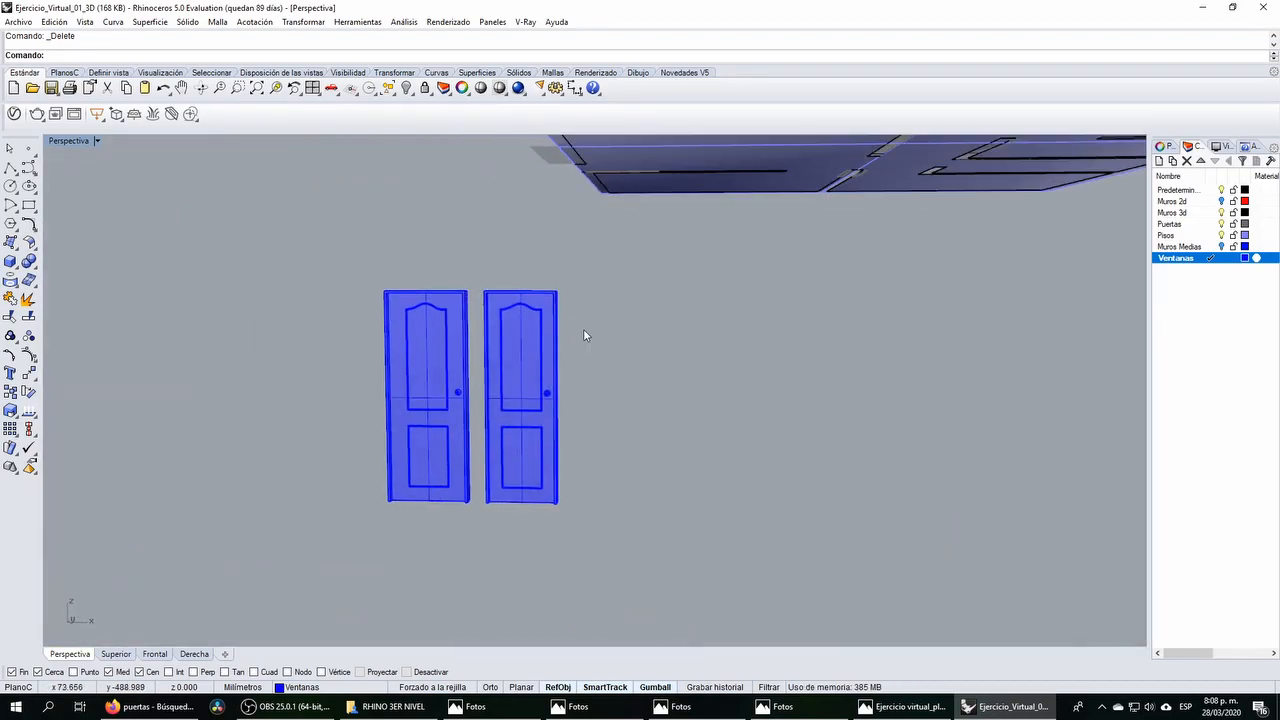
Step: Try to add a new layer named Puertas, and remove the extra layer
{"action": "left_click", "coordinate": [1159, 161]}
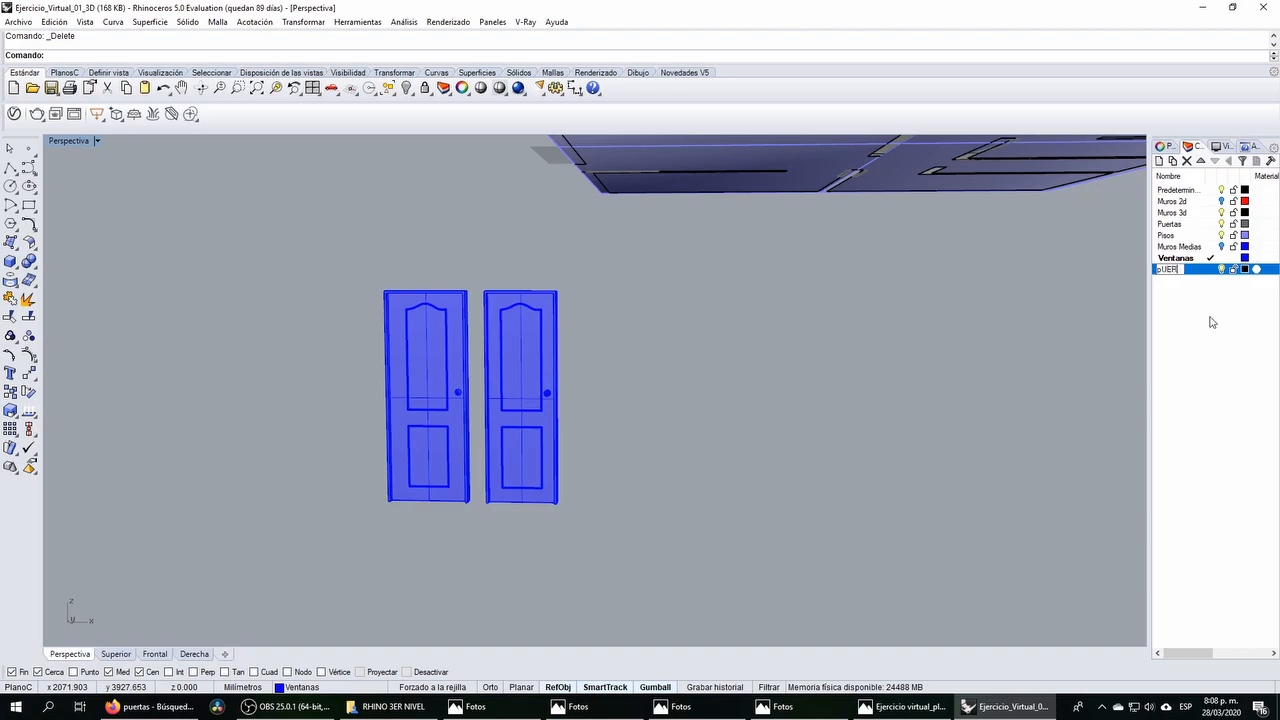
{"action": "type", "text": "Puertas"}
{"action": "key", "text": "Return"}
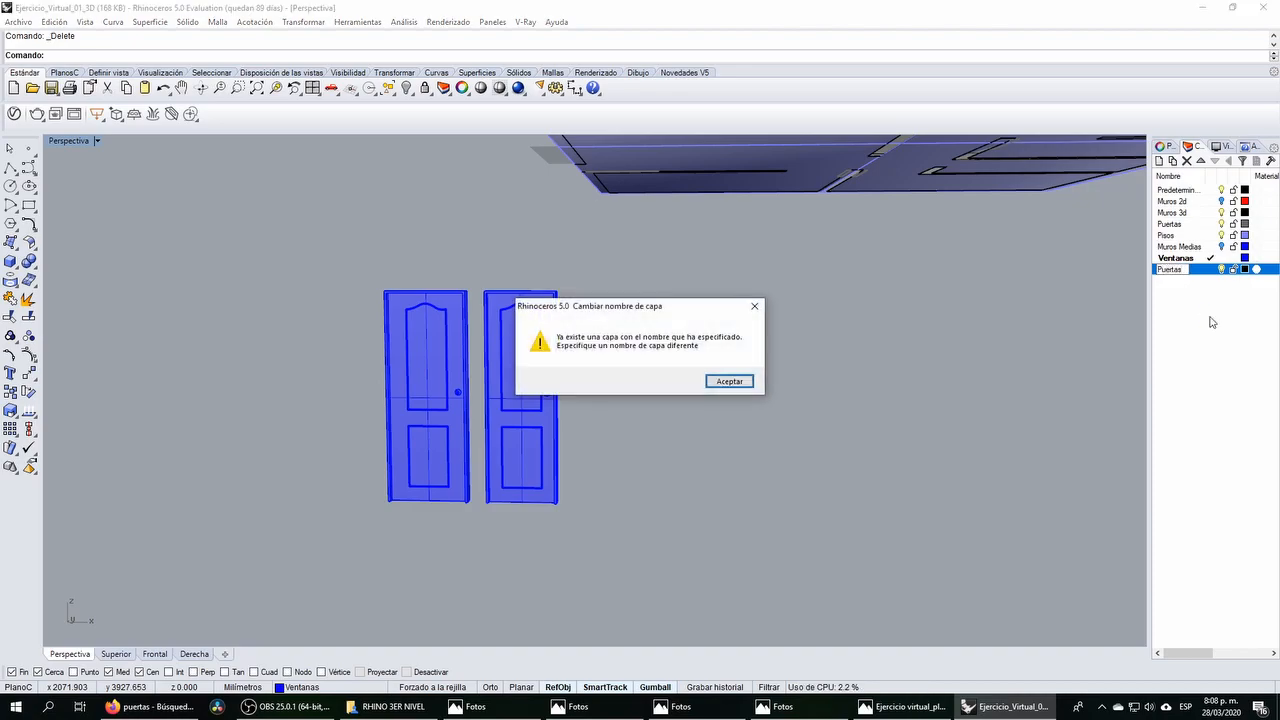
{"action": "left_click", "coordinate": [722, 381]}
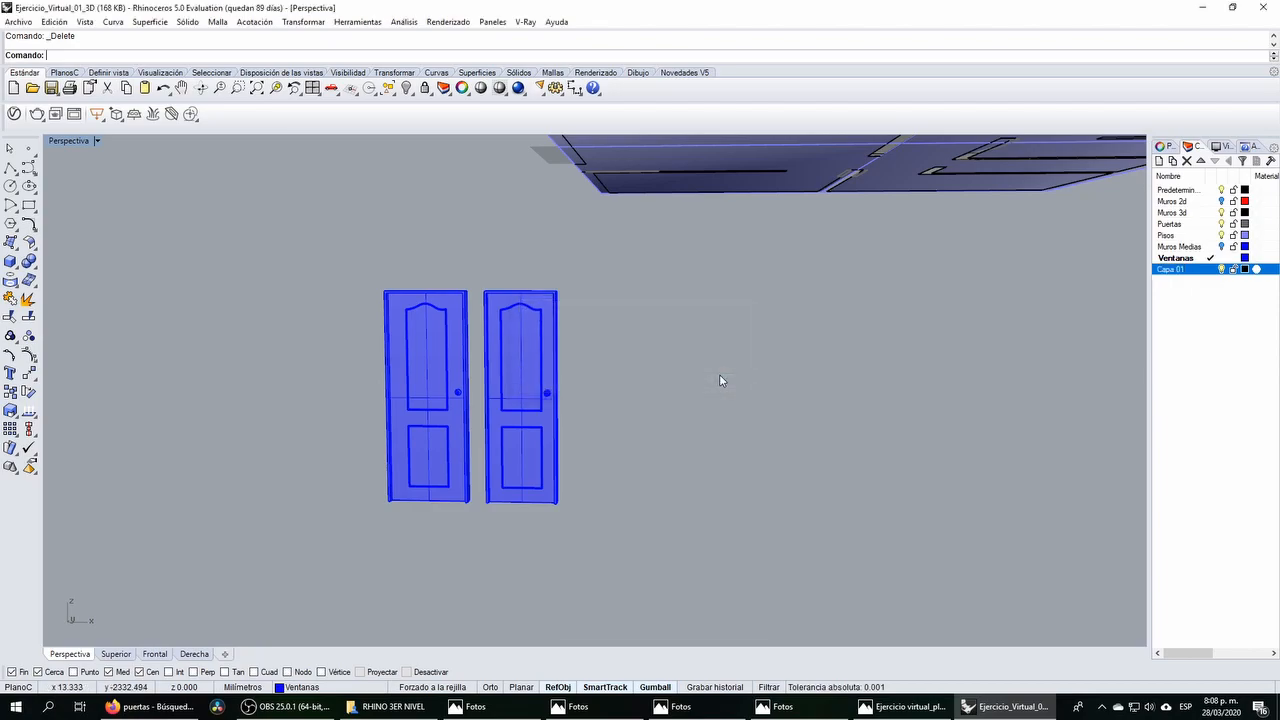
{"action": "left_click", "coordinate": [1187, 160]}
Step: Assign all objects of both doors to the existing Puertas layer
{"action": "left_click", "coordinate": [1193, 226]}
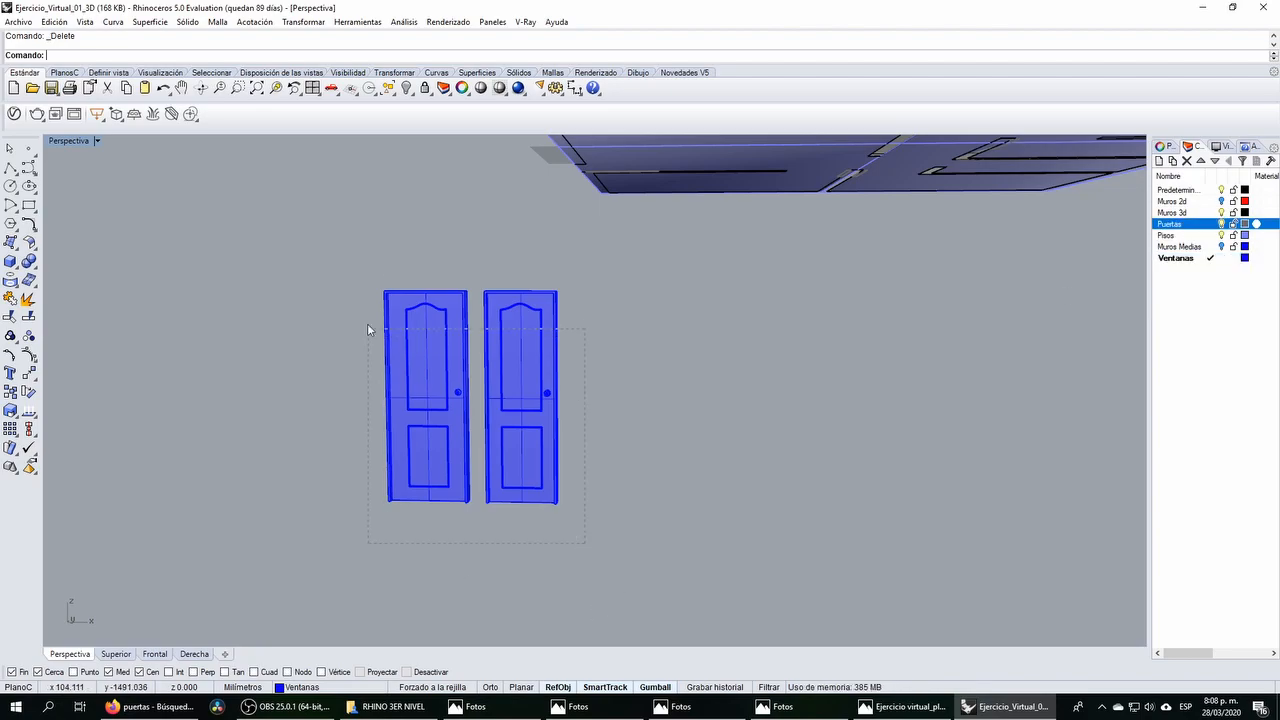
{"action": "left_click_drag", "start_coordinate": [368, 337], "coordinate": [366, 336]}
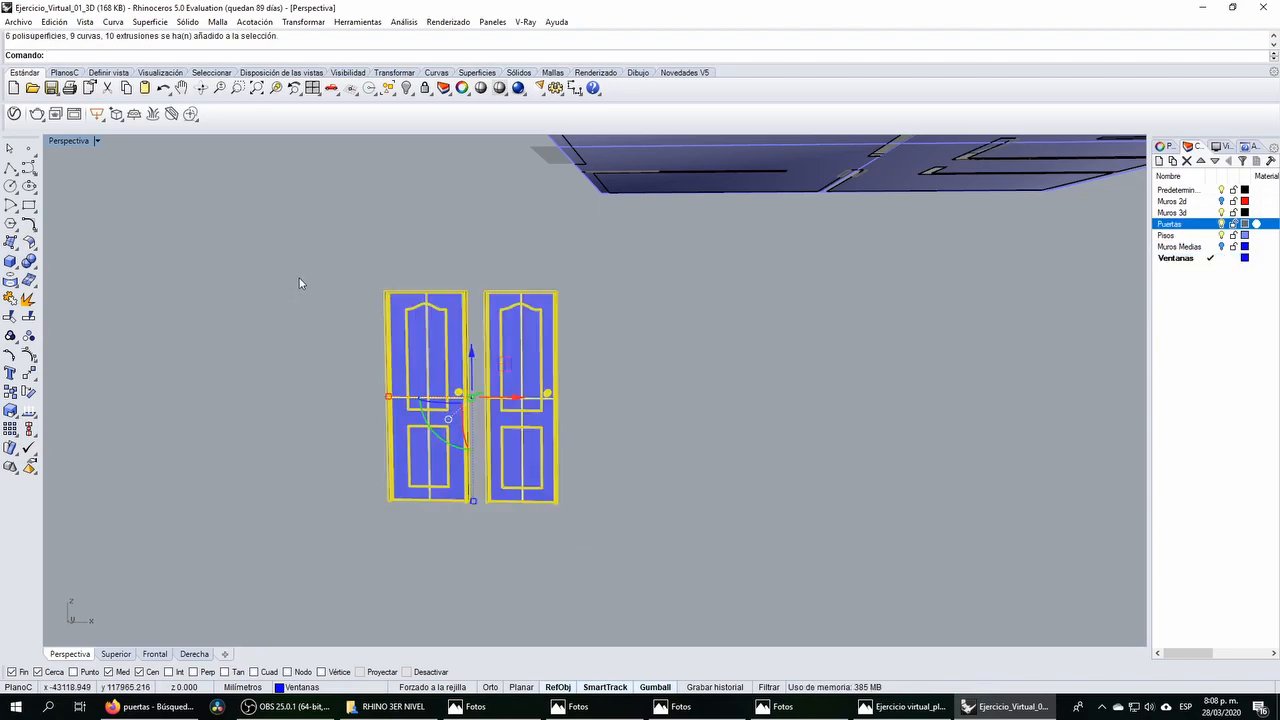
{"action": "right_click", "coordinate": [1177, 228]}
{"action": "left_click", "coordinate": [1180, 458]}
Step: Examine the frames, panel grooves and knobs of both doors in the Perspectiva view
{"action": "right_click_drag", "start_coordinate": [626, 344], "coordinate": [412, 380]}
{"action": "scroll", "coordinate": [474, 328], "scroll_direction": "down", "scroll_amount": 6}
{"action": "scroll", "coordinate": [447, 512], "scroll_direction": "up", "scroll_amount": 5}
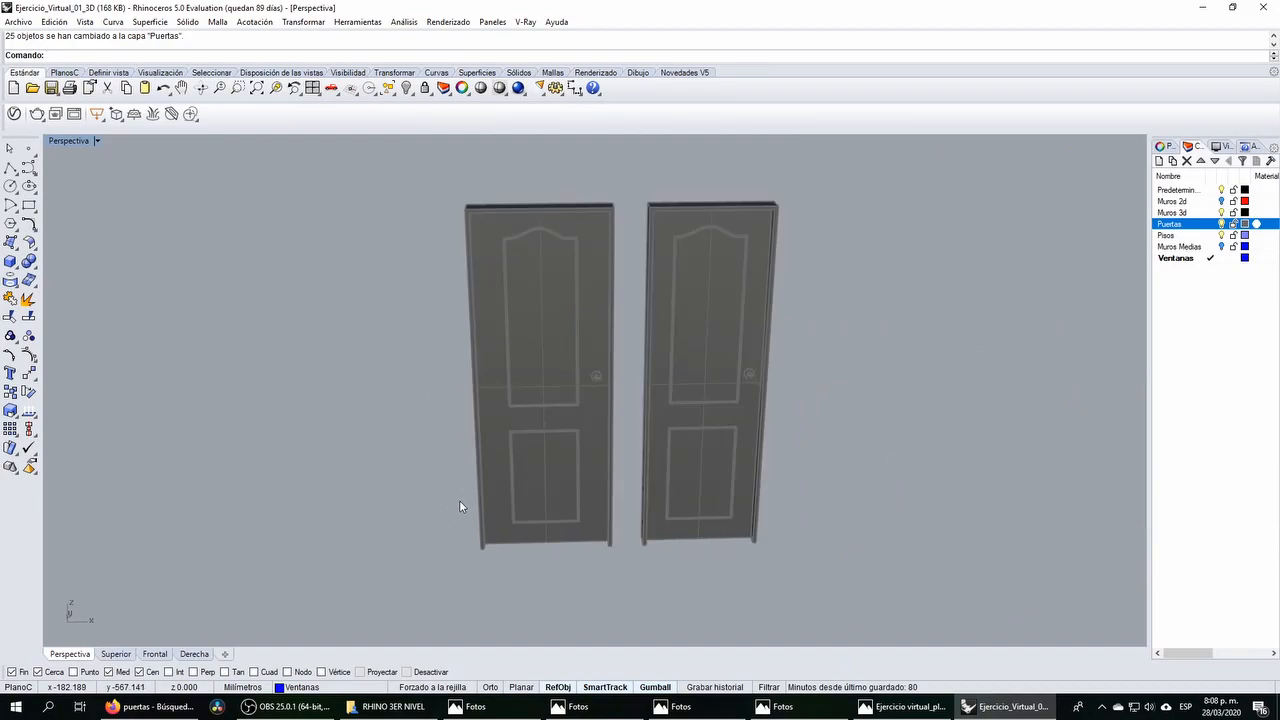
{"action": "scroll", "coordinate": [727, 366], "scroll_direction": "up", "scroll_amount": 5}
{"action": "mouse_move", "coordinate": [727, 366]}
{"action": "right_mouse_down"}
{"action": "mouse_move", "coordinate": [667, 366]}
{"action": "mouse_move", "coordinate": [687, 423]}
{"action": "mouse_move", "coordinate": [728, 388]}
{"action": "right_mouse_up"}
{"action": "scroll", "coordinate": [554, 397], "scroll_direction": "down", "scroll_amount": 4}
{"action": "right_click_drag", "start_coordinate": [554, 397], "coordinate": [561, 362]}
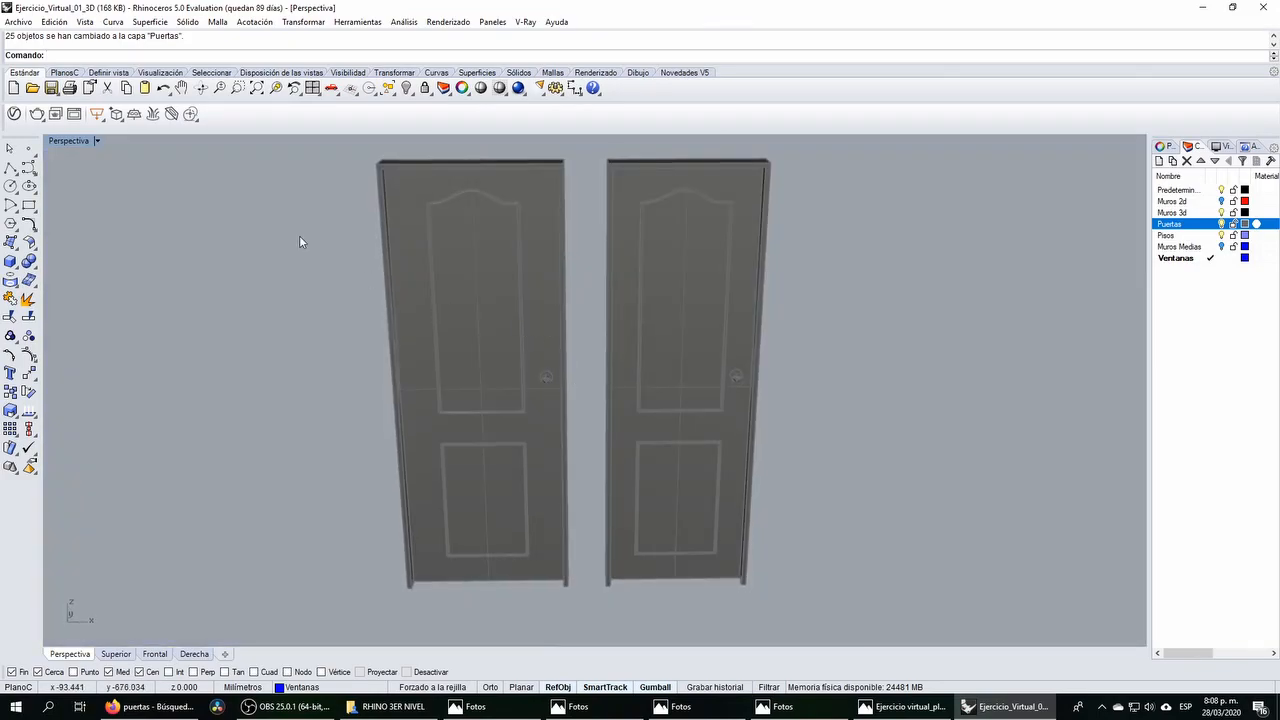
Step: Scale both door leaves in one direction from their upper corner in the Frontal view, raising their lower edges about 1 mm above the frame ends
{"action": "double_click", "coordinate": [66, 144]}
{"action": "left_click", "coordinate": [219, 483]}
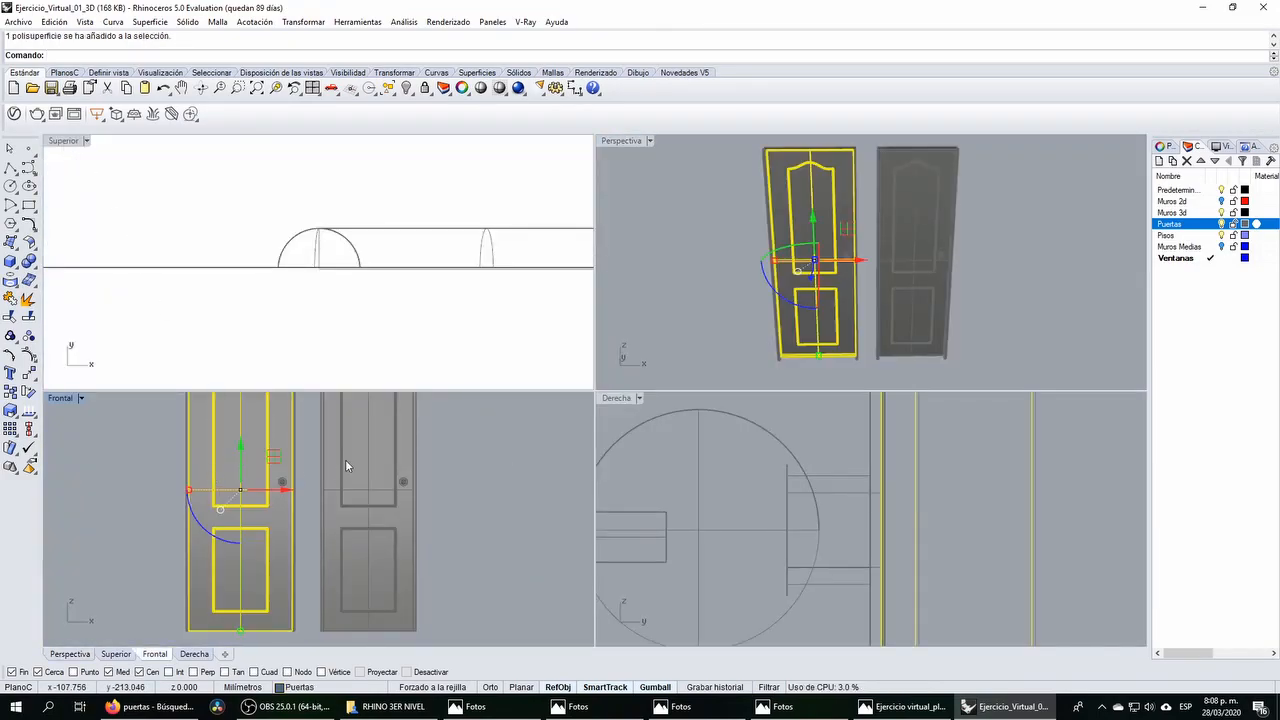
{"action": "left_click", "coordinate": [346, 462], "text": "shift"}
{"action": "double_click", "coordinate": [60, 398]}
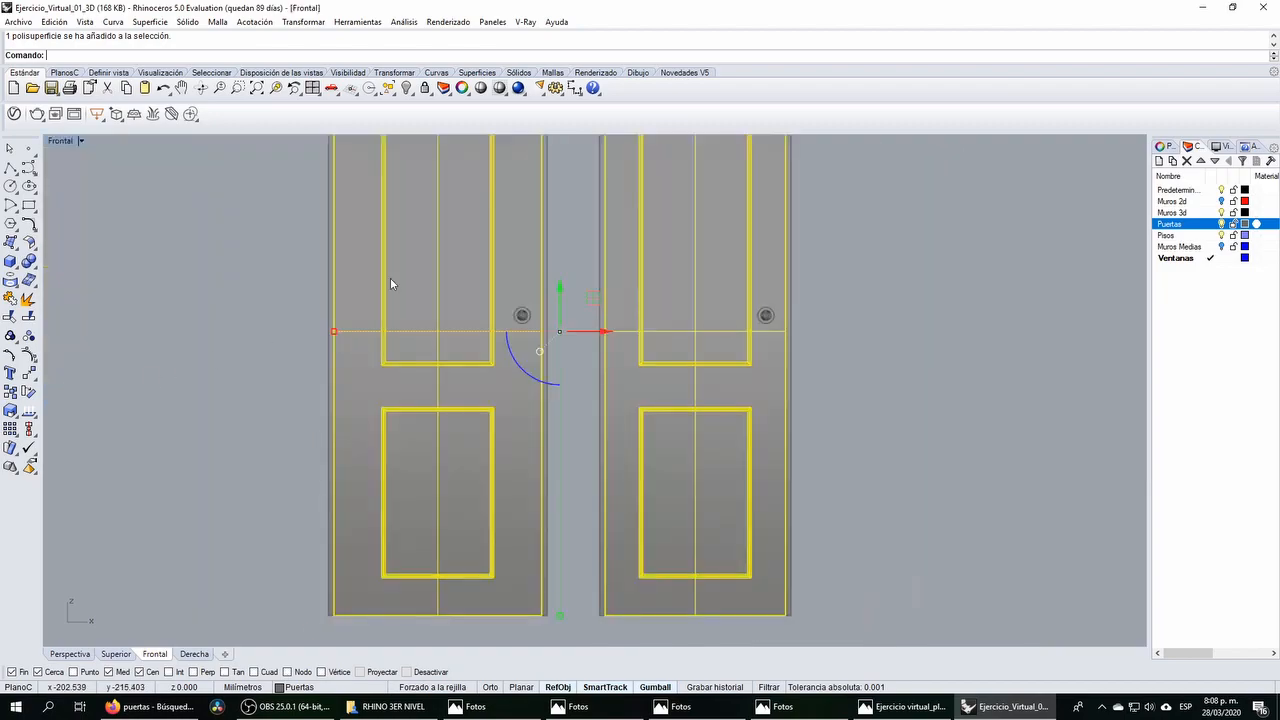
{"action": "scroll", "coordinate": [343, 343], "scroll_direction": "down", "scroll_amount": 3}
{"action": "left_click", "coordinate": [10, 411]}
{"action": "left_click", "coordinate": [17, 414]}
{"action": "left_click", "coordinate": [65, 412]}
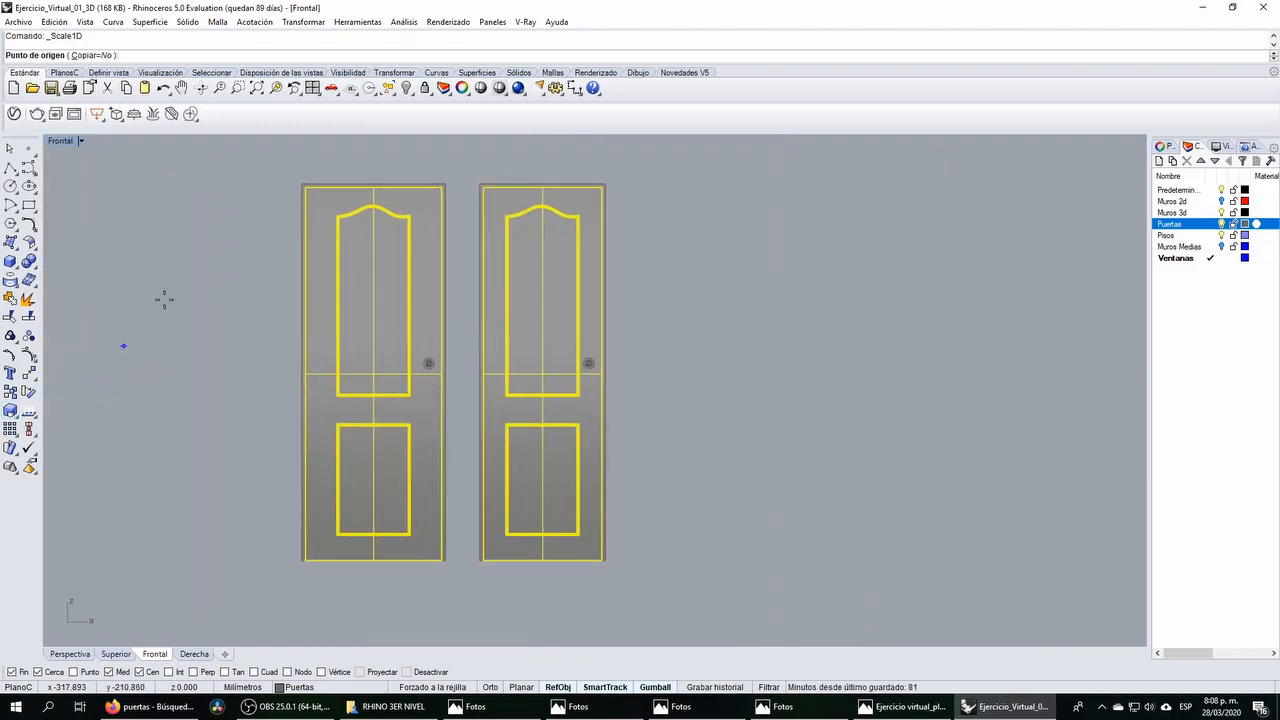
{"action": "scroll", "coordinate": [313, 204], "scroll_direction": "up", "scroll_amount": 6}
{"action": "left_click", "coordinate": [297, 171]}
{"action": "scroll", "coordinate": [386, 491], "scroll_direction": "down", "scroll_amount": 5}
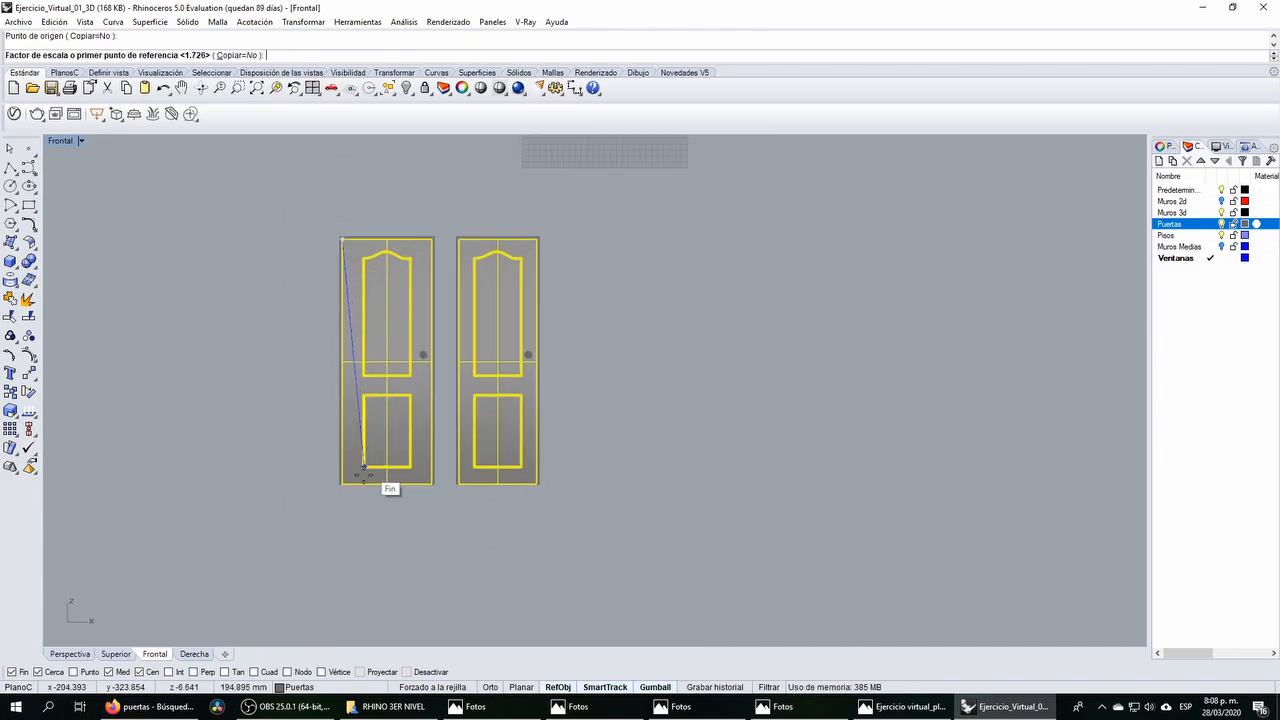
{"action": "scroll", "coordinate": [279, 488], "scroll_direction": "up", "scroll_amount": 10}
{"action": "scroll", "coordinate": [285, 495], "scroll_direction": "up", "scroll_amount": 6}
{"action": "left_click", "coordinate": [302, 490]}
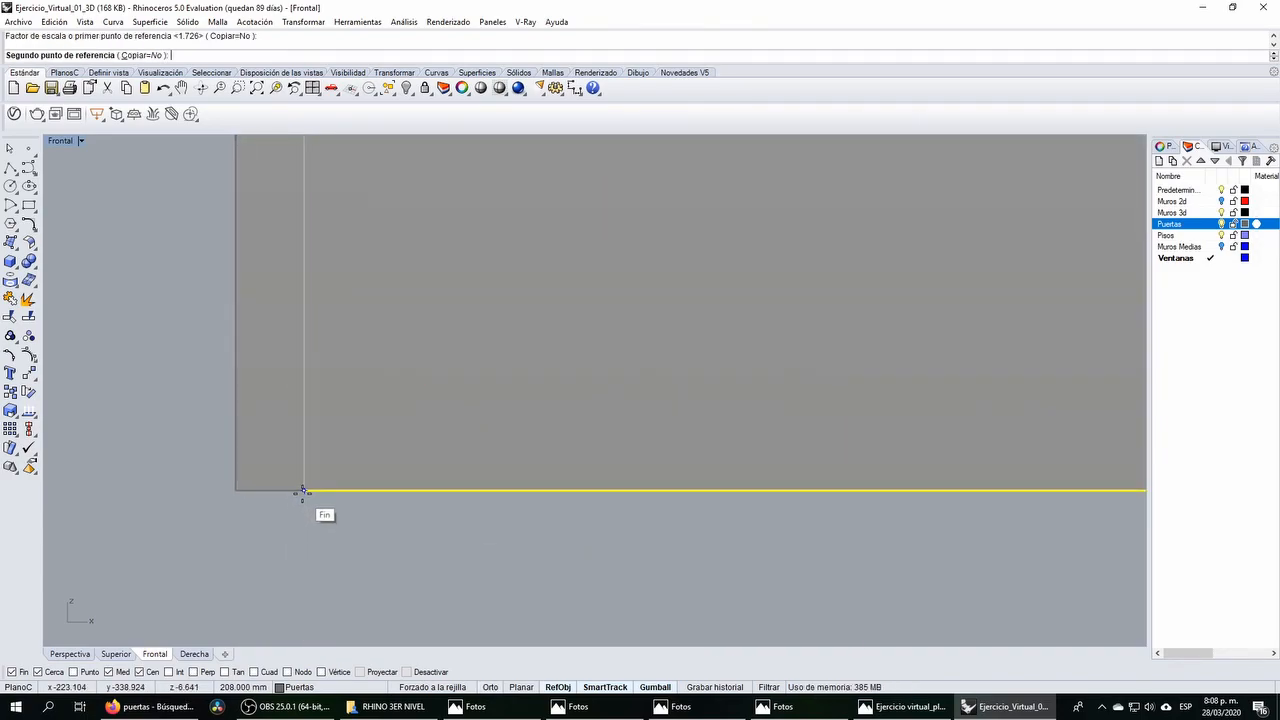
{"action": "left_click", "coordinate": [305, 459]}
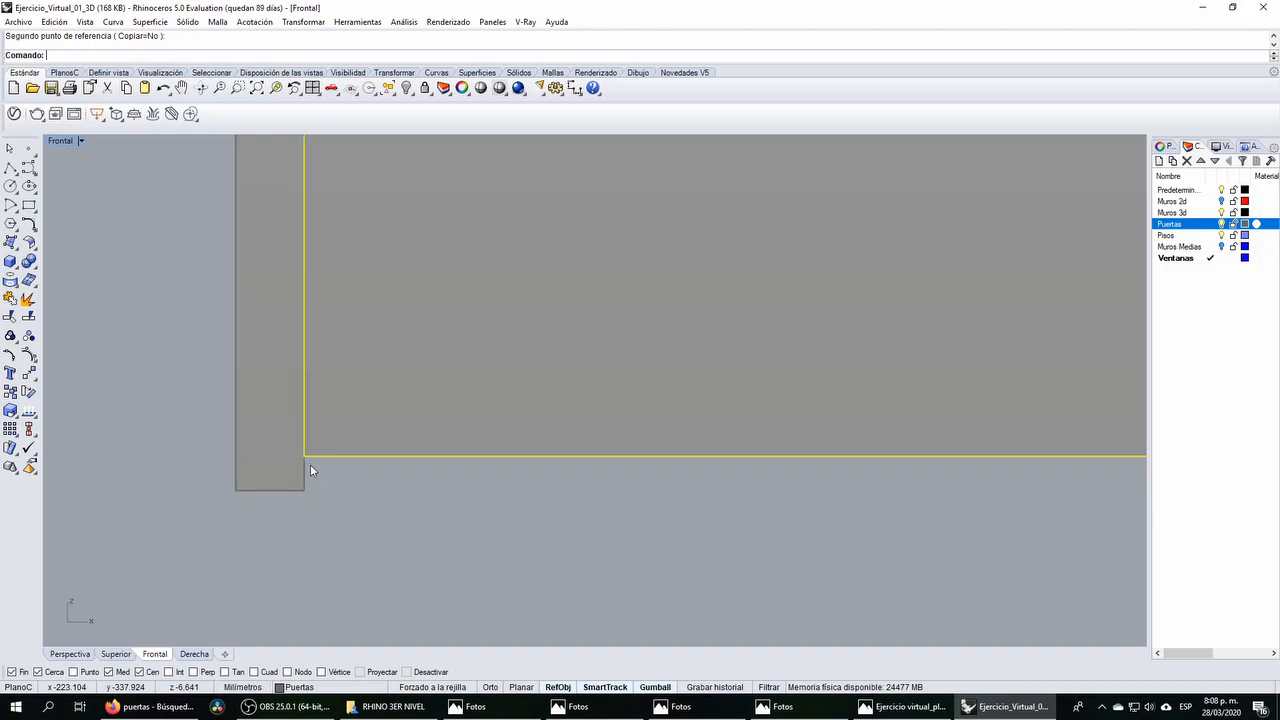
{"action": "scroll", "coordinate": [309, 463], "scroll_direction": "down", "scroll_amount": 10}
{"action": "scroll", "coordinate": [259, 466], "scroll_direction": "down", "scroll_amount": 2}
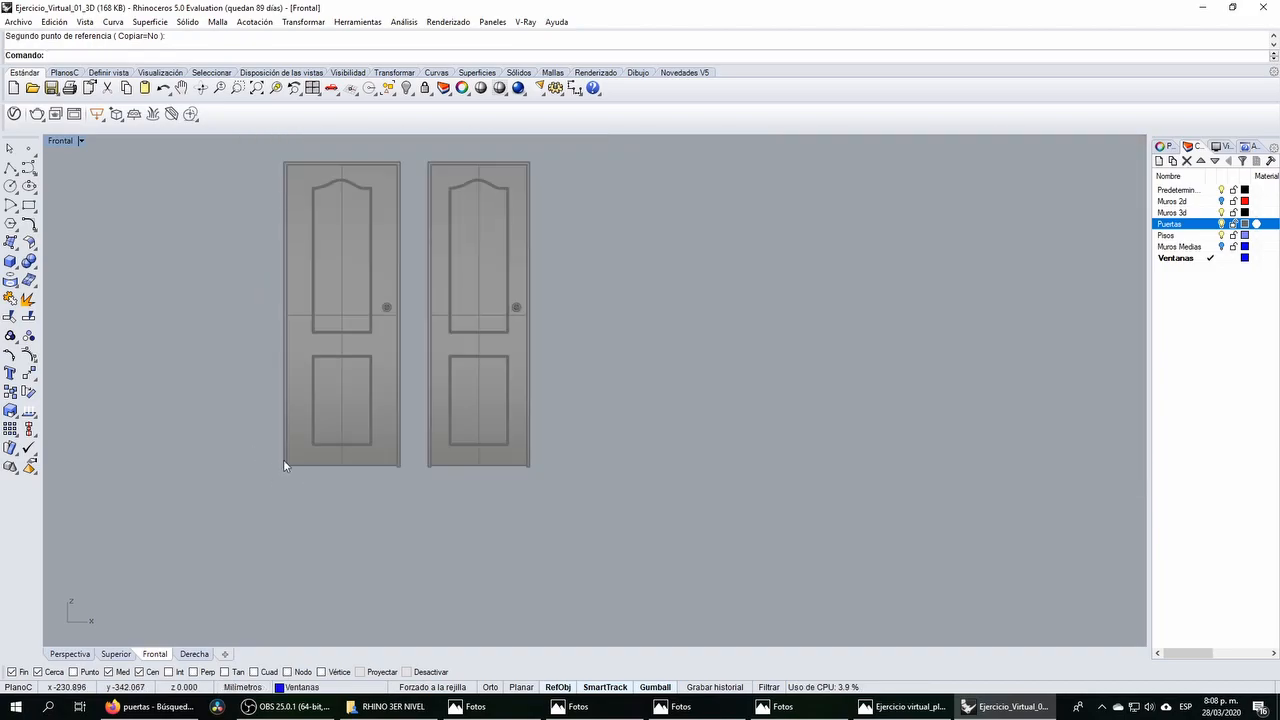
Step: Move both complete doors in the Superior view to the empty area outside the house plan, beside its lower right corner
{"action": "right_click_drag", "start_coordinate": [283, 322], "coordinate": [301, 367]}
{"action": "double_click", "coordinate": [61, 141]}
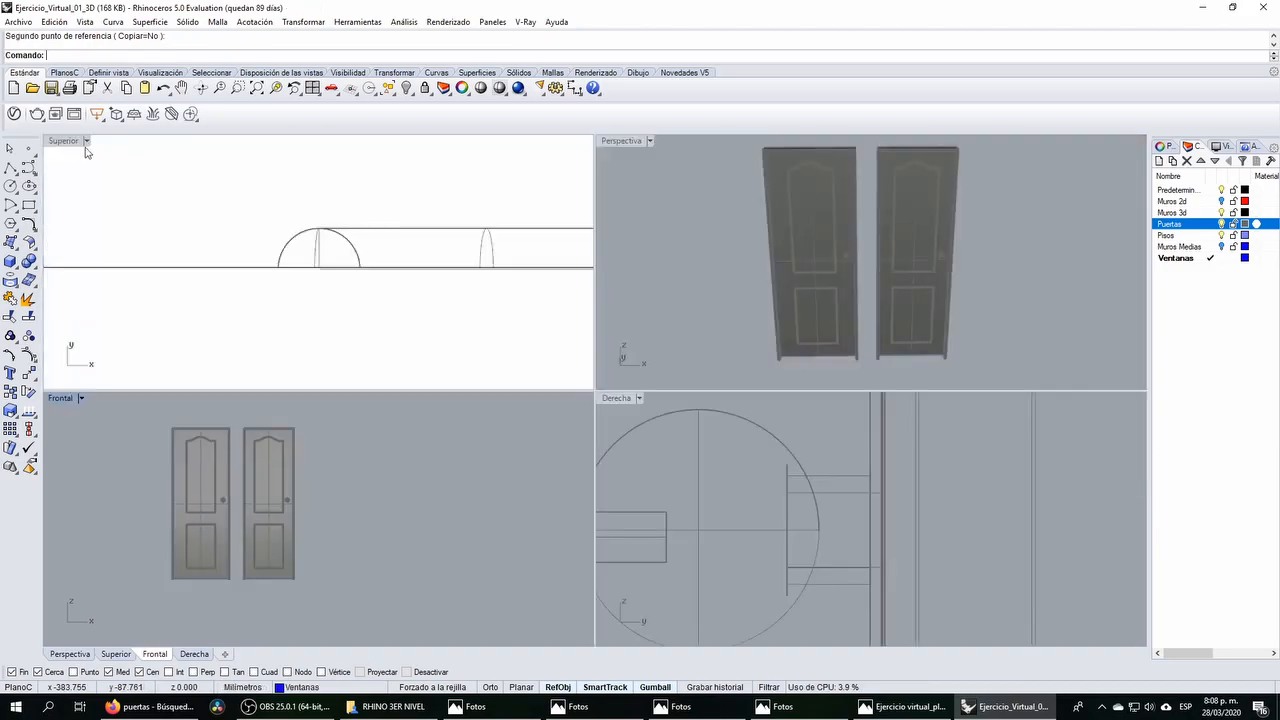
{"action": "right_click_drag", "start_coordinate": [723, 302], "coordinate": [860, 322]}
{"action": "scroll", "coordinate": [748, 309], "scroll_direction": "down", "scroll_amount": 3}
{"action": "scroll", "coordinate": [415, 293], "scroll_direction": "down", "scroll_amount": 5}
{"action": "scroll", "coordinate": [401, 291], "scroll_direction": "down", "scroll_amount": 5}
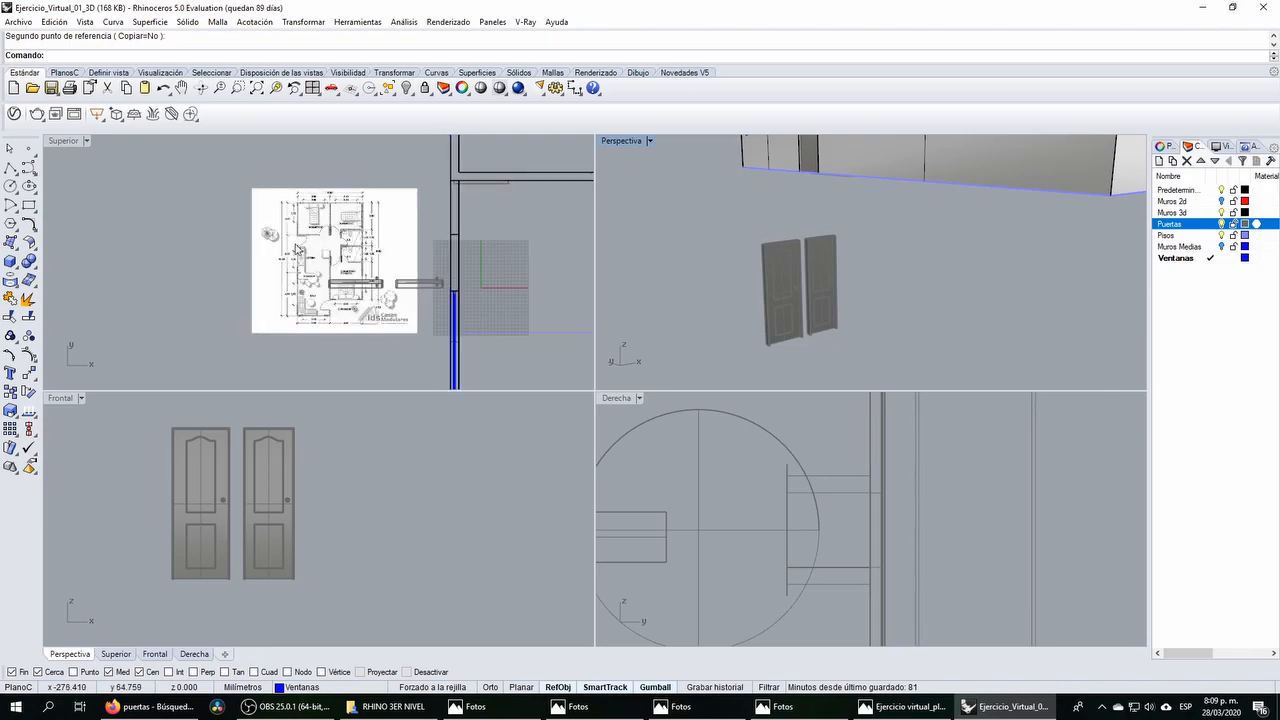
{"action": "left_click_drag", "start_coordinate": [375, 291], "coordinate": [376, 291]}
{"action": "right_click_drag", "start_coordinate": [353, 289], "coordinate": [301, 240]}
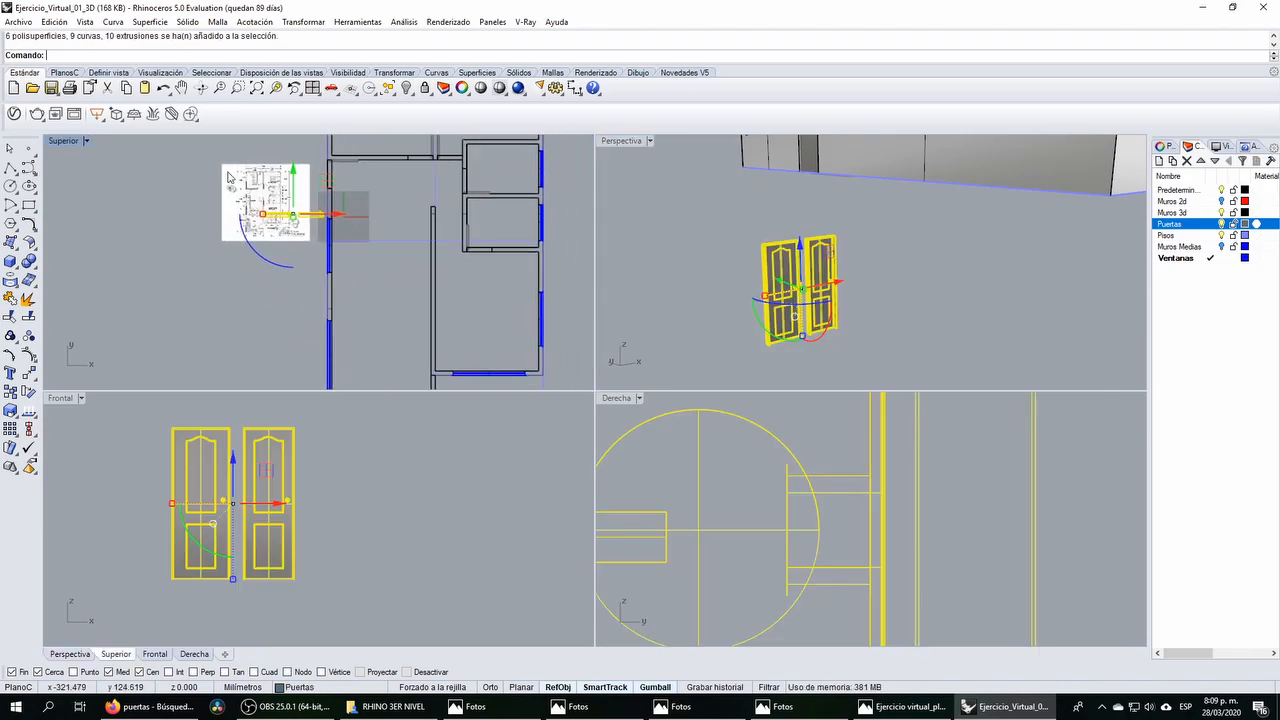
{"action": "left_click", "coordinate": [216, 147]}
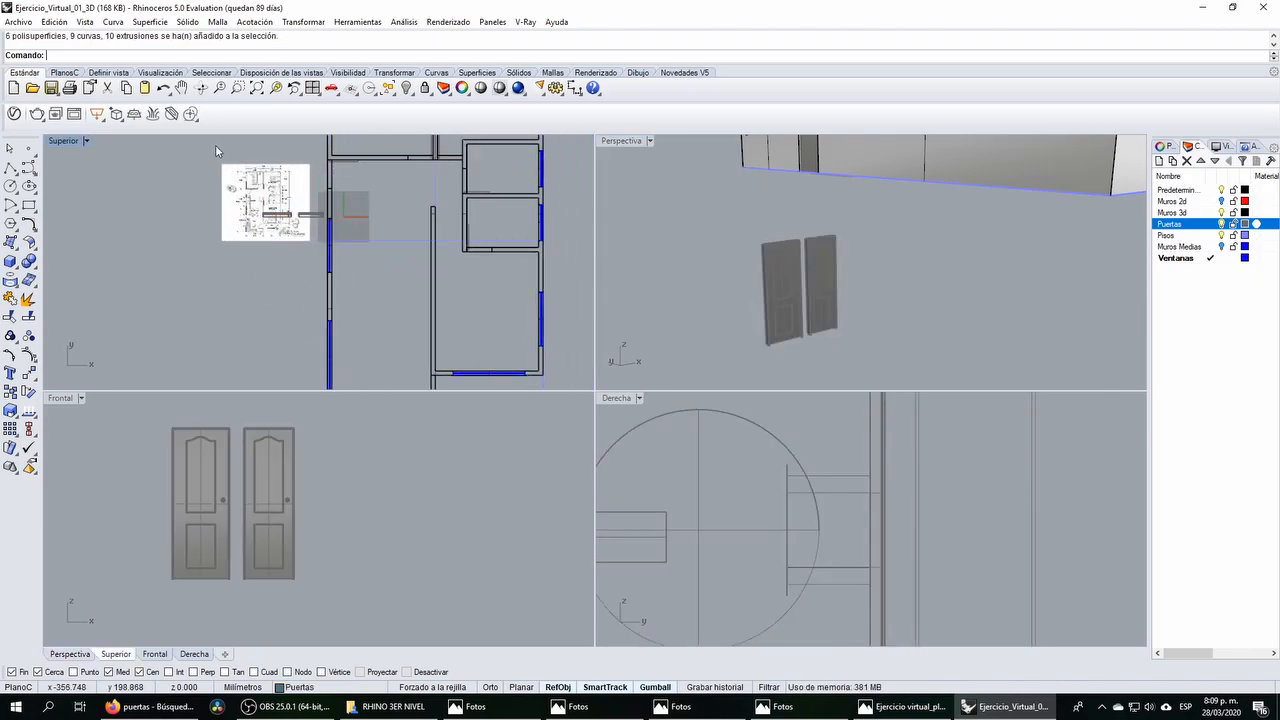
{"action": "left_click", "coordinate": [324, 225]}
{"action": "scroll", "coordinate": [290, 228], "scroll_direction": "down", "scroll_amount": 5}
{"action": "right_click_drag", "start_coordinate": [241, 227], "coordinate": [197, 233]}
{"action": "left_click_drag", "start_coordinate": [261, 193], "coordinate": [373, 256]}
{"action": "scroll", "coordinate": [277, 277], "scroll_direction": "up", "scroll_amount": 4}
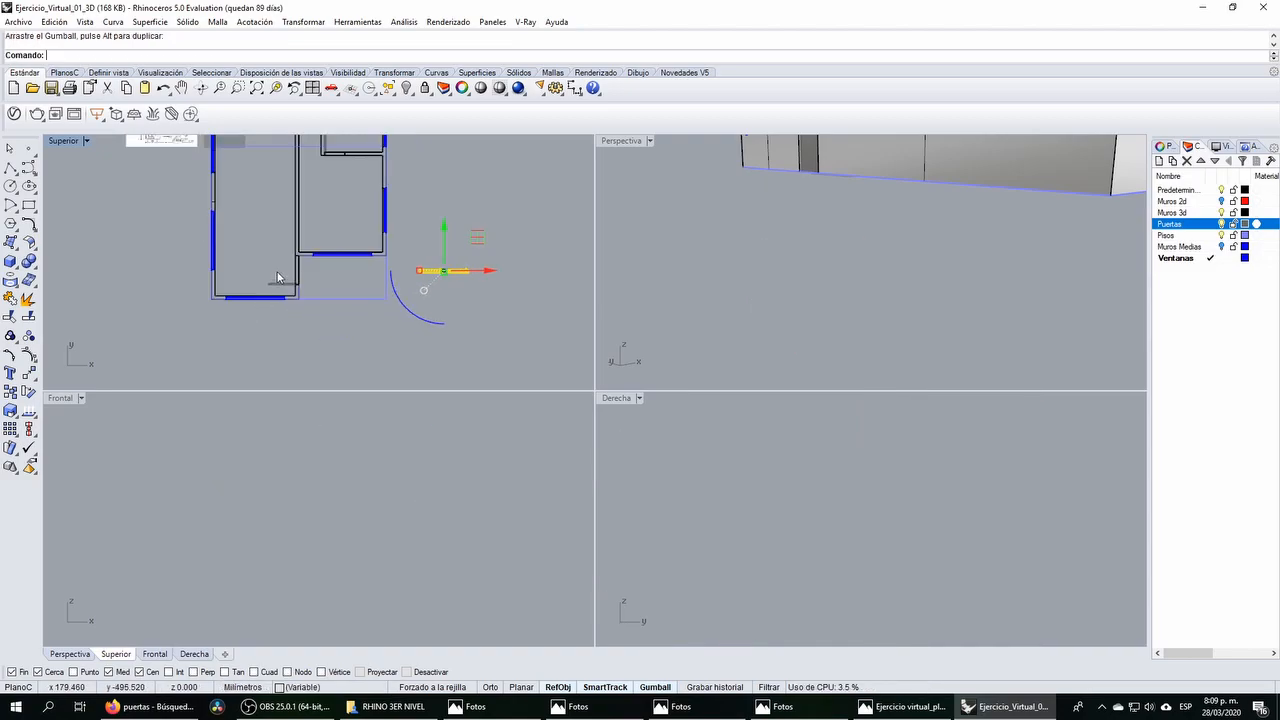
{"action": "double_click", "coordinate": [58, 141]}
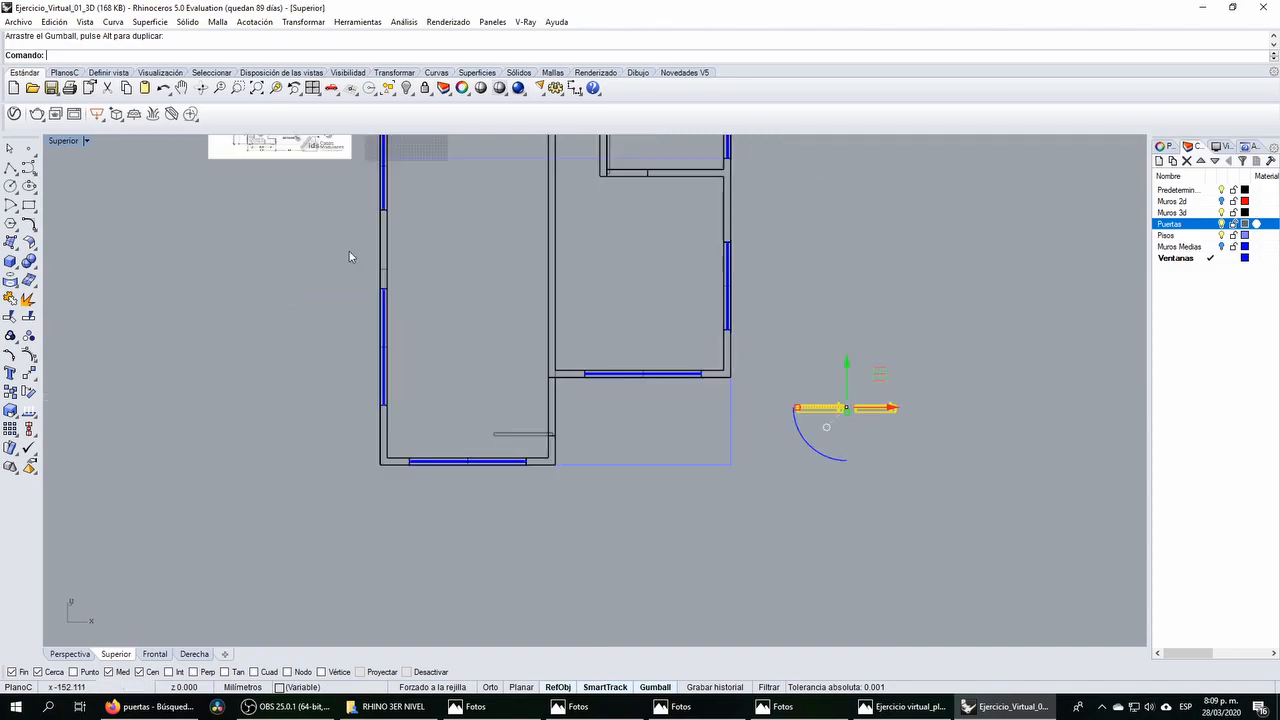
{"action": "left_click", "coordinate": [1037, 714]}
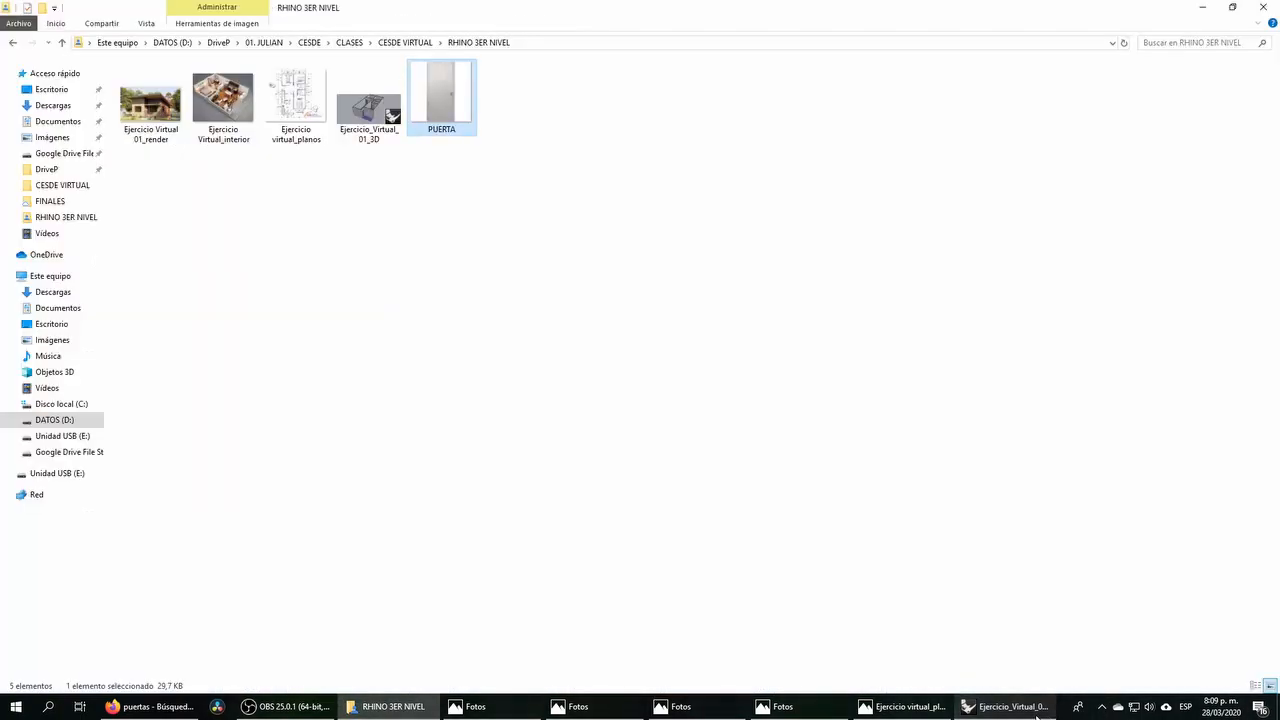
{"action": "left_click", "coordinate": [1030, 714]}
{"action": "left_click", "coordinate": [290, 707]}
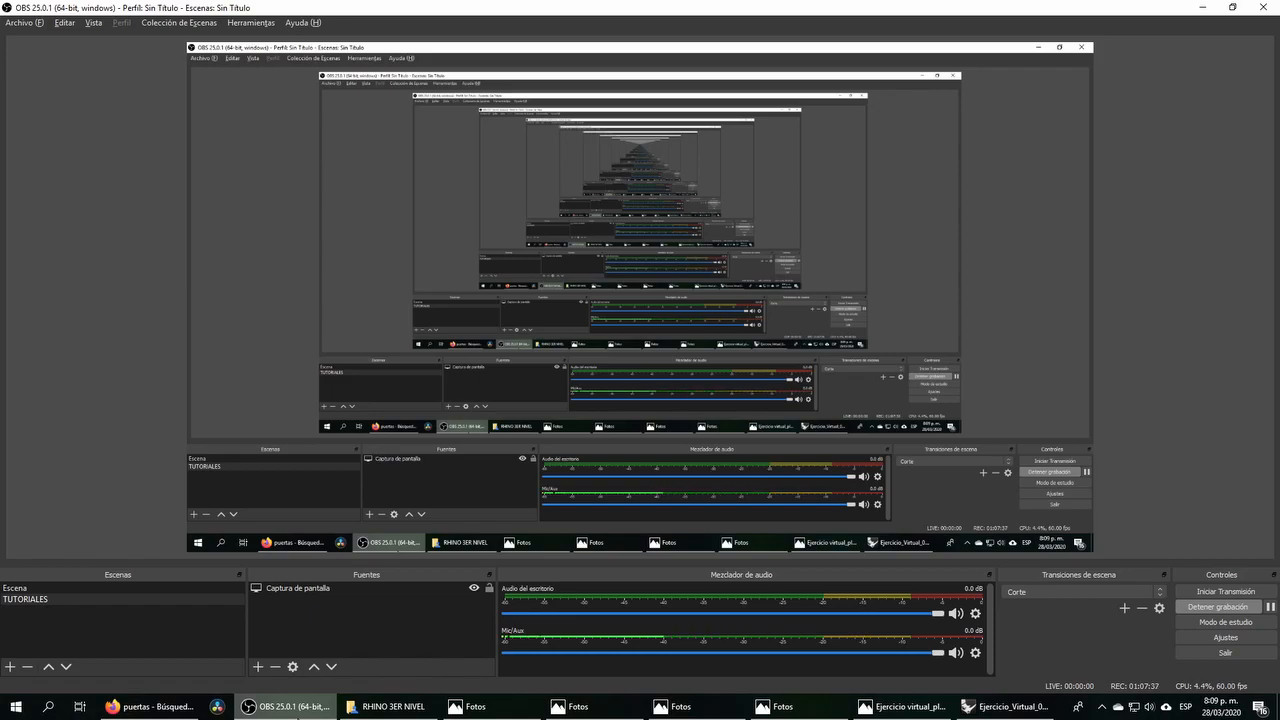
Step: Return to Rhino and move the 80 mm door in the Superior view beside the opening in the plan's lower wall corner
{"action": "key", "text": "alt+Tab"}
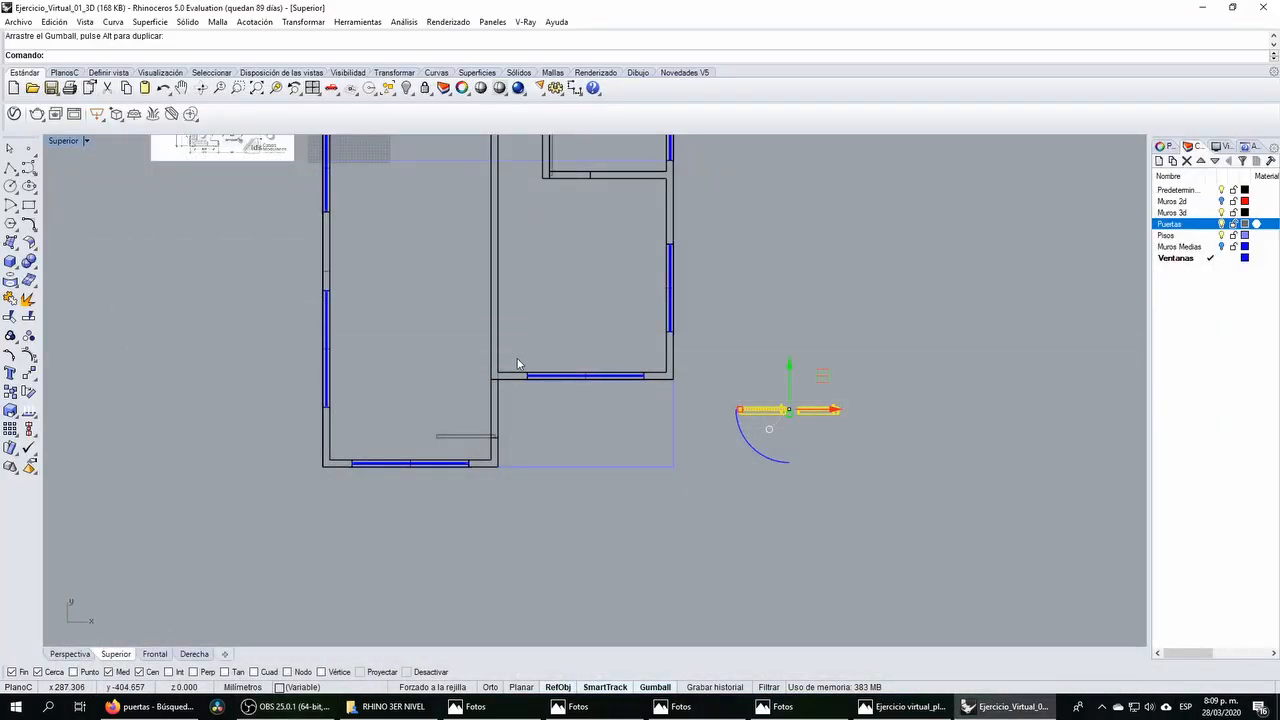
{"action": "scroll", "coordinate": [845, 453], "scroll_direction": "up", "scroll_amount": 10}
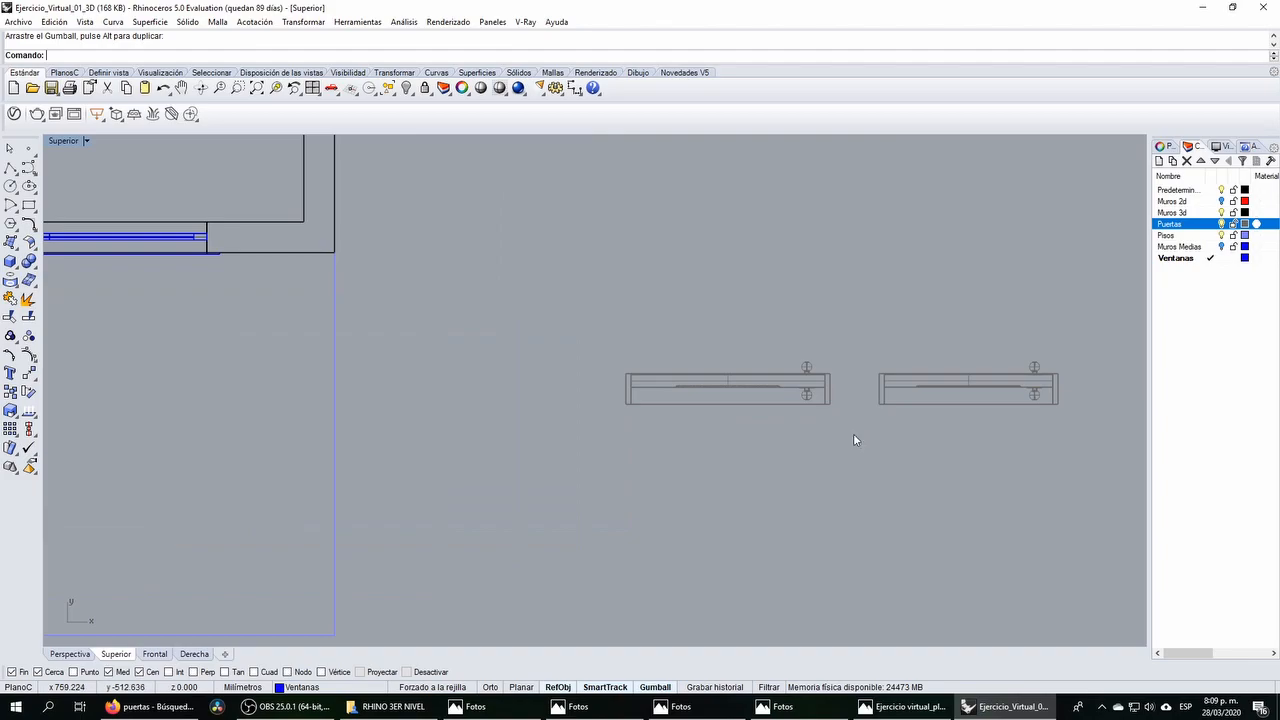
{"action": "left_click_drag", "start_coordinate": [544, 316], "coordinate": [544, 316]}
{"action": "scroll", "coordinate": [762, 320], "scroll_direction": "down", "scroll_amount": 5}
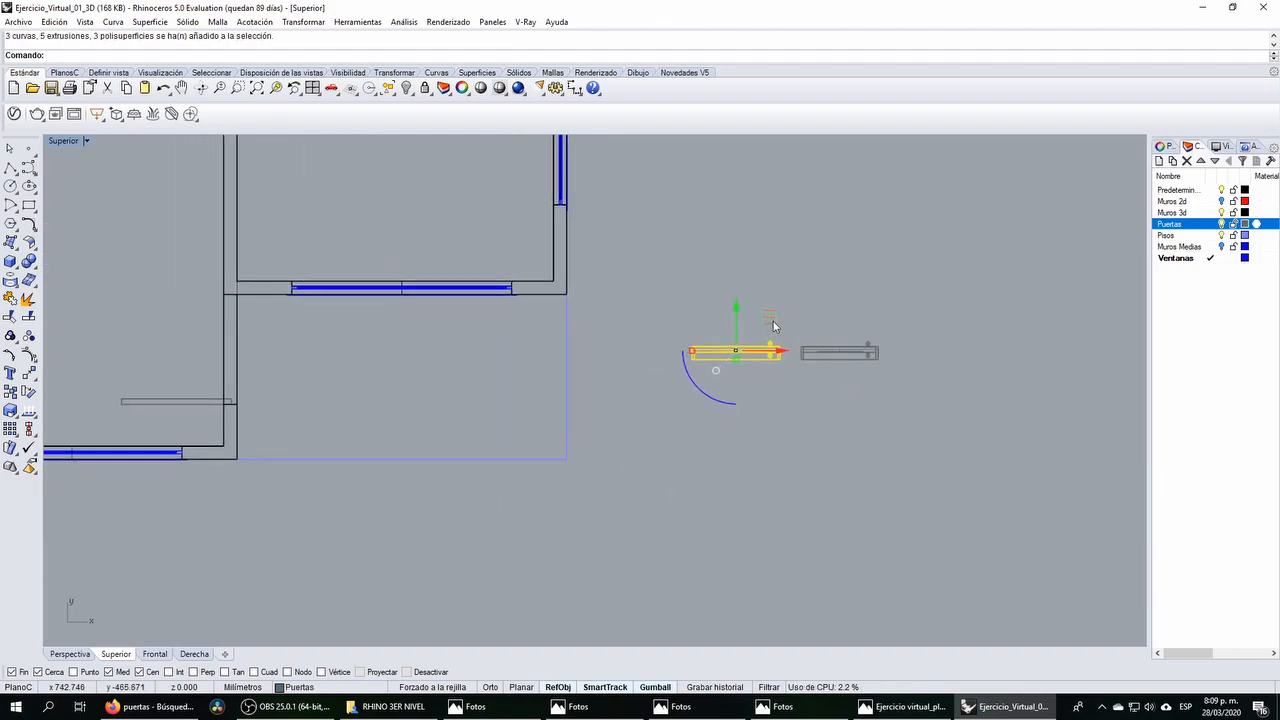
{"action": "left_click_drag", "start_coordinate": [762, 320], "coordinate": [280, 370]}
{"action": "right_click_drag", "start_coordinate": [296, 380], "coordinate": [408, 383]}
Step: Delete the old gray door rectangle lying across the wall opening in the Superior view
{"action": "scroll", "coordinate": [282, 424], "scroll_direction": "up", "scroll_amount": 6}
{"action": "left_click_drag", "start_coordinate": [290, 420], "coordinate": [230, 331]}
{"action": "key", "text": "Delete"}
Step: Rotate the 80 mm door a quarter turn in the Superior view and fit it into the vertical wall's opening
{"action": "left_click_drag", "start_coordinate": [304, 266], "coordinate": [587, 361]}
{"action": "left_click_drag", "start_coordinate": [450, 355], "coordinate": [505, 399]}
{"action": "left_click_drag", "start_coordinate": [465, 294], "coordinate": [350, 237]}
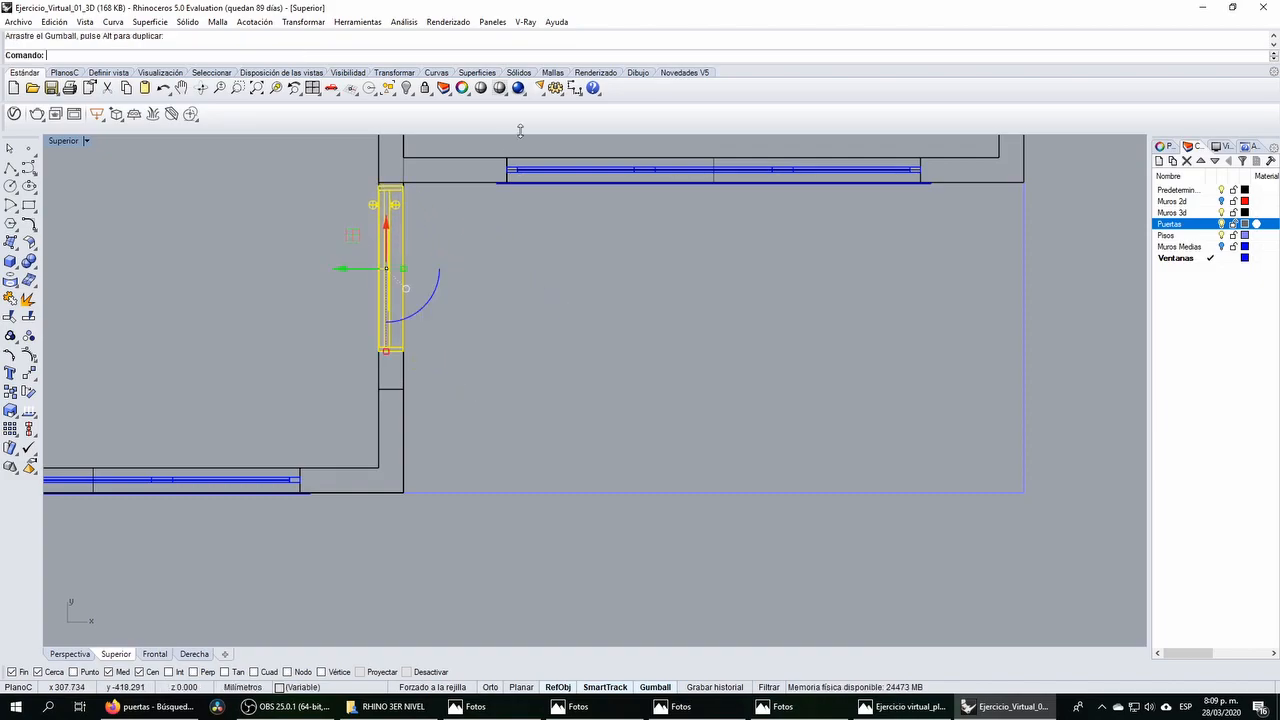
Step: Measure the length of the door opening between its two wall ends in the Superior view
{"action": "left_click", "coordinate": [582, 93]}
{"action": "left_click", "coordinate": [387, 189]}
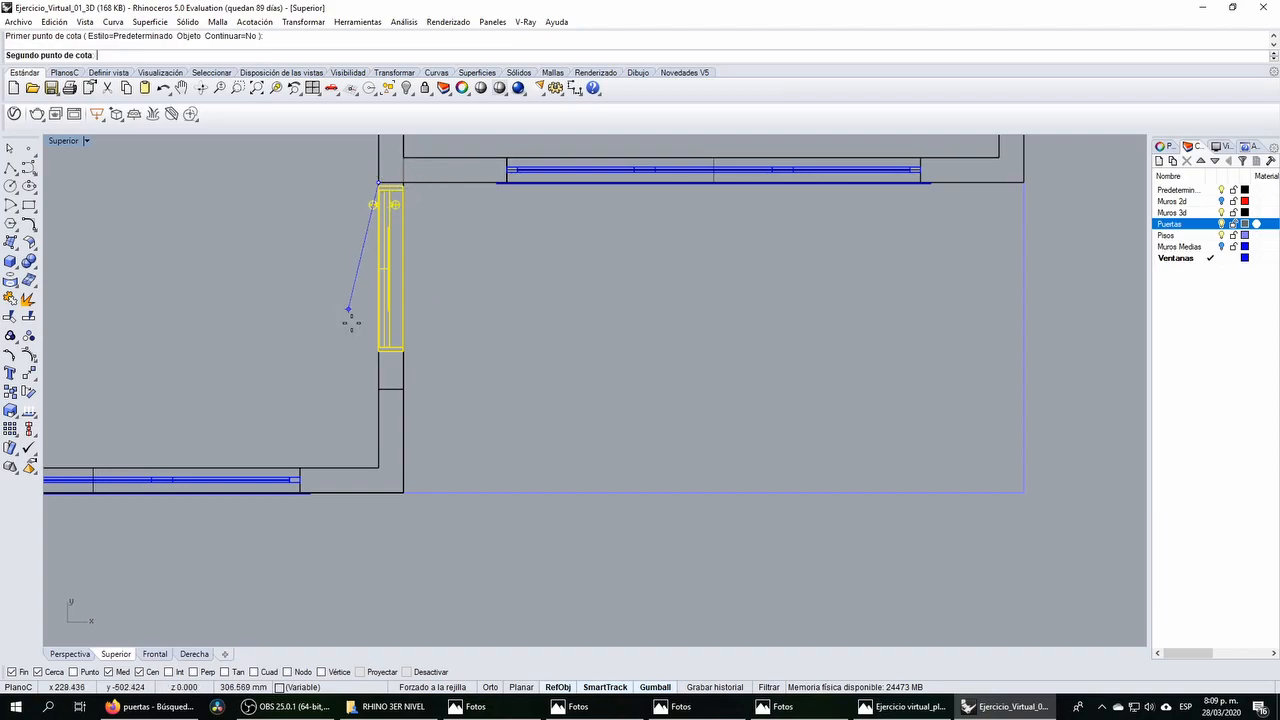
{"action": "left_click", "coordinate": [377, 389]}
{"action": "scroll", "coordinate": [364, 271], "scroll_direction": "up", "scroll_amount": 4}
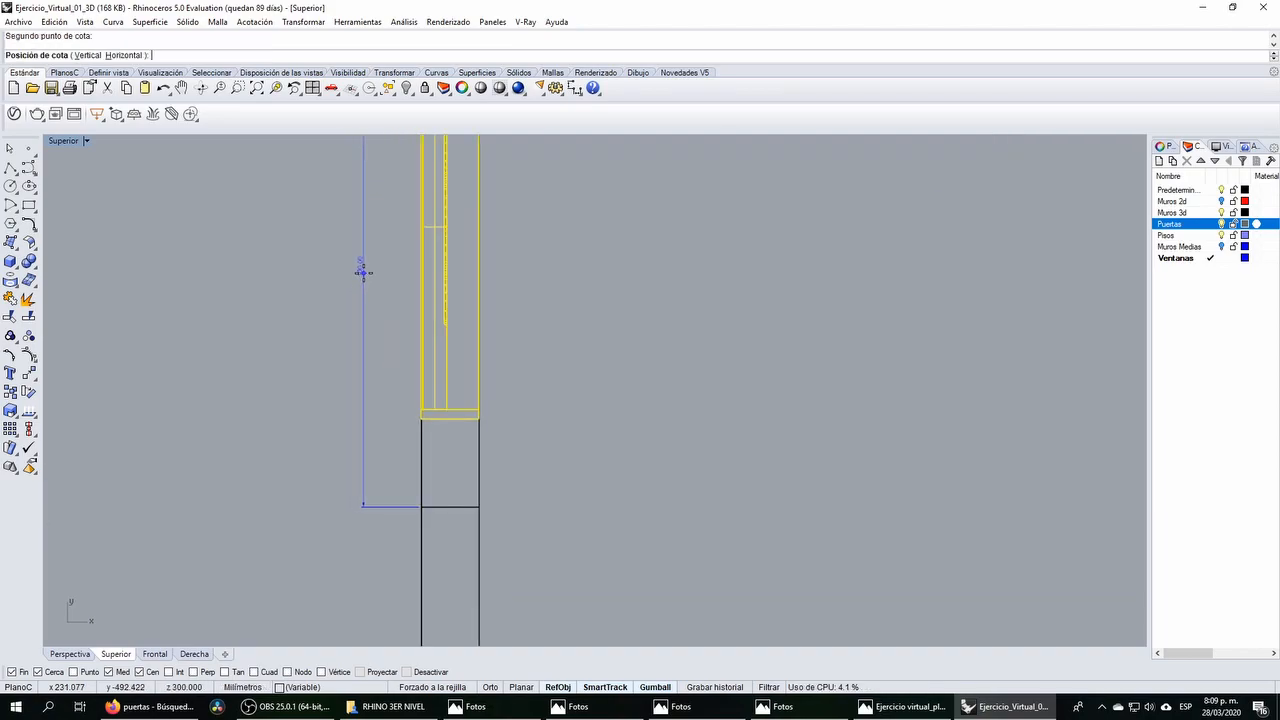
{"action": "scroll", "coordinate": [370, 276], "scroll_direction": "down", "scroll_amount": 1}
{"action": "scroll", "coordinate": [370, 276], "scroll_direction": "down", "scroll_amount": 6}
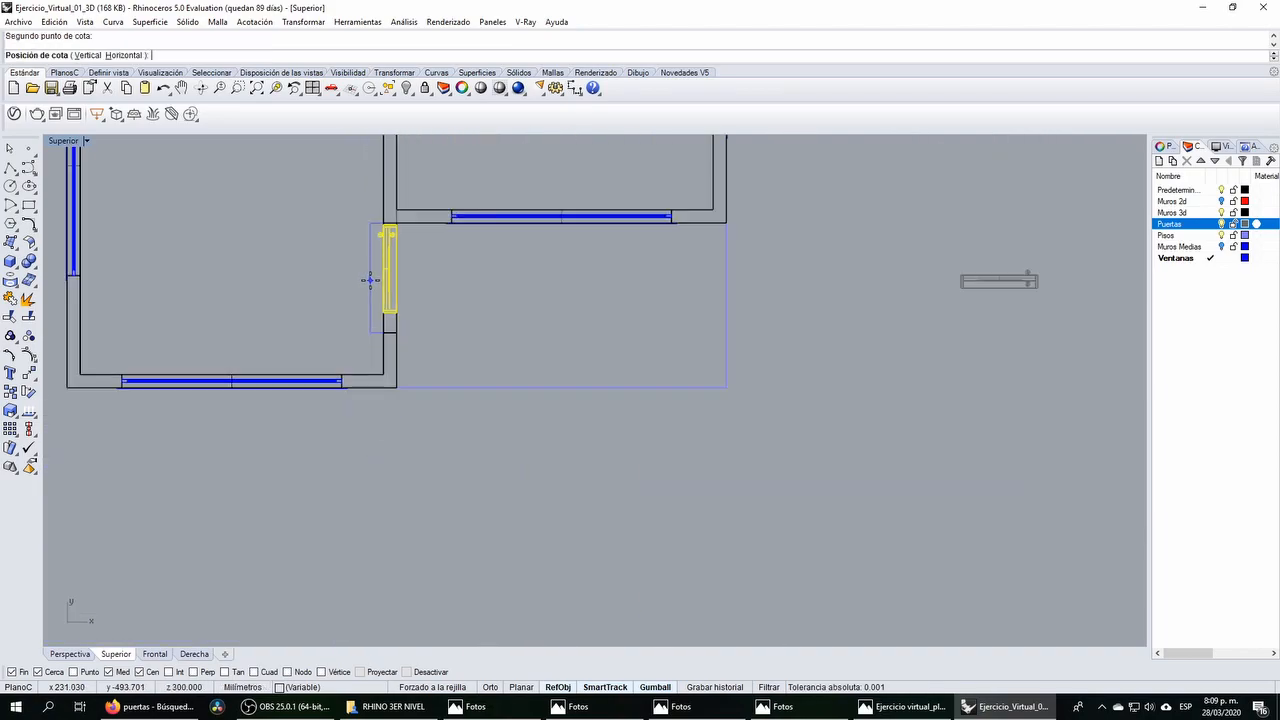
{"action": "left_click", "coordinate": [372, 278]}
{"action": "scroll", "coordinate": [389, 245], "scroll_direction": "up", "scroll_amount": 3}
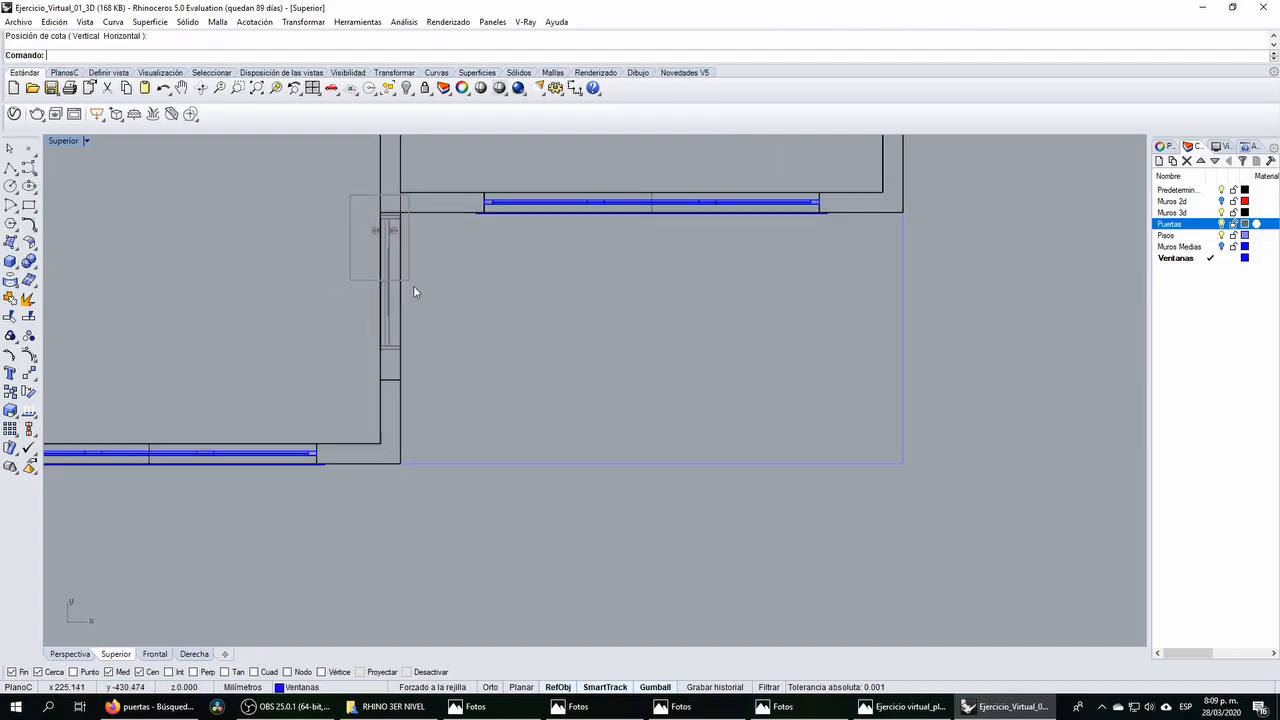
Step: Select the complete door and raise it in the Derecha view from below the house to the wall opening
{"action": "left_click_drag", "start_coordinate": [431, 362], "coordinate": [431, 362]}
{"action": "scroll", "coordinate": [346, 287], "scroll_direction": "up", "scroll_amount": 2}
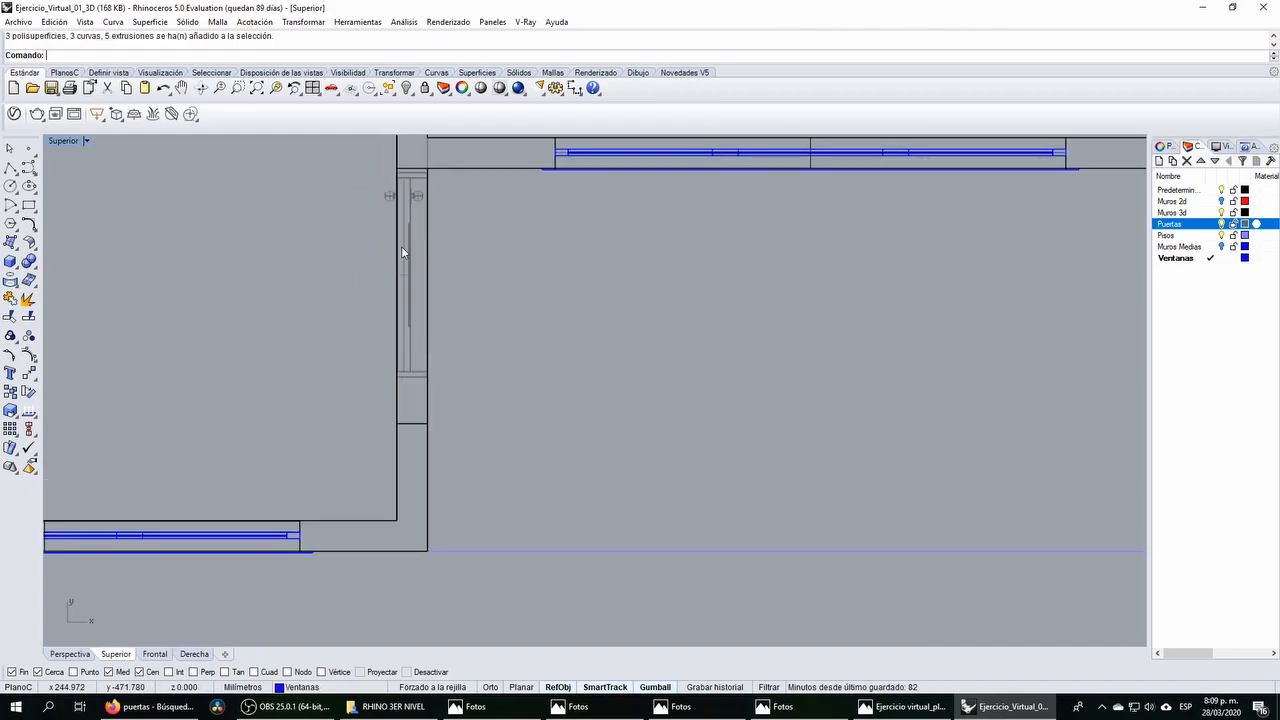
{"action": "double_click", "coordinate": [52, 140]}
{"action": "scroll", "coordinate": [209, 200], "scroll_direction": "up", "scroll_amount": 2}
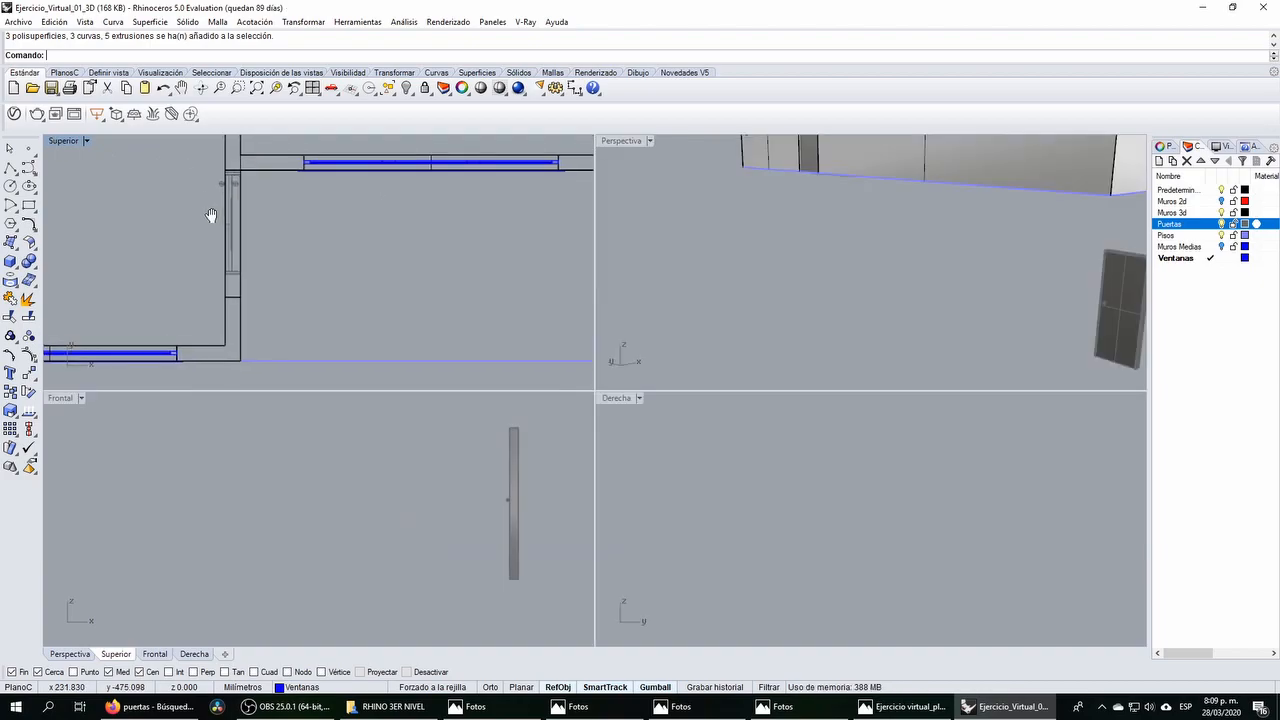
{"action": "left_click_drag", "start_coordinate": [254, 286], "coordinate": [254, 286]}
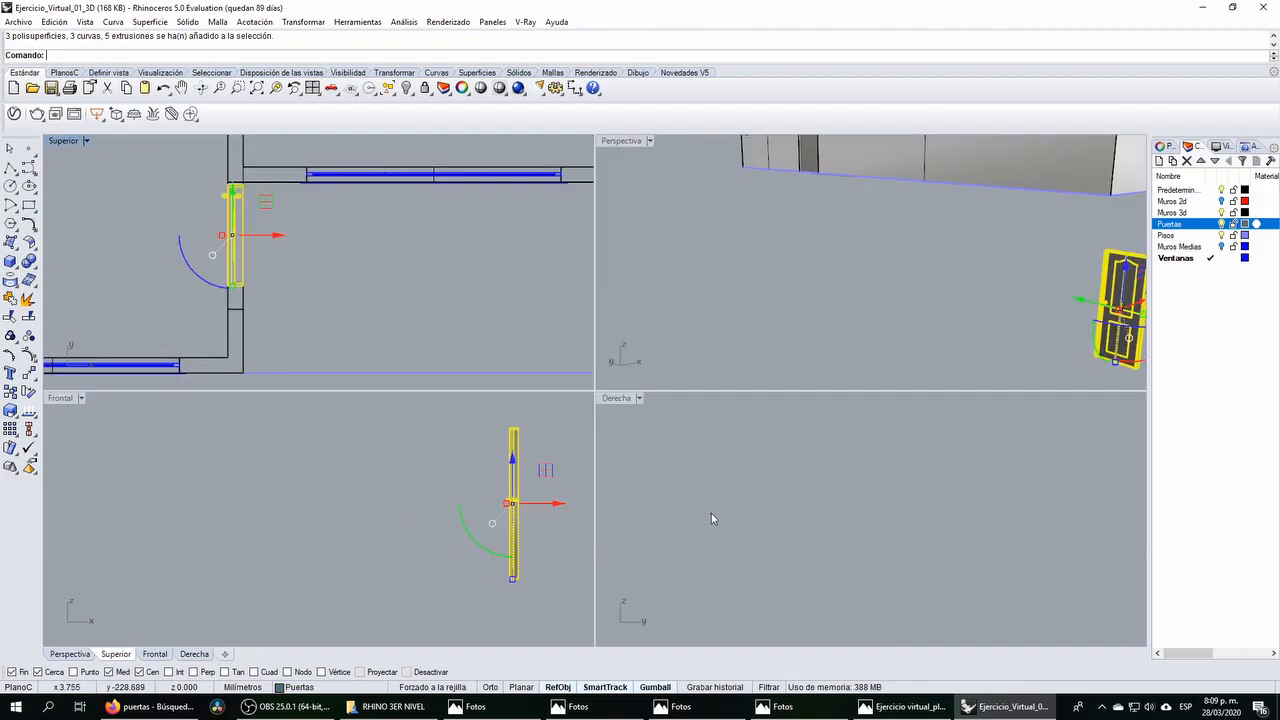
{"action": "scroll", "coordinate": [717, 516], "scroll_direction": "down", "scroll_amount": 4}
{"action": "scroll", "coordinate": [722, 520], "scroll_direction": "up", "scroll_amount": 2}
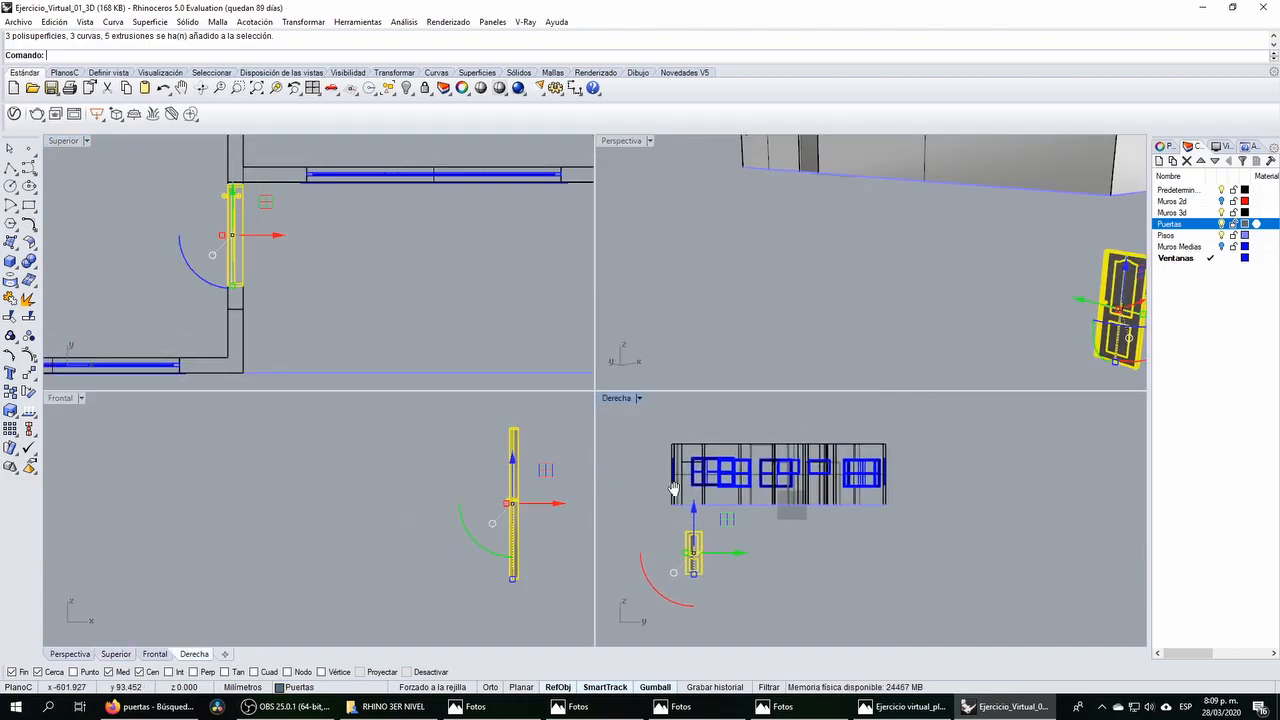
{"action": "left_click_drag", "start_coordinate": [724, 524], "coordinate": [643, 427]}
{"action": "double_click", "coordinate": [617, 399]}
{"action": "scroll", "coordinate": [480, 340], "scroll_direction": "up", "scroll_amount": 5}
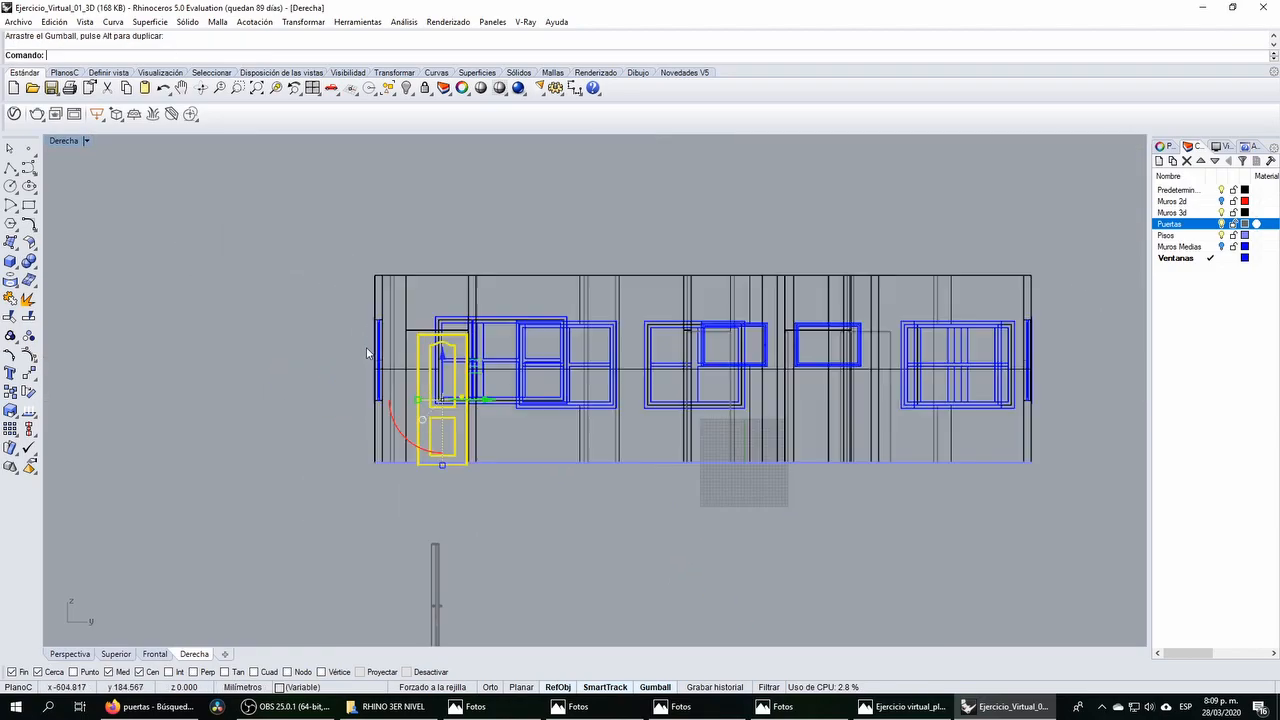
Step: Move the door point to point in the Derecha view so its upper corner snaps to the opening's upper corner
{"action": "scroll", "coordinate": [491, 325], "scroll_direction": "up", "scroll_amount": 2}
{"action": "left_click", "coordinate": [29, 373]}
{"action": "scroll", "coordinate": [495, 335], "scroll_direction": "up", "scroll_amount": 4}
{"action": "left_click", "coordinate": [517, 358]}
{"action": "left_click", "coordinate": [530, 310]}
{"action": "scroll", "coordinate": [516, 303], "scroll_direction": "down", "scroll_amount": 5}
{"action": "double_click", "coordinate": [68, 142]}
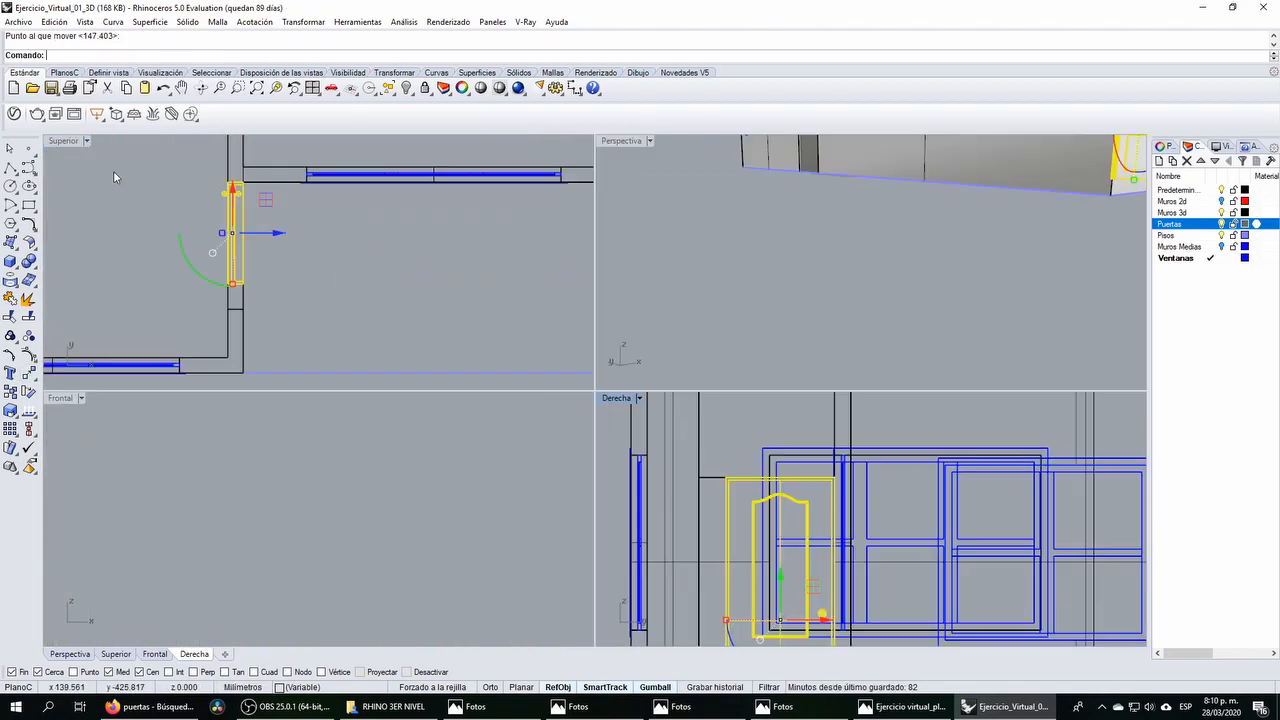
Step: Examine in the Perspectiva view how the placed door fits the wall opening
{"action": "scroll", "coordinate": [811, 337], "scroll_direction": "down", "scroll_amount": 8}
{"action": "right_click_drag", "start_coordinate": [811, 335], "coordinate": [704, 284]}
{"action": "left_click", "coordinate": [746, 201]}
{"action": "right_click_drag", "start_coordinate": [832, 260], "coordinate": [795, 268]}
{"action": "scroll", "coordinate": [795, 268], "scroll_direction": "up", "scroll_amount": 10}
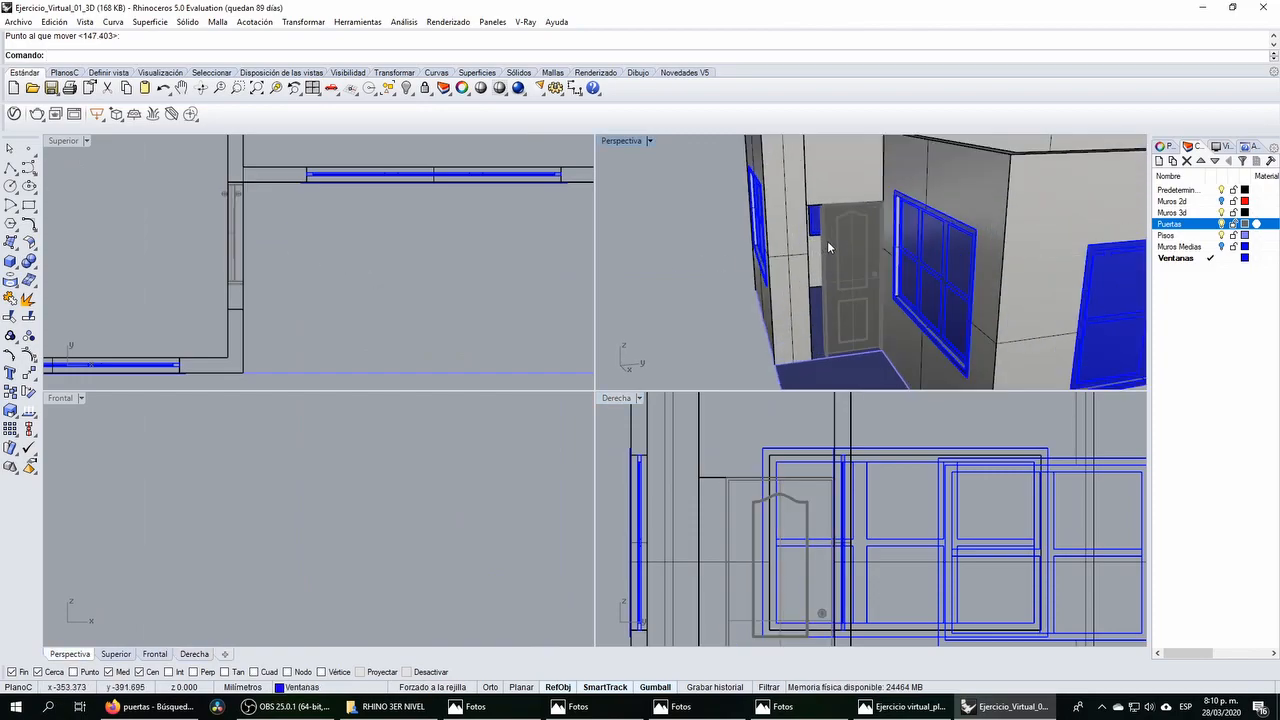
{"action": "left_click", "coordinate": [822, 260]}
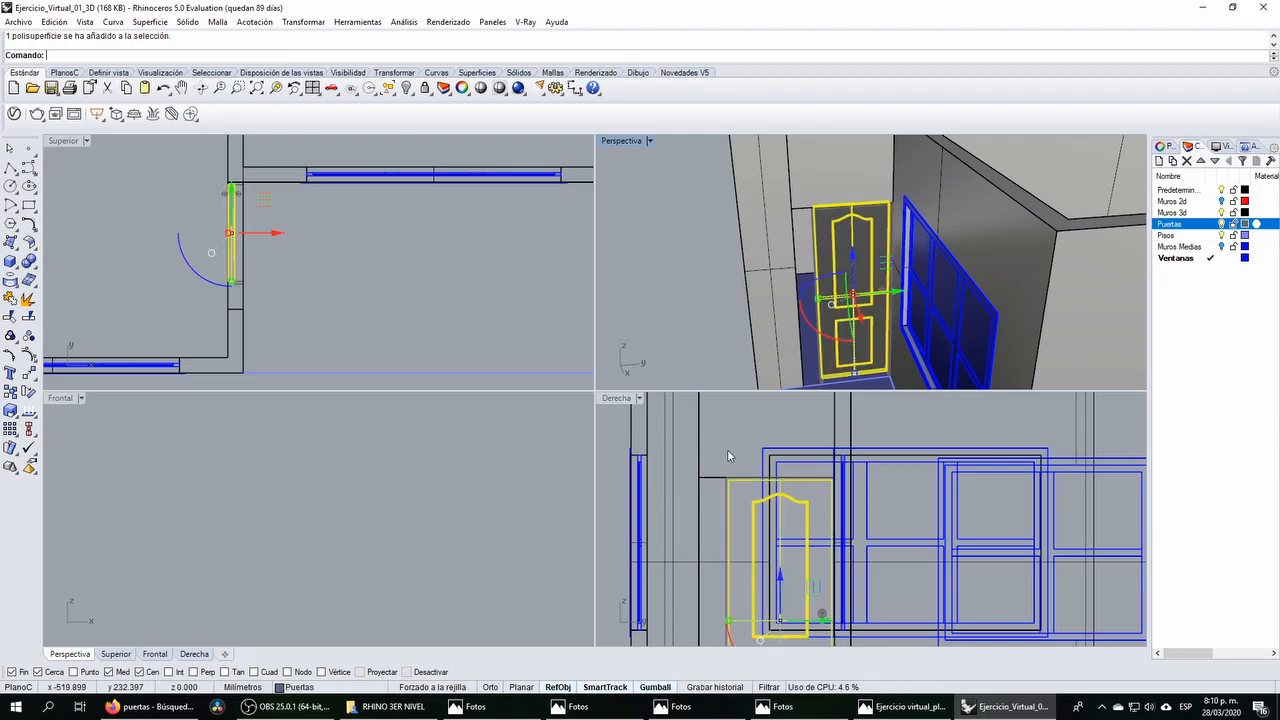
{"action": "left_click", "coordinate": [733, 328]}
{"action": "right_click_drag", "start_coordinate": [772, 301], "coordinate": [844, 282]}
Step: Scale the door's leaf and frame in one direction in the Derecha view from their upper corner to the opening's opposite edge
{"action": "left_click", "coordinate": [848, 277]}
{"action": "scroll", "coordinate": [836, 260], "scroll_direction": "up", "scroll_amount": 5}
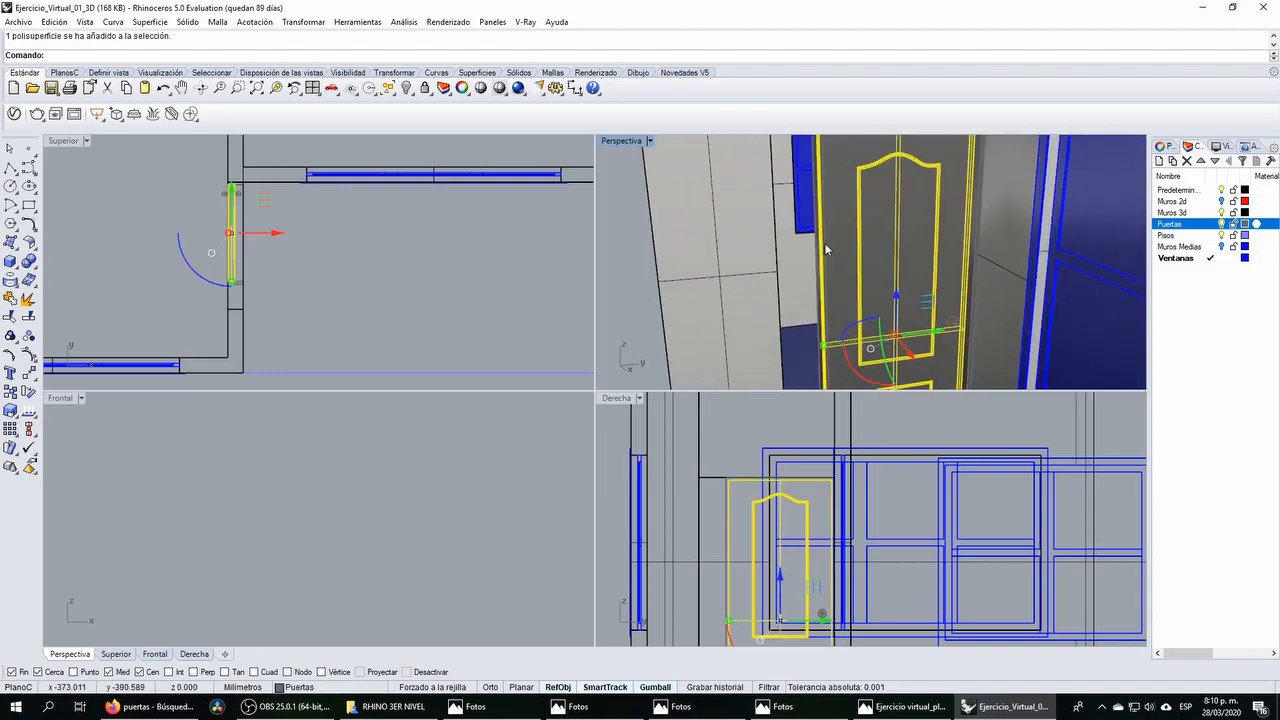
{"action": "left_click", "coordinate": [788, 246], "text": "shift"}
{"action": "right_click_drag", "start_coordinate": [907, 335], "coordinate": [918, 318]}
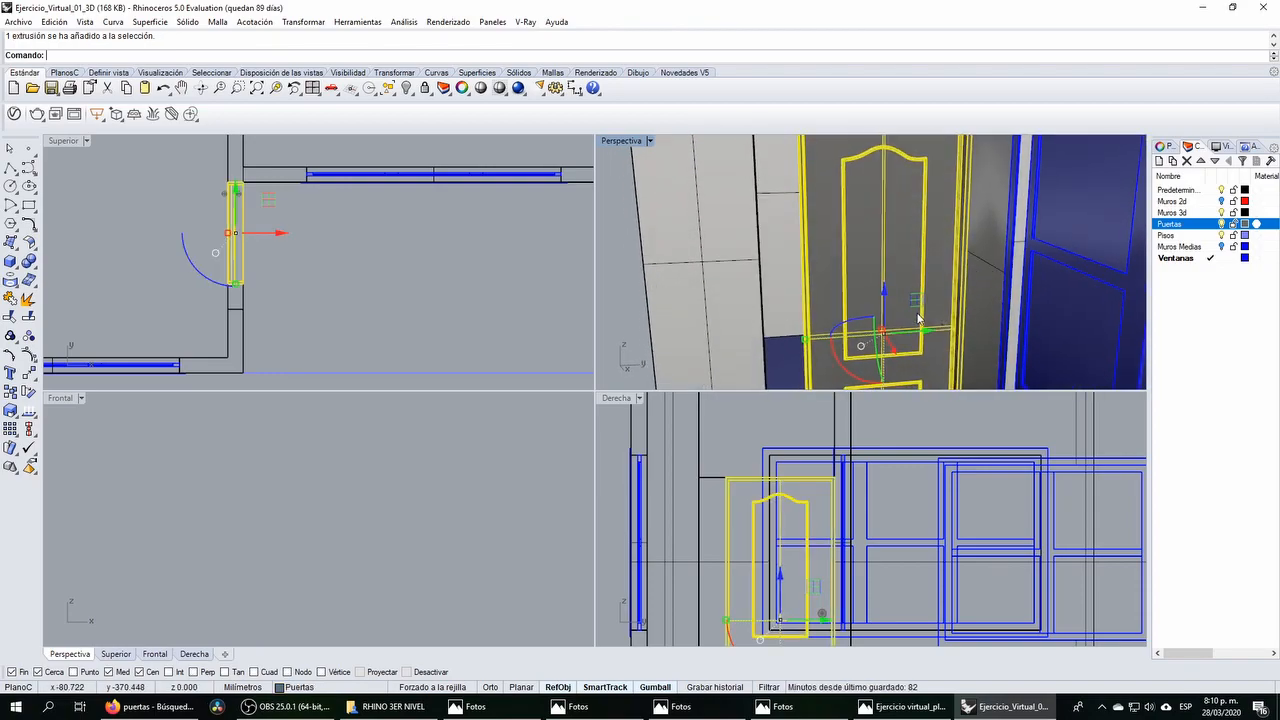
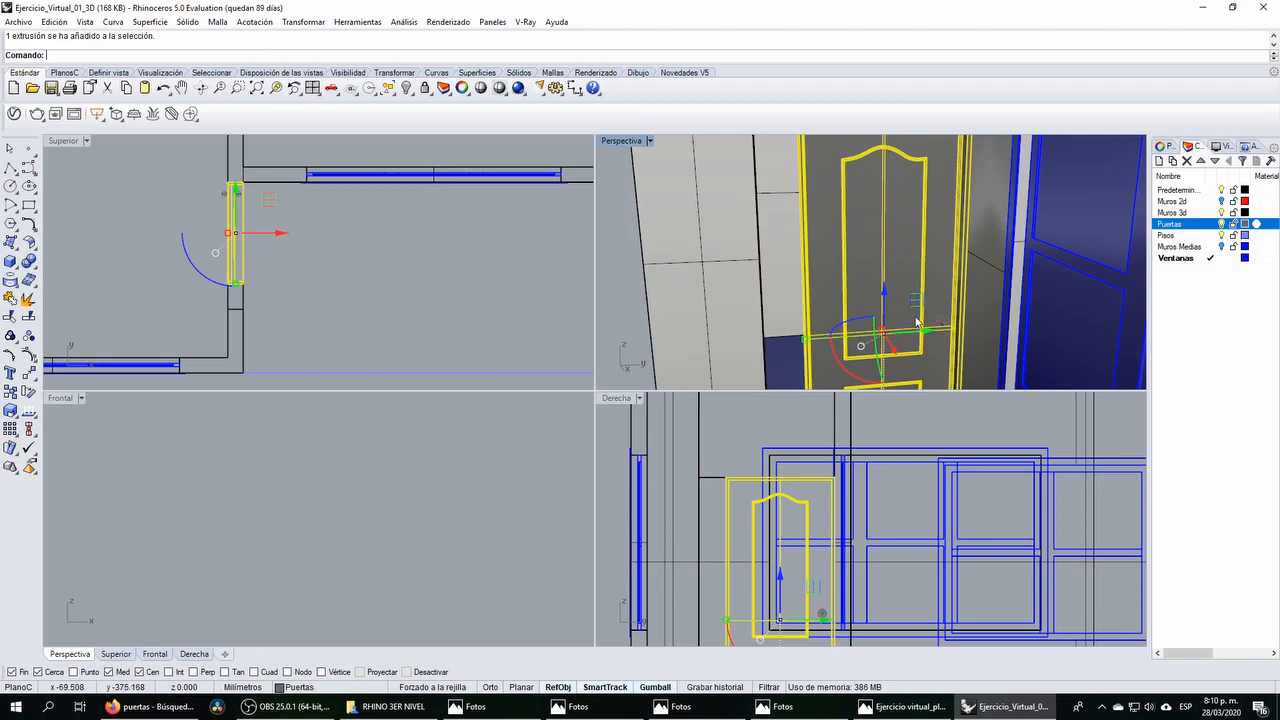
{"action": "left_click", "coordinate": [618, 400]}
{"action": "double_click", "coordinate": [616, 399]}
{"action": "scroll", "coordinate": [470, 295], "scroll_direction": "down", "scroll_amount": 5}
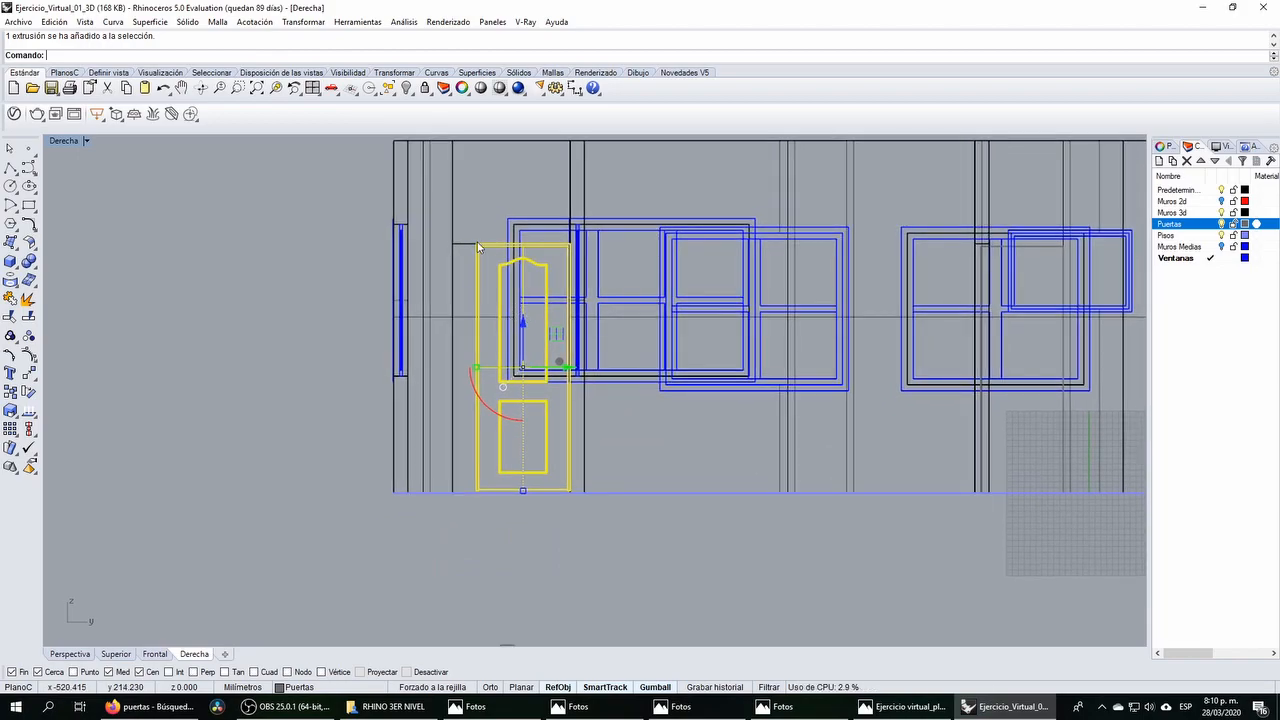
{"action": "scroll", "coordinate": [477, 246], "scroll_direction": "up", "scroll_amount": 6}
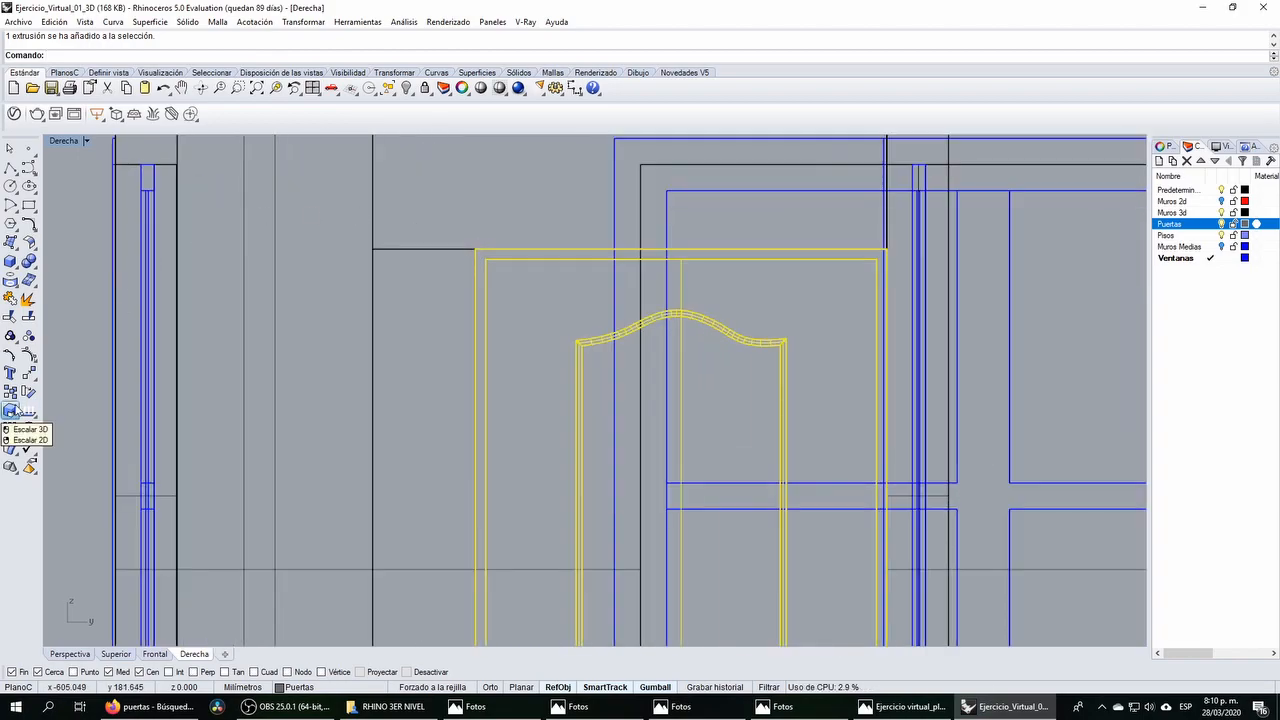
{"action": "left_click", "coordinate": [18, 408]}
{"action": "left_click", "coordinate": [67, 420]}
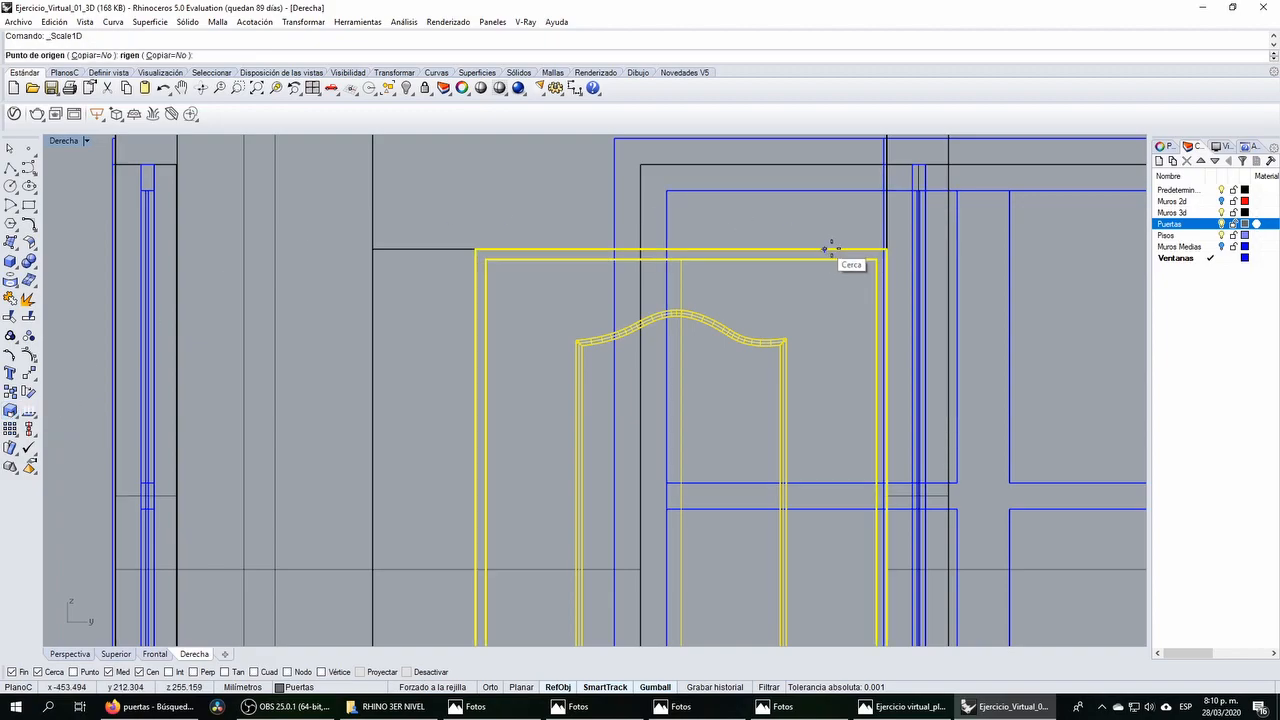
{"action": "left_click", "coordinate": [886, 248]}
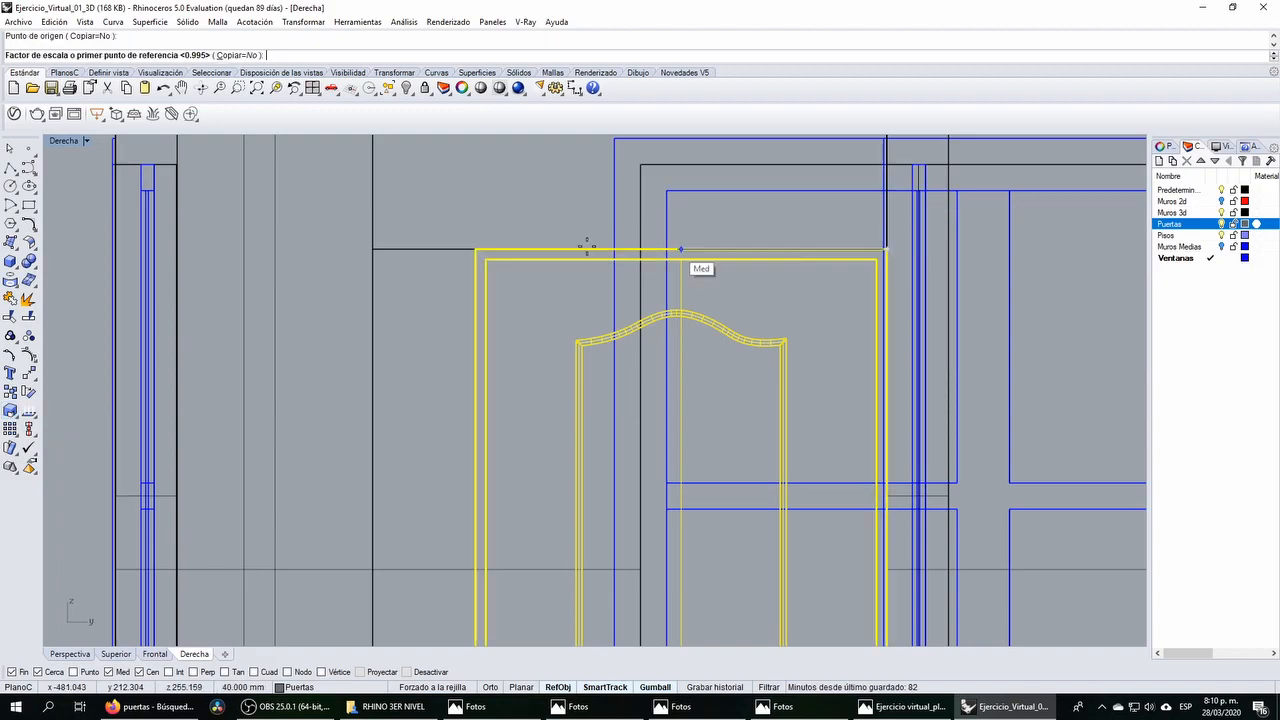
{"action": "left_click", "coordinate": [475, 247]}
{"action": "left_click", "coordinate": [372, 250]}
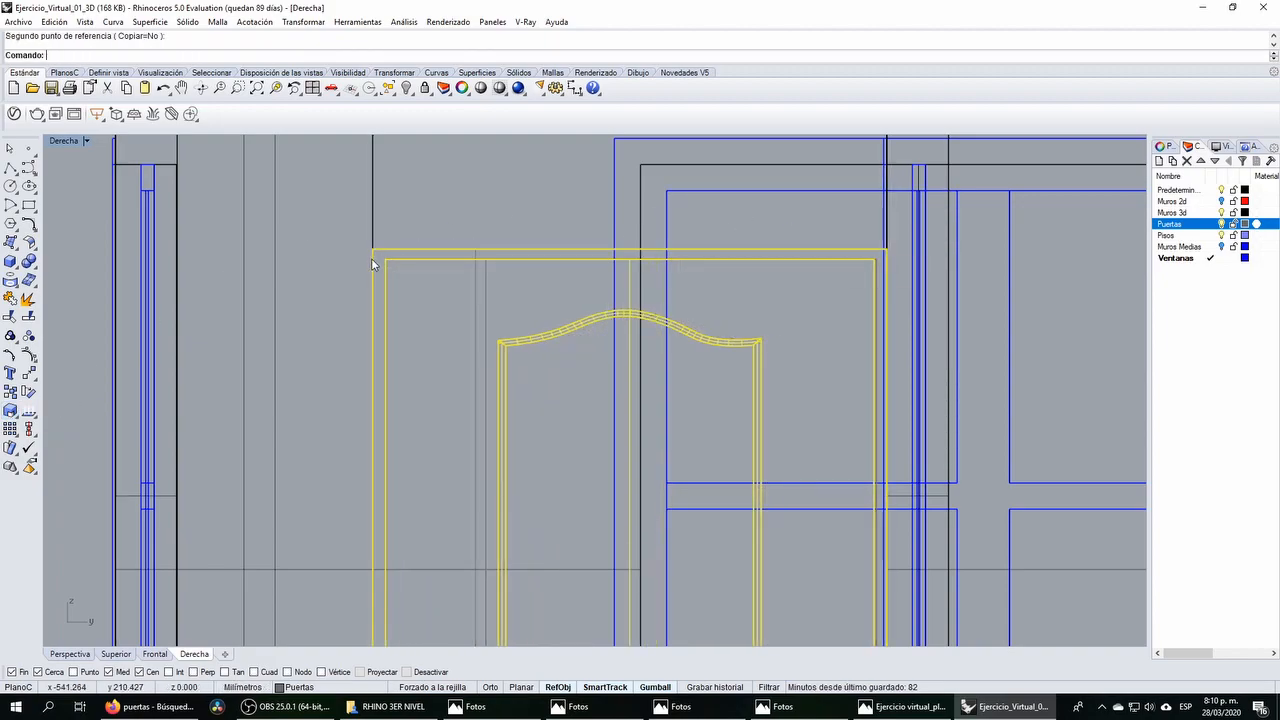
Step: Examine the widened door and its frame against the wall opening in the Perspectiva view
{"action": "double_click", "coordinate": [64, 141]}
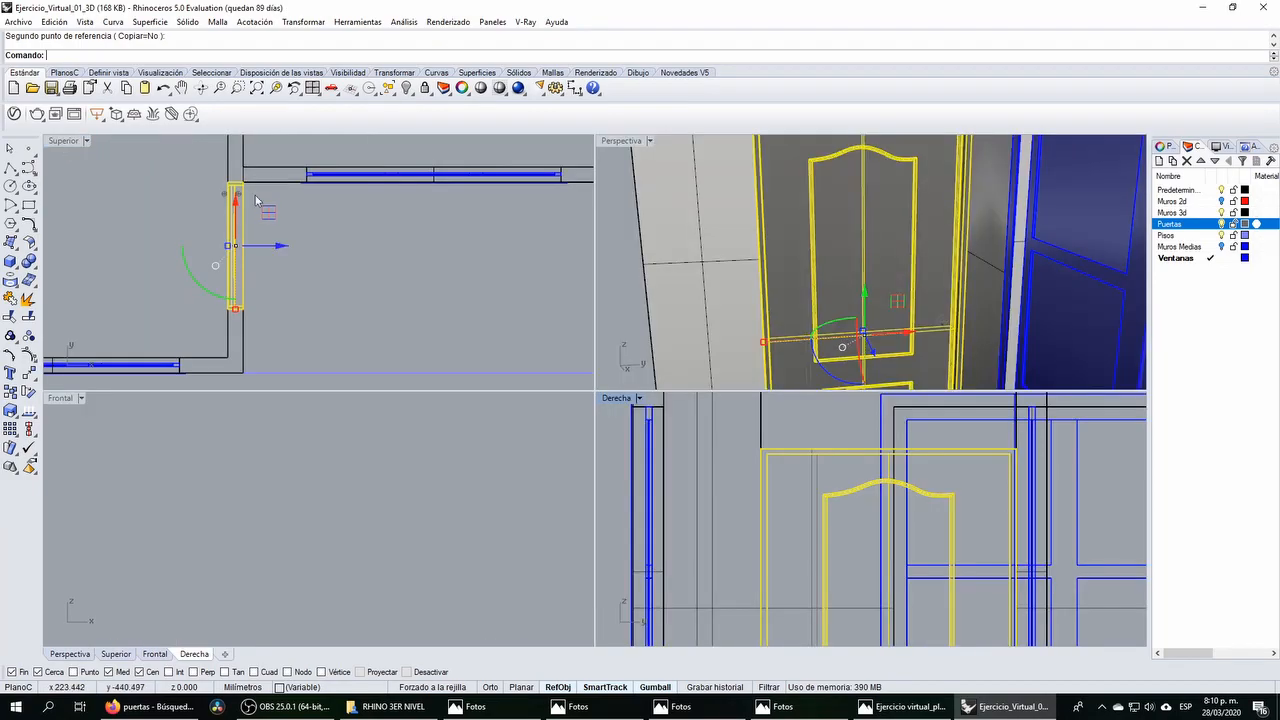
{"action": "double_click", "coordinate": [630, 141]}
{"action": "right_click_drag", "start_coordinate": [514, 341], "coordinate": [326, 311]}
{"action": "key", "text": "Escape"}
{"action": "scroll", "coordinate": [273, 312], "scroll_direction": "down", "scroll_amount": 5}
{"action": "scroll", "coordinate": [425, 240], "scroll_direction": "up", "scroll_amount": 5}
{"action": "left_click", "coordinate": [413, 265]}
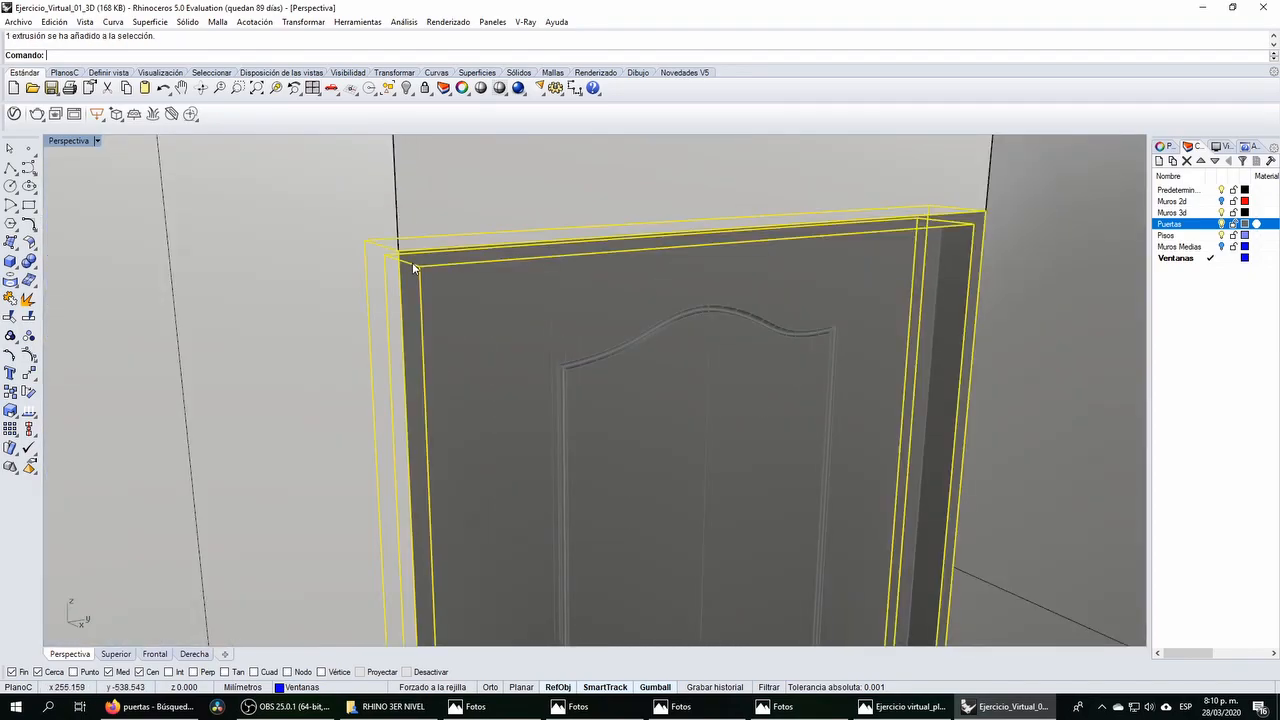
{"action": "scroll", "coordinate": [425, 270], "scroll_direction": "down", "scroll_amount": 5}
{"action": "right_click_drag", "start_coordinate": [437, 280], "coordinate": [410, 318]}
{"action": "double_click", "coordinate": [84, 141]}
{"action": "scroll", "coordinate": [355, 477], "scroll_direction": "down", "scroll_amount": 5}
{"action": "scroll", "coordinate": [355, 476], "scroll_direction": "down", "scroll_amount": 2}
{"action": "scroll", "coordinate": [355, 476], "scroll_direction": "up", "scroll_amount": 4}
{"action": "scroll", "coordinate": [697, 489], "scroll_direction": "down", "scroll_amount": 5}
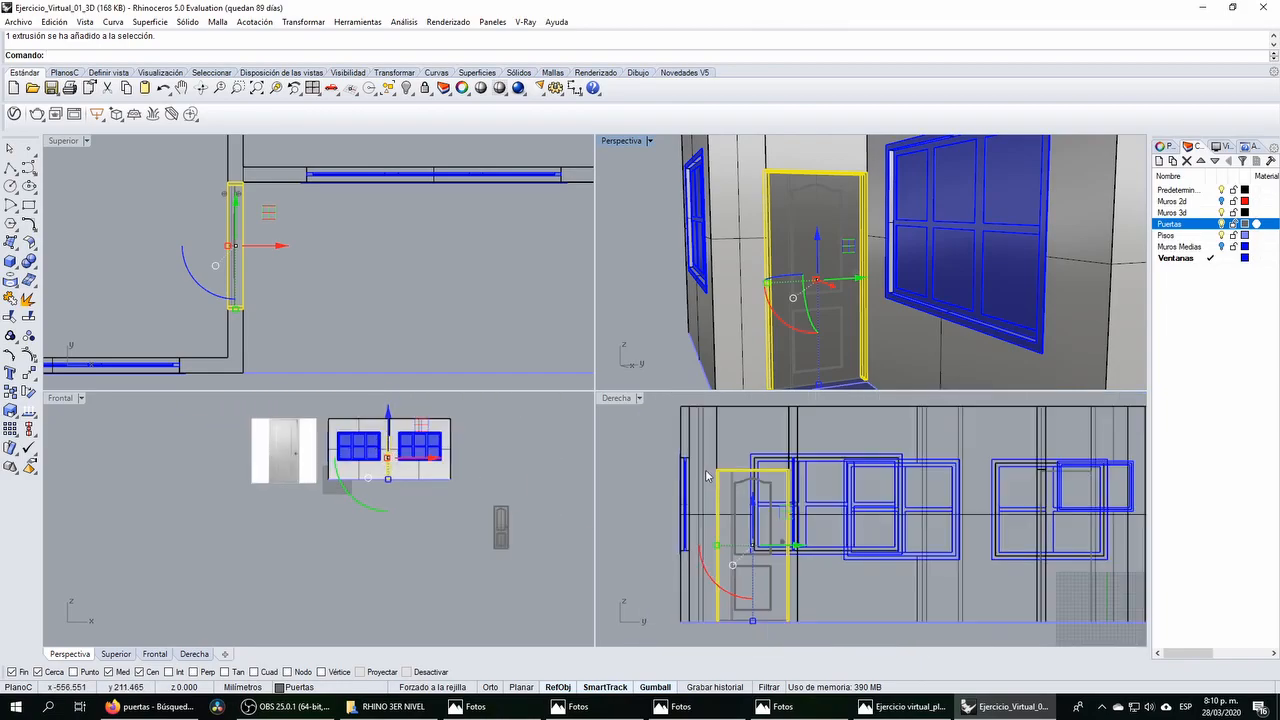
{"action": "scroll", "coordinate": [677, 469], "scroll_direction": "down", "scroll_amount": 1}
Step: Set the Derecha view to the Sombreado display mode and select the frame of the widened door
{"action": "double_click", "coordinate": [616, 398]}
{"action": "left_click", "coordinate": [481, 87]}
{"action": "key", "text": "Escape"}
{"action": "scroll", "coordinate": [262, 572], "scroll_direction": "up", "scroll_amount": 5}
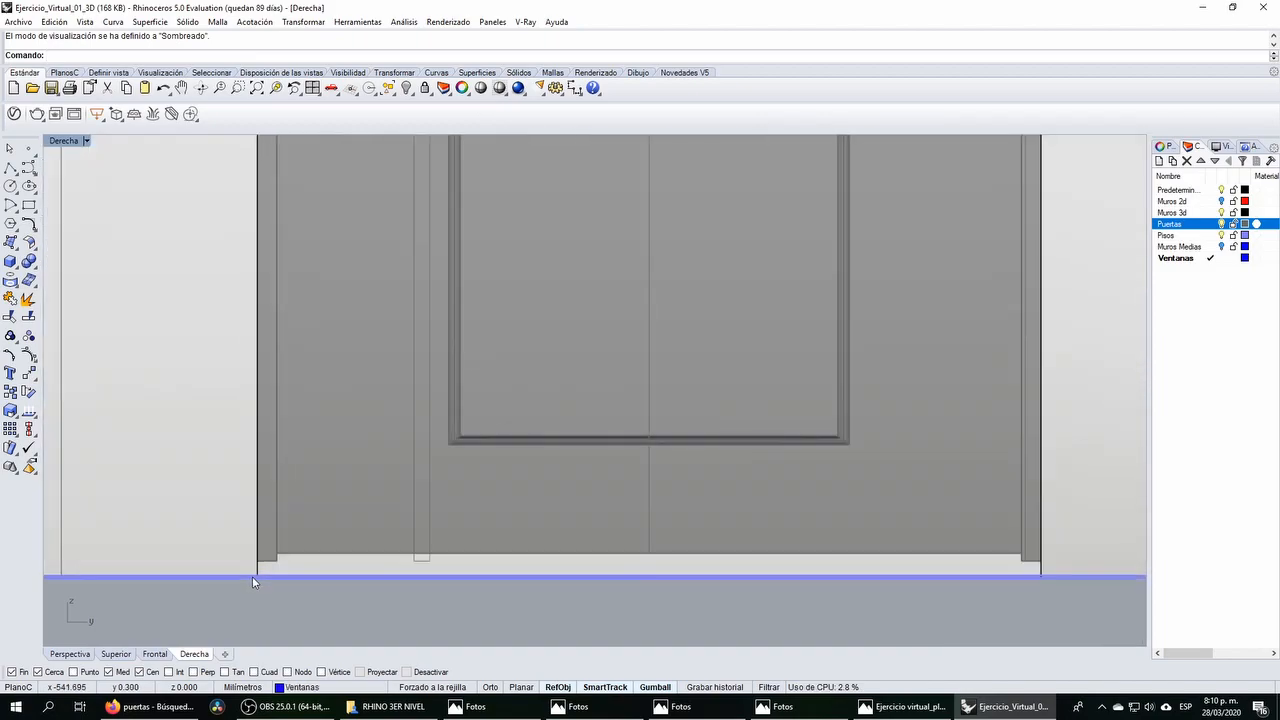
{"action": "scroll", "coordinate": [255, 572], "scroll_direction": "up", "scroll_amount": 3}
{"action": "left_click", "coordinate": [268, 562]}
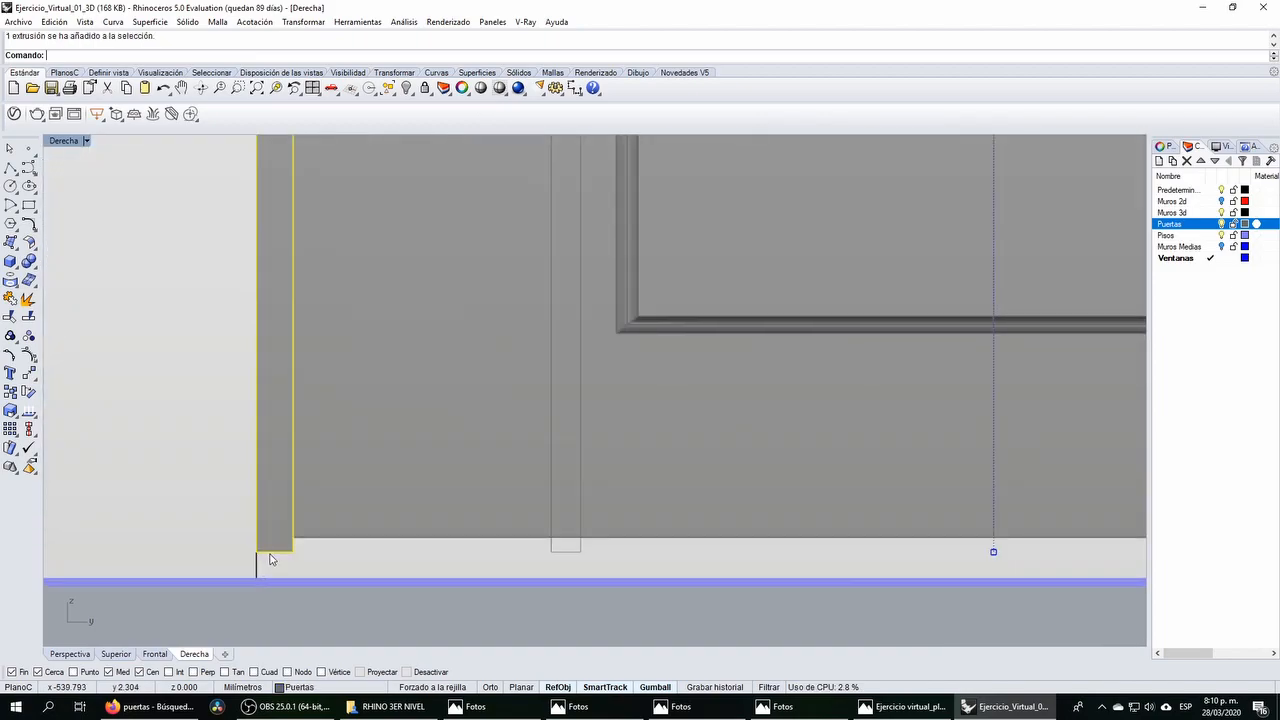
{"action": "scroll", "coordinate": [268, 562], "scroll_direction": "down", "scroll_amount": 6}
Step: Measure the height of the door opening from the floor line to its upper corner in the Derecha view
{"action": "left_click", "coordinate": [573, 88]}
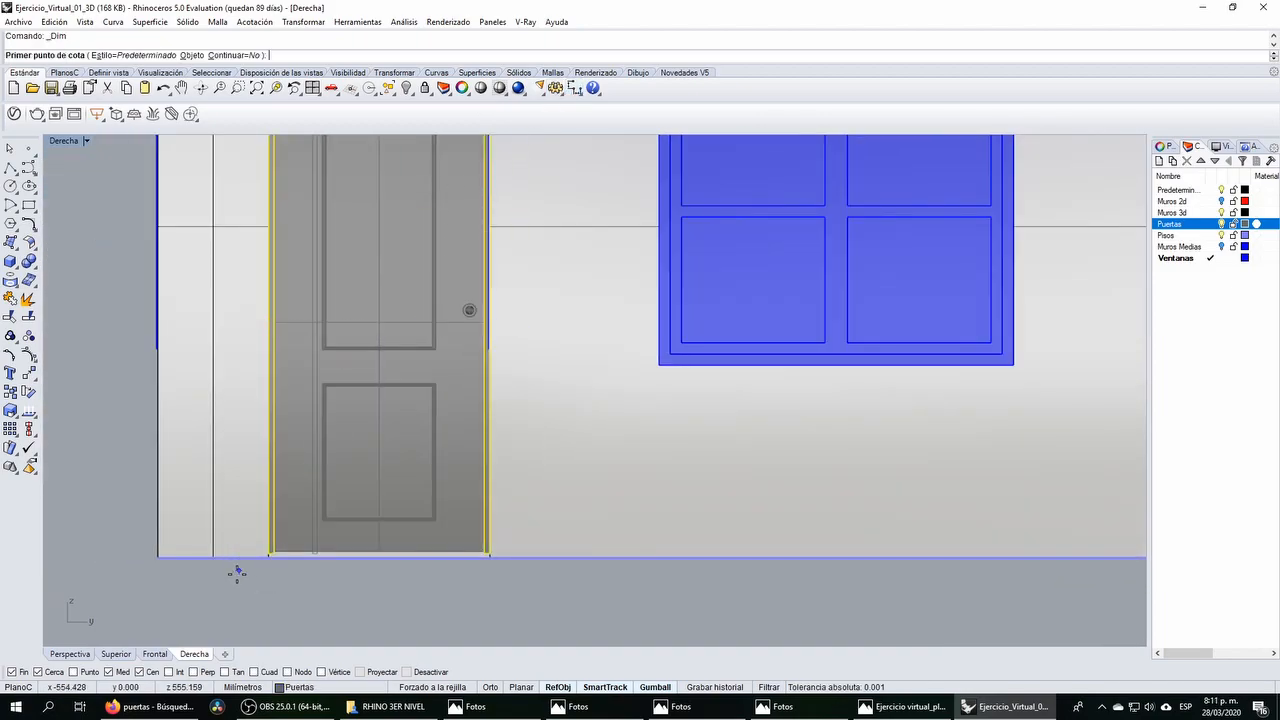
{"action": "scroll", "coordinate": [266, 571], "scroll_direction": "up", "scroll_amount": 5}
{"action": "left_click", "coordinate": [265, 573]}
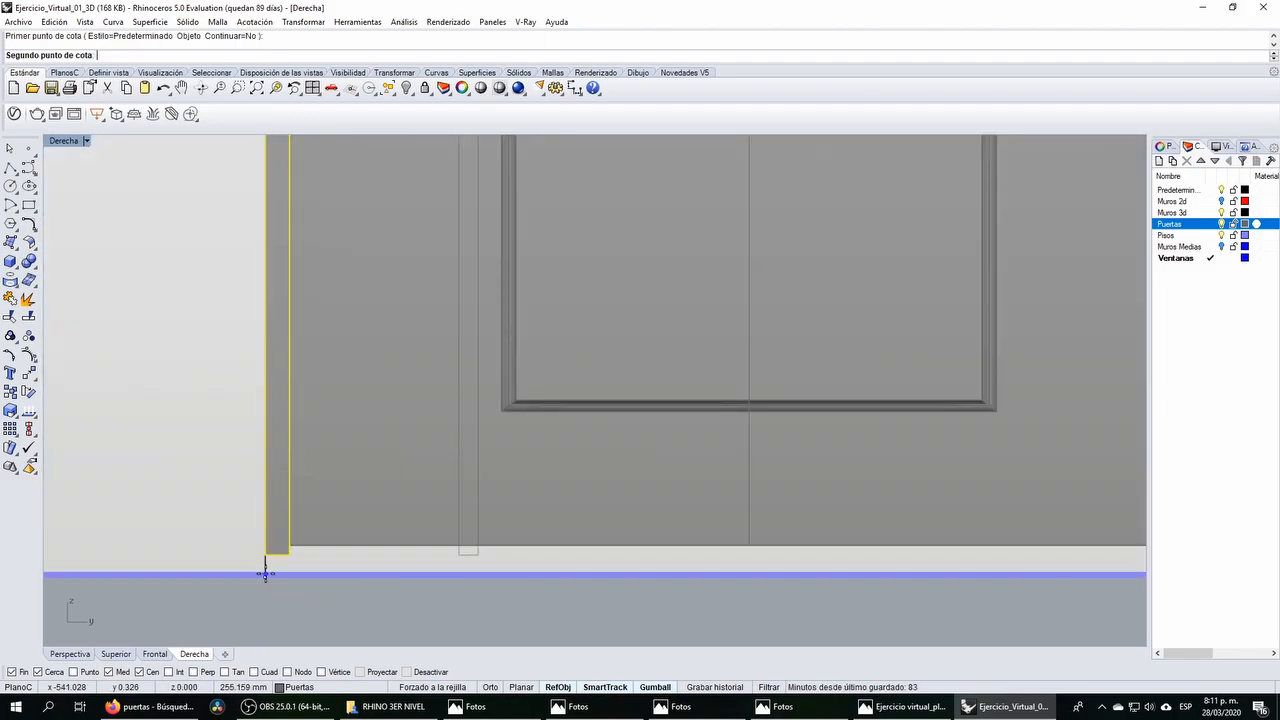
{"action": "scroll", "coordinate": [319, 600], "scroll_direction": "down", "scroll_amount": 5}
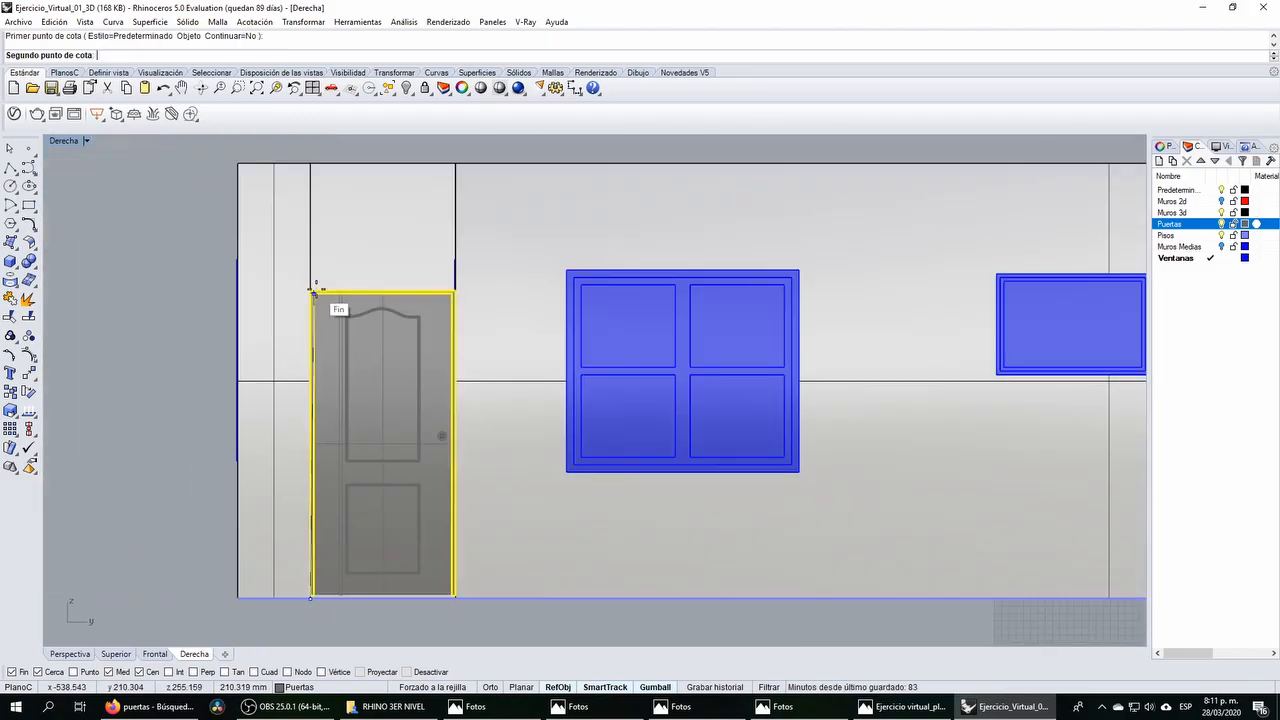
{"action": "left_click", "coordinate": [309, 286]}
{"action": "scroll", "coordinate": [297, 403], "scroll_direction": "up", "scroll_amount": 5}
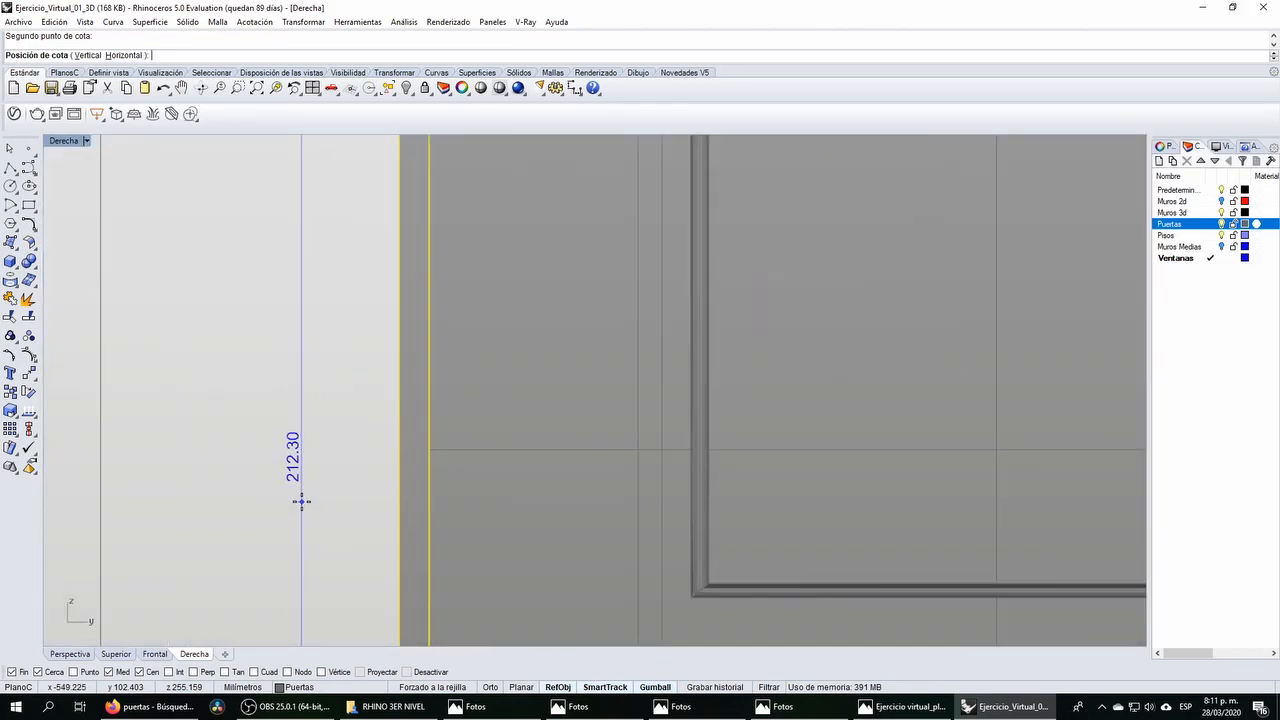
{"action": "left_click", "coordinate": [301, 502]}
{"action": "scroll", "coordinate": [320, 490], "scroll_direction": "down", "scroll_amount": 5}
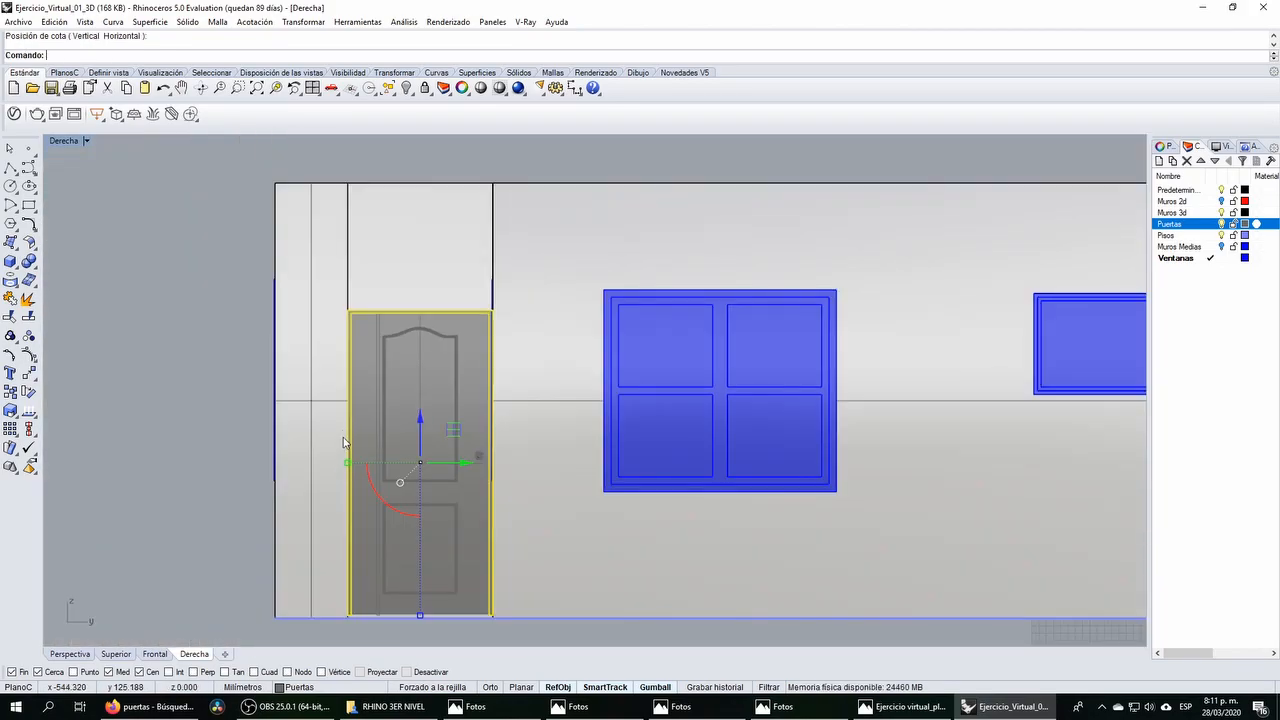
Step: Scale the widened door's frame in one direction in the Derecha view, from its upper corner down to the floor line
{"action": "left_click", "coordinate": [10, 413]}
{"action": "left_click", "coordinate": [82, 411]}
{"action": "scroll", "coordinate": [390, 326], "scroll_direction": "up", "scroll_amount": 6}
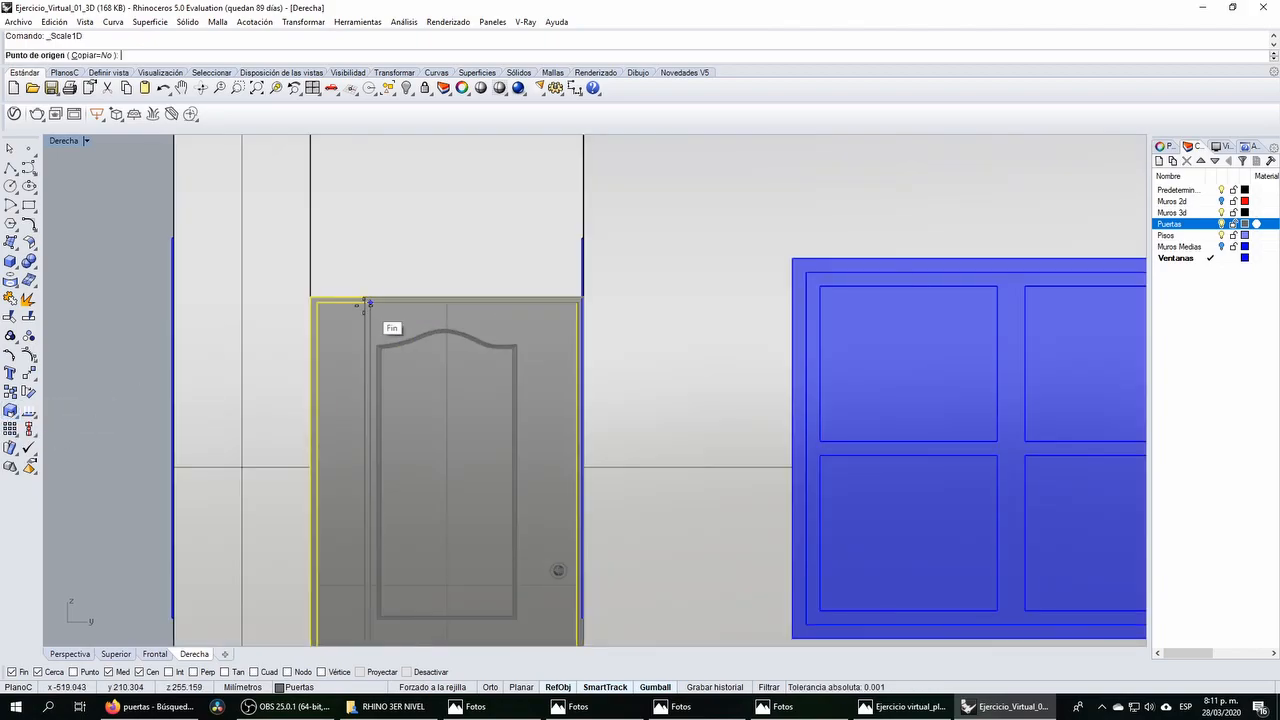
{"action": "left_click", "coordinate": [309, 297]}
{"action": "scroll", "coordinate": [323, 449], "scroll_direction": "down", "scroll_amount": 4}
{"action": "scroll", "coordinate": [314, 571], "scroll_direction": "up", "scroll_amount": 8}
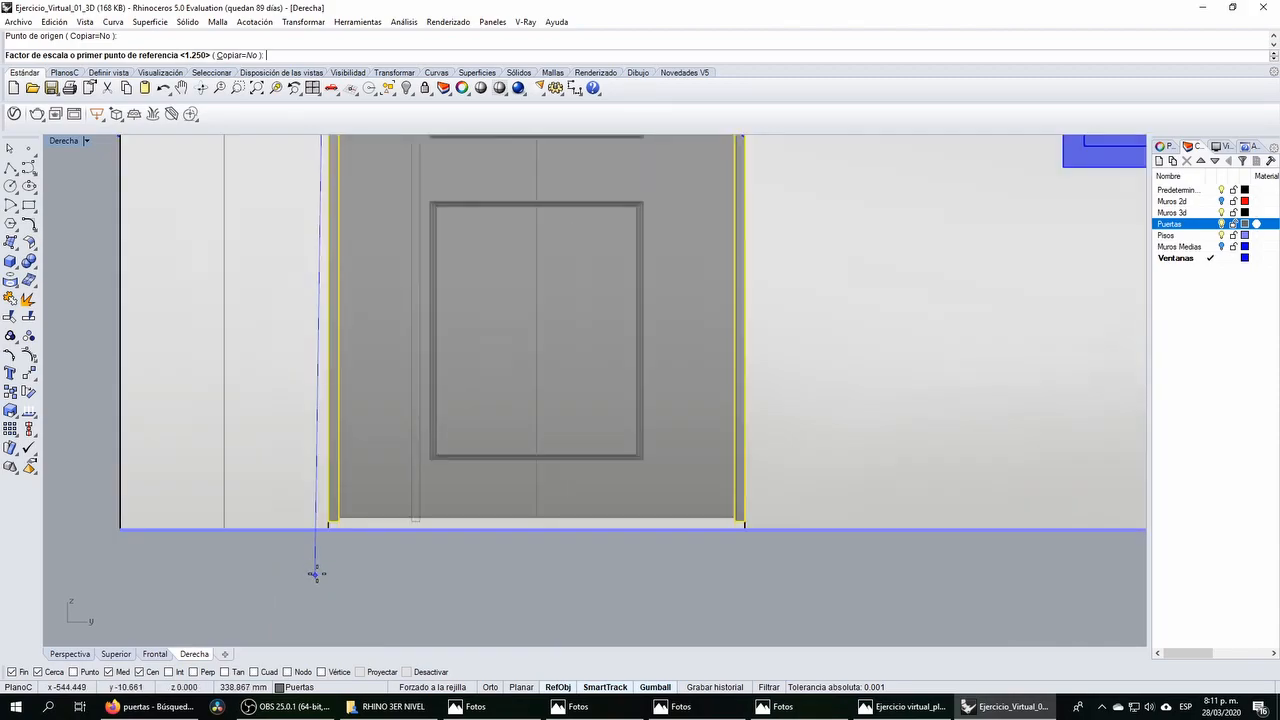
{"action": "left_click", "coordinate": [335, 476]}
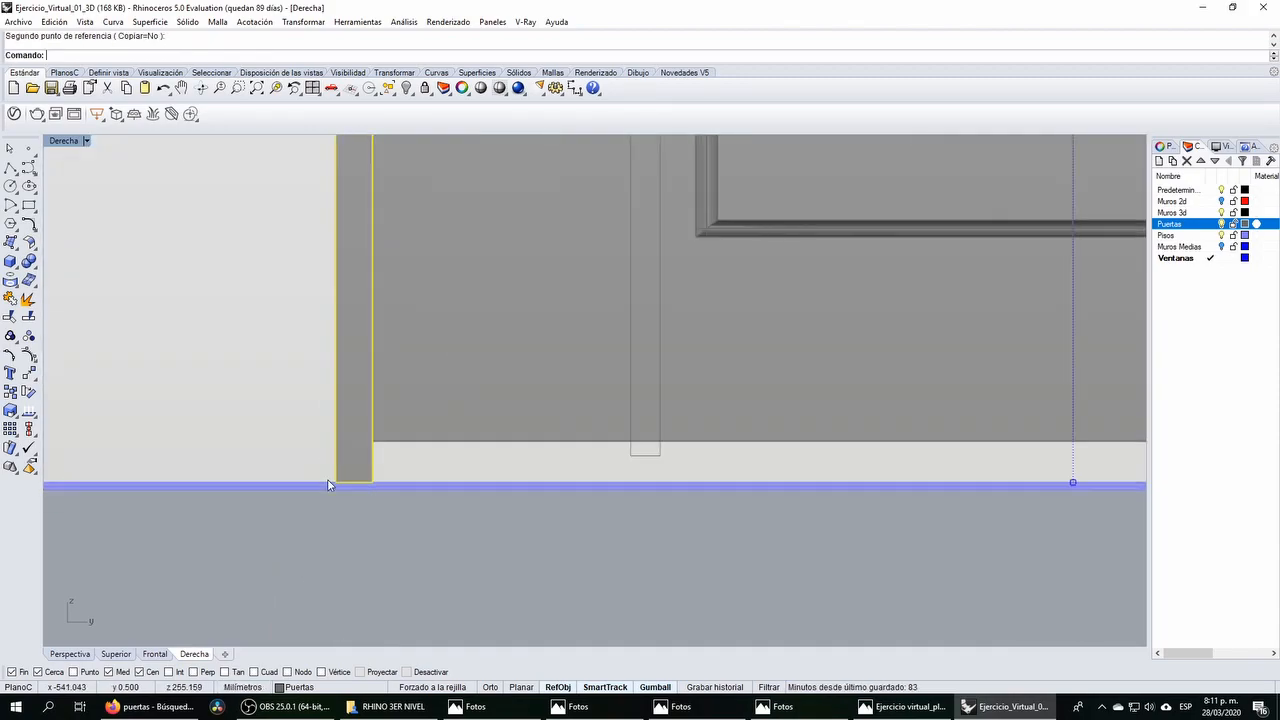
{"action": "left_click", "coordinate": [328, 487]}
{"action": "scroll", "coordinate": [341, 530], "scroll_direction": "down", "scroll_amount": 4}
{"action": "scroll", "coordinate": [341, 530], "scroll_direction": "down", "scroll_amount": 5}
{"action": "key", "text": "Escape"}
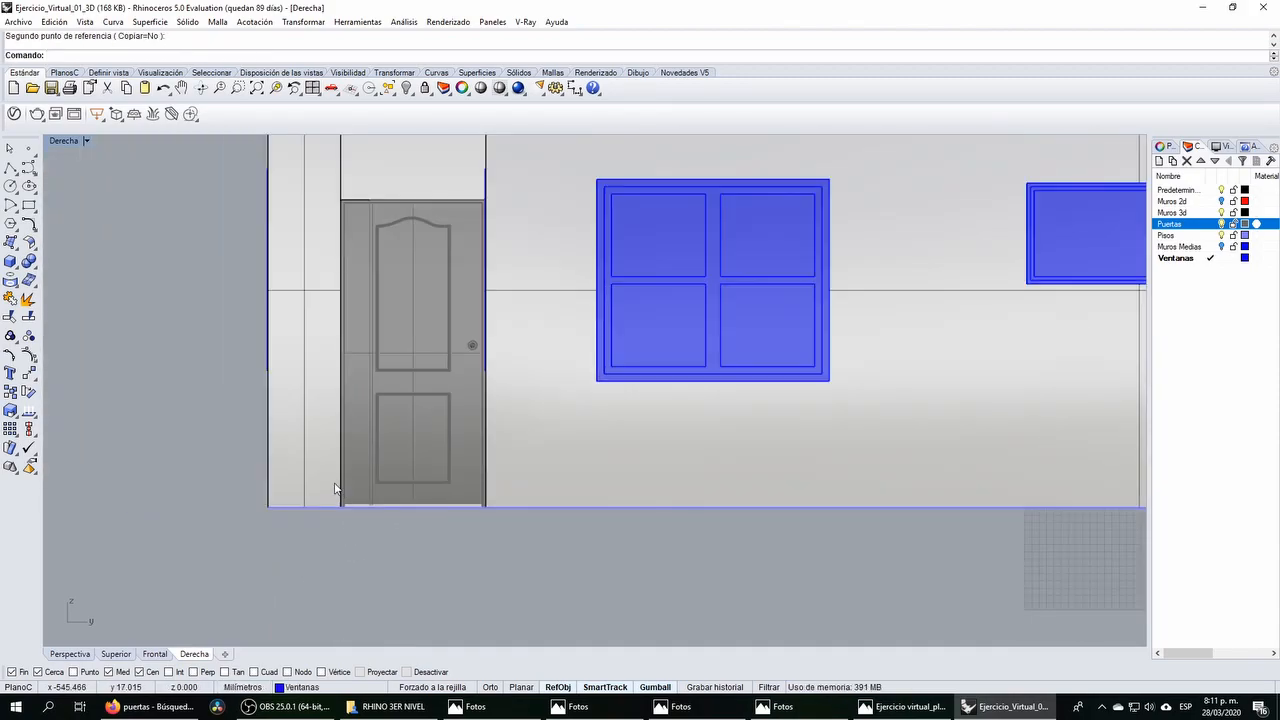
Step: Examine the fitted entrance door and its leaf from outside in the Perspectiva view
{"action": "left_click", "coordinate": [362, 282]}
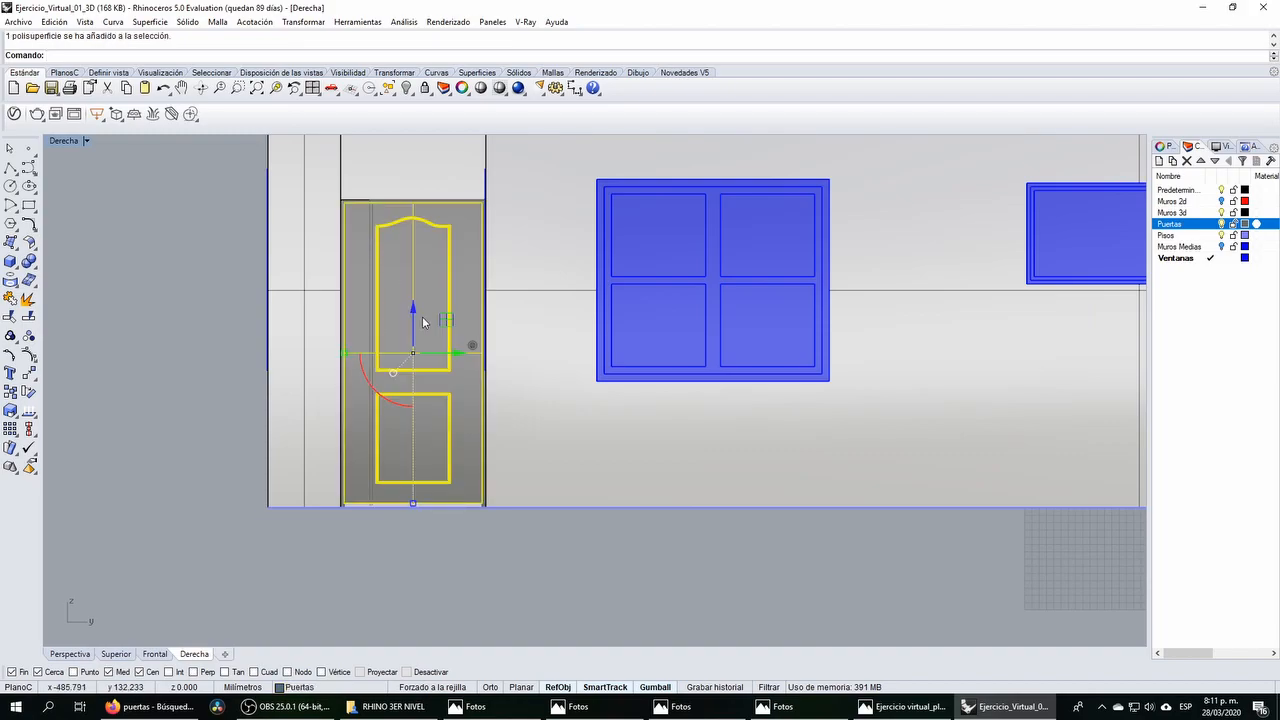
{"action": "scroll", "coordinate": [471, 342], "scroll_direction": "up", "scroll_amount": 5}
{"action": "scroll", "coordinate": [477, 345], "scroll_direction": "down", "scroll_amount": 2}
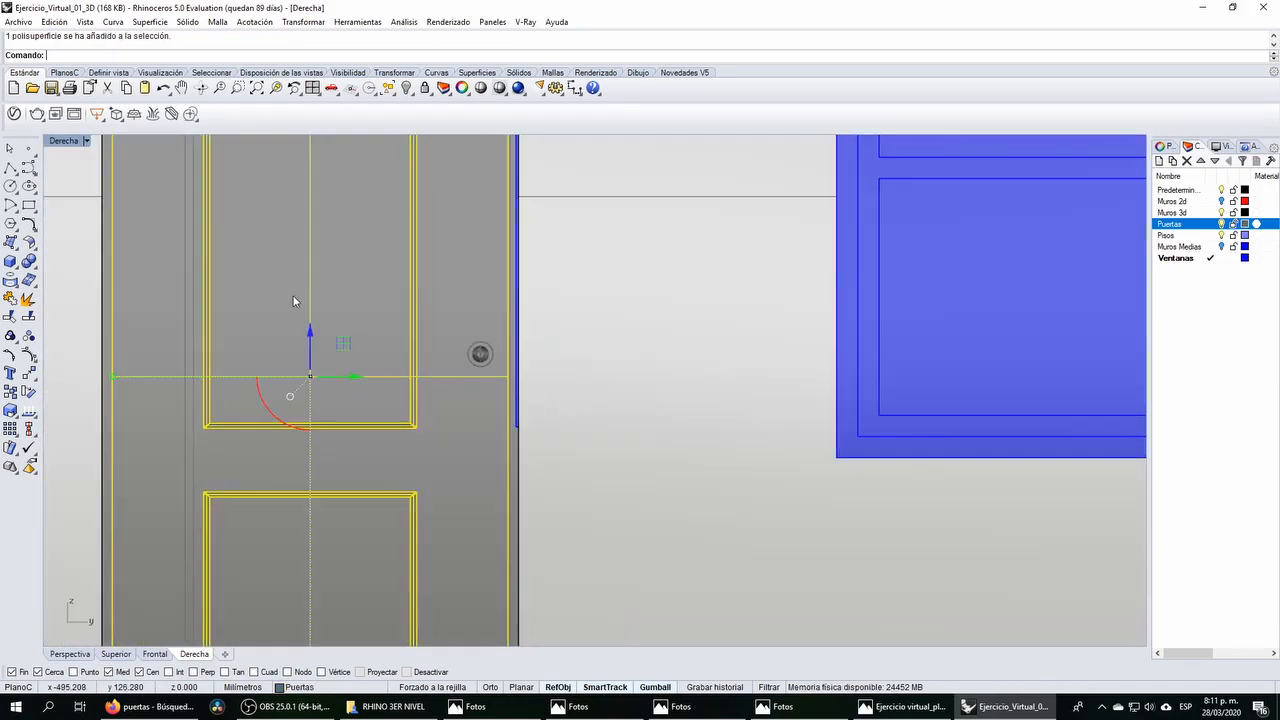
{"action": "double_click", "coordinate": [60, 141]}
{"action": "double_click", "coordinate": [624, 144]}
{"action": "left_click", "coordinate": [128, 230]}
{"action": "right_click_drag", "start_coordinate": [174, 259], "coordinate": [275, 253]}
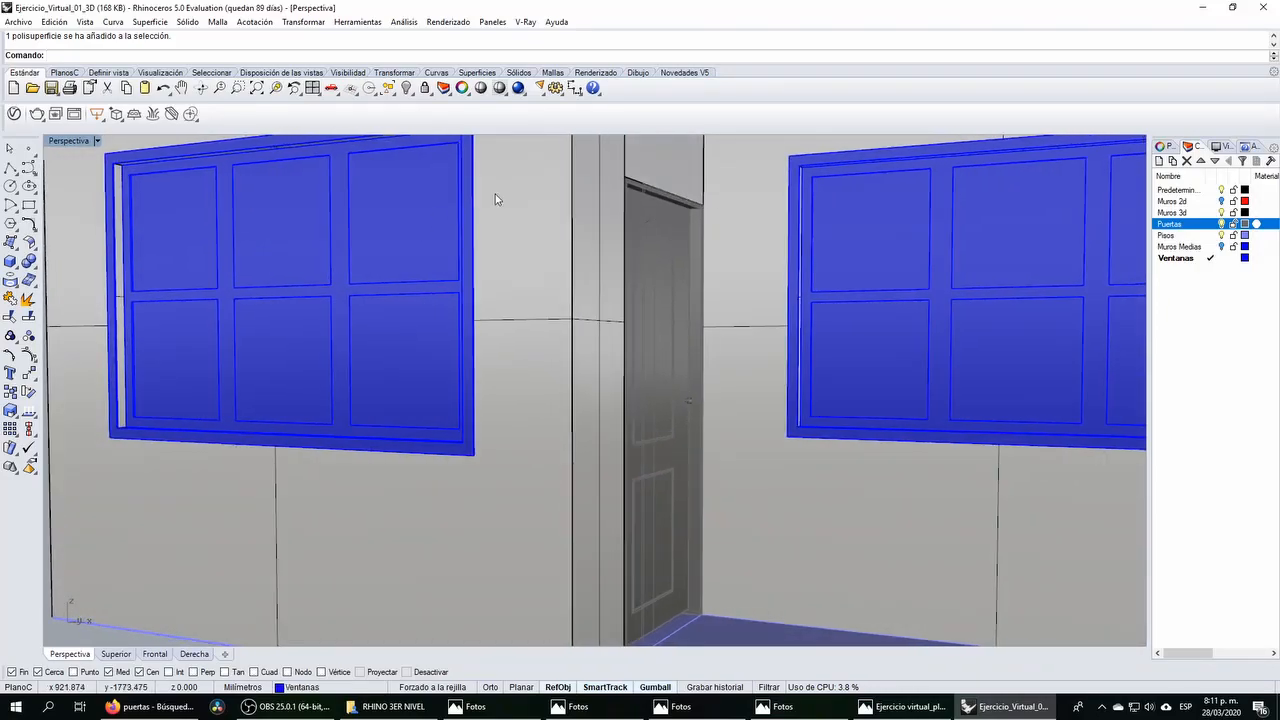
{"action": "scroll", "coordinate": [642, 168], "scroll_direction": "up", "scroll_amount": 5}
{"action": "scroll", "coordinate": [783, 239], "scroll_direction": "down", "scroll_amount": 10}
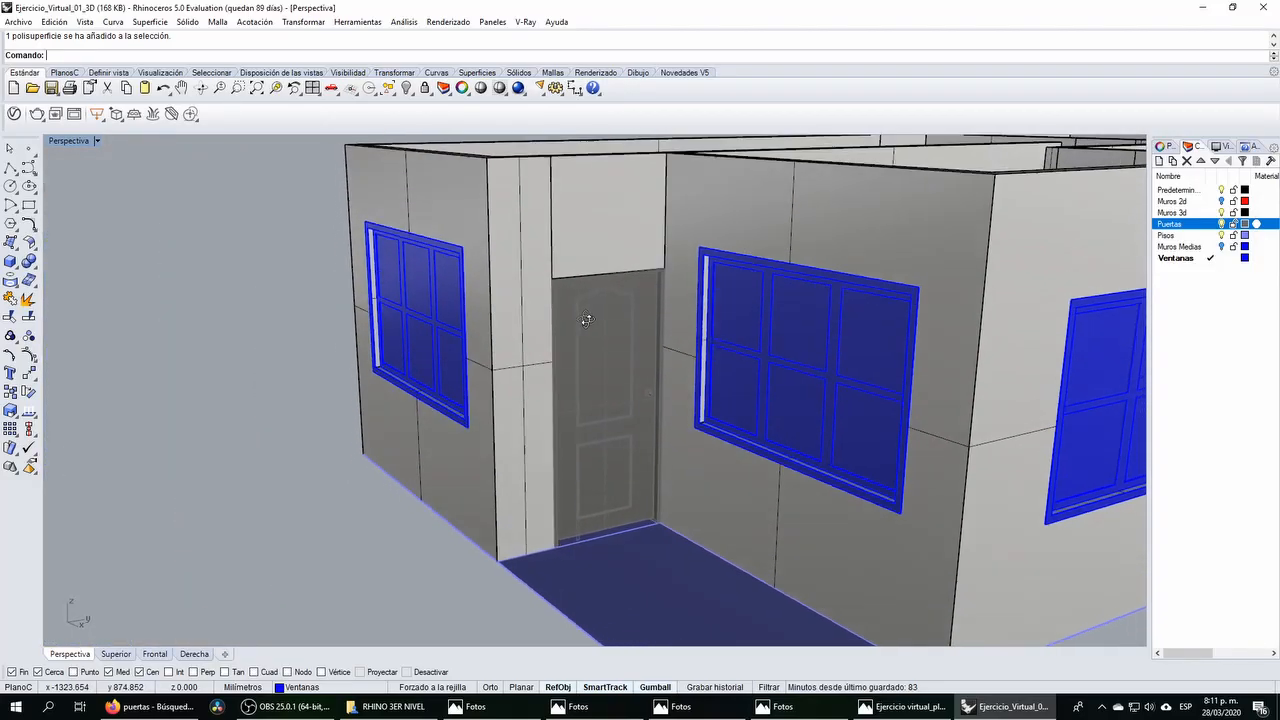
{"action": "right_click_drag", "start_coordinate": [586, 319], "coordinate": [538, 328]}
Step: Inspect the rest of the house from above in the Perspectiva view to find the remaining door openings
{"action": "scroll", "coordinate": [430, 338], "scroll_direction": "down", "scroll_amount": 5}
{"action": "right_click_drag", "start_coordinate": [413, 339], "coordinate": [462, 339]}
{"action": "left_click", "coordinate": [495, 279]}
{"action": "left_click", "coordinate": [330, 242]}
{"action": "left_click", "coordinate": [499, 289]}
{"action": "left_click", "coordinate": [277, 246]}
{"action": "right_click_drag", "start_coordinate": [277, 246], "coordinate": [310, 295]}
{"action": "right_click_drag", "start_coordinate": [571, 418], "coordinate": [527, 390]}
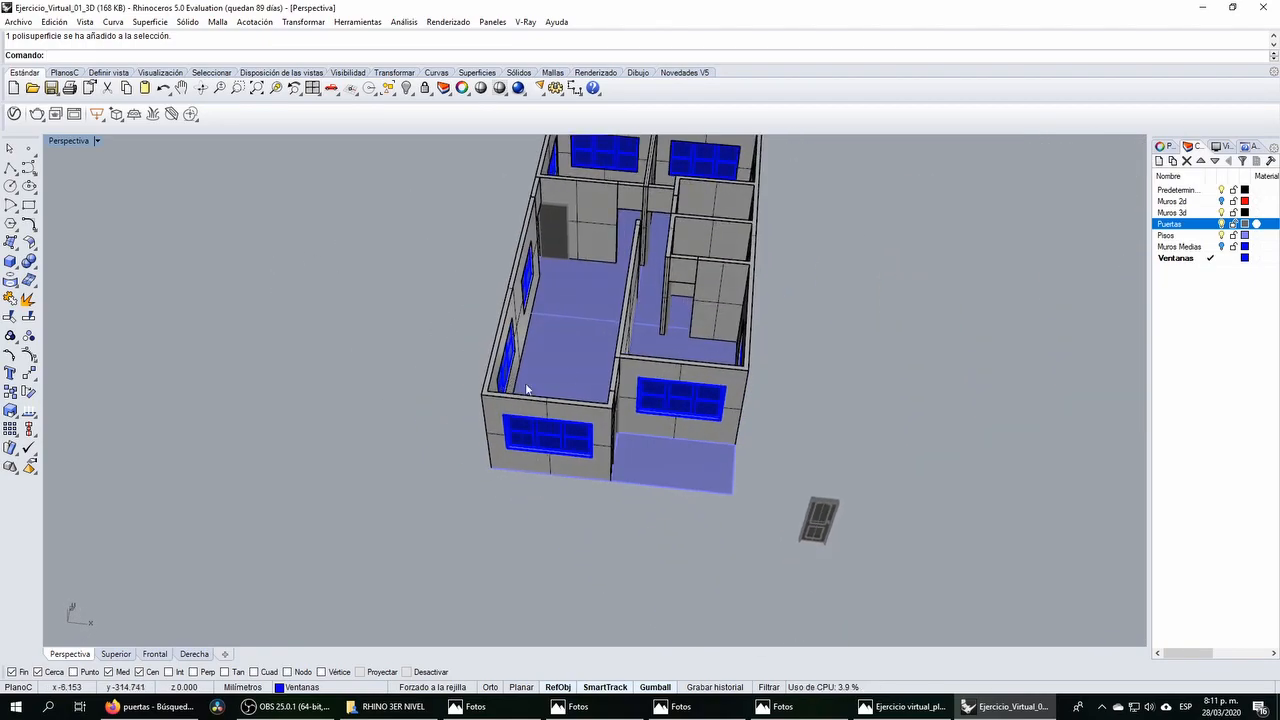
Step: Return to the four-view layout and check the door positions and swings on the floor plan image in the Superior view
{"action": "double_click", "coordinate": [61, 146]}
{"action": "scroll", "coordinate": [203, 268], "scroll_direction": "up", "scroll_amount": 4}
{"action": "scroll", "coordinate": [215, 265], "scroll_direction": "up", "scroll_amount": 2}
{"action": "scroll", "coordinate": [238, 308], "scroll_direction": "down", "scroll_amount": 6}
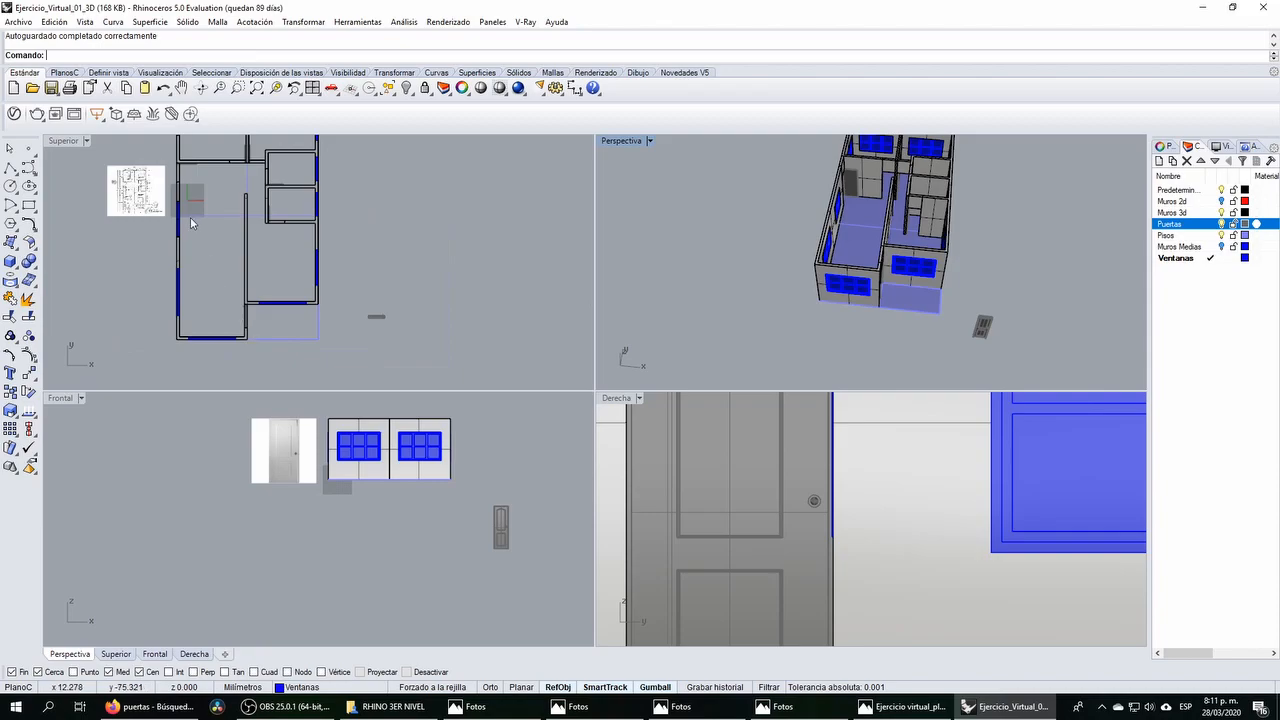
{"action": "scroll", "coordinate": [182, 313], "scroll_direction": "up", "scroll_amount": 8}
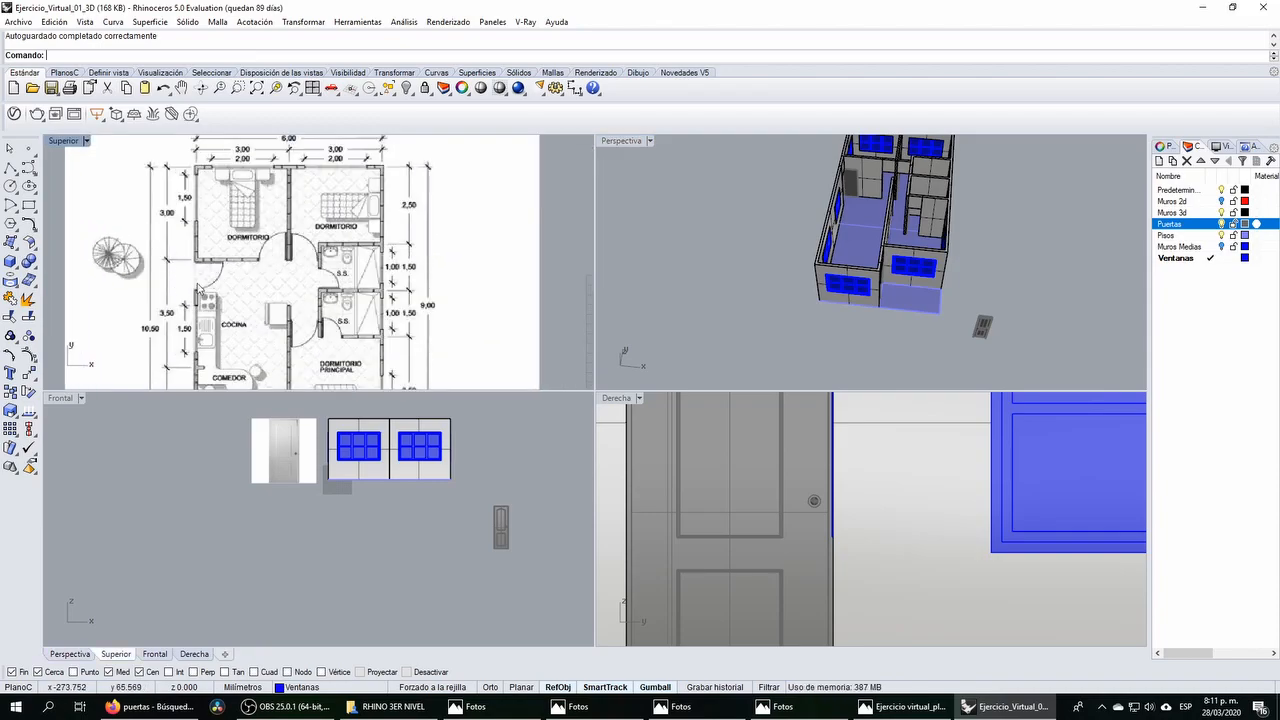
{"action": "right_click_drag", "start_coordinate": [236, 318], "coordinate": [236, 203]}
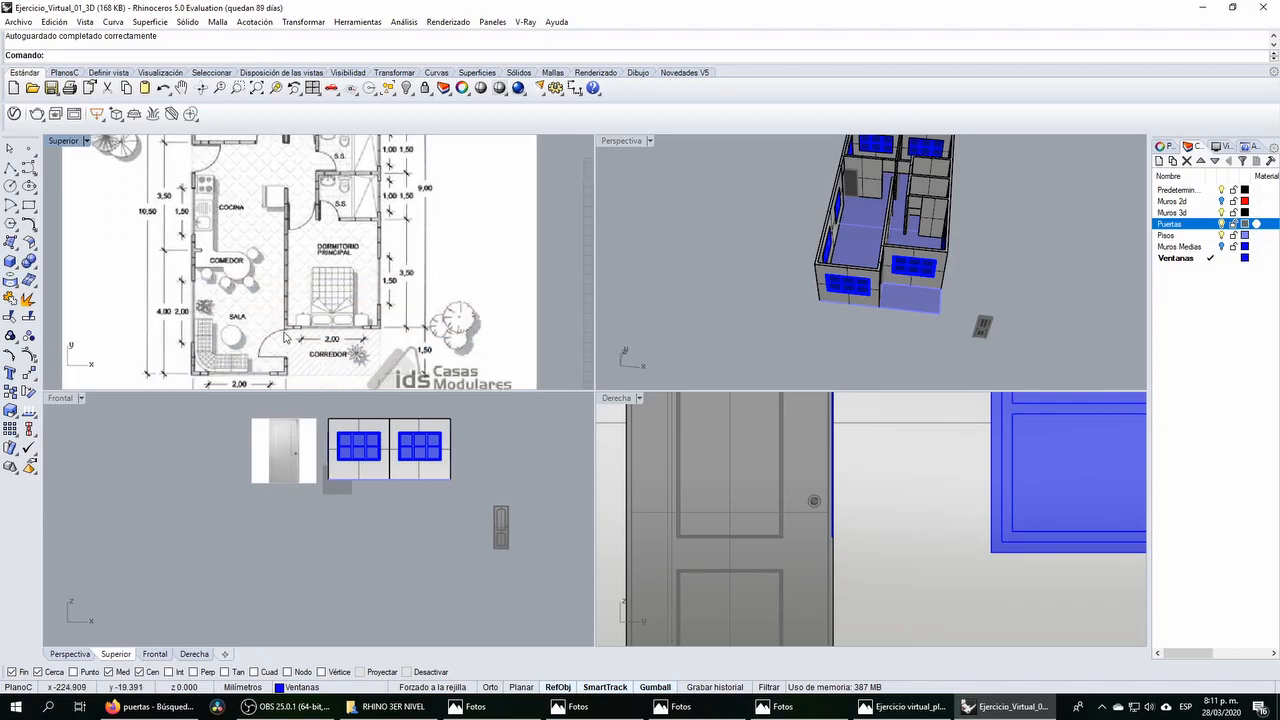
{"action": "scroll", "coordinate": [285, 338], "scroll_direction": "down", "scroll_amount": 6}
{"action": "scroll", "coordinate": [323, 266], "scroll_direction": "up", "scroll_amount": 5}
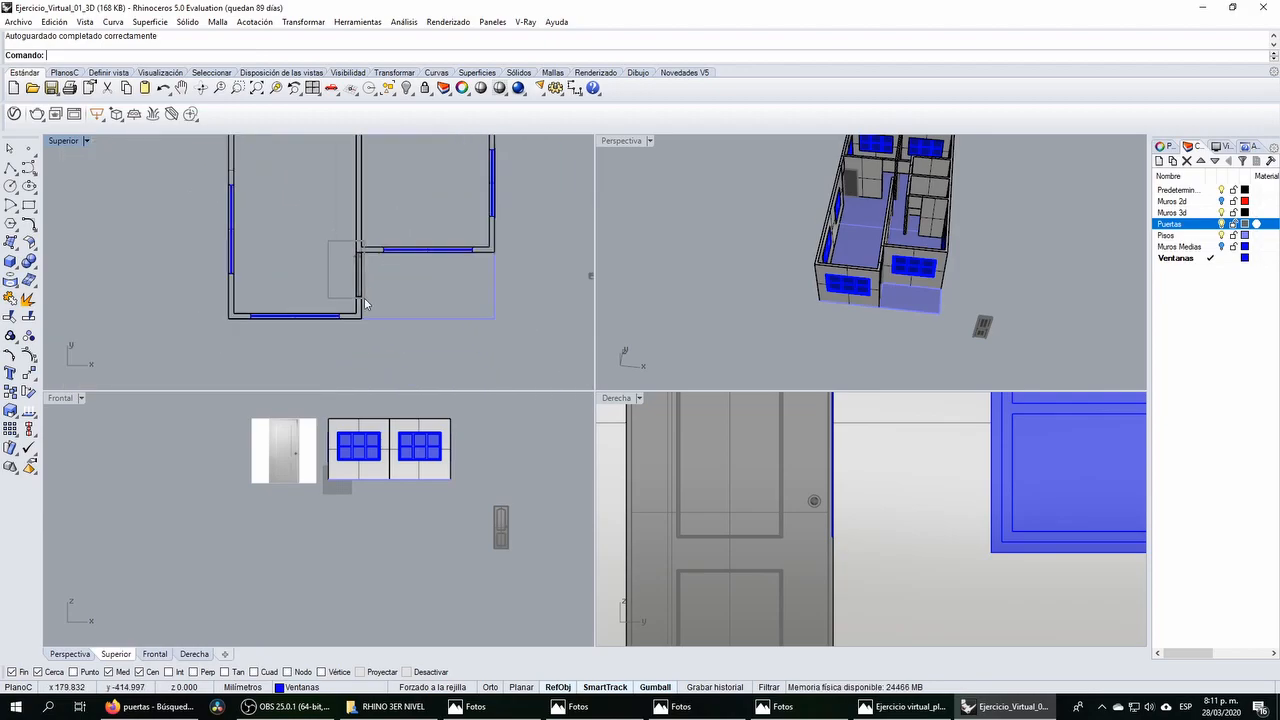
Step: Try to place a turned copy of the widened entrance door in the kitchen's side wall opening
{"action": "left_click_drag", "start_coordinate": [363, 295], "coordinate": [368, 300]}
{"action": "right_click_drag", "start_coordinate": [288, 224], "coordinate": [383, 307]}
{"action": "left_click_drag", "start_coordinate": [487, 315], "coordinate": [428, 190]}
{"action": "scroll", "coordinate": [360, 268], "scroll_direction": "up", "scroll_amount": 5}
{"action": "left_click", "coordinate": [315, 306]}
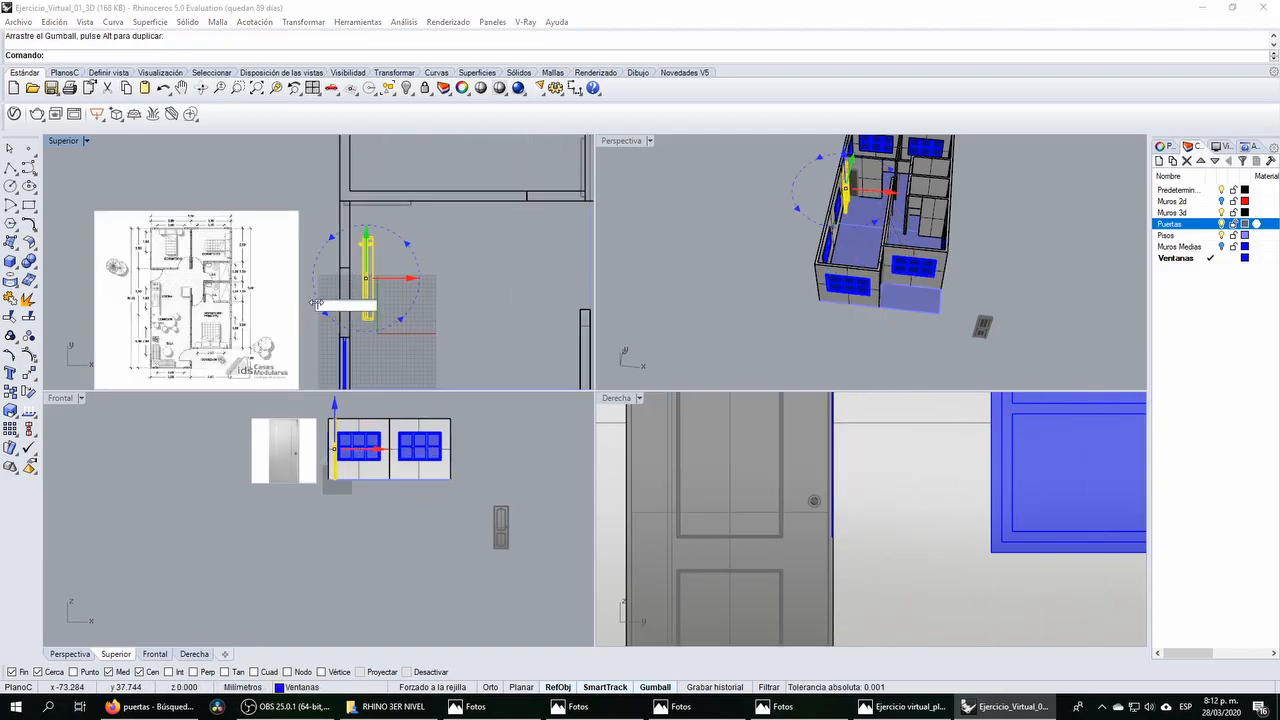
{"action": "key", "text": "Escape"}
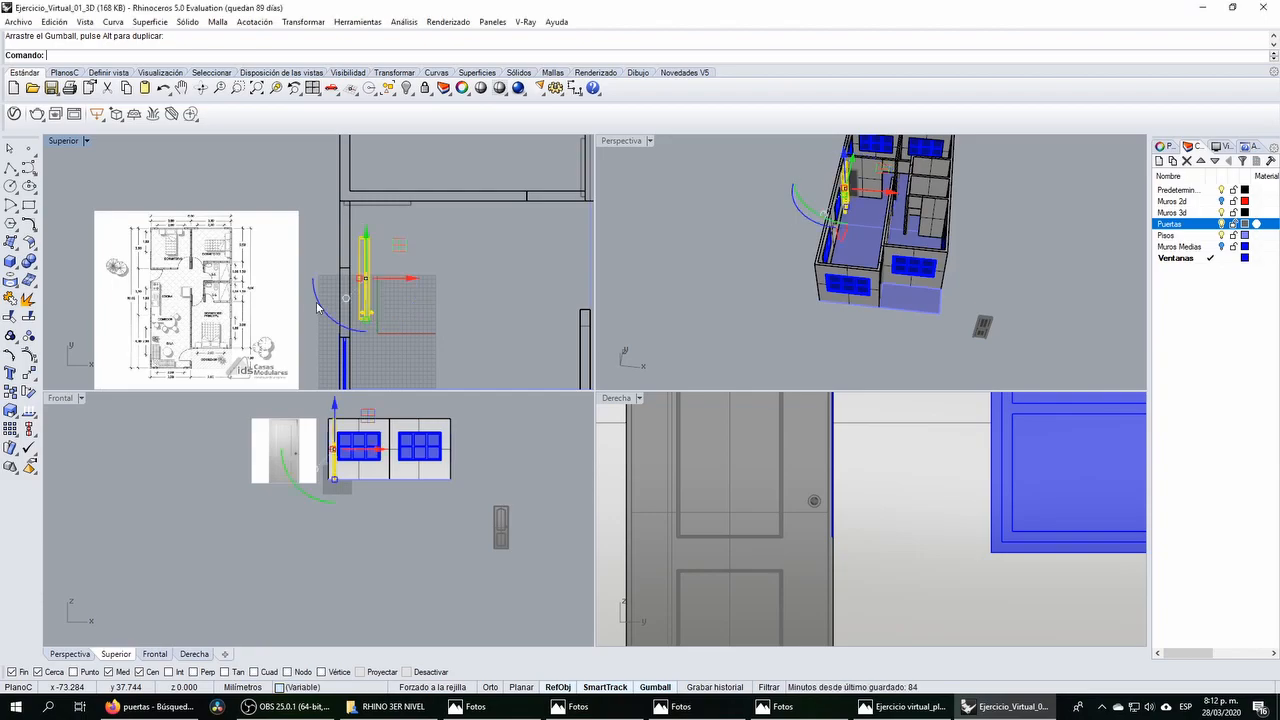
{"action": "scroll", "coordinate": [371, 248], "scroll_direction": "up", "scroll_amount": 2}
{"action": "left_click_drag", "start_coordinate": [379, 254], "coordinate": [350, 197]}
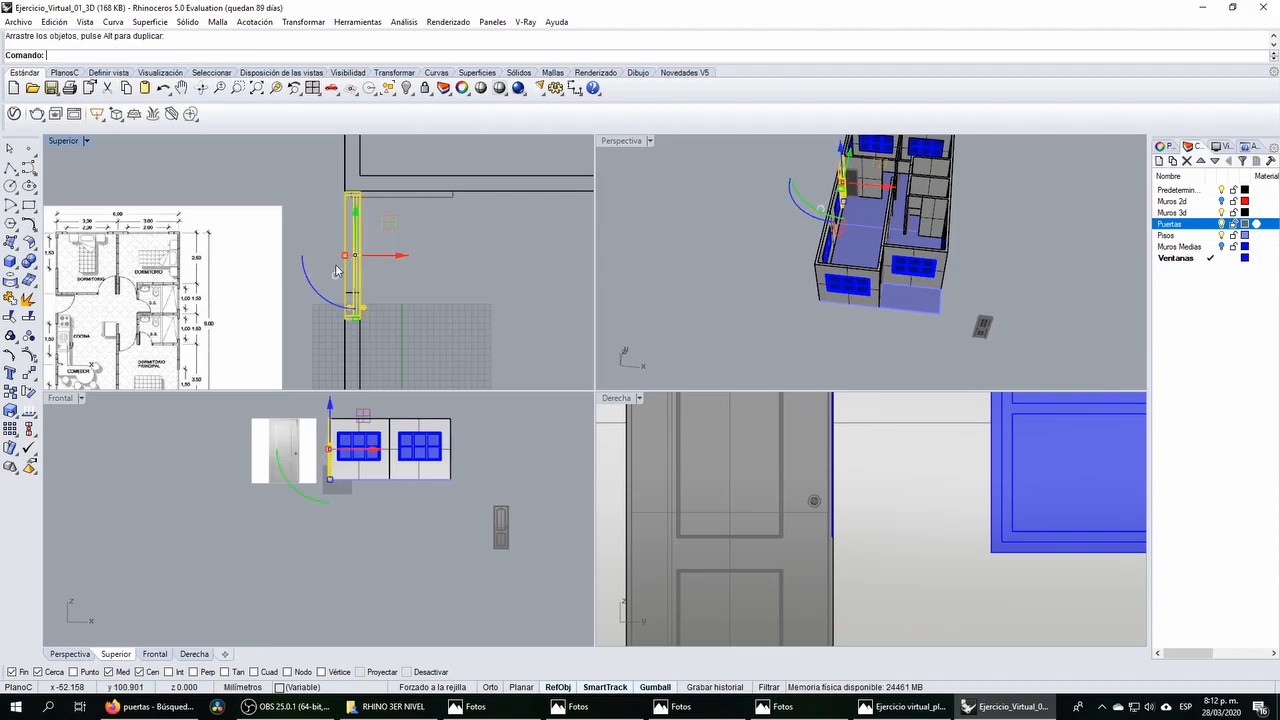
{"action": "scroll", "coordinate": [336, 270], "scroll_direction": "down", "scroll_amount": 5}
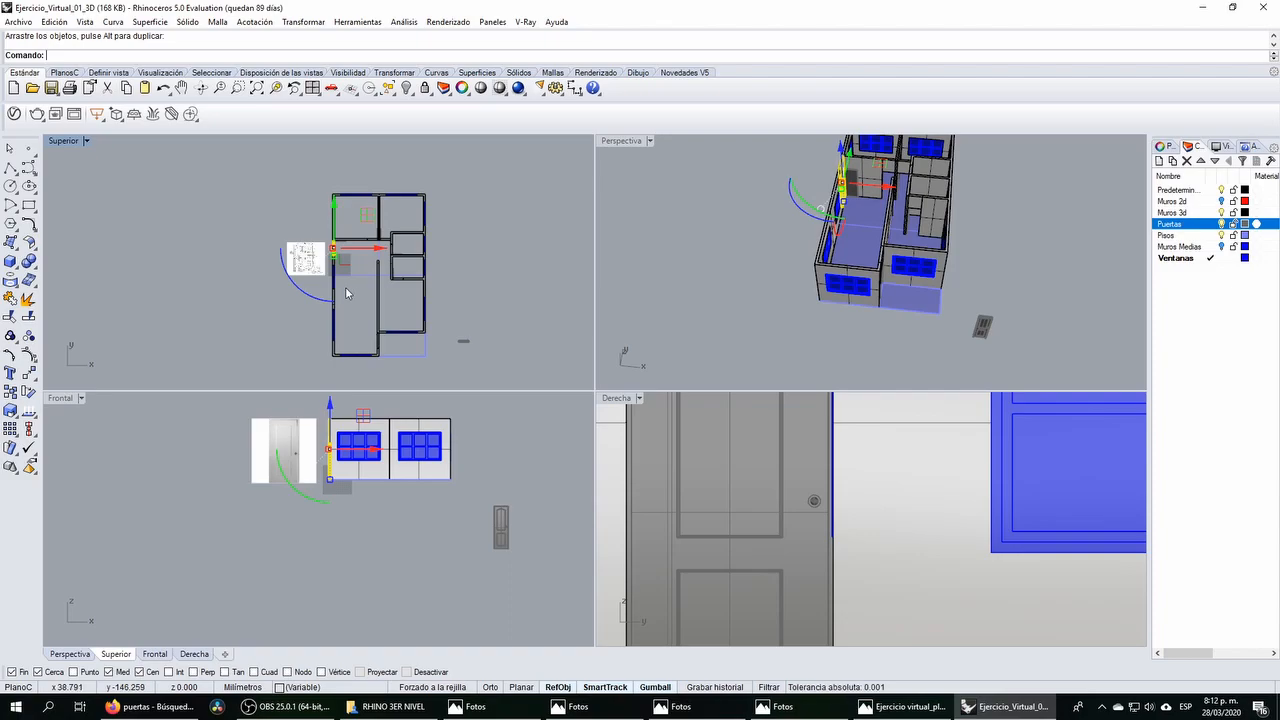
{"action": "key", "text": "Delete"}
Step: Cut the widened entrance door with its frame and knobs to the clipboard, excluding the wall piece above it
{"action": "scroll", "coordinate": [378, 347], "scroll_direction": "up", "scroll_amount": 6}
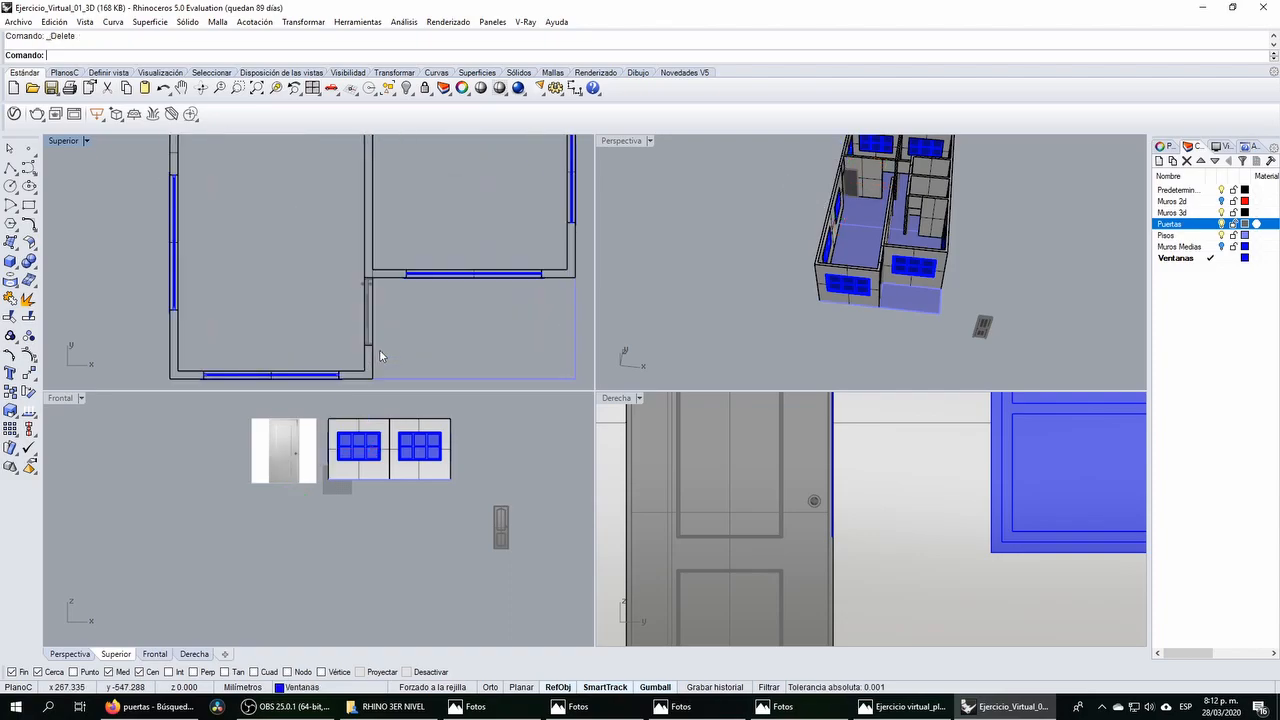
{"action": "right_click_drag", "start_coordinate": [353, 296], "coordinate": [297, 276]}
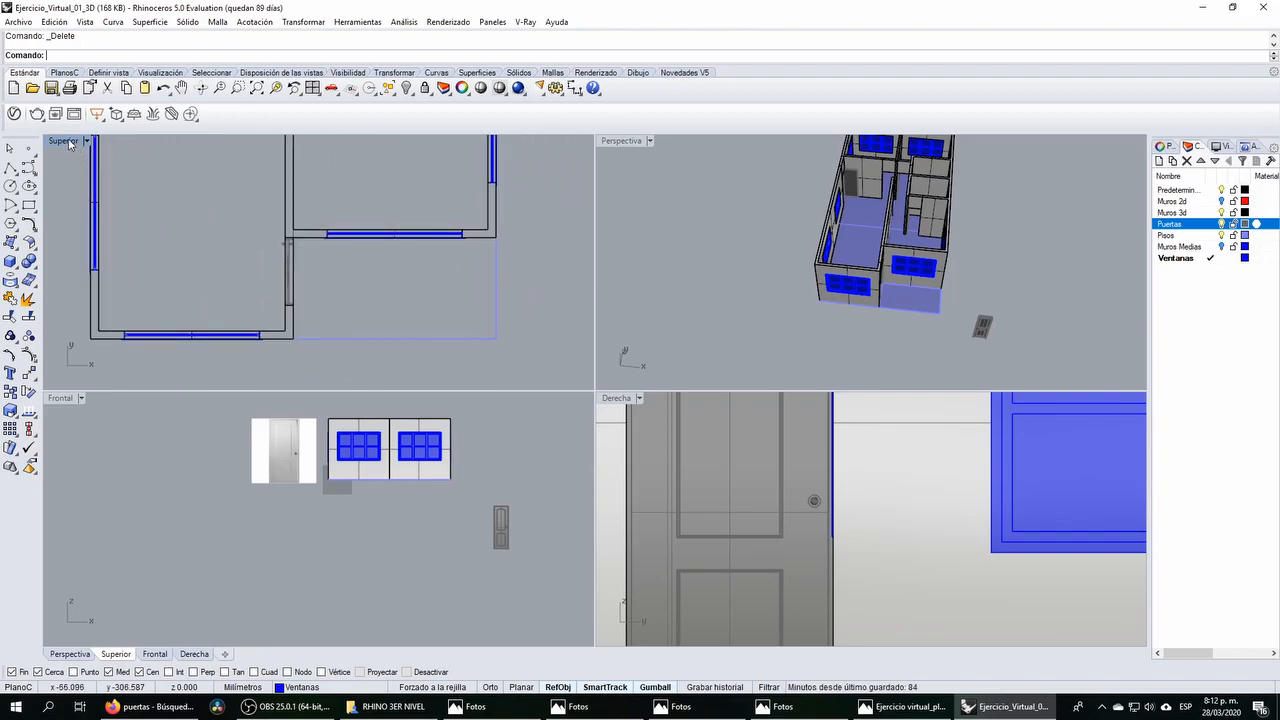
{"action": "double_click", "coordinate": [68, 143]}
{"action": "scroll", "coordinate": [520, 352], "scroll_direction": "down", "scroll_amount": 2}
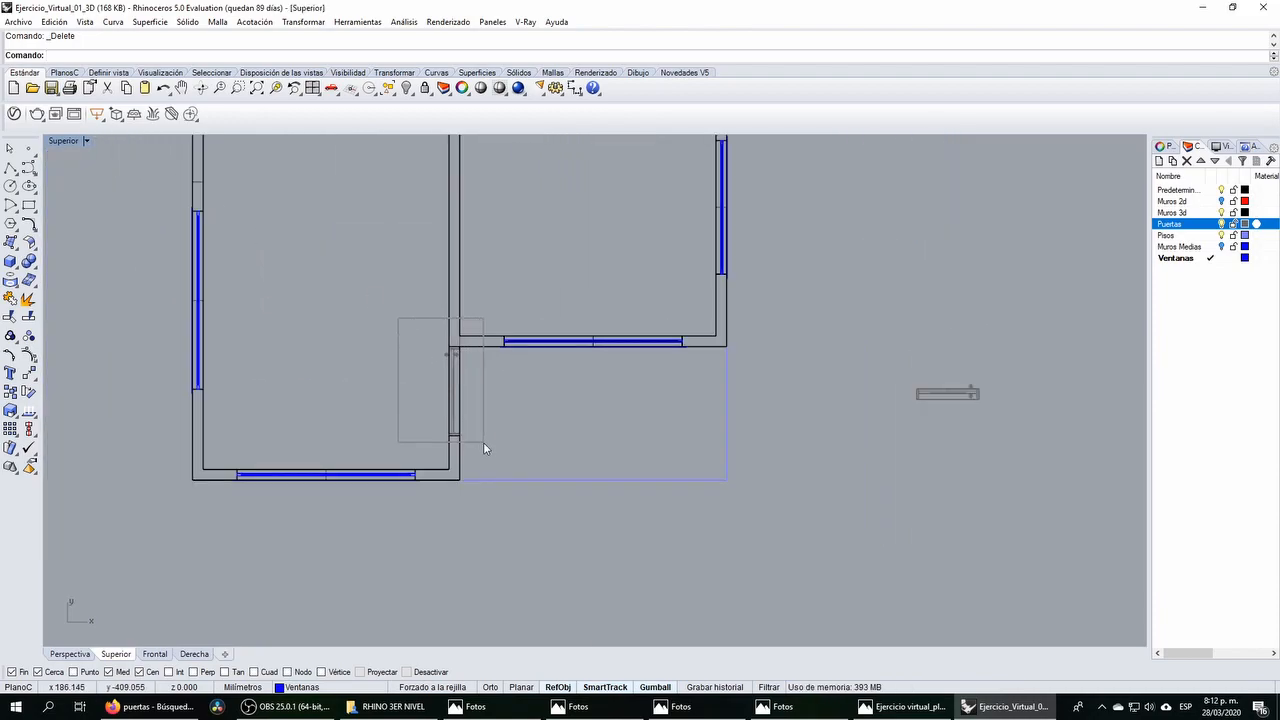
{"action": "left_click_drag", "start_coordinate": [482, 441], "coordinate": [483, 443]}
{"action": "scroll", "coordinate": [458, 419], "scroll_direction": "up", "scroll_amount": 6}
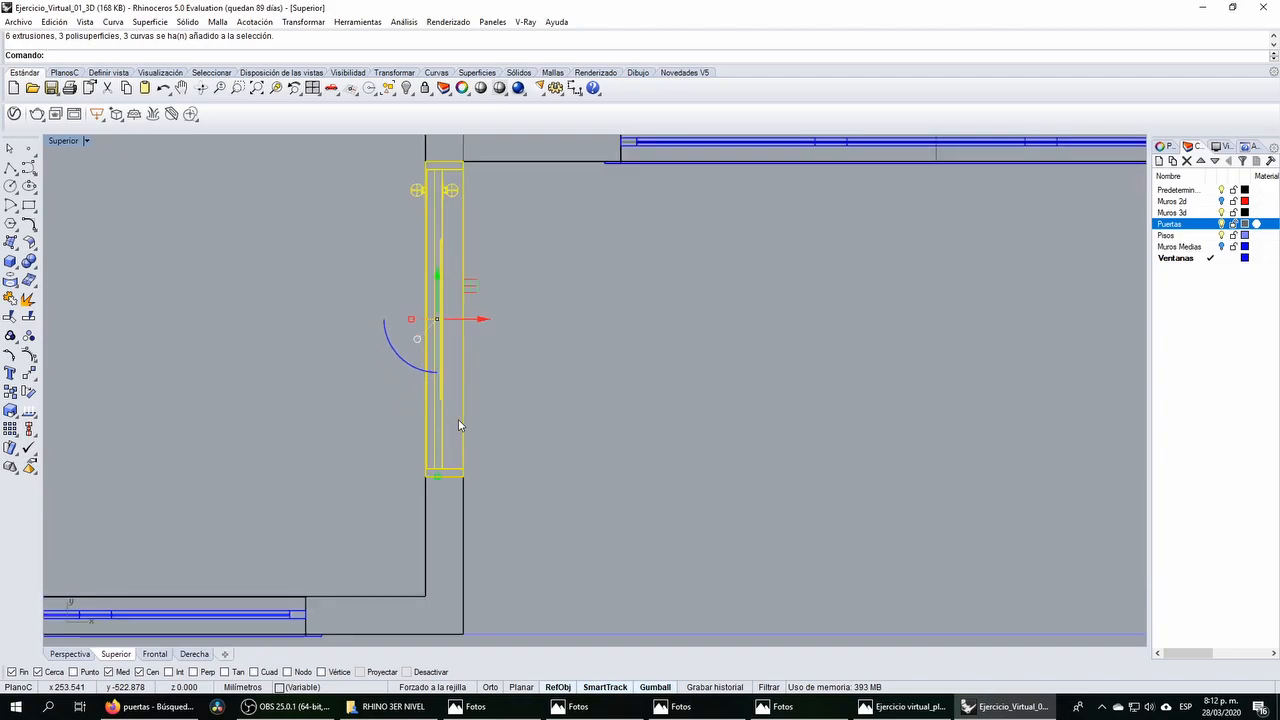
{"action": "double_click", "coordinate": [63, 142]}
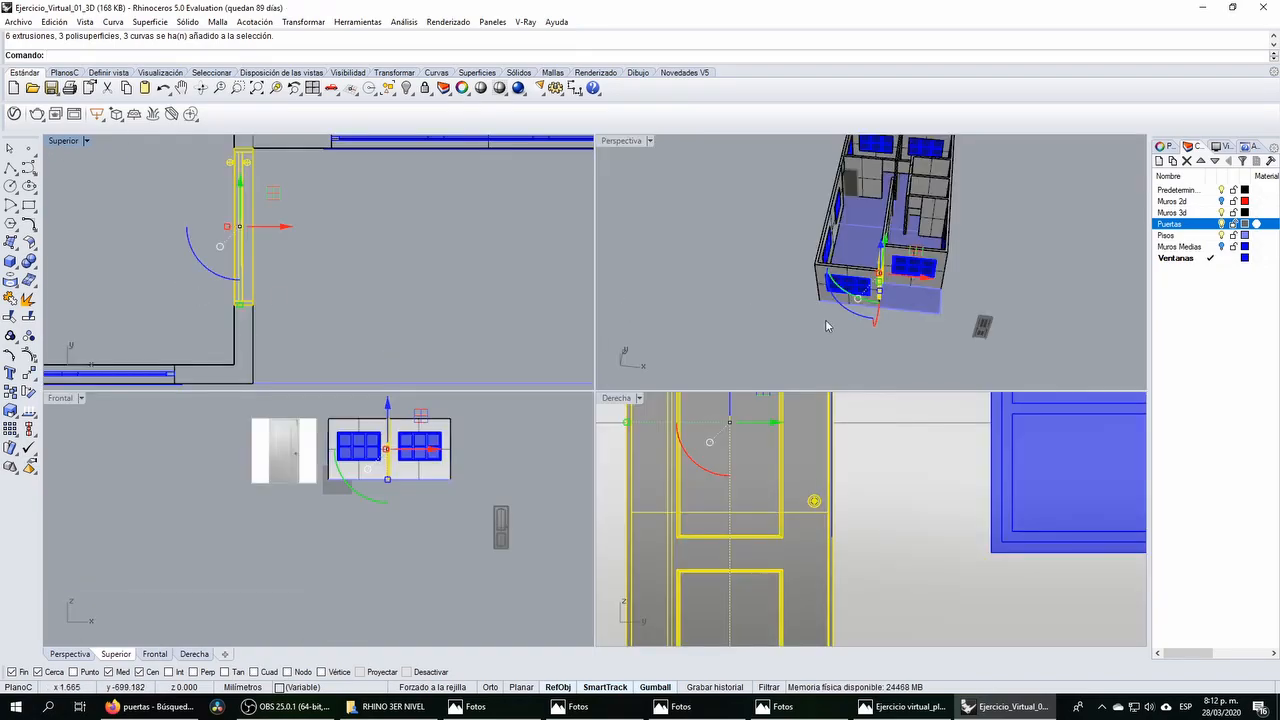
{"action": "right_click_drag", "start_coordinate": [825, 326], "coordinate": [765, 284]}
{"action": "scroll", "coordinate": [857, 225], "scroll_direction": "up", "scroll_amount": 10}
{"action": "left_click", "coordinate": [866, 213], "text": "ctrl"}
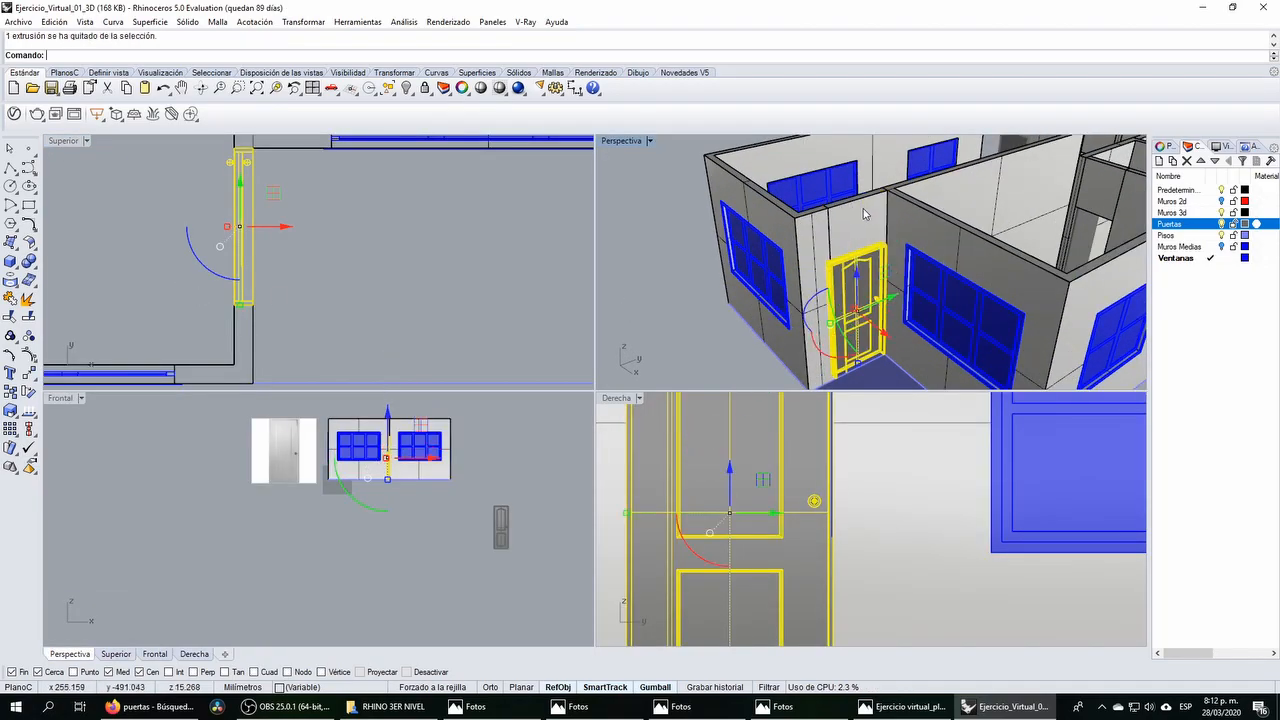
{"action": "scroll", "coordinate": [808, 265], "scroll_direction": "down", "scroll_amount": 6}
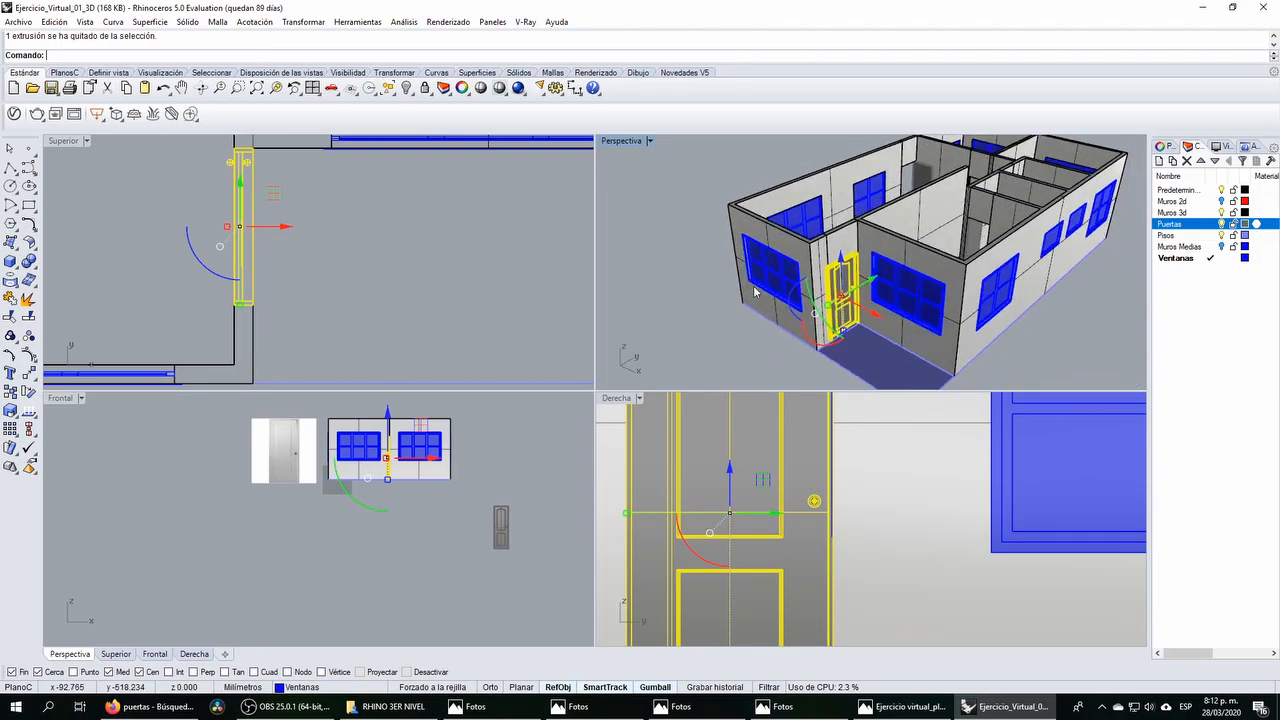
{"action": "key", "text": "ctrl+x"}
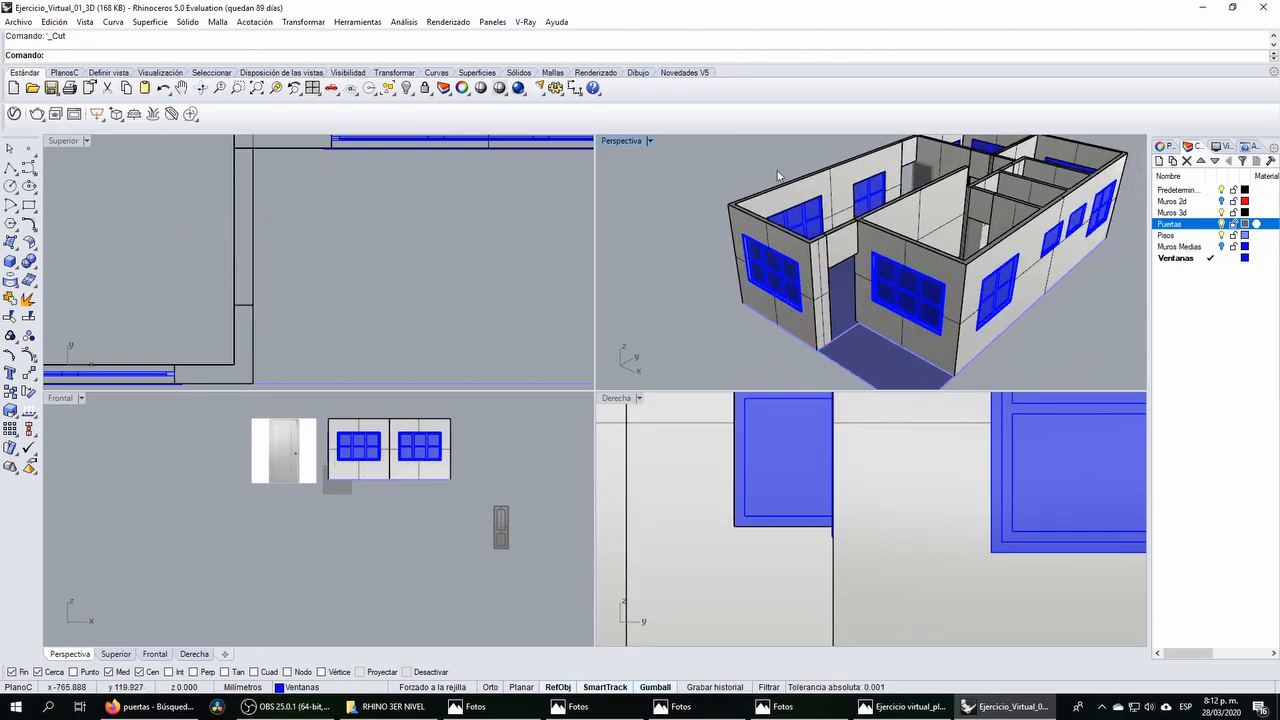
Step: Undo the earlier edits back to the narrow door before it was raised and scaled
{"action": "scroll", "coordinate": [780, 220], "scroll_direction": "down", "scroll_amount": 4}
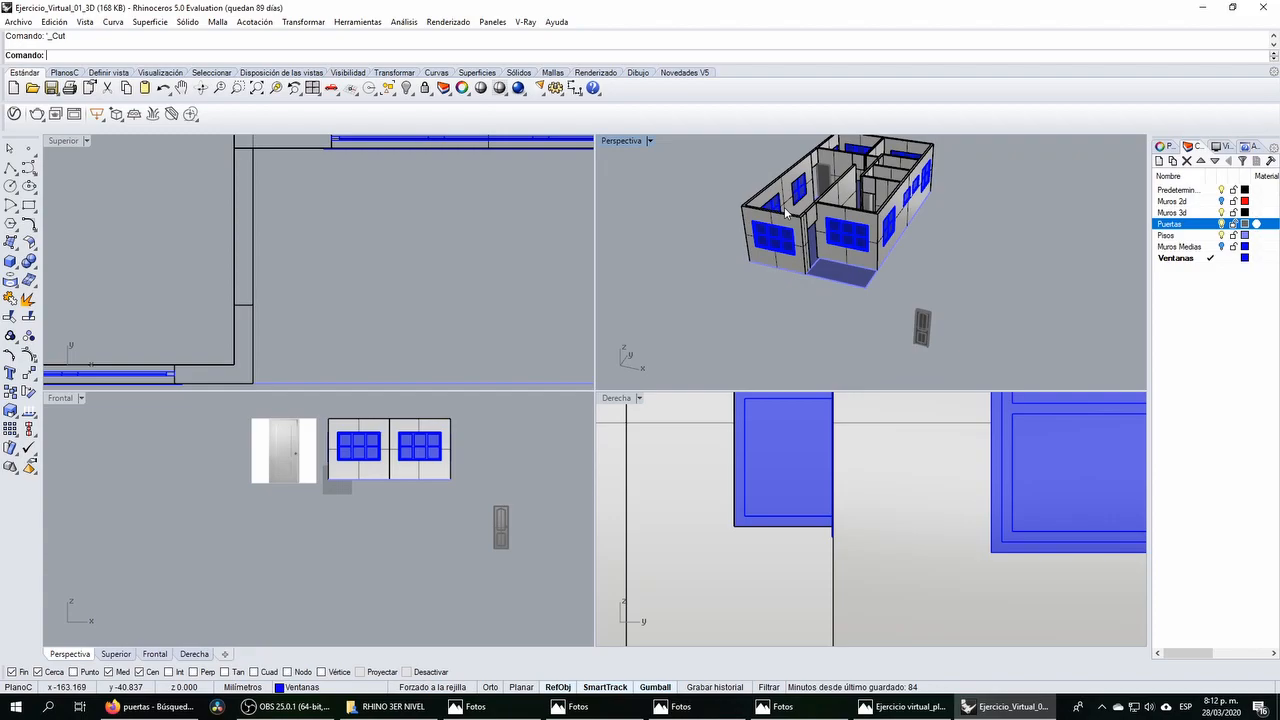
{"action": "key", "text": "ctrl+z"}
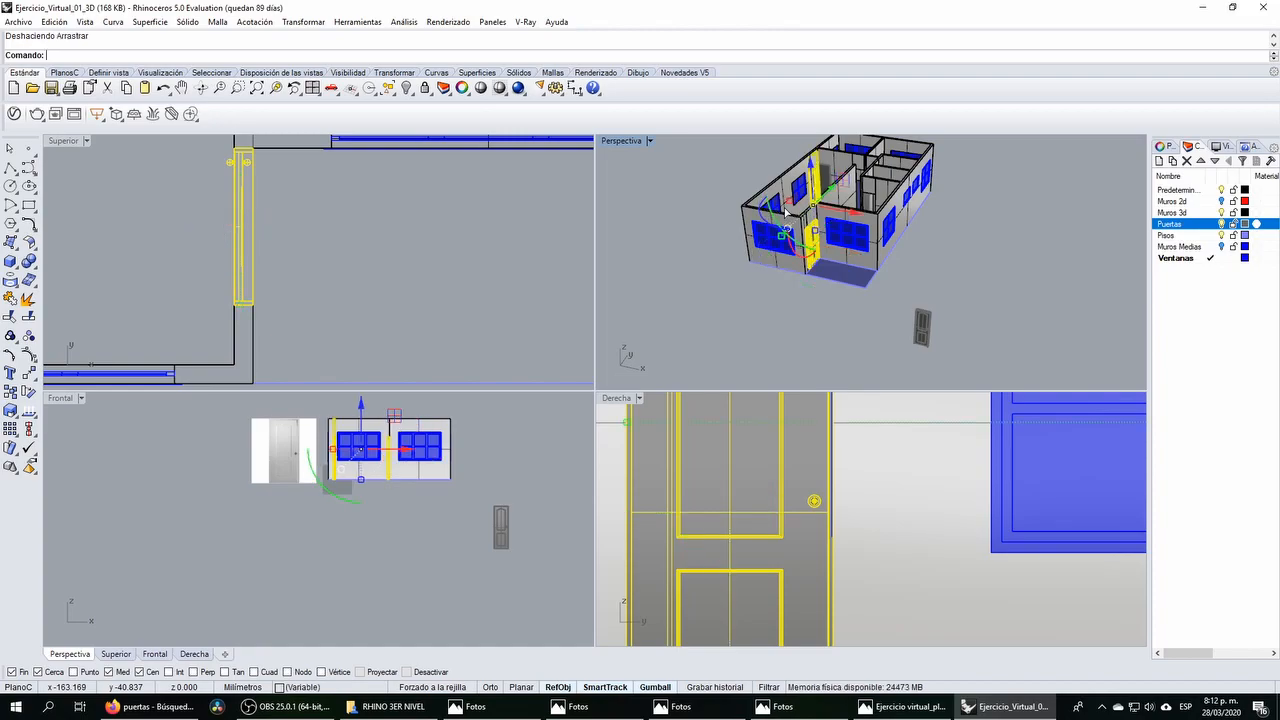
{"action": "key", "text": "ctrl+z"}
{"action": "key", "text": "ctrl+z"}
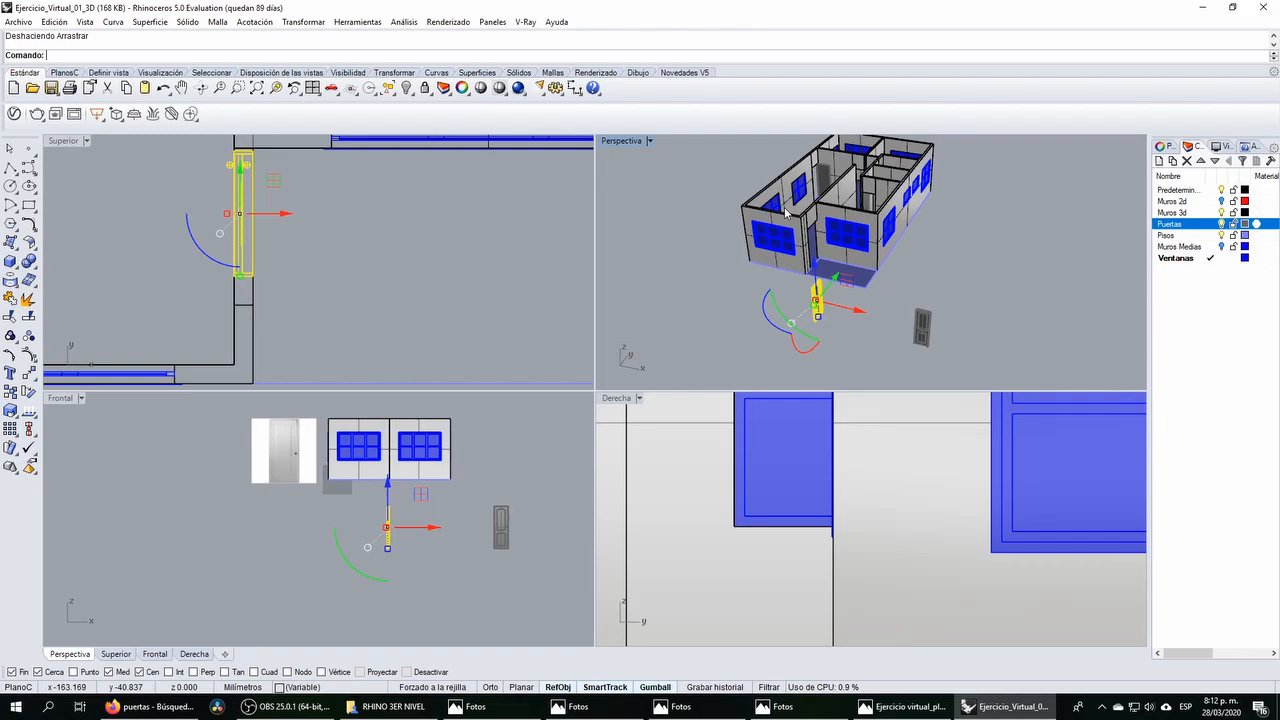
{"action": "scroll", "coordinate": [340, 250], "scroll_direction": "down", "scroll_amount": 6}
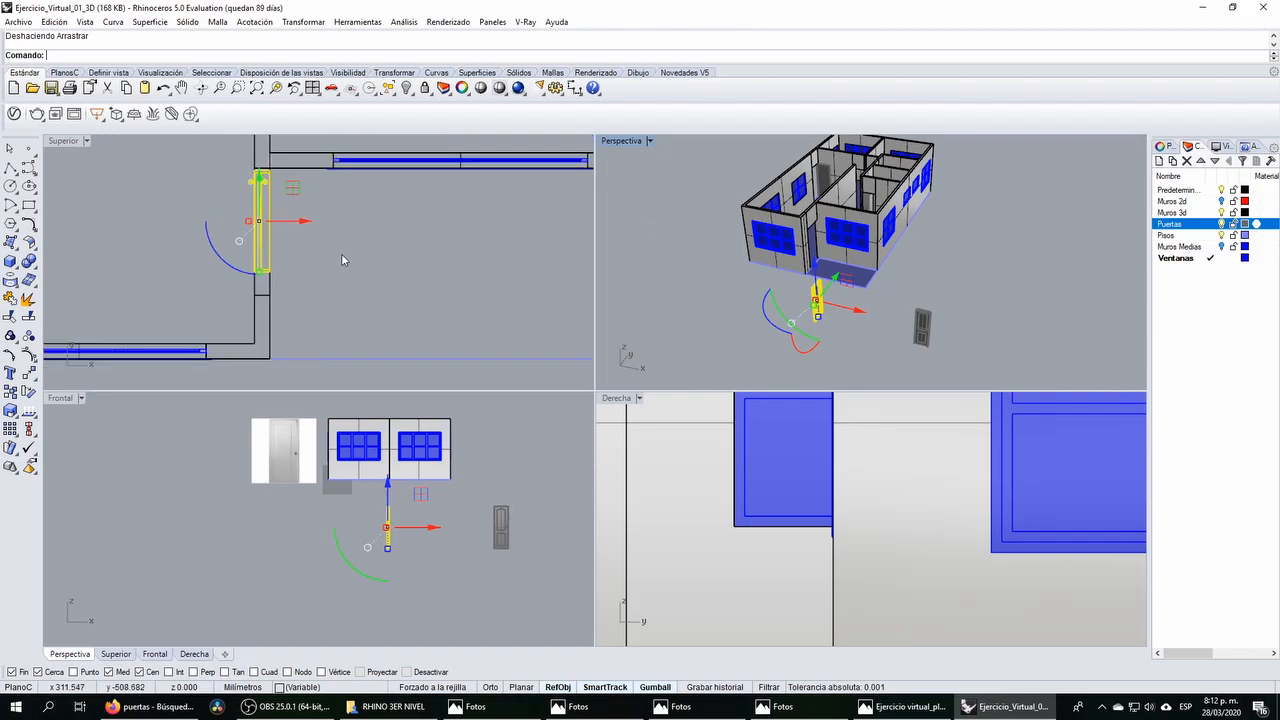
Step: Move the narrow door beside the kitchen's side wall opening in the Superior view and raise it to the house's level in Frontal
{"action": "scroll", "coordinate": [360, 297], "scroll_direction": "down", "scroll_amount": 3}
{"action": "left_click_drag", "start_coordinate": [366, 268], "coordinate": [330, 180]}
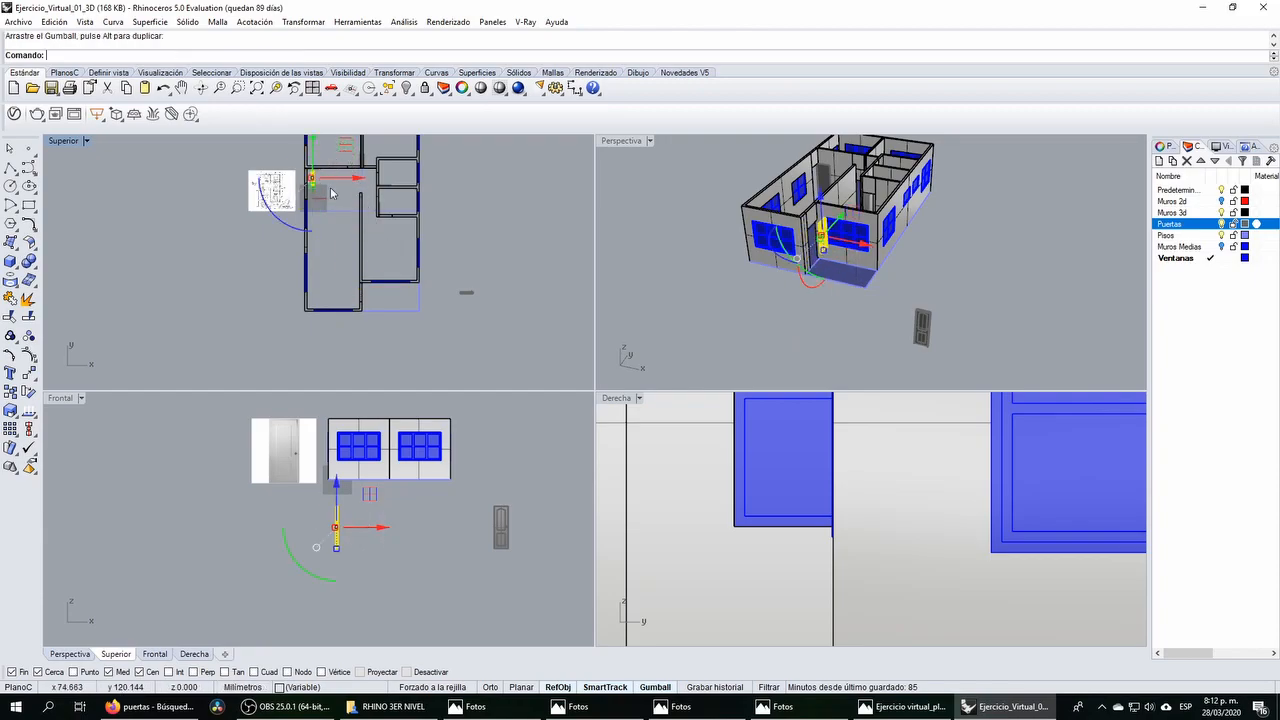
{"action": "left_click_drag", "start_coordinate": [337, 497], "coordinate": [338, 427]}
{"action": "left_click", "coordinate": [330, 222]}
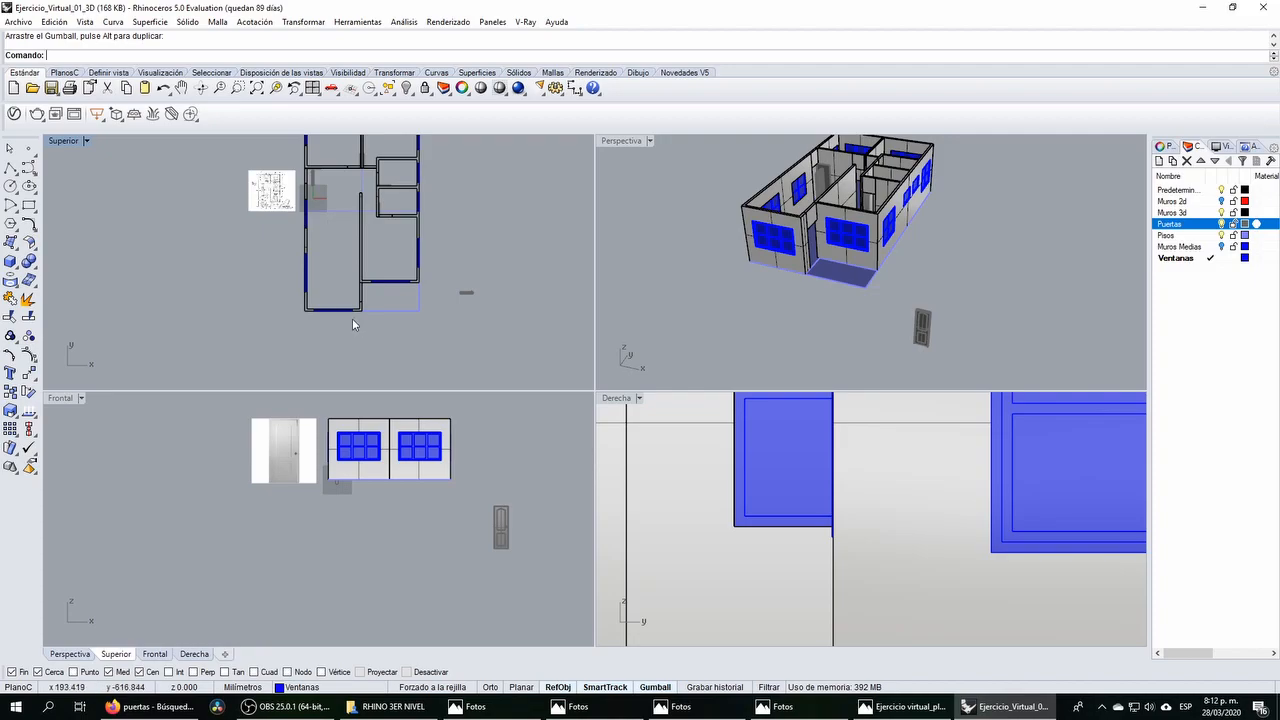
Step: Paste the widened door back into the entrance opening and delete the surplus door piece there
{"action": "right_click_drag", "start_coordinate": [378, 328], "coordinate": [361, 323]}
{"action": "key", "text": "ctrl+v"}
{"action": "left_click", "coordinate": [369, 341]}
{"action": "scroll", "coordinate": [872, 241], "scroll_direction": "up", "scroll_amount": 10}
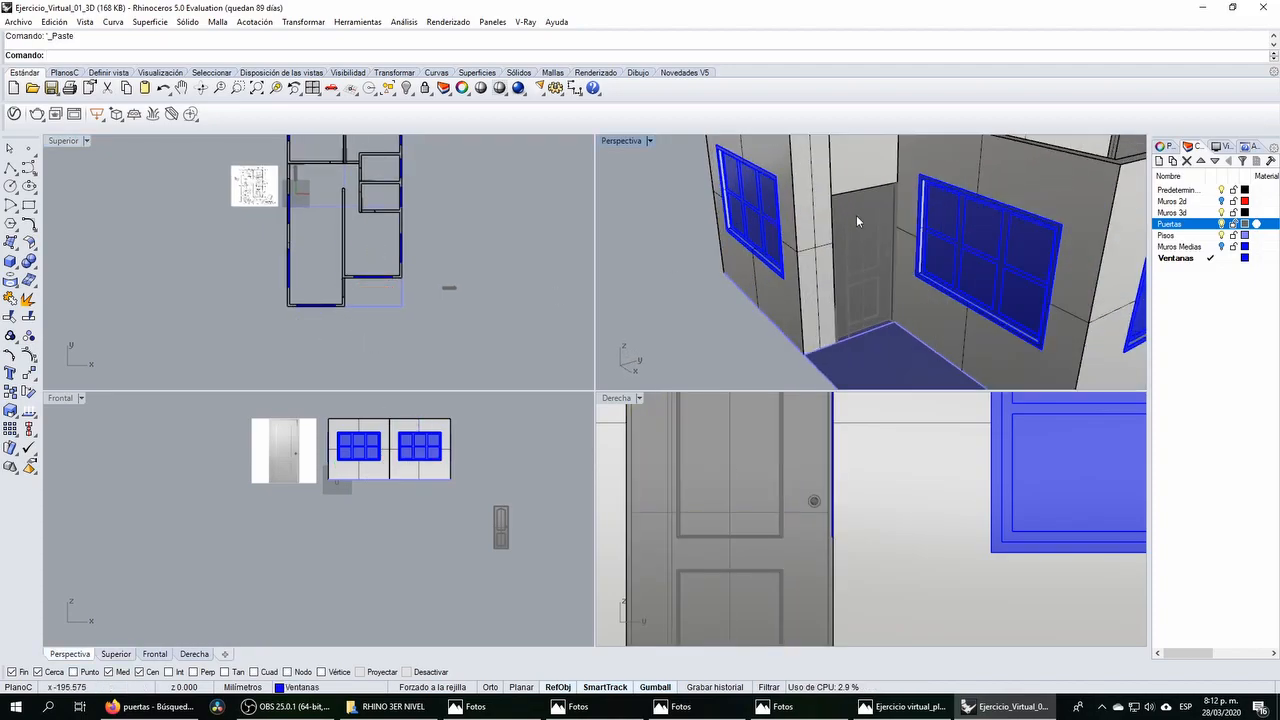
{"action": "scroll", "coordinate": [858, 277], "scroll_direction": "up", "scroll_amount": 5}
{"action": "left_click", "coordinate": [830, 360]}
{"action": "scroll", "coordinate": [789, 366], "scroll_direction": "down", "scroll_amount": 5}
{"action": "key", "text": "Delete"}
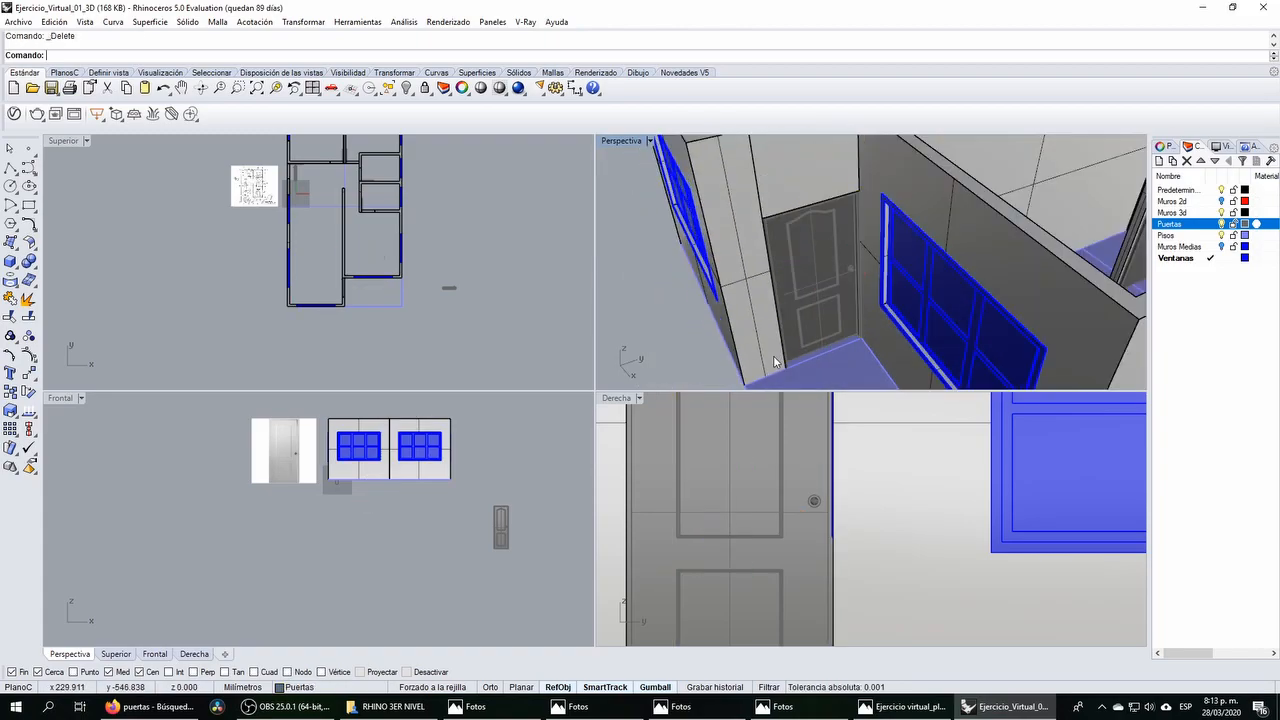
Step: Rotate the narrow door beside the side wall opening by 180 degrees in the Superior view
{"action": "scroll", "coordinate": [659, 300], "scroll_direction": "down", "scroll_amount": 10}
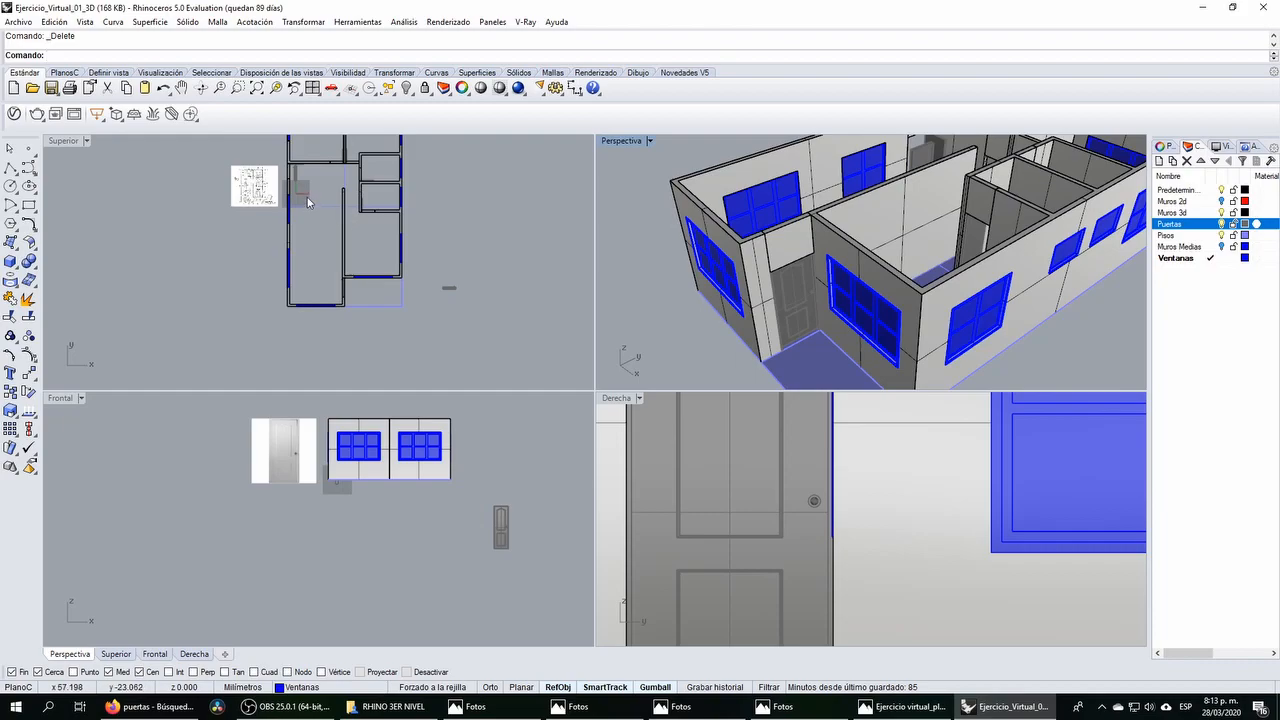
{"action": "scroll", "coordinate": [307, 203], "scroll_direction": "up", "scroll_amount": 6}
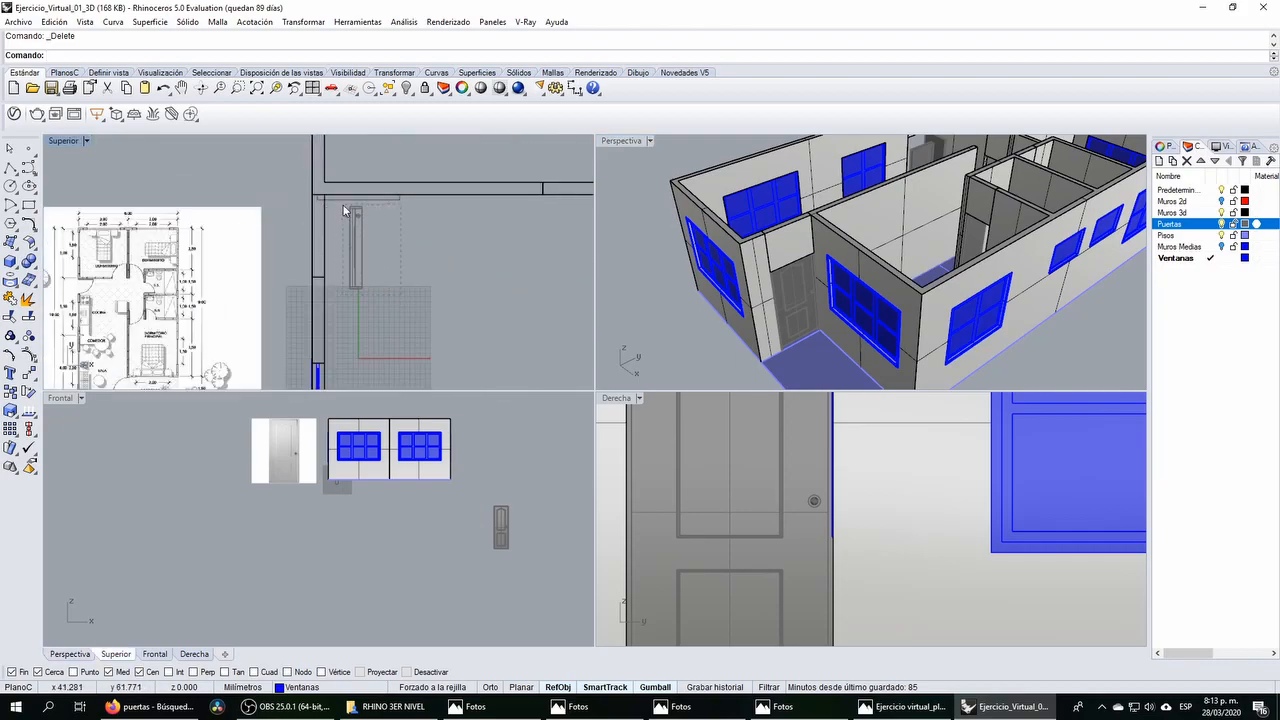
{"action": "left_click", "coordinate": [343, 210]}
{"action": "scroll", "coordinate": [356, 250], "scroll_direction": "up", "scroll_amount": 5}
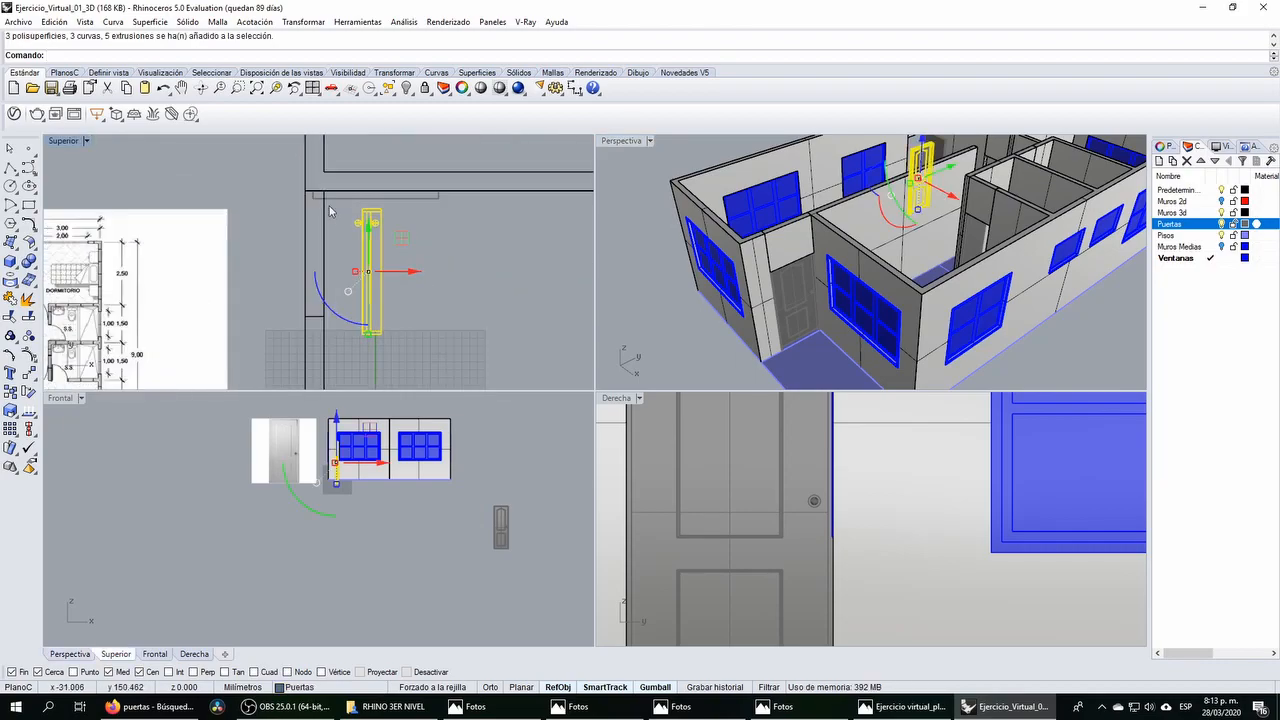
{"action": "left_click", "coordinate": [347, 280]}
{"action": "type", "text": "180"}
{"action": "key", "text": "Return"}
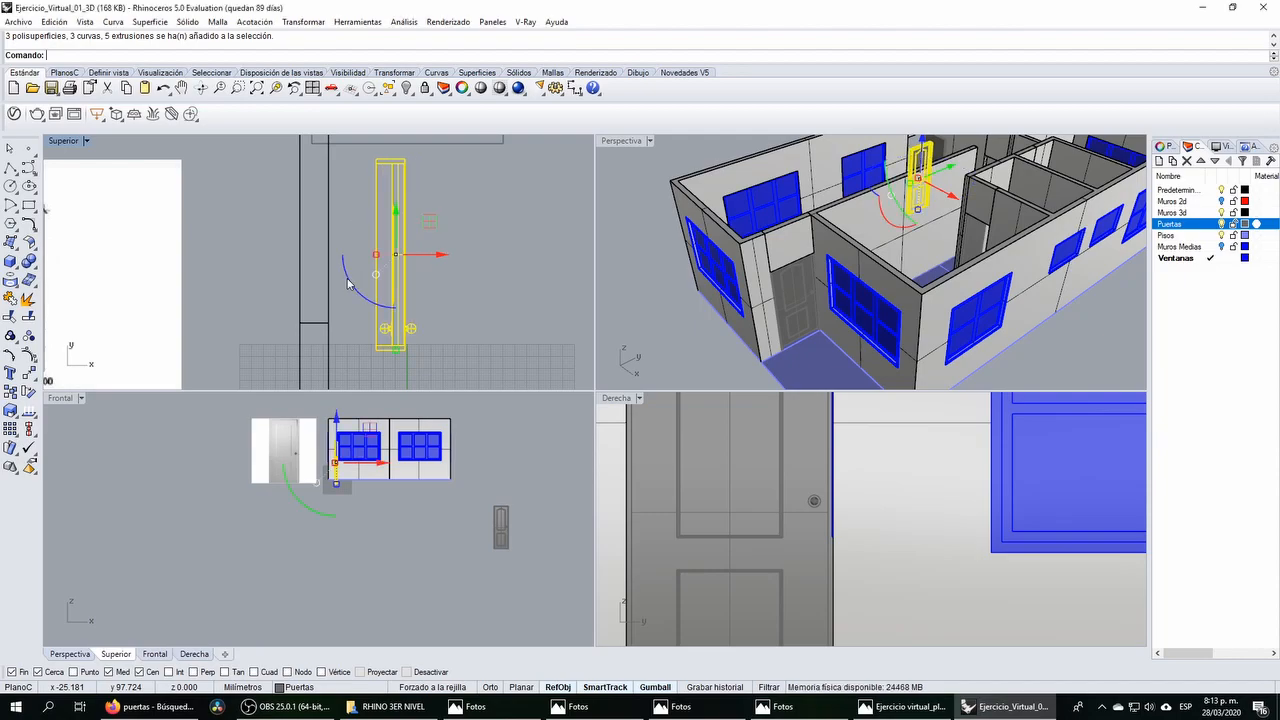
Step: Move the rotated door by its frame corner into the side wall opening in the Superior view
{"action": "left_click_drag", "start_coordinate": [398, 163], "coordinate": [323, 190]}
{"action": "right_click_drag", "start_coordinate": [282, 146], "coordinate": [293, 194]}
{"action": "left_click_drag", "start_coordinate": [323, 190], "coordinate": [331, 187]}
{"action": "scroll", "coordinate": [356, 193], "scroll_direction": "up", "scroll_amount": 4}
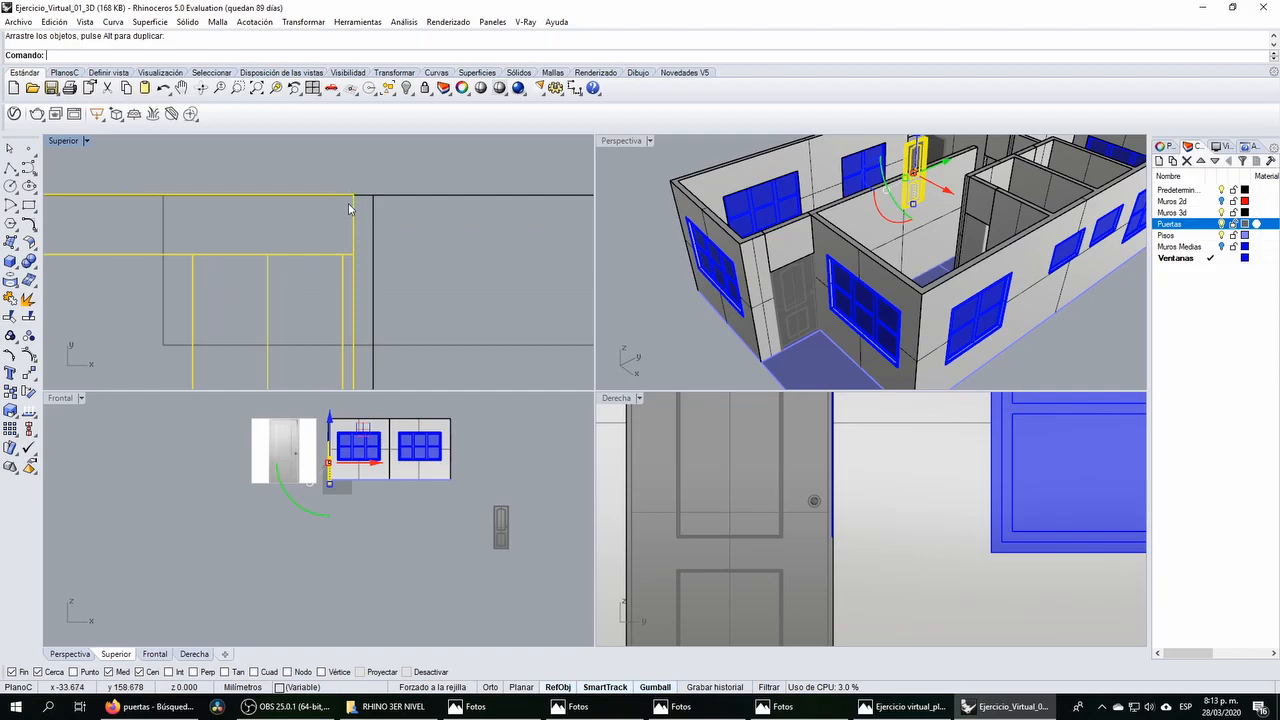
Step: Reselect the rotated door without the wall piece and snap its frame corner onto the side wall opening's corner
{"action": "key", "text": "Escape"}
{"action": "scroll", "coordinate": [341, 199], "scroll_direction": "down", "scroll_amount": 12}
{"action": "scroll", "coordinate": [256, 180], "scroll_direction": "down", "scroll_amount": 4}
{"action": "left_click_drag", "start_coordinate": [257, 174], "coordinate": [352, 379]}
{"action": "scroll", "coordinate": [303, 190], "scroll_direction": "up", "scroll_amount": 8}
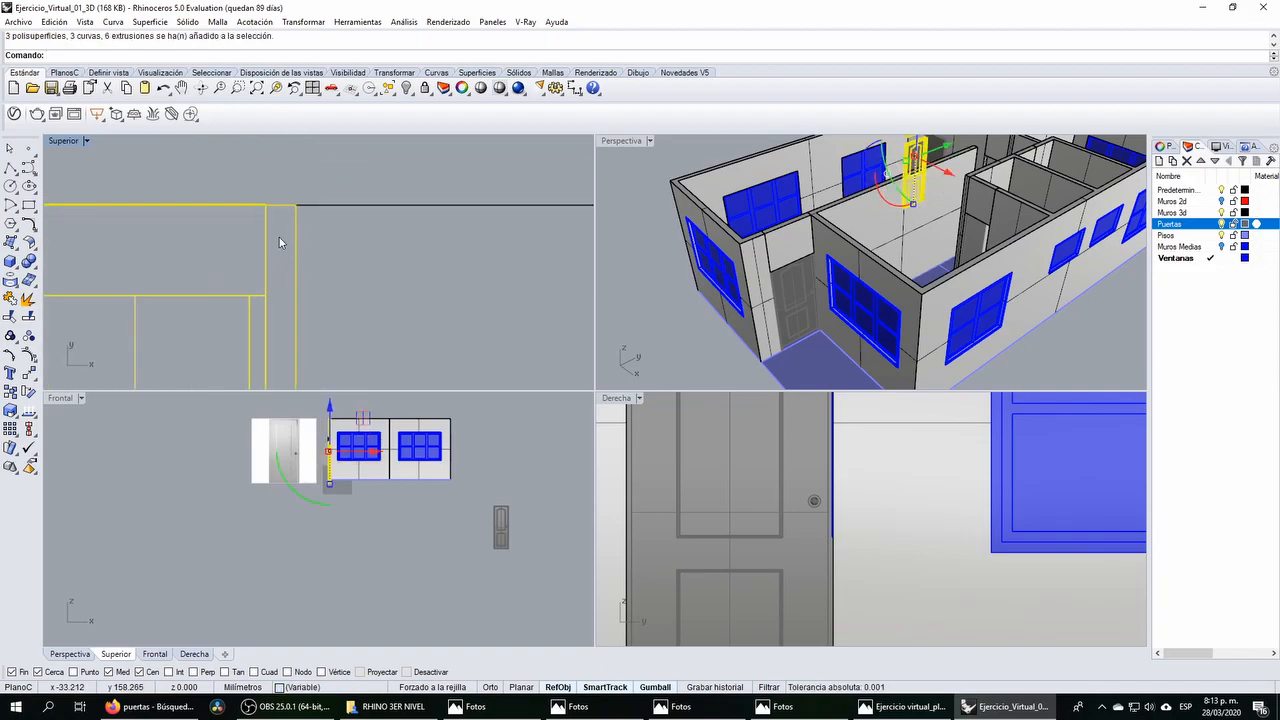
{"action": "left_click", "coordinate": [298, 220], "text": "ctrl"}
{"action": "left_click_drag", "start_coordinate": [263, 208], "coordinate": [298, 212]}
{"action": "scroll", "coordinate": [750, 467], "scroll_direction": "down", "scroll_amount": 5}
{"action": "scroll", "coordinate": [872, 462], "scroll_direction": "up", "scroll_amount": 2}
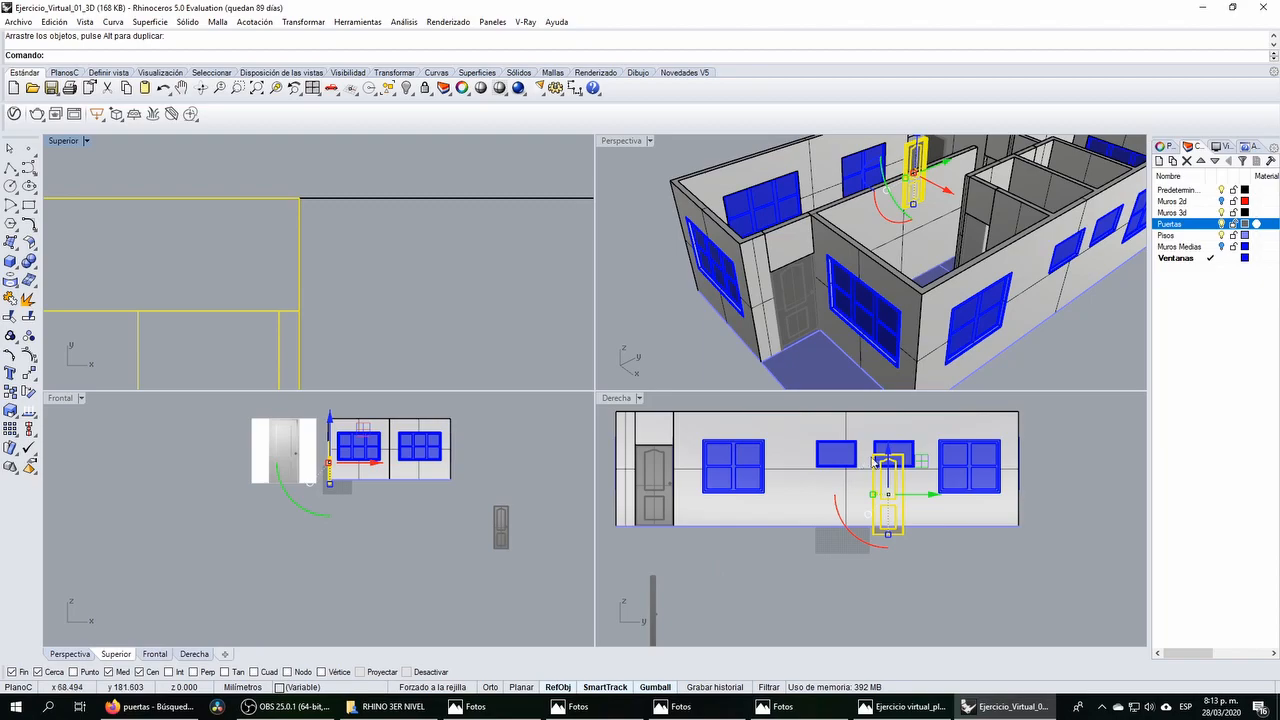
Step: Move the selected door vertically in the wireframe right view so the base of its frame rests on the floor line
{"action": "right_click_drag", "start_coordinate": [849, 506], "coordinate": [830, 508]}
{"action": "double_click", "coordinate": [613, 400]}
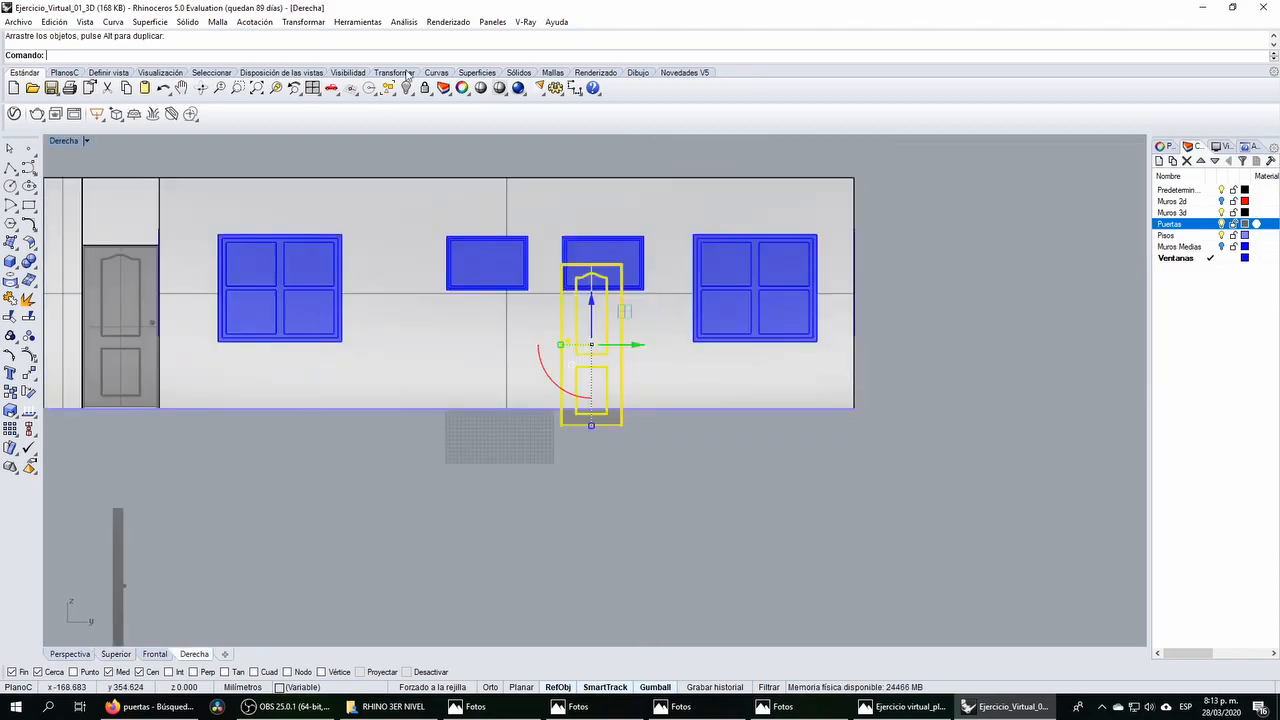
{"action": "left_click", "coordinate": [497, 89]}
{"action": "scroll", "coordinate": [657, 496], "scroll_direction": "up", "scroll_amount": 5}
{"action": "left_click_drag", "start_coordinate": [657, 496], "coordinate": [666, 443]}
{"action": "scroll", "coordinate": [479, 460], "scroll_direction": "up", "scroll_amount": 5}
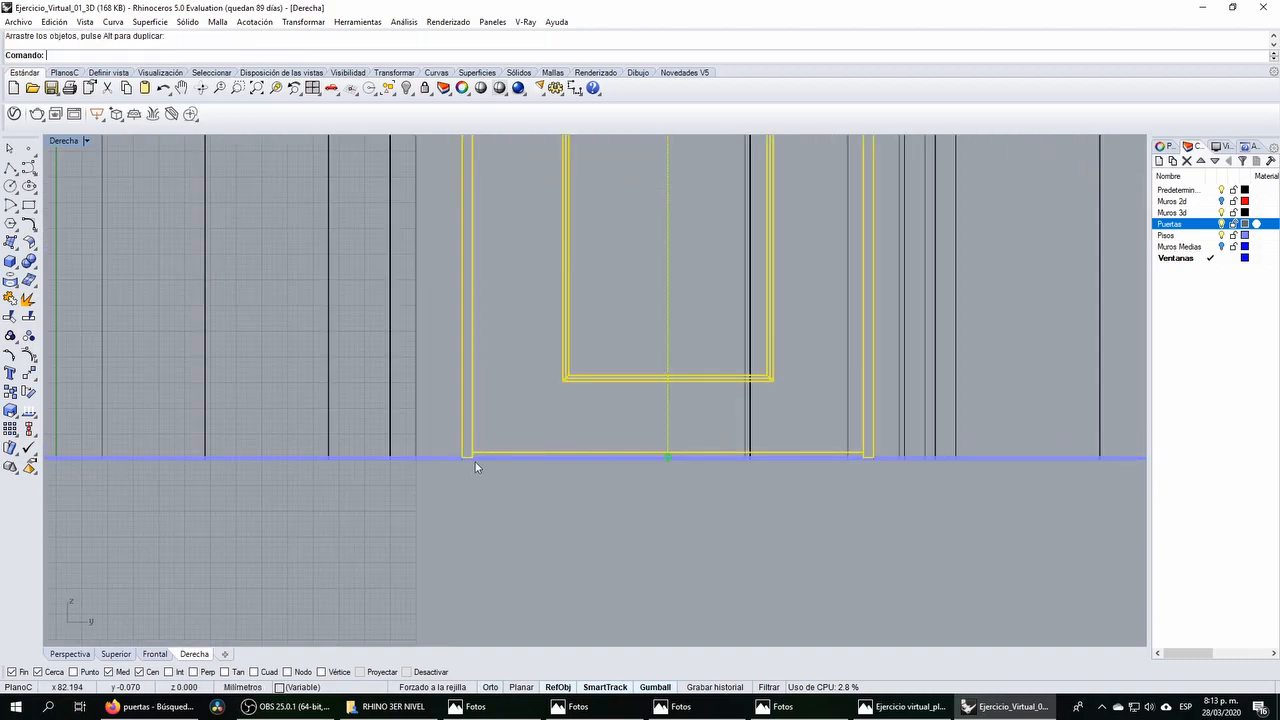
{"action": "scroll", "coordinate": [461, 457], "scroll_direction": "up", "scroll_amount": 5}
{"action": "left_click_drag", "start_coordinate": [414, 462], "coordinate": [414, 449]}
{"action": "scroll", "coordinate": [417, 451], "scroll_direction": "down", "scroll_amount": 10}
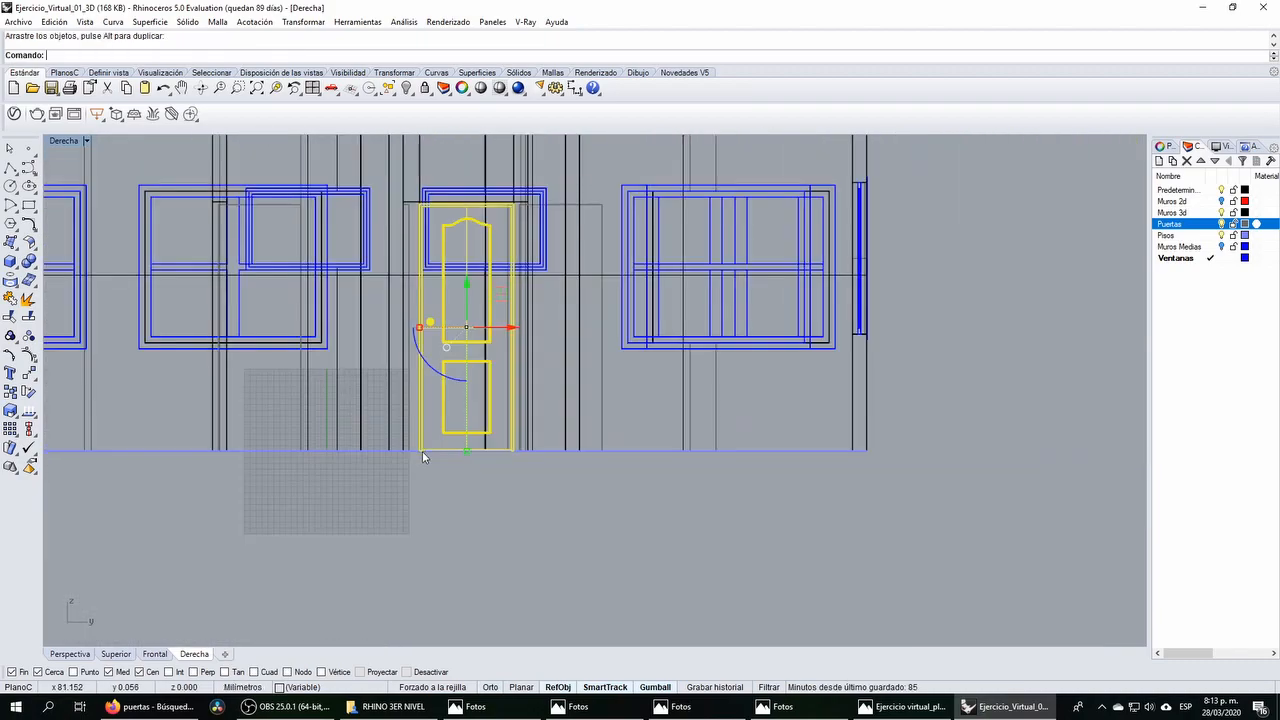
Step: Stretch the wall piece above the fitted door with Scale1D from its upper corner down to the top of the door frame
{"action": "scroll", "coordinate": [424, 206], "scroll_direction": "up", "scroll_amount": 8}
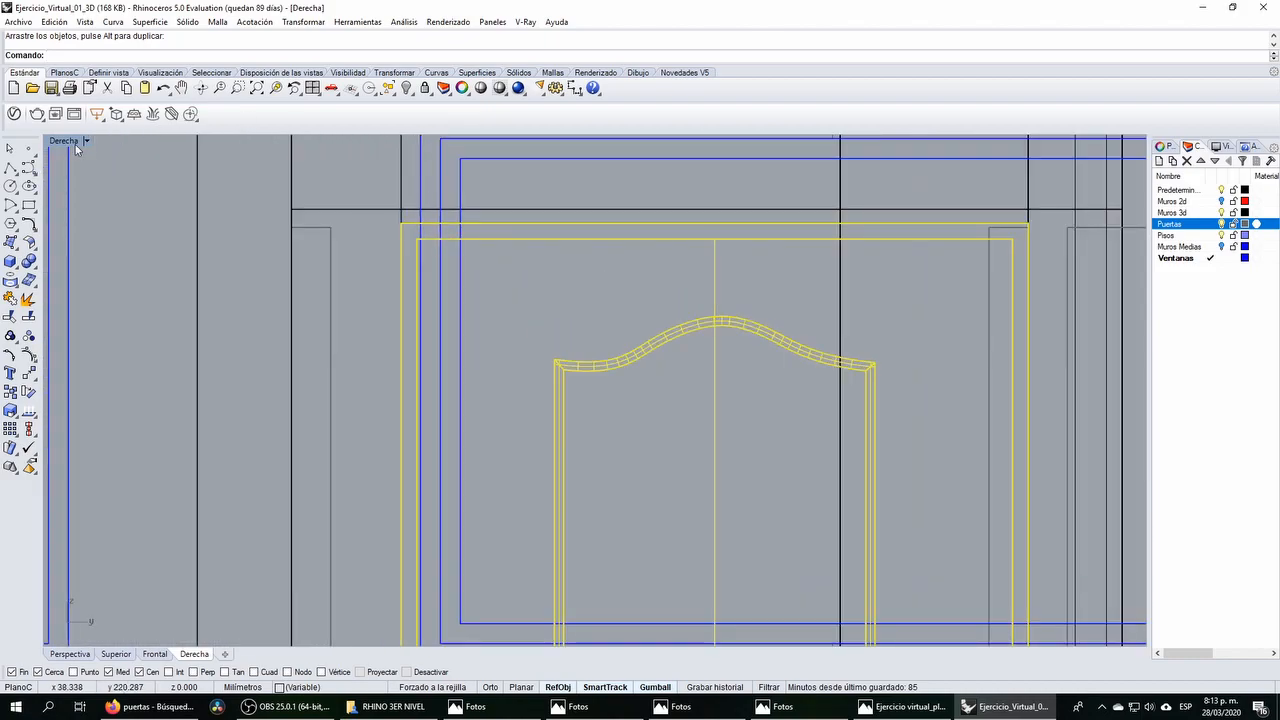
{"action": "double_click", "coordinate": [74, 145]}
{"action": "left_click", "coordinate": [666, 168]}
{"action": "right_click_drag", "start_coordinate": [672, 170], "coordinate": [905, 194]}
{"action": "scroll", "coordinate": [890, 190], "scroll_direction": "down", "scroll_amount": 5}
{"action": "right_click_drag", "start_coordinate": [712, 287], "coordinate": [708, 278]}
{"action": "scroll", "coordinate": [710, 277], "scroll_direction": "up", "scroll_amount": 10}
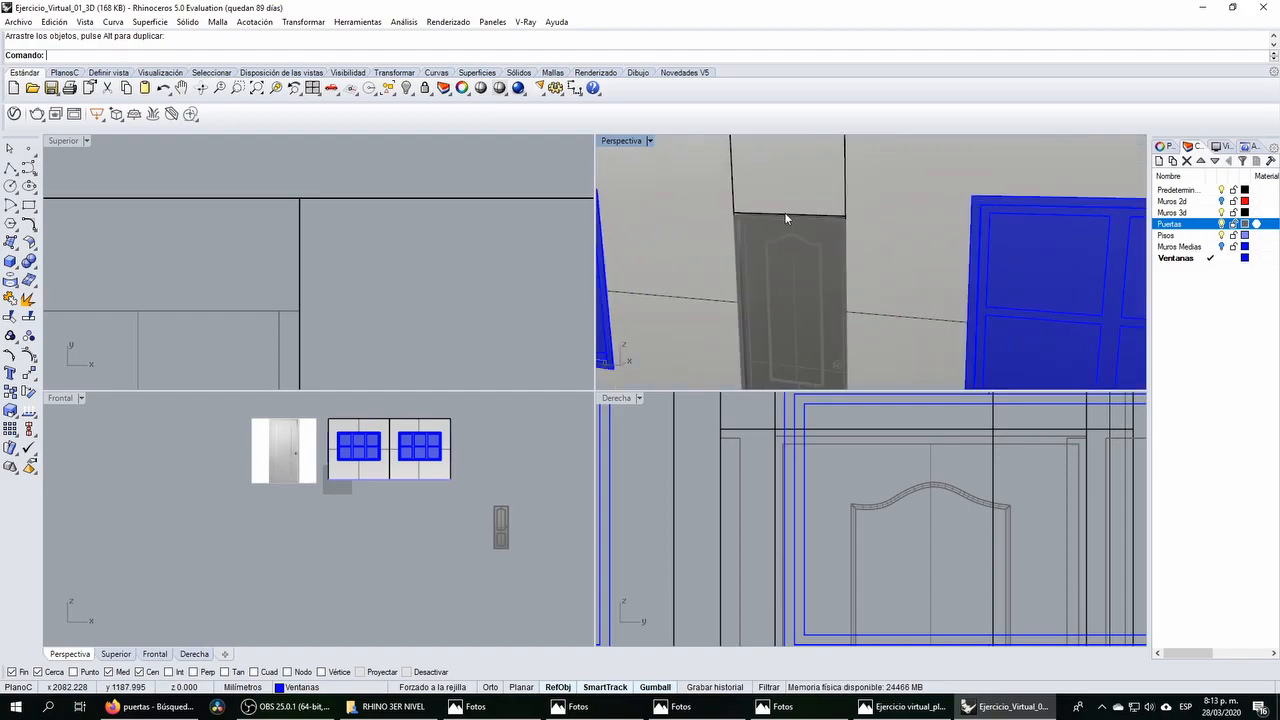
{"action": "mouse_move", "coordinate": [769, 210]}
{"action": "right_mouse_down"}
{"action": "mouse_move", "coordinate": [776, 275]}
{"action": "mouse_move", "coordinate": [778, 205]}
{"action": "right_mouse_up"}
{"action": "left_click", "coordinate": [776, 277]}
{"action": "scroll", "coordinate": [778, 205], "scroll_direction": "down", "scroll_amount": 5}
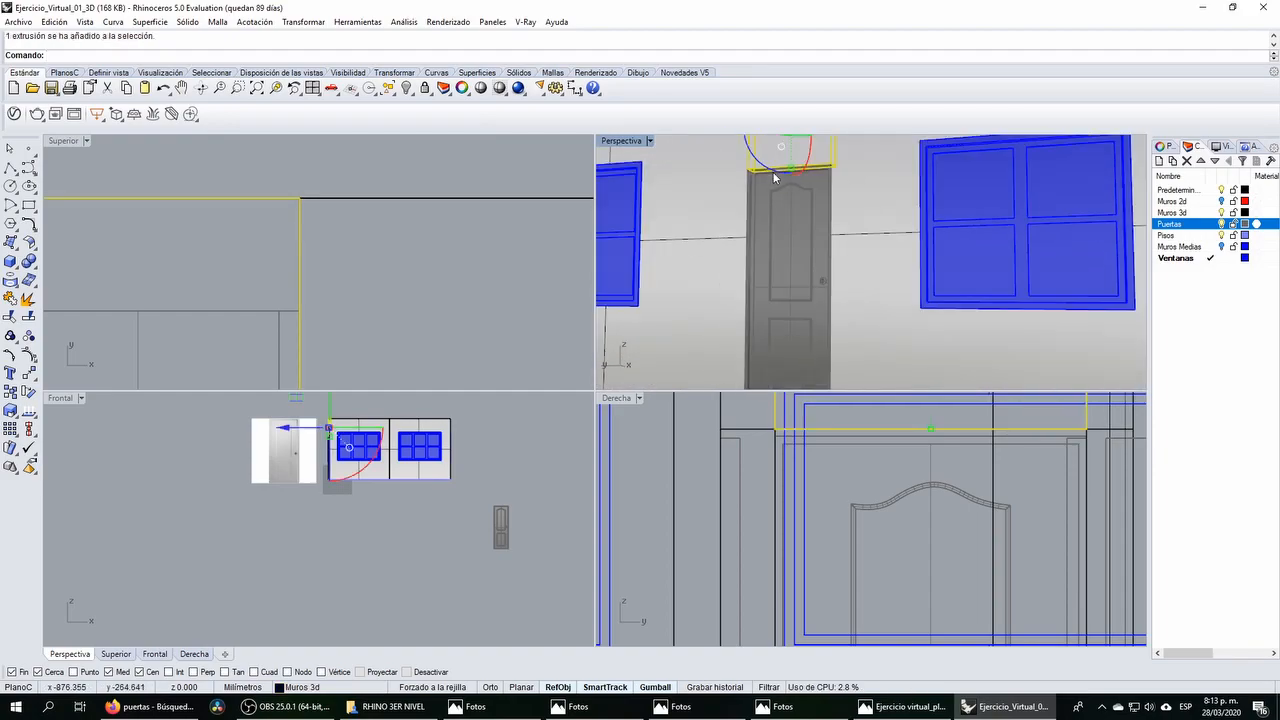
{"action": "scroll", "coordinate": [750, 166], "scroll_direction": "up", "scroll_amount": 14}
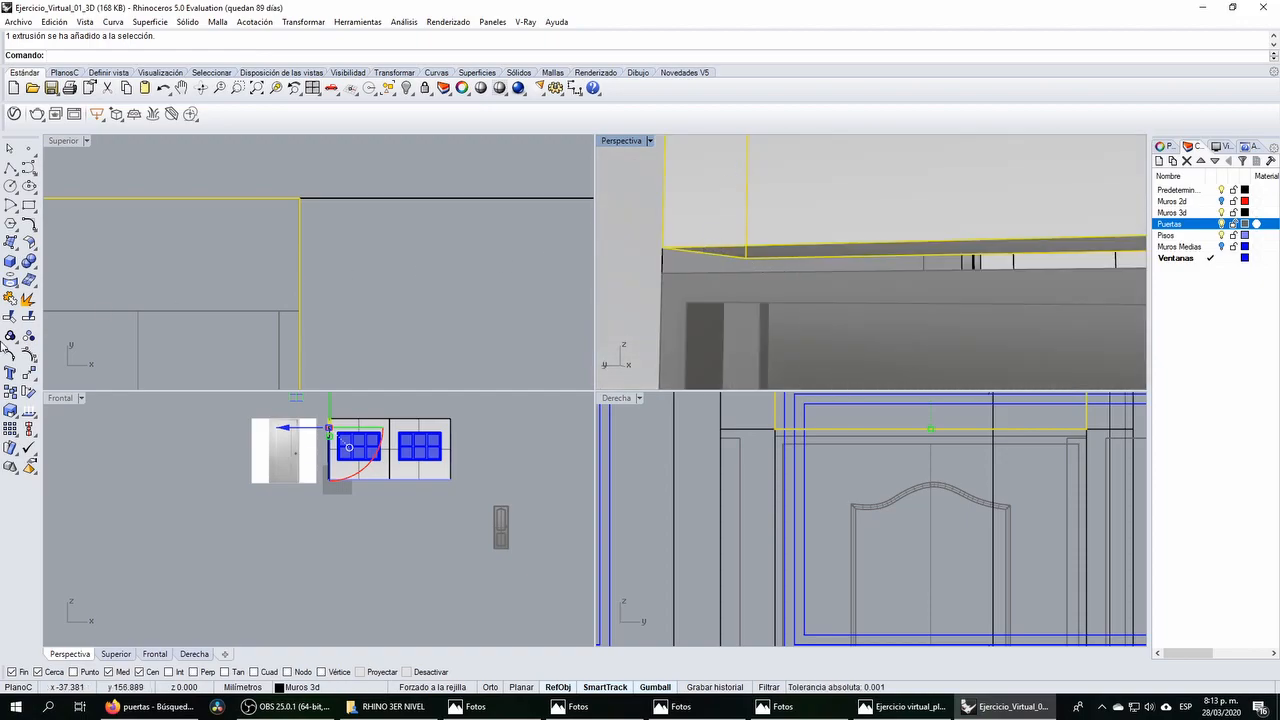
{"action": "left_click", "coordinate": [10, 410]}
{"action": "left_click", "coordinate": [70, 426]}
{"action": "scroll", "coordinate": [812, 590], "scroll_direction": "down", "scroll_amount": 10}
{"action": "scroll", "coordinate": [808, 540], "scroll_direction": "down", "scroll_amount": 2}
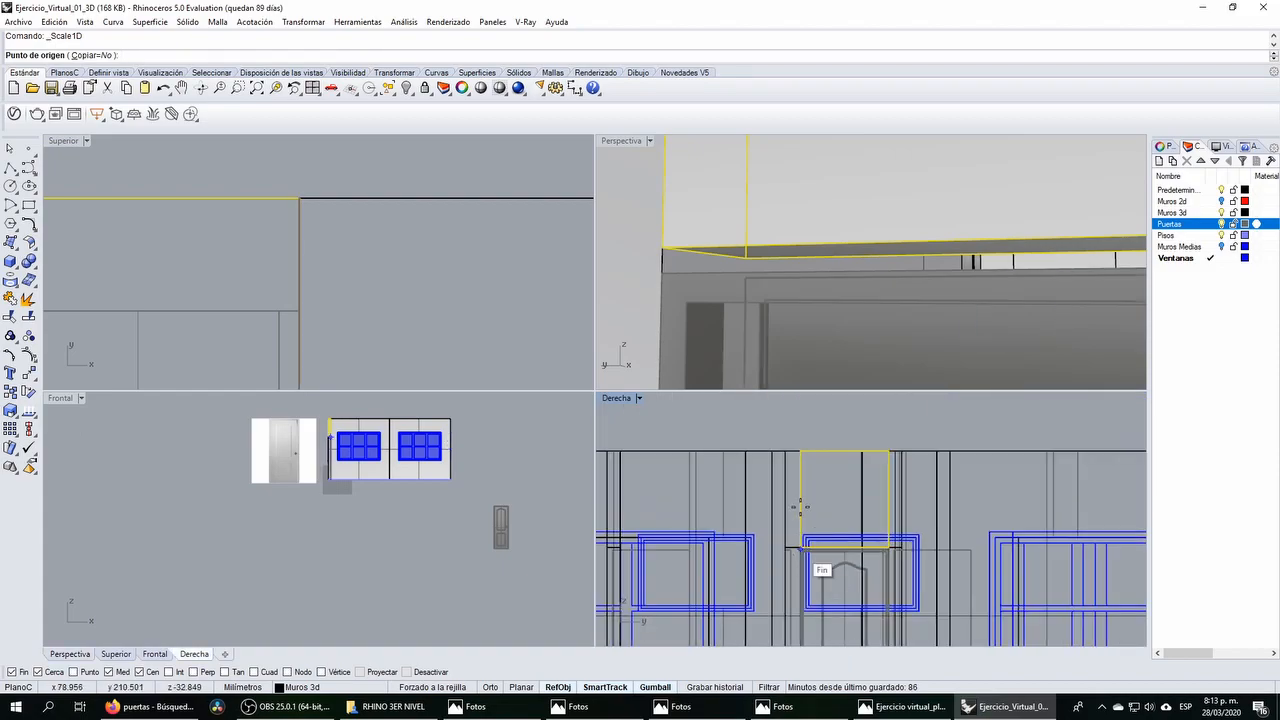
{"action": "scroll", "coordinate": [806, 475], "scroll_direction": "up", "scroll_amount": 2}
{"action": "left_click", "coordinate": [800, 446]}
{"action": "scroll", "coordinate": [803, 562], "scroll_direction": "up", "scroll_amount": 17}
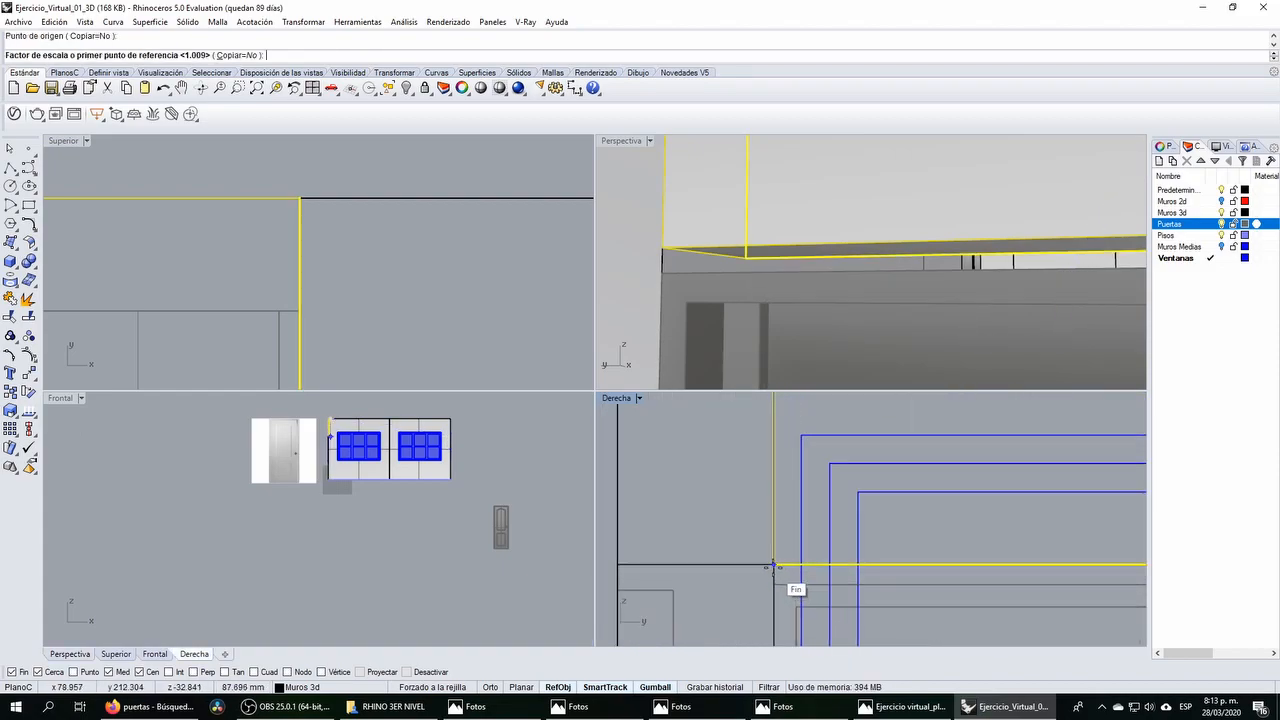
{"action": "left_click", "coordinate": [774, 565]}
{"action": "left_click", "coordinate": [775, 585]}
{"action": "key", "text": "Escape"}
Step: Select the complete spare door outside the house and raise it in the front view to about floor level
{"action": "scroll", "coordinate": [788, 293], "scroll_direction": "down", "scroll_amount": 12}
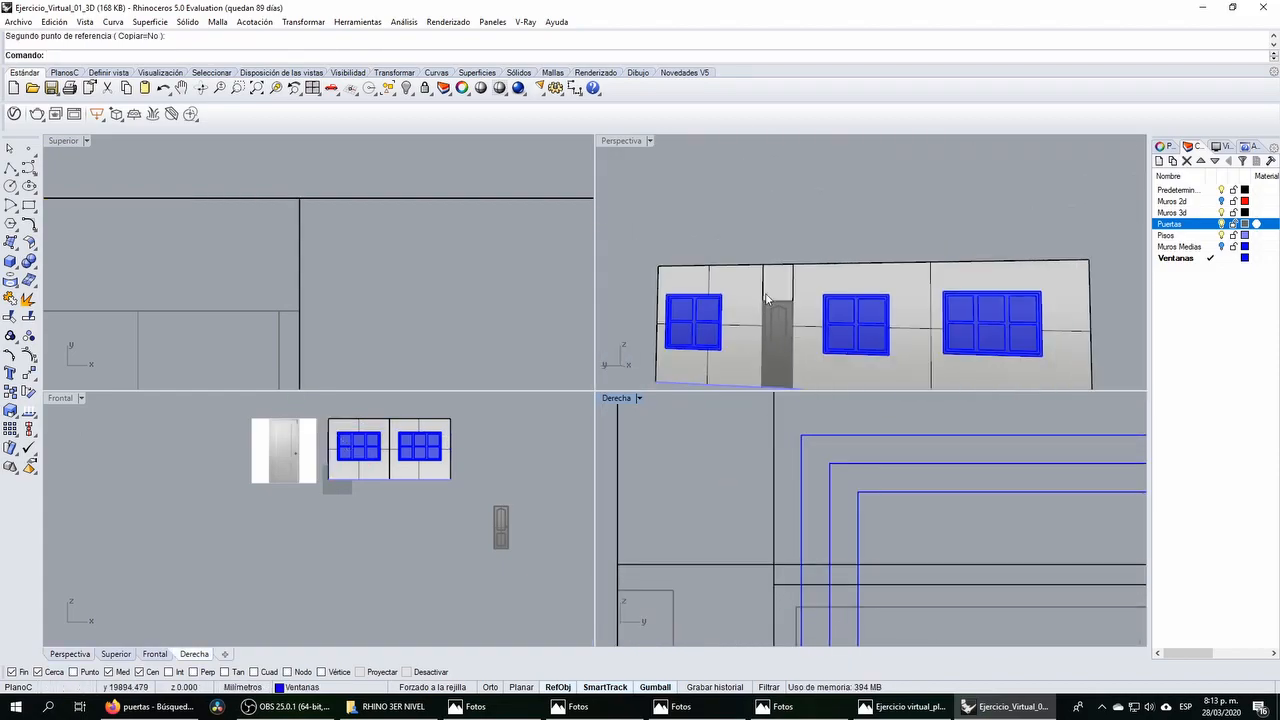
{"action": "scroll", "coordinate": [806, 316], "scroll_direction": "up", "scroll_amount": 15}
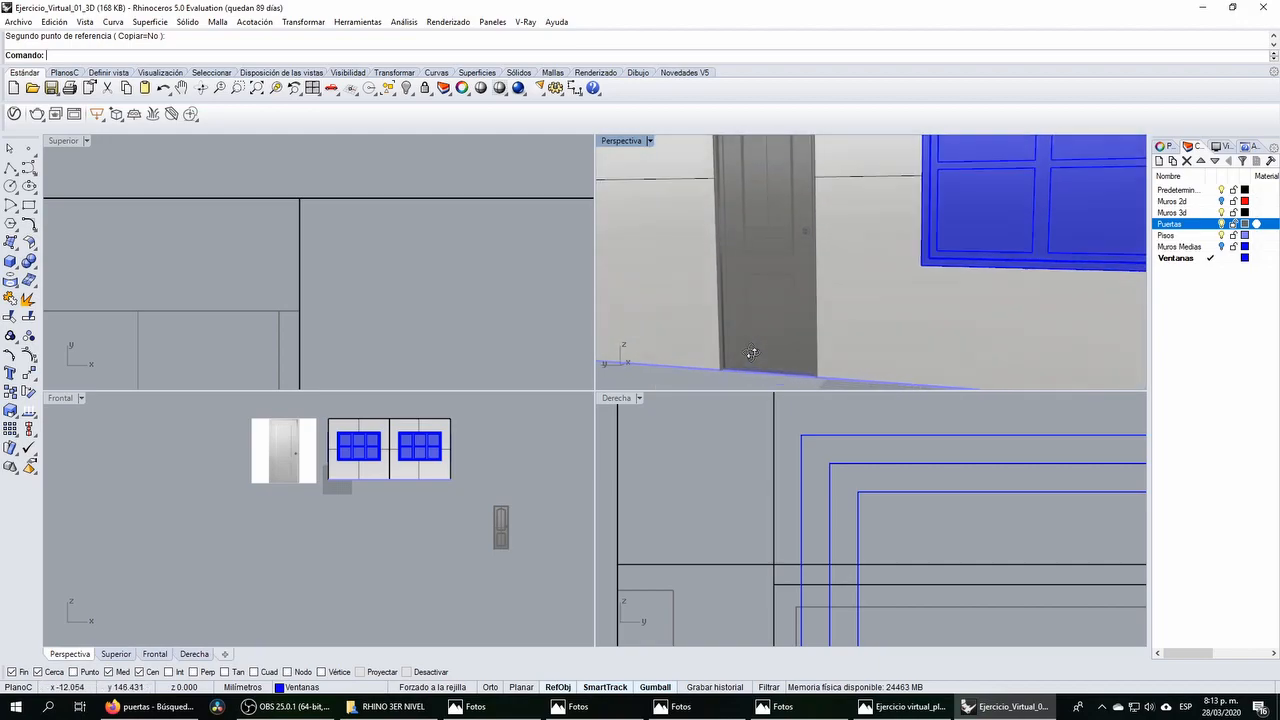
{"action": "scroll", "coordinate": [695, 347], "scroll_direction": "down", "scroll_amount": 12}
{"action": "right_click_drag", "start_coordinate": [711, 339], "coordinate": [956, 299]}
{"action": "scroll", "coordinate": [816, 306], "scroll_direction": "up", "scroll_amount": 8}
{"action": "scroll", "coordinate": [814, 218], "scroll_direction": "down", "scroll_amount": 8}
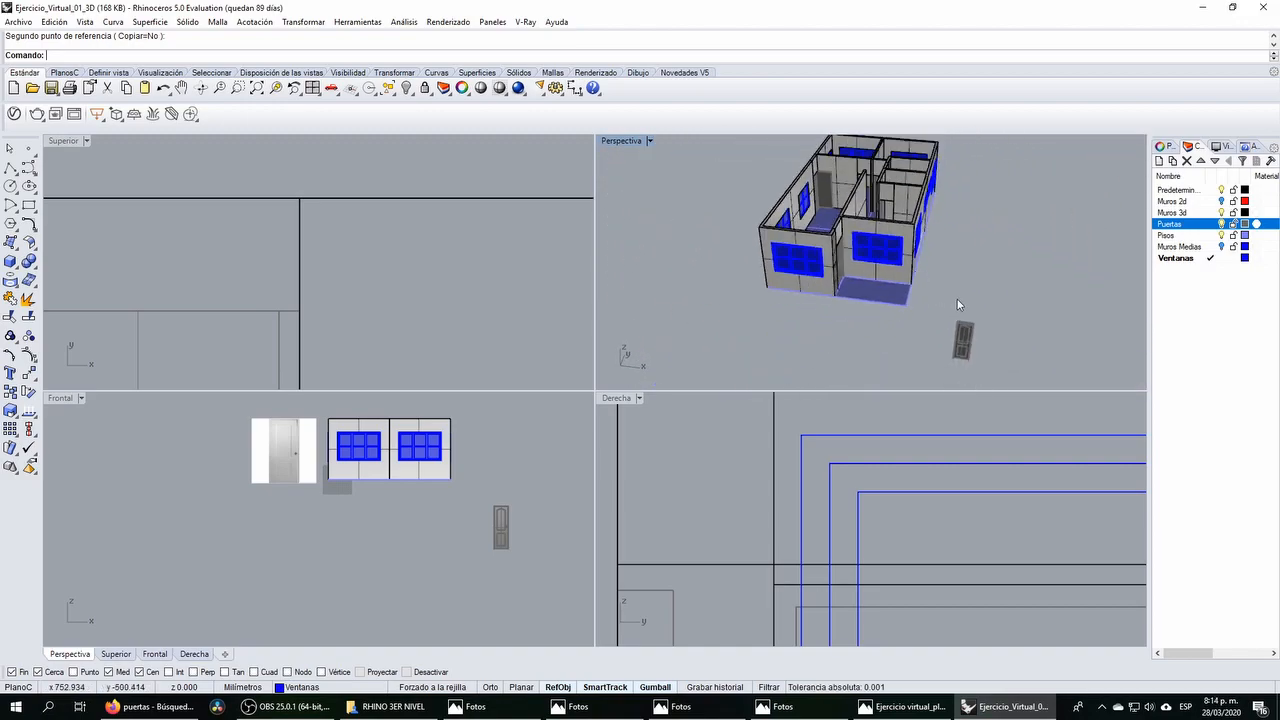
{"action": "left_click_drag", "start_coordinate": [985, 371], "coordinate": [994, 376]}
{"action": "scroll", "coordinate": [318, 287], "scroll_direction": "down", "scroll_amount": 18}
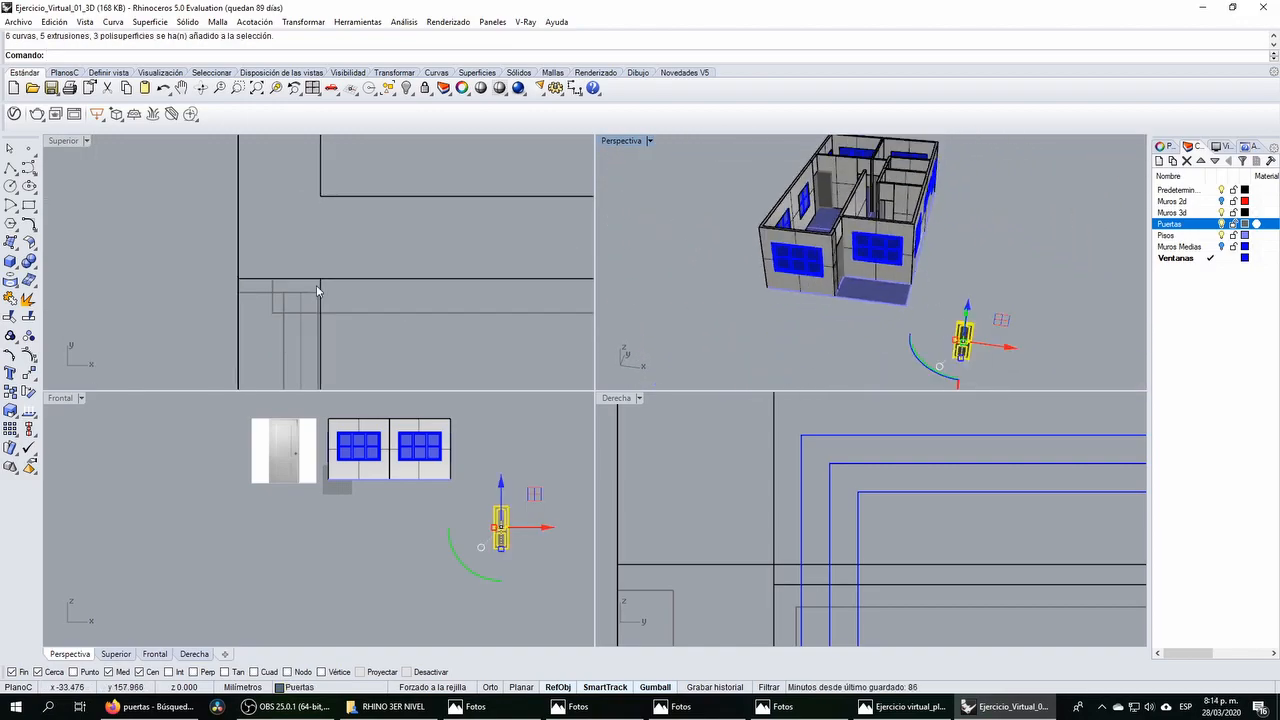
{"action": "right_click_drag", "start_coordinate": [493, 512], "coordinate": [460, 527]}
{"action": "left_click_drag", "start_coordinate": [468, 515], "coordinate": [468, 442]}
Step: Place a copy of the spare door inside the house, near the doorway of the front room
{"action": "scroll", "coordinate": [383, 283], "scroll_direction": "down", "scroll_amount": 18}
{"action": "scroll", "coordinate": [390, 308], "scroll_direction": "up", "scroll_amount": 6}
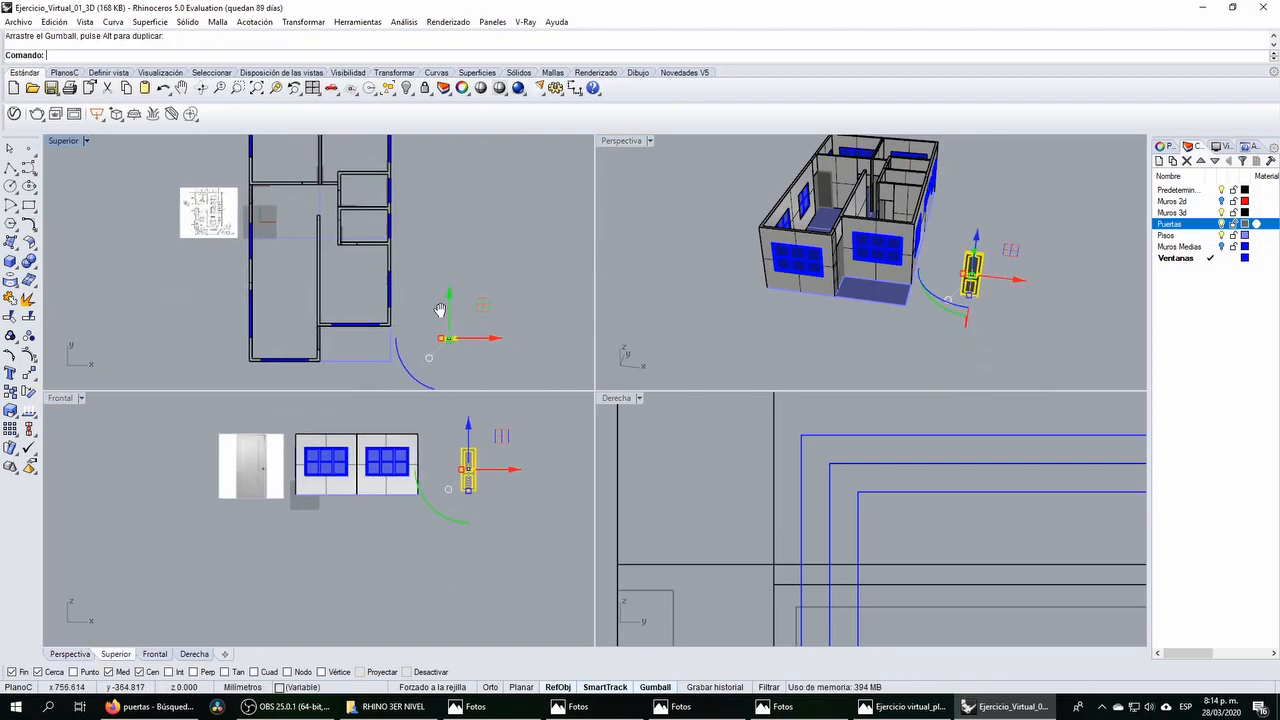
{"action": "left_click_drag", "start_coordinate": [491, 314], "coordinate": [285, 205]}
Step: Delete the old thin door-leaf extrusions beside the side-wall doorway and the front room's doorway
{"action": "scroll", "coordinate": [282, 207], "scroll_direction": "up", "scroll_amount": 5}
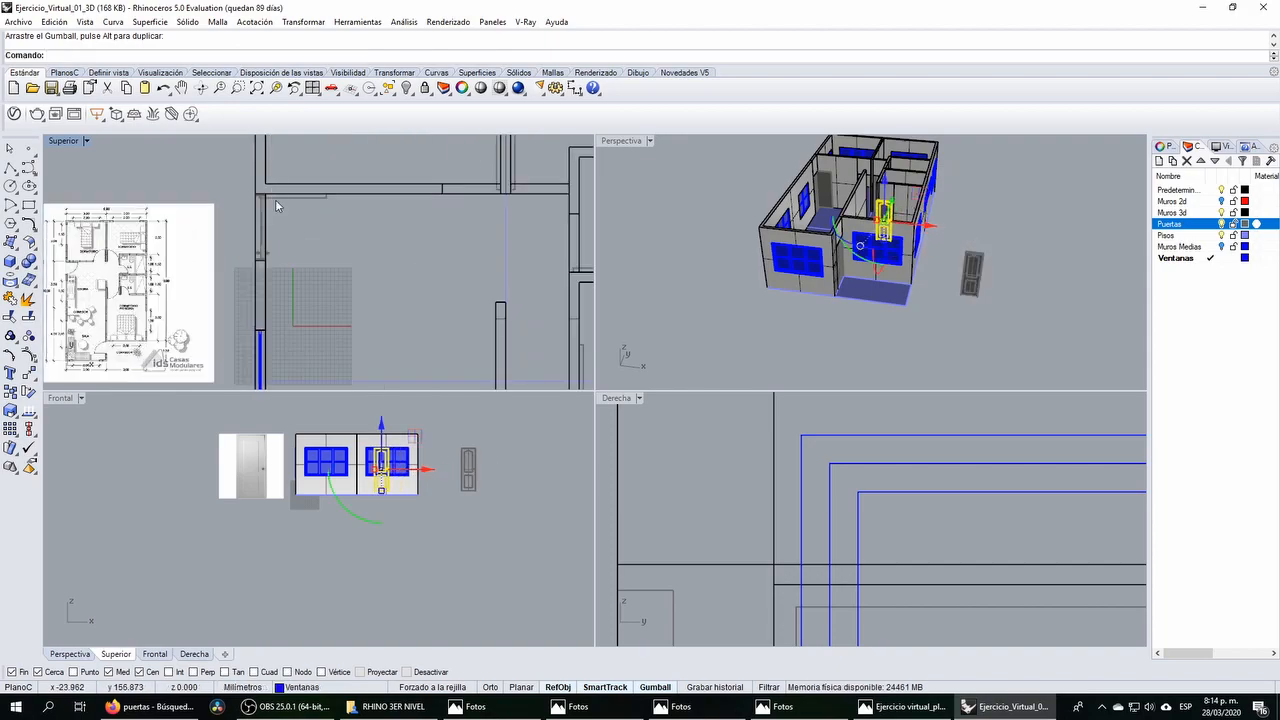
{"action": "key", "text": "Delete"}
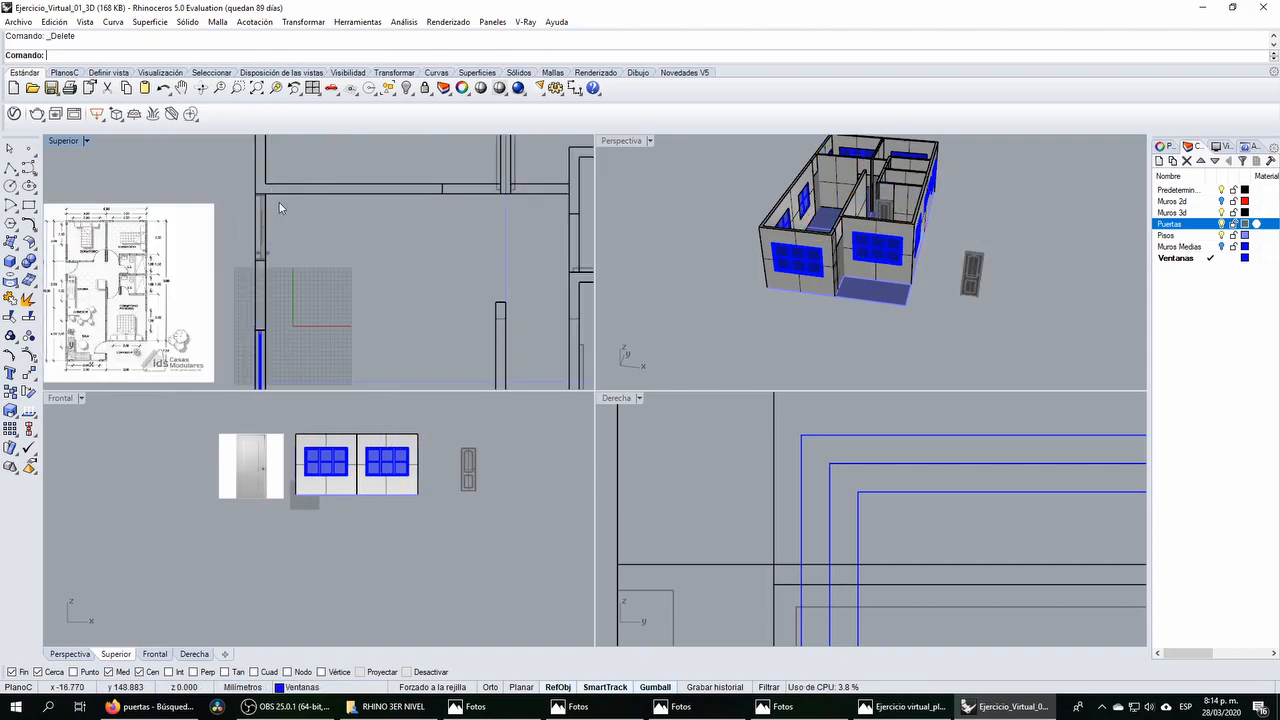
{"action": "scroll", "coordinate": [451, 302], "scroll_direction": "down", "scroll_amount": 6}
{"action": "right_click_drag", "start_coordinate": [552, 373], "coordinate": [486, 326]}
{"action": "scroll", "coordinate": [486, 326], "scroll_direction": "up", "scroll_amount": 8}
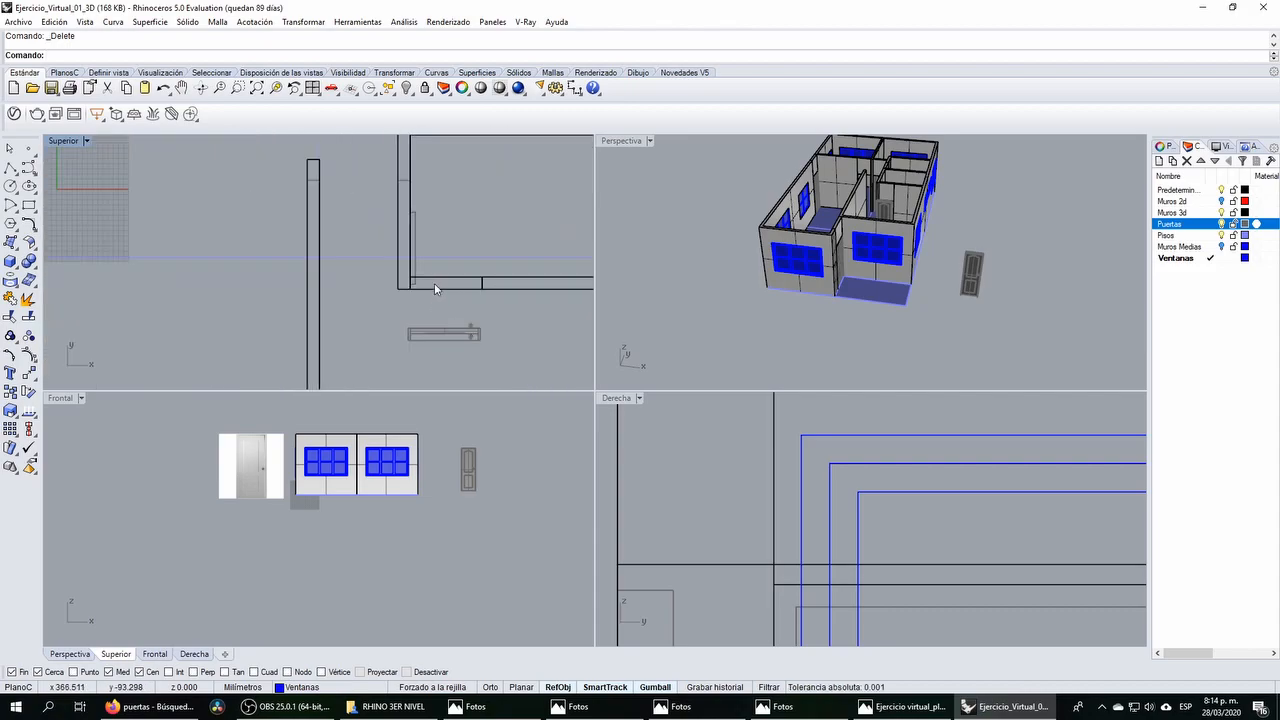
{"action": "left_click", "coordinate": [415, 256]}
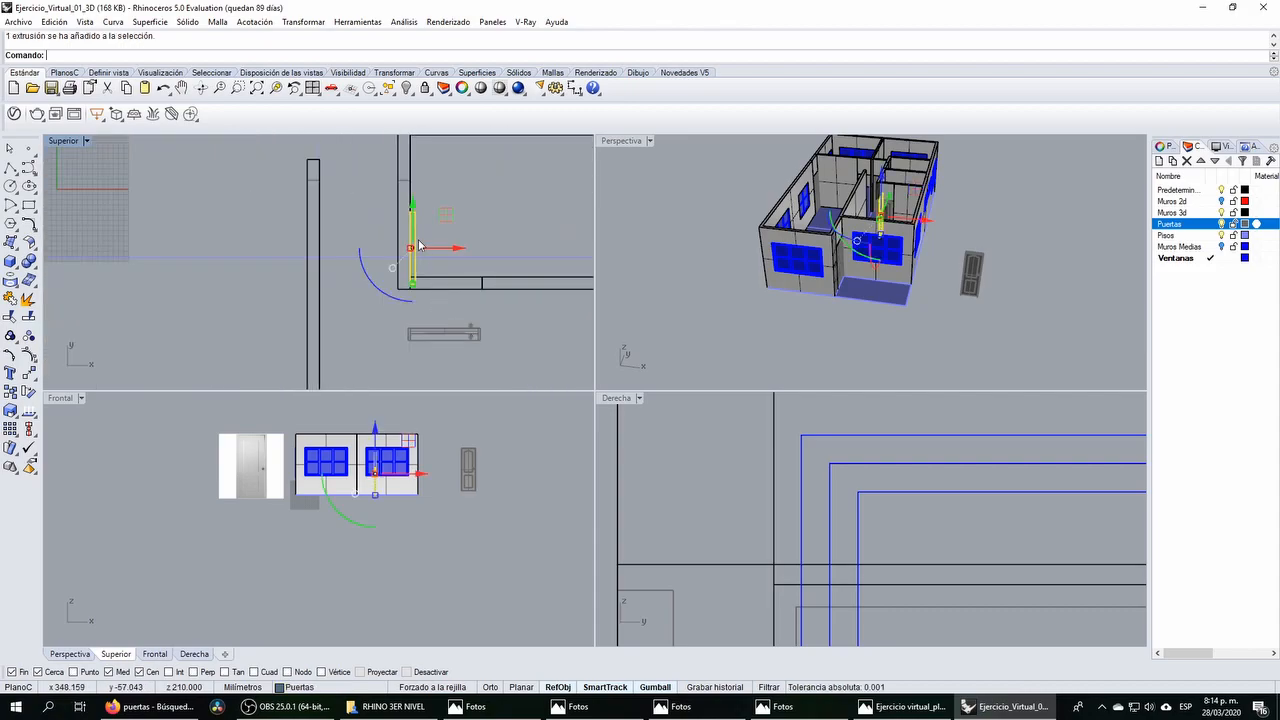
{"action": "key", "text": "Escape"}
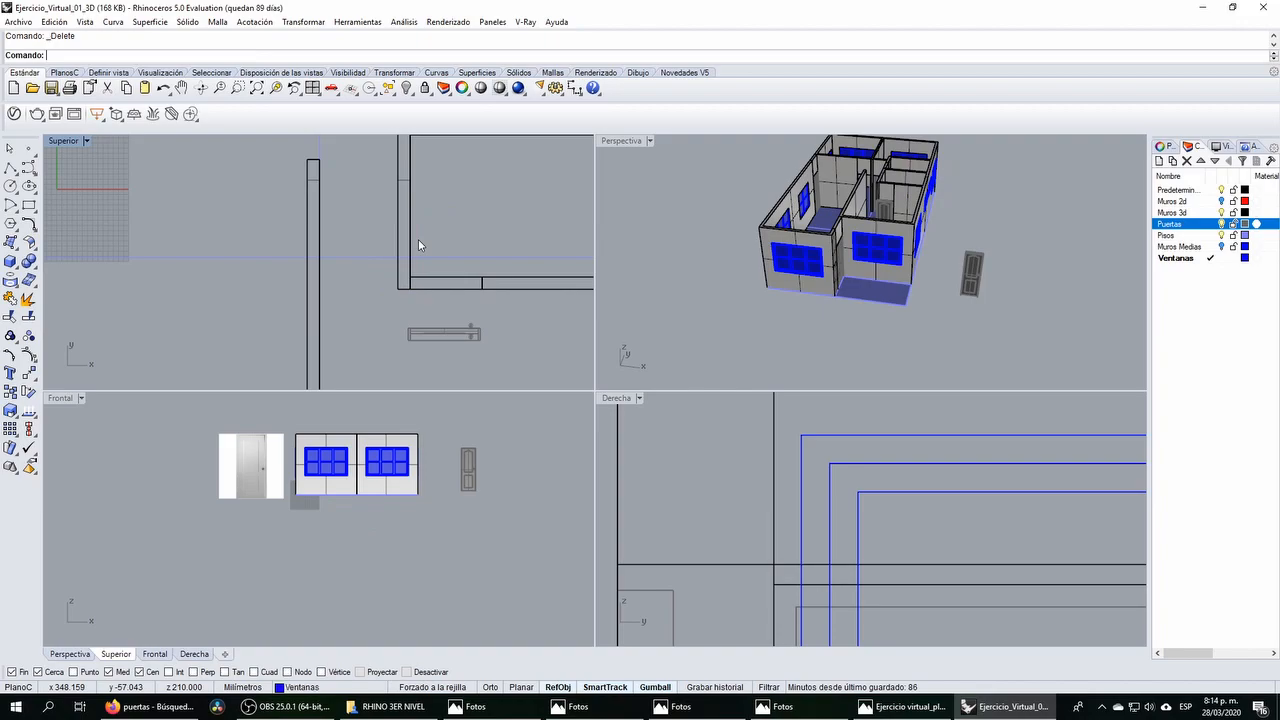
Step: Move the copied door in the top view into the front room's doorway, snapping its frame to the wall corner
{"action": "left_click", "coordinate": [457, 340]}
{"action": "left_click_drag", "start_coordinate": [474, 314], "coordinate": [377, 264]}
{"action": "scroll", "coordinate": [452, 259], "scroll_direction": "up", "scroll_amount": 5}
{"action": "scroll", "coordinate": [414, 280], "scroll_direction": "up", "scroll_amount": 4}
{"action": "scroll", "coordinate": [378, 493], "scroll_direction": "up", "scroll_amount": 5}
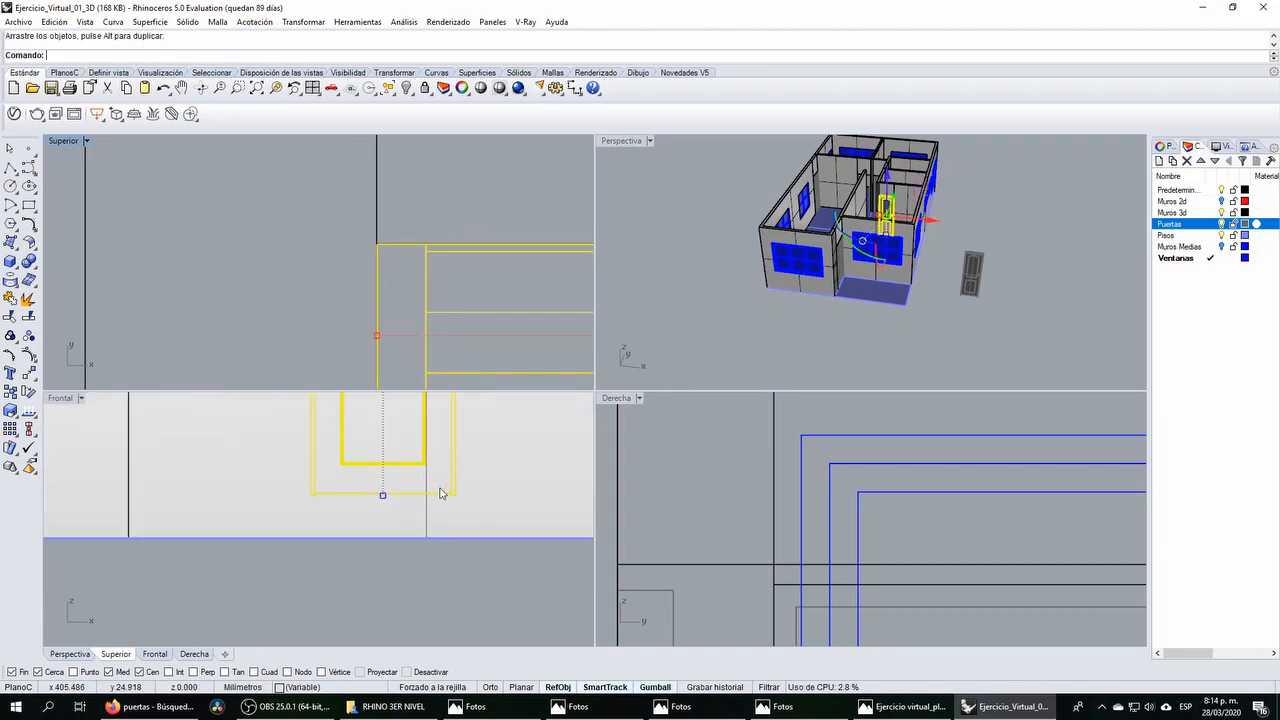
Step: Lower the copied door in the wireframe front view until the base of its frame sits on the floor line
{"action": "scroll", "coordinate": [378, 515], "scroll_direction": "down", "scroll_amount": 5}
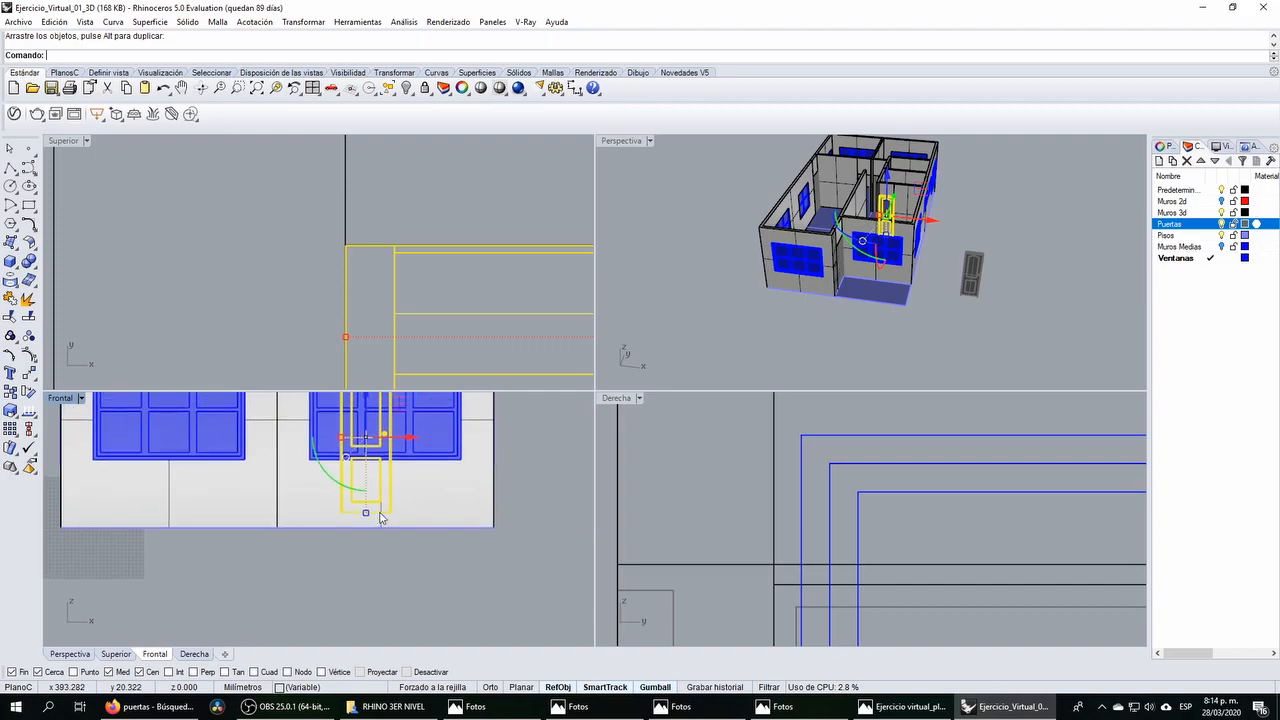
{"action": "left_click", "coordinate": [500, 89]}
{"action": "scroll", "coordinate": [391, 516], "scroll_direction": "up", "scroll_amount": 5}
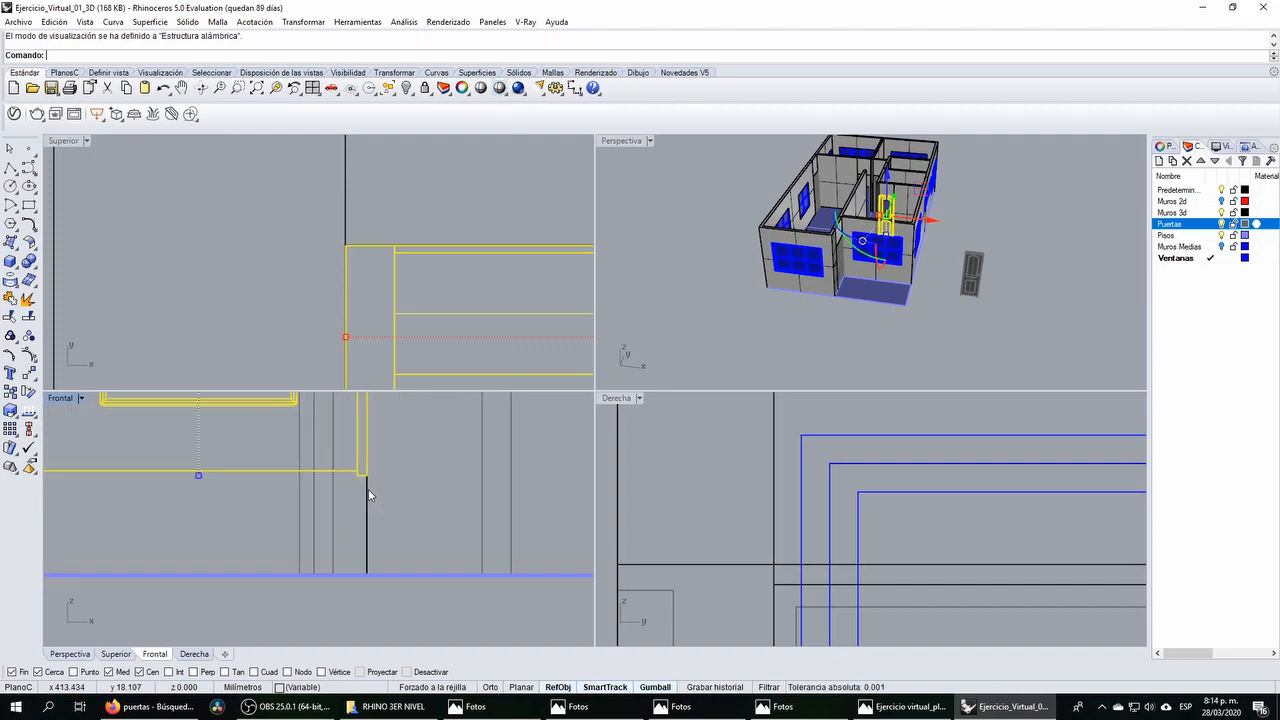
{"action": "left_click_drag", "start_coordinate": [365, 471], "coordinate": [362, 594]}
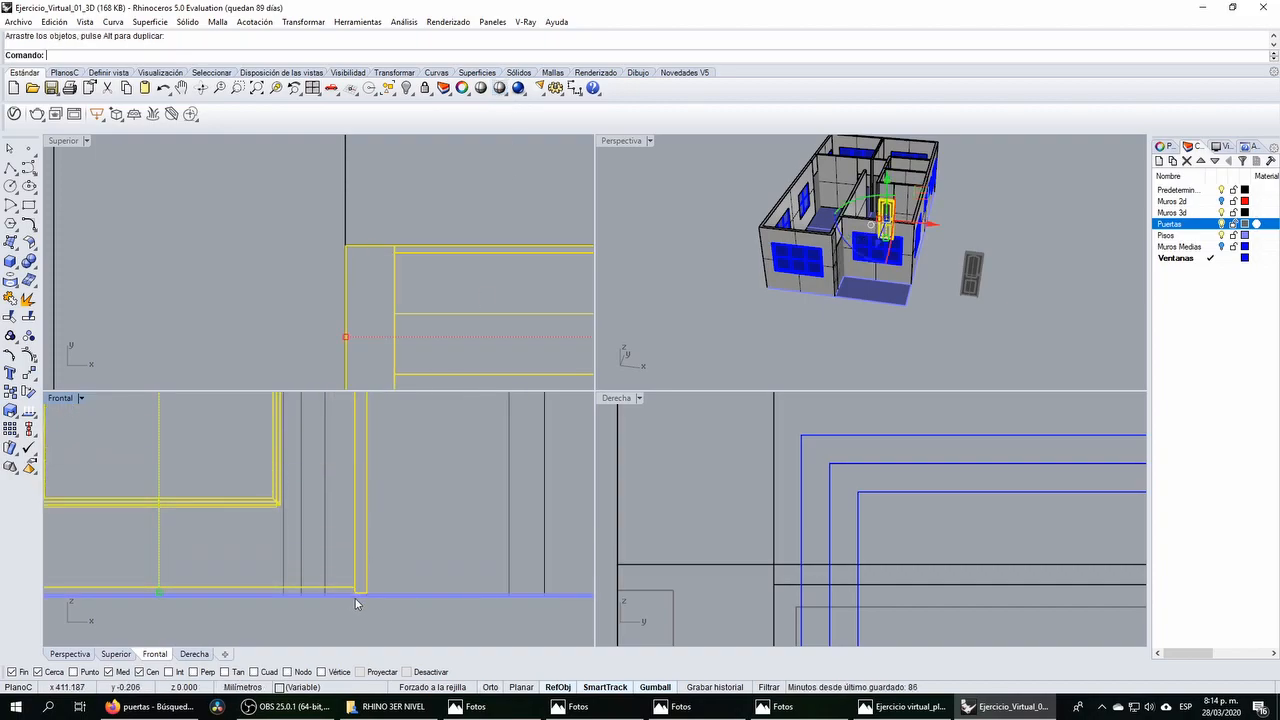
{"action": "scroll", "coordinate": [361, 597], "scroll_direction": "up", "scroll_amount": 10}
{"action": "scroll", "coordinate": [399, 583], "scroll_direction": "up", "scroll_amount": 8}
{"action": "left_click_drag", "start_coordinate": [411, 545], "coordinate": [418, 578], "text": "shift"}
{"action": "scroll", "coordinate": [370, 568], "scroll_direction": "down", "scroll_amount": 10}
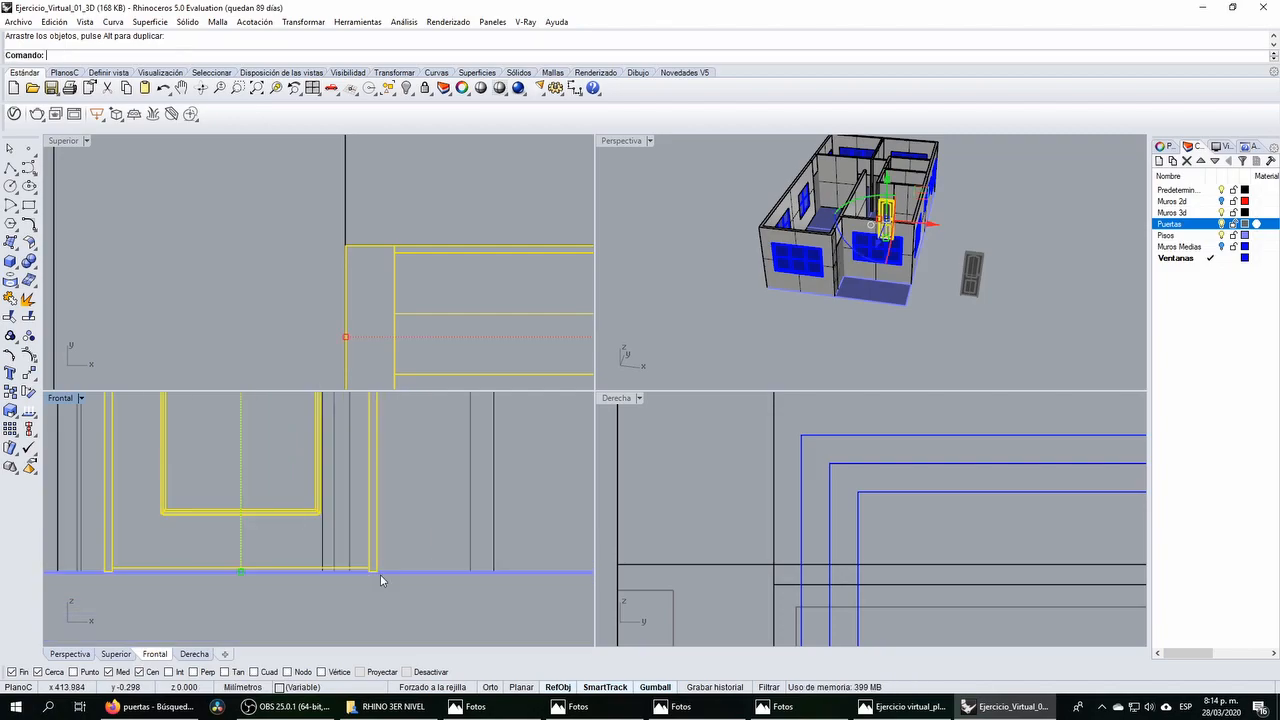
Step: Align the copied door's frame corner exactly with the end corner of the adjoining wall in the top view
{"action": "scroll", "coordinate": [350, 236], "scroll_direction": "down", "scroll_amount": 10}
{"action": "scroll", "coordinate": [358, 266], "scroll_direction": "up", "scroll_amount": 15}
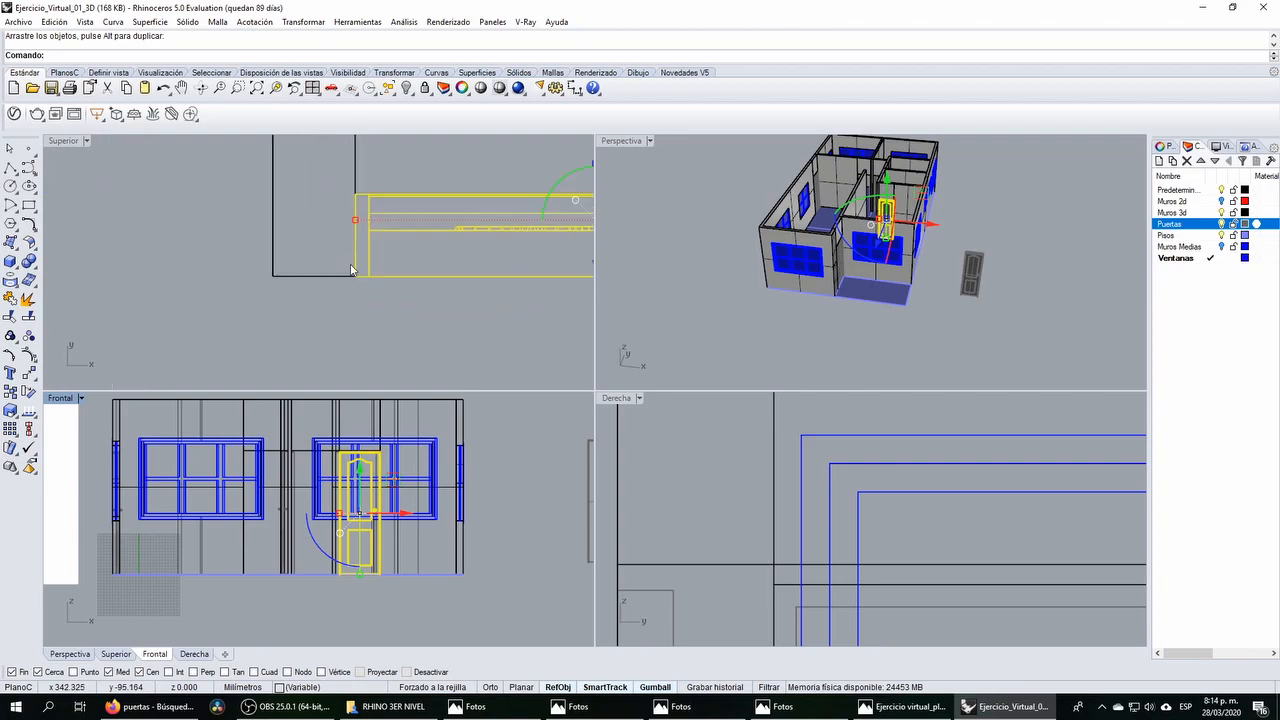
{"action": "scroll", "coordinate": [373, 290], "scroll_direction": "up", "scroll_amount": 5}
{"action": "left_click_drag", "start_coordinate": [410, 286], "coordinate": [360, 236]}
{"action": "scroll", "coordinate": [359, 455], "scroll_direction": "up", "scroll_amount": 15}
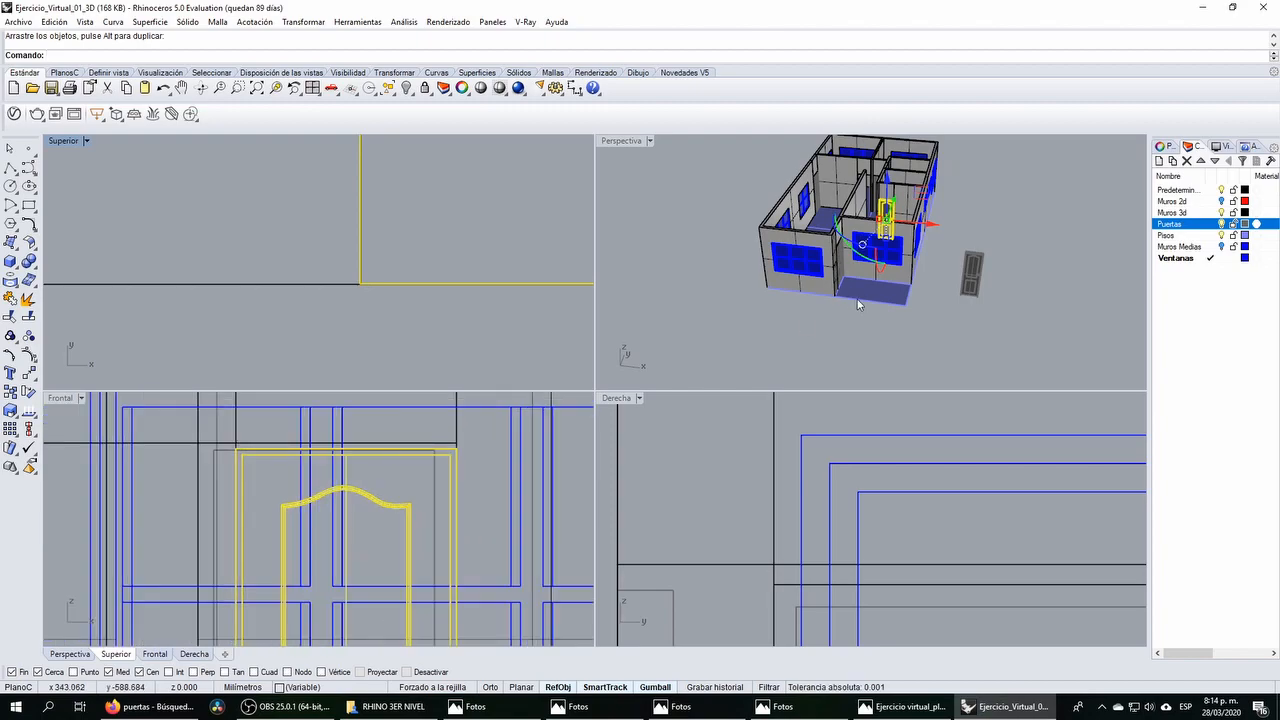
Step: Extend the wall piece above the front room's door with Scale1D down to its frame, closing the gap
{"action": "scroll", "coordinate": [854, 298], "scroll_direction": "up", "scroll_amount": 10}
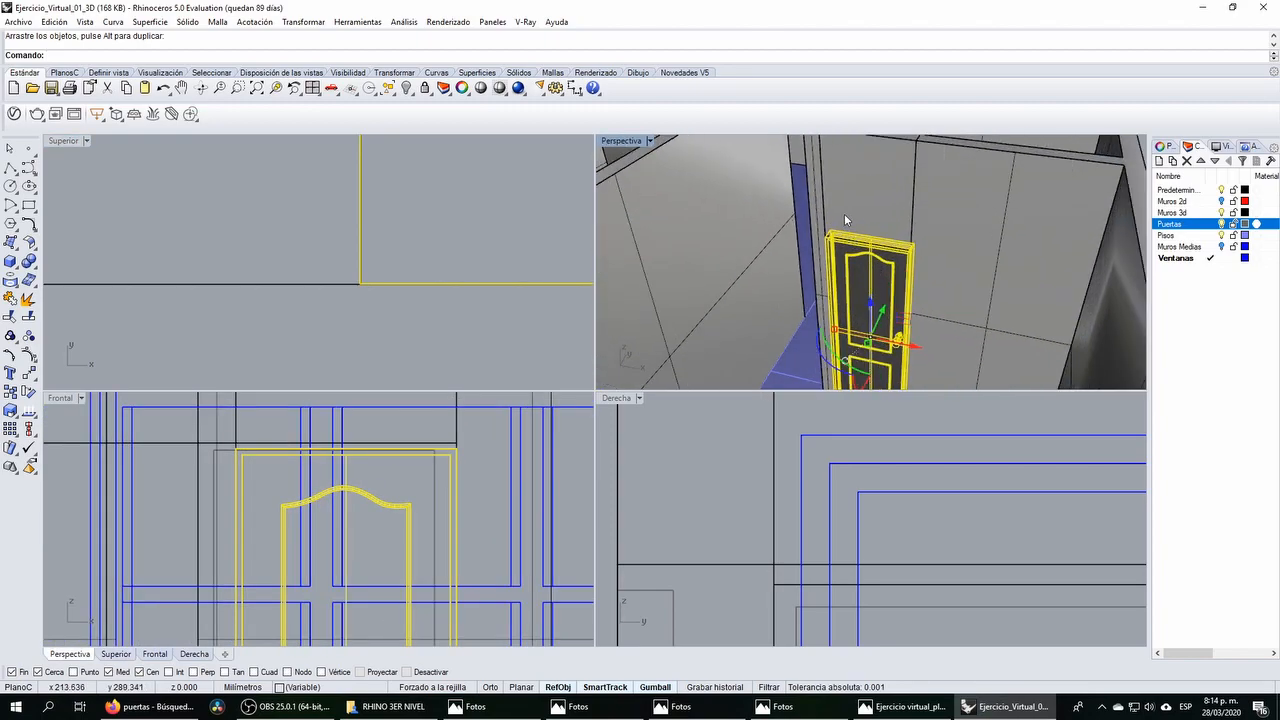
{"action": "left_click", "coordinate": [844, 213]}
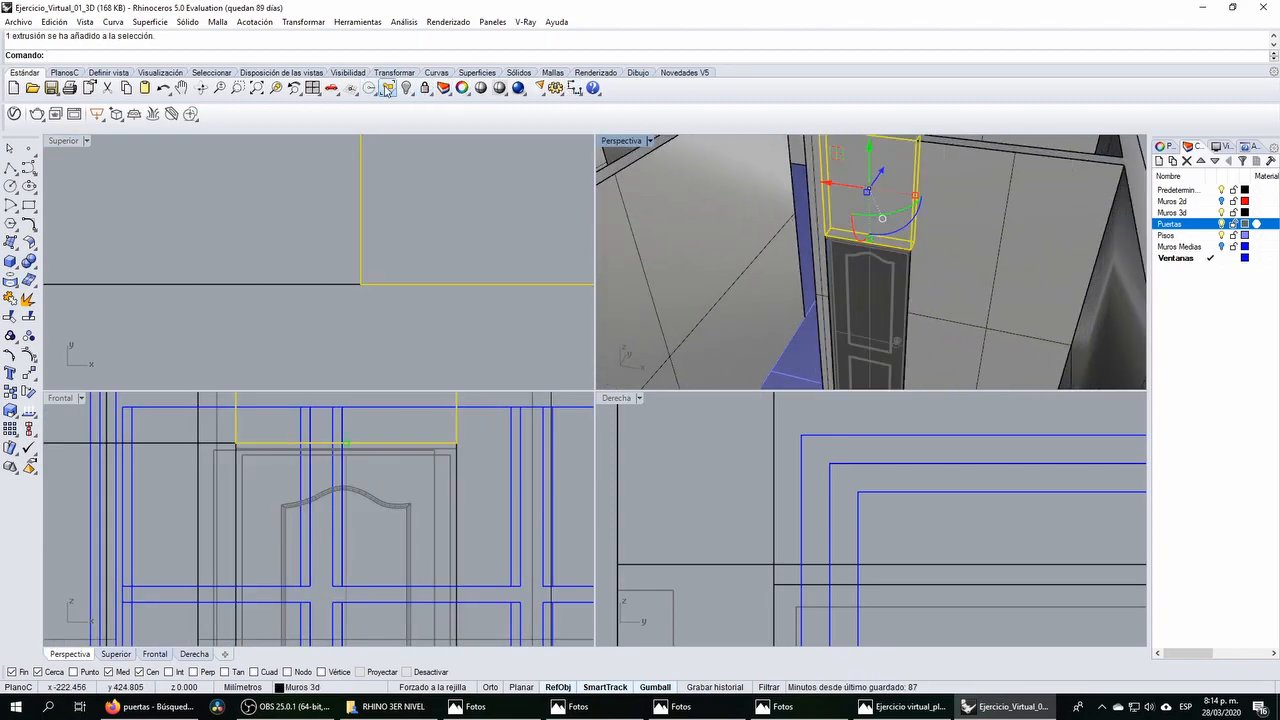
{"action": "right_click", "coordinate": [276, 88]}
{"action": "left_click", "coordinate": [447, 180]}
{"action": "right_click_drag", "start_coordinate": [803, 355], "coordinate": [824, 324]}
{"action": "left_click", "coordinate": [843, 211]}
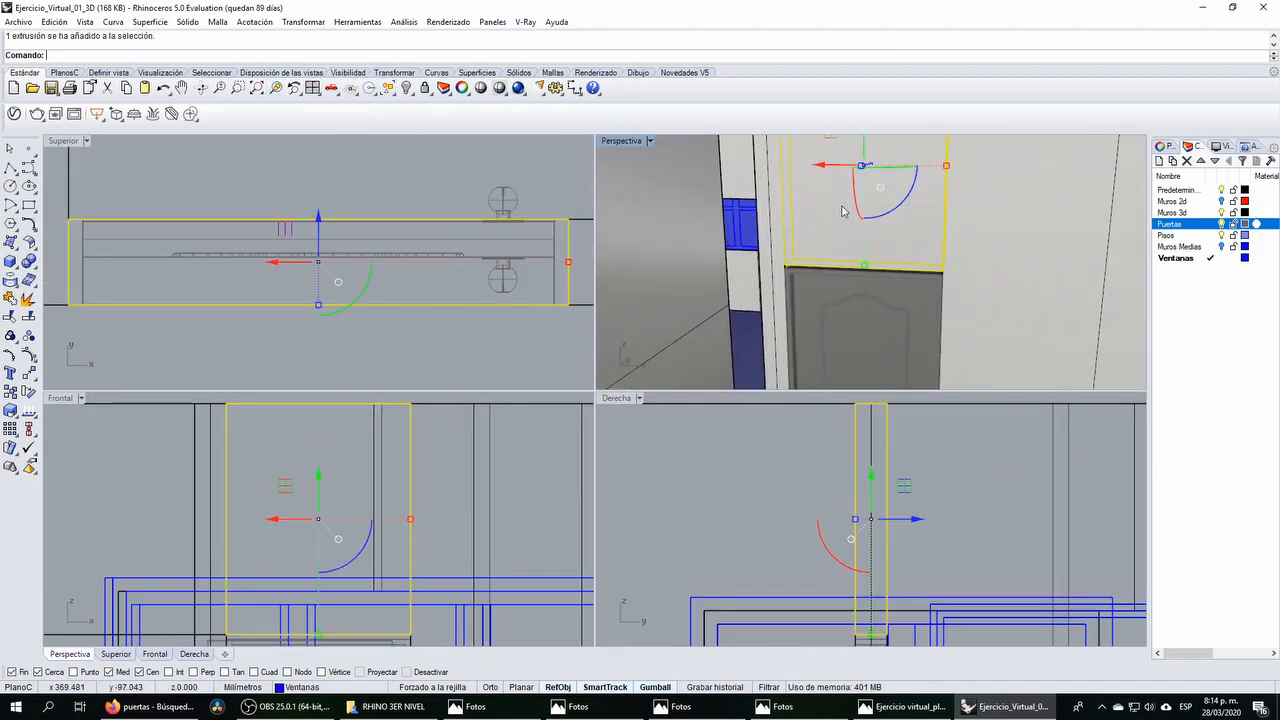
{"action": "left_click", "coordinate": [10, 411]}
{"action": "left_click", "coordinate": [412, 403]}
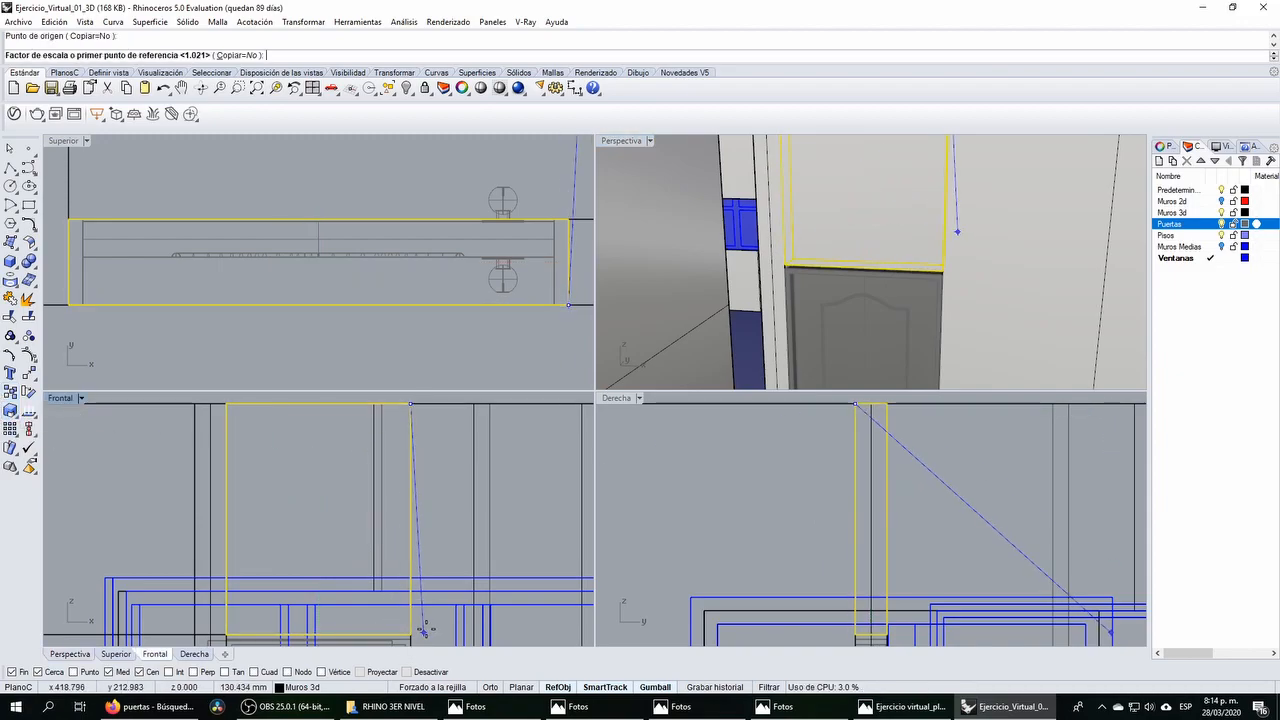
{"action": "scroll", "coordinate": [430, 500], "scroll_direction": "up", "scroll_amount": 5}
{"action": "left_click", "coordinate": [374, 549]}
{"action": "left_click", "coordinate": [374, 575]}
{"action": "key", "text": "Escape"}
Step: Copy the front room's door, without the wall piece above it, into the small room behind it in the top view
{"action": "right_click_drag", "start_coordinate": [788, 327], "coordinate": [815, 306]}
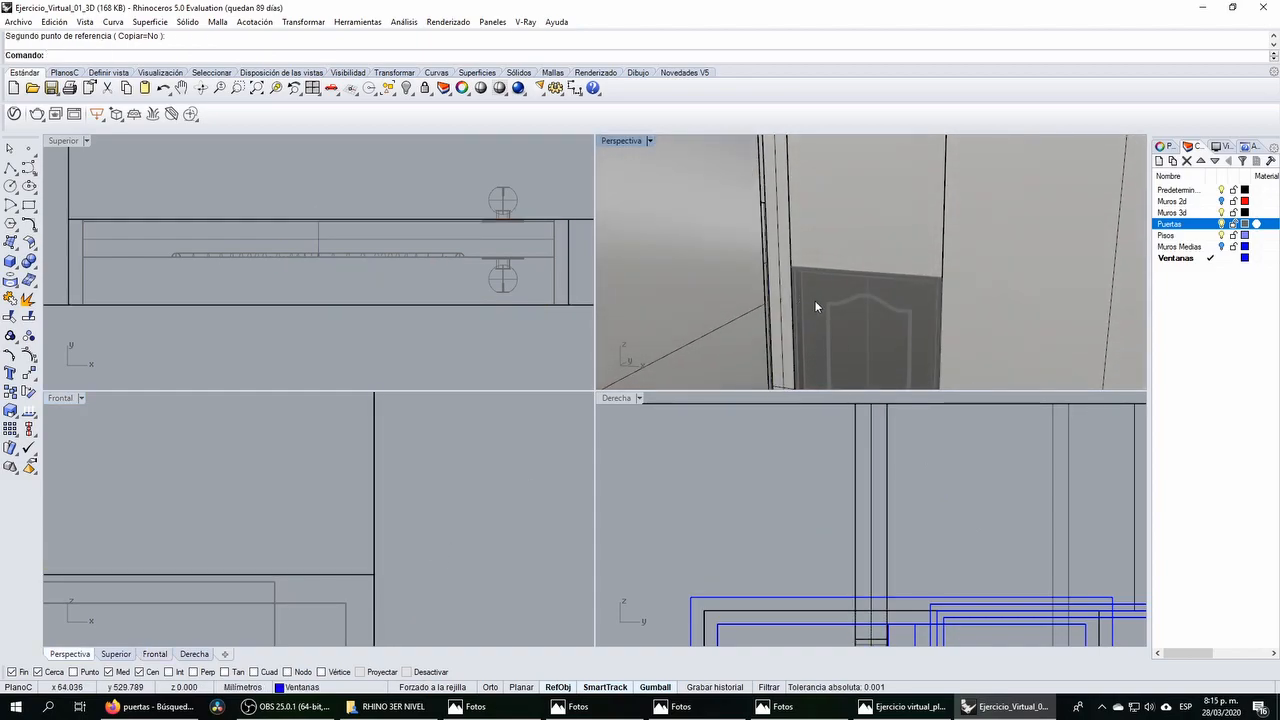
{"action": "left_click", "coordinate": [844, 300]}
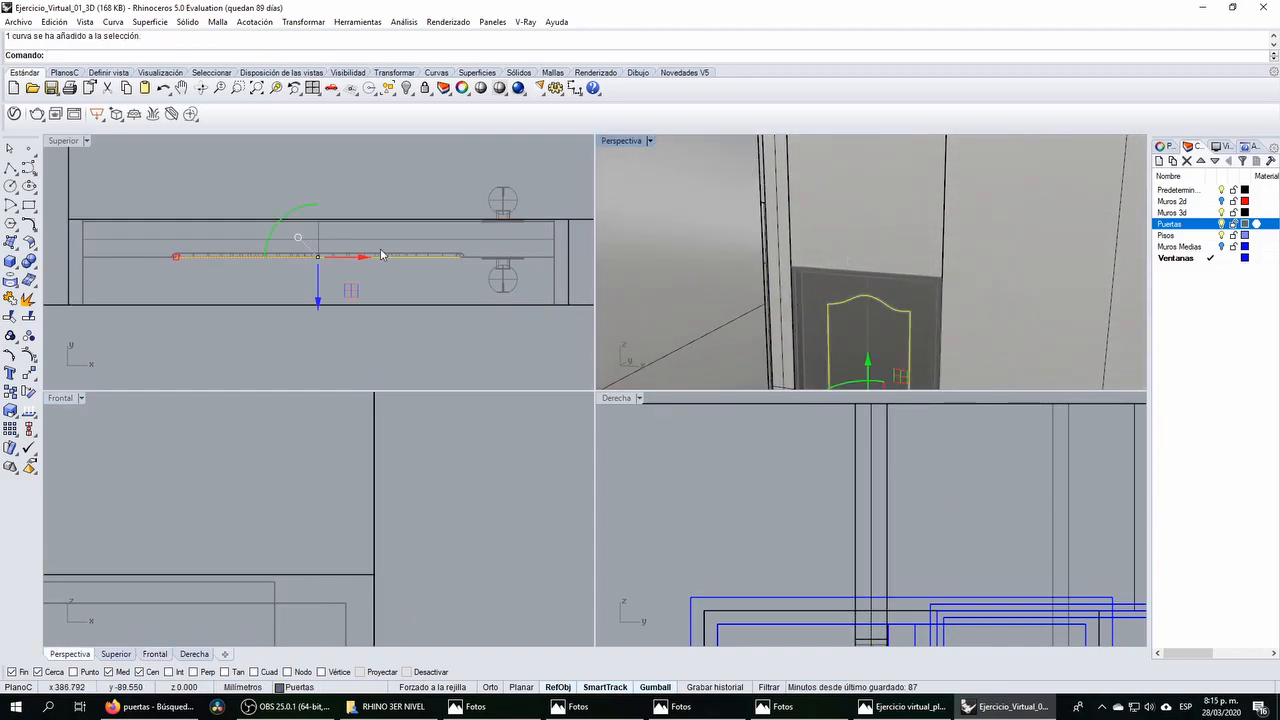
{"action": "scroll", "coordinate": [384, 250], "scroll_direction": "down", "scroll_amount": 6}
{"action": "left_click", "coordinate": [290, 186]}
{"action": "left_click_drag", "start_coordinate": [193, 196], "coordinate": [514, 335]}
{"action": "scroll", "coordinate": [324, 270], "scroll_direction": "down", "scroll_amount": 6}
{"action": "scroll", "coordinate": [317, 213], "scroll_direction": "up", "scroll_amount": 3}
{"action": "scroll", "coordinate": [320, 230], "scroll_direction": "up", "scroll_amount": 4}
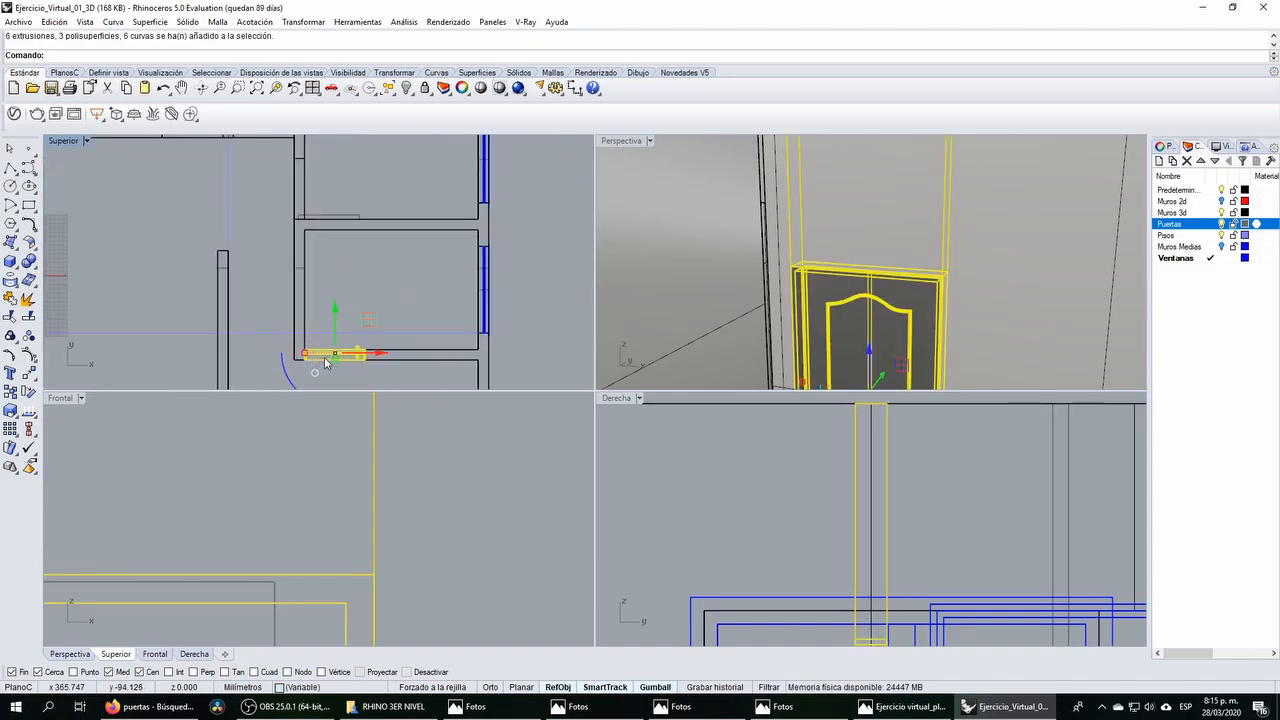
{"action": "scroll", "coordinate": [340, 282], "scroll_direction": "down", "scroll_amount": 2}
{"action": "left_click", "coordinate": [880, 222], "text": "ctrl"}
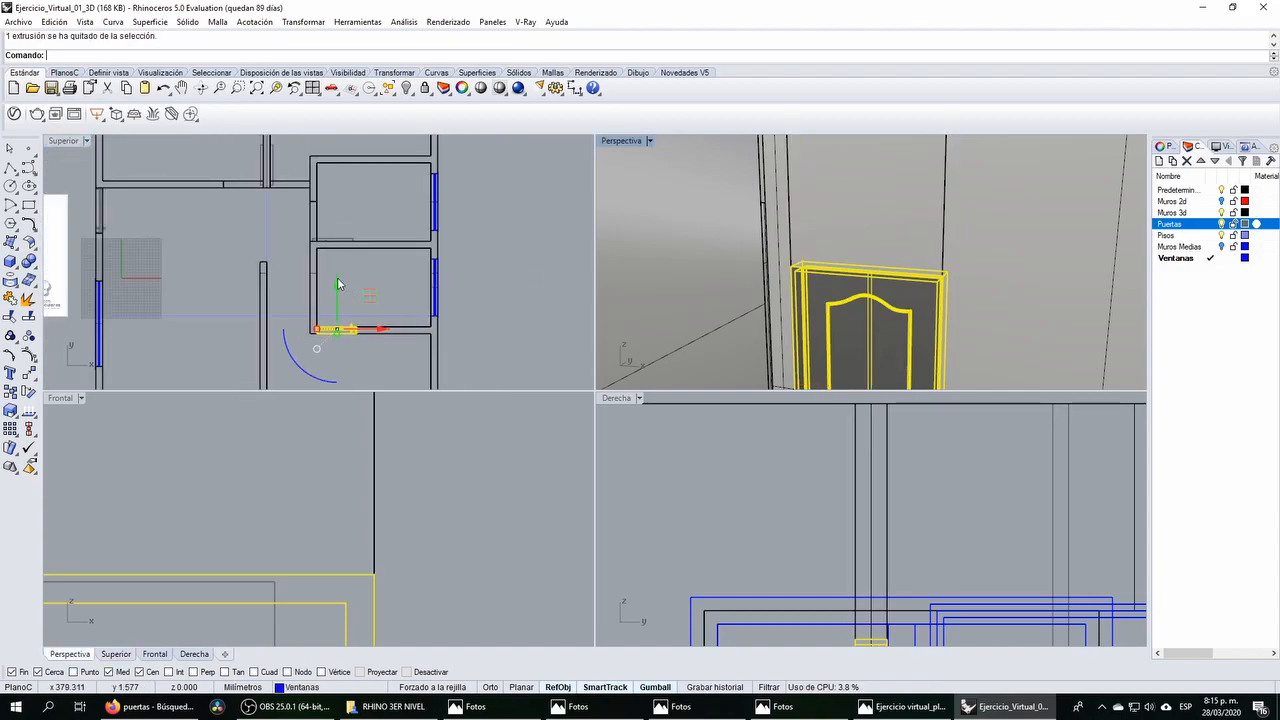
{"action": "scroll", "coordinate": [785, 245], "scroll_direction": "down", "scroll_amount": 4}
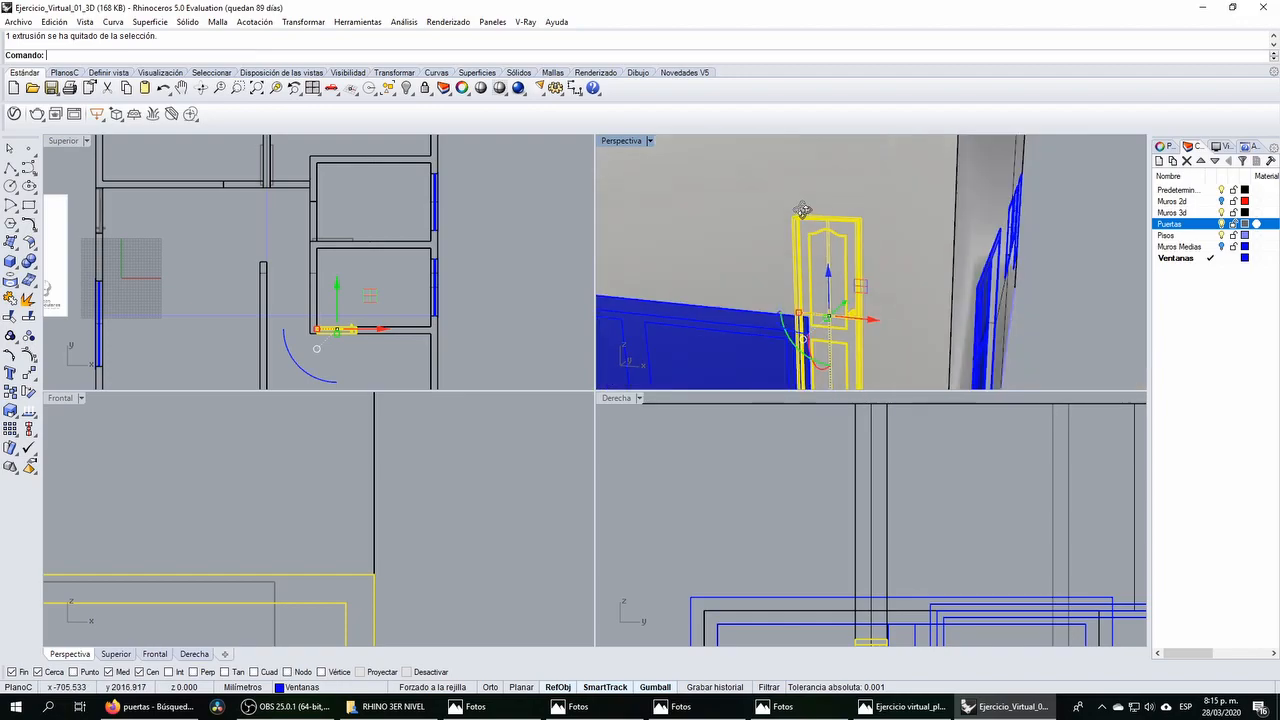
{"action": "right_click_drag", "start_coordinate": [801, 207], "coordinate": [816, 272]}
{"action": "left_click_drag", "start_coordinate": [390, 318], "coordinate": [392, 212], "text": "alt"}
Step: Delete the old placeholder door panel lying along the small room's wall
{"action": "scroll", "coordinate": [340, 267], "scroll_direction": "up", "scroll_amount": 11}
{"action": "left_click", "coordinate": [352, 249]}
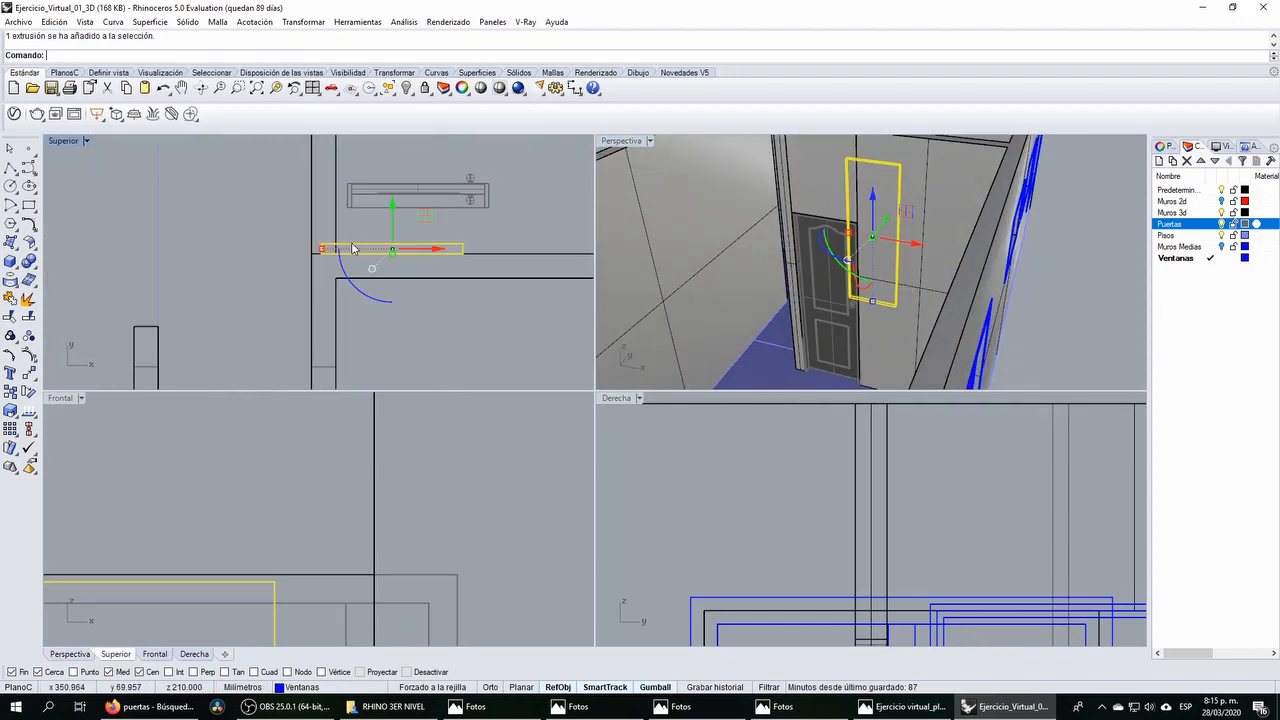
{"action": "key", "text": "Delete"}
Step: Rotate the copied door 90 degrees in the top view so that it runs parallel to the side wall
{"action": "left_click_drag", "start_coordinate": [278, 164], "coordinate": [507, 230]}
{"action": "left_click_drag", "start_coordinate": [393, 237], "coordinate": [341, 191], "text": "shift"}
{"action": "right_click_drag", "start_coordinate": [364, 181], "coordinate": [429, 291]}
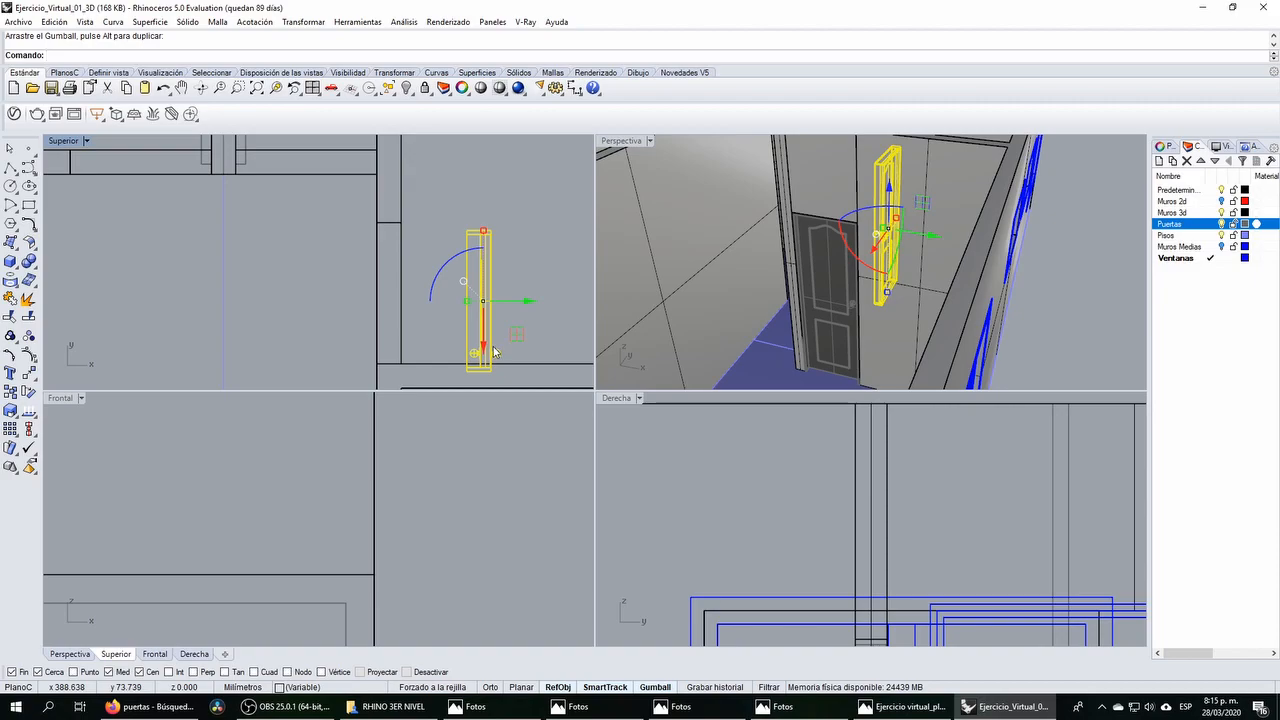
{"action": "key", "text": "ctrl+z"}
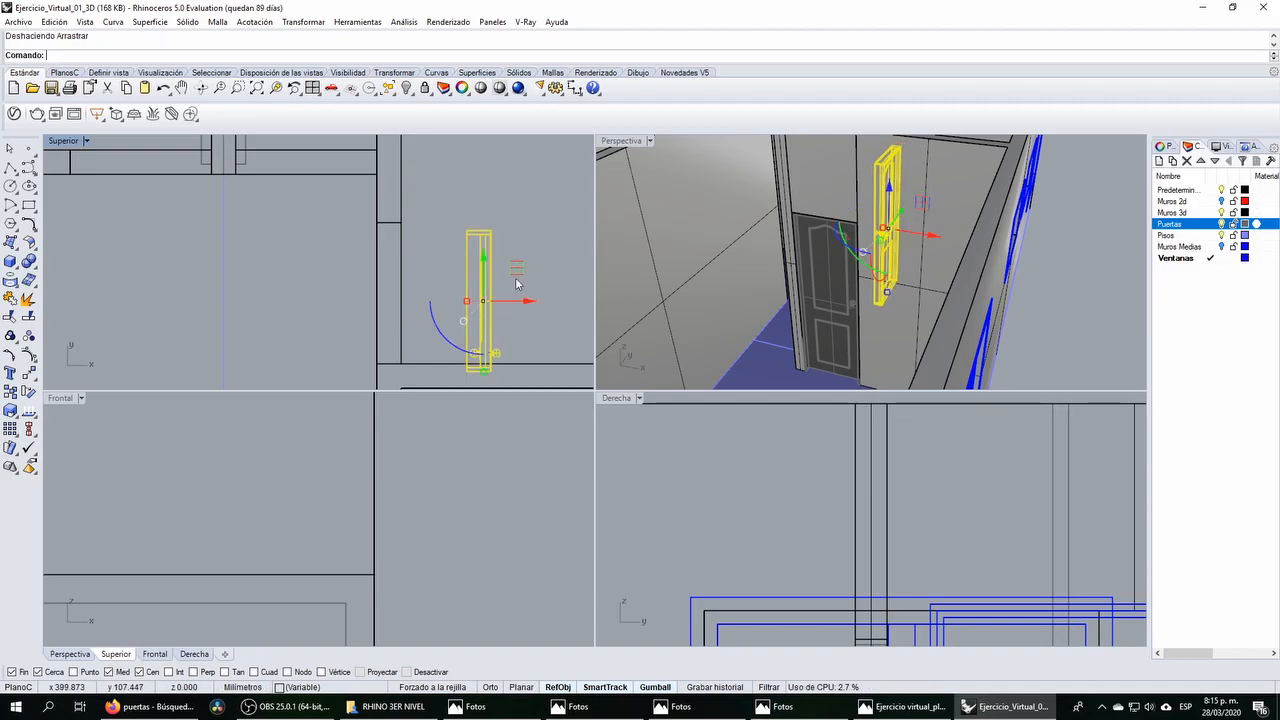
Step: Try the rotated door in the side wall's doorway, and move it back inside the small room
{"action": "right_click_drag", "start_coordinate": [516, 310], "coordinate": [453, 290]}
{"action": "scroll", "coordinate": [453, 290], "scroll_direction": "down", "scroll_amount": 2}
{"action": "left_click_drag", "start_coordinate": [462, 259], "coordinate": [388, 254]}
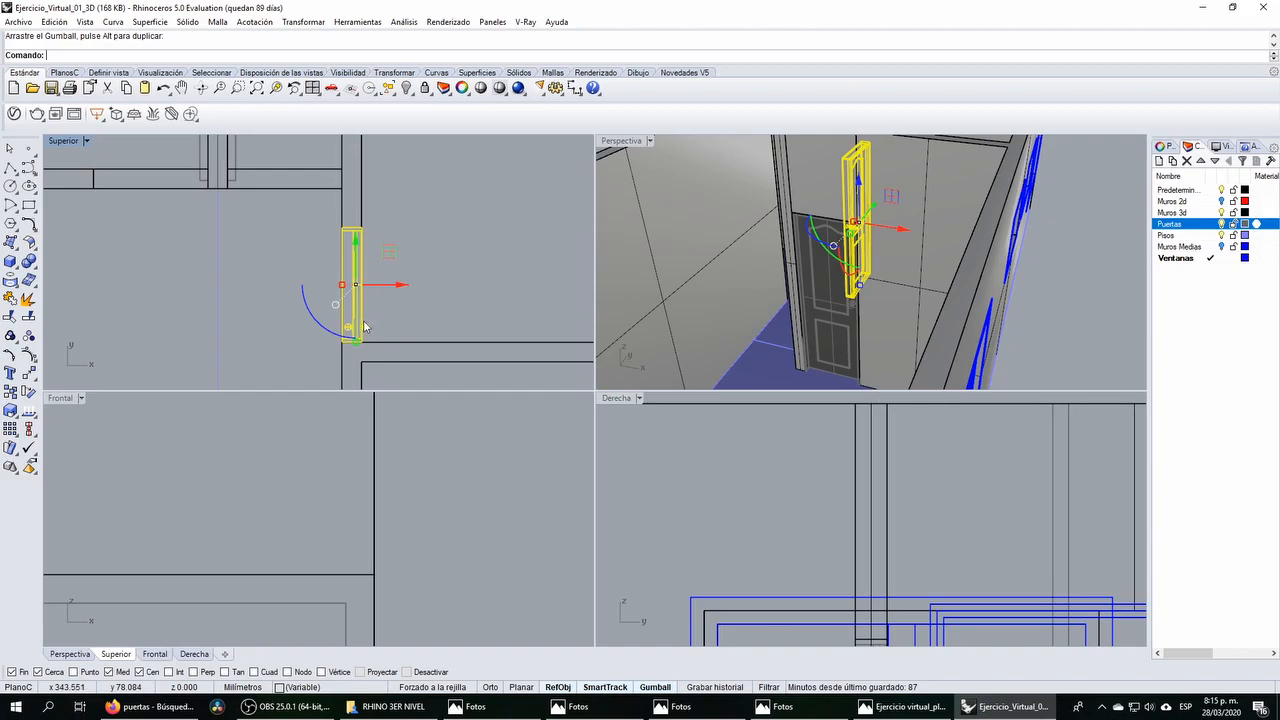
{"action": "left_click_drag", "start_coordinate": [398, 286], "coordinate": [469, 285]}
{"action": "right_click_drag", "start_coordinate": [460, 253], "coordinate": [366, 280]}
{"action": "left_click_drag", "start_coordinate": [362, 277], "coordinate": [374, 271]}
Step: Mirror the rotated door across the end of its frame and delete the original, keeping only the mirrored copy
{"action": "left_click", "coordinate": [316, 24]}
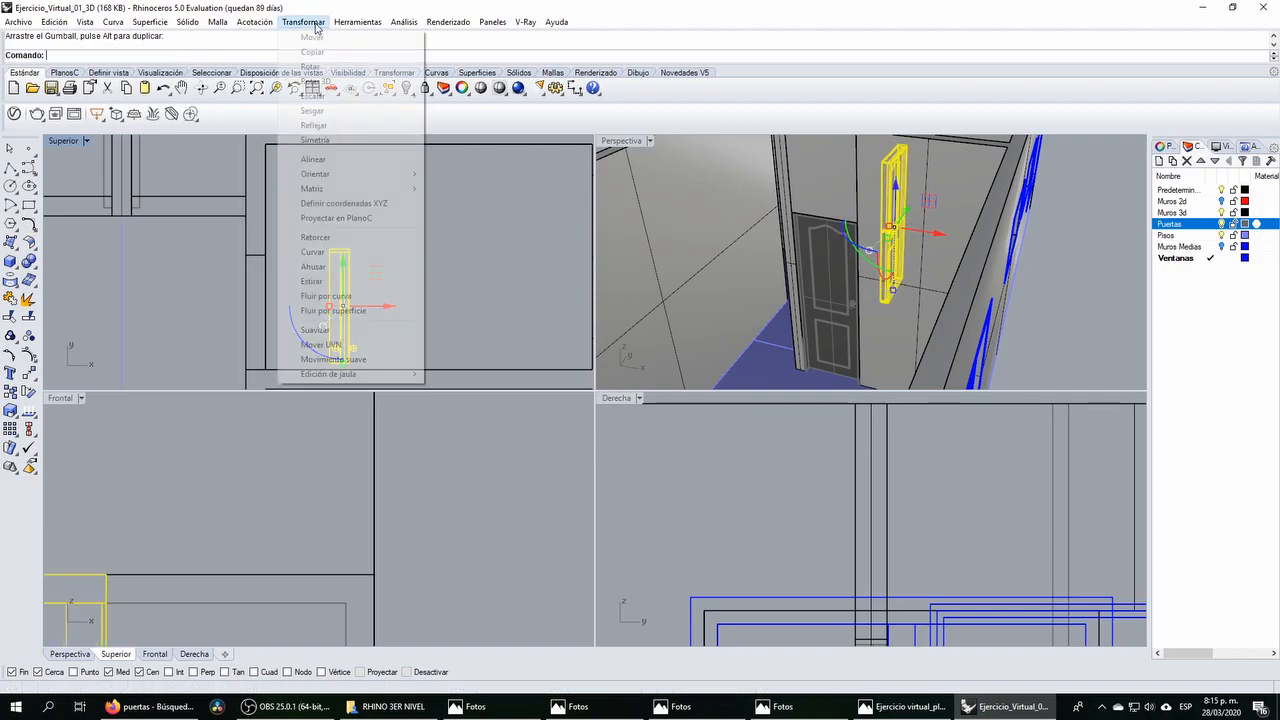
{"action": "left_click", "coordinate": [315, 140]}
{"action": "left_click", "coordinate": [348, 249]}
{"action": "left_click", "coordinate": [400, 254]}
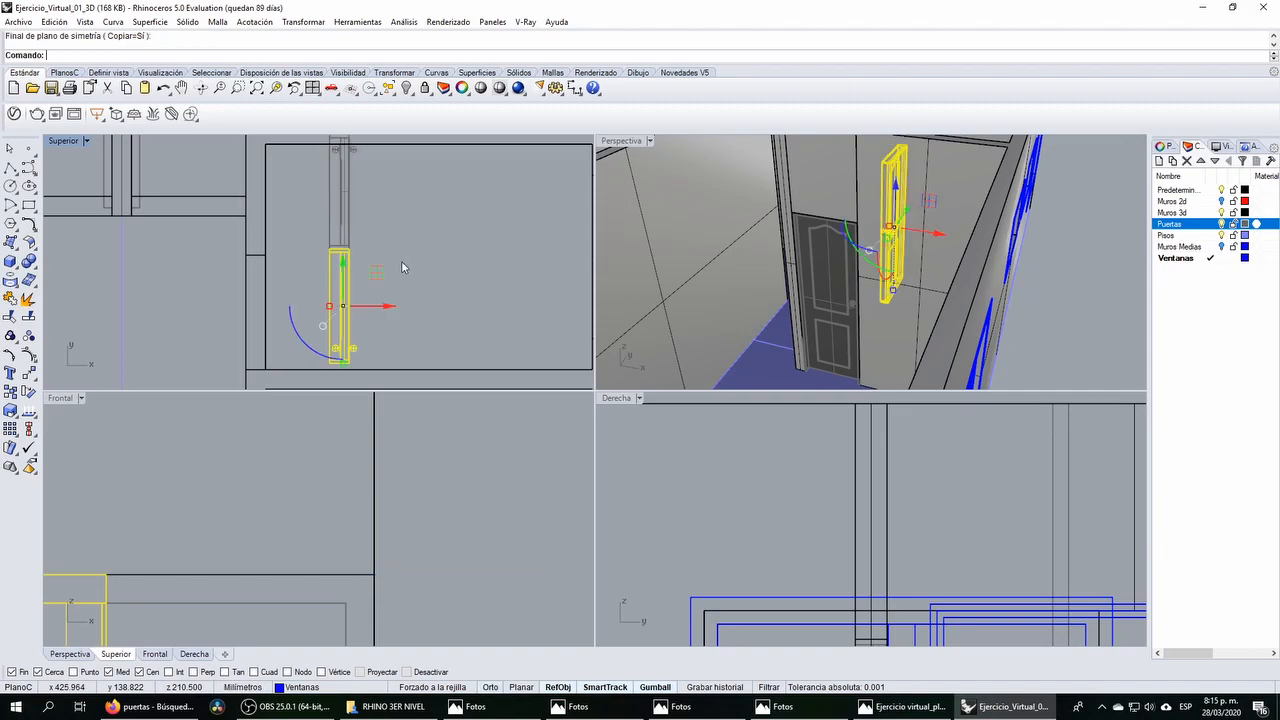
{"action": "key", "text": "Delete"}
Step: Move the mirrored door into the small room's side doorway, snapping its frame corner exactly to the wall corner
{"action": "scroll", "coordinate": [371, 253], "scroll_direction": "down", "scroll_amount": 2}
{"action": "left_click_drag", "start_coordinate": [332, 158], "coordinate": [368, 265]}
{"action": "left_click_drag", "start_coordinate": [388, 182], "coordinate": [333, 266]}
{"action": "scroll", "coordinate": [310, 262], "scroll_direction": "up", "scroll_amount": 5}
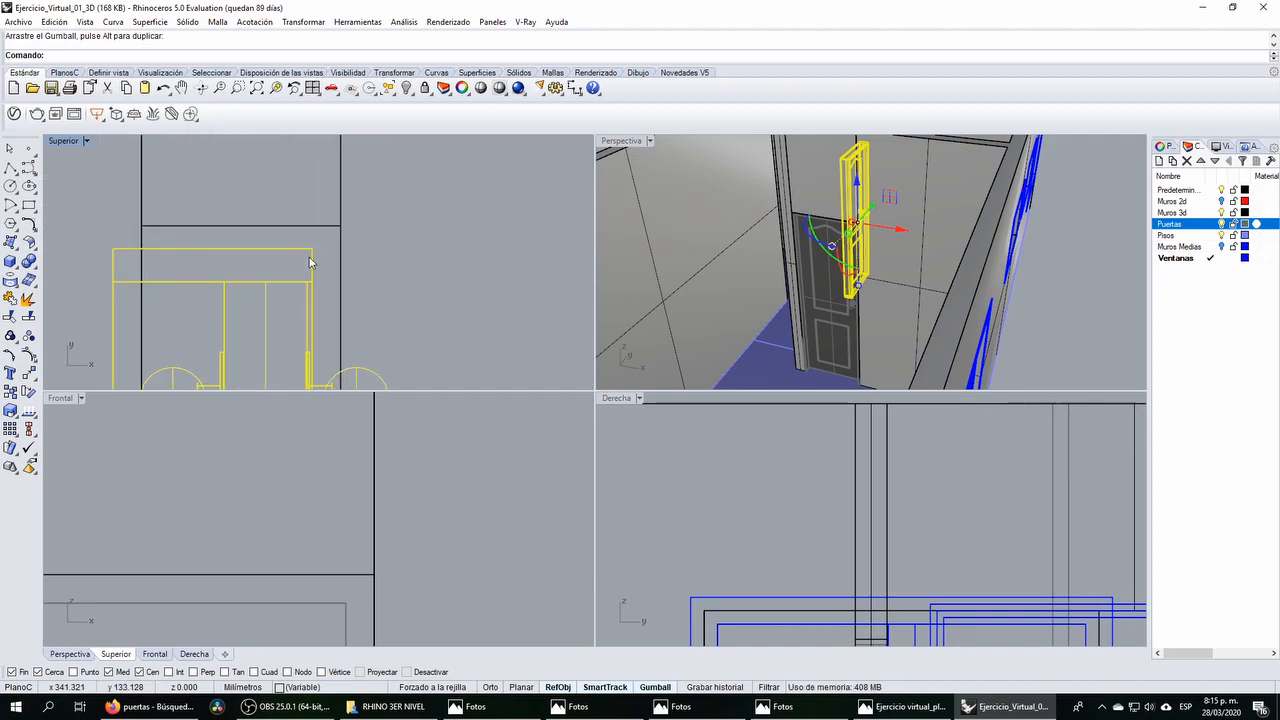
{"action": "left_click_drag", "start_coordinate": [263, 249], "coordinate": [294, 234]}
{"action": "scroll", "coordinate": [349, 243], "scroll_direction": "up", "scroll_amount": 5}
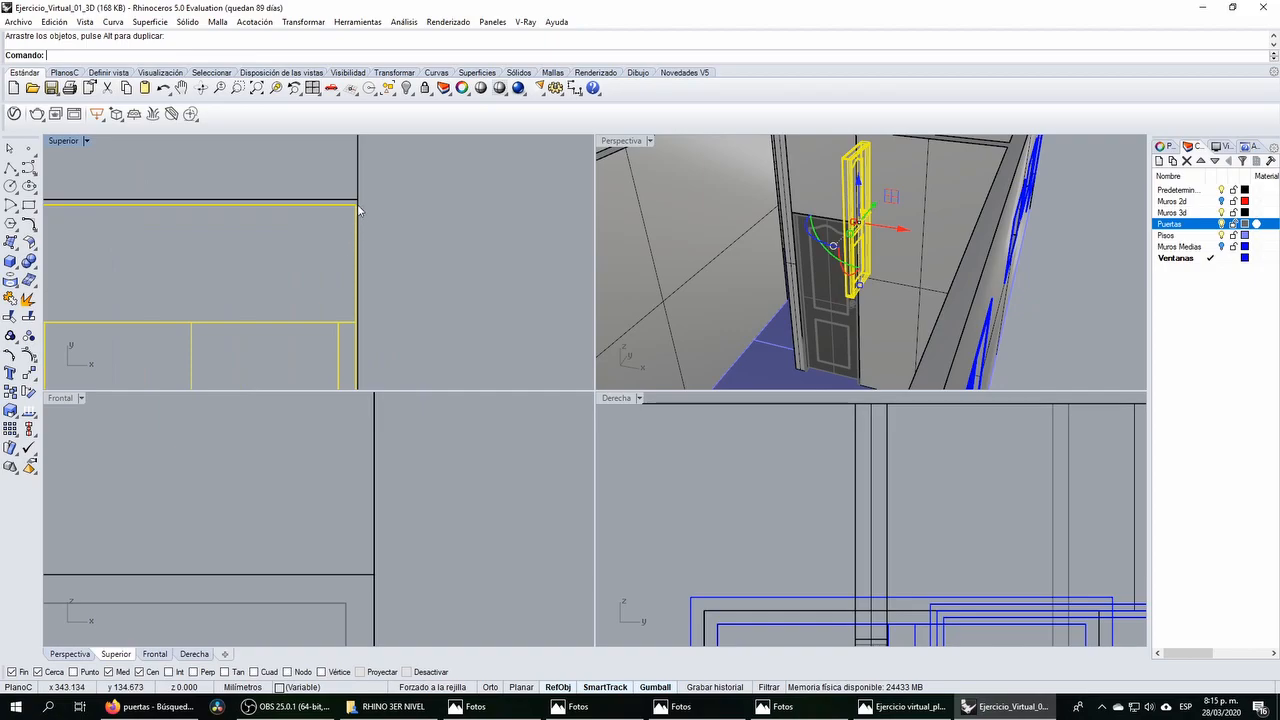
{"action": "left_click_drag", "start_coordinate": [309, 333], "coordinate": [332, 262]}
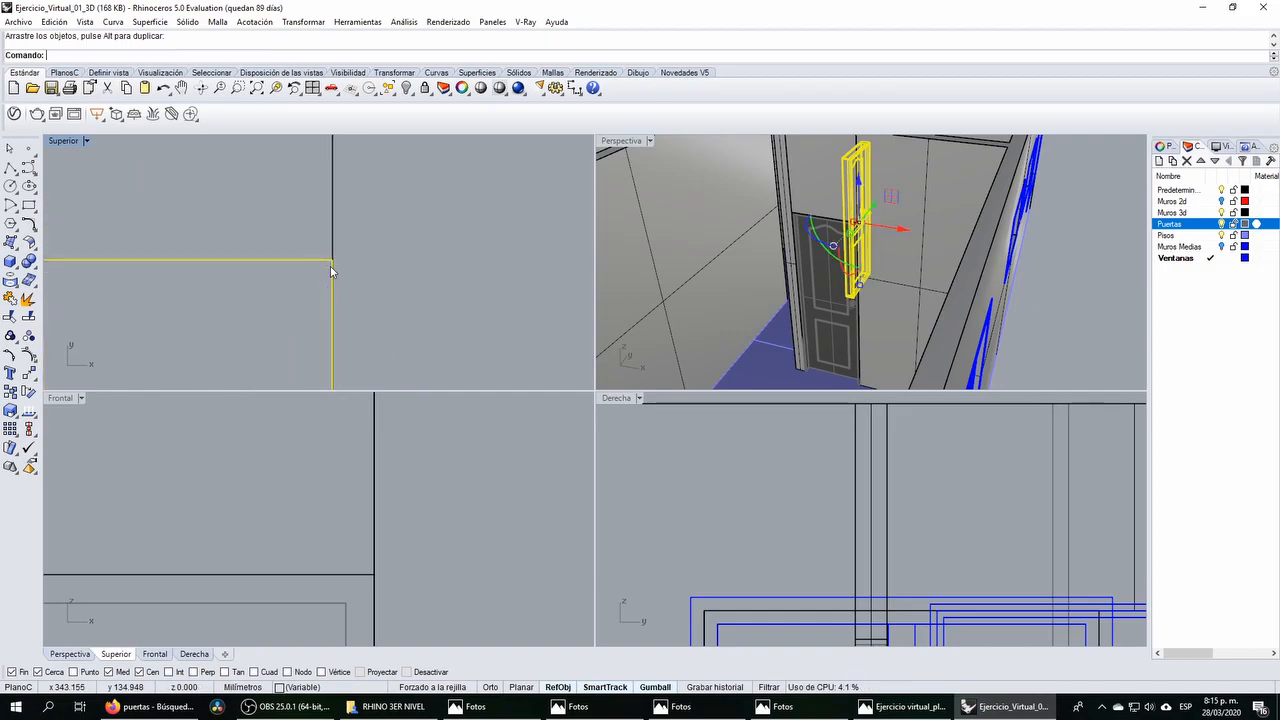
Step: Try to stretch the wall piece above the small room's door with Scale1D in the side view
{"action": "scroll", "coordinate": [791, 281], "scroll_direction": "down", "scroll_amount": 6}
{"action": "right_click_drag", "start_coordinate": [795, 283], "coordinate": [886, 315]}
{"action": "scroll", "coordinate": [775, 280], "scroll_direction": "up", "scroll_amount": 10}
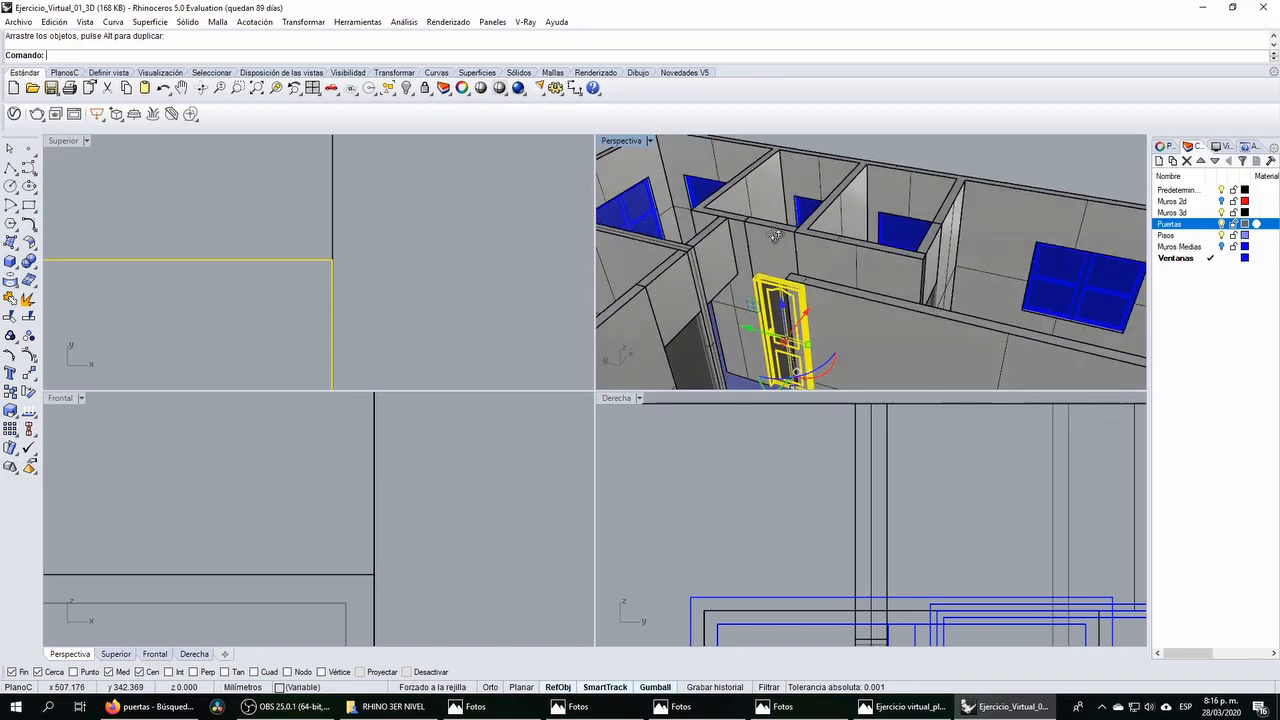
{"action": "left_click", "coordinate": [797, 270]}
{"action": "right_click_drag", "start_coordinate": [797, 270], "coordinate": [796, 256]}
{"action": "scroll", "coordinate": [765, 344], "scroll_direction": "down", "scroll_amount": 6}
{"action": "right_click_drag", "start_coordinate": [765, 344], "coordinate": [798, 278]}
{"action": "scroll", "coordinate": [797, 228], "scroll_direction": "up", "scroll_amount": 4}
{"action": "scroll", "coordinate": [848, 580], "scroll_direction": "down", "scroll_amount": 12}
{"action": "scroll", "coordinate": [747, 514], "scroll_direction": "up", "scroll_amount": 10}
{"action": "left_click", "coordinate": [13, 414]}
{"action": "left_click", "coordinate": [63, 418]}
{"action": "left_click", "coordinate": [770, 545]}
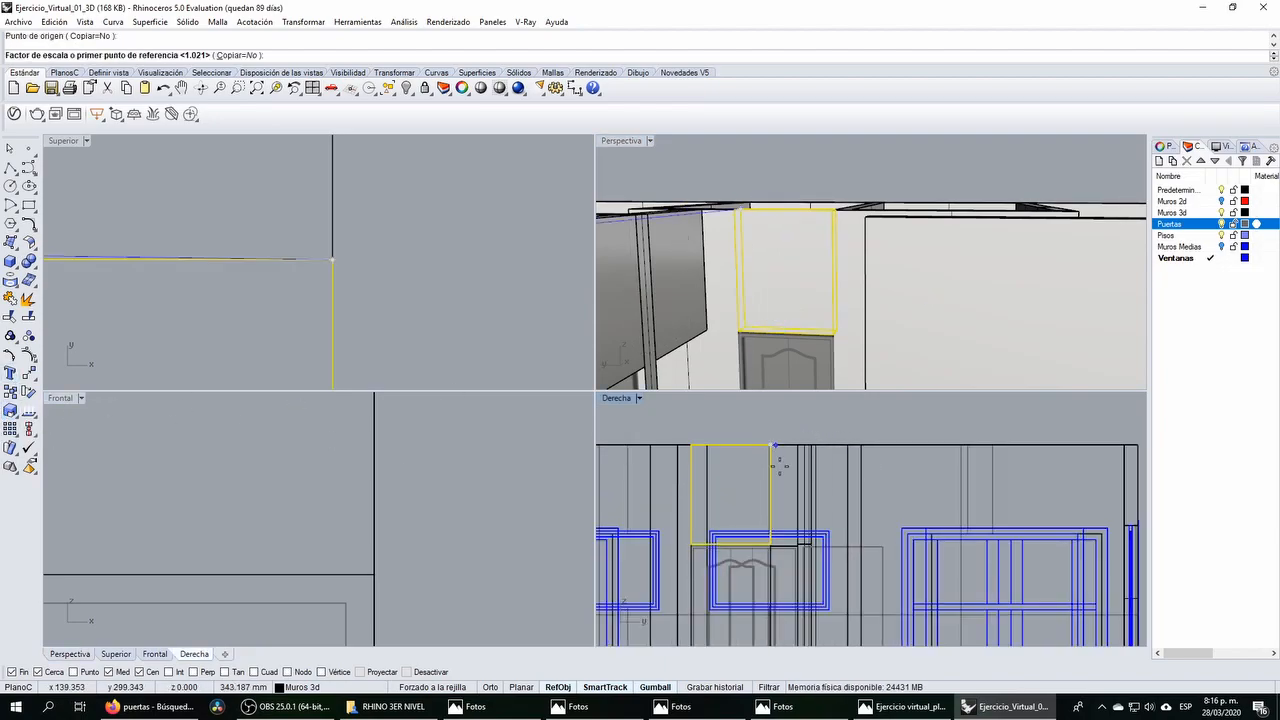
{"action": "scroll", "coordinate": [770, 545], "scroll_direction": "up", "scroll_amount": 8}
{"action": "left_click", "coordinate": [771, 474]}
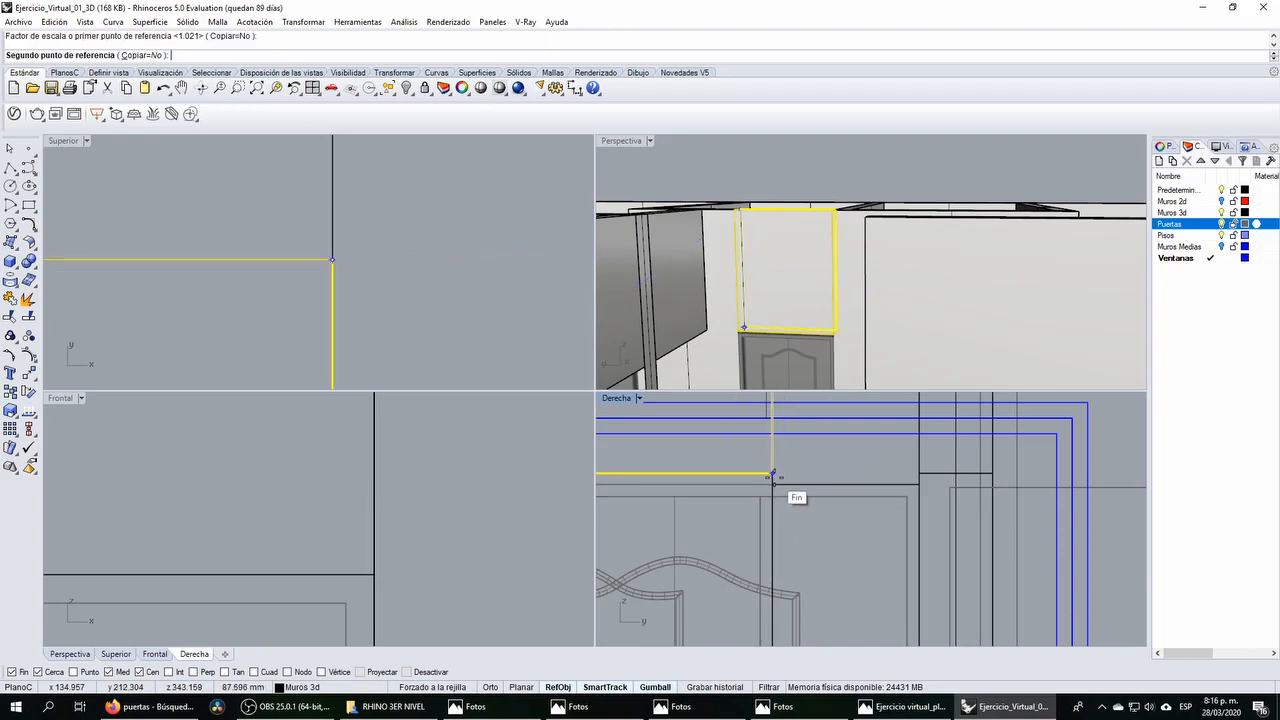
{"action": "left_click", "coordinate": [771, 492]}
Step: Inspect the stretched wall piece above the small room's door and undo its scaling
{"action": "left_click", "coordinate": [755, 156]}
{"action": "right_click_drag", "start_coordinate": [742, 236], "coordinate": [806, 329]}
{"action": "scroll", "coordinate": [824, 270], "scroll_direction": "up", "scroll_amount": 5}
{"action": "scroll", "coordinate": [791, 260], "scroll_direction": "down", "scroll_amount": 12}
{"action": "scroll", "coordinate": [804, 325], "scroll_direction": "up", "scroll_amount": 8}
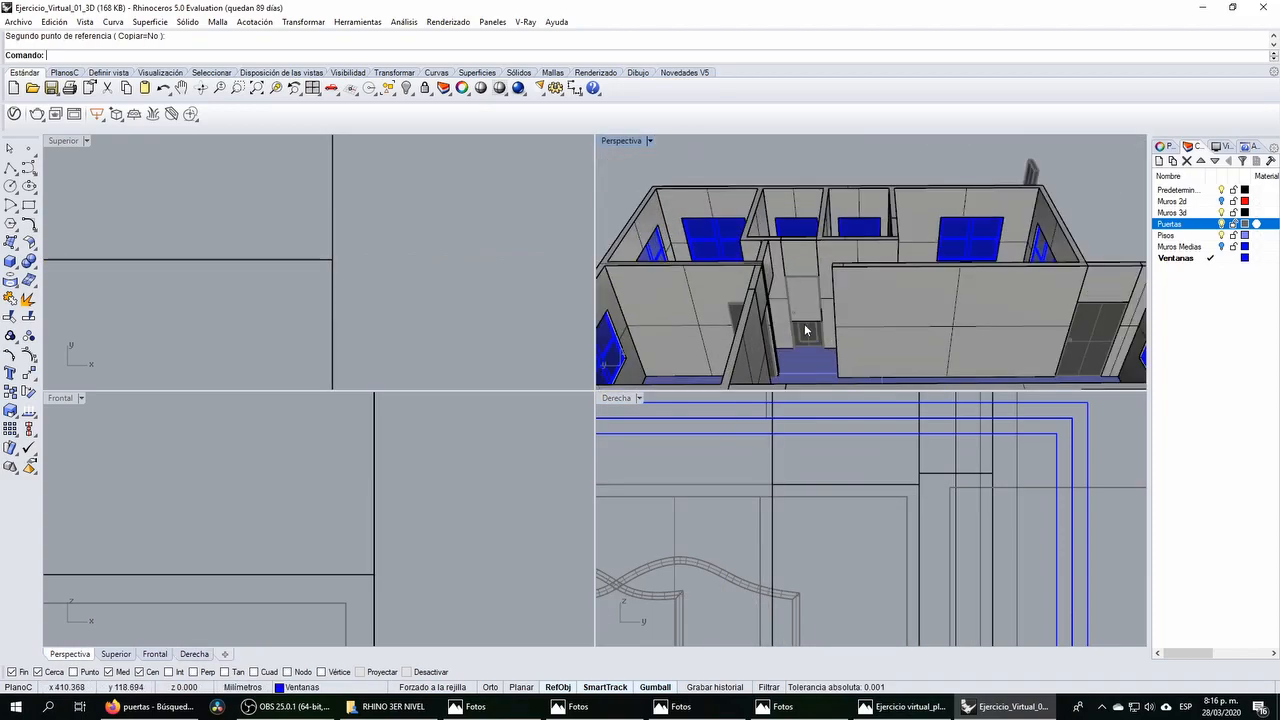
{"action": "scroll", "coordinate": [806, 360], "scroll_direction": "down", "scroll_amount": 2}
{"action": "key", "text": "ctrl+z"}
Step: Extend the wall piece above the small room's door with Scale1D down to the top edge of the door frame
{"action": "scroll", "coordinate": [786, 445], "scroll_direction": "down", "scroll_amount": 8}
{"action": "mouse_move", "coordinate": [784, 445]}
{"action": "right_mouse_down"}
{"action": "mouse_move", "coordinate": [803, 490]}
{"action": "mouse_move", "coordinate": [787, 516]}
{"action": "mouse_move", "coordinate": [770, 437]}
{"action": "right_mouse_up"}
{"action": "scroll", "coordinate": [787, 515], "scroll_direction": "down", "scroll_amount": 9}
{"action": "scroll", "coordinate": [769, 479], "scroll_direction": "up", "scroll_amount": 7}
{"action": "right_click", "coordinate": [769, 479]}
{"action": "left_click", "coordinate": [799, 467]}
{"action": "scroll", "coordinate": [750, 573], "scroll_direction": "up", "scroll_amount": 12}
{"action": "left_click", "coordinate": [741, 566]}
{"action": "left_click", "coordinate": [757, 567]}
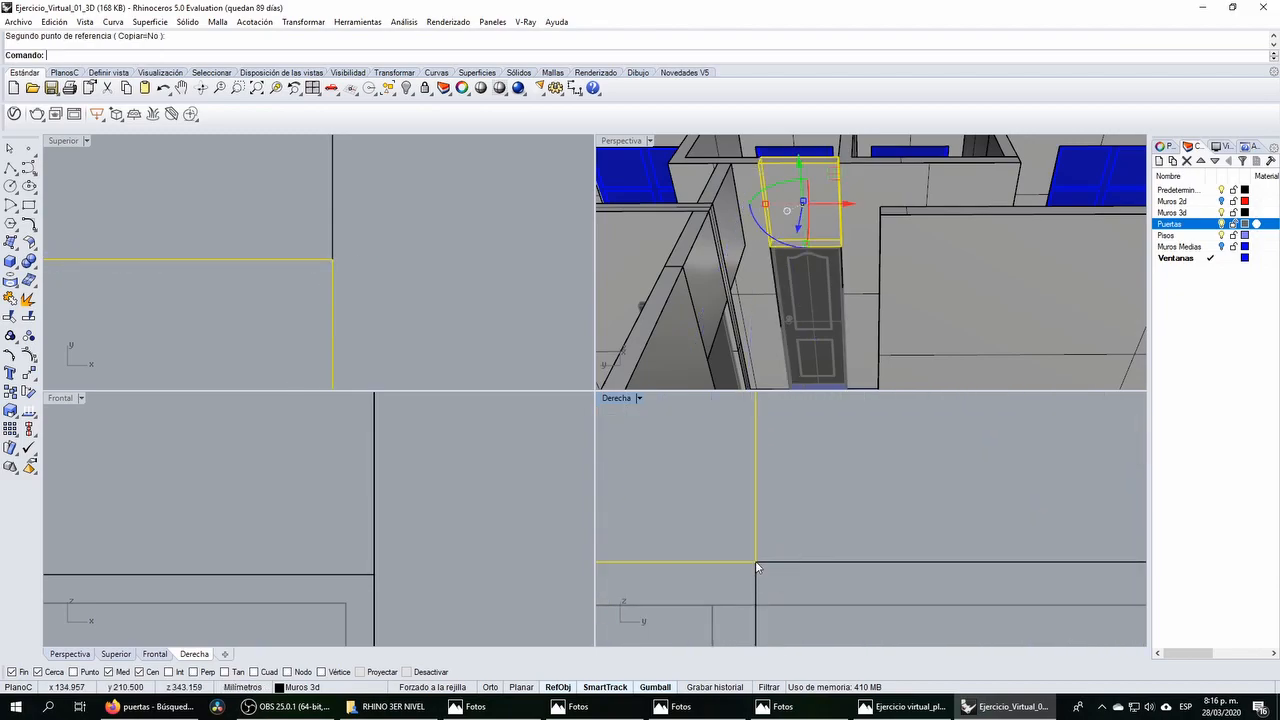
{"action": "key", "text": "Escape"}
Step: Copy the front room's door with its wall piece into the doorway at the hall's end, snapping the frame to the wall corner
{"action": "right_click_drag", "start_coordinate": [934, 180], "coordinate": [723, 220]}
{"action": "scroll", "coordinate": [783, 217], "scroll_direction": "down", "scroll_amount": 5}
{"action": "scroll", "coordinate": [723, 220], "scroll_direction": "up", "scroll_amount": 4}
{"action": "scroll", "coordinate": [374, 225], "scroll_direction": "down", "scroll_amount": 10}
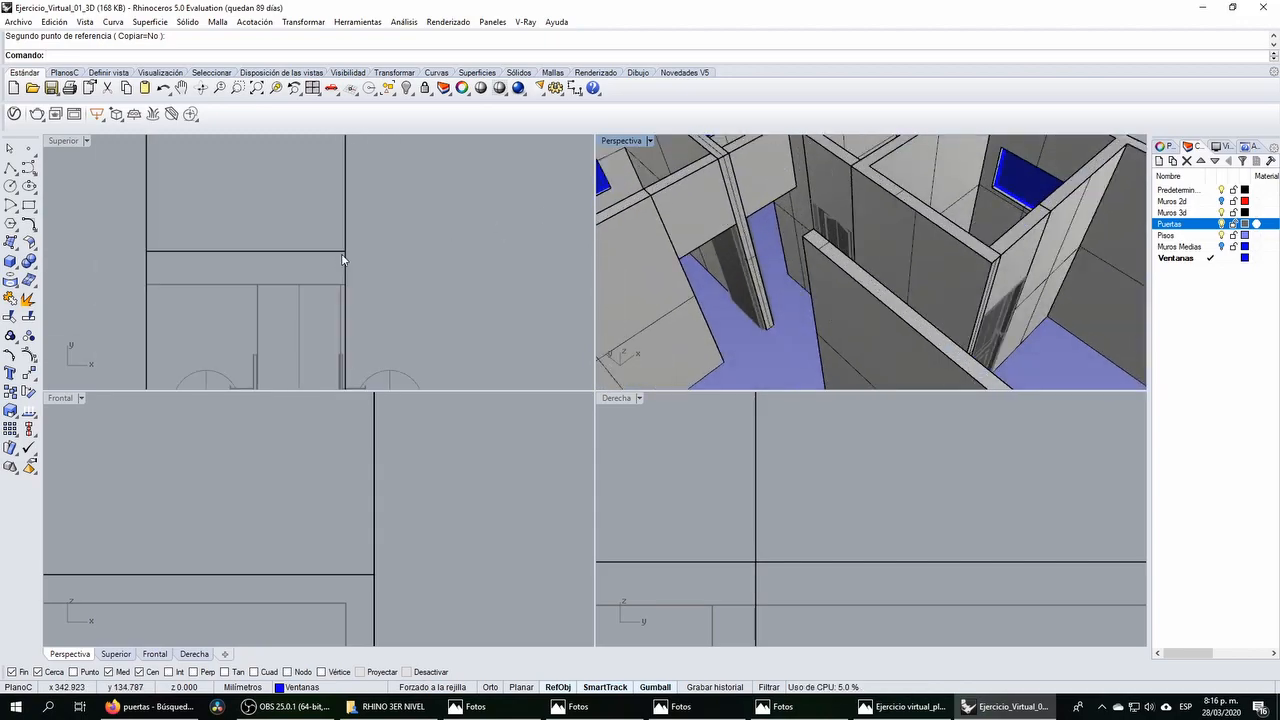
{"action": "scroll", "coordinate": [341, 254], "scroll_direction": "down", "scroll_amount": 12}
{"action": "left_click_drag", "start_coordinate": [300, 236], "coordinate": [356, 385]}
{"action": "scroll", "coordinate": [318, 258], "scroll_direction": "down", "scroll_amount": 3}
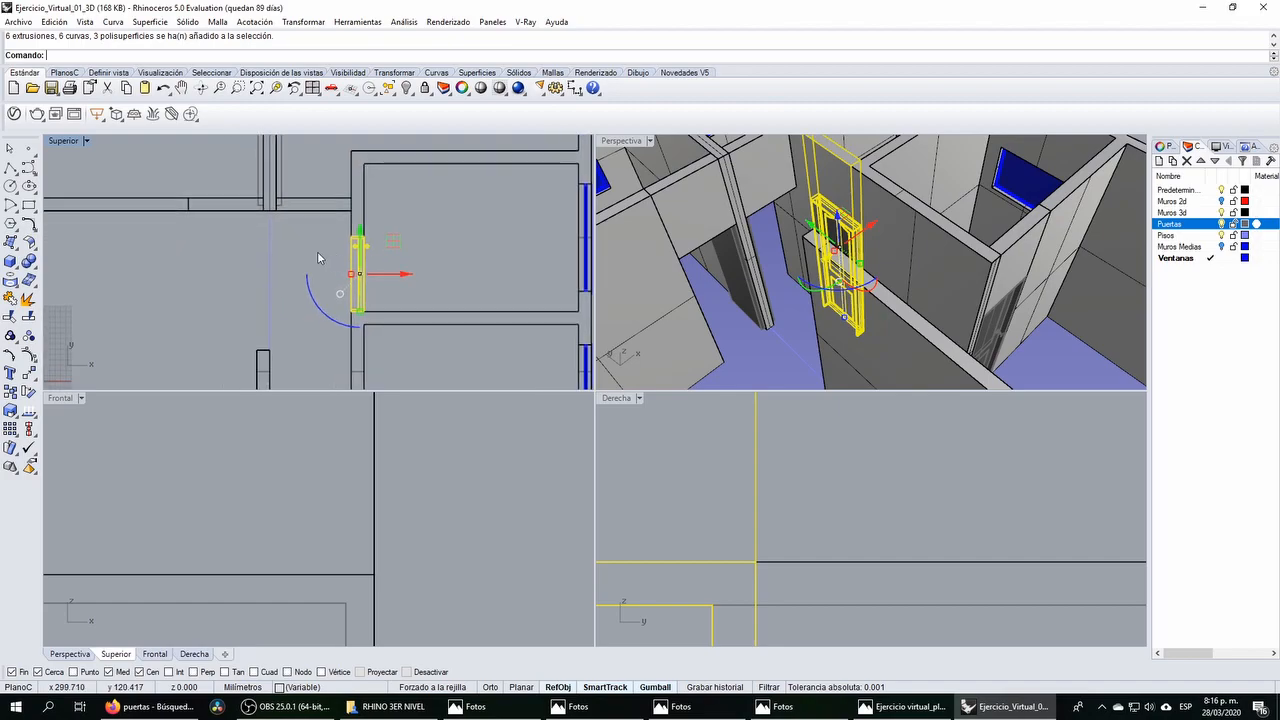
{"action": "right_click_drag", "start_coordinate": [318, 258], "coordinate": [338, 276]}
{"action": "scroll", "coordinate": [409, 264], "scroll_direction": "down", "scroll_amount": 6}
{"action": "left_click_drag", "start_coordinate": [354, 303], "coordinate": [382, 232]}
{"action": "scroll", "coordinate": [405, 335], "scroll_direction": "up", "scroll_amount": 3}
{"action": "scroll", "coordinate": [405, 330], "scroll_direction": "down", "scroll_amount": 4}
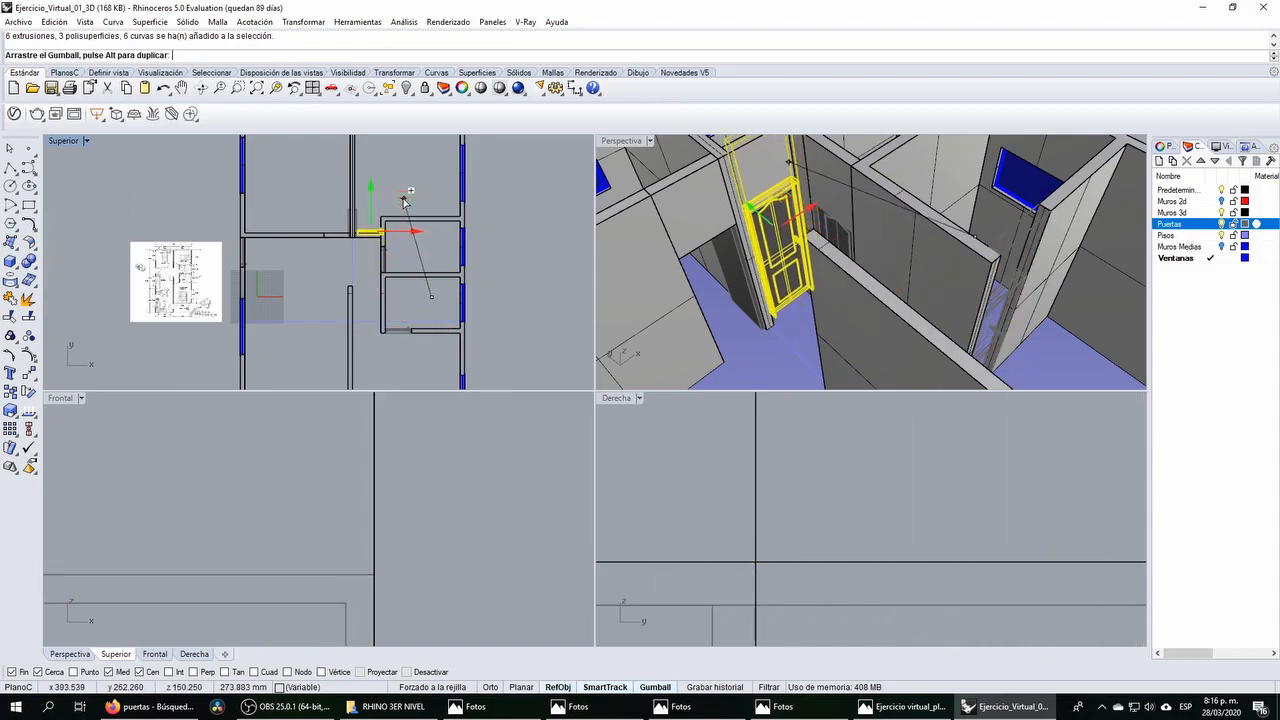
{"action": "scroll", "coordinate": [345, 221], "scroll_direction": "up", "scroll_amount": 3}
{"action": "scroll", "coordinate": [345, 221], "scroll_direction": "up", "scroll_amount": 6}
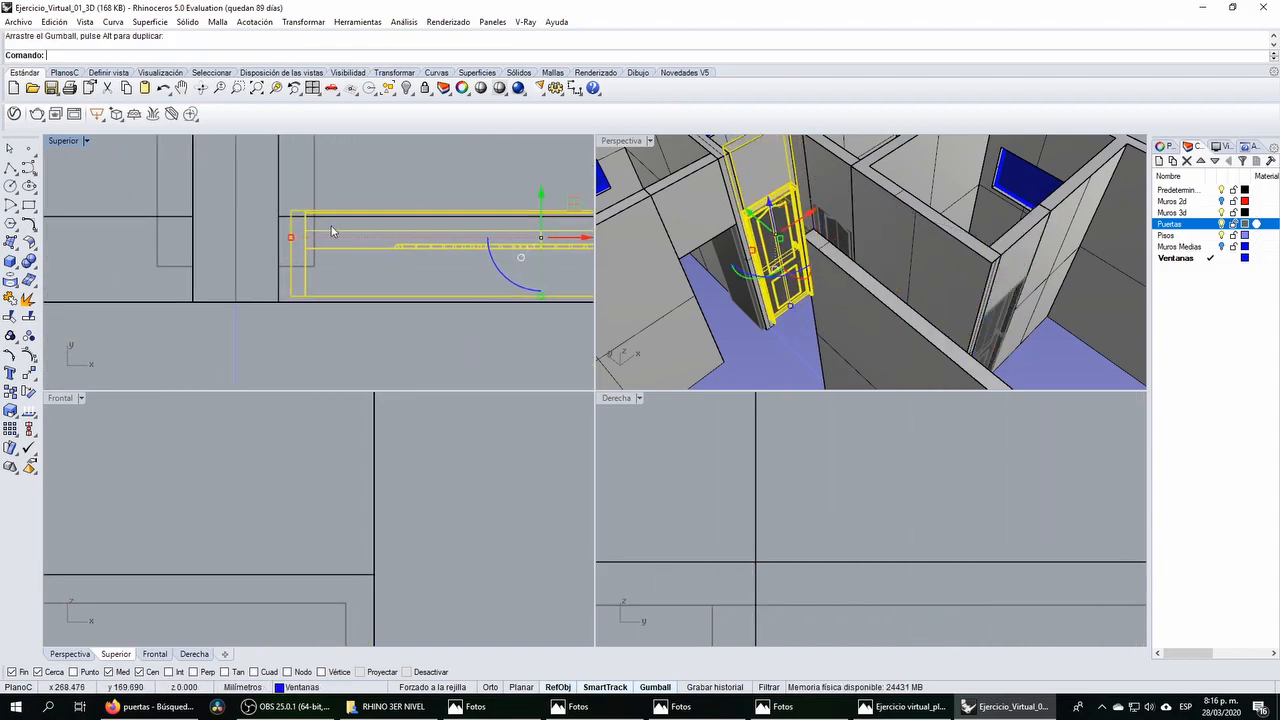
{"action": "left_click_drag", "start_coordinate": [316, 272], "coordinate": [294, 276]}
Step: Delete the old open door panel standing beside the newly placed door
{"action": "right_click_drag", "start_coordinate": [347, 178], "coordinate": [336, 235]}
{"action": "left_click", "coordinate": [314, 235]}
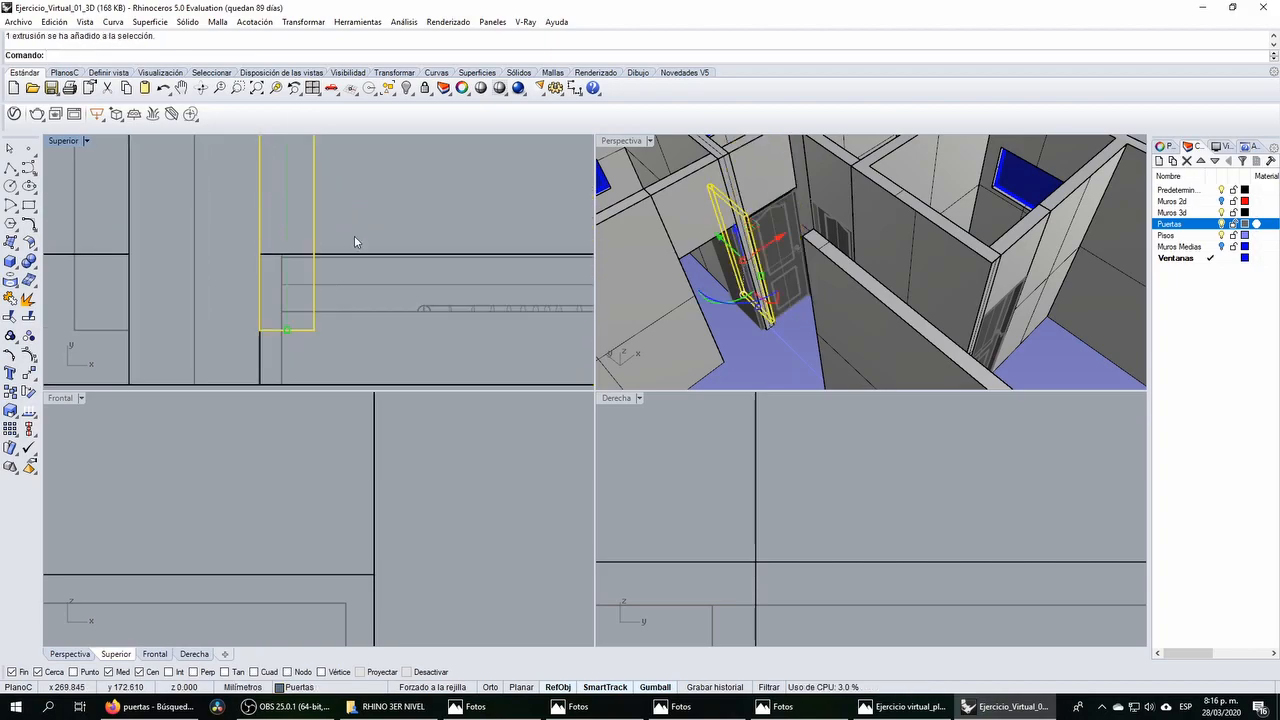
{"action": "key", "text": "Delete"}
Step: Mirror the hall-end door and its wall piece across the dividing wall's centre line into the neighbouring doorway
{"action": "scroll", "coordinate": [386, 258], "scroll_direction": "down", "scroll_amount": 8}
{"action": "left_click_drag", "start_coordinate": [345, 243], "coordinate": [594, 308]}
{"action": "right_click_drag", "start_coordinate": [479, 281], "coordinate": [439, 291]}
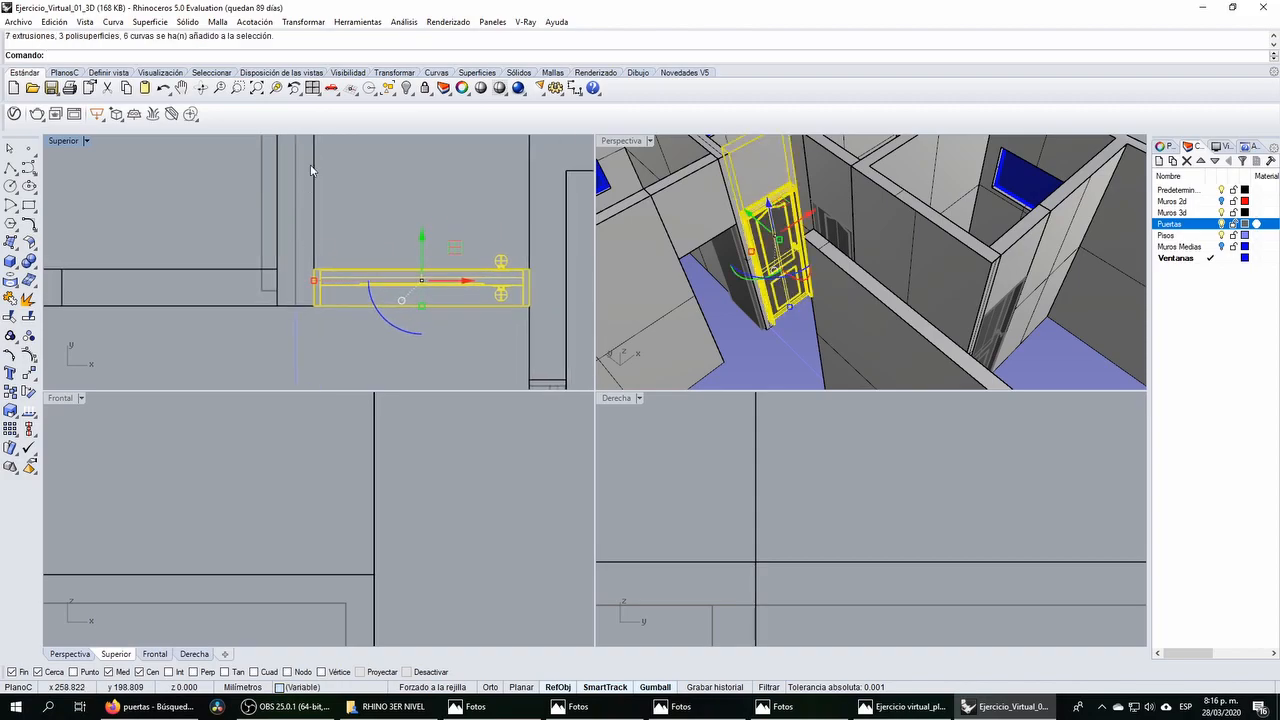
{"action": "left_click", "coordinate": [303, 21]}
{"action": "left_click", "coordinate": [326, 118]}
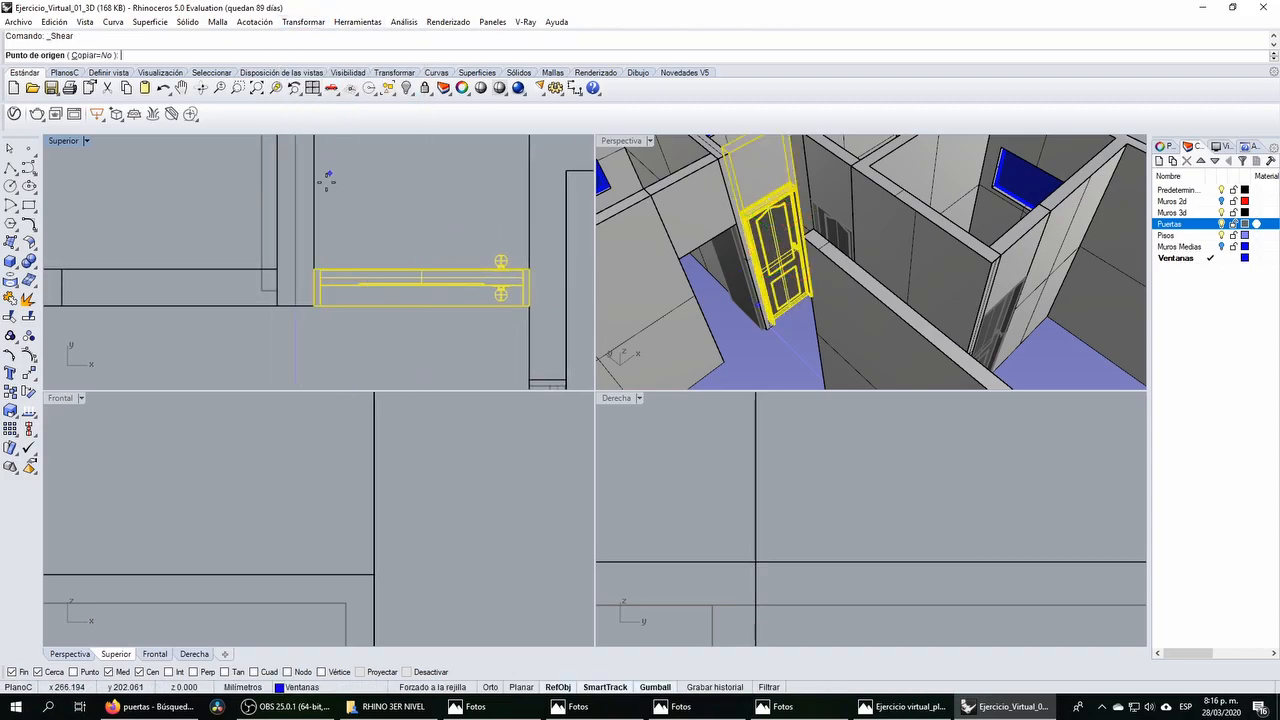
{"action": "left_click", "coordinate": [295, 21]}
{"action": "left_click", "coordinate": [287, 127]}
{"action": "left_click", "coordinate": [294, 305]}
{"action": "left_click", "coordinate": [290, 341]}
{"action": "left_click", "coordinate": [171, 238]}
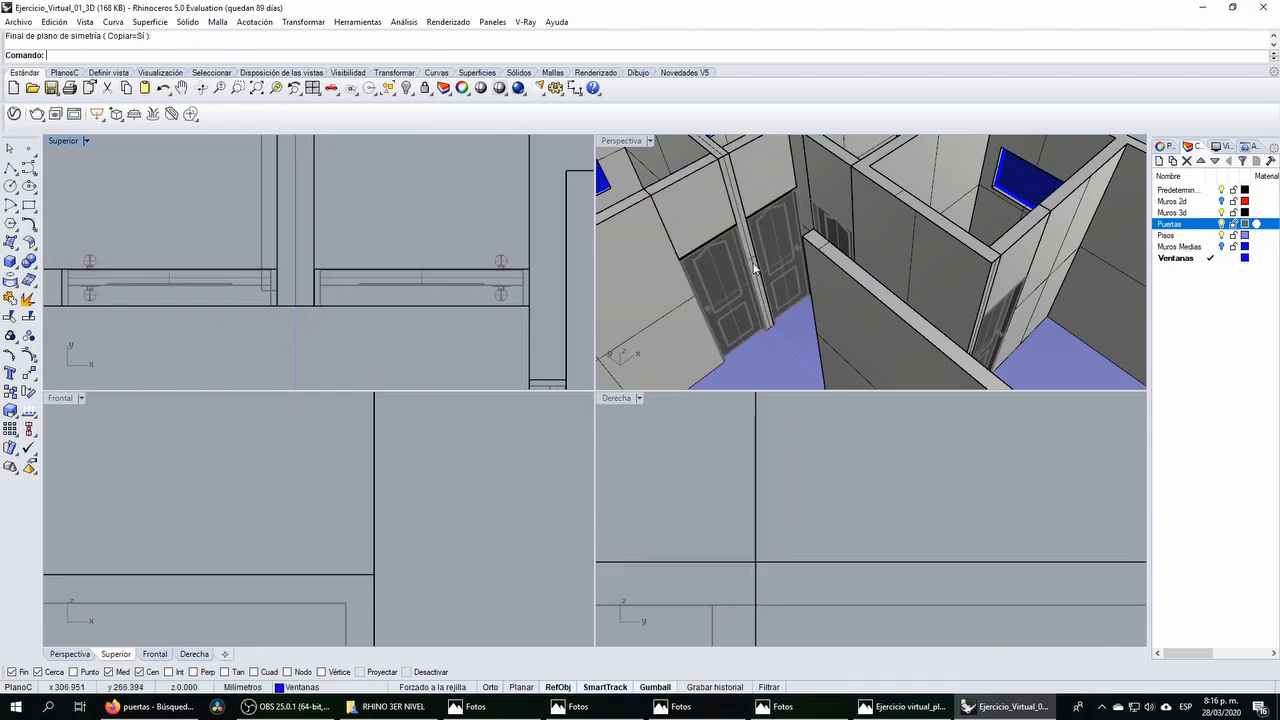
Step: Delete the duplicate wall piece overlapping above the mirrored door
{"action": "scroll", "coordinate": [757, 268], "scroll_direction": "up", "scroll_amount": 10}
{"action": "left_click", "coordinate": [730, 185]}
{"action": "left_click", "coordinate": [770, 191]}
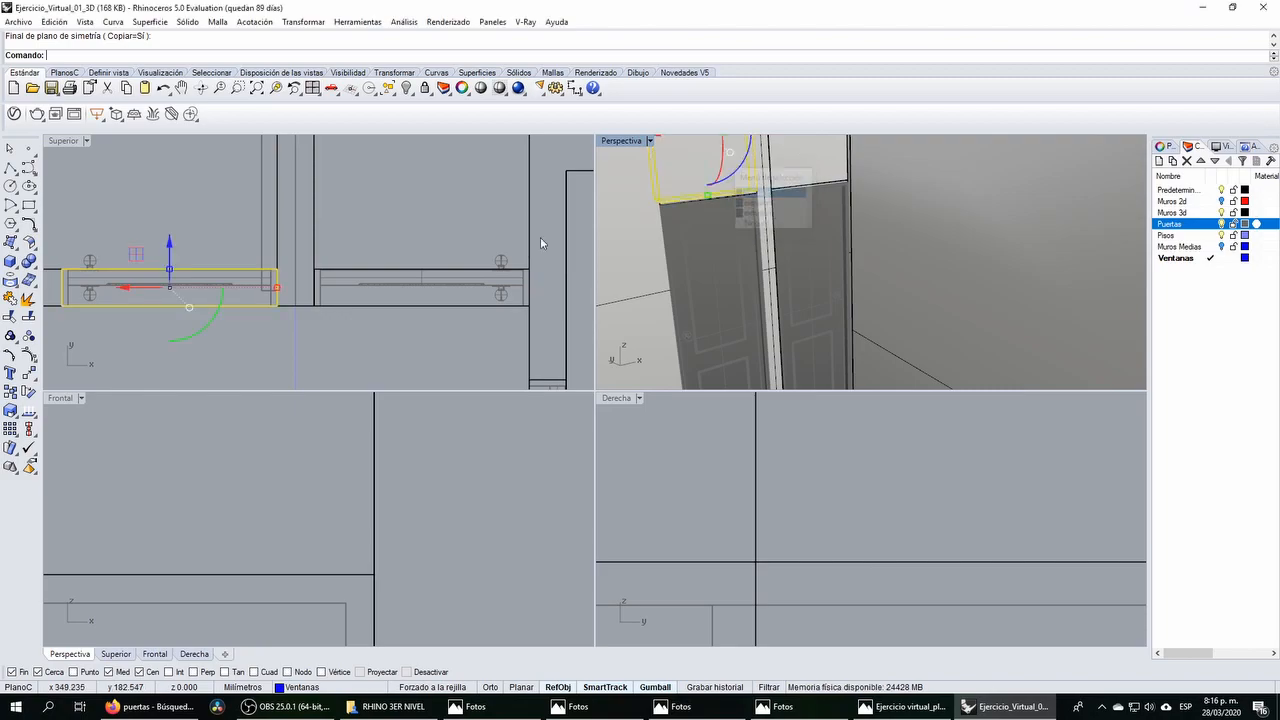
{"action": "left_click", "coordinate": [361, 349]}
{"action": "scroll", "coordinate": [768, 270], "scroll_direction": "down", "scroll_amount": 10}
{"action": "right_click_drag", "start_coordinate": [768, 275], "coordinate": [747, 167]}
{"action": "left_click", "coordinate": [756, 238]}
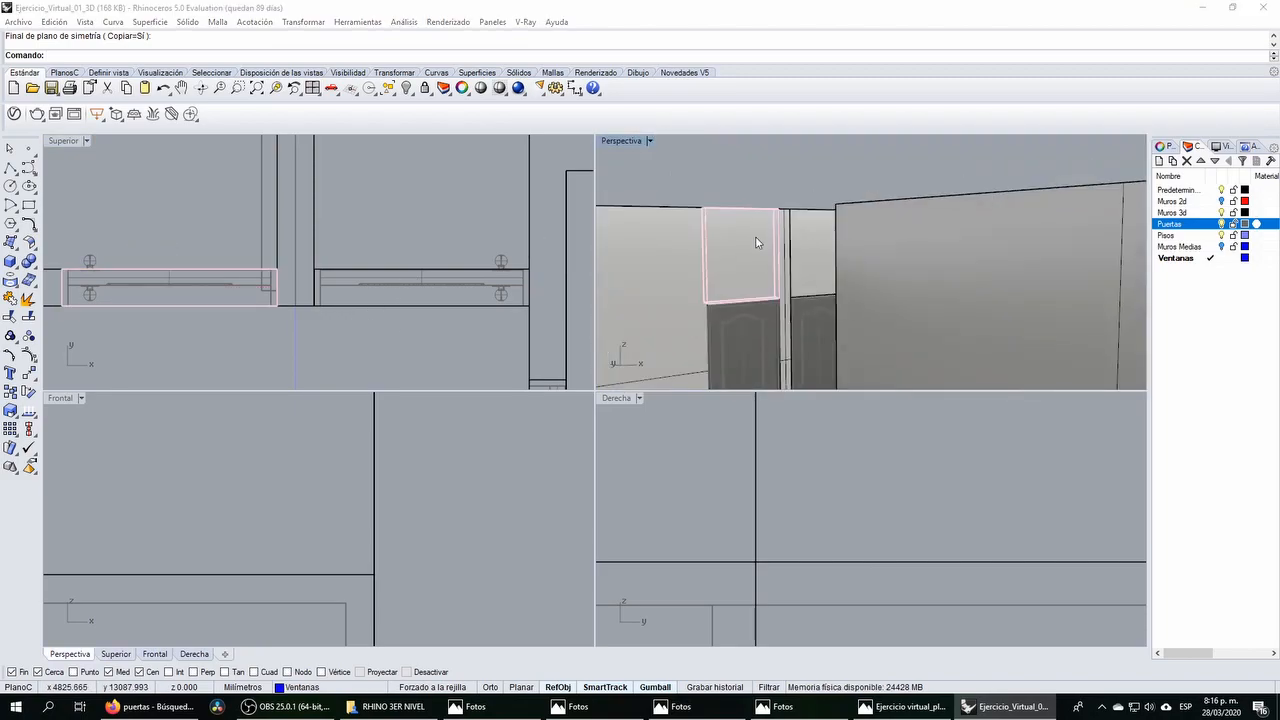
{"action": "left_click", "coordinate": [781, 273]}
{"action": "key", "text": "Delete"}
Step: Check the remaining wall piece above the mirrored door and its fit against the frame
{"action": "left_click", "coordinate": [743, 250]}
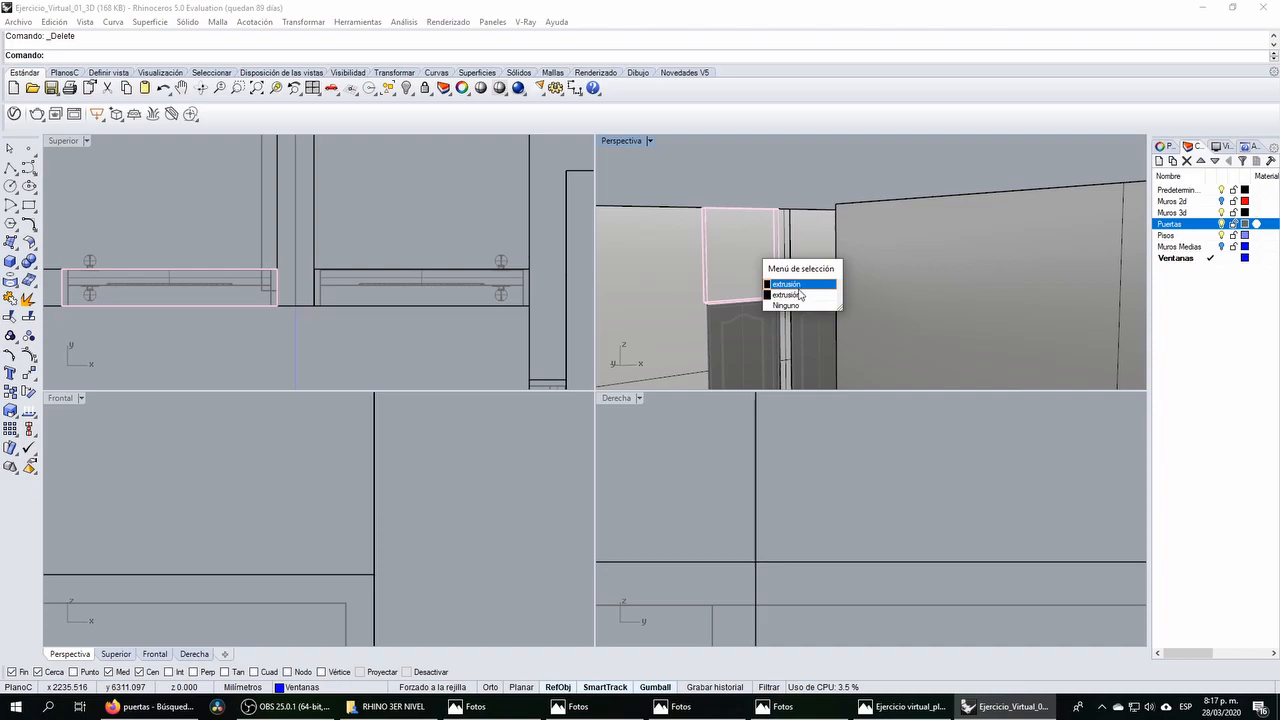
{"action": "left_click", "coordinate": [799, 294]}
{"action": "left_click", "coordinate": [819, 266]}
{"action": "key", "text": "Escape"}
{"action": "scroll", "coordinate": [765, 312], "scroll_direction": "up", "scroll_amount": 5}
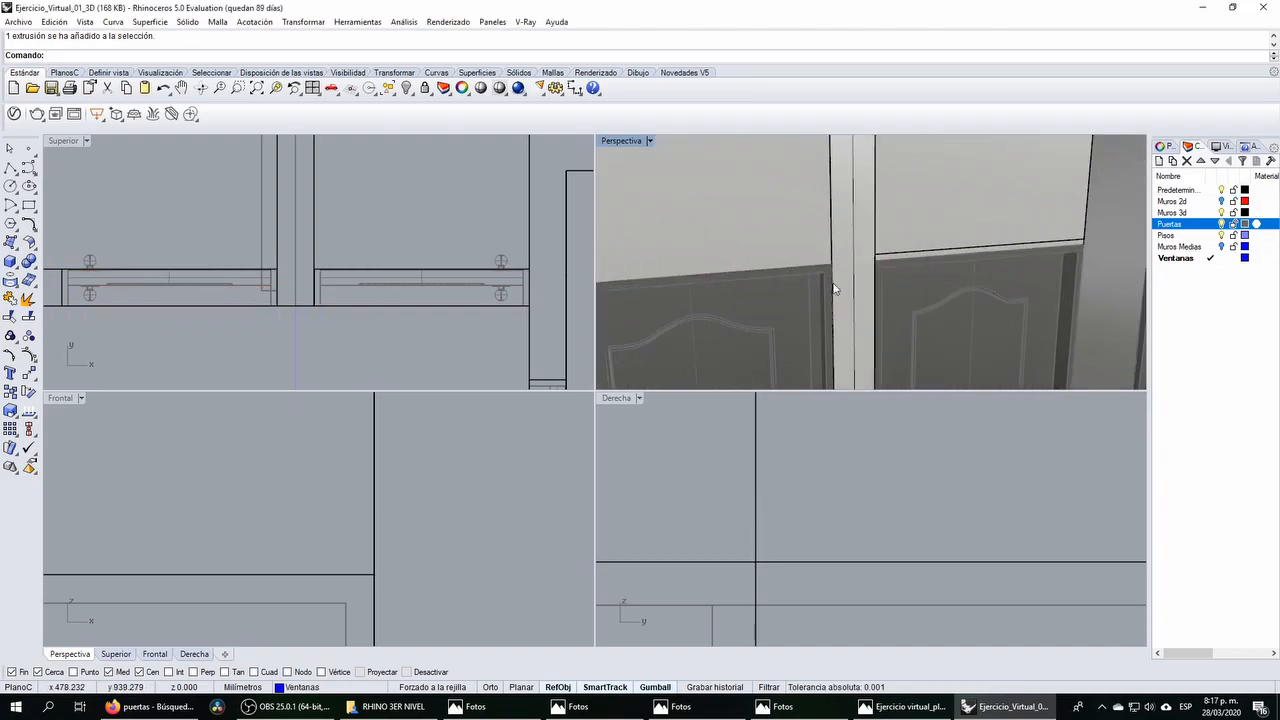
{"action": "scroll", "coordinate": [833, 289], "scroll_direction": "down", "scroll_amount": 4}
Step: Delete the duplicate wall piece above the other hall-end door
{"action": "left_click", "coordinate": [932, 236]}
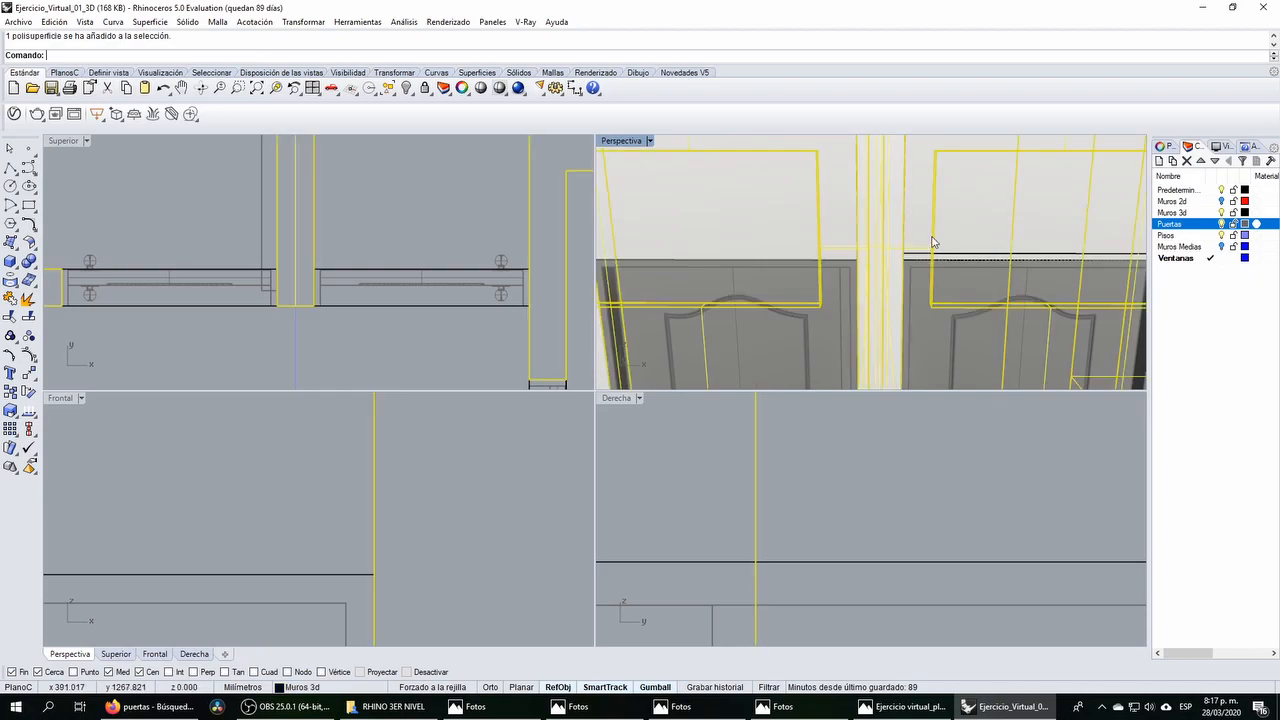
{"action": "scroll", "coordinate": [883, 274], "scroll_direction": "down", "scroll_amount": 4}
{"action": "right_click_drag", "start_coordinate": [883, 275], "coordinate": [862, 309]}
{"action": "left_click", "coordinate": [912, 234]}
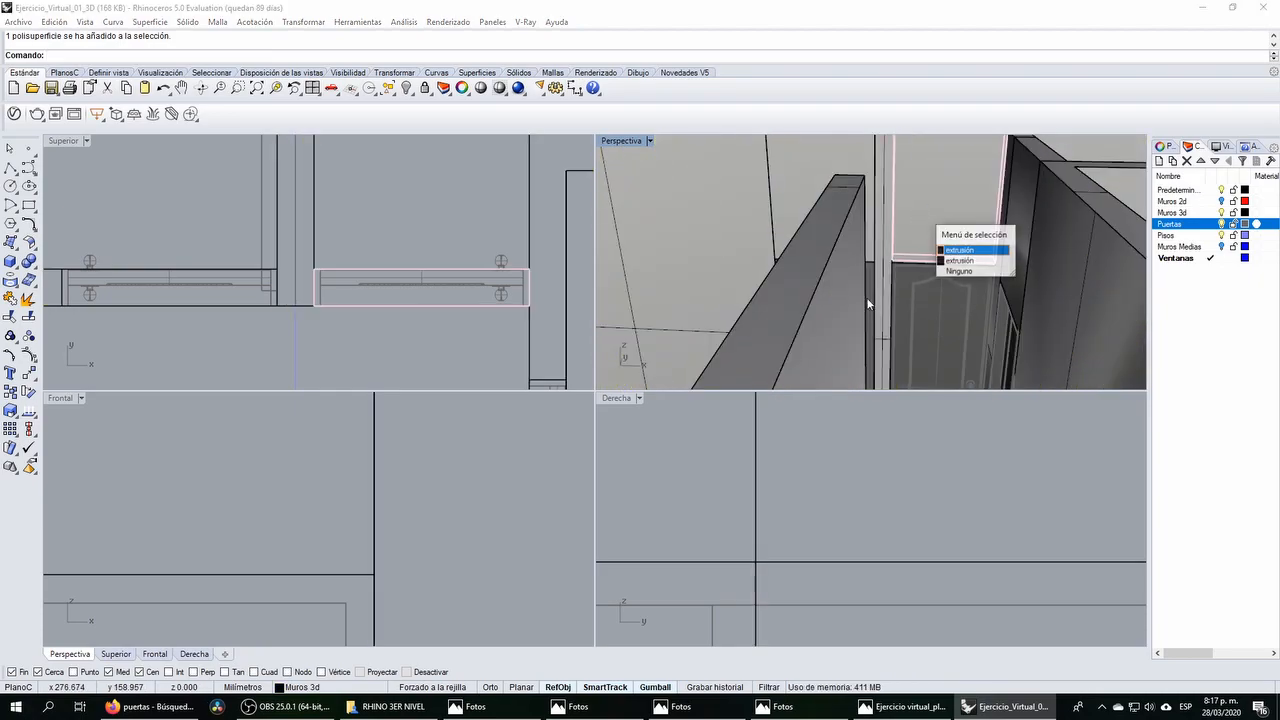
{"action": "left_click", "coordinate": [953, 250]}
{"action": "key", "text": "Delete"}
{"action": "left_click", "coordinate": [953, 250]}
Step: Examine the fitted doors and the whole house from outside in the perspective view
{"action": "scroll", "coordinate": [971, 270], "scroll_direction": "up", "scroll_amount": 4}
{"action": "right_click_drag", "start_coordinate": [980, 257], "coordinate": [661, 230]}
{"action": "scroll", "coordinate": [765, 278], "scroll_direction": "down", "scroll_amount": 10}
{"action": "key", "text": "Escape"}
{"action": "scroll", "coordinate": [731, 294], "scroll_direction": "up", "scroll_amount": 8}
{"action": "scroll", "coordinate": [770, 268], "scroll_direction": "down", "scroll_amount": 10}
{"action": "scroll", "coordinate": [784, 246], "scroll_direction": "down", "scroll_amount": 6}
{"action": "scroll", "coordinate": [661, 227], "scroll_direction": "up", "scroll_amount": 6}
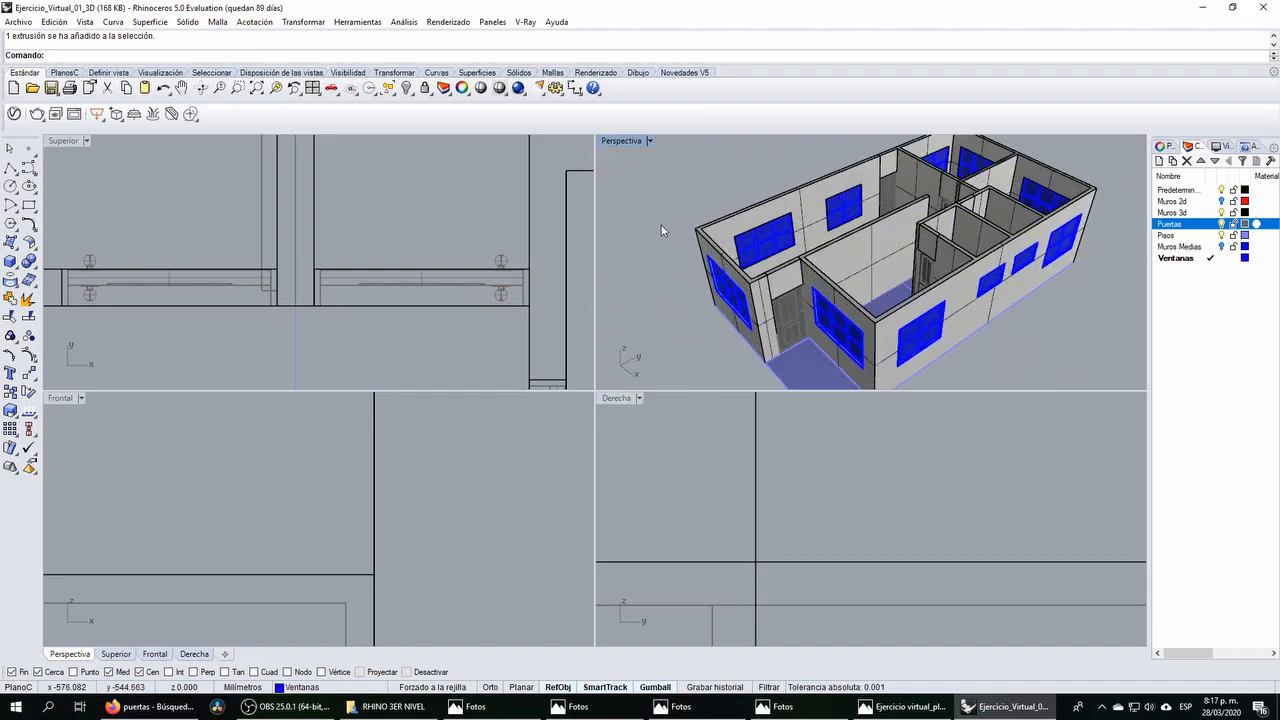
Step: Maximize the perspective view and delete the leftover door model standing outside the house
{"action": "double_click", "coordinate": [620, 141]}
{"action": "scroll", "coordinate": [619, 262], "scroll_direction": "down", "scroll_amount": 6}
{"action": "right_click_drag", "start_coordinate": [619, 262], "coordinate": [700, 320]}
{"action": "left_click_drag", "start_coordinate": [786, 371], "coordinate": [782, 365]}
{"action": "key", "text": "Delete"}
{"action": "right_click_drag", "start_coordinate": [771, 355], "coordinate": [649, 448]}
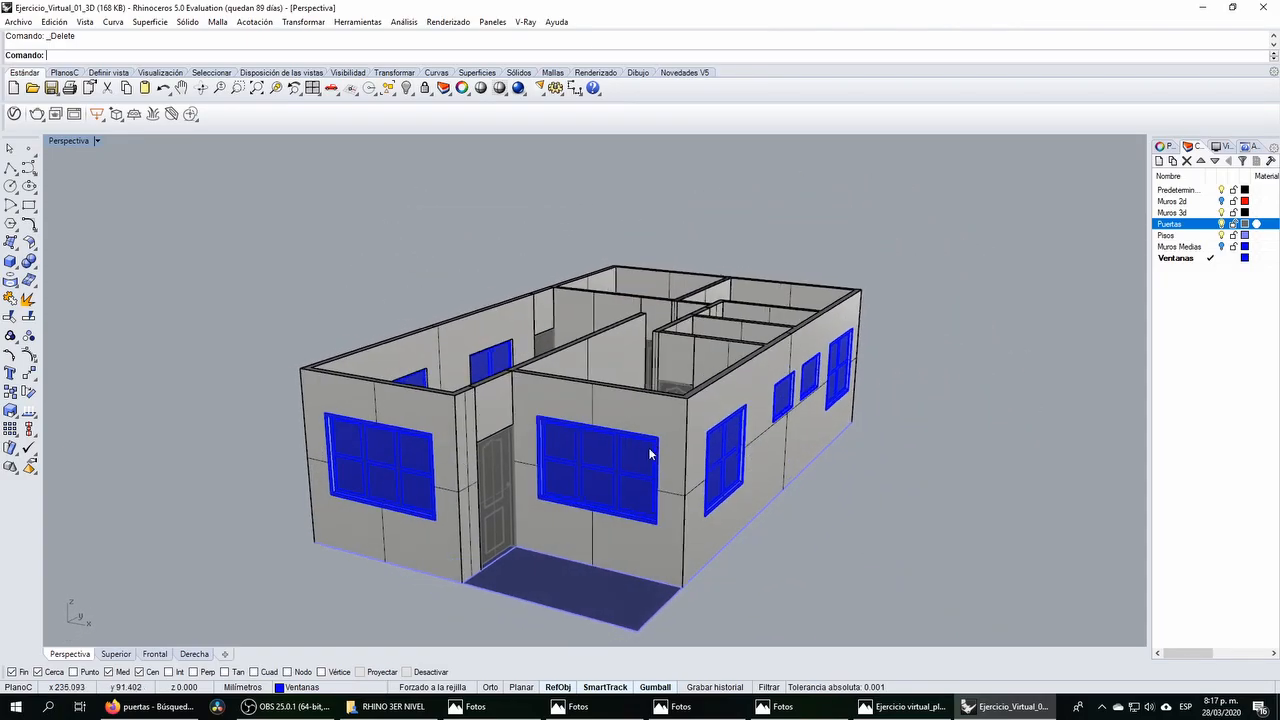
Step: Compare the house model in the perspective view with the reference render in the Photos app
{"action": "right_click_drag", "start_coordinate": [575, 477], "coordinate": [600, 495]}
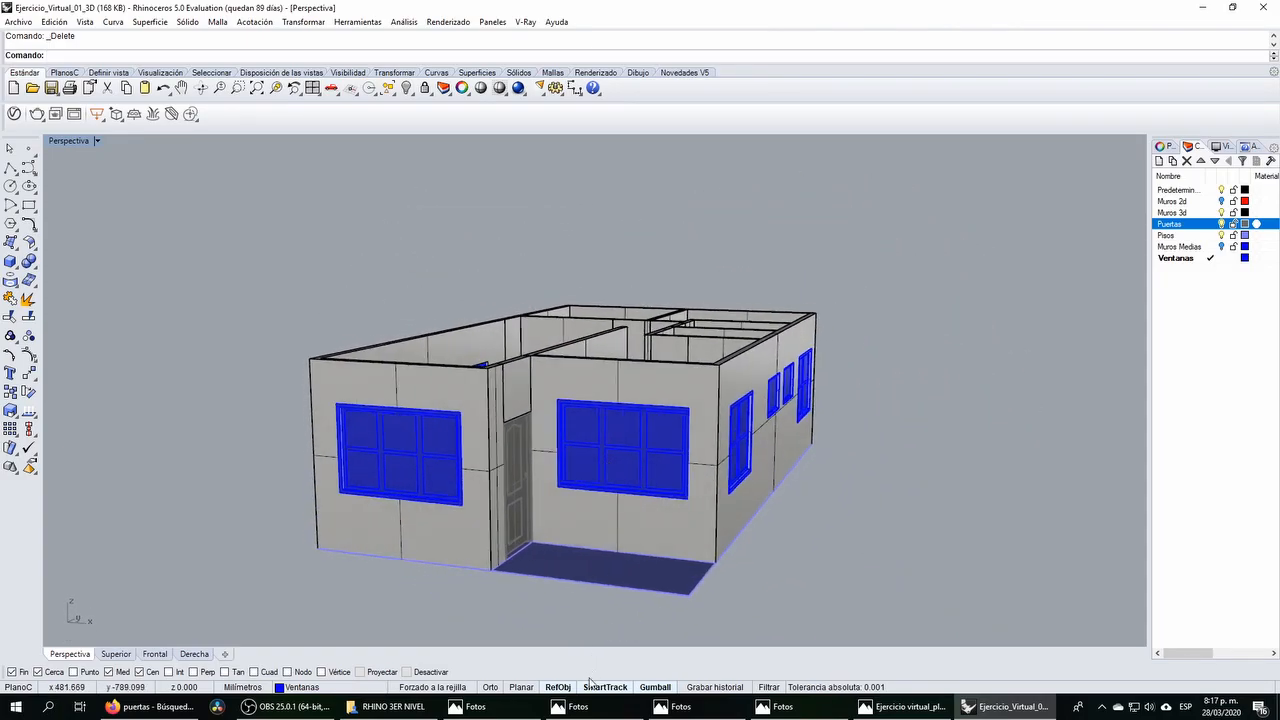
{"action": "left_click", "coordinate": [594, 710]}
{"action": "left_click", "coordinate": [470, 707]}
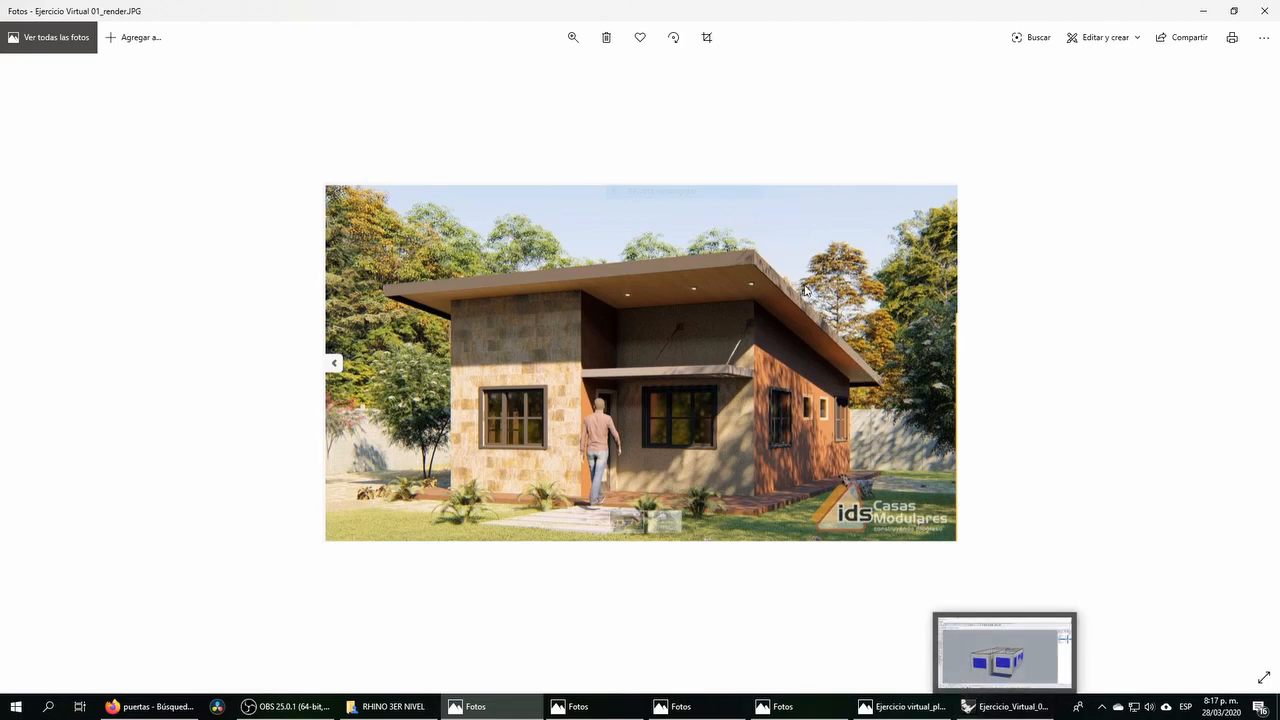
{"action": "left_click", "coordinate": [988, 713]}
{"action": "right_click_drag", "start_coordinate": [925, 290], "coordinate": [828, 265]}
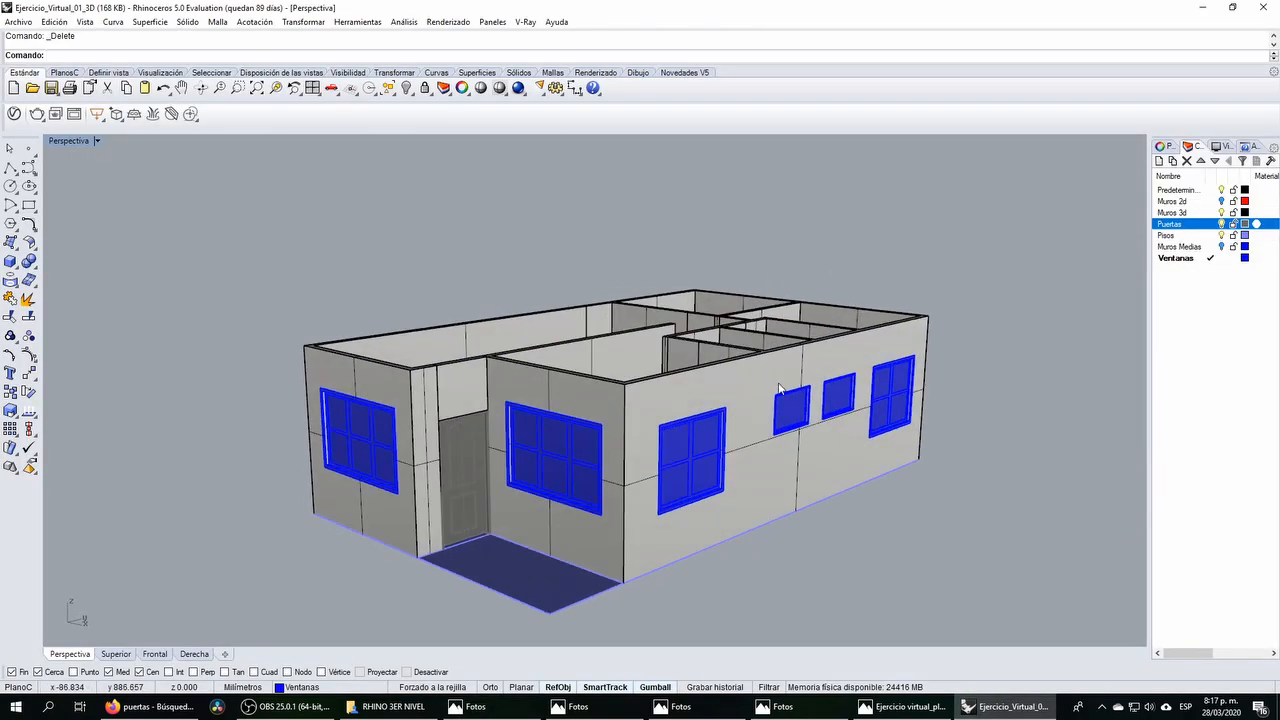
{"action": "key", "text": "alt+Tab"}
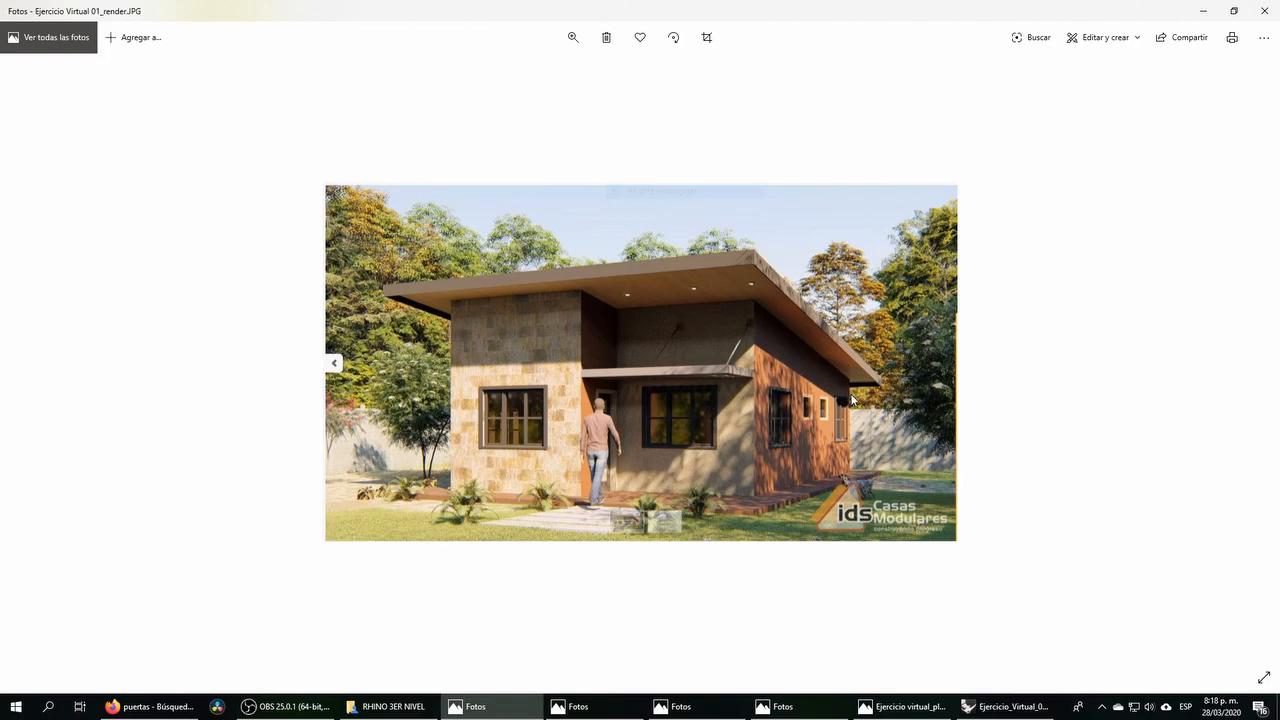
{"action": "key", "text": "alt+Tab"}
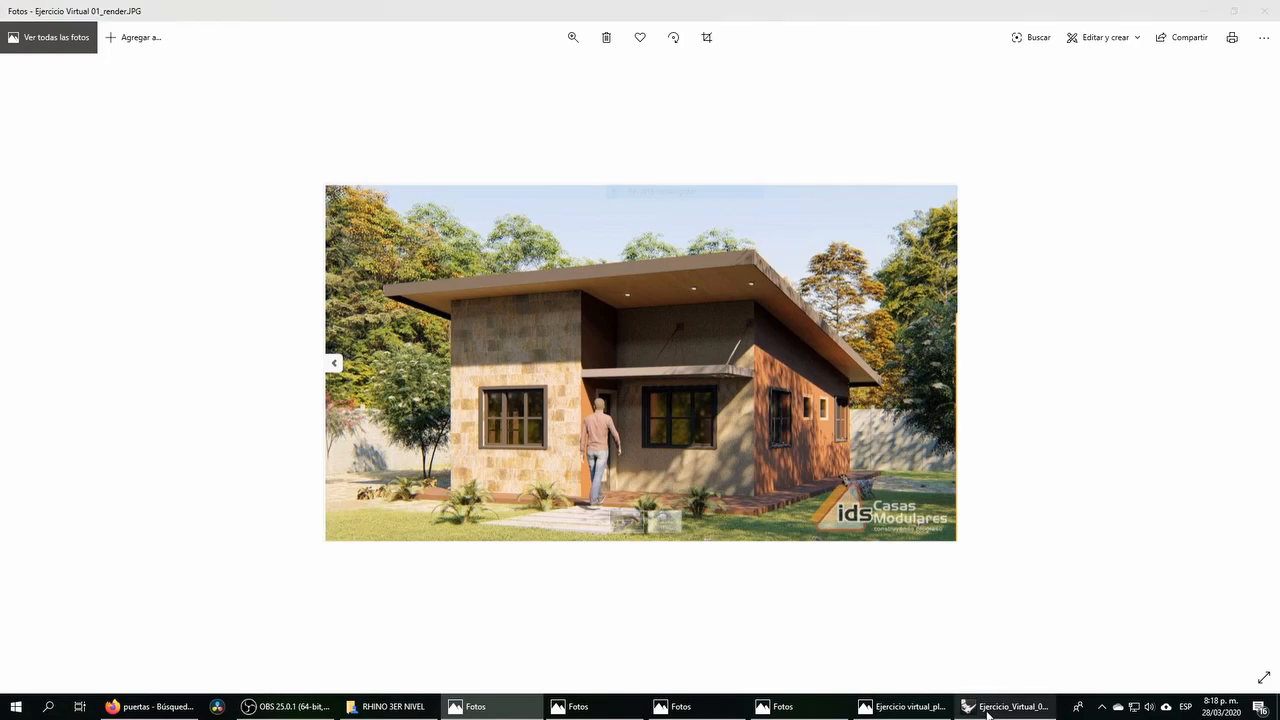
{"action": "right_click_drag", "start_coordinate": [970, 412], "coordinate": [936, 396]}
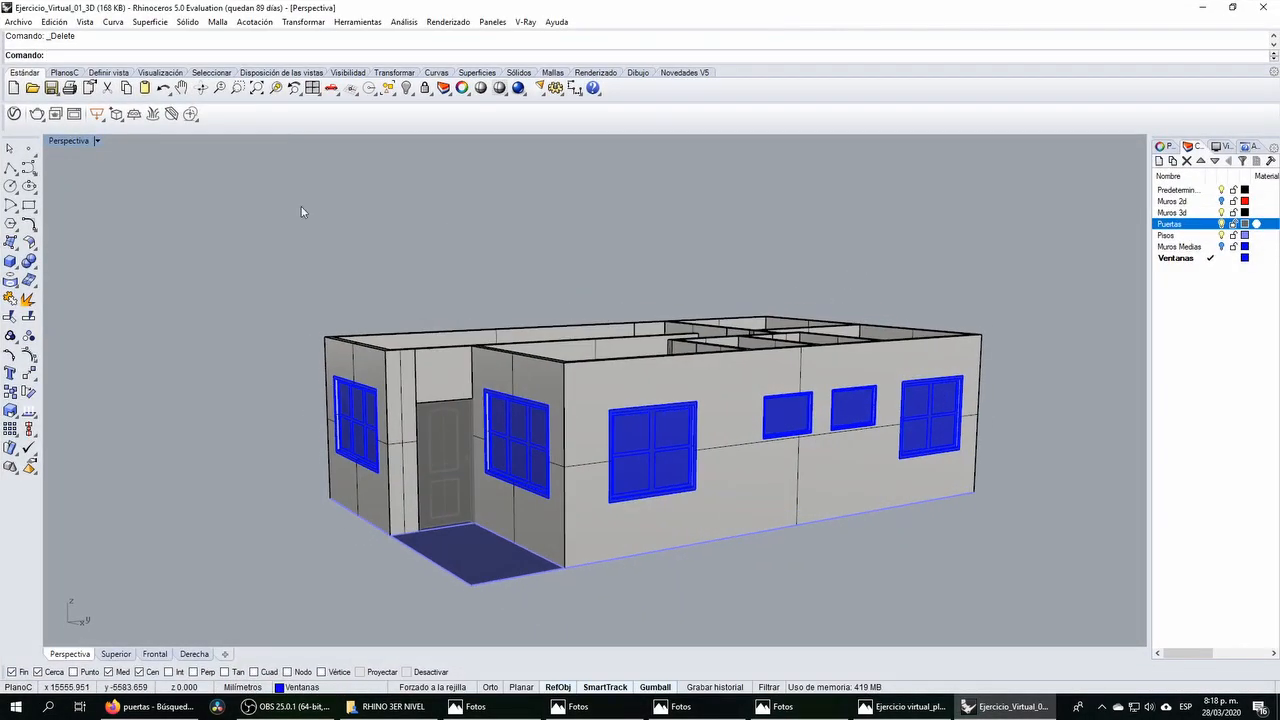
Step: Maximize the right-side elevation view and frame the whole length of the house
{"action": "double_click", "coordinate": [74, 143]}
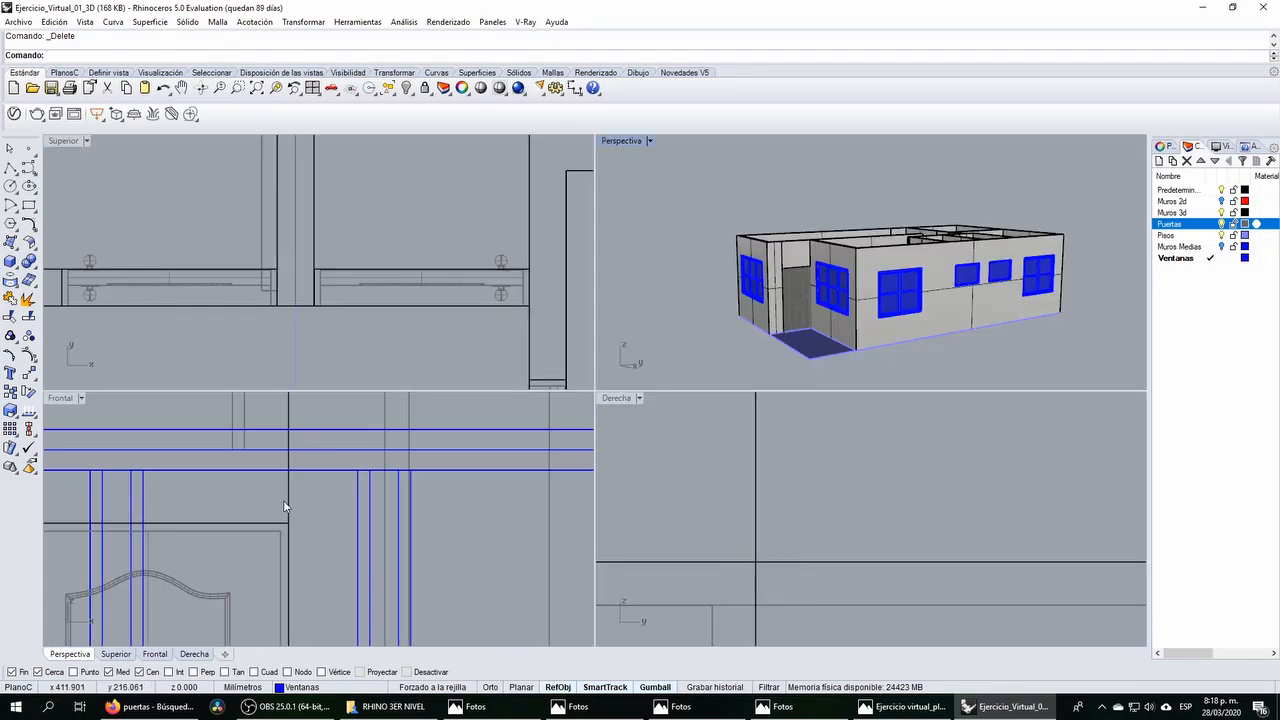
{"action": "scroll", "coordinate": [693, 498], "scroll_direction": "down", "scroll_amount": 5}
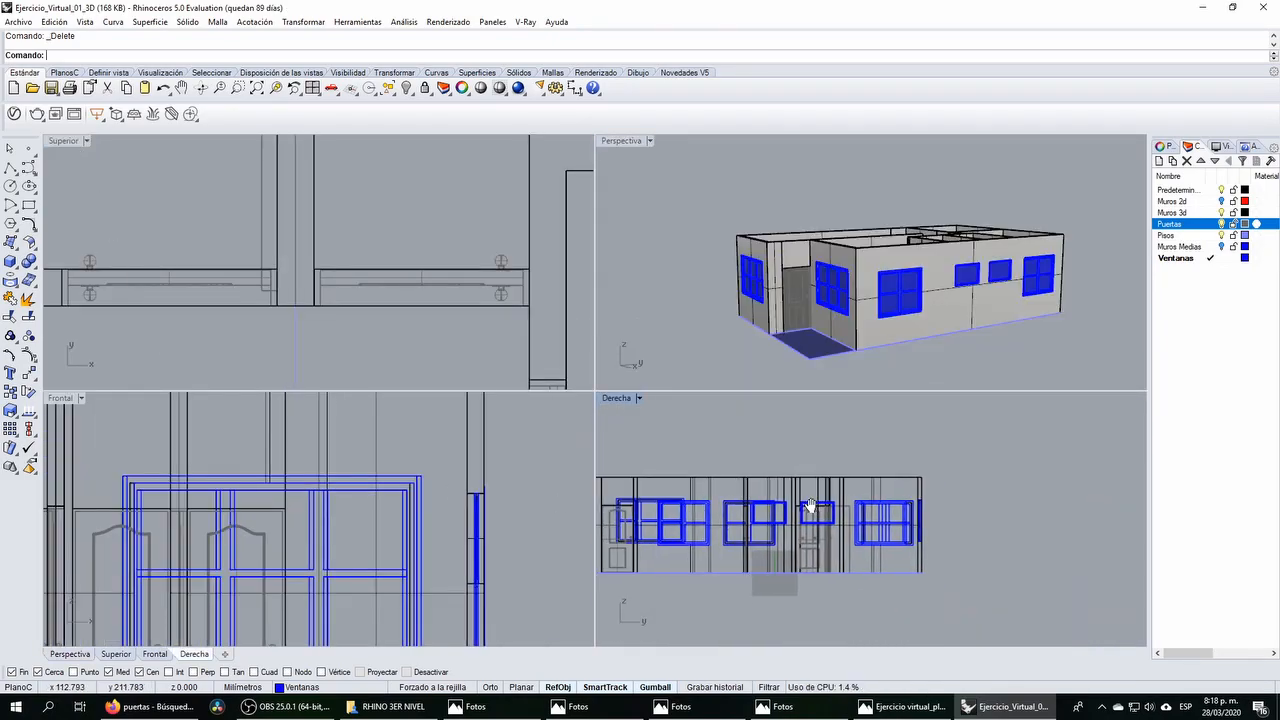
{"action": "right_click_drag", "start_coordinate": [809, 509], "coordinate": [870, 511]}
{"action": "double_click", "coordinate": [618, 398]}
{"action": "scroll", "coordinate": [418, 319], "scroll_direction": "down", "scroll_amount": 3}
{"action": "scroll", "coordinate": [469, 370], "scroll_direction": "up", "scroll_amount": 3}
Step: Draw vertical guide lines from the floor past the wall top at both ends of the house and a sloped roof line across them
{"action": "left_click", "coordinate": [8, 170]}
{"action": "left_click", "coordinate": [851, 486]}
{"action": "left_click", "coordinate": [851, 302]}
{"action": "key", "text": "Return"}
{"action": "key", "text": "Return"}
{"action": "left_click", "coordinate": [303, 486]}
{"action": "left_click", "coordinate": [303, 274]}
{"action": "key", "text": "Return"}
{"action": "key", "text": "Return"}
{"action": "left_click", "coordinate": [303, 275]}
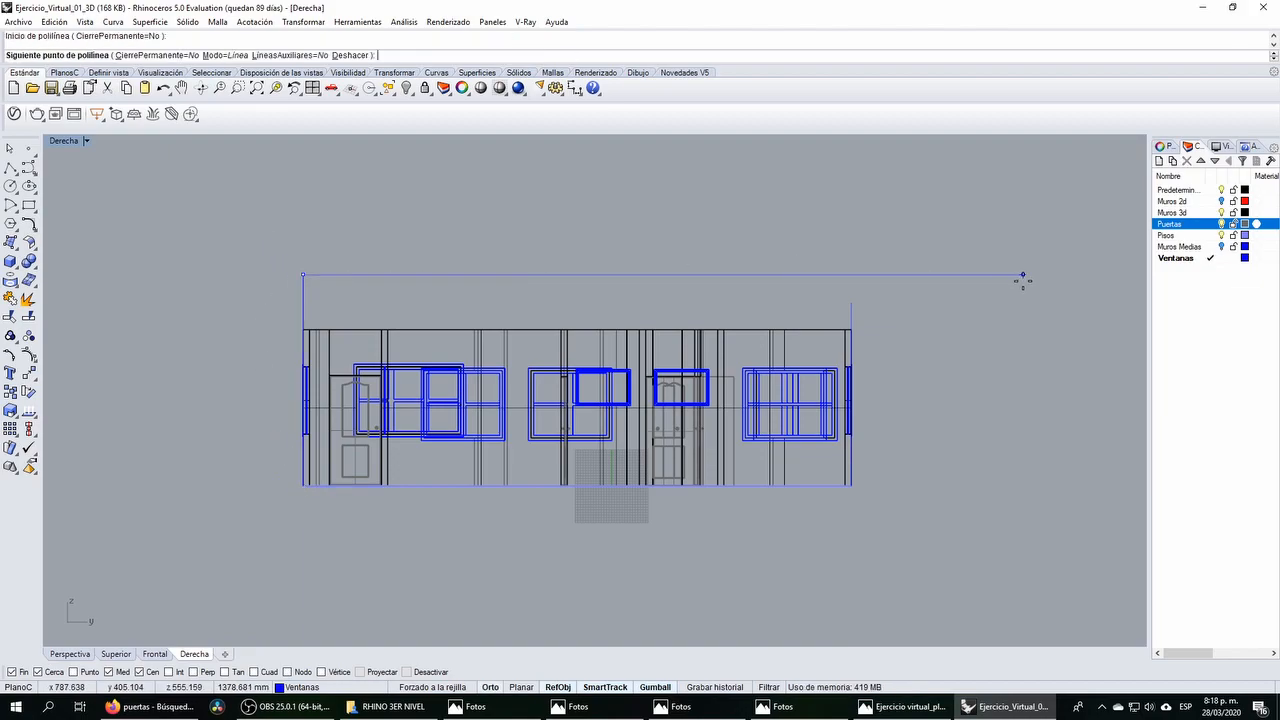
{"action": "left_click", "coordinate": [891, 307]}
{"action": "key", "text": "Return"}
Step: Delete the sloped roof line and the vertical guide line at the front end of the house
{"action": "left_click", "coordinate": [673, 289]}
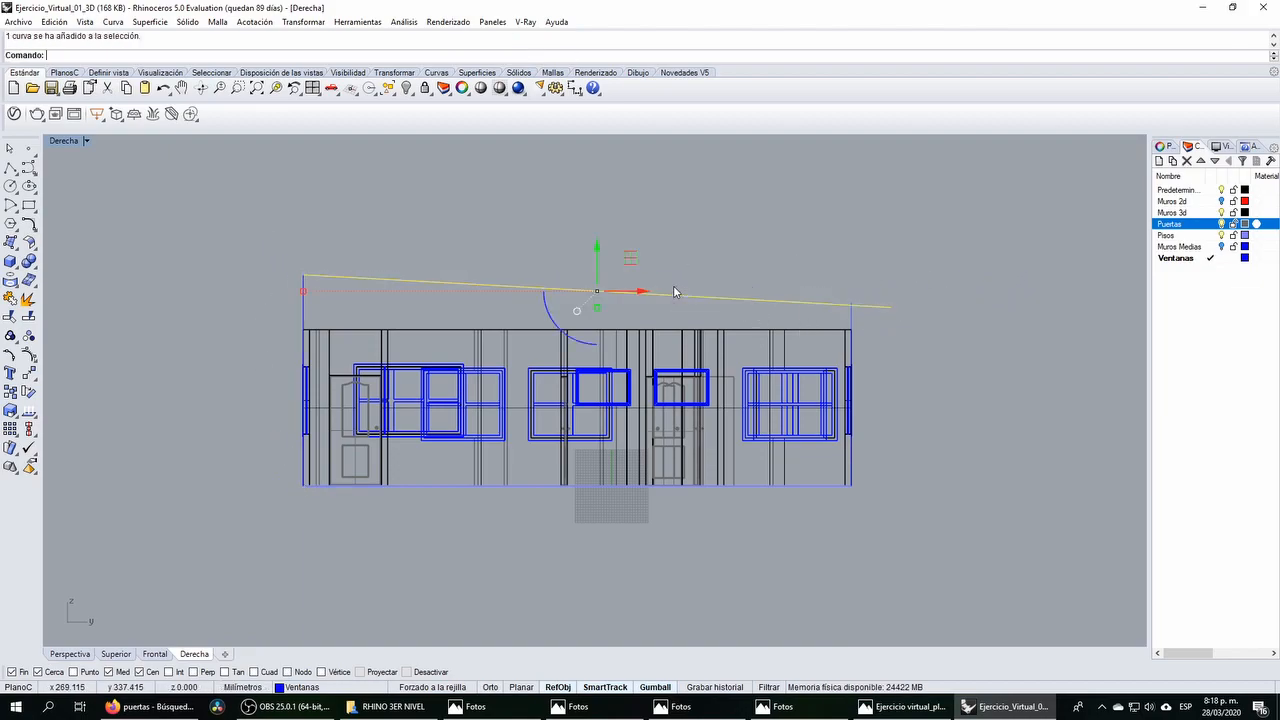
{"action": "left_click_drag", "start_coordinate": [616, 287], "coordinate": [604, 263]}
{"action": "left_click", "coordinate": [550, 246]}
{"action": "left_click_drag", "start_coordinate": [285, 245], "coordinate": [283, 242]}
{"action": "key", "text": "Delete"}
Step: Trace the height of the window nearest the rear end with a temporary vertical line
{"action": "left_click", "coordinate": [10, 168]}
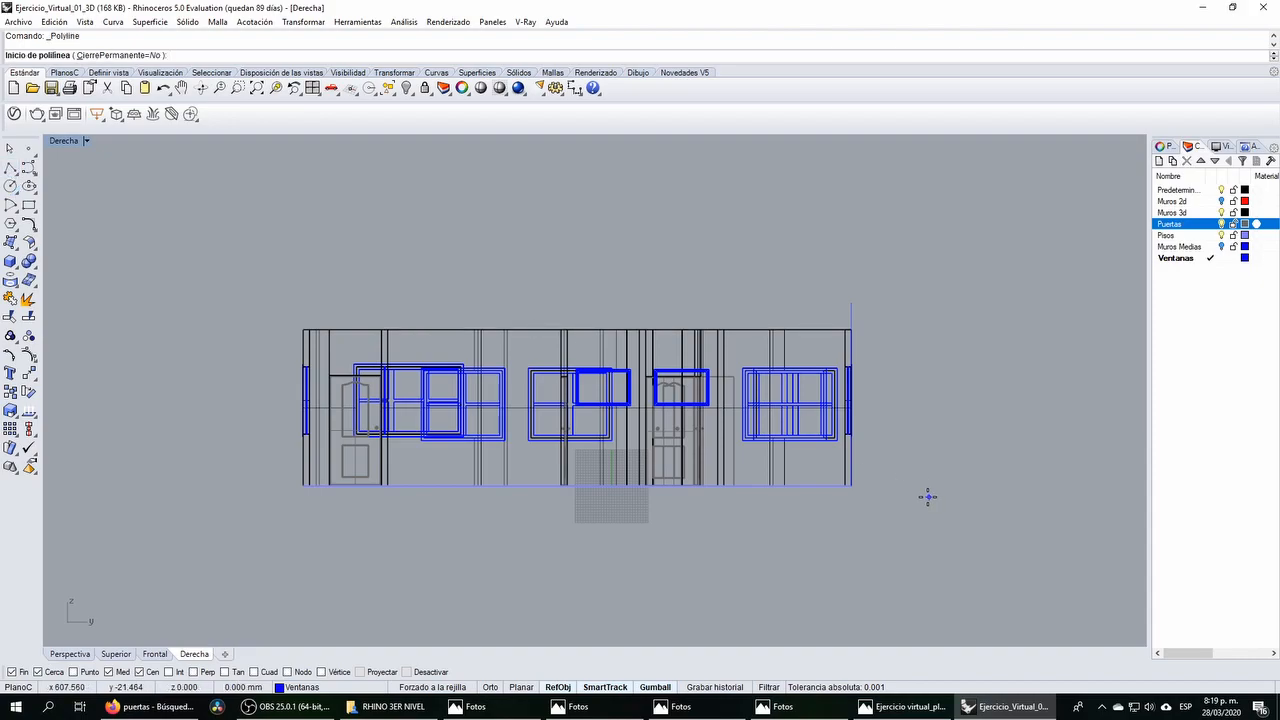
{"action": "scroll", "coordinate": [868, 440], "scroll_direction": "up", "scroll_amount": 3}
{"action": "left_click", "coordinate": [847, 376]}
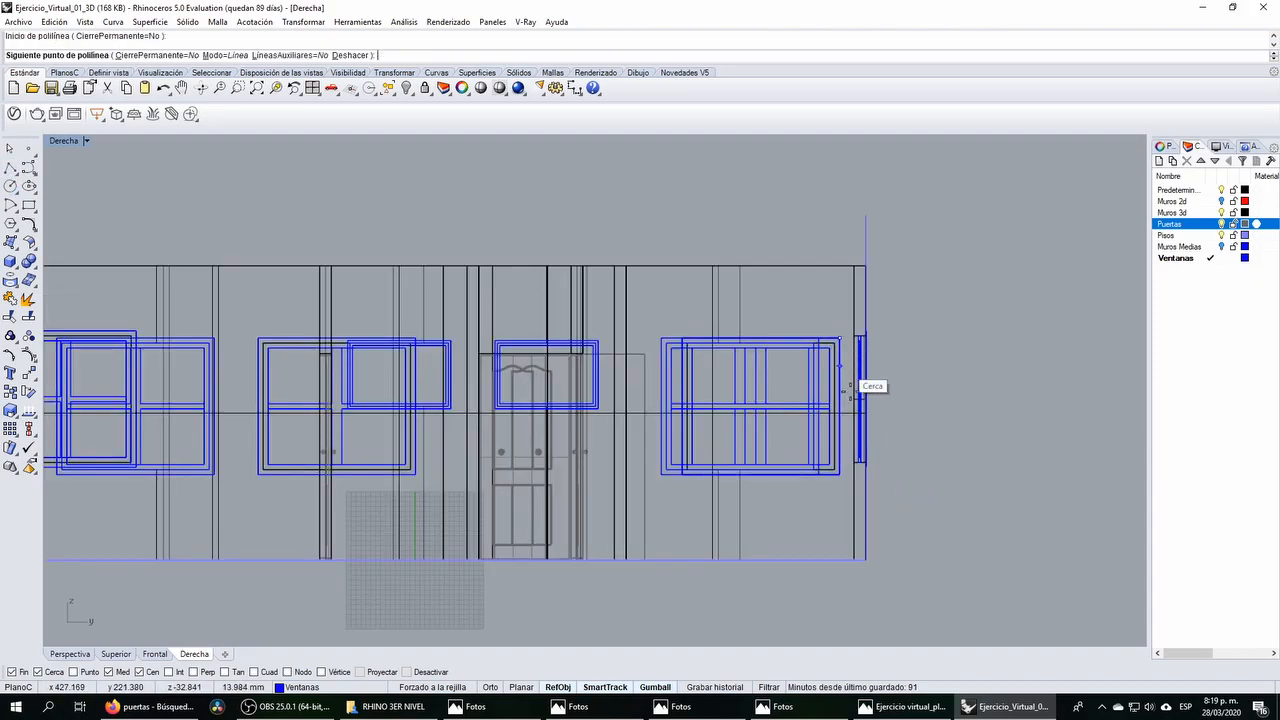
{"action": "left_click", "coordinate": [840, 472]}
{"action": "scroll", "coordinate": [853, 403], "scroll_direction": "up", "scroll_amount": 6}
{"action": "right_click", "coordinate": [850, 400]}
{"action": "left_click", "coordinate": [828, 386]}
{"action": "left_click", "coordinate": [880, 420]}
Step: Measure the rear window's height with a vertical dimension, discard the dimension and delete the temporary line
{"action": "left_click", "coordinate": [573, 88]}
{"action": "left_click", "coordinate": [826, 281]}
{"action": "left_click", "coordinate": [826, 536]}
{"action": "scroll", "coordinate": [828, 480], "scroll_direction": "up", "scroll_amount": 6}
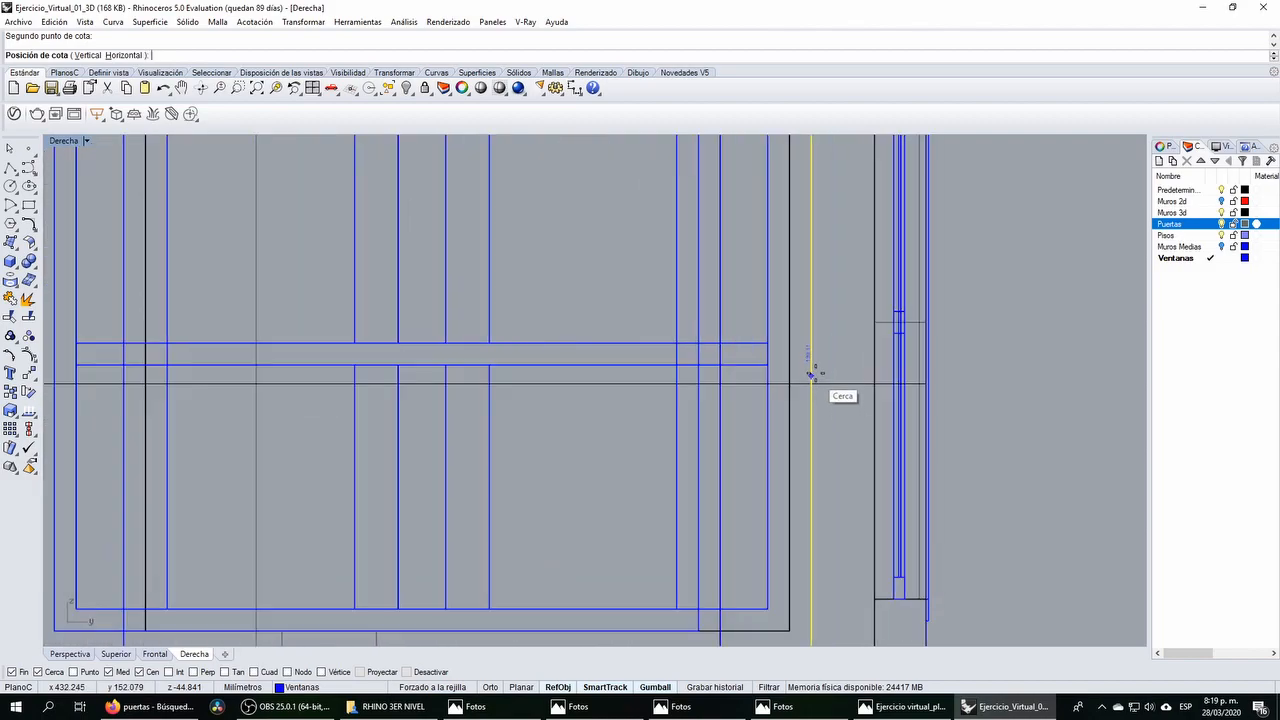
{"action": "scroll", "coordinate": [812, 370], "scroll_direction": "down", "scroll_amount": 3}
{"action": "scroll", "coordinate": [812, 375], "scroll_direction": "down", "scroll_amount": 4}
{"action": "key", "text": "Escape"}
{"action": "key", "text": "Delete"}
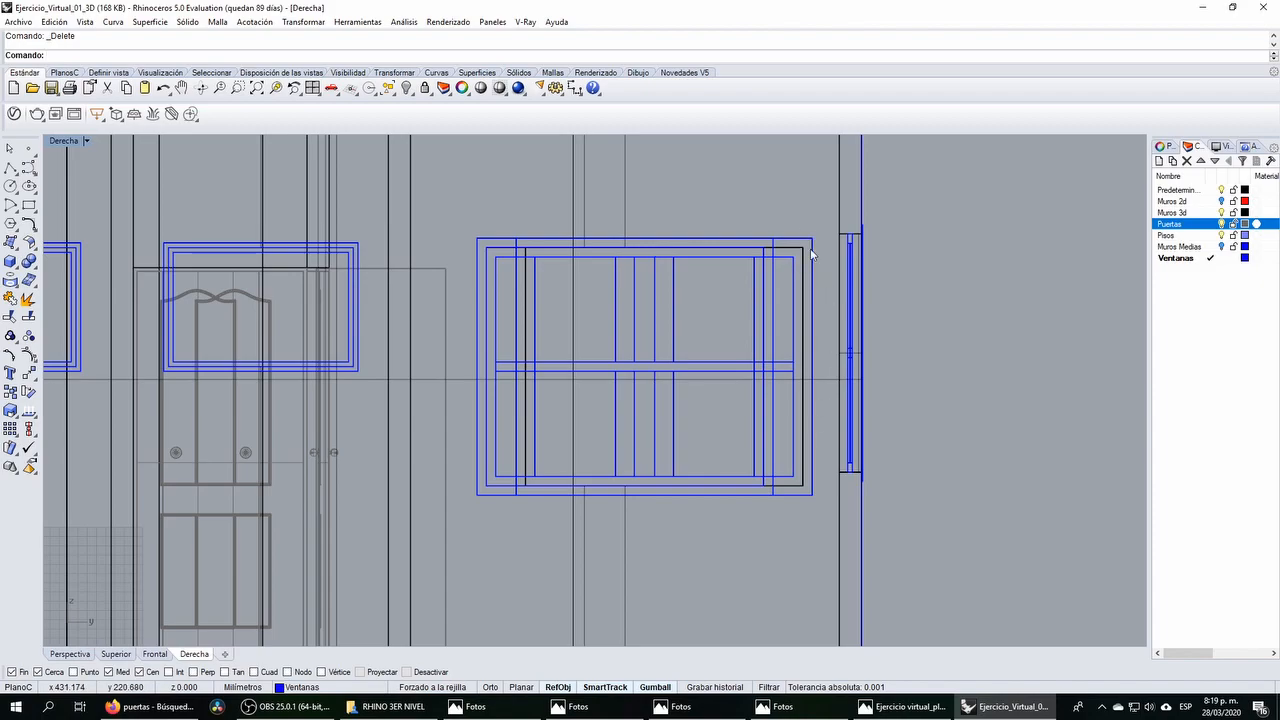
{"action": "scroll", "coordinate": [805, 300], "scroll_direction": "down", "scroll_amount": 3}
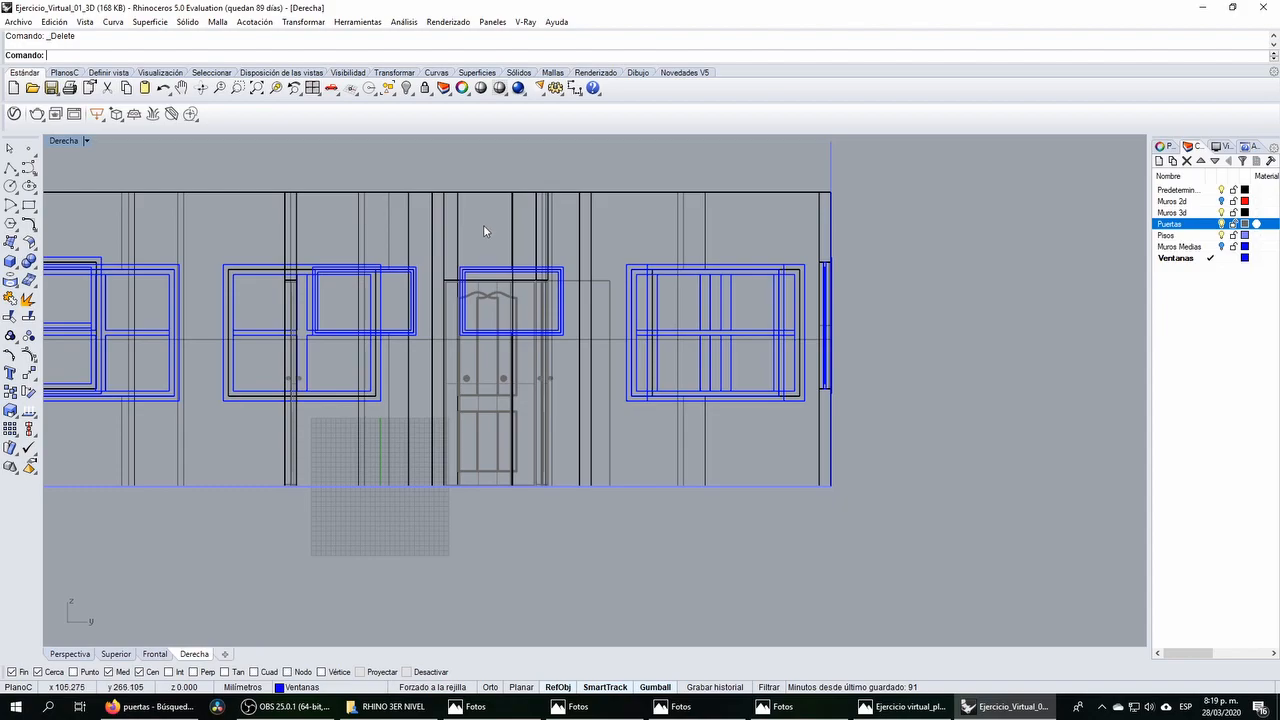
Step: Open the Windows calculator, work out half of 139 and minimize it
{"action": "left_click", "coordinate": [16, 707]}
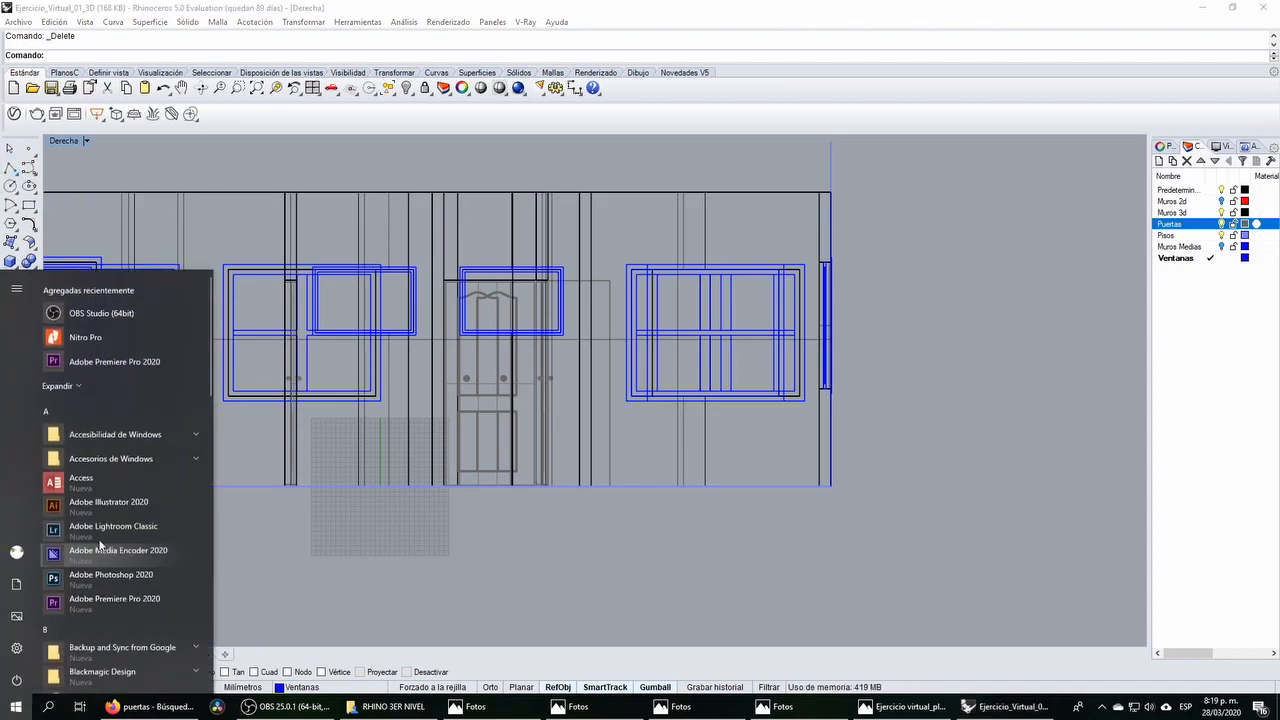
{"action": "type", "text": "c"}
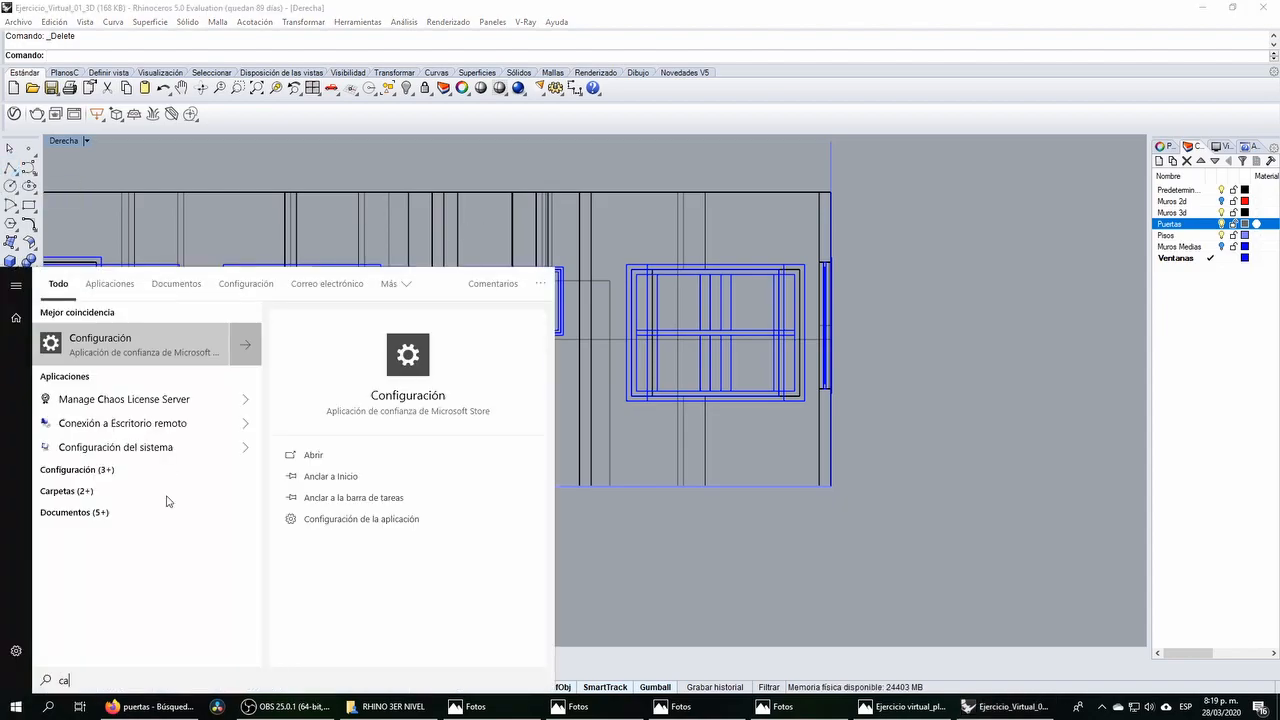
{"action": "type", "text": "a"}
{"action": "key", "text": "Return"}
{"action": "type", "text": "139"}
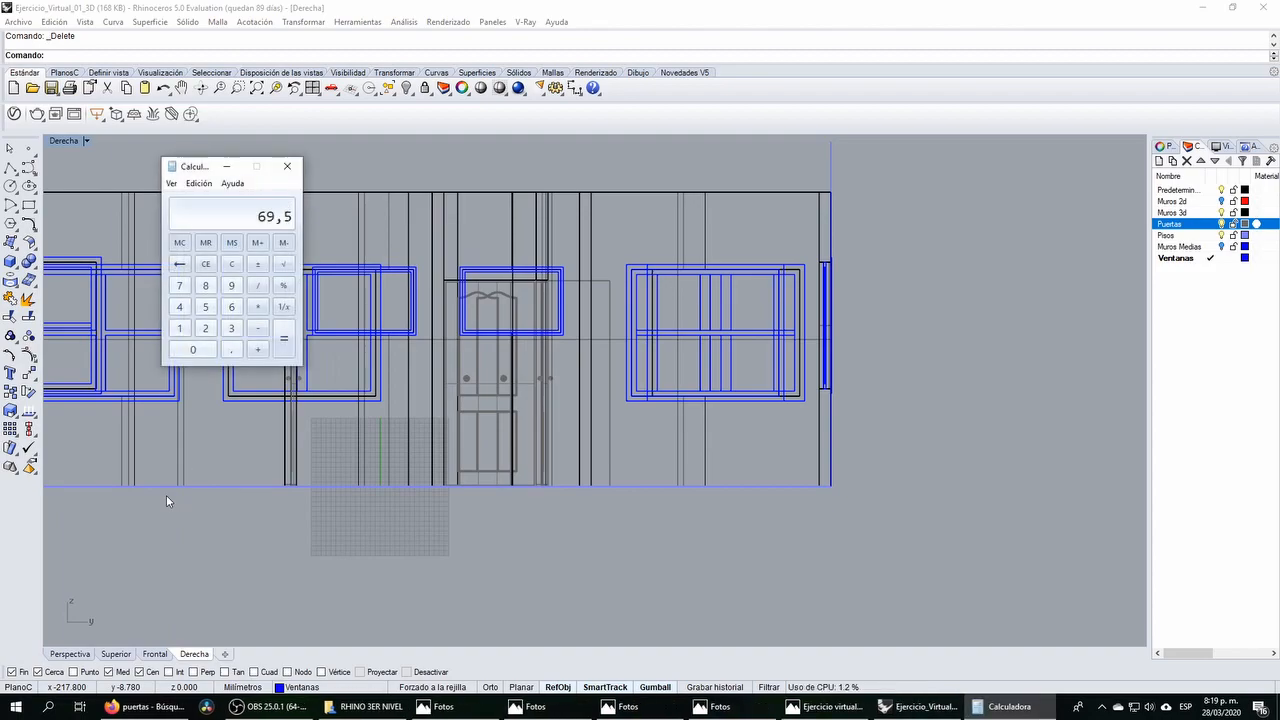
{"action": "left_click", "coordinate": [227, 166]}
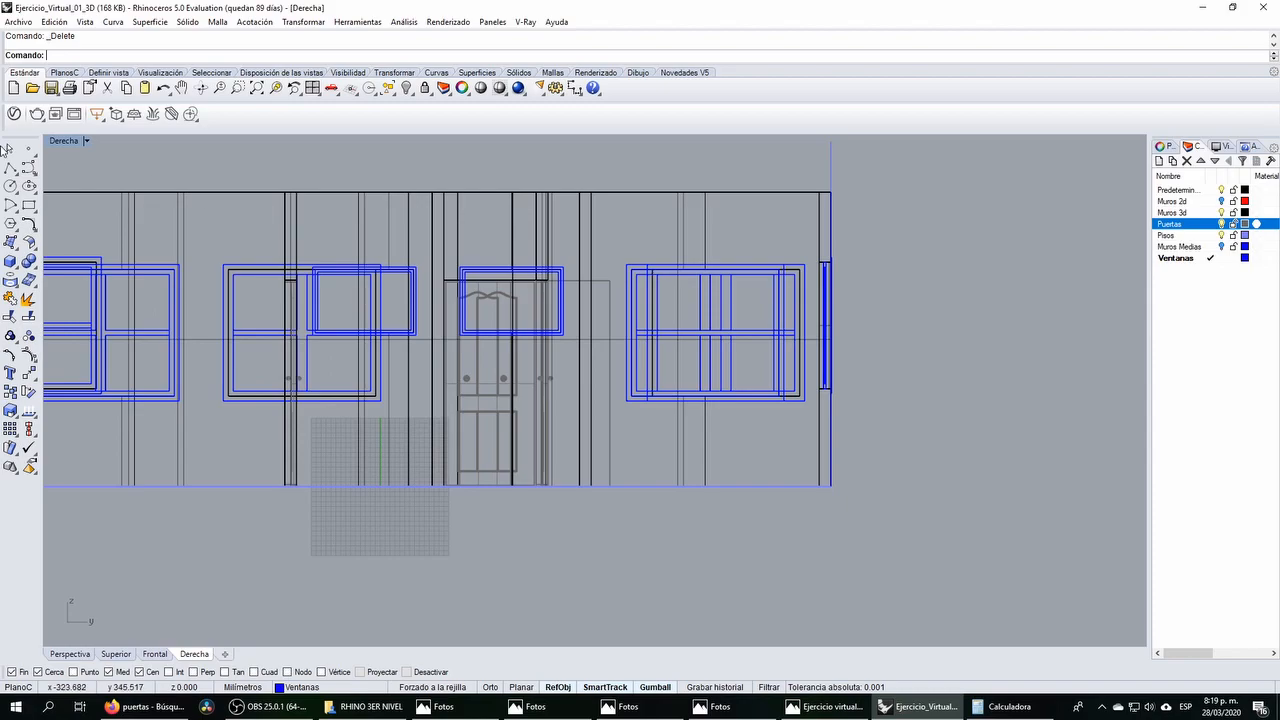
Step: Draw a 69.5 mm vertical line up from the top corner of the window nearest the rear end
{"action": "left_click", "coordinate": [10, 167]}
{"action": "left_click", "coordinate": [804, 264]}
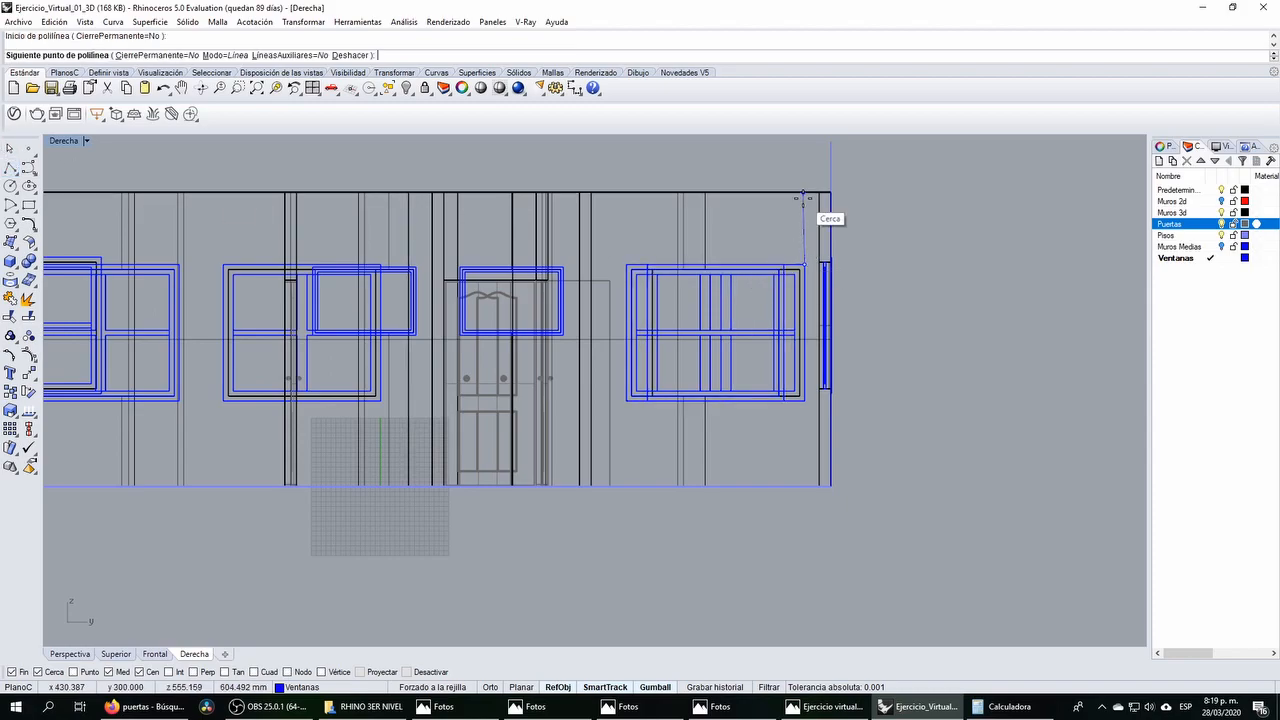
{"action": "type", "text": "69.5"}
{"action": "key", "text": "Return"}
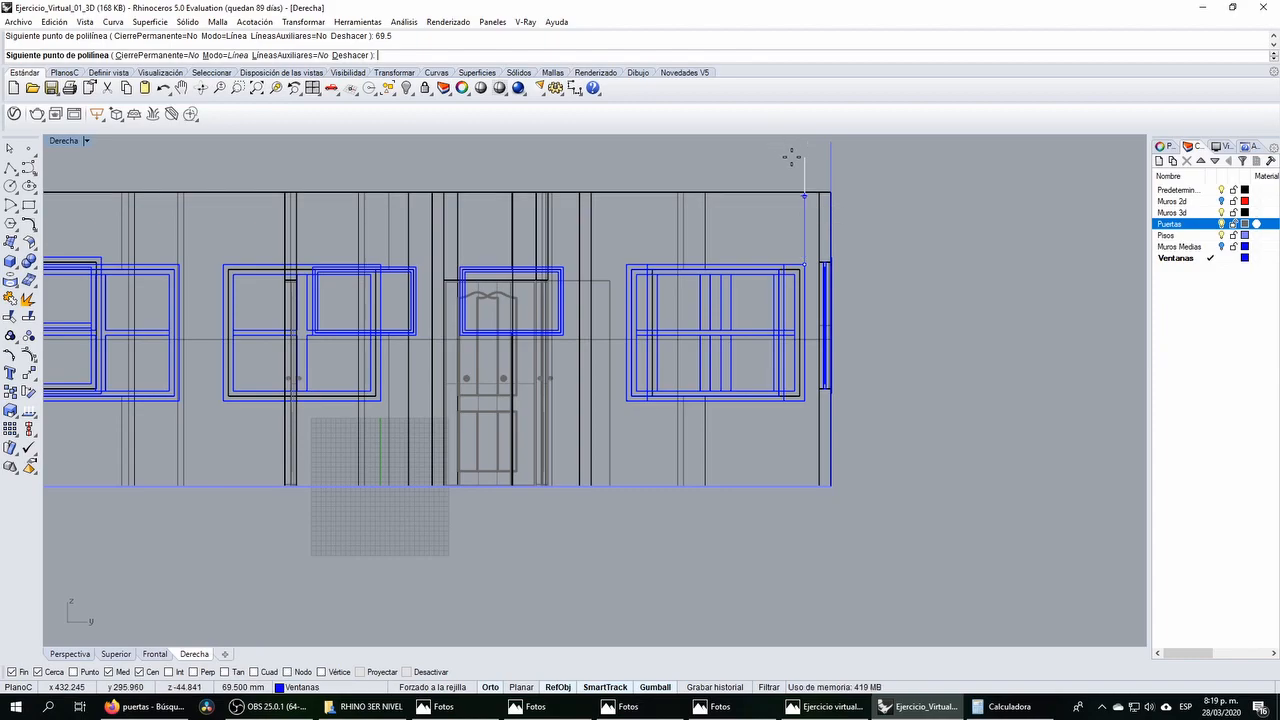
{"action": "key", "text": "Return"}
Step: Delete the vertical guide at the rear wall and the 69.5 mm line above the rear window
{"action": "left_click", "coordinate": [828, 164]}
{"action": "key", "text": "Delete"}
{"action": "left_click", "coordinate": [831, 194]}
{"action": "left_click", "coordinate": [846, 203]}
{"action": "scroll", "coordinate": [804, 256], "scroll_direction": "down", "scroll_amount": 6}
{"action": "scroll", "coordinate": [265, 292], "scroll_direction": "up", "scroll_amount": 3}
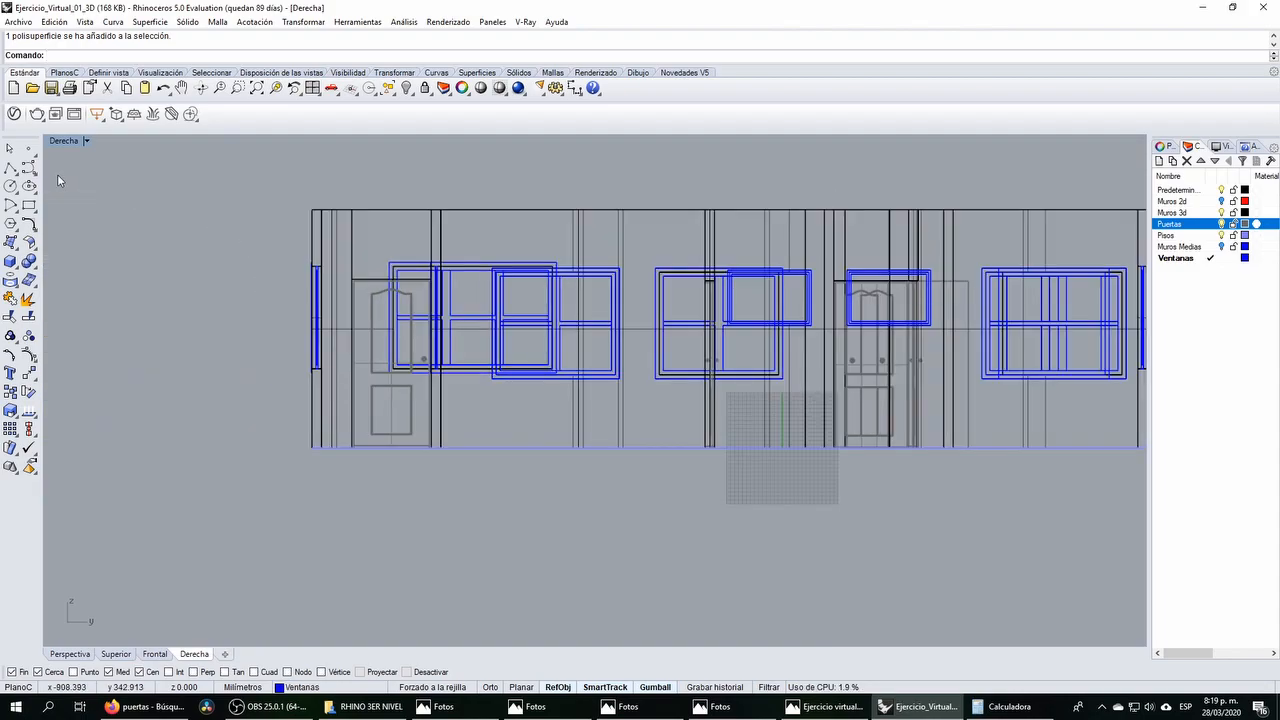
Step: Measure the height of the window on the house's front wall with a dimension and discard the dimension
{"action": "left_click", "coordinate": [576, 89]}
{"action": "scroll", "coordinate": [320, 275], "scroll_direction": "up", "scroll_amount": 4}
{"action": "left_click", "coordinate": [311, 278]}
{"action": "left_click", "coordinate": [290, 531]}
{"action": "scroll", "coordinate": [266, 391], "scroll_direction": "up", "scroll_amount": 10}
{"action": "key", "text": "Escape"}
{"action": "scroll", "coordinate": [272, 395], "scroll_direction": "down", "scroll_amount": 6}
{"action": "scroll", "coordinate": [272, 396], "scroll_direction": "down", "scroll_amount": 5}
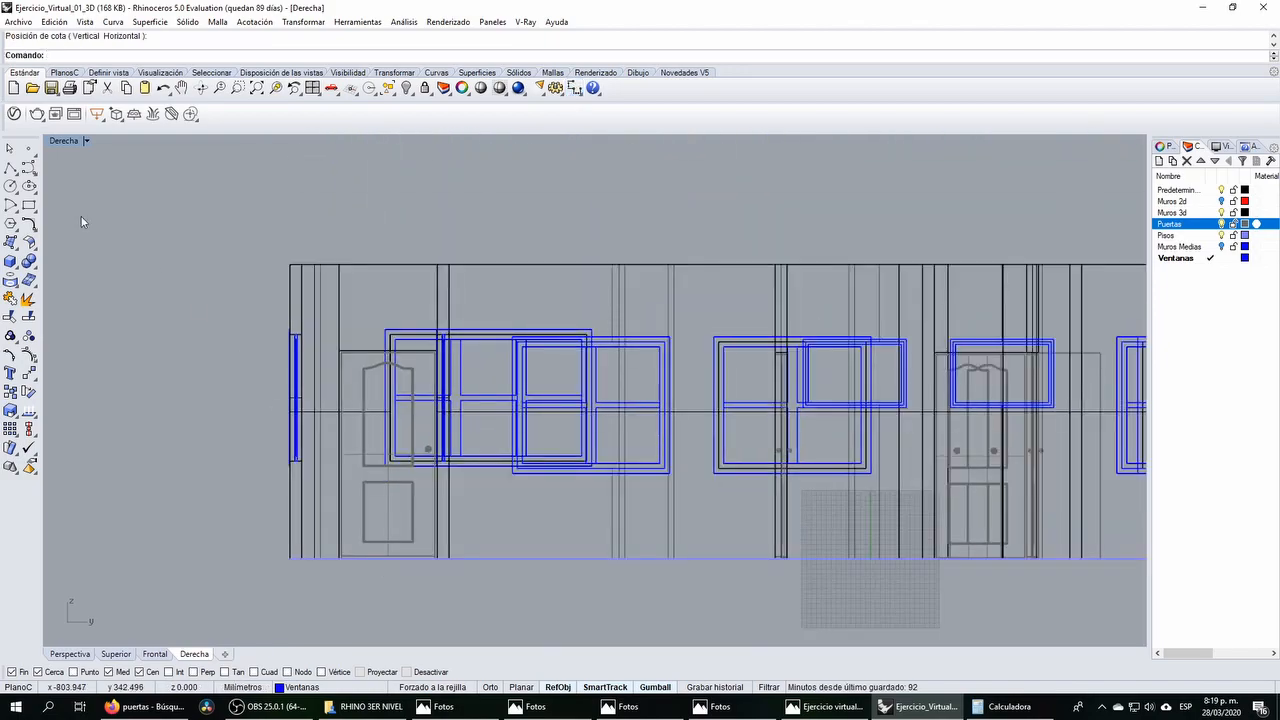
Step: Draw a 139.11 mm vertical line up from the top of the front wall's window
{"action": "left_click", "coordinate": [9, 168]}
{"action": "scroll", "coordinate": [306, 340], "scroll_direction": "up", "scroll_amount": 5}
{"action": "left_click", "coordinate": [350, 410]}
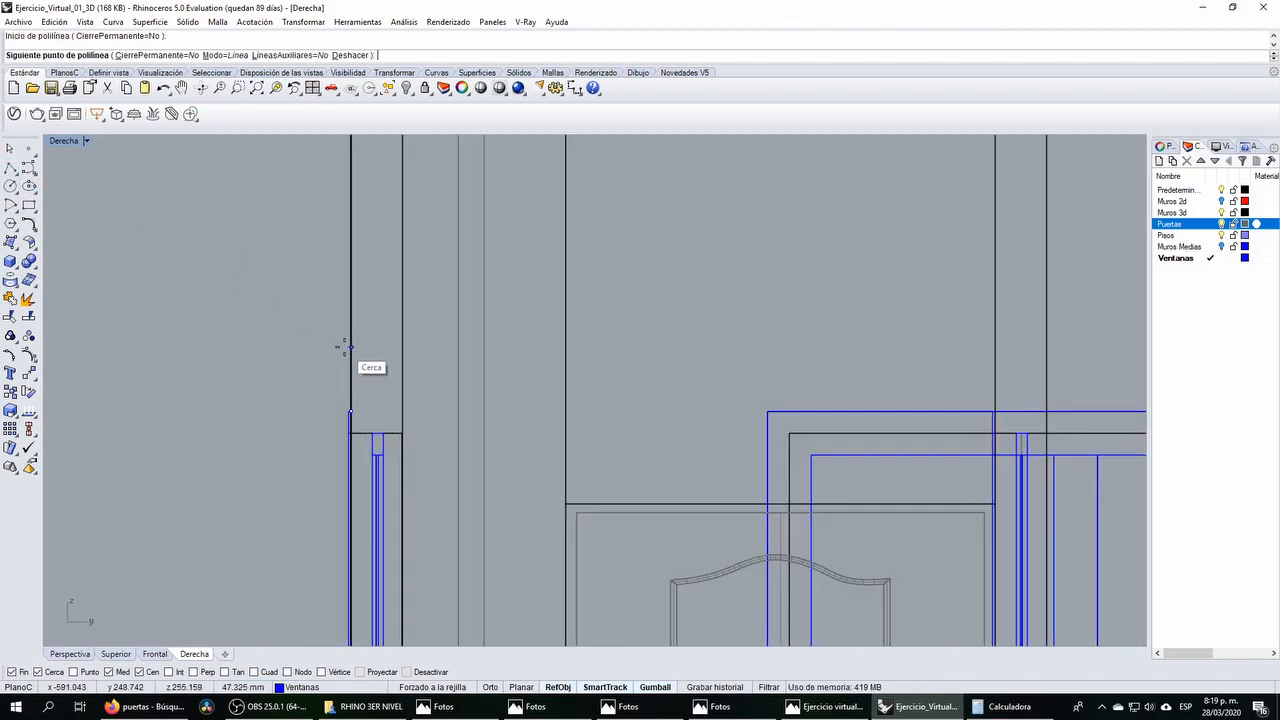
{"action": "type", "text": "139.11"}
{"action": "key", "text": "Return"}
{"action": "scroll", "coordinate": [340, 345], "scroll_direction": "down", "scroll_amount": 5}
{"action": "key", "text": "Return"}
{"action": "scroll", "coordinate": [290, 210], "scroll_direction": "down", "scroll_amount": 4}
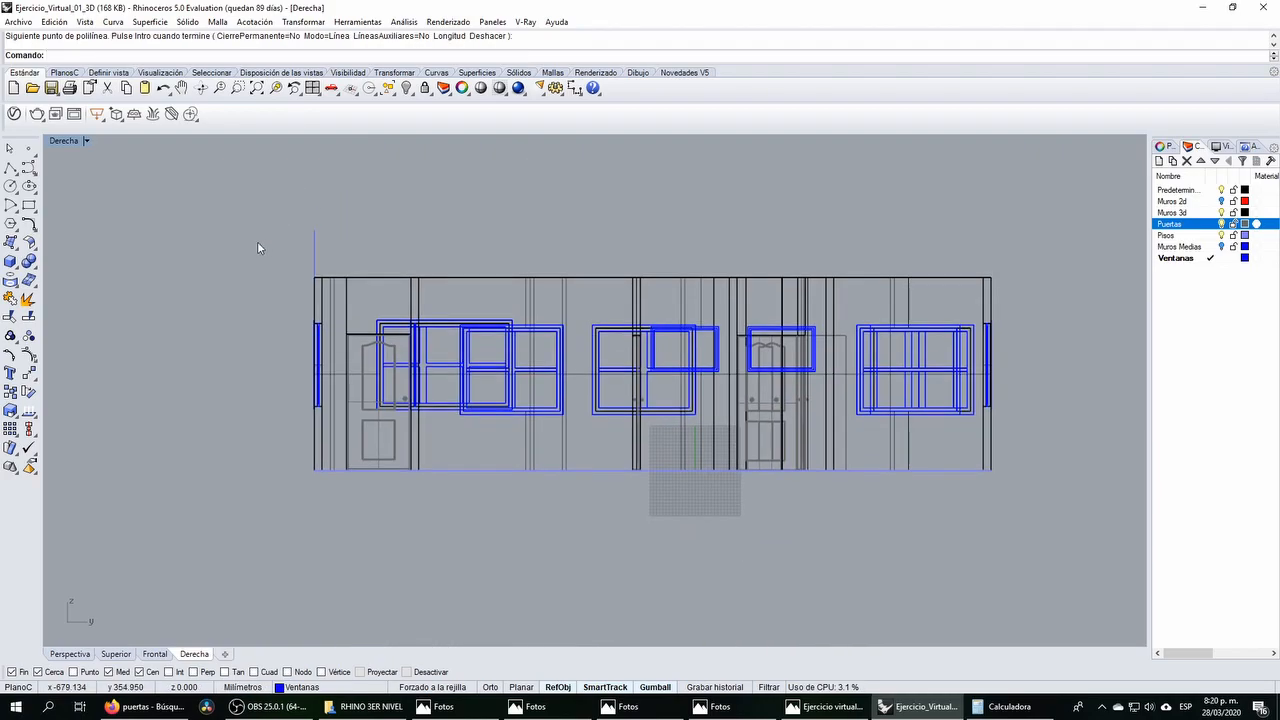
Step: Draw a sloped line from the top of the 139.11 mm vertical to the top corner of the rear wall
{"action": "left_click", "coordinate": [11, 168]}
{"action": "left_click", "coordinate": [314, 230]}
{"action": "left_click", "coordinate": [990, 277]}
{"action": "key", "text": "Return"}
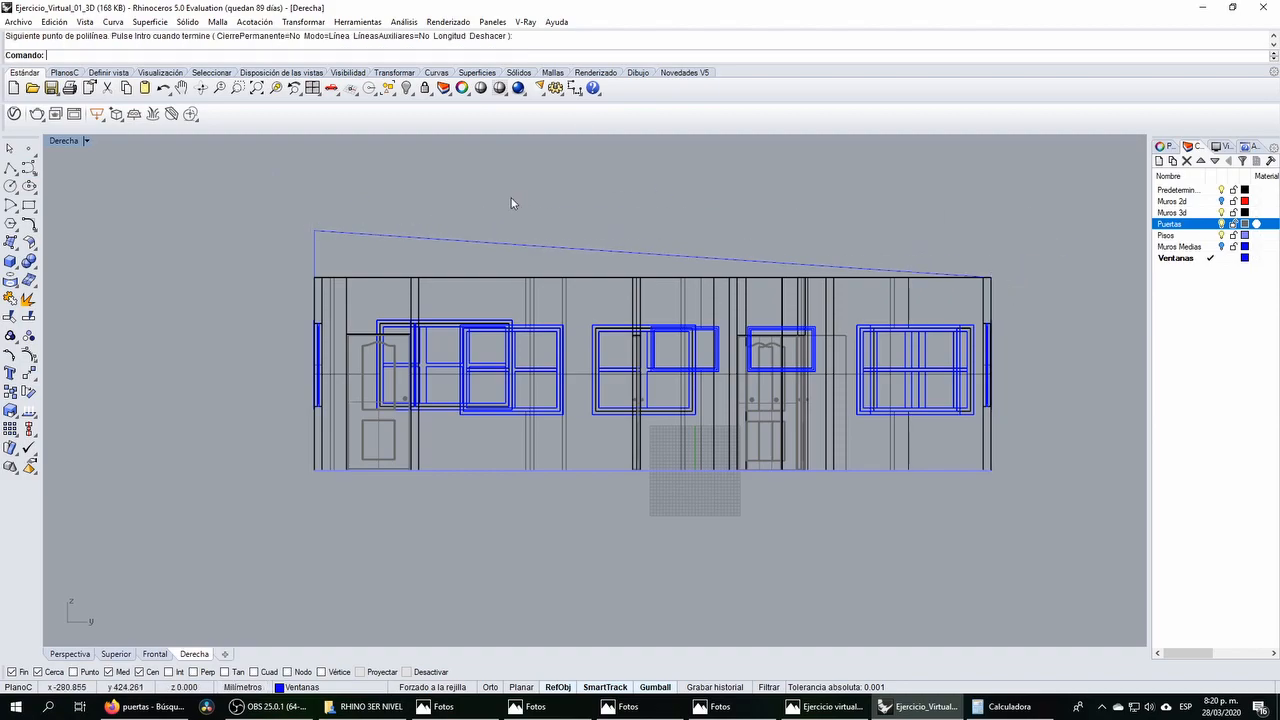
Step: Examine the sloped roof line over the house in the perspective view and return to the four-view layout
{"action": "left_click", "coordinate": [312, 230]}
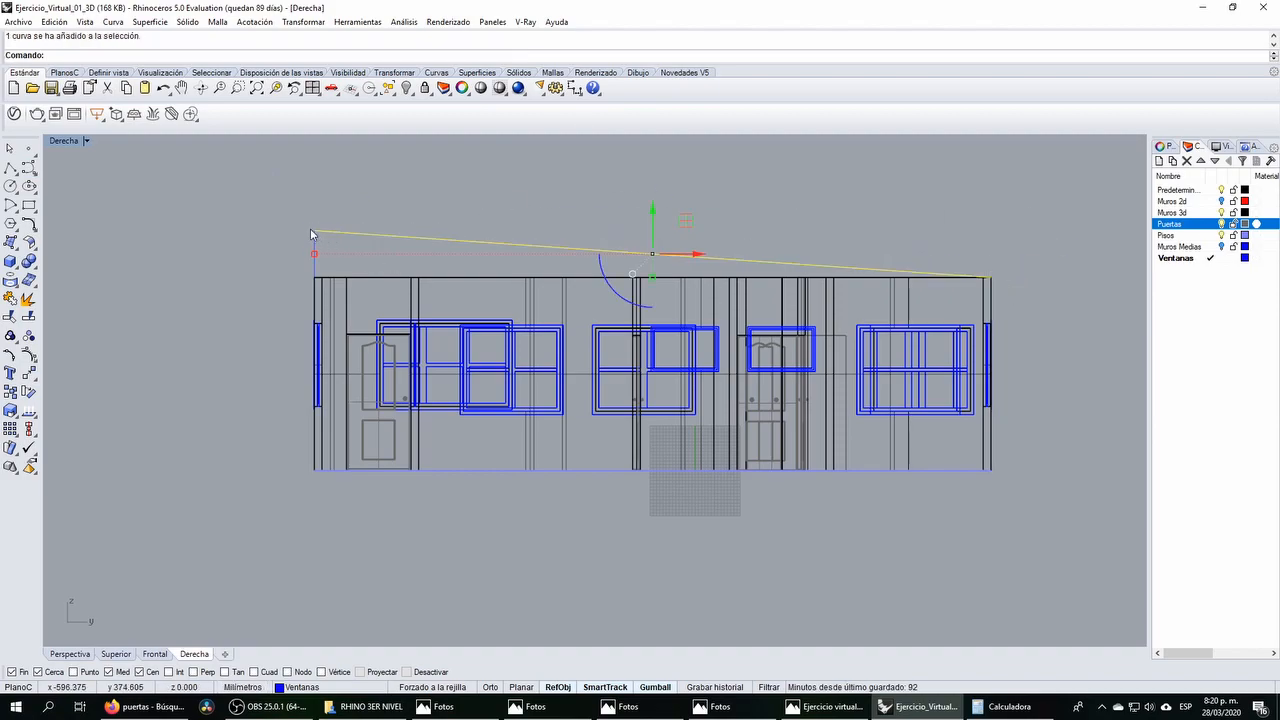
{"action": "double_click", "coordinate": [58, 141]}
{"action": "double_click", "coordinate": [628, 140]}
{"action": "mouse_move", "coordinate": [591, 228]}
{"action": "right_mouse_down"}
{"action": "mouse_move", "coordinate": [615, 254]}
{"action": "mouse_move", "coordinate": [642, 247]}
{"action": "mouse_move", "coordinate": [592, 243]}
{"action": "mouse_move", "coordinate": [528, 286]}
{"action": "mouse_move", "coordinate": [506, 266]}
{"action": "mouse_move", "coordinate": [480, 274]}
{"action": "mouse_move", "coordinate": [465, 254]}
{"action": "mouse_move", "coordinate": [574, 274]}
{"action": "mouse_move", "coordinate": [597, 251]}
{"action": "mouse_move", "coordinate": [583, 249]}
{"action": "right_mouse_up"}
{"action": "double_click", "coordinate": [65, 141]}
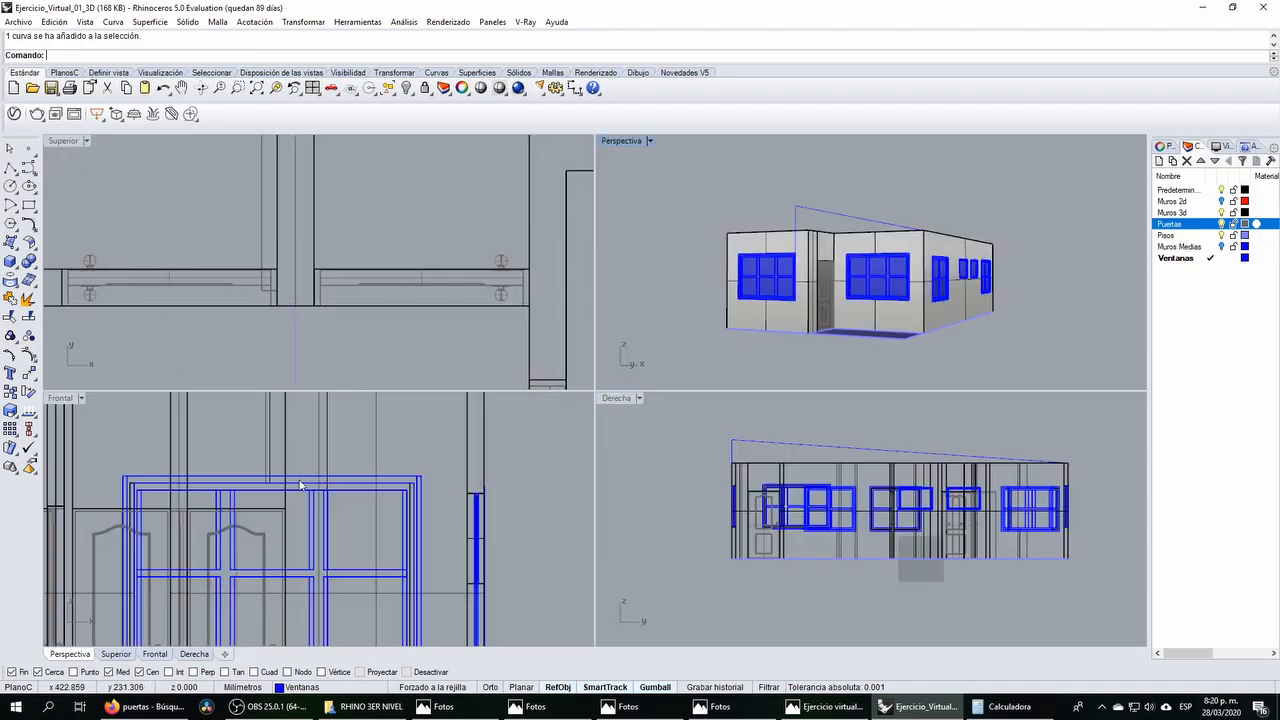
Step: Replace the vertical line at the front end with a 200 mm line rising from the top of the front window
{"action": "scroll", "coordinate": [725, 455], "scroll_direction": "up", "scroll_amount": 2}
{"action": "key", "text": "Delete"}
{"action": "left_click", "coordinate": [10, 167]}
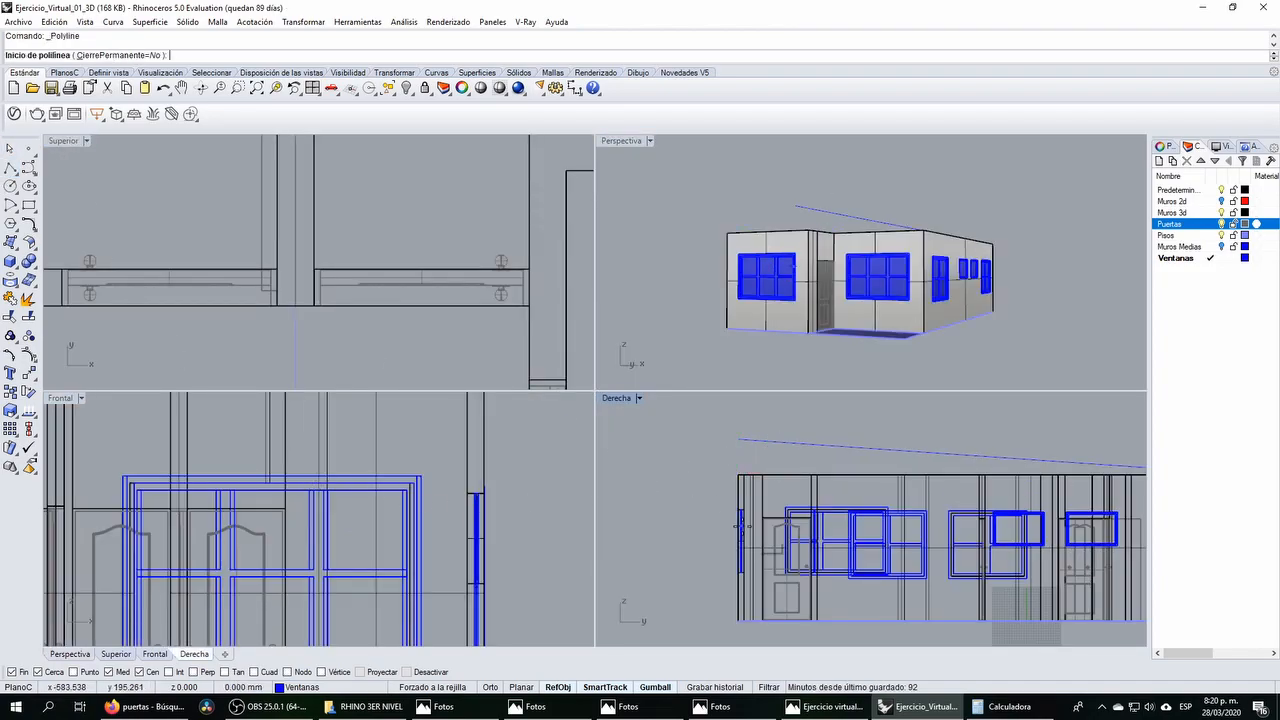
{"action": "scroll", "coordinate": [733, 509], "scroll_direction": "up", "scroll_amount": 3}
{"action": "left_click", "coordinate": [758, 515]}
{"action": "scroll", "coordinate": [735, 512], "scroll_direction": "up", "scroll_amount": 2}
{"action": "scroll", "coordinate": [733, 512], "scroll_direction": "up", "scroll_amount": 2}
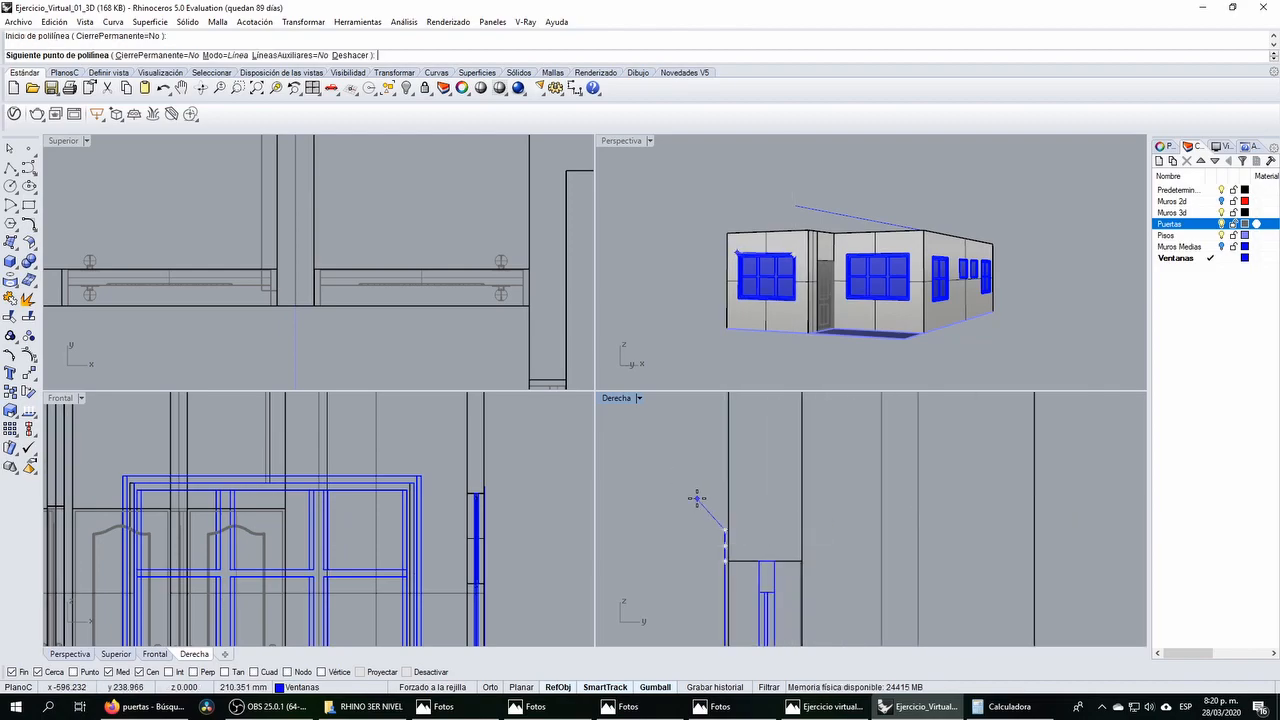
{"action": "type", "text": "200"}
{"action": "scroll", "coordinate": [697, 498], "scroll_direction": "down", "scroll_amount": 3}
{"action": "key", "text": "Return"}
Step: Draw a sloped roof line from the top of the 200 mm vertical to the rear wall's top corner and delete the previous sloped line
{"action": "key", "text": "Return"}
{"action": "key", "text": "Return"}
{"action": "left_click", "coordinate": [699, 422]}
{"action": "left_click", "coordinate": [1114, 475]}
{"action": "right_click_drag", "start_coordinate": [1114, 475], "coordinate": [1116, 477]}
{"action": "right_click", "coordinate": [798, 466]}
{"action": "left_click", "coordinate": [792, 457]}
{"action": "key", "text": "Delete"}
Step: Maximize the perspective view and examine the roof slope outline against the house
{"action": "right_click_drag", "start_coordinate": [805, 262], "coordinate": [830, 205]}
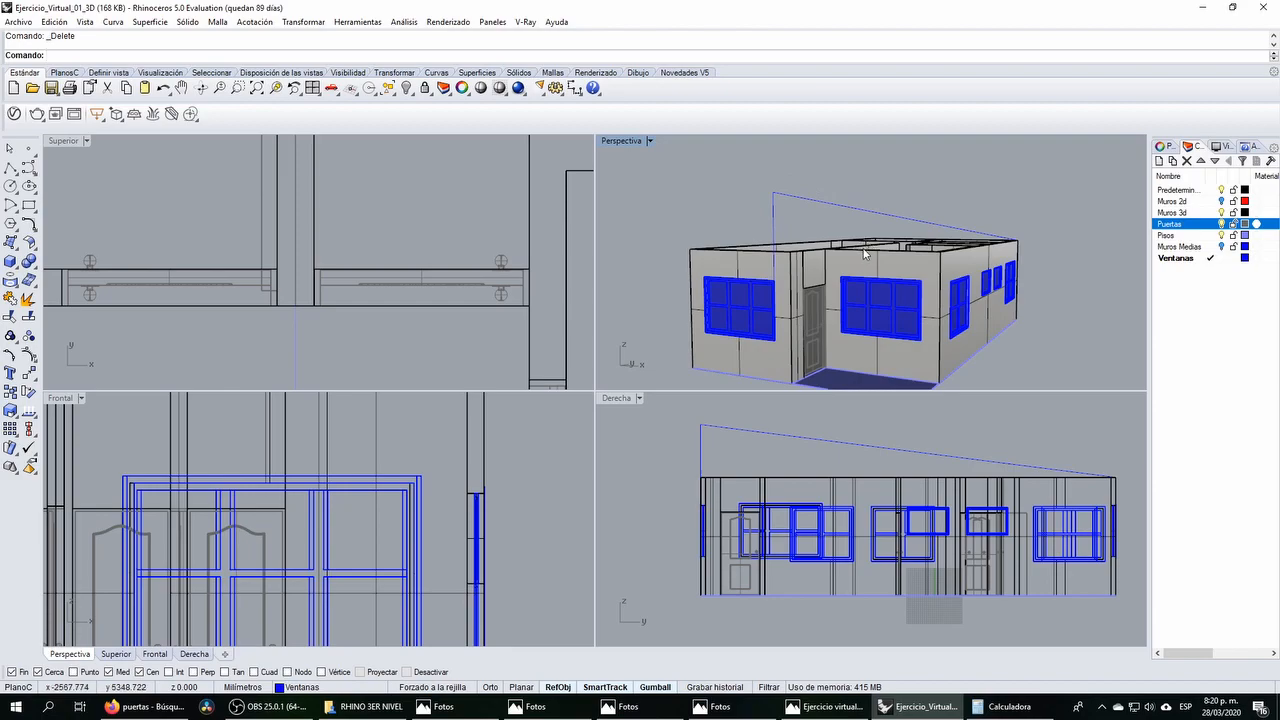
{"action": "double_click", "coordinate": [615, 140]}
{"action": "scroll", "coordinate": [692, 290], "scroll_direction": "down", "scroll_amount": 2}
{"action": "scroll", "coordinate": [463, 409], "scroll_direction": "up", "scroll_amount": 2}
{"action": "right_click_drag", "start_coordinate": [463, 409], "coordinate": [488, 378]}
Step: Compare the roof slope with the floor plan and the reference render in Photos, and return to the Rhinoceros model
{"action": "left_click", "coordinate": [838, 708]}
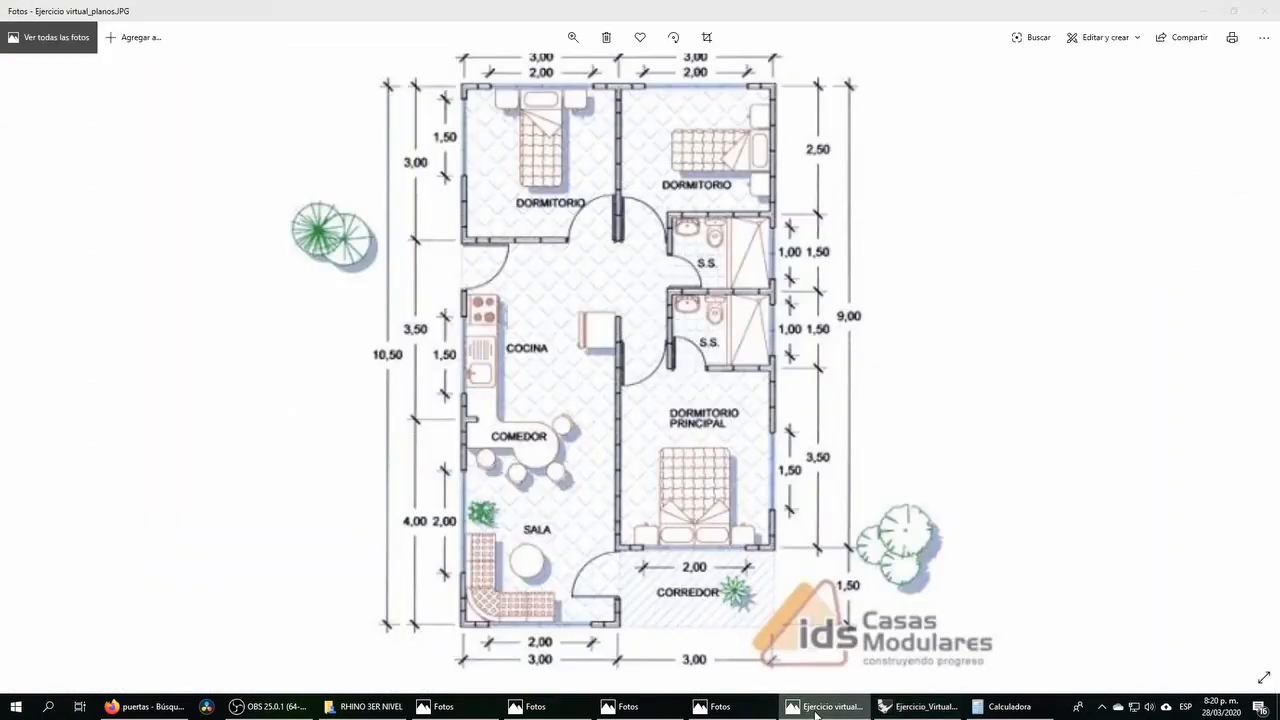
{"action": "left_click", "coordinate": [838, 708]}
{"action": "left_click", "coordinate": [645, 712]}
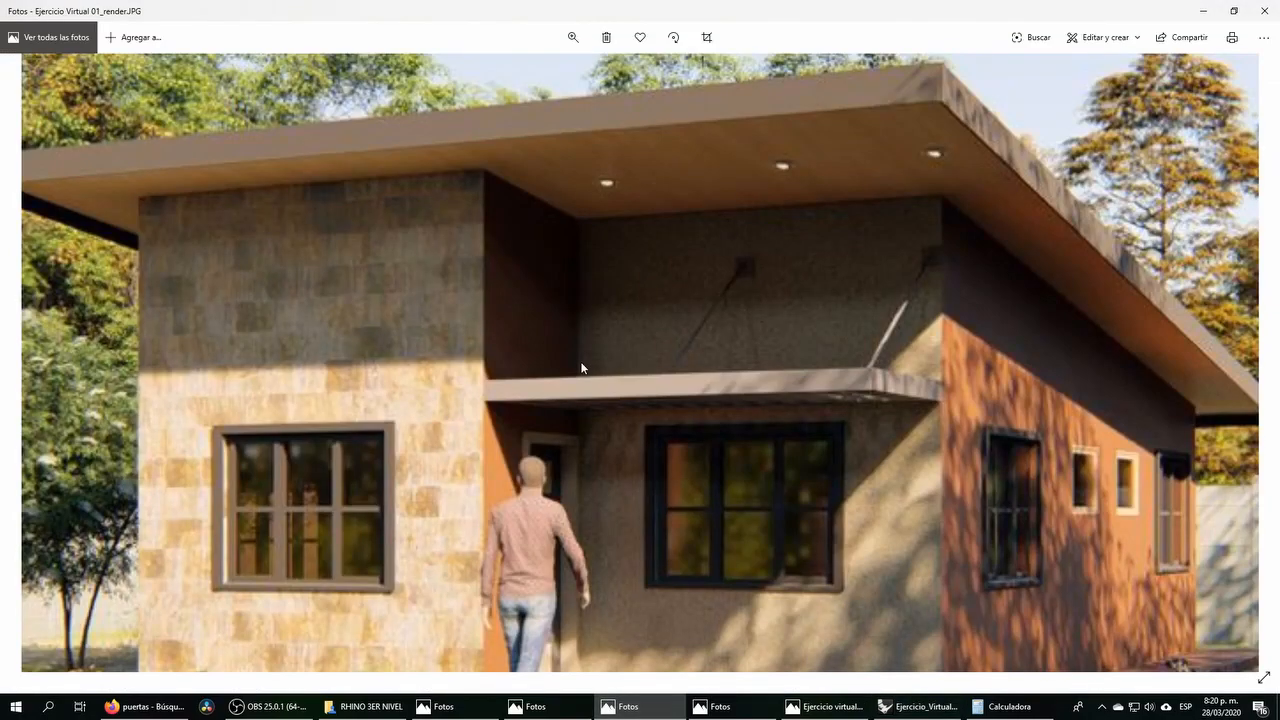
{"action": "left_click", "coordinate": [573, 37]}
{"action": "left_click_drag", "start_coordinate": [579, 72], "coordinate": [514, 86]}
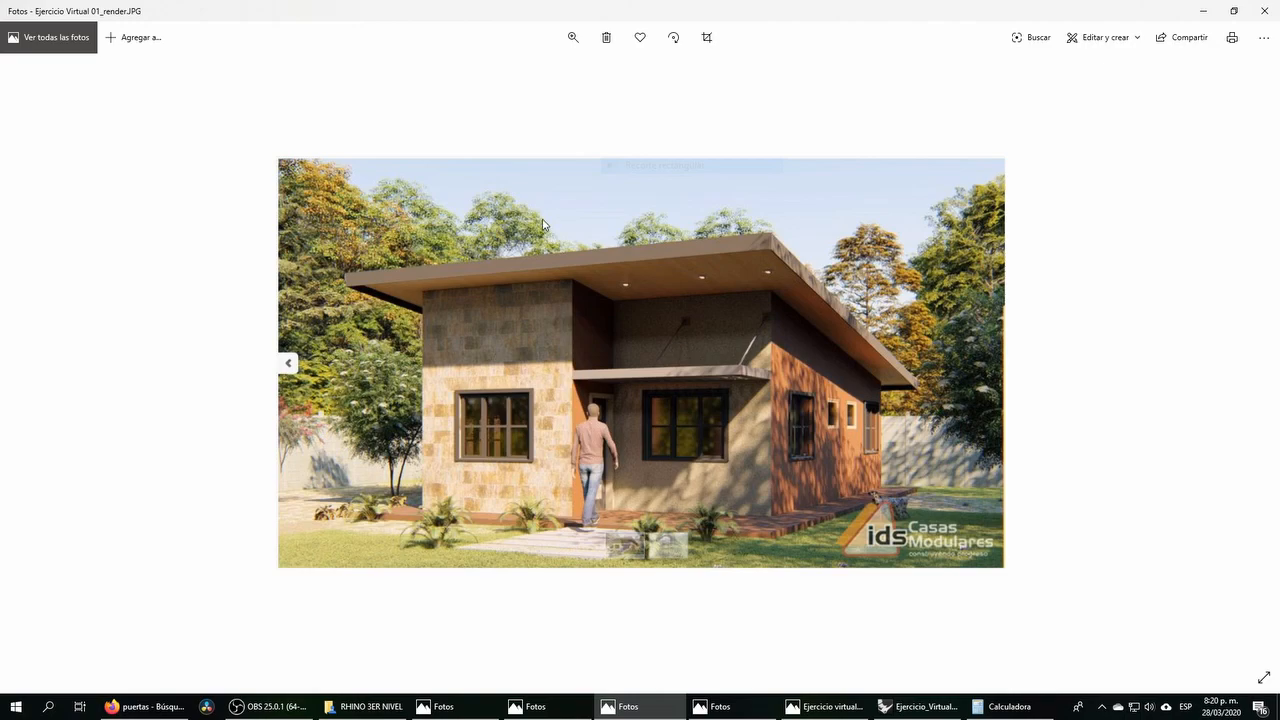
{"action": "key", "text": "alt+Tab"}
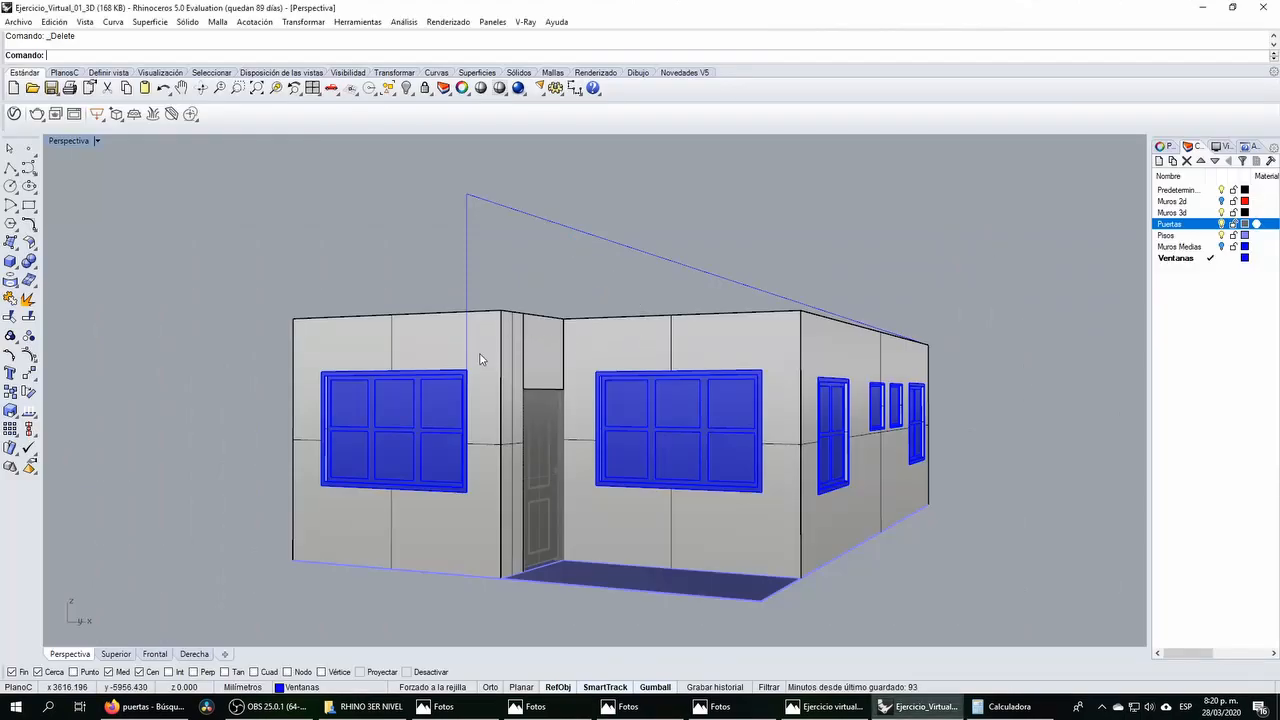
Step: Compare the roof slope outline with the reference render in Photos and return to the Rhinoceros model
{"action": "key", "text": "alt+Tab"}
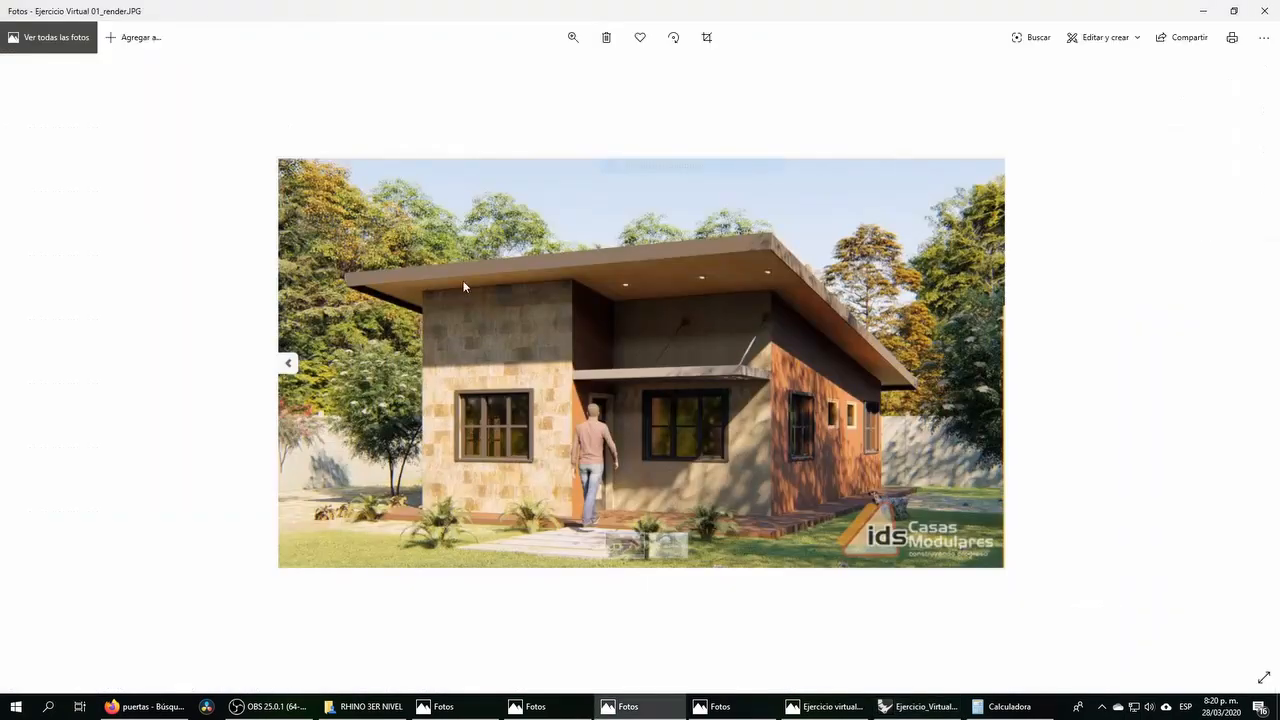
{"action": "key", "text": "alt+Tab"}
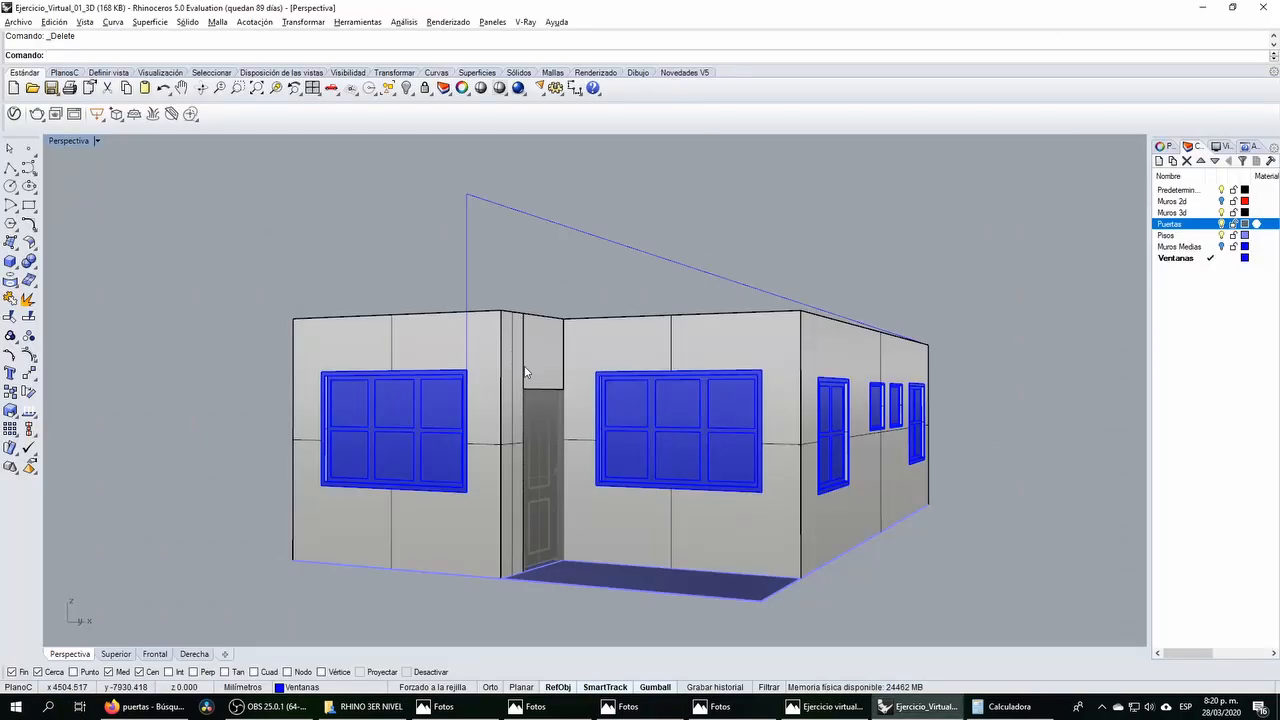
{"action": "key", "text": "alt+Tab"}
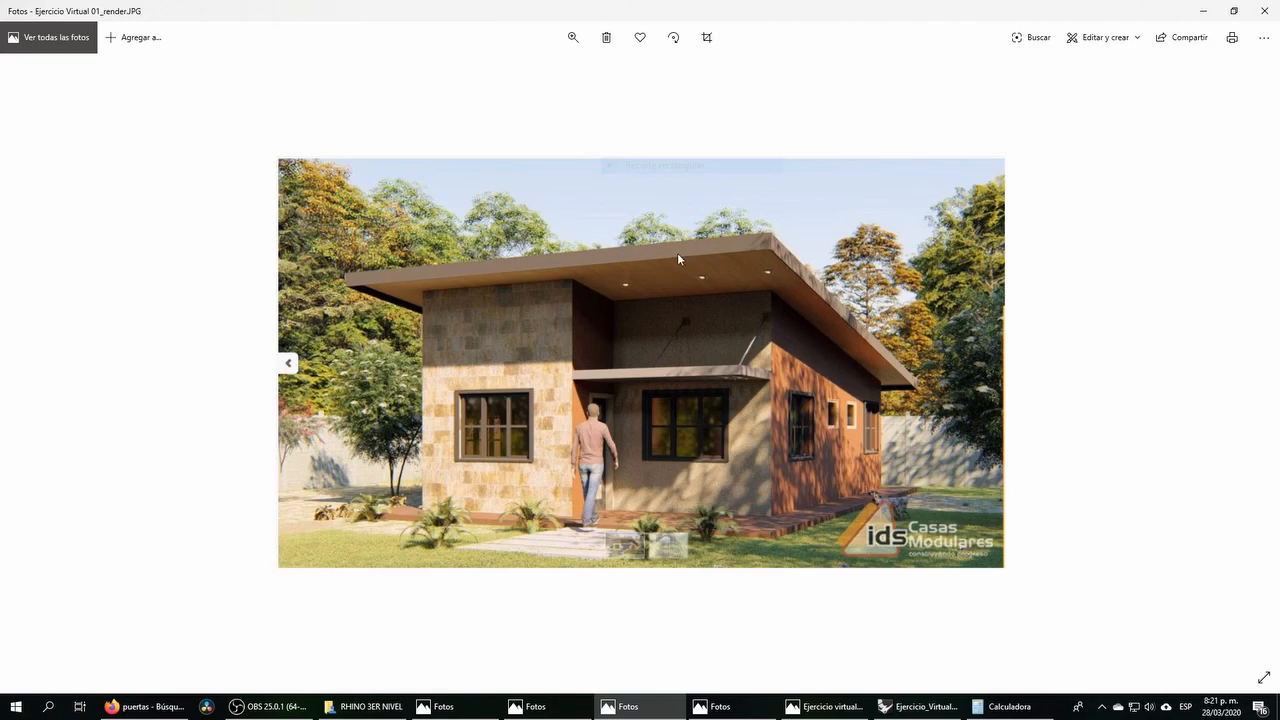
{"action": "key", "text": "alt+Tab"}
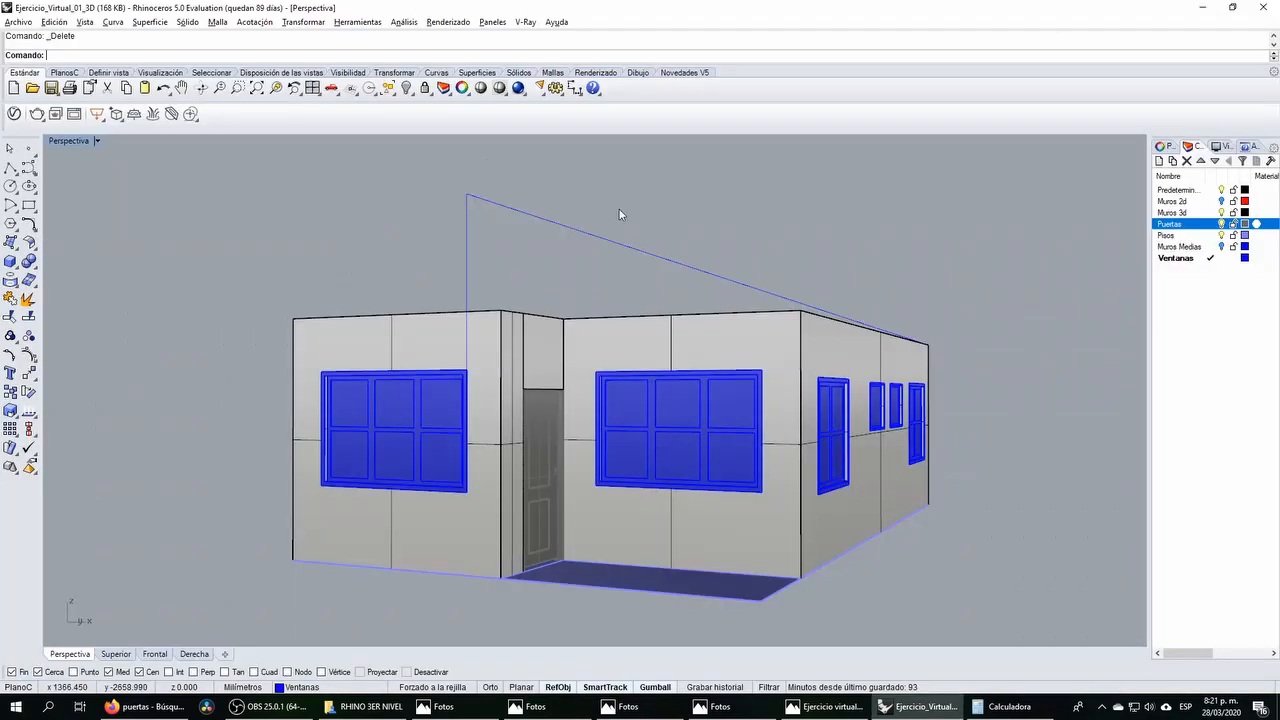
Step: Examine the extent of the wall solids beneath the roof slope by selecting them and viewing the house from several sides
{"action": "left_click", "coordinate": [535, 330]}
{"action": "right_click_drag", "start_coordinate": [535, 330], "coordinate": [476, 388]}
{"action": "left_click", "coordinate": [472, 390]}
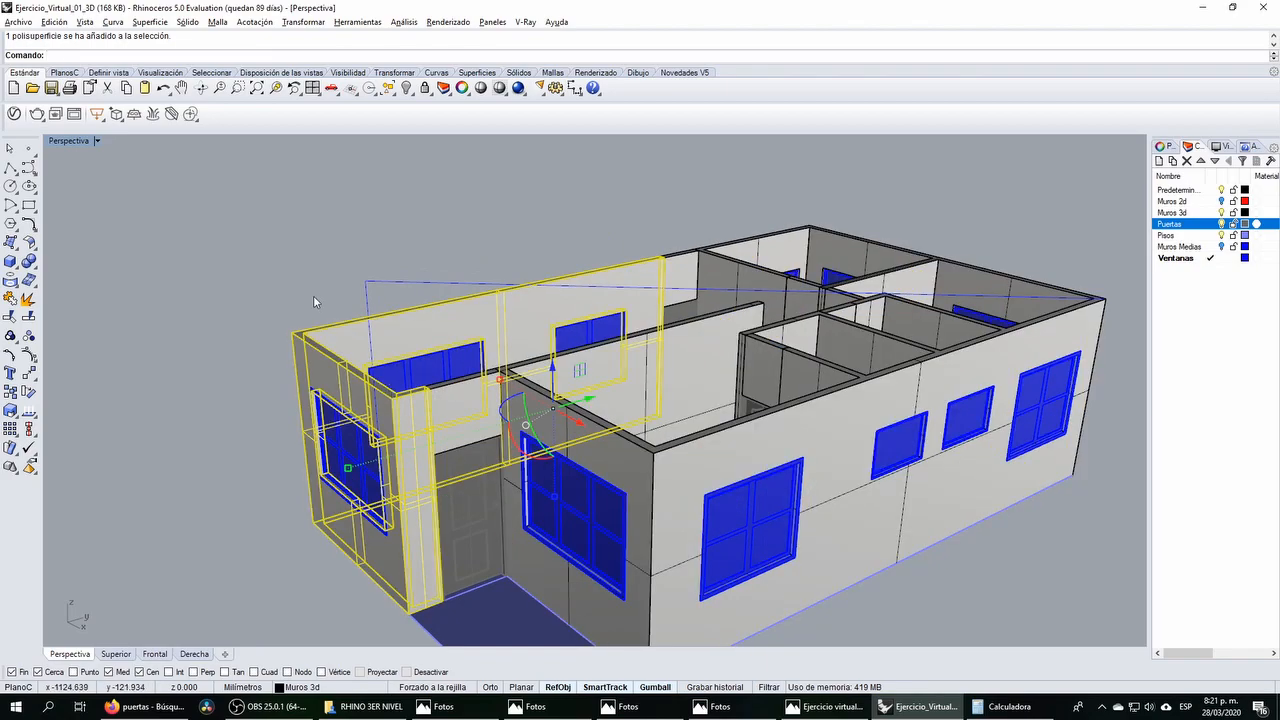
{"action": "key", "text": "Escape"}
{"action": "left_click", "coordinate": [660, 272]}
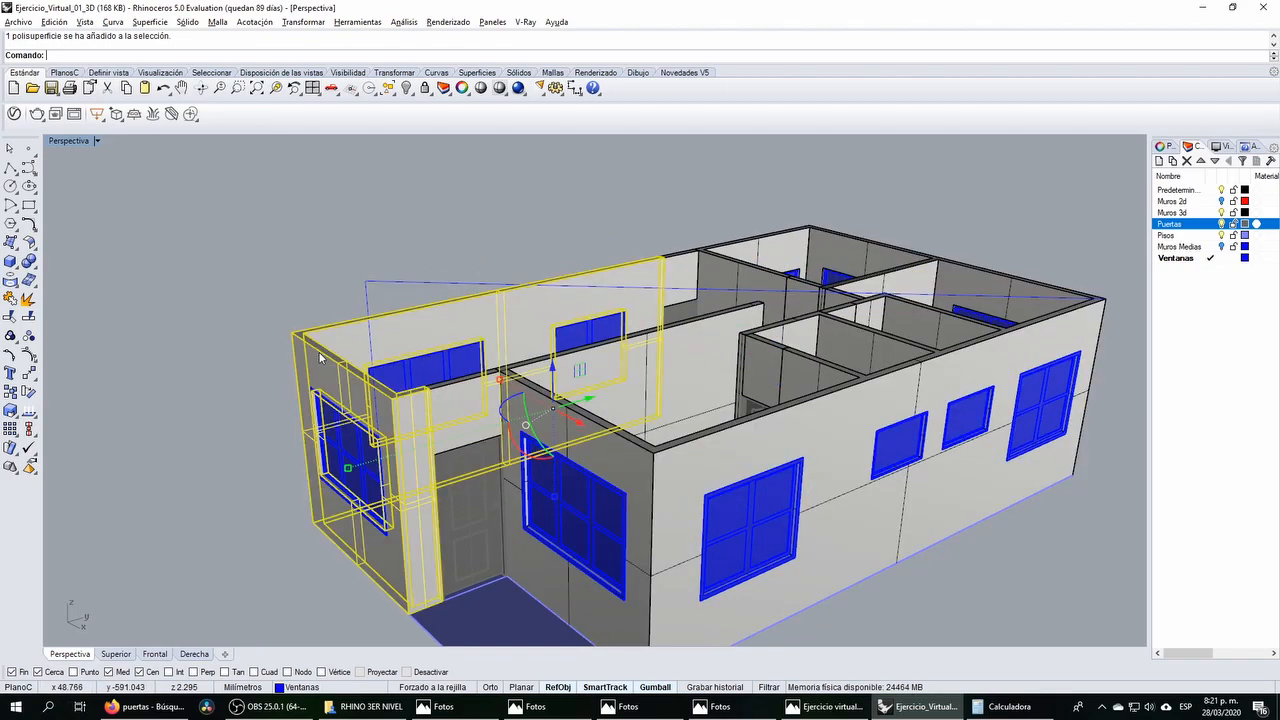
{"action": "left_click", "coordinate": [708, 270]}
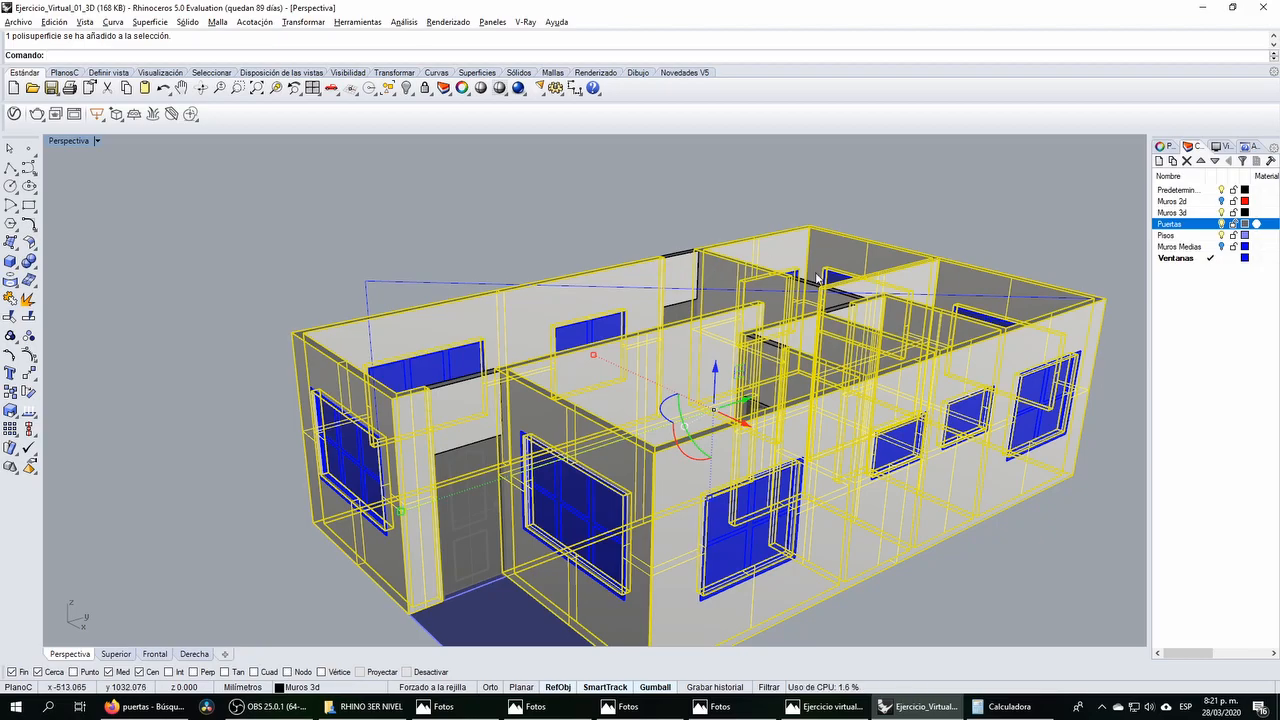
{"action": "scroll", "coordinate": [817, 279], "scroll_direction": "down", "scroll_amount": 4}
{"action": "mouse_move", "coordinate": [817, 279]}
{"action": "right_mouse_down"}
{"action": "mouse_move", "coordinate": [778, 284]}
{"action": "mouse_move", "coordinate": [820, 256]}
{"action": "right_mouse_up"}
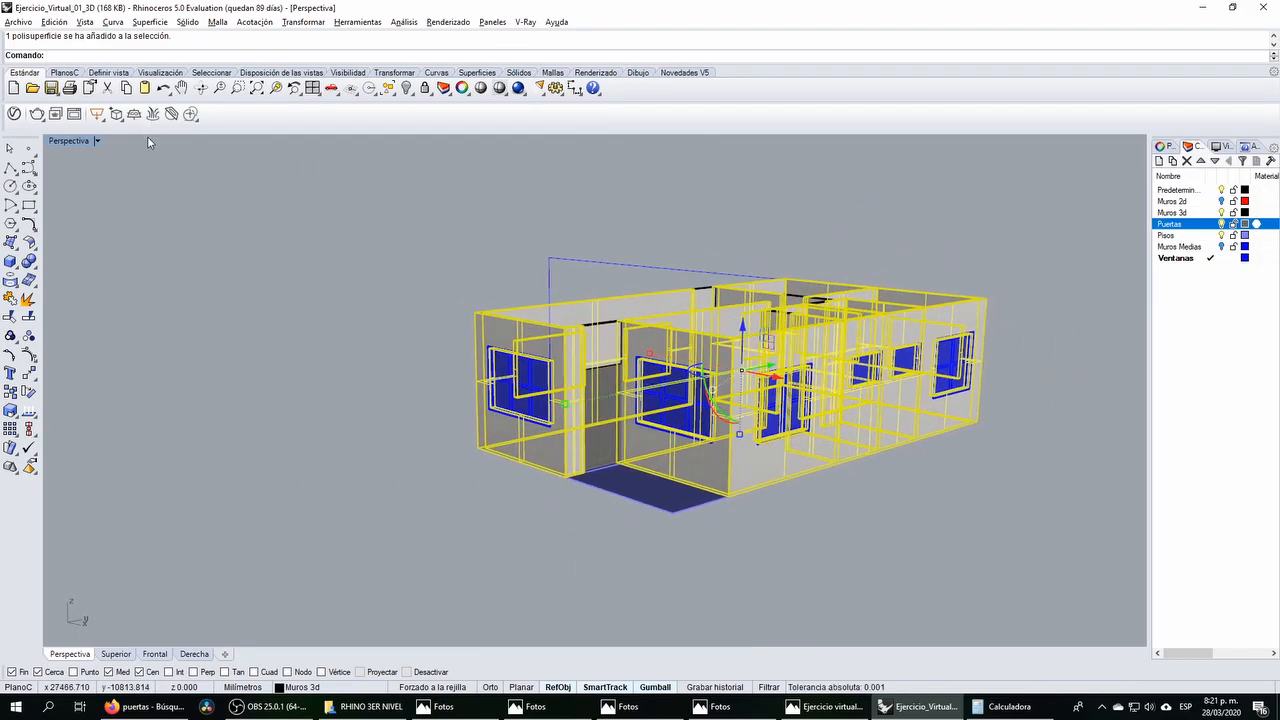
{"action": "left_click", "coordinate": [294, 222]}
{"action": "right_click_drag", "start_coordinate": [490, 303], "coordinate": [567, 331]}
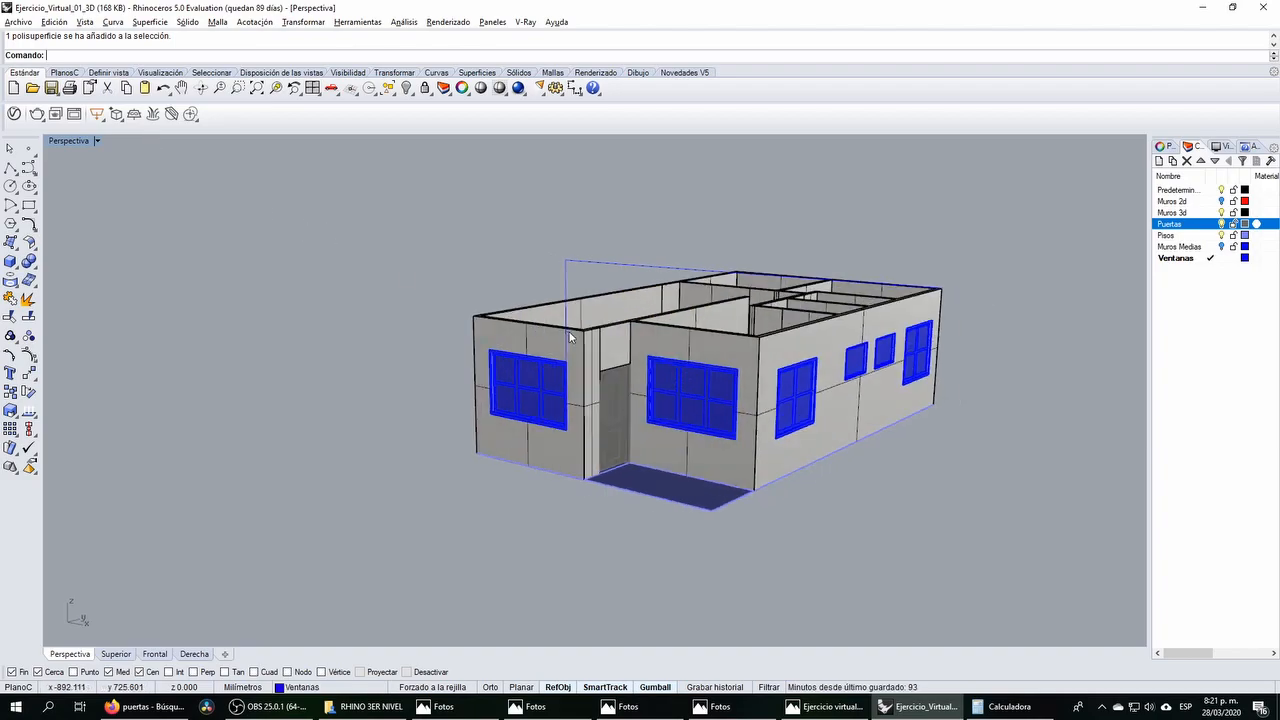
{"action": "scroll", "coordinate": [671, 250], "scroll_direction": "up", "scroll_amount": 2}
{"action": "right_click_drag", "start_coordinate": [571, 286], "coordinate": [524, 435]}
{"action": "left_click", "coordinate": [585, 457]}
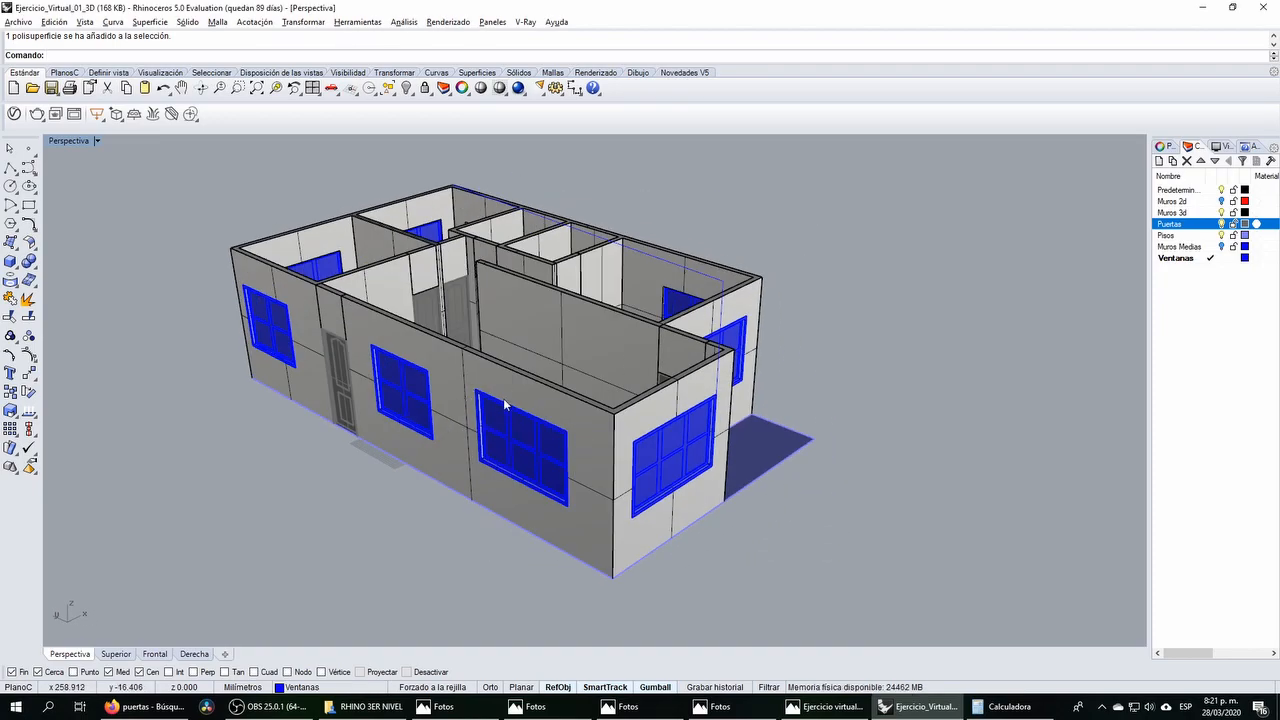
Step: Try to stretch the wall around the front window vertically with the gumball, and undo the change
{"action": "left_click", "coordinate": [519, 377]}
{"action": "left_click_drag", "start_coordinate": [537, 474], "coordinate": [358, 494]}
{"action": "left_click", "coordinate": [358, 494]}
{"action": "right_click_drag", "start_coordinate": [403, 488], "coordinate": [292, 438]}
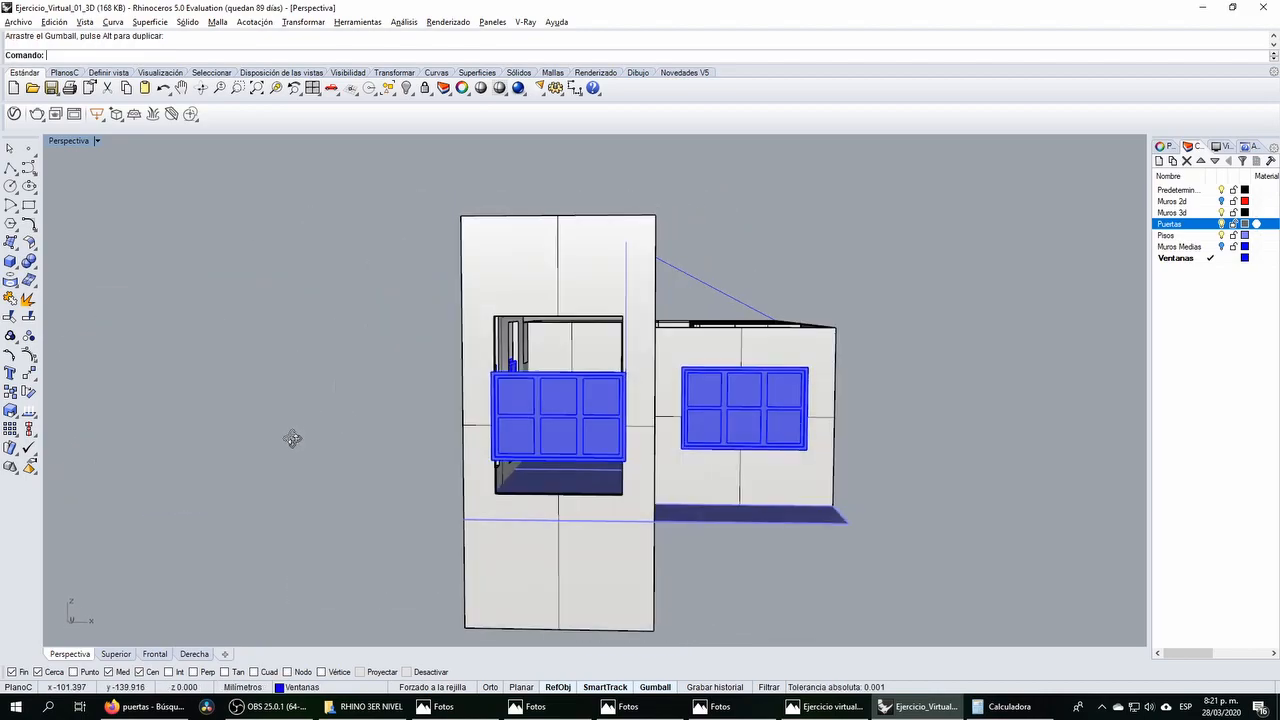
{"action": "key", "text": "ctrl+z"}
Step: Examine the roof's vertical and sloped lines against the front and side walls in the perspective view
{"action": "right_click_drag", "start_coordinate": [389, 404], "coordinate": [328, 245]}
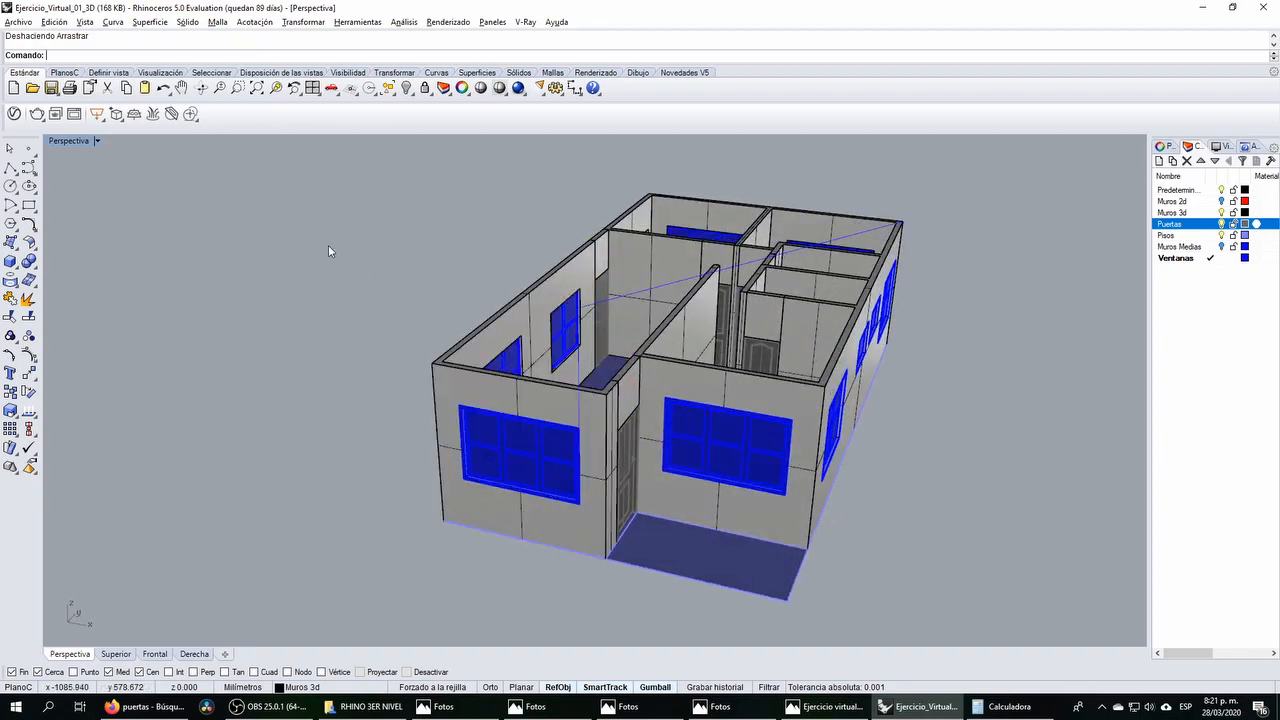
{"action": "right_click_drag", "start_coordinate": [402, 233], "coordinate": [503, 277]}
{"action": "left_click", "coordinate": [484, 262]}
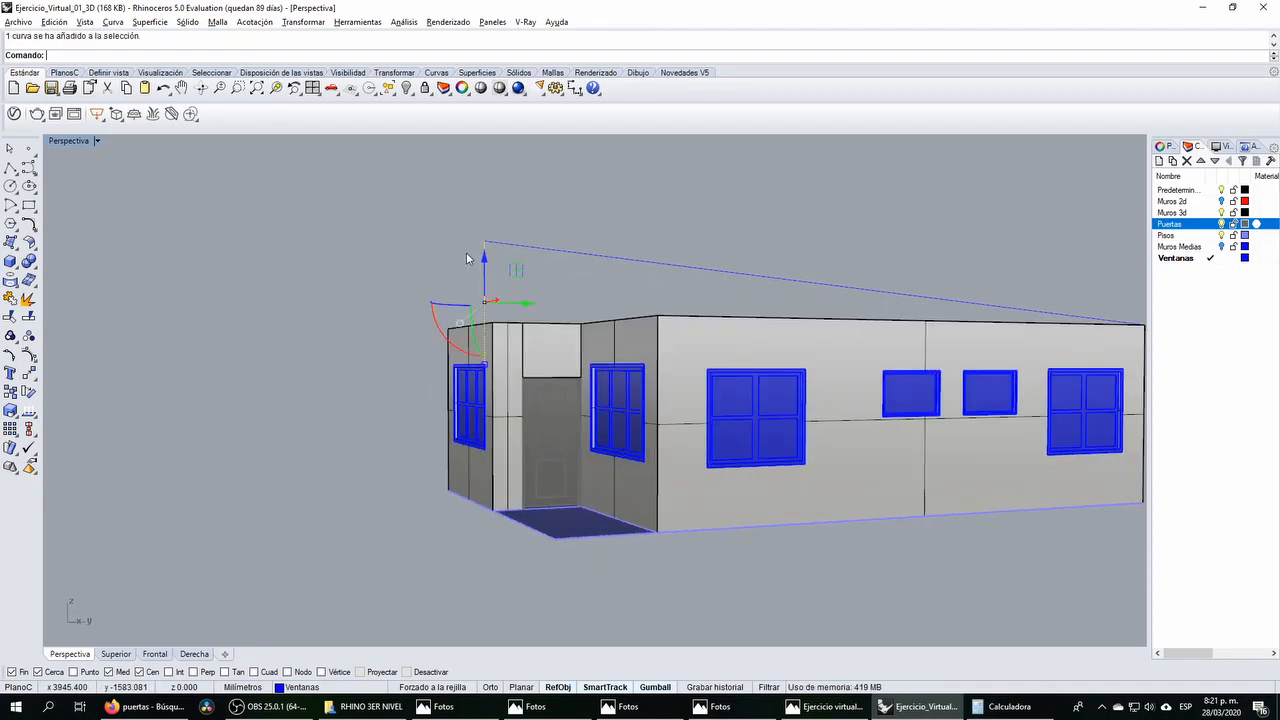
{"action": "double_click", "coordinate": [82, 145]}
{"action": "right_click_drag", "start_coordinate": [784, 239], "coordinate": [766, 261]}
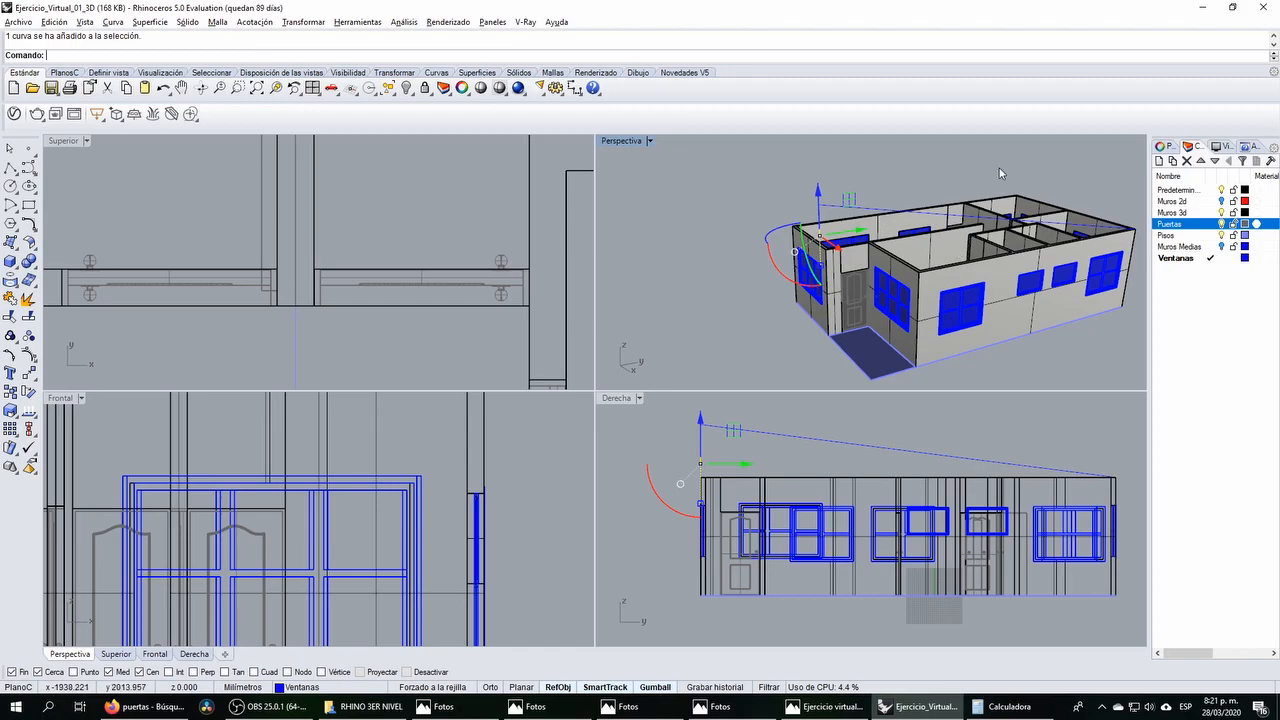
{"action": "left_click", "coordinate": [673, 161]}
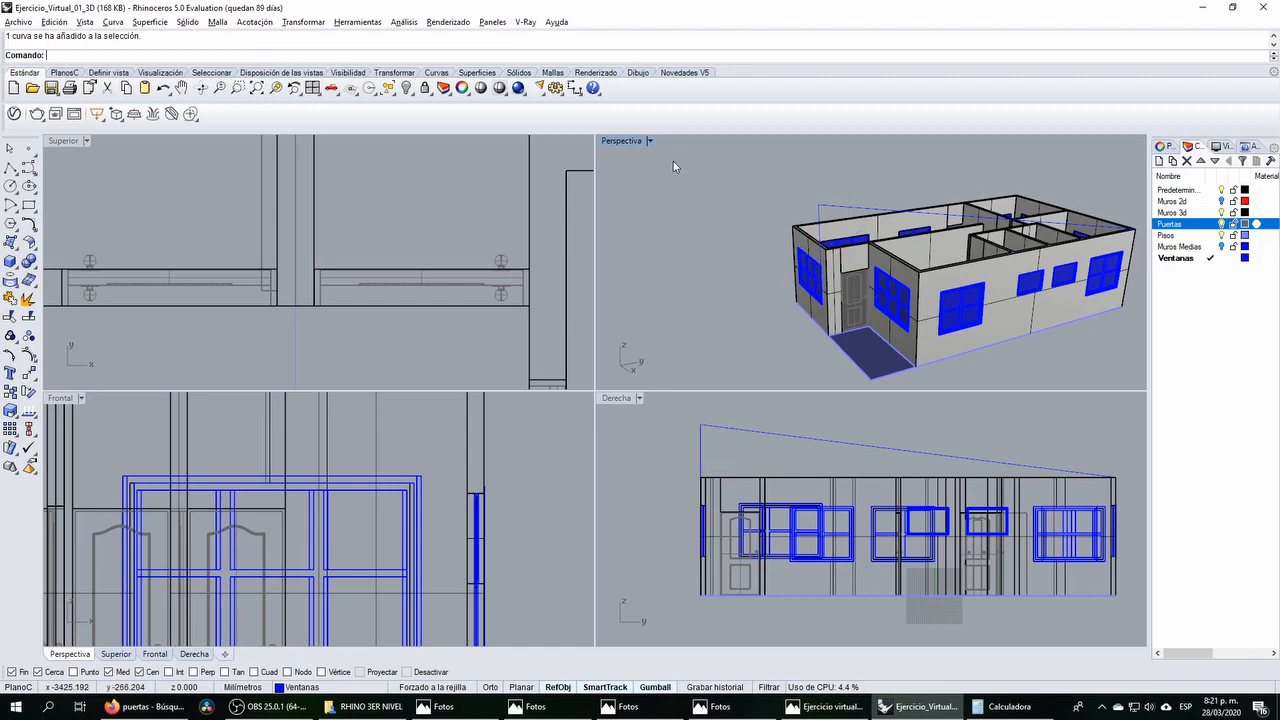
{"action": "double_click", "coordinate": [610, 142]}
{"action": "right_click_drag", "start_coordinate": [657, 277], "coordinate": [613, 237]}
{"action": "scroll", "coordinate": [515, 279], "scroll_direction": "down", "scroll_amount": 4}
{"action": "right_click_drag", "start_coordinate": [332, 241], "coordinate": [425, 285]}
{"action": "scroll", "coordinate": [425, 285], "scroll_direction": "up", "scroll_amount": 5}
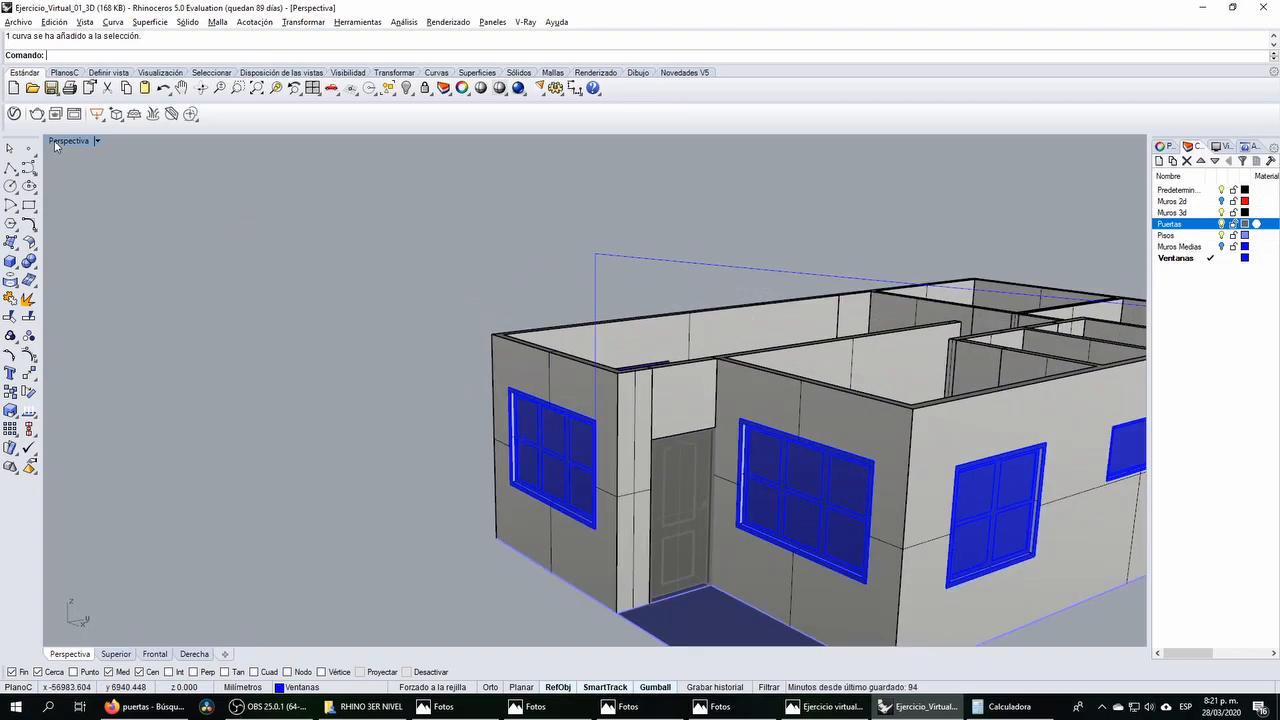
Step: Return to the four-viewport layout, check the walls in plan, and hide the Muros 3d layer
{"action": "double_click", "coordinate": [66, 141]}
{"action": "scroll", "coordinate": [210, 290], "scroll_direction": "down", "scroll_amount": 6}
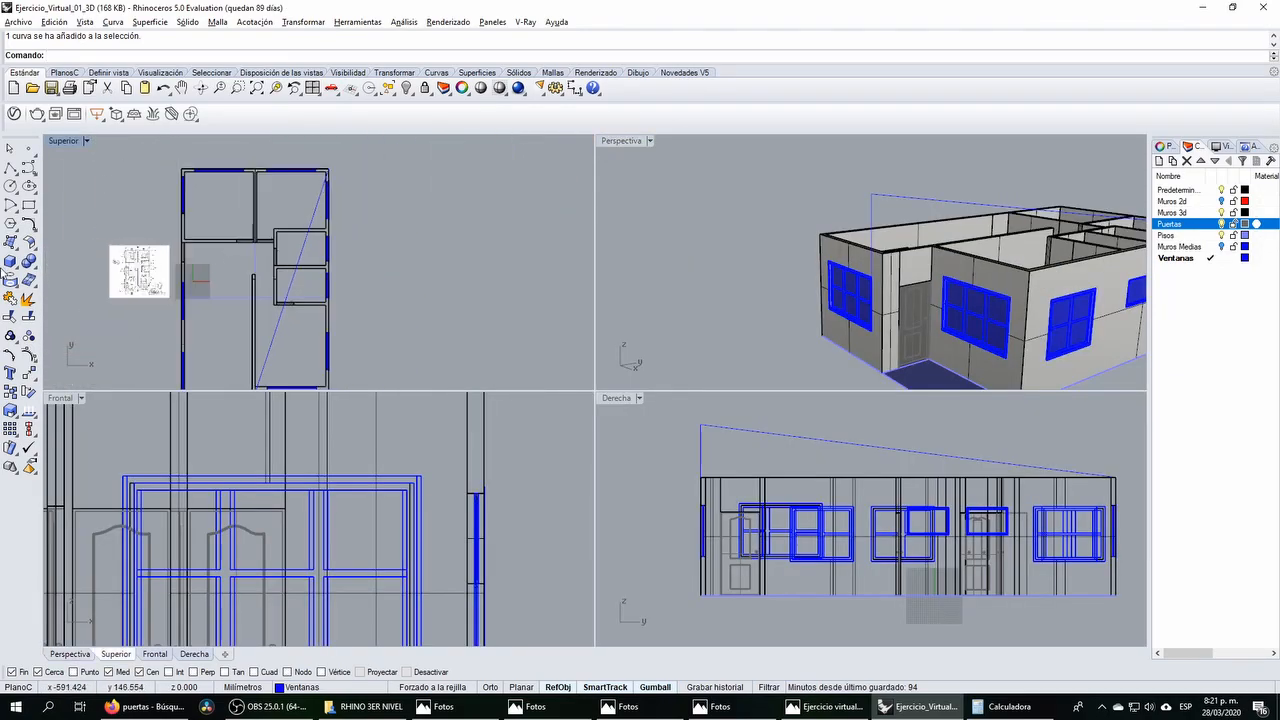
{"action": "scroll", "coordinate": [183, 243], "scroll_direction": "up", "scroll_amount": 2}
{"action": "left_click", "coordinate": [183, 244]}
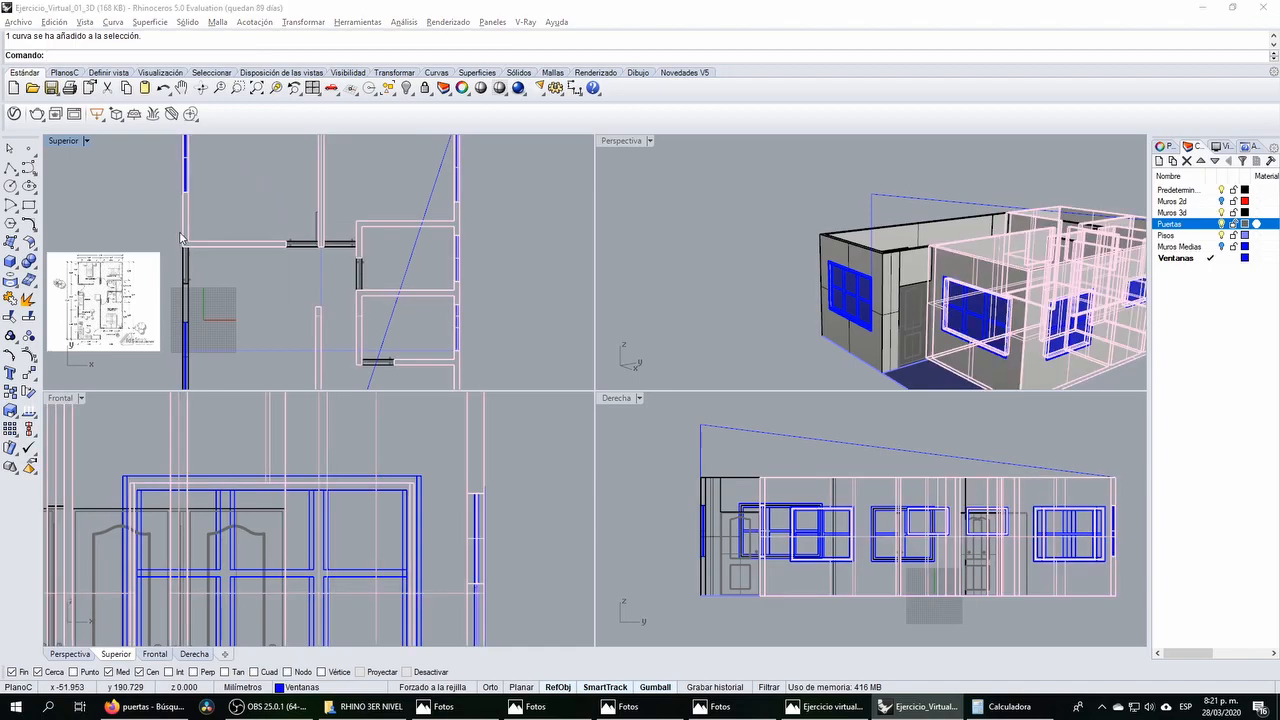
{"action": "left_click", "coordinate": [234, 239]}
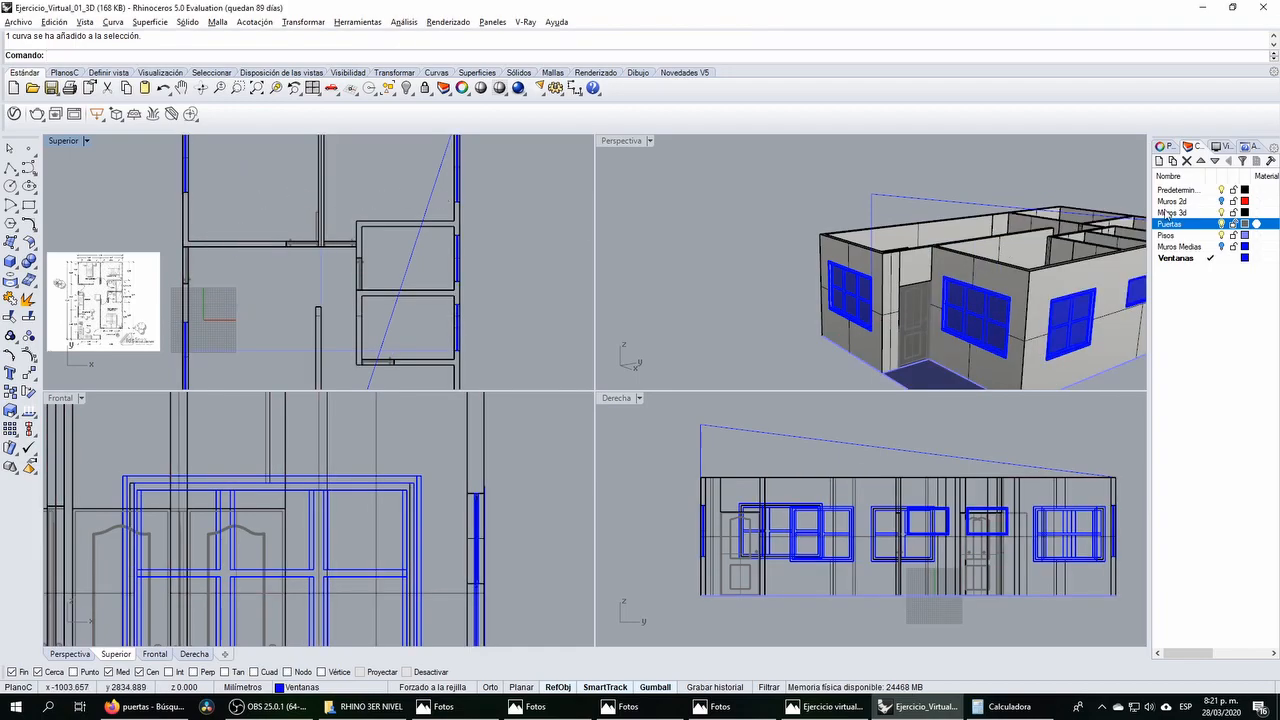
{"action": "left_click", "coordinate": [1222, 201]}
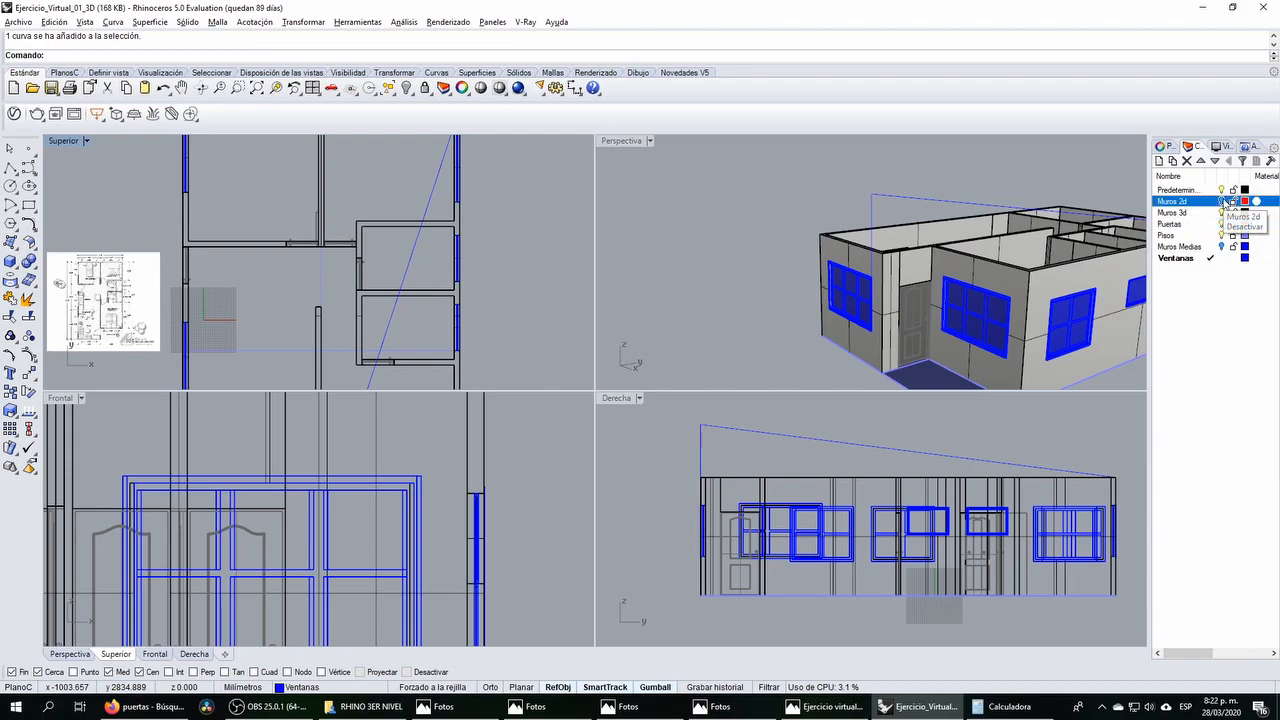
{"action": "left_click", "coordinate": [1221, 201]}
{"action": "left_click", "coordinate": [1221, 212]}
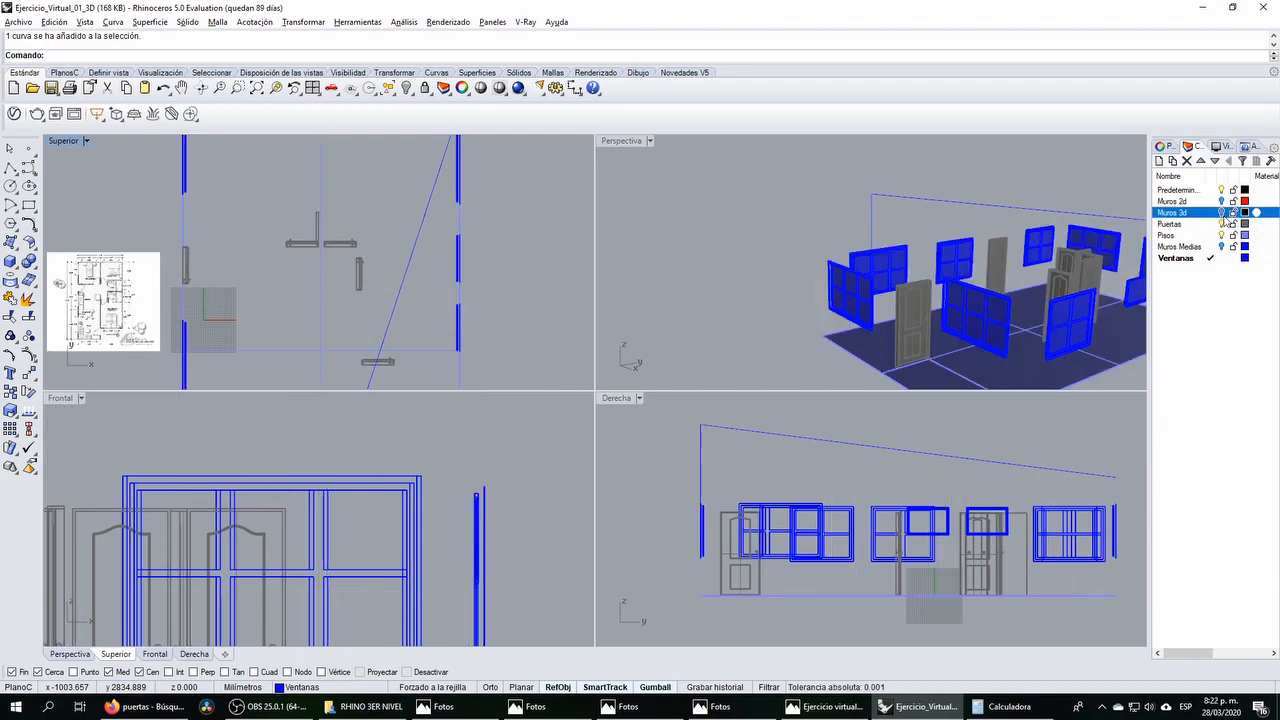
Step: Bring the whole floor into the perspective view and show the Muros 2d layer
{"action": "scroll", "coordinate": [762, 210], "scroll_direction": "down", "scroll_amount": 6}
{"action": "right_click_drag", "start_coordinate": [777, 214], "coordinate": [825, 221]}
{"action": "scroll", "coordinate": [825, 221], "scroll_direction": "up", "scroll_amount": 4}
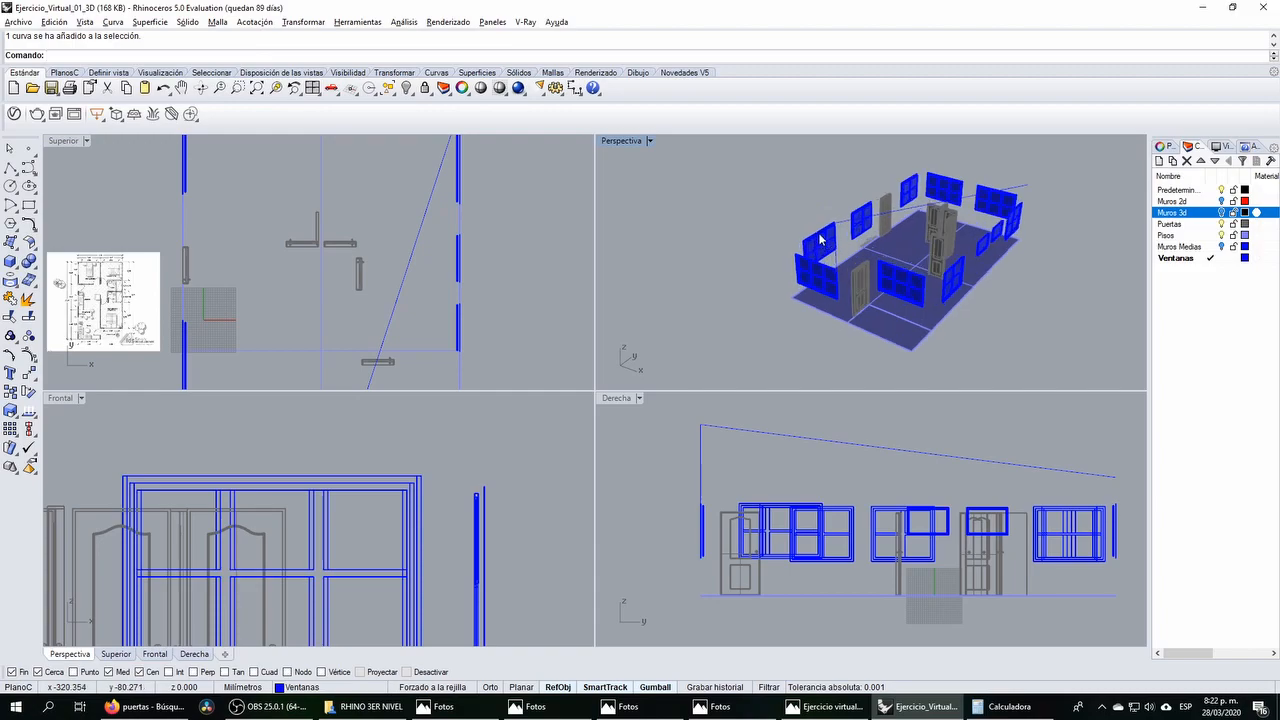
{"action": "left_click", "coordinate": [1221, 201]}
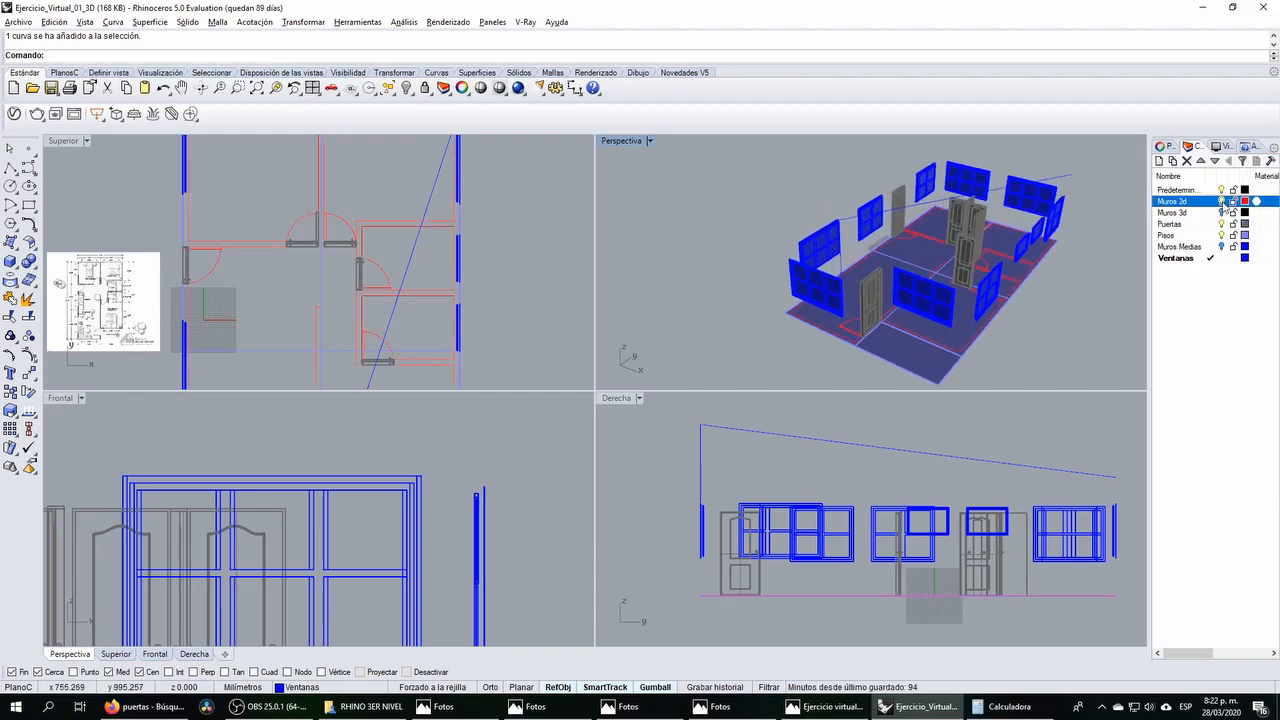
Step: Copy the two Muros 2d wall outlines vertically from floor level to about the top of the walls
{"action": "left_click", "coordinate": [237, 244]}
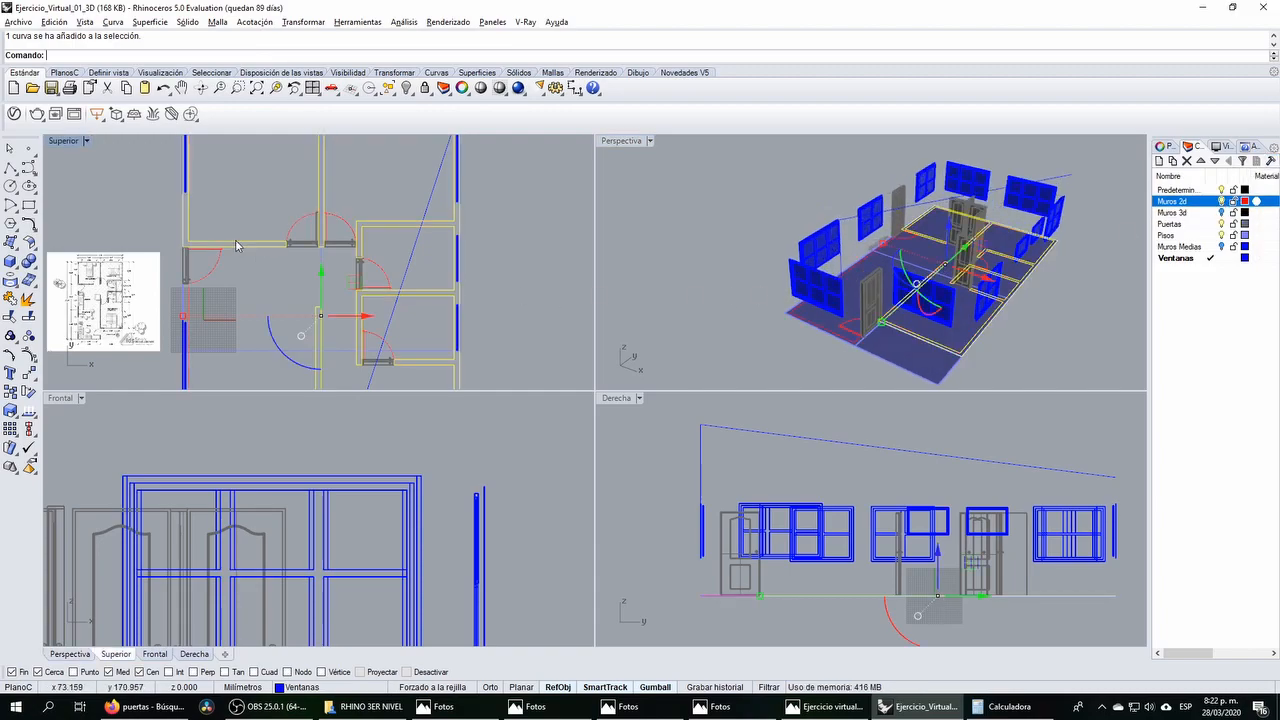
{"action": "scroll", "coordinate": [305, 238], "scroll_direction": "down", "scroll_amount": 4}
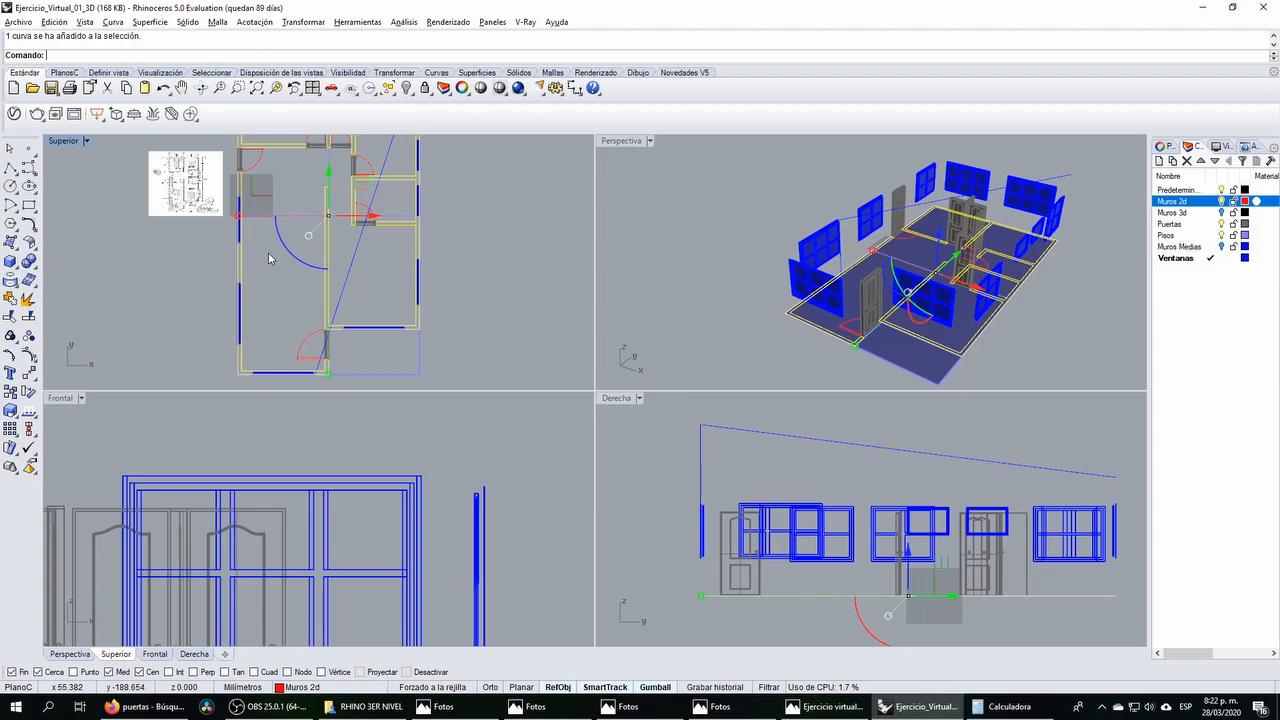
{"action": "scroll", "coordinate": [406, 489], "scroll_direction": "down", "scroll_amount": 5}
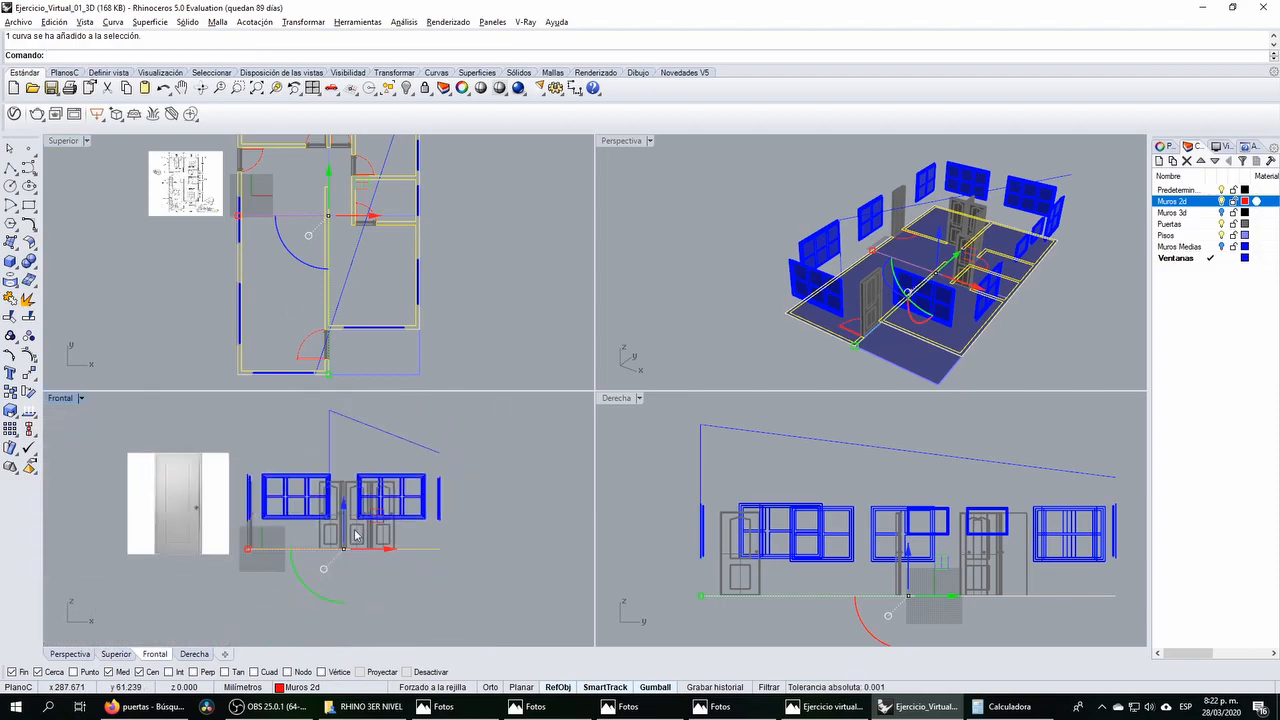
{"action": "left_click_drag", "start_coordinate": [349, 513], "coordinate": [340, 417]}
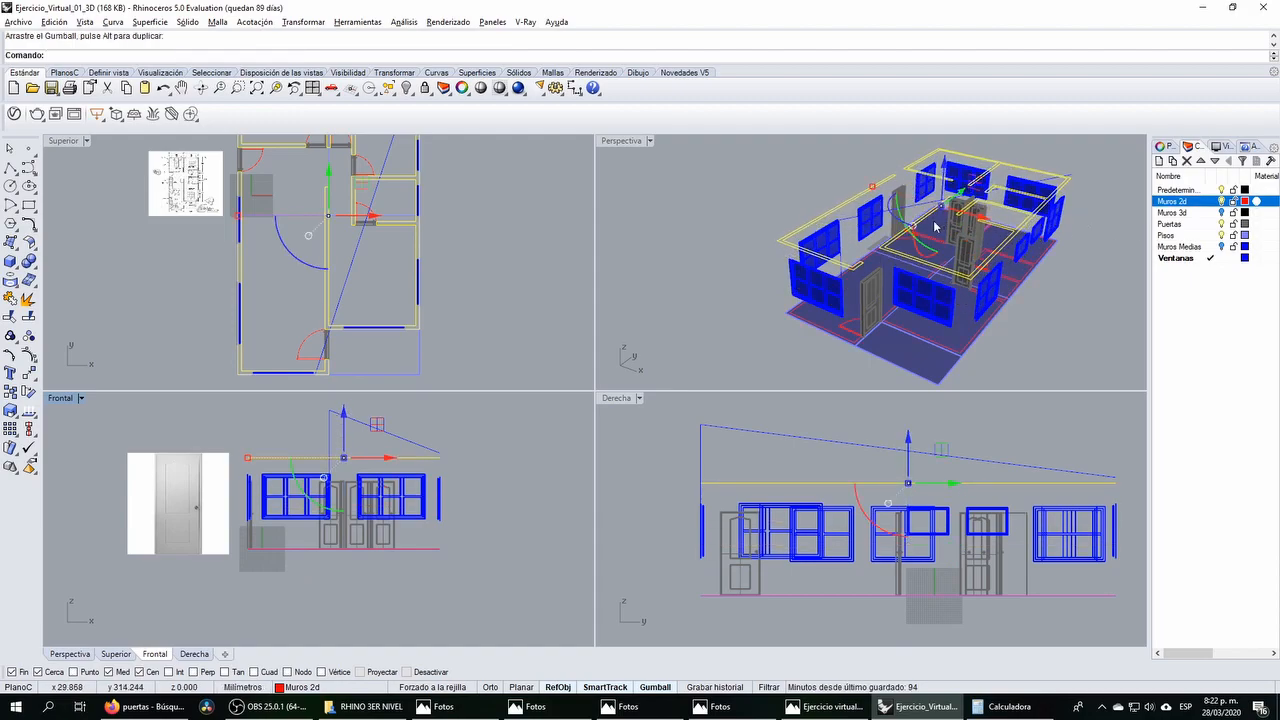
Step: Create a layer named Complemento muros in the maximized perspective view and move the raised wall outlines onto it
{"action": "double_click", "coordinate": [620, 141]}
{"action": "scroll", "coordinate": [893, 216], "scroll_direction": "down", "scroll_amount": 3}
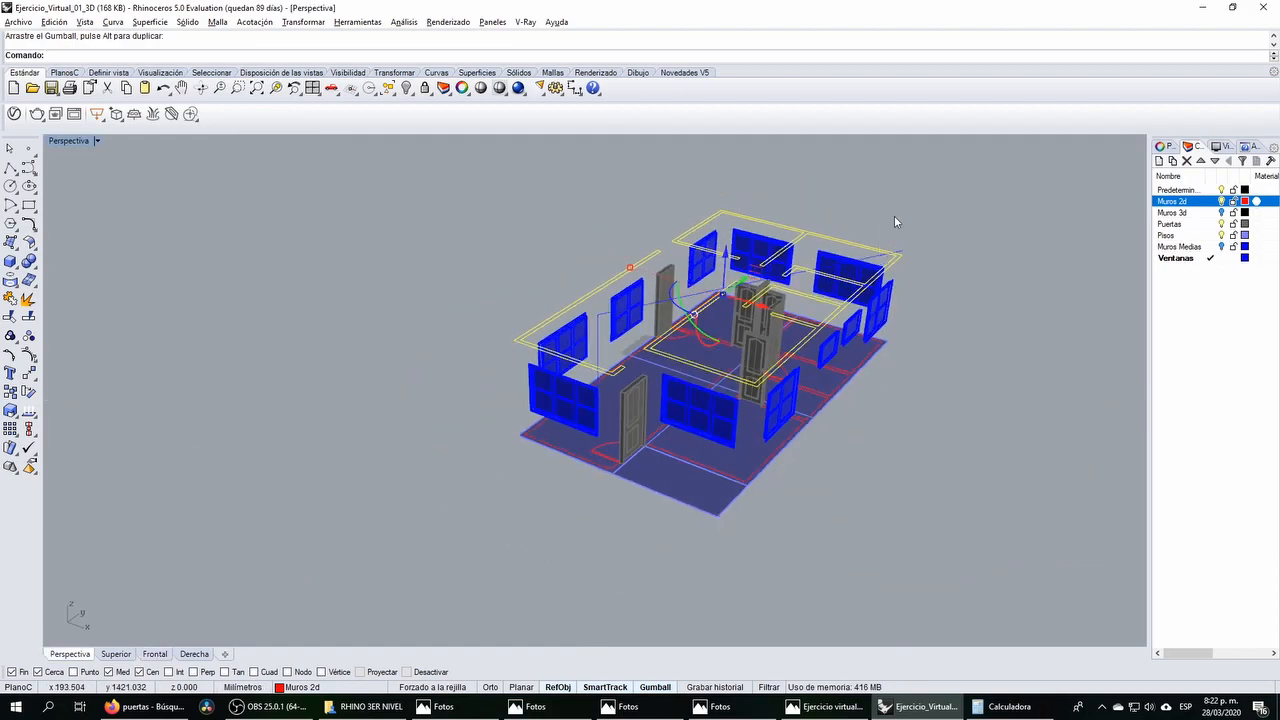
{"action": "scroll", "coordinate": [893, 216], "scroll_direction": "up", "scroll_amount": 3}
{"action": "left_click", "coordinate": [1159, 160]}
{"action": "type", "text": "Complemento muros"}
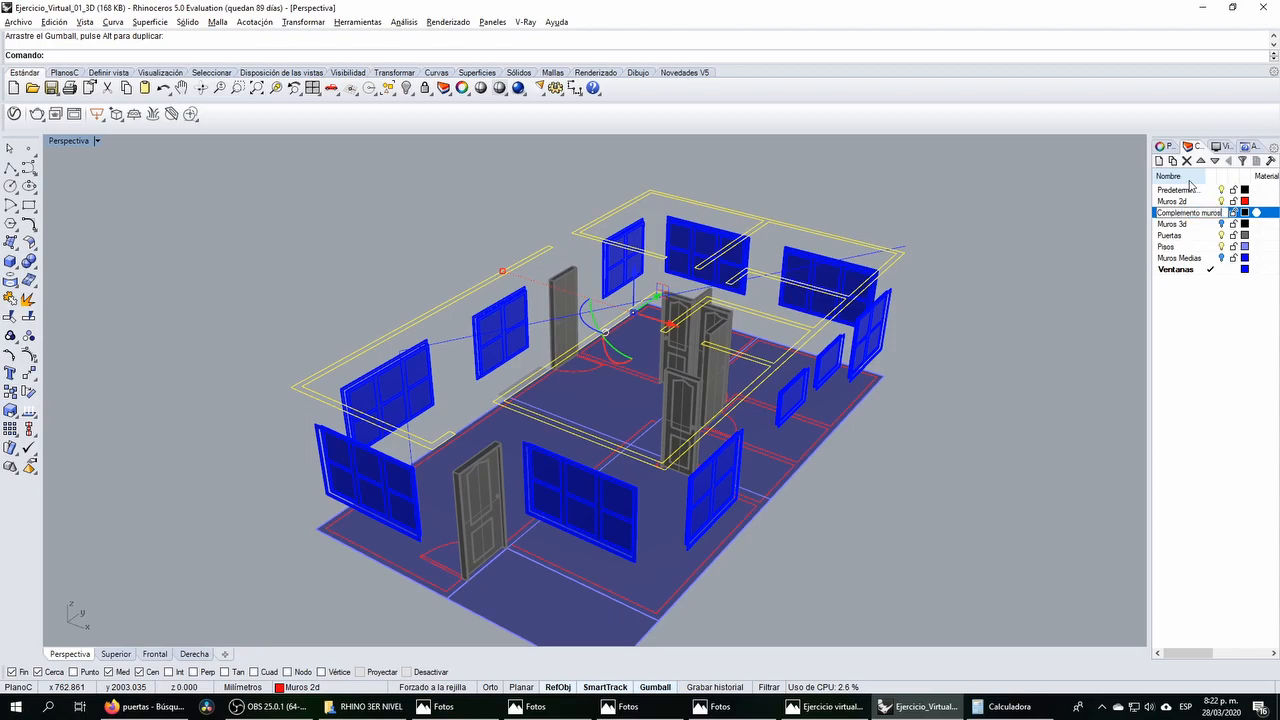
{"action": "key", "text": "Return"}
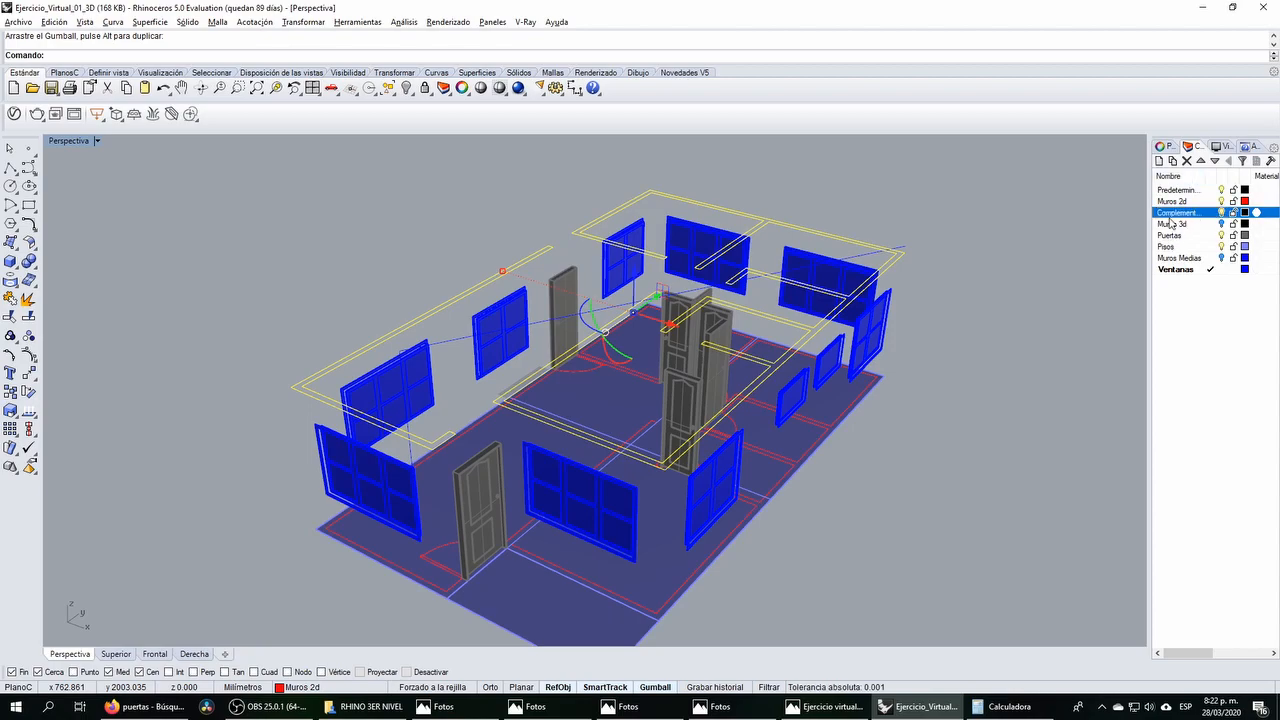
{"action": "right_click", "coordinate": [1171, 221]}
{"action": "left_click", "coordinate": [1150, 445]}
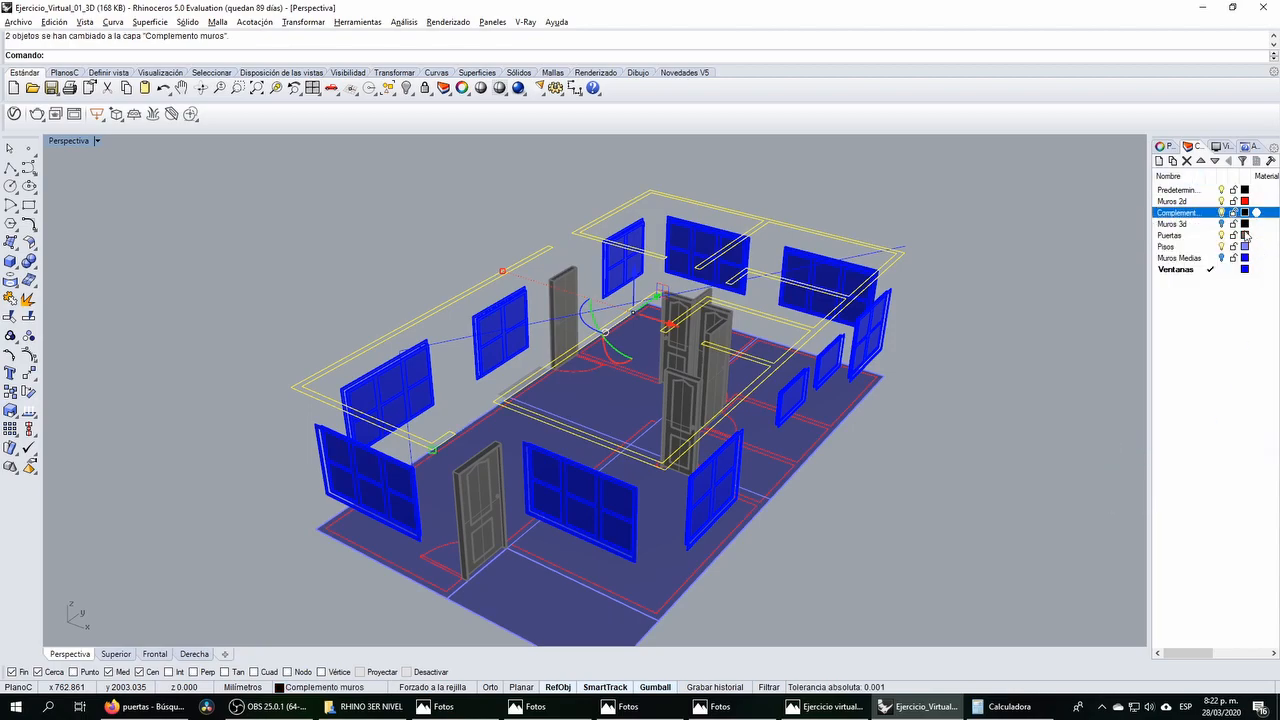
Step: Set the Complemento muros layer colour to Rojo
{"action": "left_click", "coordinate": [1244, 212]}
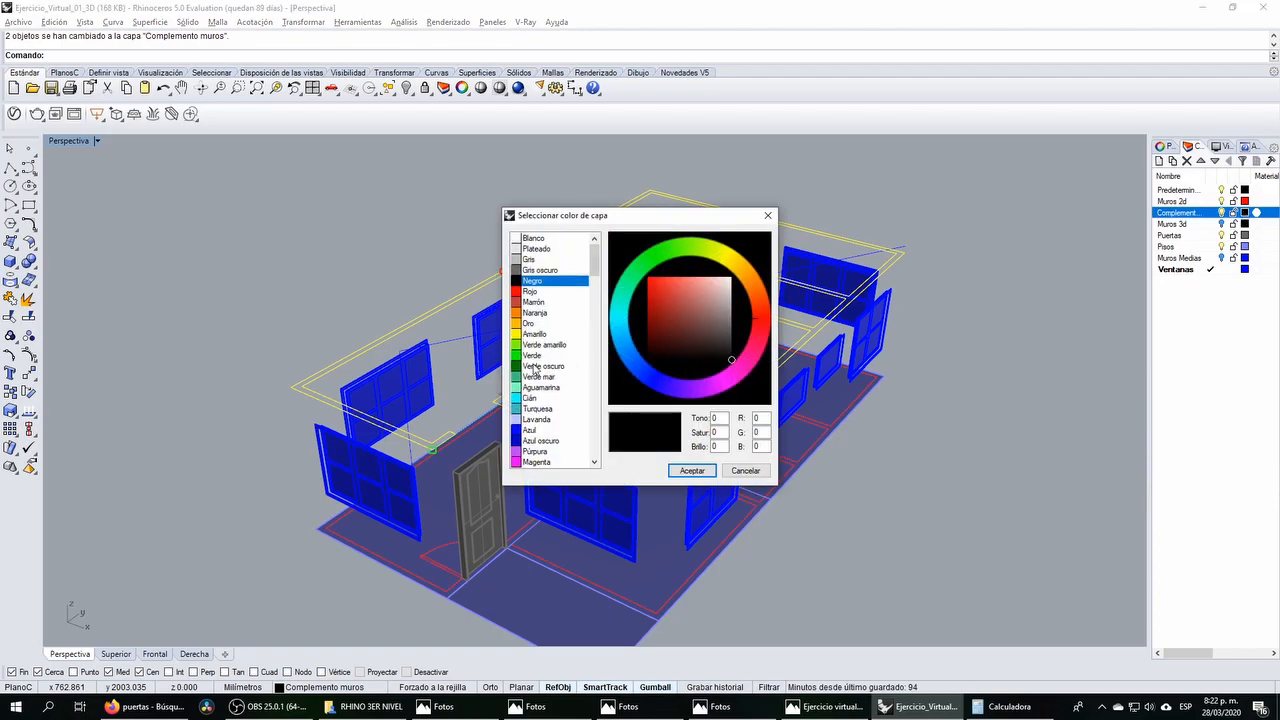
{"action": "left_click", "coordinate": [530, 291]}
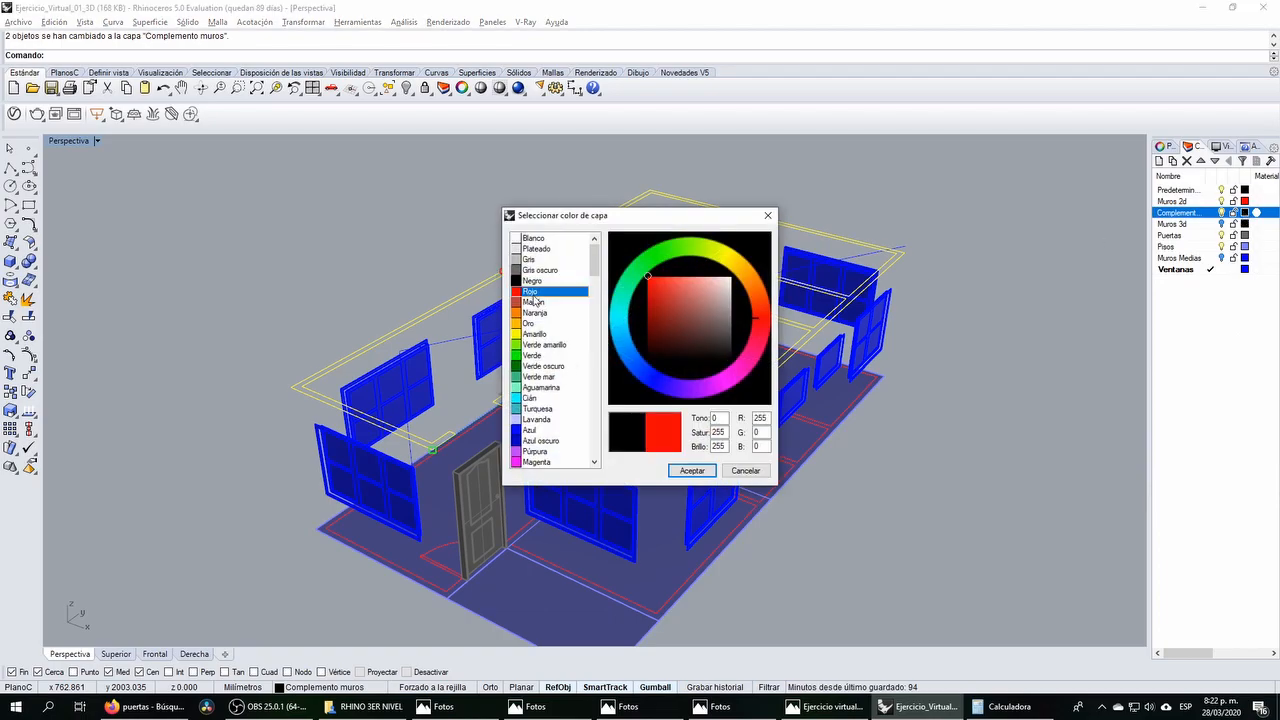
{"action": "left_click", "coordinate": [690, 469]}
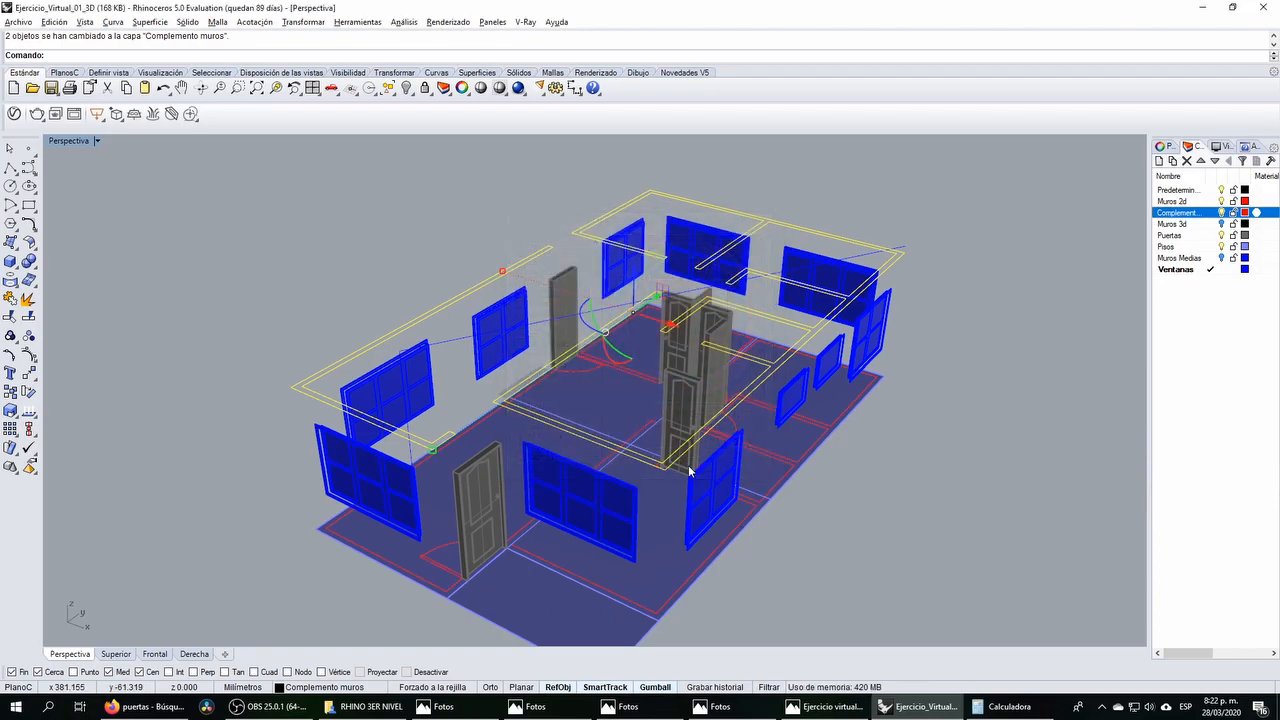
Step: Set the Complemento muros layer colour to Oro
{"action": "left_click", "coordinate": [1245, 213]}
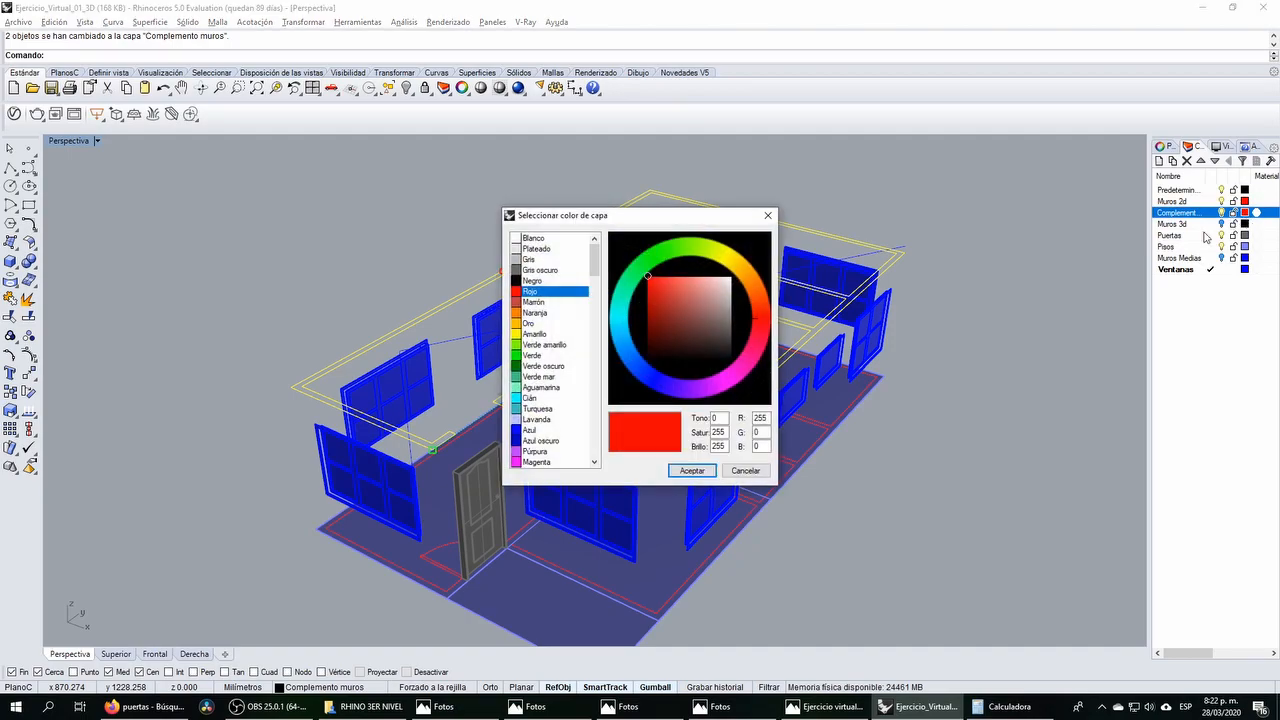
{"action": "left_click", "coordinate": [528, 325]}
{"action": "left_click", "coordinate": [691, 470]}
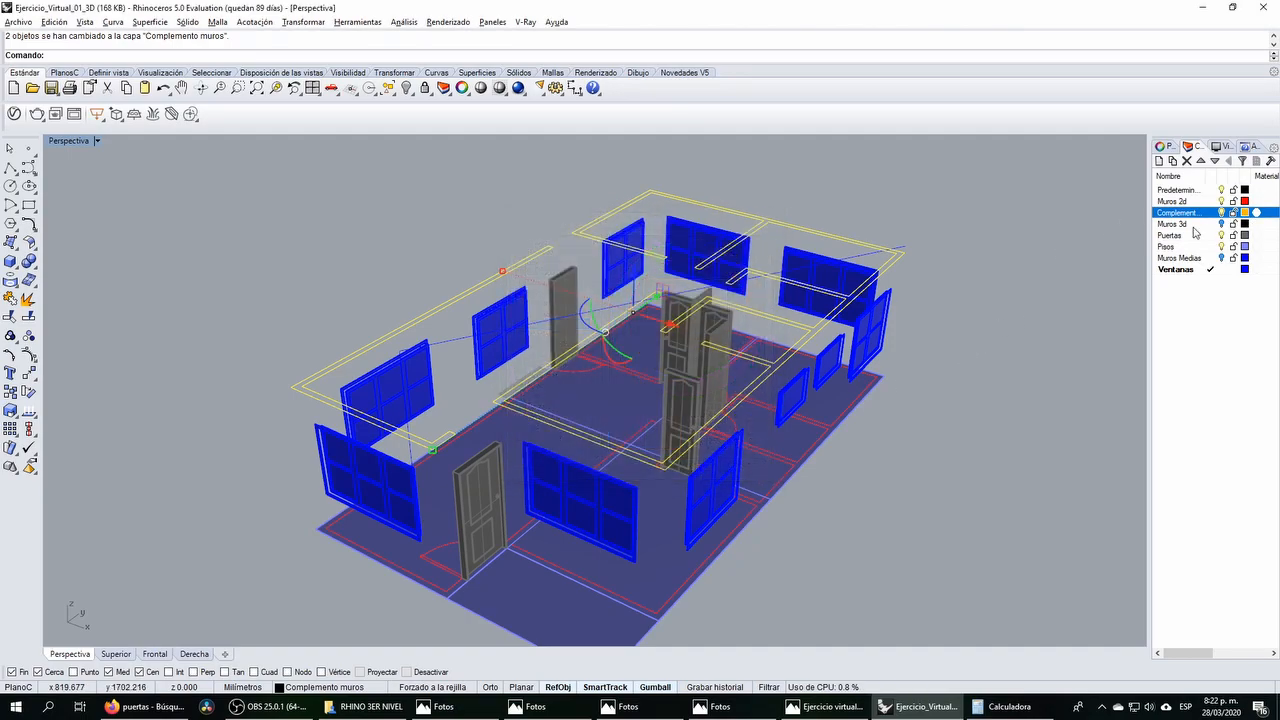
Step: Hide the Muros 2d layer and show the Muros 3d layer again
{"action": "left_click", "coordinate": [1221, 202]}
{"action": "left_click", "coordinate": [1020, 340]}
{"action": "right_click_drag", "start_coordinate": [850, 405], "coordinate": [797, 352]}
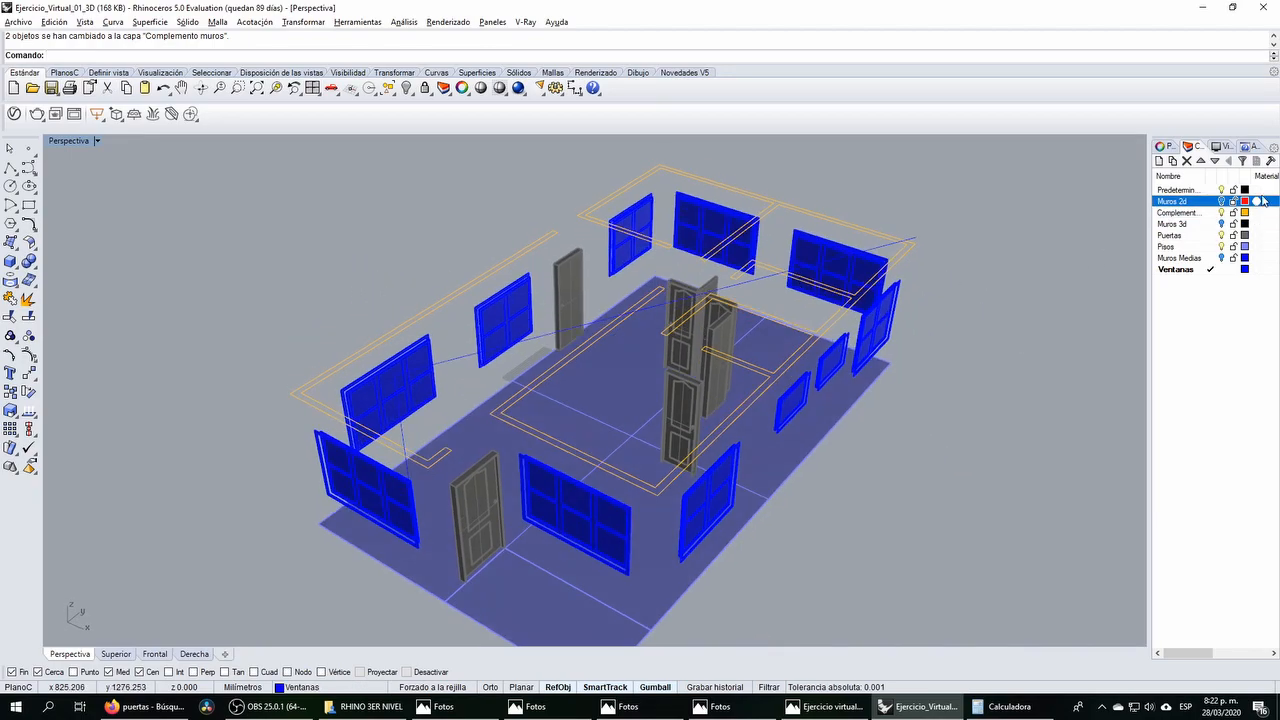
{"action": "left_click", "coordinate": [1221, 224]}
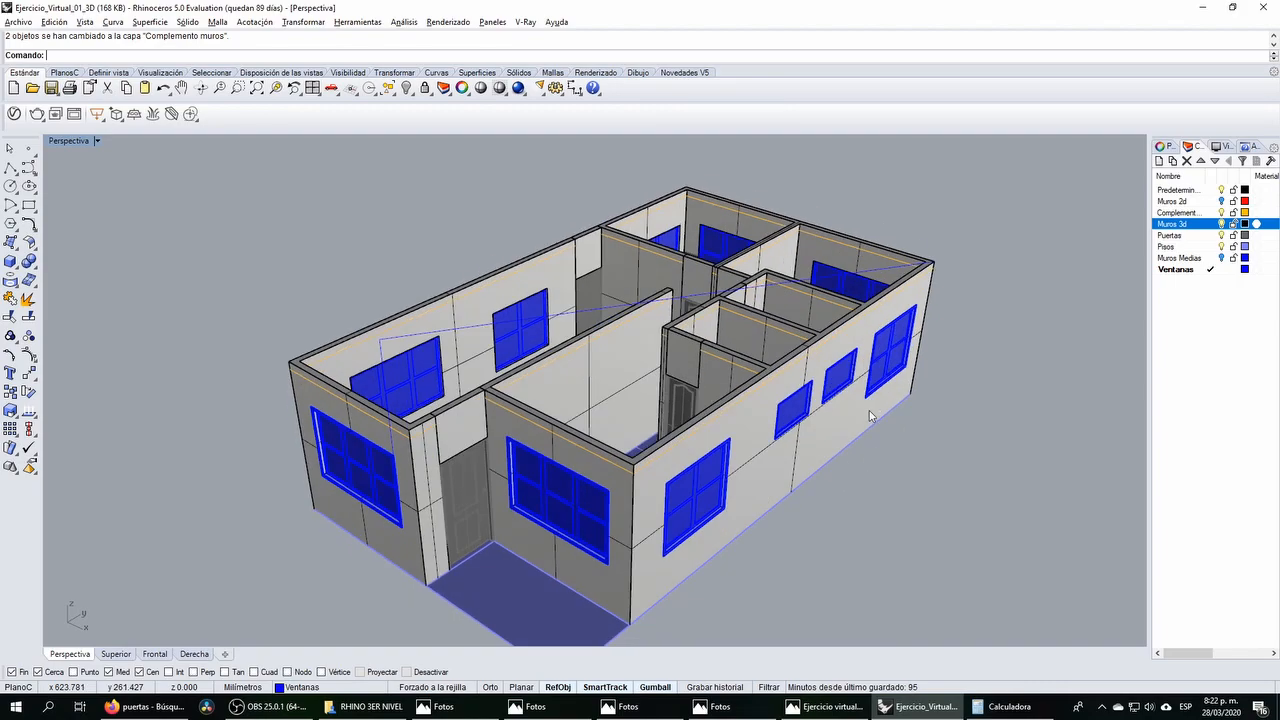
Step: Select the raised wall outlines and move them up in the front view until they align exactly with the top edge of the walls
{"action": "left_click", "coordinate": [771, 380]}
{"action": "left_click", "coordinate": [776, 378]}
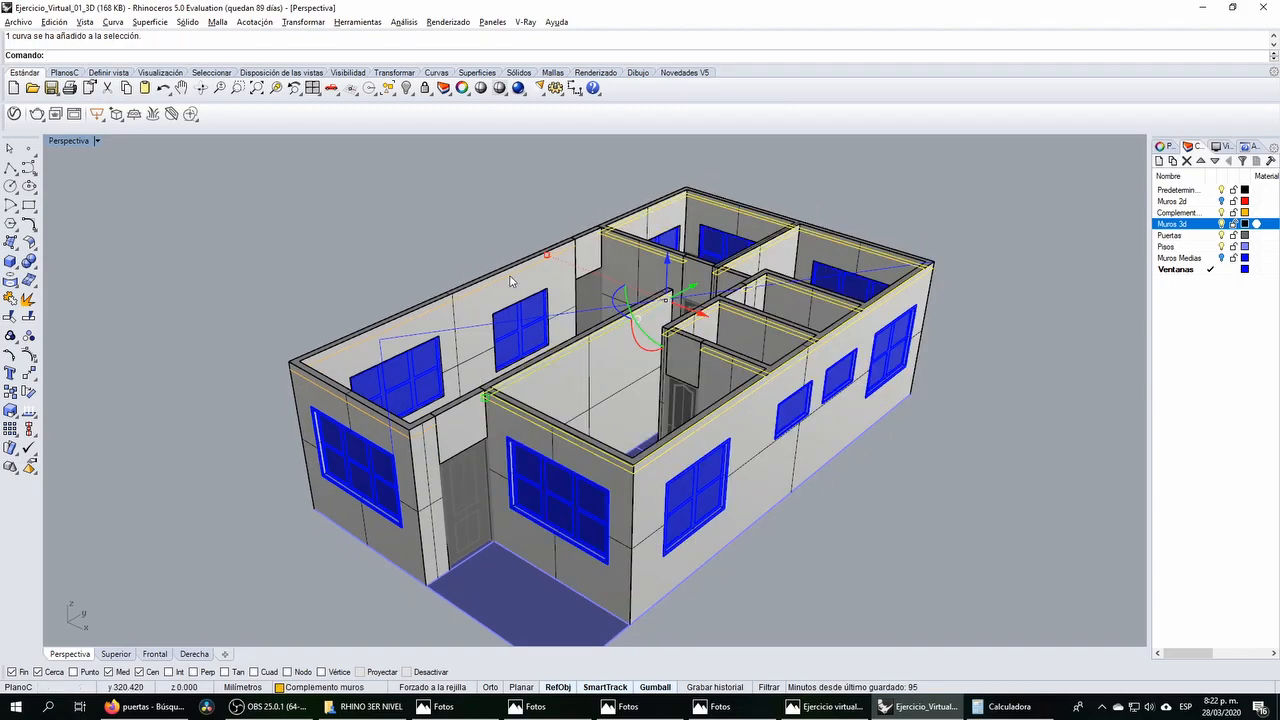
{"action": "left_click", "coordinate": [404, 440]}
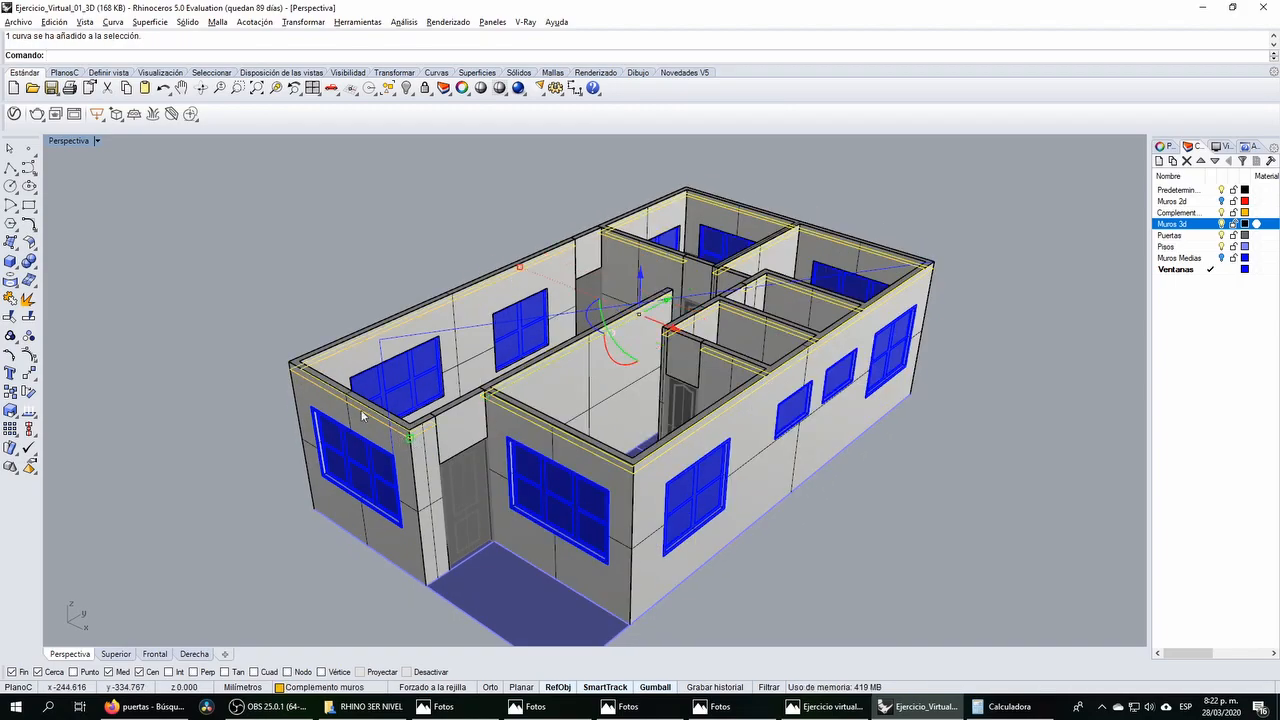
{"action": "double_click", "coordinate": [70, 141]}
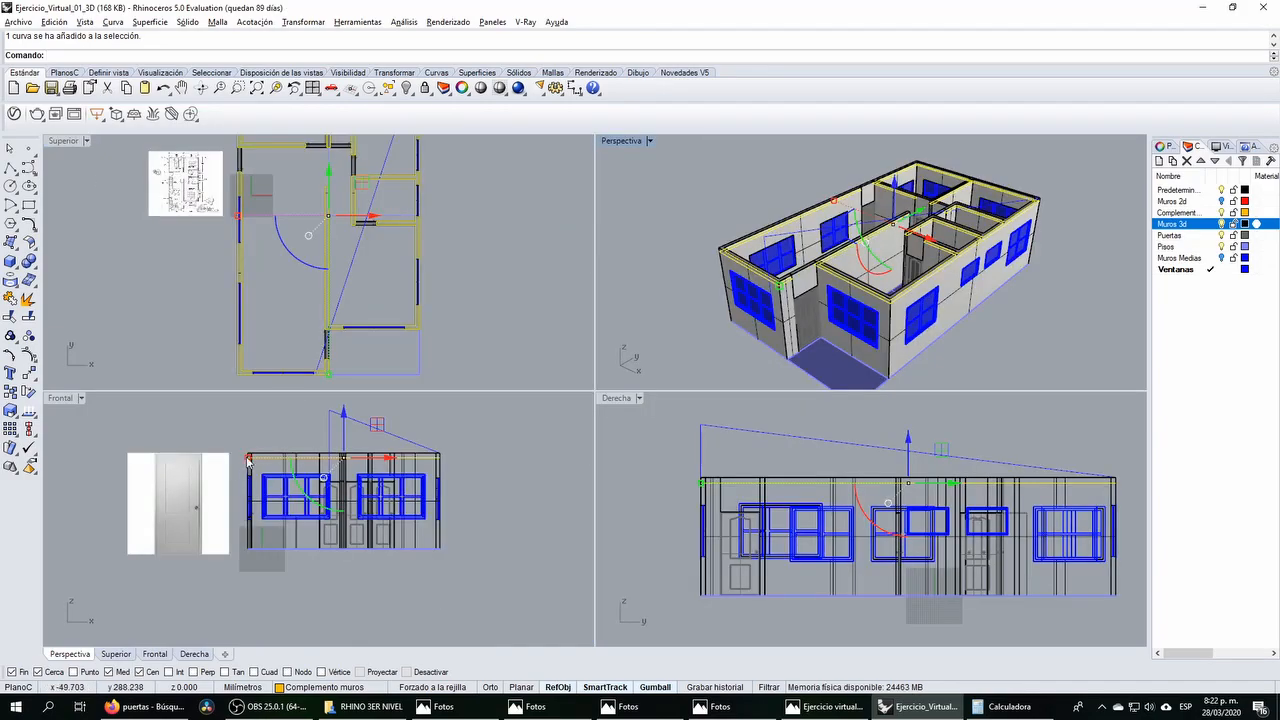
{"action": "scroll", "coordinate": [245, 462], "scroll_direction": "up", "scroll_amount": 5}
{"action": "left_click_drag", "start_coordinate": [264, 525], "coordinate": [251, 469]}
{"action": "scroll", "coordinate": [250, 471], "scroll_direction": "up", "scroll_amount": 12}
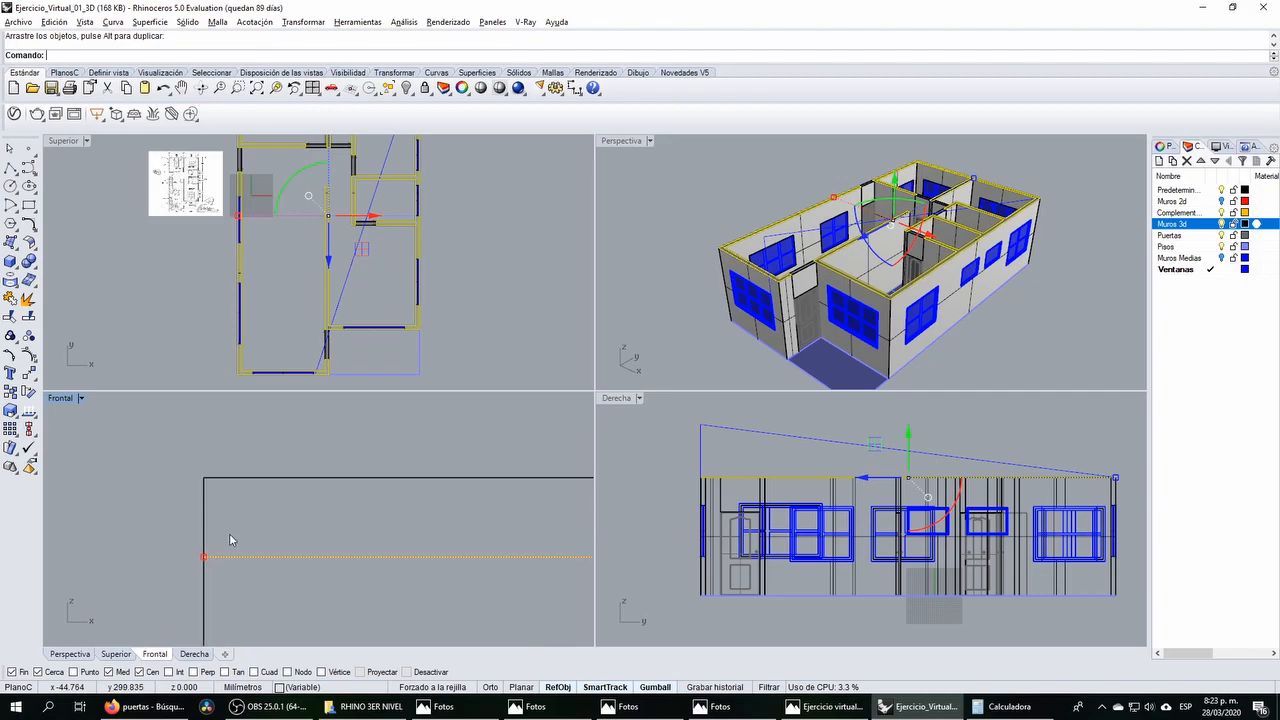
{"action": "left_click_drag", "start_coordinate": [232, 556], "coordinate": [231, 478]}
{"action": "scroll", "coordinate": [213, 480], "scroll_direction": "up", "scroll_amount": 8}
{"action": "scroll", "coordinate": [154, 465], "scroll_direction": "up", "scroll_amount": 10}
{"action": "scroll", "coordinate": [272, 518], "scroll_direction": "up", "scroll_amount": 10}
{"action": "left_click_drag", "start_coordinate": [269, 523], "coordinate": [267, 450], "text": "shift"}
Step: Extrude the closed wall outlines as solids up to the highest point of the sloped roof profile
{"action": "left_click", "coordinate": [16, 261]}
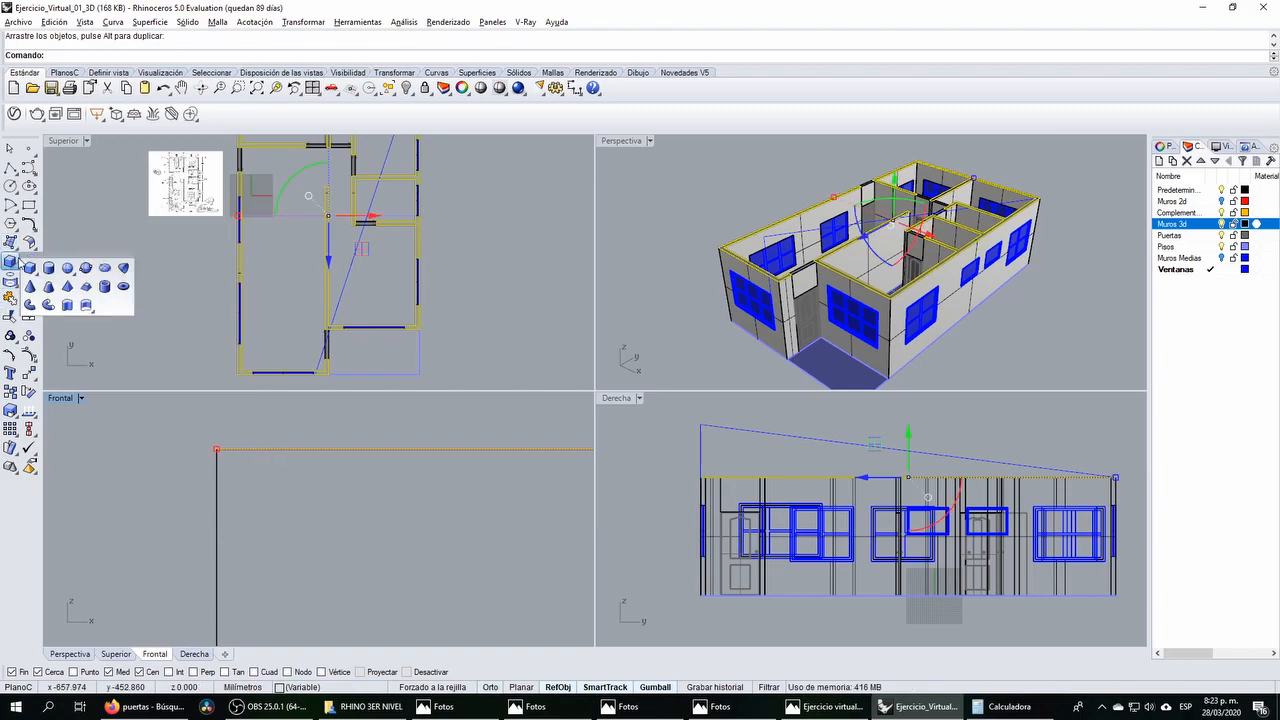
{"action": "left_click", "coordinate": [67, 305]}
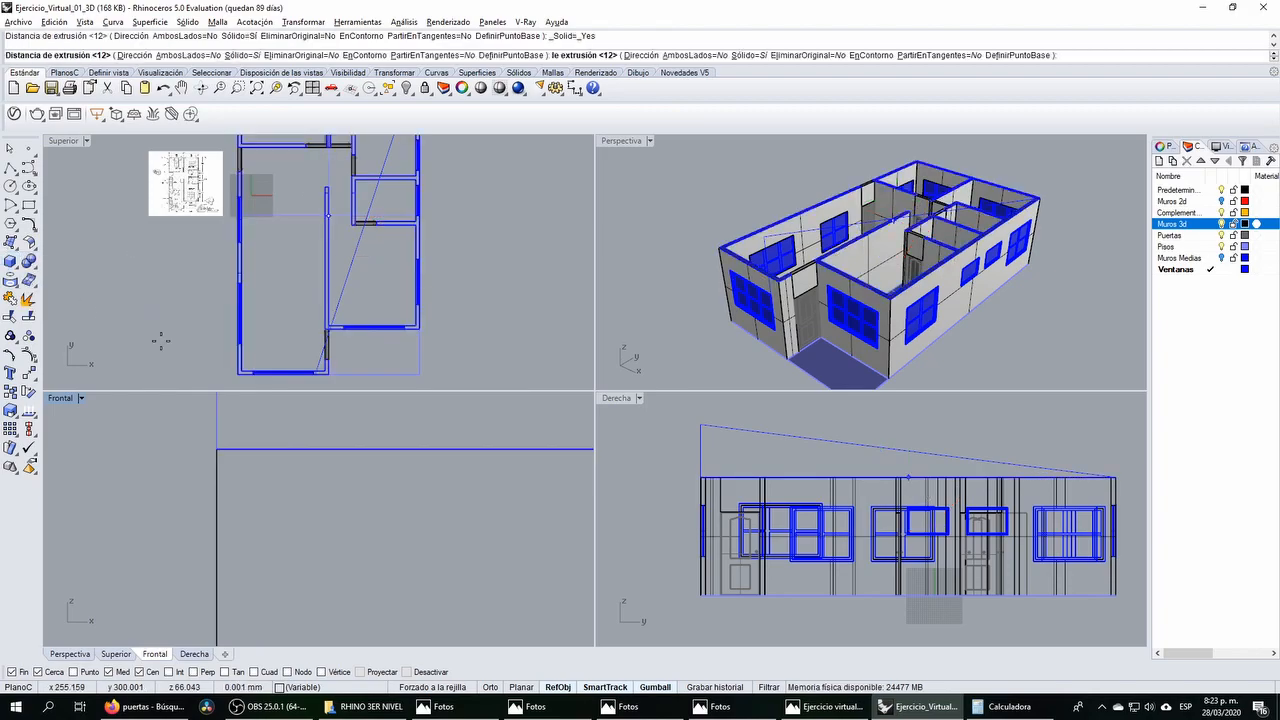
{"action": "left_click", "coordinate": [699, 421]}
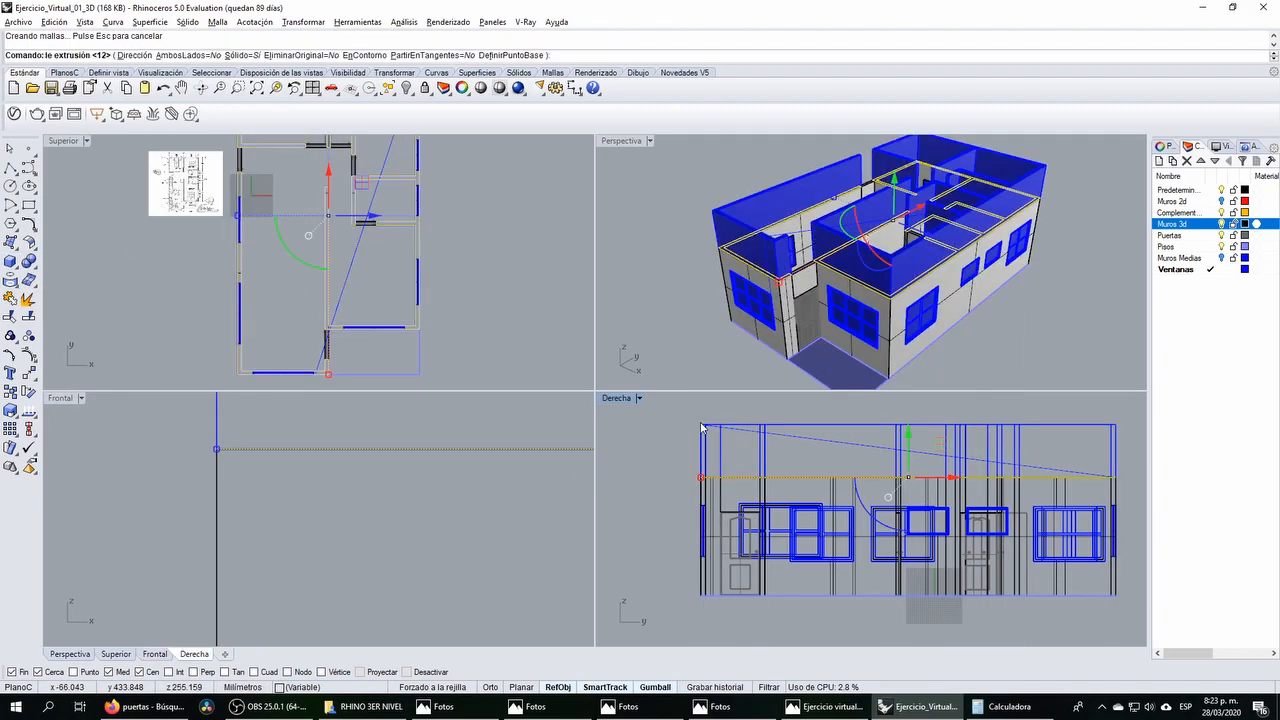
Step: Examine the extruded upper walls from several sides in the maximized perspective view
{"action": "double_click", "coordinate": [621, 141]}
{"action": "right_click_drag", "start_coordinate": [620, 272], "coordinate": [679, 247]}
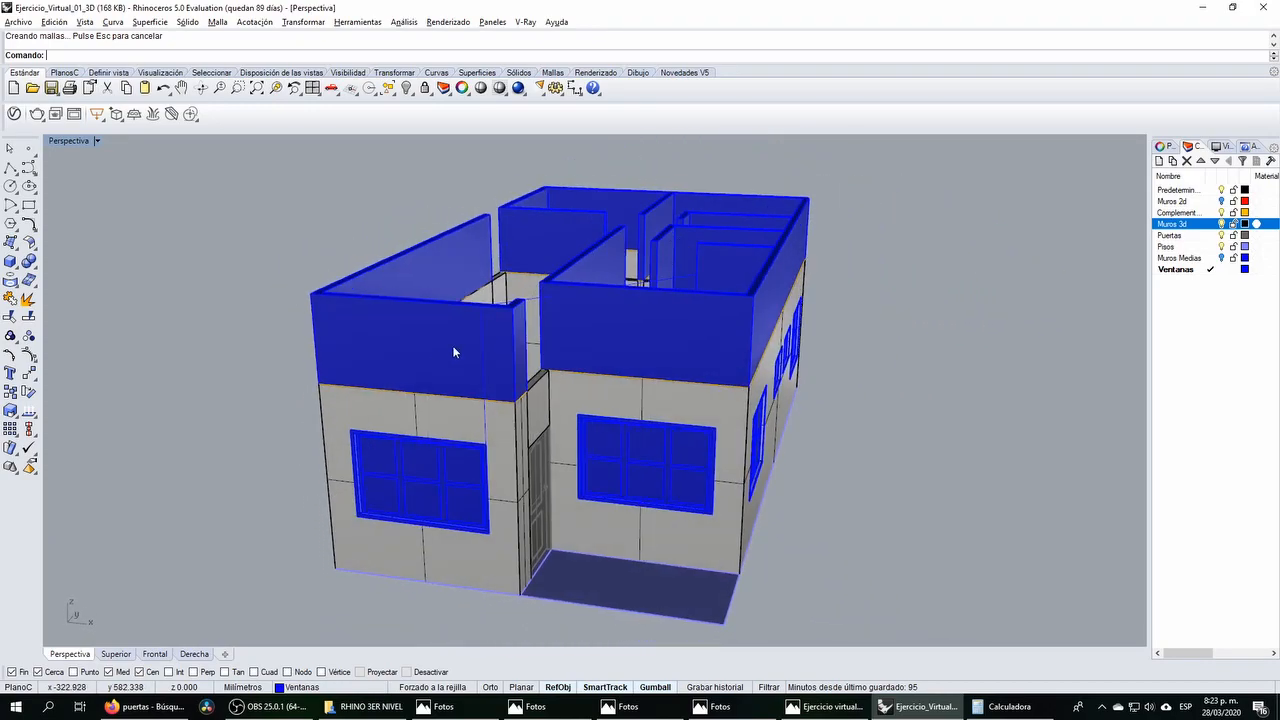
{"action": "left_click", "coordinate": [397, 352]}
{"action": "right_click_drag", "start_coordinate": [300, 318], "coordinate": [587, 358]}
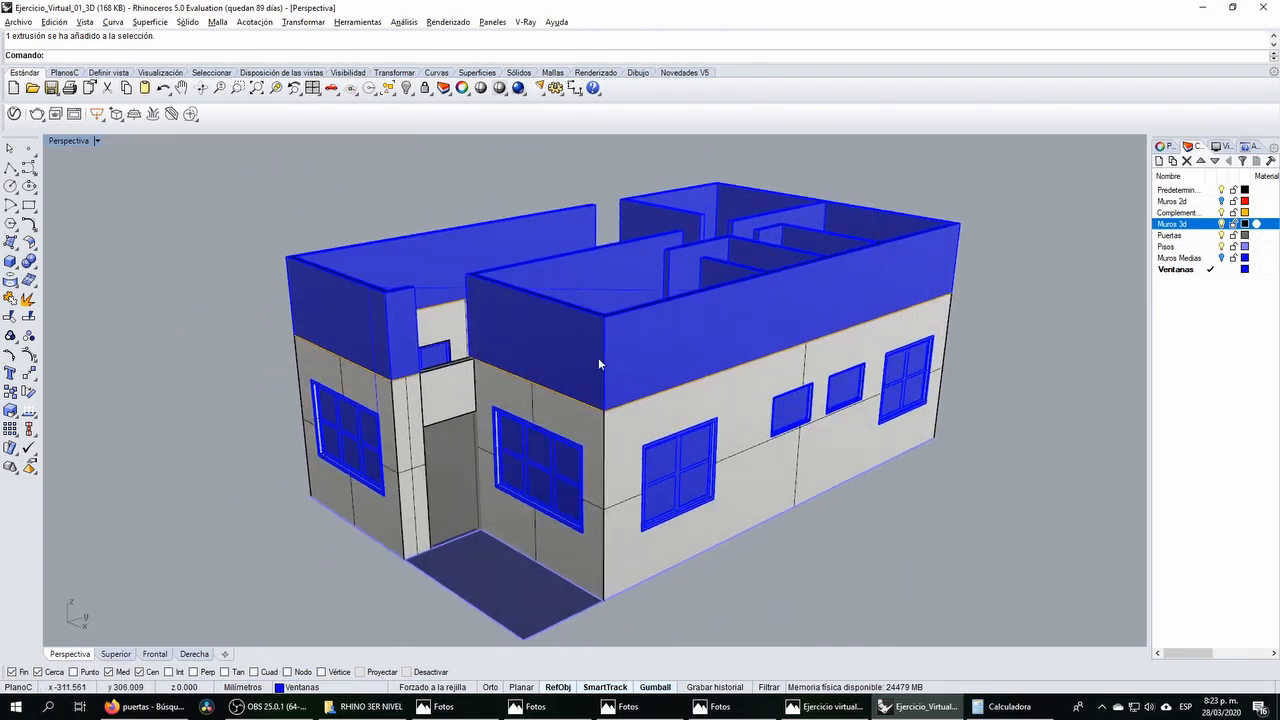
{"action": "left_click", "coordinate": [636, 428]}
{"action": "left_click", "coordinate": [638, 352]}
{"action": "left_click", "coordinate": [1012, 245]}
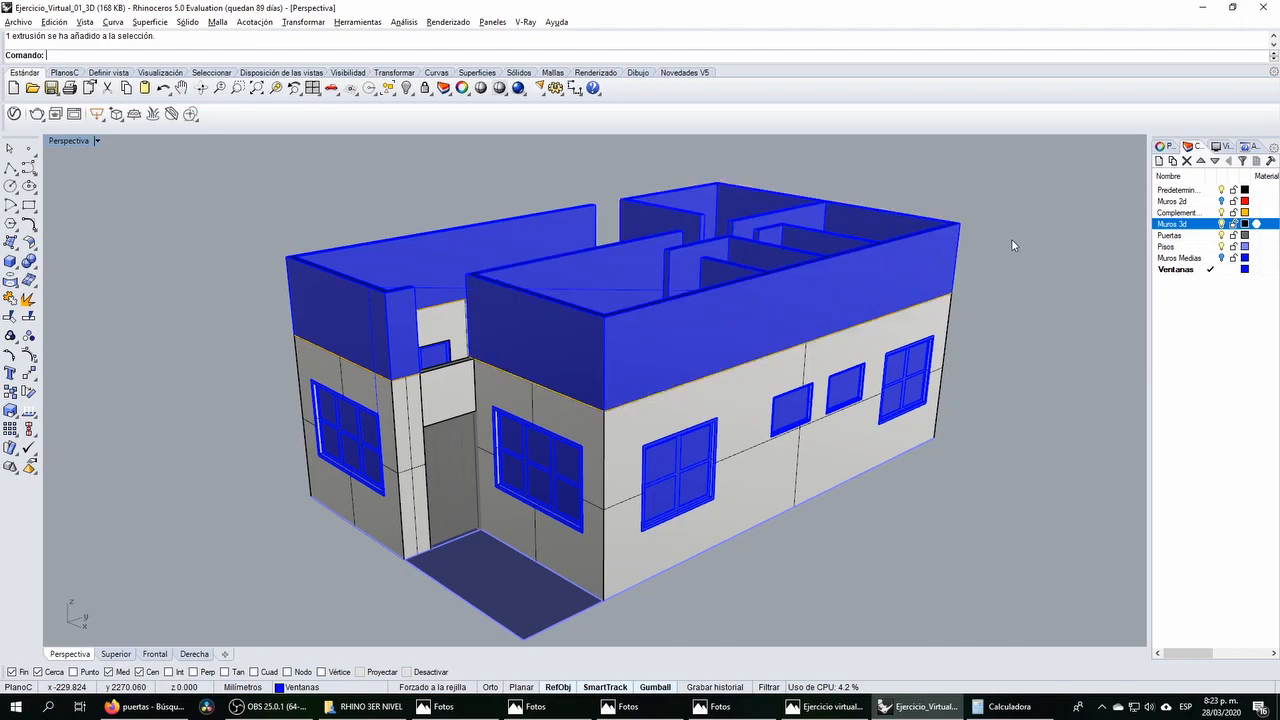
Step: Select all the wall pieces above the door openings, leaving the other walls out of the selection
{"action": "right_click_drag", "start_coordinate": [408, 352], "coordinate": [402, 422]}
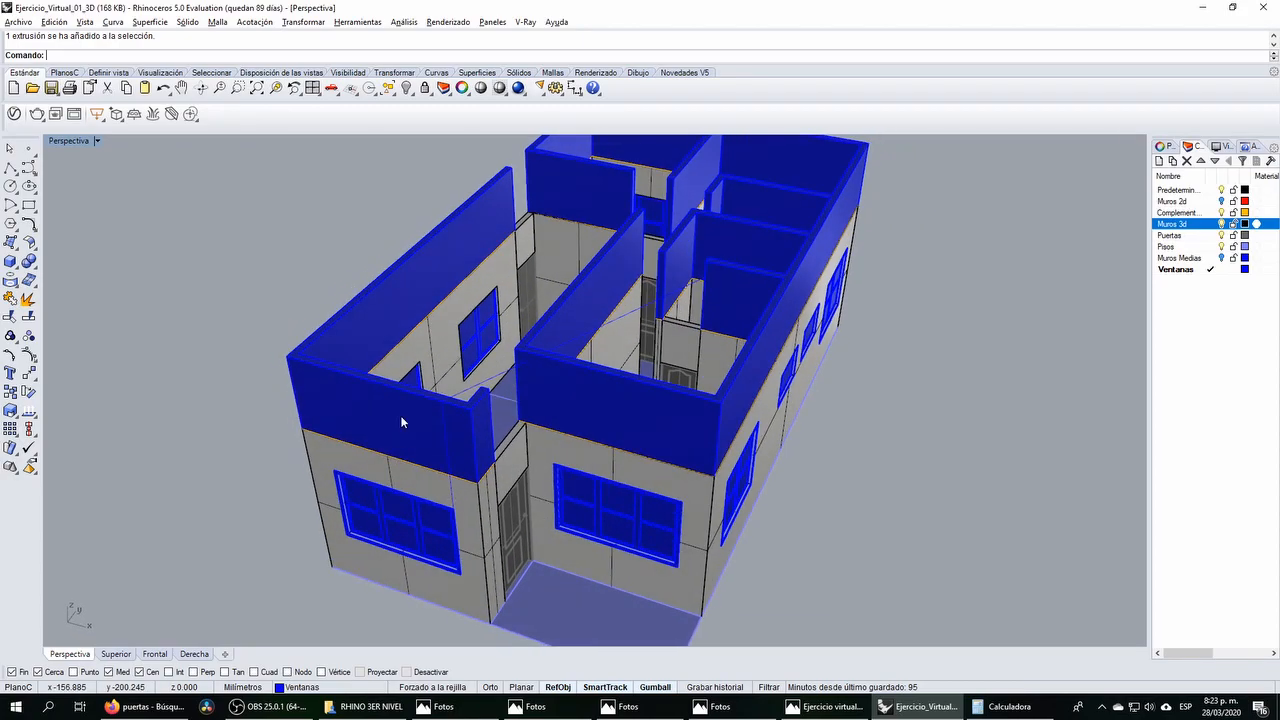
{"action": "right_click_drag", "start_coordinate": [228, 256], "coordinate": [388, 421]}
{"action": "right_click_drag", "start_coordinate": [515, 365], "coordinate": [493, 262]}
{"action": "left_click", "coordinate": [428, 402]}
{"action": "left_click", "coordinate": [542, 250], "text": "shift"}
{"action": "left_click", "coordinate": [533, 259], "text": "shift"}
{"action": "right_click_drag", "start_coordinate": [632, 262], "coordinate": [632, 334]}
{"action": "left_click", "coordinate": [660, 298], "text": "shift"}
{"action": "left_click", "coordinate": [601, 223], "text": "shift"}
{"action": "scroll", "coordinate": [601, 225], "scroll_direction": "down", "scroll_amount": 4}
{"action": "mouse_move", "coordinate": [463, 315]}
{"action": "right_mouse_down"}
{"action": "mouse_move", "coordinate": [520, 299]}
{"action": "mouse_move", "coordinate": [543, 274]}
{"action": "mouse_move", "coordinate": [457, 308]}
{"action": "mouse_move", "coordinate": [484, 310]}
{"action": "right_mouse_up"}
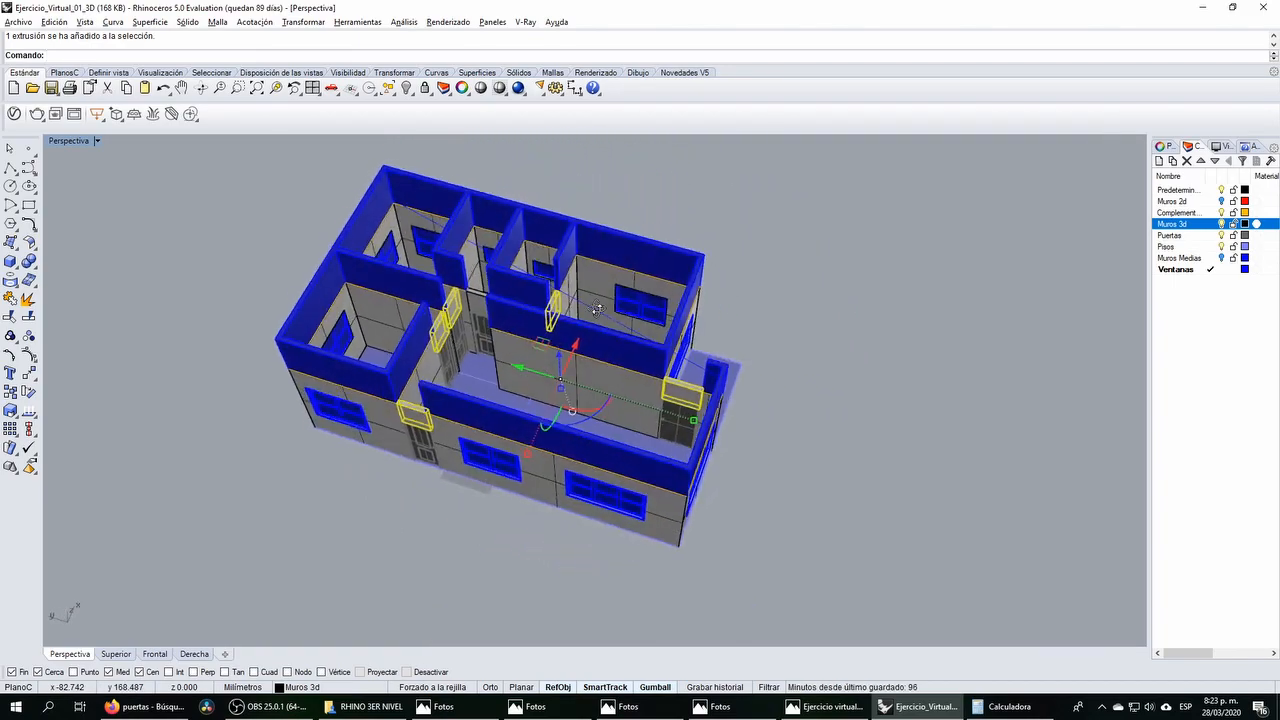
{"action": "left_click", "coordinate": [481, 312], "text": "shift"}
{"action": "left_click", "coordinate": [598, 385], "text": "ctrl"}
{"action": "right_click_drag", "start_coordinate": [598, 385], "coordinate": [387, 344]}
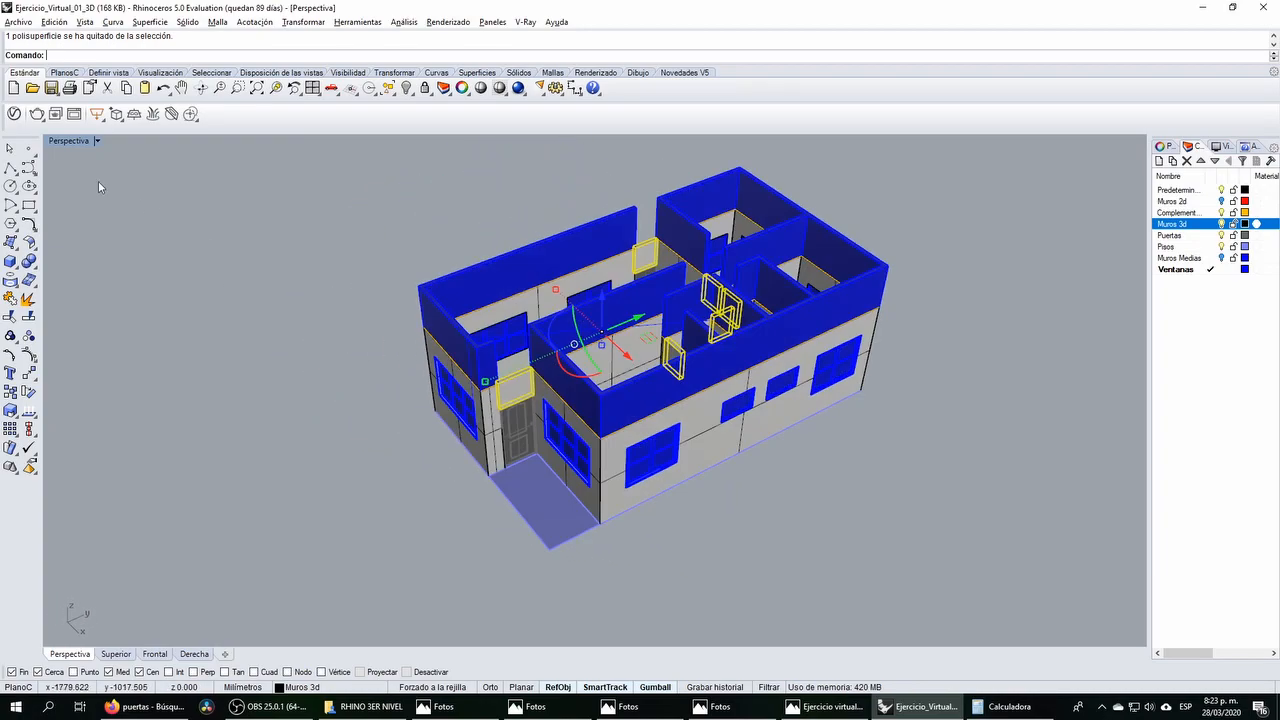
Step: Stretch the selected over-door pieces vertically with Scale1D, from their bottom edge up to the top of the extruded walls
{"action": "double_click", "coordinate": [68, 141]}
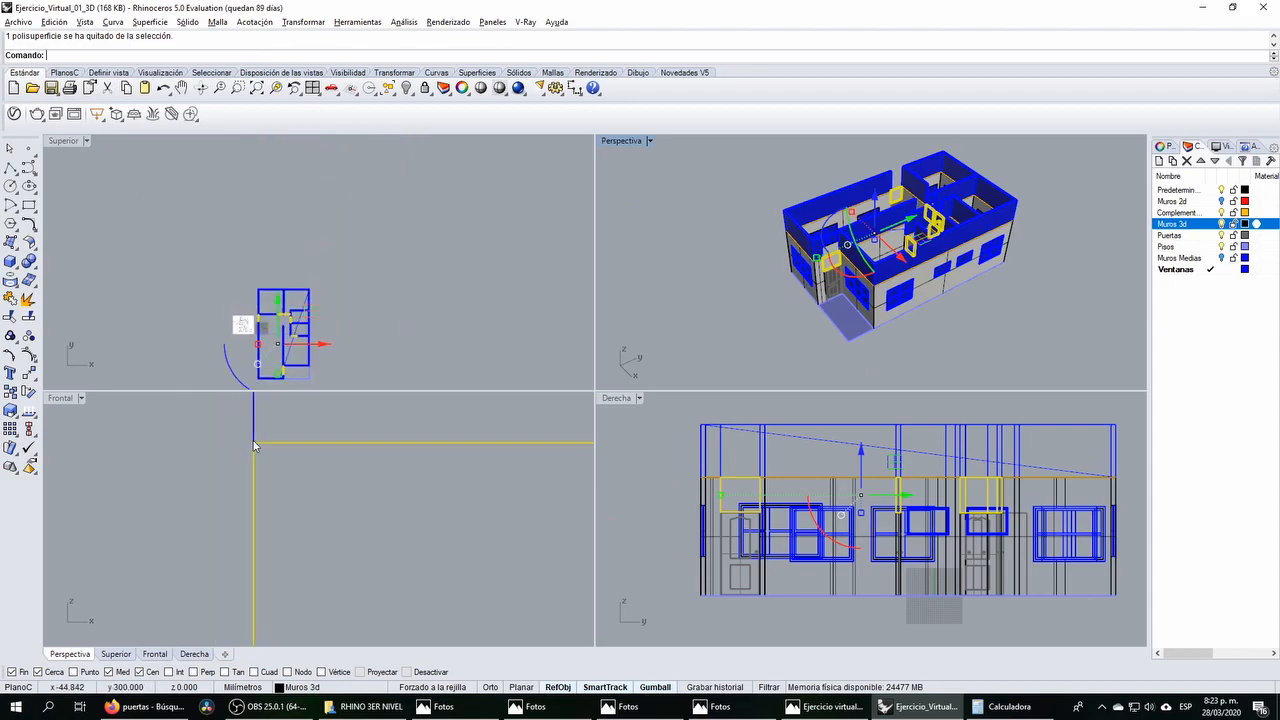
{"action": "scroll", "coordinate": [250, 455], "scroll_direction": "down", "scroll_amount": 10}
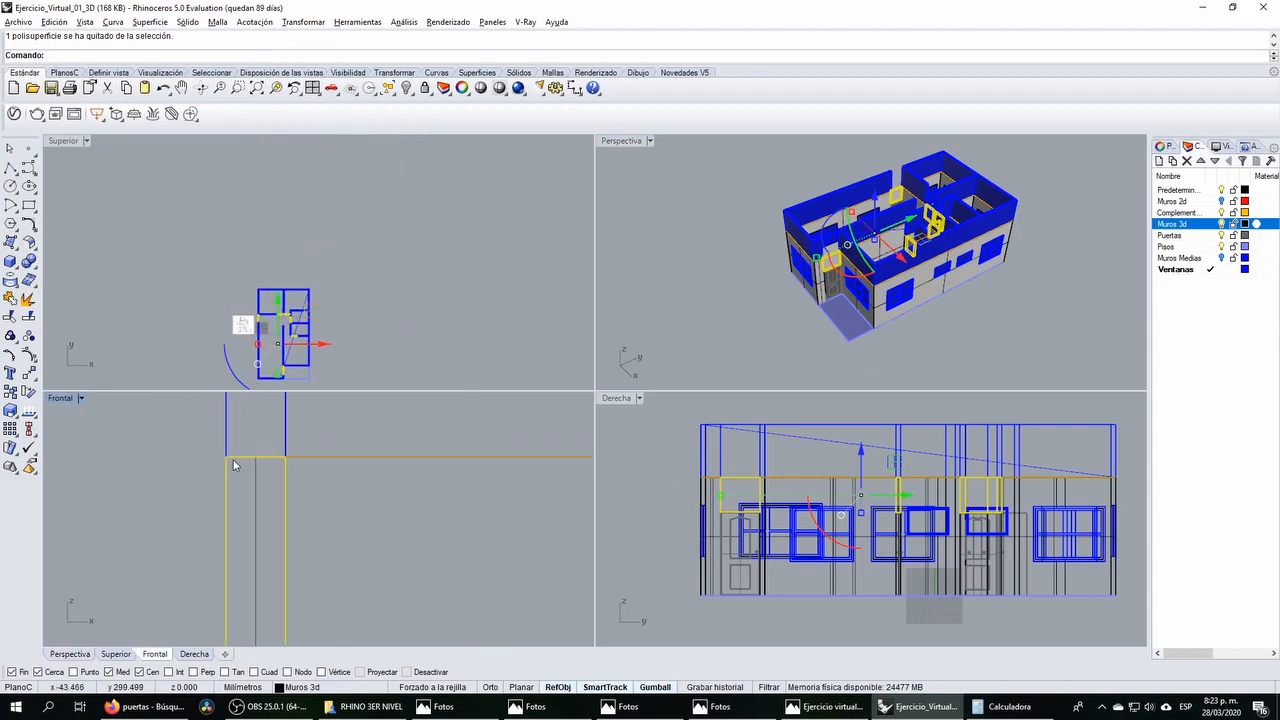
{"action": "left_click", "coordinate": [16, 414]}
{"action": "left_click", "coordinate": [67, 417]}
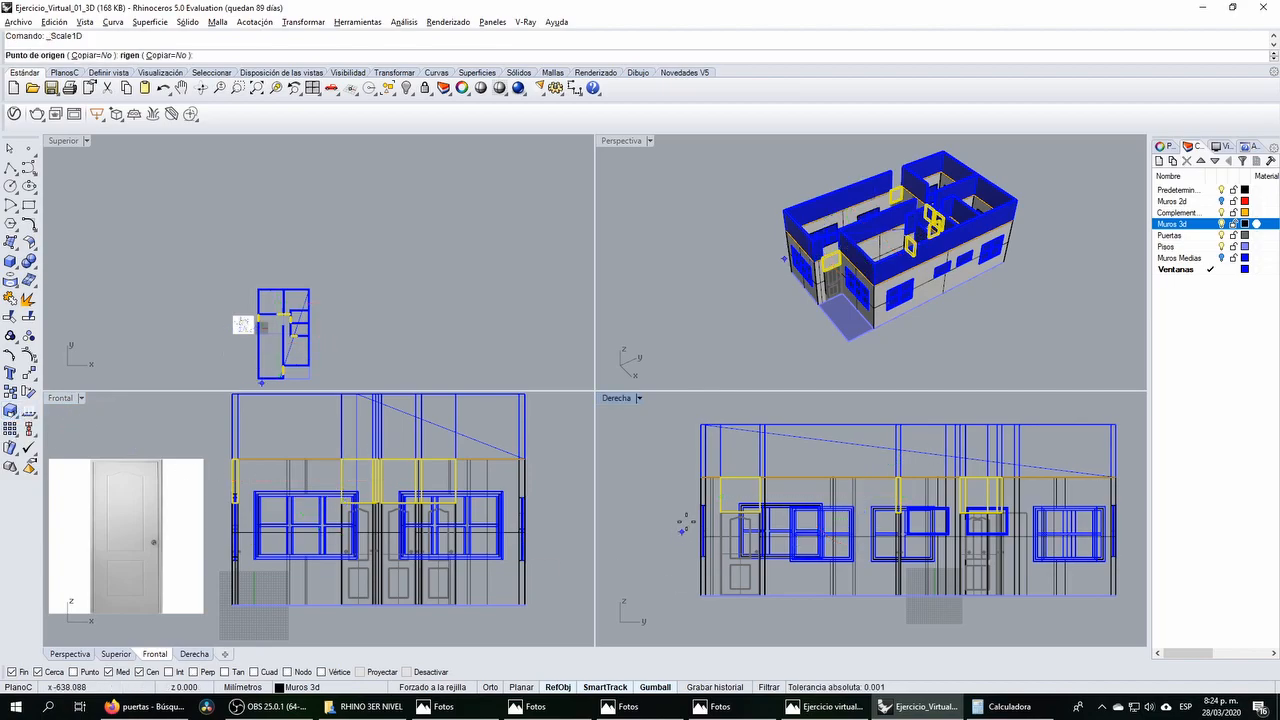
{"action": "scroll", "coordinate": [710, 502], "scroll_direction": "up", "scroll_amount": 10}
{"action": "scroll", "coordinate": [730, 522], "scroll_direction": "up", "scroll_amount": 10}
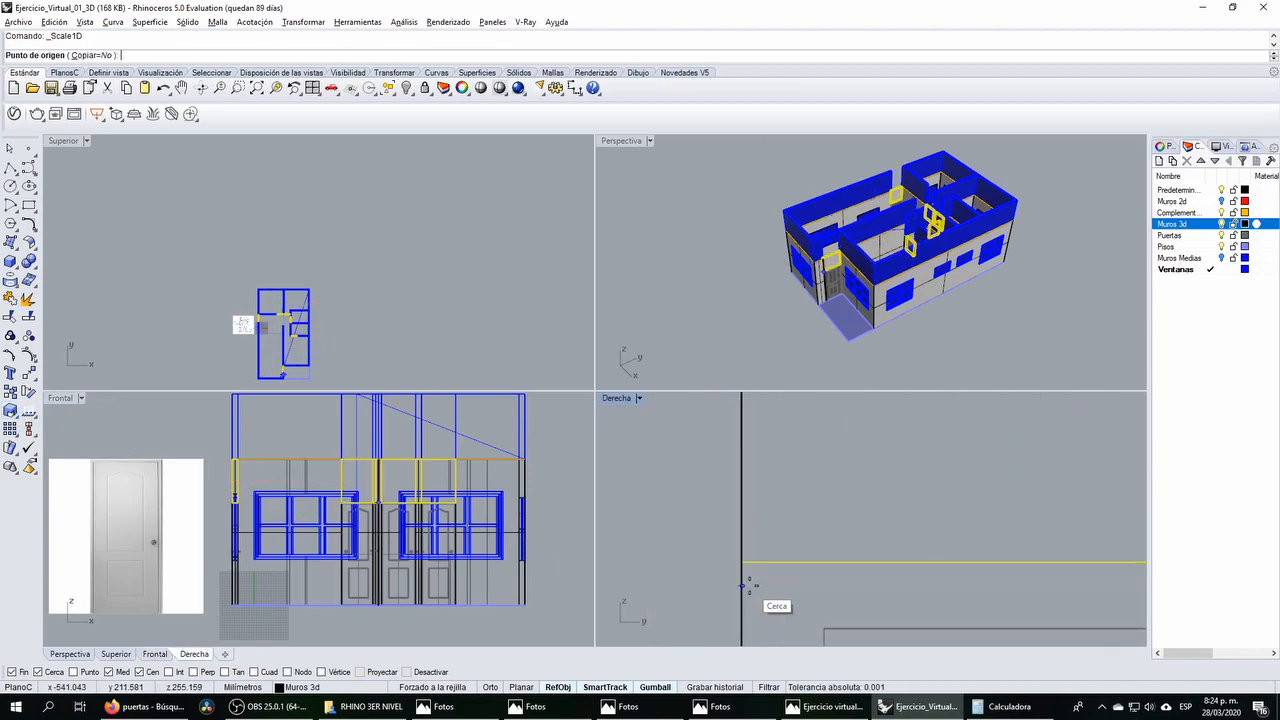
{"action": "left_click", "coordinate": [729, 521]}
{"action": "right_click_drag", "start_coordinate": [730, 479], "coordinate": [698, 593]}
{"action": "scroll", "coordinate": [698, 593], "scroll_direction": "down", "scroll_amount": 6}
{"action": "left_click", "coordinate": [699, 502]}
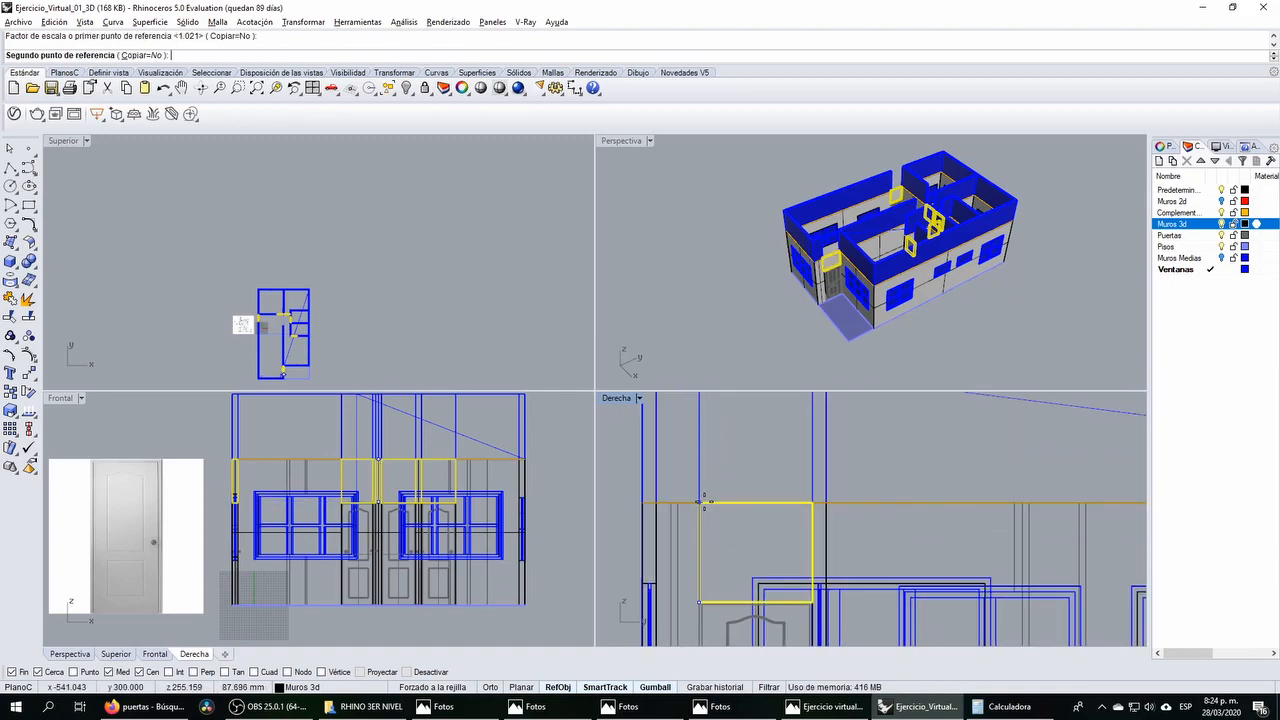
{"action": "scroll", "coordinate": [725, 520], "scroll_direction": "down", "scroll_amount": 3}
{"action": "left_click", "coordinate": [729, 528]}
{"action": "key", "text": "Escape"}
Step: Inspect the heightened over-door pieces against the upper walls in the maximized perspective view
{"action": "double_click", "coordinate": [618, 140]}
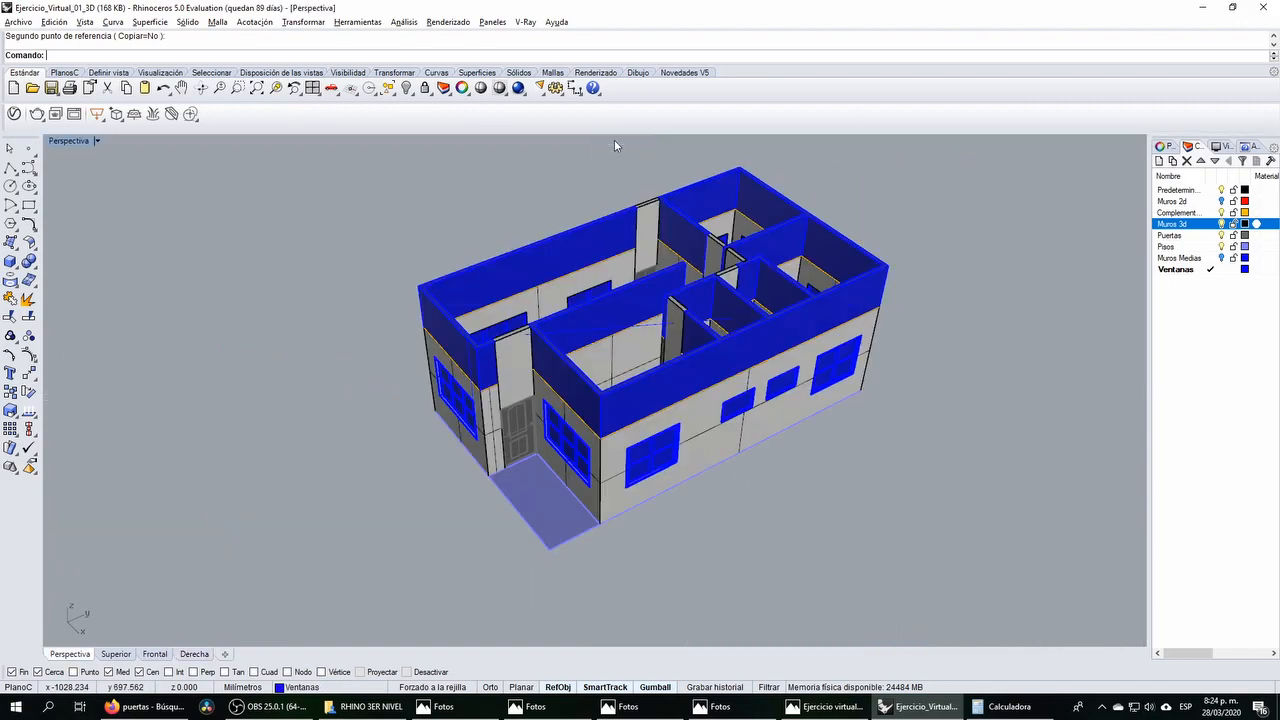
{"action": "scroll", "coordinate": [510, 310], "scroll_direction": "up", "scroll_amount": 5}
{"action": "scroll", "coordinate": [456, 320], "scroll_direction": "down", "scroll_amount": 6}
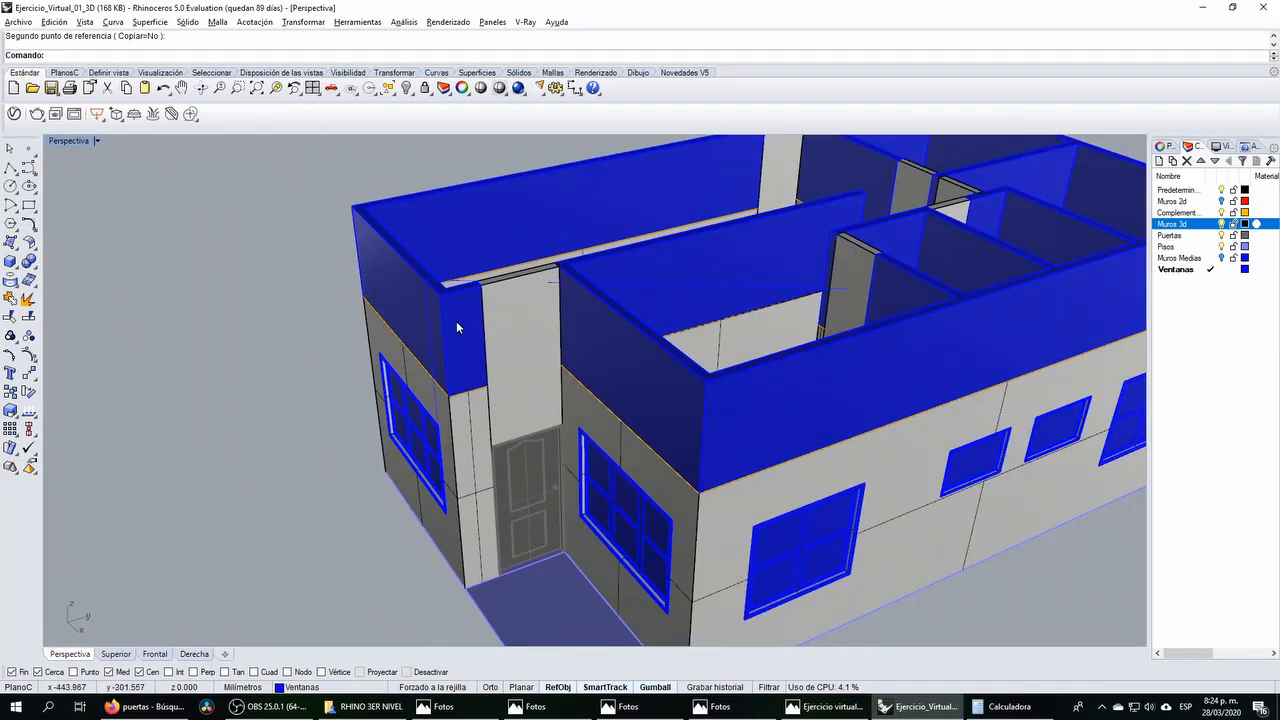
{"action": "scroll", "coordinate": [447, 315], "scroll_direction": "down", "scroll_amount": 1}
{"action": "scroll", "coordinate": [449, 374], "scroll_direction": "up", "scroll_amount": 4}
{"action": "scroll", "coordinate": [449, 374], "scroll_direction": "down", "scroll_amount": 1}
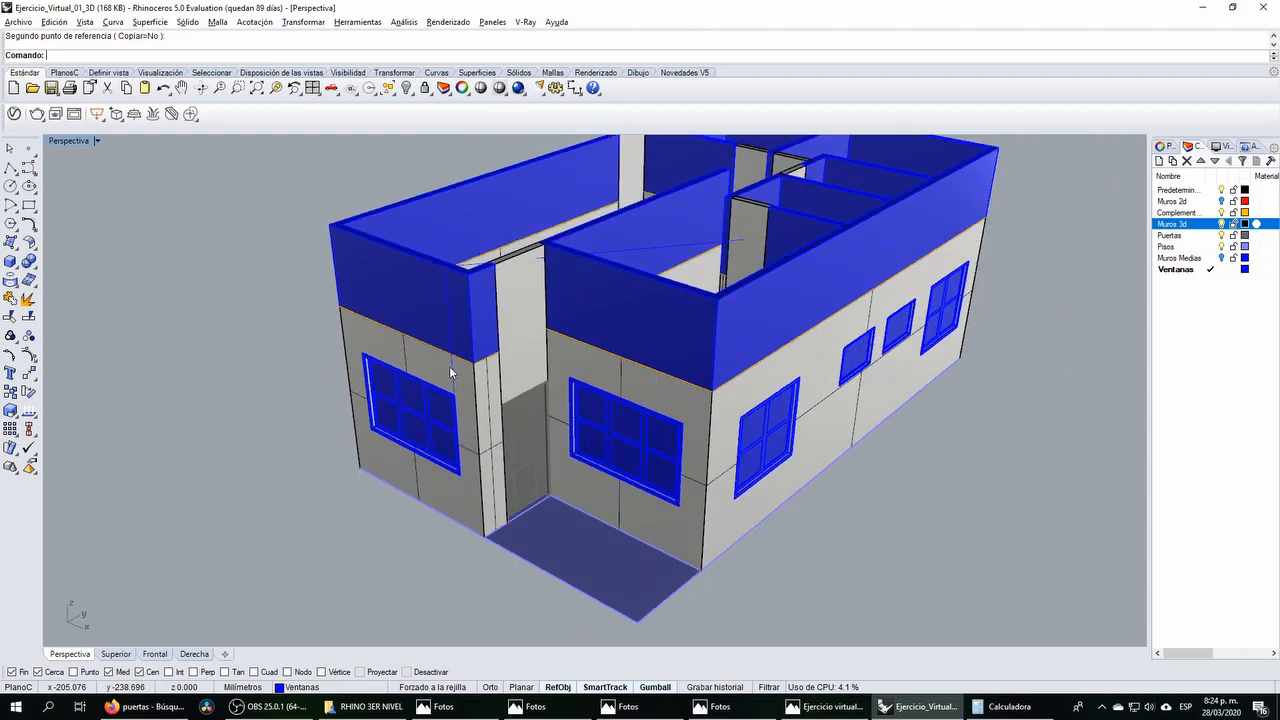
{"action": "scroll", "coordinate": [527, 458], "scroll_direction": "down", "scroll_amount": 5}
{"action": "scroll", "coordinate": [526, 452], "scroll_direction": "up", "scroll_amount": 4}
{"action": "scroll", "coordinate": [524, 356], "scroll_direction": "up", "scroll_amount": 1}
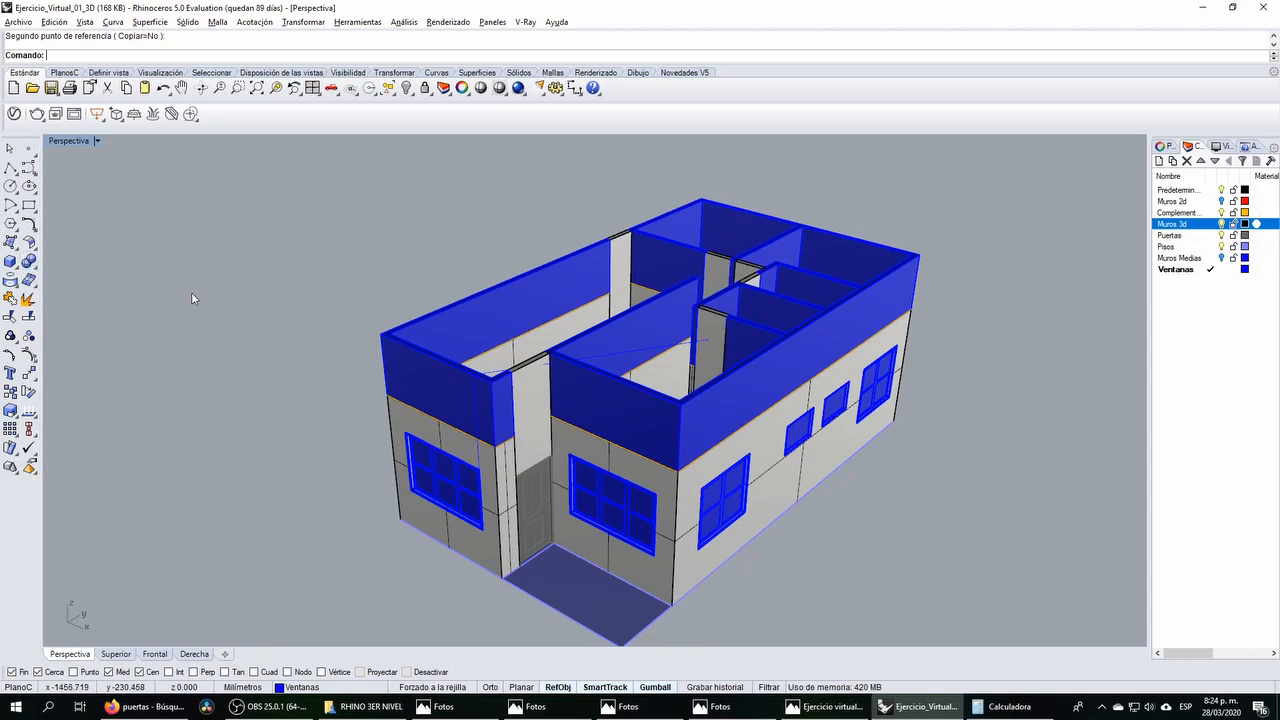
Step: Join the front corner wall beside the entrance and the upper extension above it with a Boolean union
{"action": "left_click", "coordinate": [391, 429]}
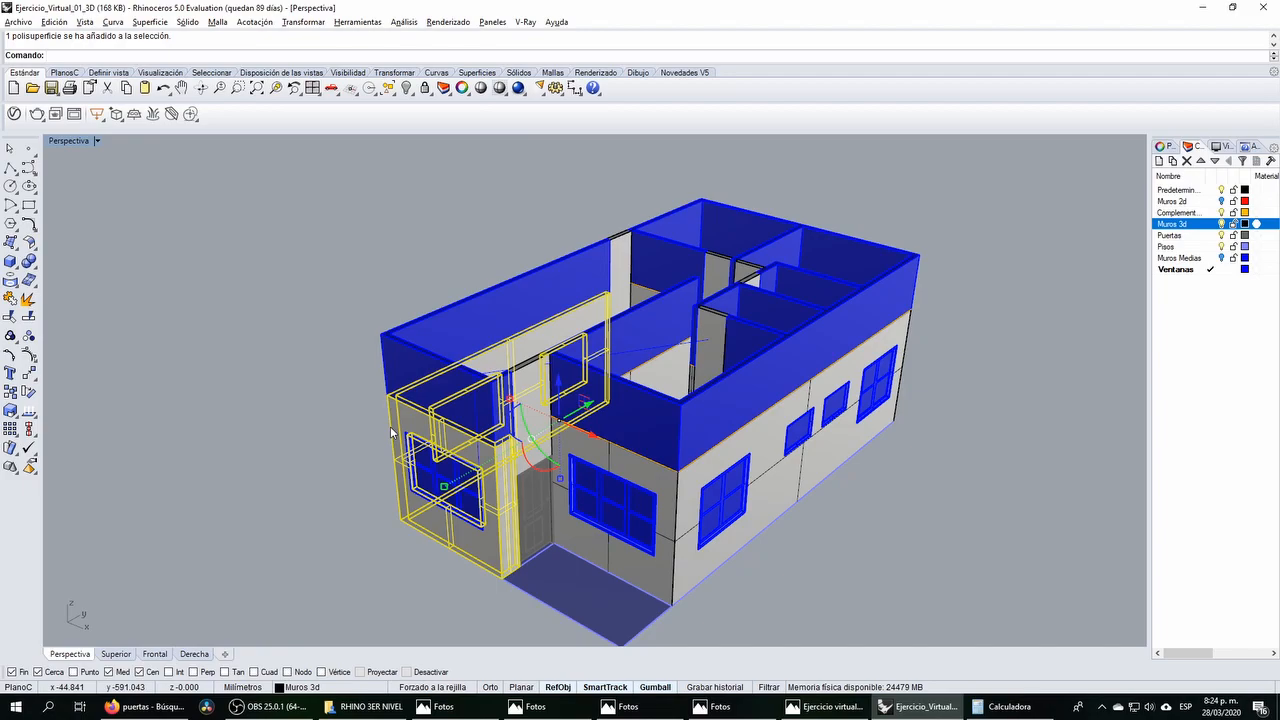
{"action": "left_click", "coordinate": [406, 361], "text": "shift"}
{"action": "left_click", "coordinate": [29, 262]}
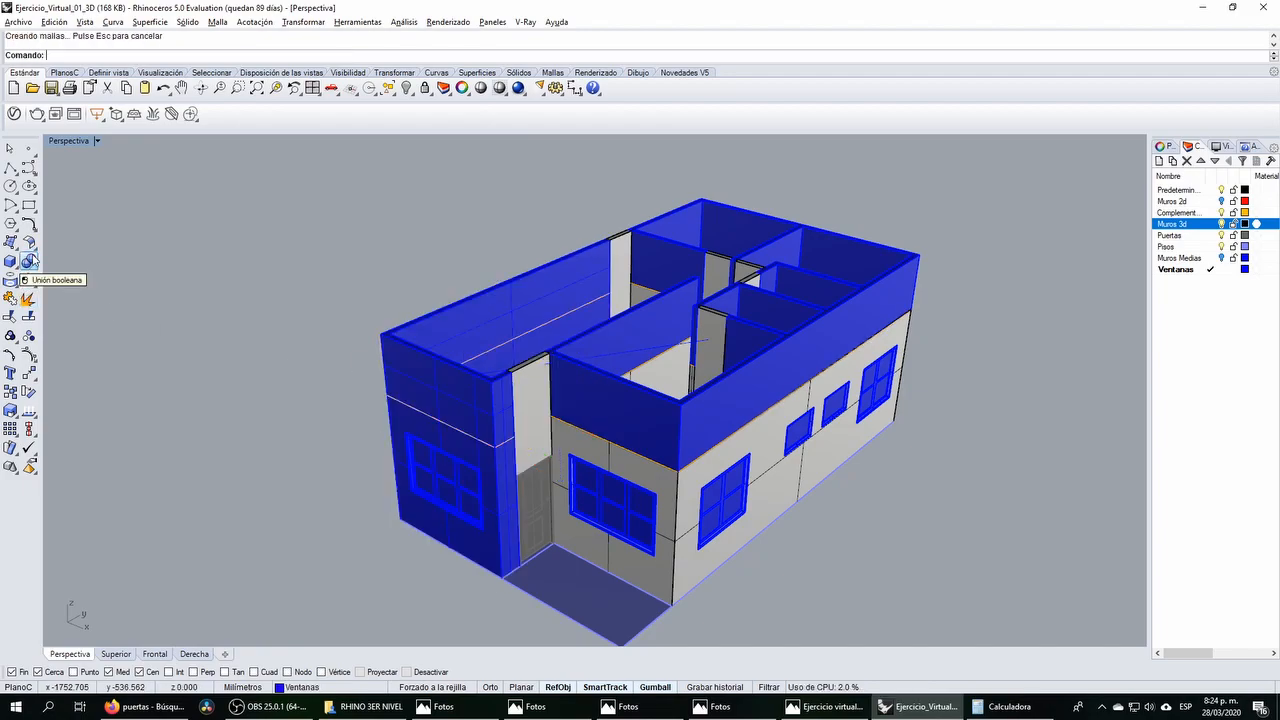
Step: Make Muros 3d the current layer and move the united wall onto it
{"action": "left_click", "coordinate": [386, 341]}
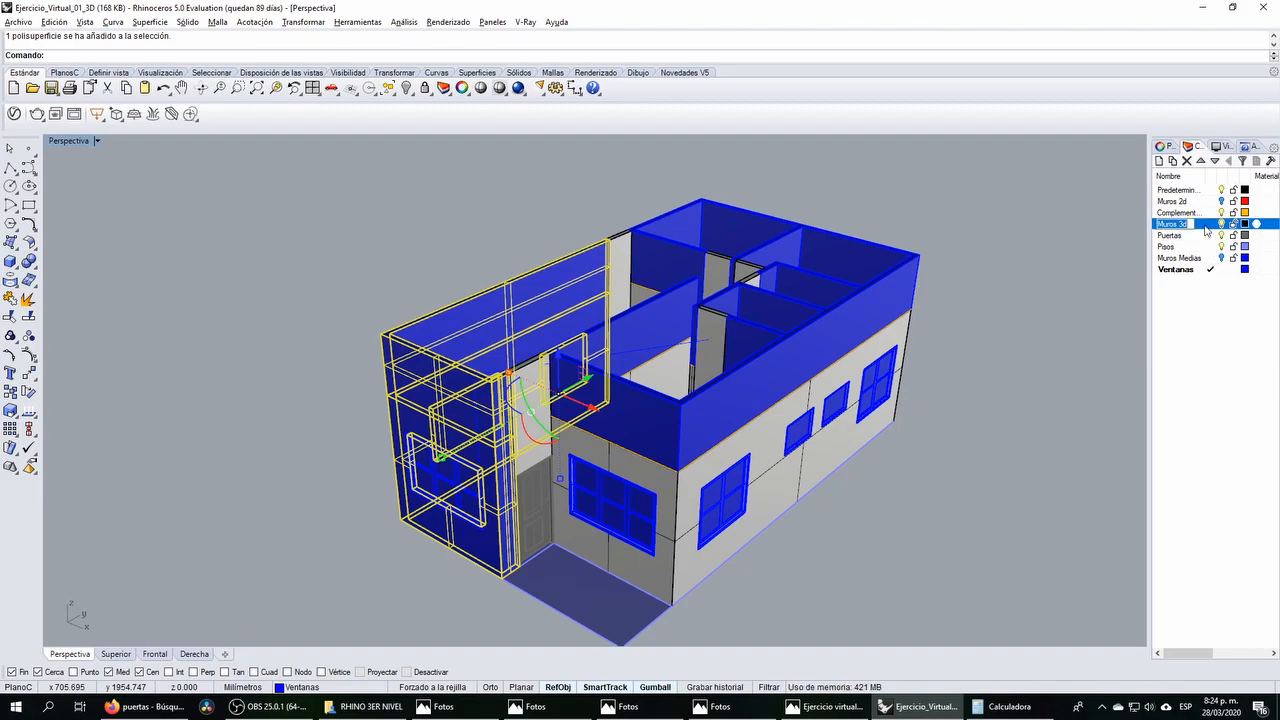
{"action": "left_click", "coordinate": [1209, 225]}
{"action": "right_click", "coordinate": [1193, 229]}
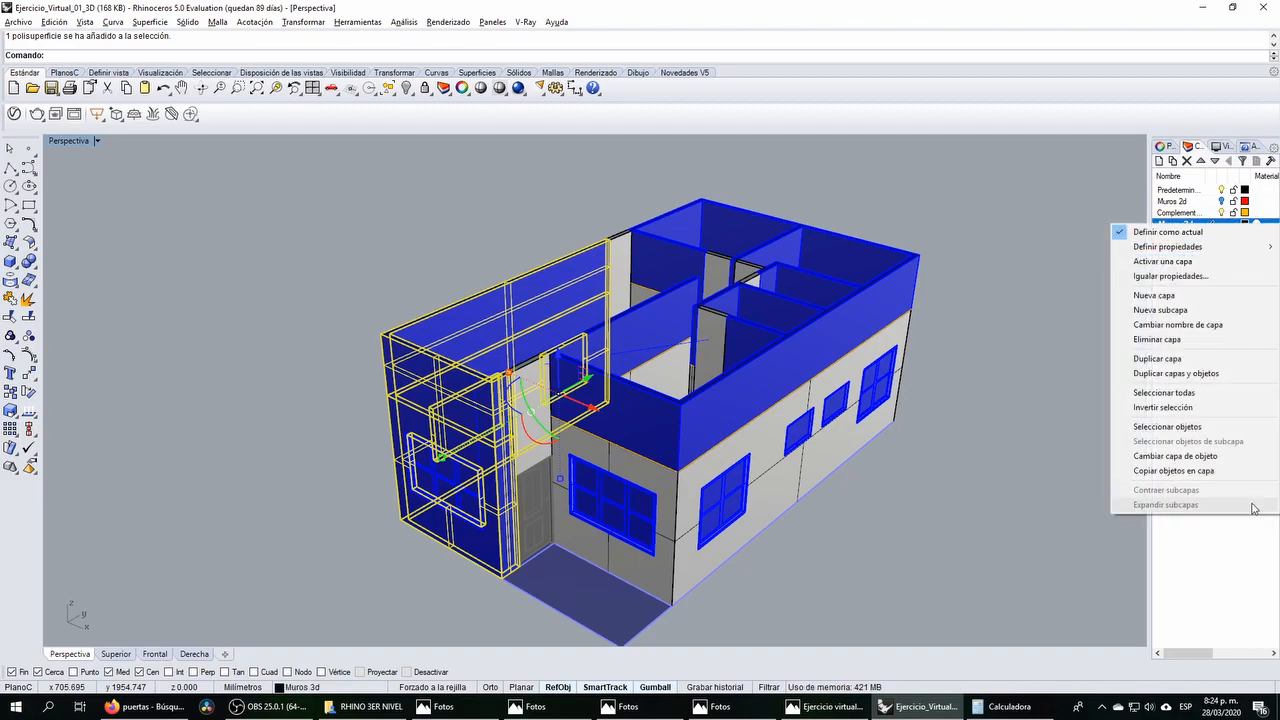
{"action": "left_click", "coordinate": [1165, 469]}
{"action": "left_click", "coordinate": [467, 241]}
Step: Try to join the remaining lower house walls and the upper extension above them with a Boolean union
{"action": "right_click_drag", "start_coordinate": [381, 311], "coordinate": [457, 402]}
{"action": "left_click", "coordinate": [426, 327]}
{"action": "left_click", "coordinate": [464, 287]}
{"action": "scroll", "coordinate": [553, 435], "scroll_direction": "up", "scroll_amount": 6}
{"action": "left_click", "coordinate": [555, 435]}
{"action": "left_click", "coordinate": [258, 373]}
{"action": "scroll", "coordinate": [204, 365], "scroll_direction": "down", "scroll_amount": 5}
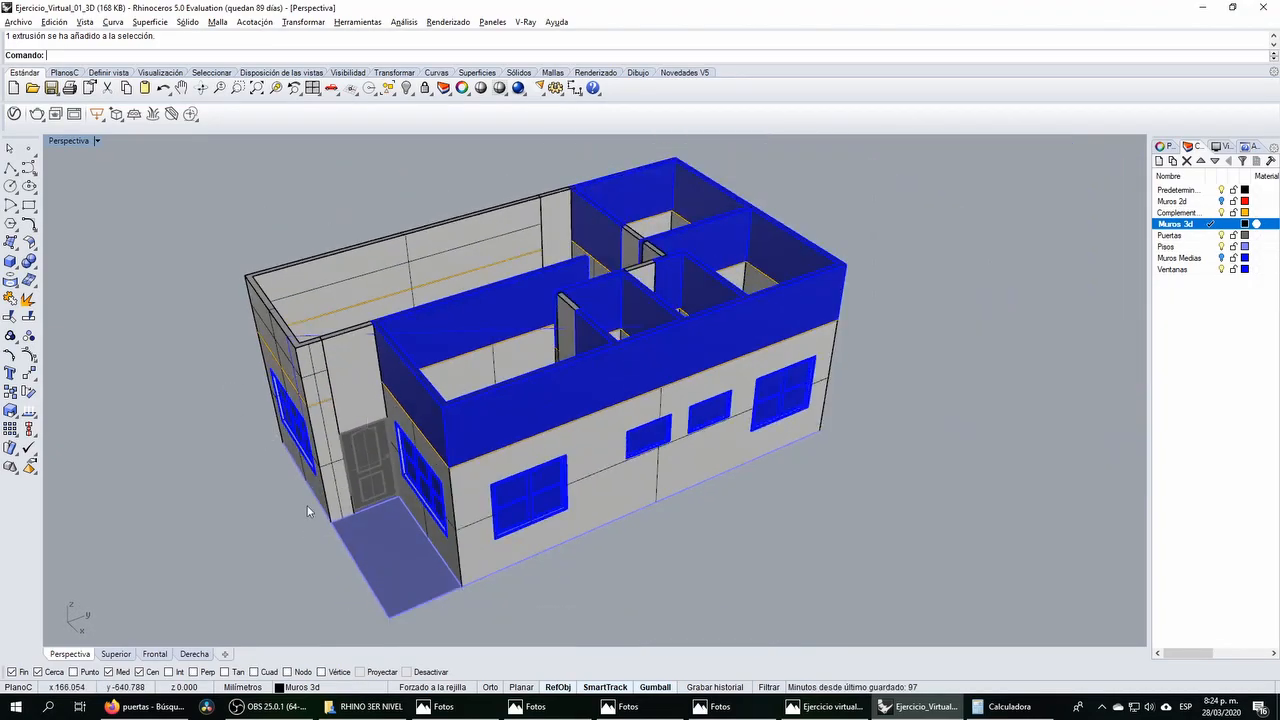
{"action": "right_click_drag", "start_coordinate": [195, 388], "coordinate": [432, 248]}
{"action": "left_click", "coordinate": [433, 250]}
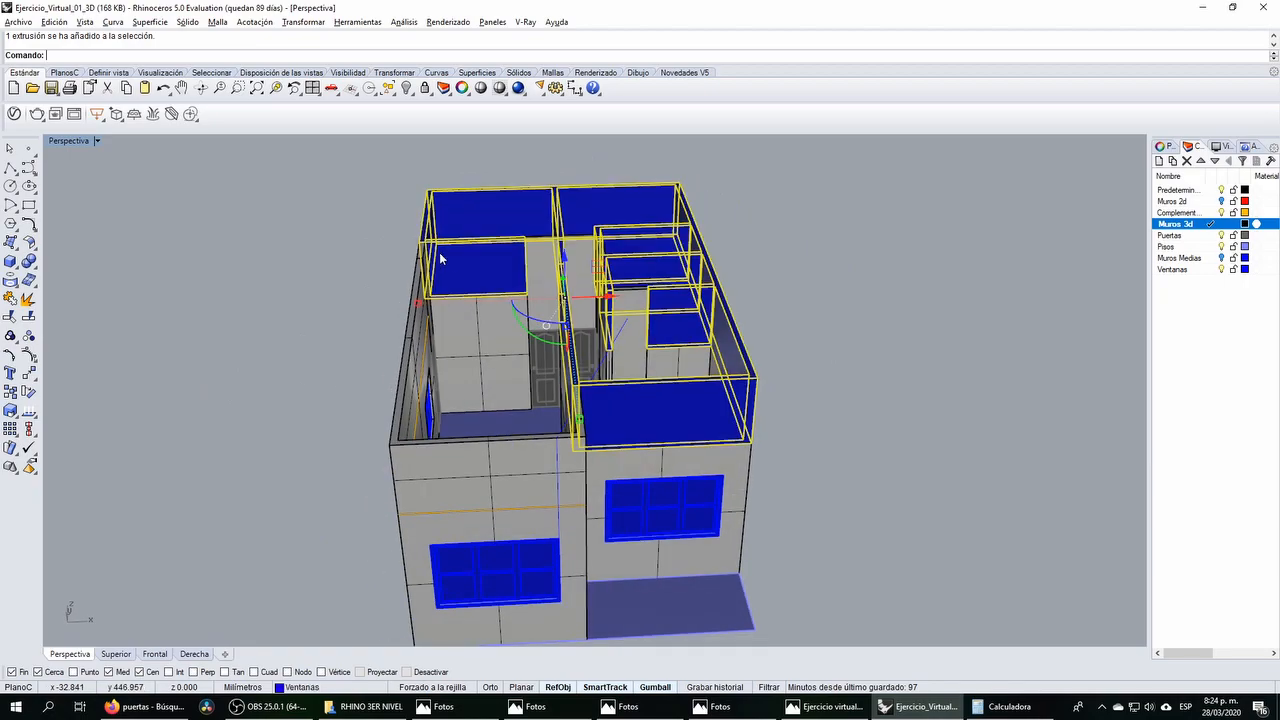
{"action": "left_click", "coordinate": [467, 321], "text": "shift"}
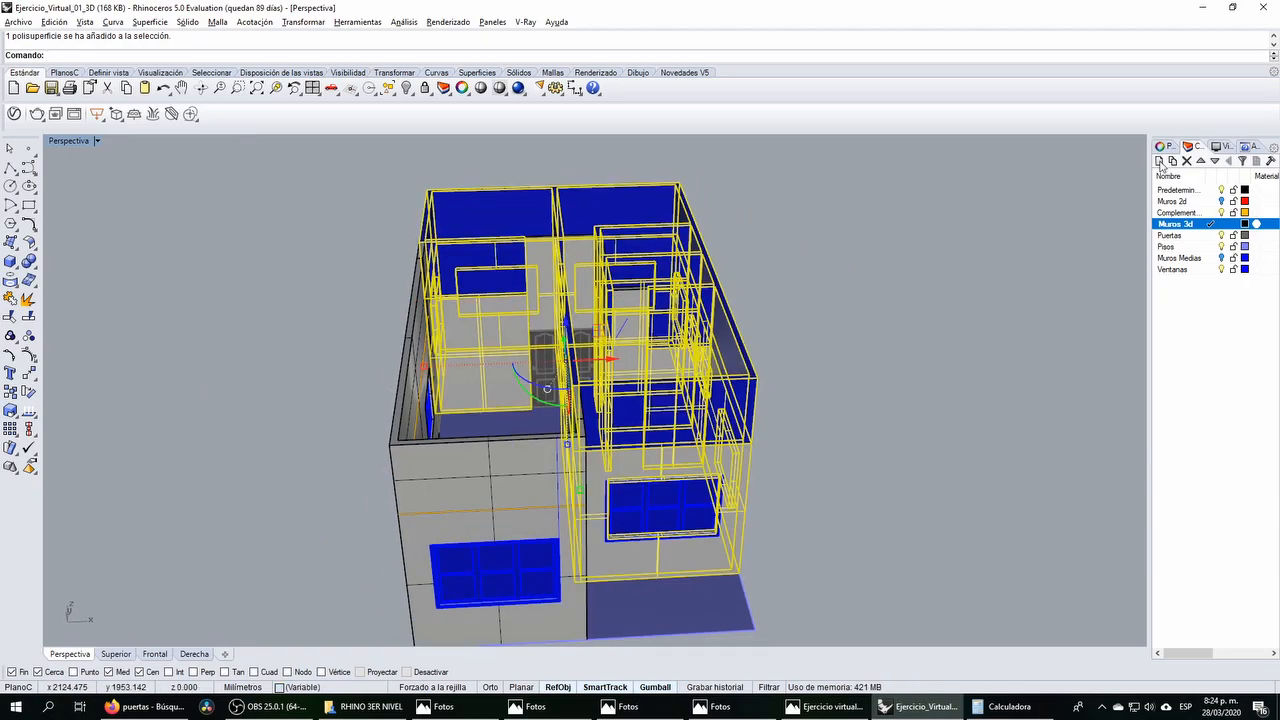
{"action": "left_click", "coordinate": [29, 261]}
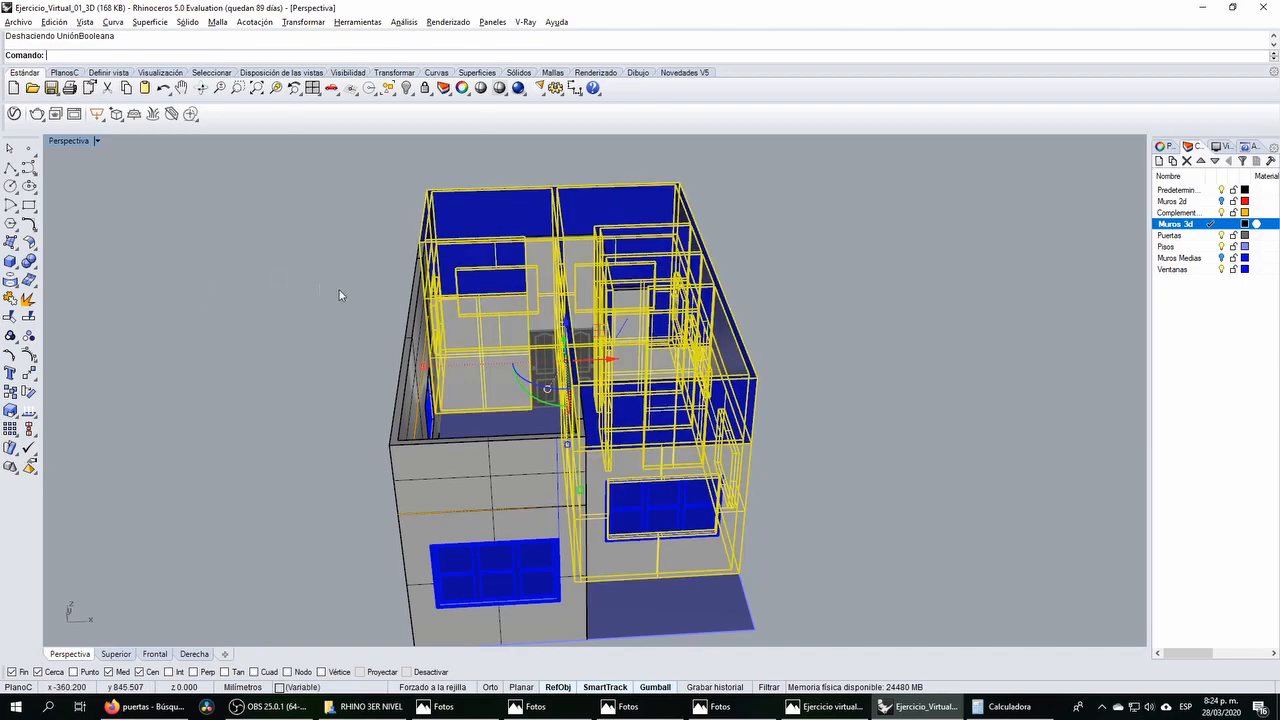
Step: Join the remaining house walls and their upper extension with a Boolean union and move the result onto the Muros 3d layer
{"action": "left_click", "coordinate": [474, 272]}
{"action": "left_click", "coordinate": [474, 272], "text": "shift"}
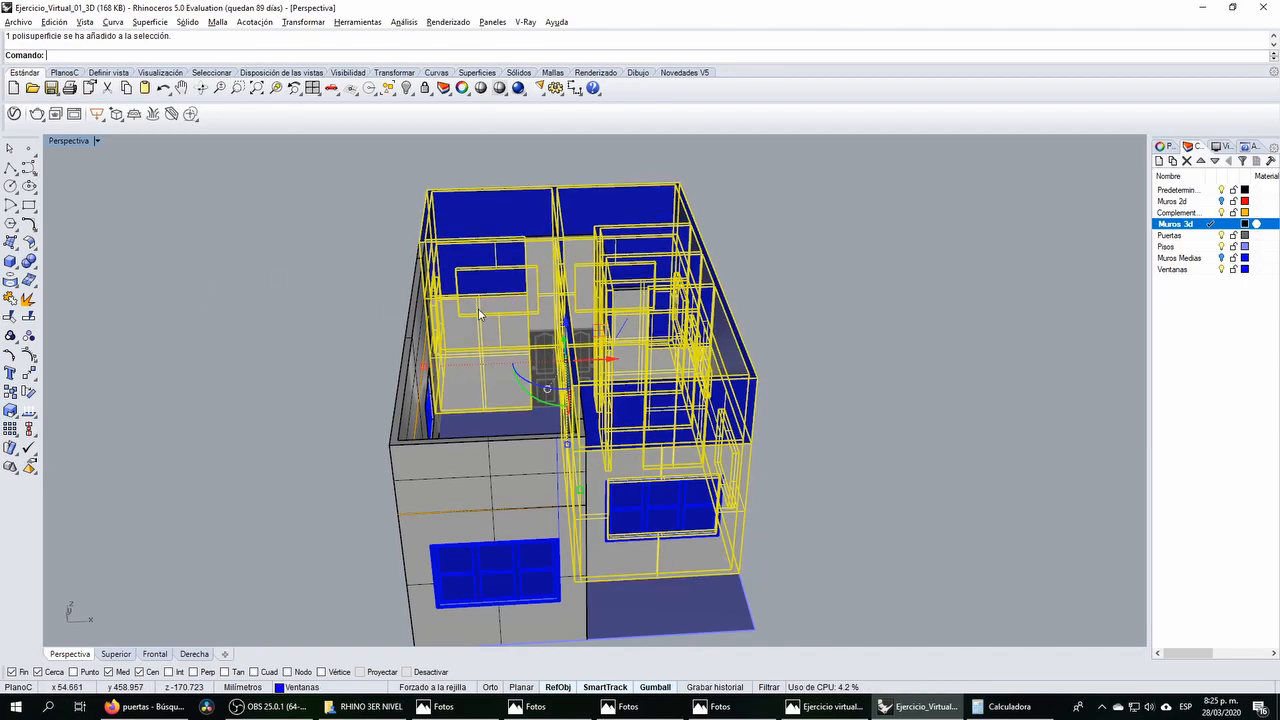
{"action": "left_click", "coordinate": [29, 261]}
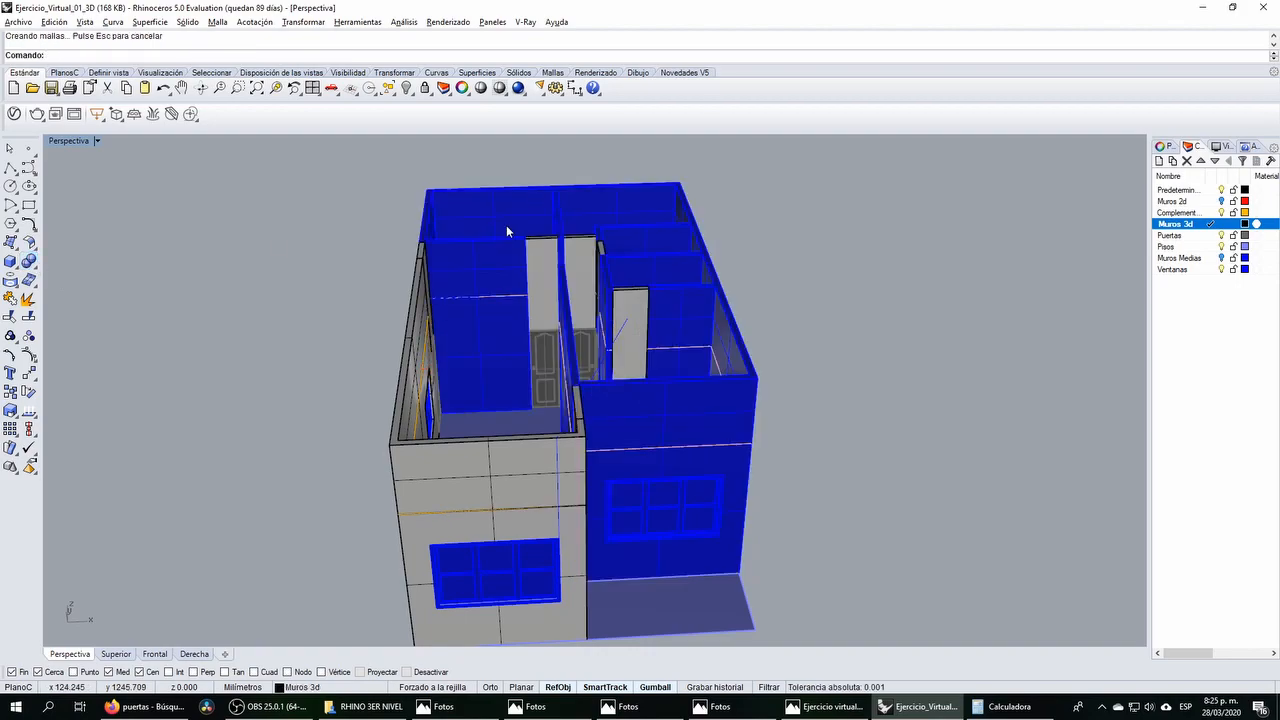
{"action": "left_click", "coordinate": [489, 255]}
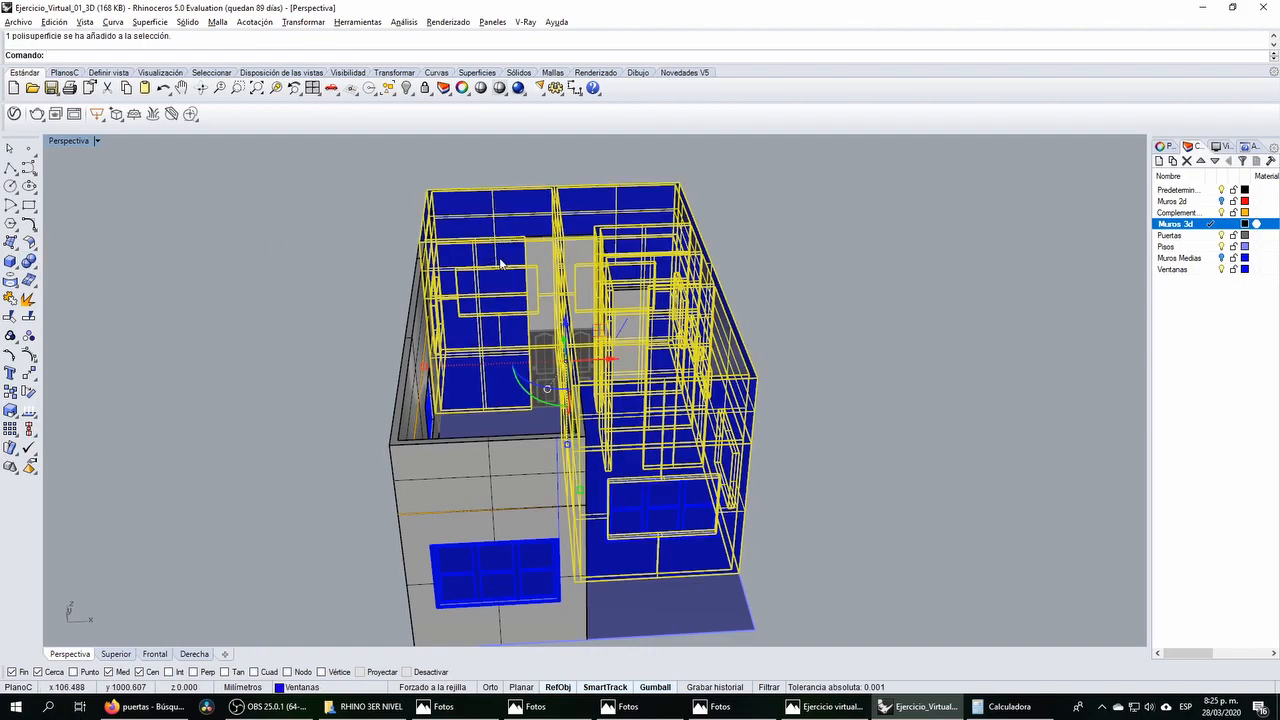
{"action": "right_click", "coordinate": [1186, 224]}
{"action": "left_click", "coordinate": [1170, 461]}
{"action": "right_click_drag", "start_coordinate": [800, 297], "coordinate": [748, 283]}
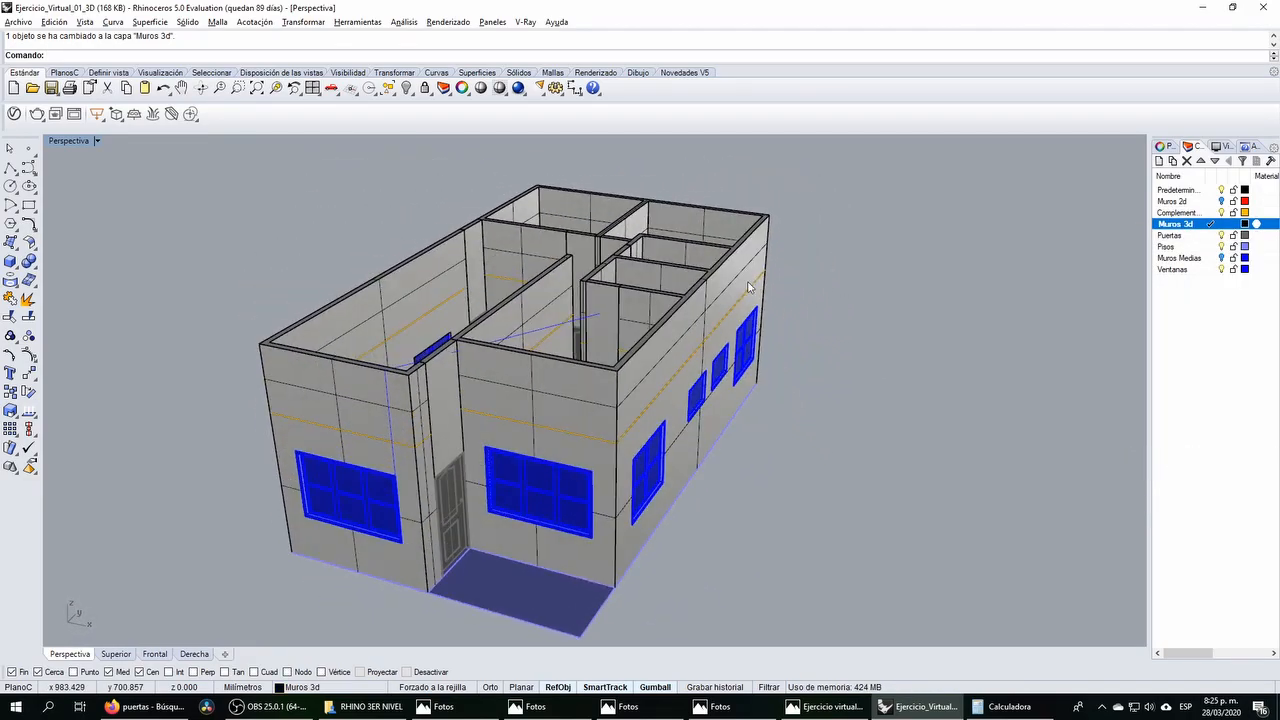
Step: Hide the orange complement layer and select the diagonal roof-slope line crossing the house
{"action": "left_click", "coordinate": [1221, 213]}
{"action": "right_click_drag", "start_coordinate": [504, 320], "coordinate": [487, 334]}
{"action": "left_click", "coordinate": [487, 332]}
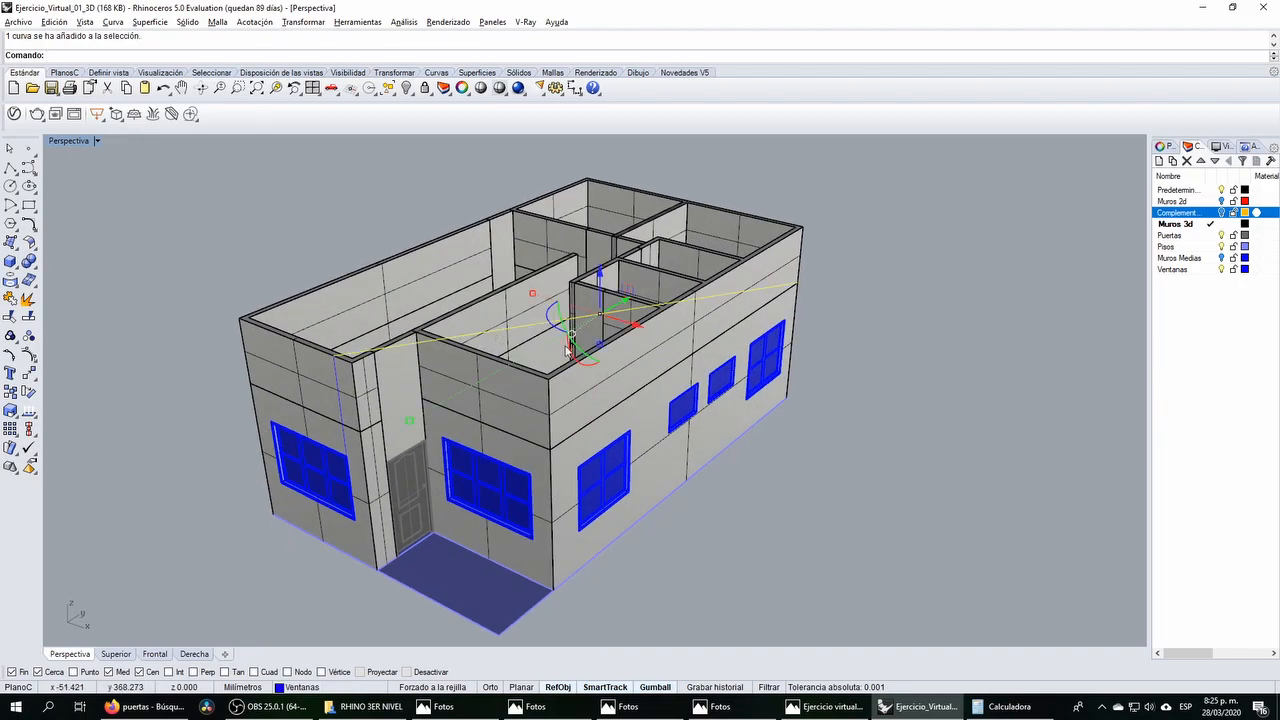
Step: Examine the diagonal roof-slope line against the tops of the walls from several angles
{"action": "scroll", "coordinate": [567, 350], "scroll_direction": "down", "scroll_amount": 7}
{"action": "right_click_drag", "start_coordinate": [638, 341], "coordinate": [600, 311]}
{"action": "scroll", "coordinate": [468, 314], "scroll_direction": "up", "scroll_amount": 2}
{"action": "scroll", "coordinate": [421, 345], "scroll_direction": "up", "scroll_amount": 4}
{"action": "scroll", "coordinate": [609, 321], "scroll_direction": "up", "scroll_amount": 6}
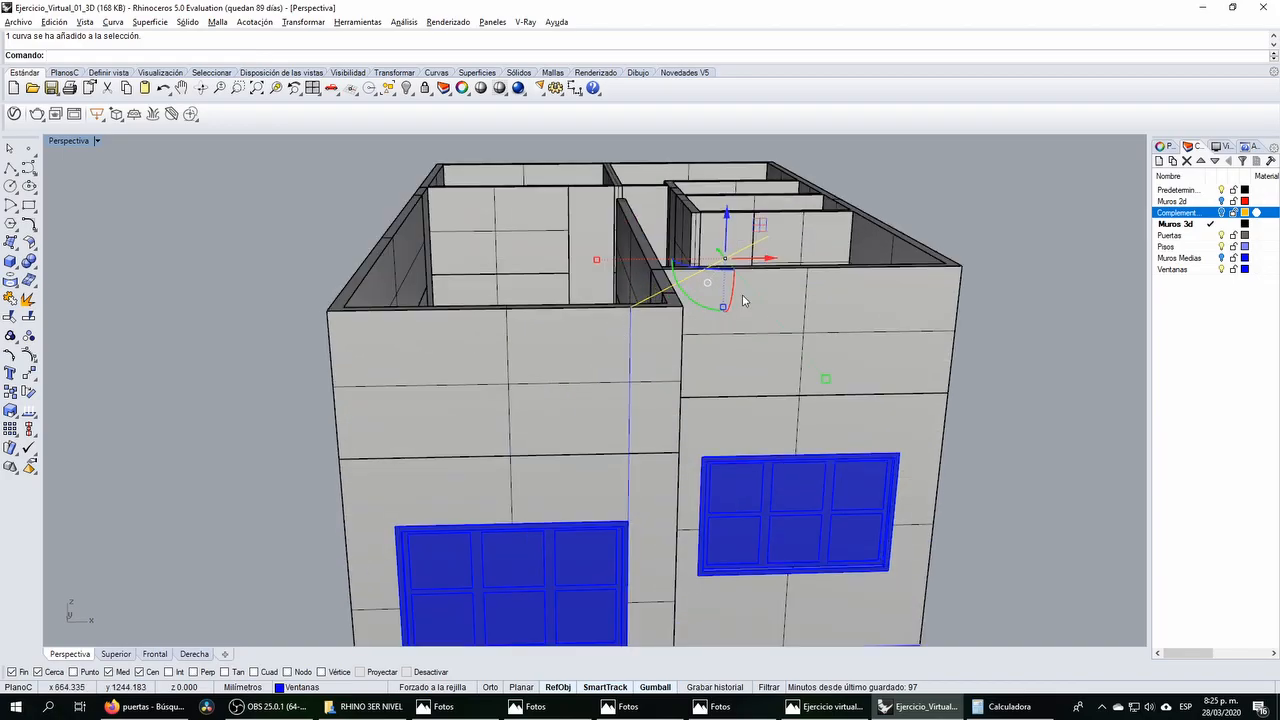
{"action": "right_click_drag", "start_coordinate": [737, 256], "coordinate": [502, 330]}
{"action": "scroll", "coordinate": [333, 264], "scroll_direction": "down", "scroll_amount": 5}
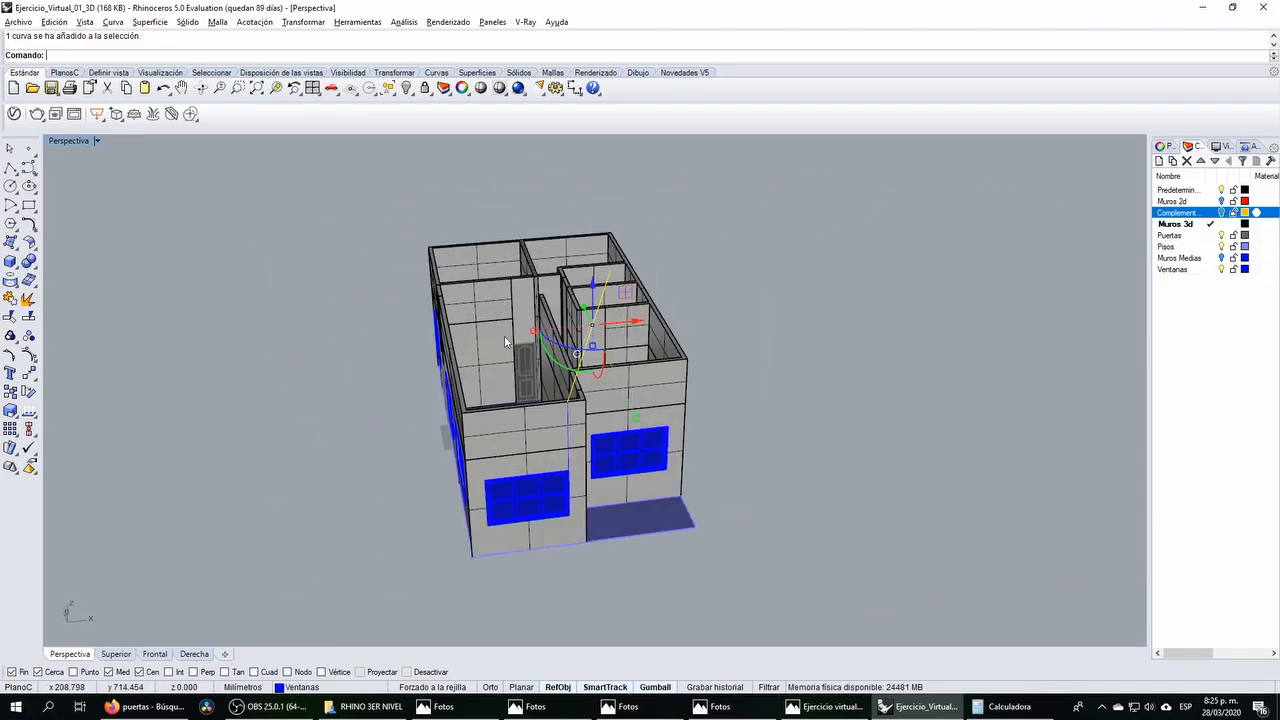
{"action": "right_click_drag", "start_coordinate": [577, 368], "coordinate": [226, 348]}
{"action": "right_click_drag", "start_coordinate": [432, 270], "coordinate": [640, 318]}
{"action": "scroll", "coordinate": [454, 324], "scroll_direction": "up", "scroll_amount": 4}
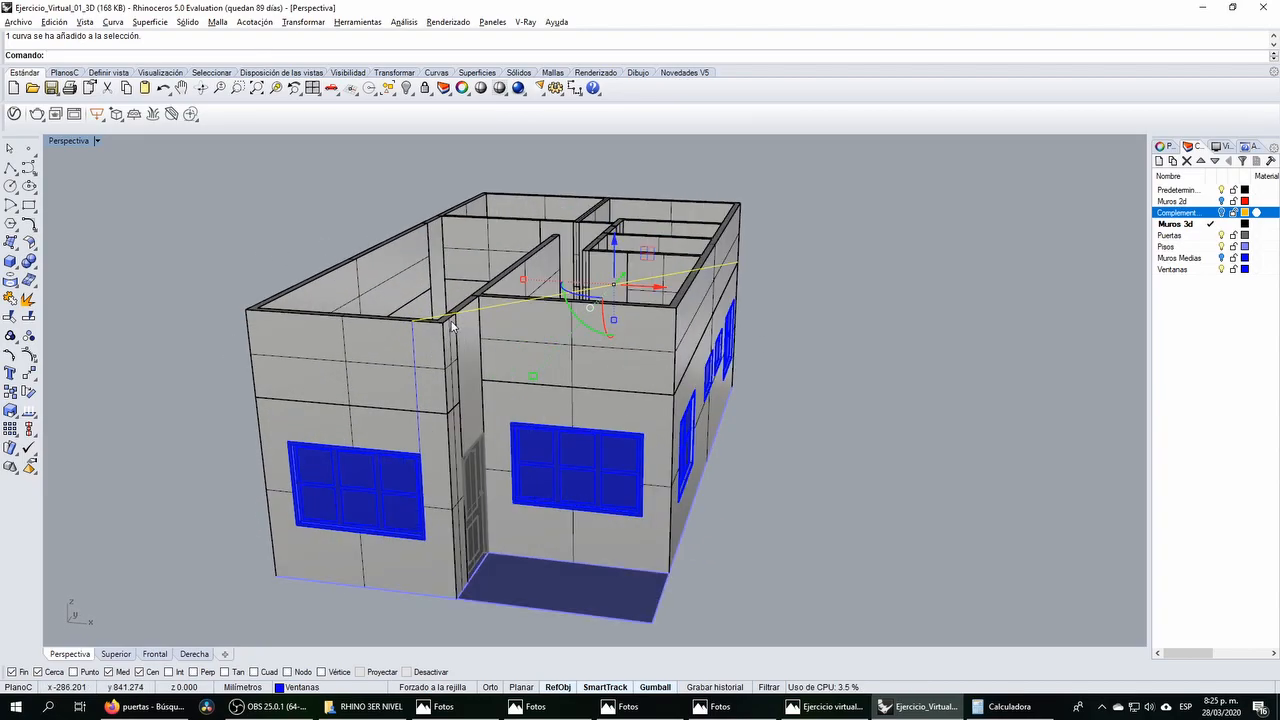
Step: Generate a 2D drawing of the selected diagonal slope line from the right view, using the current construction plane
{"action": "double_click", "coordinate": [68, 140]}
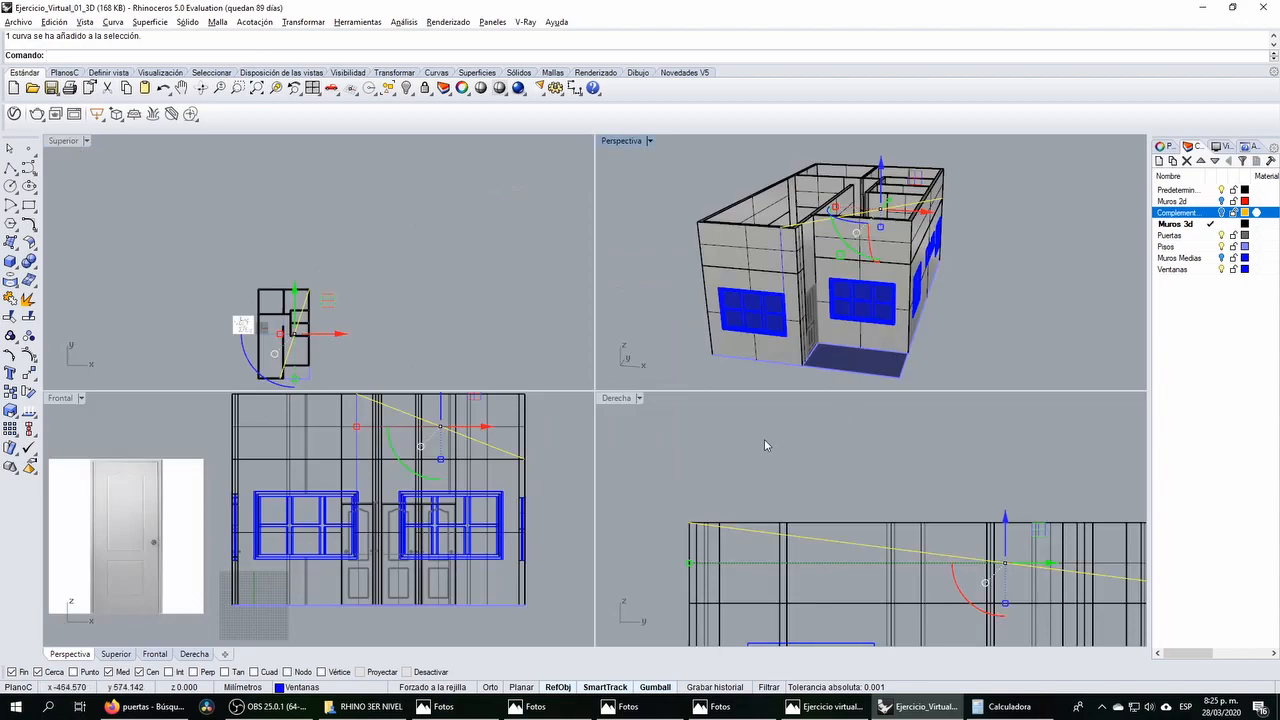
{"action": "scroll", "coordinate": [780, 470], "scroll_direction": "down", "scroll_amount": 4}
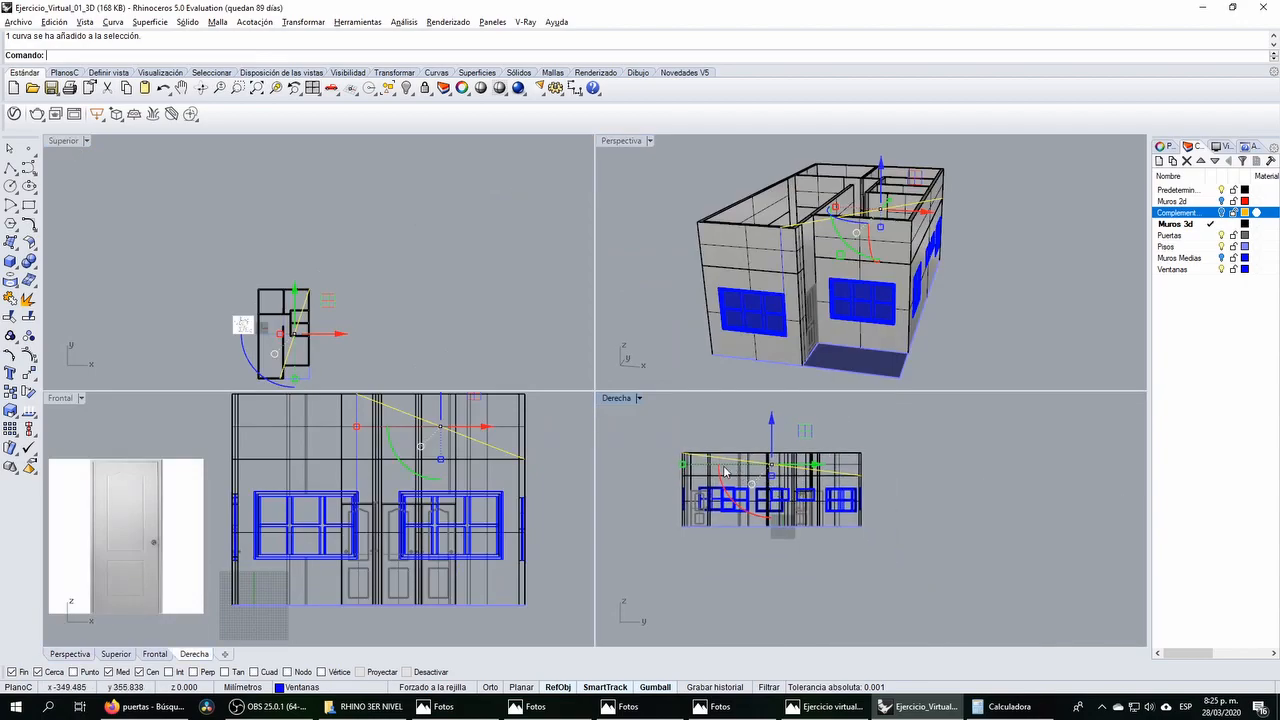
{"action": "left_click", "coordinate": [579, 90]}
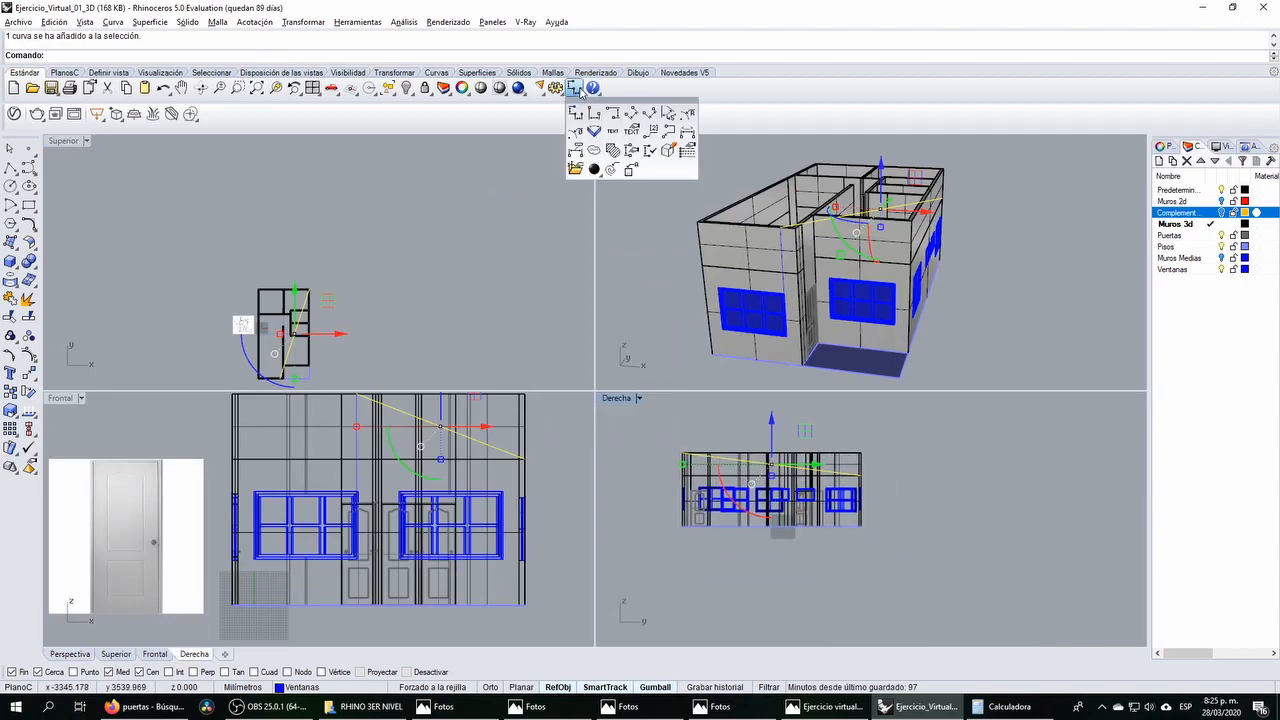
{"action": "left_click", "coordinate": [668, 150]}
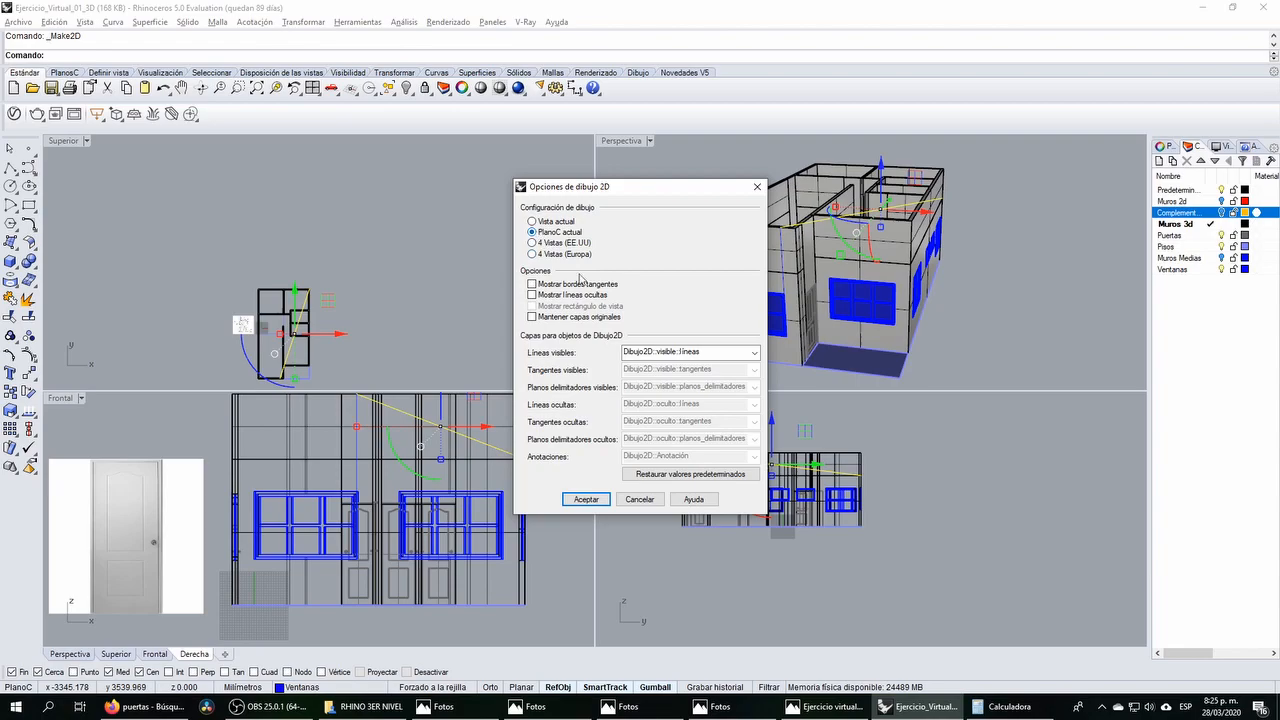
{"action": "left_click", "coordinate": [586, 499]}
{"action": "mouse_move", "coordinate": [822, 372]}
{"action": "right_mouse_down"}
{"action": "mouse_move", "coordinate": [849, 222]}
{"action": "mouse_move", "coordinate": [779, 203]}
{"action": "right_mouse_up"}
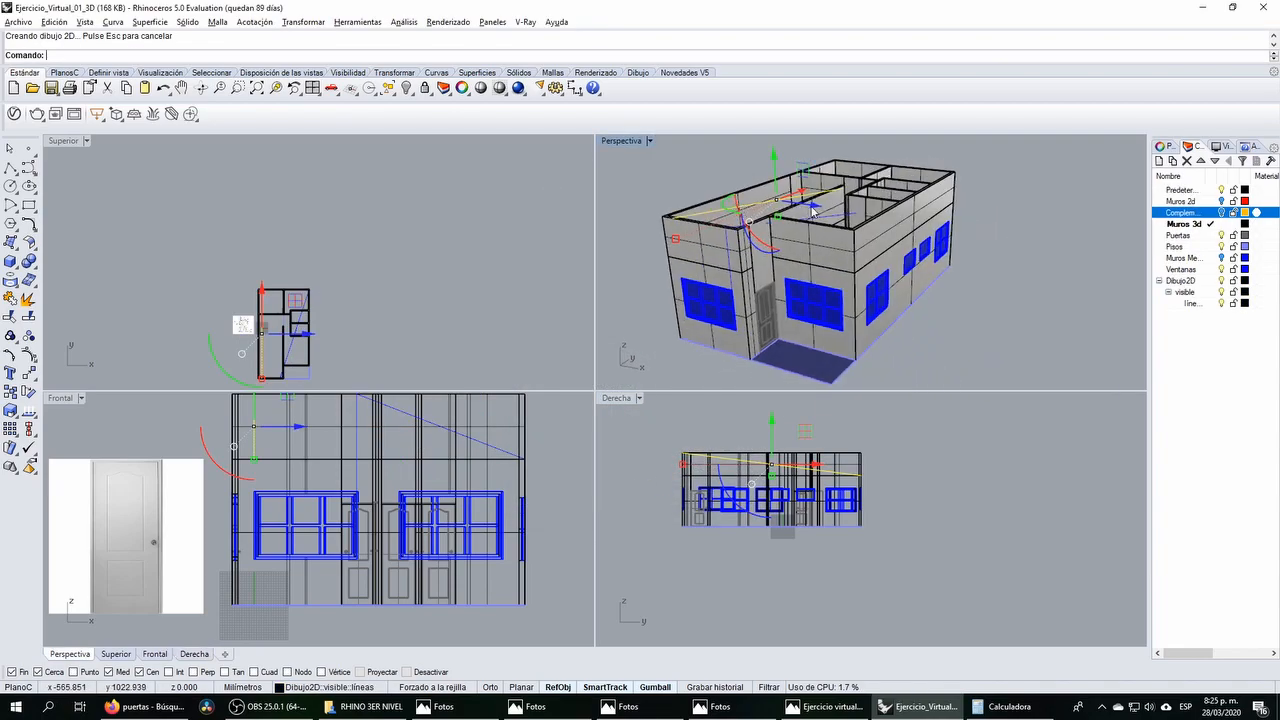
Step: Move the generated 2D slope line sideways, clear of the house walls
{"action": "left_click_drag", "start_coordinate": [811, 206], "coordinate": [1022, 232]}
{"action": "left_click", "coordinate": [1006, 183]}
{"action": "right_click_drag", "start_coordinate": [890, 205], "coordinate": [1005, 213]}
Step: Delete the original diagonal slope line crossing the house and clear the selection
{"action": "left_click", "coordinate": [291, 354]}
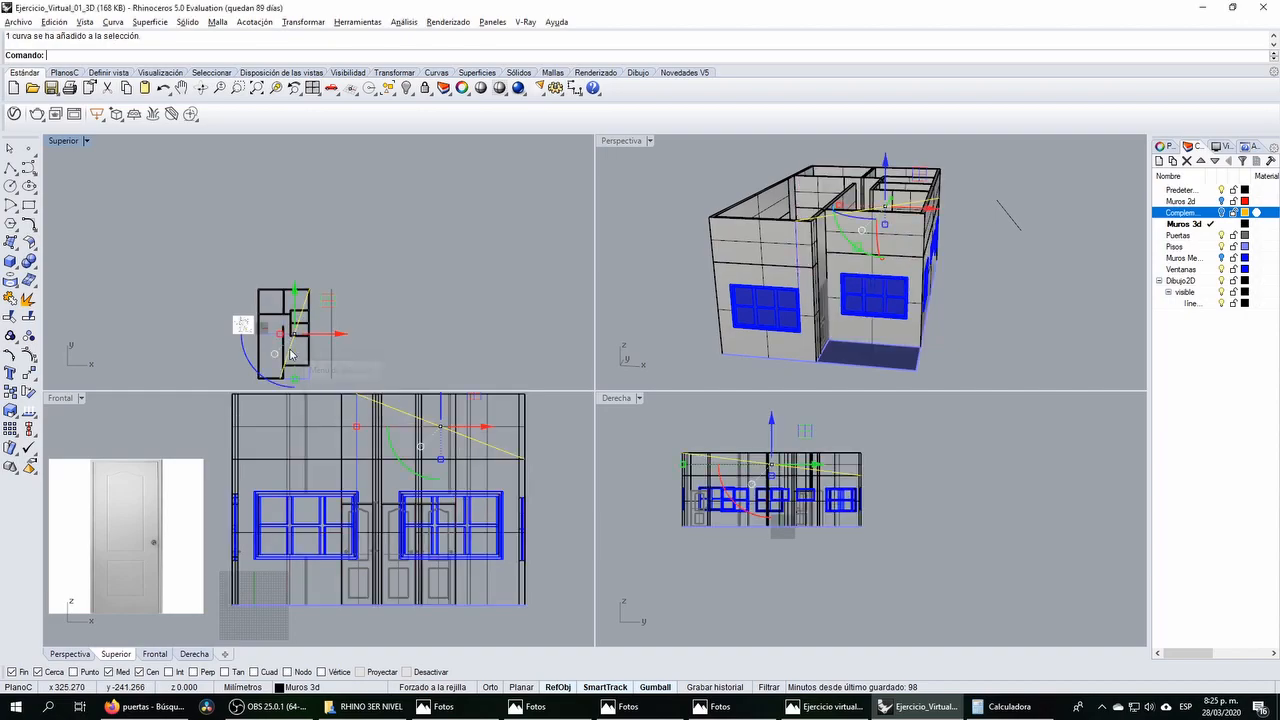
{"action": "key", "text": "Delete"}
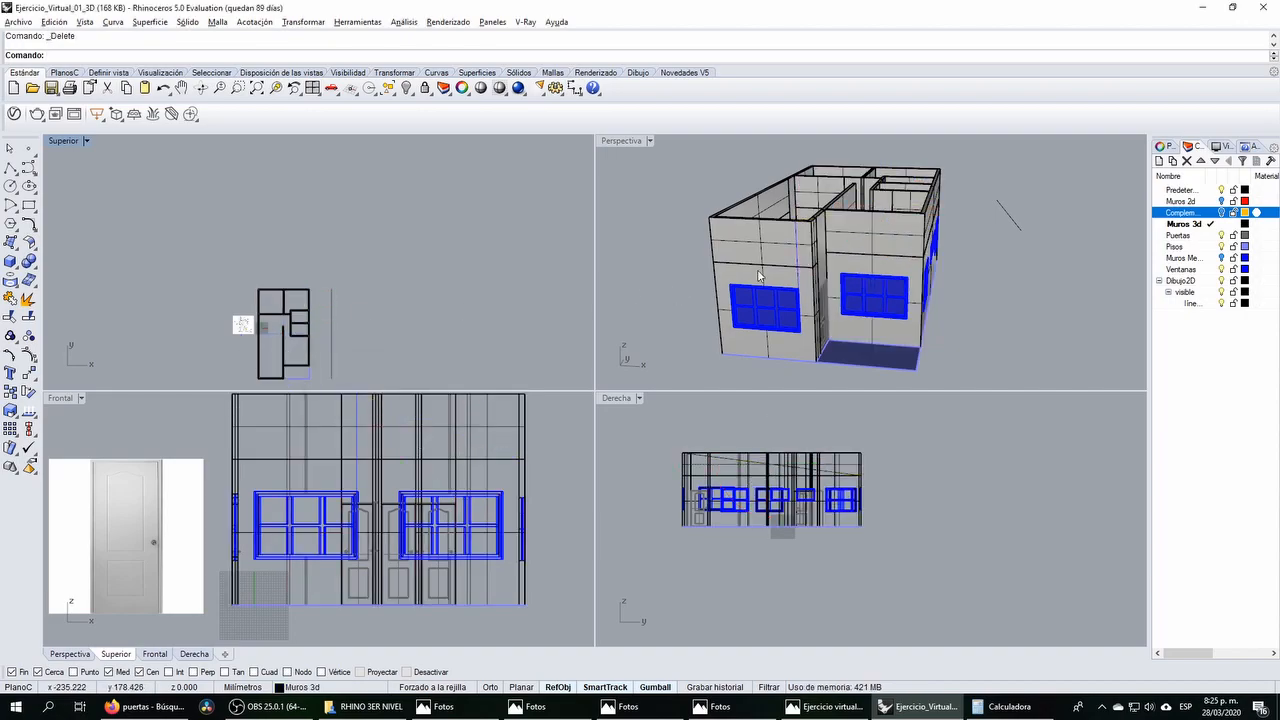
{"action": "left_click", "coordinate": [820, 311]}
{"action": "left_click", "coordinate": [842, 321]}
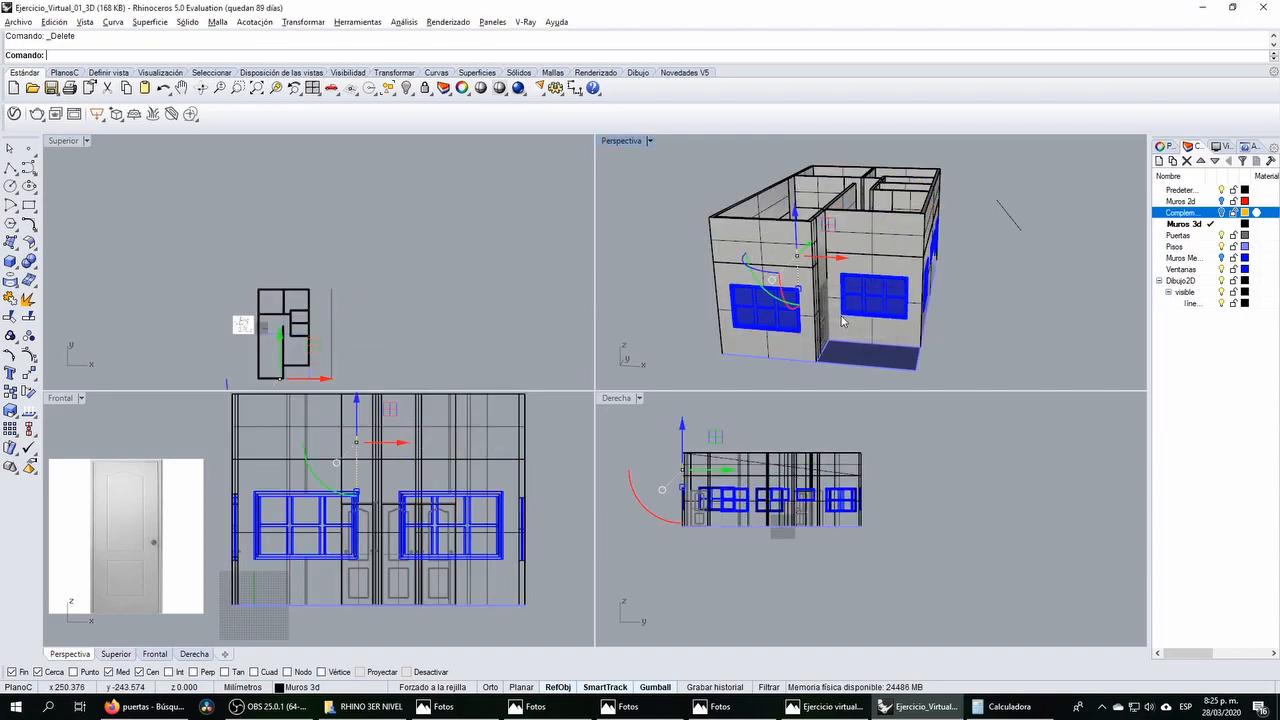
{"action": "key", "text": "Escape"}
Step: Select the 2D slope line, maximize the right view and check the roof overhang in the reference render
{"action": "right_click_drag", "start_coordinate": [831, 318], "coordinate": [1000, 236]}
{"action": "left_click", "coordinate": [1005, 213]}
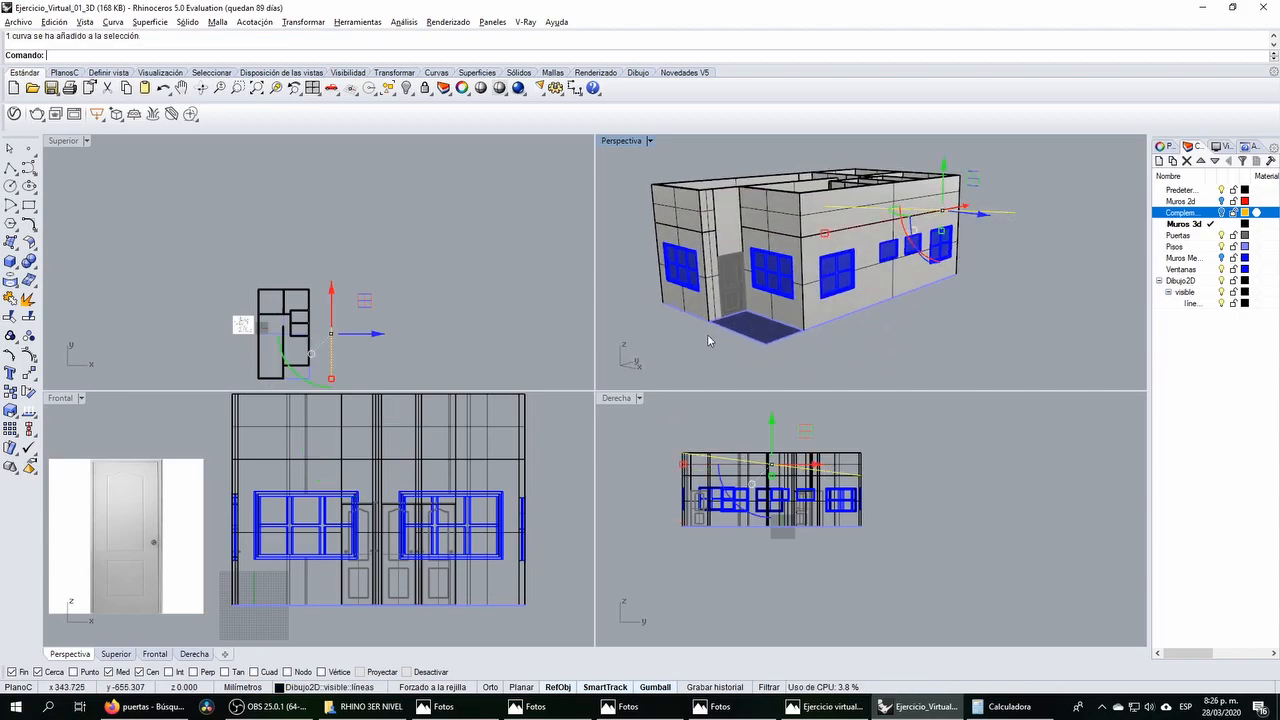
{"action": "double_click", "coordinate": [617, 398]}
{"action": "right_click_drag", "start_coordinate": [571, 388], "coordinate": [698, 431]}
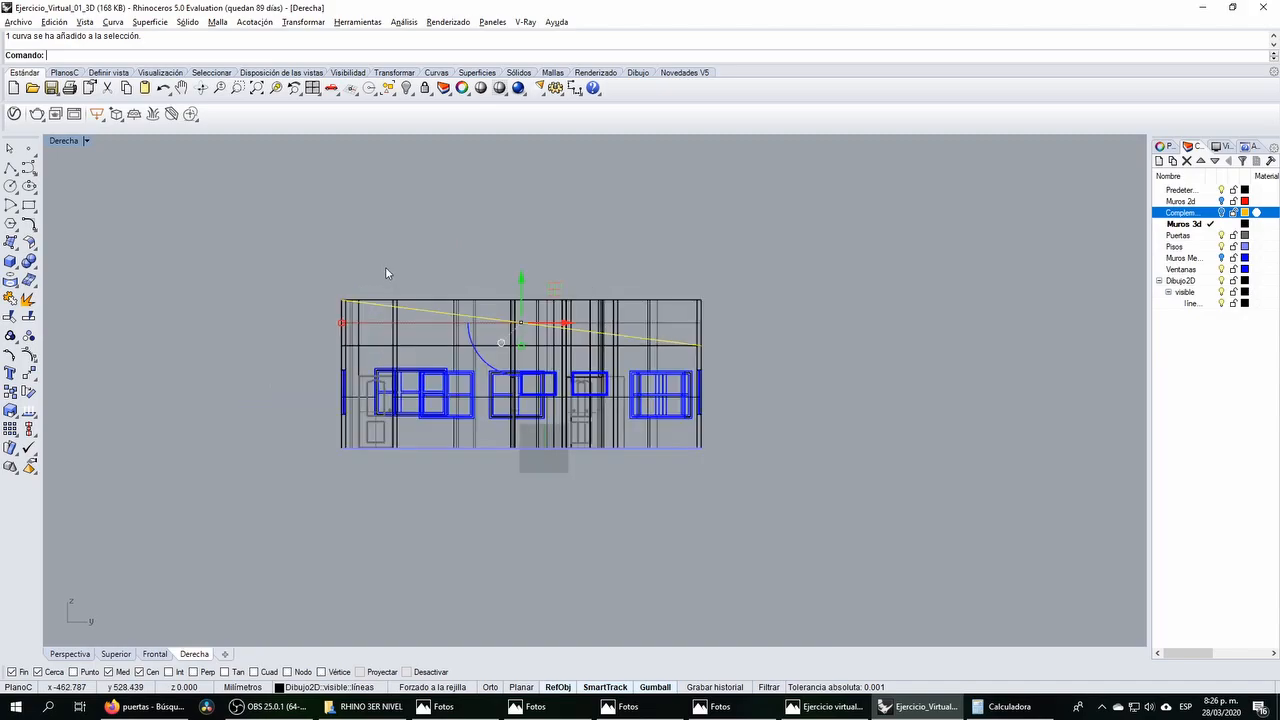
{"action": "key", "text": "alt+Tab"}
{"action": "left_click", "coordinate": [501, 247]}
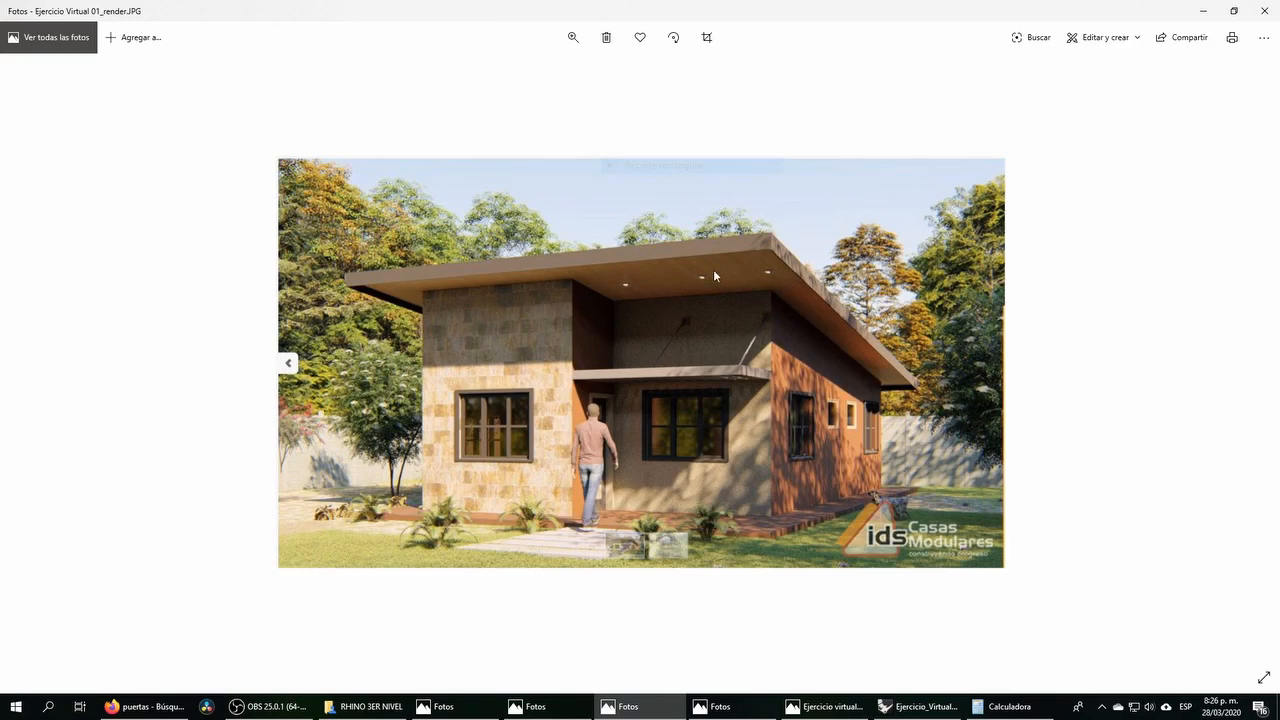
{"action": "key", "text": "alt+Tab"}
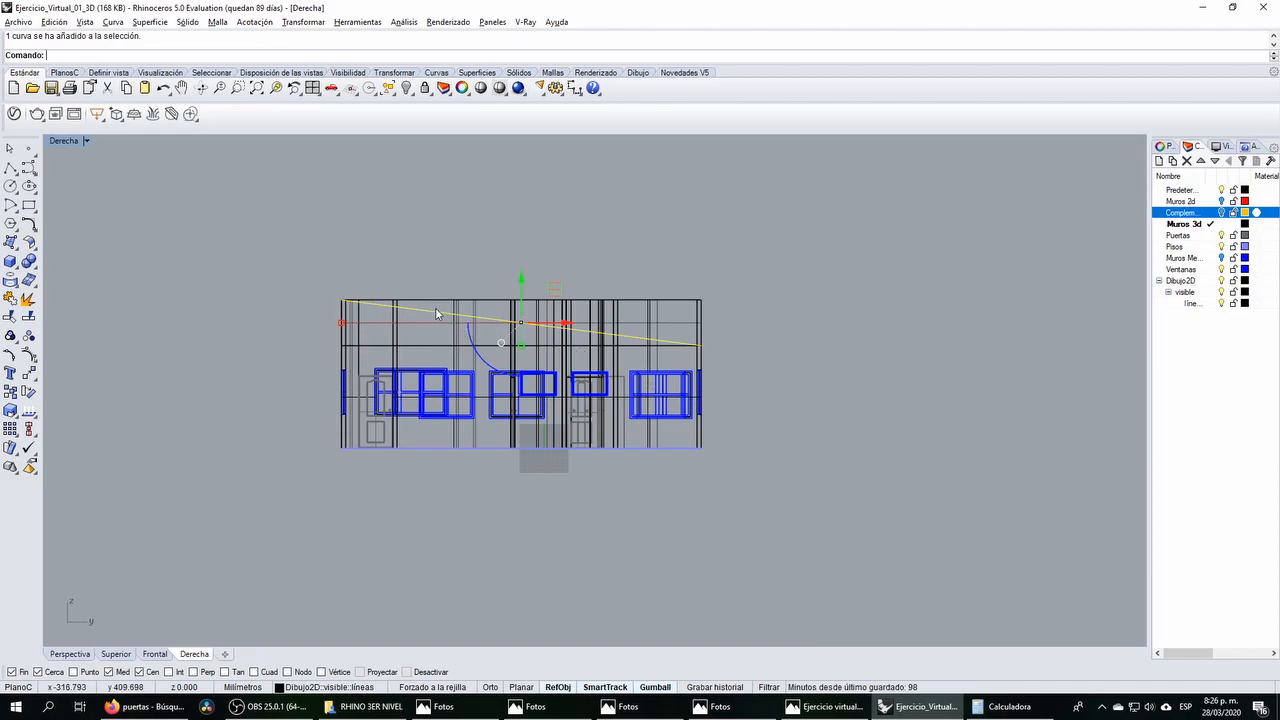
{"action": "left_click", "coordinate": [10, 168]}
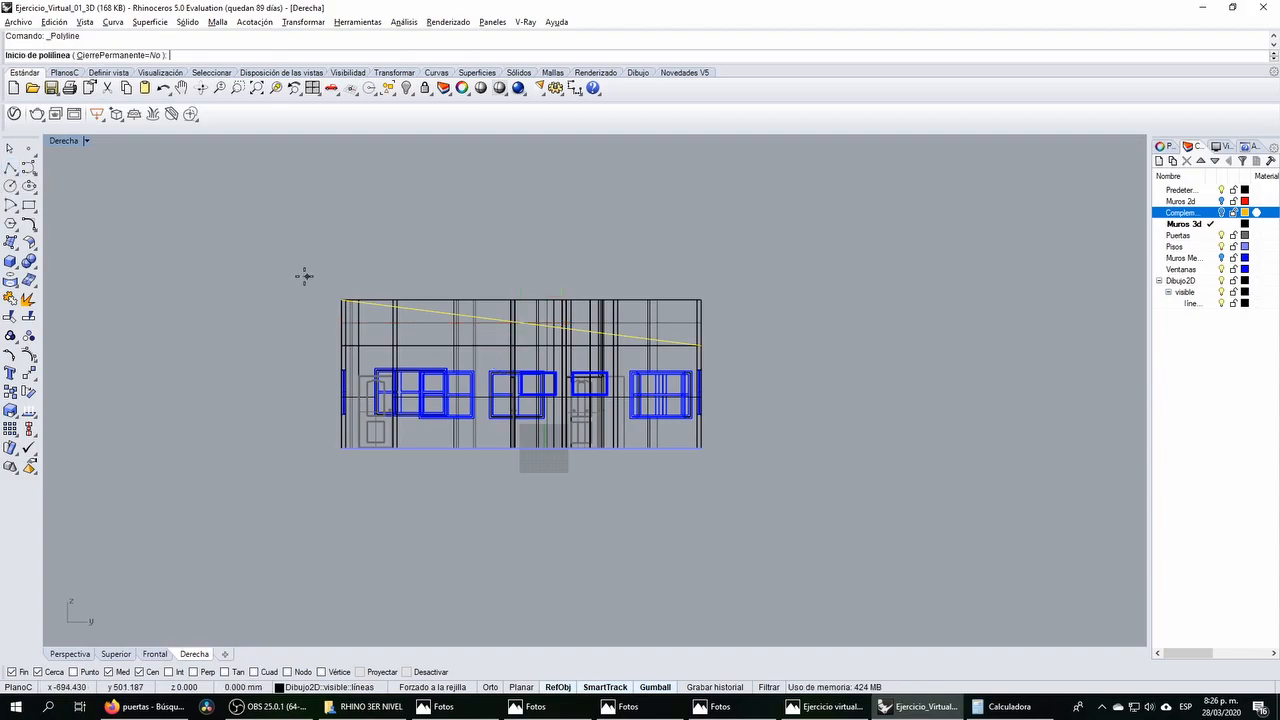
{"action": "scroll", "coordinate": [337, 297], "scroll_direction": "up", "scroll_amount": 3}
{"action": "left_click", "coordinate": [345, 296]}
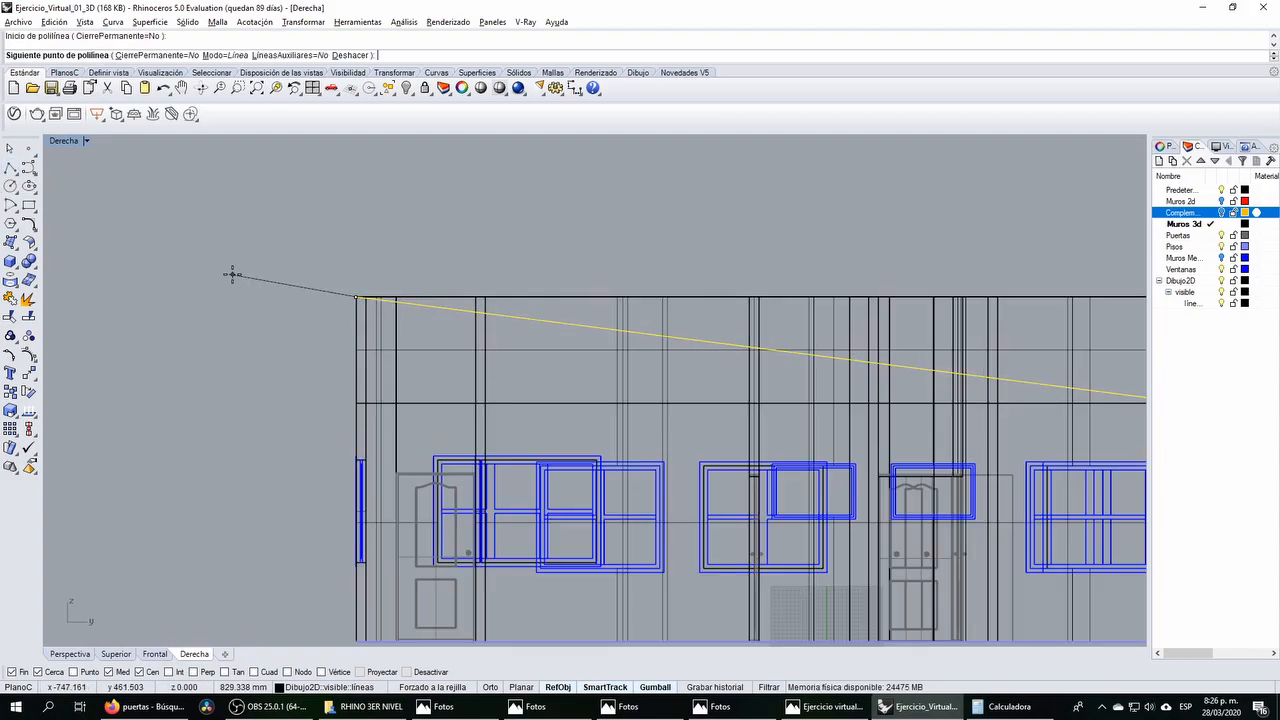
{"action": "scroll", "coordinate": [234, 277], "scroll_direction": "down", "scroll_amount": 4}
{"action": "key", "text": "alt+Tab"}
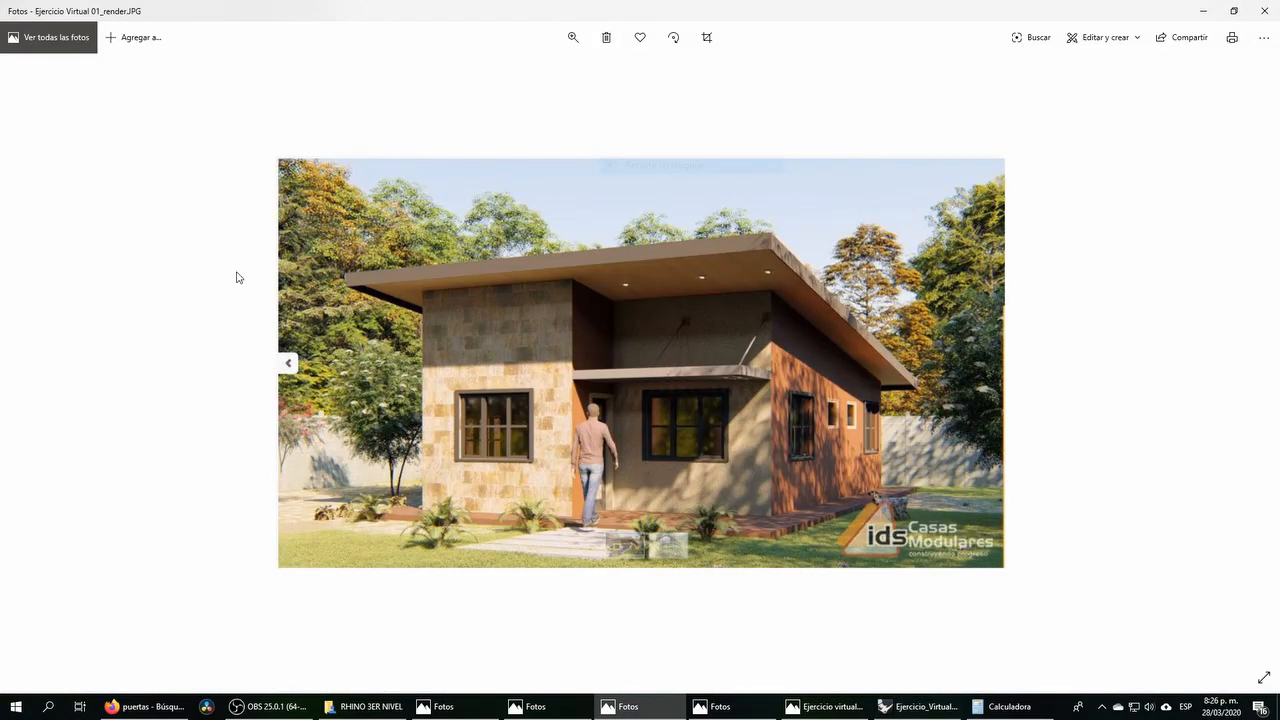
{"action": "key", "text": "alt+Tab"}
{"action": "type", "text": "50"}
{"action": "key", "text": "Return"}
{"action": "key", "text": "F8"}
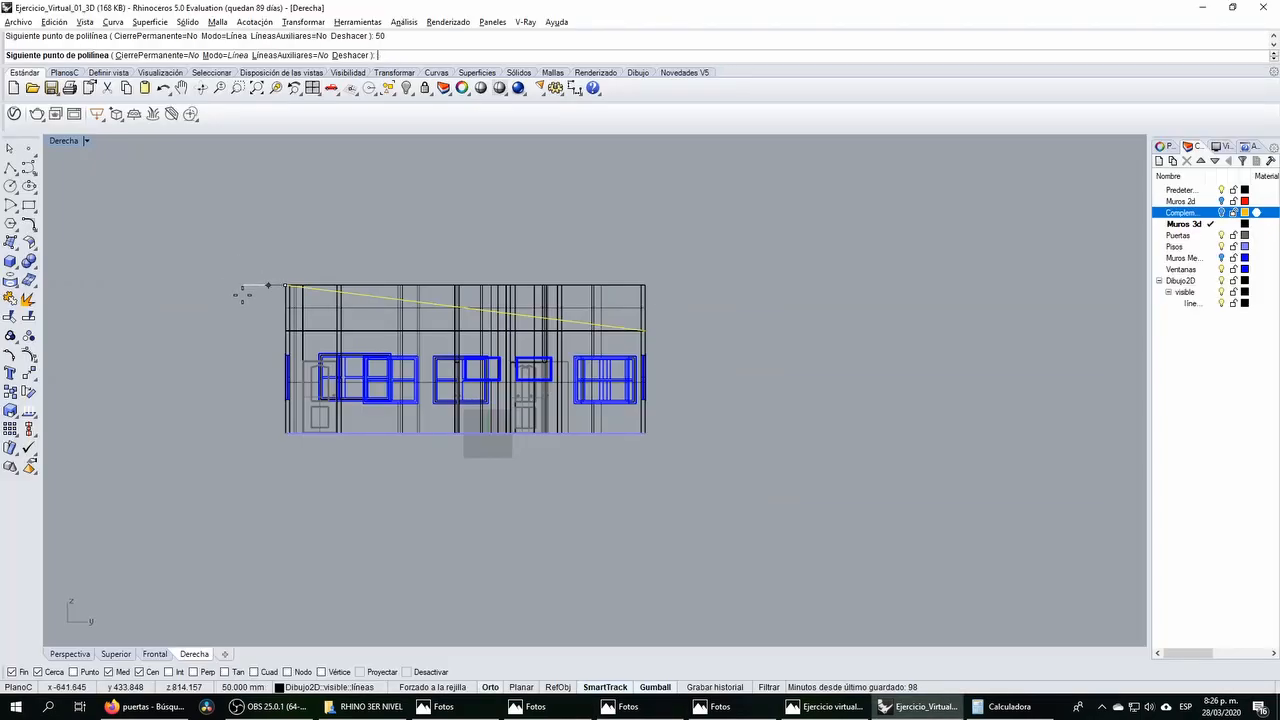
{"action": "left_click", "coordinate": [241, 294]}
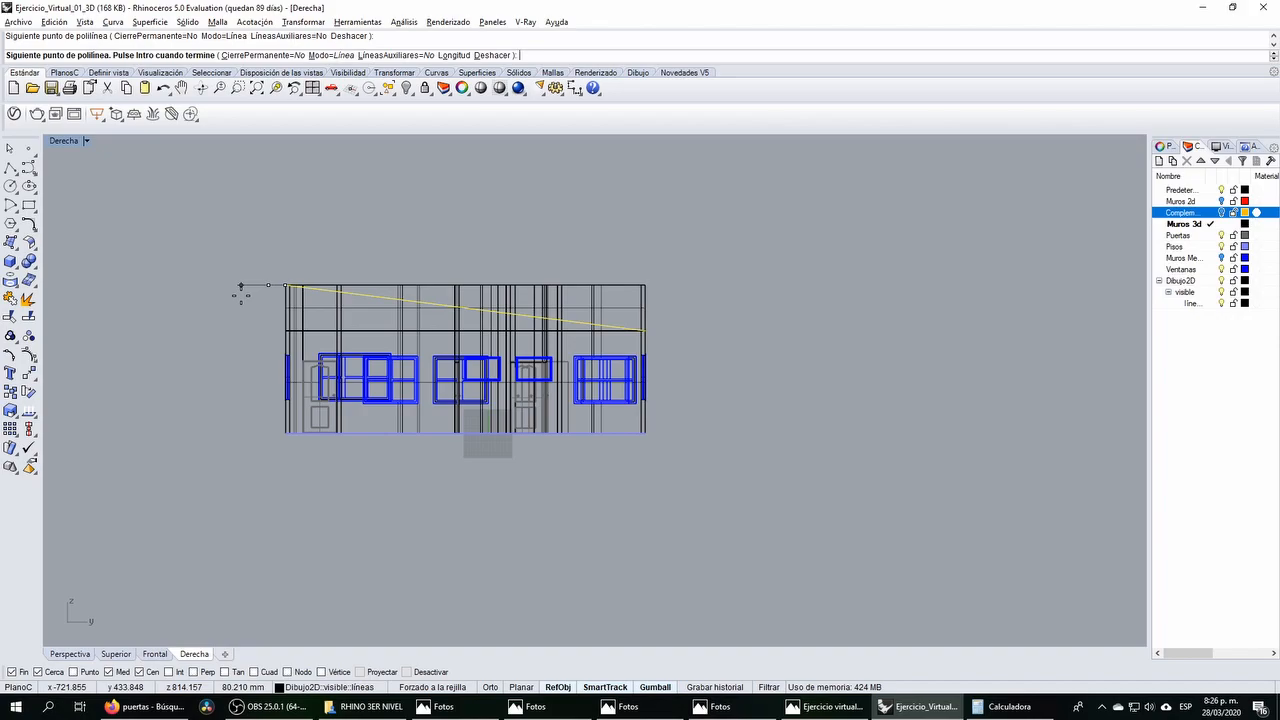
{"action": "key", "text": "ctrl+z"}
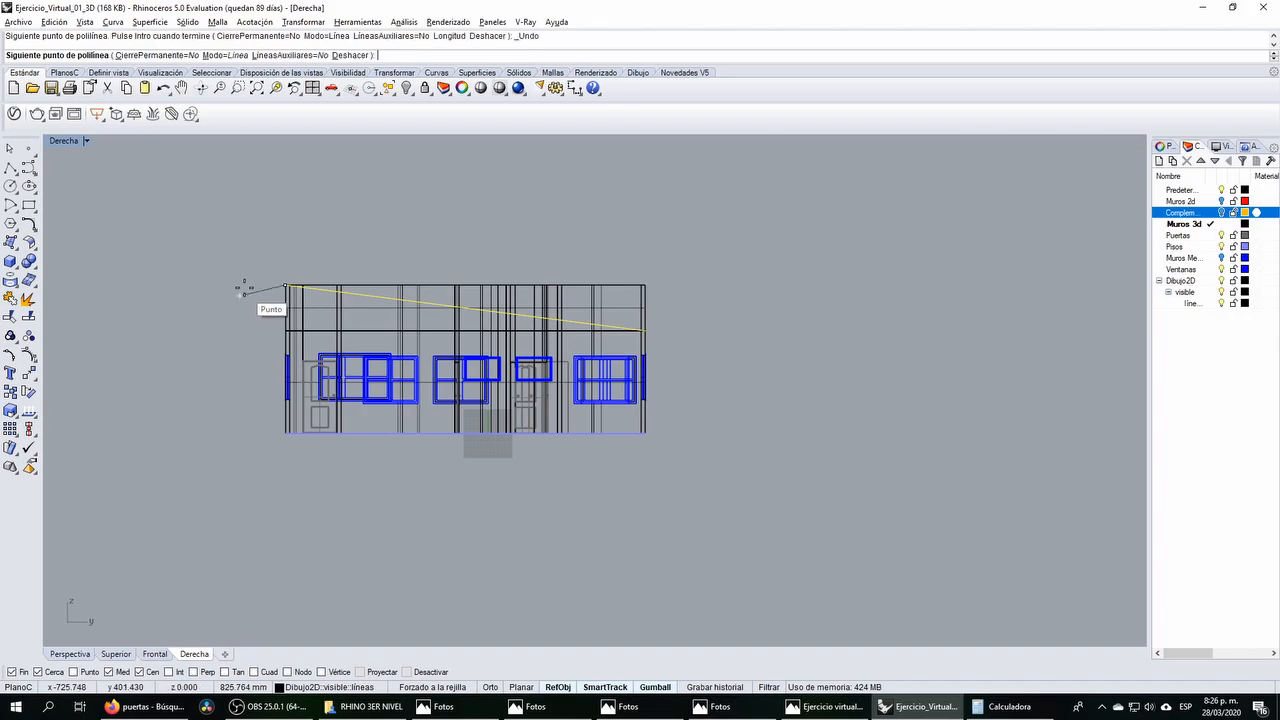
{"action": "type", "text": "200"}
{"action": "key", "text": "Return"}
{"action": "key", "text": "ctrl+z"}
{"action": "key", "text": "Return"}
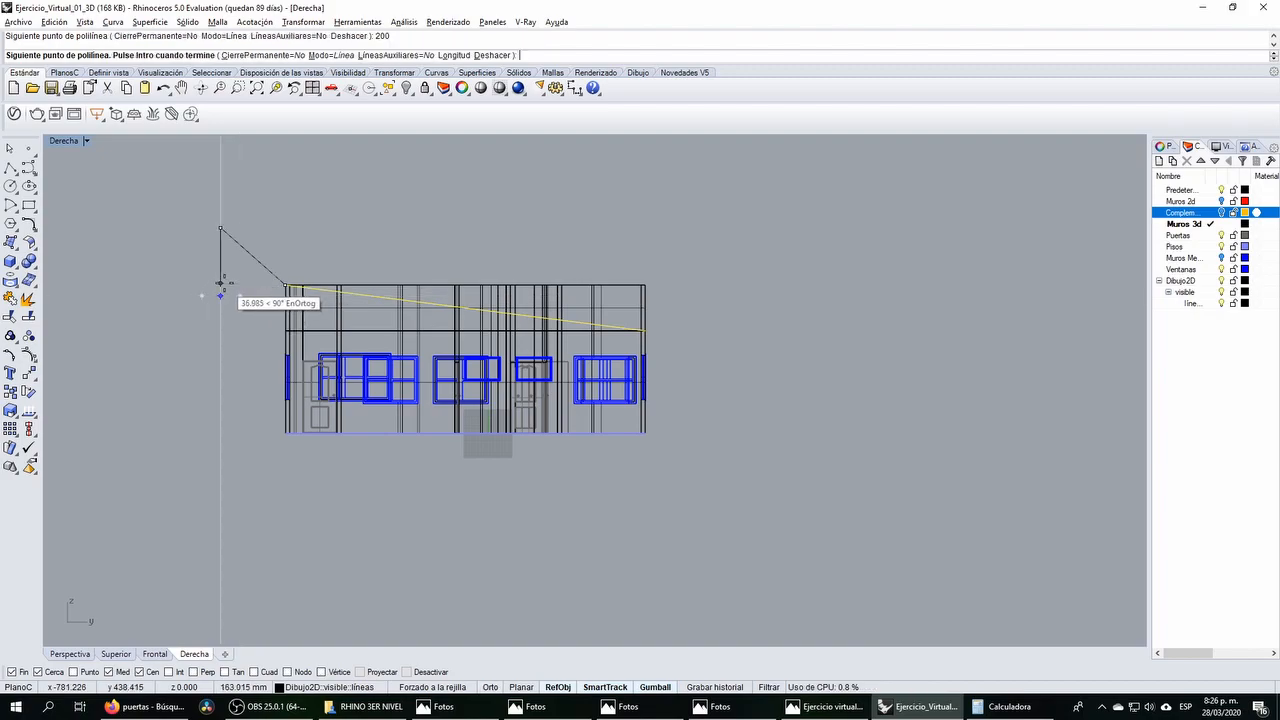
{"action": "key", "text": "Escape"}
Step: Draw a 200 mm horizontal line outward from the front top corner of the walls in the right view
{"action": "scroll", "coordinate": [246, 289], "scroll_direction": "up", "scroll_amount": 3}
{"action": "key", "text": "Return"}
{"action": "left_click", "coordinate": [310, 281]}
{"action": "key", "text": "Return"}
{"action": "scroll", "coordinate": [216, 277], "scroll_direction": "down", "scroll_amount": 2}
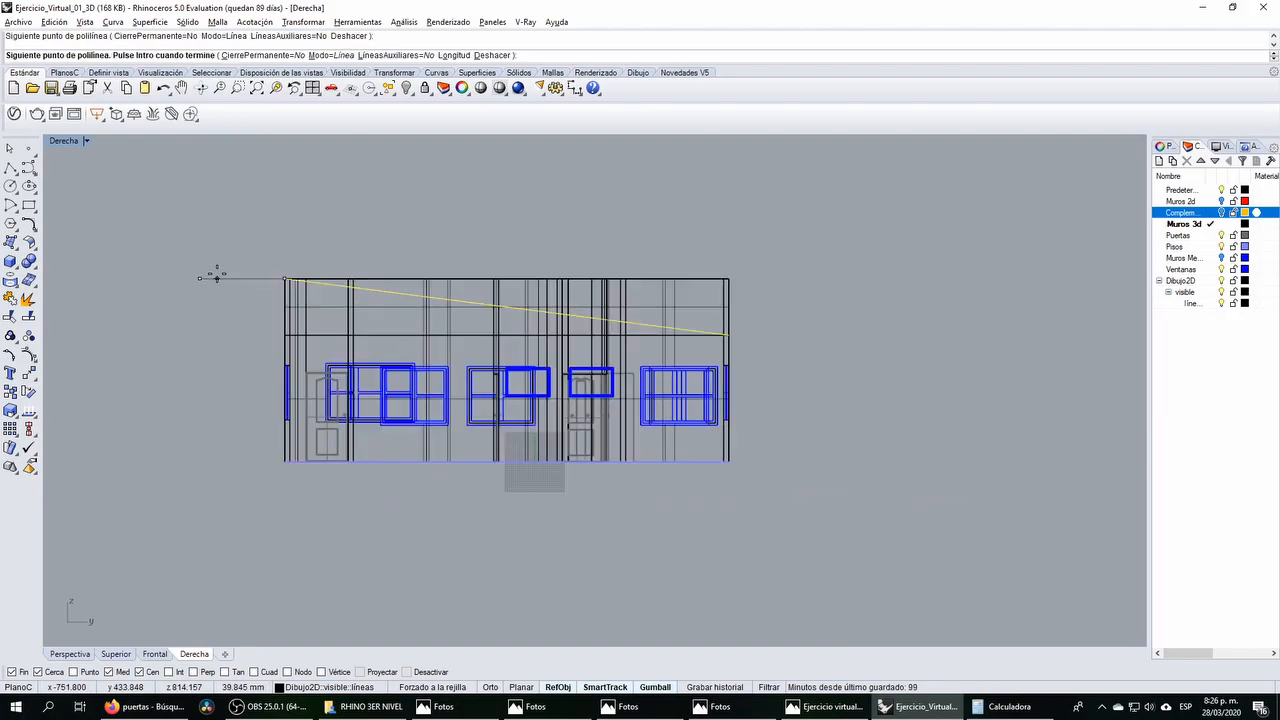
{"action": "key", "text": "Return"}
Step: Draw a 200 mm horizontal line outward from the rear top corner of the walls in the right view
{"action": "key", "text": "Return"}
{"action": "left_click", "coordinate": [743, 273]}
{"action": "type", "text": "200"}
{"action": "key", "text": "Return"}
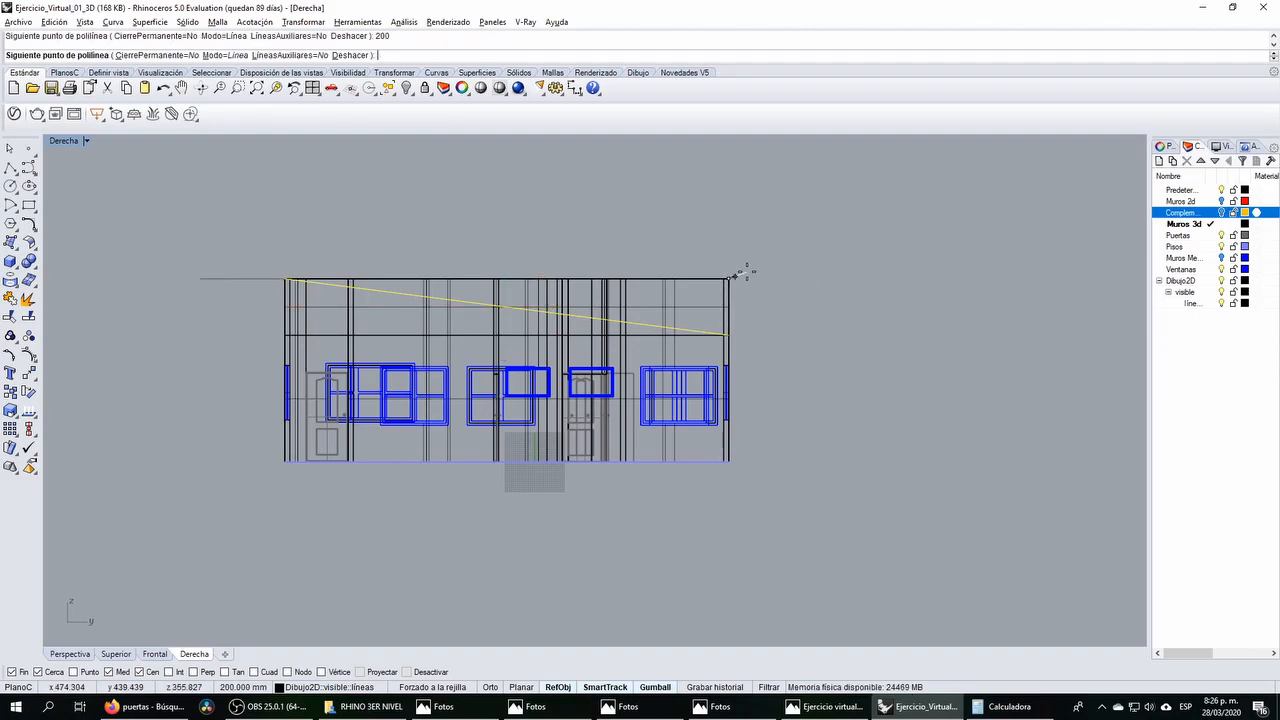
{"action": "key", "text": "Return"}
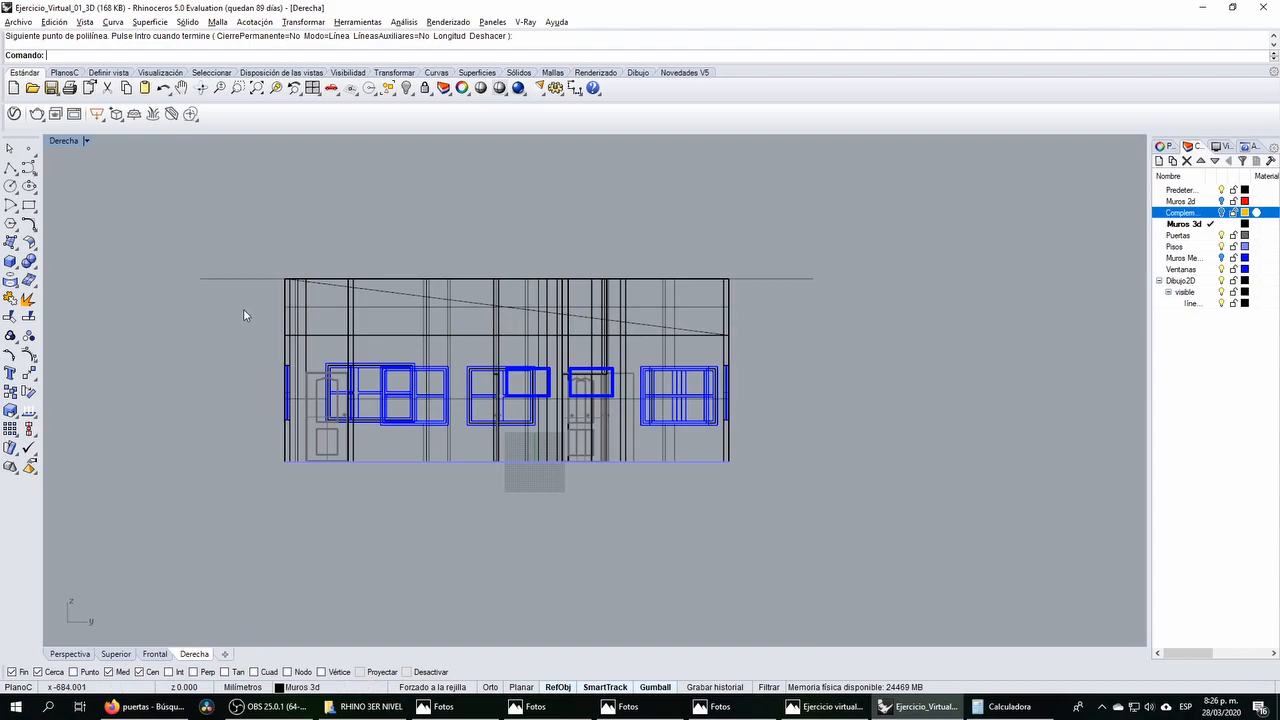
Step: Draw vertical boundary lines at the outer ends of both overhangs in the right view, upward at the front and downward at the rear
{"action": "left_click", "coordinate": [410, 296]}
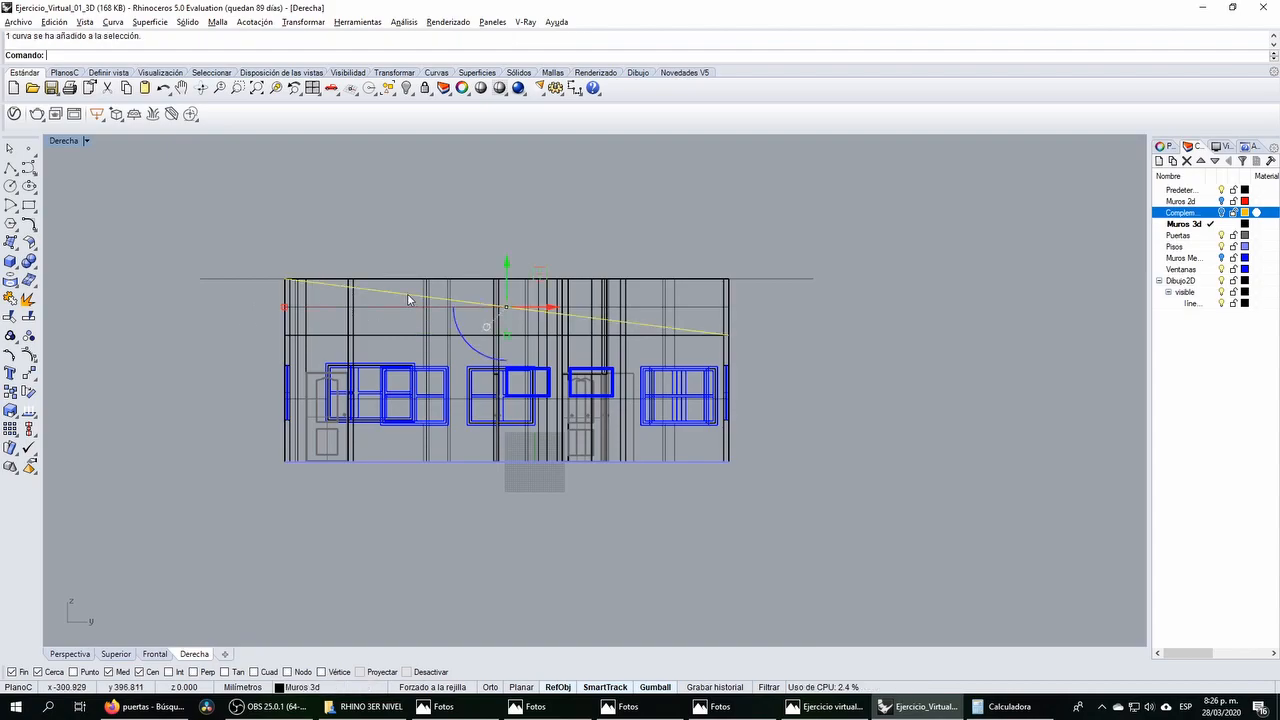
{"action": "left_click", "coordinate": [10, 168]}
{"action": "left_click", "coordinate": [200, 278]}
{"action": "left_click", "coordinate": [209, 155]}
{"action": "key", "text": "Return"}
{"action": "key", "text": "Return"}
{"action": "left_click", "coordinate": [813, 279]}
{"action": "left_click", "coordinate": [835, 450], "text": "shift"}
{"action": "key", "text": "Return"}
{"action": "right_click_drag", "start_coordinate": [433, 281], "coordinate": [456, 301]}
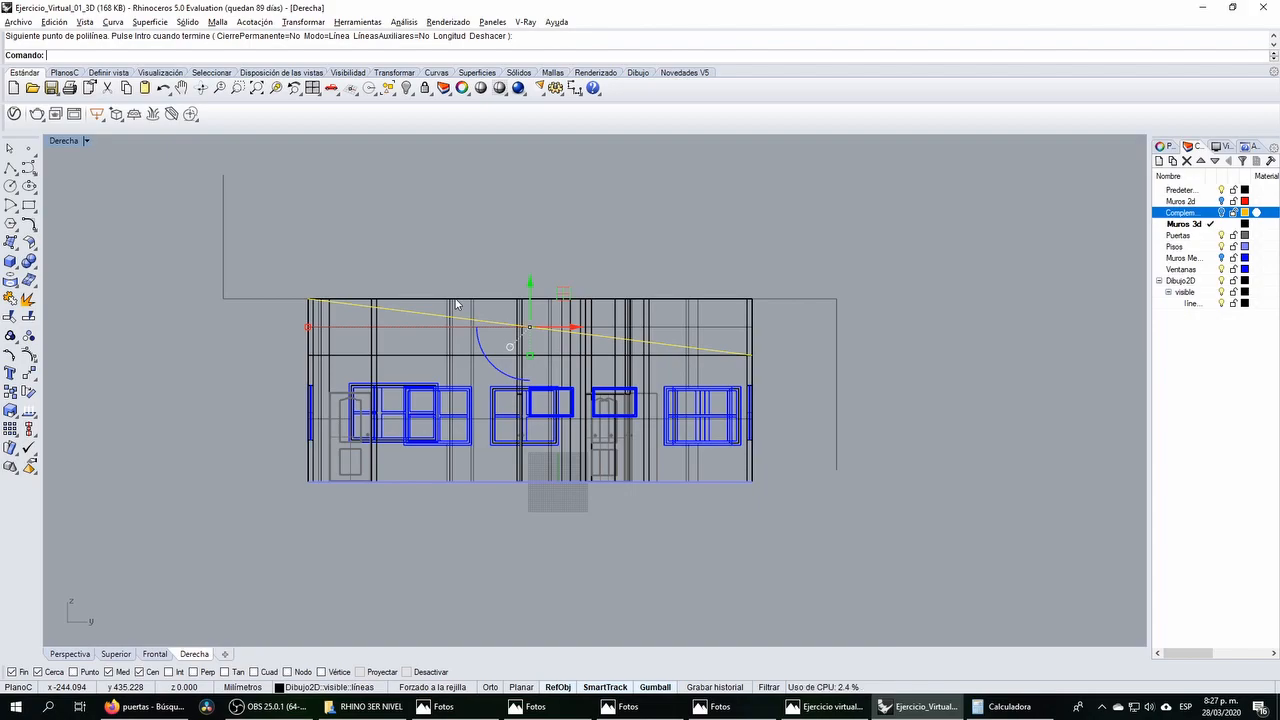
{"action": "right_click_drag", "start_coordinate": [183, 259], "coordinate": [196, 269]}
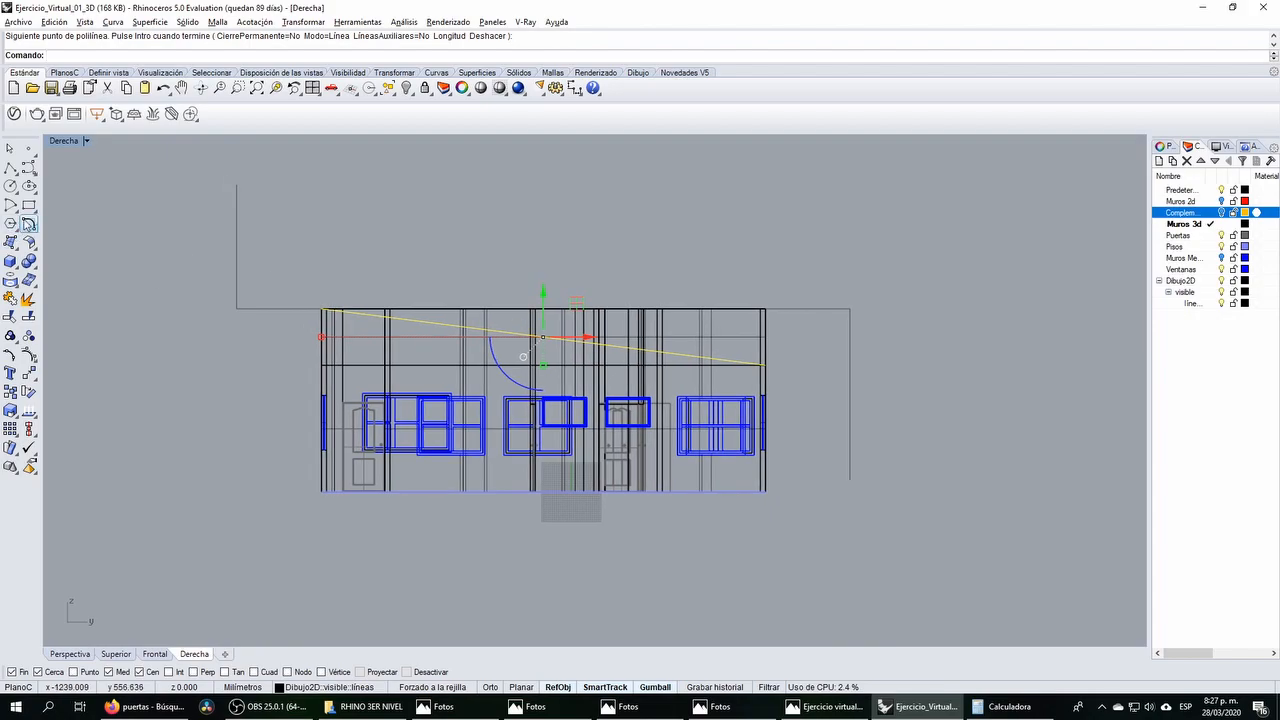
{"action": "left_click", "coordinate": [29, 224]}
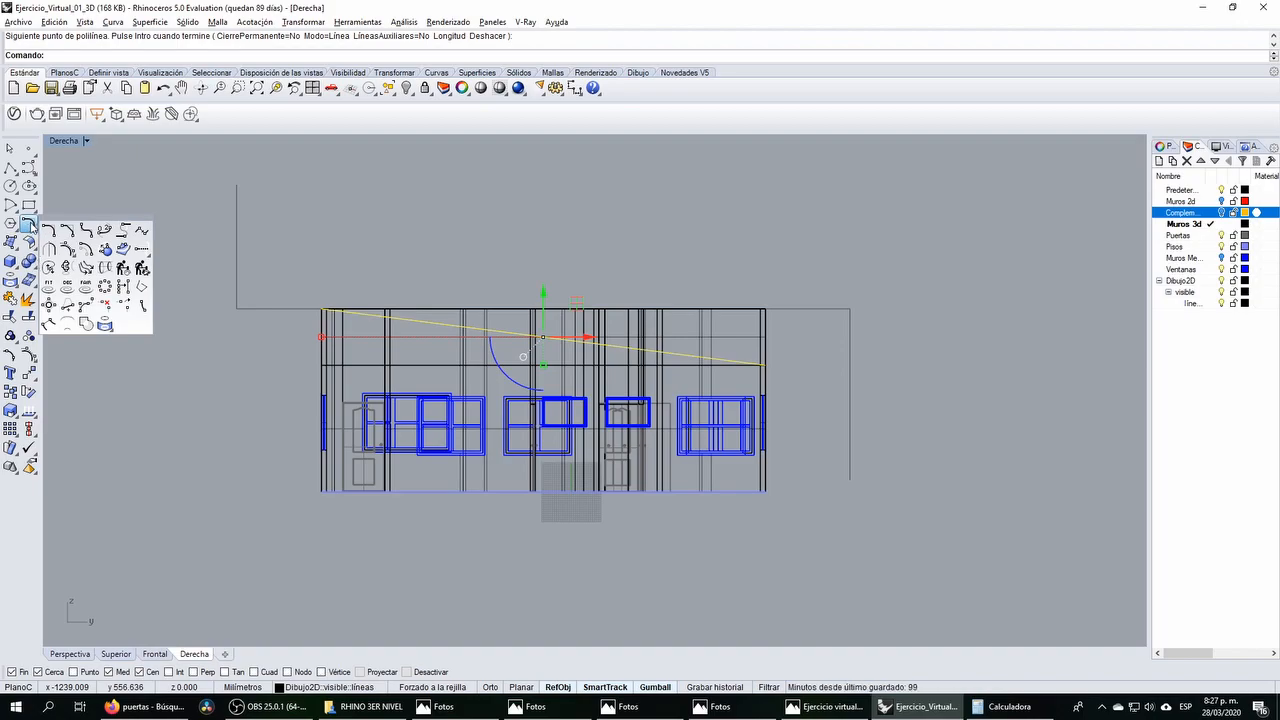
{"action": "left_click", "coordinate": [141, 252]}
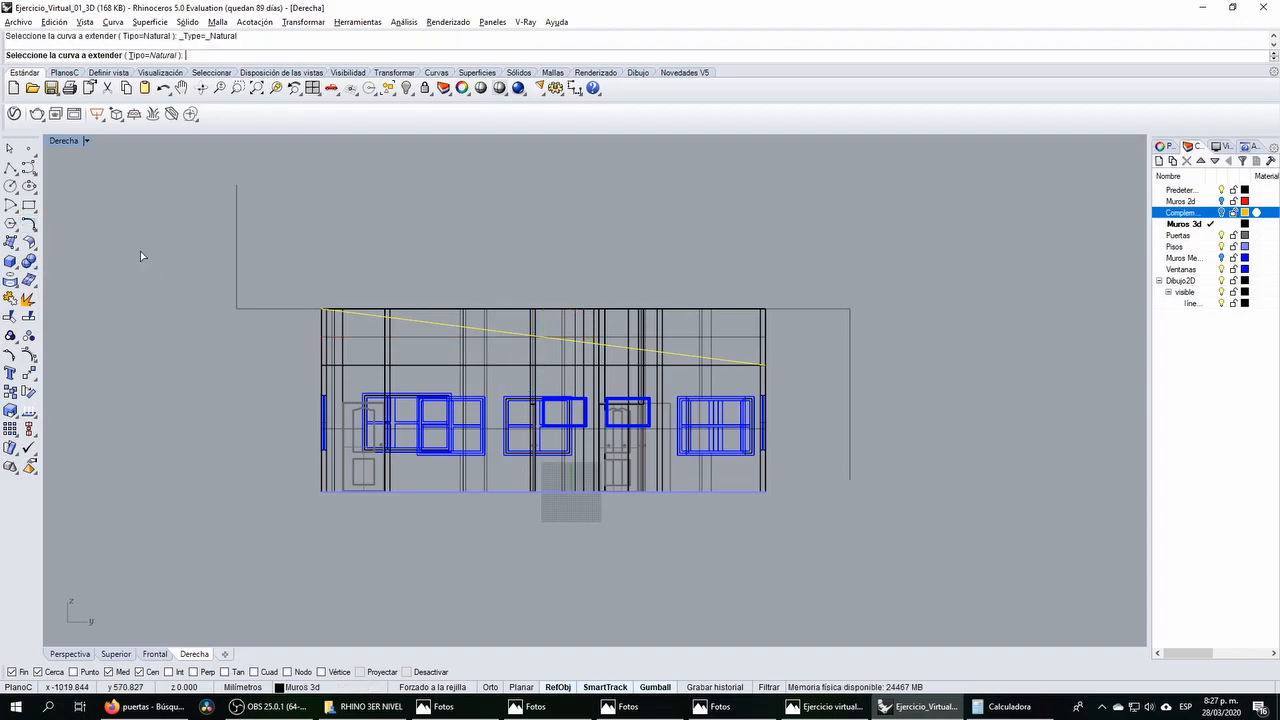
{"action": "key", "text": "Escape"}
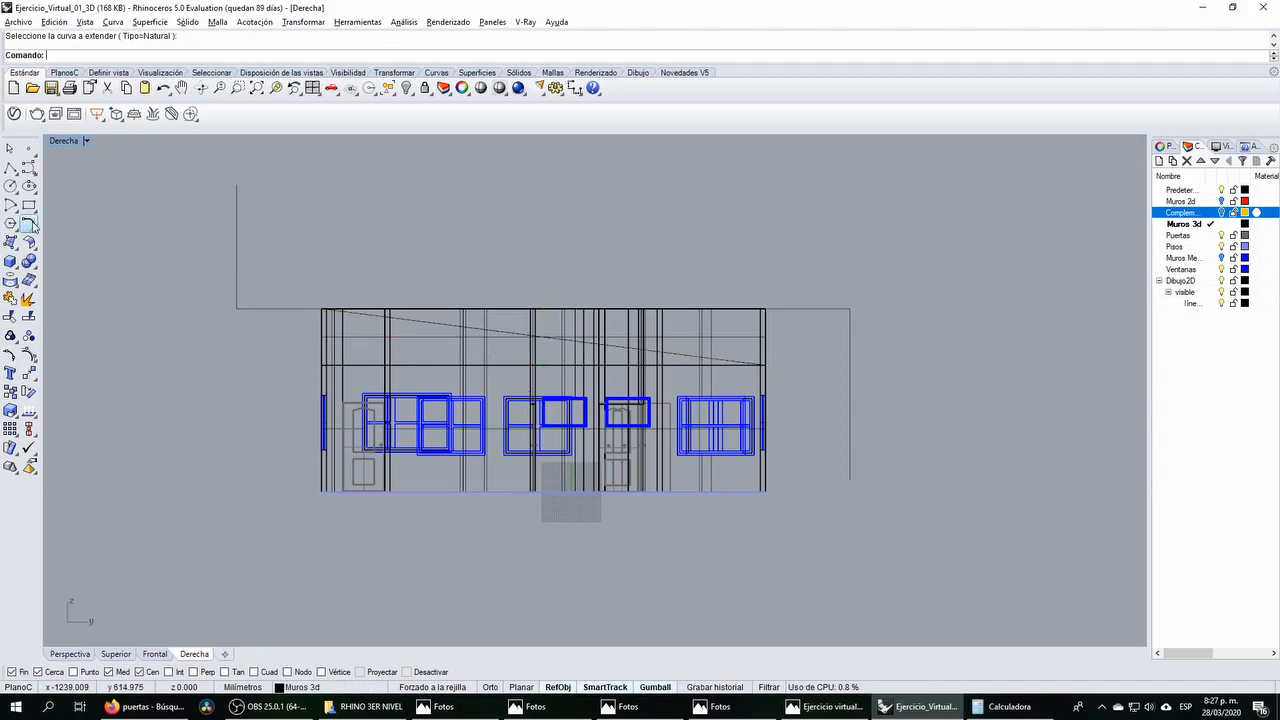
Step: Extend both ends of the sloped roof line to the front and rear vertical boundary lines with natural extension
{"action": "left_click", "coordinate": [33, 224]}
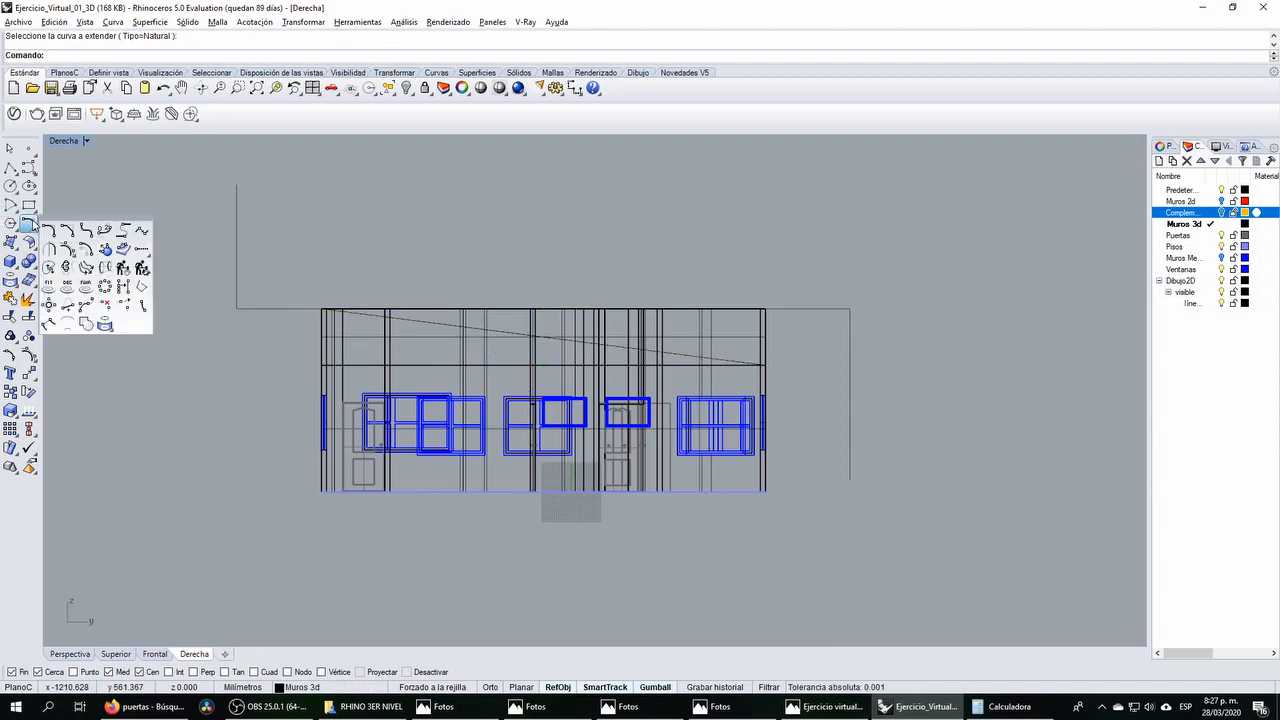
{"action": "left_click", "coordinate": [143, 247]}
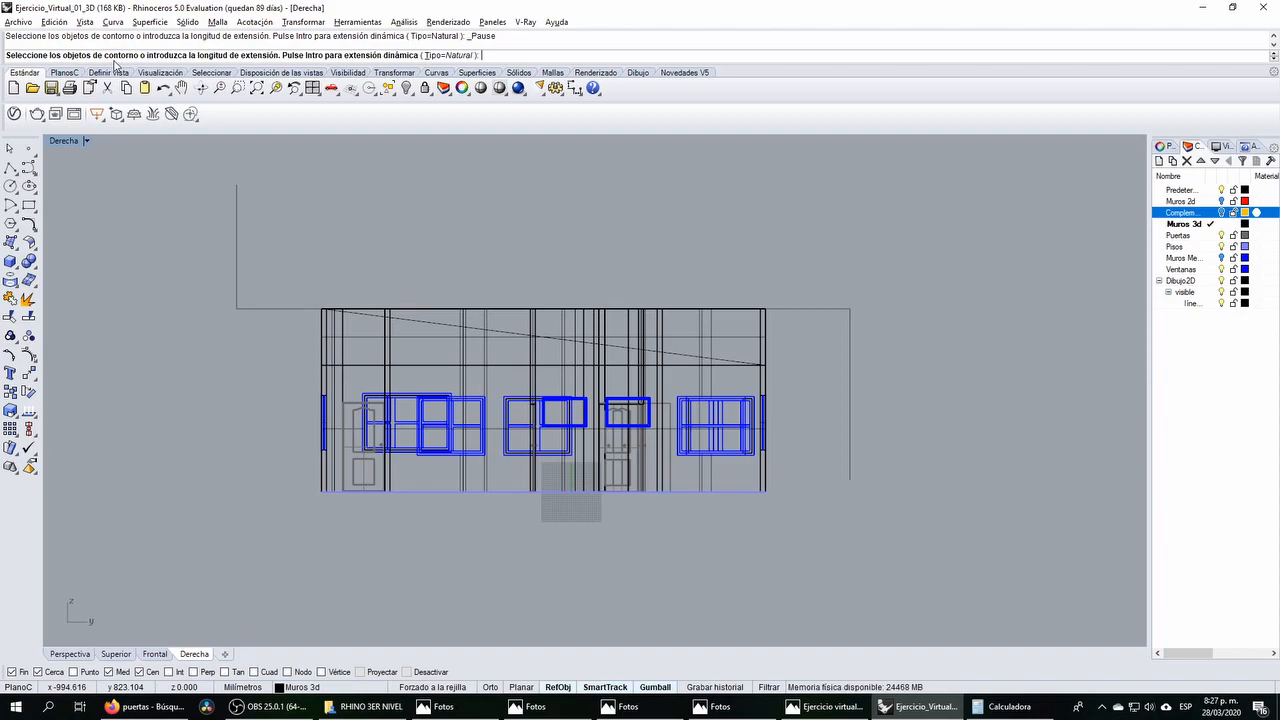
{"action": "left_click", "coordinate": [237, 195]}
{"action": "left_click", "coordinate": [850, 414]}
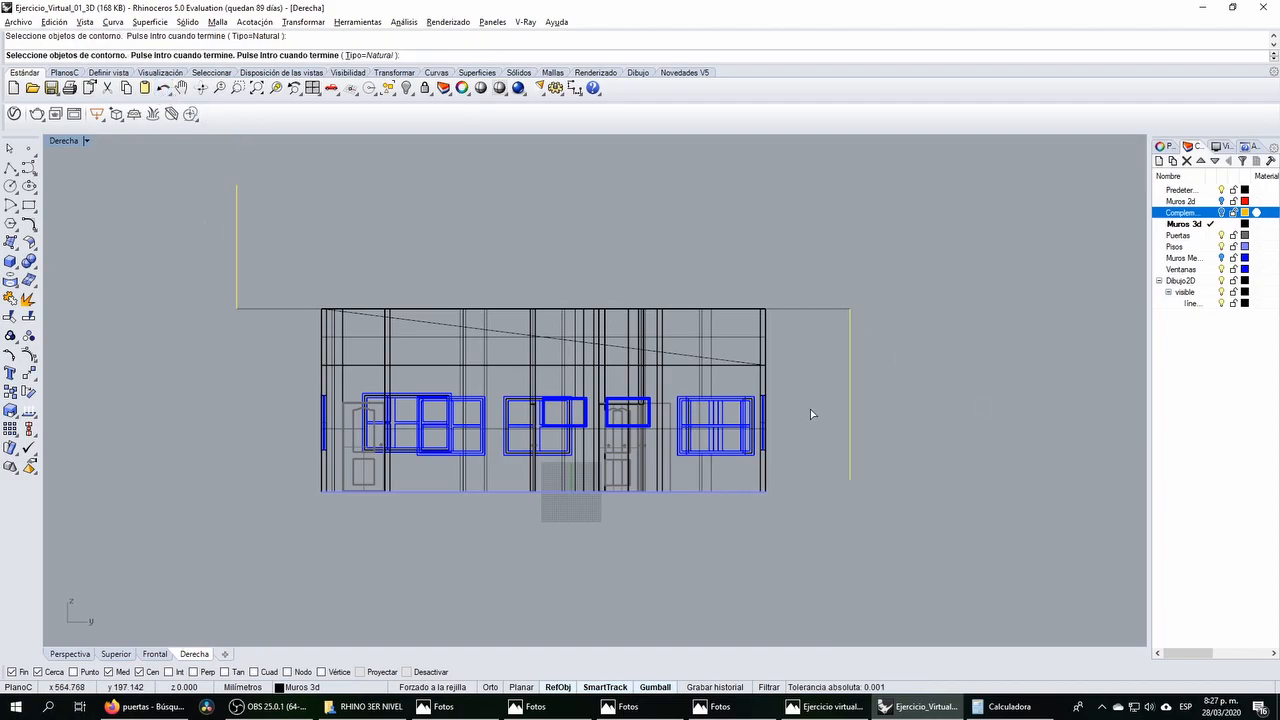
{"action": "key", "text": "Return"}
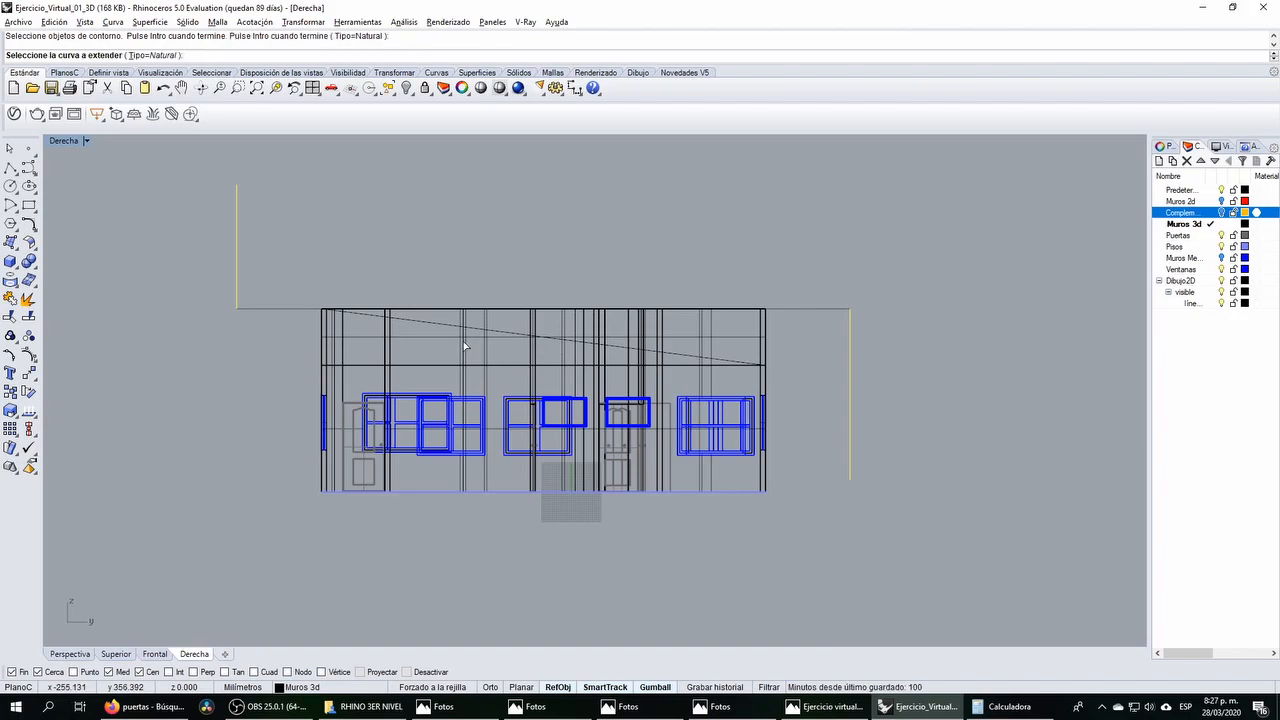
{"action": "left_click", "coordinate": [427, 325]}
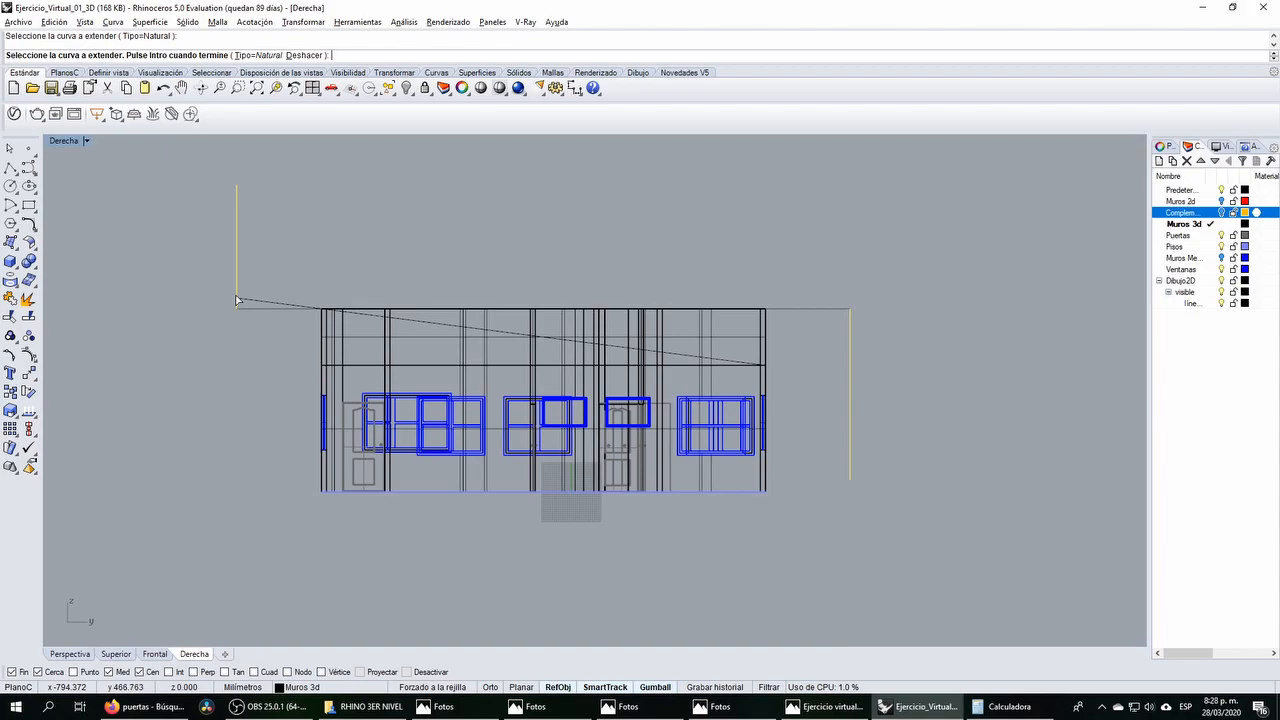
{"action": "left_click", "coordinate": [740, 364]}
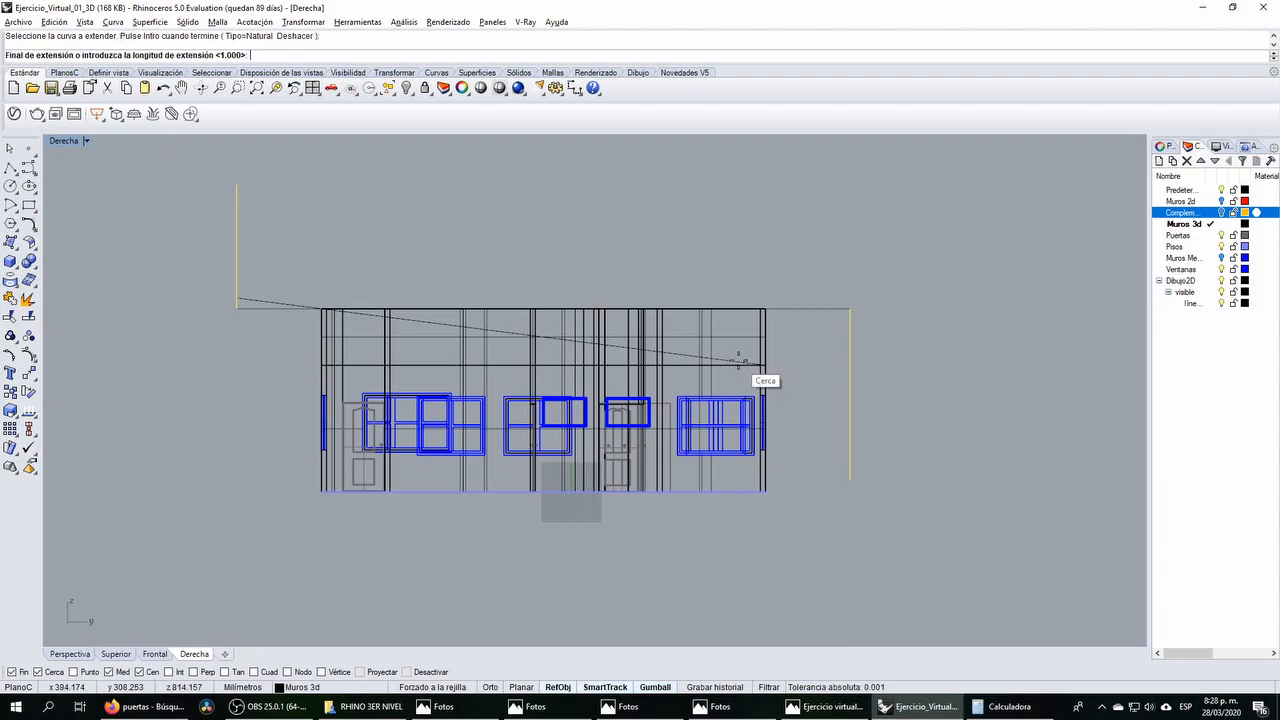
{"action": "left_click", "coordinate": [849, 376]}
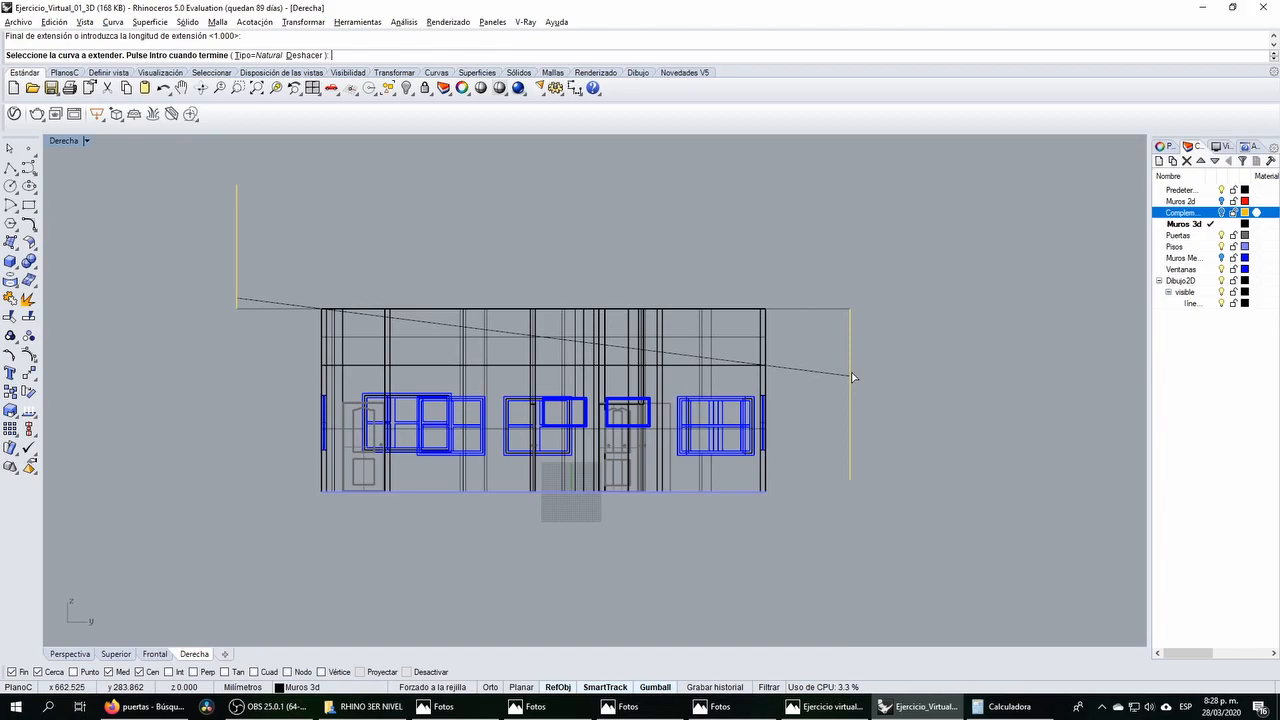
{"action": "key", "text": "Return"}
Step: Delete the vertical and horizontal overhang guide lines, keeping only the extended slope line selected
{"action": "left_click", "coordinate": [792, 367]}
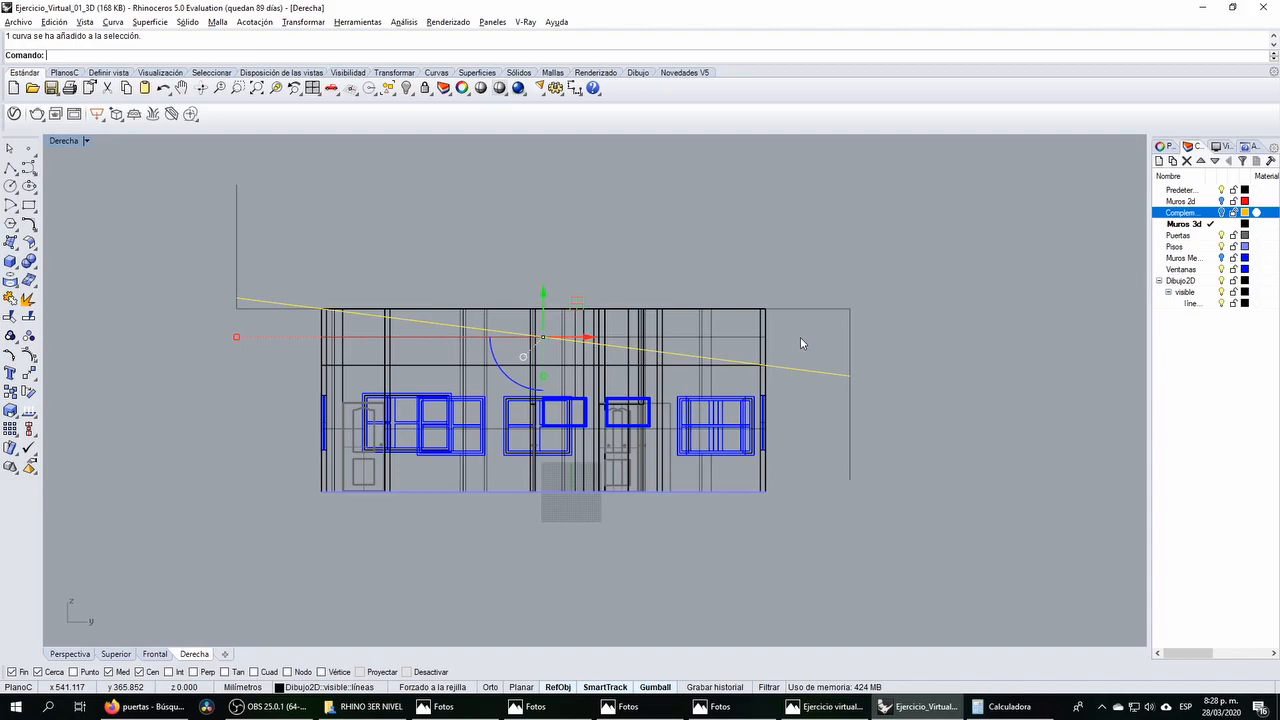
{"action": "left_click_drag", "start_coordinate": [863, 325], "coordinate": [837, 276]}
{"action": "key", "text": "Delete"}
{"action": "left_click_drag", "start_coordinate": [343, 253], "coordinate": [188, 176]}
{"action": "key", "text": "Delete"}
{"action": "left_click", "coordinate": [239, 308]}
{"action": "key", "text": "Delete"}
{"action": "left_click_drag", "start_coordinate": [247, 319], "coordinate": [198, 257]}
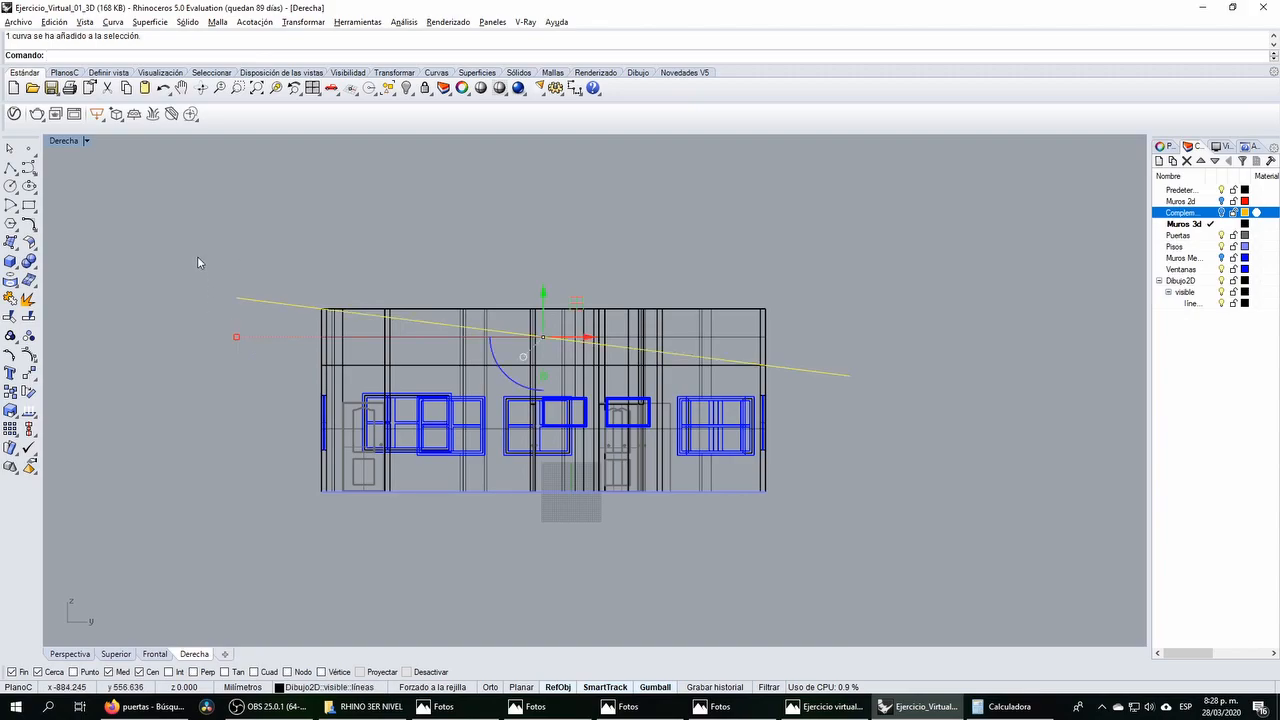
Step: Check the side overhang in the reference render and draw a 100 mm line outward from the house's rear right corner in the top view
{"action": "double_click", "coordinate": [70, 140]}
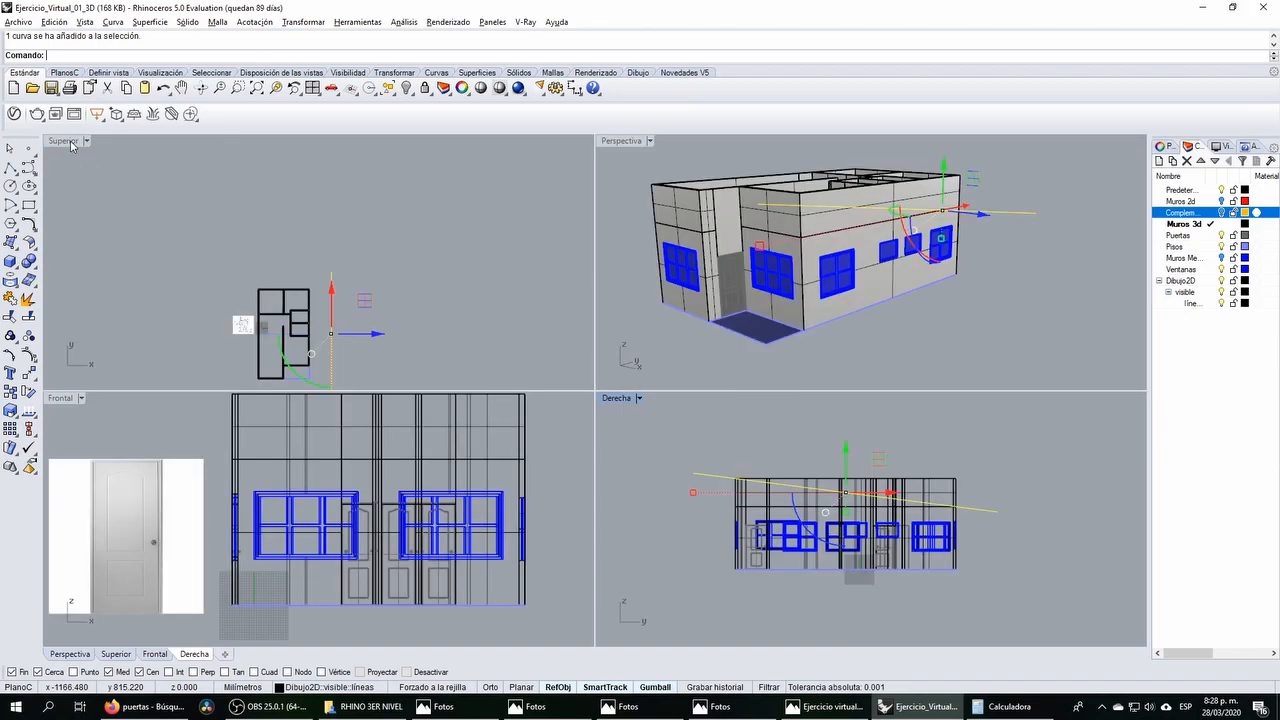
{"action": "right_click_drag", "start_coordinate": [692, 214], "coordinate": [783, 247]}
{"action": "scroll", "coordinate": [363, 336], "scroll_direction": "up", "scroll_amount": 5}
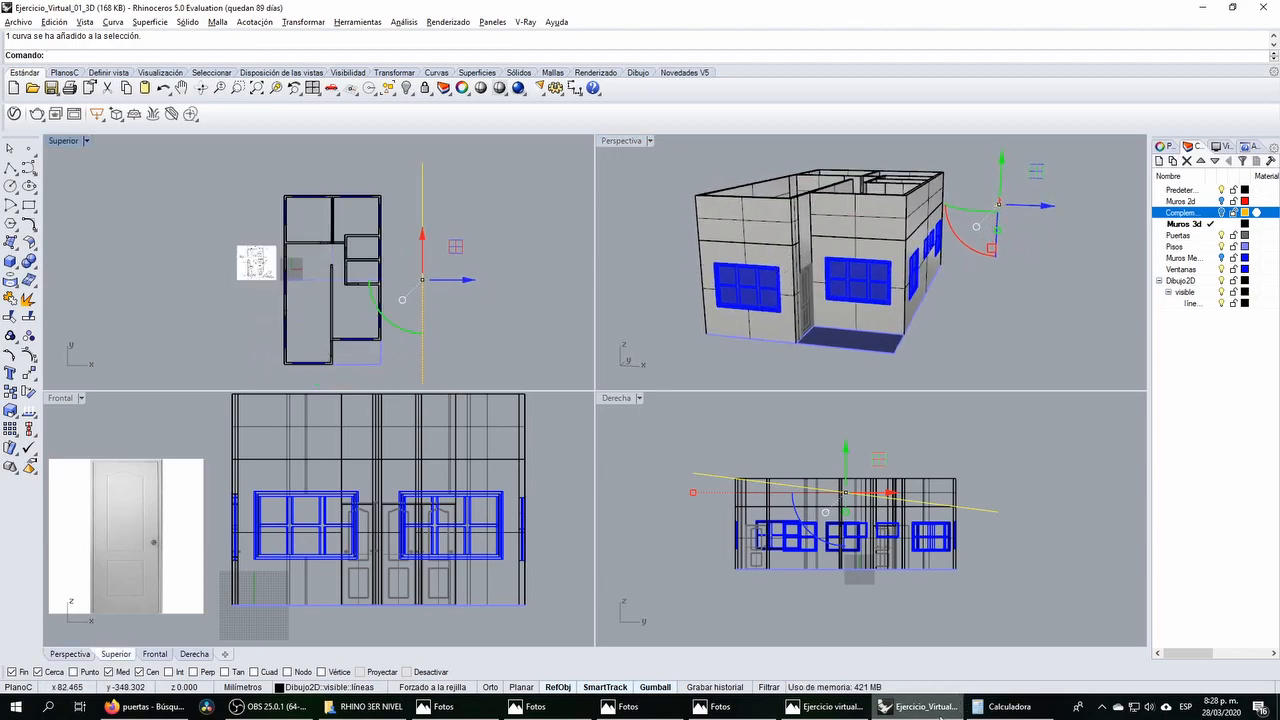
{"action": "left_click", "coordinate": [718, 706]}
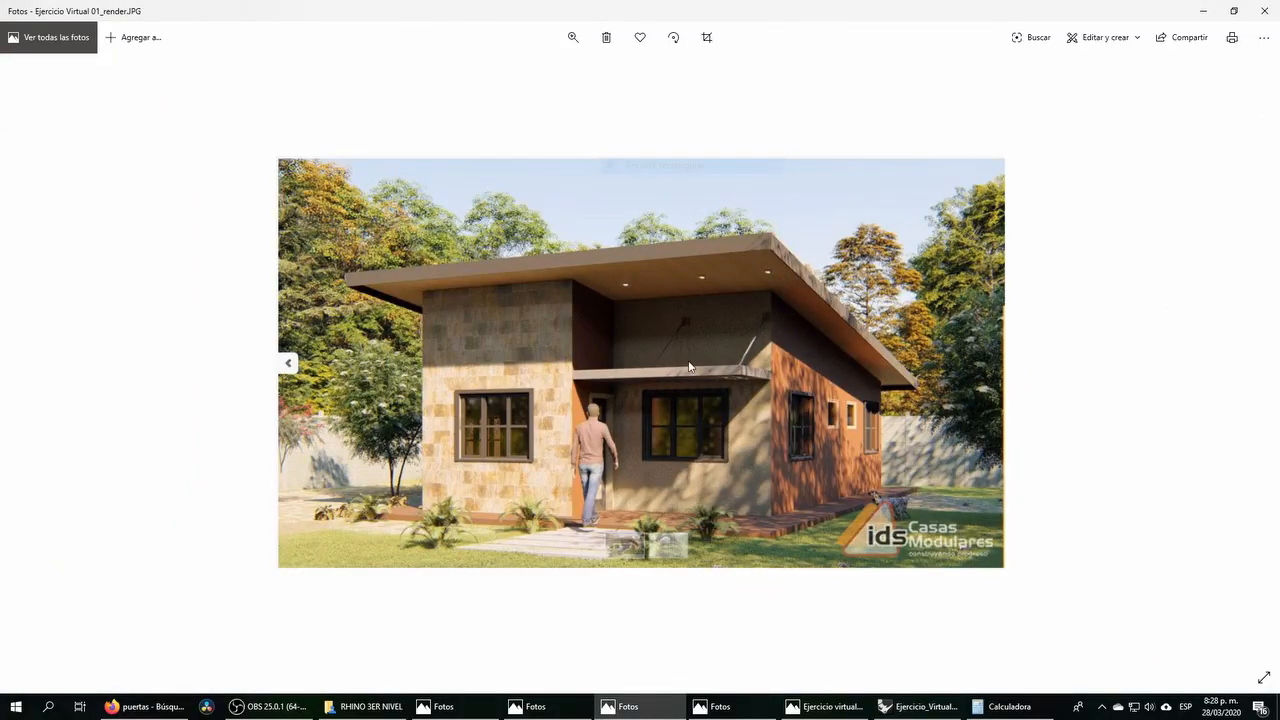
{"action": "key", "text": "alt+Tab"}
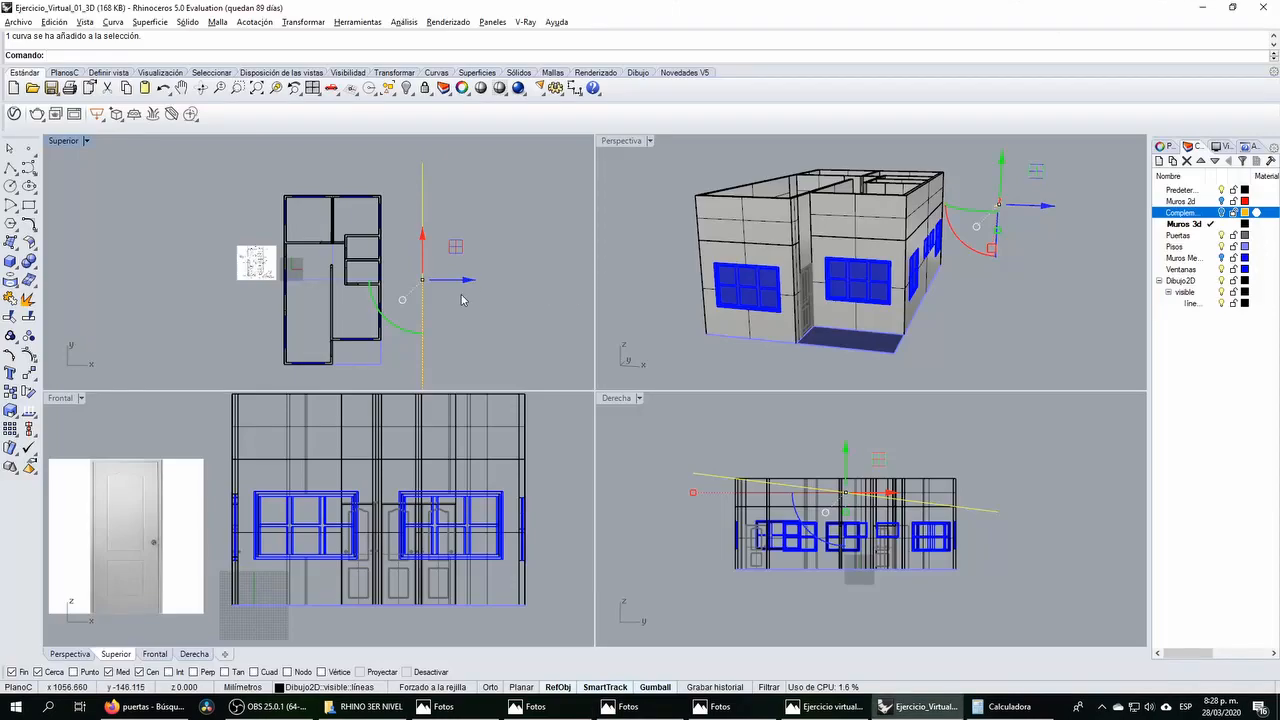
{"action": "left_click", "coordinate": [10, 168]}
{"action": "scroll", "coordinate": [391, 191], "scroll_direction": "up", "scroll_amount": 3}
{"action": "left_click", "coordinate": [371, 191]}
{"action": "left_click", "coordinate": [371, 195]}
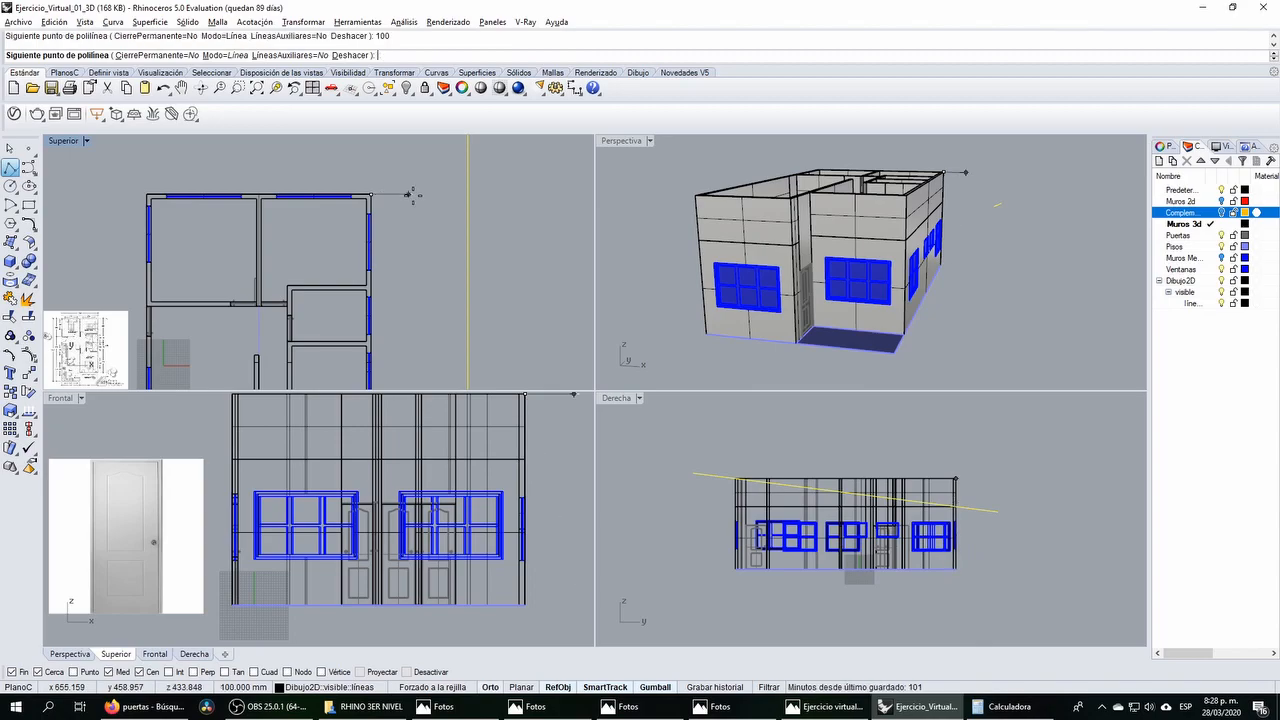
{"action": "key", "text": "Return"}
Step: Move the slope line sideways onto the outer end of the 100 mm guide line and delete that guide
{"action": "left_click_drag", "start_coordinate": [466, 204], "coordinate": [364, 177]}
{"action": "scroll", "coordinate": [408, 174], "scroll_direction": "up", "scroll_amount": 15}
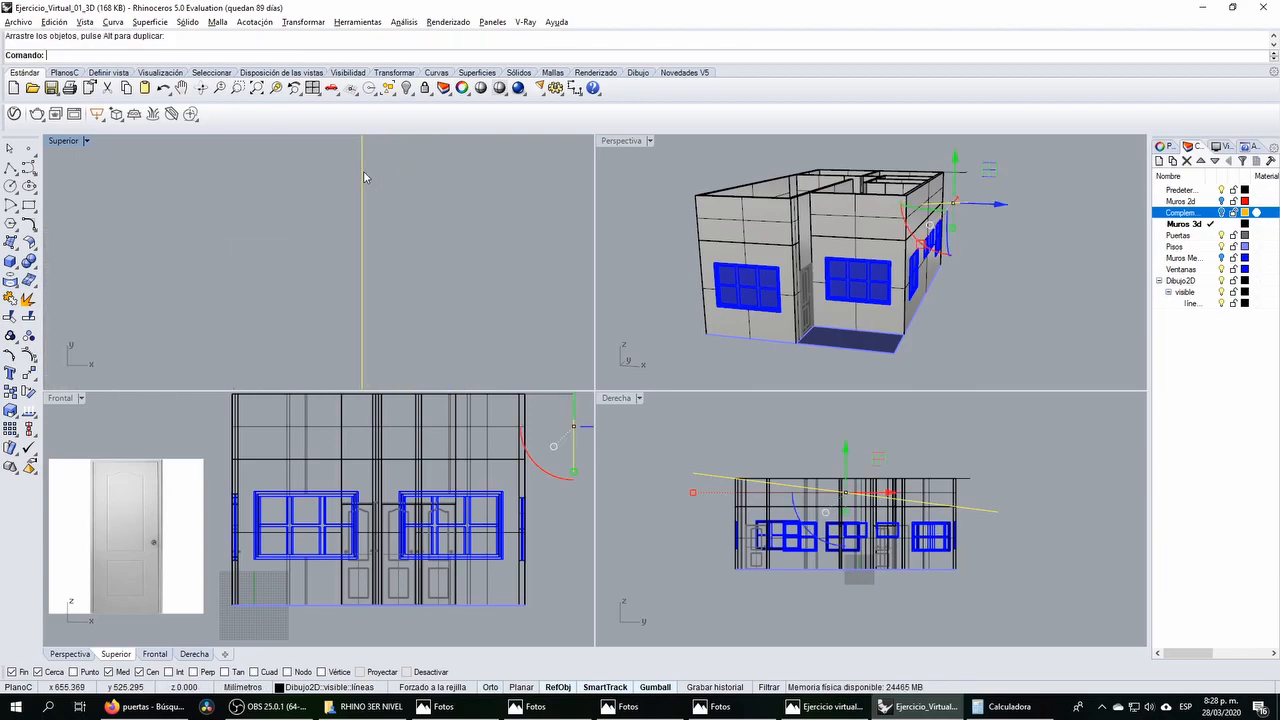
{"action": "scroll", "coordinate": [358, 210], "scroll_direction": "down", "scroll_amount": 5}
{"action": "key", "text": "Delete"}
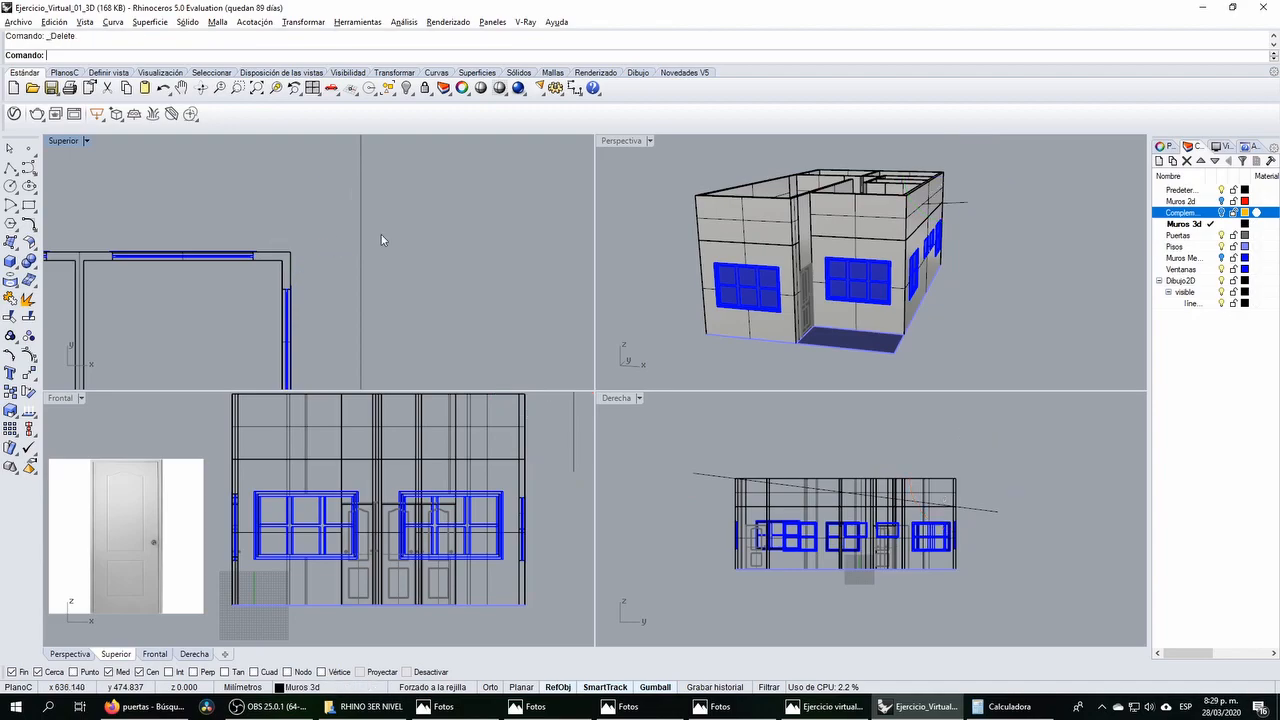
Step: Try a 25 mm upward offset of the slope line and compare the roof thickness with the reference render
{"action": "right_click_drag", "start_coordinate": [918, 246], "coordinate": [859, 221]}
{"action": "left_click", "coordinate": [982, 208]}
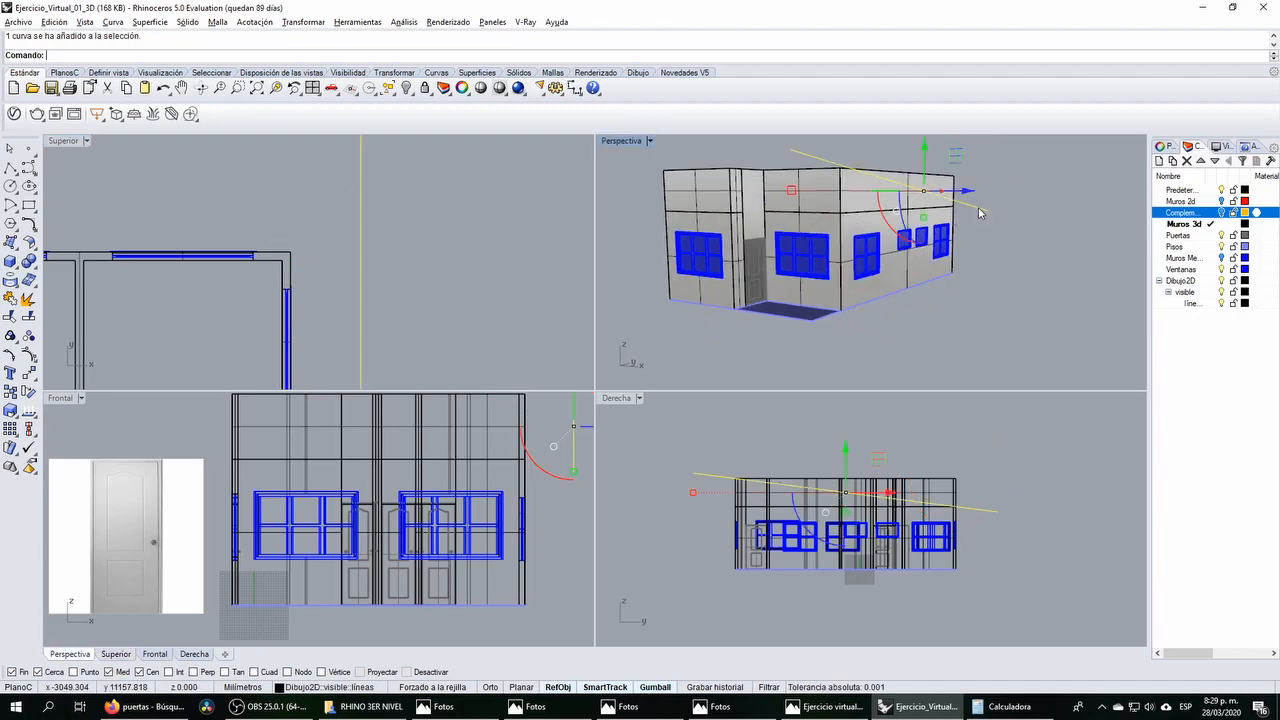
{"action": "key", "text": "alt+Tab"}
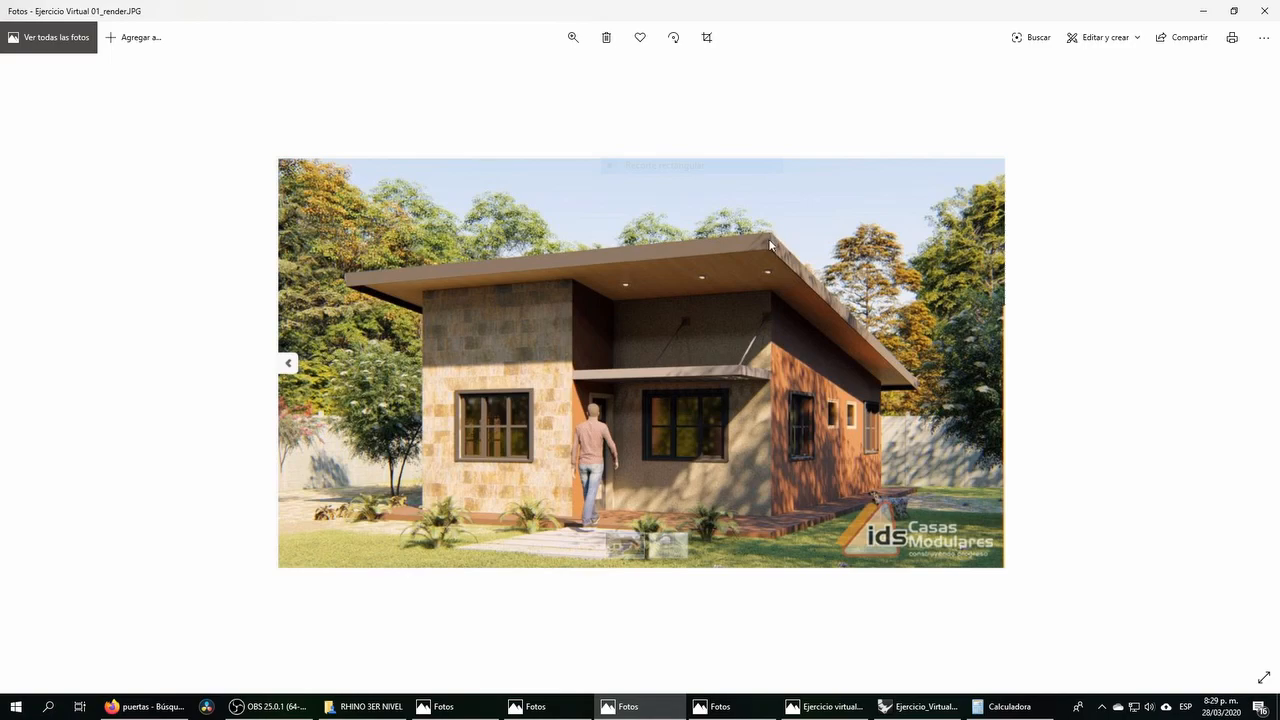
{"action": "left_click", "coordinate": [915, 706]}
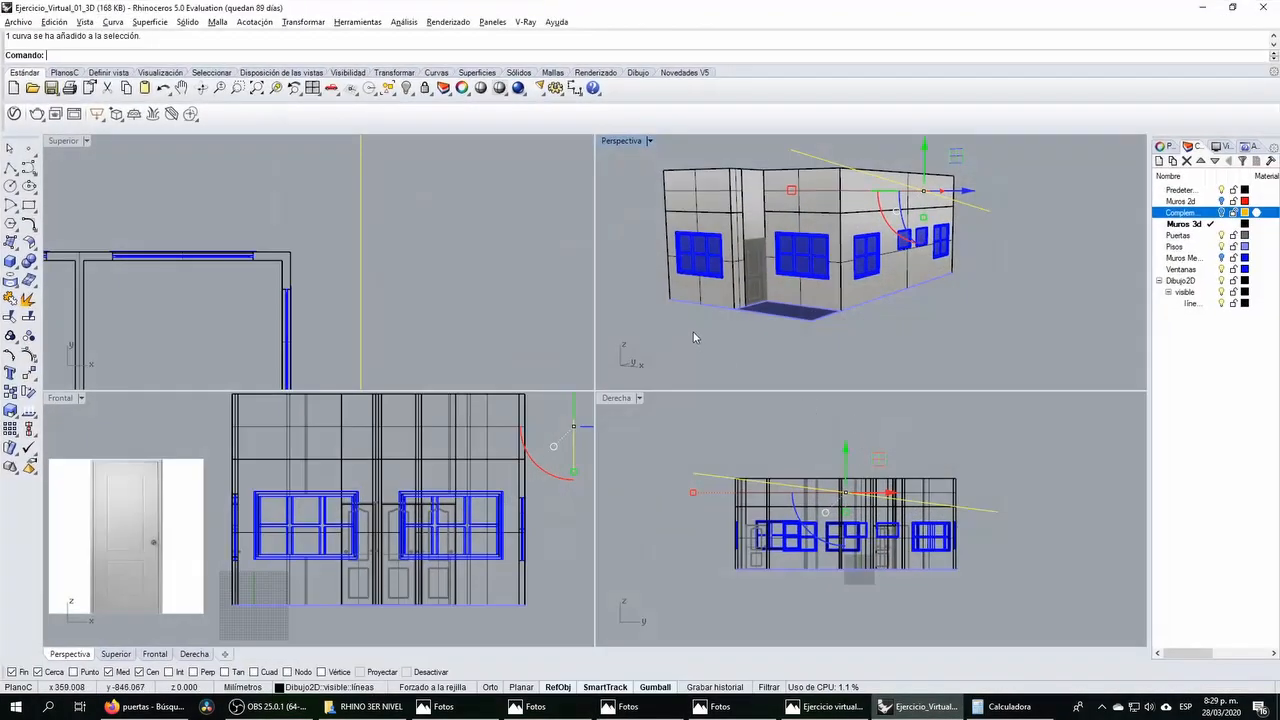
{"action": "left_click", "coordinate": [29, 224]}
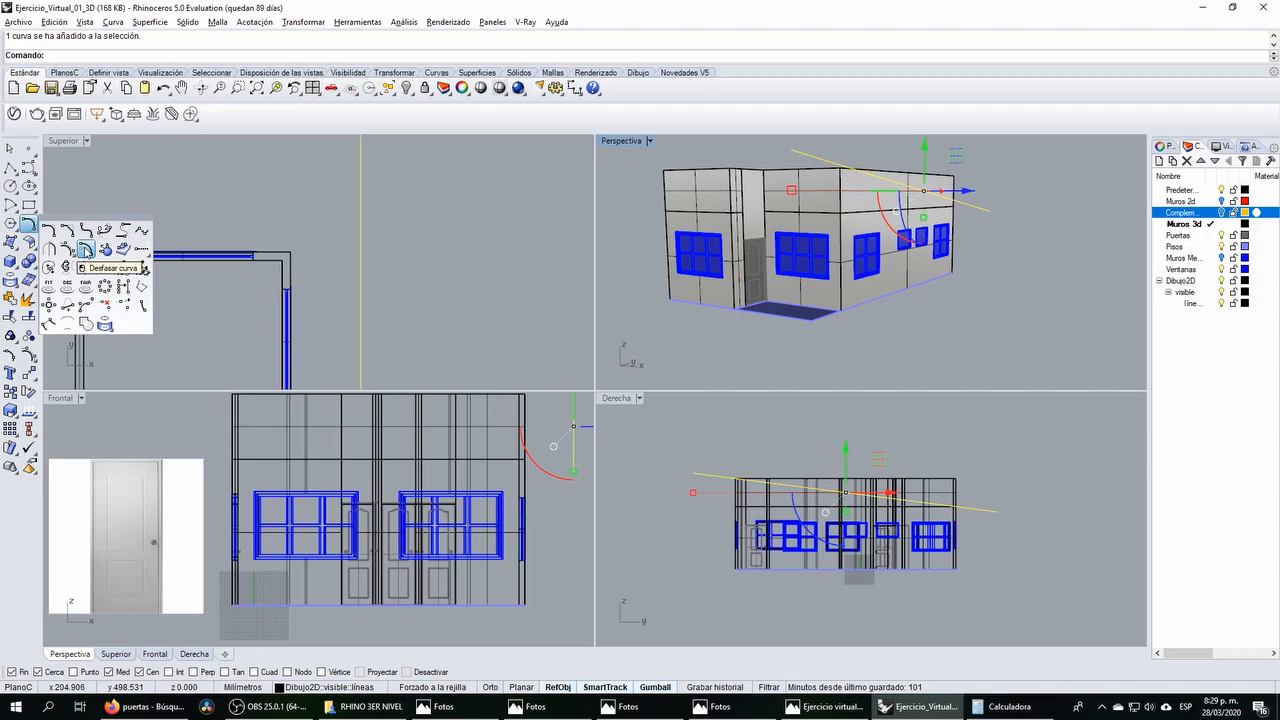
{"action": "left_click", "coordinate": [86, 251]}
{"action": "left_click", "coordinate": [112, 56]}
{"action": "type", "text": "25"}
{"action": "key", "text": "Return"}
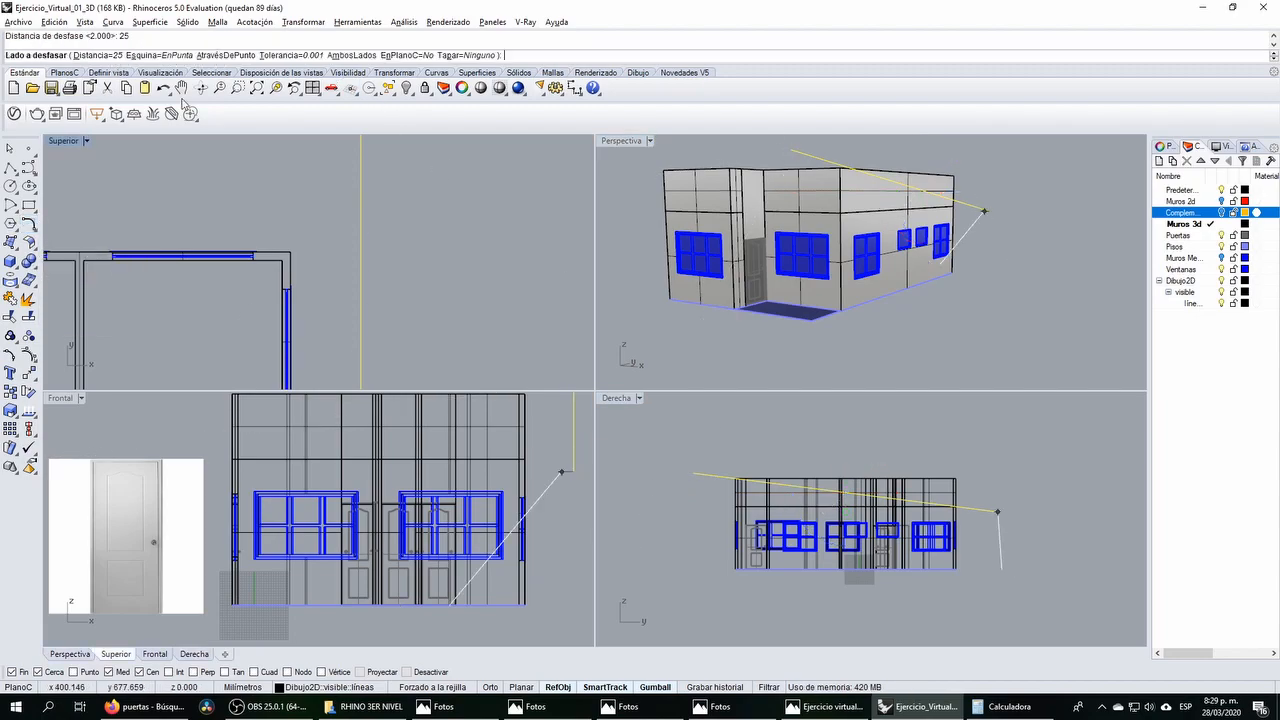
{"action": "left_click", "coordinate": [704, 418]}
{"action": "right_click_drag", "start_coordinate": [813, 245], "coordinate": [857, 220]}
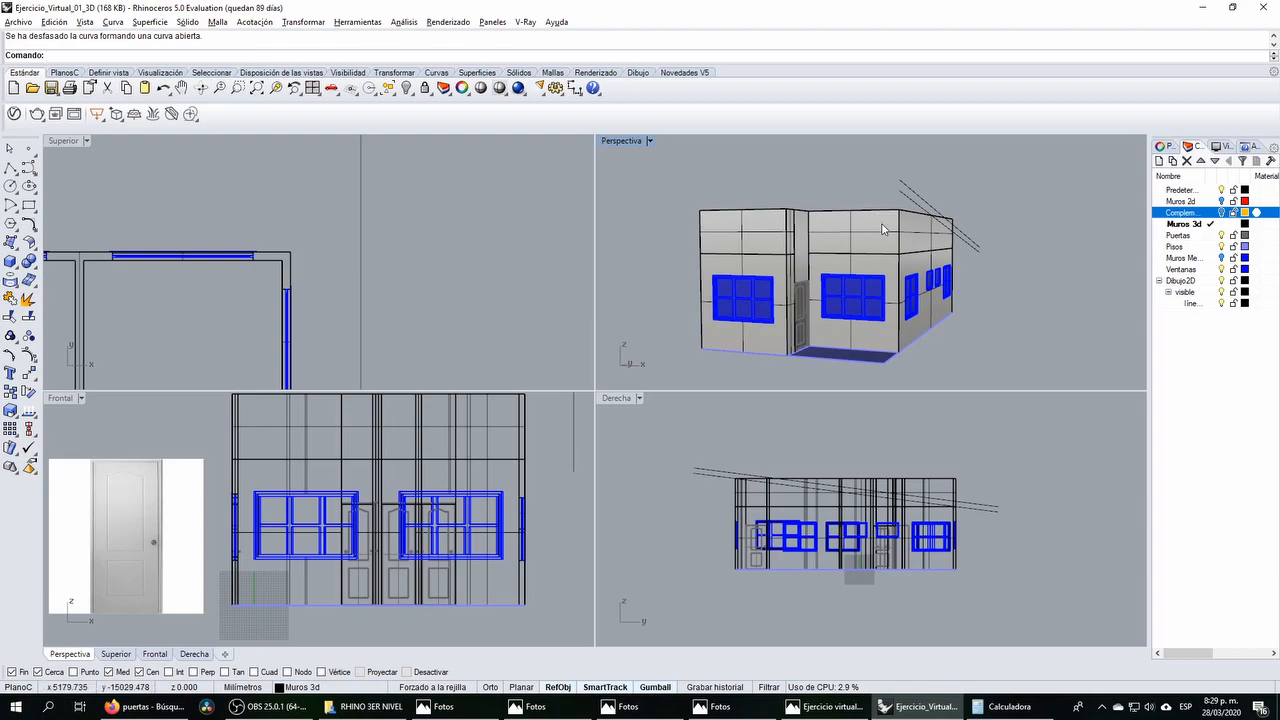
{"action": "key", "text": "alt+Tab"}
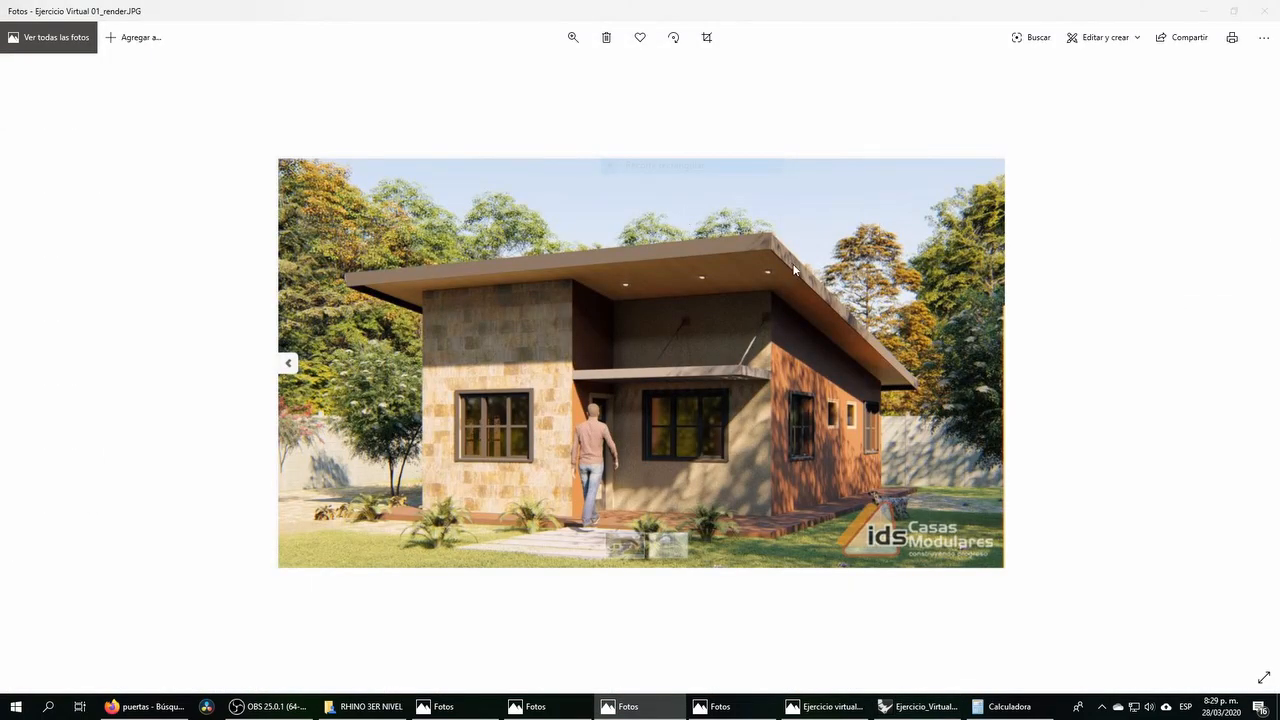
{"action": "key", "text": "alt+Tab"}
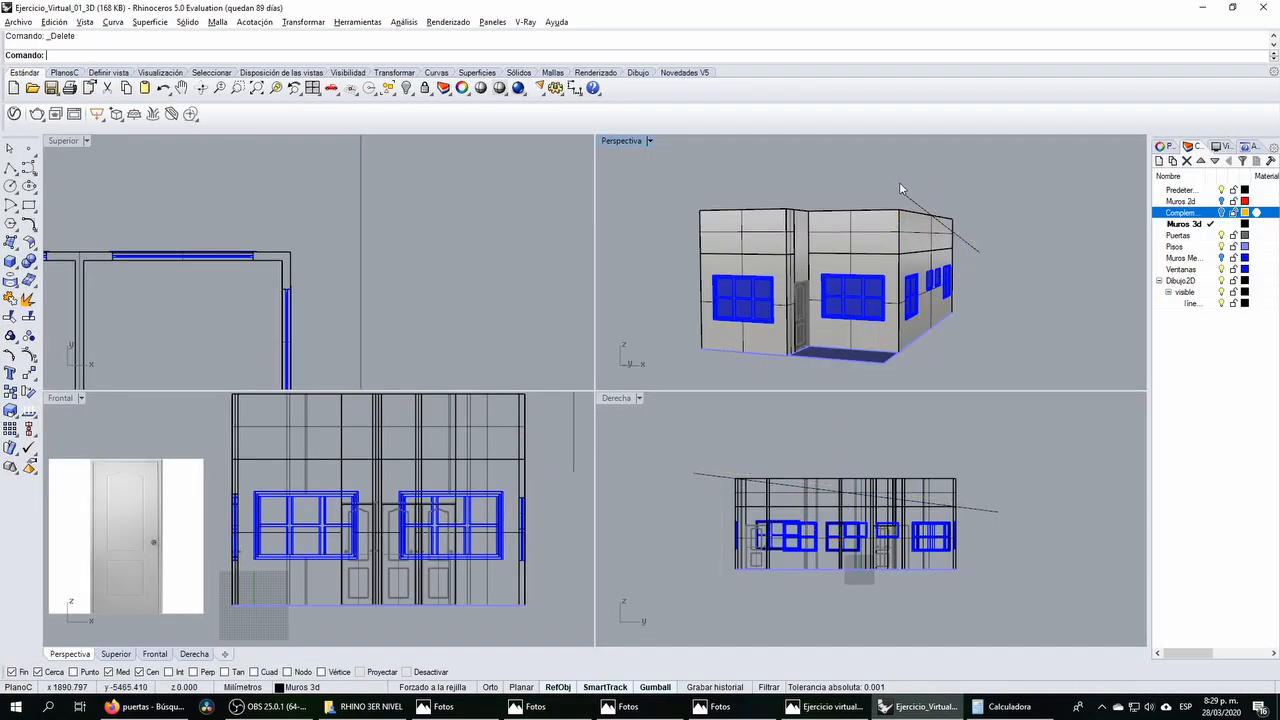
Step: Offset the slope line upward by 50 mm in the right view
{"action": "left_click", "coordinate": [722, 476]}
{"action": "left_click", "coordinate": [28, 225]}
{"action": "left_click", "coordinate": [87, 238]}
{"action": "left_click", "coordinate": [97, 55]}
{"action": "type", "text": "5"}
{"action": "key", "text": "Return"}
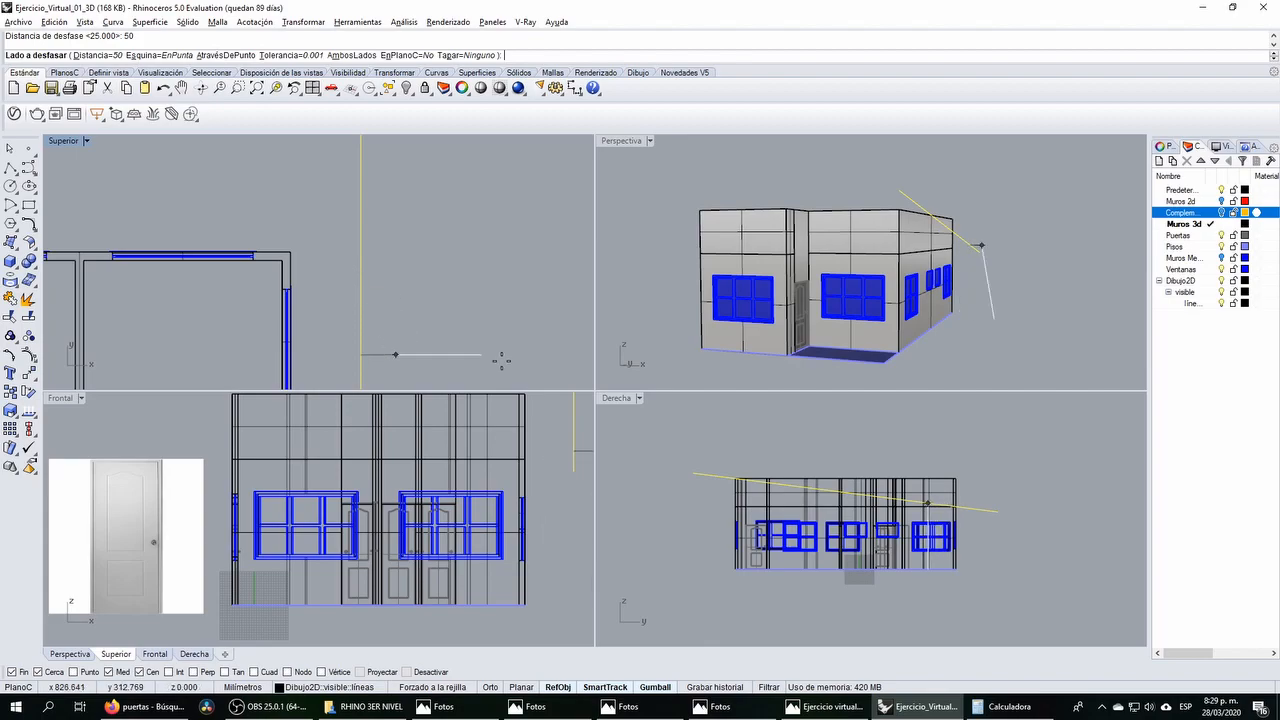
{"action": "left_click", "coordinate": [692, 452]}
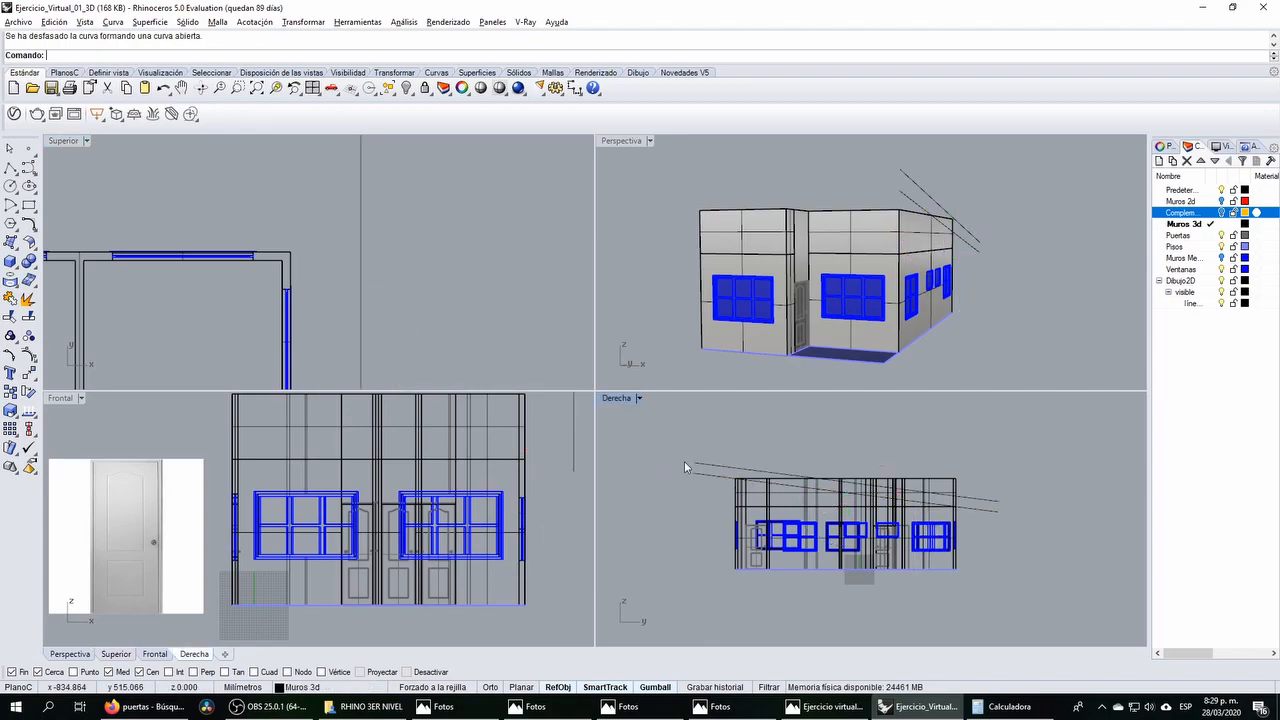
Step: Close the front end of the roof profile with a line joining the two slope lines, and compare it with the reference render
{"action": "left_click", "coordinate": [10, 168]}
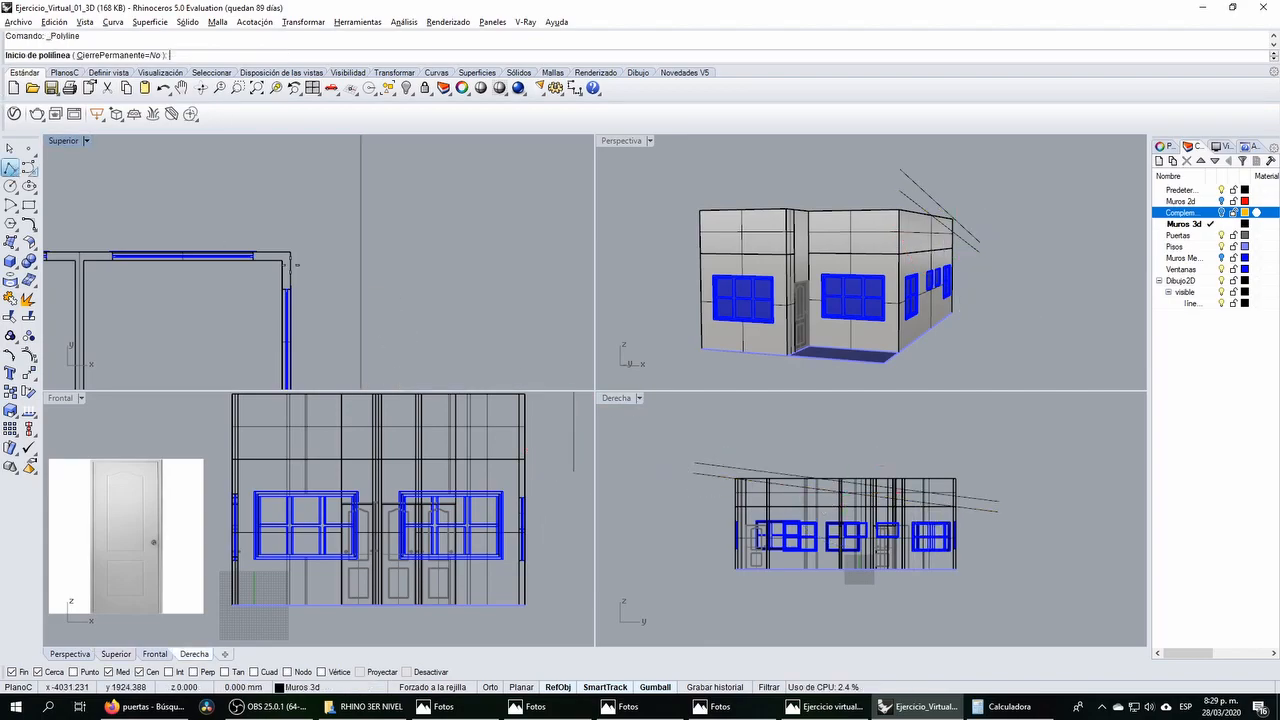
{"action": "scroll", "coordinate": [686, 456], "scroll_direction": "up", "scroll_amount": 3}
{"action": "scroll", "coordinate": [686, 456], "scroll_direction": "up", "scroll_amount": 2}
{"action": "left_click", "coordinate": [650, 437]}
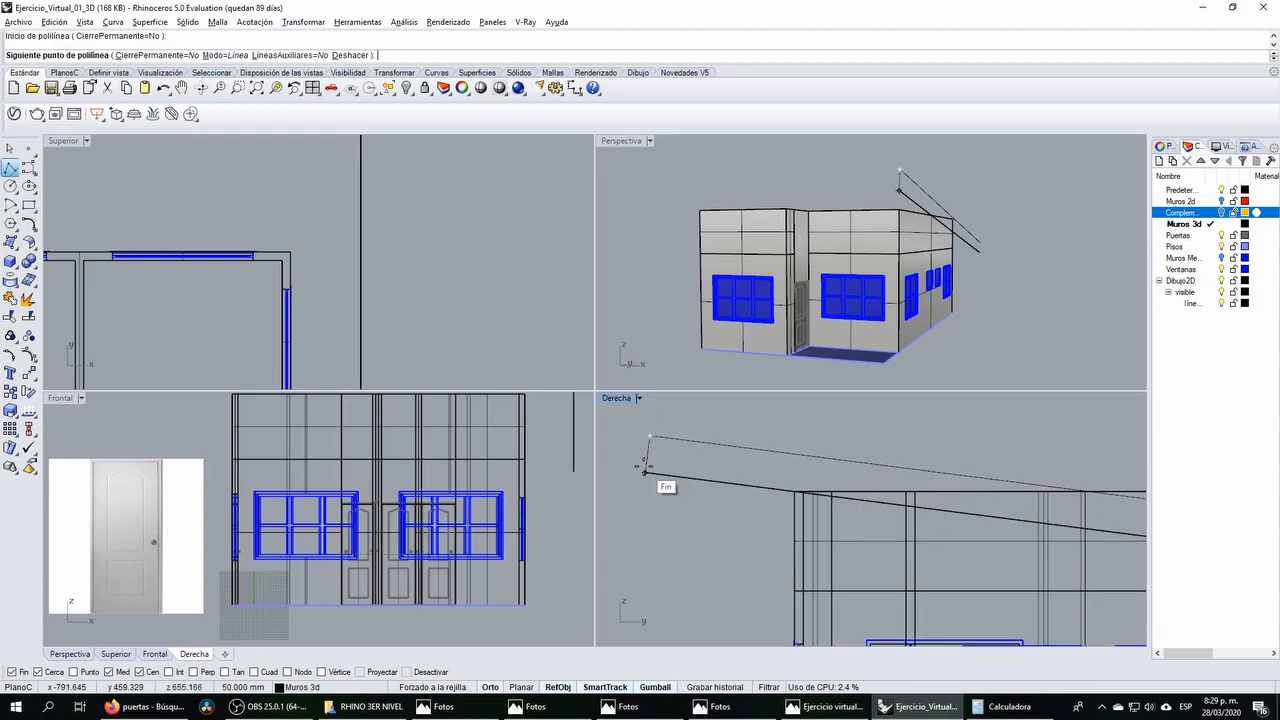
{"action": "left_click", "coordinate": [647, 471]}
{"action": "right_click", "coordinate": [658, 465]}
{"action": "key", "text": "alt+Tab"}
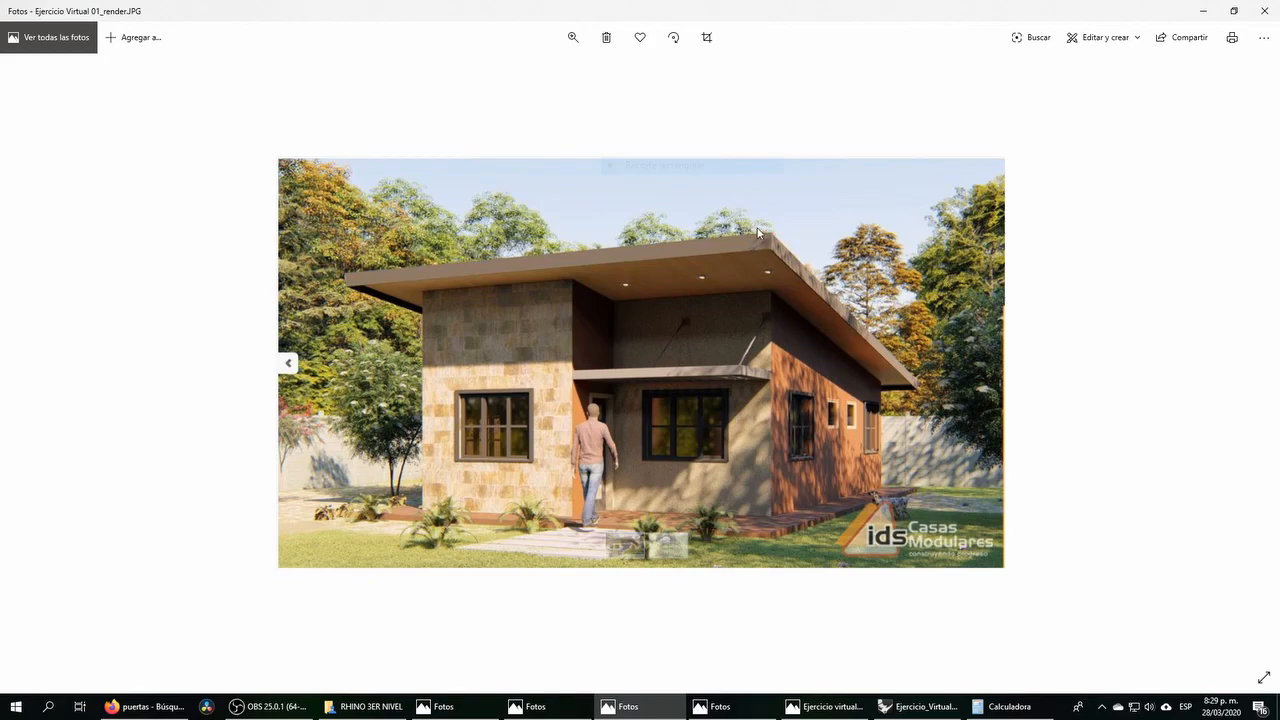
Step: Close the rear end of the roof profile with a vertical line from the lower slope line's end up to the upper one
{"action": "key", "text": "alt+Tab"}
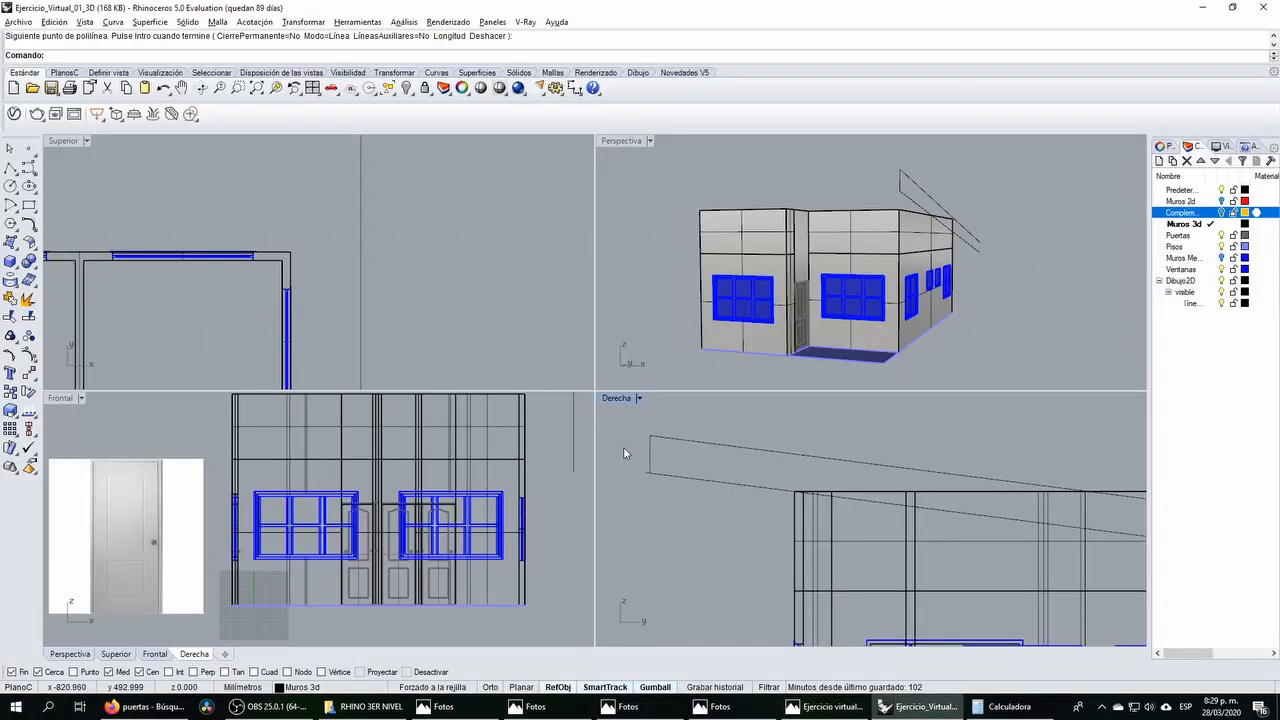
{"action": "scroll", "coordinate": [623, 453], "scroll_direction": "down", "scroll_amount": 8}
{"action": "scroll", "coordinate": [1004, 526], "scroll_direction": "up", "scroll_amount": 8}
{"action": "right_click", "coordinate": [1006, 504]}
{"action": "left_click", "coordinate": [1011, 466]}
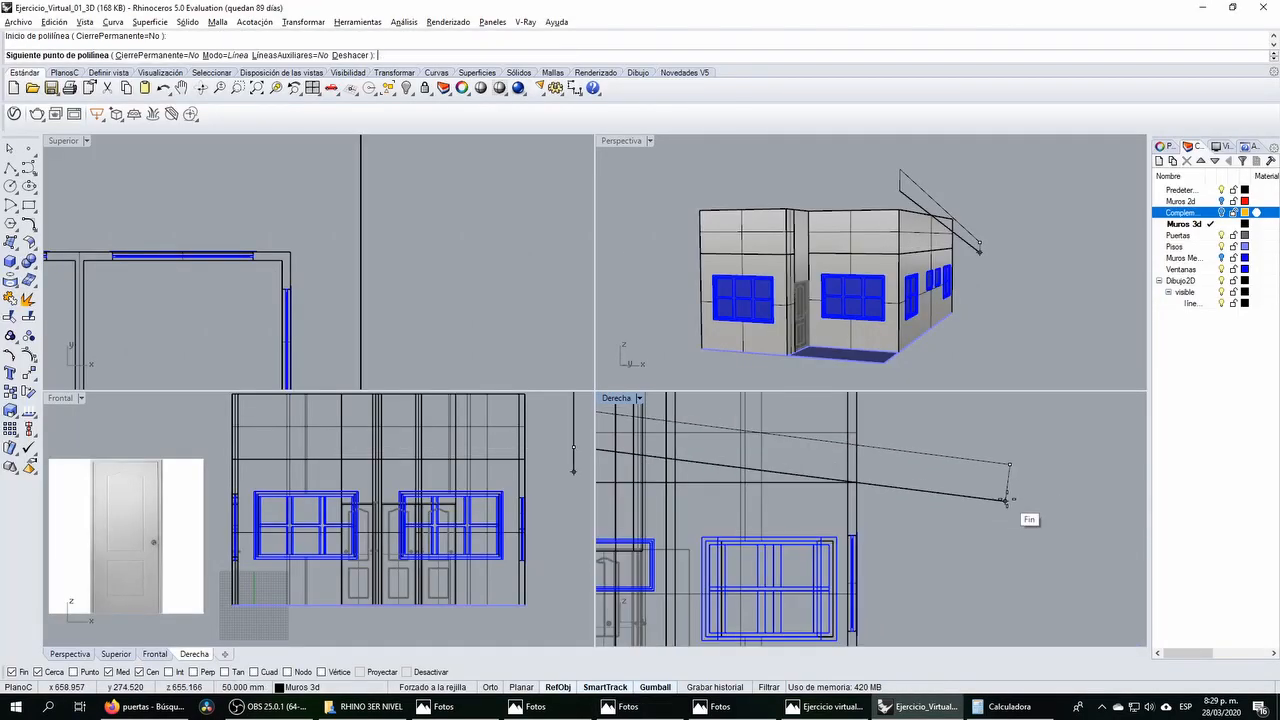
{"action": "right_click", "coordinate": [1007, 501]}
{"action": "right_click", "coordinate": [1009, 502]}
{"action": "left_click", "coordinate": [1009, 502]}
{"action": "left_click", "coordinate": [1006, 463]}
{"action": "right_click", "coordinate": [1005, 460]}
{"action": "scroll", "coordinate": [1003, 477], "scroll_direction": "up", "scroll_amount": 8}
Step: Split the upper slope line at the rear closing line and delete the short piece extending past it
{"action": "left_click", "coordinate": [1015, 450]}
{"action": "left_click", "coordinate": [28, 316]}
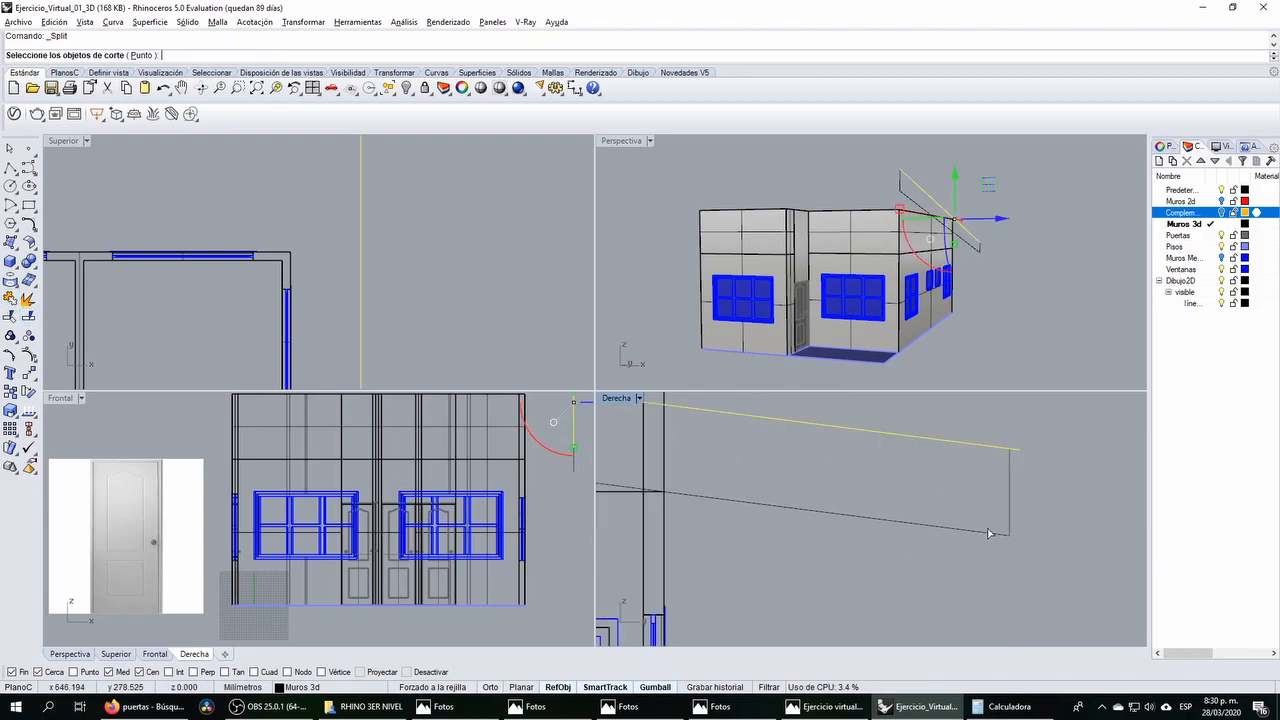
{"action": "left_click", "coordinate": [1009, 504]}
{"action": "right_click", "coordinate": [1010, 503]}
{"action": "left_click", "coordinate": [1017, 451]}
{"action": "key", "text": "Delete"}
Step: Rework the front end of the roof profile, removing the existing closing line between the two slope lines
{"action": "scroll", "coordinate": [1040, 500], "scroll_direction": "down", "scroll_amount": 3}
{"action": "scroll", "coordinate": [800, 455], "scroll_direction": "up", "scroll_amount": 4}
{"action": "scroll", "coordinate": [818, 475], "scroll_direction": "up", "scroll_amount": 2}
{"action": "left_click", "coordinate": [840, 503]}
{"action": "right_click", "coordinate": [841, 502]}
{"action": "left_click", "coordinate": [845, 496]}
{"action": "right_click", "coordinate": [844, 498]}
{"action": "left_click", "coordinate": [844, 486]}
{"action": "right_click", "coordinate": [844, 487]}
{"action": "left_click", "coordinate": [836, 502]}
{"action": "right_click", "coordinate": [834, 502]}
{"action": "left_click", "coordinate": [823, 492]}
{"action": "scroll", "coordinate": [845, 492], "scroll_direction": "up", "scroll_amount": 6}
{"action": "left_click", "coordinate": [833, 473]}
{"action": "scroll", "coordinate": [835, 550], "scroll_direction": "down", "scroll_amount": 5}
{"action": "scroll", "coordinate": [832, 544], "scroll_direction": "up", "scroll_amount": 8}
{"action": "left_click", "coordinate": [869, 535]}
{"action": "scroll", "coordinate": [871, 537], "scroll_direction": "up", "scroll_amount": 4}
{"action": "scroll", "coordinate": [830, 535], "scroll_direction": "up", "scroll_amount": 5}
Step: Draw a vertical closing line from the upper slope line's front end down to the lower slope line
{"action": "left_click", "coordinate": [10, 168]}
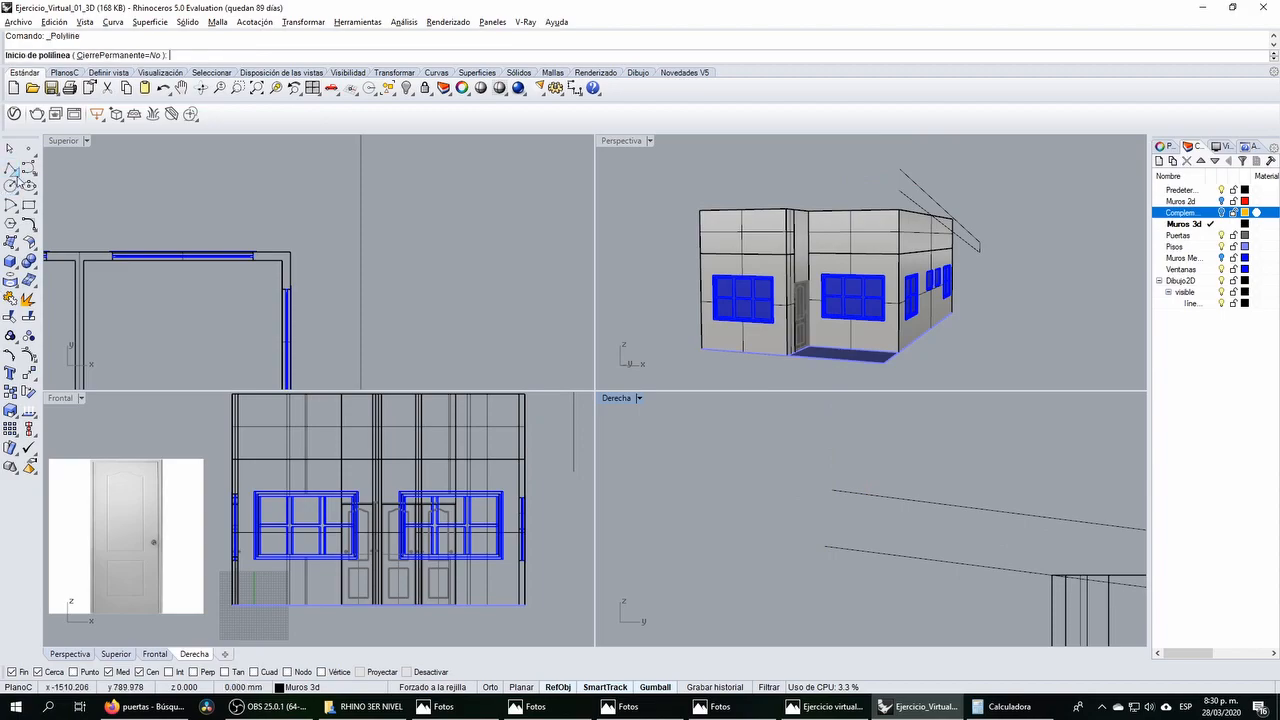
{"action": "left_click", "coordinate": [831, 491]}
{"action": "left_click", "coordinate": [828, 548]}
{"action": "key", "text": "Return"}
Step: Split the lower slope line at the front closing line and delete the short piece projecting beyond it
{"action": "left_click", "coordinate": [869, 553]}
{"action": "left_click", "coordinate": [29, 336]}
{"action": "scroll", "coordinate": [818, 536], "scroll_direction": "up", "scroll_amount": 7}
{"action": "left_click", "coordinate": [854, 541]}
{"action": "key", "text": "Return"}
{"action": "left_click", "coordinate": [842, 565]}
{"action": "key", "text": "Delete"}
{"action": "scroll", "coordinate": [789, 525], "scroll_direction": "down", "scroll_amount": 6}
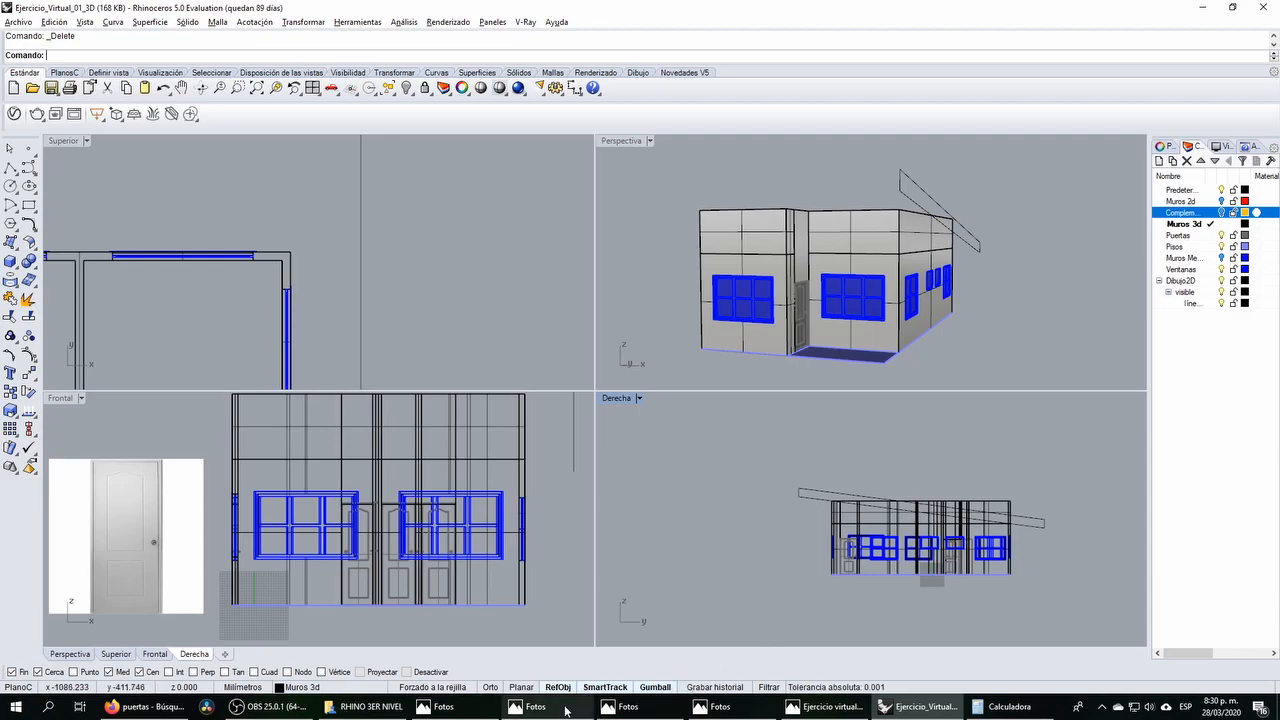
Step: Compare the closed roof profile with the reference render, and maximize the right view to inspect it
{"action": "key", "text": "alt+Tab"}
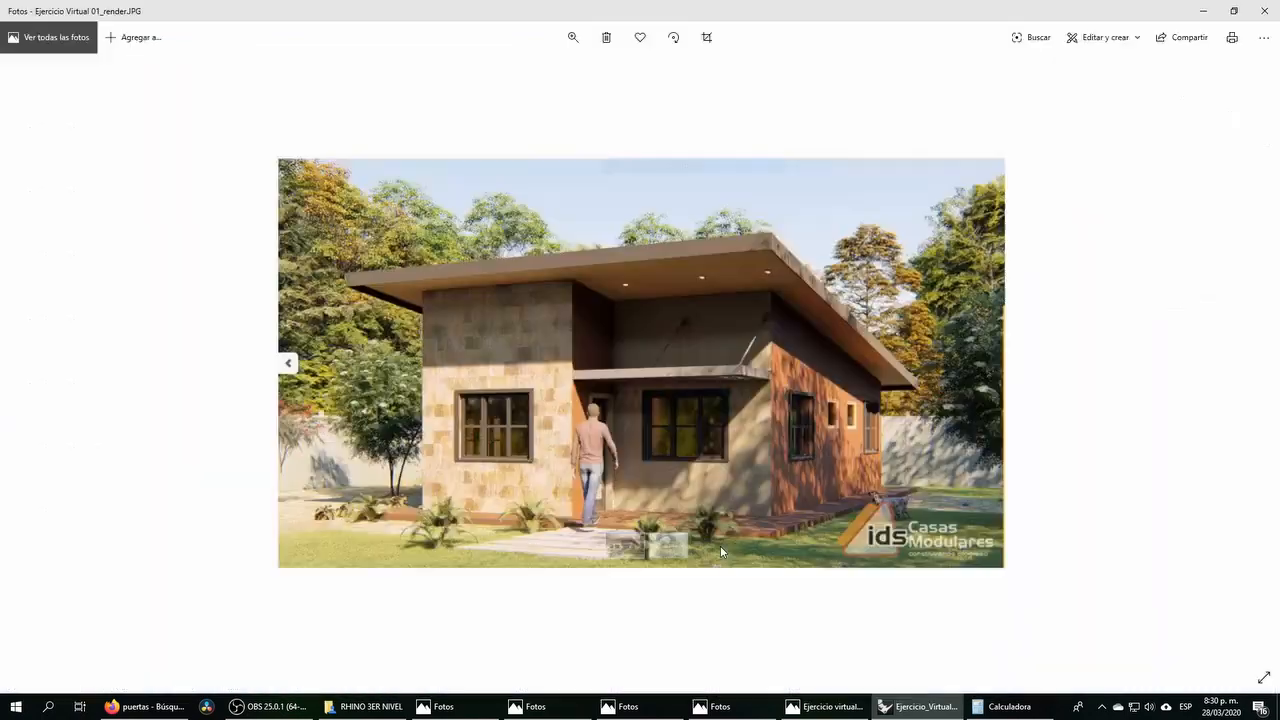
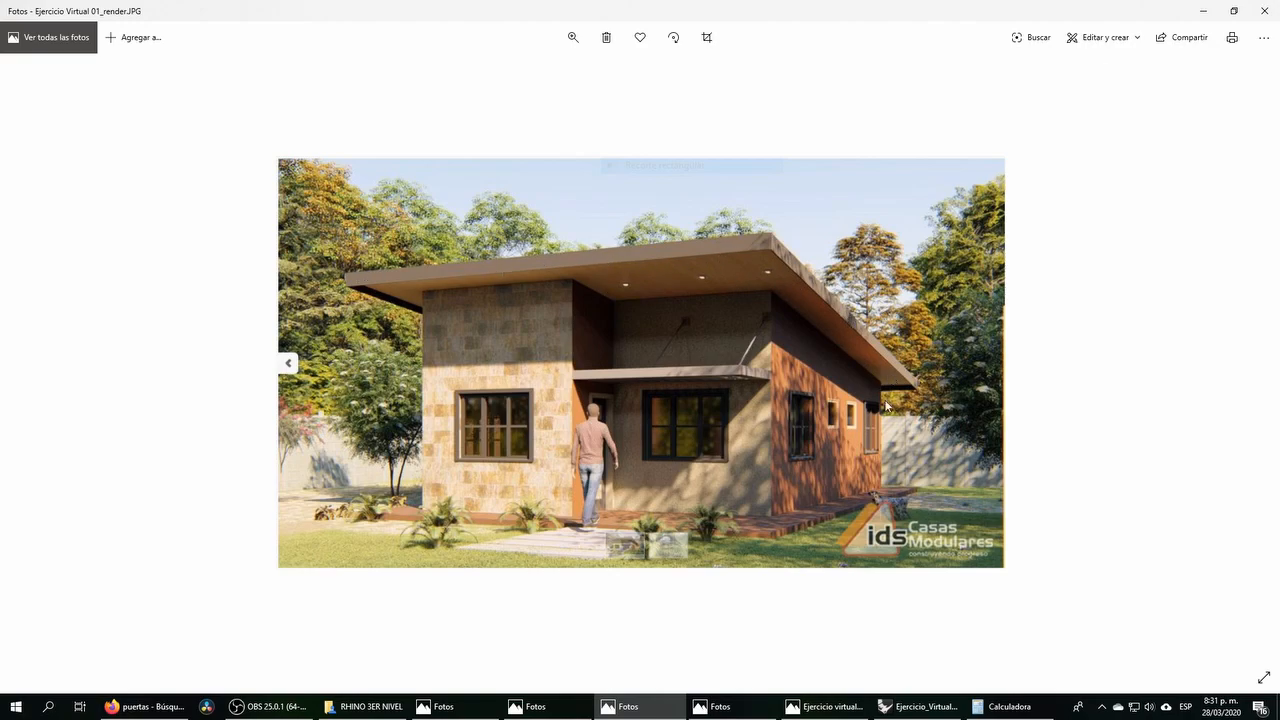
{"action": "left_click", "coordinate": [918, 706]}
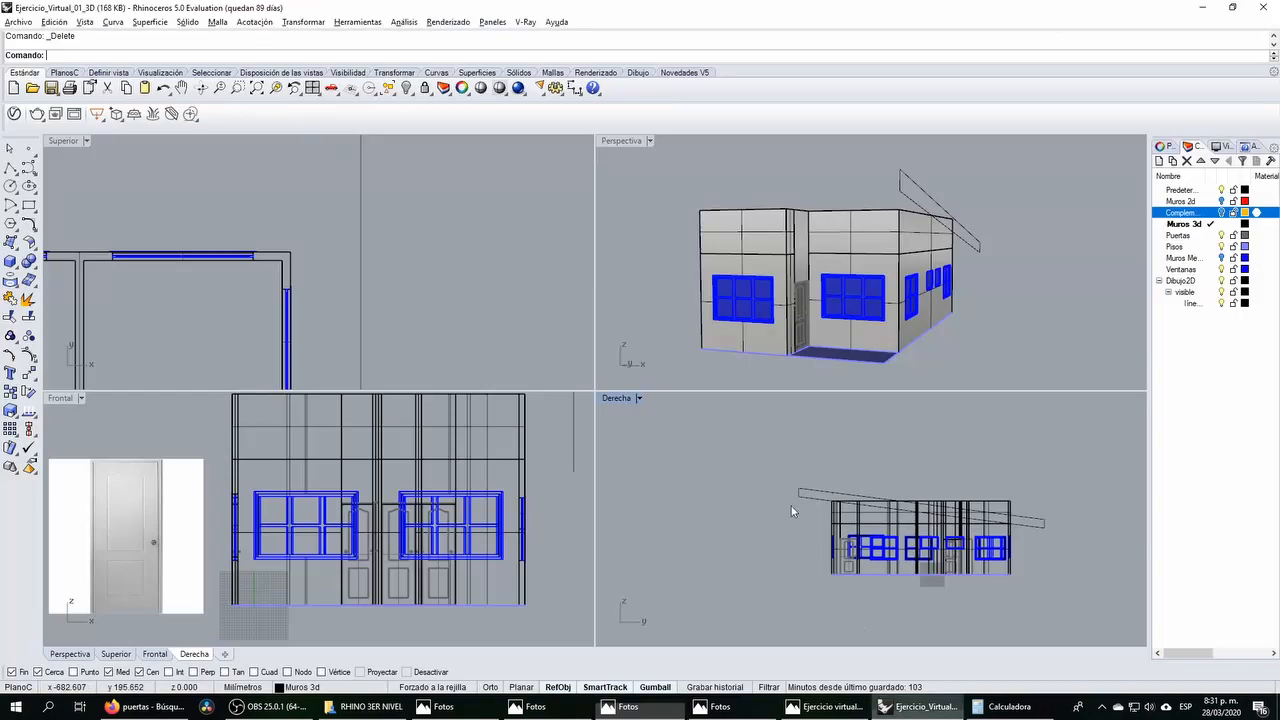
{"action": "double_click", "coordinate": [616, 398]}
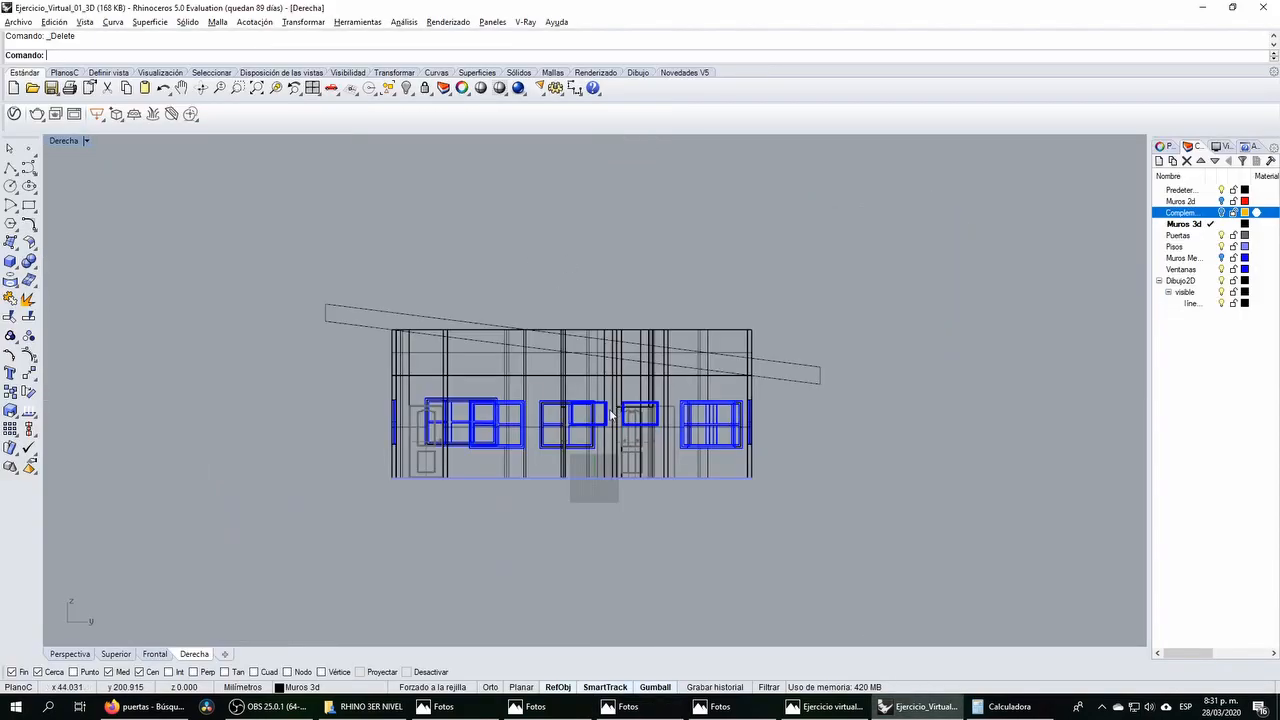
{"action": "scroll", "coordinate": [358, 309], "scroll_direction": "up", "scroll_amount": 3}
{"action": "left_click_drag", "start_coordinate": [358, 309], "coordinate": [222, 241]}
{"action": "scroll", "coordinate": [263, 252], "scroll_direction": "down", "scroll_amount": 3}
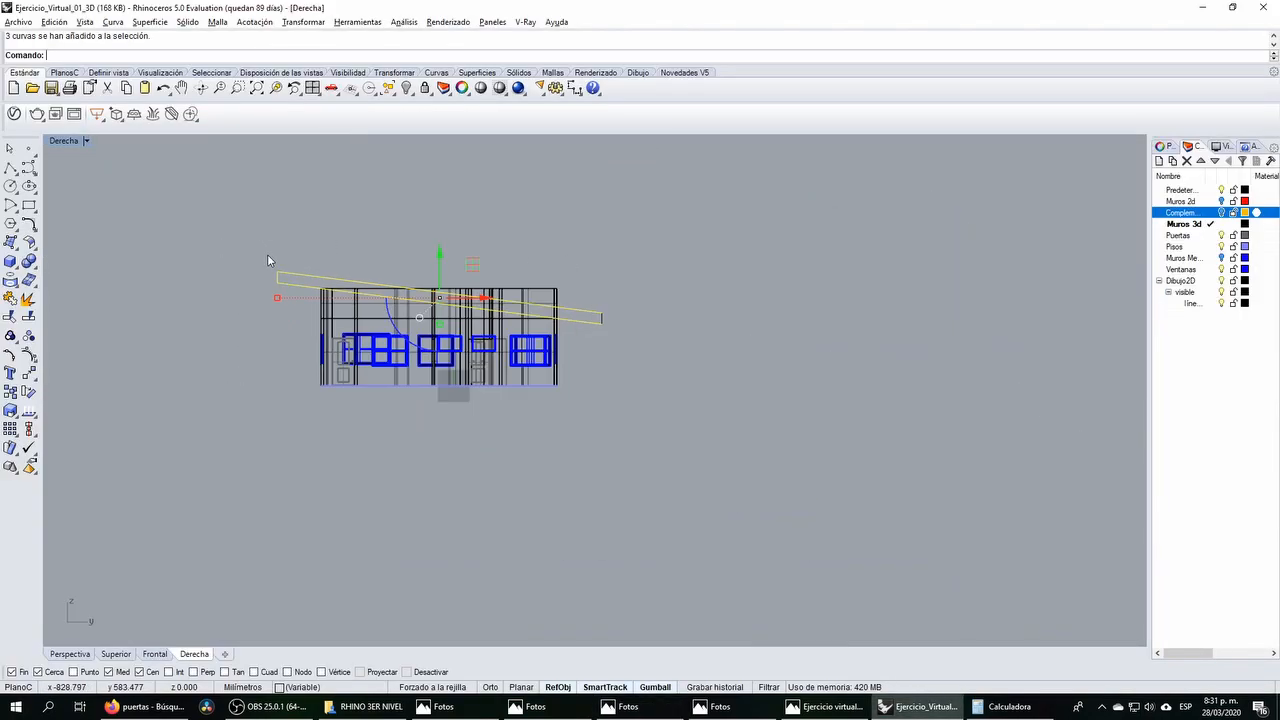
{"action": "key", "text": "Escape"}
{"action": "scroll", "coordinate": [264, 257], "scroll_direction": "up", "scroll_amount": 4}
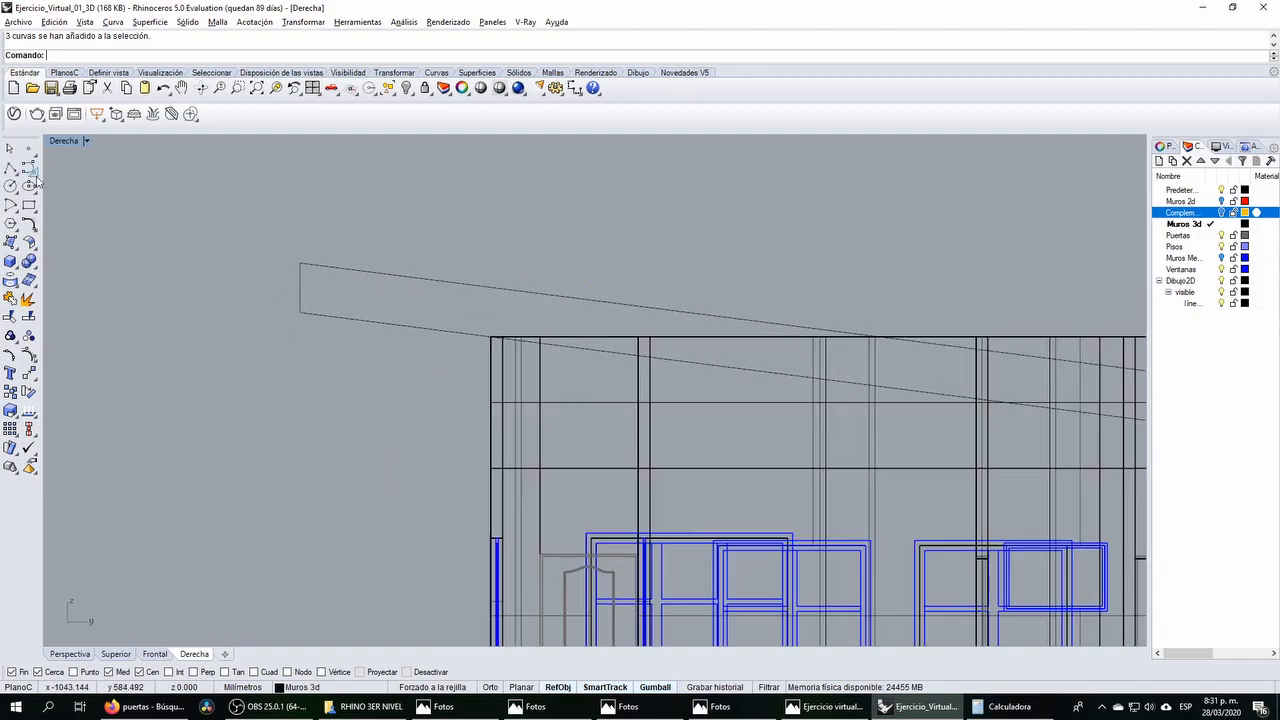
Step: Try a 40 mm downward offset of the upper slope line, compare it with the reference render, and delete it
{"action": "left_click", "coordinate": [331, 266]}
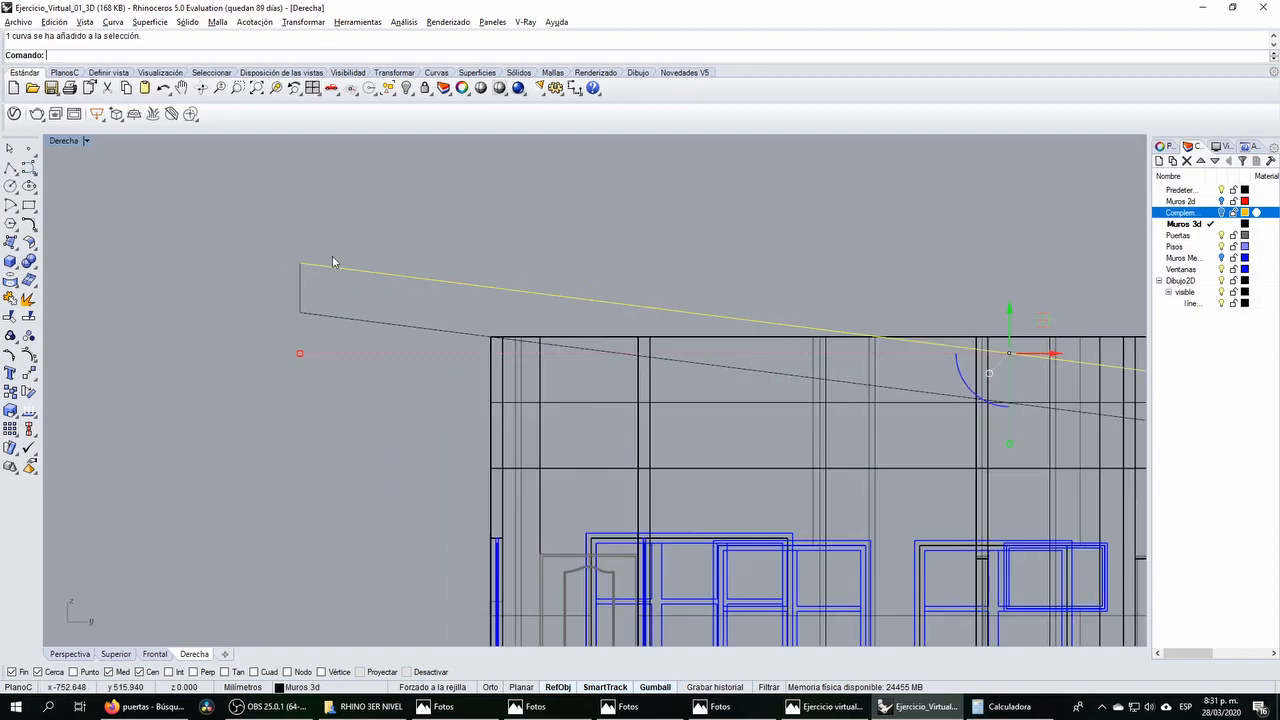
{"action": "left_click", "coordinate": [28, 224]}
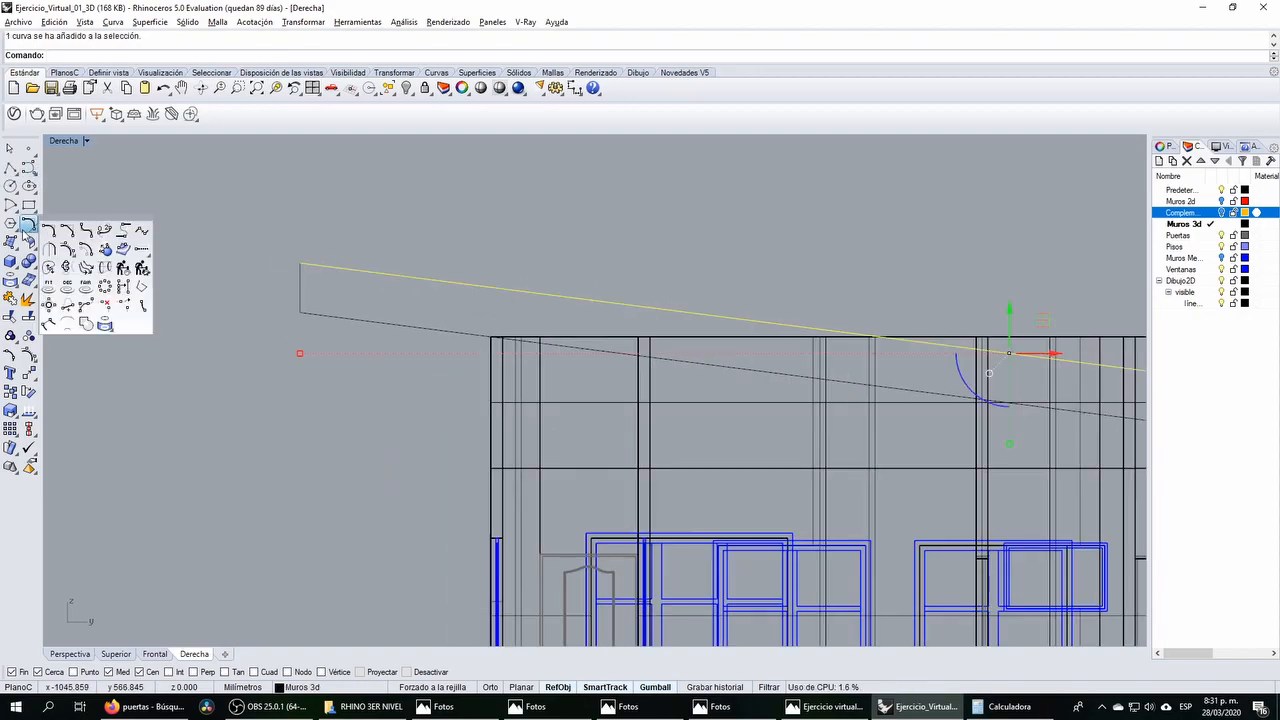
{"action": "left_click", "coordinate": [88, 251]}
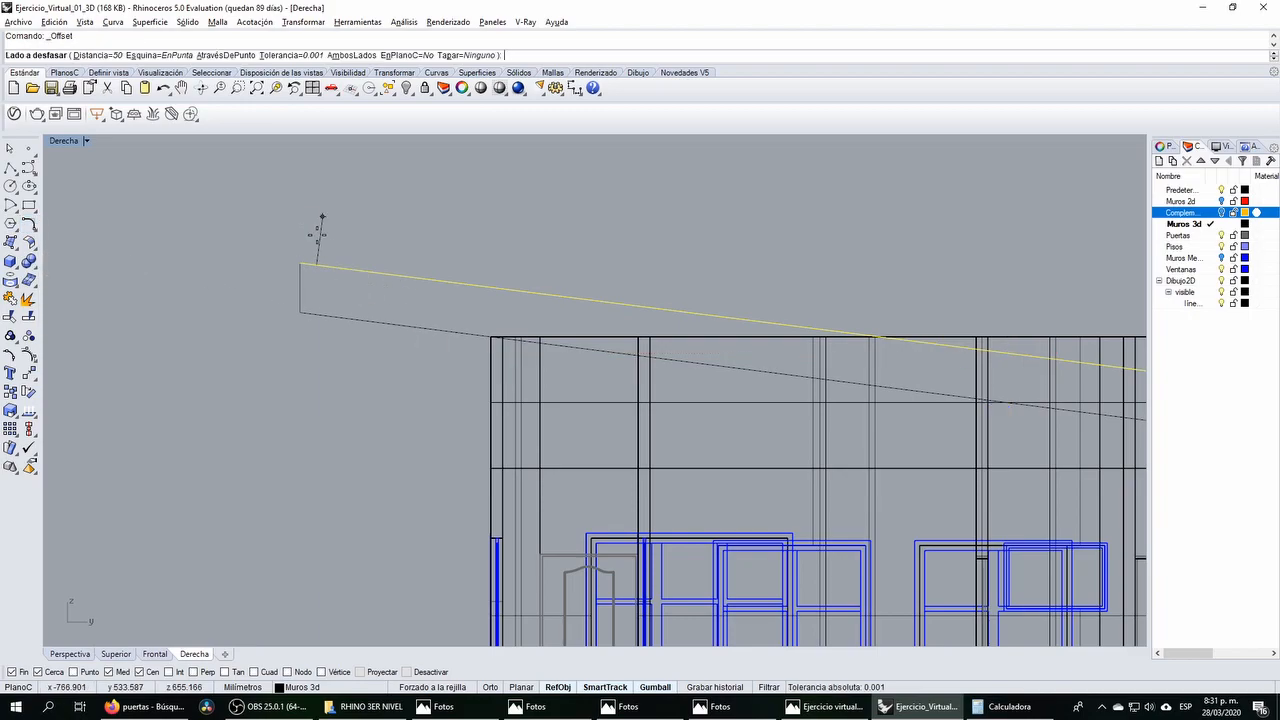
{"action": "left_click", "coordinate": [96, 55]}
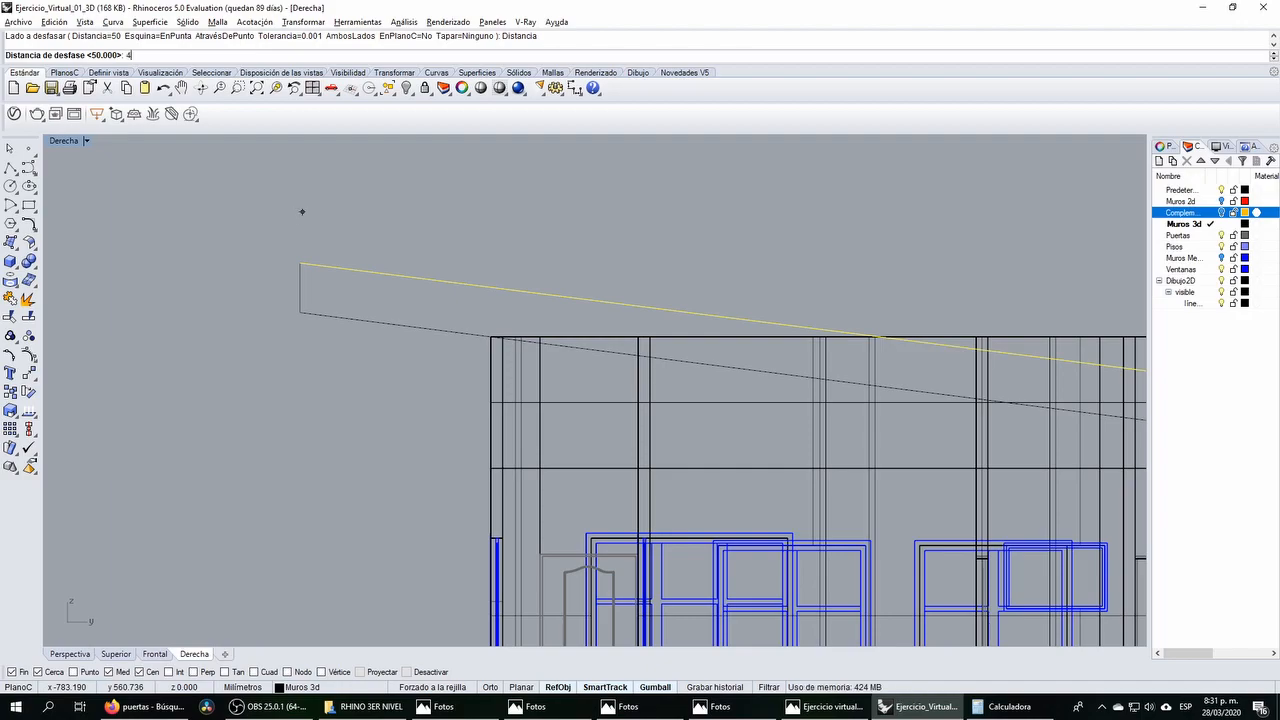
{"action": "type", "text": "40"}
{"action": "key", "text": "Return"}
{"action": "scroll", "coordinate": [305, 300], "scroll_direction": "up", "scroll_amount": 2}
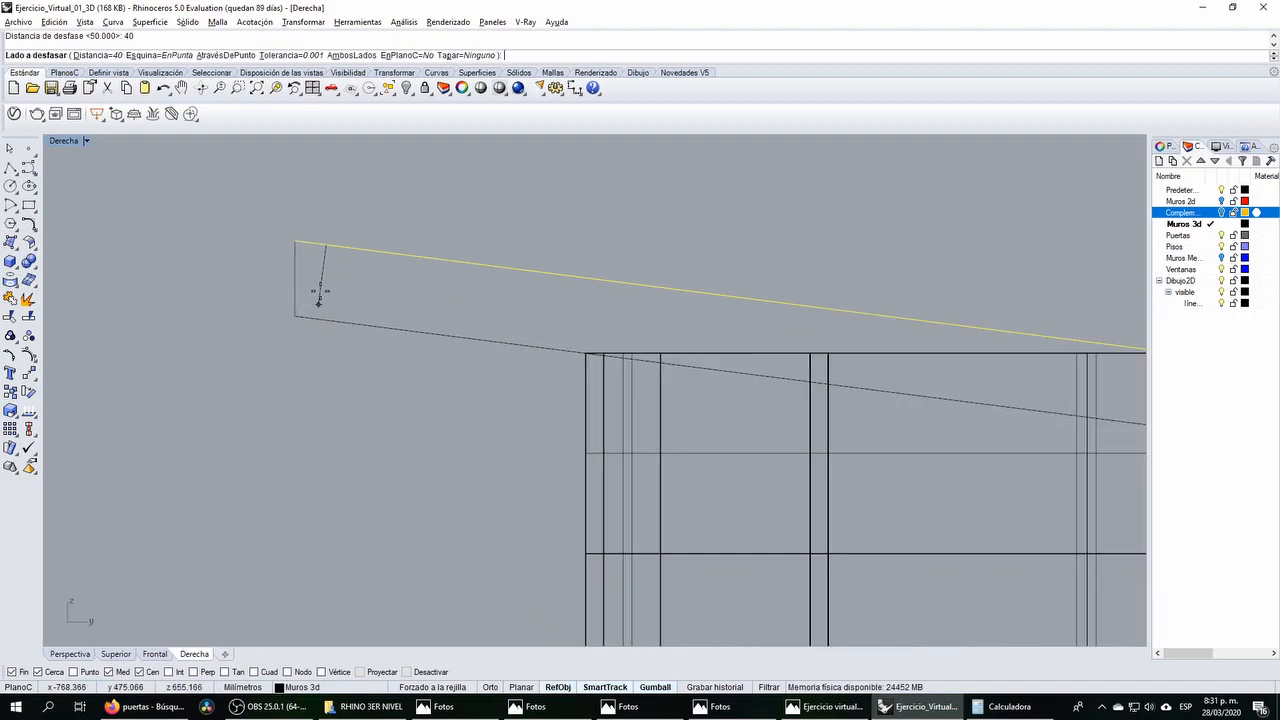
{"action": "left_click", "coordinate": [318, 310]}
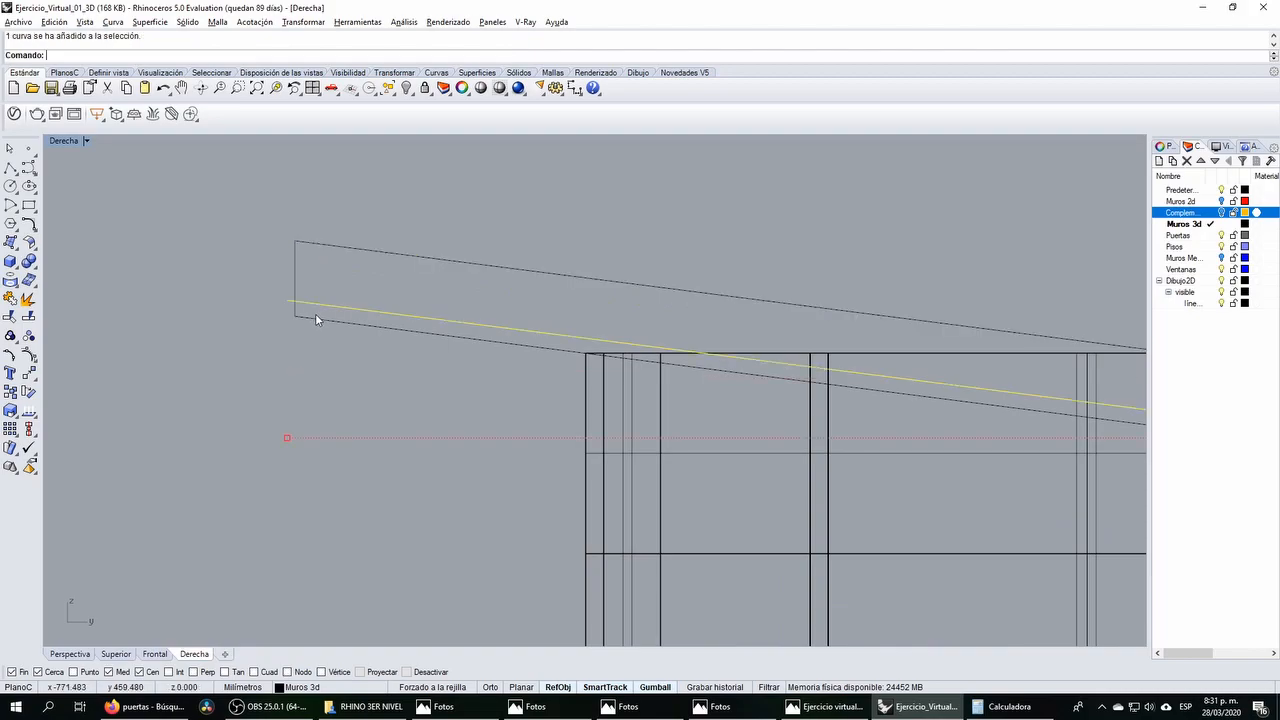
{"action": "key", "text": "alt+Tab"}
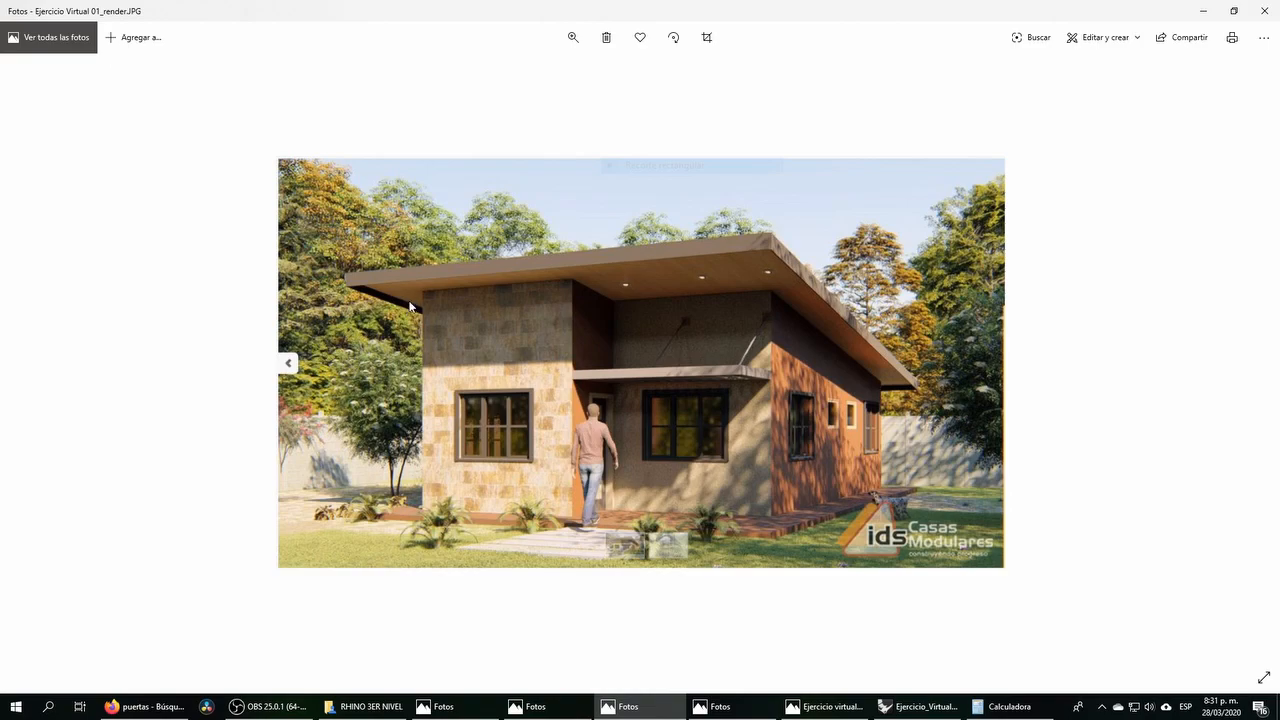
{"action": "key", "text": "alt+Tab"}
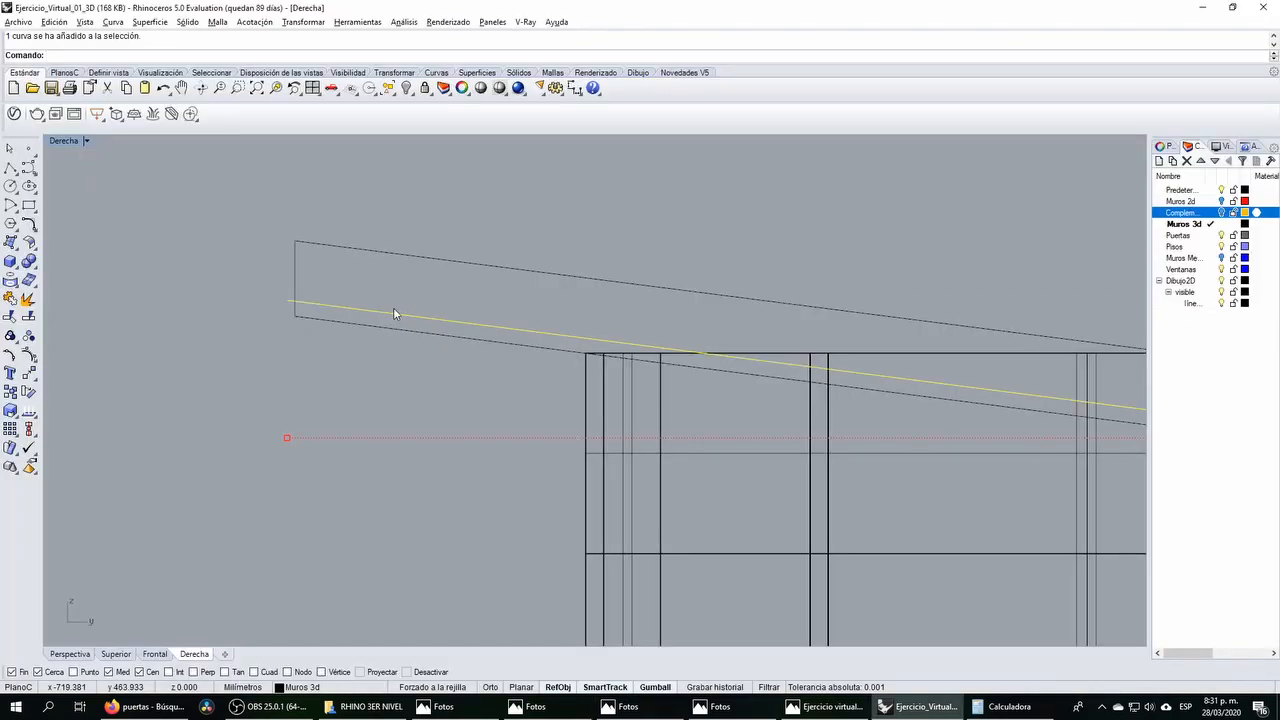
{"action": "key", "text": "Delete"}
Step: Offset the upper slope line downward by 30 mm inside the roof profile
{"action": "left_click", "coordinate": [28, 224]}
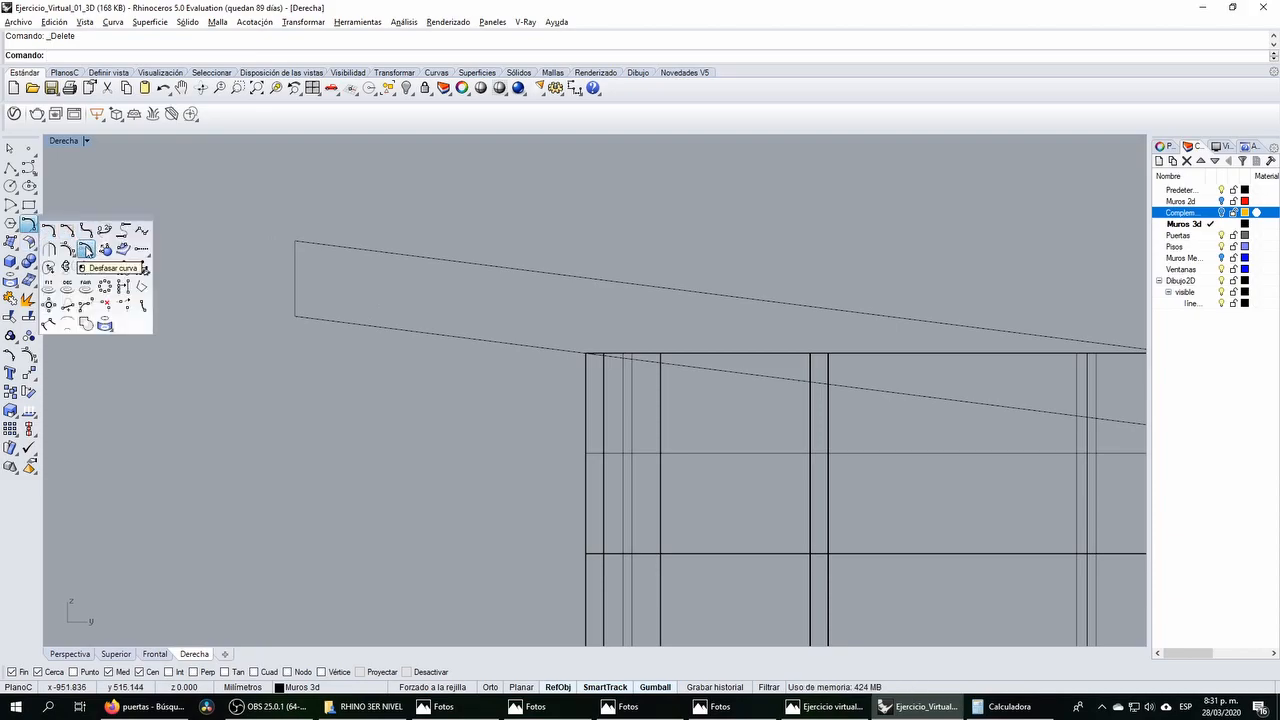
{"action": "left_click", "coordinate": [86, 249]}
{"action": "left_click", "coordinate": [357, 250]}
{"action": "left_click", "coordinate": [95, 55]}
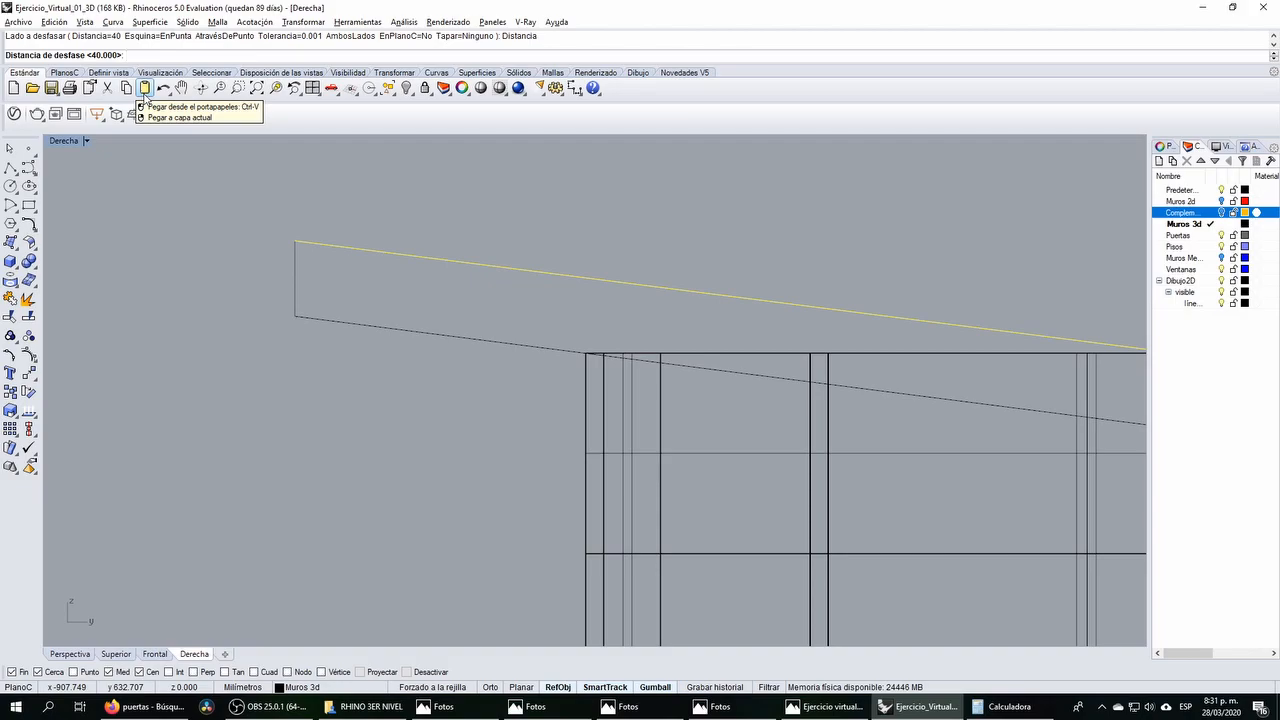
{"action": "type", "text": "20"}
{"action": "key", "text": "Return"}
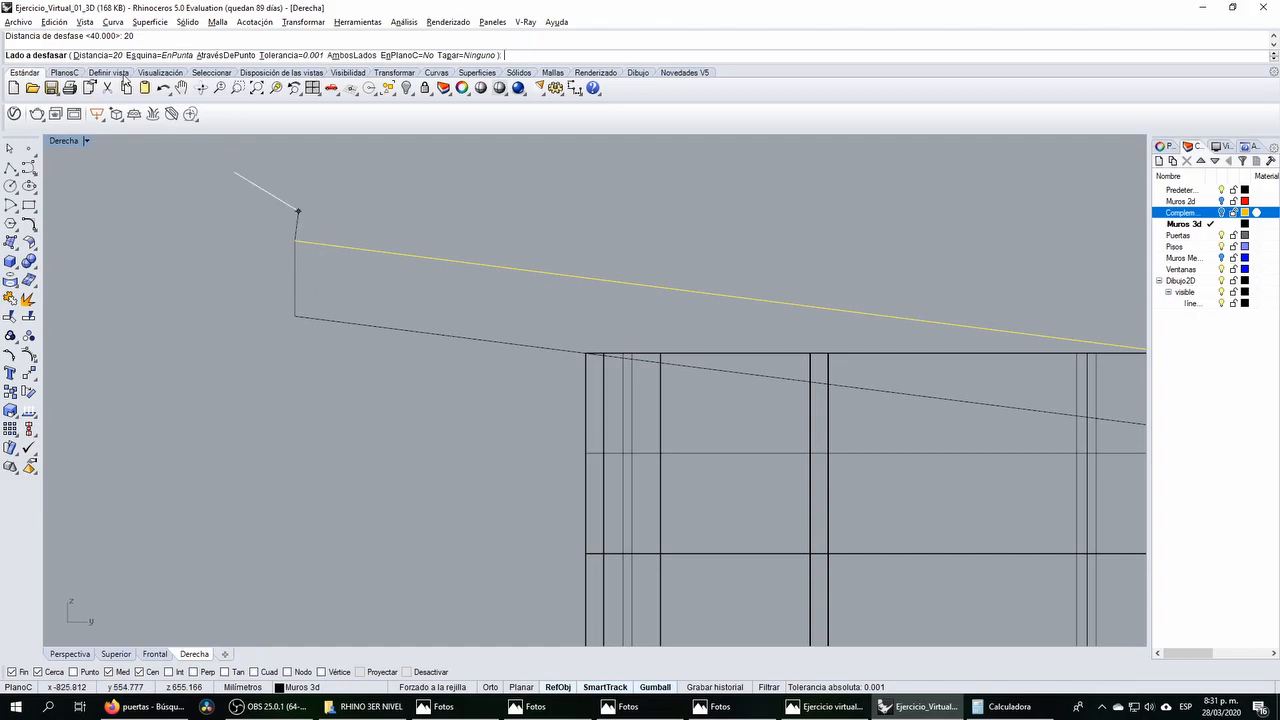
{"action": "left_click", "coordinate": [84, 56]}
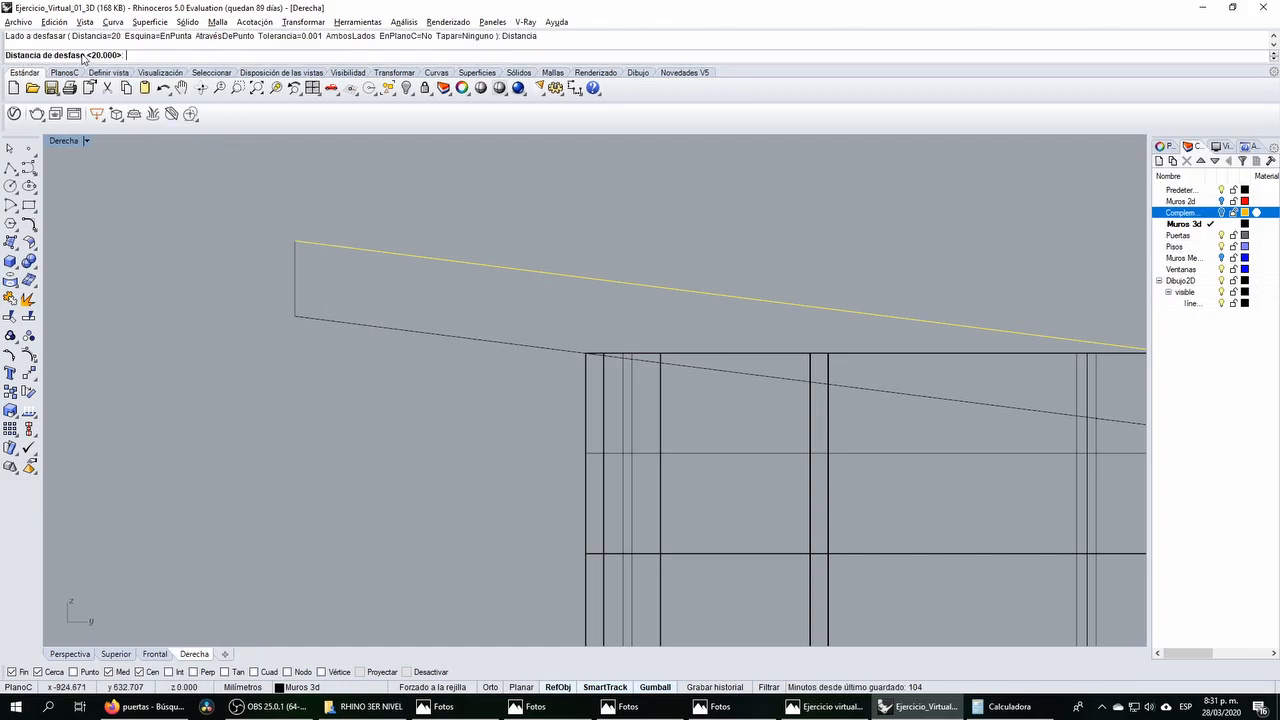
{"action": "type", "text": "30"}
{"action": "key", "text": "Return"}
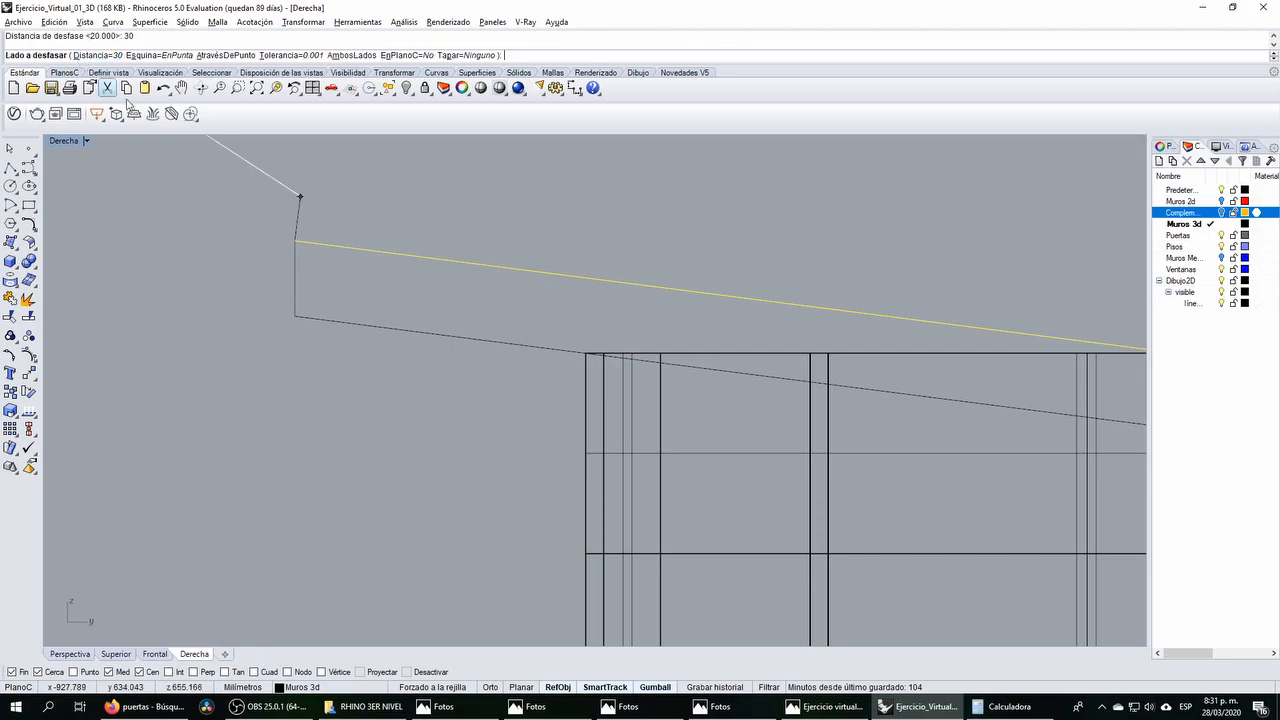
{"action": "left_click", "coordinate": [318, 285]}
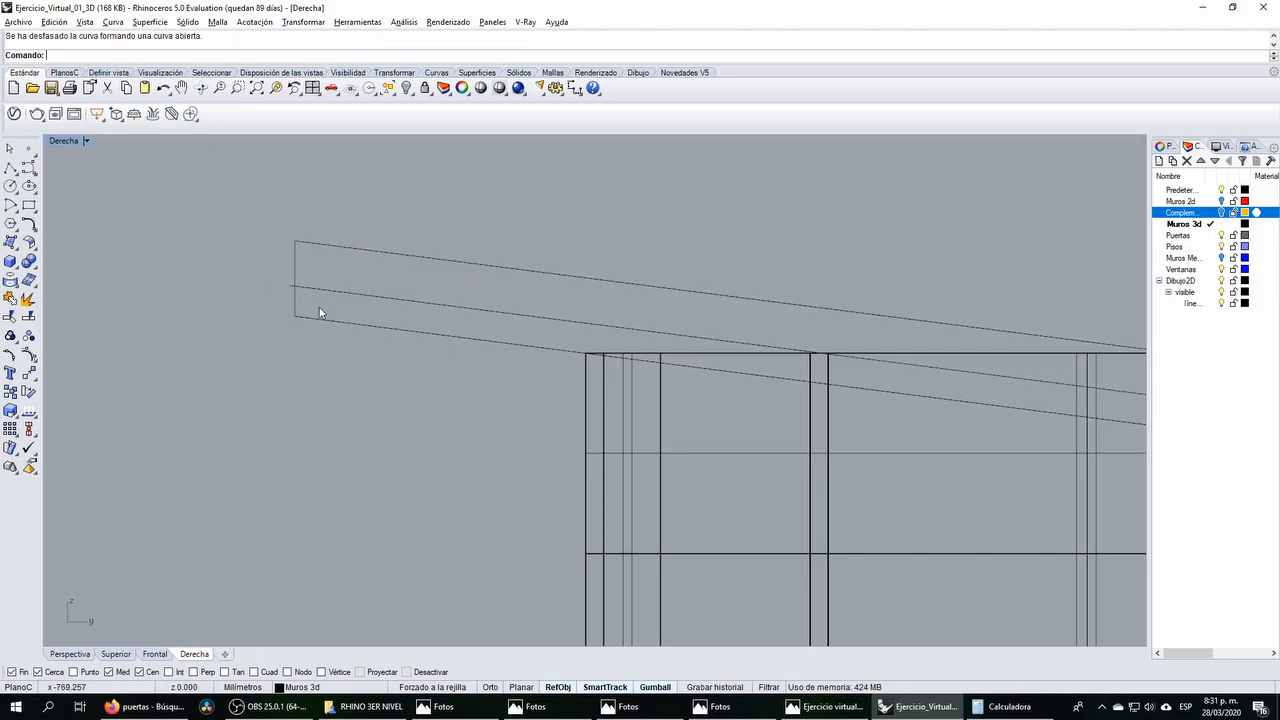
Step: Split the 30 mm offset line at the front closing line and delete the piece sticking out past it
{"action": "left_click", "coordinate": [320, 289]}
{"action": "scroll", "coordinate": [298, 302], "scroll_direction": "down", "scroll_amount": 3}
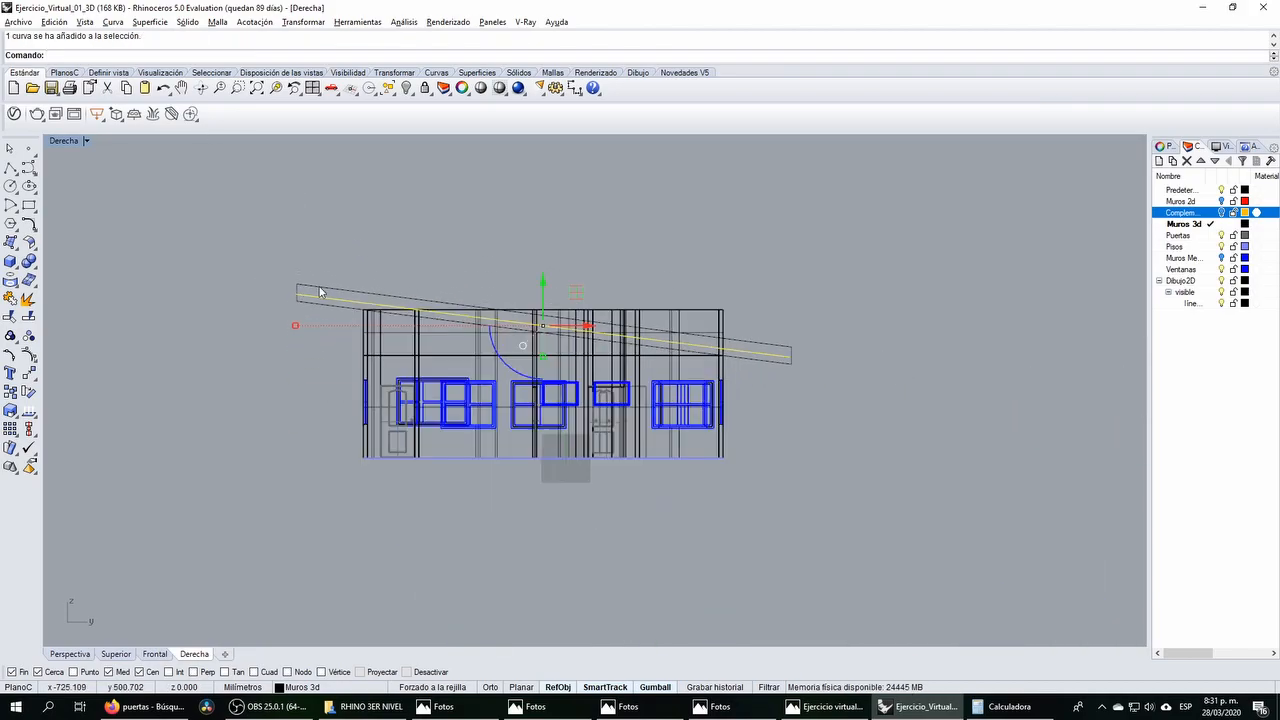
{"action": "scroll", "coordinate": [297, 298], "scroll_direction": "up", "scroll_amount": 8}
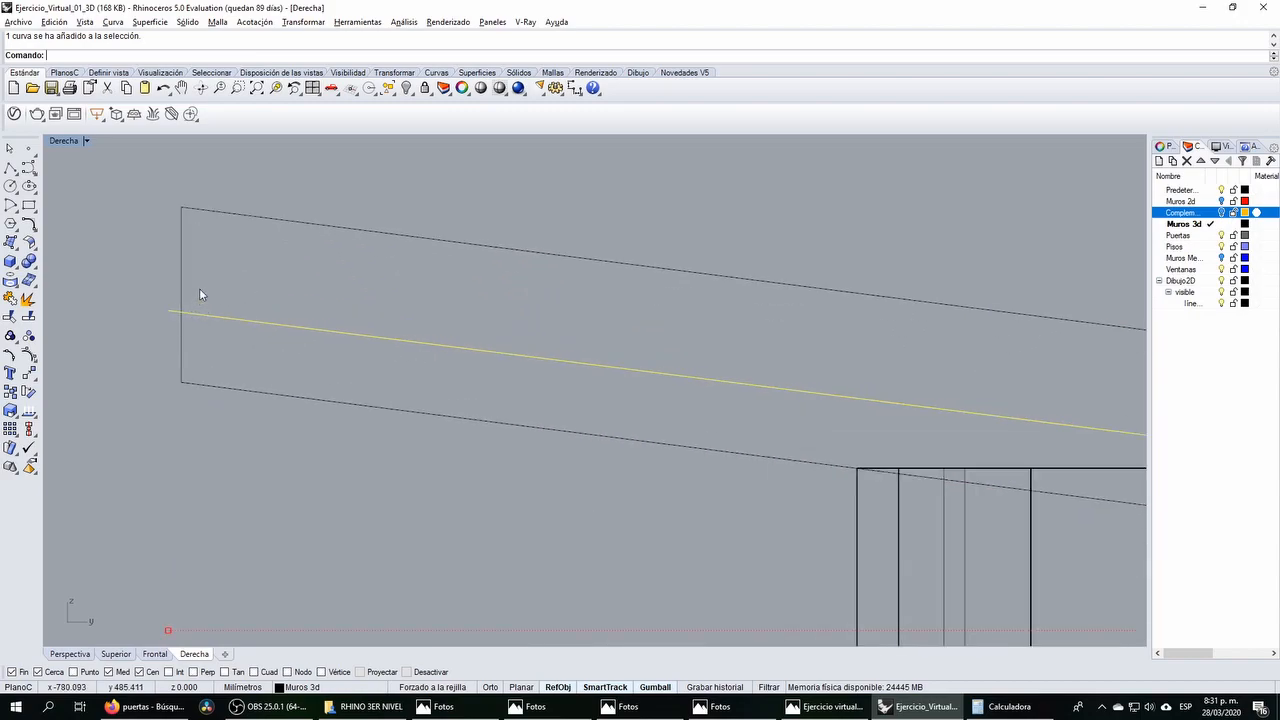
{"action": "left_click", "coordinate": [35, 316]}
{"action": "left_click", "coordinate": [181, 299]}
{"action": "right_click", "coordinate": [181, 299]}
{"action": "left_click", "coordinate": [173, 310]}
{"action": "key", "text": "Delete"}
Step: Extend the 30 mm offset line to the rear closing line and check its fit at both ends of the profile
{"action": "scroll", "coordinate": [175, 310], "scroll_direction": "down", "scroll_amount": 6}
{"action": "scroll", "coordinate": [605, 370], "scroll_direction": "up", "scroll_amount": 5}
{"action": "scroll", "coordinate": [600, 411], "scroll_direction": "up", "scroll_amount": 4}
{"action": "left_click", "coordinate": [567, 458]}
{"action": "key", "text": "Escape"}
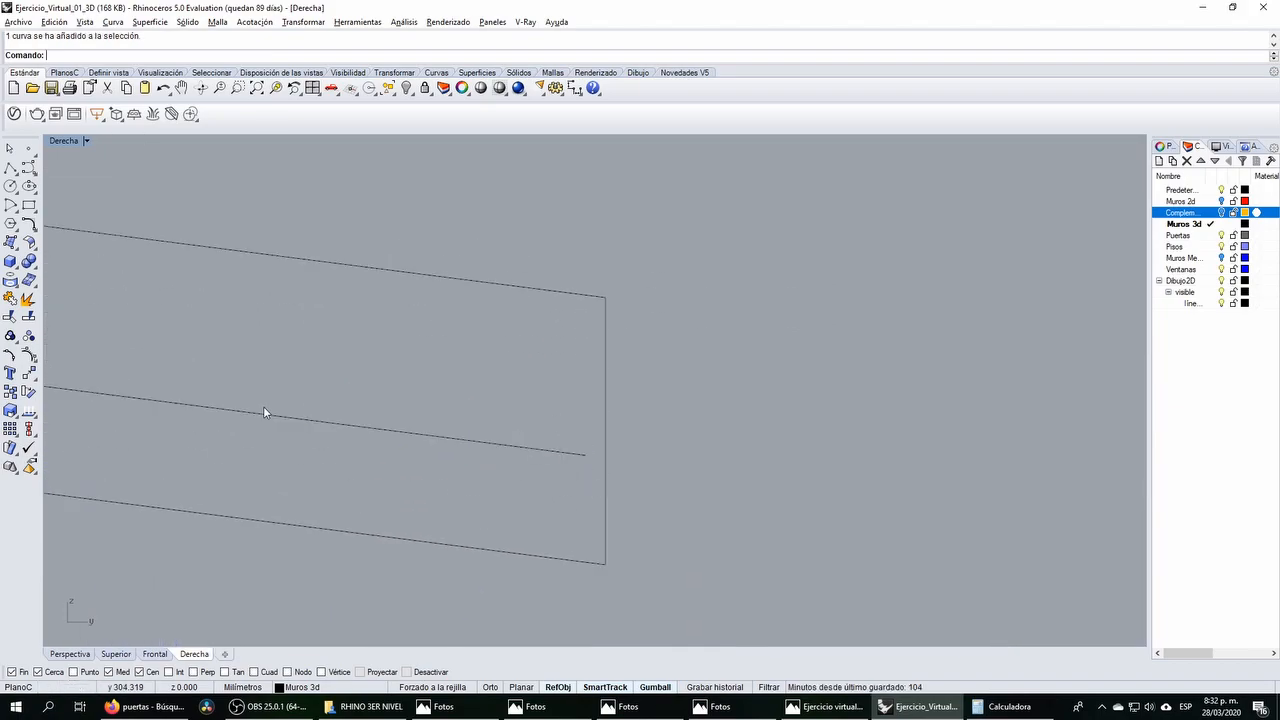
{"action": "left_click", "coordinate": [29, 224]}
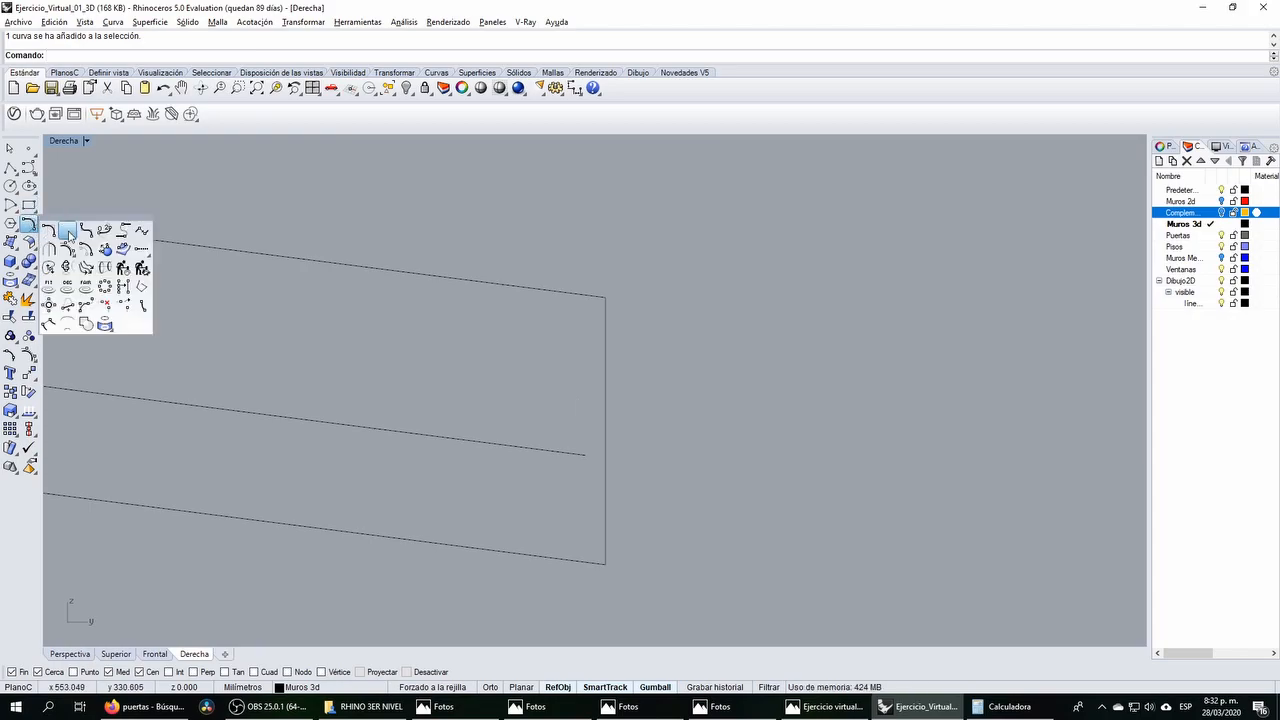
{"action": "left_click", "coordinate": [142, 250]}
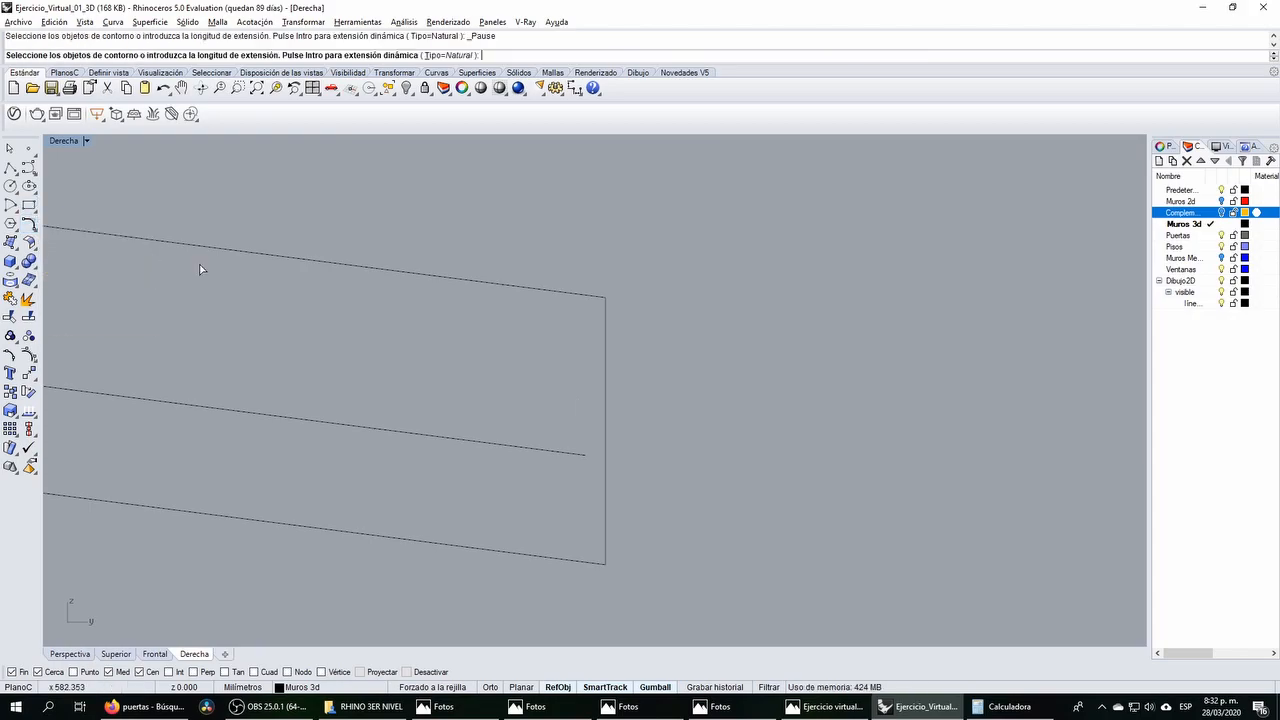
{"action": "left_click", "coordinate": [606, 429]}
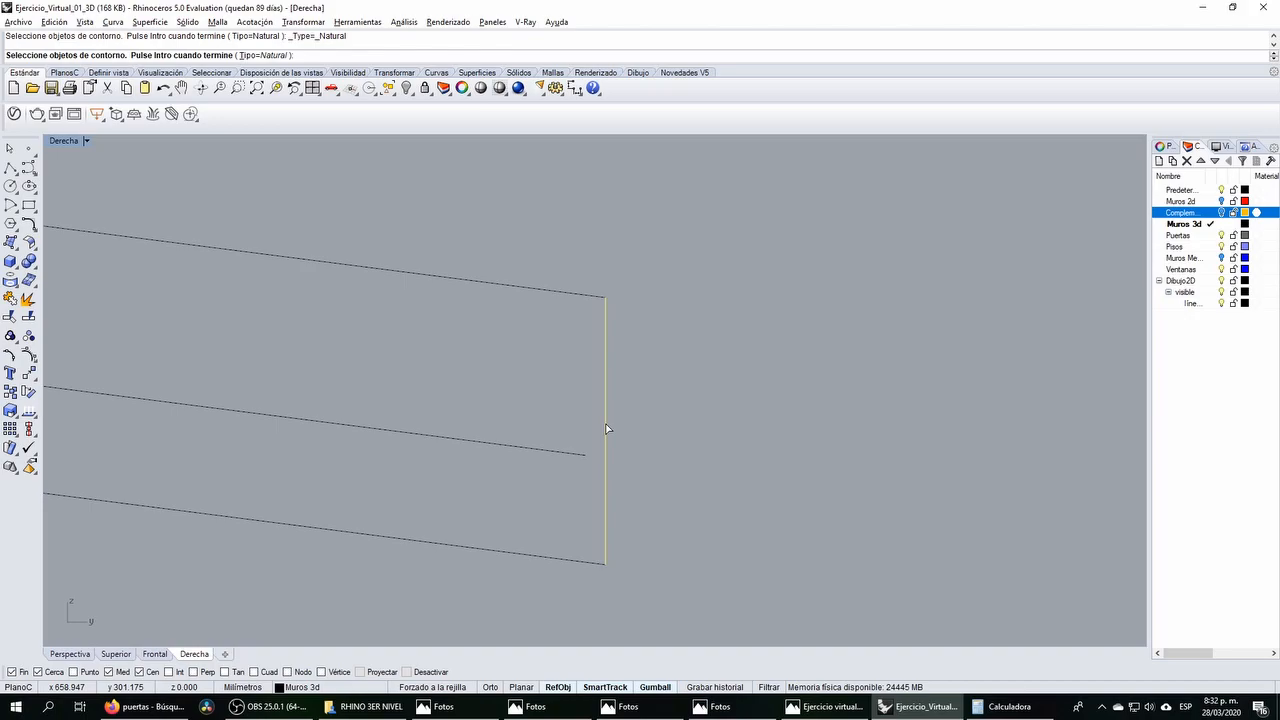
{"action": "key", "text": "Return"}
{"action": "left_click", "coordinate": [580, 458]}
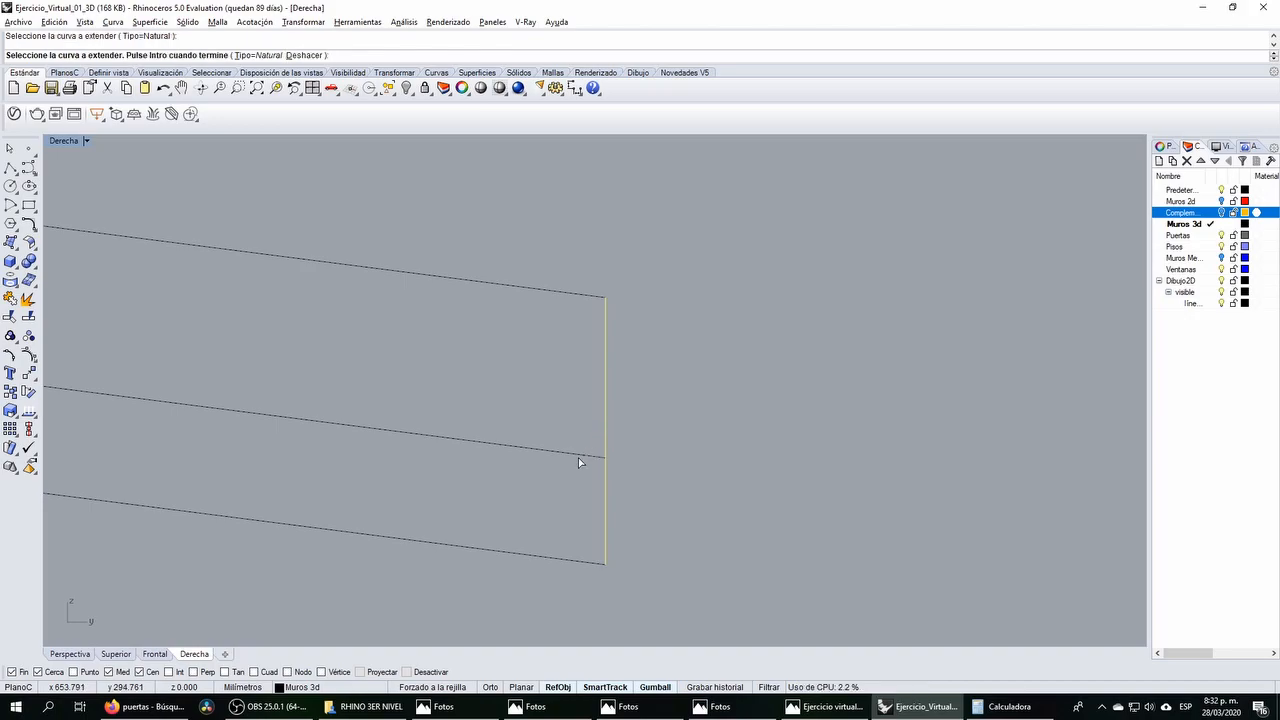
{"action": "key", "text": "Return"}
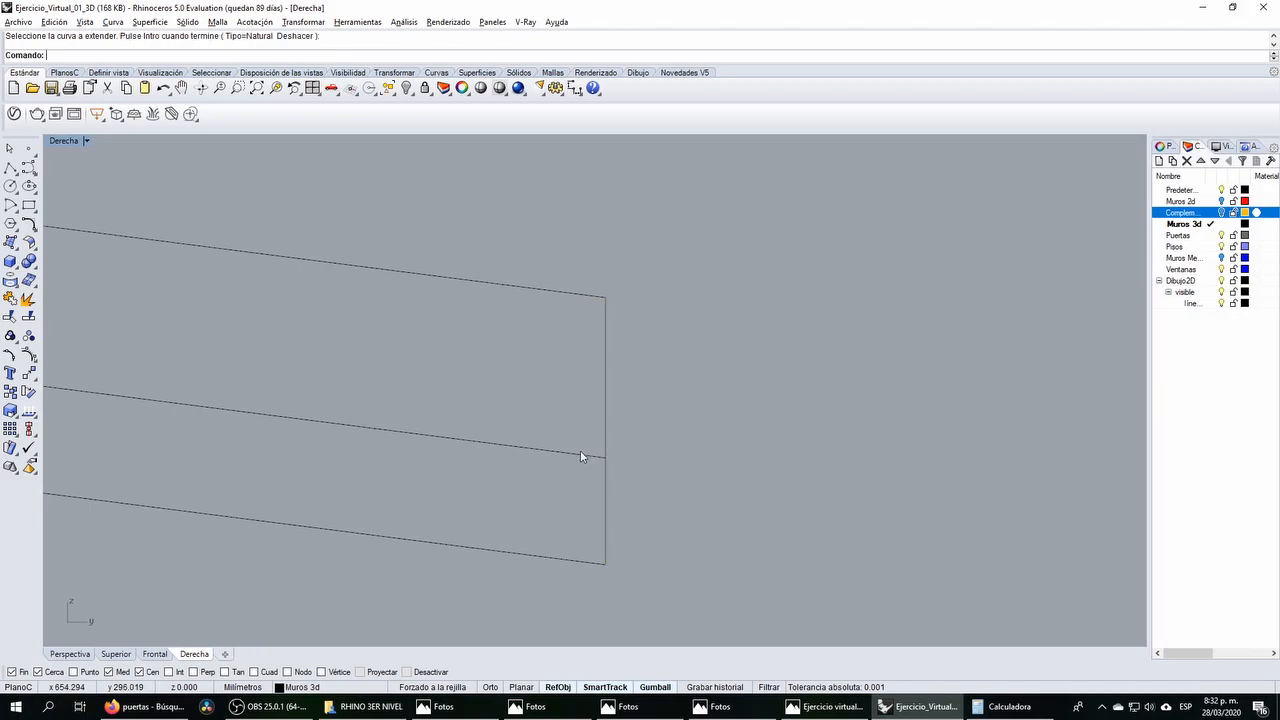
{"action": "left_click", "coordinate": [591, 459]}
{"action": "scroll", "coordinate": [575, 430], "scroll_direction": "down", "scroll_amount": 5}
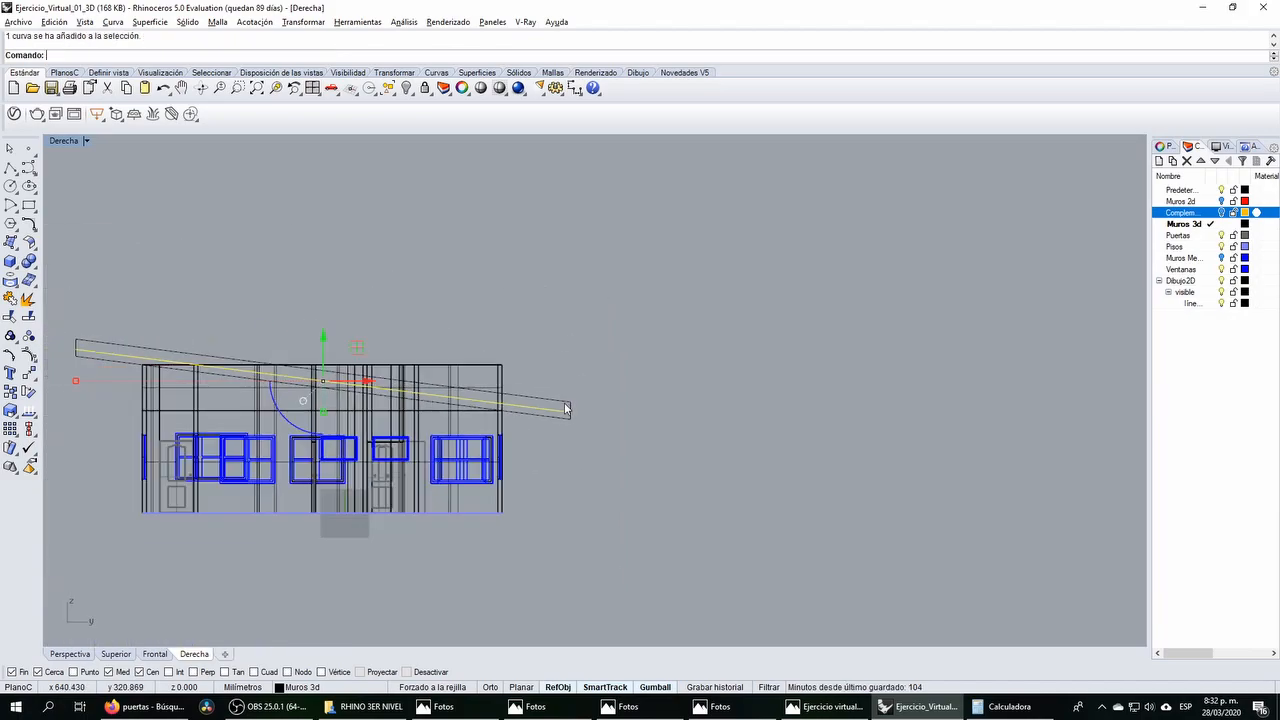
{"action": "scroll", "coordinate": [150, 356], "scroll_direction": "up", "scroll_amount": 4}
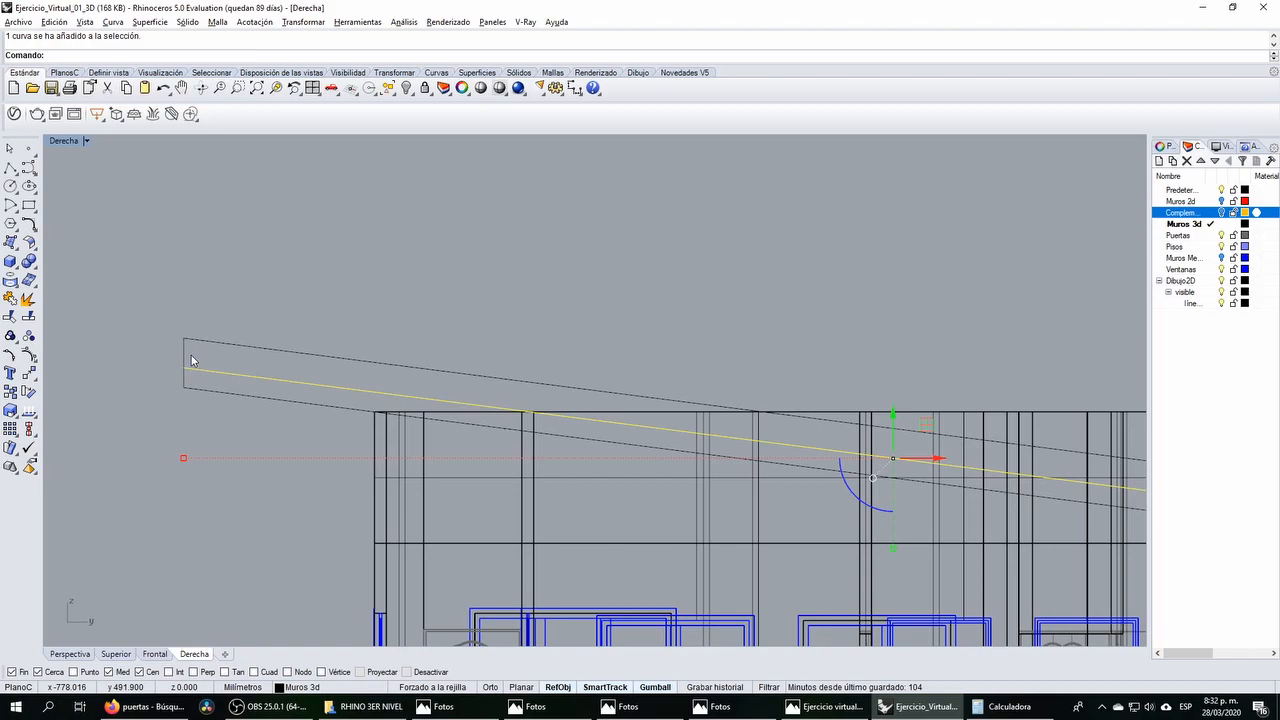
Step: Join the upper and lower slope lines with both end lines into one roof outline, leaving the inner 30 mm offset line separate
{"action": "scroll", "coordinate": [190, 360], "scroll_direction": "down", "scroll_amount": 4}
{"action": "scroll", "coordinate": [188, 396], "scroll_direction": "up", "scroll_amount": 4}
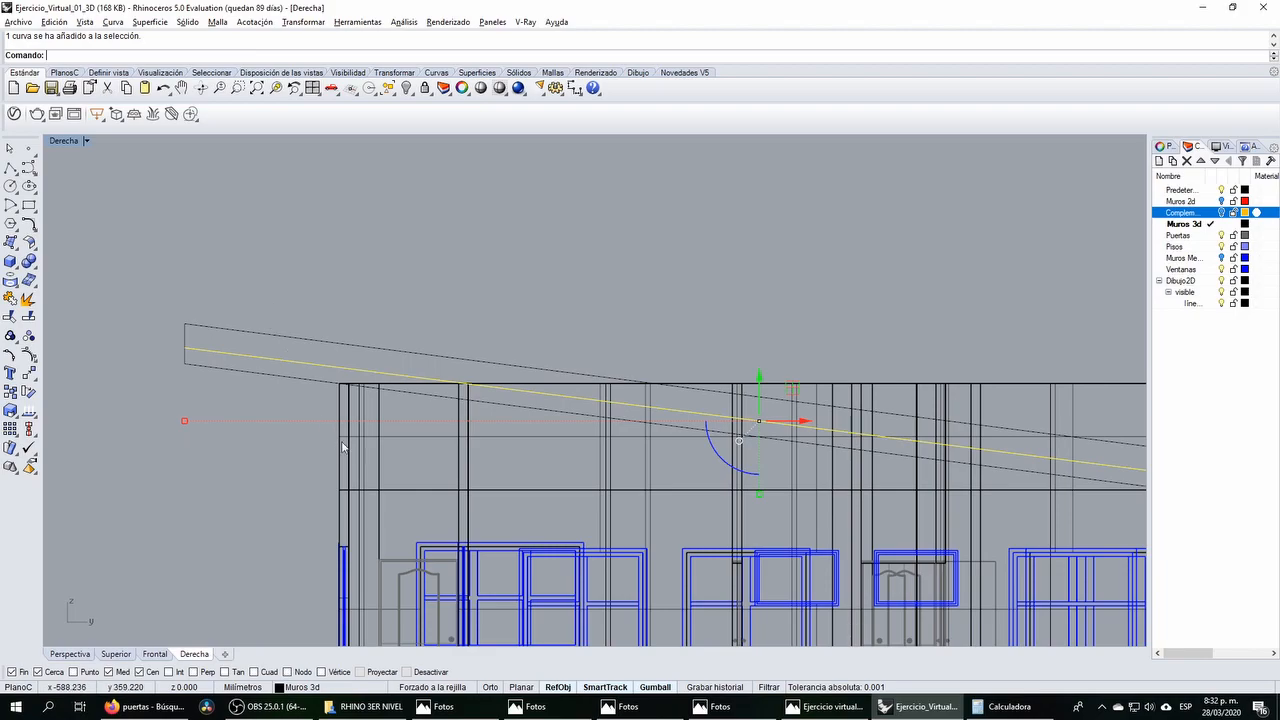
{"action": "left_click_drag", "start_coordinate": [310, 392], "coordinate": [133, 281]}
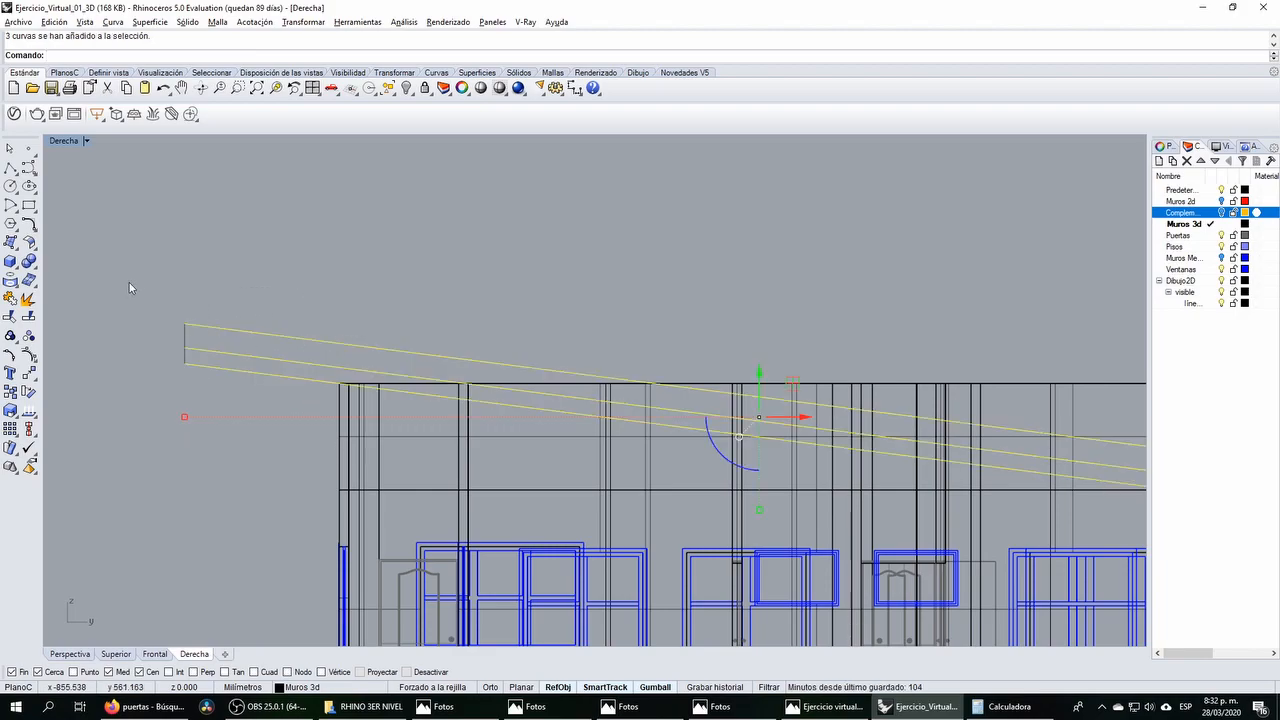
{"action": "left_click", "coordinate": [194, 357]}
{"action": "left_click", "coordinate": [197, 331]}
{"action": "scroll", "coordinate": [164, 308], "scroll_direction": "down", "scroll_amount": 3}
{"action": "scroll", "coordinate": [568, 363], "scroll_direction": "up", "scroll_amount": 8}
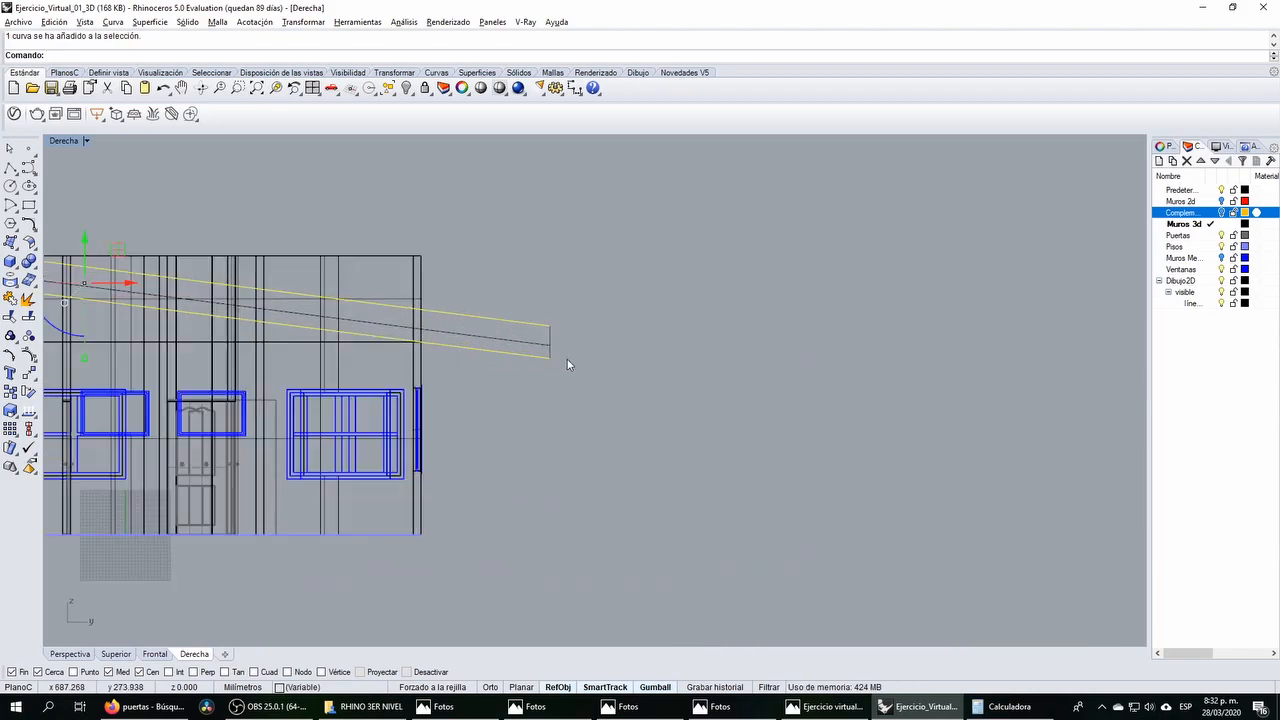
{"action": "scroll", "coordinate": [635, 321], "scroll_direction": "down", "scroll_amount": 4}
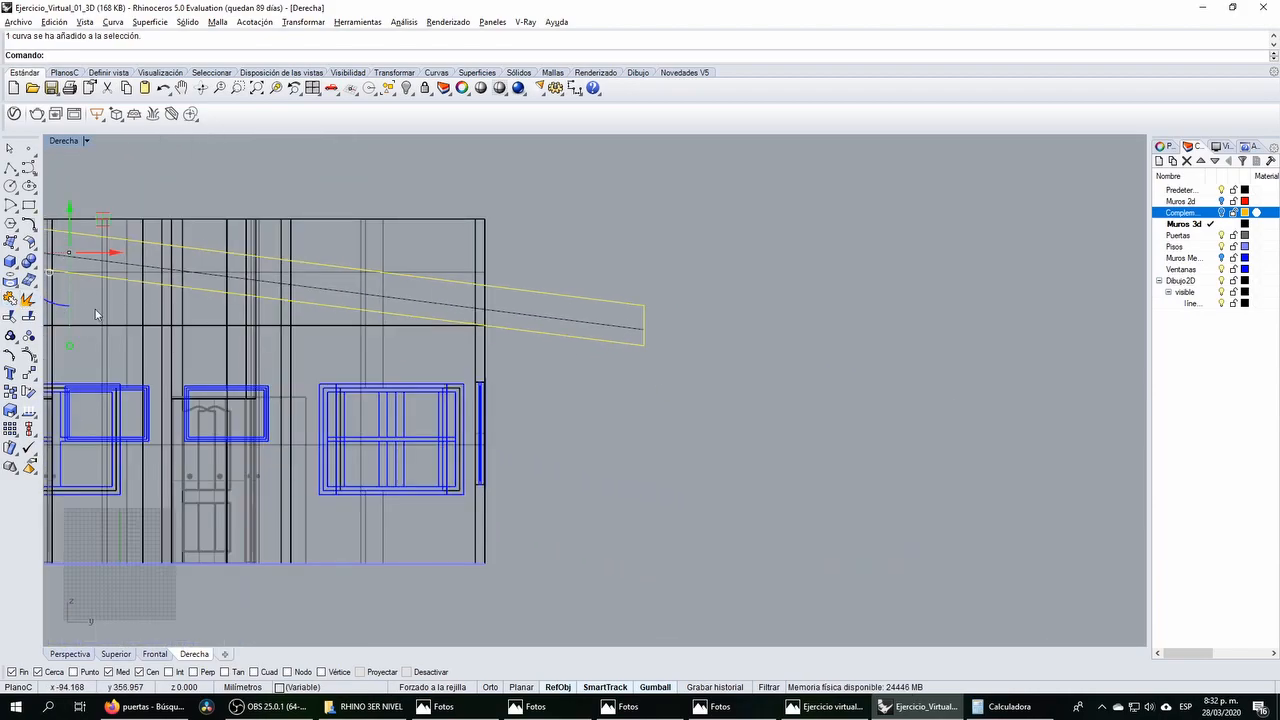
{"action": "right_click_drag", "start_coordinate": [190, 328], "coordinate": [420, 363]}
{"action": "right_click_drag", "start_coordinate": [226, 352], "coordinate": [366, 371]}
{"action": "right_click_drag", "start_coordinate": [157, 335], "coordinate": [326, 361]}
{"action": "right_click_drag", "start_coordinate": [82, 321], "coordinate": [240, 343]}
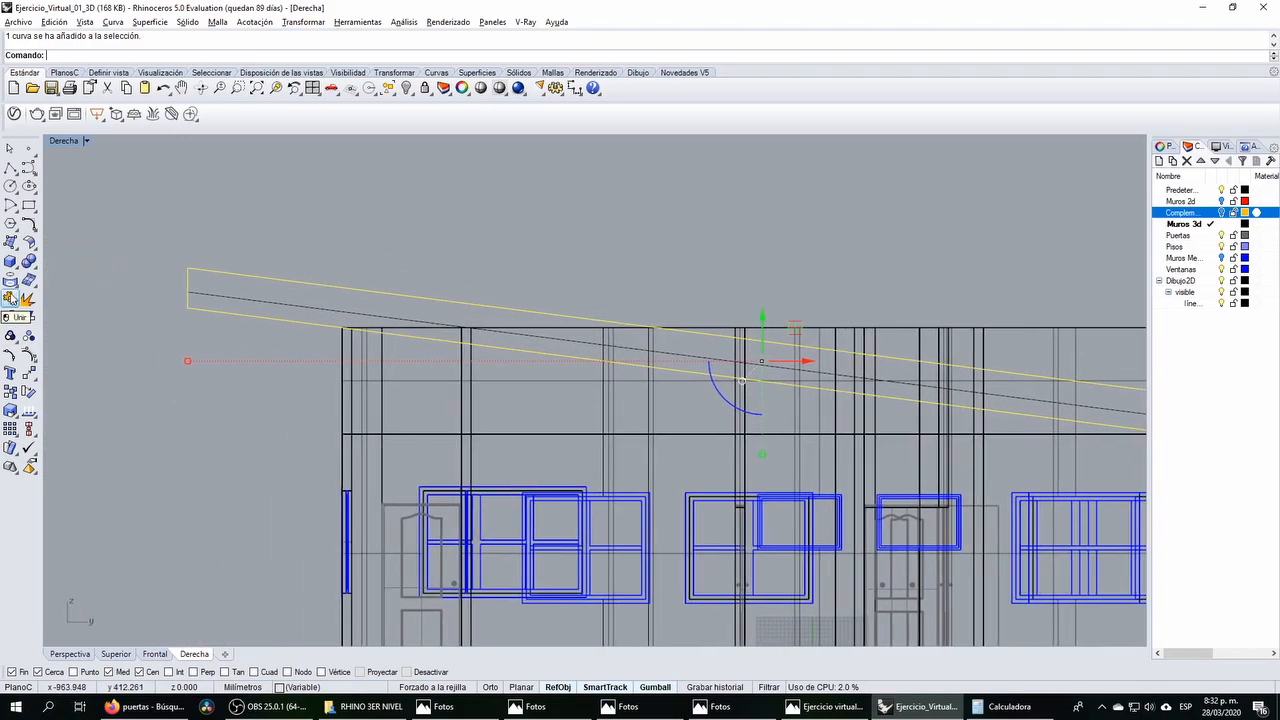
{"action": "left_click", "coordinate": [207, 294]}
{"action": "scroll", "coordinate": [207, 293], "scroll_direction": "down", "scroll_amount": 3}
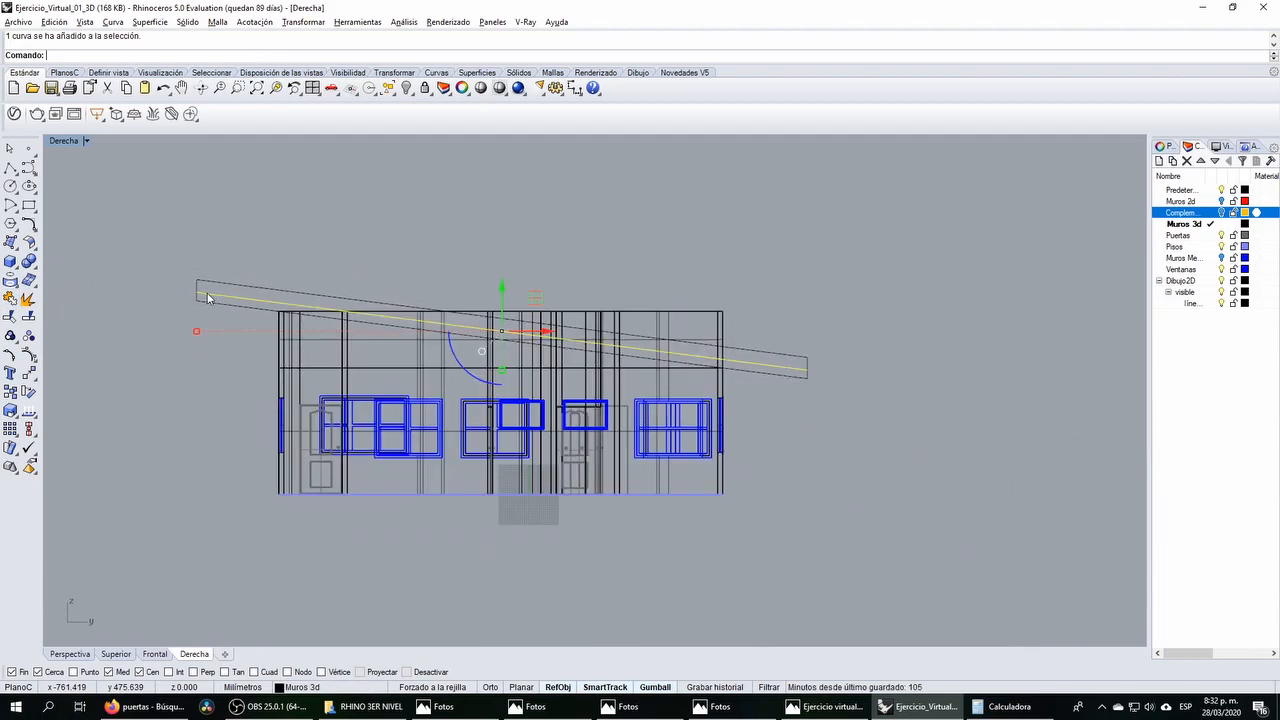
{"action": "key", "text": "Escape"}
Step: Measure the vertical distance from the front wall's top corner up to the inner roof line, then discard the dimension
{"action": "scroll", "coordinate": [252, 325], "scroll_direction": "up", "scroll_amount": 5}
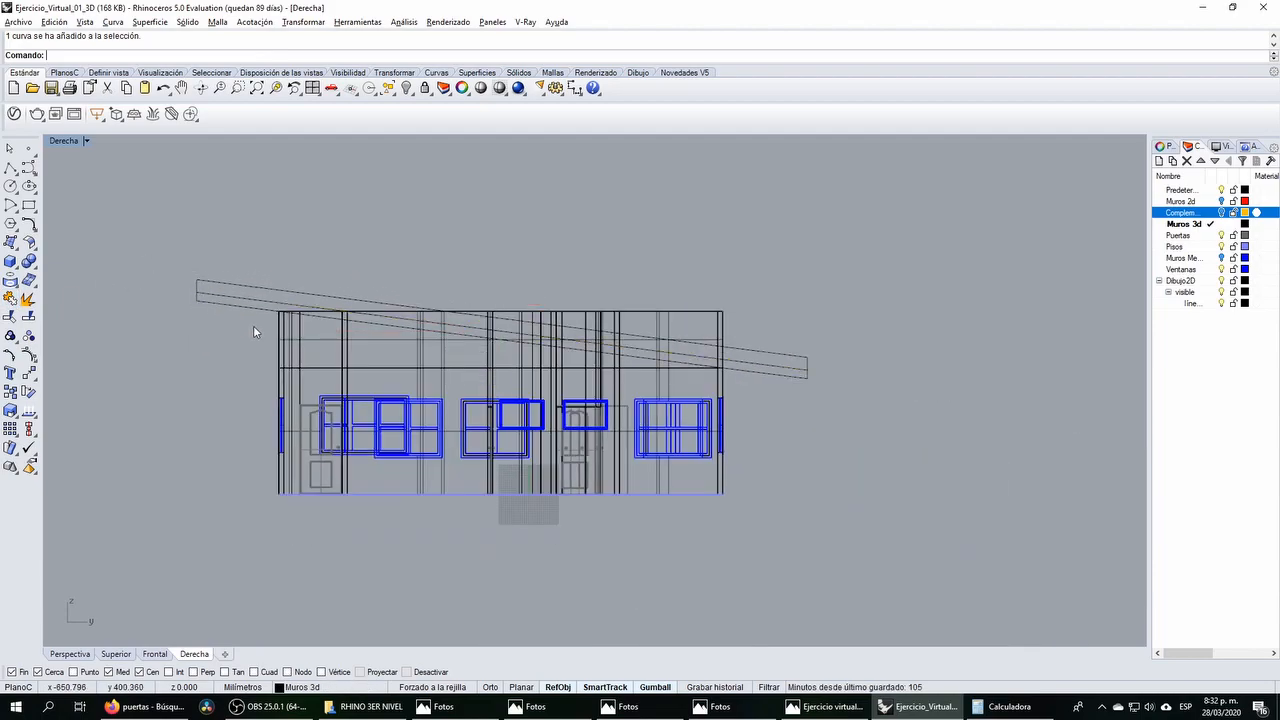
{"action": "scroll", "coordinate": [297, 315], "scroll_direction": "up", "scroll_amount": 2}
{"action": "left_click", "coordinate": [269, 252]}
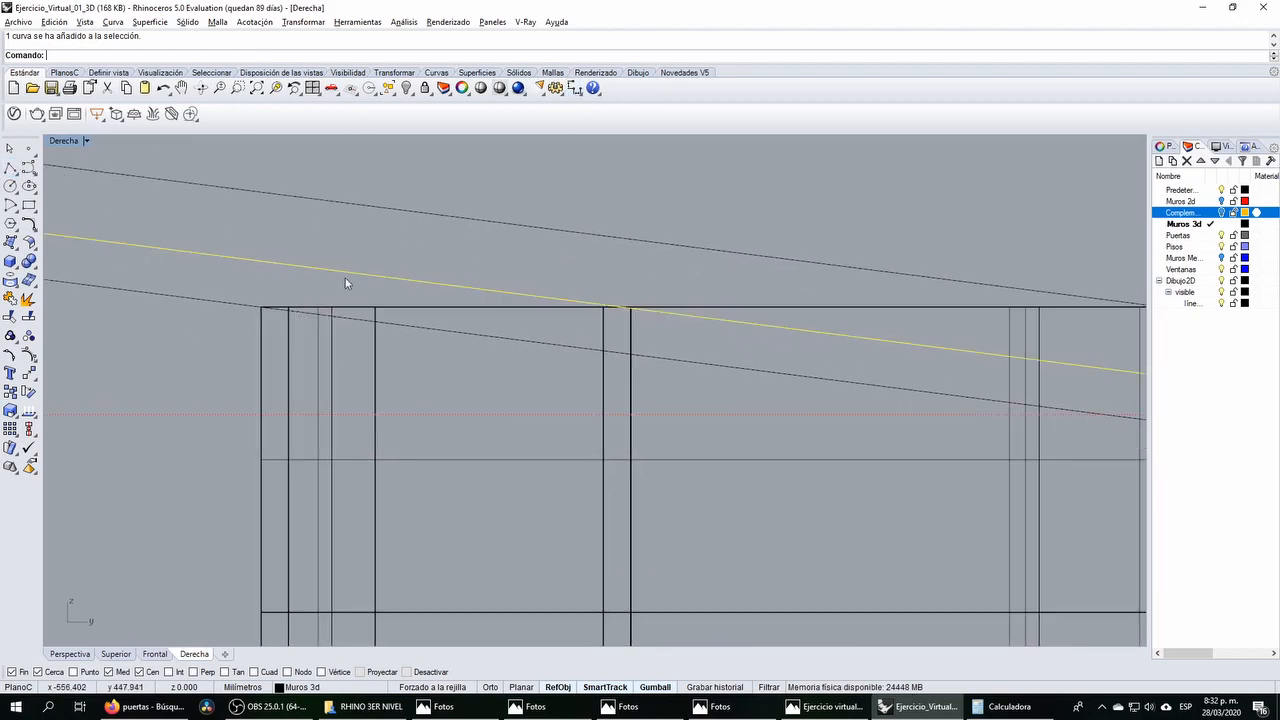
{"action": "left_click", "coordinate": [575, 88]}
{"action": "left_click", "coordinate": [261, 307]}
{"action": "left_click", "coordinate": [260, 262]}
{"action": "scroll", "coordinate": [261, 265], "scroll_direction": "up", "scroll_amount": 3}
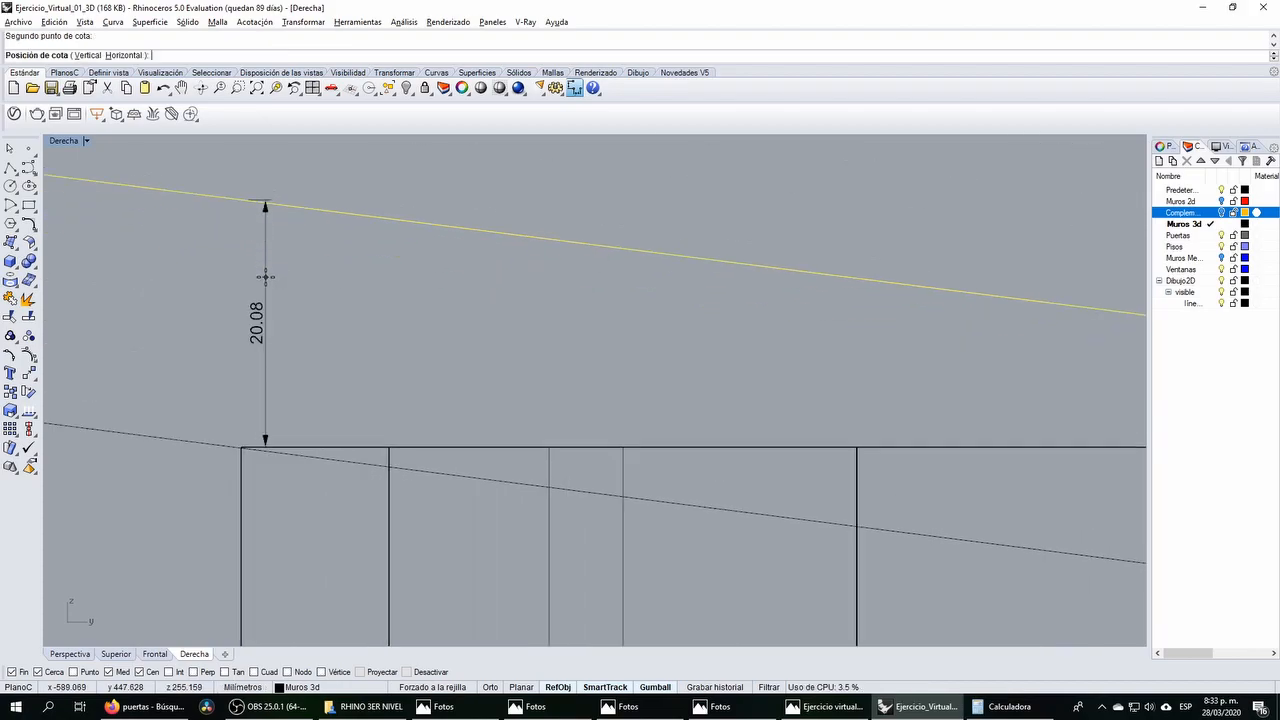
{"action": "scroll", "coordinate": [265, 278], "scroll_direction": "down", "scroll_amount": 10}
{"action": "key", "text": "Escape"}
{"action": "key", "text": "Escape"}
Step: Move the roof outline and inner line straight down until the inner line meets the front wall's top corner
{"action": "left_click_drag", "start_coordinate": [232, 322], "coordinate": [185, 205]}
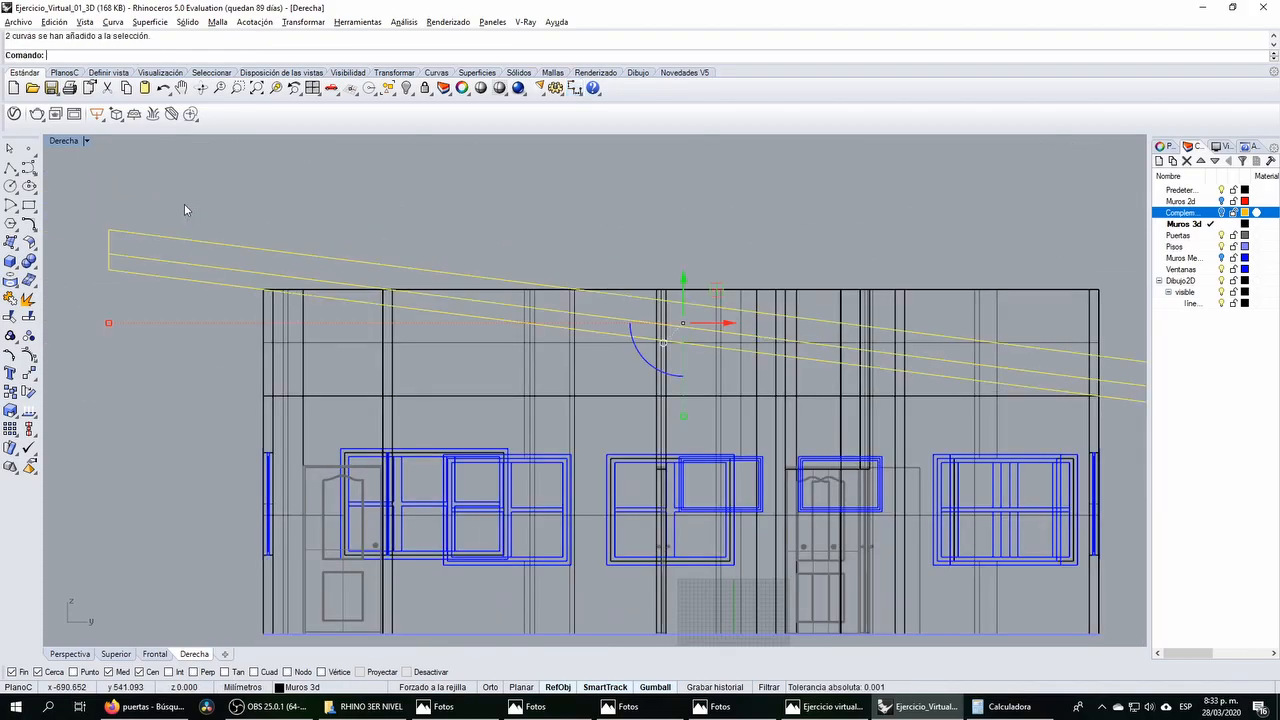
{"action": "scroll", "coordinate": [240, 271], "scroll_direction": "up", "scroll_amount": 3}
{"action": "scroll", "coordinate": [240, 264], "scroll_direction": "up", "scroll_amount": 3}
{"action": "left_click_drag", "start_coordinate": [288, 285], "coordinate": [288, 322]}
{"action": "key", "text": "Escape"}
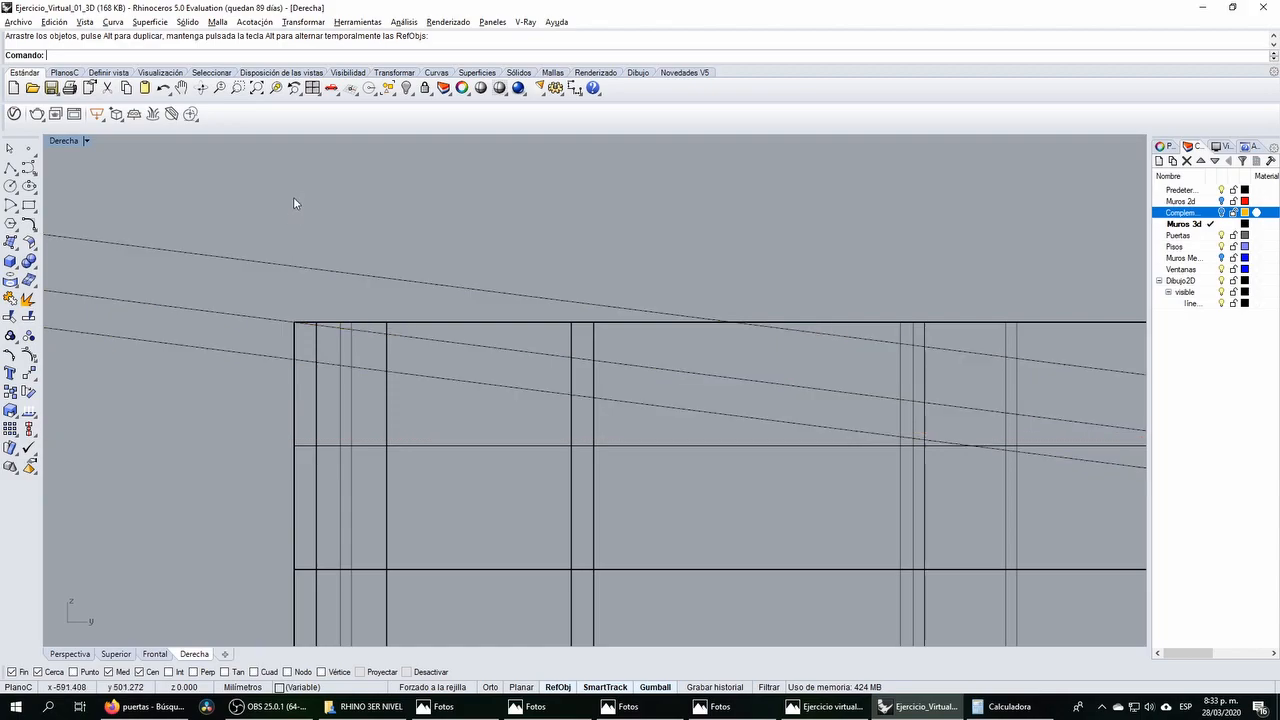
Step: Try to extrude the inner roof line across the house, starting from the top view
{"action": "scroll", "coordinate": [293, 203], "scroll_direction": "down", "scroll_amount": 5}
{"action": "double_click", "coordinate": [66, 141]}
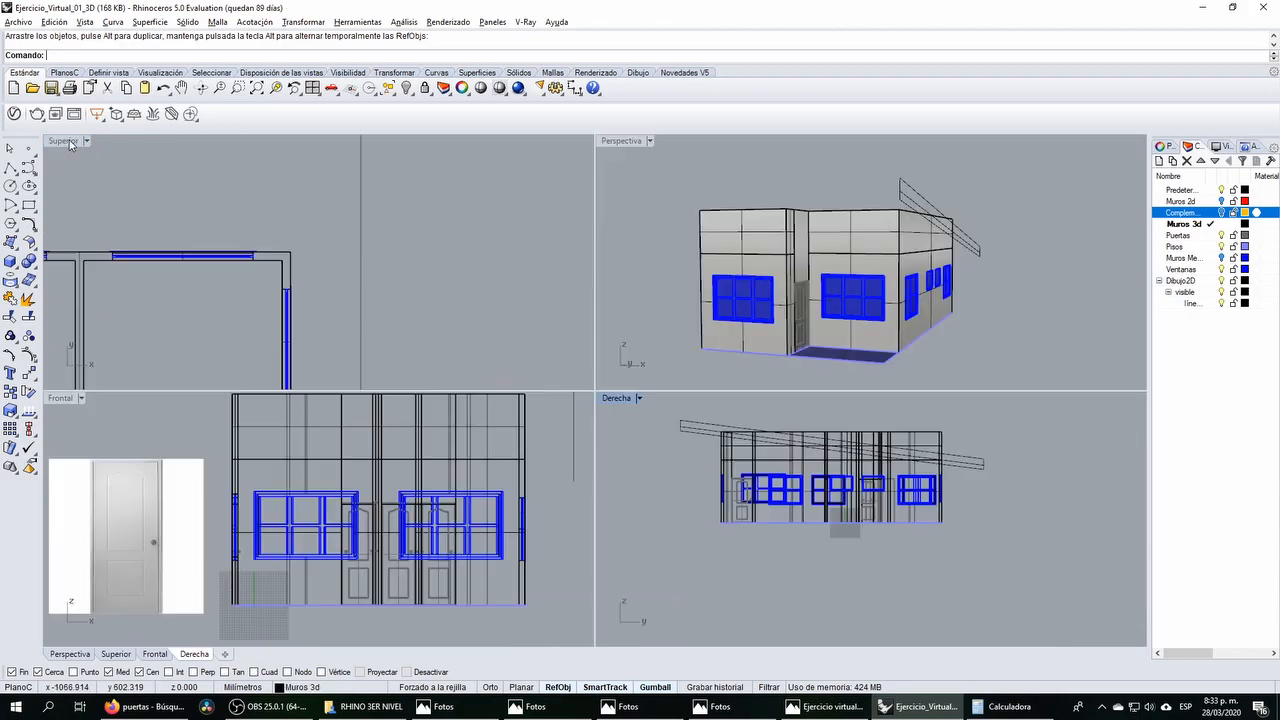
{"action": "double_click", "coordinate": [631, 148]}
{"action": "right_click_drag", "start_coordinate": [580, 166], "coordinate": [661, 288]}
{"action": "left_click", "coordinate": [674, 283]}
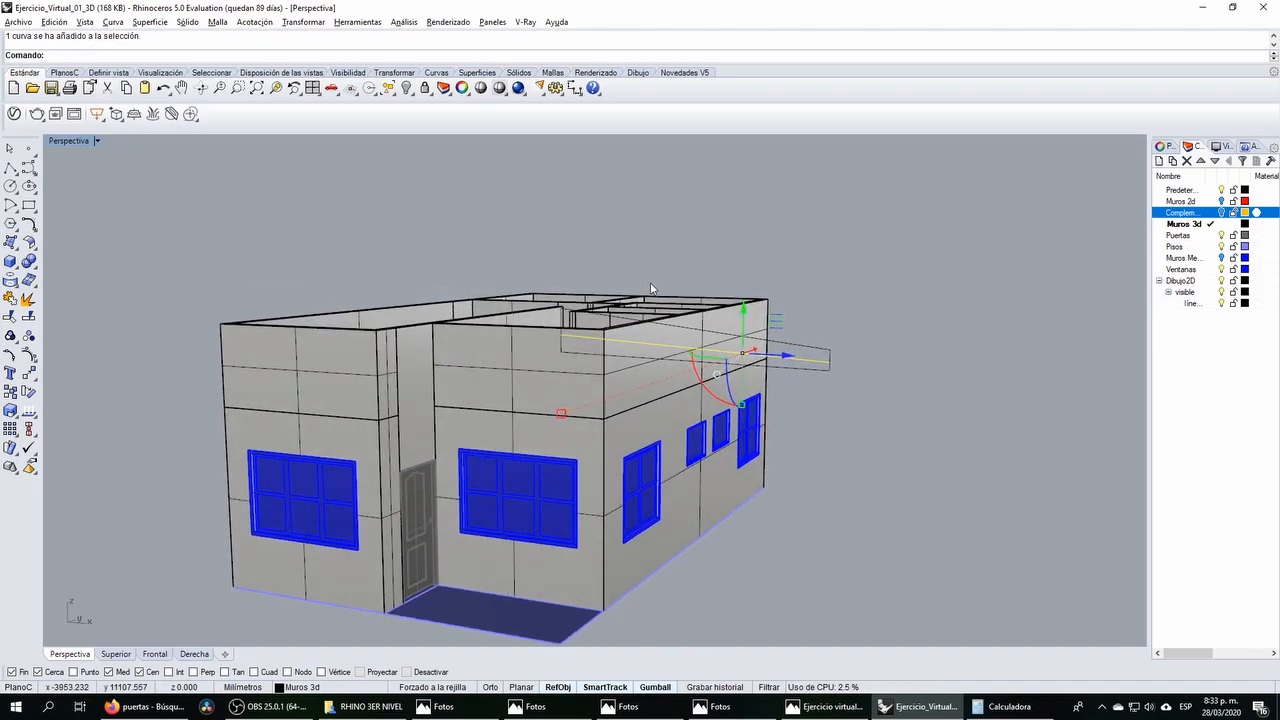
{"action": "scroll", "coordinate": [650, 287], "scroll_direction": "down", "scroll_amount": 2}
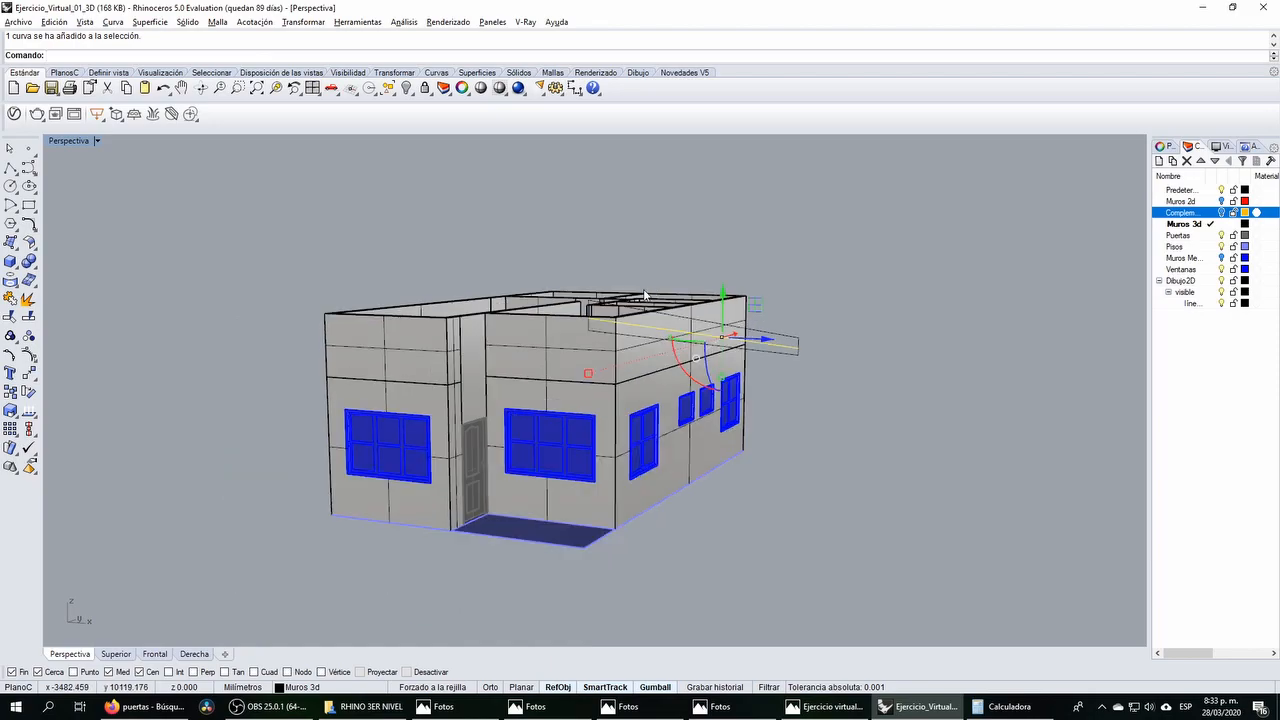
{"action": "double_click", "coordinate": [68, 143]}
{"action": "scroll", "coordinate": [185, 259], "scroll_direction": "down", "scroll_amount": 12}
{"action": "right_click_drag", "start_coordinate": [145, 282], "coordinate": [166, 275]}
{"action": "scroll", "coordinate": [166, 275], "scroll_direction": "up", "scroll_amount": 4}
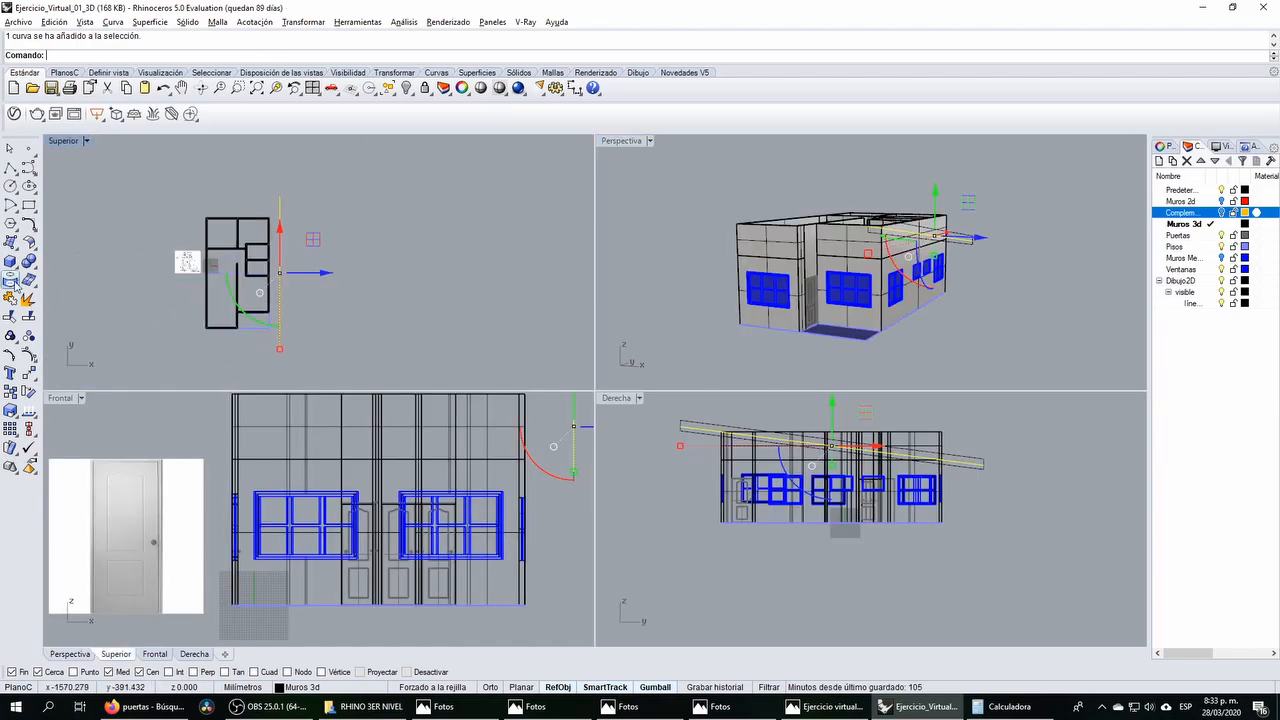
{"action": "left_click", "coordinate": [10, 261]}
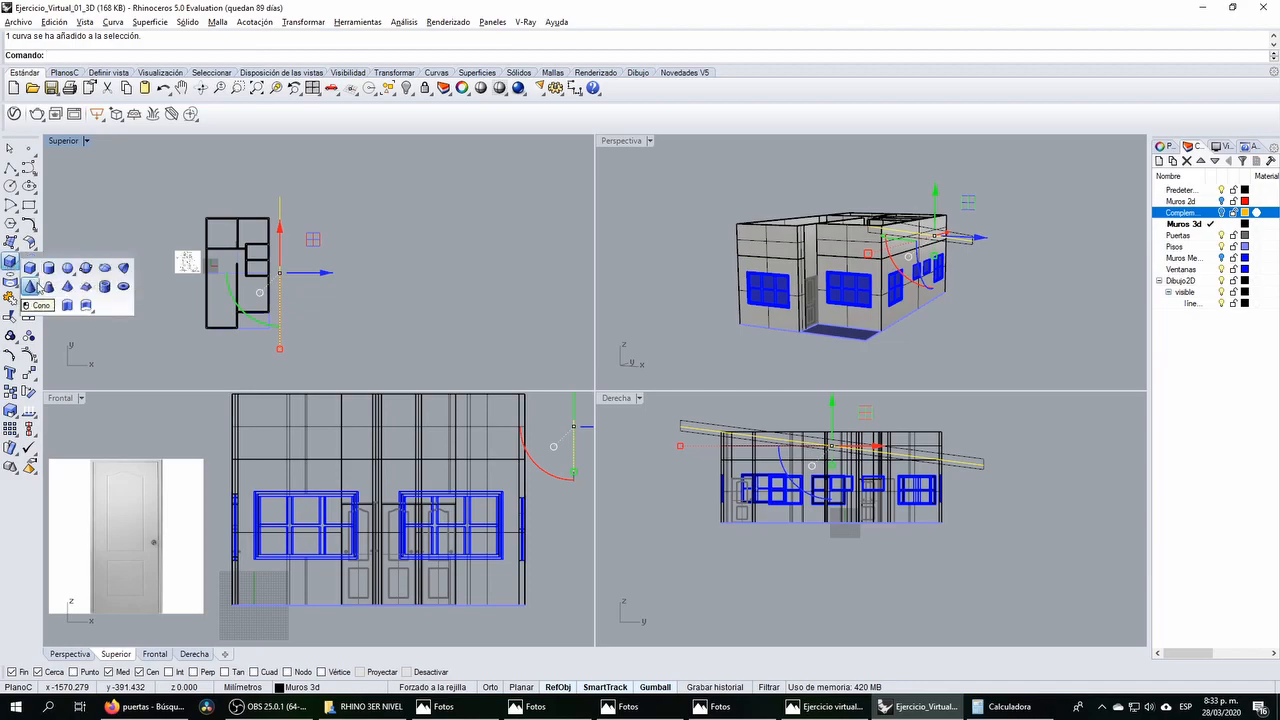
{"action": "left_click", "coordinate": [66, 306]}
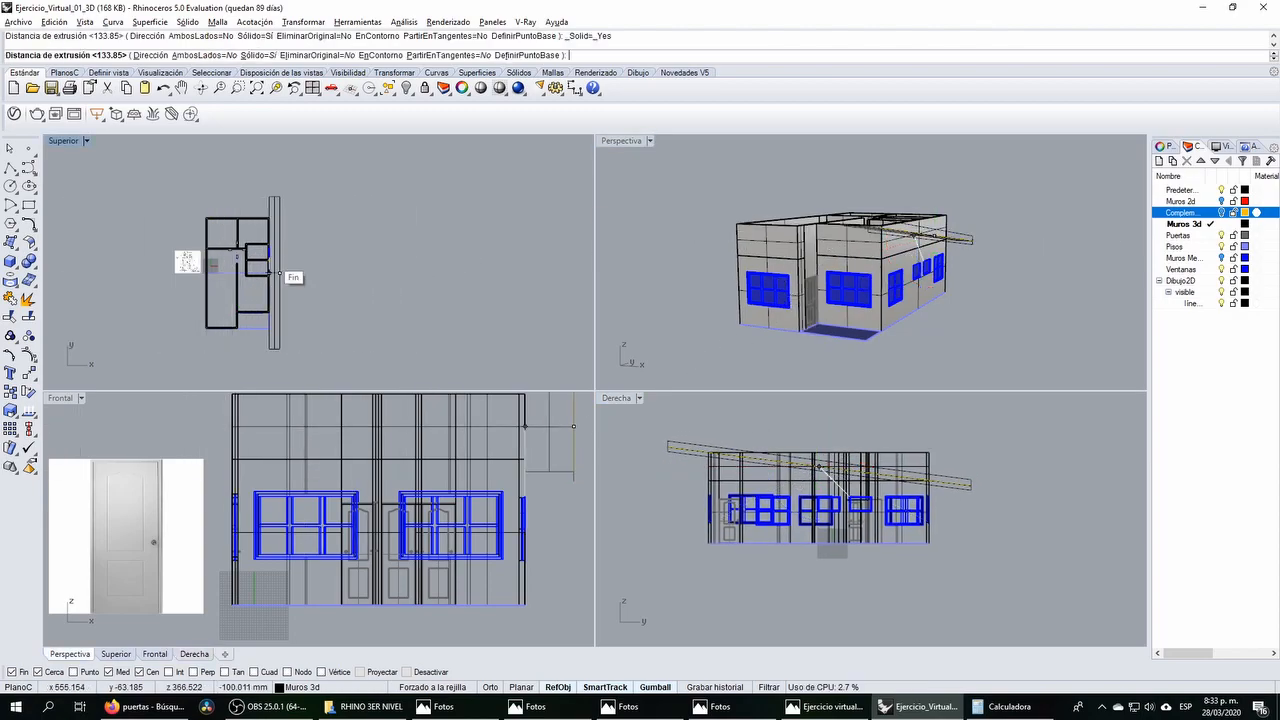
{"action": "left_click", "coordinate": [187, 258]}
Step: Try a guide polyline running outward from the rear wall corner opposite the roof profile in the top view
{"action": "left_click", "coordinate": [30, 168]}
{"action": "scroll", "coordinate": [190, 215], "scroll_direction": "up", "scroll_amount": 5}
{"action": "left_click", "coordinate": [288, 211]}
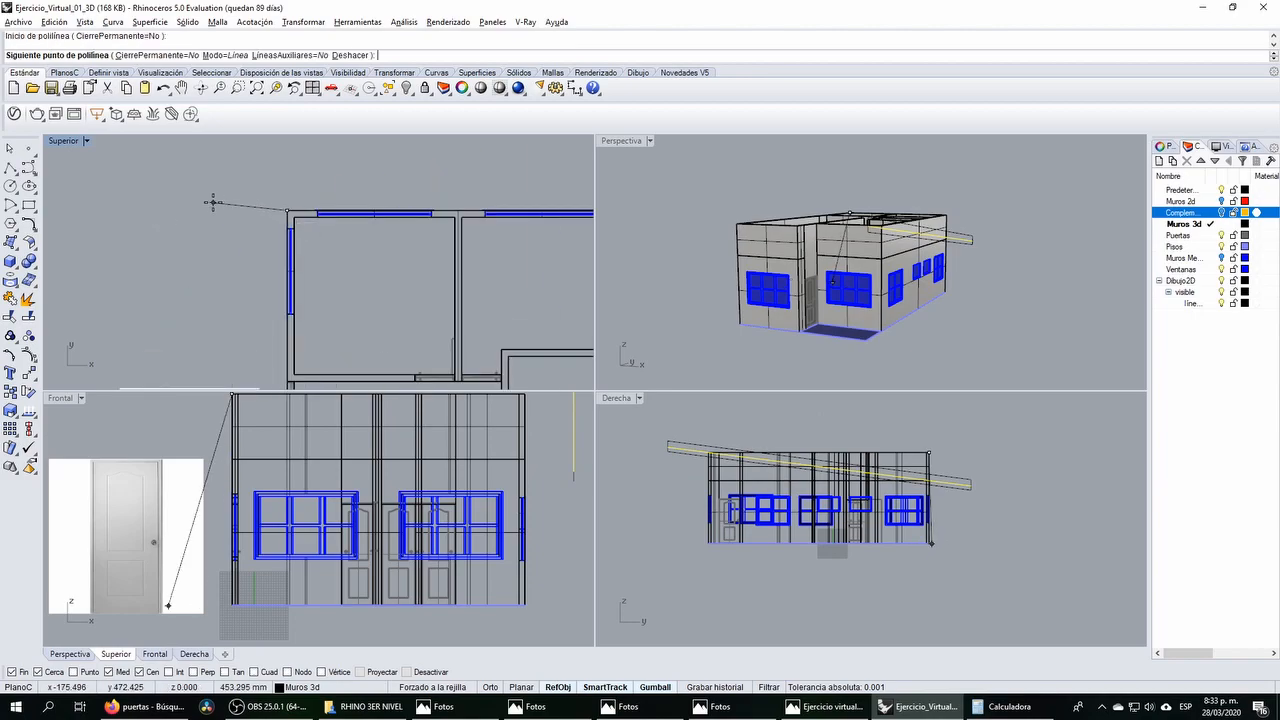
{"action": "key", "text": "Return"}
{"action": "left_click", "coordinate": [212, 203], "text": "shift"}
{"action": "left_click", "coordinate": [246, 285], "text": "shift"}
{"action": "right_click", "coordinate": [253, 241]}
{"action": "scroll", "coordinate": [254, 240], "scroll_direction": "down", "scroll_amount": 3}
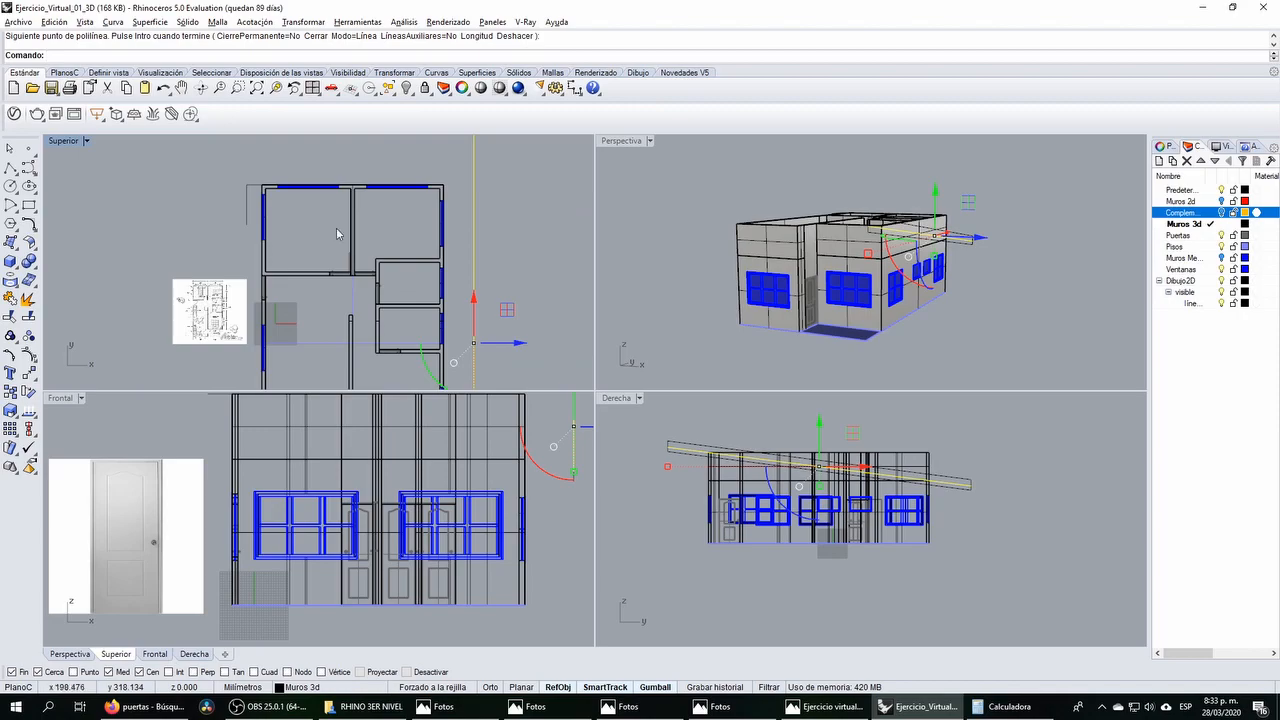
Step: Draw a straight 100 mm guide line outward from the rear wall corner opposite the roof profile in the top view
{"action": "right_click_drag", "start_coordinate": [405, 230], "coordinate": [386, 227]}
{"action": "key", "text": "Return"}
{"action": "left_click", "coordinate": [242, 184]}
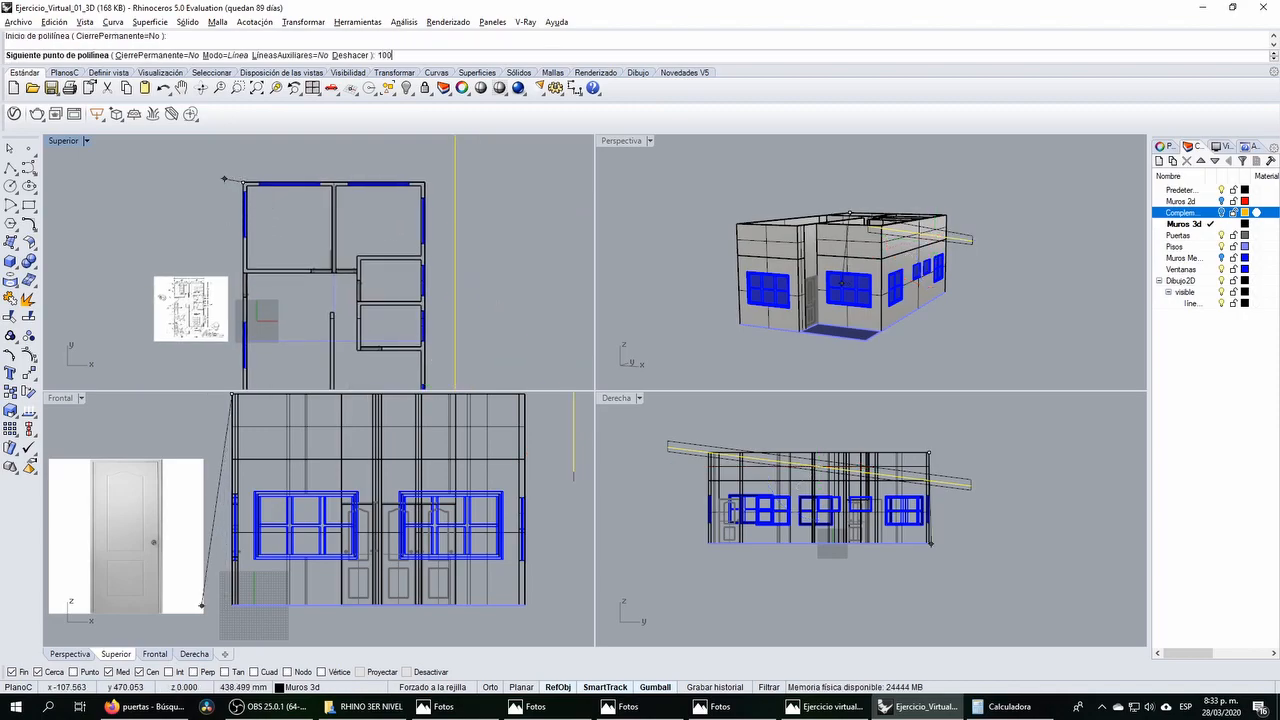
{"action": "key", "text": "Return"}
{"action": "left_click", "coordinate": [203, 183]}
{"action": "key", "text": "Return"}
{"action": "key", "text": "Escape"}
{"action": "left_click", "coordinate": [212, 182]}
{"action": "key", "text": "Escape"}
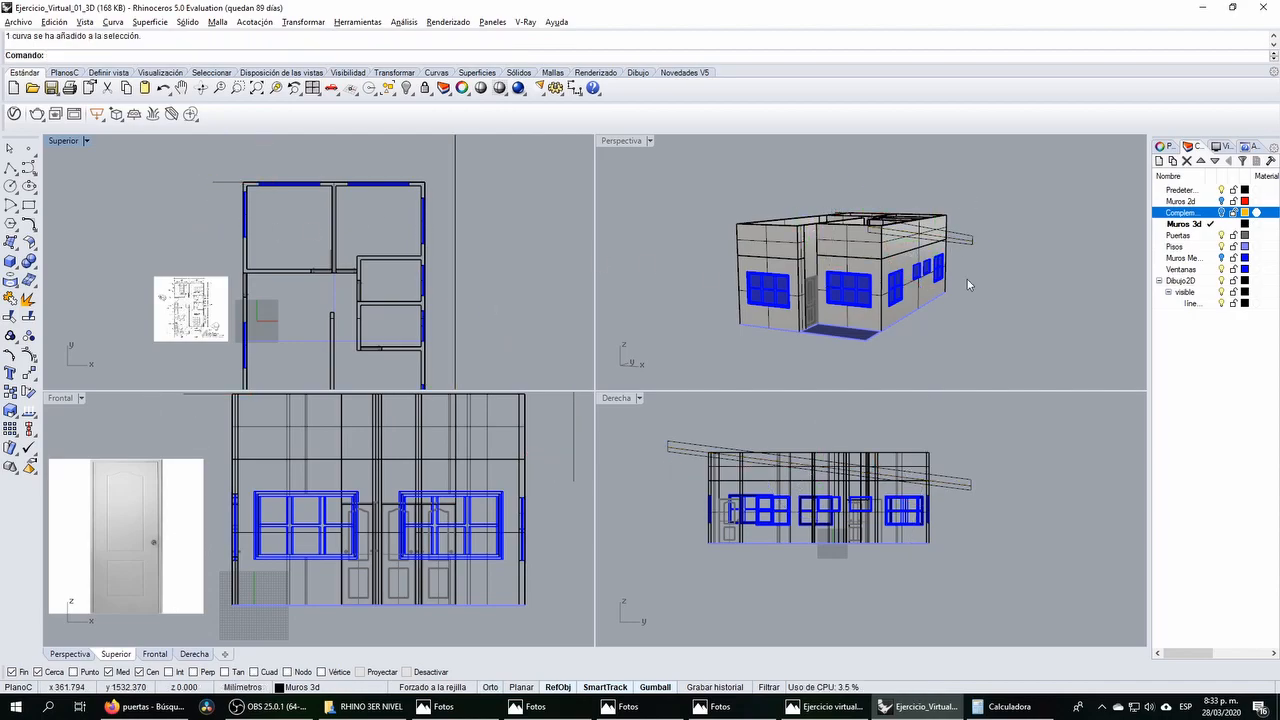
Step: Extrude the inner roof line across the house to the outer end of the 100 mm guide line
{"action": "right_click_drag", "start_coordinate": [701, 457], "coordinate": [691, 461]}
{"action": "left_click", "coordinate": [680, 454]}
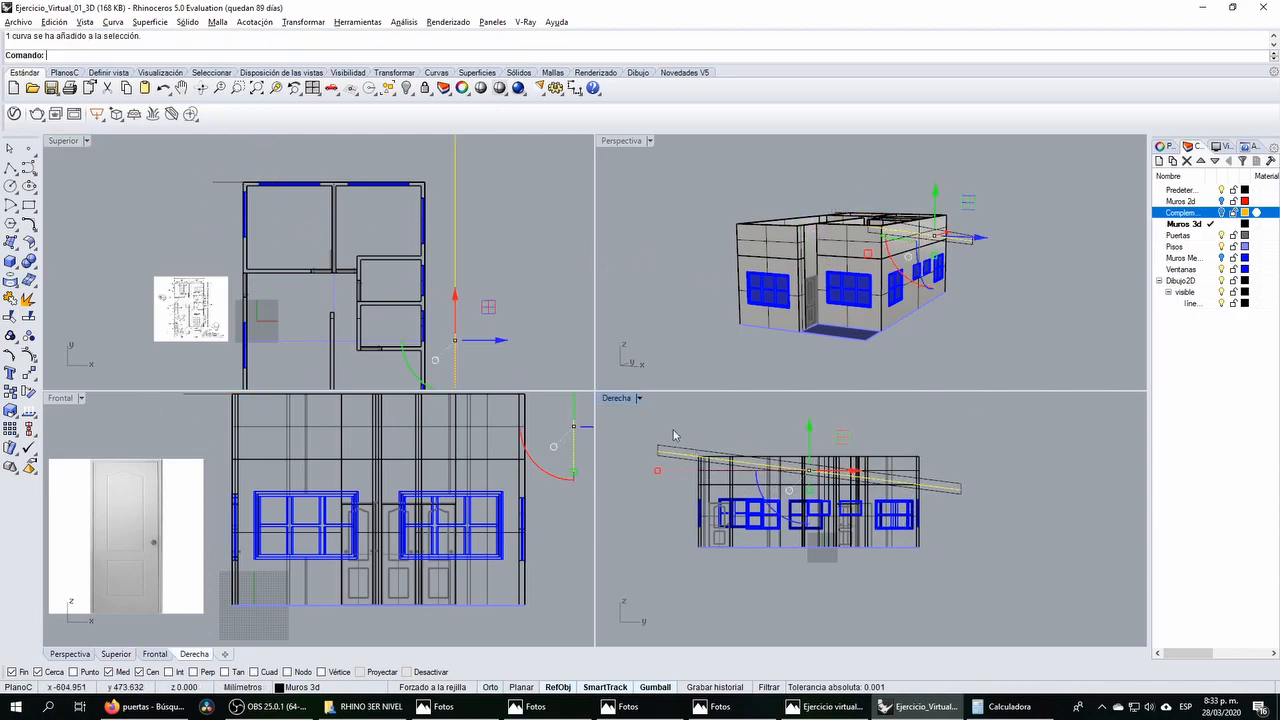
{"action": "left_click", "coordinate": [29, 262]}
{"action": "left_click", "coordinate": [67, 304]}
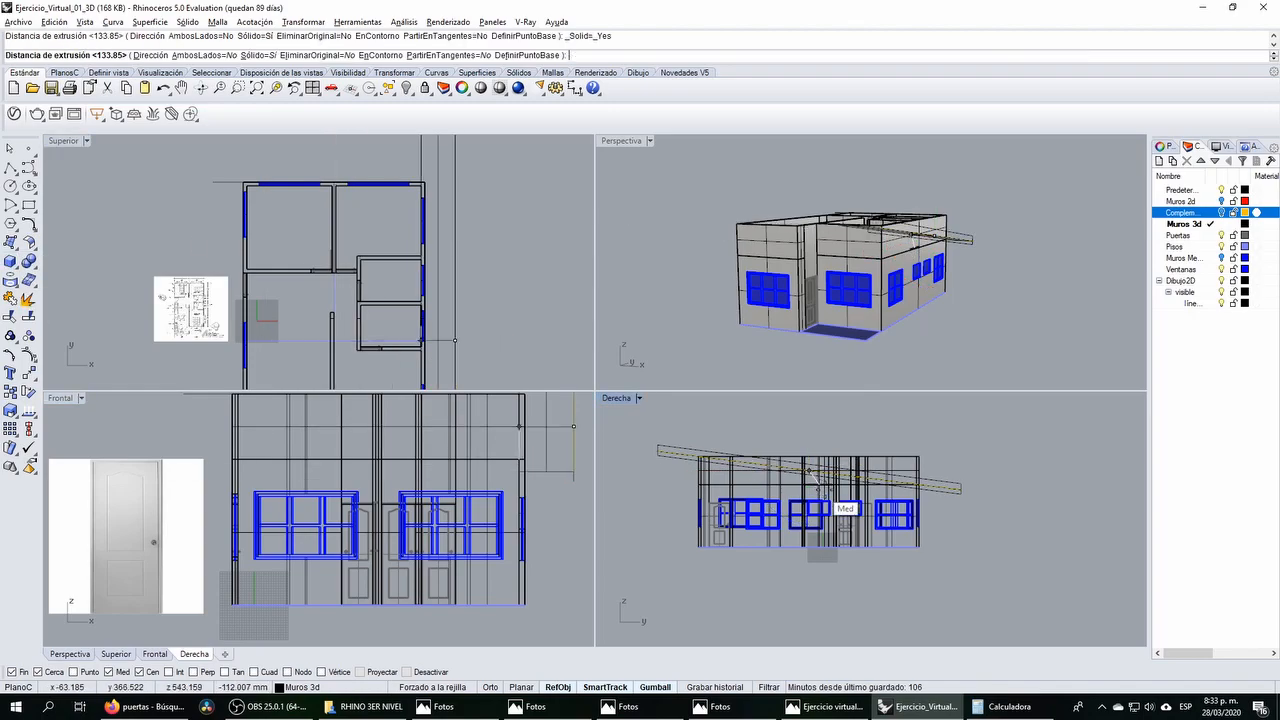
{"action": "left_click", "coordinate": [213, 176]}
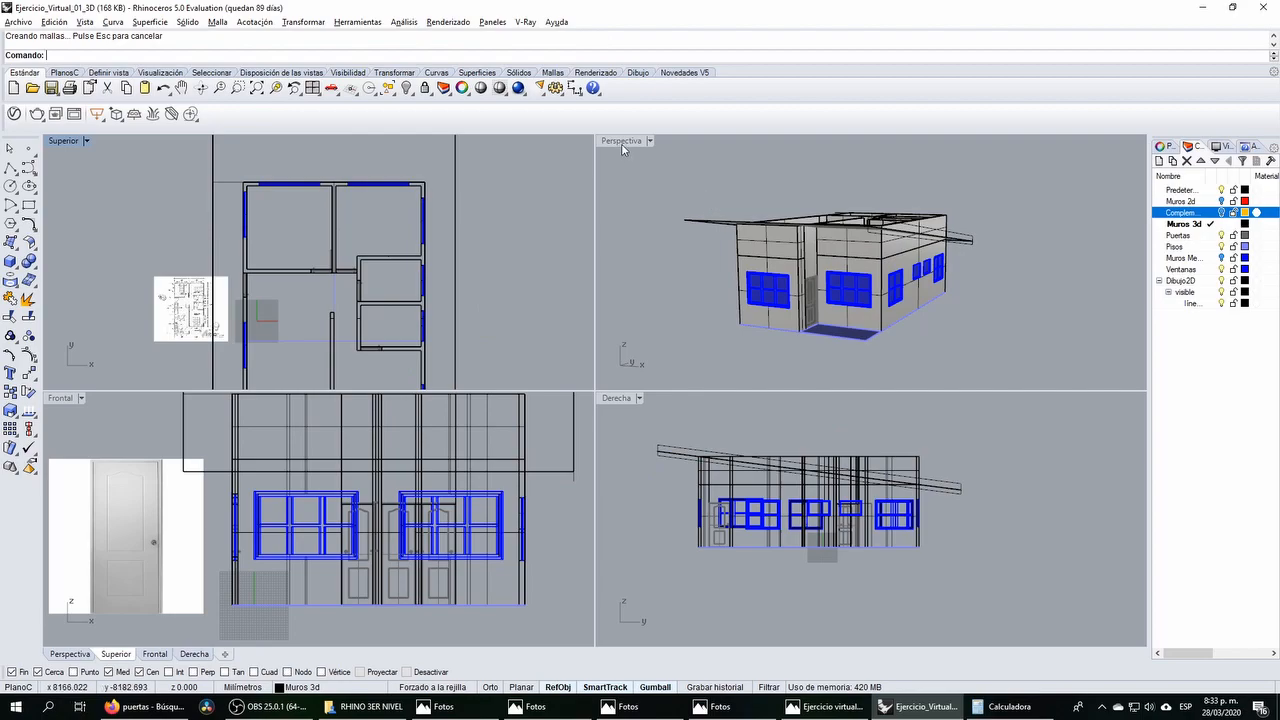
Step: Compare the extruded roof plane with the reference render, examining the front overhang, the underside and the side slope in perspective
{"action": "double_click", "coordinate": [621, 141]}
{"action": "right_click_drag", "start_coordinate": [600, 204], "coordinate": [592, 318]}
{"action": "scroll", "coordinate": [466, 286], "scroll_direction": "up", "scroll_amount": 2}
{"action": "key", "text": "alt+Tab"}
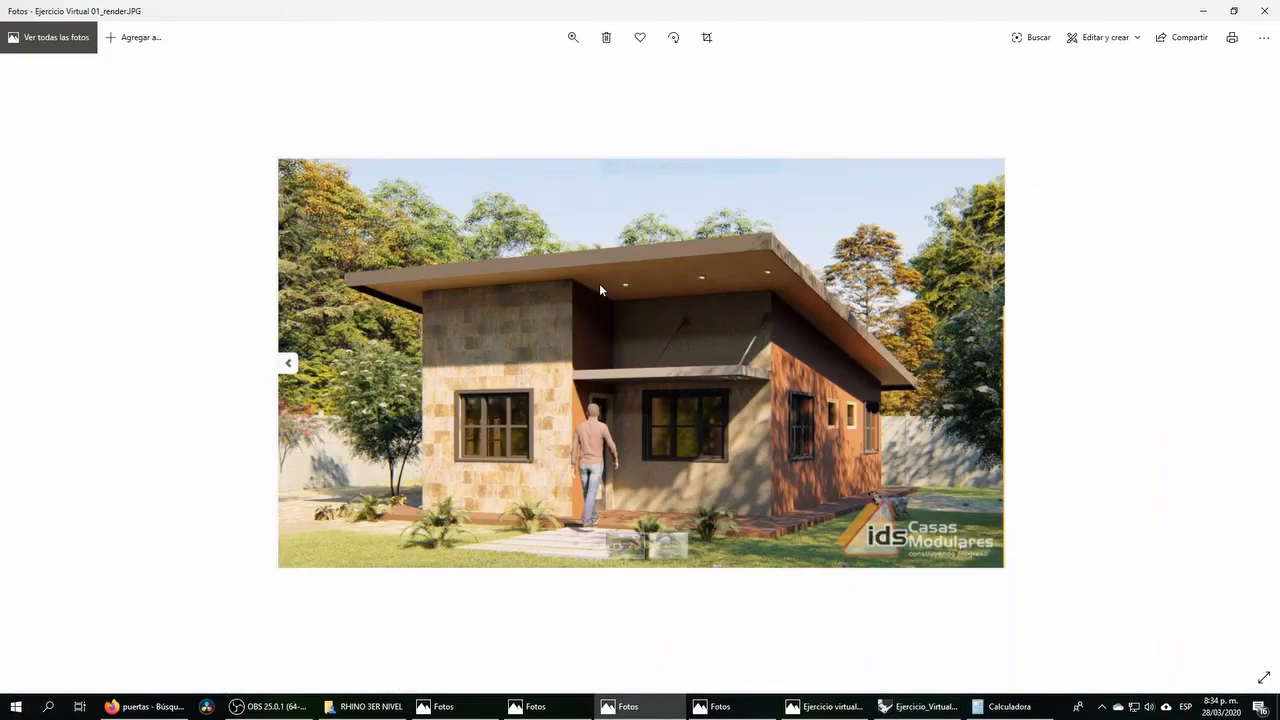
{"action": "key", "text": "alt+Tab"}
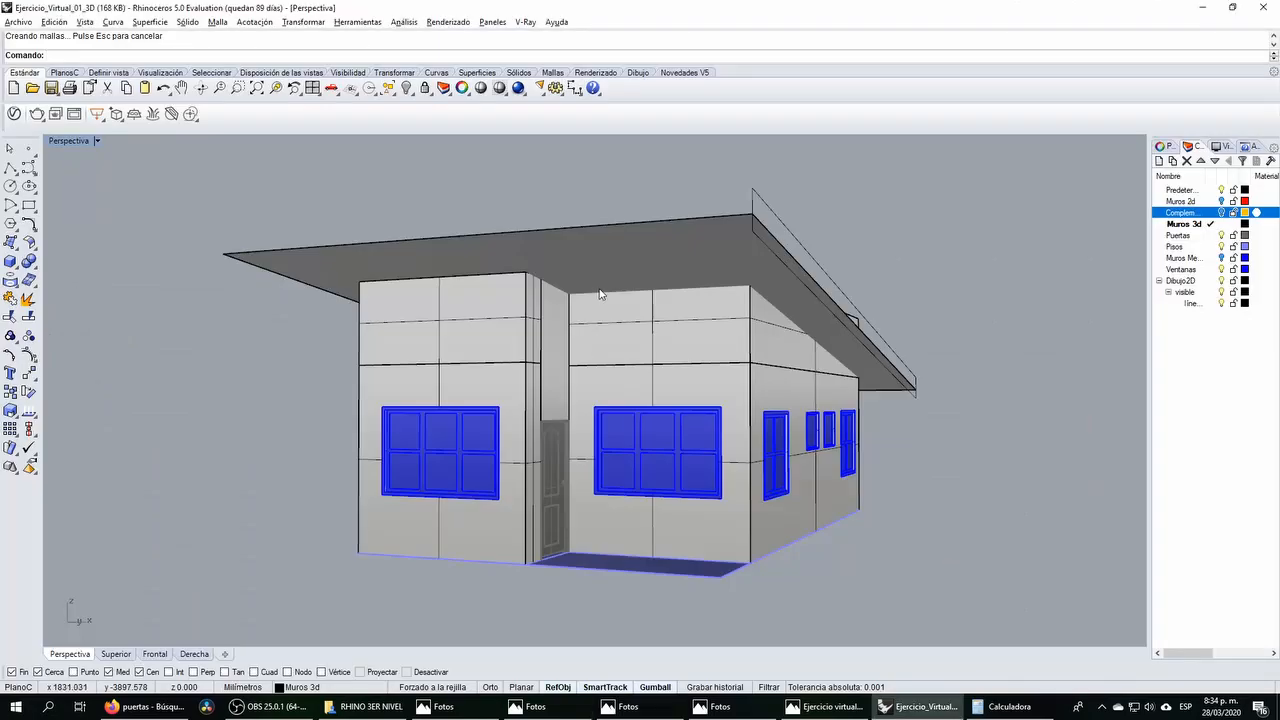
{"action": "key", "text": "alt+Tab"}
{"action": "key", "text": "alt+Tab"}
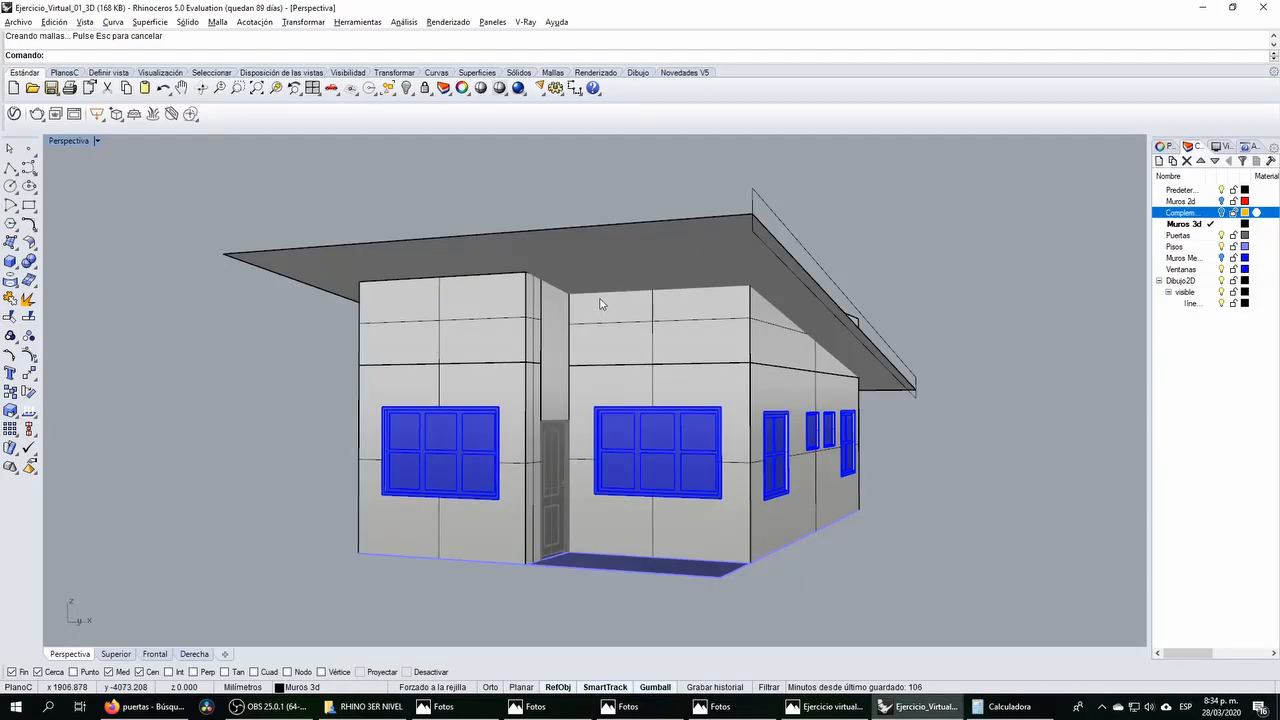
{"action": "key", "text": "alt+Tab"}
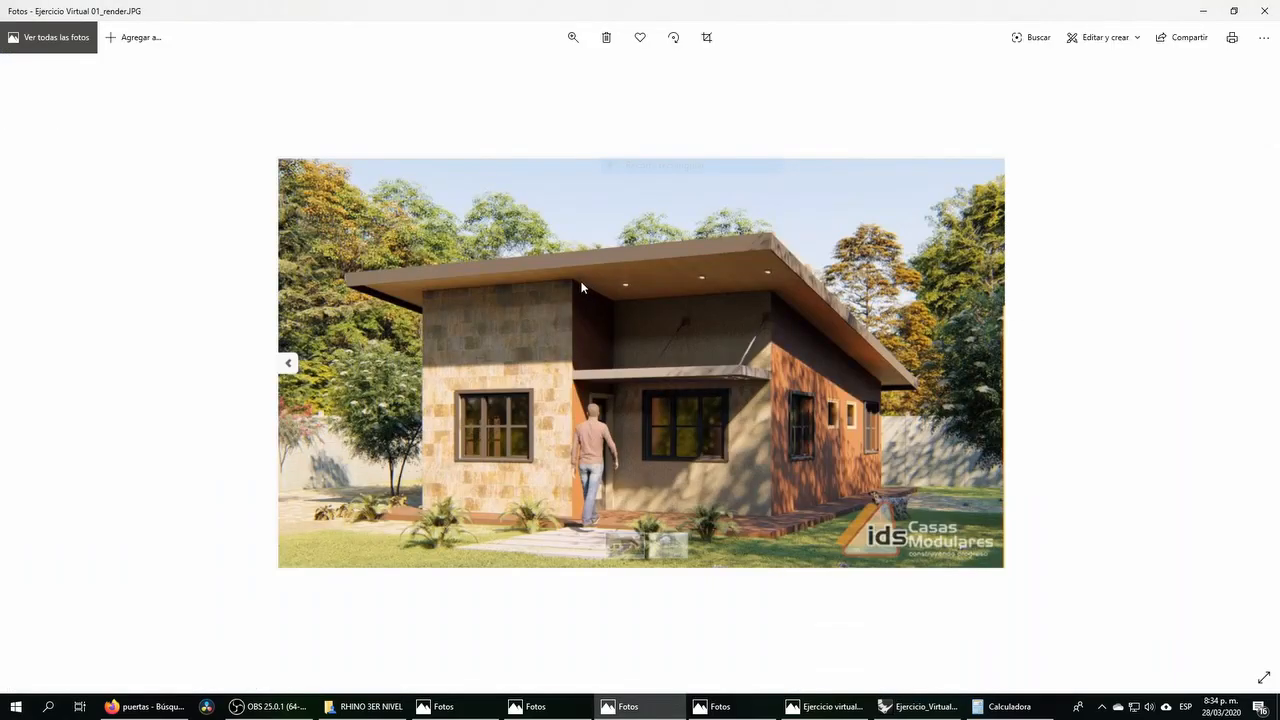
{"action": "key", "text": "super+Tab"}
{"action": "left_click", "coordinate": [533, 219]}
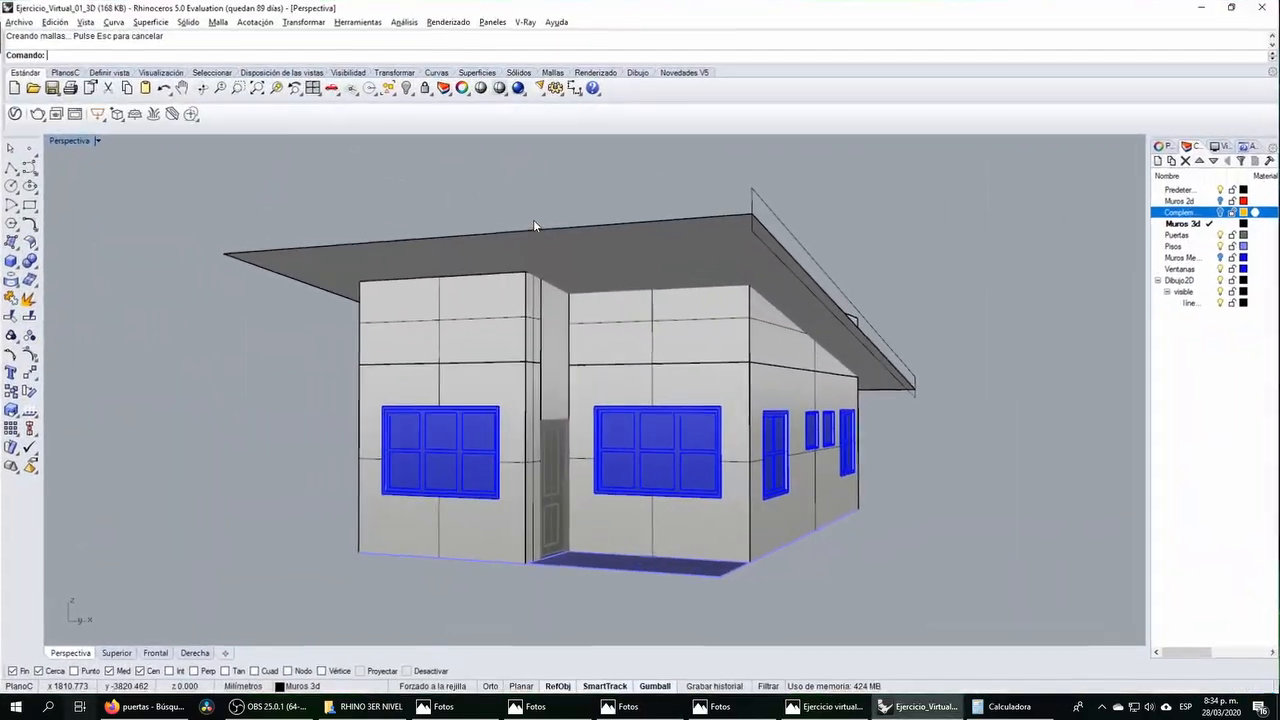
{"action": "key", "text": "alt+Tab"}
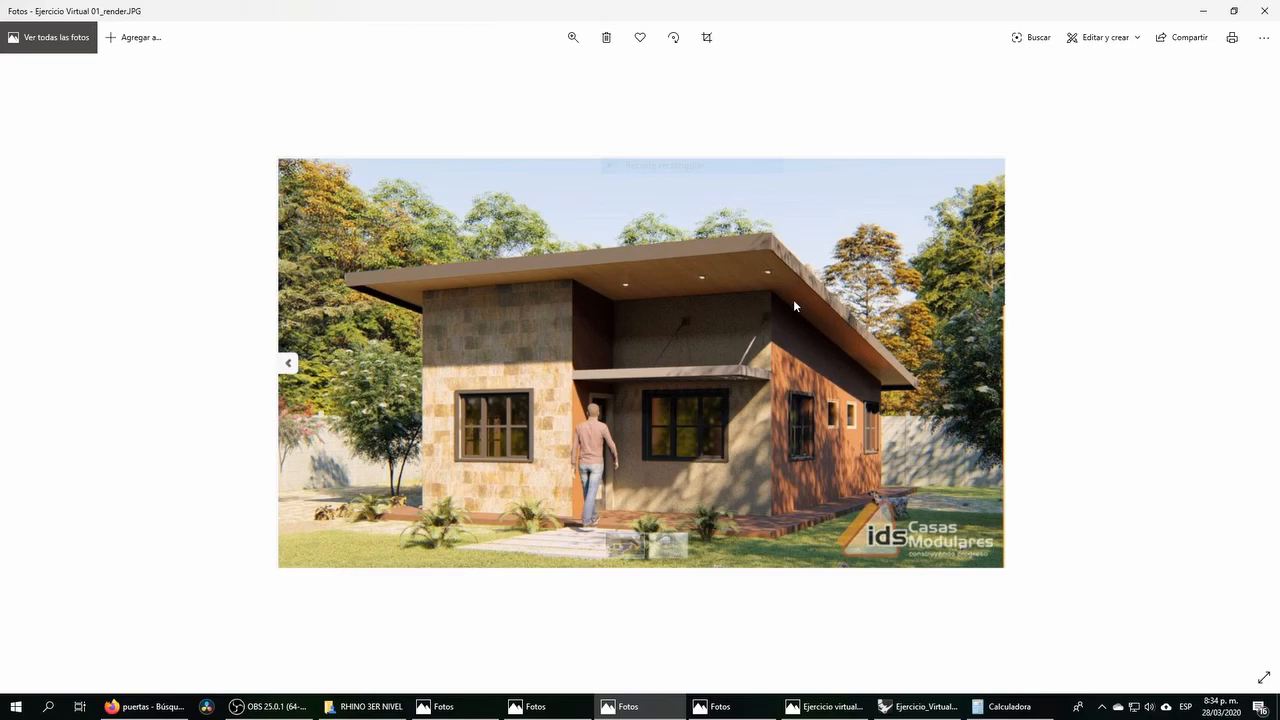
{"action": "key", "text": "alt+Tab"}
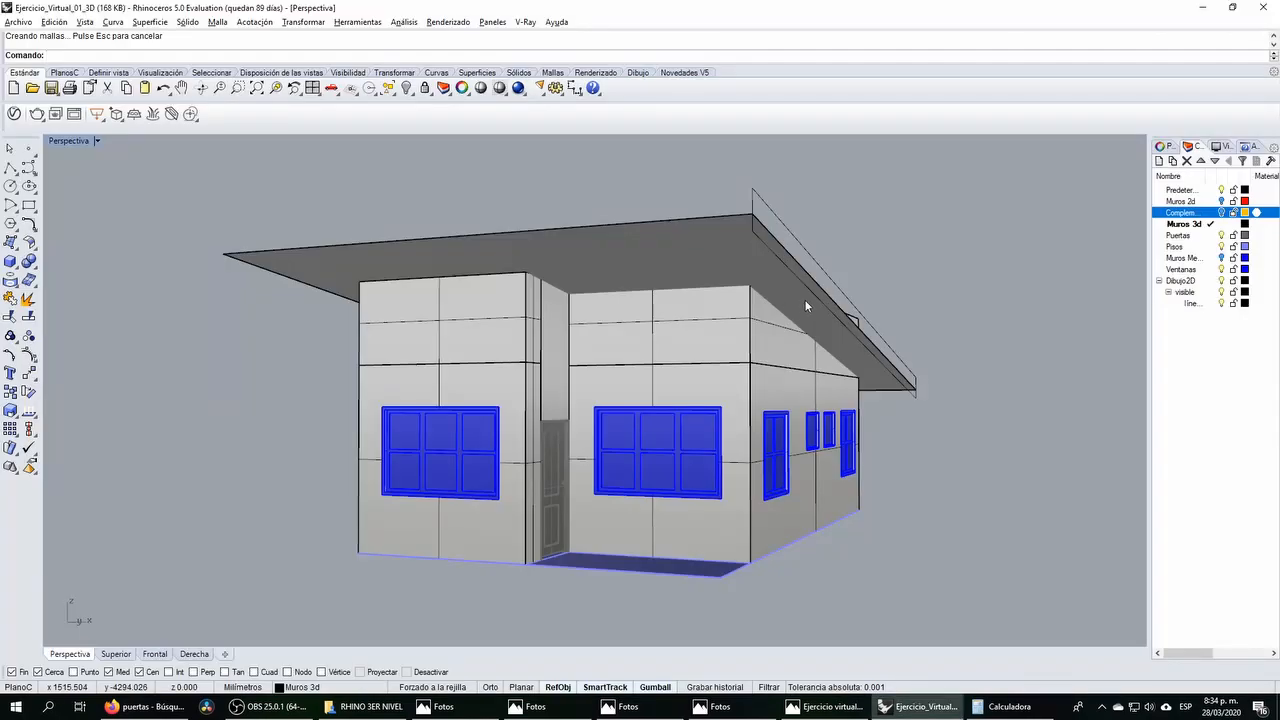
{"action": "key", "text": "alt+Tab"}
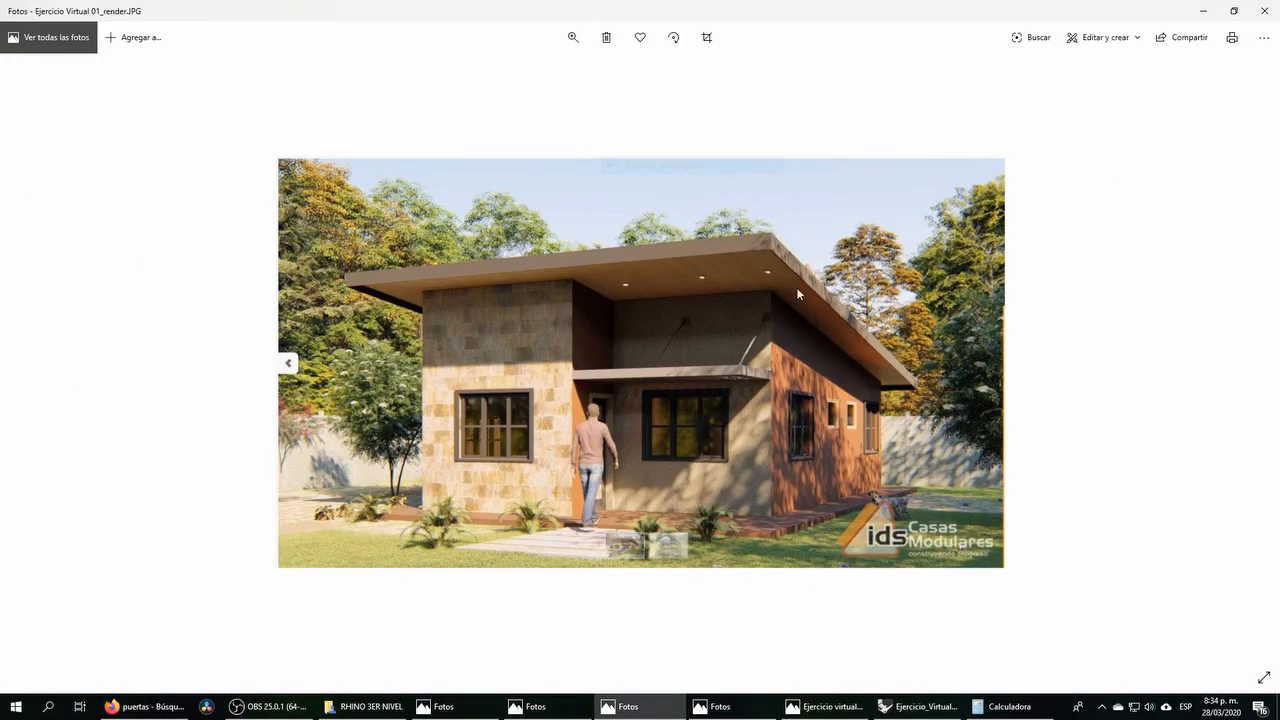
{"action": "key", "text": "alt+Tab"}
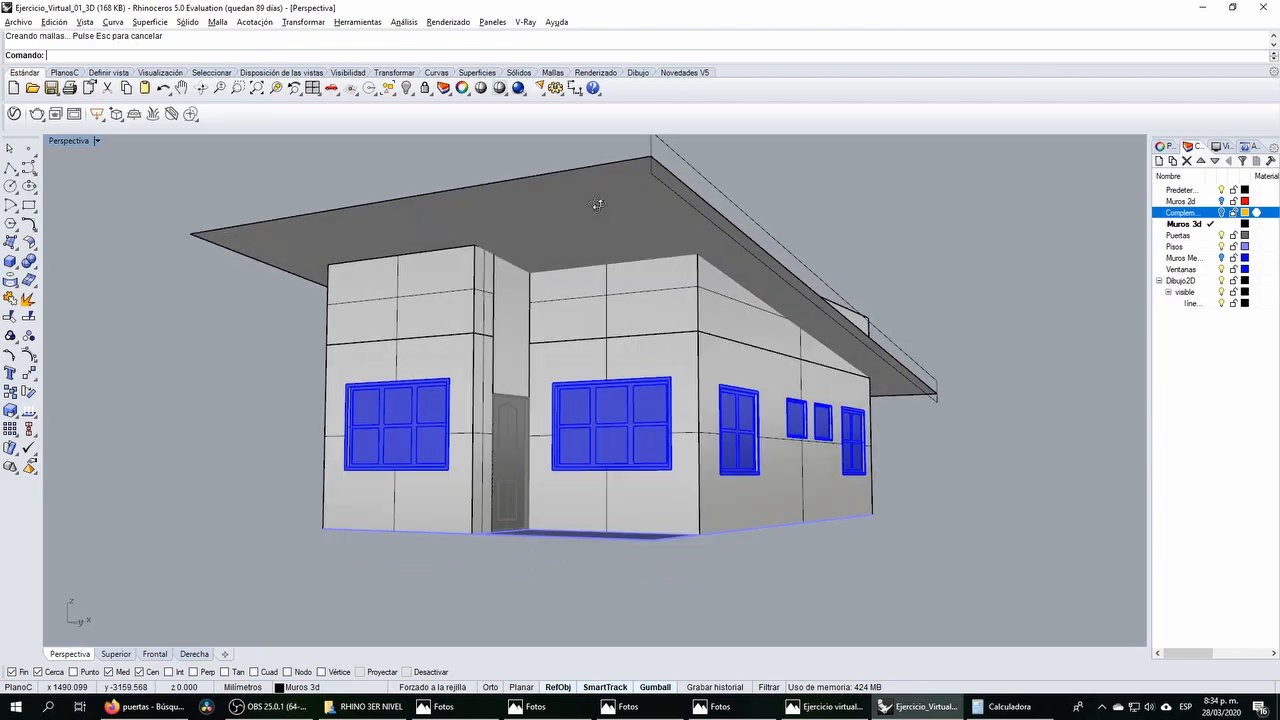
{"action": "scroll", "coordinate": [597, 205], "scroll_direction": "down", "scroll_amount": 3}
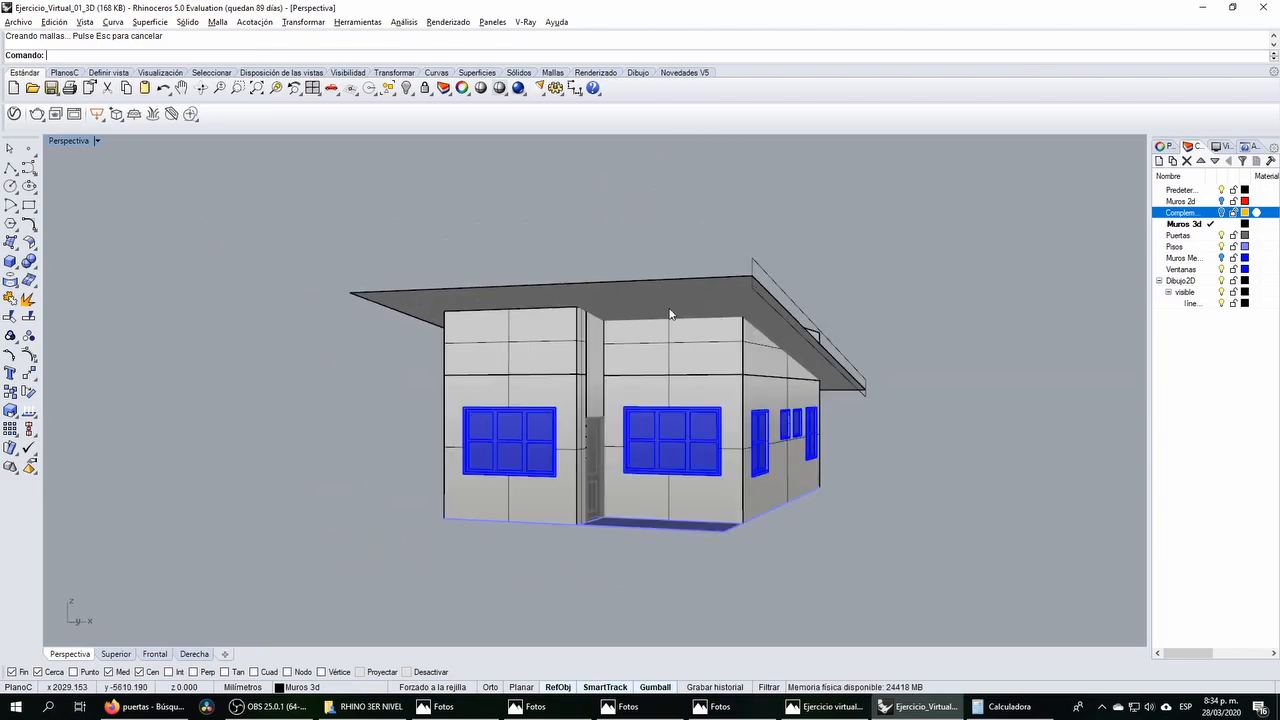
{"action": "scroll", "coordinate": [649, 288], "scroll_direction": "up", "scroll_amount": 2}
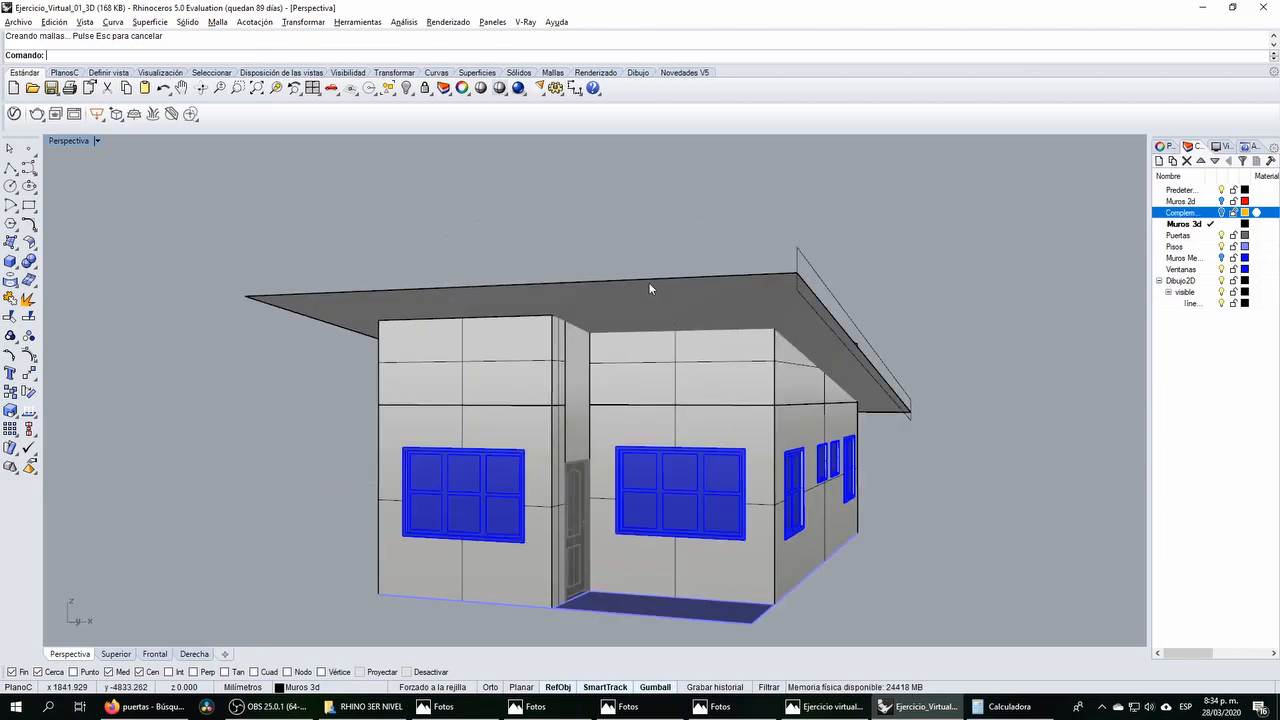
Step: Check the roof edge in the reference render and extrude the closed side roof profile 2 mm into a solid fascia board
{"action": "key", "text": "alt+Tab"}
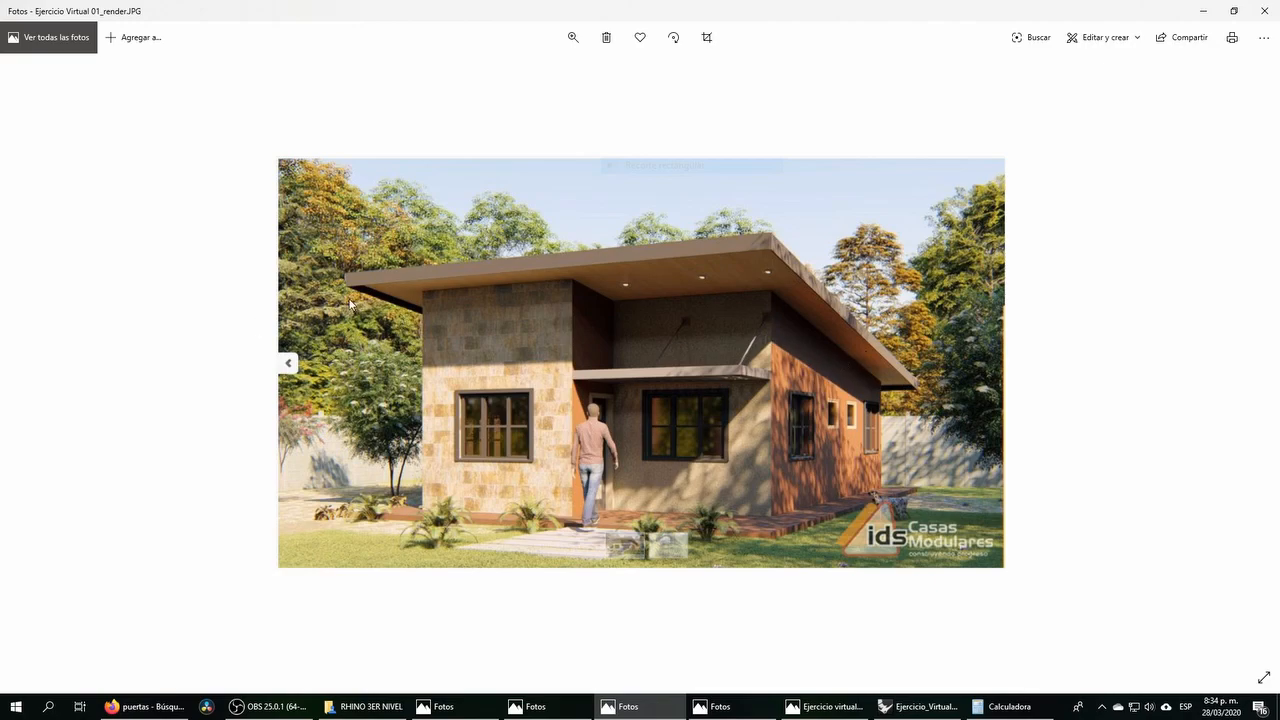
{"action": "key", "text": "alt+Tab"}
{"action": "left_click", "coordinate": [808, 257]}
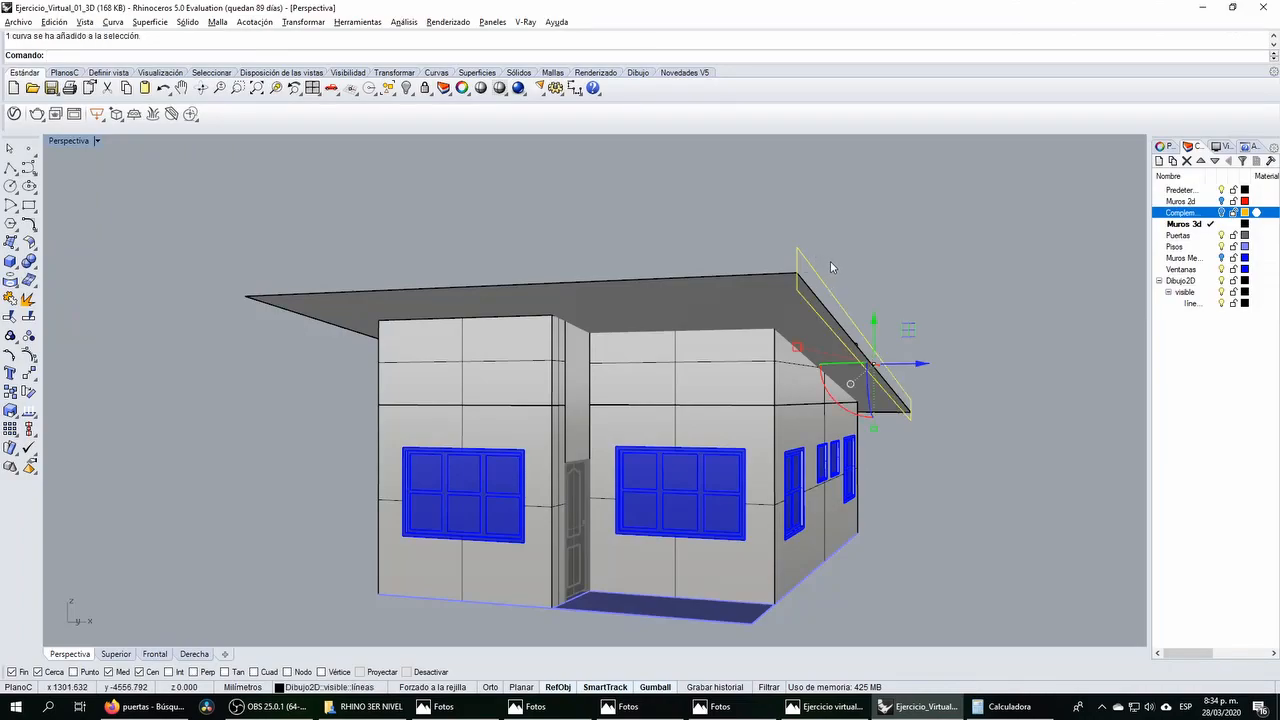
{"action": "right_click_drag", "start_coordinate": [847, 252], "coordinate": [842, 252]}
{"action": "left_click", "coordinate": [842, 252]}
{"action": "left_click", "coordinate": [791, 278]}
{"action": "left_click", "coordinate": [10, 261]}
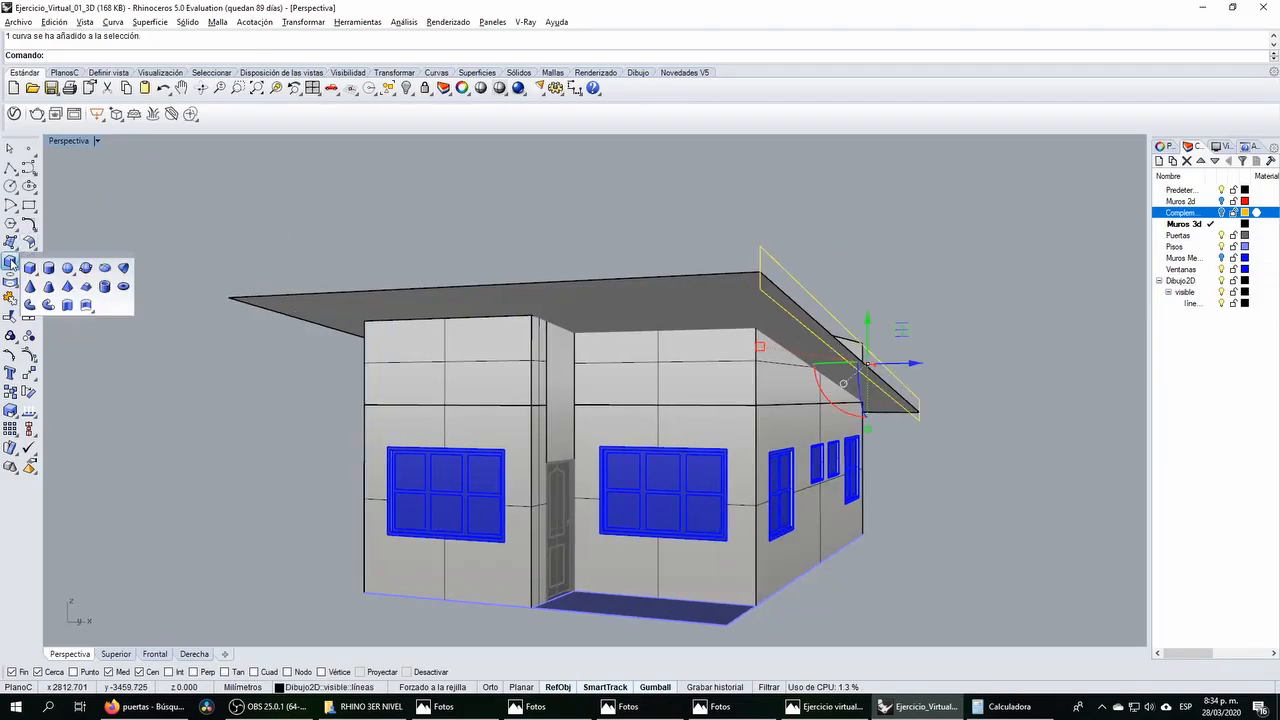
{"action": "left_click", "coordinate": [67, 306]}
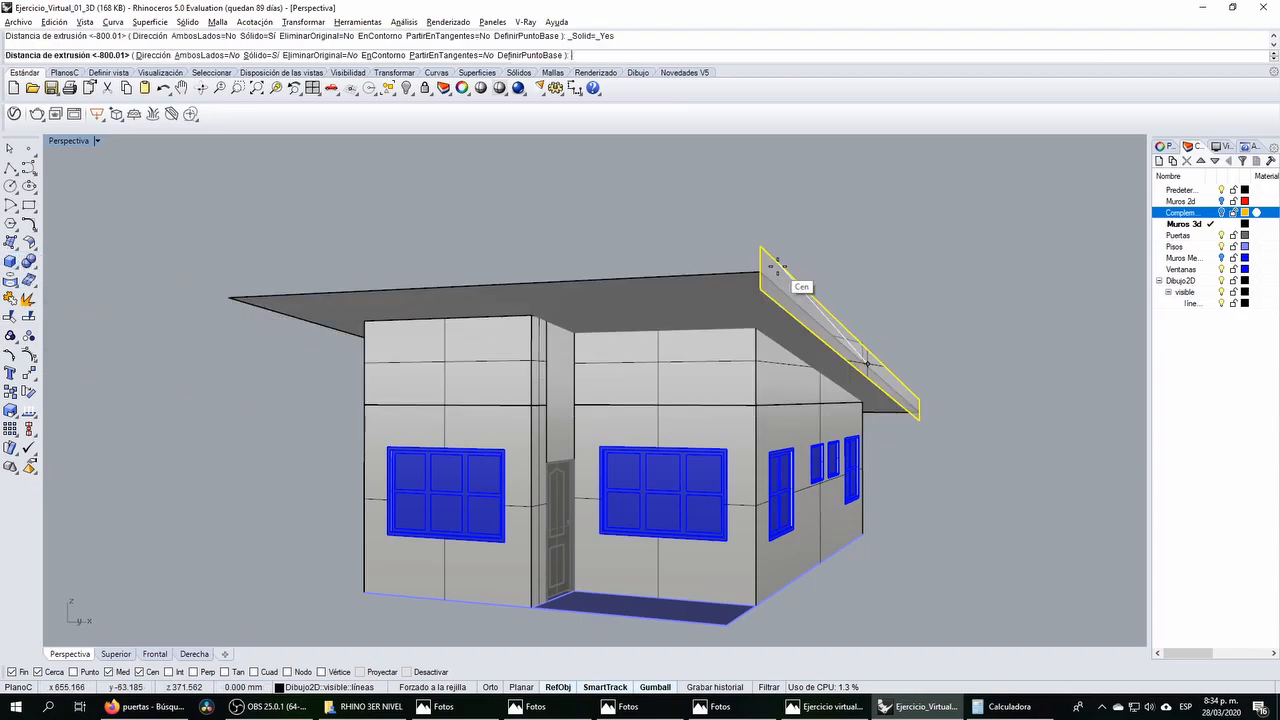
{"action": "left_click", "coordinate": [74, 114]}
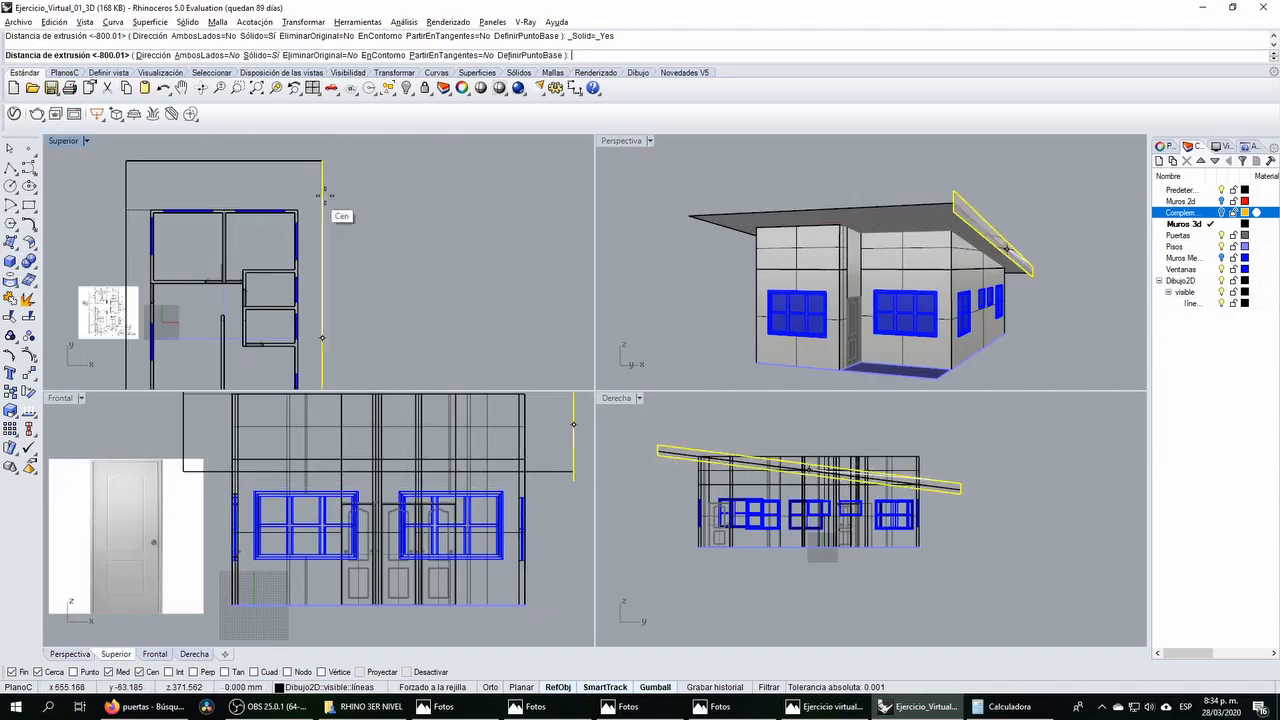
{"action": "type", "text": "2"}
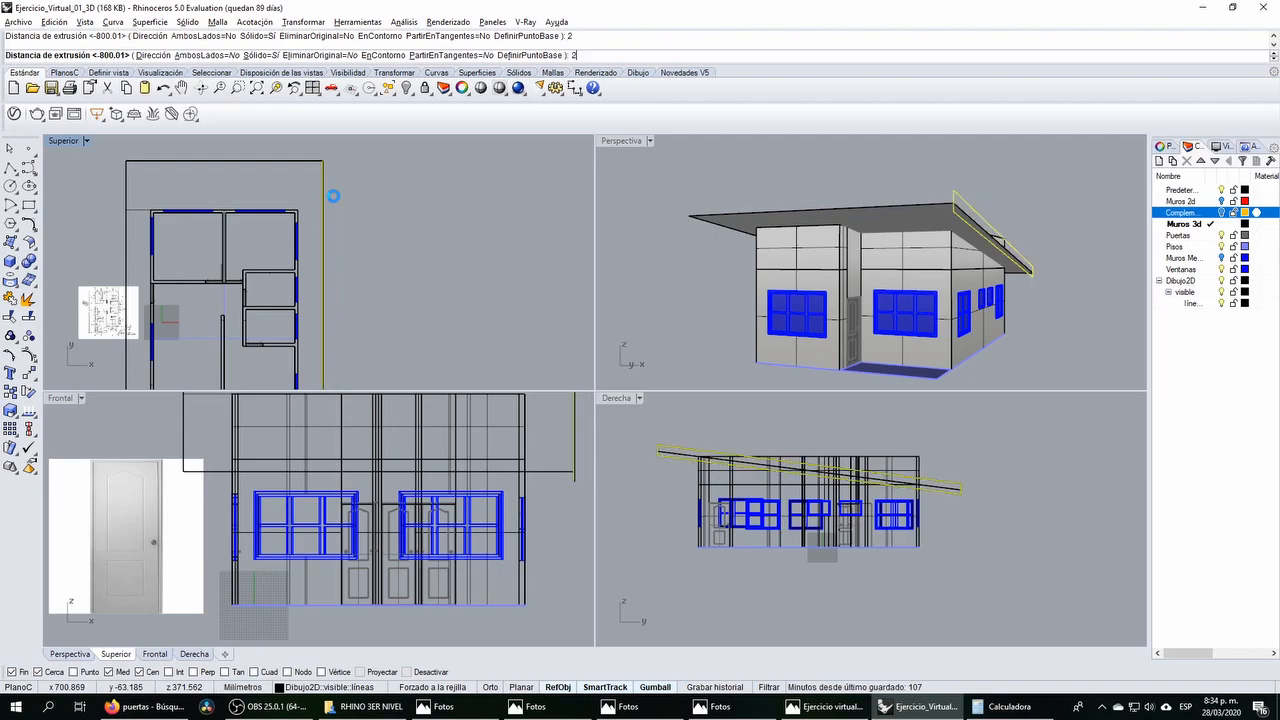
Step: Mirror a copy of the side fascia board to the opposite roof edge across the roof's lengthwise centreline in the top view
{"action": "left_click", "coordinate": [686, 184]}
{"action": "right_click_drag", "start_coordinate": [863, 240], "coordinate": [911, 243]}
{"action": "scroll", "coordinate": [1091, 198], "scroll_direction": "up", "scroll_amount": 7}
{"action": "right_click_drag", "start_coordinate": [1038, 175], "coordinate": [1030, 232]}
{"action": "left_click", "coordinate": [930, 235]}
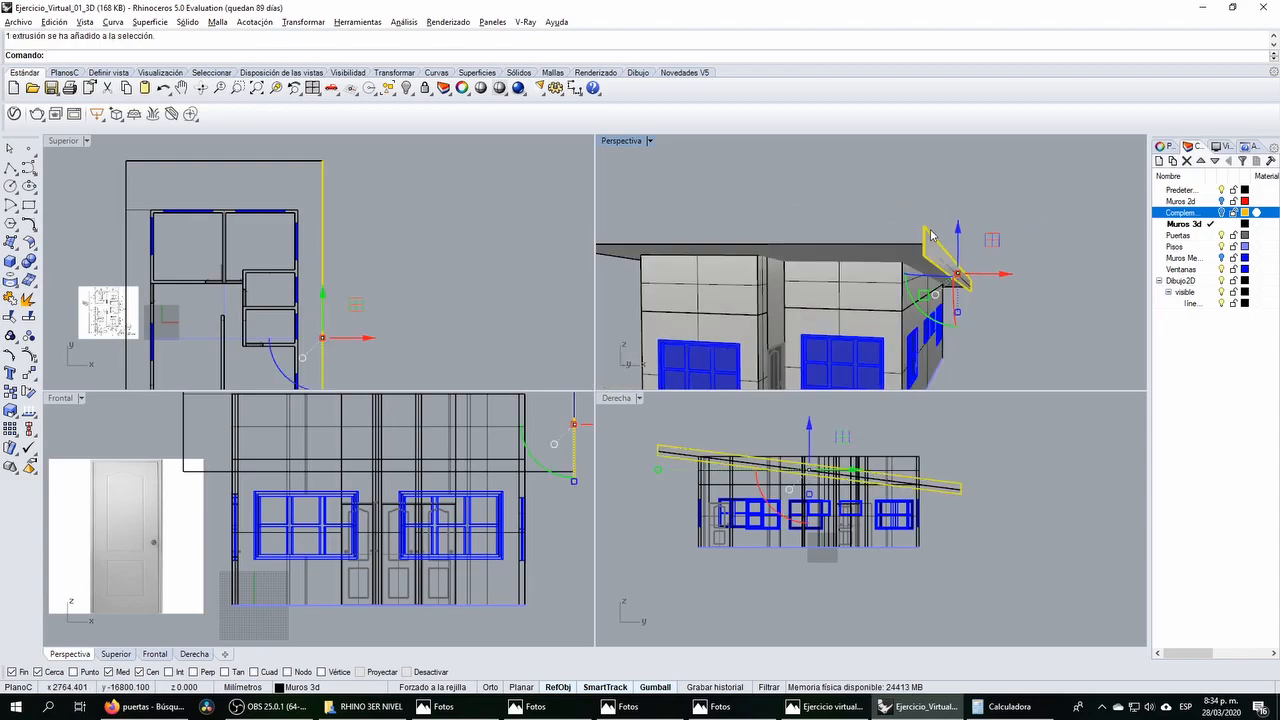
{"action": "scroll", "coordinate": [930, 235], "scroll_direction": "down", "scroll_amount": 6}
{"action": "right_click_drag", "start_coordinate": [896, 236], "coordinate": [1006, 277]}
{"action": "left_click", "coordinate": [882, 202]}
{"action": "scroll", "coordinate": [915, 252], "scroll_direction": "up", "scroll_amount": 3}
{"action": "left_click", "coordinate": [1010, 236]}
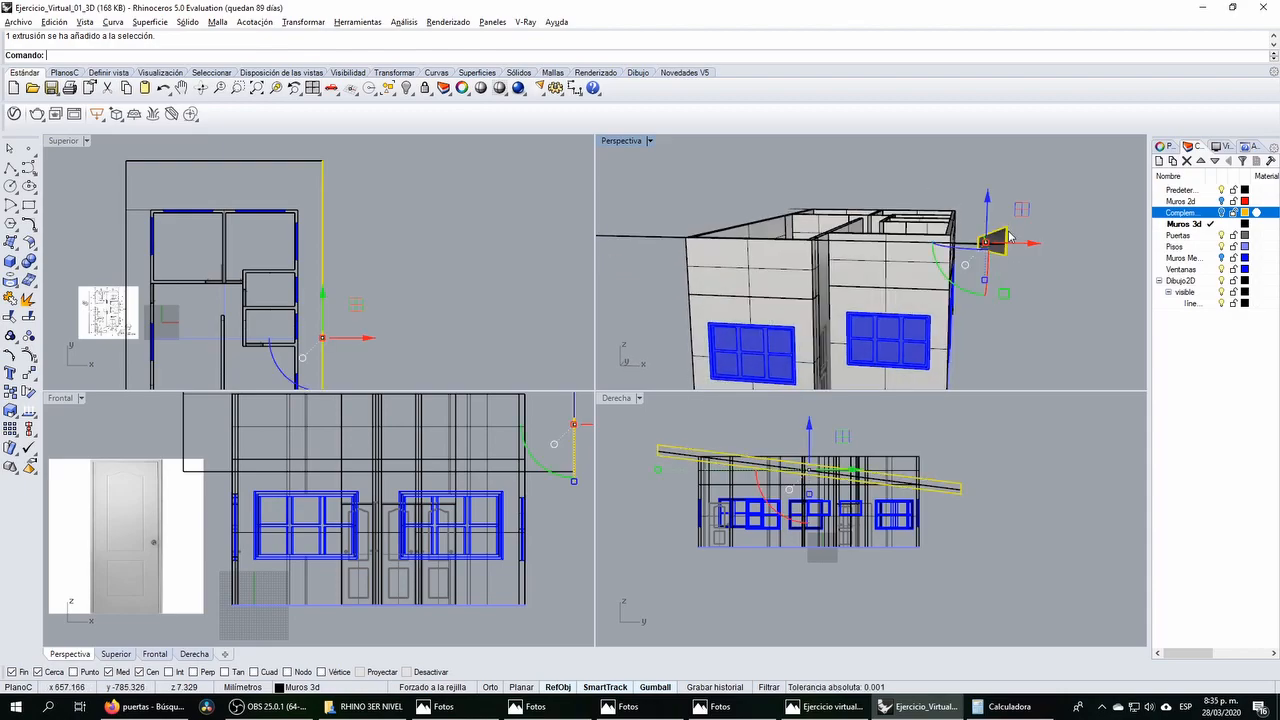
{"action": "left_click", "coordinate": [303, 22]}
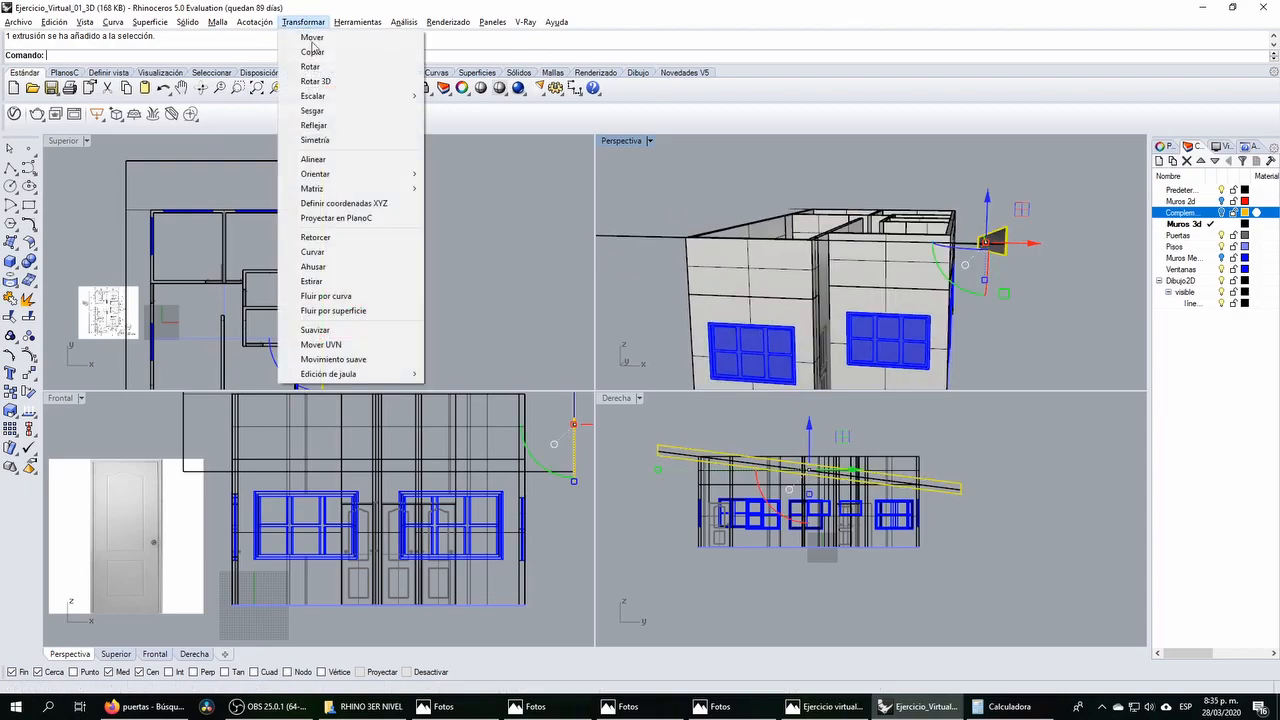
{"action": "left_click", "coordinate": [325, 126]}
{"action": "left_click", "coordinate": [234, 160]}
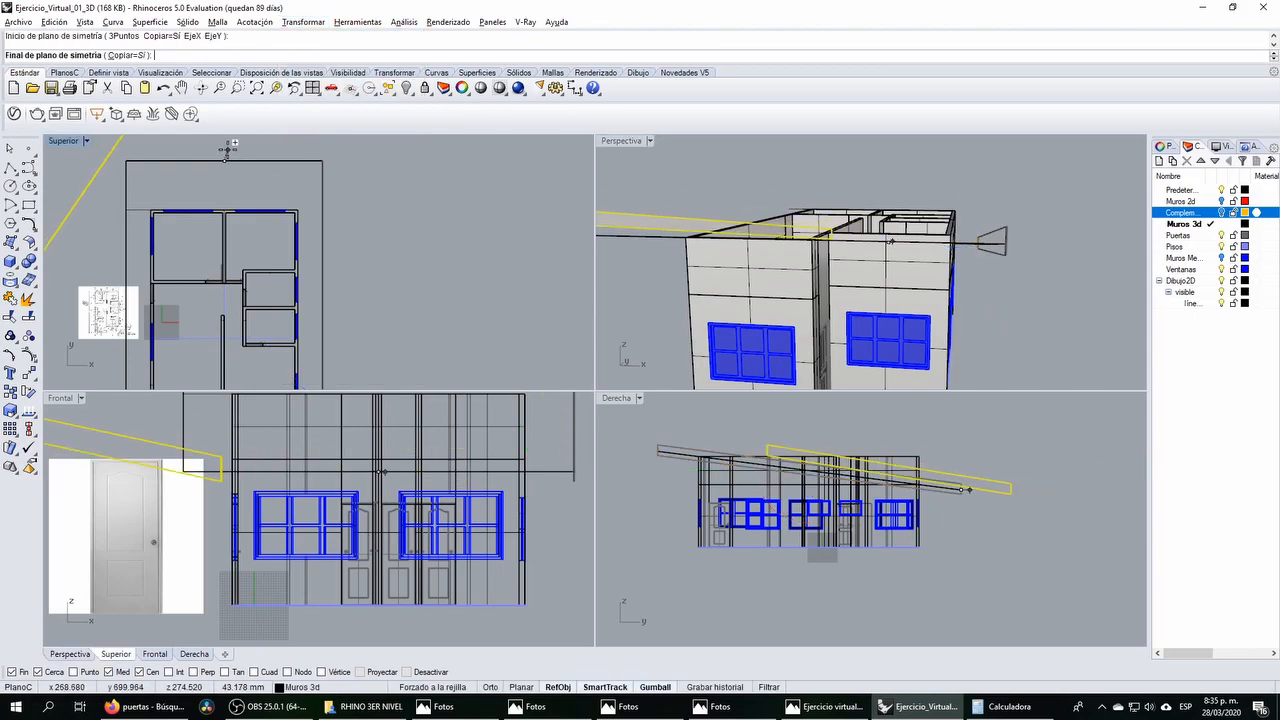
{"action": "scroll", "coordinate": [238, 175], "scroll_direction": "down", "scroll_amount": 3}
{"action": "left_click", "coordinate": [240, 161]}
{"action": "left_click", "coordinate": [533, 194]}
Step: Start a box at the upper outer front corner of the mirrored fascia and try reaching the opposite fascia's lower front corner in perspective
{"action": "scroll", "coordinate": [681, 233], "scroll_direction": "down", "scroll_amount": 5}
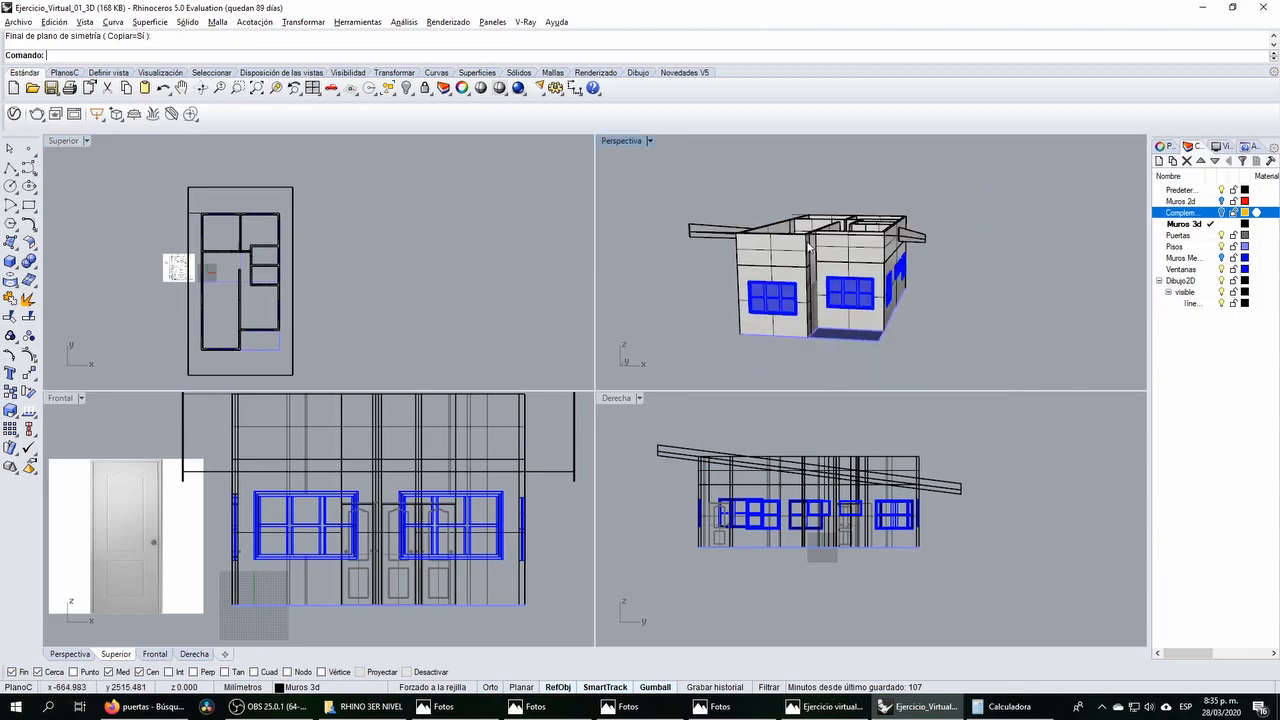
{"action": "scroll", "coordinate": [697, 197], "scroll_direction": "up", "scroll_amount": 4}
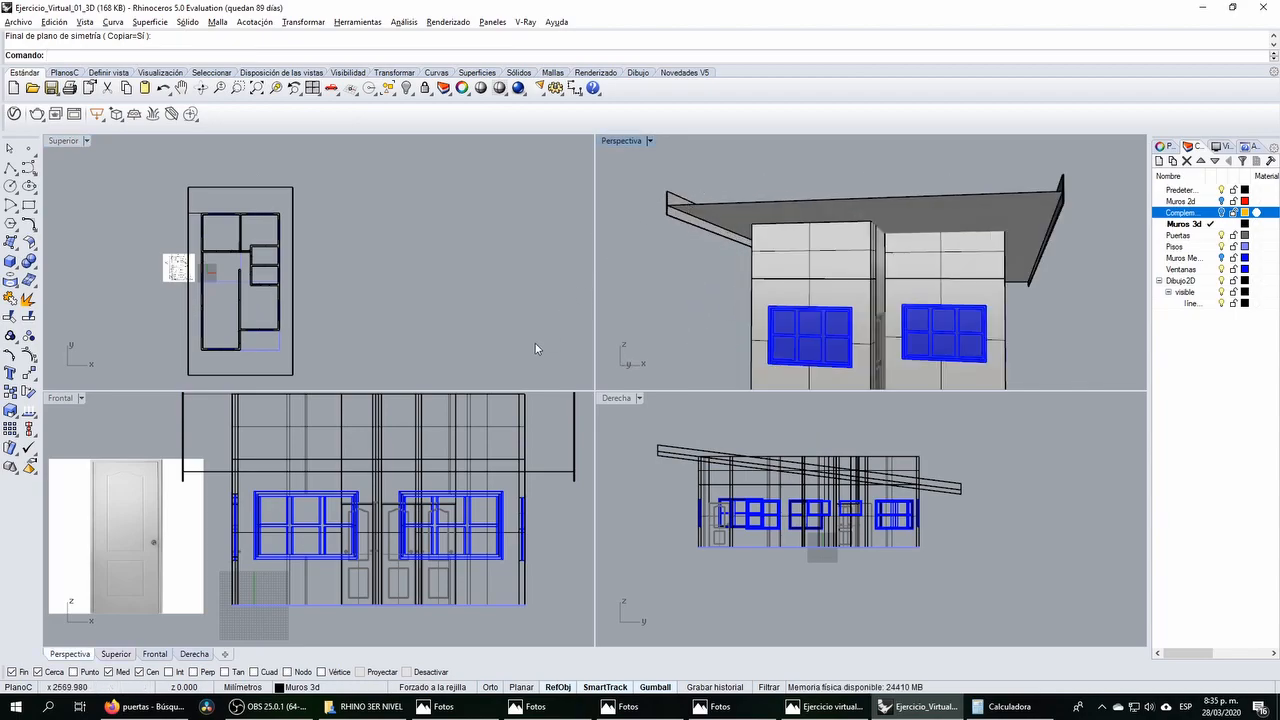
{"action": "right_click_drag", "start_coordinate": [1043, 196], "coordinate": [873, 263]}
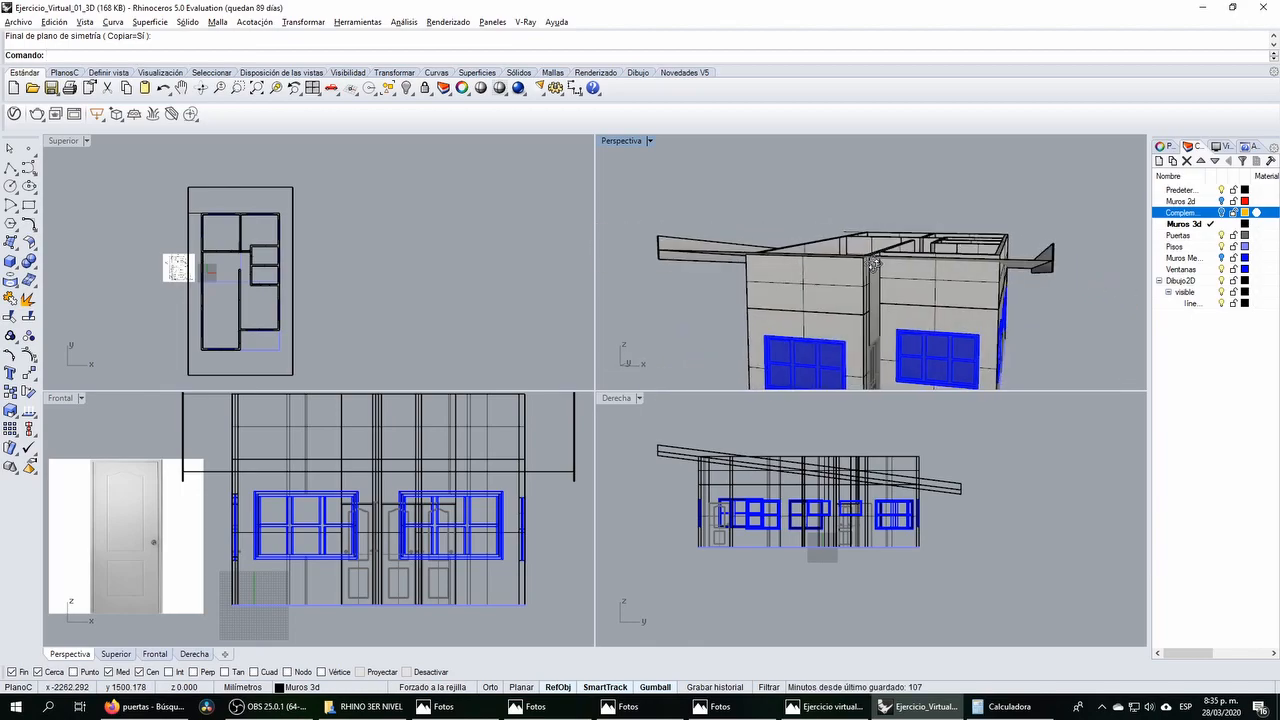
{"action": "left_click", "coordinate": [9, 264]}
{"action": "scroll", "coordinate": [652, 236], "scroll_direction": "up", "scroll_amount": 3}
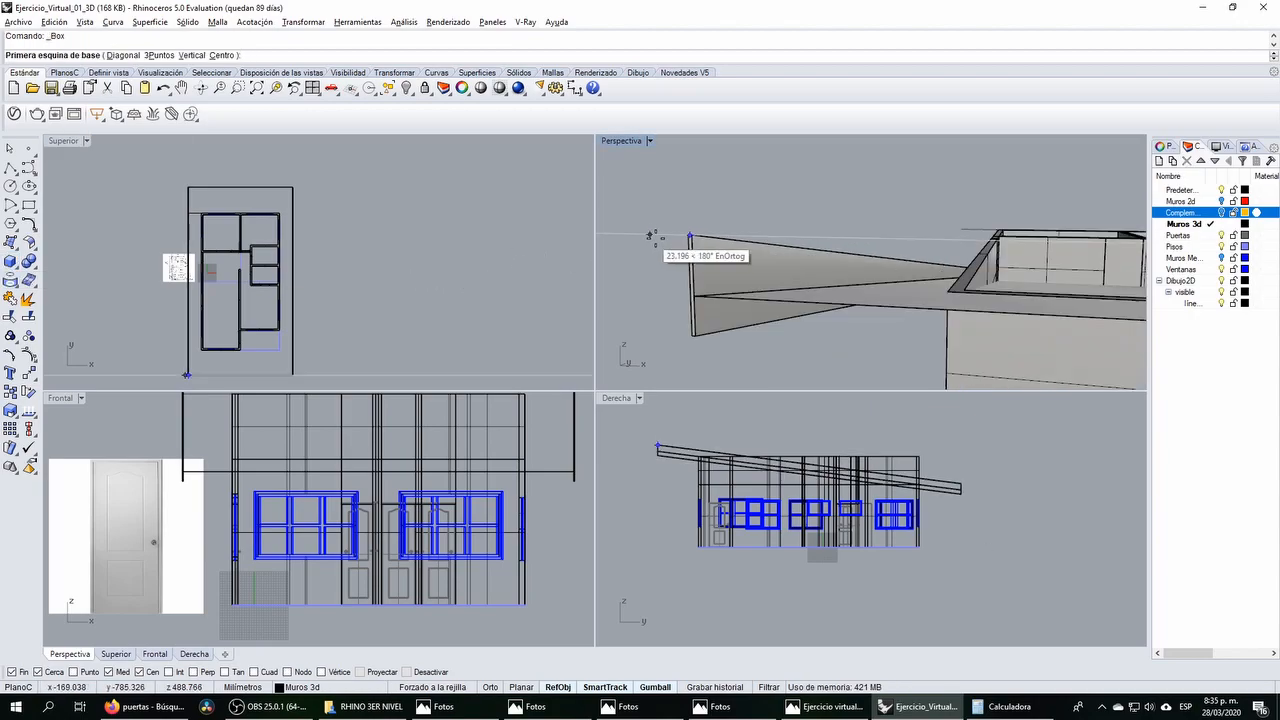
{"action": "scroll", "coordinate": [654, 244], "scroll_direction": "down", "scroll_amount": 4}
{"action": "scroll", "coordinate": [655, 241], "scroll_direction": "up", "scroll_amount": 5}
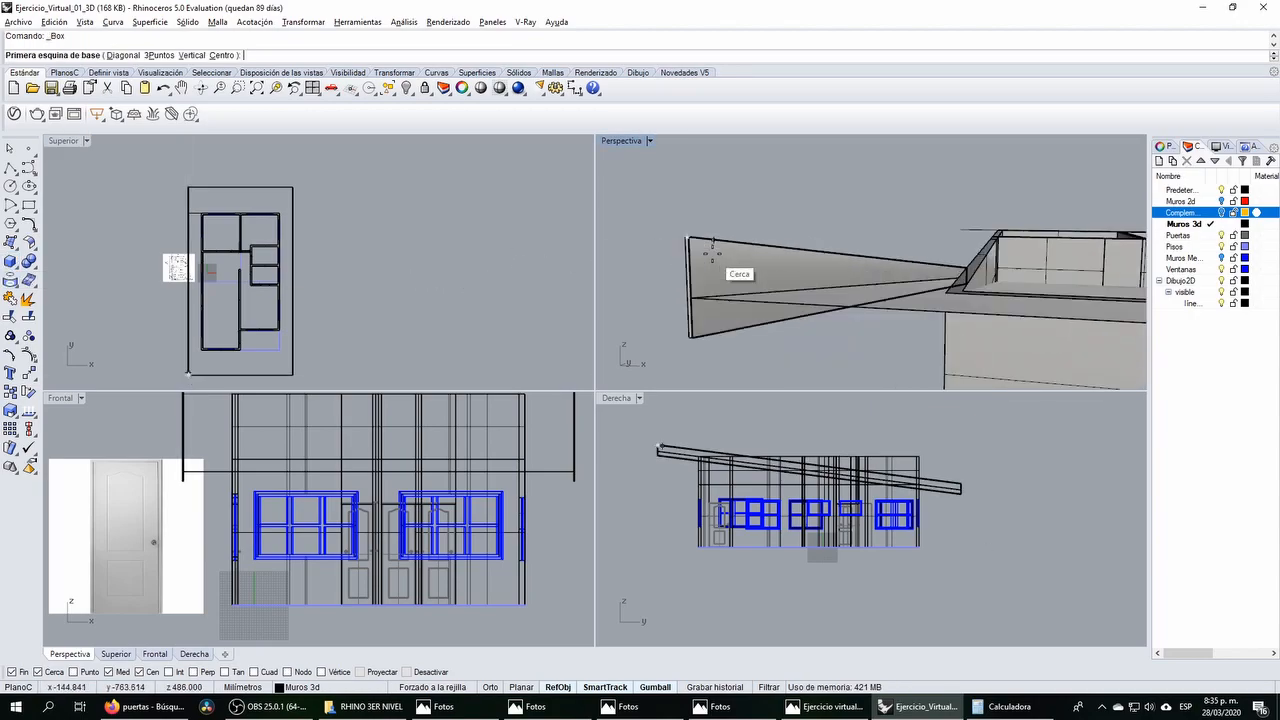
{"action": "left_click", "coordinate": [611, 185]}
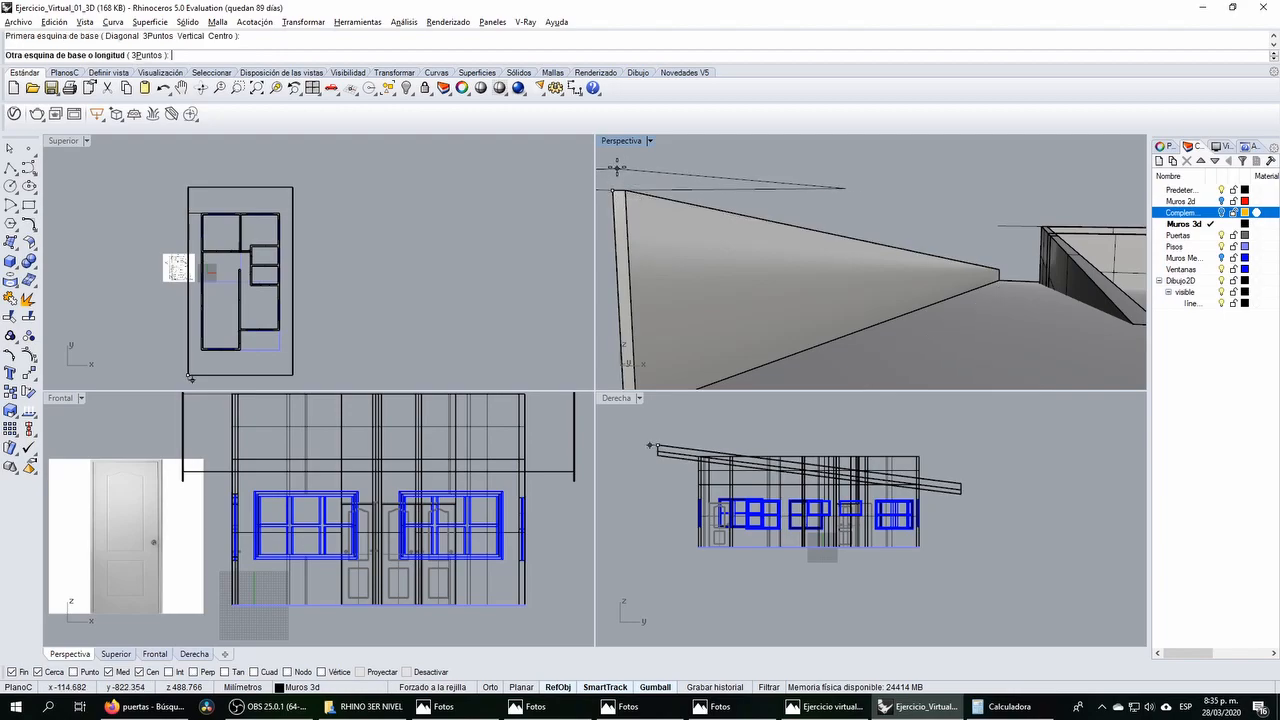
{"action": "scroll", "coordinate": [611, 185], "scroll_direction": "down", "scroll_amount": 5}
{"action": "scroll", "coordinate": [1020, 207], "scroll_direction": "up", "scroll_amount": 1}
{"action": "scroll", "coordinate": [1020, 207], "scroll_direction": "up", "scroll_amount": 4}
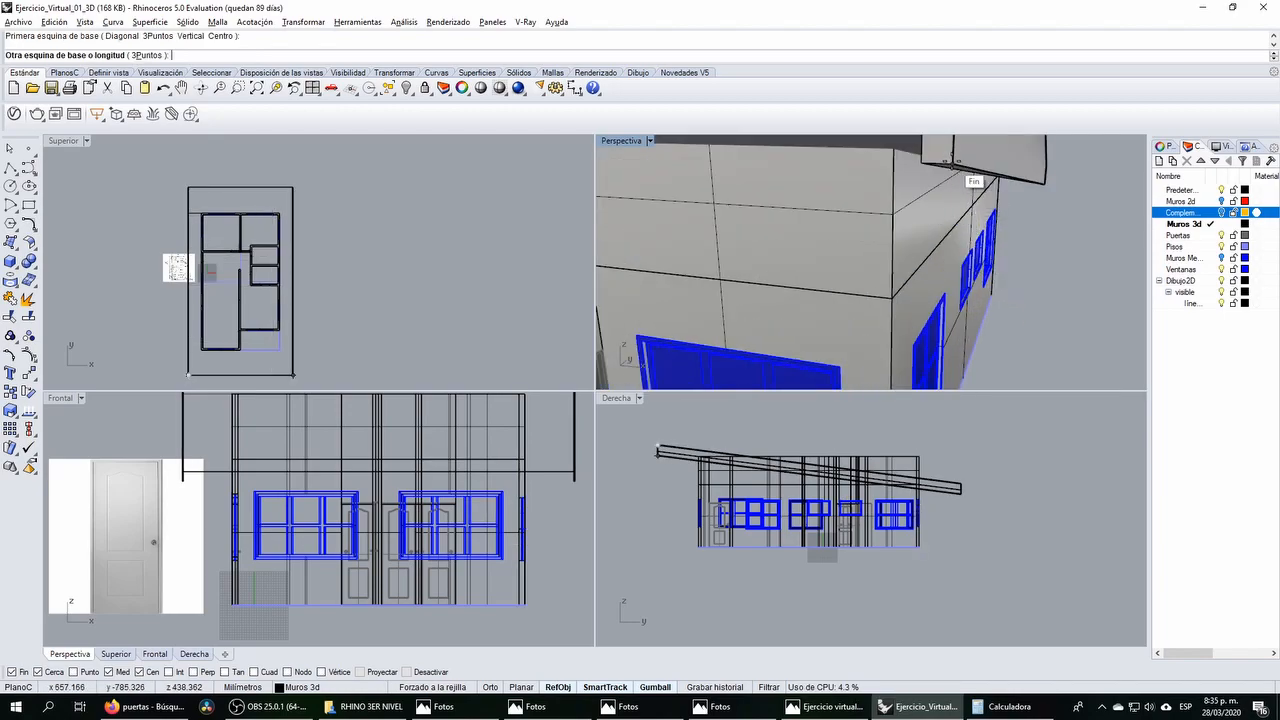
{"action": "scroll", "coordinate": [955, 162], "scroll_direction": "down", "scroll_amount": 5}
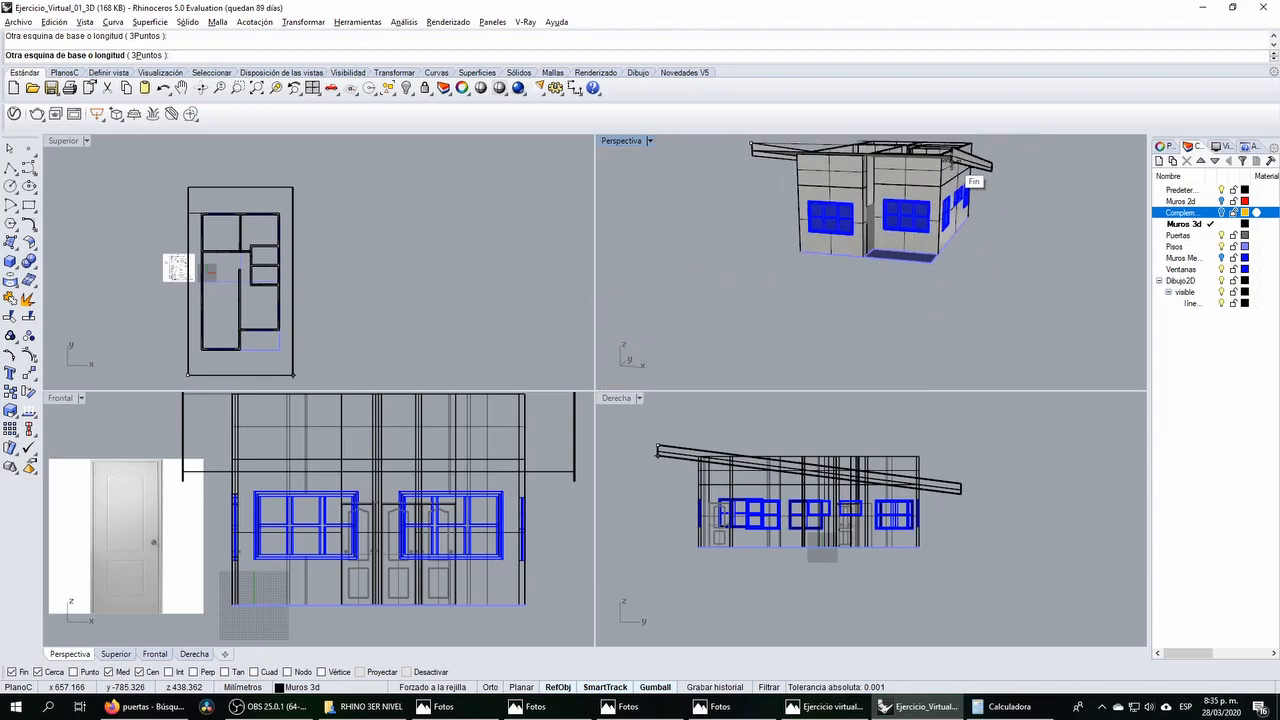
{"action": "scroll", "coordinate": [836, 265], "scroll_direction": "up", "scroll_amount": 4}
{"action": "right_click_drag", "start_coordinate": [836, 265], "coordinate": [923, 308]}
{"action": "scroll", "coordinate": [949, 318], "scroll_direction": "up", "scroll_amount": 4}
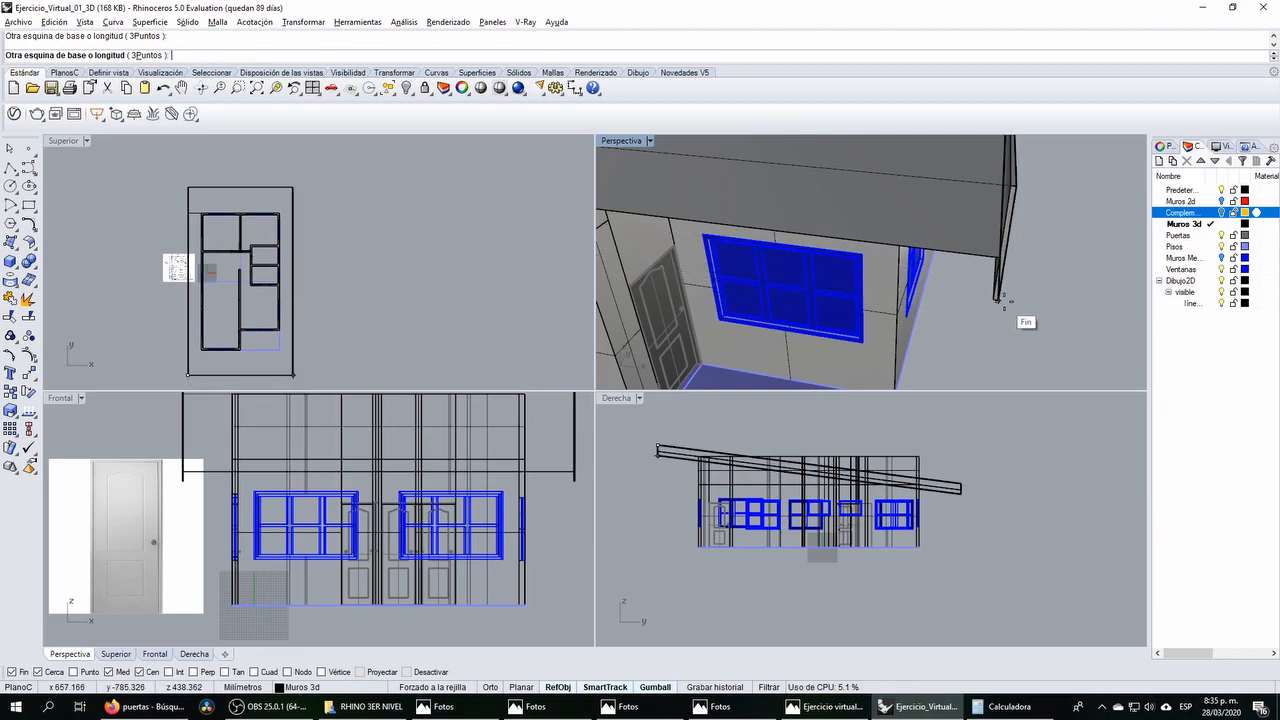
Step: Toggle snap projection and finish the front fascia box at the opposite fascia's lower outer corner in the front view, 3 mm thick
{"action": "left_click", "coordinate": [361, 673]}
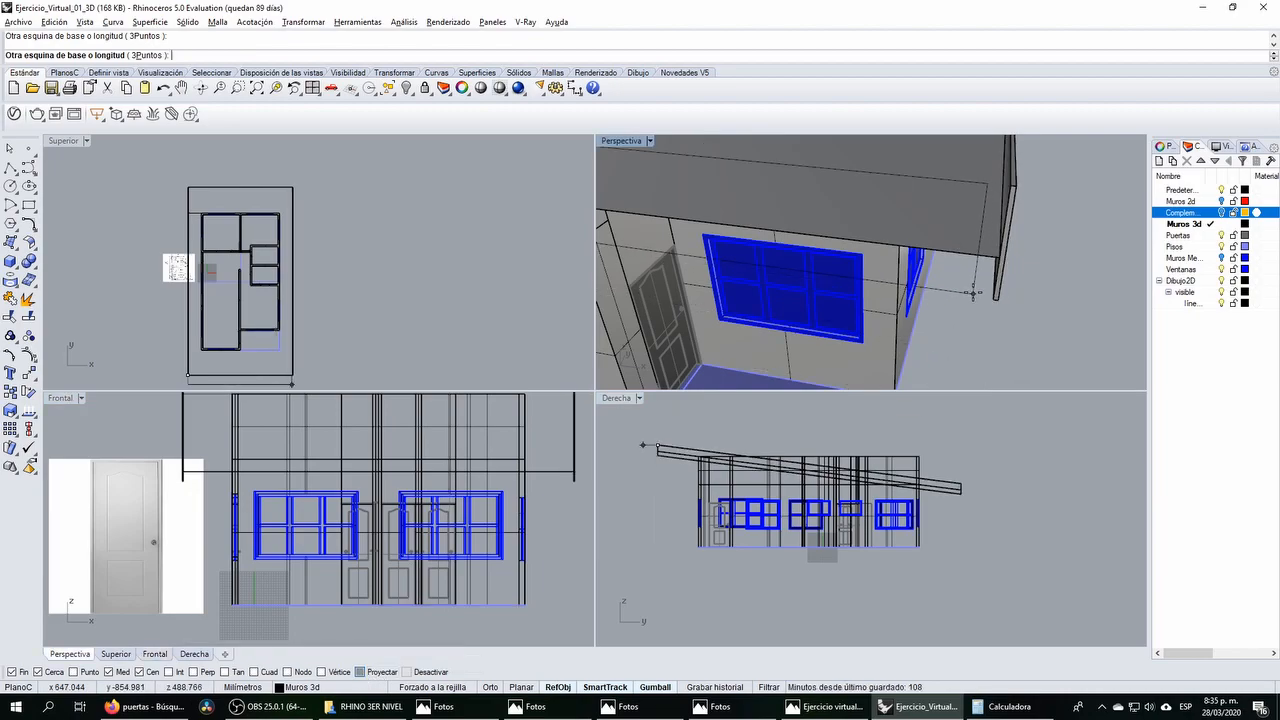
{"action": "scroll", "coordinate": [1006, 298], "scroll_direction": "down", "scroll_amount": 7}
{"action": "right_click_drag", "start_coordinate": [1006, 298], "coordinate": [1060, 276]}
{"action": "scroll", "coordinate": [993, 267], "scroll_direction": "up", "scroll_amount": 10}
{"action": "scroll", "coordinate": [993, 268], "scroll_direction": "down", "scroll_amount": 6}
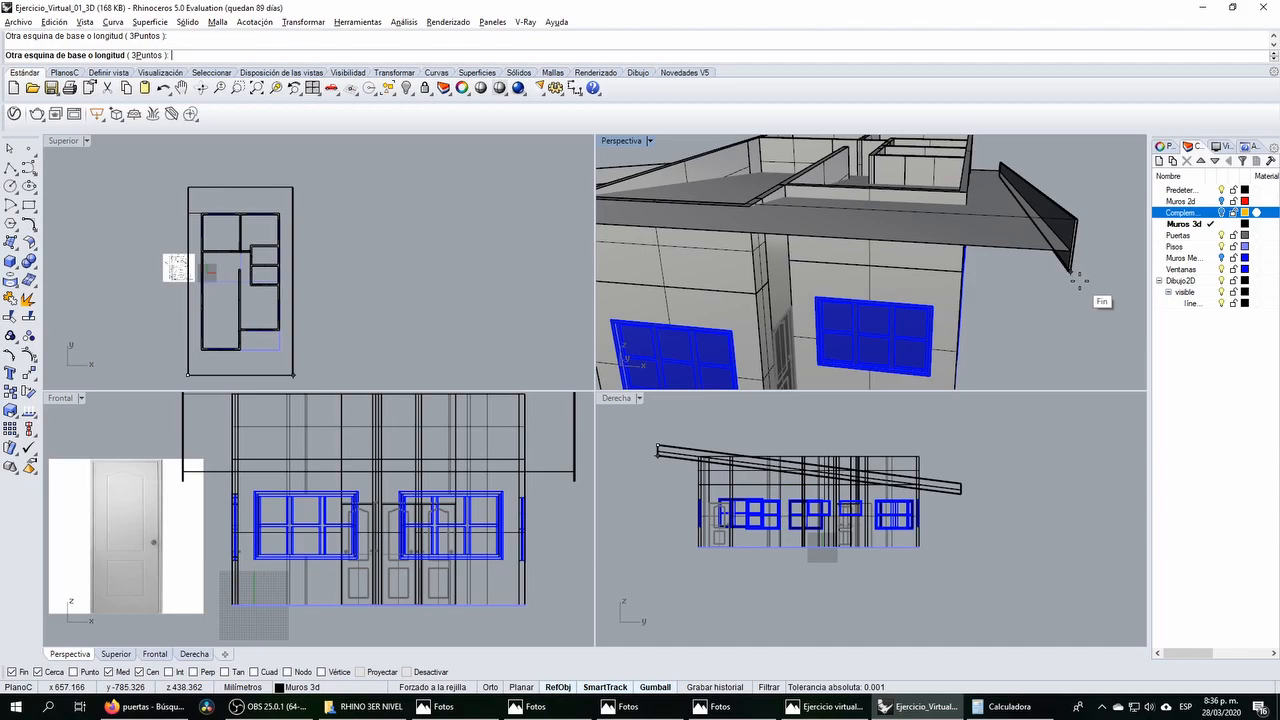
{"action": "scroll", "coordinate": [1075, 275], "scroll_direction": "down", "scroll_amount": 5}
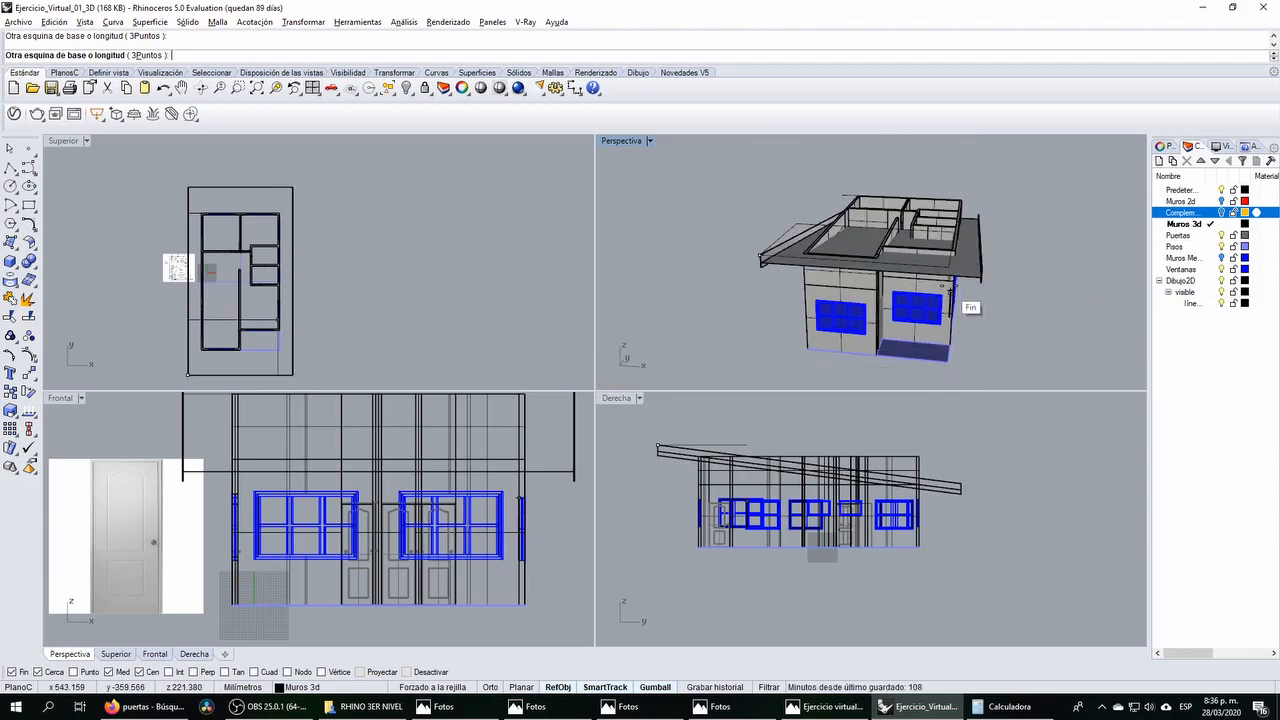
{"action": "scroll", "coordinate": [240, 528], "scroll_direction": "down", "scroll_amount": 3}
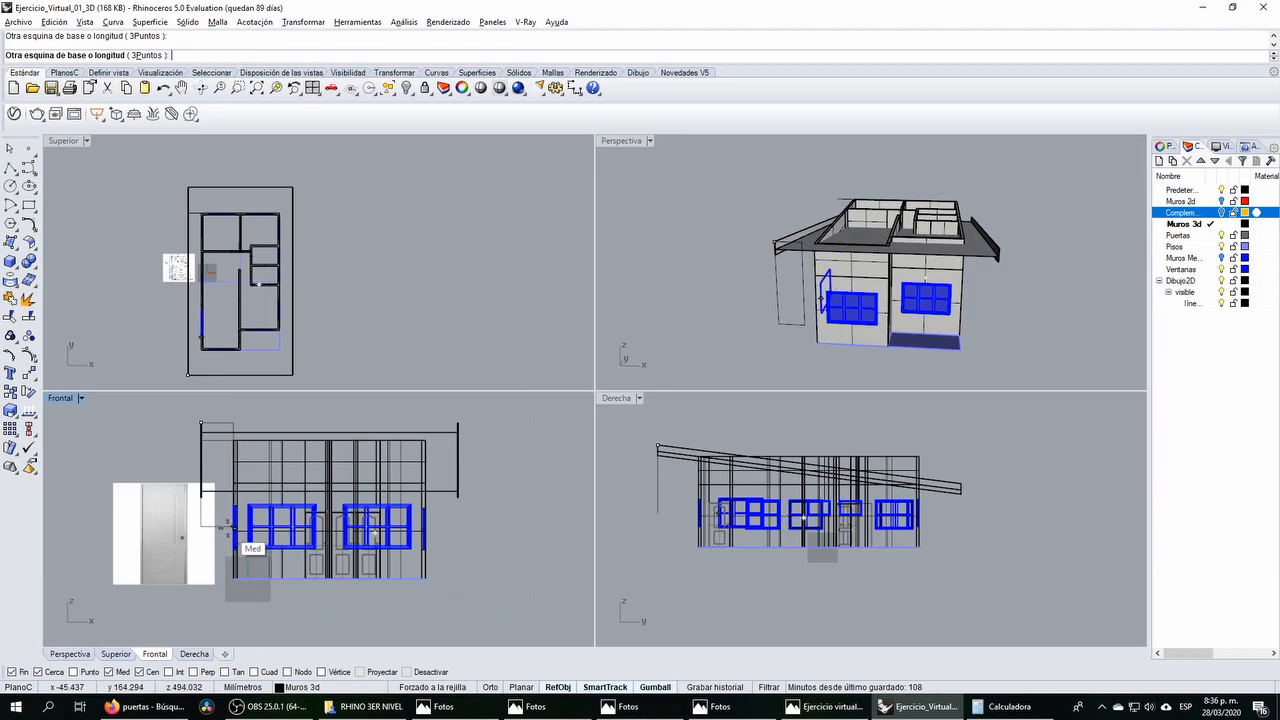
{"action": "scroll", "coordinate": [400, 485], "scroll_direction": "up", "scroll_amount": 6}
{"action": "scroll", "coordinate": [400, 490], "scroll_direction": "down", "scroll_amount": 2}
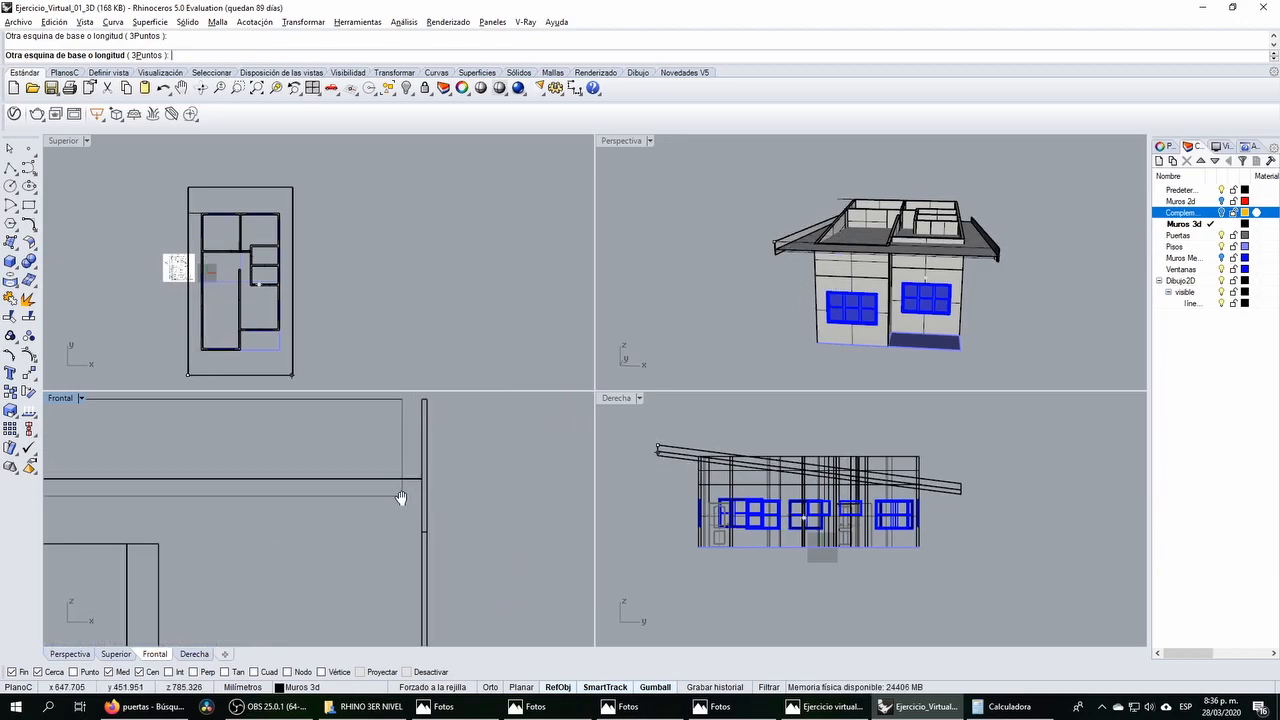
{"action": "left_click", "coordinate": [425, 546]}
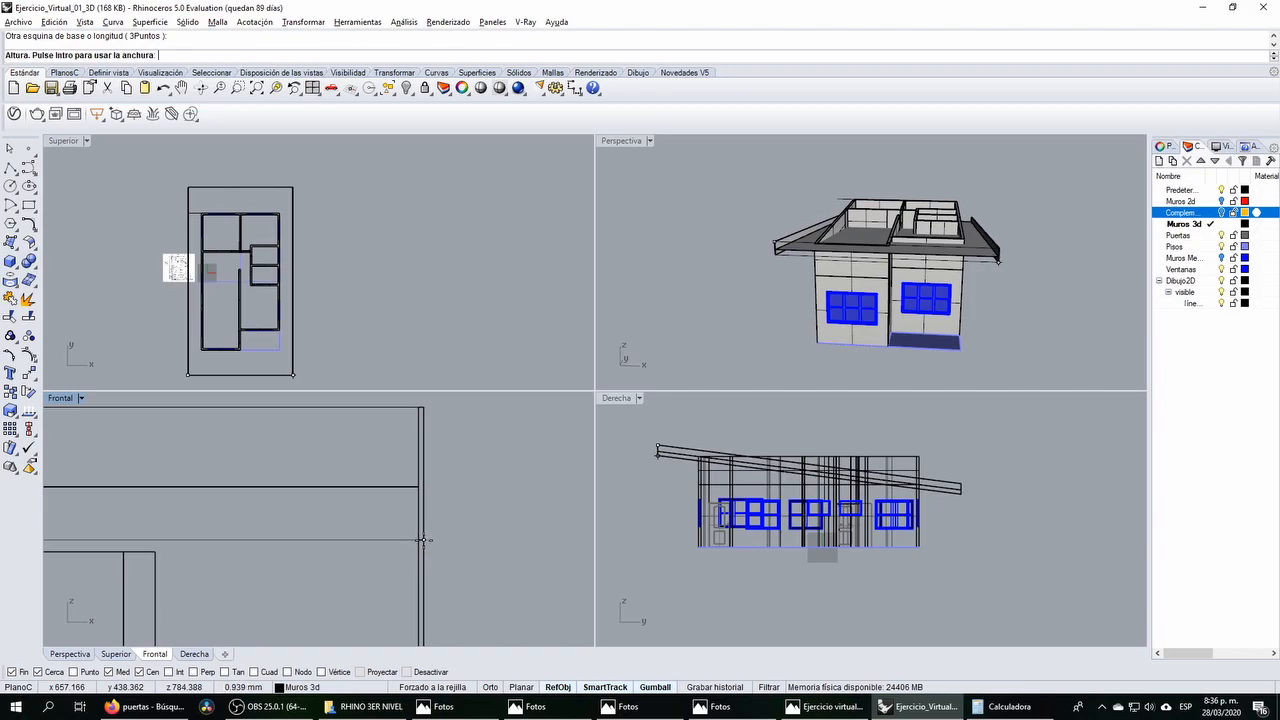
{"action": "scroll", "coordinate": [200, 320], "scroll_direction": "up", "scroll_amount": 5}
{"action": "scroll", "coordinate": [195, 318], "scroll_direction": "up", "scroll_amount": 3}
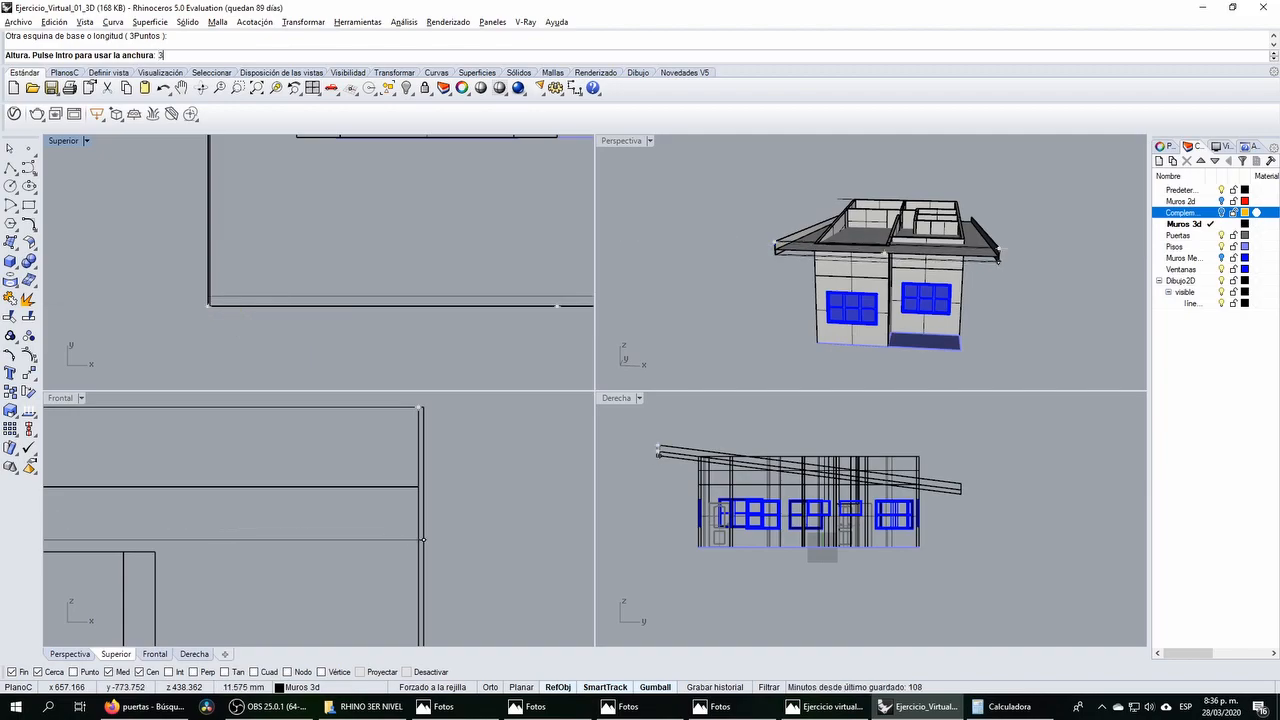
{"action": "key", "text": "Return"}
{"action": "scroll", "coordinate": [200, 305], "scroll_direction": "up", "scroll_amount": 2}
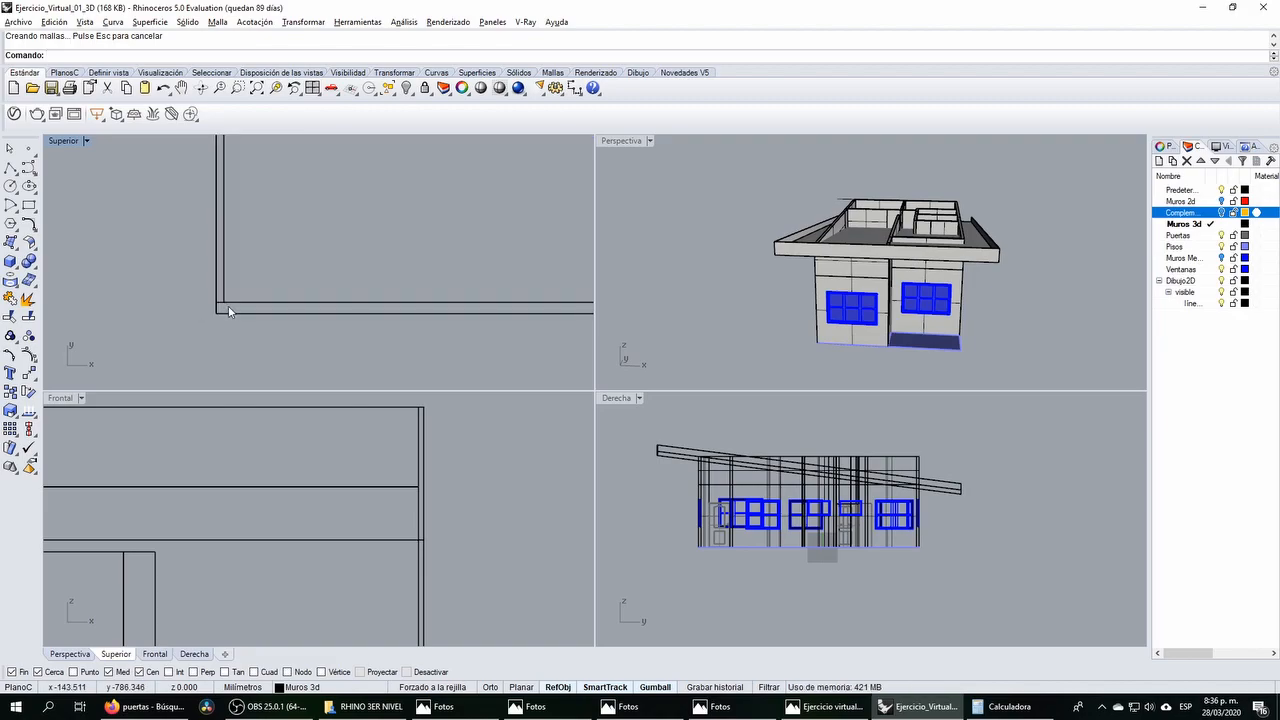
{"action": "left_click", "coordinate": [576, 88]}
{"action": "left_click", "coordinate": [221, 302]}
{"action": "left_click", "coordinate": [217, 302]}
{"action": "scroll", "coordinate": [221, 310], "scroll_direction": "up", "scroll_amount": 5}
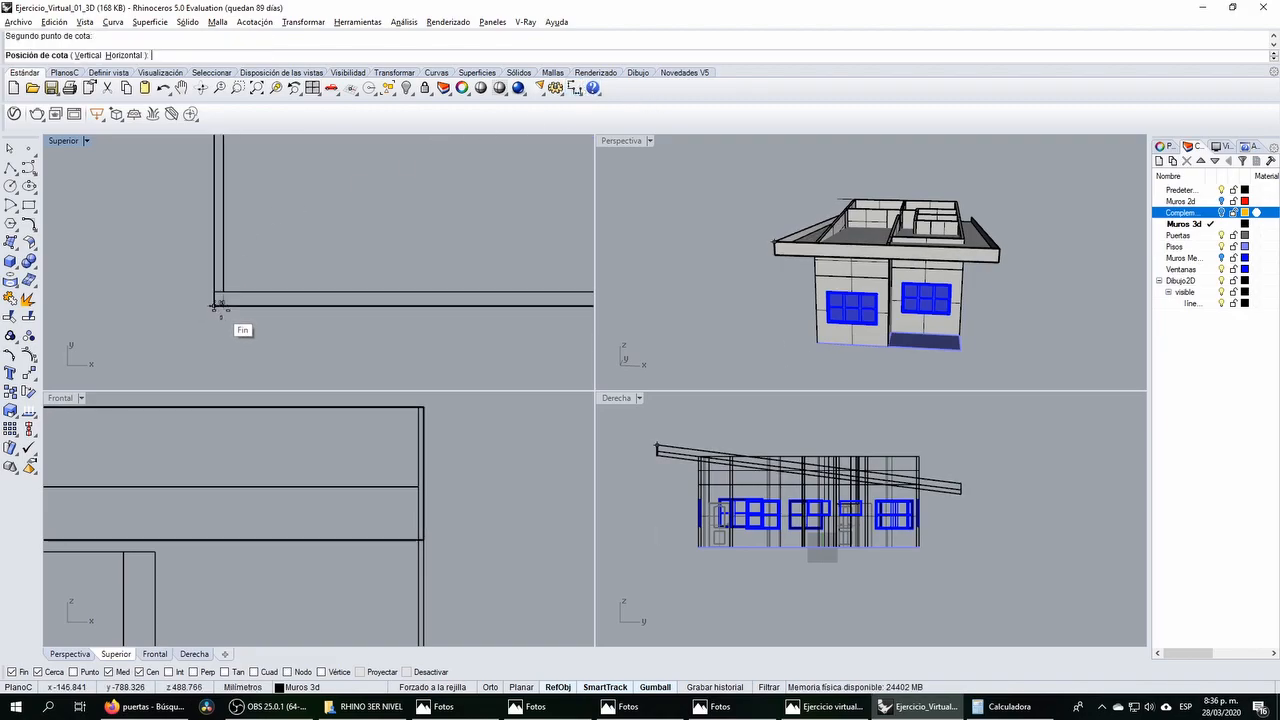
{"action": "key", "text": "Escape"}
Step: Scale the front fascia board in one direction from its inner edge to a thickness of 2 mm in the top view
{"action": "left_click", "coordinate": [221, 282]}
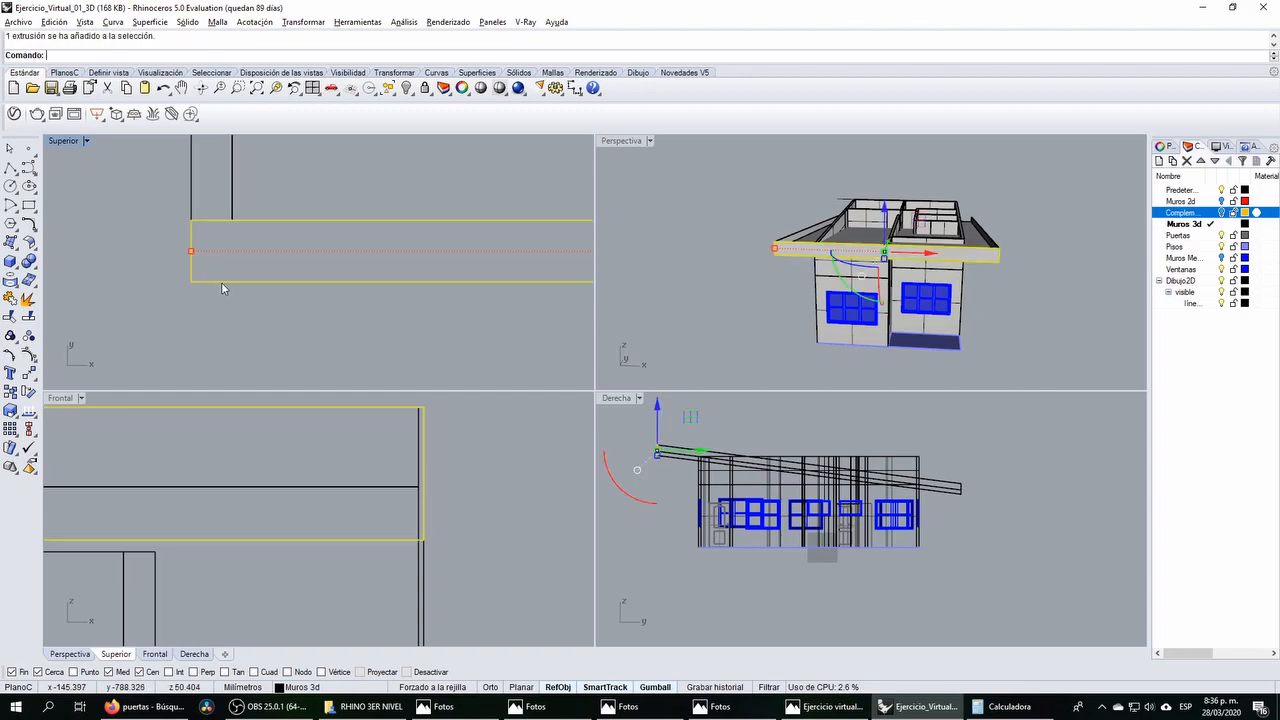
{"action": "left_click", "coordinate": [10, 411]}
{"action": "left_click", "coordinate": [66, 419]}
{"action": "left_click", "coordinate": [191, 221]}
{"action": "left_click", "coordinate": [190, 281]}
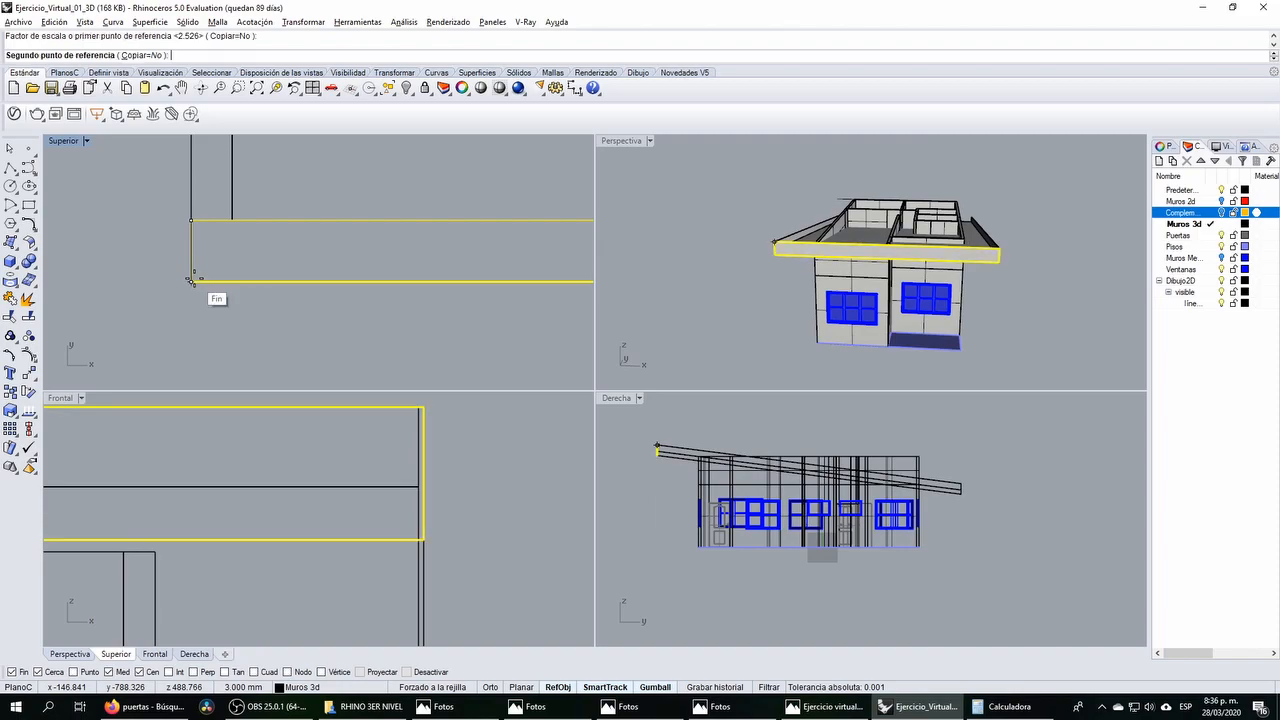
{"action": "type", "text": "2"}
{"action": "key", "text": "Return"}
Step: Compare the fascia-edged roof with the reference render in the maximized perspective view, examining the front edge and underside
{"action": "right_click_drag", "start_coordinate": [656, 229], "coordinate": [760, 232]}
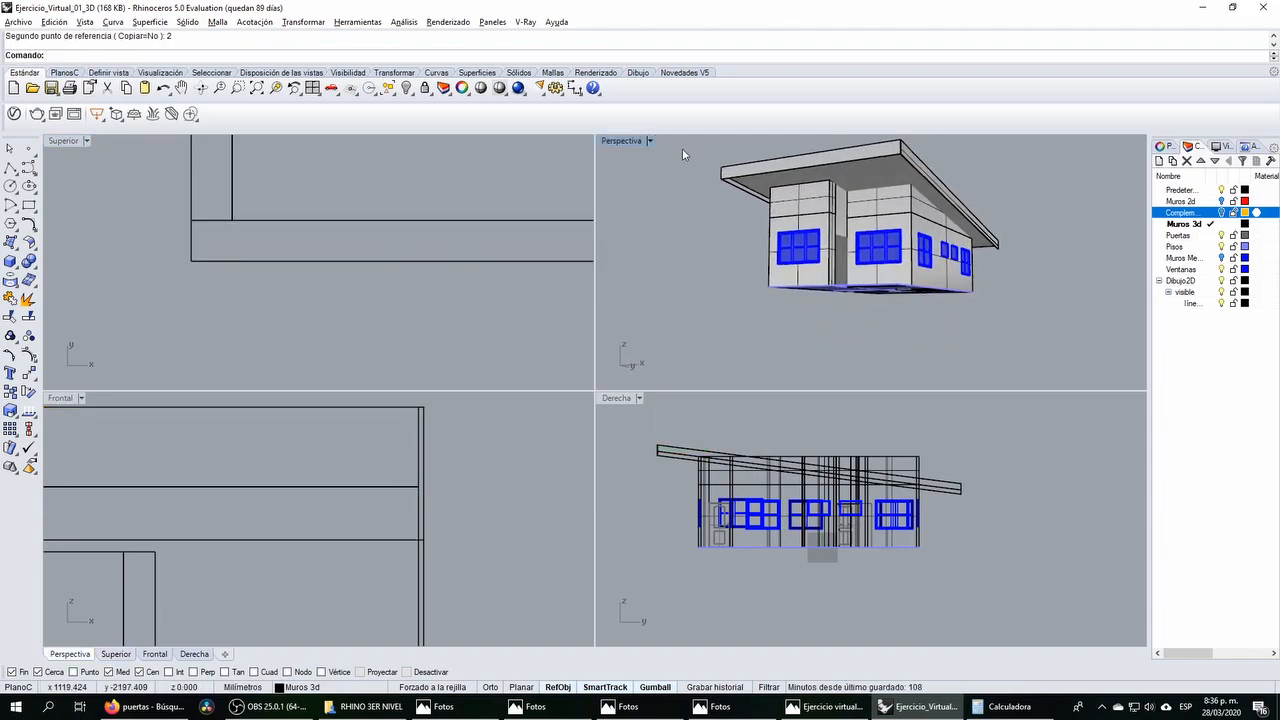
{"action": "double_click", "coordinate": [621, 140]}
{"action": "right_click_drag", "start_coordinate": [580, 280], "coordinate": [526, 279]}
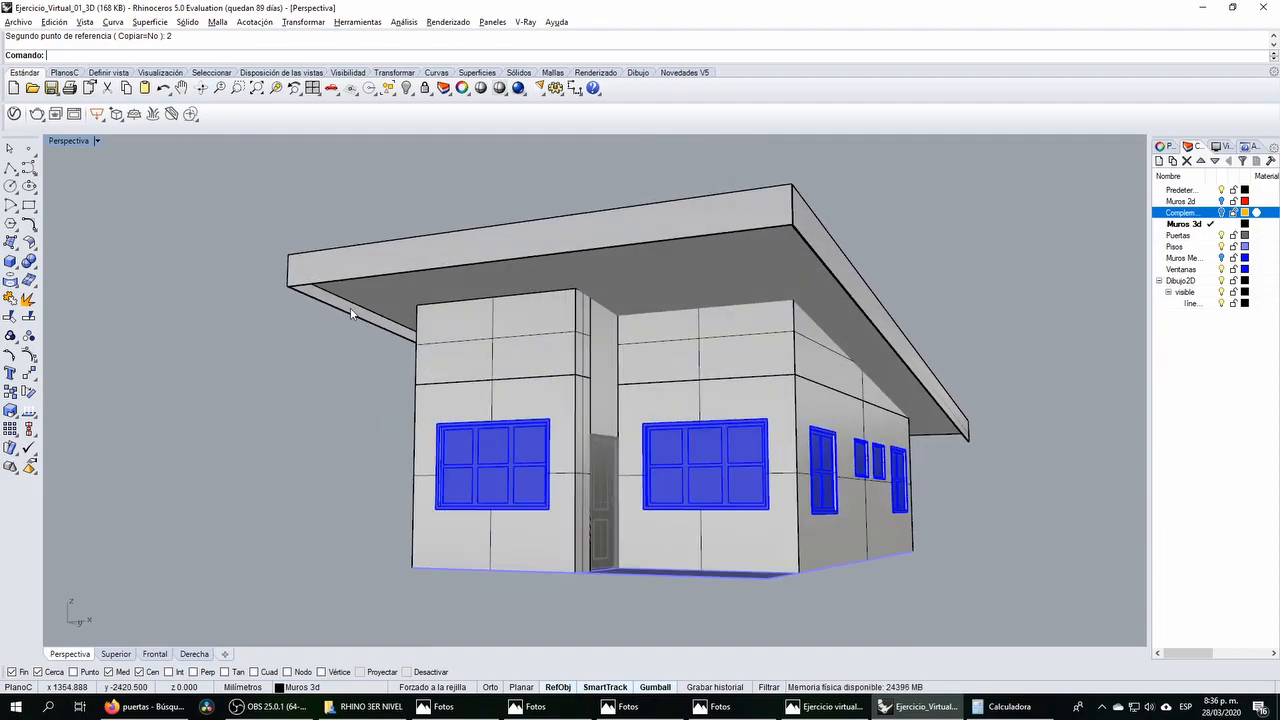
{"action": "key", "text": "alt+Tab"}
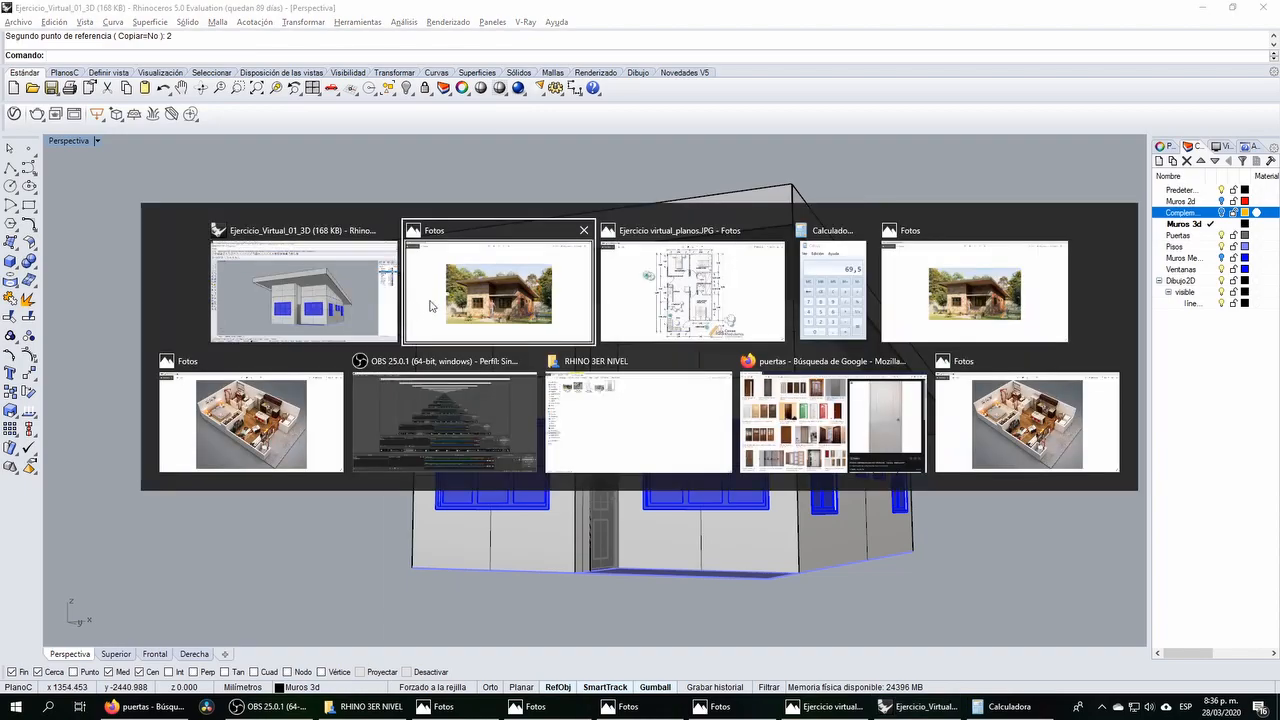
{"action": "key", "text": "alt+Tab"}
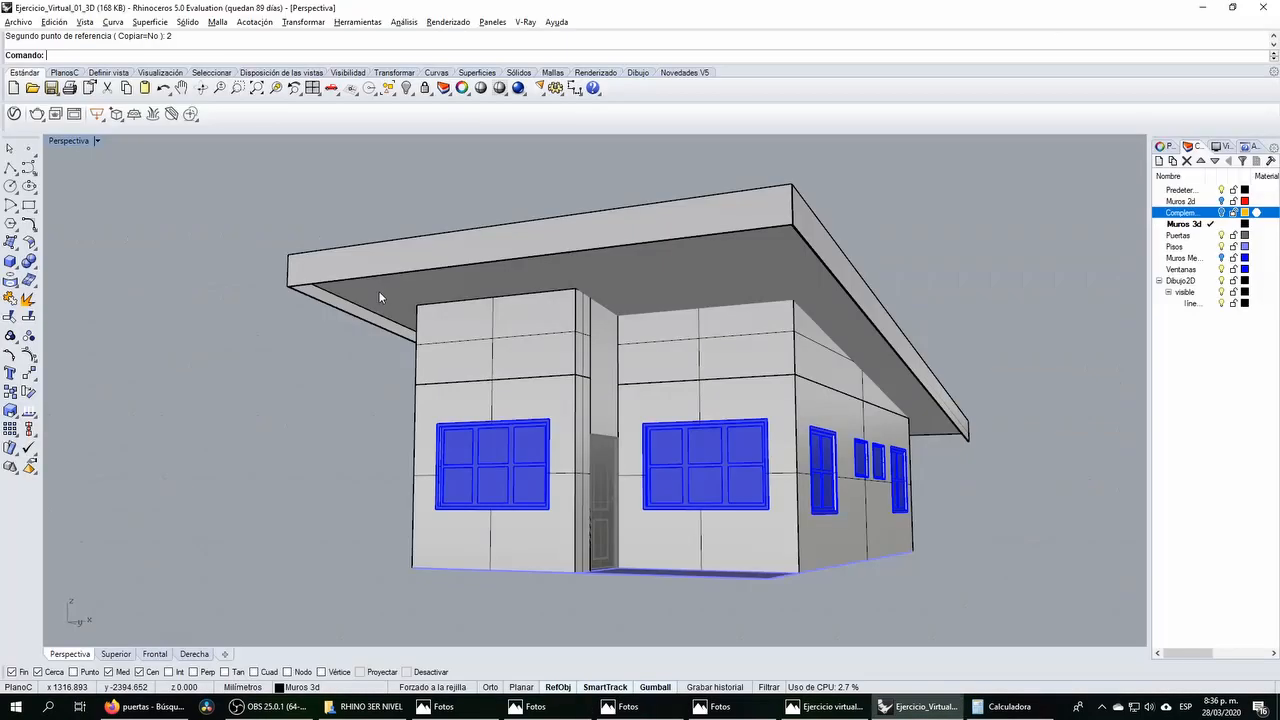
{"action": "key", "text": "alt+Tab"}
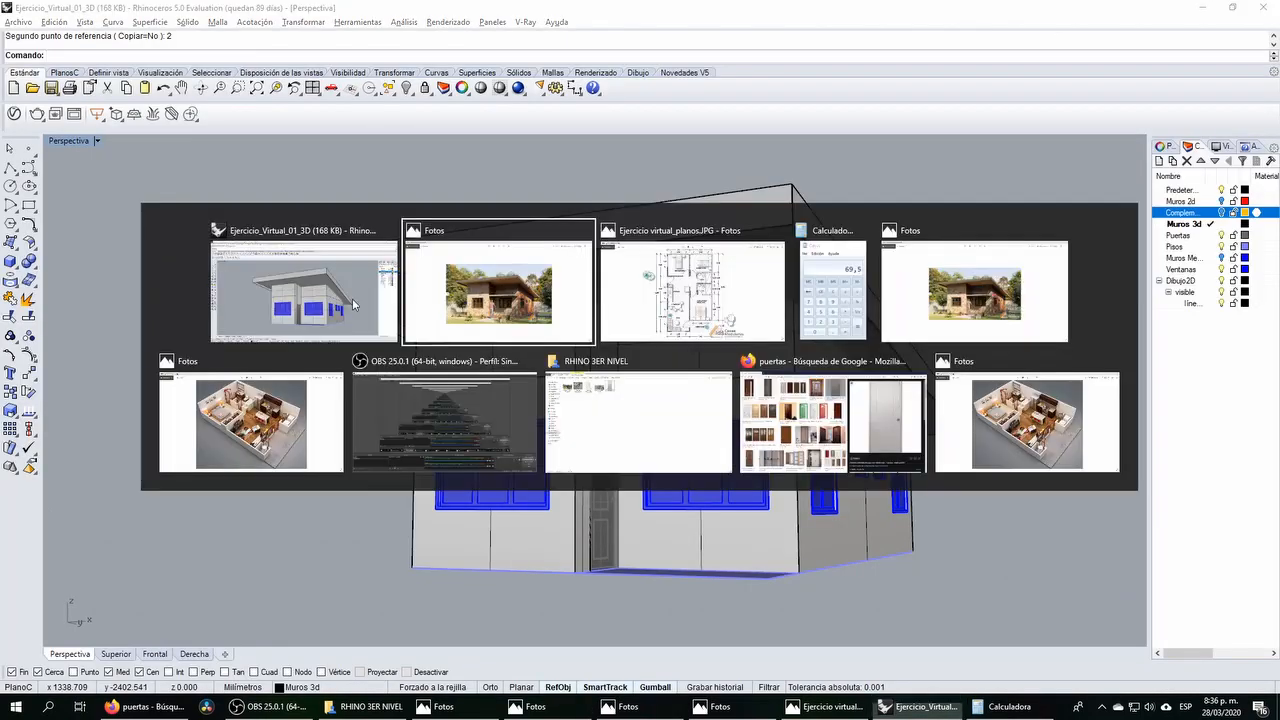
Step: Close the remaining open roof edge with a fascia box drawn in the front view between the opposite corners of the two side fascias
{"action": "key", "text": "alt+Tab"}
{"action": "right_click_drag", "start_coordinate": [858, 349], "coordinate": [730, 428]}
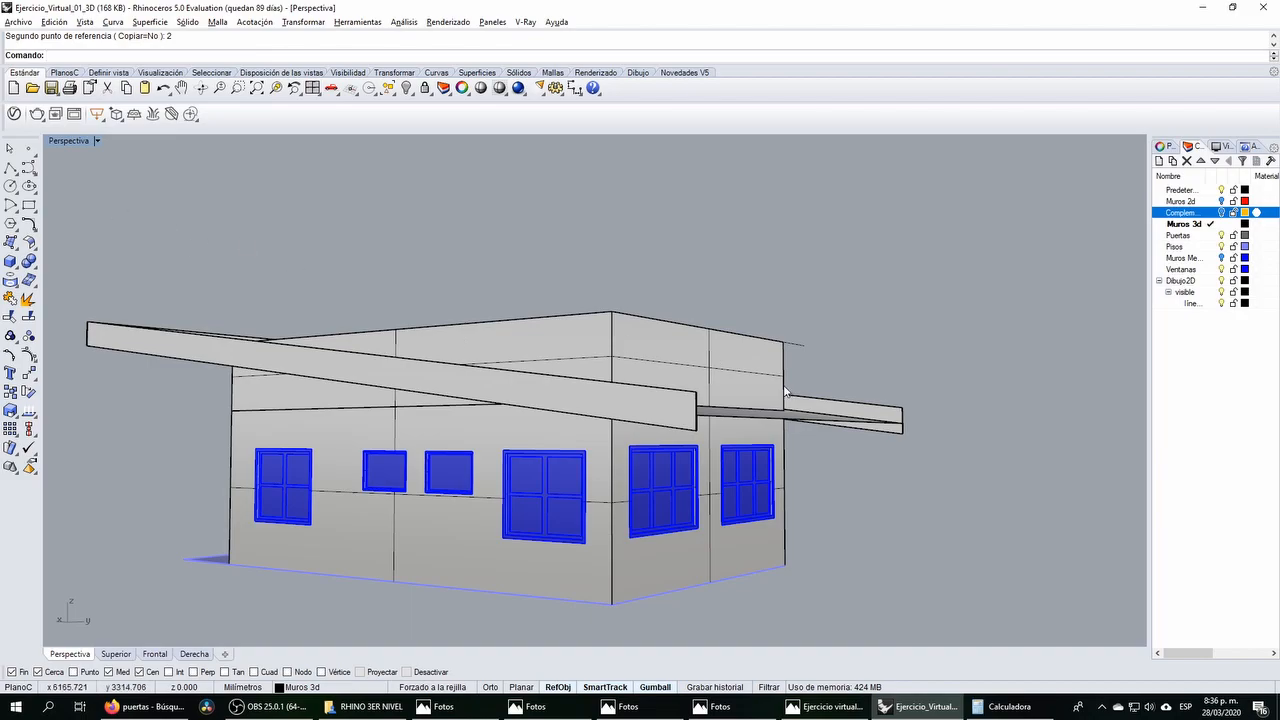
{"action": "right_click_drag", "start_coordinate": [787, 392], "coordinate": [635, 357]}
{"action": "double_click", "coordinate": [70, 140]}
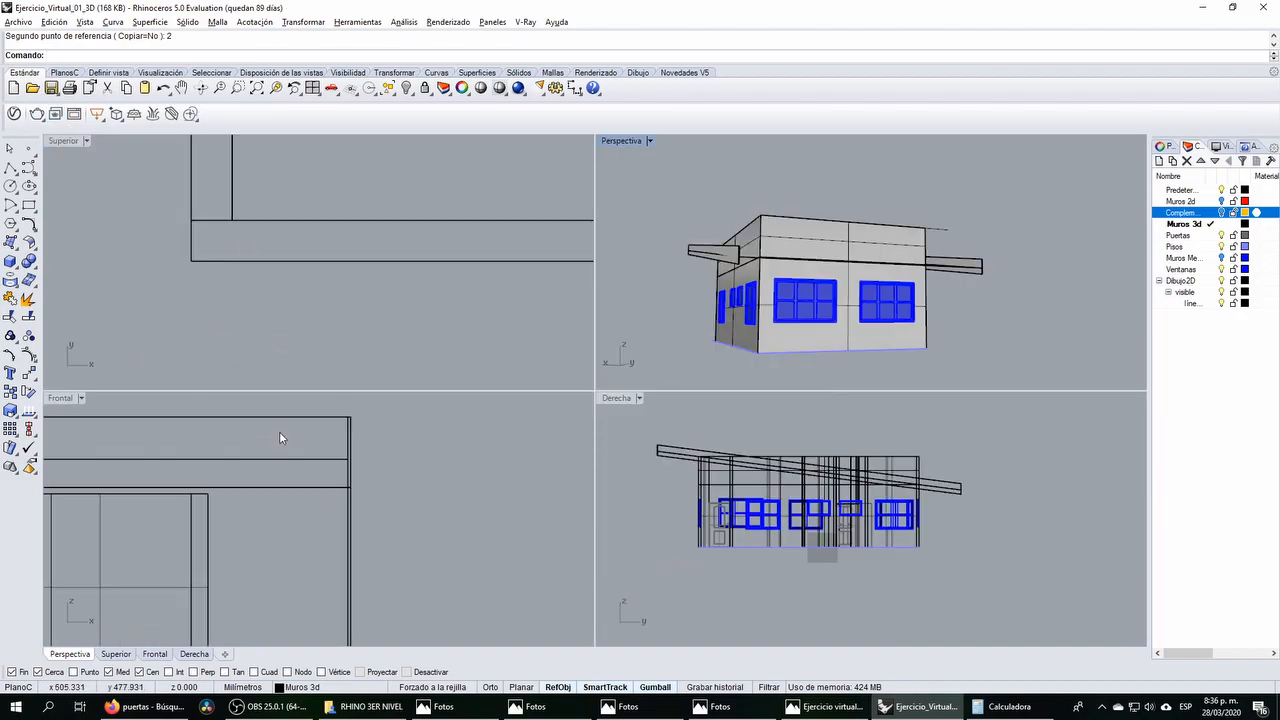
{"action": "scroll", "coordinate": [284, 442], "scroll_direction": "down", "scroll_amount": 14}
{"action": "scroll", "coordinate": [105, 485], "scroll_direction": "up", "scroll_amount": 8}
{"action": "scroll", "coordinate": [72, 524], "scroll_direction": "up", "scroll_amount": 4}
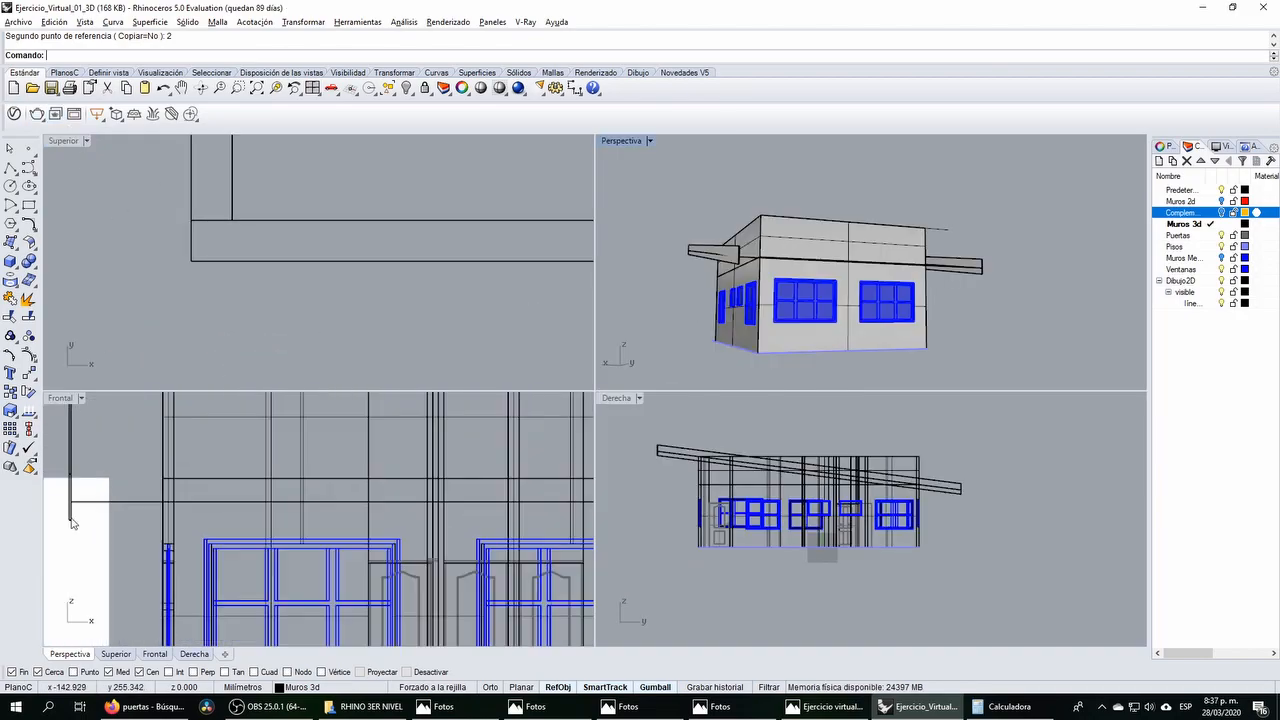
{"action": "left_click", "coordinate": [11, 262]}
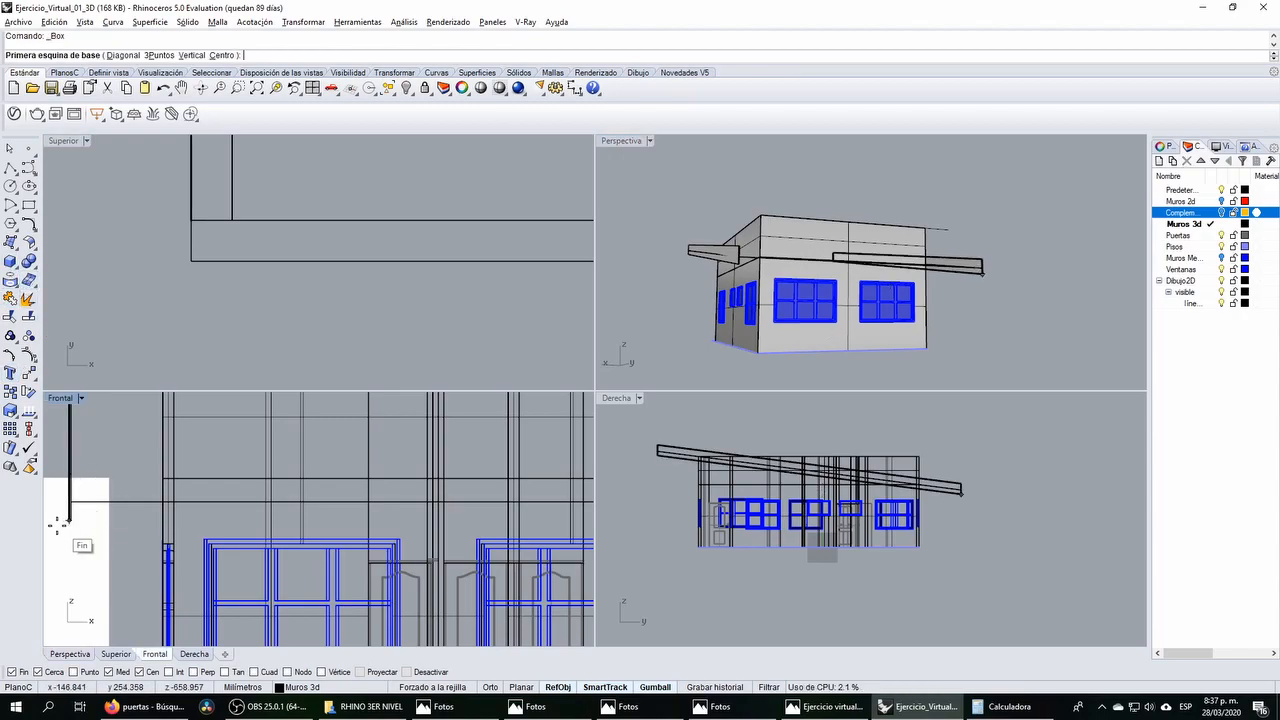
{"action": "scroll", "coordinate": [85, 510], "scroll_direction": "up", "scroll_amount": 2}
{"action": "left_click", "coordinate": [88, 514]}
{"action": "scroll", "coordinate": [88, 514], "scroll_direction": "down", "scroll_amount": 9}
{"action": "scroll", "coordinate": [177, 547], "scroll_direction": "down", "scroll_amount": 5}
{"action": "scroll", "coordinate": [449, 507], "scroll_direction": "up", "scroll_amount": 14}
{"action": "left_click", "coordinate": [409, 442]}
{"action": "key", "text": "Return"}
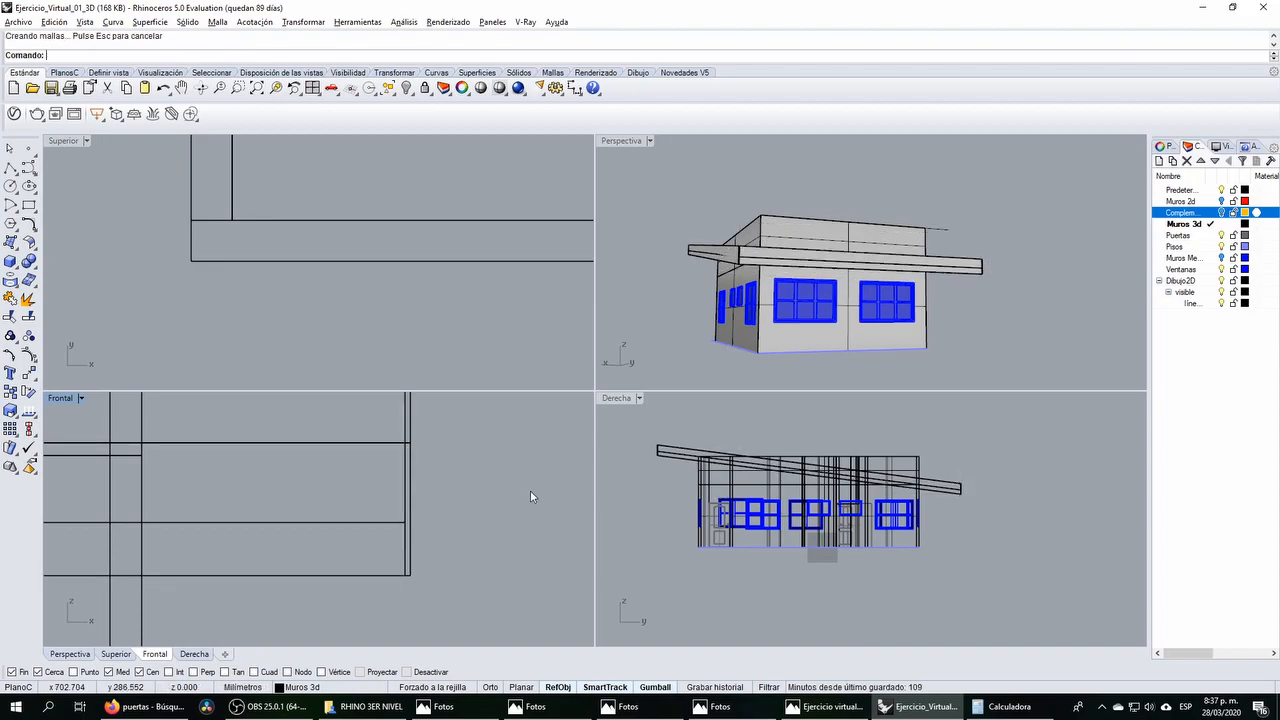
Step: Examine the new fascia board and the walls rising above the sloped roof in the maximized perspective view
{"action": "right_click_drag", "start_coordinate": [676, 270], "coordinate": [717, 212]}
{"action": "double_click", "coordinate": [628, 142]}
{"action": "right_click_drag", "start_coordinate": [611, 269], "coordinate": [592, 364]}
{"action": "scroll", "coordinate": [692, 332], "scroll_direction": "up", "scroll_amount": 4}
{"action": "right_click_drag", "start_coordinate": [911, 332], "coordinate": [793, 337]}
{"action": "scroll", "coordinate": [738, 270], "scroll_direction": "down", "scroll_amount": 4}
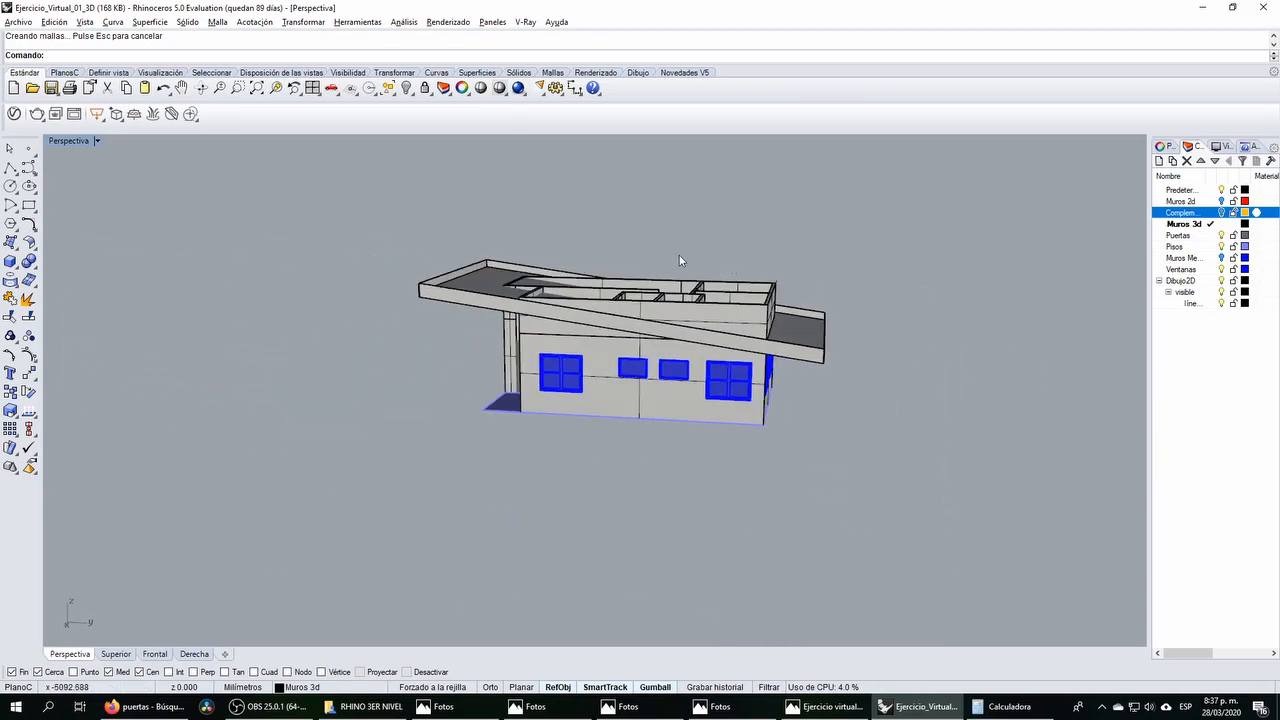
{"action": "right_click_drag", "start_coordinate": [700, 263], "coordinate": [661, 273]}
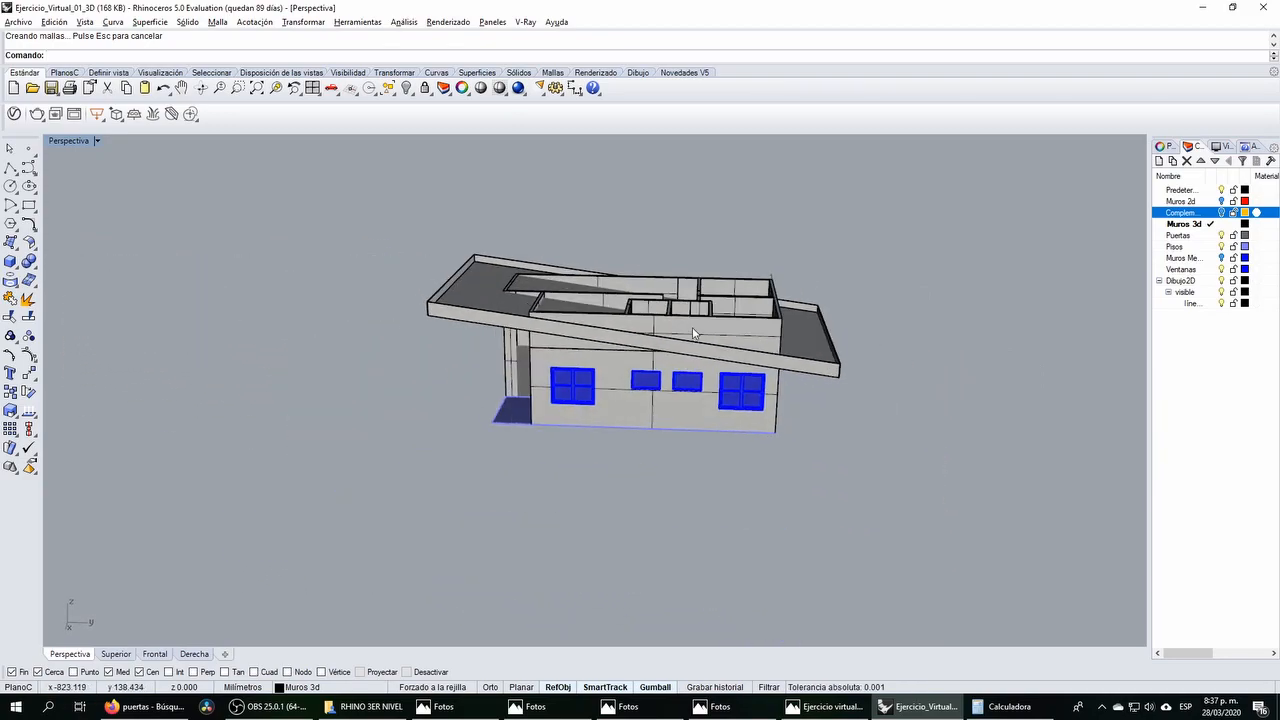
Step: Try trimming the walls with a Boolean intersection against the sloped roof surface, and undo it
{"action": "left_click", "coordinate": [693, 333]}
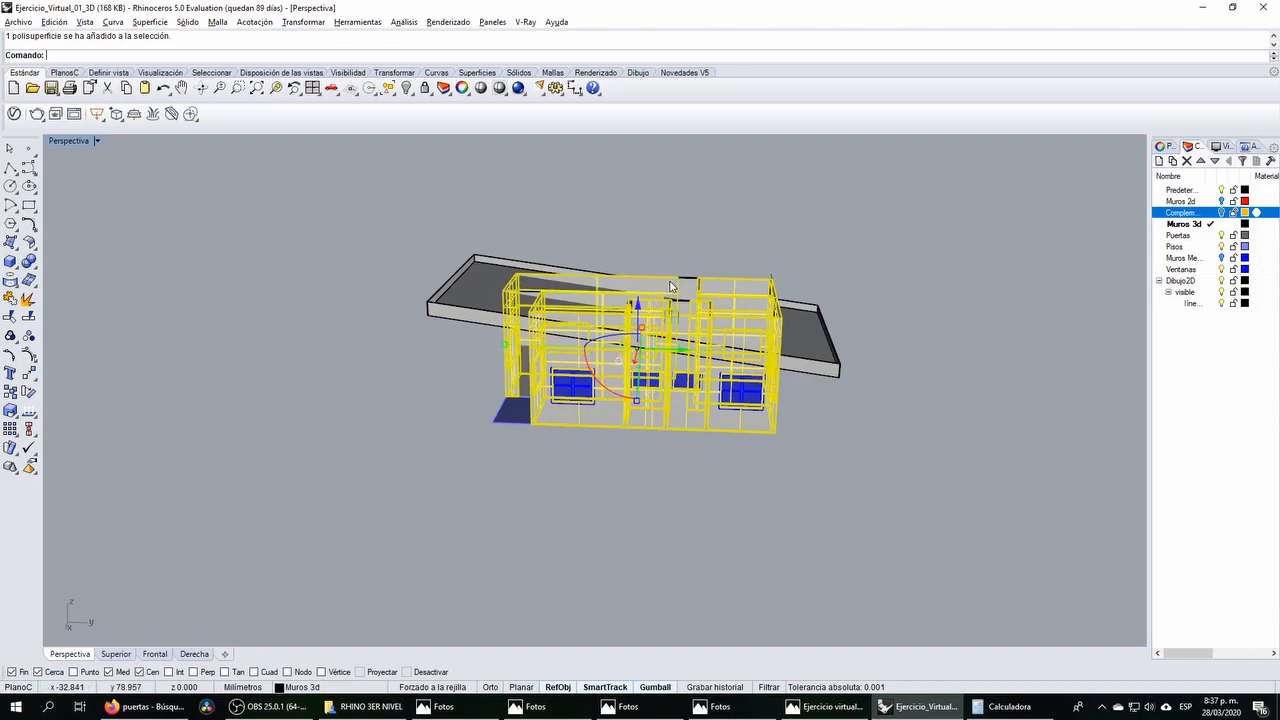
{"action": "right_click_drag", "start_coordinate": [684, 297], "coordinate": [620, 308]}
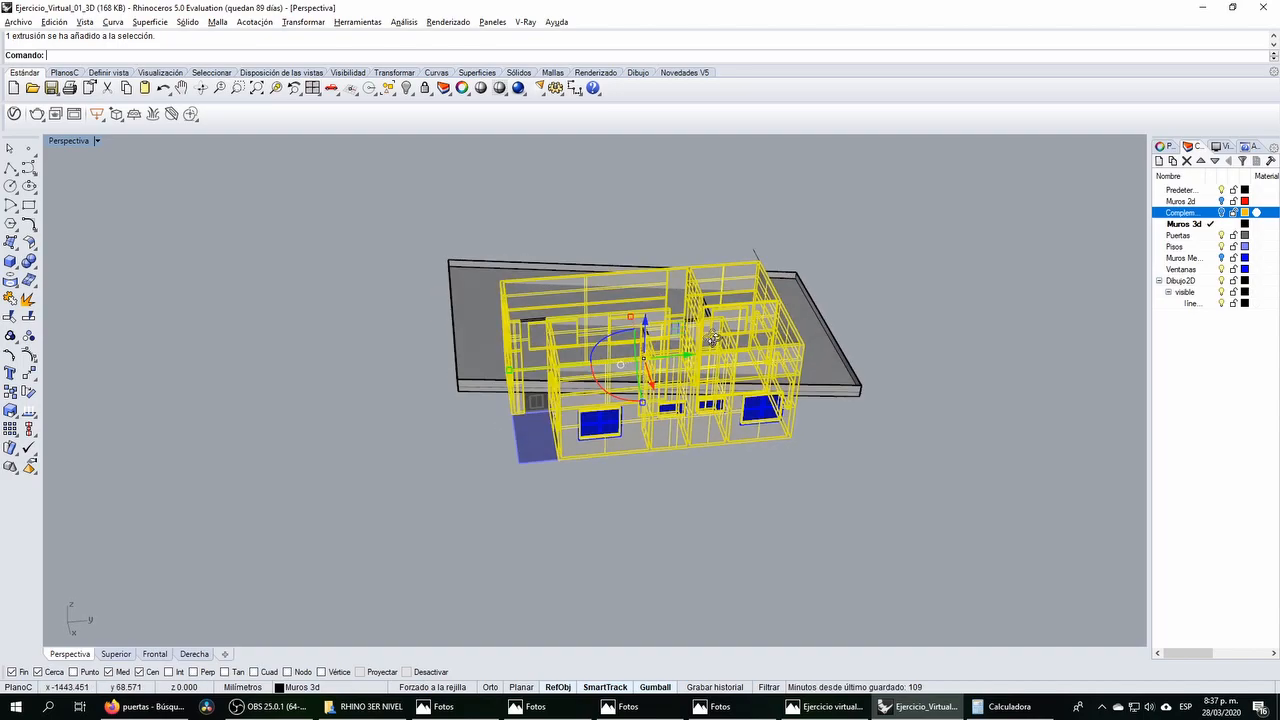
{"action": "scroll", "coordinate": [545, 320], "scroll_direction": "up", "scroll_amount": 5}
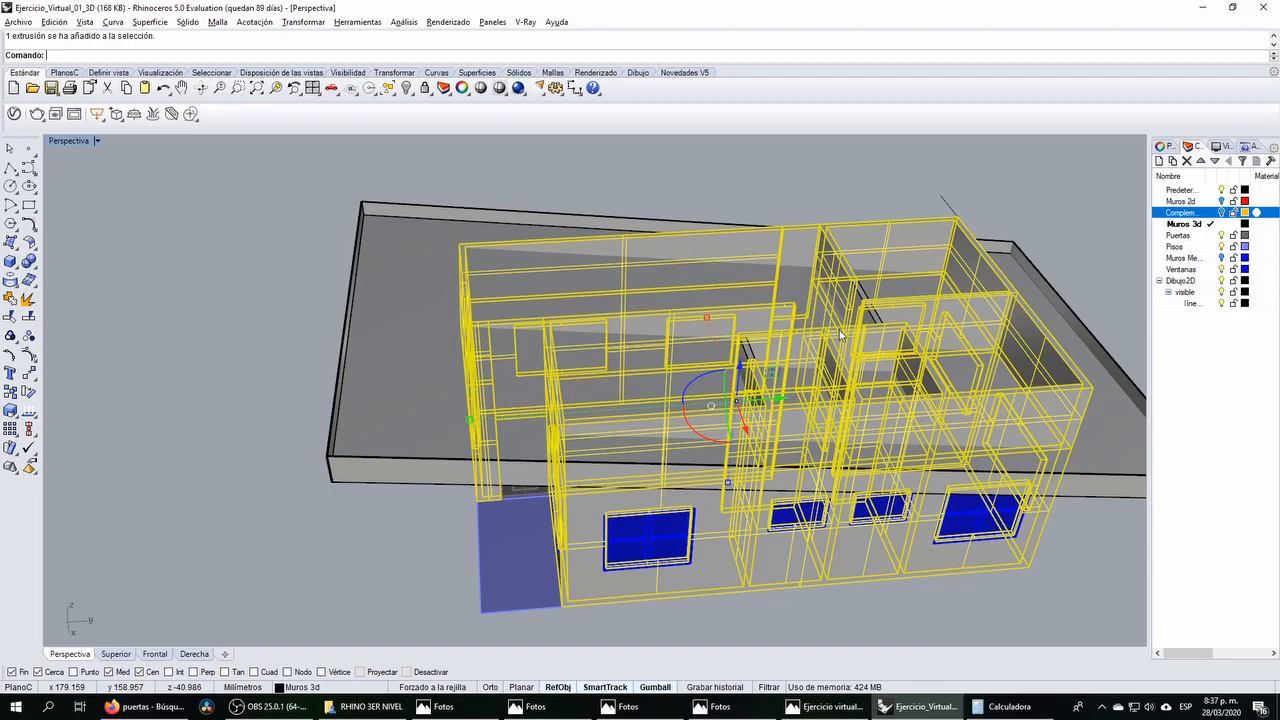
{"action": "right_click_drag", "start_coordinate": [745, 358], "coordinate": [348, 361]}
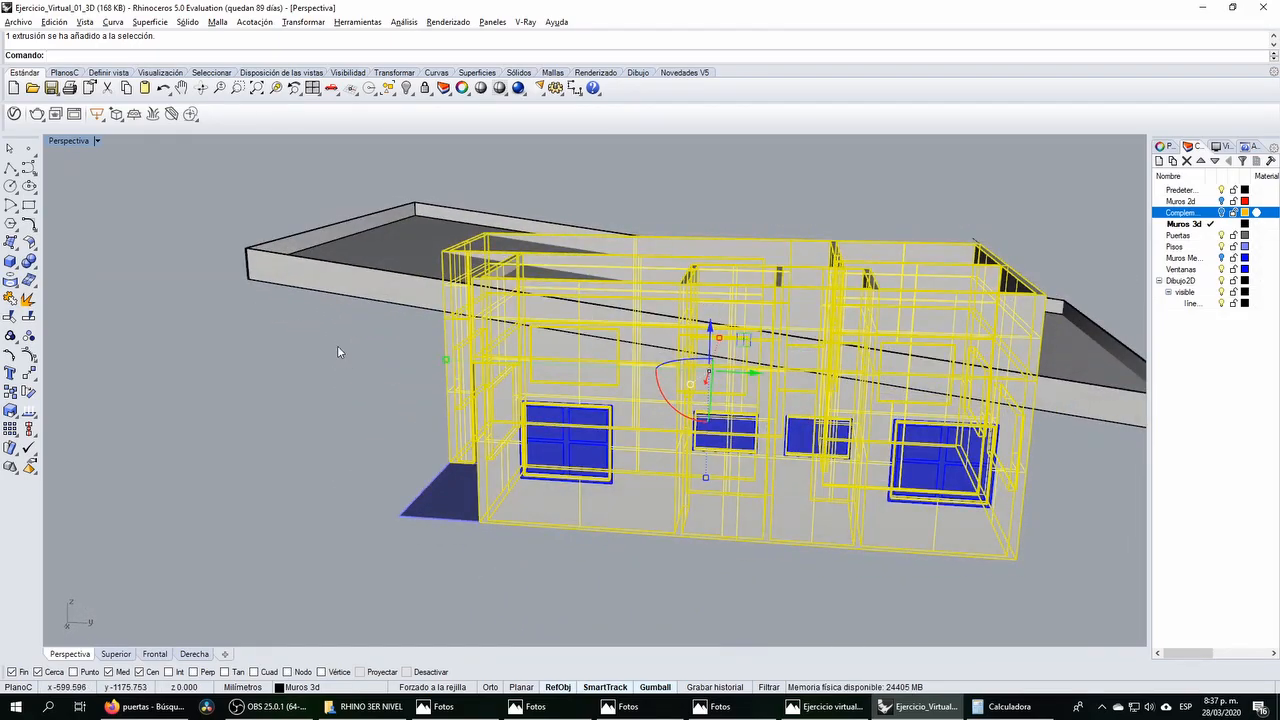
{"action": "left_click", "coordinate": [33, 262]}
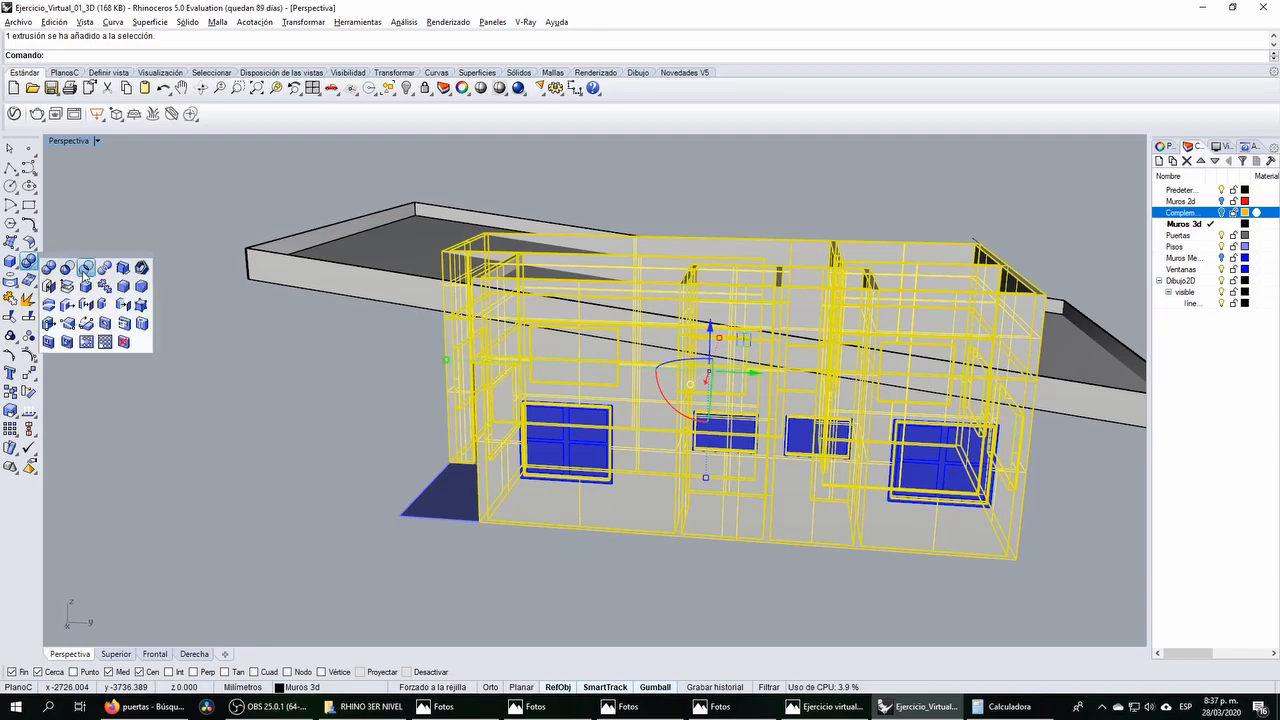
{"action": "left_click", "coordinate": [85, 268]}
{"action": "right_click_drag", "start_coordinate": [355, 237], "coordinate": [451, 279]}
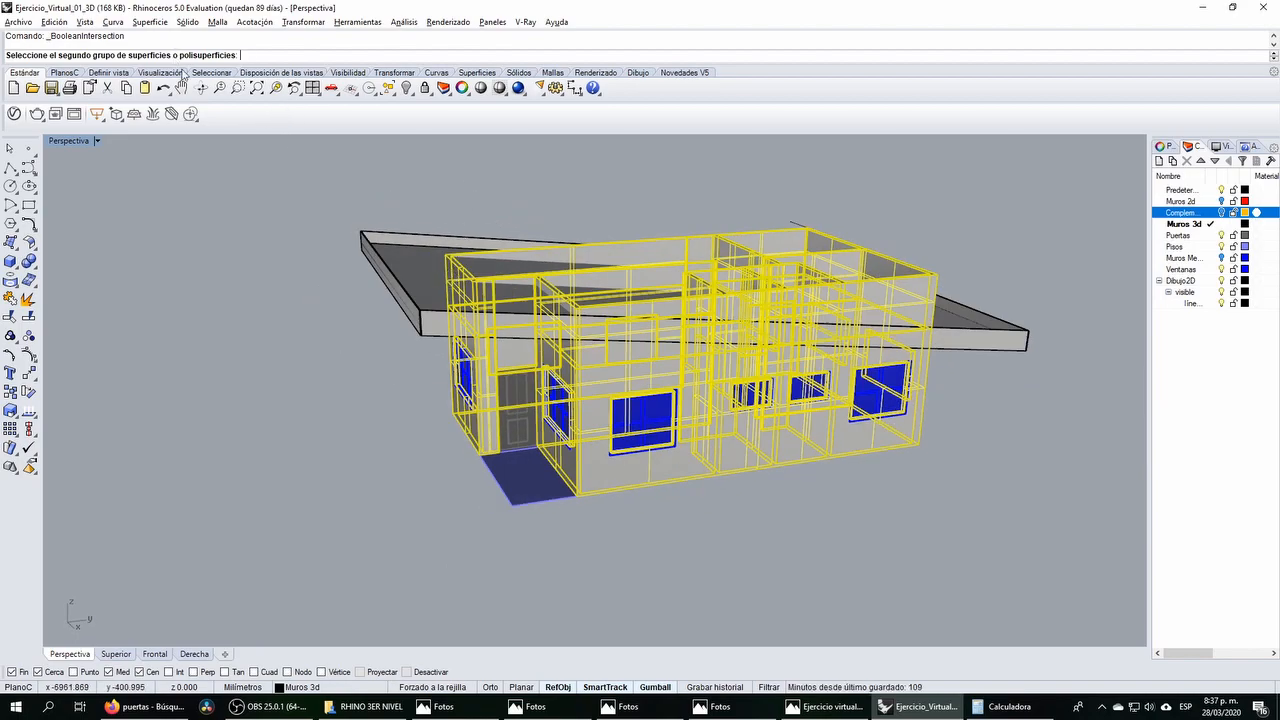
{"action": "right_click_drag", "start_coordinate": [361, 267], "coordinate": [480, 314]}
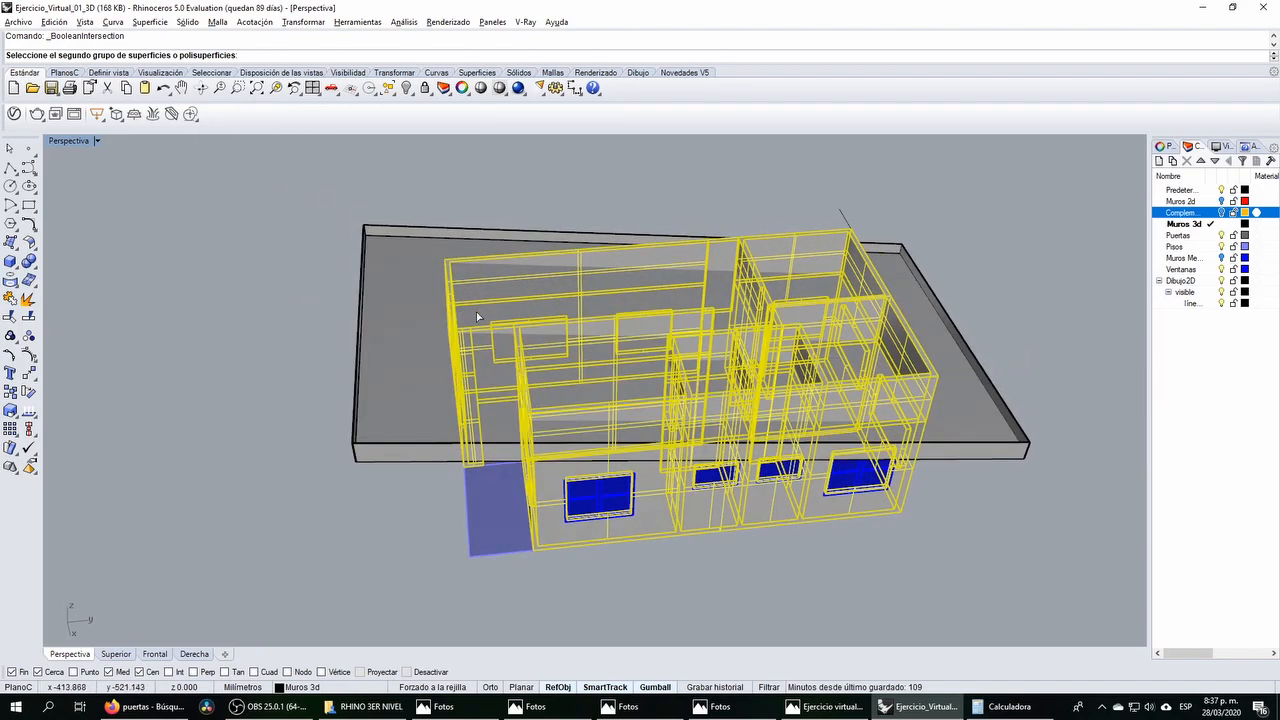
{"action": "right_click_drag", "start_coordinate": [389, 274], "coordinate": [367, 245]}
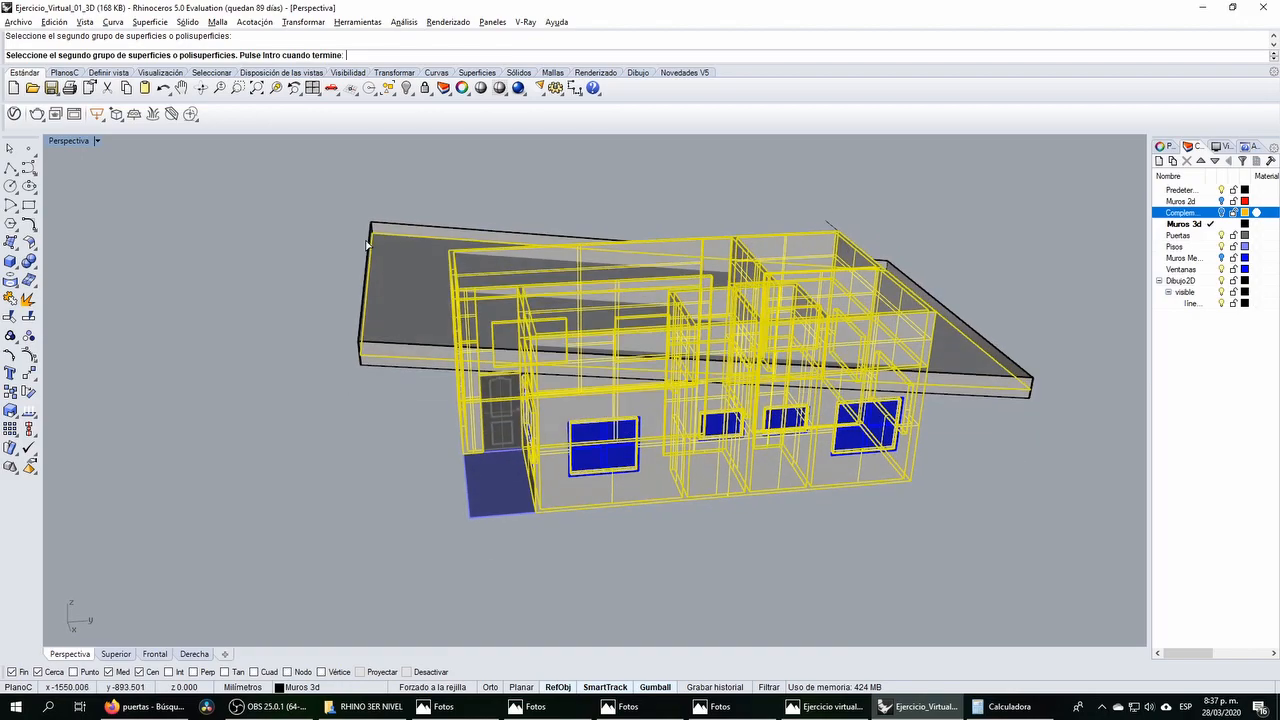
{"action": "key", "text": "Return"}
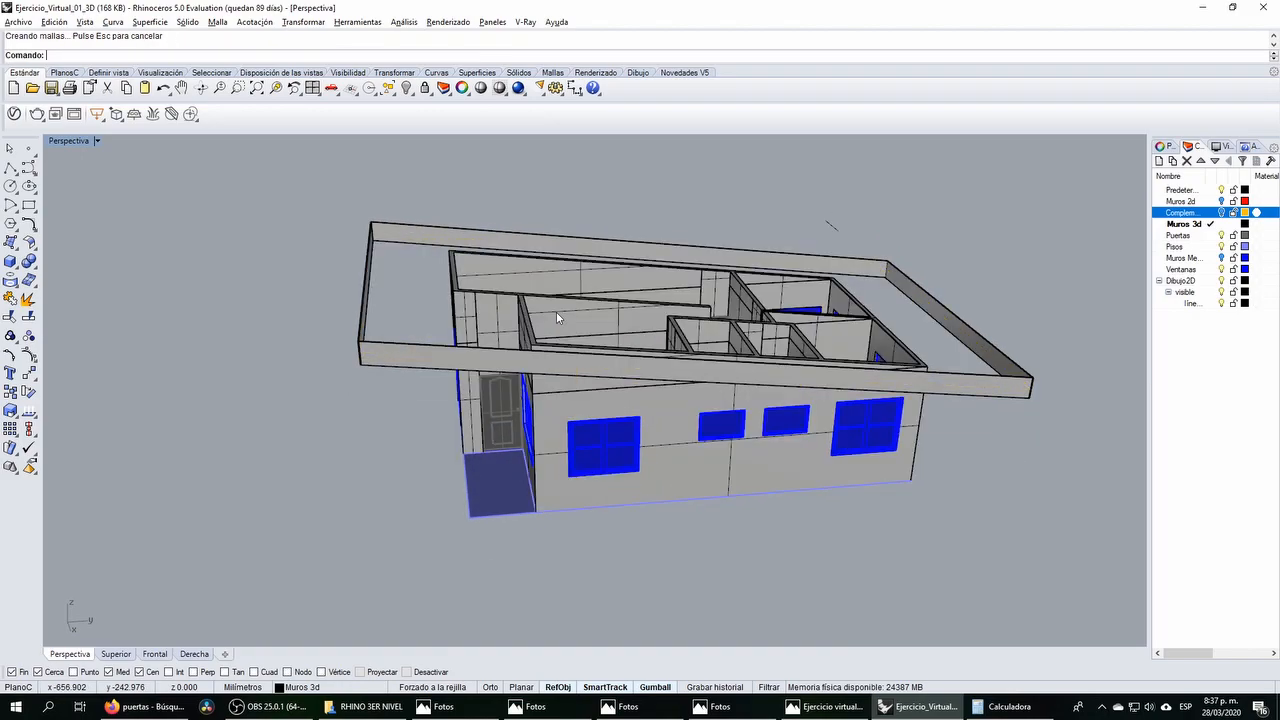
{"action": "right_click_drag", "start_coordinate": [536, 313], "coordinate": [401, 343]}
{"action": "key", "text": "ctrl+z"}
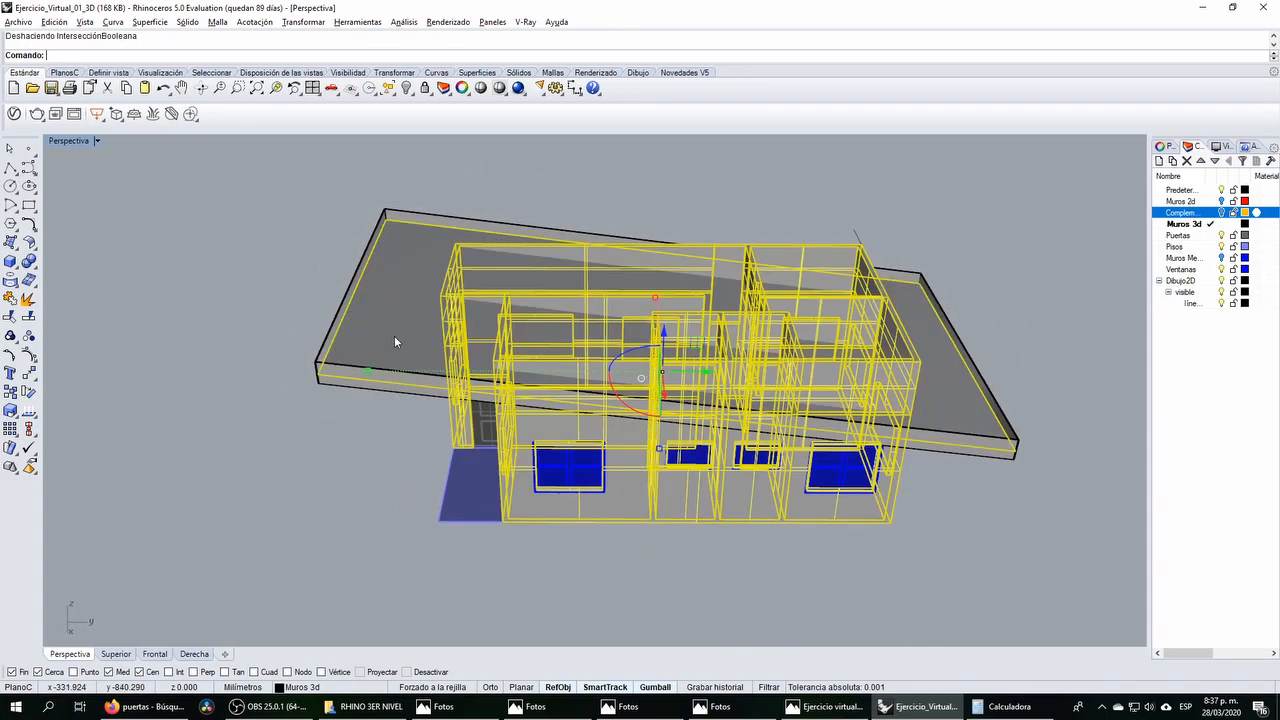
Step: Cut the walls along the roof slope with a Boolean difference, using the sloped roof surface as the cutting object
{"action": "left_click", "coordinate": [393, 336], "text": "ctrl"}
{"action": "left_click", "coordinate": [28, 261]}
{"action": "left_click", "coordinate": [67, 269]}
{"action": "left_click", "coordinate": [400, 334]}
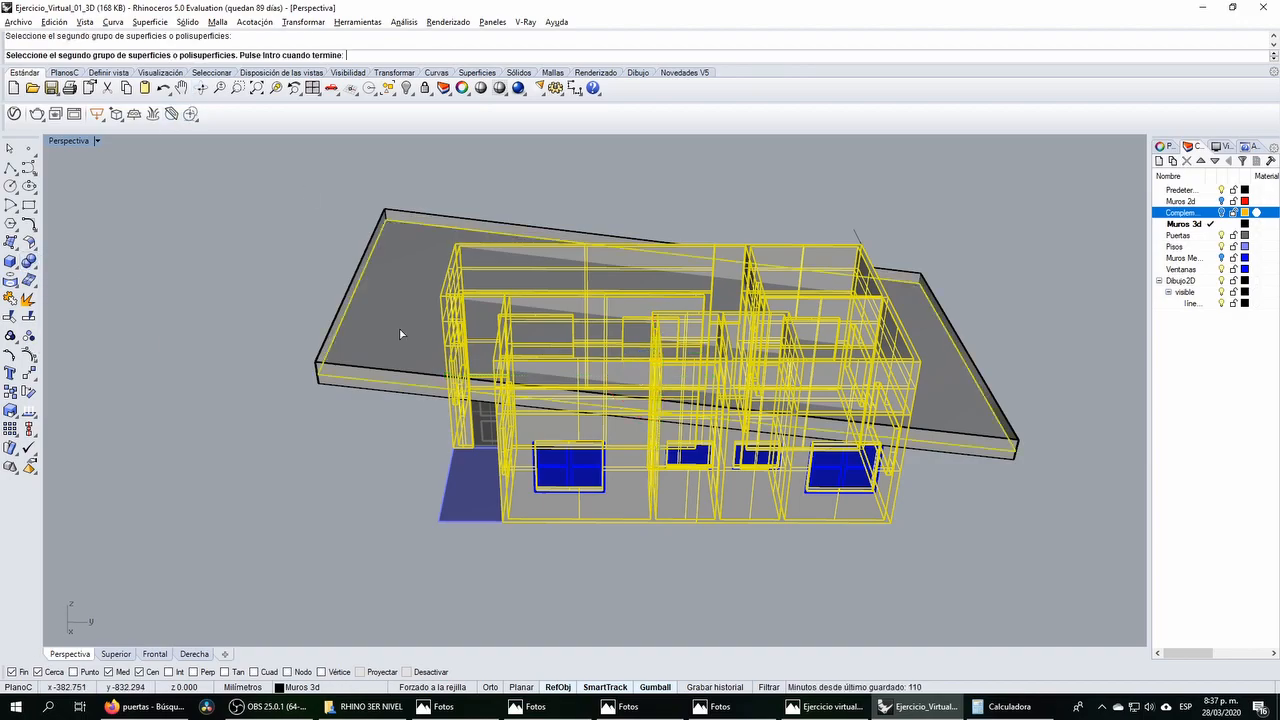
{"action": "key", "text": "Return"}
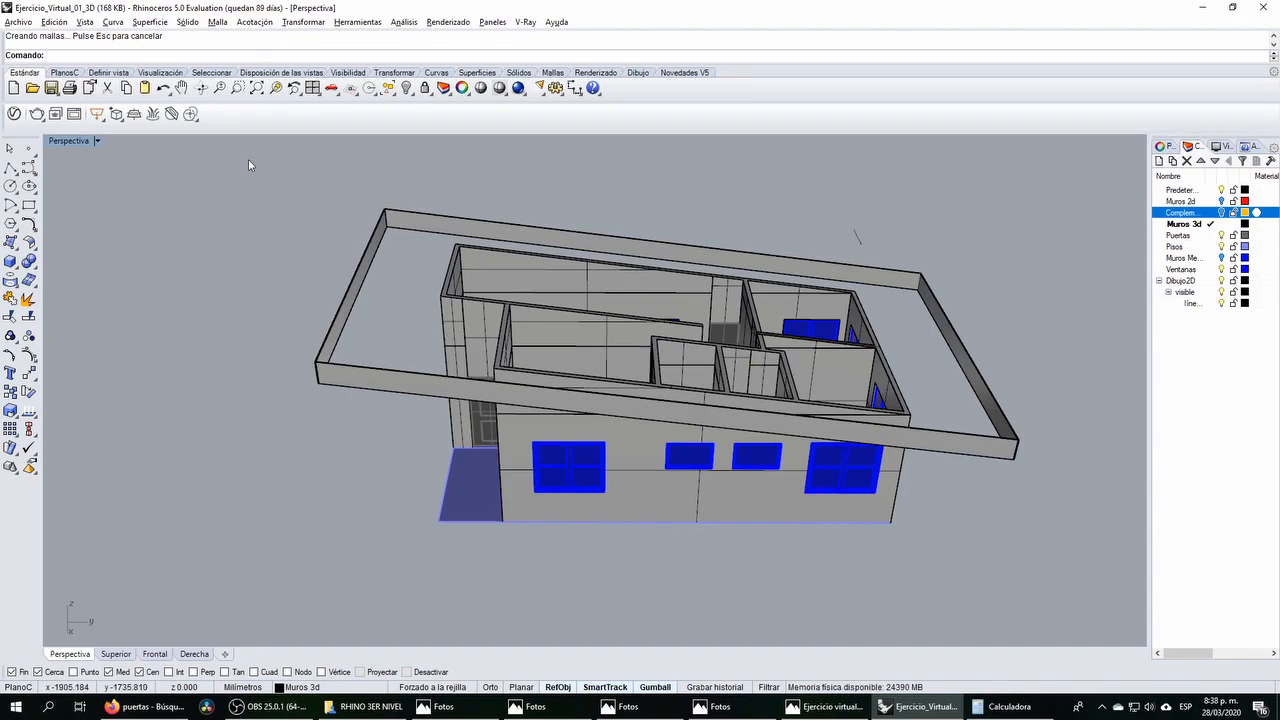
Step: Extrude the sloped roof line as a straight surface across the house, ending at the opposite side fascia in the top view
{"action": "double_click", "coordinate": [70, 141]}
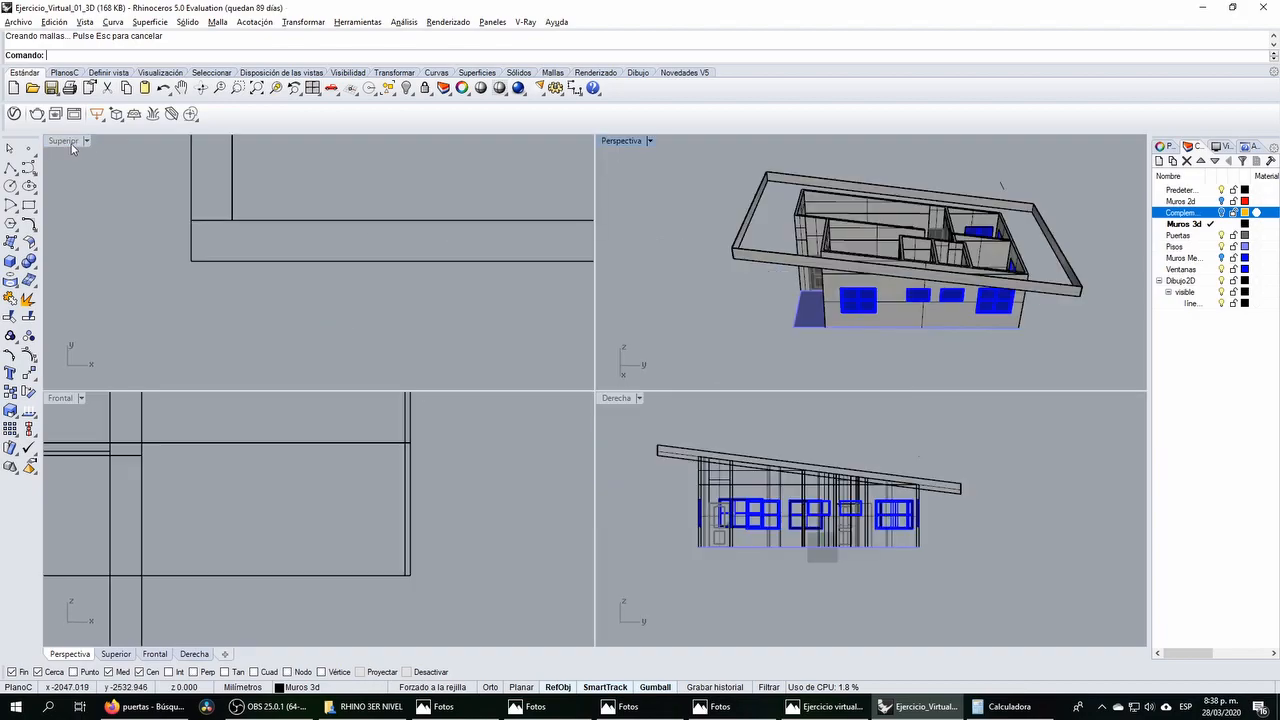
{"action": "scroll", "coordinate": [670, 459], "scroll_direction": "up", "scroll_amount": 3}
{"action": "left_click", "coordinate": [667, 447]}
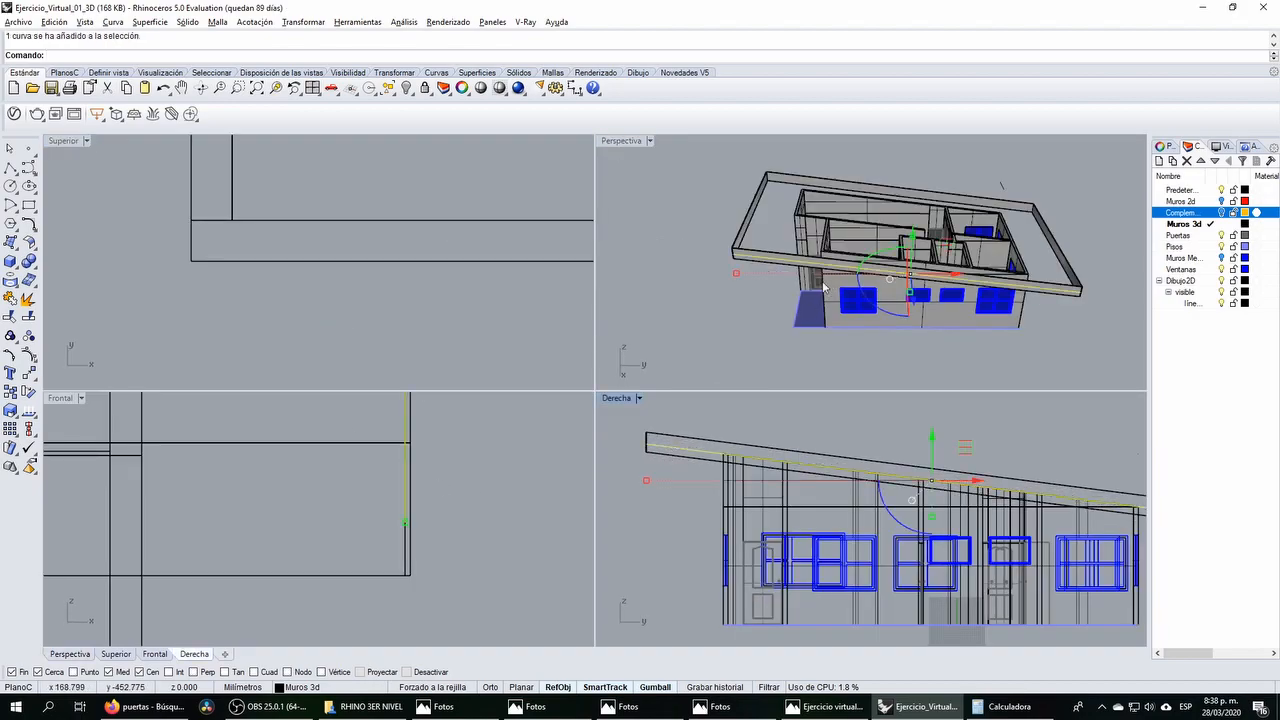
{"action": "scroll", "coordinate": [277, 272], "scroll_direction": "down", "scroll_amount": 5}
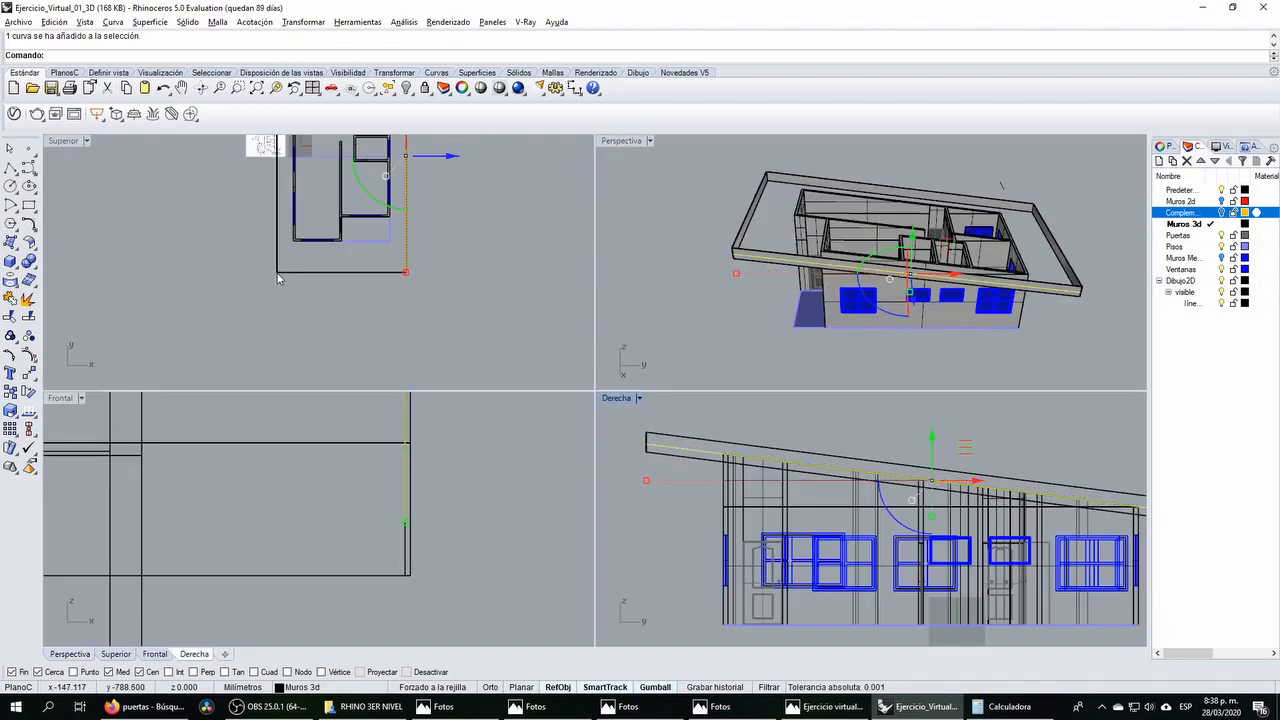
{"action": "right_click_drag", "start_coordinate": [779, 304], "coordinate": [766, 240]}
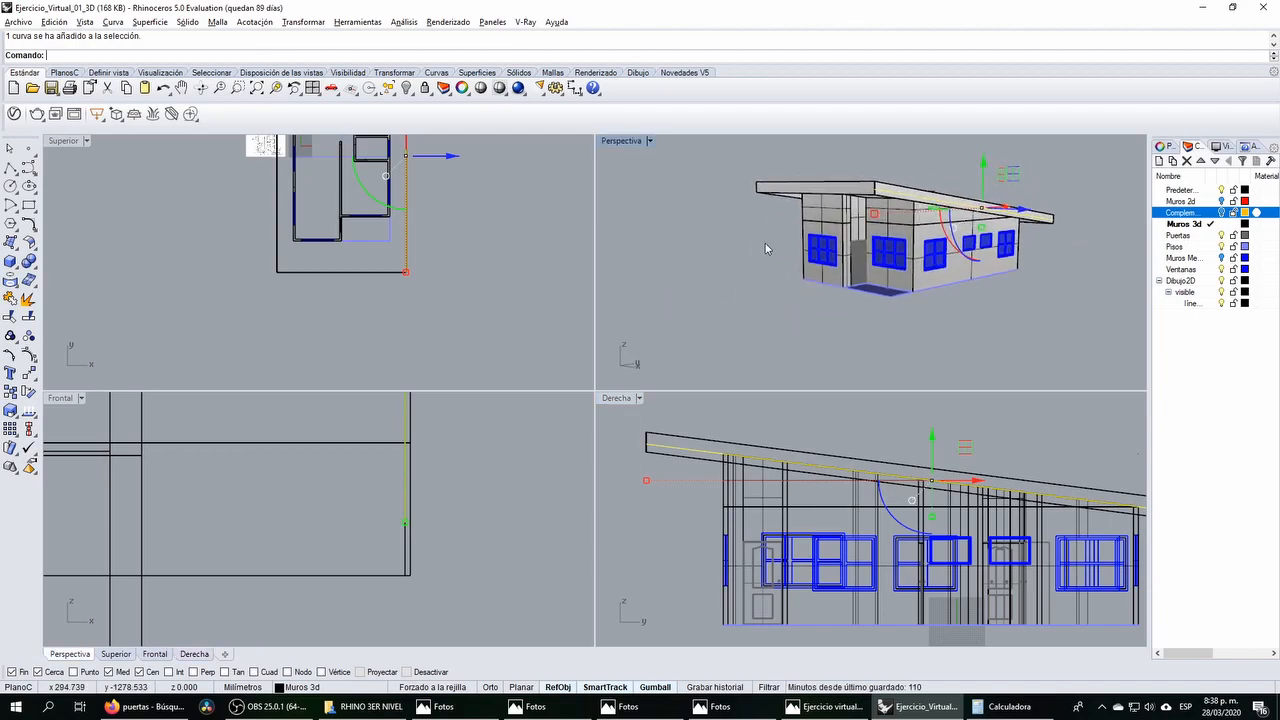
{"action": "scroll", "coordinate": [893, 179], "scroll_direction": "up", "scroll_amount": 4}
{"action": "scroll", "coordinate": [859, 238], "scroll_direction": "up", "scroll_amount": 2}
{"action": "left_click", "coordinate": [10, 265]}
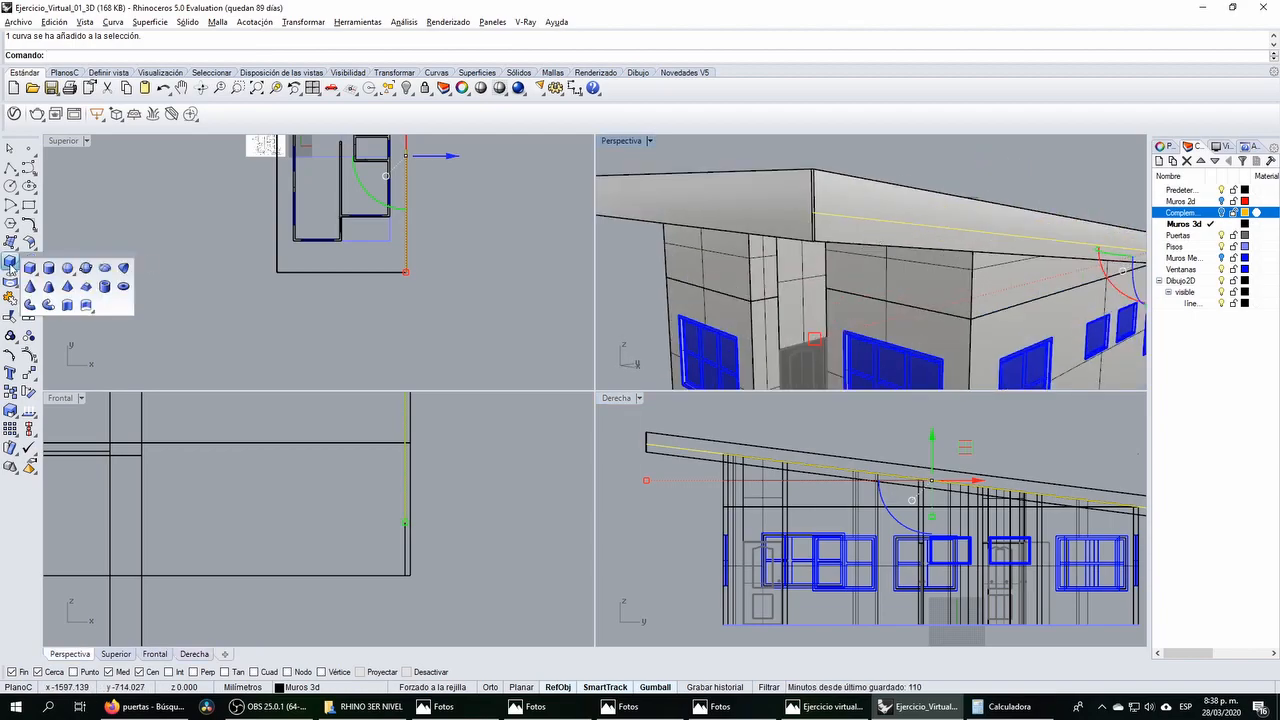
{"action": "left_click", "coordinate": [67, 305]}
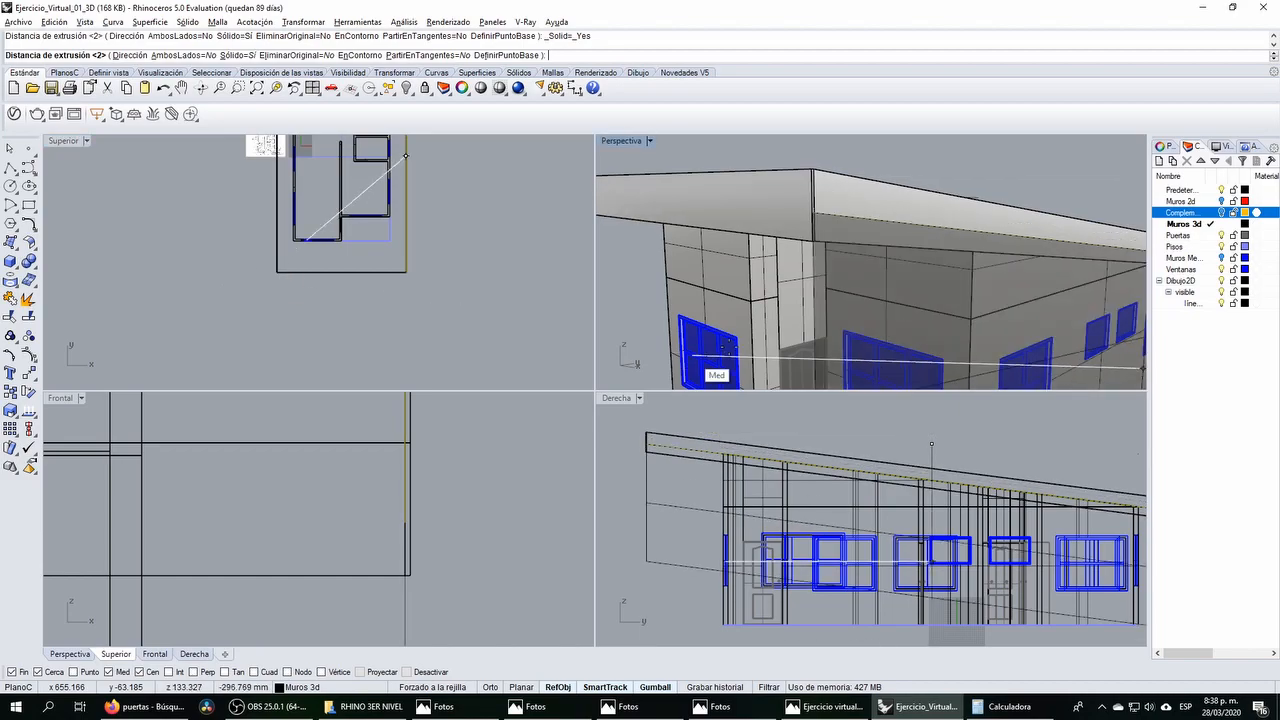
{"action": "right_click_drag", "start_coordinate": [789, 451], "coordinate": [768, 449]}
{"action": "scroll", "coordinate": [225, 310], "scroll_direction": "up", "scroll_amount": 5}
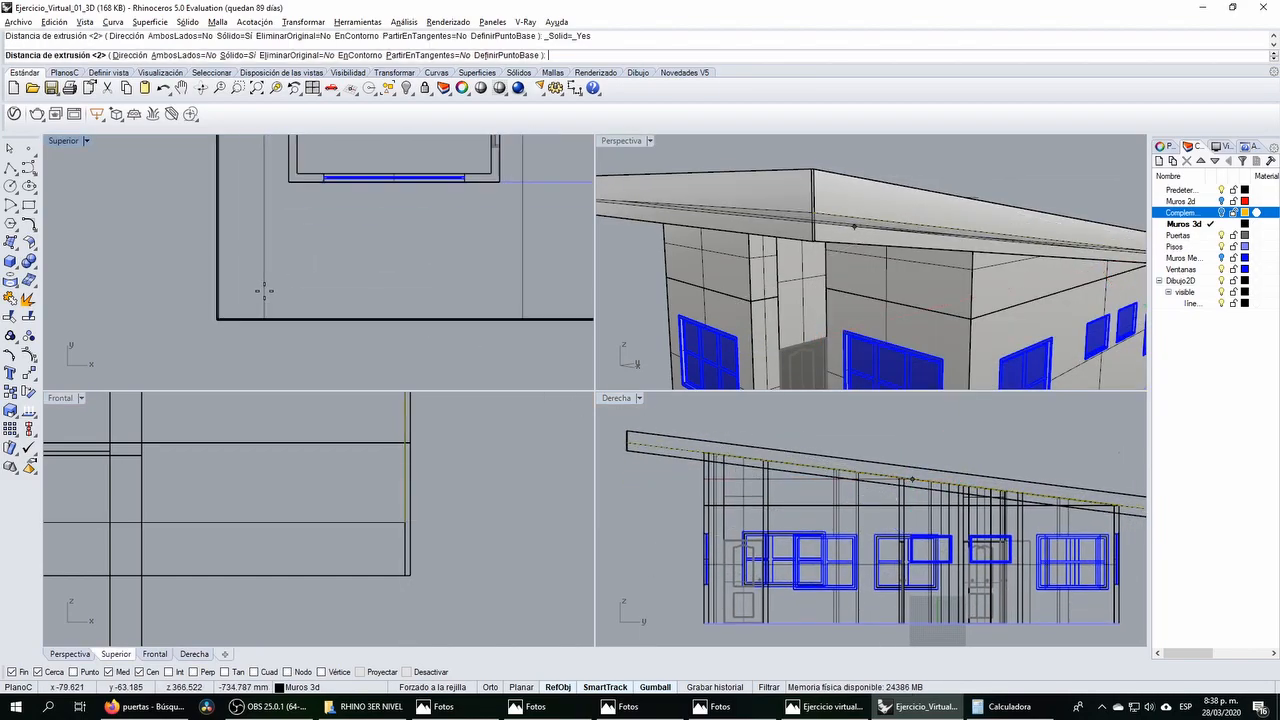
{"action": "left_click", "coordinate": [226, 308]}
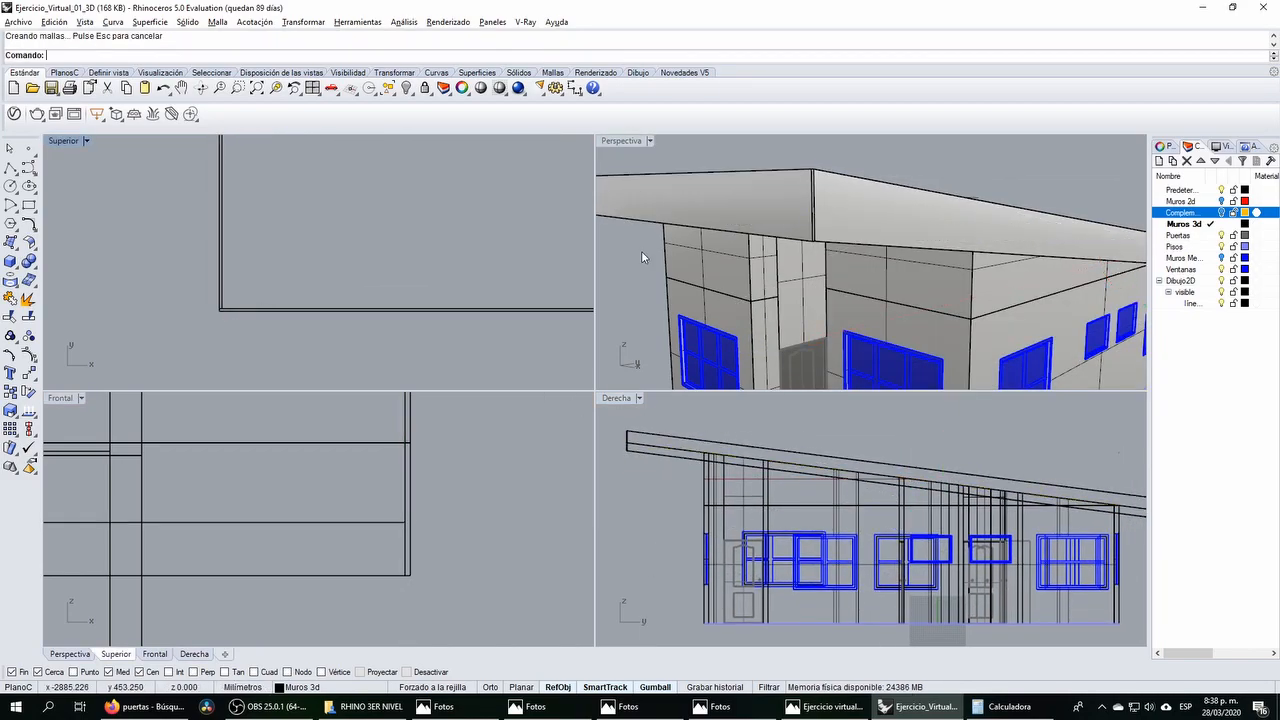
Step: Offset the sloped roof surface 15 mm upward as a solid, deleting the original surface
{"action": "double_click", "coordinate": [636, 143]}
{"action": "scroll", "coordinate": [625, 312], "scroll_direction": "down", "scroll_amount": 7}
{"action": "right_click_drag", "start_coordinate": [623, 315], "coordinate": [650, 308]}
{"action": "left_click", "coordinate": [631, 355]}
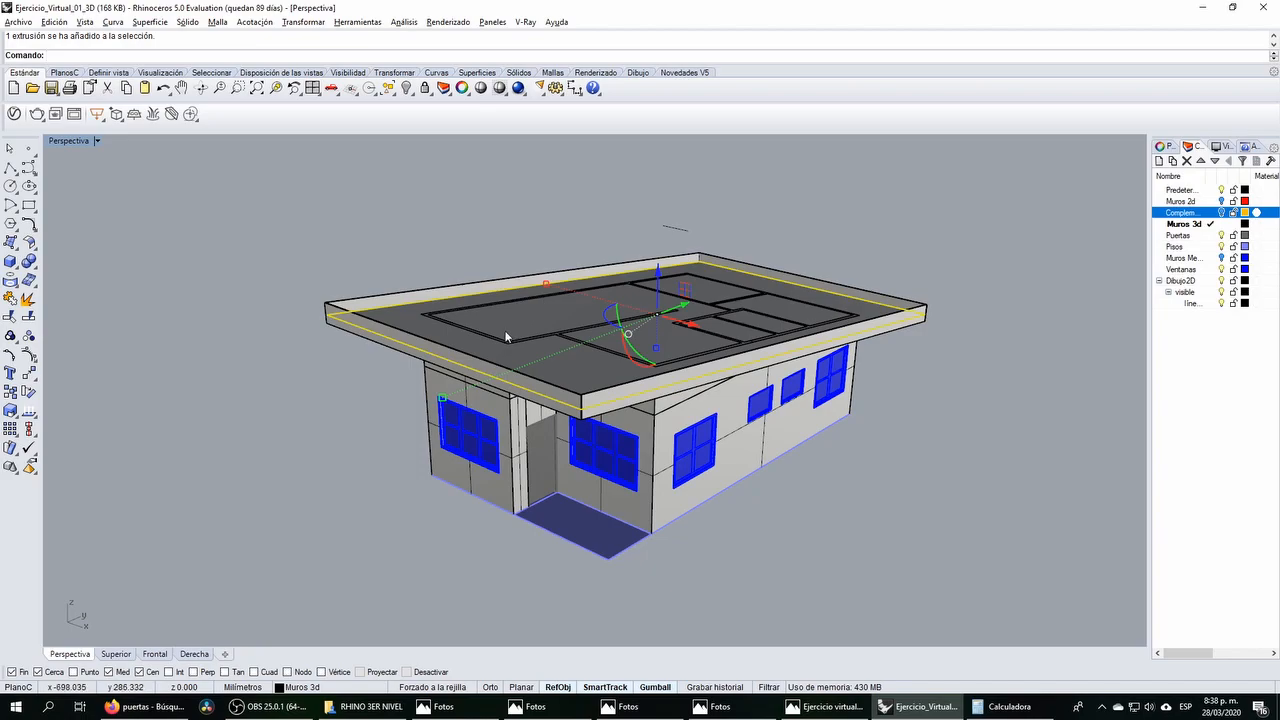
{"action": "right_click_drag", "start_coordinate": [557, 350], "coordinate": [344, 369]}
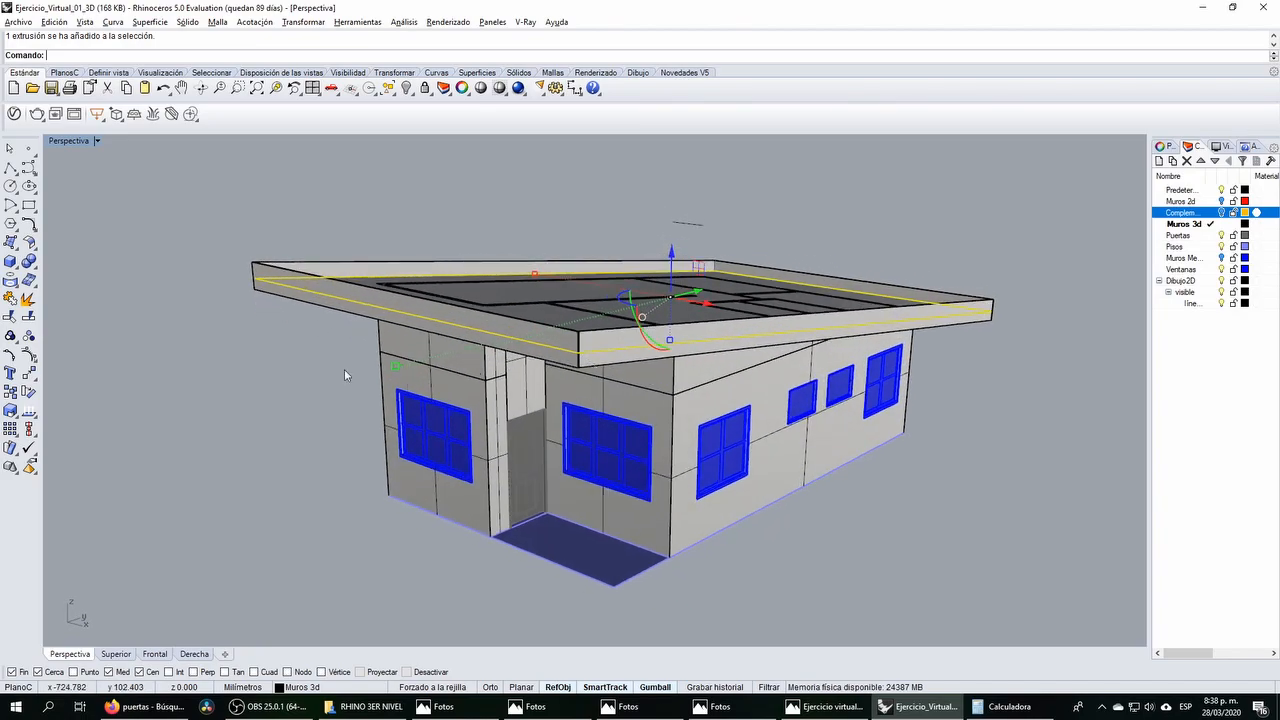
{"action": "left_click", "coordinate": [30, 243]}
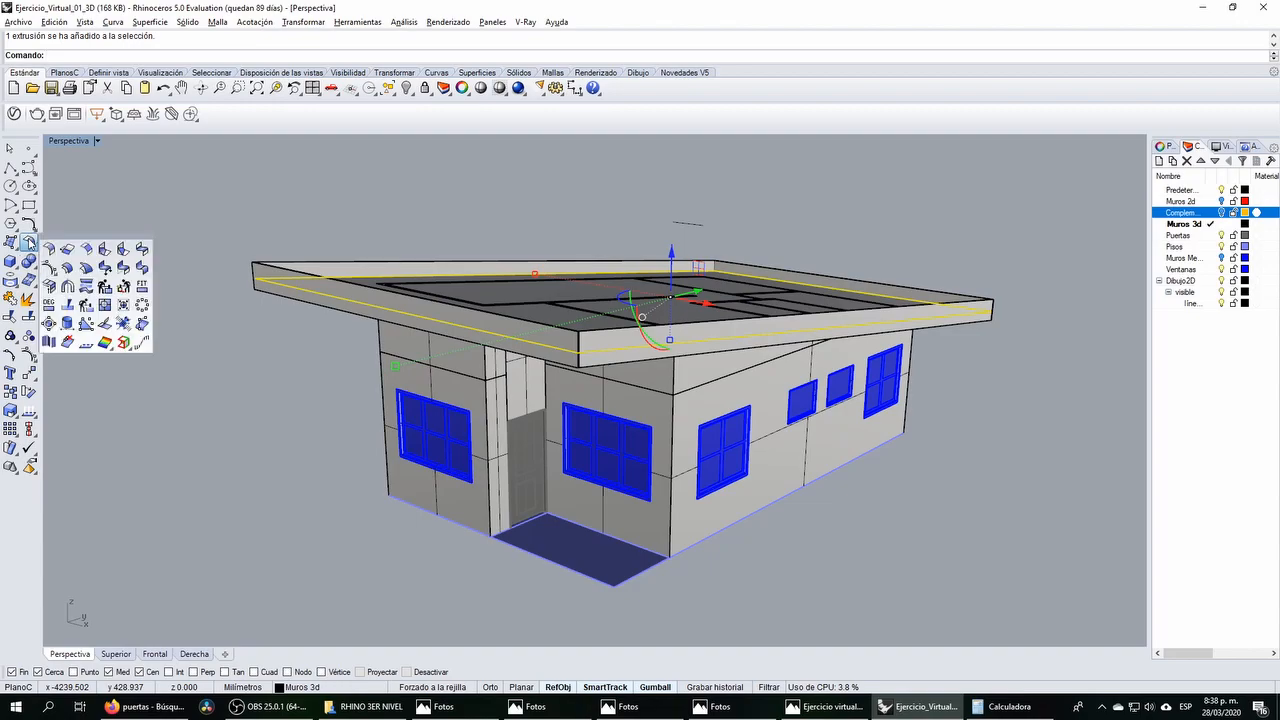
{"action": "left_click", "coordinate": [65, 268]}
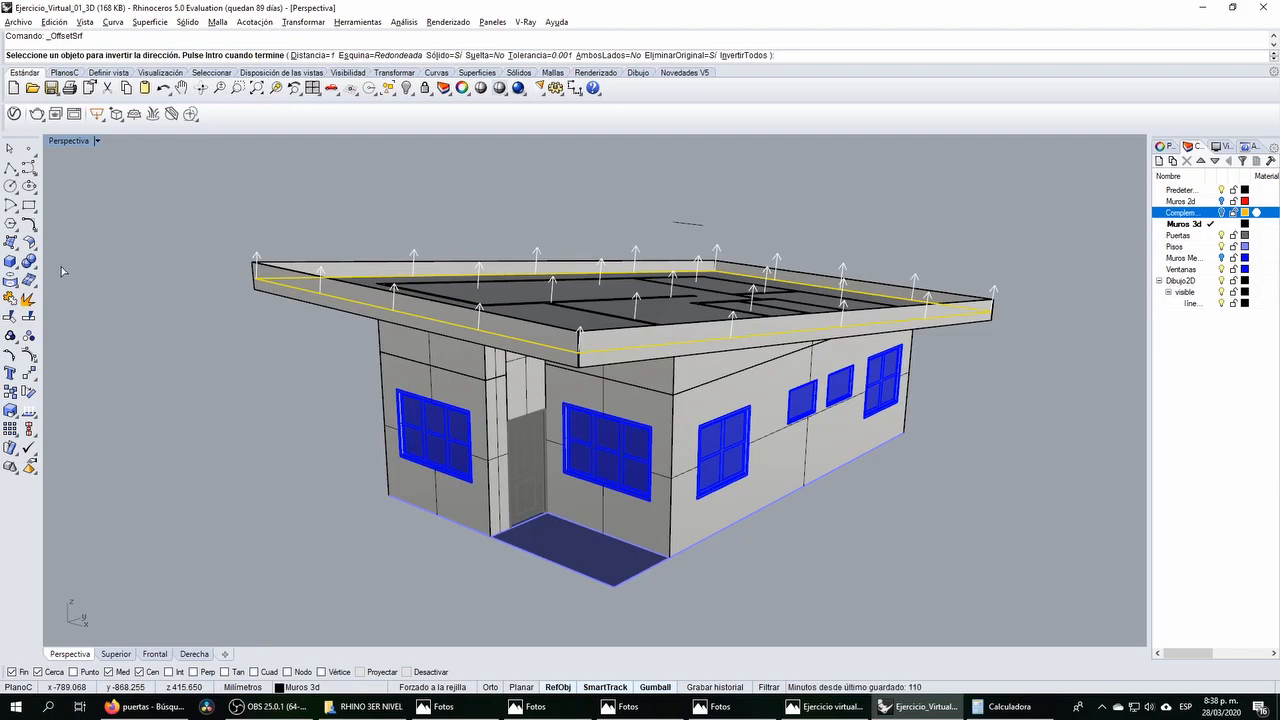
{"action": "left_click", "coordinate": [307, 56]}
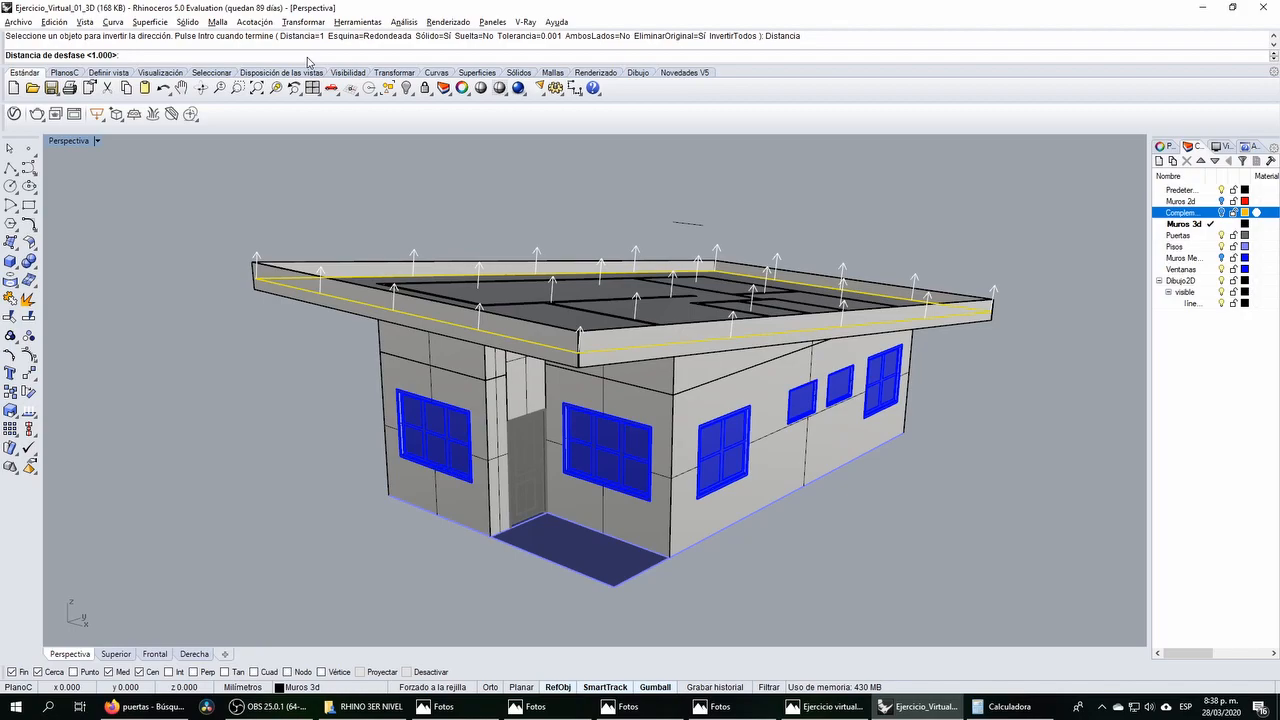
{"action": "key", "text": "Return"}
{"action": "right_click_drag", "start_coordinate": [440, 243], "coordinate": [426, 248]}
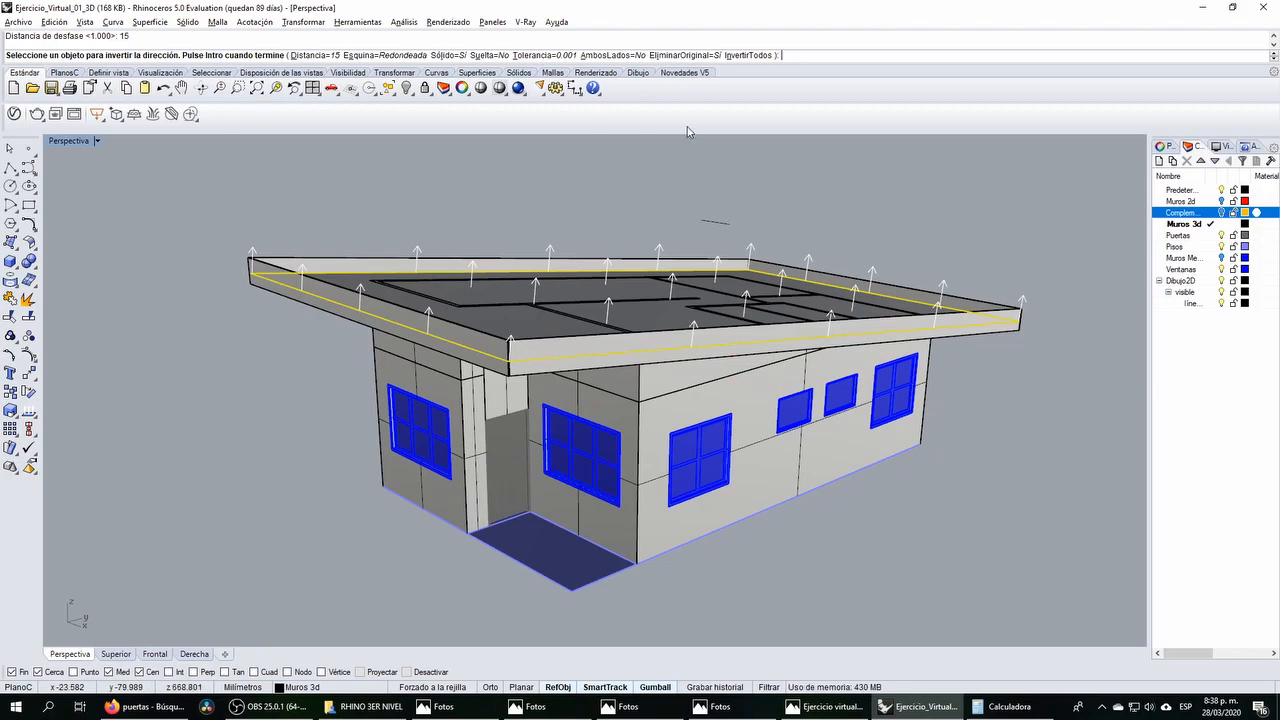
{"action": "left_click", "coordinate": [747, 56]}
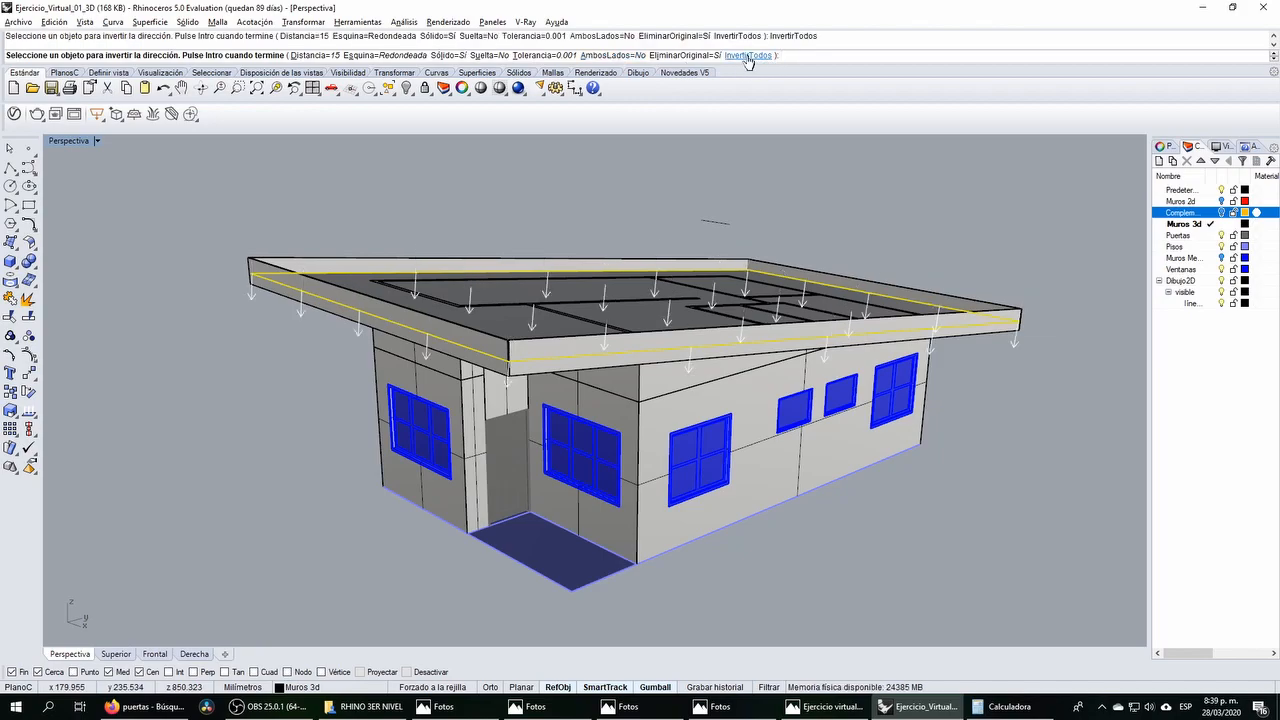
{"action": "left_click", "coordinate": [747, 56]}
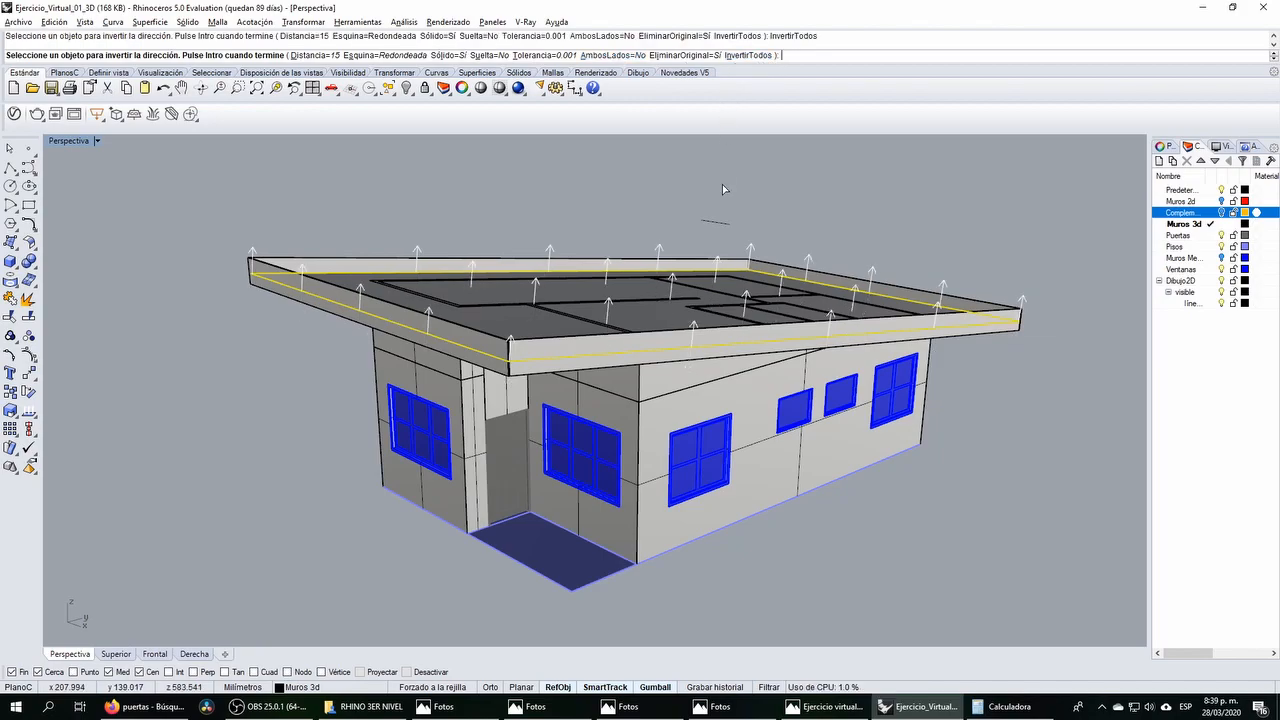
{"action": "key", "text": "Return"}
{"action": "key", "text": "Escape"}
{"action": "left_click", "coordinate": [550, 295]}
{"action": "key", "text": "Escape"}
Step: Examine the finished roof slab, its fascia boards and the trimmed walls from low front and side angles in perspective
{"action": "right_click_drag", "start_coordinate": [488, 313], "coordinate": [555, 350]}
{"action": "scroll", "coordinate": [531, 310], "scroll_direction": "down", "scroll_amount": 3}
{"action": "scroll", "coordinate": [652, 367], "scroll_direction": "up", "scroll_amount": 4}
{"action": "scroll", "coordinate": [662, 420], "scroll_direction": "down", "scroll_amount": 3}
{"action": "right_click_drag", "start_coordinate": [662, 420], "coordinate": [648, 398]}
{"action": "scroll", "coordinate": [600, 204], "scroll_direction": "up", "scroll_amount": 2}
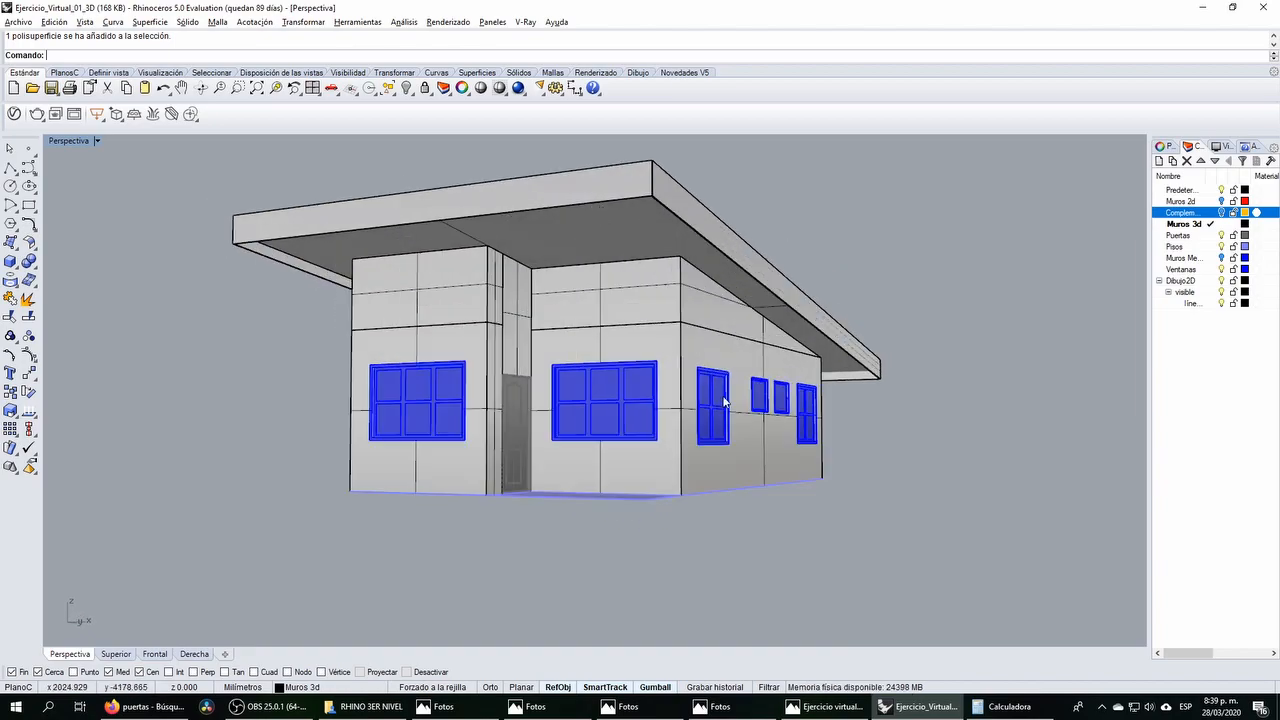
{"action": "scroll", "coordinate": [724, 396], "scroll_direction": "down", "scroll_amount": 4}
{"action": "scroll", "coordinate": [700, 330], "scroll_direction": "up", "scroll_amount": 4}
{"action": "scroll", "coordinate": [705, 366], "scroll_direction": "down", "scroll_amount": 3}
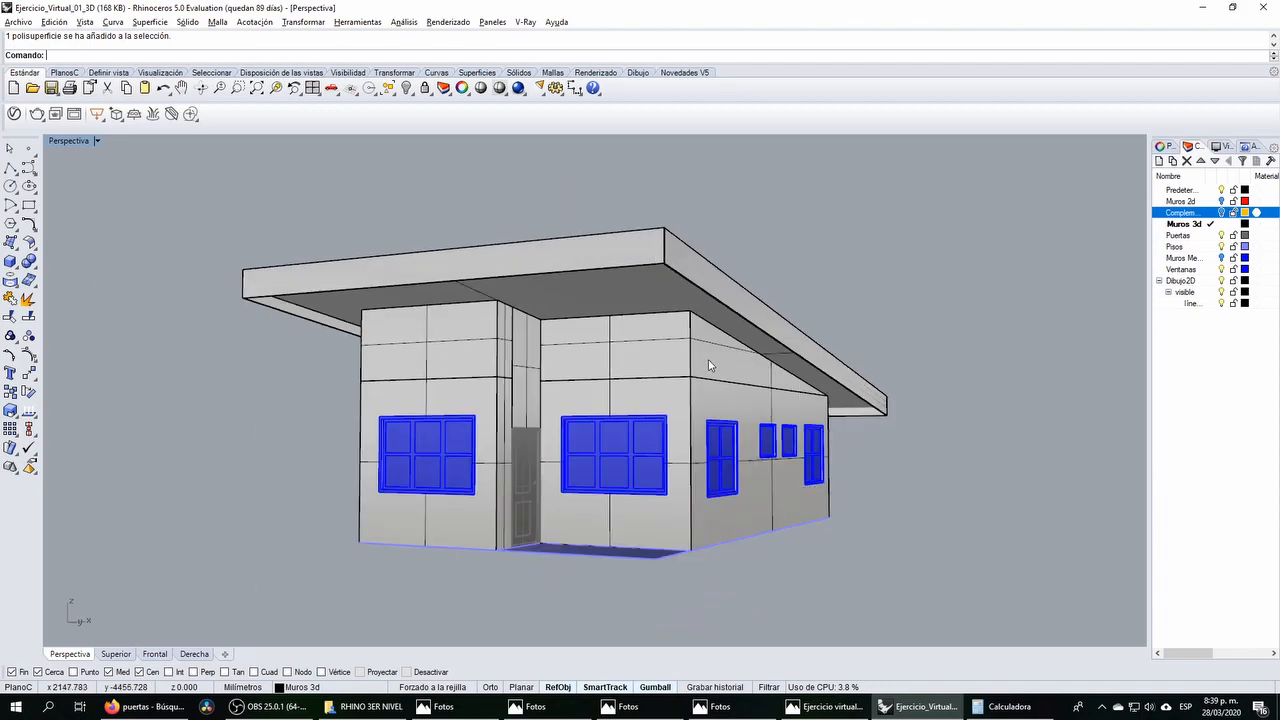
{"action": "right_click_drag", "start_coordinate": [685, 379], "coordinate": [686, 383]}
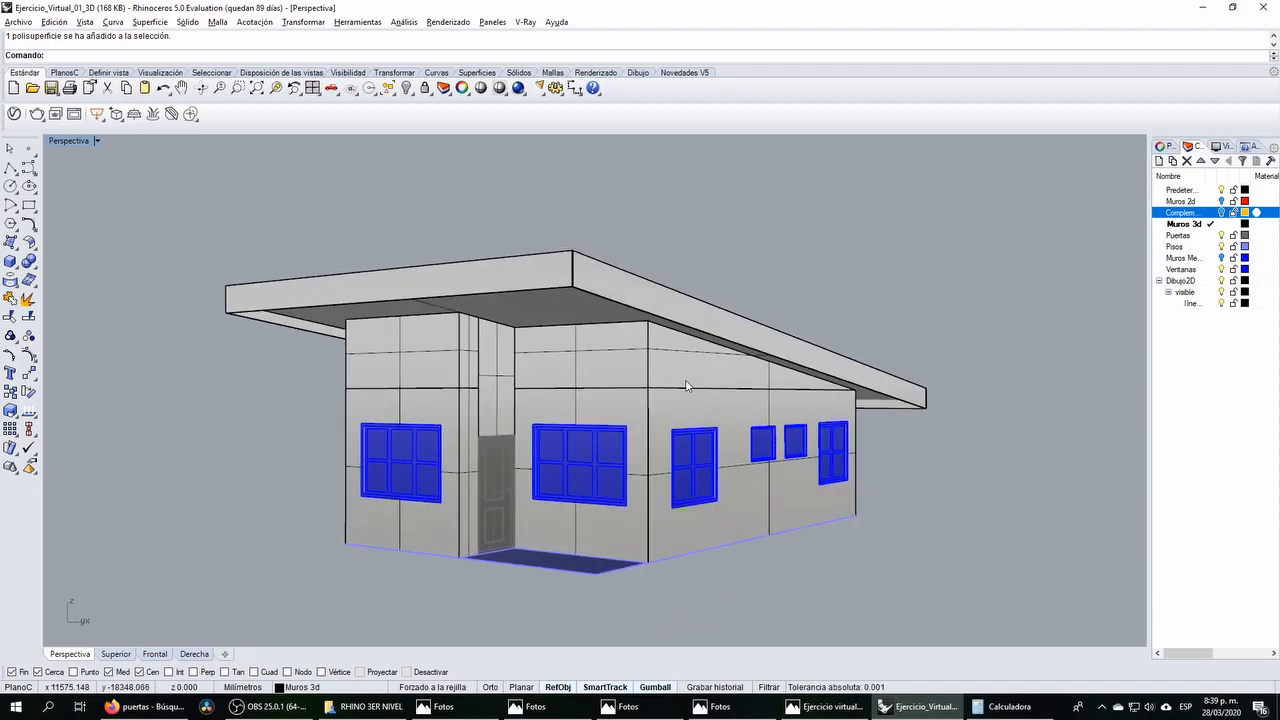
{"action": "right_click_drag", "start_coordinate": [693, 378], "coordinate": [447, 397]}
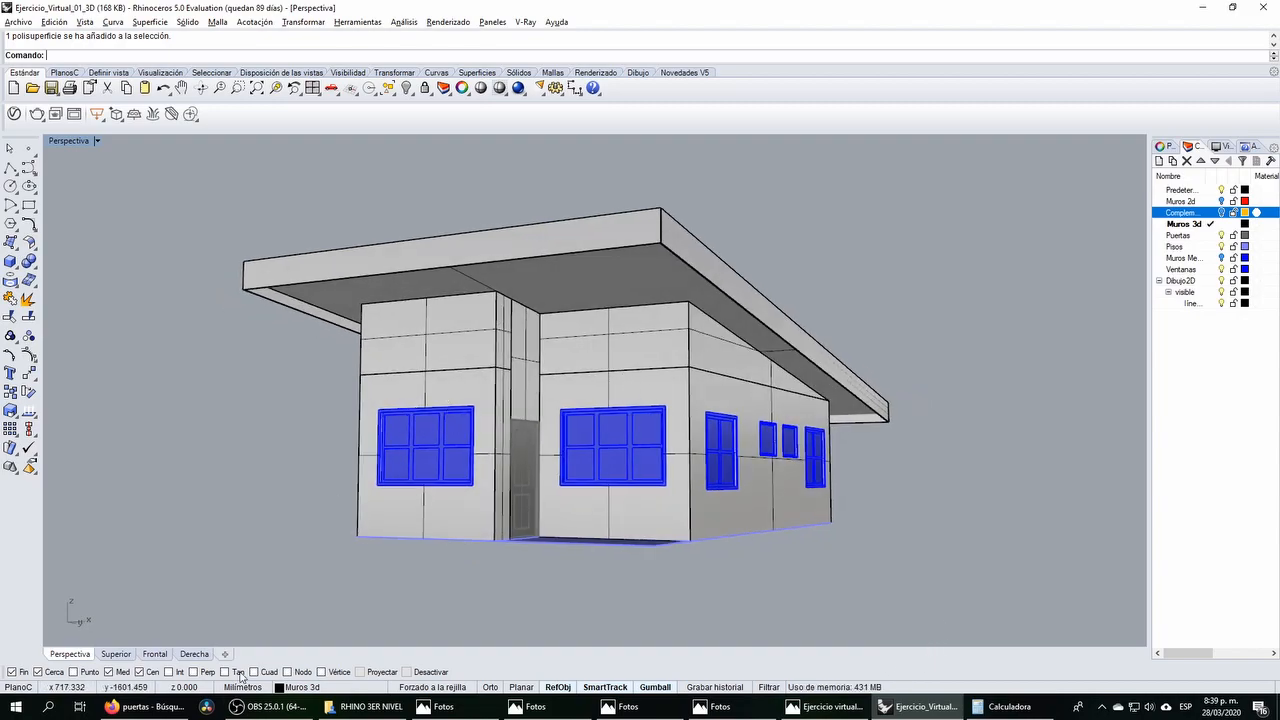